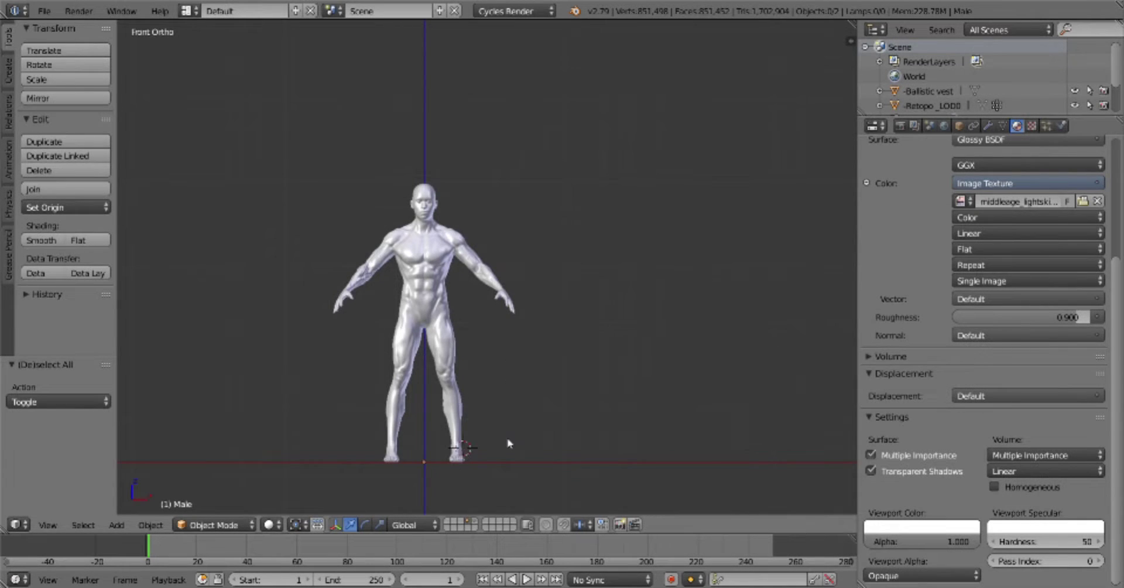
Add a cube and give it a Mirror modifier
{"action": "key", "text": "shift+a"}
{"action": "left_click", "coordinate": [666, 366]}
{"action": "left_click", "coordinate": [989, 253]}
{"action": "left_click", "coordinate": [808, 480]}
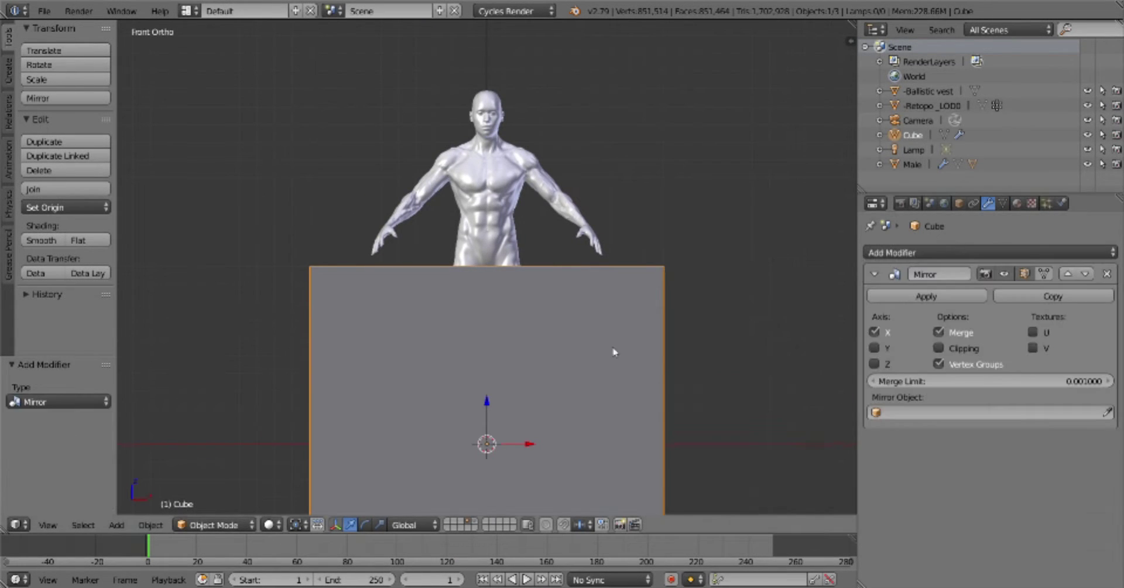
Scale the cube's mesh to 0.1 and delete its faces
{"action": "key", "text": "Tab"}
{"action": "type", "text": "s0.1"}
{"action": "key", "text": "Return"}
{"action": "key", "text": "x"}
{"action": "left_click", "coordinate": [673, 364]}
{"action": "scroll", "coordinate": [658, 372], "scroll_direction": "up", "scroll_amount": 3}
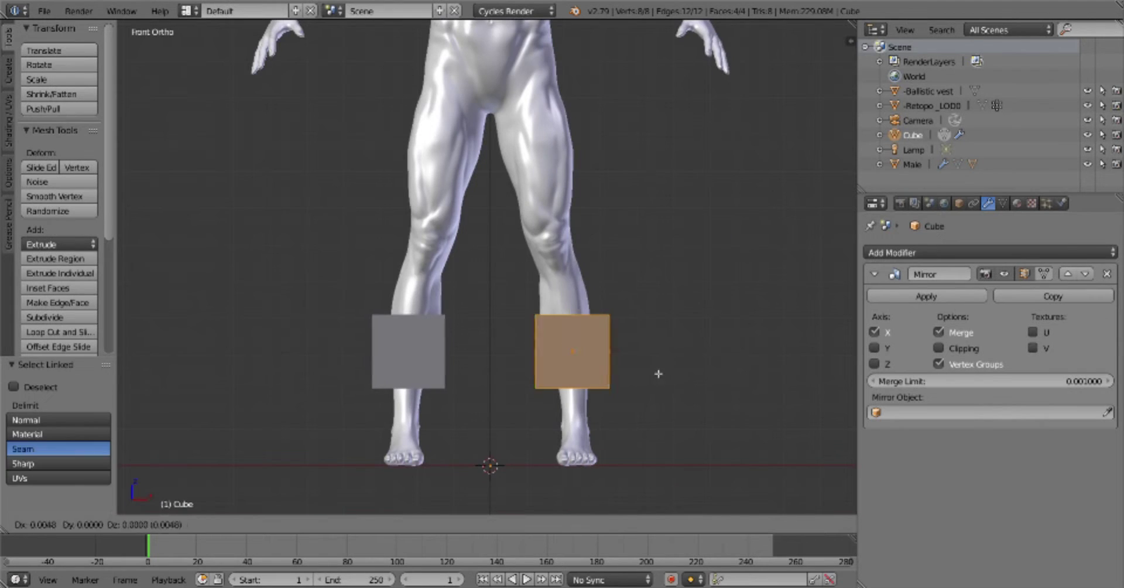
Move the small box to the shin and add Subdivision Surface and Shrinkwrap modifiers
{"action": "key", "text": "s"}
{"action": "left_click", "coordinate": [990, 253]}
{"action": "left_click", "coordinate": [951, 376]}
{"action": "key", "text": "ctrl+3"}
{"action": "left_click", "coordinate": [990, 253]}
{"action": "left_click", "coordinate": [797, 445]}
{"action": "key", "text": "KP_3"}
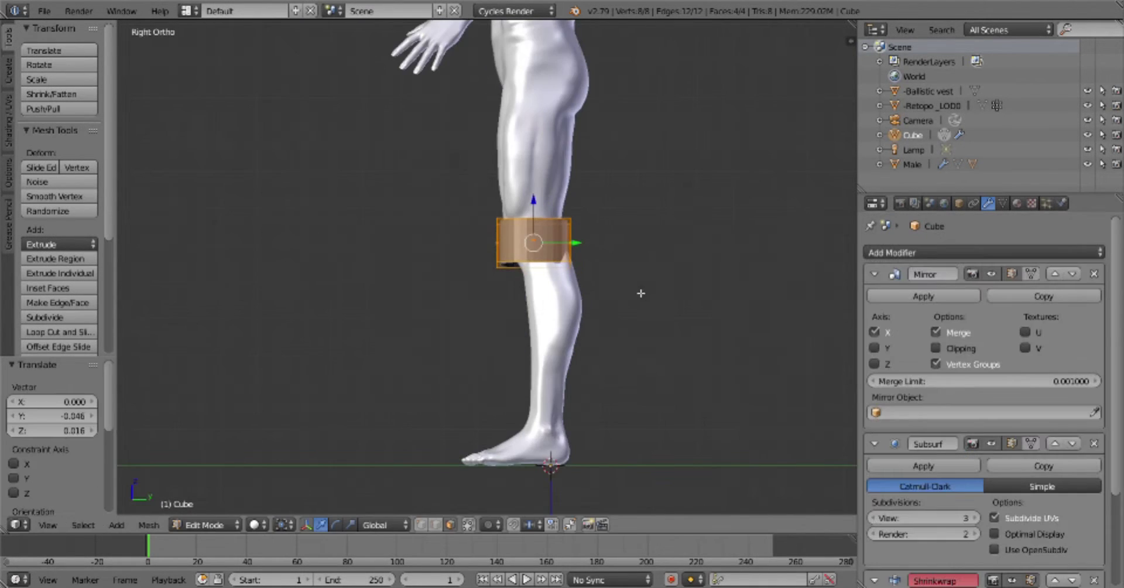
Extrude the box along the leg into a tube and widen its top
{"action": "key", "text": "KP_1"}
{"action": "key", "text": "e"}
{"action": "left_click", "coordinate": [604, 387]}
{"action": "key", "text": "KP_3"}
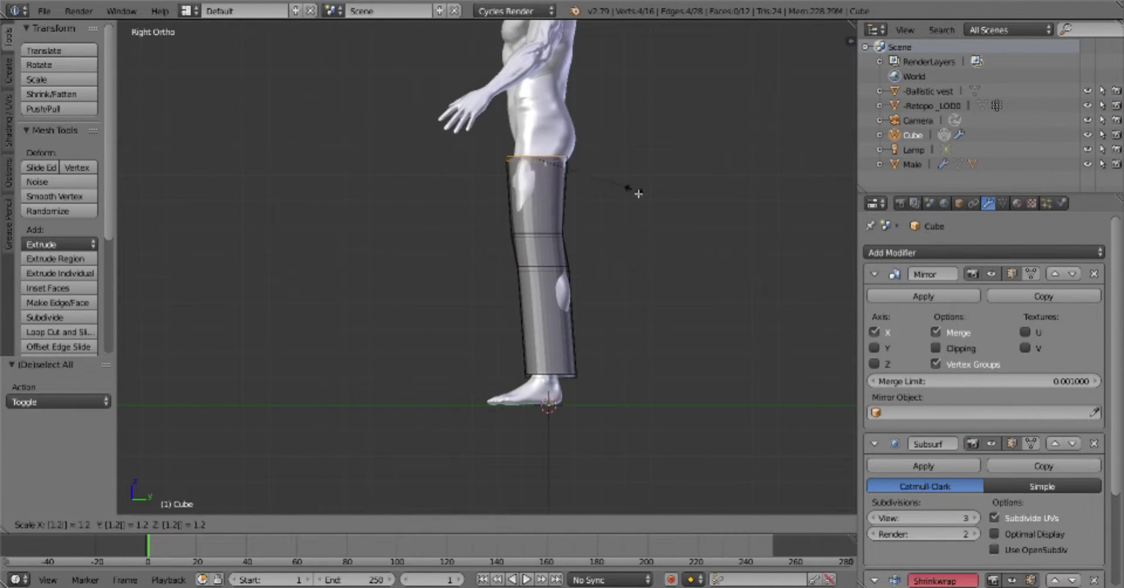
{"action": "left_click", "coordinate": [638, 194]}
{"action": "key", "text": "KP_1"}
{"action": "scroll", "coordinate": [951, 521], "scroll_direction": "down", "scroll_amount": 5}
Set the Shrinkwrap target to Male and adjust the tube's vertices
{"action": "left_click", "coordinate": [951, 519]}
{"action": "left_click", "coordinate": [936, 396]}
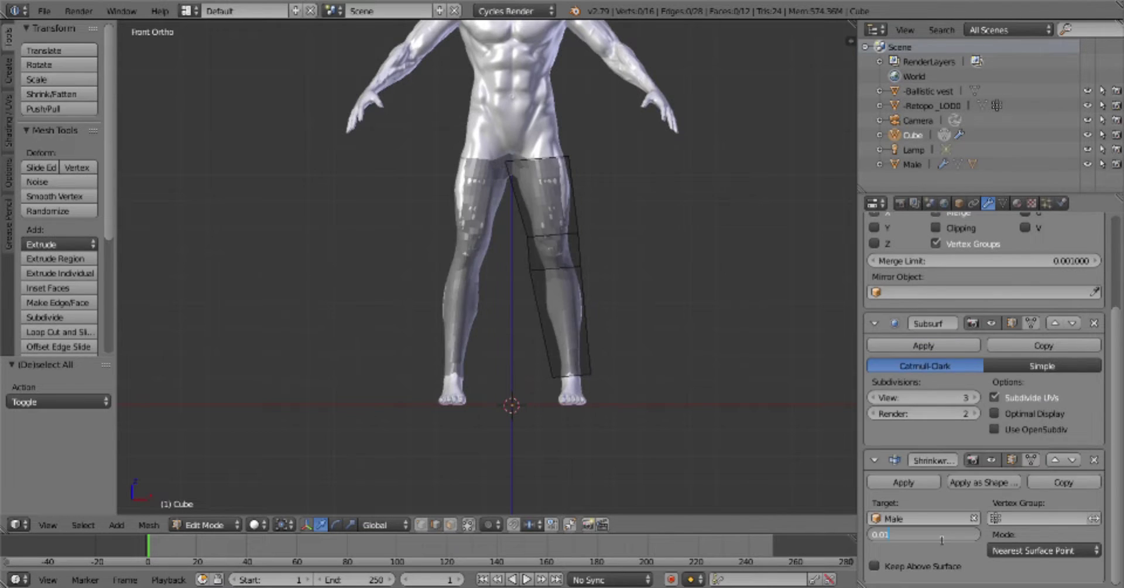
{"action": "middle_click_drag", "start_coordinate": [585, 381], "coordinate": [520, 529]}
{"action": "left_click", "coordinate": [579, 275]}
Save the blend file, overwriting the existing one
{"action": "middle_click_drag", "start_coordinate": [579, 274], "coordinate": [626, 391]}
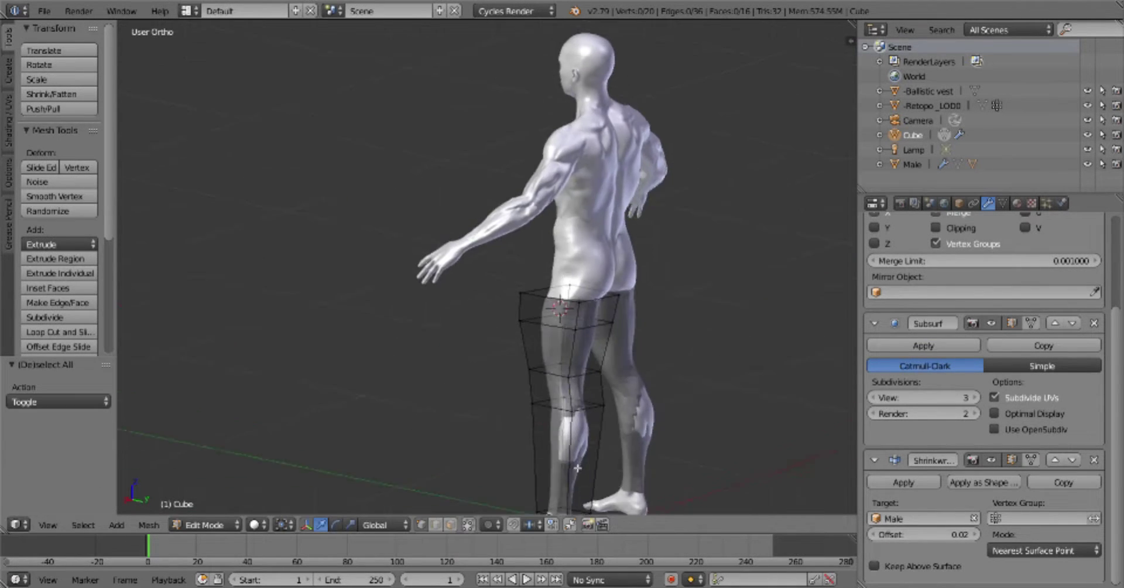
{"action": "key", "text": "KP_1"}
{"action": "key", "text": "ctrl+s"}
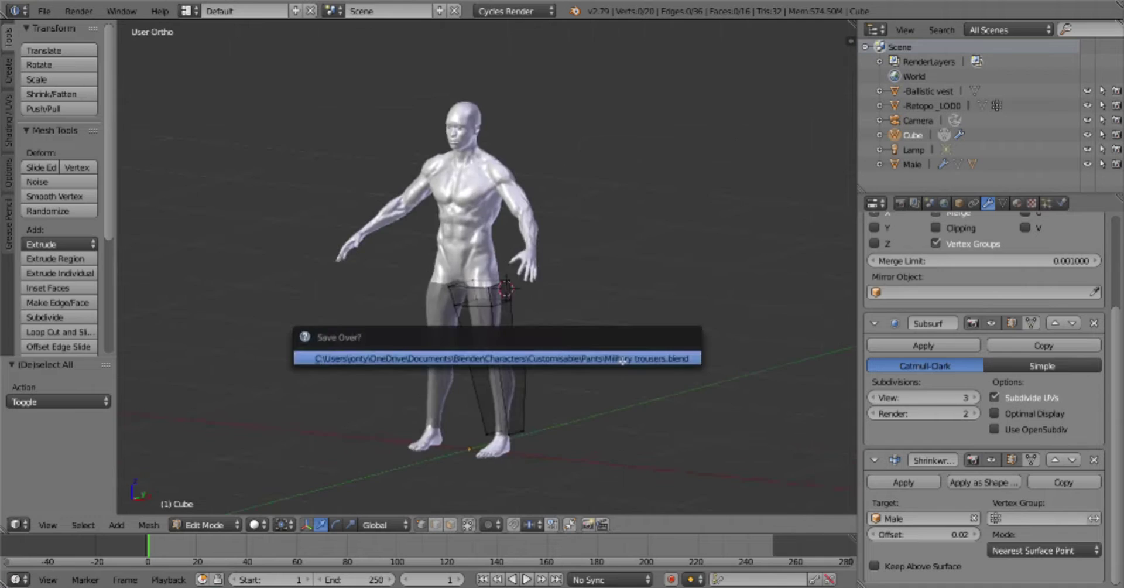
{"action": "key", "text": "Return"}
{"action": "scroll", "coordinate": [518, 320], "scroll_direction": "up", "scroll_amount": 3}
{"action": "left_click_drag", "start_coordinate": [366, 270], "coordinate": [518, 321]}
Close the trouser tube with a new face, checking it from front and side views
{"action": "key", "text": "n"}
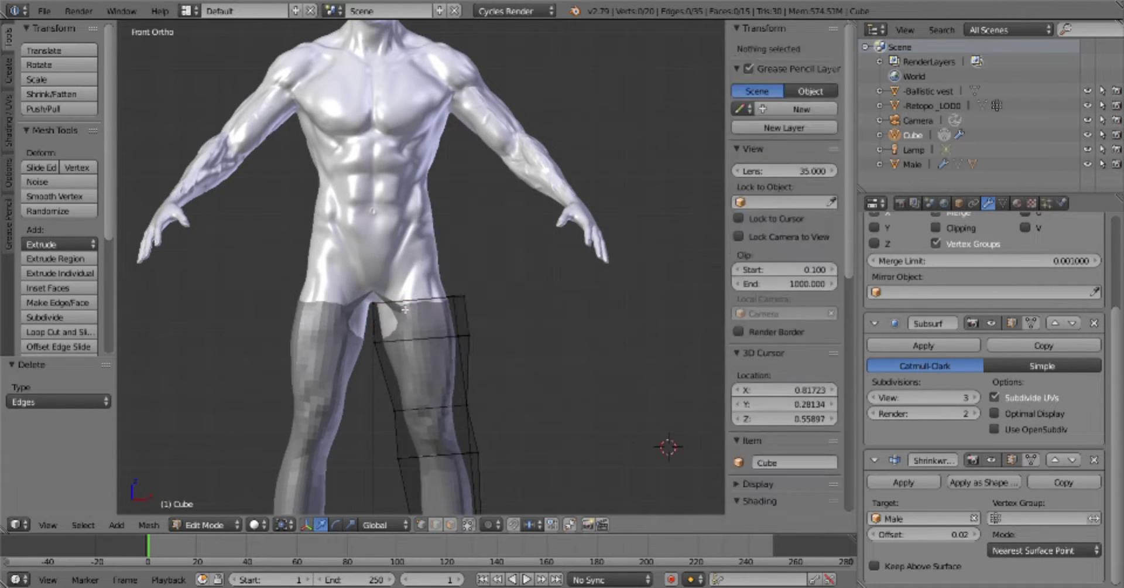
{"action": "middle_click_drag", "start_coordinate": [440, 320], "coordinate": [390, 324]}
{"action": "key", "text": "KP_1"}
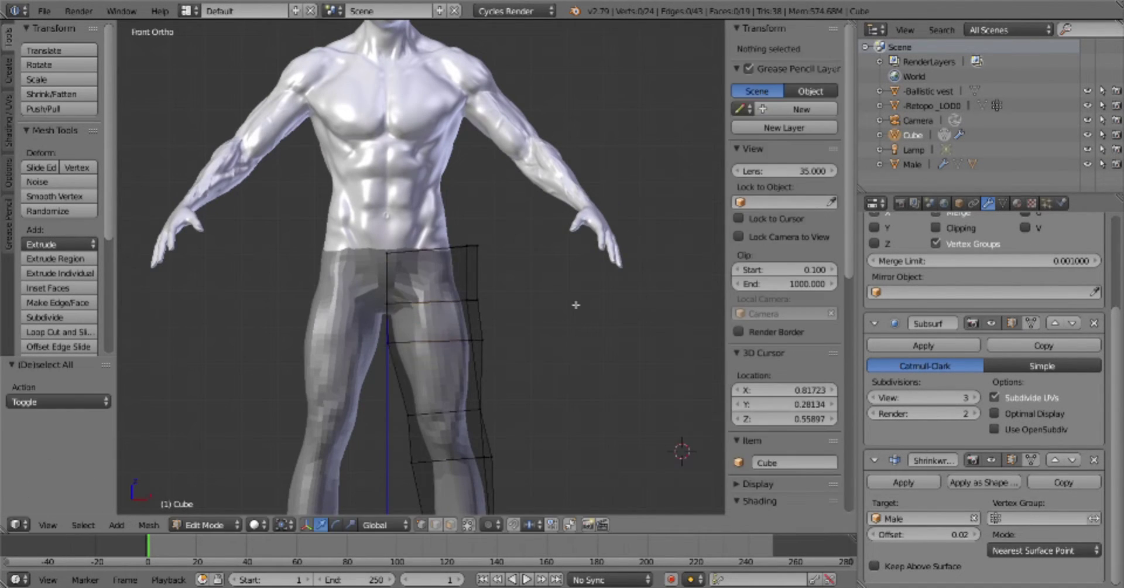
{"action": "key", "text": "Tab"}
{"action": "key", "text": "KP_3"}
{"action": "scroll", "coordinate": [436, 257], "scroll_direction": "down", "scroll_amount": 5}
{"action": "key", "text": "Tab"}
Select and move tube vertices to shape the trouser legs
{"action": "right_click", "coordinate": [436, 257]}
{"action": "key", "text": "a"}
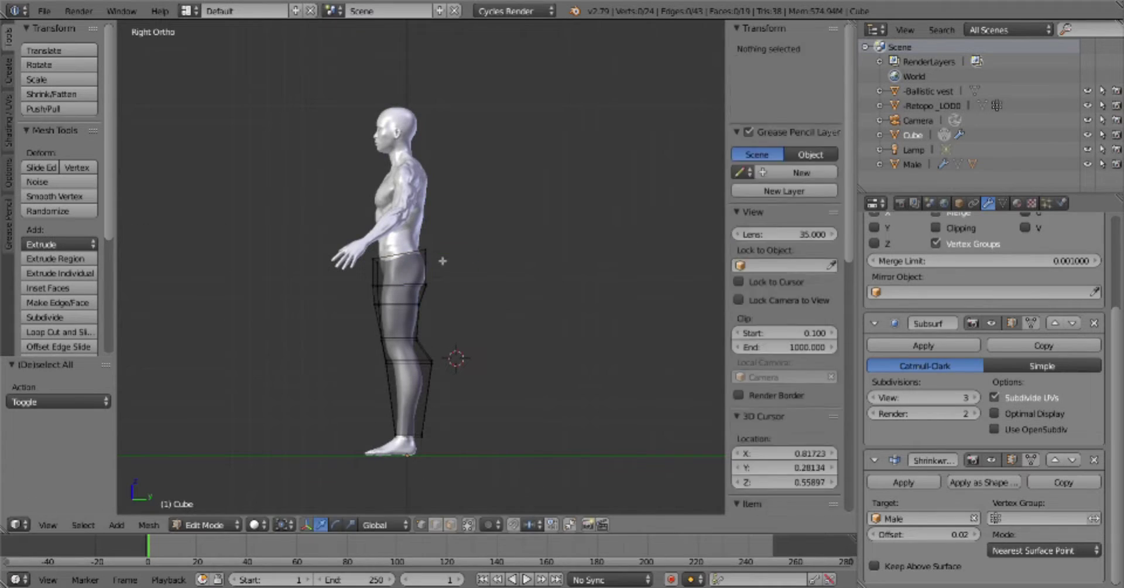
{"action": "right_click", "coordinate": [442, 258]}
{"action": "middle_click_drag", "start_coordinate": [442, 258], "coordinate": [486, 265]}
{"action": "key", "text": "KP_1"}
{"action": "key", "text": "g"}
{"action": "left_click", "coordinate": [486, 264]}
{"action": "scroll", "coordinate": [486, 264], "scroll_direction": "up", "scroll_amount": 4}
{"action": "key", "text": "a"}
{"action": "scroll", "coordinate": [983, 380], "scroll_direction": "up", "scroll_amount": 5}
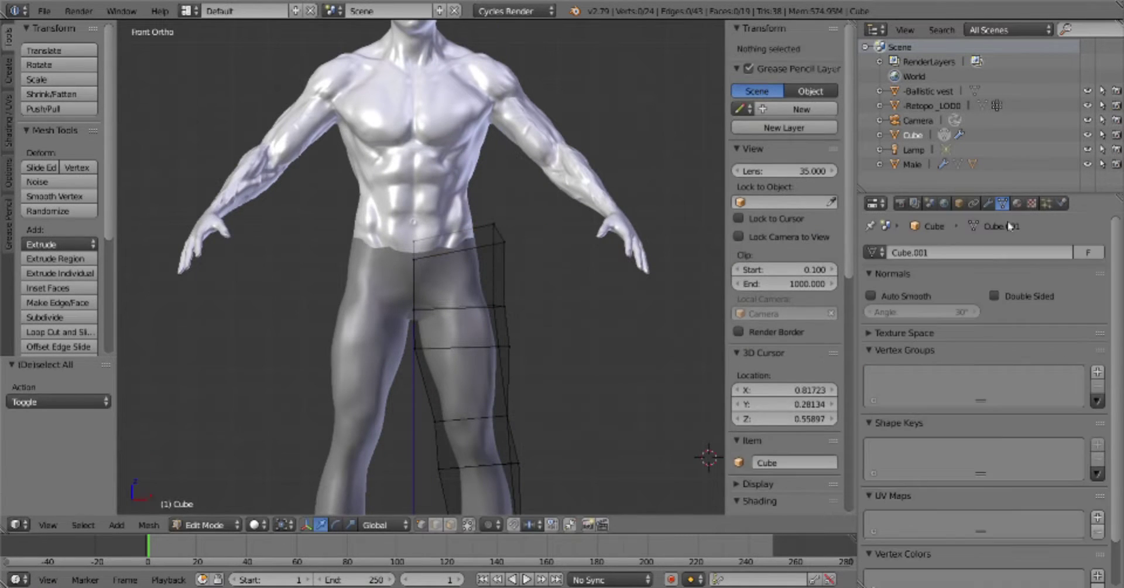
Add a Smooth modifier to the trousers with repeat 10
{"action": "left_click", "coordinate": [983, 252]}
{"action": "key", "text": "Return"}
{"action": "scroll", "coordinate": [580, 328], "scroll_direction": "down", "scroll_amount": 4}
{"action": "scroll", "coordinate": [525, 305], "scroll_direction": "up", "scroll_amount": 2}
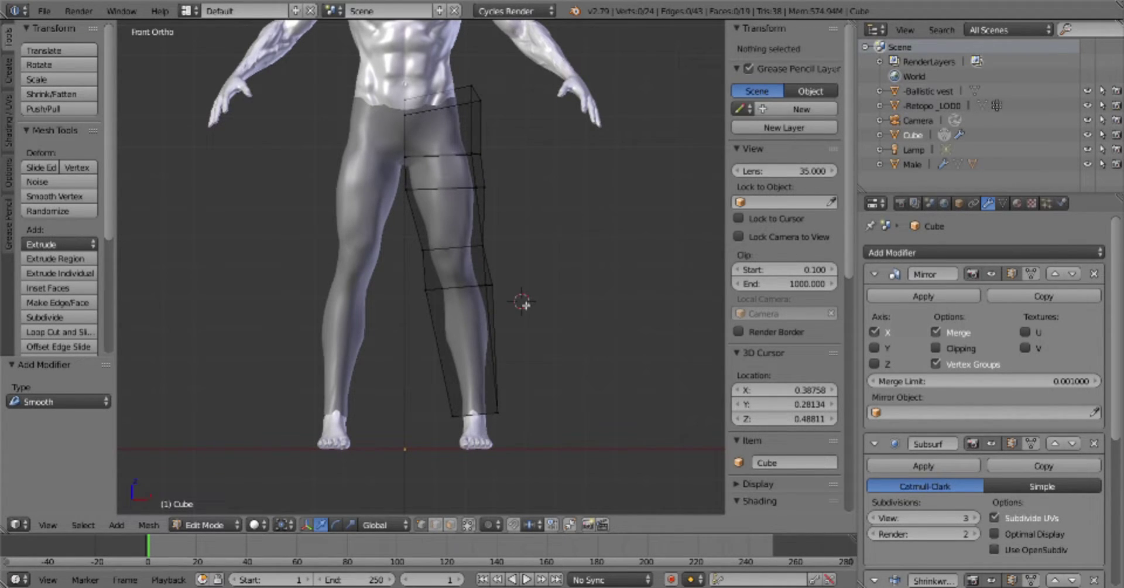
{"action": "scroll", "coordinate": [996, 410], "scroll_direction": "down", "scroll_amount": 5}
{"action": "key", "text": "Return"}
Set the Shrinkwrap offset to 0.05
{"action": "mouse_move", "coordinate": [527, 293]}
{"action": "middle_mouse_down"}
{"action": "mouse_move", "coordinate": [574, 275]}
{"action": "mouse_move", "coordinate": [414, 306]}
{"action": "middle_mouse_up"}
{"action": "key", "text": "Return"}
{"action": "scroll", "coordinate": [429, 379], "scroll_direction": "up", "scroll_amount": 3}
{"action": "middle_click_drag", "start_coordinate": [429, 380], "coordinate": [439, 401]}
{"action": "scroll", "coordinate": [440, 402], "scroll_direction": "down", "scroll_amount": 5}
{"action": "key", "text": "a"}
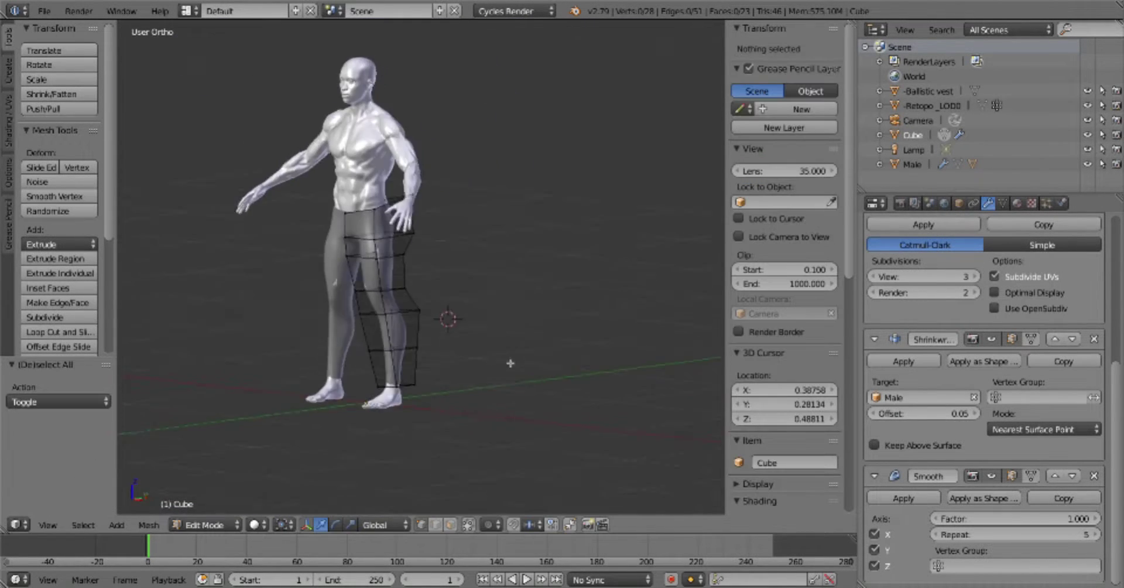
{"action": "middle_click_drag", "start_coordinate": [509, 359], "coordinate": [577, 332]}
Move the Male figure's feet vertices with proportional editing, then return to Object Mode
{"action": "key", "text": "Tab"}
{"action": "key", "text": "KP_3"}
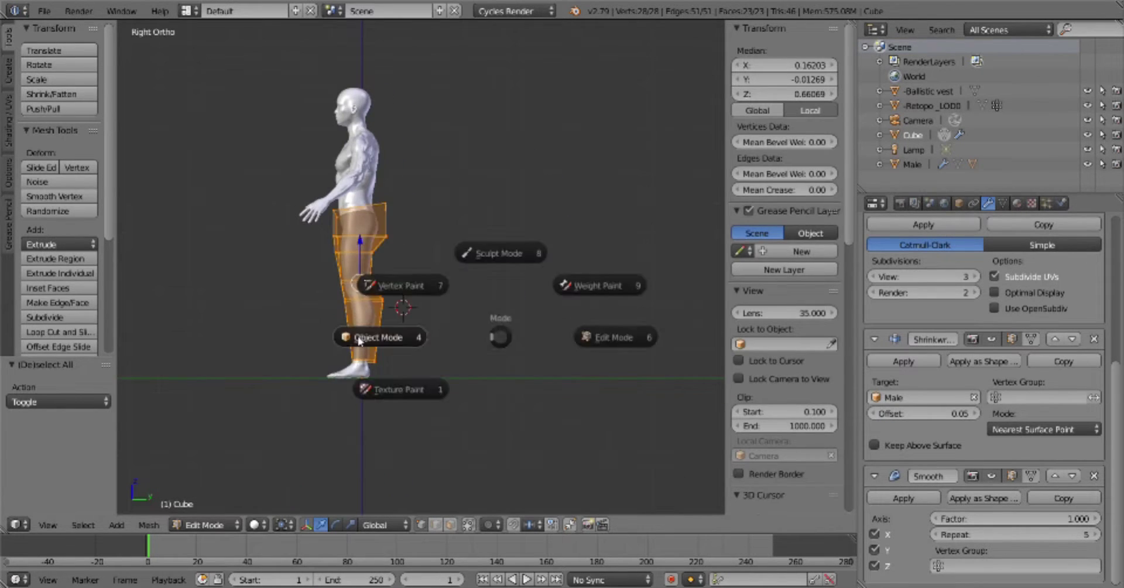
{"action": "scroll", "coordinate": [502, 310], "scroll_direction": "up", "scroll_amount": 3}
{"action": "key", "text": "Tab"}
{"action": "key", "text": "g"}
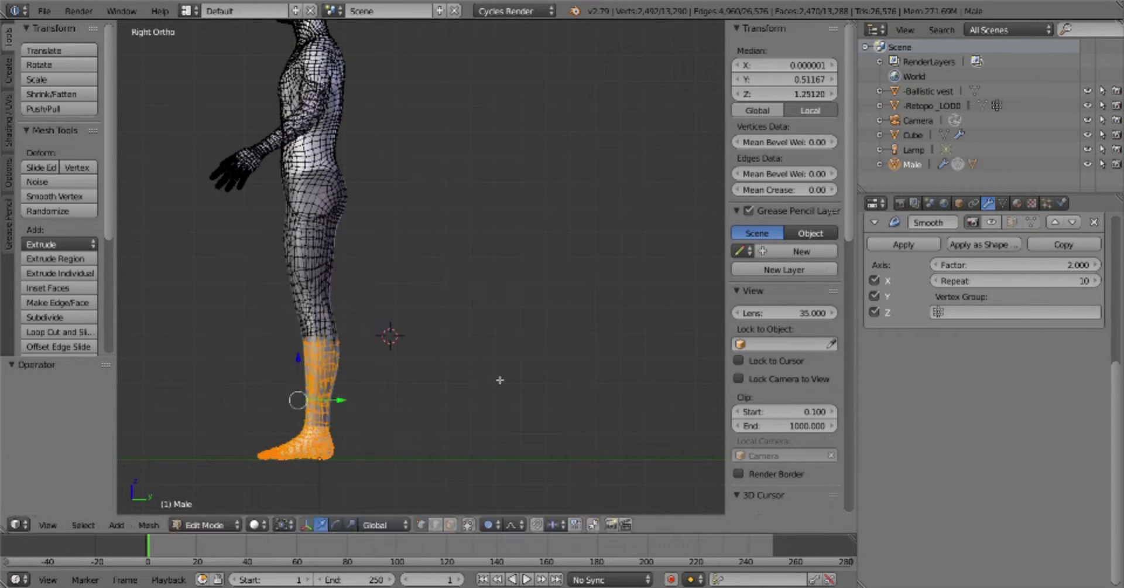
{"action": "key", "text": "Tab"}
{"action": "left_click", "coordinate": [359, 371]}
Select the trousers tube and box-select its bottom part in Edit Mode
{"action": "right_click", "coordinate": [310, 292]}
{"action": "key", "text": "Tab"}
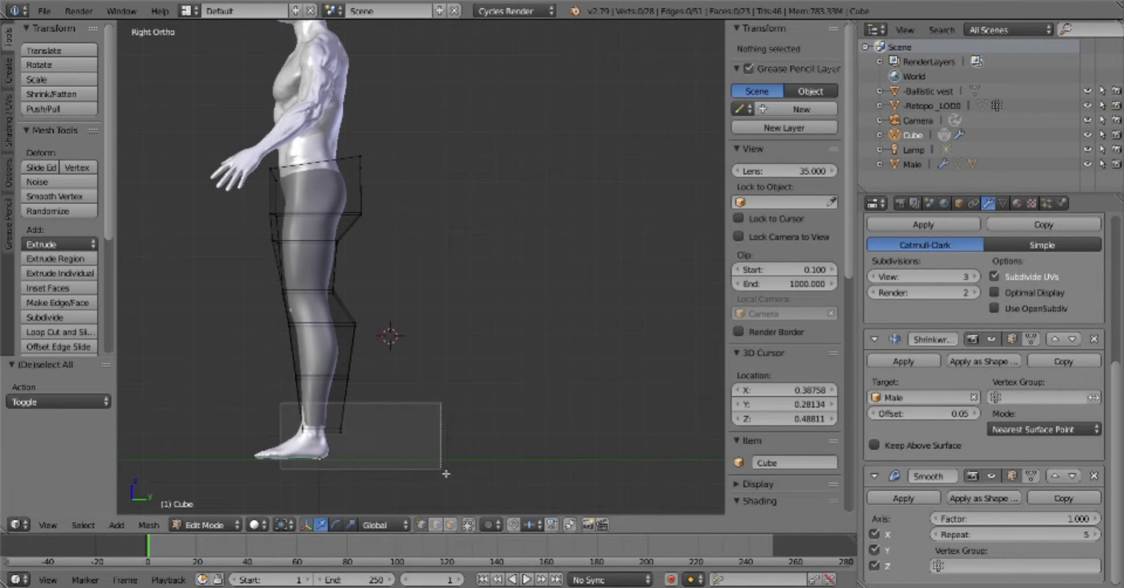
{"action": "key", "text": "a"}
{"action": "key", "text": "b"}
{"action": "left_click_drag", "start_coordinate": [258, 318], "coordinate": [352, 381]}
{"action": "key", "text": "KP_1"}
{"action": "key", "text": "KP_3"}
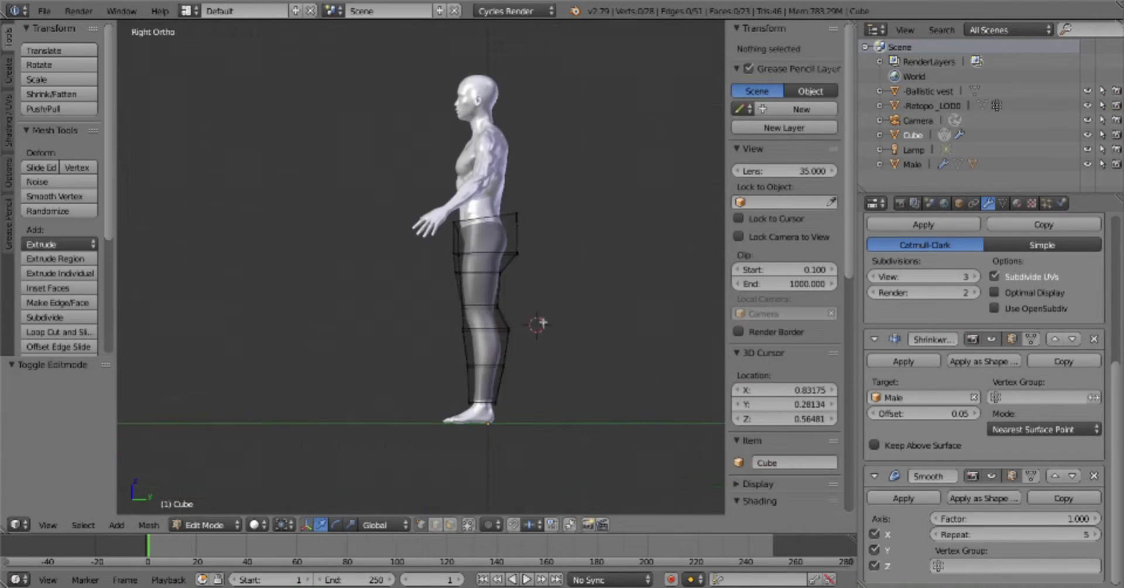
{"action": "scroll", "coordinate": [549, 292], "scroll_direction": "up", "scroll_amount": 3}
Move a waistband vertex of the trousers and return them to Object Mode
{"action": "right_click", "coordinate": [463, 304]}
{"action": "key", "text": "g"}
{"action": "left_click", "coordinate": [550, 292]}
{"action": "key", "text": "ctrl+KP_1"}
{"action": "key", "text": "KP_3"}
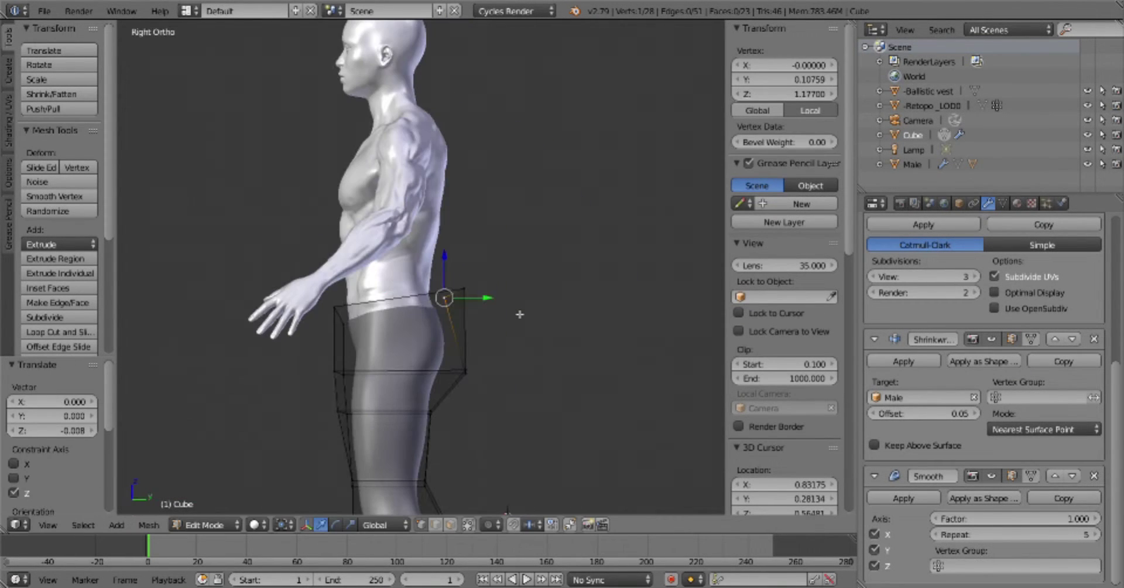
{"action": "key", "text": "a"}
{"action": "key", "text": "Tab"}
{"action": "left_click", "coordinate": [464, 354]}
{"action": "middle_click_drag", "start_coordinate": [465, 354], "coordinate": [174, 386]}
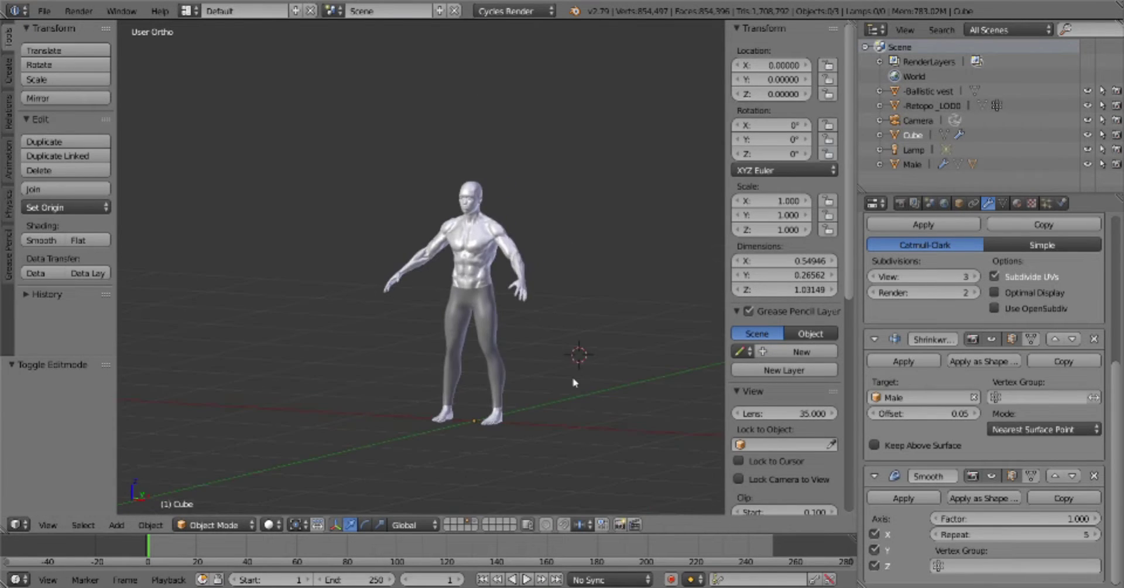
{"action": "middle_click_drag", "start_coordinate": [574, 382], "coordinate": [603, 375]}
{"action": "double_click", "coordinate": [912, 135]}
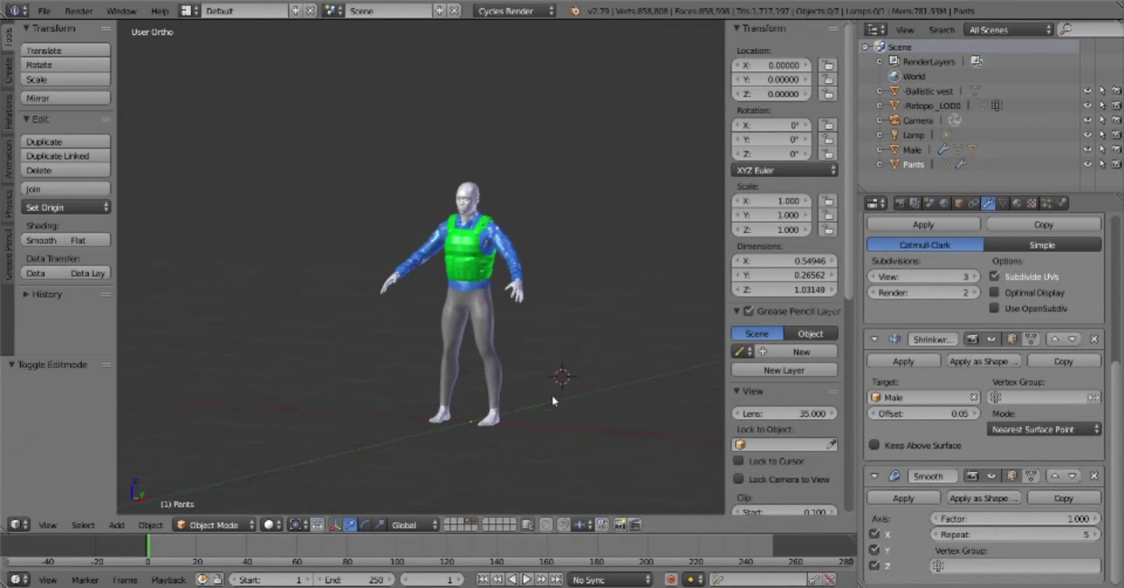
Place the 3D cursor at the ankle and add a plane there
{"action": "scroll", "coordinate": [553, 400], "scroll_direction": "up", "scroll_amount": 3}
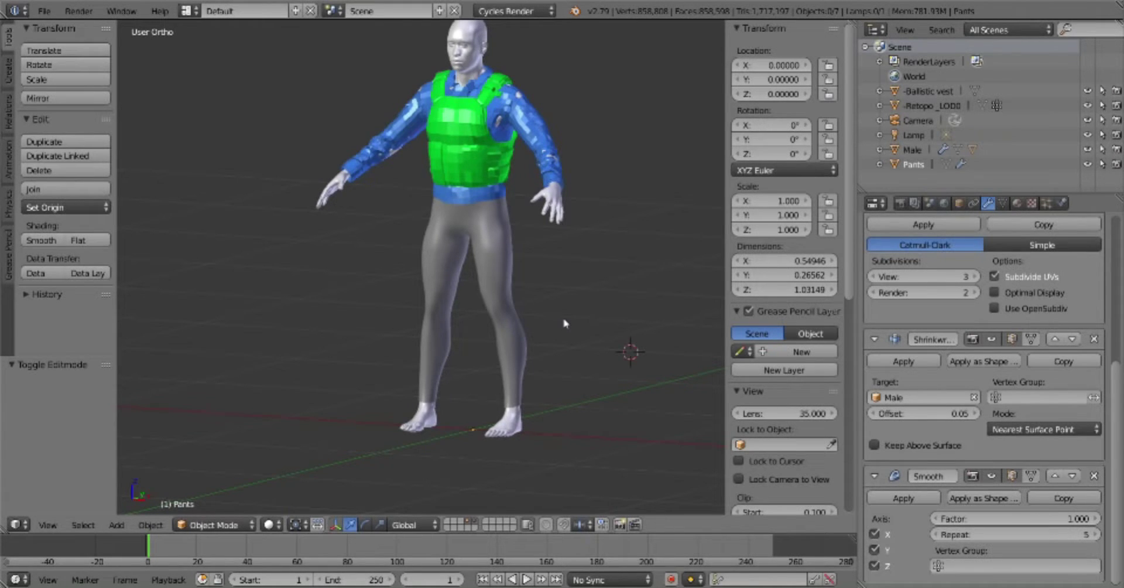
{"action": "key", "text": "KP_1"}
{"action": "key", "text": "shift+a"}
{"action": "key", "text": "Escape"}
{"action": "key", "text": "KP_3"}
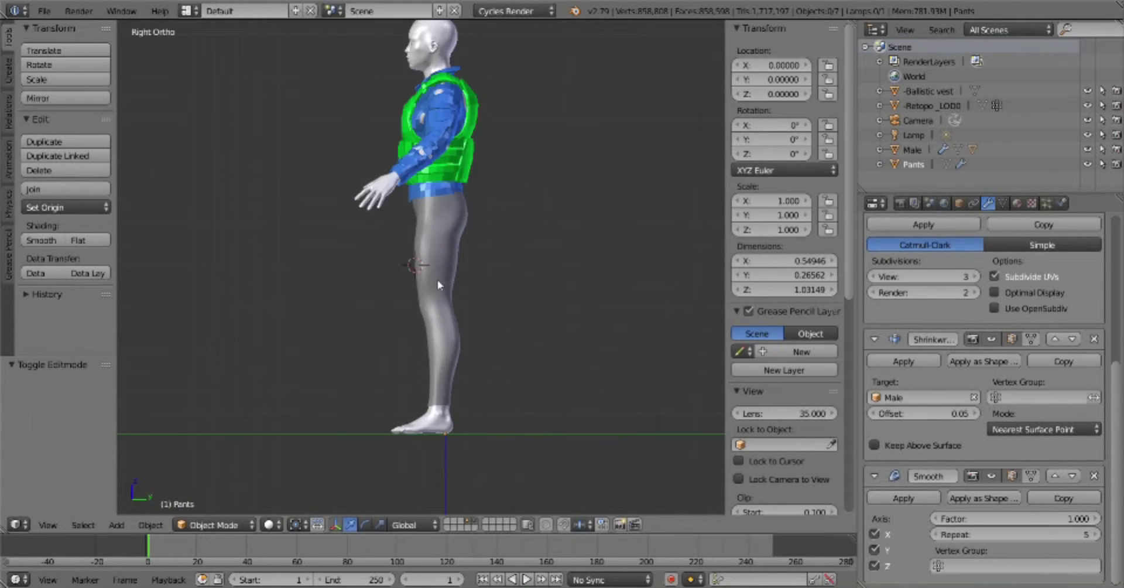
{"action": "left_click", "coordinate": [443, 286]}
{"action": "left_click", "coordinate": [445, 396]}
{"action": "key", "text": "shift+a"}
{"action": "left_click", "coordinate": [605, 357]}
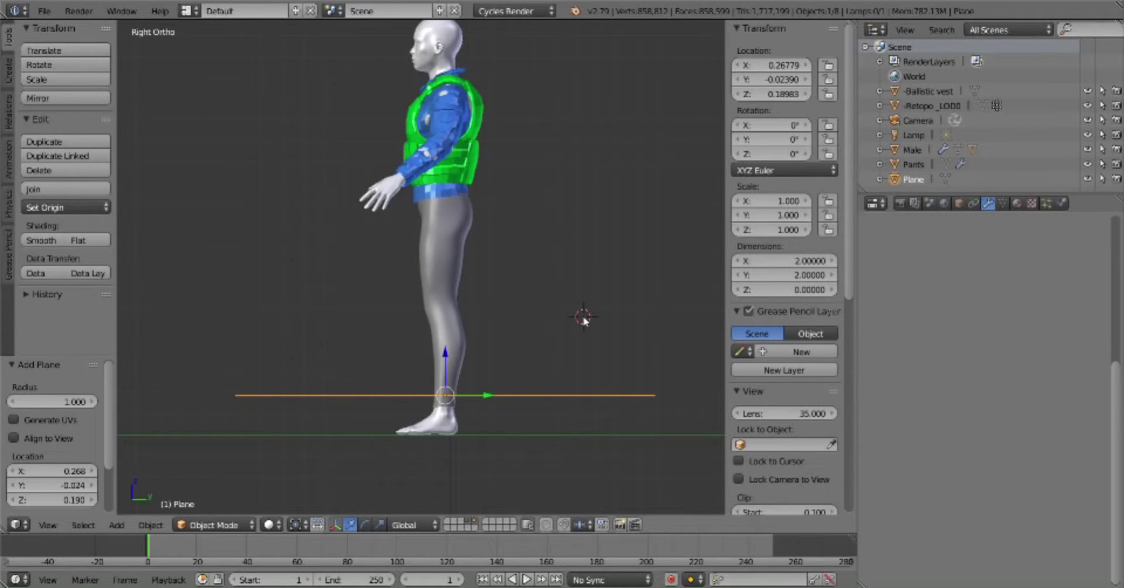
Rename the new plane to 'Zipper'
{"action": "left_click", "coordinate": [559, 361]}
{"action": "key", "text": "KP_1"}
{"action": "left_click", "coordinate": [466, 459]}
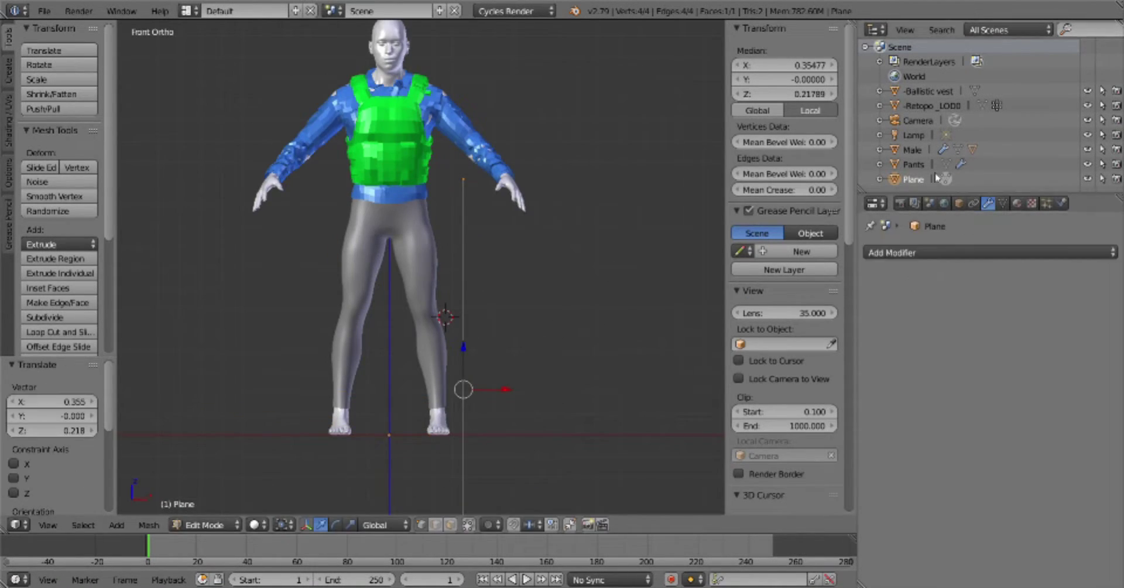
{"action": "double_click", "coordinate": [913, 179]}
{"action": "type", "text": "Zipper"}
{"action": "key", "text": "Return"}
{"action": "key", "text": "KP_3"}
{"action": "key", "text": "s"}
Move the Zipper plane beside the shin and shrink it to a small square
{"action": "scroll", "coordinate": [495, 341], "scroll_direction": "down", "scroll_amount": 5}
{"action": "middle_click_drag", "start_coordinate": [503, 374], "coordinate": [515, 397]}
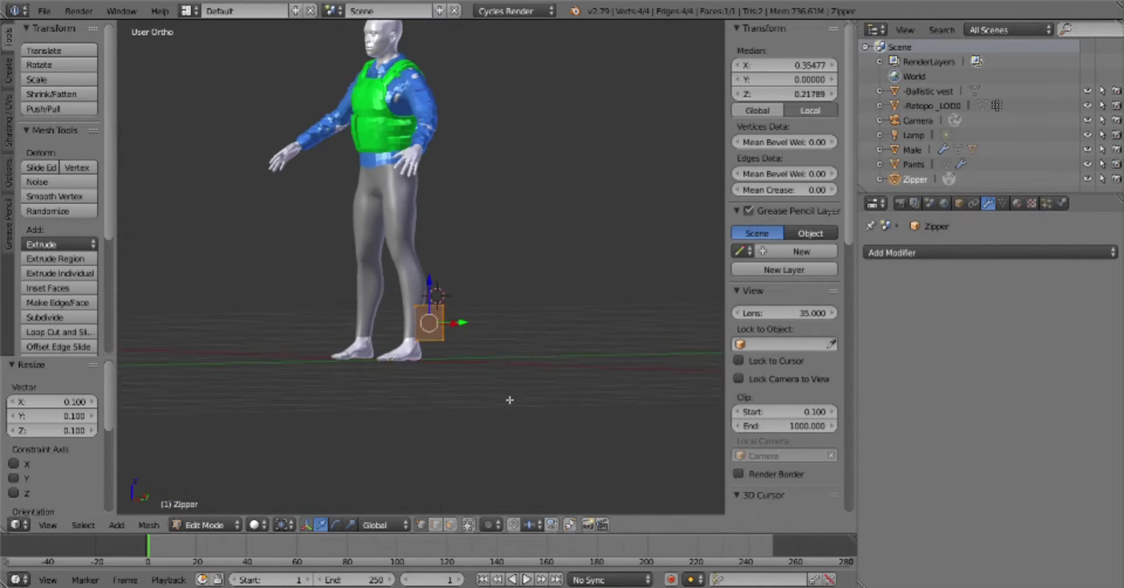
{"action": "key", "text": "KP_3"}
{"action": "scroll", "coordinate": [468, 390], "scroll_direction": "up", "scroll_amount": 5}
{"action": "key", "text": "g"}
{"action": "left_click", "coordinate": [482, 328]}
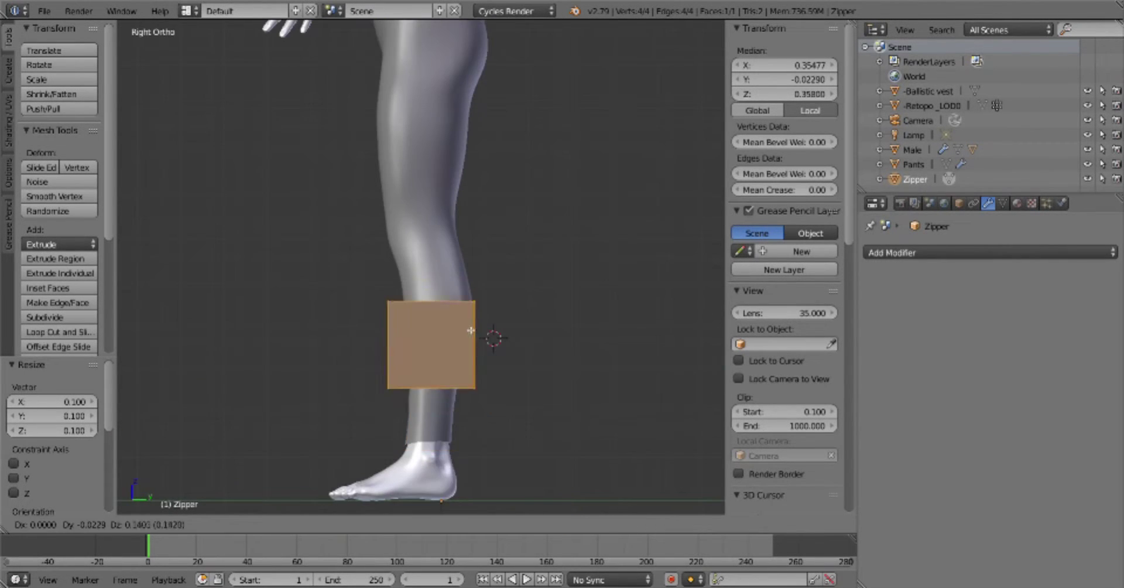
{"action": "scroll", "coordinate": [495, 328], "scroll_direction": "down", "scroll_amount": 5}
{"action": "scroll", "coordinate": [497, 310], "scroll_direction": "up", "scroll_amount": 6}
{"action": "key", "text": "s"}
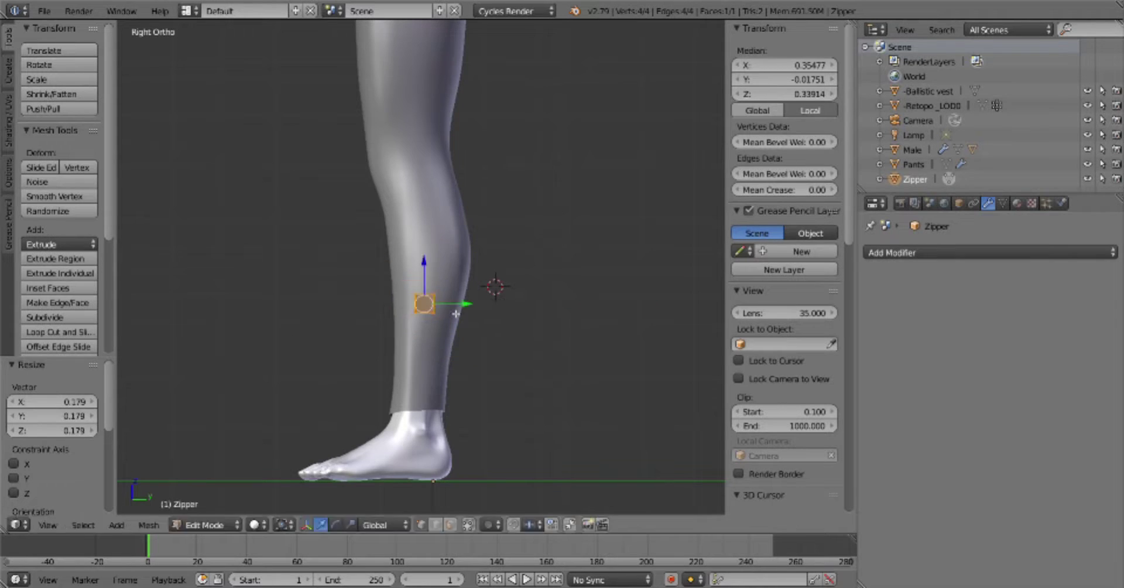
Extrude an enlarged tab section on the zipper and add a Subdivision Surface modifier
{"action": "scroll", "coordinate": [456, 314], "scroll_direction": "up", "scroll_amount": 4}
{"action": "key", "text": "a"}
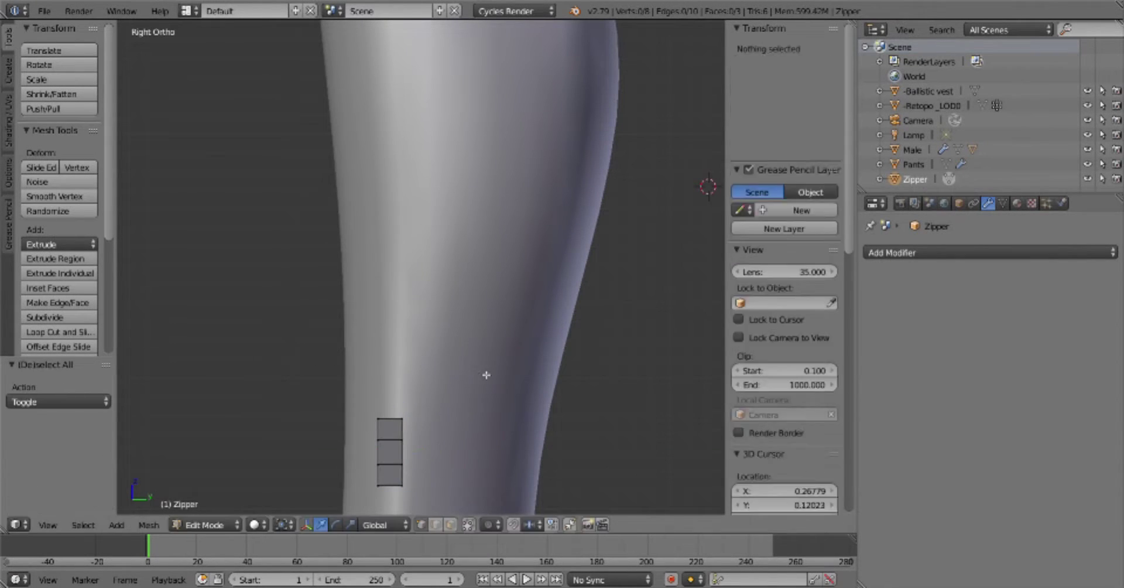
{"action": "key", "text": "ctrl+z"}
{"action": "key", "text": "s"}
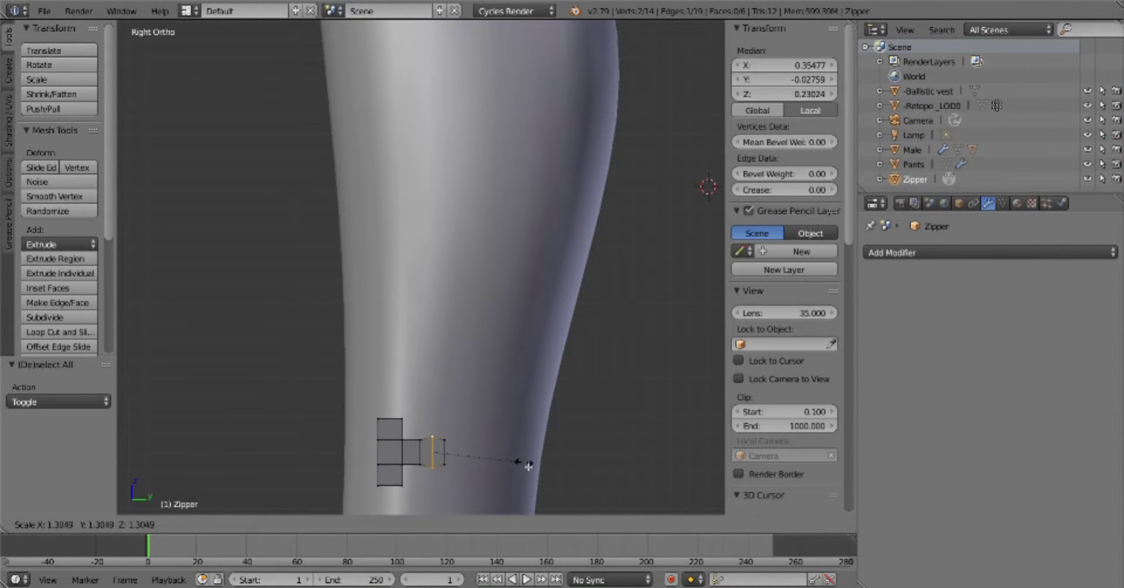
{"action": "key", "text": "a"}
{"action": "scroll", "coordinate": [492, 442], "scroll_direction": "up", "scroll_amount": 3}
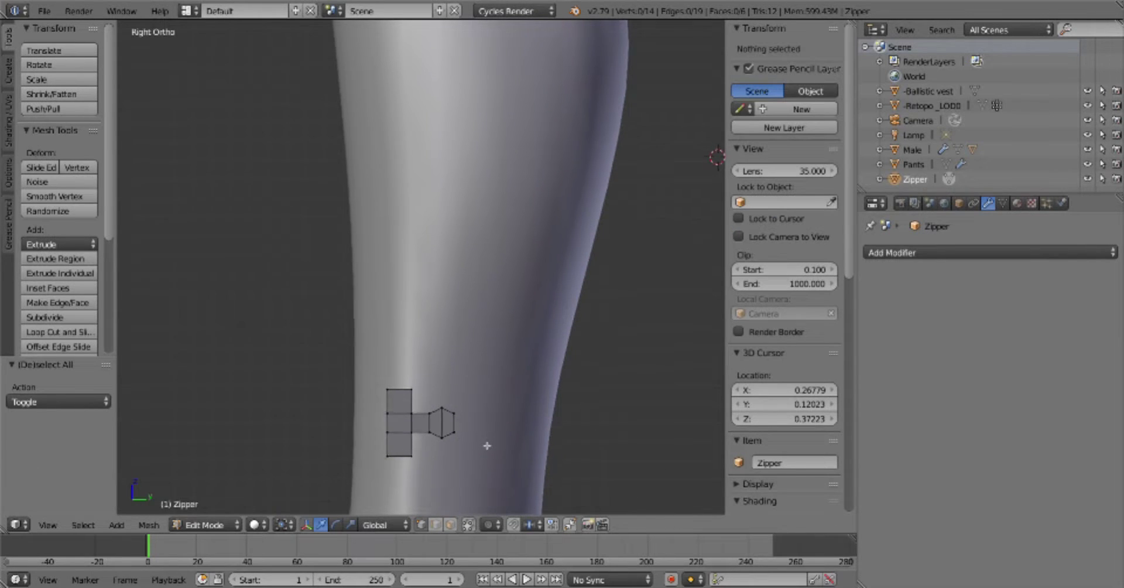
{"action": "left_click", "coordinate": [940, 252]}
{"action": "left_click", "coordinate": [778, 436]}
Add Array and Solidify modifiers to the zipper and move Subsurf below them
{"action": "left_click", "coordinate": [941, 253]}
{"action": "left_click", "coordinate": [779, 269]}
{"action": "key", "text": "a"}
{"action": "left_click", "coordinate": [940, 253]}
{"action": "left_click", "coordinate": [779, 423]}
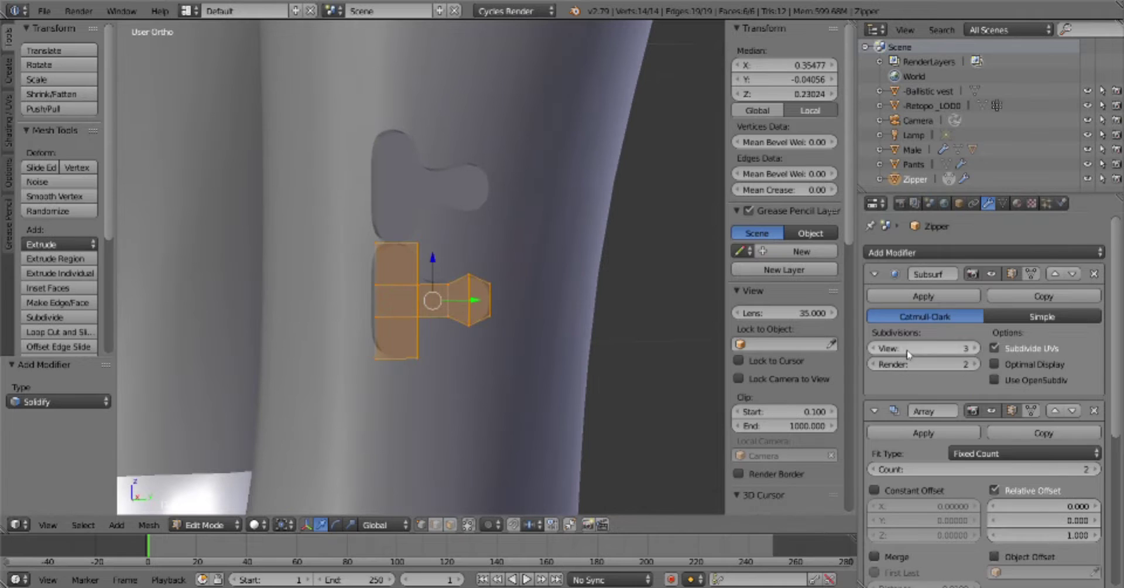
{"action": "left_click", "coordinate": [1072, 273]}
{"action": "left_click", "coordinate": [1072, 498]}
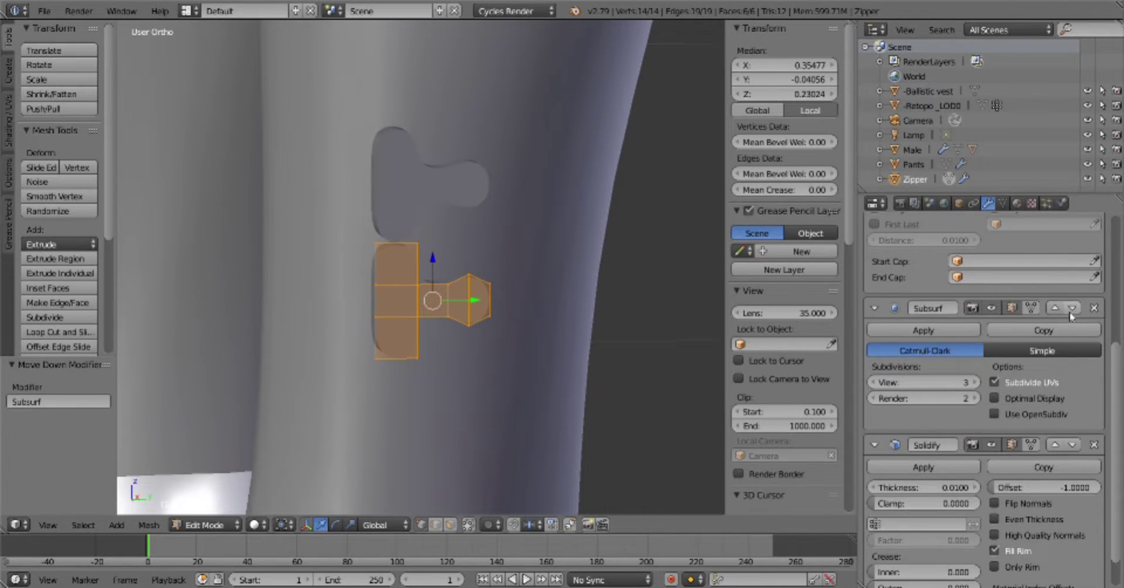
{"action": "scroll", "coordinate": [984, 410], "scroll_direction": "down", "scroll_amount": 5}
Crease the tooth edges at 0.5, cancelling a trial inset
{"action": "key", "text": "shift+e"}
{"action": "type", "text": ".5"}
{"action": "left_click", "coordinate": [609, 351]}
{"action": "key", "text": "a"}
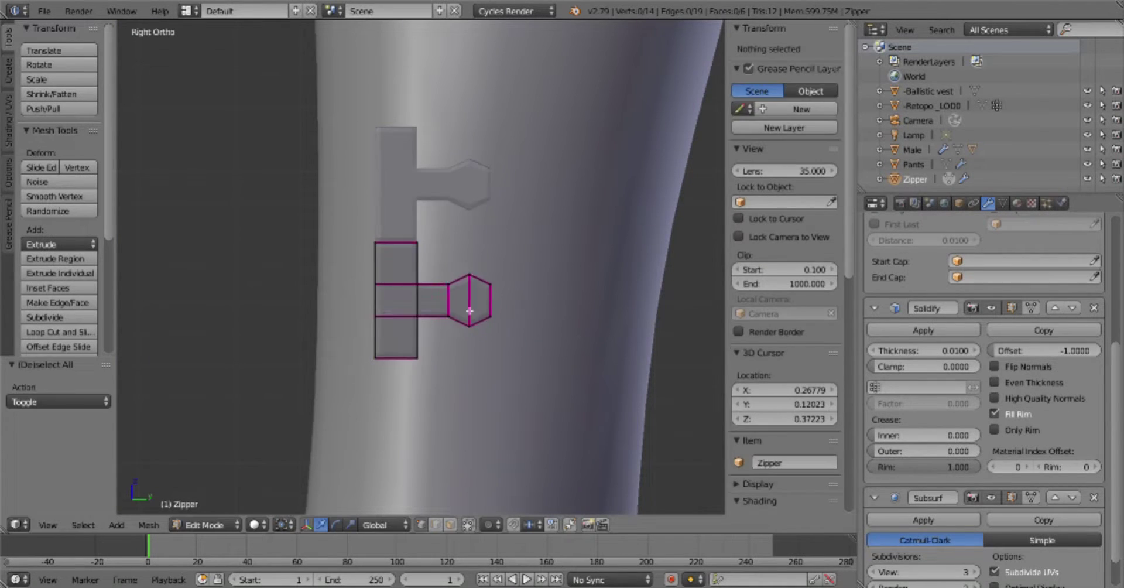
{"action": "scroll", "coordinate": [464, 326], "scroll_direction": "up", "scroll_amount": 3}
{"action": "key", "text": "shift+e"}
{"action": "key", "text": "a"}
{"action": "key", "text": "a"}
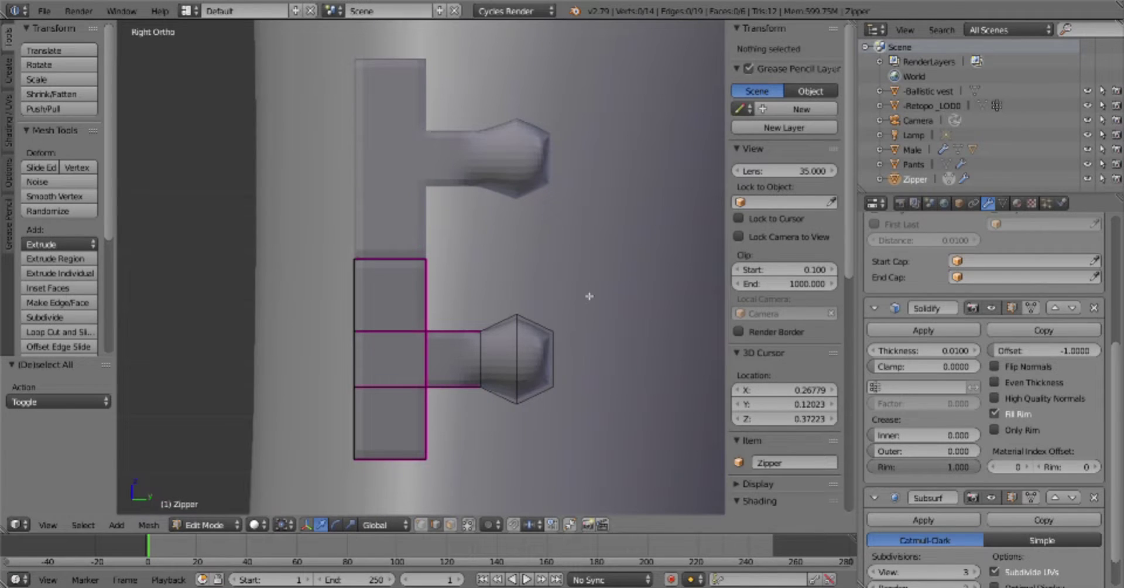
{"action": "key", "text": "i"}
{"action": "key", "text": "Escape"}
Clear the edge crease on the hexagon with a -1 crease value
{"action": "middle_click_drag", "start_coordinate": [579, 272], "coordinate": [539, 386]}
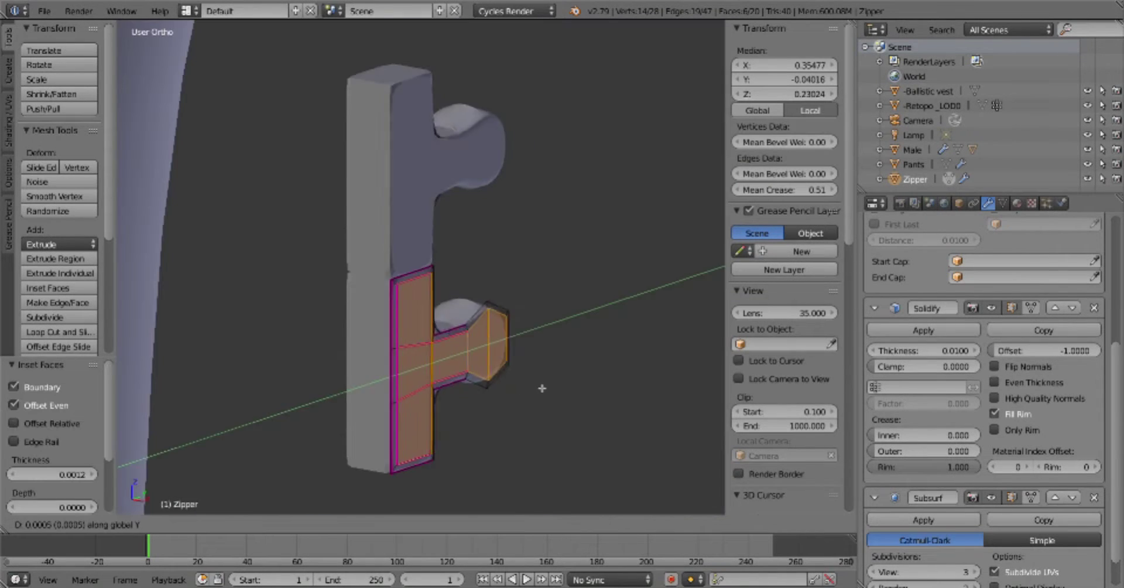
{"action": "key", "text": "shift+e"}
{"action": "type", "text": "-1"}
{"action": "key", "text": "Return"}
{"action": "key", "text": "KP_3"}
Crease the selected edge loop on the tooth bar at 0.9
{"action": "left_click", "coordinate": [415, 282], "text": "alt"}
{"action": "key", "text": "shift+e"}
{"action": "type", "text": ".9"}
{"action": "key", "text": "Return"}
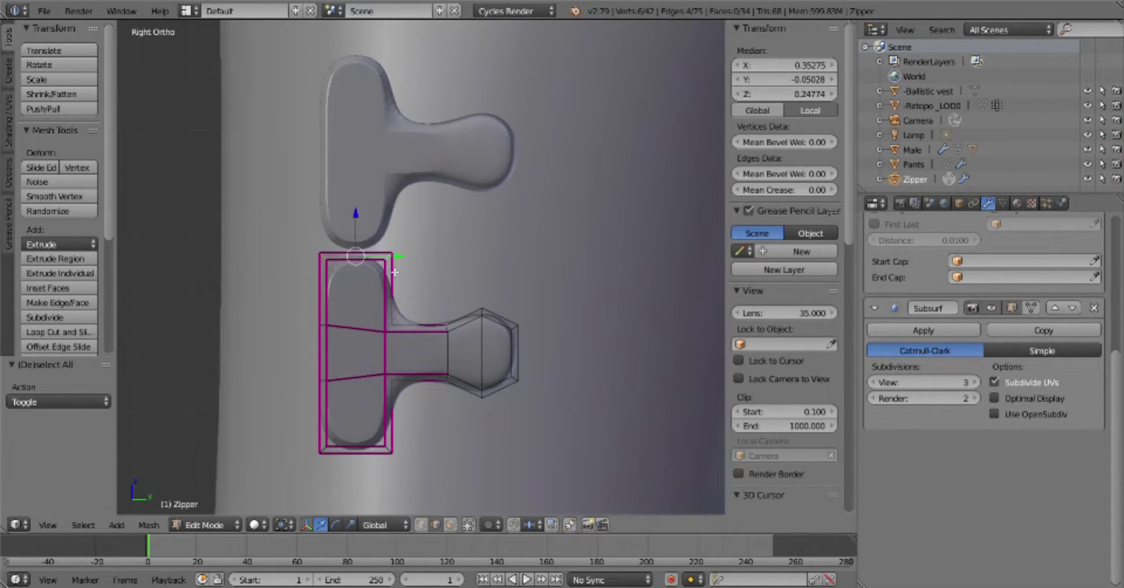
{"action": "middle_click_drag", "start_coordinate": [415, 282], "coordinate": [523, 338]}
{"action": "key", "text": "KP_3"}
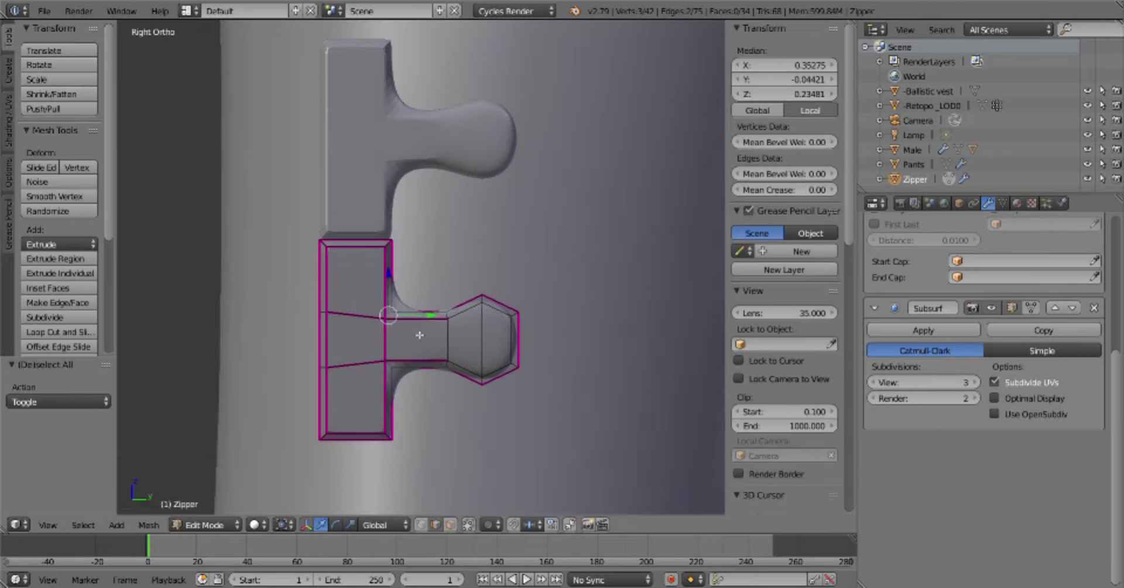
Duplicate the tooth and raise the copy along Z
{"action": "scroll", "coordinate": [529, 390], "scroll_direction": "down", "scroll_amount": 6}
{"action": "key", "text": "a"}
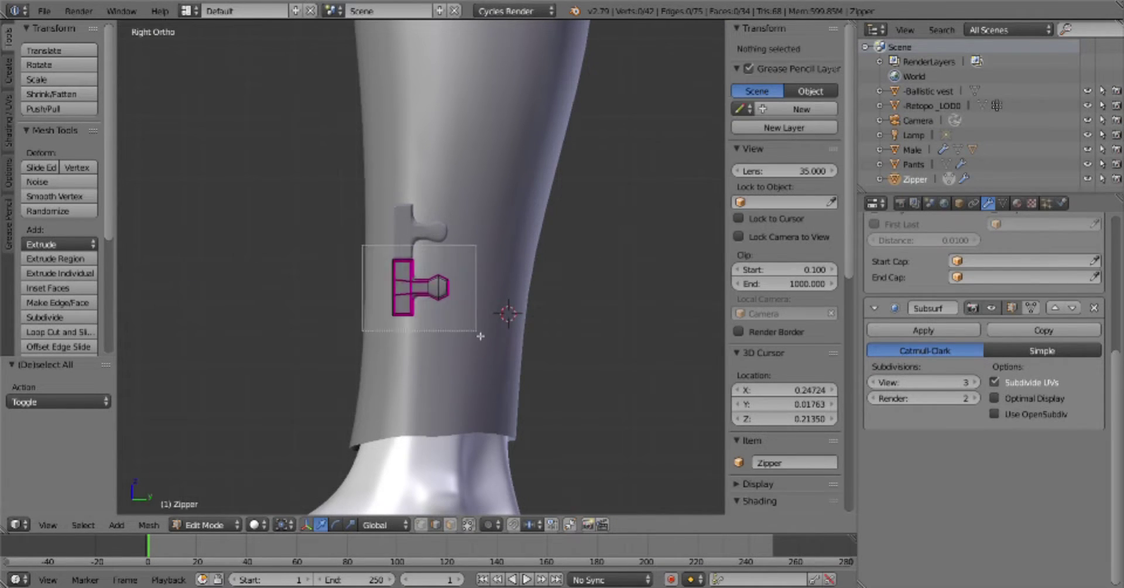
{"action": "left_click_drag", "start_coordinate": [363, 245], "coordinate": [479, 335]}
{"action": "key", "text": "shift+d"}
{"action": "key", "text": "z"}
{"action": "key", "text": "Return"}
Set the Array's Z offset to 0.025
{"action": "scroll", "coordinate": [1033, 349], "scroll_direction": "up", "scroll_amount": 5}
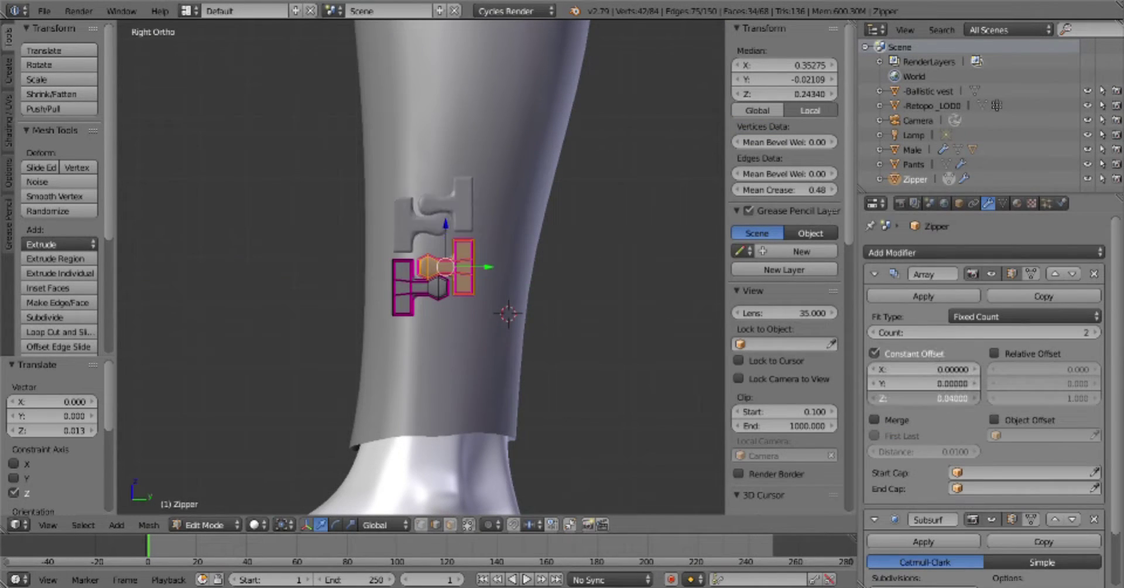
{"action": "type", "text": "25"}
{"action": "key", "text": "Return"}
{"action": "key", "text": "a"}
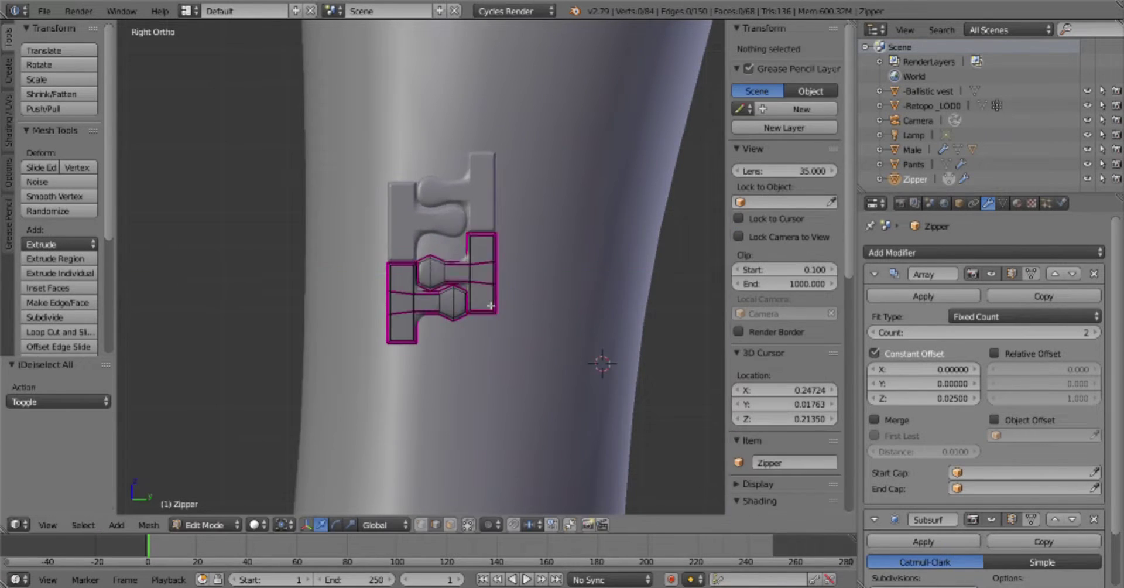
{"action": "key", "text": "KP_Decimal"}
{"action": "key", "text": "KP_3"}
{"action": "key", "text": "Return"}
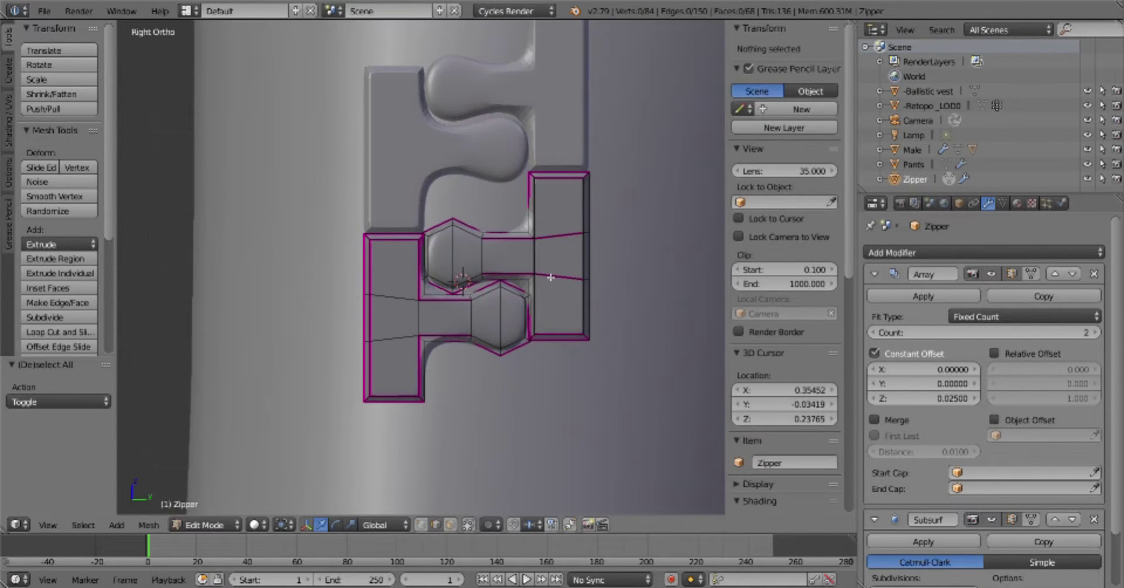
Select the lower tooth piece with linked selection
{"action": "left_click", "coordinate": [475, 288]}
{"action": "key", "text": "KP_8"}
{"action": "key", "text": "KP_4"}
{"action": "key", "text": "KP_3"}
{"action": "right_click", "coordinate": [487, 351], "text": "alt+shift"}
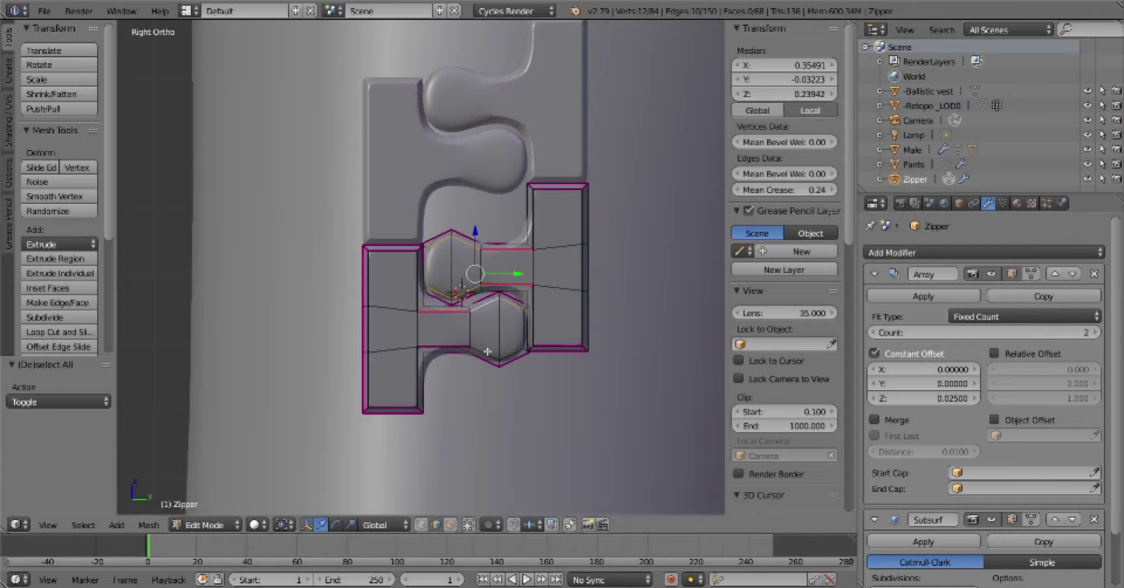
{"action": "left_click", "coordinate": [535, 269]}
{"action": "key", "text": "l"}
Select the upper T-shaped tooth piece and scale it vertically
{"action": "scroll", "coordinate": [544, 304], "scroll_direction": "down", "scroll_amount": 2}
{"action": "key", "text": "l"}
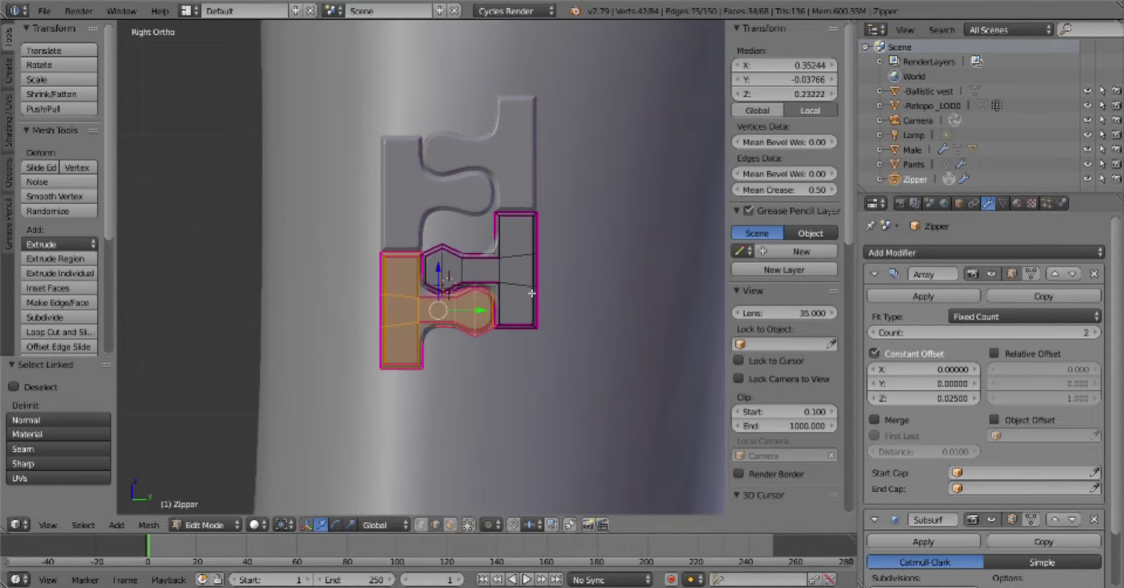
{"action": "right_click", "coordinate": [449, 248]}
{"action": "key", "text": "l"}
{"action": "scroll", "coordinate": [411, 238], "scroll_direction": "up", "scroll_amount": 3}
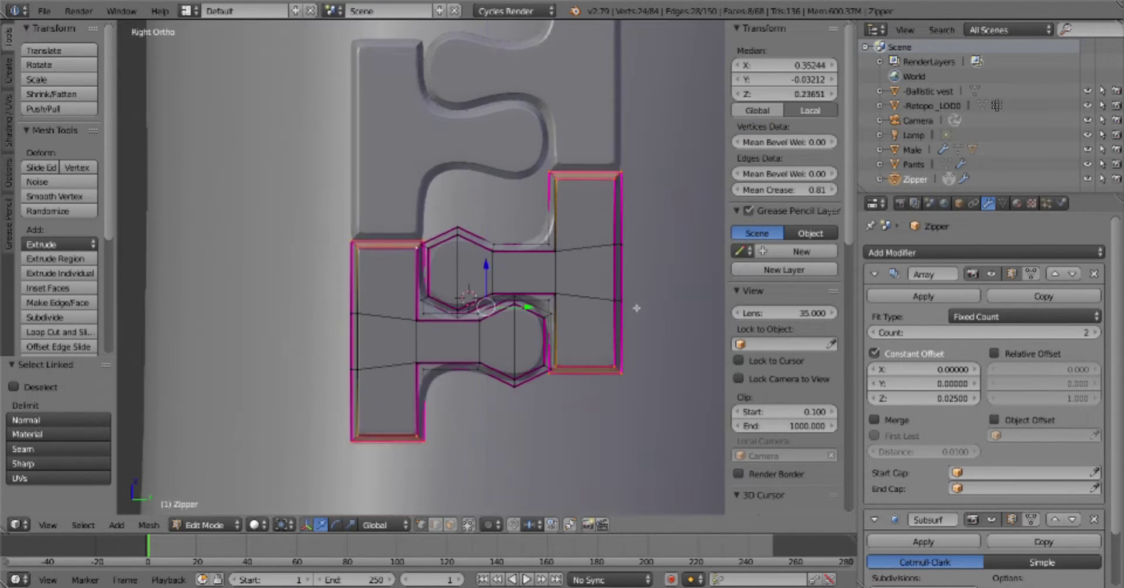
{"action": "key", "text": "s"}
{"action": "key", "text": "z"}
{"action": "left_click", "coordinate": [579, 307]}
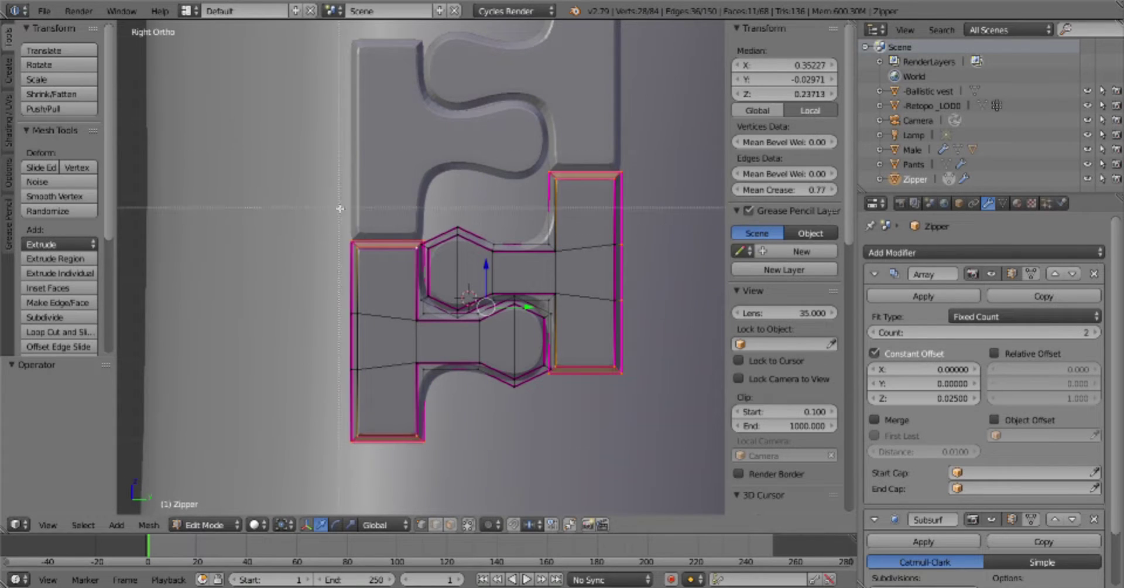
Shrink the pieces to 0.7, then set Array Z offset 0.0175 and Count 10
{"action": "left_click", "coordinate": [284, 524]}
{"action": "left_click", "coordinate": [311, 457]}
{"action": "key", "text": "shift+r"}
{"action": "double_click", "coordinate": [924, 399]}
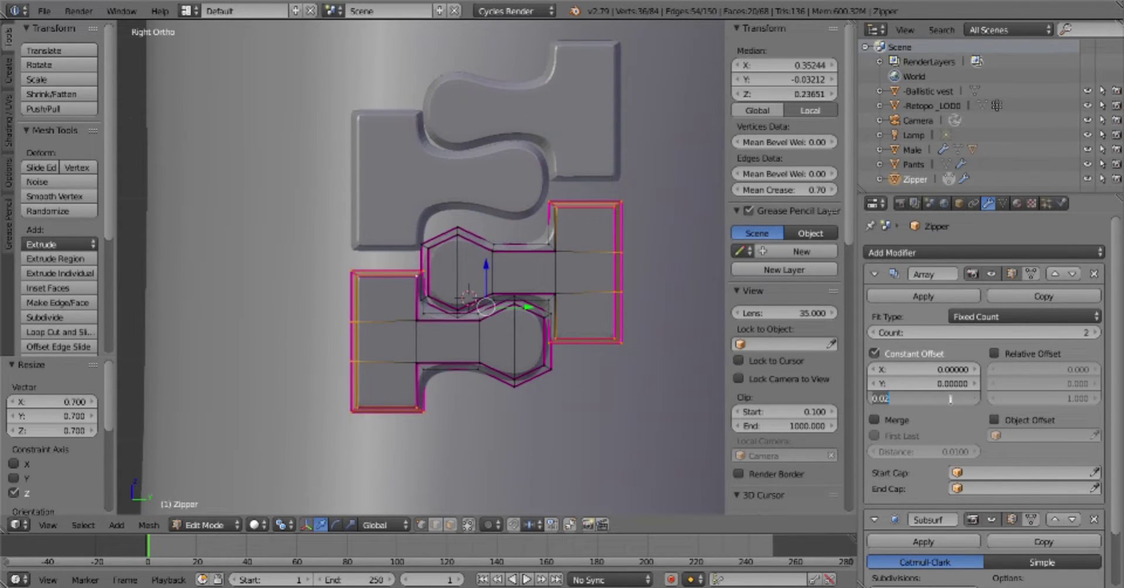
{"action": "type", "text": "0.0175"}
{"action": "key", "text": "Return"}
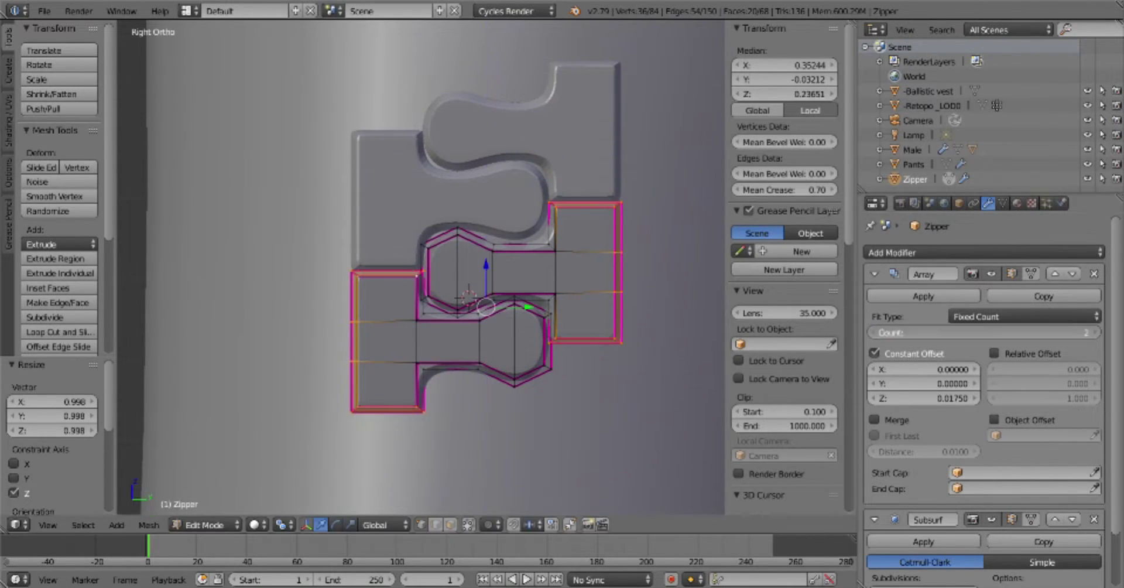
{"action": "left_click_drag", "start_coordinate": [983, 332], "coordinate": [1089, 332]}
{"action": "scroll", "coordinate": [561, 404], "scroll_direction": "down", "scroll_amount": 5}
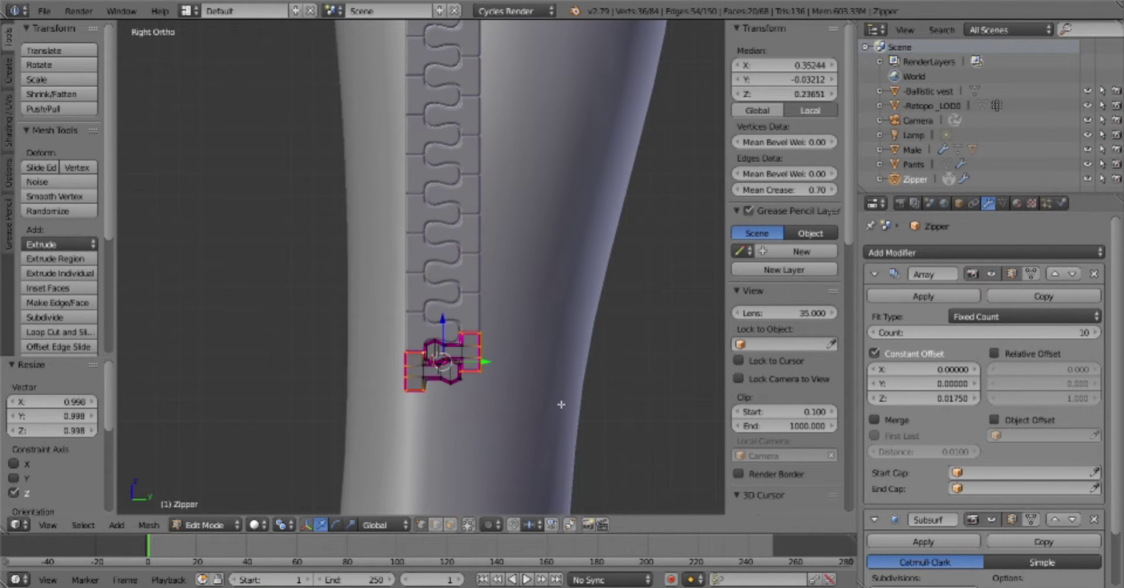
{"action": "scroll", "coordinate": [561, 404], "scroll_direction": "up", "scroll_amount": 3}
Move two faces of the right tooth piece along Y
{"action": "key", "text": "a"}
{"action": "right_click", "coordinate": [444, 400]}
{"action": "right_click", "coordinate": [493, 349], "text": "shift"}
{"action": "key", "text": "g"}
{"action": "key", "text": "y"}
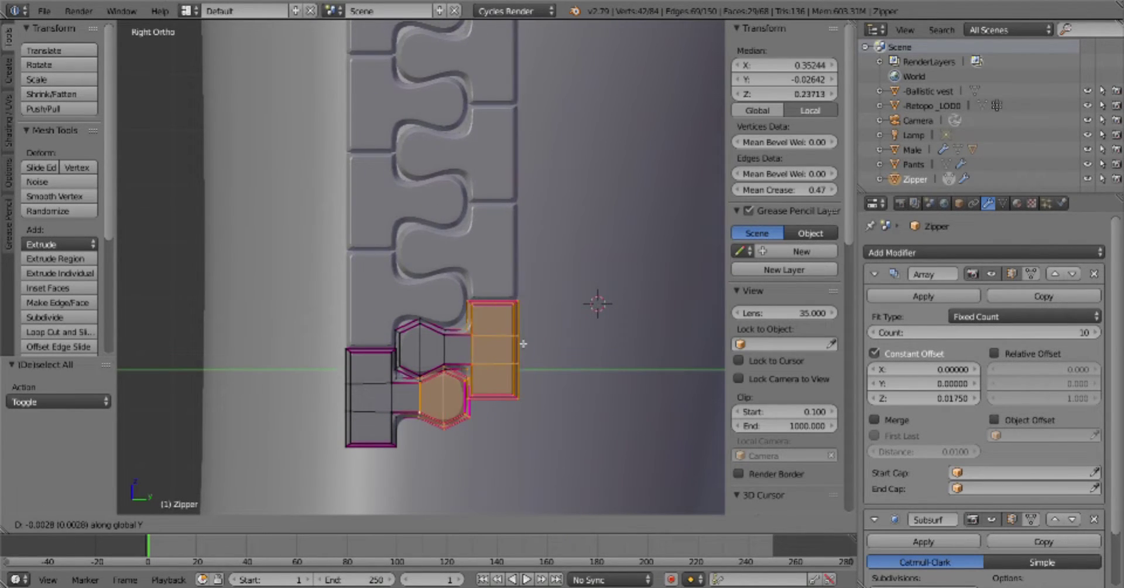
{"action": "left_click", "coordinate": [523, 344]}
Scale a tooth edge loop along Y to 0.823
{"action": "scroll", "coordinate": [522, 344], "scroll_direction": "up", "scroll_amount": 4}
{"action": "right_click", "coordinate": [527, 305], "text": "alt"}
{"action": "key", "text": "s"}
{"action": "key", "text": "y"}
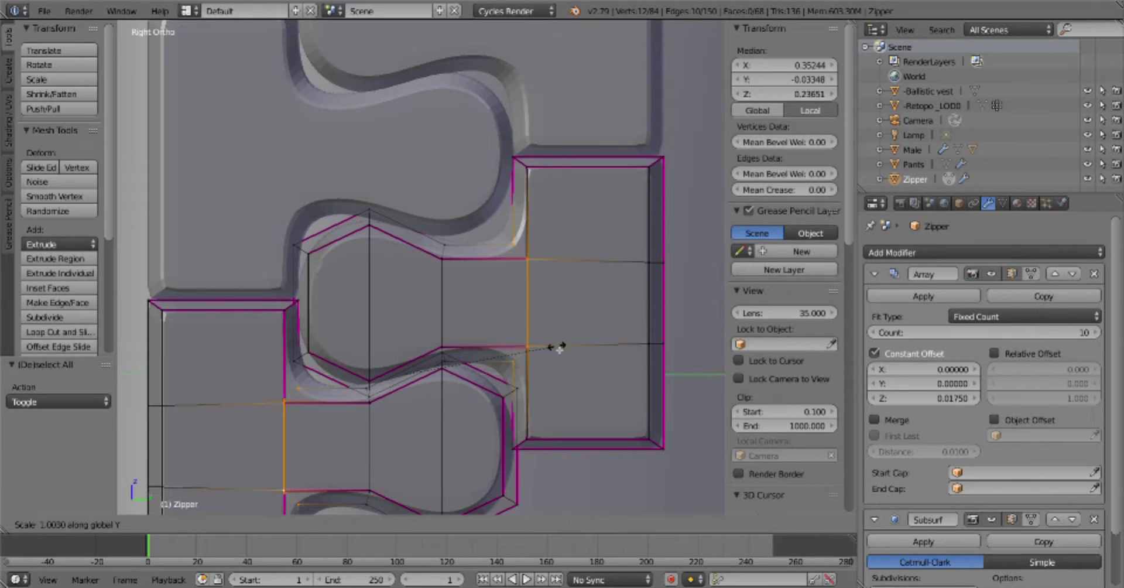
{"action": "left_click", "coordinate": [520, 359]}
{"action": "scroll", "coordinate": [520, 358], "scroll_direction": "down", "scroll_amount": 1}
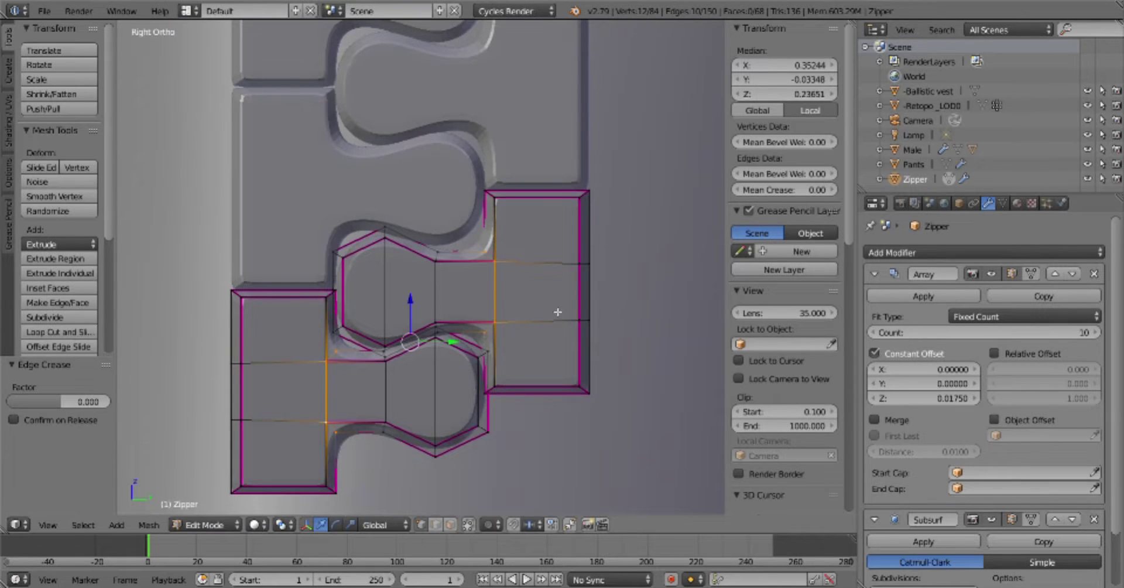
{"action": "left_click", "coordinate": [617, 361]}
{"action": "key", "text": "a"}
Dissolve the inner edges of the tooth face loop and lower hexagon face
{"action": "scroll", "coordinate": [580, 360], "scroll_direction": "down", "scroll_amount": 8}
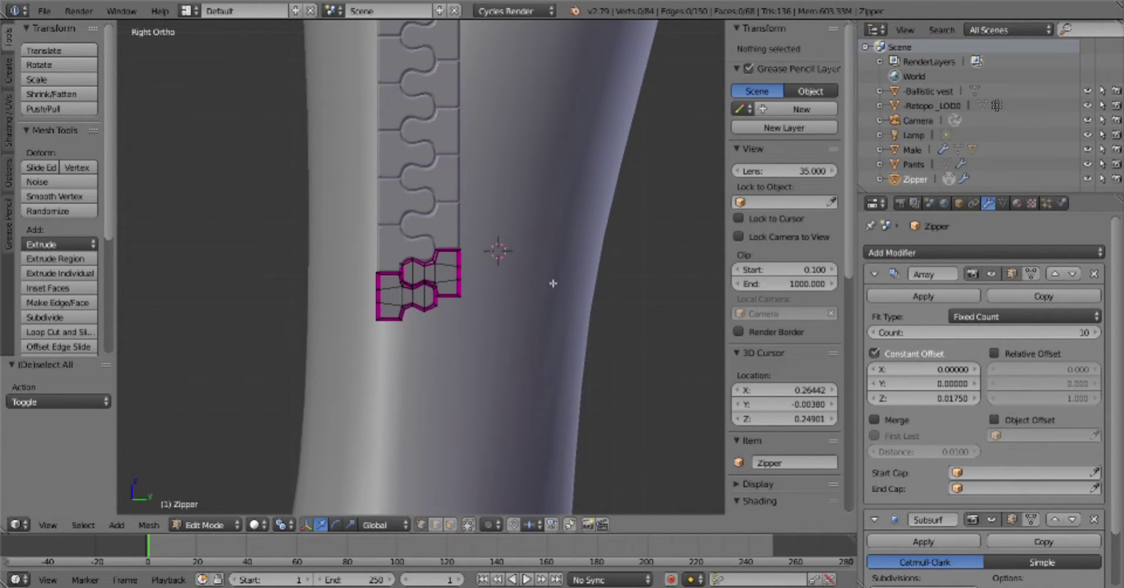
{"action": "scroll", "coordinate": [553, 283], "scroll_direction": "up", "scroll_amount": 4}
{"action": "scroll", "coordinate": [553, 283], "scroll_direction": "up", "scroll_amount": 4}
{"action": "right_click", "coordinate": [459, 375]}
{"action": "right_click", "coordinate": [626, 293], "text": "alt+shift"}
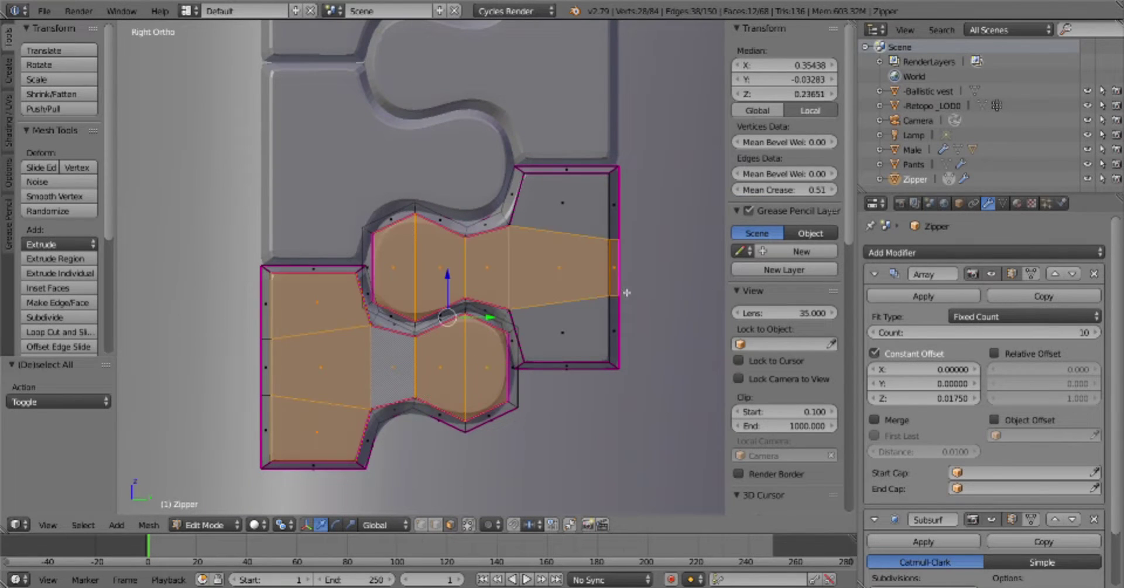
{"action": "key", "text": "x"}
{"action": "left_click", "coordinate": [614, 239]}
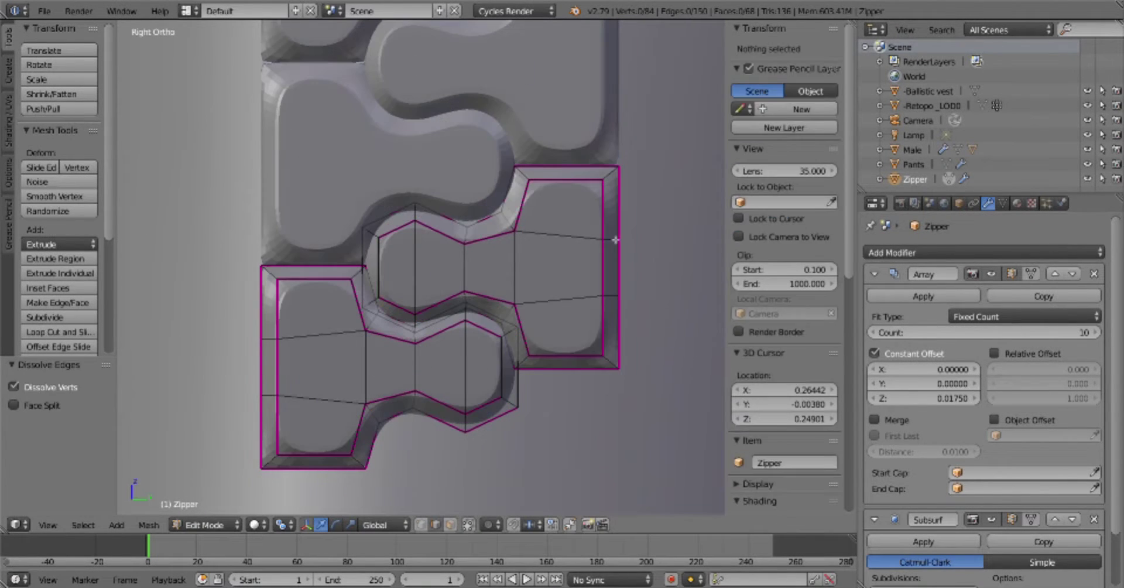
{"action": "right_click", "coordinate": [615, 239], "text": "alt"}
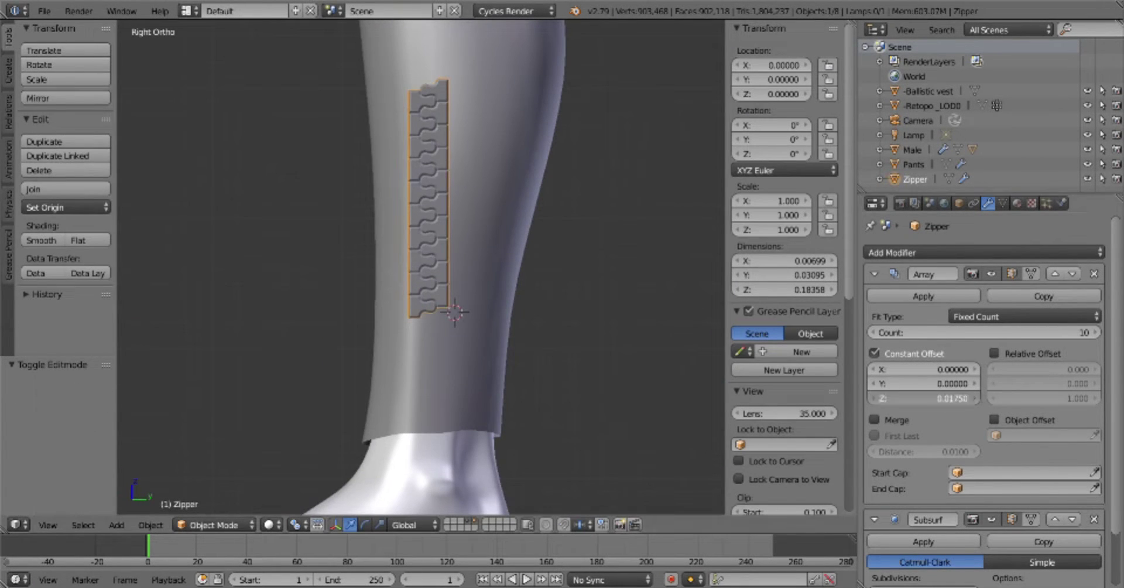
Leave zipper editing, switch to front view and move an object to another layer
{"action": "key", "text": "ctrl+Tab"}
{"action": "left_click", "coordinate": [586, 374]}
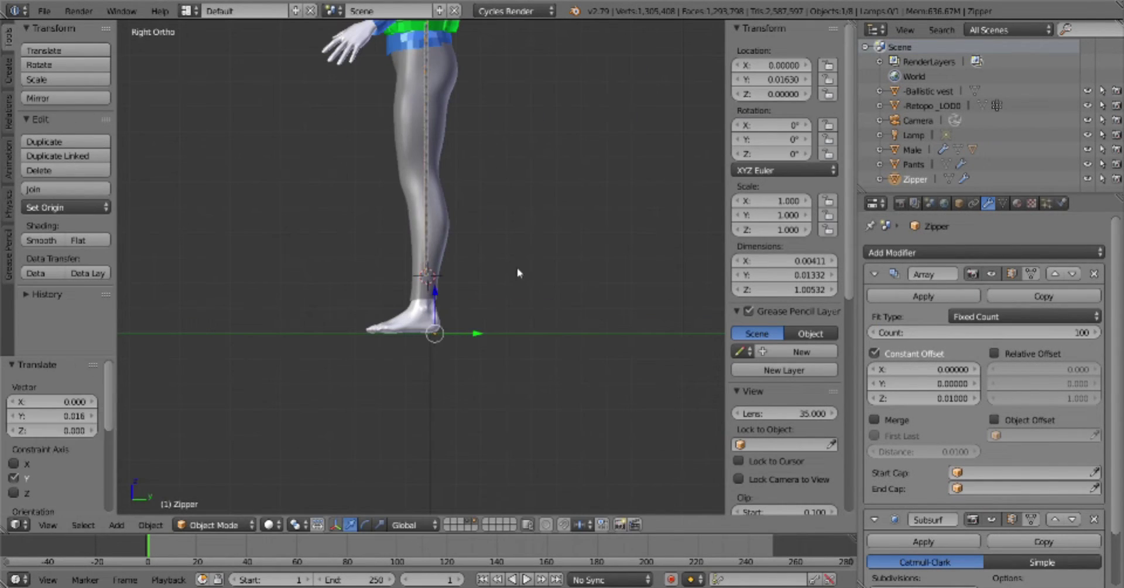
{"action": "key", "text": "Tab"}
{"action": "key", "text": "Tab"}
{"action": "key", "text": "KP_1"}
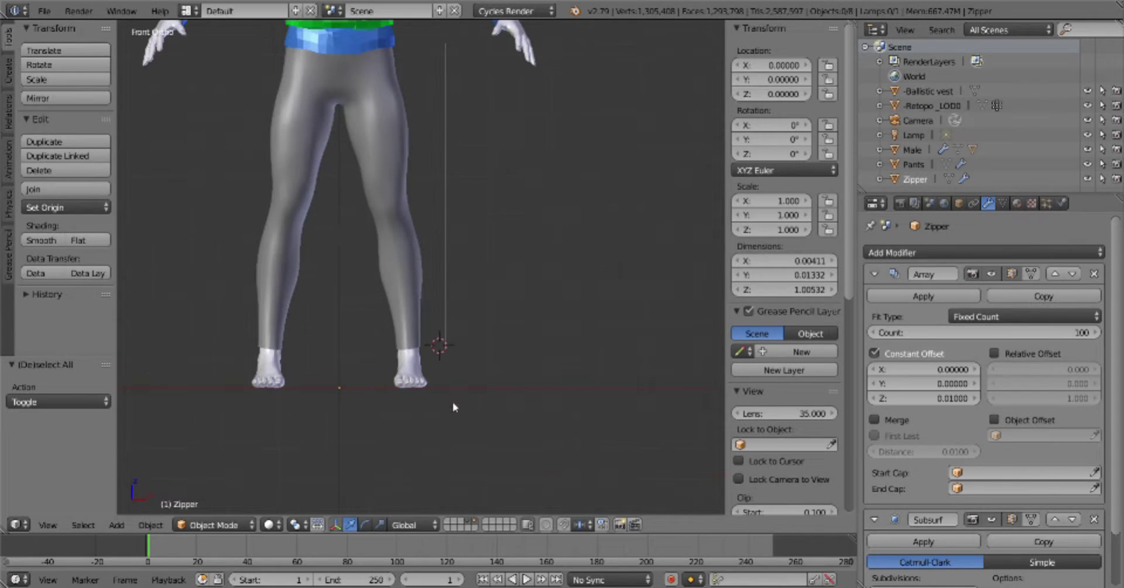
{"action": "key", "text": "Home"}
{"action": "key", "text": "shift+a"}
{"action": "key", "text": "m"}
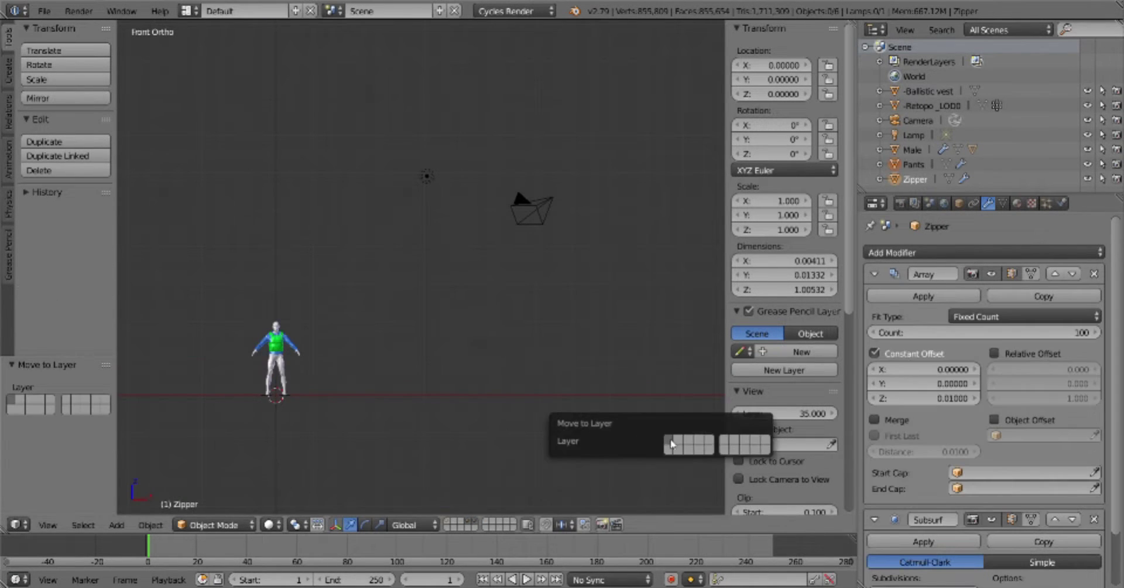
Add a Bezier curve and place it beside the trousers' outer leg
{"action": "middle_click_drag", "start_coordinate": [472, 50], "coordinate": [552, 275]}
{"action": "scroll", "coordinate": [552, 276], "scroll_direction": "up", "scroll_amount": 3}
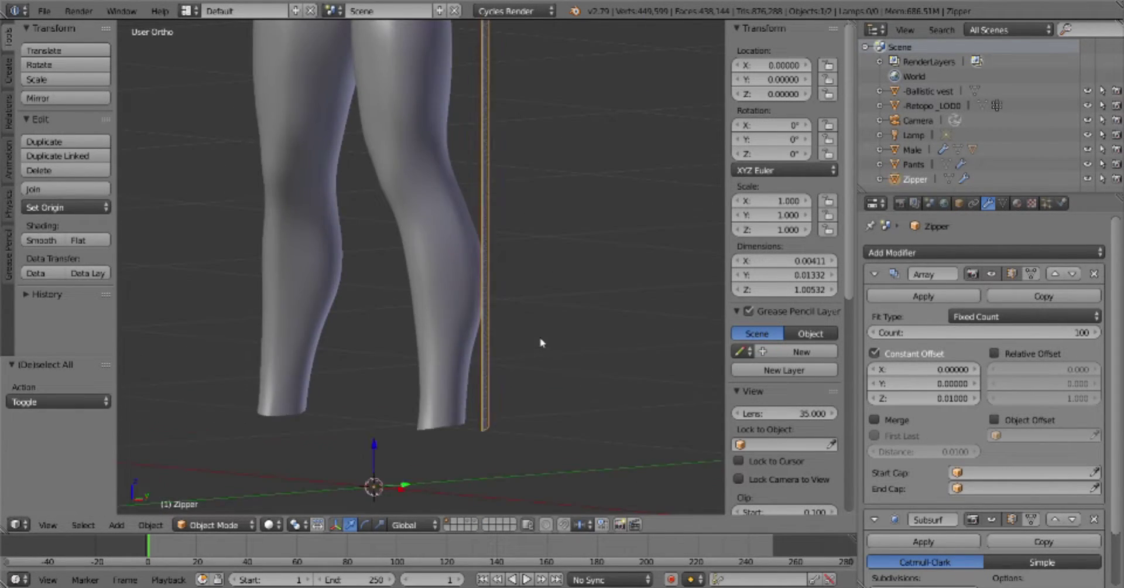
{"action": "scroll", "coordinate": [540, 339], "scroll_direction": "down", "scroll_amount": 3}
{"action": "key", "text": "shift+a"}
{"action": "left_click", "coordinate": [603, 299]}
{"action": "key", "text": "KP_1"}
{"action": "key", "text": "Tab"}
{"action": "key", "text": "g"}
{"action": "left_click", "coordinate": [707, 374]}
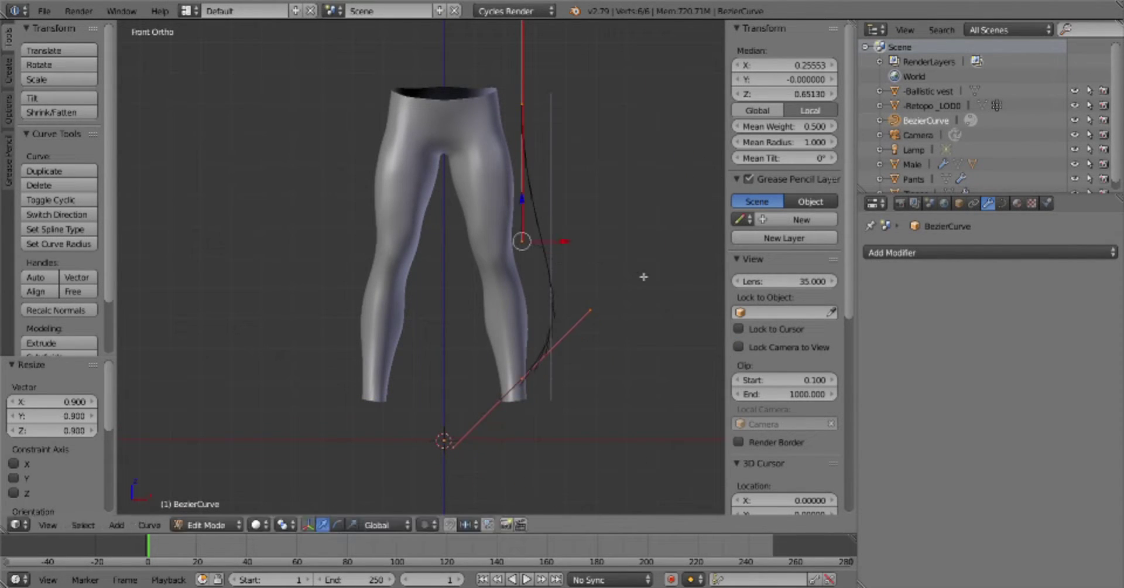
Rotate and reposition the Bezier curve along the leg, then move its top control point
{"action": "key", "text": "r"}
{"action": "left_click", "coordinate": [657, 296]}
{"action": "key", "text": "g"}
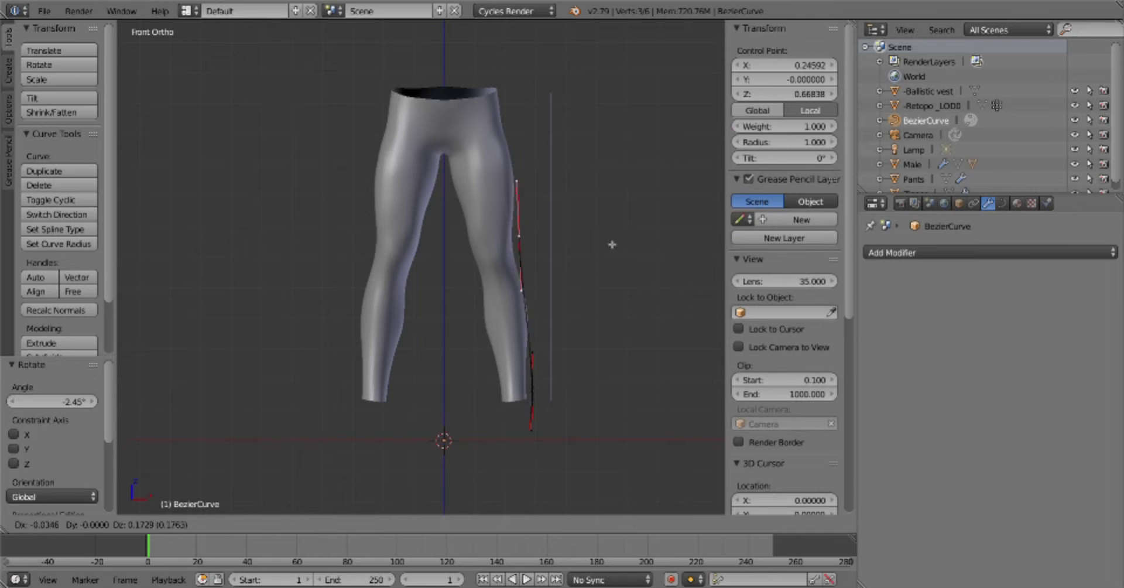
{"action": "left_click", "coordinate": [539, 172]}
{"action": "key", "text": "a"}
{"action": "right_click", "coordinate": [539, 132]}
{"action": "key", "text": "g"}
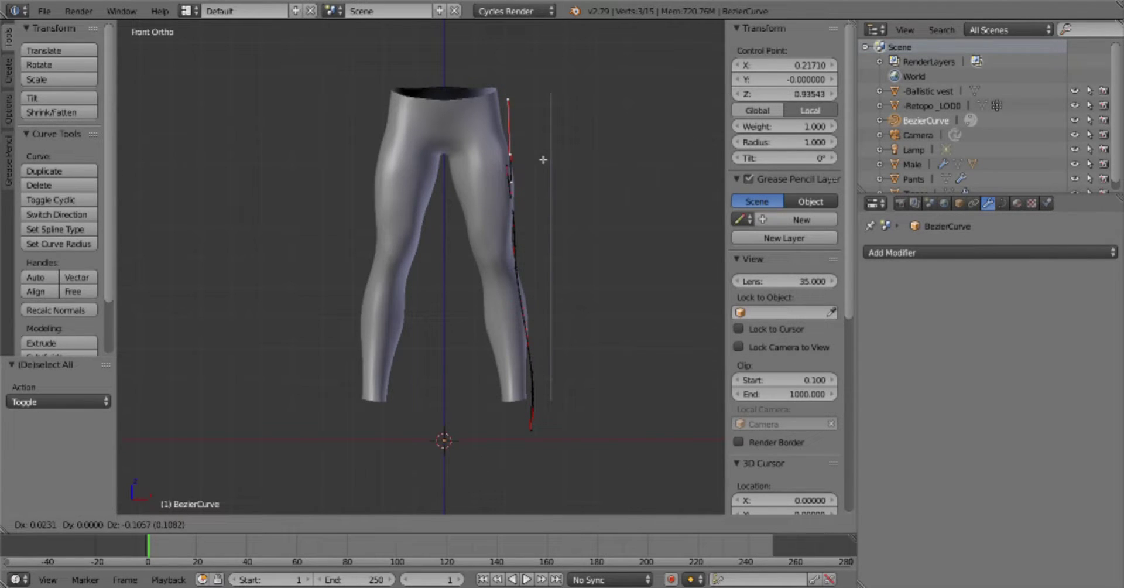
{"action": "left_click", "coordinate": [543, 160]}
Adjust the curve's lower and knee control points so it follows the outer leg
{"action": "middle_click_drag", "start_coordinate": [585, 238], "coordinate": [522, 301]}
{"action": "key", "text": "KP_1"}
{"action": "right_click", "coordinate": [479, 337]}
{"action": "key", "text": "g"}
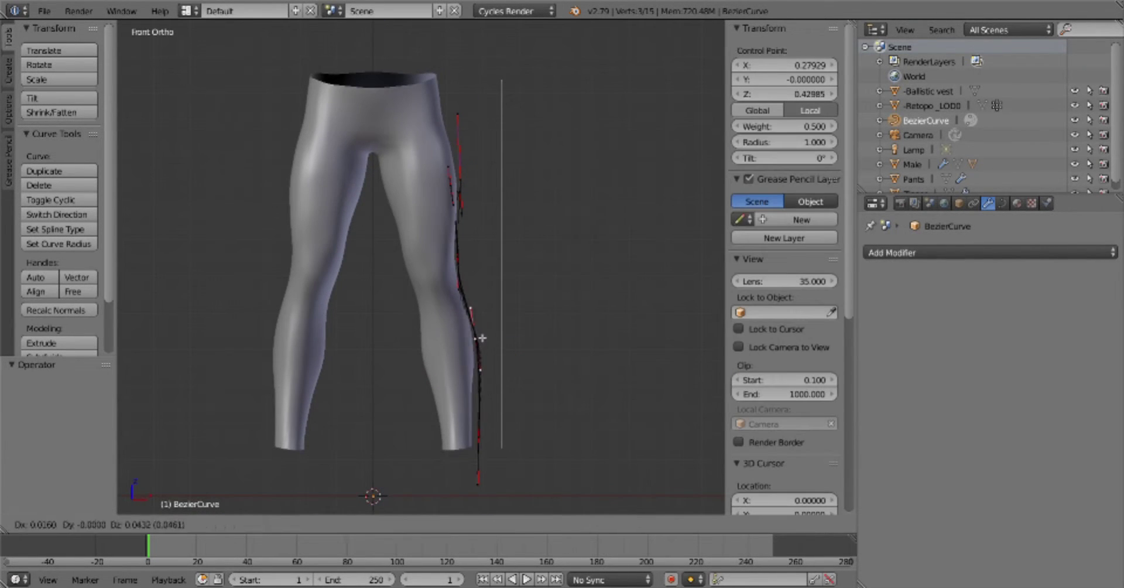
{"action": "left_click", "coordinate": [555, 389]}
{"action": "middle_click_drag", "start_coordinate": [557, 363], "coordinate": [527, 328]}
{"action": "key", "text": "KP_1"}
{"action": "right_click", "coordinate": [440, 88]}
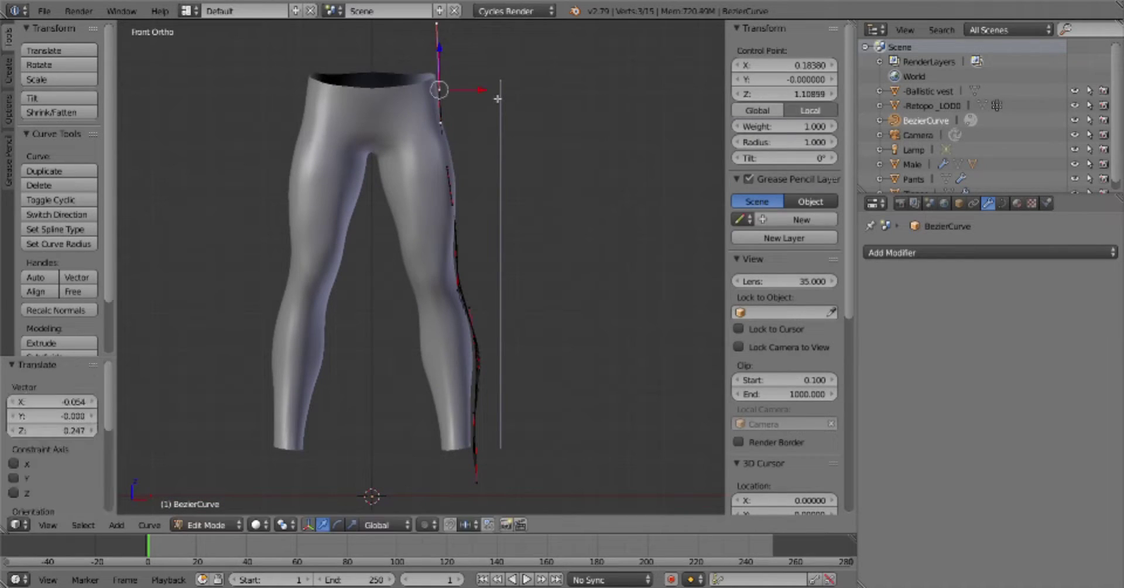
{"action": "right_click", "coordinate": [455, 189]}
{"action": "key", "text": "Tab"}
Add a Curve modifier to the Zipper with BezierCurve as its deform object
{"action": "right_click", "coordinate": [486, 263]}
{"action": "left_click", "coordinate": [989, 253]}
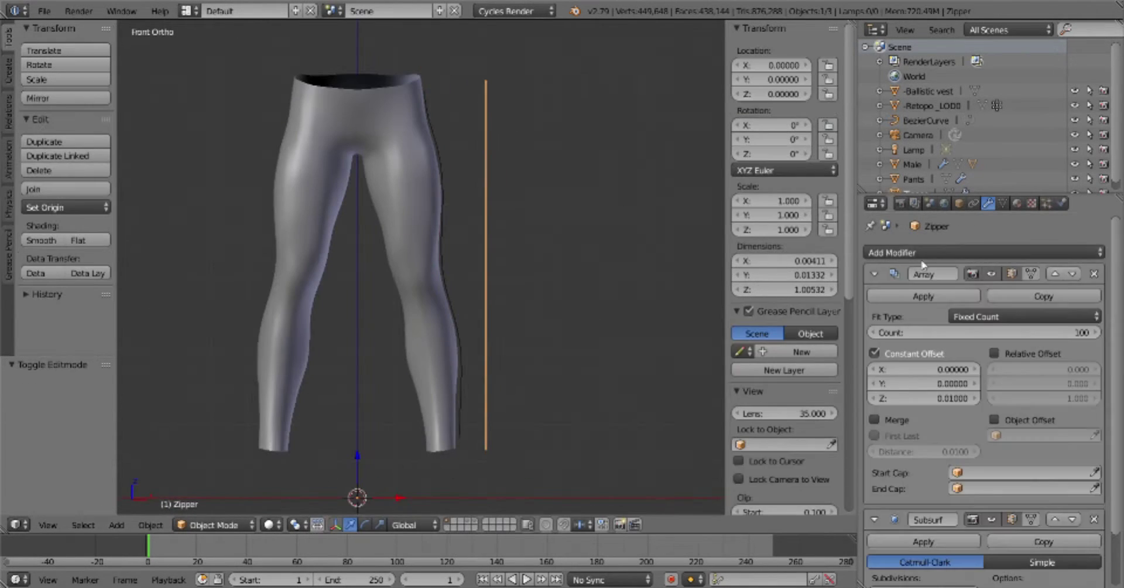
{"action": "left_click", "coordinate": [1007, 310]}
{"action": "left_click", "coordinate": [922, 533]}
{"action": "left_click", "coordinate": [914, 409]}
In Edit Mode, move the Zipper teeth and rotate them 90° on Z
{"action": "key", "text": "Tab"}
{"action": "key", "text": "KP_3"}
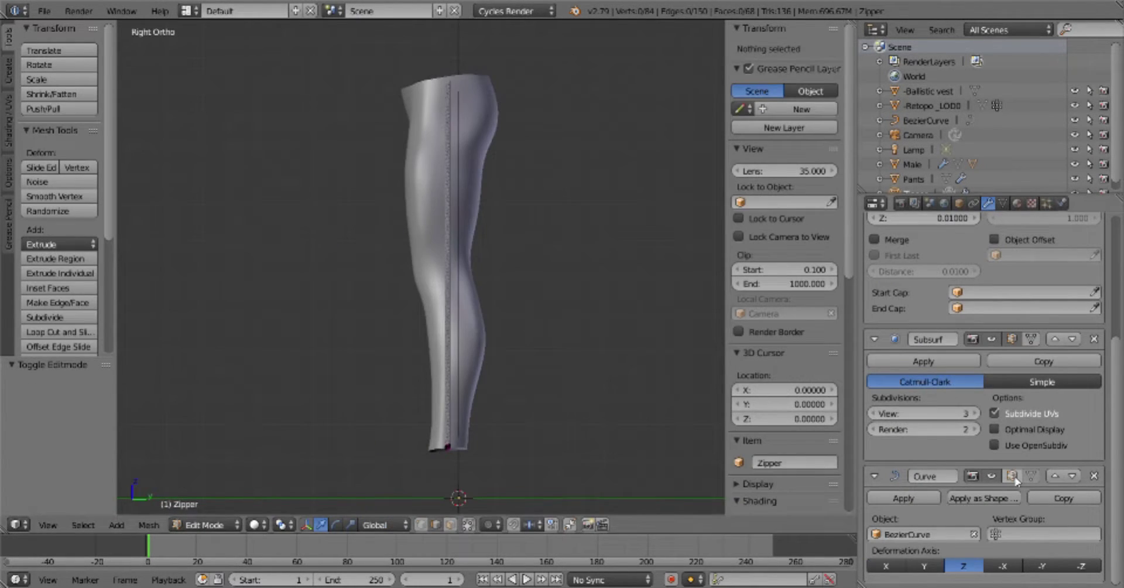
{"action": "middle_click_drag", "start_coordinate": [469, 293], "coordinate": [410, 263]}
{"action": "scroll", "coordinate": [409, 264], "scroll_direction": "up", "scroll_amount": 3}
{"action": "key", "text": "KP_1"}
{"action": "key", "text": "a"}
{"action": "key", "text": "g"}
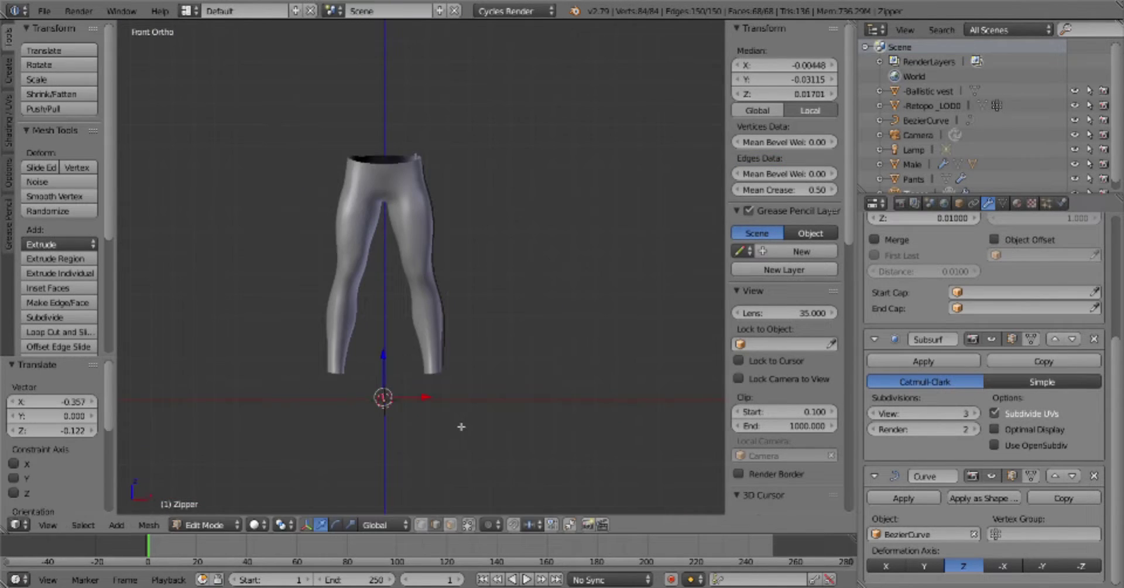
{"action": "left_click", "coordinate": [511, 456]}
{"action": "key", "text": "r"}
{"action": "key", "text": "z"}
{"action": "key", "text": "9"}
{"action": "key", "text": "0"}
{"action": "key", "text": "Return"}
Shift the Zipper teeth sideways and lower them by -0.05 on Z to align with the curve
{"action": "middle_click_drag", "start_coordinate": [510, 456], "coordinate": [484, 385]}
{"action": "scroll", "coordinate": [507, 376], "scroll_direction": "up", "scroll_amount": 5}
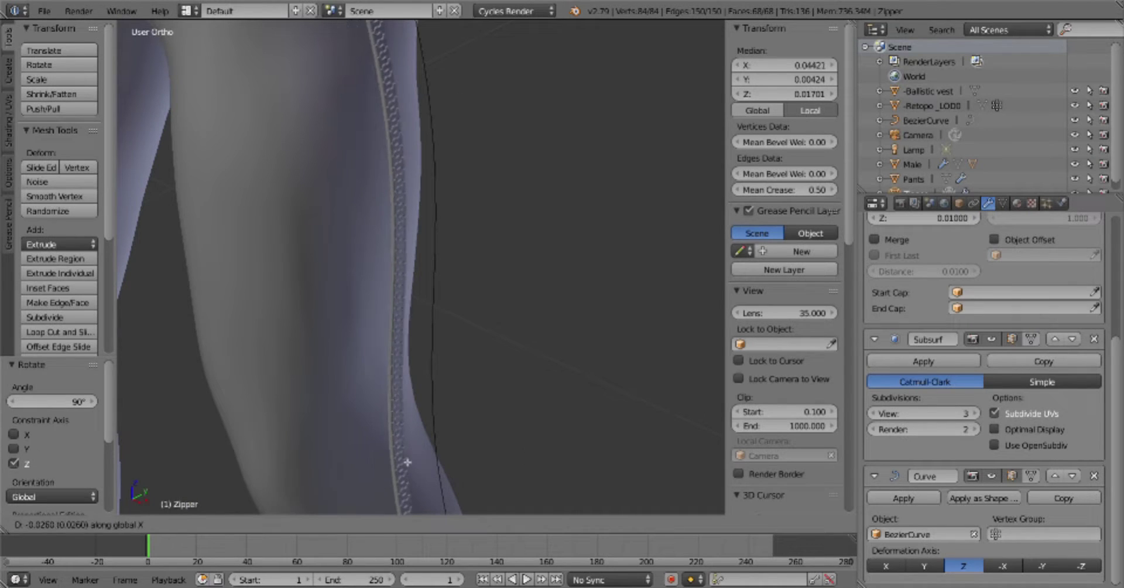
{"action": "left_click", "coordinate": [410, 459]}
{"action": "scroll", "coordinate": [459, 422], "scroll_direction": "down", "scroll_amount": 8}
{"action": "key", "text": "KP_1"}
{"action": "key", "text": "KP_3"}
{"action": "scroll", "coordinate": [469, 358], "scroll_direction": "up", "scroll_amount": 3}
{"action": "type", "text": "gz-0.05"}
{"action": "key", "text": "Return"}
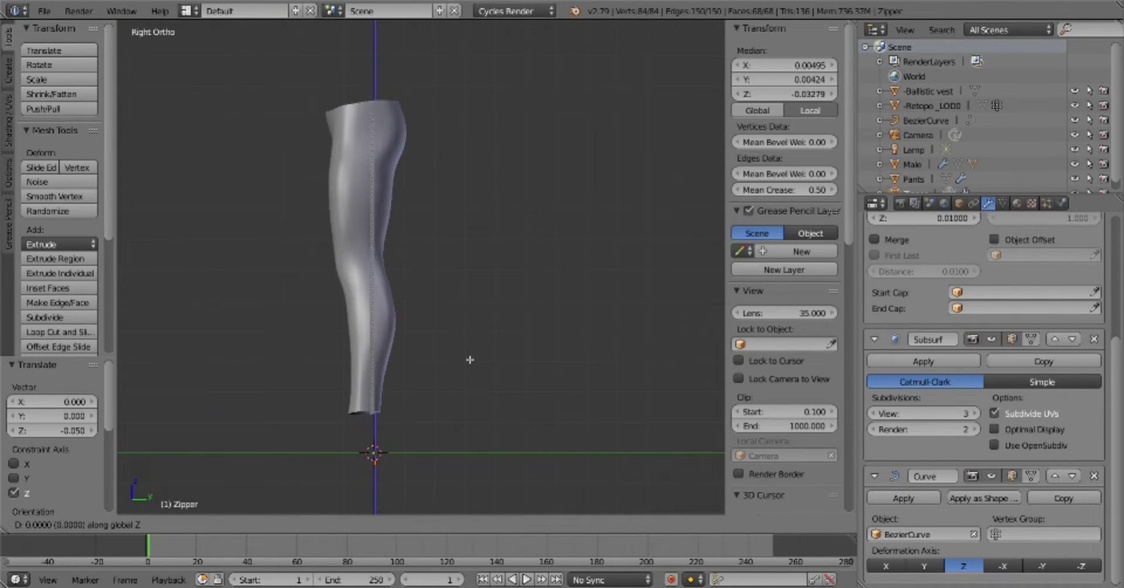
{"action": "key", "text": "Tab"}
{"action": "left_click", "coordinate": [931, 120]}
Review the Zipper curve's control points in Edit Mode, leaving them unmoved
{"action": "key", "text": "Tab"}
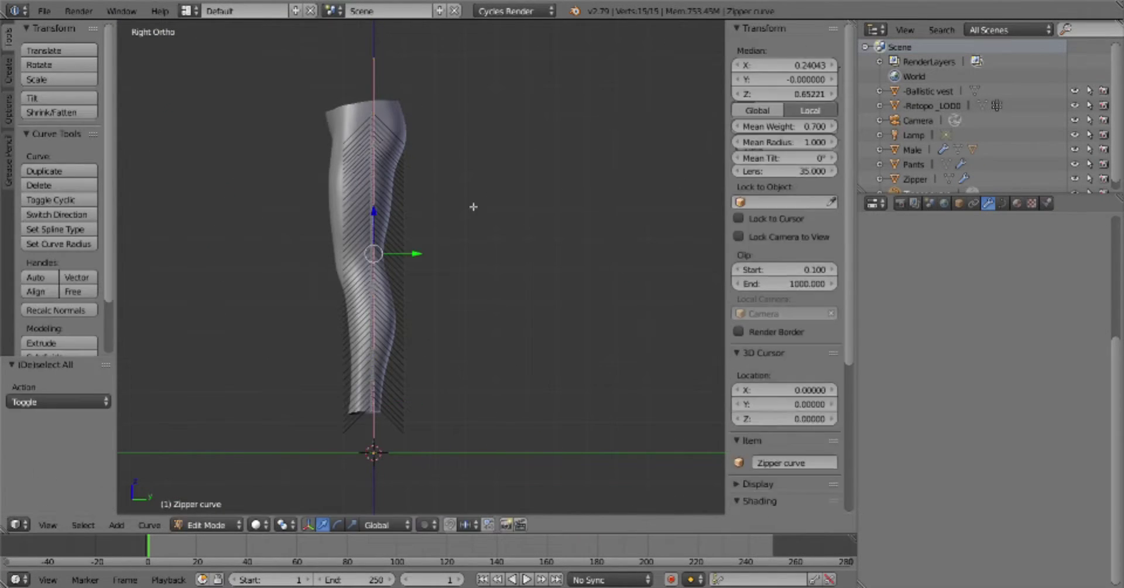
{"action": "key", "text": "a"}
{"action": "scroll", "coordinate": [472, 206], "scroll_direction": "up", "scroll_amount": 4}
{"action": "key", "text": "g"}
{"action": "key", "text": "Escape"}
{"action": "scroll", "coordinate": [488, 294], "scroll_direction": "down", "scroll_amount": 2}
{"action": "right_click", "coordinate": [418, 154]}
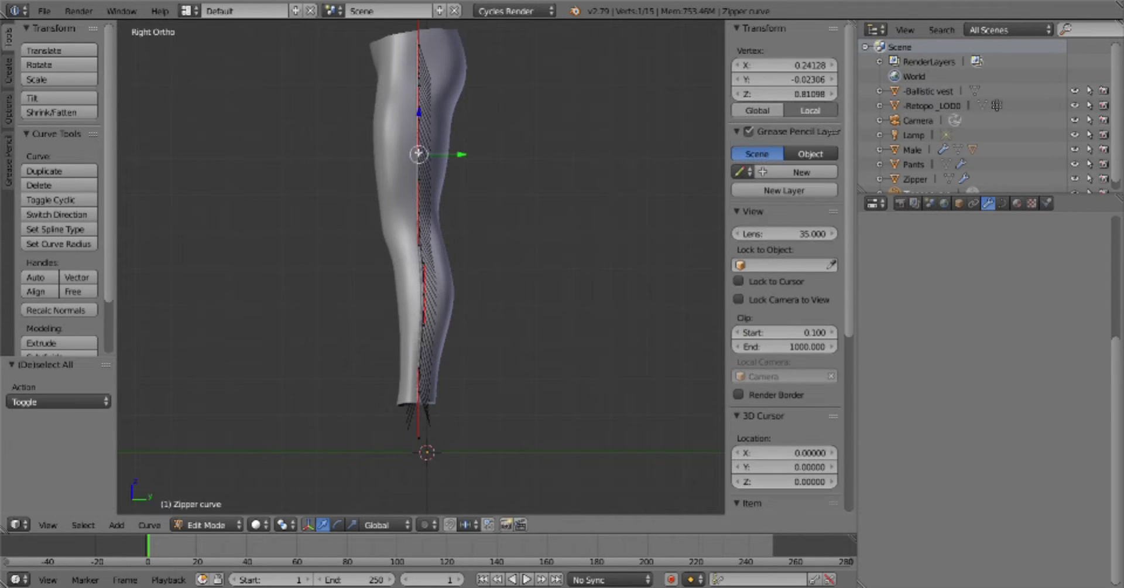
{"action": "key", "text": "a"}
{"action": "key", "text": "Tab"}
Inspect the Zipper mesh in Edit Mode from along the leg
{"action": "key", "text": "a"}
{"action": "key", "text": "KP_1"}
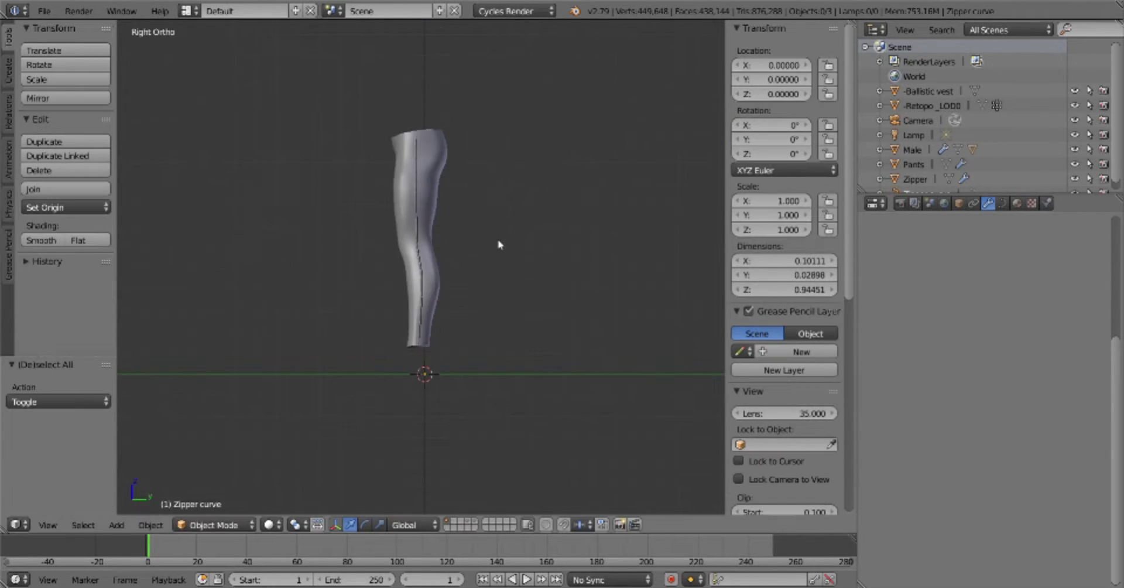
{"action": "scroll", "coordinate": [457, 168], "scroll_direction": "up", "scroll_amount": 3}
{"action": "right_click", "coordinate": [430, 168]}
{"action": "key", "text": "Tab"}
{"action": "left_click", "coordinate": [525, 155]}
{"action": "middle_click_drag", "start_coordinate": [539, 430], "coordinate": [377, 213]}
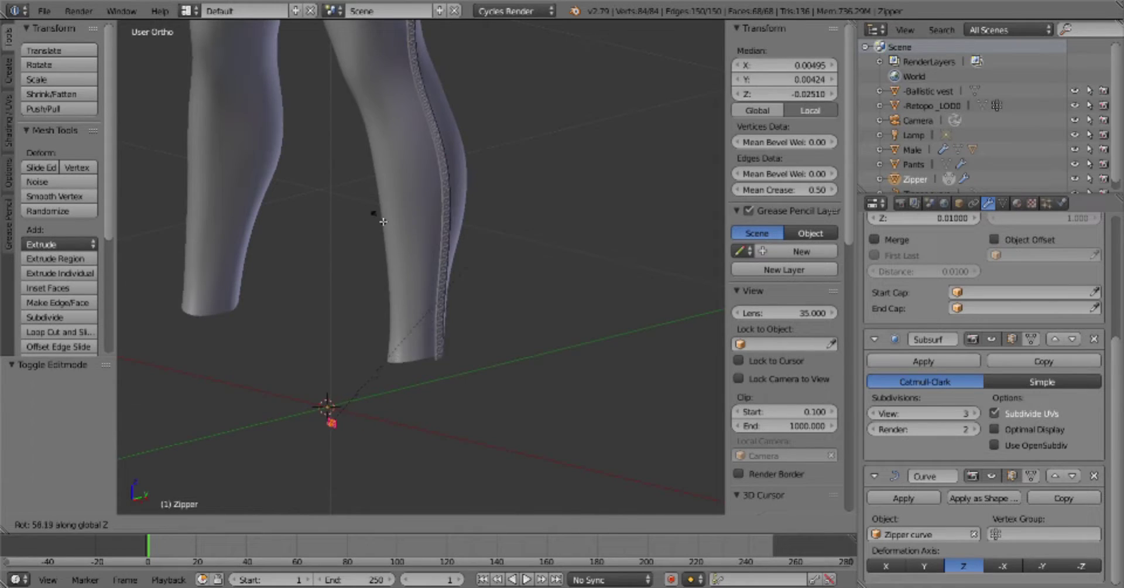
{"action": "scroll", "coordinate": [562, 216], "scroll_direction": "down", "scroll_amount": 4}
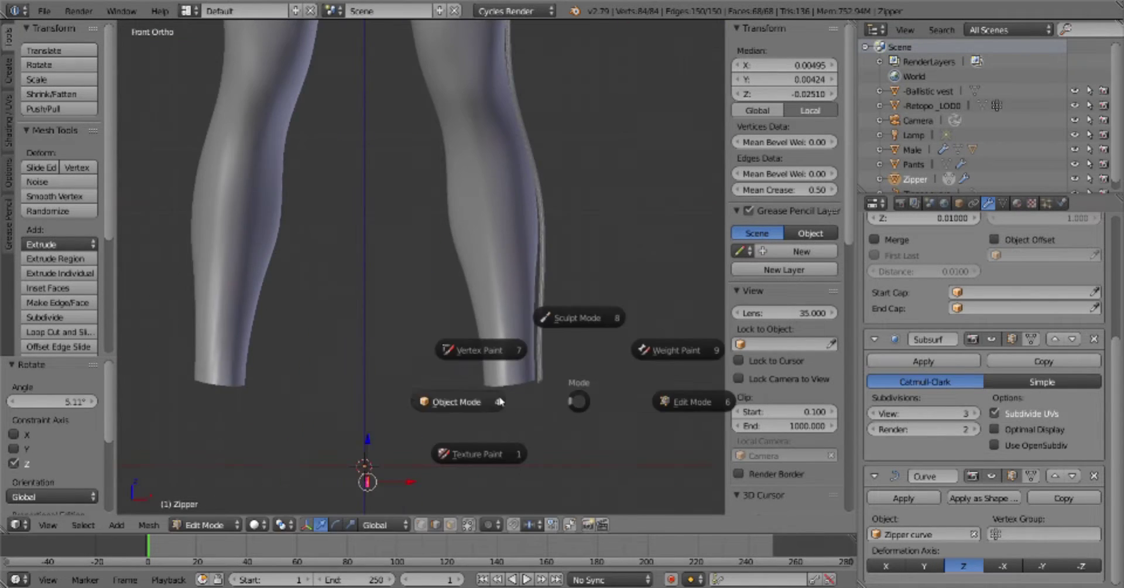
{"action": "left_click", "coordinate": [414, 402]}
{"action": "middle_click_drag", "start_coordinate": [362, 464], "coordinate": [502, 371]}
Give all Zipper curve points a Mean Tilt of 130°
{"action": "key", "text": "Tab"}
{"action": "key", "text": "a"}
{"action": "scroll", "coordinate": [501, 371], "scroll_direction": "up", "scroll_amount": 4}
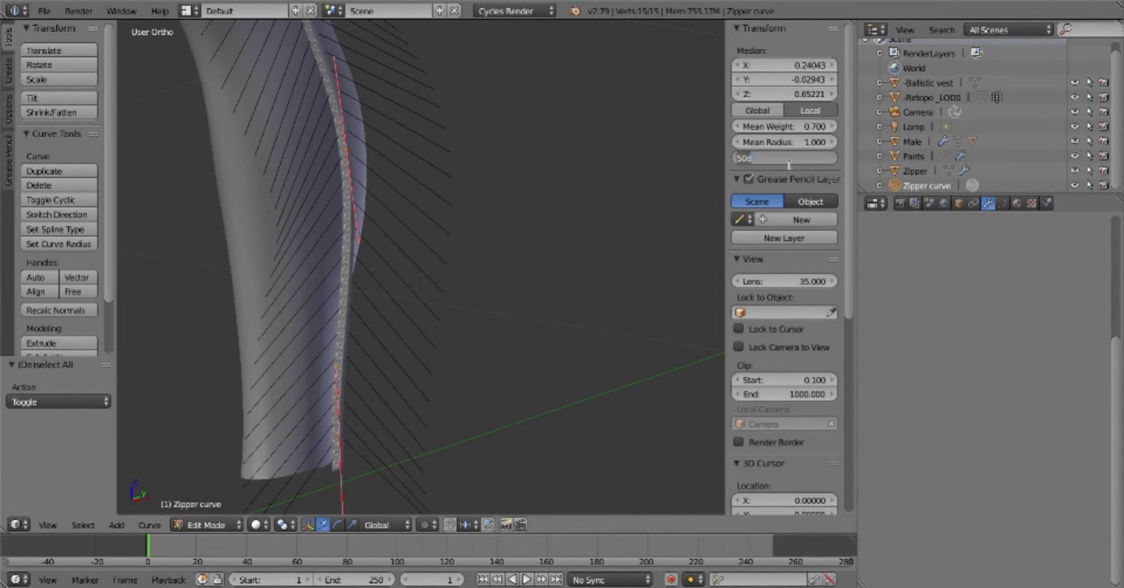
{"action": "key", "text": "Return"}
{"action": "key", "text": "KP_1"}
{"action": "scroll", "coordinate": [432, 76], "scroll_direction": "up", "scroll_amount": 3}
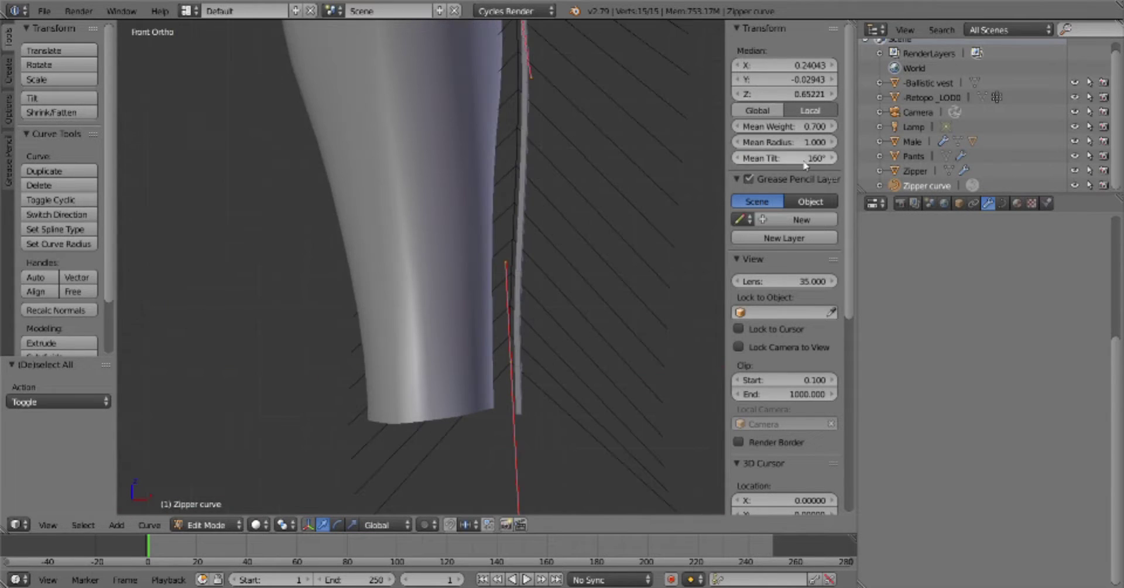
{"action": "scroll", "coordinate": [673, 406], "scroll_direction": "down", "scroll_amount": 4}
{"action": "key", "text": "Tab"}
Nudge the Zipper mesh geometry closer to the lower leg
{"action": "right_click", "coordinate": [454, 319]}
{"action": "key", "text": "Tab"}
{"action": "middle_click_drag", "start_coordinate": [455, 318], "coordinate": [480, 353]}
{"action": "scroll", "coordinate": [480, 354], "scroll_direction": "up", "scroll_amount": 4}
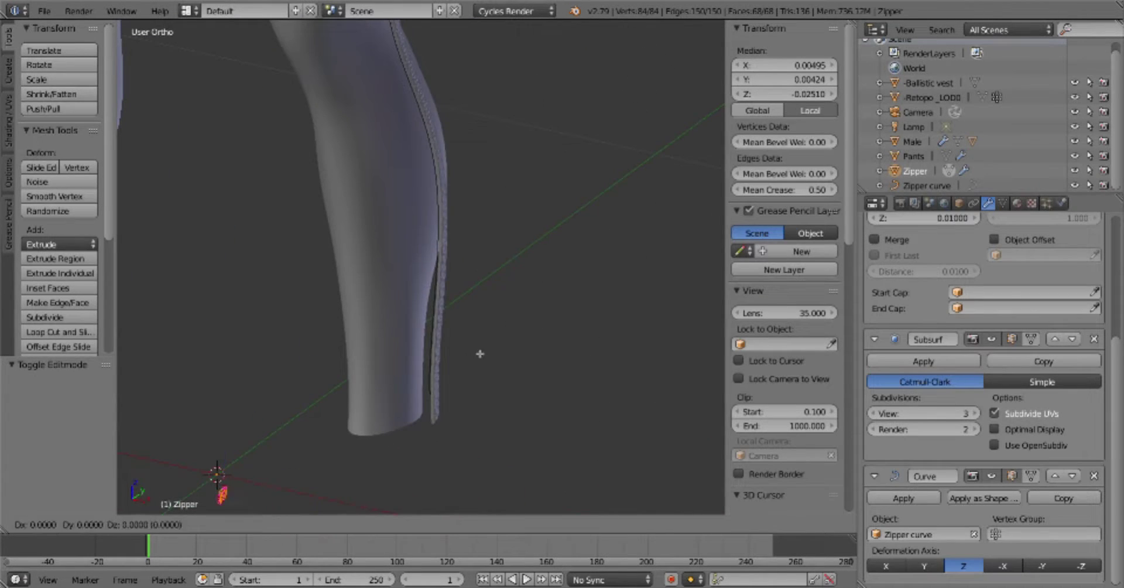
{"action": "left_click", "coordinate": [458, 354]}
{"action": "key", "text": "KP_1"}
{"action": "key", "text": "g"}
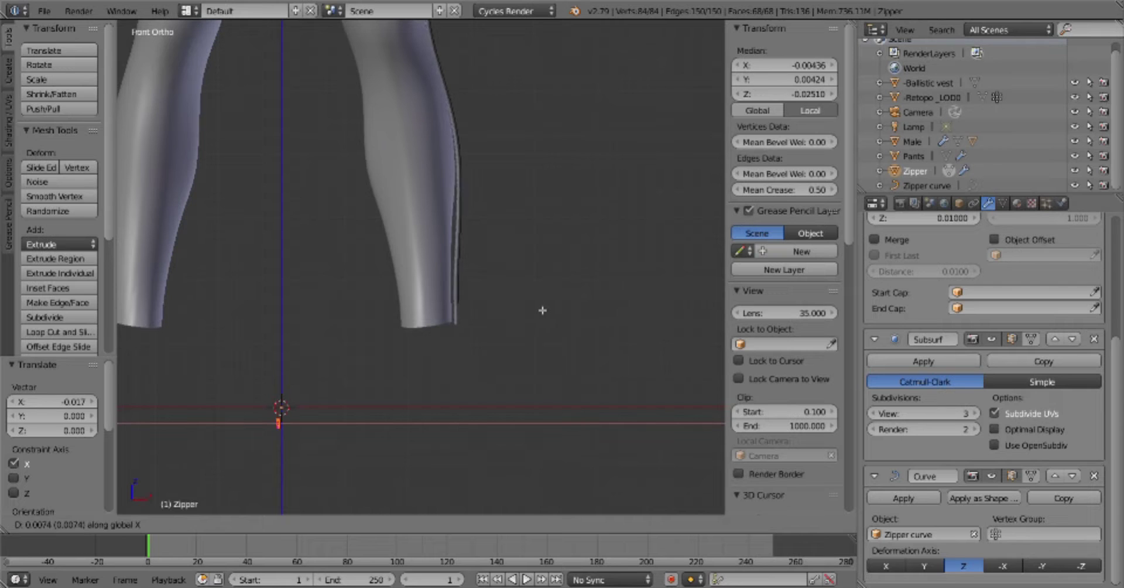
{"action": "left_click", "coordinate": [542, 311]}
{"action": "scroll", "coordinate": [542, 310], "scroll_direction": "down", "scroll_amount": 3}
Check the Zipper curve's path along the leg, then return to Object Mode
{"action": "key", "text": "Tab"}
{"action": "middle_click_drag", "start_coordinate": [540, 334], "coordinate": [515, 309]}
{"action": "key", "text": "a"}
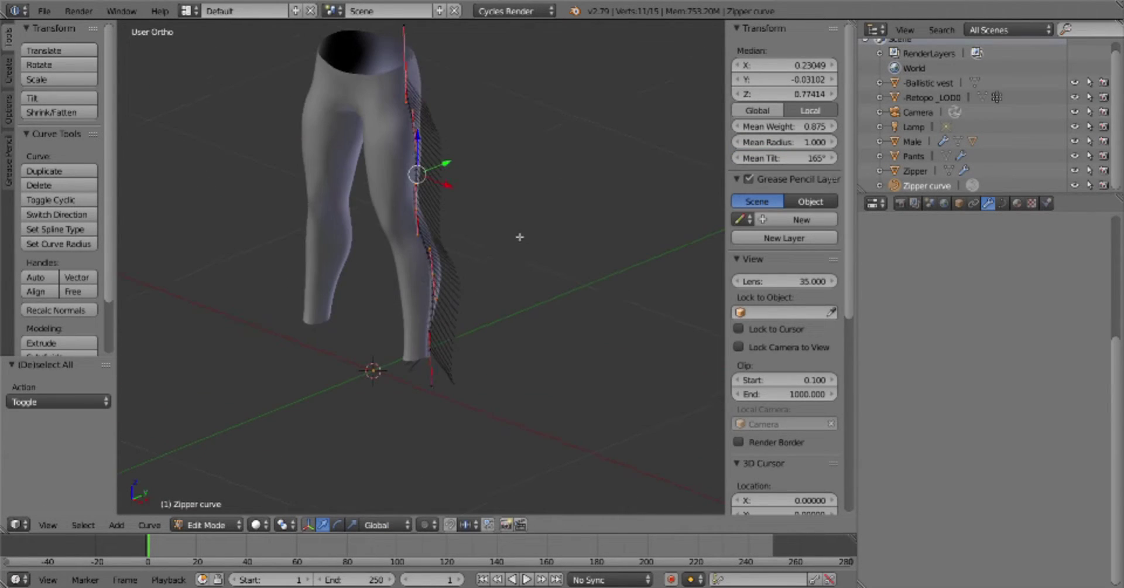
{"action": "key", "text": "Tab"}
{"action": "key", "text": "KP_1"}
{"action": "scroll", "coordinate": [532, 241], "scroll_direction": "up", "scroll_amount": 4}
{"action": "scroll", "coordinate": [540, 375], "scroll_direction": "down", "scroll_amount": 2}
Move the Zipper mesh along X in side view so the teeth hug the seam
{"action": "right_click", "coordinate": [539, 374]}
{"action": "scroll", "coordinate": [539, 374], "scroll_direction": "down", "scroll_amount": 2}
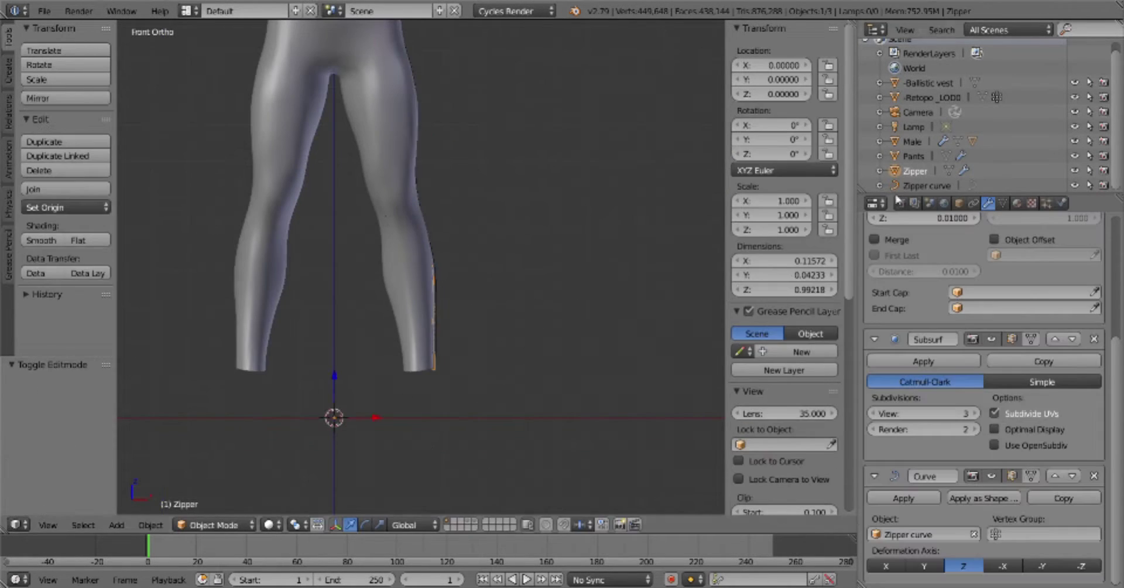
{"action": "key", "text": "Tab"}
{"action": "scroll", "coordinate": [539, 231], "scroll_direction": "up", "scroll_amount": 4}
{"action": "scroll", "coordinate": [451, 381], "scroll_direction": "down", "scroll_amount": 4}
{"action": "key", "text": "KP_3"}
{"action": "scroll", "coordinate": [582, 307], "scroll_direction": "up", "scroll_amount": 4}
{"action": "key", "text": "g"}
{"action": "key", "text": "x"}
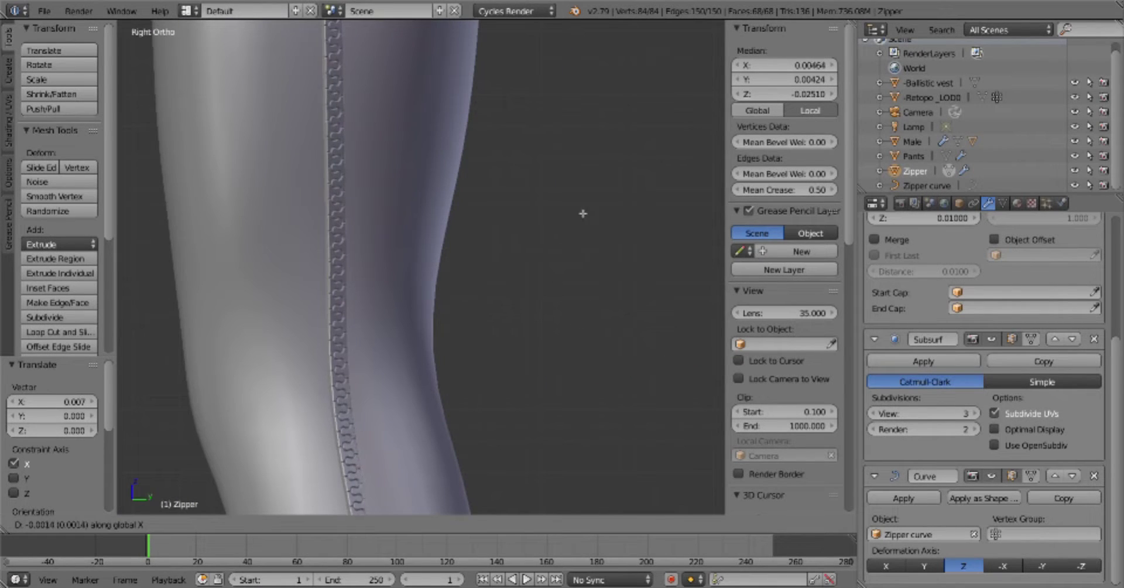
{"action": "left_click", "coordinate": [604, 221]}
{"action": "scroll", "coordinate": [604, 222], "scroll_direction": "down", "scroll_amount": 5}
{"action": "key", "text": "Tab"}
Adjust the tilt of the Zipper curve's points around the knee
{"action": "right_click", "coordinate": [410, 305]}
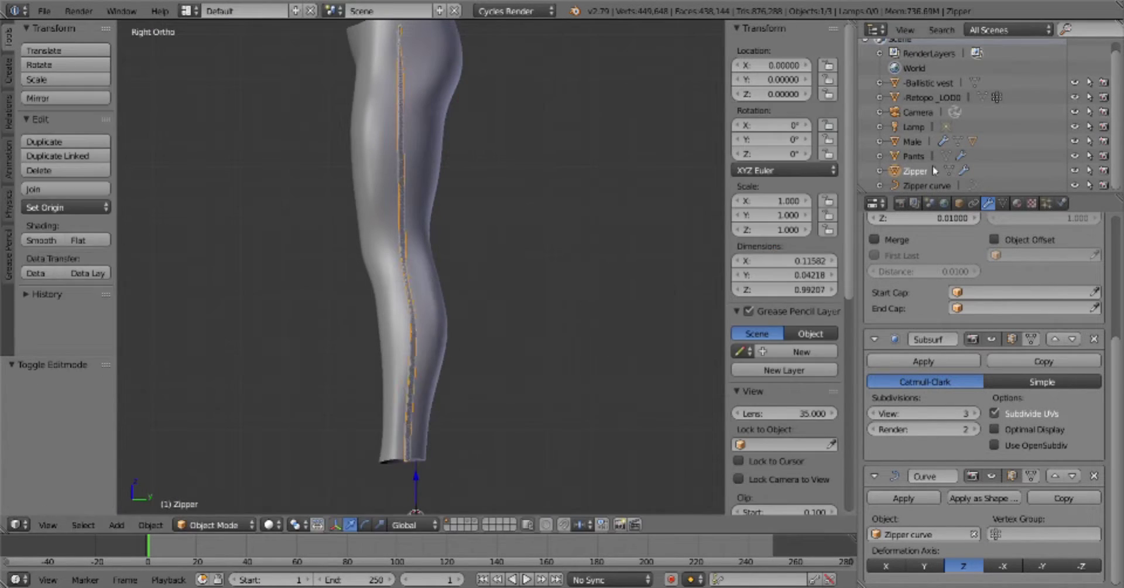
{"action": "key", "text": "Tab"}
{"action": "key", "text": "a"}
{"action": "right_click", "coordinate": [402, 287]}
{"action": "scroll", "coordinate": [474, 367], "scroll_direction": "up", "scroll_amount": 4}
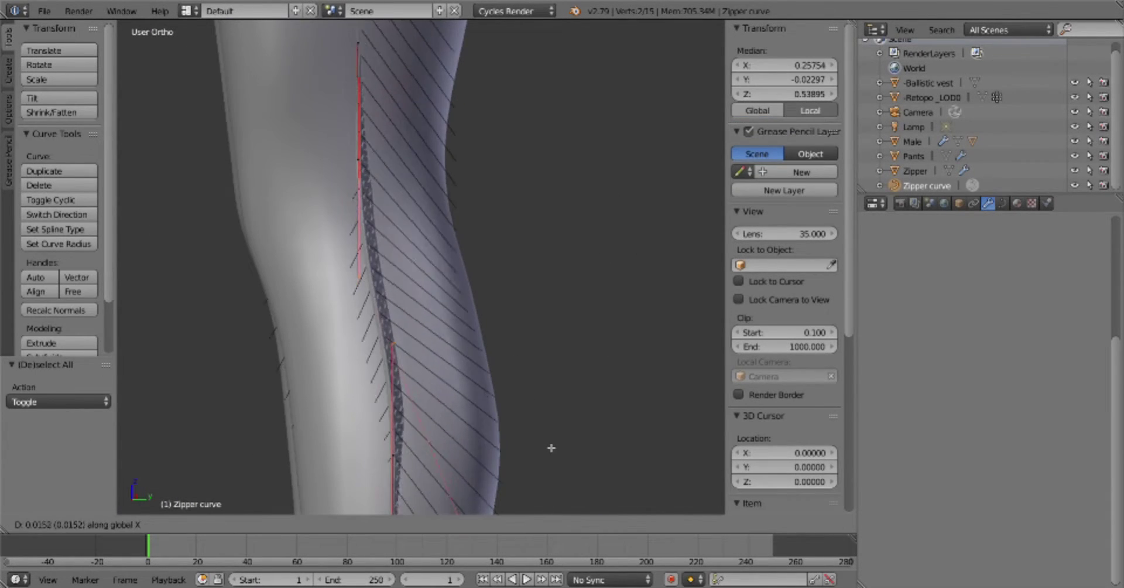
{"action": "key", "text": "Escape"}
{"action": "key", "text": "a"}
{"action": "key", "text": "KP_3"}
{"action": "scroll", "coordinate": [544, 366], "scroll_direction": "down", "scroll_amount": 4}
{"action": "scroll", "coordinate": [544, 367], "scroll_direction": "up", "scroll_amount": 4}
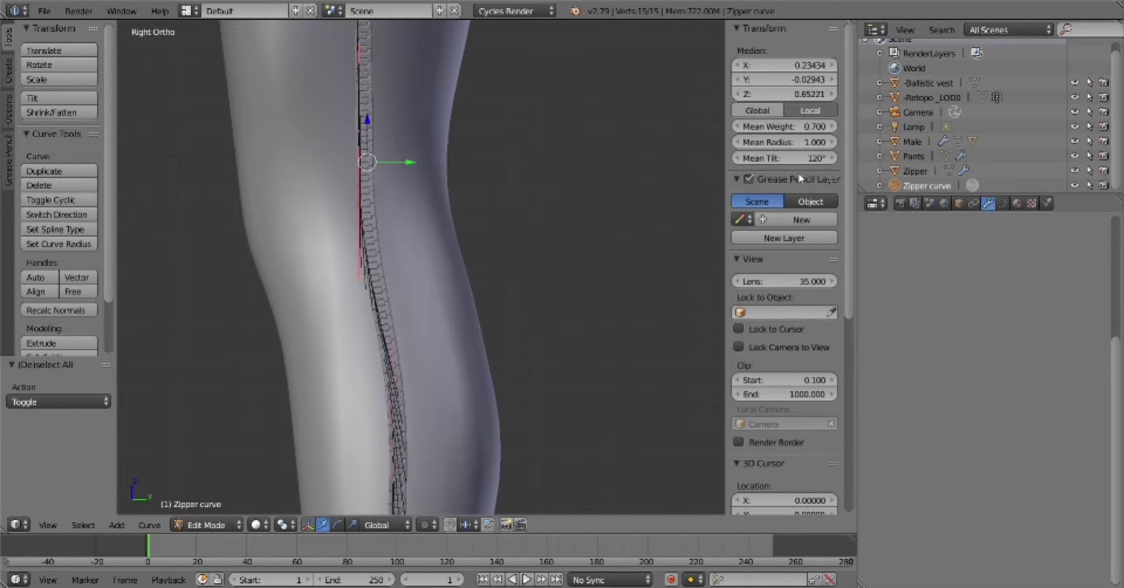
{"action": "key", "text": "Tab"}
Orbit and switch between front and side views to check the zipper on the leg
{"action": "scroll", "coordinate": [514, 385], "scroll_direction": "down", "scroll_amount": 5}
{"action": "middle_click_drag", "start_coordinate": [514, 385], "coordinate": [572, 389]}
{"action": "scroll", "coordinate": [527, 351], "scroll_direction": "up", "scroll_amount": 4}
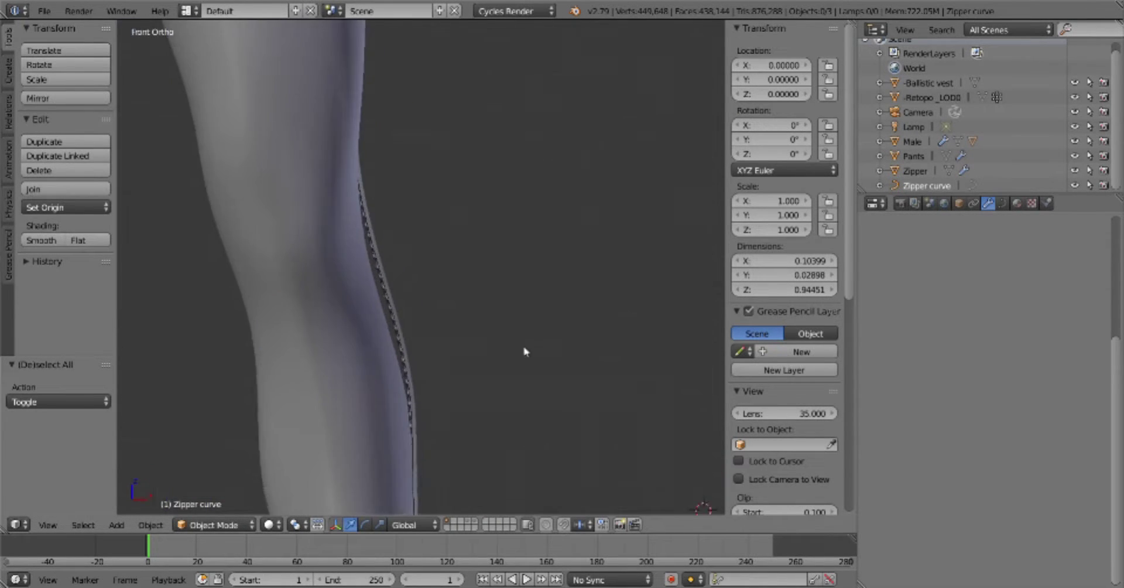
{"action": "scroll", "coordinate": [429, 341], "scroll_direction": "down", "scroll_amount": 3}
{"action": "key", "text": "KP_1"}
{"action": "scroll", "coordinate": [492, 335], "scroll_direction": "down", "scroll_amount": 1}
{"action": "key", "text": "KP_Decimal"}
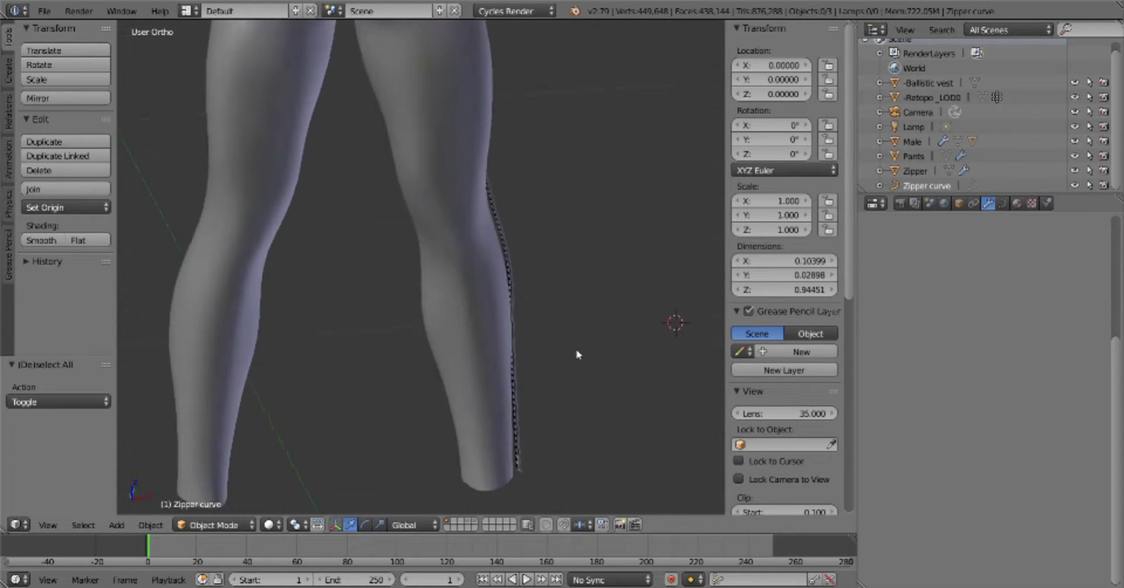
{"action": "key", "text": "KP_3"}
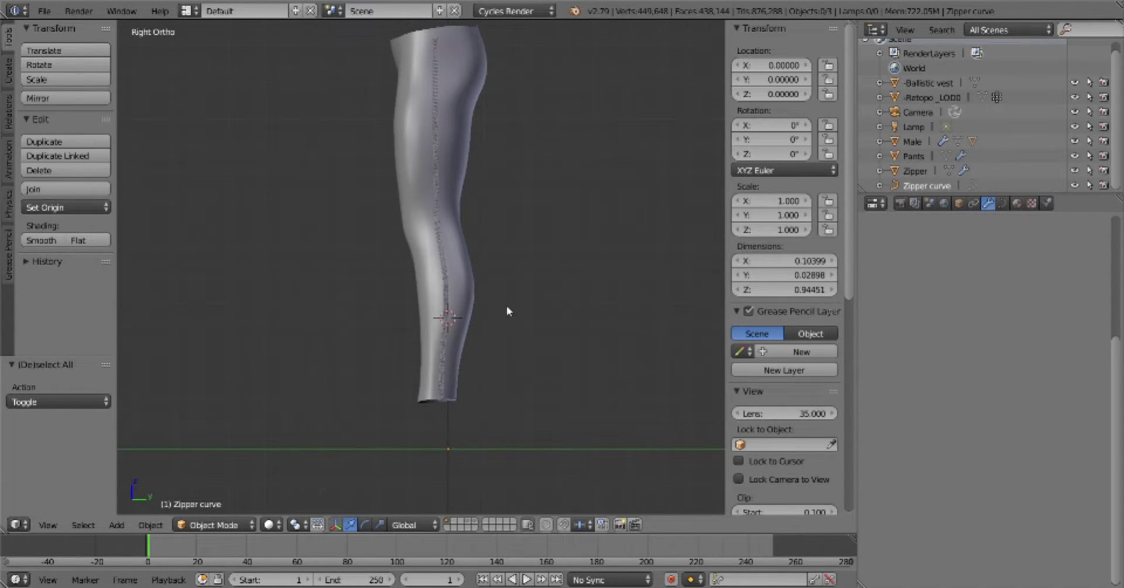
{"action": "key", "text": "KP_1"}
{"action": "scroll", "coordinate": [501, 238], "scroll_direction": "up", "scroll_amount": 5}
Move the Zipper curve points, shifting a lower control point along X toward the hem
{"action": "key", "text": "Tab"}
{"action": "key", "text": "g"}
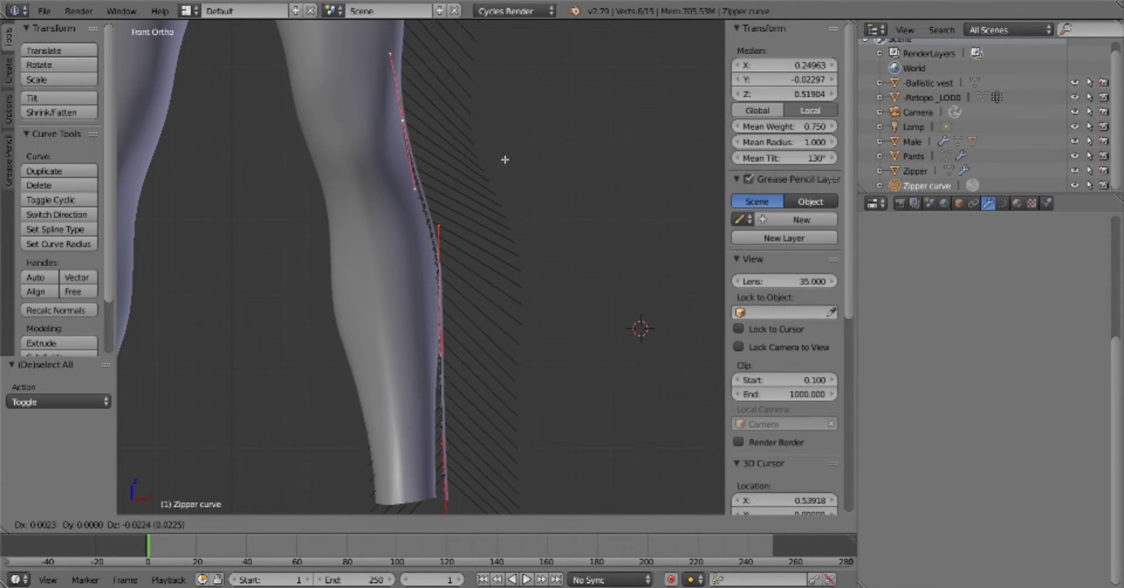
{"action": "left_click", "coordinate": [507, 167]}
{"action": "right_click", "coordinate": [495, 448]}
{"action": "key", "text": "g"}
{"action": "key", "text": "x"}
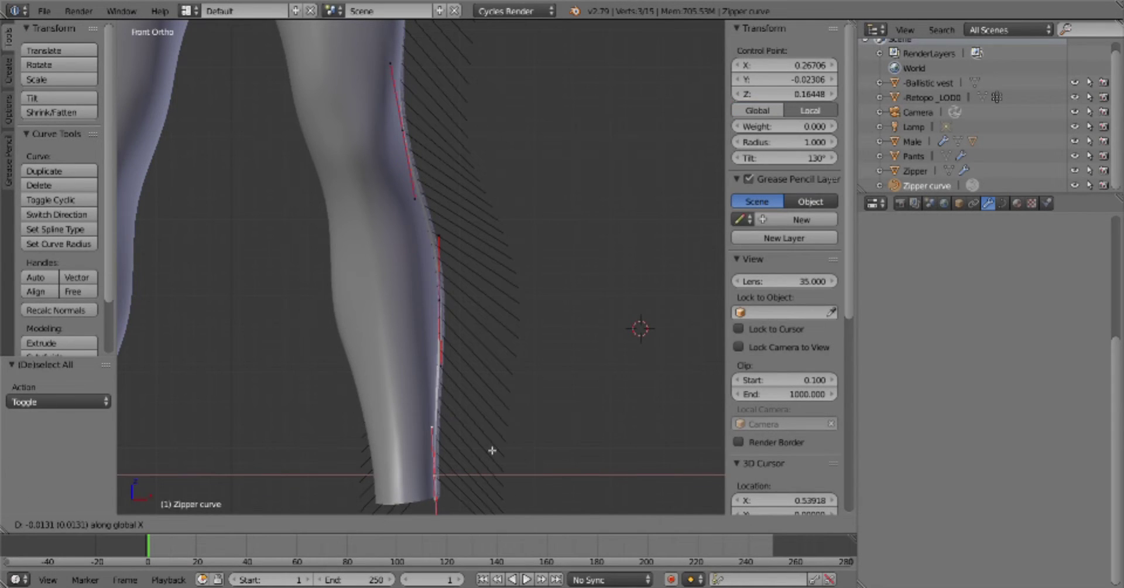
{"action": "left_click", "coordinate": [492, 450]}
{"action": "key", "text": "Tab"}
{"action": "scroll", "coordinate": [447, 363], "scroll_direction": "down", "scroll_amount": 4}
Select the Pants and nudge its waist cage vertices in Edit Mode
{"action": "scroll", "coordinate": [521, 269], "scroll_direction": "down", "scroll_amount": 2}
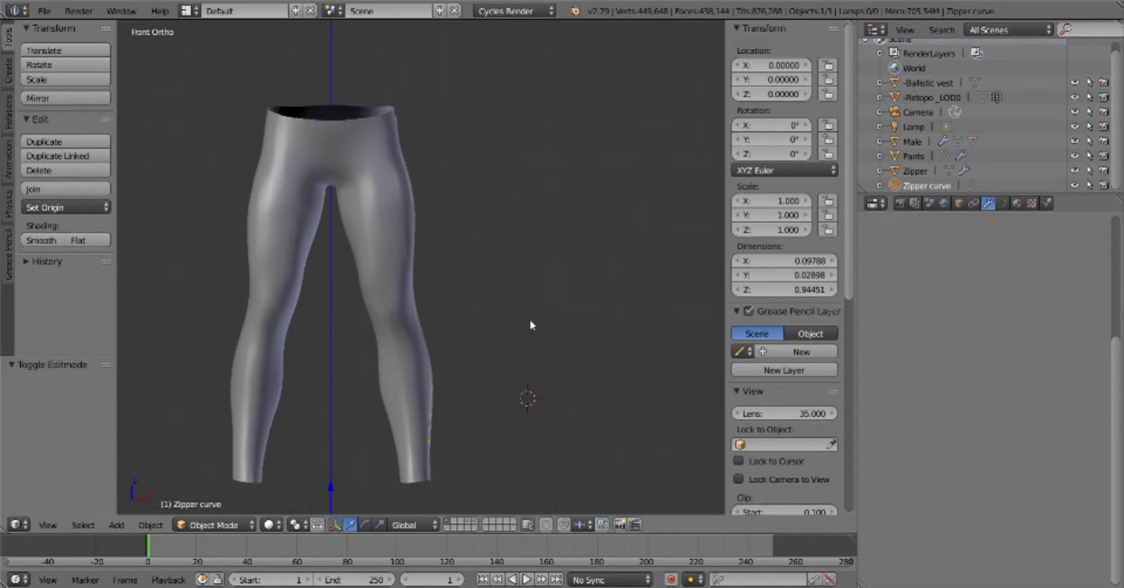
{"action": "right_click", "coordinate": [459, 245]}
{"action": "key", "text": "Tab"}
{"action": "key", "text": "g"}
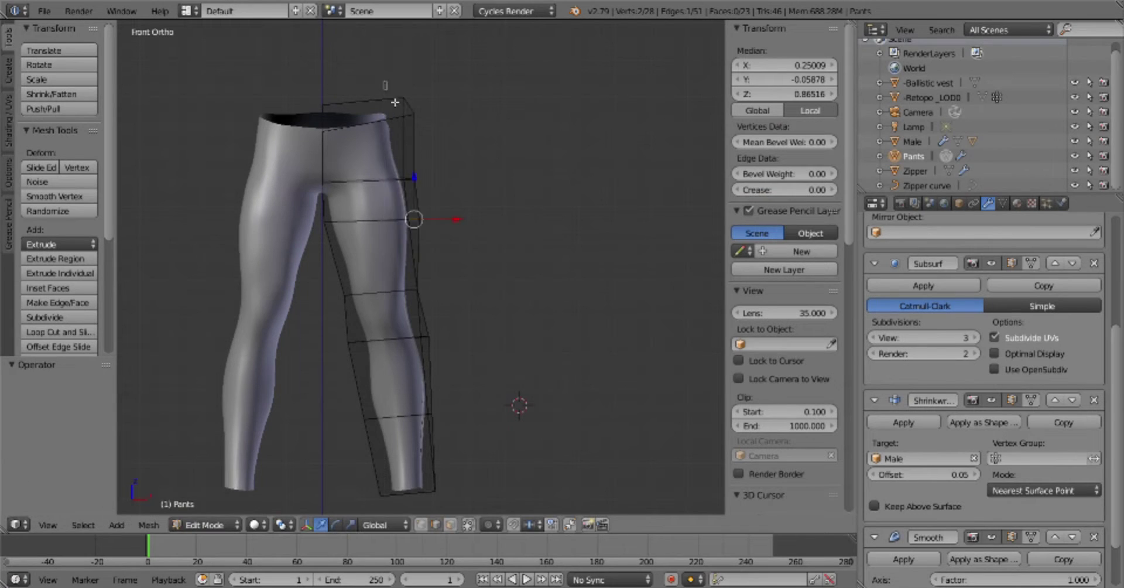
{"action": "right_click", "coordinate": [395, 102], "text": "shift"}
{"action": "key", "text": "g"}
{"action": "left_click", "coordinate": [476, 283]}
{"action": "left_click", "coordinate": [540, 257]}
{"action": "mouse_move", "coordinate": [540, 257]}
{"action": "middle_mouse_down"}
{"action": "mouse_move", "coordinate": [595, 263]}
{"action": "mouse_move", "coordinate": [350, 315]}
{"action": "middle_mouse_up"}
{"action": "key", "text": "KP_3"}
{"action": "key", "text": "Tab"}
Unhide everything with Alt+H so the green vest and blue top show above the trousers
{"action": "key", "text": "a"}
{"action": "key", "text": "KP_1"}
{"action": "key", "text": "alt+h"}
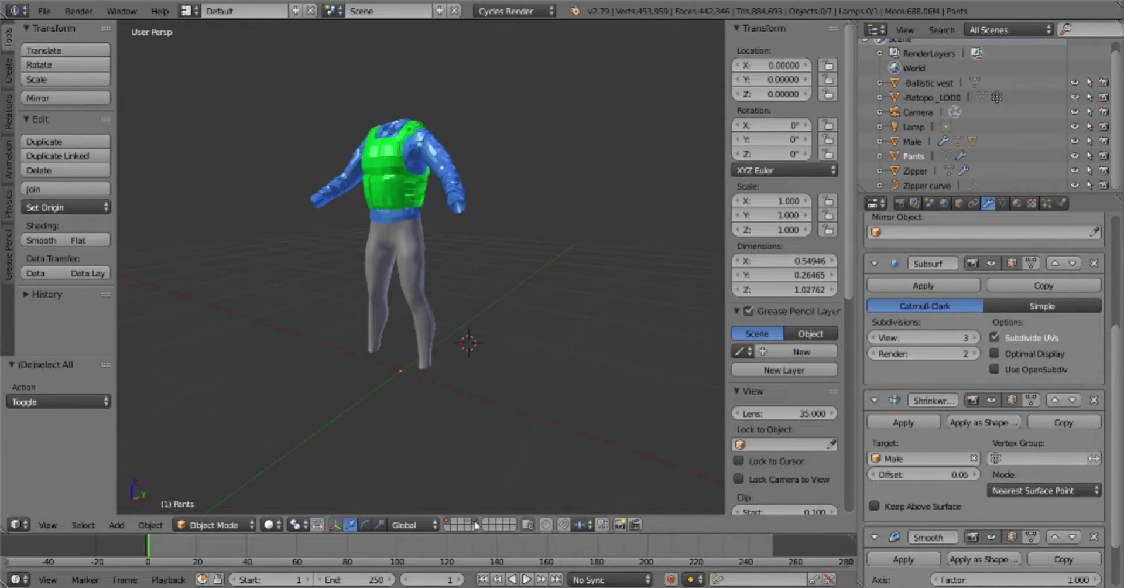
{"action": "scroll", "coordinate": [562, 351], "scroll_direction": "down", "scroll_amount": 3}
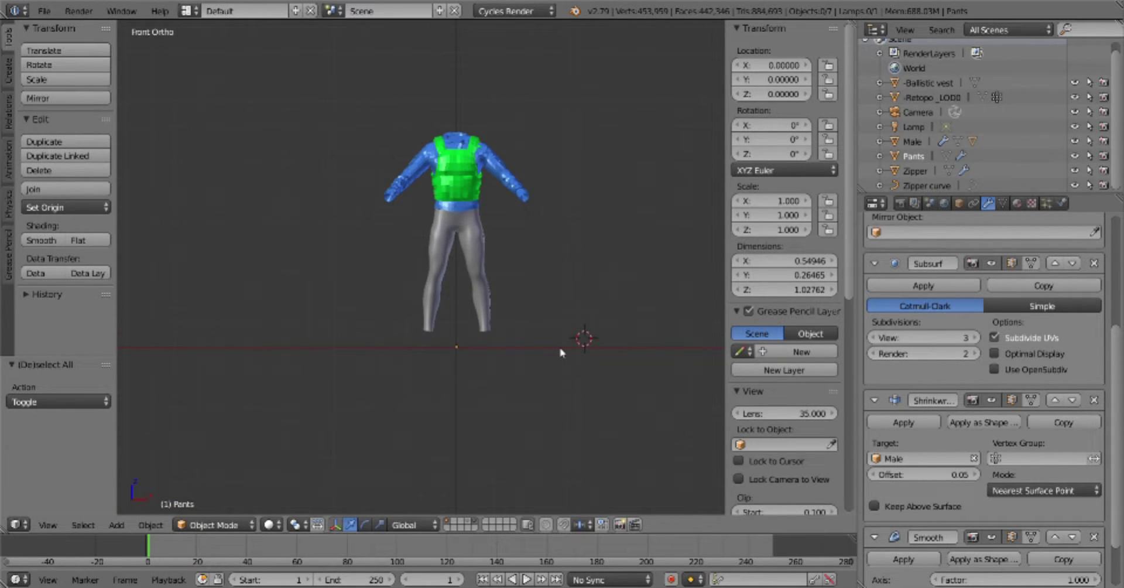
{"action": "middle_click_drag", "start_coordinate": [561, 352], "coordinate": [599, 286]}
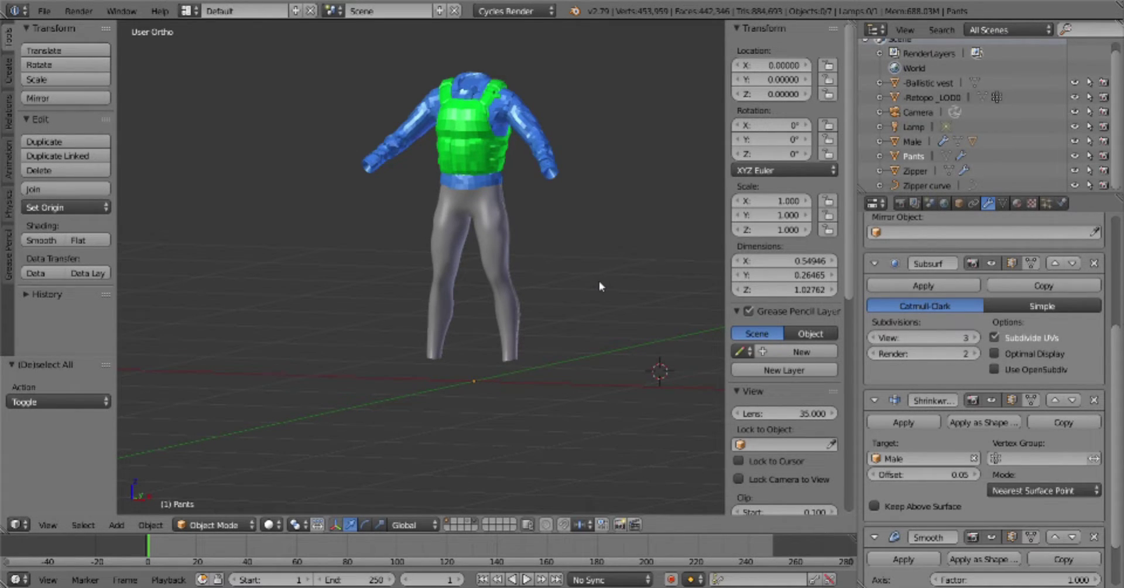
Select the Zipper, frame it, and edit its mesh in side view
{"action": "right_click", "coordinate": [436, 264]}
{"action": "key", "text": "KP_Decimal"}
{"action": "key", "text": "Tab"}
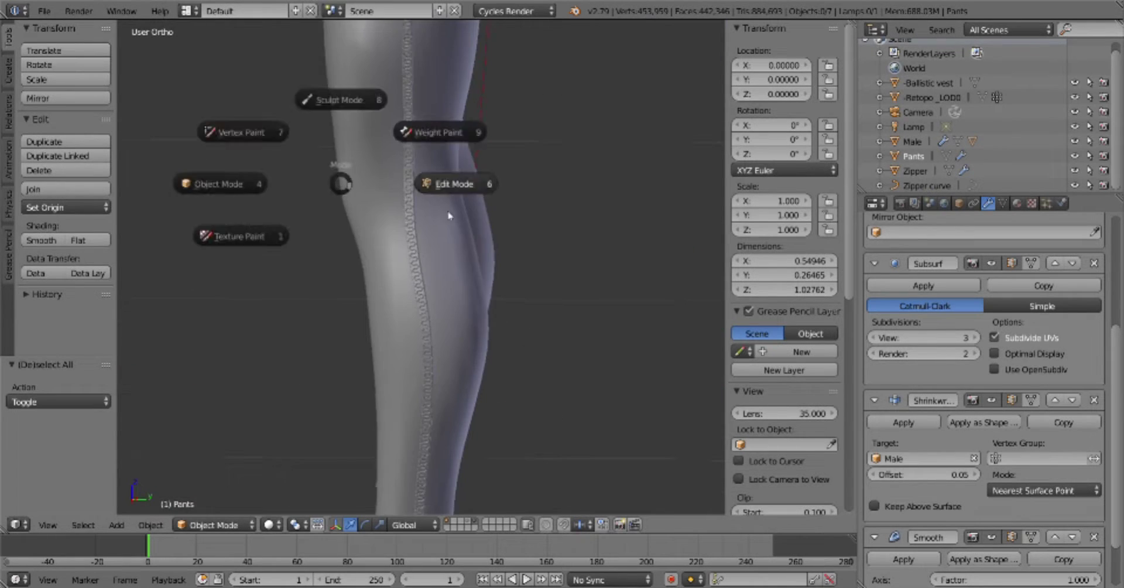
{"action": "left_click", "coordinate": [460, 179]}
{"action": "key", "text": "KP_3"}
Fill a new zipper face, reveal its hidden geometry, and scale the left-edge vertices
{"action": "key", "text": "a"}
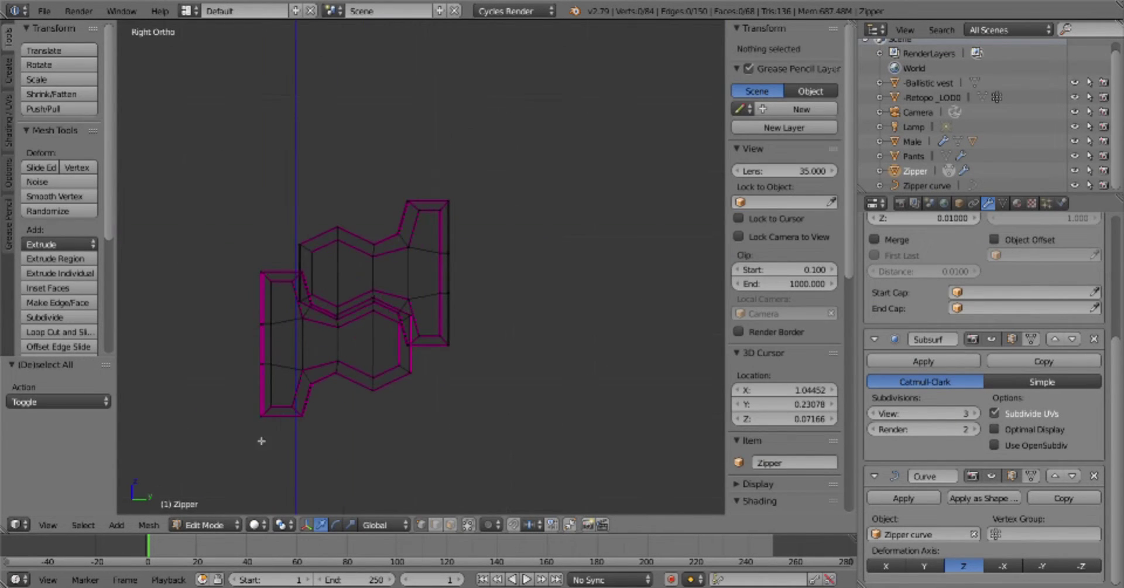
{"action": "key", "text": "ctrl+z"}
{"action": "key", "text": "ctrl+z"}
{"action": "key", "text": "ctrl+z"}
{"action": "key", "text": "a"}
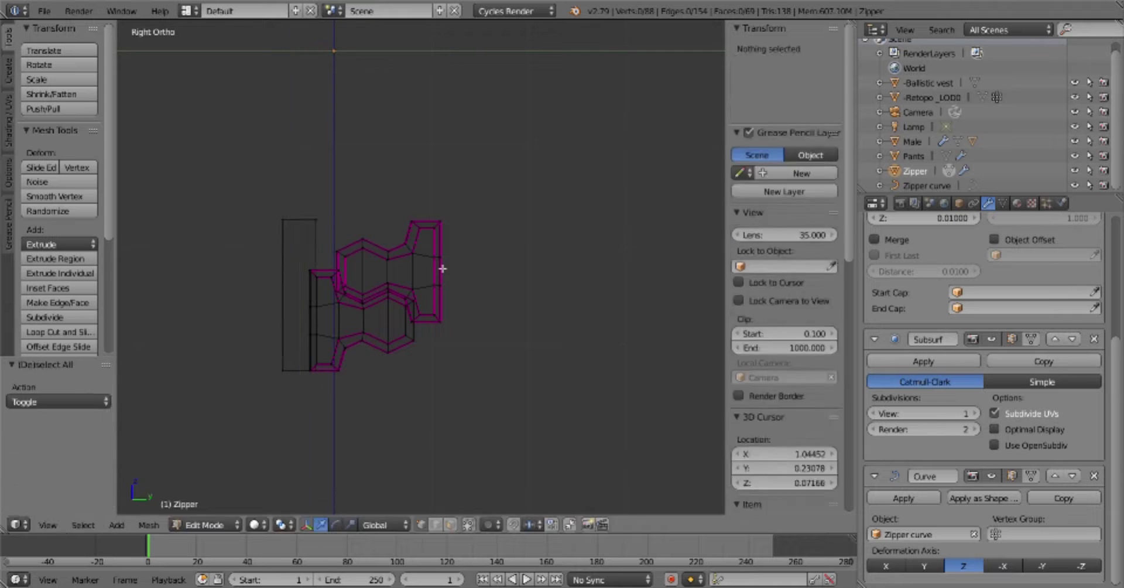
{"action": "key", "text": "alt+h"}
{"action": "middle_click_drag", "start_coordinate": [442, 268], "coordinate": [295, 291]}
{"action": "scroll", "coordinate": [295, 291], "scroll_direction": "down", "scroll_amount": 5}
{"action": "key", "text": "KP_3"}
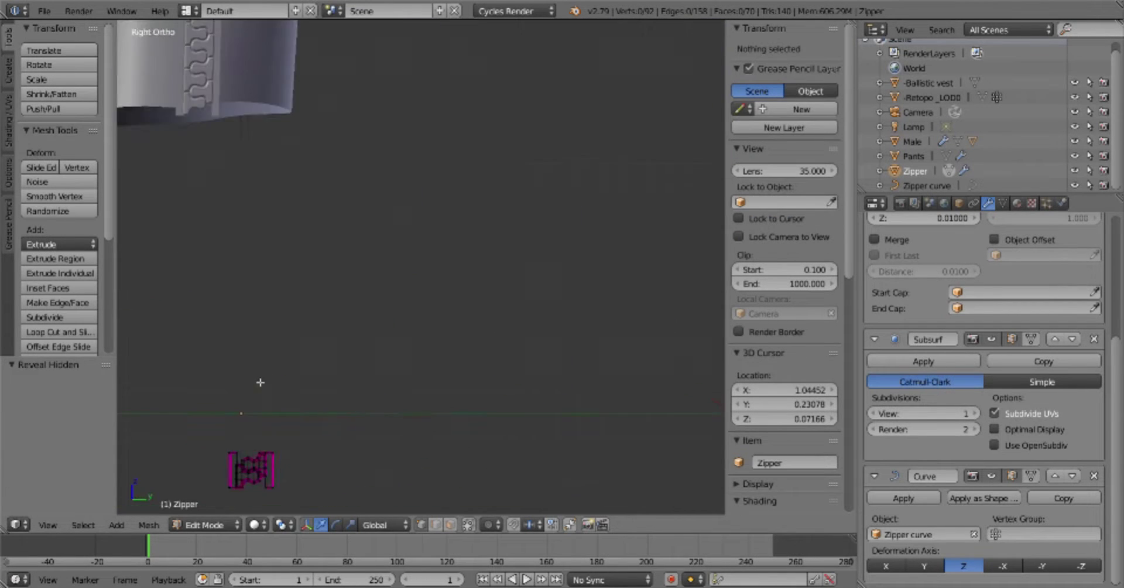
{"action": "middle_click_drag", "start_coordinate": [261, 383], "coordinate": [401, 375], "text": "shift"}
{"action": "right_click", "coordinate": [372, 461]}
{"action": "left_click", "coordinate": [455, 360]}
Give the Zipper a new material named Metal and return to Object Mode
{"action": "left_click", "coordinate": [1017, 203]}
{"action": "left_click", "coordinate": [913, 317]}
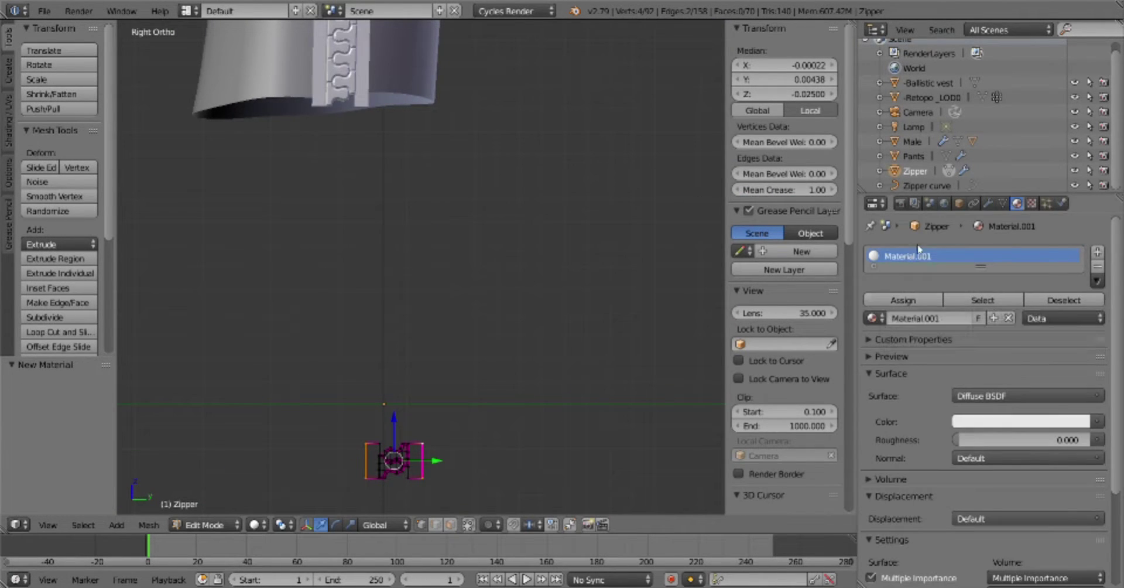
{"action": "type", "text": "etal"}
{"action": "key", "text": "Return"}
{"action": "scroll", "coordinate": [583, 284], "scroll_direction": "up", "scroll_amount": 6}
{"action": "type", "text": ".9"}
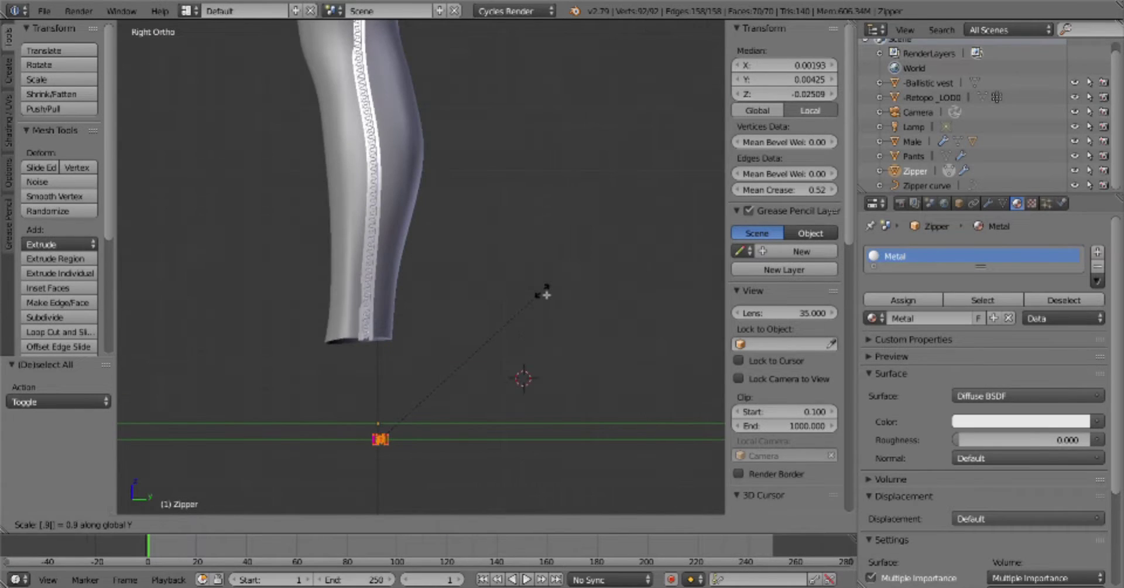
{"action": "key", "text": "a"}
{"action": "scroll", "coordinate": [538, 305], "scroll_direction": "down", "scroll_amount": 5}
{"action": "key", "text": "Tab"}
Orbit to the front view of the figure and select the Pants object
{"action": "scroll", "coordinate": [519, 329], "scroll_direction": "down", "scroll_amount": 3}
{"action": "mouse_move", "coordinate": [504, 344]}
{"action": "middle_mouse_down"}
{"action": "mouse_move", "coordinate": [449, 319]}
{"action": "mouse_move", "coordinate": [429, 324]}
{"action": "middle_mouse_up"}
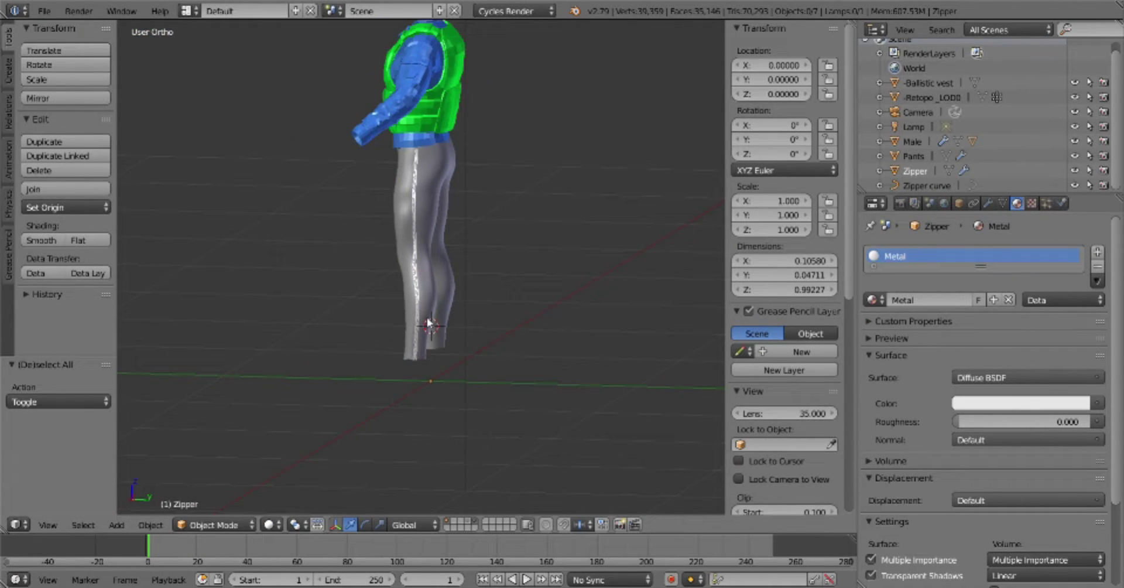
{"action": "mouse_move", "coordinate": [429, 324]}
{"action": "middle_mouse_down"}
{"action": "mouse_move", "coordinate": [532, 321]}
{"action": "mouse_move", "coordinate": [502, 352]}
{"action": "middle_mouse_up"}
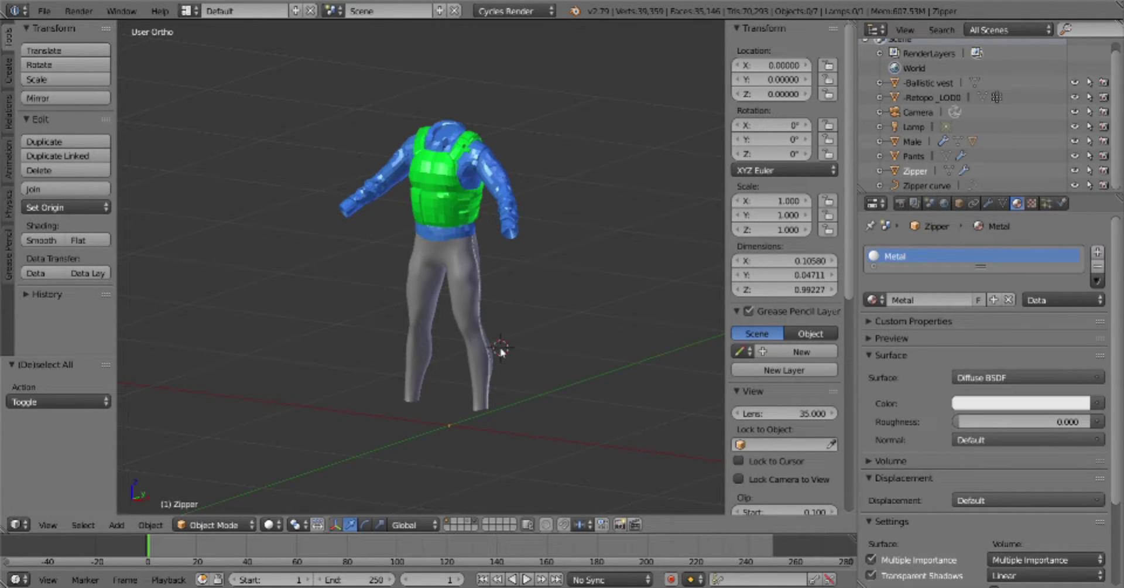
{"action": "key", "text": "KP_1"}
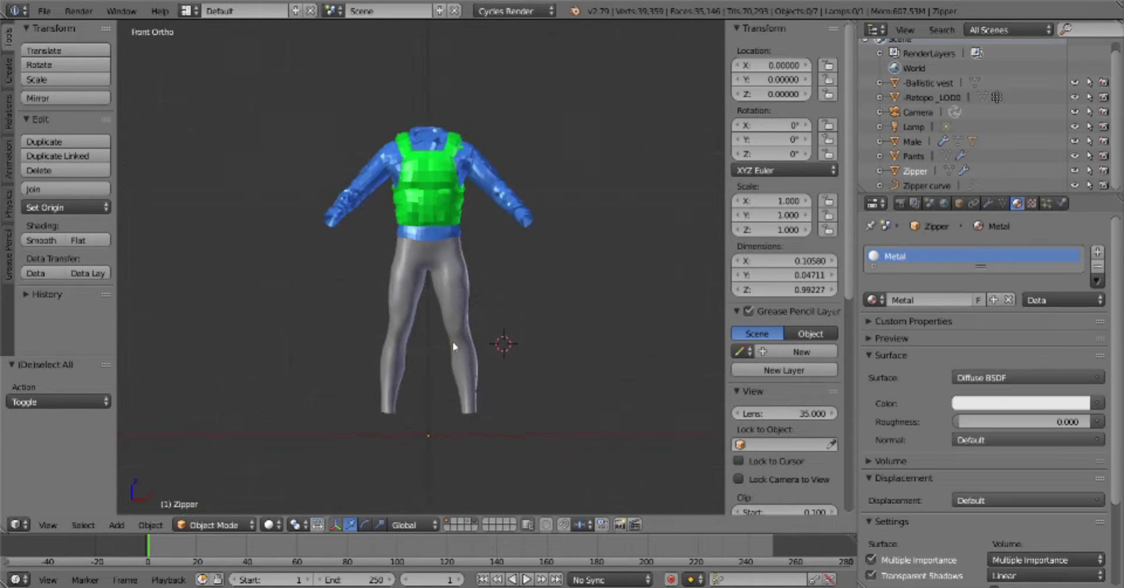
{"action": "right_click", "coordinate": [497, 355]}
{"action": "scroll", "coordinate": [549, 323], "scroll_direction": "up", "scroll_amount": 3}
Set the Shrinkwrap Offset of the duplicate Pants.001 to 0.06
{"action": "left_click", "coordinate": [989, 203]}
{"action": "scroll", "coordinate": [944, 466], "scroll_direction": "down", "scroll_amount": 5}
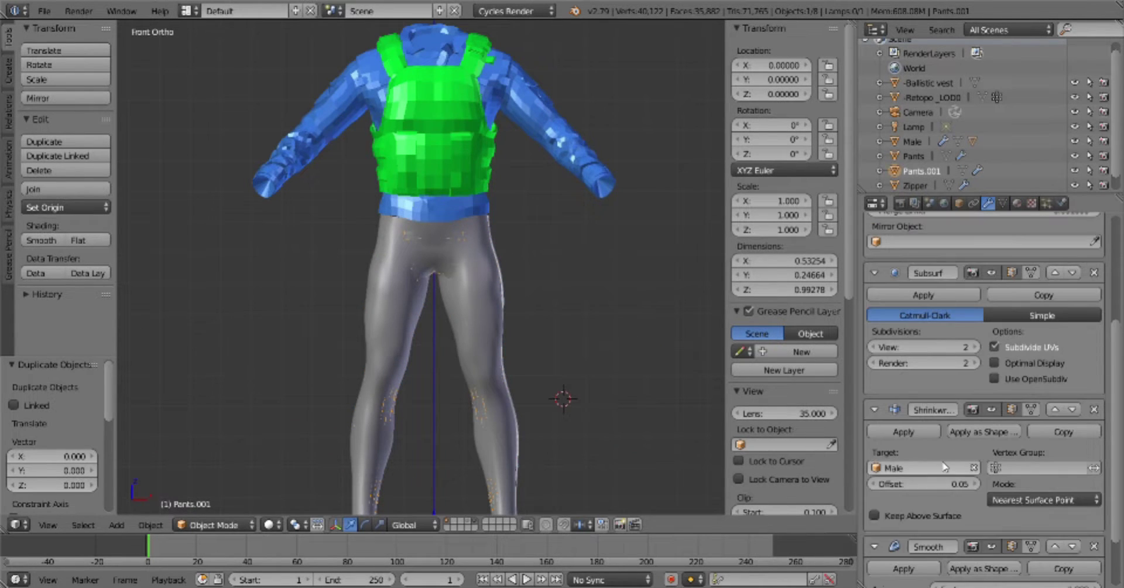
{"action": "middle_click_drag", "start_coordinate": [556, 360], "coordinate": [526, 259], "text": "shift"}
{"action": "left_click", "coordinate": [954, 483]}
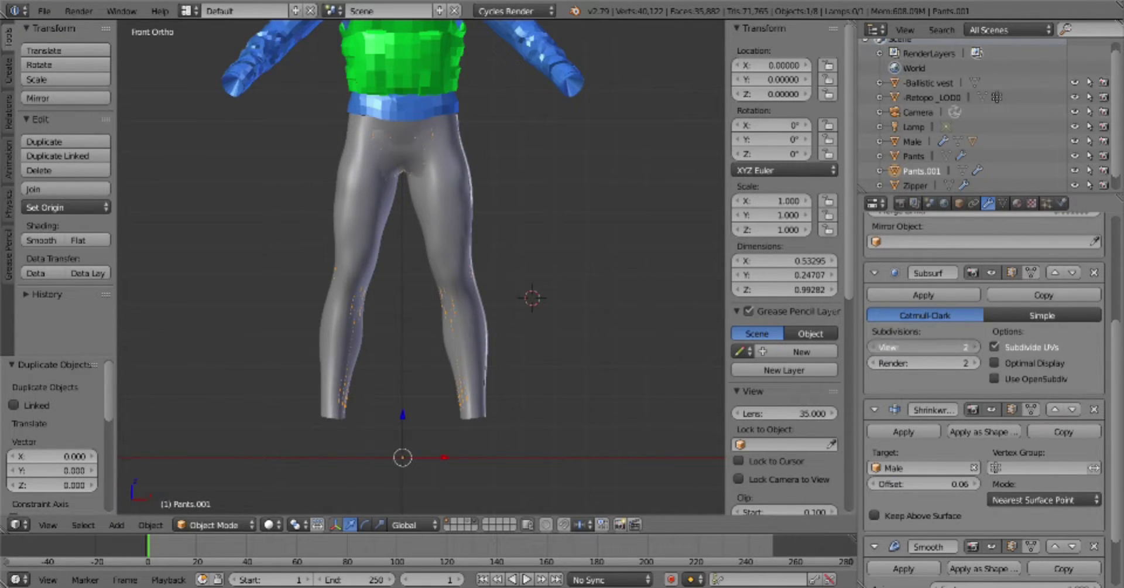
Cut Pants.001 down to a leg panel and give it a new material named Pants
{"action": "key", "text": "Tab"}
{"action": "left_click", "coordinate": [588, 331]}
{"action": "key", "text": "a"}
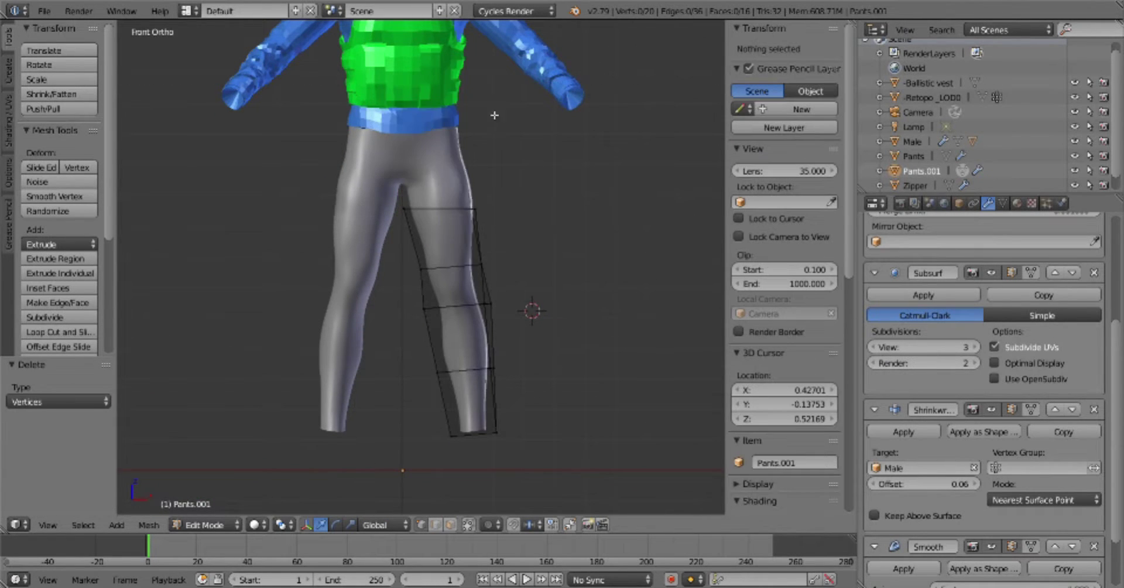
{"action": "left_click", "coordinate": [1017, 203]}
{"action": "left_click", "coordinate": [984, 314]}
{"action": "middle_click_drag", "start_coordinate": [527, 293], "coordinate": [653, 384]}
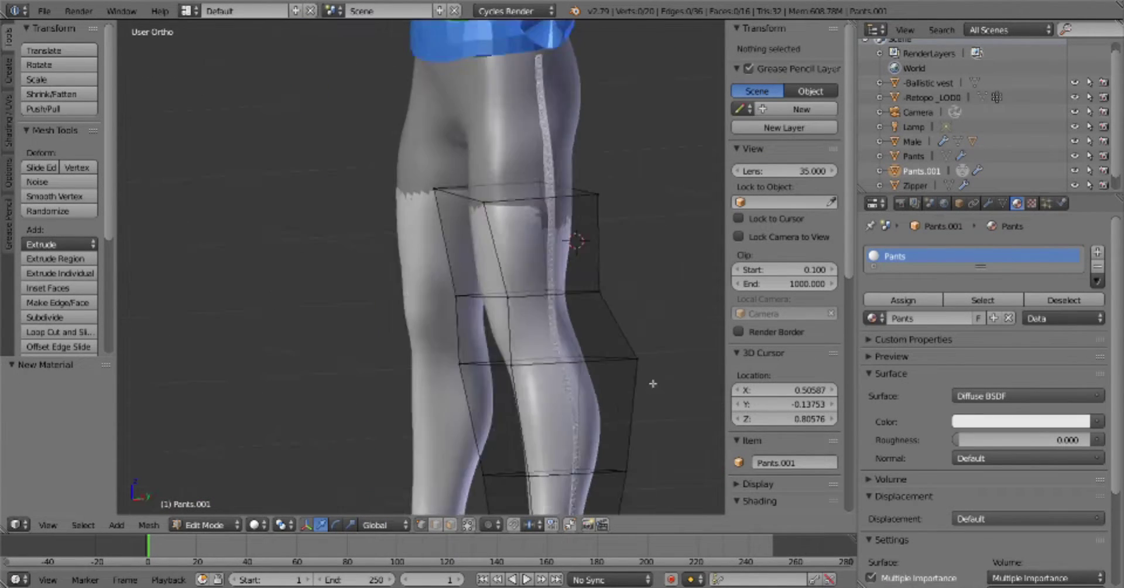
{"action": "scroll", "coordinate": [653, 384], "scroll_direction": "down", "scroll_amount": 3}
{"action": "key", "text": "Tab"}
{"action": "left_click", "coordinate": [502, 309]}
Review the leg panel from the front and place the 3D cursor beside the figure
{"action": "left_click", "coordinate": [988, 203]}
{"action": "middle_click_drag", "start_coordinate": [527, 305], "coordinate": [548, 354]}
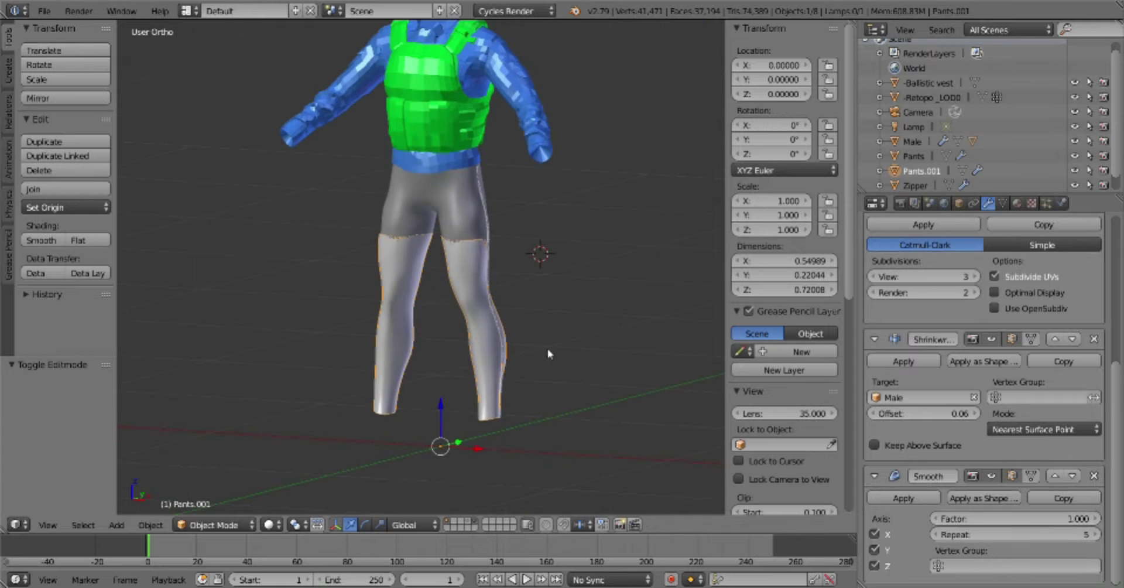
{"action": "key", "text": "KP_1"}
{"action": "left_click", "coordinate": [545, 386]}
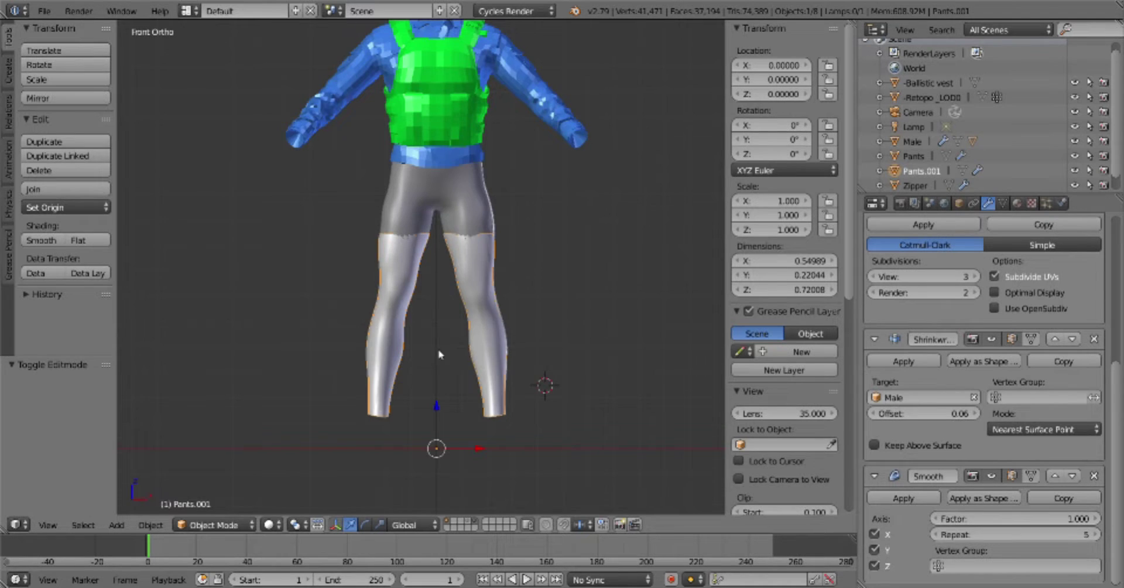
{"action": "middle_click_drag", "start_coordinate": [440, 354], "coordinate": [475, 355]}
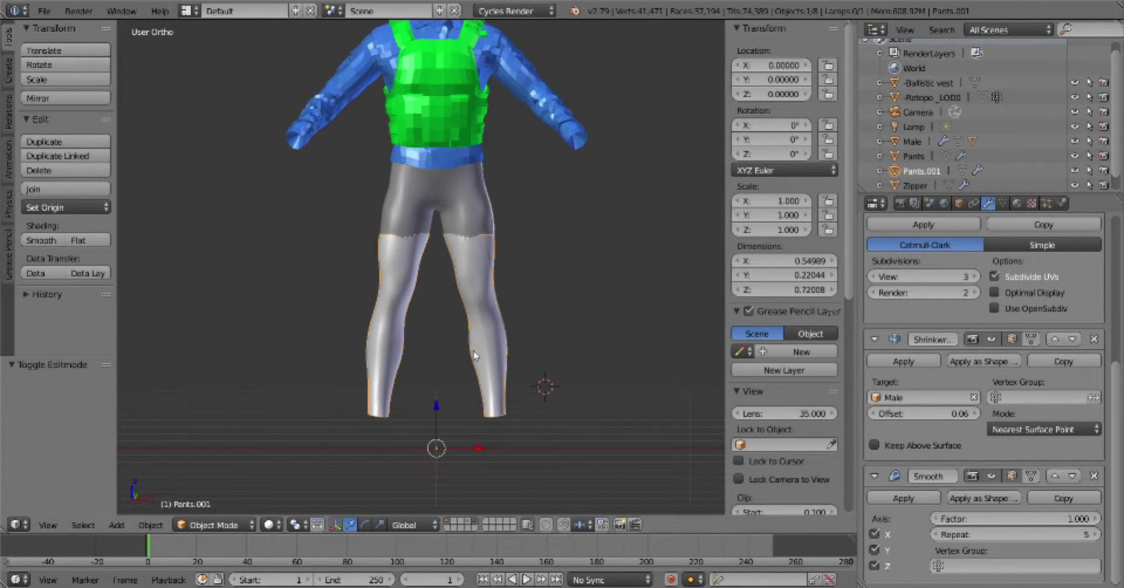
Separate the box-selected lower leg into its own object, Pants.002
{"action": "key", "text": "Tab"}
{"action": "scroll", "coordinate": [468, 387], "scroll_direction": "up", "scroll_amount": 4}
{"action": "left_click_drag", "start_coordinate": [377, 320], "coordinate": [652, 476]}
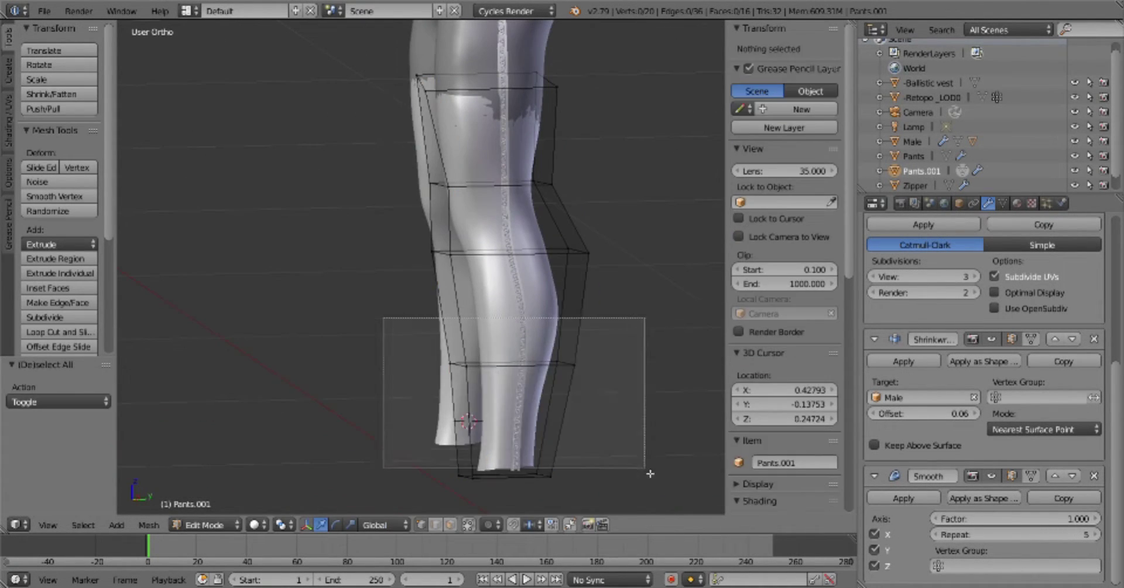
{"action": "key", "text": "p"}
{"action": "left_click", "coordinate": [592, 391]}
{"action": "key", "text": "Tab"}
{"action": "left_click", "coordinate": [936, 188]}
Add a new material to Pants.002 and adjust its Shrinkwrap offset
{"action": "left_click", "coordinate": [1018, 203]}
{"action": "left_click", "coordinate": [937, 320]}
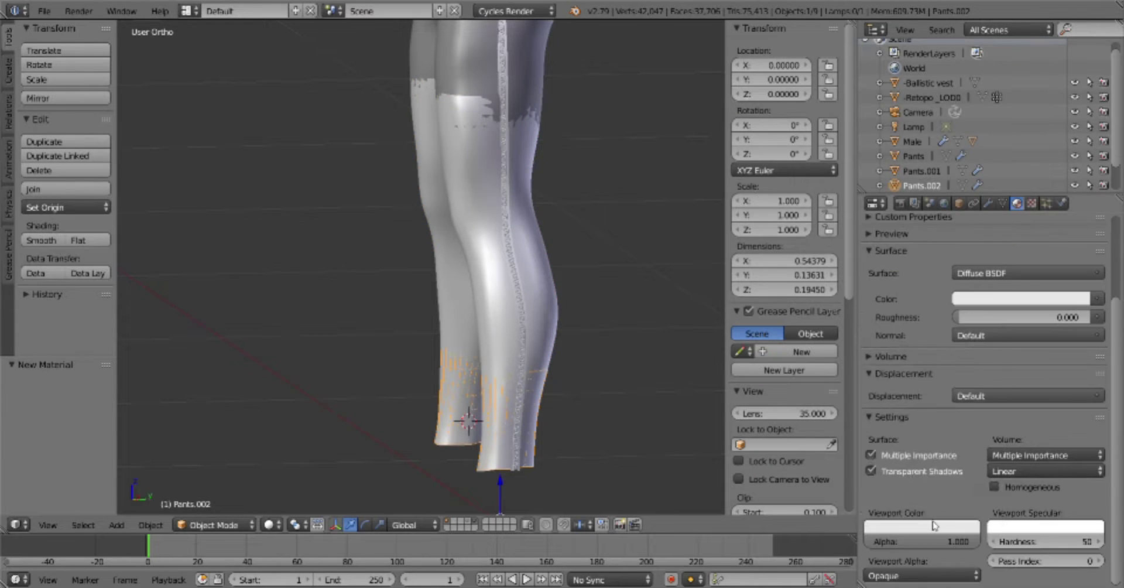
{"action": "left_click", "coordinate": [989, 205]}
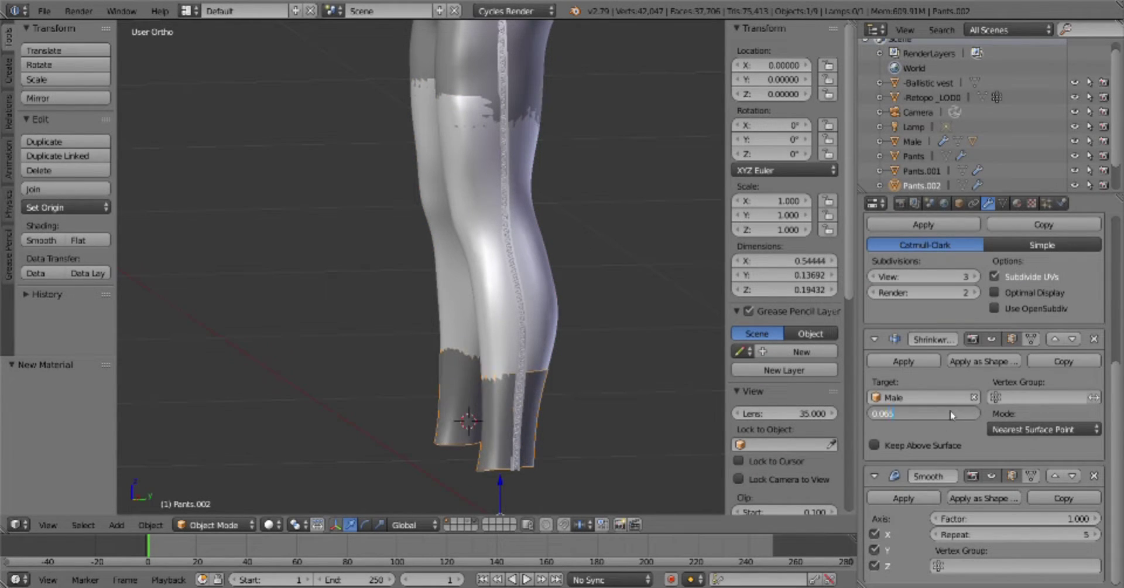
{"action": "key", "text": "Return"}
Delete the extra Pants.002 cage vertices to leave dark ankle cuffs
{"action": "key", "text": "Tab"}
{"action": "key", "text": "KP_3"}
{"action": "key", "text": "Delete"}
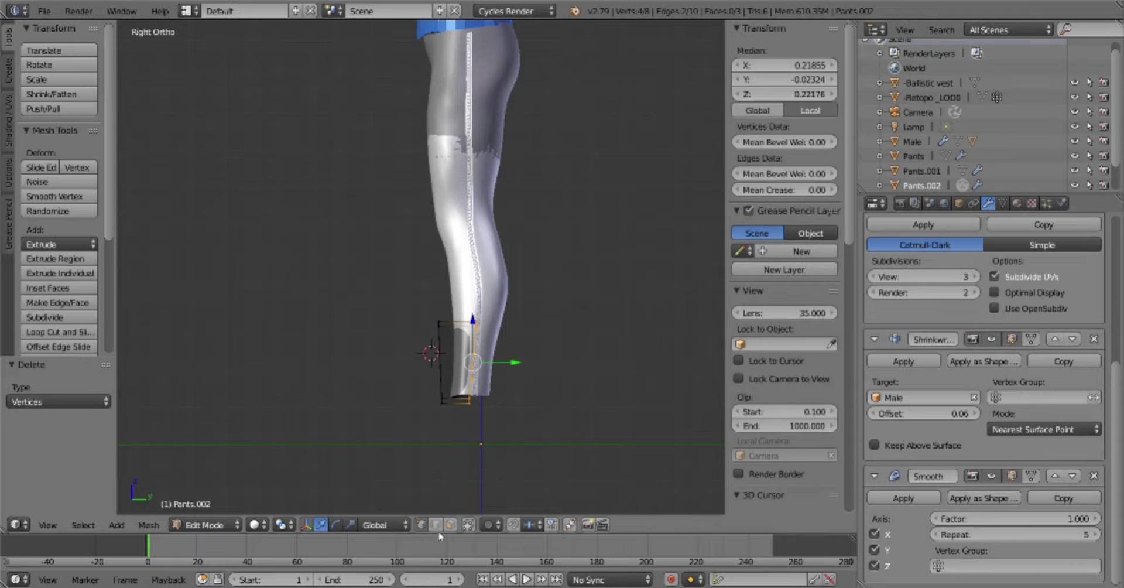
{"action": "key", "text": "a"}
{"action": "middle_click_drag", "start_coordinate": [435, 369], "coordinate": [542, 385]}
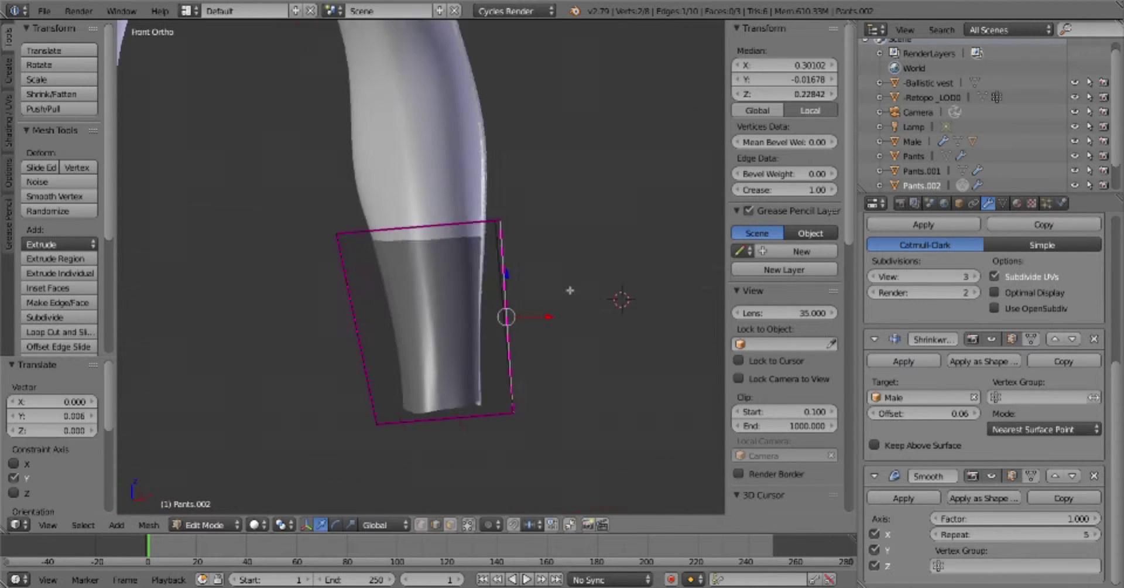
{"action": "key", "text": "KP_1"}
{"action": "key", "text": "Tab"}
{"action": "left_click", "coordinate": [577, 293]}
Adjust the cage edges of the Pants.001 leg panel in Edit Mode
{"action": "scroll", "coordinate": [503, 303], "scroll_direction": "down", "scroll_amount": 3}
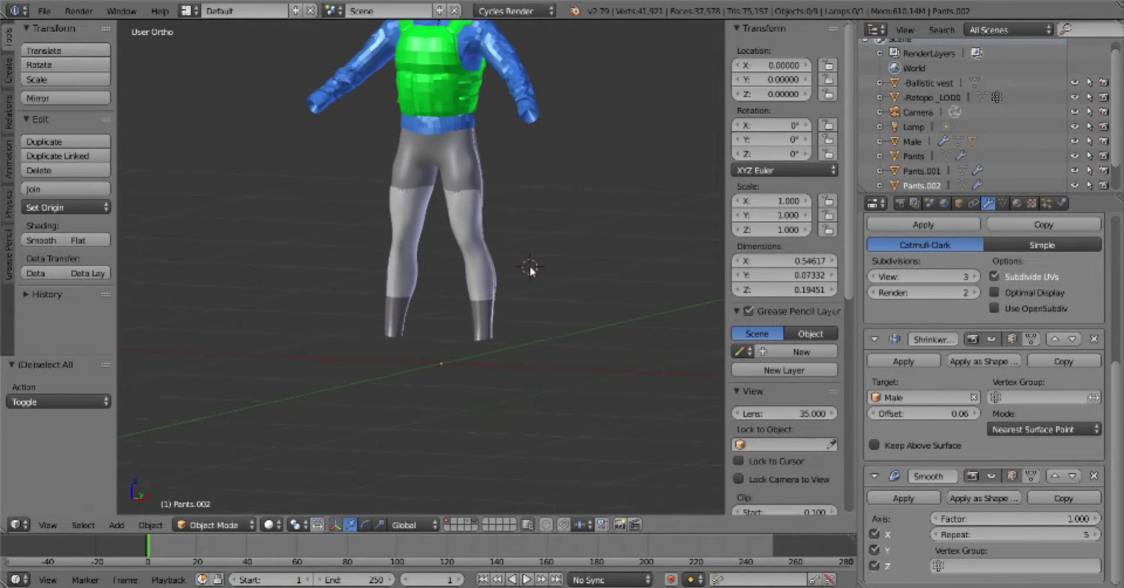
{"action": "scroll", "coordinate": [532, 269], "scroll_direction": "down", "scroll_amount": 2}
{"action": "scroll", "coordinate": [523, 395], "scroll_direction": "up", "scroll_amount": 4}
{"action": "right_click", "coordinate": [523, 395]}
{"action": "key", "text": "Tab"}
{"action": "mouse_move", "coordinate": [520, 320]}
{"action": "middle_mouse_down"}
{"action": "mouse_move", "coordinate": [523, 395]}
{"action": "mouse_move", "coordinate": [424, 401]}
{"action": "mouse_move", "coordinate": [515, 291]}
{"action": "middle_mouse_up"}
{"action": "left_click", "coordinate": [580, 310]}
{"action": "key", "text": "a"}
{"action": "key", "text": "KP_1"}
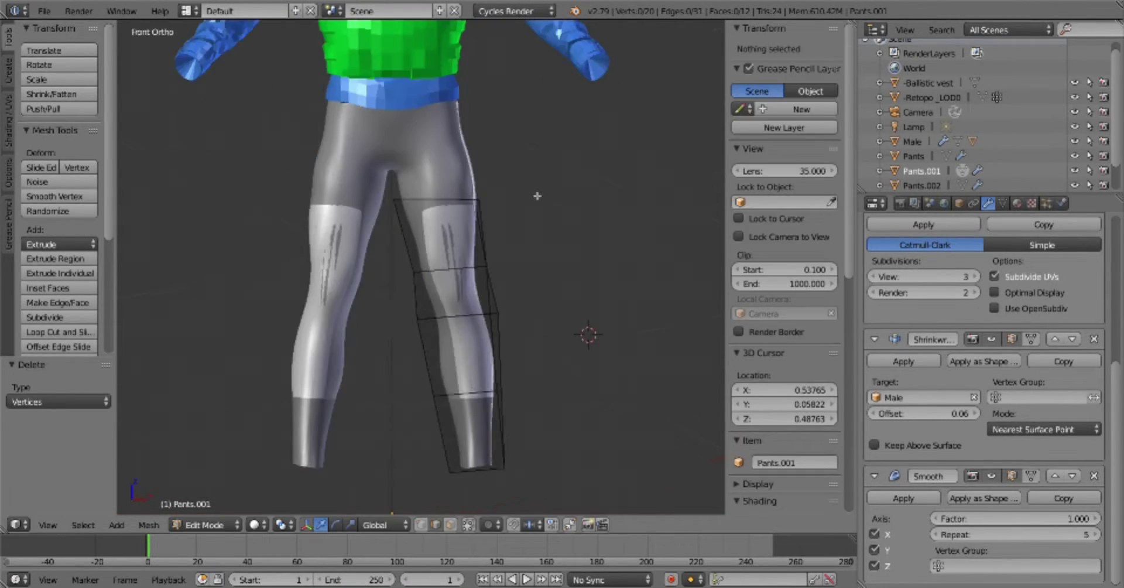
{"action": "key", "text": "Tab"}
{"action": "left_click", "coordinate": [378, 244]}
Move the thigh panel's top edge slightly along X
{"action": "key", "text": "KP_3"}
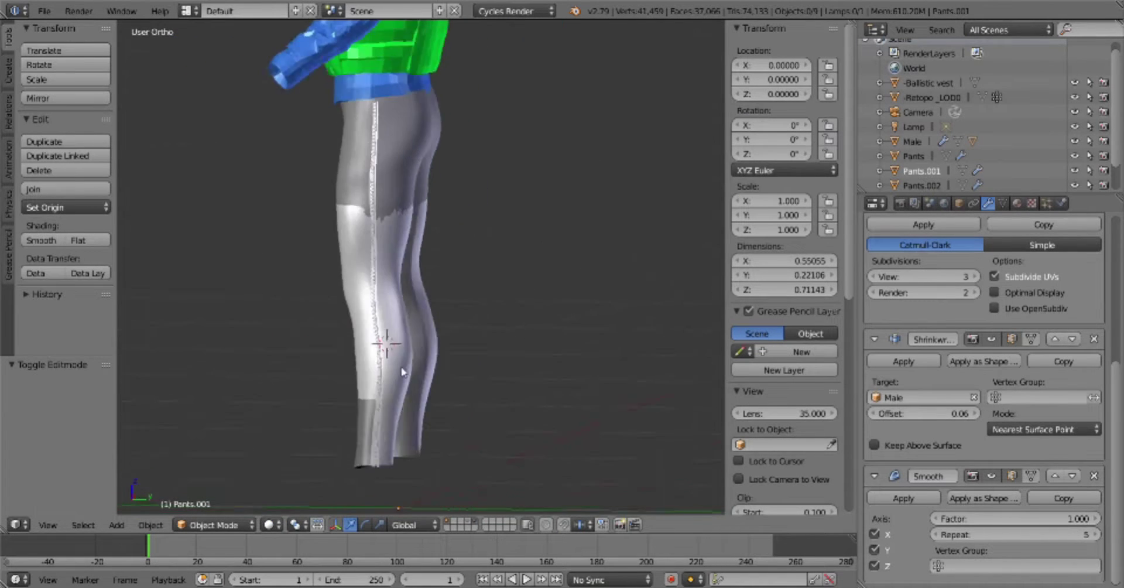
{"action": "key", "text": "Tab"}
{"action": "middle_click_drag", "start_coordinate": [558, 363], "coordinate": [530, 230]}
{"action": "key", "text": "g"}
{"action": "key", "text": "x"}
{"action": "left_click", "coordinate": [530, 230]}
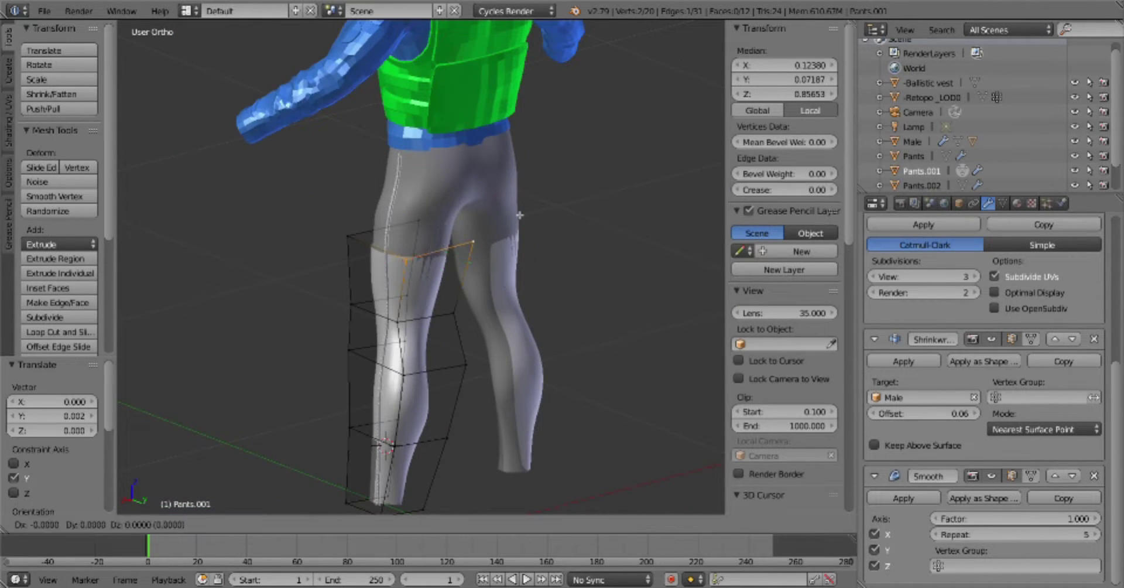
{"action": "key", "text": "a"}
{"action": "key", "text": "KP_3"}
{"action": "key", "text": "KP_1"}
{"action": "key", "text": "Tab"}
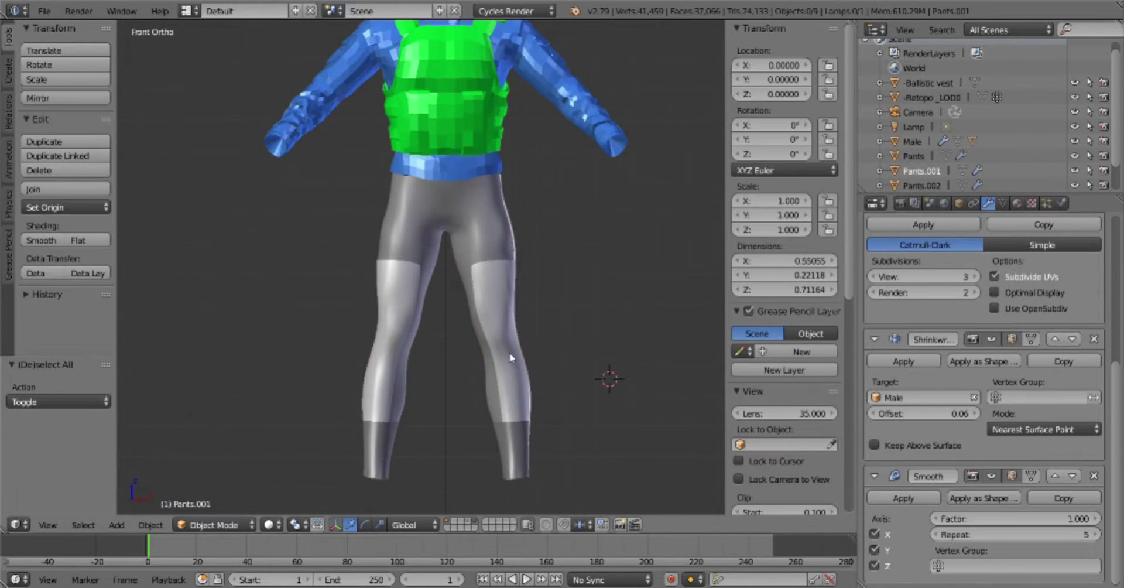
{"action": "middle_click_drag", "start_coordinate": [501, 353], "coordinate": [481, 355]}
From the side view, duplicate the leg panel in place as Pants.003
{"action": "key", "text": "KP_3"}
{"action": "scroll", "coordinate": [517, 301], "scroll_direction": "up", "scroll_amount": 3}
{"action": "key", "text": "Tab"}
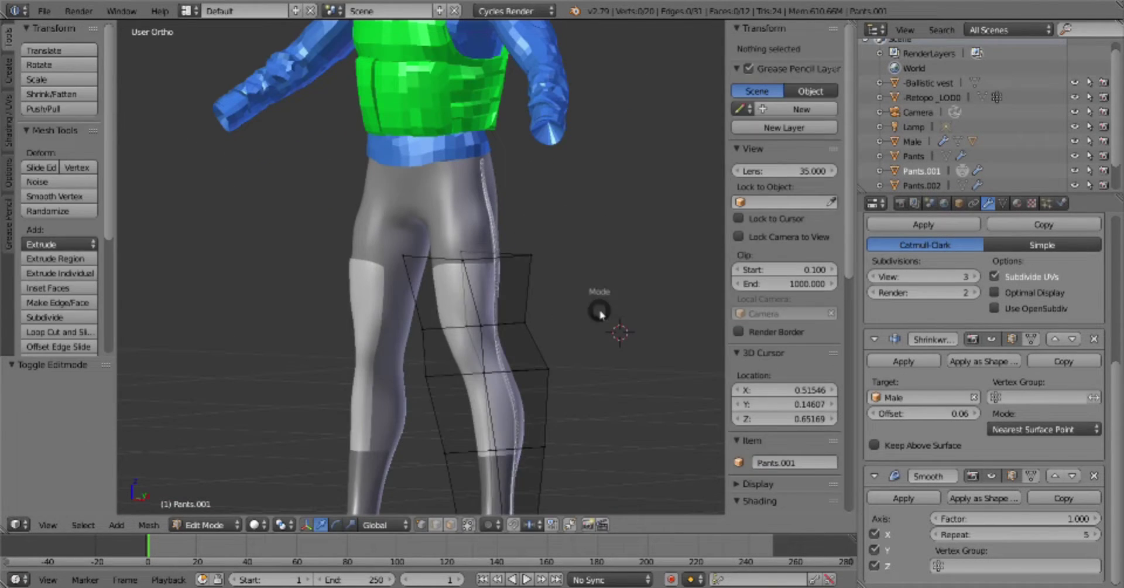
{"action": "key", "text": "Tab"}
{"action": "key", "text": "shift+d"}
{"action": "right_click", "coordinate": [454, 368]}
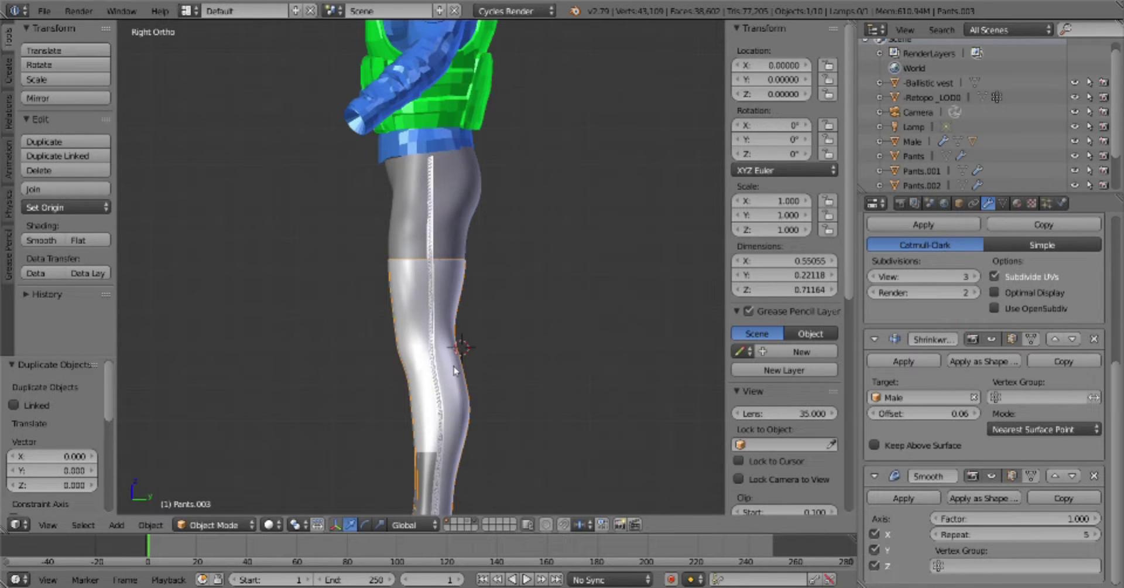
In Pants.003's Edit Mode, delete the unwanted vertices to leave the thigh panel quad
{"action": "key", "text": "Tab"}
{"action": "middle_click_drag", "start_coordinate": [455, 368], "coordinate": [486, 363]}
{"action": "key", "text": "a"}
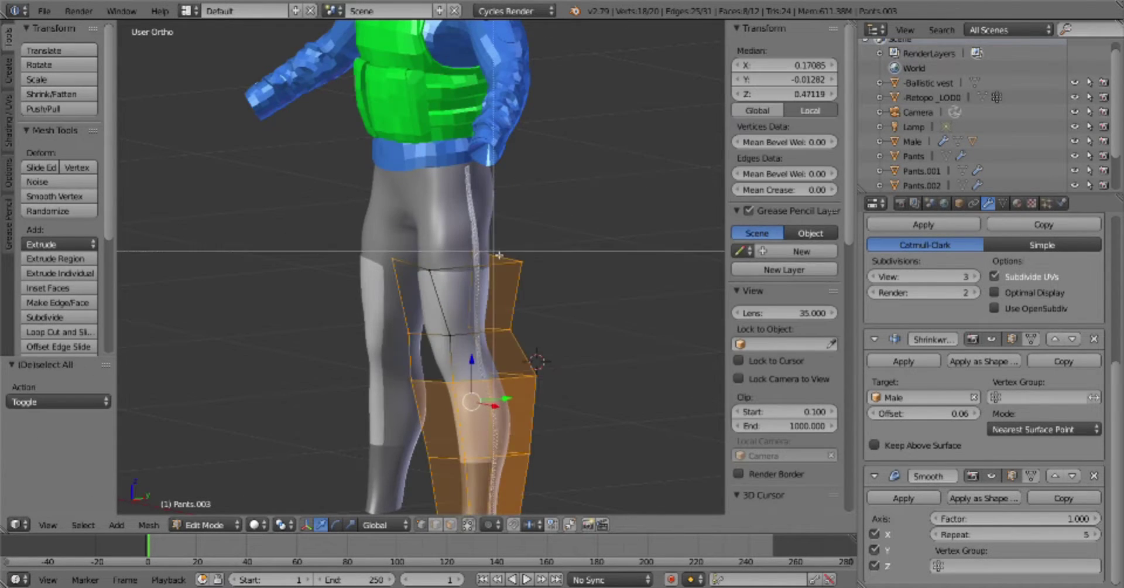
{"action": "key", "text": "x"}
{"action": "left_click", "coordinate": [601, 247]}
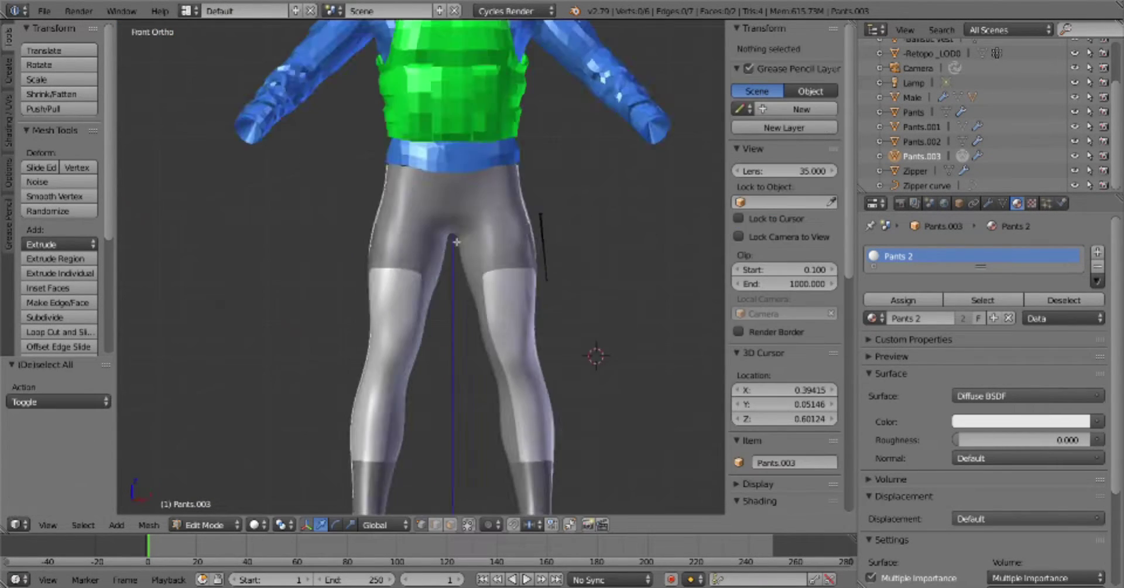
{"action": "right_click", "coordinate": [581, 244]}
{"action": "key", "text": "a"}
{"action": "key", "text": "a"}
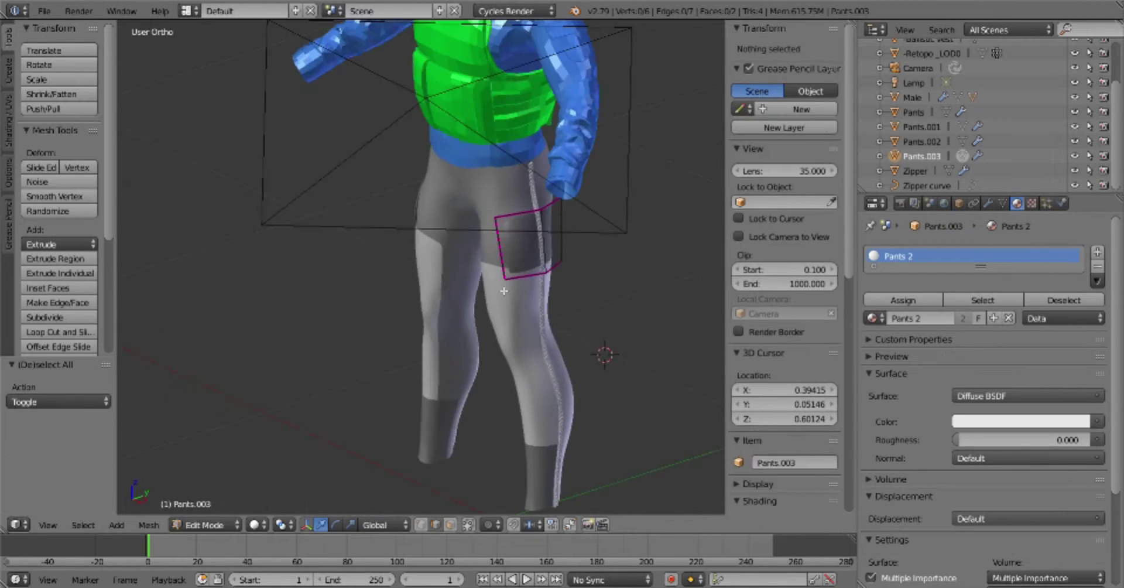
Reposition the Pants.003 quad vertically on the thigh and leave Edit Mode
{"action": "left_click", "coordinate": [988, 203]}
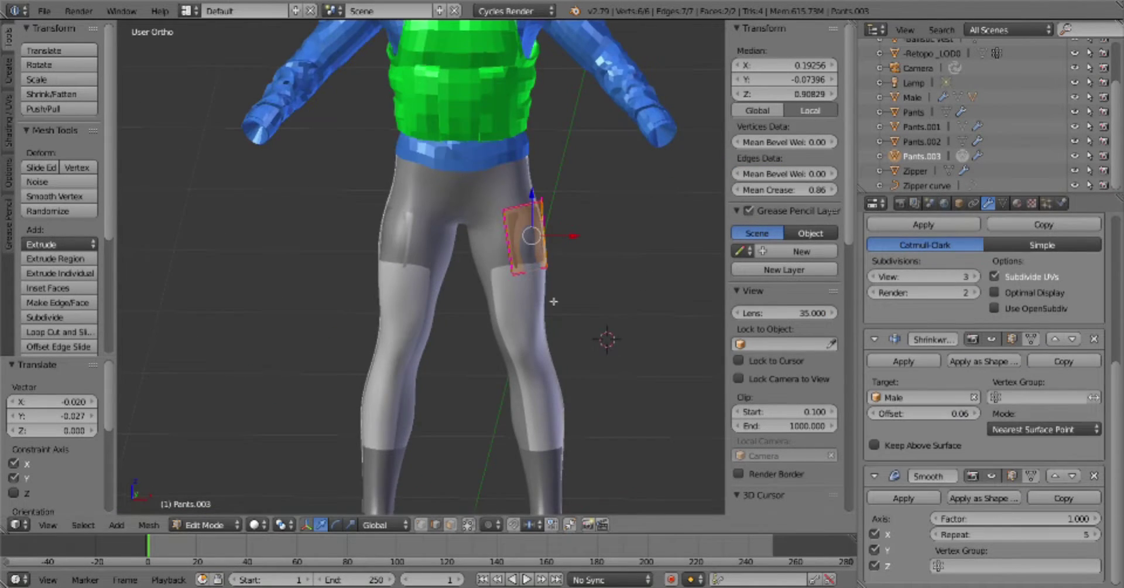
{"action": "middle_click_drag", "start_coordinate": [585, 263], "coordinate": [561, 315]}
{"action": "key", "text": "g"}
{"action": "key", "text": "z"}
{"action": "right_click", "coordinate": [561, 315]}
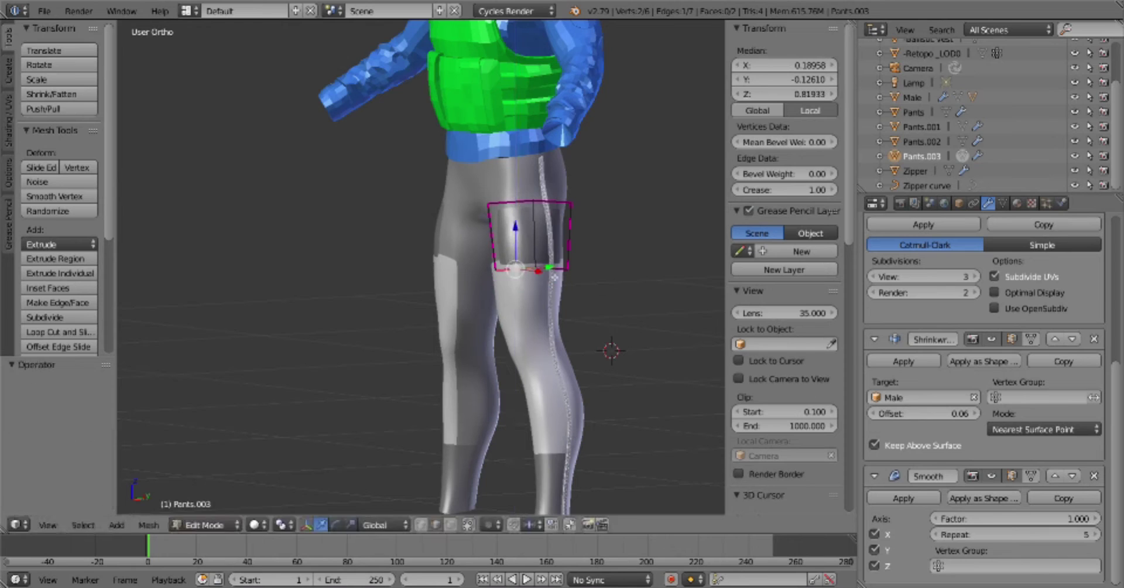
{"action": "left_click", "coordinate": [581, 291]}
{"action": "key", "text": "a"}
{"action": "key", "text": "Tab"}
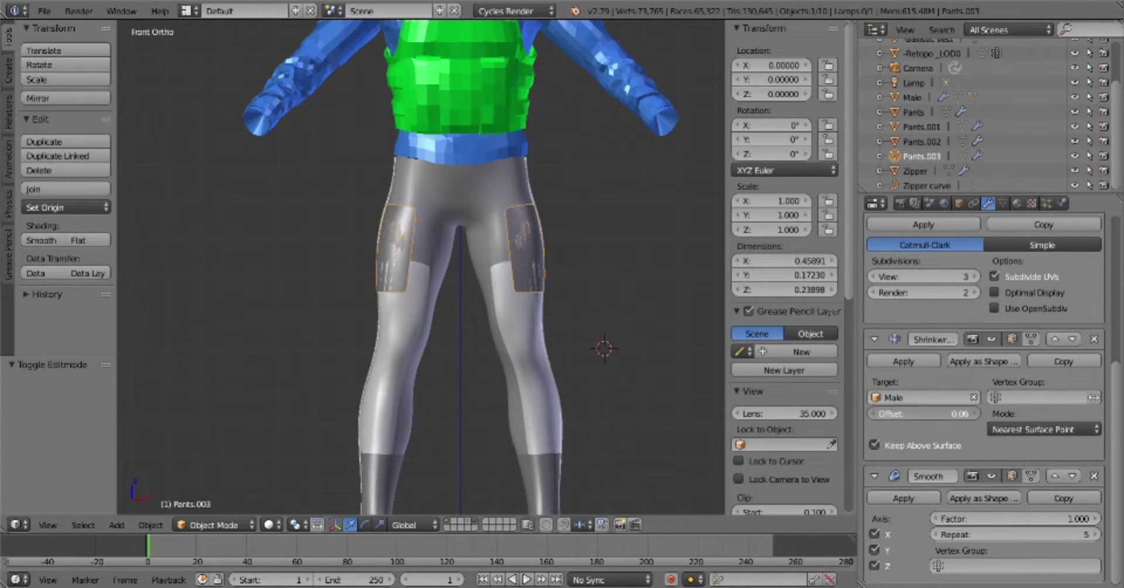
Select the Zipper object and edit its repeat count
{"action": "key", "text": "a"}
{"action": "mouse_move", "coordinate": [580, 328]}
{"action": "middle_mouse_down"}
{"action": "mouse_move", "coordinate": [587, 387]}
{"action": "mouse_move", "coordinate": [620, 375]}
{"action": "middle_mouse_up"}
{"action": "left_click", "coordinate": [915, 170]}
{"action": "double_click", "coordinate": [1063, 256]}
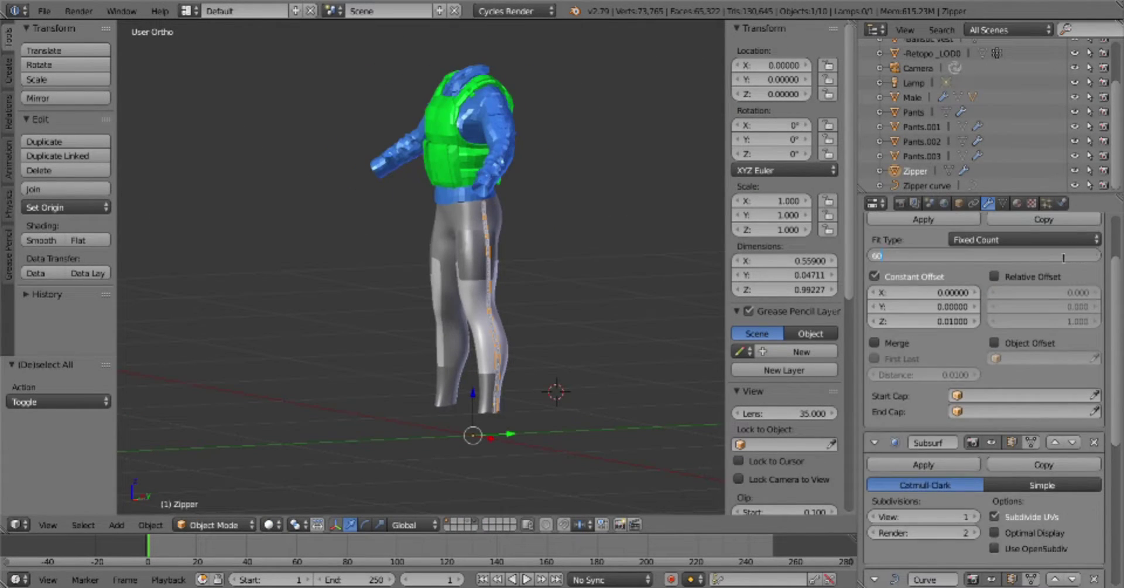
{"action": "scroll", "coordinate": [689, 359], "scroll_direction": "up", "scroll_amount": 5}
Raise the Pants.003 thigh panel quad slightly along Z
{"action": "right_click", "coordinate": [562, 245]}
{"action": "key", "text": "Tab"}
{"action": "key", "text": "g"}
{"action": "key", "text": "z"}
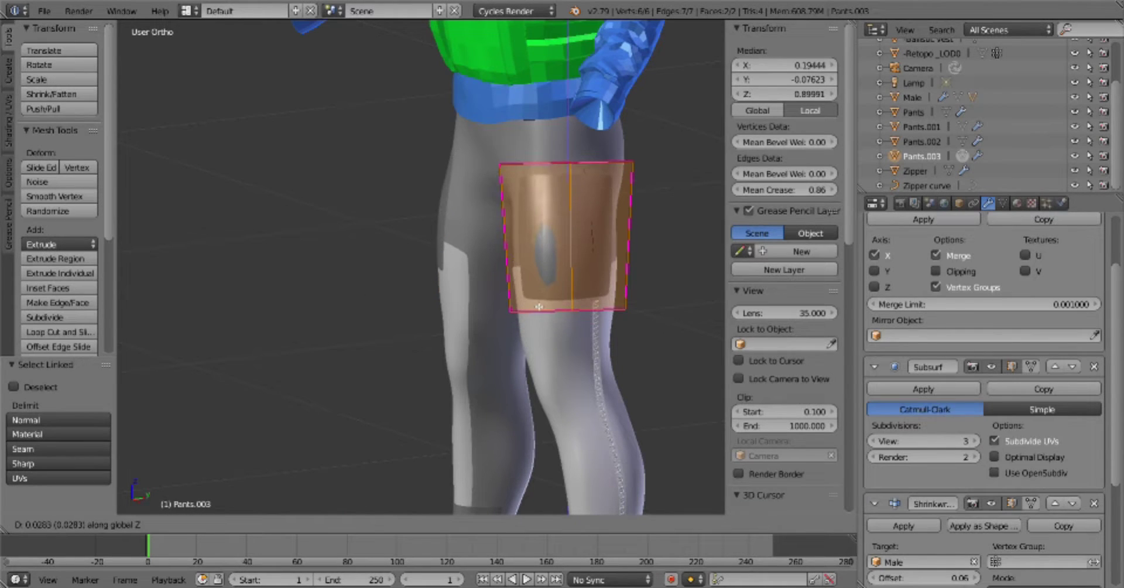
{"action": "left_click", "coordinate": [540, 311]}
{"action": "key", "text": "a"}
Return Pants.003 to Object Mode, select Pants.001 and save the file
{"action": "key", "text": "KP_1"}
{"action": "scroll", "coordinate": [508, 361], "scroll_direction": "down", "scroll_amount": 3}
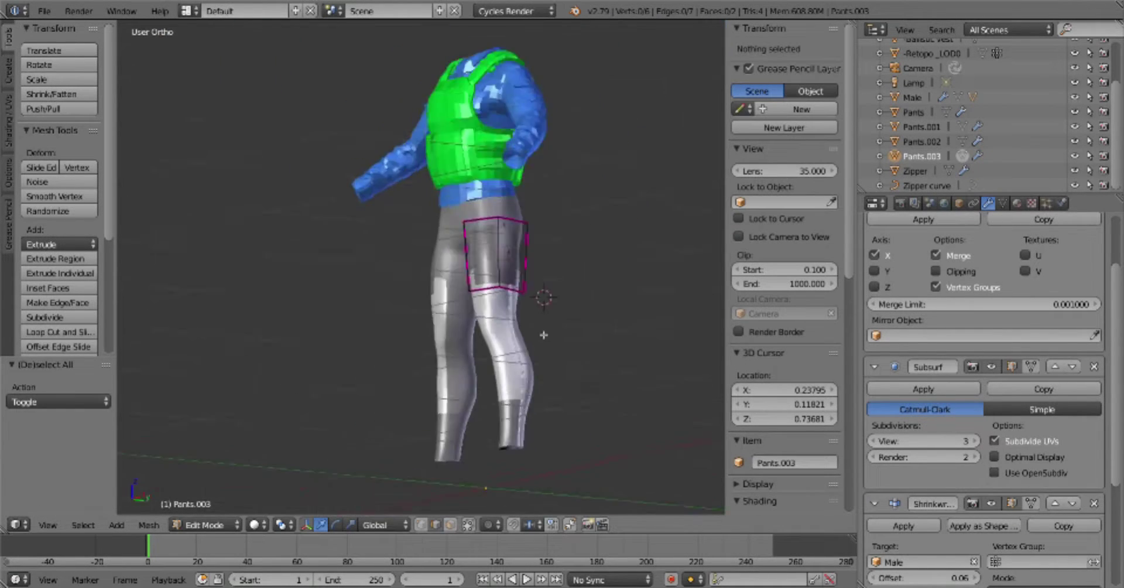
{"action": "scroll", "coordinate": [508, 361], "scroll_direction": "up", "scroll_amount": 2}
{"action": "key", "text": "Tab"}
{"action": "left_click", "coordinate": [508, 362]}
{"action": "right_click", "coordinate": [504, 328]}
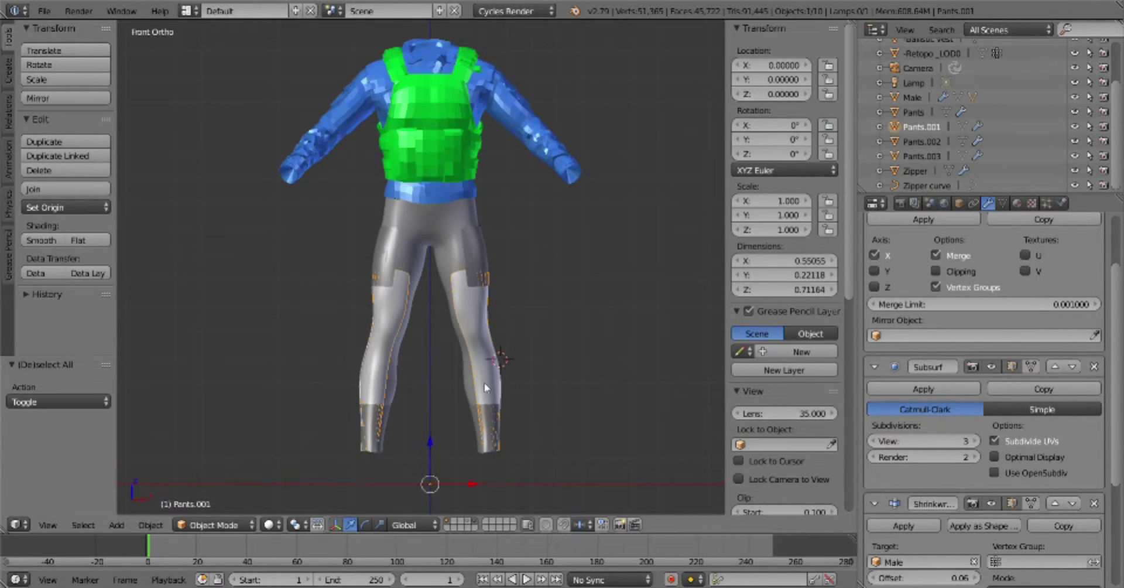
{"action": "key", "text": "ctrl+s"}
Confirm overwriting the file, then orbit around the trousers to inspect them
{"action": "left_click", "coordinate": [507, 305]}
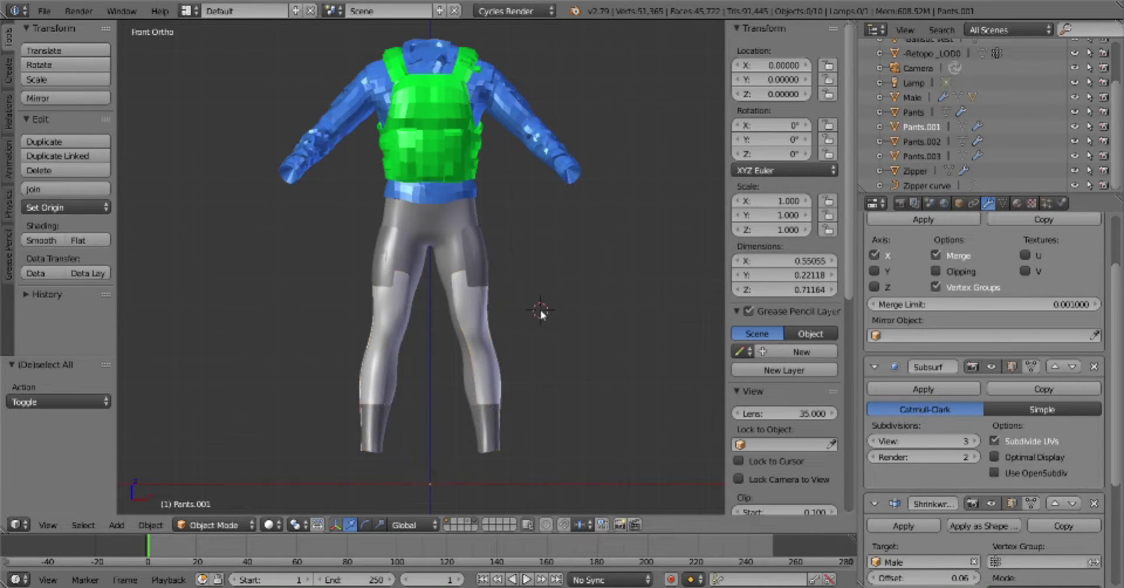
{"action": "middle_click_drag", "start_coordinate": [541, 314], "coordinate": [531, 322]}
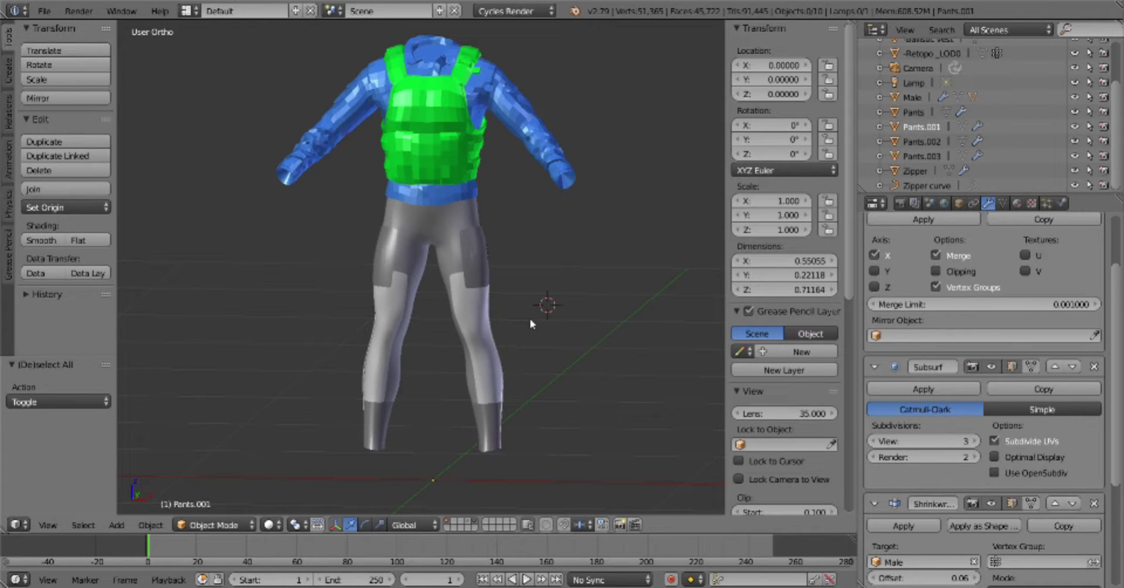
{"action": "middle_click_drag", "start_coordinate": [531, 323], "coordinate": [538, 353]}
{"action": "left_click", "coordinate": [537, 352]}
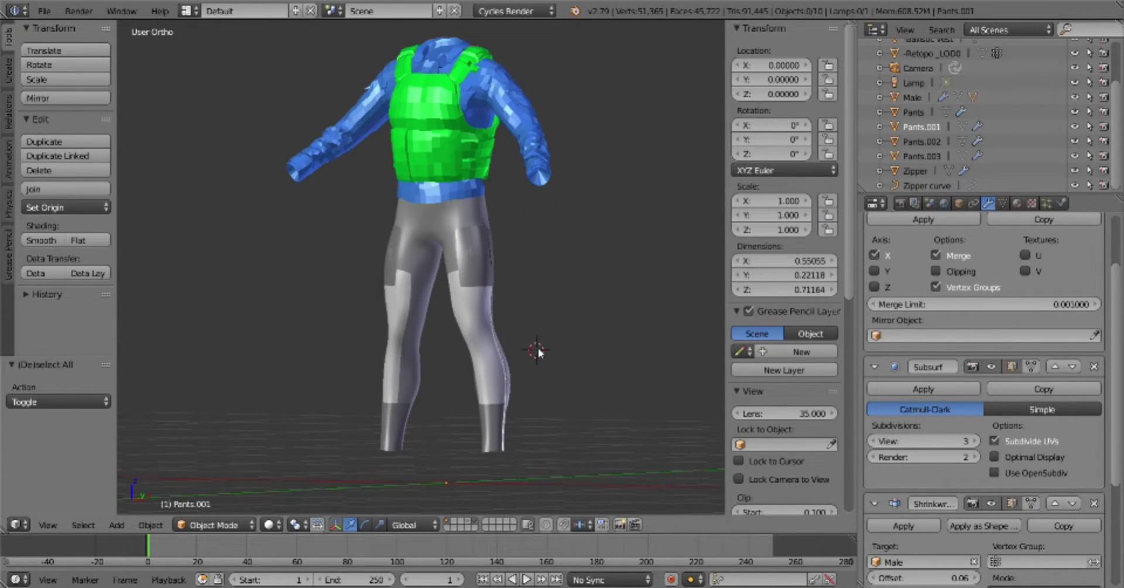
{"action": "mouse_move", "coordinate": [524, 349]}
{"action": "middle_mouse_down"}
{"action": "mouse_move", "coordinate": [516, 369]}
{"action": "mouse_move", "coordinate": [532, 364]}
{"action": "middle_mouse_up"}
{"action": "scroll", "coordinate": [532, 364], "scroll_direction": "up", "scroll_amount": 3}
{"action": "scroll", "coordinate": [426, 346], "scroll_direction": "down", "scroll_amount": 5}
{"action": "mouse_move", "coordinate": [426, 345]}
{"action": "middle_mouse_down"}
{"action": "mouse_move", "coordinate": [307, 345]}
{"action": "mouse_move", "coordinate": [389, 351]}
{"action": "middle_mouse_up"}
From front view, save over the file again and orbit to an angled view
{"action": "key", "text": "KP_1"}
{"action": "key", "text": "ctrl+s"}
{"action": "left_click", "coordinate": [543, 398]}
{"action": "scroll", "coordinate": [515, 369], "scroll_direction": "up", "scroll_amount": 3}
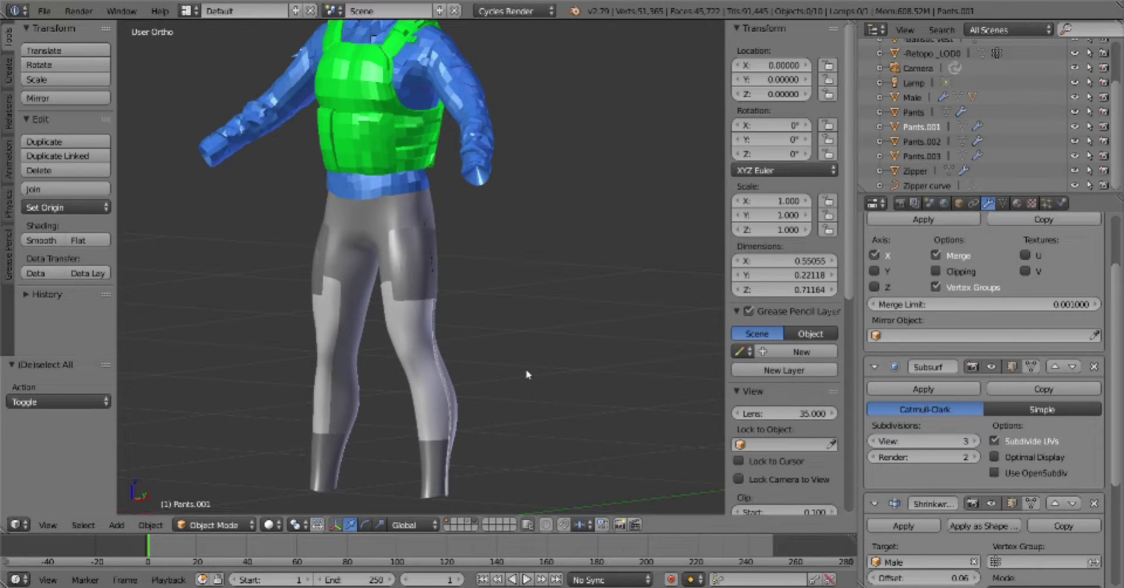
{"action": "scroll", "coordinate": [497, 351], "scroll_direction": "down", "scroll_amount": 1}
{"action": "mouse_move", "coordinate": [498, 352]}
{"action": "middle_mouse_down"}
{"action": "mouse_move", "coordinate": [481, 334]}
{"action": "mouse_move", "coordinate": [336, 333]}
{"action": "mouse_move", "coordinate": [256, 349]}
{"action": "mouse_move", "coordinate": [382, 318]}
{"action": "mouse_move", "coordinate": [574, 300]}
{"action": "middle_mouse_up"}
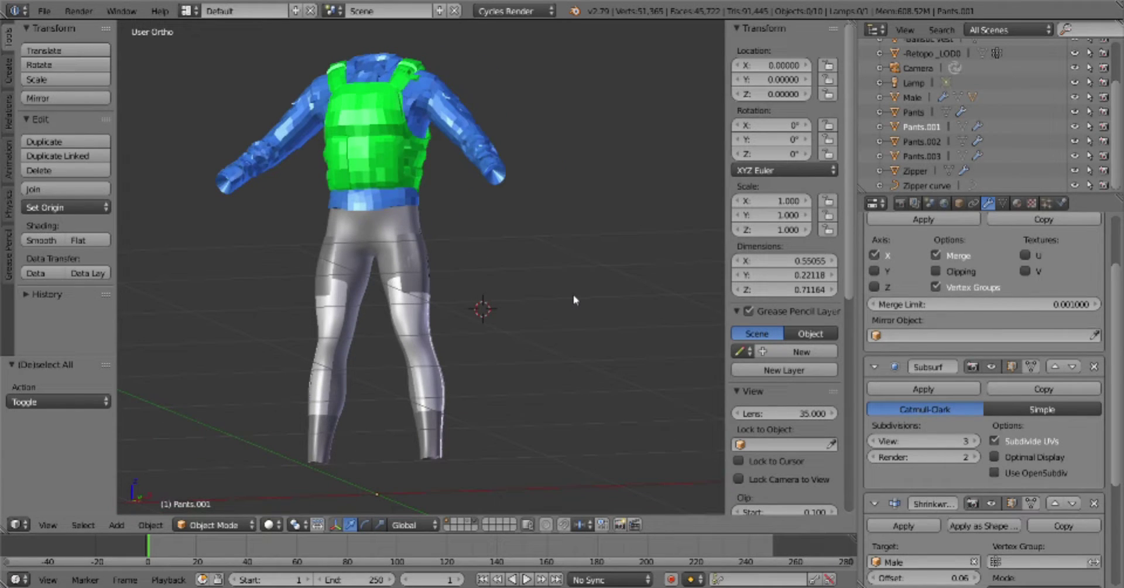
Select Pants.001 and set its Shrinkwrap modifier offset to 0.05
{"action": "mouse_move", "coordinate": [491, 290]}
{"action": "middle_mouse_down"}
{"action": "mouse_move", "coordinate": [334, 299]}
{"action": "mouse_move", "coordinate": [555, 294]}
{"action": "mouse_move", "coordinate": [459, 351]}
{"action": "mouse_move", "coordinate": [467, 345]}
{"action": "middle_mouse_up"}
{"action": "key", "text": "KP_3"}
{"action": "scroll", "coordinate": [532, 277], "scroll_direction": "up", "scroll_amount": 10}
{"action": "scroll", "coordinate": [459, 351], "scroll_direction": "down", "scroll_amount": 5}
{"action": "right_click", "coordinate": [459, 351]}
{"action": "scroll", "coordinate": [984, 351], "scroll_direction": "down", "scroll_amount": 3}
{"action": "scroll", "coordinate": [466, 346], "scroll_direction": "up", "scroll_amount": 5}
{"action": "left_click", "coordinate": [959, 484]}
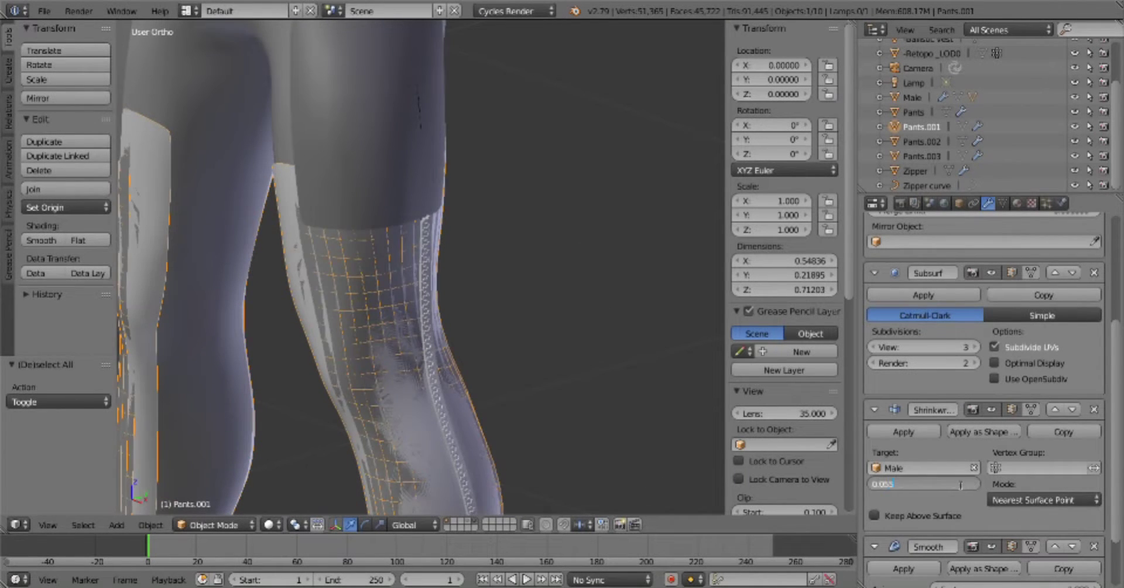
{"action": "type", "text": "5"}
{"action": "key", "text": "Return"}
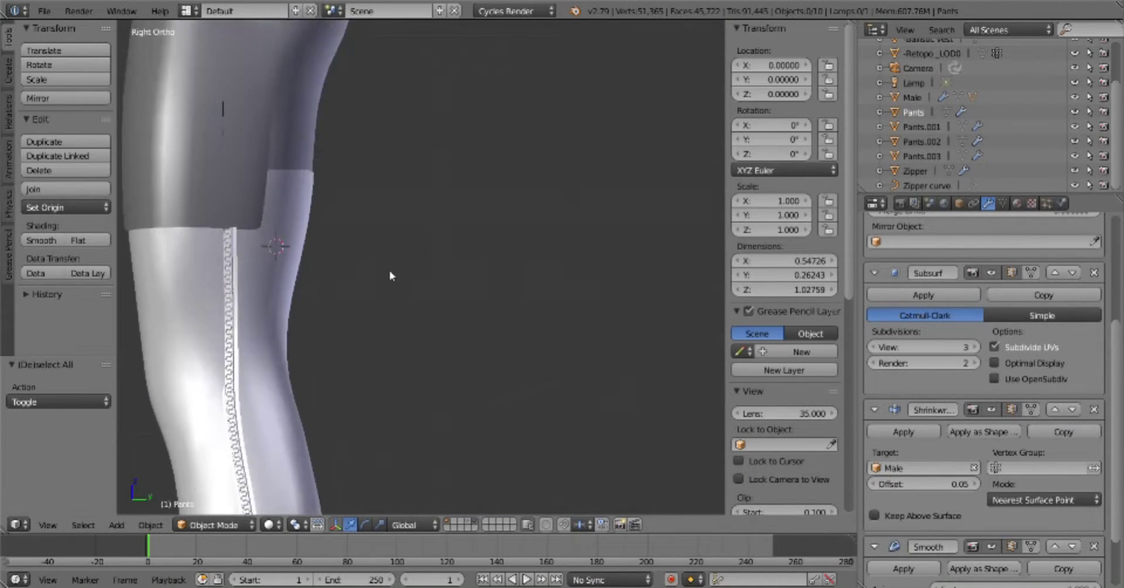
Orbit, pan and return to front view to check the trousers' fit
{"action": "scroll", "coordinate": [389, 269], "scroll_direction": "down", "scroll_amount": 8}
{"action": "scroll", "coordinate": [494, 381], "scroll_direction": "up", "scroll_amount": 3}
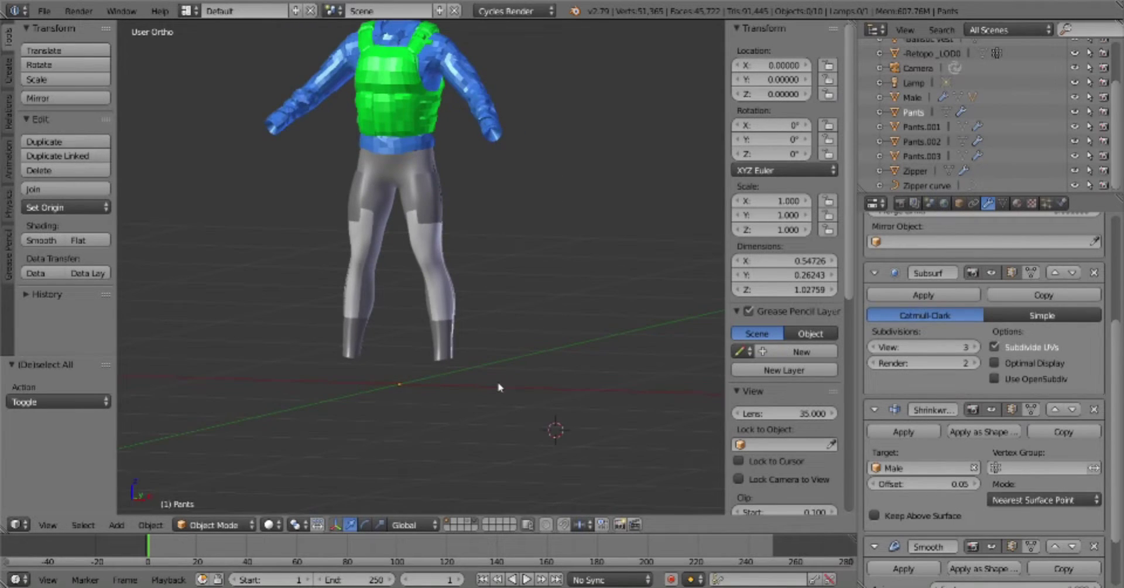
{"action": "scroll", "coordinate": [519, 319], "scroll_direction": "up", "scroll_amount": 3}
{"action": "middle_click_drag", "start_coordinate": [520, 319], "coordinate": [472, 317]}
{"action": "key", "text": "KP_1"}
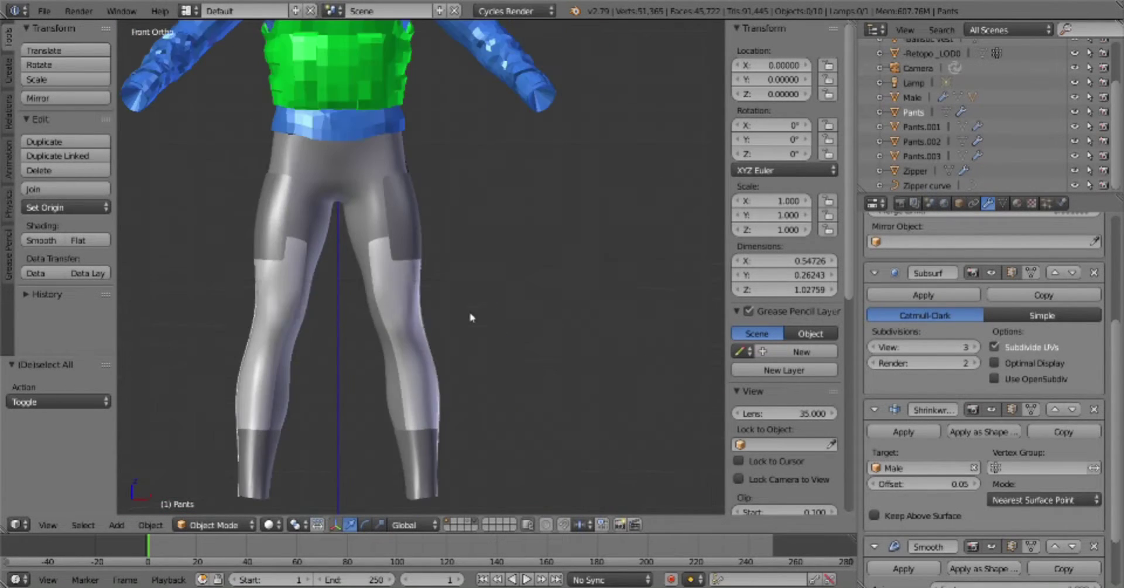
{"action": "left_click", "coordinate": [510, 310]}
{"action": "middle_click_drag", "start_coordinate": [440, 252], "coordinate": [495, 280], "text": "shift"}
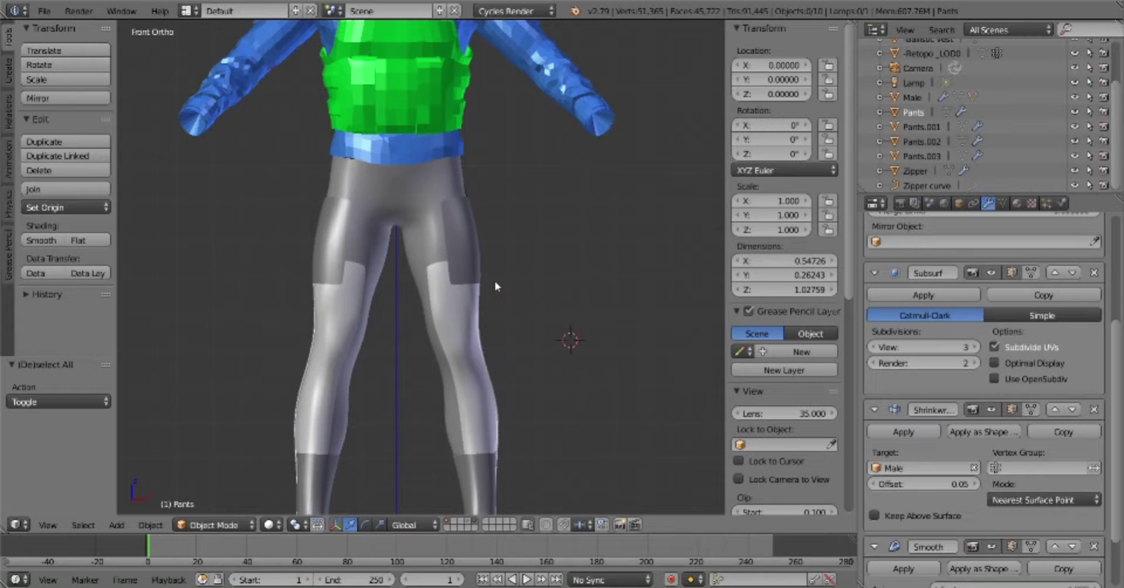
{"action": "key", "text": "Right"}
{"action": "mouse_move", "coordinate": [496, 286]}
{"action": "middle_mouse_down"}
{"action": "mouse_move", "coordinate": [412, 142]}
{"action": "mouse_move", "coordinate": [372, 138]}
{"action": "middle_mouse_up"}
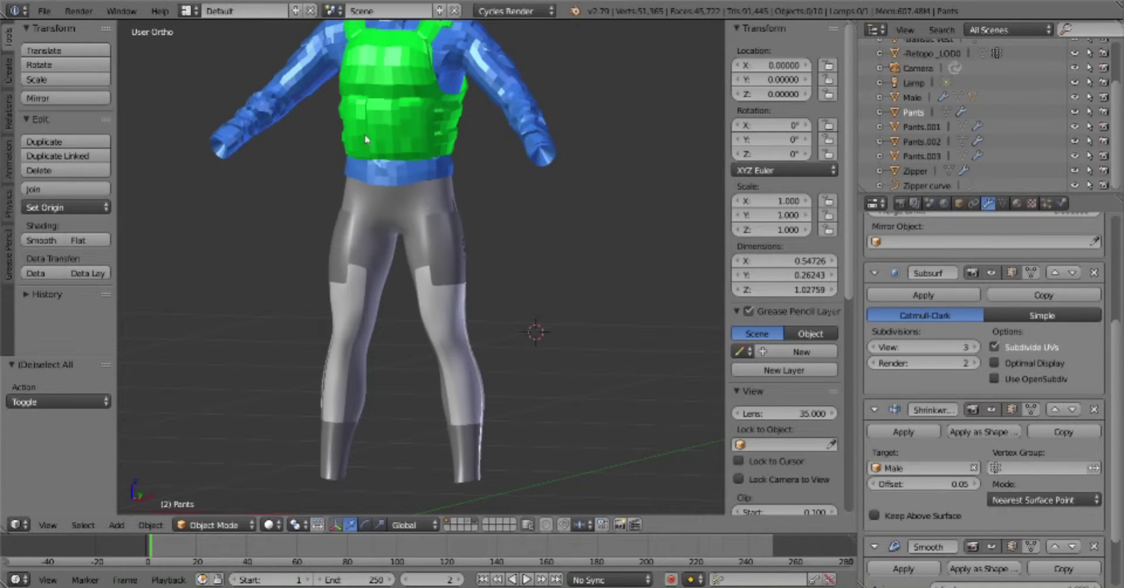
{"action": "key", "text": "KP_1"}
Add a plane at the hips with a Shrinkwrap modifier targeting the Male body
{"action": "scroll", "coordinate": [467, 239], "scroll_direction": "down", "scroll_amount": 2}
{"action": "left_click", "coordinate": [408, 275]}
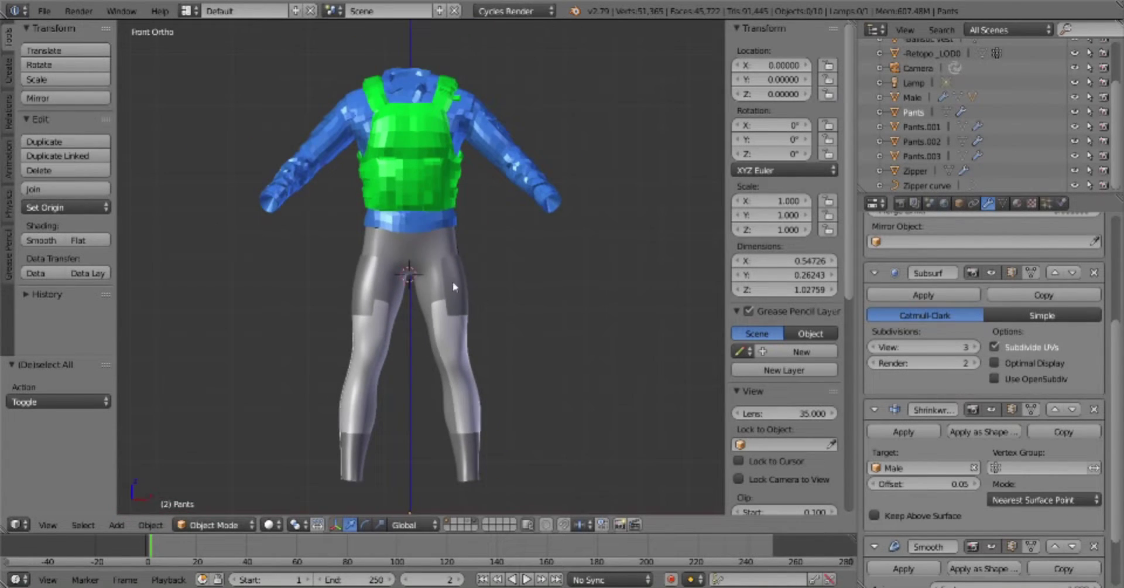
{"action": "key", "text": "shift+a"}
{"action": "left_click", "coordinate": [596, 265]}
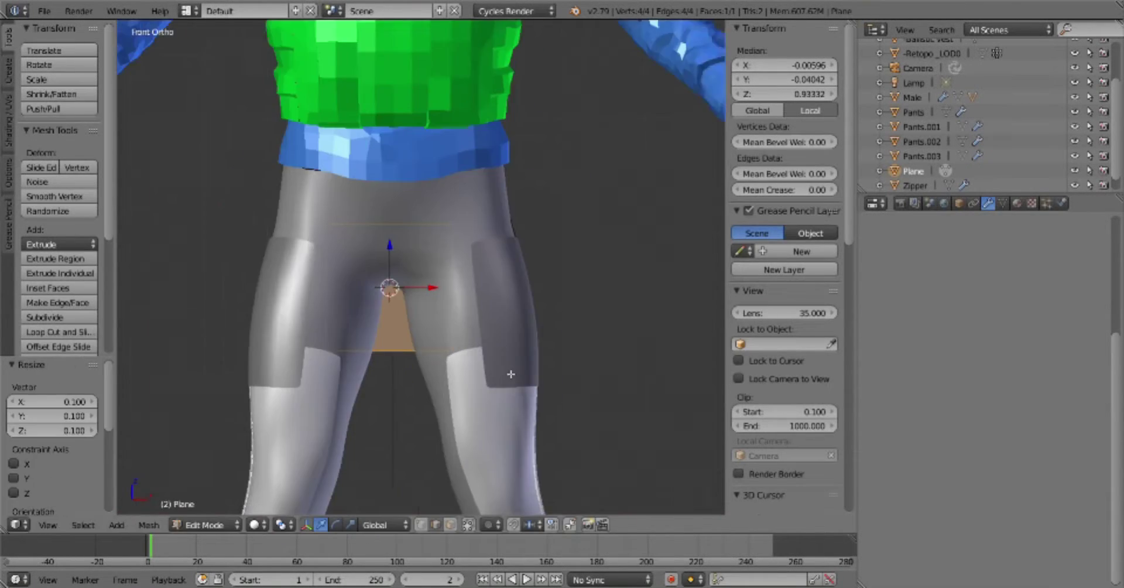
{"action": "left_click", "coordinate": [942, 445]}
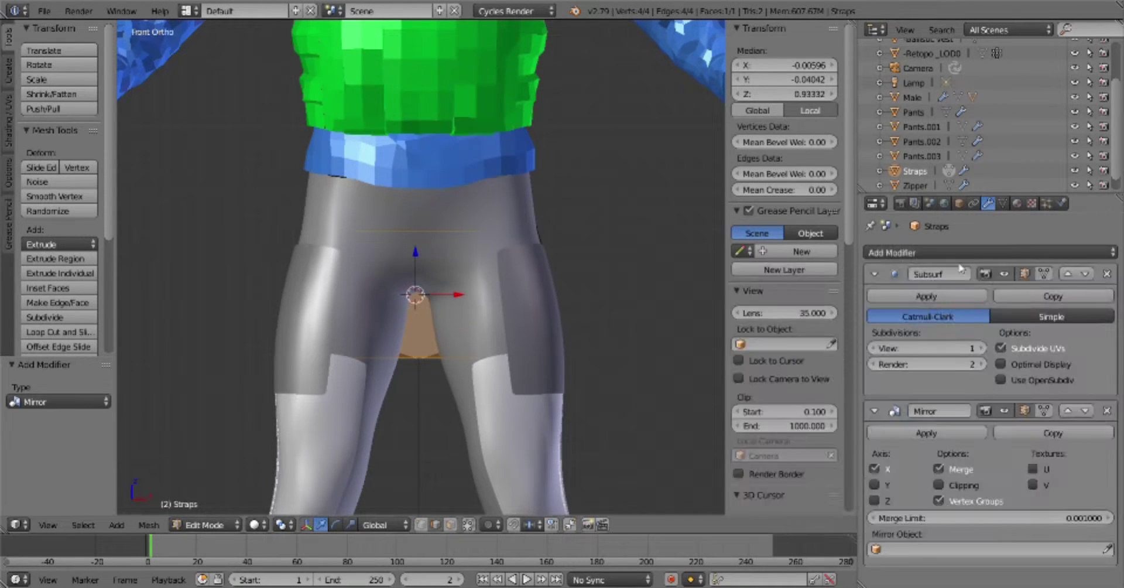
{"action": "left_click", "coordinate": [939, 519]}
{"action": "key", "text": "Return"}
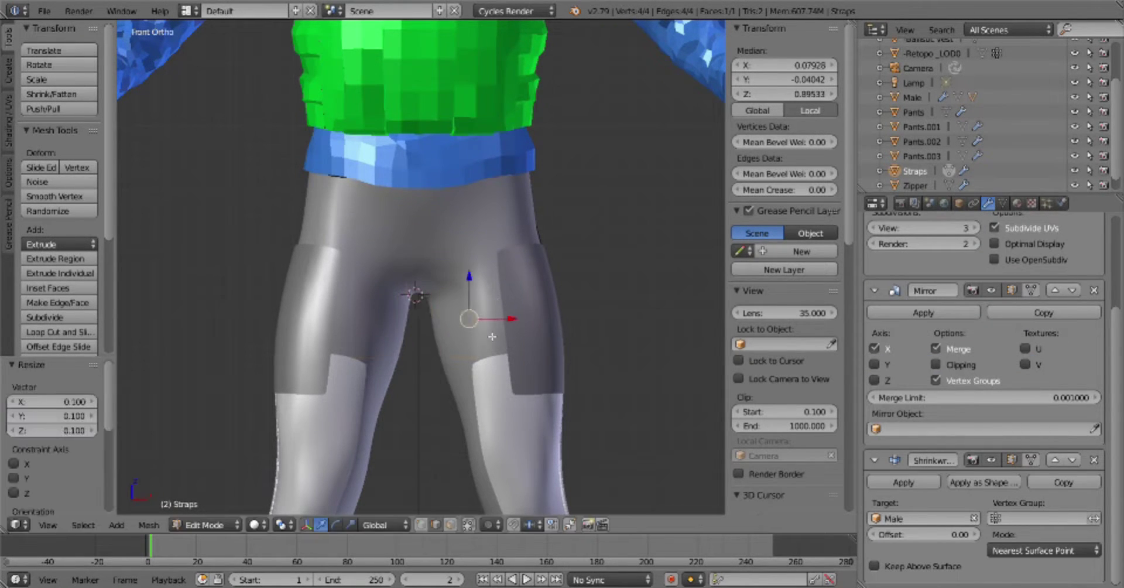
Move the strap geometry, enable mirror clipping, and extrude the strap end
{"action": "key", "text": "g"}
{"action": "left_click", "coordinate": [450, 360]}
{"action": "left_click", "coordinate": [961, 365]}
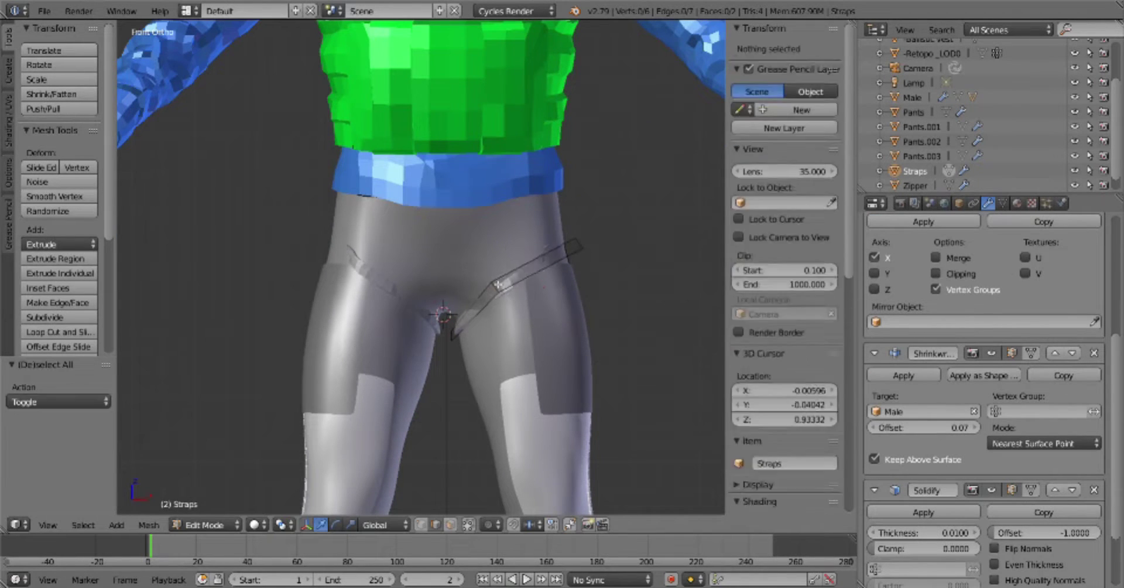
{"action": "key", "text": "KP_3"}
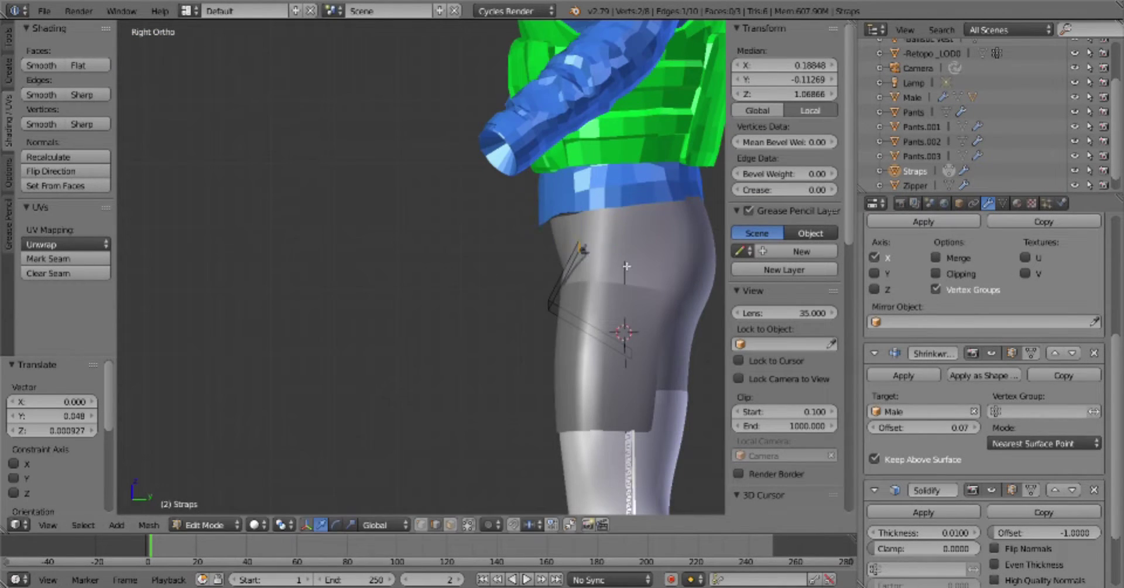
{"action": "key", "text": "e"}
{"action": "left_click", "coordinate": [609, 275]}
{"action": "key", "text": "KP_1"}
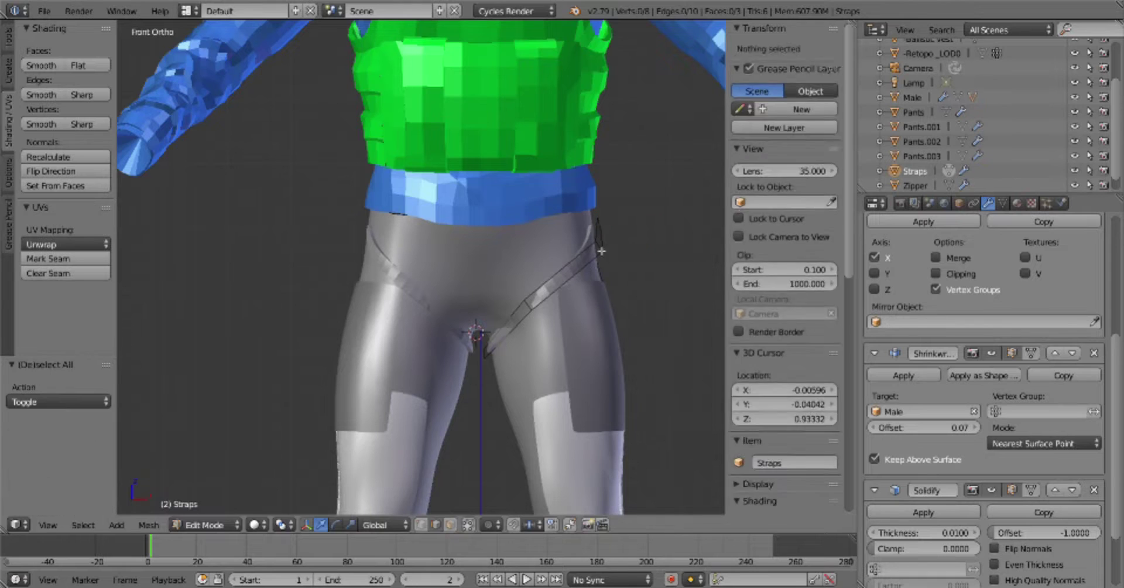
{"action": "key", "text": "Tab"}
{"action": "key", "text": "Tab"}
Move the strap end over the hip and leave the strap's Edit Mode
{"action": "scroll", "coordinate": [594, 253], "scroll_direction": "up", "scroll_amount": 2}
{"action": "key", "text": "g"}
{"action": "middle_click_drag", "start_coordinate": [594, 253], "coordinate": [504, 306]}
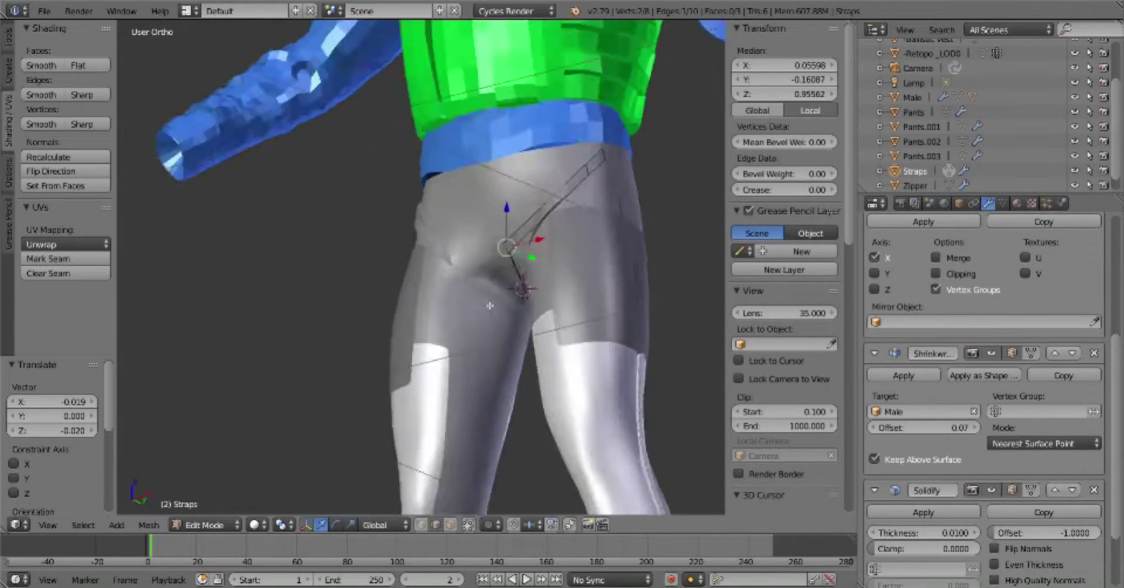
{"action": "right_click", "coordinate": [505, 306]}
{"action": "key", "text": "Tab"}
Nudge a trousers cage vertex along Y to adjust the fit under the strap
{"action": "left_click", "coordinate": [503, 214]}
{"action": "right_click", "coordinate": [504, 253]}
{"action": "key", "text": "g"}
{"action": "key", "text": "y"}
{"action": "left_click", "coordinate": [510, 252]}
{"action": "scroll", "coordinate": [521, 258], "scroll_direction": "down", "scroll_amount": 3}
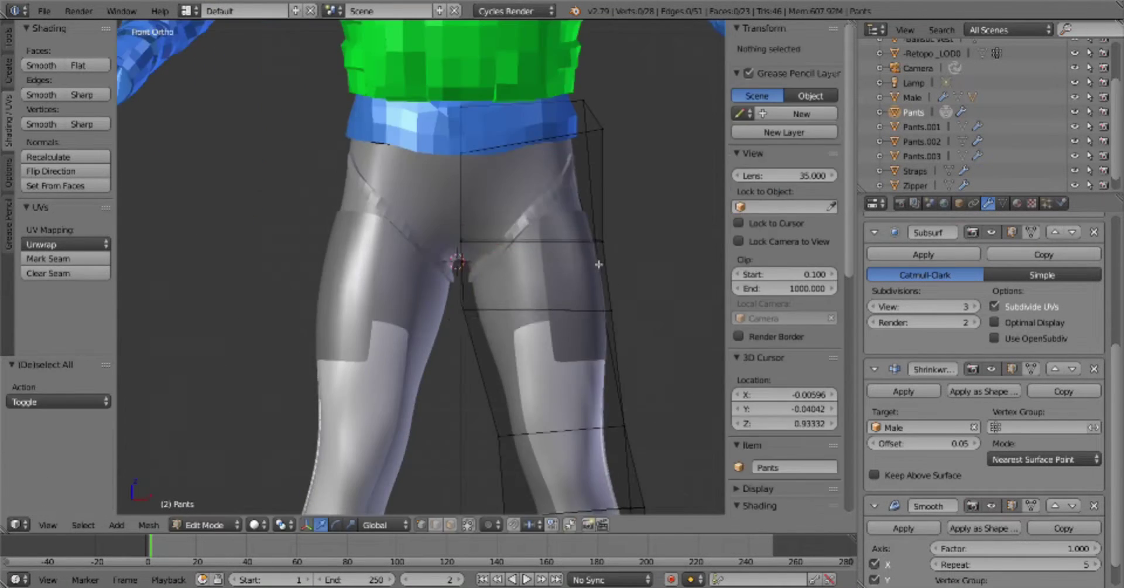
{"action": "scroll", "coordinate": [539, 264], "scroll_direction": "down", "scroll_amount": 3}
{"action": "key", "text": "Tab"}
Select the Straps object and try a loop cut across the strap mesh
{"action": "key", "text": "a"}
{"action": "right_click", "coordinate": [468, 246]}
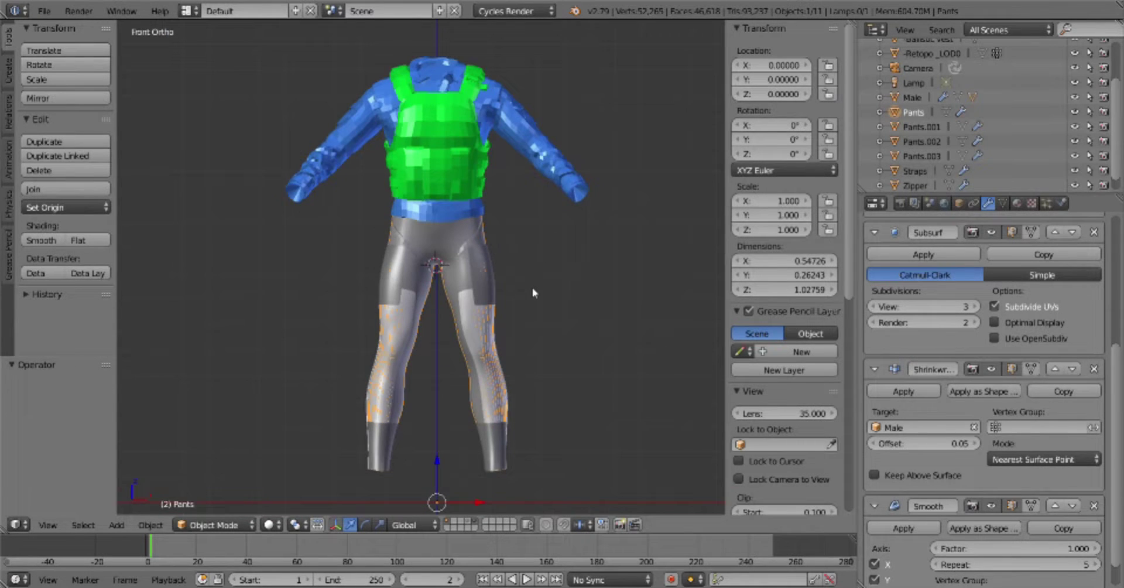
{"action": "key", "text": "Tab"}
{"action": "left_click", "coordinate": [579, 256]}
{"action": "scroll", "coordinate": [472, 282], "scroll_direction": "up", "scroll_amount": 3}
{"action": "key", "text": "ctrl+r"}
{"action": "key", "text": "Escape"}
{"action": "key", "text": "Tab"}
{"action": "scroll", "coordinate": [472, 282], "scroll_direction": "down", "scroll_amount": 3}
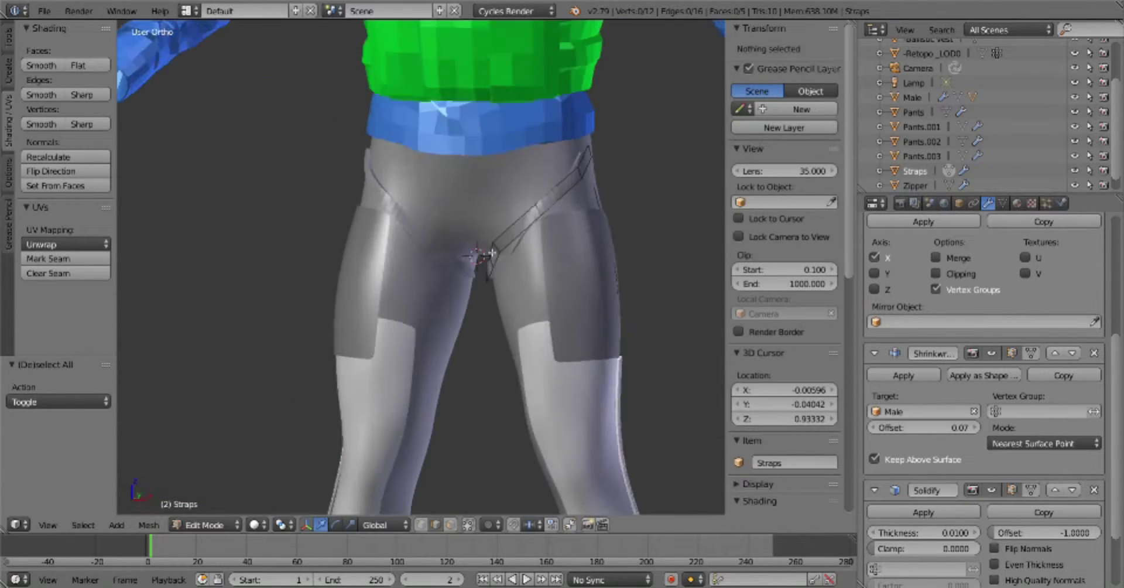
Nudge a Pants trousers vertex along the Y axis at the hip
{"action": "right_click", "coordinate": [527, 281]}
{"action": "key", "text": "Tab"}
{"action": "middle_click_drag", "start_coordinate": [527, 281], "coordinate": [624, 209]}
{"action": "key", "text": "g"}
{"action": "key", "text": "y"}
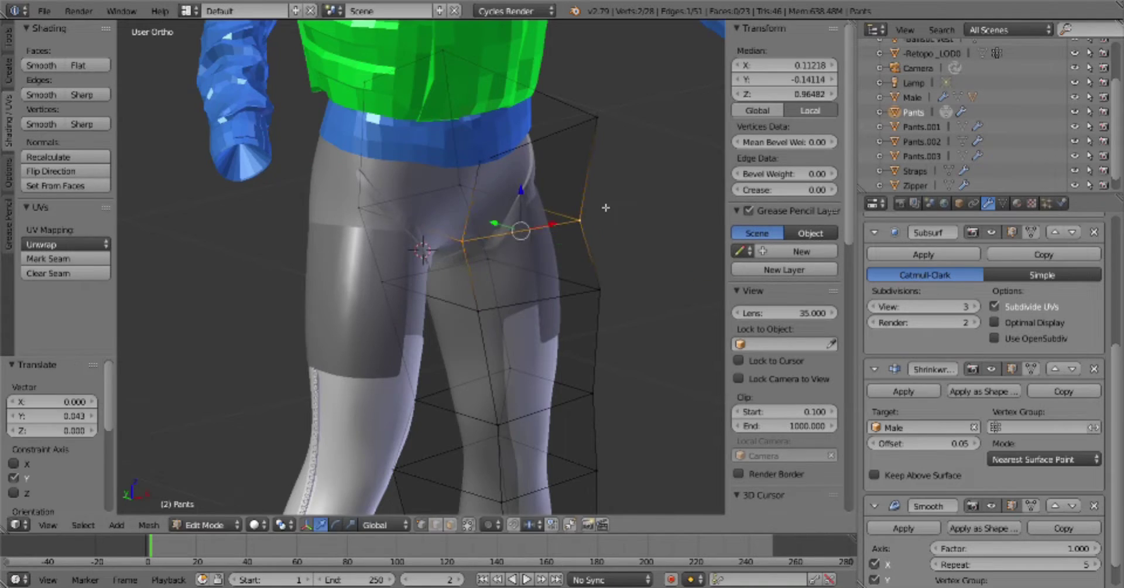
{"action": "key", "text": "Tab"}
Frame the strap in front view and adjust the pivot point options
{"action": "left_click", "coordinate": [540, 244]}
{"action": "middle_click_drag", "start_coordinate": [540, 244], "coordinate": [603, 261]}
{"action": "scroll", "coordinate": [603, 261], "scroll_direction": "up", "scroll_amount": 5}
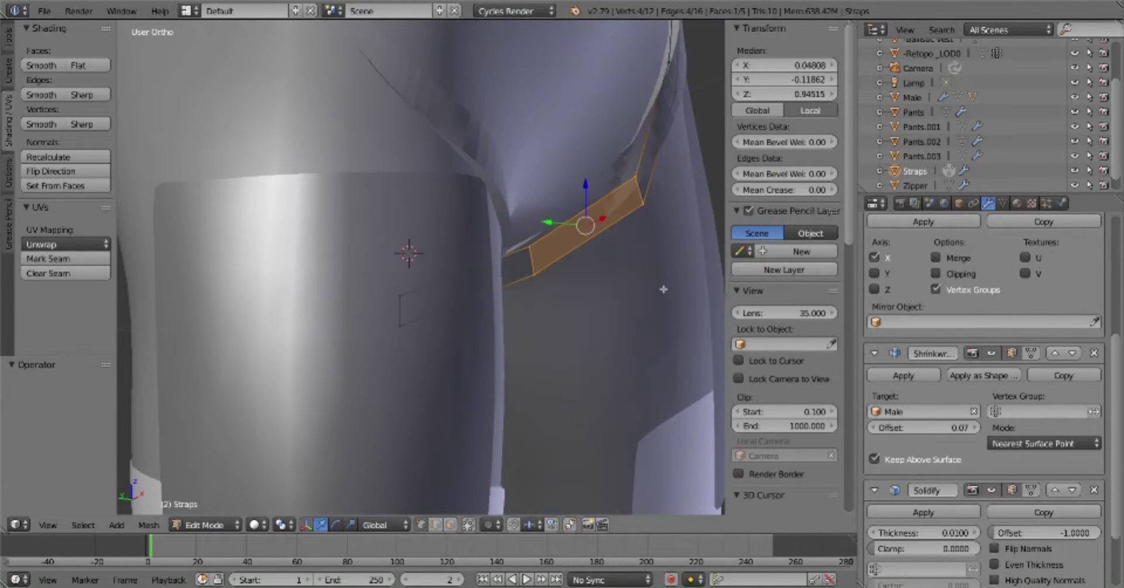
{"action": "key", "text": "KP_1"}
{"action": "scroll", "coordinate": [663, 290], "scroll_direction": "down", "scroll_amount": 3}
{"action": "key", "text": "a"}
{"action": "scroll", "coordinate": [663, 289], "scroll_direction": "down", "scroll_amount": 2}
{"action": "key", "text": "a"}
{"action": "left_click", "coordinate": [281, 525]}
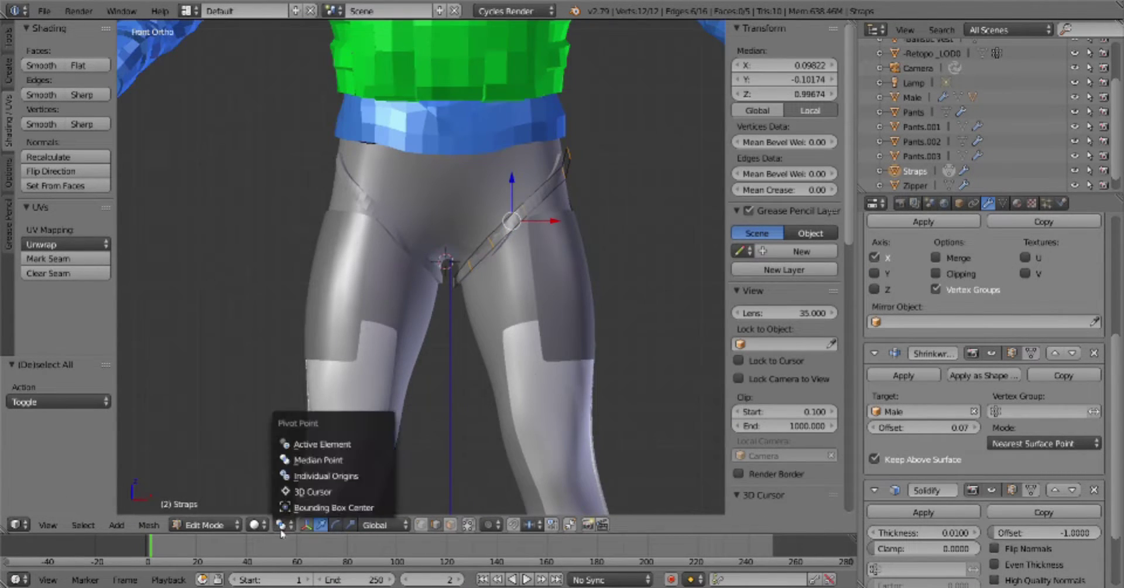
{"action": "key", "text": "a"}
Move the whole strap along the Y axis into its new position
{"action": "key", "text": "a"}
{"action": "key", "text": "g"}
{"action": "key", "text": "y"}
{"action": "left_click", "coordinate": [590, 220]}
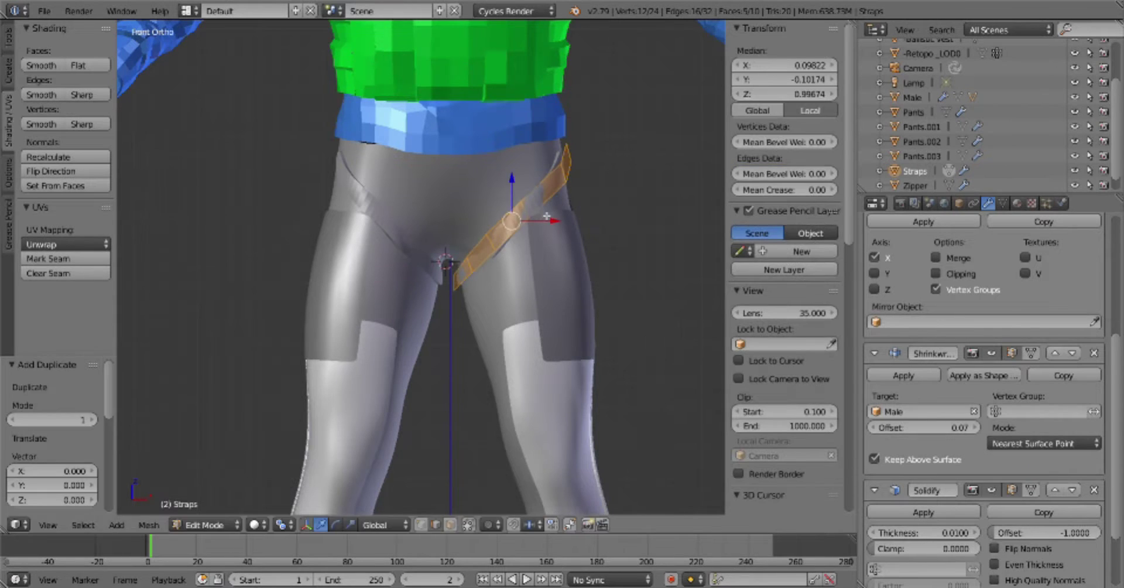
{"action": "key", "text": "KP_3"}
{"action": "left_click", "coordinate": [583, 176]}
Extrude a strap edge along the X axis to lengthen the strap
{"action": "key", "text": "a"}
{"action": "middle_click_drag", "start_coordinate": [583, 175], "coordinate": [485, 172]}
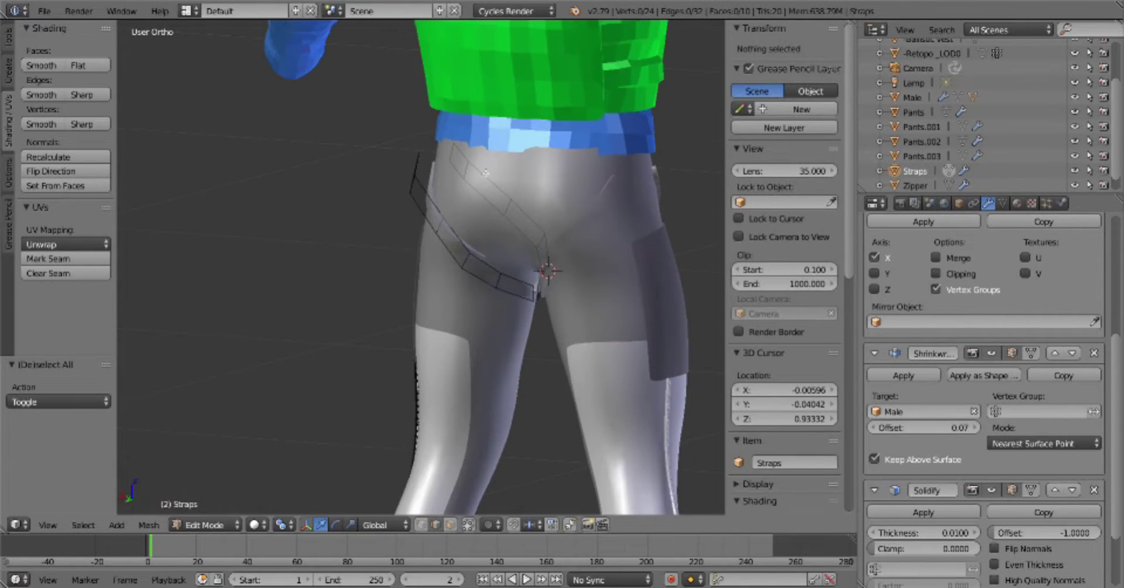
{"action": "right_click", "coordinate": [500, 285]}
{"action": "mouse_move", "coordinate": [500, 285]}
{"action": "middle_mouse_down"}
{"action": "mouse_move", "coordinate": [489, 222]}
{"action": "mouse_move", "coordinate": [482, 323]}
{"action": "middle_mouse_up"}
{"action": "key", "text": "KP_3"}
{"action": "key", "text": "a"}
{"action": "left_click", "coordinate": [488, 223]}
{"action": "right_click", "coordinate": [482, 323]}
{"action": "key", "text": "e"}
{"action": "key", "text": "x"}
{"action": "left_click", "coordinate": [976, 285]}
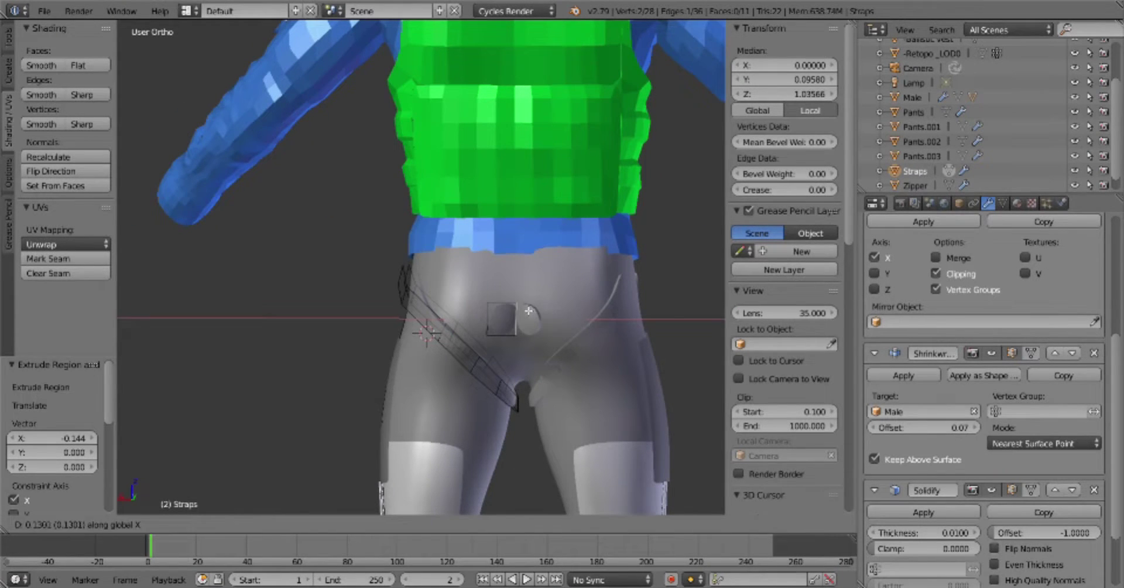
{"action": "left_click", "coordinate": [528, 311]}
Pick another strap edge and extend the strap further around the hips
{"action": "left_click", "coordinate": [529, 315]}
{"action": "key", "text": "KP_3"}
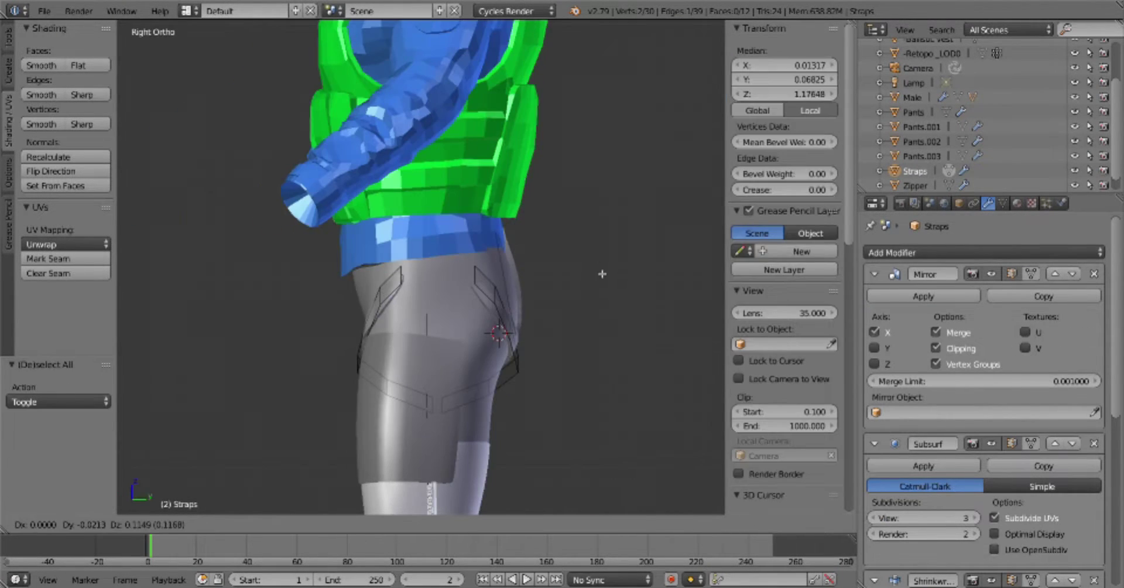
{"action": "mouse_move", "coordinate": [603, 271]}
{"action": "middle_mouse_down"}
{"action": "mouse_move", "coordinate": [510, 294]}
{"action": "mouse_move", "coordinate": [569, 336]}
{"action": "mouse_move", "coordinate": [509, 293]}
{"action": "middle_mouse_up"}
{"action": "key", "text": "KP_3"}
Set the strap's Shrinkwrap target to Pants
{"action": "scroll", "coordinate": [984, 410], "scroll_direction": "down", "scroll_amount": 5}
{"action": "left_click", "coordinate": [922, 497]}
{"action": "left_click", "coordinate": [984, 366]}
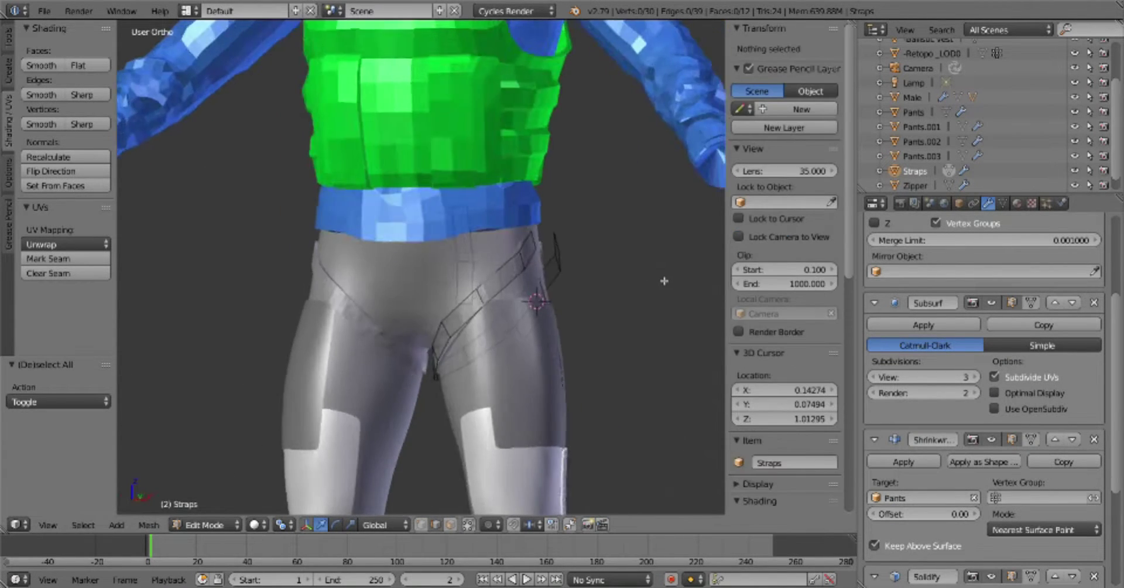
Add a new dark Straps material and turn off Shrinkwrap edit-mode and above-surface options
{"action": "key", "text": "a"}
{"action": "left_click", "coordinate": [1017, 204]}
{"action": "left_click", "coordinate": [913, 318]}
{"action": "left_click", "coordinate": [1025, 422]}
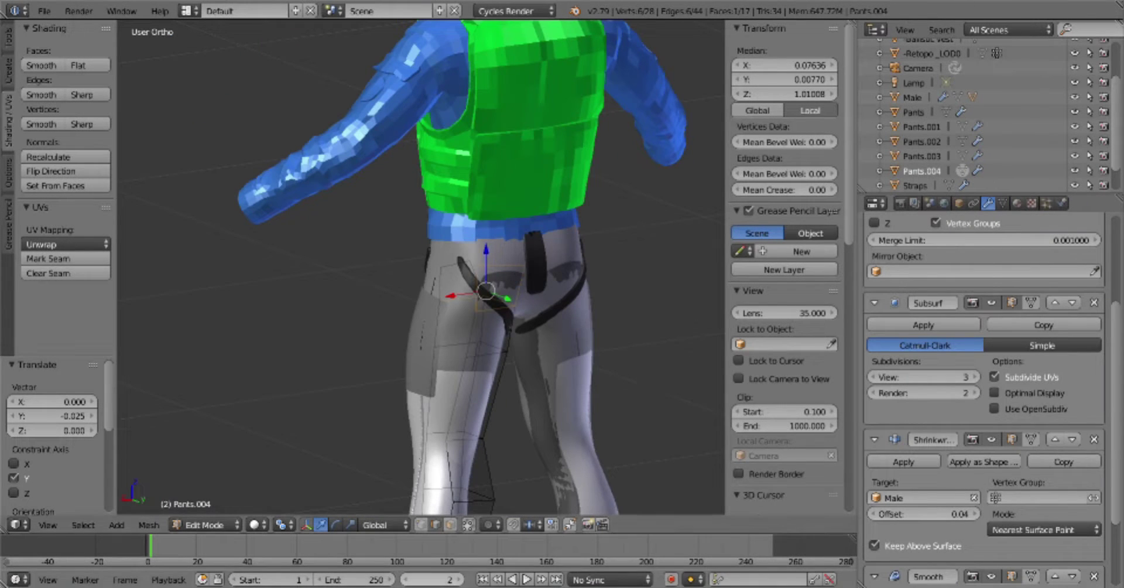
{"action": "key", "text": "a"}
{"action": "left_click", "coordinate": [992, 440]}
{"action": "left_click", "coordinate": [874, 545]}
Edge-slide a loop along the Pants leg
{"action": "scroll", "coordinate": [421, 293], "scroll_direction": "down", "scroll_amount": 3}
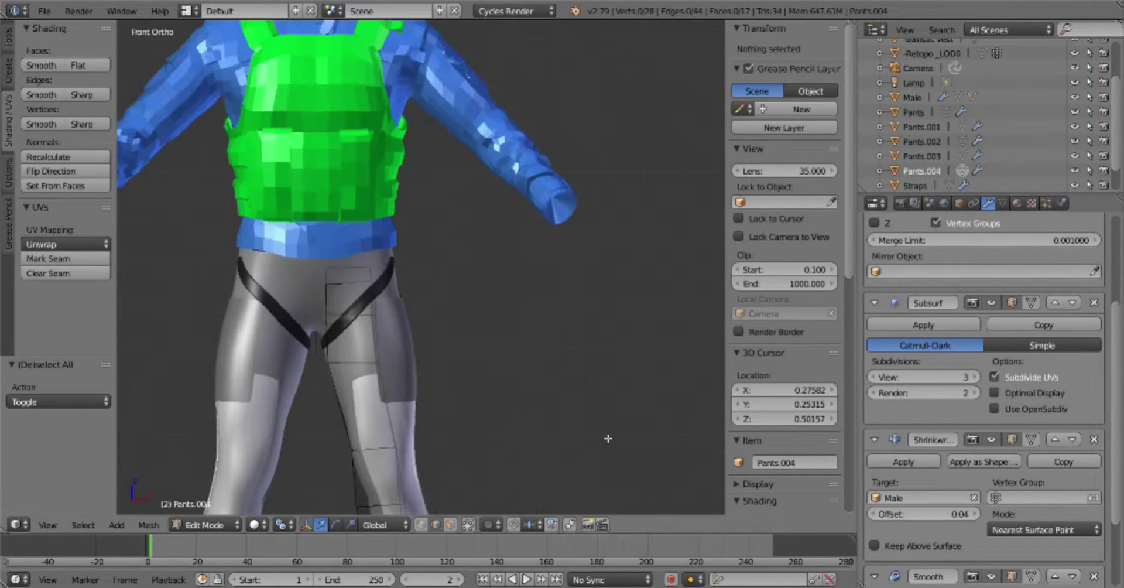
{"action": "key", "text": "KP_1"}
{"action": "key", "text": "Tab"}
{"action": "scroll", "coordinate": [422, 293], "scroll_direction": "up", "scroll_amount": 4}
{"action": "left_click", "coordinate": [913, 112]}
{"action": "key", "text": "Tab"}
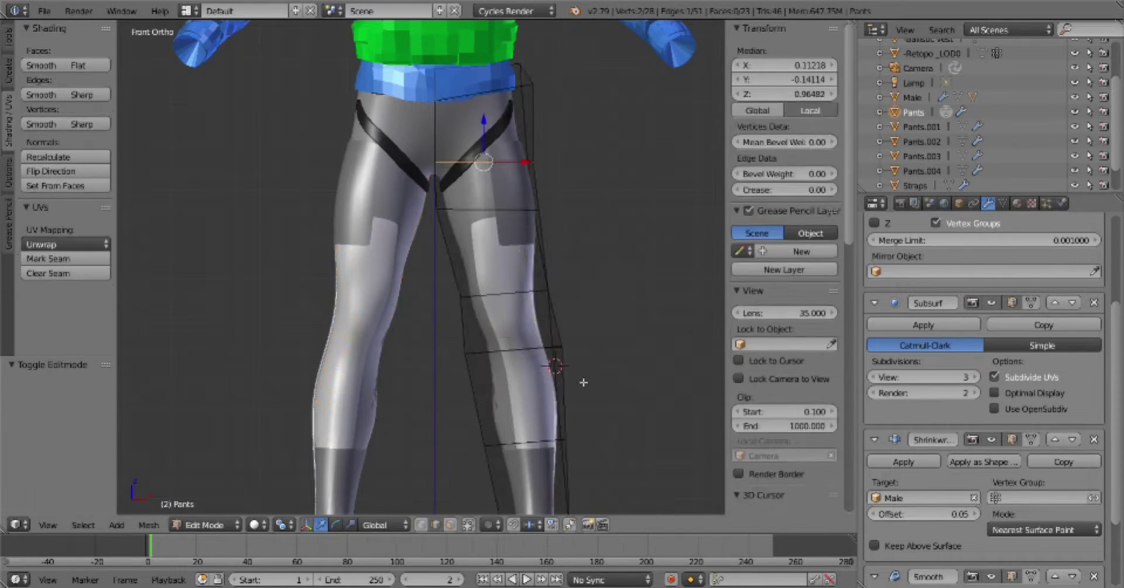
{"action": "scroll", "coordinate": [430, 234], "scroll_direction": "down", "scroll_amount": 3}
{"action": "key", "text": "a"}
{"action": "key", "text": "g"}
{"action": "key", "text": "g"}
{"action": "left_click", "coordinate": [429, 187]}
Brush-select more Pants vertices, then return to Object Mode
{"action": "key", "text": "c"}
{"action": "left_click_drag", "start_coordinate": [445, 240], "coordinate": [431, 288]}
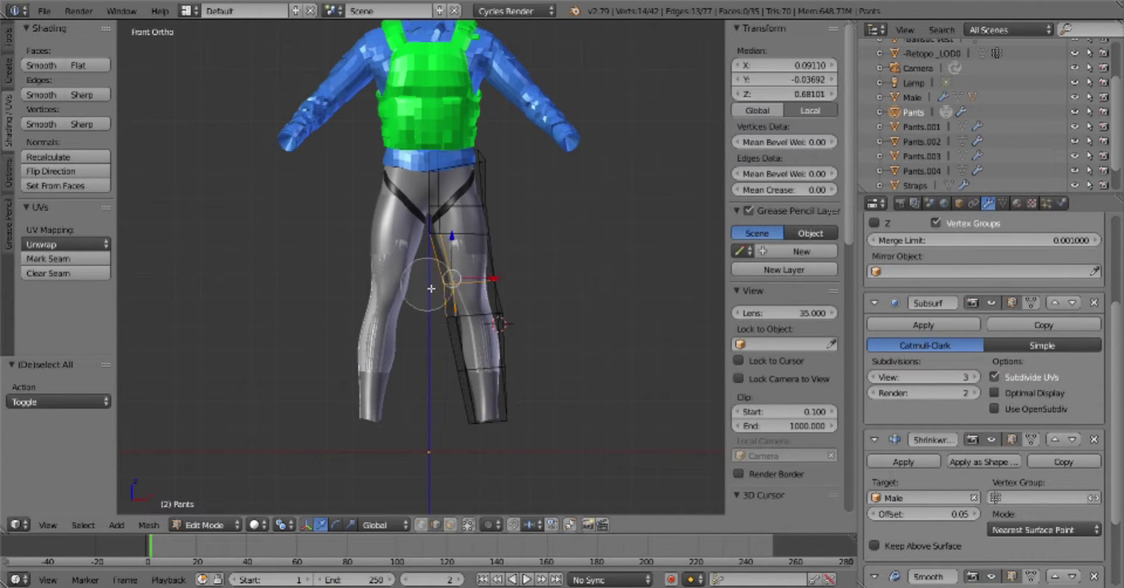
{"action": "key", "text": "Tab"}
{"action": "left_click", "coordinate": [477, 369]}
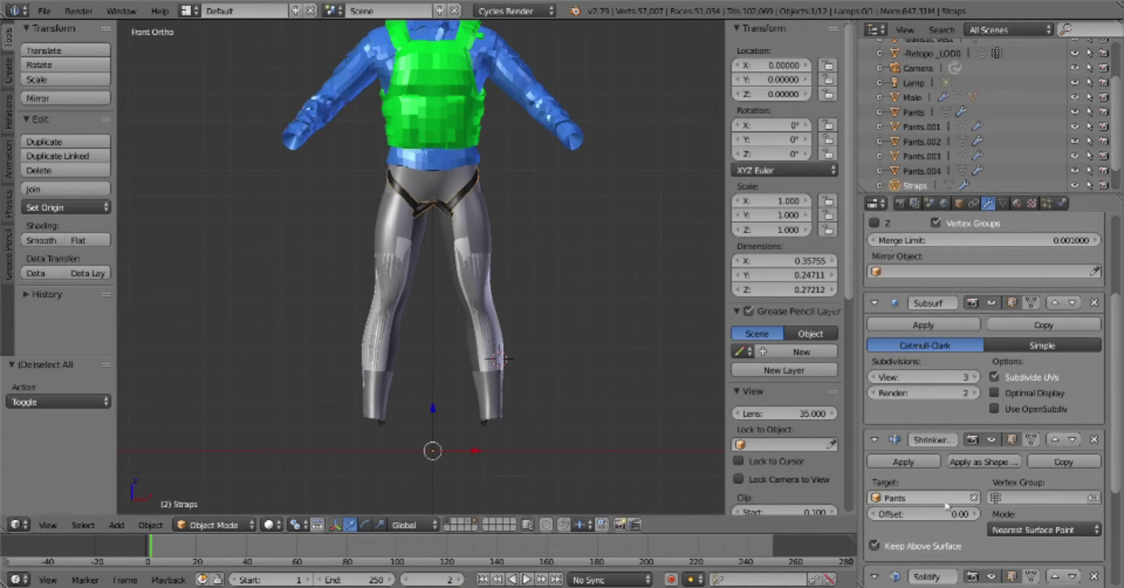
Retarget the strap Shrinkwrap to the Male body and check it from the front
{"action": "left_click", "coordinate": [925, 498]}
{"action": "left_click", "coordinate": [902, 349]}
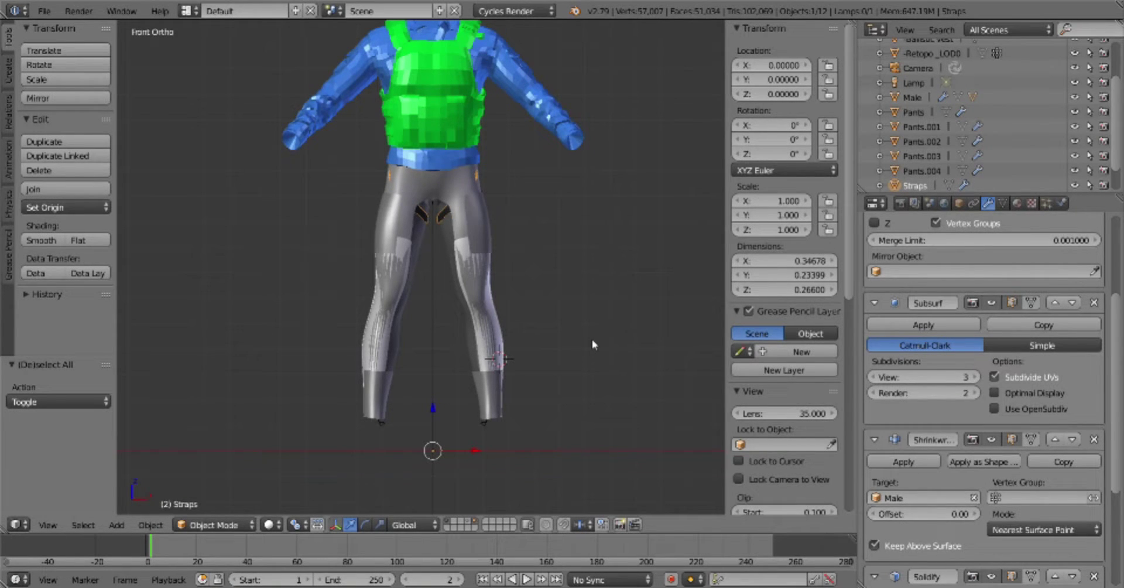
{"action": "middle_click_drag", "start_coordinate": [577, 279], "coordinate": [172, 390]}
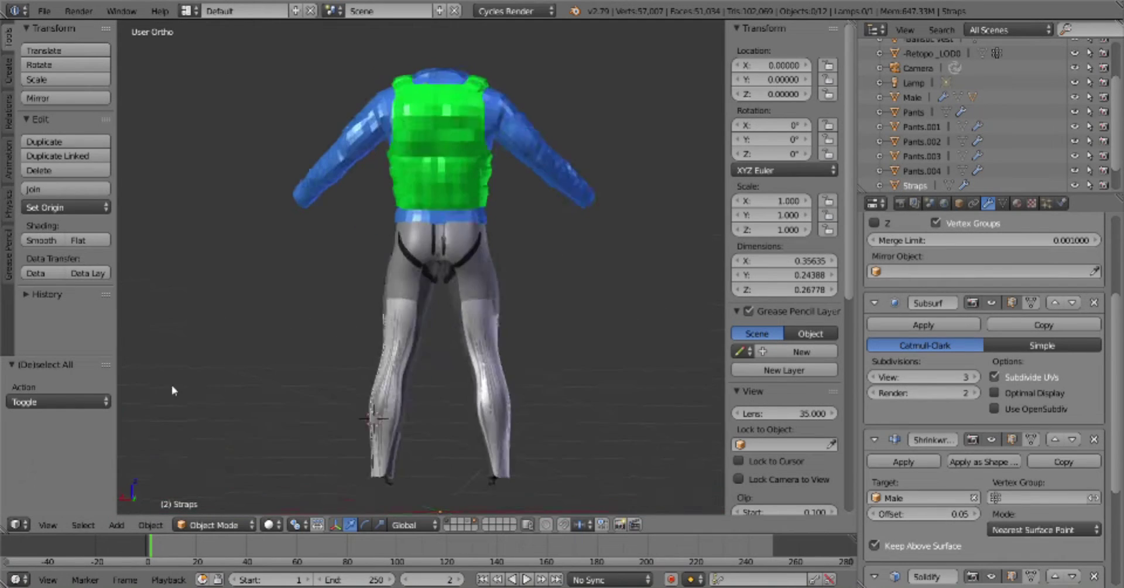
{"action": "key", "text": "KP_1"}
{"action": "scroll", "coordinate": [527, 319], "scroll_direction": "up", "scroll_amount": 3}
{"action": "scroll", "coordinate": [410, 352], "scroll_direction": "up", "scroll_amount": 2}
Delete an edge at the Pants crotch
{"action": "right_click", "coordinate": [410, 351]}
{"action": "scroll", "coordinate": [489, 241], "scroll_direction": "up", "scroll_amount": 2}
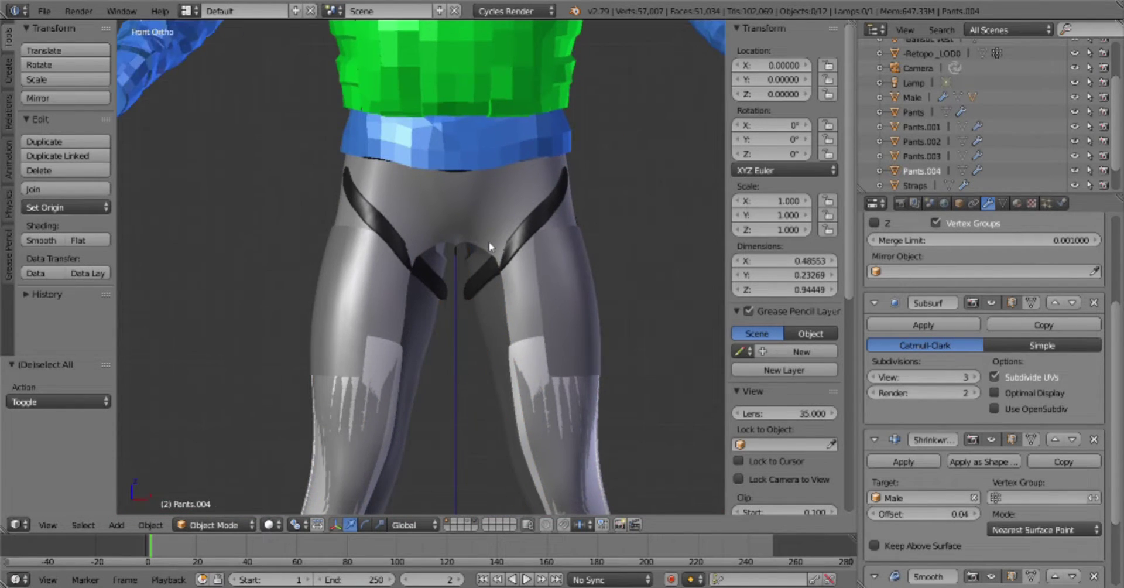
{"action": "right_click", "coordinate": [490, 241]}
{"action": "key", "text": "Tab"}
{"action": "left_click", "coordinate": [545, 243]}
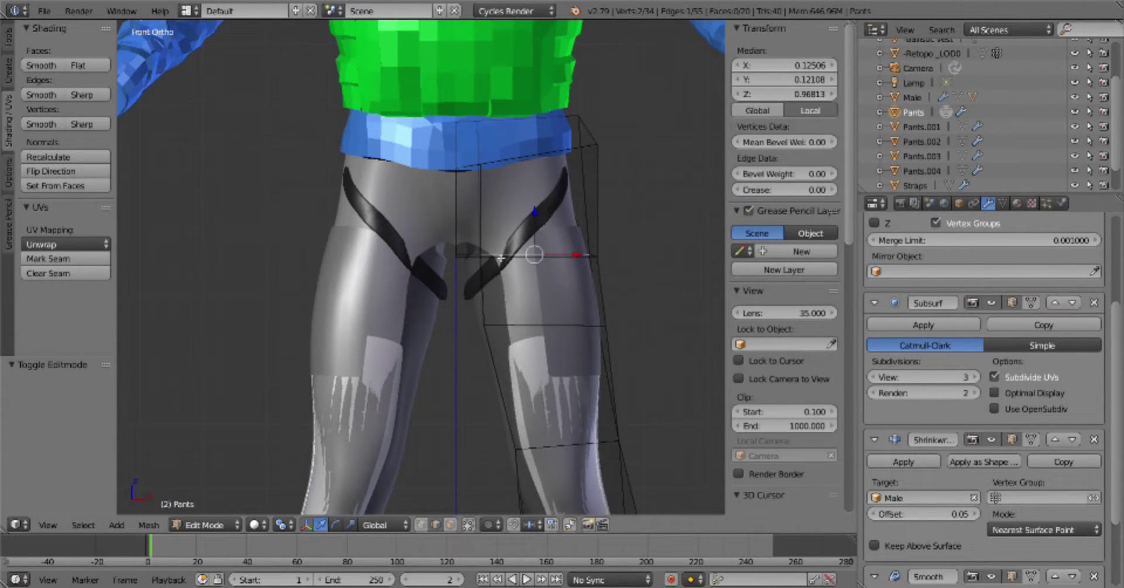
{"action": "right_click", "coordinate": [562, 252]}
{"action": "key", "text": "x"}
{"action": "left_click", "coordinate": [567, 275]}
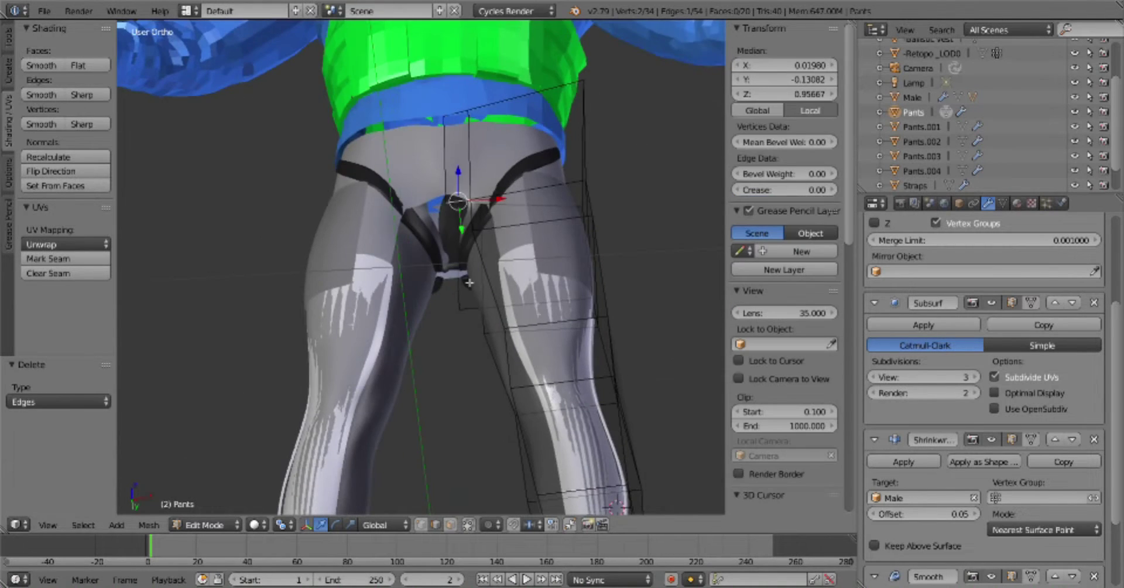
{"action": "key", "text": "KP_3"}
{"action": "key", "text": "a"}
{"action": "key", "text": "KP_1"}
{"action": "scroll", "coordinate": [602, 207], "scroll_direction": "up", "scroll_amount": 2}
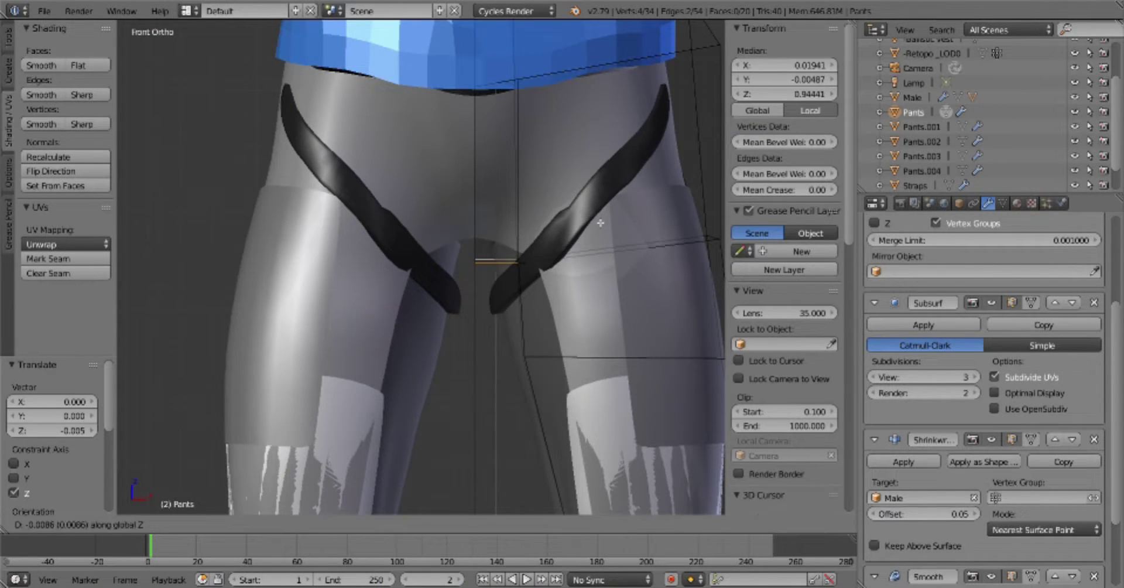
{"action": "key", "text": "Tab"}
Resize the Pants.004 front panel and reposition its top edge
{"action": "right_click", "coordinate": [492, 194]}
{"action": "key", "text": "Tab"}
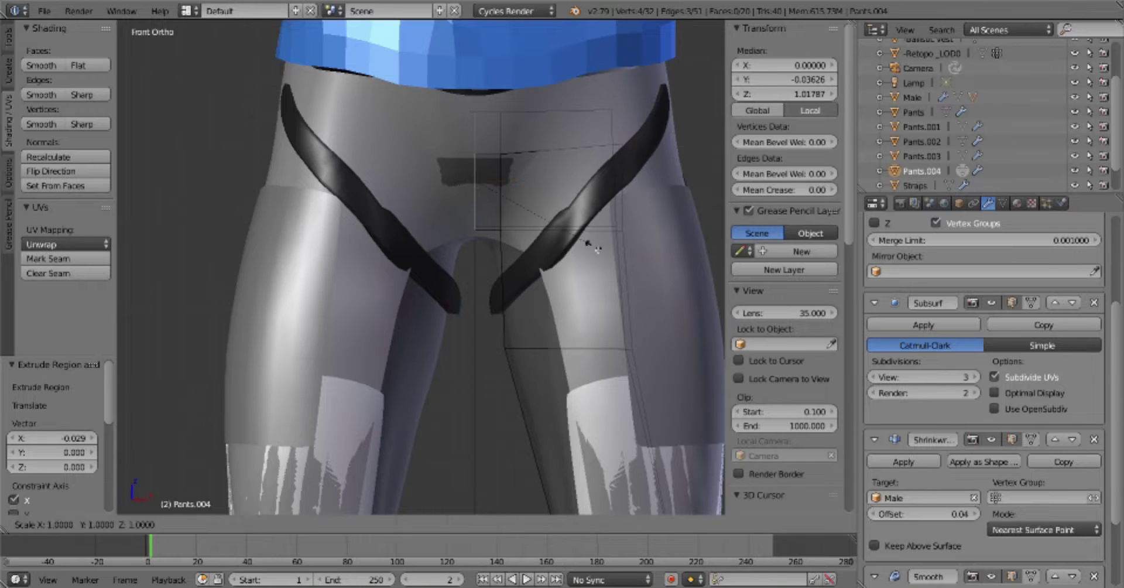
{"action": "key", "text": "Escape"}
{"action": "middle_click_drag", "start_coordinate": [596, 249], "coordinate": [468, 234]}
{"action": "key", "text": "KP_1"}
{"action": "key", "text": "a"}
{"action": "right_click", "coordinate": [414, 202]}
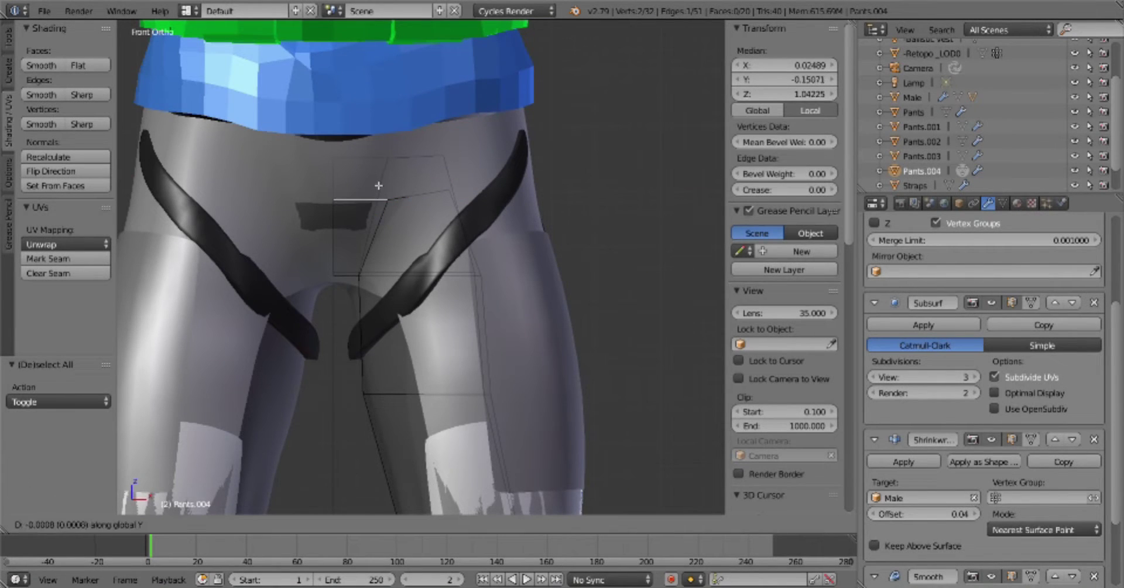
{"action": "left_click", "coordinate": [417, 285]}
{"action": "key", "text": "Tab"}
{"action": "scroll", "coordinate": [417, 286], "scroll_direction": "down", "scroll_amount": 5}
{"action": "middle_click_drag", "start_coordinate": [417, 286], "coordinate": [471, 420]}
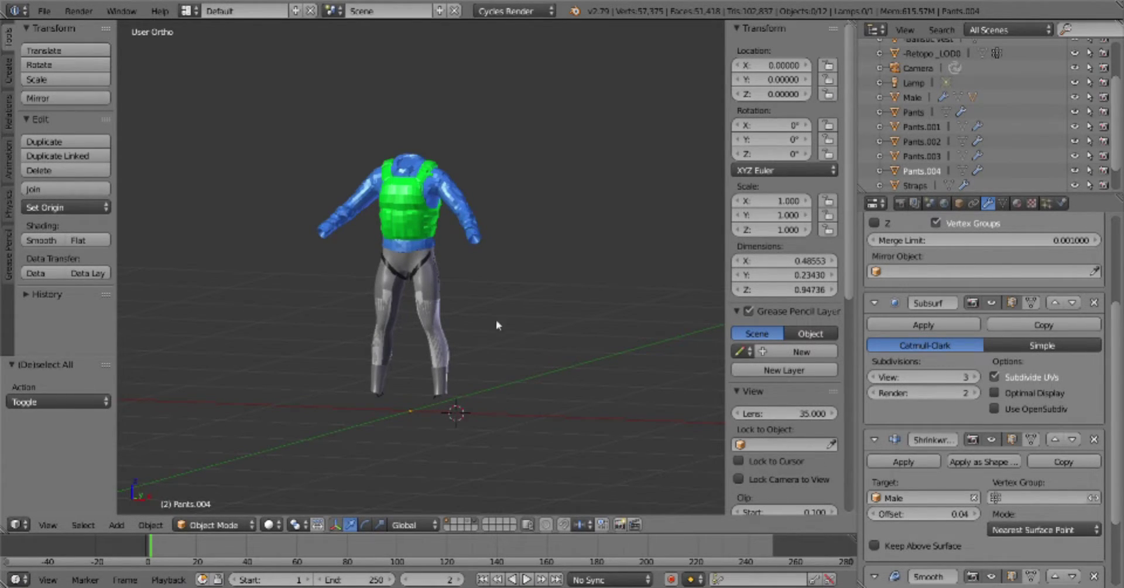
Select the Straps object and crease its edges in Edit Mode
{"action": "right_click", "coordinate": [402, 356]}
{"action": "scroll", "coordinate": [419, 346], "scroll_direction": "up", "scroll_amount": 3}
{"action": "key", "text": "Tab"}
{"action": "key", "text": "KP_1"}
{"action": "key", "text": "c"}
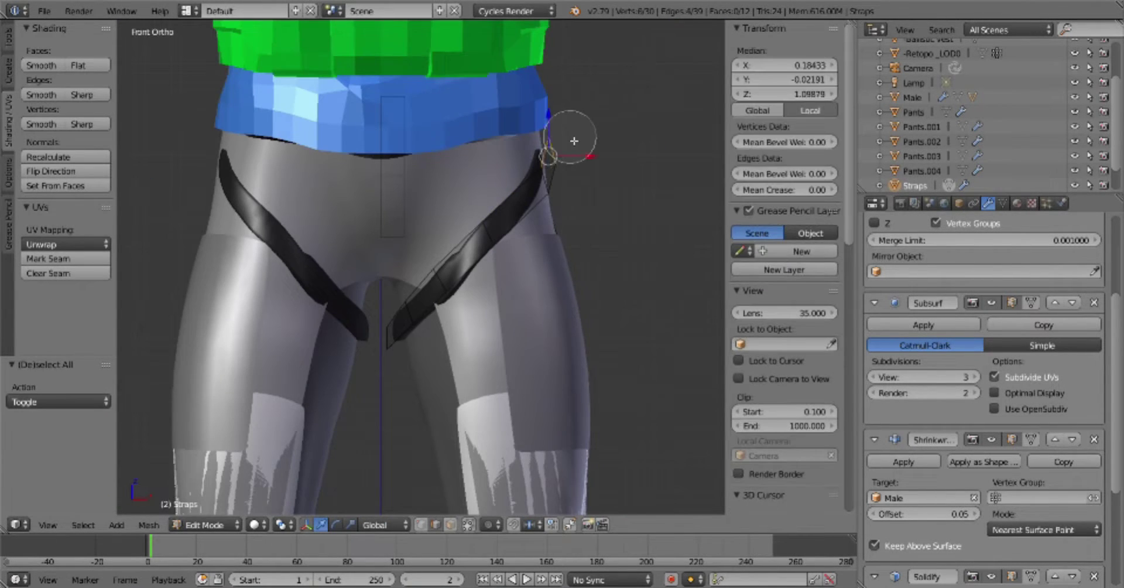
{"action": "left_click", "coordinate": [560, 231]}
{"action": "key", "text": "a"}
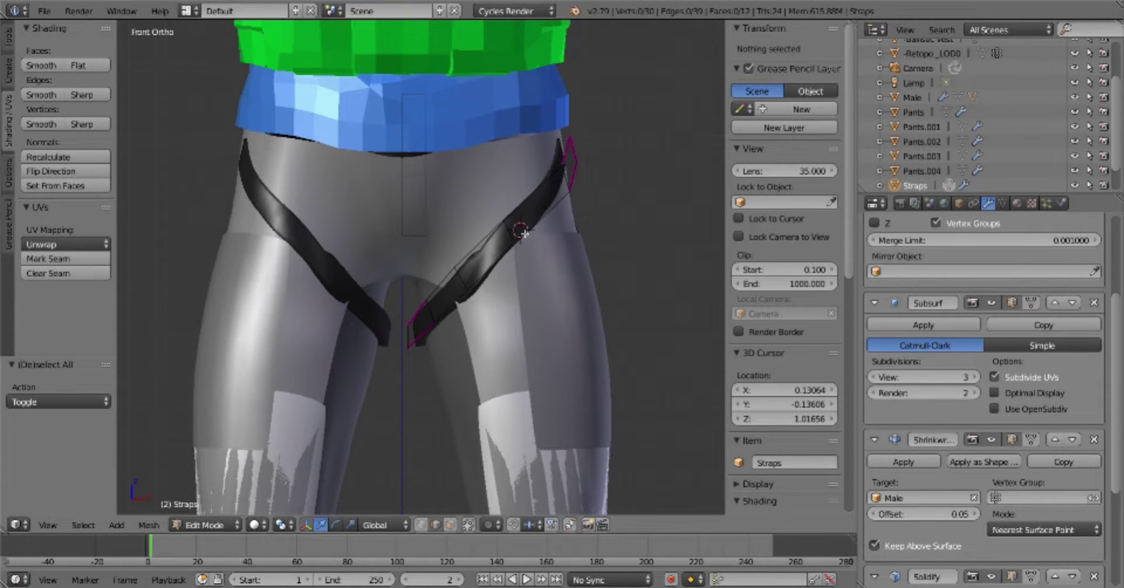
Move a strap piece toward the back of the hips, checking from the side
{"action": "scroll", "coordinate": [544, 320], "scroll_direction": "down", "scroll_amount": 5}
{"action": "key", "text": "ctrl+z"}
{"action": "scroll", "coordinate": [544, 320], "scroll_direction": "up", "scroll_amount": 5}
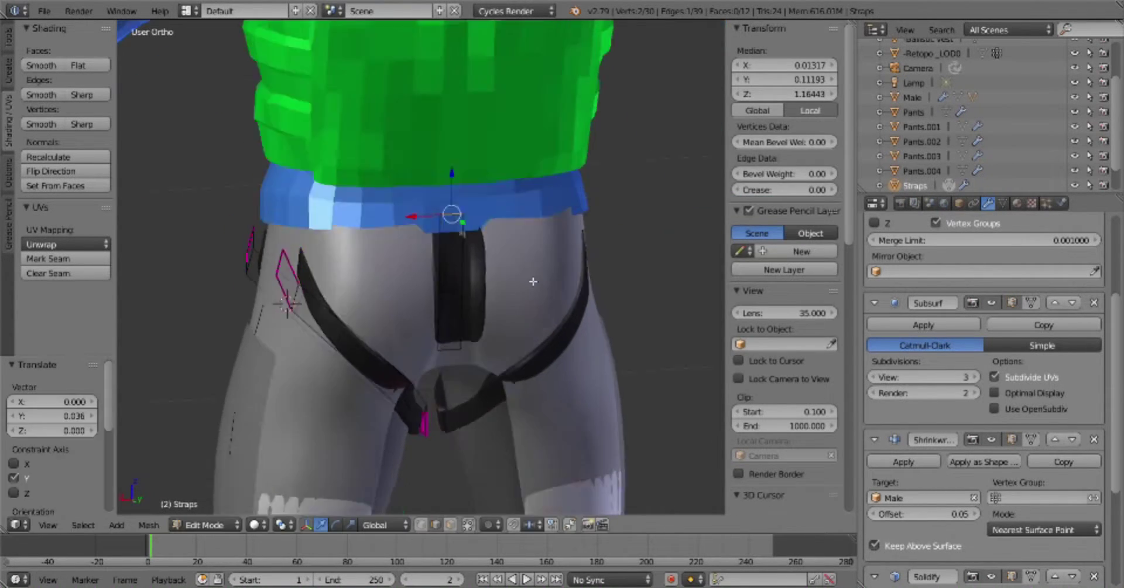
{"action": "key", "text": "KP_3"}
{"action": "middle_click_drag", "start_coordinate": [547, 227], "coordinate": [509, 194]}
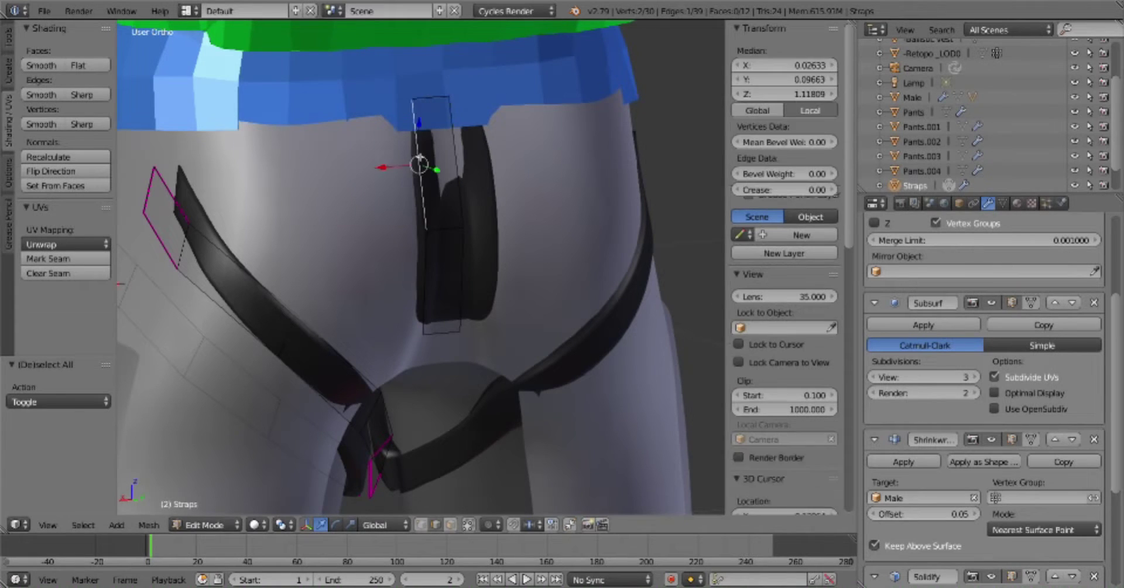
{"action": "left_click_drag", "start_coordinate": [448, 173], "coordinate": [461, 182]}
{"action": "key", "text": "a"}
{"action": "mouse_move", "coordinate": [522, 189]}
{"action": "middle_mouse_down"}
{"action": "mouse_move", "coordinate": [410, 246]}
{"action": "mouse_move", "coordinate": [171, 244]}
{"action": "middle_mouse_up"}
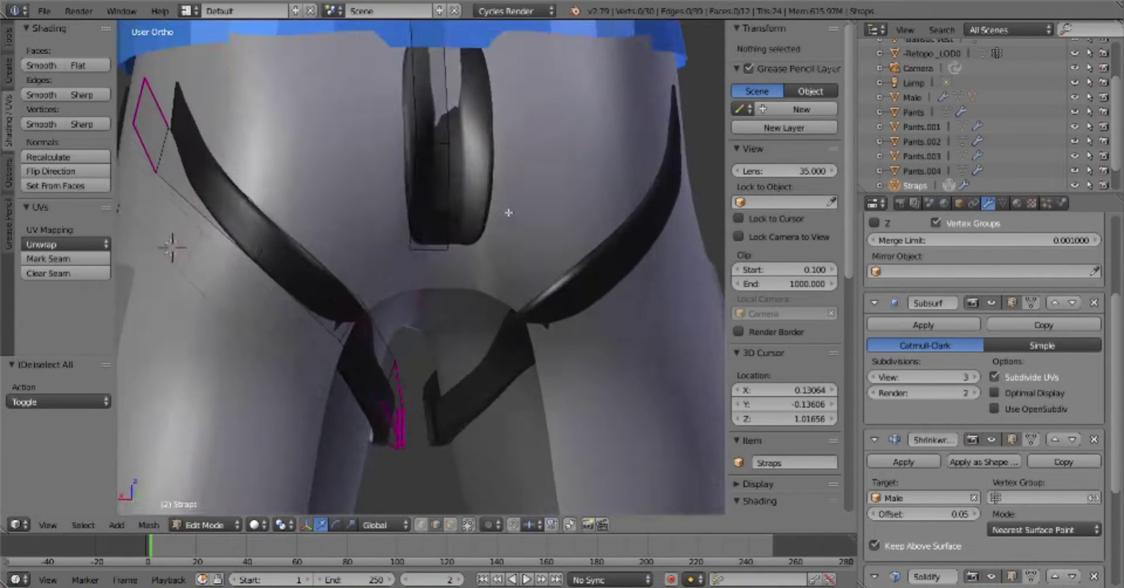
Assign the whole strap to a new vertex group and limit the shrinkwrap to the Shrink group
{"action": "left_click", "coordinate": [1002, 203]}
{"action": "left_click", "coordinate": [1099, 373]}
{"action": "key", "text": "l"}
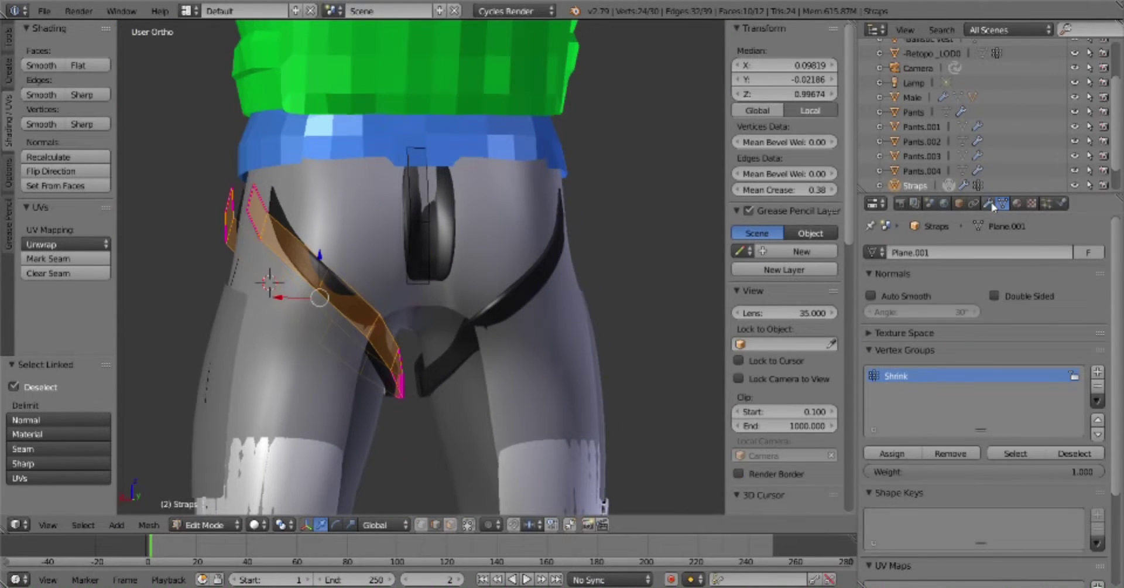
{"action": "left_click", "coordinate": [987, 203]}
{"action": "left_click", "coordinate": [1054, 498]}
{"action": "left_click", "coordinate": [966, 347]}
{"action": "key", "text": "KP_3"}
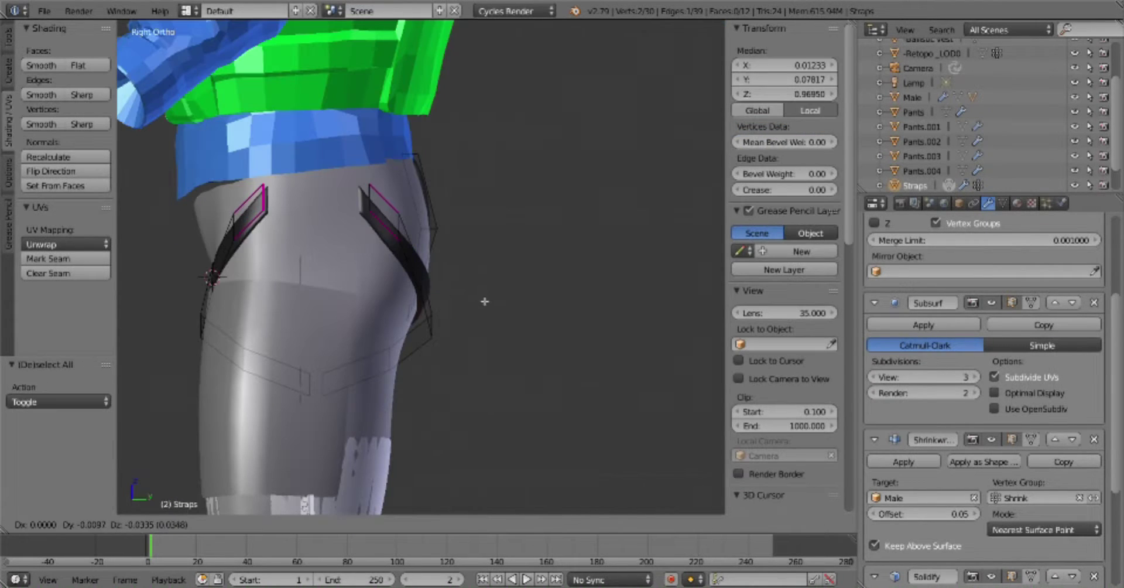
Extrude a strap edge and try moving a back strap edge along Y
{"action": "key", "text": "e"}
{"action": "left_click", "coordinate": [514, 341]}
{"action": "key", "text": "a"}
{"action": "middle_click_drag", "start_coordinate": [515, 341], "coordinate": [410, 246]}
{"action": "right_click", "coordinate": [351, 193]}
{"action": "key", "text": "g"}
{"action": "key", "text": "y"}
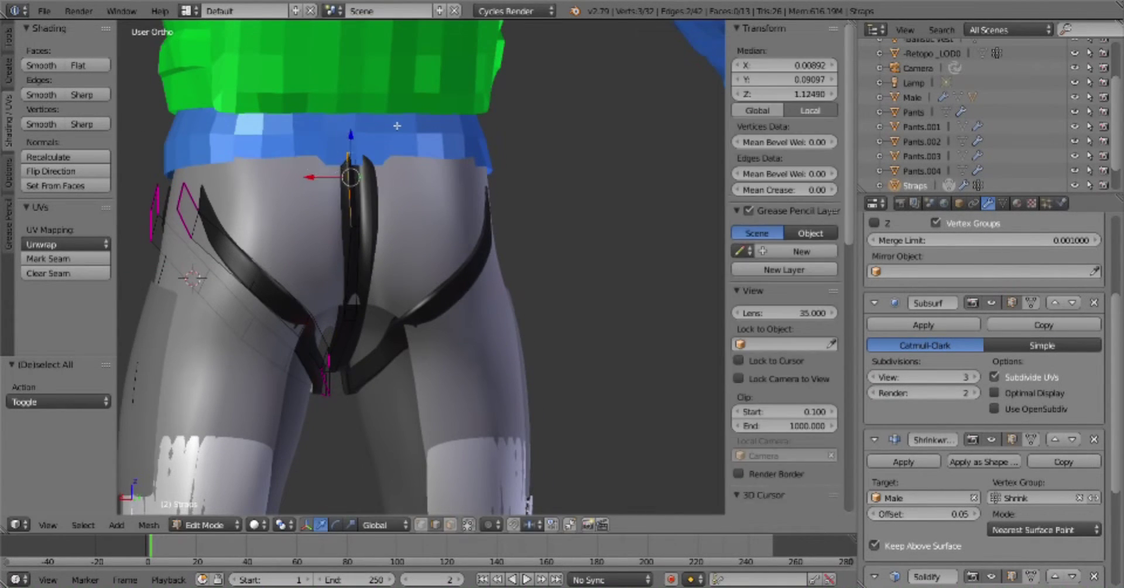
{"action": "key", "text": "Escape"}
{"action": "key", "text": "g"}
{"action": "key", "text": "y"}
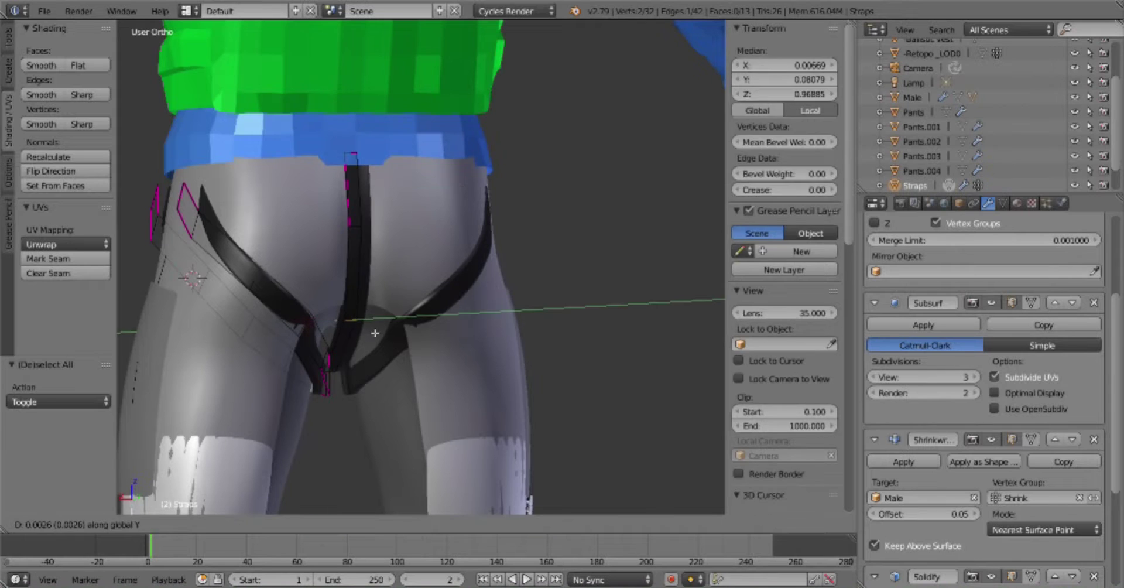
{"action": "key", "text": "Escape"}
Check the straps and pants from side and front views
{"action": "key", "text": "Tab"}
{"action": "key", "text": "KP_3"}
{"action": "key", "text": "Tab"}
{"action": "key", "text": "KP_1"}
{"action": "middle_click_drag", "start_coordinate": [389, 303], "coordinate": [513, 317]}
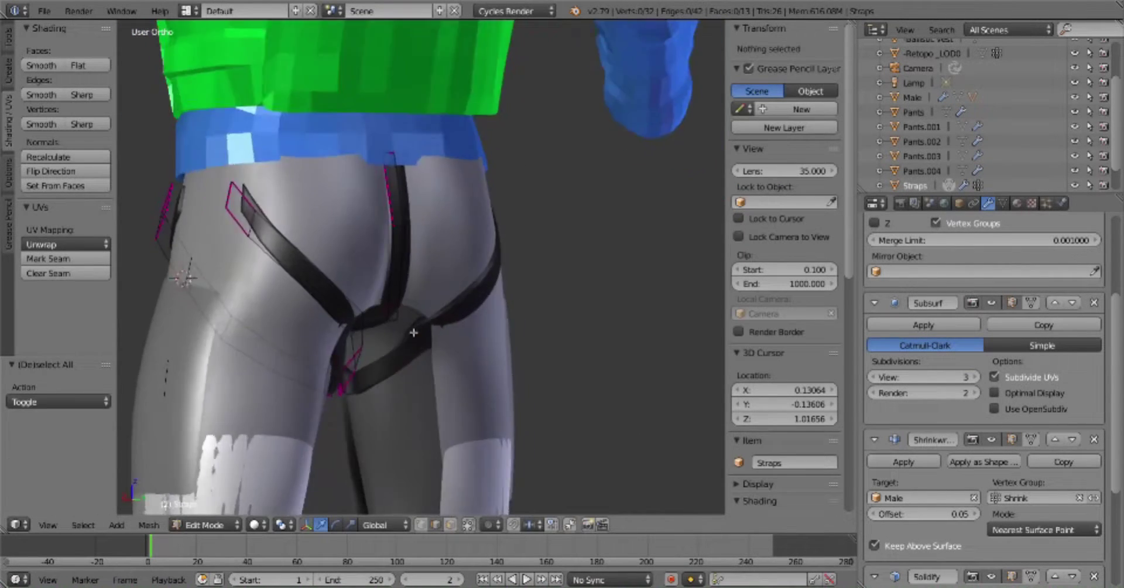
{"action": "key", "text": "Tab"}
{"action": "key", "text": "KP_3"}
{"action": "scroll", "coordinate": [513, 317], "scroll_direction": "down", "scroll_amount": 5}
{"action": "key", "text": "KP_1"}
{"action": "scroll", "coordinate": [567, 321], "scroll_direction": "up", "scroll_amount": 4}
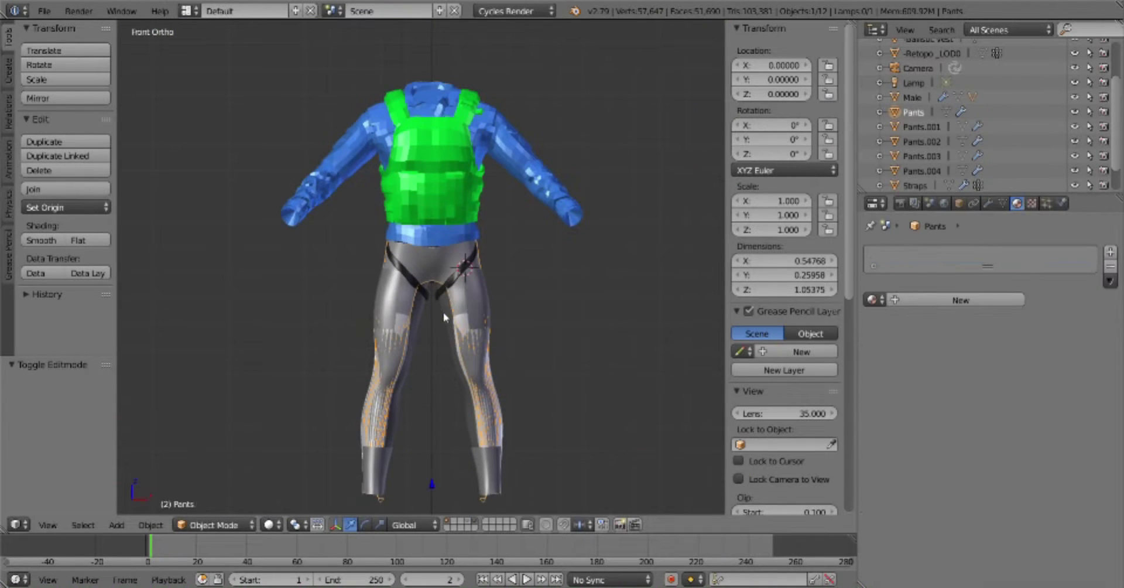
Add a Solidify modifier to the pants
{"action": "left_click", "coordinate": [872, 300]}
{"action": "left_click", "coordinate": [913, 112]}
{"action": "key", "text": "a"}
{"action": "mouse_move", "coordinate": [562, 319]}
{"action": "middle_mouse_down"}
{"action": "mouse_move", "coordinate": [644, 319]}
{"action": "mouse_move", "coordinate": [176, 339]}
{"action": "middle_mouse_up"}
{"action": "left_click", "coordinate": [989, 204]}
{"action": "left_click", "coordinate": [984, 253]}
{"action": "left_click", "coordinate": [845, 485]}
{"action": "scroll", "coordinate": [627, 332], "scroll_direction": "up", "scroll_amount": 3}
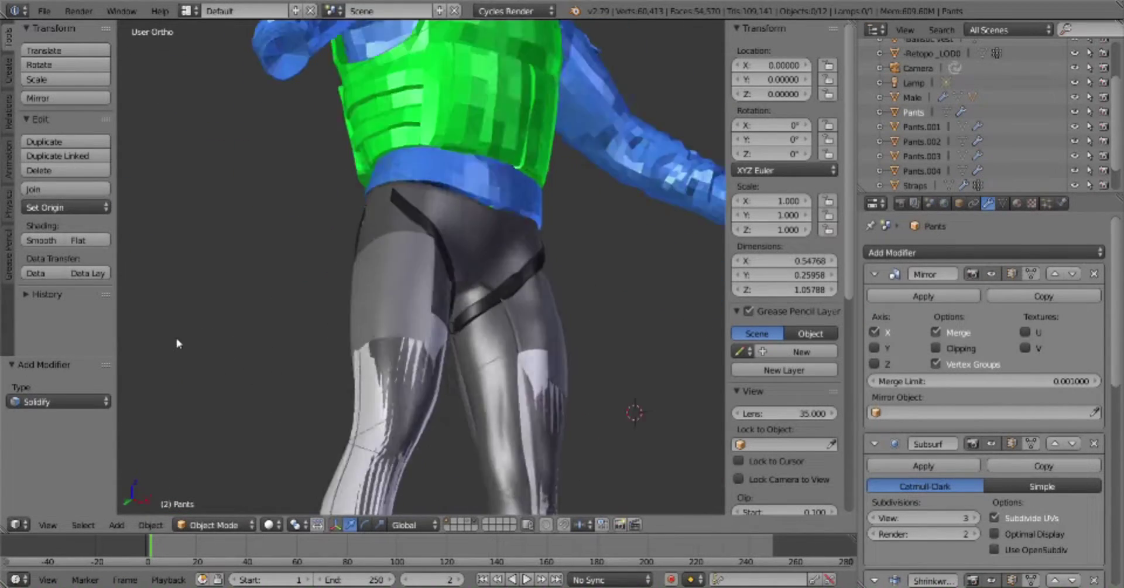
{"action": "key", "text": "KP_1"}
{"action": "scroll", "coordinate": [548, 367], "scroll_direction": "down", "scroll_amount": 2}
{"action": "middle_click_drag", "start_coordinate": [548, 367], "coordinate": [430, 369]}
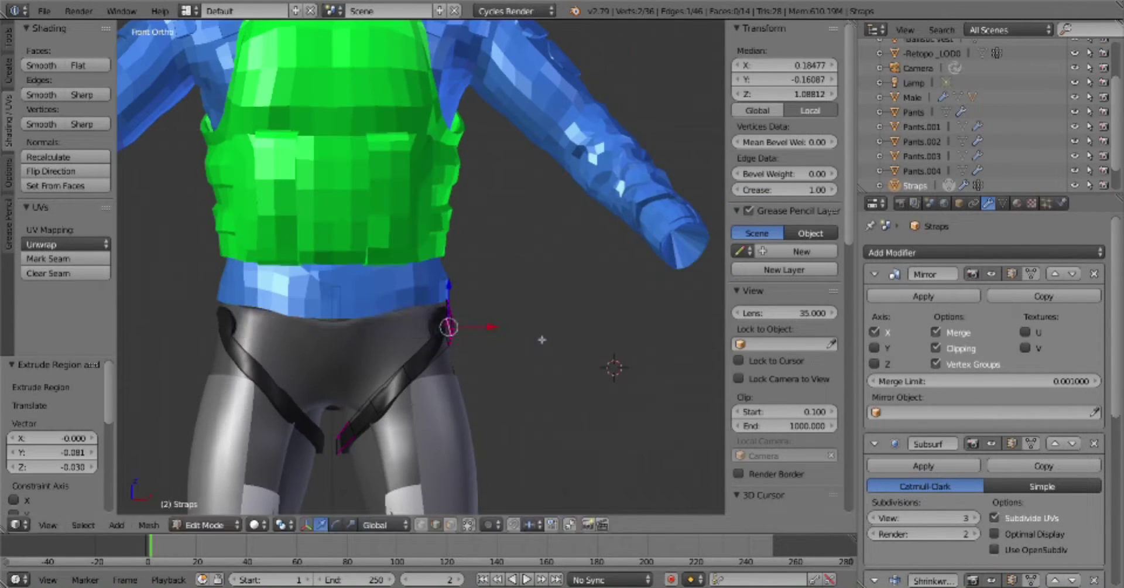
Scale the connected strap and extrude its vertices into a new segment
{"action": "key", "text": "ctrl+l"}
{"action": "key", "text": "s"}
{"action": "key", "text": "KP_3"}
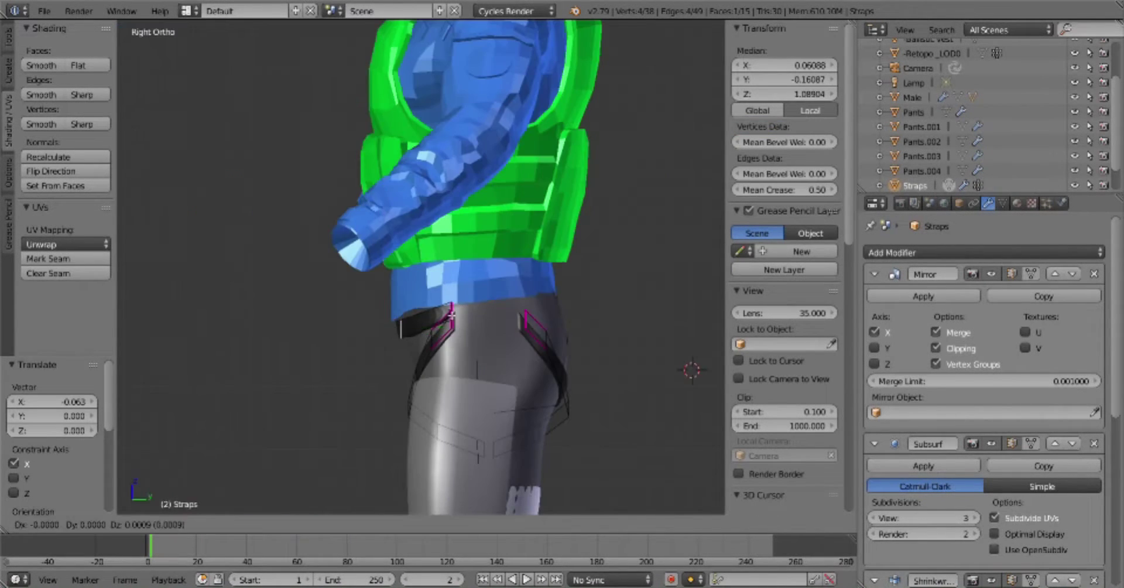
{"action": "key", "text": "a"}
{"action": "key", "text": "a"}
{"action": "key", "text": "a"}
{"action": "key", "text": "a"}
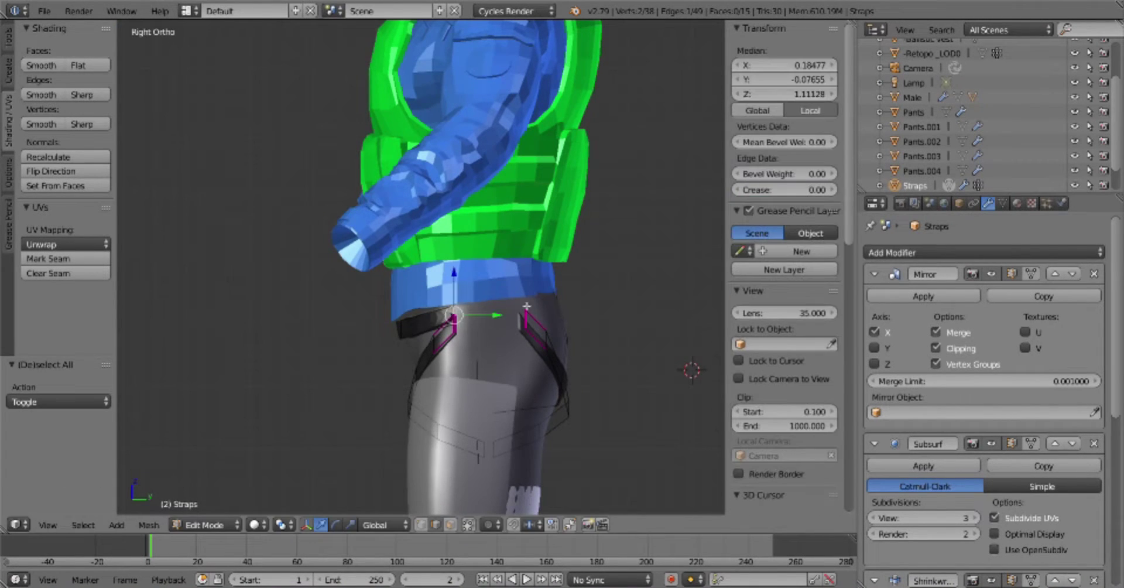
{"action": "key", "text": "KP_1"}
{"action": "key", "text": "e"}
{"action": "key", "text": "KP_3"}
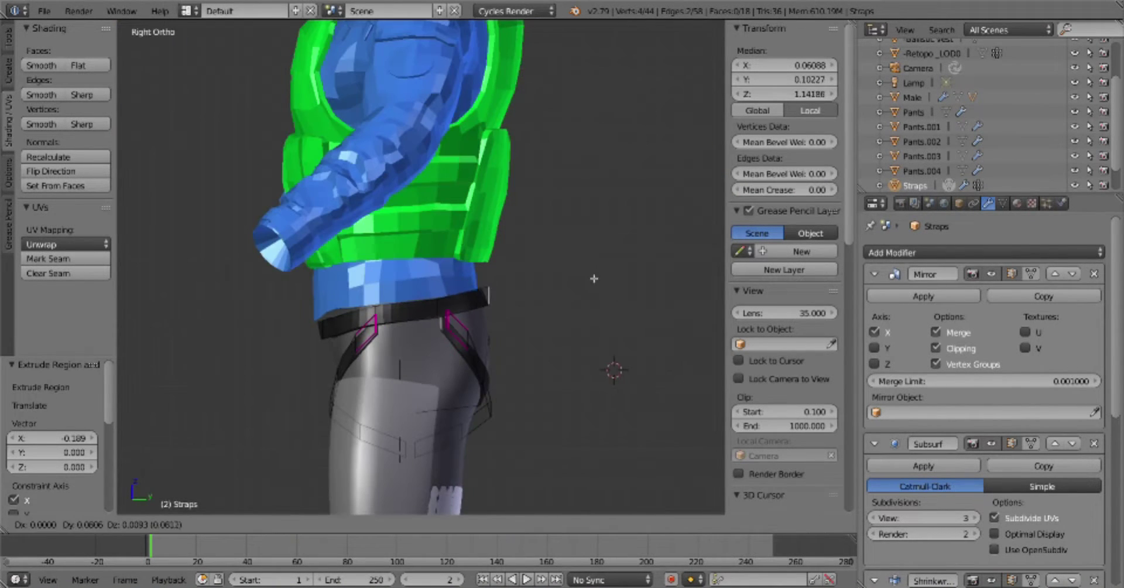
{"action": "left_click", "coordinate": [601, 257]}
{"action": "middle_click_drag", "start_coordinate": [542, 253], "coordinate": [586, 252]}
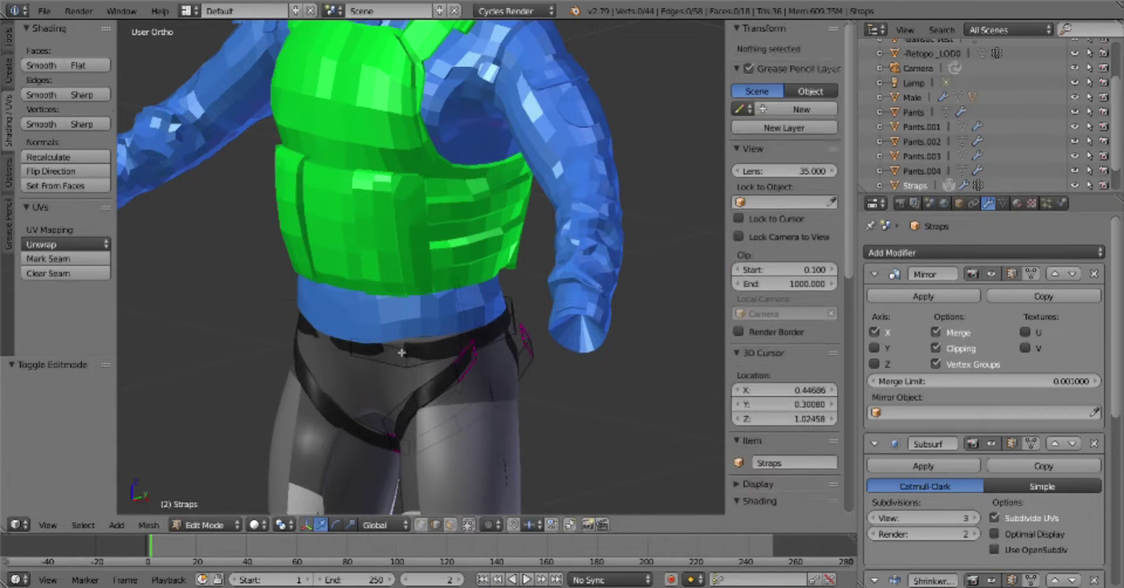
Move the two vertices at the strap end down into place around the hips
{"action": "key", "text": "ctrl+l"}
{"action": "left_click", "coordinate": [1003, 203]}
{"action": "middle_click_drag", "start_coordinate": [586, 375], "coordinate": [623, 337]}
{"action": "right_click", "coordinate": [622, 336]}
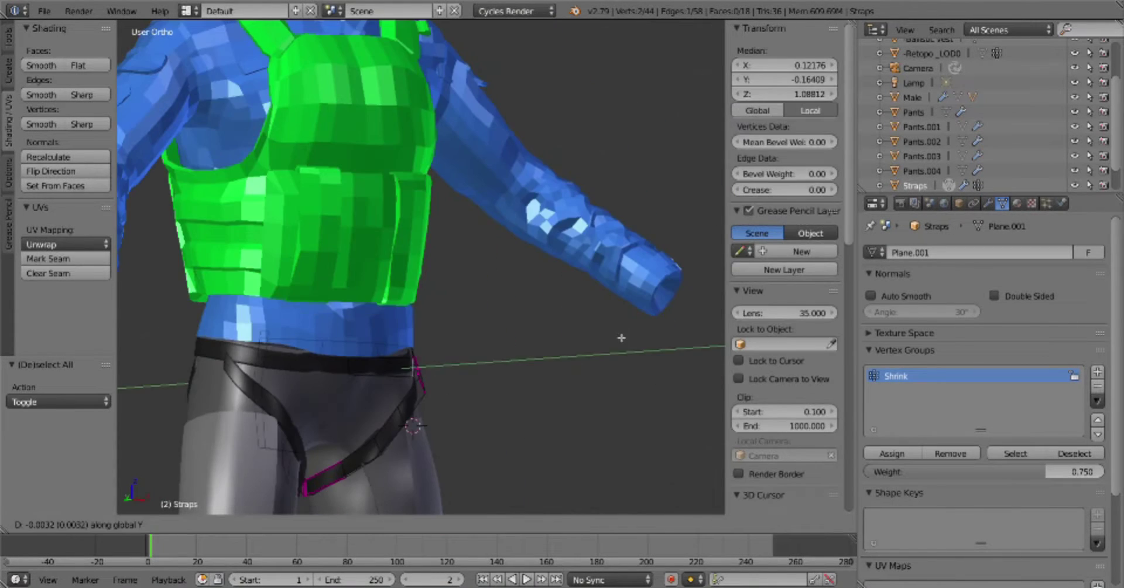
{"action": "key", "text": "g"}
{"action": "left_click", "coordinate": [620, 404]}
{"action": "mouse_move", "coordinate": [620, 404]}
{"action": "middle_mouse_down"}
{"action": "mouse_move", "coordinate": [611, 420]}
{"action": "mouse_move", "coordinate": [527, 351]}
{"action": "mouse_move", "coordinate": [491, 267]}
{"action": "middle_mouse_up"}
{"action": "key", "text": "Tab"}
{"action": "key", "text": "Tab"}
{"action": "key", "text": "g"}
{"action": "left_click", "coordinate": [492, 267]}
{"action": "key", "text": "KP_1"}
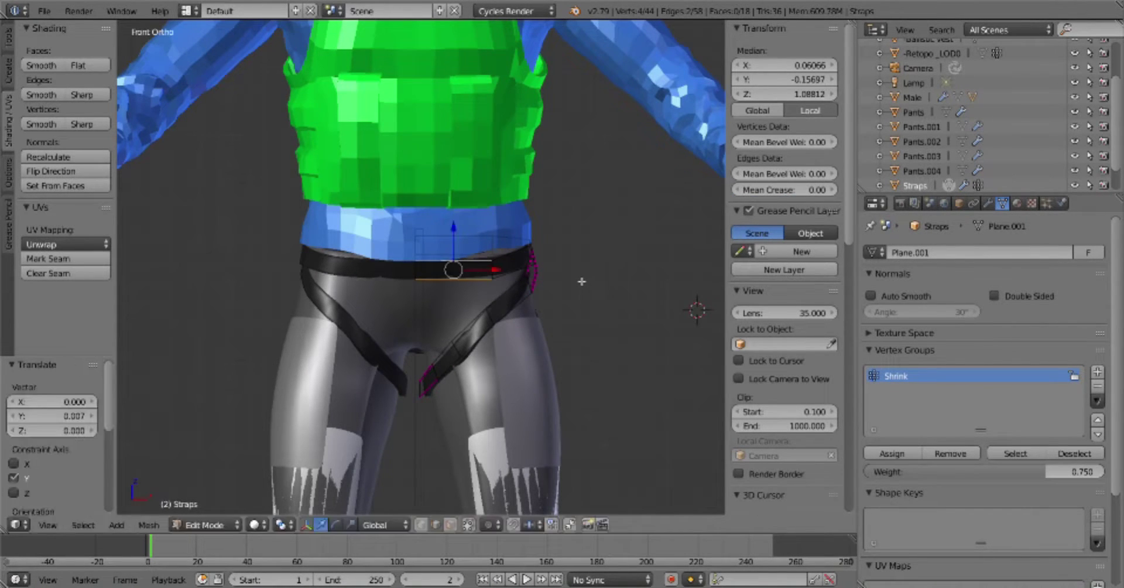
{"action": "scroll", "coordinate": [572, 281], "scroll_direction": "down", "scroll_amount": 6}
{"action": "middle_click_drag", "start_coordinate": [572, 281], "coordinate": [550, 258]}
Lower the strap vertices slightly along Z, viewed from the front
{"action": "key", "text": "Tab"}
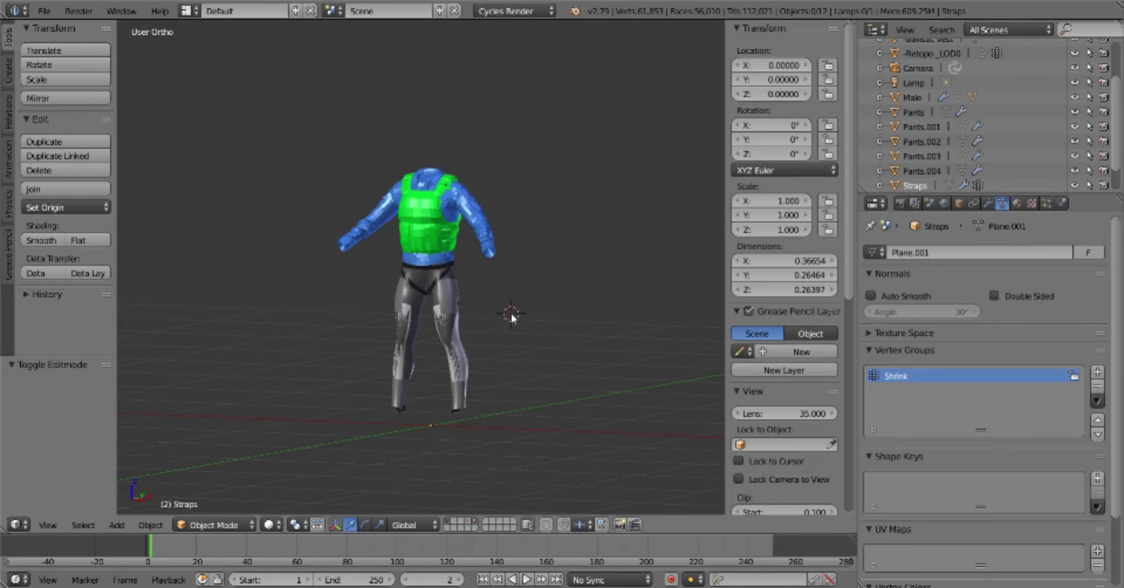
{"action": "key", "text": "Tab"}
{"action": "key", "text": "KP_1"}
{"action": "scroll", "coordinate": [511, 316], "scroll_direction": "up", "scroll_amount": 6}
{"action": "key", "text": "g"}
{"action": "key", "text": "z"}
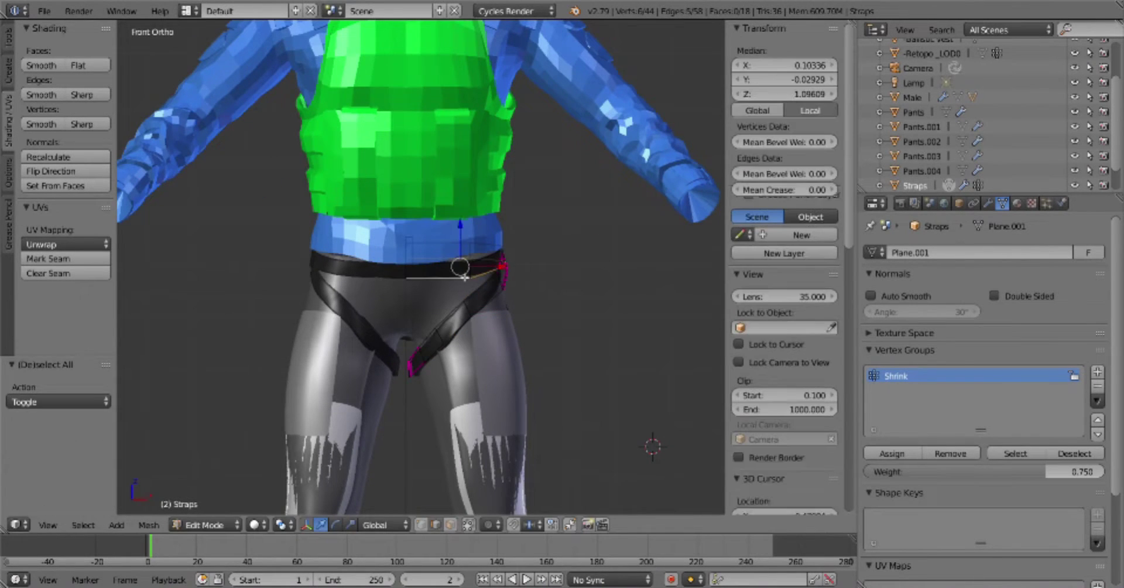
{"action": "left_click", "coordinate": [547, 238]}
{"action": "middle_click_drag", "start_coordinate": [548, 238], "coordinate": [176, 394]}
{"action": "key", "text": "KP_1"}
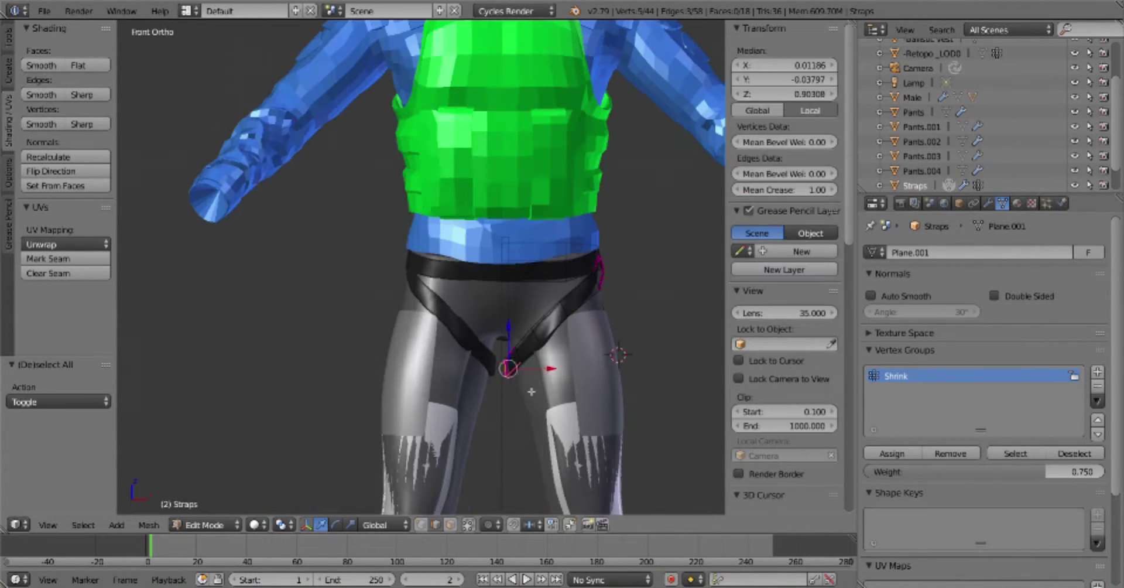
{"action": "key", "text": "a"}
Adjust a vertex pair at the strap end and return to Object Mode
{"action": "right_click", "coordinate": [506, 377]}
{"action": "middle_click_drag", "start_coordinate": [506, 377], "coordinate": [455, 351]}
{"action": "scroll", "coordinate": [454, 352], "scroll_direction": "up", "scroll_amount": 4}
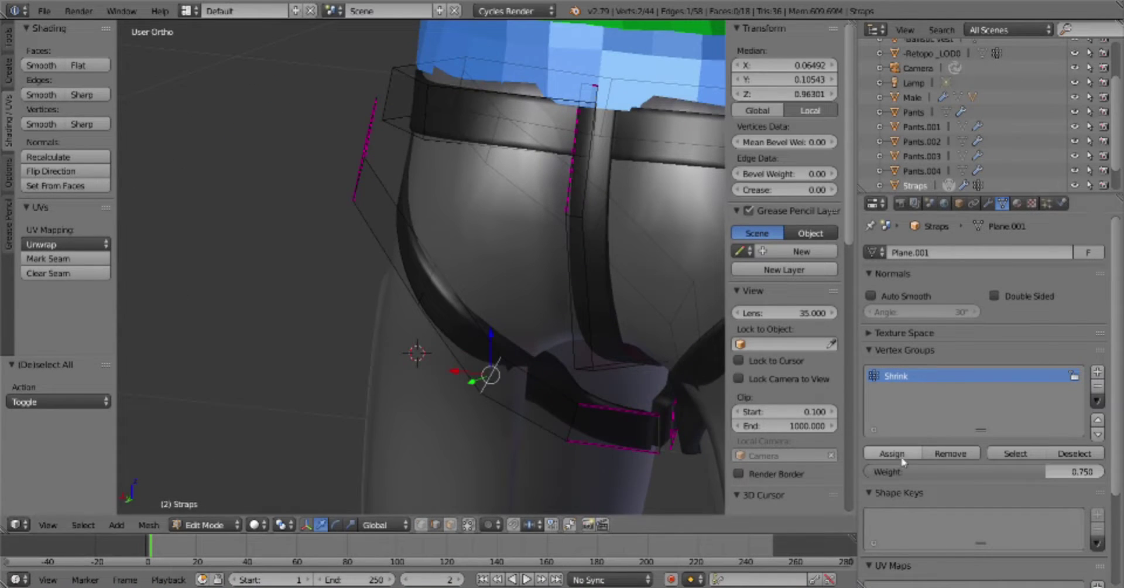
{"action": "left_click", "coordinate": [565, 379]}
{"action": "scroll", "coordinate": [565, 375], "scroll_direction": "down", "scroll_amount": 3}
{"action": "key", "text": "KP_3"}
{"action": "scroll", "coordinate": [479, 205], "scroll_direction": "up", "scroll_amount": 2}
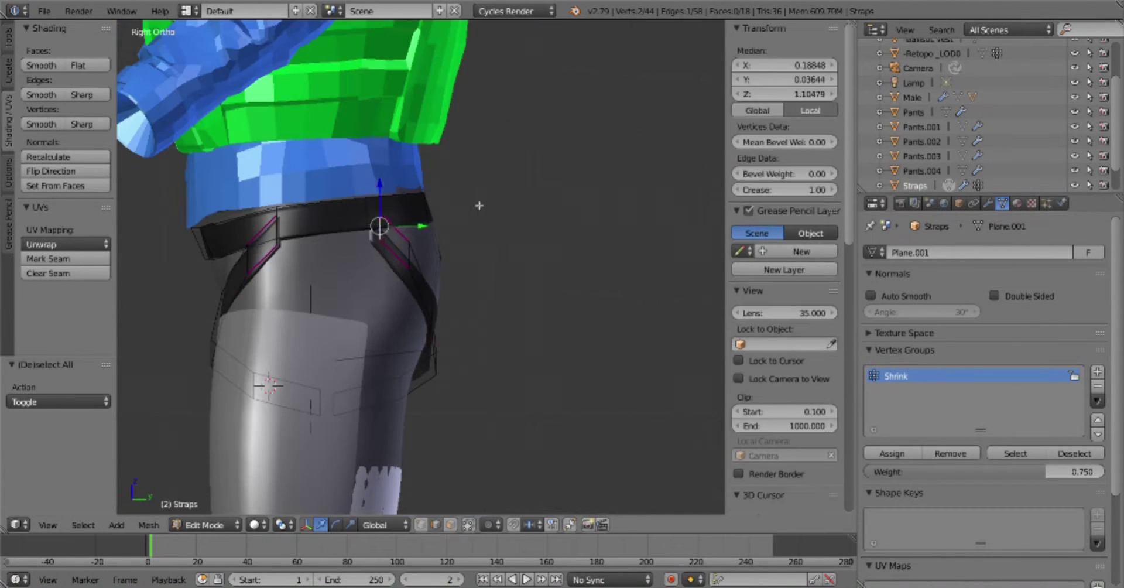
{"action": "key", "text": "Tab"}
{"action": "left_click", "coordinate": [364, 239]}
{"action": "scroll", "coordinate": [501, 394], "scroll_direction": "down", "scroll_amount": 5}
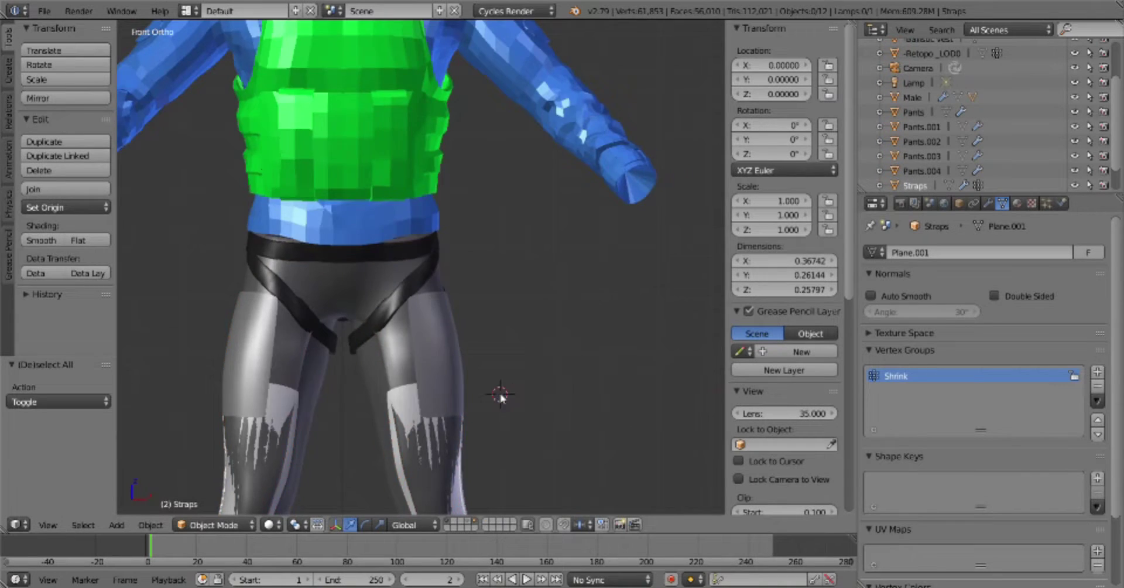
{"action": "middle_click_drag", "start_coordinate": [502, 394], "coordinate": [465, 416]}
{"action": "key", "text": "KP_1"}
{"action": "scroll", "coordinate": [533, 346], "scroll_direction": "up", "scroll_amount": 3}
Set the Pants.001 Shrinkwrap offset to 0.06
{"action": "scroll", "coordinate": [533, 346], "scroll_direction": "up", "scroll_amount": 2}
{"action": "right_click", "coordinate": [497, 252]}
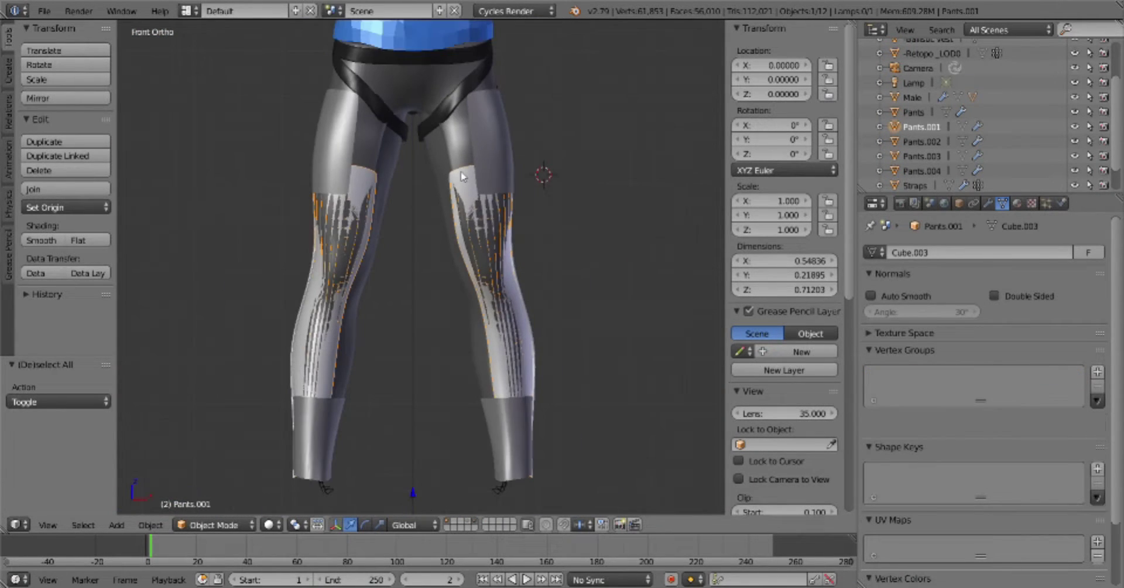
{"action": "middle_click_drag", "start_coordinate": [586, 352], "coordinate": [633, 328]}
{"action": "left_click", "coordinate": [988, 203]}
{"action": "scroll", "coordinate": [935, 530], "scroll_direction": "down", "scroll_amount": 5}
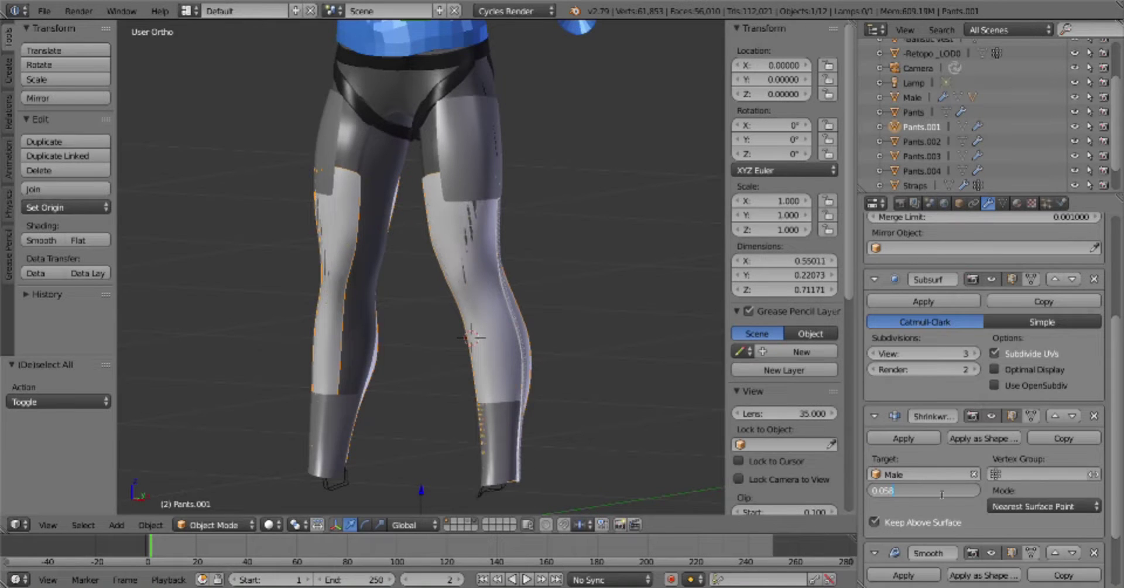
{"action": "scroll", "coordinate": [598, 259], "scroll_direction": "down", "scroll_amount": 3}
{"action": "key", "text": "a"}
{"action": "middle_click_drag", "start_coordinate": [598, 259], "coordinate": [474, 326]}
{"action": "scroll", "coordinate": [468, 374], "scroll_direction": "down", "scroll_amount": 3}
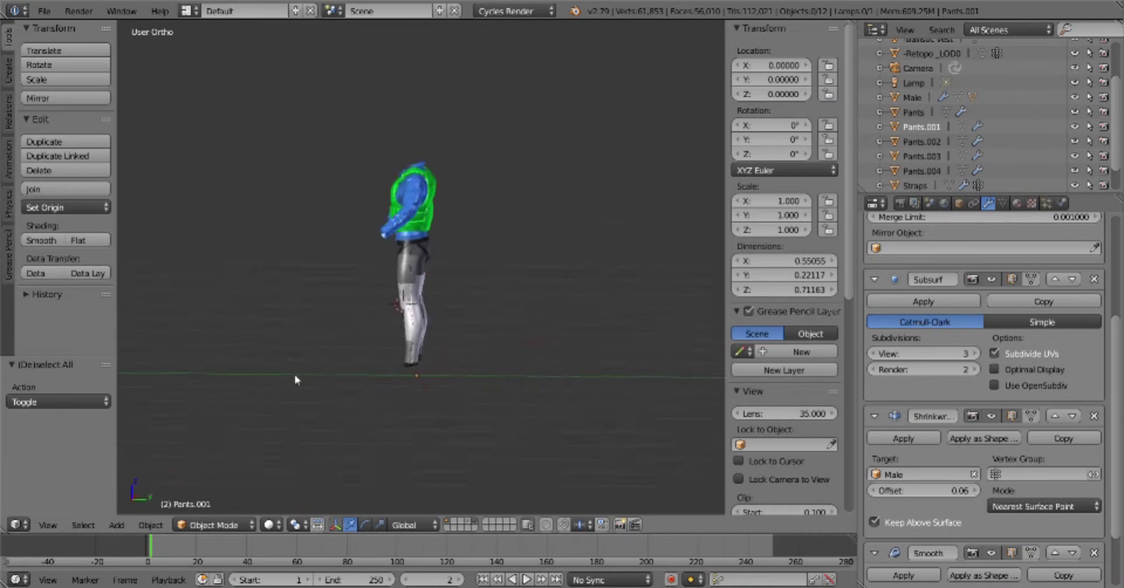
Orbit and zoom around the figure to inspect the legs
{"action": "middle_click_drag", "start_coordinate": [299, 375], "coordinate": [452, 323]}
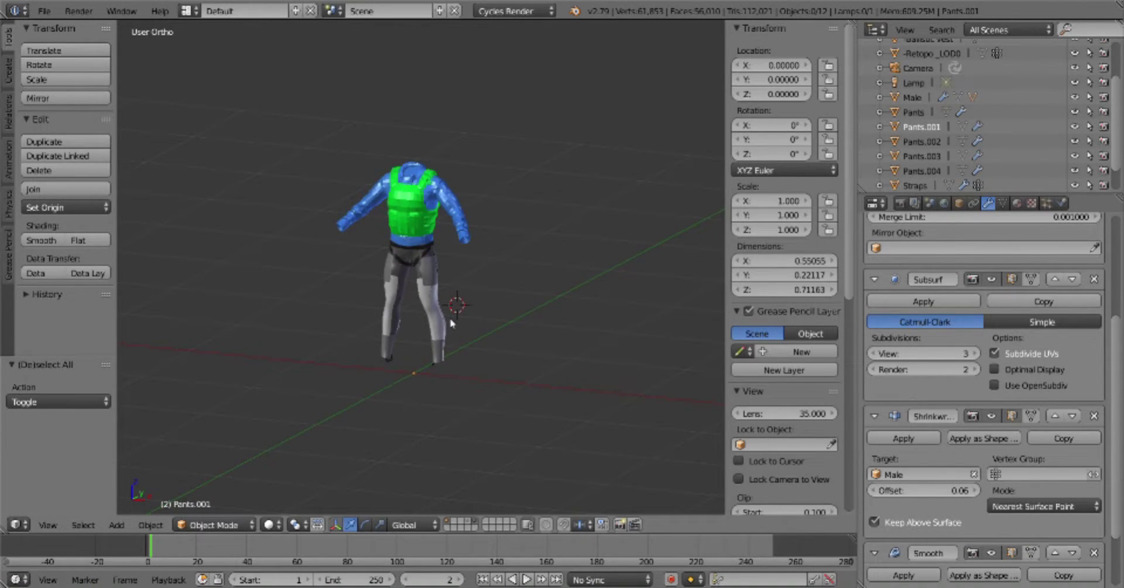
{"action": "middle_click_drag", "start_coordinate": [452, 322], "coordinate": [515, 314]}
{"action": "scroll", "coordinate": [515, 313], "scroll_direction": "up", "scroll_amount": 3}
{"action": "scroll", "coordinate": [532, 351], "scroll_direction": "up", "scroll_amount": 2}
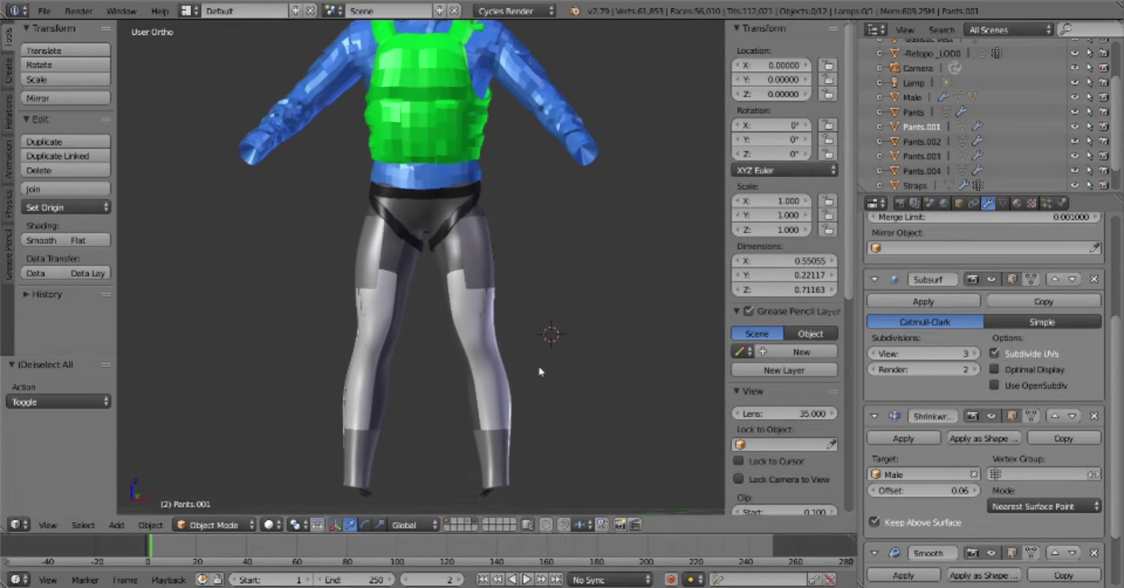
{"action": "scroll", "coordinate": [532, 319], "scroll_direction": "up", "scroll_amount": 2}
{"action": "scroll", "coordinate": [531, 318], "scroll_direction": "down", "scroll_amount": 3}
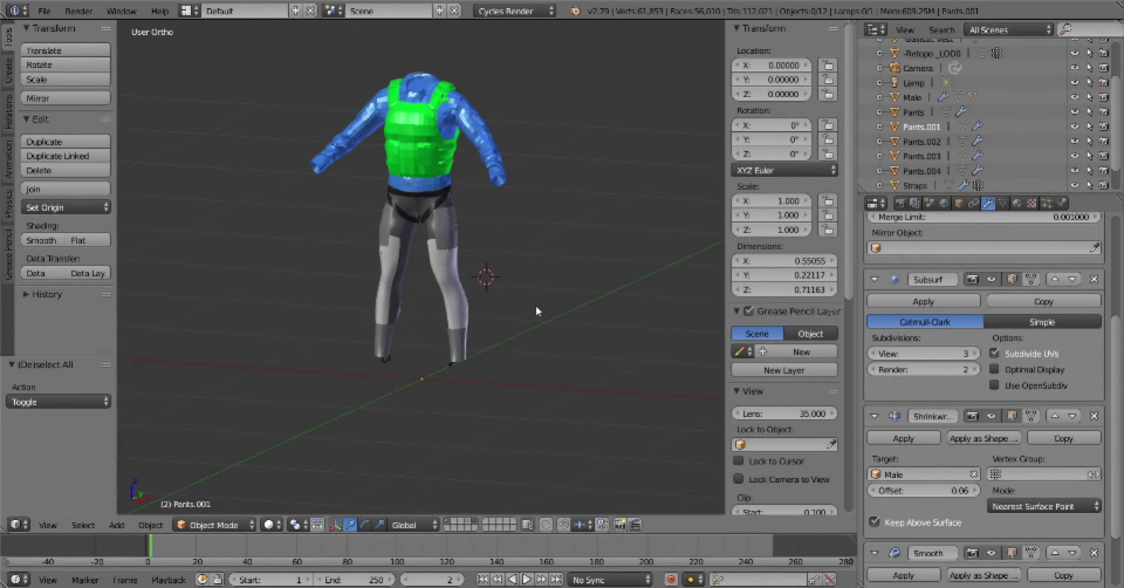
{"action": "mouse_move", "coordinate": [530, 306]}
{"action": "middle_mouse_down"}
{"action": "mouse_move", "coordinate": [559, 302]}
{"action": "mouse_move", "coordinate": [508, 306]}
{"action": "middle_mouse_up"}
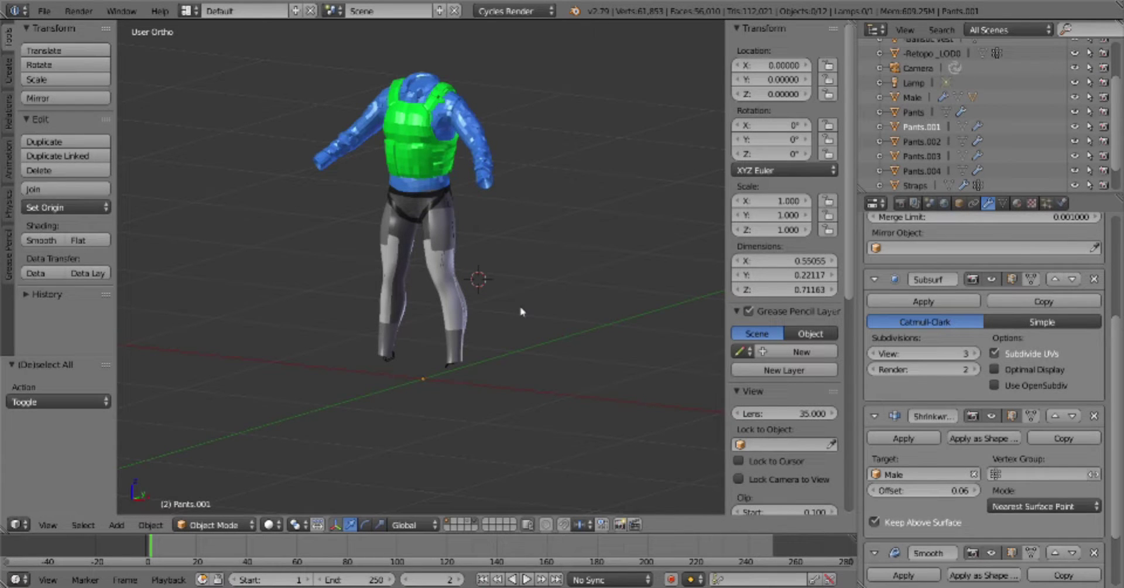
{"action": "mouse_move", "coordinate": [522, 311]}
{"action": "middle_mouse_down"}
{"action": "mouse_move", "coordinate": [557, 311]}
{"action": "mouse_move", "coordinate": [389, 299]}
{"action": "mouse_move", "coordinate": [509, 283]}
{"action": "mouse_move", "coordinate": [455, 269]}
{"action": "middle_mouse_up"}
{"action": "scroll", "coordinate": [473, 289], "scroll_direction": "up", "scroll_amount": 2}
{"action": "scroll", "coordinate": [473, 289], "scroll_direction": "up", "scroll_amount": 2}
Vertex-slide the bottom loop of the Pants.003 thigh panel slightly upward
{"action": "key", "text": "KP_3"}
{"action": "right_click", "coordinate": [275, 166]}
{"action": "key", "text": "Tab"}
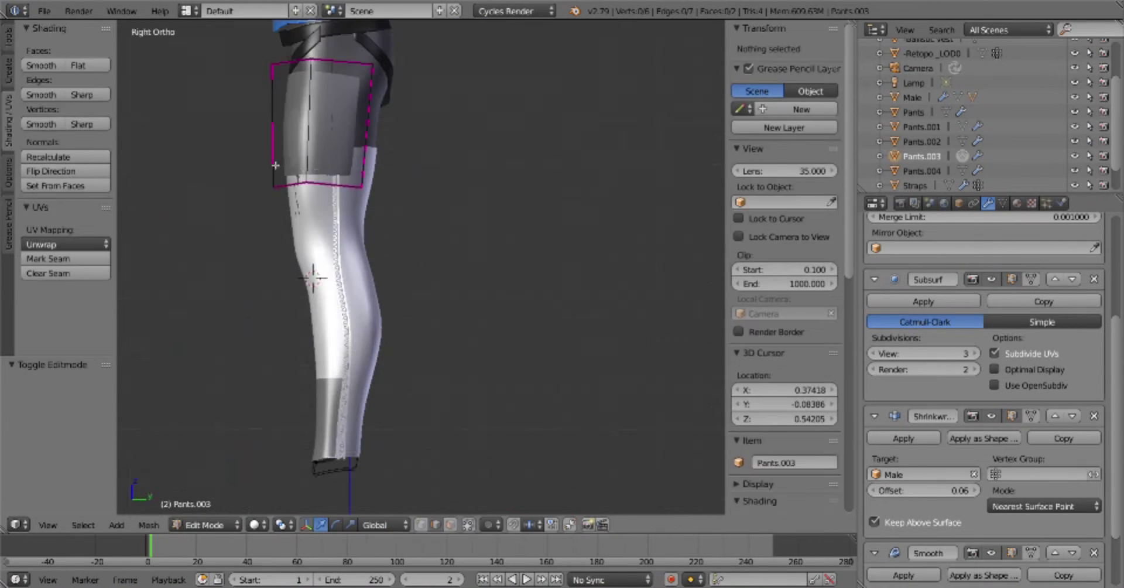
{"action": "right_click", "coordinate": [322, 186], "text": "alt"}
{"action": "key", "text": "shift+v"}
{"action": "left_click", "coordinate": [394, 194]}
{"action": "key", "text": "KP_1"}
{"action": "key", "text": "Tab"}
{"action": "middle_click_drag", "start_coordinate": [397, 195], "coordinate": [433, 268]}
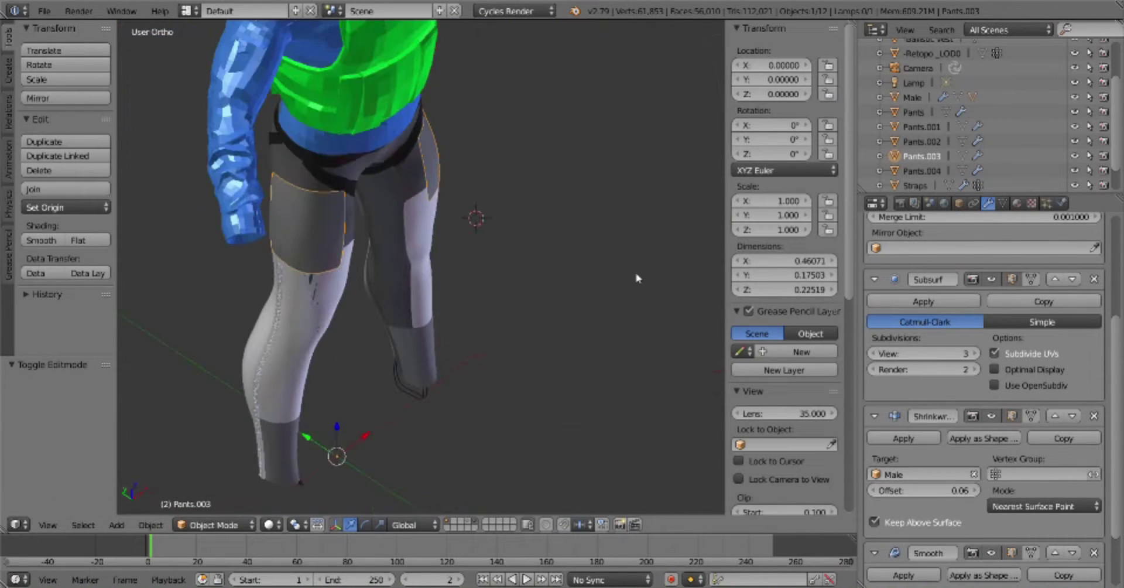
{"action": "key", "text": "a"}
{"action": "key", "text": "KP_1"}
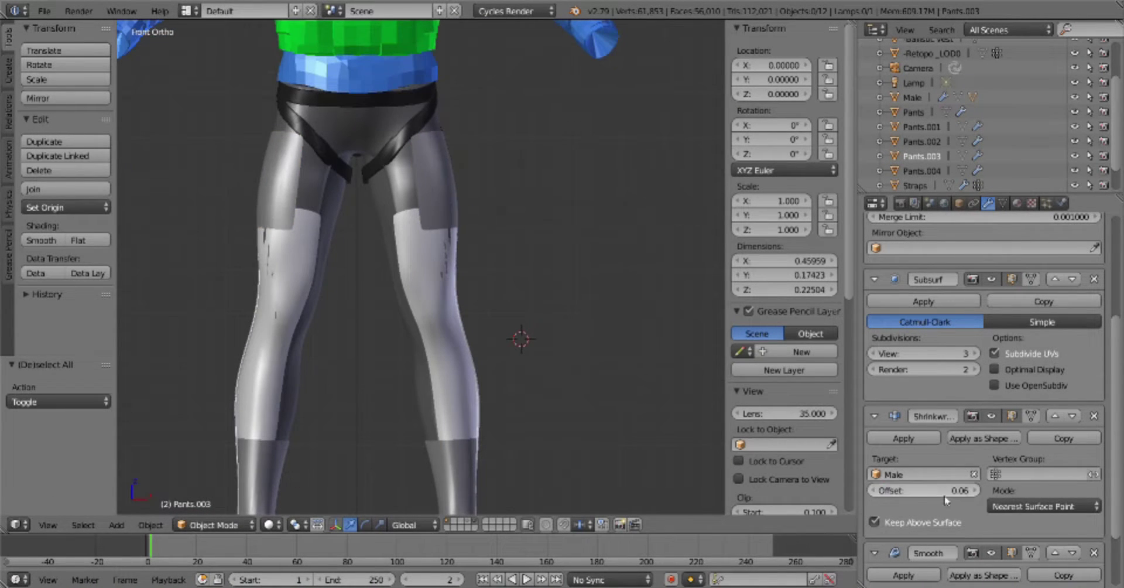
{"action": "mouse_move", "coordinate": [691, 352]}
{"action": "middle_mouse_down"}
{"action": "mouse_move", "coordinate": [657, 332]}
{"action": "mouse_move", "coordinate": [536, 344]}
{"action": "middle_mouse_up"}
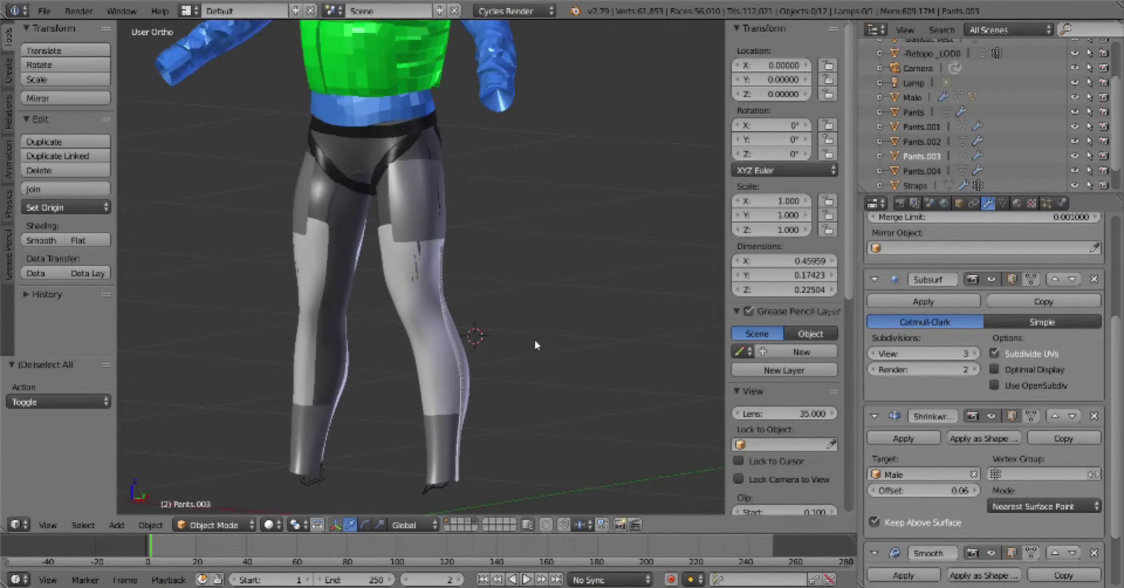
{"action": "key", "text": "KP_1"}
{"action": "mouse_move", "coordinate": [499, 236]}
{"action": "middle_mouse_down"}
{"action": "mouse_move", "coordinate": [528, 224]}
{"action": "mouse_move", "coordinate": [417, 242]}
{"action": "middle_mouse_up"}
{"action": "key", "text": "KP_3"}
Select the Straps object and add a loop cut across the strap in Edit Mode
{"action": "right_click", "coordinate": [457, 120]}
{"action": "key", "text": "Tab"}
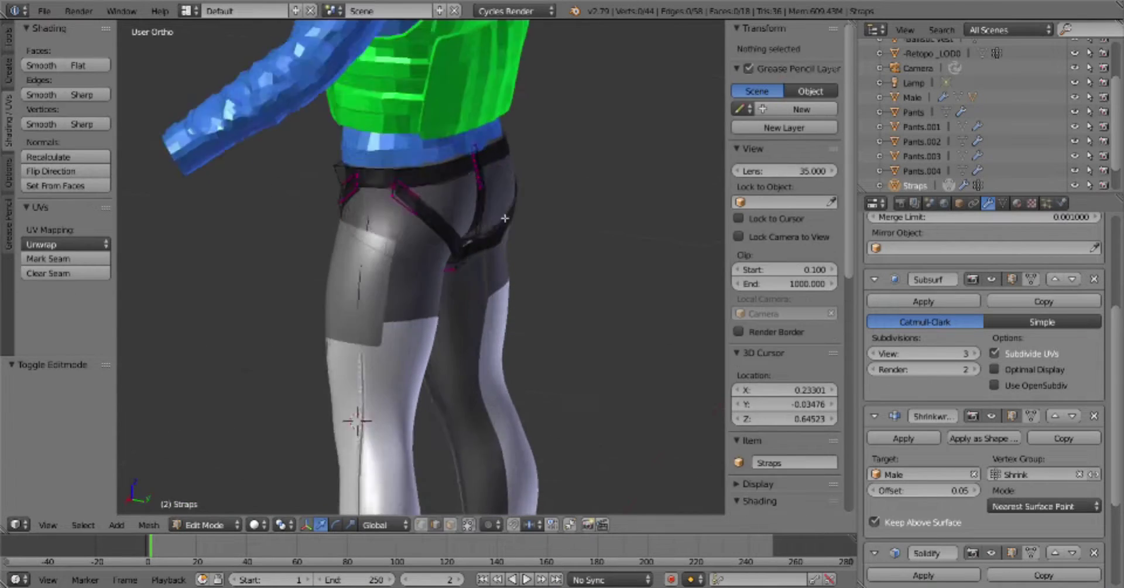
{"action": "left_click", "coordinate": [554, 176]}
{"action": "middle_click_drag", "start_coordinate": [554, 176], "coordinate": [514, 307]}
{"action": "key", "text": "KP_3"}
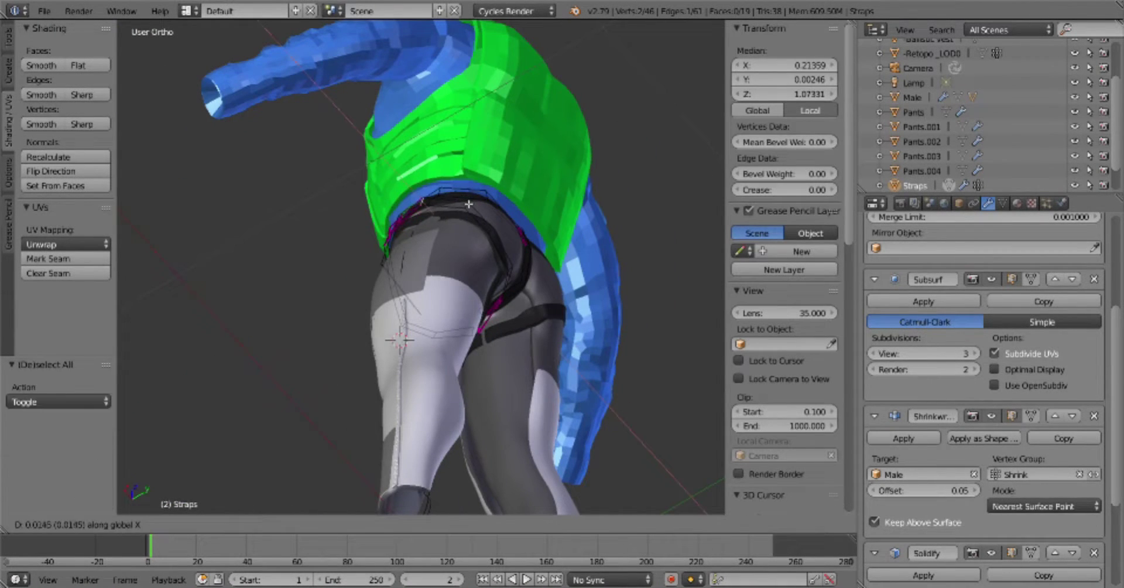
Orbit to the back of the hips and select an edge on the back strap
{"action": "left_click", "coordinate": [1002, 203]}
{"action": "key", "text": "a"}
{"action": "middle_click_drag", "start_coordinate": [539, 344], "coordinate": [532, 187]}
{"action": "right_click", "coordinate": [532, 188]}
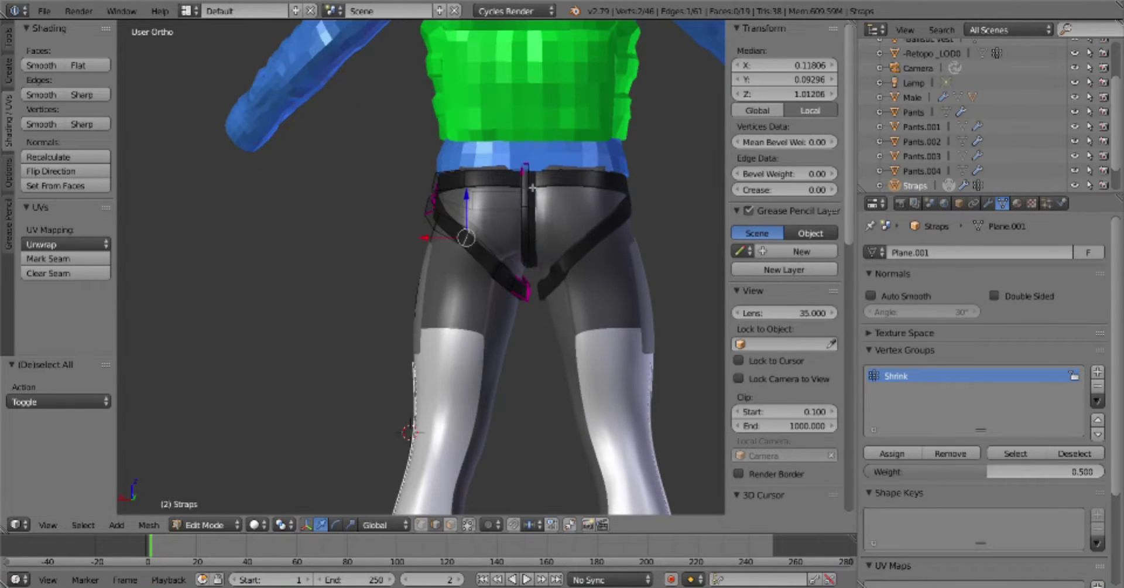
{"action": "middle_click_drag", "start_coordinate": [533, 250], "coordinate": [626, 263]}
Save the file over the existing blend with Ctrl+S
{"action": "key", "text": "KP_3"}
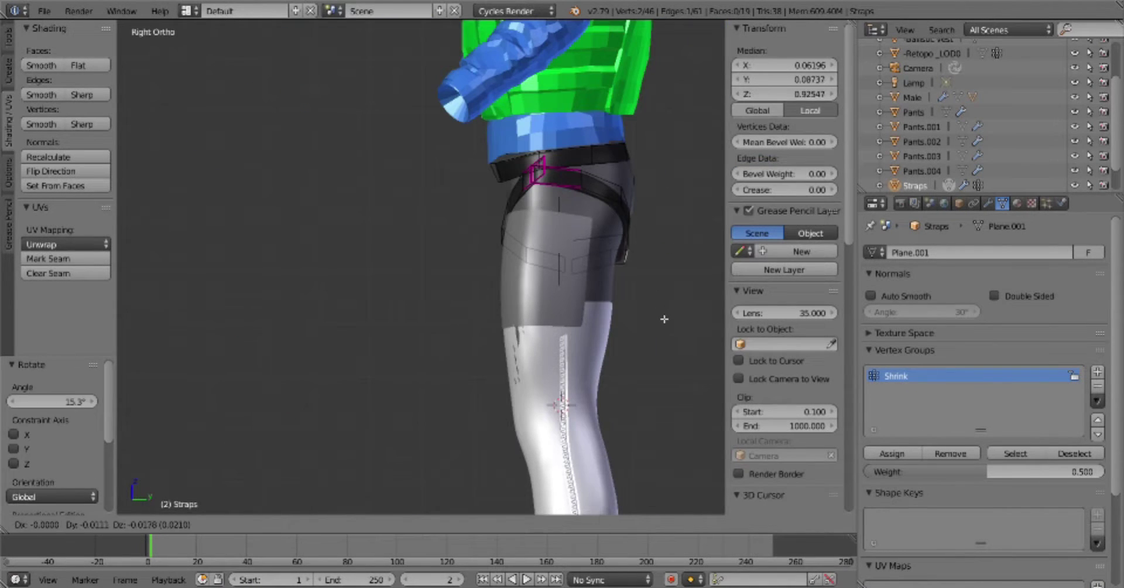
{"action": "key", "text": "a"}
{"action": "mouse_move", "coordinate": [665, 319]}
{"action": "middle_mouse_down"}
{"action": "mouse_move", "coordinate": [568, 263]}
{"action": "mouse_move", "coordinate": [522, 387]}
{"action": "mouse_move", "coordinate": [525, 243]}
{"action": "mouse_move", "coordinate": [555, 314]}
{"action": "middle_mouse_up"}
{"action": "key", "text": "ctrl+s"}
{"action": "left_click", "coordinate": [522, 387]}
Move pairs of strap vertices at the back and lower strap into new positions
{"action": "right_click", "coordinate": [534, 211]}
{"action": "key", "text": "g"}
{"action": "key", "text": "a"}
{"action": "right_click", "coordinate": [543, 354]}
{"action": "mouse_move", "coordinate": [543, 354]}
{"action": "middle_mouse_down"}
{"action": "mouse_move", "coordinate": [562, 351]}
{"action": "mouse_move", "coordinate": [540, 347]}
{"action": "mouse_move", "coordinate": [547, 317]}
{"action": "middle_mouse_up"}
{"action": "right_click", "coordinate": [535, 315]}
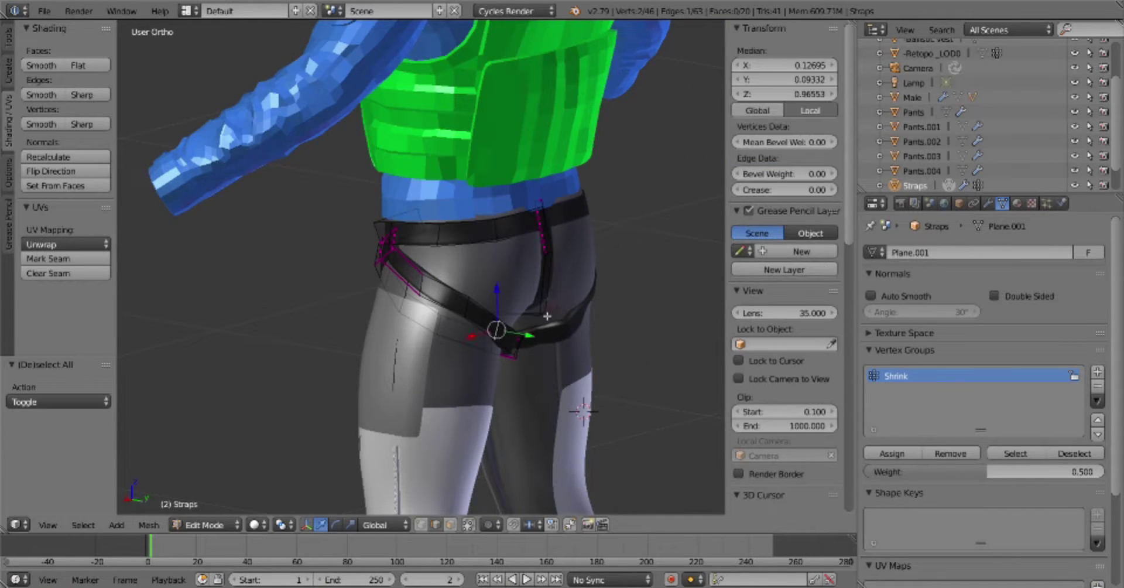
{"action": "mouse_move", "coordinate": [644, 363]}
{"action": "middle_mouse_down"}
{"action": "mouse_move", "coordinate": [671, 378]}
{"action": "mouse_move", "coordinate": [600, 387]}
{"action": "mouse_move", "coordinate": [580, 287]}
{"action": "middle_mouse_up"}
{"action": "key", "text": "a"}
Leave Edit Mode, frame the hips in front view, and re-enter Edit Mode on the straps
{"action": "key", "text": "Tab"}
{"action": "scroll", "coordinate": [671, 379], "scroll_direction": "down", "scroll_amount": 3}
{"action": "scroll", "coordinate": [591, 391], "scroll_direction": "up", "scroll_amount": 3}
{"action": "key", "text": "KP_1"}
{"action": "key", "text": "KP_Decimal"}
{"action": "key", "text": "Tab"}
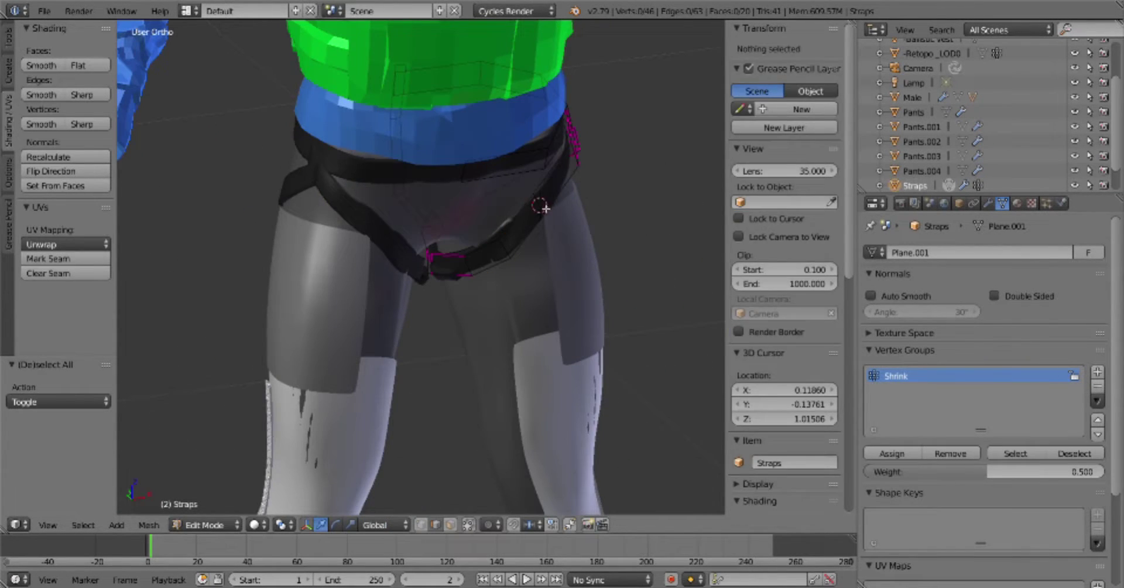
Snap a selected strap element using a Shift+S snap option, then return to Object Mode
{"action": "right_click", "coordinate": [548, 212]}
{"action": "key", "text": "shift+s"}
{"action": "key", "text": "a"}
{"action": "key", "text": "shift+s"}
{"action": "left_click", "coordinate": [447, 251]}
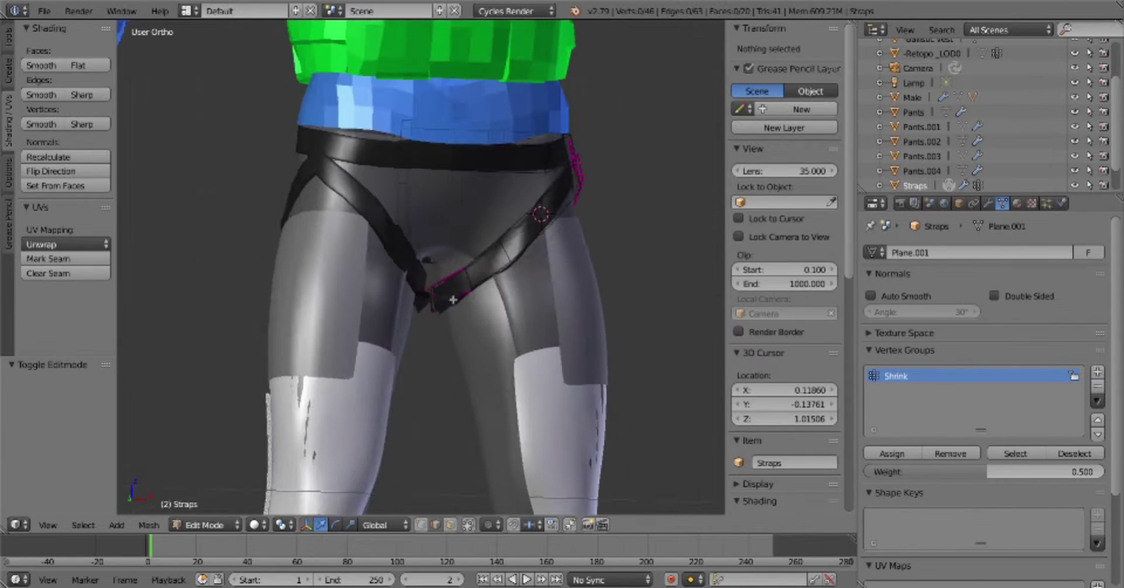
{"action": "scroll", "coordinate": [577, 251], "scroll_direction": "down", "scroll_amount": 2}
{"action": "key", "text": "Tab"}
{"action": "scroll", "coordinate": [555, 274], "scroll_direction": "down", "scroll_amount": 2}
{"action": "middle_click_drag", "start_coordinate": [555, 274], "coordinate": [514, 281]}
Add and place another loop cut on the strap in Edit Mode
{"action": "scroll", "coordinate": [527, 275], "scroll_direction": "up", "scroll_amount": 3}
{"action": "key", "text": "Tab"}
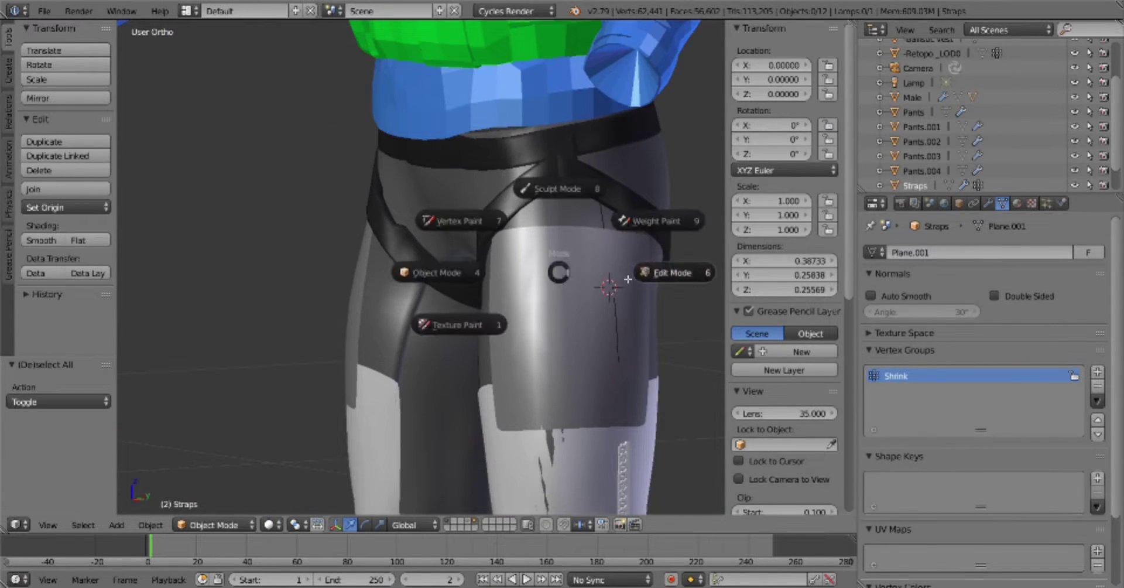
{"action": "left_click", "coordinate": [674, 275]}
{"action": "right_click", "coordinate": [574, 157], "text": "alt"}
{"action": "key", "text": "g"}
{"action": "key", "text": "g"}
{"action": "left_click", "coordinate": [564, 186]}
{"action": "mouse_move", "coordinate": [563, 187]}
{"action": "middle_mouse_down"}
{"action": "mouse_move", "coordinate": [628, 197]}
{"action": "mouse_move", "coordinate": [577, 251]}
{"action": "mouse_move", "coordinate": [647, 316]}
{"action": "mouse_move", "coordinate": [603, 299]}
{"action": "mouse_move", "coordinate": [535, 170]}
{"action": "mouse_move", "coordinate": [560, 248]}
{"action": "mouse_move", "coordinate": [594, 223]}
{"action": "middle_mouse_up"}
Move the selected strap vertices vertically, then select a single strap vertex
{"action": "key", "text": "g"}
{"action": "key", "text": "shift+z"}
{"action": "left_click", "coordinate": [617, 297]}
{"action": "key", "text": "a"}
{"action": "right_click", "coordinate": [534, 170]}
Select the whole connected strap piece with Ctrl+L and scale it
{"action": "key", "text": "a"}
{"action": "key", "text": "KP_1"}
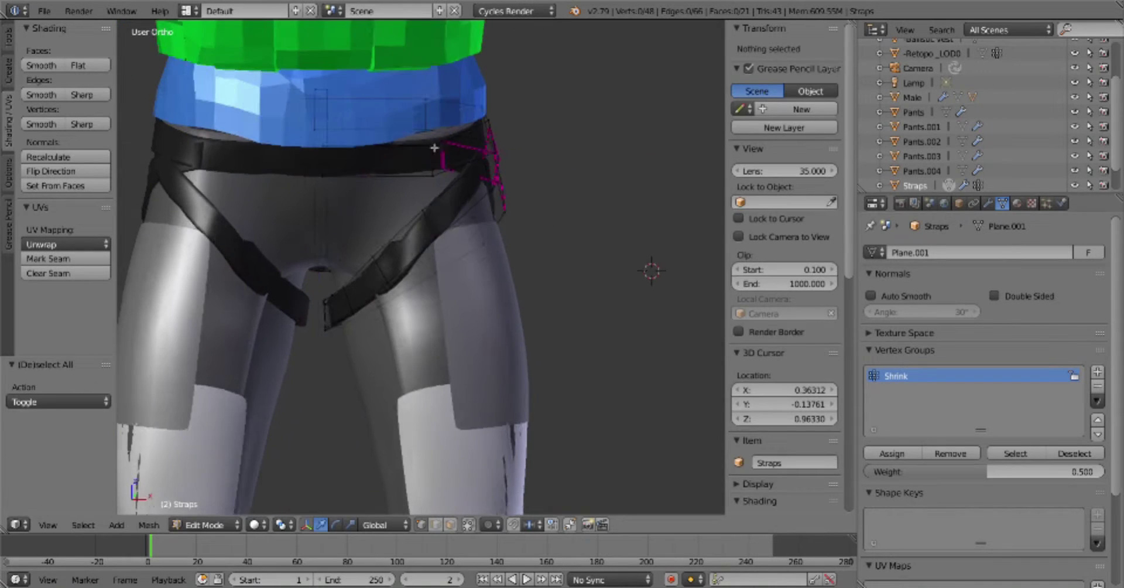
{"action": "key", "text": "ctrl+l"}
{"action": "left_click", "coordinate": [593, 176]}
{"action": "mouse_move", "coordinate": [592, 176]}
{"action": "middle_mouse_down"}
{"action": "mouse_move", "coordinate": [539, 213]}
{"action": "mouse_move", "coordinate": [502, 201]}
{"action": "middle_mouse_up"}
Slide a strap vertex sideways along X, then select another strap edge
{"action": "key", "text": "g"}
{"action": "key", "text": "x"}
{"action": "left_click", "coordinate": [556, 265]}
{"action": "middle_click_drag", "start_coordinate": [556, 264], "coordinate": [464, 250]}
{"action": "middle_click_drag", "start_coordinate": [573, 204], "coordinate": [478, 185]}
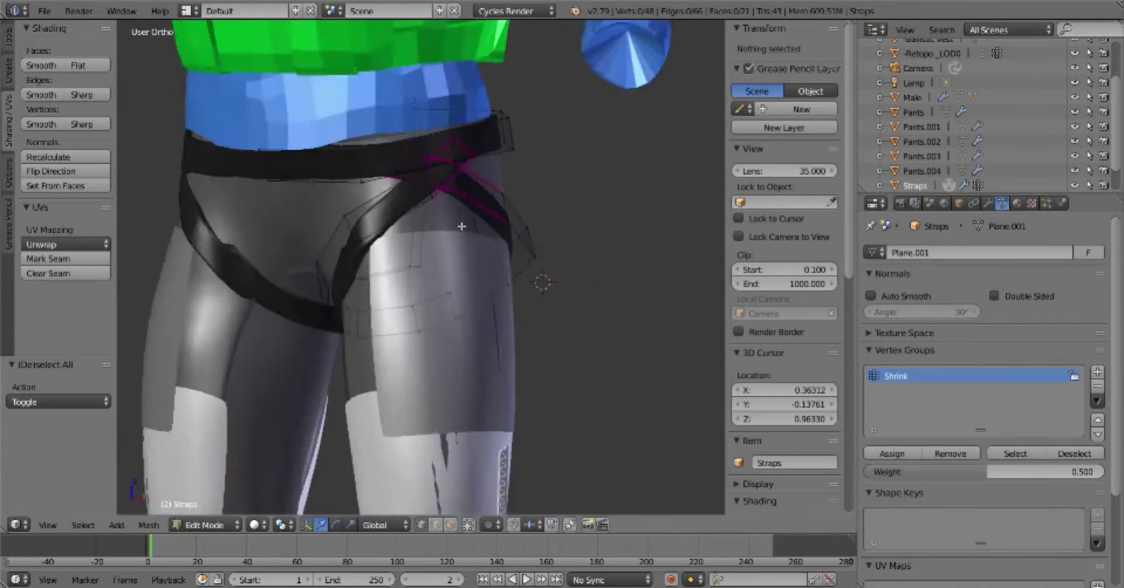
{"action": "key", "text": "a"}
{"action": "right_click", "coordinate": [478, 185]}
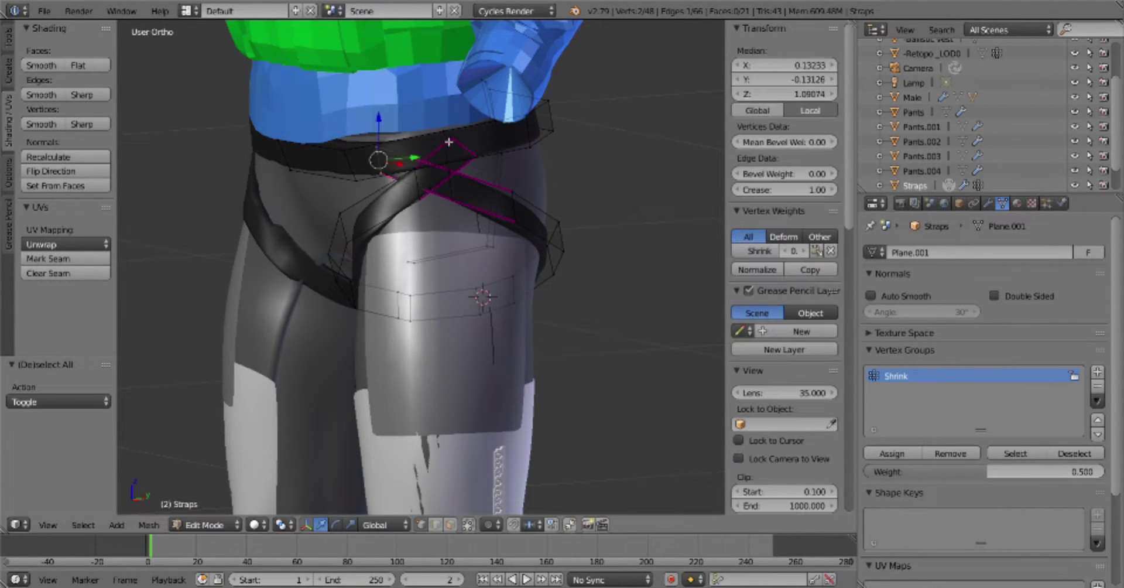
Move the selected strap edge into place in front view and return to Object Mode
{"action": "key", "text": "KP_1"}
{"action": "key", "text": "g"}
{"action": "scroll", "coordinate": [392, 159], "scroll_direction": "down", "scroll_amount": 5}
{"action": "key", "text": "Tab"}
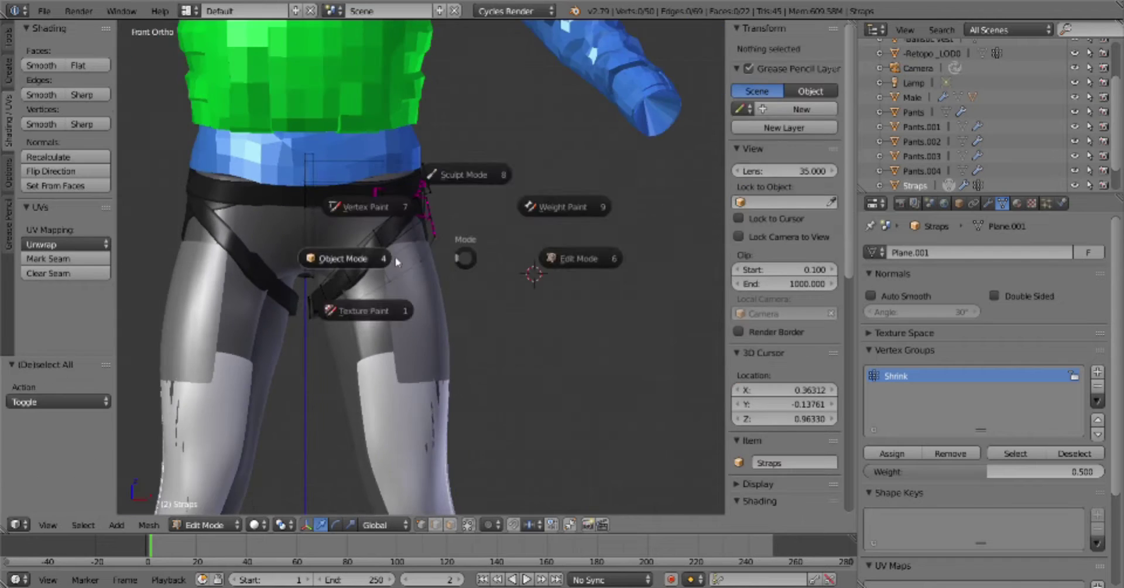
{"action": "left_click", "coordinate": [363, 254]}
Re-enter Edit Mode on the straps from the front view and deselect everything
{"action": "mouse_move", "coordinate": [311, 201]}
{"action": "middle_mouse_down"}
{"action": "mouse_move", "coordinate": [367, 287]}
{"action": "mouse_move", "coordinate": [468, 291]}
{"action": "middle_mouse_up"}
{"action": "key", "text": "KP_1"}
{"action": "scroll", "coordinate": [469, 296], "scroll_direction": "up", "scroll_amount": 3}
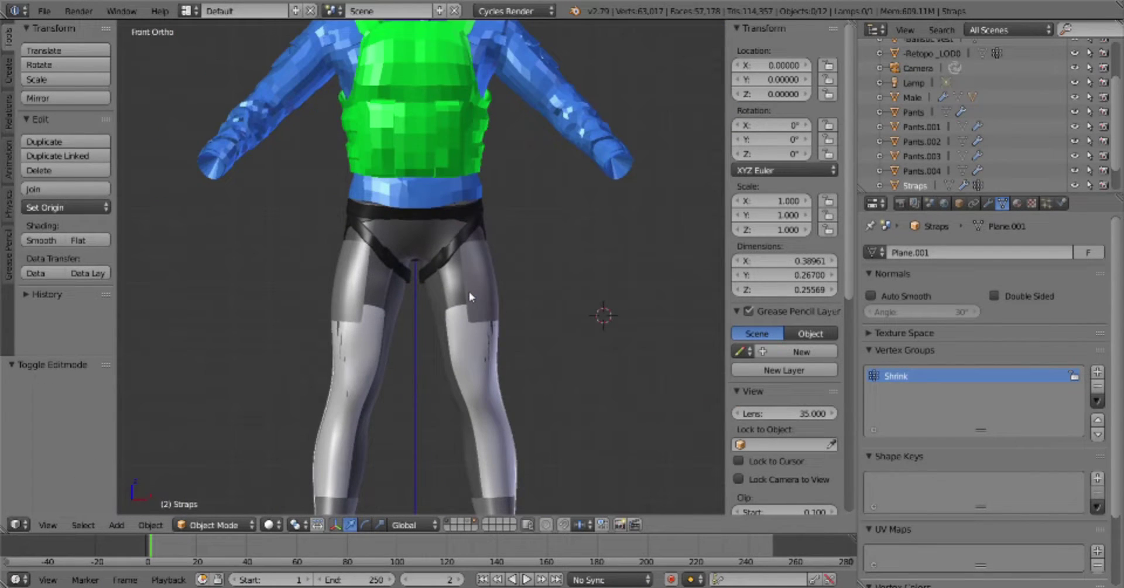
{"action": "key", "text": "Tab"}
{"action": "scroll", "coordinate": [527, 339], "scroll_direction": "up", "scroll_amount": 2}
{"action": "key", "text": "a"}
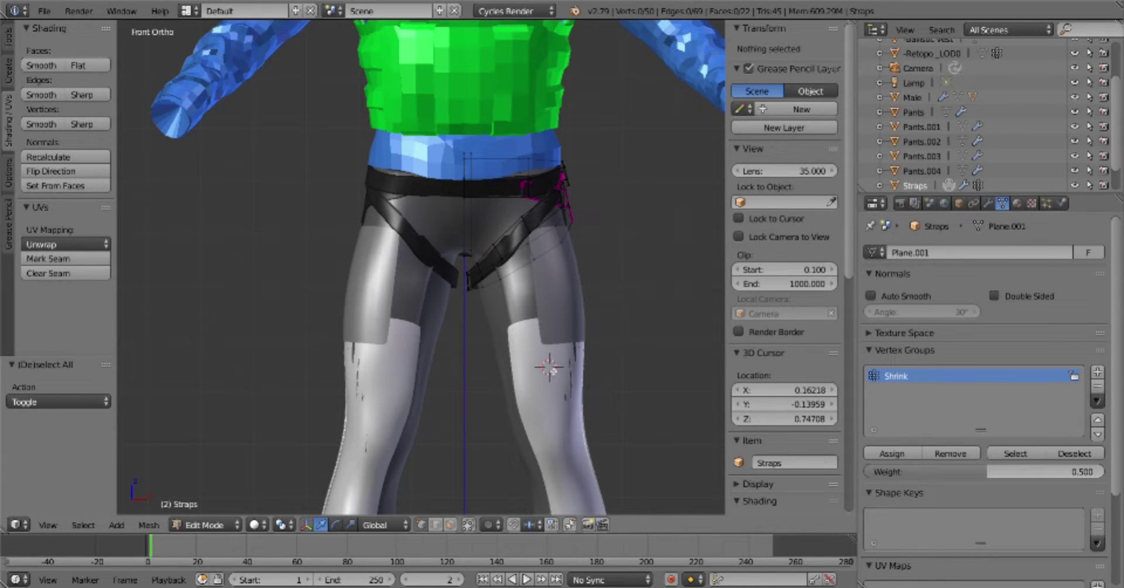
Return to Object Mode and save the file over Military trousers.blend
{"action": "scroll", "coordinate": [536, 377], "scroll_direction": "down", "scroll_amount": 3}
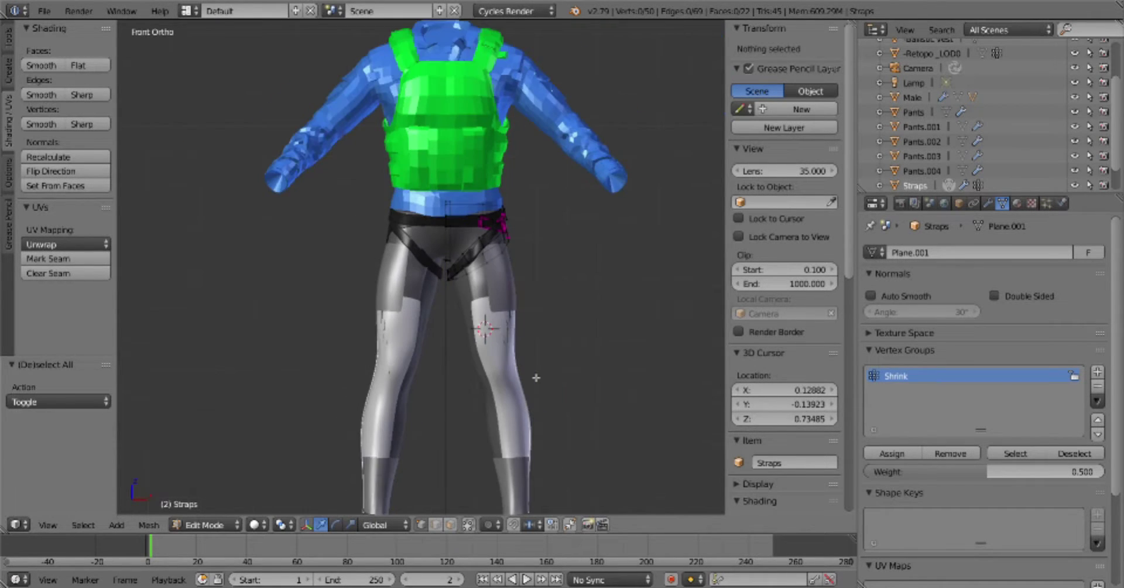
{"action": "mouse_move", "coordinate": [536, 378]}
{"action": "middle_mouse_down", "text": "shift"}
{"action": "mouse_move", "coordinate": [518, 363]}
{"action": "mouse_move", "coordinate": [527, 351]}
{"action": "middle_mouse_up", "text": "shift"}
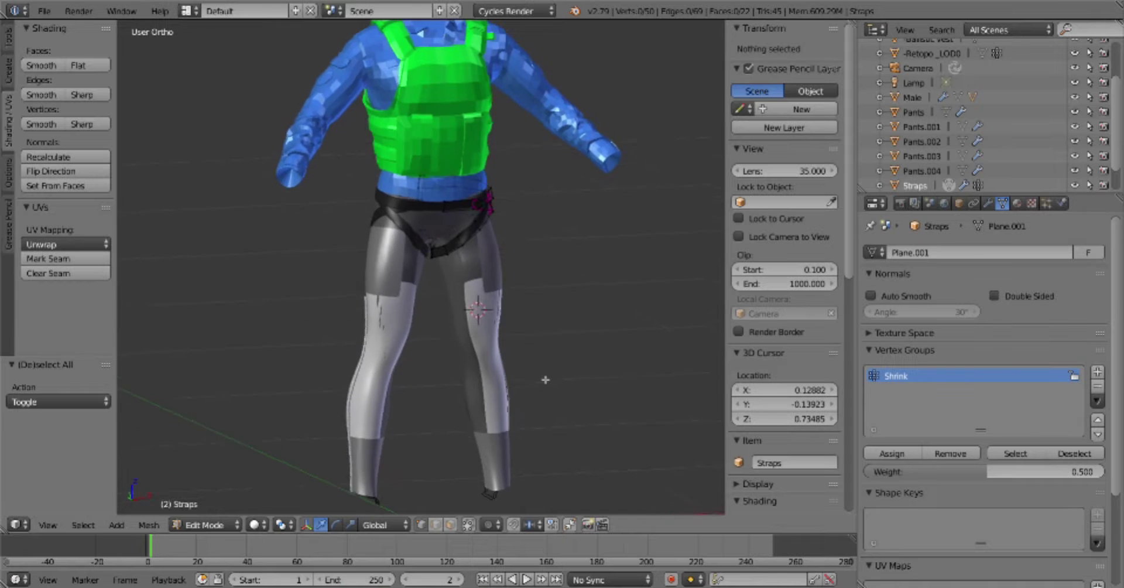
{"action": "key", "text": "Tab"}
{"action": "left_click", "coordinate": [490, 314]}
{"action": "mouse_move", "coordinate": [490, 314]}
{"action": "middle_mouse_down"}
{"action": "mouse_move", "coordinate": [393, 338]}
{"action": "mouse_move", "coordinate": [216, 339]}
{"action": "middle_mouse_up"}
{"action": "key", "text": "ctrl+s"}
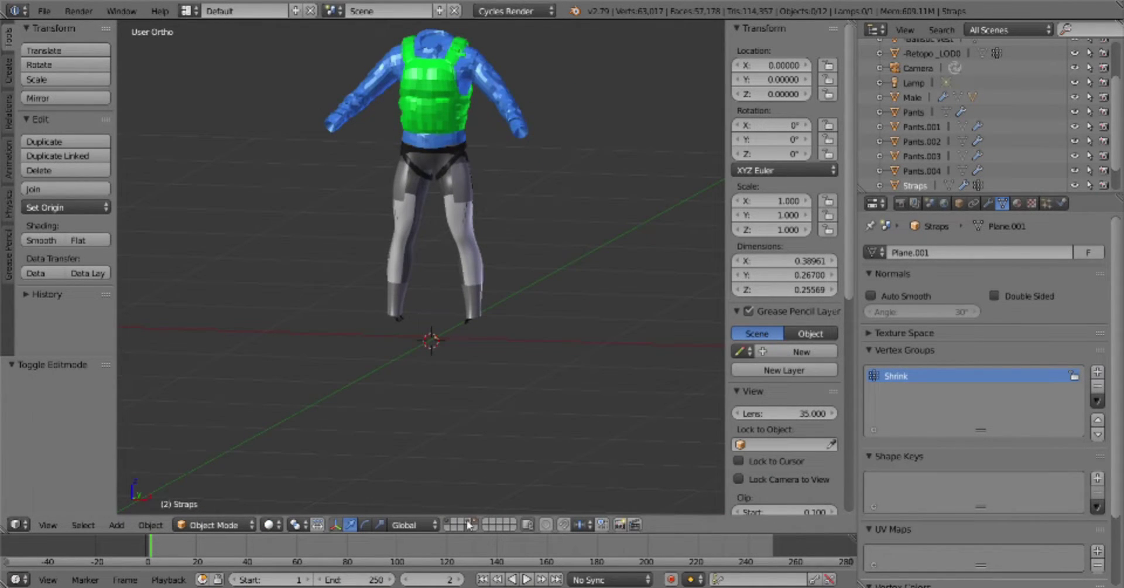
{"action": "middle_click_drag", "start_coordinate": [540, 307], "coordinate": [527, 319]}
Add a cube scaled to foot size with Mirror and level-3 Subdivision modifiers
{"action": "key", "text": "shift+a"}
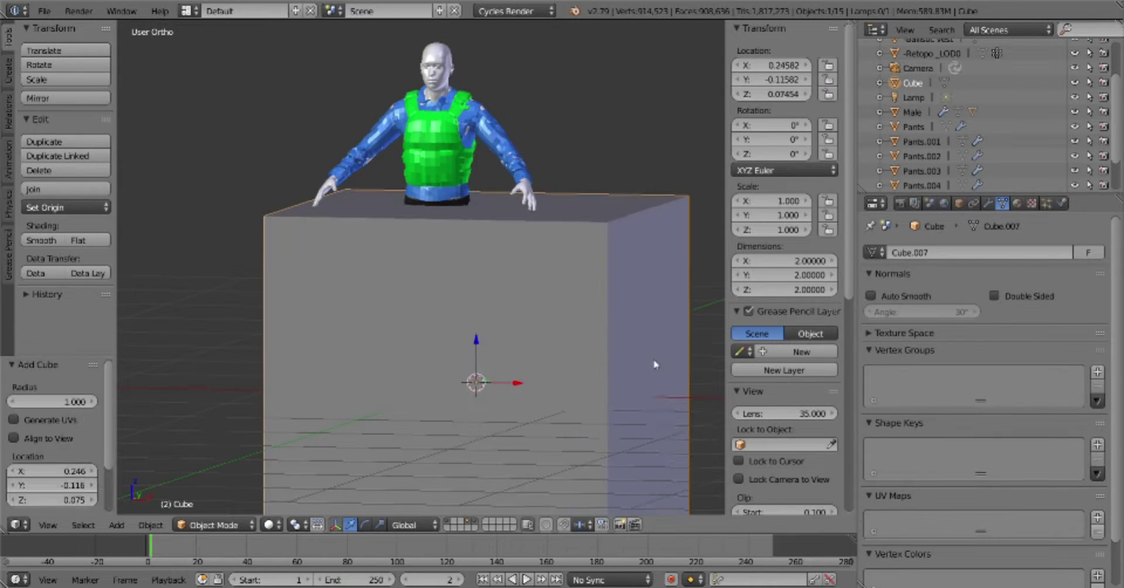
{"action": "key", "text": "Tab"}
{"action": "key", "text": "s"}
{"action": "key", "text": "g"}
{"action": "key", "text": "x"}
{"action": "left_click", "coordinate": [988, 203]}
{"action": "left_click", "coordinate": [941, 253]}
{"action": "key", "text": "ctrl+3"}
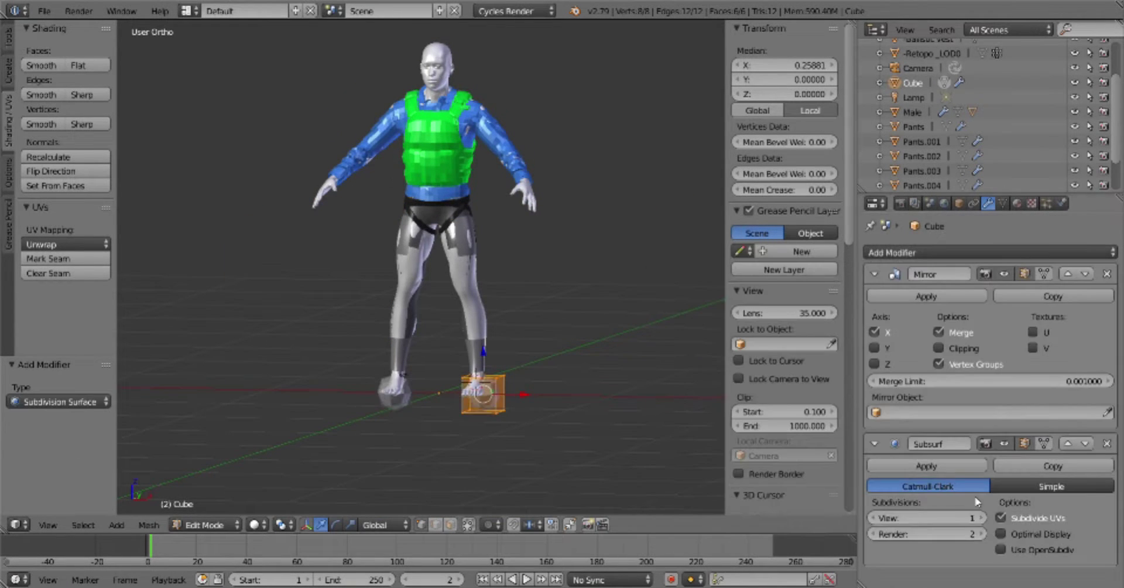
Extrude the cube's front face forward into a toe in side view
{"action": "key", "text": "KP_3"}
{"action": "key", "text": "a"}
{"action": "right_click", "coordinate": [462, 381]}
{"action": "key", "text": "e"}
{"action": "key", "text": "a"}
{"action": "scroll", "coordinate": [641, 359], "scroll_direction": "up", "scroll_amount": 7}
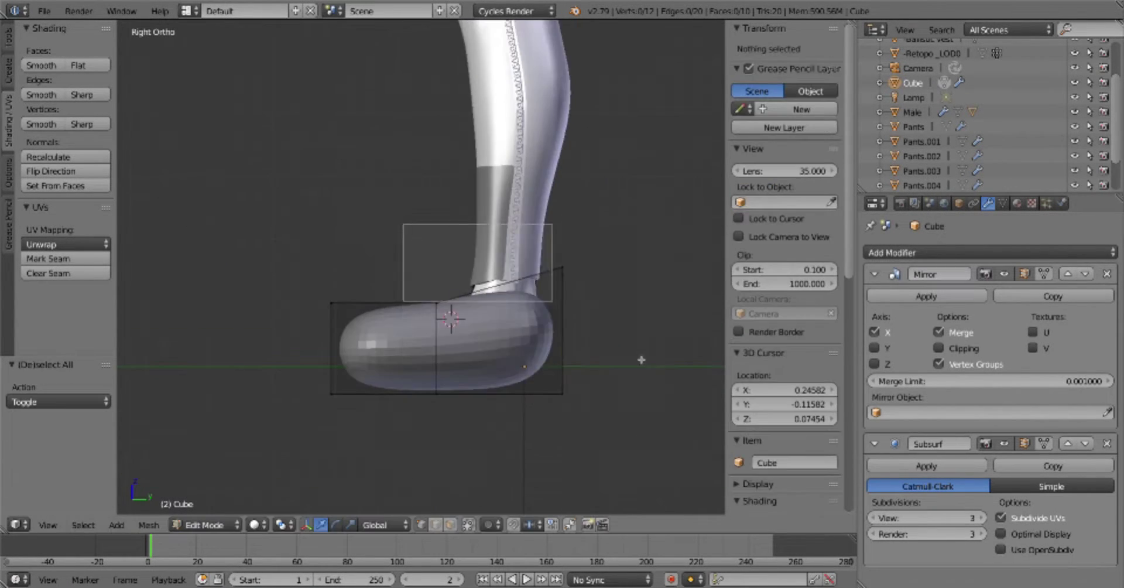
Move the top rear vertices to slant the block into a boot shape
{"action": "key", "text": "KP_1"}
{"action": "key", "text": "a"}
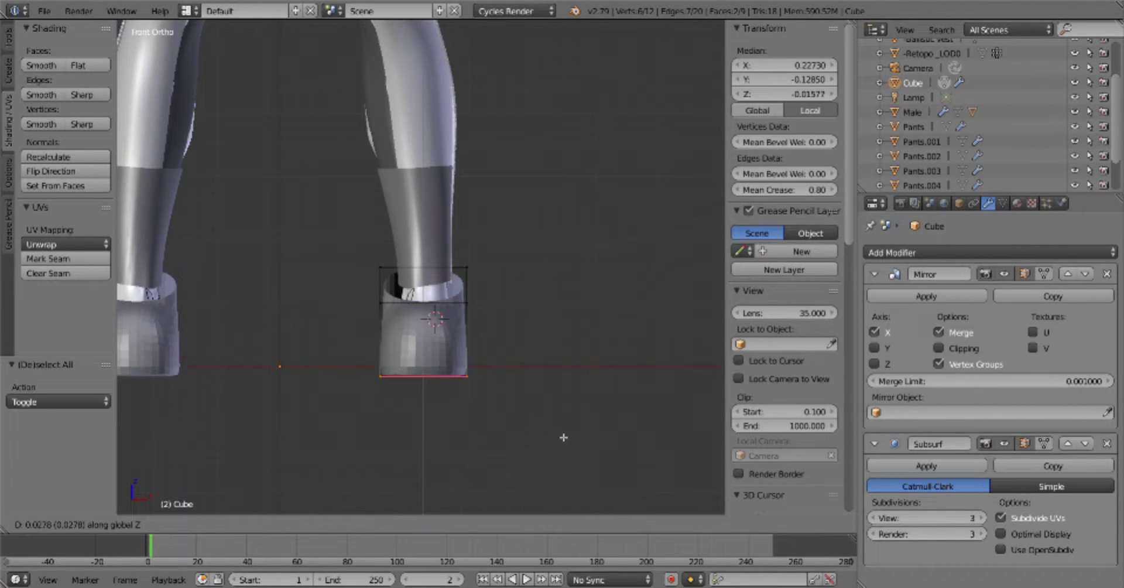
{"action": "key", "text": "KP_3"}
{"action": "right_click", "coordinate": [276, 290]}
{"action": "key", "text": "g"}
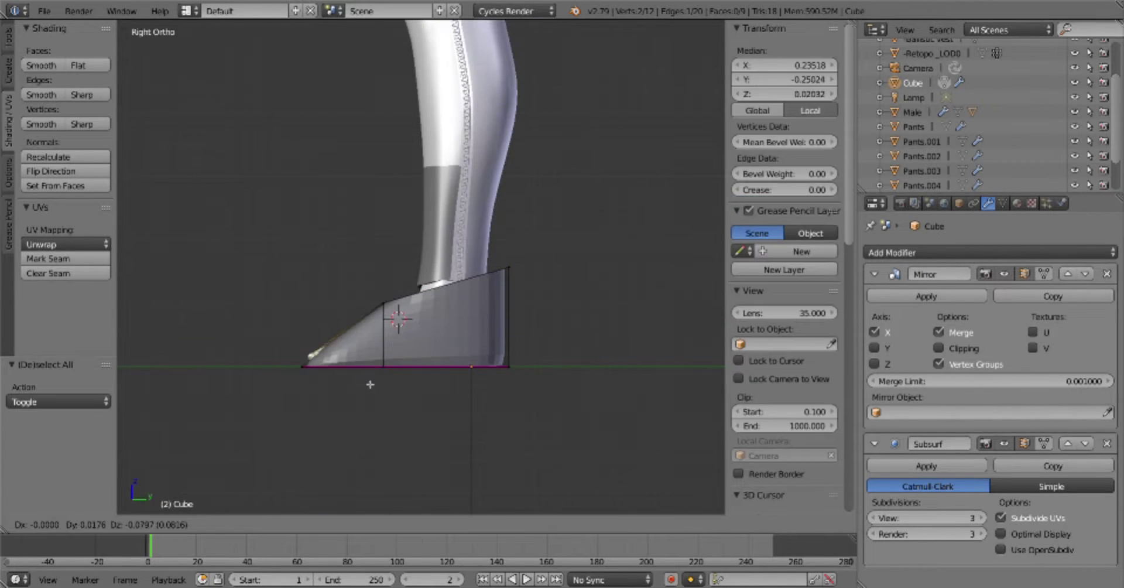
{"action": "left_click", "coordinate": [532, 346]}
{"action": "key", "text": "KP_1"}
{"action": "key", "text": "a"}
Add a Shrinkwrap modifier to the boot targeting the Male body
{"action": "left_click", "coordinate": [990, 252]}
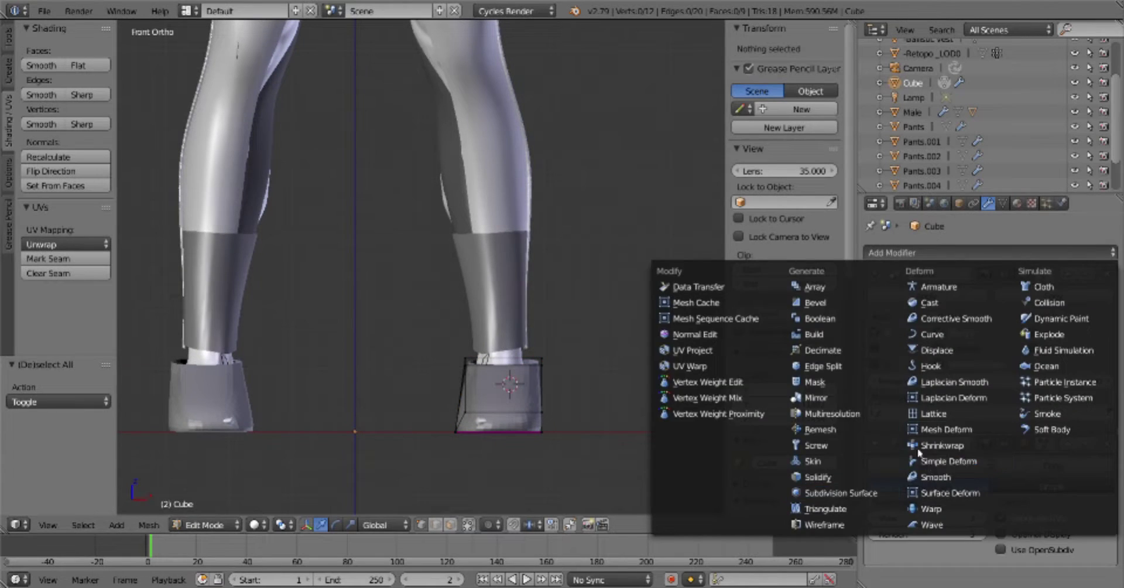
{"action": "left_click", "coordinate": [843, 485]}
{"action": "left_click", "coordinate": [947, 518]}
{"action": "type", "text": "male"}
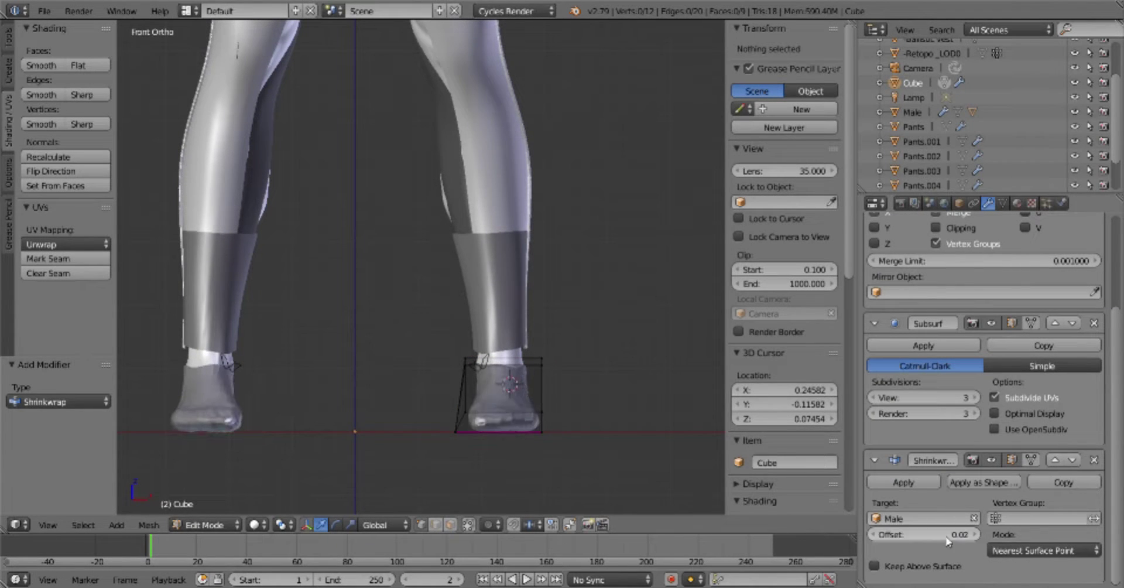
{"action": "type", "text": "a"}
{"action": "left_click", "coordinate": [41, 65]}
{"action": "middle_click_drag", "start_coordinate": [410, 234], "coordinate": [480, 223]}
{"action": "left_click", "coordinate": [1002, 204]}
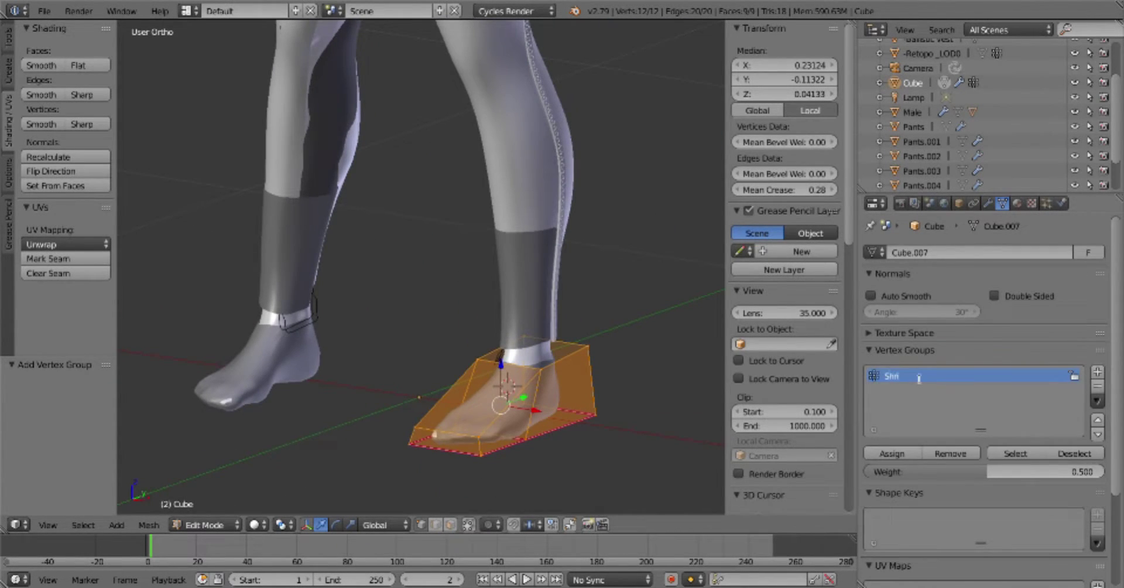
Extrude the boot's top edge loop upward into a shaft and save the file
{"action": "key", "text": "KP_3"}
{"action": "key", "text": "a"}
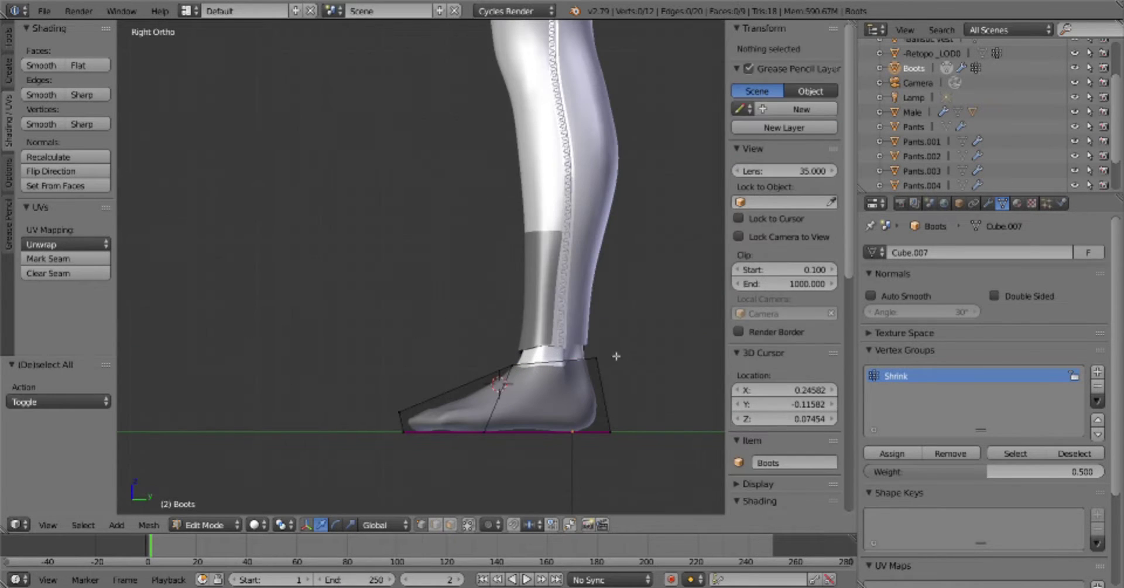
{"action": "right_click", "coordinate": [609, 354], "text": "alt"}
{"action": "key", "text": "e"}
{"action": "left_click", "coordinate": [988, 203]}
{"action": "key", "text": "ctrl+s"}
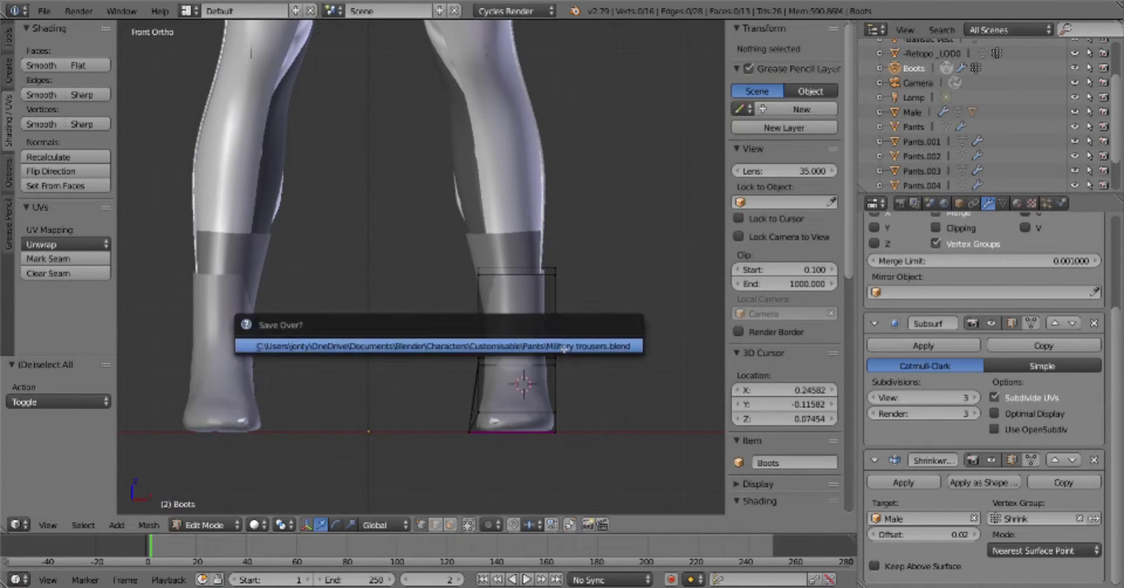
{"action": "key", "text": "Return"}
{"action": "key", "text": "a"}
Add a centred loop cut across the foot of the boot
{"action": "middle_click_drag", "start_coordinate": [410, 264], "coordinate": [479, 324]}
{"action": "key", "text": "KP_3"}
{"action": "scroll", "coordinate": [479, 325], "scroll_direction": "up", "scroll_amount": 5}
{"action": "right_click", "coordinate": [252, 344]}
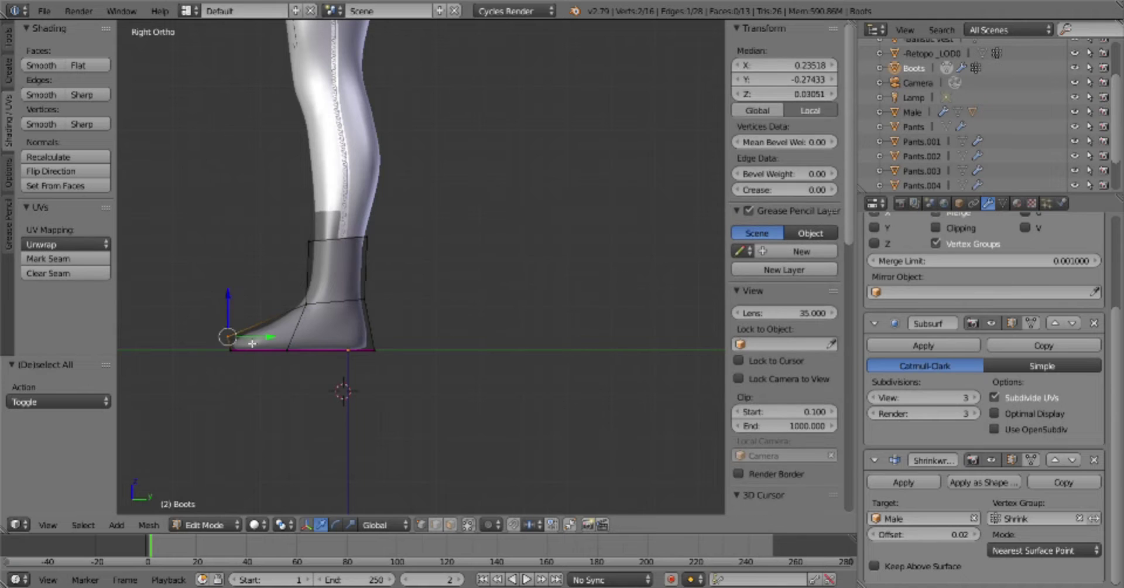
{"action": "left_click", "coordinate": [1003, 203]}
{"action": "scroll", "coordinate": [419, 330], "scroll_direction": "up", "scroll_amount": 3}
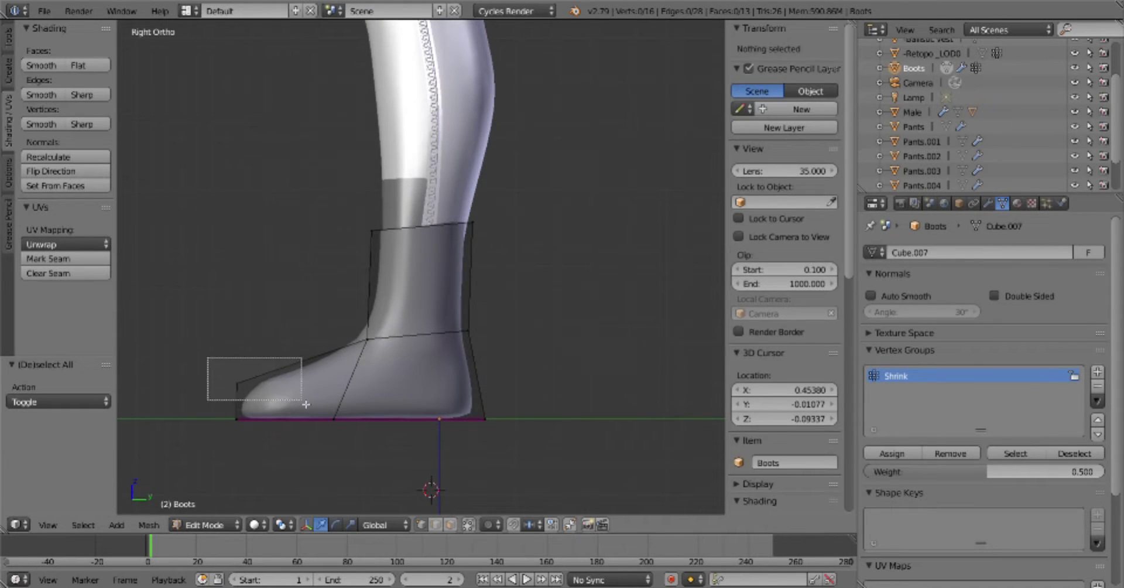
{"action": "key", "text": "ctrl+r"}
{"action": "left_click", "coordinate": [350, 395]}
{"action": "right_click", "coordinate": [349, 394]}
Return to object mode, inspect the booted figure and save the file
{"action": "key", "text": "Tab"}
{"action": "key", "text": "a"}
{"action": "key", "text": "KP_1"}
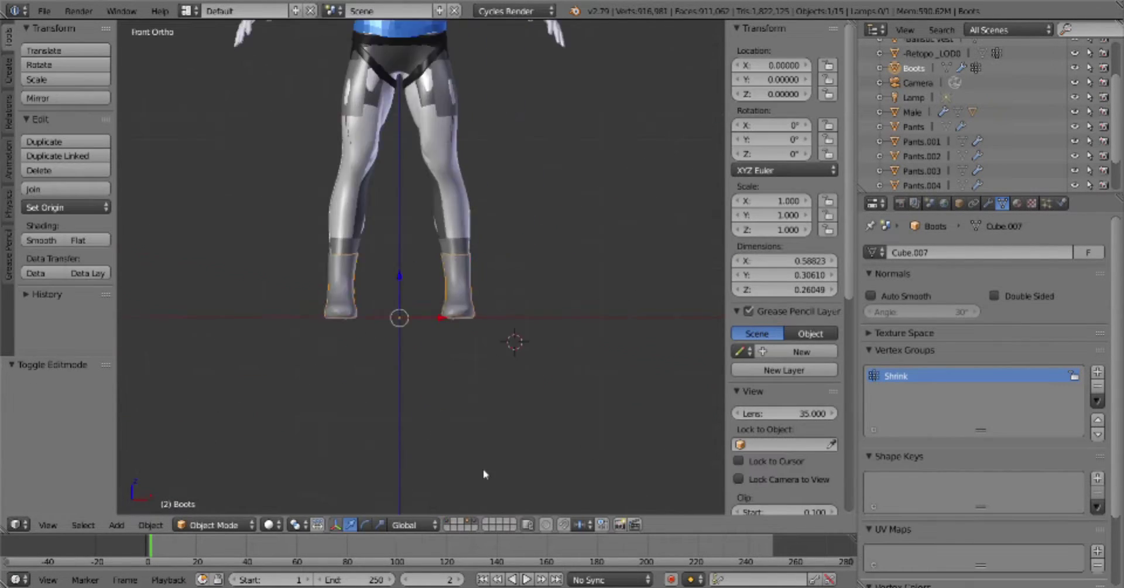
{"action": "middle_click_drag", "start_coordinate": [514, 334], "coordinate": [494, 446]}
{"action": "scroll", "coordinate": [493, 446], "scroll_direction": "down", "scroll_amount": 3}
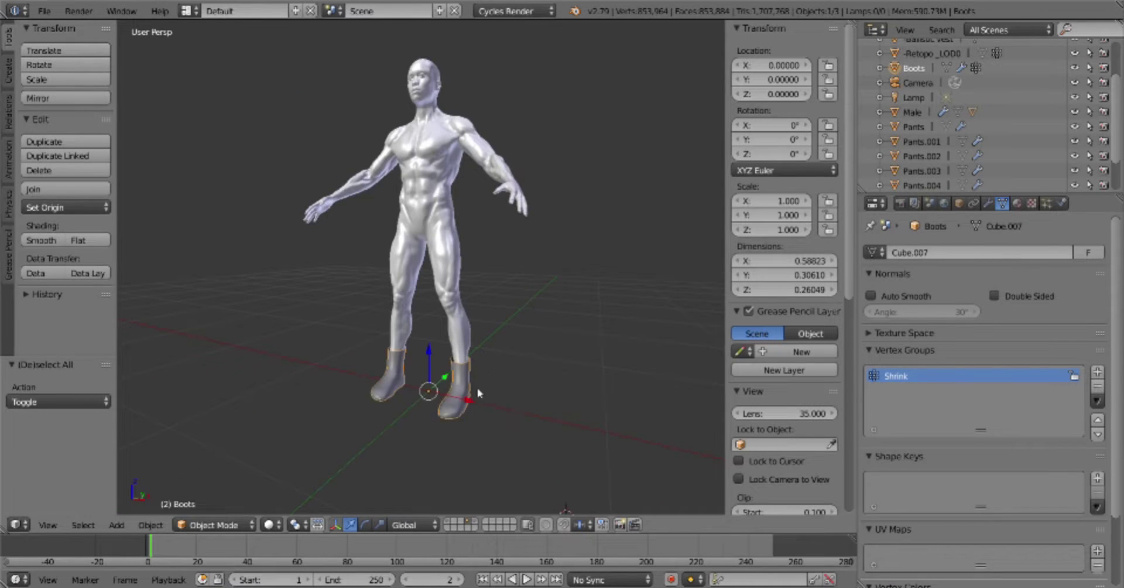
{"action": "key", "text": "ctrl+s"}
{"action": "scroll", "coordinate": [500, 438], "scroll_direction": "up", "scroll_amount": 3}
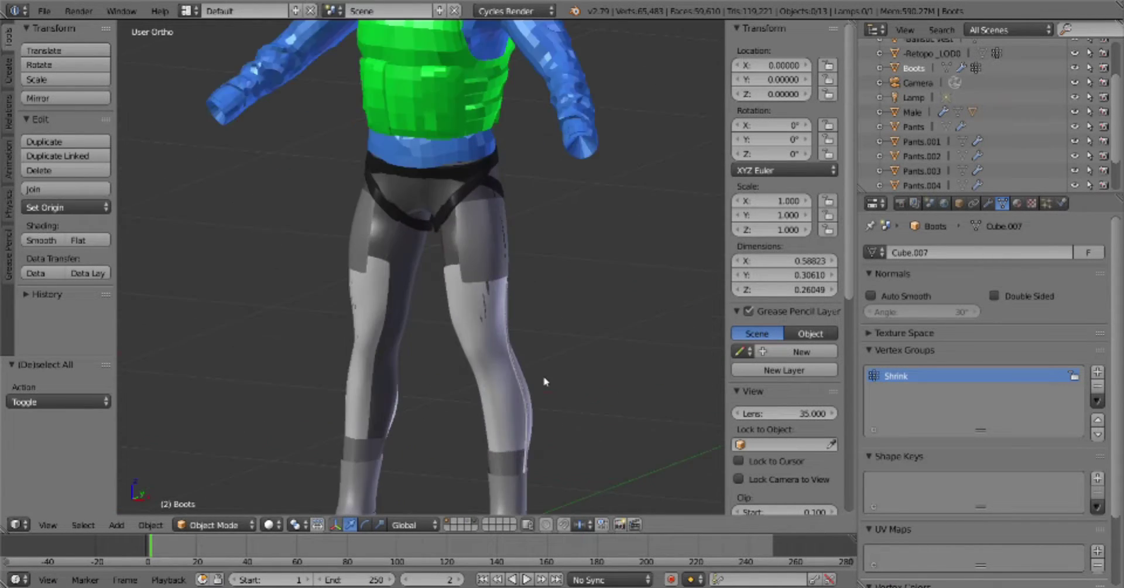
Reposition the trouser shin piece along one axis in edit mode
{"action": "key", "text": "KP_3"}
{"action": "key", "text": "KP_1"}
{"action": "right_click", "coordinate": [504, 292]}
{"action": "key", "text": "Tab"}
{"action": "key", "text": "g"}
{"action": "left_click", "coordinate": [505, 288]}
{"action": "mouse_move", "coordinate": [504, 288]}
{"action": "middle_mouse_down"}
{"action": "mouse_move", "coordinate": [464, 296]}
{"action": "mouse_move", "coordinate": [540, 452]}
{"action": "mouse_move", "coordinate": [252, 465]}
{"action": "middle_mouse_up"}
{"action": "key", "text": "Tab"}
{"action": "key", "text": "KP_3"}
Delete the selected faces of the Pants mesh with X > Faces
{"action": "key", "text": "Tab"}
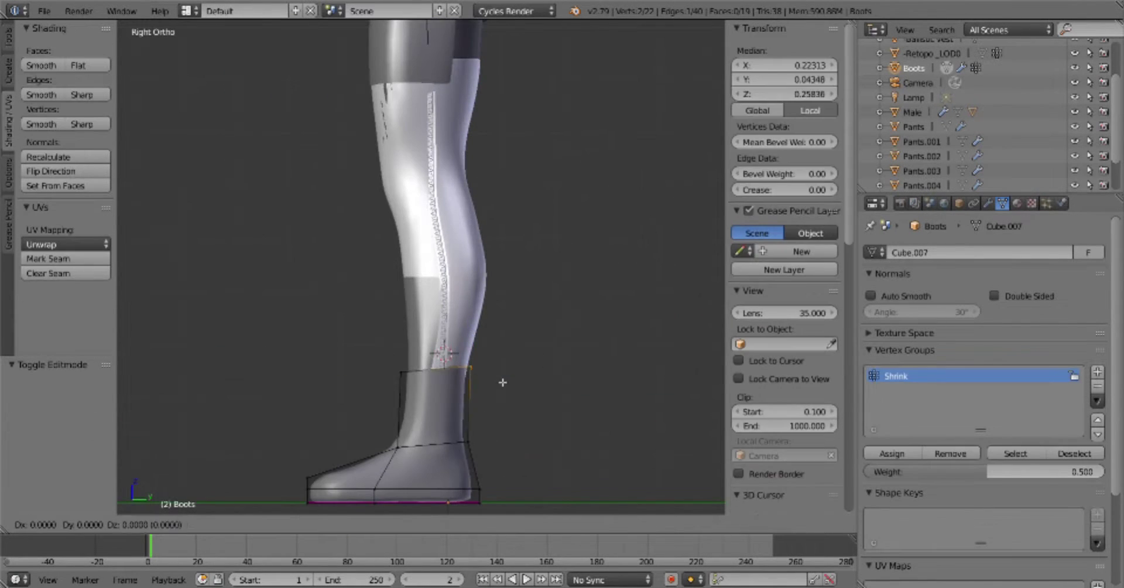
{"action": "middle_click_drag", "start_coordinate": [431, 363], "coordinate": [547, 356]}
{"action": "key", "text": "Tab"}
{"action": "left_click", "coordinate": [329, 385]}
{"action": "key", "text": "KP_1"}
{"action": "key", "text": "a"}
{"action": "key", "text": "Tab"}
{"action": "middle_click_drag", "start_coordinate": [402, 363], "coordinate": [620, 170]}
{"action": "key", "text": "x"}
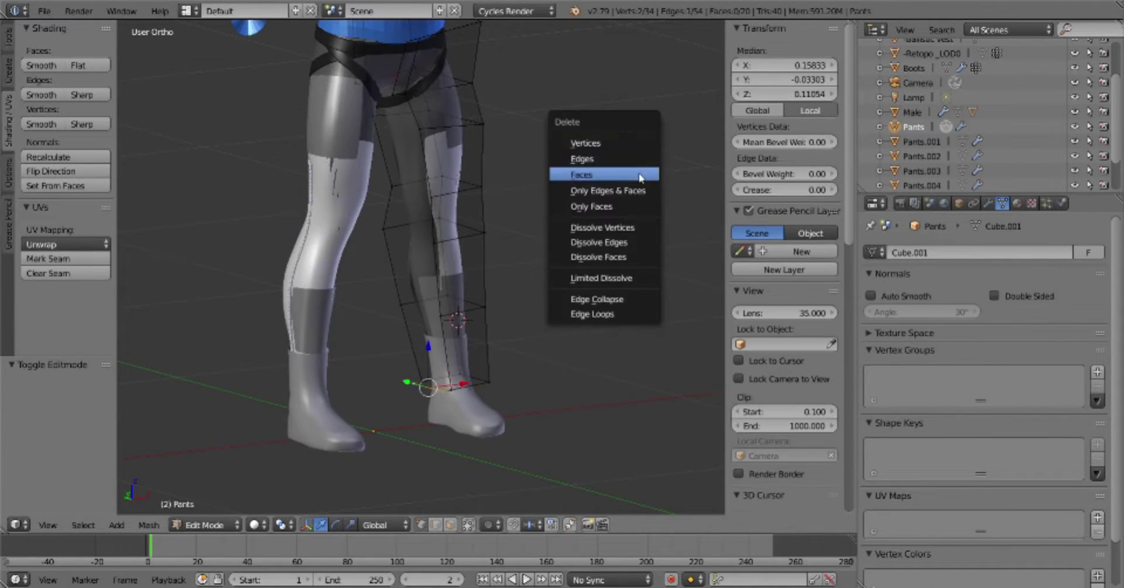
{"action": "left_click", "coordinate": [644, 173]}
{"action": "key", "text": "Tab"}
{"action": "middle_click_drag", "start_coordinate": [526, 234], "coordinate": [347, 390]}
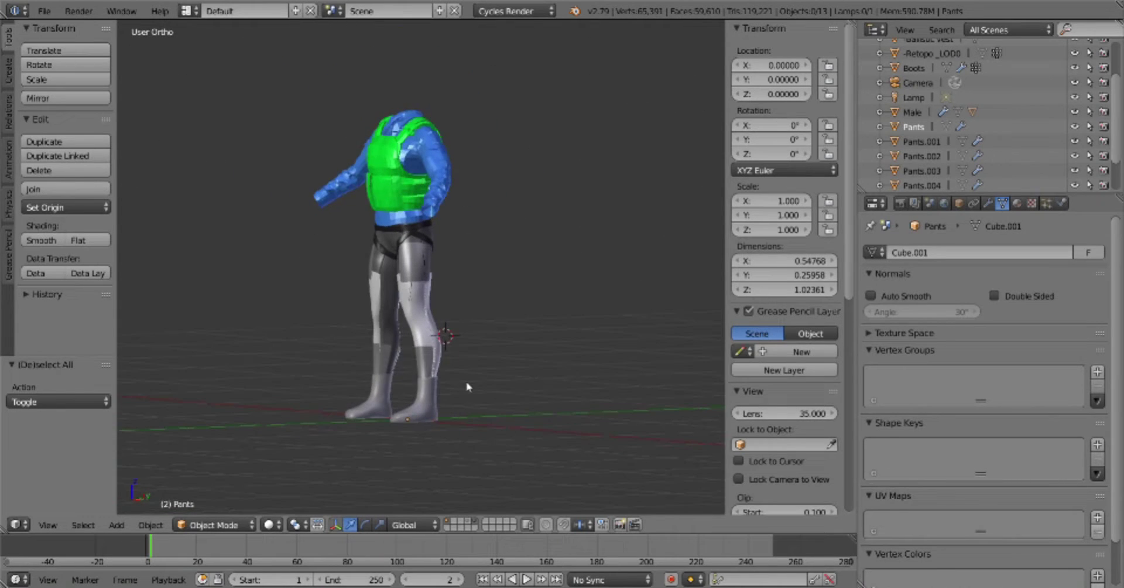
{"action": "key", "text": "KP_1"}
{"action": "scroll", "coordinate": [427, 346], "scroll_direction": "up", "scroll_amount": 2}
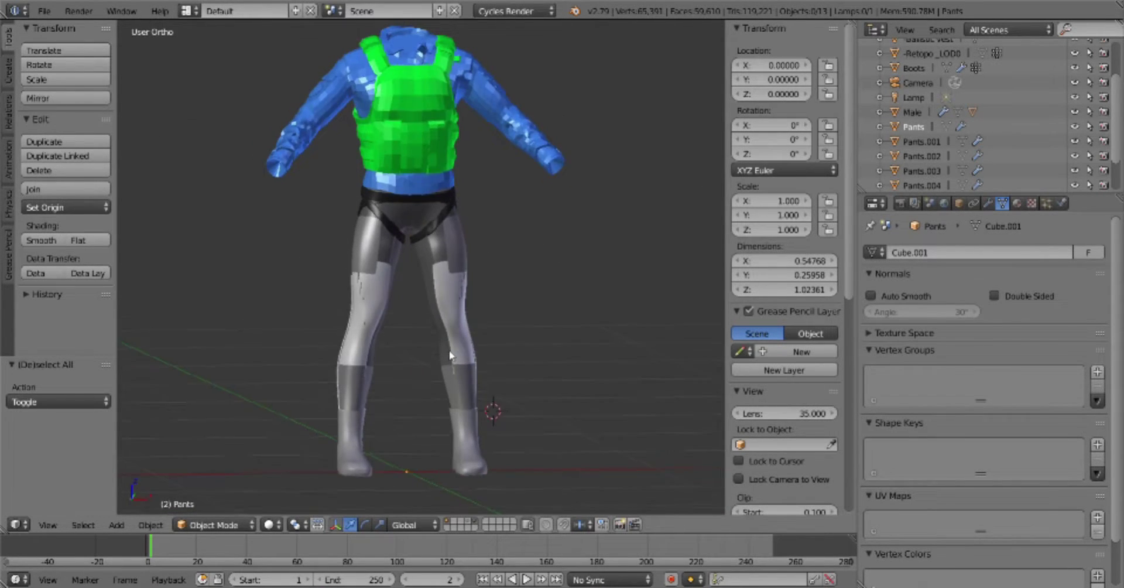
{"action": "key", "text": "KP_1"}
{"action": "left_click", "coordinate": [423, 352]}
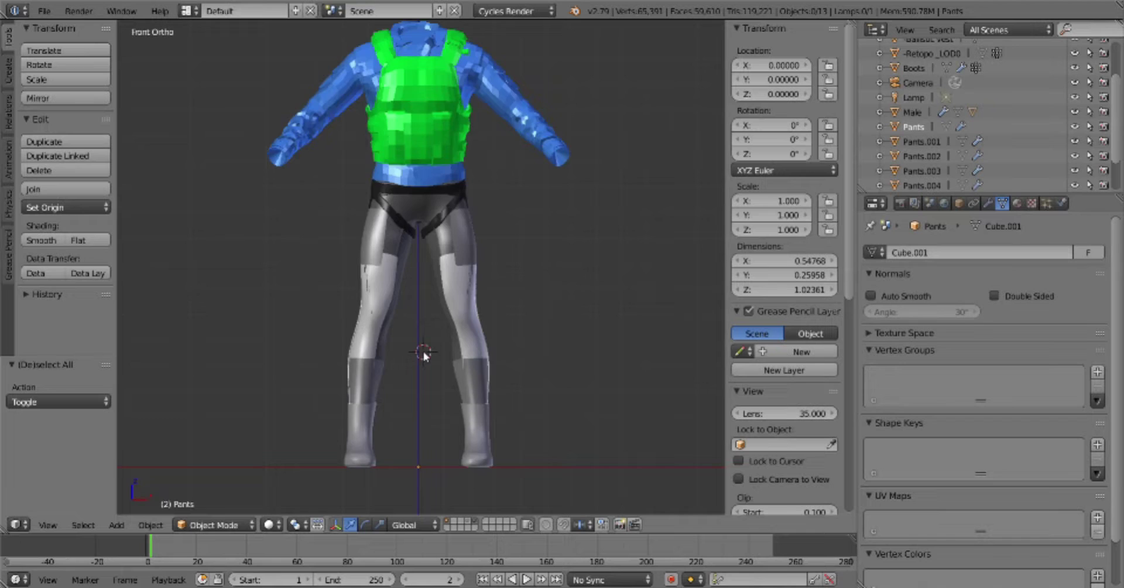
{"action": "middle_click_drag", "start_coordinate": [423, 355], "coordinate": [475, 352]}
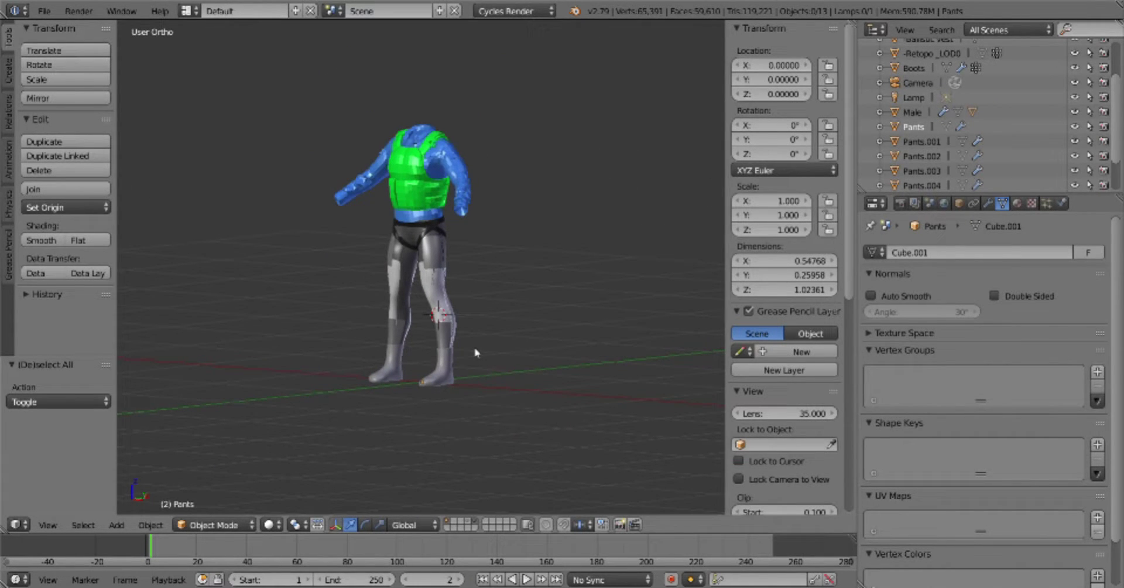
{"action": "scroll", "coordinate": [535, 286], "scroll_direction": "up", "scroll_amount": 2}
{"action": "scroll", "coordinate": [478, 290], "scroll_direction": "up", "scroll_amount": 2}
{"action": "scroll", "coordinate": [484, 389], "scroll_direction": "up", "scroll_amount": 1}
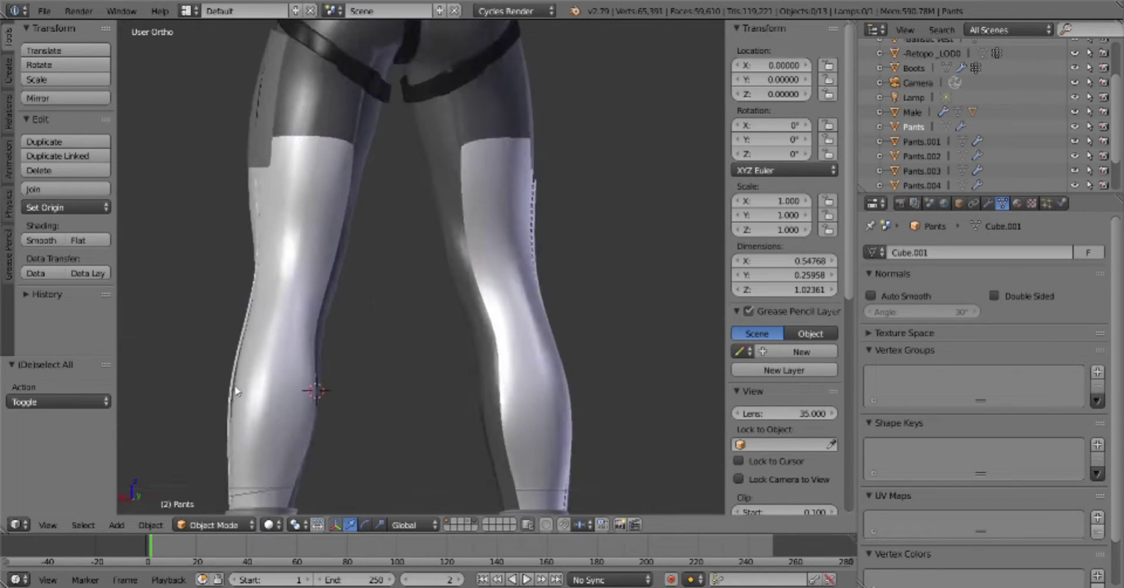
{"action": "scroll", "coordinate": [237, 391], "scroll_direction": "down", "scroll_amount": 4}
{"action": "mouse_move", "coordinate": [552, 394]}
{"action": "middle_mouse_down"}
{"action": "mouse_move", "coordinate": [401, 401]}
{"action": "mouse_move", "coordinate": [557, 394]}
{"action": "mouse_move", "coordinate": [507, 395]}
{"action": "middle_mouse_up"}
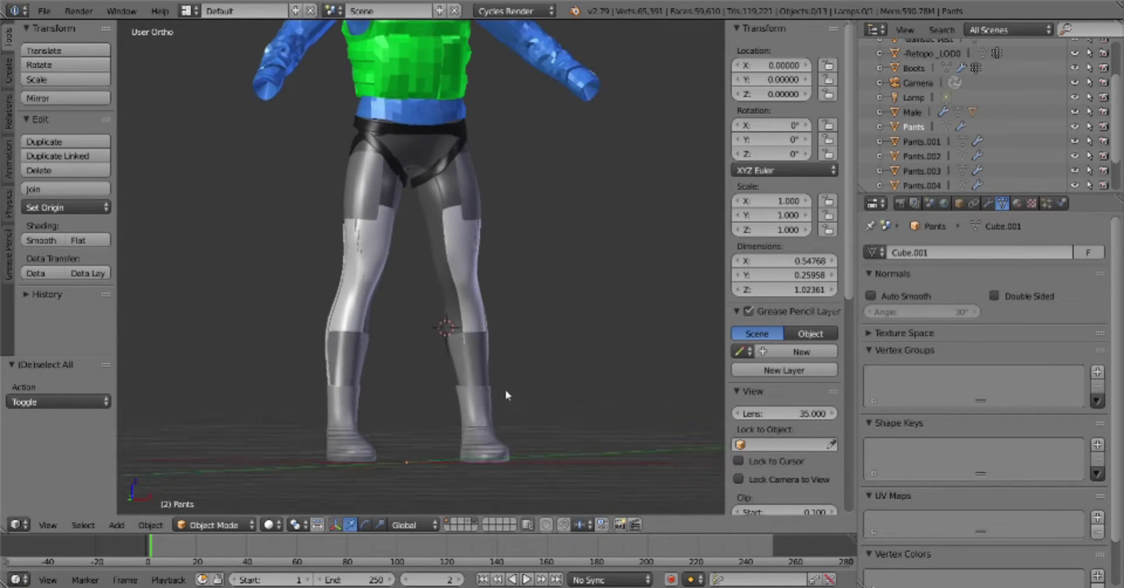
{"action": "scroll", "coordinate": [507, 363], "scroll_direction": "up", "scroll_amount": 2}
{"action": "key", "text": "KP_1"}
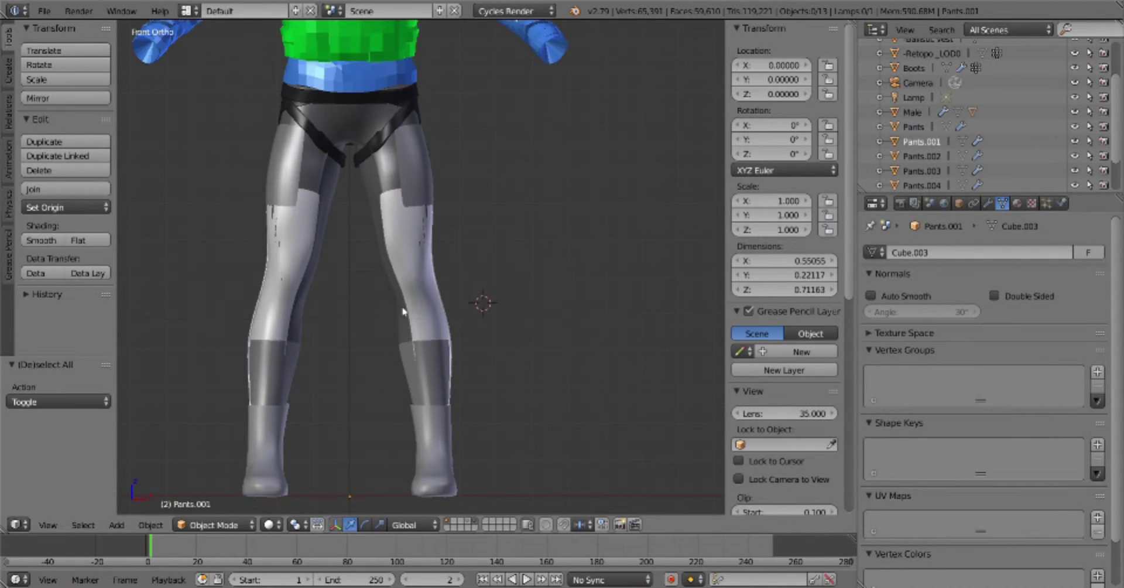
Separate the selected trouser panel faces into their own knee pad object, Pants.005
{"action": "key", "text": "Tab"}
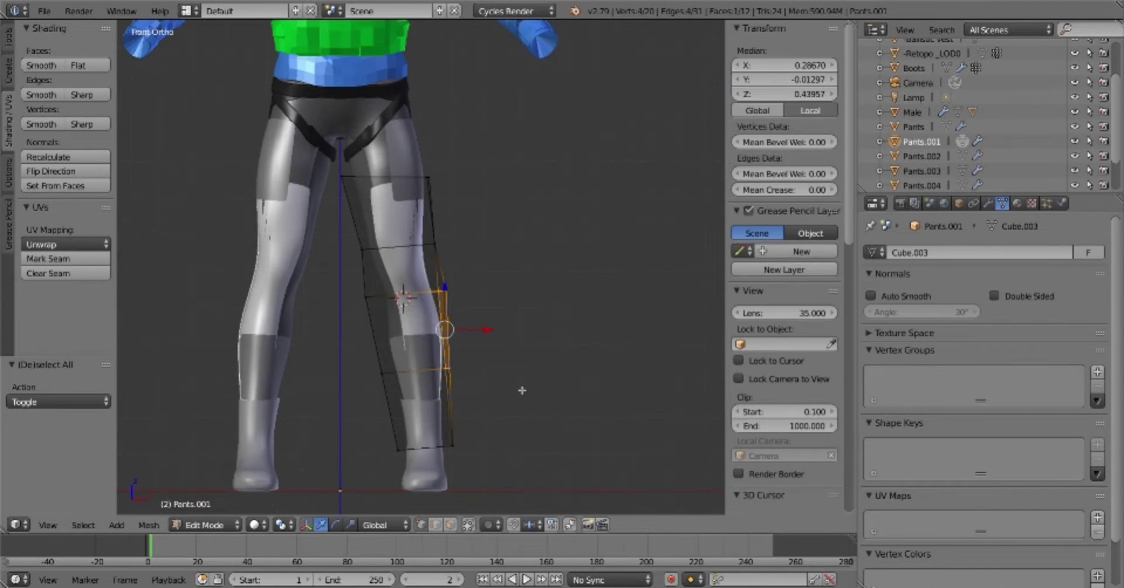
{"action": "key", "text": "w"}
{"action": "key", "text": "Escape"}
{"action": "key", "text": "p"}
{"action": "left_click", "coordinate": [580, 369]}
{"action": "key", "text": "Tab"}
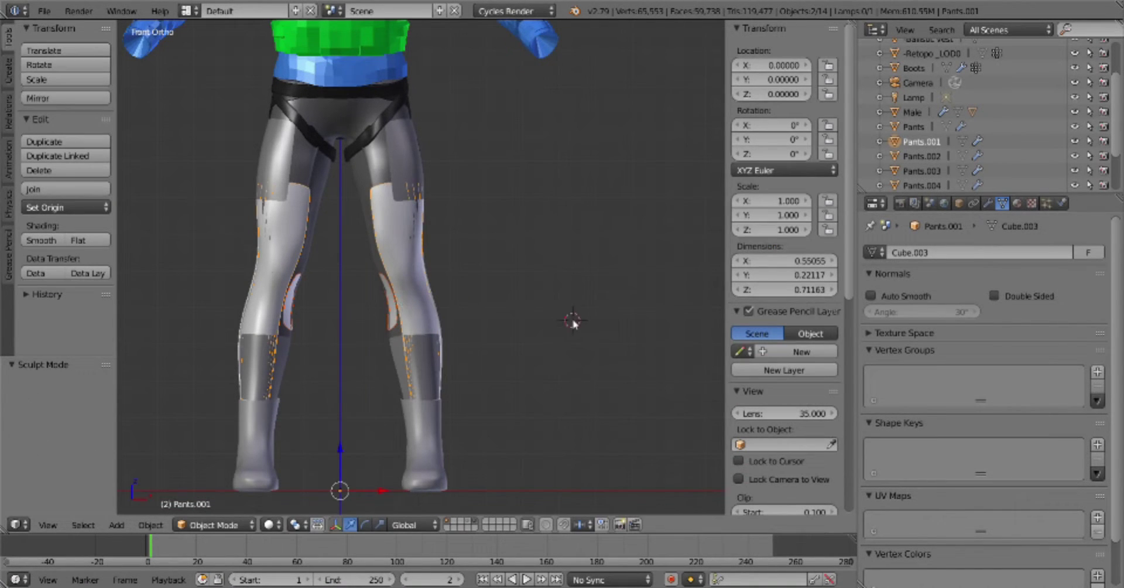
Inspect the knee pad's mesh from the side and save over the trousers file
{"action": "left_click", "coordinate": [1017, 203]}
{"action": "scroll", "coordinate": [494, 333], "scroll_direction": "up", "scroll_amount": 2}
{"action": "key", "text": "Tab"}
{"action": "scroll", "coordinate": [252, 244], "scroll_direction": "up", "scroll_amount": 2}
{"action": "key", "text": "a"}
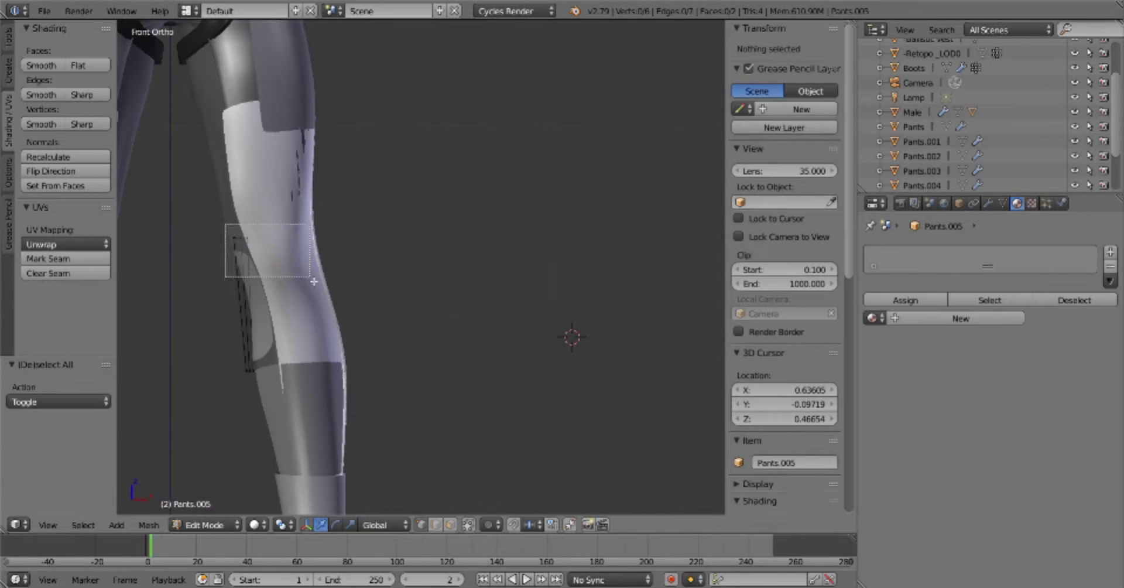
{"action": "scroll", "coordinate": [390, 277], "scroll_direction": "down", "scroll_amount": 3}
{"action": "scroll", "coordinate": [390, 277], "scroll_direction": "down", "scroll_amount": 3}
{"action": "key", "text": "KP_3"}
{"action": "key", "text": "Tab"}
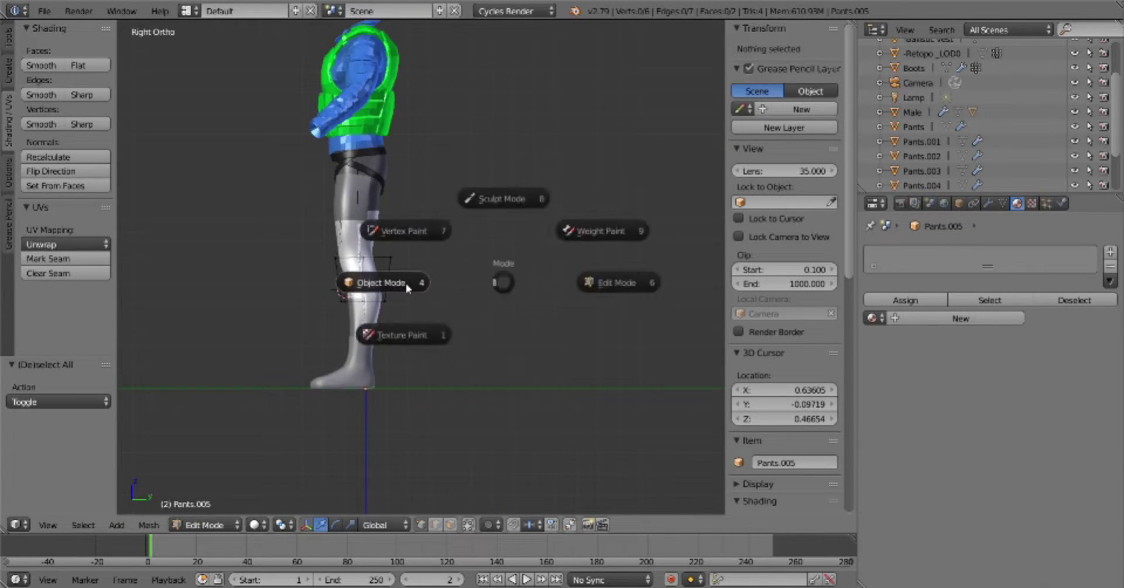
{"action": "left_click", "coordinate": [381, 282]}
{"action": "key", "text": "ctrl+s"}
{"action": "left_click", "coordinate": [425, 291]}
Add a new vertex group to the knee pad's mesh data and start renaming it
{"action": "key", "text": "Tab"}
{"action": "scroll", "coordinate": [424, 291], "scroll_direction": "up", "scroll_amount": 2}
{"action": "key", "text": "KP_1"}
{"action": "scroll", "coordinate": [452, 302], "scroll_direction": "up", "scroll_amount": 2}
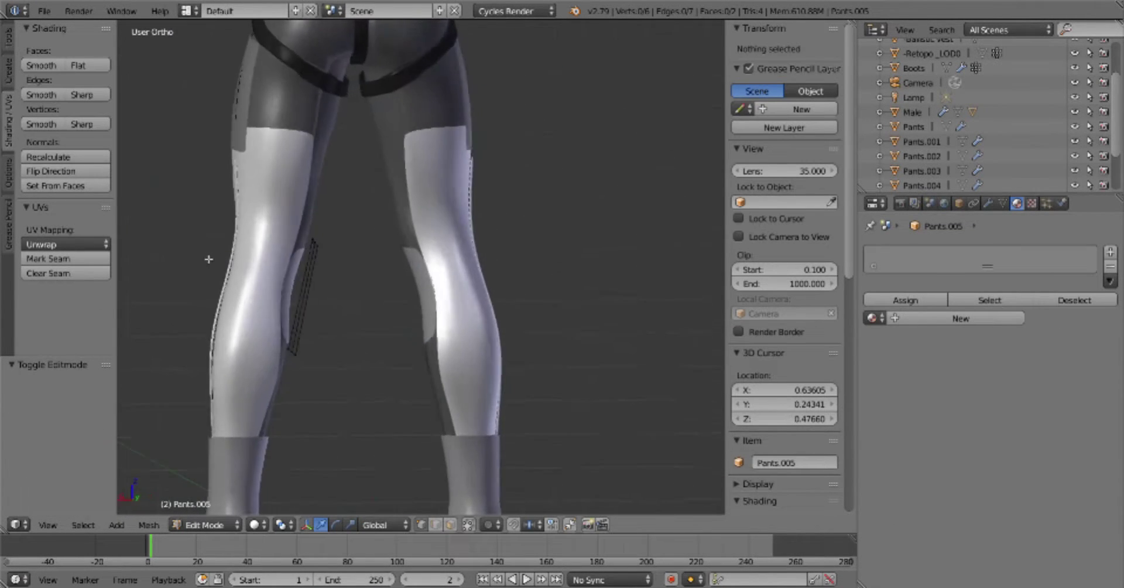
{"action": "scroll", "coordinate": [416, 239], "scroll_direction": "down", "scroll_amount": 1}
{"action": "left_click", "coordinate": [1002, 203]}
{"action": "left_click", "coordinate": [1097, 371]}
{"action": "double_click", "coordinate": [937, 375]}
Name the group Shrink, limit the Shrinkwrap to it, and assign the selected vertices
{"action": "type", "text": "Shrink"}
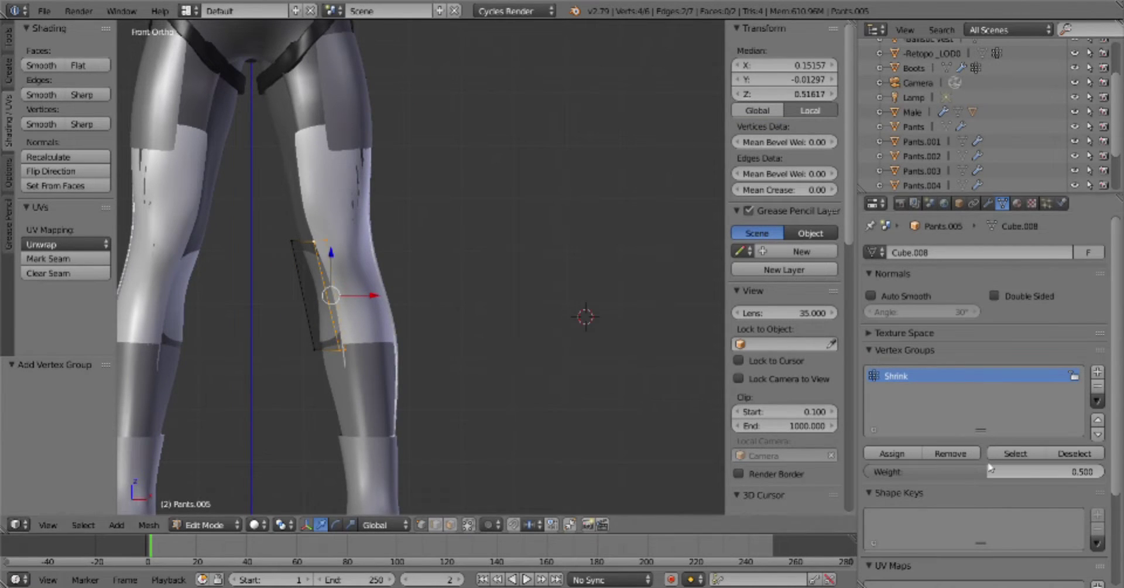
{"action": "left_click", "coordinate": [988, 203]}
{"action": "left_click", "coordinate": [1027, 519]}
{"action": "middle_click_drag", "start_coordinate": [396, 281], "coordinate": [421, 292]}
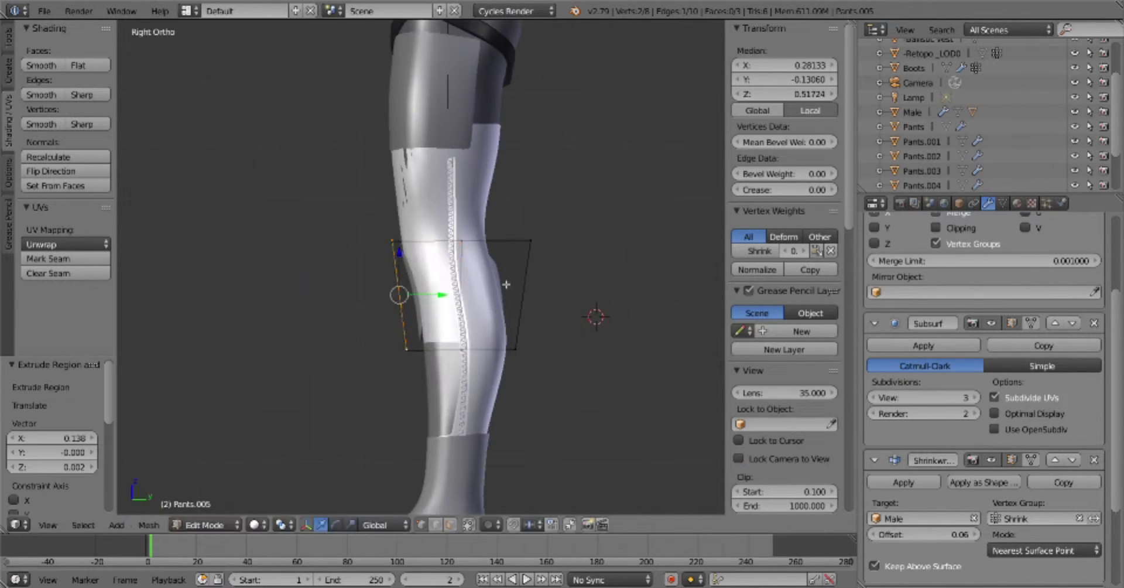
{"action": "scroll", "coordinate": [422, 292], "scroll_direction": "up", "scroll_amount": 3}
{"action": "left_click", "coordinate": [1002, 203]}
{"action": "left_click", "coordinate": [904, 456]}
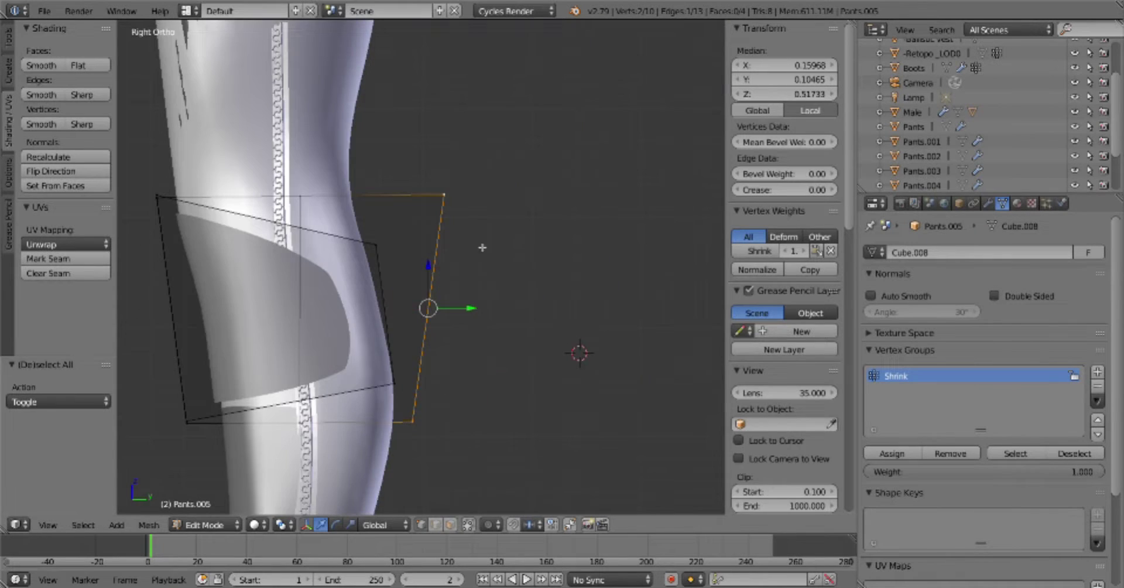
Add a loop cut across the knee pad and nudge one vertex into place
{"action": "key", "text": "g"}
{"action": "key", "text": "ctrl+r"}
{"action": "left_click", "coordinate": [375, 293]}
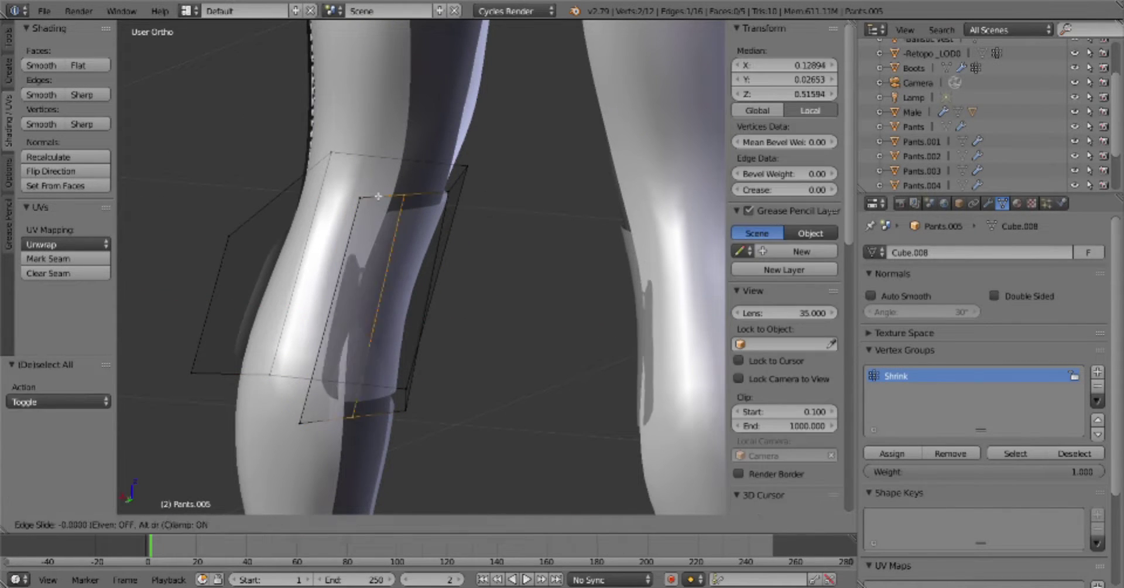
{"action": "right_click", "coordinate": [345, 384]}
{"action": "key", "text": "g"}
{"action": "key", "text": "shift+z"}
{"action": "left_click", "coordinate": [370, 386]}
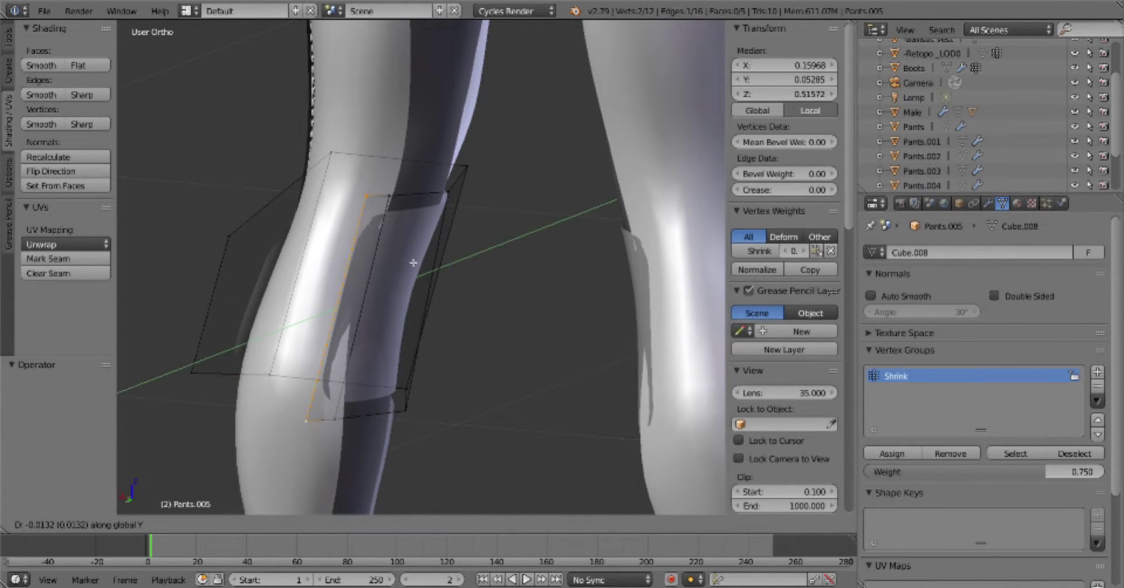
{"action": "key", "text": "a"}
Add a Solidify modifier of 0.005 thickness to the knee pad
{"action": "left_click", "coordinate": [987, 203]}
{"action": "left_click", "coordinate": [980, 252]}
{"action": "left_click", "coordinate": [805, 477]}
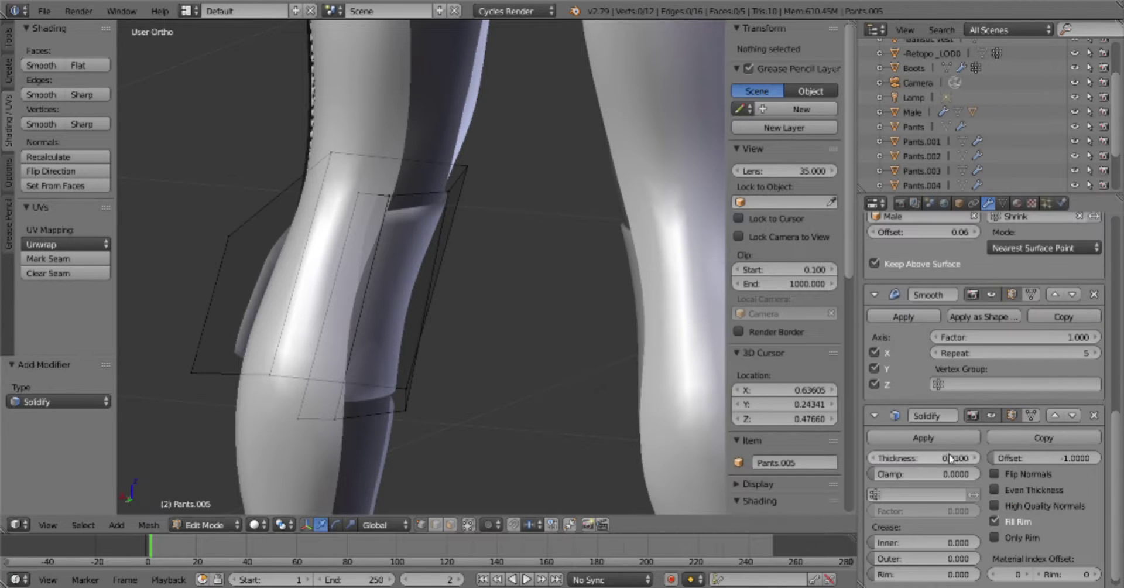
{"action": "scroll", "coordinate": [421, 263], "scroll_direction": "down", "scroll_amount": 3}
{"action": "mouse_move", "coordinate": [421, 263]}
{"action": "middle_mouse_down"}
{"action": "mouse_move", "coordinate": [437, 253]}
{"action": "mouse_move", "coordinate": [586, 293]}
{"action": "middle_mouse_up"}
{"action": "scroll", "coordinate": [437, 254], "scroll_direction": "up", "scroll_amount": 3}
Extrude an edge on the pad's side outward
{"action": "key", "text": "a"}
{"action": "right_click", "coordinate": [436, 253]}
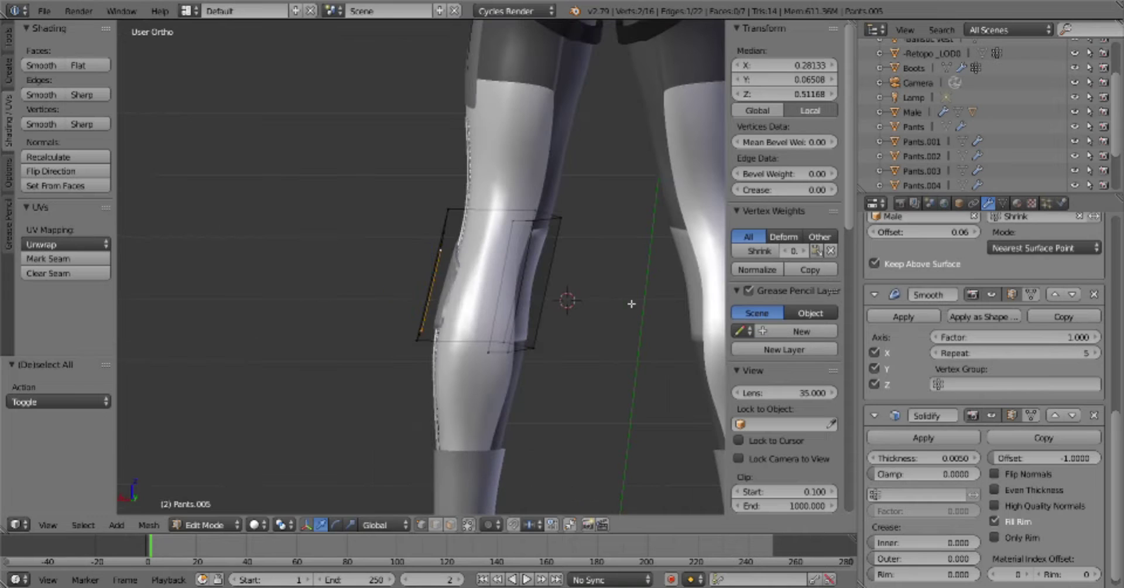
{"action": "key", "text": "KP_1"}
{"action": "key", "text": "e"}
{"action": "key", "text": "Escape"}
{"action": "key", "text": "a"}
Move the linked knee vertices, save the trousers file, and return to object mode
{"action": "scroll", "coordinate": [644, 351], "scroll_direction": "down", "scroll_amount": 2}
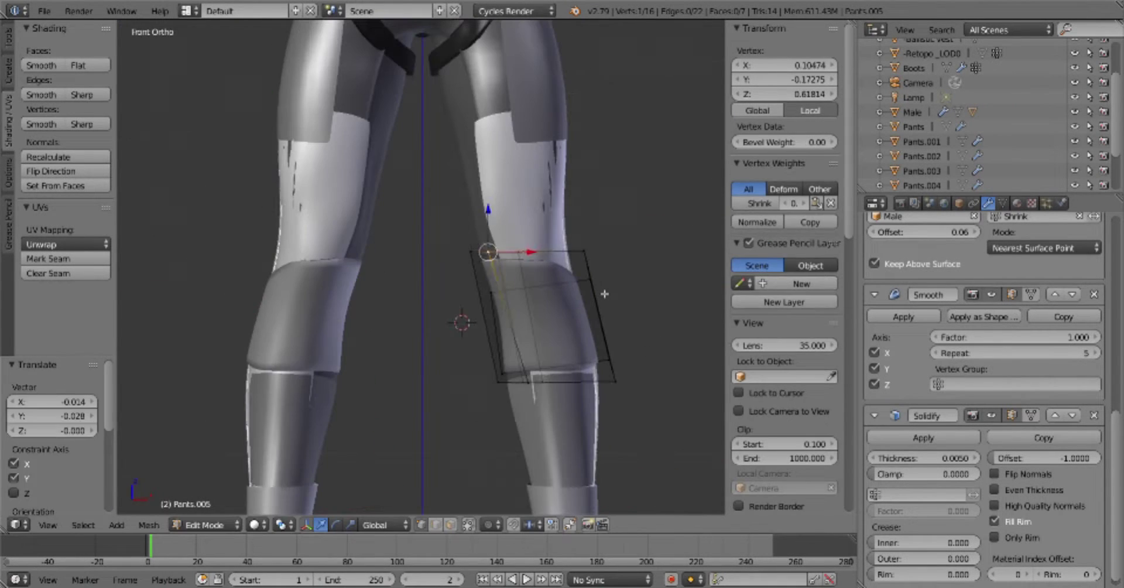
{"action": "right_click", "coordinate": [644, 373]}
{"action": "key", "text": "KP_3"}
{"action": "key", "text": "ctrl+l"}
{"action": "key", "text": "g"}
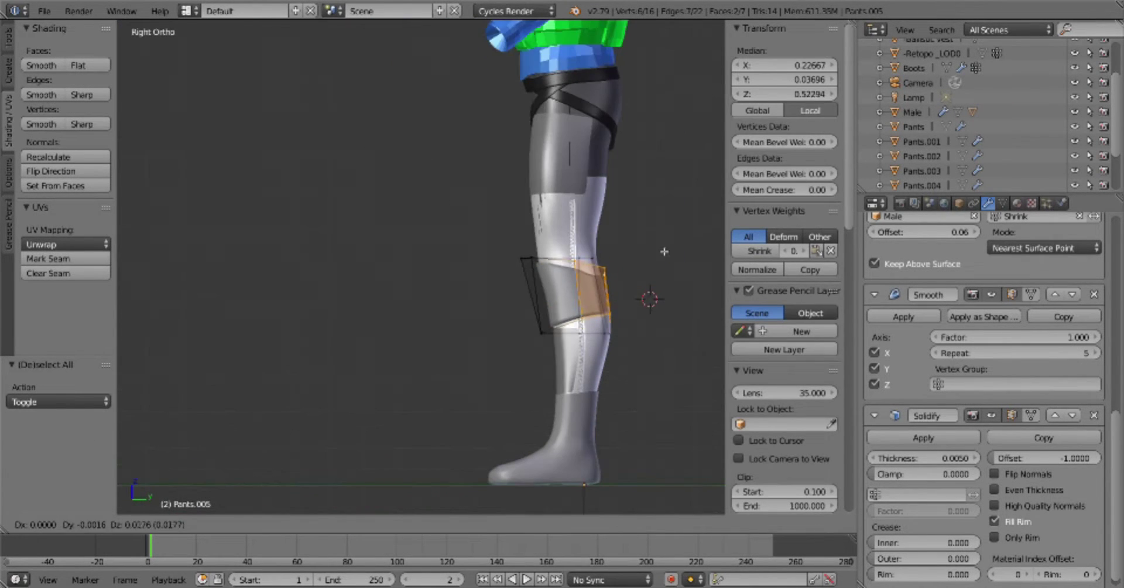
{"action": "key", "text": "a"}
{"action": "middle_click_drag", "start_coordinate": [668, 288], "coordinate": [577, 393]}
{"action": "key", "text": "ctrl+s"}
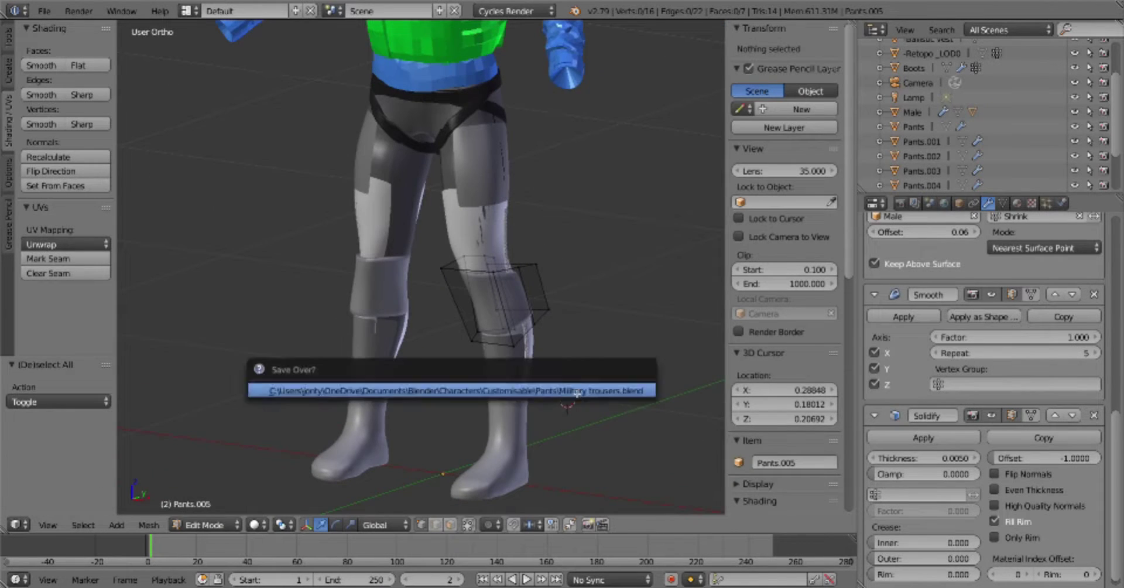
{"action": "key", "text": "Tab"}
{"action": "left_click", "coordinate": [501, 431]}
Select the Pants.001 leg panel and move its Subsurf modifier higher in the stack
{"action": "middle_click_drag", "start_coordinate": [501, 431], "coordinate": [267, 419]}
{"action": "scroll", "coordinate": [502, 363], "scroll_direction": "up", "scroll_amount": 3}
{"action": "right_click", "coordinate": [502, 363]}
{"action": "key", "text": "Tab"}
{"action": "key", "text": "Tab"}
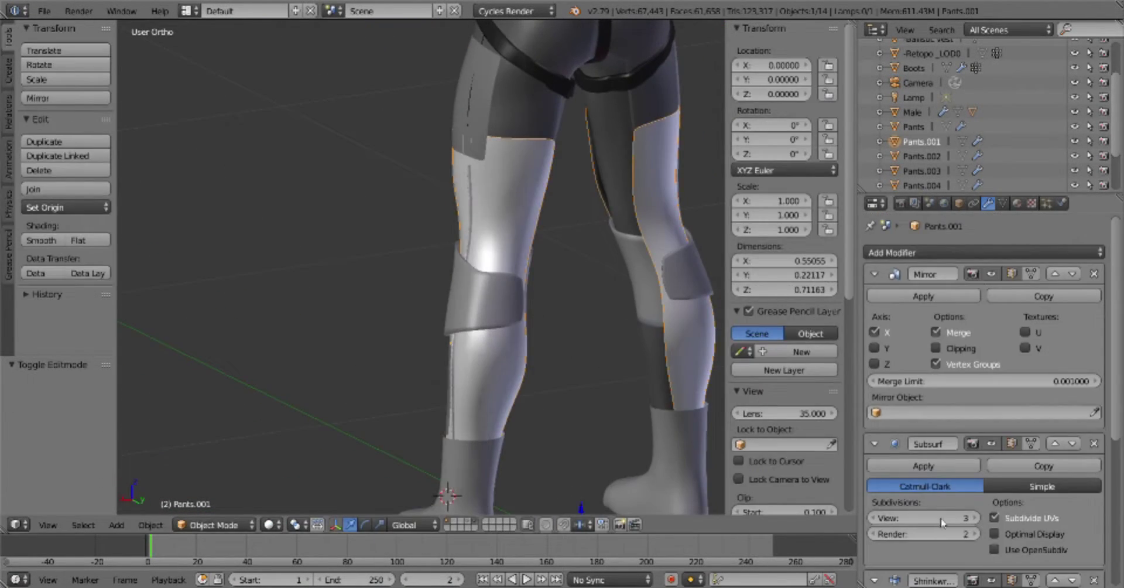
{"action": "scroll", "coordinate": [979, 363], "scroll_direction": "up", "scroll_amount": 5}
{"action": "left_click", "coordinate": [1055, 336]}
{"action": "scroll", "coordinate": [941, 354], "scroll_direction": "down", "scroll_amount": 2}
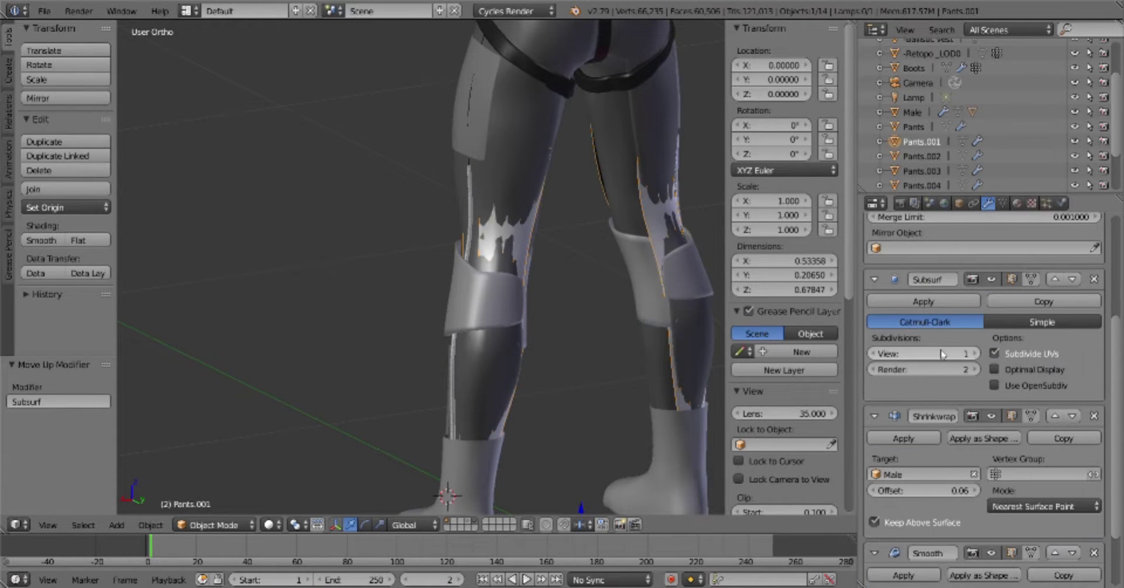
Delete Pants.001's knee edges and move the nearby vertices to clear the knee pad
{"action": "left_click", "coordinate": [624, 344]}
{"action": "scroll", "coordinate": [628, 352], "scroll_direction": "up", "scroll_amount": 2}
{"action": "key", "text": "x"}
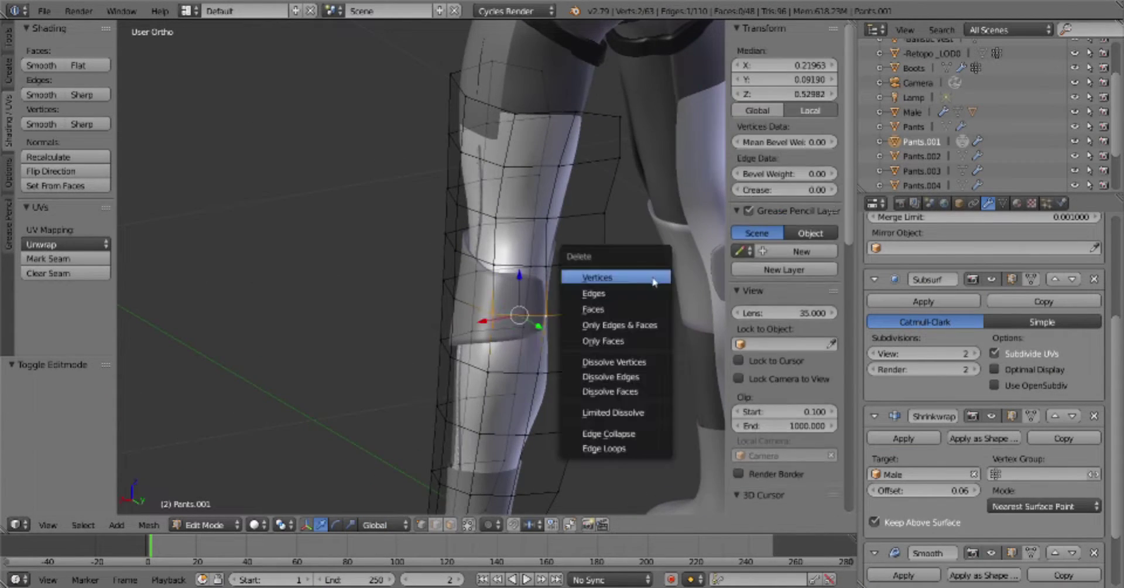
{"action": "left_click", "coordinate": [603, 299]}
{"action": "left_click", "coordinate": [539, 320]}
{"action": "middle_click_drag", "start_coordinate": [538, 321], "coordinate": [573, 339]}
{"action": "key", "text": "g"}
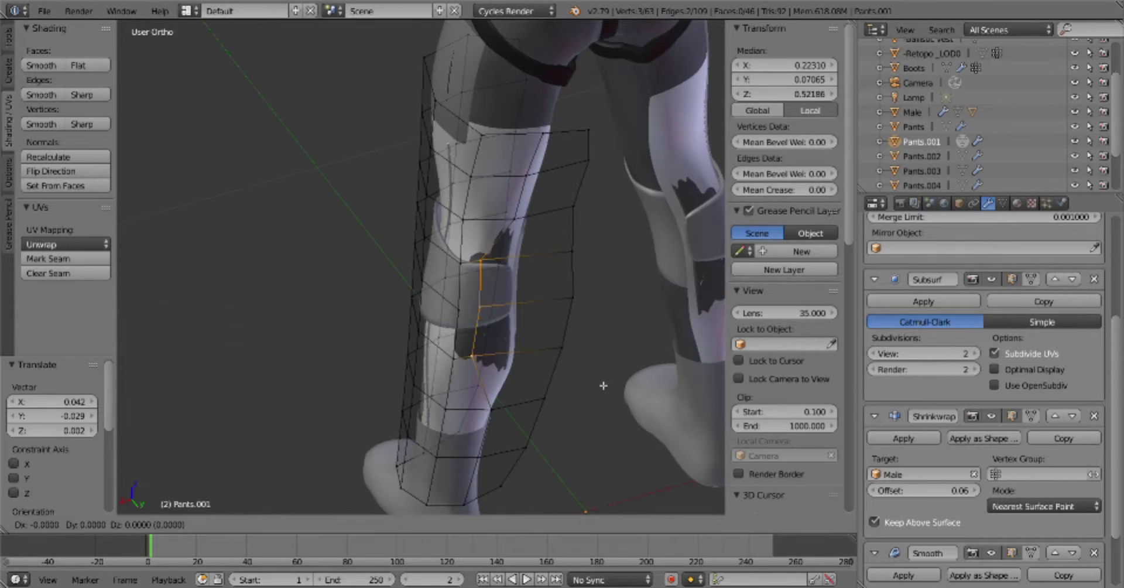
{"action": "mouse_move", "coordinate": [616, 395]}
{"action": "middle_mouse_down"}
{"action": "mouse_move", "coordinate": [515, 351]}
{"action": "mouse_move", "coordinate": [597, 316]}
{"action": "middle_mouse_up"}
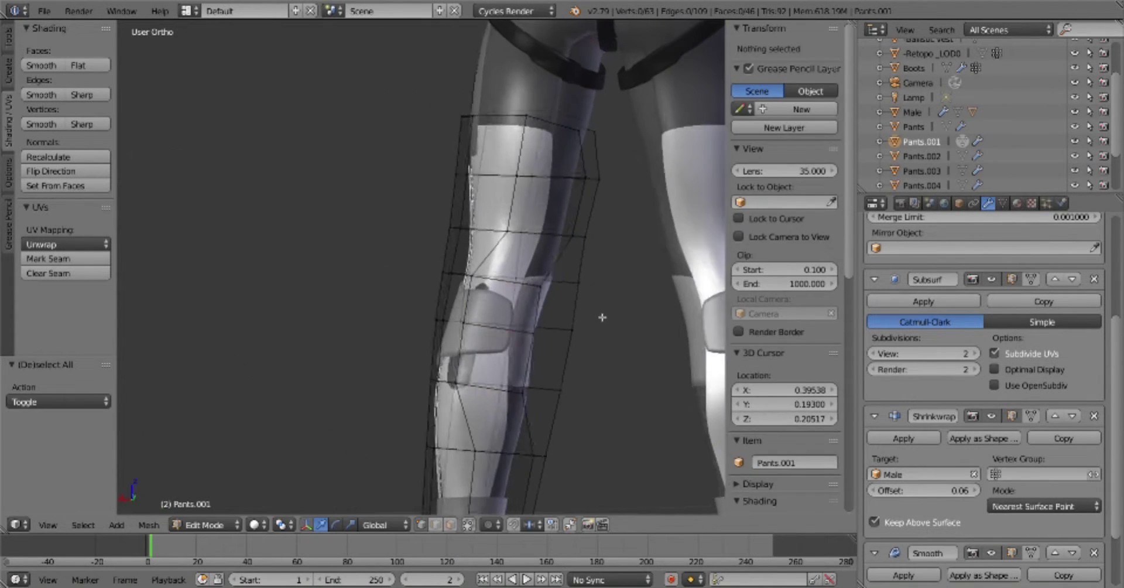
{"action": "right_click", "coordinate": [520, 400]}
{"action": "scroll", "coordinate": [520, 400], "scroll_direction": "up", "scroll_amount": 3}
{"action": "key", "text": "g"}
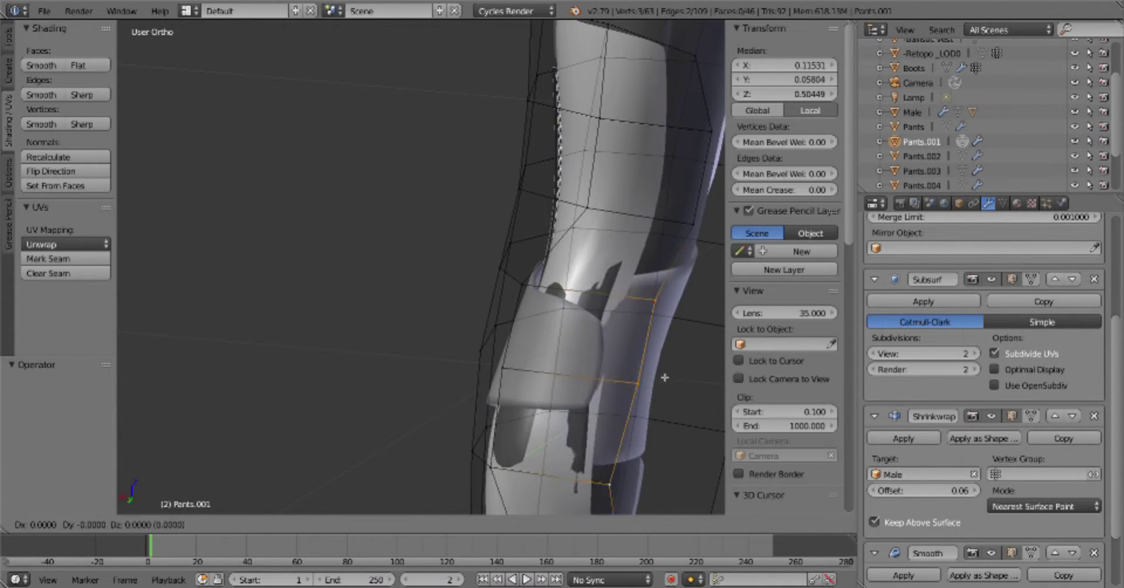
Add a Solidify modifier to Pants.001
{"action": "key", "text": "a"}
{"action": "scroll", "coordinate": [984, 351], "scroll_direction": "up", "scroll_amount": 5}
{"action": "left_click", "coordinate": [984, 252]}
{"action": "left_click", "coordinate": [816, 470]}
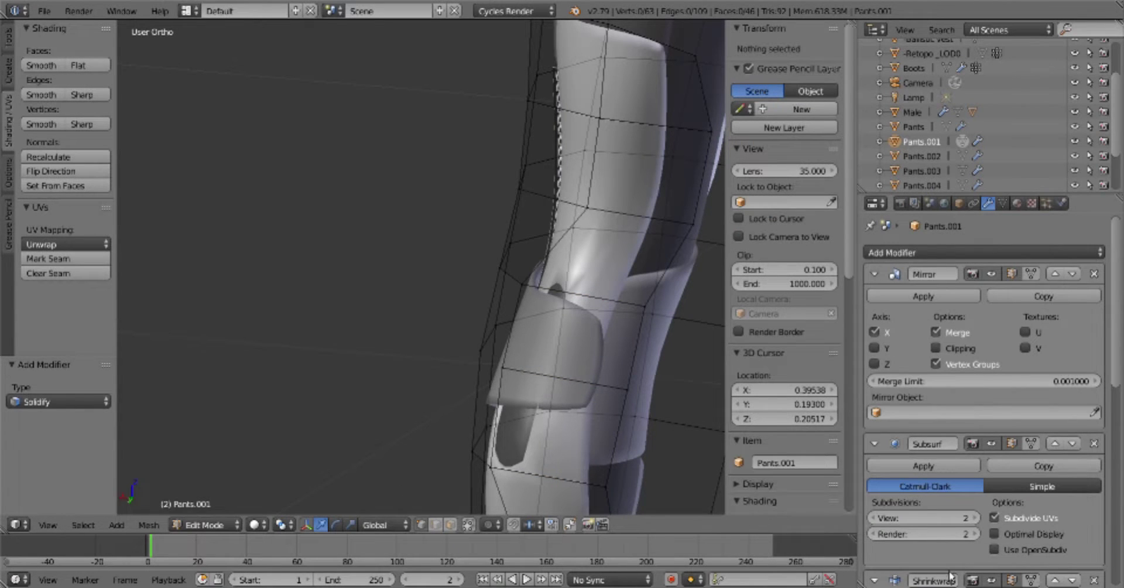
{"action": "scroll", "coordinate": [557, 293], "scroll_direction": "down", "scroll_amount": 5}
Slide a knee vertex of Pants.001 along its edge, then select the Pants.004 panel
{"action": "right_click", "coordinate": [475, 339]}
{"action": "key", "text": "g"}
{"action": "key", "text": "g"}
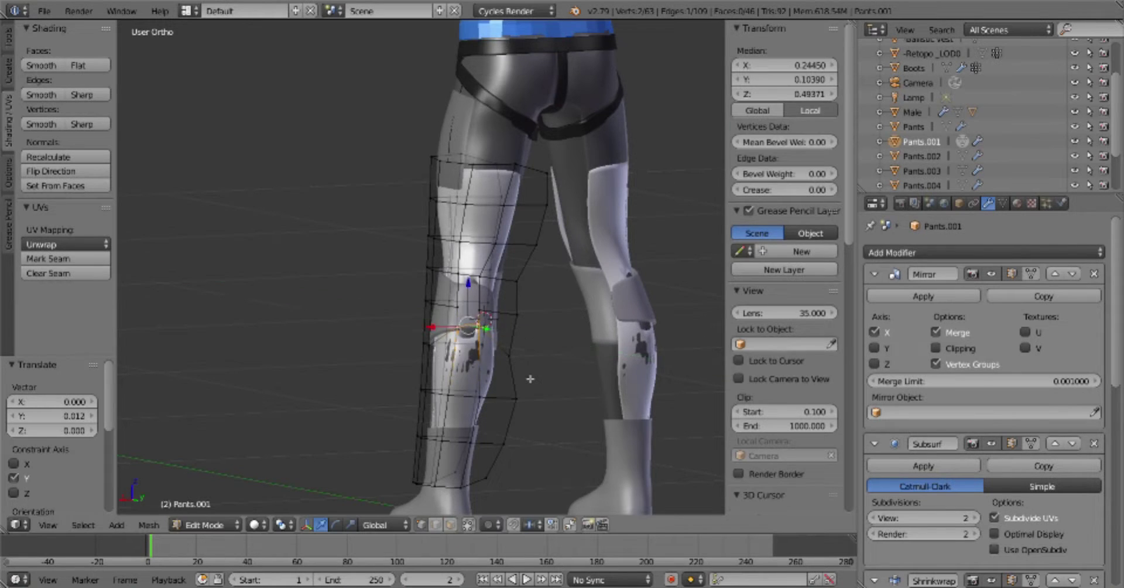
{"action": "middle_click_drag", "start_coordinate": [530, 379], "coordinate": [468, 263]}
{"action": "key", "text": "Tab"}
{"action": "right_click", "coordinate": [504, 328]}
{"action": "key", "text": "Tab"}
{"action": "mouse_move", "coordinate": [459, 213]}
{"action": "middle_mouse_down"}
{"action": "mouse_move", "coordinate": [557, 273]}
{"action": "mouse_move", "coordinate": [613, 258]}
{"action": "middle_mouse_up"}
In front view, nudge Pants.004's selected vertices and leave its Edit Mode
{"action": "key", "text": "KP_1"}
{"action": "key", "text": "g"}
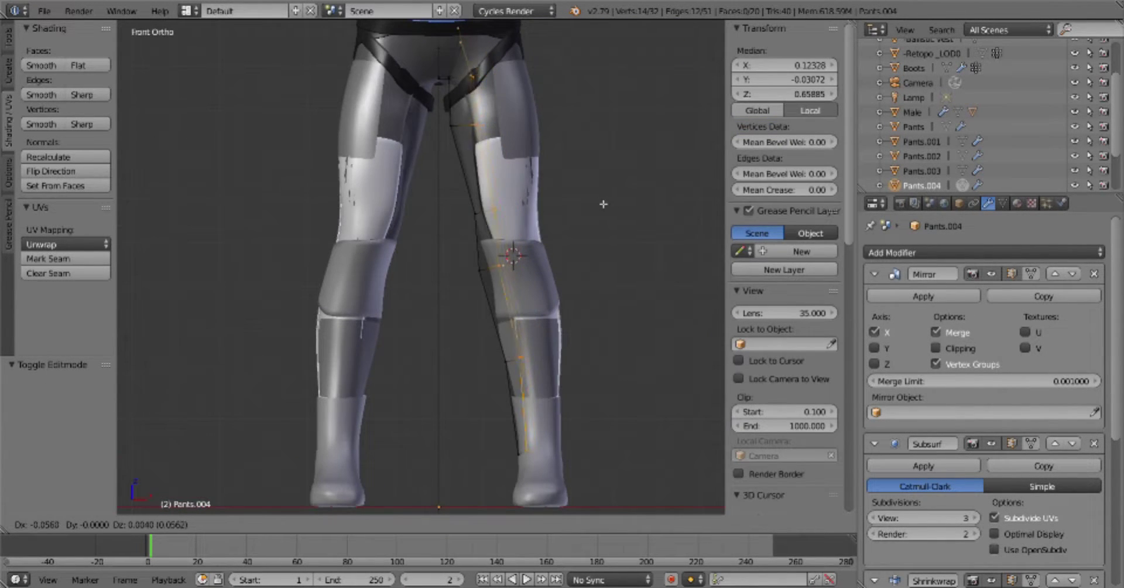
{"action": "key", "text": "Tab"}
{"action": "middle_click_drag", "start_coordinate": [610, 206], "coordinate": [354, 241]}
{"action": "scroll", "coordinate": [354, 241], "scroll_direction": "up", "scroll_amount": 4}
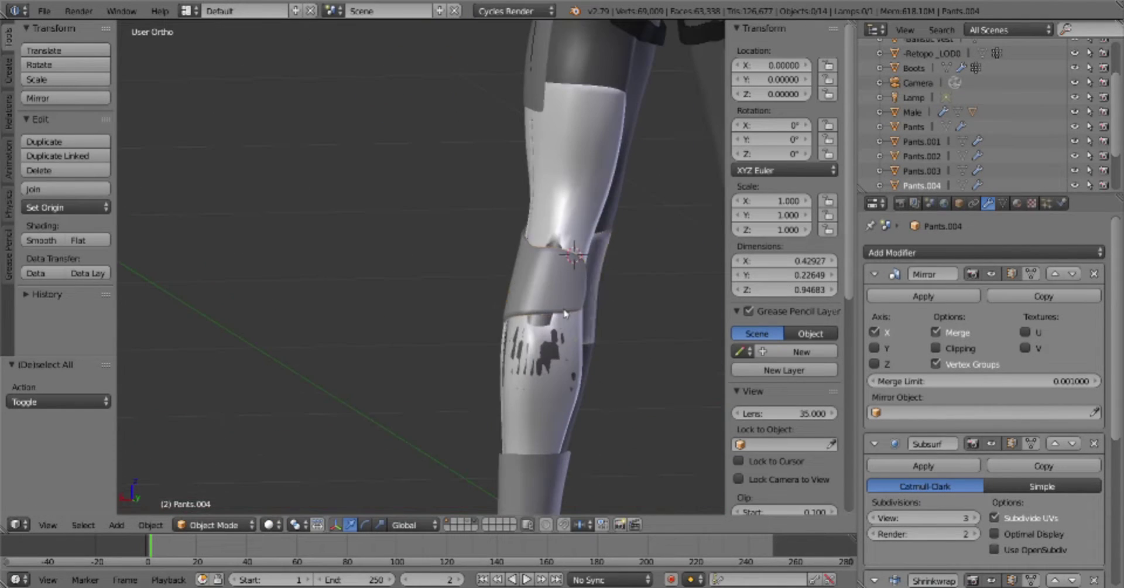
Move an edge of the knee pad Pants.005 closer against the leg
{"action": "right_click", "coordinate": [466, 253]}
{"action": "key", "text": "Tab"}
{"action": "scroll", "coordinate": [466, 253], "scroll_direction": "up", "scroll_amount": 3}
{"action": "key", "text": "a"}
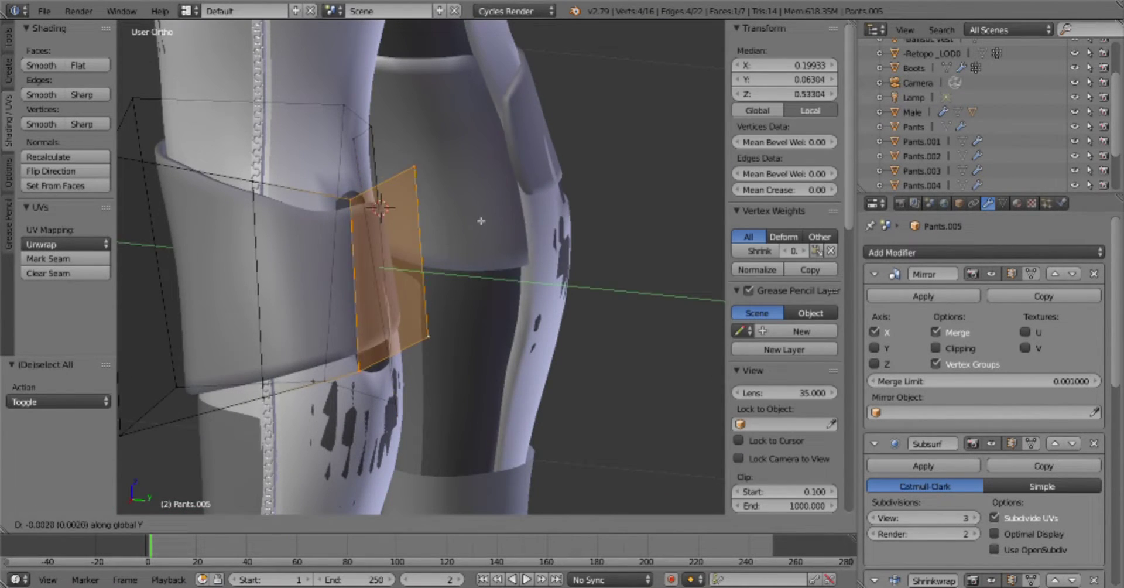
{"action": "key", "text": "Escape"}
{"action": "key", "text": "ctrl+z"}
{"action": "mouse_move", "coordinate": [482, 221]}
{"action": "middle_mouse_down"}
{"action": "mouse_move", "coordinate": [434, 256]}
{"action": "mouse_move", "coordinate": [504, 246]}
{"action": "middle_mouse_up"}
{"action": "key", "text": "g"}
{"action": "left_click", "coordinate": [508, 248]}
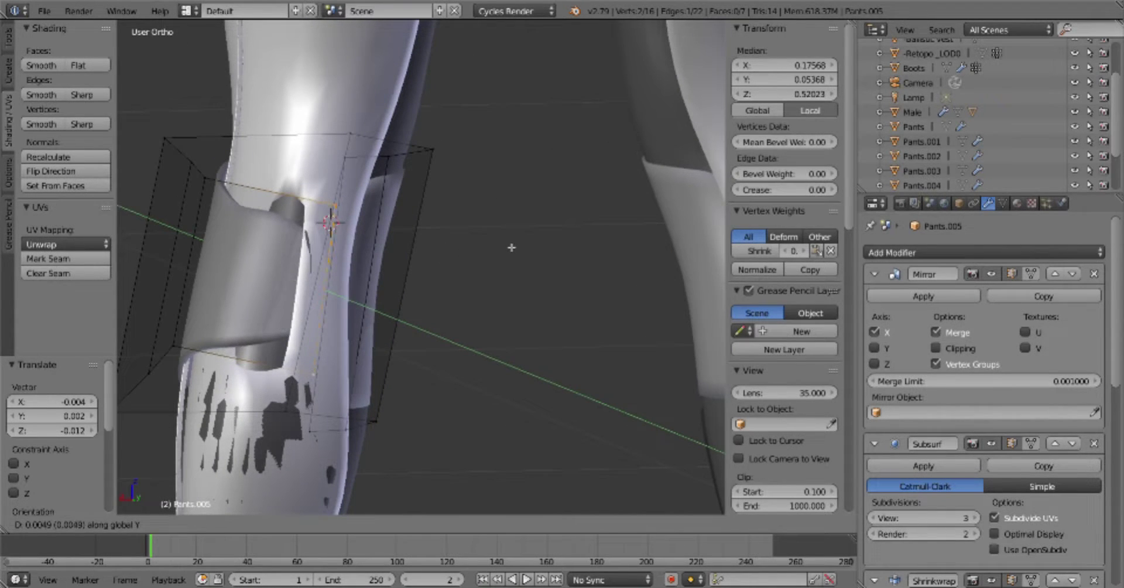
{"action": "left_click", "coordinate": [511, 248]}
Move a knee pad vertex along the Y axis and exit Edit Mode
{"action": "key", "text": "g"}
{"action": "key", "text": "y"}
{"action": "left_click", "coordinate": [427, 186]}
{"action": "key", "text": "Tab"}
Try sliding a Pants.001 knee edge, then undo the change
{"action": "right_click", "coordinate": [328, 252]}
{"action": "key", "text": "Tab"}
{"action": "key", "text": "a"}
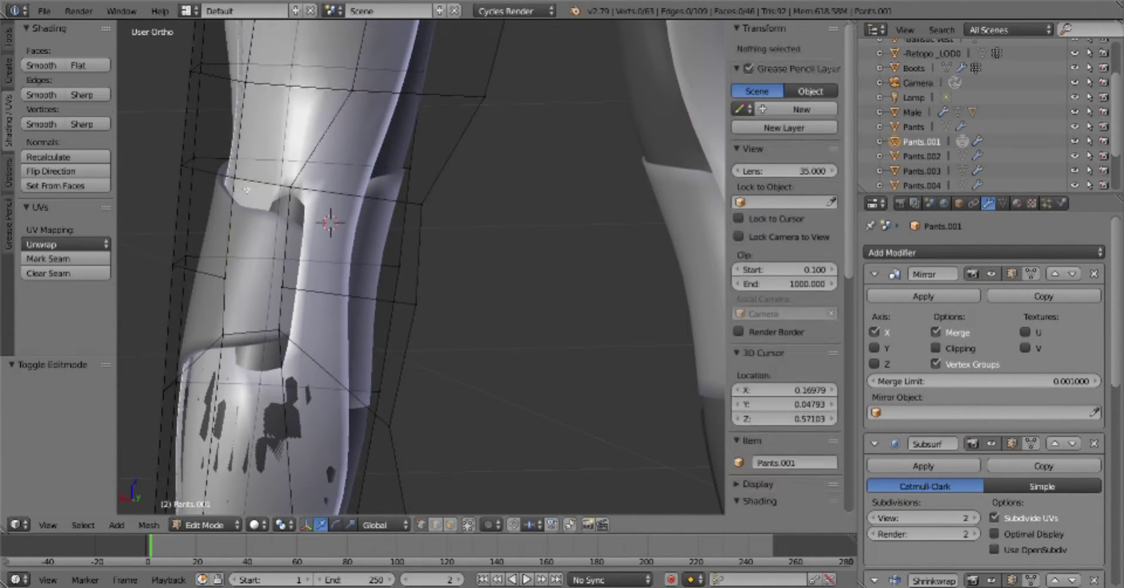
{"action": "right_click", "coordinate": [279, 331]}
{"action": "key", "text": "shift+v"}
{"action": "left_click", "coordinate": [306, 302]}
{"action": "scroll", "coordinate": [305, 302], "scroll_direction": "down", "scroll_amount": 3}
{"action": "scroll", "coordinate": [328, 328], "scroll_direction": "up", "scroll_amount": 3}
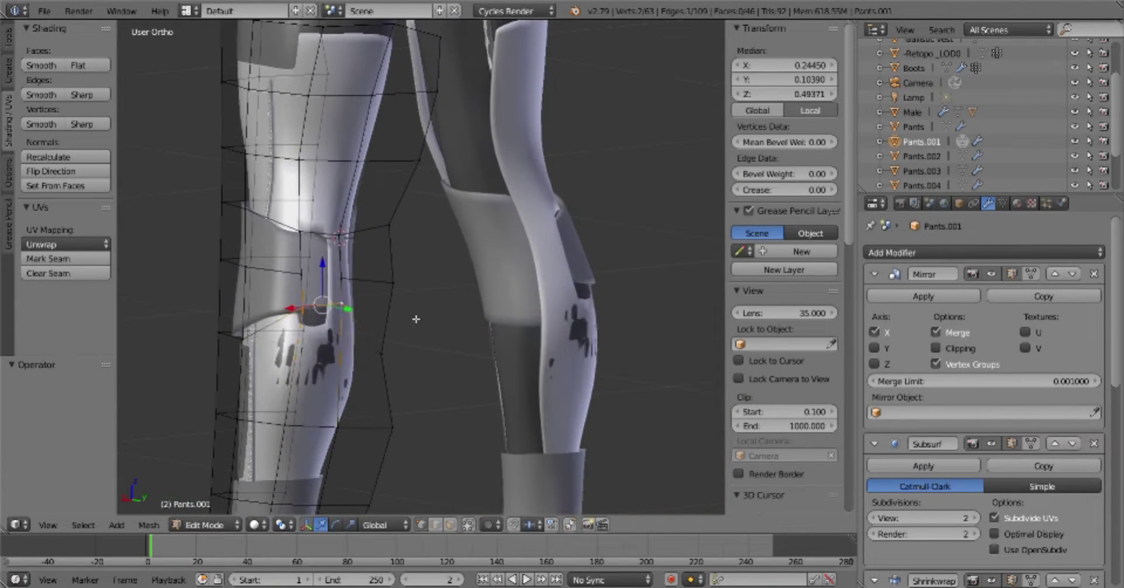
{"action": "key", "text": "ctrl+z"}
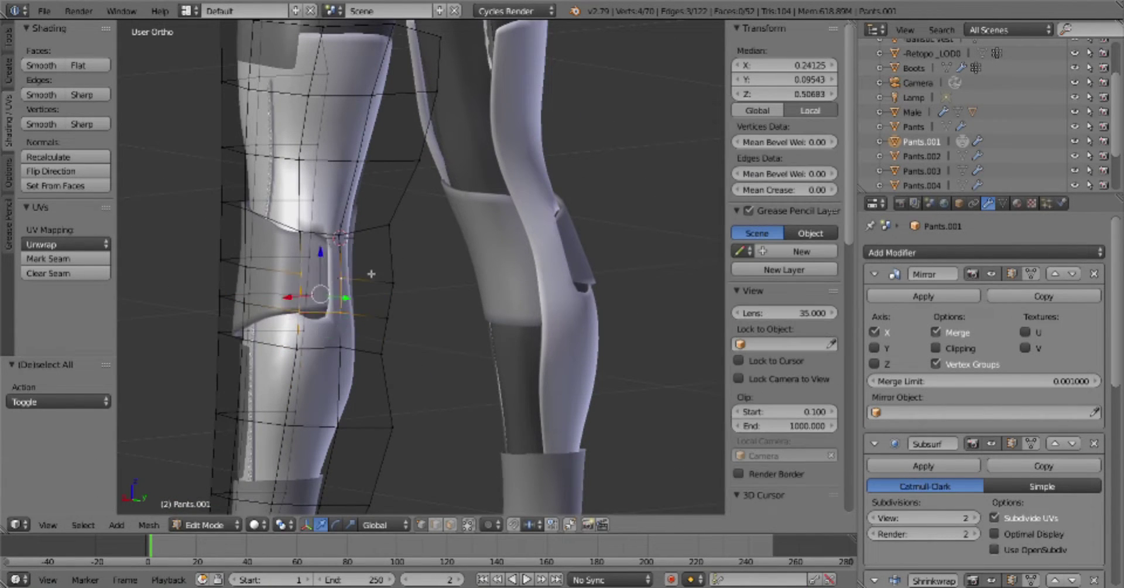
{"action": "key", "text": "Tab"}
Set the knee pad's Shrinkwrap offset to 0.05 and return to Object Mode
{"action": "scroll", "coordinate": [805, 497], "scroll_direction": "down", "scroll_amount": 5}
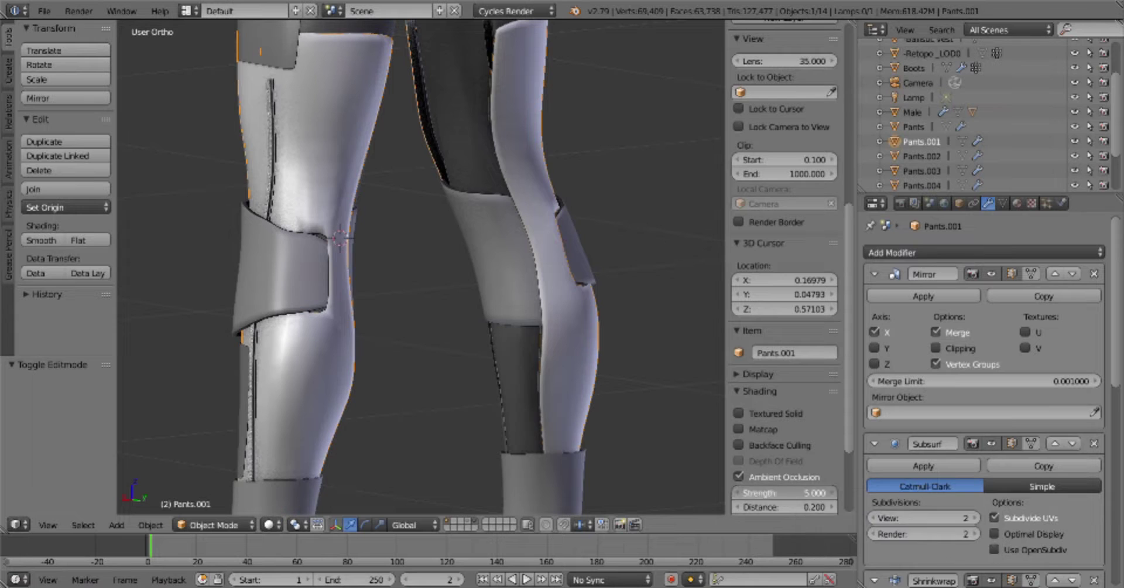
{"action": "scroll", "coordinate": [958, 518], "scroll_direction": "down", "scroll_amount": 5}
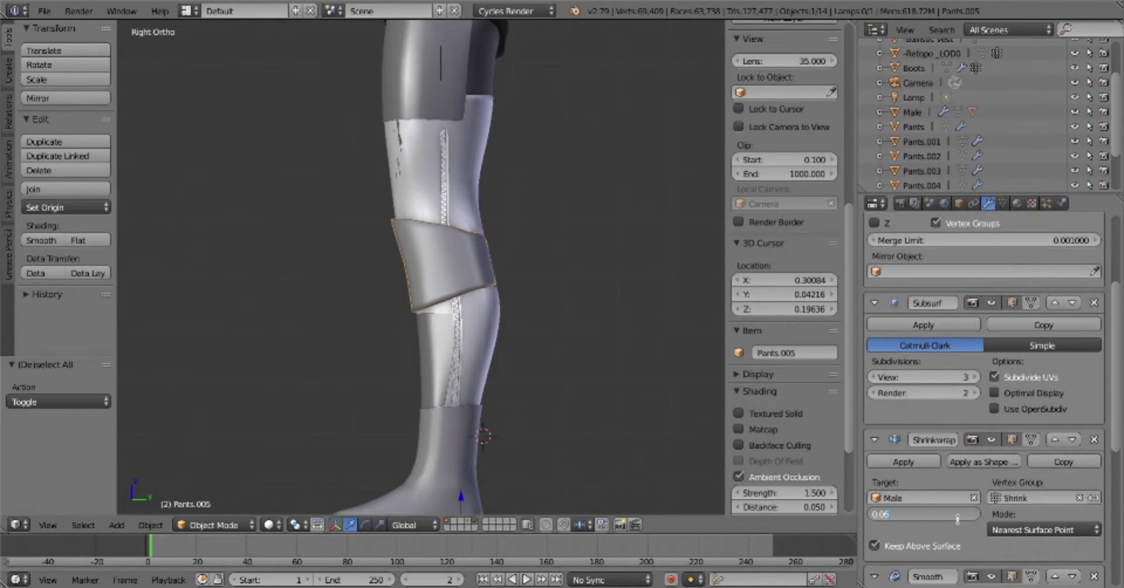
{"action": "left_click", "coordinate": [620, 312]}
{"action": "key", "text": "Tab"}
{"action": "left_click", "coordinate": [549, 329]}
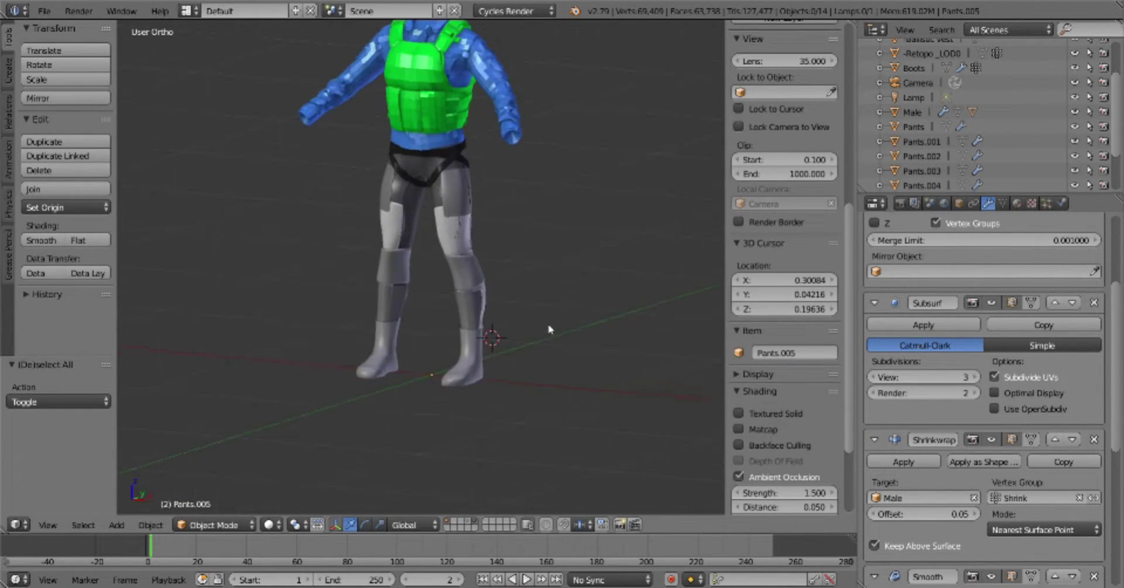
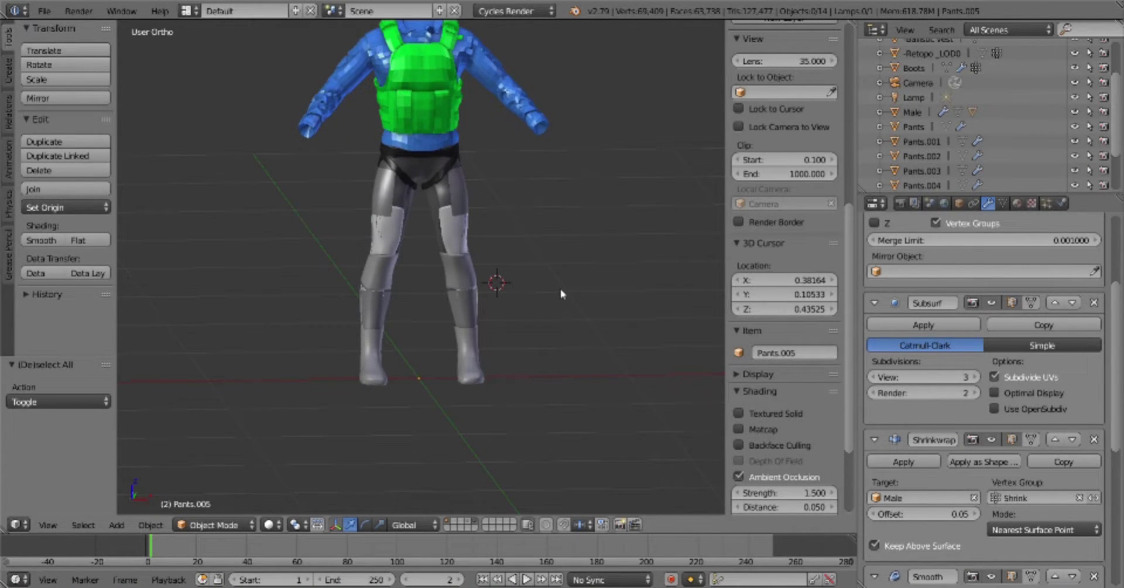
Select the whole linked Pants.003 leg panel in Edit Mode and duplicate it
{"action": "mouse_move", "coordinate": [527, 294]}
{"action": "middle_mouse_down"}
{"action": "mouse_move", "coordinate": [514, 131]}
{"action": "mouse_move", "coordinate": [351, 329]}
{"action": "middle_mouse_up"}
{"action": "left_click", "coordinate": [352, 329]}
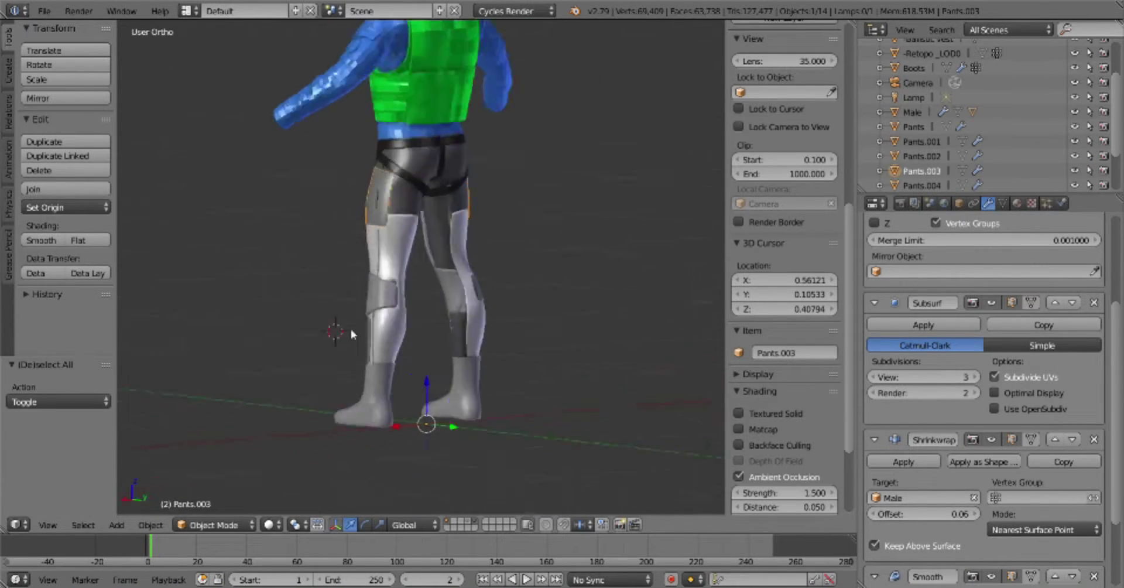
{"action": "scroll", "coordinate": [527, 329], "scroll_direction": "down", "scroll_amount": 2}
{"action": "mouse_move", "coordinate": [528, 329]}
{"action": "middle_mouse_down"}
{"action": "mouse_move", "coordinate": [386, 313]}
{"action": "mouse_move", "coordinate": [503, 345]}
{"action": "mouse_move", "coordinate": [580, 339]}
{"action": "mouse_move", "coordinate": [590, 320]}
{"action": "mouse_move", "coordinate": [446, 369]}
{"action": "mouse_move", "coordinate": [542, 404]}
{"action": "mouse_move", "coordinate": [559, 364]}
{"action": "mouse_move", "coordinate": [357, 377]}
{"action": "middle_mouse_up"}
{"action": "key", "text": "Tab"}
{"action": "key", "text": "l"}
{"action": "key", "text": "shift+d"}
Halve the panel copy, rotate it around Z, then enlarge it to 1.25
{"action": "key", "text": "s"}
{"action": "key", "text": "r"}
{"action": "key", "text": "z"}
{"action": "left_click", "coordinate": [560, 362]}
{"action": "key", "text": "KP_3"}
{"action": "key", "text": "g"}
{"action": "type", "text": "s1.25"}
{"action": "key", "text": "Return"}
{"action": "key", "text": "Tab"}
Deselect everything and view both legs from an angled front view
{"action": "key", "text": "a"}
{"action": "key", "text": "KP_1"}
{"action": "scroll", "coordinate": [434, 347], "scroll_direction": "down", "scroll_amount": 3}
{"action": "scroll", "coordinate": [489, 394], "scroll_direction": "up", "scroll_amount": 5}
{"action": "mouse_move", "coordinate": [407, 446]}
{"action": "middle_mouse_down"}
{"action": "mouse_move", "coordinate": [409, 358]}
{"action": "mouse_move", "coordinate": [502, 371]}
{"action": "mouse_move", "coordinate": [526, 393]}
{"action": "middle_mouse_up"}
{"action": "scroll", "coordinate": [502, 371], "scroll_direction": "down", "scroll_amount": 5}
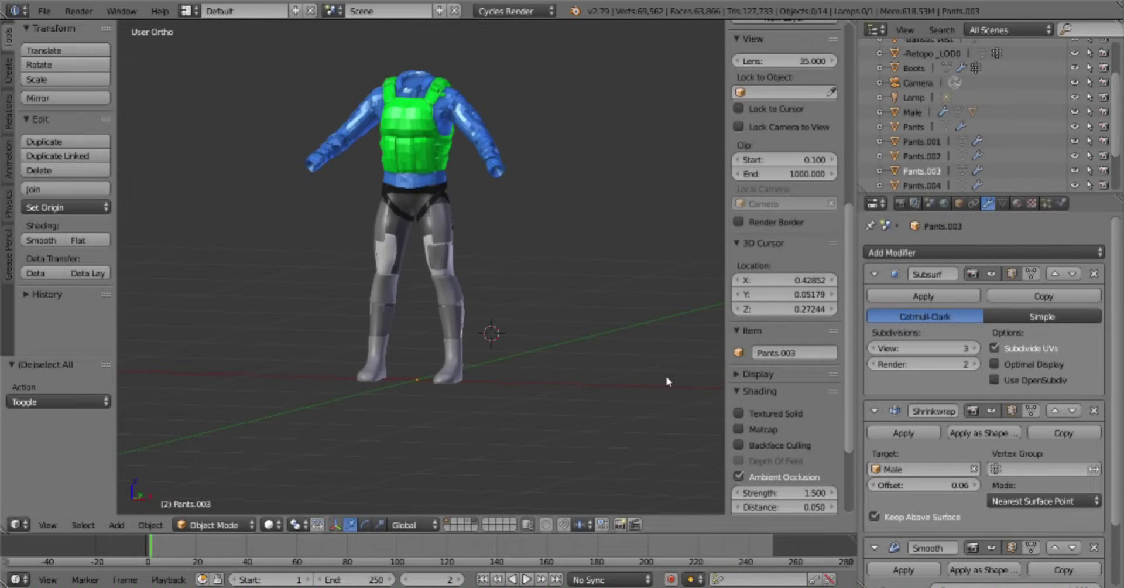
Select the Pants.005 knee pieces, place the 3D cursor, check the boots, then deselect all
{"action": "right_click", "coordinate": [469, 395]}
{"action": "scroll", "coordinate": [934, 191], "scroll_direction": "down", "scroll_amount": 2}
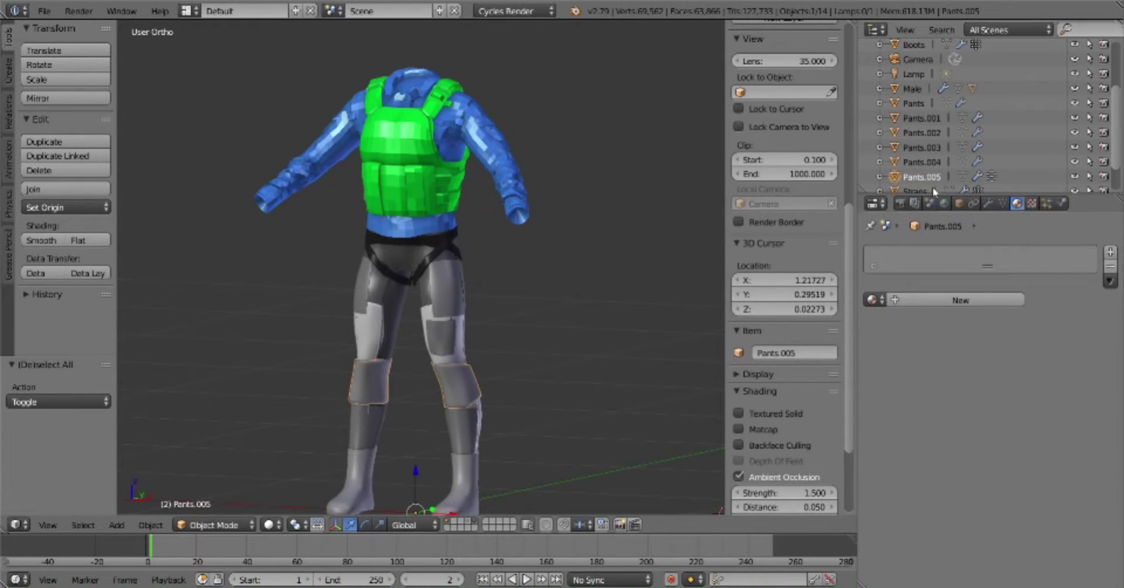
{"action": "key", "text": "KP_1"}
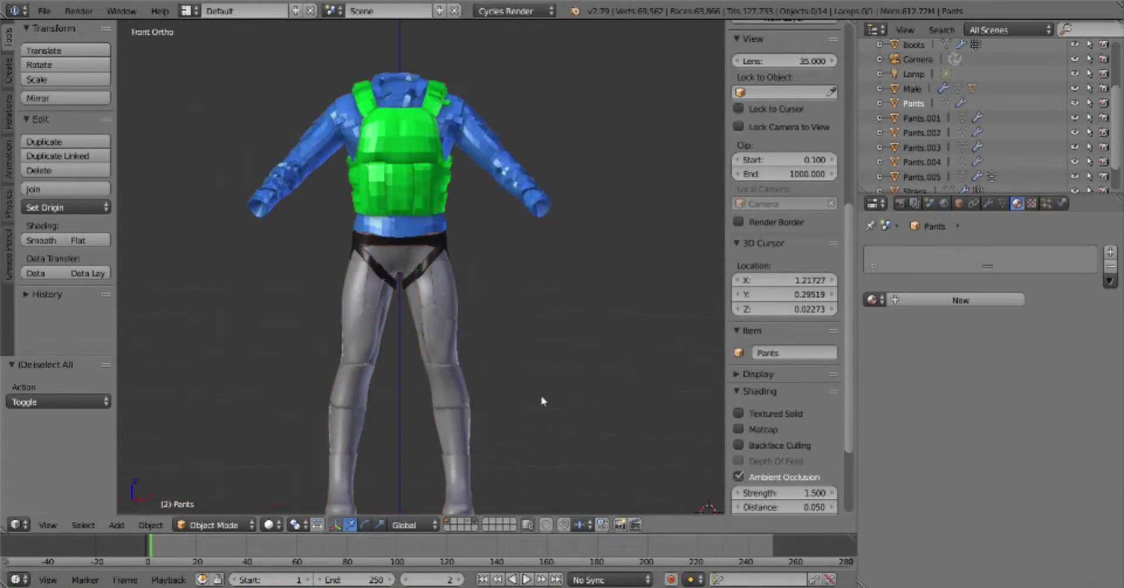
{"action": "left_click", "coordinate": [509, 341]}
{"action": "right_click", "coordinate": [464, 426]}
{"action": "key", "text": "a"}
{"action": "scroll", "coordinate": [549, 414], "scroll_direction": "up", "scroll_amount": 2}
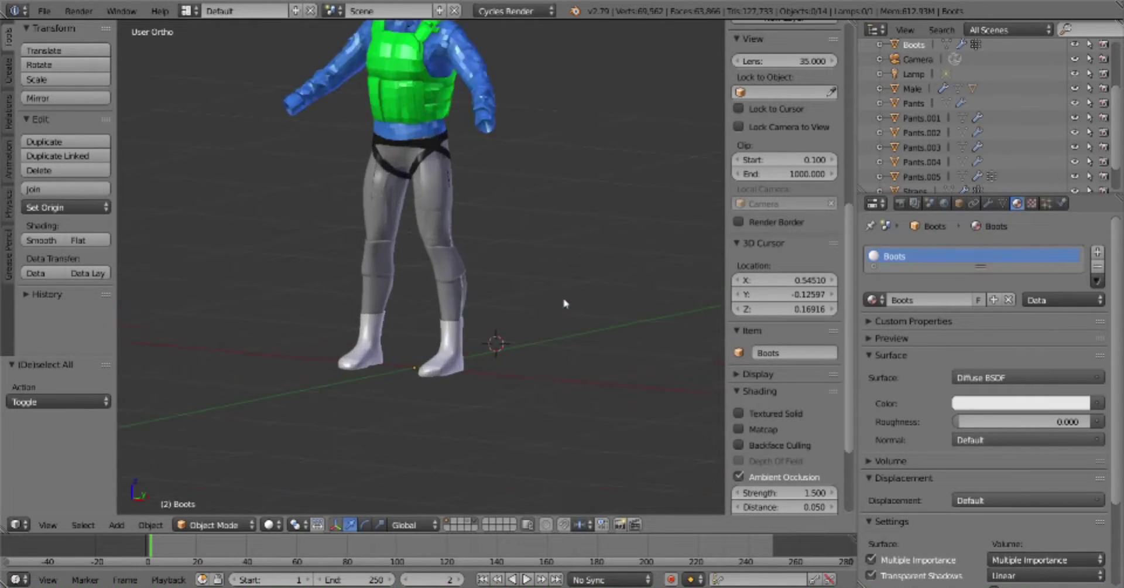
Start a loop cut around the Pants.002 shin band in Edit Mode
{"action": "right_click", "coordinate": [545, 352]}
{"action": "key", "text": "Tab"}
{"action": "key", "text": "ctrl+r"}
{"action": "left_click", "coordinate": [544, 376]}
Place and slide a new edge loop across the Pants.002 shin band
{"action": "middle_click_drag", "start_coordinate": [545, 376], "coordinate": [527, 381]}
{"action": "key", "text": "KP_1"}
{"action": "key", "text": "a"}
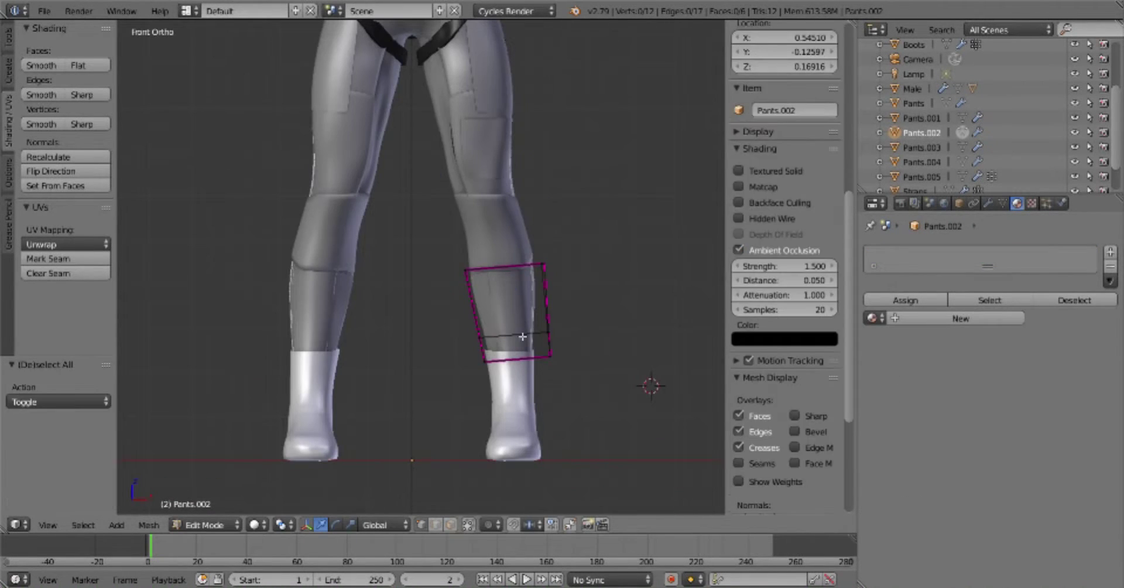
{"action": "left_click", "coordinate": [558, 326]}
{"action": "middle_click_drag", "start_coordinate": [558, 326], "coordinate": [585, 310]}
Check the shin band's vertex group and modifier settings from side and front views
{"action": "left_click", "coordinate": [1002, 203]}
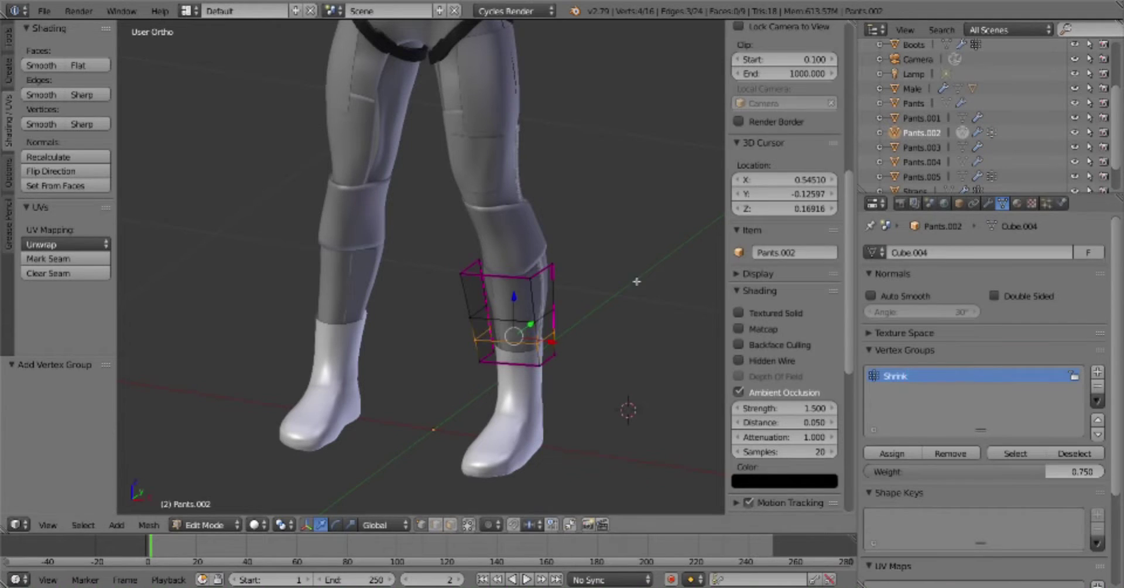
{"action": "left_click", "coordinate": [988, 204]}
{"action": "scroll", "coordinate": [984, 352], "scroll_direction": "down", "scroll_amount": 5}
{"action": "key", "text": "ctrl+KP_Subtract"}
{"action": "key", "text": "KP_3"}
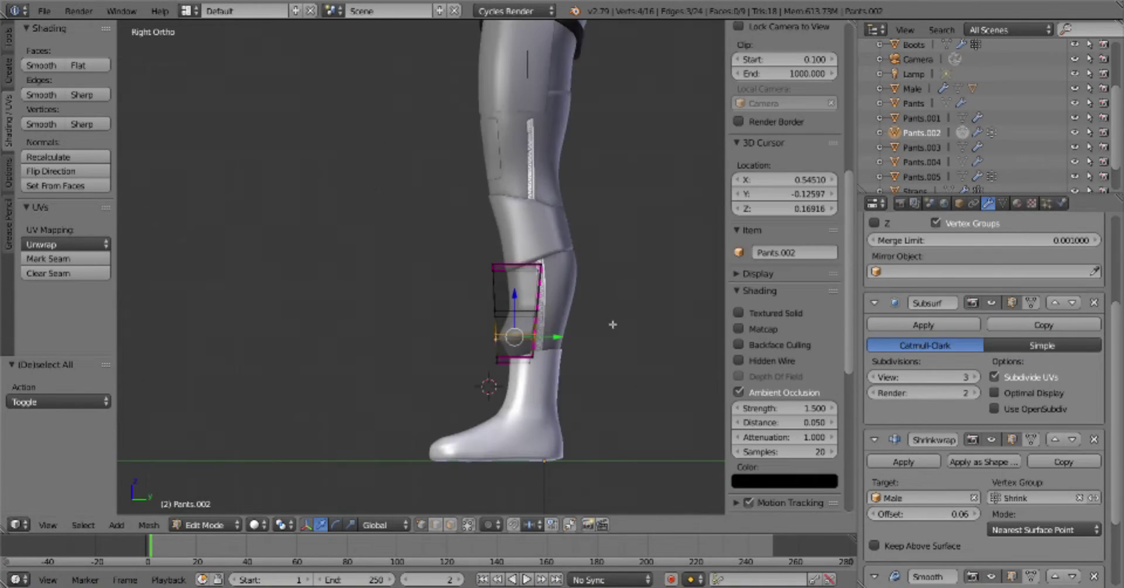
{"action": "key", "text": "KP_1"}
{"action": "left_click", "coordinate": [1002, 203]}
{"action": "scroll", "coordinate": [784, 293], "scroll_direction": "up", "scroll_amount": 3}
Move the selected shin band vertices and return to Object Mode
{"action": "key", "text": "g"}
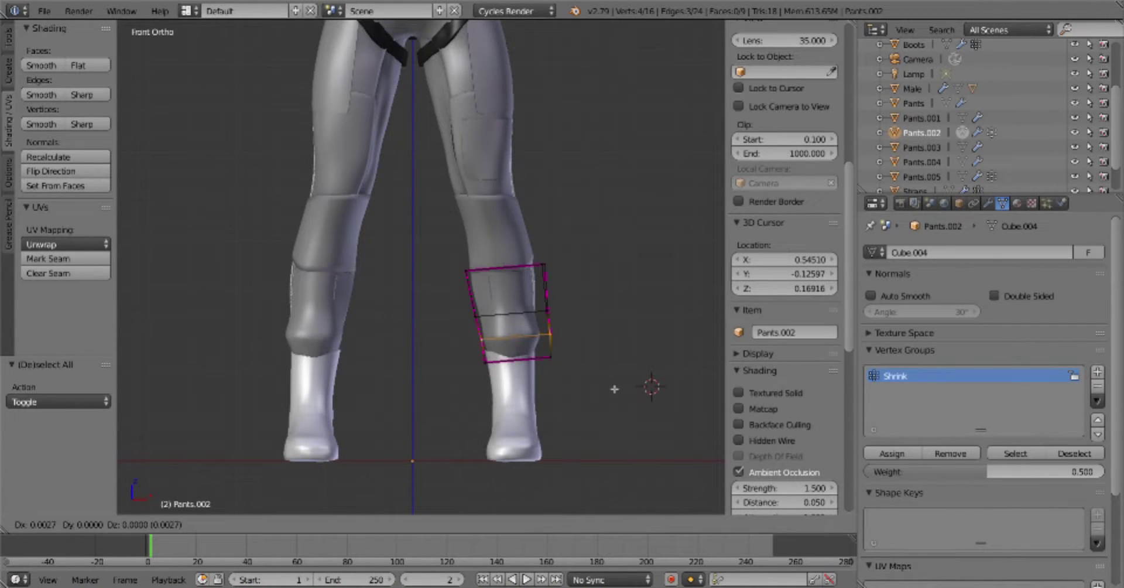
{"action": "left_click", "coordinate": [614, 389]}
{"action": "key", "text": "a"}
{"action": "key", "text": "a"}
{"action": "key", "text": "KP_3"}
{"action": "key", "text": "Tab"}
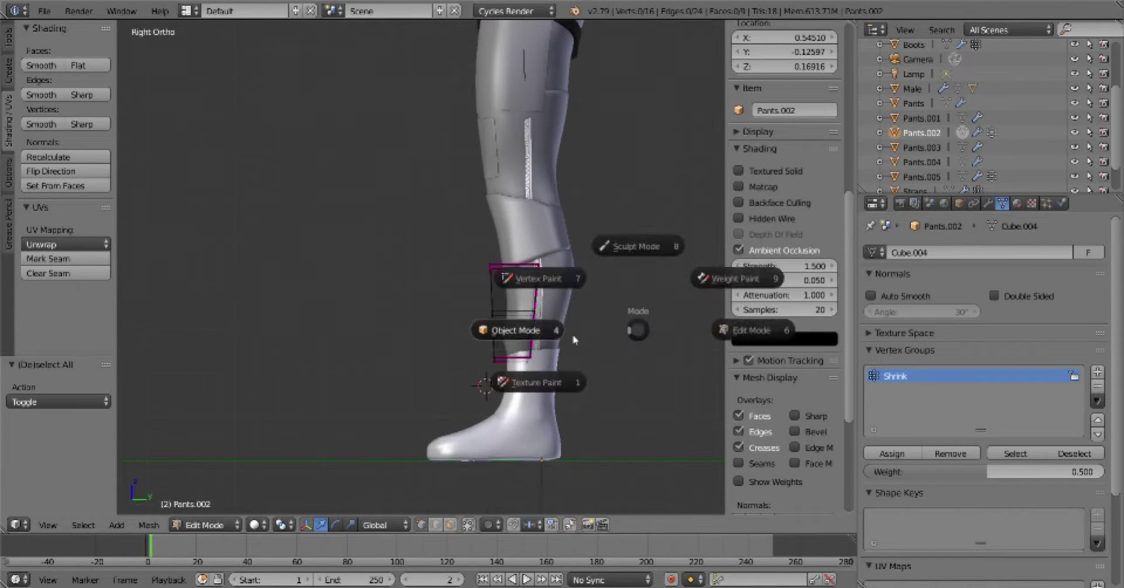
{"action": "left_click", "coordinate": [574, 340]}
Assign the Pants.001 hem edge loop to the Shrink vertex group at weight 1.000
{"action": "right_click", "coordinate": [572, 321]}
{"action": "scroll", "coordinate": [572, 321], "scroll_direction": "up", "scroll_amount": 4}
{"action": "key", "text": "Tab"}
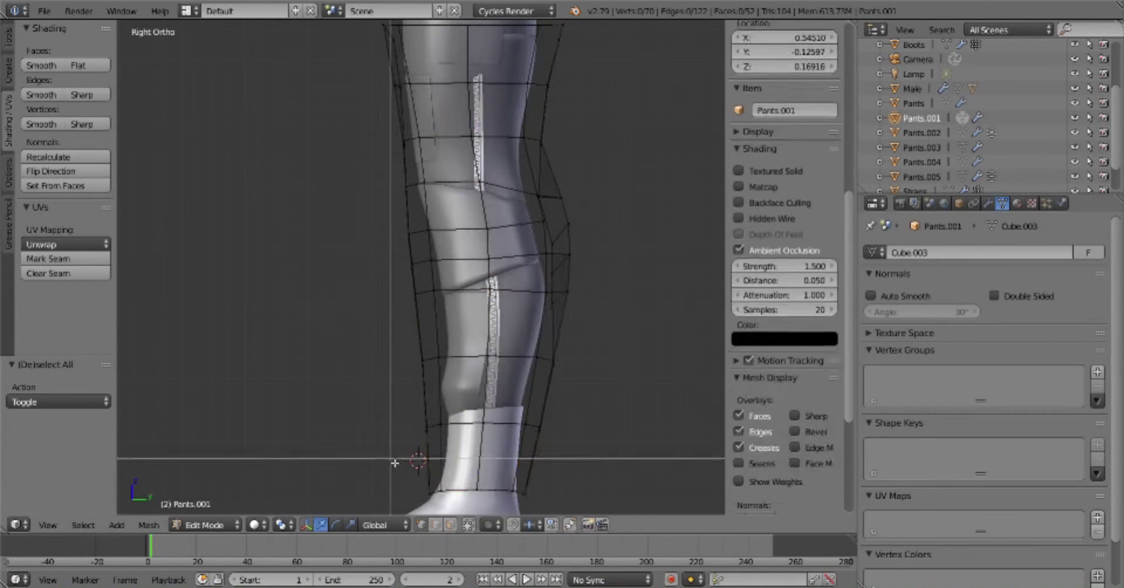
{"action": "right_click", "coordinate": [542, 394], "text": "alt"}
{"action": "left_click", "coordinate": [1098, 372]}
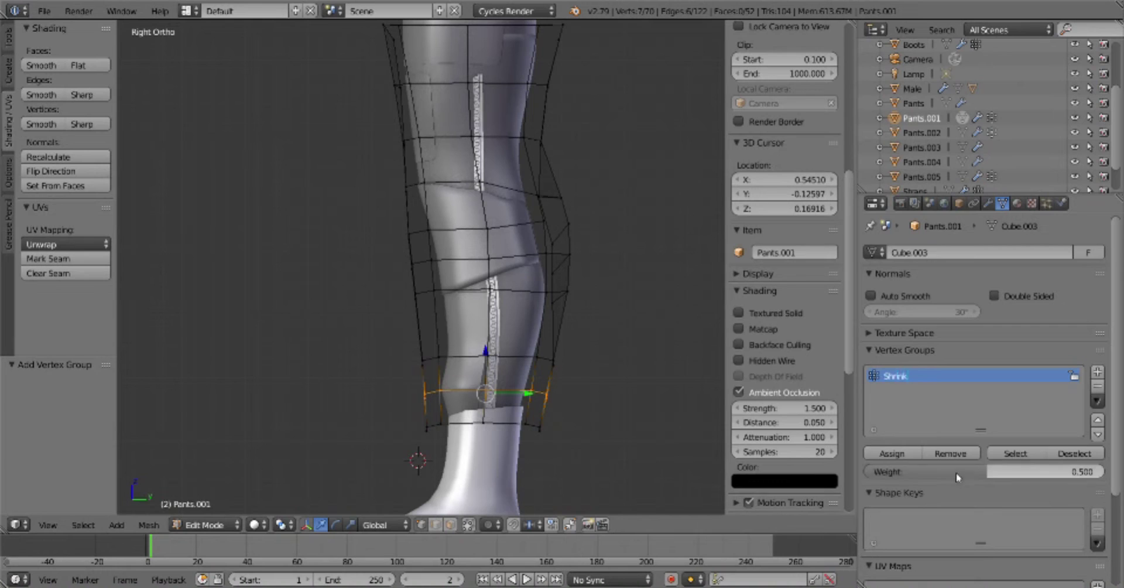
{"action": "left_click_drag", "start_coordinate": [957, 477], "coordinate": [1007, 476]}
{"action": "left_click", "coordinate": [891, 453]}
{"action": "key", "text": "a"}
{"action": "key", "text": "a"}
{"action": "left_click", "coordinate": [995, 452]}
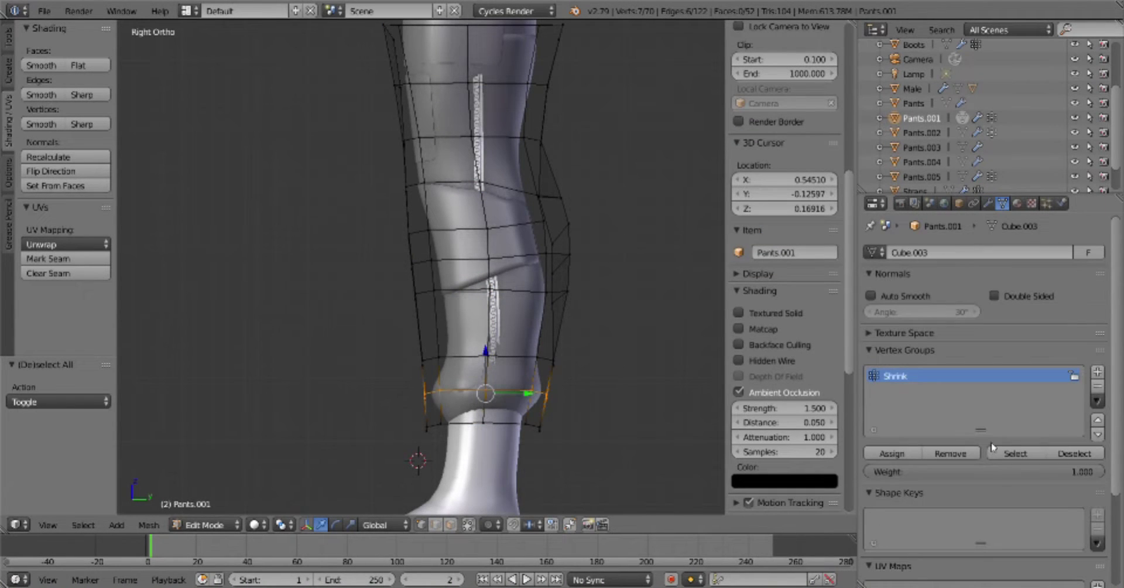
{"action": "left_click", "coordinate": [892, 453]}
{"action": "key", "text": "Tab"}
Orbit around the whole character to view the knees
{"action": "scroll", "coordinate": [560, 411], "scroll_direction": "down", "scroll_amount": 5}
{"action": "middle_click_drag", "start_coordinate": [527, 380], "coordinate": [561, 412]}
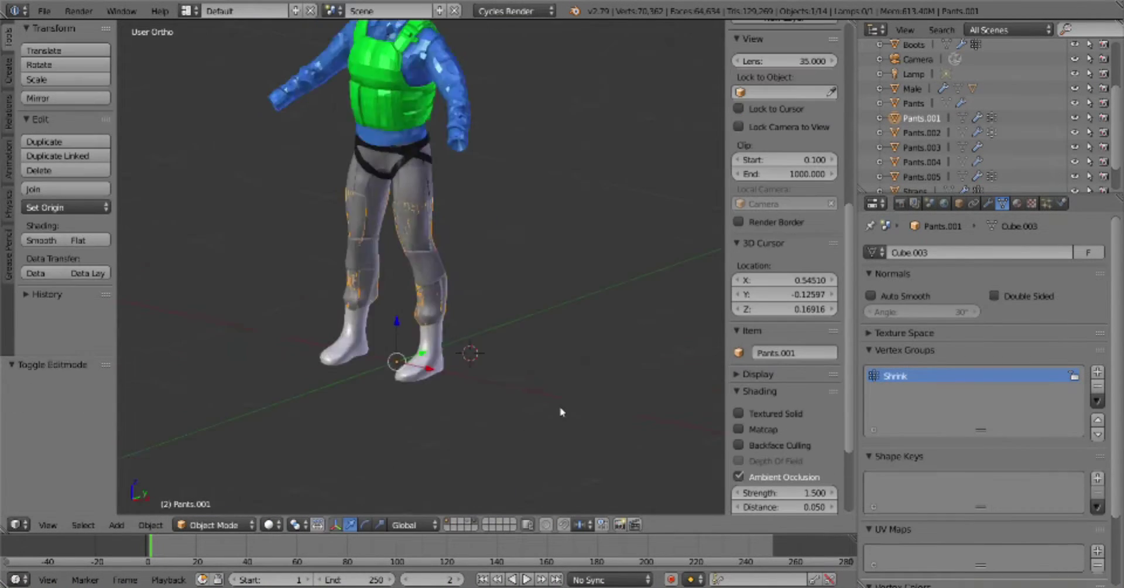
{"action": "mouse_move", "coordinate": [491, 399]}
{"action": "middle_mouse_down"}
{"action": "mouse_move", "coordinate": [609, 378]}
{"action": "mouse_move", "coordinate": [492, 384]}
{"action": "mouse_move", "coordinate": [445, 366]}
{"action": "mouse_move", "coordinate": [409, 381]}
{"action": "mouse_move", "coordinate": [480, 421]}
{"action": "mouse_move", "coordinate": [534, 475]}
{"action": "middle_mouse_up"}
{"action": "scroll", "coordinate": [436, 361], "scroll_direction": "up", "scroll_amount": 5}
Enter Edit Mode on the Pants.004 knee panel and move its selected vertices
{"action": "key", "text": "Tab"}
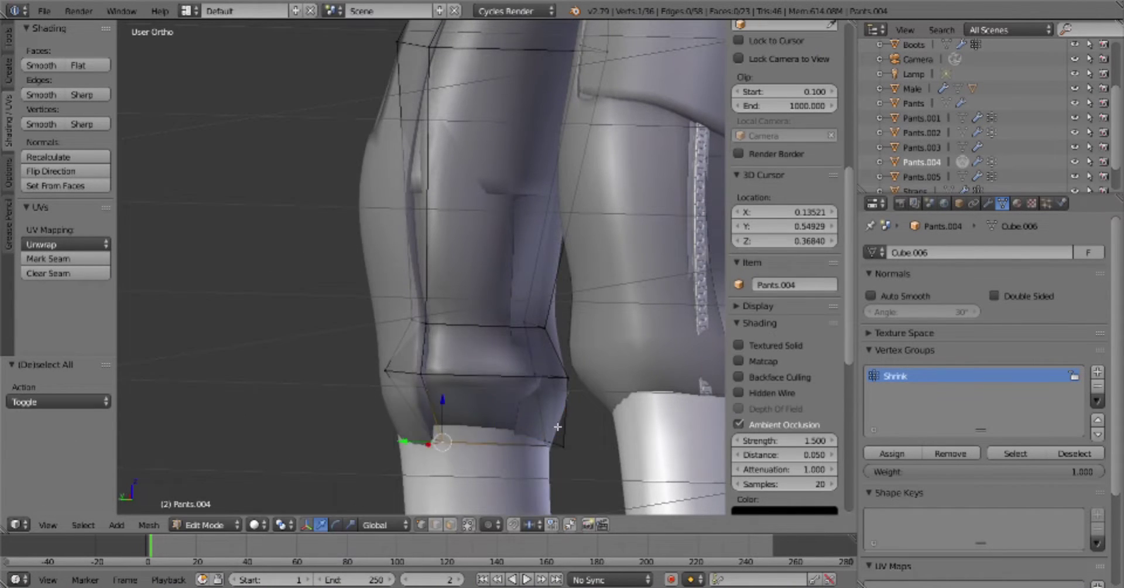
{"action": "key", "text": "g"}
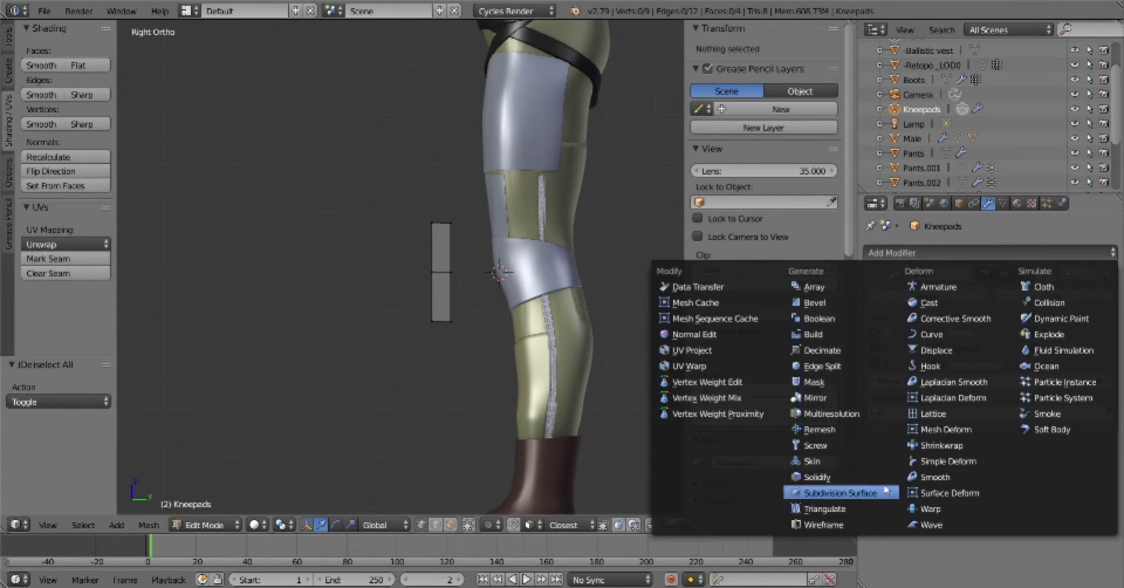
Target the kneepad Shrinkwrap at Male, add a Smooth modifier, and save over the file
{"action": "left_click", "coordinate": [942, 517]}
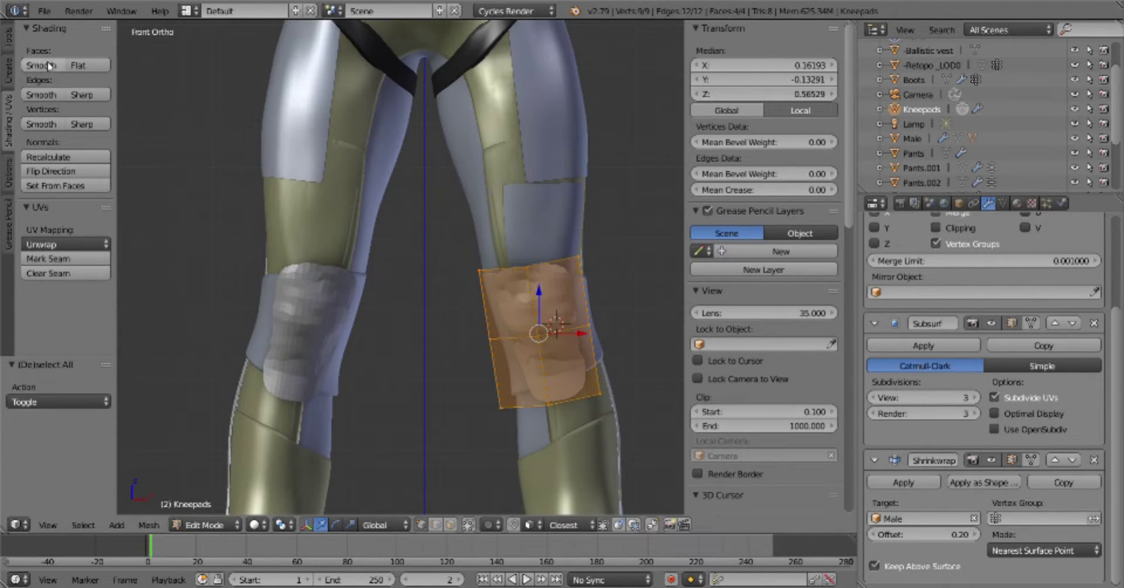
{"action": "left_click", "coordinate": [977, 476]}
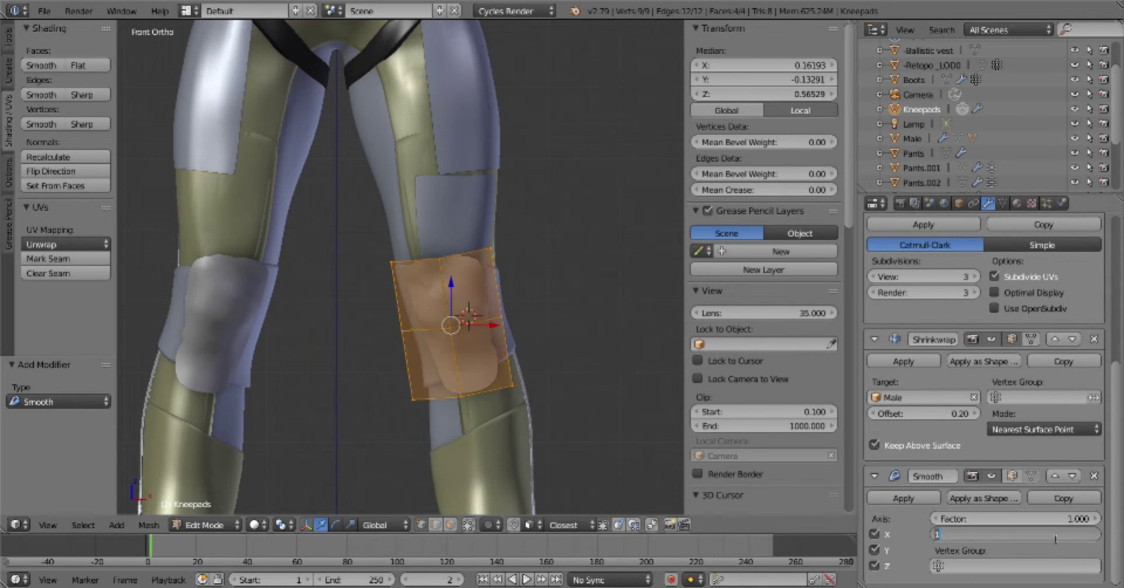
{"action": "left_click", "coordinate": [456, 365]}
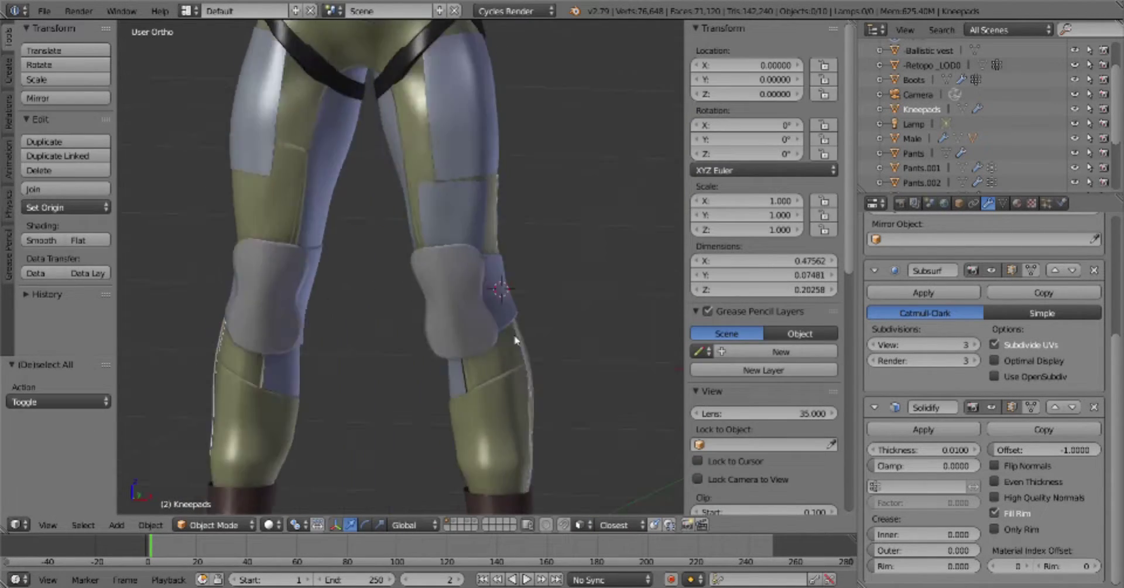
Box-select the kneepad's side vertices and move them to follow the knee
{"action": "key", "text": "a"}
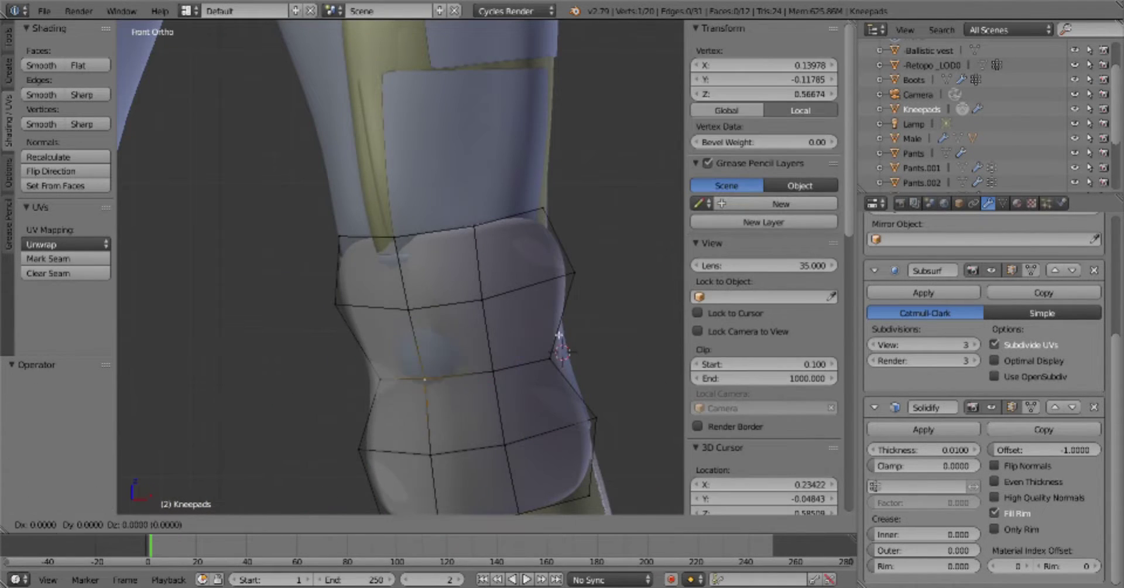
{"action": "key", "text": "b"}
{"action": "left_click_drag", "start_coordinate": [276, 181], "coordinate": [392, 260]}
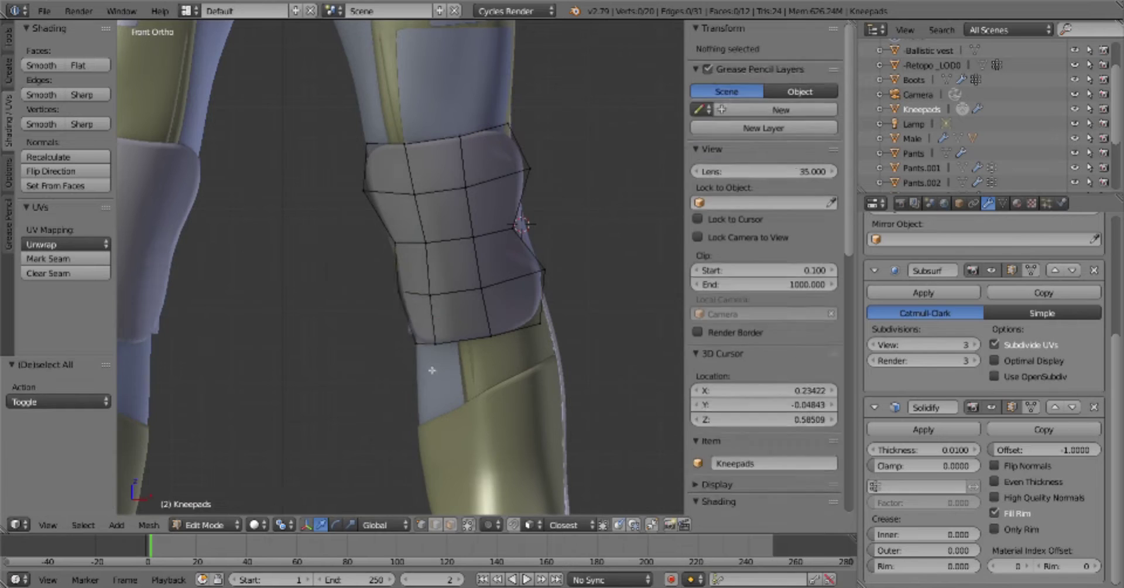
{"action": "middle_click_drag", "start_coordinate": [432, 370], "coordinate": [237, 252]}
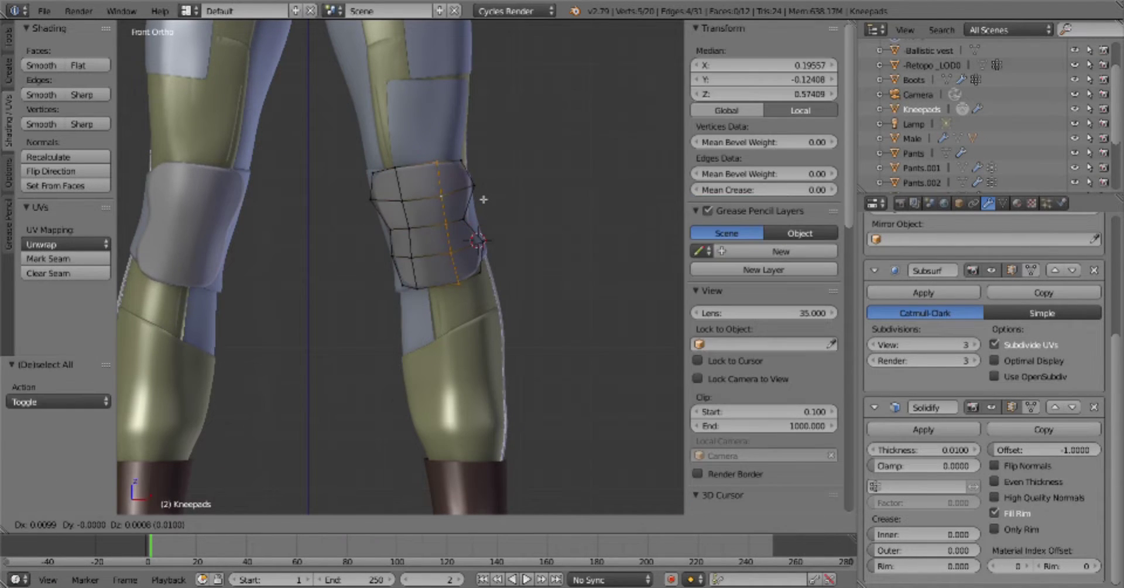
{"action": "left_click", "coordinate": [483, 199]}
{"action": "middle_click_drag", "start_coordinate": [536, 269], "coordinate": [545, 200]}
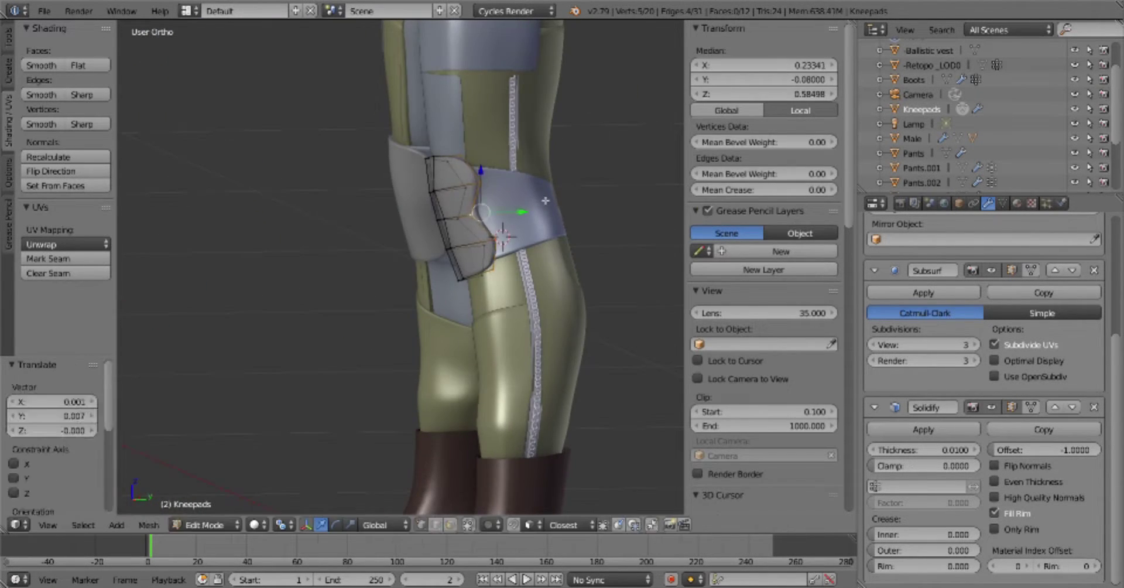
Rotate the whole linked kneepad to match the knee, then deselect it
{"action": "key", "text": "KP_1"}
{"action": "key", "text": "ctrl+l"}
{"action": "key", "text": "r"}
{"action": "left_click", "coordinate": [548, 266]}
{"action": "key", "text": "a"}
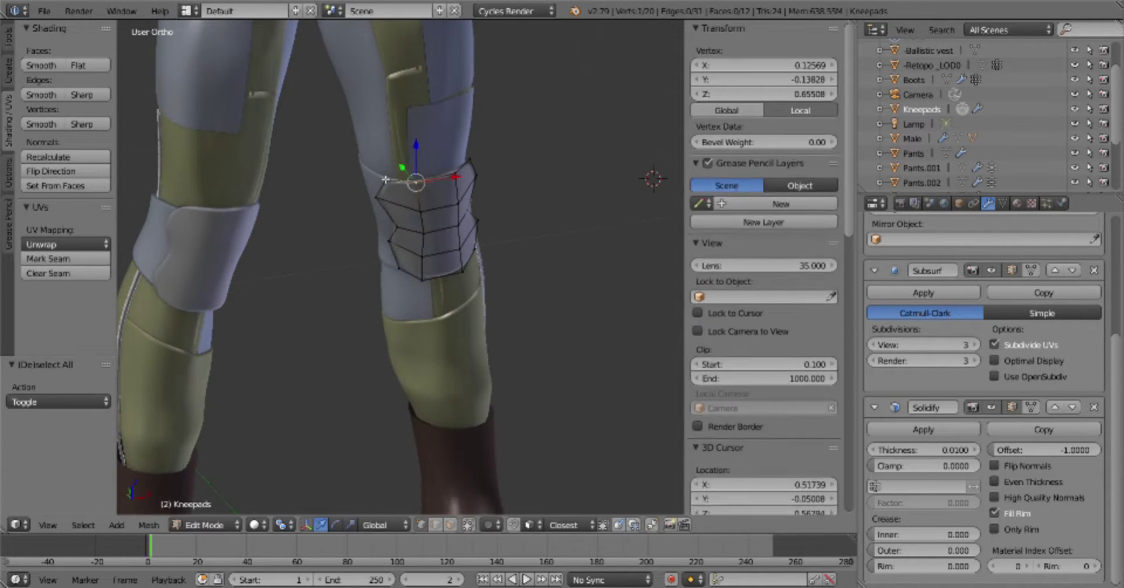
{"action": "scroll", "coordinate": [520, 272], "scroll_direction": "up", "scroll_amount": 3}
{"action": "scroll", "coordinate": [520, 272], "scroll_direction": "down", "scroll_amount": 3}
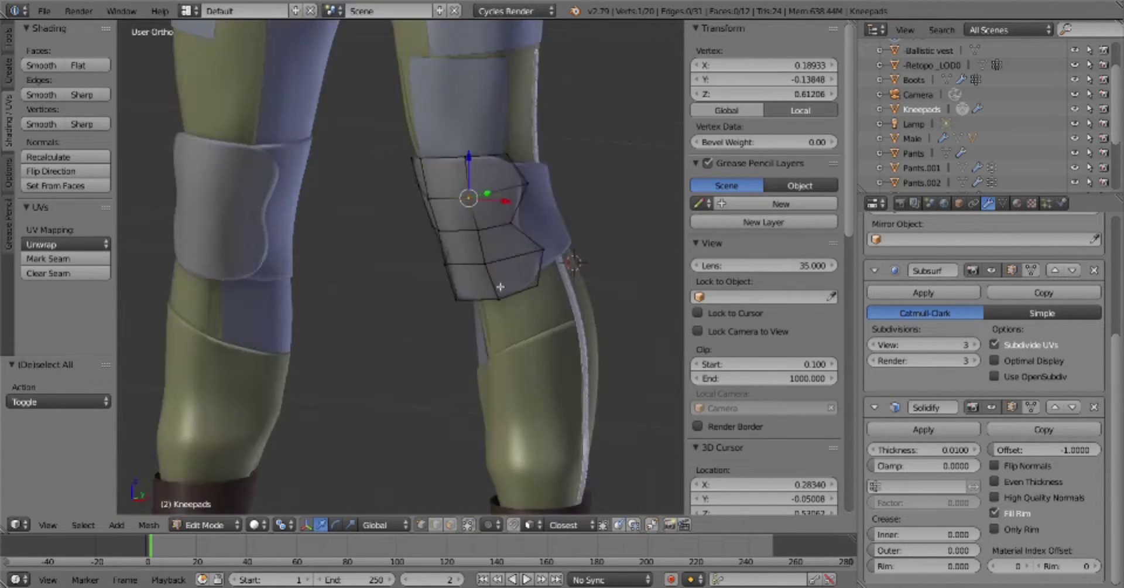
{"action": "scroll", "coordinate": [515, 264], "scroll_direction": "up", "scroll_amount": 1}
Inset the kneepad faces
{"action": "key", "text": "a"}
{"action": "middle_click_drag", "start_coordinate": [508, 262], "coordinate": [530, 326]}
{"action": "scroll", "coordinate": [530, 326], "scroll_direction": "down", "scroll_amount": 3}
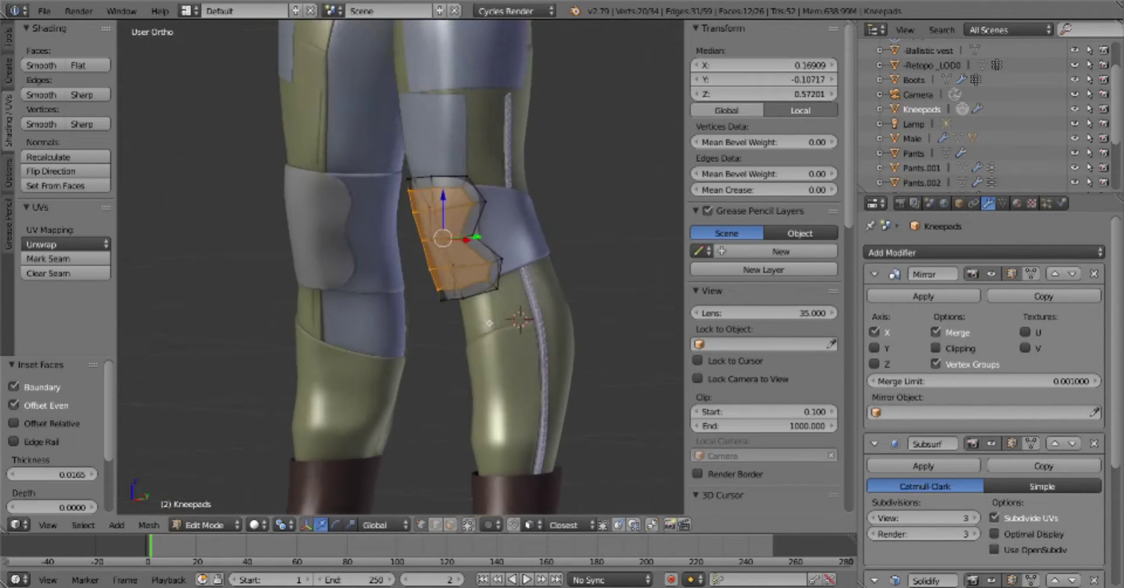
{"action": "scroll", "coordinate": [529, 327], "scroll_direction": "down", "scroll_amount": 1}
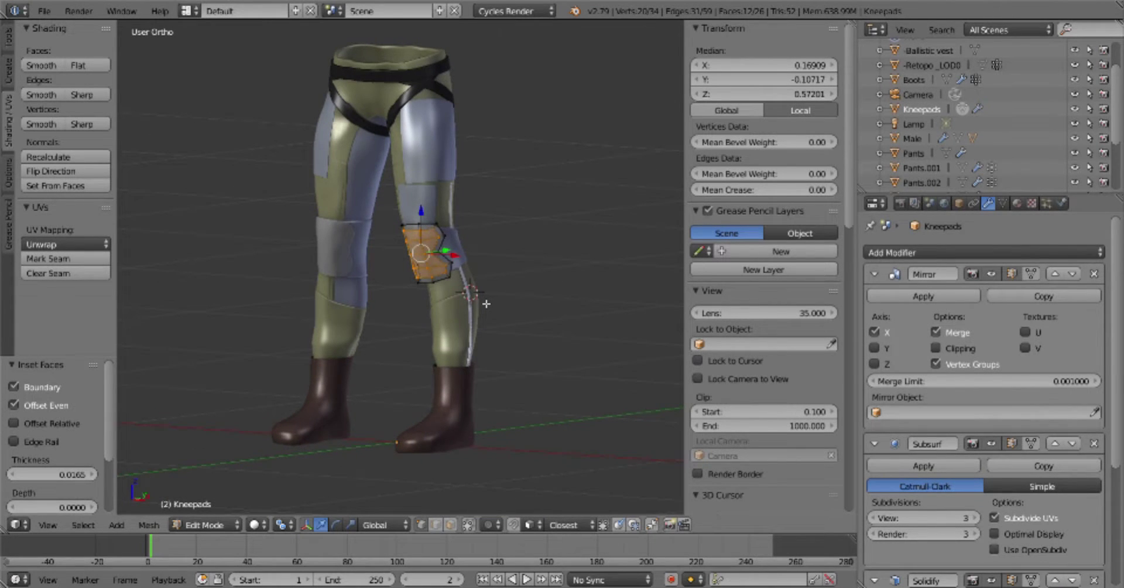
{"action": "scroll", "coordinate": [486, 304], "scroll_direction": "up", "scroll_amount": 2}
{"action": "mouse_move", "coordinate": [527, 322]}
{"action": "middle_mouse_down"}
{"action": "mouse_move", "coordinate": [549, 337]}
{"action": "mouse_move", "coordinate": [523, 271]}
{"action": "mouse_move", "coordinate": [515, 328]}
{"action": "middle_mouse_up"}
{"action": "key", "text": "a"}
Enable see-through display and select the face loop along the kneepad edge from the side
{"action": "key", "text": "a"}
{"action": "key", "text": "i"}
{"action": "left_click", "coordinate": [538, 280]}
{"action": "key", "text": "a"}
{"action": "scroll", "coordinate": [516, 328], "scroll_direction": "up", "scroll_amount": 3}
{"action": "key", "text": "a"}
{"action": "key", "text": "a"}
{"action": "left_click", "coordinate": [458, 527]}
{"action": "key", "text": "KP_3"}
{"action": "right_click", "coordinate": [407, 394], "text": "alt"}
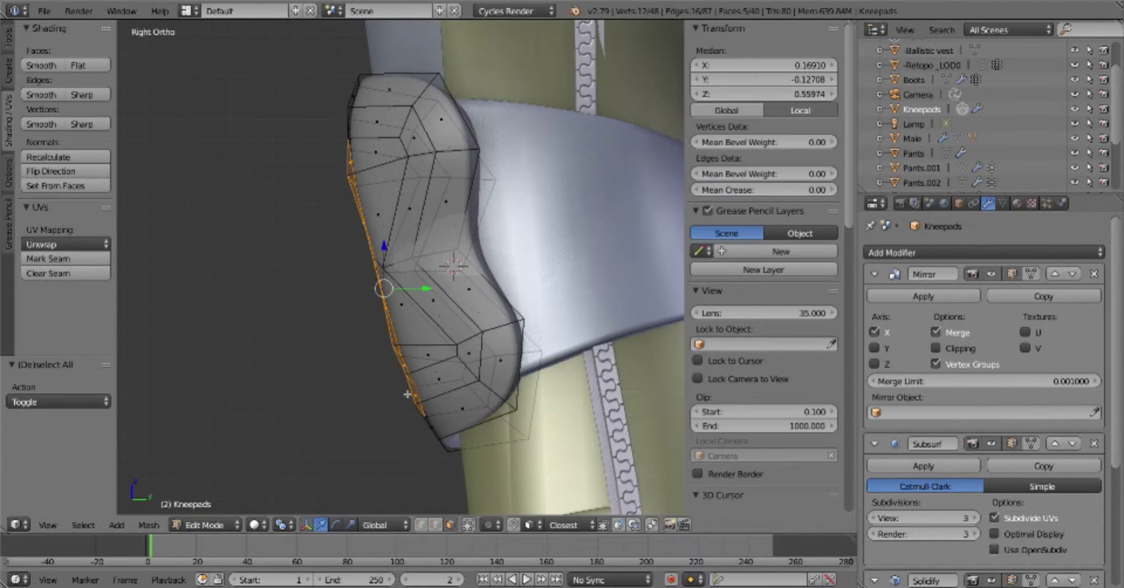
{"action": "key", "text": "Escape"}
{"action": "key", "text": "a"}
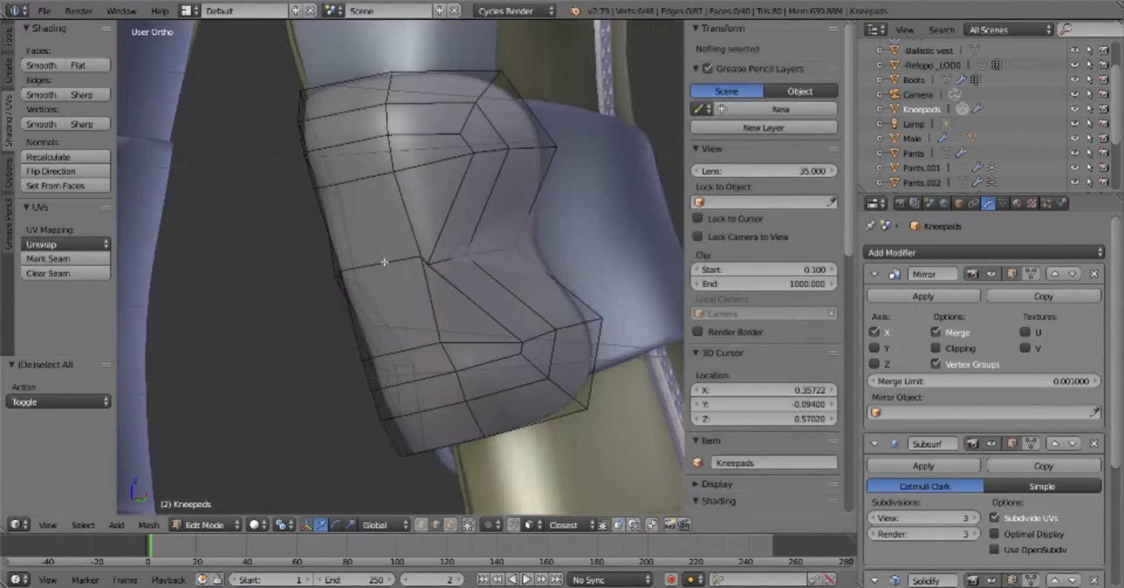
{"action": "middle_click_drag", "start_coordinate": [453, 219], "coordinate": [566, 258]}
Bevel the kneepad's inset edge loop with 2 segments
{"action": "right_click", "coordinate": [302, 273]}
{"action": "key", "text": "shift+v"}
{"action": "key", "text": "Escape"}
{"action": "right_click", "coordinate": [476, 208], "text": "alt"}
{"action": "key", "text": "ctrl+b"}
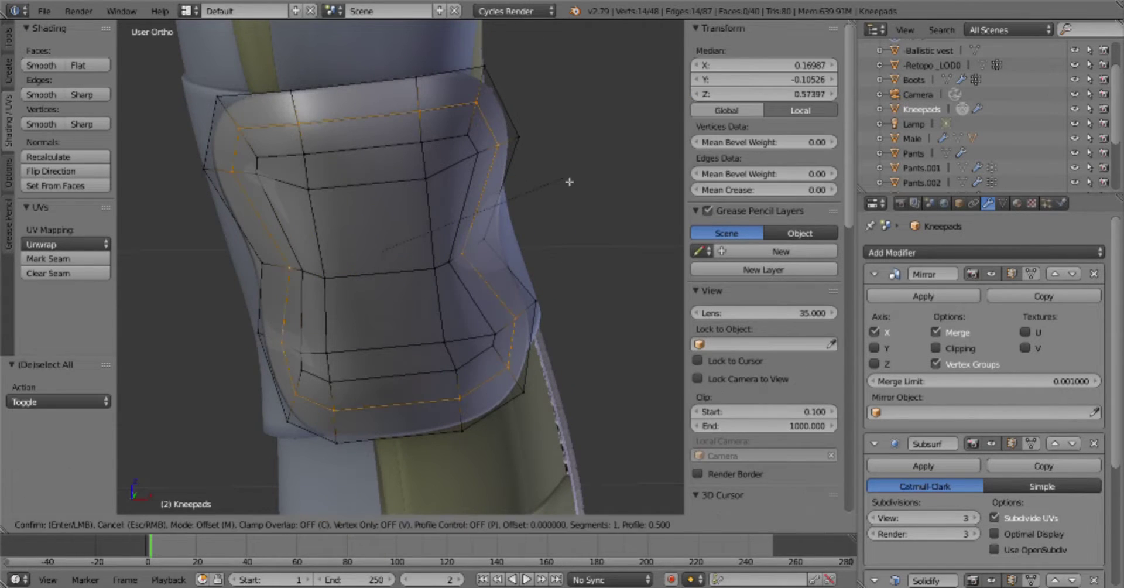
{"action": "type", "text": "2"}
{"action": "key", "text": "Return"}
Scale the kneepad seam loop down to 0.971
{"action": "right_click", "coordinate": [351, 404], "text": "alt"}
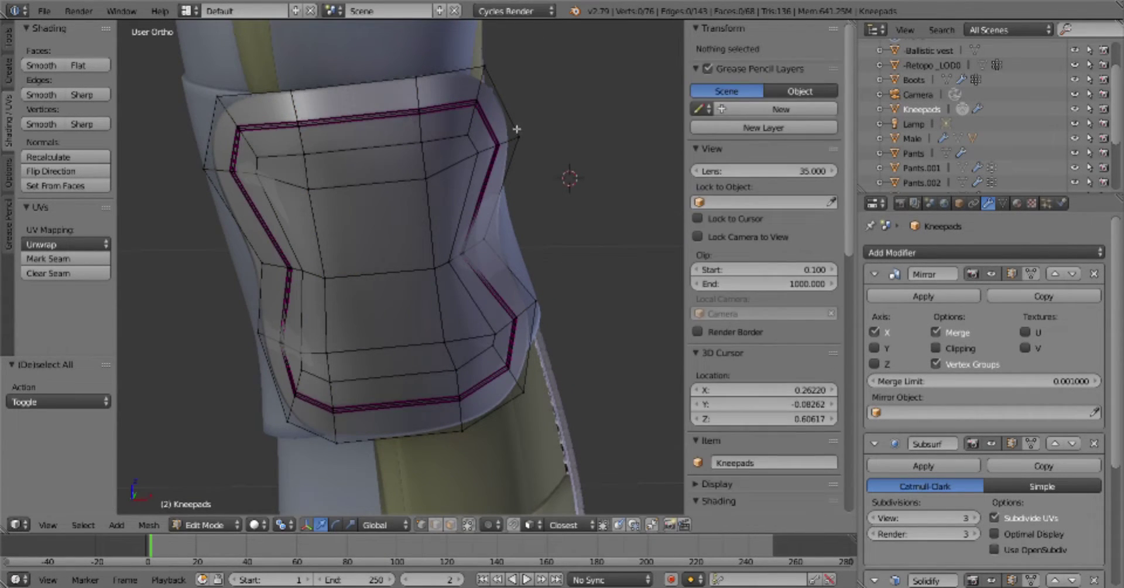
{"action": "key", "text": "KP_3"}
{"action": "key", "text": "KP_1"}
{"action": "key", "text": "s"}
{"action": "scroll", "coordinate": [586, 205], "scroll_direction": "down", "scroll_amount": 4}
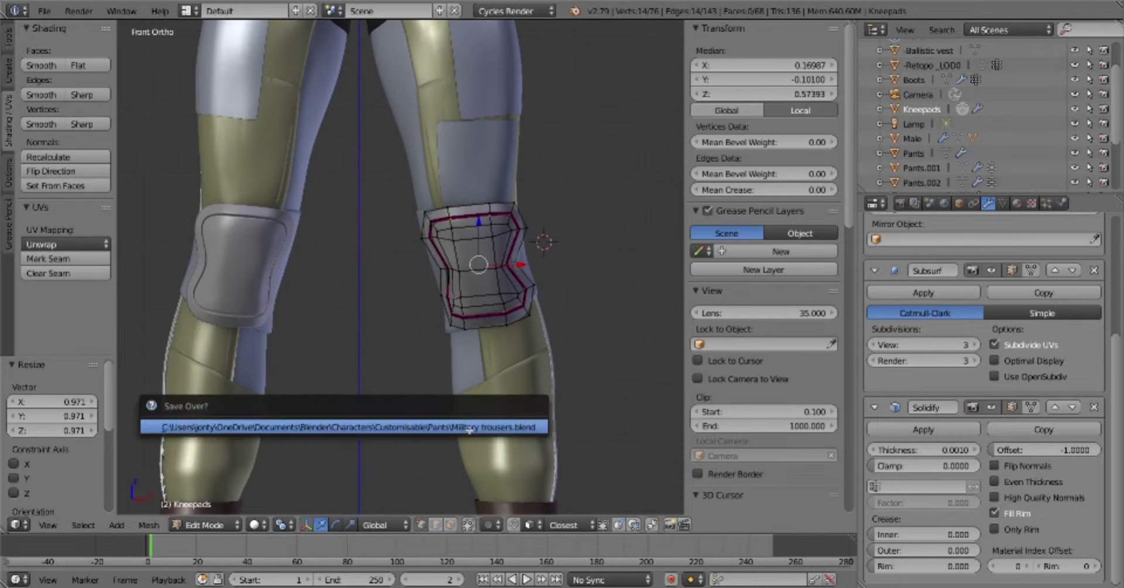
{"action": "middle_click_drag", "start_coordinate": [585, 205], "coordinate": [572, 227], "text": "shift"}
Try moving a face band on the kneepad top, then cancel and deselect it
{"action": "key", "text": "a"}
{"action": "right_click", "coordinate": [448, 237], "text": "alt"}
{"action": "key", "text": "g"}
{"action": "key", "text": "Escape"}
{"action": "key", "text": "a"}
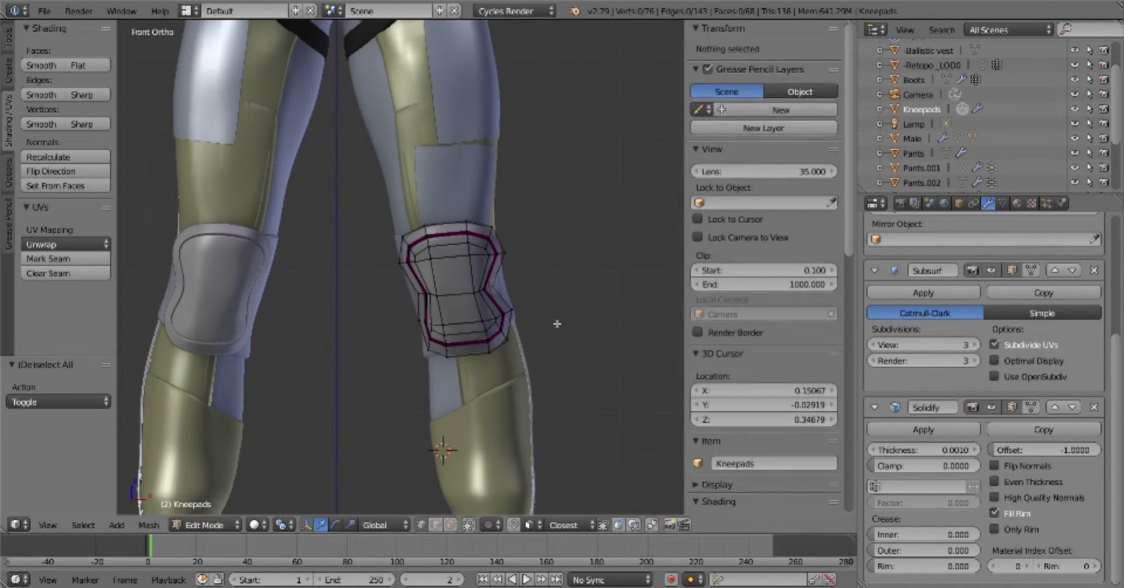
{"action": "middle_click_drag", "start_coordinate": [553, 321], "coordinate": [504, 410]}
{"action": "key", "text": "KP_1"}
{"action": "scroll", "coordinate": [503, 410], "scroll_direction": "up", "scroll_amount": 1}
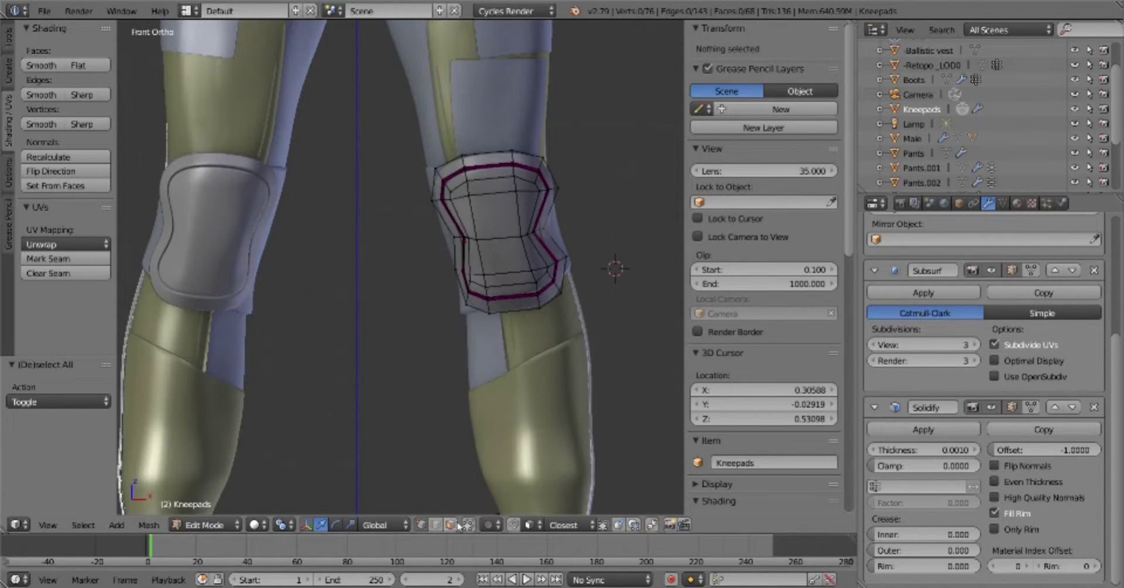
{"action": "key", "text": "KP_3"}
Extrude and scale the kneepad rim loop, dissolve extra edges, and return to Object Mode
{"action": "key", "text": "e"}
{"action": "key", "text": "Return"}
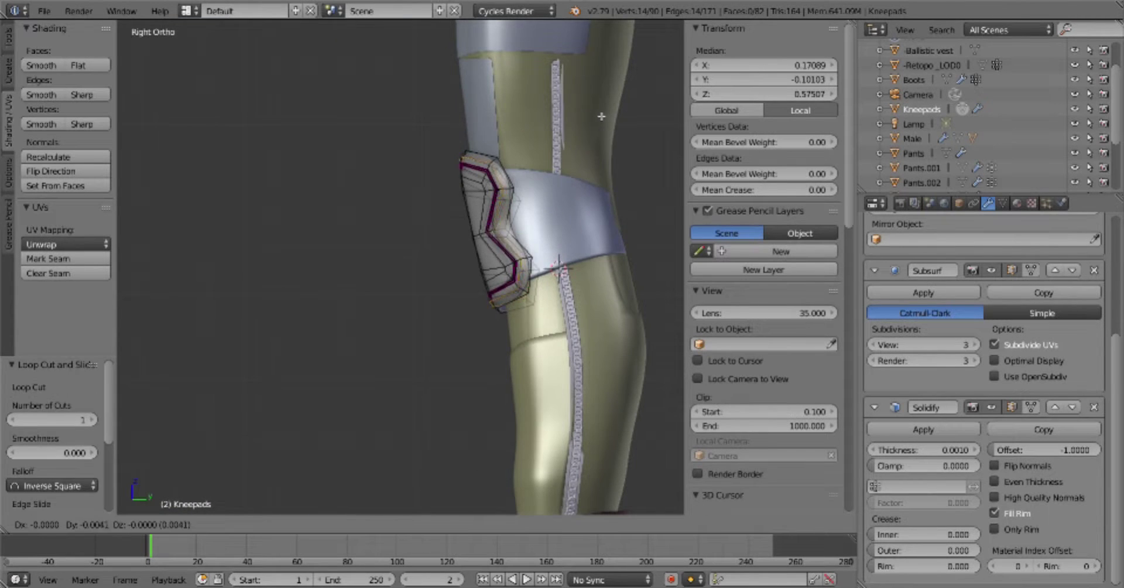
{"action": "key", "text": "KP_1"}
{"action": "key", "text": "s"}
{"action": "scroll", "coordinate": [576, 219], "scroll_direction": "up", "scroll_amount": 5}
{"action": "key", "text": "x"}
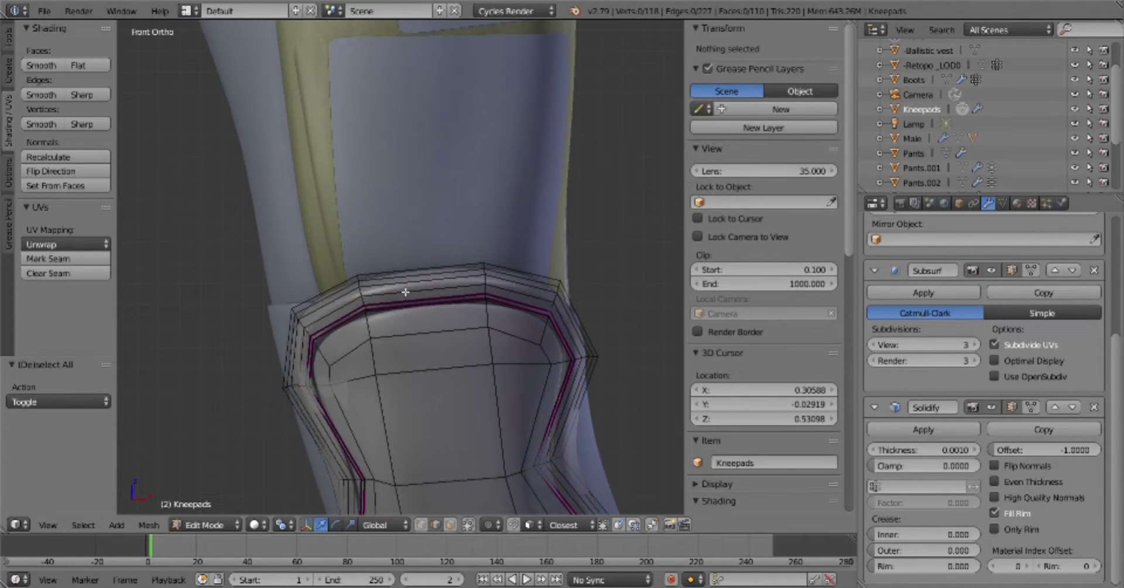
{"action": "key", "text": "Tab"}
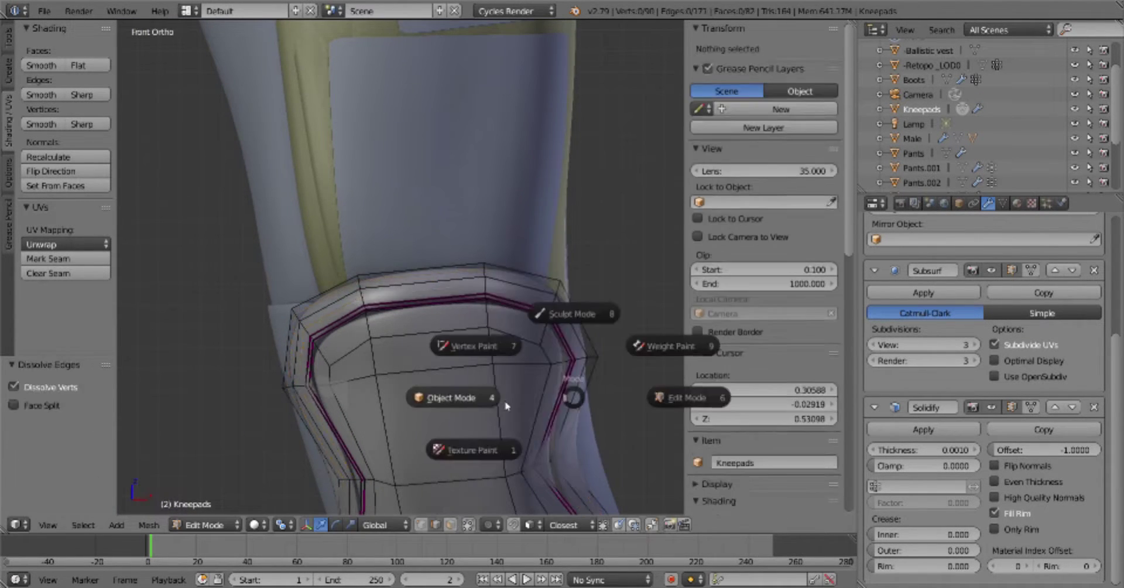
{"action": "left_click", "coordinate": [507, 406]}
Save the trousers file and reopen the kneepad mesh for editing in front view
{"action": "key", "text": "ctrl+s"}
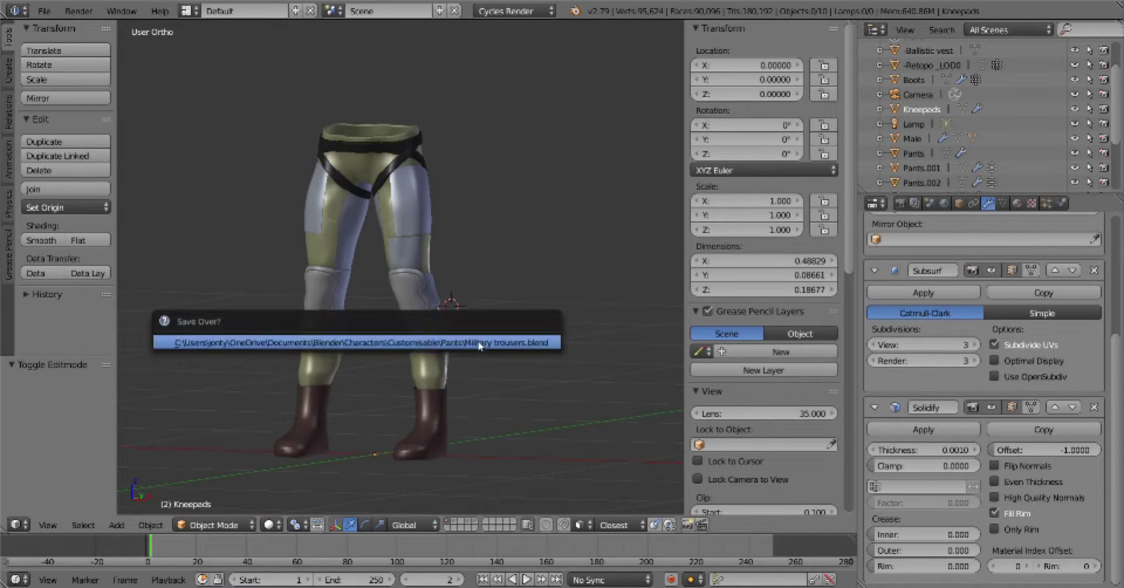
{"action": "key", "text": "KP_1"}
{"action": "scroll", "coordinate": [527, 328], "scroll_direction": "up", "scroll_amount": 4}
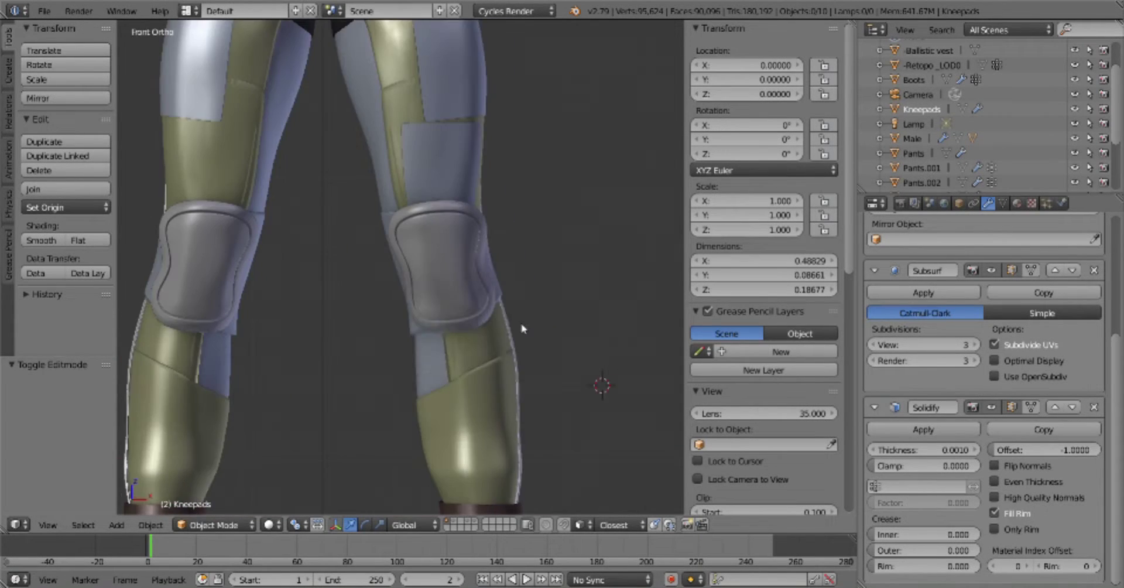
{"action": "key", "text": "Tab"}
{"action": "middle_click_drag", "start_coordinate": [564, 289], "coordinate": [544, 254]}
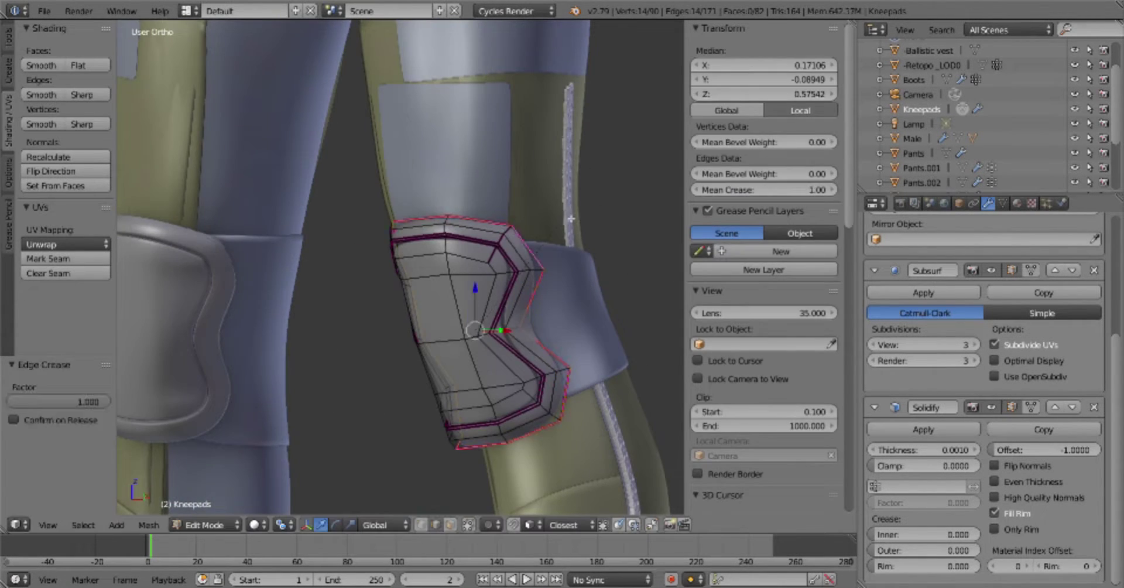
{"action": "key", "text": "a"}
{"action": "key", "text": "KP_1"}
{"action": "scroll", "coordinate": [561, 367], "scroll_direction": "up", "scroll_amount": 3}
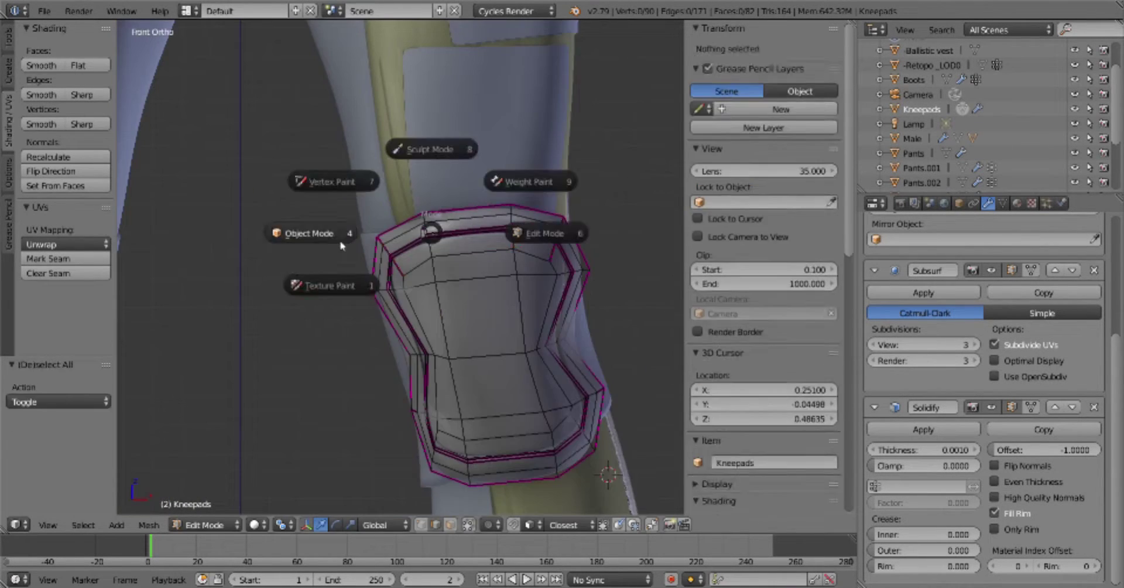
Slide the selected kneepad vertices along their edges from the right-side view
{"action": "left_click", "coordinate": [341, 246]}
{"action": "key", "text": "KP_3"}
{"action": "key", "text": "Tab"}
{"action": "key", "text": "b"}
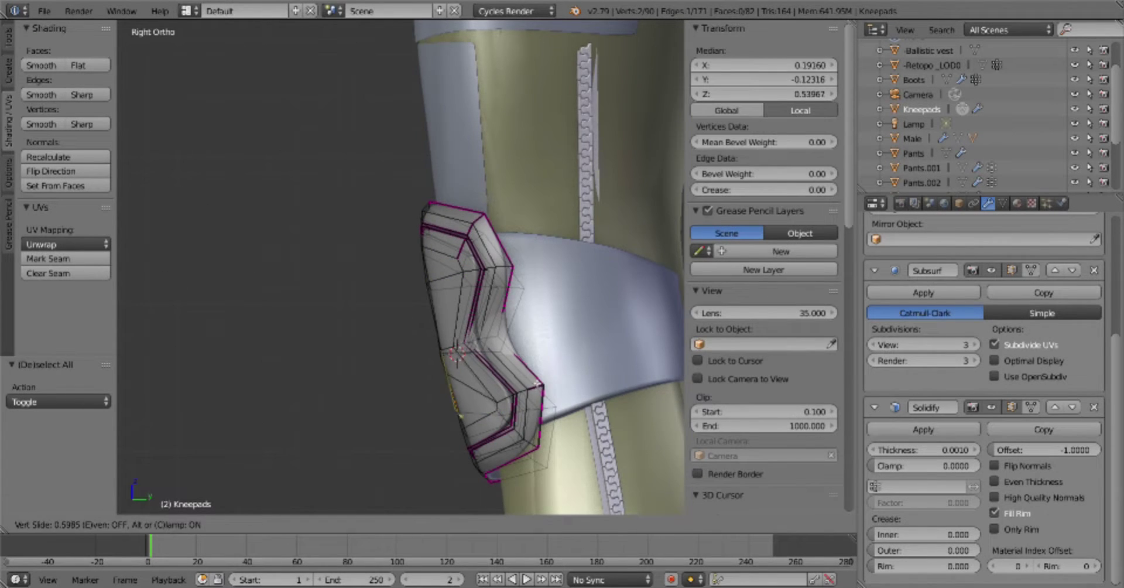
{"action": "left_click", "coordinate": [537, 383]}
{"action": "key", "text": "Tab"}
{"action": "scroll", "coordinate": [537, 375], "scroll_direction": "down", "scroll_amount": 3}
{"action": "key", "text": "Tab"}
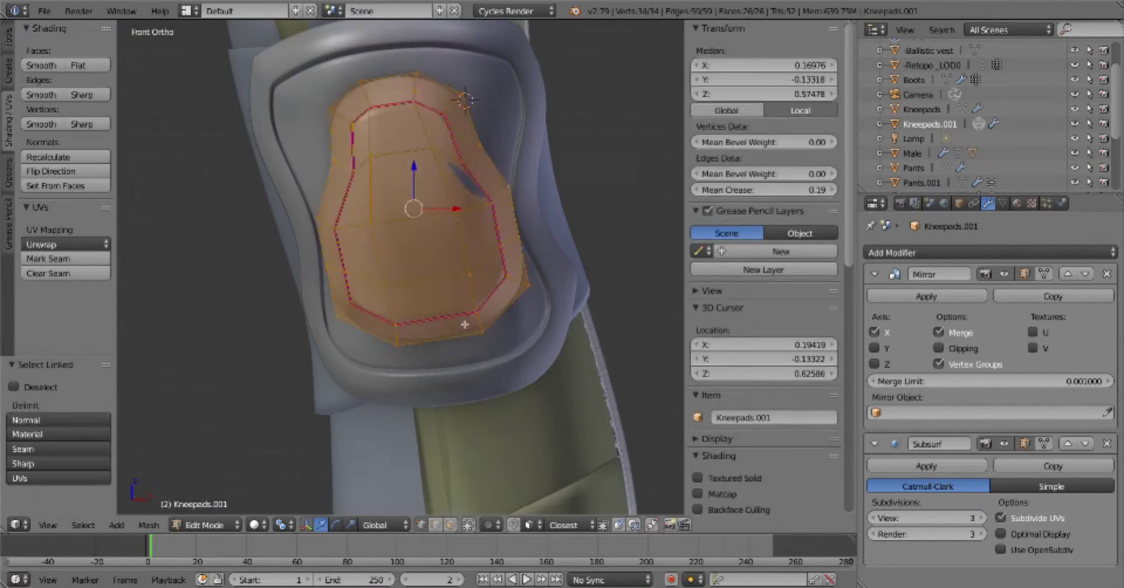
Move the inner kneepad patch into place and select it as one linked piece
{"action": "left_click", "coordinate": [542, 308]}
{"action": "key", "text": "ctrl+l"}
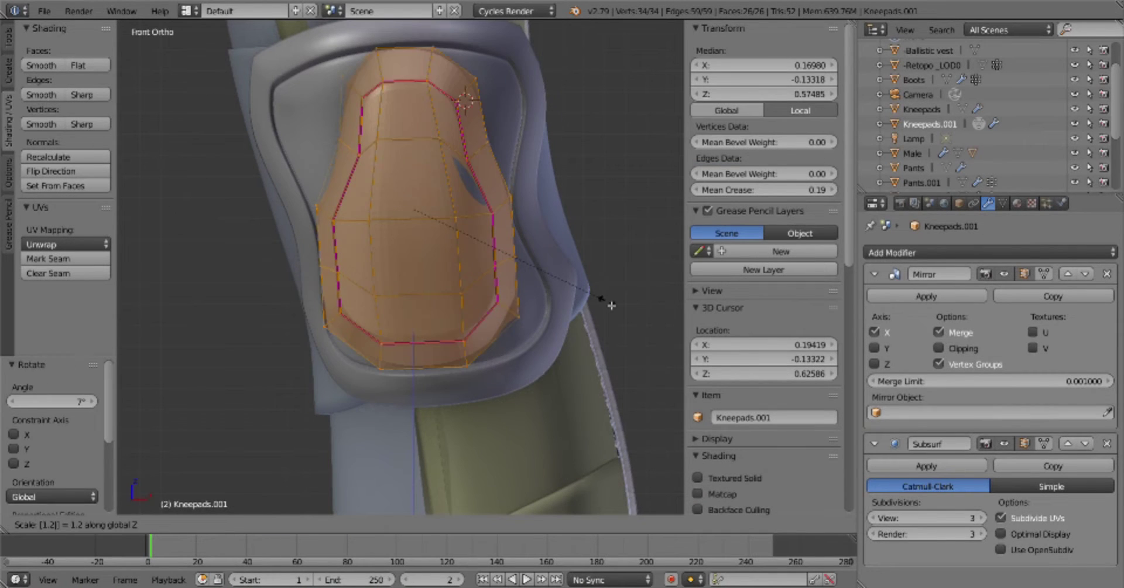
{"action": "key", "text": "Tab"}
{"action": "key", "text": "a"}
{"action": "scroll", "coordinate": [599, 336], "scroll_direction": "down", "scroll_amount": 3}
{"action": "scroll", "coordinate": [520, 311], "scroll_direction": "down", "scroll_amount": 3}
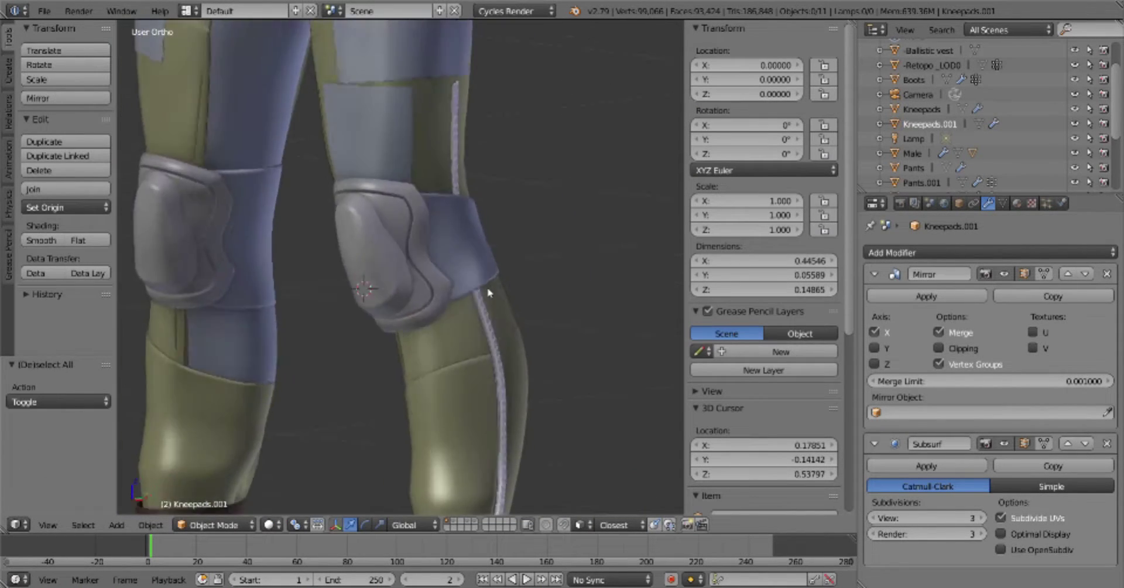
{"action": "scroll", "coordinate": [520, 311], "scroll_direction": "down", "scroll_amount": 2}
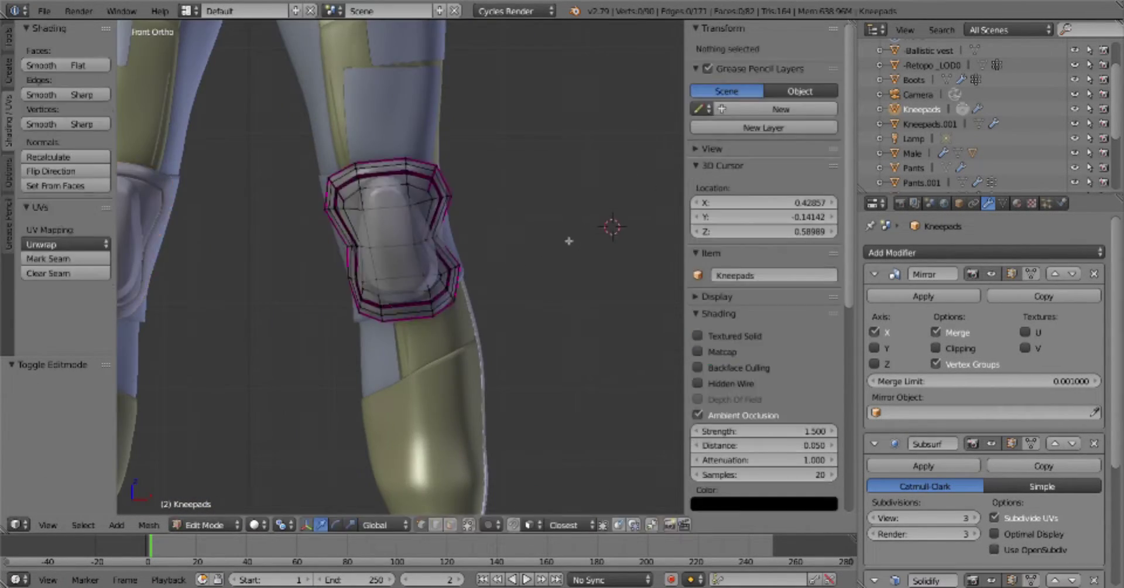
Reposition part of the kneepad, then finish the cap's edge crease adjustment
{"action": "key", "text": "a"}
{"action": "key", "text": "g"}
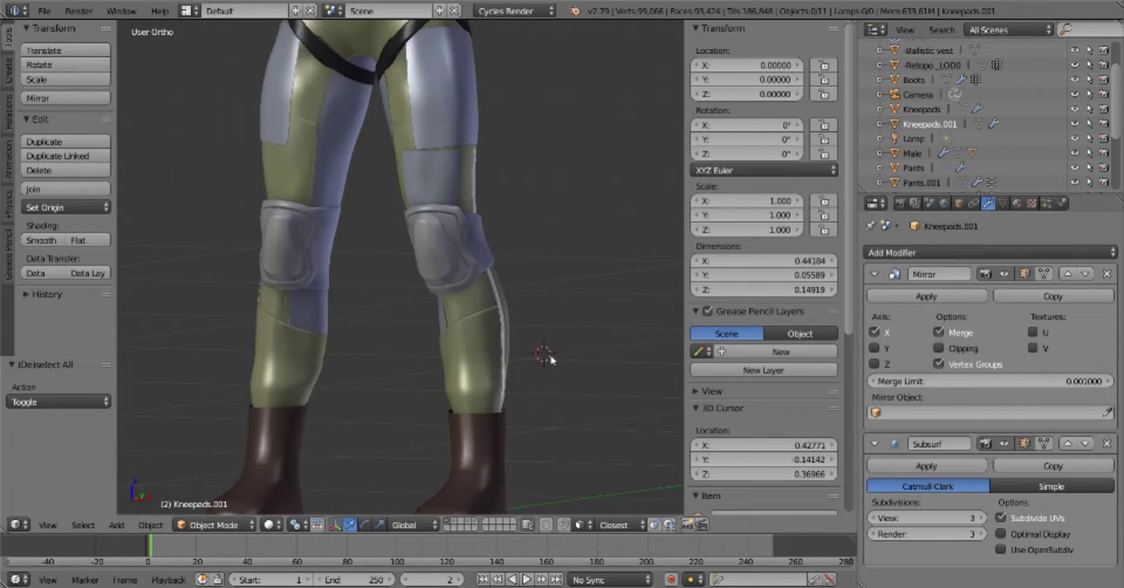
{"action": "middle_click_drag", "start_coordinate": [550, 351], "coordinate": [573, 349]}
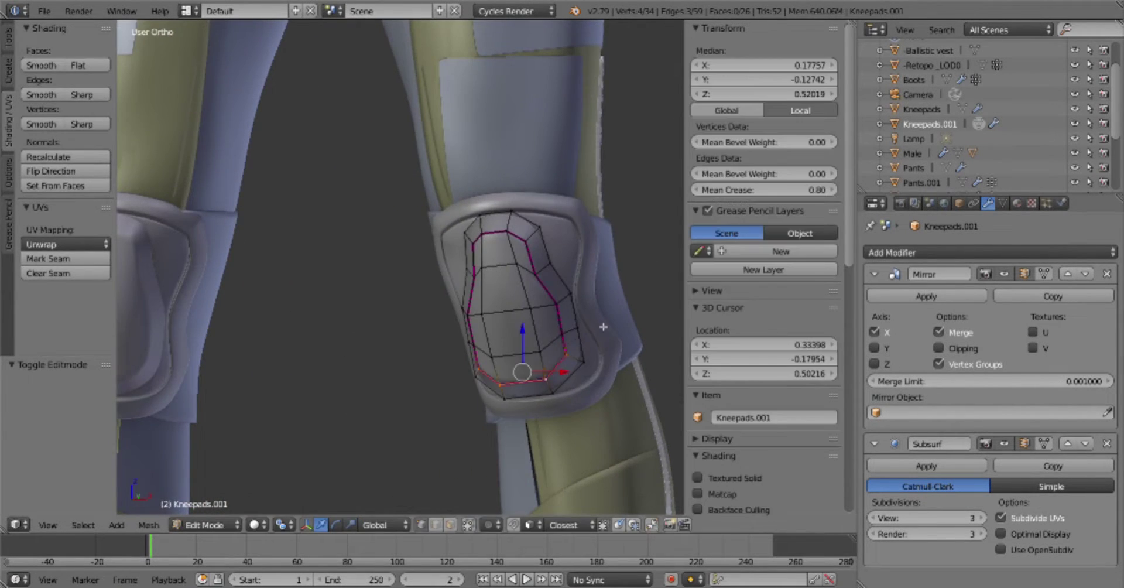
{"action": "key", "text": "Tab"}
{"action": "scroll", "coordinate": [455, 333], "scroll_direction": "up", "scroll_amount": 2}
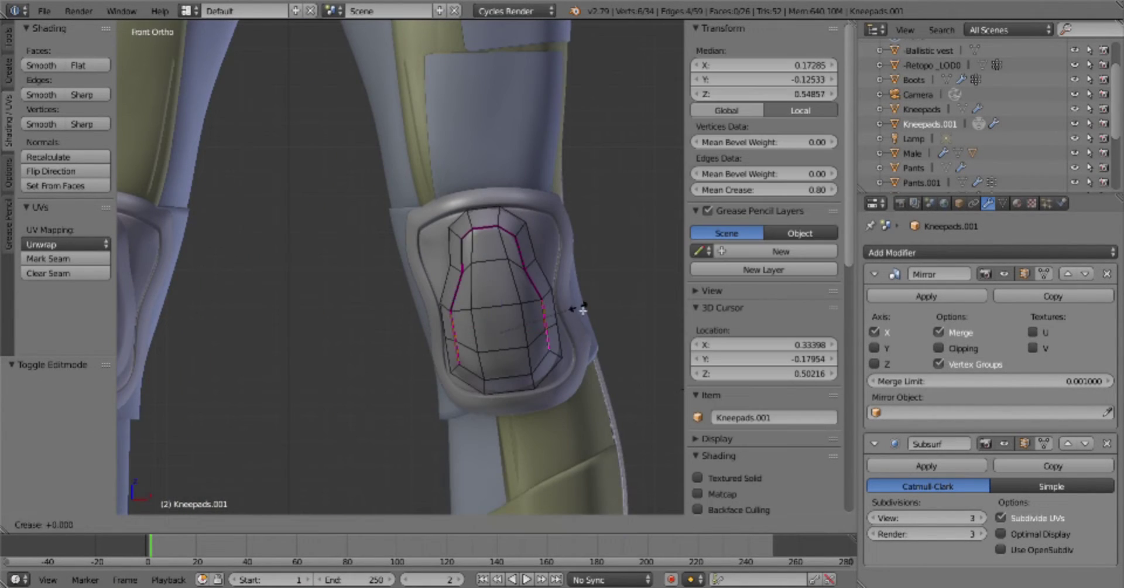
{"action": "key", "text": "Escape"}
Select and crease individual edges around the kneepad cap
{"action": "scroll", "coordinate": [582, 309], "scroll_direction": "down", "scroll_amount": 2}
{"action": "scroll", "coordinate": [527, 263], "scroll_direction": "up", "scroll_amount": 1}
{"action": "scroll", "coordinate": [556, 235], "scroll_direction": "up", "scroll_amount": 1}
{"action": "key", "text": "a"}
{"action": "right_click", "coordinate": [569, 224]}
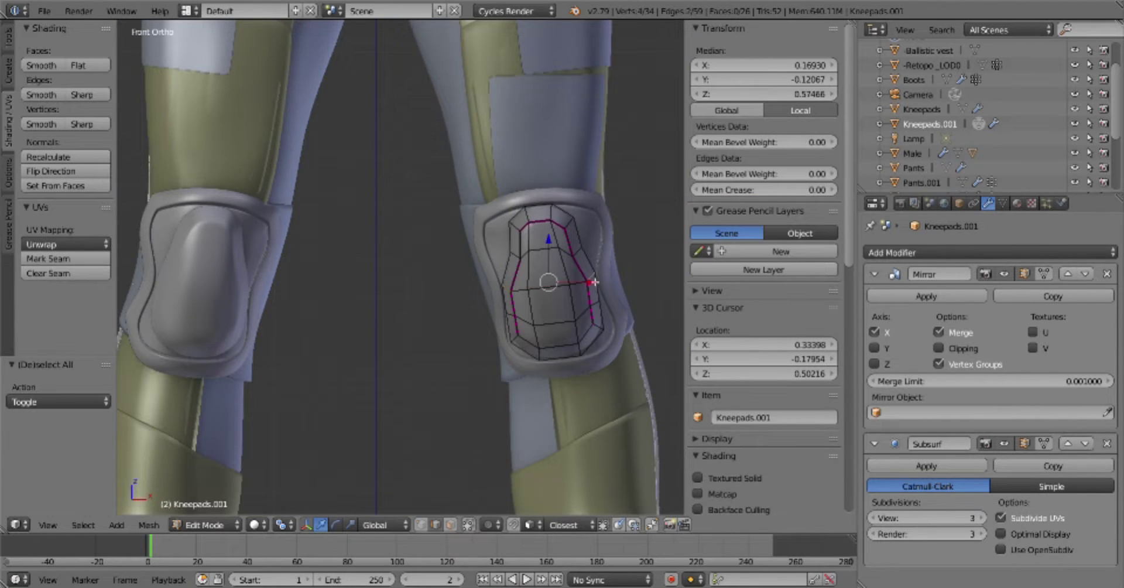
{"action": "key", "text": "a"}
{"action": "middle_click_drag", "start_coordinate": [594, 282], "coordinate": [601, 297]}
{"action": "right_click", "coordinate": [523, 231]}
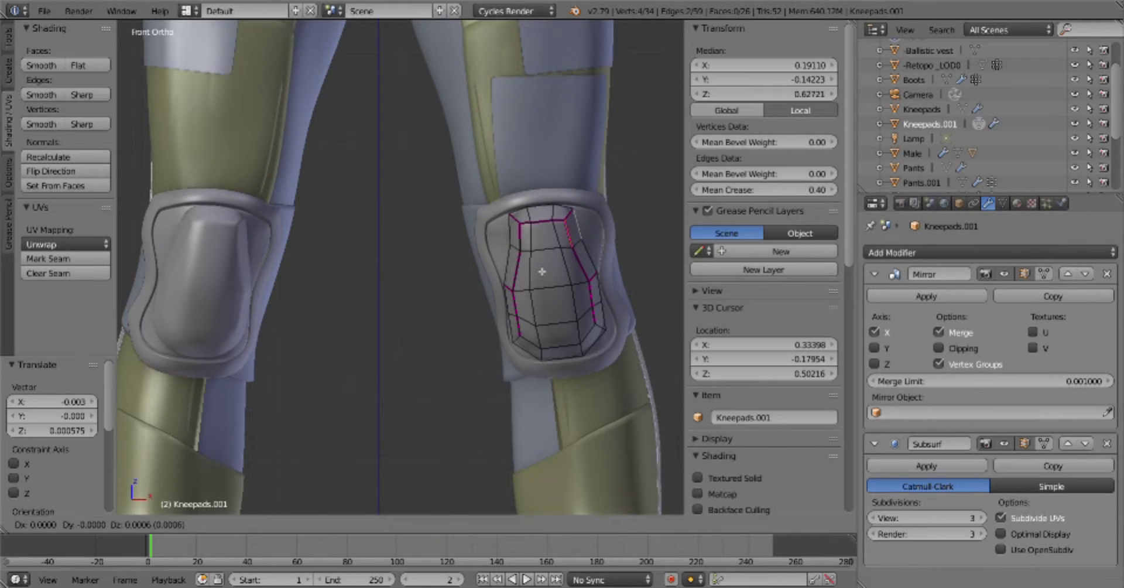
{"action": "key", "text": "a"}
{"action": "middle_click_drag", "start_coordinate": [543, 271], "coordinate": [635, 260]}
Pick one more cap edge, then return to front view in cap edit mode
{"action": "key", "text": "a"}
{"action": "key", "text": "a"}
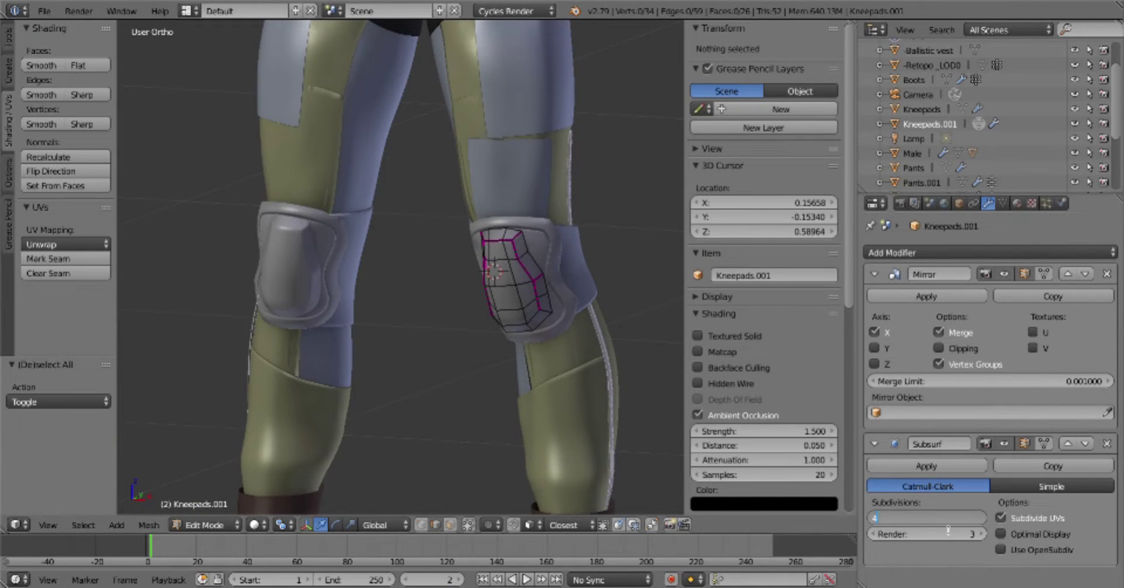
{"action": "mouse_move", "coordinate": [527, 293]}
{"action": "middle_mouse_down"}
{"action": "mouse_move", "coordinate": [585, 331]}
{"action": "mouse_move", "coordinate": [492, 351]}
{"action": "mouse_move", "coordinate": [586, 410]}
{"action": "middle_mouse_up"}
{"action": "right_click", "coordinate": [540, 298]}
{"action": "key", "text": "a"}
{"action": "key", "text": "KP_1"}
{"action": "key", "text": "Tab"}
{"action": "key", "text": "KP_1"}
{"action": "key", "text": "Tab"}
Reposition the 3D cursor and move the cap's bottom faces
{"action": "left_click", "coordinate": [531, 371]}
{"action": "right_click", "coordinate": [582, 476], "text": "alt"}
{"action": "key", "text": "g"}
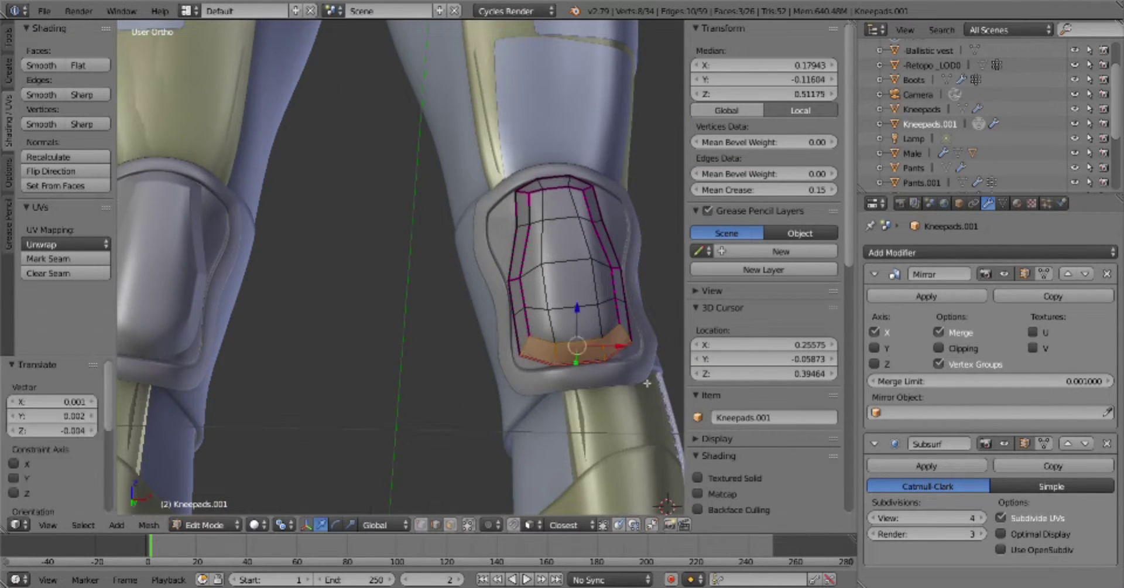
{"action": "key", "text": "KP_1"}
{"action": "key", "text": "Tab"}
{"action": "key", "text": "a"}
{"action": "mouse_move", "coordinate": [623, 311]}
{"action": "middle_mouse_down"}
{"action": "mouse_move", "coordinate": [609, 416]}
{"action": "mouse_move", "coordinate": [610, 375]}
{"action": "middle_mouse_up"}
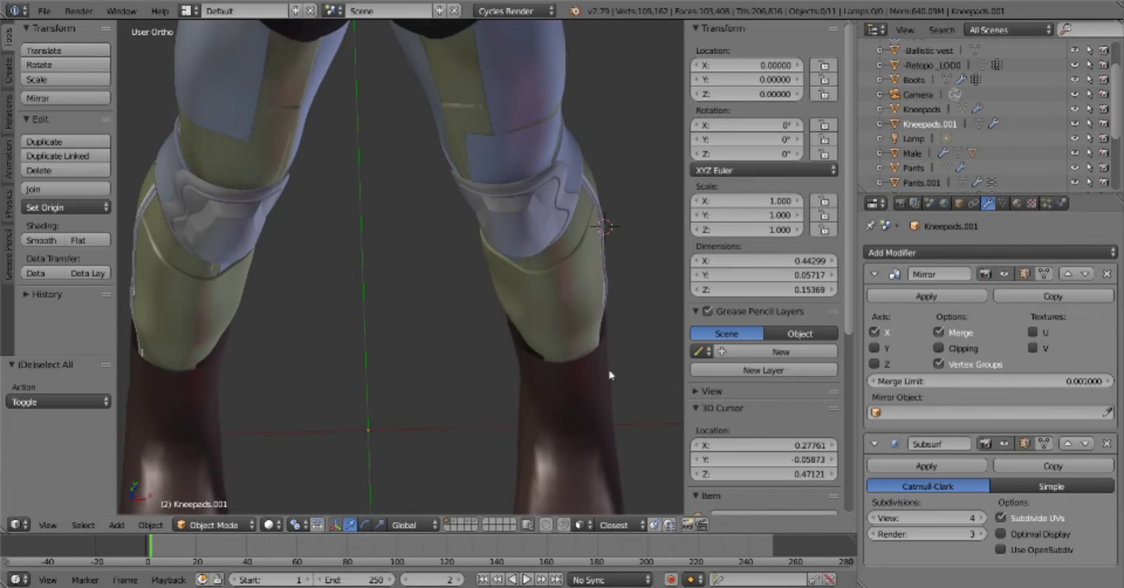
Select the entire kneepad cap and tilt it slightly around the X axis
{"action": "key", "text": "Tab"}
{"action": "key", "text": "l"}
{"action": "key", "text": "KP_1"}
{"action": "middle_click_drag", "start_coordinate": [551, 342], "coordinate": [609, 293]}
{"action": "key", "text": "KP_1"}
{"action": "key", "text": "r"}
{"action": "key", "text": "x"}
{"action": "key", "text": "Tab"}
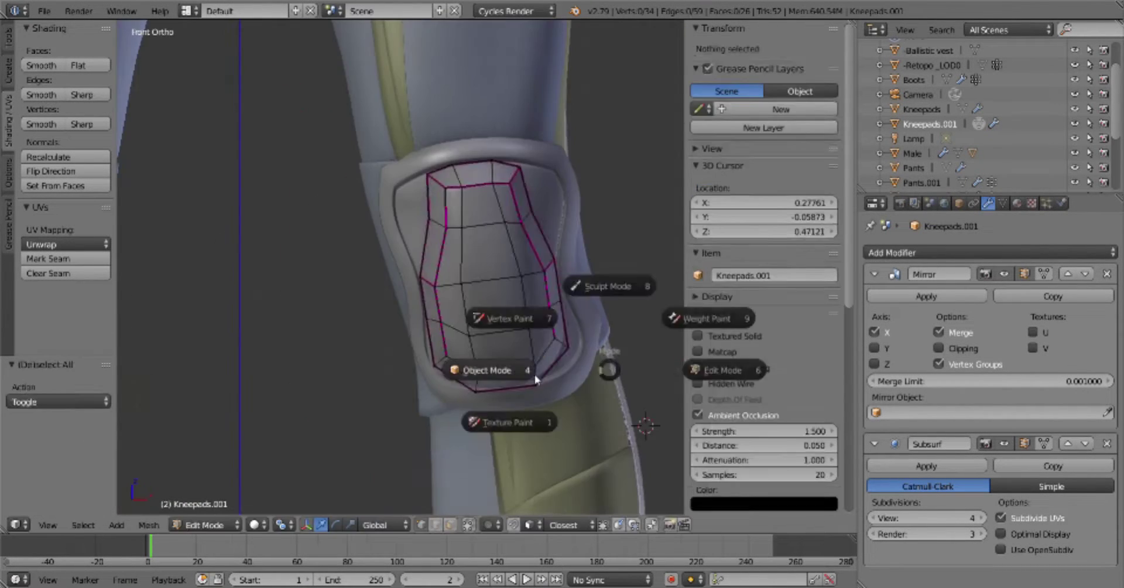
Switch to editing the main kneepad and select part of its mesh
{"action": "left_click", "coordinate": [535, 374]}
{"action": "scroll", "coordinate": [550, 322], "scroll_direction": "up", "scroll_amount": 5}
{"action": "right_click", "coordinate": [547, 221]}
{"action": "key", "text": "Tab"}
{"action": "key", "text": "a"}
{"action": "scroll", "coordinate": [559, 224], "scroll_direction": "down", "scroll_amount": 3}
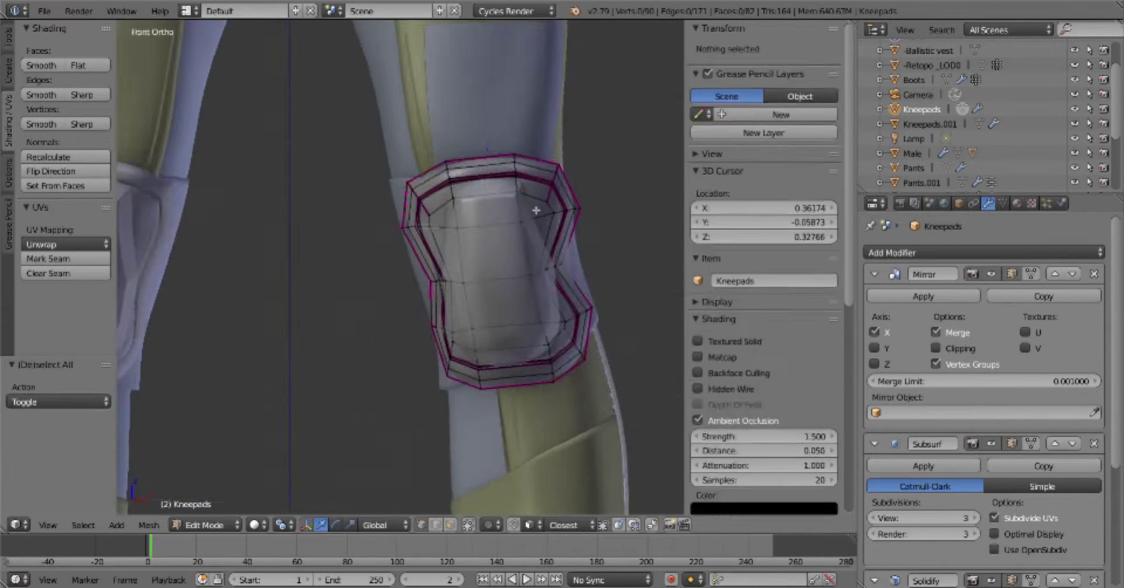
{"action": "key", "text": "Tab"}
Select a kneepad rim edge loop and the vertices at its lower left
{"action": "key", "text": "Tab"}
{"action": "scroll", "coordinate": [562, 225], "scroll_direction": "up", "scroll_amount": 4}
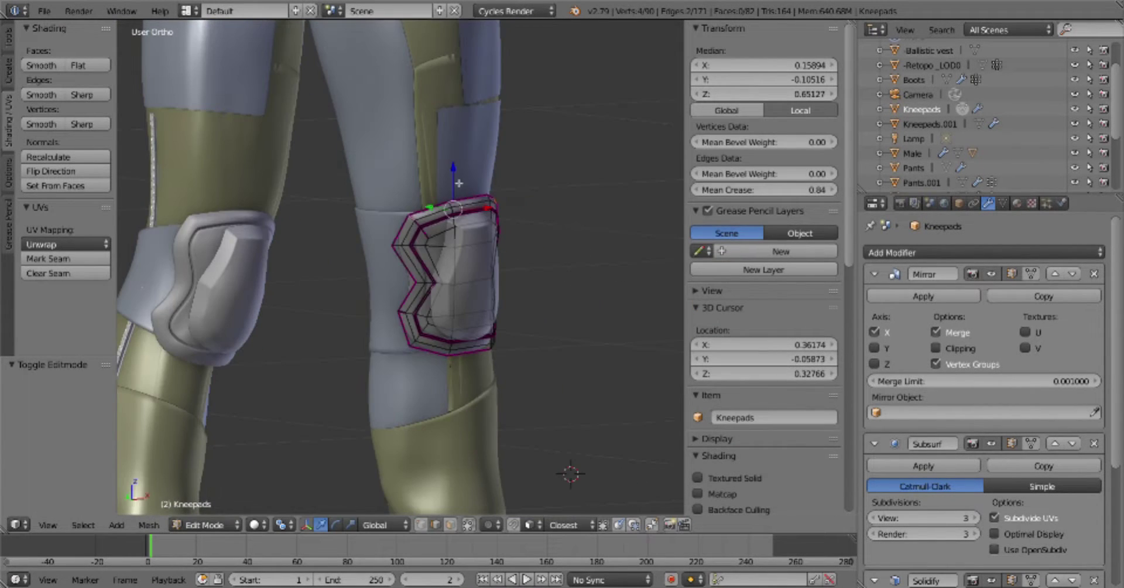
{"action": "key", "text": "a"}
{"action": "key", "text": "Tab"}
{"action": "scroll", "coordinate": [513, 296], "scroll_direction": "down", "scroll_amount": 3}
{"action": "key", "text": "Tab"}
{"action": "scroll", "coordinate": [513, 296], "scroll_direction": "up", "scroll_amount": 5}
{"action": "right_click", "coordinate": [513, 296], "text": "alt"}
{"action": "key", "text": "KP_1"}
{"action": "left_click_drag", "start_coordinate": [285, 337], "coordinate": [362, 366]}
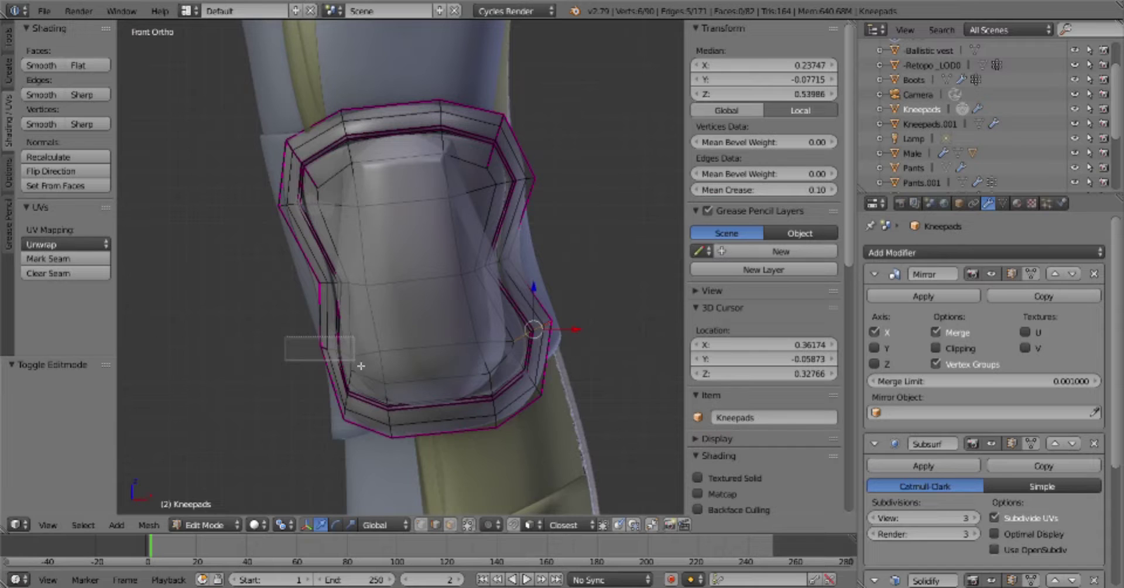
{"action": "key", "text": "Tab"}
Save over the trousers file and review both kneepads from the front
{"action": "middle_click_drag", "start_coordinate": [366, 363], "coordinate": [492, 347]}
{"action": "left_click", "coordinate": [611, 405]}
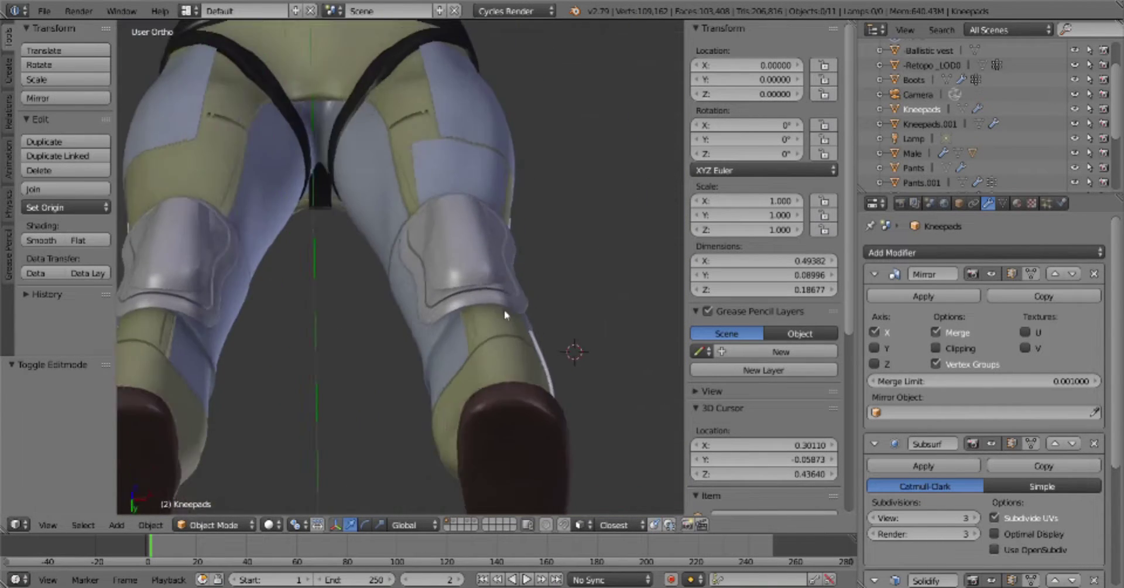
{"action": "middle_click_drag", "start_coordinate": [556, 351], "coordinate": [504, 383]}
{"action": "scroll", "coordinate": [505, 383], "scroll_direction": "down", "scroll_amount": 3}
{"action": "key", "text": "KP_1"}
{"action": "scroll", "coordinate": [460, 280], "scroll_direction": "up", "scroll_amount": 3}
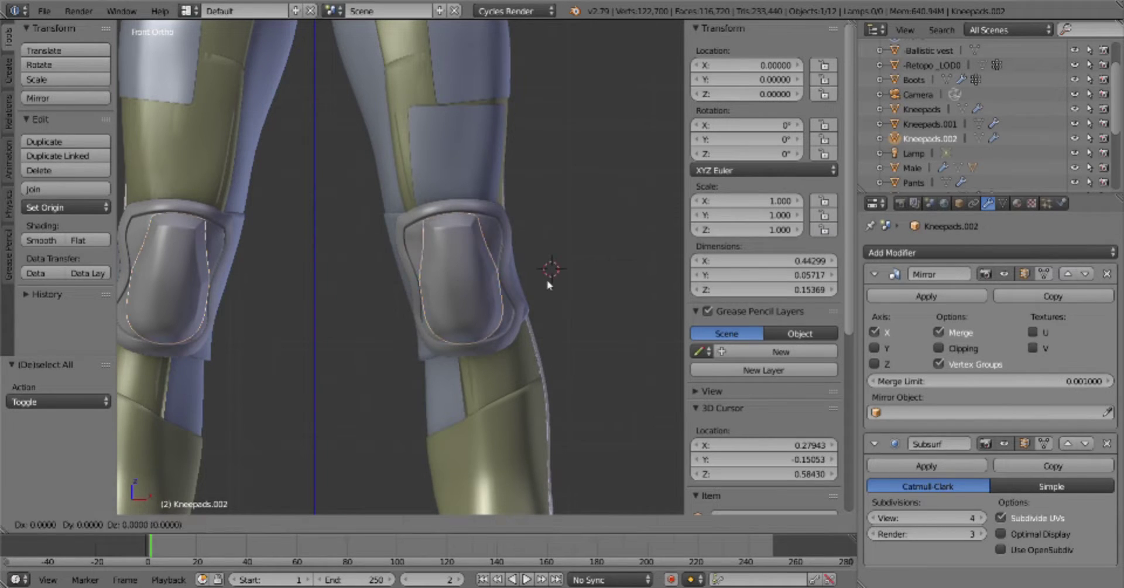
Add a Shrinkwrap modifier to the kneepad caps targeting 'Kneepad caps (shrink target)'
{"action": "left_click", "coordinate": [989, 252]}
{"action": "left_click", "coordinate": [933, 489]}
{"action": "scroll", "coordinate": [934, 489], "scroll_direction": "down", "scroll_amount": 5}
{"action": "left_click", "coordinate": [925, 518]}
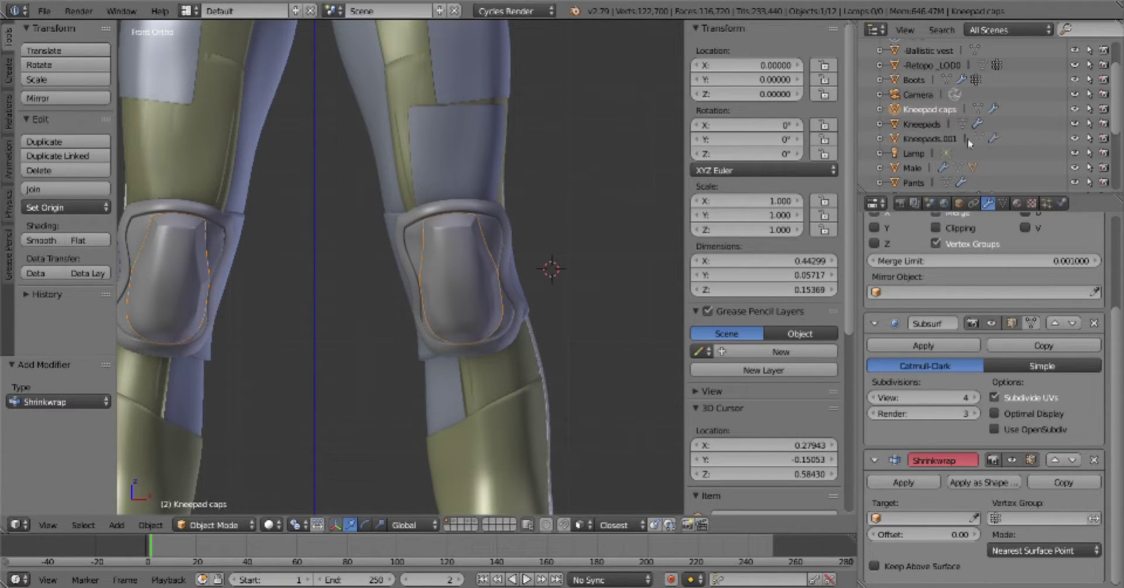
{"action": "type", "text": "target)"}
{"action": "key", "text": "Return"}
{"action": "left_click", "coordinate": [970, 125]}
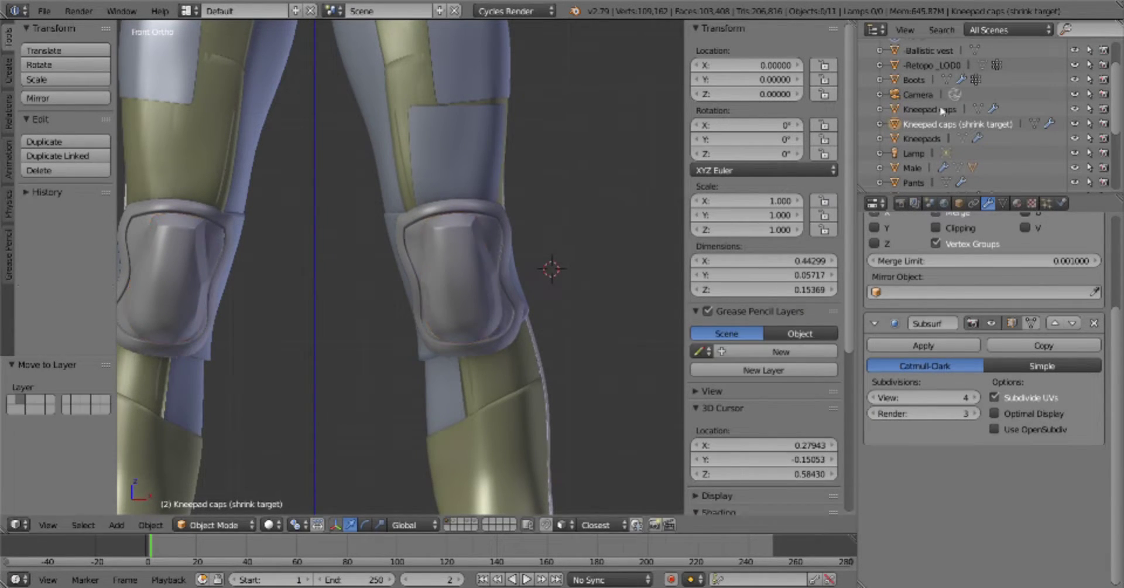
Slide two outline vertices of the Kneepad caps mesh along their edges
{"action": "left_click", "coordinate": [942, 111]}
{"action": "key", "text": "Tab"}
{"action": "key", "text": "KP_Decimal"}
{"action": "key", "text": "KP_3"}
{"action": "key", "text": "a"}
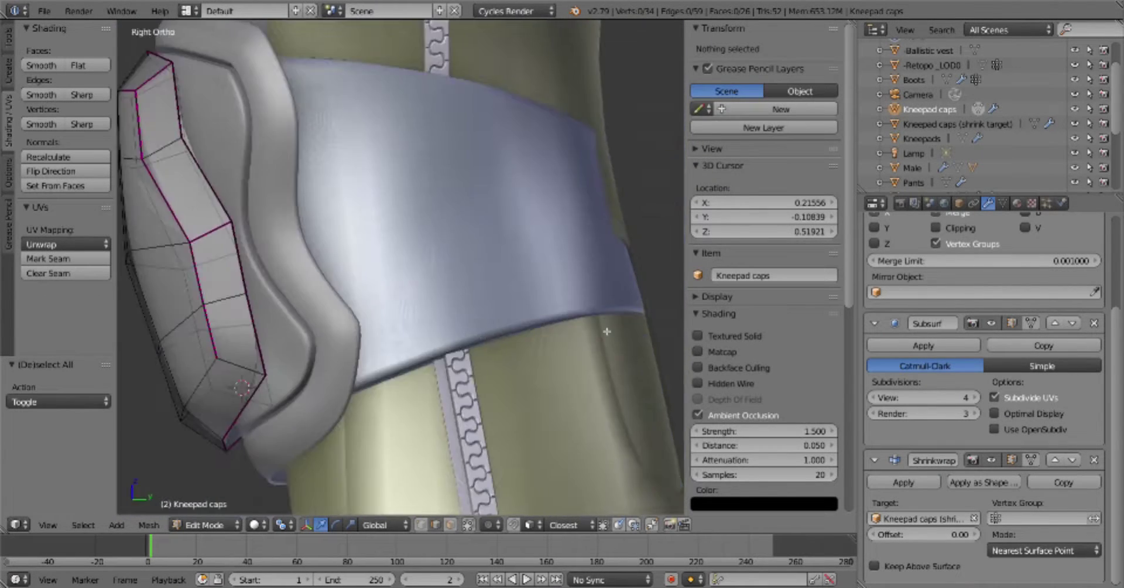
{"action": "key", "text": "KP_1"}
{"action": "right_click", "coordinate": [270, 356]}
{"action": "right_click", "coordinate": [499, 323], "text": "shift"}
{"action": "key", "text": "g"}
{"action": "key", "text": "g"}
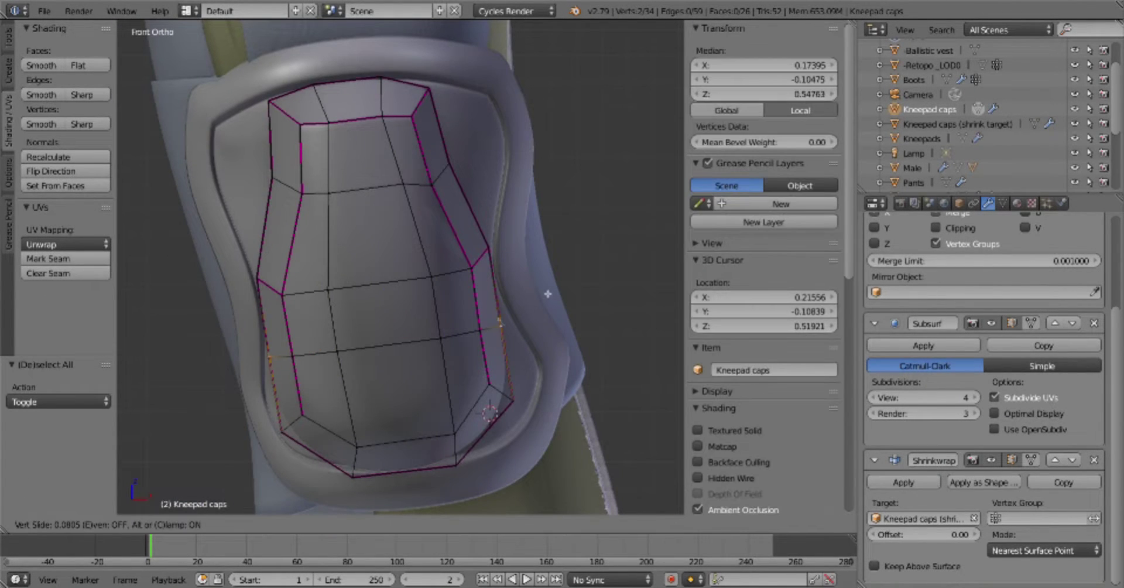
{"action": "key", "text": "Escape"}
Bevel the lower horizontal edge loop into a narrow 2-segment band
{"action": "right_click", "coordinate": [434, 306], "text": "alt"}
{"action": "key", "text": "ctrl+b"}
{"action": "scroll", "coordinate": [604, 337], "scroll_direction": "up", "scroll_amount": 1}
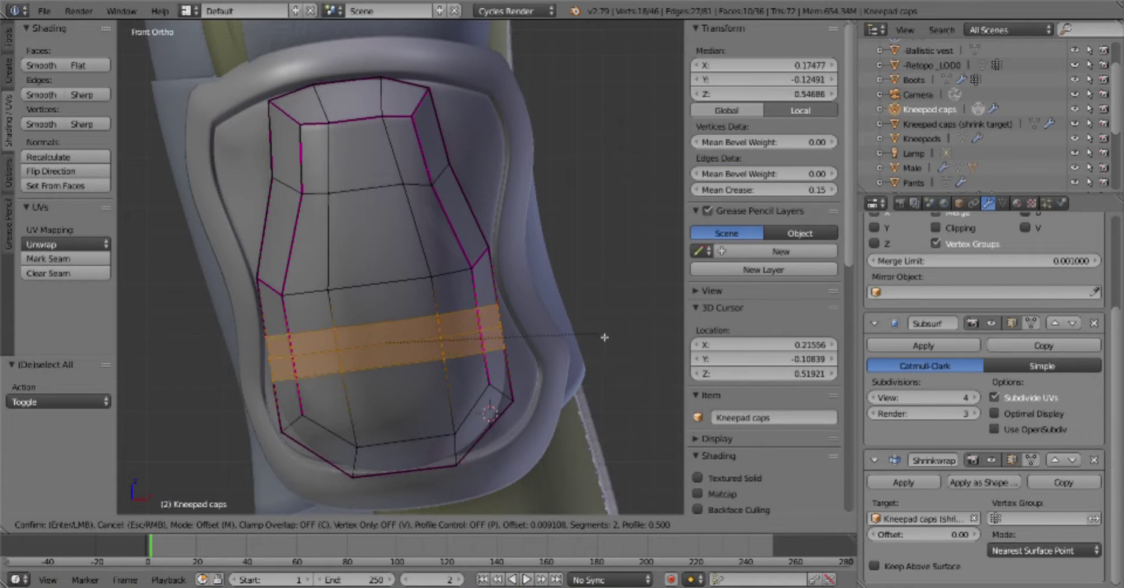
{"action": "key", "text": "a"}
{"action": "middle_click_drag", "start_coordinate": [596, 334], "coordinate": [626, 228]}
Knife-cut a small polygon near the cap's lower corner
{"action": "key", "text": "k"}
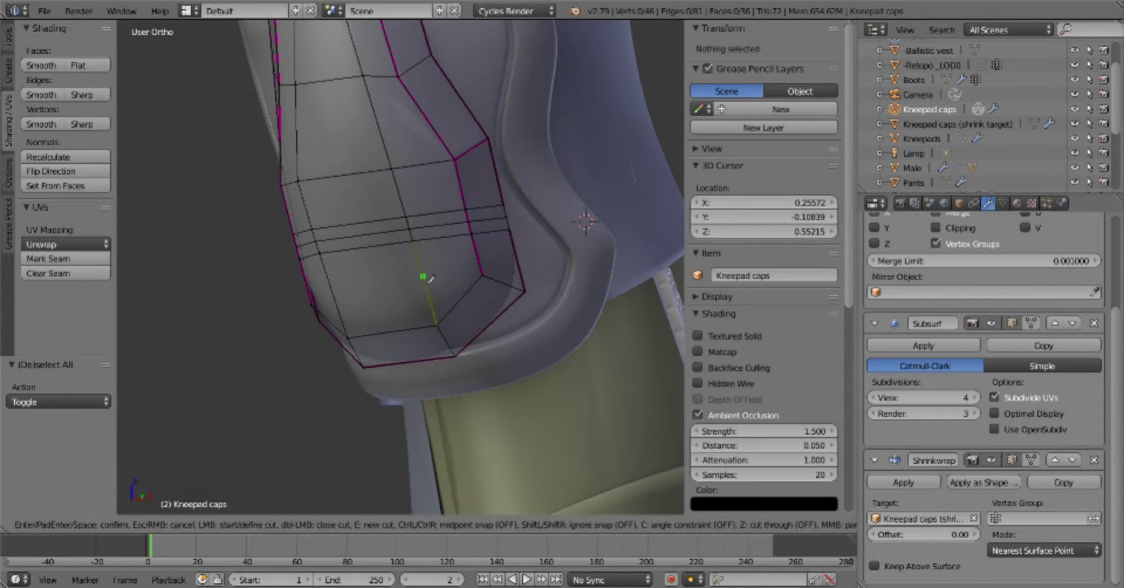
{"action": "key", "text": "Return"}
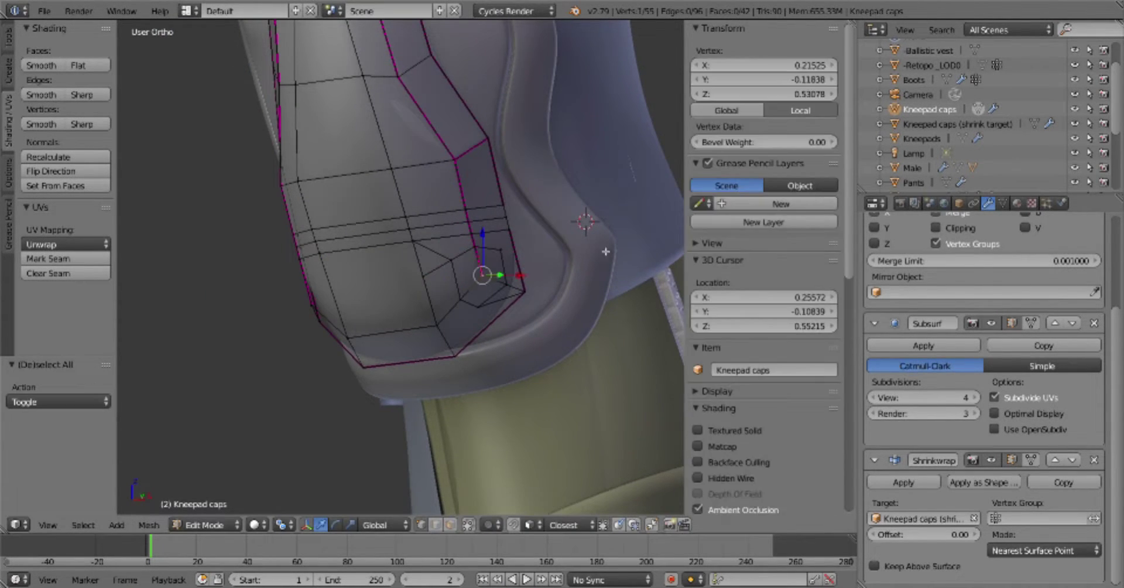
{"action": "middle_click_drag", "start_coordinate": [489, 271], "coordinate": [527, 258]}
{"action": "scroll", "coordinate": [355, 365], "scroll_direction": "up", "scroll_amount": 2}
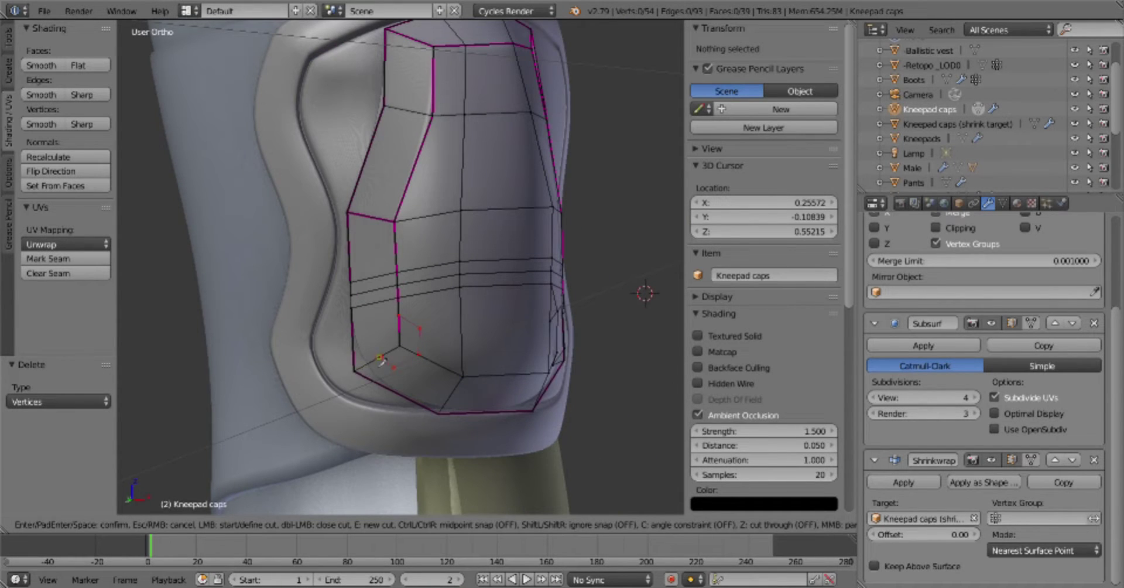
Extrude the small polygon inward into a recessed hole and shrink its inner ring to 0.826
{"action": "left_click", "coordinate": [379, 358]}
{"action": "key", "text": "KP_1"}
{"action": "key", "text": "Return"}
{"action": "key", "text": "KP_3"}
{"action": "left_click", "coordinate": [1002, 203]}
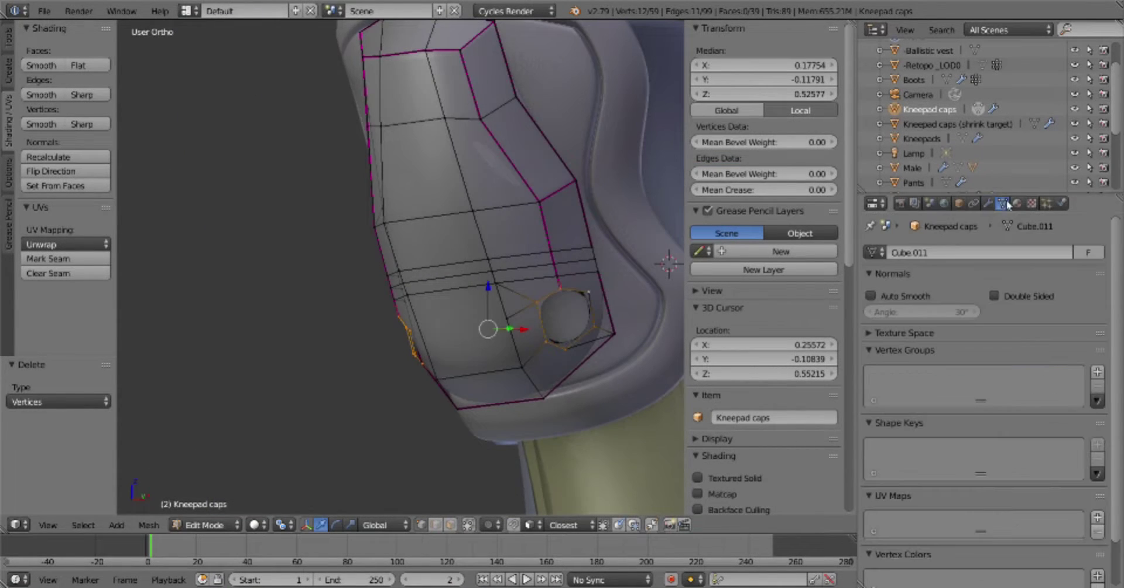
{"action": "key", "text": "w"}
{"action": "key", "text": "Escape"}
{"action": "key", "text": "e"}
{"action": "left_click", "coordinate": [566, 310]}
{"action": "key", "text": "KP_1"}
{"action": "key", "text": "s"}
{"action": "left_click", "coordinate": [613, 318]}
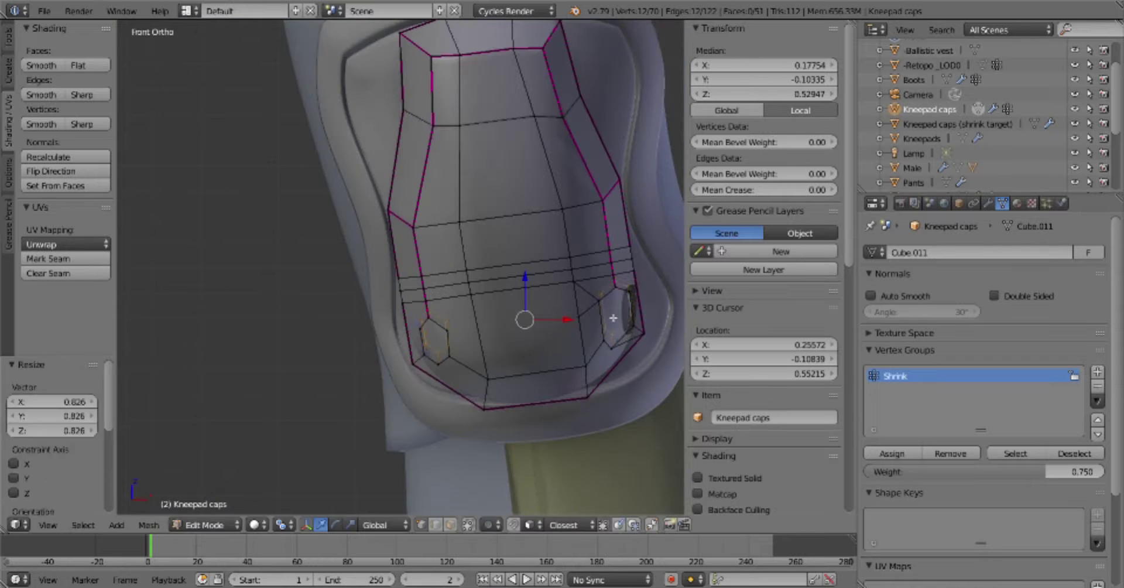
Preview the new hole, then select both hole edge loops and clear their creases
{"action": "key", "text": "a"}
{"action": "left_click", "coordinate": [988, 203]}
{"action": "scroll", "coordinate": [1025, 410], "scroll_direction": "down", "scroll_amount": 3}
{"action": "key", "text": "a"}
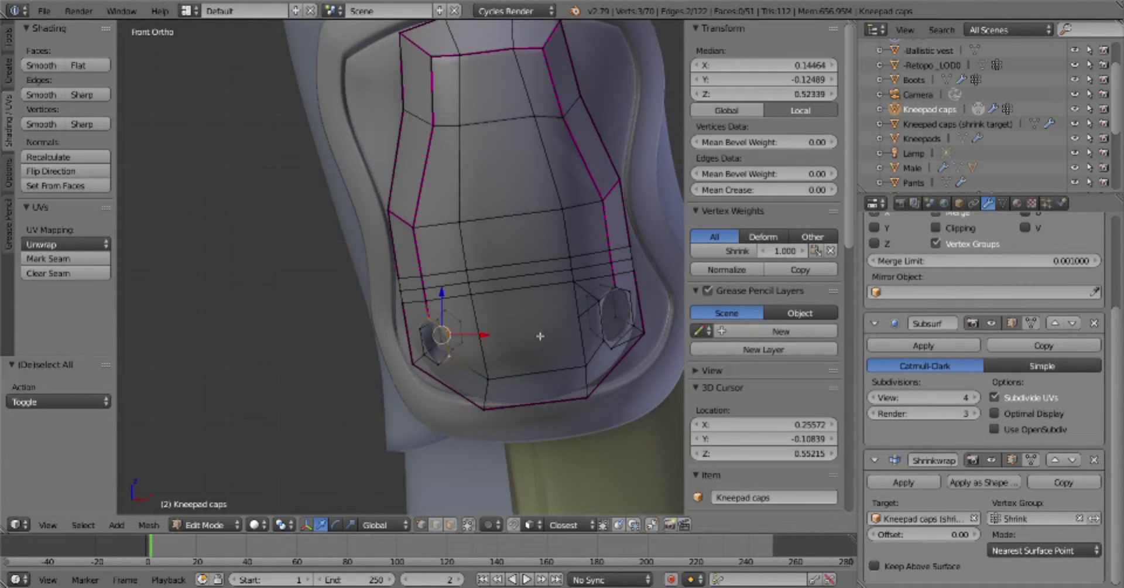
{"action": "key", "text": "Tab"}
{"action": "middle_click_drag", "start_coordinate": [574, 374], "coordinate": [592, 334]}
{"action": "key", "text": "KP_1"}
{"action": "key", "text": "Tab"}
{"action": "left_click", "coordinate": [683, 410]}
{"action": "scroll", "coordinate": [578, 402], "scroll_direction": "up", "scroll_amount": 5}
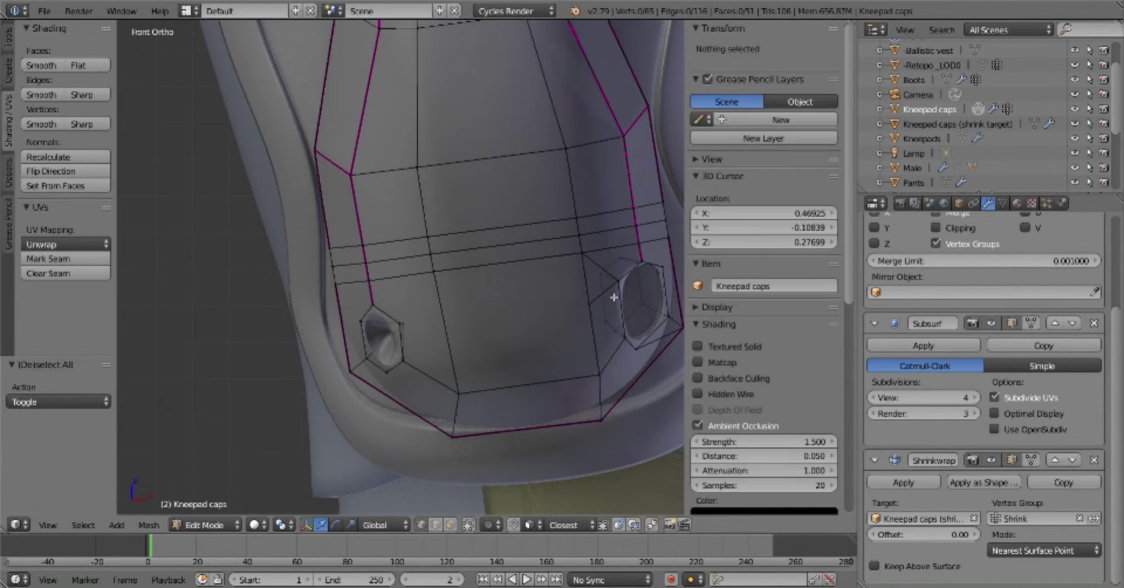
{"action": "left_click", "coordinate": [358, 299]}
{"action": "key", "text": "l"}
{"action": "key", "text": "l"}
{"action": "key", "text": "ctrl+z"}
Dissolve the extra vertices around the left hole; try a hole-to-seam knife cut, then undo it
{"action": "middle_click_drag", "start_coordinate": [572, 322], "coordinate": [413, 335]}
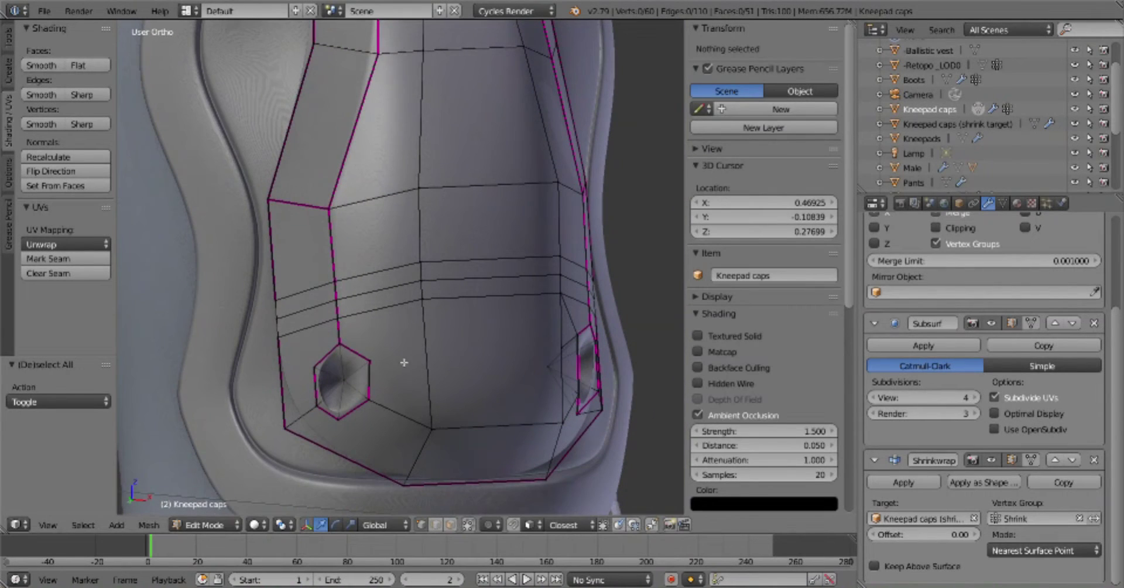
{"action": "middle_click_drag", "start_coordinate": [129, 436], "coordinate": [410, 293]}
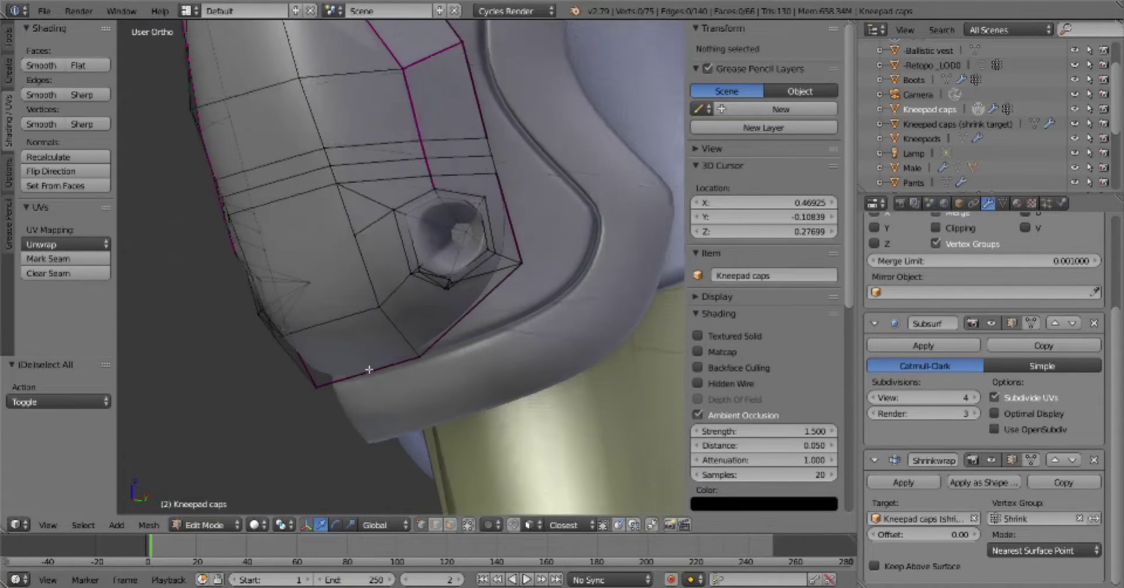
{"action": "scroll", "coordinate": [468, 292], "scroll_direction": "up", "scroll_amount": 3}
{"action": "key", "text": "x"}
{"action": "left_click", "coordinate": [515, 324]}
{"action": "key", "text": "k"}
{"action": "left_click", "coordinate": [504, 356]}
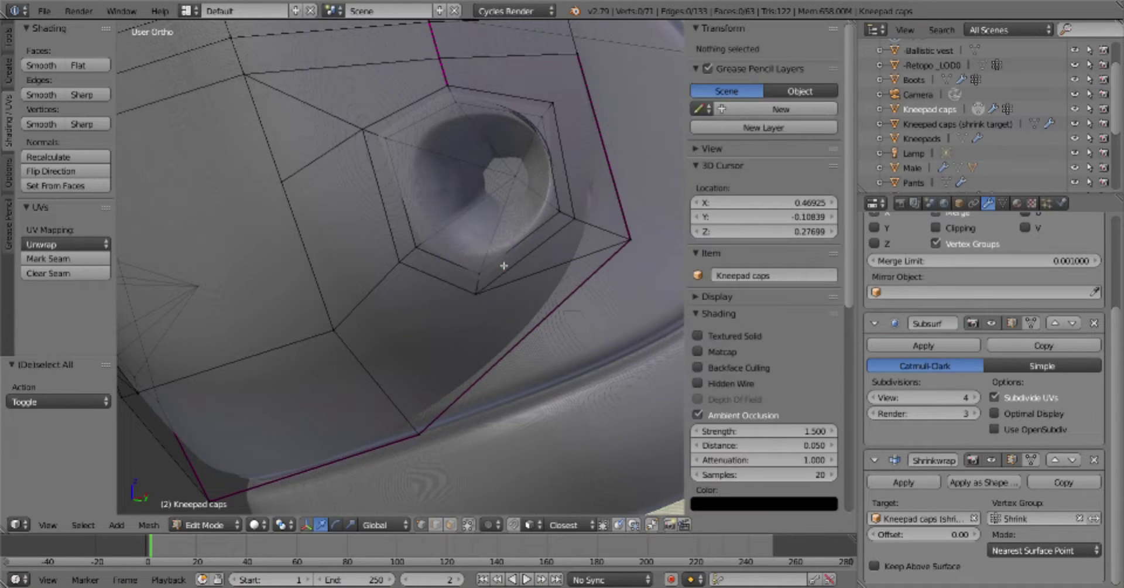
{"action": "left_click", "coordinate": [477, 292]}
{"action": "key", "text": "Return"}
{"action": "key", "text": "ctrl+z"}
{"action": "key", "text": "ctrl+z"}
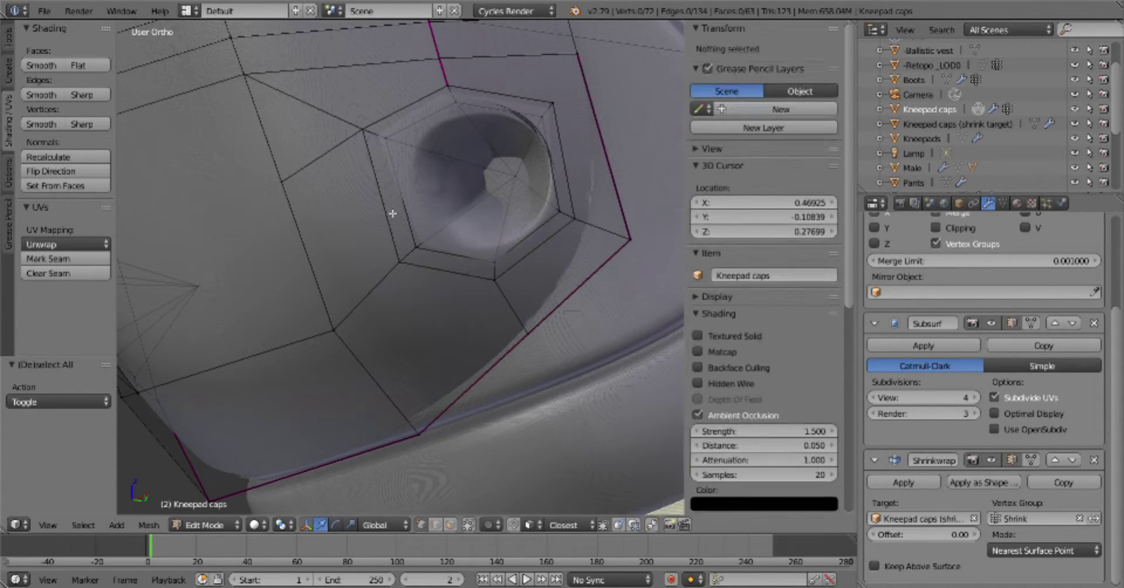
{"action": "key", "text": "ctrl+z"}
Box-select the vertices around the left hole plus two corner vertices
{"action": "key", "text": "b"}
{"action": "left_click_drag", "start_coordinate": [428, 71], "coordinate": [476, 119]}
{"action": "key", "text": "b"}
{"action": "left_click_drag", "start_coordinate": [531, 86], "coordinate": [565, 119]}
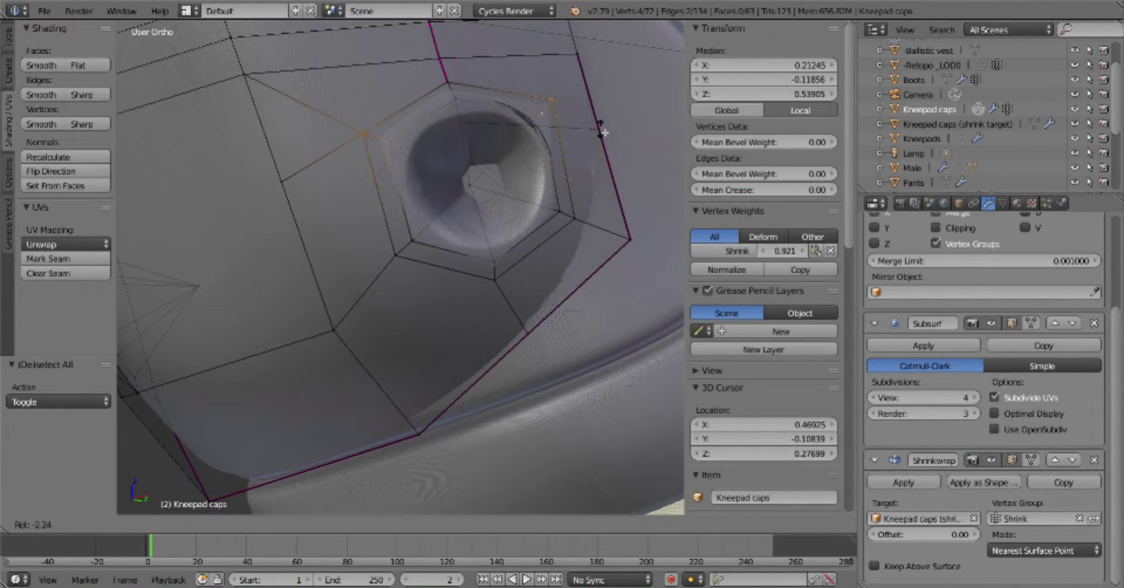
{"action": "key", "text": "a"}
{"action": "key", "text": "KP_1"}
{"action": "key", "text": "Tab"}
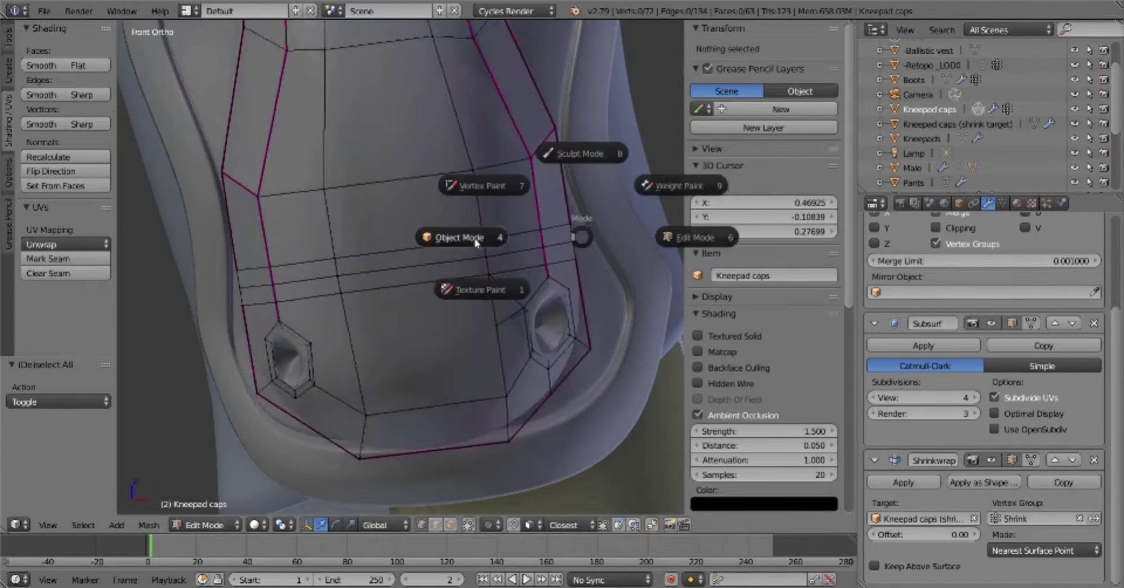
{"action": "left_click", "coordinate": [476, 237]}
Try scaling the hexagon ring, undo it, and save the file in Object Mode
{"action": "middle_click_drag", "start_coordinate": [475, 237], "coordinate": [555, 249]}
{"action": "key", "text": "Tab"}
{"action": "right_click", "coordinate": [202, 351], "text": "alt"}
{"action": "key", "text": "s"}
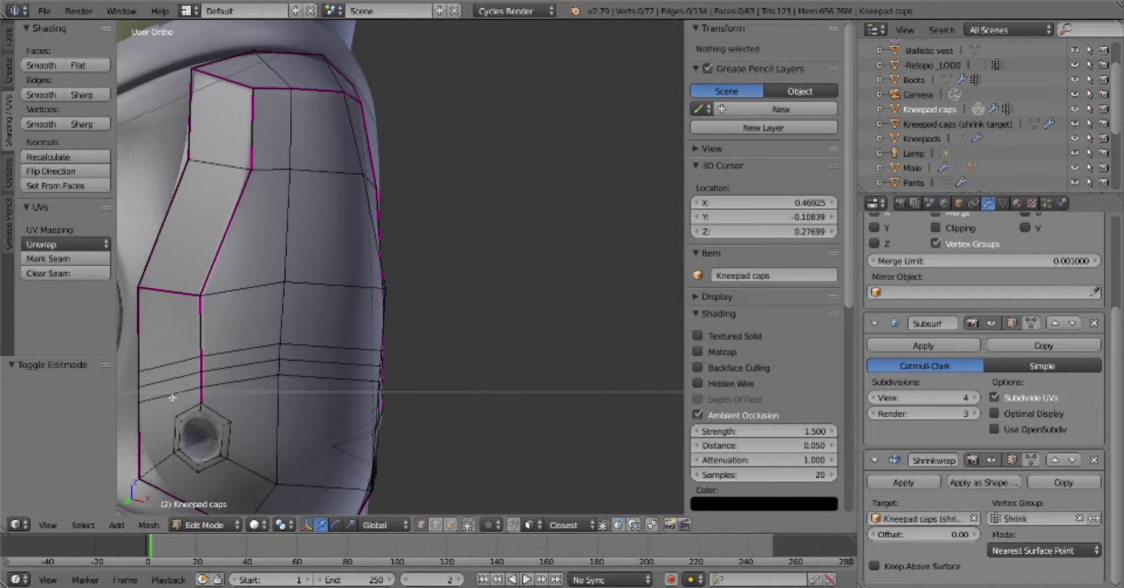
{"action": "key", "text": "ctrl+z"}
{"action": "key", "text": "Tab"}
{"action": "key", "text": "KP_1"}
{"action": "key", "text": "ctrl+s"}
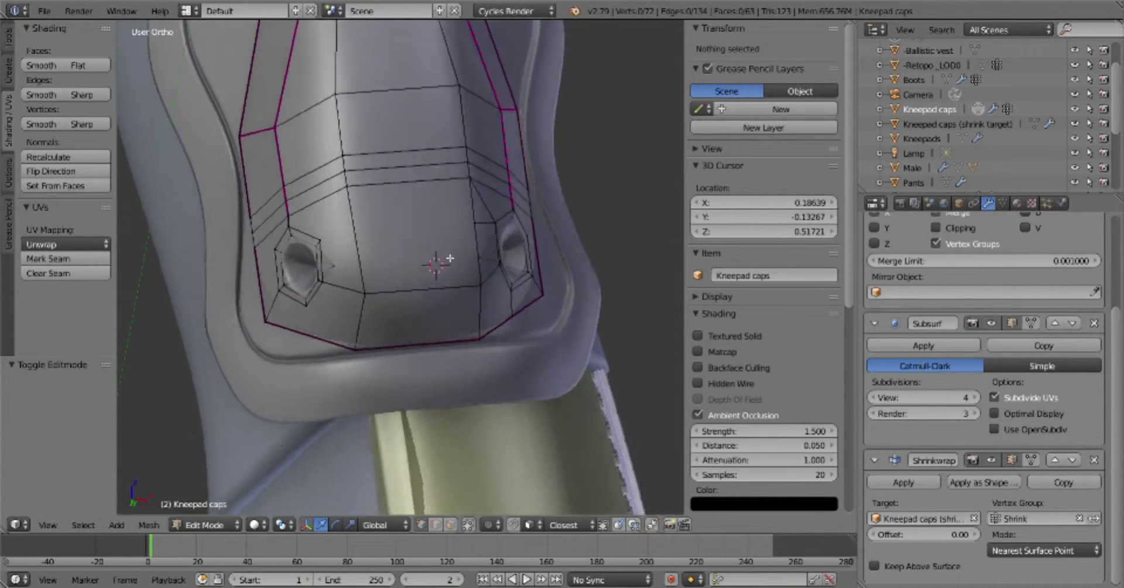
Extrude and inset the faces between the two holes to form a sunken slot
{"action": "middle_click_drag", "start_coordinate": [435, 285], "coordinate": [323, 267]}
{"action": "right_click", "coordinate": [322, 267]}
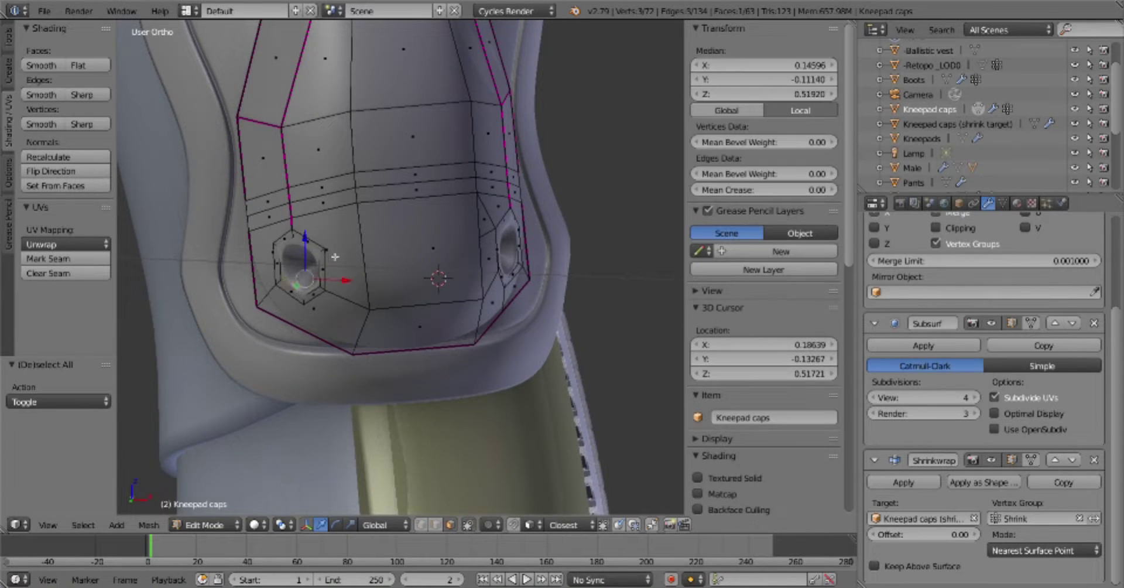
{"action": "middle_click_drag", "start_coordinate": [496, 240], "coordinate": [473, 247]}
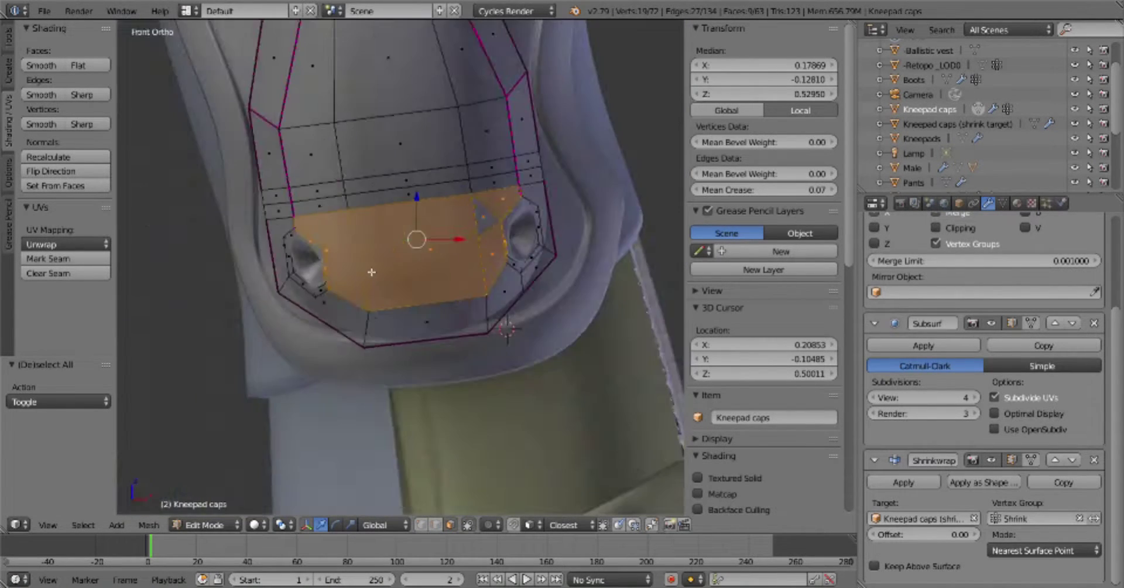
{"action": "key", "text": "KP_3"}
{"action": "key", "text": "e"}
{"action": "left_click", "coordinate": [473, 247]}
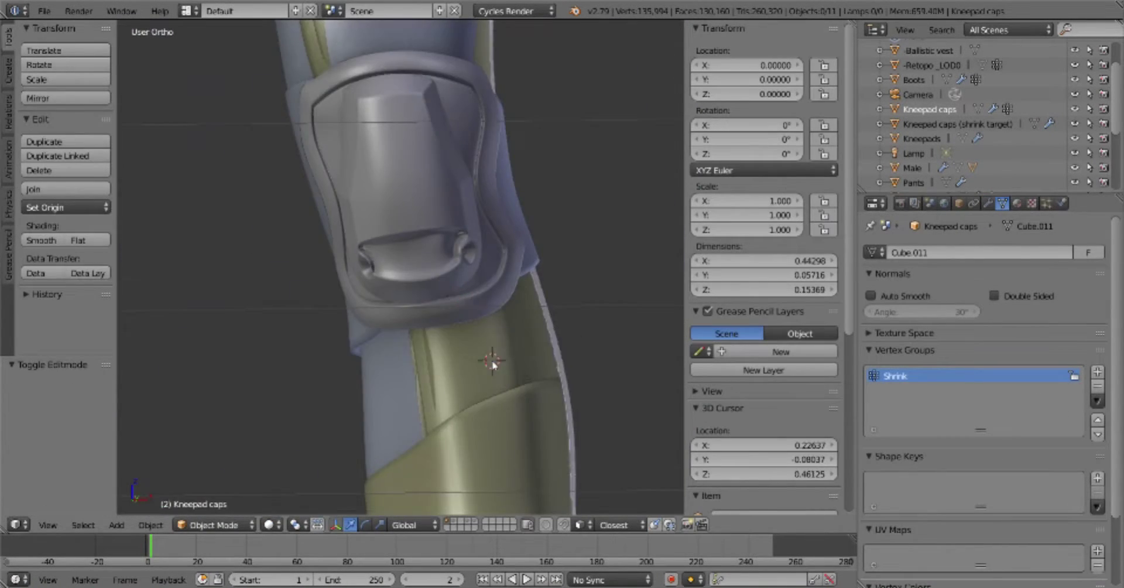
{"action": "key", "text": "z"}
{"action": "key", "text": "i"}
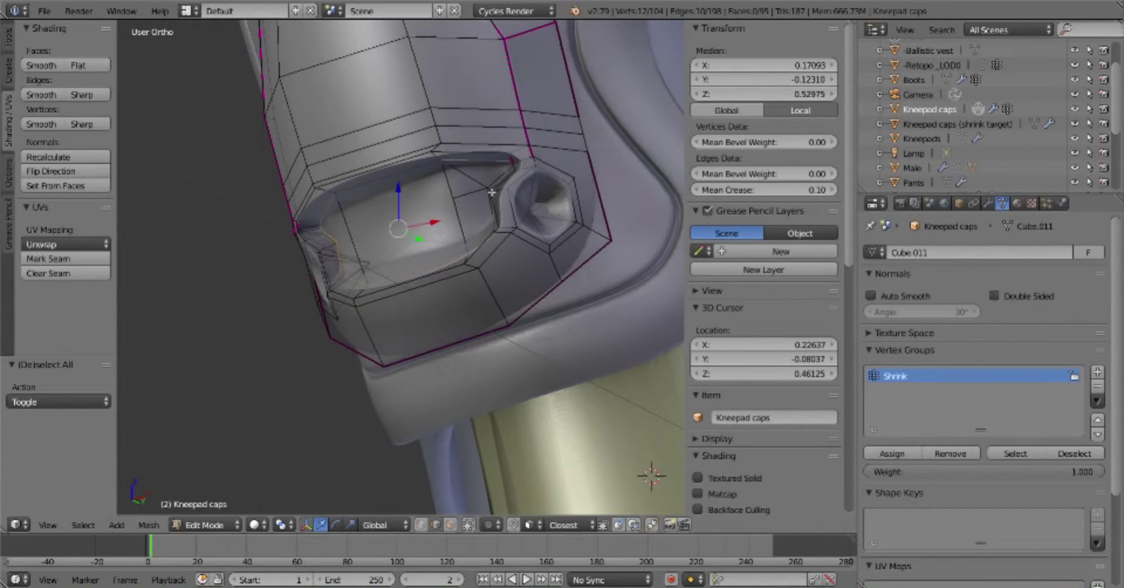
{"action": "middle_click_drag", "start_coordinate": [397, 260], "coordinate": [571, 185]}
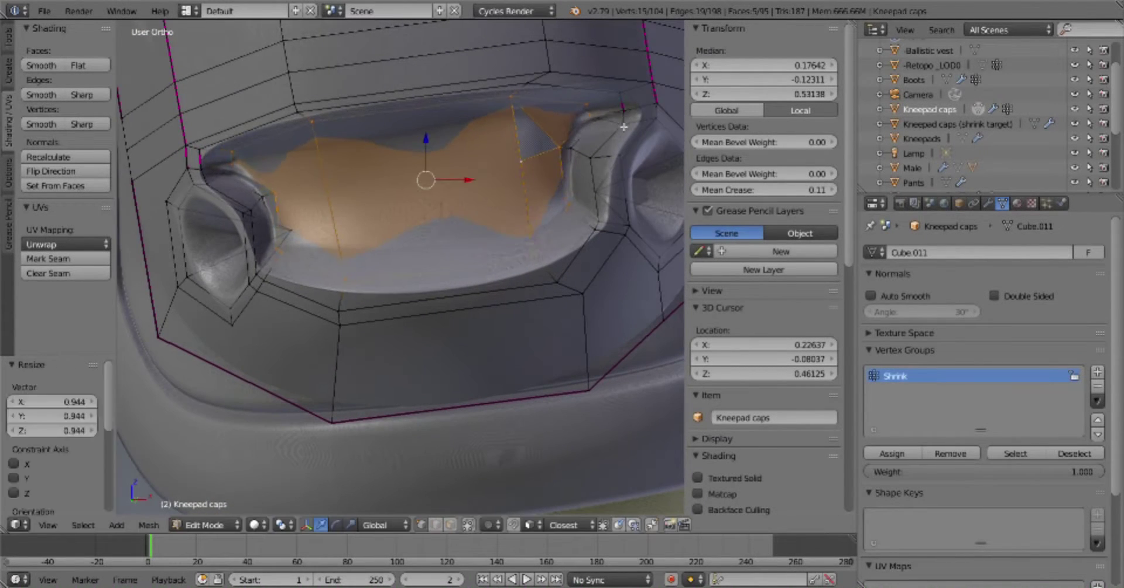
Add a loop cut across the cap, slide it into place and scale the slot edges
{"action": "key", "text": "Tab"}
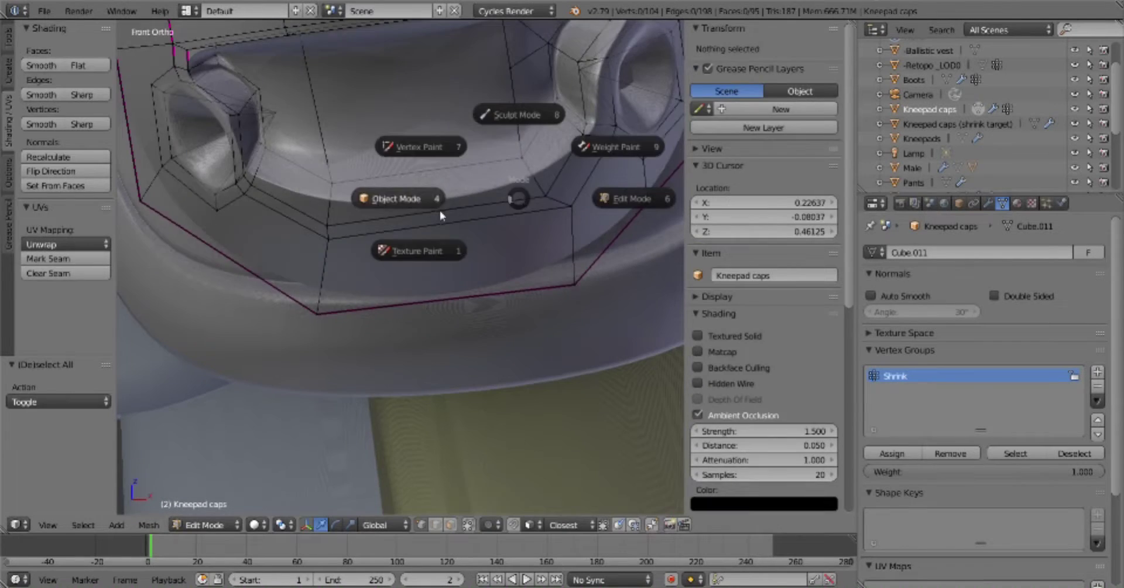
{"action": "key", "text": "ctrl+s"}
{"action": "key", "text": "ctrl+r"}
{"action": "left_click", "coordinate": [485, 167]}
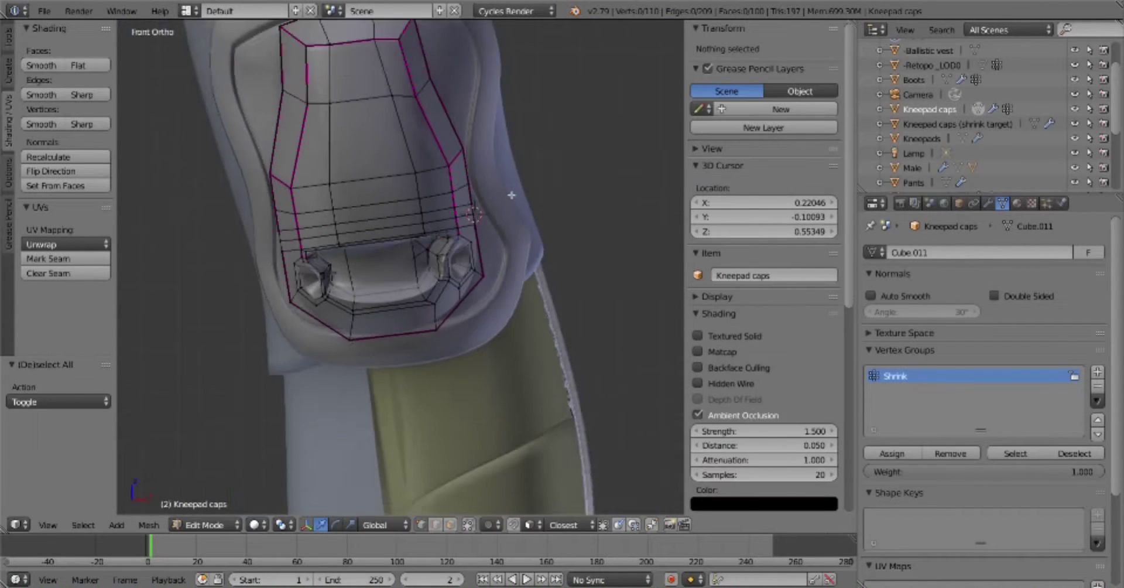
{"action": "key", "text": "shift+v"}
{"action": "left_click", "coordinate": [950, 454]}
{"action": "key", "text": "KP_3"}
{"action": "key", "text": "KP_1"}
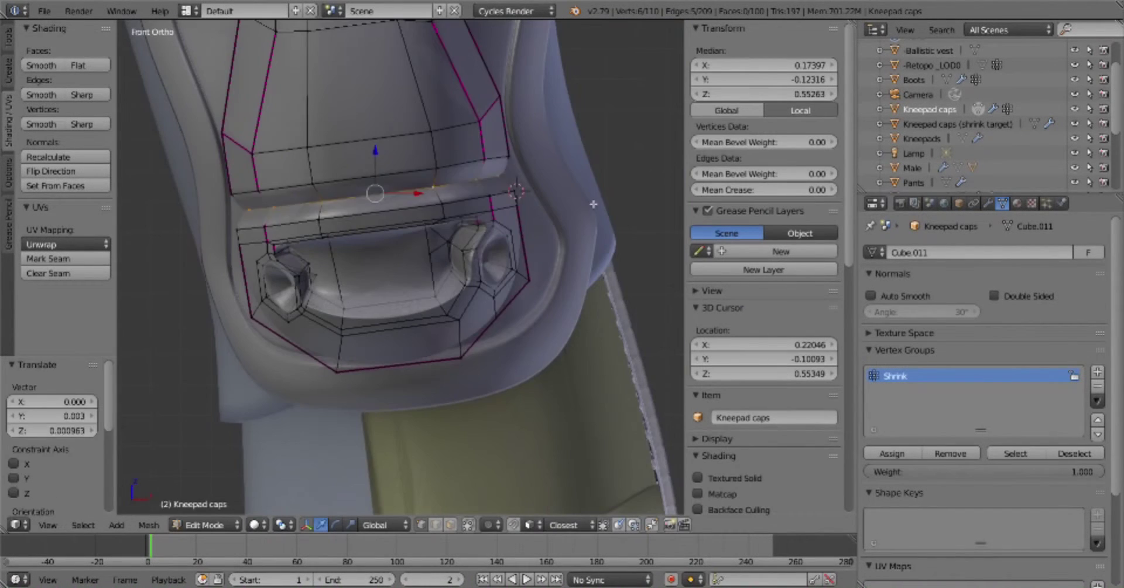
{"action": "key", "text": "a"}
{"action": "left_click", "coordinate": [553, 166]}
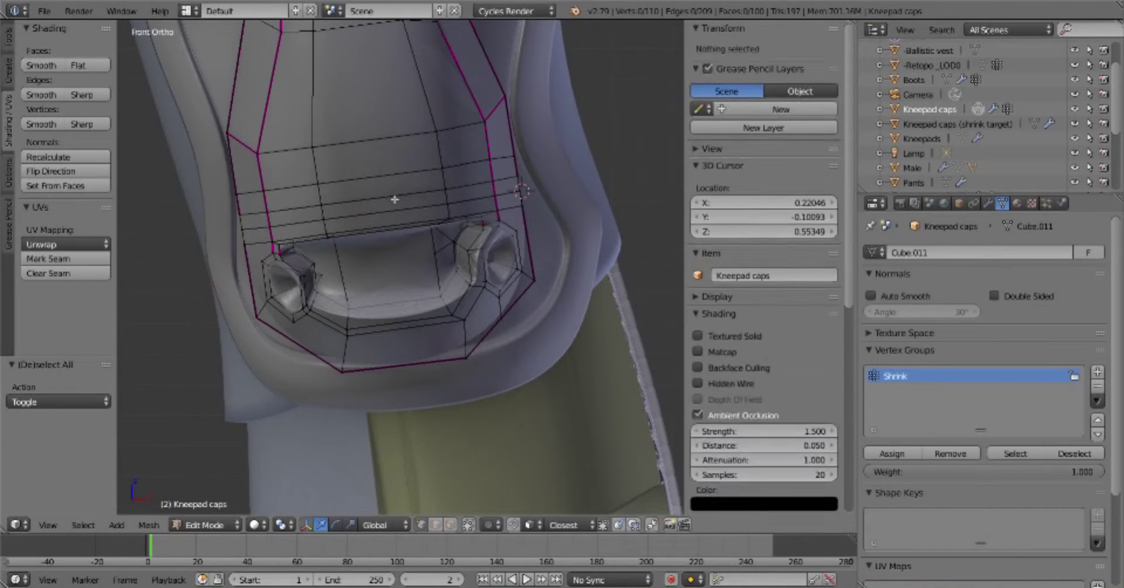
{"action": "key", "text": "a"}
Select the face strips and the edge ring along the band beside the holes
{"action": "middle_click_drag", "start_coordinate": [278, 209], "coordinate": [287, 352]}
{"action": "left_click", "coordinate": [282, 524]}
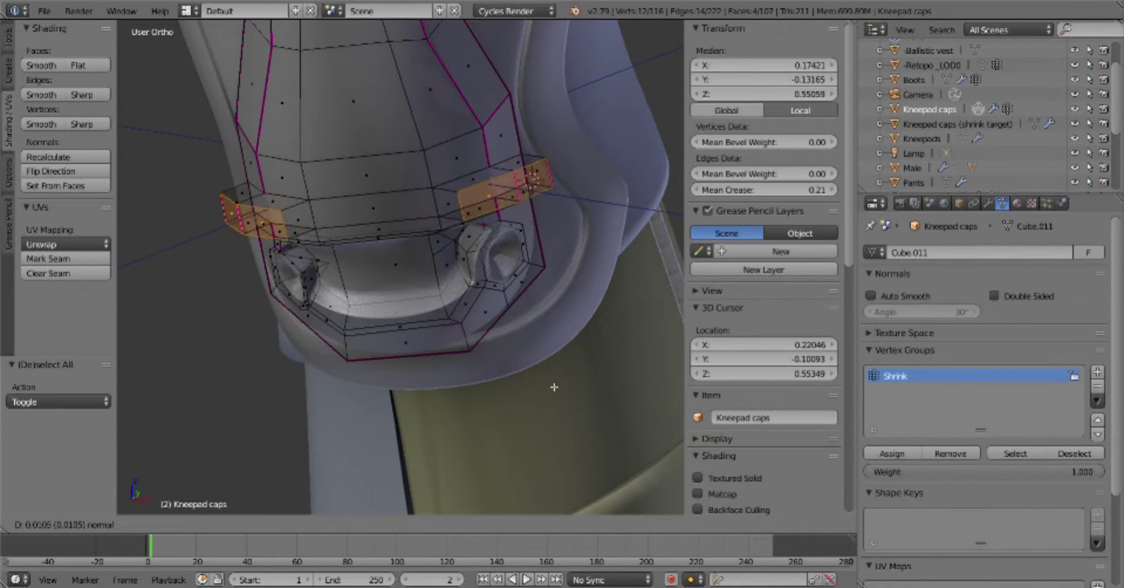
{"action": "key", "text": "a"}
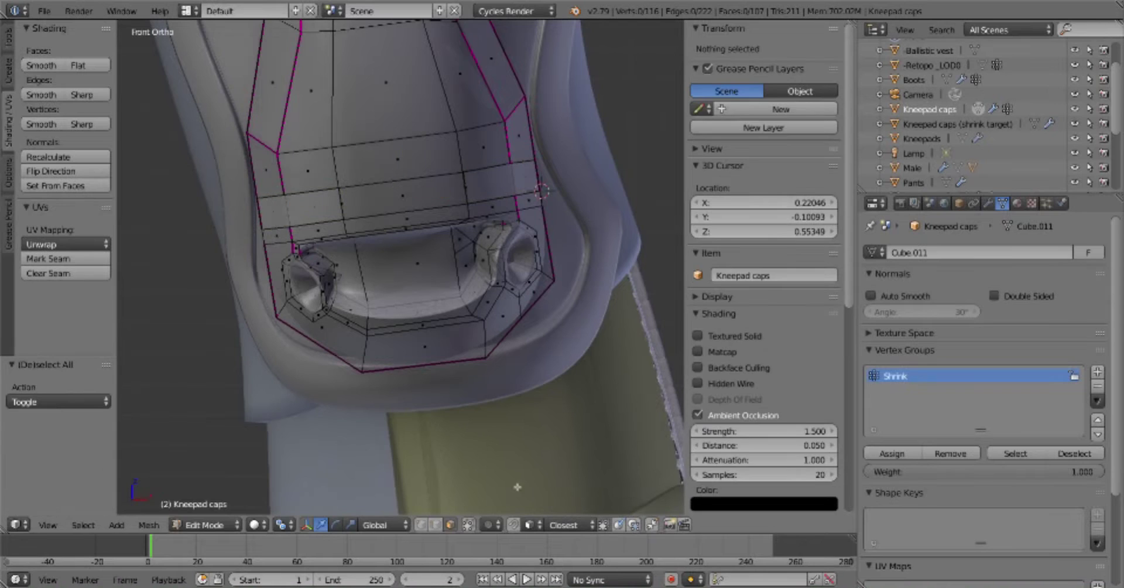
{"action": "right_click", "coordinate": [484, 171]}
{"action": "middle_click_drag", "start_coordinate": [485, 172], "coordinate": [283, 187]}
{"action": "right_click", "coordinate": [283, 188], "text": "ctrl+alt"}
{"action": "key", "text": "a"}
{"action": "middle_click_drag", "start_coordinate": [465, 347], "coordinate": [429, 192]}
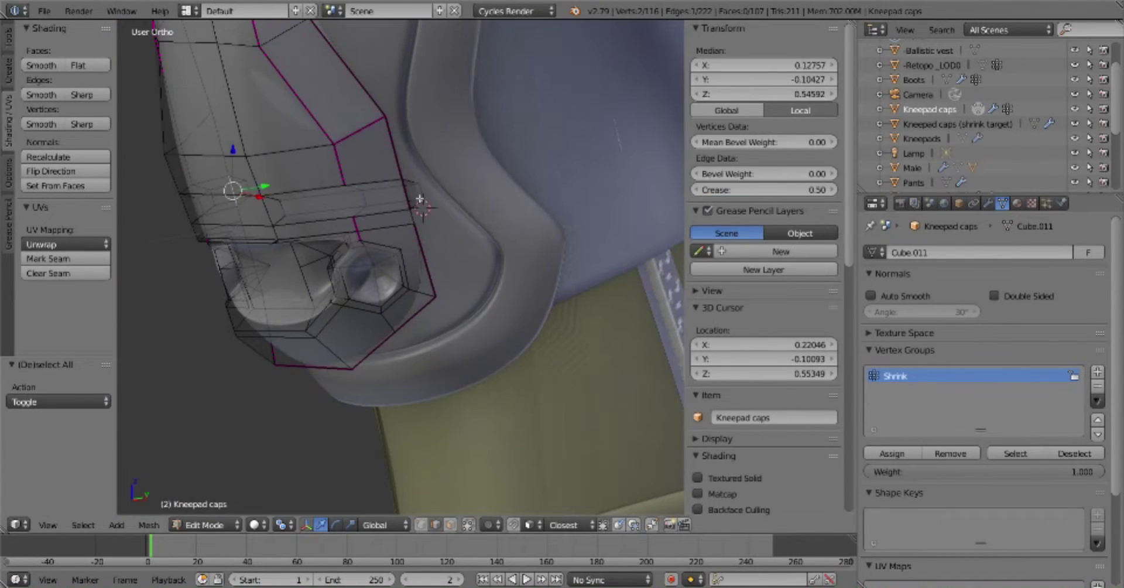
{"action": "key", "text": "a"}
{"action": "key", "text": "KP_1"}
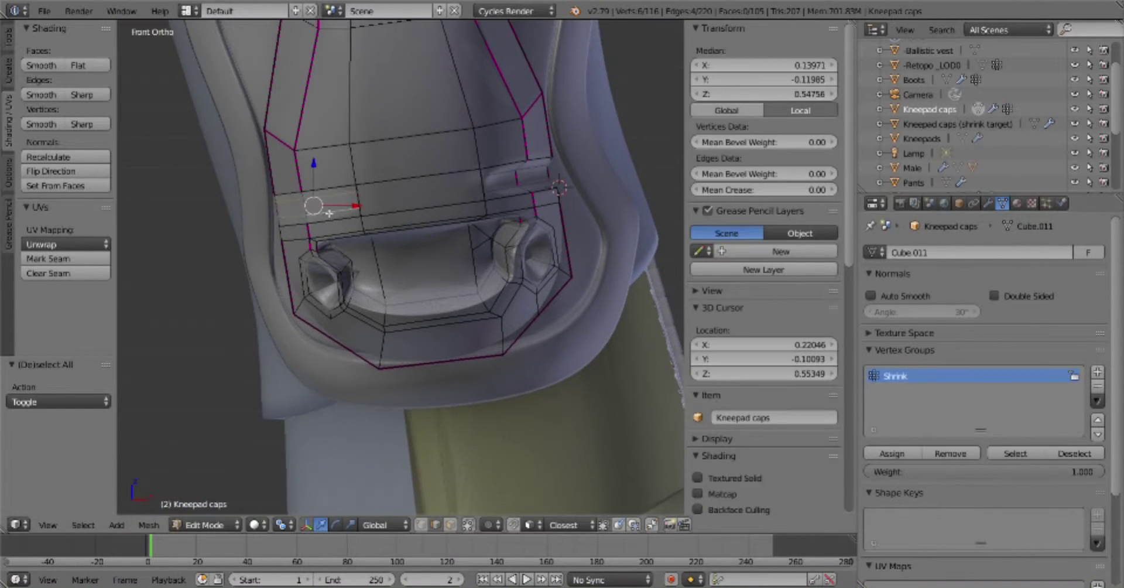
Return to Object Mode and orbit to view the whole kneepad with its sockets
{"action": "scroll", "coordinate": [465, 259], "scroll_direction": "up", "scroll_amount": 2}
{"action": "scroll", "coordinate": [536, 225], "scroll_direction": "up", "scroll_amount": 2}
{"action": "key", "text": "Tab"}
{"action": "scroll", "coordinate": [536, 225], "scroll_direction": "down", "scroll_amount": 3}
{"action": "mouse_move", "coordinate": [536, 224]}
{"action": "middle_mouse_down"}
{"action": "mouse_move", "coordinate": [574, 281]}
{"action": "mouse_move", "coordinate": [622, 299]}
{"action": "middle_mouse_up"}
{"action": "scroll", "coordinate": [622, 298], "scroll_direction": "down", "scroll_amount": 3}
Enter Edit Mode on the kneepad caps and knife-cut across the cap, undoing the last cut
{"action": "scroll", "coordinate": [610, 282], "scroll_direction": "up", "scroll_amount": 4}
{"action": "key", "text": "Tab"}
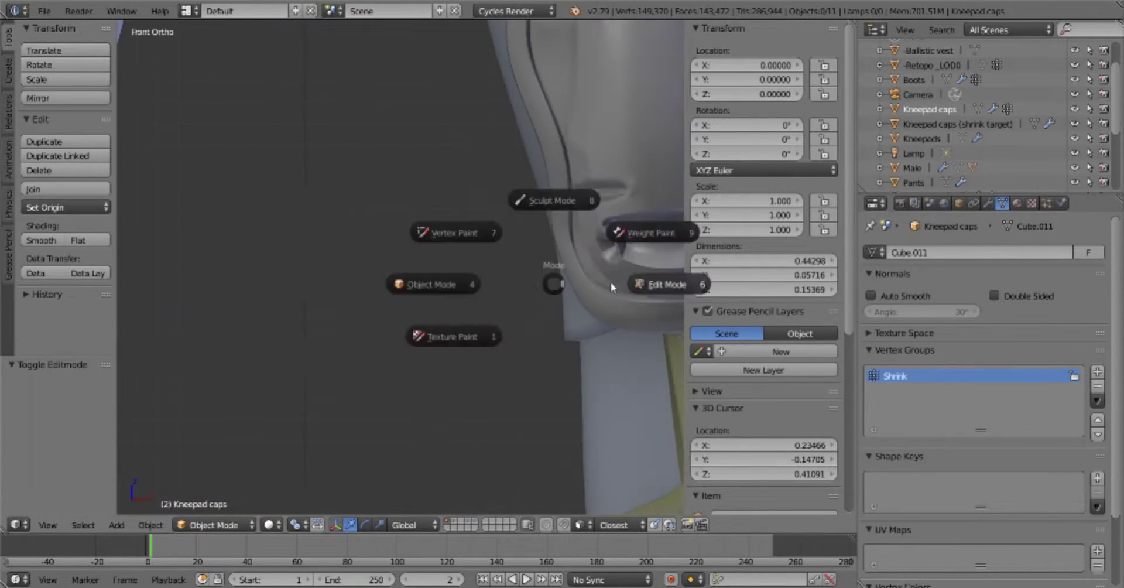
{"action": "key", "text": "KP_1"}
{"action": "middle_click_drag", "start_coordinate": [582, 235], "coordinate": [410, 264]}
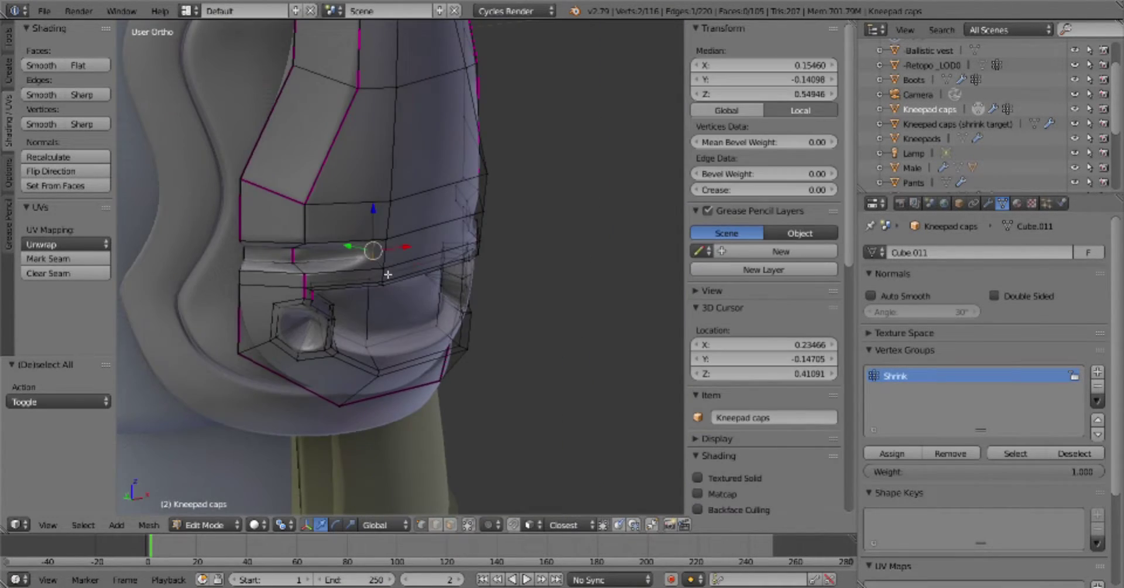
{"action": "scroll", "coordinate": [352, 264], "scroll_direction": "up", "scroll_amount": 3}
{"action": "key", "text": "k"}
{"action": "left_click", "coordinate": [329, 194]}
{"action": "left_click", "coordinate": [336, 275]}
{"action": "key", "text": "Return"}
{"action": "mouse_move", "coordinate": [336, 276]}
{"action": "middle_mouse_down"}
{"action": "mouse_move", "coordinate": [404, 189]}
{"action": "mouse_move", "coordinate": [383, 370]}
{"action": "middle_mouse_up"}
{"action": "key", "text": "a"}
{"action": "key", "text": "g"}
{"action": "key", "text": "shift+z"}
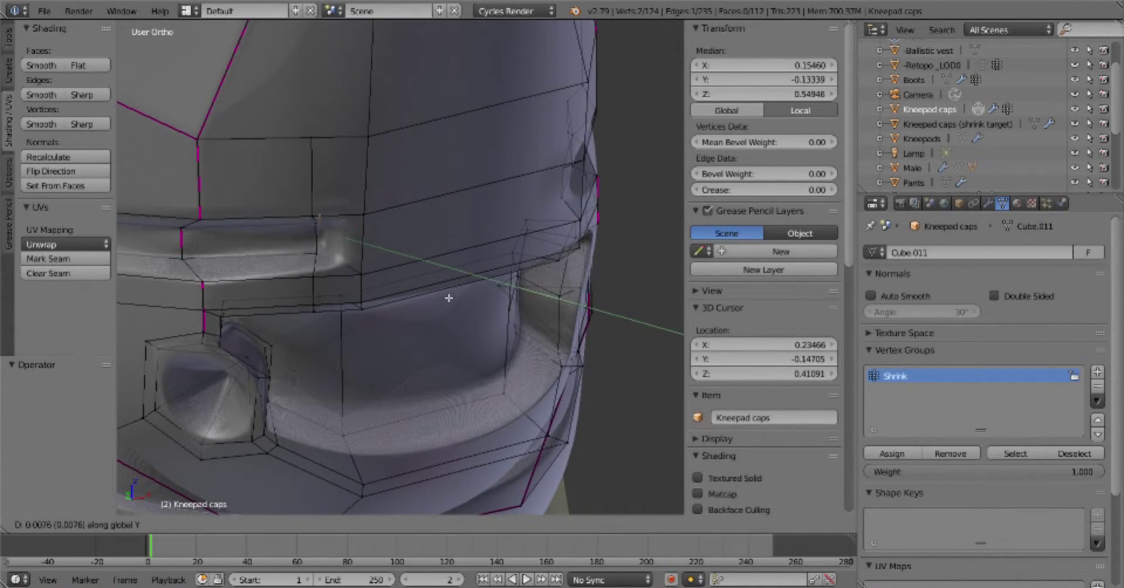
{"action": "key", "text": "ctrl+z"}
Make new knife cuts across the cap surface near the upper slot
{"action": "middle_click_drag", "start_coordinate": [449, 298], "coordinate": [410, 264]}
{"action": "right_click", "coordinate": [468, 193]}
{"action": "middle_click_drag", "start_coordinate": [468, 194], "coordinate": [202, 211]}
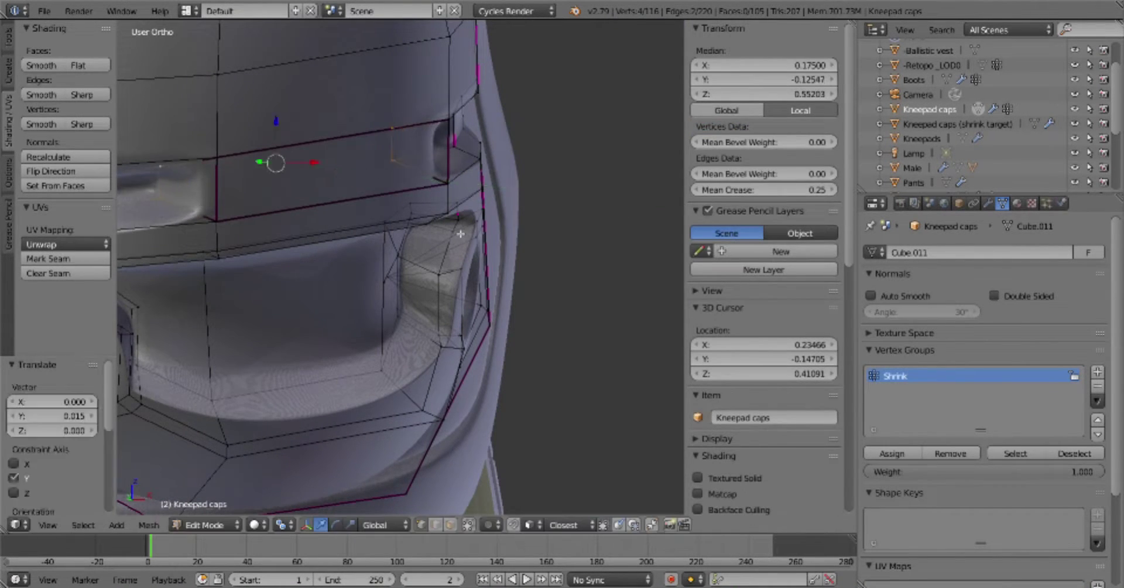
{"action": "mouse_move", "coordinate": [460, 234]}
{"action": "middle_mouse_down"}
{"action": "mouse_move", "coordinate": [527, 369]}
{"action": "mouse_move", "coordinate": [575, 409]}
{"action": "mouse_move", "coordinate": [462, 371]}
{"action": "mouse_move", "coordinate": [230, 136]}
{"action": "middle_mouse_up"}
{"action": "key", "text": "a"}
{"action": "key", "text": "k"}
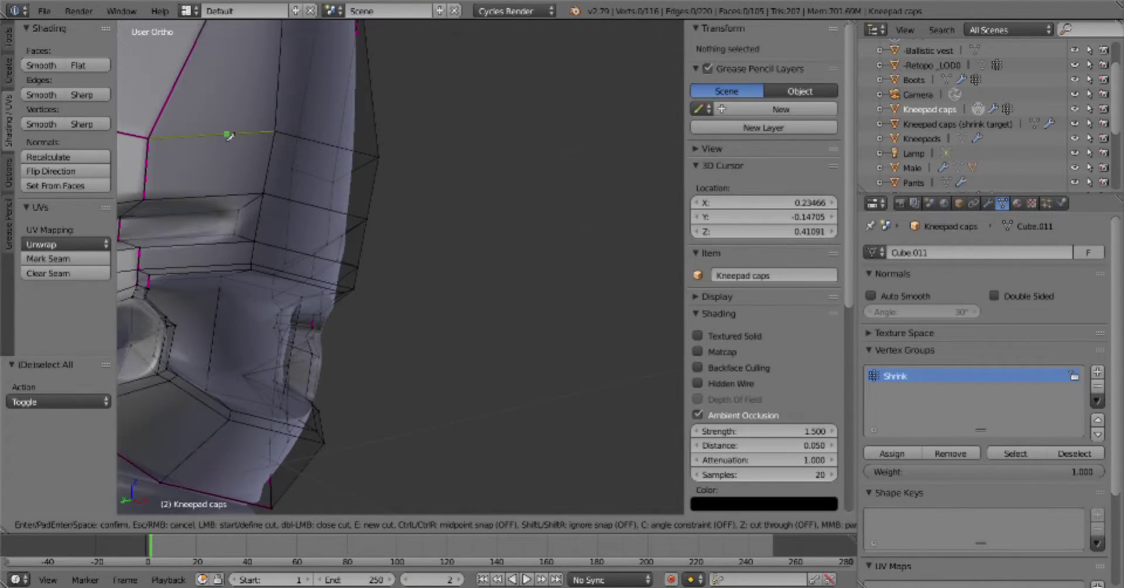
{"action": "key", "text": "Return"}
{"action": "middle_click_drag", "start_coordinate": [208, 281], "coordinate": [401, 51]}
{"action": "key", "text": "k"}
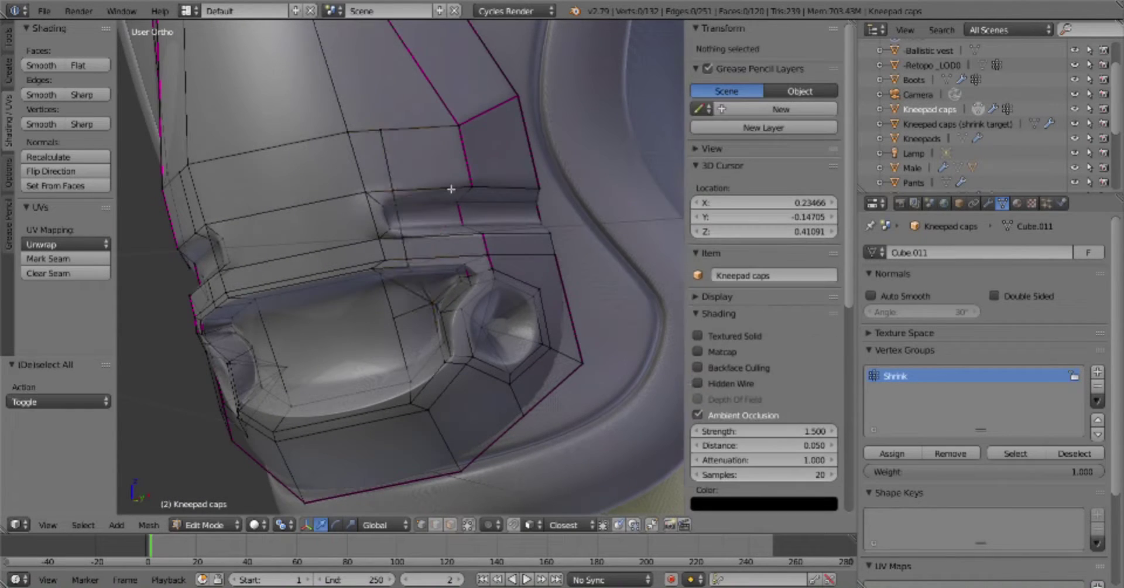
{"action": "mouse_move", "coordinate": [451, 190]}
{"action": "middle_mouse_down"}
{"action": "mouse_move", "coordinate": [376, 189]}
{"action": "mouse_move", "coordinate": [430, 302]}
{"action": "mouse_move", "coordinate": [602, 294]}
{"action": "middle_mouse_up"}
{"action": "key", "text": "a"}
{"action": "scroll", "coordinate": [603, 294], "scroll_direction": "up", "scroll_amount": 5}
Move the face inside the upper slot along one axis to reshape the slot
{"action": "left_click", "coordinate": [499, 125], "text": "alt"}
{"action": "middle_click_drag", "start_coordinate": [500, 125], "coordinate": [225, 230]}
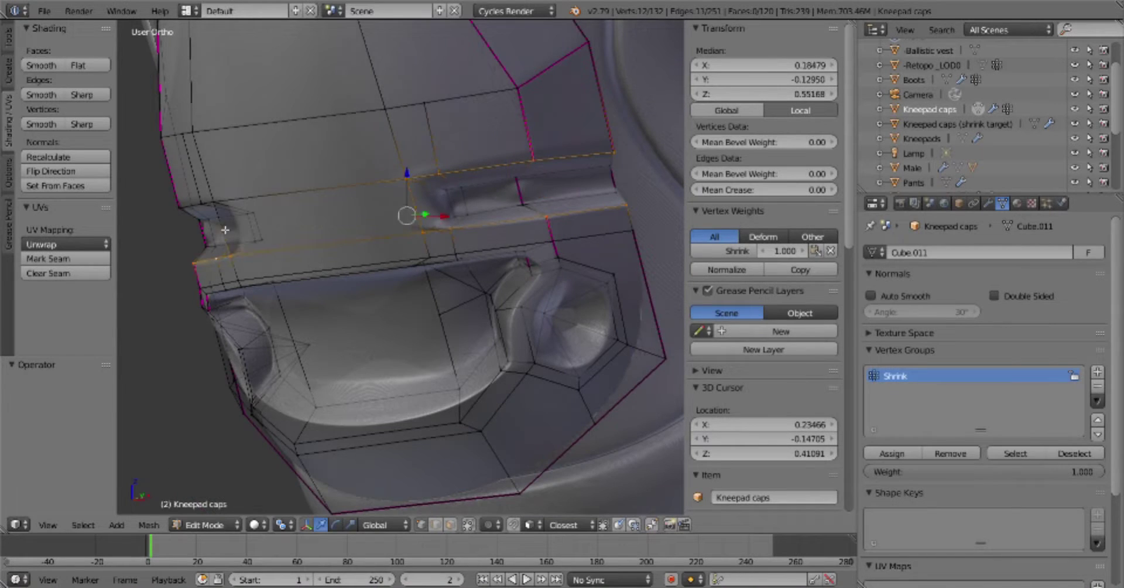
{"action": "middle_click_drag", "start_coordinate": [527, 275], "coordinate": [375, 375]}
{"action": "key", "text": "a"}
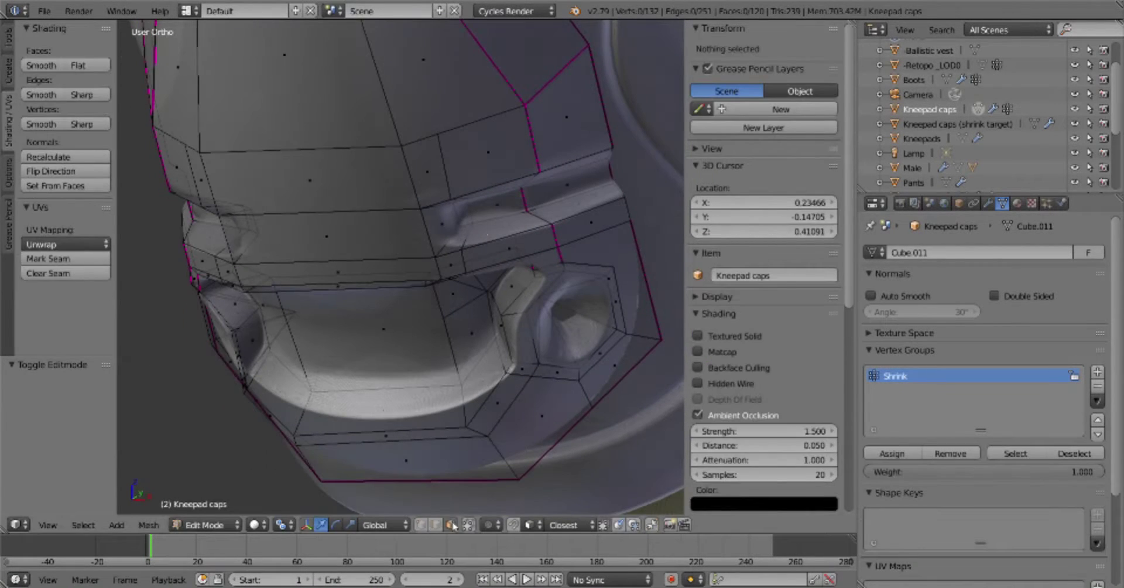
{"action": "right_click", "coordinate": [515, 170]}
{"action": "key", "text": "g"}
{"action": "key", "text": "shift+z"}
{"action": "left_click", "coordinate": [510, 249]}
{"action": "middle_click_drag", "start_coordinate": [510, 249], "coordinate": [533, 258]}
{"action": "key", "text": "g"}
{"action": "key", "text": "shift+z"}
{"action": "left_click", "coordinate": [555, 264]}
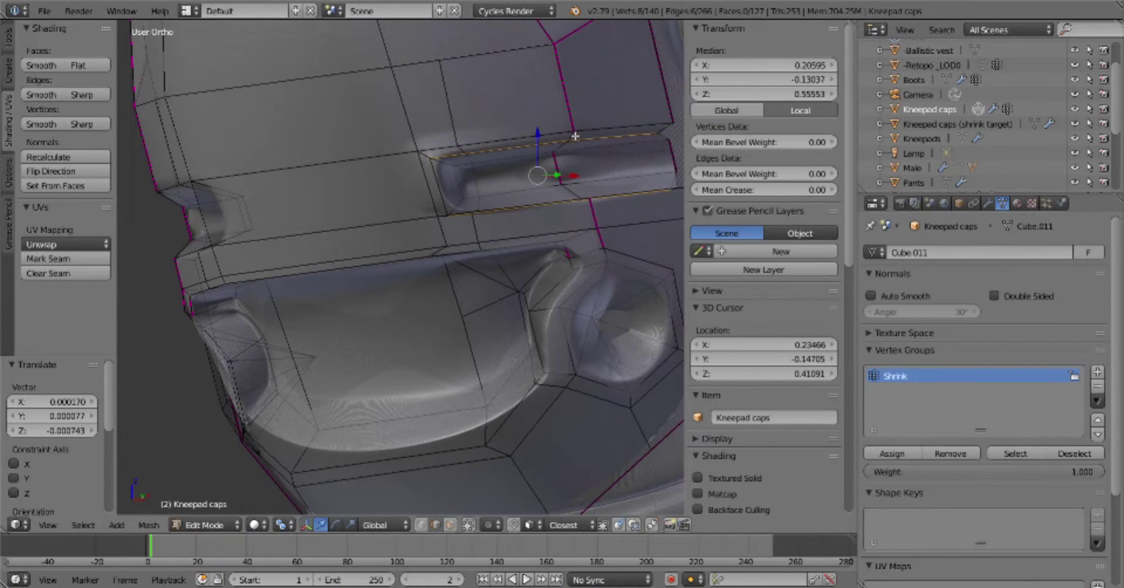
Add a loop cut around the slot and scale the new loop
{"action": "key", "text": "ctrl+r"}
{"action": "left_click", "coordinate": [552, 176]}
{"action": "middle_click_drag", "start_coordinate": [552, 175], "coordinate": [369, 306]}
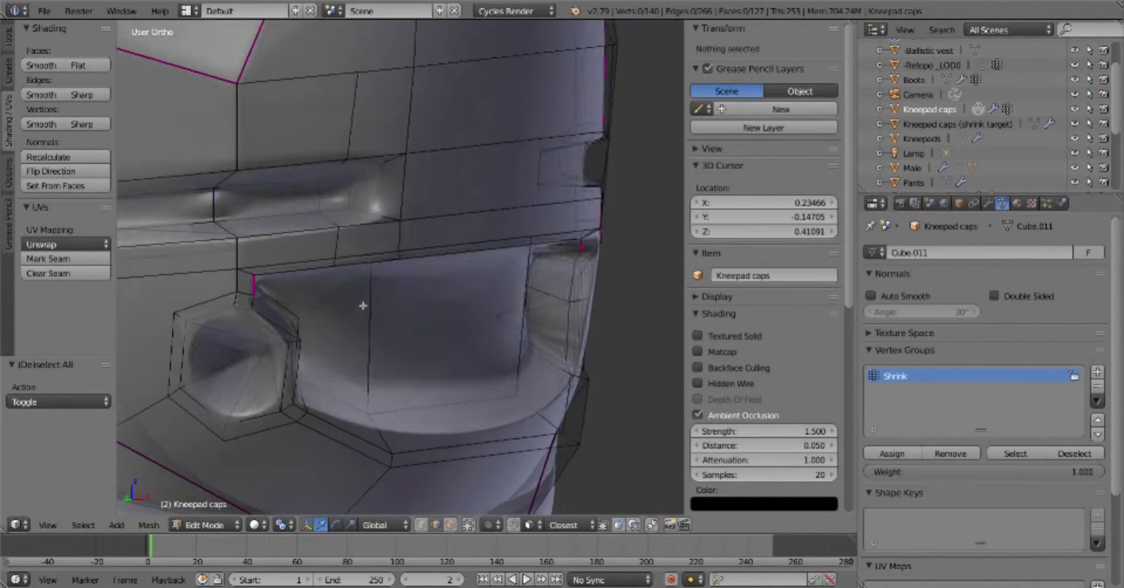
{"action": "key", "text": "s"}
{"action": "left_click", "coordinate": [428, 184]}
{"action": "middle_click_drag", "start_coordinate": [427, 184], "coordinate": [390, 194]}
Move the edge at the slot end along Y, deselect everything and leave Edit Mode
{"action": "key", "text": "c"}
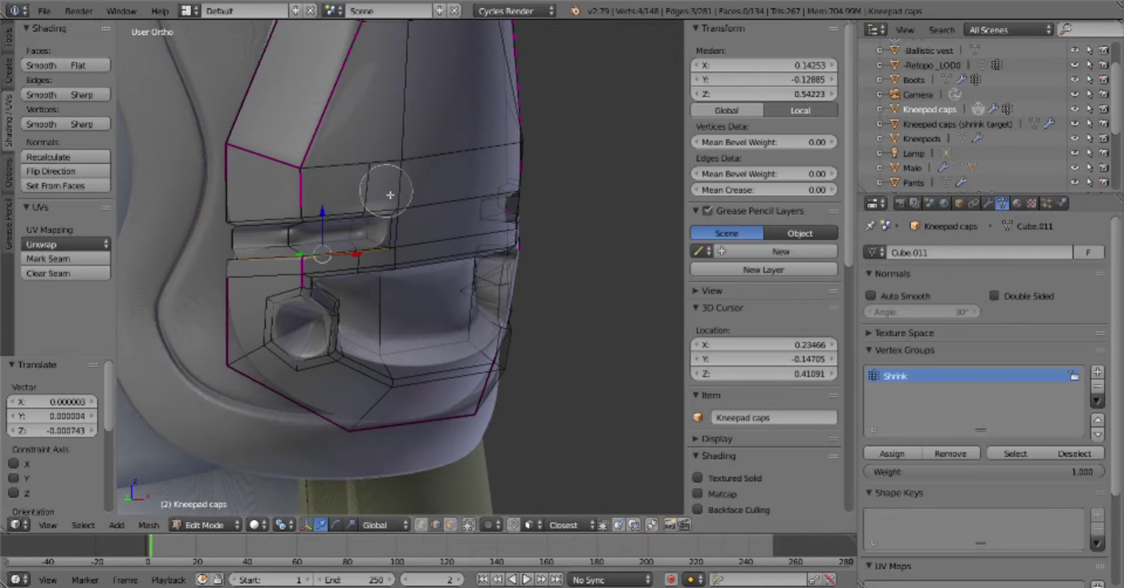
{"action": "mouse_move", "coordinate": [393, 232]}
{"action": "middle_mouse_down"}
{"action": "mouse_move", "coordinate": [550, 314]}
{"action": "mouse_move", "coordinate": [506, 184]}
{"action": "mouse_move", "coordinate": [555, 259]}
{"action": "middle_mouse_up"}
{"action": "right_click", "coordinate": [506, 184]}
{"action": "key", "text": "g"}
{"action": "key", "text": "y"}
{"action": "left_click", "coordinate": [510, 160]}
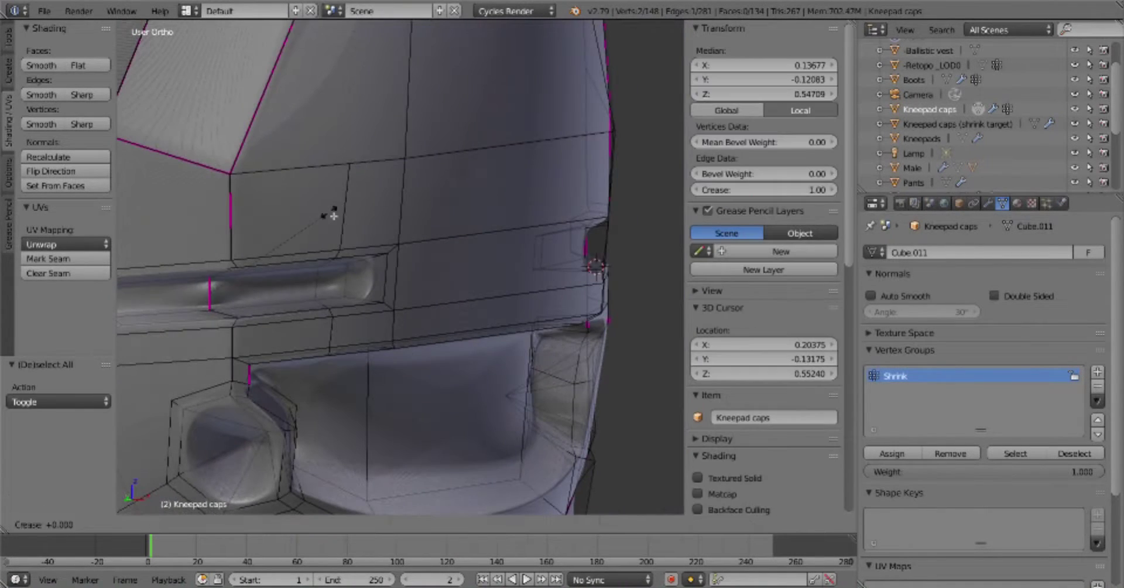
{"action": "key", "text": "a"}
{"action": "key", "text": "Tab"}
Zoom in on the kneepad cap from the front and select vertices around the lower recess
{"action": "left_click", "coordinate": [426, 244]}
{"action": "key", "text": "KP_1"}
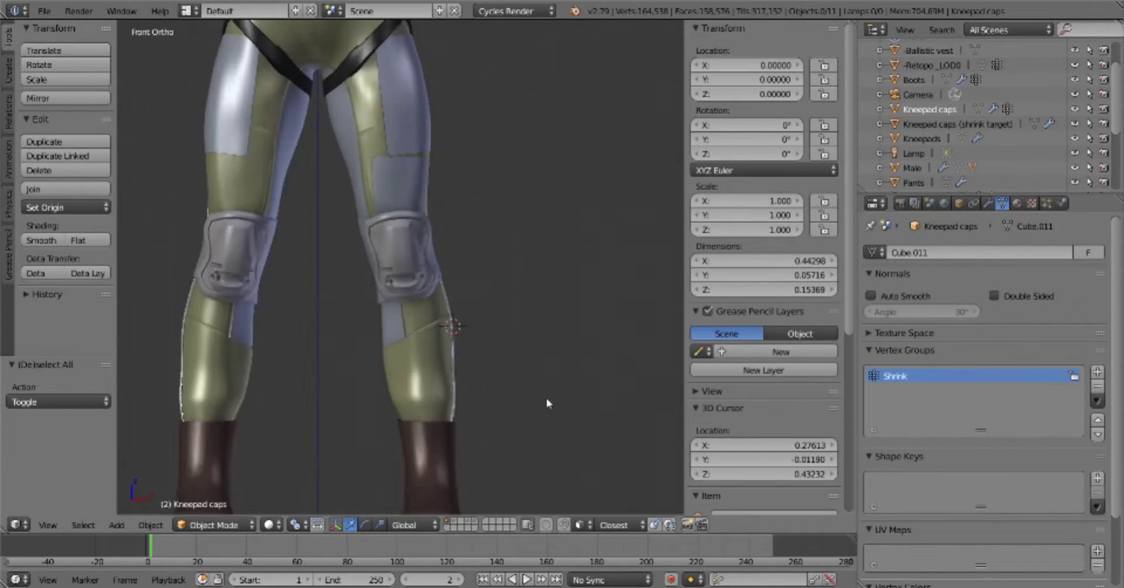
{"action": "key", "text": "KP_1"}
{"action": "scroll", "coordinate": [464, 415], "scroll_direction": "up", "scroll_amount": 3}
{"action": "scroll", "coordinate": [547, 351], "scroll_direction": "up", "scroll_amount": 4}
{"action": "key", "text": "Tab"}
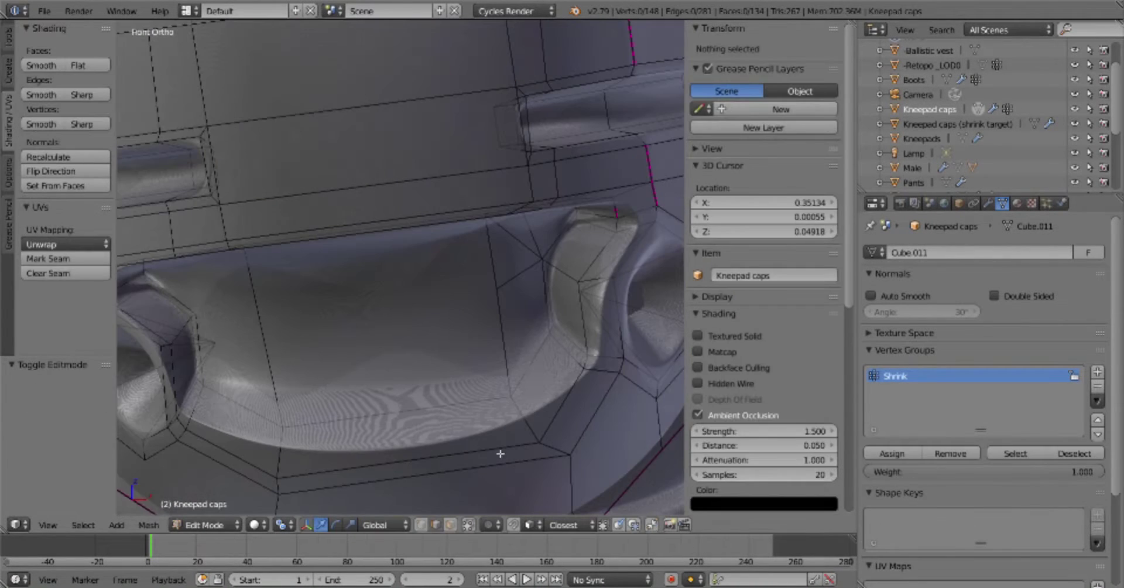
{"action": "middle_click_drag", "start_coordinate": [533, 237], "coordinate": [570, 242]}
{"action": "right_click", "coordinate": [569, 242], "text": "shift"}
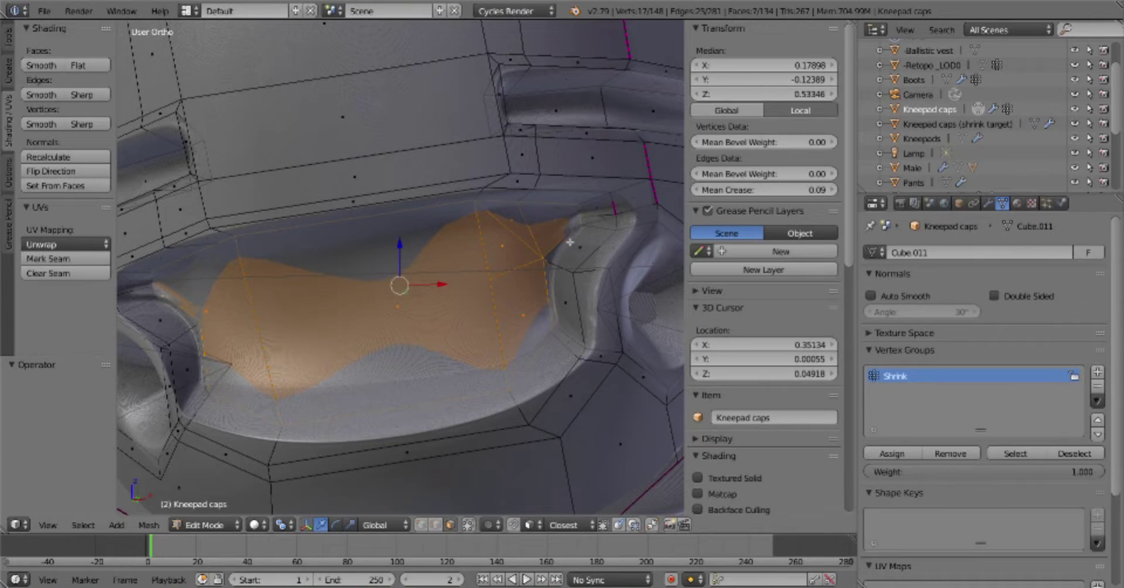
{"action": "key", "text": "KP_3"}
{"action": "key", "text": "Tab"}
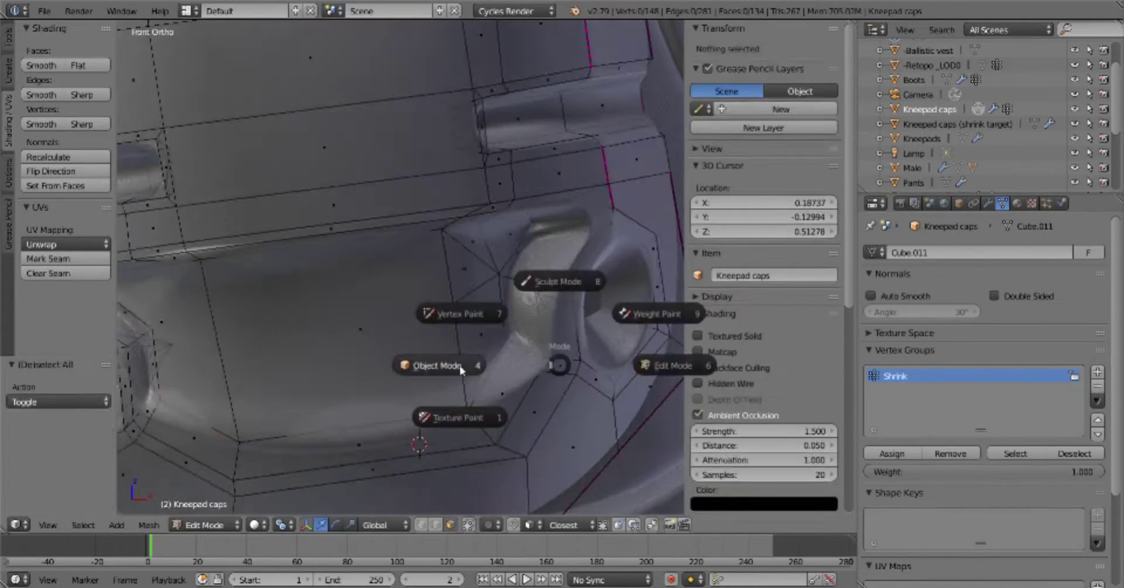
{"action": "left_click", "coordinate": [439, 366]}
{"action": "key", "text": "g"}
{"action": "key", "text": "Escape"}
Adjust a cap edge along the Y axis and review it in Object Mode
{"action": "middle_click_drag", "start_coordinate": [455, 376], "coordinate": [474, 335]}
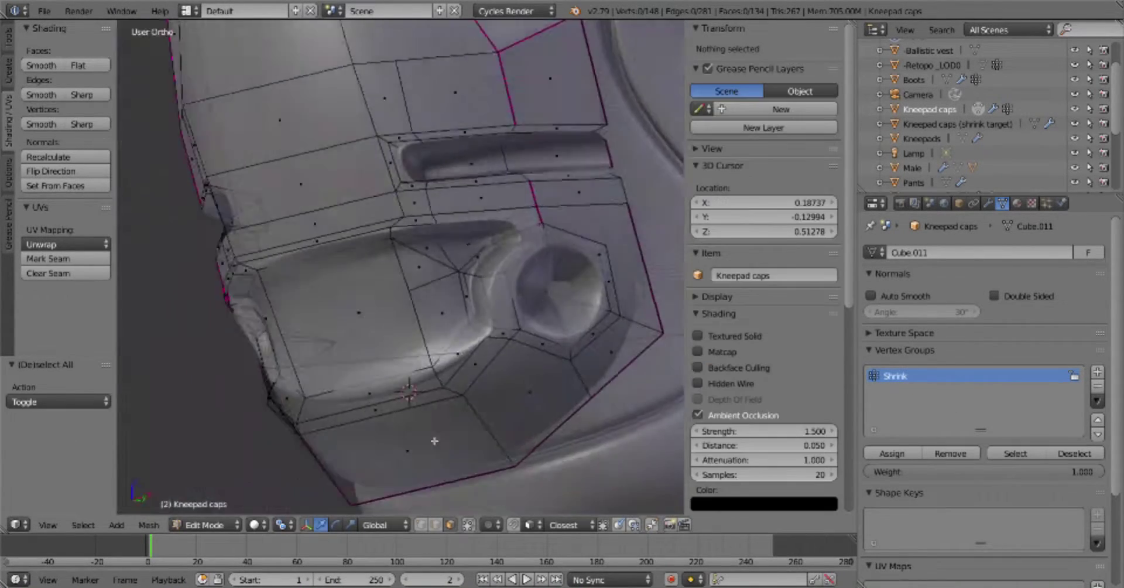
{"action": "key", "text": "a"}
{"action": "right_click", "coordinate": [437, 373]}
{"action": "key", "text": "g"}
{"action": "key", "text": "y"}
{"action": "key", "text": "Escape"}
{"action": "key", "text": "KP_1"}
{"action": "key", "text": "Tab"}
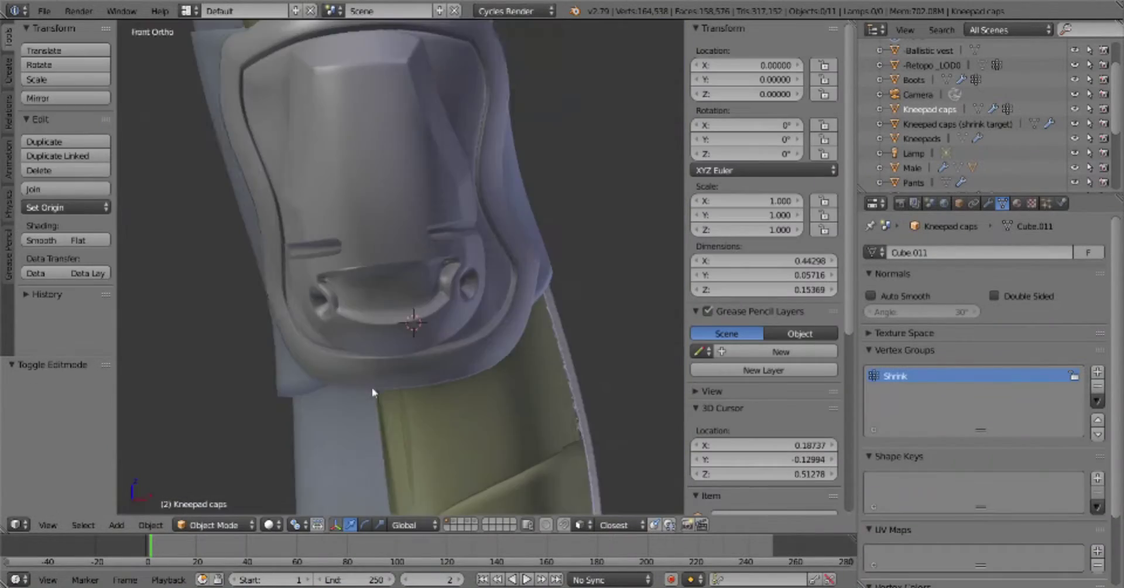
Merge the two duplicate stray vertices beside the recess hole
{"action": "key", "text": "Tab"}
{"action": "scroll", "coordinate": [478, 373], "scroll_direction": "up", "scroll_amount": 5}
{"action": "middle_click_drag", "start_coordinate": [365, 281], "coordinate": [394, 297]}
{"action": "key", "text": "x"}
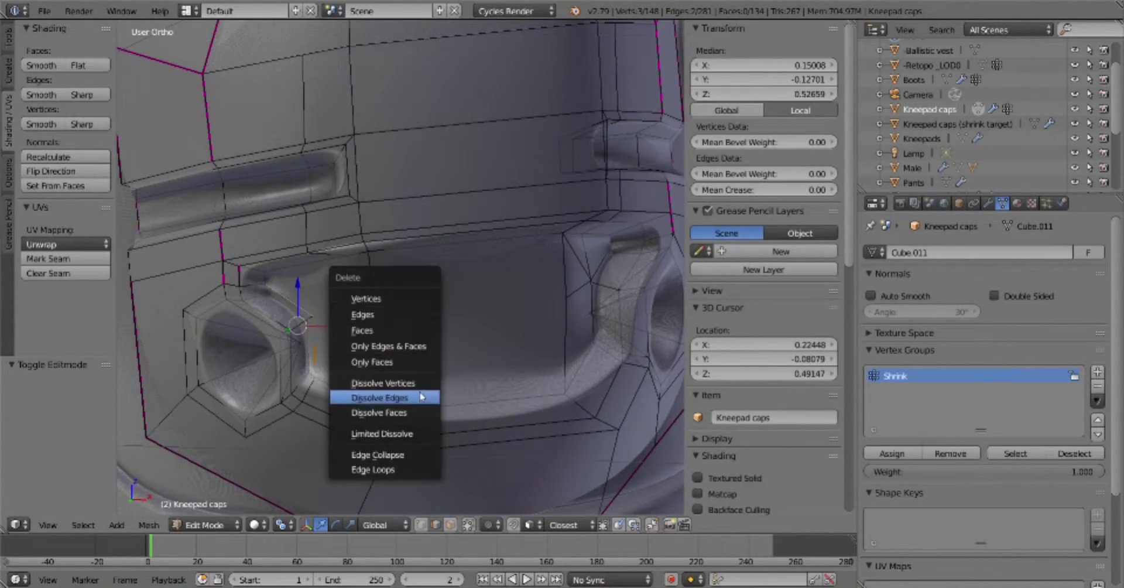
{"action": "key", "text": "Escape"}
{"action": "key", "text": "a"}
{"action": "right_click", "coordinate": [581, 272]}
{"action": "key", "text": "alt+m"}
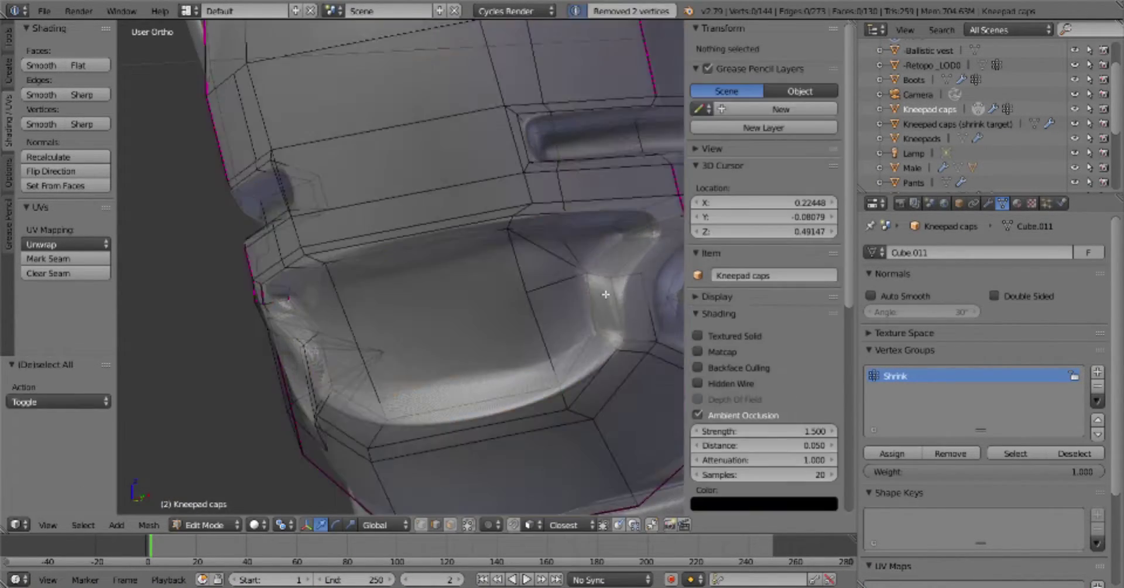
{"action": "key", "text": "Tab"}
{"action": "scroll", "coordinate": [552, 344], "scroll_direction": "down", "scroll_amount": 5}
Knife-cut across the recess and check the cap from the front
{"action": "key", "text": "Tab"}
{"action": "scroll", "coordinate": [552, 343], "scroll_direction": "up", "scroll_amount": 5}
{"action": "key", "text": "k"}
{"action": "middle_click_drag", "start_coordinate": [515, 291], "coordinate": [424, 293]}
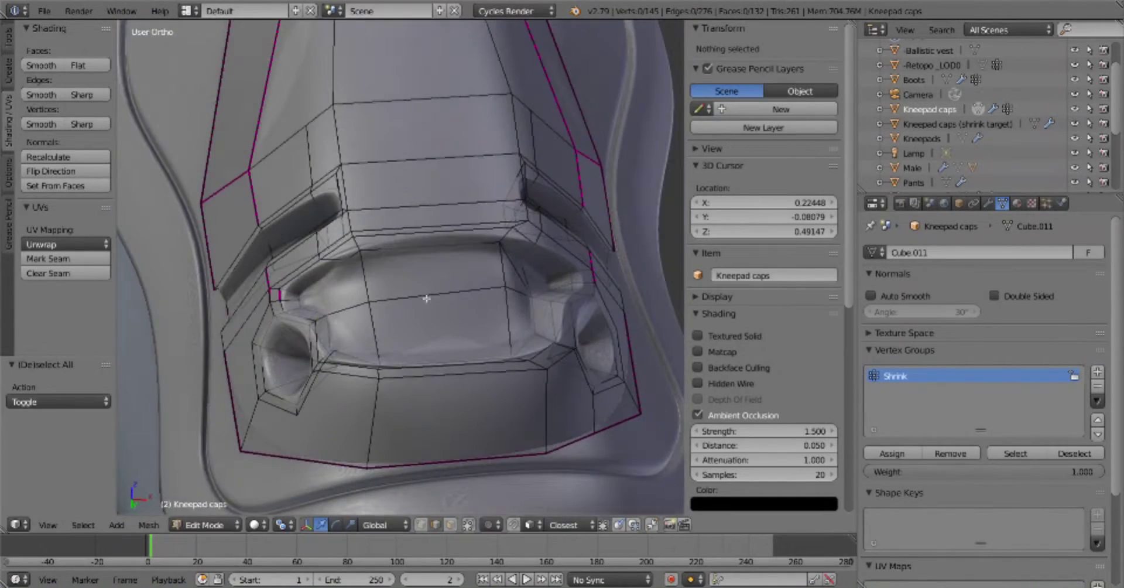
{"action": "key", "text": "Return"}
{"action": "scroll", "coordinate": [353, 263], "scroll_direction": "down", "scroll_amount": 3}
{"action": "middle_click_drag", "start_coordinate": [353, 263], "coordinate": [410, 293]}
{"action": "key", "text": "Tab"}
{"action": "scroll", "coordinate": [458, 347], "scroll_direction": "down", "scroll_amount": 3}
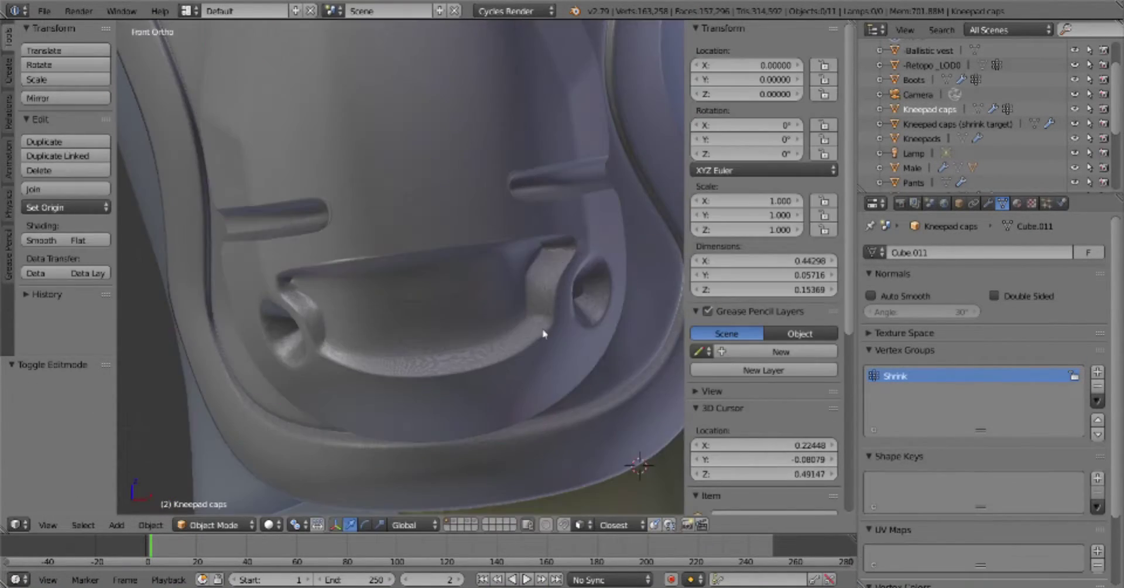
{"action": "key", "text": "KP_1"}
{"action": "key", "text": "Tab"}
{"action": "left_click", "coordinate": [557, 343]}
{"action": "scroll", "coordinate": [458, 293], "scroll_direction": "up", "scroll_amount": 5}
Scale the edge loop around the recess handle and review both legs
{"action": "key", "text": "a"}
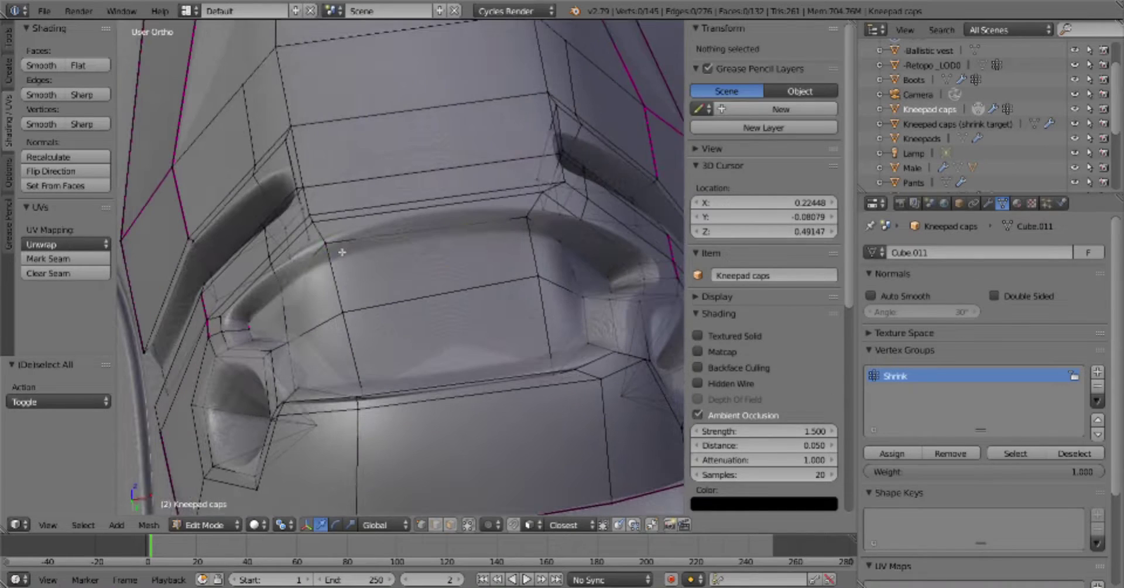
{"action": "scroll", "coordinate": [563, 226], "scroll_direction": "down", "scroll_amount": 3}
{"action": "key", "text": "Tab"}
{"action": "scroll", "coordinate": [454, 251], "scroll_direction": "down", "scroll_amount": 2}
{"action": "key", "text": "Tab"}
{"action": "key", "text": "KP_1"}
{"action": "scroll", "coordinate": [409, 387], "scroll_direction": "up", "scroll_amount": 5}
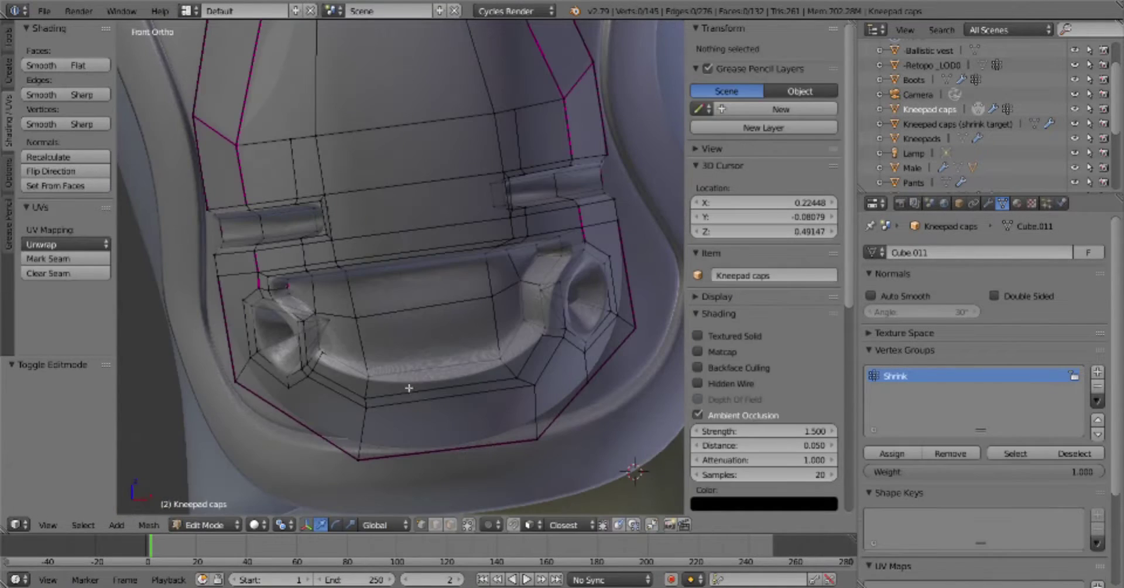
{"action": "key", "text": "s"}
{"action": "scroll", "coordinate": [467, 368], "scroll_direction": "down", "scroll_amount": 3}
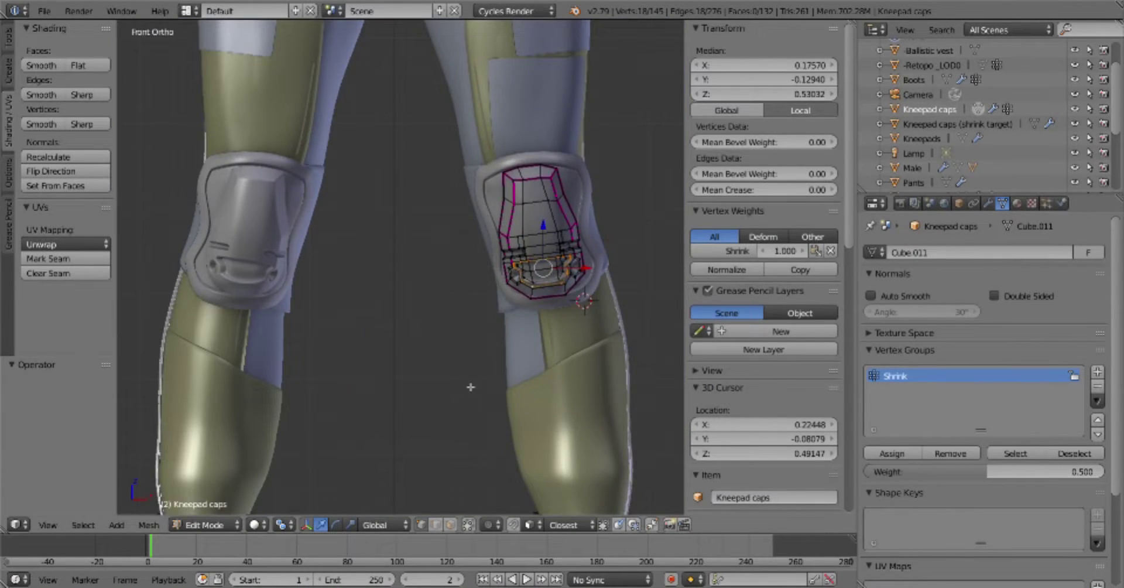
{"action": "key", "text": "Tab"}
{"action": "middle_click_drag", "start_coordinate": [503, 389], "coordinate": [527, 374]}
{"action": "key", "text": "KP_1"}
Delete an unneeded loop and select a face strip on the left handle
{"action": "key", "text": "Tab"}
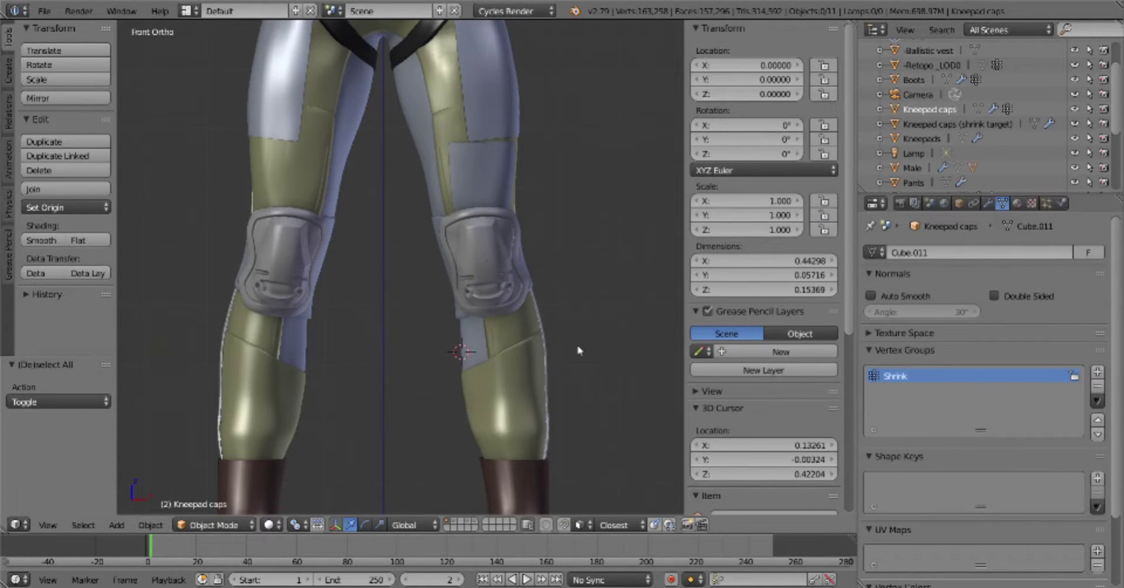
{"action": "key", "text": "Tab"}
{"action": "scroll", "coordinate": [562, 357], "scroll_direction": "up", "scroll_amount": 6}
{"action": "left_click", "coordinate": [364, 336], "text": "alt"}
{"action": "key", "text": "x"}
{"action": "left_click", "coordinate": [514, 314]}
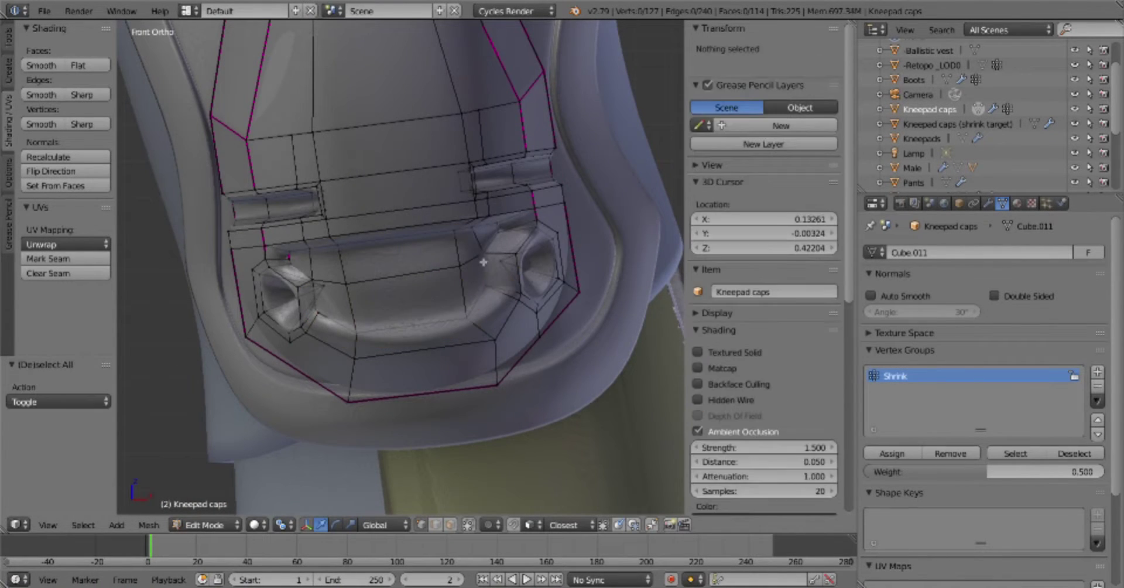
{"action": "left_click", "coordinate": [298, 252], "text": "alt"}
{"action": "key", "text": "KP_3"}
{"action": "key", "text": "KP_1"}
{"action": "key", "text": "KP_3"}
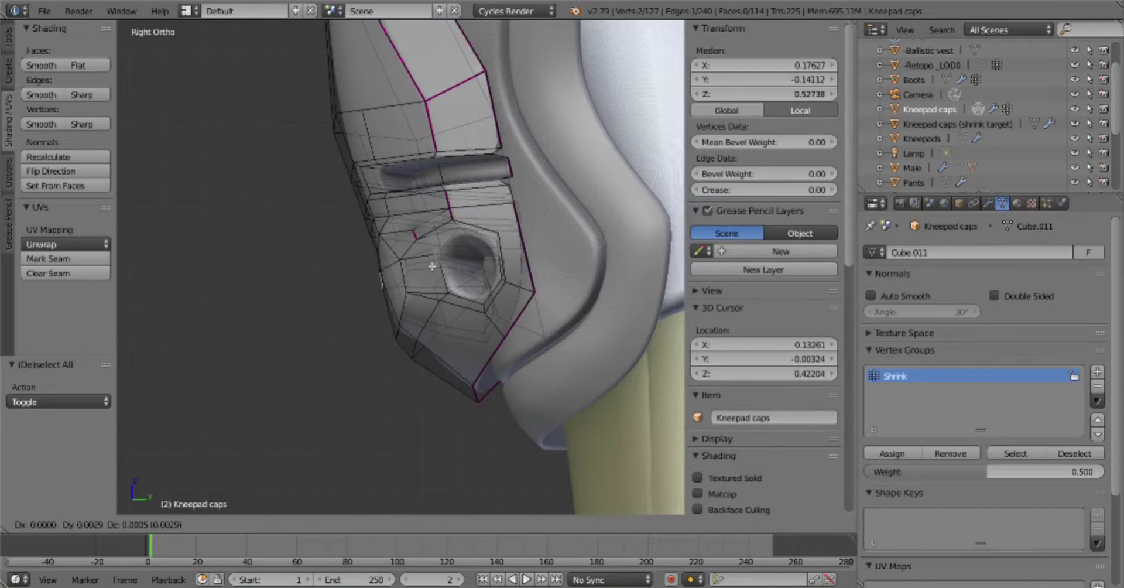
Reshape an edge beside the hole and inset the recess face strip
{"action": "left_click", "coordinate": [461, 304]}
{"action": "key", "text": "g"}
{"action": "left_click", "coordinate": [459, 302]}
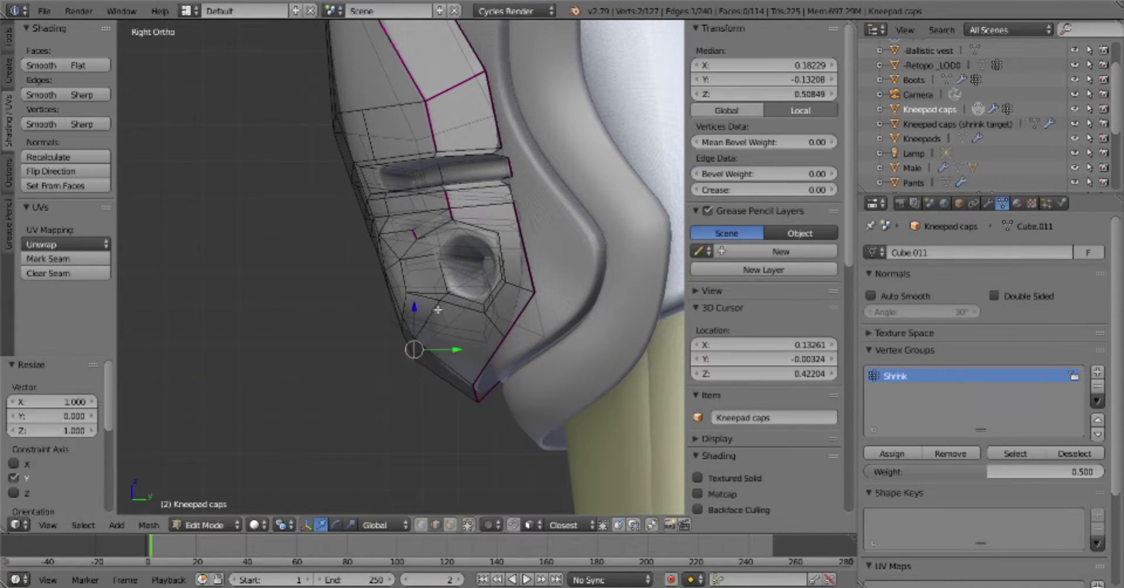
{"action": "key", "text": "a"}
{"action": "middle_click_drag", "start_coordinate": [460, 302], "coordinate": [253, 338]}
{"action": "left_click", "coordinate": [253, 338], "text": "ctrl+alt"}
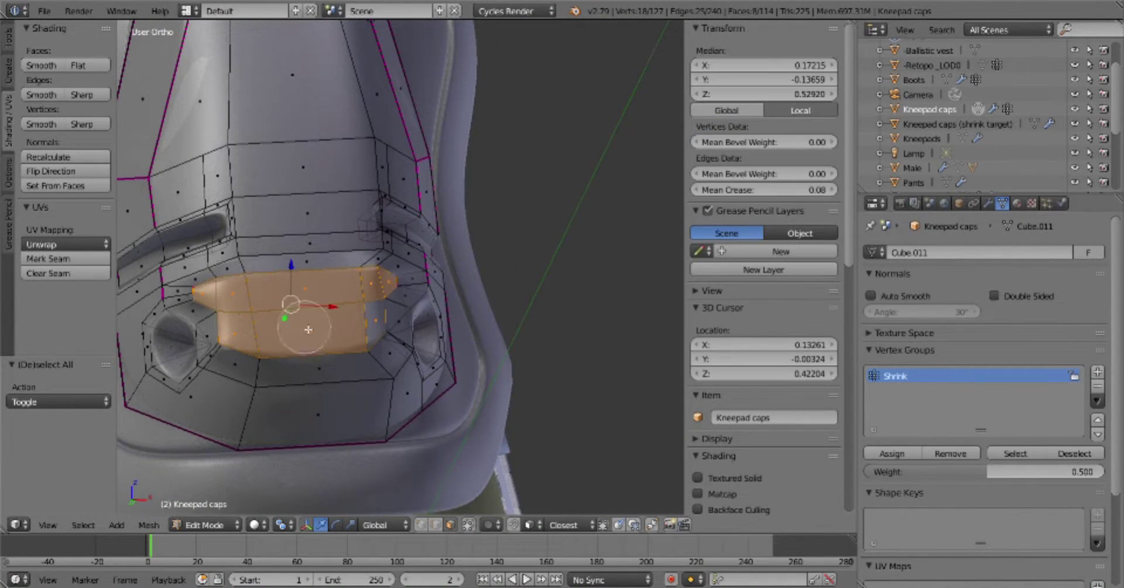
{"action": "key", "text": "KP_1"}
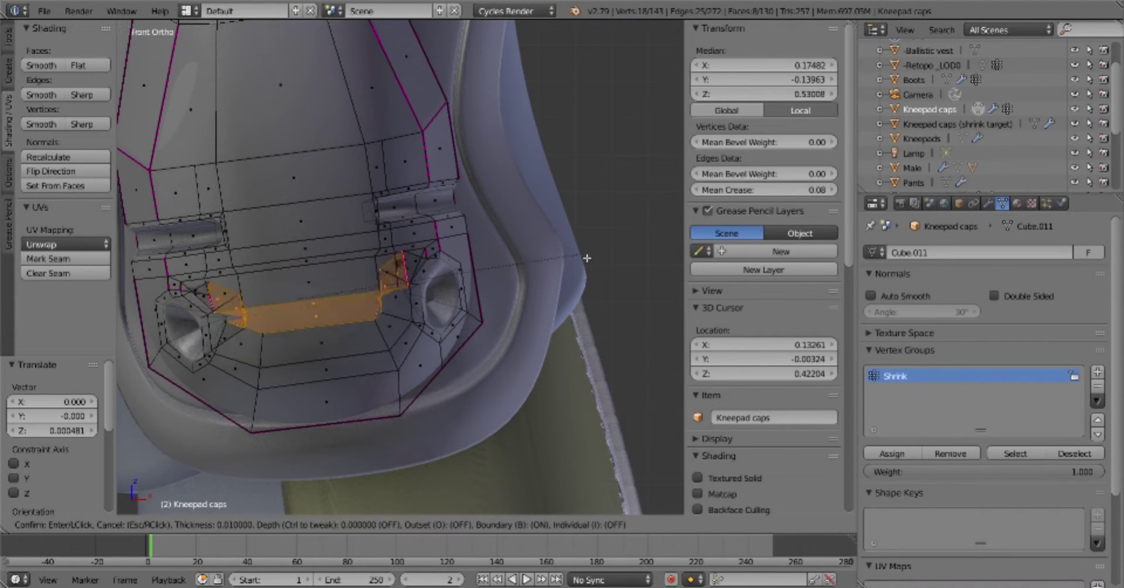
{"action": "left_click", "coordinate": [611, 252]}
Try moving the inset edge loop and slot edge, then undo those changes
{"action": "scroll", "coordinate": [612, 252], "scroll_direction": "up", "scroll_amount": 2}
{"action": "key", "text": "a"}
{"action": "left_click", "coordinate": [437, 230], "text": "alt"}
{"action": "key", "text": "g"}
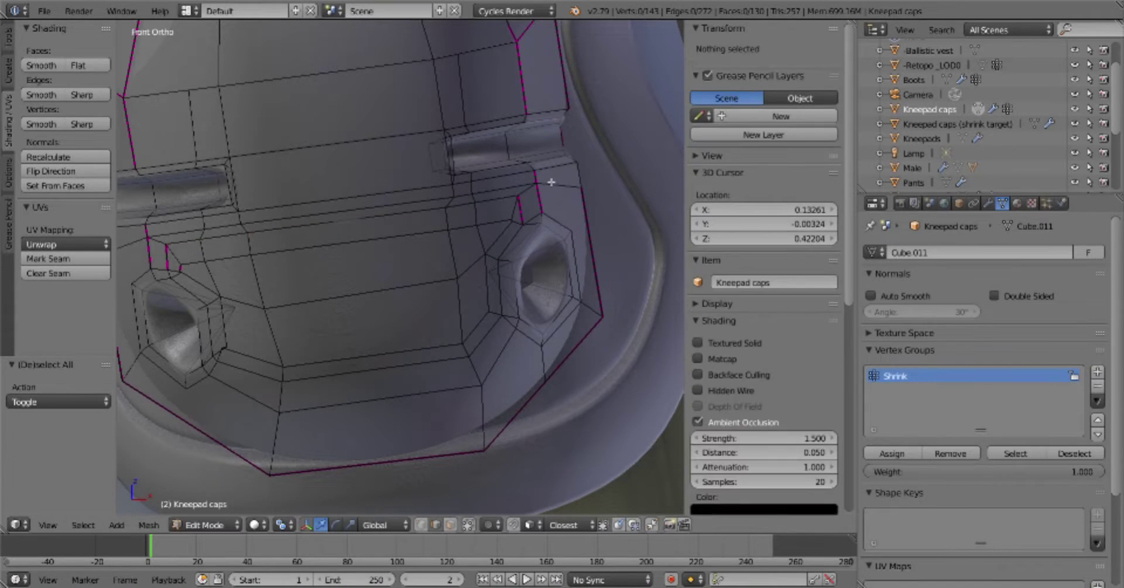
{"action": "left_click", "coordinate": [185, 273]}
{"action": "key", "text": "a"}
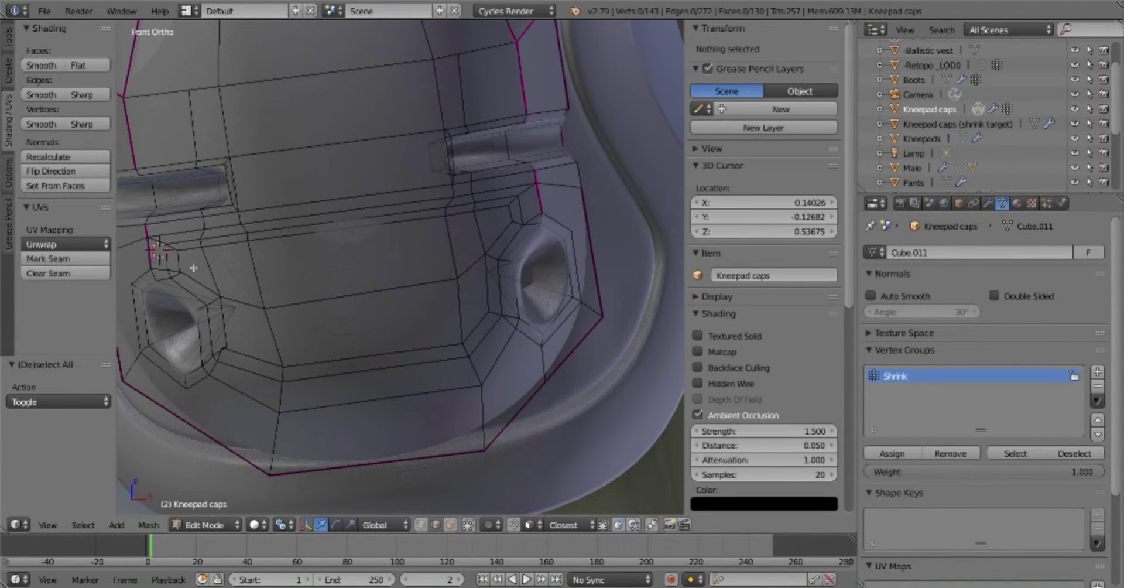
{"action": "left_click", "coordinate": [506, 240]}
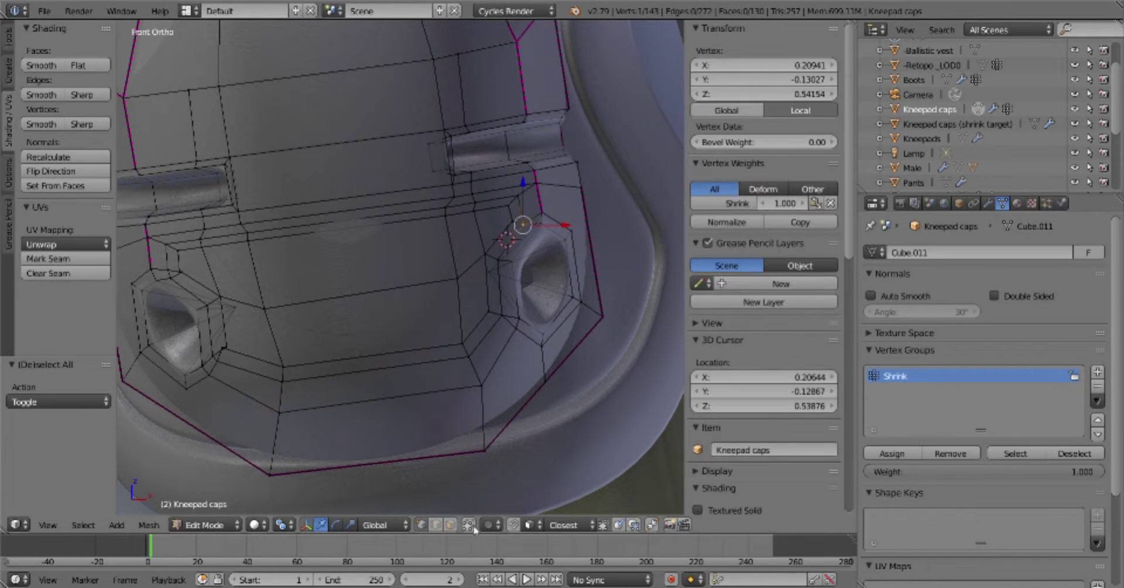
{"action": "key", "text": "ctrl+z"}
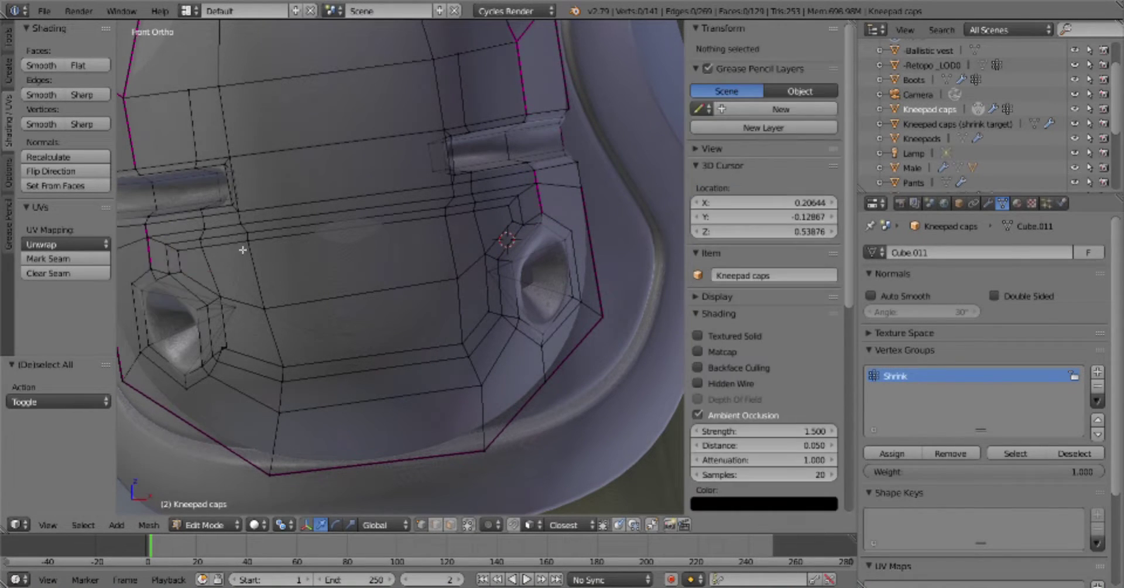
{"action": "key", "text": "ctrl+z"}
{"action": "key", "text": "ctrl+z"}
{"action": "key", "text": "ctrl+z"}
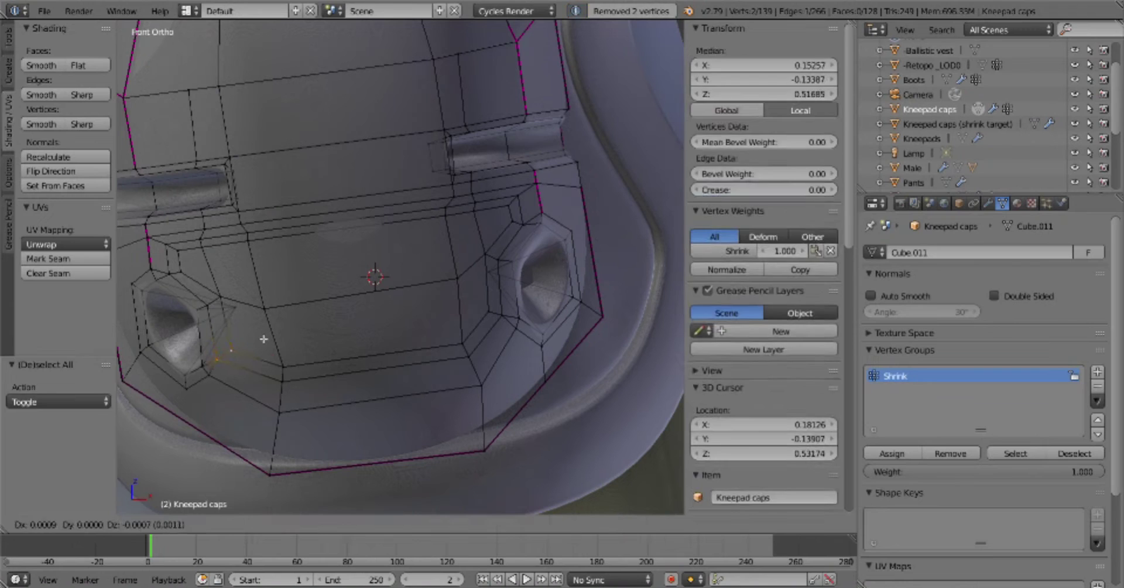
{"action": "key", "text": "ctrl+z"}
Add a loop cut around the upper slot and scale the new loop
{"action": "left_click", "coordinate": [595, 222]}
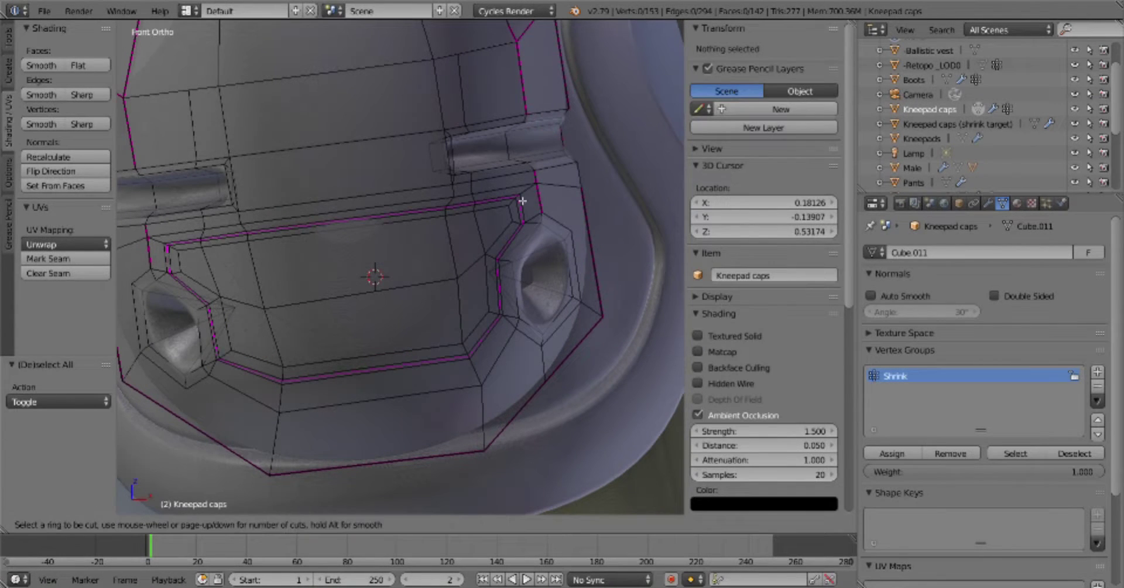
{"action": "key", "text": "KP_3"}
{"action": "key", "text": "e"}
{"action": "key", "text": "KP_1"}
{"action": "key", "text": "s"}
{"action": "left_click", "coordinate": [576, 288]}
{"action": "key", "text": "KP_3"}
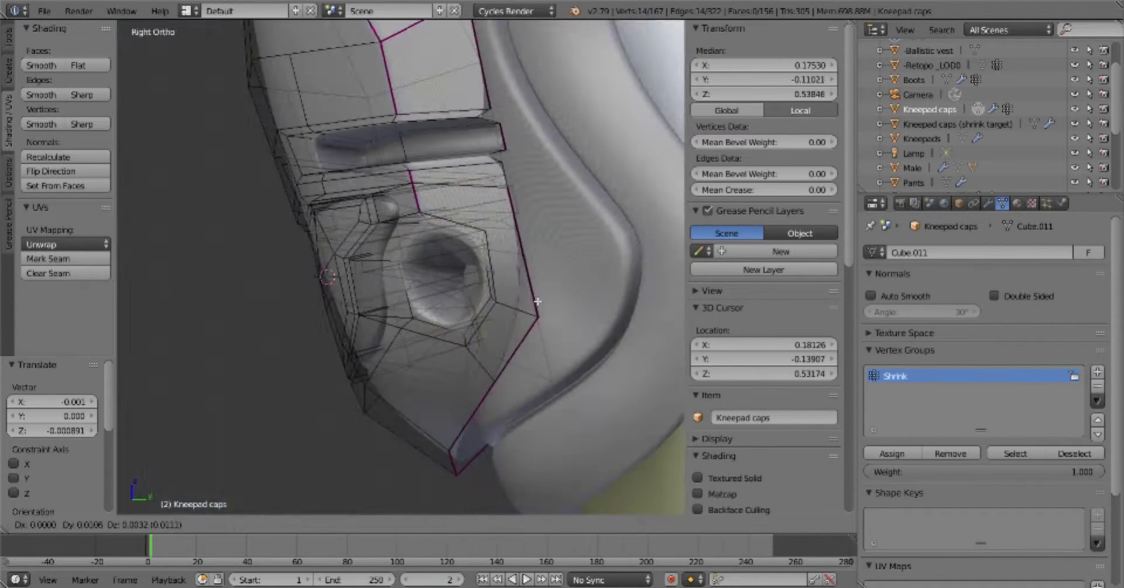
{"action": "key", "text": "KP_1"}
Shrink the slot's inner rim loop to half size (scale 0.5)
{"action": "key", "text": "Tab"}
{"action": "key", "text": "Tab"}
{"action": "key", "text": "a"}
{"action": "key", "text": "KP_3"}
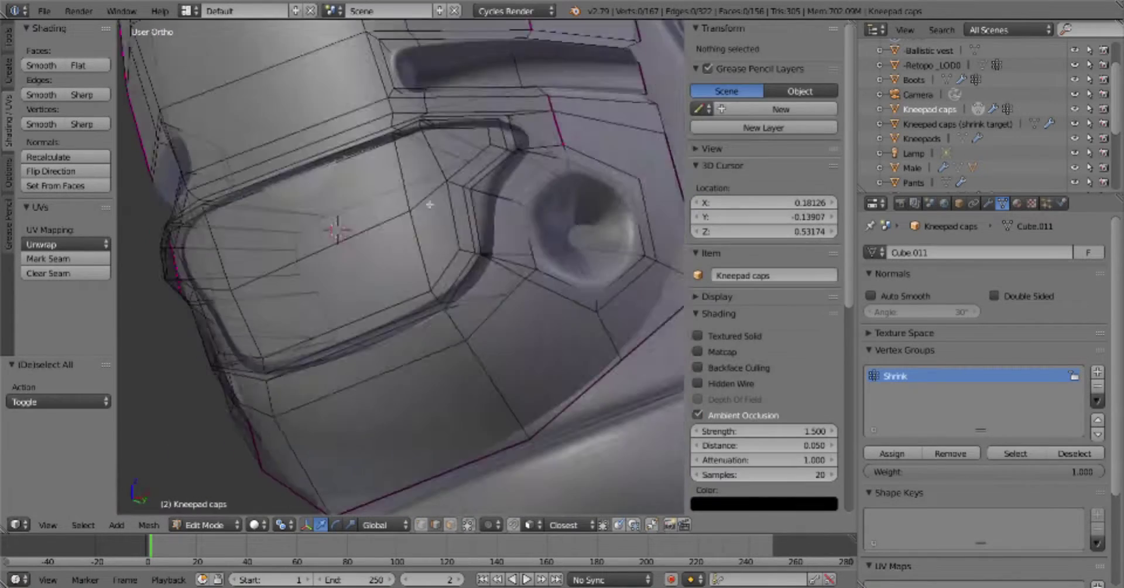
{"action": "key", "text": "KP_1"}
{"action": "key", "text": "KP_3"}
{"action": "key", "text": "KP_1"}
{"action": "key", "text": "s"}
{"action": "left_click", "coordinate": [587, 194]}
{"action": "scroll", "coordinate": [587, 194], "scroll_direction": "down", "scroll_amount": 3}
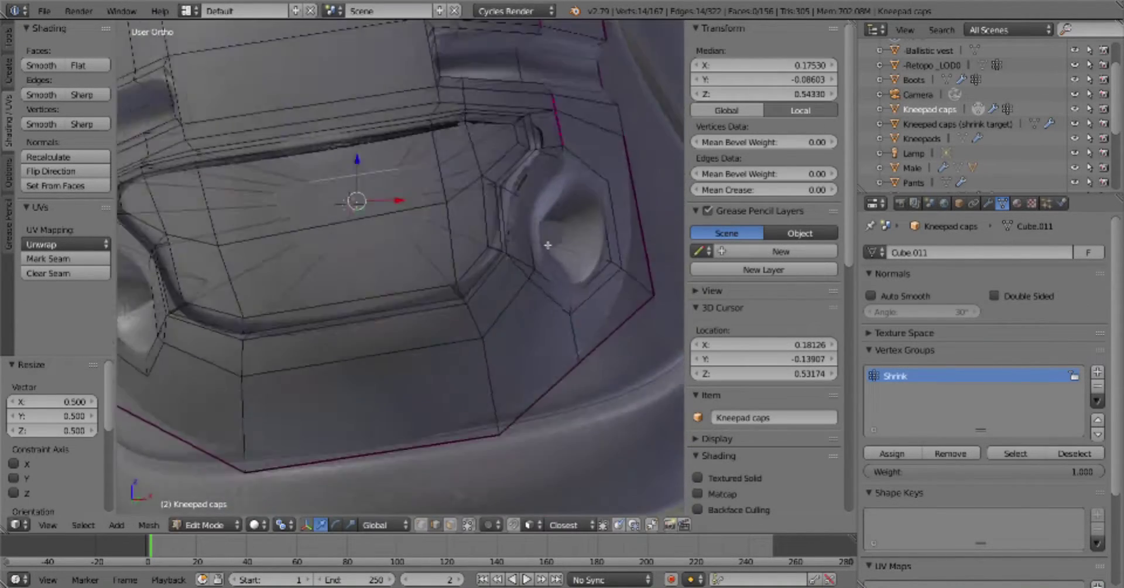
{"action": "key", "text": "a"}
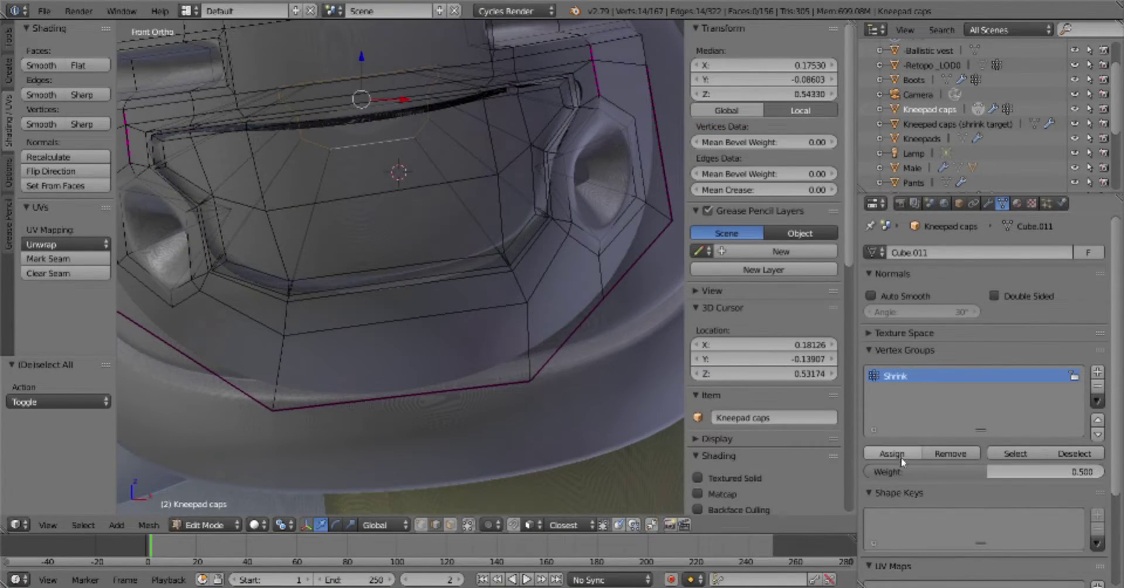
Dissolve the slot's top edges and add a Smooth modifier to the cap
{"action": "key", "text": "a"}
{"action": "right_click", "coordinate": [539, 114], "text": "alt"}
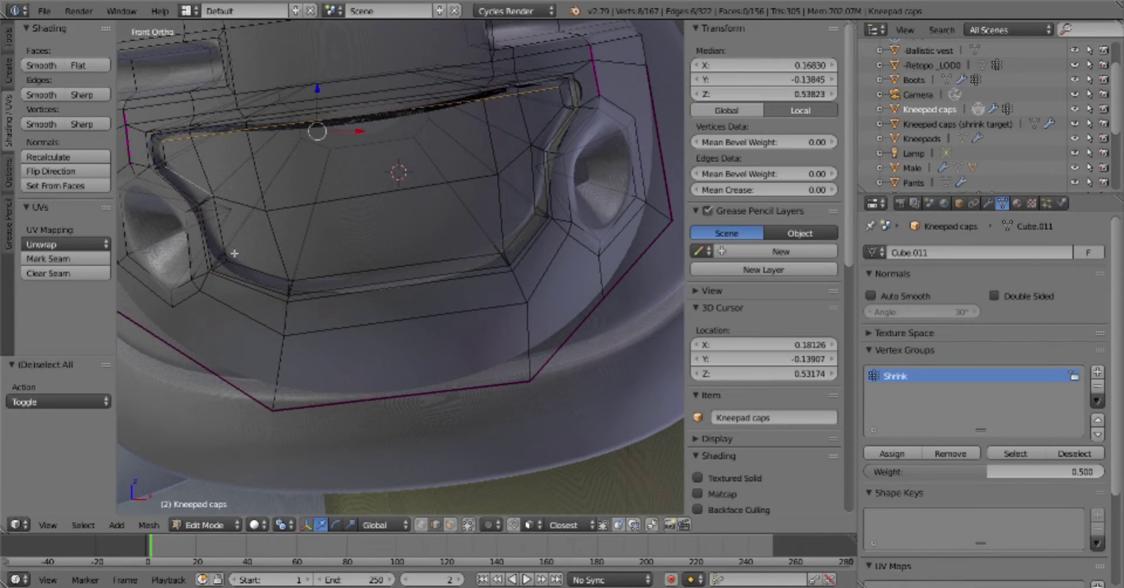
{"action": "left_click", "coordinate": [587, 188]}
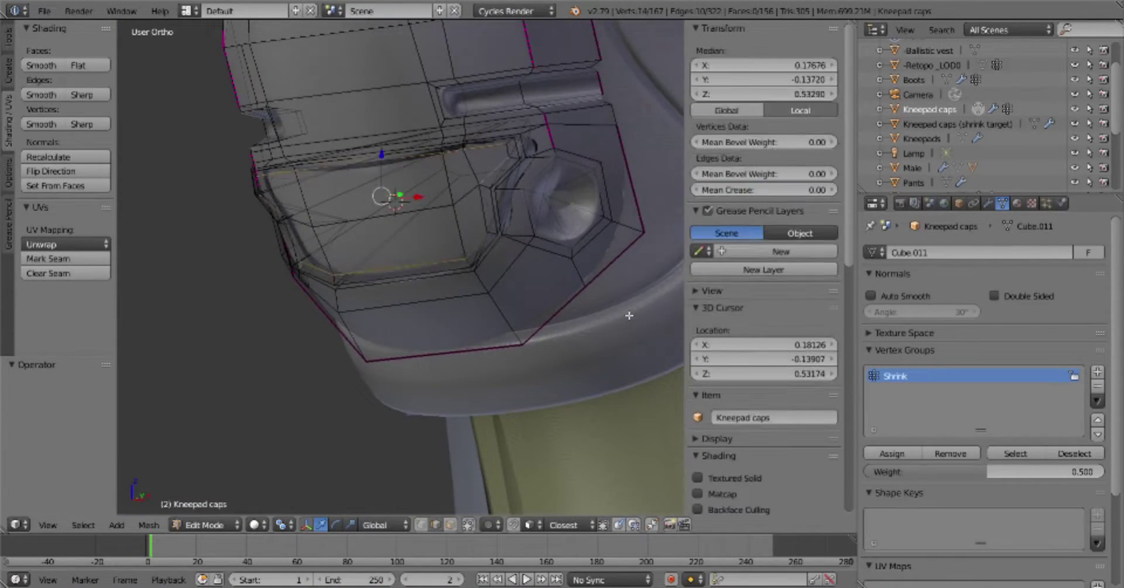
{"action": "key", "text": "Tab"}
{"action": "left_click", "coordinate": [988, 203]}
{"action": "left_click", "coordinate": [925, 246]}
{"action": "left_click", "coordinate": [784, 523]}
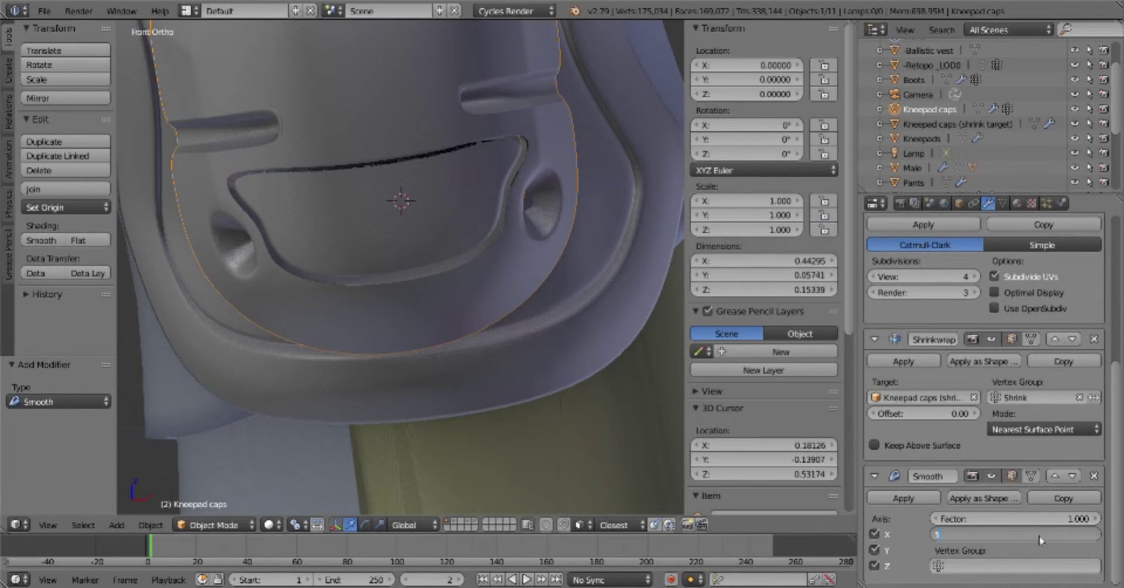
Set Smooth Repeat to 10, remove the modifier, and vertex-slide the slot edge
{"action": "type", "text": "0"}
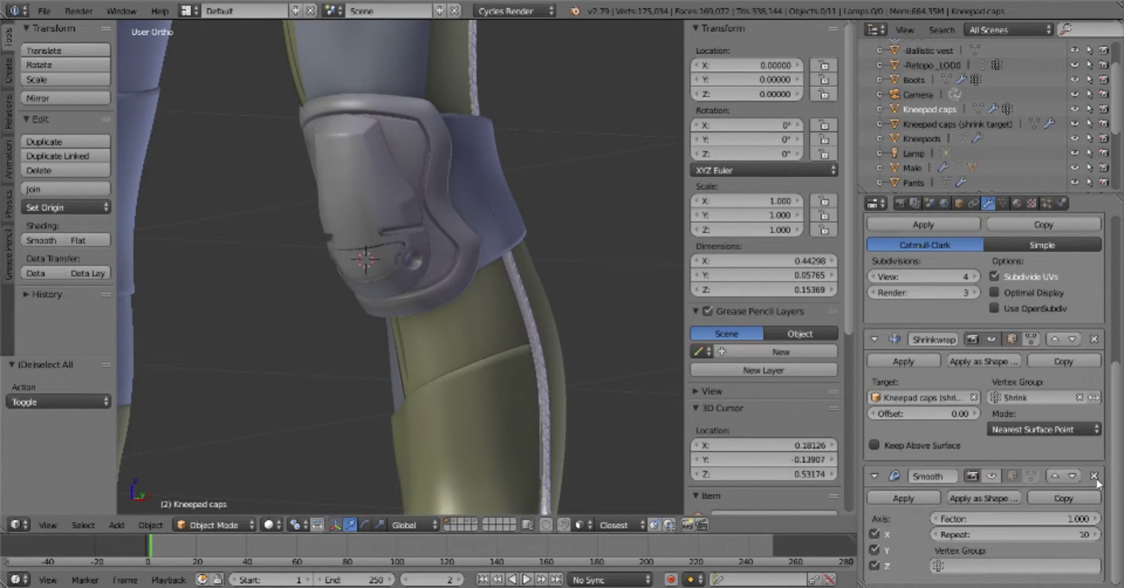
{"action": "left_click", "coordinate": [1094, 475]}
{"action": "key", "text": "Tab"}
{"action": "key", "text": "Tab"}
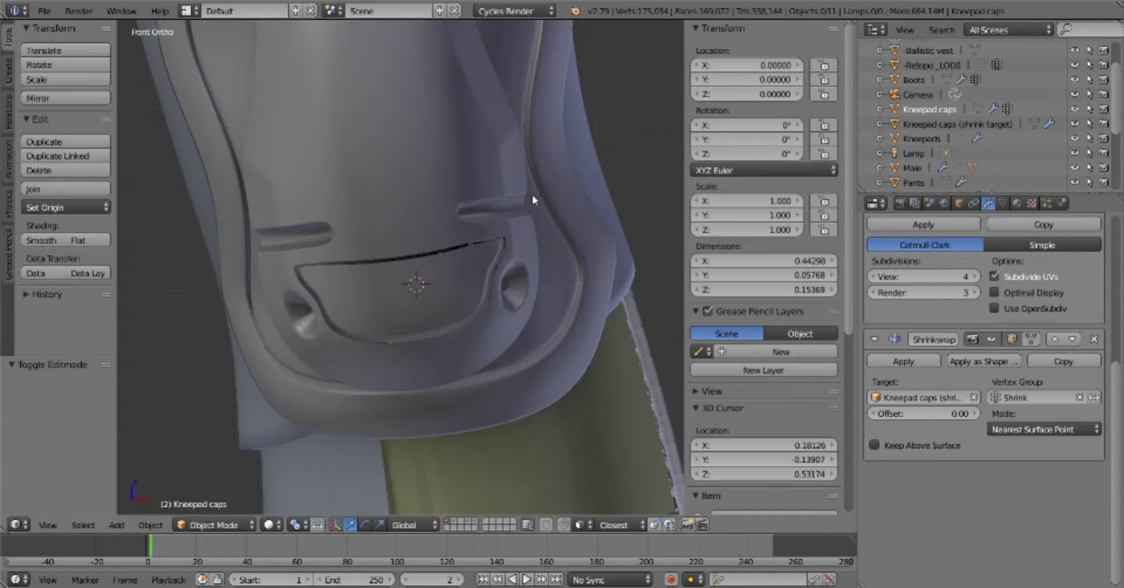
{"action": "key", "text": "Tab"}
{"action": "middle_click_drag", "start_coordinate": [446, 296], "coordinate": [394, 251]}
{"action": "key", "text": "g"}
{"action": "key", "text": "y"}
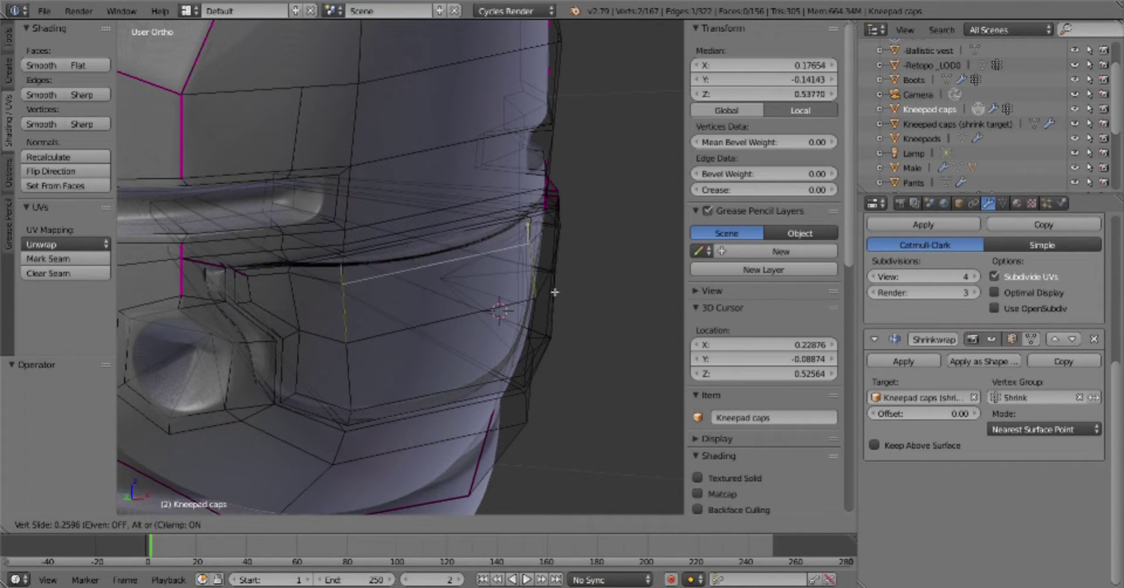
{"action": "left_click", "coordinate": [555, 292]}
{"action": "key", "text": "KP_1"}
{"action": "key", "text": "a"}
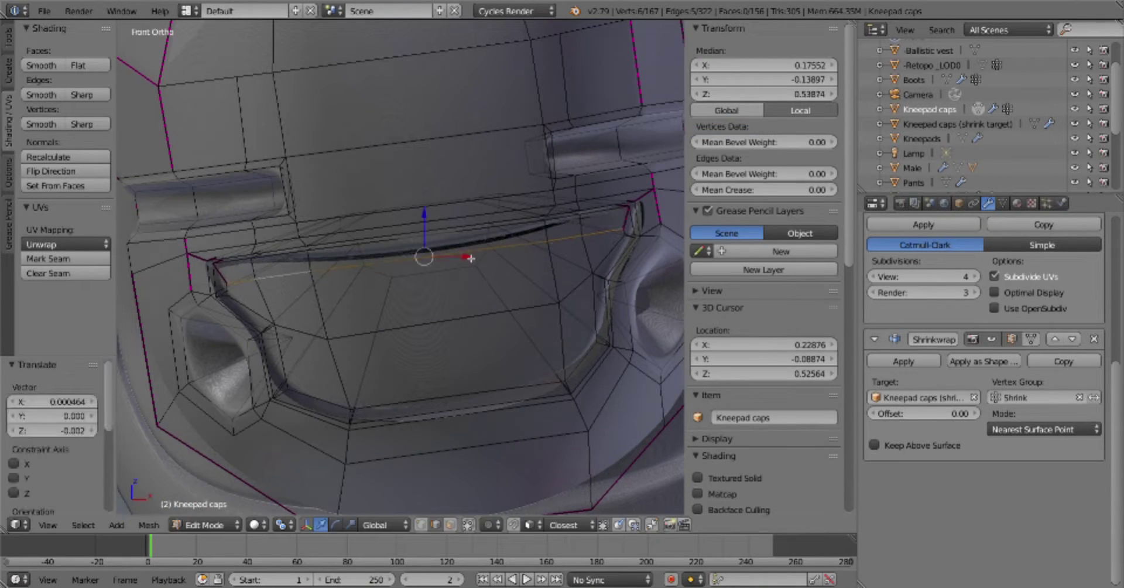
Move the slot's top edges along the Y axis and inspect the kneecap
{"action": "middle_click_drag", "start_coordinate": [590, 268], "coordinate": [511, 228]}
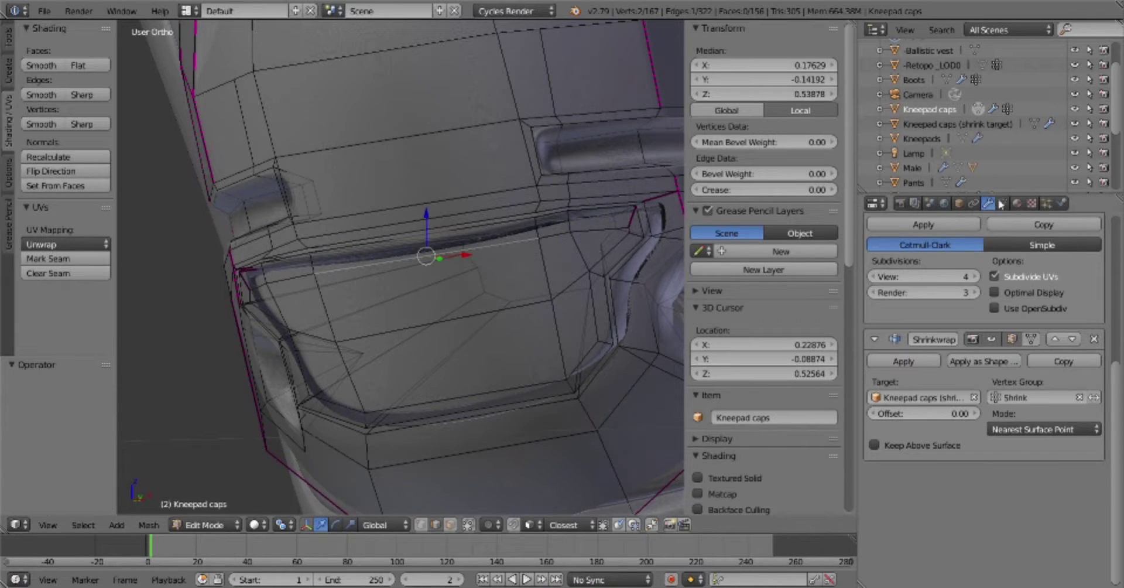
{"action": "left_click", "coordinate": [1001, 204]}
{"action": "key", "text": "KP_1"}
{"action": "key", "text": "g"}
{"action": "key", "text": "y"}
{"action": "scroll", "coordinate": [513, 354], "scroll_direction": "up", "scroll_amount": 5}
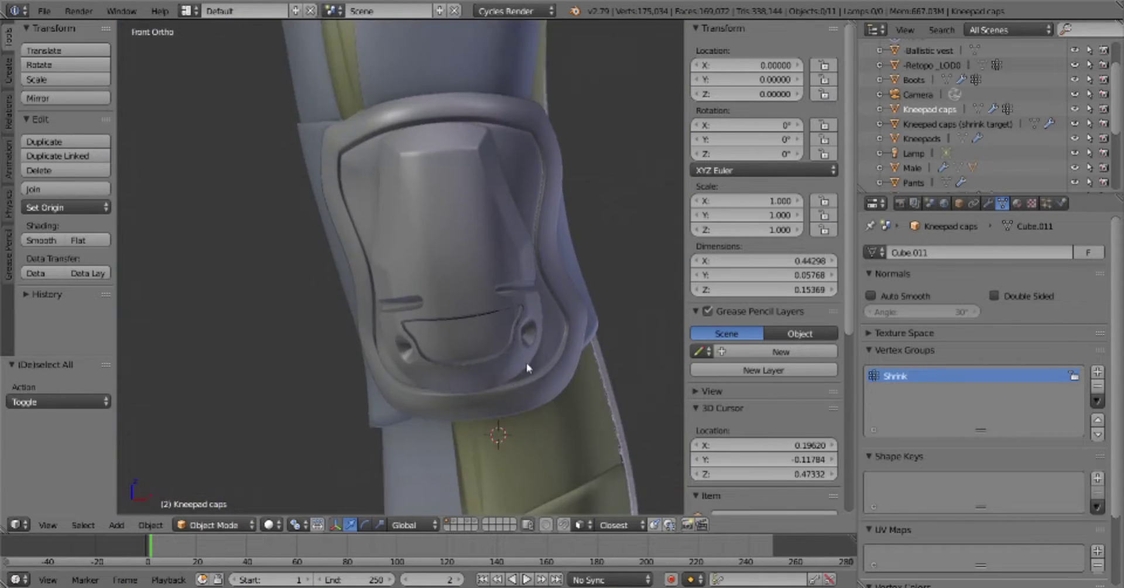
{"action": "scroll", "coordinate": [526, 363], "scroll_direction": "down", "scroll_amount": 3}
{"action": "middle_click_drag", "start_coordinate": [397, 370], "coordinate": [439, 354]}
{"action": "left_click", "coordinate": [440, 355]}
{"action": "scroll", "coordinate": [432, 319], "scroll_direction": "up", "scroll_amount": 2}
{"action": "key", "text": "a"}
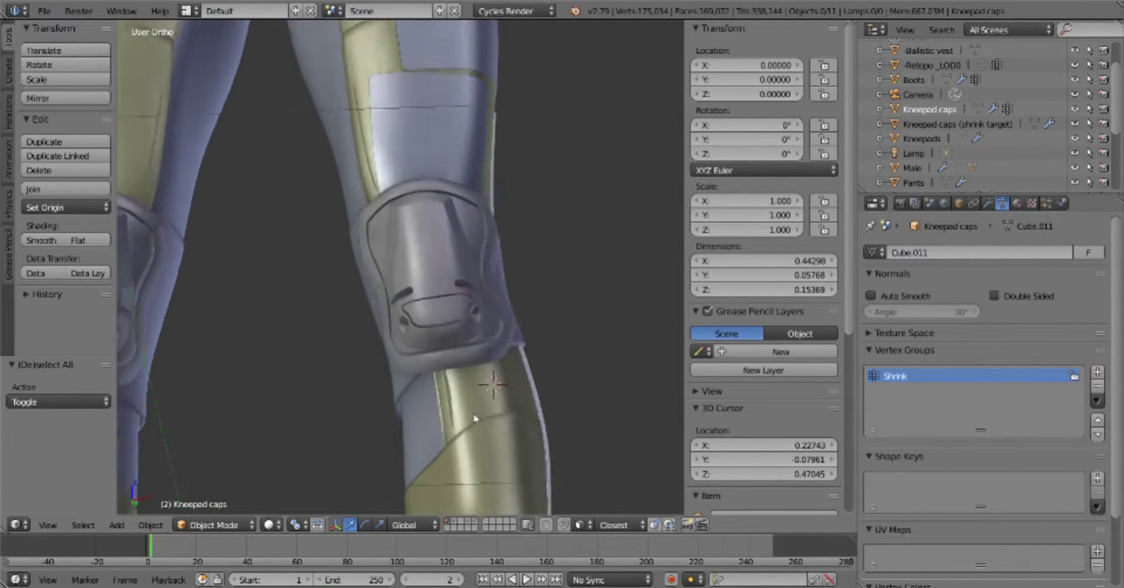
{"action": "scroll", "coordinate": [432, 320], "scroll_direction": "up", "scroll_amount": 3}
Select the Kneepad caps shrink-target object and check its modifier stack
{"action": "right_click", "coordinate": [535, 375]}
{"action": "key", "text": "Tab"}
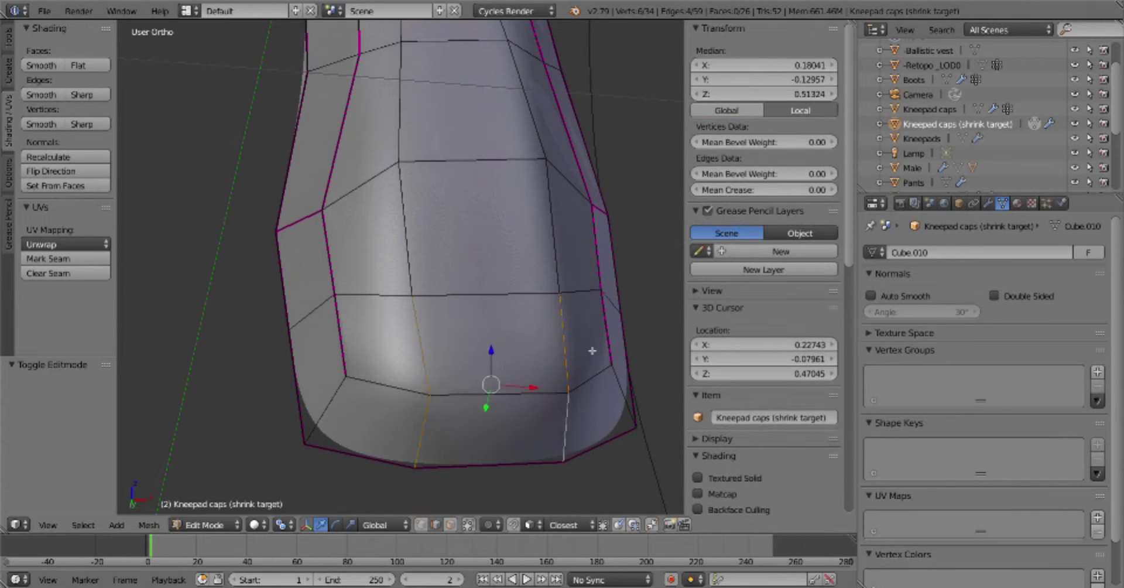
{"action": "key", "text": "Tab"}
{"action": "key", "text": "KP_Divide"}
{"action": "left_click", "coordinate": [922, 138]}
{"action": "left_click", "coordinate": [989, 203]}
{"action": "left_click", "coordinate": [957, 123]}
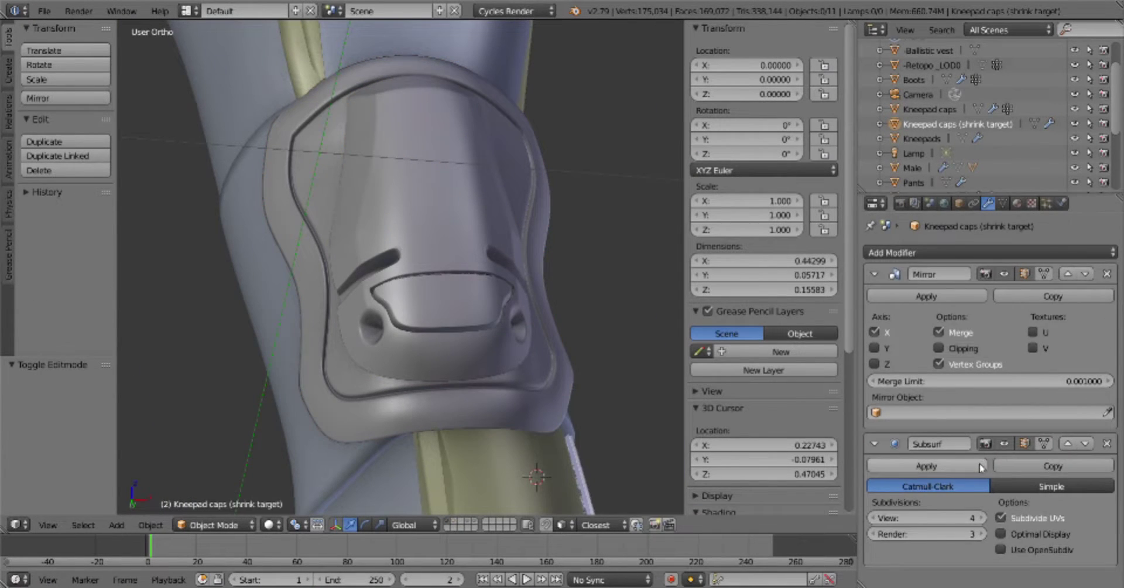
{"action": "left_click", "coordinate": [929, 109]}
In Edit Mode, select two bottom edges of the shrink target and merge them with Alt+M
{"action": "key", "text": "Tab"}
{"action": "key", "text": "KP_Divide"}
{"action": "key", "text": "a"}
{"action": "key", "text": "b"}
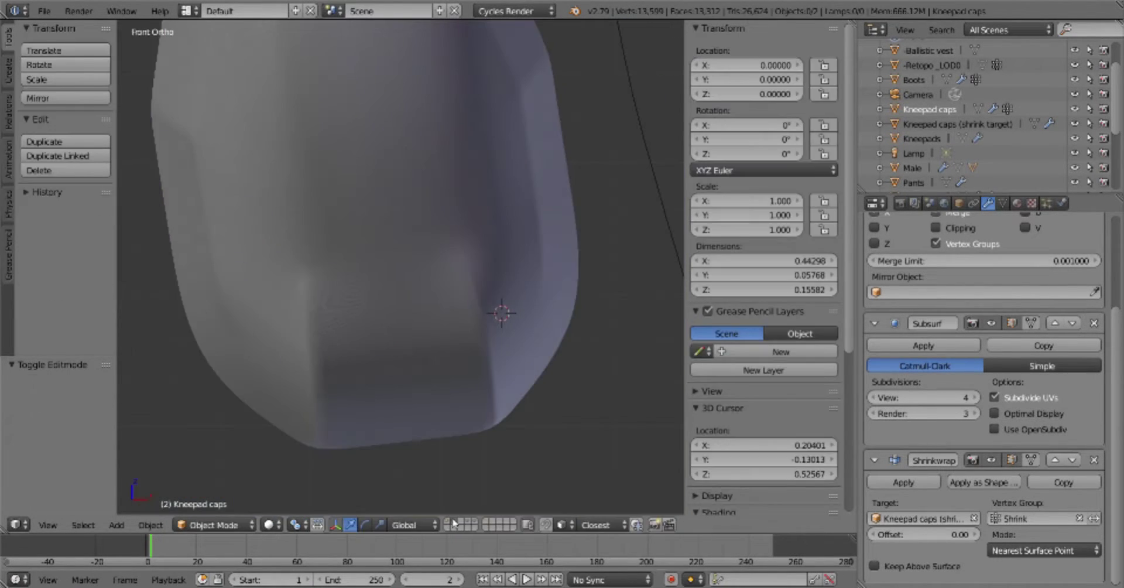
{"action": "key", "text": "a"}
{"action": "key", "text": "a"}
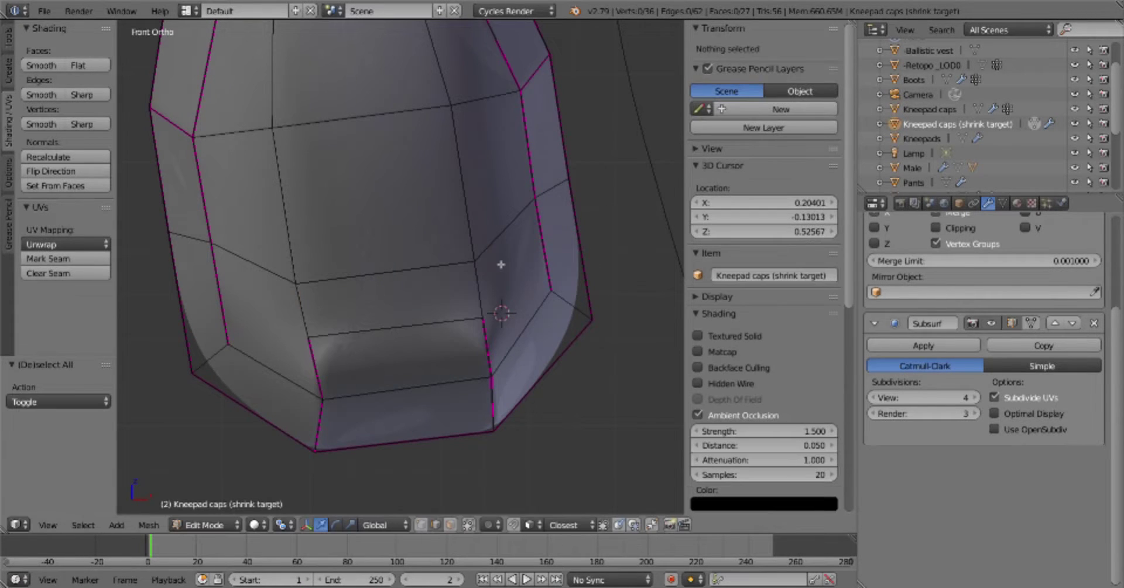
{"action": "left_click", "coordinate": [301, 309], "text": "ctrl+alt"}
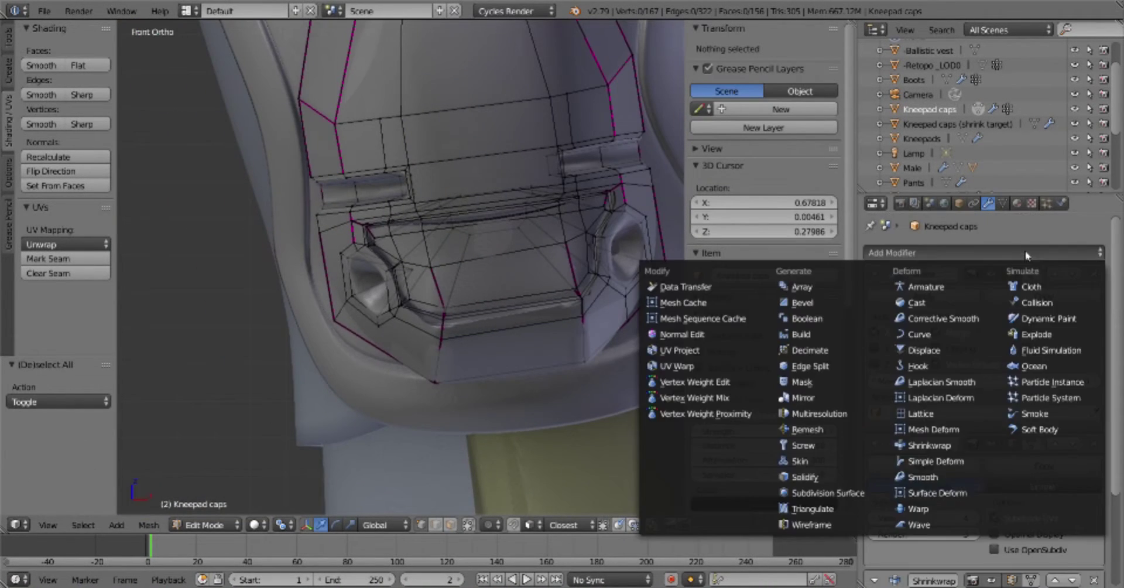
{"action": "left_click", "coordinate": [937, 491]}
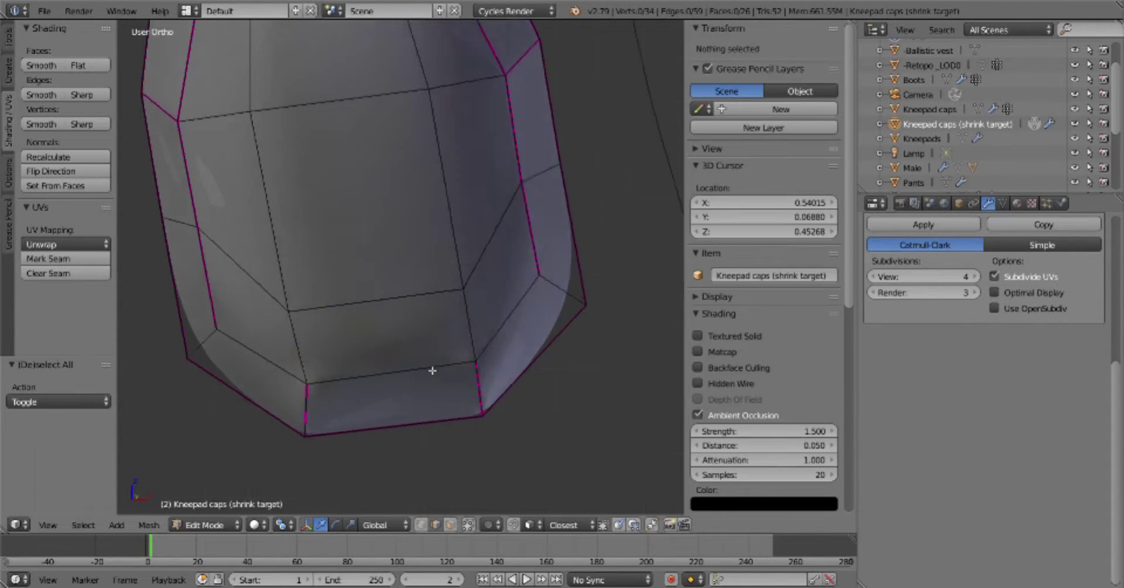
{"action": "right_click", "coordinate": [475, 401], "text": "shift"}
{"action": "key", "text": "KP_1"}
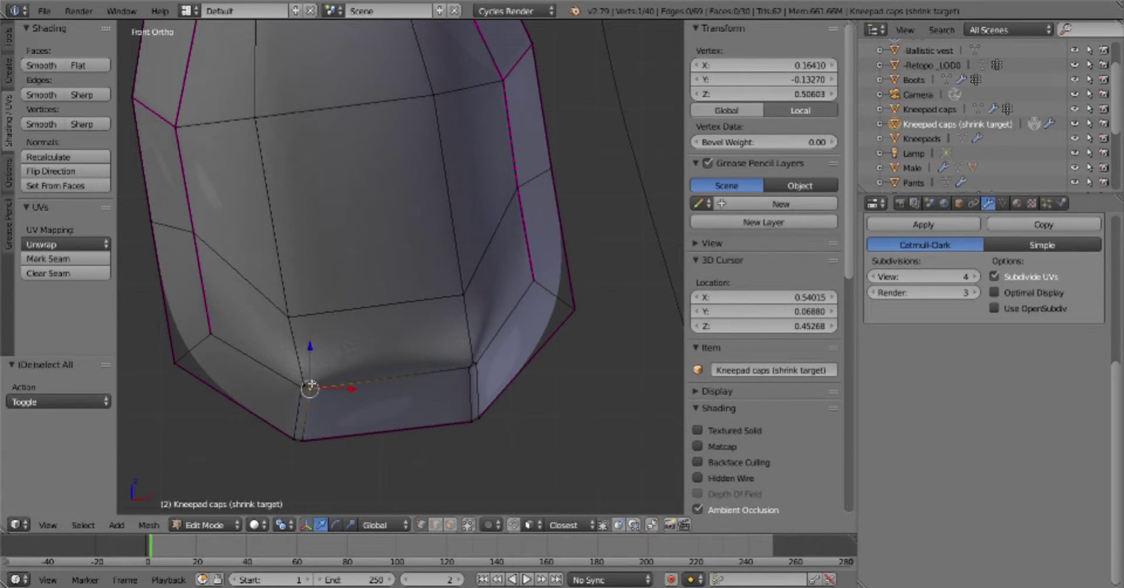
{"action": "key", "text": "w"}
{"action": "left_click", "coordinate": [574, 326]}
{"action": "key", "text": "a"}
{"action": "key", "text": "a"}
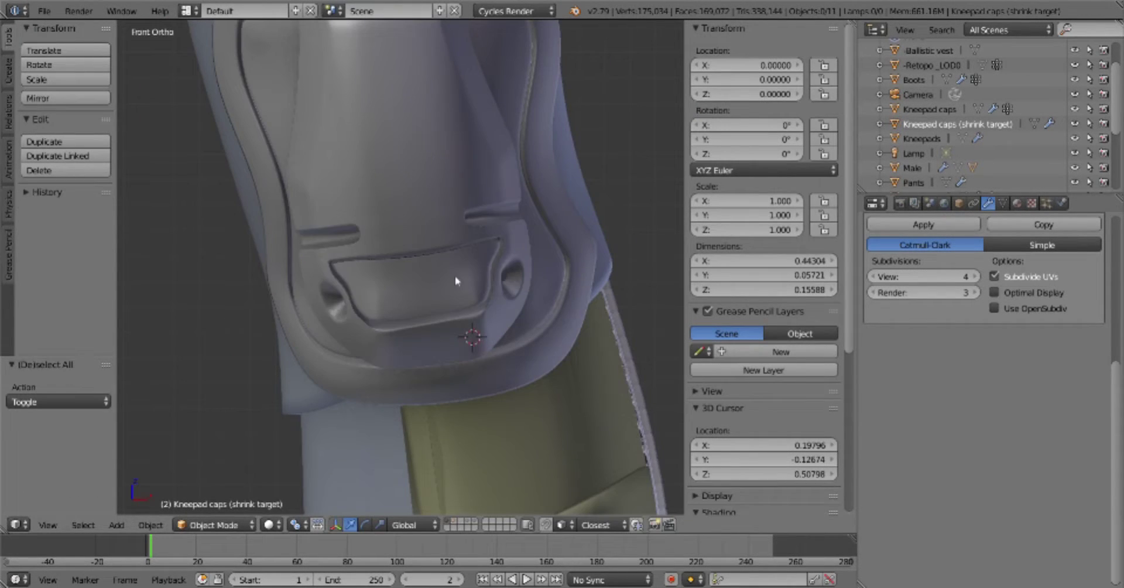
Enter Edit Mode on the Kneepad caps and pick a vertex above the right hole
{"action": "right_click", "coordinate": [458, 281]}
{"action": "scroll", "coordinate": [599, 395], "scroll_direction": "down", "scroll_amount": 4}
{"action": "scroll", "coordinate": [599, 395], "scroll_direction": "down", "scroll_amount": 2}
{"action": "scroll", "coordinate": [475, 430], "scroll_direction": "up", "scroll_amount": 2}
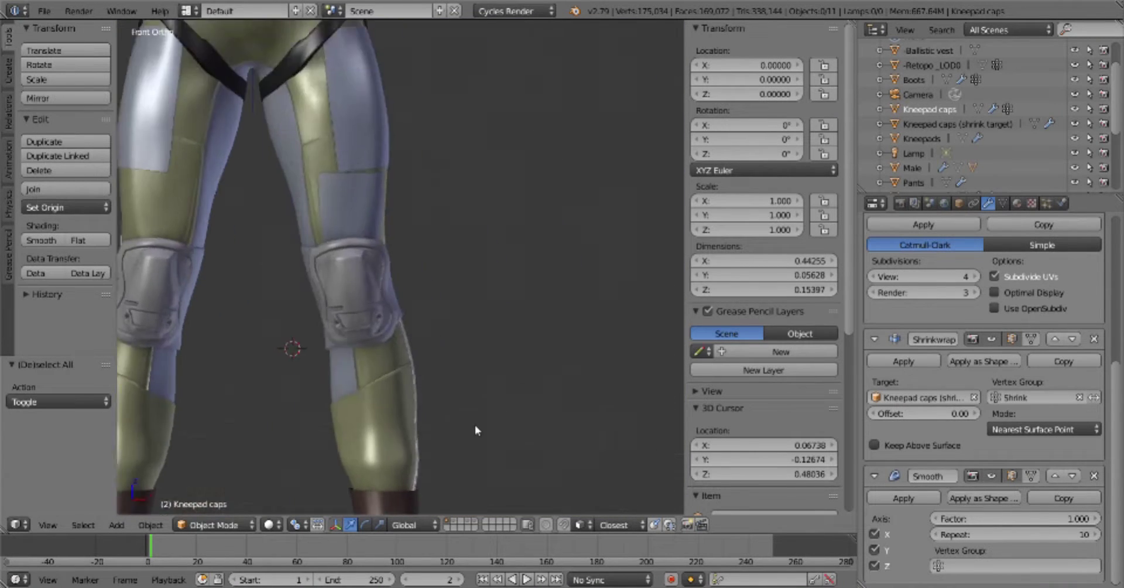
{"action": "key", "text": "Tab"}
{"action": "scroll", "coordinate": [493, 171], "scroll_direction": "up", "scroll_amount": 3}
{"action": "key", "text": "k"}
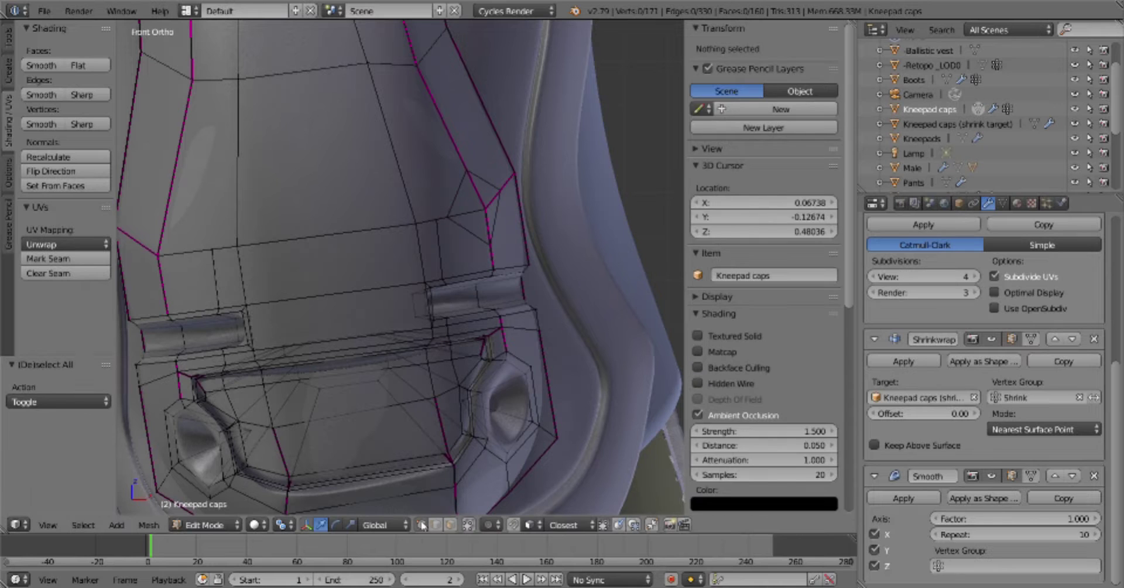
{"action": "right_click", "coordinate": [487, 195]}
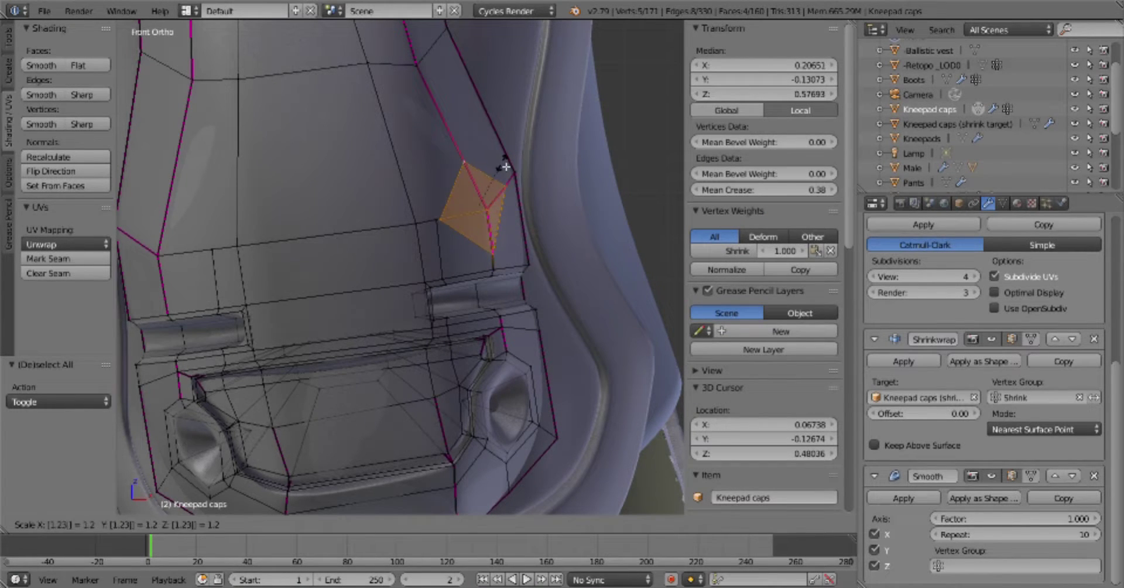
{"action": "mouse_move", "coordinate": [533, 221]}
{"action": "middle_mouse_down"}
{"action": "mouse_move", "coordinate": [519, 200]}
{"action": "mouse_move", "coordinate": [546, 266]}
{"action": "mouse_move", "coordinate": [422, 169]}
{"action": "middle_mouse_up"}
{"action": "key", "text": "a"}
Move the edge beside the upper hole and knife-cut a ring of edges around it
{"action": "right_click", "coordinate": [421, 168]}
{"action": "key", "text": "g"}
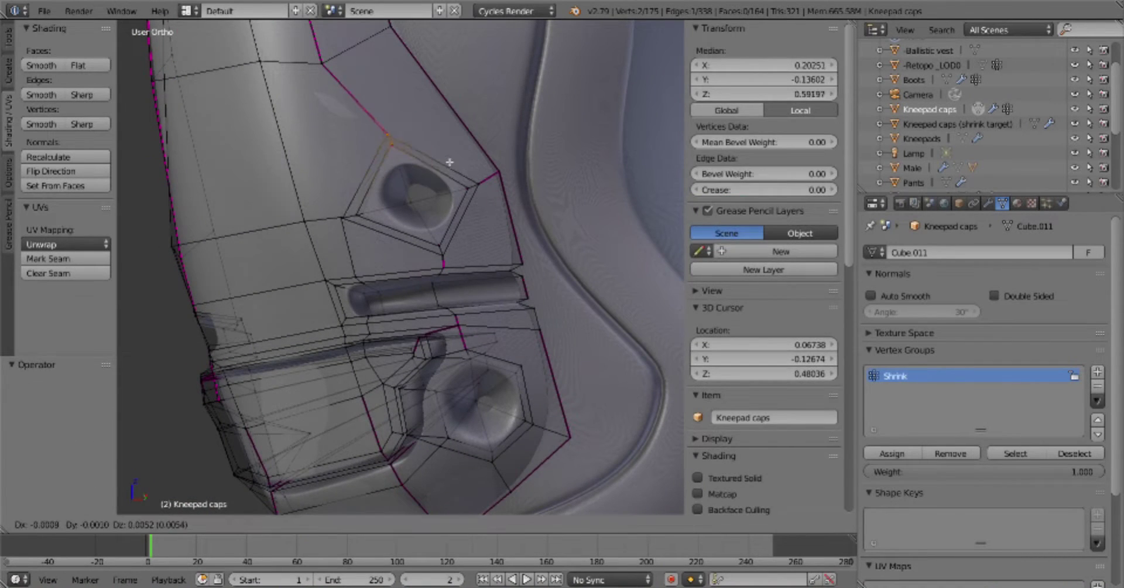
{"action": "left_click", "coordinate": [450, 161]}
{"action": "key", "text": "a"}
{"action": "key", "text": "Return"}
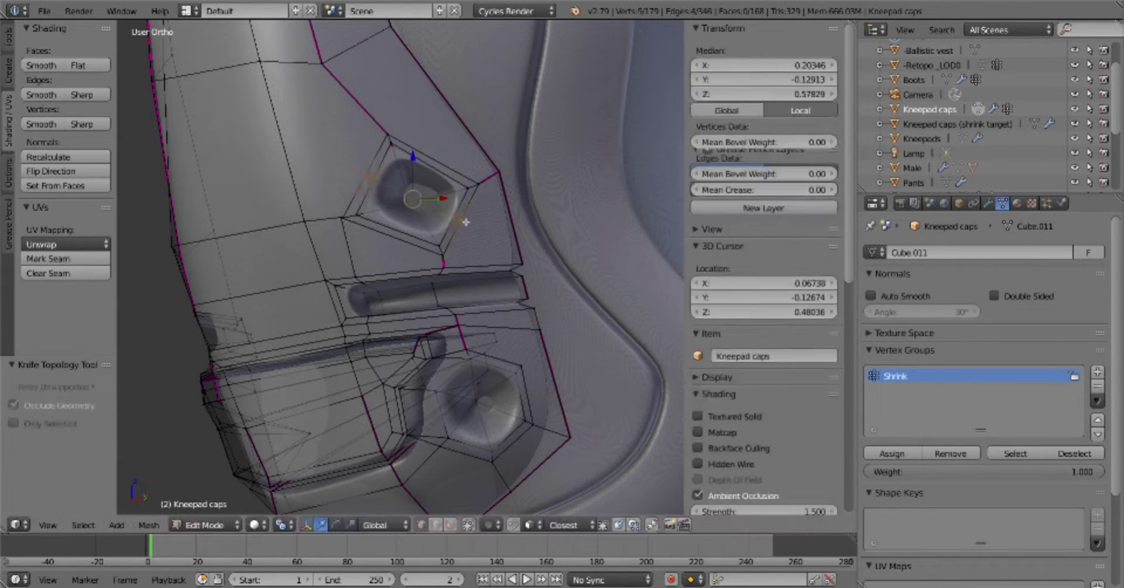
{"action": "key", "text": "k"}
{"action": "key", "text": "Return"}
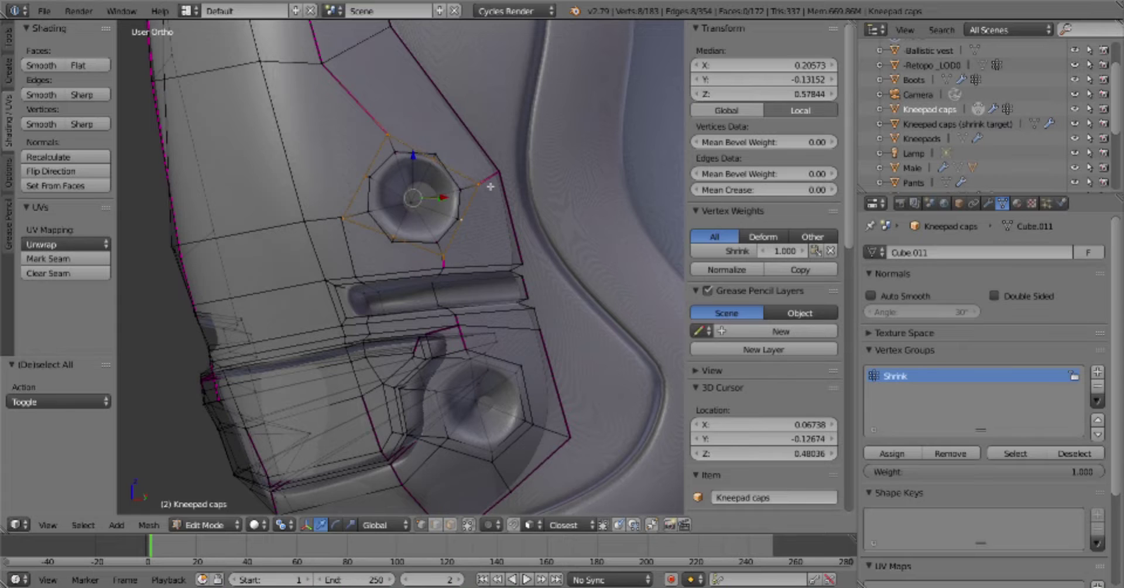
{"action": "key", "text": "Tab"}
{"action": "scroll", "coordinate": [472, 255], "scroll_direction": "down", "scroll_amount": 8}
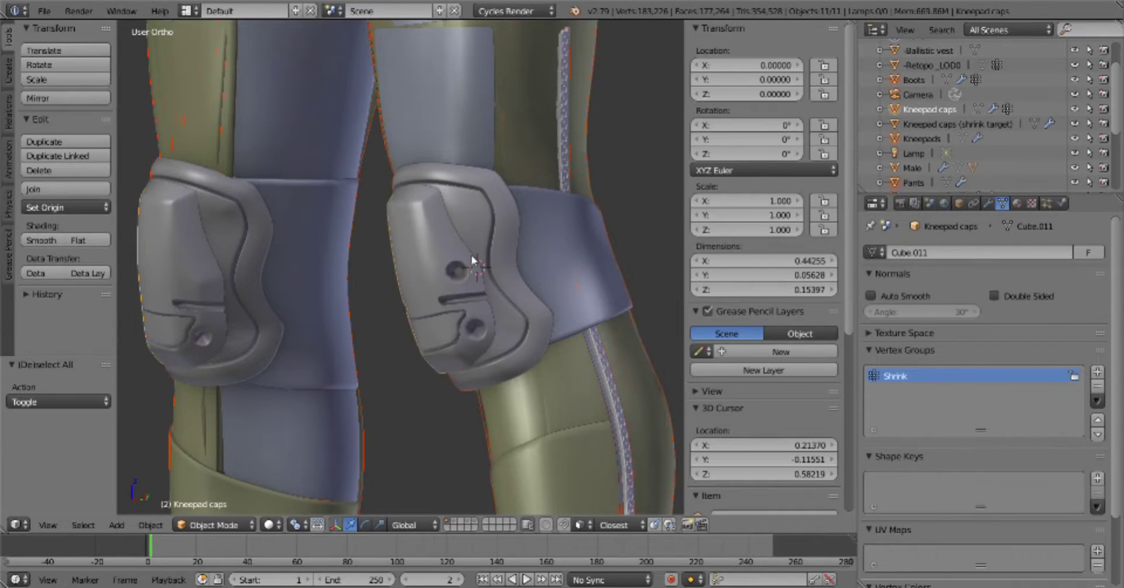
Add a new vertex group in the cap's mesh data properties
{"action": "scroll", "coordinate": [472, 255], "scroll_direction": "up", "scroll_amount": 8}
{"action": "key", "text": "KP_1"}
{"action": "left_click", "coordinate": [988, 203]}
{"action": "left_click", "coordinate": [1002, 203]}
{"action": "left_click", "coordinate": [1097, 372]}
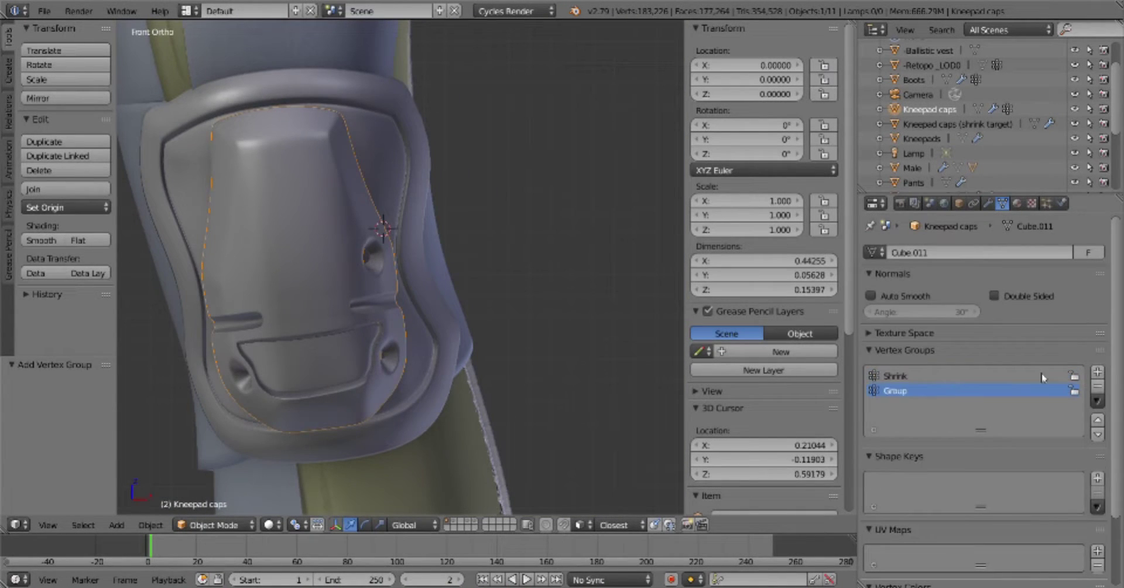
{"action": "left_click", "coordinate": [989, 203]}
{"action": "key", "text": "Tab"}
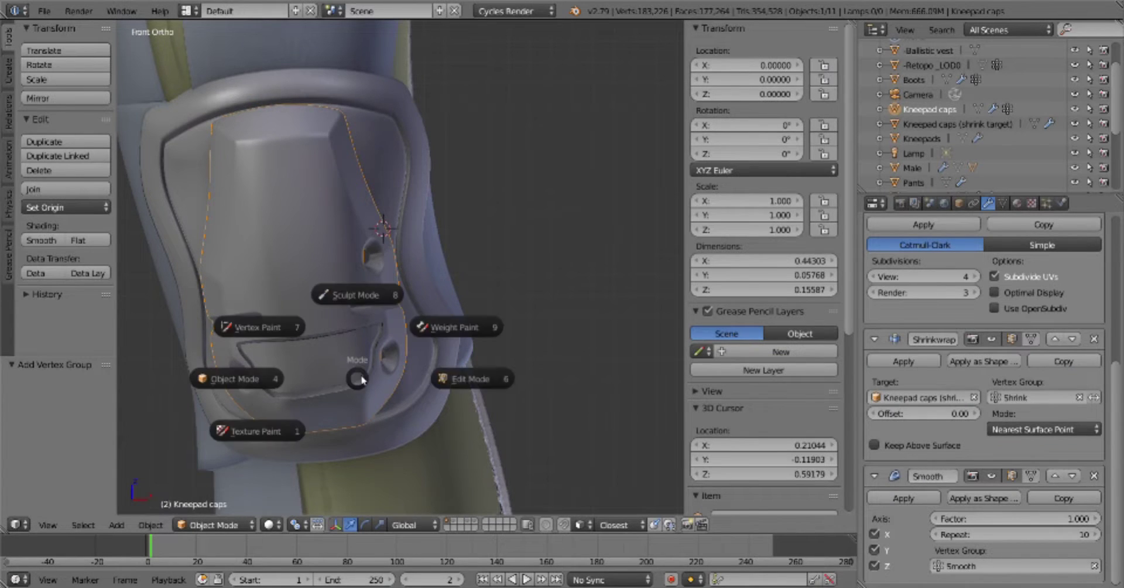
{"action": "scroll", "coordinate": [351, 375], "scroll_direction": "up", "scroll_amount": 3}
{"action": "left_click", "coordinate": [1002, 203]}
Select the cap's lower rim edge loop and assign it to the Smooth vertex group
{"action": "left_click", "coordinate": [898, 390]}
{"action": "key", "text": "Tab"}
{"action": "key", "text": "a"}
{"action": "key", "text": "Tab"}
{"action": "scroll", "coordinate": [419, 330], "scroll_direction": "up", "scroll_amount": 2}
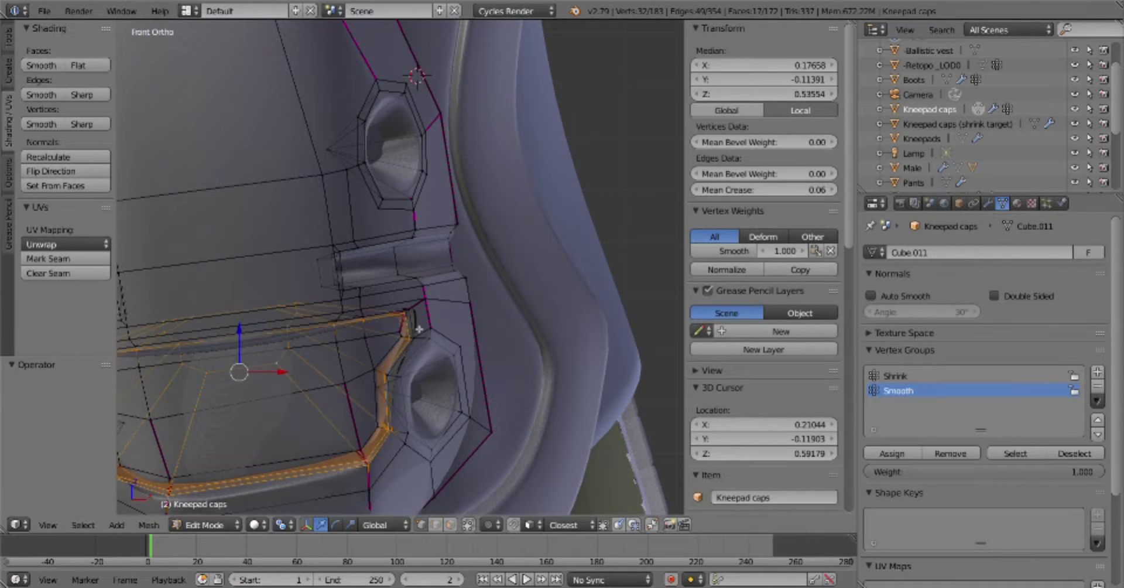
{"action": "scroll", "coordinate": [410, 357], "scroll_direction": "up", "scroll_amount": 3, "text": "ctrl"}
{"action": "left_click", "coordinate": [892, 453]}
{"action": "key", "text": "a"}
{"action": "scroll", "coordinate": [427, 357], "scroll_direction": "down", "scroll_amount": 5}
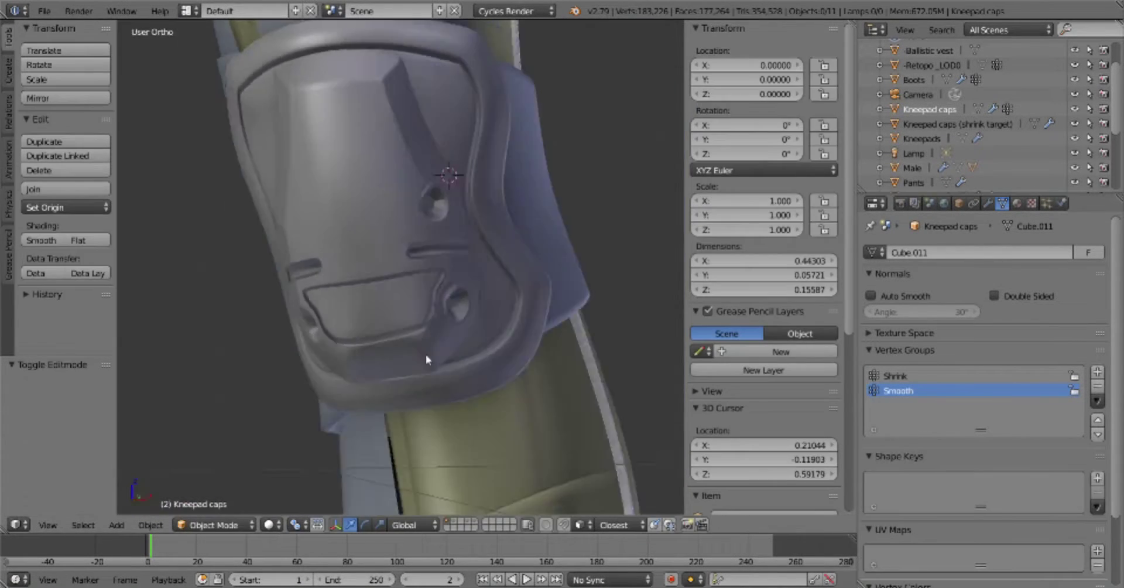
Select geometry near the upper hole and make a first knife cut there
{"action": "middle_click_drag", "start_coordinate": [427, 357], "coordinate": [515, 341]}
{"action": "scroll", "coordinate": [449, 257], "scroll_direction": "up", "scroll_amount": 3}
{"action": "right_click", "coordinate": [417, 180]}
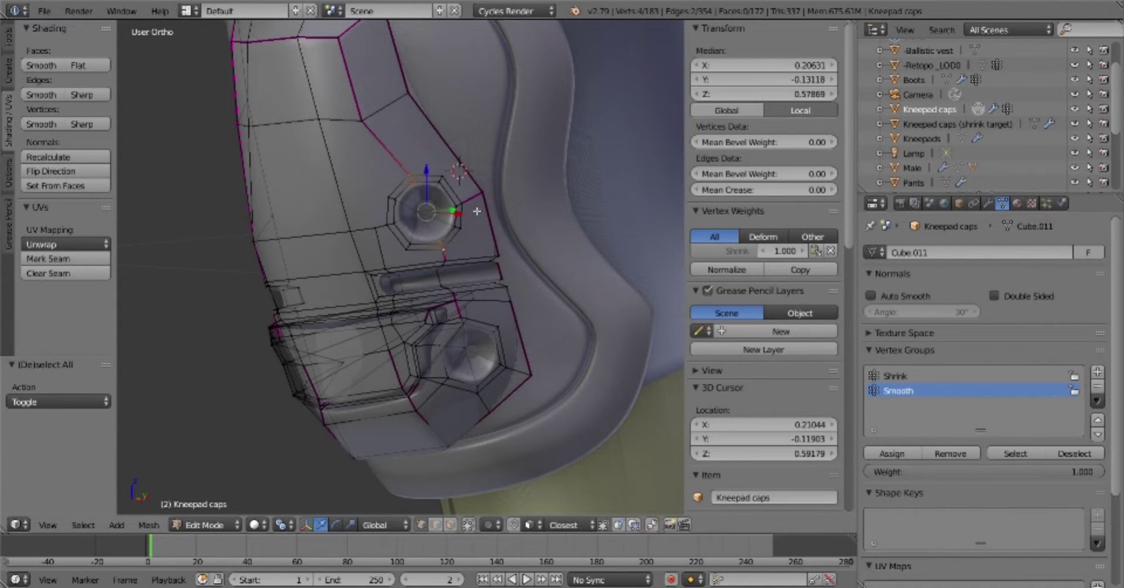
{"action": "key", "text": "a"}
{"action": "middle_click_drag", "start_coordinate": [554, 268], "coordinate": [409, 342]}
{"action": "key", "text": "l"}
{"action": "key", "text": "a"}
{"action": "scroll", "coordinate": [408, 342], "scroll_direction": "up", "scroll_amount": 3}
{"action": "key", "text": "k"}
{"action": "left_click", "coordinate": [326, 306]}
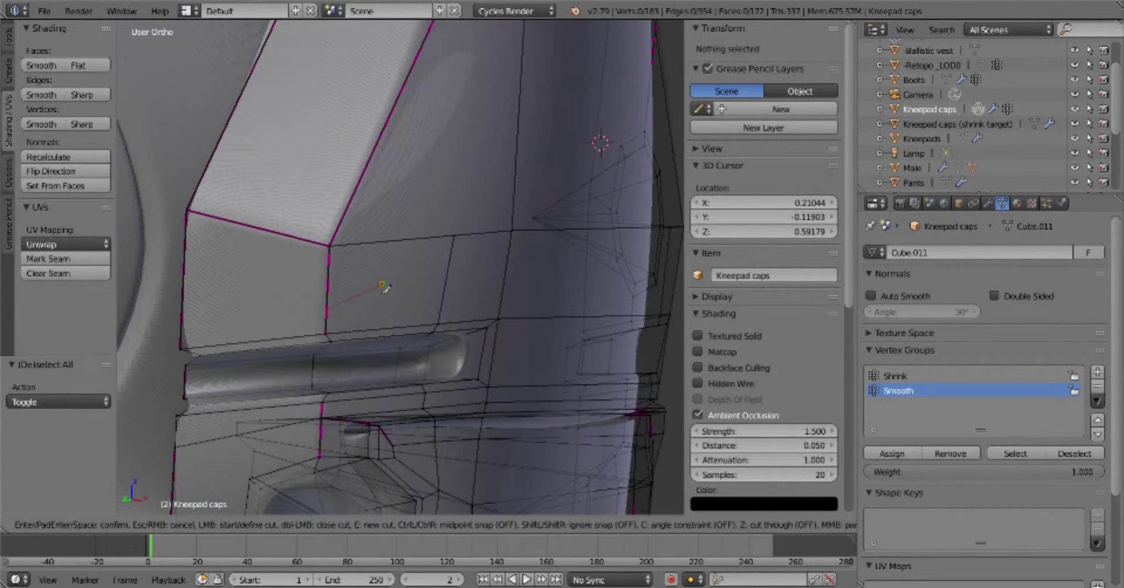
{"action": "left_click", "coordinate": [327, 307]}
{"action": "key", "text": "Return"}
Undo and redo the knife cut, placing three points to outline a diamond
{"action": "key", "text": "k"}
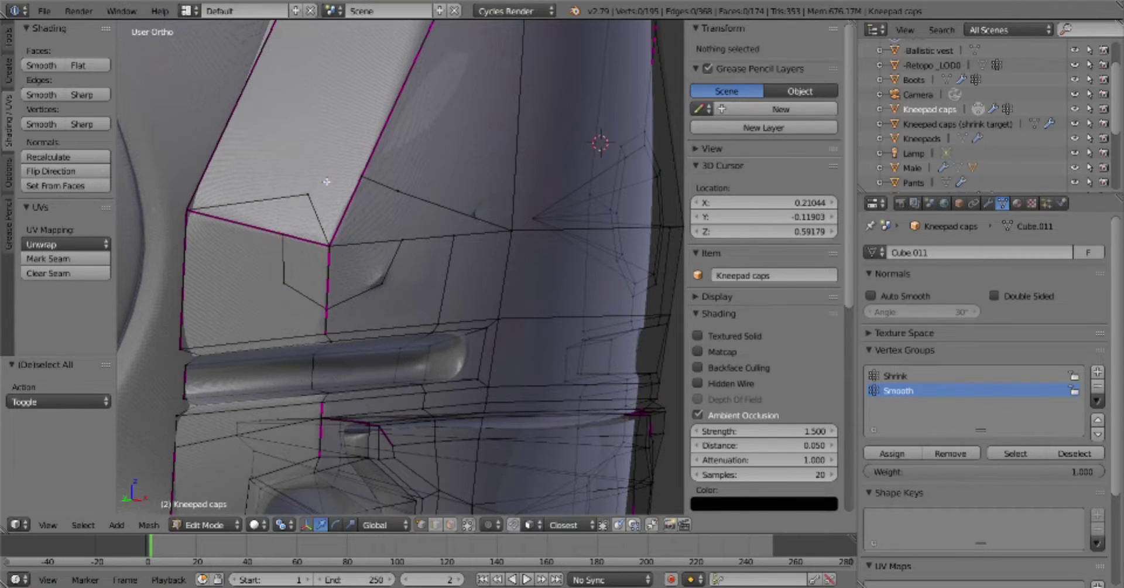
{"action": "key", "text": "ctrl+z"}
{"action": "key", "text": "k"}
{"action": "left_click", "coordinate": [284, 254]}
{"action": "left_click", "coordinate": [332, 303]}
{"action": "left_click", "coordinate": [355, 223]}
{"action": "key", "text": "Return"}
Select the diamond face in face mode and subdivide it
{"action": "key", "text": "KP_1"}
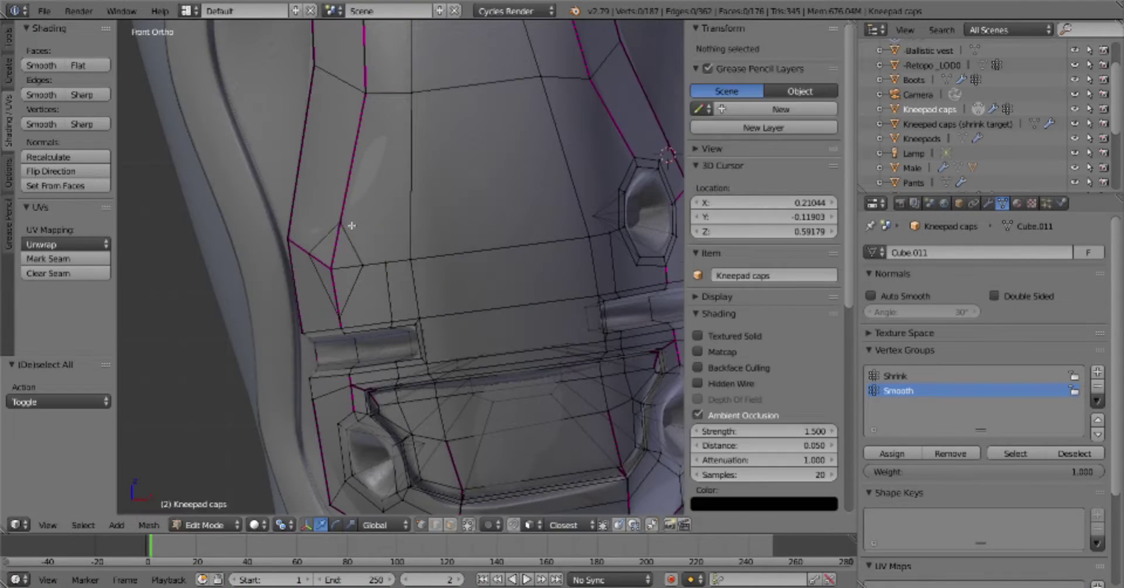
{"action": "right_click", "coordinate": [369, 253]}
{"action": "middle_click_drag", "start_coordinate": [415, 240], "coordinate": [374, 257]}
{"action": "key", "text": "a"}
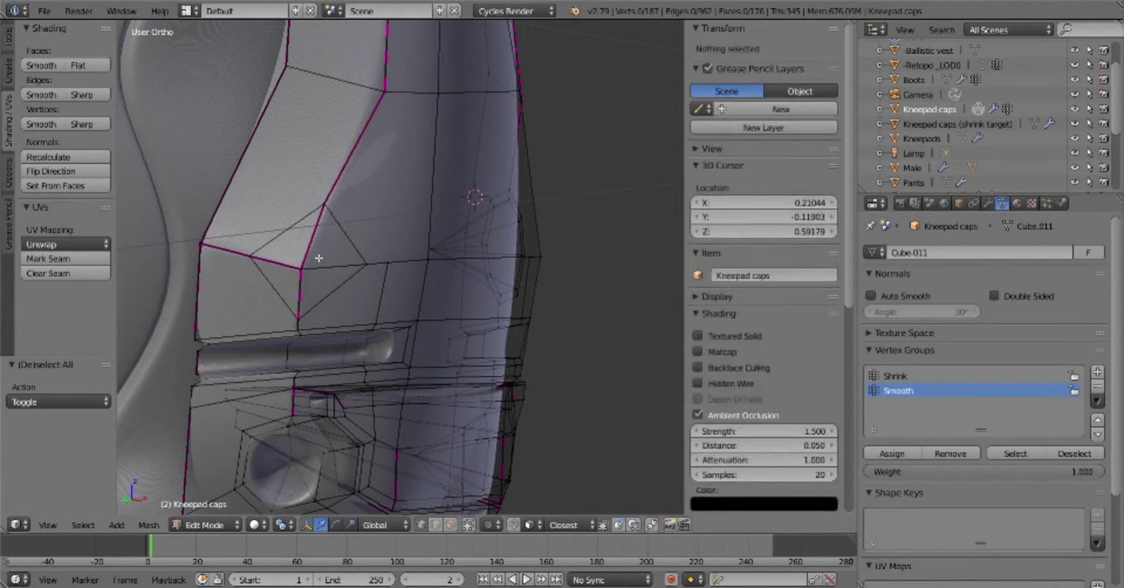
{"action": "right_click", "coordinate": [316, 240]}
{"action": "key", "text": "a"}
{"action": "middle_click_drag", "start_coordinate": [275, 247], "coordinate": [388, 269]}
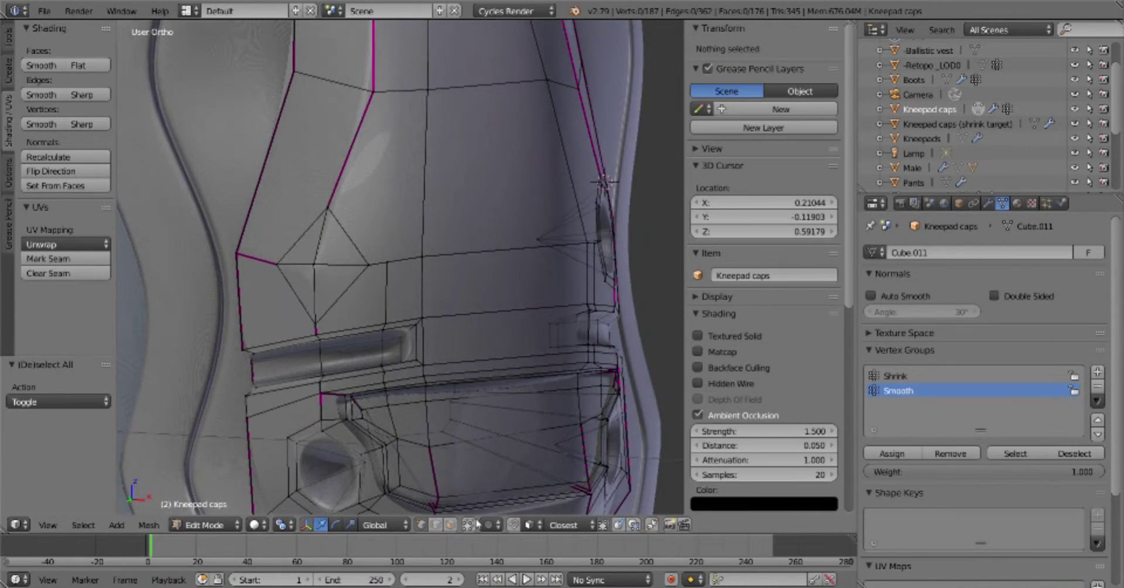
{"action": "left_click", "coordinate": [450, 525]}
{"action": "right_click", "coordinate": [319, 263]}
{"action": "key", "text": "w"}
{"action": "left_click", "coordinate": [457, 152]}
{"action": "key", "text": "a"}
Inset the inner diamond faces and run Poke Faces on them
{"action": "scroll", "coordinate": [212, 242], "scroll_direction": "up", "scroll_amount": 4}
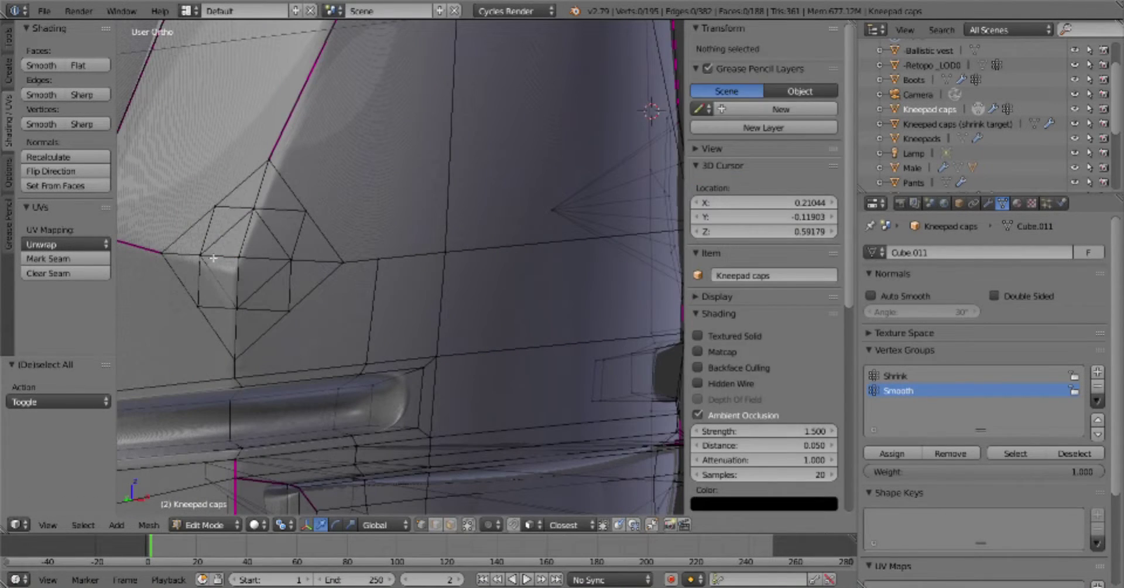
{"action": "right_click", "coordinate": [213, 257]}
{"action": "right_click", "coordinate": [368, 221], "text": "shift"}
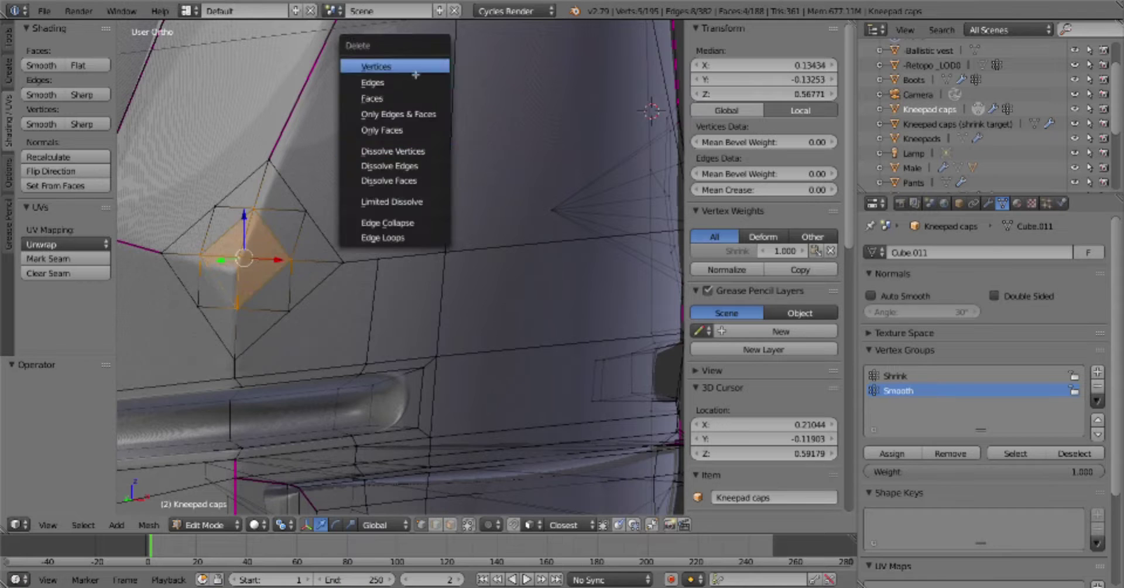
{"action": "left_click", "coordinate": [425, 225]}
{"action": "key", "text": "space"}
{"action": "type", "text": "poke"}
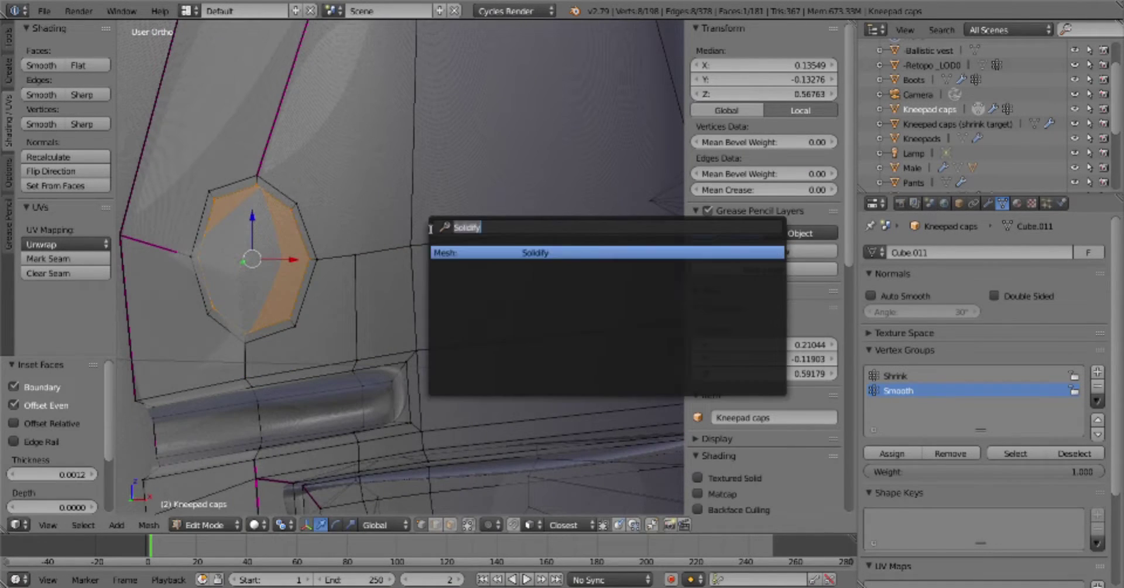
{"action": "key", "text": "Return"}
Return to Object Mode and zoom around to check the new hole
{"action": "scroll", "coordinate": [410, 292], "scroll_direction": "down", "scroll_amount": 3}
{"action": "key", "text": "Tab"}
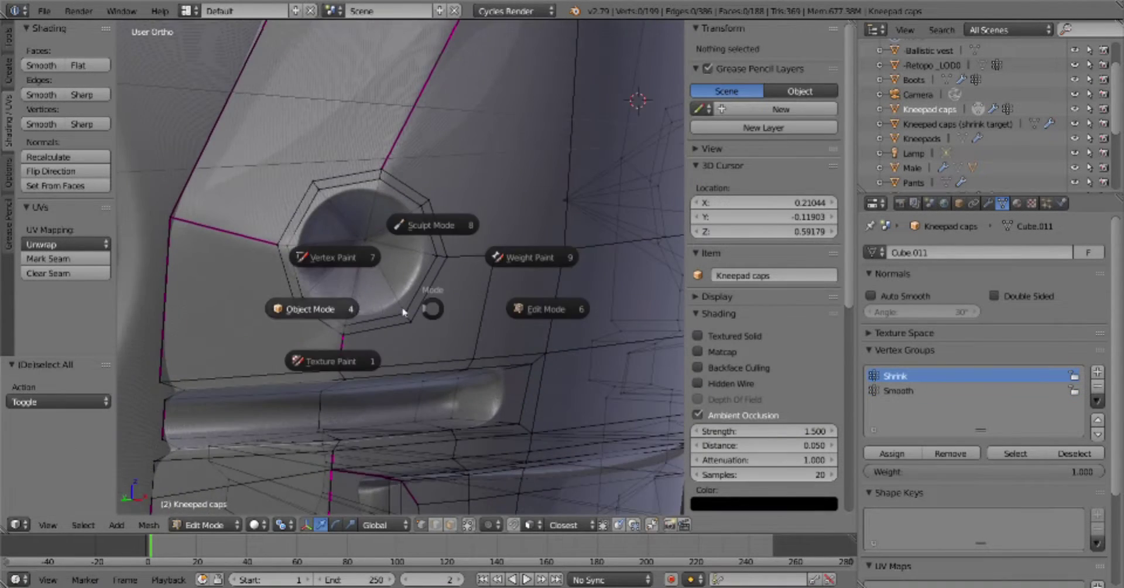
{"action": "left_click", "coordinate": [340, 308]}
{"action": "scroll", "coordinate": [450, 307], "scroll_direction": "down", "scroll_amount": 3}
{"action": "scroll", "coordinate": [547, 311], "scroll_direction": "down", "scroll_amount": 5}
{"action": "scroll", "coordinate": [547, 311], "scroll_direction": "up", "scroll_amount": 5}
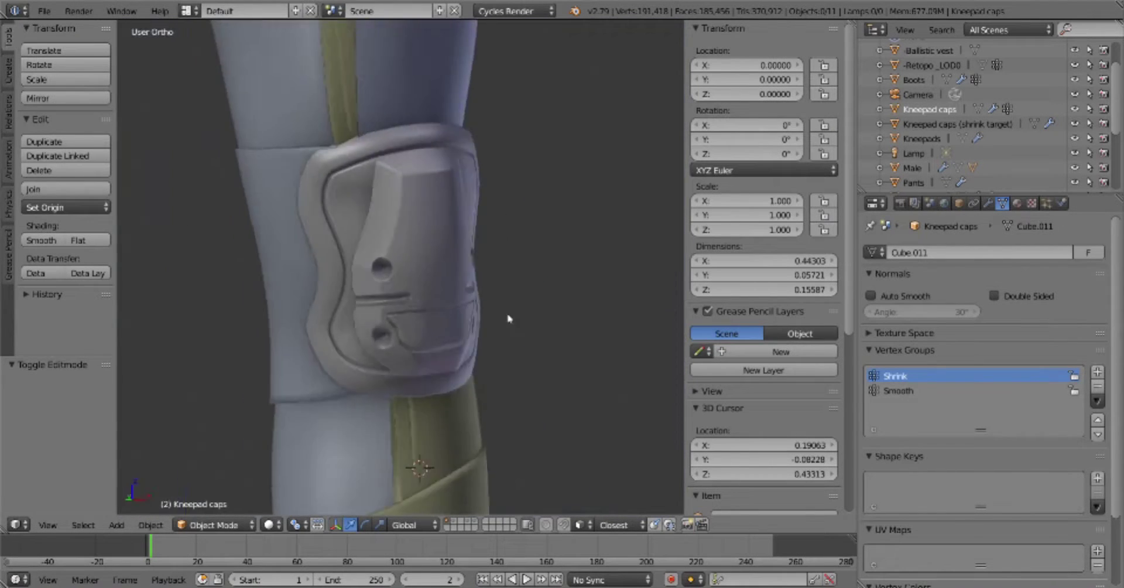
{"action": "scroll", "coordinate": [509, 319], "scroll_direction": "down", "scroll_amount": 5}
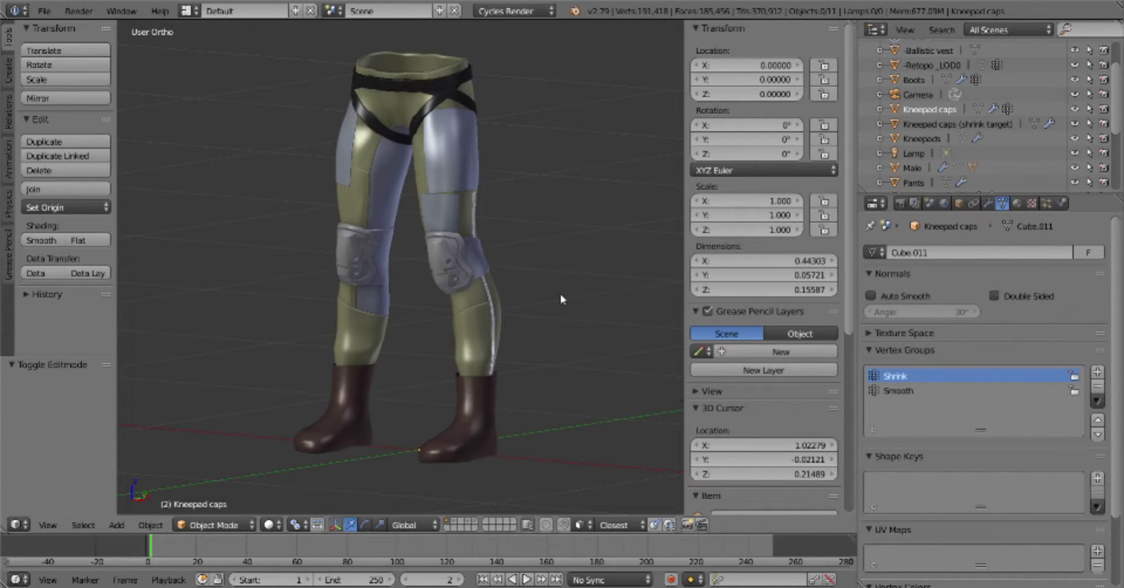
{"action": "scroll", "coordinate": [535, 316], "scroll_direction": "up", "scroll_amount": 5}
Confirm the knife cut near the top, fill it with a face, and nudge a vertex
{"action": "key", "text": "Tab"}
{"action": "scroll", "coordinate": [502, 267], "scroll_direction": "up", "scroll_amount": 3}
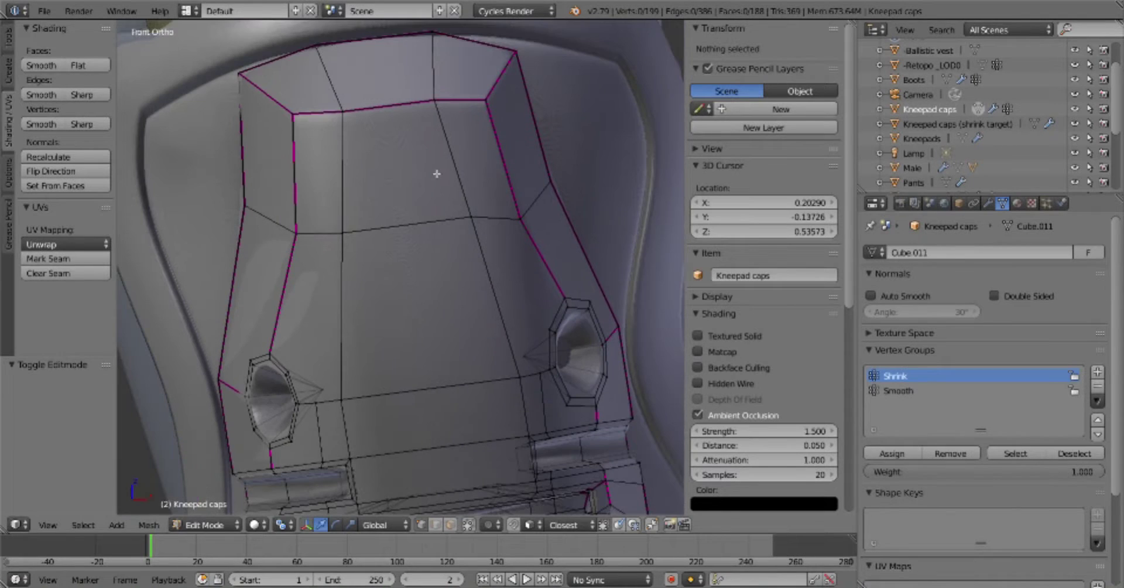
{"action": "key", "text": "Return"}
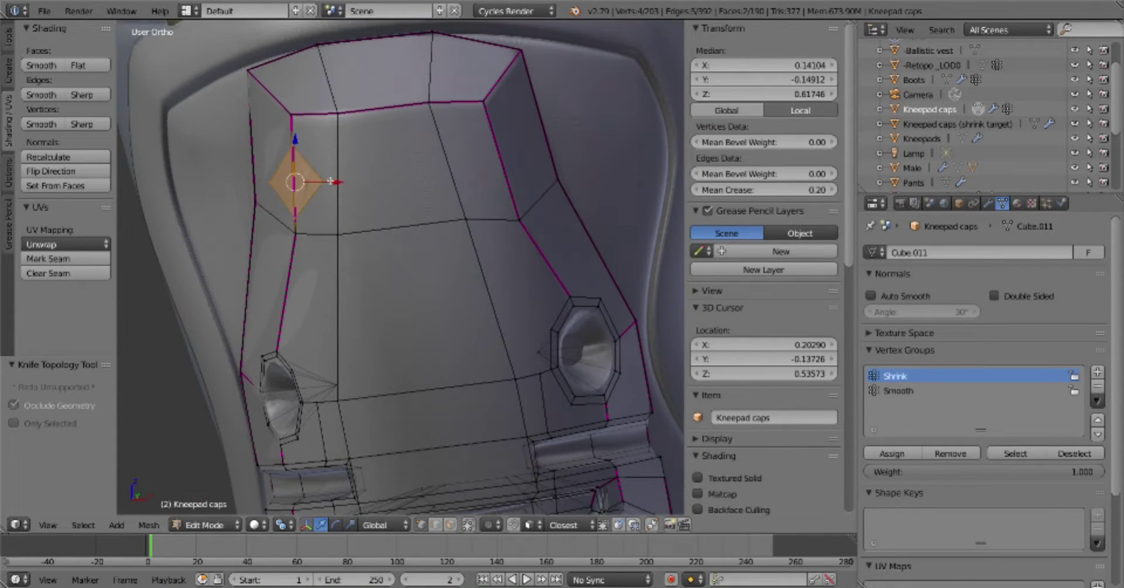
{"action": "key", "text": "f"}
{"action": "mouse_move", "coordinate": [268, 190]}
{"action": "middle_mouse_down"}
{"action": "mouse_move", "coordinate": [379, 175]}
{"action": "mouse_move", "coordinate": [430, 238]}
{"action": "mouse_move", "coordinate": [428, 132]}
{"action": "middle_mouse_up"}
{"action": "key", "text": "g"}
{"action": "left_click", "coordinate": [379, 176]}
Try subdividing the hole face, then undo it and centre the view on the hole
{"action": "key", "text": "w"}
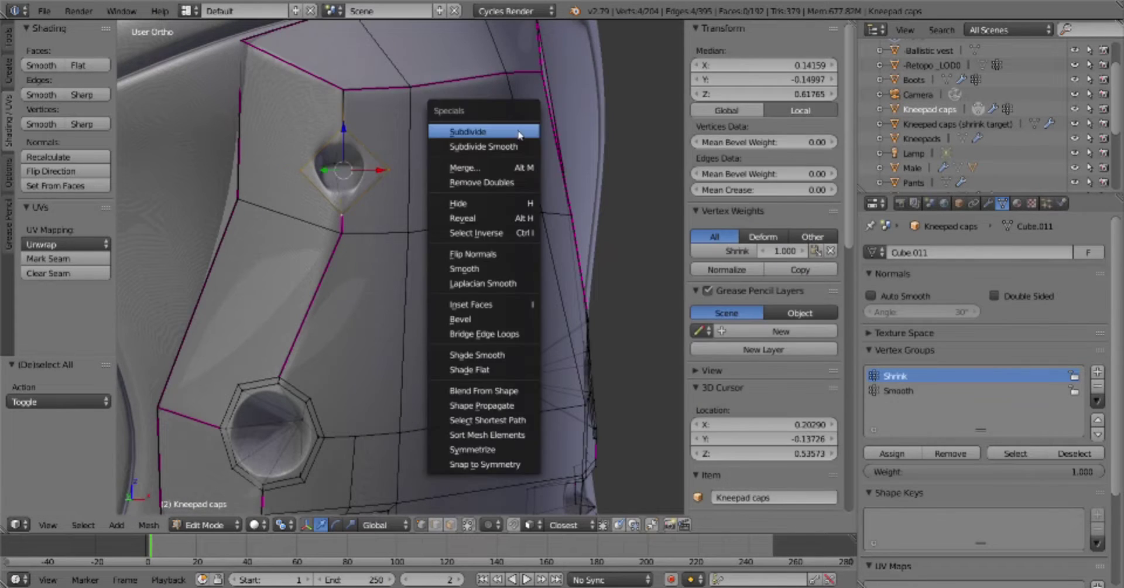
{"action": "left_click", "coordinate": [462, 130]}
{"action": "scroll", "coordinate": [349, 103], "scroll_direction": "up", "scroll_amount": 3}
{"action": "scroll", "coordinate": [349, 102], "scroll_direction": "up", "scroll_amount": 1}
{"action": "key", "text": "ctrl+z"}
{"action": "key", "text": "a"}
{"action": "middle_click_drag", "start_coordinate": [349, 102], "coordinate": [363, 189], "text": "shift"}
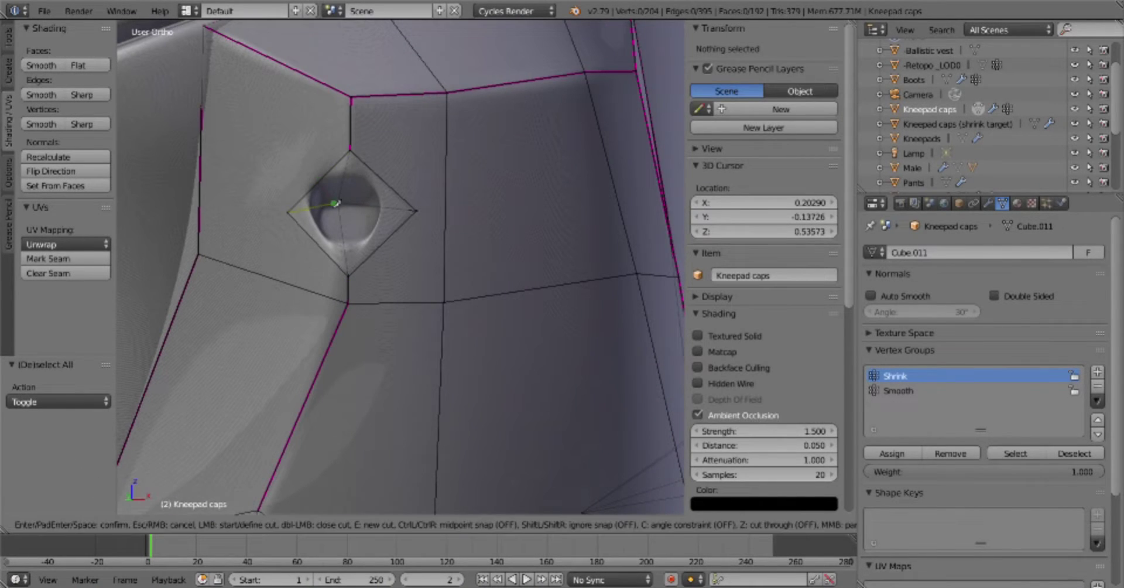
Poke and subdivide the diamond, then round it fully with To Sphere at factor 1
{"action": "key", "text": "ctrl+shift+z"}
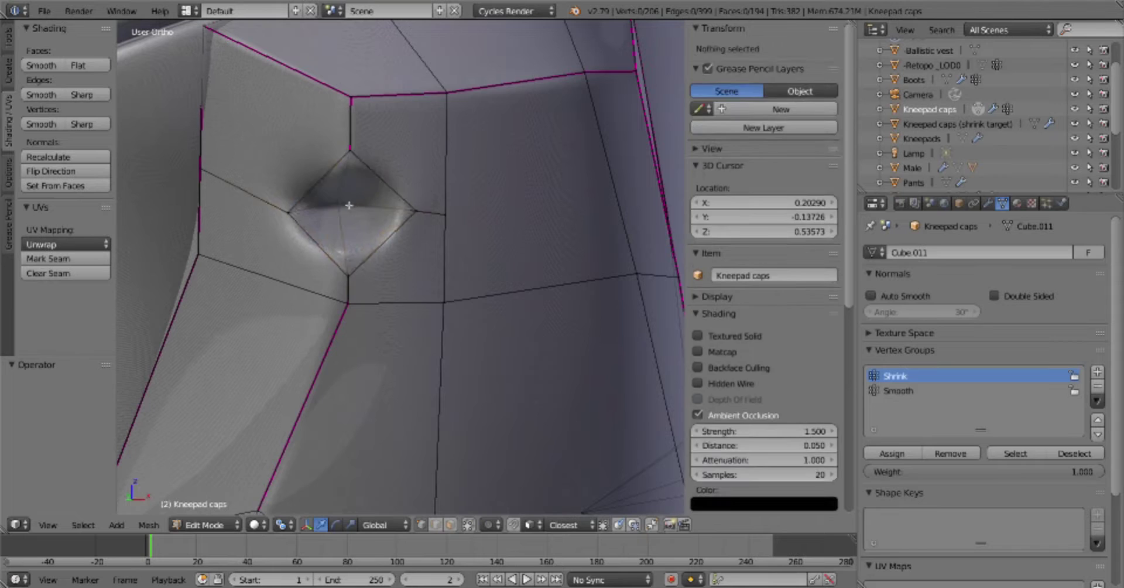
{"action": "key", "text": "ctrl+shift+z"}
{"action": "key", "text": "shift+alt+s"}
{"action": "key", "text": "1"}
{"action": "key", "text": "Tab"}
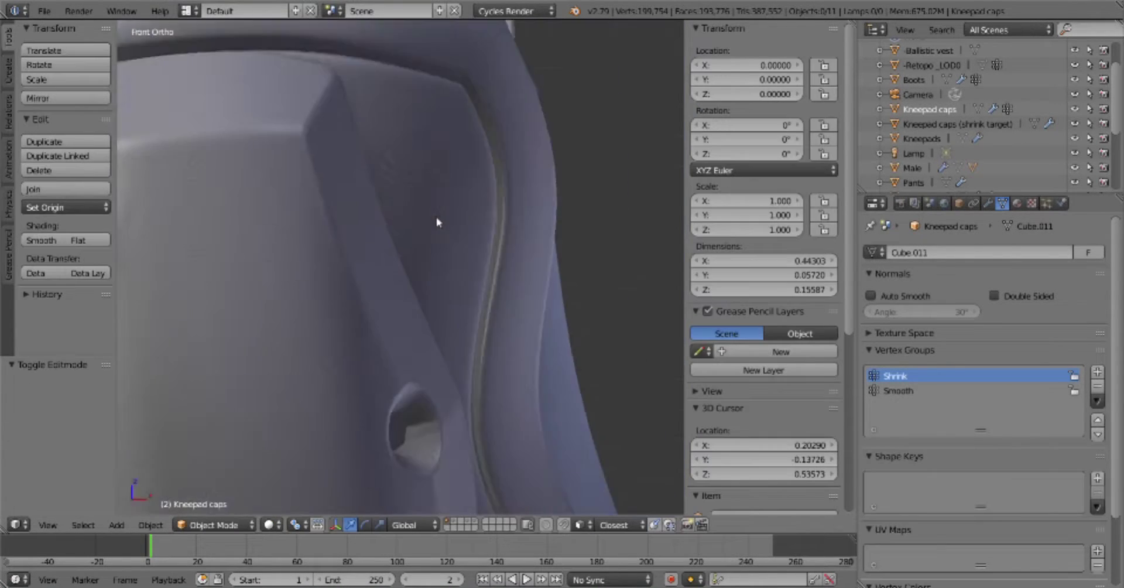
{"action": "key", "text": "Tab"}
{"action": "key", "text": "Tab"}
{"action": "key", "text": "6"}
Scale the hole ring to 1.0079 and adjust the selection around the new hole
{"action": "key", "text": "s"}
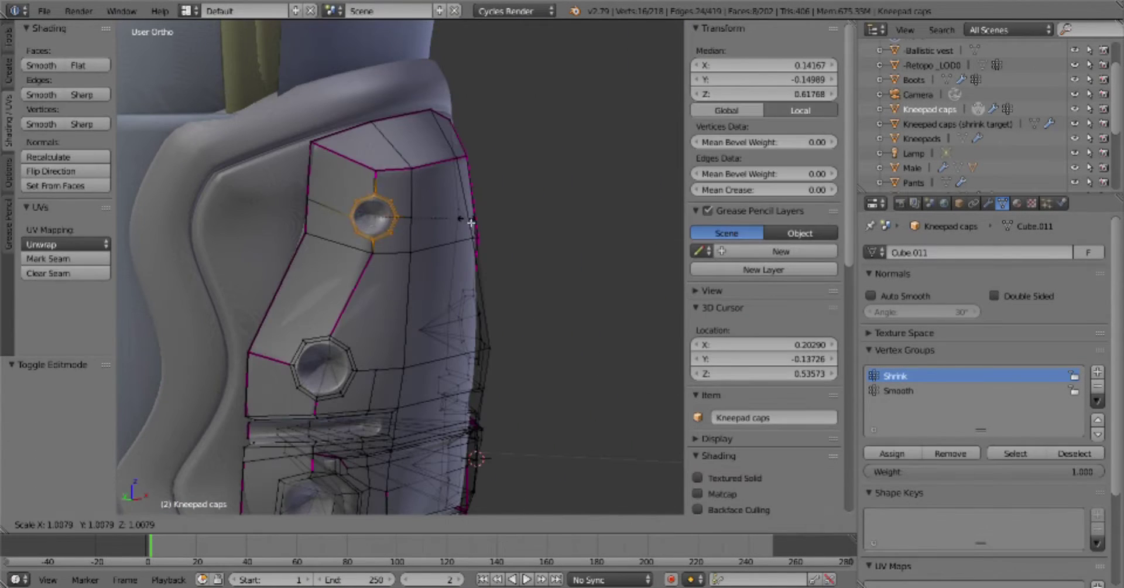
{"action": "scroll", "coordinate": [489, 222], "scroll_direction": "down", "scroll_amount": 4}
{"action": "scroll", "coordinate": [389, 319], "scroll_direction": "up", "scroll_amount": 4}
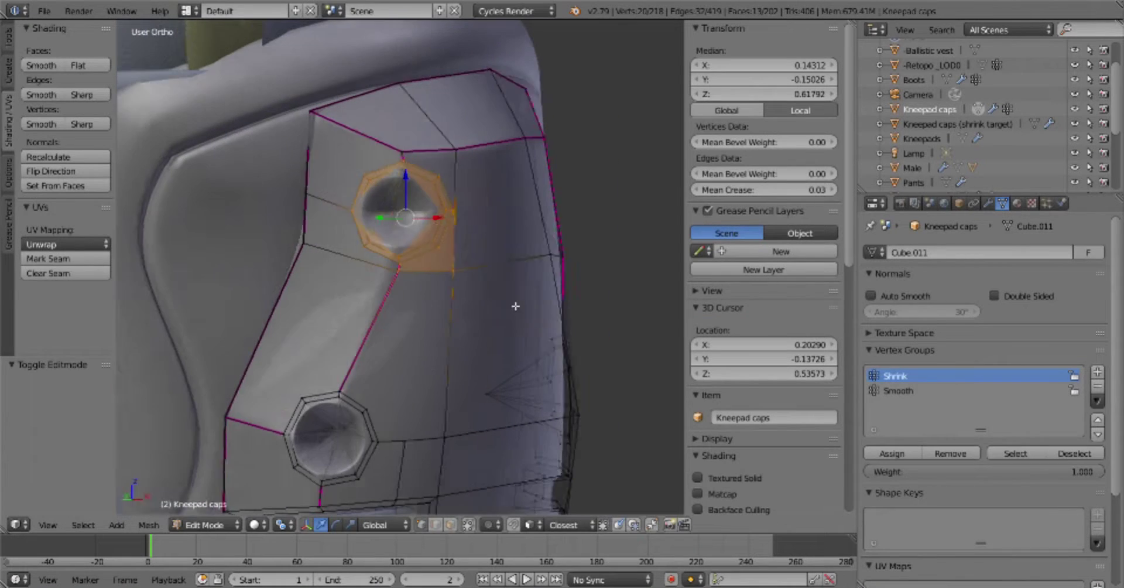
{"action": "left_click", "coordinate": [320, 192], "text": "shift"}
{"action": "key", "text": "a"}
{"action": "middle_click_drag", "start_coordinate": [402, 301], "coordinate": [424, 309]}
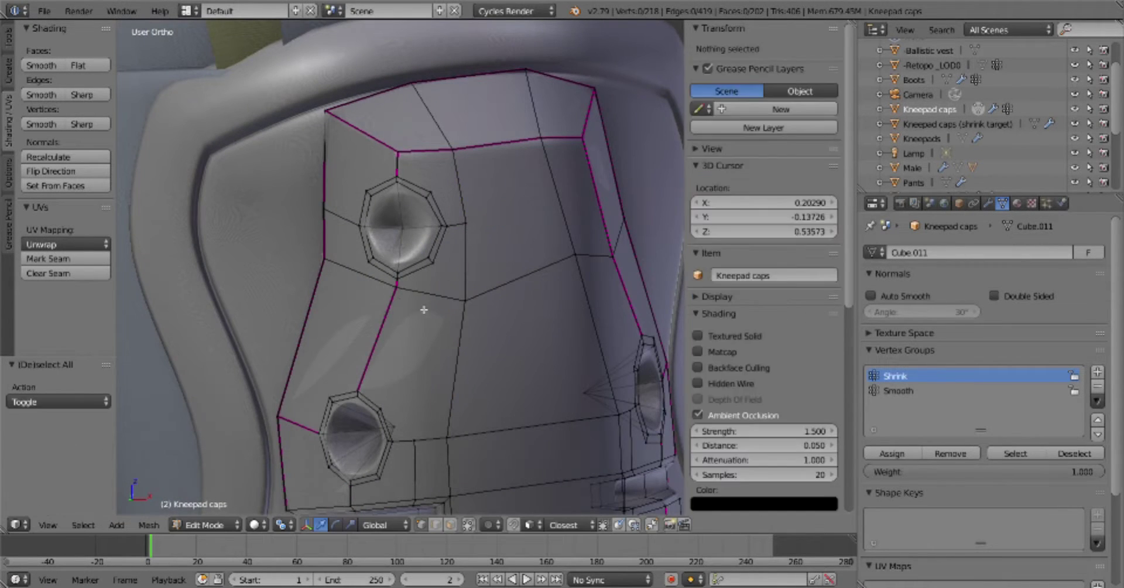
{"action": "mouse_move", "coordinate": [436, 234]}
{"action": "middle_mouse_down"}
{"action": "mouse_move", "coordinate": [410, 222]}
{"action": "mouse_move", "coordinate": [436, 233]}
{"action": "middle_mouse_up"}
Place the 3D cursor at the upper hole and inspect the kneepad in Object Mode
{"action": "scroll", "coordinate": [435, 234], "scroll_direction": "up", "scroll_amount": 2}
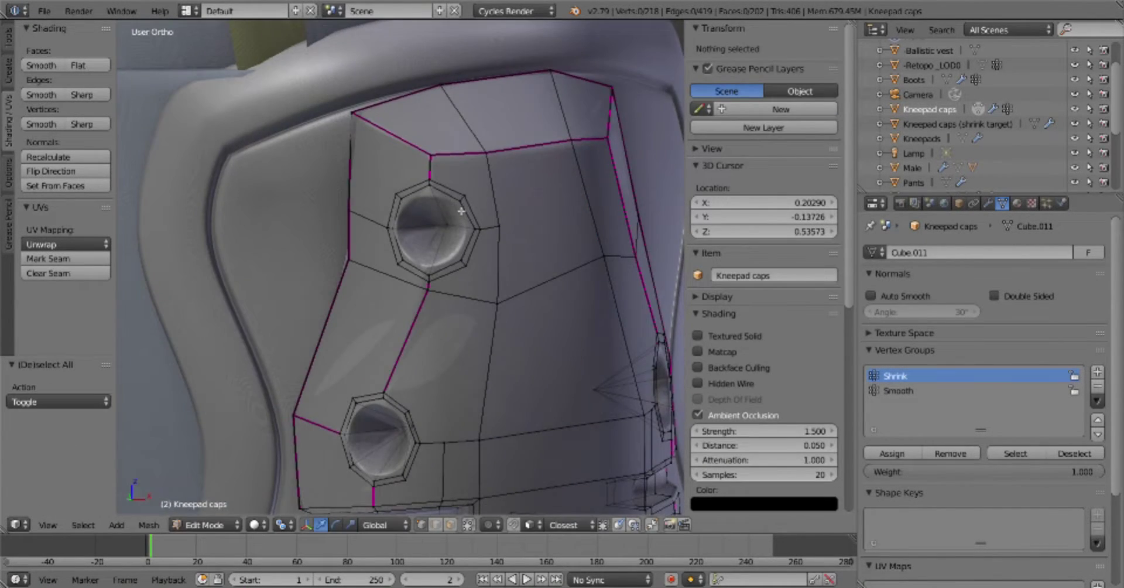
{"action": "left_click", "coordinate": [433, 219]}
{"action": "scroll", "coordinate": [433, 220], "scroll_direction": "up", "scroll_amount": 3}
{"action": "key", "text": "Tab"}
{"action": "scroll", "coordinate": [429, 333], "scroll_direction": "down", "scroll_amount": 3}
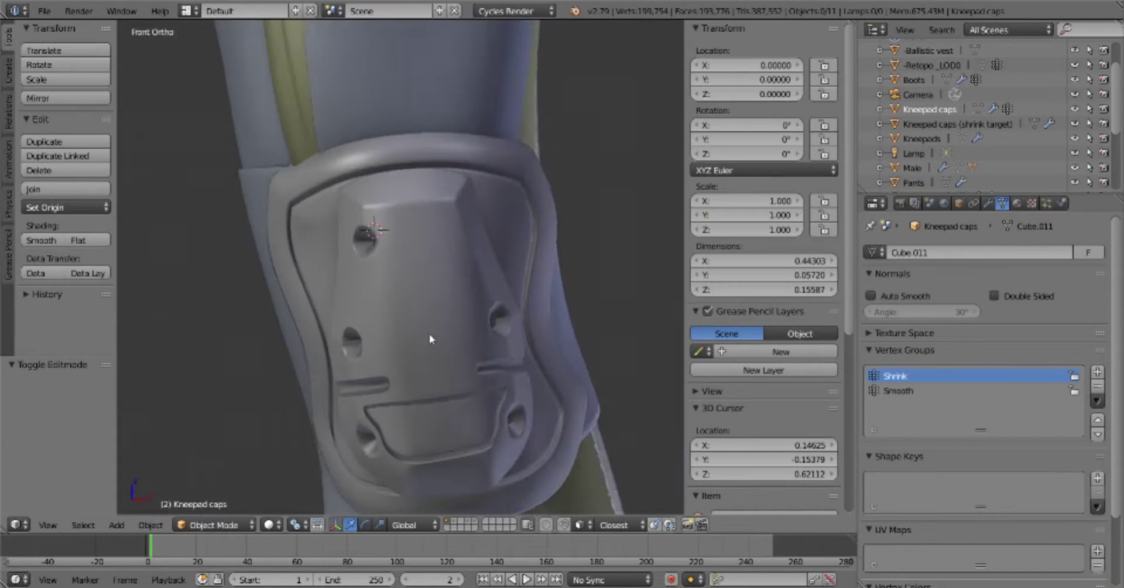
{"action": "middle_click_drag", "start_coordinate": [429, 333], "coordinate": [401, 366]}
{"action": "key", "text": "Tab"}
{"action": "scroll", "coordinate": [471, 331], "scroll_direction": "up", "scroll_amount": 3}
Knife-cut across the kneepad cap and fill the gap with a new face
{"action": "middle_click_drag", "start_coordinate": [471, 331], "coordinate": [439, 185]}
{"action": "key", "text": "k"}
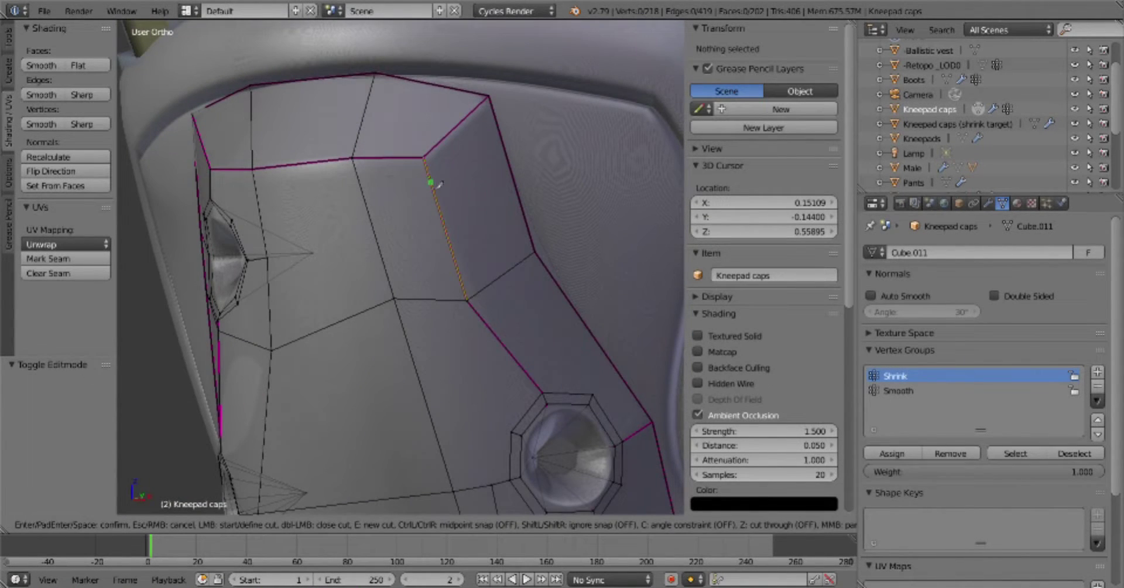
{"action": "left_click", "coordinate": [406, 263]}
{"action": "key", "text": "Return"}
{"action": "key", "text": "a"}
{"action": "key", "text": "k"}
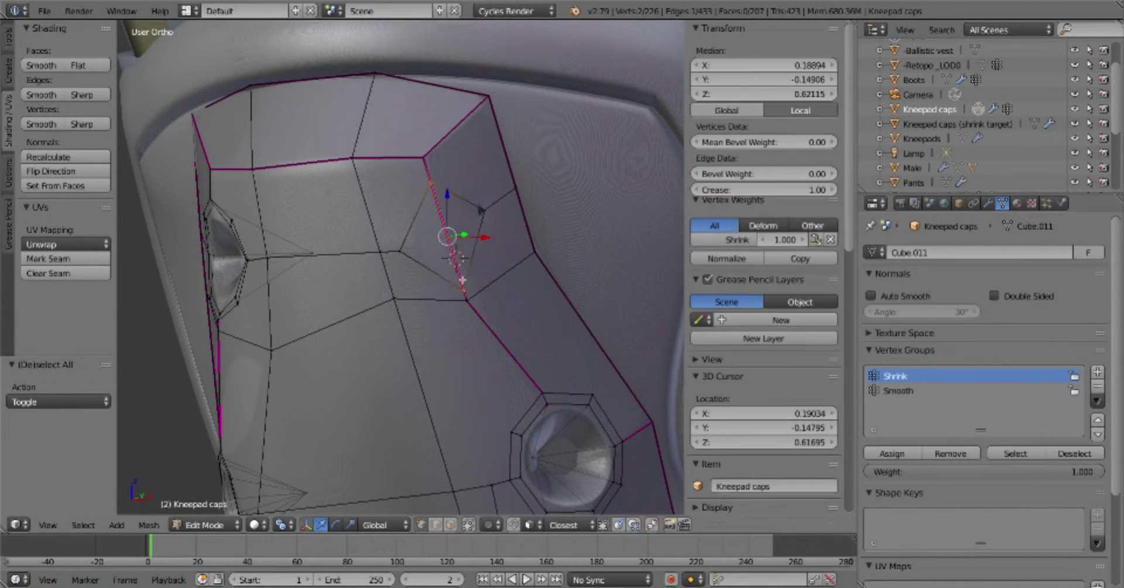
{"action": "key", "text": "f"}
Inset and enlarge the new face into a recessed bolt hole, then Remove Doubles
{"action": "left_click", "coordinate": [495, 217]}
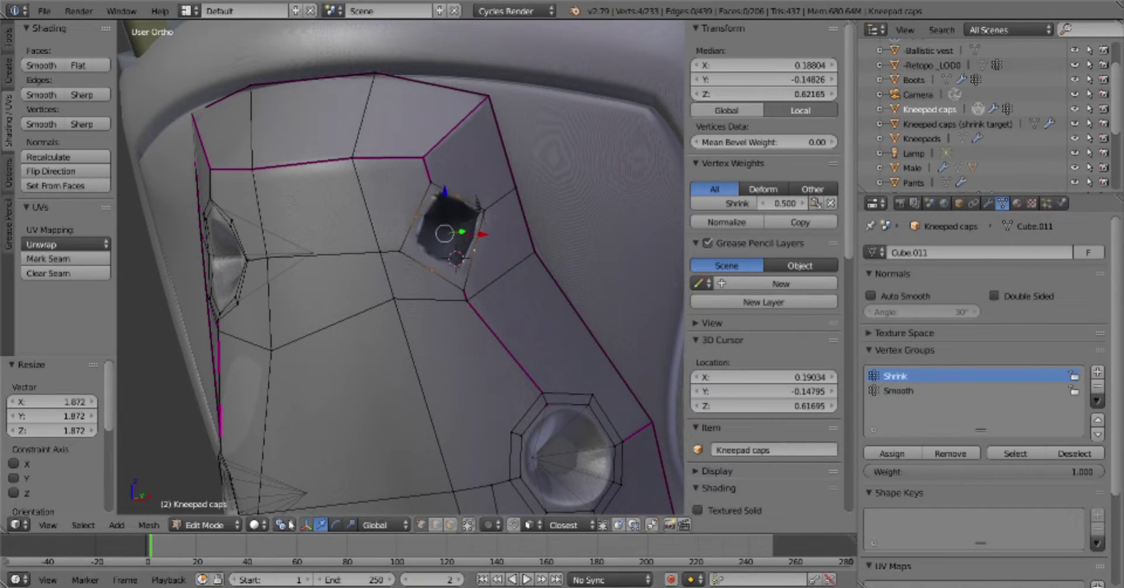
{"action": "left_click", "coordinate": [645, 319]}
{"action": "key", "text": "a"}
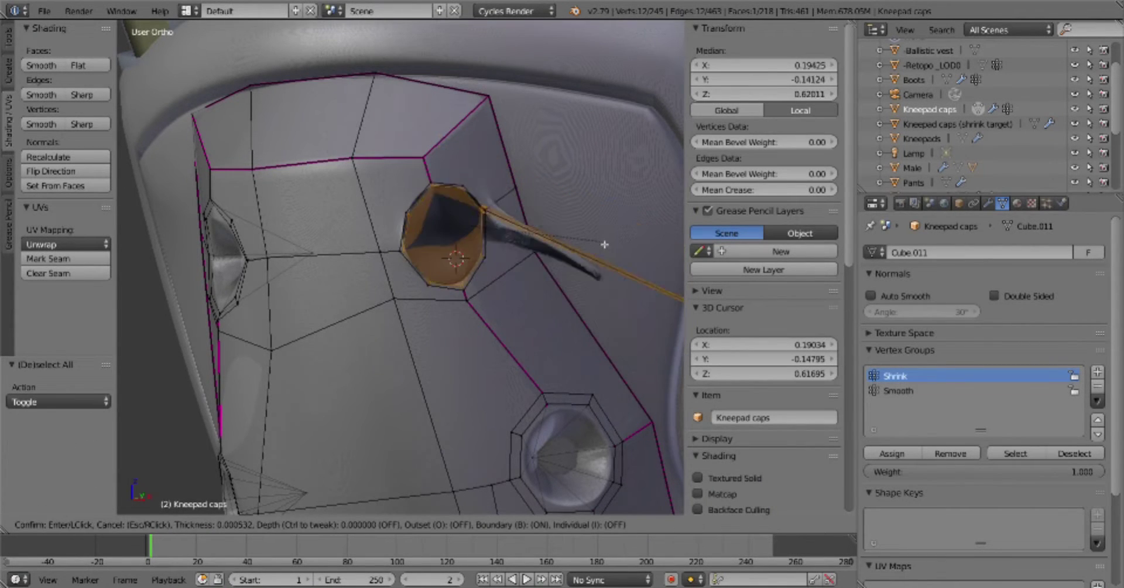
{"action": "left_click", "coordinate": [603, 218]}
{"action": "key", "text": "w"}
{"action": "left_click", "coordinate": [602, 212]}
{"action": "left_click", "coordinate": [682, 188]}
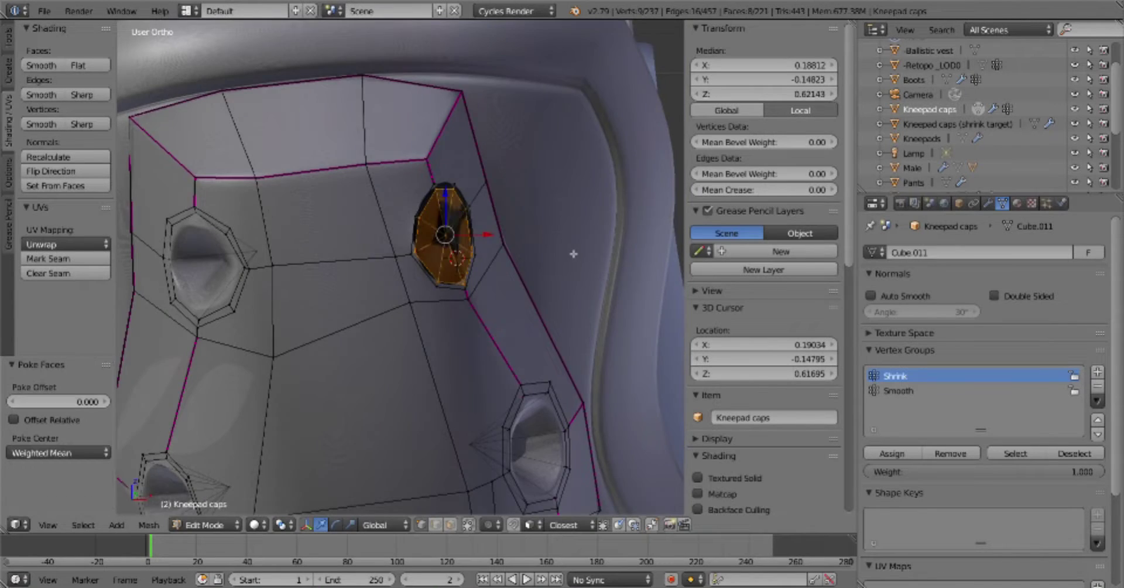
Check the new middle hole in front view, in and out of Edit Mode
{"action": "middle_click_drag", "start_coordinate": [682, 188], "coordinate": [527, 264]}
{"action": "key", "text": "a"}
{"action": "key", "text": "Tab"}
{"action": "key", "text": "KP_1"}
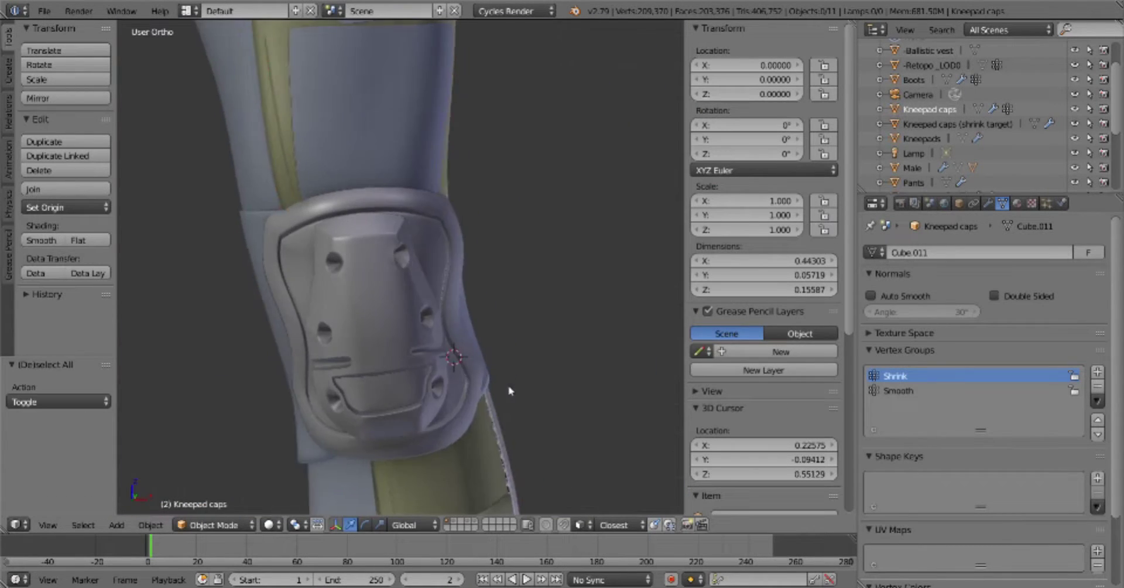
{"action": "scroll", "coordinate": [509, 391], "scroll_direction": "up", "scroll_amount": 5}
{"action": "key", "text": "Tab"}
{"action": "scroll", "coordinate": [503, 388], "scroll_direction": "up", "scroll_amount": 3}
Place the 3D cursor on the cap and review the whole kneepad
{"action": "left_click", "coordinate": [272, 252]}
{"action": "key", "text": "a"}
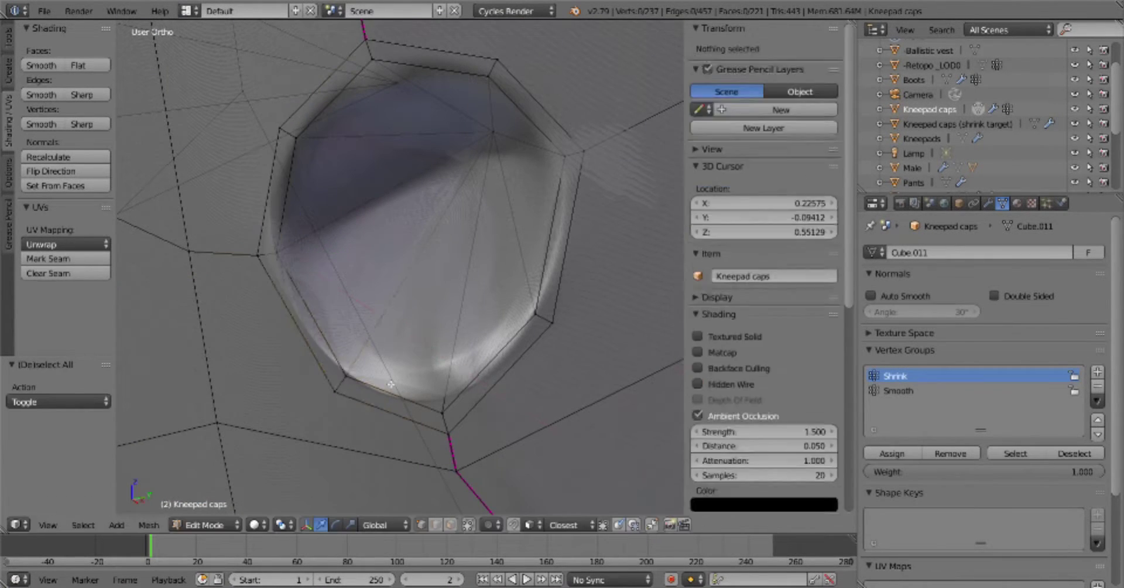
{"action": "left_click", "coordinate": [390, 384]}
{"action": "key", "text": "Tab"}
{"action": "scroll", "coordinate": [596, 258], "scroll_direction": "down", "scroll_amount": 5}
{"action": "key", "text": "Tab"}
Select the rim vertices by the upper hole, then rotate and vertex-slide them
{"action": "key", "text": "b"}
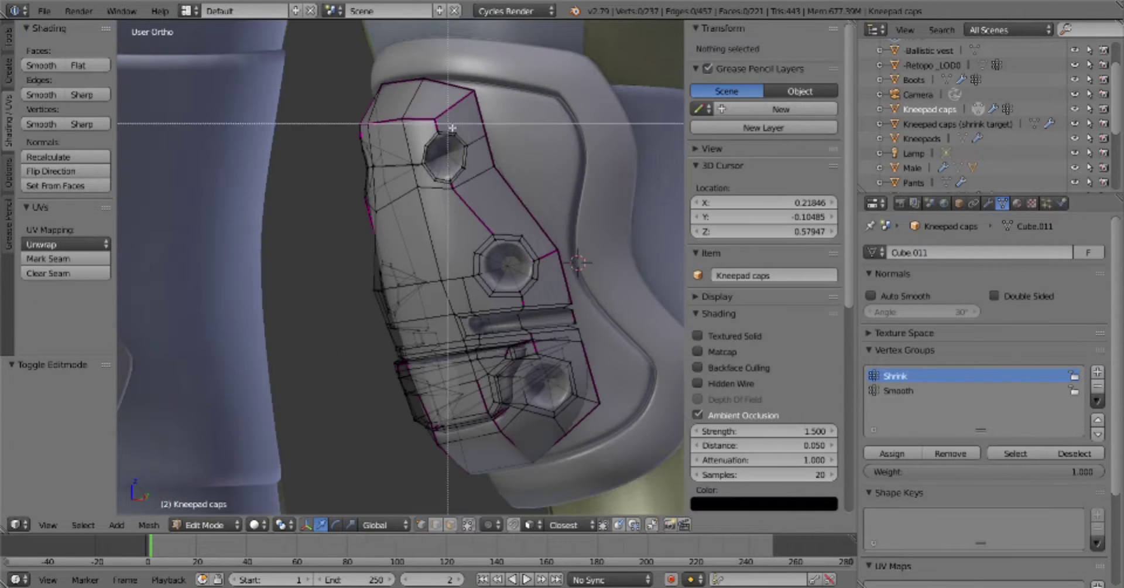
{"action": "key", "text": "Escape"}
{"action": "key", "text": "a"}
{"action": "scroll", "coordinate": [297, 183], "scroll_direction": "up", "scroll_amount": 4}
{"action": "left_click_drag", "start_coordinate": [297, 210], "coordinate": [369, 179]}
{"action": "key", "text": "r"}
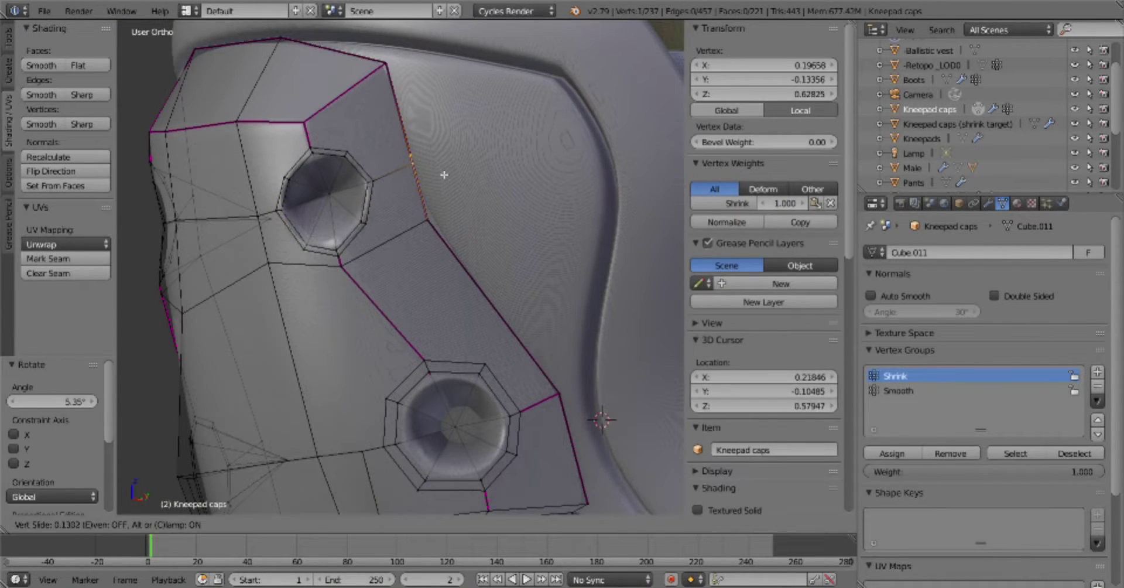
{"action": "key", "text": "Escape"}
{"action": "key", "text": "ctrl+z"}
{"action": "key", "text": "Escape"}
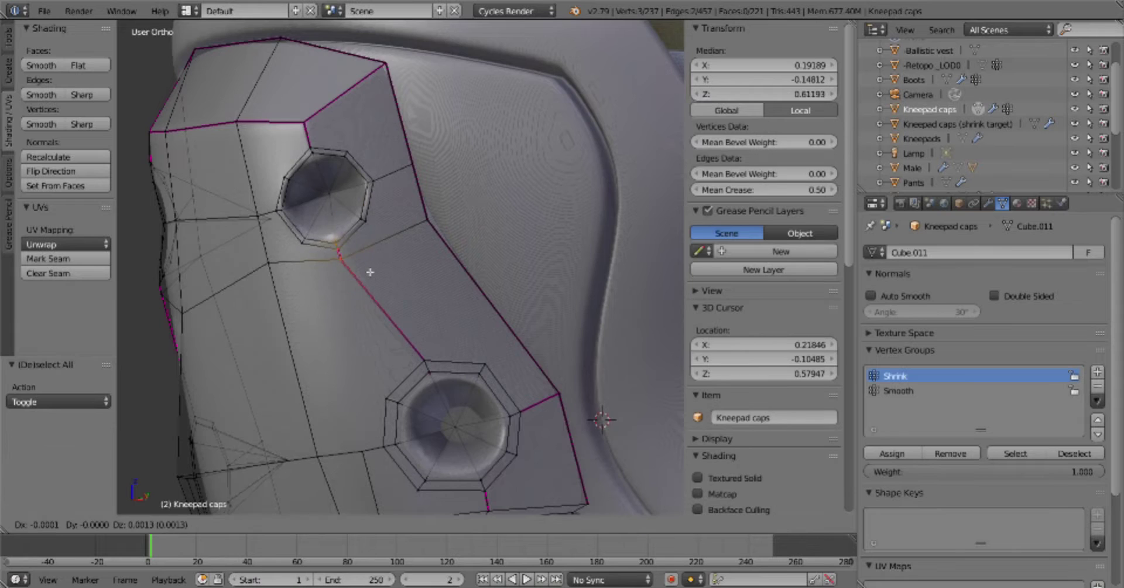
{"action": "key", "text": "ctrl+z"}
Review the tidied edges around the upper hole, toggling between Edit and Object Mode
{"action": "scroll", "coordinate": [570, 279], "scroll_direction": "down", "scroll_amount": 4}
{"action": "scroll", "coordinate": [570, 278], "scroll_direction": "up", "scroll_amount": 4}
{"action": "key", "text": "a"}
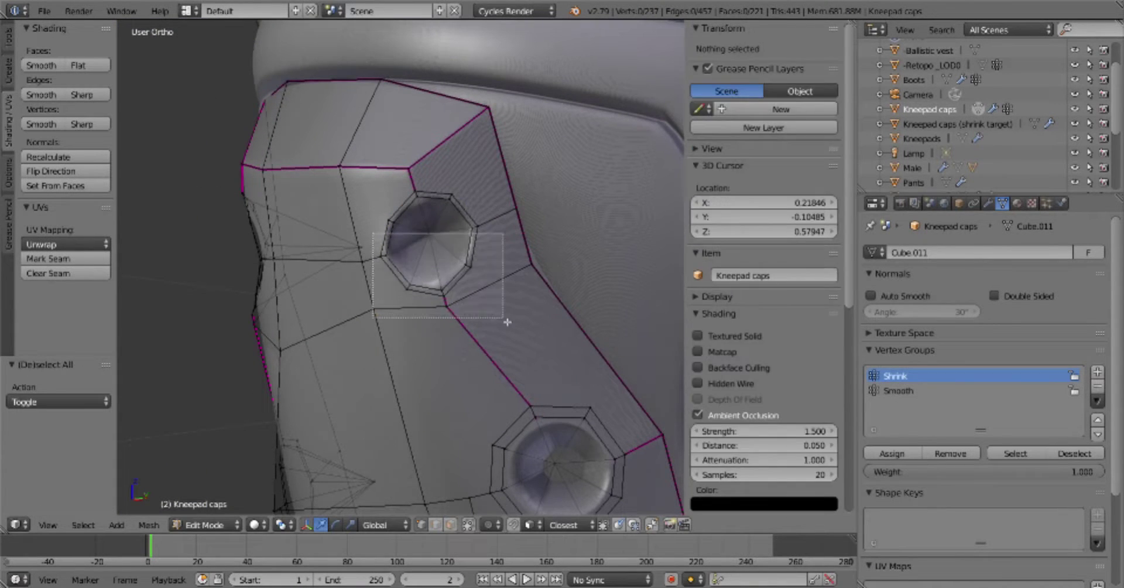
{"action": "key", "text": "a"}
{"action": "key", "text": "Tab"}
{"action": "scroll", "coordinate": [596, 360], "scroll_direction": "down", "scroll_amount": 3}
{"action": "key", "text": "a"}
{"action": "key", "text": "Tab"}
Zoom in and out to inspect the finished kneepad cap in Object Mode
{"action": "scroll", "coordinate": [595, 365], "scroll_direction": "up", "scroll_amount": 3}
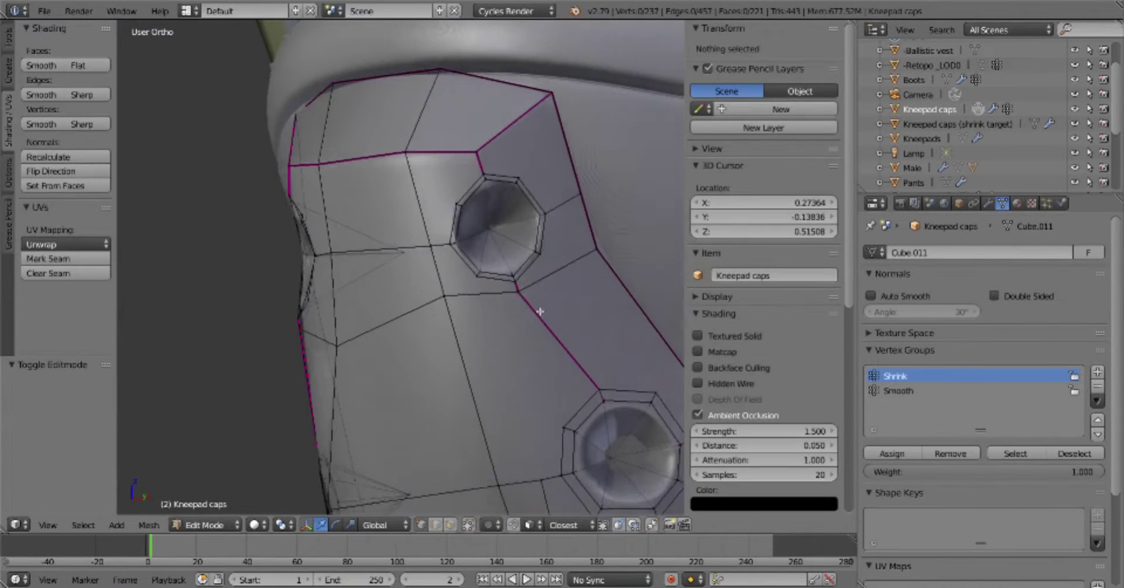
{"action": "key", "text": "Tab"}
{"action": "key", "text": "a"}
{"action": "scroll", "coordinate": [577, 364], "scroll_direction": "down", "scroll_amount": 4}
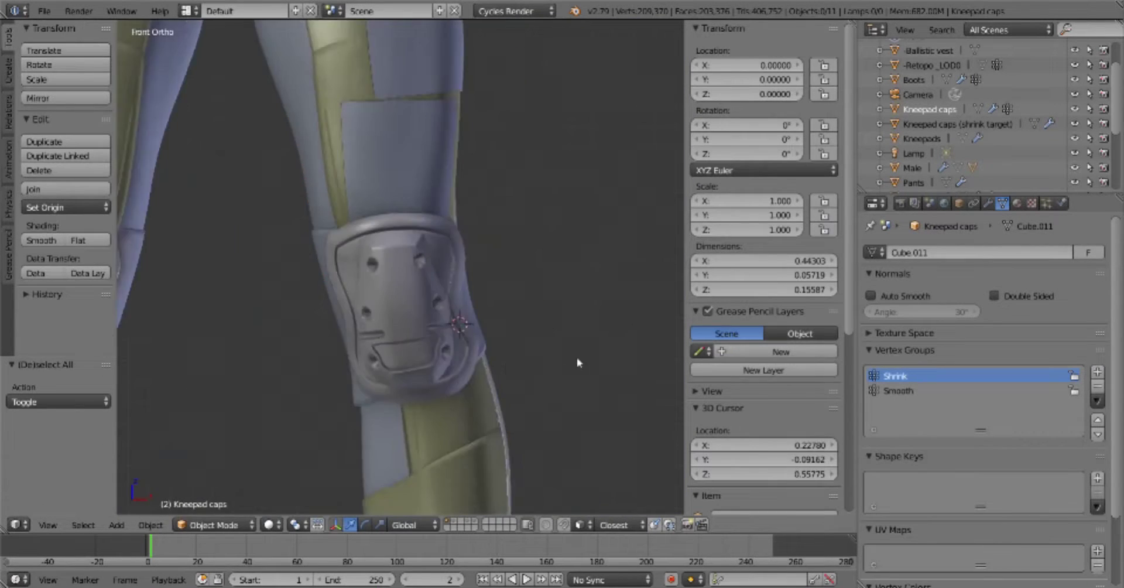
{"action": "scroll", "coordinate": [564, 354], "scroll_direction": "down", "scroll_amount": 2}
{"action": "scroll", "coordinate": [541, 362], "scroll_direction": "up", "scroll_amount": 2}
{"action": "scroll", "coordinate": [541, 362], "scroll_direction": "up", "scroll_amount": 3}
{"action": "key", "text": "Tab"}
Bevel the horizontal edge loop across the cap and nudge the slot-end vertices
{"action": "key", "text": "KP_1"}
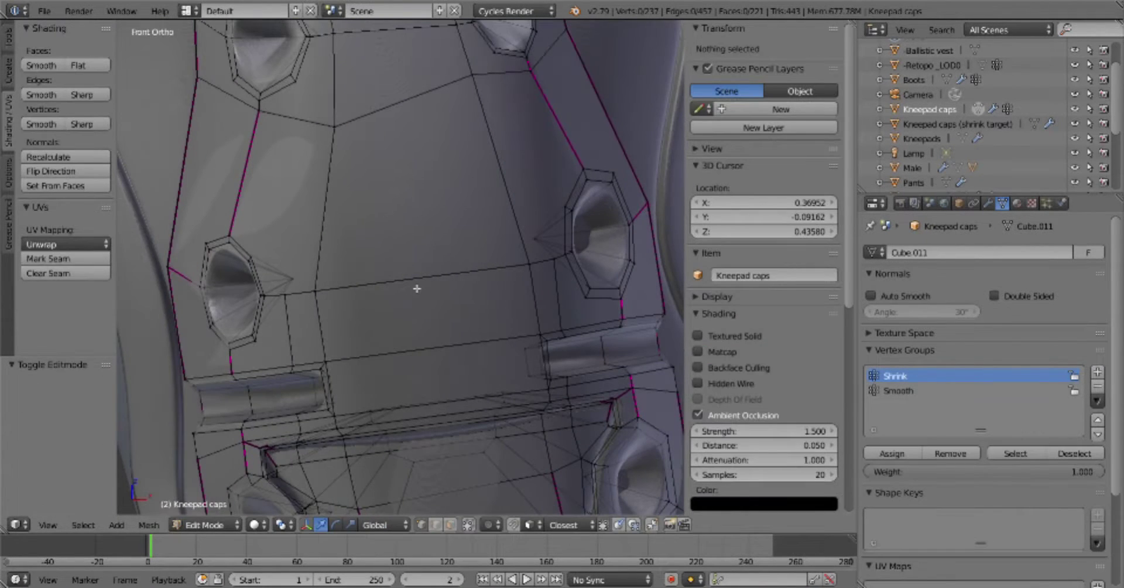
{"action": "right_click", "coordinate": [272, 286], "text": "alt"}
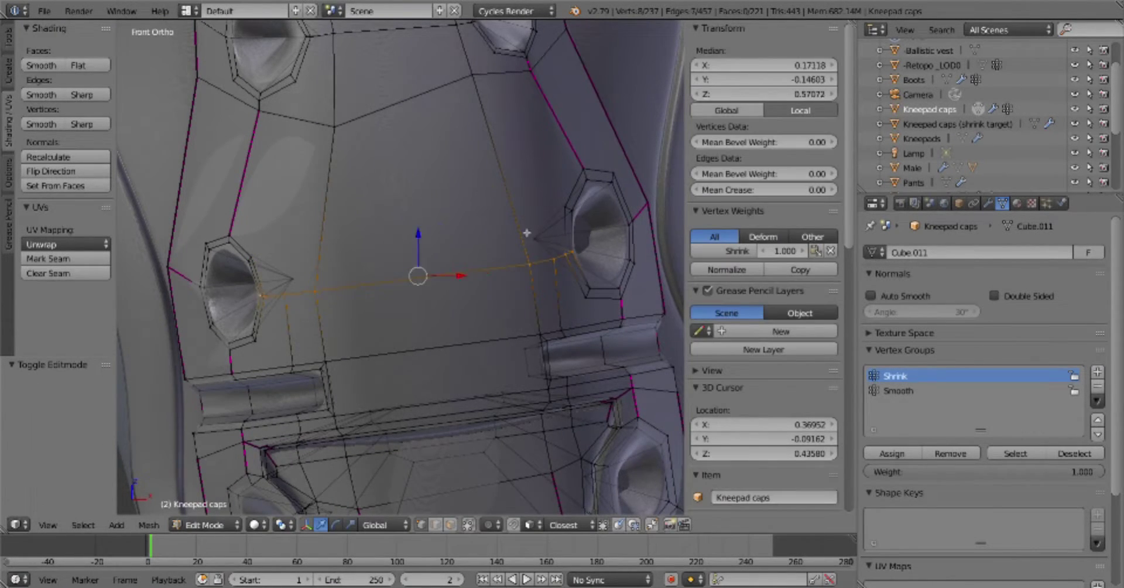
{"action": "left_click", "coordinate": [621, 264]}
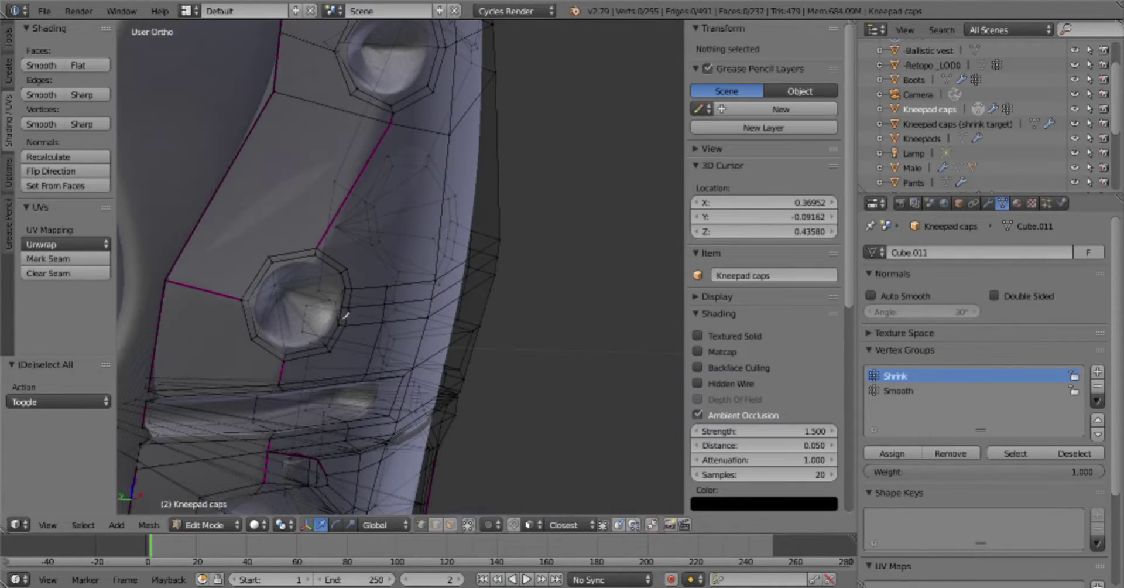
{"action": "key", "text": "KP_3"}
{"action": "right_click", "coordinate": [384, 258], "text": "alt"}
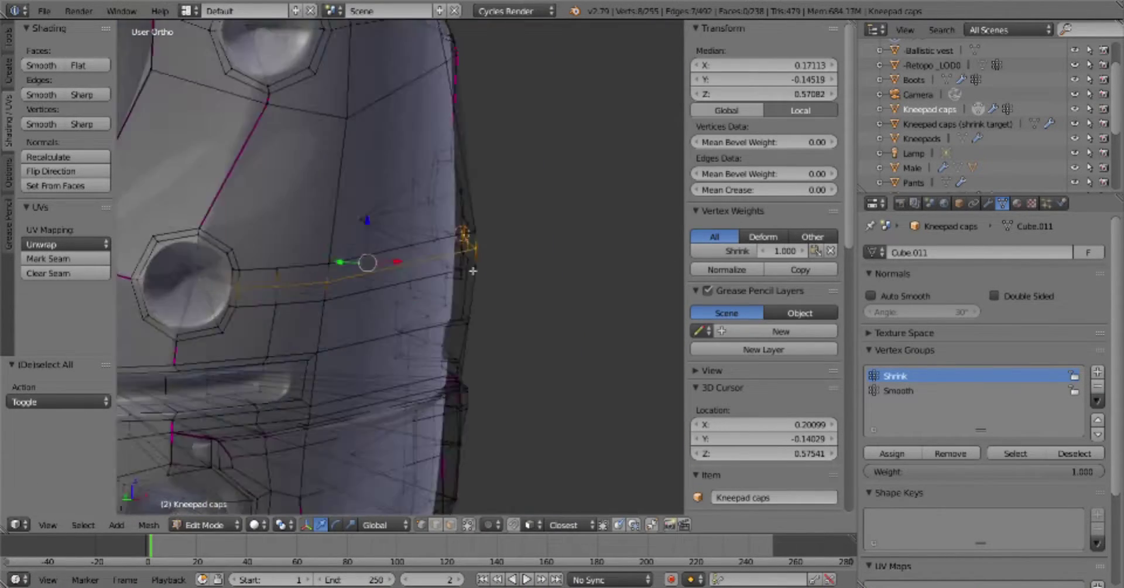
{"action": "right_click_drag", "start_coordinate": [383, 257], "coordinate": [386, 259]}
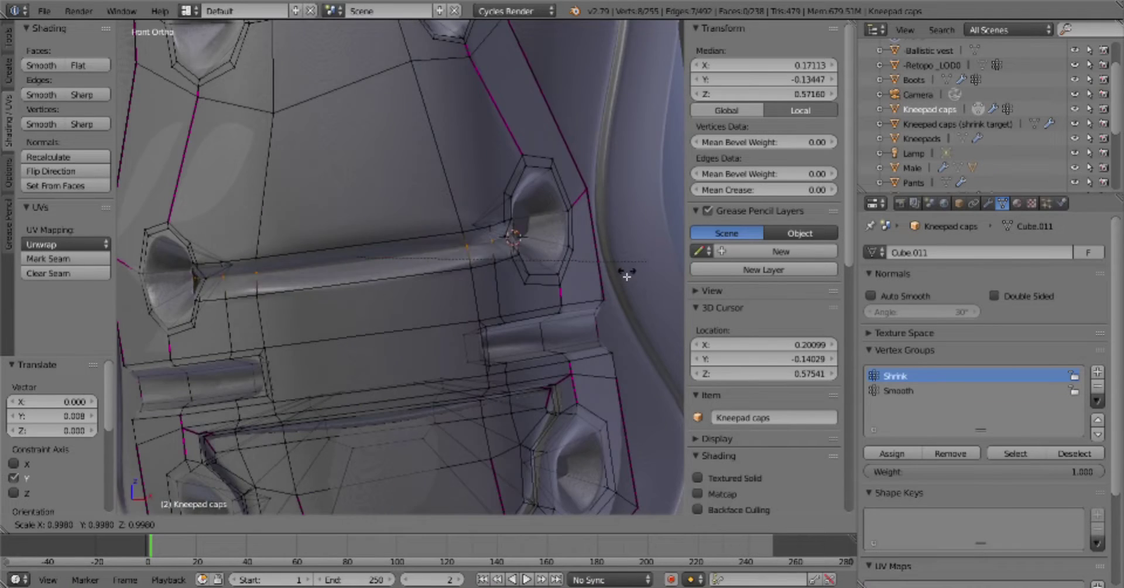
Merge the stray vertex by the slot into its neighbour and reposition it
{"action": "middle_click_drag", "start_coordinate": [627, 276], "coordinate": [255, 363]}
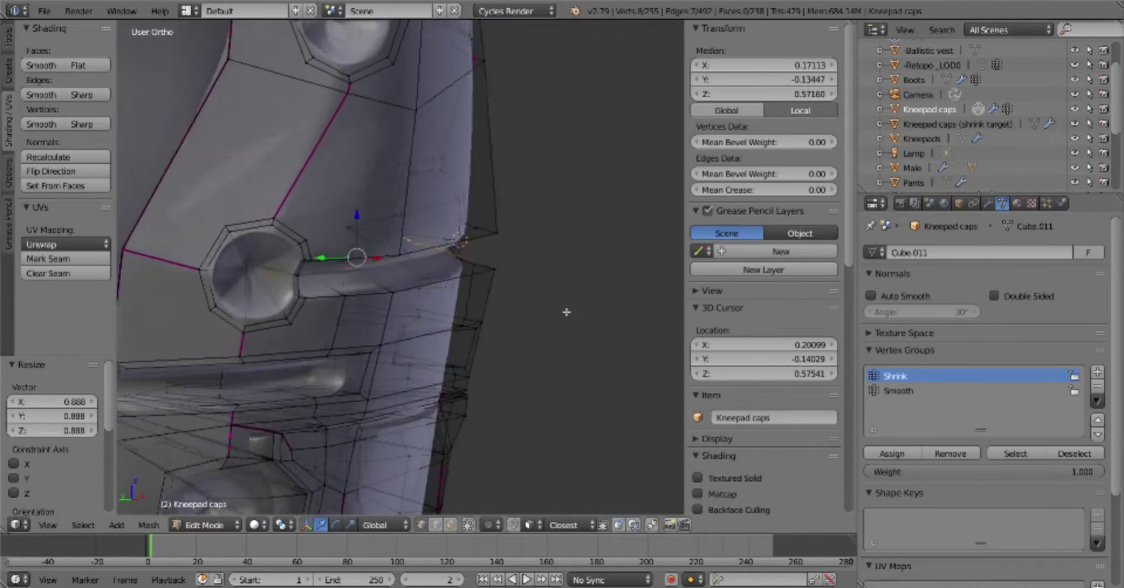
{"action": "key", "text": "a"}
{"action": "right_click", "coordinate": [228, 352]}
{"action": "right_click", "coordinate": [168, 329], "text": "shift"}
{"action": "key", "text": "alt+m"}
{"action": "left_click", "coordinate": [210, 343]}
{"action": "left_click", "coordinate": [312, 310]}
{"action": "scroll", "coordinate": [534, 236], "scroll_direction": "up", "scroll_amount": 4}
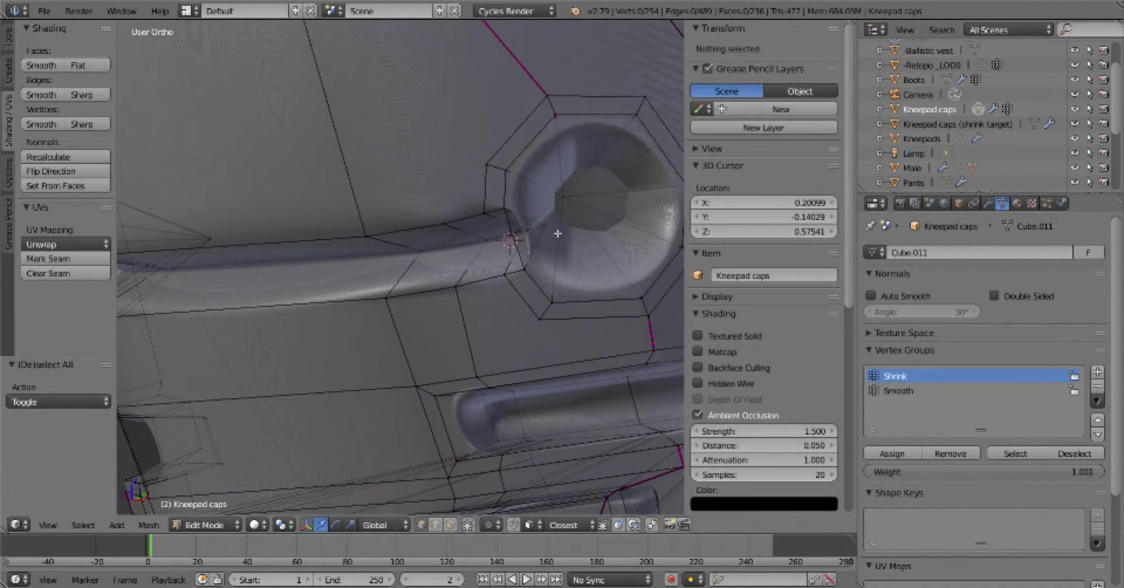
{"action": "key", "text": "a"}
{"action": "scroll", "coordinate": [478, 311], "scroll_direction": "down", "scroll_amount": 2}
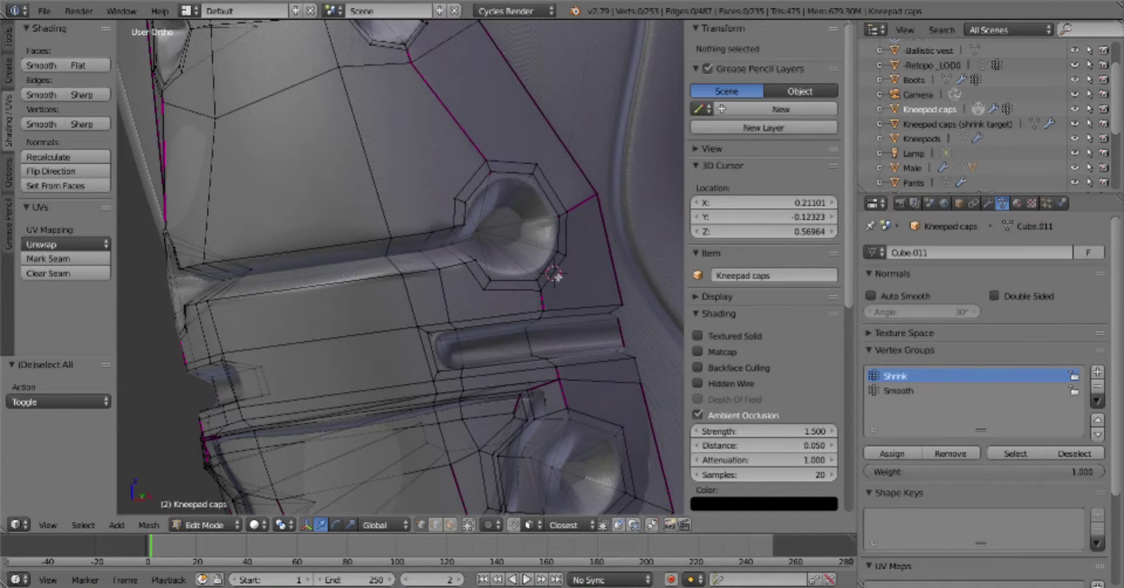
Knife-cut the slot end beside the side bolt hole
{"action": "key", "text": "k"}
{"action": "middle_click_drag", "start_coordinate": [189, 223], "coordinate": [179, 246]}
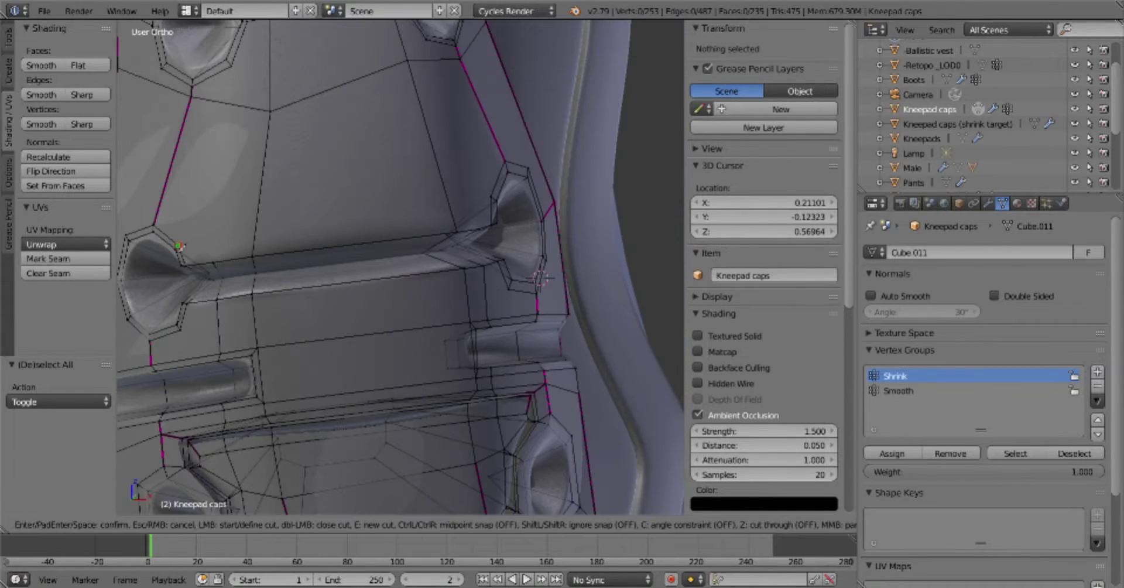
{"action": "key", "text": "Return"}
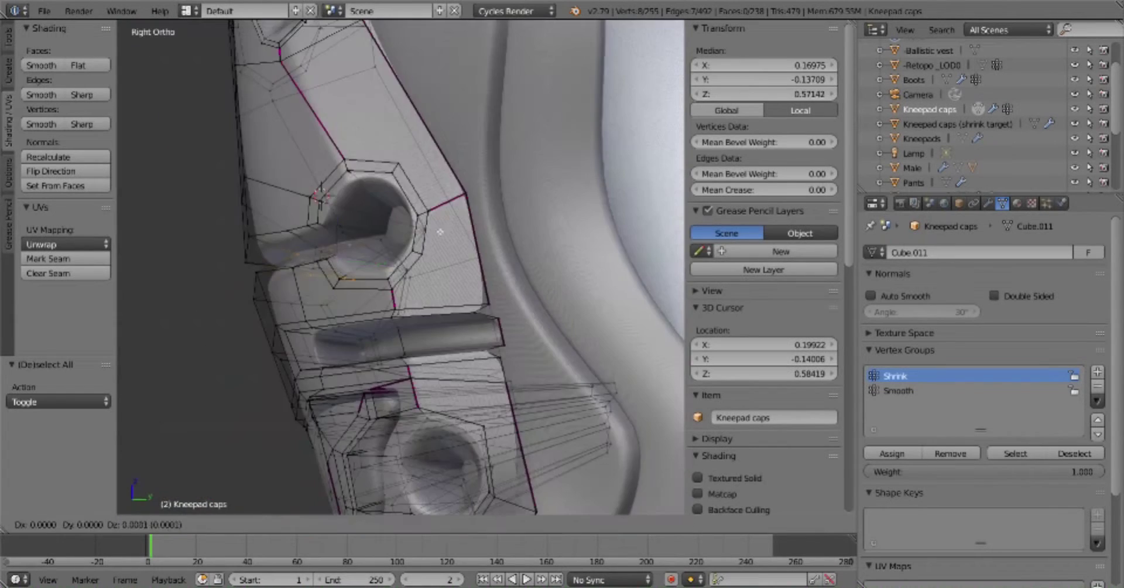
{"action": "key", "text": "Tab"}
{"action": "key", "text": "KP_1"}
{"action": "key", "text": "Tab"}
{"action": "scroll", "coordinate": [258, 297], "scroll_direction": "up", "scroll_amount": 3}
{"action": "scroll", "coordinate": [256, 341], "scroll_direction": "down", "scroll_amount": 2}
Select the vertices around the lower left slot and shift them into place
{"action": "left_click_drag", "start_coordinate": [267, 313], "coordinate": [433, 468]}
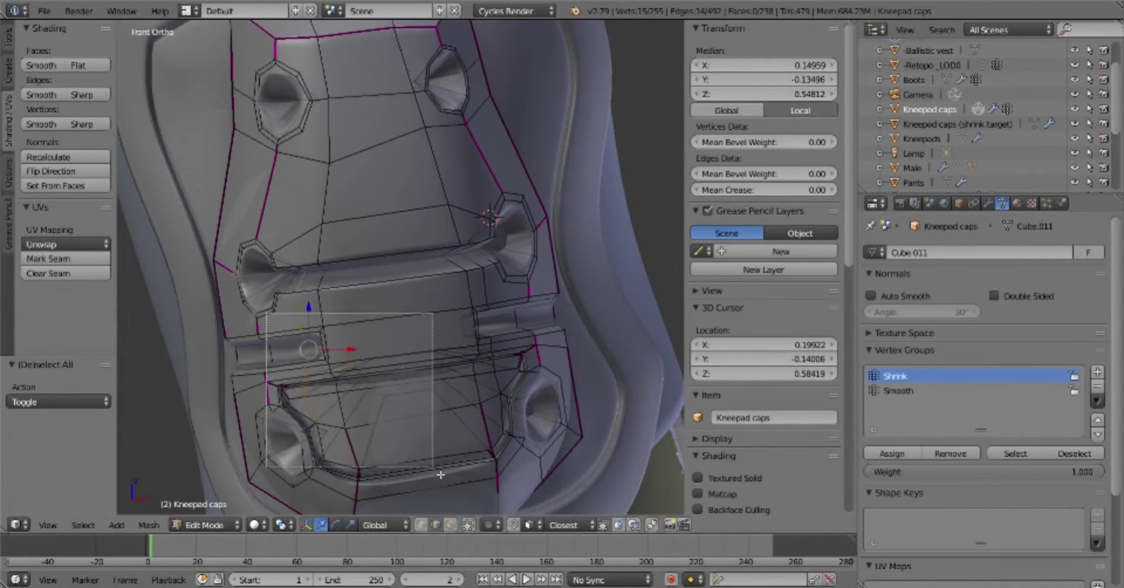
{"action": "middle_click_drag", "start_coordinate": [614, 354], "coordinate": [527, 326]}
{"action": "scroll", "coordinate": [502, 314], "scroll_direction": "up", "scroll_amount": 3}
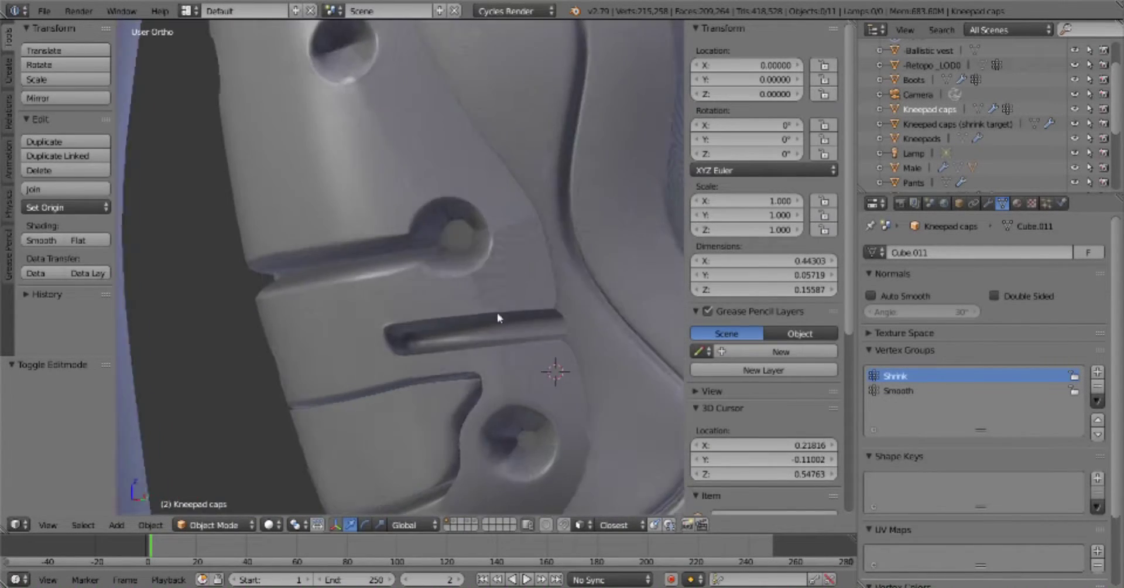
{"action": "scroll", "coordinate": [401, 213], "scroll_direction": "down", "scroll_amount": 2}
{"action": "left_click_drag", "start_coordinate": [465, 235], "coordinate": [469, 233]}
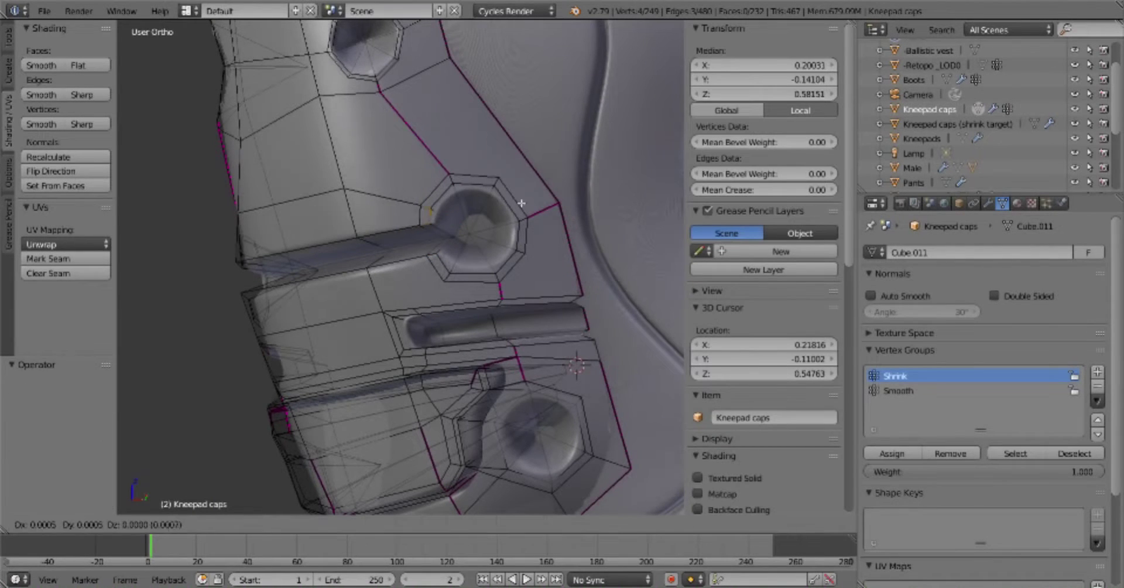
Return to Object Mode and zoom out in front view to show both legs
{"action": "key", "text": "Tab"}
{"action": "key", "text": "KP_1"}
{"action": "scroll", "coordinate": [504, 311], "scroll_direction": "down", "scroll_amount": 2}
{"action": "key", "text": "a"}
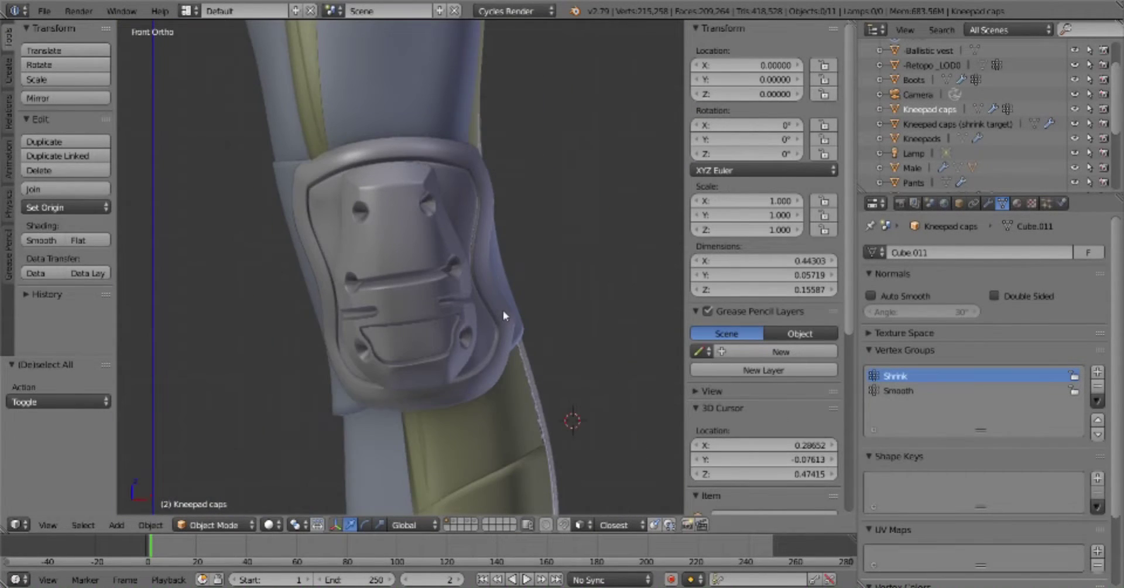
{"action": "scroll", "coordinate": [503, 315], "scroll_direction": "down", "scroll_amount": 4}
{"action": "middle_click_drag", "start_coordinate": [546, 384], "coordinate": [634, 356]}
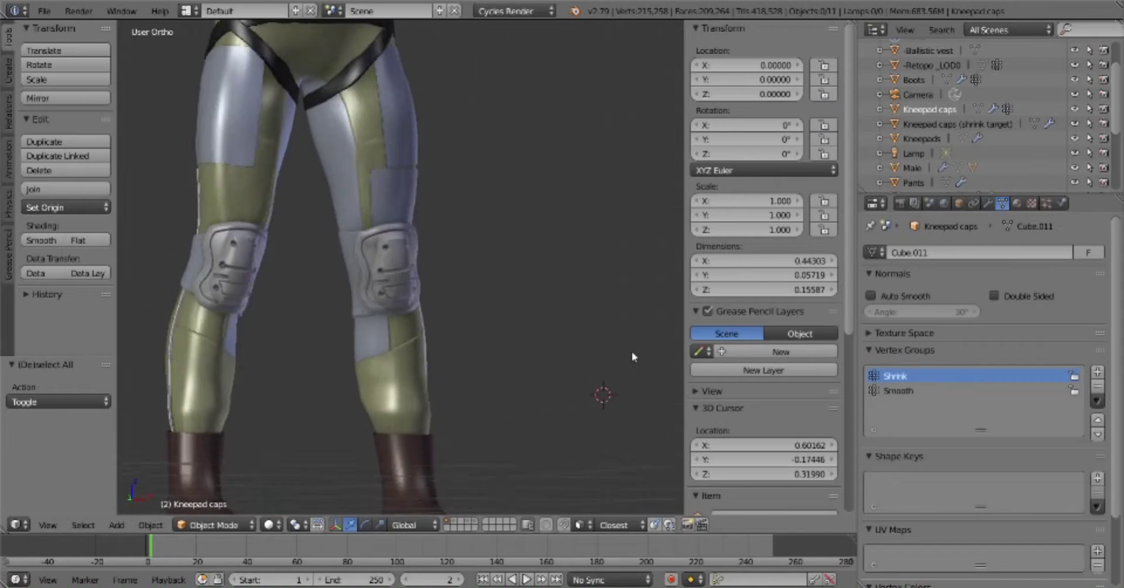
{"action": "left_click", "coordinate": [375, 351]}
Add a 16-vertex circle at the knee and name it Bolts
{"action": "scroll", "coordinate": [585, 353], "scroll_direction": "up", "scroll_amount": 4}
{"action": "key", "text": "shift+a"}
{"action": "left_click", "coordinate": [515, 459]}
{"action": "scroll", "coordinate": [516, 352], "scroll_direction": "down", "scroll_amount": 5}
{"action": "left_click", "coordinate": [77, 402]}
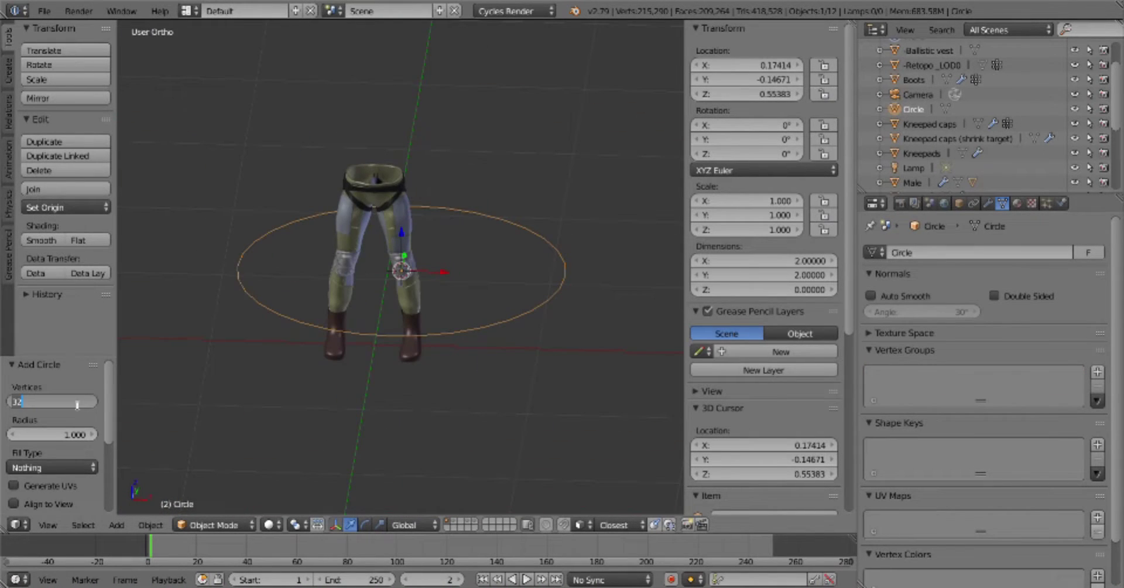
{"action": "key", "text": "Return"}
{"action": "key", "text": "Tab"}
{"action": "left_click", "coordinate": [524, 369]}
{"action": "type", "text": "ss"}
{"action": "key", "text": "Return"}
{"action": "scroll", "coordinate": [404, 292], "scroll_direction": "up", "scroll_amount": 5}
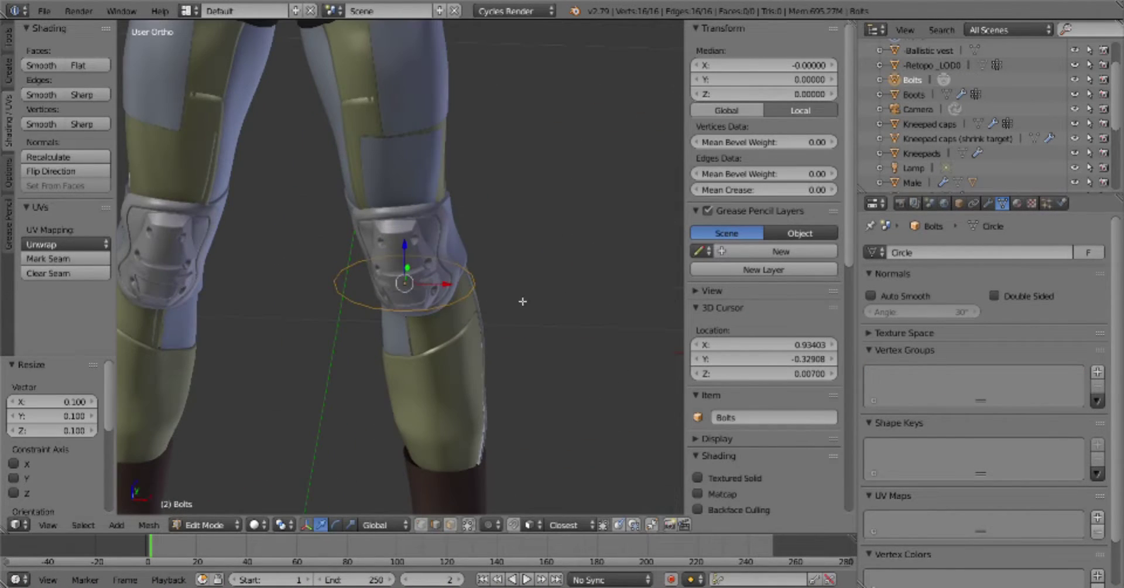
{"action": "key", "text": "Tab"}
Fill the Bolts circle with a face and rotate it in top view
{"action": "left_click", "coordinate": [594, 356]}
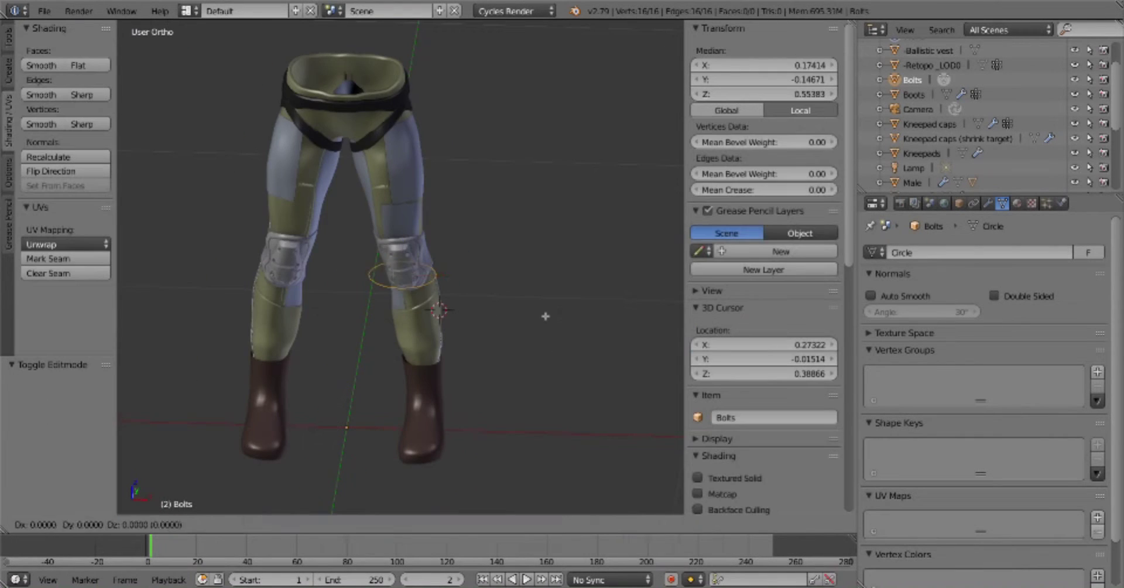
{"action": "key", "text": "f"}
{"action": "key", "text": "KP_7"}
{"action": "scroll", "coordinate": [404, 328], "scroll_direction": "up", "scroll_amount": 3}
{"action": "key", "text": "ctrl+l"}
{"action": "key", "text": "r"}
Knife two crossing cuts across the circle face
{"action": "key", "text": "a"}
{"action": "key", "text": "k"}
{"action": "left_click", "coordinate": [281, 302]}
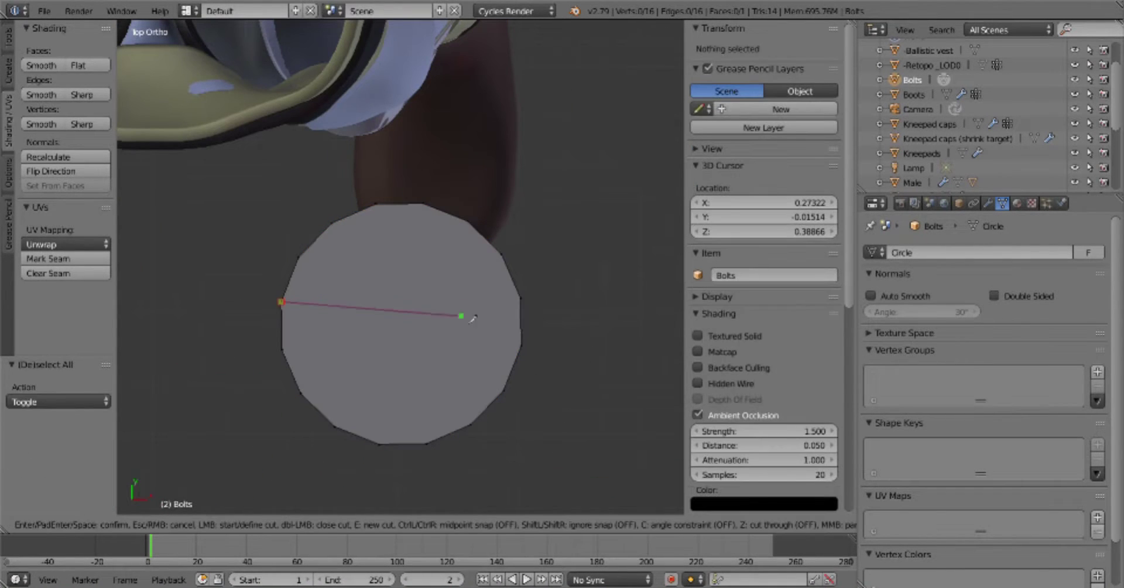
{"action": "left_click", "coordinate": [520, 298]}
{"action": "key", "text": "Return"}
{"action": "key", "text": "k"}
{"action": "left_click", "coordinate": [282, 350]}
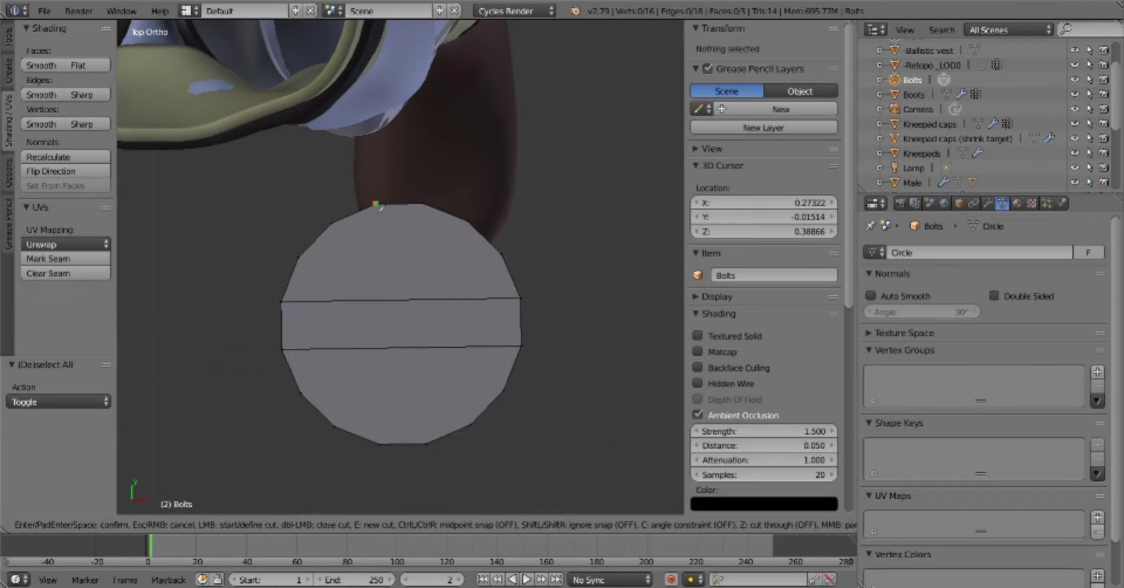
{"action": "left_click", "coordinate": [425, 209]}
{"action": "key", "text": "Return"}
Add parallel loop cuts for the slot and sink the slot faces along Z
{"action": "key", "text": "a"}
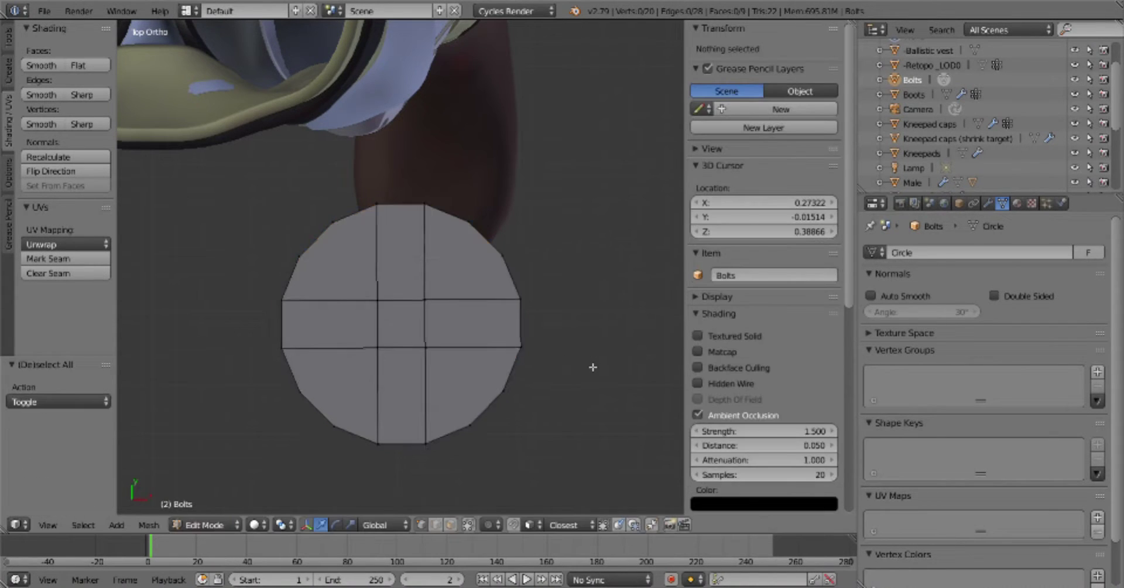
{"action": "key", "text": "ctrl+r"}
{"action": "left_click", "coordinate": [402, 328]}
{"action": "key", "text": "KP_1"}
{"action": "key", "text": "g"}
{"action": "key", "text": "z"}
{"action": "left_click", "coordinate": [499, 325]}
Scale the cross-slot faces in top view and inspect the slotted bolt head
{"action": "key", "text": "a"}
{"action": "middle_click_drag", "start_coordinate": [498, 325], "coordinate": [467, 378]}
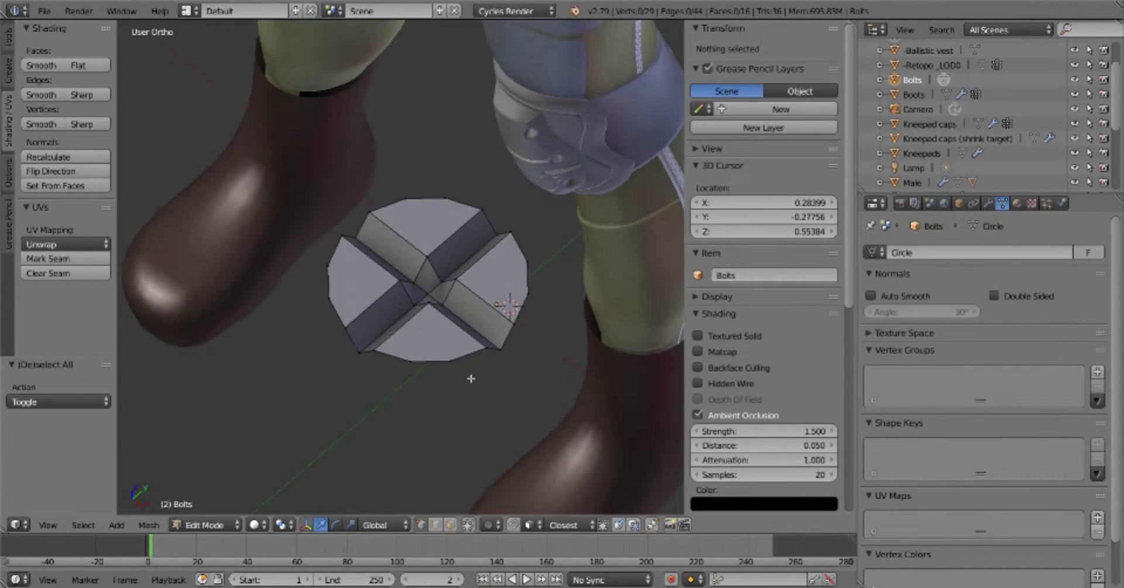
{"action": "key", "text": "a"}
{"action": "key", "text": "KP_7"}
{"action": "key", "text": "s"}
{"action": "left_click", "coordinate": [595, 258]}
{"action": "middle_click_drag", "start_coordinate": [594, 258], "coordinate": [510, 304]}
Add a Subdivision Surface modifier at level 3 for View and Render
{"action": "key", "text": "a"}
{"action": "key", "text": "a"}
{"action": "left_click", "coordinate": [988, 203]}
{"action": "left_click", "coordinate": [990, 253]}
Raise the bolt's subdivision levels to 3, preview the smoothing and rescale the selected rim edges
{"action": "left_click", "coordinate": [808, 506]}
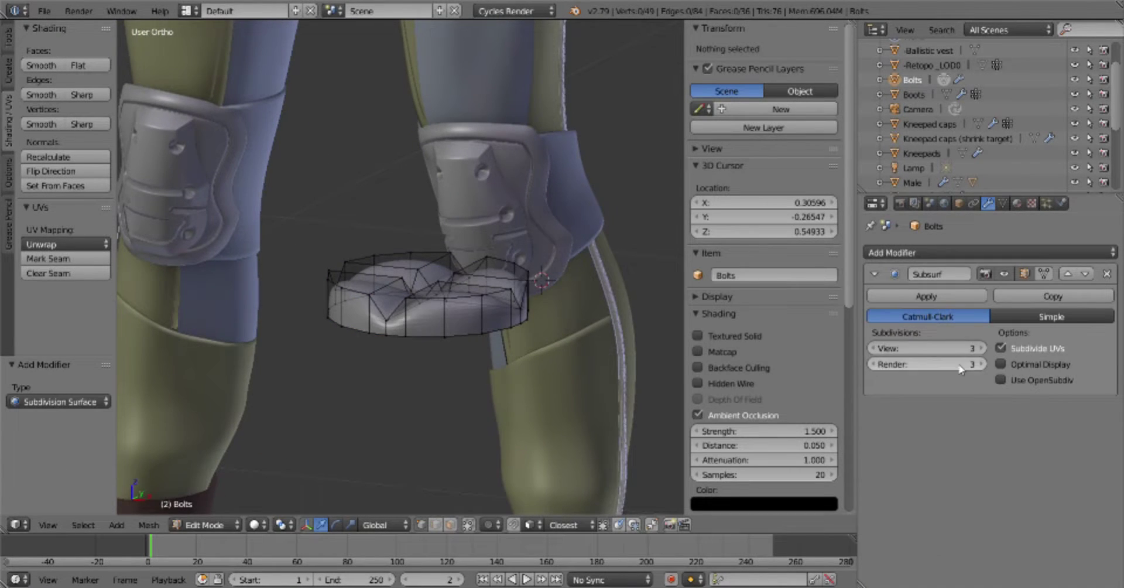
{"action": "key", "text": "KP_7"}
{"action": "key", "text": "a"}
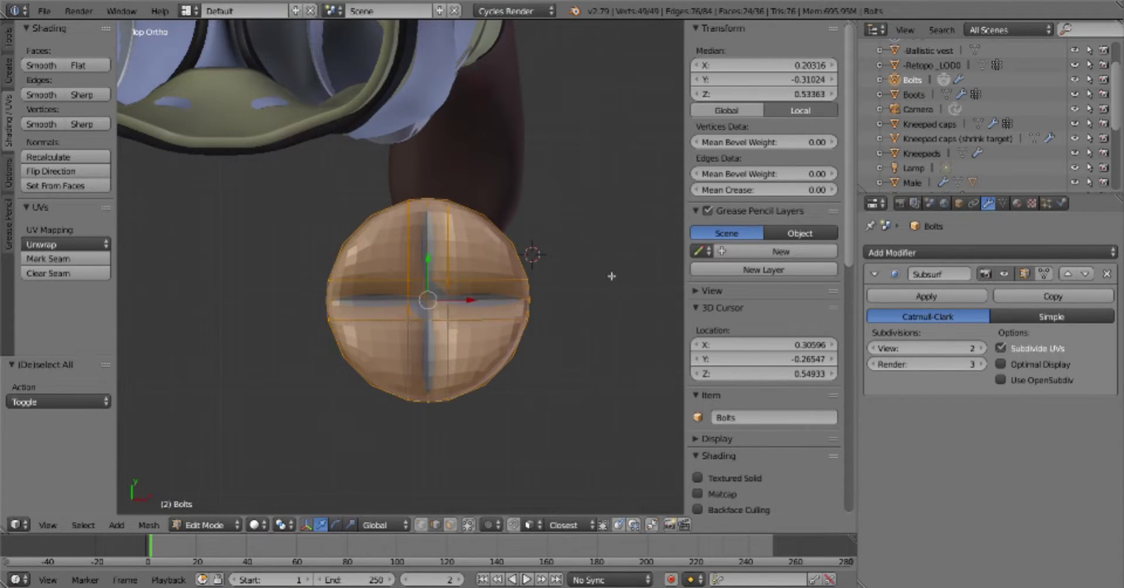
{"action": "middle_click_drag", "start_coordinate": [612, 276], "coordinate": [519, 376]}
{"action": "key", "text": "Tab"}
{"action": "key", "text": "Tab"}
{"action": "key", "text": "KP_7"}
{"action": "key", "text": "s"}
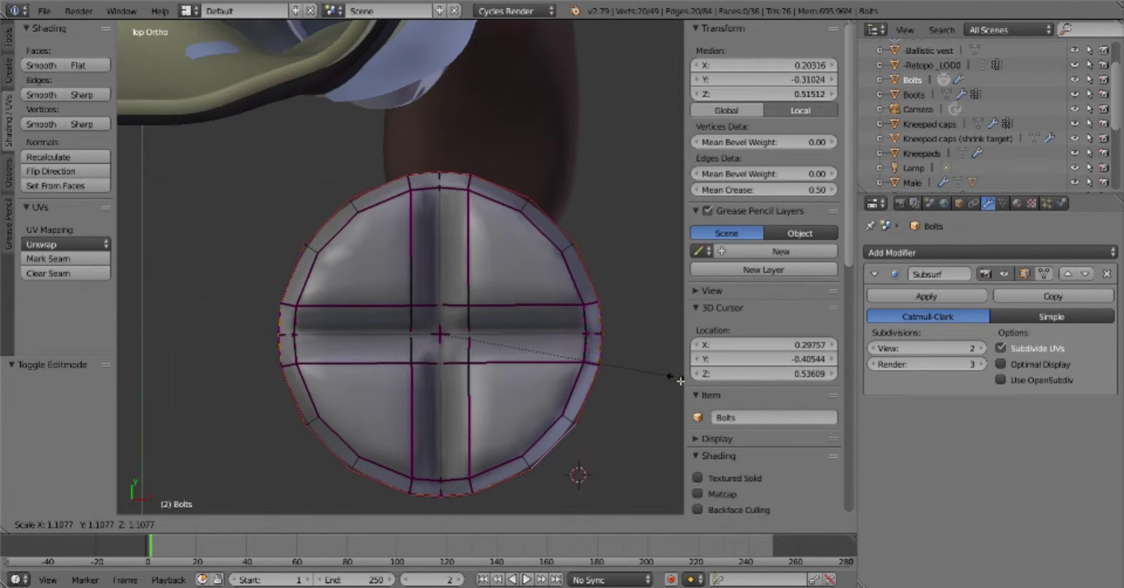
{"action": "left_click", "coordinate": [680, 381]}
{"action": "middle_click_drag", "start_coordinate": [681, 382], "coordinate": [566, 258]}
Isolate the bolt and frame it in front and side views for editing
{"action": "key", "text": "a"}
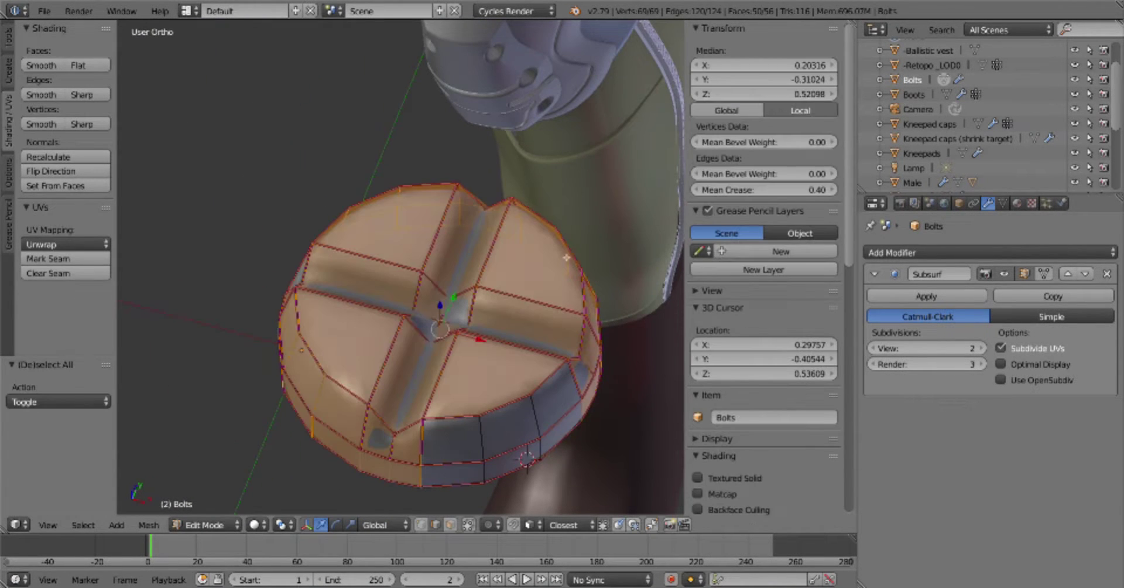
{"action": "middle_click_drag", "start_coordinate": [297, 360], "coordinate": [647, 293]}
{"action": "key", "text": "KP_1"}
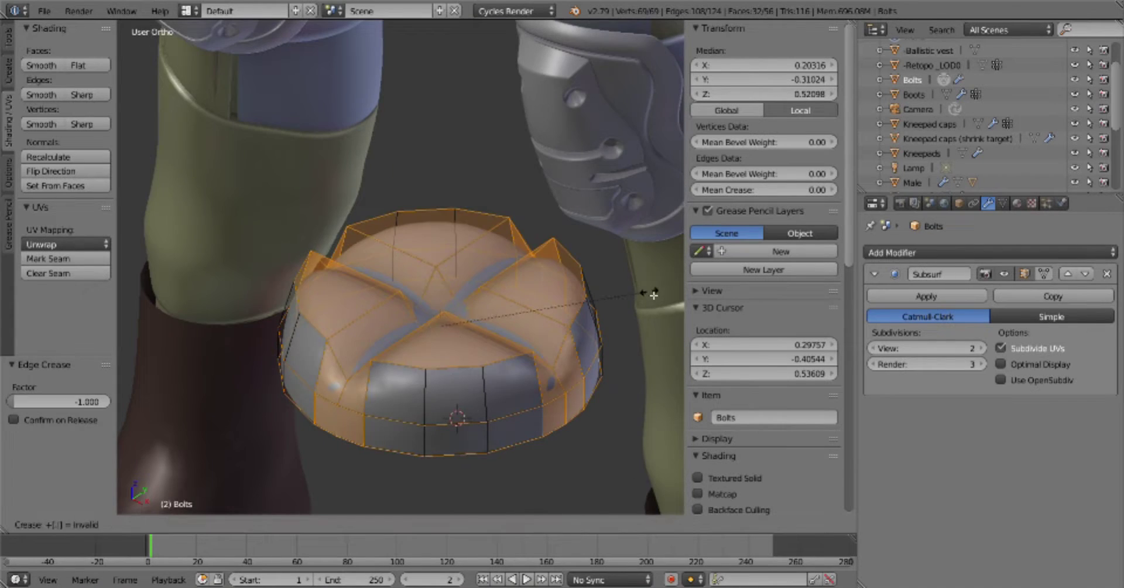
{"action": "key", "text": "a"}
{"action": "key", "text": "ctrl+Tab"}
{"action": "left_click", "coordinate": [524, 295]}
{"action": "key", "text": "ctrl+Tab"}
{"action": "key", "text": "Tab"}
{"action": "key", "text": "KP_Decimal"}
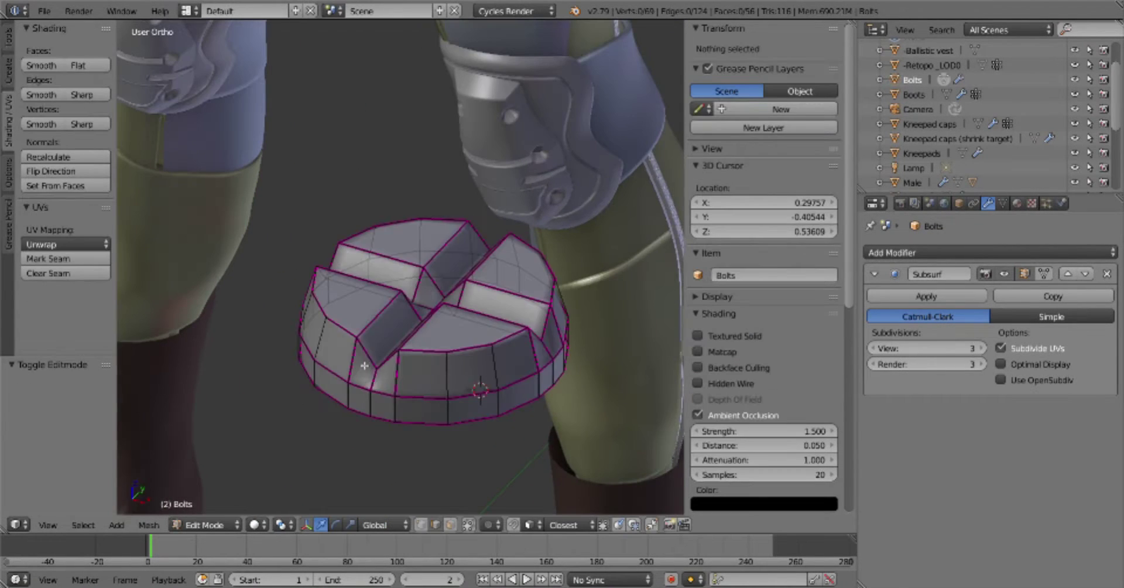
{"action": "key", "text": "KP_3"}
{"action": "key", "text": "KP_Divide"}
Box-select the vertices around the bolt's cross slot
{"action": "key", "text": "a"}
{"action": "key", "text": "b"}
{"action": "left_click_drag", "start_coordinate": [539, 76], "coordinate": [582, 275]}
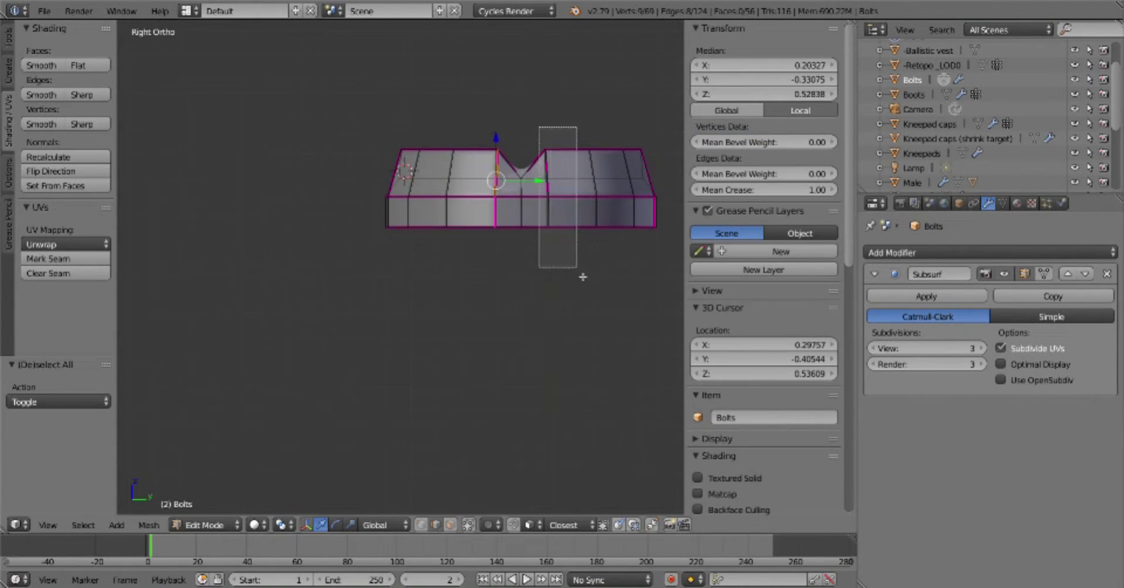
{"action": "key", "text": "KP_Divide"}
{"action": "key", "text": "KP_1"}
{"action": "key", "text": "b"}
{"action": "key", "text": "Escape"}
{"action": "key", "text": "Tab"}
{"action": "middle_click_drag", "start_coordinate": [663, 170], "coordinate": [415, 234]}
{"action": "key", "text": "Tab"}
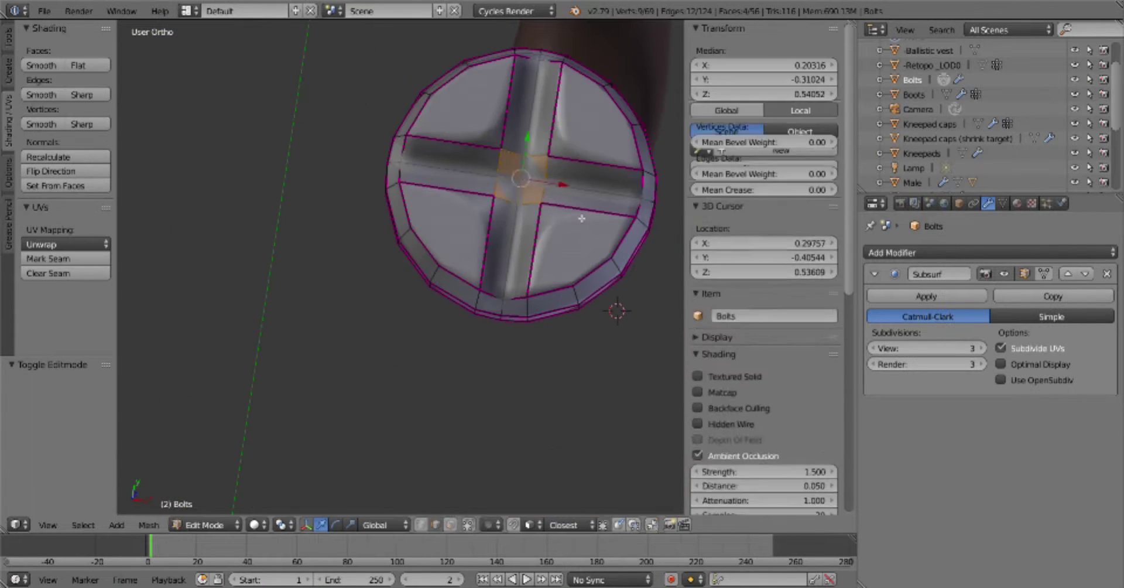
{"action": "key", "text": "Tab"}
Select the bolt's lower rim and check the creased head from the front
{"action": "scroll", "coordinate": [448, 226], "scroll_direction": "up", "scroll_amount": 3}
{"action": "key", "text": "a"}
{"action": "key", "text": "Tab"}
{"action": "scroll", "coordinate": [468, 293], "scroll_direction": "down", "scroll_amount": 5}
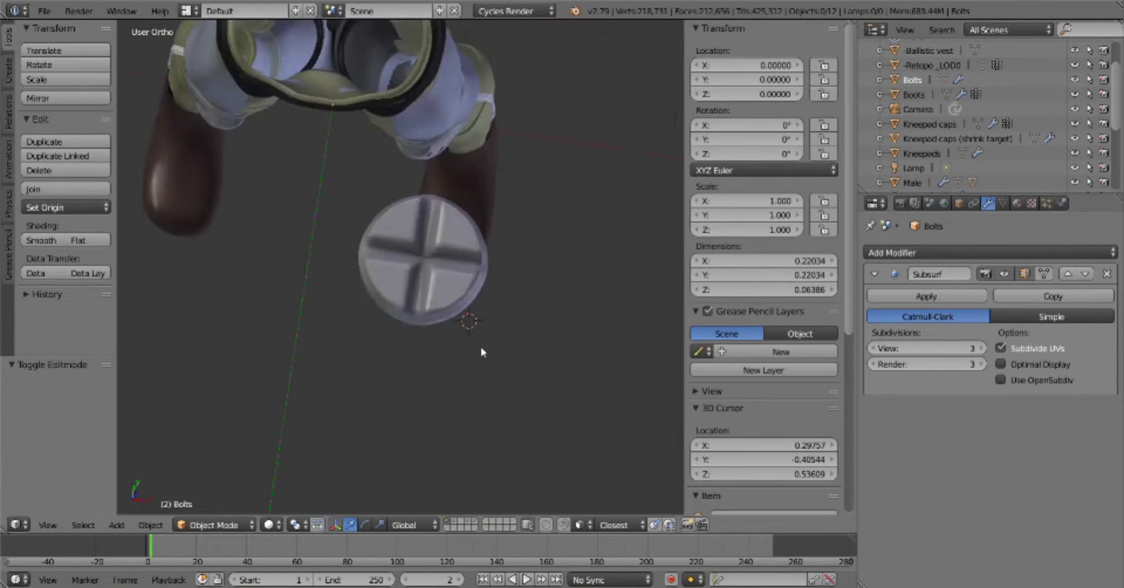
{"action": "key", "text": "Tab"}
{"action": "key", "text": "a"}
{"action": "key", "text": "ctrl+z"}
{"action": "key", "text": "KP_1"}
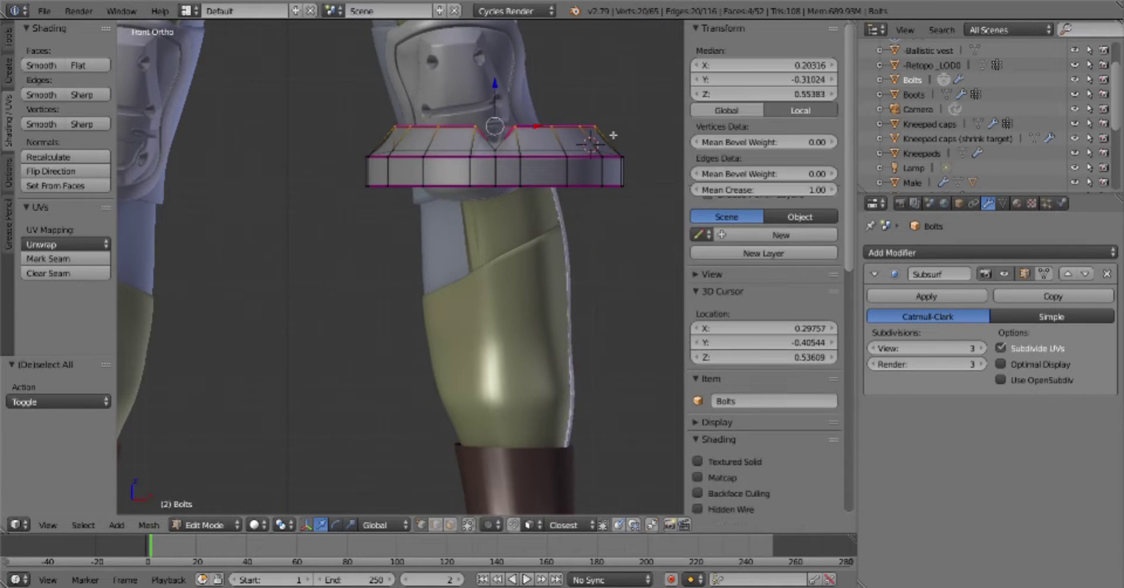
{"action": "middle_click_drag", "start_coordinate": [586, 255], "coordinate": [563, 78]}
{"action": "scroll", "coordinate": [563, 78], "scroll_direction": "up", "scroll_amount": 3}
{"action": "key", "text": "a"}
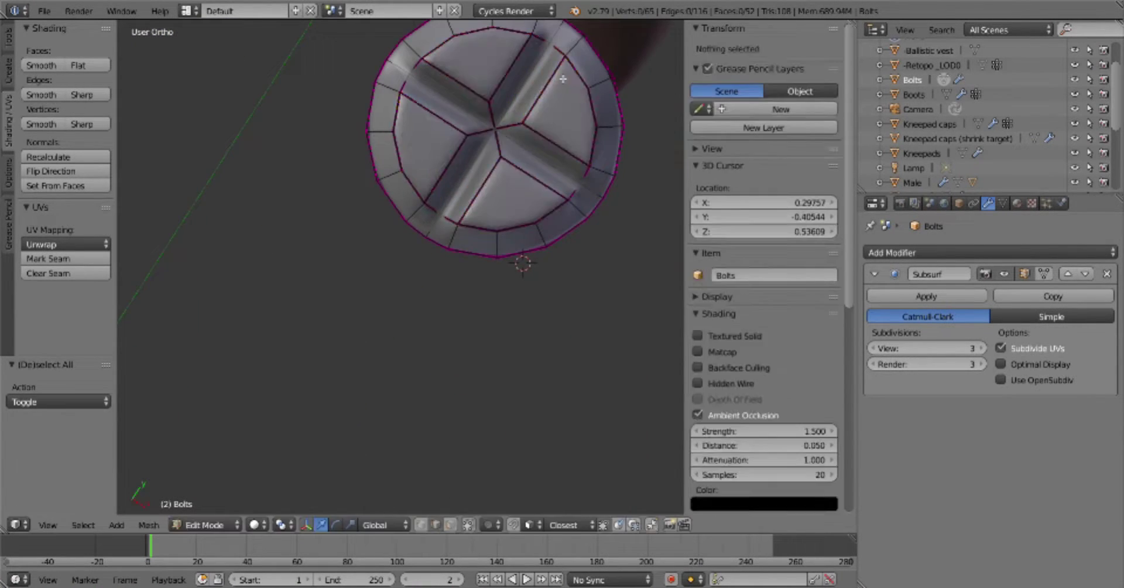
{"action": "scroll", "coordinate": [563, 78], "scroll_direction": "down", "scroll_amount": 4}
{"action": "key", "text": "KP_1"}
Shrink the bolt to 0.2 and rotate it 90° on X to stand upright
{"action": "type", "text": "a"}
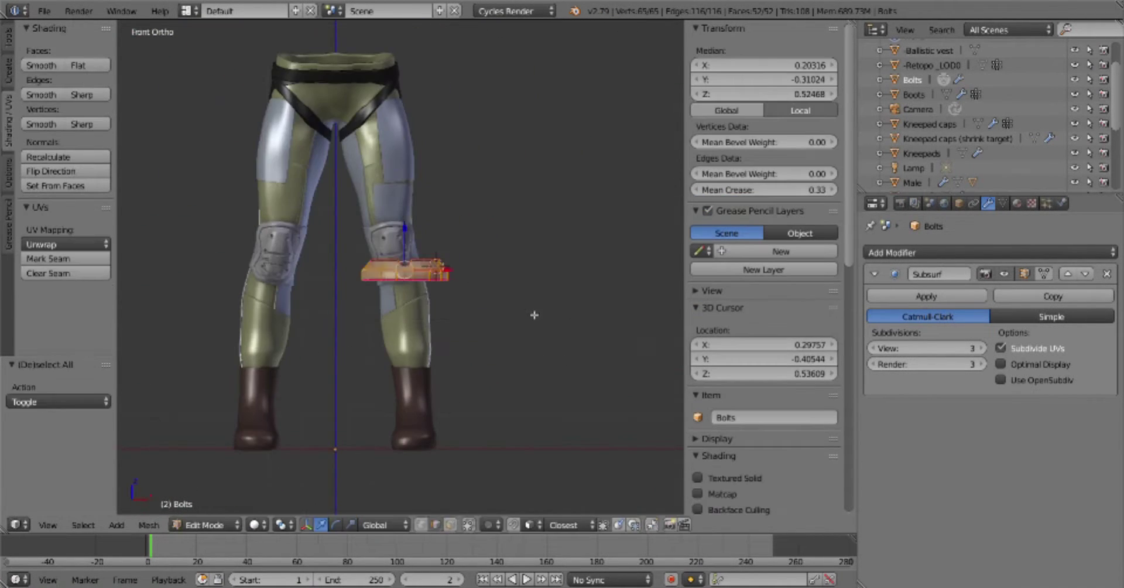
{"action": "type", "text": "s.2"}
{"action": "key", "text": "Return"}
{"action": "scroll", "coordinate": [534, 315], "scroll_direction": "up", "scroll_amount": 10}
{"action": "type", "text": "rx90"}
{"action": "left_click", "coordinate": [563, 298]}
{"action": "scroll", "coordinate": [563, 298], "scroll_direction": "down", "scroll_amount": 5}
{"action": "scroll", "coordinate": [281, 339], "scroll_direction": "up", "scroll_amount": 4}
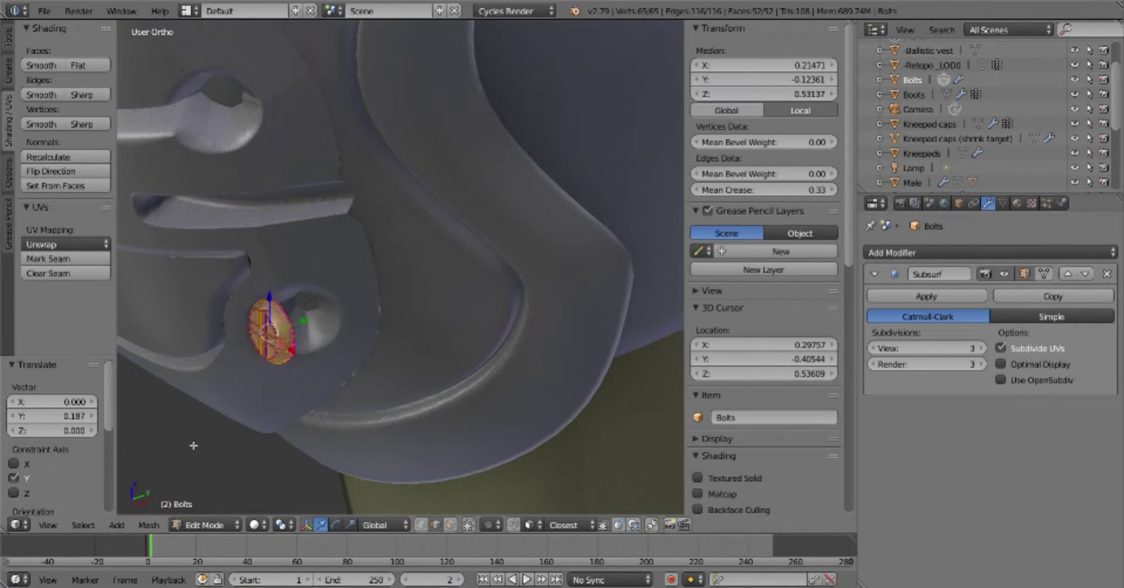
{"action": "scroll", "coordinate": [281, 386], "scroll_direction": "up", "scroll_amount": 2}
{"action": "mouse_move", "coordinate": [410, 375]}
{"action": "middle_mouse_down"}
{"action": "mouse_move", "coordinate": [498, 379]}
{"action": "mouse_move", "coordinate": [510, 311]}
{"action": "mouse_move", "coordinate": [515, 334]}
{"action": "middle_mouse_up"}
Duplicate the bolt into the kneepad's upper hole
{"action": "key", "text": "a"}
{"action": "scroll", "coordinate": [366, 372], "scroll_direction": "up", "scroll_amount": 6}
{"action": "key", "text": "KP_3"}
{"action": "key", "text": "l"}
{"action": "key", "text": "shift+d"}
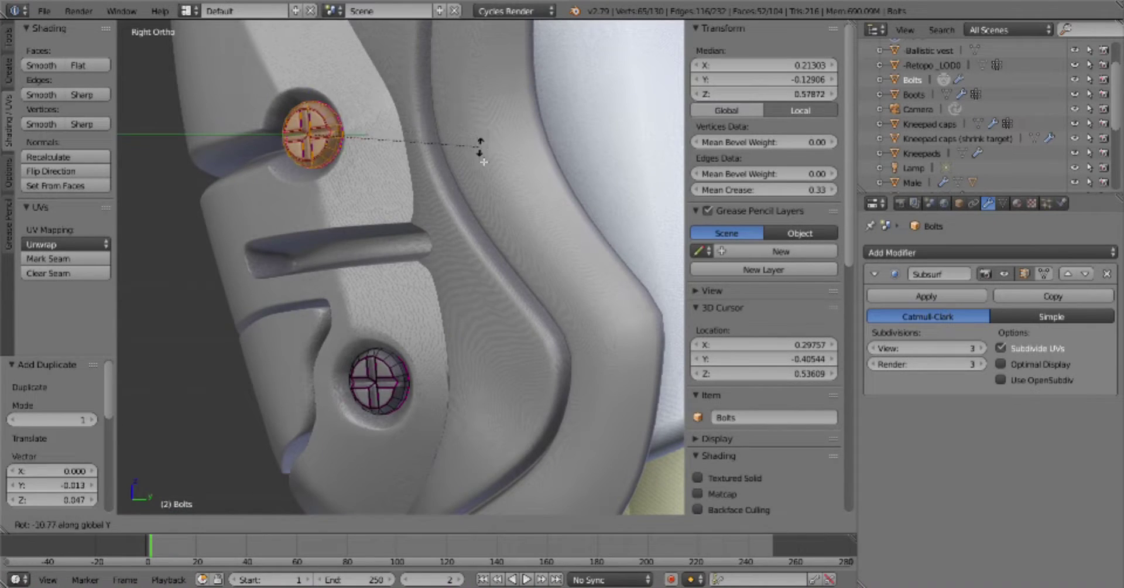
{"action": "left_click", "coordinate": [480, 152]}
Turn the copied bolt by 4 degrees
{"action": "key", "text": "a"}
{"action": "key", "text": "l"}
{"action": "middle_click_drag", "start_coordinate": [328, 176], "coordinate": [388, 157]}
{"action": "key", "text": "r"}
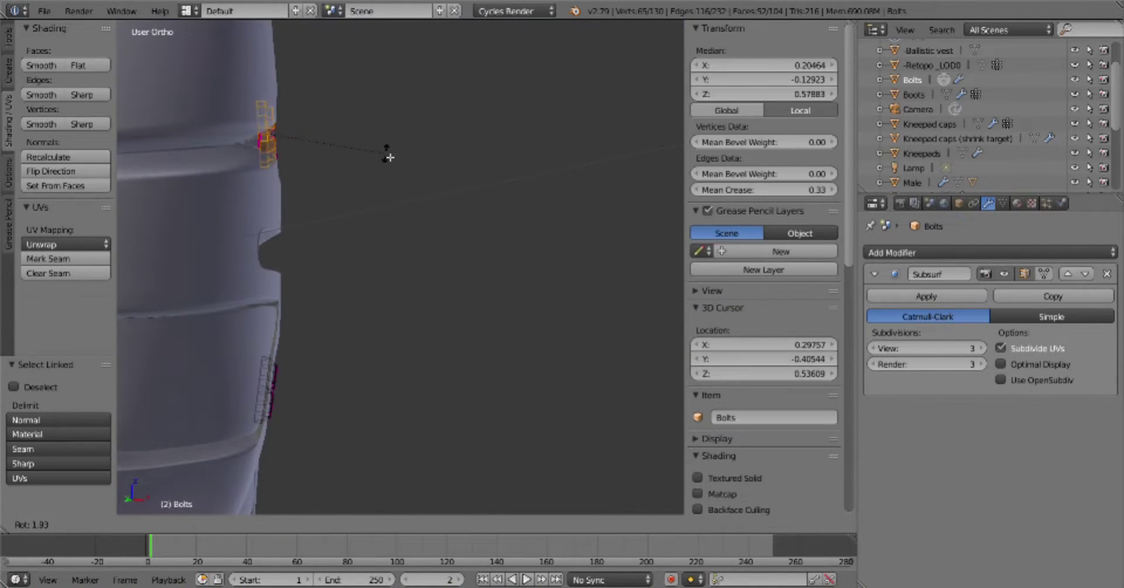
{"action": "key", "text": "Escape"}
{"action": "left_click", "coordinate": [316, 125]}
{"action": "key", "text": "KP_Decimal"}
{"action": "type", "text": "r4"}
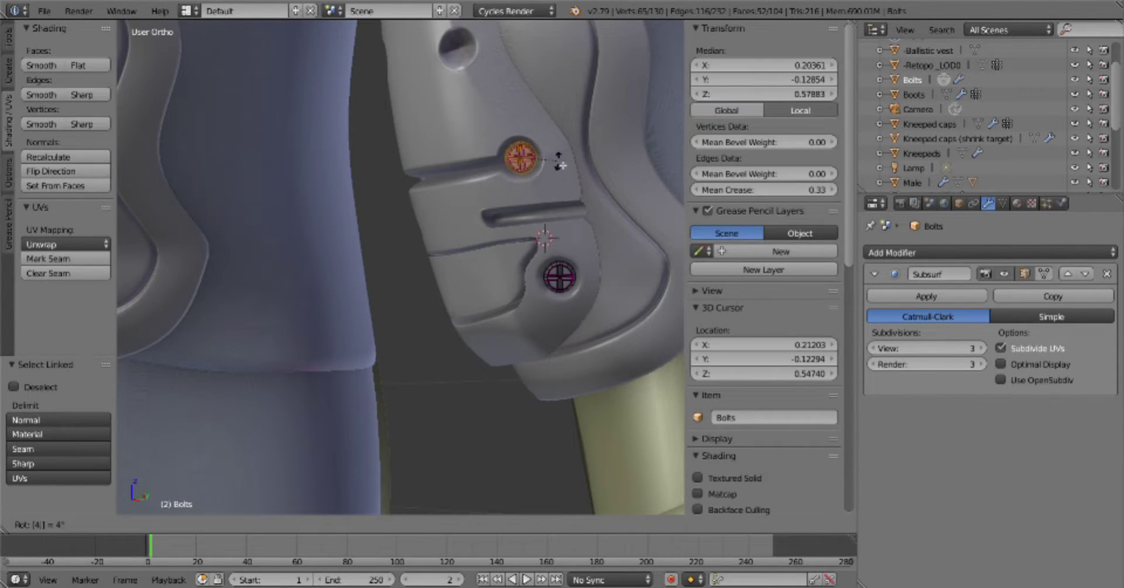
{"action": "left_click", "coordinate": [559, 165]}
{"action": "scroll", "coordinate": [410, 235], "scroll_direction": "down", "scroll_amount": 3}
{"action": "scroll", "coordinate": [410, 234], "scroll_direction": "down", "scroll_amount": 2}
{"action": "scroll", "coordinate": [410, 234], "scroll_direction": "up", "scroll_amount": 5}
Place a third bolt copy in its hole, moving it flat against the pad
{"action": "key", "text": "shift+d"}
{"action": "left_click", "coordinate": [508, 209]}
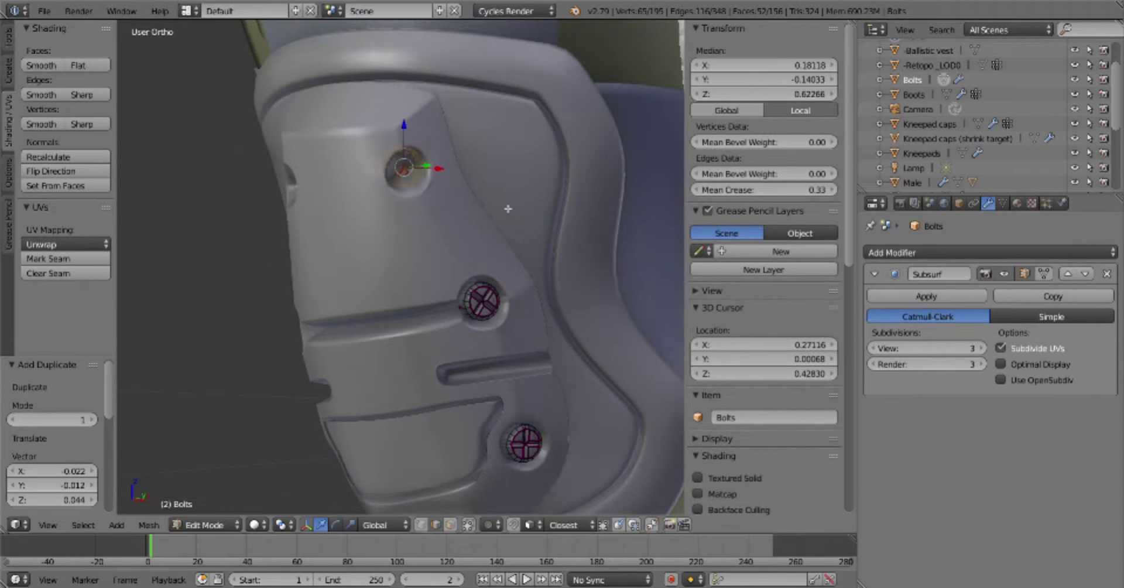
{"action": "middle_click_drag", "start_coordinate": [508, 209], "coordinate": [550, 337]}
{"action": "key", "text": "g"}
{"action": "key", "text": "shift+z"}
{"action": "left_click", "coordinate": [550, 337]}
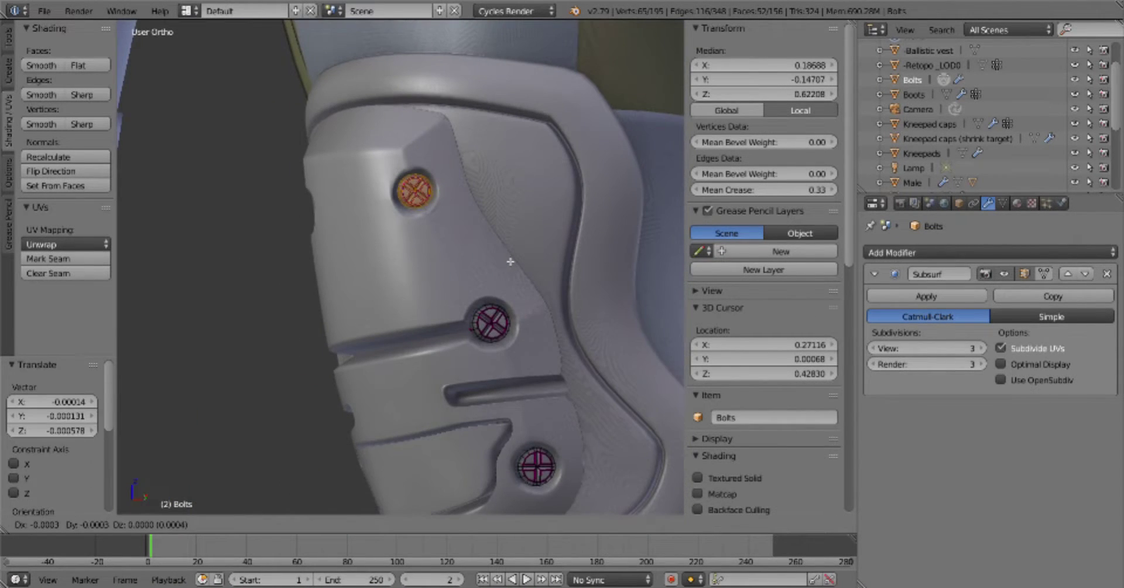
{"action": "left_click", "coordinate": [510, 262]}
Add a fourth bolt turned about Z and slid flat into its hole
{"action": "key", "text": "shift+d"}
{"action": "key", "text": "r"}
{"action": "key", "text": "z"}
{"action": "left_click", "coordinate": [412, 357]}
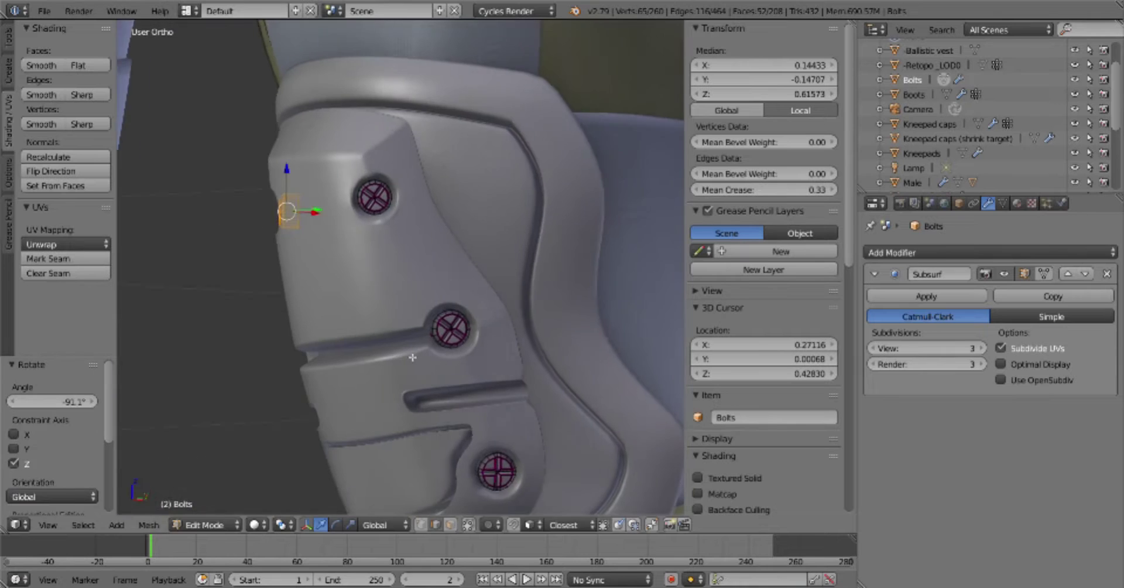
{"action": "middle_click_drag", "start_coordinate": [517, 271], "coordinate": [479, 293]}
{"action": "key", "text": "g"}
{"action": "key", "text": "shift+z"}
{"action": "left_click", "coordinate": [479, 293]}
{"action": "key", "text": "KP_1"}
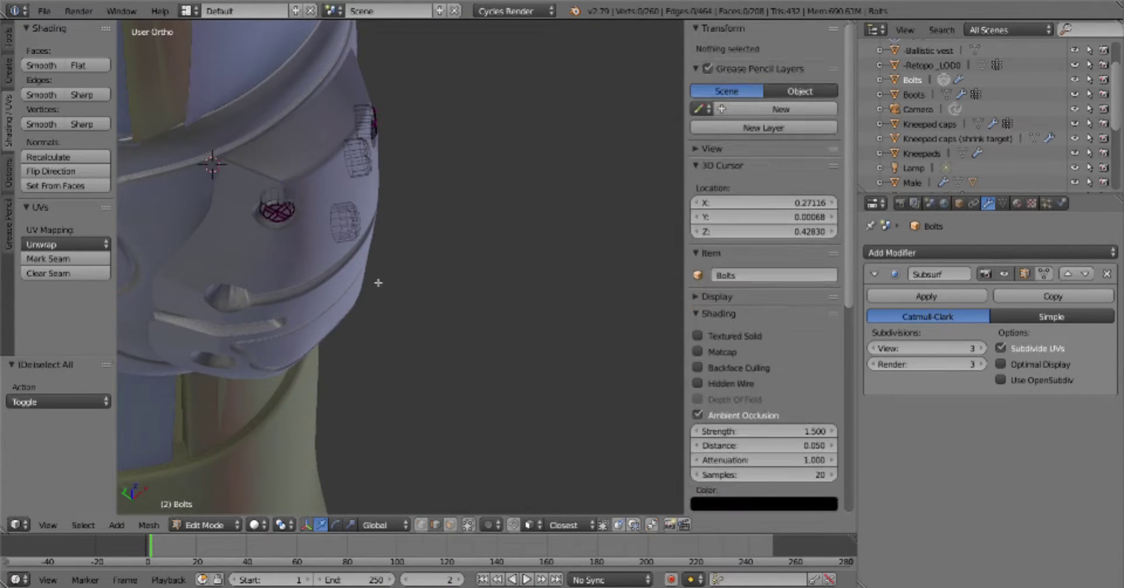
{"action": "key", "text": "l"}
{"action": "left_click", "coordinate": [173, 215]}
{"action": "mouse_move", "coordinate": [174, 216]}
{"action": "middle_mouse_down"}
{"action": "mouse_move", "coordinate": [437, 245]}
{"action": "mouse_move", "coordinate": [532, 309]}
{"action": "middle_mouse_up"}
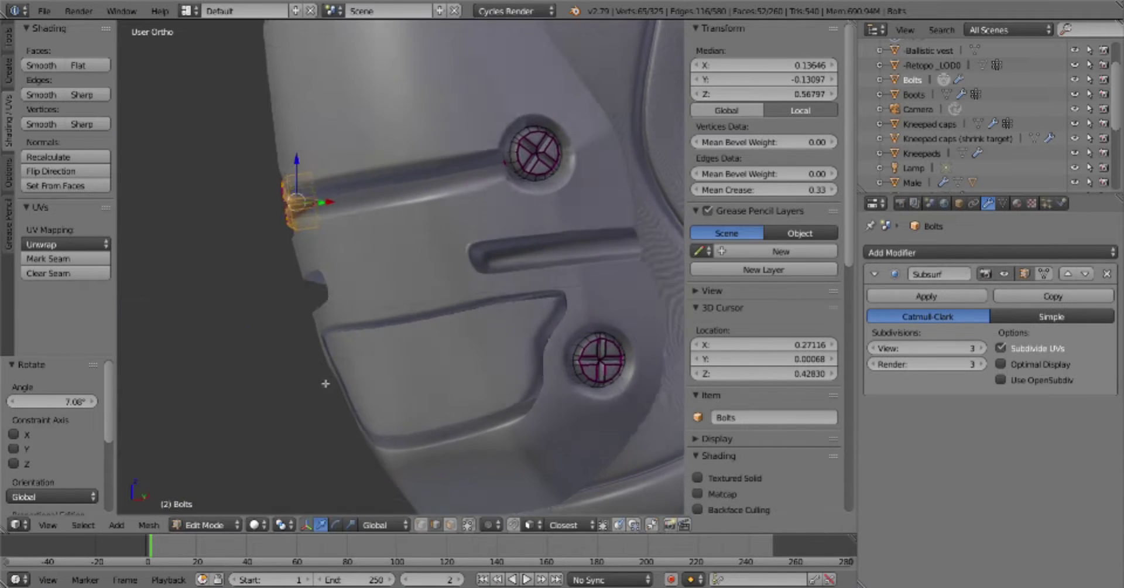
Duplicate and rotate a bolt into the side hole, then review in Object Mode
{"action": "key", "text": "shift+d"}
{"action": "key", "text": "r"}
{"action": "left_click", "coordinate": [532, 349]}
{"action": "mouse_move", "coordinate": [533, 349]}
{"action": "middle_mouse_down"}
{"action": "mouse_move", "coordinate": [516, 351]}
{"action": "mouse_move", "coordinate": [509, 231]}
{"action": "mouse_move", "coordinate": [490, 255]}
{"action": "middle_mouse_up"}
{"action": "key", "text": "Tab"}
{"action": "left_click", "coordinate": [488, 351]}
{"action": "scroll", "coordinate": [548, 412], "scroll_direction": "down", "scroll_amount": 5}
{"action": "key", "text": "Tab"}
{"action": "scroll", "coordinate": [442, 212], "scroll_direction": "up", "scroll_amount": 4}
Give the Bolts an X-axis Mirror modifier placed above Subsurf
{"action": "key", "text": "Tab"}
{"action": "key", "text": "a"}
{"action": "key", "text": "KP_1"}
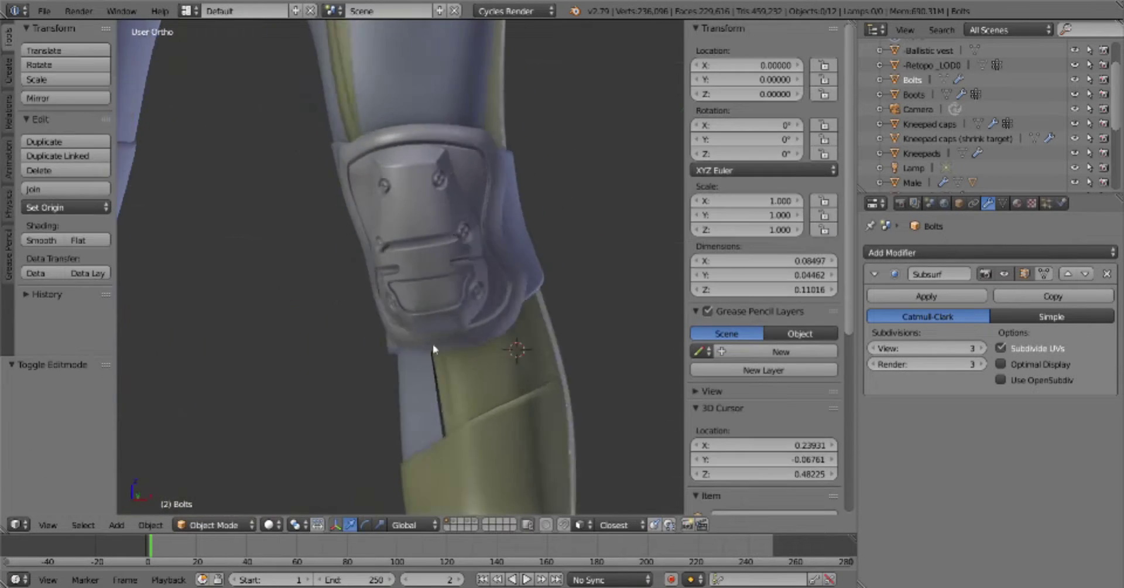
{"action": "scroll", "coordinate": [439, 328], "scroll_direction": "down", "scroll_amount": 3}
{"action": "left_click", "coordinate": [924, 252]}
{"action": "left_click", "coordinate": [815, 398]}
{"action": "mouse_move", "coordinate": [567, 388]}
{"action": "middle_mouse_down"}
{"action": "mouse_move", "coordinate": [527, 363]}
{"action": "mouse_move", "coordinate": [411, 375]}
{"action": "middle_mouse_up"}
{"action": "left_click", "coordinate": [1068, 398]}
Save over Military trousers.blend and orbit around the legs to inspect the bolts
{"action": "key", "text": "ctrl+s"}
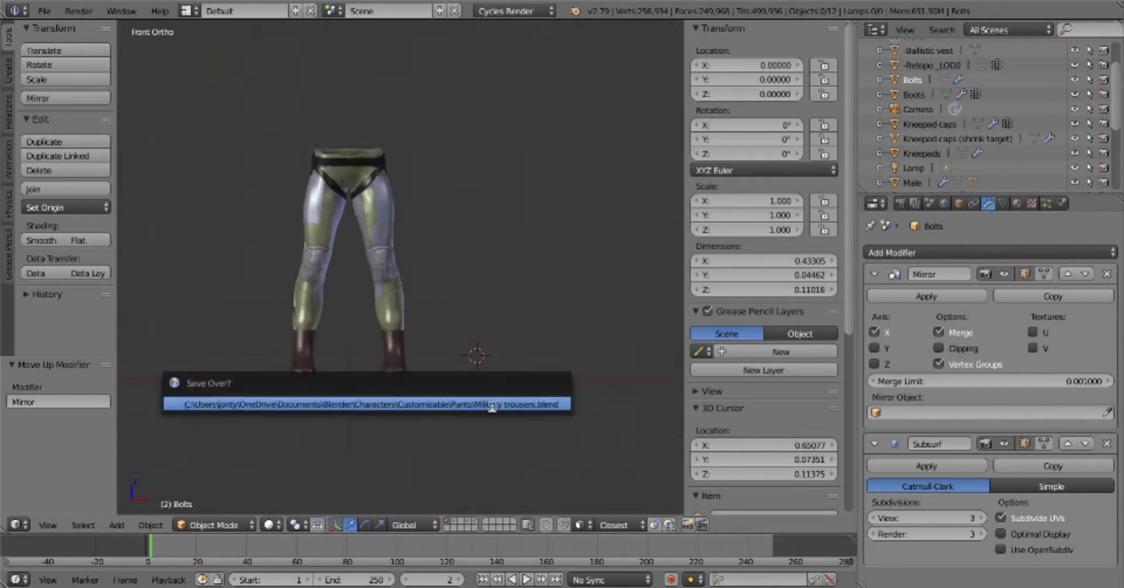
{"action": "left_click", "coordinate": [410, 396]}
{"action": "scroll", "coordinate": [532, 397], "scroll_direction": "up", "scroll_amount": 4}
{"action": "middle_click_drag", "start_coordinate": [532, 397], "coordinate": [477, 392]}
{"action": "scroll", "coordinate": [478, 391], "scroll_direction": "down", "scroll_amount": 5}
{"action": "scroll", "coordinate": [344, 406], "scroll_direction": "down", "scroll_amount": 2}
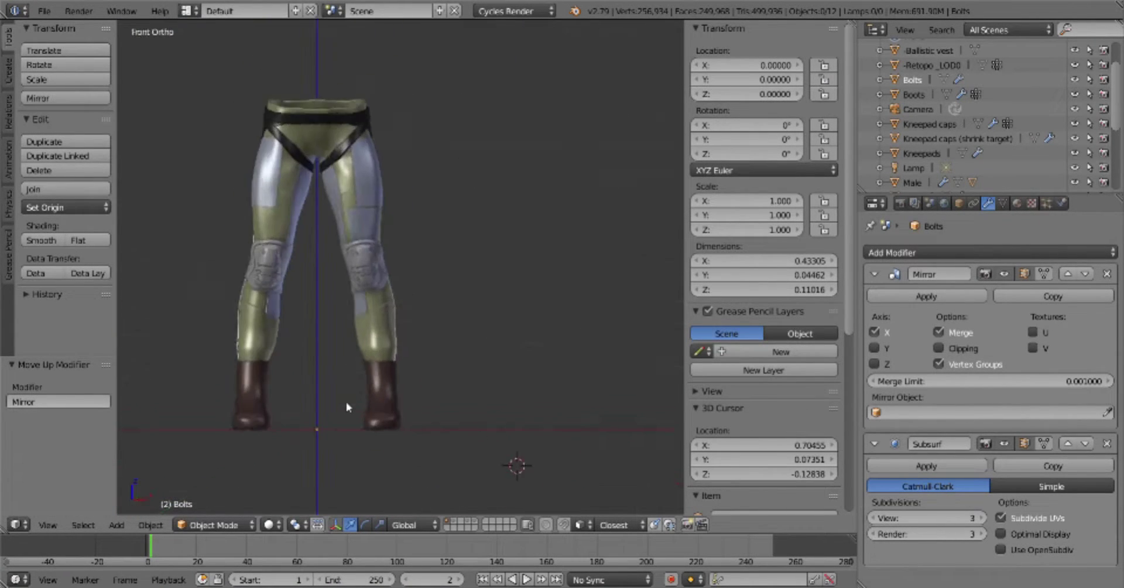
{"action": "middle_click_drag", "start_coordinate": [343, 406], "coordinate": [524, 430]}
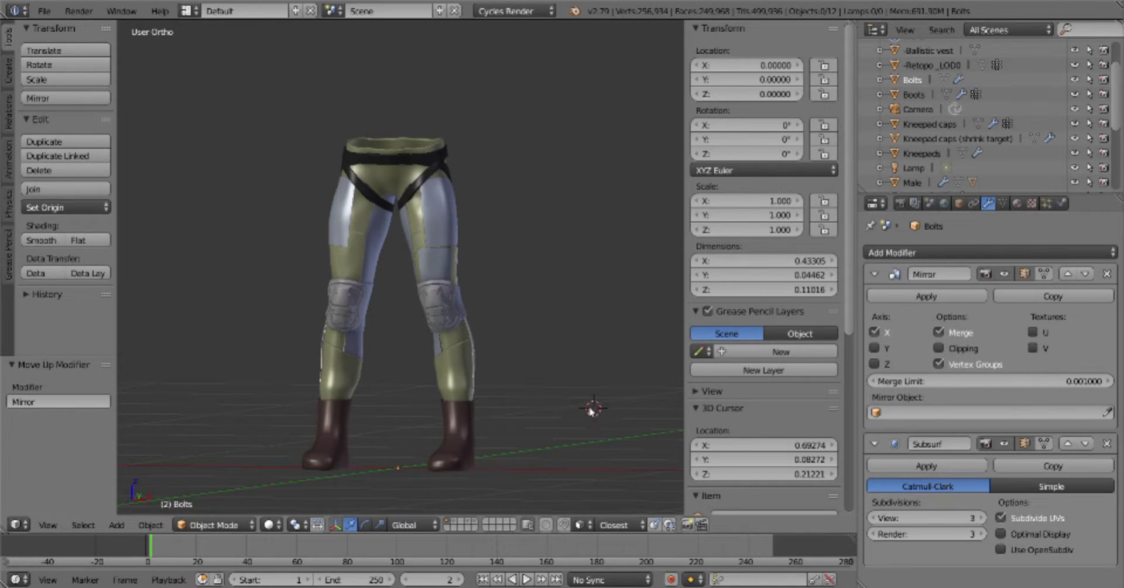
{"action": "middle_click_drag", "start_coordinate": [595, 410], "coordinate": [541, 416]}
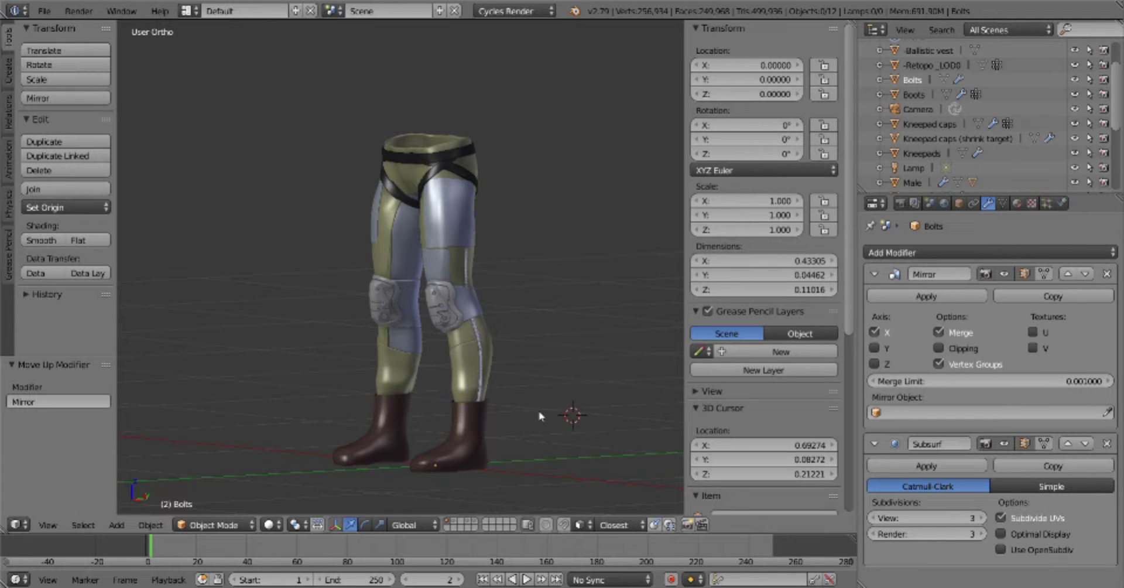
{"action": "mouse_move", "coordinate": [562, 321]}
{"action": "middle_mouse_down"}
{"action": "mouse_move", "coordinate": [248, 329]}
{"action": "mouse_move", "coordinate": [474, 329]}
{"action": "middle_mouse_up"}
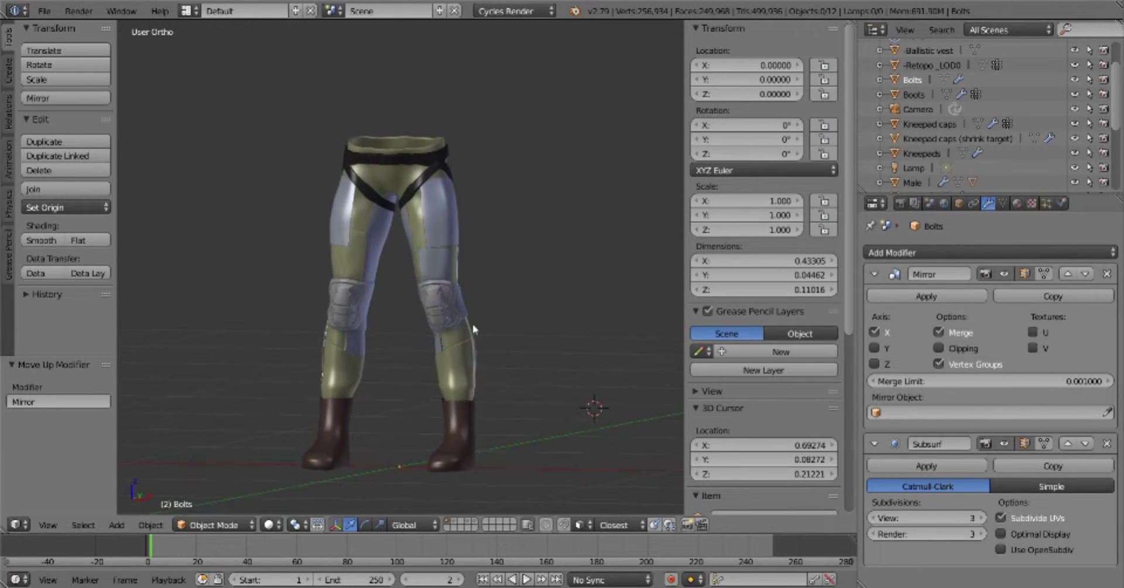
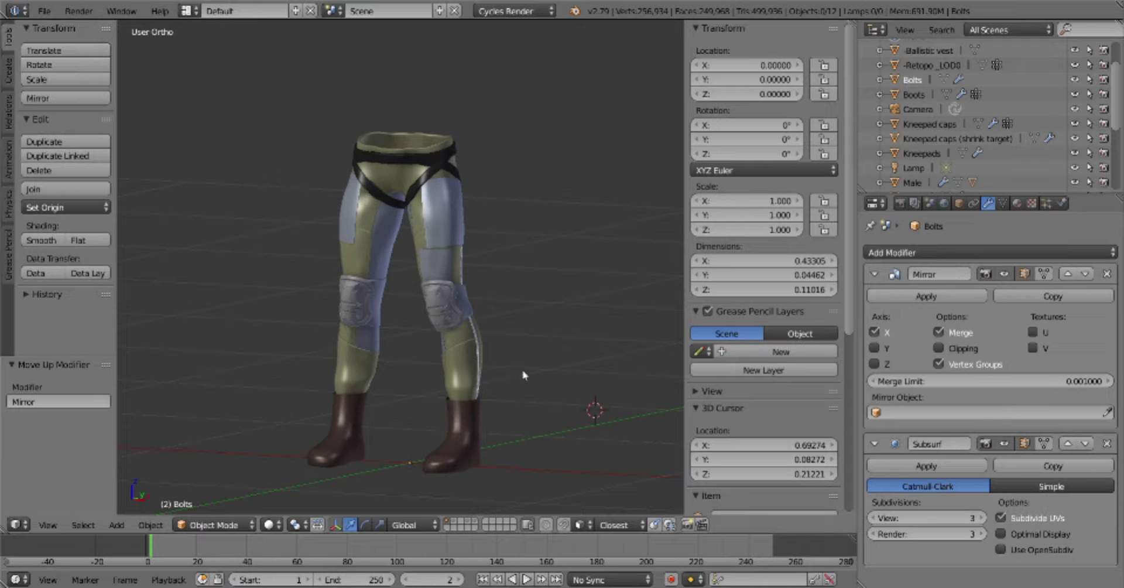
Move the spare shrink-target copy of the boots to another layer and check both layers
{"action": "scroll", "coordinate": [638, 330], "scroll_direction": "up", "scroll_amount": 3}
{"action": "right_click", "coordinate": [451, 430]}
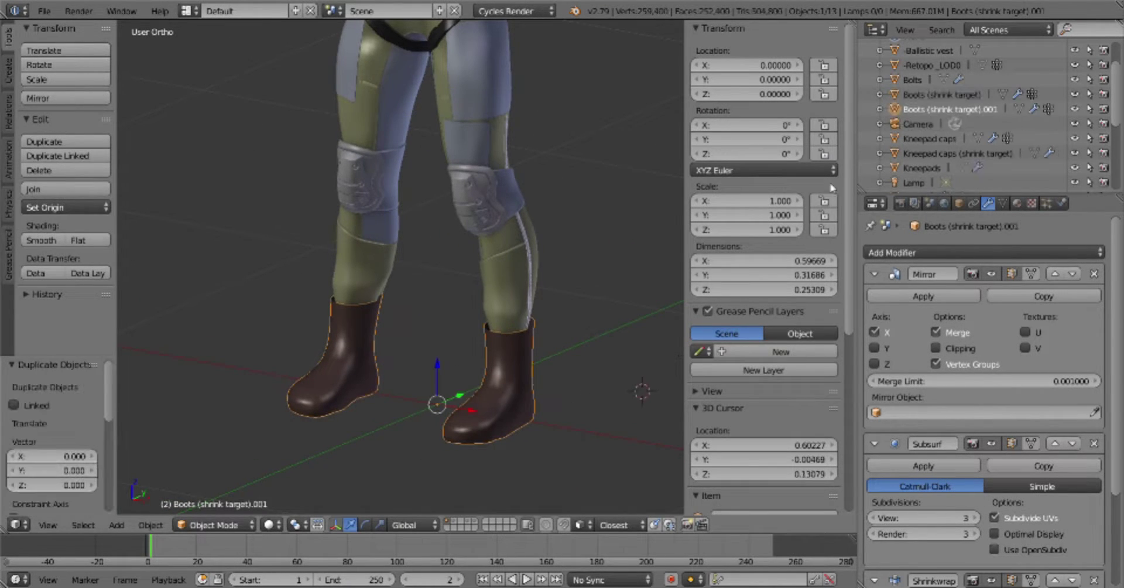
{"action": "left_click", "coordinate": [685, 361]}
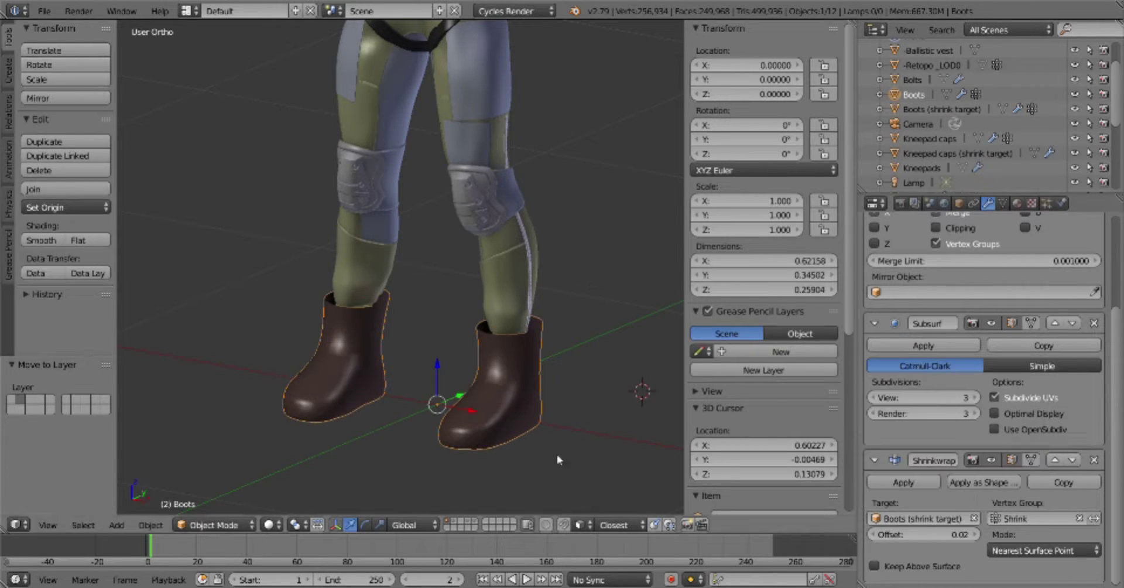
{"action": "left_click", "coordinate": [453, 524]}
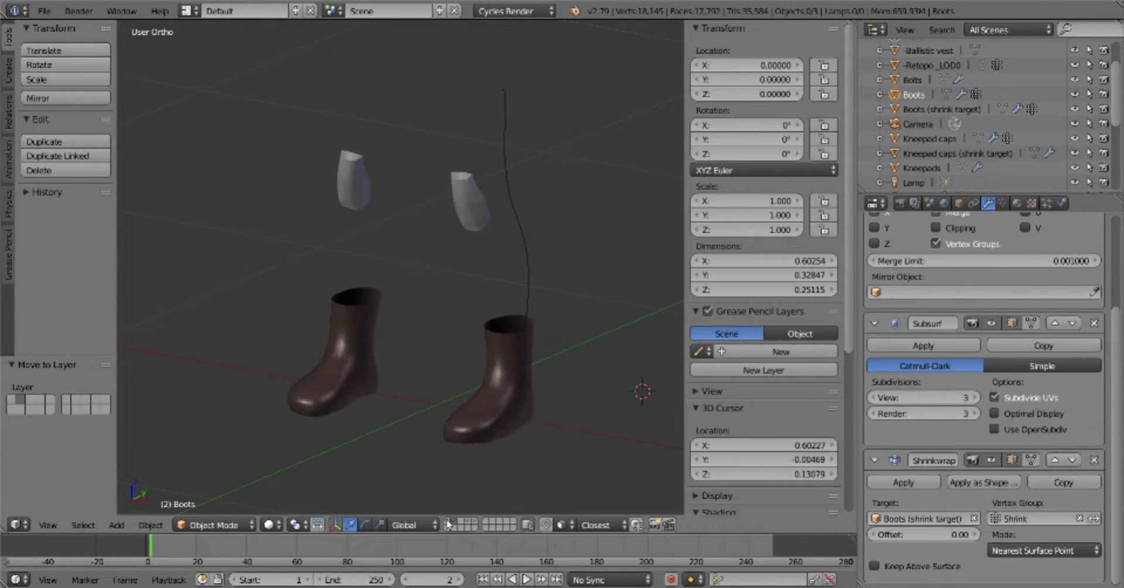
{"action": "left_click", "coordinate": [450, 524]}
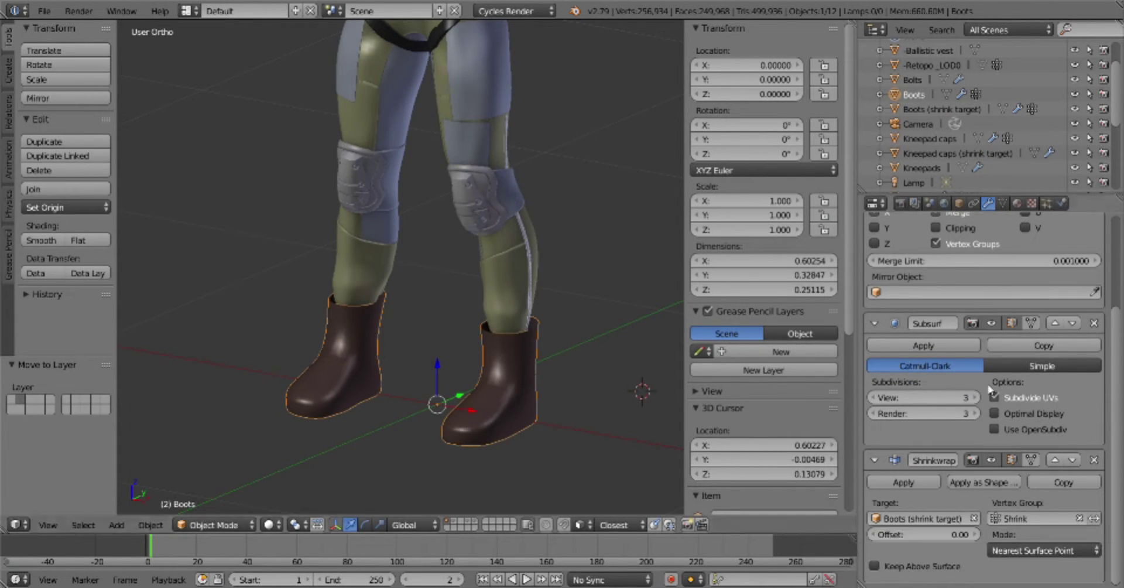
Enter Edit Mode on the boots mesh, select all of it, and return to Object Mode
{"action": "scroll", "coordinate": [613, 370], "scroll_direction": "up", "scroll_amount": 4}
{"action": "scroll", "coordinate": [613, 370], "scroll_direction": "down", "scroll_amount": 2}
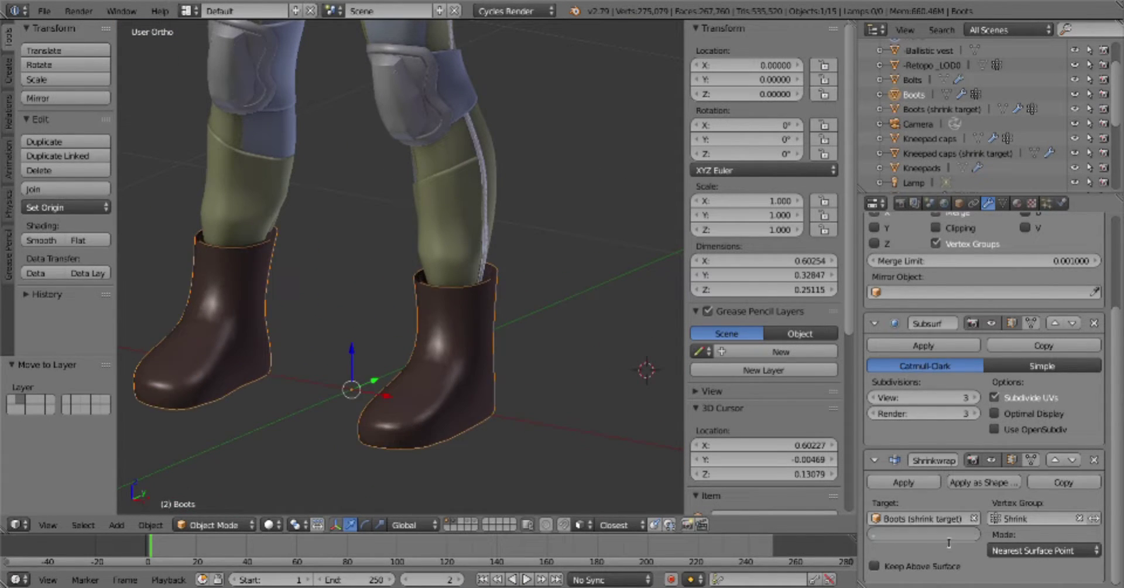
{"action": "key", "text": "Tab"}
{"action": "scroll", "coordinate": [410, 293], "scroll_direction": "up", "scroll_amount": 5}
{"action": "key", "text": "a"}
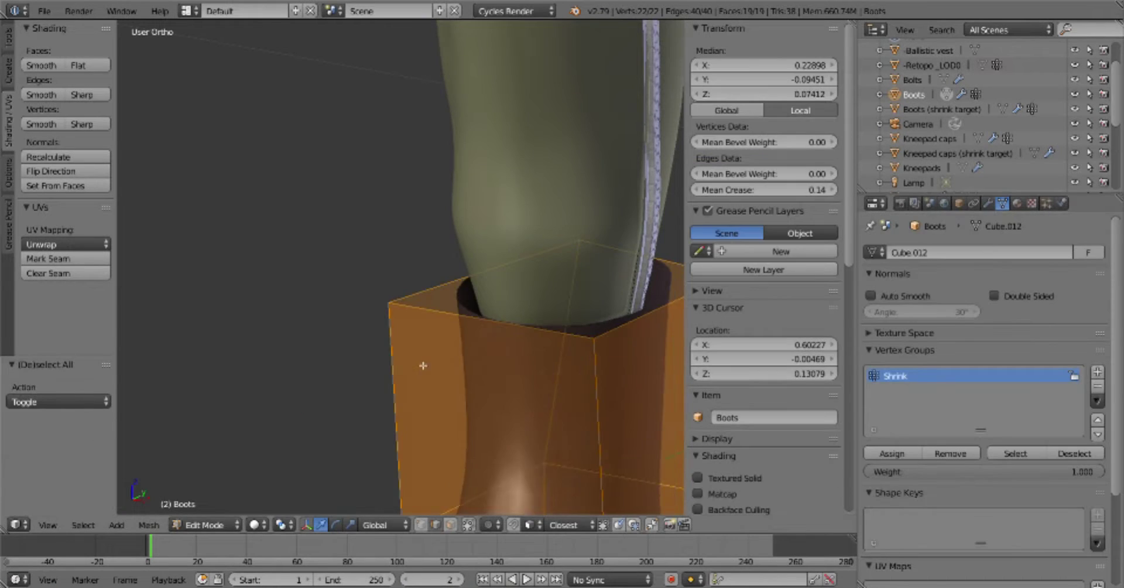
{"action": "key", "text": "Tab"}
{"action": "scroll", "coordinate": [410, 292], "scroll_direction": "down", "scroll_amount": 6}
{"action": "scroll", "coordinate": [496, 331], "scroll_direction": "up", "scroll_amount": 3}
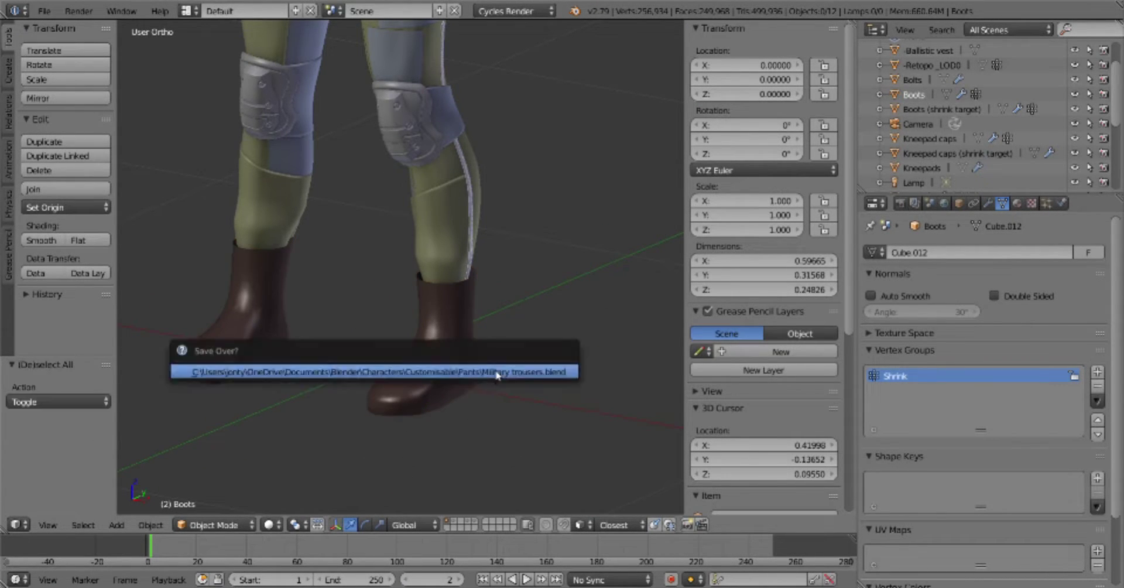
In the Boots overlay mesh, position a face onto the boot's side
{"action": "left_click", "coordinate": [543, 325]}
{"action": "key", "text": "Tab"}
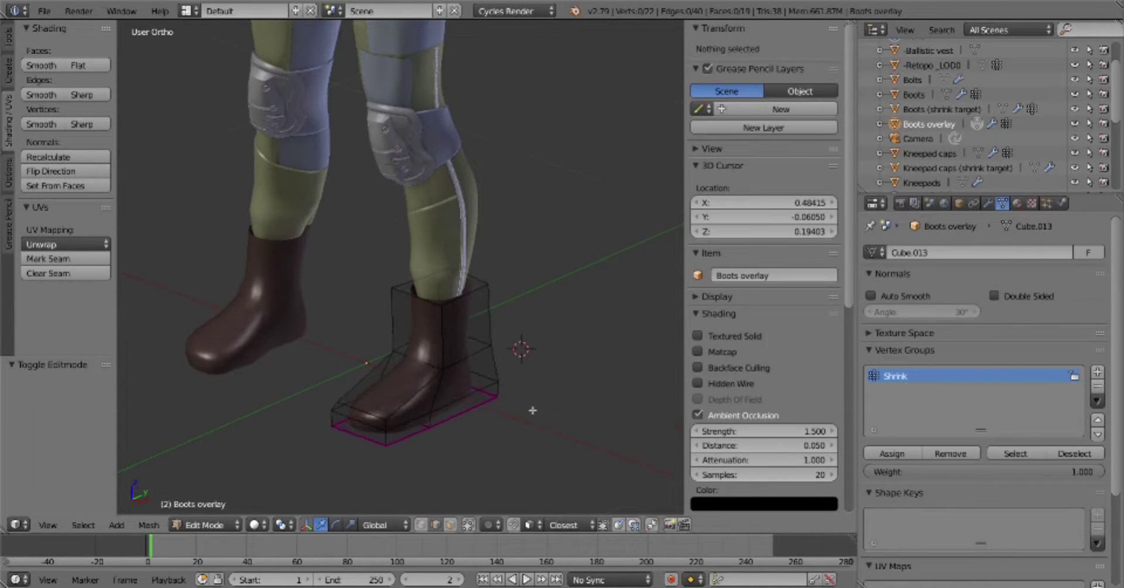
{"action": "key", "text": "a"}
{"action": "right_click_drag", "start_coordinate": [451, 338], "coordinate": [445, 345]}
{"action": "left_click", "coordinate": [989, 203]}
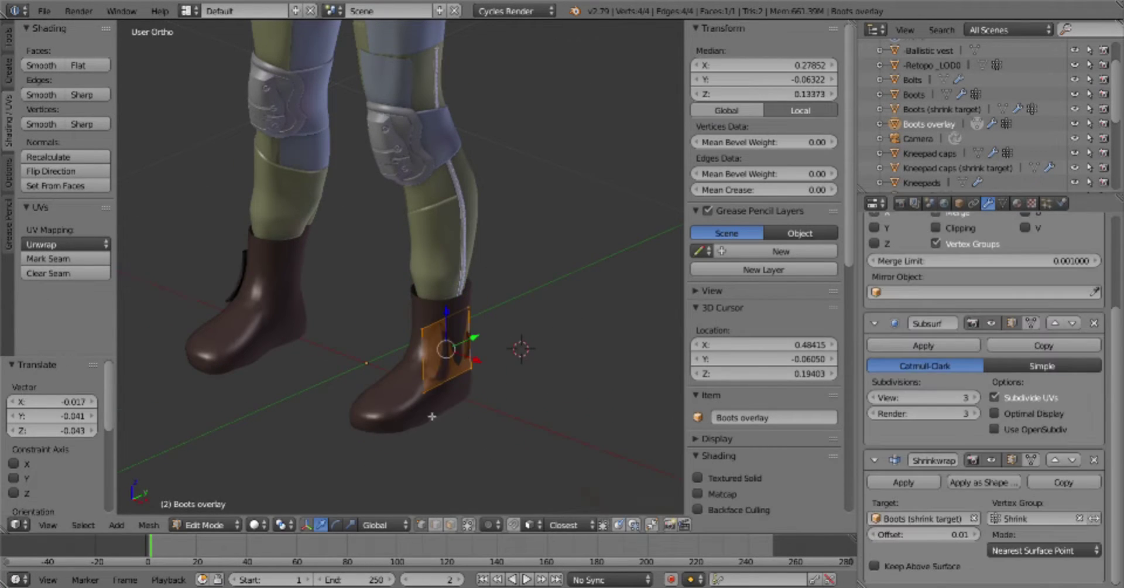
{"action": "key", "text": "KP_3"}
Extrude a corner vertex of the overlay face to extend the panel over the boot
{"action": "key", "text": "a"}
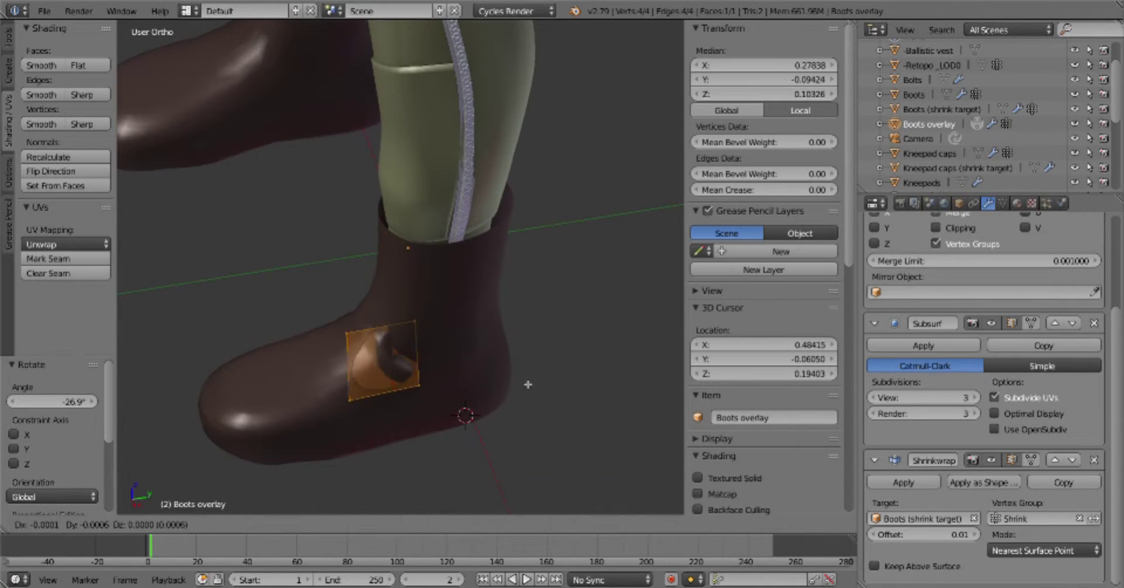
{"action": "right_click", "coordinate": [403, 396]}
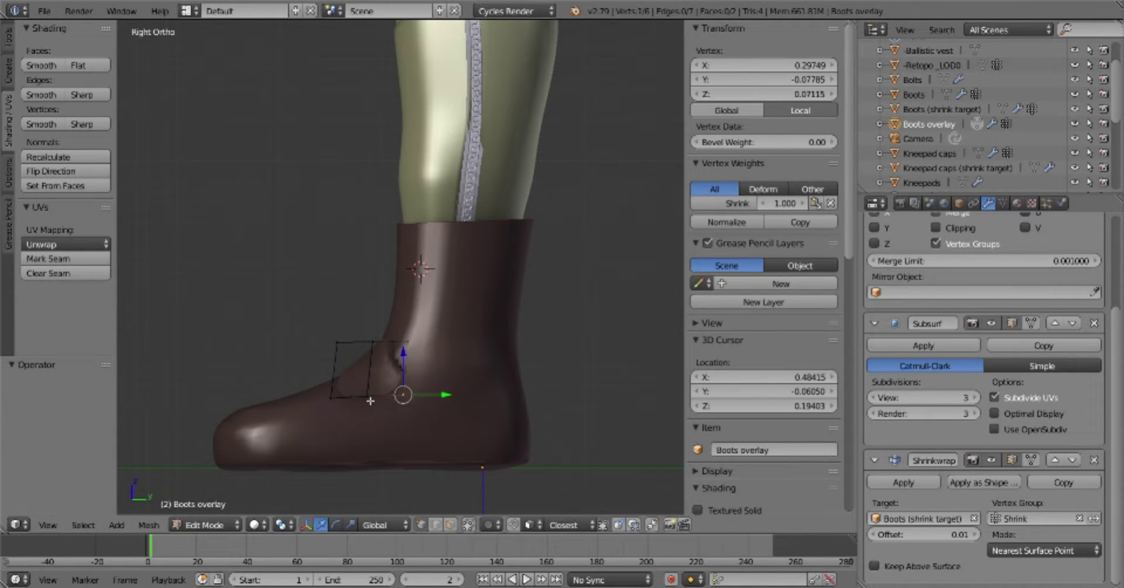
{"action": "key", "text": "e"}
{"action": "left_click", "coordinate": [463, 410]}
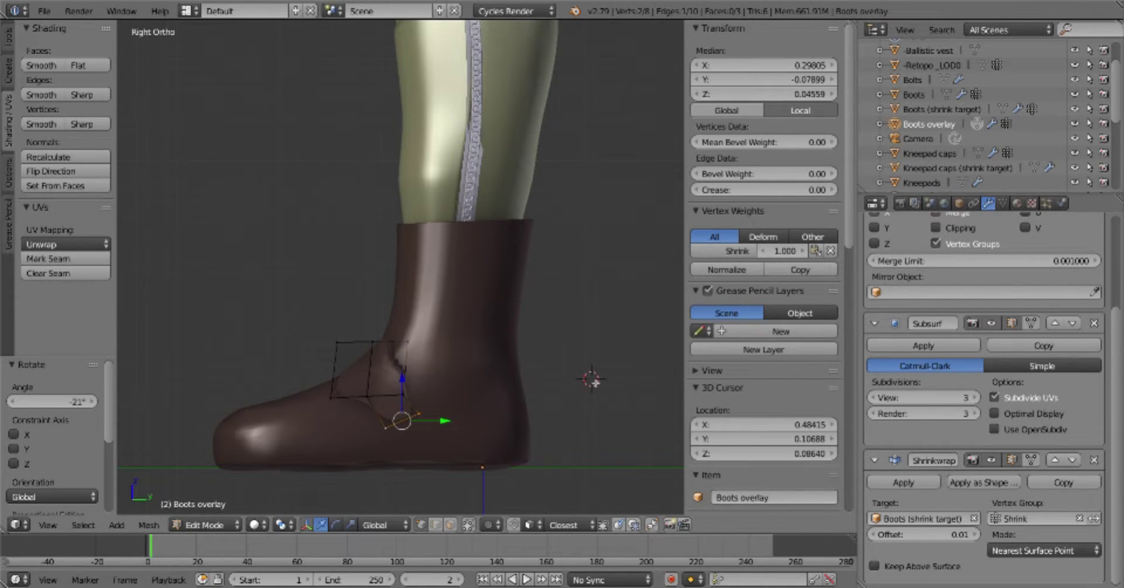
{"action": "left_click", "coordinate": [503, 421]}
{"action": "middle_click_drag", "start_coordinate": [503, 421], "coordinate": [513, 342]}
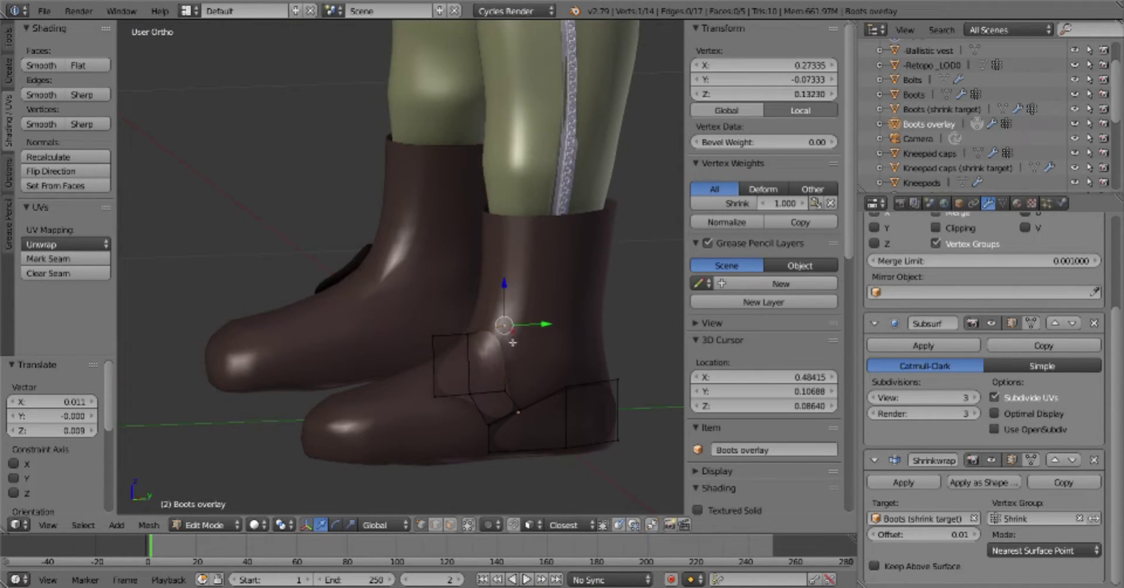
{"action": "key", "text": "KP_3"}
{"action": "key", "text": "a"}
Box-select the patch's front faces and shift them toward the toe
{"action": "left_click", "coordinate": [510, 333]}
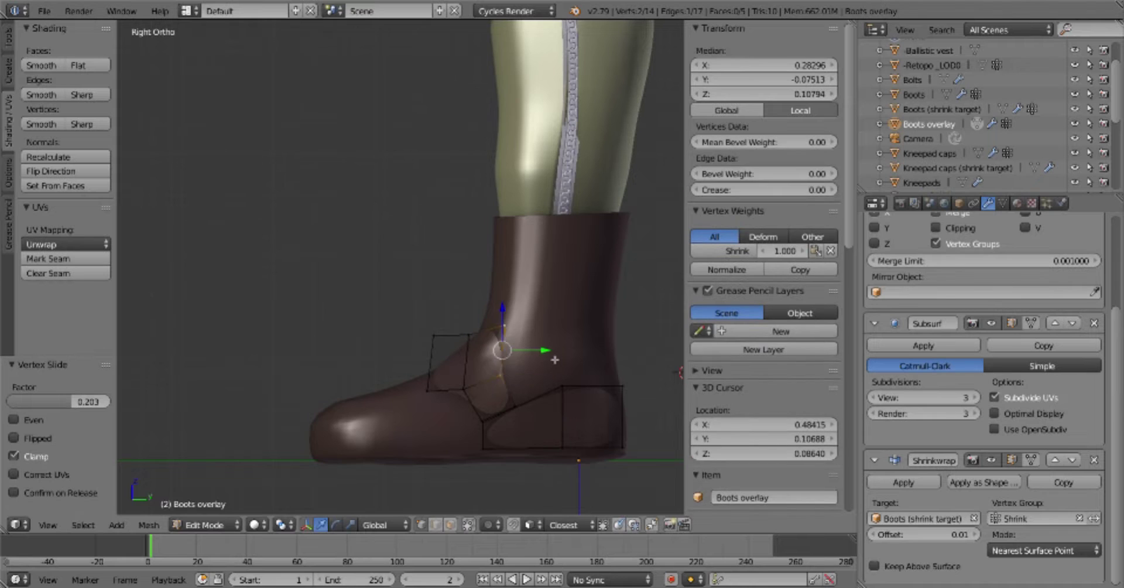
{"action": "key", "text": "a"}
{"action": "key", "text": "b"}
{"action": "left_click_drag", "start_coordinate": [486, 316], "coordinate": [566, 402]}
{"action": "key", "text": "g"}
{"action": "left_click", "coordinate": [521, 400]}
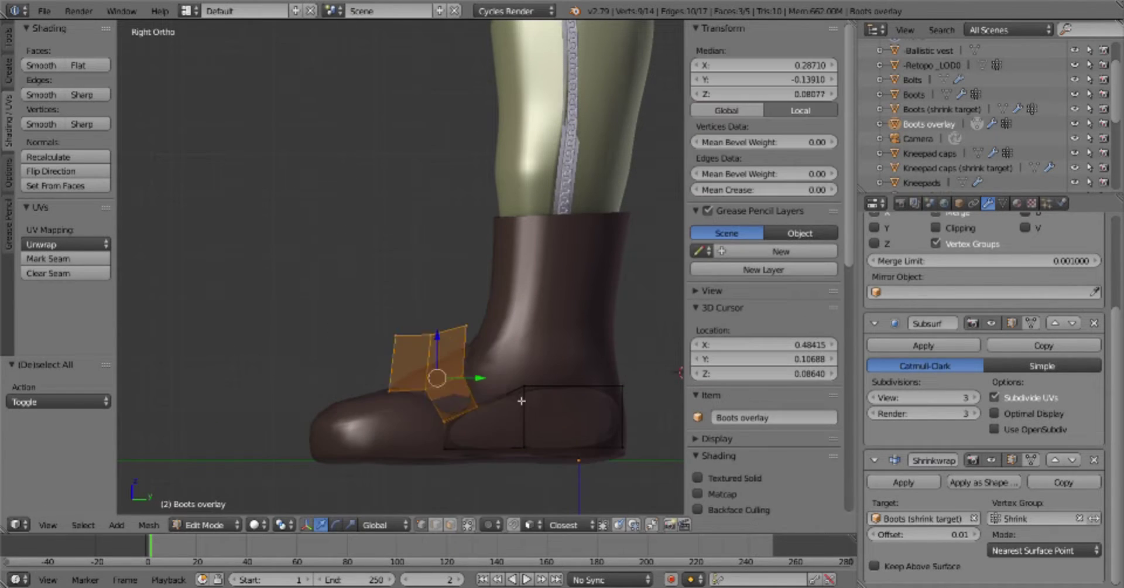
{"action": "middle_click_drag", "start_coordinate": [476, 389], "coordinate": [466, 445]}
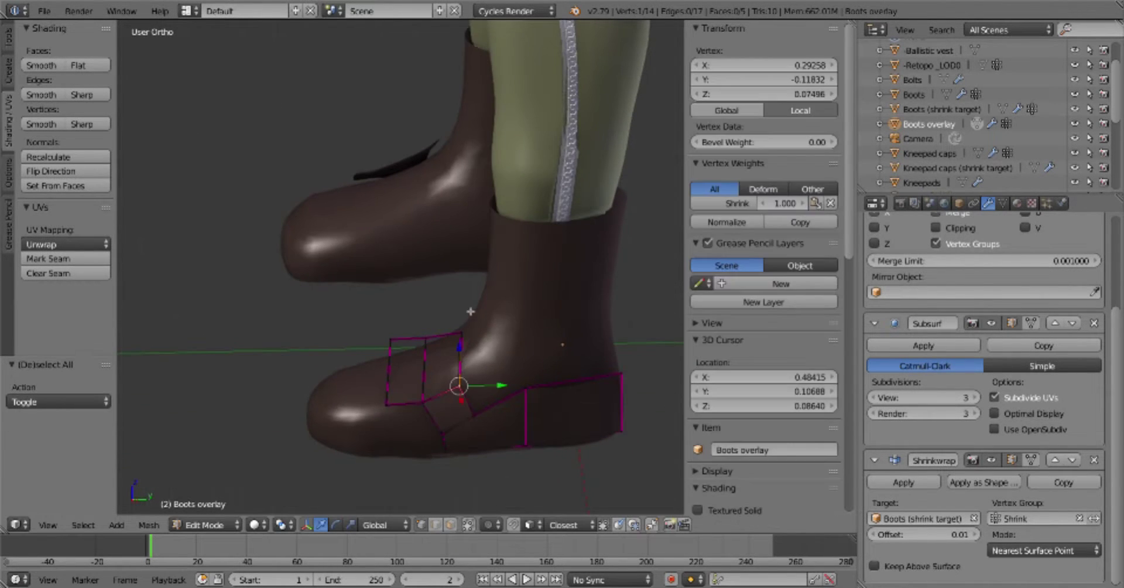
Extend the panel's top edge up toward the top of the boot
{"action": "key", "text": "KP_3"}
{"action": "key", "text": "g"}
{"action": "left_click", "coordinate": [585, 210]}
{"action": "key", "text": "a"}
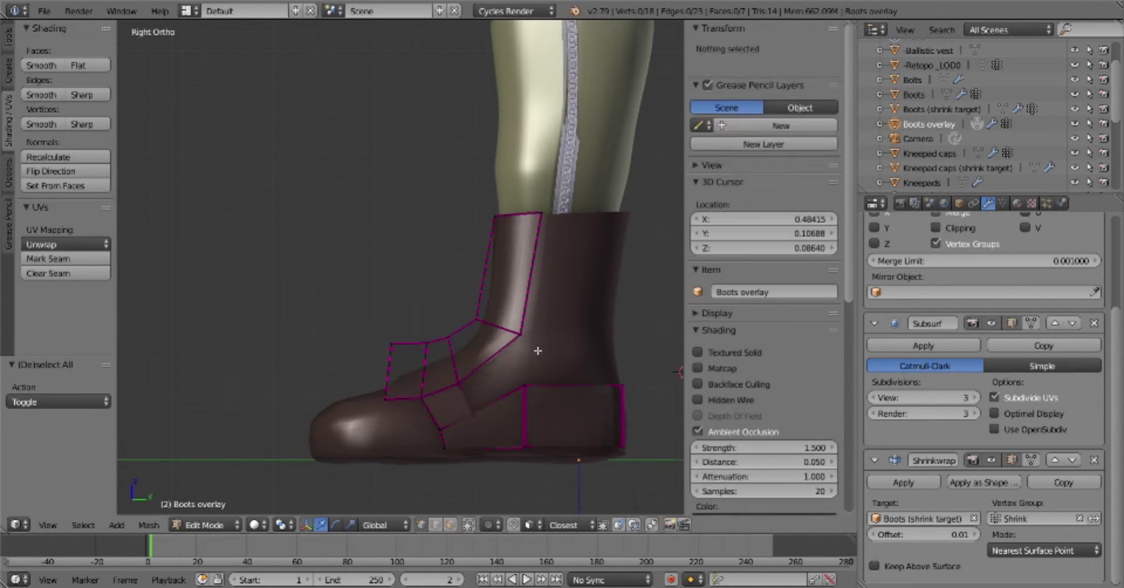
{"action": "key", "text": "a"}
{"action": "key", "text": "a"}
{"action": "scroll", "coordinate": [989, 293], "scroll_direction": "up", "scroll_amount": 5}
Add a Solidify modifier to the overlay with thickness 0.0050
{"action": "left_click", "coordinate": [989, 252]}
{"action": "left_click", "coordinate": [805, 476]}
{"action": "scroll", "coordinate": [984, 410], "scroll_direction": "down", "scroll_amount": 10}
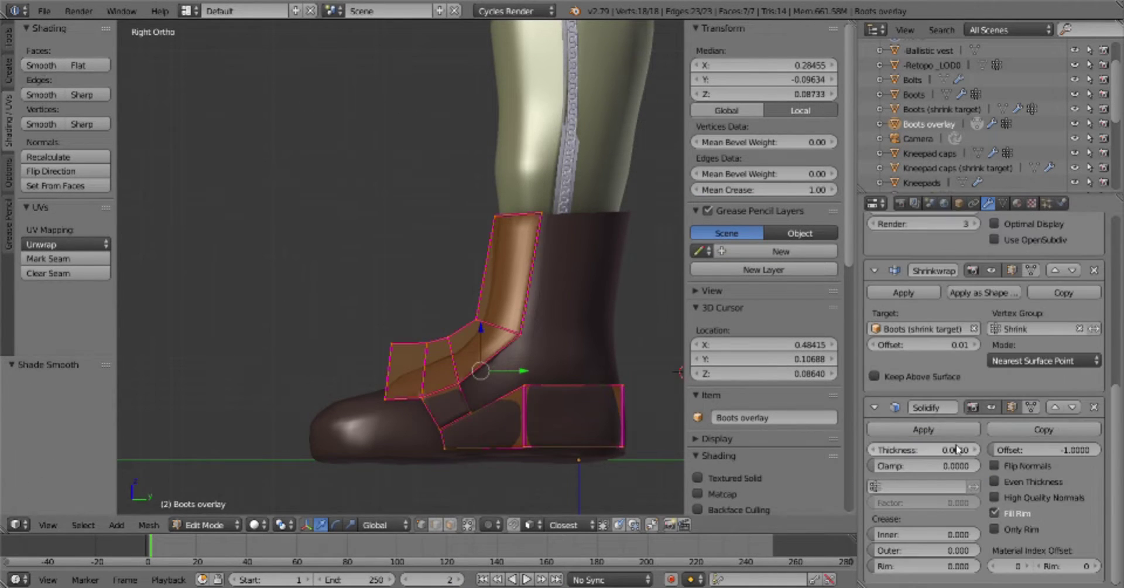
{"action": "key", "text": "Tab"}
{"action": "middle_click_drag", "start_coordinate": [410, 293], "coordinate": [518, 338]}
{"action": "scroll", "coordinate": [519, 338], "scroll_direction": "up", "scroll_amount": 3}
{"action": "scroll", "coordinate": [518, 339], "scroll_direction": "up", "scroll_amount": 3}
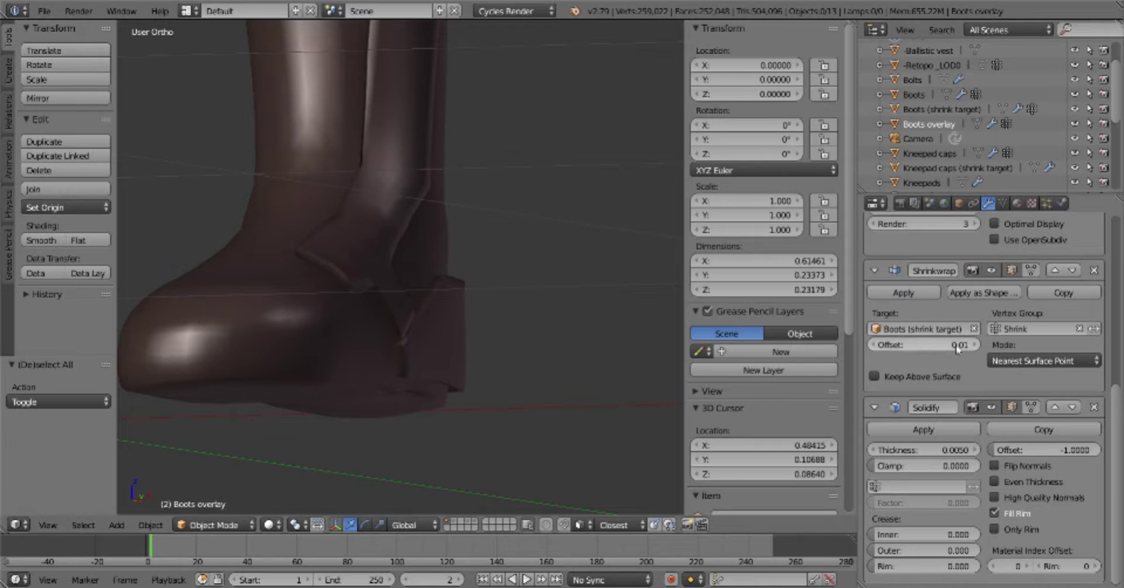
{"action": "mouse_move", "coordinate": [445, 281]}
{"action": "middle_mouse_down"}
{"action": "mouse_move", "coordinate": [408, 336]}
{"action": "mouse_move", "coordinate": [427, 276]}
{"action": "mouse_move", "coordinate": [477, 326]}
{"action": "middle_mouse_up"}
{"action": "scroll", "coordinate": [437, 333], "scroll_direction": "down", "scroll_amount": 3}
Add a loop cut across the heel panel near the boot bottom
{"action": "key", "text": "Tab"}
{"action": "key", "text": "a"}
{"action": "scroll", "coordinate": [476, 327], "scroll_direction": "up", "scroll_amount": 3}
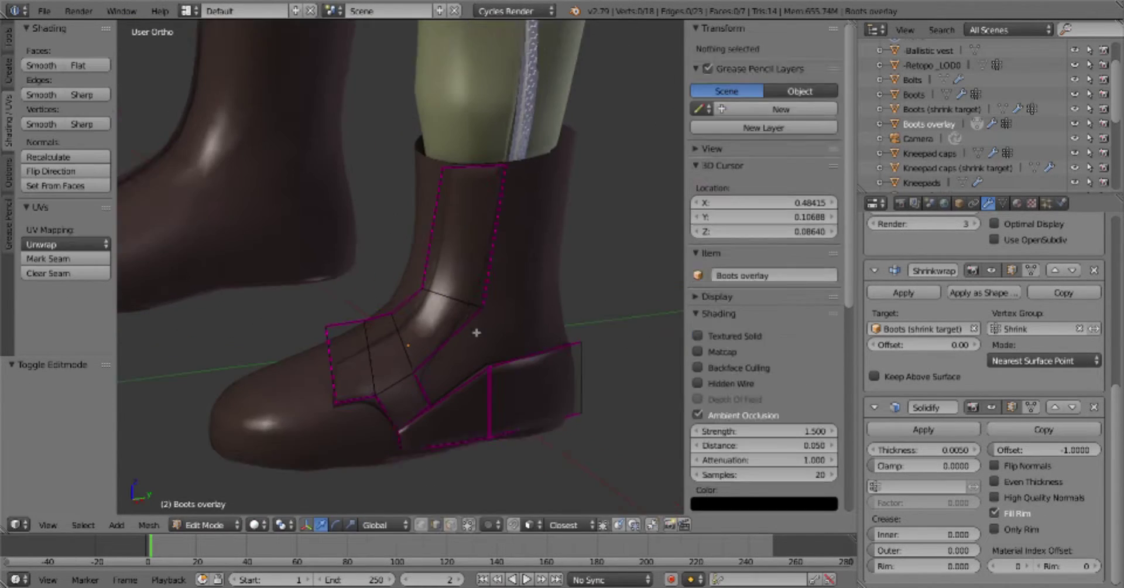
{"action": "right_click", "coordinate": [401, 296]}
{"action": "key", "text": "a"}
{"action": "scroll", "coordinate": [305, 329], "scroll_direction": "down", "scroll_amount": 3}
{"action": "middle_click_drag", "start_coordinate": [305, 328], "coordinate": [393, 339]}
{"action": "scroll", "coordinate": [377, 335], "scroll_direction": "up", "scroll_amount": 3}
{"action": "key", "text": "ctrl+r"}
{"action": "left_click", "coordinate": [399, 383]}
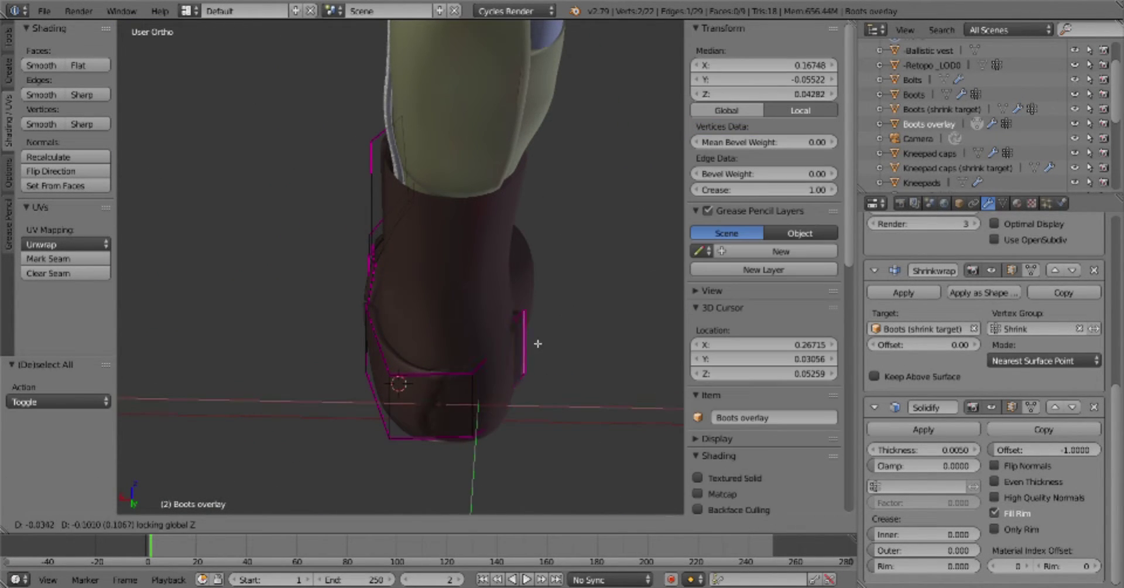
Select the heel panel's connected faces to wrap them around the heel
{"action": "key", "text": "KP_3"}
{"action": "key", "text": "ctrl+r"}
{"action": "left_click", "coordinate": [497, 416]}
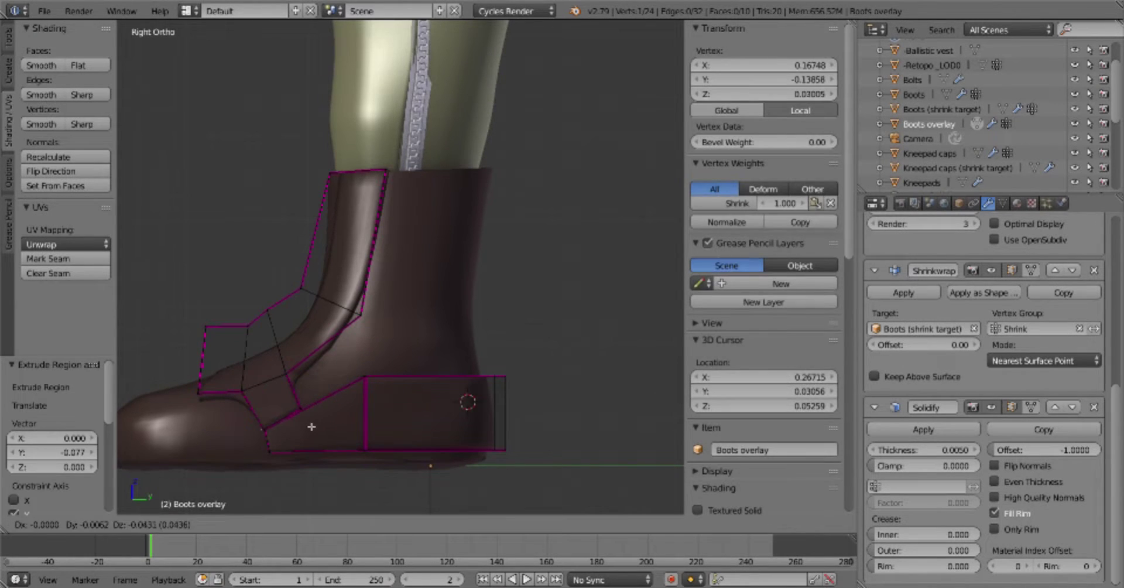
{"action": "key", "text": "ctrl+l"}
{"action": "scroll", "coordinate": [502, 416], "scroll_direction": "down", "scroll_amount": 2}
Toggle between Edit and Object Mode to preview the overlay at the heel
{"action": "key", "text": "Tab"}
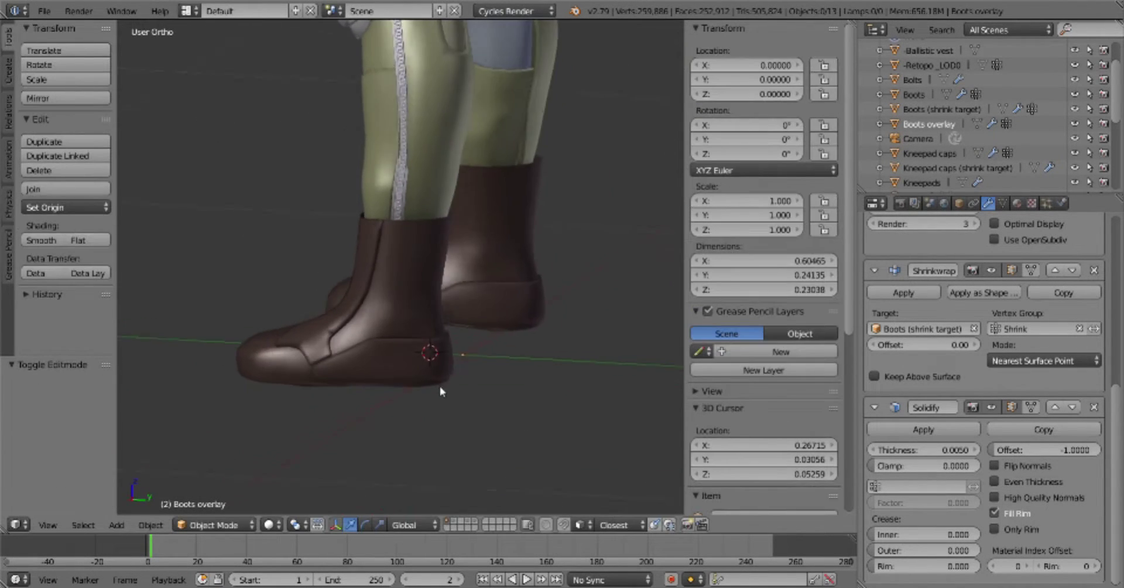
{"action": "key", "text": "Tab"}
{"action": "key", "text": "b"}
{"action": "key", "text": "Tab"}
{"action": "key", "text": "Tab"}
{"action": "middle_click_drag", "start_coordinate": [527, 313], "coordinate": [625, 298], "text": "shift"}
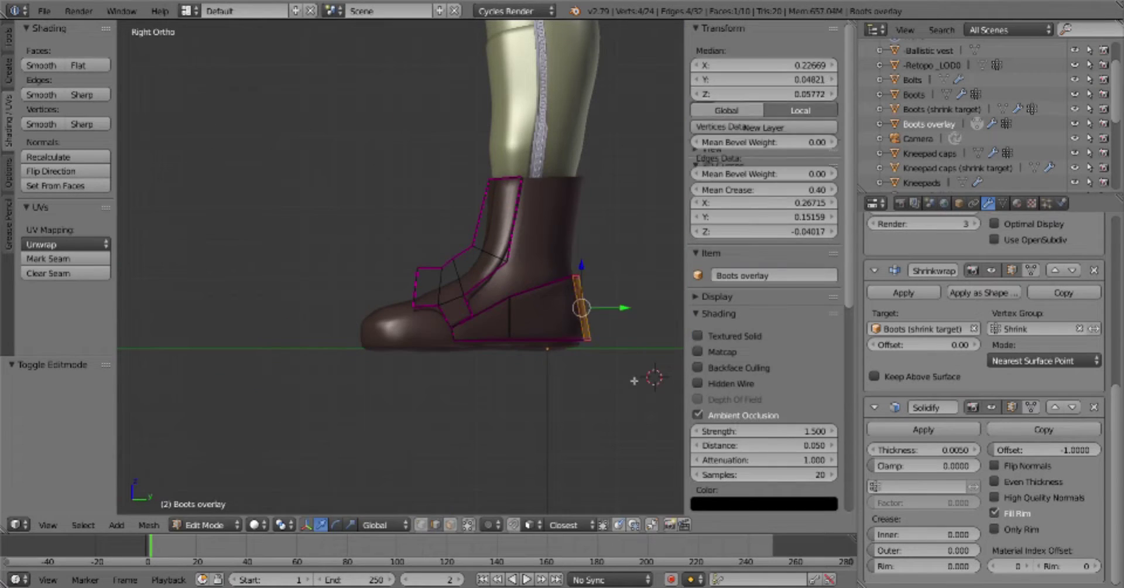
{"action": "key", "text": "a"}
{"action": "key", "text": "ctrl+Tab"}
{"action": "key", "text": "Escape"}
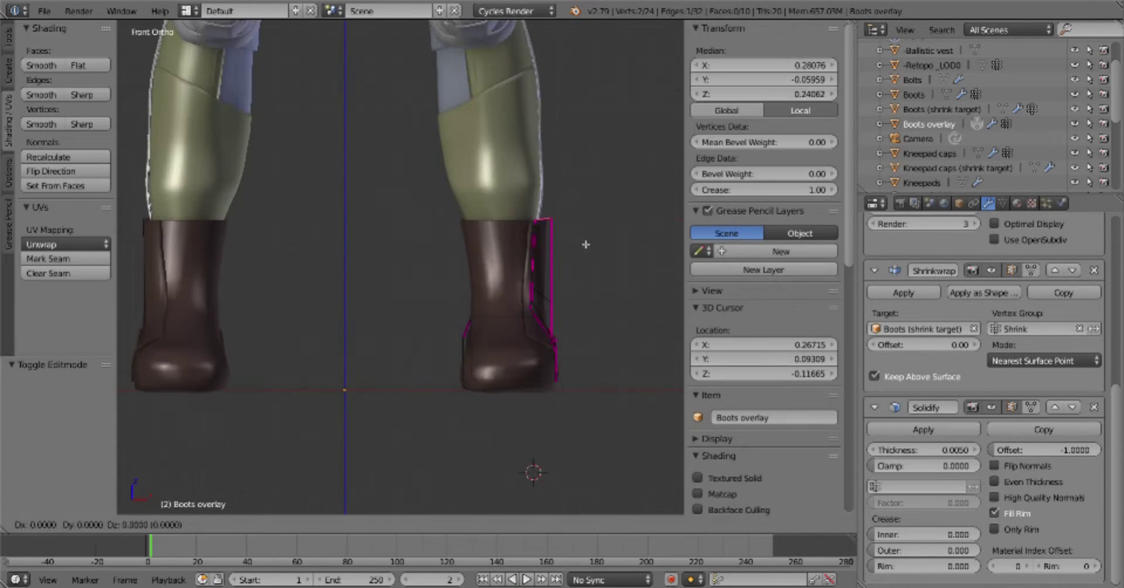
Move the heel edge outward along the X axis
{"action": "key", "text": "g"}
{"action": "key", "text": "x"}
{"action": "key", "text": "Return"}
{"action": "middle_click_drag", "start_coordinate": [527, 264], "coordinate": [601, 263]}
{"action": "key", "text": "KP_1"}
{"action": "key", "text": "KP_3"}
{"action": "middle_click_drag", "start_coordinate": [537, 334], "coordinate": [458, 316]}
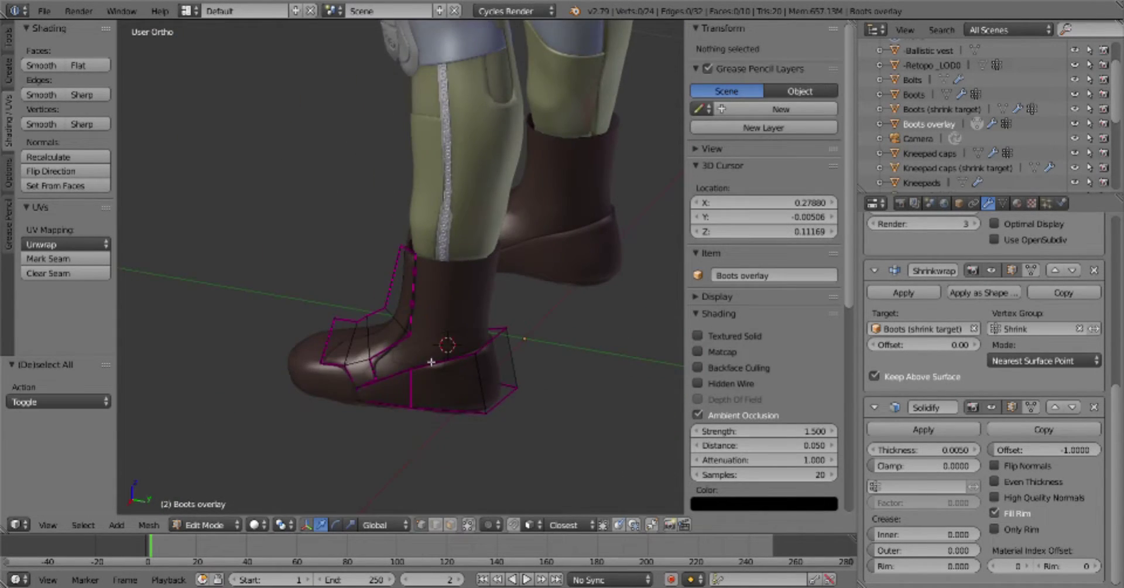
Separate the ankle strap into its own object, Boots overlay.001, and select its faces
{"action": "left_click", "coordinate": [431, 344]}
{"action": "key", "text": "Tab"}
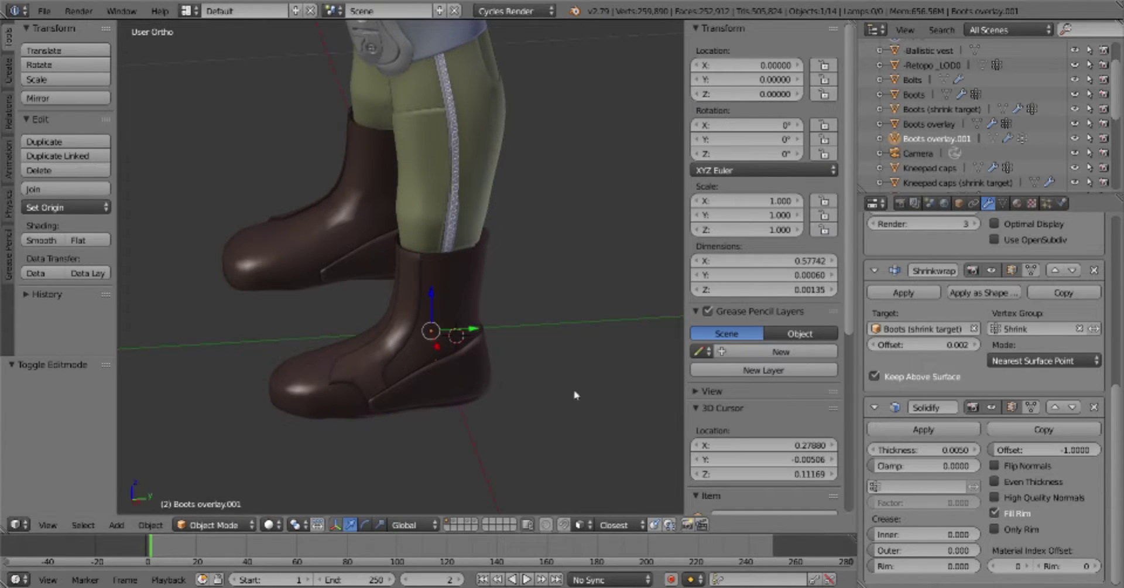
{"action": "key", "text": "Tab"}
{"action": "scroll", "coordinate": [521, 410], "scroll_direction": "up", "scroll_amount": 3}
{"action": "key", "text": "ctrl+l"}
{"action": "key", "text": "a"}
{"action": "key", "text": "a"}
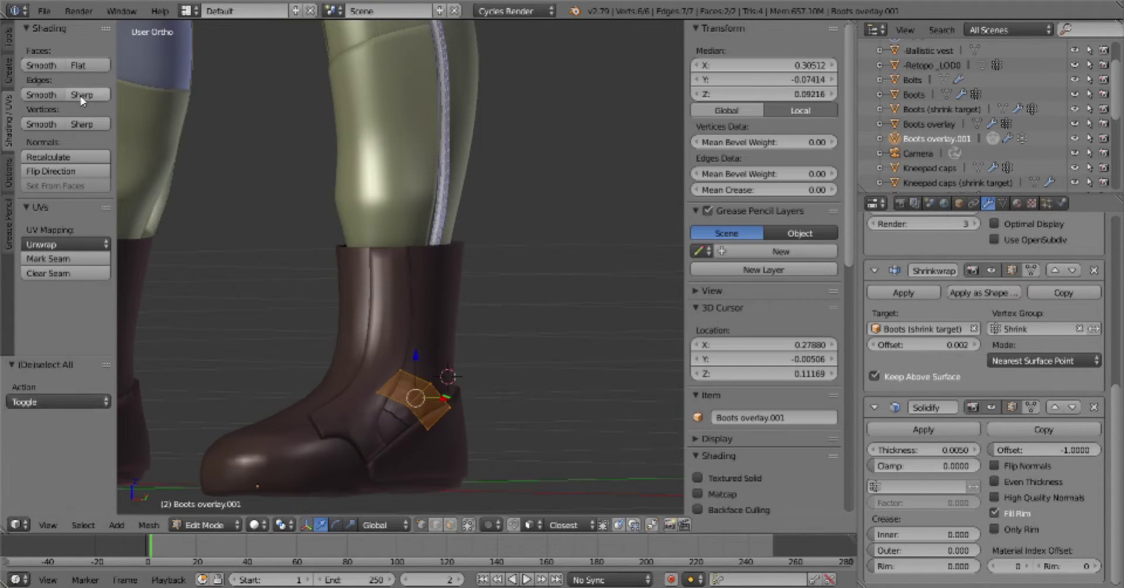
{"action": "middle_click_drag", "start_coordinate": [445, 374], "coordinate": [469, 357]}
{"action": "key", "text": "l"}
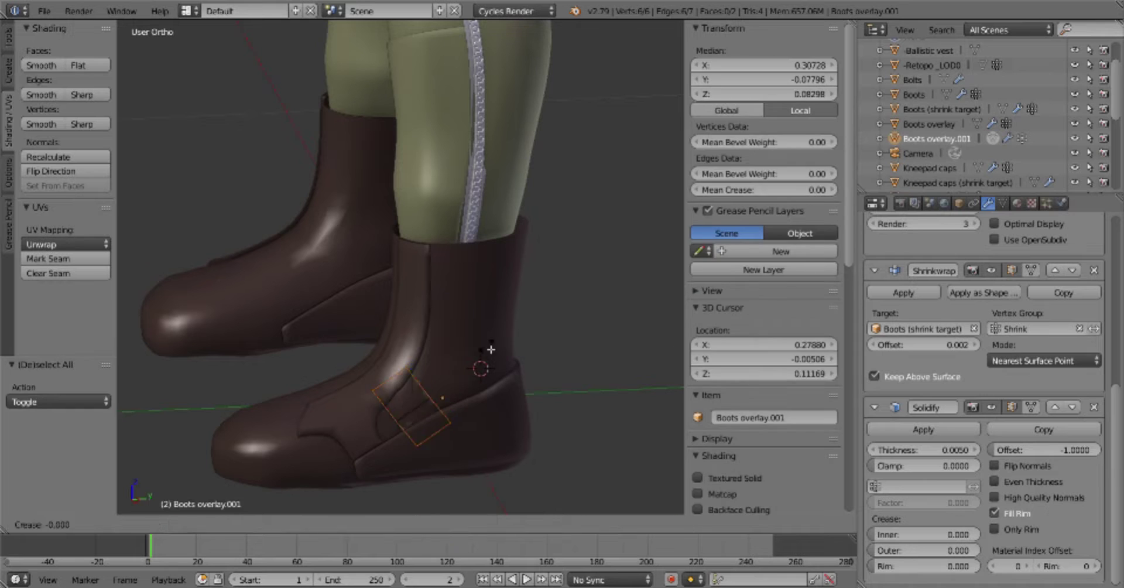
Duplicate the strap patch and place the copy beside it
{"action": "key", "text": "Escape"}
{"action": "key", "text": "KP_3"}
{"action": "key", "text": "a"}
{"action": "key", "text": "shift+d"}
{"action": "left_click", "coordinate": [442, 347]}
{"action": "key", "text": "a"}
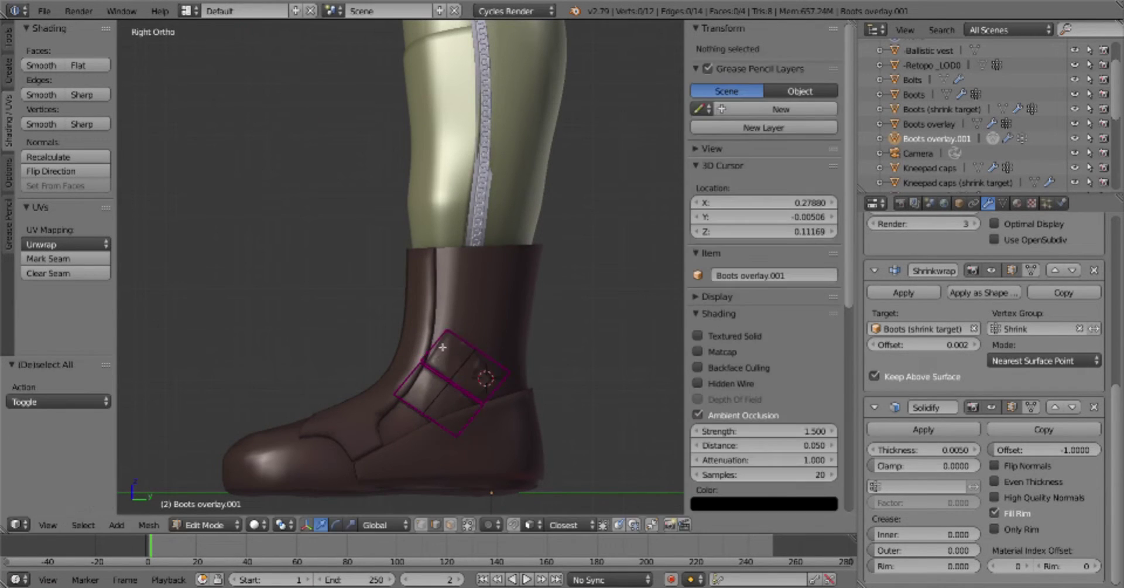
{"action": "left_click", "coordinate": [443, 347]}
Reposition two strap vertices, then leave Edit Mode
{"action": "middle_click_drag", "start_coordinate": [463, 375], "coordinate": [588, 379]}
{"action": "key", "text": "g"}
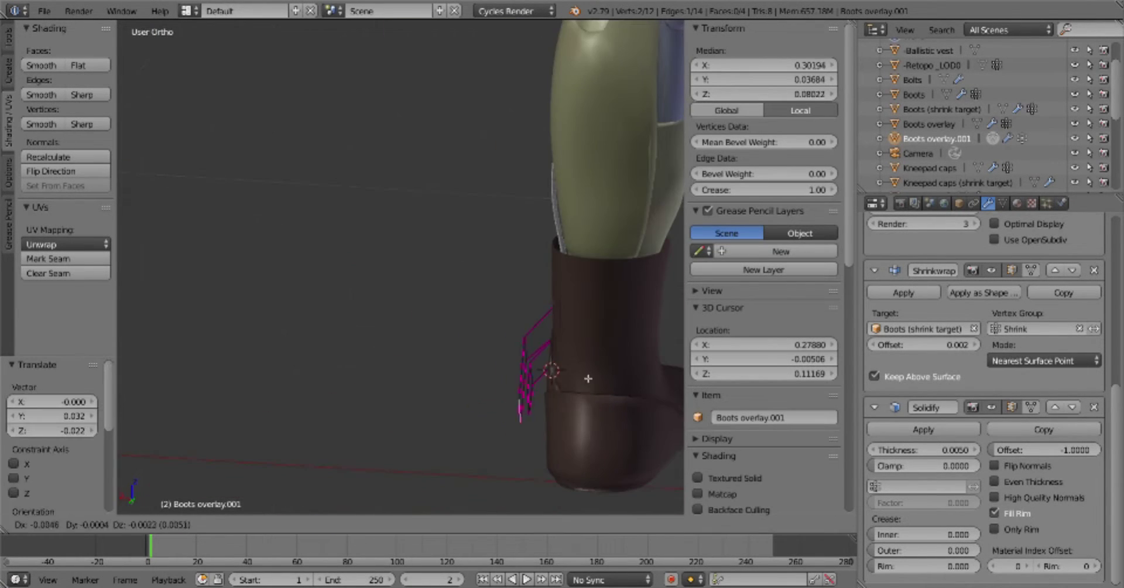
{"action": "left_click", "coordinate": [588, 378]}
{"action": "key", "text": "KP_3"}
{"action": "key", "text": "Tab"}
{"action": "key", "text": "KP_3"}
Select a face of the Boots cage and inspect its vertex groups
{"action": "right_click", "coordinate": [401, 410]}
{"action": "key", "text": "Tab"}
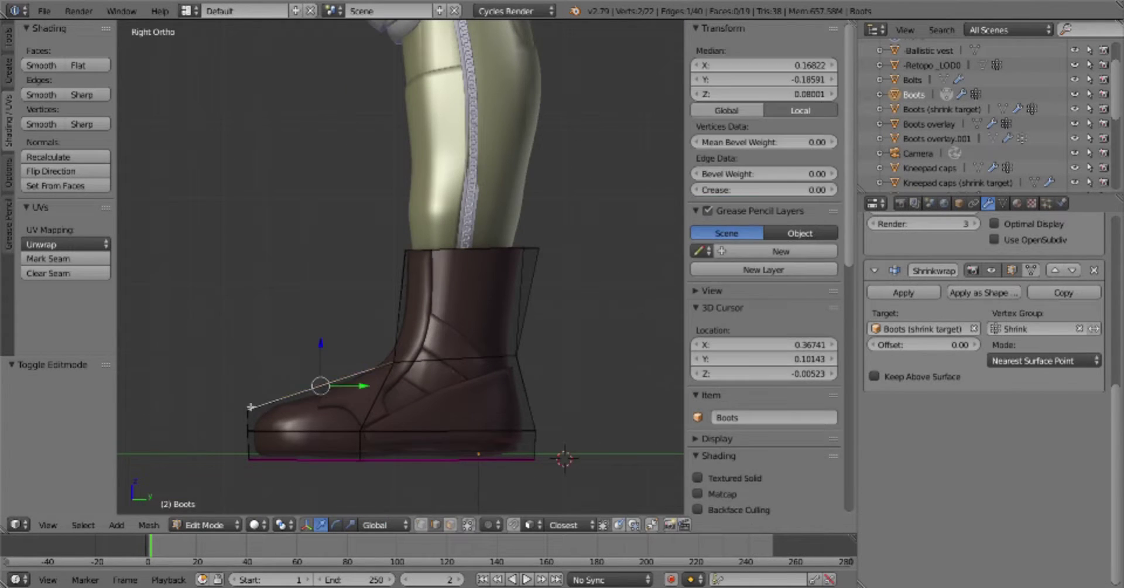
{"action": "key", "text": "a"}
{"action": "right_click", "coordinate": [293, 395]}
{"action": "left_click", "coordinate": [1002, 204]}
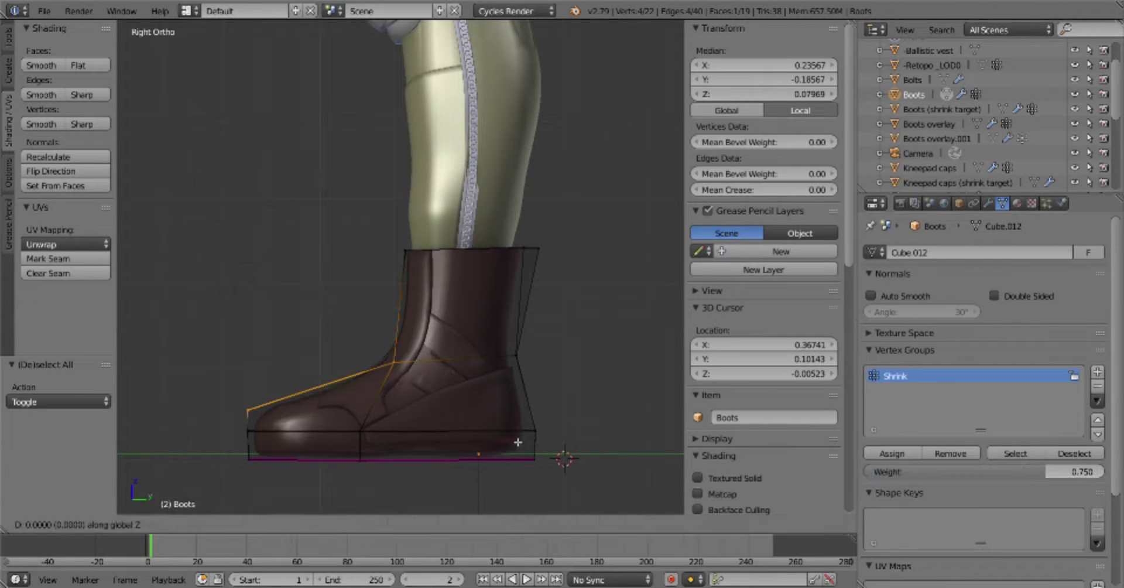
{"action": "key", "text": "Tab"}
{"action": "key", "text": "a"}
Isolate the shrink-target boot and select its front-bottom toe vertex
{"action": "right_click", "coordinate": [342, 422]}
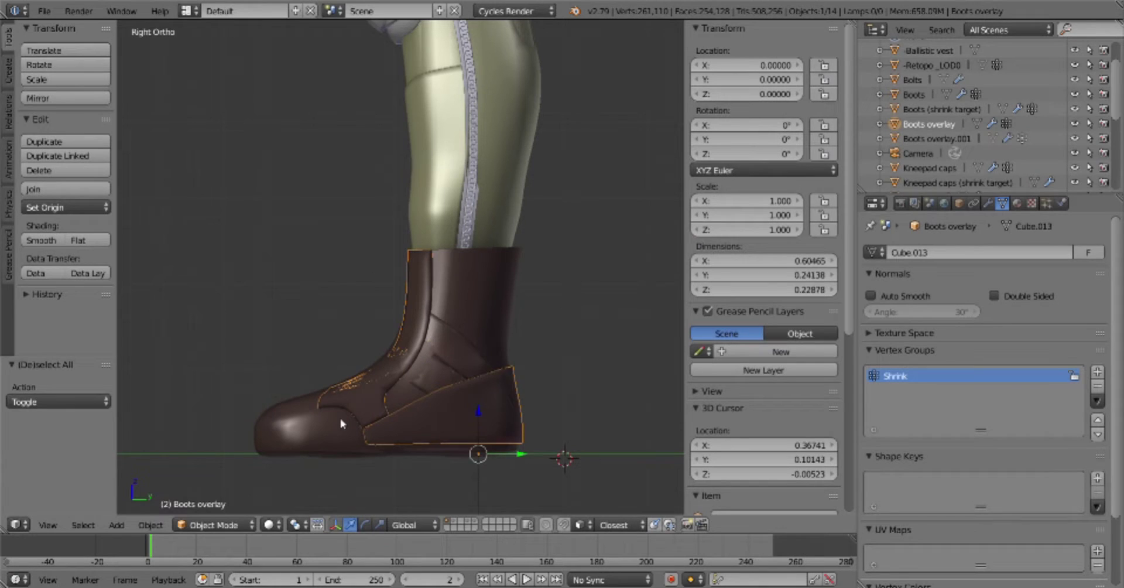
{"action": "right_click", "coordinate": [416, 414]}
{"action": "key", "text": "shift+h"}
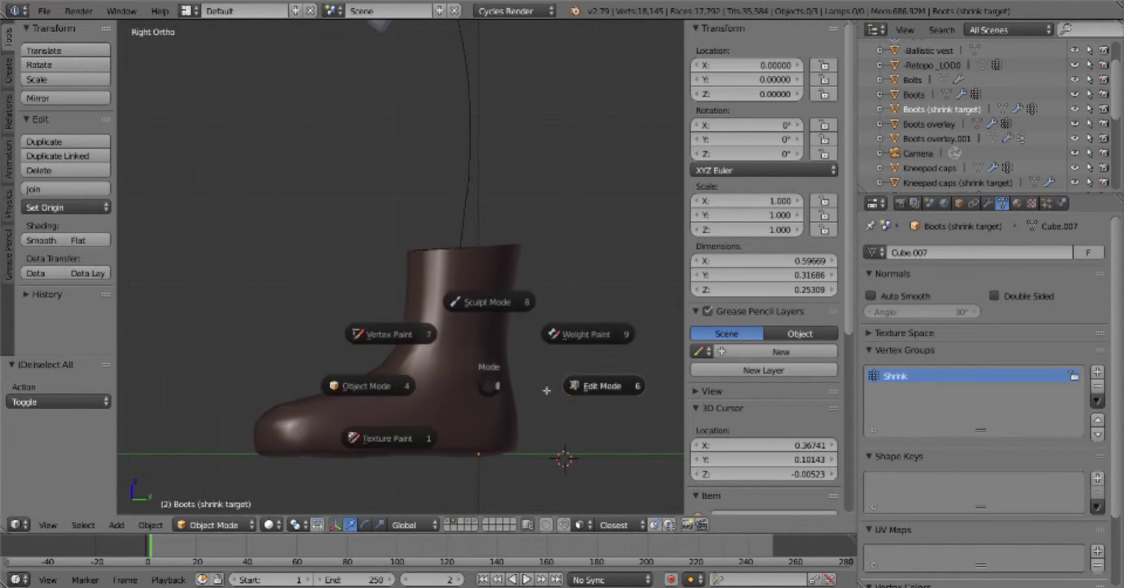
{"action": "left_click", "coordinate": [546, 390]}
{"action": "key", "text": "b"}
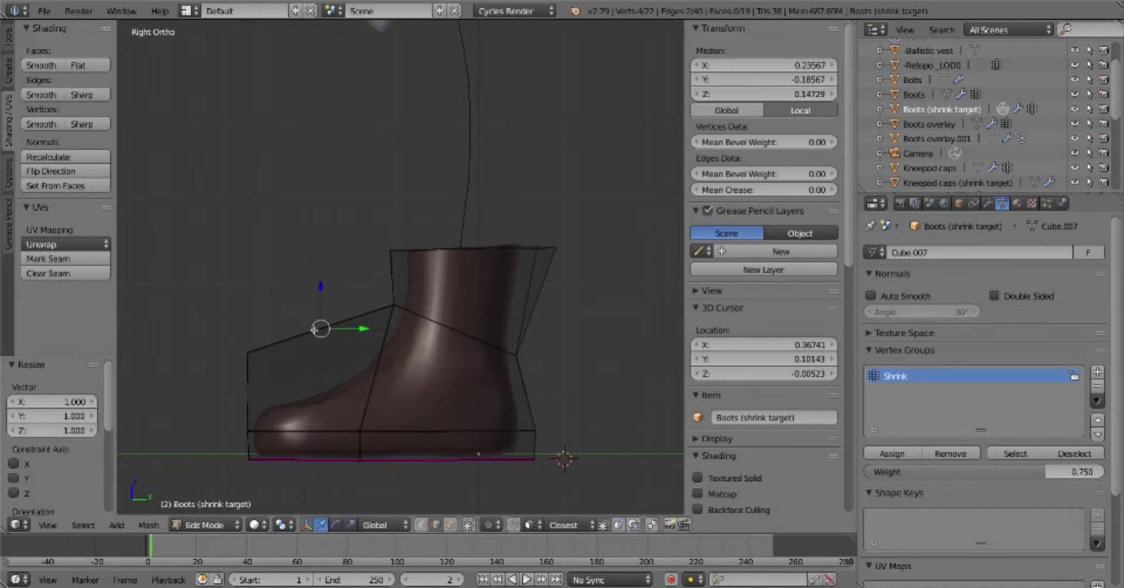
{"action": "key", "text": "ctrl+z"}
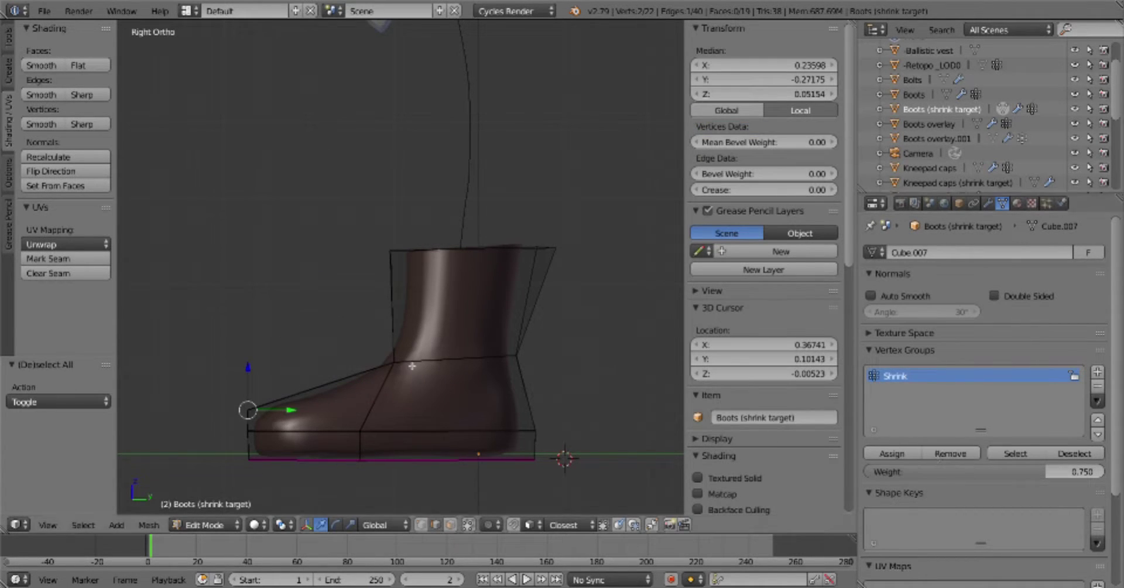
Nudge the toe vertex slightly, adjust its vertex group weight, and exit Edit Mode
{"action": "key", "text": "shift+r"}
{"action": "left_click", "coordinate": [1002, 471]}
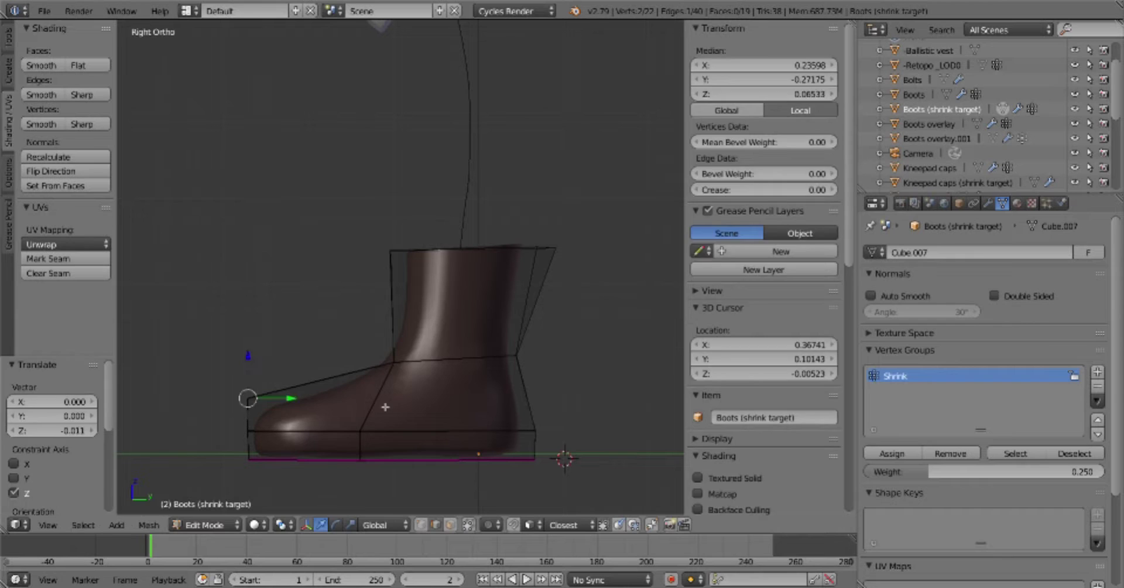
{"action": "key", "text": "Escape"}
{"action": "key", "text": "Tab"}
{"action": "key", "text": "Tab"}
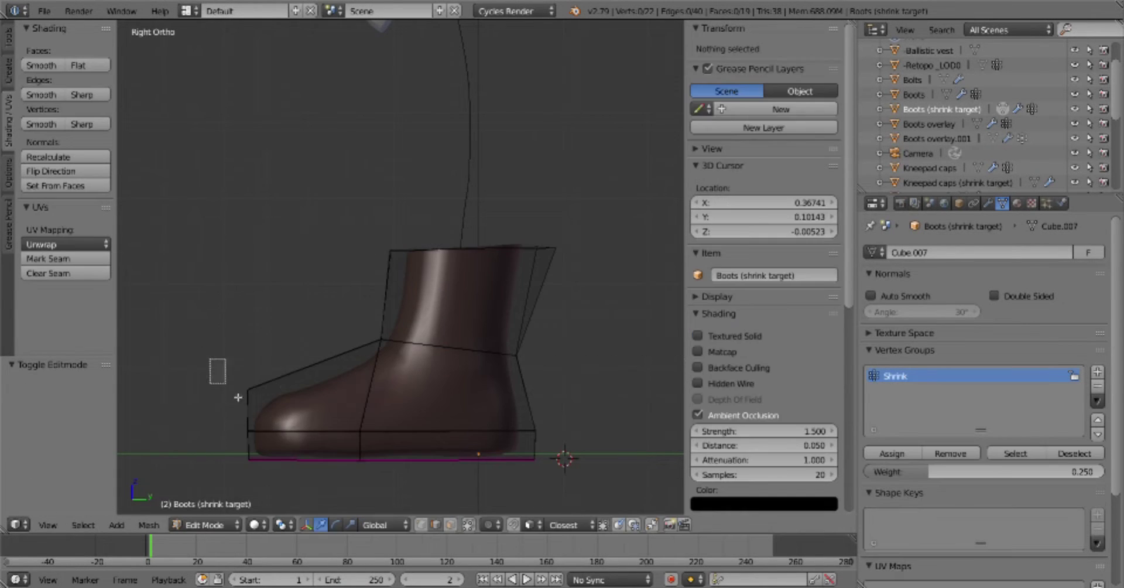
{"action": "key", "text": "Tab"}
Unhide the leg and overlays, then select the Boots overlay and view its modifiers
{"action": "key", "text": "KP_Divide"}
{"action": "right_click", "coordinate": [371, 420]}
{"action": "left_click", "coordinate": [989, 203]}
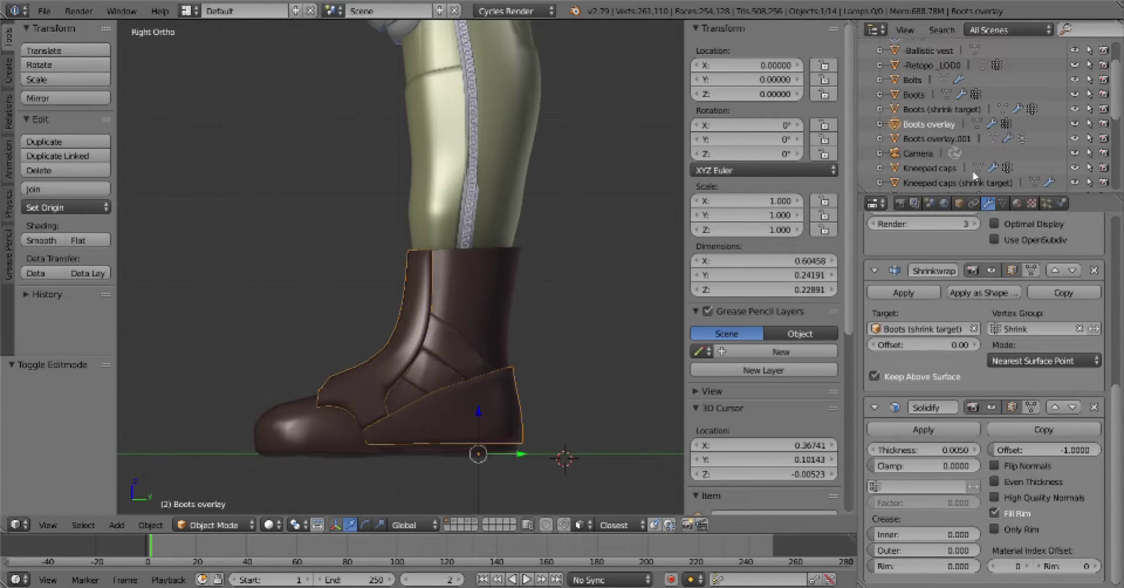
{"action": "right_click", "coordinate": [498, 420]}
Select the Boots object and frame the lower body in side view
{"action": "middle_click_drag", "start_coordinate": [499, 420], "coordinate": [473, 426]}
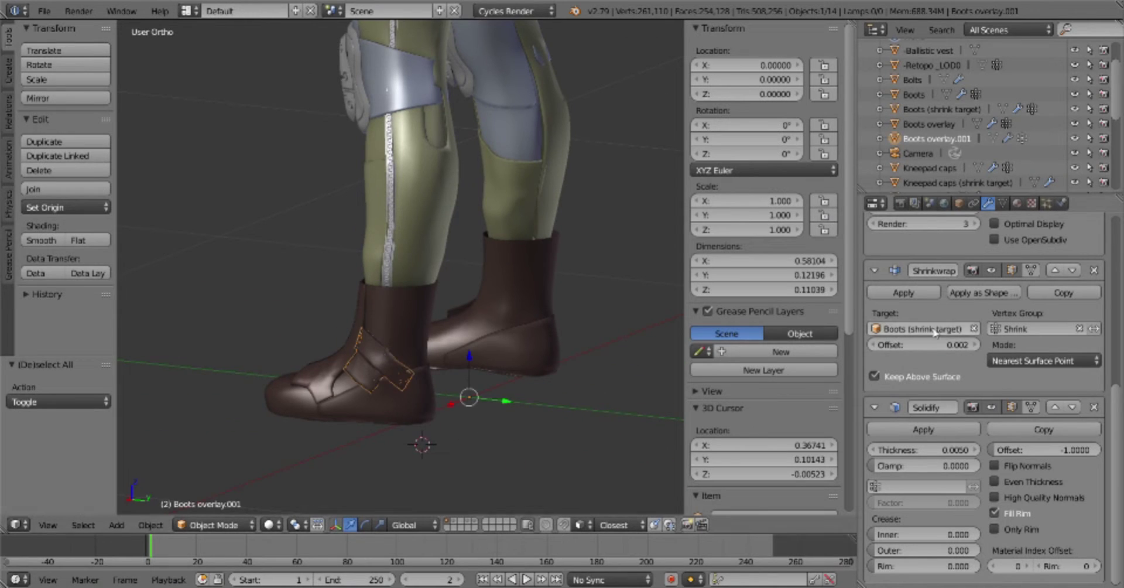
{"action": "key", "text": "KP_3"}
{"action": "right_click", "coordinate": [530, 419]}
{"action": "middle_click_drag", "start_coordinate": [499, 441], "coordinate": [448, 402]}
{"action": "scroll", "coordinate": [447, 402], "scroll_direction": "down", "scroll_amount": 5}
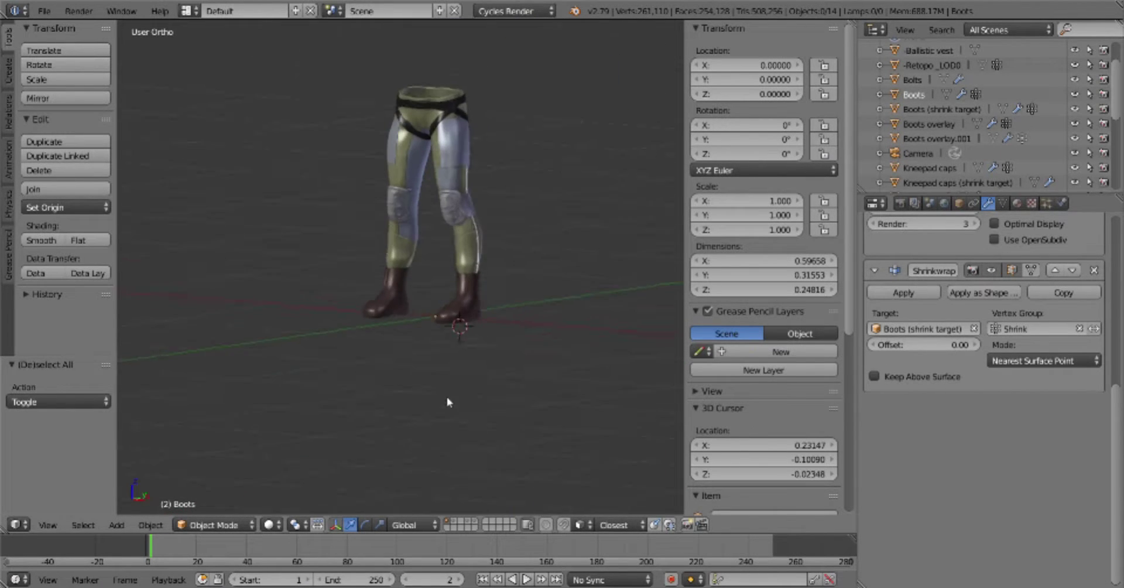
{"action": "scroll", "coordinate": [510, 472], "scroll_direction": "up", "scroll_amount": 2}
{"action": "scroll", "coordinate": [464, 451], "scroll_direction": "up", "scroll_amount": 2}
Select the Boots overlay object and enter Edit Mode on it
{"action": "key", "text": "KP_3"}
{"action": "right_click", "coordinate": [352, 456]}
{"action": "key", "text": "Tab"}
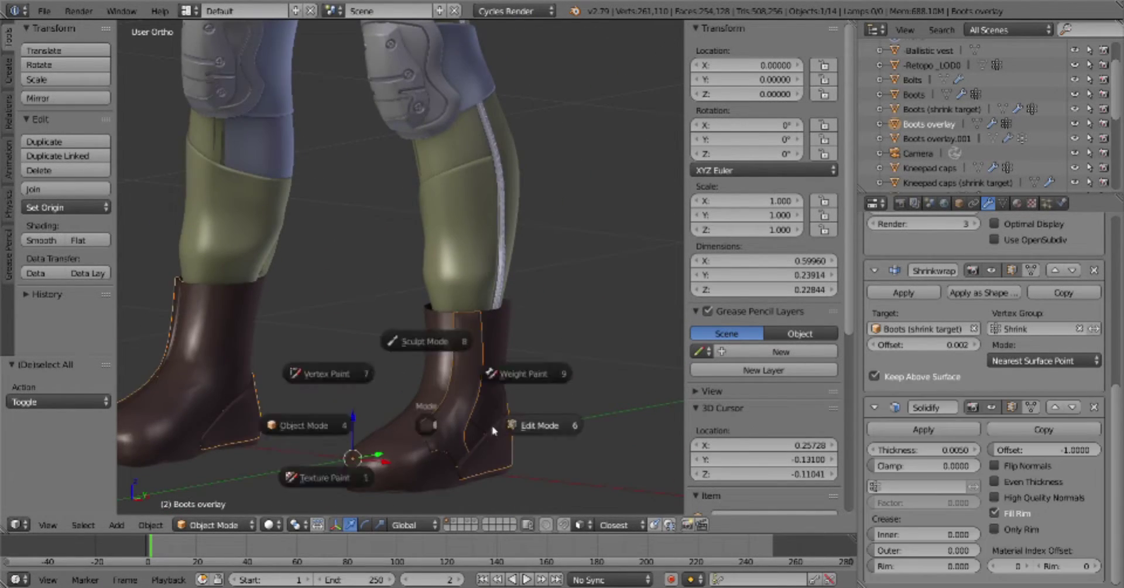
{"action": "scroll", "coordinate": [371, 404], "scroll_direction": "down", "scroll_amount": 2}
{"action": "scroll", "coordinate": [371, 404], "scroll_direction": "up", "scroll_amount": 2}
{"action": "middle_click_drag", "start_coordinate": [381, 371], "coordinate": [459, 427]}
Extrude a new vertex from the overlay panel down toward the toe
{"action": "right_click", "coordinate": [448, 382]}
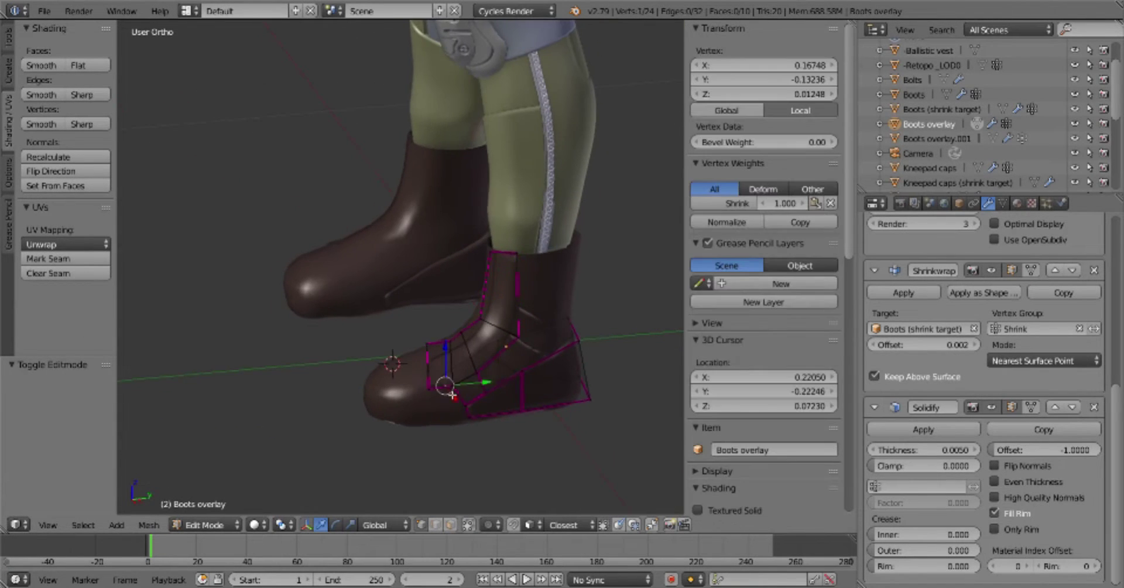
{"action": "scroll", "coordinate": [398, 373], "scroll_direction": "up", "scroll_amount": 2}
{"action": "key", "text": "KP_3"}
{"action": "left_click", "coordinate": [480, 385]}
{"action": "key", "text": "e"}
{"action": "left_click", "coordinate": [451, 420]}
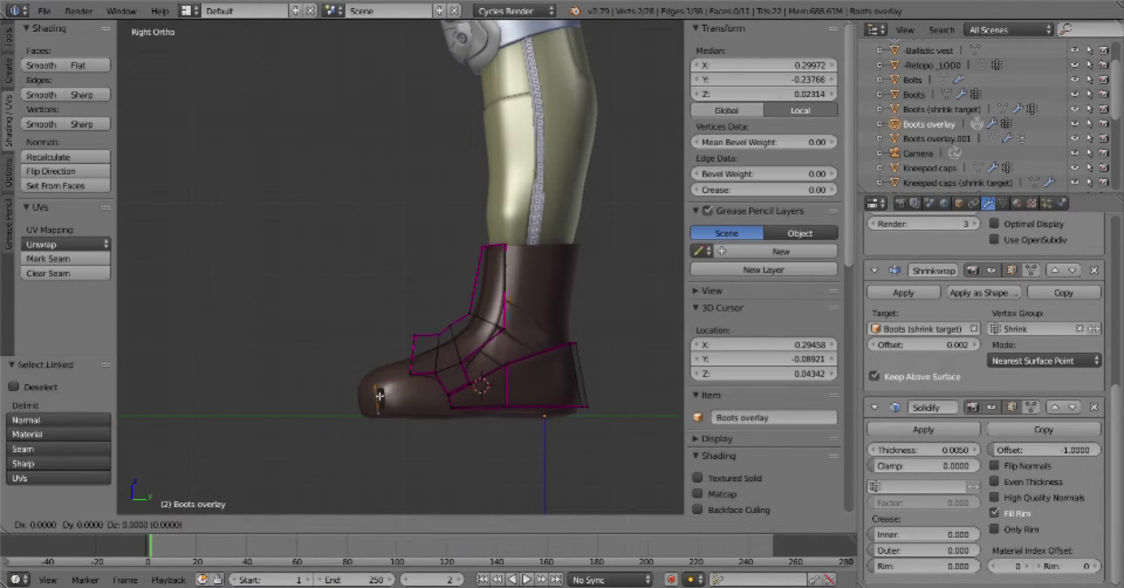
Crease two bottom edges of the overlay panel at 0.9
{"action": "key", "text": "KP_1"}
{"action": "key", "text": "KP_7"}
{"action": "key", "text": "a"}
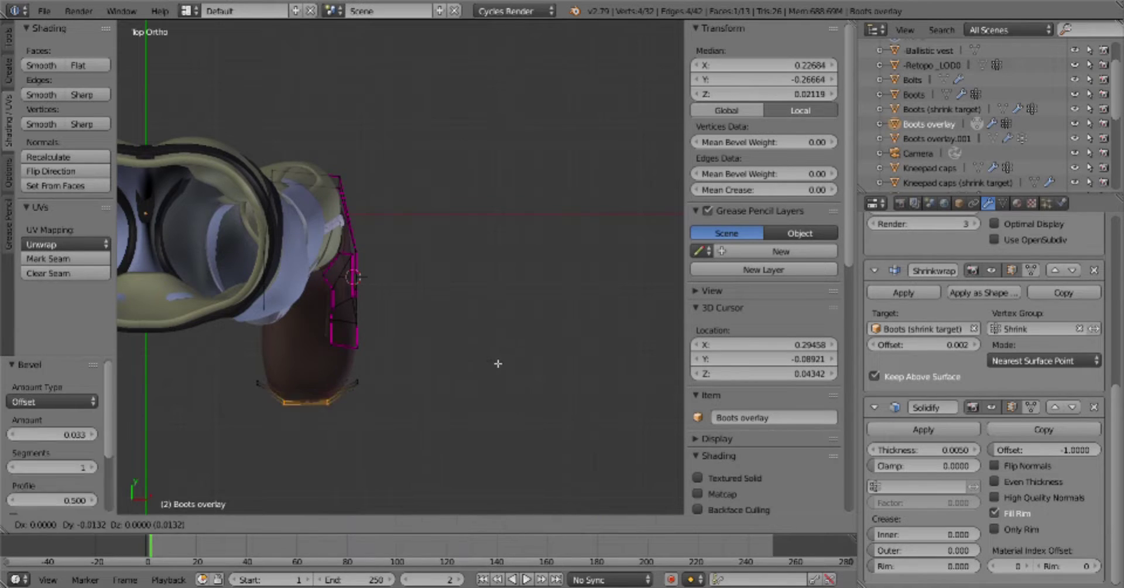
{"action": "key", "text": "a"}
{"action": "right_click", "coordinate": [246, 377]}
{"action": "right_click", "coordinate": [348, 388], "text": "shift"}
{"action": "key", "text": "shift+e"}
{"action": "type", "text": ".9"}
Leave the overlay and start editing Boots overlay.001 instead
{"action": "left_click", "coordinate": [1002, 203]}
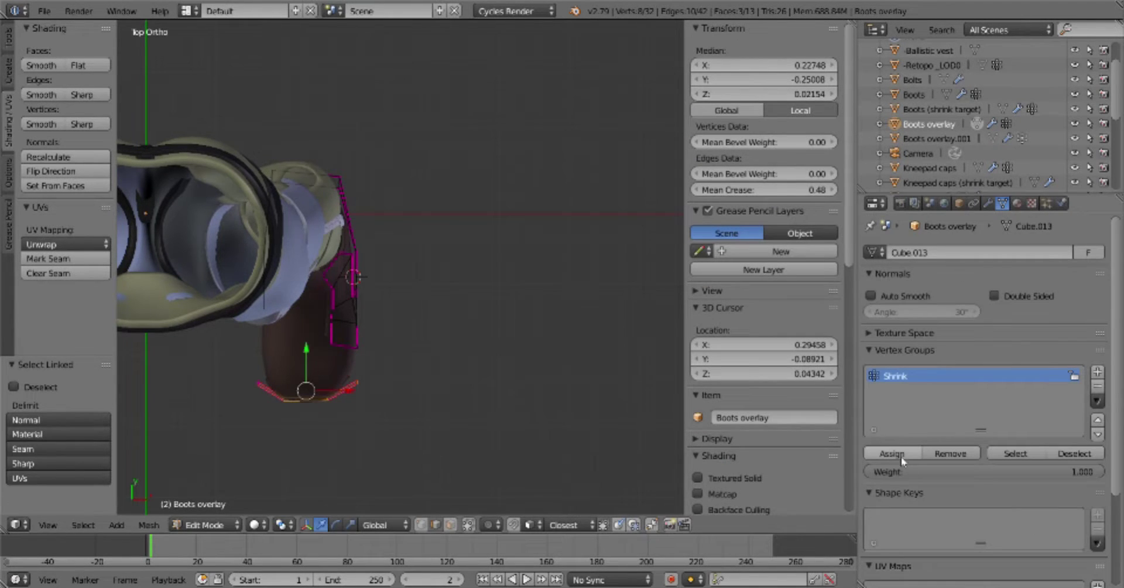
{"action": "key", "text": "KP_3"}
{"action": "key", "text": "Tab"}
{"action": "key", "text": "a"}
{"action": "key", "text": "ctrl+Tab"}
{"action": "left_click", "coordinate": [539, 397]}
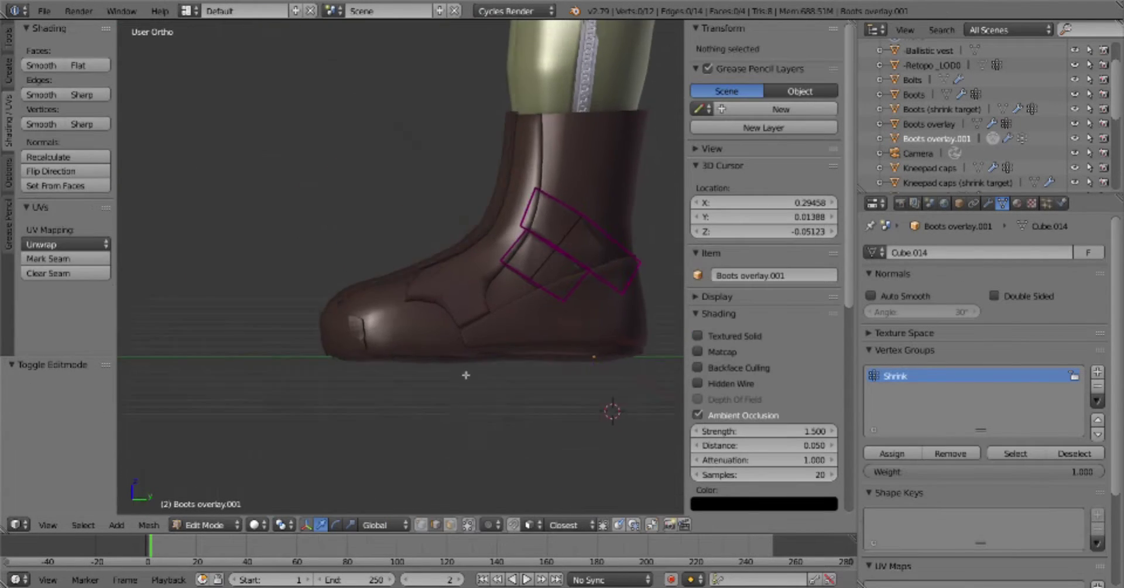
Rotate and tilt the linked toe piece onto the front of the toe
{"action": "key", "text": "l"}
{"action": "key", "text": "KP_1"}
{"action": "key", "text": "r"}
{"action": "left_click", "coordinate": [467, 268]}
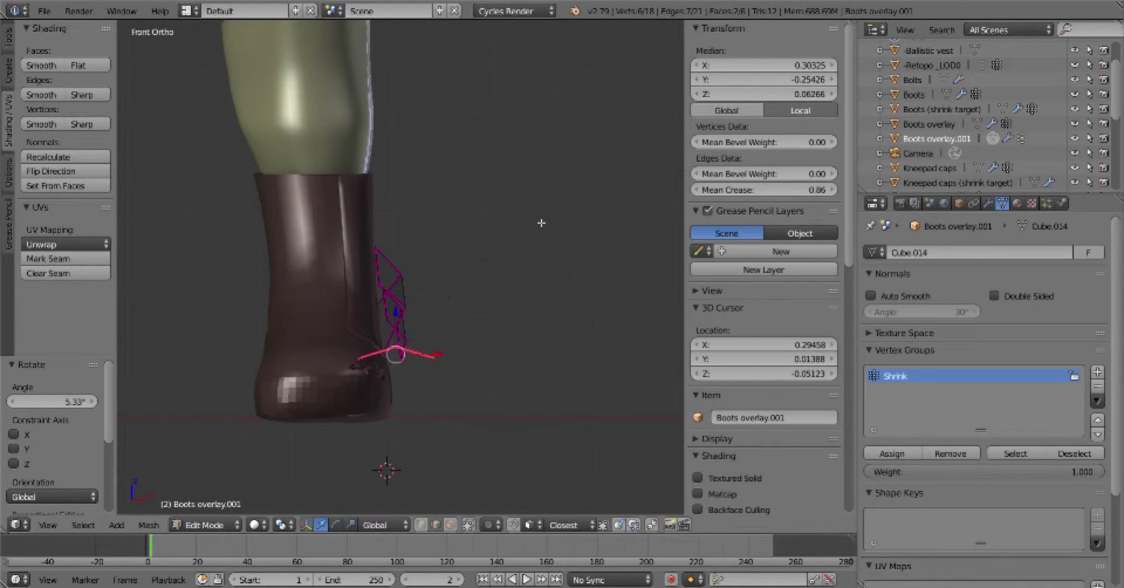
{"action": "key", "text": "KP_3"}
{"action": "key", "text": "a"}
{"action": "right_click", "coordinate": [335, 332]}
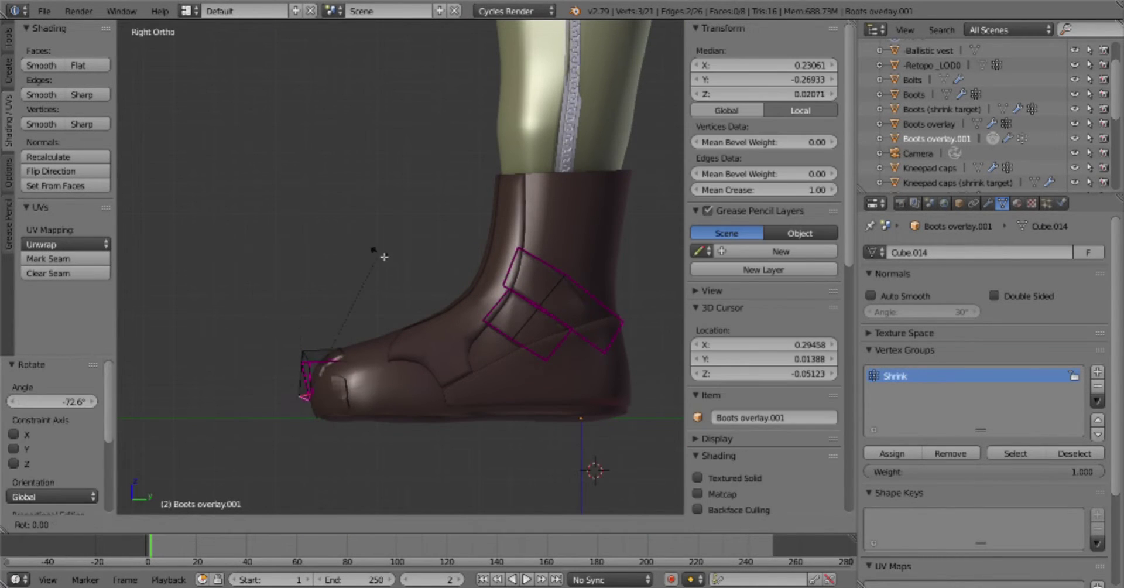
{"action": "key", "text": "y"}
{"action": "key", "text": "Escape"}
{"action": "key", "text": "ctrl+z"}
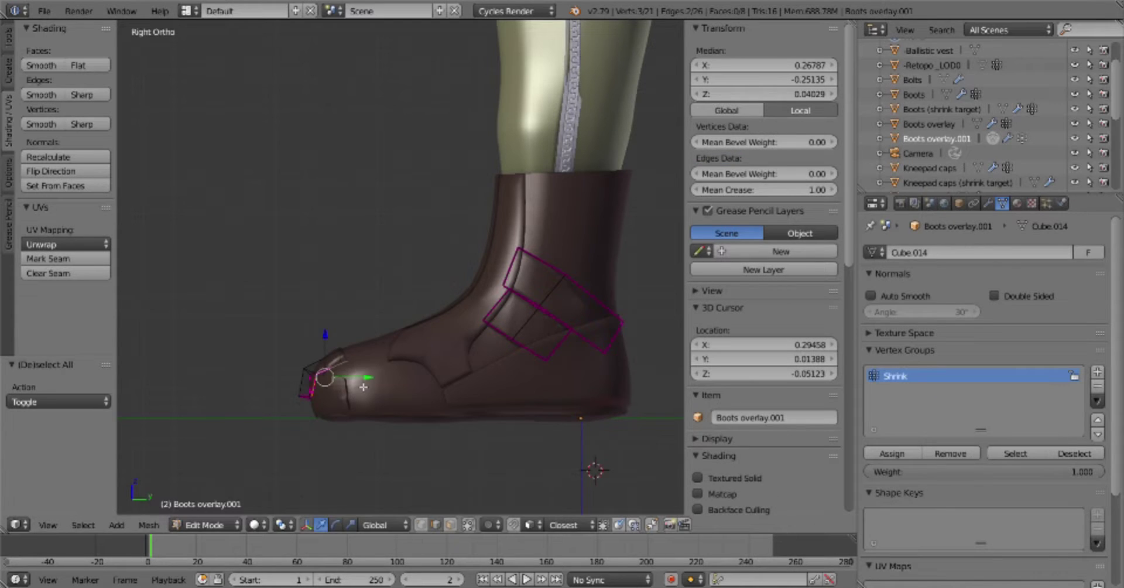
Check the toe at an angle, then reselect Boots overlay.001 in Edit Mode
{"action": "key", "text": "a"}
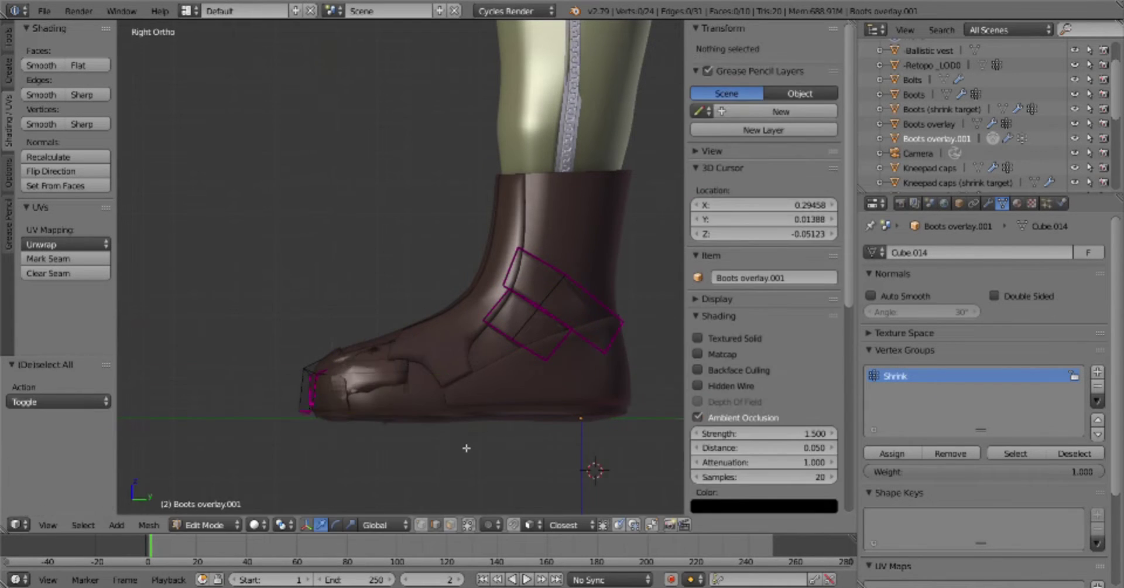
{"action": "mouse_move", "coordinate": [446, 384]}
{"action": "middle_mouse_down"}
{"action": "mouse_move", "coordinate": [402, 388]}
{"action": "mouse_move", "coordinate": [414, 346]}
{"action": "mouse_move", "coordinate": [527, 302]}
{"action": "mouse_move", "coordinate": [410, 368]}
{"action": "middle_mouse_up"}
{"action": "key", "text": "Tab"}
{"action": "right_click", "coordinate": [445, 366]}
{"action": "scroll", "coordinate": [427, 400], "scroll_direction": "up", "scroll_amount": 2}
{"action": "scroll", "coordinate": [427, 399], "scroll_direction": "up", "scroll_amount": 1}
{"action": "right_click", "coordinate": [476, 440]}
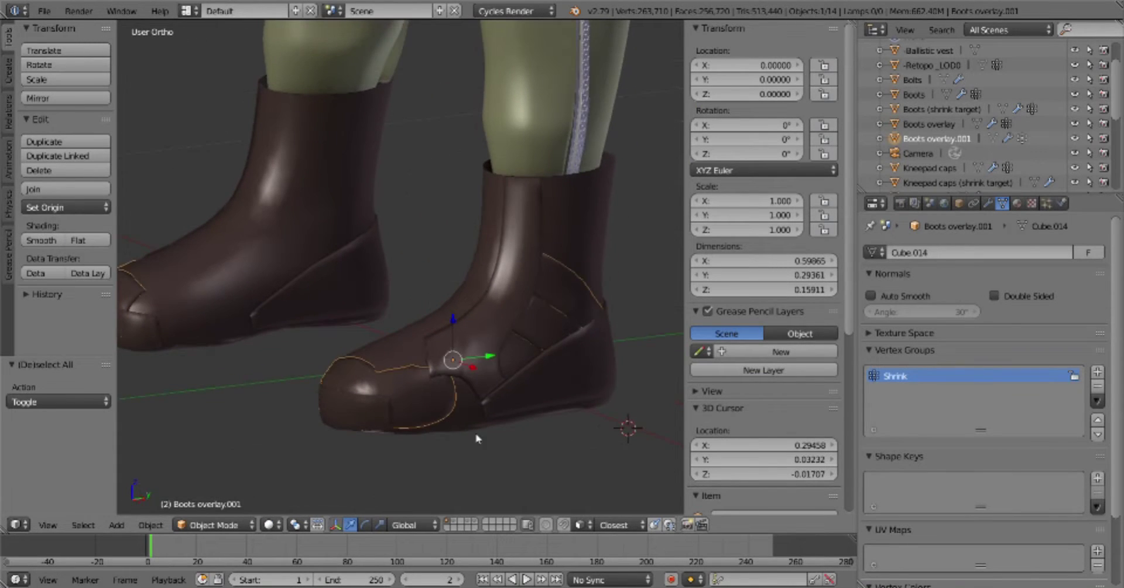
{"action": "scroll", "coordinate": [489, 381], "scroll_direction": "up", "scroll_amount": 2}
{"action": "key", "text": "Tab"}
Add an edge loop across the toe panel and reposition its edge
{"action": "key", "text": "ctrl+z"}
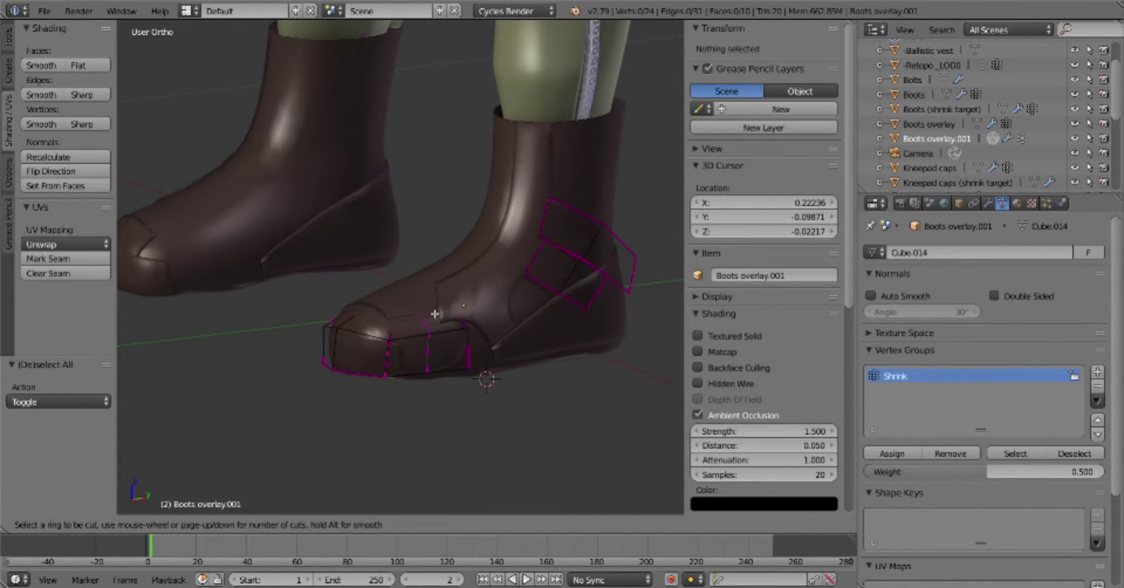
{"action": "key", "text": "ctrl+z"}
{"action": "key", "text": "ctrl+z"}
{"action": "key", "text": "KP_3"}
{"action": "scroll", "coordinate": [502, 410], "scroll_direction": "up", "scroll_amount": 3}
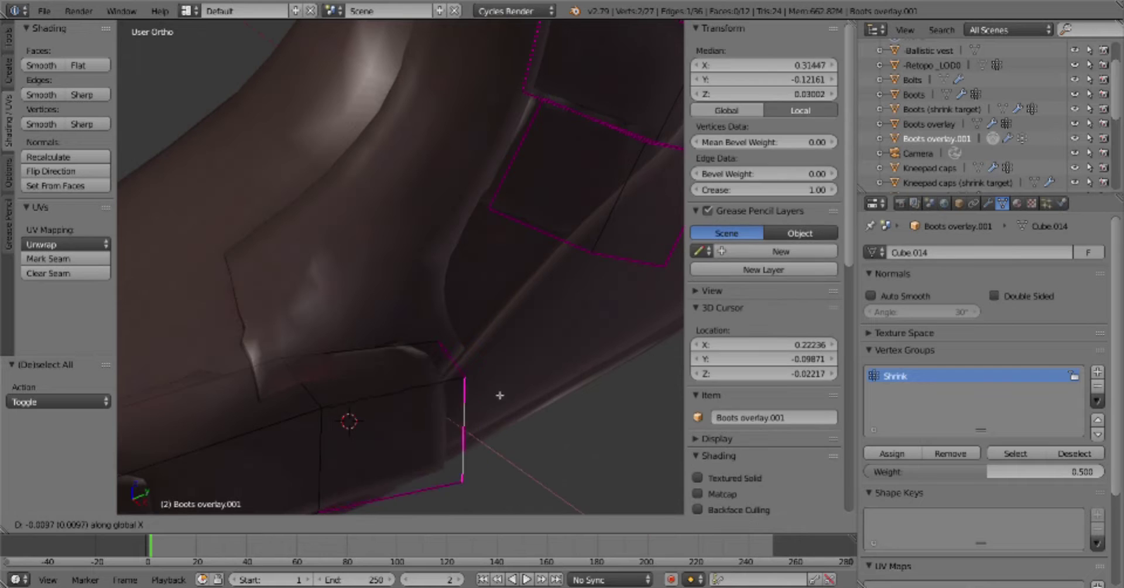
{"action": "middle_click_drag", "start_coordinate": [502, 464], "coordinate": [366, 394]}
{"action": "key", "text": "g"}
{"action": "key", "text": "shift+z"}
{"action": "left_click", "coordinate": [319, 427]}
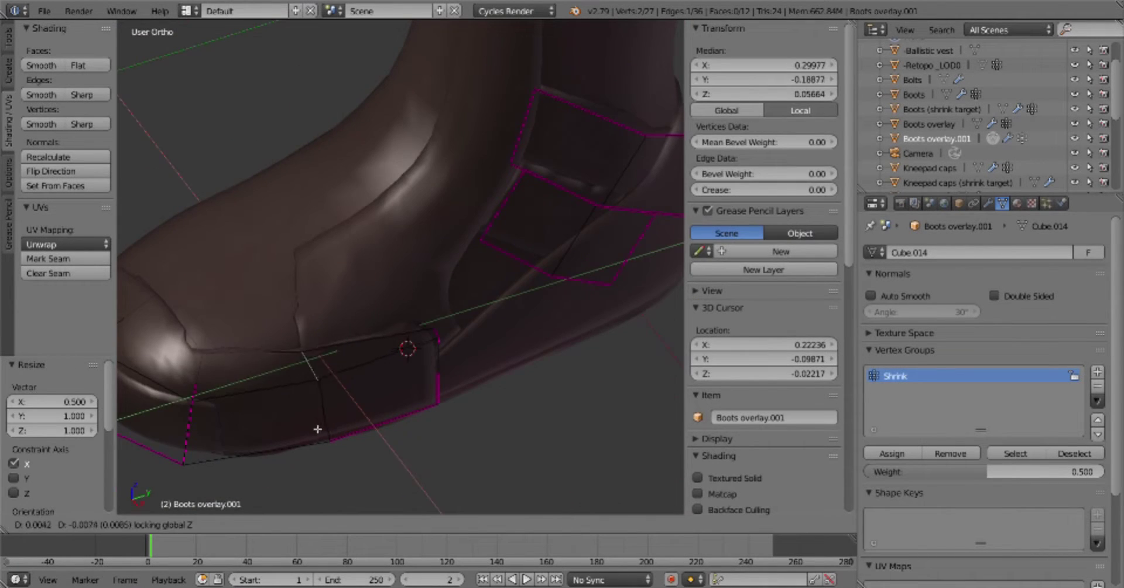
Scale the toe panel edge to half width and collapse an edge to one vertex
{"action": "key", "text": "ctrl+z"}
{"action": "key", "text": "KP_3"}
{"action": "right_click", "coordinate": [477, 462]}
{"action": "key", "text": "g"}
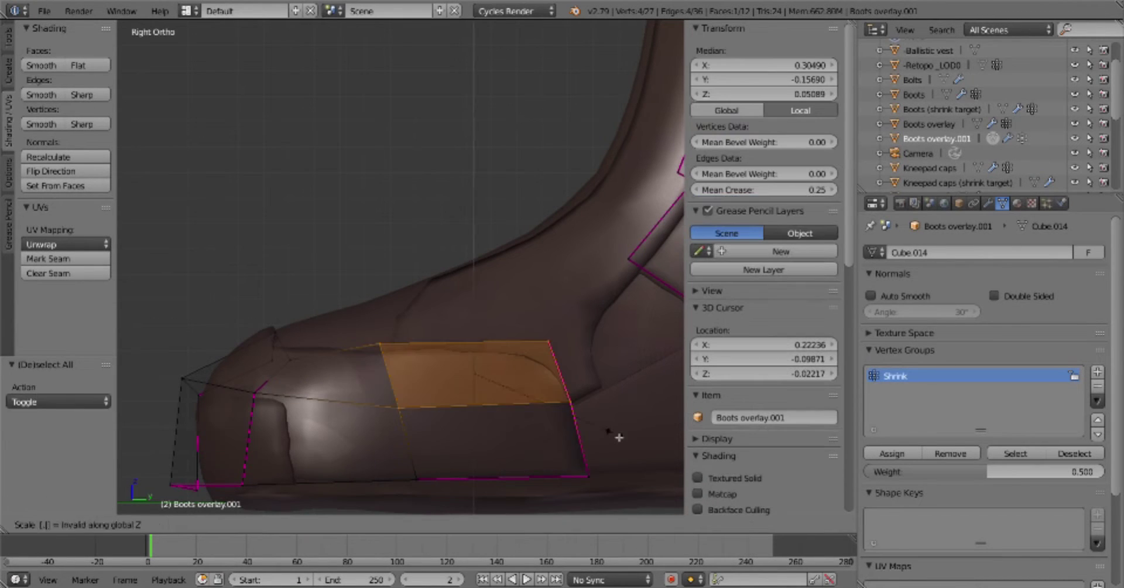
Toggle the Boots overlay in and out of Edit Mode, fully creasing the selected edges
{"action": "left_click", "coordinate": [636, 347]}
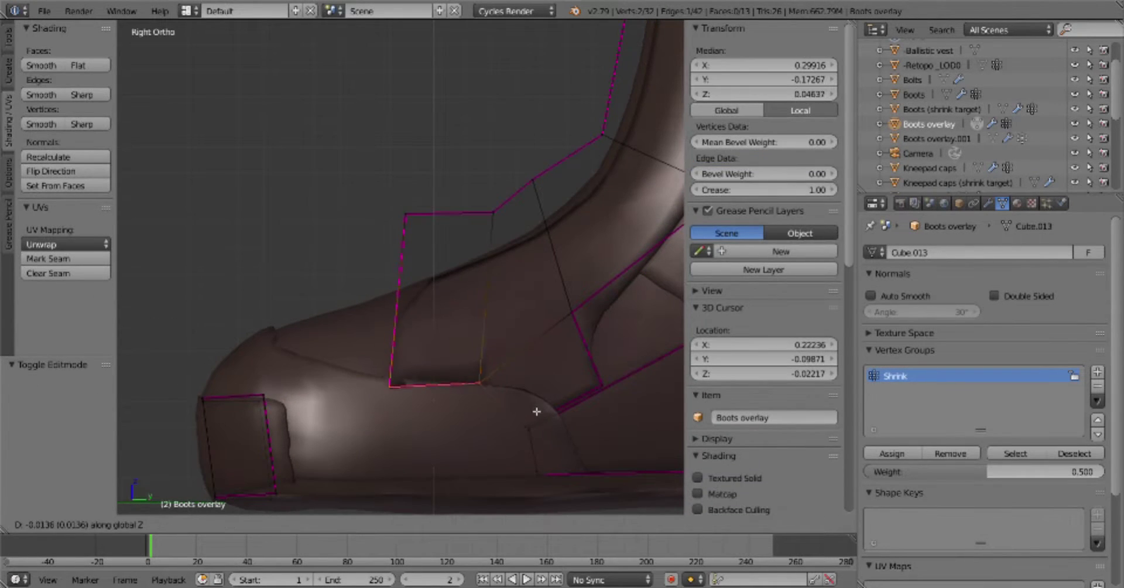
{"action": "middle_click_drag", "start_coordinate": [535, 406], "coordinate": [573, 381]}
{"action": "key", "text": "KP_3"}
{"action": "key", "text": "Tab"}
{"action": "left_click", "coordinate": [394, 389]}
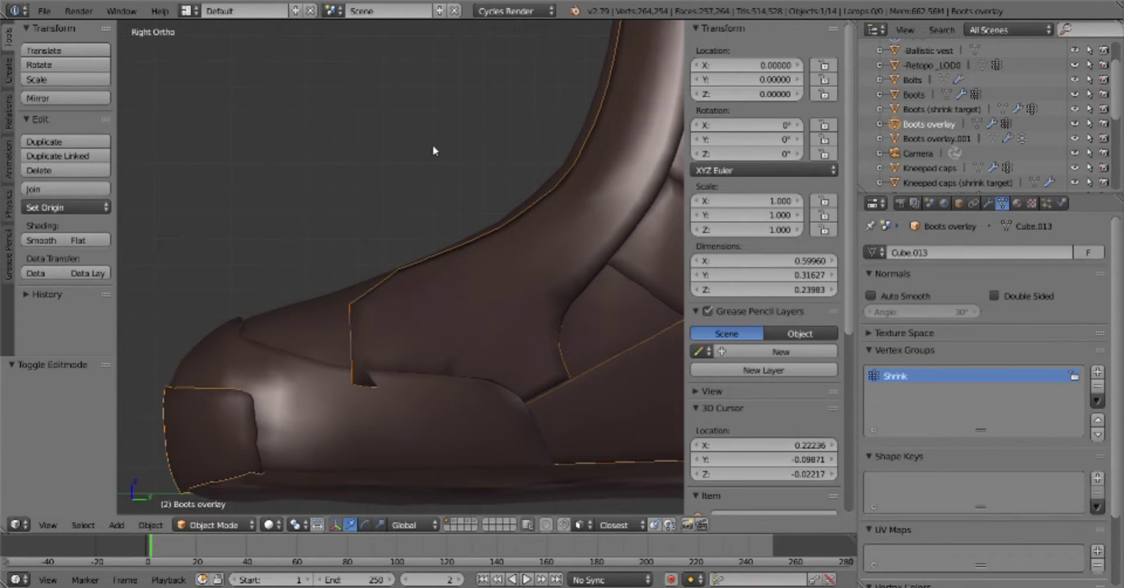
{"action": "key", "text": "Tab"}
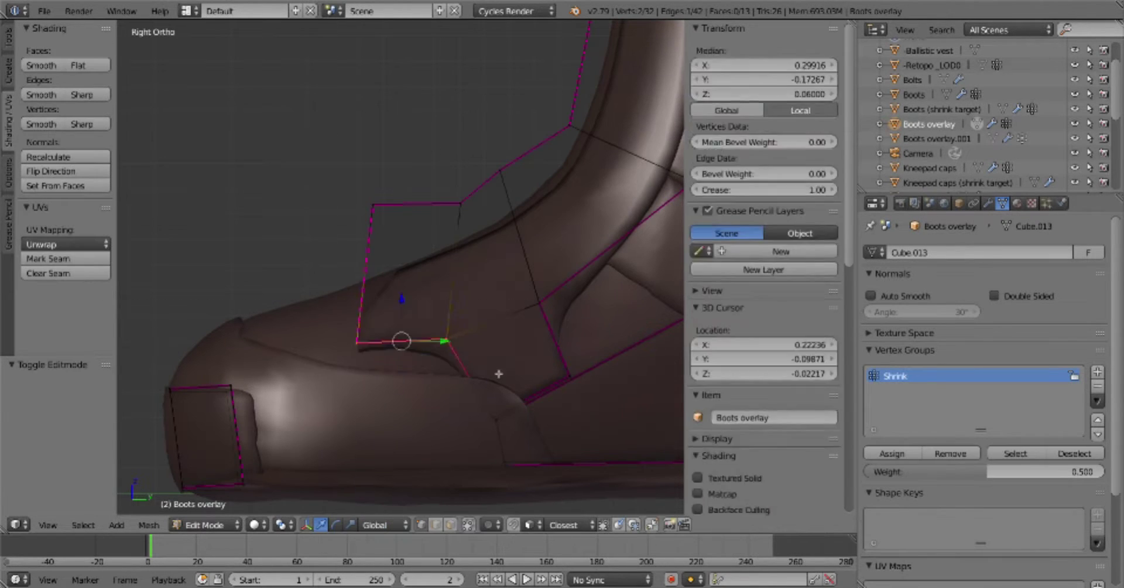
{"action": "key", "text": "a"}
{"action": "key", "text": "a"}
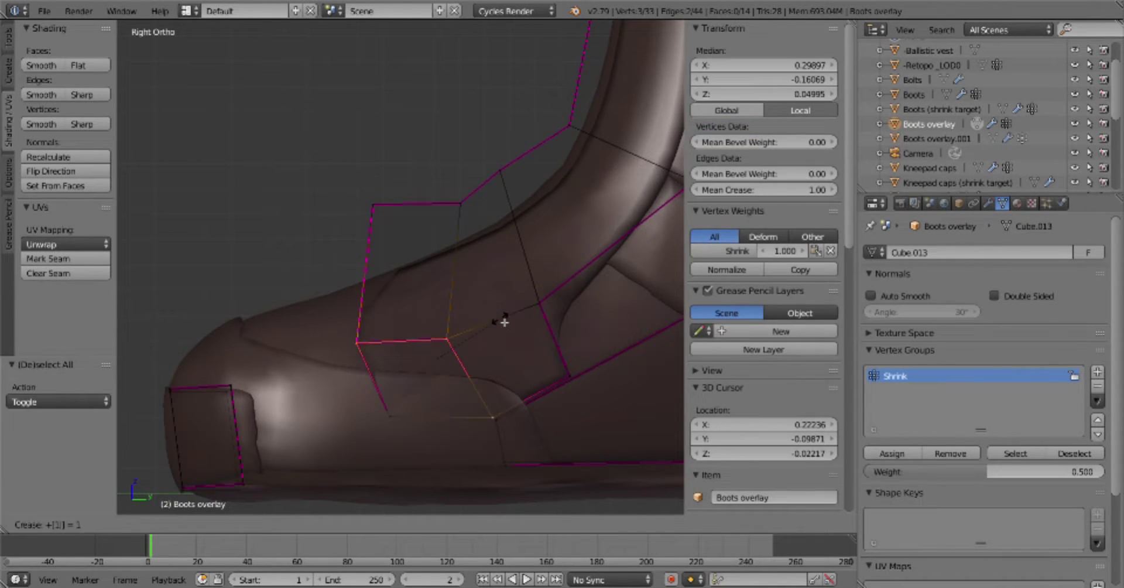
{"action": "key", "text": "Tab"}
{"action": "key", "text": "a"}
On Boots overlay.001, select the linked toe piece from below and merge it at center
{"action": "right_click", "coordinate": [459, 321]}
{"action": "key", "text": "Tab"}
{"action": "key", "text": "Tab"}
{"action": "scroll", "coordinate": [377, 444], "scroll_direction": "down", "scroll_amount": 3}
{"action": "middle_click_drag", "start_coordinate": [376, 445], "coordinate": [446, 364]}
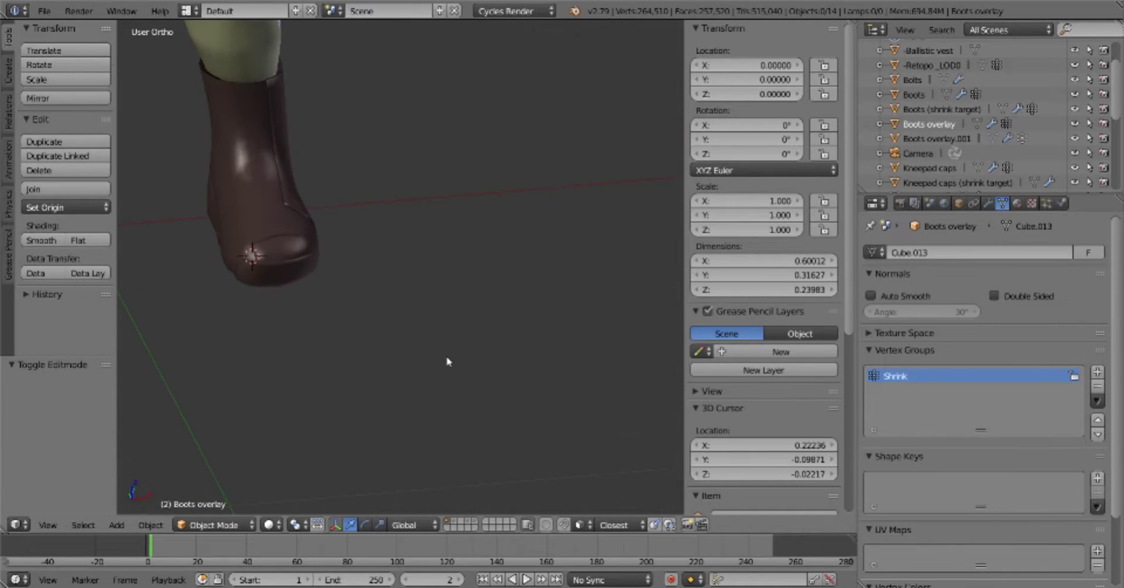
{"action": "key", "text": "Tab"}
{"action": "middle_click_drag", "start_coordinate": [590, 316], "coordinate": [540, 369]}
{"action": "key", "text": "l"}
{"action": "key", "text": "alt+m"}
{"action": "left_click", "coordinate": [461, 374]}
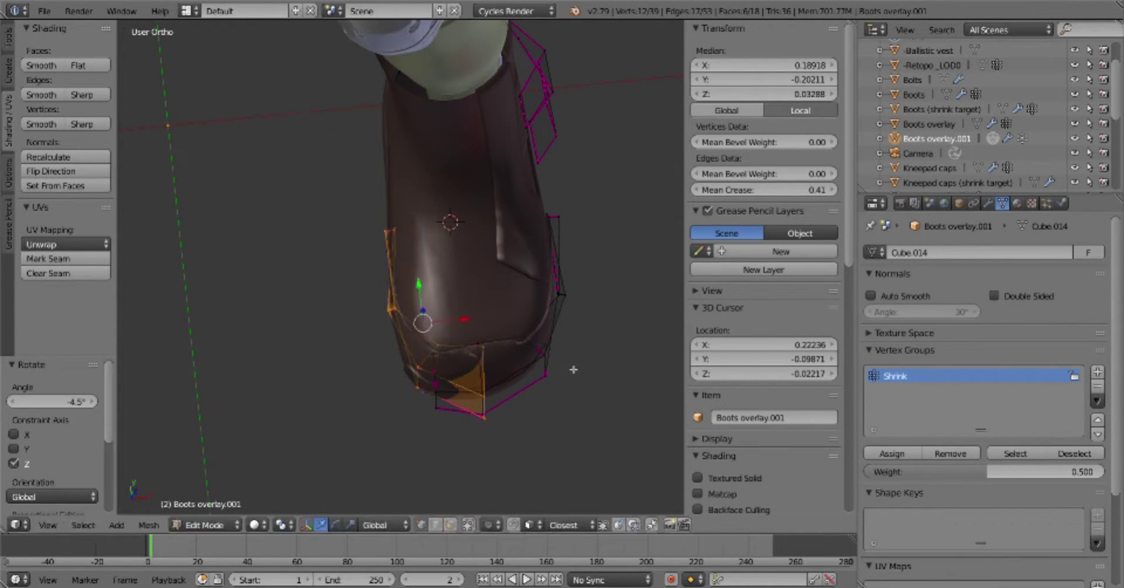
Move the selected toe cage vertices in front view, then exit Edit Mode
{"action": "key", "text": "KP_3"}
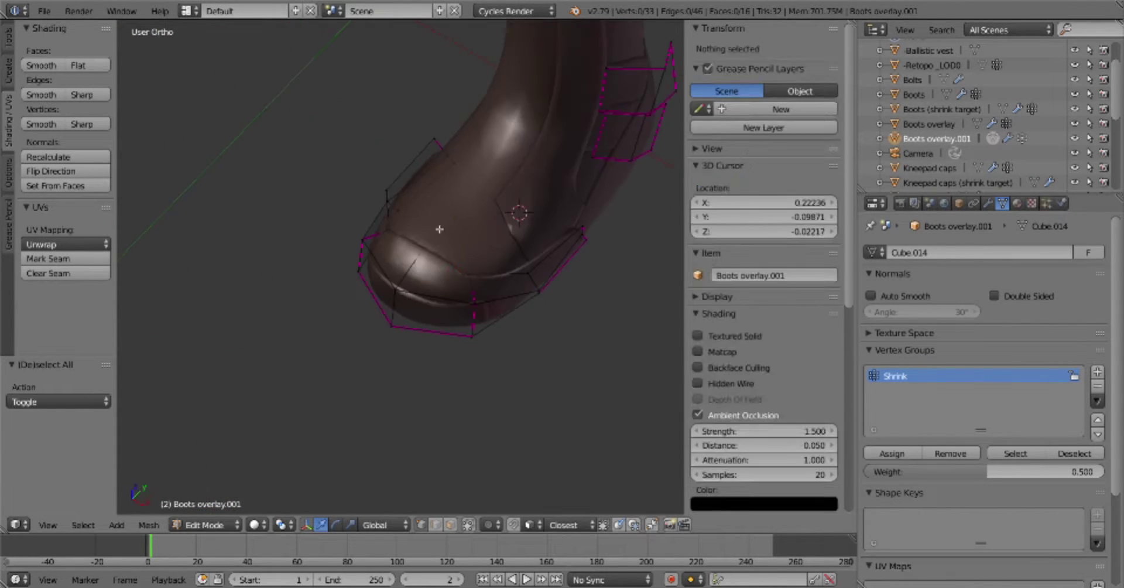
{"action": "scroll", "coordinate": [588, 357], "scroll_direction": "up", "scroll_amount": 3}
{"action": "key", "text": "KP_1"}
{"action": "key", "text": "g"}
{"action": "left_click", "coordinate": [578, 362]}
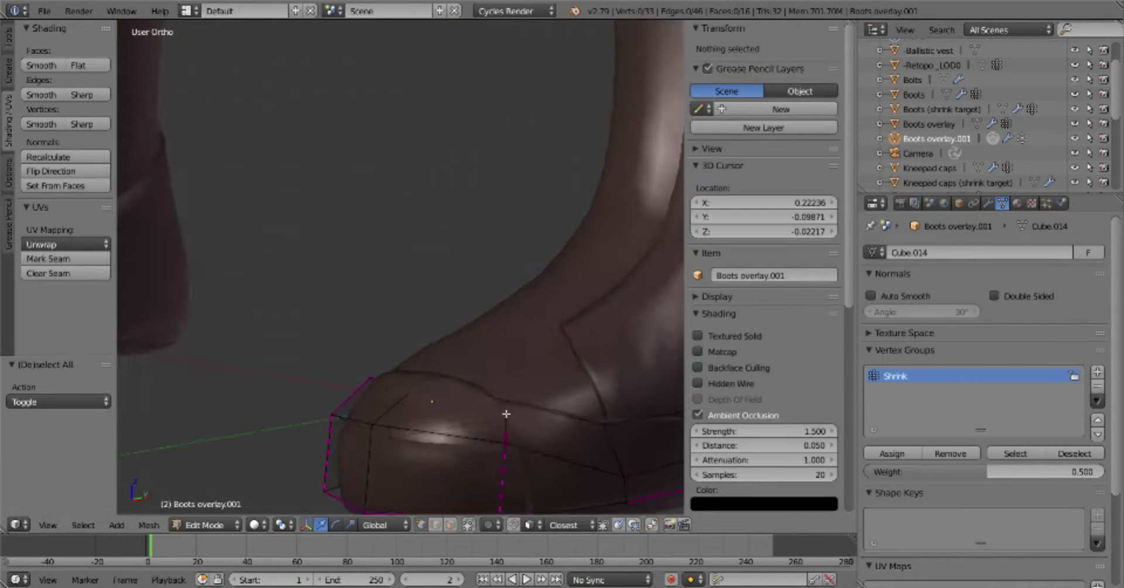
{"action": "scroll", "coordinate": [586, 380], "scroll_direction": "down", "scroll_amount": 3}
{"action": "key", "text": "KP_3"}
{"action": "key", "text": "a"}
{"action": "key", "text": "Tab"}
{"action": "left_click", "coordinate": [492, 397]}
On Boots overlay, select and move the toe vertices, saving the file
{"action": "scroll", "coordinate": [492, 397], "scroll_direction": "down", "scroll_amount": 3}
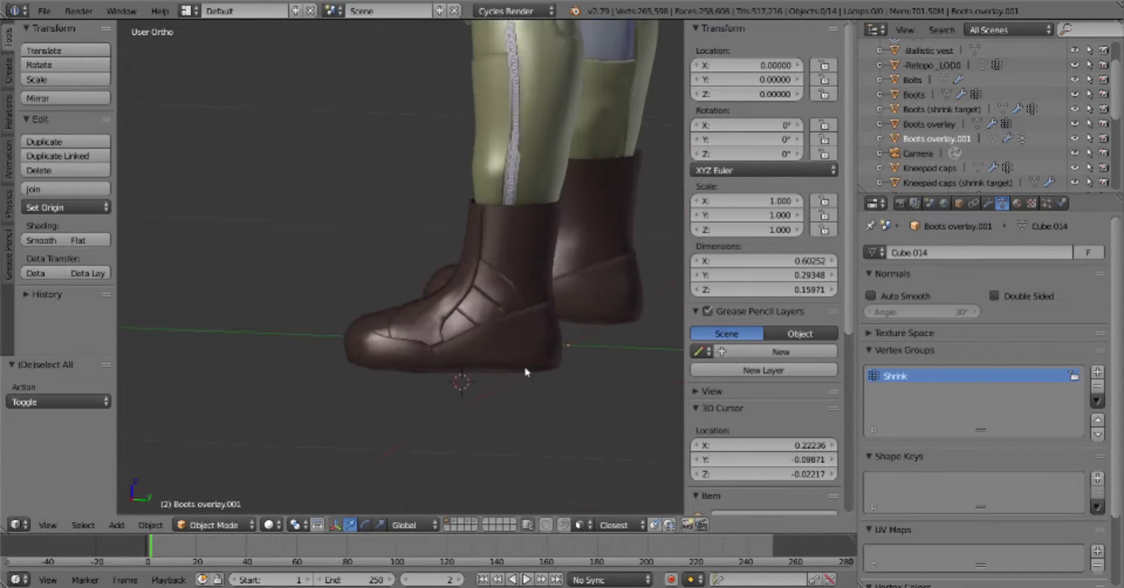
{"action": "right_click", "coordinate": [498, 351]}
{"action": "key", "text": "Tab"}
{"action": "left_click", "coordinate": [451, 384]}
{"action": "key", "text": "ctrl+s"}
{"action": "left_click", "coordinate": [462, 410]}
{"action": "key", "text": "g"}
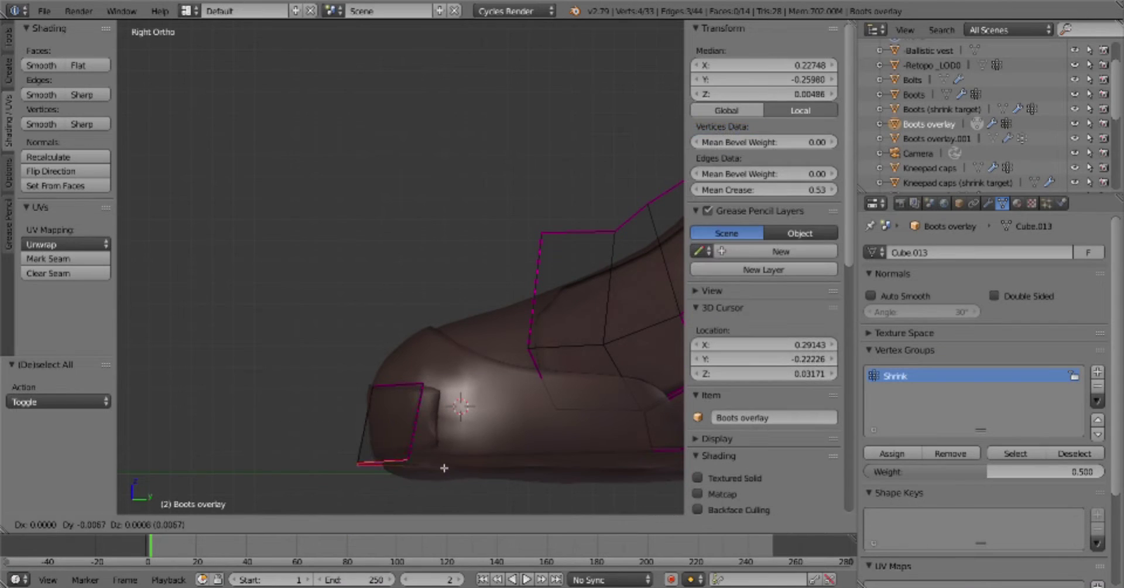
{"action": "key", "text": "ctrl+s"}
{"action": "left_click", "coordinate": [512, 412]}
{"action": "key", "text": "a"}
{"action": "key", "text": "g"}
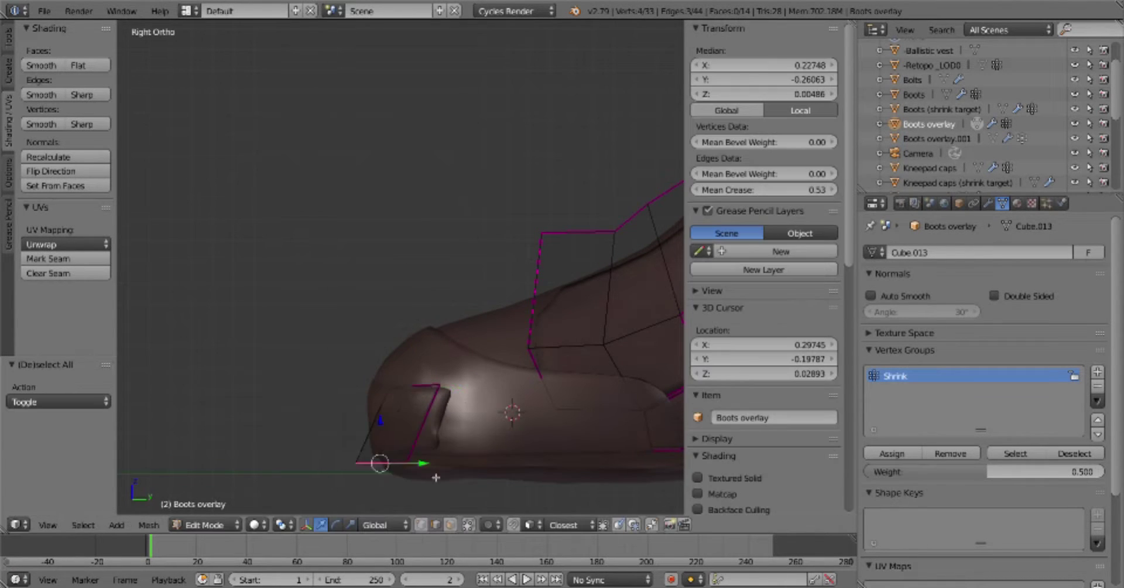
Check the boot in front and side views while toggling the overlay's Edit Mode
{"action": "key", "text": "KP_1"}
{"action": "key", "text": "Tab"}
{"action": "scroll", "coordinate": [493, 398], "scroll_direction": "down", "scroll_amount": 3}
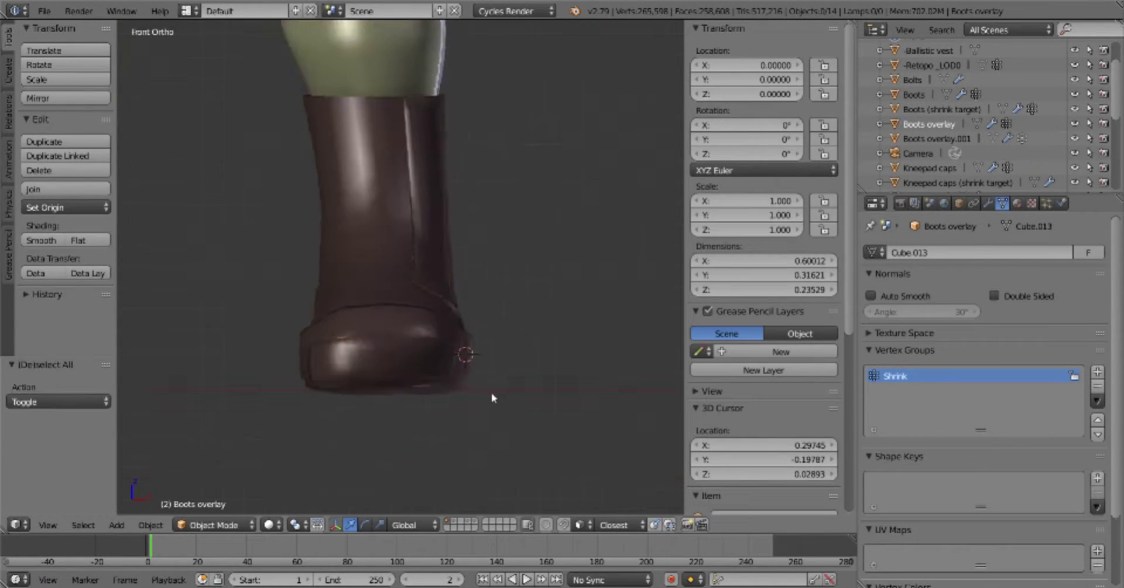
{"action": "key", "text": "KP_3"}
{"action": "key", "text": "Tab"}
{"action": "scroll", "coordinate": [382, 376], "scroll_direction": "up", "scroll_amount": 3}
{"action": "scroll", "coordinate": [291, 326], "scroll_direction": "down", "scroll_amount": 2}
{"action": "key", "text": "Tab"}
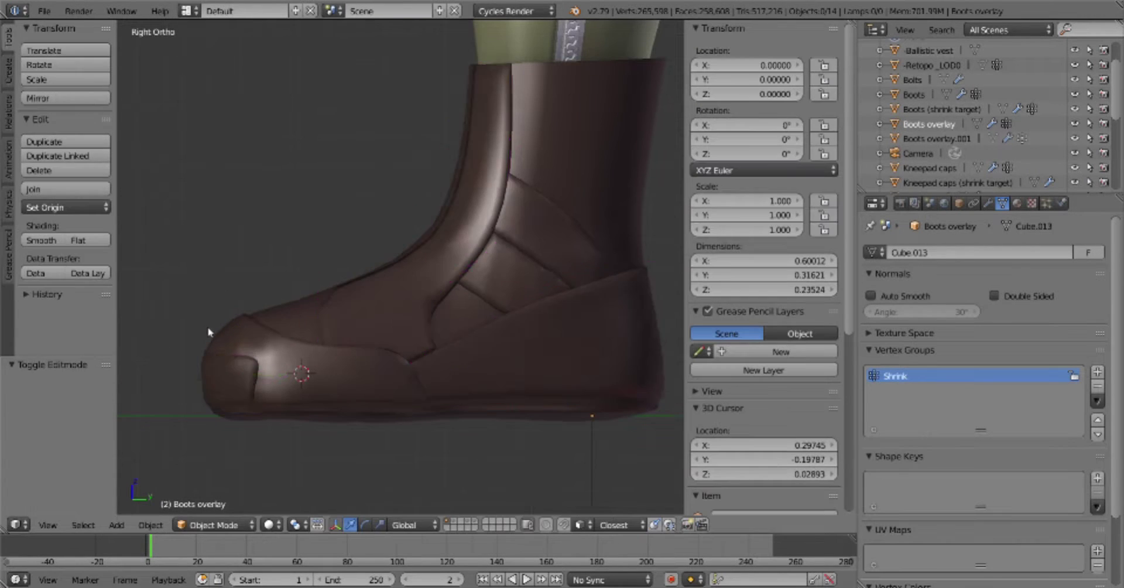
{"action": "scroll", "coordinate": [209, 332], "scroll_direction": "down", "scroll_amount": 3}
{"action": "key", "text": "KP_1"}
{"action": "key", "text": "Tab"}
Move the side panel vertices along X in front view and return to Object Mode
{"action": "left_click", "coordinate": [562, 376]}
{"action": "key", "text": "g"}
{"action": "key", "text": "x"}
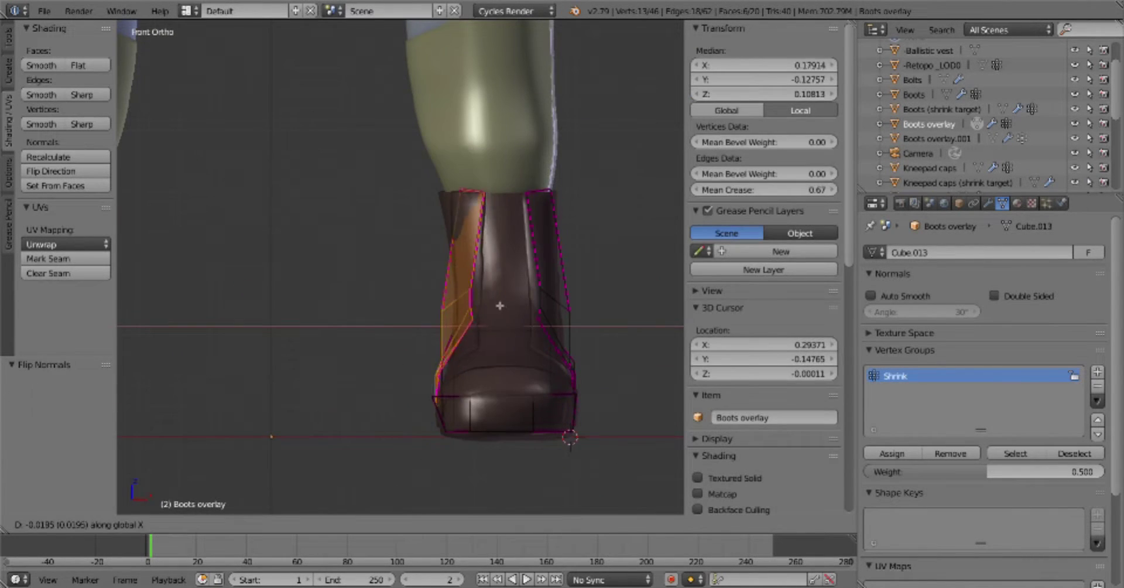
{"action": "left_click", "coordinate": [500, 305]}
{"action": "middle_click_drag", "start_coordinate": [499, 305], "coordinate": [494, 301]}
{"action": "key", "text": "Tab"}
{"action": "scroll", "coordinate": [411, 297], "scroll_direction": "down", "scroll_amount": 3}
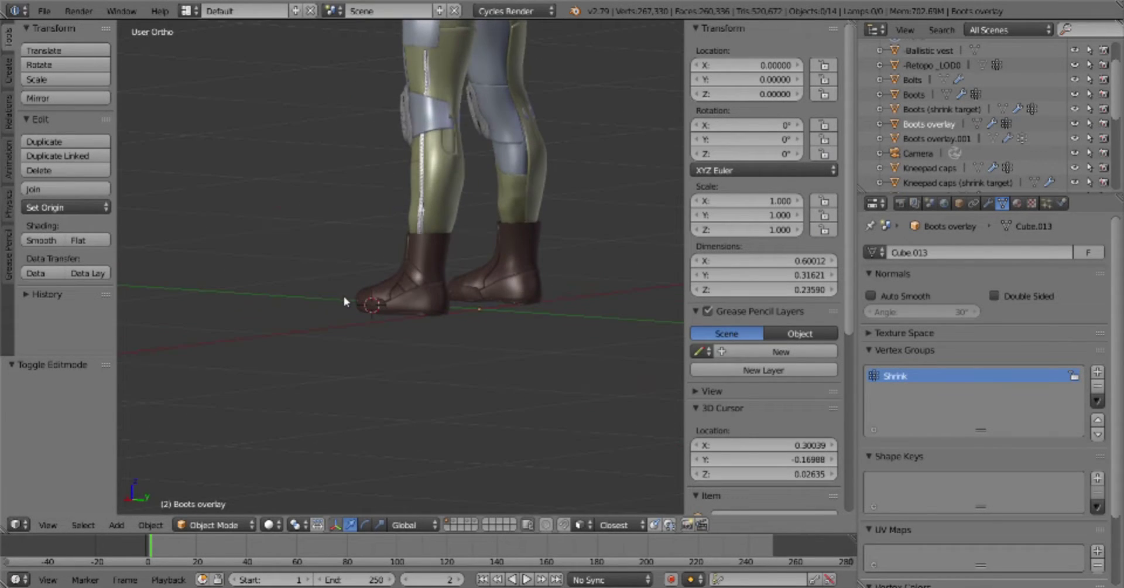
{"action": "key", "text": "Tab"}
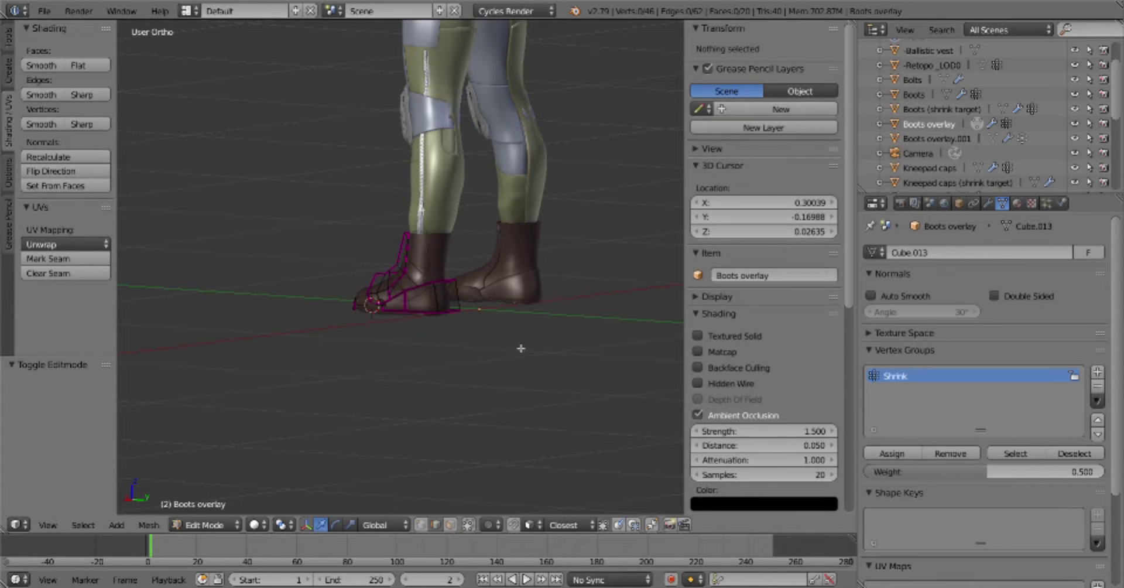
{"action": "key", "text": "Tab"}
{"action": "scroll", "coordinate": [383, 330], "scroll_direction": "up", "scroll_amount": 3}
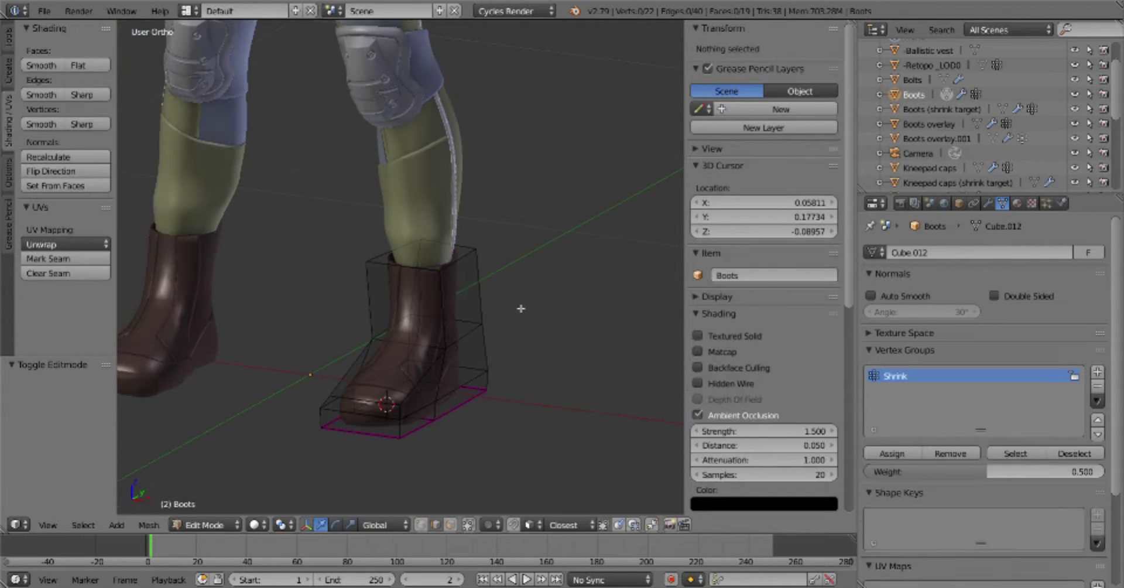
Apply the Subsurf and Shrinkwrap modifiers to the Boots base mesh
{"action": "right_click", "coordinate": [410, 351]}
{"action": "left_click", "coordinate": [988, 204]}
{"action": "left_click", "coordinate": [921, 466]}
{"action": "left_click", "coordinate": [921, 466]}
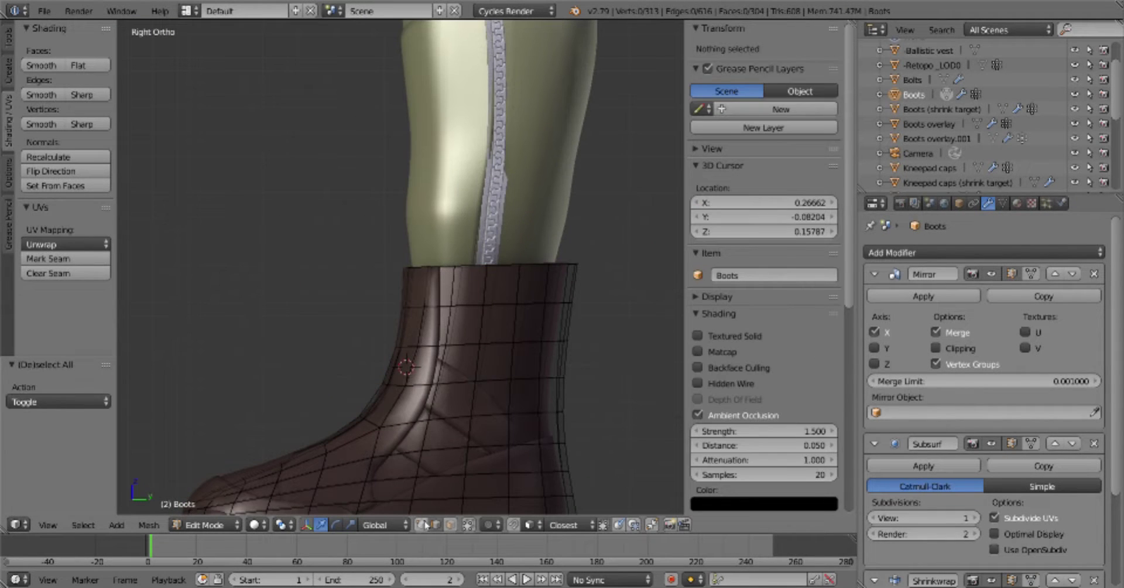
{"action": "right_click", "coordinate": [515, 261], "text": "alt"}
{"action": "left_click", "coordinate": [1003, 203]}
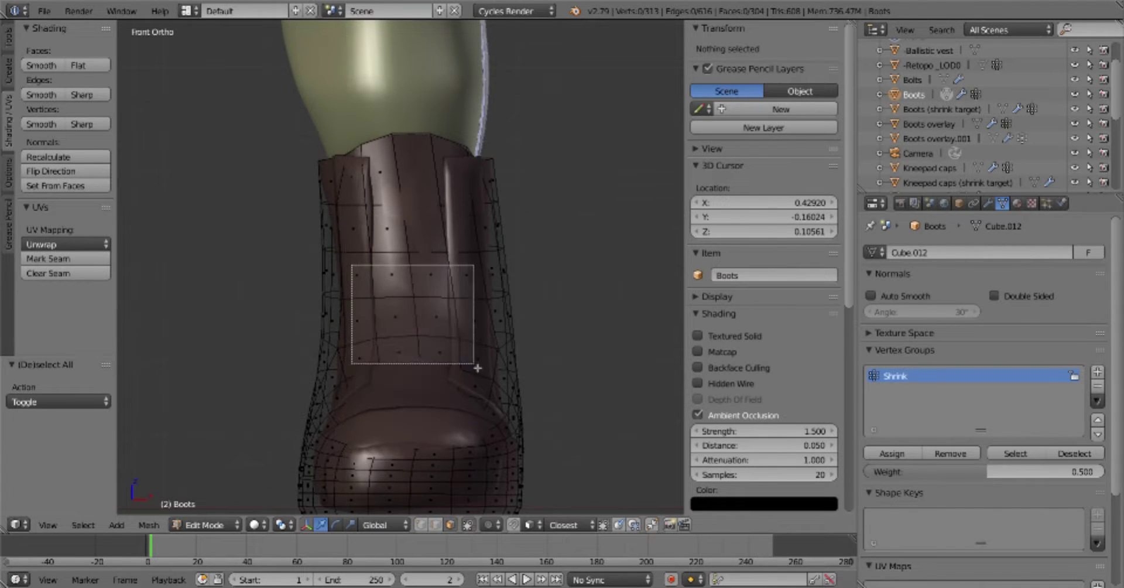
Box-select the front ankle faces and move them with the X axis excluded
{"action": "left_click_drag", "start_coordinate": [478, 367], "coordinate": [477, 368]}
{"action": "key", "text": "KP_3"}
{"action": "key", "text": "g"}
{"action": "middle_click_drag", "start_coordinate": [445, 351], "coordinate": [490, 372]}
{"action": "key", "text": "g"}
{"action": "key", "text": "x"}
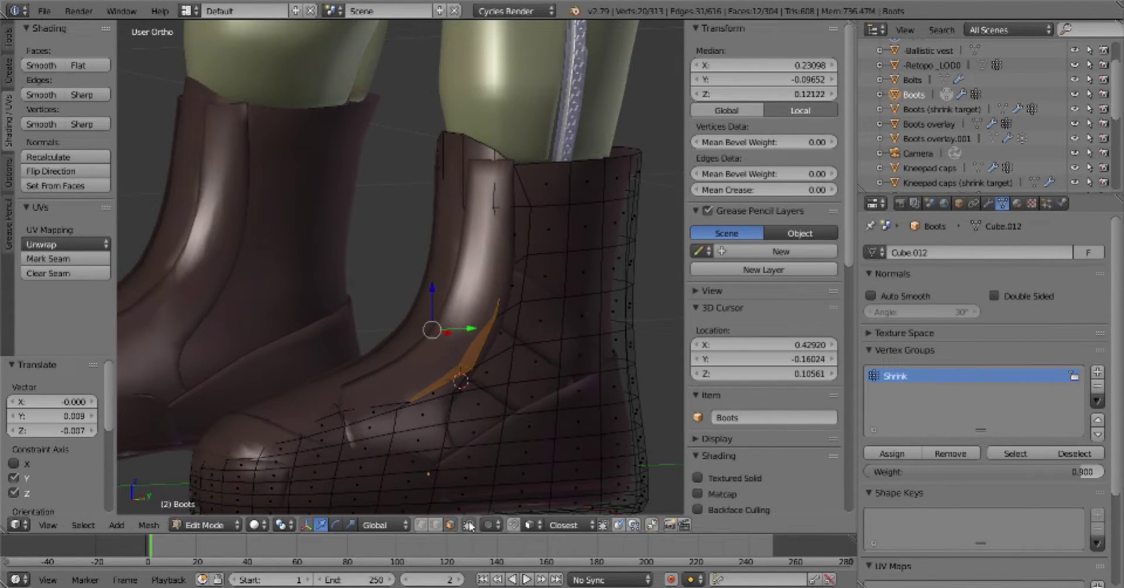
{"action": "key", "text": "KP_3"}
Deselect all, return to Object Mode and view both boots
{"action": "key", "text": "a"}
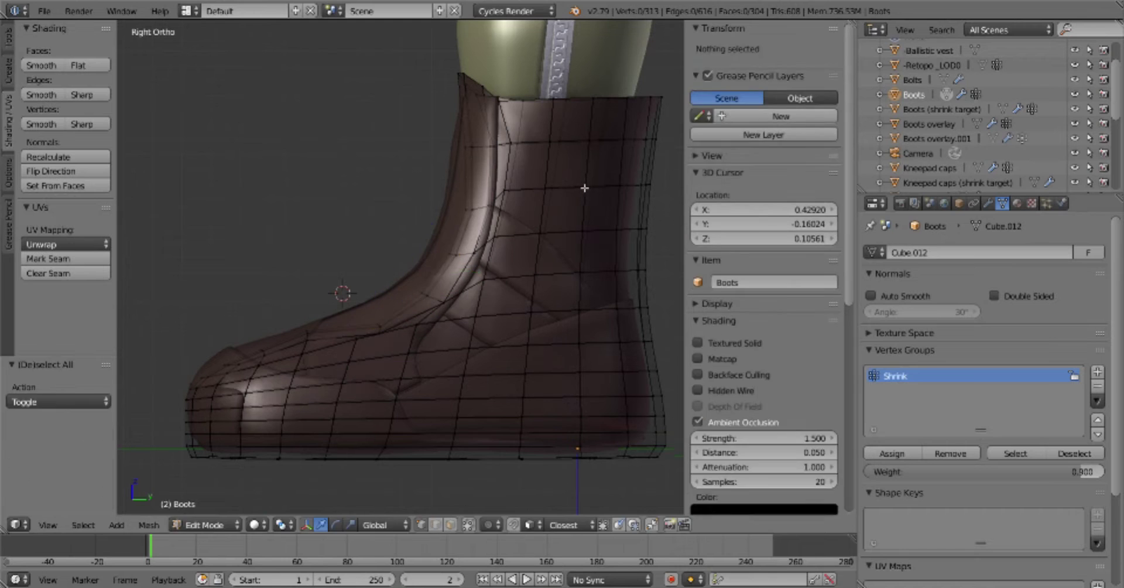
{"action": "key", "text": "Tab"}
{"action": "middle_click_drag", "start_coordinate": [584, 188], "coordinate": [422, 368]}
{"action": "scroll", "coordinate": [422, 369], "scroll_direction": "down", "scroll_amount": 5}
{"action": "scroll", "coordinate": [422, 369], "scroll_direction": "up", "scroll_amount": 2}
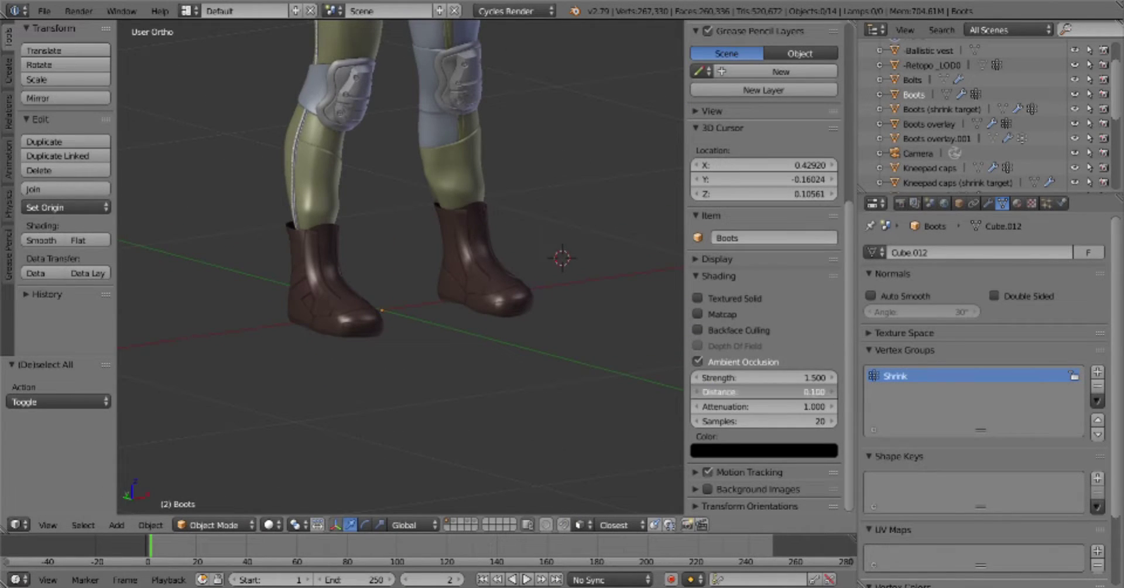
Set viewport ambient occlusion to strength 2.500 and distance 0.025, then view the boots close up from the front
{"action": "left_click_drag", "start_coordinate": [758, 383], "coordinate": [729, 384]}
{"action": "scroll", "coordinate": [469, 443], "scroll_direction": "down", "scroll_amount": 2}
{"action": "key", "text": "KP_1"}
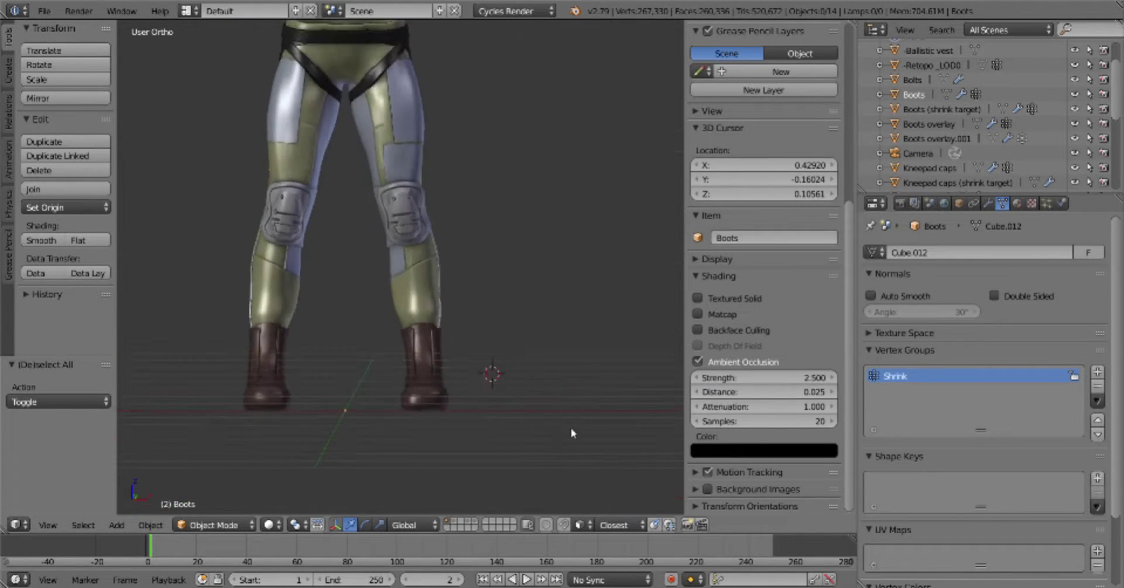
{"action": "scroll", "coordinate": [534, 443], "scroll_direction": "down", "scroll_amount": 2}
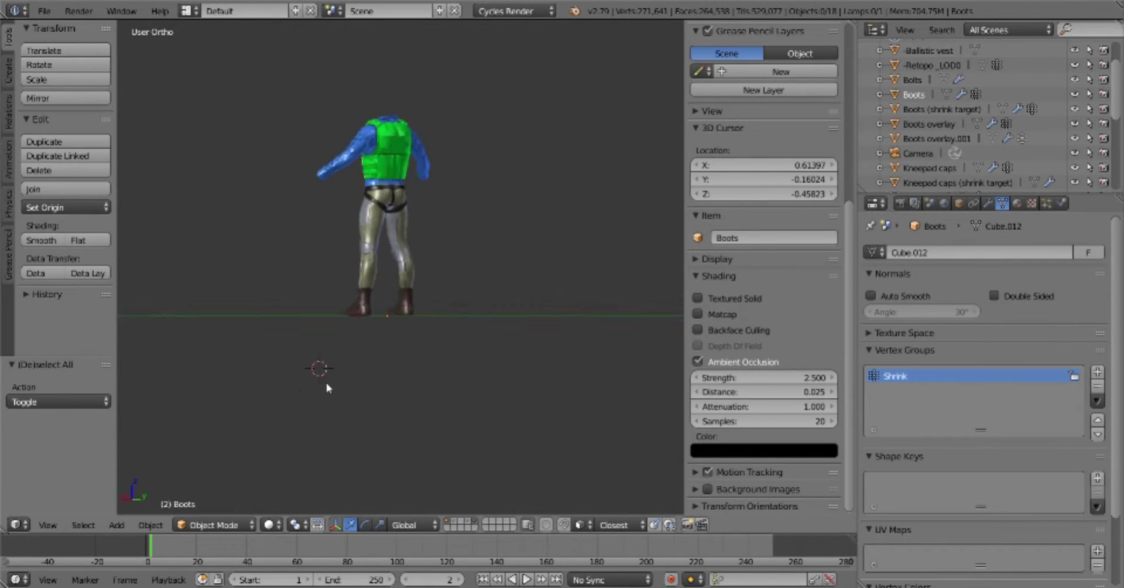
{"action": "left_click", "coordinate": [519, 388]}
{"action": "middle_click_drag", "start_coordinate": [532, 370], "coordinate": [516, 246]}
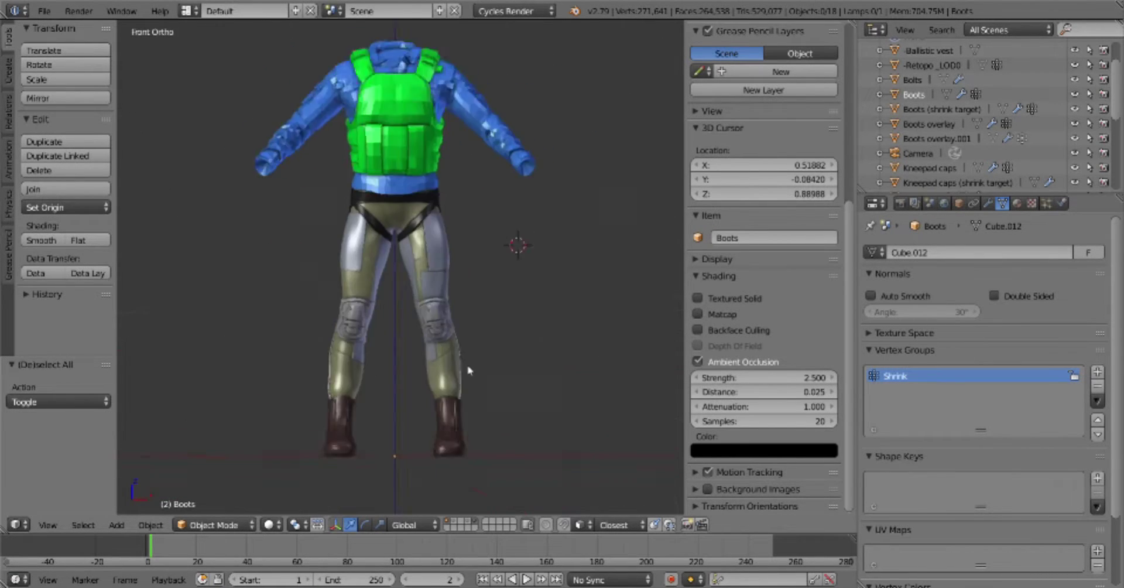
{"action": "scroll", "coordinate": [544, 248], "scroll_direction": "up", "scroll_amount": 4}
{"action": "scroll", "coordinate": [465, 382], "scroll_direction": "down", "scroll_amount": 2}
{"action": "scroll", "coordinate": [466, 316], "scroll_direction": "up", "scroll_amount": 4}
Enter Edit Mode on Boots overlay.001 and extend the linked strap piece
{"action": "right_click", "coordinate": [467, 316]}
{"action": "key", "text": "Tab"}
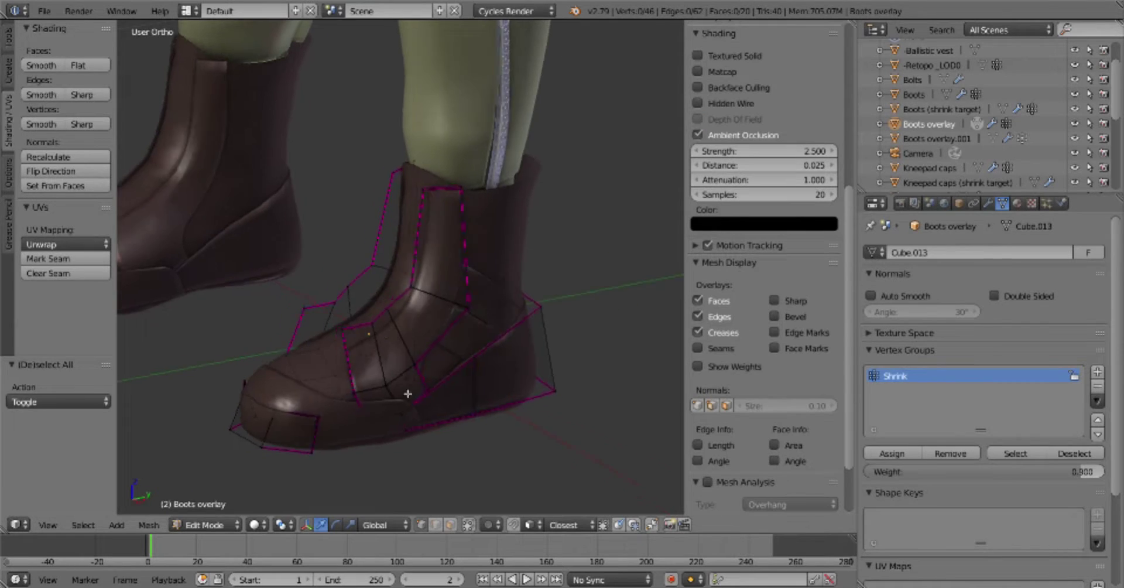
{"action": "key", "text": "Tab"}
{"action": "middle_click_drag", "start_coordinate": [409, 392], "coordinate": [469, 461]}
{"action": "key", "text": "KP_1"}
{"action": "key", "text": "shift+d"}
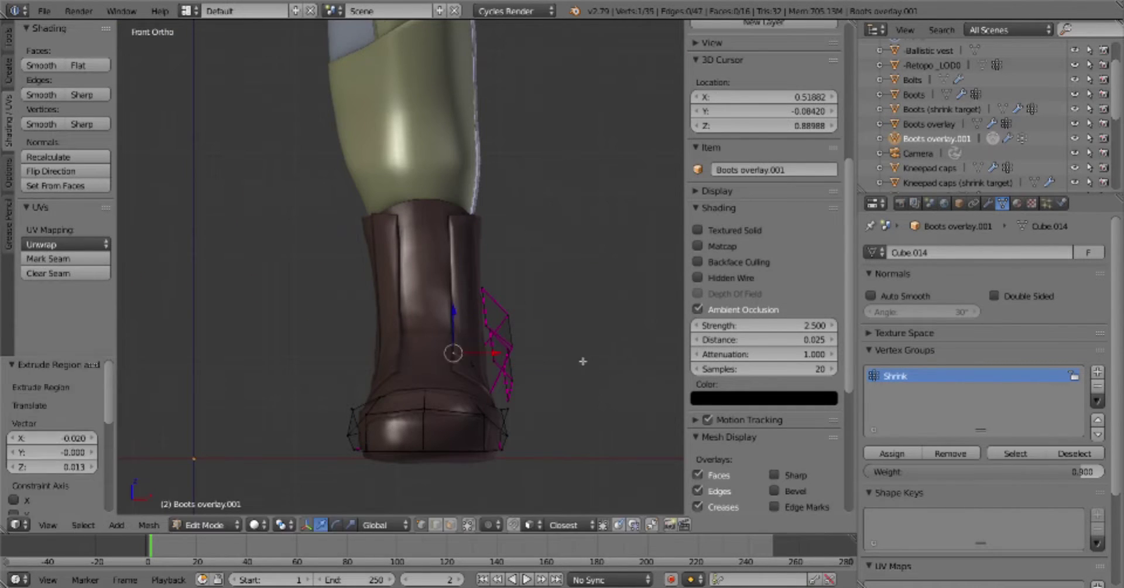
{"action": "key", "text": "ctrl+l"}
{"action": "middle_click_drag", "start_coordinate": [582, 361], "coordinate": [551, 396]}
{"action": "left_click", "coordinate": [541, 497]}
{"action": "key", "text": "a"}
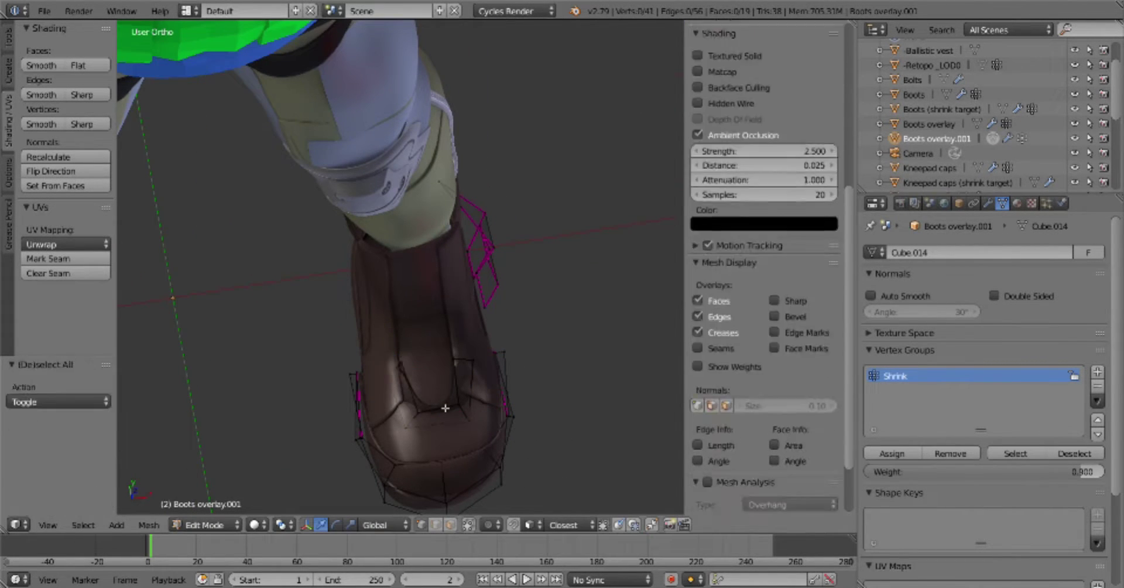
{"action": "key", "text": "KP_3"}
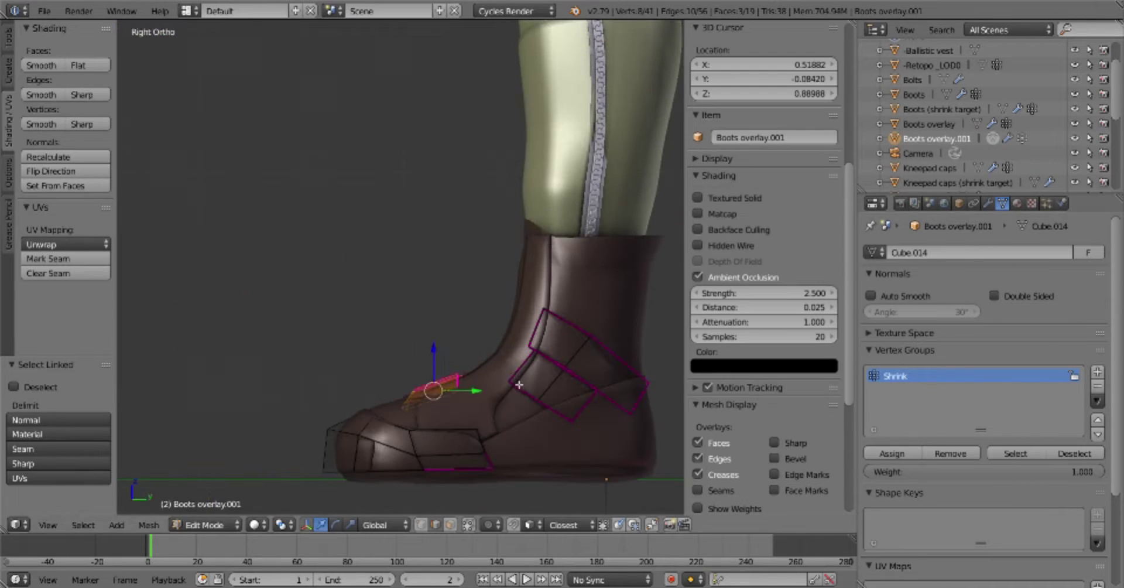
Set the vertex group weight to 0.750 and extrude a rotated segment from the strap's end edge
{"action": "left_click_drag", "start_coordinate": [1062, 473], "coordinate": [1045, 473]}
{"action": "middle_click_drag", "start_coordinate": [515, 351], "coordinate": [533, 334]}
{"action": "key", "text": "a"}
{"action": "right_click", "coordinate": [518, 345]}
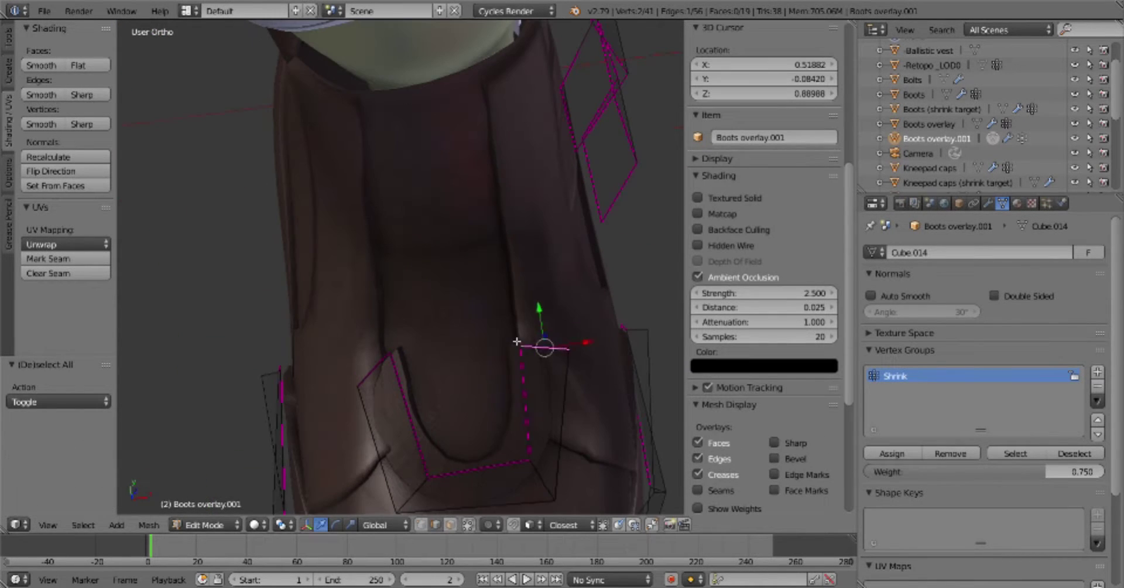
{"action": "key", "text": "KP_3"}
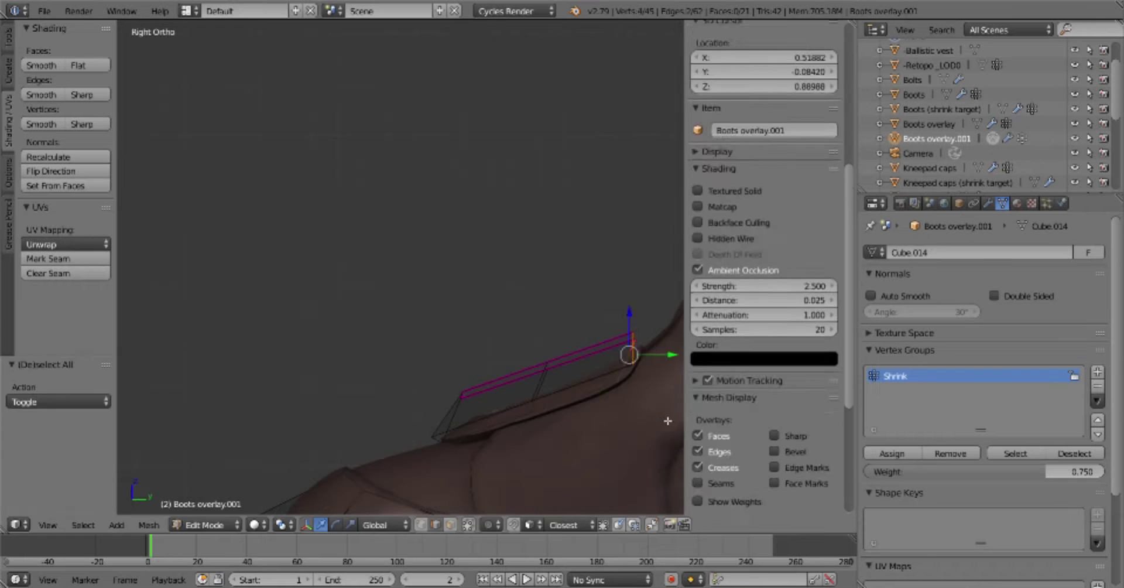
{"action": "key", "text": "e"}
{"action": "key", "text": "r"}
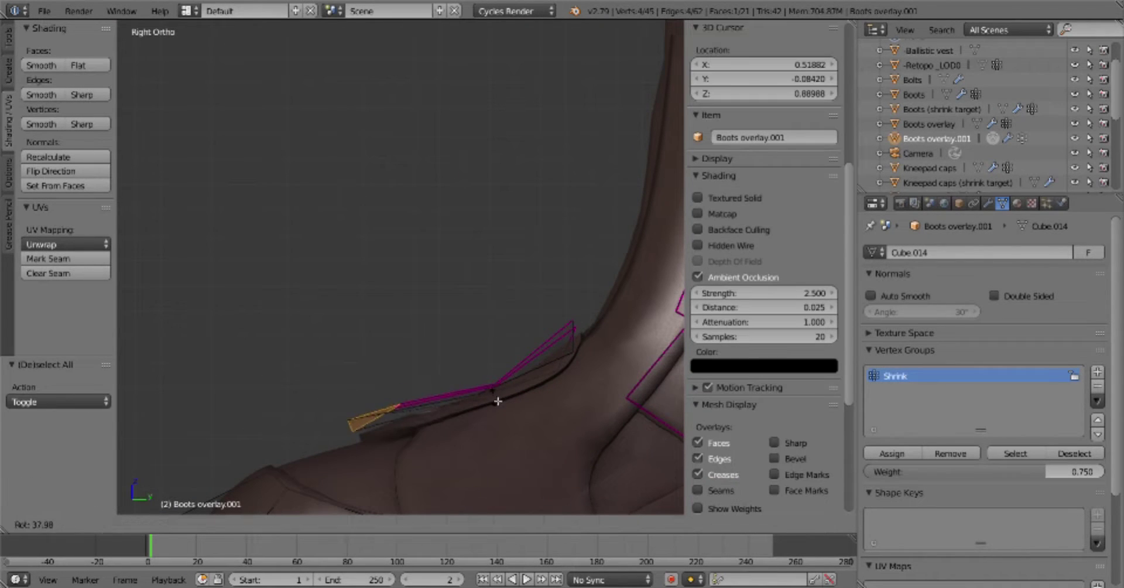
{"action": "left_click", "coordinate": [495, 395]}
{"action": "key", "text": "a"}
Select a tongue panel edge, check it from the side, then frame the overlay in Object Mode
{"action": "middle_click_drag", "start_coordinate": [490, 284], "coordinate": [535, 391]}
{"action": "right_click", "coordinate": [462, 373]}
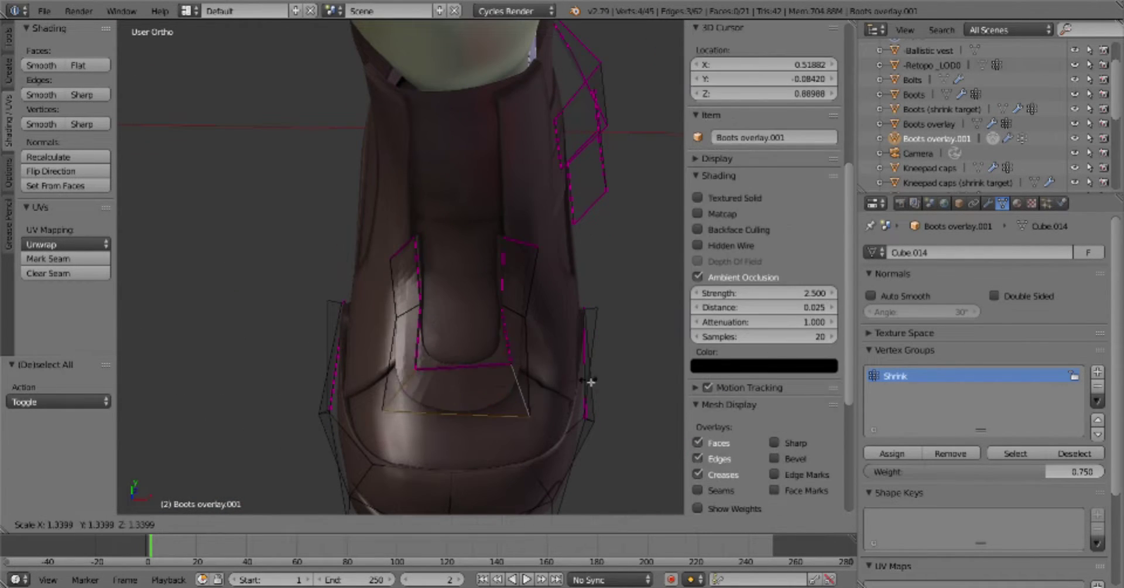
{"action": "left_click", "coordinate": [463, 374]}
{"action": "key", "text": "a"}
{"action": "key", "text": "KP_3"}
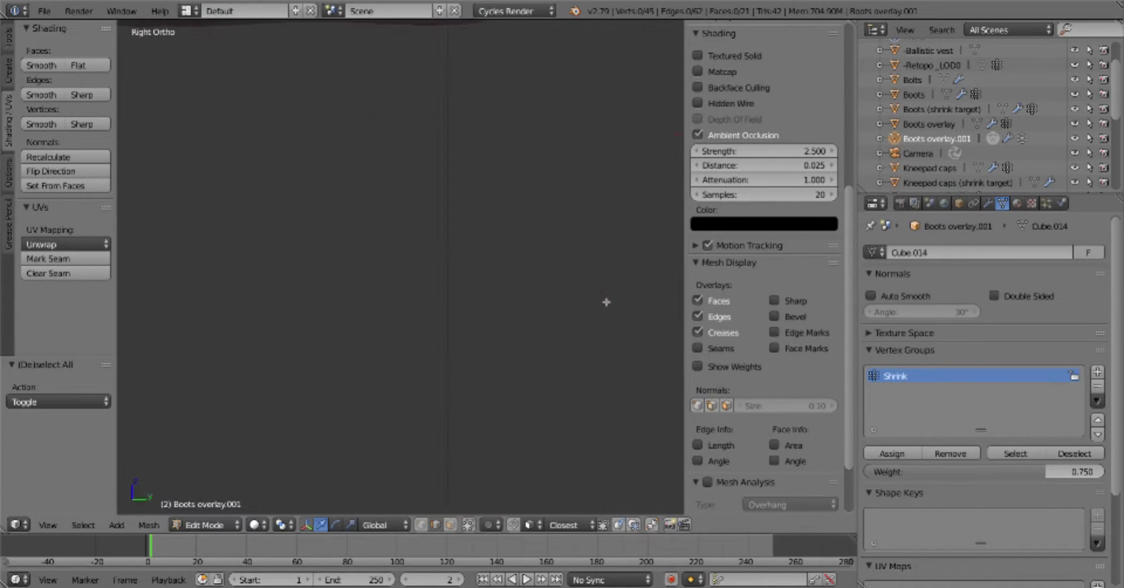
{"action": "scroll", "coordinate": [605, 301], "scroll_direction": "down", "scroll_amount": 3}
{"action": "key", "text": "Tab"}
{"action": "middle_click_drag", "start_coordinate": [622, 241], "coordinate": [571, 330]}
{"action": "scroll", "coordinate": [571, 329], "scroll_direction": "down", "scroll_amount": 5}
{"action": "key", "text": "KP_Decimal"}
Adjust the U-shaped tongue panel, review the overlay's modifier stack, and return to Object Mode
{"action": "key", "text": "Tab"}
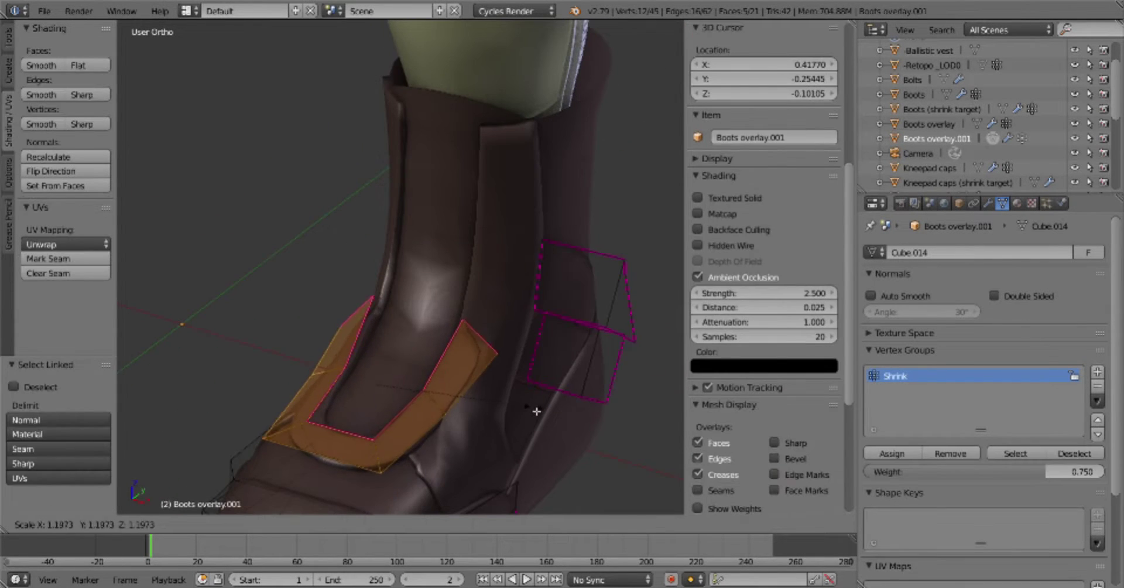
{"action": "left_click", "coordinate": [584, 152]}
{"action": "key", "text": "a"}
{"action": "scroll", "coordinate": [761, 175], "scroll_direction": "down", "scroll_amount": 5}
{"action": "scroll", "coordinate": [410, 264], "scroll_direction": "down", "scroll_amount": 3}
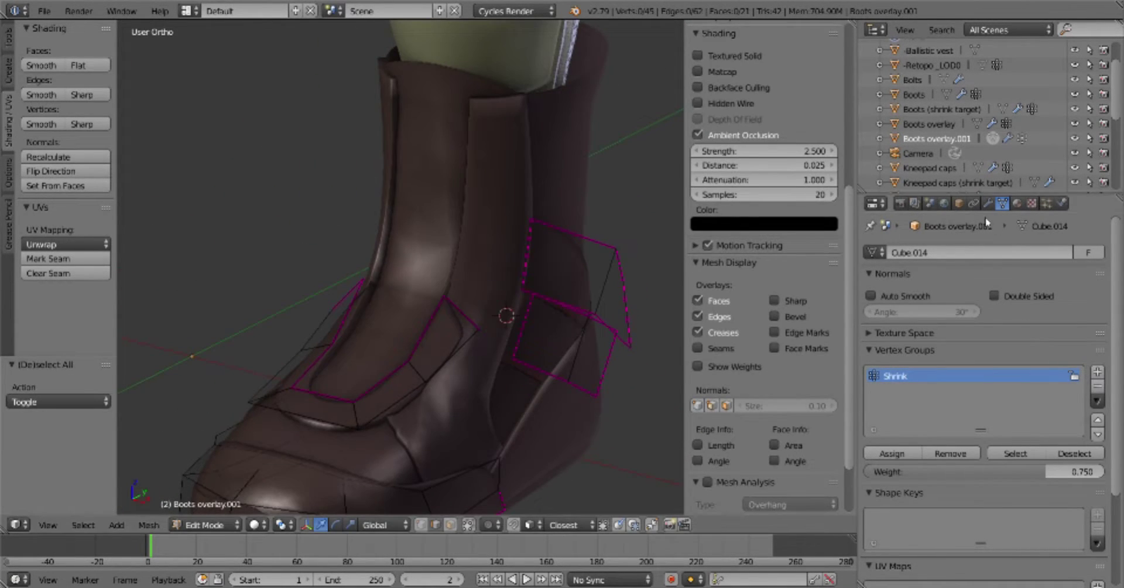
{"action": "left_click", "coordinate": [988, 203]}
{"action": "key", "text": "Tab"}
{"action": "left_click", "coordinate": [486, 357]}
{"action": "scroll", "coordinate": [468, 420], "scroll_direction": "down", "scroll_amount": 3}
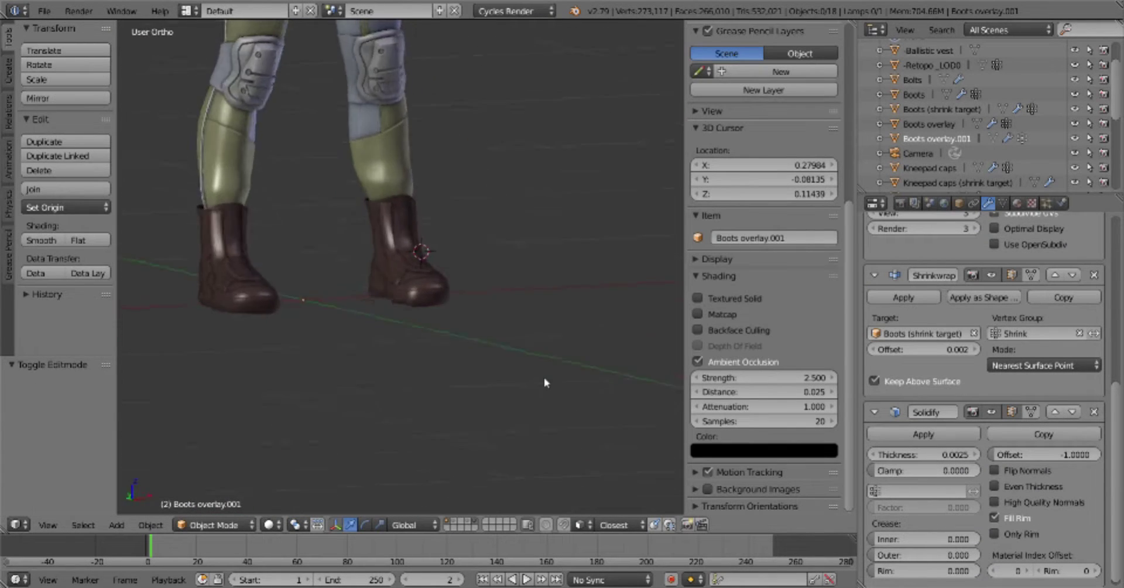
Deselect all objects and switch the visible scene layer using the layer buttons
{"action": "middle_click_drag", "start_coordinate": [544, 382], "coordinate": [463, 380]}
{"action": "key", "text": "a"}
{"action": "left_click", "coordinate": [462, 380]}
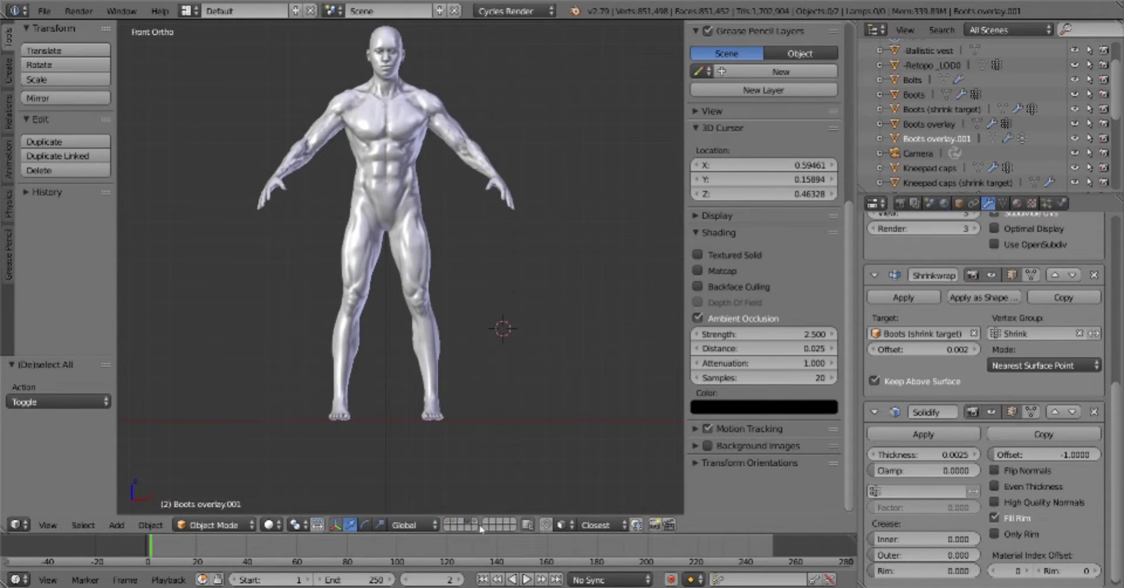
{"action": "left_click", "coordinate": [451, 523], "text": "shift"}
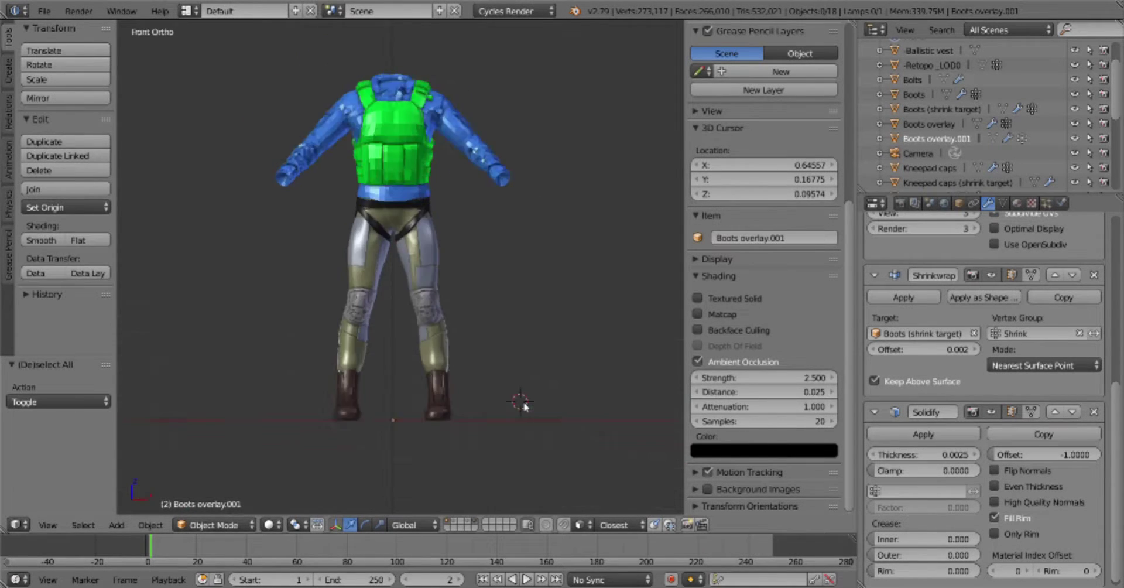
Frame Boots overlay.001, enter Edit Mode in side view and pick an overlay panel edge
{"action": "left_click", "coordinate": [537, 280]}
{"action": "middle_click_drag", "start_coordinate": [537, 280], "coordinate": [523, 410]}
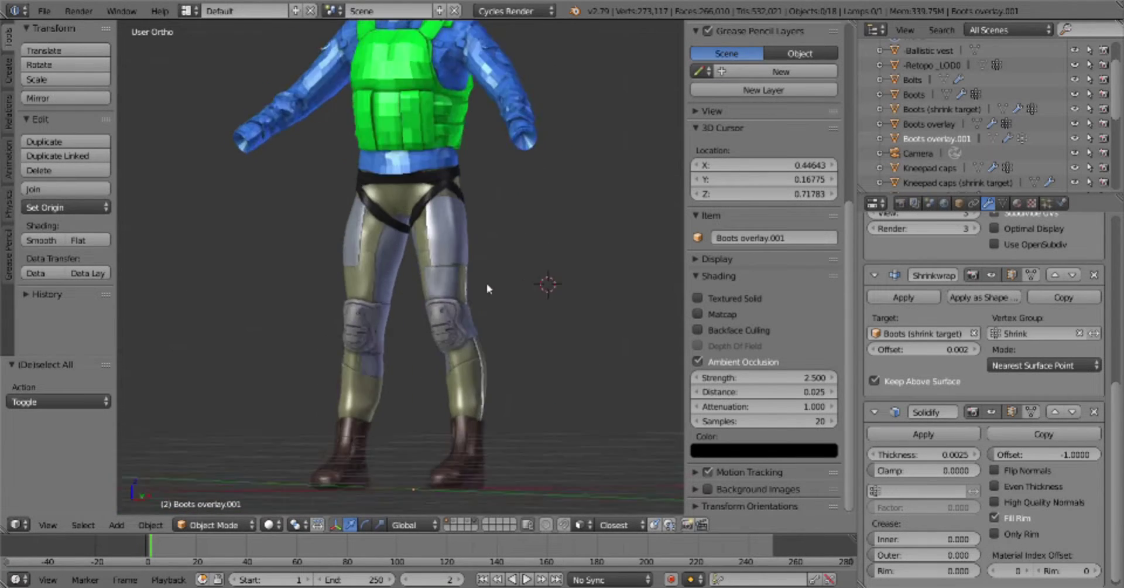
{"action": "key", "text": "KP_Decimal"}
{"action": "key", "text": "Tab"}
{"action": "key", "text": "KP_3"}
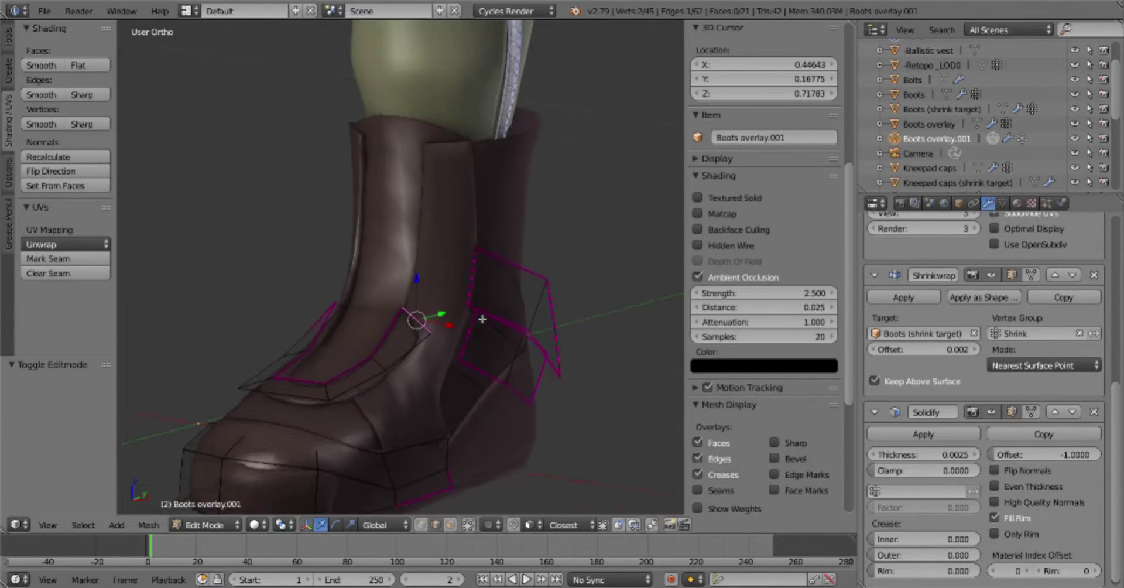
{"action": "scroll", "coordinate": [431, 373], "scroll_direction": "up", "scroll_amount": 3}
{"action": "key", "text": "shift+d"}
{"action": "left_click", "coordinate": [432, 373]}
Extrude and rotate the panel edge into new strap strips, undoing one misstep
{"action": "key", "text": "e"}
{"action": "middle_click_drag", "start_coordinate": [439, 321], "coordinate": [467, 344]}
{"action": "key", "text": "r"}
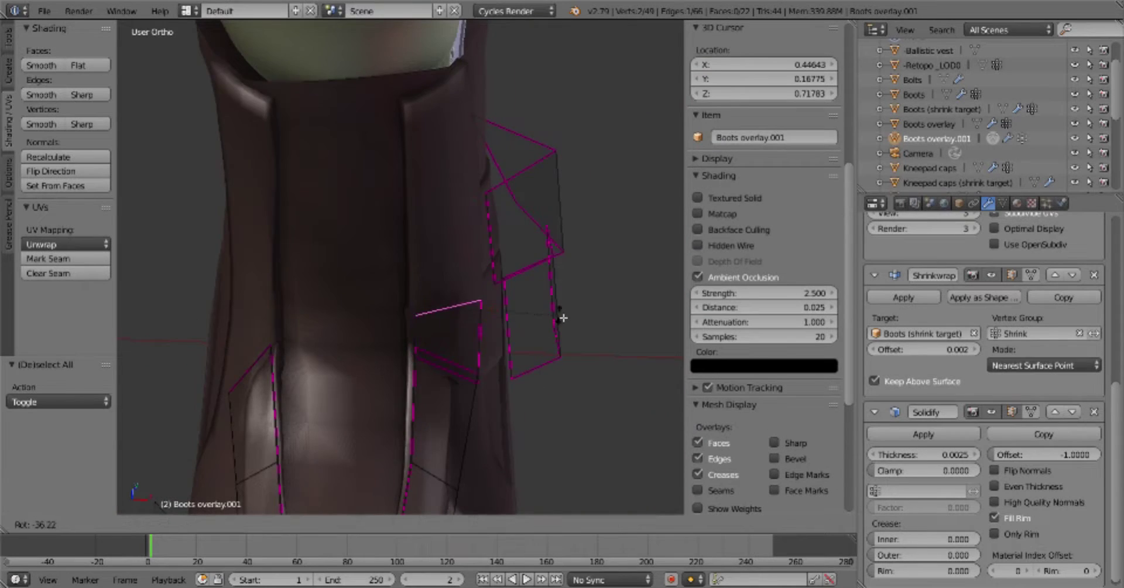
{"action": "key", "text": "KP_3"}
{"action": "key", "text": "r"}
{"action": "key", "text": "e"}
{"action": "middle_click_drag", "start_coordinate": [510, 382], "coordinate": [532, 382]}
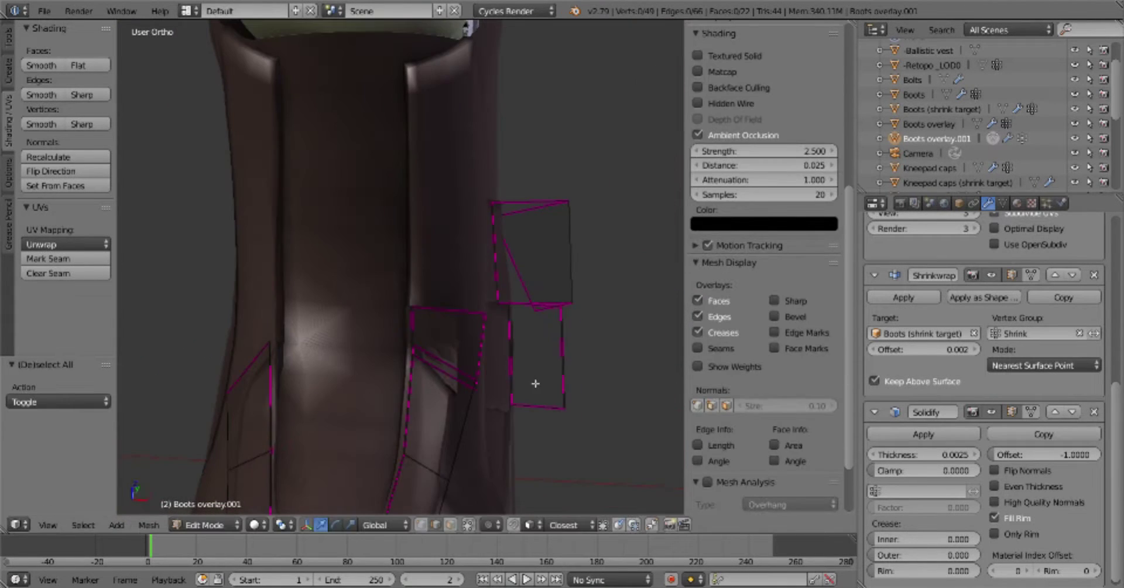
{"action": "key", "text": "ctrl+l"}
{"action": "key", "text": "a"}
{"action": "key", "text": "ctrl+z"}
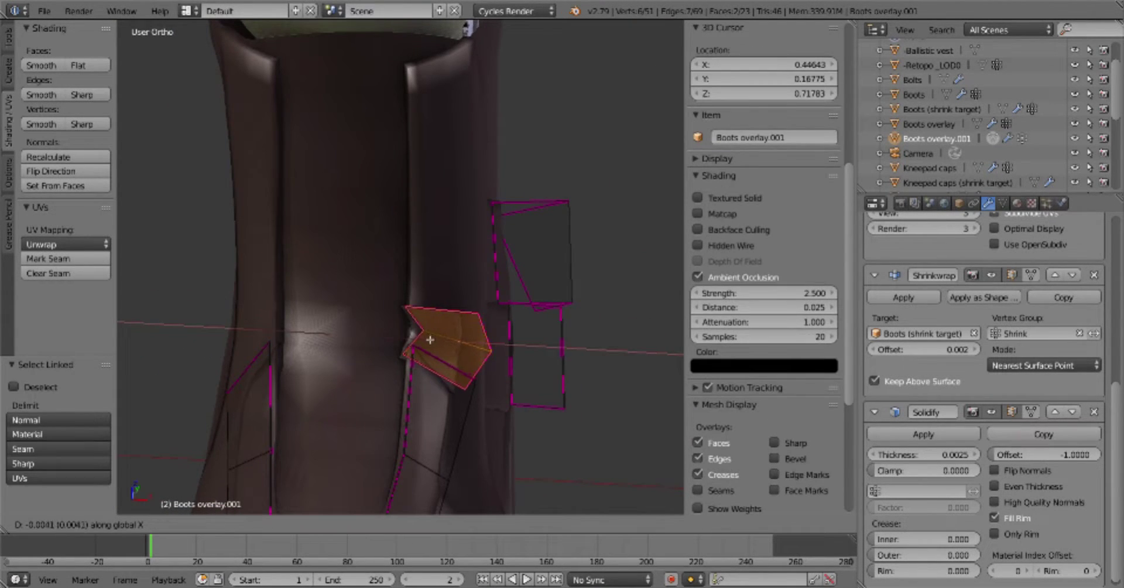
{"action": "key", "text": "a"}
{"action": "scroll", "coordinate": [470, 340], "scroll_direction": "down", "scroll_amount": 4}
{"action": "key", "text": "KP_3"}
{"action": "scroll", "coordinate": [451, 311], "scroll_direction": "up", "scroll_amount": 3}
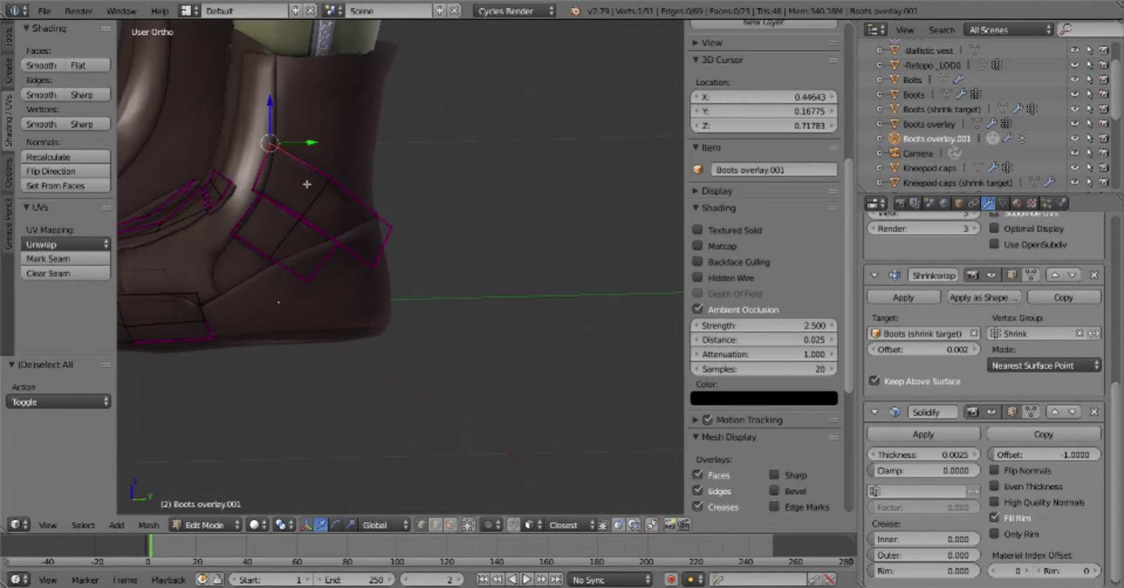
Extrude the strap edge in further strips wrapping around the ankle
{"action": "right_click", "coordinate": [224, 173]}
{"action": "key", "text": "shift+d"}
{"action": "left_click", "coordinate": [224, 173]}
{"action": "left_click", "coordinate": [330, 192]}
{"action": "mouse_move", "coordinate": [330, 192]}
{"action": "middle_mouse_down"}
{"action": "mouse_move", "coordinate": [410, 234]}
{"action": "mouse_move", "coordinate": [527, 176]}
{"action": "middle_mouse_up"}
{"action": "key", "text": "e"}
{"action": "left_click", "coordinate": [424, 261]}
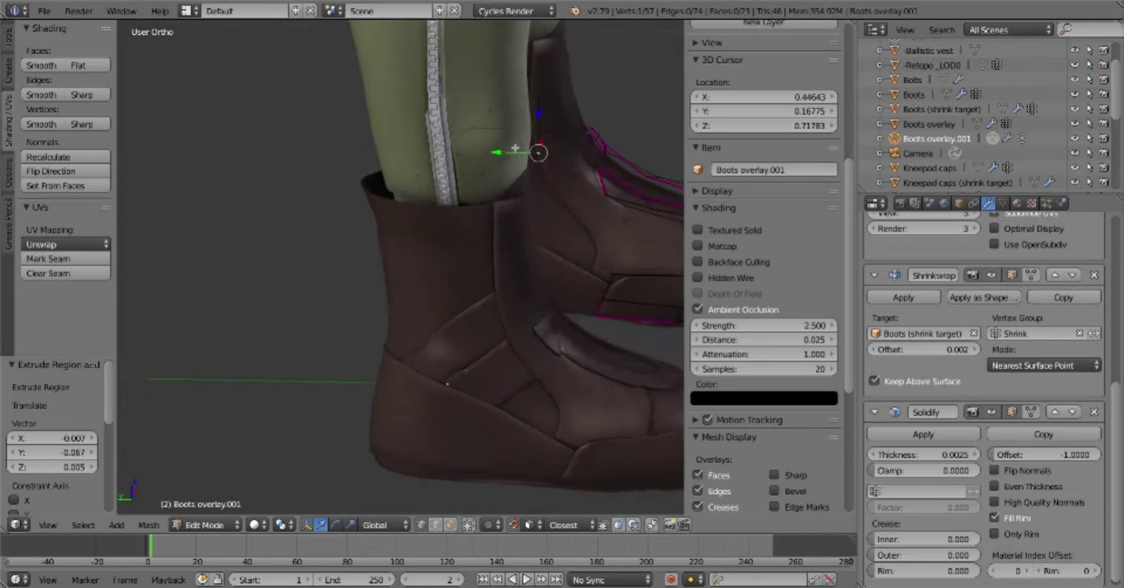
{"action": "key", "text": "e"}
{"action": "left_click", "coordinate": [583, 158]}
{"action": "key", "text": "e"}
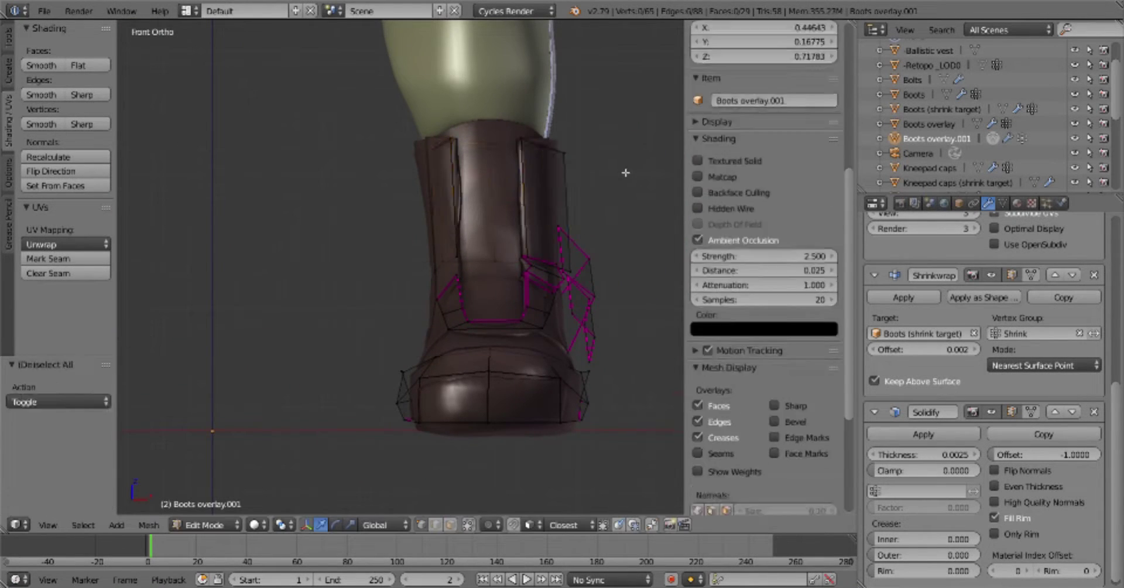
Assign the connected strap faces to the Shrink group at weight 0.750 and leave Edit Mode
{"action": "key", "text": "ctrl+l"}
{"action": "middle_click_drag", "start_coordinate": [467, 265], "coordinate": [445, 246]}
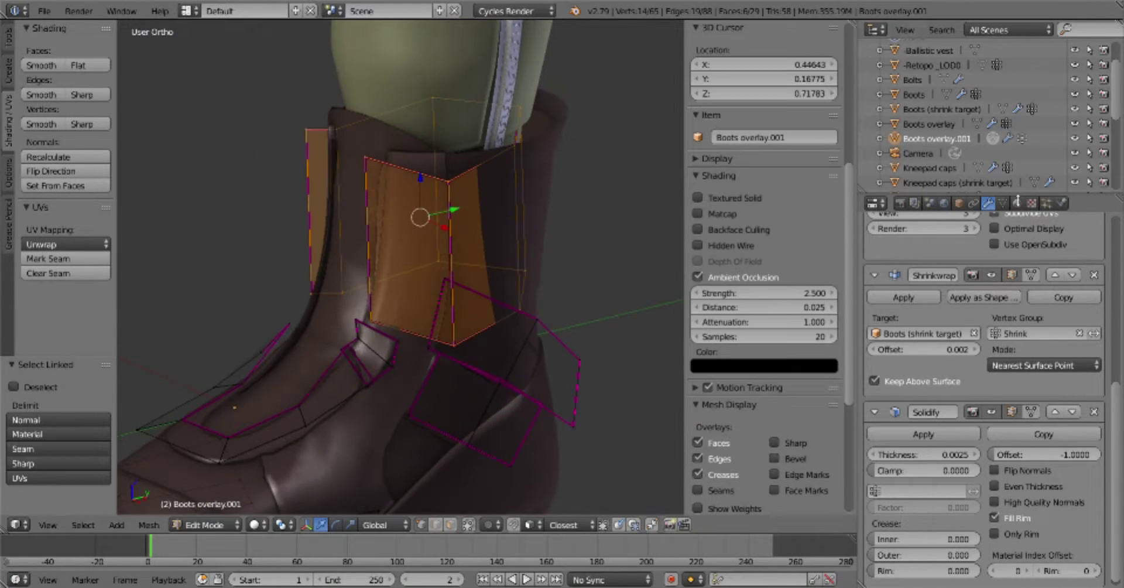
{"action": "left_click", "coordinate": [1002, 203]}
{"action": "left_click_drag", "start_coordinate": [1008, 473], "coordinate": [949, 474]}
{"action": "middle_click_drag", "start_coordinate": [410, 235], "coordinate": [363, 193]}
{"action": "key", "text": "a"}
{"action": "right_click", "coordinate": [272, 123]}
{"action": "key", "text": "g"}
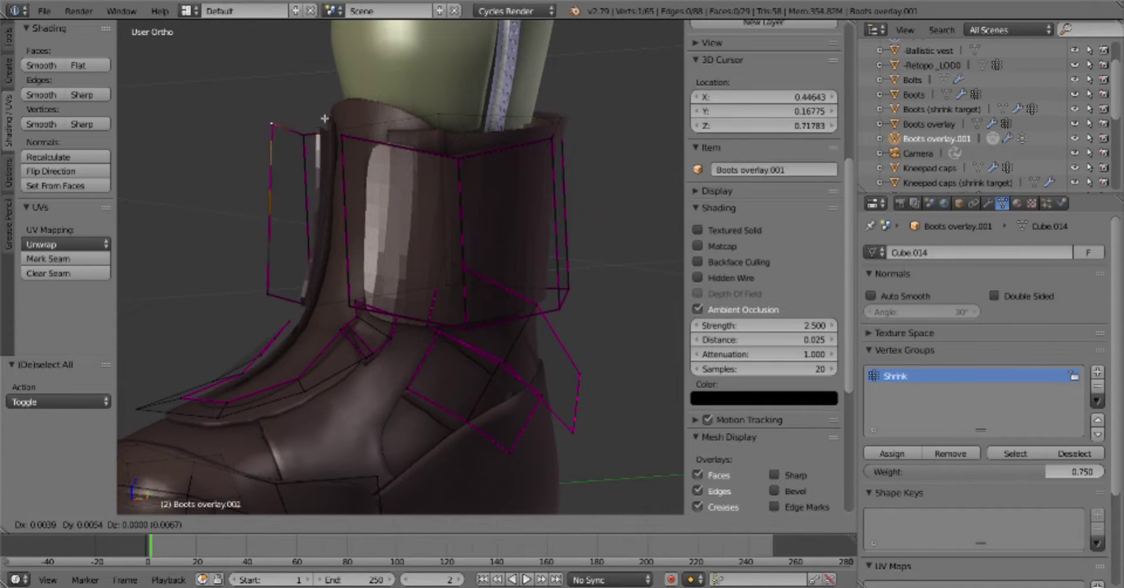
{"action": "key", "text": "KP_3"}
{"action": "key", "text": "Tab"}
Select the base Boots mesh in Edit Mode and box-select faces at its top
{"action": "right_click", "coordinate": [497, 170]}
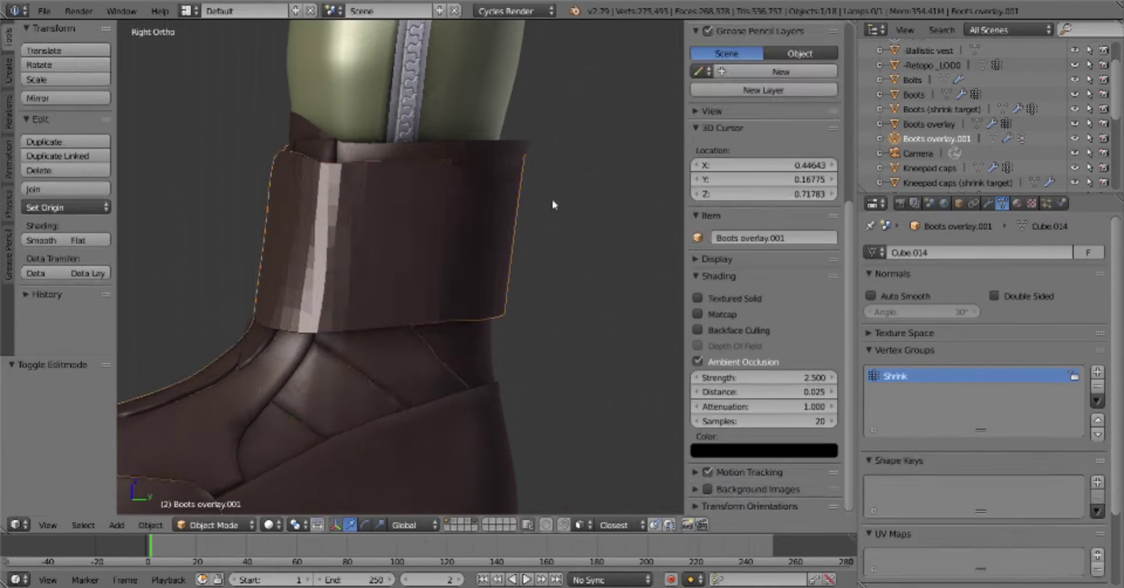
{"action": "key", "text": "Tab"}
{"action": "key", "text": "b"}
{"action": "left_click_drag", "start_coordinate": [463, 108], "coordinate": [566, 177]}
Vertex-slide a strap vertex along its edge and scale the strap vertices in front view
{"action": "key", "text": "Tab"}
{"action": "scroll", "coordinate": [419, 330], "scroll_direction": "down", "scroll_amount": 3}
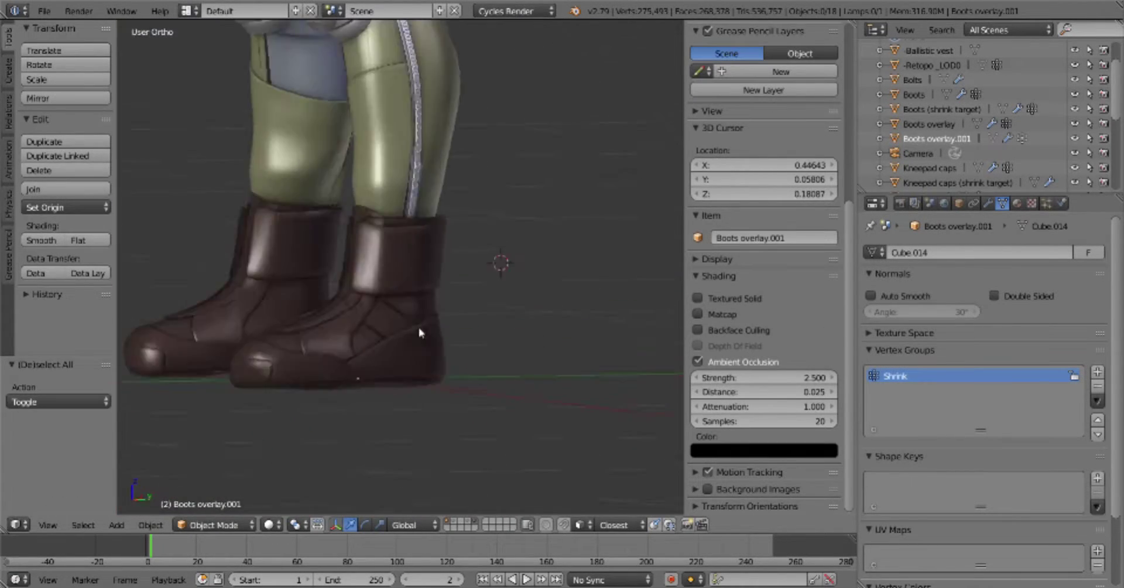
{"action": "key", "text": "Tab"}
{"action": "scroll", "coordinate": [465, 184], "scroll_direction": "up", "scroll_amount": 3}
{"action": "right_click", "coordinate": [300, 240]}
{"action": "key", "text": "shift+v"}
{"action": "left_click", "coordinate": [340, 271]}
{"action": "key", "text": "KP_1"}
{"action": "key", "text": "s"}
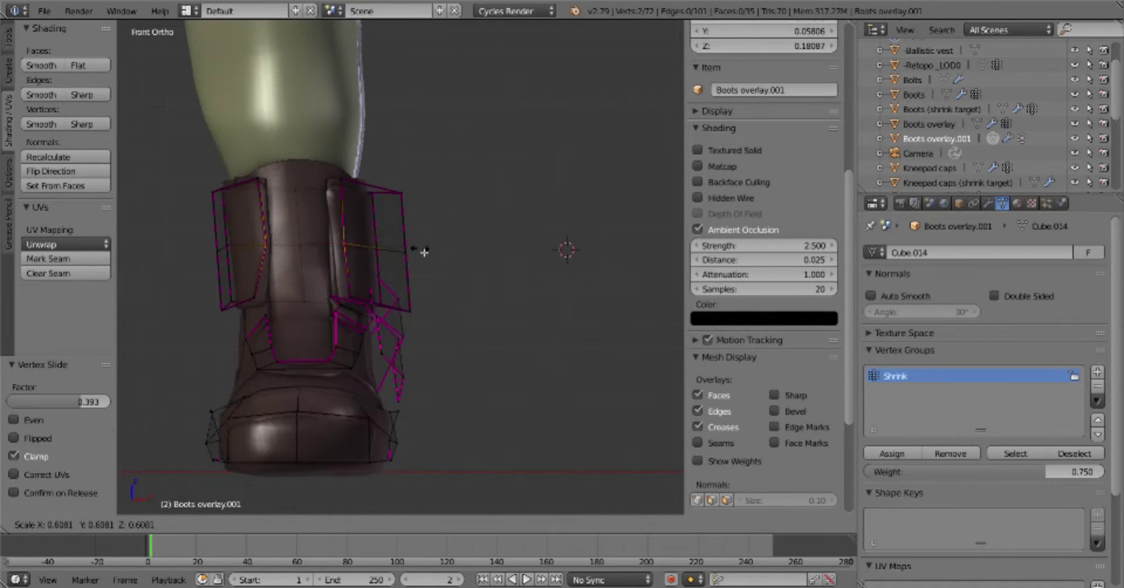
{"action": "left_click", "coordinate": [356, 291]}
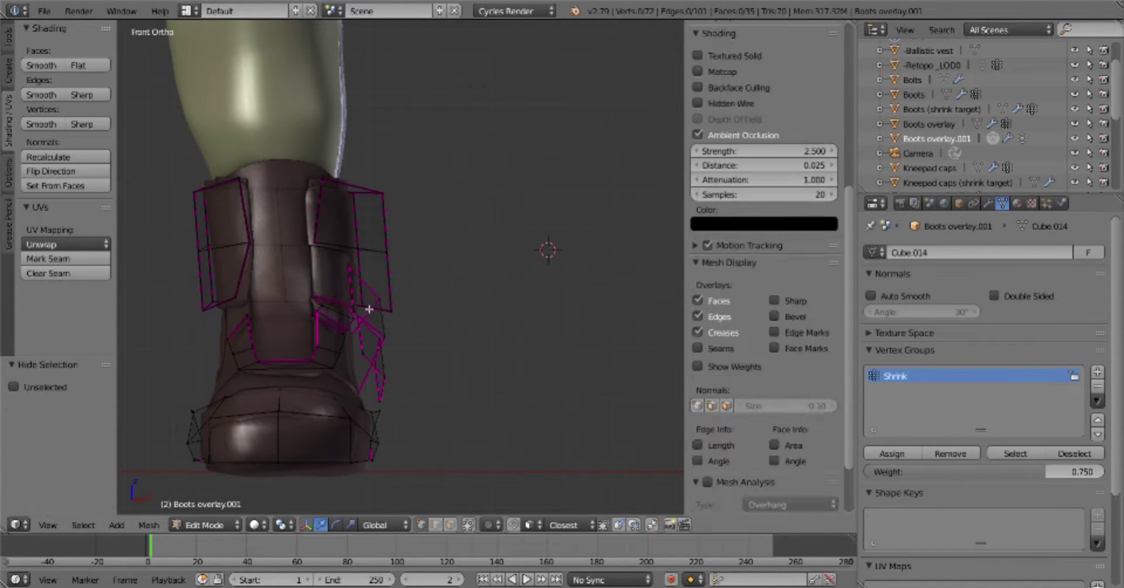
Check the strap from the side and box-select the strap area
{"action": "key", "text": "a"}
{"action": "key", "text": "KP_3"}
{"action": "middle_click_drag", "start_coordinate": [464, 334], "coordinate": [440, 527]}
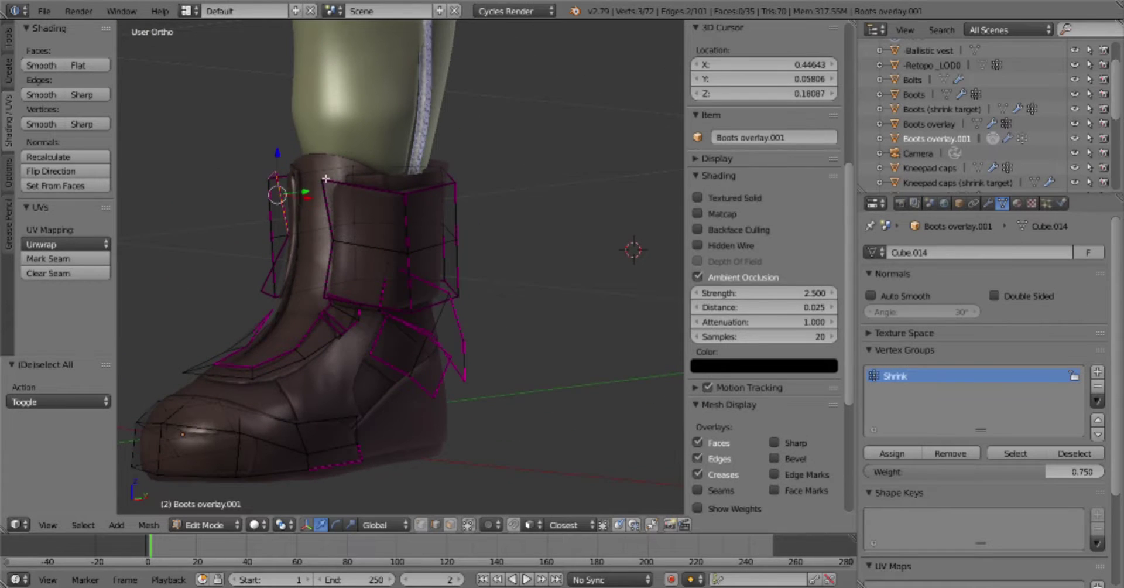
{"action": "key", "text": "KP_1"}
{"action": "key", "text": "KP_3"}
{"action": "key", "text": "b"}
{"action": "left_click_drag", "start_coordinate": [324, 143], "coordinate": [423, 186]}
{"action": "key", "text": "Tab"}
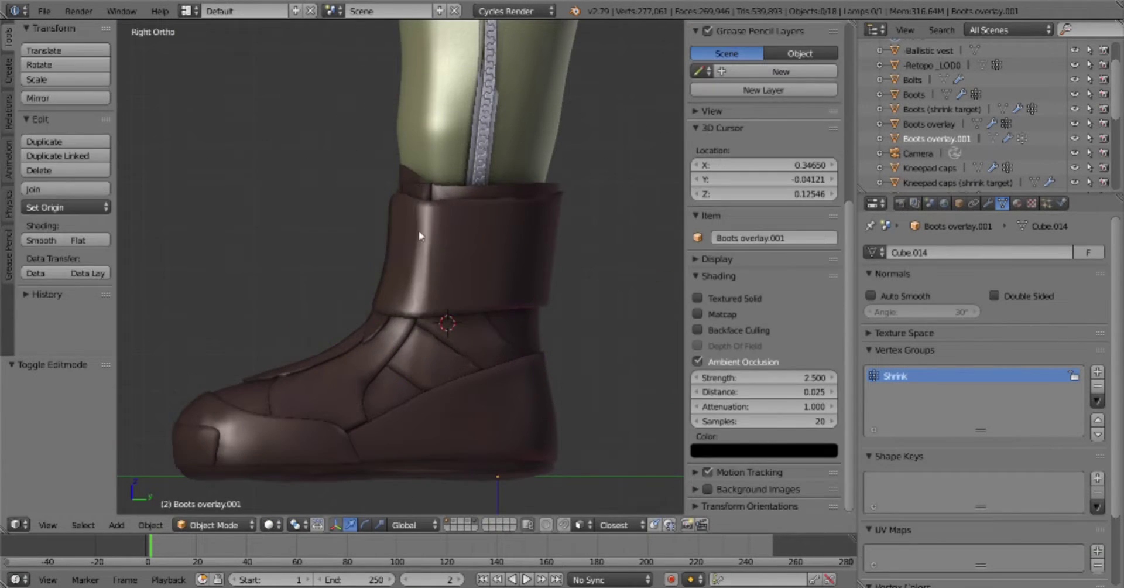
Select the Boots mesh and box-select its top rim loop
{"action": "key", "text": "Tab"}
{"action": "key", "text": "Tab"}
{"action": "right_click", "coordinate": [535, 199]}
Inspect the slightly tilted Boots top rim from several angles, then leave its Edit Mode
{"action": "key", "text": "Tab"}
{"action": "key", "text": "b"}
{"action": "left_click_drag", "start_coordinate": [577, 197], "coordinate": [398, 170]}
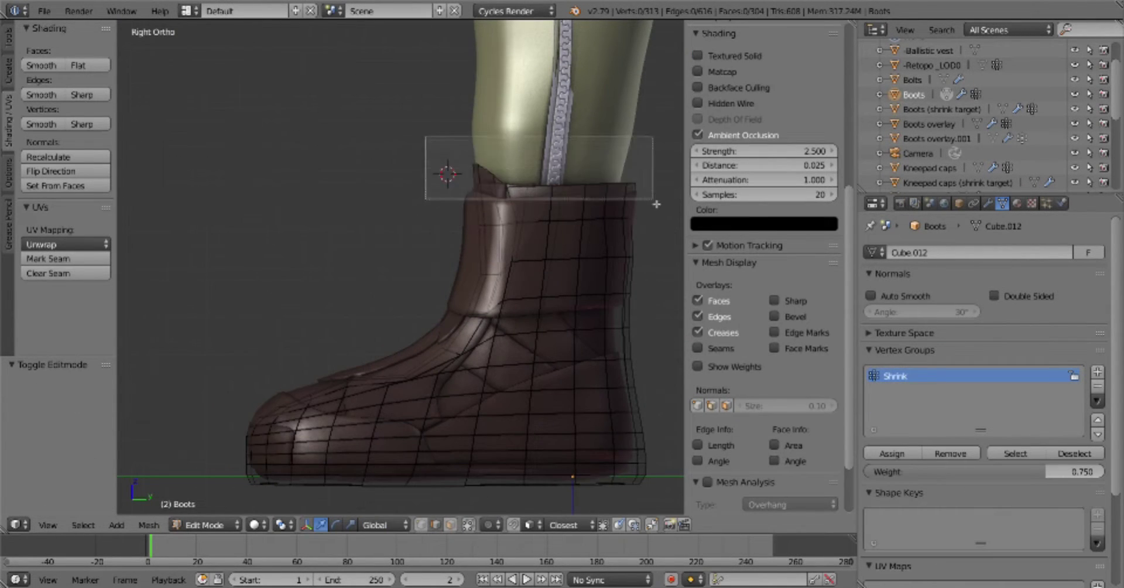
{"action": "middle_click_drag", "start_coordinate": [398, 170], "coordinate": [416, 167], "text": "shift"}
{"action": "key", "text": "b"}
{"action": "key", "text": "Tab"}
{"action": "key", "text": "a"}
{"action": "scroll", "coordinate": [514, 296], "scroll_direction": "down", "scroll_amount": 5}
{"action": "mouse_move", "coordinate": [514, 296]}
{"action": "middle_mouse_down"}
{"action": "mouse_move", "coordinate": [467, 328]}
{"action": "mouse_move", "coordinate": [296, 336]}
{"action": "mouse_move", "coordinate": [602, 330]}
{"action": "middle_mouse_up"}
{"action": "key", "text": "Tab"}
{"action": "scroll", "coordinate": [527, 322], "scroll_direction": "up", "scroll_amount": 4}
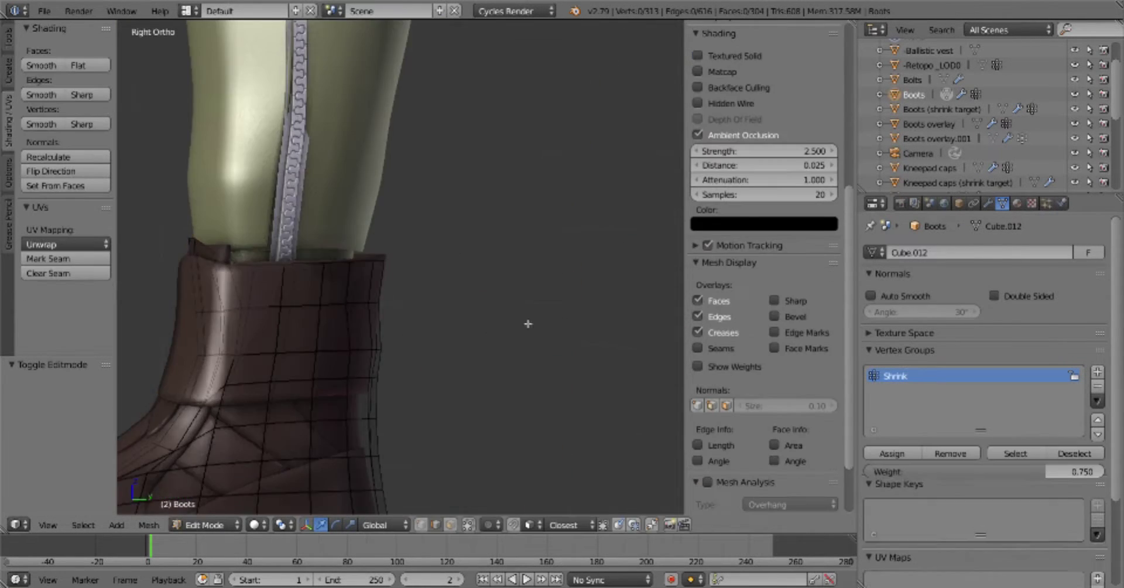
{"action": "middle_click_drag", "start_coordinate": [527, 321], "coordinate": [422, 306], "text": "shift"}
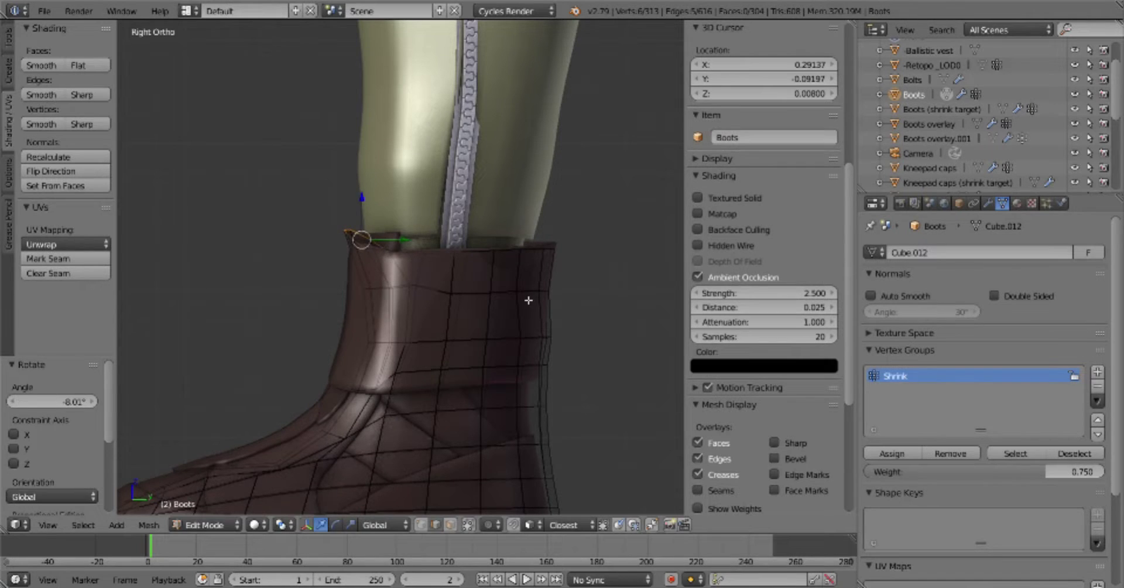
{"action": "mouse_move", "coordinate": [528, 300]}
{"action": "middle_mouse_down"}
{"action": "mouse_move", "coordinate": [509, 354]}
{"action": "mouse_move", "coordinate": [485, 379]}
{"action": "middle_mouse_up"}
{"action": "key", "text": "Tab"}
Select the strap overlay's top corner vertices in side view
{"action": "right_click", "coordinate": [509, 354]}
{"action": "key", "text": "Tab"}
{"action": "key", "text": "a"}
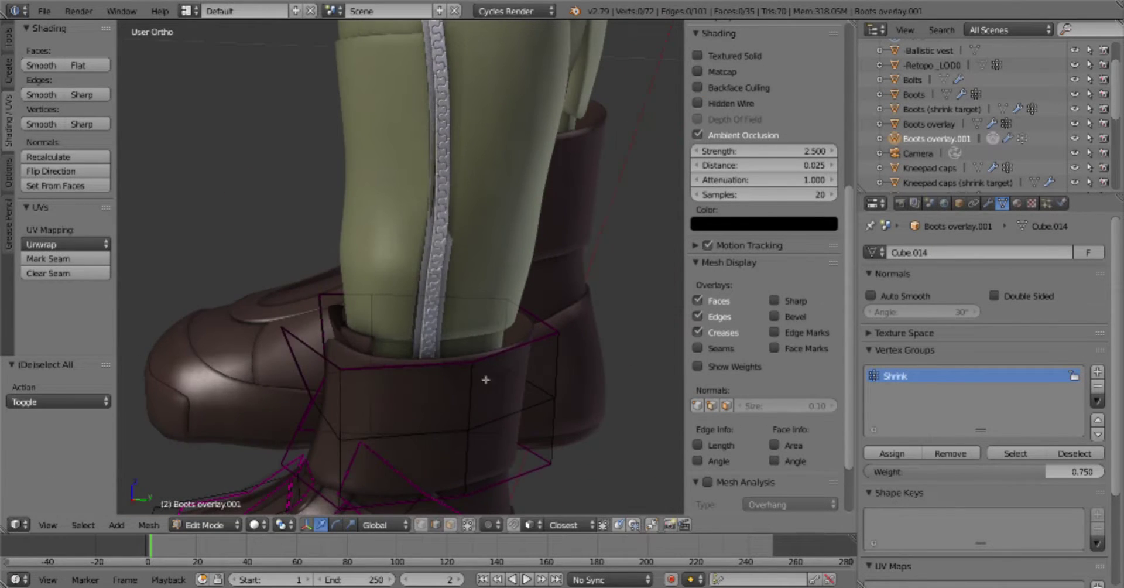
{"action": "right_click", "coordinate": [588, 289]}
{"action": "key", "text": "KP_3"}
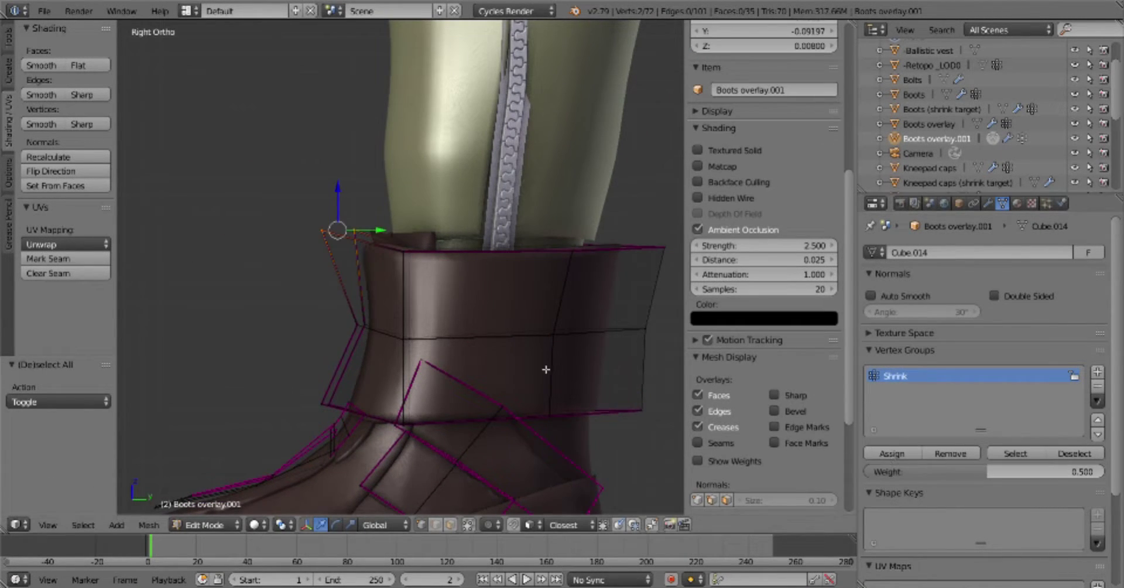
{"action": "scroll", "coordinate": [546, 369], "scroll_direction": "down", "scroll_amount": 4}
{"action": "key", "text": "Tab"}
{"action": "key", "text": "Tab"}
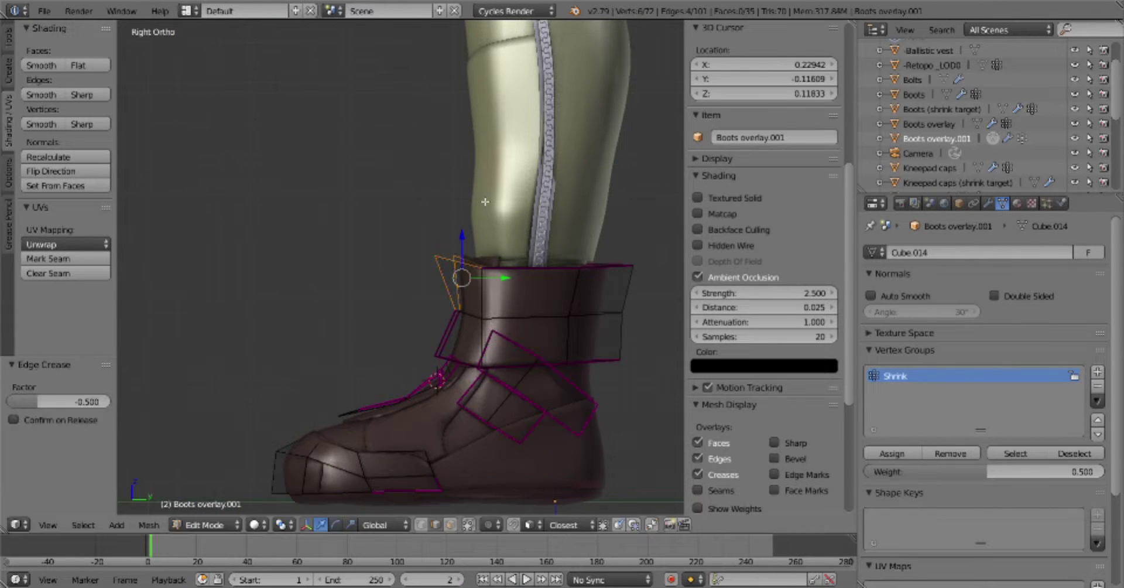
Vertex-slide the strap corner vertices and place the 3D cursor at the boot top
{"action": "middle_click_drag", "start_coordinate": [447, 255], "coordinate": [409, 264]}
{"action": "key", "text": "KP_3"}
{"action": "key", "text": "shift+v"}
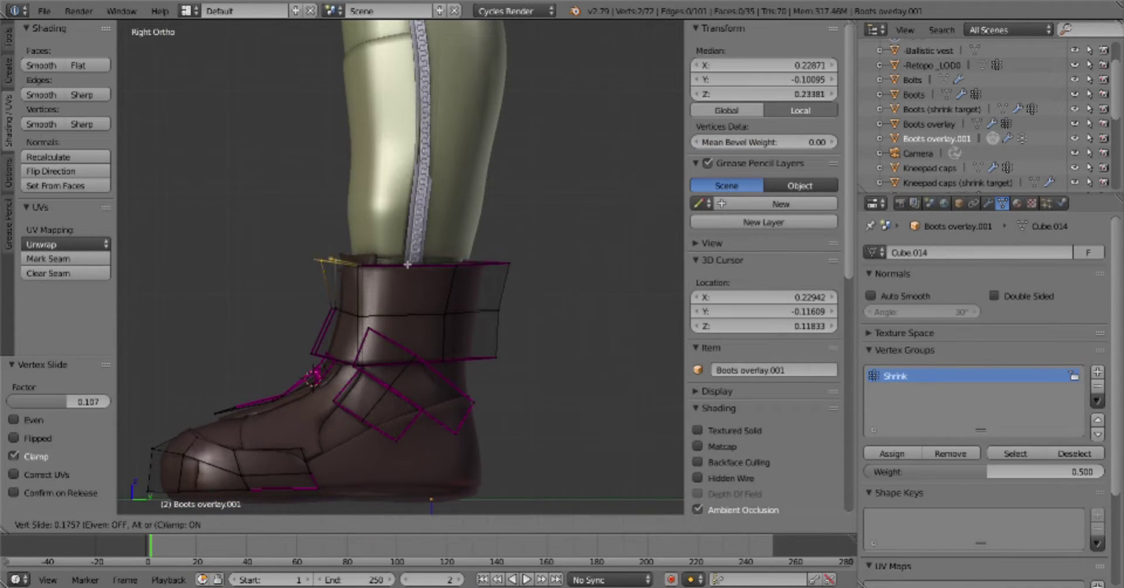
{"action": "left_click", "coordinate": [408, 264]}
{"action": "key", "text": "a"}
{"action": "left_click", "coordinate": [467, 264]}
{"action": "scroll", "coordinate": [394, 286], "scroll_direction": "up", "scroll_amount": 2, "text": "ctrl"}
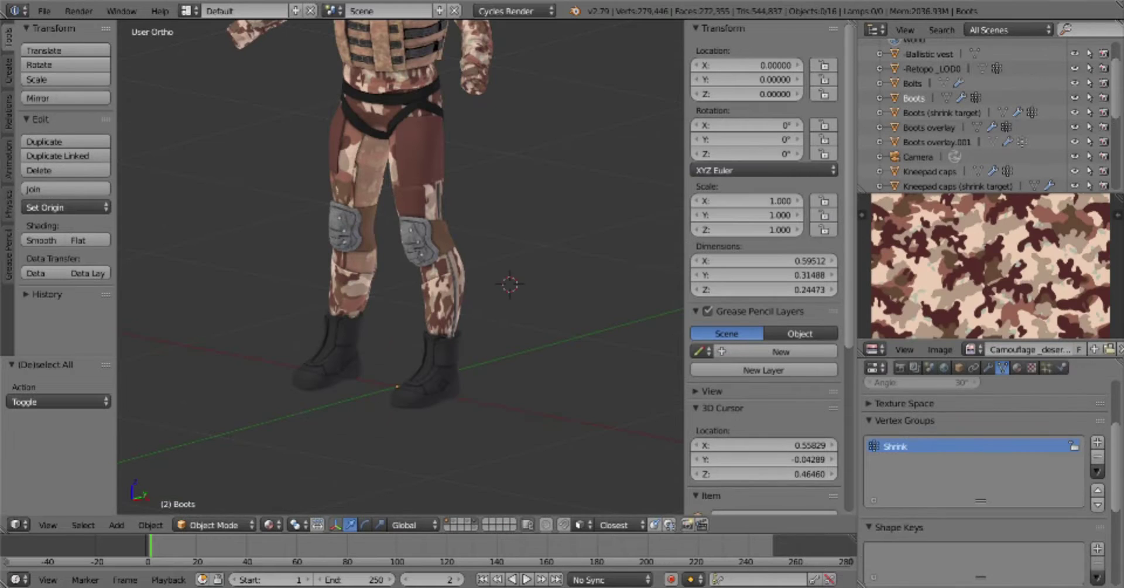
Zoom in on the boot in Right Ortho, select Boots overlay and place the 3D cursor at the sole
{"action": "scroll", "coordinate": [479, 296], "scroll_direction": "up", "scroll_amount": 2}
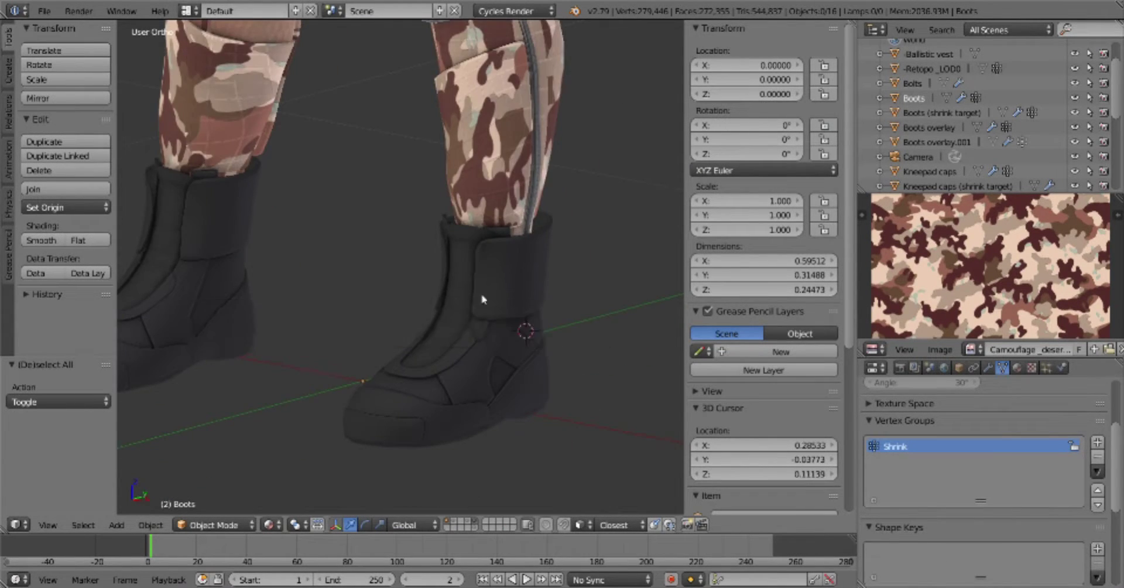
{"action": "left_click", "coordinate": [482, 296]}
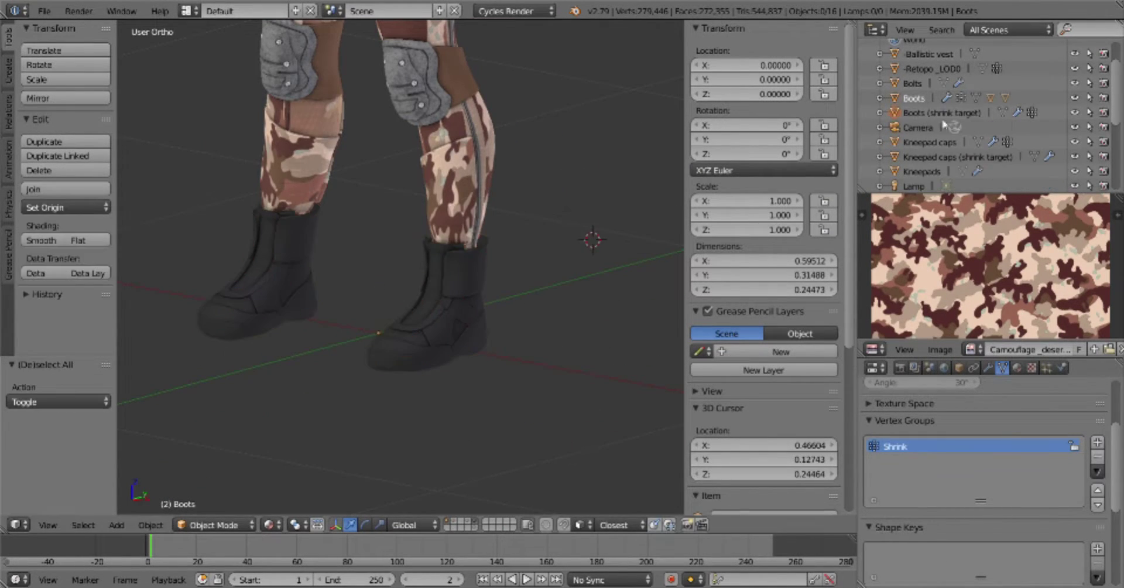
{"action": "key", "text": "KP_3"}
{"action": "left_click", "coordinate": [568, 303]}
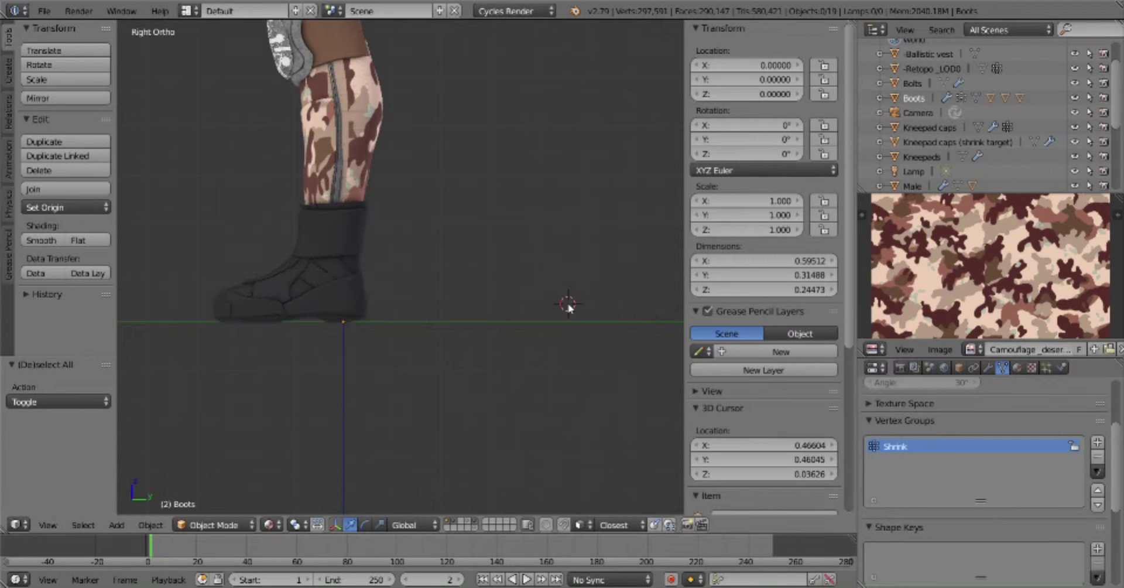
{"action": "scroll", "coordinate": [568, 307], "scroll_direction": "up", "scroll_amount": 3}
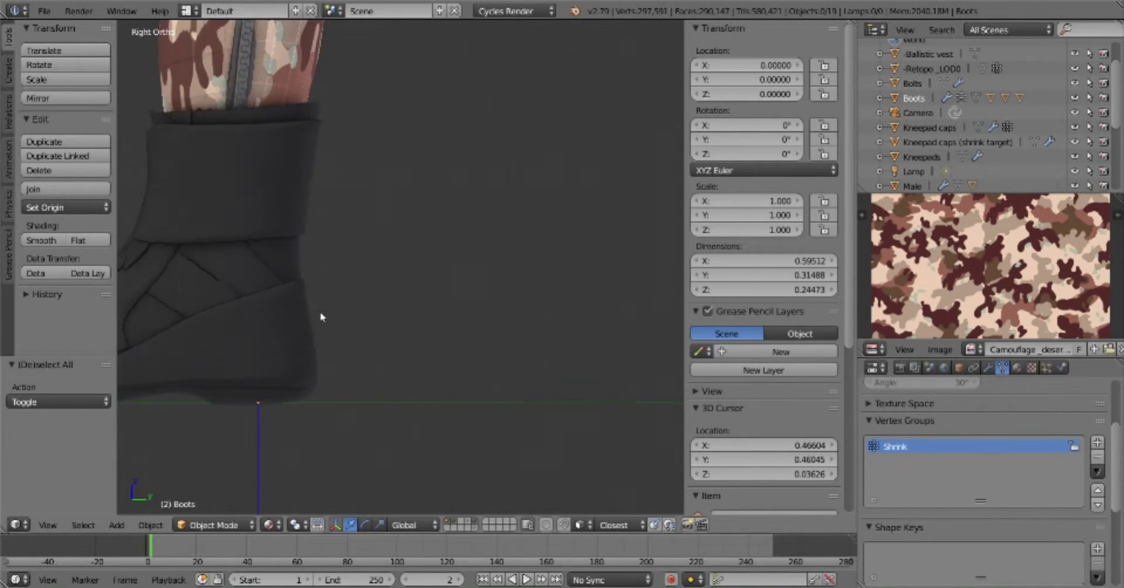
{"action": "middle_click_drag", "start_coordinate": [321, 317], "coordinate": [484, 349], "text": "shift"}
{"action": "right_click", "coordinate": [484, 349]}
{"action": "key", "text": "Tab"}
{"action": "key", "text": "Tab"}
{"action": "left_click", "coordinate": [455, 382]}
Place the 3D cursor at the toe and check the toe overlay's Shrinkwrap offset
{"action": "left_click", "coordinate": [364, 381]}
{"action": "key", "text": "shift+a"}
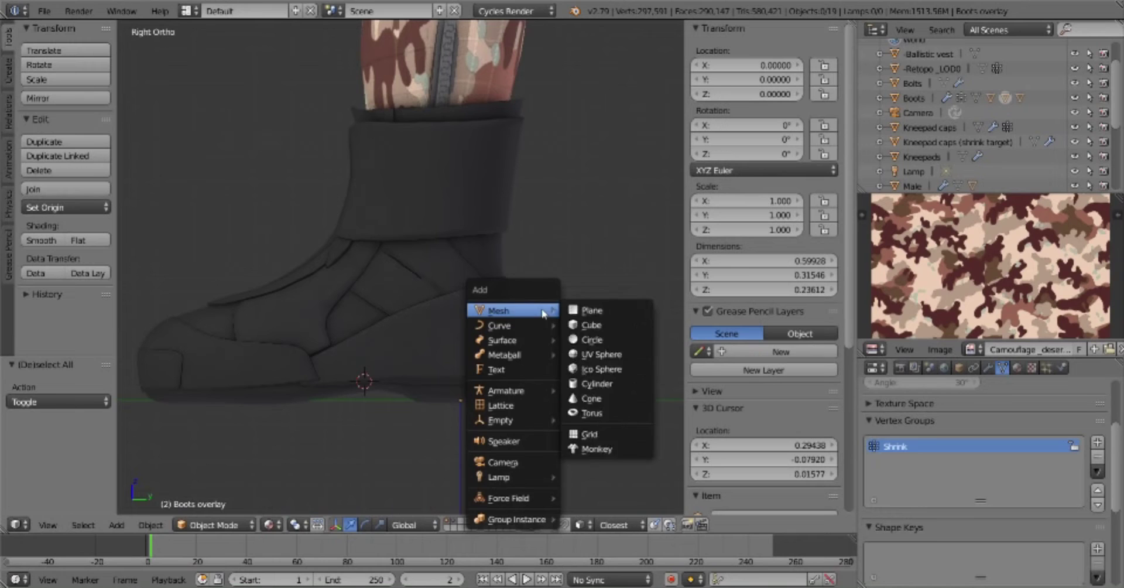
{"action": "right_click", "coordinate": [253, 379]}
{"action": "key", "text": "Tab"}
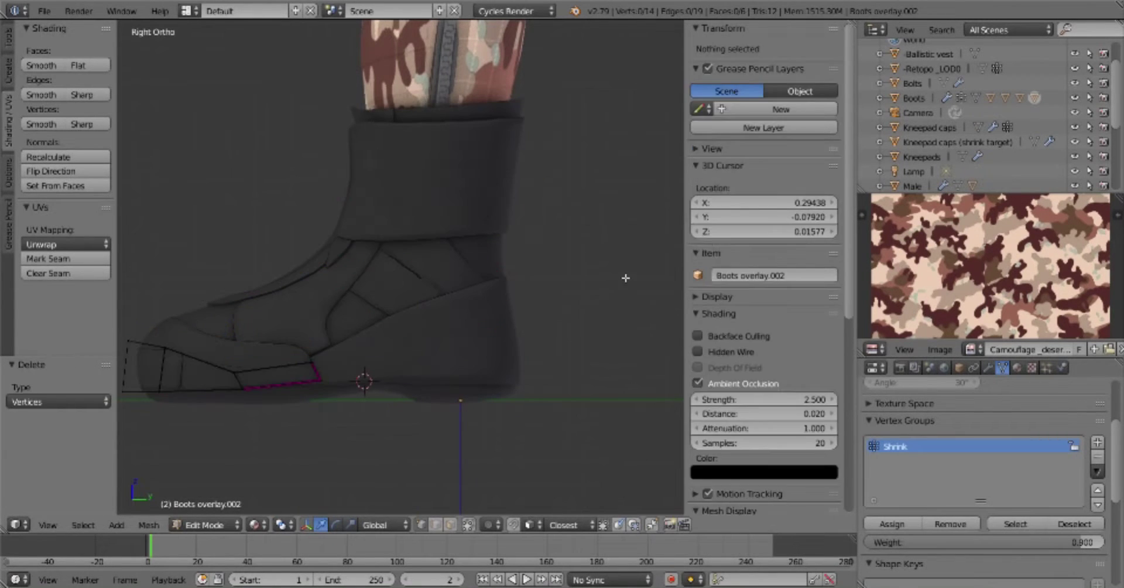
{"action": "key", "text": "Tab"}
{"action": "left_click", "coordinate": [987, 367]}
{"action": "left_click", "coordinate": [951, 561]}
{"action": "key", "text": "Tab"}
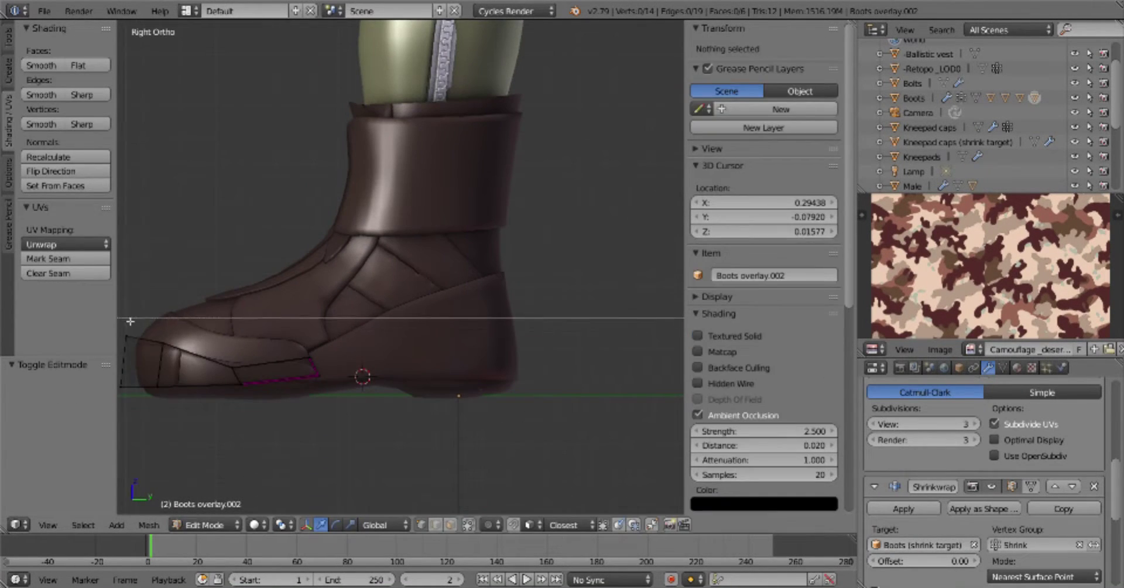
{"action": "key", "text": "Tab"}
Reshape the toe of the shrink target boot with a proportional adjustment
{"action": "key", "text": "Tab"}
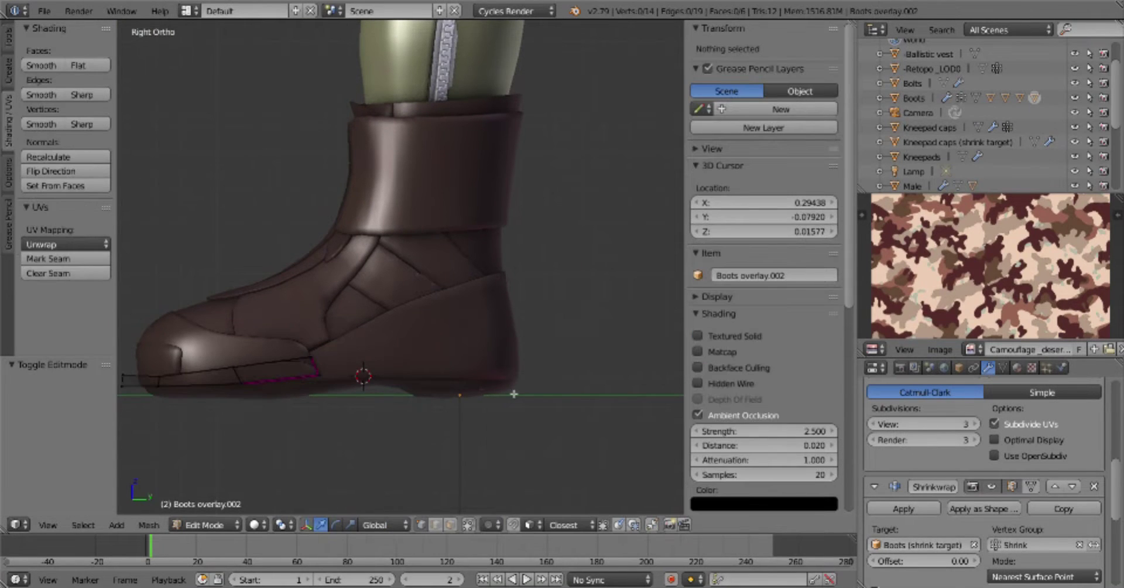
{"action": "key", "text": "Tab"}
{"action": "key", "text": "h"}
{"action": "right_click", "coordinate": [260, 400]}
{"action": "key", "text": "Tab"}
{"action": "key", "text": "a"}
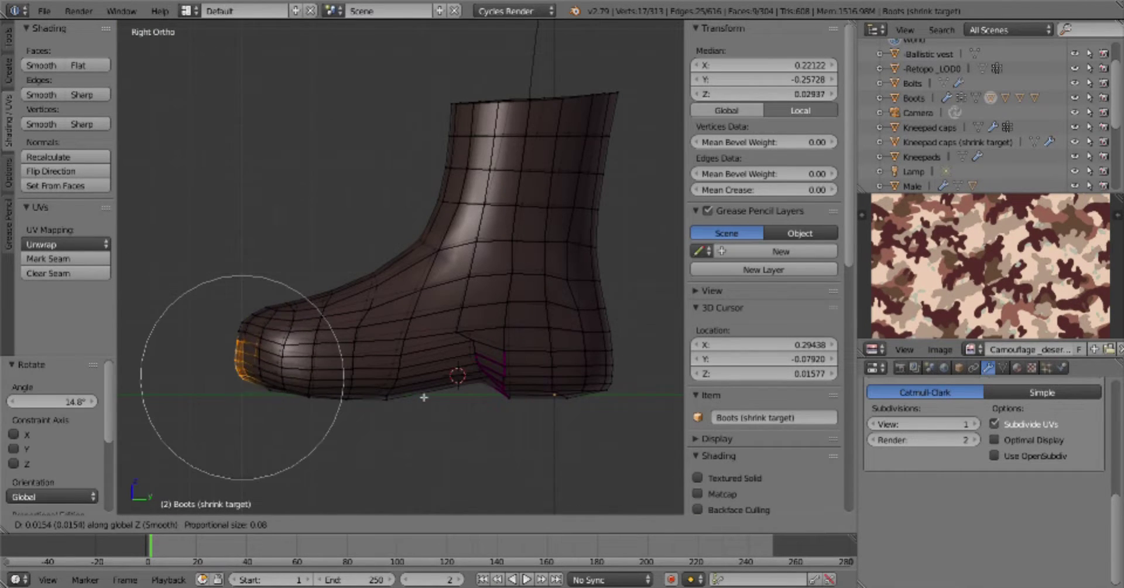
{"action": "left_click", "coordinate": [424, 398]}
{"action": "key", "text": "Tab"}
{"action": "key", "text": "Tab"}
{"action": "key", "text": "Tab"}
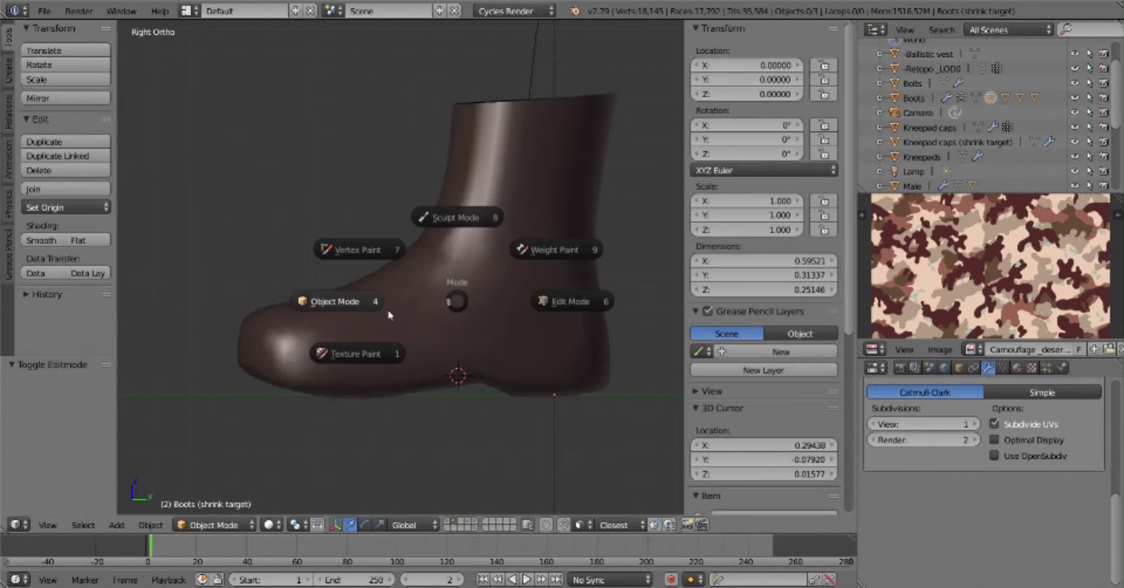
{"action": "key", "text": "6"}
{"action": "key", "text": "Tab"}
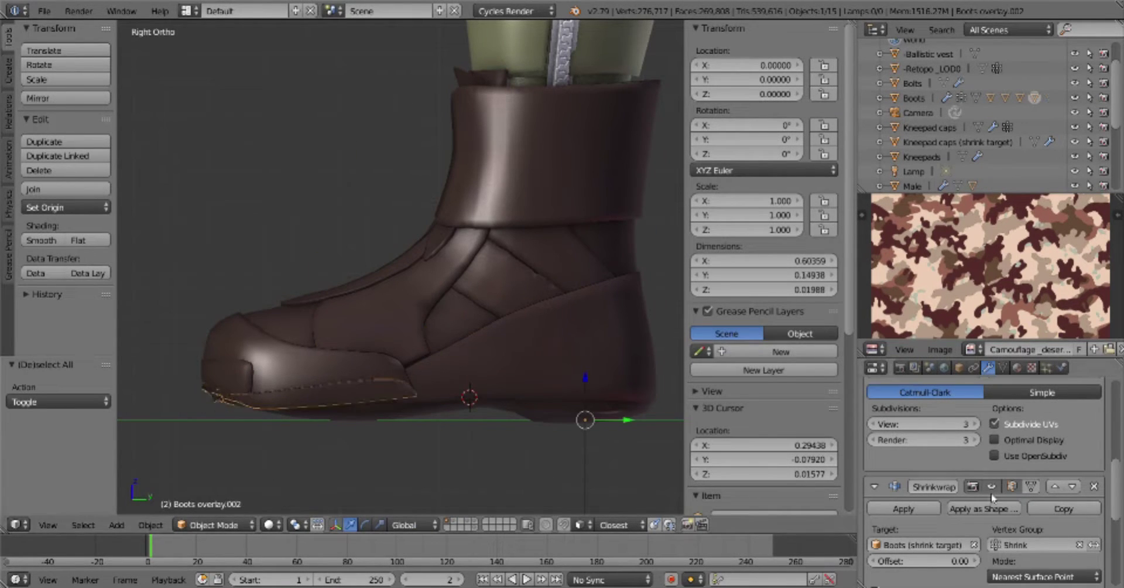
Move and scale the toe overlay strip's vertices in front and side views
{"action": "key", "text": "Tab"}
{"action": "left_click", "coordinate": [414, 337]}
{"action": "key", "text": "Tab"}
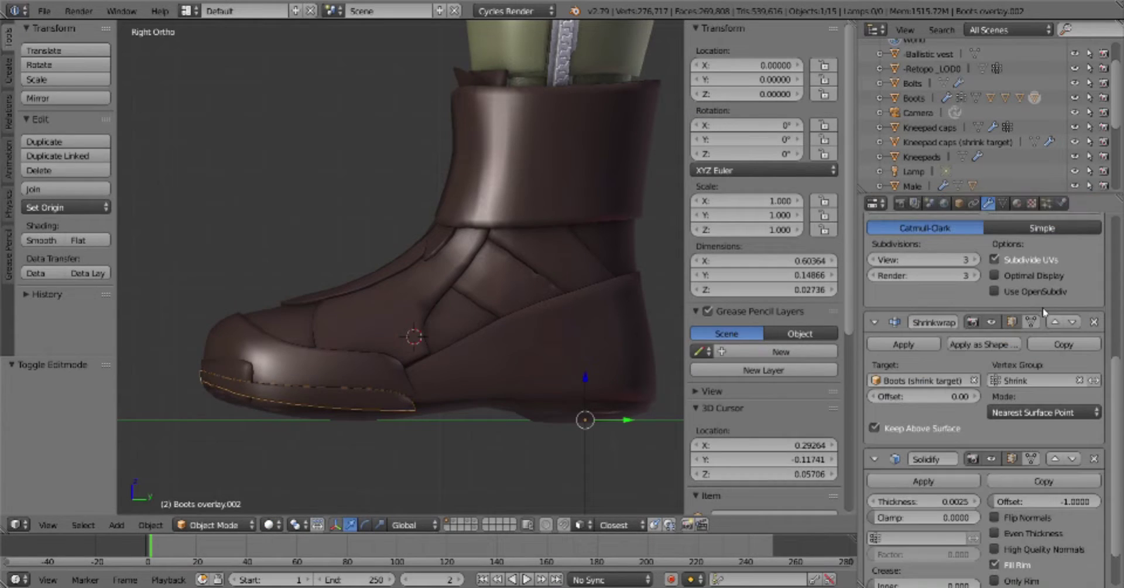
{"action": "key", "text": "Tab"}
{"action": "key", "text": "t"}
{"action": "key", "text": "n"}
{"action": "scroll", "coordinate": [431, 354], "scroll_direction": "up", "scroll_amount": 2}
{"action": "left_click", "coordinate": [305, 331]}
{"action": "key", "text": "KP_1"}
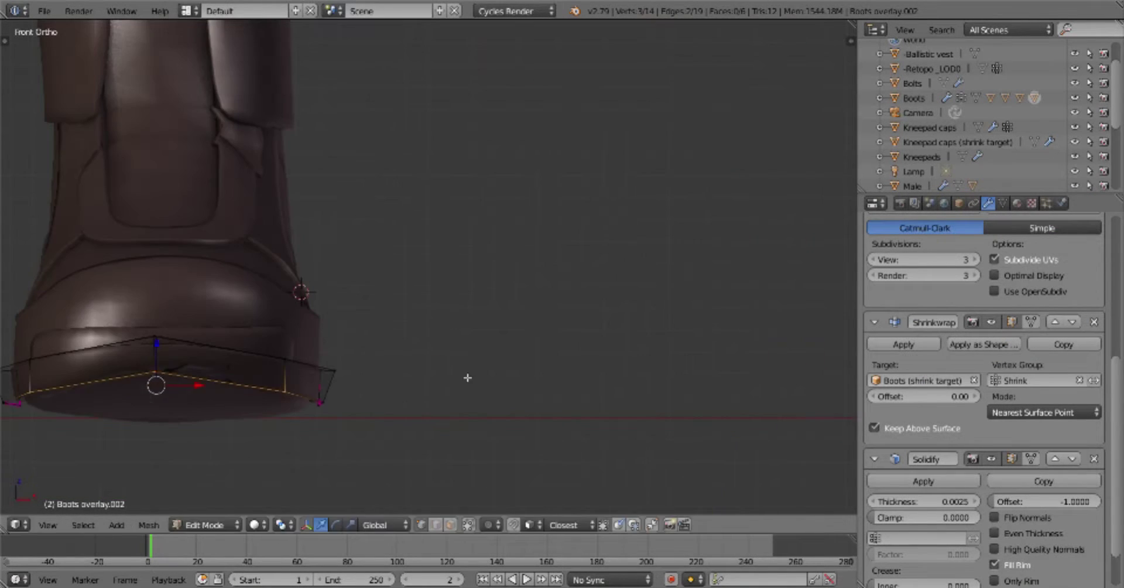
{"action": "left_click", "coordinate": [400, 355]}
{"action": "key", "text": "KP_3"}
{"action": "key", "text": "a"}
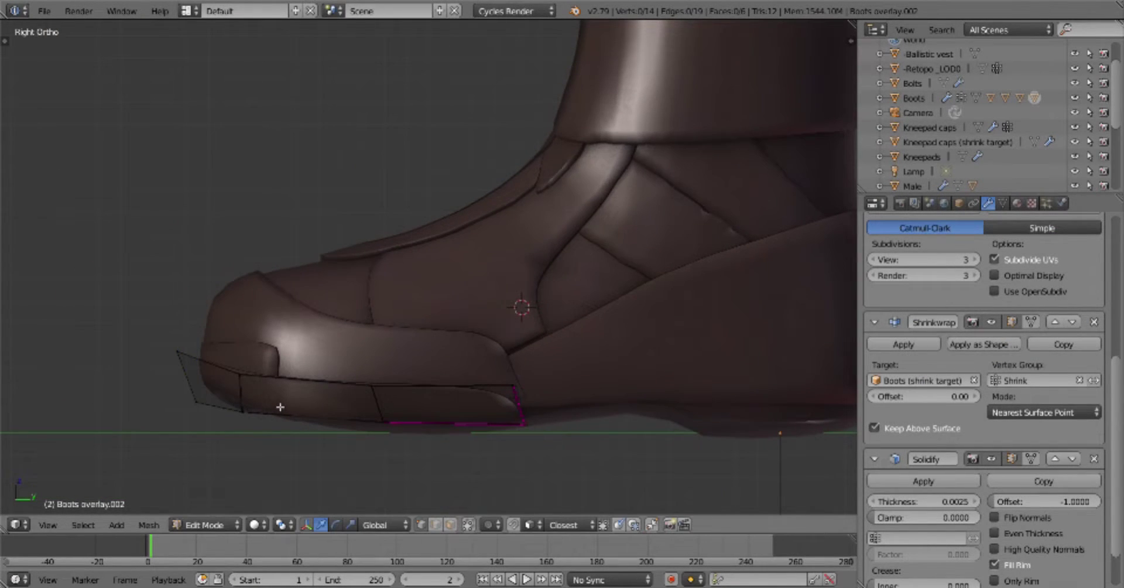
Extrude the rim strip's end edge back around the heel
{"action": "middle_click_drag", "start_coordinate": [281, 406], "coordinate": [26, 357], "text": "shift"}
{"action": "right_click", "coordinate": [351, 375], "text": "alt"}
{"action": "key", "text": "e"}
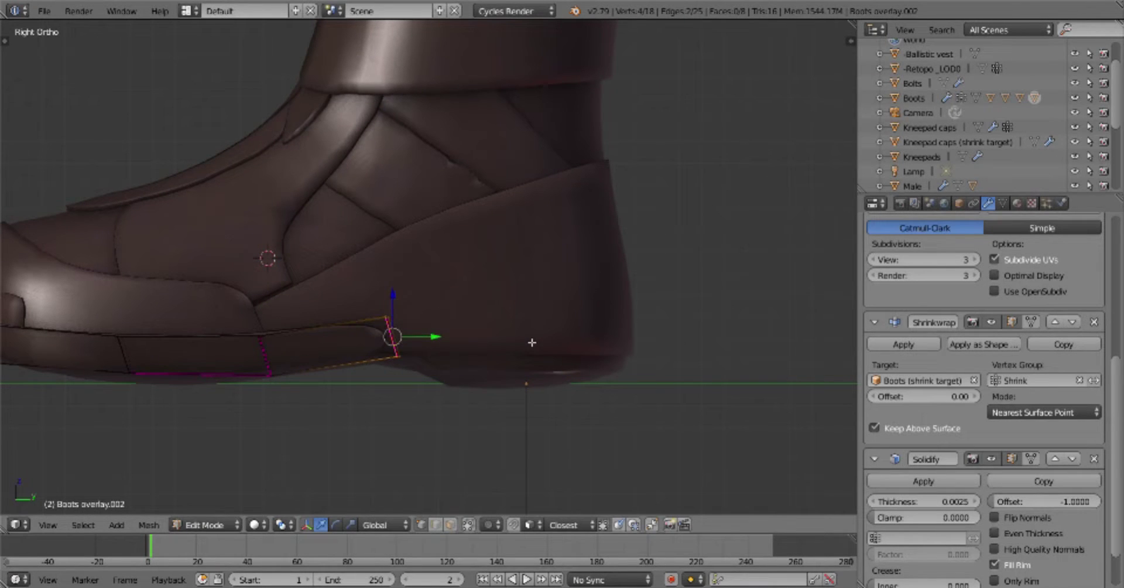
{"action": "middle_click_drag", "start_coordinate": [737, 366], "coordinate": [520, 456], "text": "shift"}
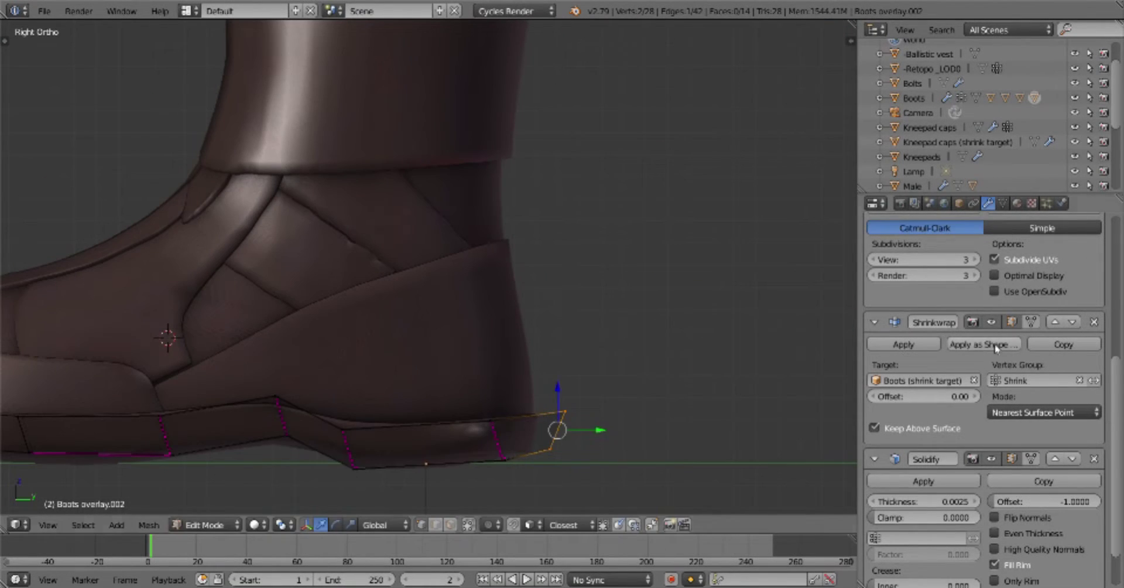
{"action": "left_click", "coordinate": [1002, 204]}
{"action": "middle_click_drag", "start_coordinate": [586, 352], "coordinate": [519, 377]}
{"action": "right_click", "coordinate": [395, 466]}
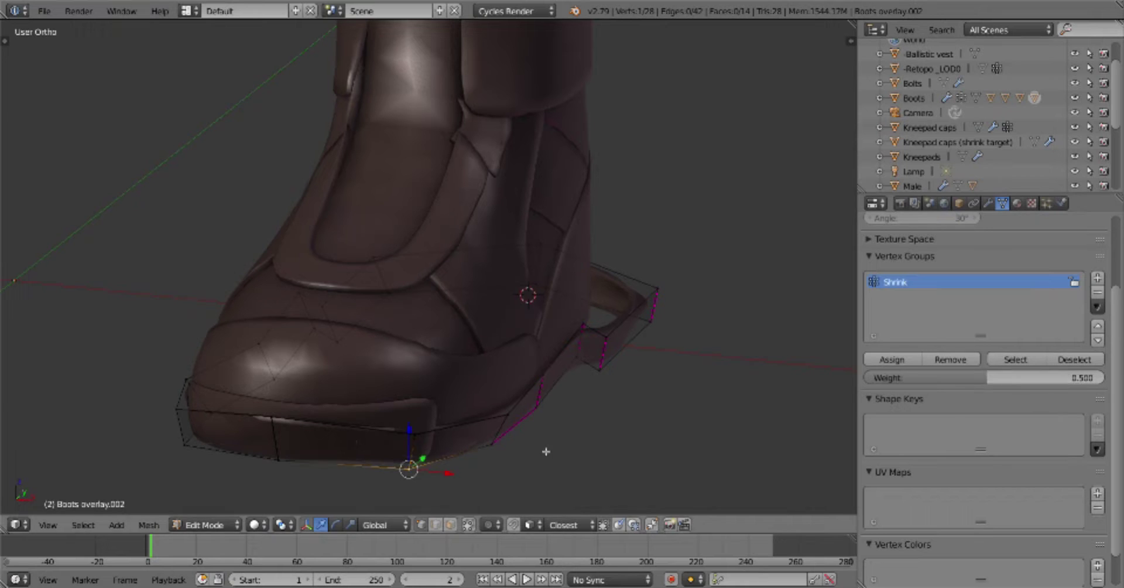
Inspect the rim from below and box-select vertices along the strip's edge
{"action": "key", "text": "Tab"}
{"action": "scroll", "coordinate": [587, 381], "scroll_direction": "down", "scroll_amount": 4}
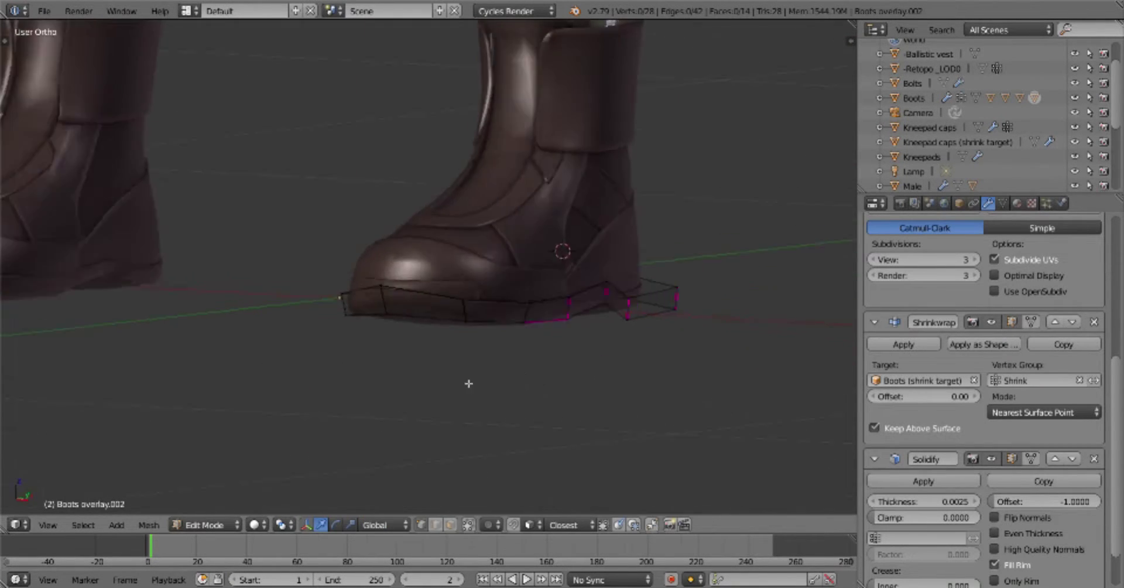
{"action": "mouse_move", "coordinate": [504, 379]}
{"action": "middle_mouse_down"}
{"action": "mouse_move", "coordinate": [442, 354]}
{"action": "mouse_move", "coordinate": [464, 373]}
{"action": "middle_mouse_up"}
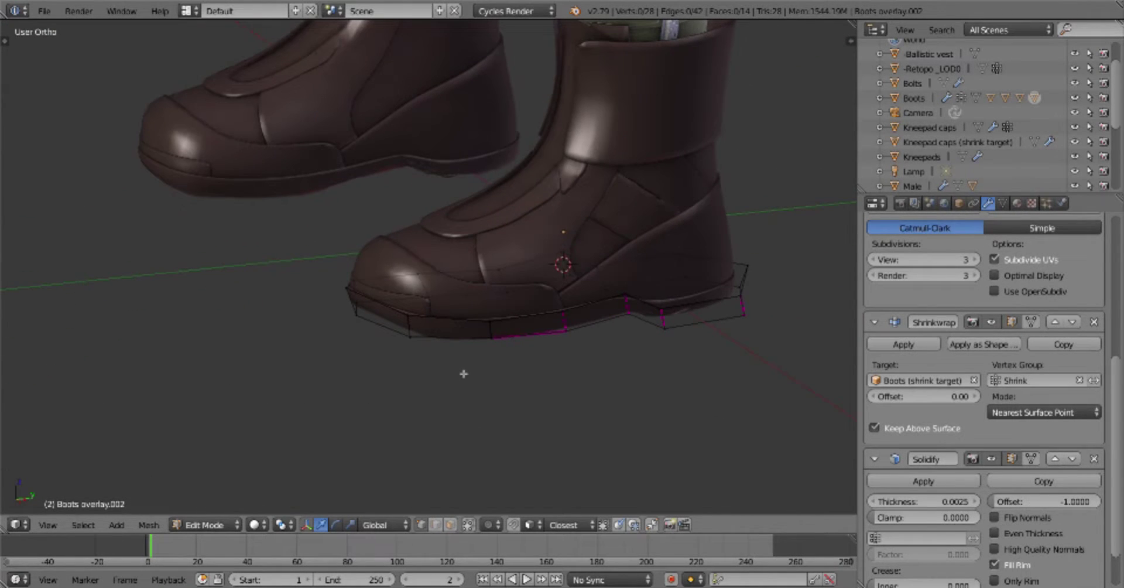
{"action": "middle_click_drag", "start_coordinate": [360, 425], "coordinate": [577, 359]}
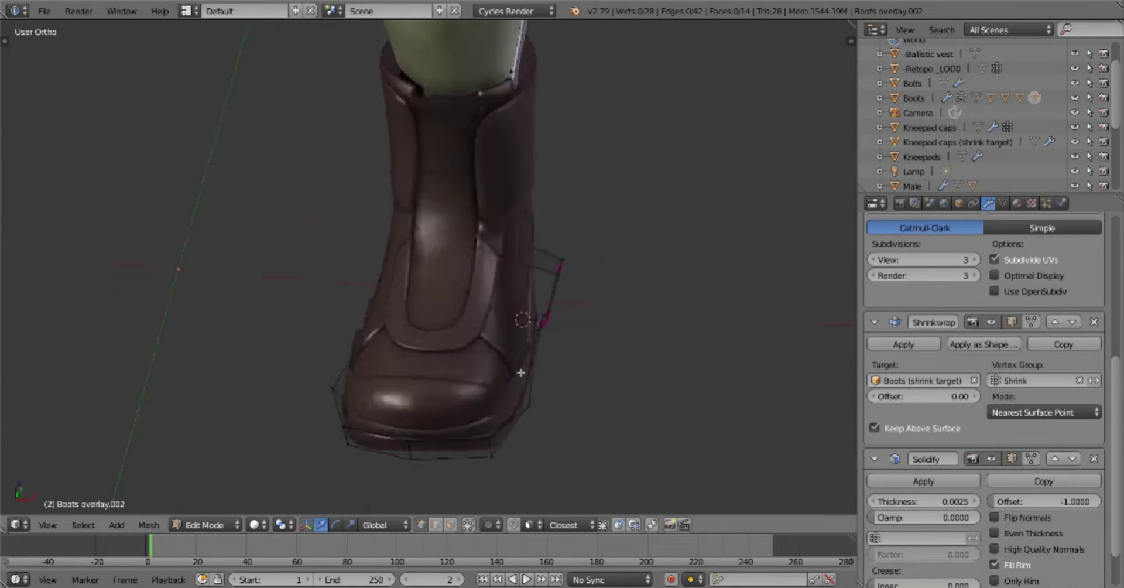
{"action": "key", "text": "KP_3"}
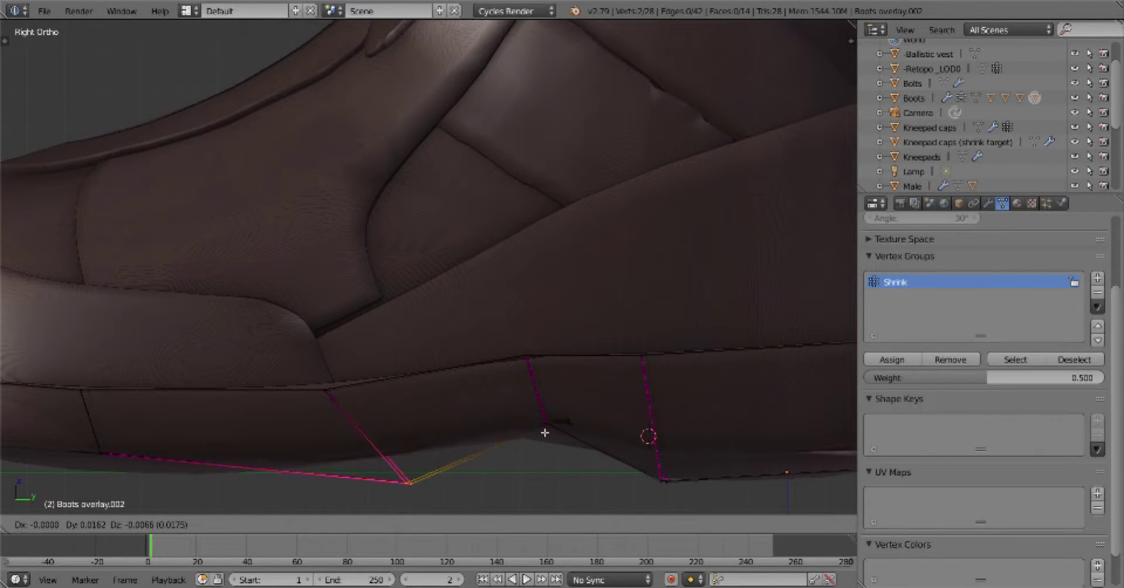
{"action": "key", "text": "b"}
{"action": "left_click_drag", "start_coordinate": [302, 372], "coordinate": [410, 489]}
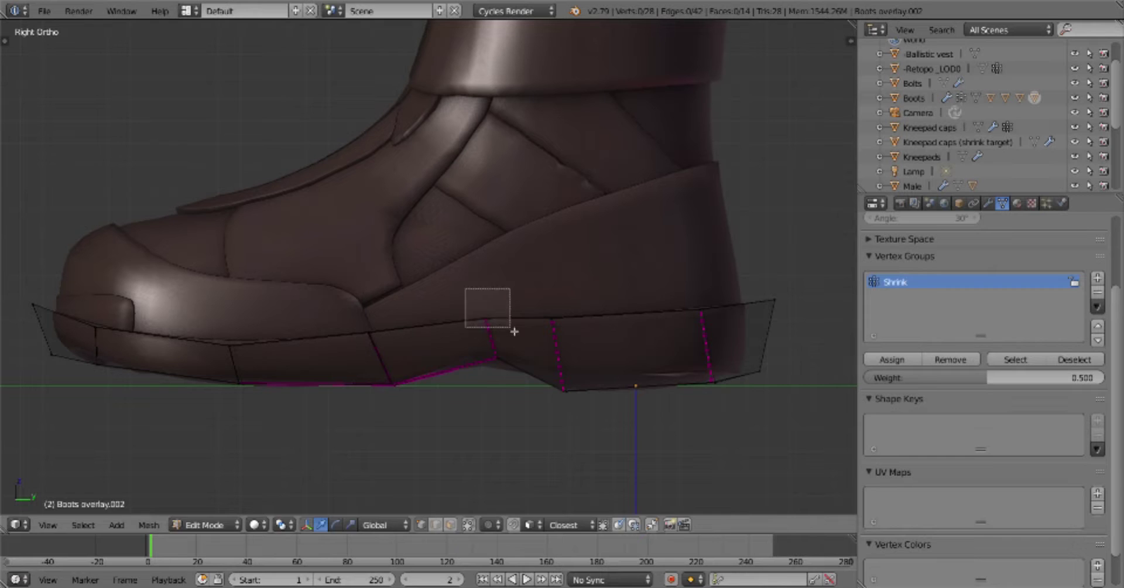
{"action": "left_click_drag", "start_coordinate": [514, 331], "coordinate": [515, 332]}
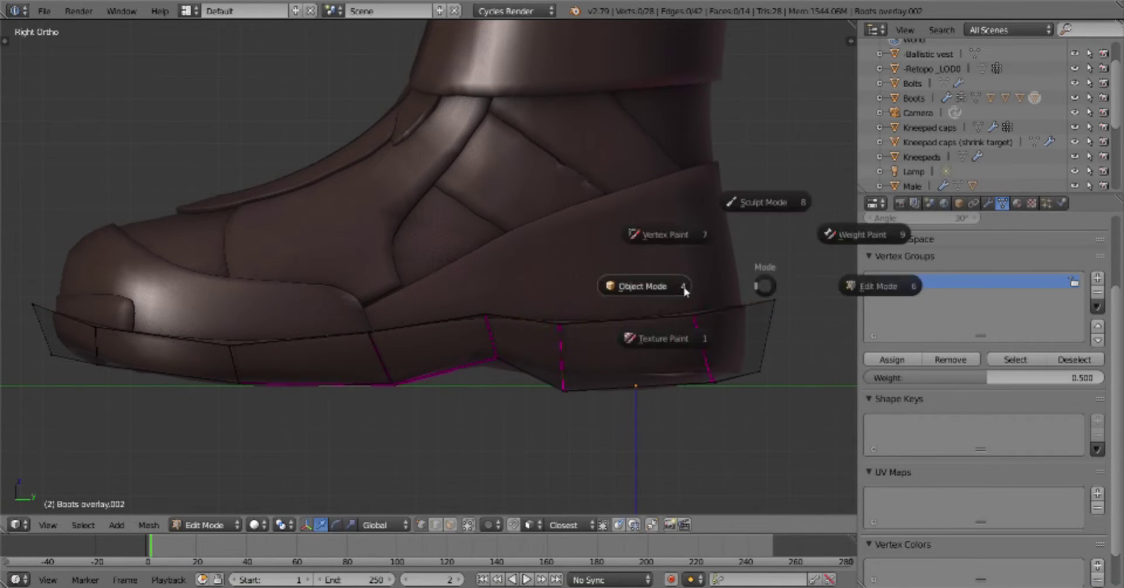
{"action": "key", "text": "Escape"}
Select the strip's heel vertices and move a corner of the toe panel
{"action": "middle_click_drag", "start_coordinate": [504, 422], "coordinate": [609, 429]}
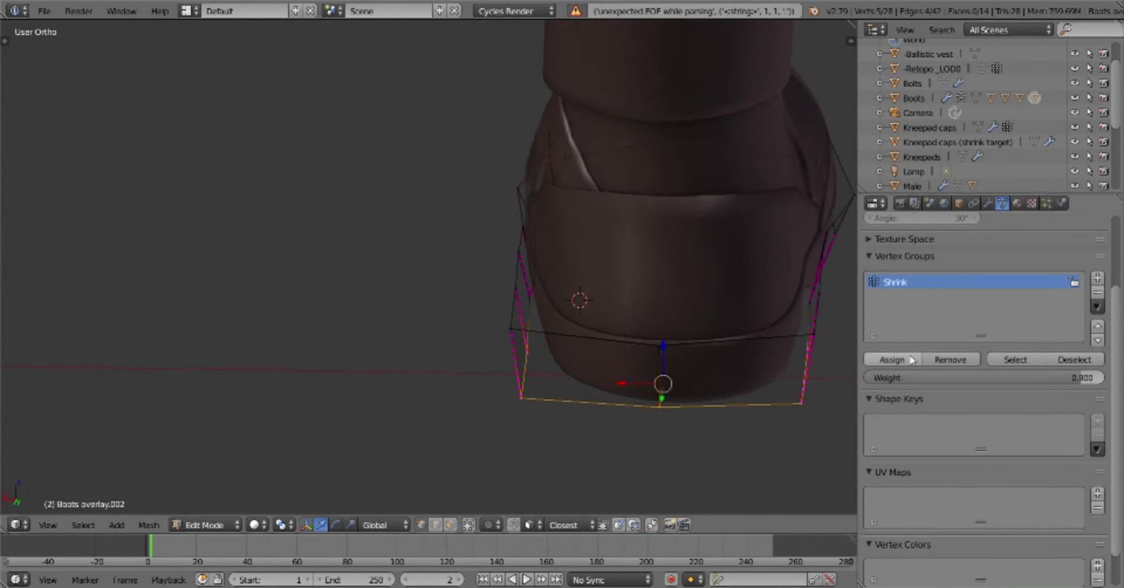
{"action": "key", "text": "KP_3"}
{"action": "left_click_drag", "start_coordinate": [542, 366], "coordinate": [708, 414]}
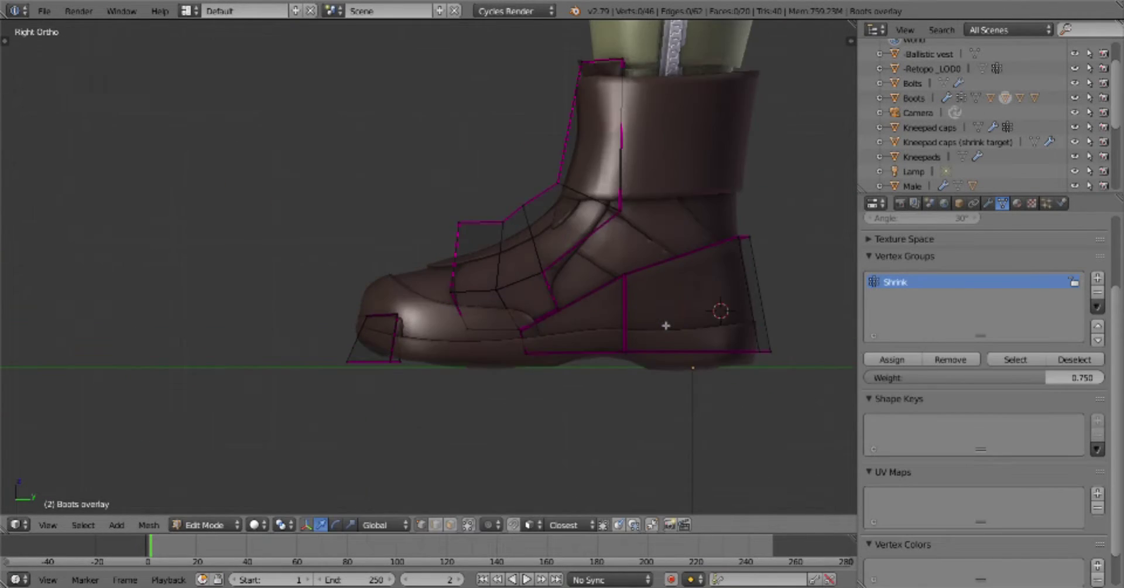
{"action": "left_click", "coordinate": [359, 355]}
{"action": "left_click_drag", "start_coordinate": [235, 283], "coordinate": [329, 350]}
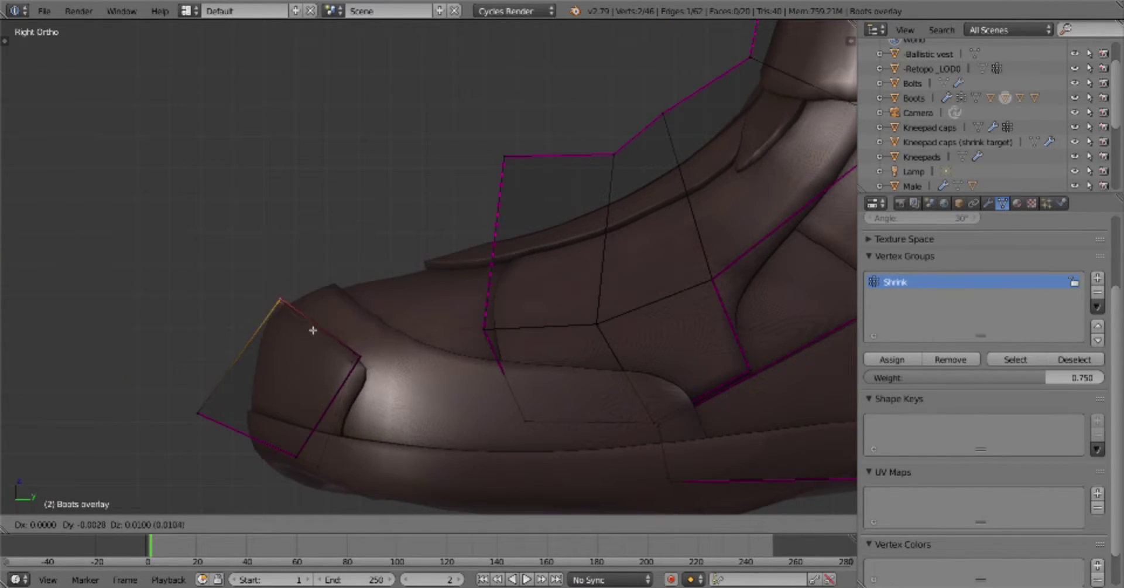
{"action": "left_click", "coordinate": [312, 330]}
Return to Object Mode and view both boots and legs in perspective
{"action": "key", "text": "Tab"}
{"action": "scroll", "coordinate": [372, 381], "scroll_direction": "down", "scroll_amount": 5}
{"action": "mouse_move", "coordinate": [371, 381]}
{"action": "middle_mouse_down"}
{"action": "mouse_move", "coordinate": [610, 395]}
{"action": "mouse_move", "coordinate": [585, 271]}
{"action": "mouse_move", "coordinate": [593, 366]}
{"action": "middle_mouse_up"}
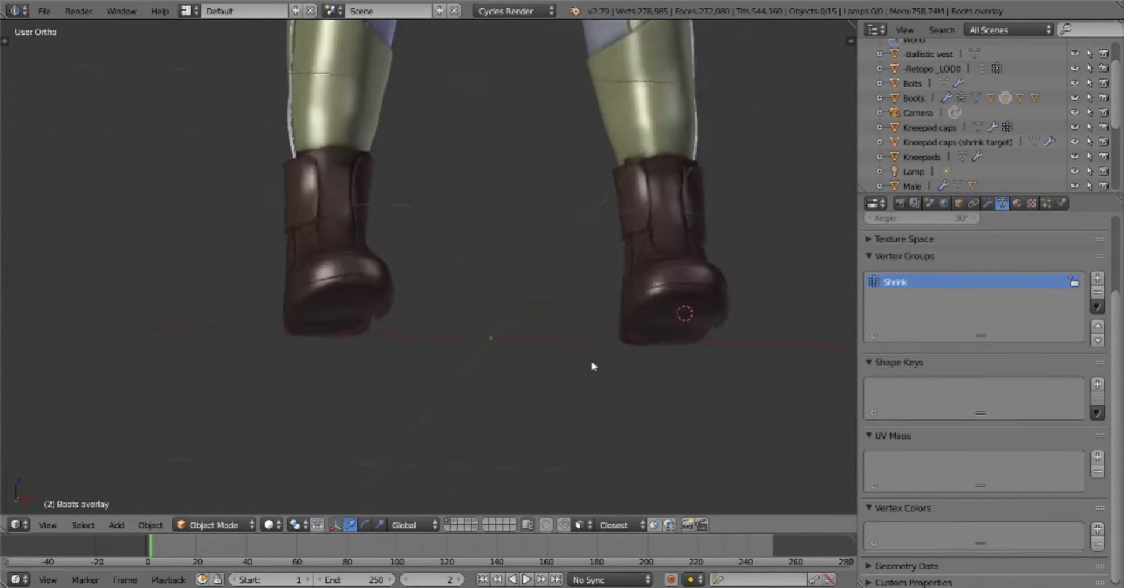
{"action": "scroll", "coordinate": [593, 366], "scroll_direction": "down", "scroll_amount": 4}
{"action": "key", "text": "KP_5"}
{"action": "middle_click_drag", "start_coordinate": [522, 374], "coordinate": [509, 387]}
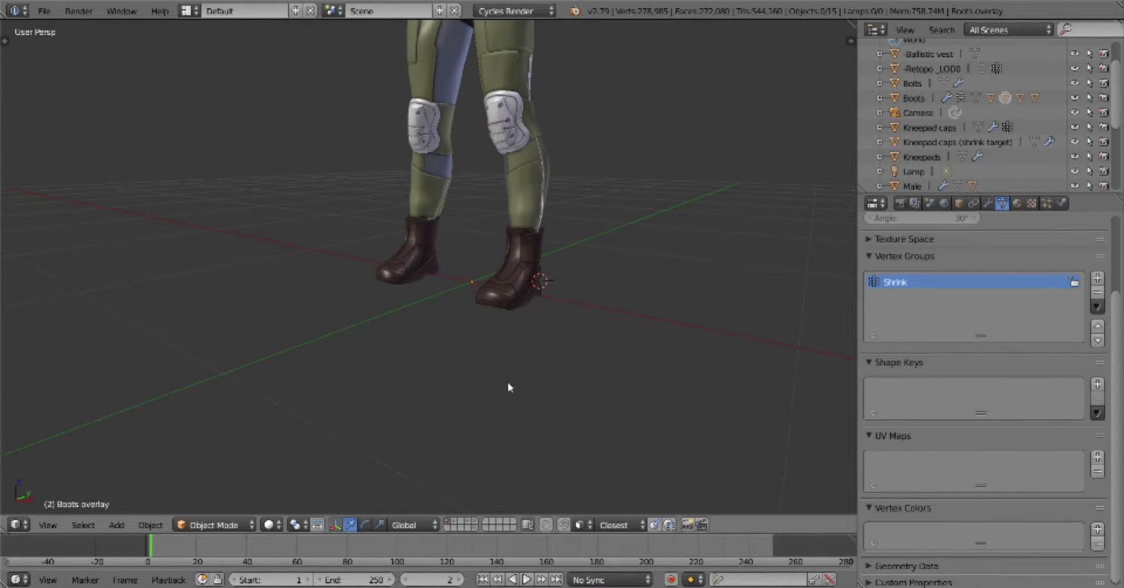
Box-select both boots with their overlays and set the pivot to the 3D cursor
{"action": "key", "text": "KP_1"}
{"action": "left_click_drag", "start_coordinate": [469, 83], "coordinate": [639, 203]}
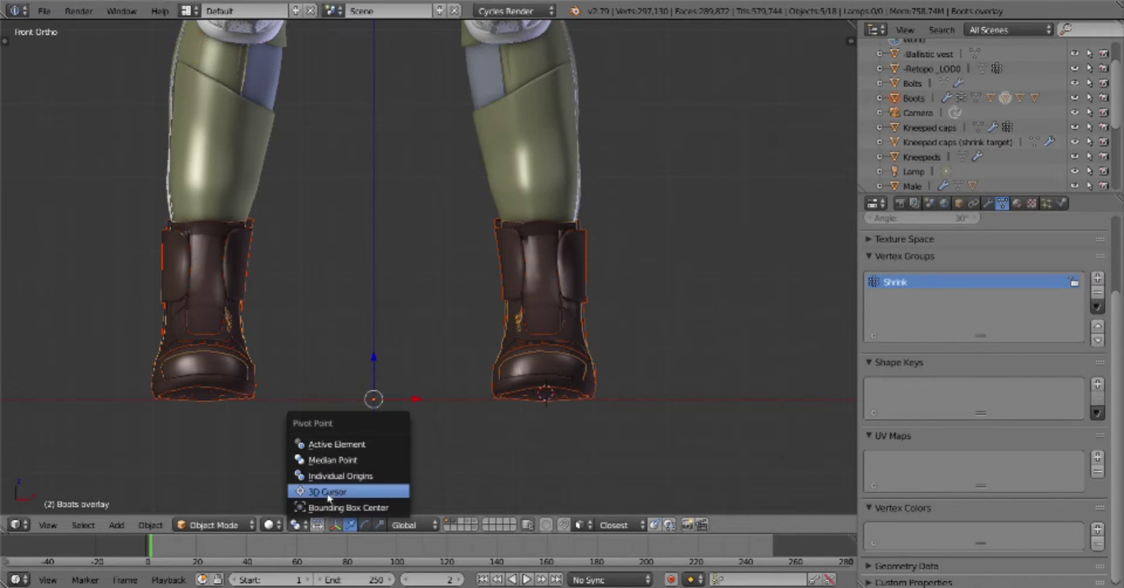
{"action": "left_click", "coordinate": [329, 497]}
{"action": "key", "text": "s"}
{"action": "key", "text": "x"}
{"action": "mouse_move", "coordinate": [689, 359]}
{"action": "middle_mouse_down"}
{"action": "mouse_move", "coordinate": [622, 379]}
{"action": "mouse_move", "coordinate": [694, 410]}
{"action": "middle_mouse_up"}
{"action": "key", "text": "KP_1"}
Narrow the boots to 0.9 scale along X
{"action": "key", "text": "t"}
{"action": "left_click", "coordinate": [51, 401]}
{"action": "type", "text": "0.9"}
{"action": "key", "text": "Return"}
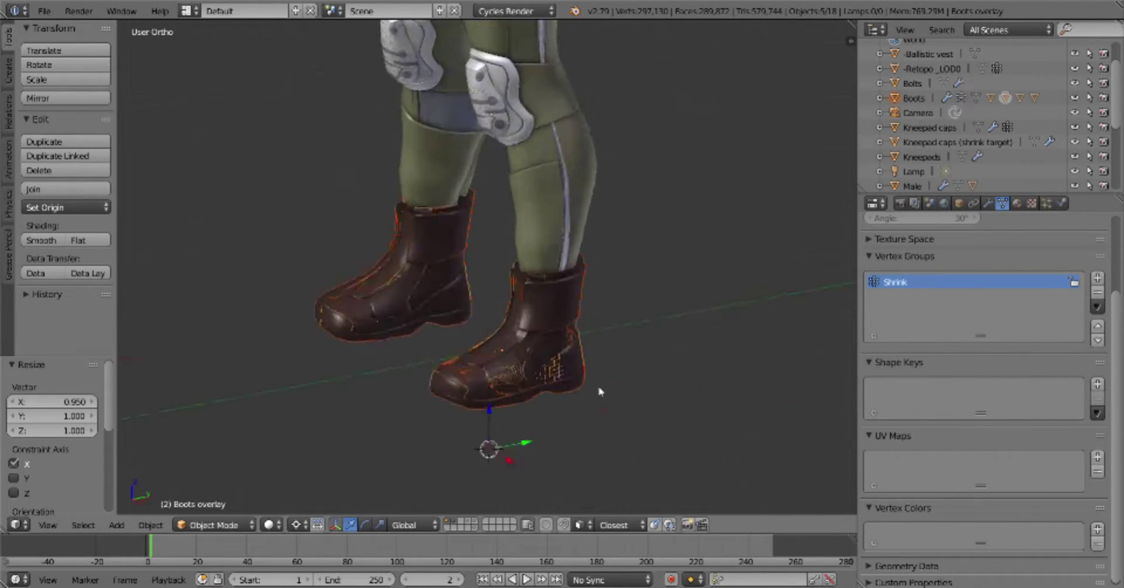
{"action": "key", "text": "KP_1"}
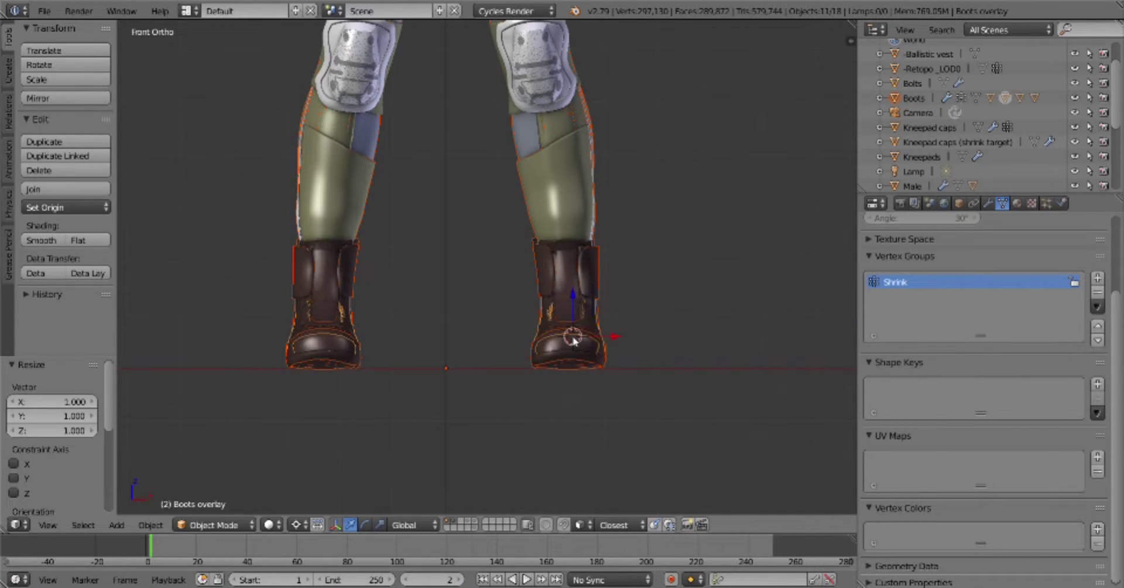
{"action": "type", "text": "sx0.9"}
{"action": "key", "text": "Return"}
{"action": "mouse_move", "coordinate": [271, 145]}
{"action": "middle_mouse_down"}
{"action": "mouse_move", "coordinate": [624, 271]}
{"action": "mouse_move", "coordinate": [645, 299]}
{"action": "mouse_move", "coordinate": [758, 317]}
{"action": "mouse_move", "coordinate": [633, 417]}
{"action": "middle_mouse_up"}
{"action": "scroll", "coordinate": [624, 271], "scroll_direction": "down", "scroll_amount": 5}
Redo the X scaling of the boots, undoing a stray scale step
{"action": "key", "text": "s"}
{"action": "key", "text": "x"}
{"action": "key", "text": "KP_1"}
{"action": "key", "text": "a"}
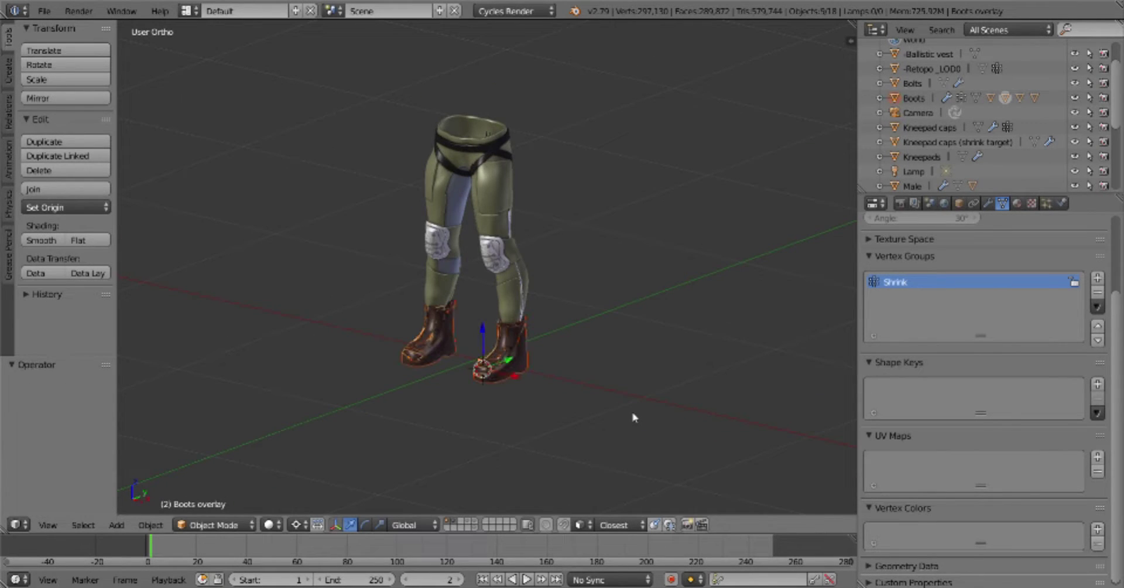
{"action": "key", "text": "KP_1"}
{"action": "key", "text": "s"}
{"action": "key", "text": "Return"}
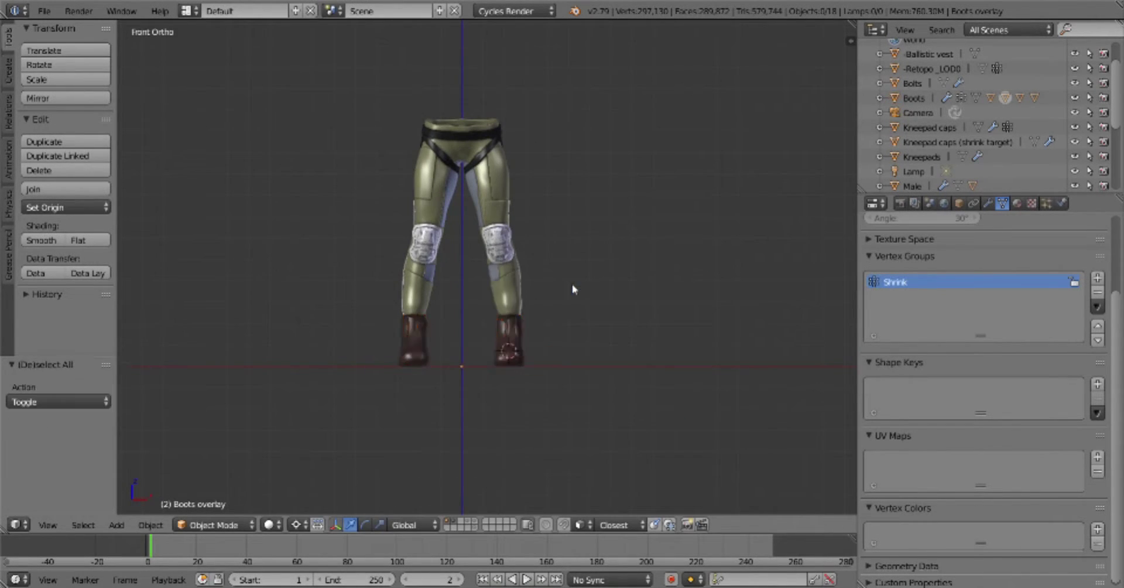
{"action": "scroll", "coordinate": [502, 427], "scroll_direction": "up", "scroll_amount": 3}
{"action": "middle_click_drag", "start_coordinate": [502, 427], "coordinate": [527, 314]}
Save the narrowed boots over the trousers file
{"action": "key", "text": "Tab"}
{"action": "key", "text": "ctrl+s"}
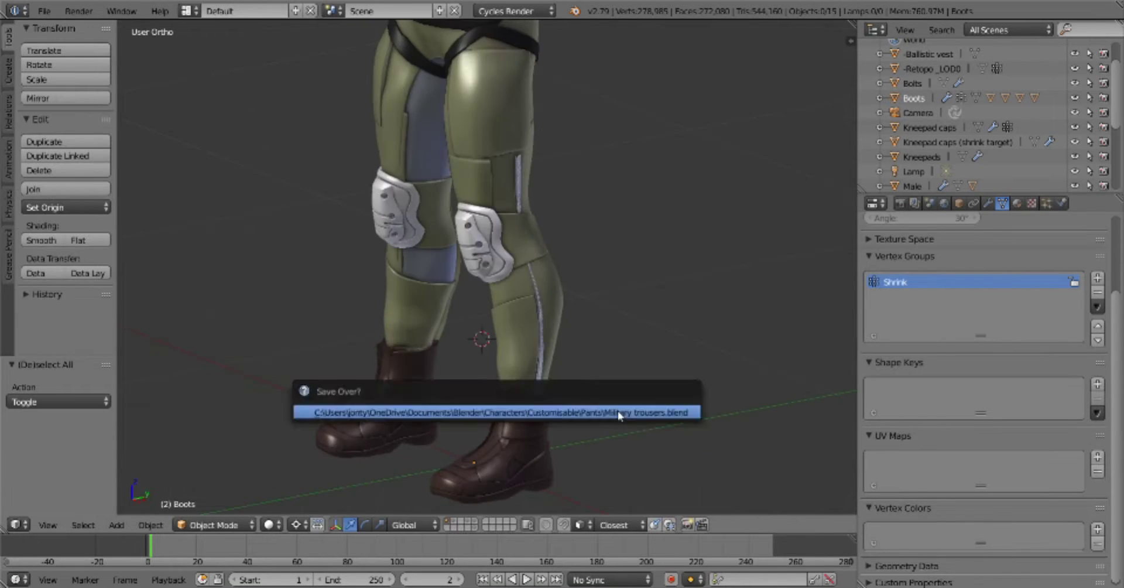
{"action": "left_click", "coordinate": [620, 415]}
{"action": "key", "text": "KP_1"}
{"action": "middle_click_drag", "start_coordinate": [486, 263], "coordinate": [439, 234]}
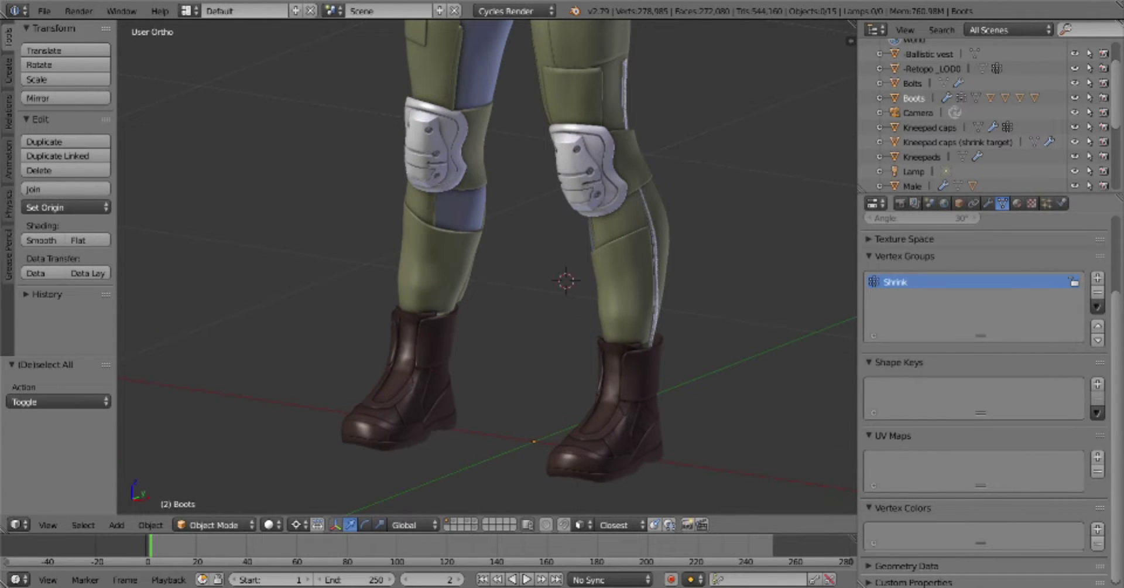
{"action": "middle_click_drag", "start_coordinate": [527, 398], "coordinate": [454, 294]}
{"action": "scroll", "coordinate": [524, 394], "scroll_direction": "down", "scroll_amount": 3}
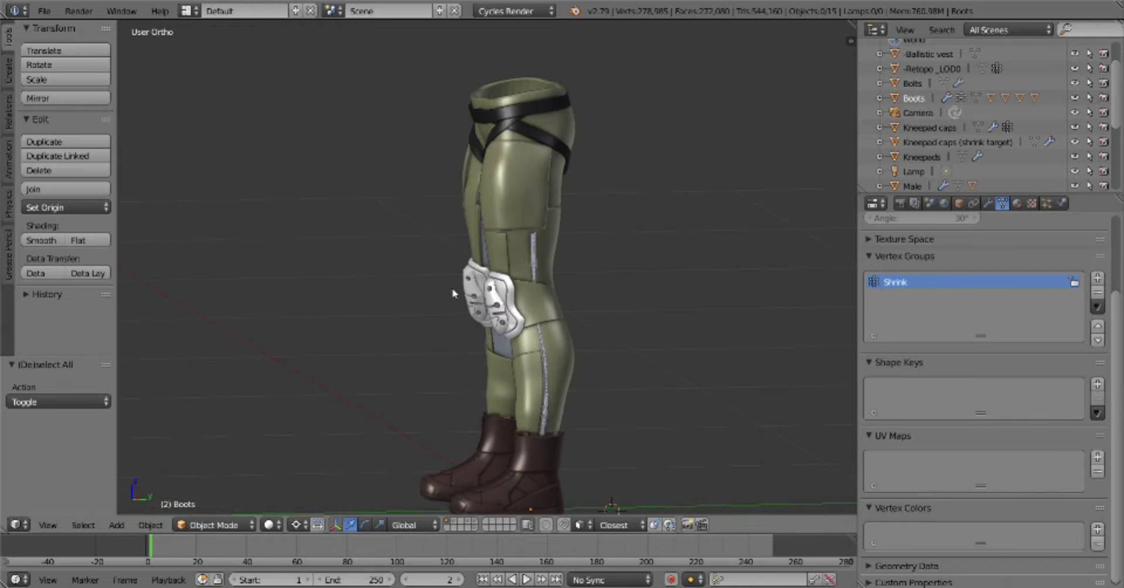
Select the zipper and check its modifiers, then look at the boot from the side
{"action": "right_click", "coordinate": [546, 394]}
{"action": "left_click", "coordinate": [988, 203]}
{"action": "middle_click_drag", "start_coordinate": [796, 402], "coordinate": [768, 448]}
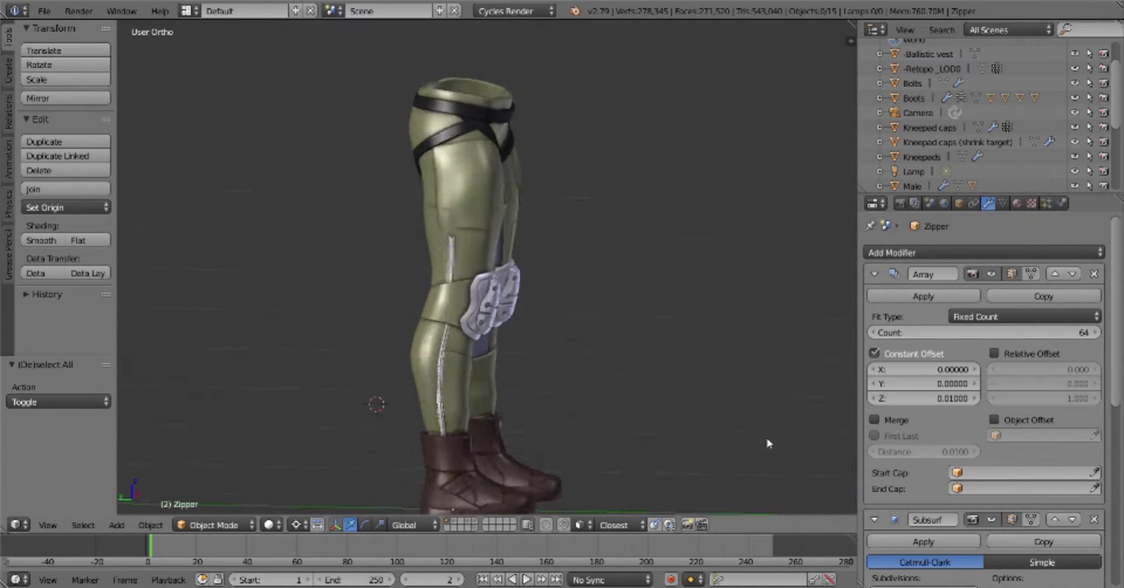
{"action": "scroll", "coordinate": [768, 448], "scroll_direction": "up", "scroll_amount": 4}
{"action": "scroll", "coordinate": [749, 410], "scroll_direction": "down", "scroll_amount": 2}
{"action": "middle_click_drag", "start_coordinate": [750, 410], "coordinate": [718, 351]}
{"action": "key", "text": "KP_3"}
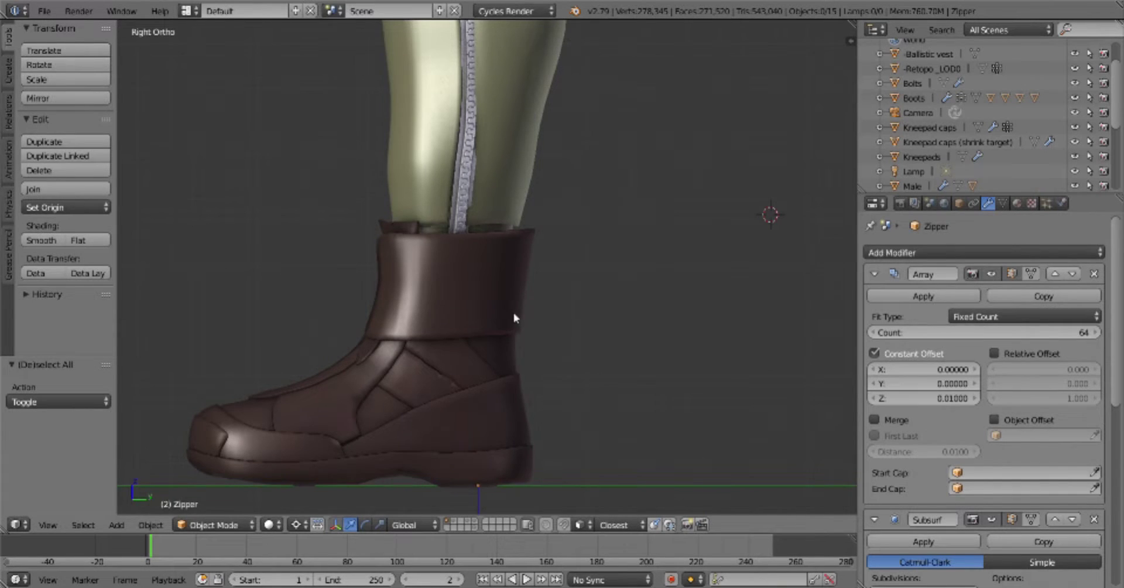
Select the Boots overlay, enter Edit Mode with all vertices deselected, and save
{"action": "right_click", "coordinate": [514, 318]}
{"action": "key", "text": "Tab"}
{"action": "scroll", "coordinate": [546, 356], "scroll_direction": "down", "scroll_amount": 2, "text": "shift"}
{"action": "key", "text": "a"}
{"action": "key", "text": "ctrl+s"}
Confirm the save and select the heel panel geometry on the ankle overlay
{"action": "left_click", "coordinate": [542, 353]}
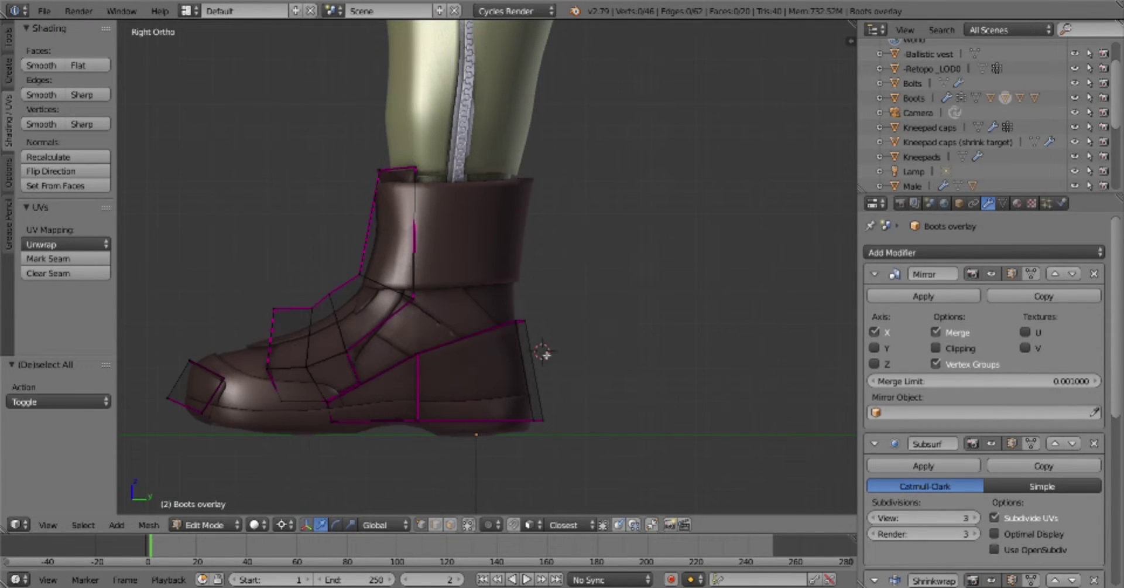
{"action": "key", "text": "Tab"}
{"action": "right_click", "coordinate": [531, 376]}
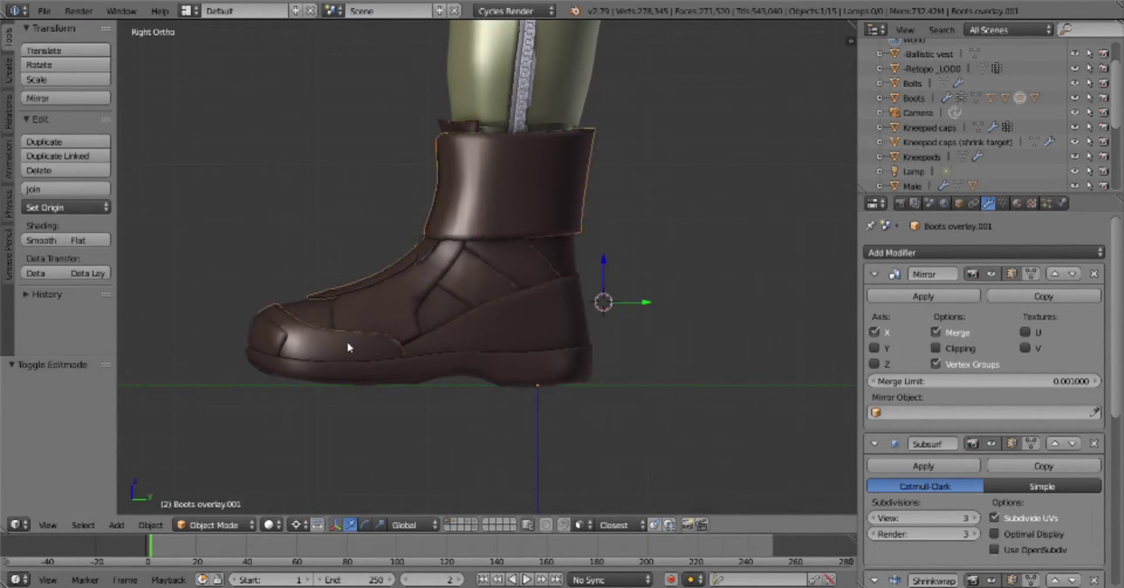
{"action": "key", "text": "Tab"}
{"action": "key", "text": "Escape"}
{"action": "key", "text": "l"}
{"action": "key", "text": "Tab"}
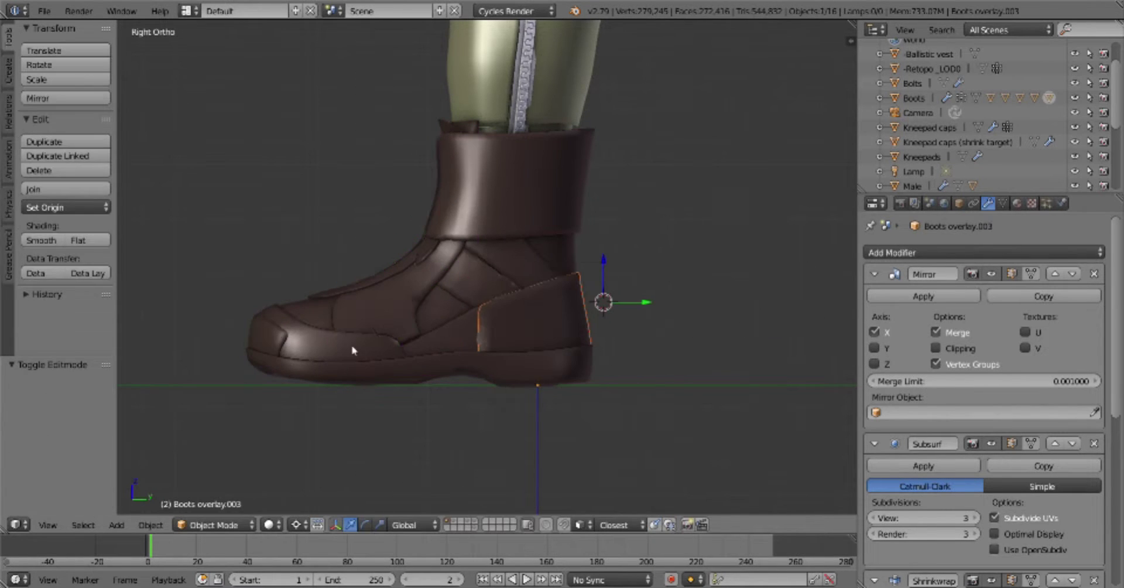
Adjust the heel panel mesh, sliding an edge along X
{"action": "key", "text": "Tab"}
{"action": "key", "text": "a"}
{"action": "key", "text": "w"}
{"action": "key", "text": "Tab"}
{"action": "middle_click_drag", "start_coordinate": [620, 333], "coordinate": [592, 379]}
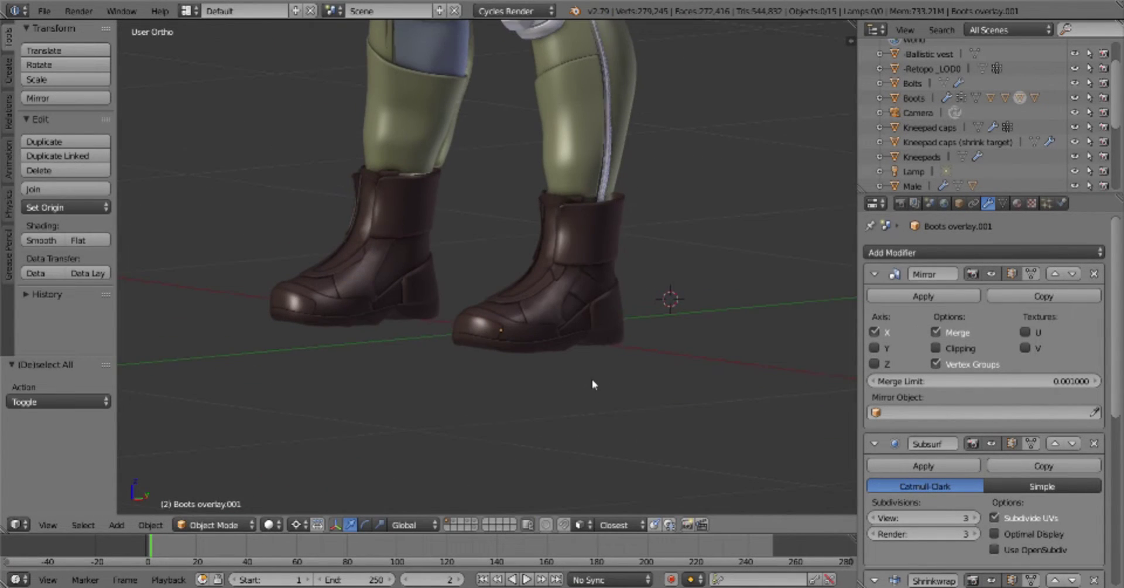
{"action": "scroll", "coordinate": [592, 378], "scroll_direction": "up", "scroll_amount": 2}
{"action": "key", "text": "Tab"}
{"action": "scroll", "coordinate": [592, 384], "scroll_direction": "up", "scroll_amount": 4}
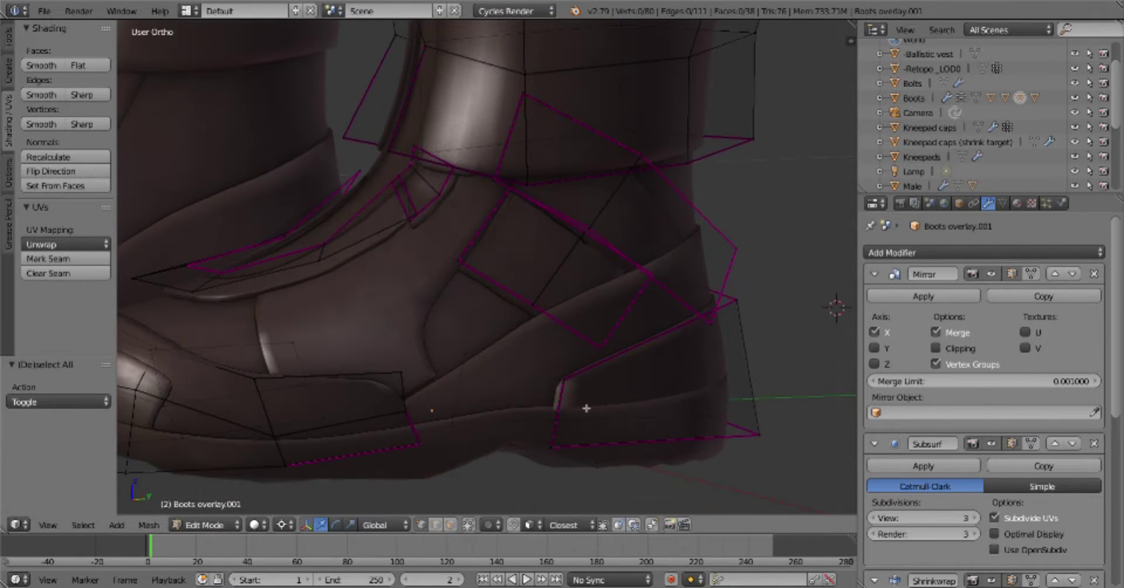
{"action": "key", "text": "Return"}
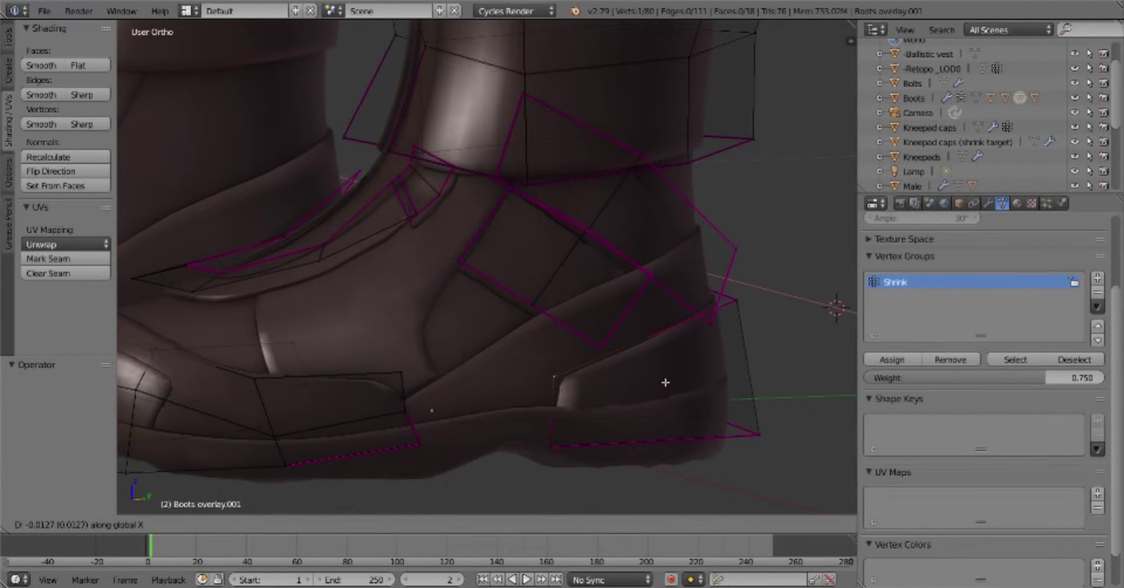
Place the 3D cursor beside the boot from the side view
{"action": "key", "text": "Tab"}
{"action": "key", "text": "Tab"}
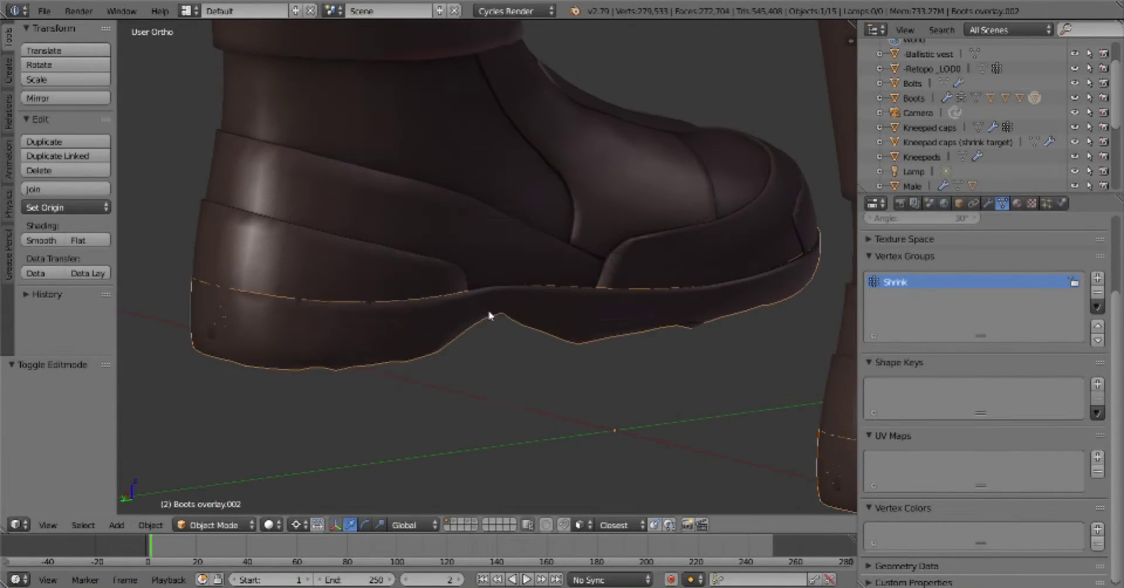
{"action": "key", "text": "Tab"}
{"action": "key", "text": "KP_3"}
{"action": "key", "text": "Tab"}
{"action": "key", "text": "a"}
{"action": "left_click", "coordinate": [537, 272]}
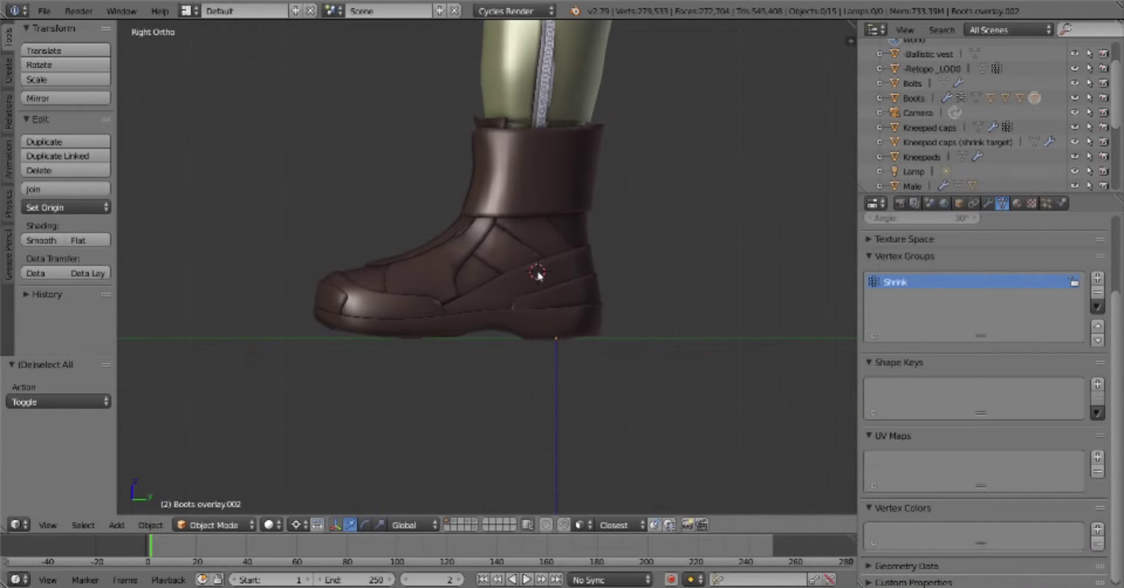
Select the sole rim edge at the toe and move the 3D cursor below the boots
{"action": "key", "text": "Tab"}
{"action": "scroll", "coordinate": [276, 386], "scroll_direction": "up", "scroll_amount": 5}
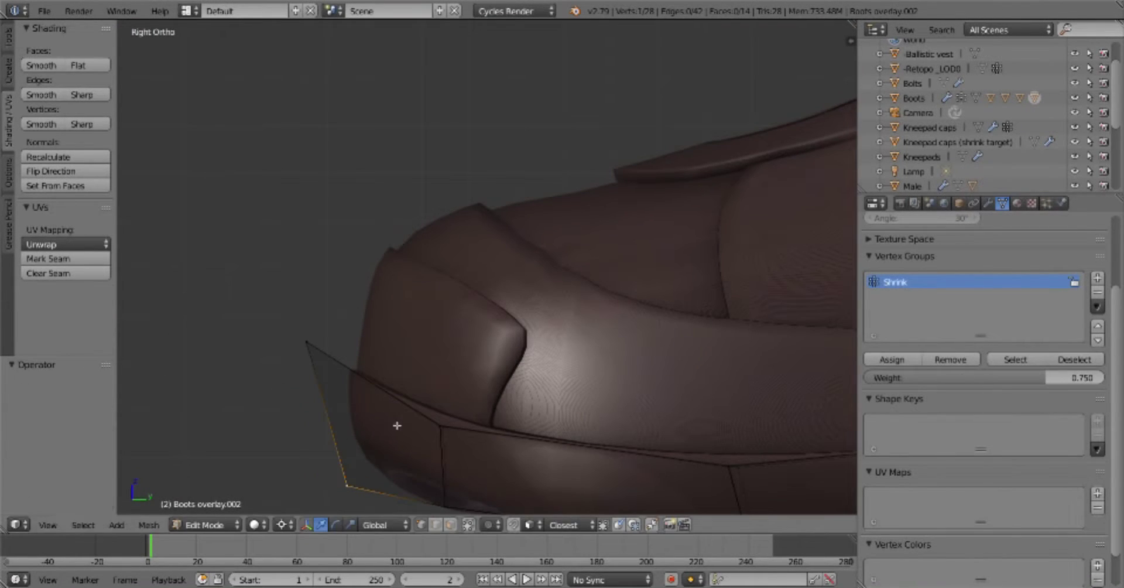
{"action": "left_click", "coordinate": [950, 359]}
{"action": "scroll", "coordinate": [585, 388], "scroll_direction": "down", "scroll_amount": 3}
{"action": "key", "text": "Tab"}
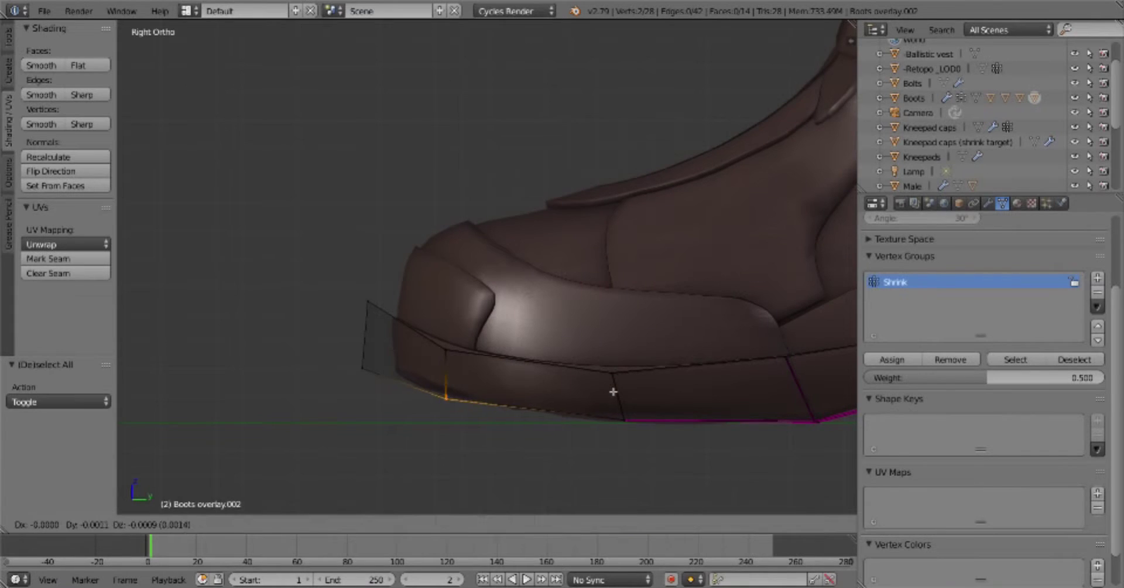
{"action": "scroll", "coordinate": [644, 393], "scroll_direction": "down", "scroll_amount": 2}
{"action": "left_click", "coordinate": [572, 394]}
{"action": "key", "text": "Tab"}
{"action": "key", "text": "Tab"}
{"action": "middle_click_drag", "start_coordinate": [641, 416], "coordinate": [572, 391]}
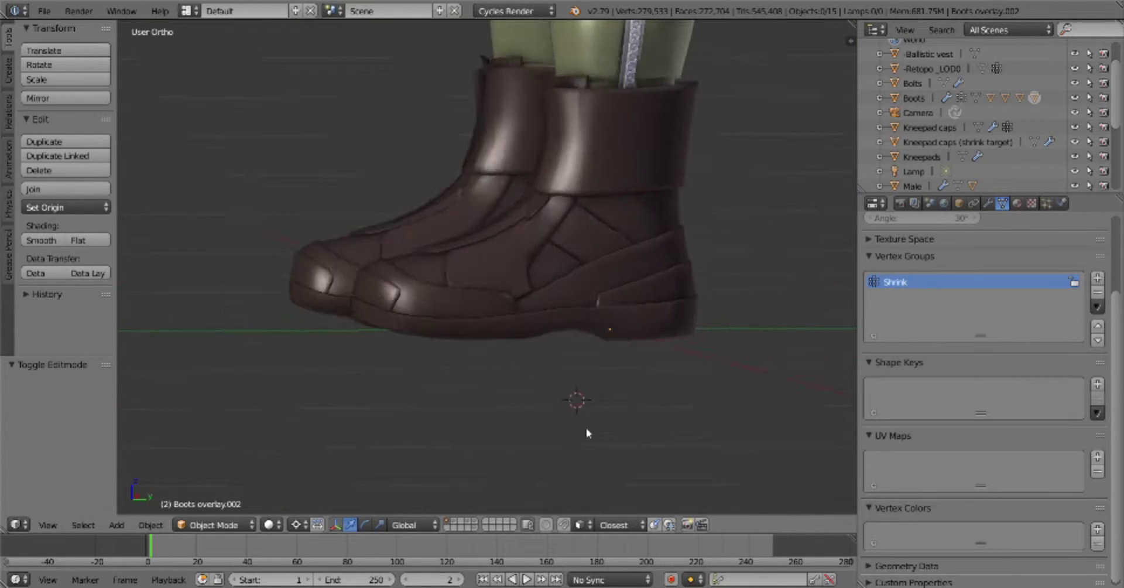
{"action": "key", "text": "Tab"}
Bridge the open sole rim edges around the toe so the rim runs all round
{"action": "key", "text": "KP_3"}
{"action": "key", "text": "w"}
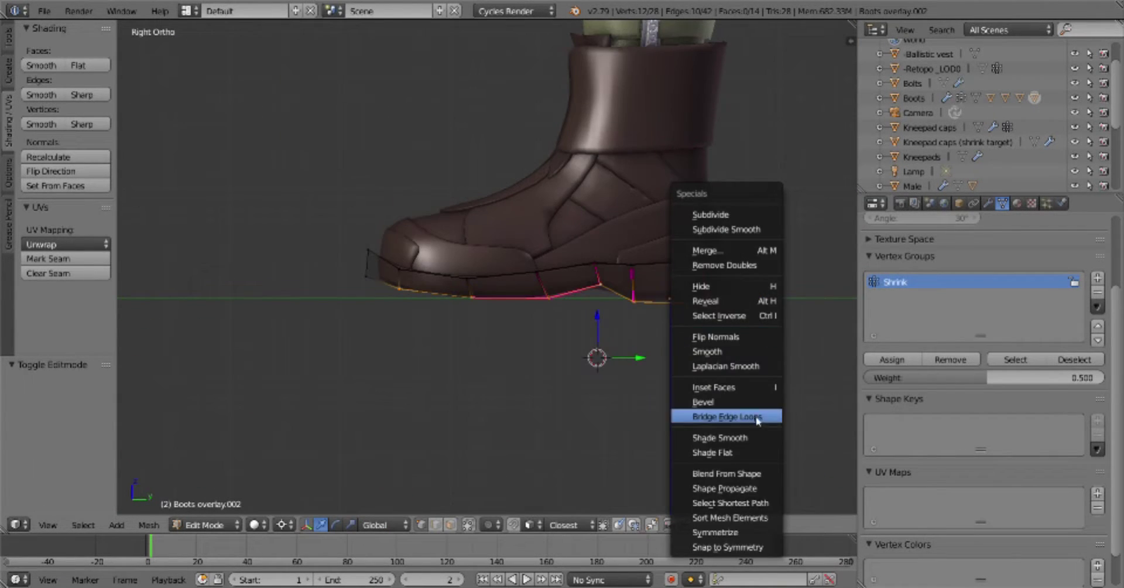
{"action": "key", "text": "a"}
{"action": "middle_click_drag", "start_coordinate": [585, 351], "coordinate": [476, 310]}
{"action": "key", "text": "KP_3"}
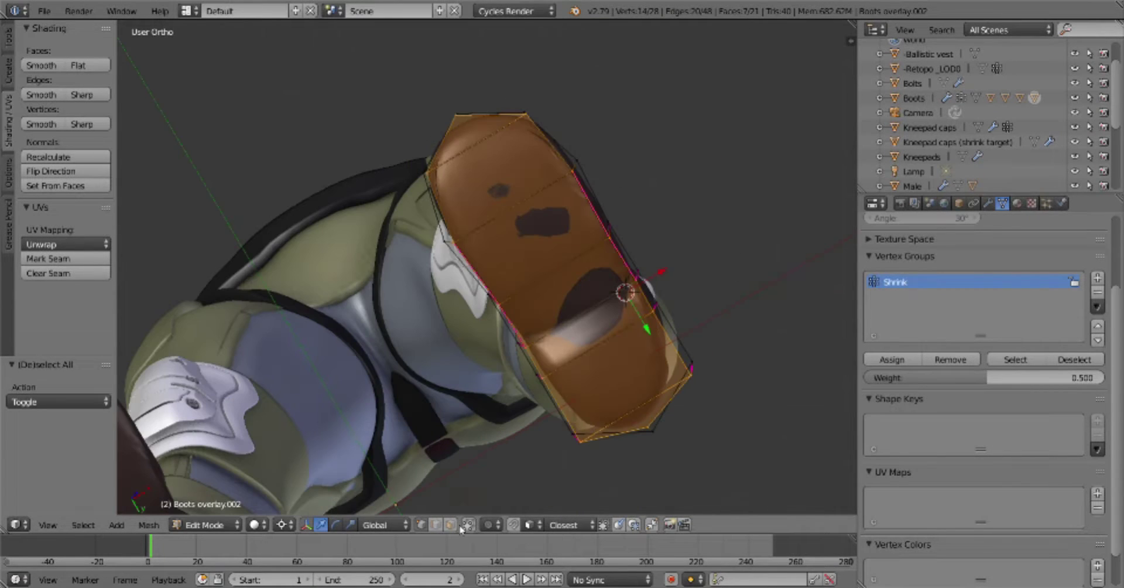
{"action": "mouse_move", "coordinate": [597, 343]}
{"action": "middle_mouse_down"}
{"action": "mouse_move", "coordinate": [623, 292]}
{"action": "mouse_move", "coordinate": [671, 381]}
{"action": "middle_mouse_up"}
{"action": "key", "text": "KP_3"}
Inspect the closed sole rim from several angles, toggling its Edit Mode
{"action": "key", "text": "Tab"}
{"action": "left_click", "coordinate": [572, 382]}
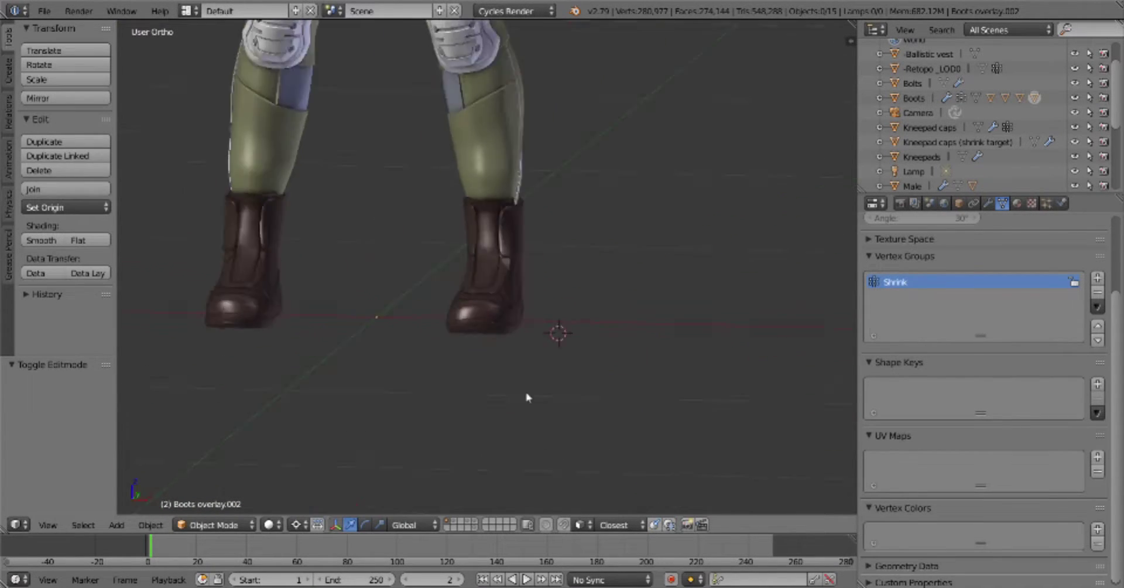
{"action": "middle_click_drag", "start_coordinate": [528, 394], "coordinate": [701, 389]}
{"action": "scroll", "coordinate": [700, 389], "scroll_direction": "up", "scroll_amount": 3}
{"action": "key", "text": "Tab"}
{"action": "key", "text": "KP_3"}
{"action": "key", "text": "a"}
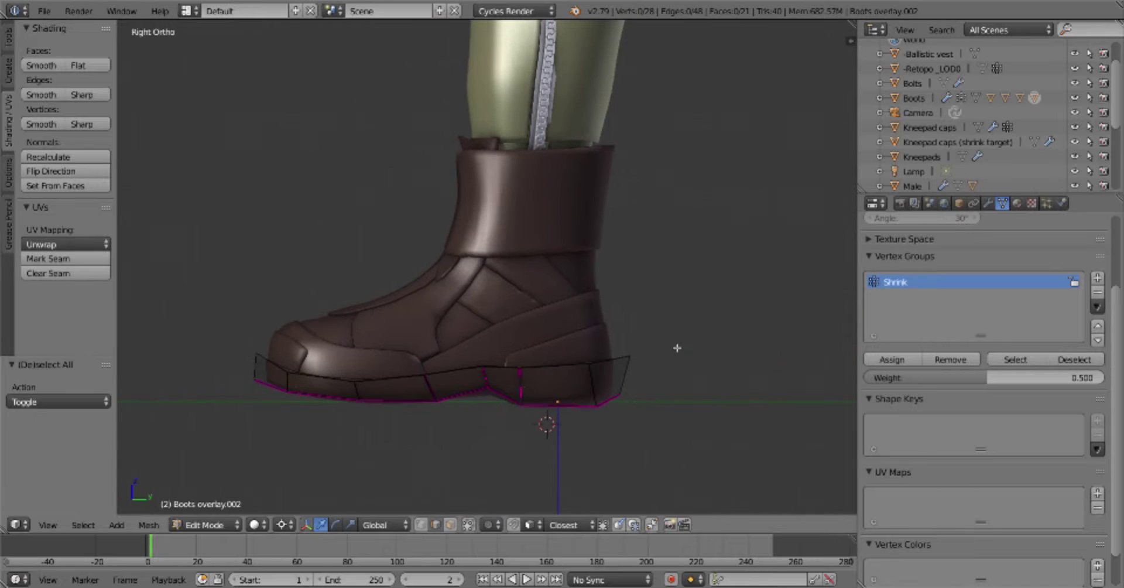
{"action": "key", "text": "Tab"}
{"action": "left_click", "coordinate": [556, 421]}
{"action": "mouse_move", "coordinate": [556, 421]}
{"action": "middle_mouse_down"}
{"action": "mouse_move", "coordinate": [632, 426]}
{"action": "mouse_move", "coordinate": [817, 396]}
{"action": "middle_mouse_up"}
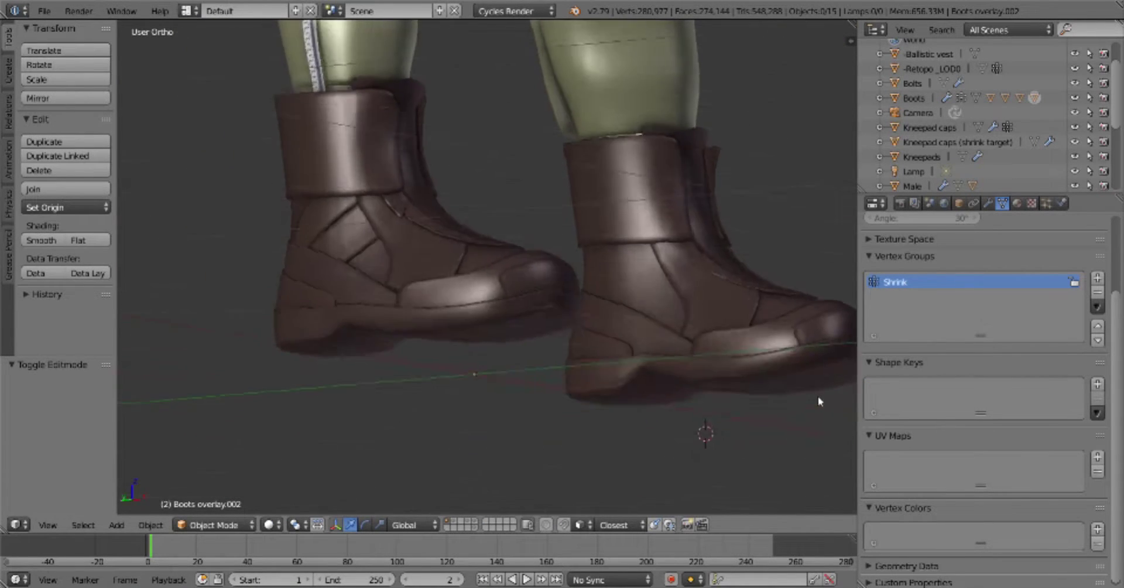
Review the ankle overlay in front view and Edit Mode
{"action": "key", "text": "KP_3"}
{"action": "middle_click_drag", "start_coordinate": [556, 389], "coordinate": [534, 394]}
{"action": "key", "text": "KP_1"}
{"action": "scroll", "coordinate": [532, 394], "scroll_direction": "up", "scroll_amount": 5}
{"action": "key", "text": "Tab"}
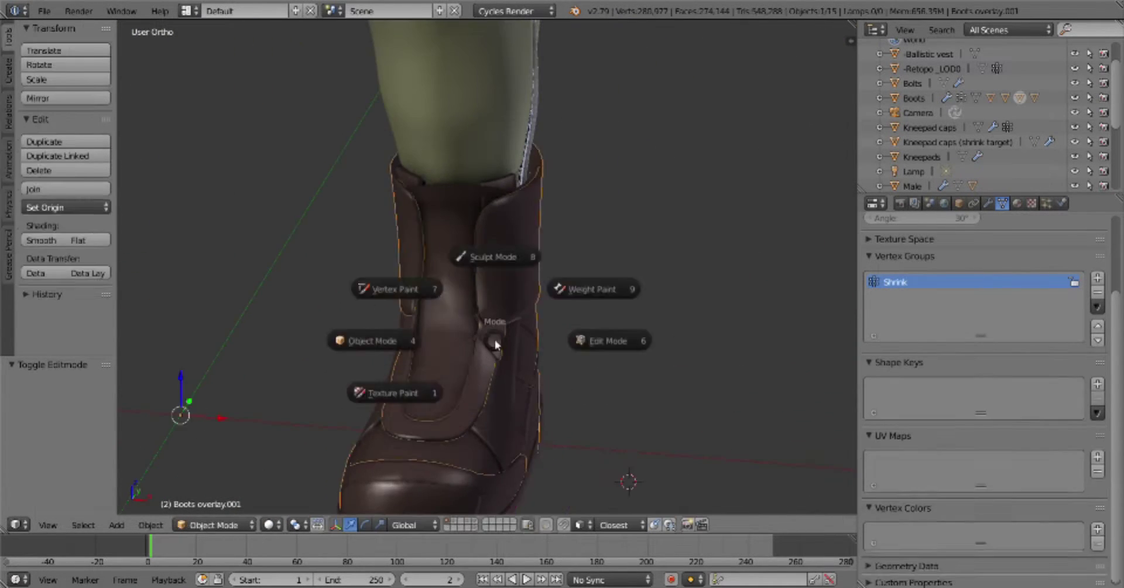
{"action": "left_click", "coordinate": [492, 320]}
{"action": "scroll", "coordinate": [430, 351], "scroll_direction": "up", "scroll_amount": 3}
Return to Object Mode and zoom out to frame both boots
{"action": "key", "text": "Tab"}
{"action": "left_click", "coordinate": [517, 271]}
{"action": "middle_click_drag", "start_coordinate": [518, 270], "coordinate": [623, 284]}
{"action": "scroll", "coordinate": [623, 283], "scroll_direction": "down", "scroll_amount": 5}
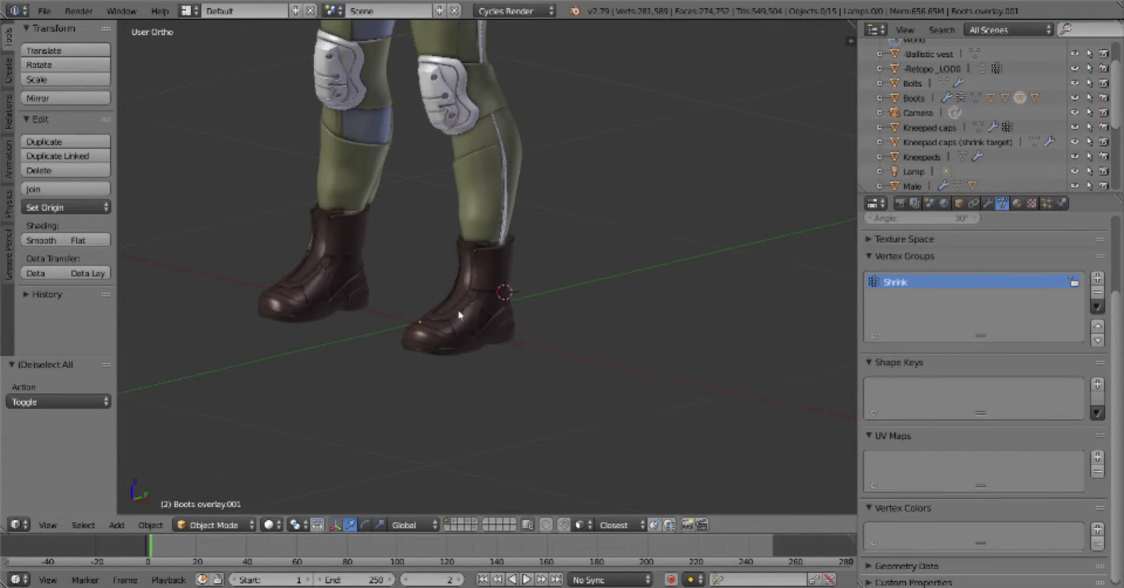
{"action": "key", "text": "shift+a"}
Add a mesh circle for the laces with Mirror and Subdivision Surface modifiers
{"action": "left_click", "coordinate": [671, 310]}
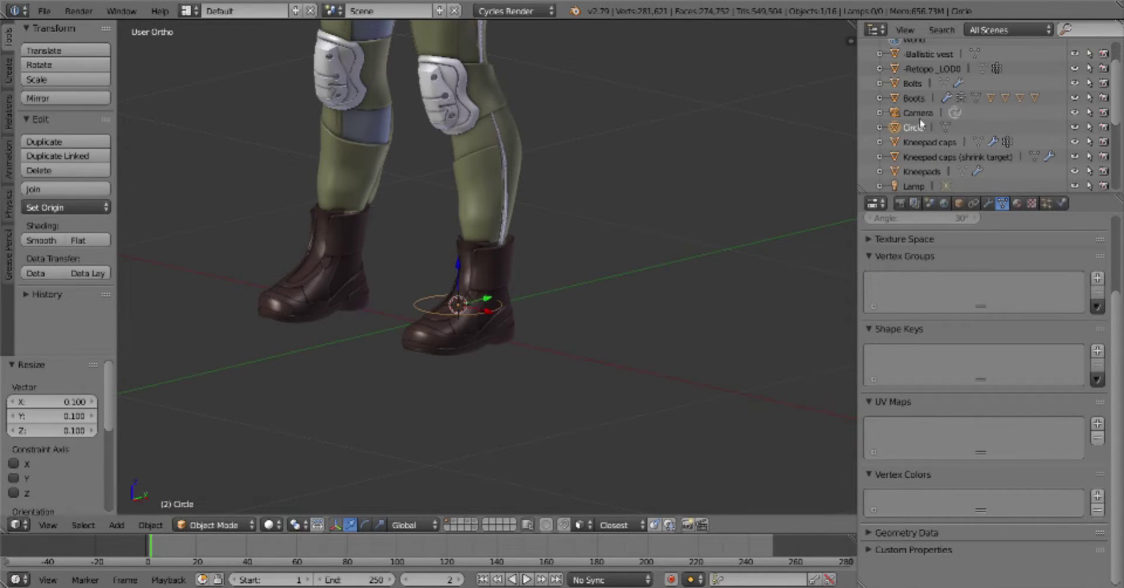
{"action": "left_click", "coordinate": [987, 203]}
{"action": "left_click", "coordinate": [994, 253]}
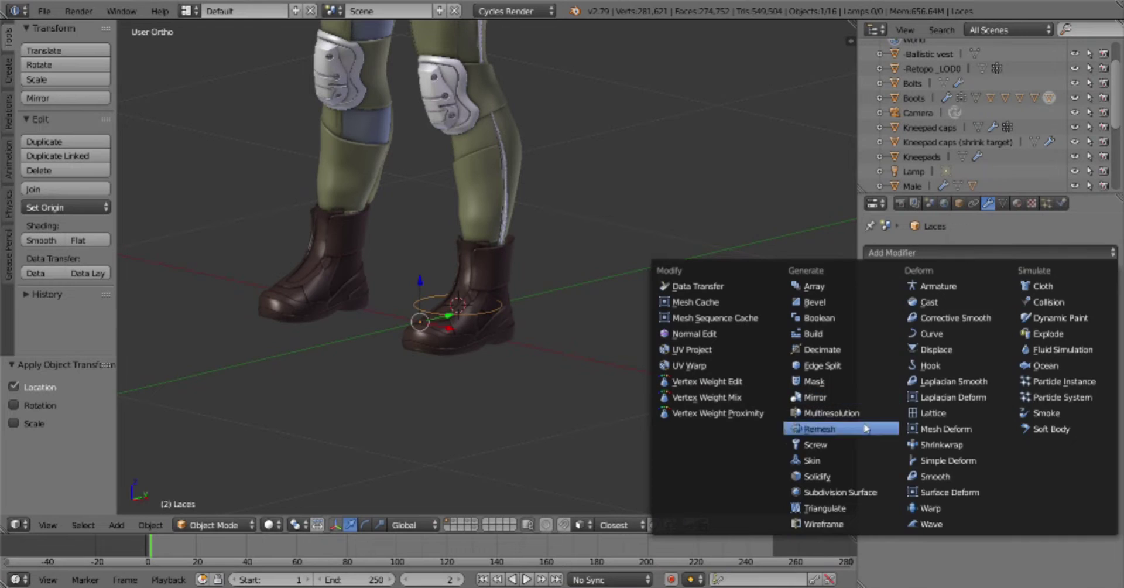
{"action": "left_click", "coordinate": [840, 492]}
Replace the circle with a plane in the laces mesh and delete its face, keeping the outline
{"action": "key", "text": "Tab"}
{"action": "scroll", "coordinate": [657, 294], "scroll_direction": "down", "scroll_amount": 3}
{"action": "key", "text": "shift+a"}
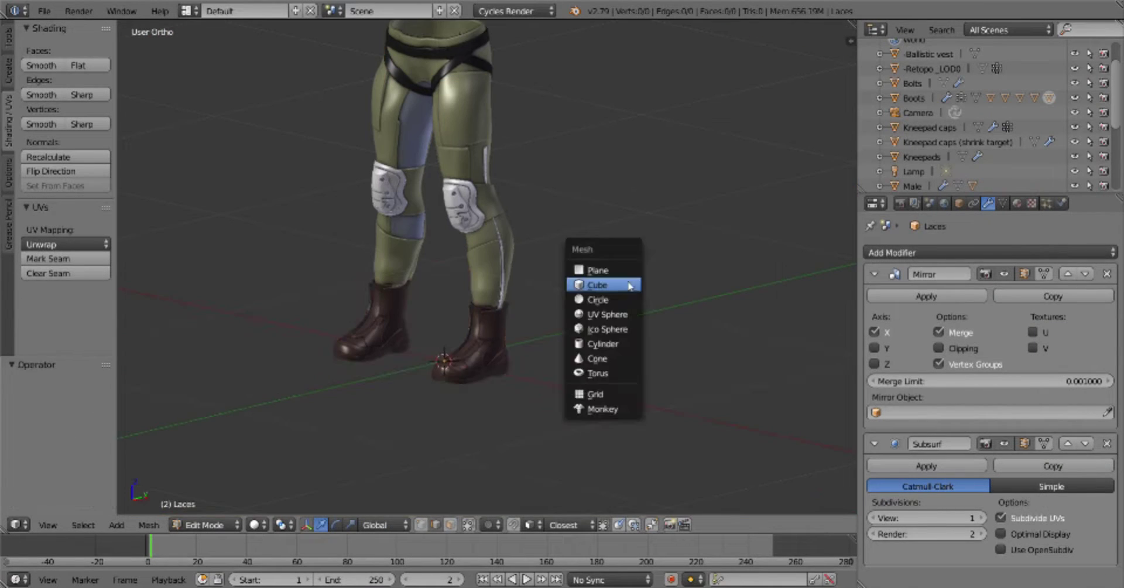
{"action": "left_click", "coordinate": [602, 263]}
{"action": "key", "text": "x"}
{"action": "left_click", "coordinate": [584, 328]}
Move the lace outline vertices into place on the boot front using front and side views
{"action": "key", "text": "KP_1"}
{"action": "scroll", "coordinate": [492, 353], "scroll_direction": "up", "scroll_amount": 5}
{"action": "key", "text": "KP_3"}
{"action": "key", "text": "g"}
{"action": "left_click", "coordinate": [404, 271]}
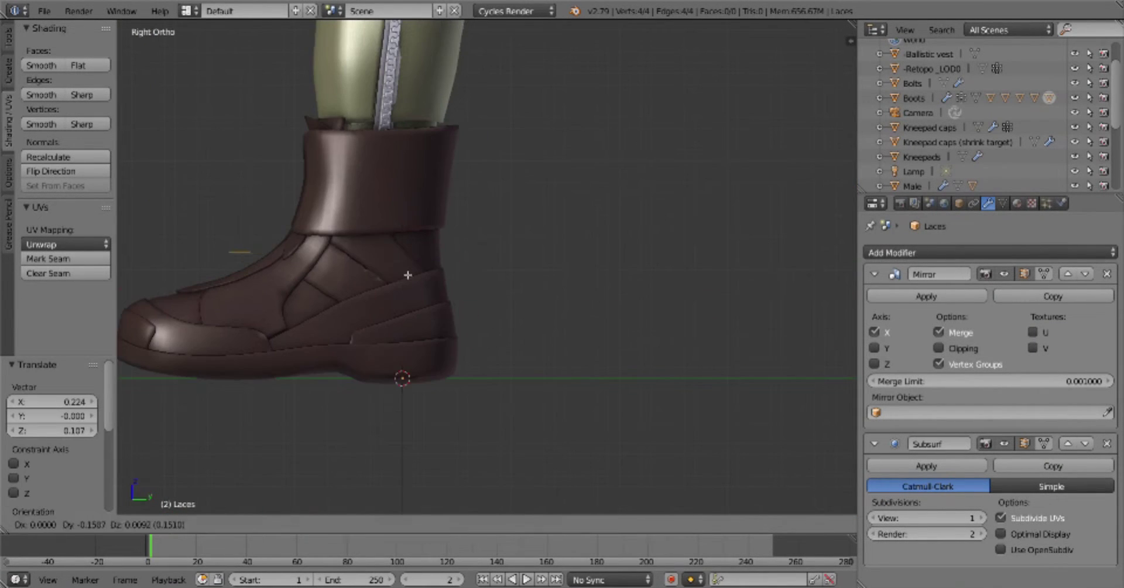
{"action": "key", "text": "KP_1"}
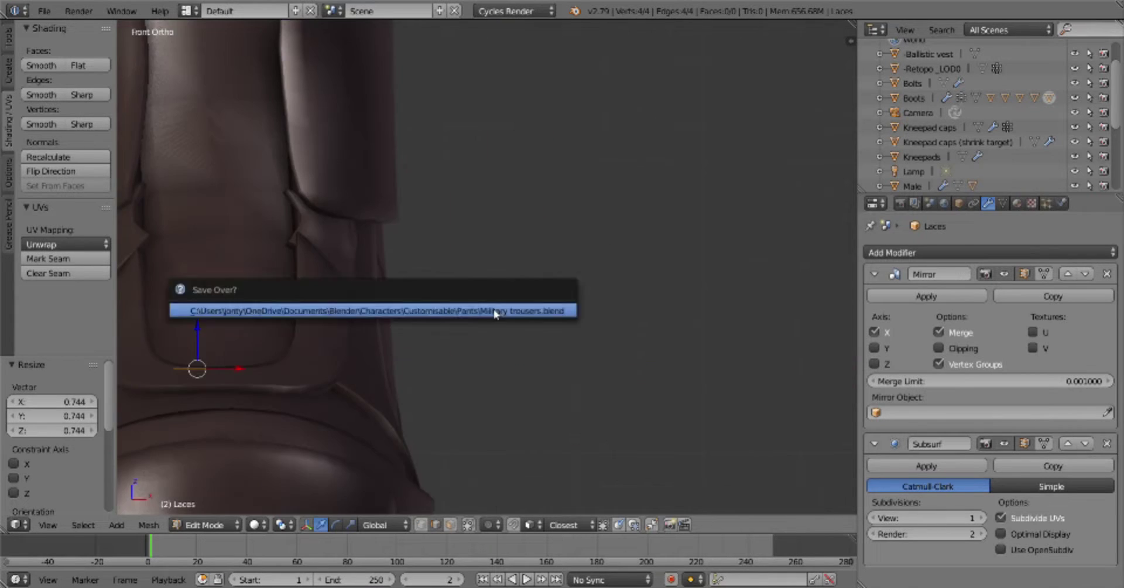
{"action": "key", "text": "g"}
{"action": "left_click", "coordinate": [680, 304]}
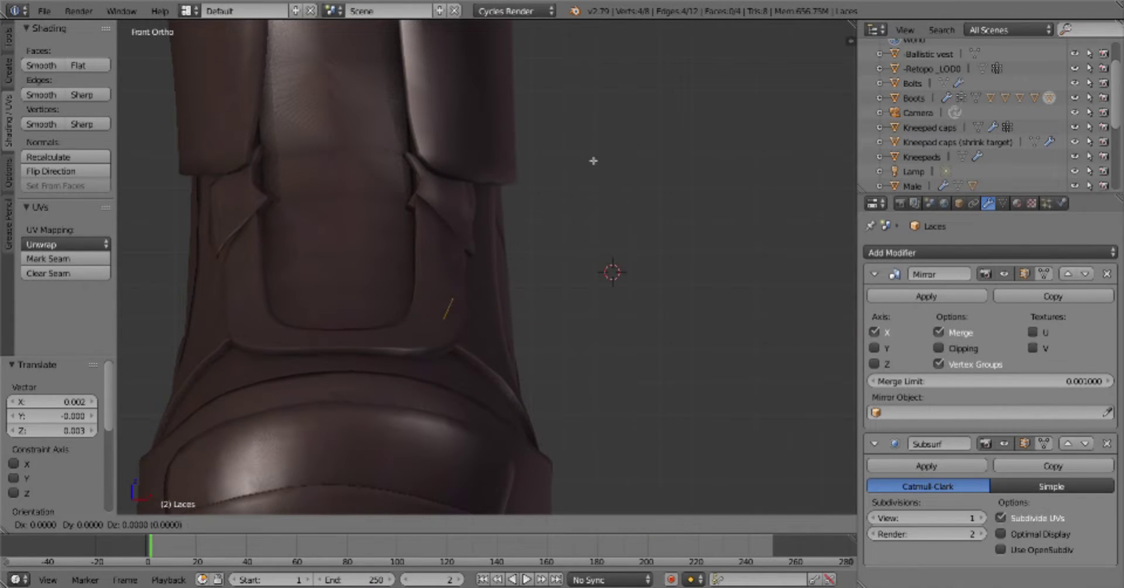
Select the lace end edge and add a Solidify modifier placed above the subdivision modifier
{"action": "key", "text": "a"}
{"action": "right_click", "coordinate": [243, 288]}
{"action": "left_click", "coordinate": [989, 252]}
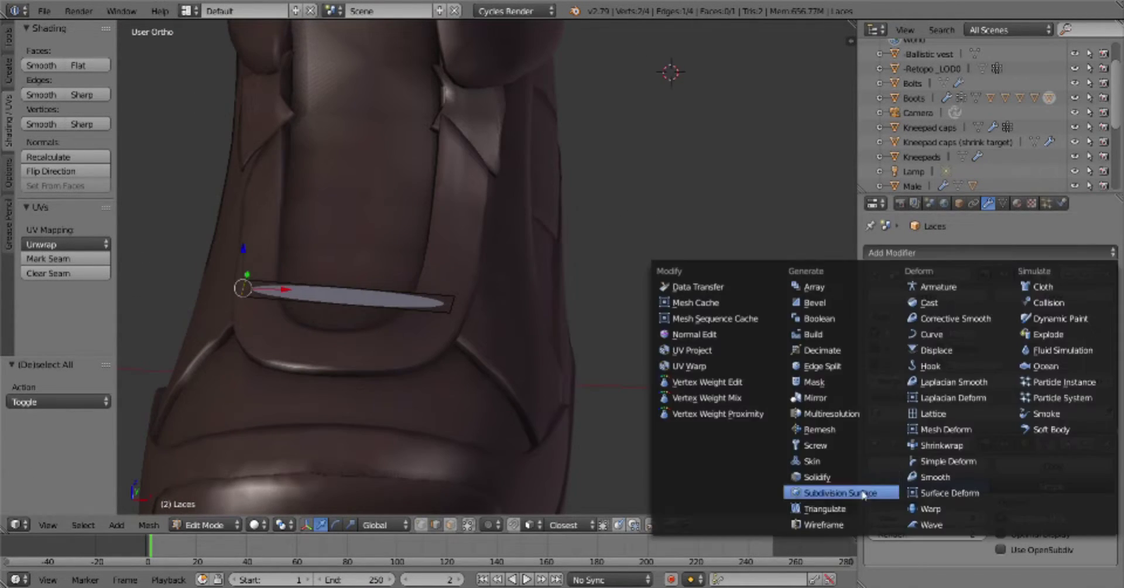
{"action": "left_click", "coordinate": [863, 494]}
{"action": "left_click", "coordinate": [1056, 443]}
Extrude the lace end edge into position, then select a lace segment in top view
{"action": "middle_click_drag", "start_coordinate": [503, 271], "coordinate": [510, 201]}
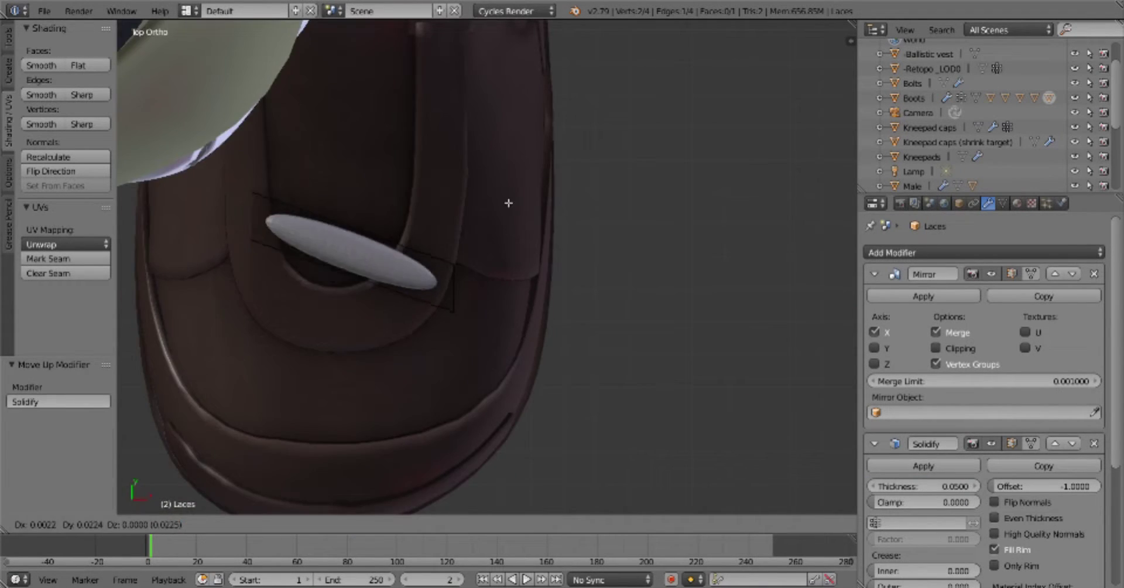
{"action": "key", "text": "KP_1"}
{"action": "key", "text": "e"}
{"action": "left_click", "coordinate": [513, 199]}
{"action": "key", "text": "KP_7"}
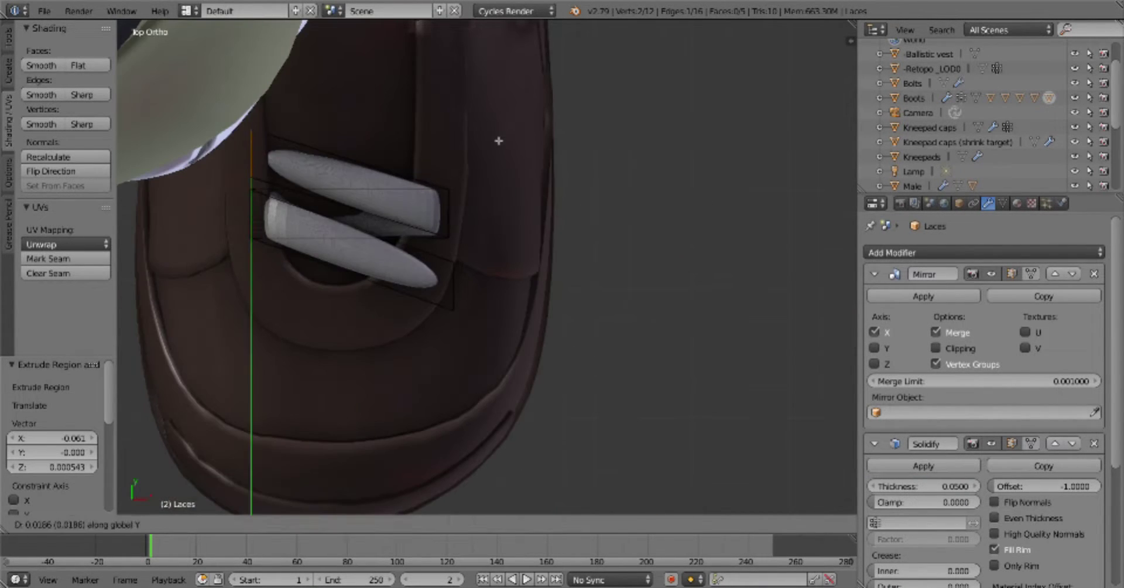
{"action": "key", "text": "a"}
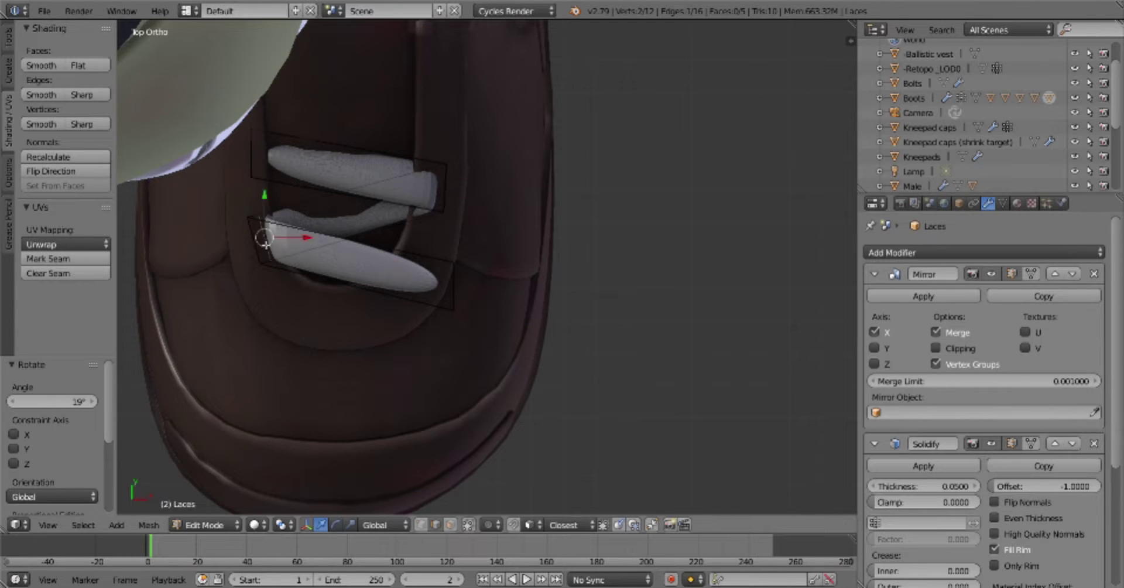
{"action": "right_click_drag", "start_coordinate": [425, 259], "coordinate": [426, 258]}
Join the selected lace edges with a new face
{"action": "key", "text": "KP_3"}
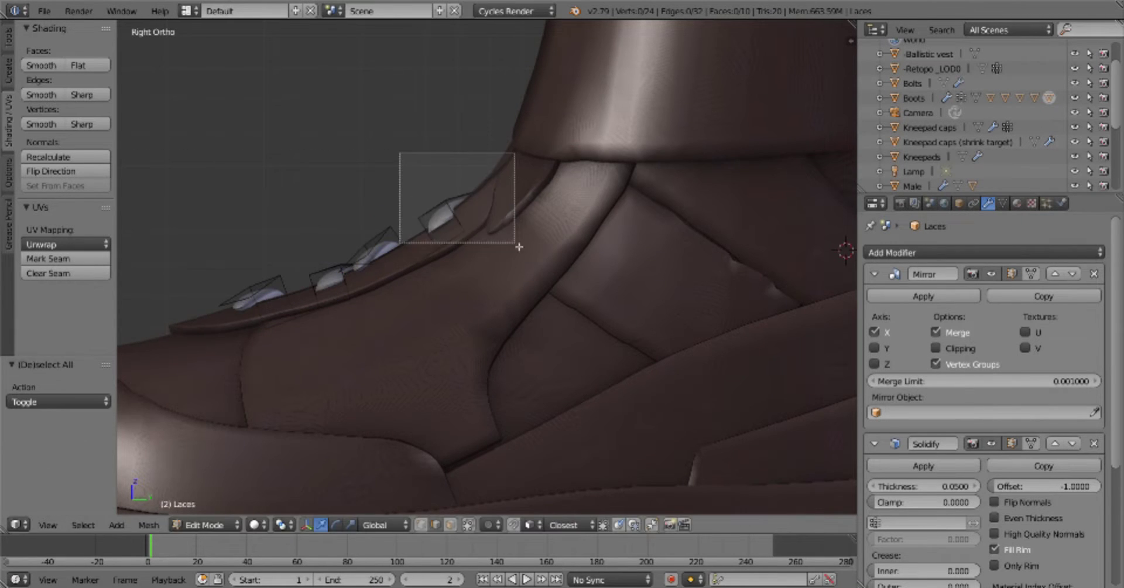
{"action": "left_click_drag", "start_coordinate": [519, 246], "coordinate": [519, 247]}
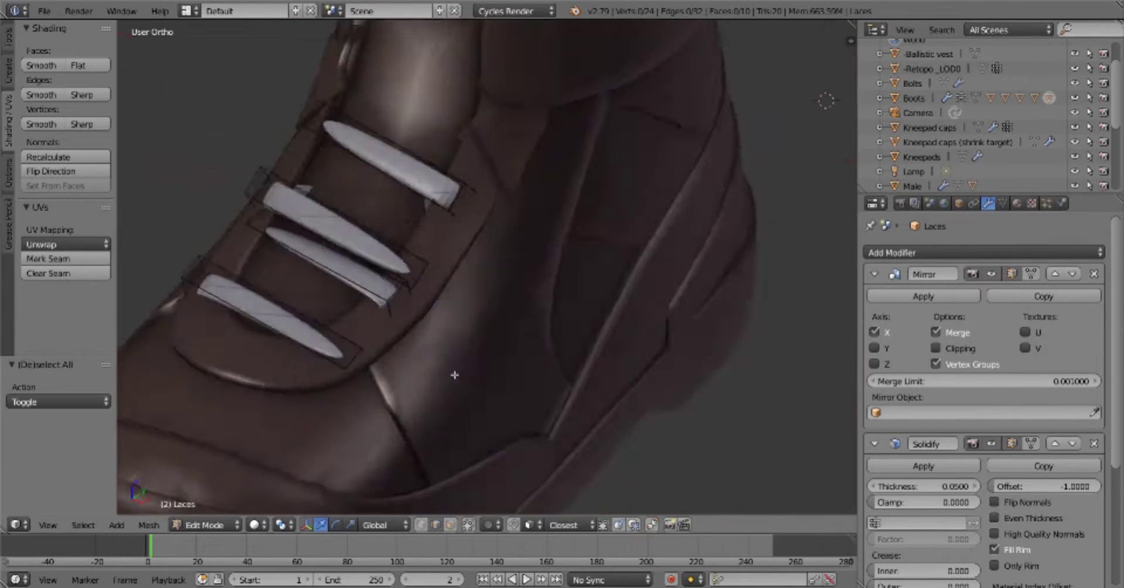
{"action": "middle_click_drag", "start_coordinate": [519, 246], "coordinate": [439, 258]}
{"action": "key", "text": "f"}
{"action": "mouse_move", "coordinate": [354, 211]}
{"action": "middle_mouse_down"}
{"action": "mouse_move", "coordinate": [297, 150]}
{"action": "mouse_move", "coordinate": [264, 268]}
{"action": "mouse_move", "coordinate": [303, 152]}
{"action": "middle_mouse_up"}
Remove two stray lace vertices, add a cut across the crossing lace, and save
{"action": "key", "text": "a"}
{"action": "middle_click_drag", "start_coordinate": [477, 297], "coordinate": [511, 275]}
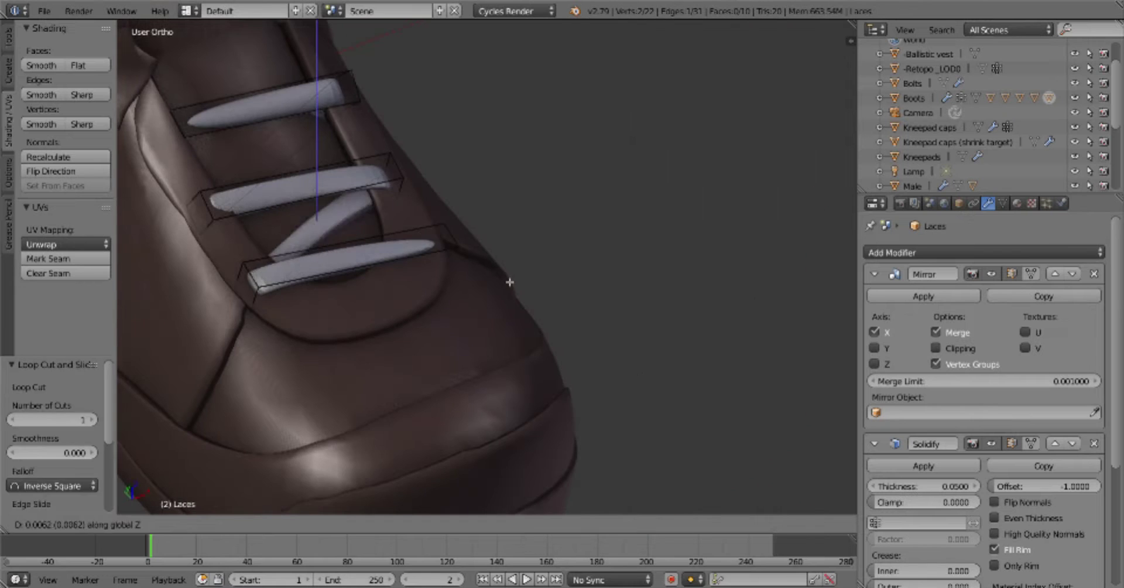
{"action": "key", "text": "e"}
{"action": "left_click", "coordinate": [496, 324]}
{"action": "middle_click_drag", "start_coordinate": [496, 323], "coordinate": [536, 268]}
{"action": "key", "text": "a"}
{"action": "key", "text": "ctrl+s"}
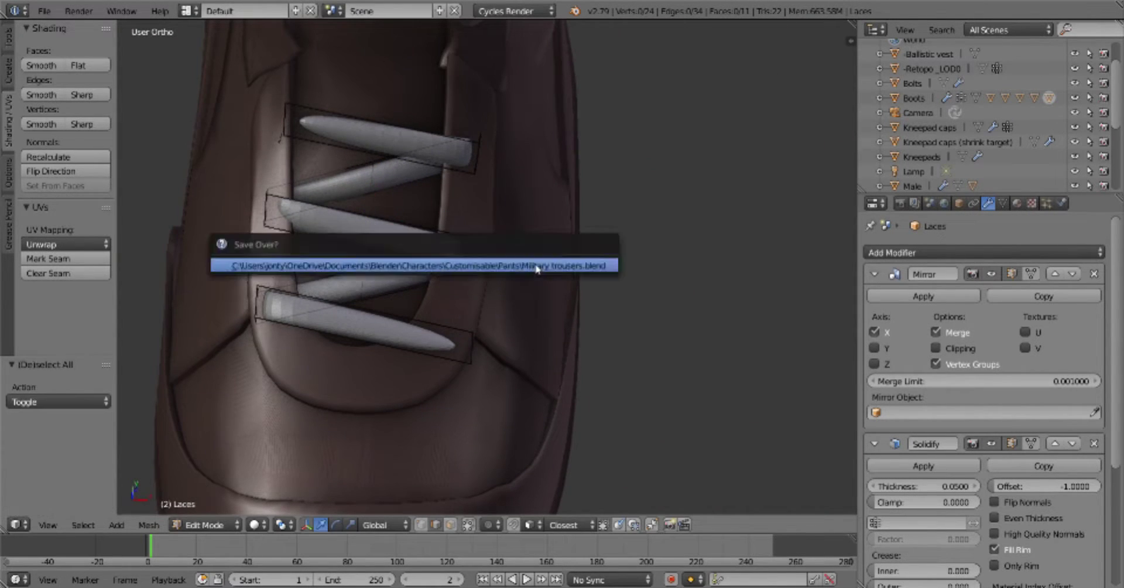
Duplicate the lace strands and place the copy higher up the boot
{"action": "key", "text": "l"}
{"action": "key", "text": "KP_3"}
{"action": "key", "text": "shift+d"}
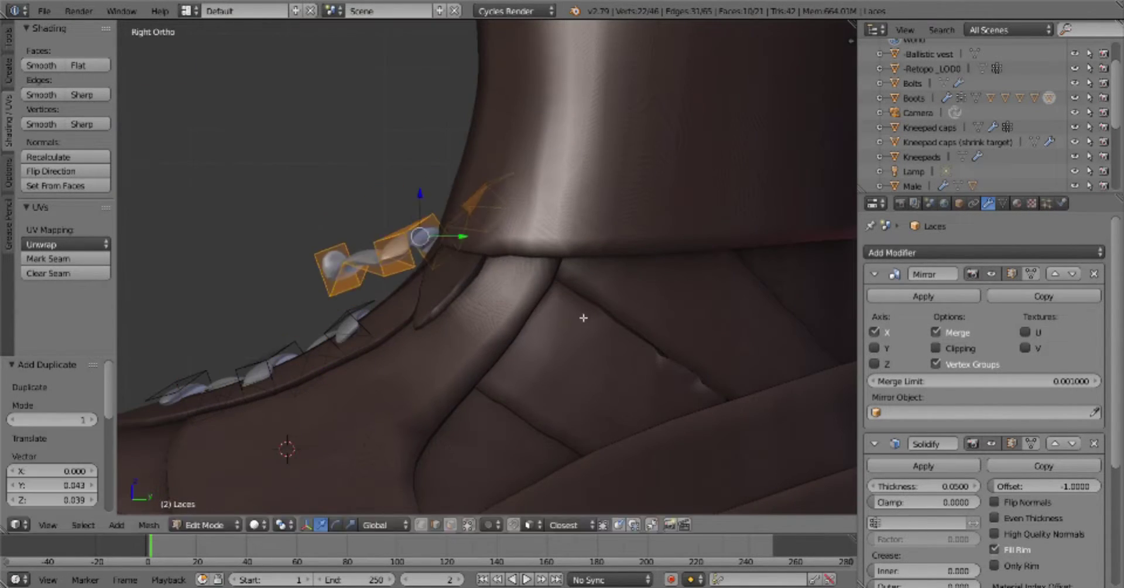
{"action": "left_click", "coordinate": [565, 218]}
{"action": "key", "text": "a"}
Select all lace vertices and merge the duplicates with Remove Doubles
{"action": "middle_click_drag", "start_coordinate": [477, 231], "coordinate": [580, 264]}
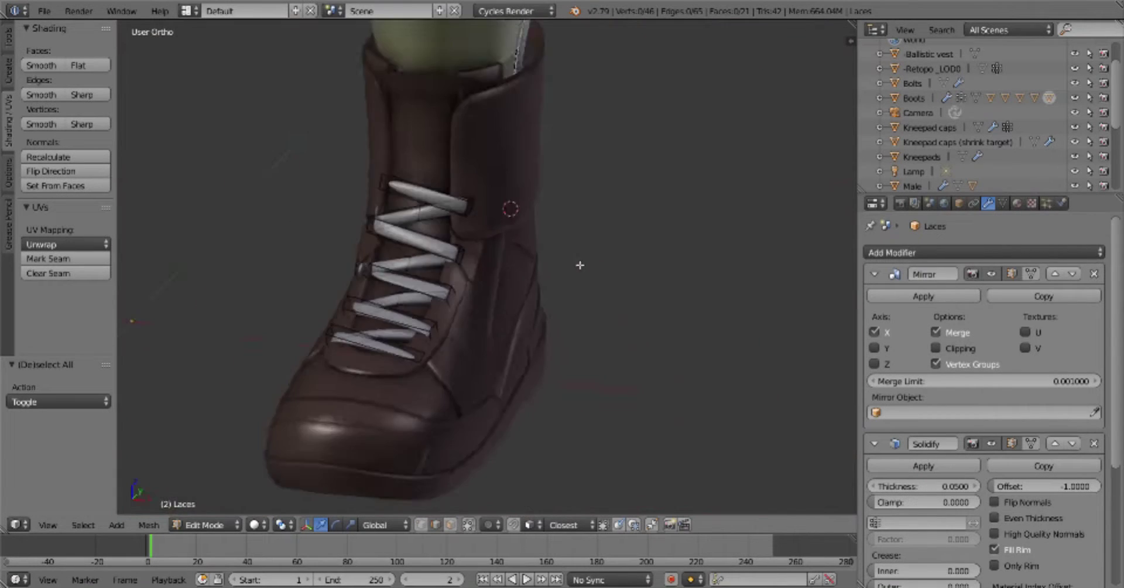
{"action": "scroll", "coordinate": [581, 264], "scroll_direction": "down", "scroll_amount": 3}
{"action": "middle_click_drag", "start_coordinate": [597, 300], "coordinate": [604, 296]}
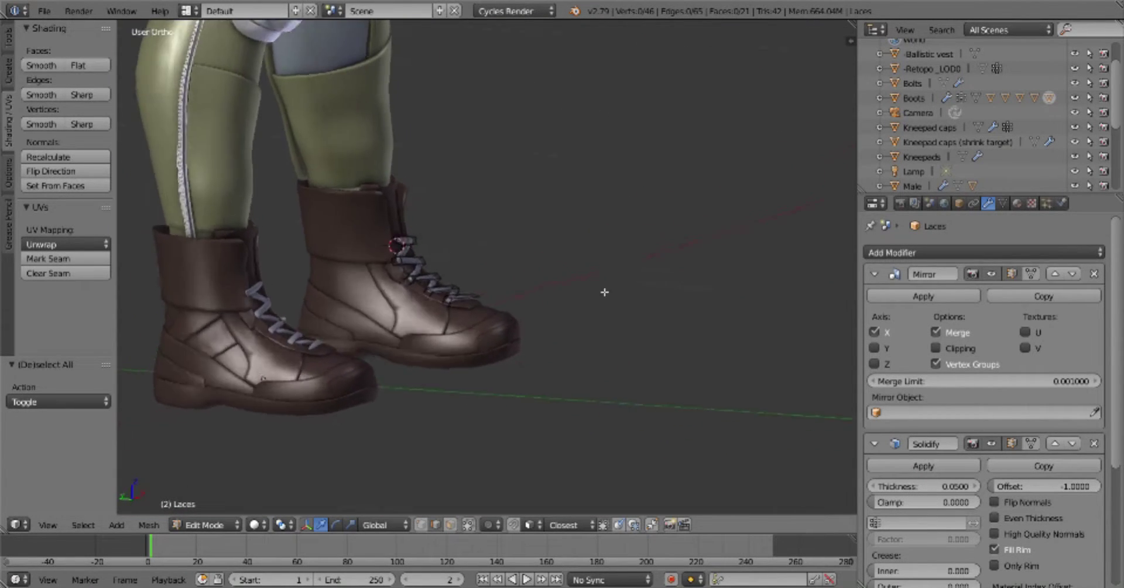
{"action": "scroll", "coordinate": [535, 336], "scroll_direction": "up", "scroll_amount": 4}
{"action": "scroll", "coordinate": [358, 249], "scroll_direction": "up", "scroll_amount": 2}
{"action": "mouse_move", "coordinate": [393, 287]}
{"action": "middle_mouse_down"}
{"action": "mouse_move", "coordinate": [540, 176]}
{"action": "mouse_move", "coordinate": [430, 308]}
{"action": "middle_mouse_up"}
{"action": "key", "text": "a"}
{"action": "key", "text": "w"}
{"action": "left_click", "coordinate": [540, 176]}
{"action": "key", "text": "a"}
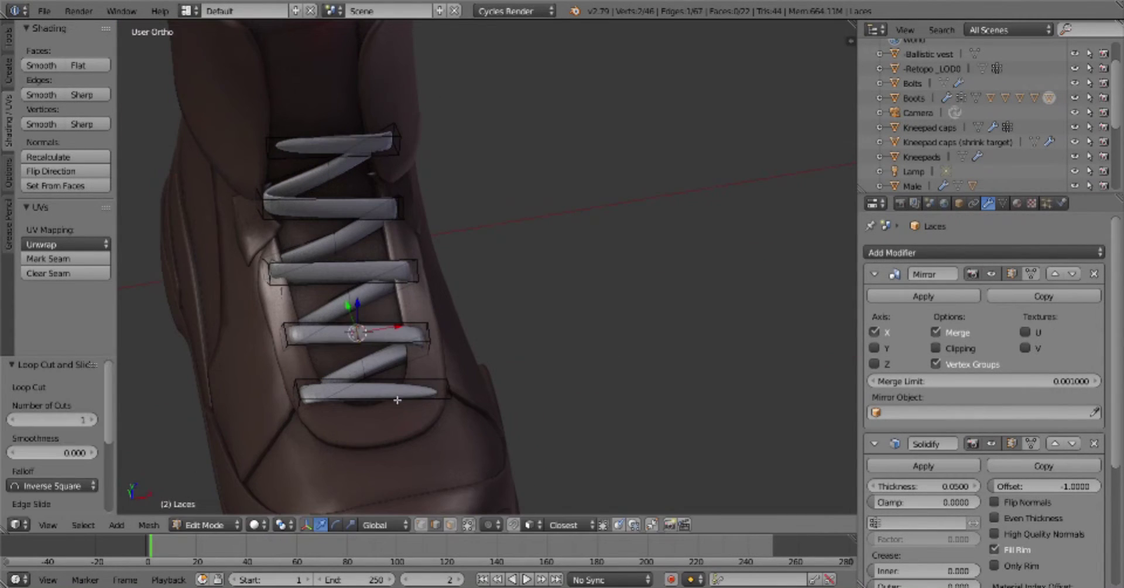
Change the transform pivot for the laces and toggle between Object and Edit Mode
{"action": "mouse_move", "coordinate": [349, 278]}
{"action": "middle_mouse_down"}
{"action": "mouse_move", "coordinate": [462, 283]}
{"action": "mouse_move", "coordinate": [575, 404]}
{"action": "mouse_move", "coordinate": [498, 377]}
{"action": "middle_mouse_up"}
{"action": "key", "text": "a"}
{"action": "key", "text": "a"}
{"action": "left_click", "coordinate": [281, 525]}
{"action": "left_click", "coordinate": [299, 504]}
{"action": "key", "text": "Tab"}
{"action": "scroll", "coordinate": [585, 423], "scroll_direction": "down", "scroll_amount": 5}
{"action": "key", "text": "Tab"}
{"action": "scroll", "coordinate": [498, 376], "scroll_direction": "up", "scroll_amount": 4}
Move the lace vertices, then select a single lace piece and try a tilt, cancelling it
{"action": "key", "text": "g"}
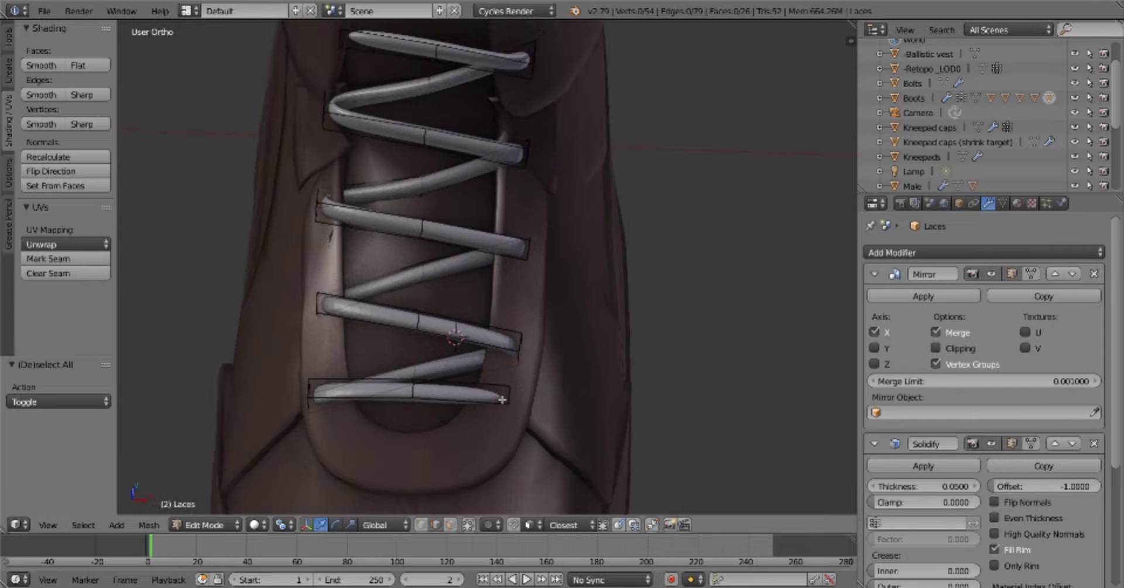
{"action": "scroll", "coordinate": [532, 276], "scroll_direction": "down", "scroll_amount": 5}
{"action": "mouse_move", "coordinate": [532, 276]}
{"action": "middle_mouse_down"}
{"action": "mouse_move", "coordinate": [487, 273]}
{"action": "mouse_move", "coordinate": [227, 335]}
{"action": "middle_mouse_up"}
{"action": "scroll", "coordinate": [487, 273], "scroll_direction": "up", "scroll_amount": 5}
{"action": "right_click", "coordinate": [472, 296]}
{"action": "mouse_move", "coordinate": [320, 323]}
{"action": "middle_mouse_down"}
{"action": "mouse_move", "coordinate": [592, 372]}
{"action": "mouse_move", "coordinate": [547, 329]}
{"action": "mouse_move", "coordinate": [203, 294]}
{"action": "middle_mouse_up"}
{"action": "key", "text": "a"}
{"action": "key", "text": "r"}
{"action": "key", "text": "Escape"}
Box-select the four vertices at one lace rung end from the front view
{"action": "middle_click_drag", "start_coordinate": [467, 297], "coordinate": [445, 328]}
{"action": "key", "text": "a"}
{"action": "key", "text": "b"}
{"action": "left_click_drag", "start_coordinate": [404, 306], "coordinate": [492, 361]}
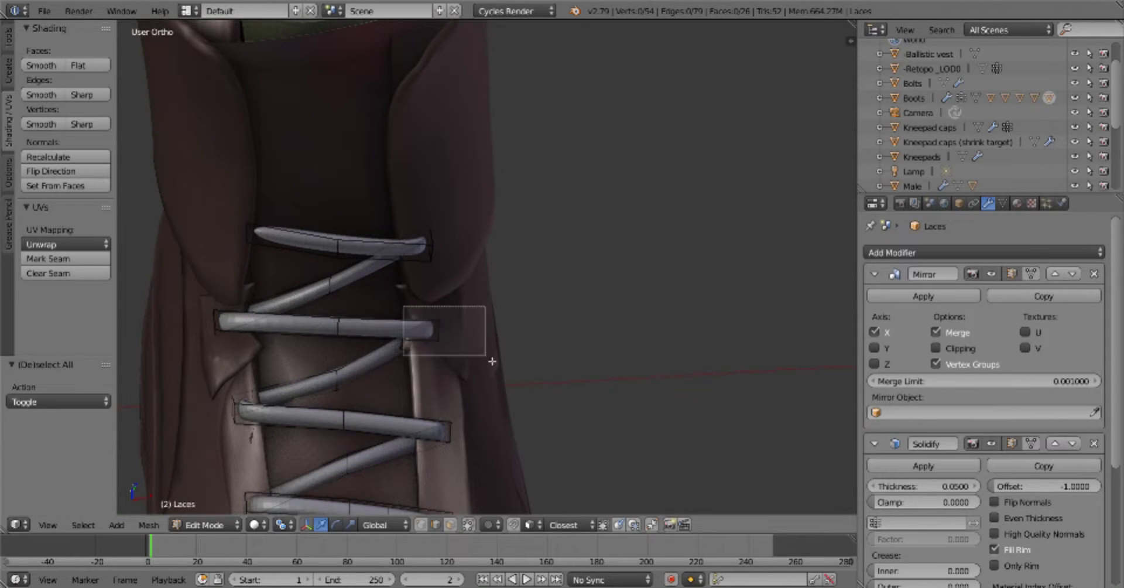
{"action": "left_click_drag", "start_coordinate": [366, 398], "coordinate": [364, 395]}
{"action": "middle_click_drag", "start_coordinate": [364, 395], "coordinate": [499, 301]}
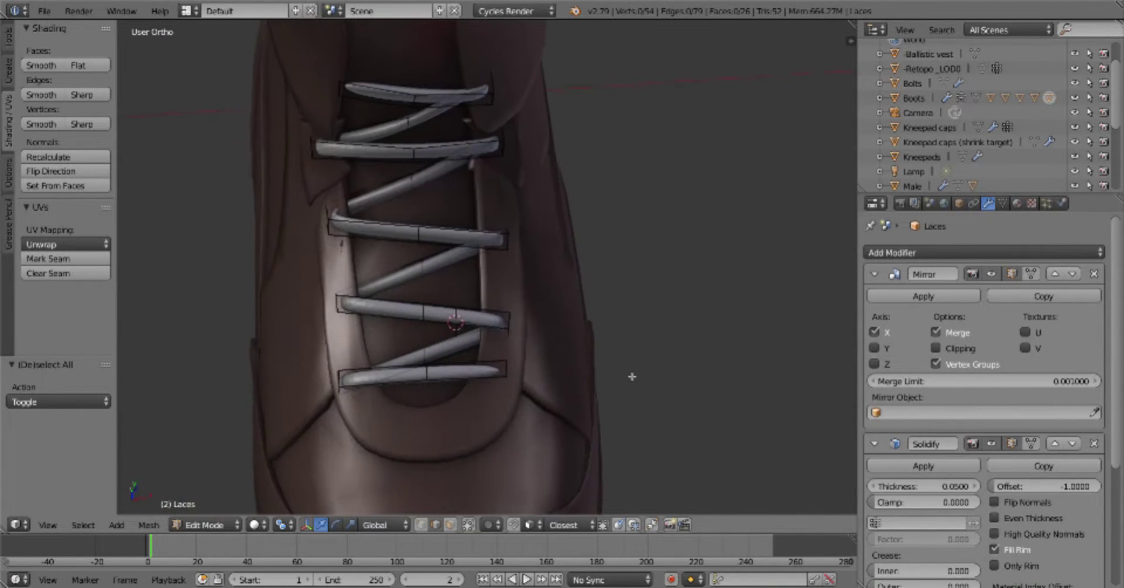
Save the file, confirm the overwrite, and return to Object Mode in front view
{"action": "key", "text": "ctrl+s"}
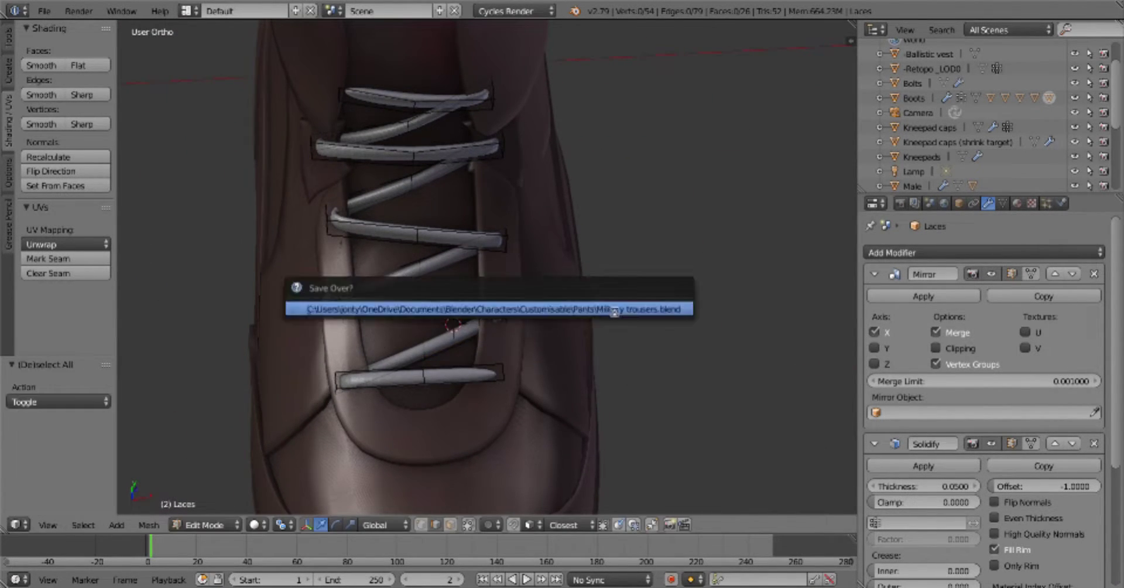
{"action": "key", "text": "Return"}
{"action": "key", "text": "Tab"}
{"action": "scroll", "coordinate": [603, 328], "scroll_direction": "down", "scroll_amount": 3}
{"action": "scroll", "coordinate": [589, 338], "scroll_direction": "down", "scroll_amount": 3}
{"action": "key", "text": "KP_1"}
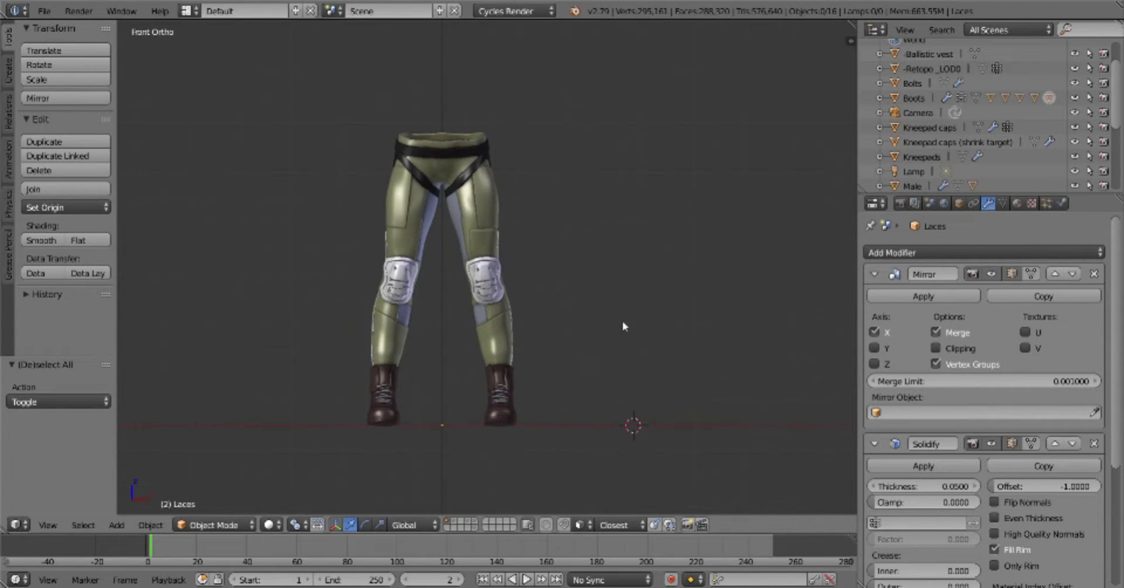
Select a trouser piece and add a Displace modifier to the Male body
{"action": "right_click", "coordinate": [480, 348]}
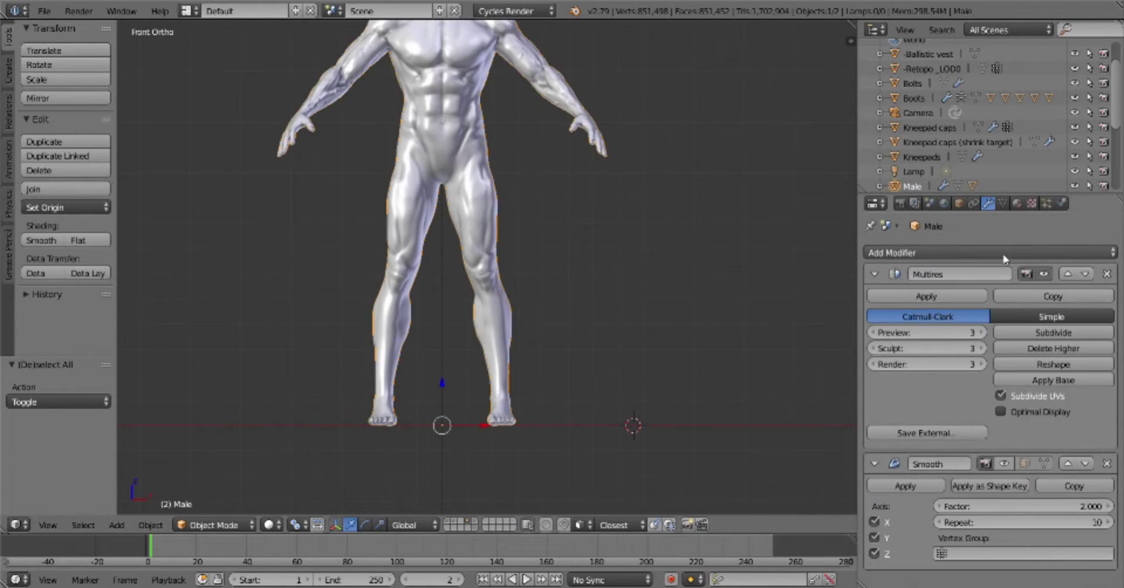
{"action": "left_click", "coordinate": [1006, 252]}
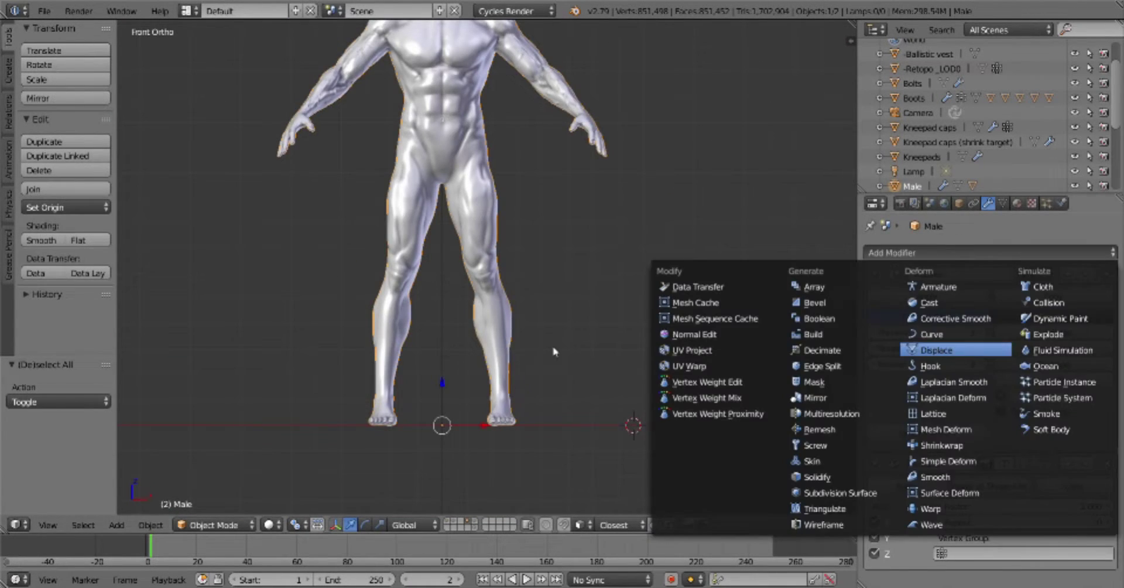
{"action": "left_click", "coordinate": [966, 283]}
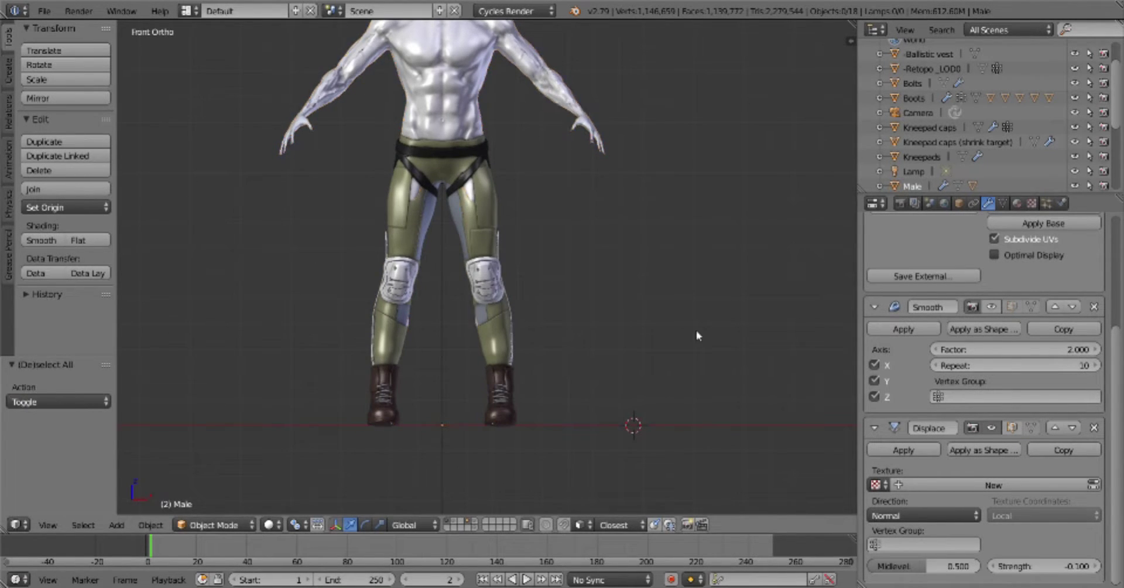
{"action": "mouse_move", "coordinate": [697, 329]}
{"action": "middle_mouse_down"}
{"action": "mouse_move", "coordinate": [611, 377]}
{"action": "mouse_move", "coordinate": [389, 378]}
{"action": "middle_mouse_up"}
{"action": "key", "text": "KP_1"}
{"action": "scroll", "coordinate": [424, 317], "scroll_direction": "up", "scroll_amount": 3}
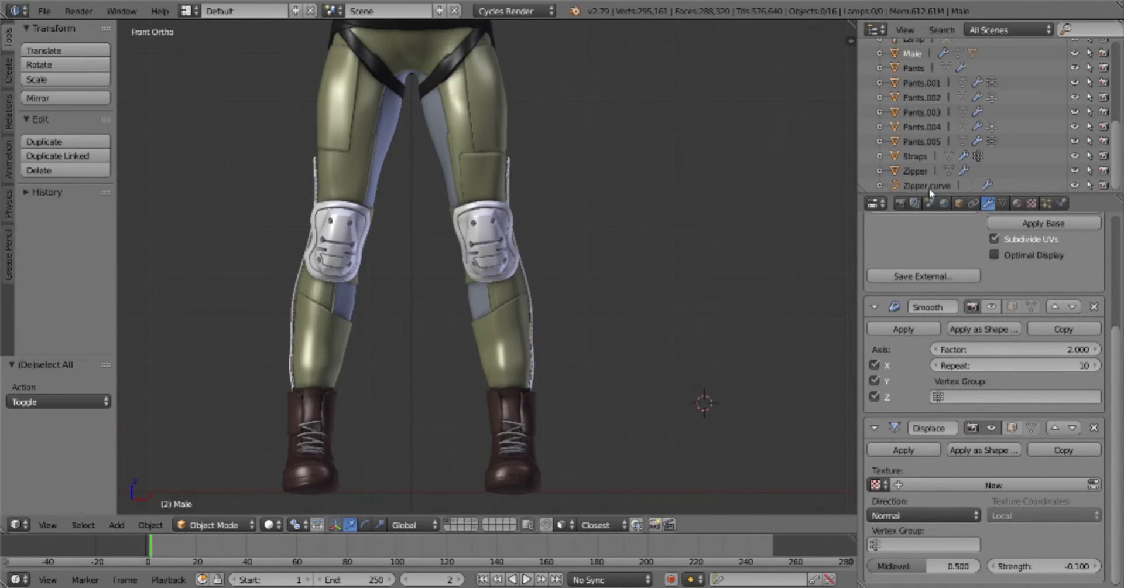
Select the Zipper curve object and inspect the legs from the front
{"action": "left_click", "coordinate": [926, 186]}
{"action": "key", "text": "Tab"}
{"action": "mouse_move", "coordinate": [655, 371]}
{"action": "middle_mouse_down"}
{"action": "mouse_move", "coordinate": [580, 332]}
{"action": "mouse_move", "coordinate": [425, 350]}
{"action": "middle_mouse_up"}
{"action": "key", "text": "KP_1"}
{"action": "scroll", "coordinate": [580, 332], "scroll_direction": "up", "scroll_amount": 5}
{"action": "scroll", "coordinate": [728, 314], "scroll_direction": "down", "scroll_amount": 5}
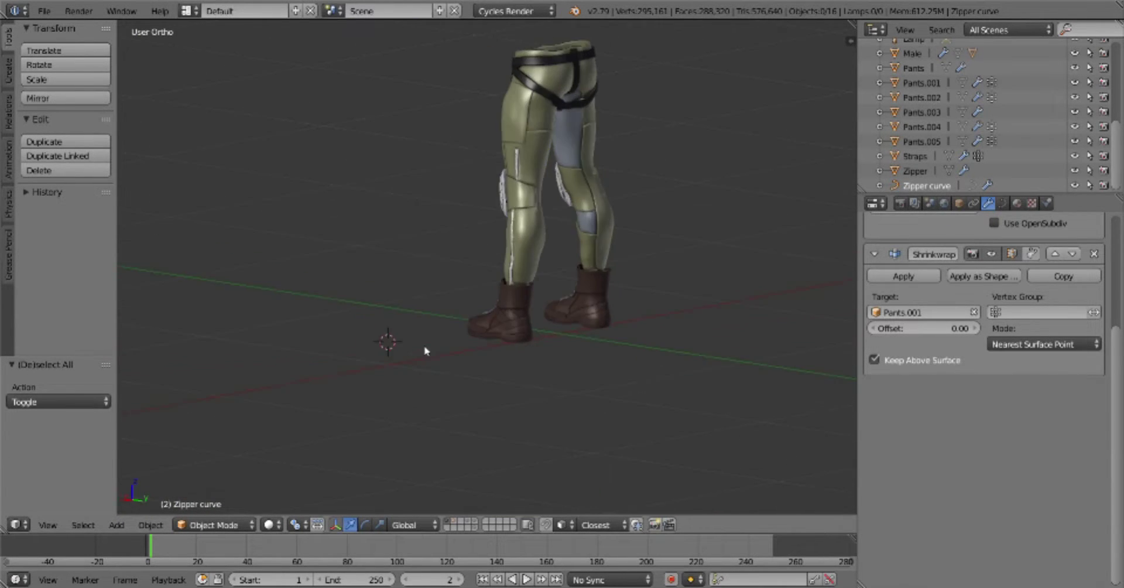
{"action": "scroll", "coordinate": [572, 394], "scroll_direction": "up", "scroll_amount": 4}
{"action": "key", "text": "KP_1"}
Orbit onto the boots and set the 3D cursor on the boot collar
{"action": "middle_click_drag", "start_coordinate": [572, 394], "coordinate": [536, 166]}
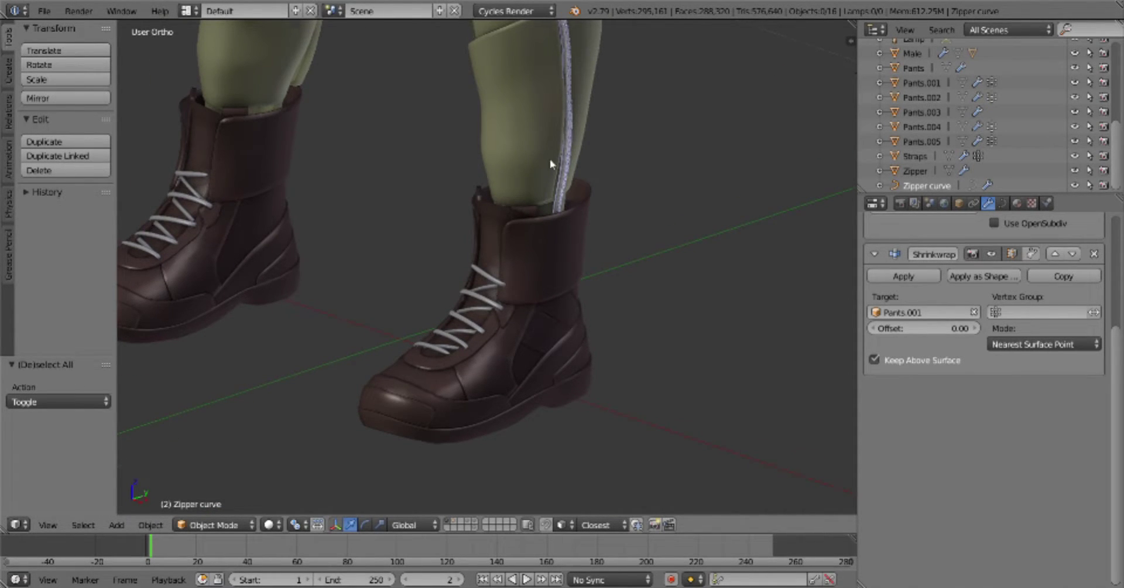
{"action": "middle_click_drag", "start_coordinate": [550, 159], "coordinate": [514, 231]}
{"action": "left_click", "coordinate": [512, 229]}
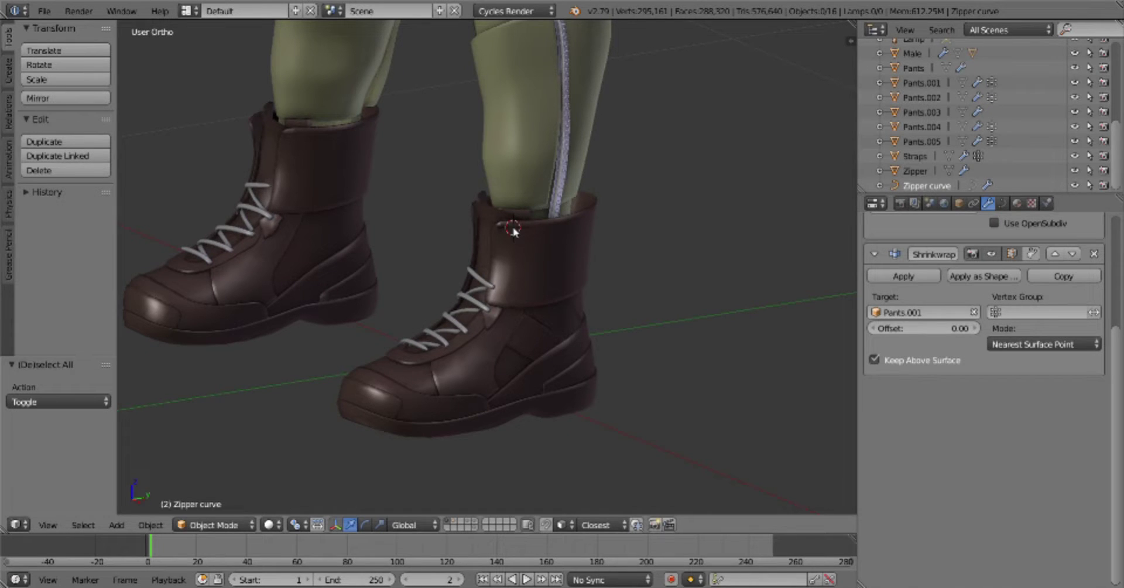
{"action": "scroll", "coordinate": [556, 246], "scroll_direction": "up", "scroll_amount": 2}
Select the right boot's overlay mesh and switch it between editing modes
{"action": "right_click", "coordinate": [519, 245]}
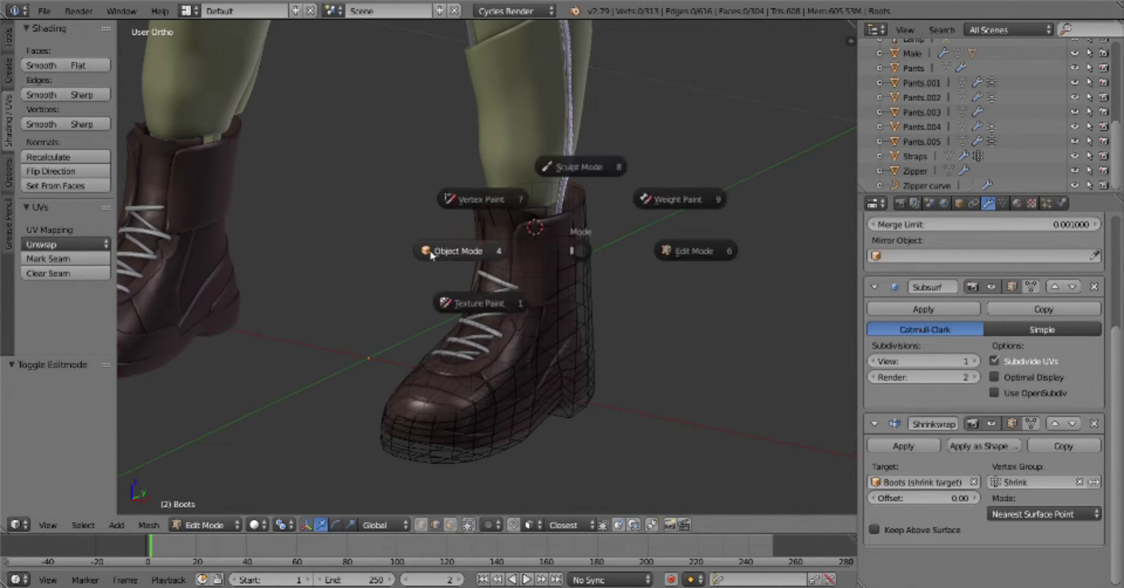
{"action": "key", "text": "Tab"}
{"action": "left_click", "coordinate": [548, 226]}
{"action": "middle_click_drag", "start_coordinate": [549, 226], "coordinate": [652, 246]}
{"action": "key", "text": "a"}
{"action": "mouse_move", "coordinate": [600, 176]}
{"action": "middle_mouse_down"}
{"action": "mouse_move", "coordinate": [699, 212]}
{"action": "mouse_move", "coordinate": [607, 205]}
{"action": "middle_mouse_up"}
{"action": "key", "text": "Tab"}
{"action": "left_click", "coordinate": [638, 214]}
Select the Boots overlay object, toggle Edit Mode, then return to Object Mode and select the right boot
{"action": "right_click", "coordinate": [607, 205]}
{"action": "key", "text": "Tab"}
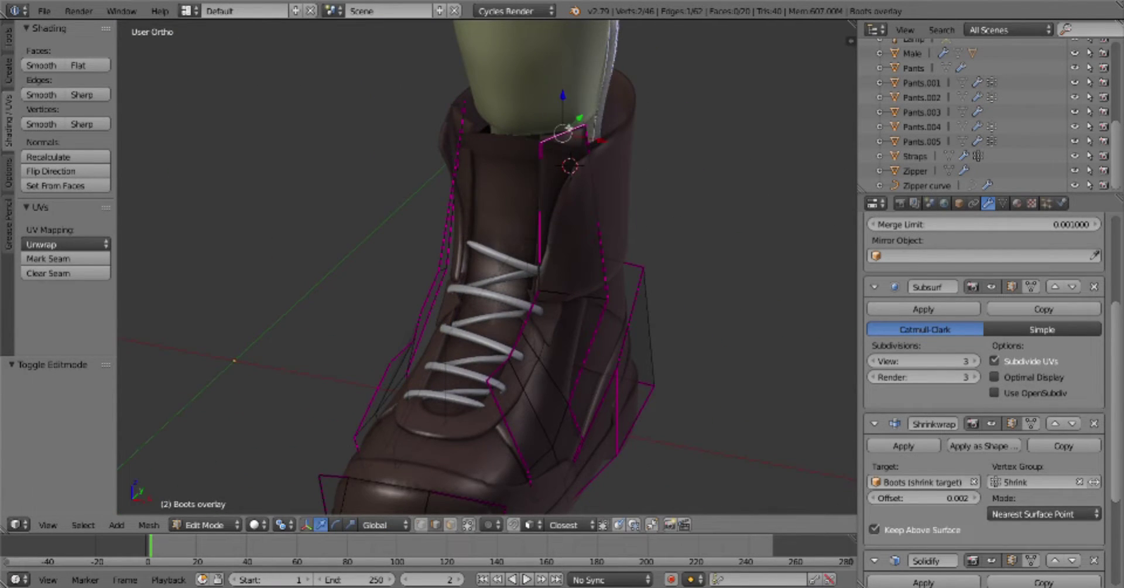
{"action": "middle_click_drag", "start_coordinate": [585, 263], "coordinate": [620, 257]}
{"action": "key", "text": "a"}
{"action": "key", "text": "Tab"}
{"action": "scroll", "coordinate": [637, 271], "scroll_direction": "down", "scroll_amount": 4}
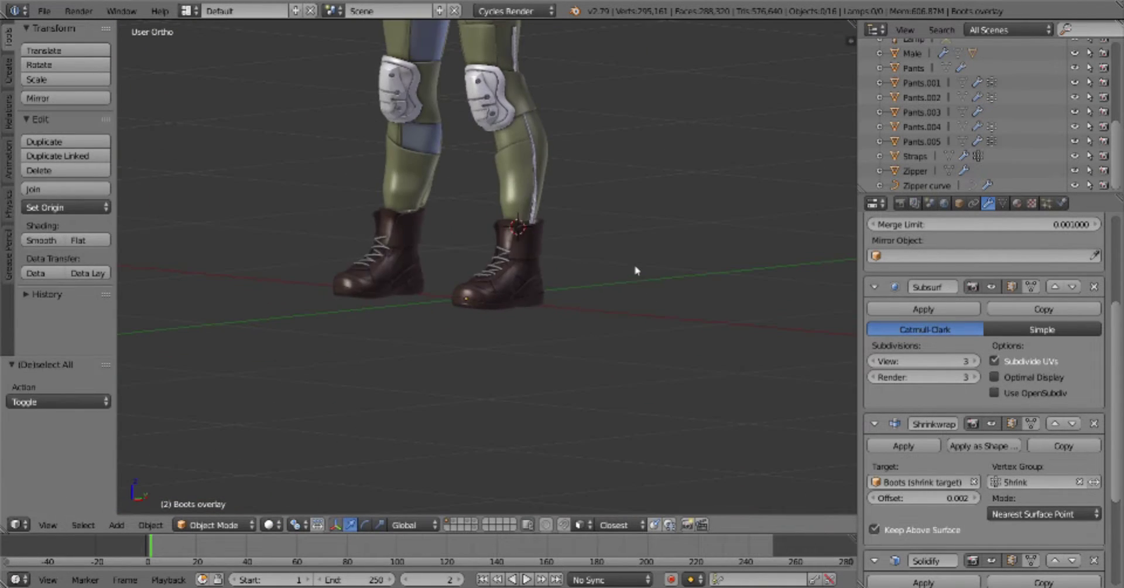
{"action": "scroll", "coordinate": [636, 269], "scroll_direction": "up", "scroll_amount": 5}
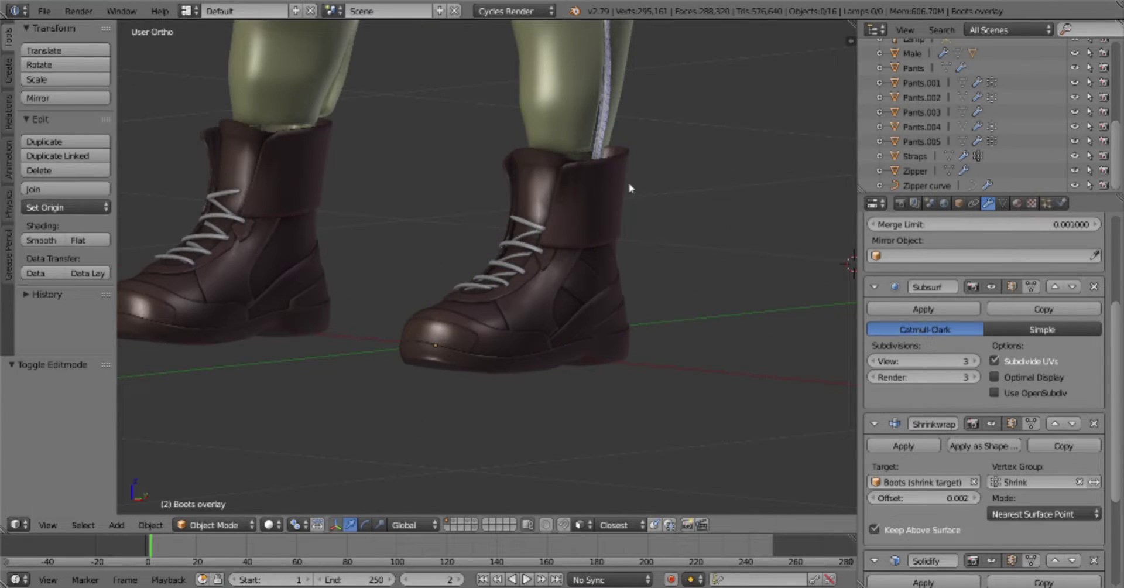
{"action": "right_click", "coordinate": [630, 187]}
Select the front sole rim vertices of the Boots mesh and lower them slightly
{"action": "right_click", "coordinate": [618, 349]}
{"action": "left_click", "coordinate": [616, 238]}
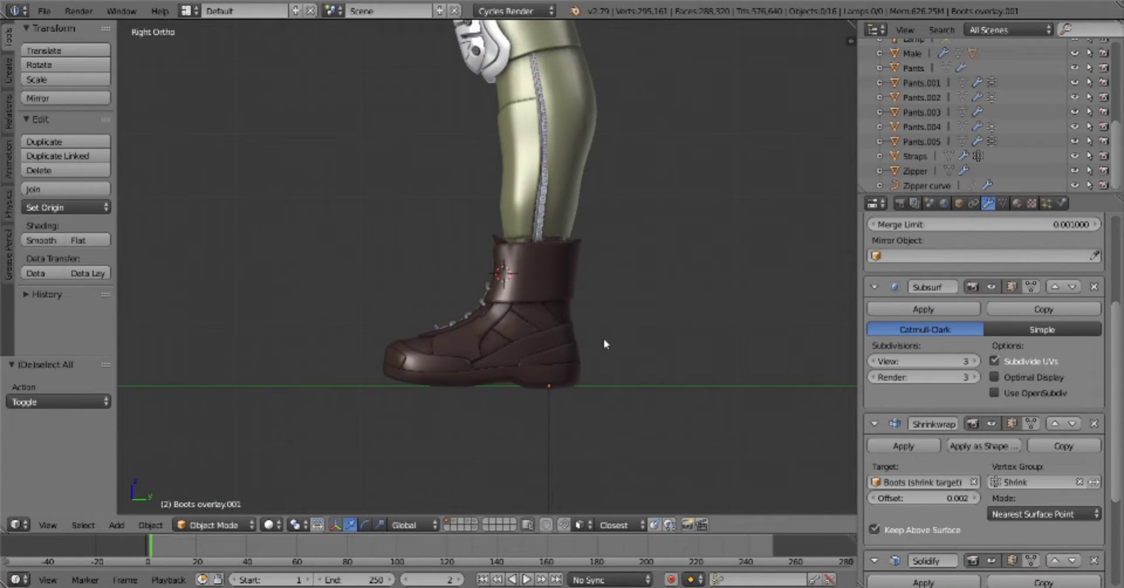
{"action": "left_click_drag", "start_coordinate": [228, 258], "coordinate": [471, 316]}
{"action": "key", "text": "g"}
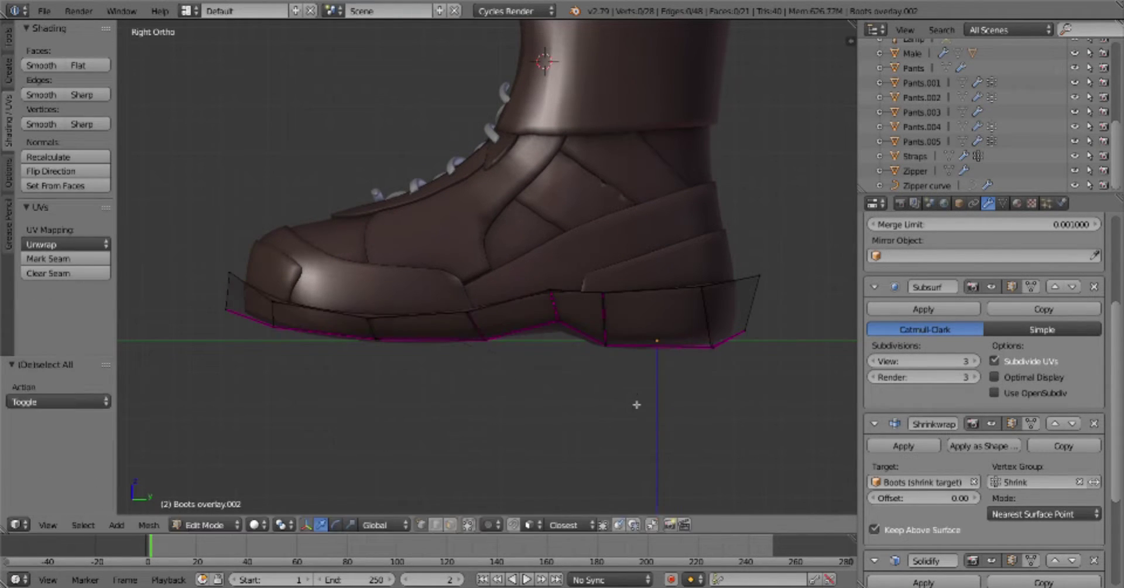
{"action": "key", "text": "b"}
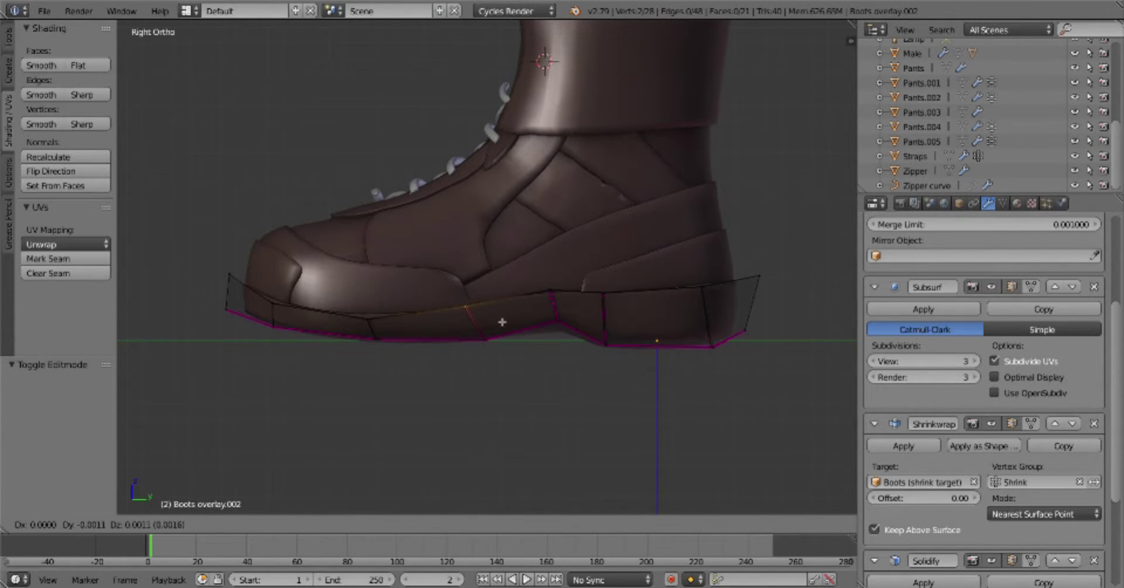
{"action": "middle_click_drag", "start_coordinate": [518, 384], "coordinate": [633, 388]}
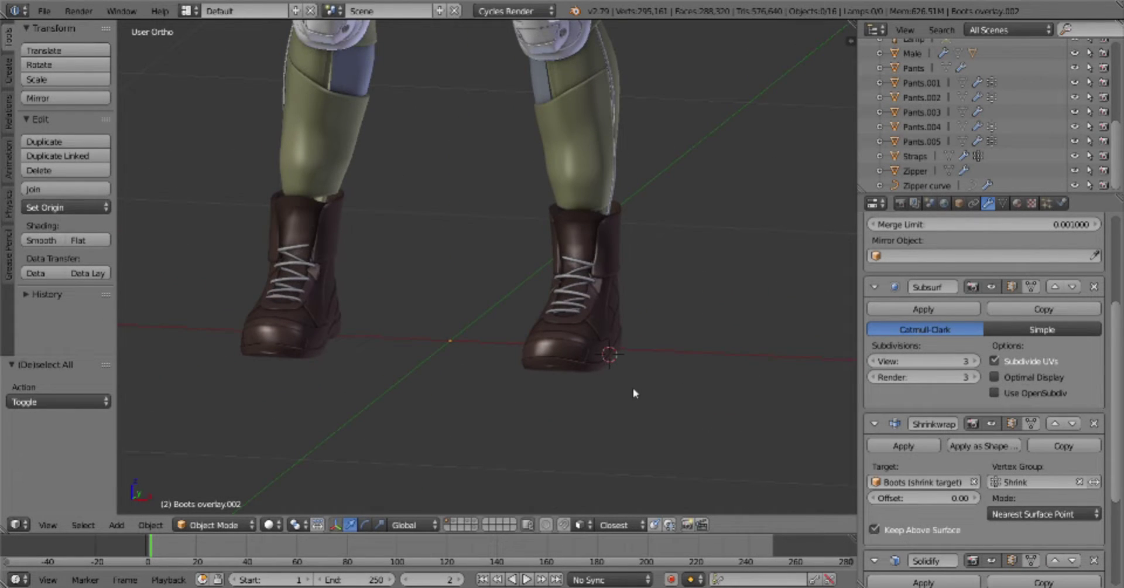
Lower the linked cuff faces of the boot's side panel overlay
{"action": "scroll", "coordinate": [621, 352], "scroll_direction": "up", "scroll_amount": 5}
{"action": "middle_click_drag", "start_coordinate": [610, 316], "coordinate": [590, 345]}
{"action": "key", "text": "Tab"}
{"action": "key", "text": "Tab"}
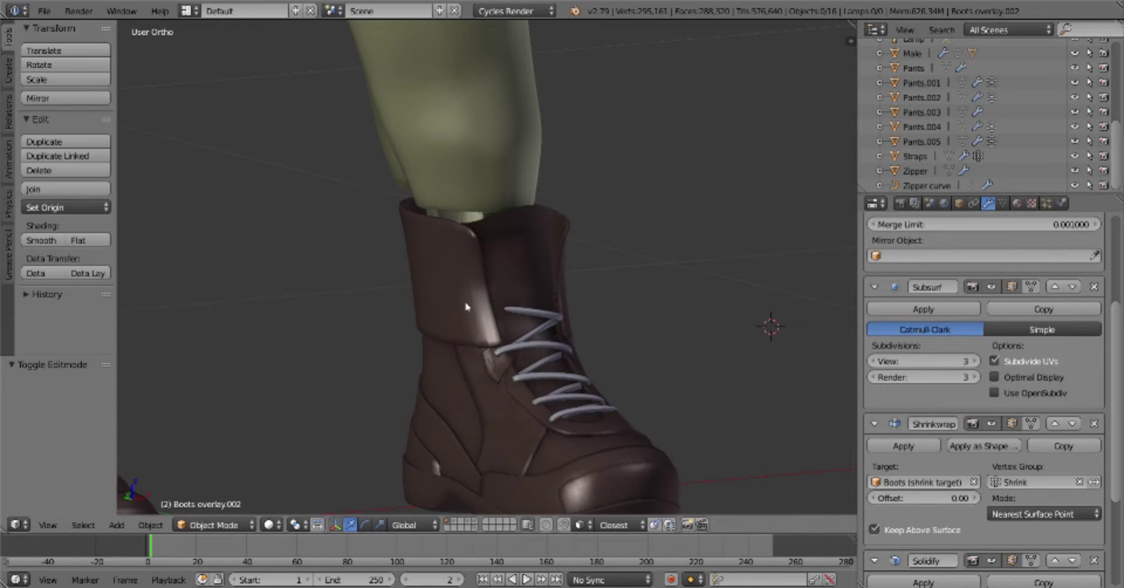
{"action": "right_click", "coordinate": [495, 319]}
{"action": "key", "text": "Tab"}
{"action": "key", "text": "l"}
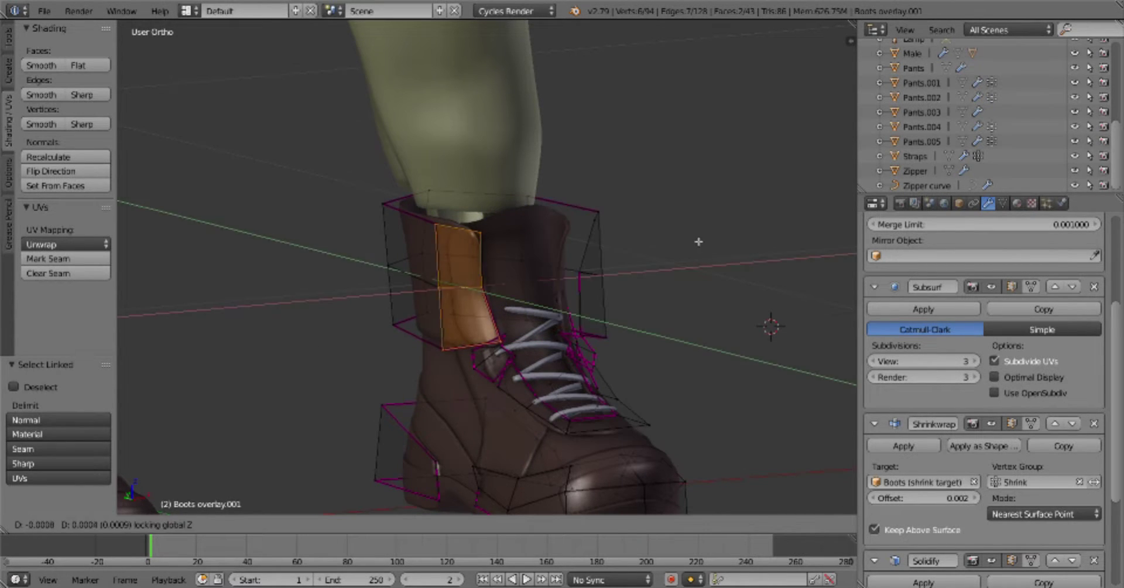
{"action": "left_click", "coordinate": [508, 334]}
{"action": "key", "text": "a"}
Extrude new faces from the overlay panel and move them on the Y and Z axes
{"action": "key", "text": "e"}
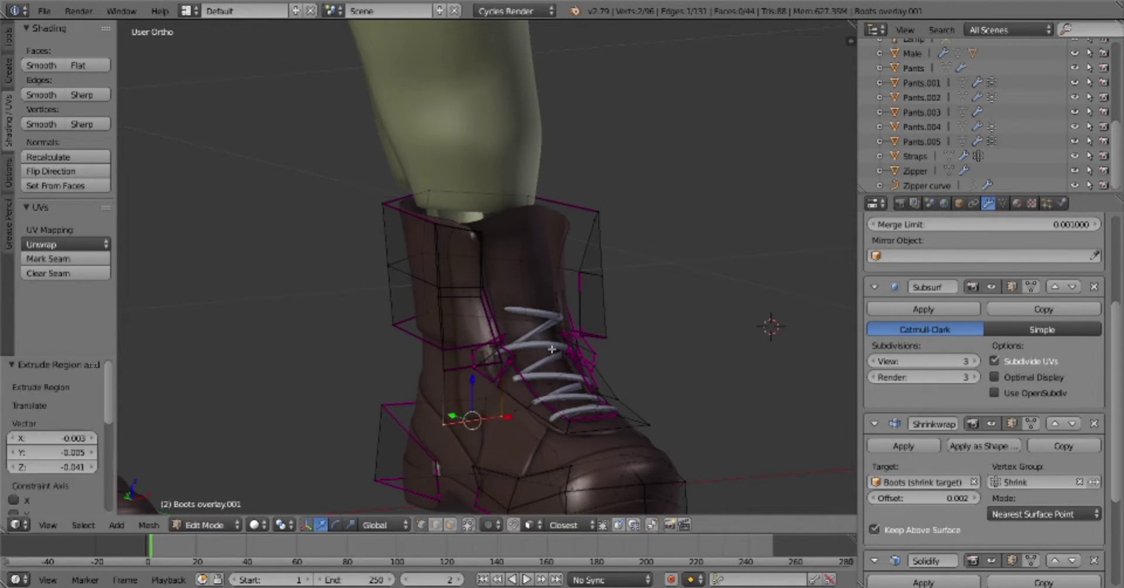
{"action": "key", "text": "x"}
{"action": "scroll", "coordinate": [586, 351], "scroll_direction": "up", "scroll_amount": 4}
{"action": "left_click", "coordinate": [600, 385]}
{"action": "key", "text": "g"}
{"action": "key", "text": "shift+x"}
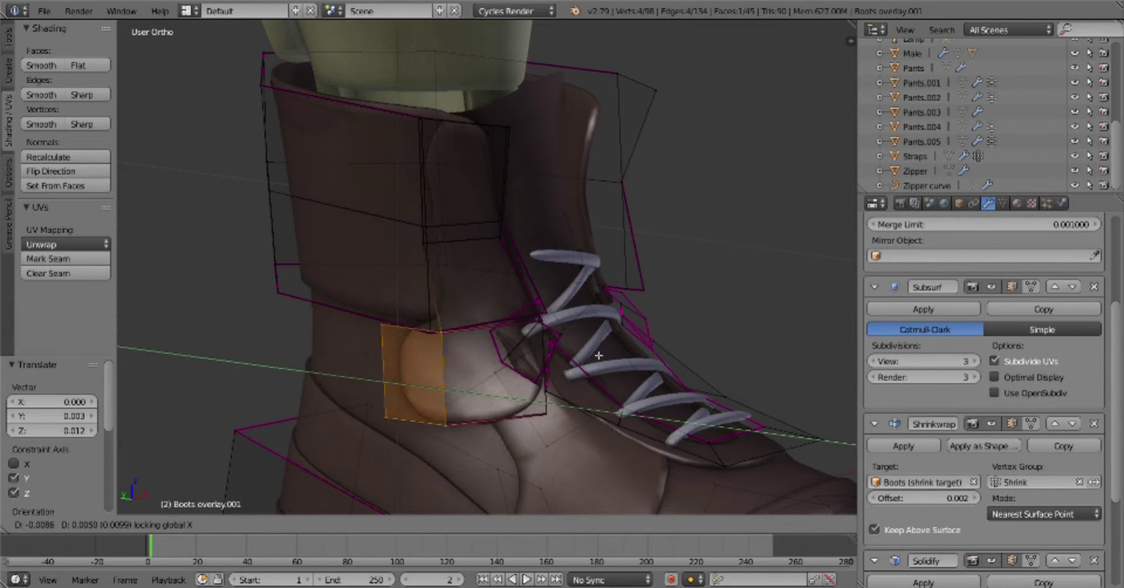
Move a linked strip of flap faces and exit Edit Mode
{"action": "key", "text": "l"}
{"action": "key", "text": "a"}
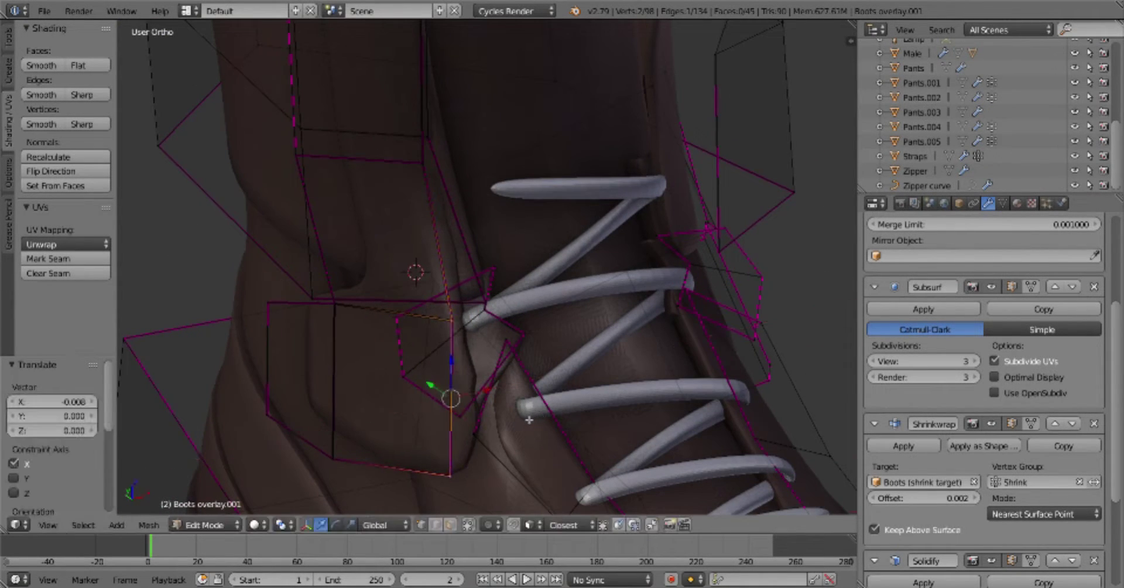
{"action": "left_click", "coordinate": [563, 383]}
{"action": "key", "text": "Tab"}
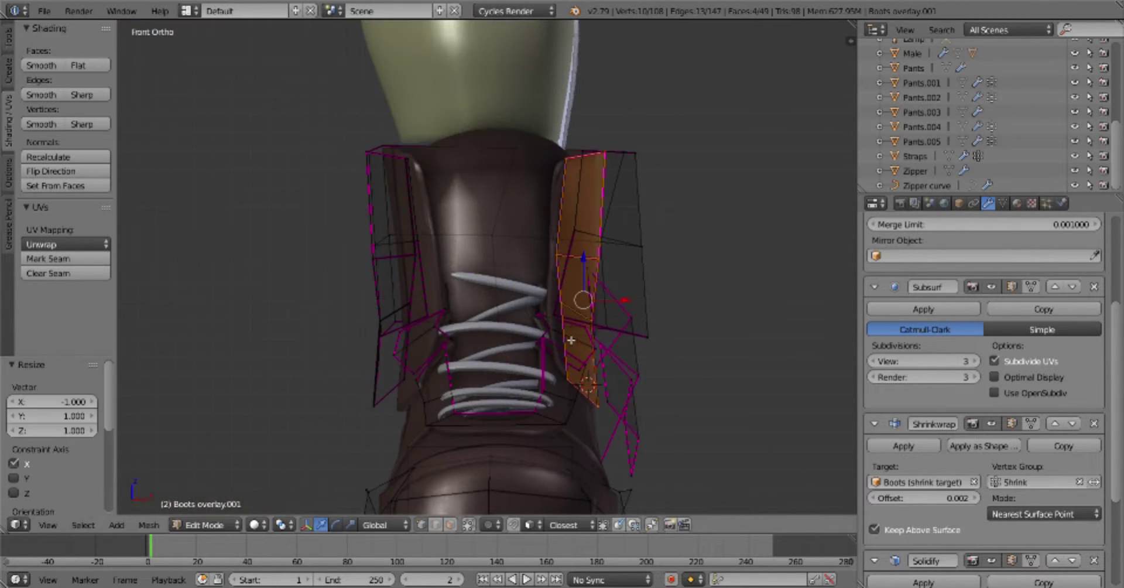
Adjust the overlay panel's cuff vertices from a close view of the cuff
{"action": "middle_click_drag", "start_coordinate": [615, 309], "coordinate": [708, 356]}
{"action": "scroll", "coordinate": [709, 357], "scroll_direction": "up", "scroll_amount": 5}
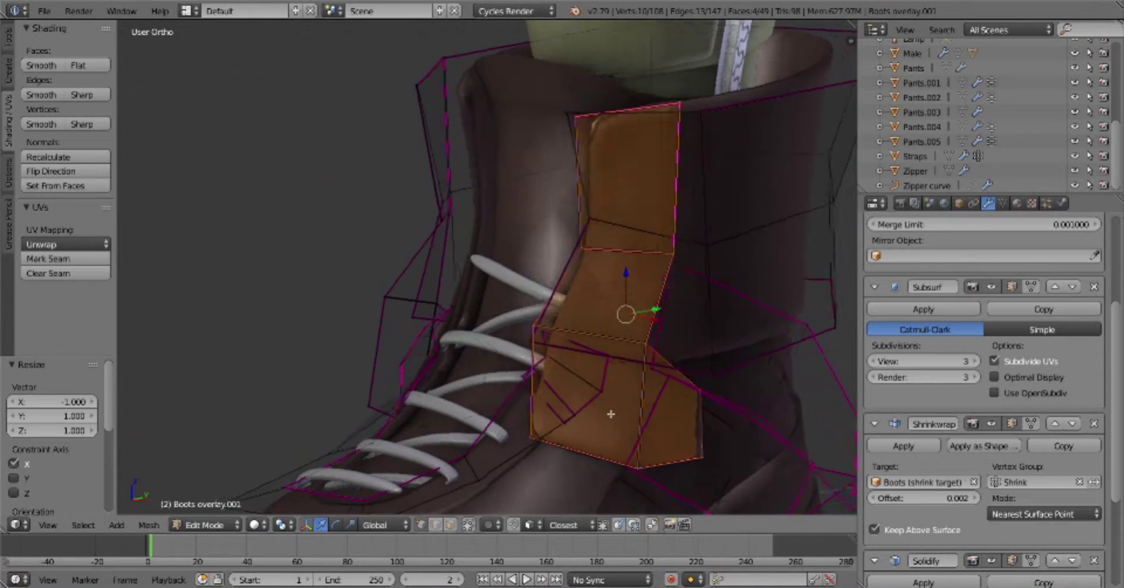
{"action": "key", "text": "a"}
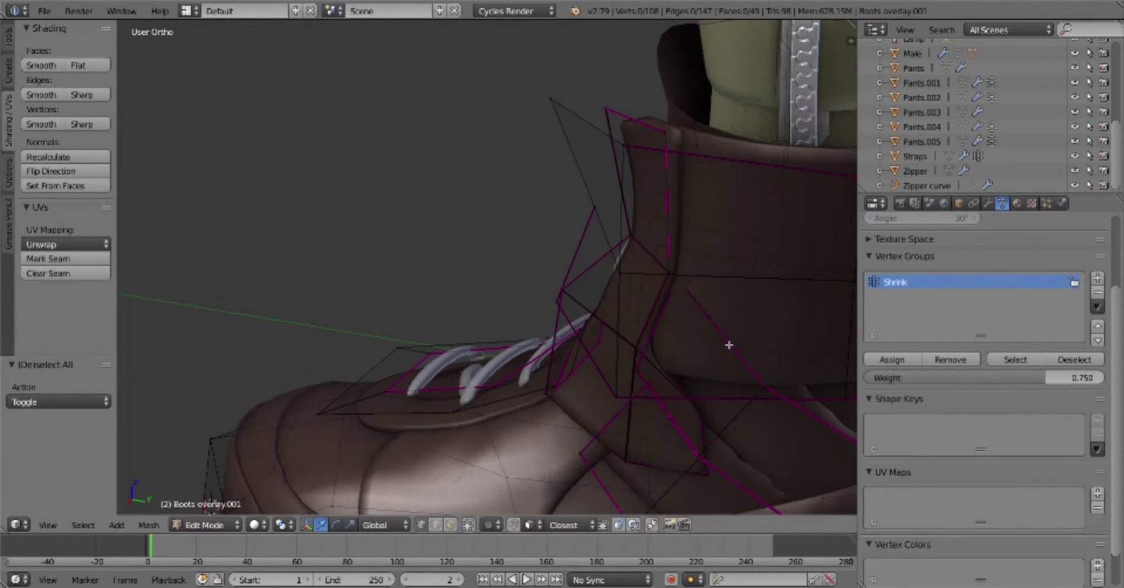
{"action": "mouse_move", "coordinate": [729, 345]}
{"action": "middle_mouse_down"}
{"action": "mouse_move", "coordinate": [664, 464]}
{"action": "mouse_move", "coordinate": [711, 426]}
{"action": "middle_mouse_up"}
{"action": "key", "text": "Tab"}
{"action": "scroll", "coordinate": [627, 352], "scroll_direction": "down", "scroll_amount": 4}
{"action": "key", "text": "Tab"}
{"action": "scroll", "coordinate": [635, 188], "scroll_direction": "up", "scroll_amount": 4}
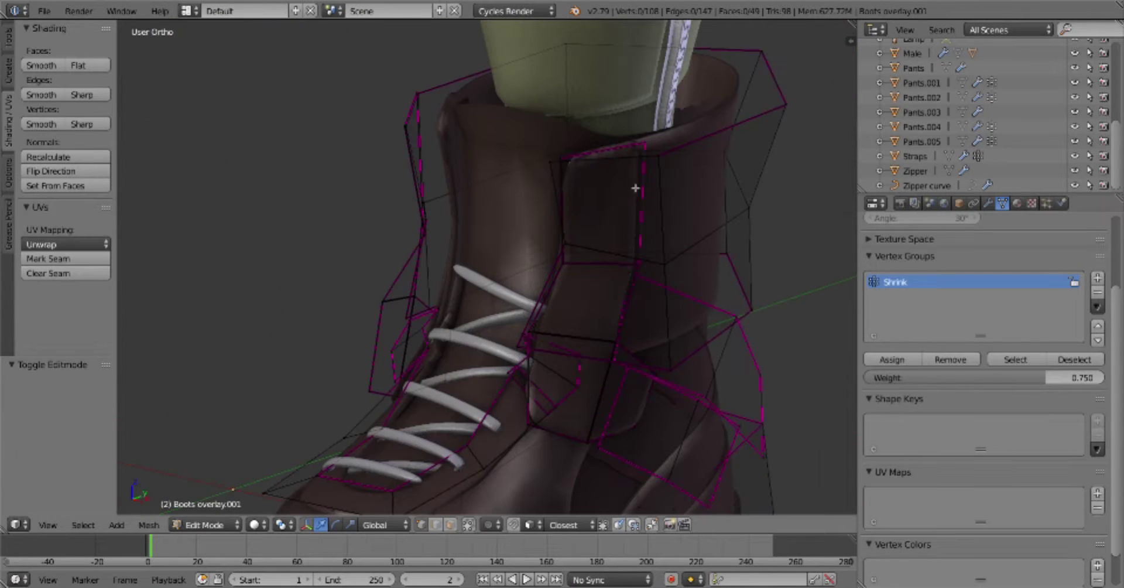
{"action": "left_click", "coordinate": [641, 259]}
Isolate the shrink-target boot in a side view and edit its mesh
{"action": "key", "text": "Tab"}
{"action": "scroll", "coordinate": [549, 301], "scroll_direction": "down", "scroll_amount": 5}
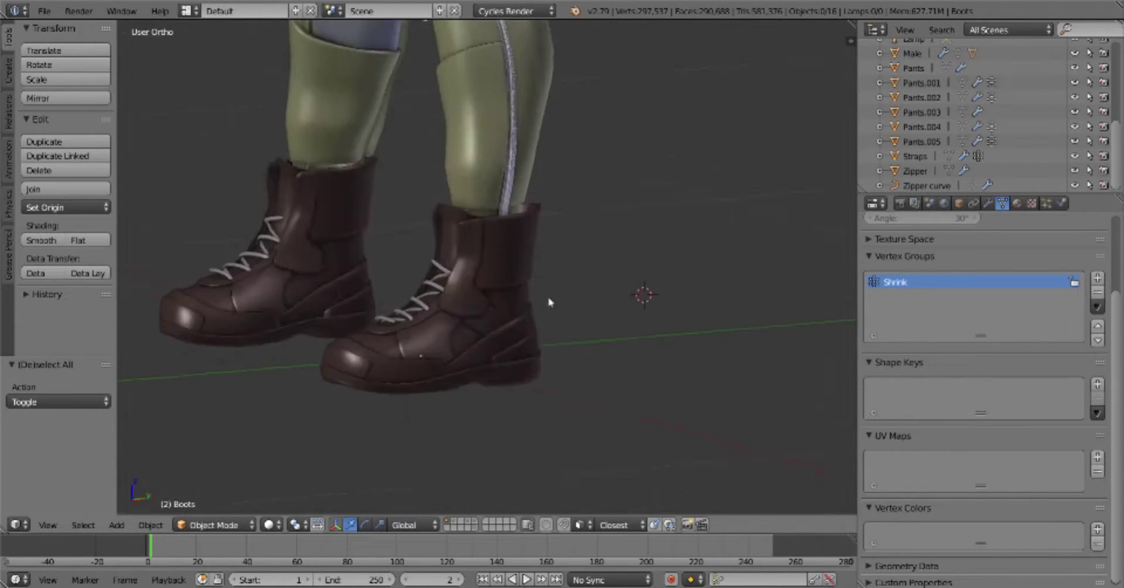
{"action": "key", "text": "a"}
{"action": "key", "text": "KP_3"}
{"action": "scroll", "coordinate": [586, 410], "scroll_direction": "up", "scroll_amount": 5}
{"action": "key", "text": "Tab"}
{"action": "left_click", "coordinate": [726, 336]}
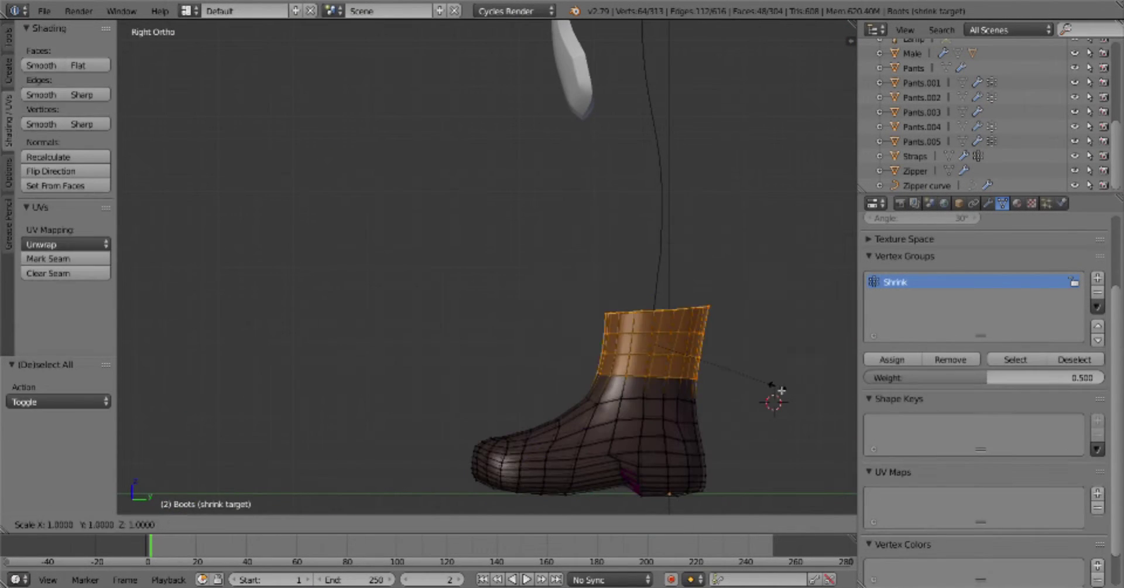
{"action": "key", "text": "a"}
Unhide all objects, return the boot to Object Mode and select the Boots object
{"action": "key", "text": "Tab"}
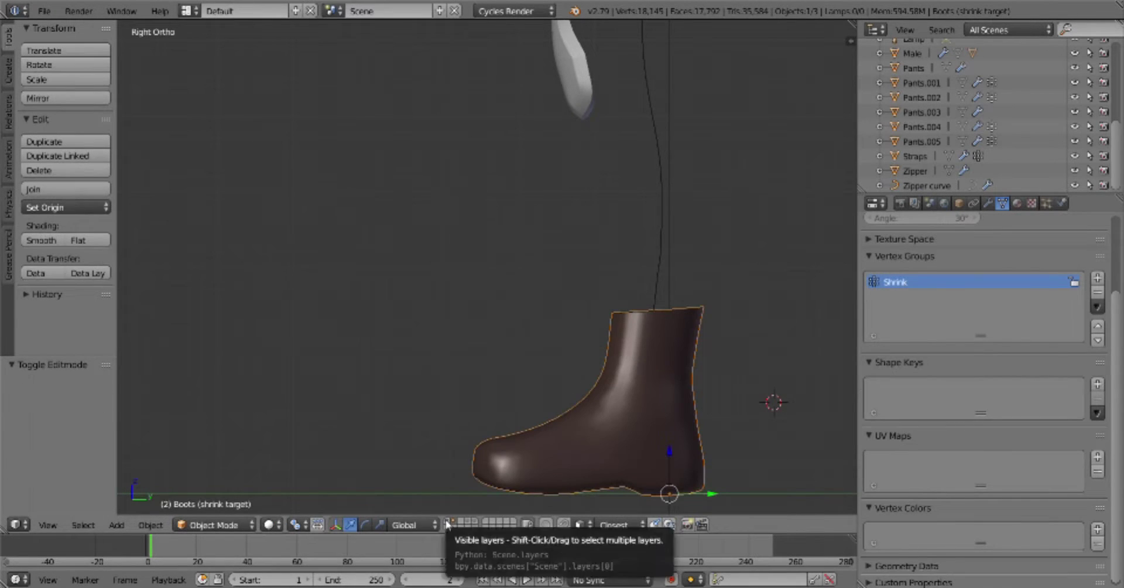
{"action": "left_click", "coordinate": [605, 521]}
{"action": "key", "text": "Tab"}
{"action": "left_click", "coordinate": [673, 426]}
{"action": "key", "text": "Tab"}
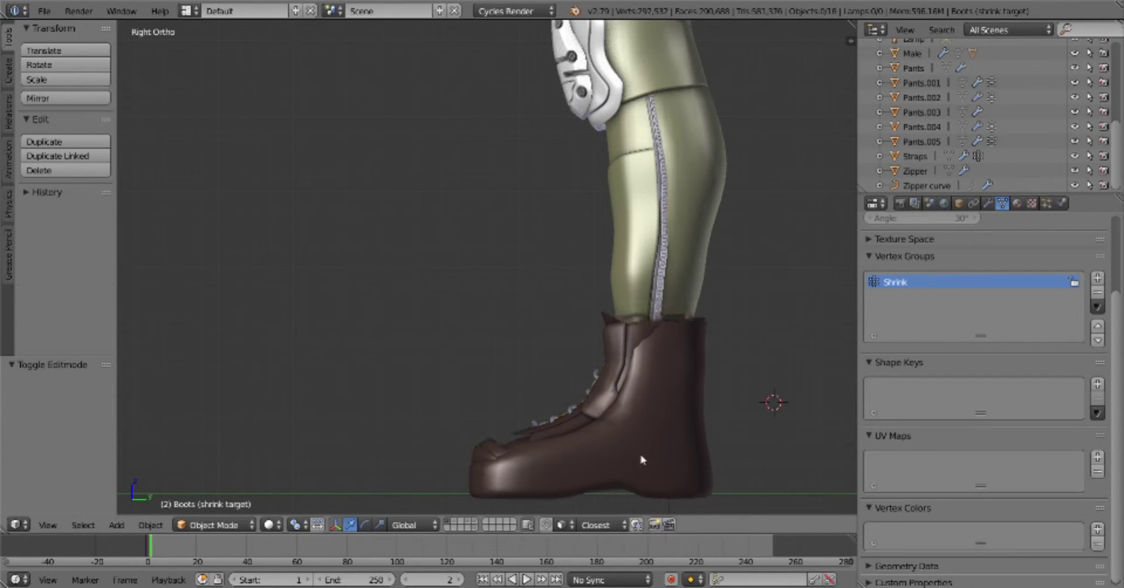
{"action": "right_click", "coordinate": [642, 460]}
Orbit out to show both boots on the figure and save the file
{"action": "scroll", "coordinate": [642, 459], "scroll_direction": "down", "scroll_amount": 3}
{"action": "middle_click_drag", "start_coordinate": [643, 460], "coordinate": [643, 402]}
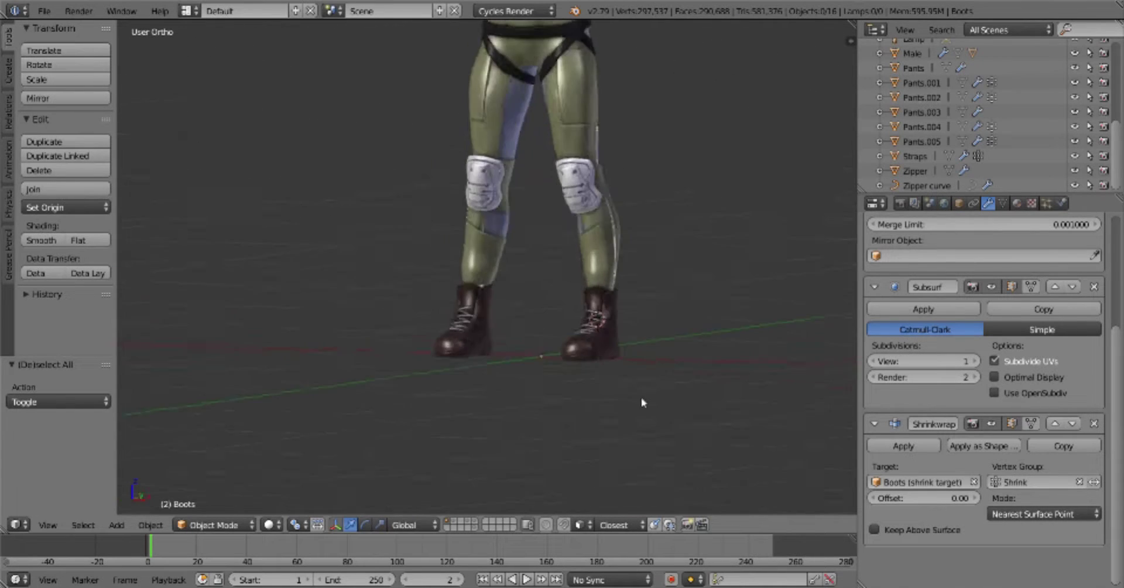
{"action": "key", "text": "ctrl+s"}
{"action": "scroll", "coordinate": [677, 376], "scroll_direction": "down", "scroll_amount": 2}
{"action": "scroll", "coordinate": [595, 249], "scroll_direction": "up", "scroll_amount": 5}
Select the Laces object and box-select a lace strand's vertices in Edit Mode
{"action": "right_click", "coordinate": [477, 408]}
{"action": "key", "text": "Tab"}
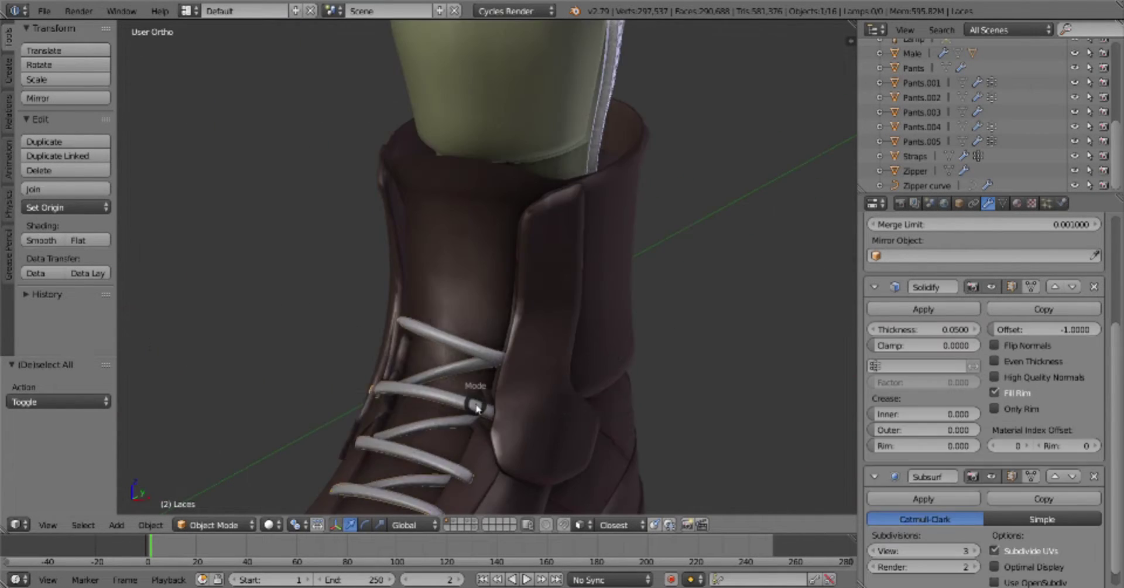
{"action": "left_click_drag", "start_coordinate": [306, 240], "coordinate": [376, 297]}
{"action": "key", "text": "Escape"}
{"action": "key", "text": "KP_1"}
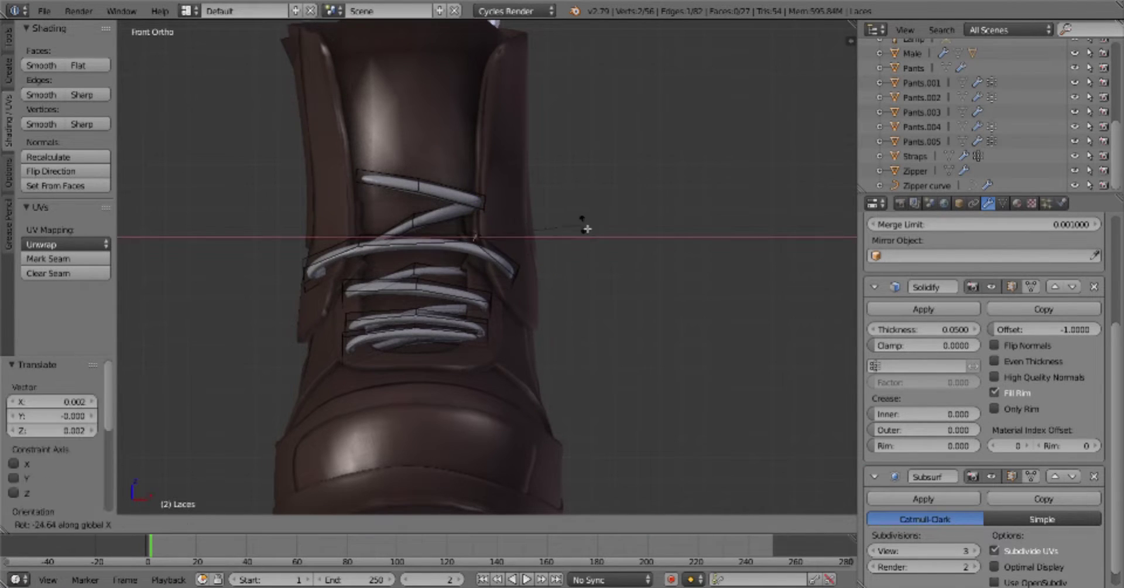
{"action": "key", "text": "Escape"}
{"action": "key", "text": "ctrl+z"}
Finish rotating the lace end and clear the lace vertex selection
{"action": "key", "text": "Escape"}
{"action": "key", "text": "a"}
{"action": "key", "text": "Tab"}
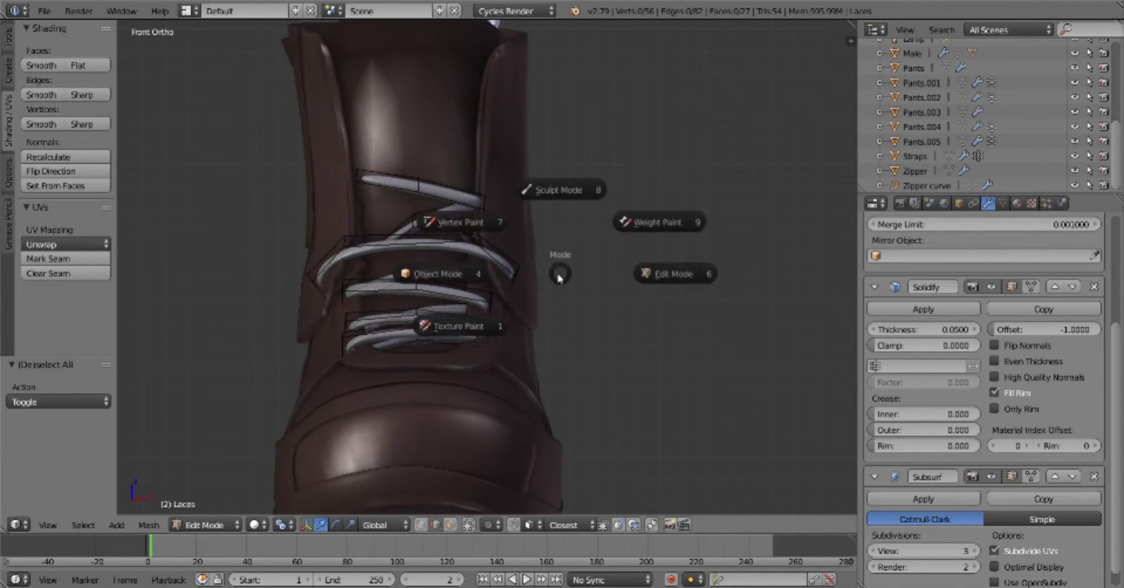
{"action": "left_click", "coordinate": [578, 244]}
{"action": "middle_click_drag", "start_coordinate": [578, 244], "coordinate": [480, 281]}
{"action": "key", "text": "Tab"}
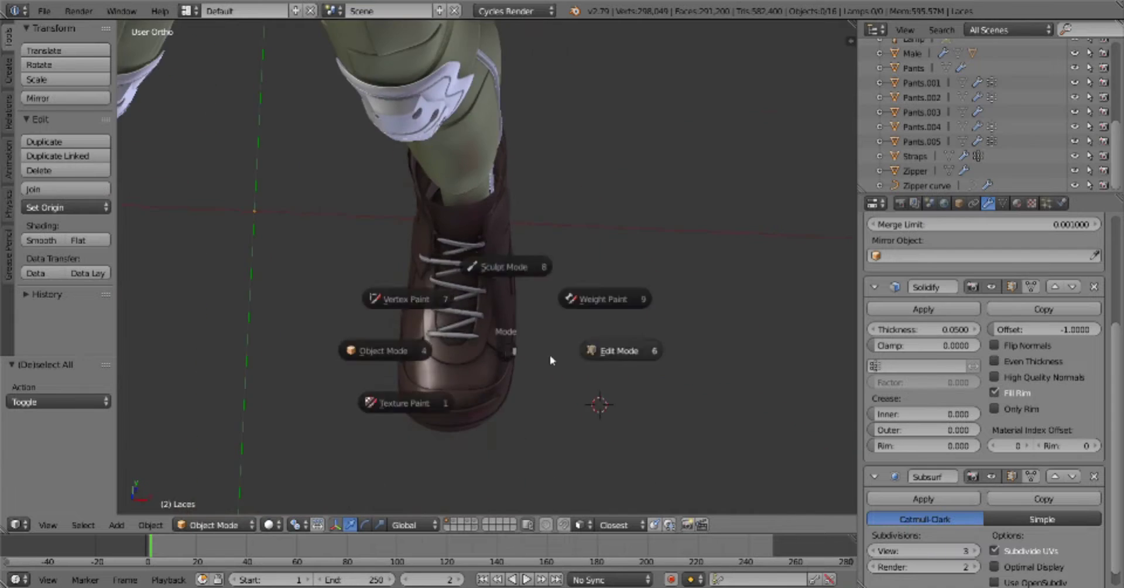
{"action": "left_click", "coordinate": [627, 351]}
Move the selected lace vertices along the X axis
{"action": "key", "text": "g"}
{"action": "middle_click_drag", "start_coordinate": [493, 234], "coordinate": [575, 285]}
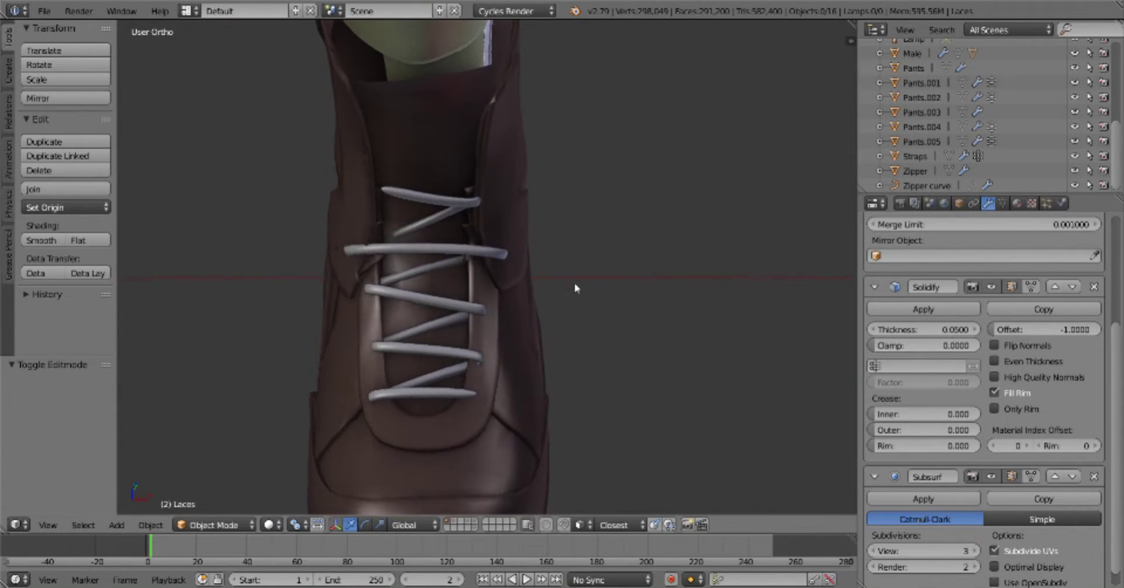
{"action": "key", "text": "g"}
{"action": "key", "text": "x"}
{"action": "left_click", "coordinate": [411, 373]}
{"action": "key", "text": "Tab"}
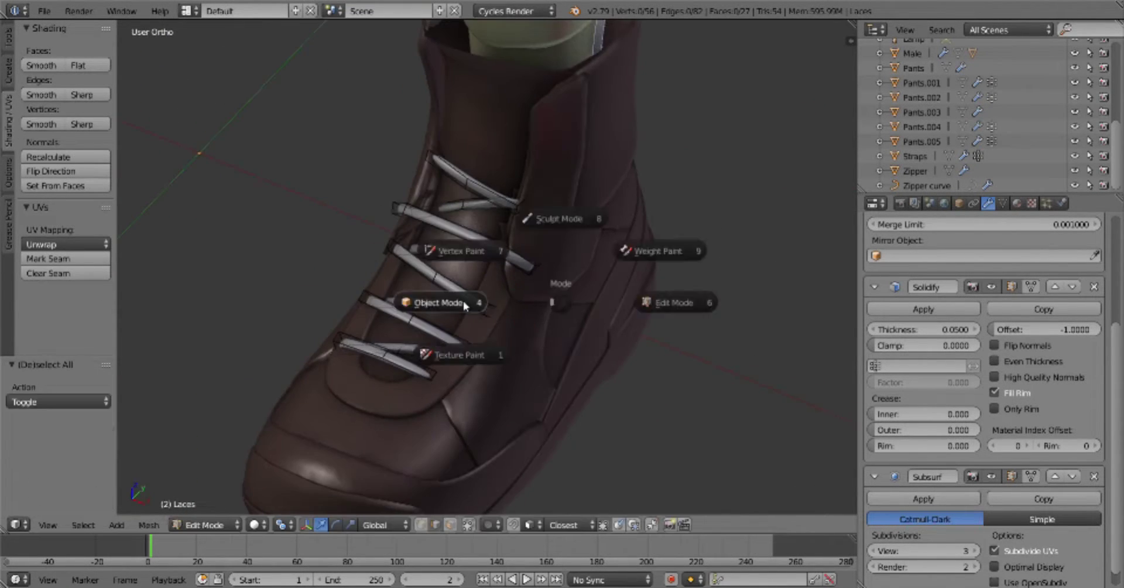
{"action": "left_click", "coordinate": [389, 305]}
Reposition lace vertices from the right-side view
{"action": "key", "text": "Tab"}
{"action": "key", "text": "KP_3"}
{"action": "scroll", "coordinate": [721, 304], "scroll_direction": "up", "scroll_amount": 4}
{"action": "key", "text": "g"}
{"action": "left_click", "coordinate": [720, 304]}
{"action": "middle_click_drag", "start_coordinate": [721, 304], "coordinate": [735, 448]}
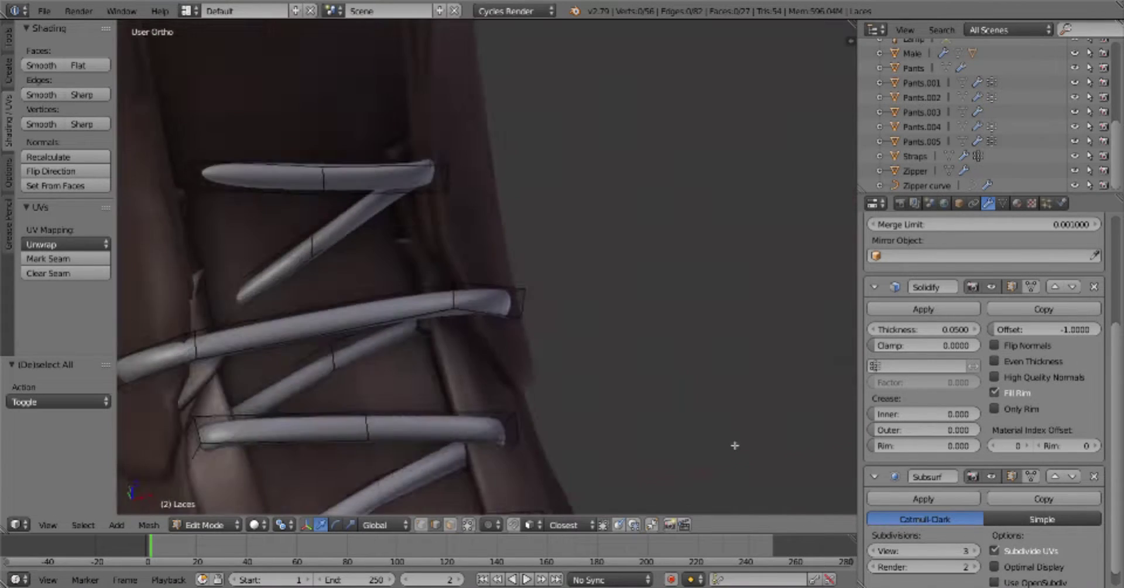
{"action": "left_click", "coordinate": [328, 269]}
Rotate a lace strand from the right-side view
{"action": "key", "text": "KP_3"}
{"action": "key", "text": "r"}
{"action": "left_click", "coordinate": [533, 203]}
{"action": "key", "text": "a"}
{"action": "middle_click_drag", "start_coordinate": [532, 203], "coordinate": [376, 165]}
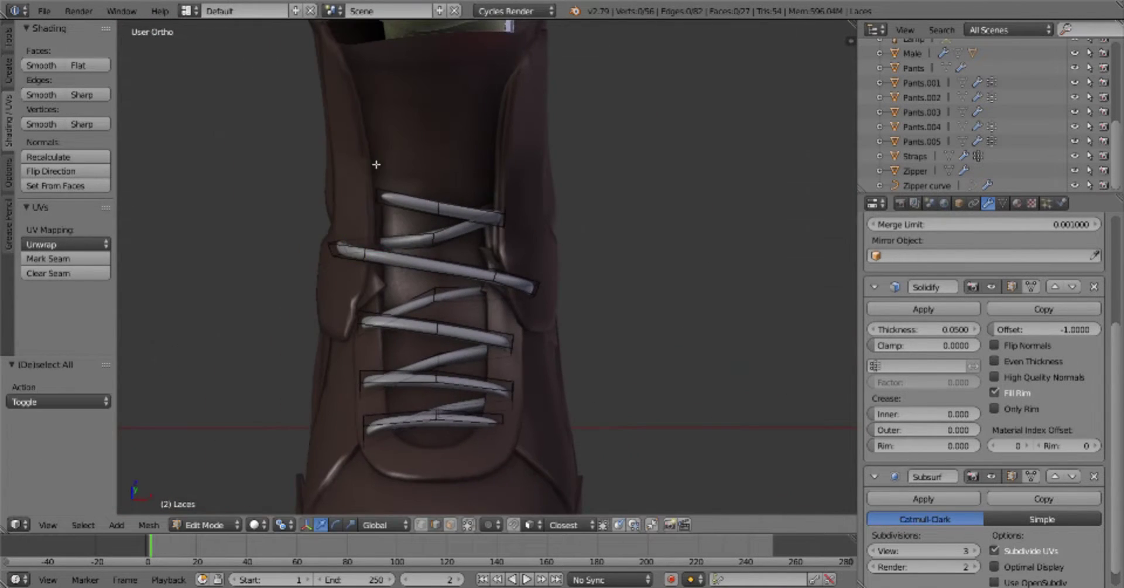
{"action": "middle_click_drag", "start_coordinate": [546, 212], "coordinate": [560, 221]}
Move the lace end on the Y and Z axes, checking from front and angled views
{"action": "key", "text": "g"}
{"action": "key", "text": "shift+x"}
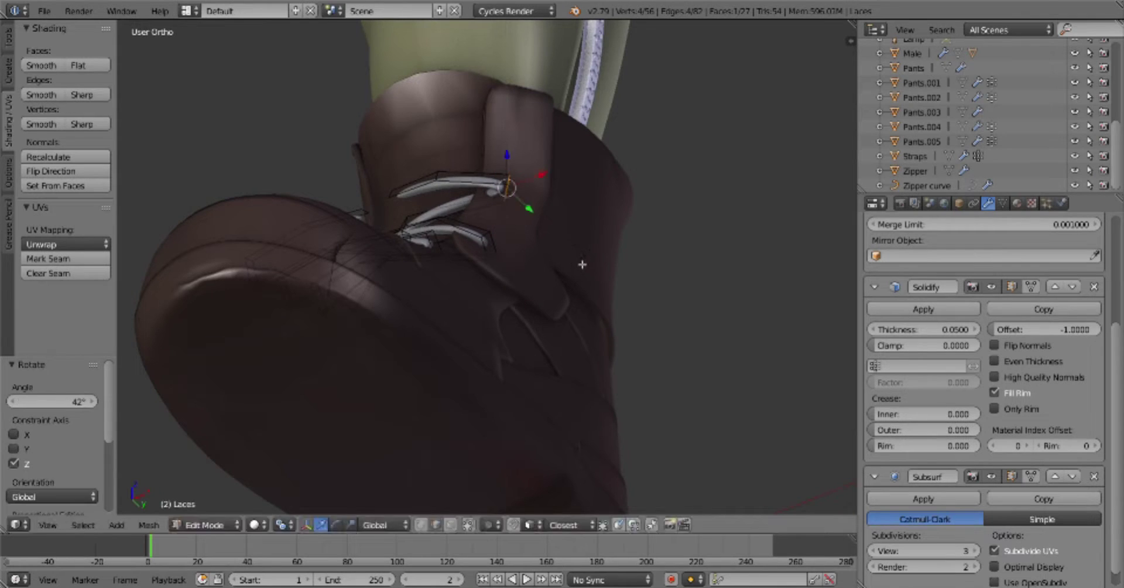
{"action": "left_click", "coordinate": [583, 197]}
{"action": "key", "text": "KP_1"}
{"action": "middle_click_drag", "start_coordinate": [529, 298], "coordinate": [573, 261]}
{"action": "key", "text": "KP_1"}
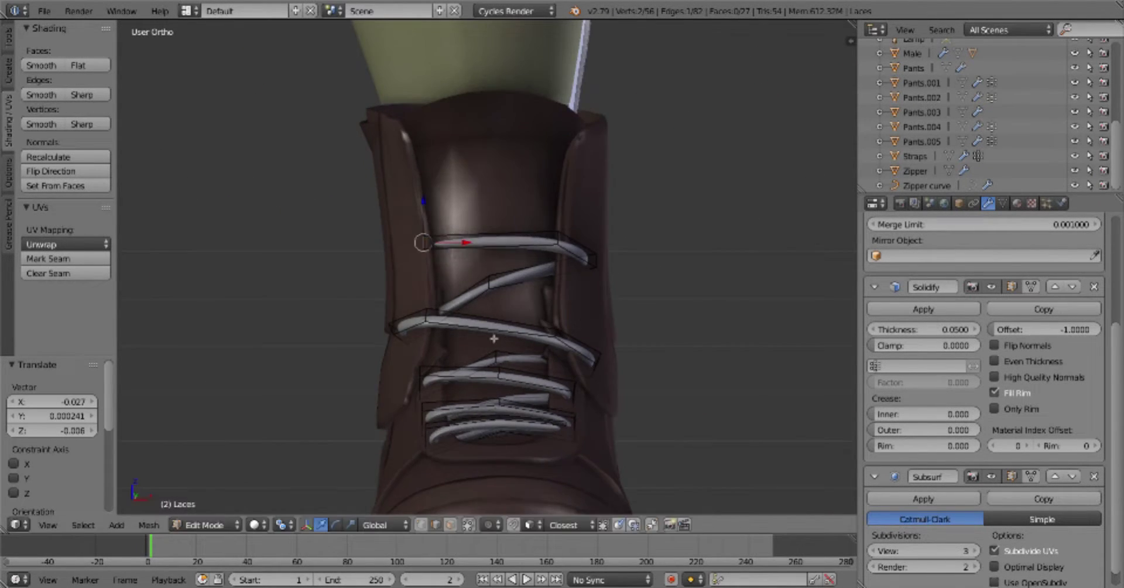
{"action": "middle_click_drag", "start_coordinate": [493, 293], "coordinate": [445, 281]}
{"action": "key", "text": "g"}
{"action": "key", "text": "shift+x"}
{"action": "key", "text": "Return"}
{"action": "key", "text": "KP_1"}
{"action": "middle_click_drag", "start_coordinate": [503, 342], "coordinate": [585, 351]}
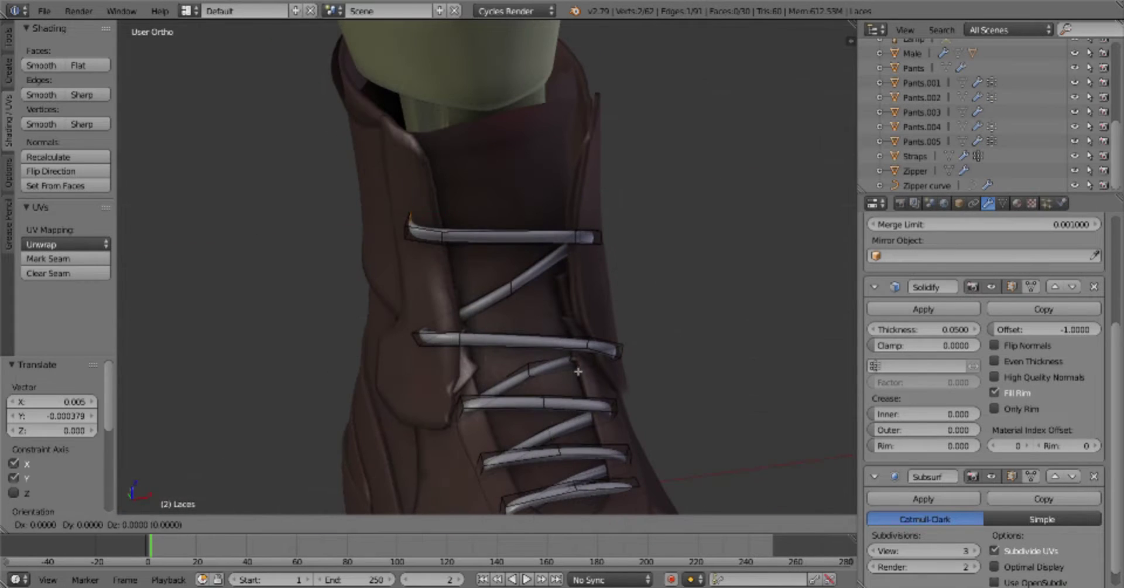
Extrude the top lace end, save the file, and extrude again in the X-Y plane
{"action": "key", "text": "KP_1"}
{"action": "key", "text": "e"}
{"action": "key", "text": "ctrl+s"}
{"action": "left_click", "coordinate": [670, 326]}
{"action": "middle_click_drag", "start_coordinate": [670, 326], "coordinate": [701, 384]}
{"action": "key", "text": "e"}
{"action": "key", "text": "shift+z"}
{"action": "left_click", "coordinate": [701, 385]}
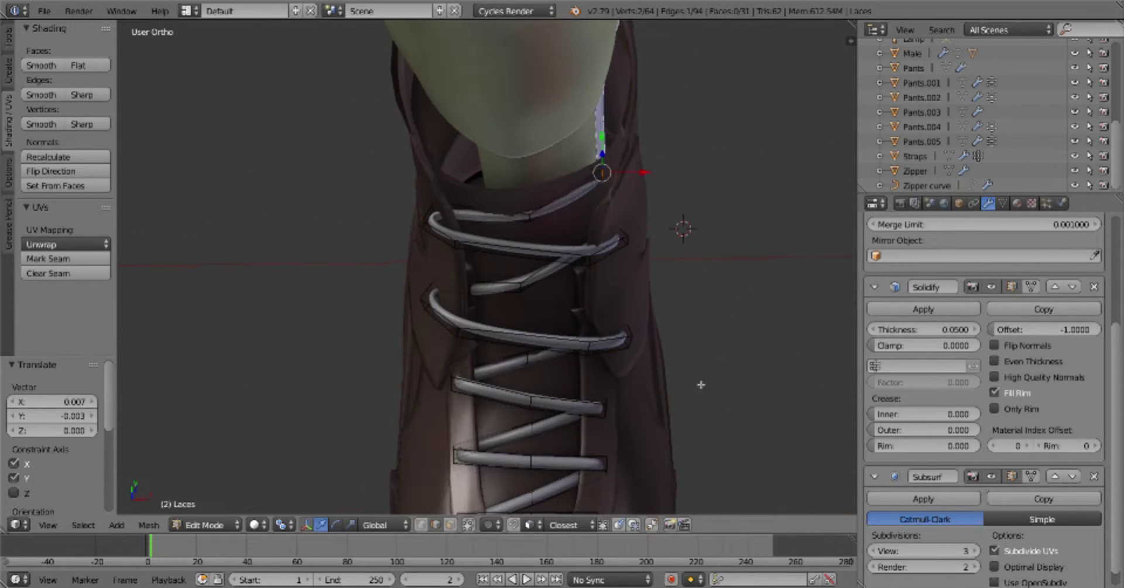
Extrude the lace end further and run Remove Doubles to merge duplicate vertices
{"action": "middle_click_drag", "start_coordinate": [718, 299], "coordinate": [527, 281]}
{"action": "key", "text": "e"}
{"action": "left_click", "coordinate": [678, 301]}
{"action": "key", "text": "e"}
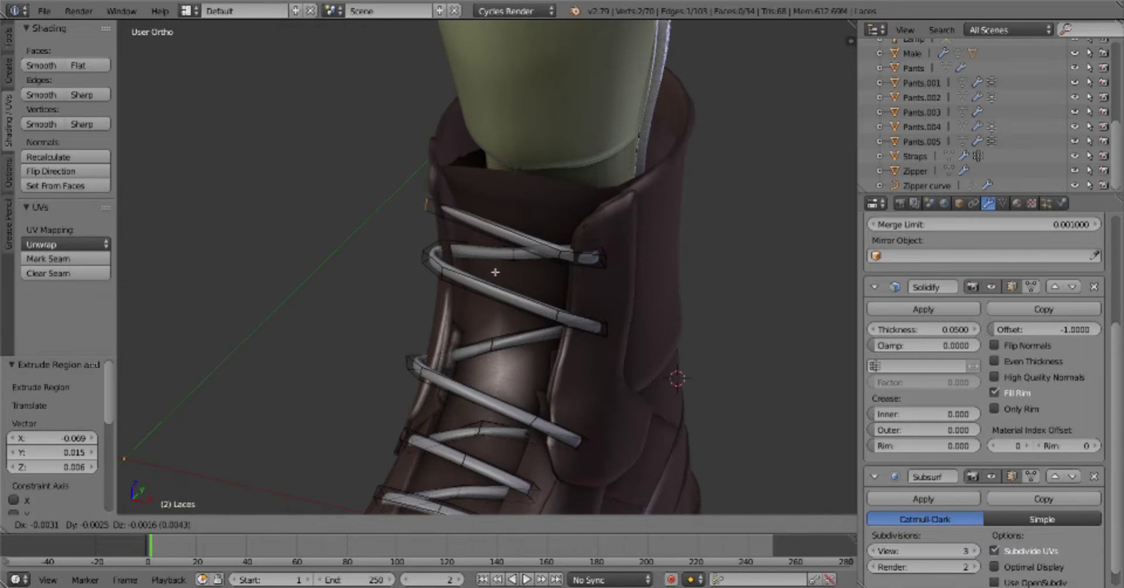
{"action": "key", "text": "KP_1"}
{"action": "key", "text": "e"}
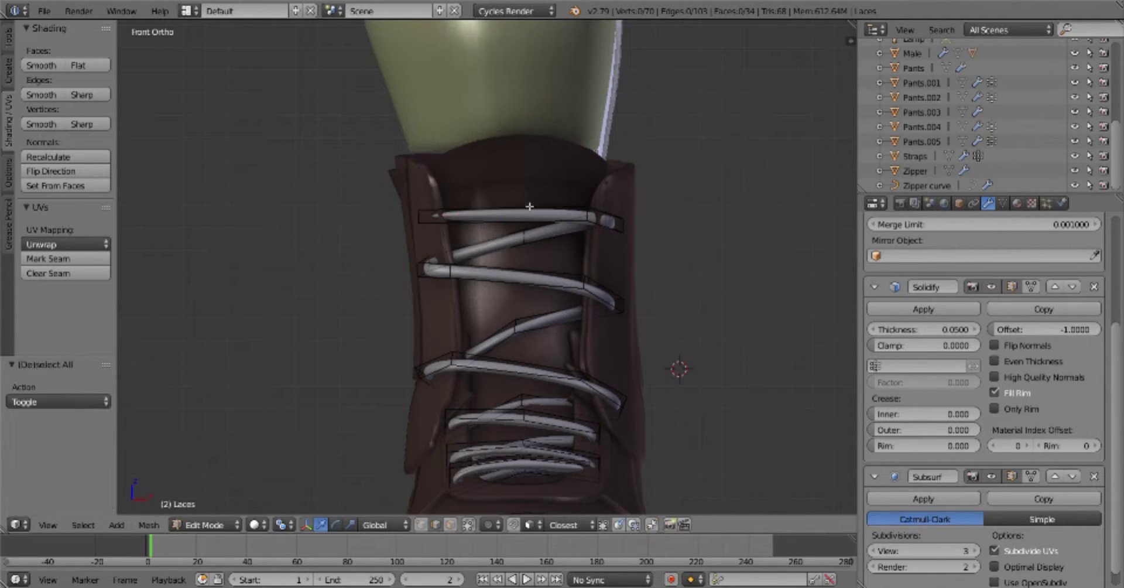
{"action": "key", "text": "w"}
{"action": "left_click", "coordinate": [509, 114]}
Move the merged lace end vertices, checking front and right-side views
{"action": "key", "text": "g"}
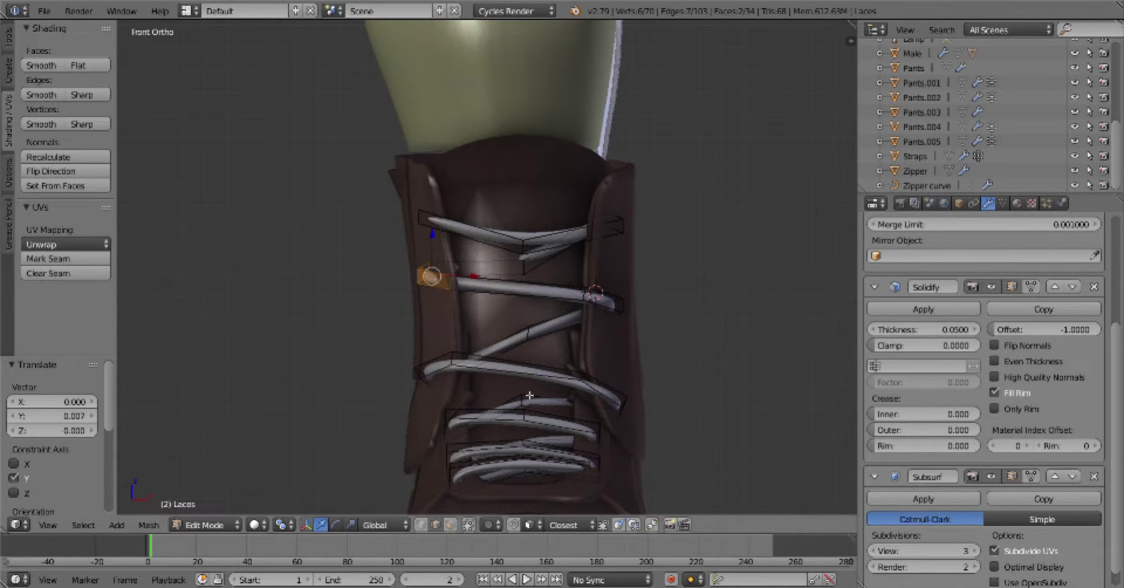
{"action": "key", "text": "a"}
{"action": "mouse_move", "coordinate": [529, 396]}
{"action": "middle_mouse_down"}
{"action": "mouse_move", "coordinate": [483, 334]}
{"action": "mouse_move", "coordinate": [515, 298]}
{"action": "middle_mouse_up"}
{"action": "left_click", "coordinate": [488, 343]}
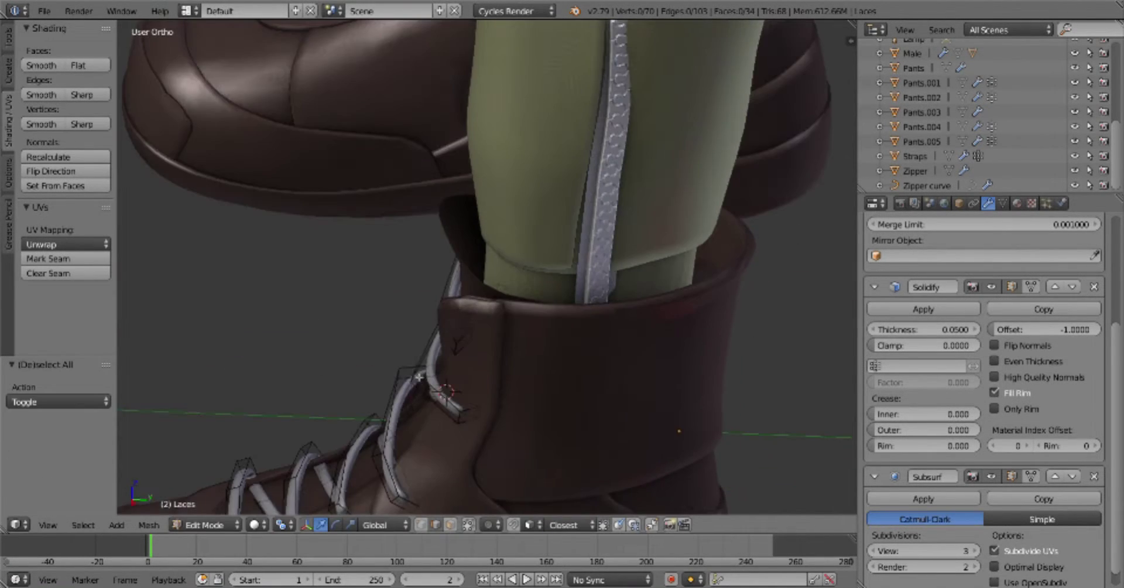
{"action": "key", "text": "KP_3"}
{"action": "key", "text": "KP_1"}
{"action": "key", "text": "KP_3"}
{"action": "key", "text": "a"}
{"action": "key", "text": "Tab"}
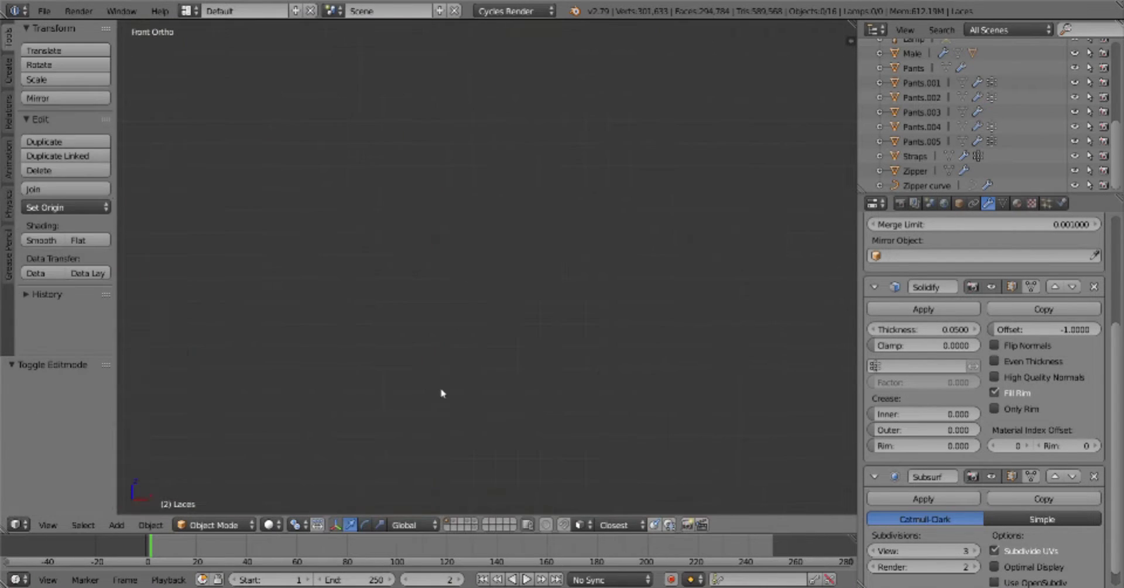
Raise the top lace end face along the Z axis
{"action": "middle_click_drag", "start_coordinate": [442, 389], "coordinate": [603, 294]}
{"action": "scroll", "coordinate": [660, 312], "scroll_direction": "down", "scroll_amount": 3}
{"action": "scroll", "coordinate": [699, 241], "scroll_direction": "up", "scroll_amount": 6}
{"action": "key", "text": "Tab"}
{"action": "middle_click_drag", "start_coordinate": [699, 241], "coordinate": [720, 211]}
{"action": "right_click", "coordinate": [695, 178]}
{"action": "key", "text": "g"}
{"action": "key", "text": "shift+z"}
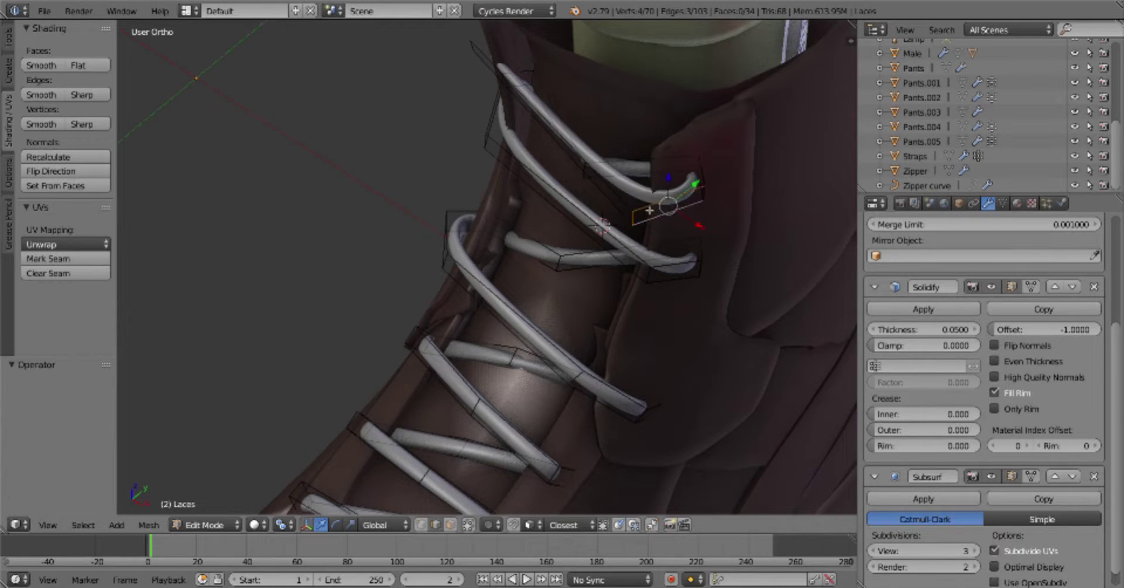
{"action": "key", "text": "KP_1"}
{"action": "key", "text": "z"}
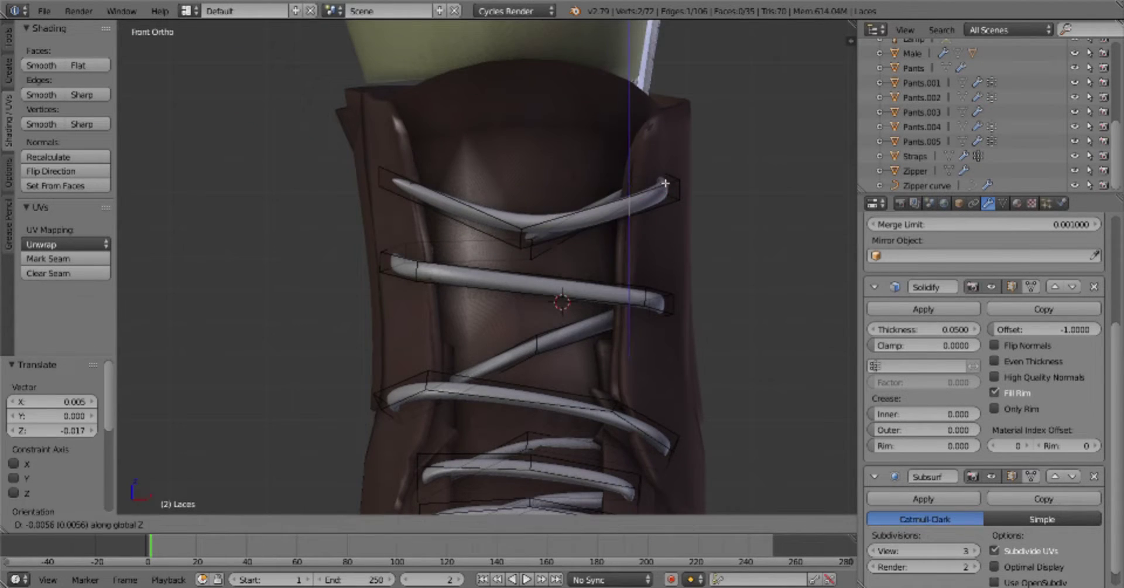
{"action": "left_click", "coordinate": [665, 183]}
Extrude the lace end edge to bend it over the eyelets
{"action": "middle_click_drag", "start_coordinate": [665, 183], "coordinate": [527, 234]}
{"action": "right_click", "coordinate": [401, 196]}
{"action": "middle_click_drag", "start_coordinate": [409, 205], "coordinate": [498, 234]}
{"action": "key", "text": "e"}
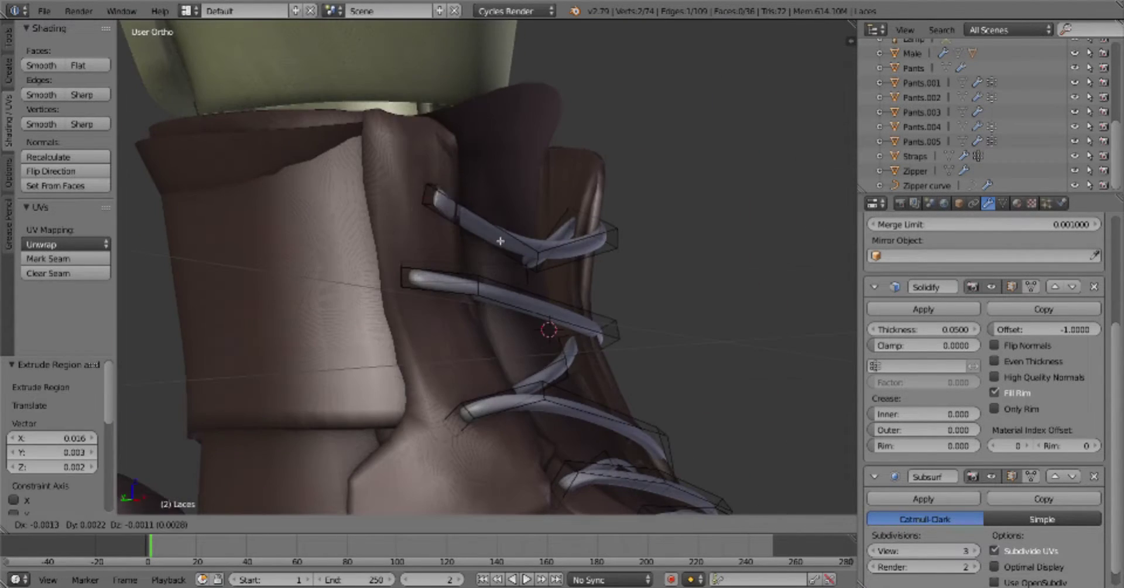
{"action": "left_click", "coordinate": [435, 197]}
{"action": "key", "text": "KP_1"}
{"action": "key", "text": "a"}
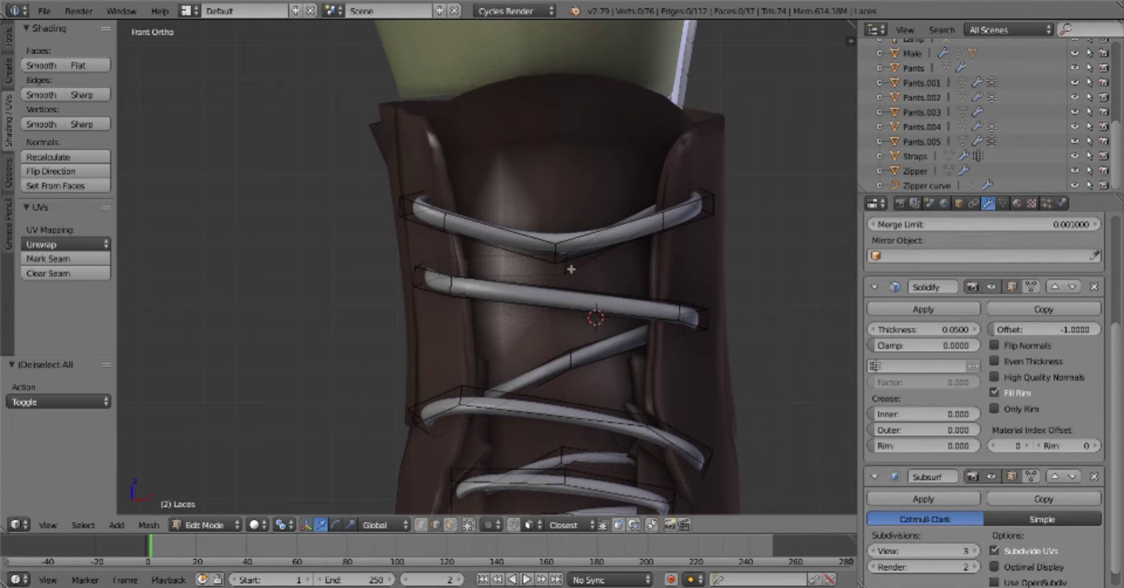
{"action": "key", "text": "Escape"}
{"action": "key", "text": "Tab"}
{"action": "scroll", "coordinate": [607, 253], "scroll_direction": "down", "scroll_amount": 1}
{"action": "key", "text": "Tab"}
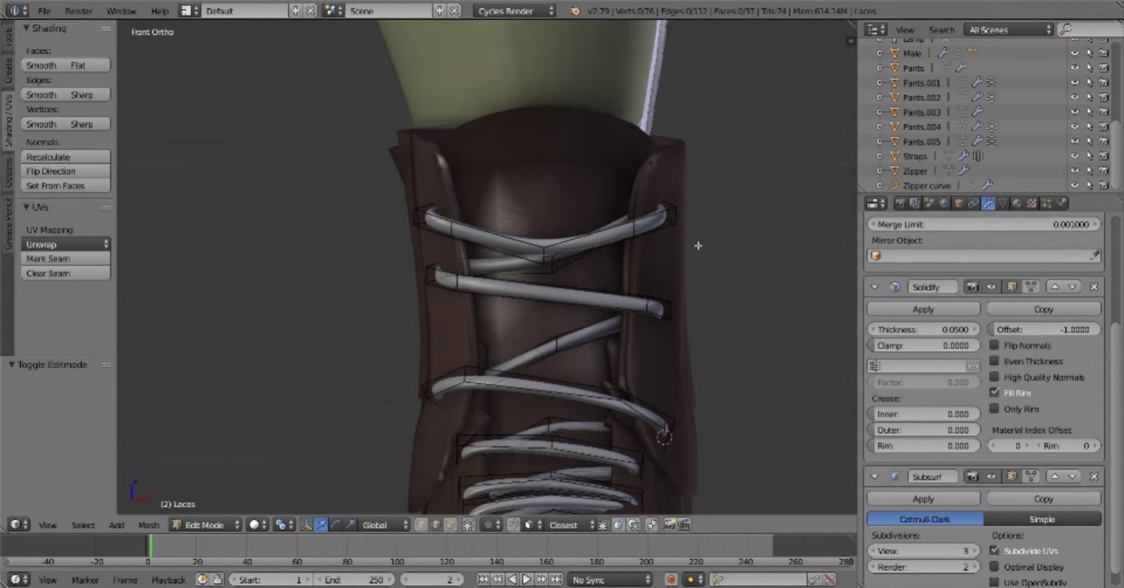
Duplicate all the lace geometry and mirror the copy across the boot along X
{"action": "middle_click_drag", "start_coordinate": [660, 225], "coordinate": [673, 246]}
{"action": "scroll", "coordinate": [674, 245], "scroll_direction": "down", "scroll_amount": 2}
{"action": "key", "text": "a"}
{"action": "key", "text": "shift+d"}
{"action": "key", "text": "Escape"}
{"action": "key", "text": "s"}
{"action": "key", "text": "x"}
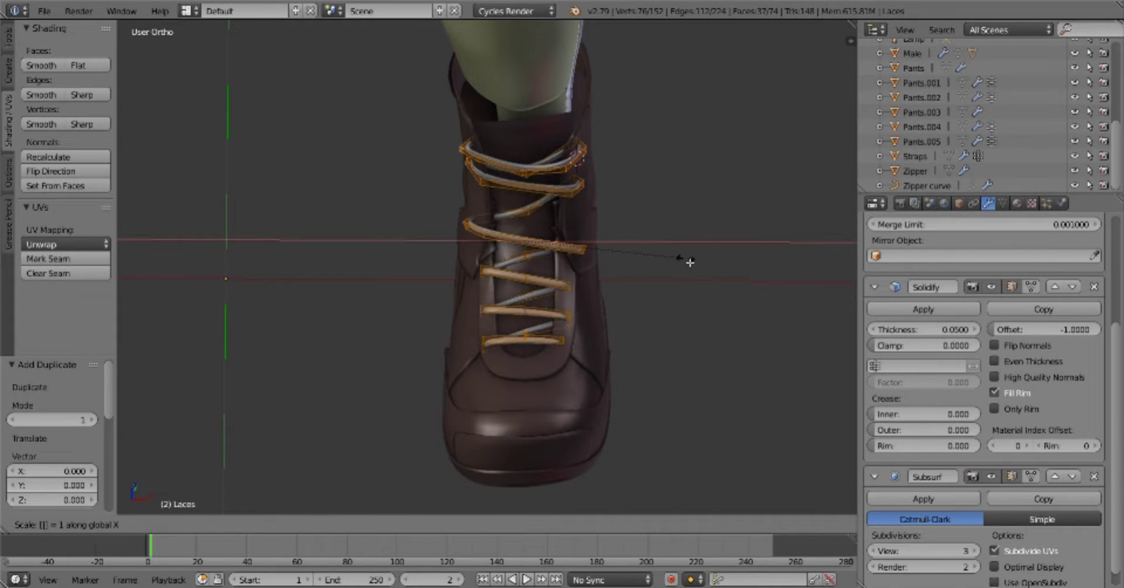
Flip the normals of the mirrored laces and move them into position
{"action": "key", "text": "Return"}
{"action": "key", "text": "KP_3"}
{"action": "scroll", "coordinate": [685, 293], "scroll_direction": "up", "scroll_amount": 4}
{"action": "key", "text": "w"}
{"action": "left_click", "coordinate": [699, 293]}
{"action": "key", "text": "g"}
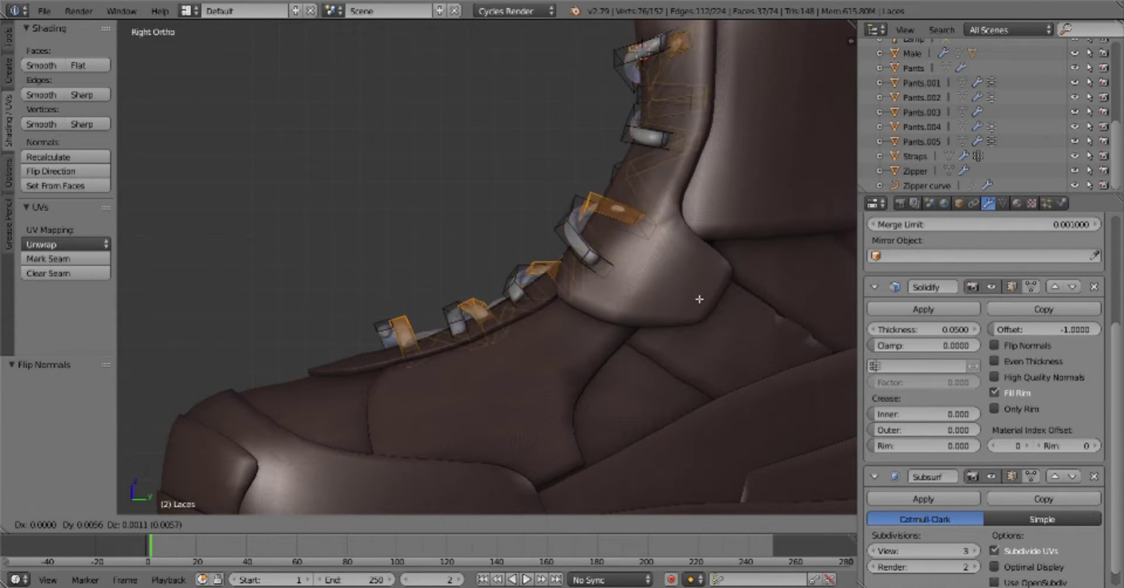
{"action": "left_click", "coordinate": [699, 299]}
Select a lace end face and move it up on the boot tongue
{"action": "key", "text": "KP_1"}
{"action": "key", "text": "a"}
{"action": "key", "text": "KP_3"}
{"action": "middle_click_drag", "start_coordinate": [690, 293], "coordinate": [656, 269]}
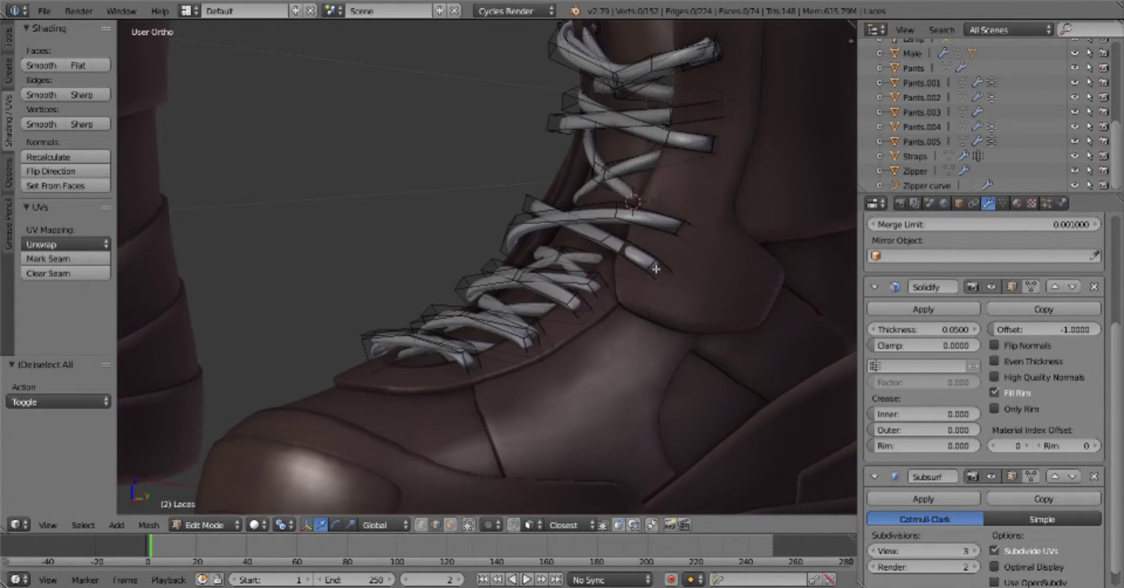
{"action": "key", "text": "KP_1"}
{"action": "key", "text": "a"}
{"action": "middle_click_drag", "start_coordinate": [421, 312], "coordinate": [435, 273]}
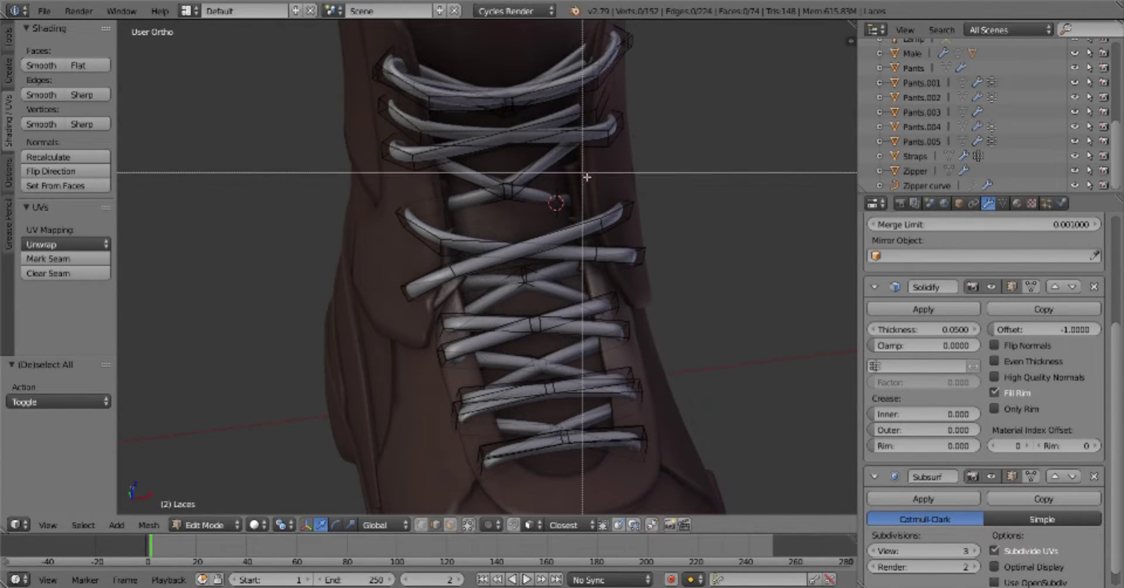
{"action": "key", "text": "KP_3"}
{"action": "right_click", "coordinate": [621, 205]}
{"action": "key", "text": "g"}
{"action": "left_click", "coordinate": [643, 175]}
Box-select the bottom lace end, move it, and narrow it along X
{"action": "key", "text": "KP_1"}
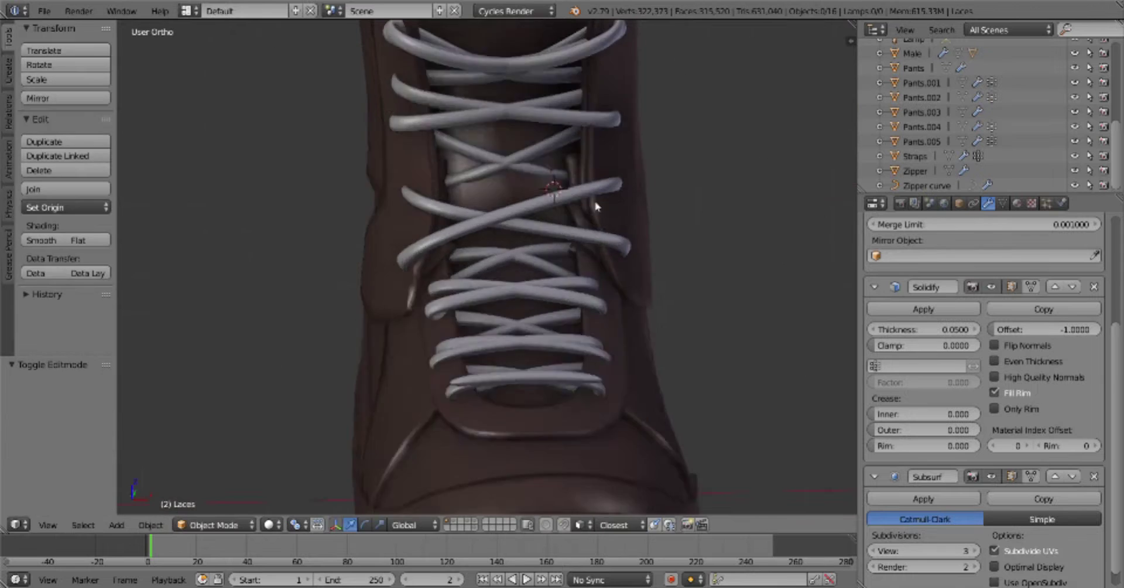
{"action": "scroll", "coordinate": [703, 233], "scroll_direction": "up", "scroll_amount": 4}
{"action": "key", "text": "a"}
{"action": "left_click_drag", "start_coordinate": [361, 244], "coordinate": [377, 261]}
{"action": "key", "text": "g"}
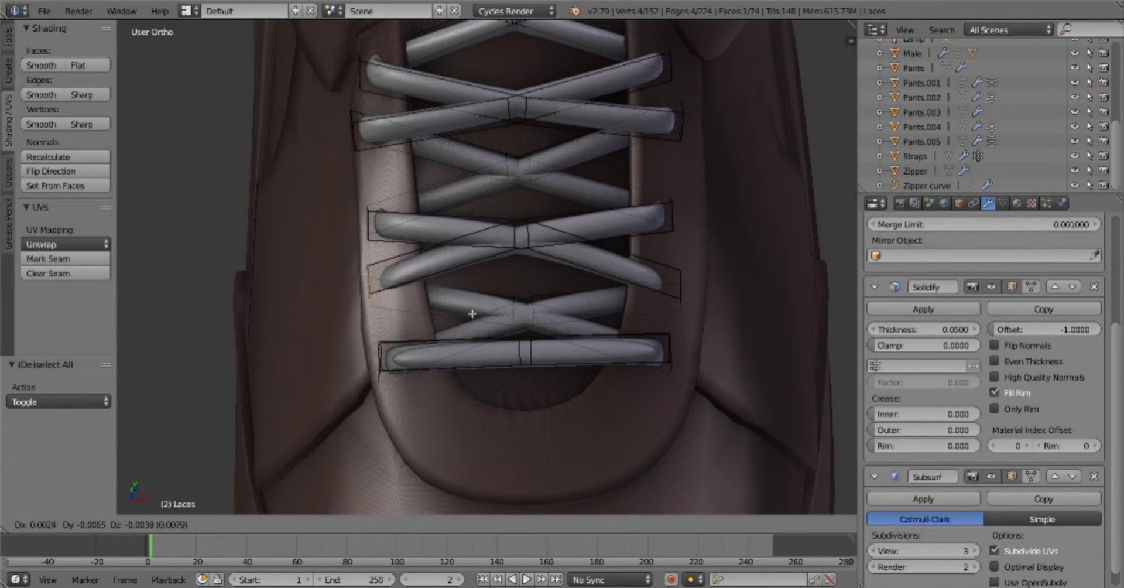
{"action": "left_click", "coordinate": [692, 243]}
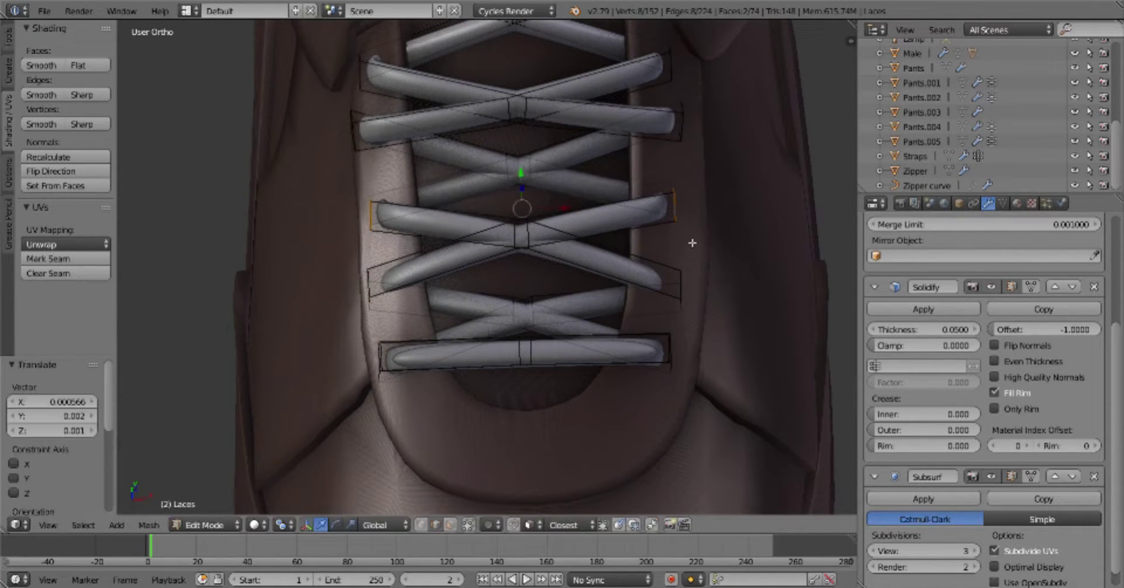
{"action": "key", "text": "s"}
{"action": "key", "text": "x"}
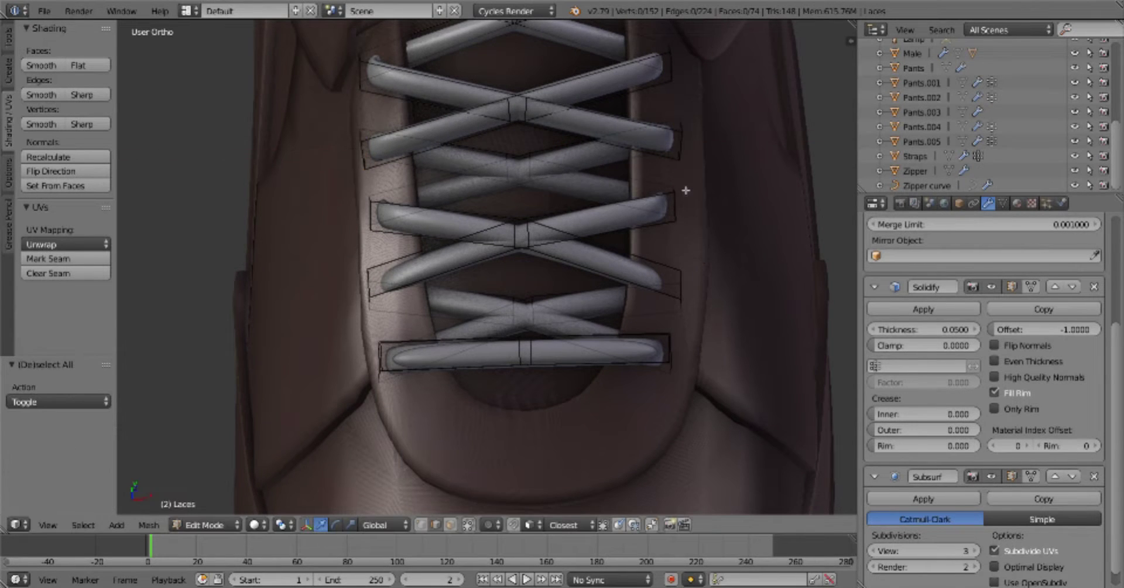
{"action": "right_click", "coordinate": [686, 190]}
{"action": "middle_click_drag", "start_coordinate": [685, 191], "coordinate": [692, 233]}
{"action": "key", "text": "b"}
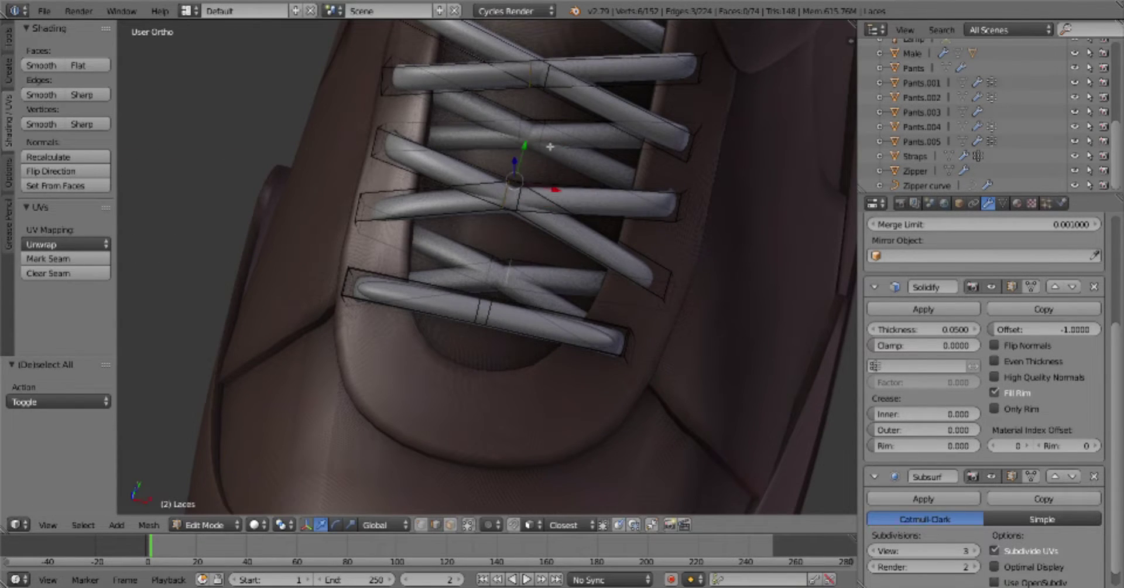
Select all lace vertices and leave edit mode to inspect the whole legs
{"action": "scroll", "coordinate": [550, 146], "scroll_direction": "down", "scroll_amount": 5}
{"action": "scroll", "coordinate": [610, 253], "scroll_direction": "down", "scroll_amount": 3}
{"action": "key", "text": "a"}
{"action": "scroll", "coordinate": [445, 274], "scroll_direction": "up", "scroll_amount": 6}
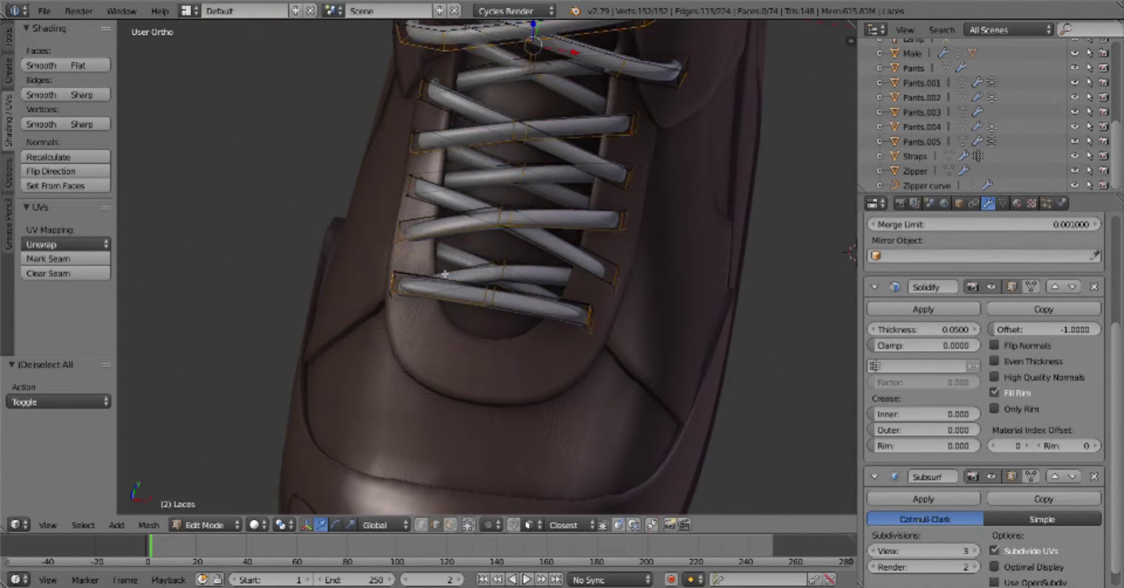
{"action": "key", "text": "Tab"}
{"action": "scroll", "coordinate": [672, 359], "scroll_direction": "down", "scroll_amount": 3}
{"action": "scroll", "coordinate": [639, 452], "scroll_direction": "down", "scroll_amount": 2}
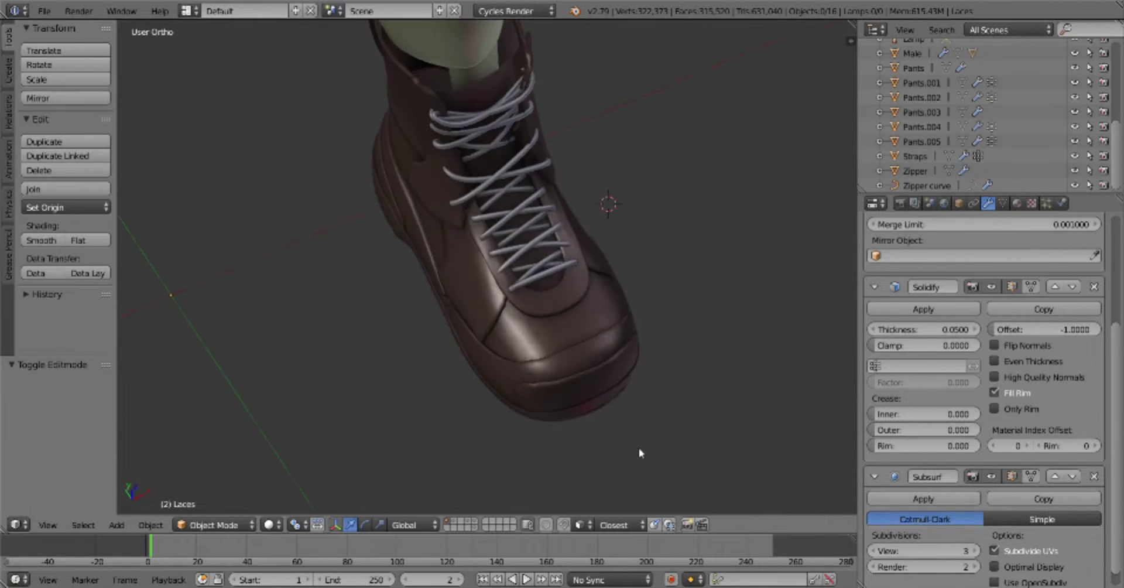
{"action": "scroll", "coordinate": [519, 477], "scroll_direction": "down", "scroll_amount": 3}
{"action": "scroll", "coordinate": [606, 422], "scroll_direction": "down", "scroll_amount": 2}
{"action": "scroll", "coordinate": [546, 396], "scroll_direction": "up", "scroll_amount": 2}
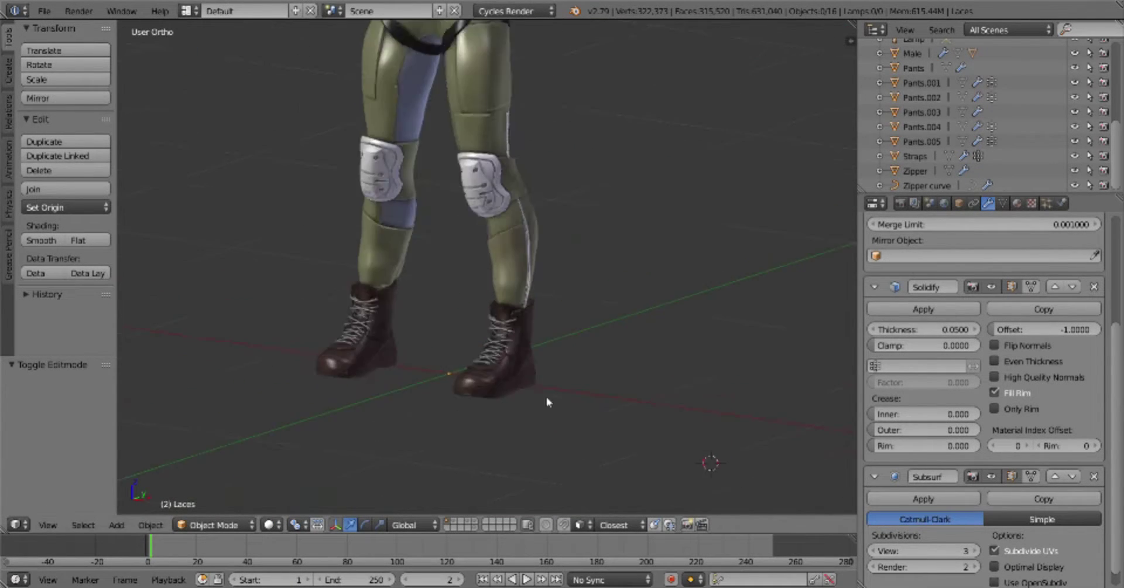
{"action": "scroll", "coordinate": [402, 271], "scroll_direction": "up", "scroll_amount": 5}
Hide and reveal the laces in edit mode to check them, then exit edit mode
{"action": "key", "text": "Tab"}
{"action": "key", "text": "h"}
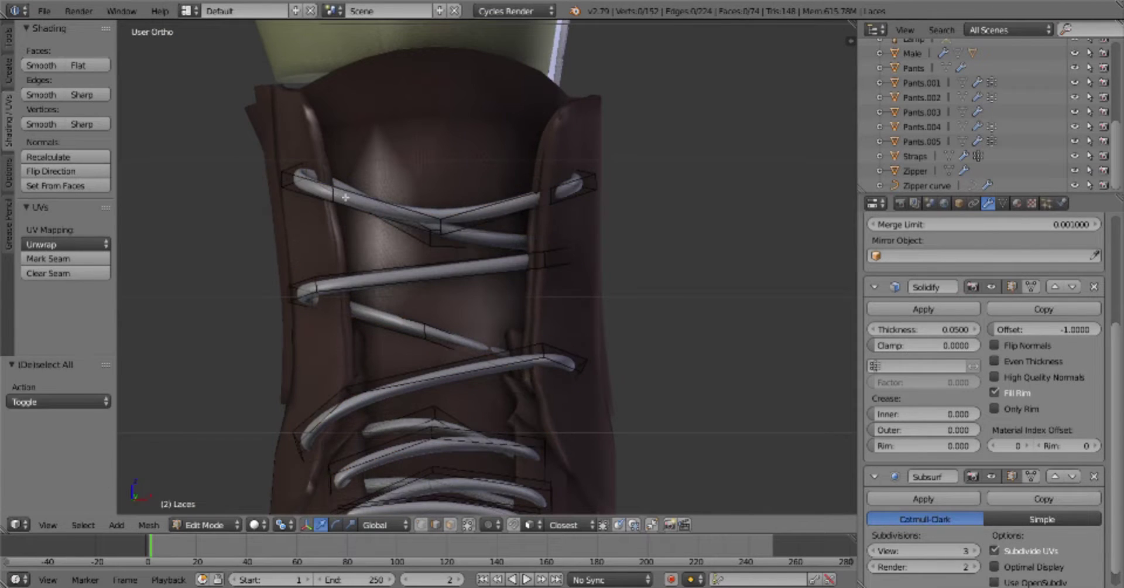
{"action": "key", "text": "KP_1"}
{"action": "key", "text": "alt+h"}
{"action": "key", "text": "Tab"}
{"action": "scroll", "coordinate": [447, 431], "scroll_direction": "down", "scroll_amount": 3}
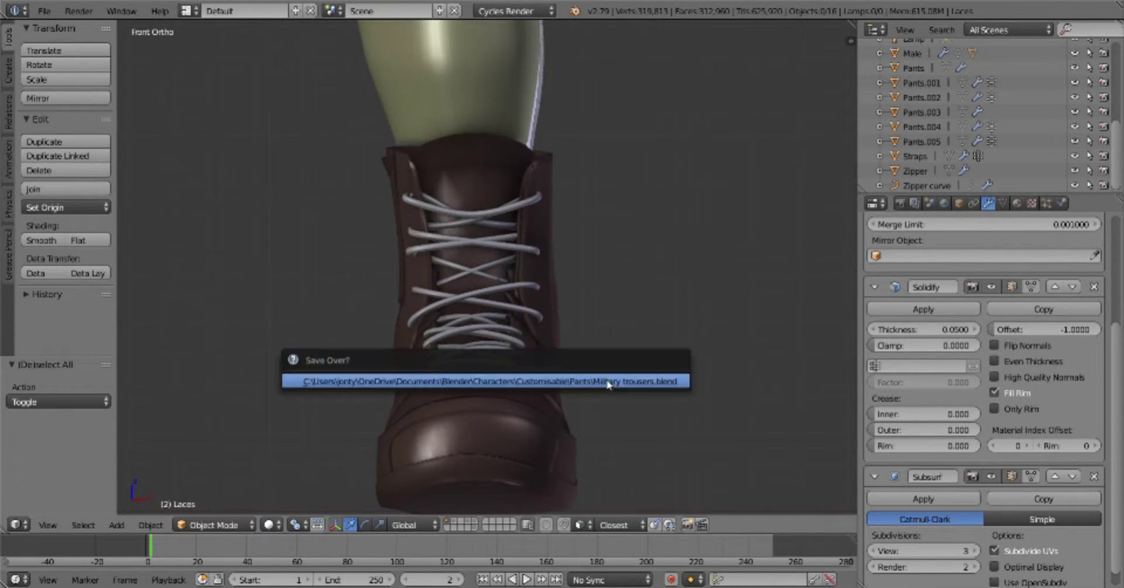
Confirm overwriting the saved blend file
{"action": "key", "text": "a"}
{"action": "middle_click_drag", "start_coordinate": [447, 432], "coordinate": [512, 459]}
{"action": "scroll", "coordinate": [578, 350], "scroll_direction": "up", "scroll_amount": 4}
Back in lace edit mode, switch to a different transform pivot point
{"action": "key", "text": "Tab"}
{"action": "scroll", "coordinate": [334, 264], "scroll_direction": "up", "scroll_amount": 2}
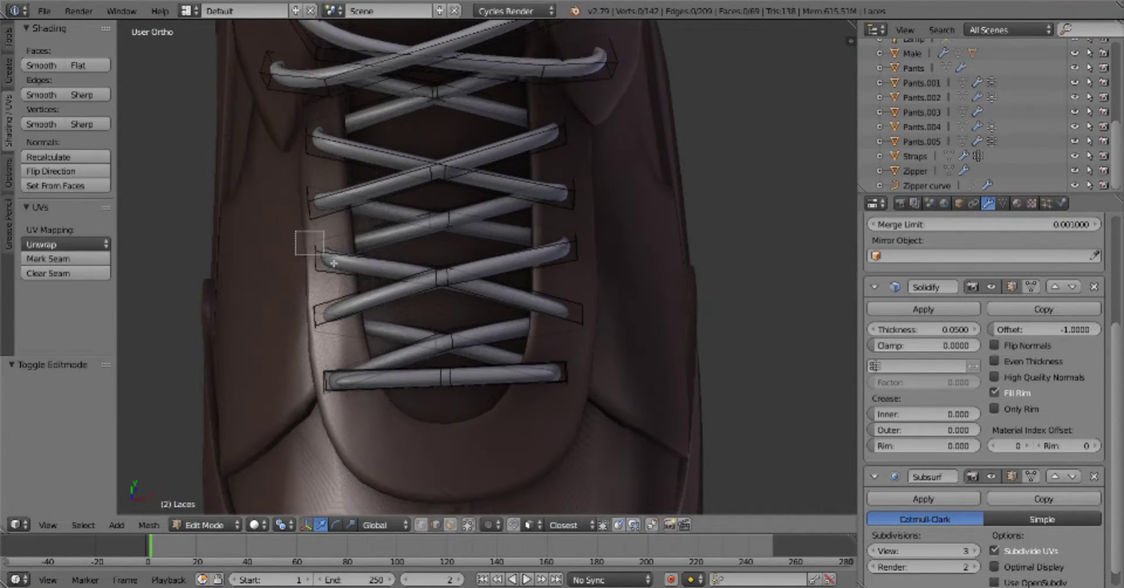
{"action": "left_click", "coordinate": [254, 525]}
{"action": "left_click", "coordinate": [292, 464]}
{"action": "key", "text": "a"}
{"action": "middle_click_drag", "start_coordinate": [628, 359], "coordinate": [615, 152]}
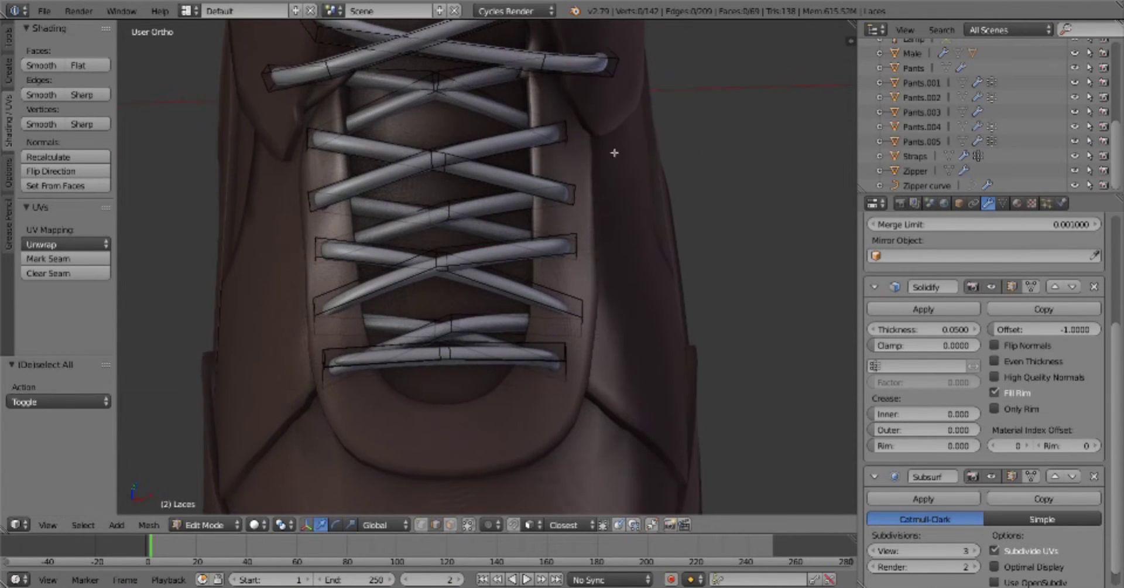
{"action": "key", "text": "Escape"}
Select the lace-end vertices and the linked stray lace piece, then preview the laces
{"action": "right_click", "coordinate": [339, 166]}
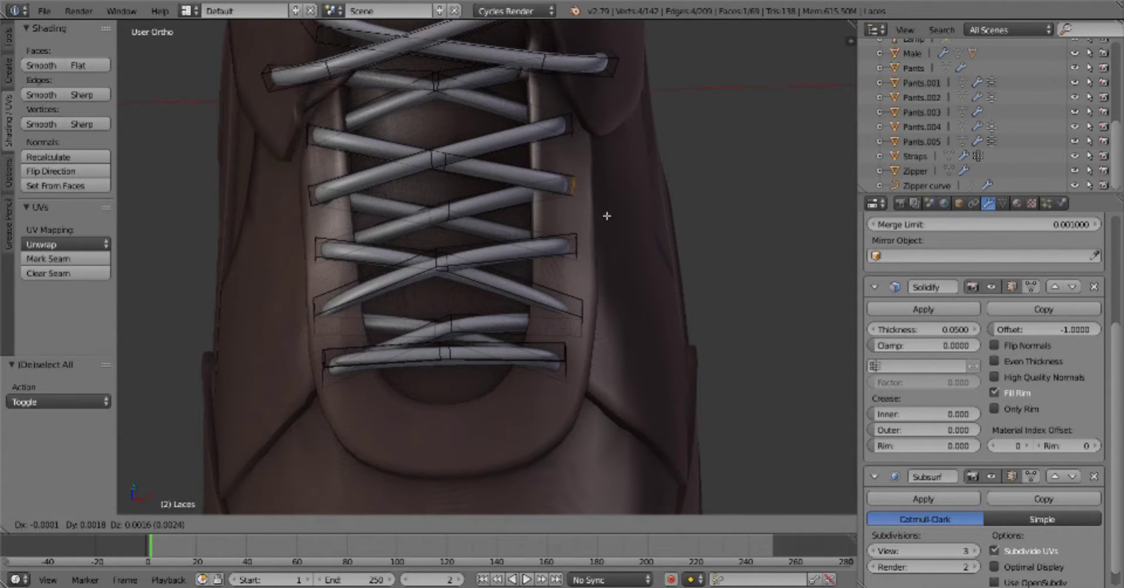
{"action": "right_click", "coordinate": [315, 310], "text": "shift"}
{"action": "key", "text": "KP_3"}
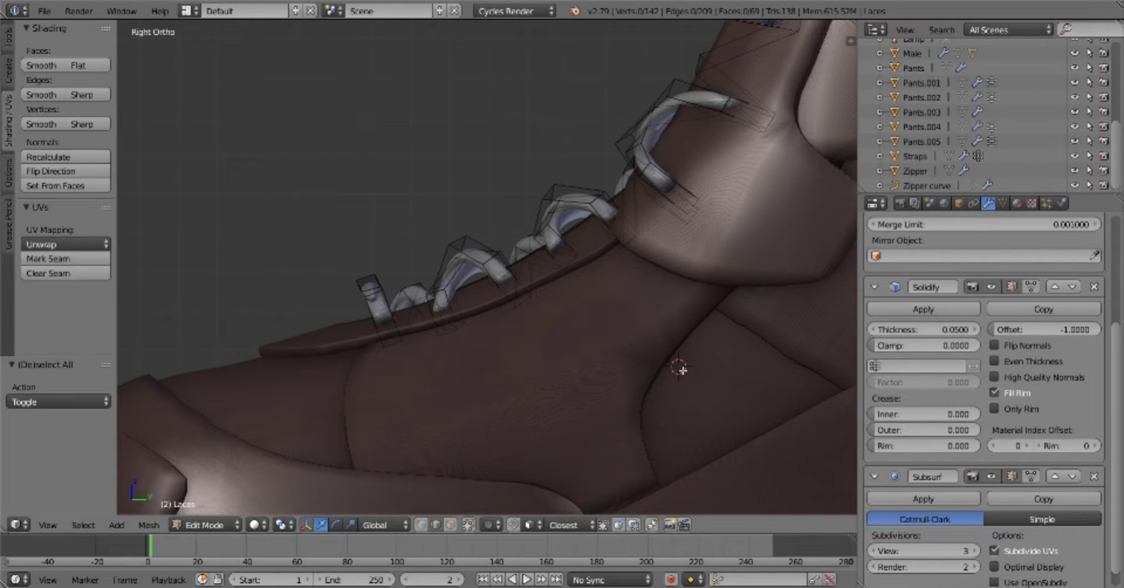
{"action": "middle_click_drag", "start_coordinate": [683, 370], "coordinate": [489, 392]}
{"action": "key", "text": "l"}
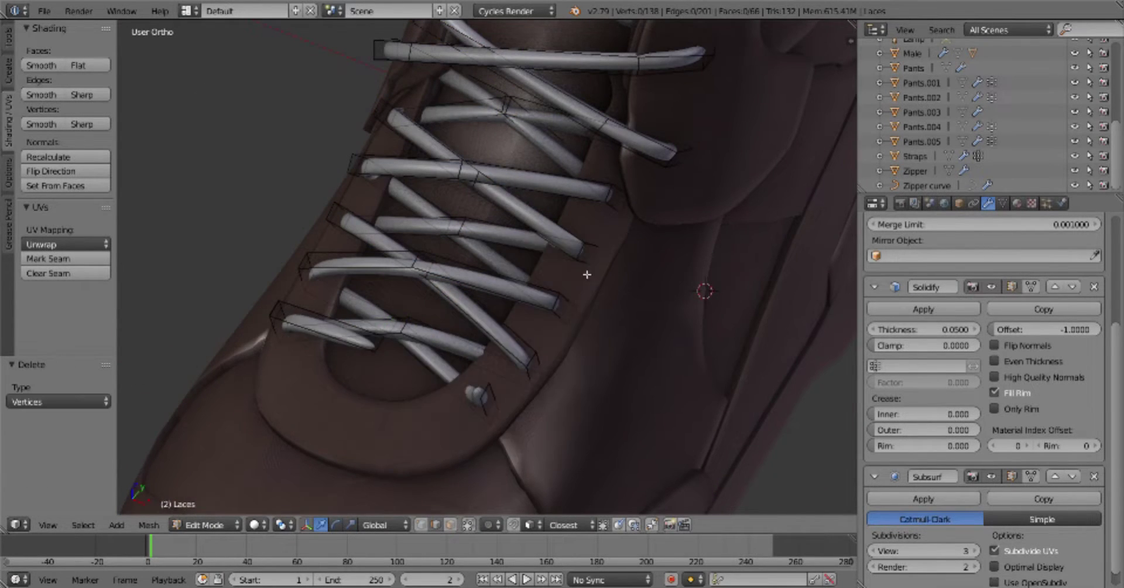
{"action": "middle_click_drag", "start_coordinate": [587, 274], "coordinate": [495, 390]}
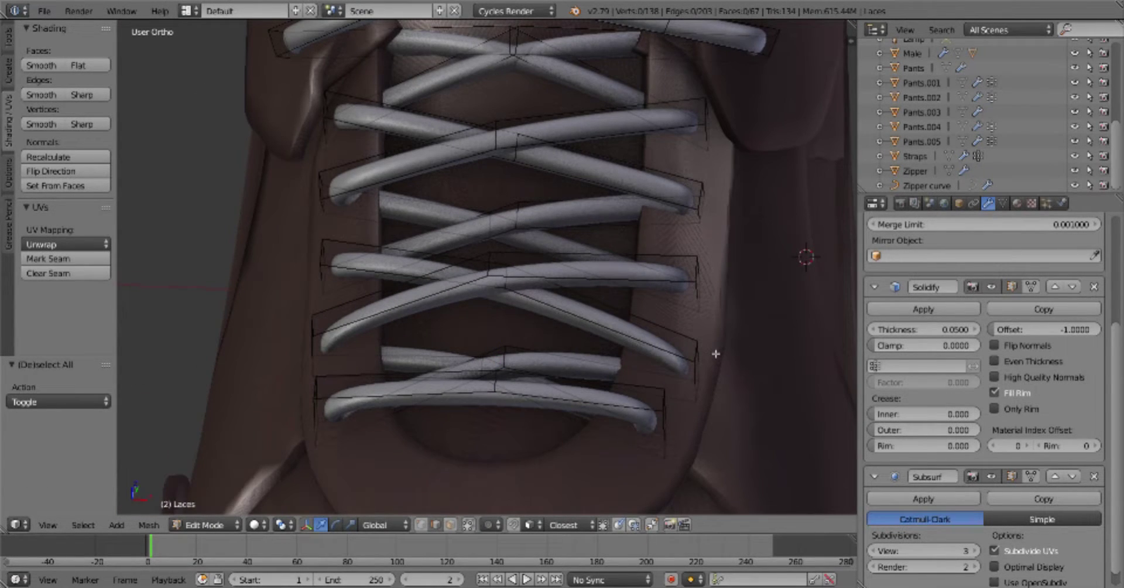
{"action": "scroll", "coordinate": [715, 354], "scroll_direction": "down", "scroll_amount": 5}
{"action": "key", "text": "Tab"}
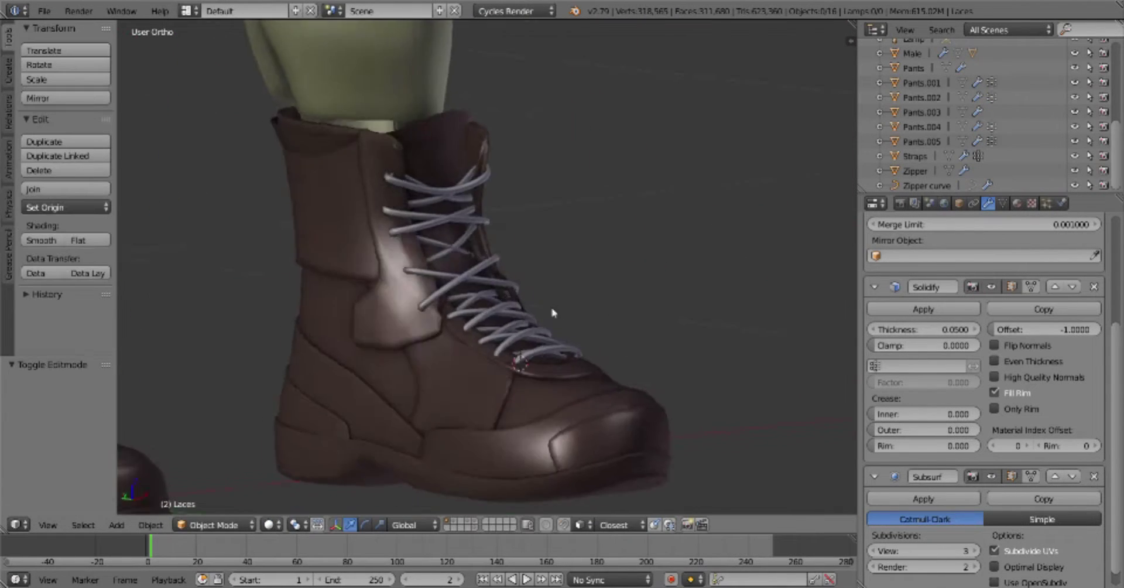
{"action": "key", "text": "Tab"}
{"action": "scroll", "coordinate": [539, 297], "scroll_direction": "up", "scroll_amount": 5}
Move a lace crossing edge and preview the result outside edit mode
{"action": "right_click", "coordinate": [529, 166]}
{"action": "key", "text": "g"}
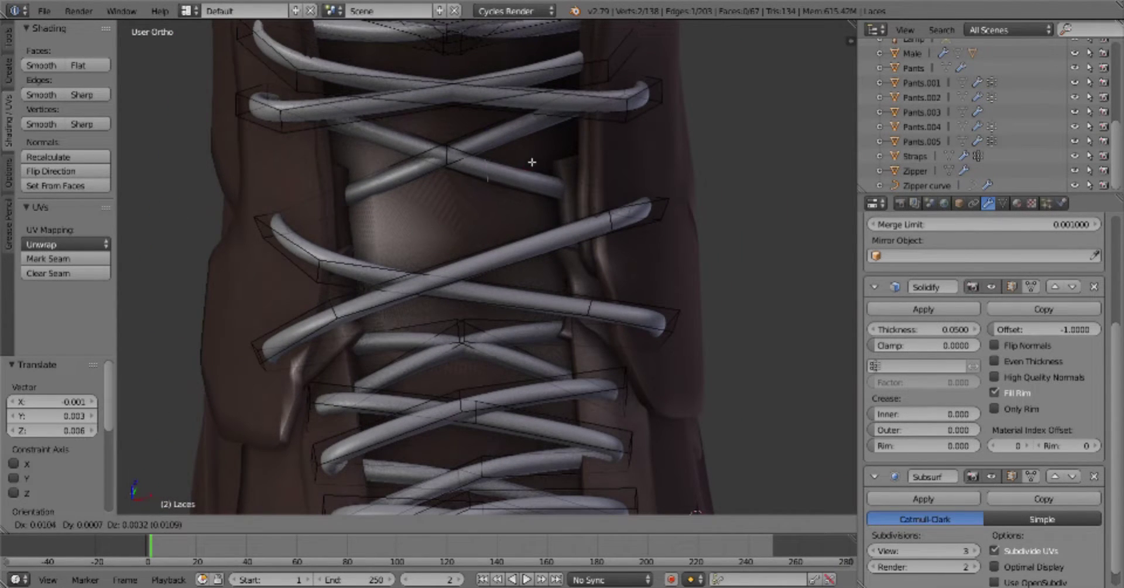
{"action": "key", "text": "Tab"}
{"action": "scroll", "coordinate": [527, 381], "scroll_direction": "down", "scroll_amount": 5}
{"action": "scroll", "coordinate": [564, 354], "scroll_direction": "up", "scroll_amount": 2}
{"action": "scroll", "coordinate": [547, 324], "scroll_direction": "up", "scroll_amount": 2}
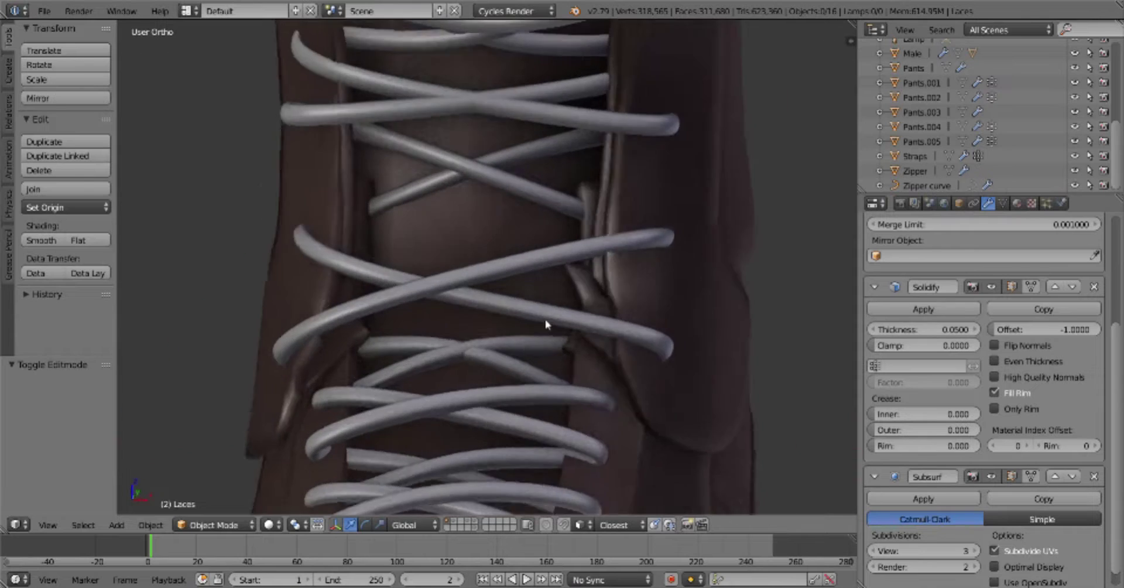
{"action": "scroll", "coordinate": [547, 324], "scroll_direction": "up", "scroll_amount": 1}
{"action": "key", "text": "Tab"}
{"action": "mouse_move", "coordinate": [233, 98]}
{"action": "middle_mouse_down"}
{"action": "mouse_move", "coordinate": [351, 235]}
{"action": "mouse_move", "coordinate": [410, 193]}
{"action": "mouse_move", "coordinate": [439, 242]}
{"action": "middle_mouse_up"}
Move another lace edge along X and preview the laces
{"action": "key", "text": "a"}
{"action": "right_click", "coordinate": [314, 153]}
{"action": "key", "text": "g"}
{"action": "key", "text": "x"}
{"action": "left_click", "coordinate": [430, 178]}
{"action": "key", "text": "a"}
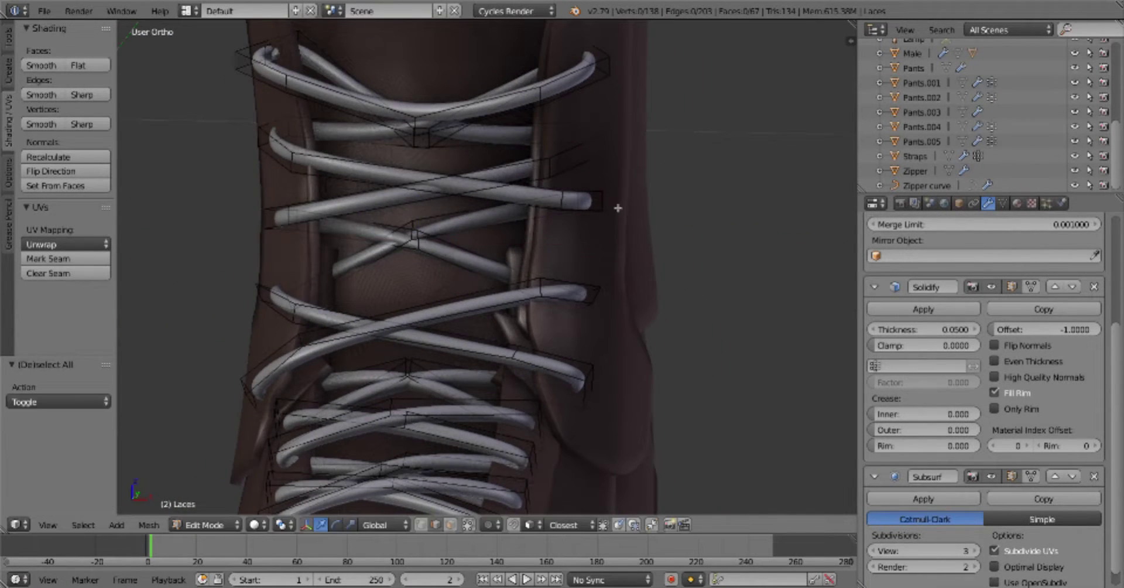
{"action": "key", "text": "Tab"}
{"action": "scroll", "coordinate": [617, 208], "scroll_direction": "down", "scroll_amount": 5}
{"action": "middle_click_drag", "start_coordinate": [537, 407], "coordinate": [597, 409]}
{"action": "scroll", "coordinate": [597, 409], "scroll_direction": "up", "scroll_amount": 6}
Nudge a lace-end face, then leave edit mode and select the Boots object
{"action": "key", "text": "Tab"}
{"action": "right_click_drag", "start_coordinate": [477, 403], "coordinate": [555, 450]}
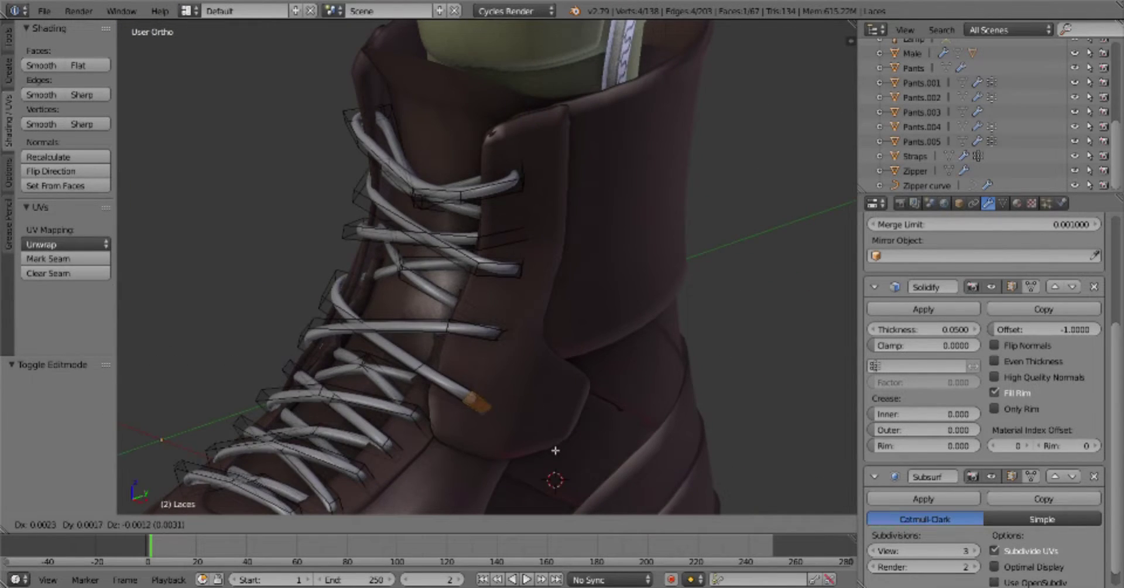
{"action": "left_click", "coordinate": [555, 450]}
{"action": "key", "text": "a"}
{"action": "middle_click_drag", "start_coordinate": [555, 450], "coordinate": [527, 431]}
{"action": "key", "text": "Escape"}
{"action": "middle_click_drag", "start_coordinate": [515, 360], "coordinate": [445, 352]}
{"action": "right_click", "coordinate": [445, 351]}
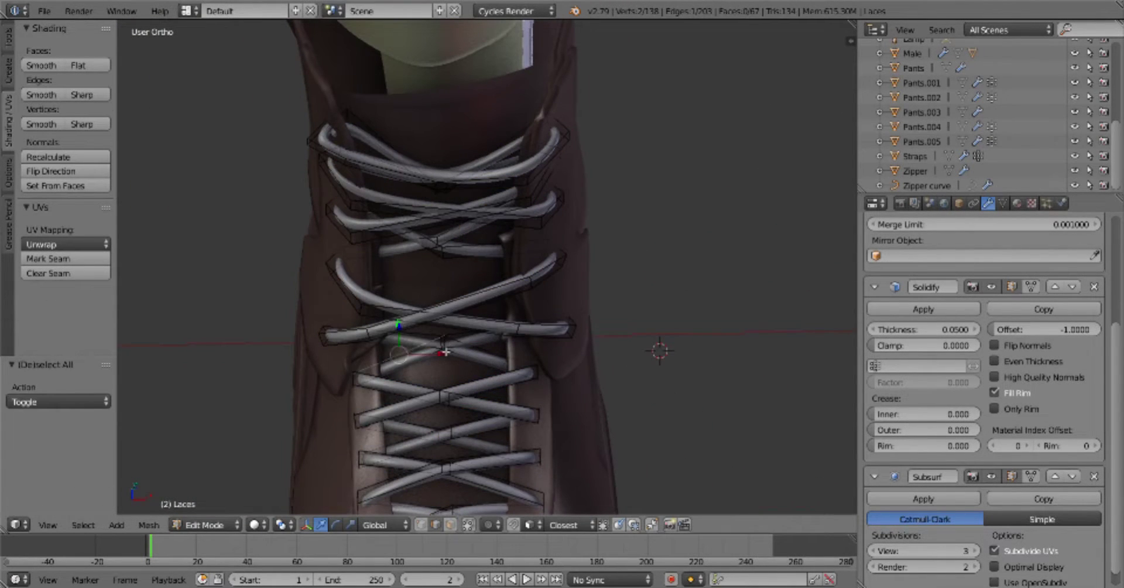
{"action": "key", "text": "Tab"}
{"action": "scroll", "coordinate": [538, 311], "scroll_direction": "down", "scroll_amount": 5}
{"action": "middle_click_drag", "start_coordinate": [548, 414], "coordinate": [563, 351]}
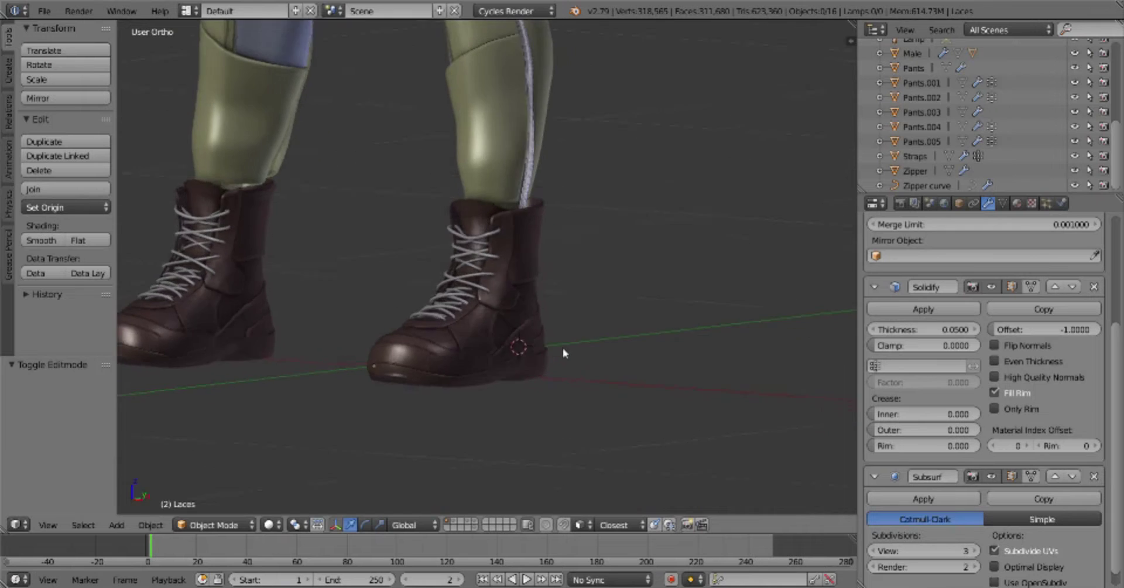
{"action": "right_click", "coordinate": [562, 352]}
Add a Solidify modifier to the Boots and set its offset to -1
{"action": "scroll", "coordinate": [983, 352], "scroll_direction": "up", "scroll_amount": 5}
{"action": "left_click", "coordinate": [984, 252]}
{"action": "left_click", "coordinate": [846, 477]}
{"action": "key", "text": "a"}
{"action": "left_click", "coordinate": [700, 404]}
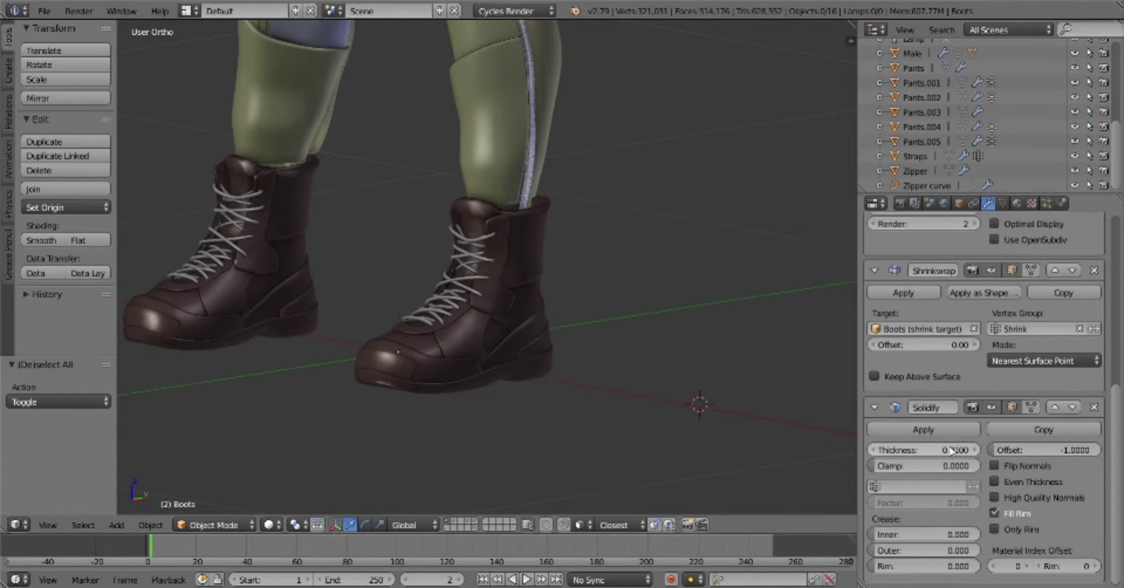
{"action": "left_click_drag", "start_coordinate": [1091, 451], "coordinate": [995, 451]}
In boots edit mode, select tongue-top vertices and show vertex groups and transform values
{"action": "key", "text": "Tab"}
{"action": "left_click", "coordinate": [743, 389]}
{"action": "scroll", "coordinate": [585, 293], "scroll_direction": "up", "scroll_amount": 4}
{"action": "key", "text": "KP_3"}
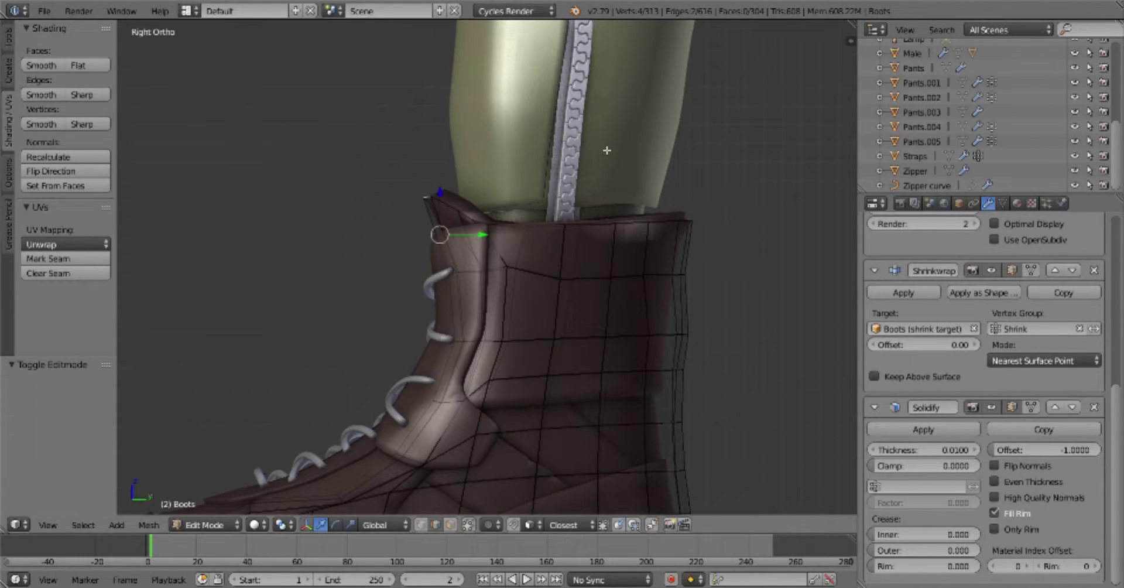
{"action": "middle_click_drag", "start_coordinate": [710, 315], "coordinate": [527, 281]}
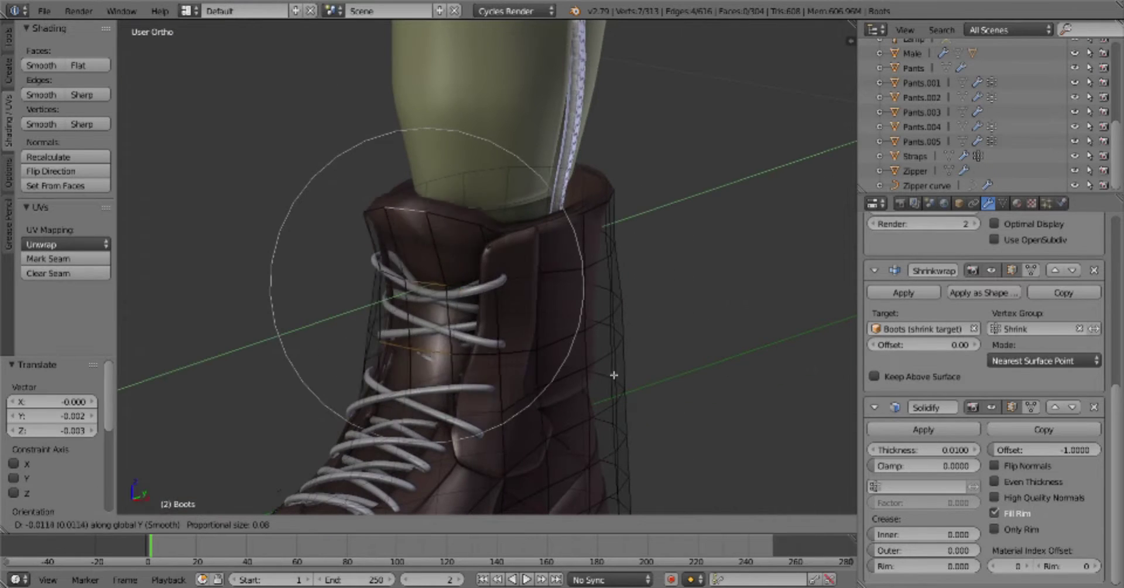
{"action": "right_click", "coordinate": [445, 234]}
{"action": "left_click", "coordinate": [1002, 204]}
{"action": "key", "text": "n"}
{"action": "key", "text": "a"}
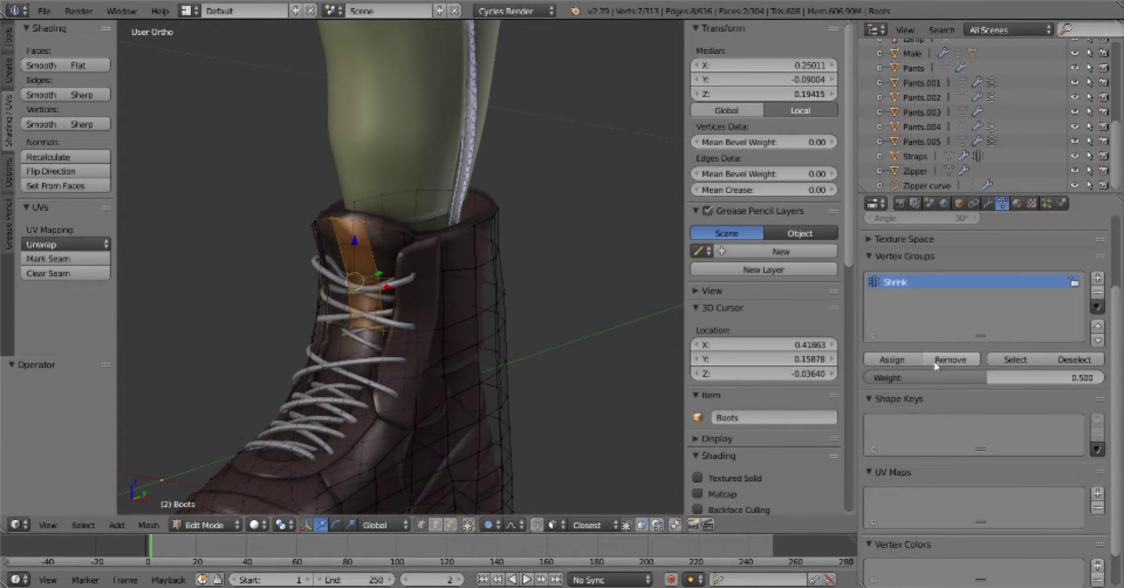
{"action": "middle_click_drag", "start_coordinate": [380, 277], "coordinate": [527, 257]}
Leave edit mode, reposition the 3D cursor and view the boots from front and three-quarter angles
{"action": "key", "text": "Tab"}
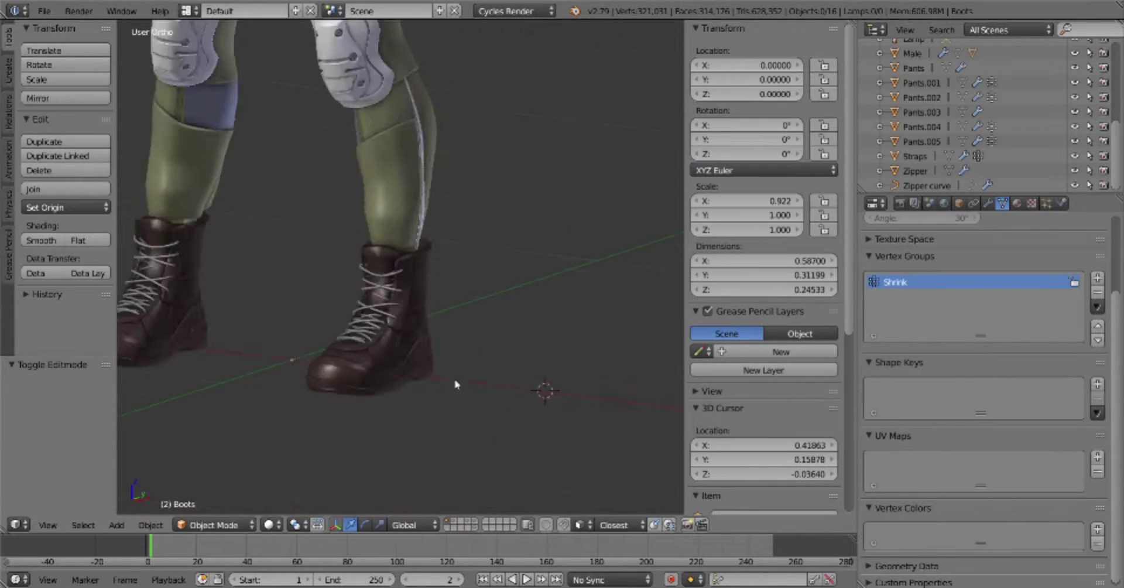
{"action": "left_click", "coordinate": [456, 384]}
{"action": "key", "text": "KP_1"}
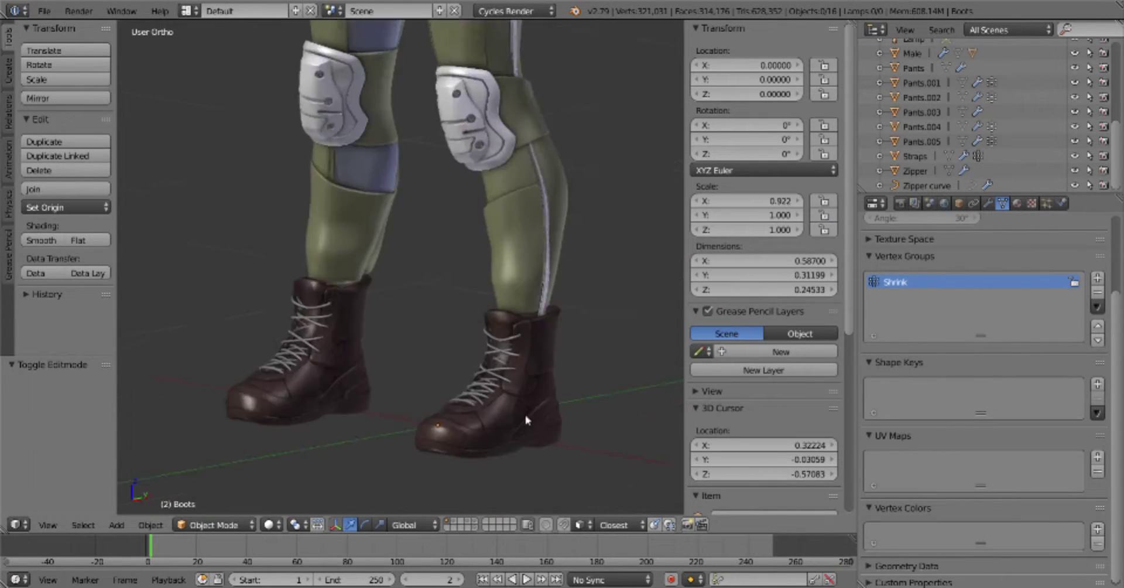
{"action": "scroll", "coordinate": [609, 321], "scroll_direction": "down", "scroll_amount": 3}
{"action": "scroll", "coordinate": [582, 406], "scroll_direction": "up", "scroll_amount": 4}
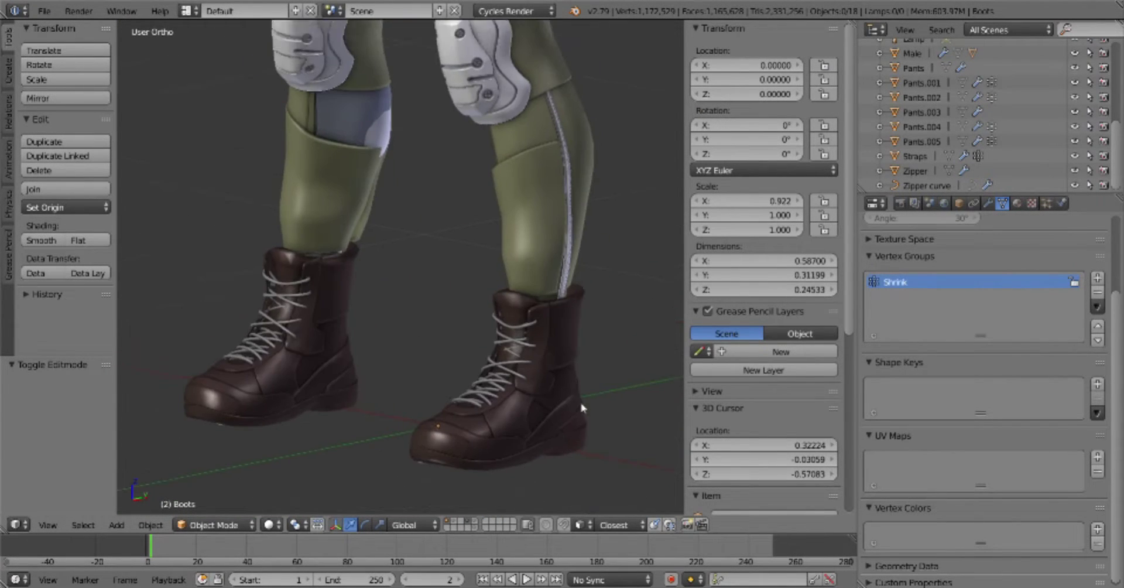
{"action": "mouse_move", "coordinate": [582, 407]}
{"action": "middle_mouse_down"}
{"action": "mouse_move", "coordinate": [500, 369]}
{"action": "mouse_move", "coordinate": [551, 395]}
{"action": "middle_mouse_up"}
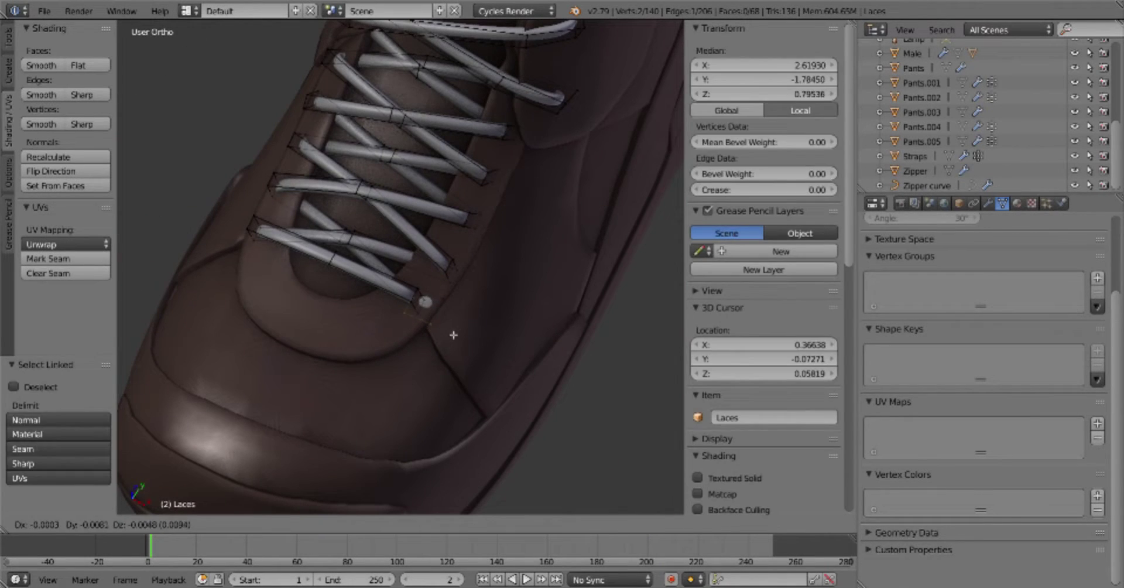
Inset the lace end cap face near the toe to start the curl
{"action": "key", "text": "i"}
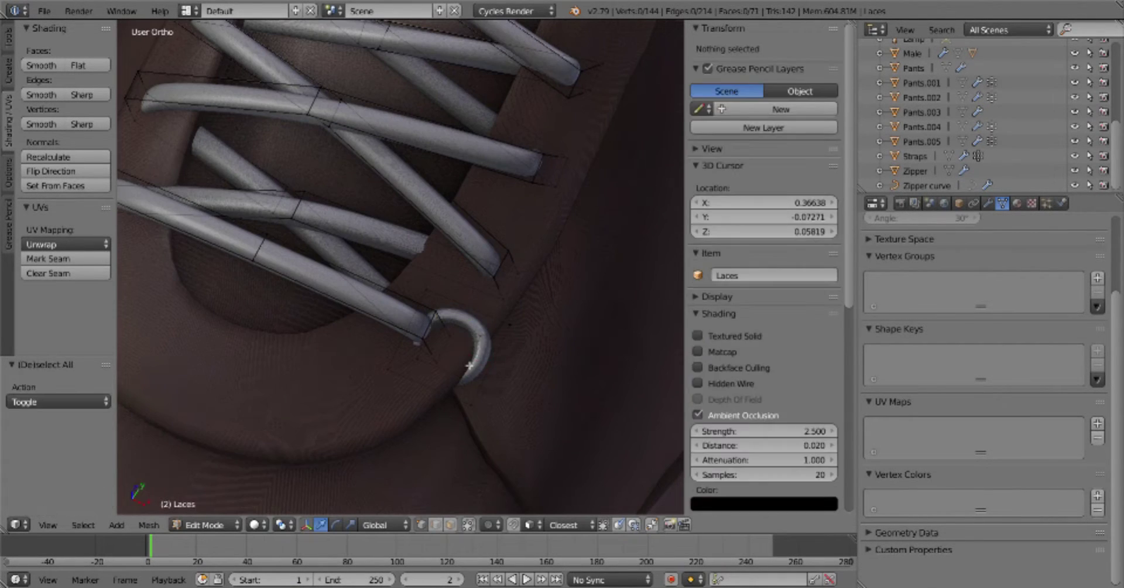
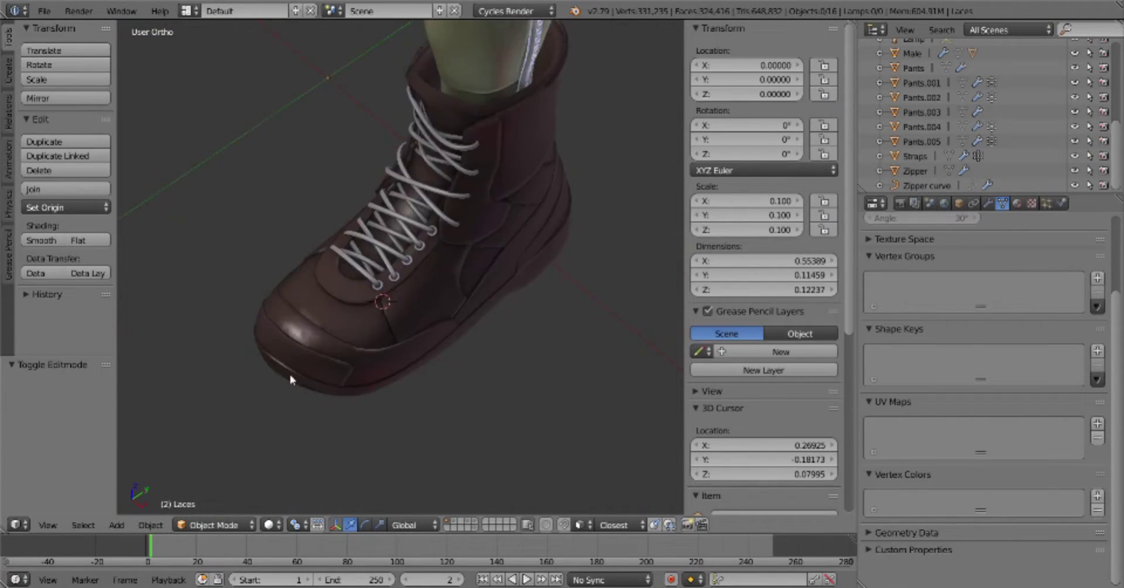
Move the lowest lace eyelet so it sits on the boot's lacing strip
{"action": "middle_click_drag", "start_coordinate": [290, 374], "coordinate": [477, 347]}
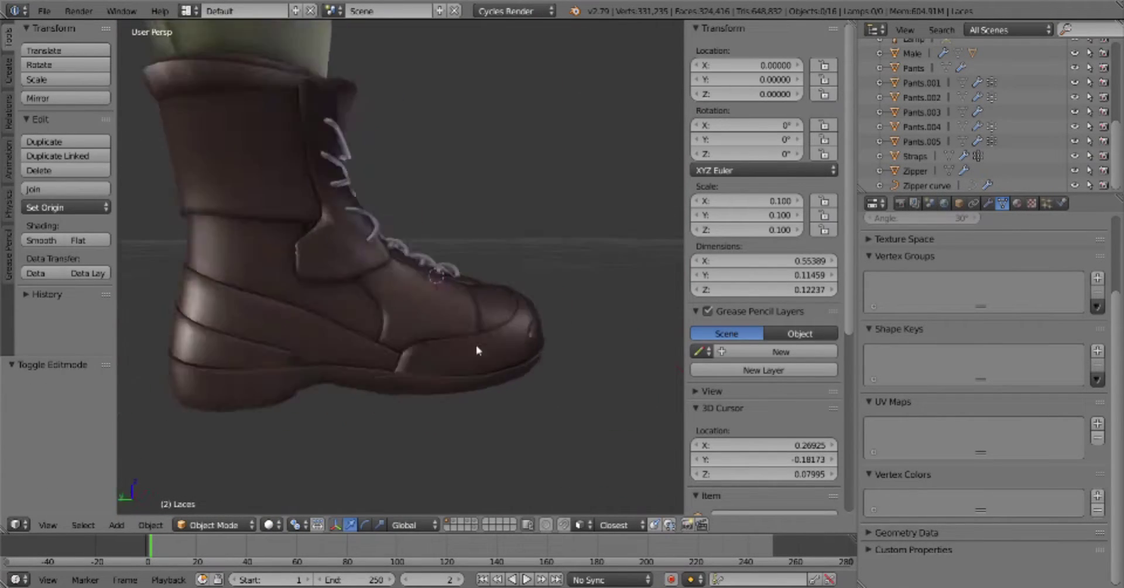
{"action": "scroll", "coordinate": [369, 382], "scroll_direction": "up", "scroll_amount": 4}
{"action": "key", "text": "Tab"}
{"action": "key", "text": "ctrl+l"}
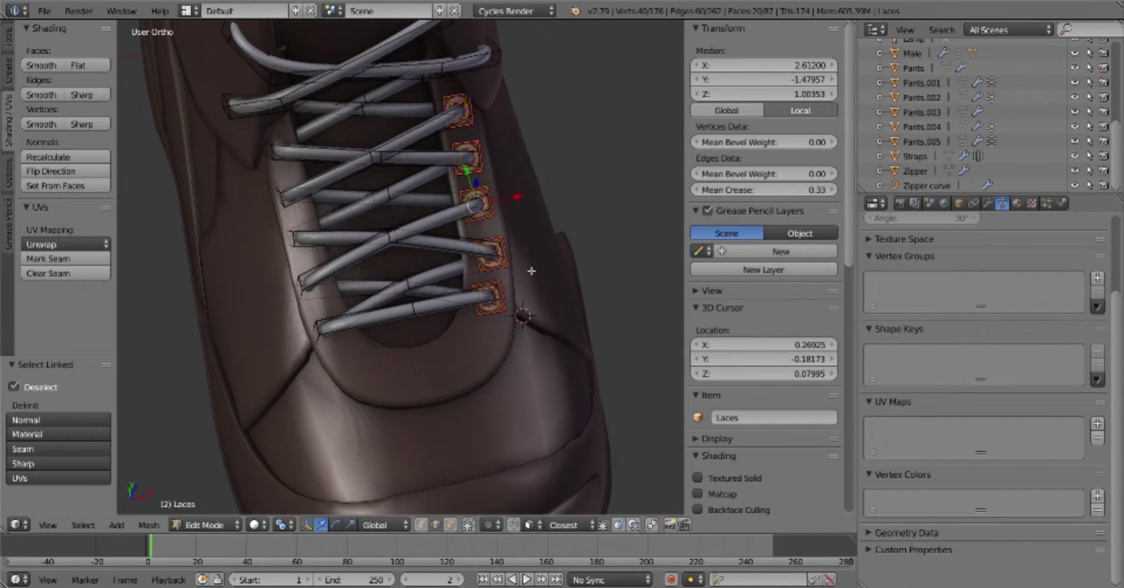
{"action": "scroll", "coordinate": [543, 316], "scroll_direction": "up", "scroll_amount": 5}
{"action": "key", "text": "a"}
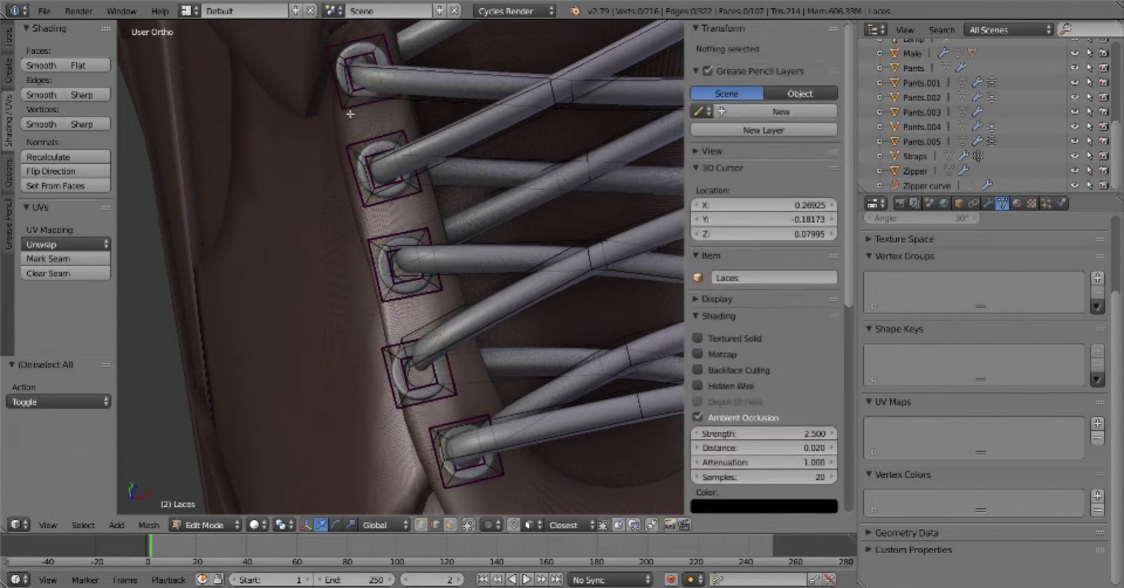
{"action": "key", "text": "l"}
{"action": "key", "text": "a"}
{"action": "key", "text": "l"}
{"action": "key", "text": "g"}
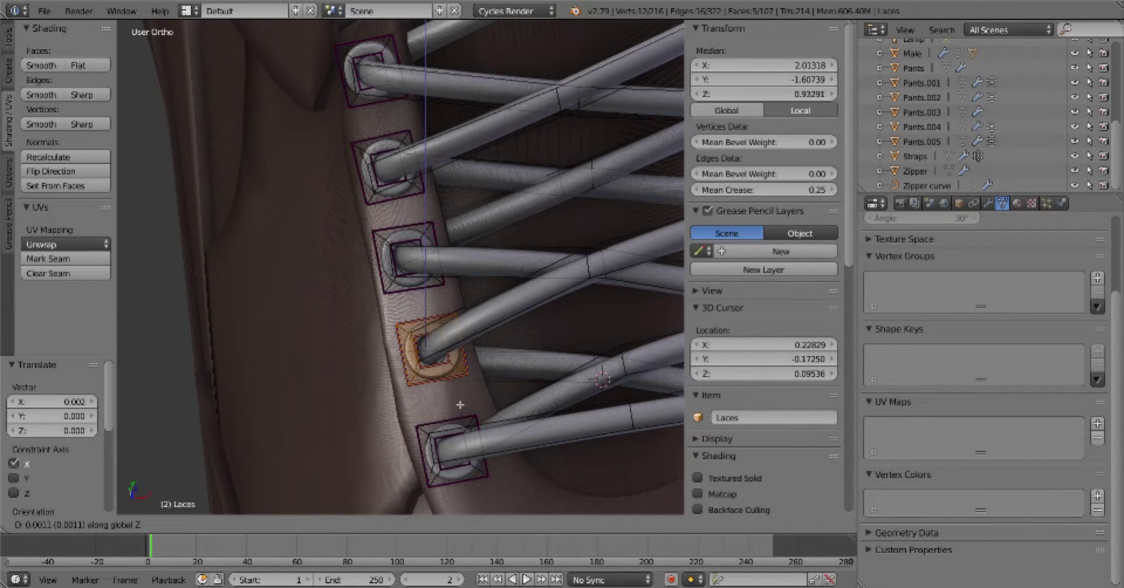
{"action": "left_click", "coordinate": [460, 405]}
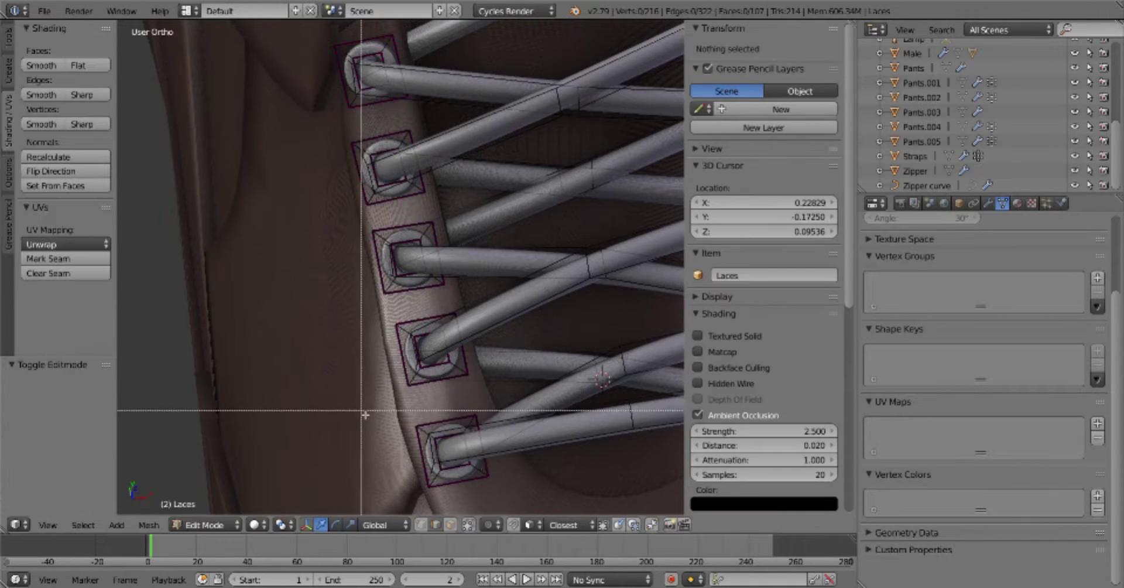
Select the next lower eyelet and begin nudging it into place
{"action": "key", "text": "a"}
{"action": "key", "text": "l"}
{"action": "key", "text": "g"}
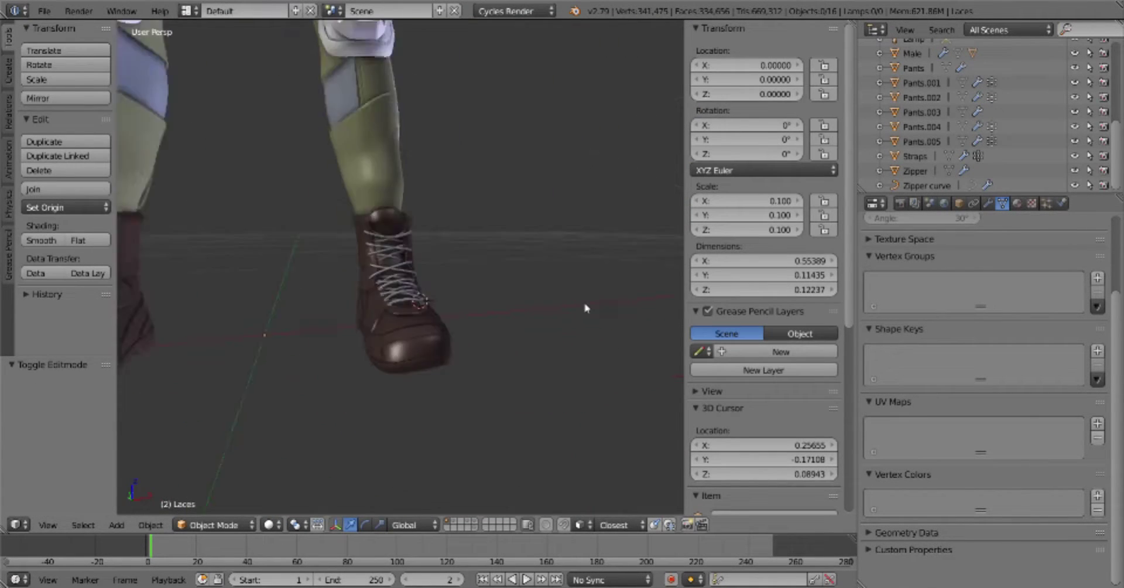
{"action": "middle_click_drag", "start_coordinate": [542, 336], "coordinate": [324, 388]}
Inspect the boots and the back of the legs, briefly toggling textured shading
{"action": "key", "text": "KP_5"}
{"action": "key", "text": "a"}
{"action": "right_click", "coordinate": [489, 185]}
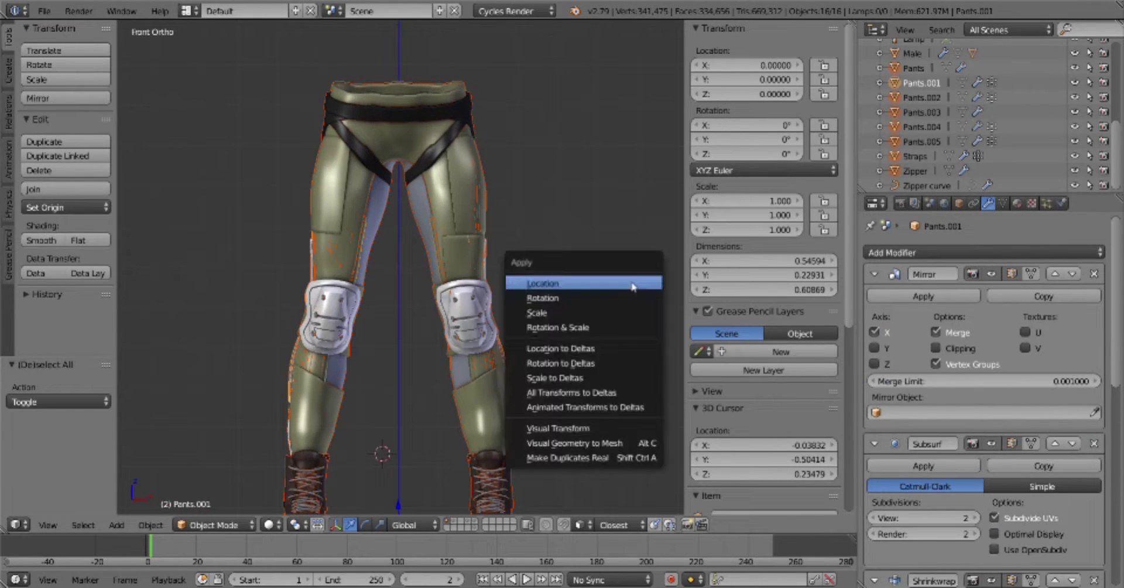
{"action": "mouse_move", "coordinate": [557, 312]}
{"action": "middle_mouse_down"}
{"action": "mouse_move", "coordinate": [567, 284]}
{"action": "mouse_move", "coordinate": [625, 336]}
{"action": "middle_mouse_up"}
{"action": "scroll", "coordinate": [193, 354], "scroll_direction": "up", "scroll_amount": 3}
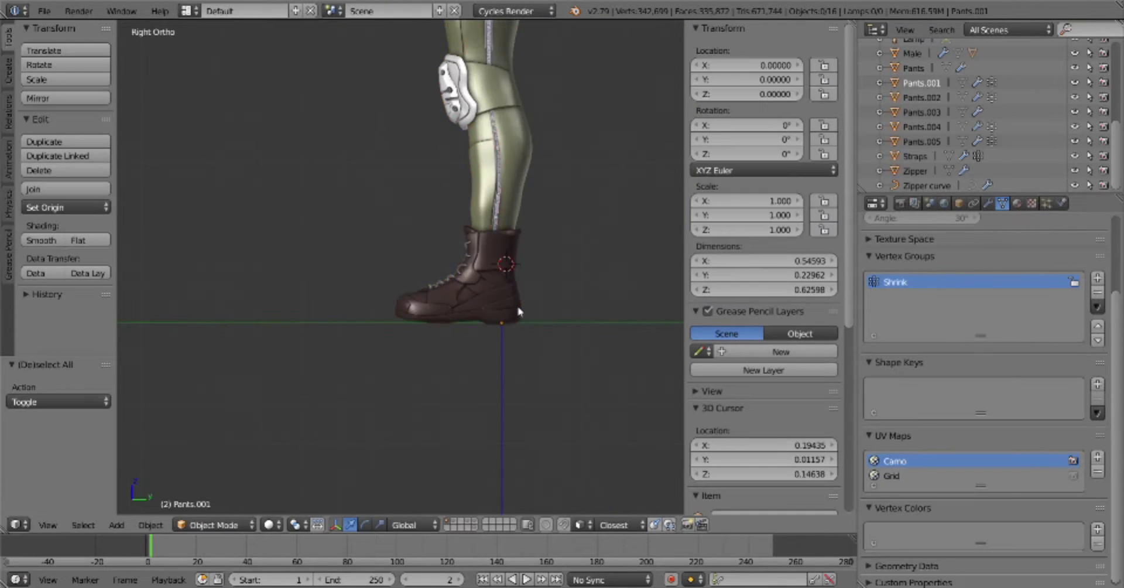
{"action": "mouse_move", "coordinate": [519, 311]}
{"action": "middle_mouse_down"}
{"action": "mouse_move", "coordinate": [620, 374]}
{"action": "mouse_move", "coordinate": [377, 365]}
{"action": "middle_mouse_up"}
{"action": "scroll", "coordinate": [640, 365], "scroll_direction": "up", "scroll_amount": 5}
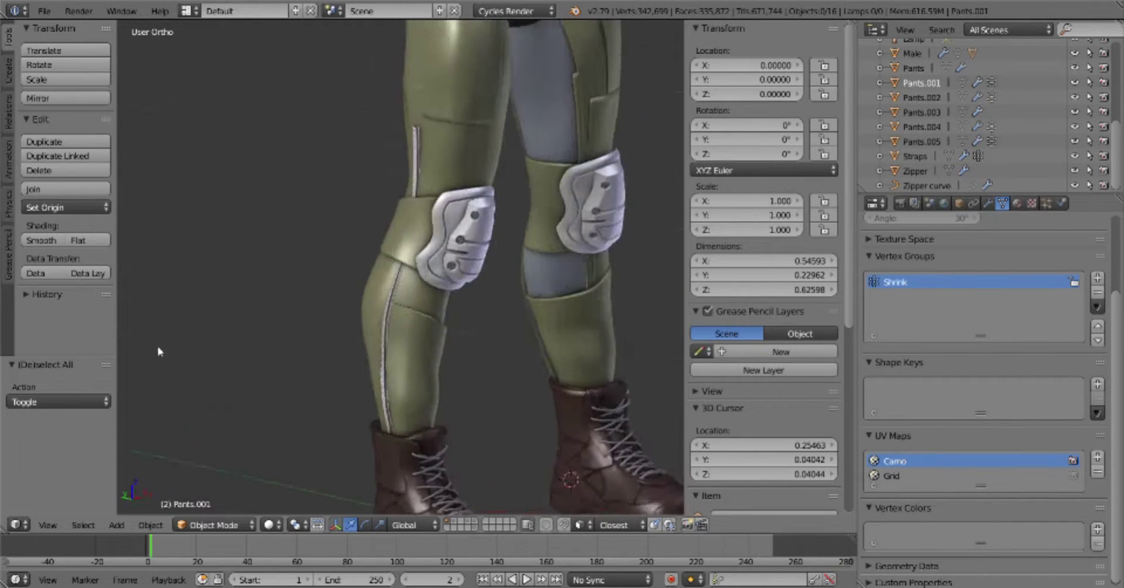
{"action": "scroll", "coordinate": [514, 284], "scroll_direction": "up", "scroll_amount": 4}
{"action": "key", "text": "alt+z"}
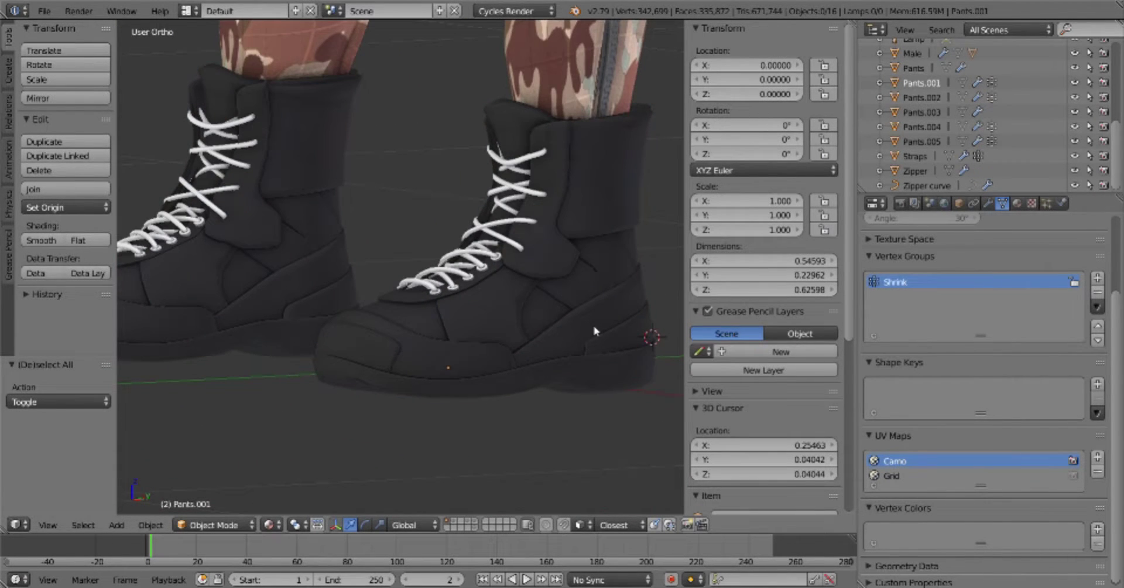
{"action": "key", "text": "alt+z"}
{"action": "scroll", "coordinate": [514, 351], "scroll_direction": "down", "scroll_amount": 5}
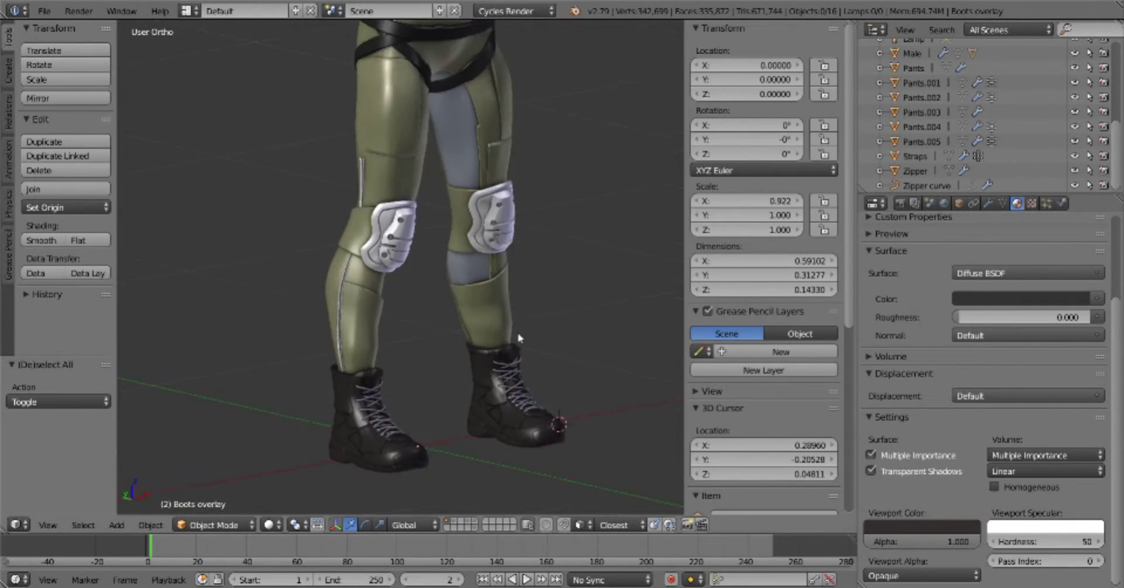
Select the laces object and give it the Metal material
{"action": "right_click", "coordinate": [510, 386]}
{"action": "left_click", "coordinate": [873, 300]}
{"action": "left_click", "coordinate": [913, 421]}
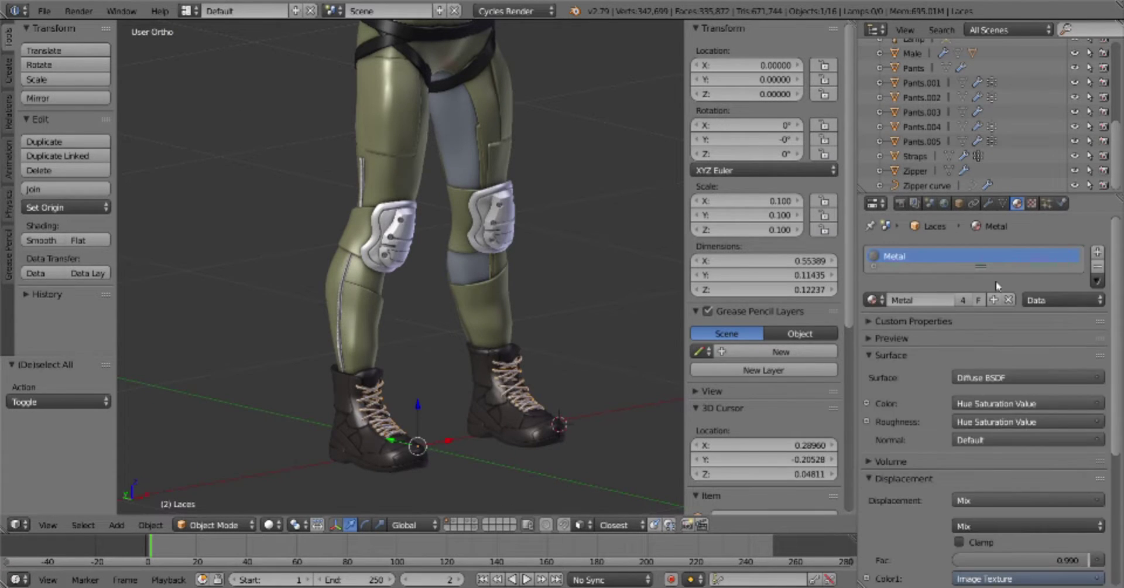
{"action": "left_click", "coordinate": [872, 299]}
Add a second slot with a new dark Laces material and dark viewport colour
{"action": "left_click", "coordinate": [913, 406]}
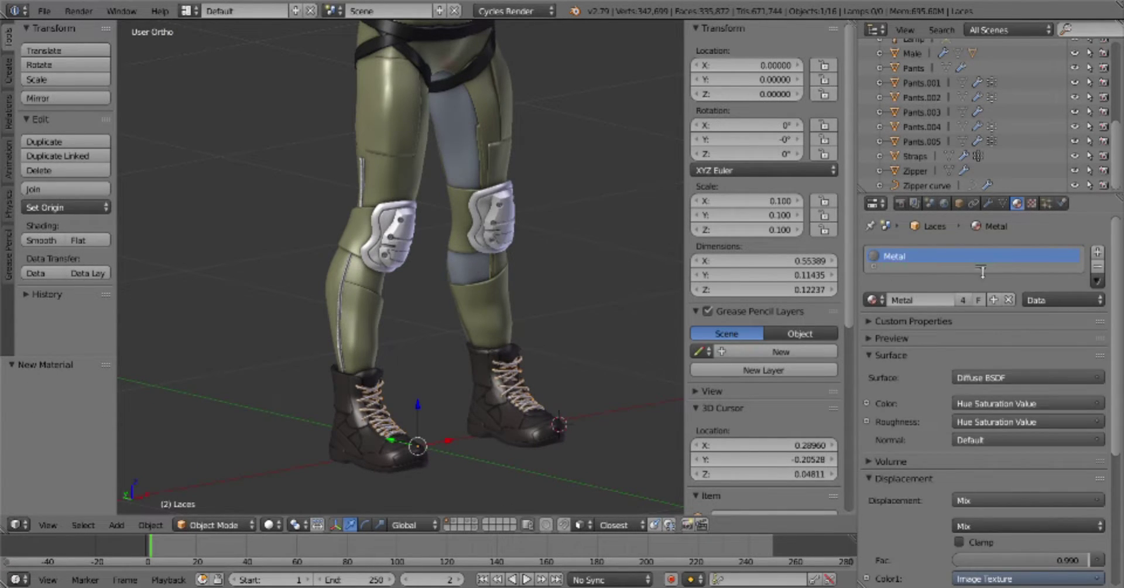
{"action": "left_click", "coordinate": [1097, 252]}
{"action": "left_click", "coordinate": [937, 333]}
{"action": "left_click", "coordinate": [1022, 437]}
{"action": "left_click_drag", "start_coordinate": [1073, 228], "coordinate": [1074, 337]}
{"action": "scroll", "coordinate": [984, 410], "scroll_direction": "down", "scroll_amount": 4}
{"action": "left_click", "coordinate": [922, 544]}
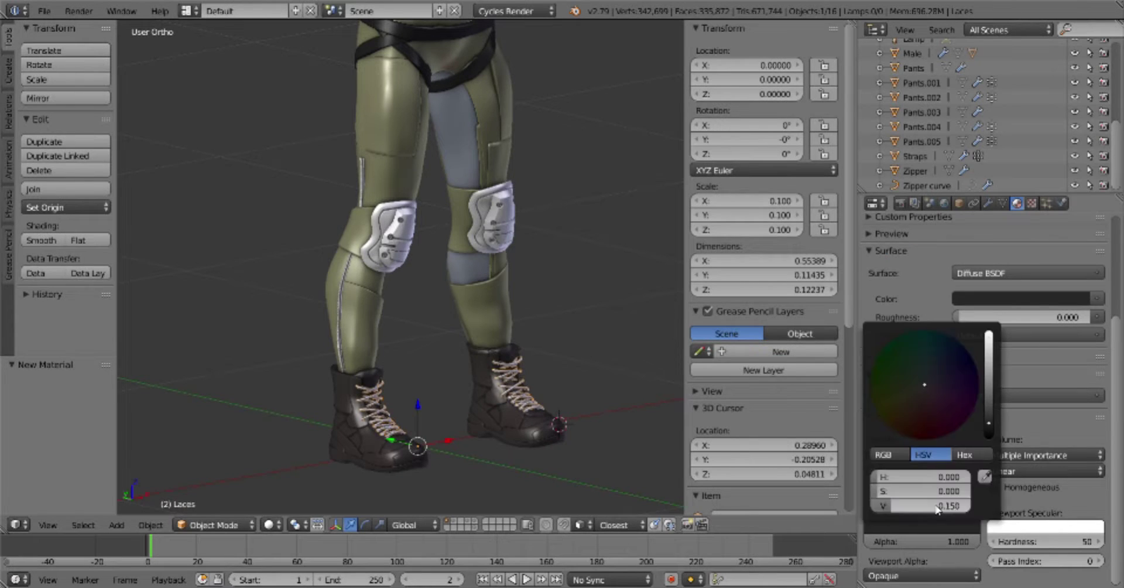
In Edit Mode, select the linked lace strands to take the Laces material
{"action": "key", "text": "KP_Decimal"}
{"action": "key", "text": "Tab"}
{"action": "key", "text": "l"}
{"action": "scroll", "coordinate": [954, 353], "scroll_direction": "up", "scroll_amount": 4}
{"action": "key", "text": "a"}
{"action": "key", "text": "Tab"}
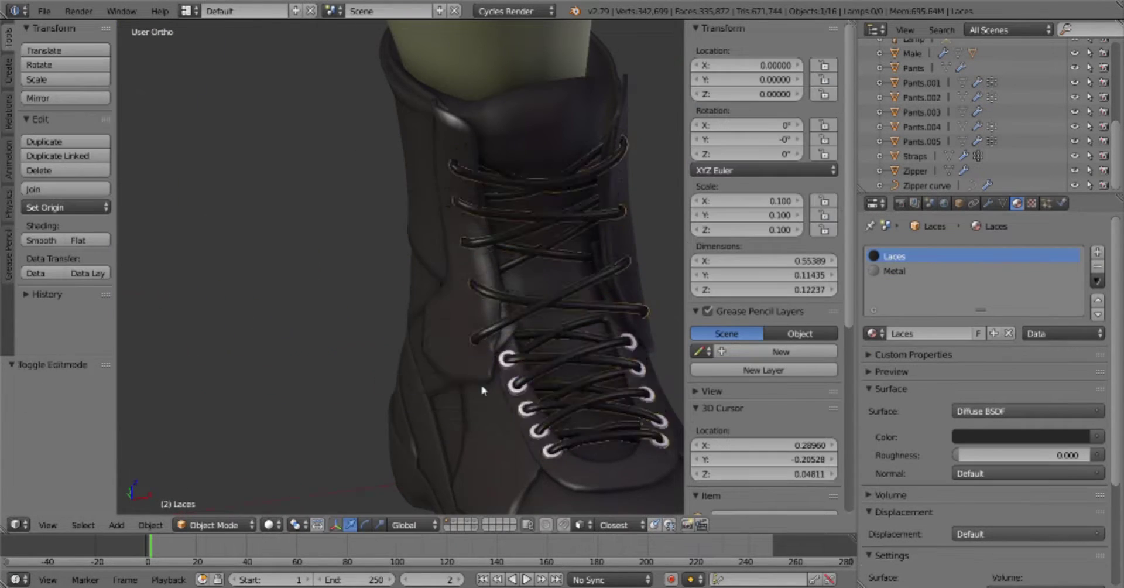
{"action": "scroll", "coordinate": [490, 314], "scroll_direction": "down", "scroll_amount": 5}
{"action": "scroll", "coordinate": [530, 369], "scroll_direction": "down", "scroll_amount": 3}
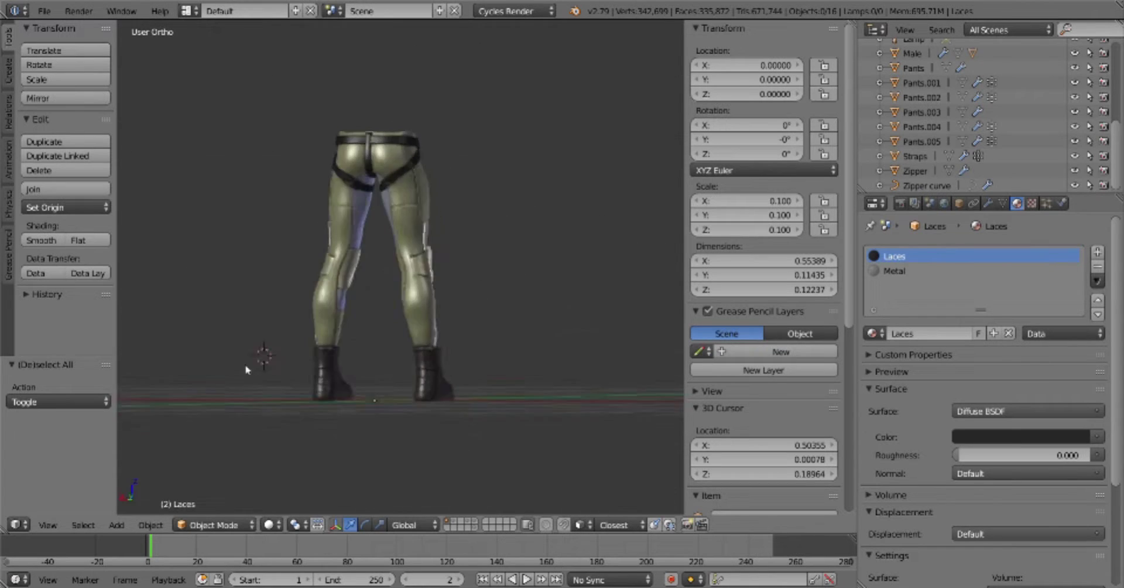
View the boots from the front and underneath, then frame the whole model
{"action": "key", "text": "KP_1"}
{"action": "key", "text": "KP_5"}
{"action": "key", "text": "shift+z"}
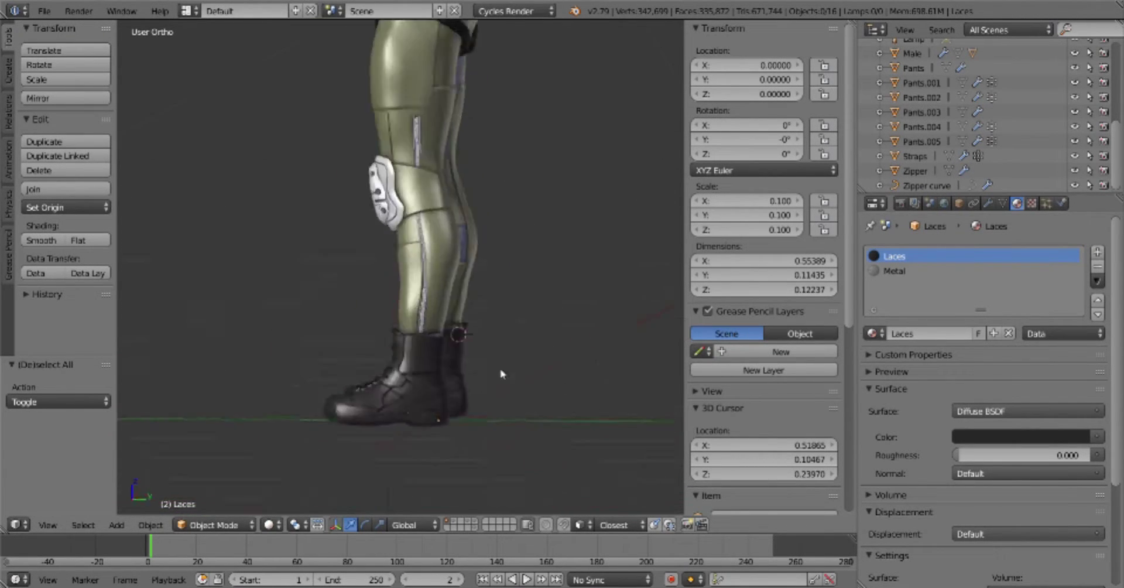
{"action": "middle_click_drag", "start_coordinate": [502, 374], "coordinate": [601, 270]}
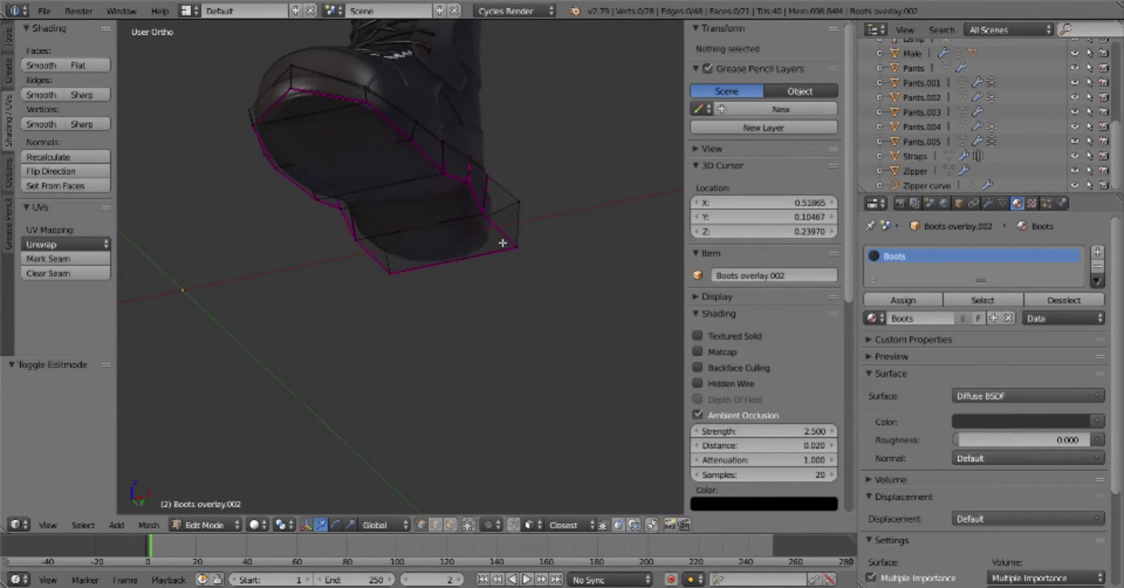
{"action": "mouse_move", "coordinate": [597, 331]}
{"action": "middle_mouse_down"}
{"action": "mouse_move", "coordinate": [410, 331]}
{"action": "mouse_move", "coordinate": [502, 352]}
{"action": "mouse_move", "coordinate": [485, 427]}
{"action": "middle_mouse_up"}
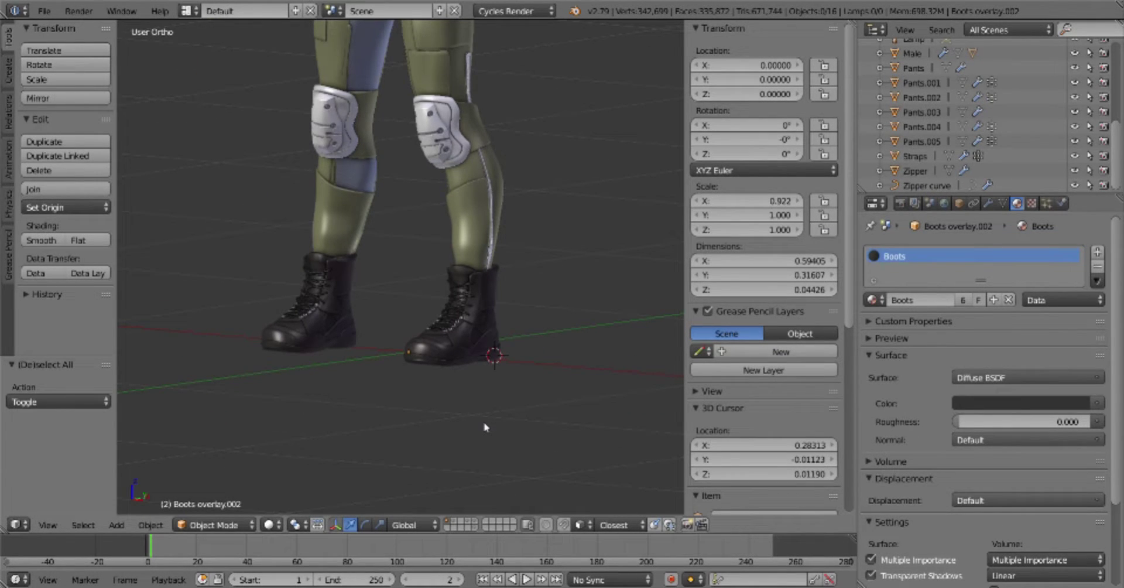
{"action": "key", "text": "shift+c"}
{"action": "middle_click_drag", "start_coordinate": [545, 376], "coordinate": [536, 300], "text": "shift"}
Select the boot overlay's sole faces in Edit Mode from the side view
{"action": "right_click", "coordinate": [473, 370]}
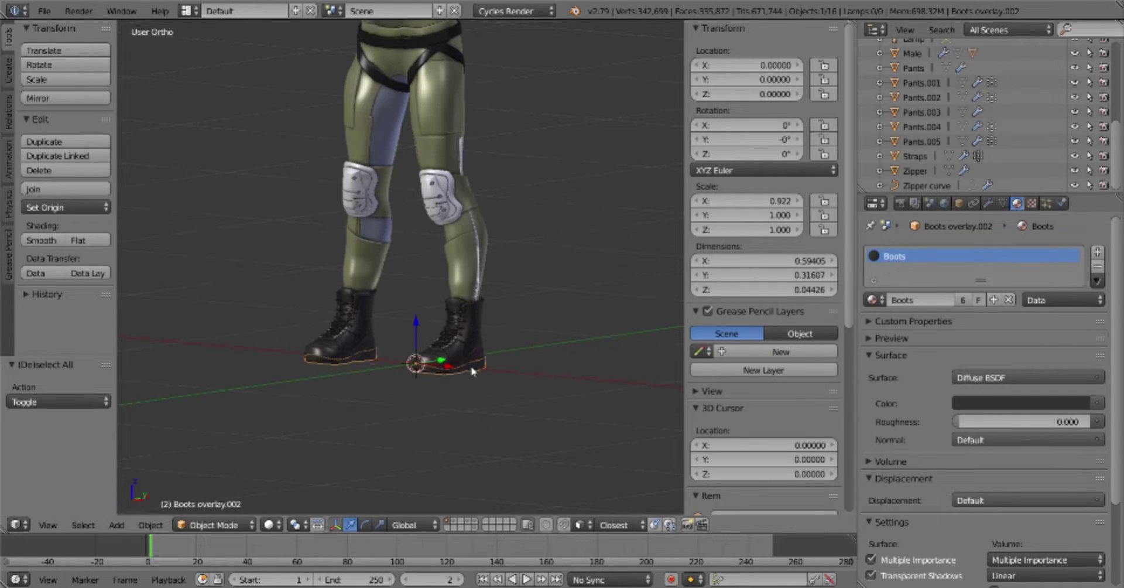
{"action": "key", "text": "KP_3"}
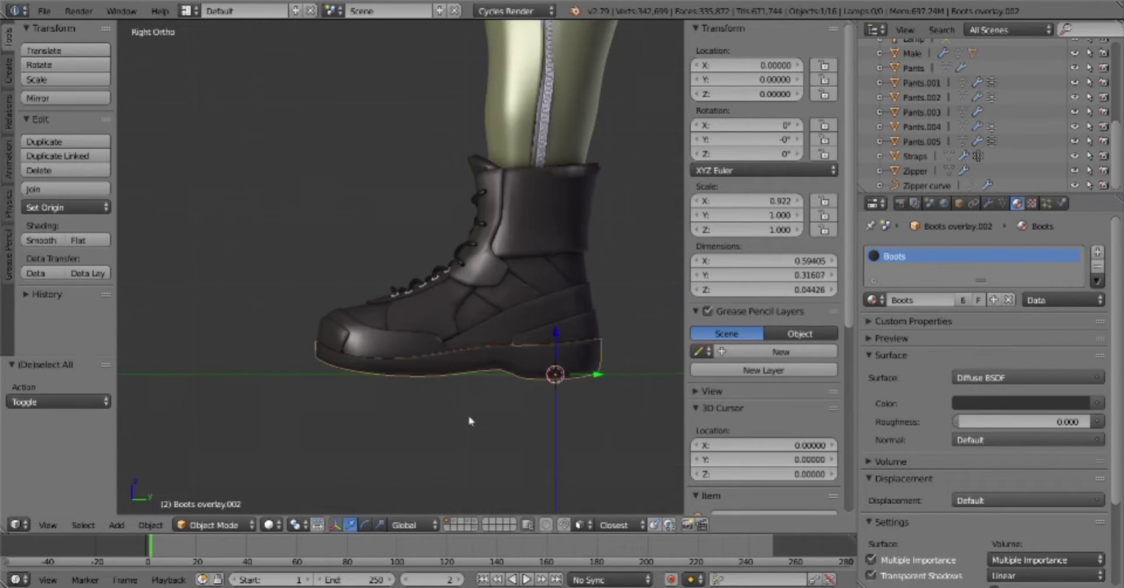
{"action": "key", "text": "Tab"}
{"action": "right_click", "coordinate": [296, 306], "text": "alt"}
{"action": "scroll", "coordinate": [296, 306], "scroll_direction": "up", "scroll_amount": 4}
{"action": "middle_click_drag", "start_coordinate": [296, 306], "coordinate": [581, 289]}
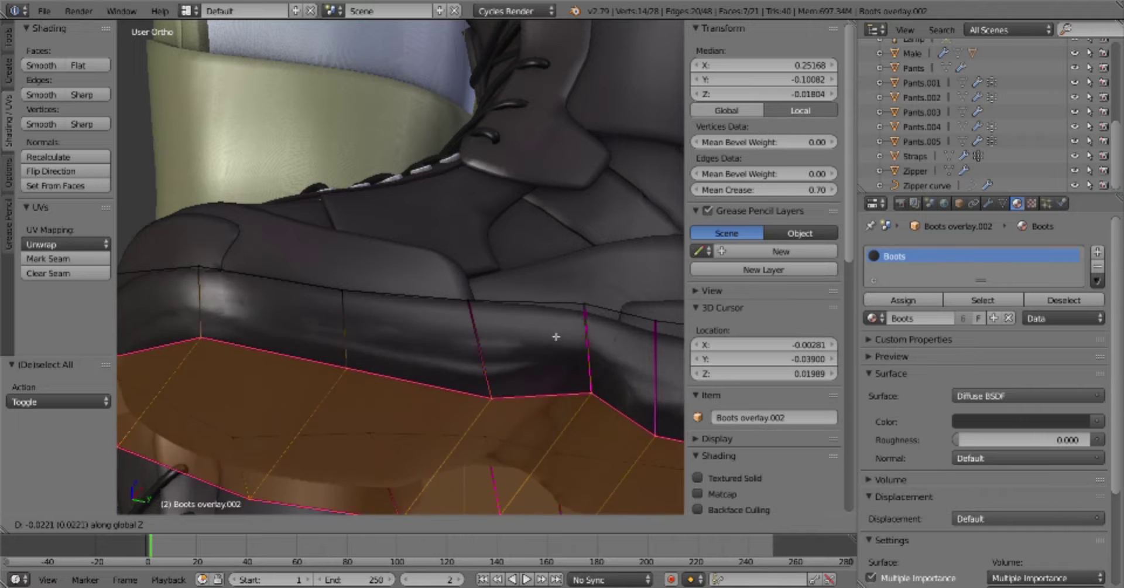
{"action": "key", "text": "Tab"}
{"action": "key", "text": "KP_3"}
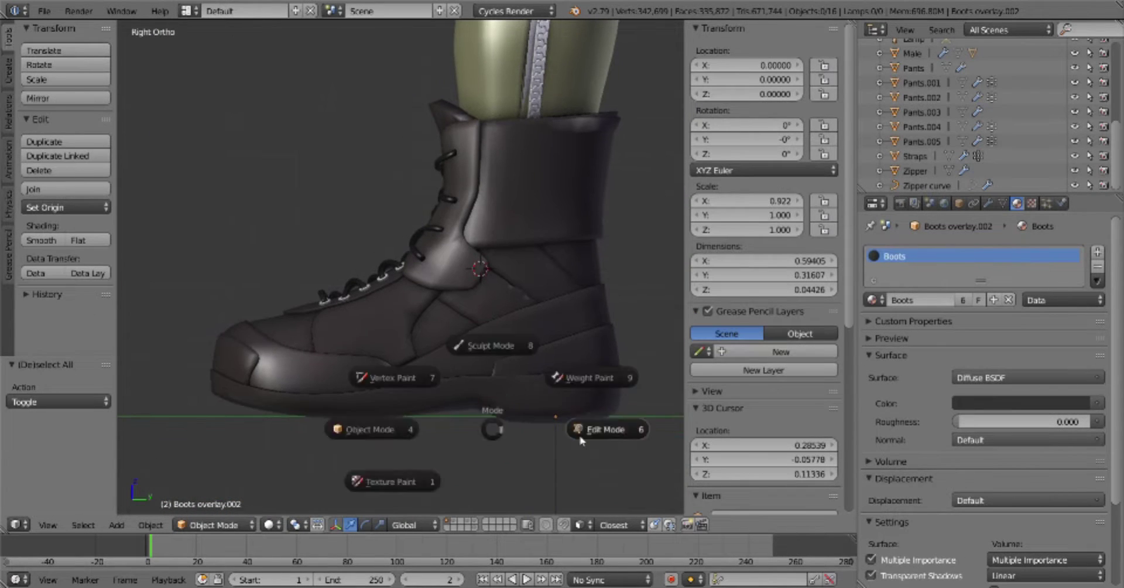
Raise an edge loop on Boots overlay.001 vertically with G Z
{"action": "middle_click_drag", "start_coordinate": [489, 426], "coordinate": [457, 475]}
{"action": "scroll", "coordinate": [584, 354], "scroll_direction": "down", "scroll_amount": 5}
{"action": "middle_click_drag", "start_coordinate": [584, 354], "coordinate": [563, 241]}
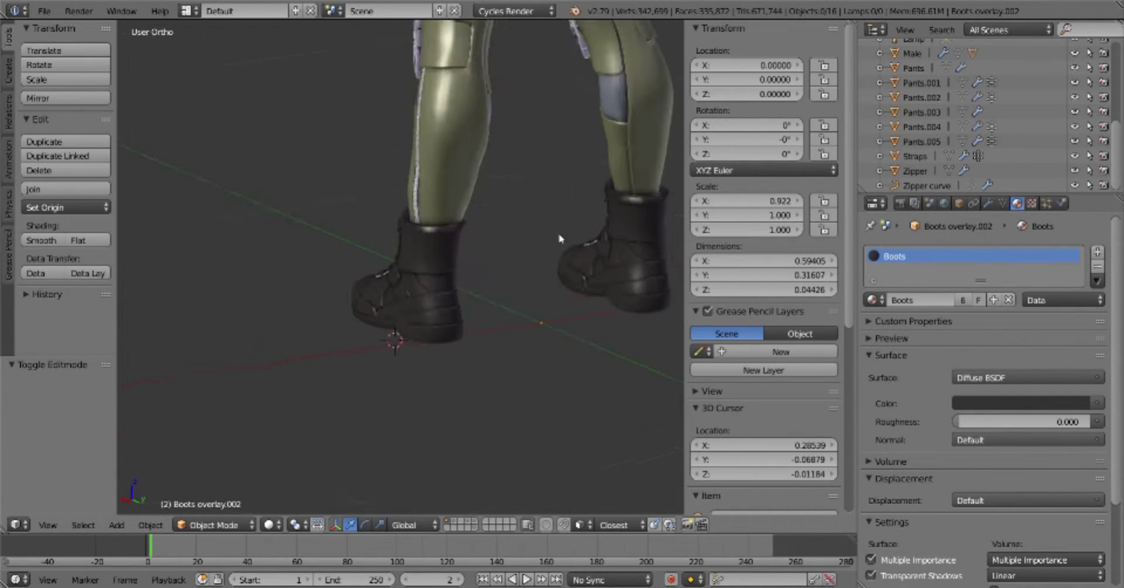
{"action": "right_click", "coordinate": [562, 241]}
{"action": "key", "text": "Tab"}
{"action": "scroll", "coordinate": [485, 272], "scroll_direction": "up", "scroll_amount": 6}
{"action": "key", "text": "g"}
{"action": "key", "text": "shift+z"}
{"action": "left_click", "coordinate": [485, 273]}
{"action": "scroll", "coordinate": [485, 273], "scroll_direction": "down", "scroll_amount": 4}
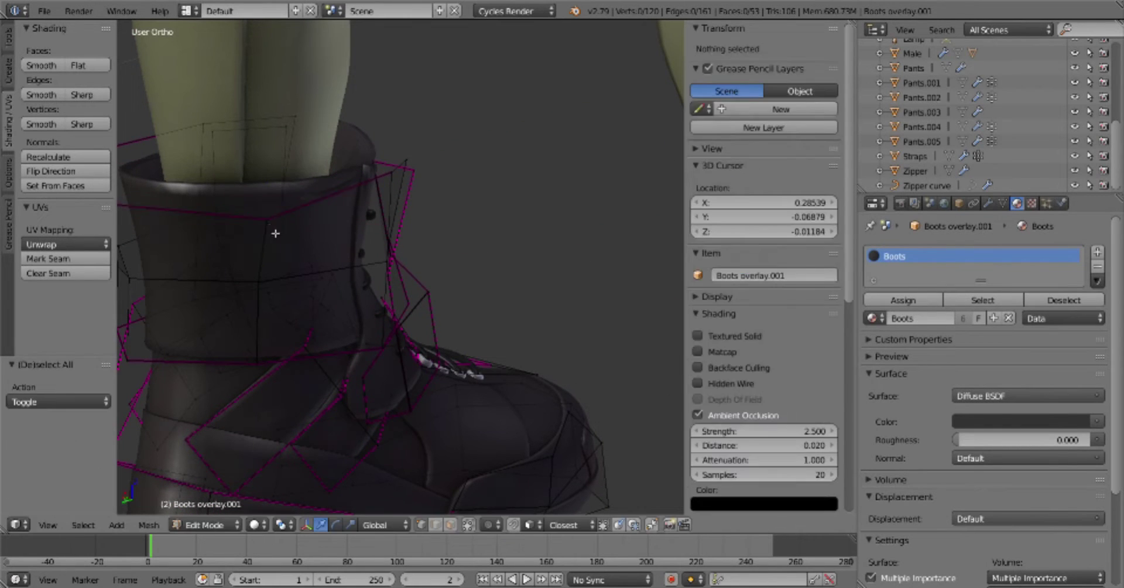
{"action": "key", "text": "Tab"}
Place the 3D cursor on the boot and review the overlay from the side
{"action": "scroll", "coordinate": [486, 205], "scroll_direction": "up", "scroll_amount": 3}
{"action": "left_click", "coordinate": [486, 205]}
{"action": "middle_click_drag", "start_coordinate": [486, 205], "coordinate": [452, 293]}
{"action": "scroll", "coordinate": [371, 394], "scroll_direction": "down", "scroll_amount": 4}
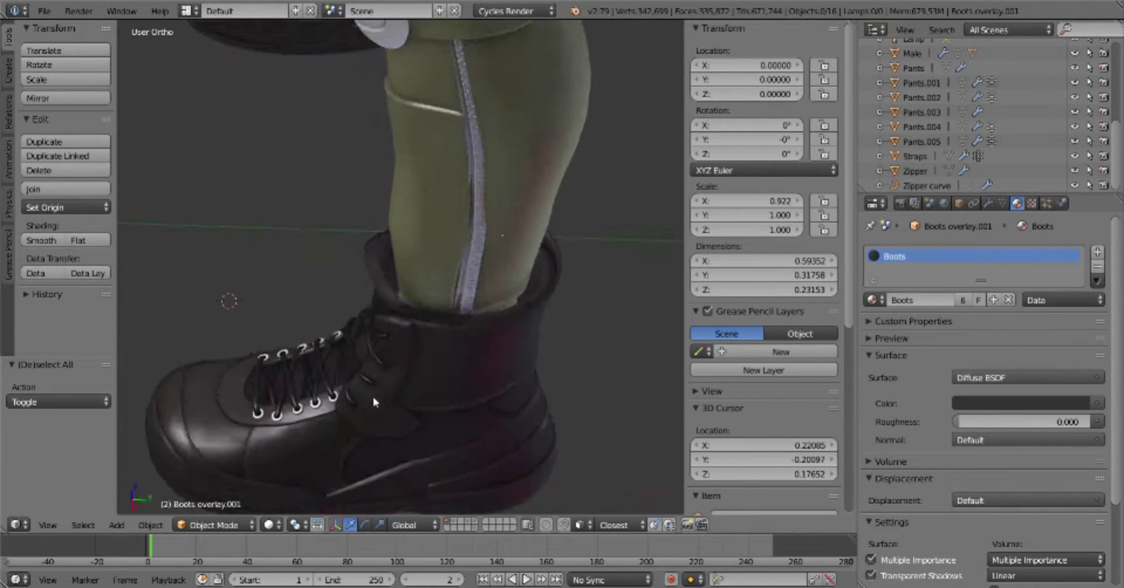
{"action": "key", "text": "KP_3"}
{"action": "scroll", "coordinate": [500, 238], "scroll_direction": "up", "scroll_amount": 4}
{"action": "key", "text": "Tab"}
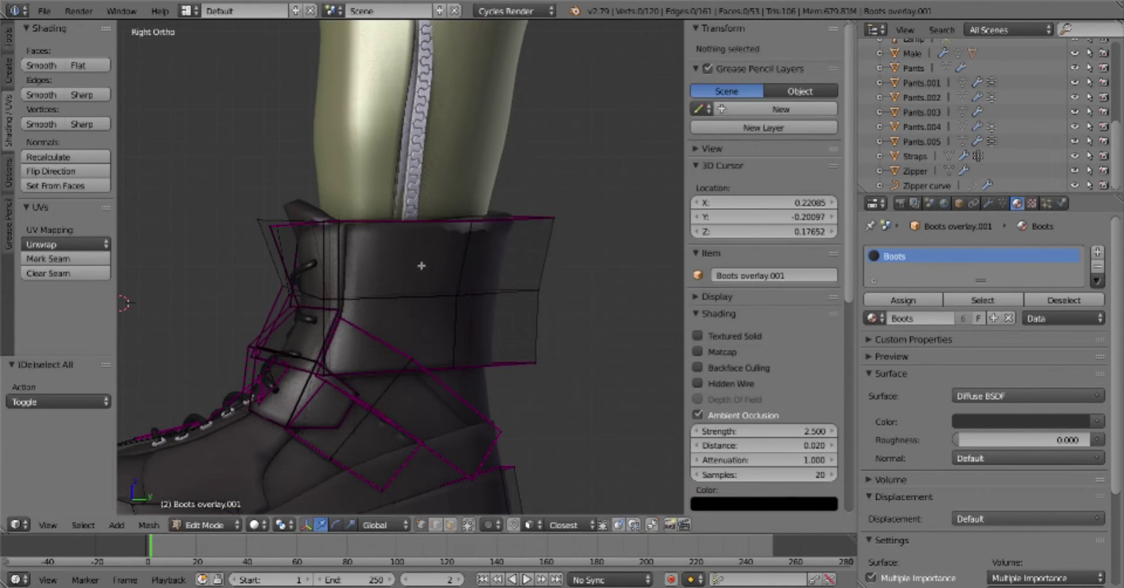
{"action": "key", "text": "Tab"}
Select the Boots object and check its mesh in Edit Mode from the side
{"action": "right_click", "coordinate": [497, 231]}
{"action": "key", "text": "Tab"}
{"action": "left_click", "coordinate": [589, 231]}
{"action": "key", "text": "Tab"}
{"action": "key", "text": "a"}
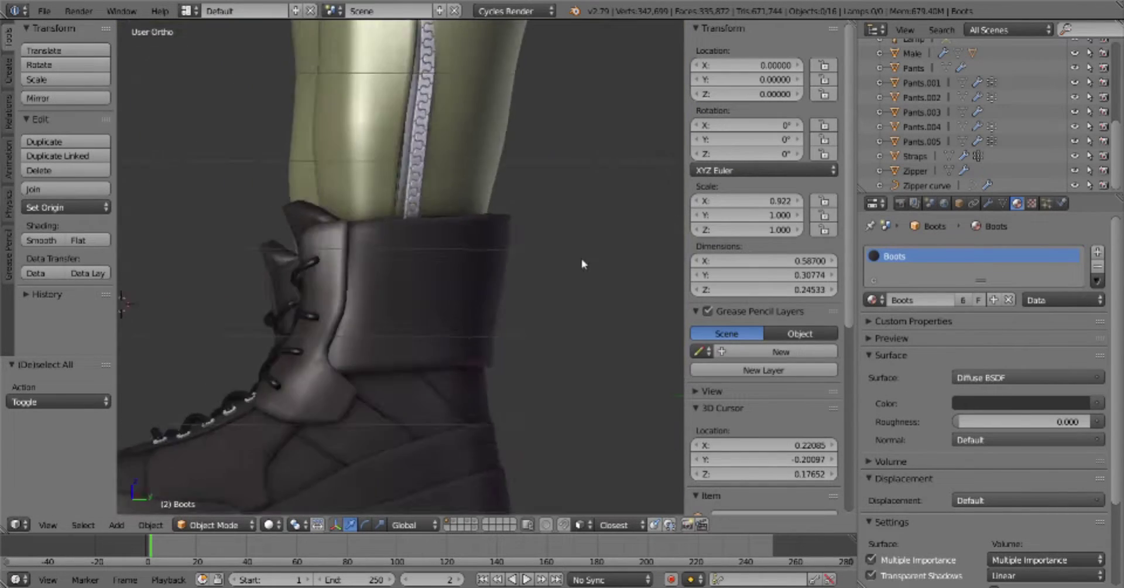
{"action": "scroll", "coordinate": [582, 261], "scroll_direction": "down", "scroll_amount": 4}
{"action": "key", "text": "KP_3"}
{"action": "scroll", "coordinate": [451, 270], "scroll_direction": "up", "scroll_amount": 2}
{"action": "scroll", "coordinate": [452, 269], "scroll_direction": "up", "scroll_amount": 3}
Check the boot overlay's vertex groups, then switch between the overlay and Boots meshes
{"action": "key", "text": "Tab"}
{"action": "left_click", "coordinate": [1003, 203]}
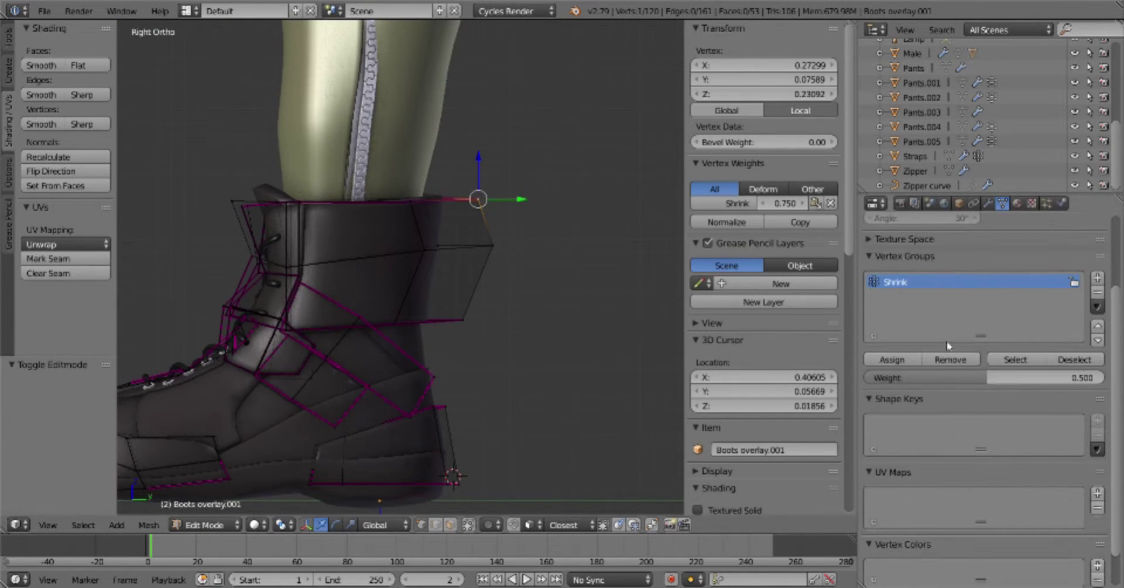
{"action": "left_click", "coordinate": [584, 309]}
{"action": "key", "text": "Tab"}
{"action": "scroll", "coordinate": [584, 309], "scroll_direction": "down", "scroll_amount": 3}
{"action": "scroll", "coordinate": [211, 304], "scroll_direction": "up", "scroll_amount": 5}
{"action": "key", "text": "Tab"}
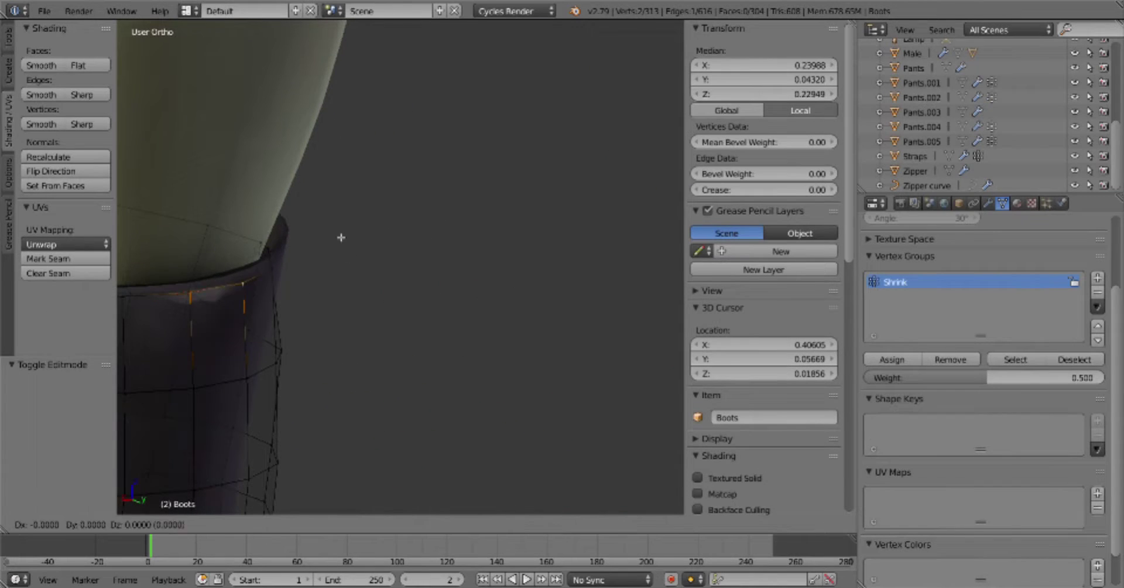
{"action": "key", "text": "Tab"}
{"action": "scroll", "coordinate": [270, 264], "scroll_direction": "down", "scroll_amount": 5}
Select Pants.002 and show its Shrinkwrap modifier using the Shrink vertex group
{"action": "left_click", "coordinate": [533, 267]}
{"action": "key", "text": "a"}
{"action": "mouse_move", "coordinate": [390, 384]}
{"action": "middle_mouse_down"}
{"action": "mouse_move", "coordinate": [520, 381]}
{"action": "mouse_move", "coordinate": [378, 384]}
{"action": "mouse_move", "coordinate": [572, 427]}
{"action": "mouse_move", "coordinate": [476, 439]}
{"action": "mouse_move", "coordinate": [477, 476]}
{"action": "mouse_move", "coordinate": [445, 410]}
{"action": "middle_mouse_up"}
{"action": "right_click", "coordinate": [398, 293]}
{"action": "left_click", "coordinate": [996, 205]}
Frame the legs from the front and select the body's ankle edge loop at the boot top
{"action": "scroll", "coordinate": [989, 263], "scroll_direction": "down", "scroll_amount": 8}
{"action": "key", "text": "KP_1"}
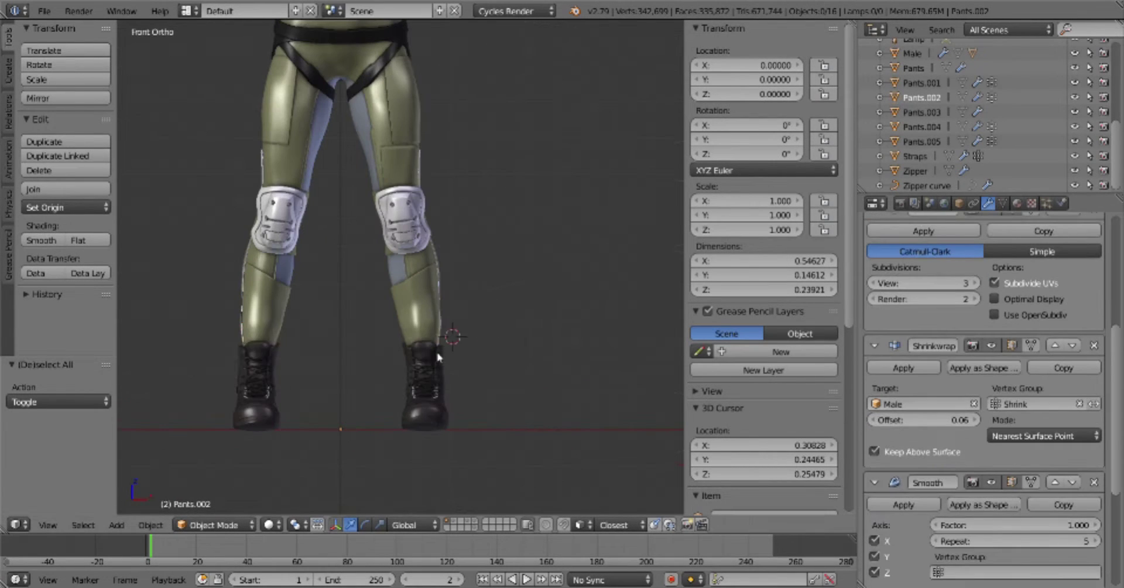
{"action": "scroll", "coordinate": [486, 356], "scroll_direction": "down", "scroll_amount": 3, "text": "shift"}
{"action": "middle_click_drag", "start_coordinate": [533, 356], "coordinate": [344, 371]}
{"action": "key", "text": "KP_1"}
{"action": "scroll", "coordinate": [445, 346], "scroll_direction": "up", "scroll_amount": 1}
{"action": "scroll", "coordinate": [396, 313], "scroll_direction": "up", "scroll_amount": 3}
{"action": "right_click", "coordinate": [396, 314]}
{"action": "key", "text": "Tab"}
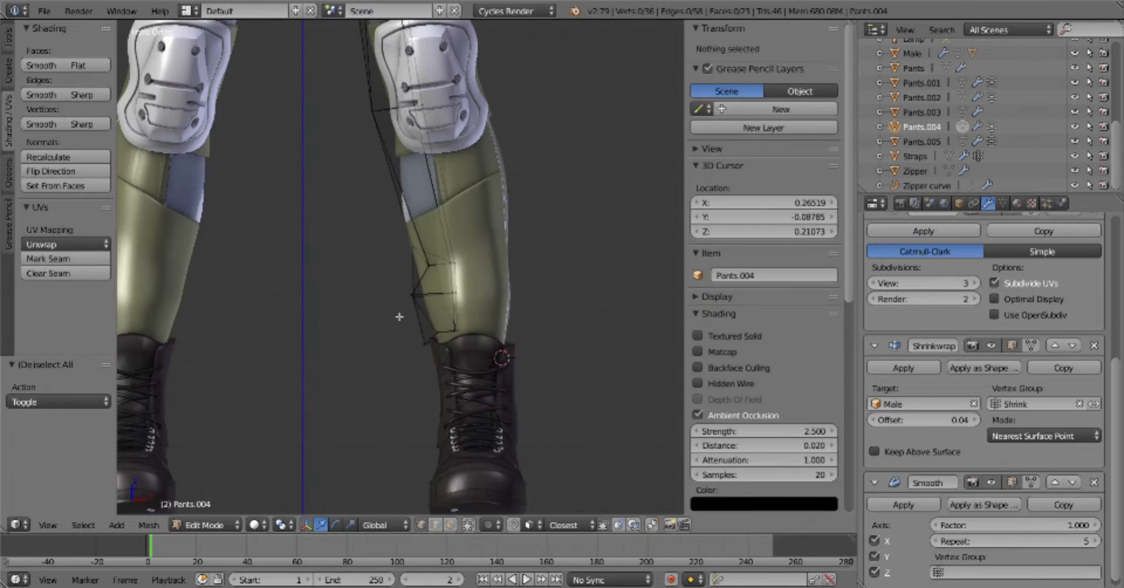
{"action": "key", "text": "Tab"}
{"action": "key", "text": "Tab"}
{"action": "right_click", "coordinate": [447, 346], "text": "alt"}
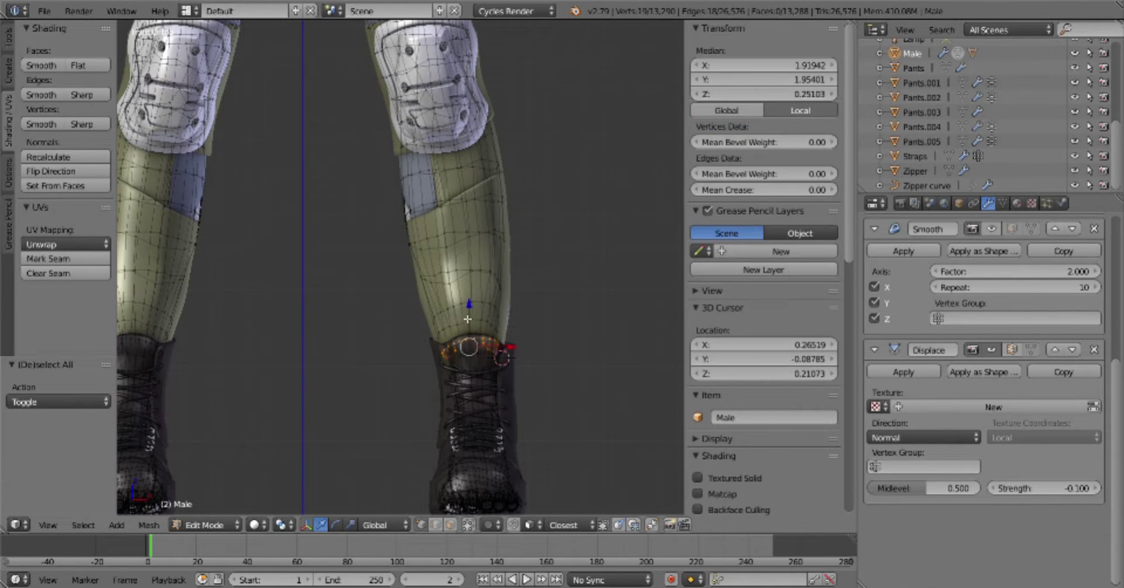
Scale the ankle loop and move the back-of-ankle vertices along the vertical axis
{"action": "left_click", "coordinate": [614, 326]}
{"action": "middle_click_drag", "start_coordinate": [614, 325], "coordinate": [527, 352]}
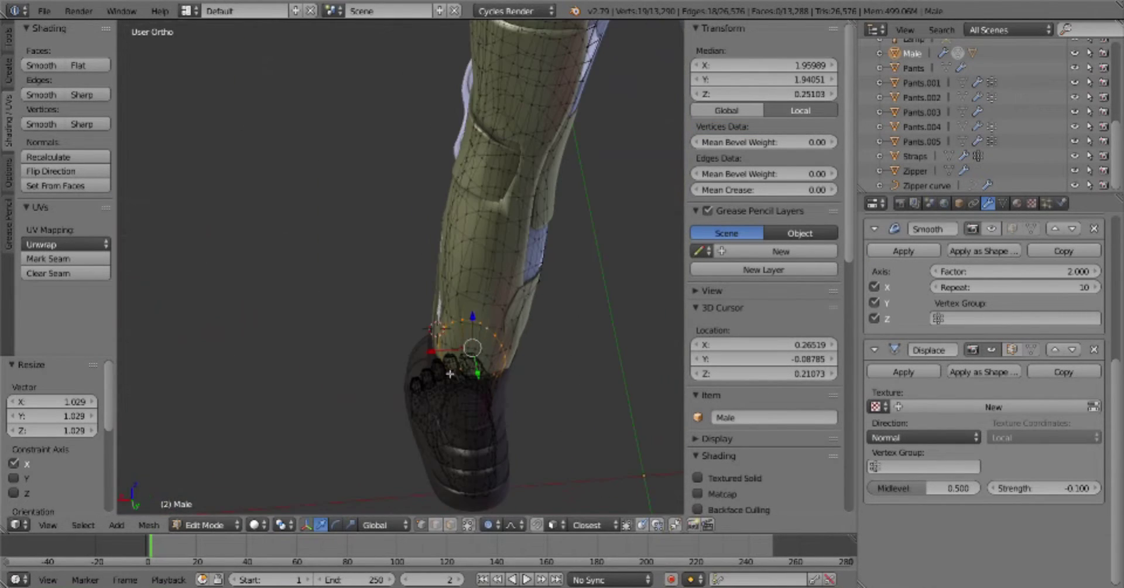
{"action": "right_click", "coordinate": [475, 363]}
{"action": "key", "text": "g"}
{"action": "key", "text": "shift+z"}
{"action": "key", "text": "Tab"}
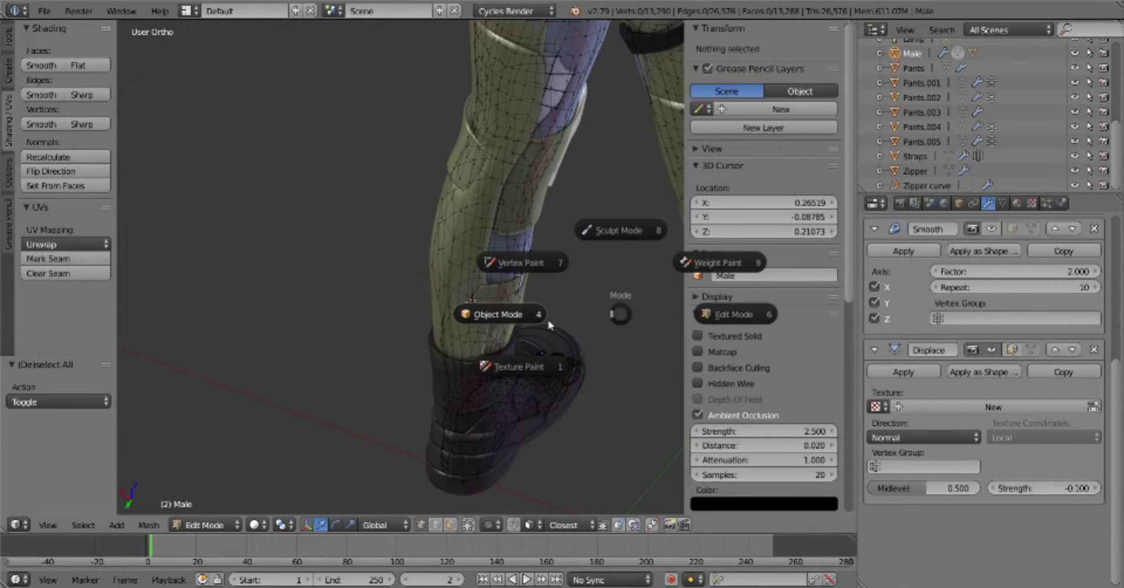
{"action": "left_click", "coordinate": [502, 313]}
{"action": "key", "text": "a"}
{"action": "key", "text": "KP_1"}
Rescale the ankle loop so it tucks inside the boot top
{"action": "key", "text": "Tab"}
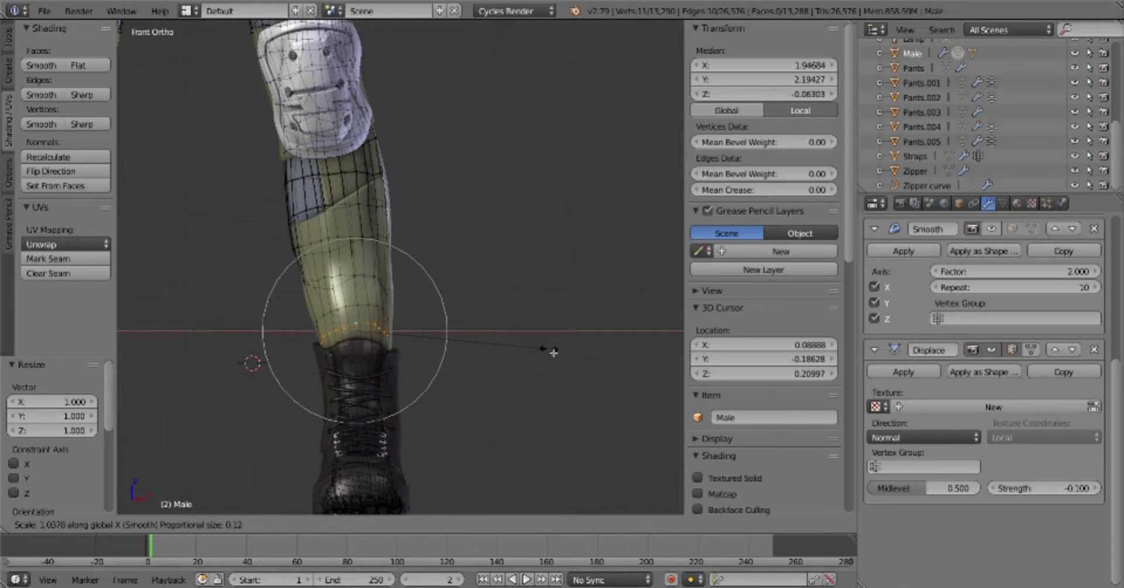
{"action": "left_click", "coordinate": [584, 352]}
{"action": "key", "text": "Tab"}
{"action": "left_click", "coordinate": [460, 367]}
{"action": "scroll", "coordinate": [414, 356], "scroll_direction": "down", "scroll_amount": 3}
{"action": "key", "text": "Tab"}
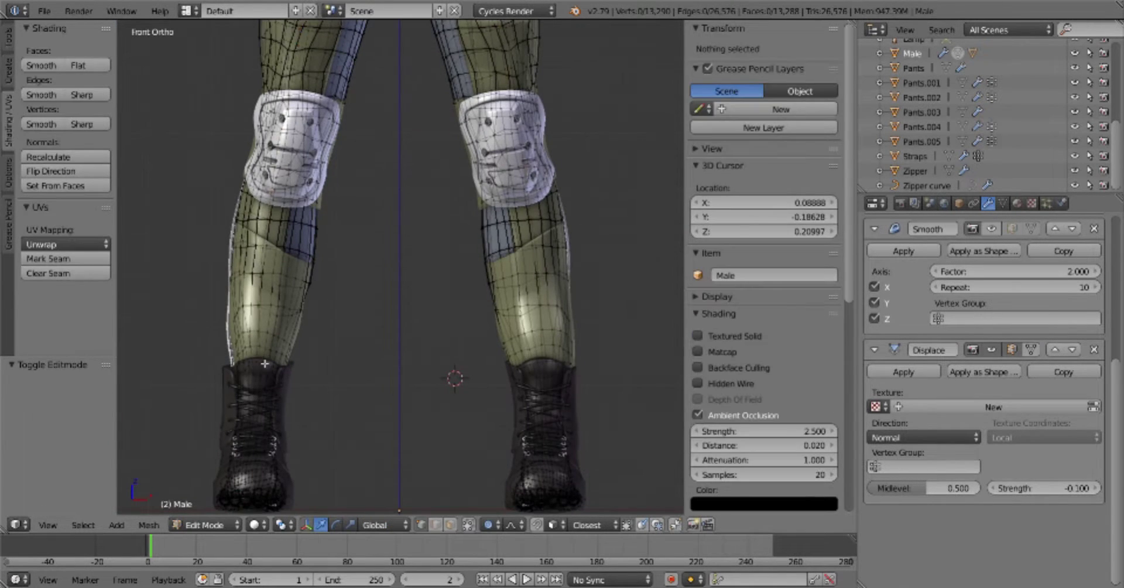
{"action": "key", "text": "a"}
{"action": "mouse_move", "coordinate": [446, 334]}
{"action": "middle_mouse_down"}
{"action": "mouse_move", "coordinate": [389, 334]}
{"action": "mouse_move", "coordinate": [426, 372]}
{"action": "middle_mouse_up"}
Nudge the ankle vertices further so they sit inside the boot
{"action": "key", "text": "Tab"}
{"action": "left_click", "coordinate": [370, 322]}
{"action": "key", "text": "a"}
{"action": "key", "text": "Tab"}
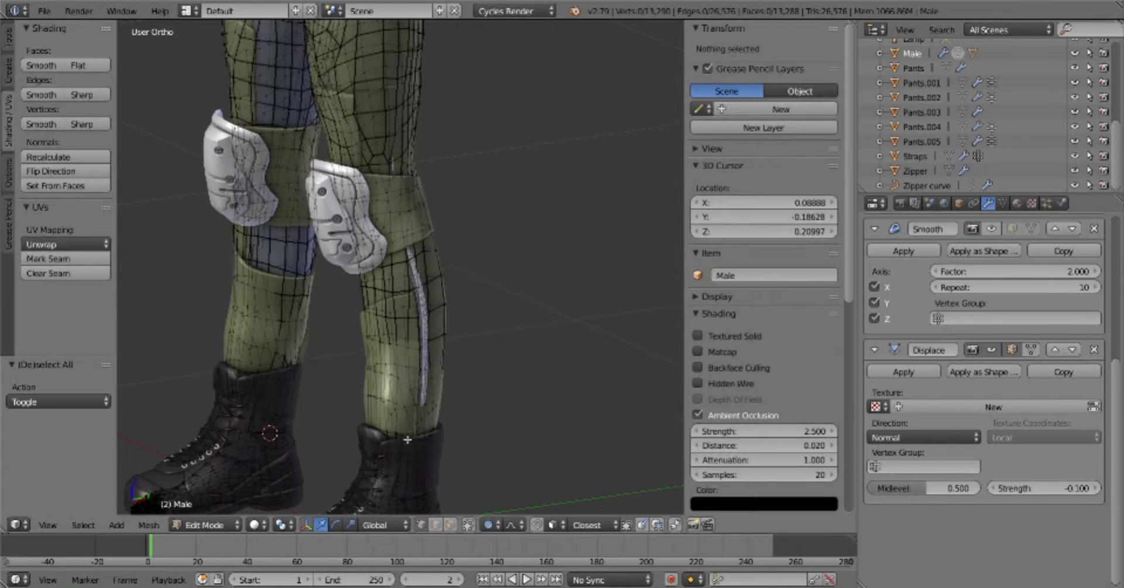
{"action": "scroll", "coordinate": [468, 372], "scroll_direction": "up", "scroll_amount": 4}
{"action": "left_click", "coordinate": [532, 381]}
{"action": "scroll", "coordinate": [532, 381], "scroll_direction": "down", "scroll_amount": 3}
Hide the body layer so only the pants show, viewed from the front
{"action": "key", "text": "Tab"}
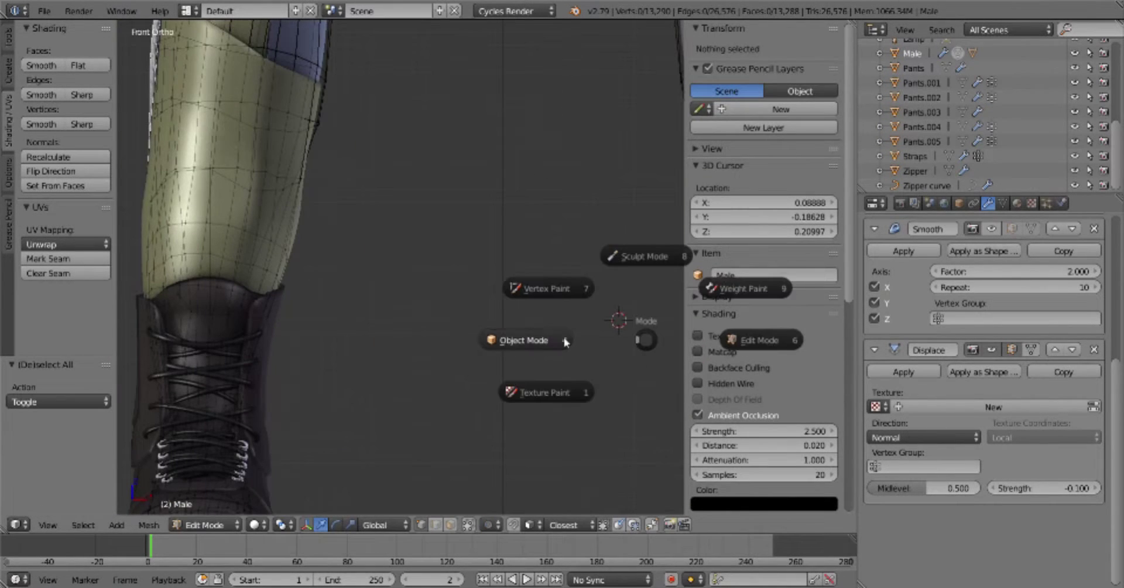
{"action": "left_click", "coordinate": [564, 326]}
{"action": "scroll", "coordinate": [564, 326], "scroll_direction": "down", "scroll_amount": 3}
{"action": "key", "text": "a"}
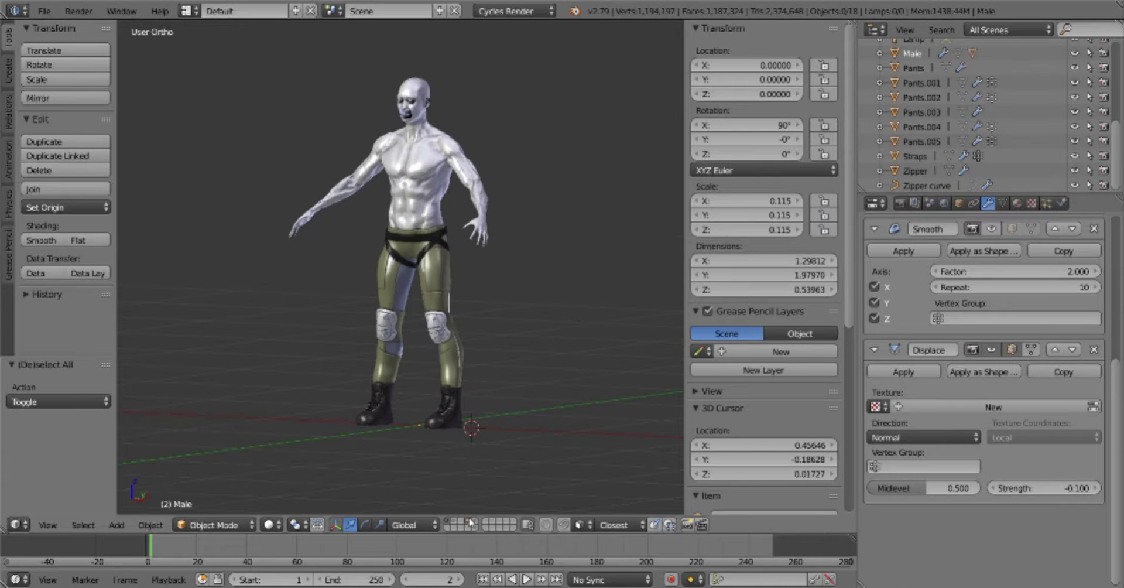
{"action": "left_click", "coordinate": [469, 521]}
{"action": "key", "text": "KP_1"}
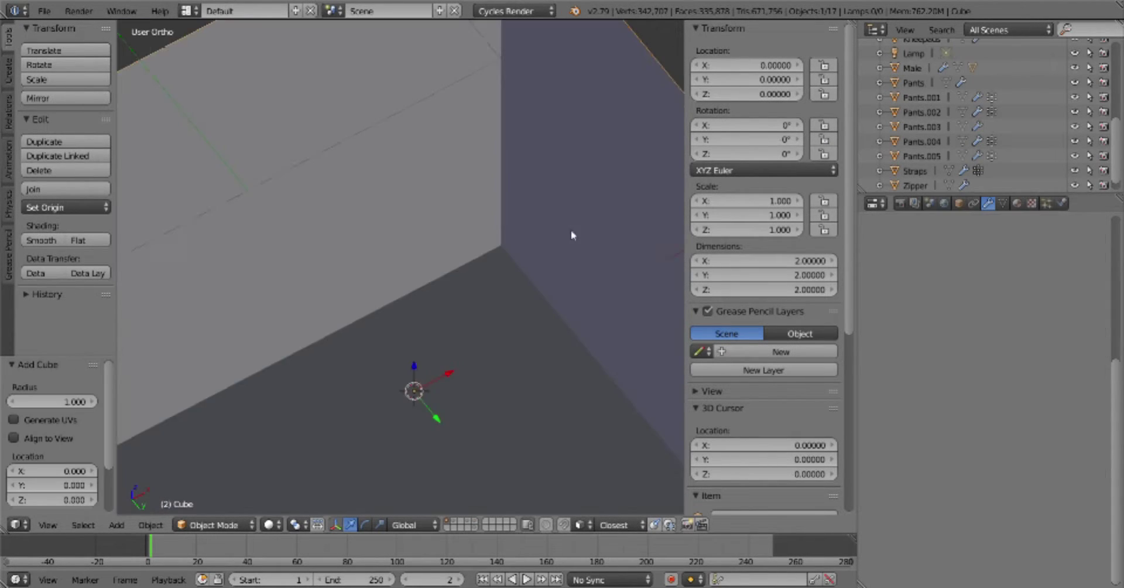
{"action": "left_click", "coordinate": [958, 203]}
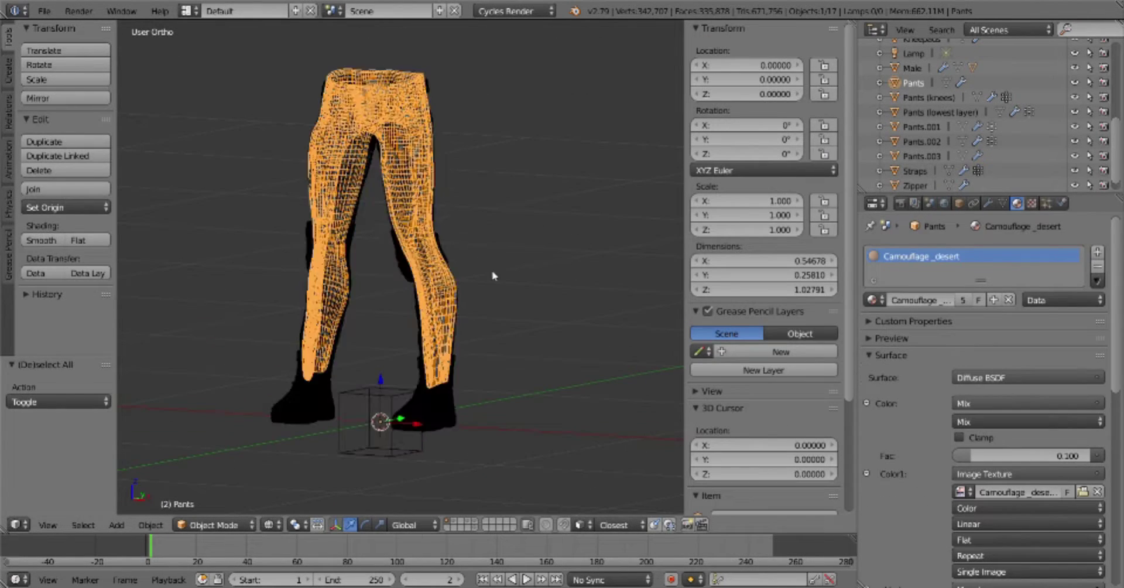
Place the 3D cursor at the boot sole and give the sole piece a Mirror modifier
{"action": "key", "text": "shift+z"}
{"action": "left_click", "coordinate": [522, 324]}
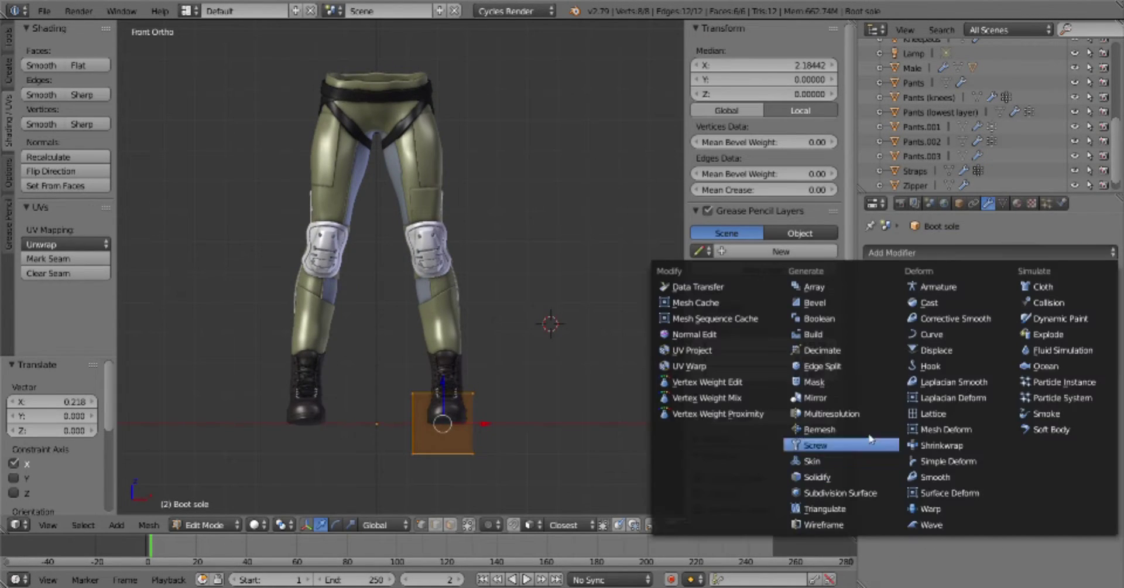
{"action": "left_click", "coordinate": [851, 408]}
{"action": "middle_click_drag", "start_coordinate": [445, 293], "coordinate": [510, 324]}
{"action": "scroll", "coordinate": [510, 324], "scroll_direction": "up", "scroll_amount": 5}
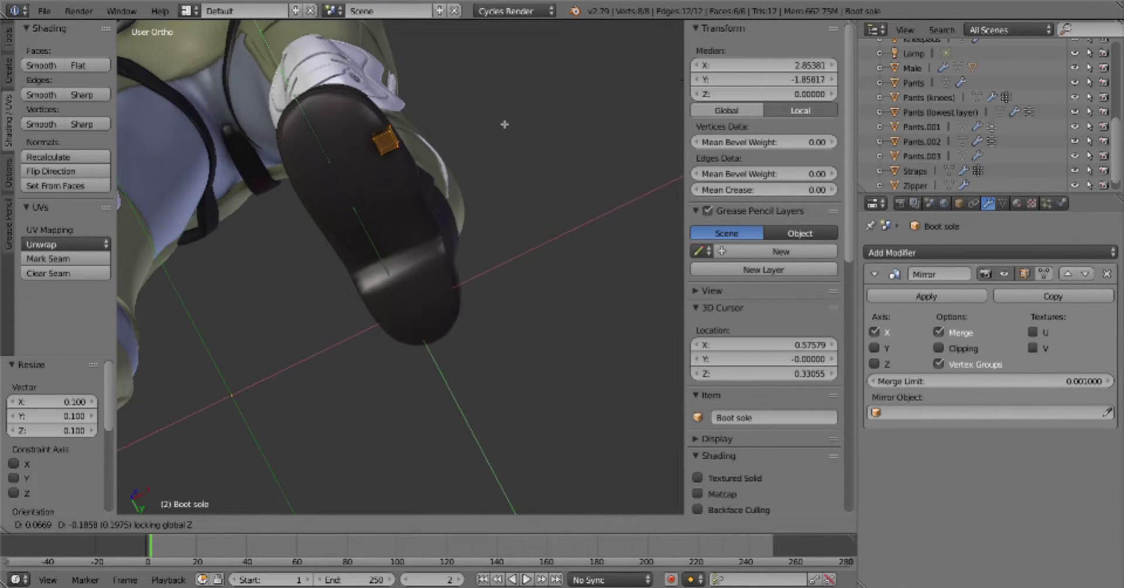
Flatten and shrink the tread piece from the side view
{"action": "key", "text": "l"}
{"action": "key", "text": "KP_3"}
{"action": "key", "text": "Escape"}
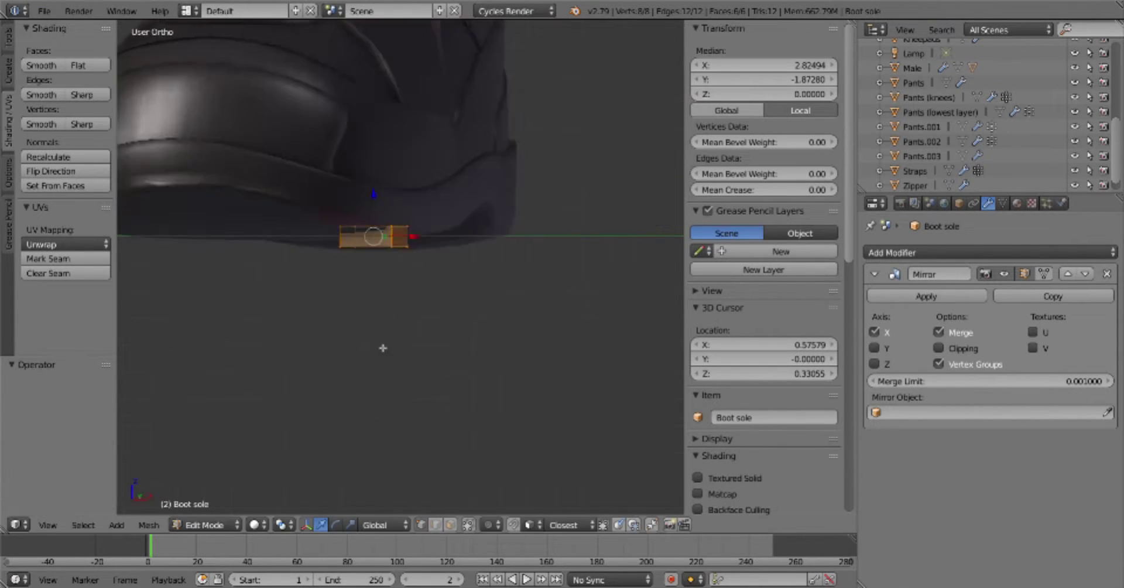
{"action": "middle_click_drag", "start_coordinate": [381, 346], "coordinate": [452, 181]}
{"action": "key", "text": "s"}
{"action": "left_click", "coordinate": [426, 214]}
{"action": "scroll", "coordinate": [426, 214], "scroll_direction": "down", "scroll_amount": 3}
{"action": "key", "text": "a"}
{"action": "scroll", "coordinate": [463, 292], "scroll_direction": "up", "scroll_amount": 1}
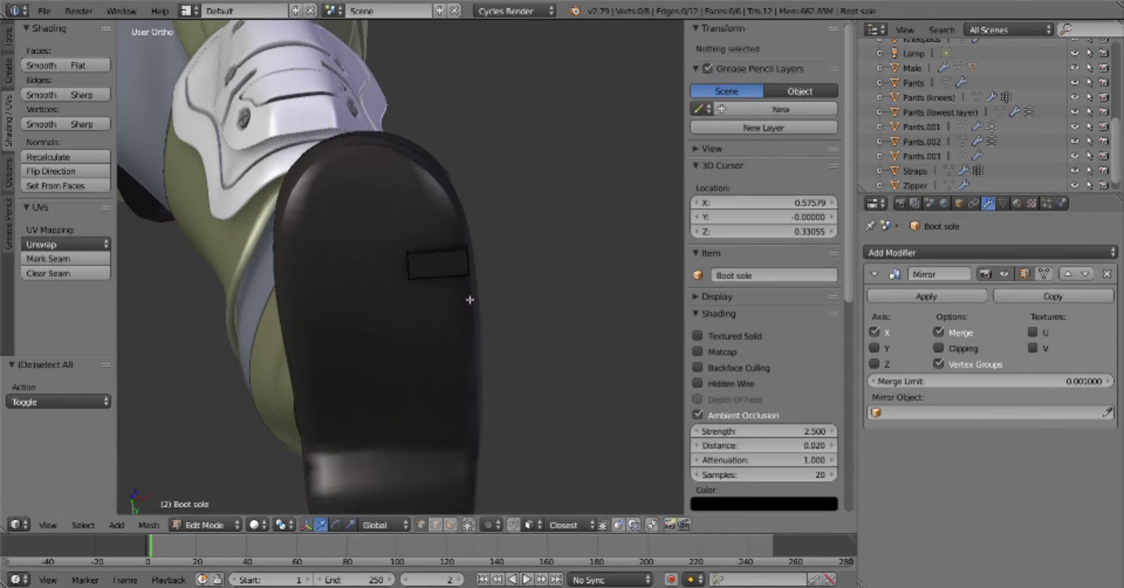
Extrude the tread shape outward, undoing one extra extension
{"action": "left_click", "coordinate": [429, 315]}
{"action": "scroll", "coordinate": [414, 296], "scroll_direction": "up", "scroll_amount": 2}
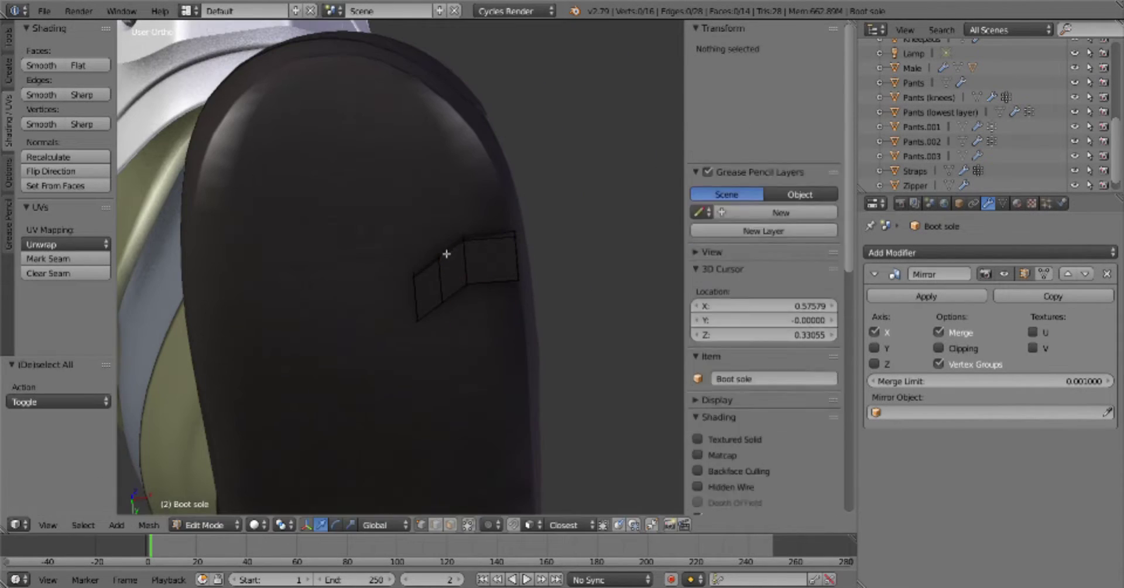
{"action": "left_click", "coordinate": [414, 272]}
{"action": "key", "text": "ctrl+z"}
{"action": "middle_click_drag", "start_coordinate": [540, 156], "coordinate": [452, 246]}
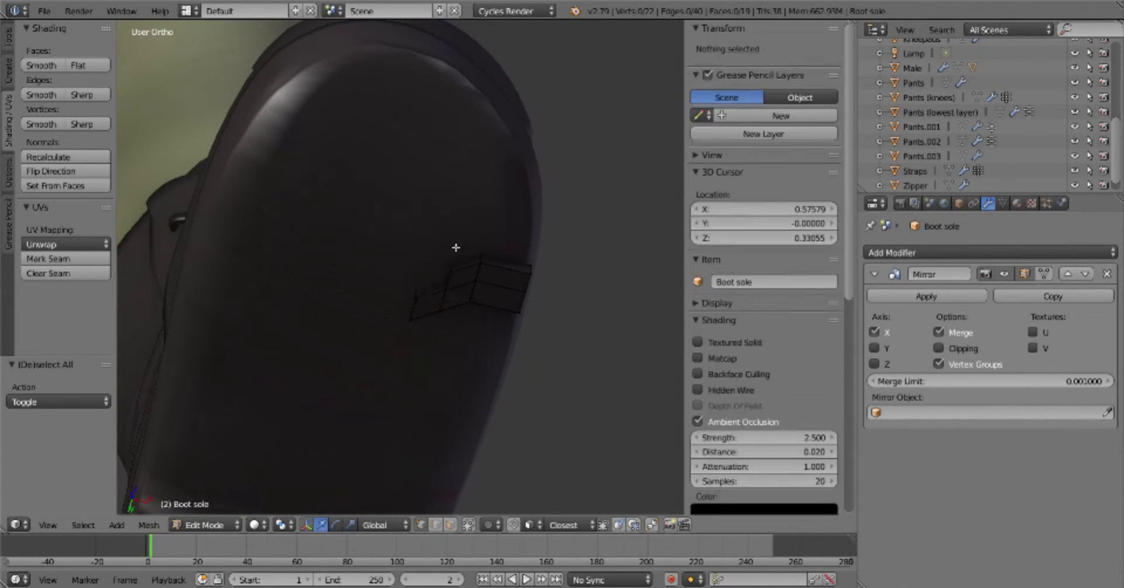
{"action": "scroll", "coordinate": [529, 297], "scroll_direction": "up", "scroll_amount": 2}
Slide the tread edge vertices and delete the unneeded ones
{"action": "left_click", "coordinate": [520, 263], "text": "alt"}
{"action": "key", "text": "shift+v"}
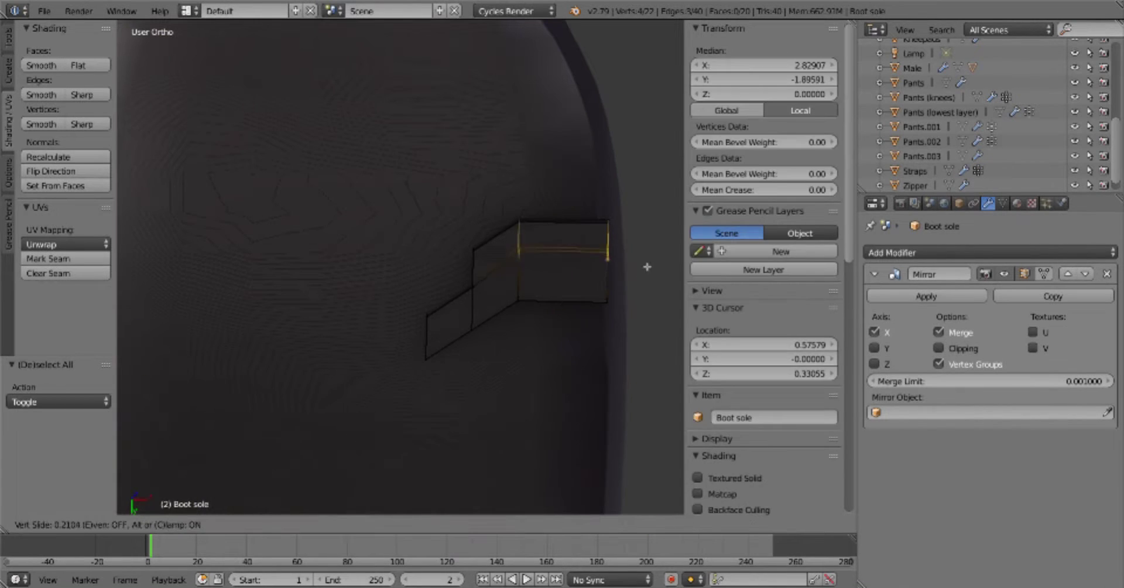
{"action": "key", "text": "x"}
{"action": "left_click", "coordinate": [635, 204]}
{"action": "middle_click_drag", "start_coordinate": [636, 204], "coordinate": [536, 223]}
{"action": "key", "text": "Escape"}
{"action": "key", "text": "a"}
{"action": "scroll", "coordinate": [533, 316], "scroll_direction": "down", "scroll_amount": 3}
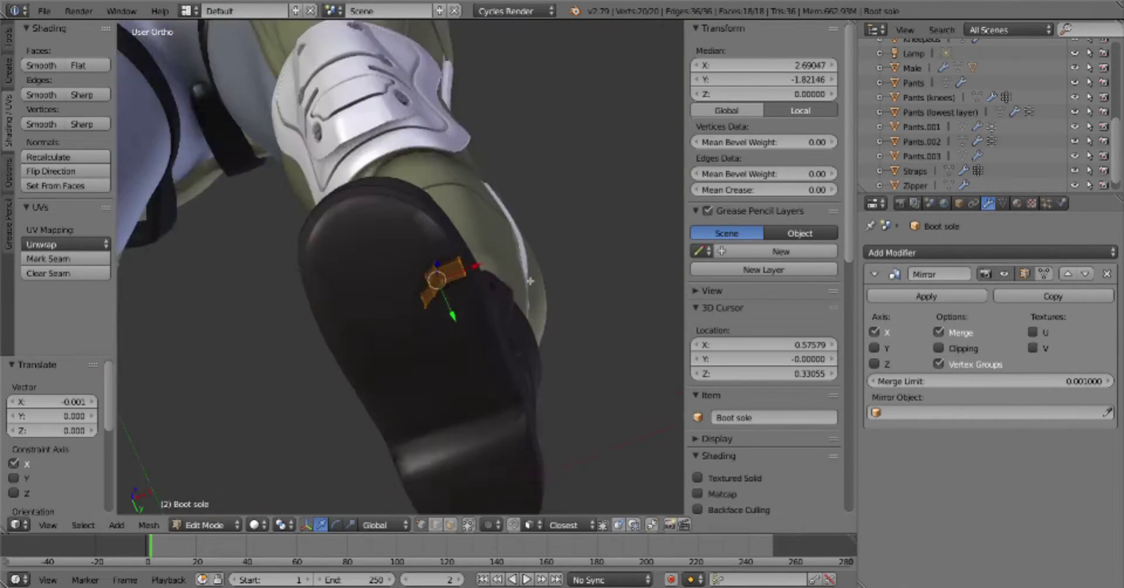
Scale the tread piece and rotate it 4.4° to angle it on the sole
{"action": "key", "text": "s"}
{"action": "left_click", "coordinate": [511, 309]}
{"action": "key", "text": "KP_Decimal"}
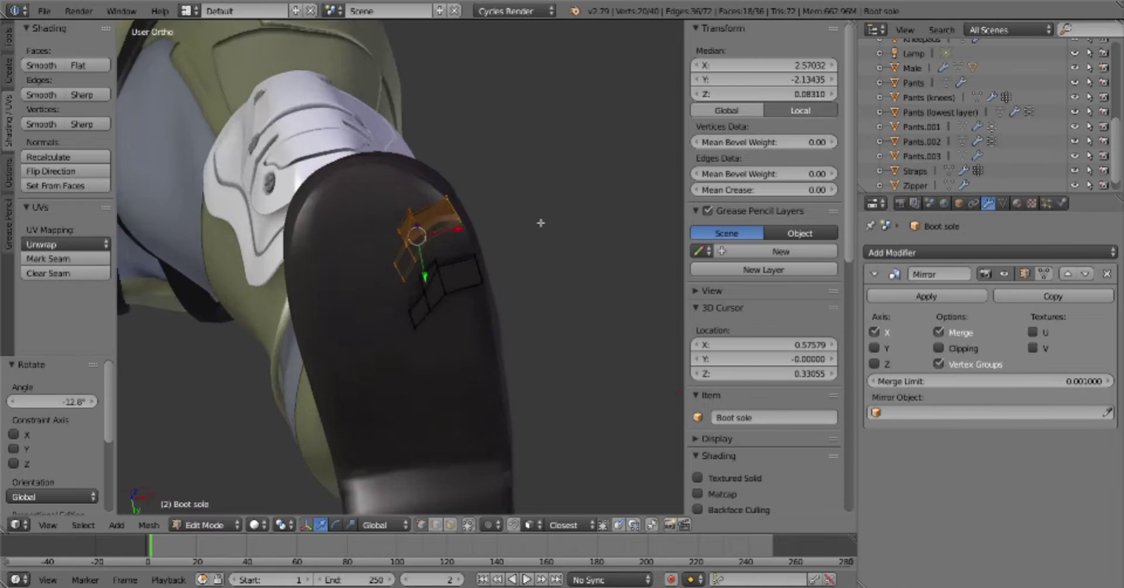
{"action": "key", "text": "KP_1"}
{"action": "key", "text": "r"}
{"action": "left_click", "coordinate": [485, 234]}
{"action": "key", "text": "Escape"}
{"action": "key", "text": "KP_1"}
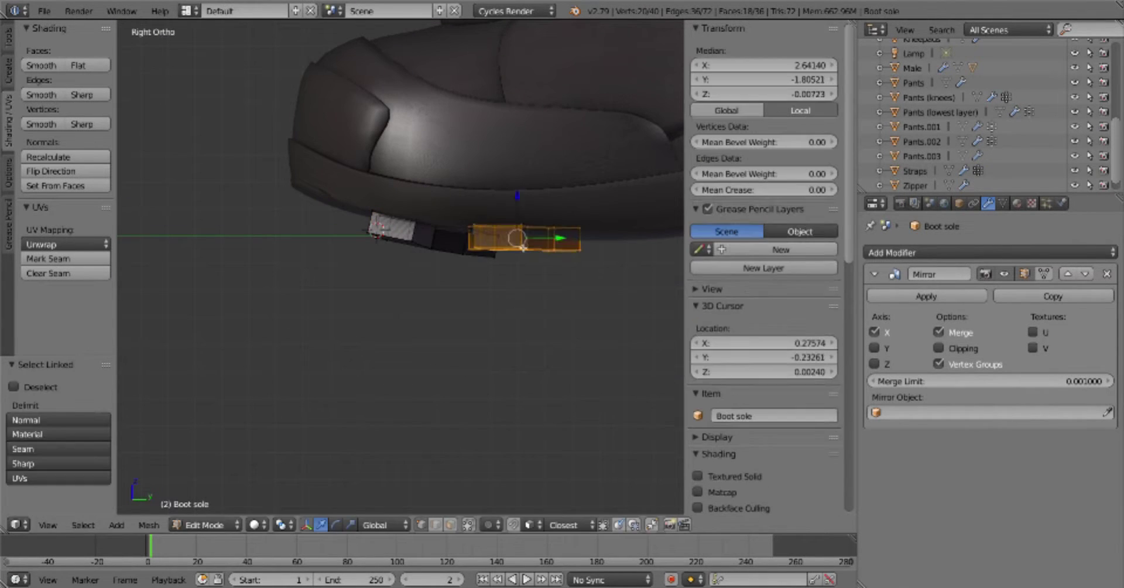
{"action": "key", "text": "r"}
{"action": "left_click", "coordinate": [597, 254]}
Add level-2 subdivision smoothing to the sole treads
{"action": "key", "text": "KP_3"}
{"action": "key", "text": "Tab"}
{"action": "key", "text": "a"}
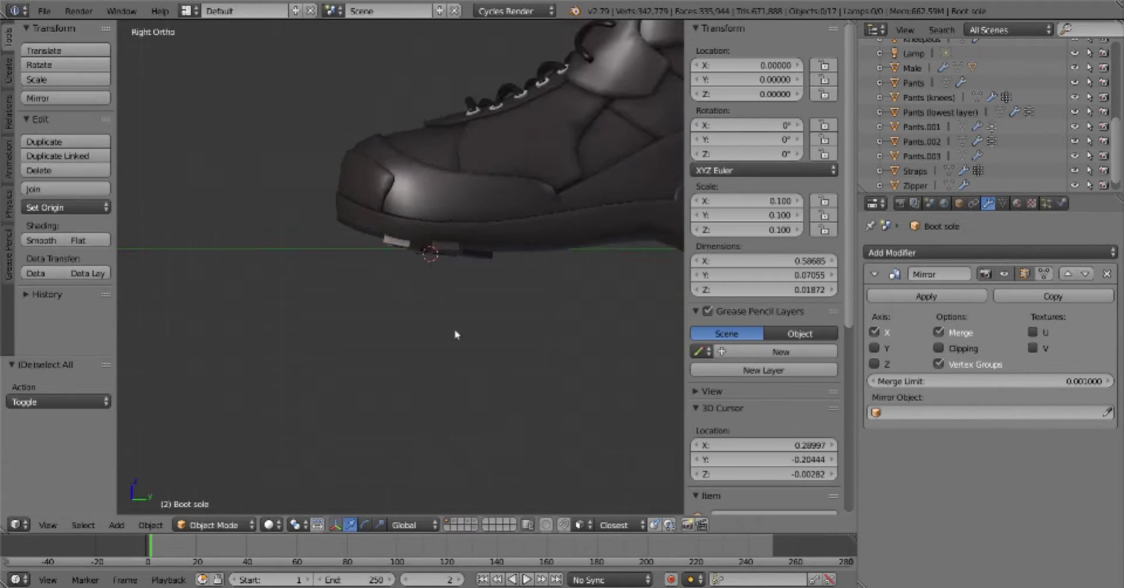
{"action": "middle_click_drag", "start_coordinate": [457, 332], "coordinate": [615, 230]}
{"action": "key", "text": "KP_Decimal"}
{"action": "key", "text": "ctrl+2"}
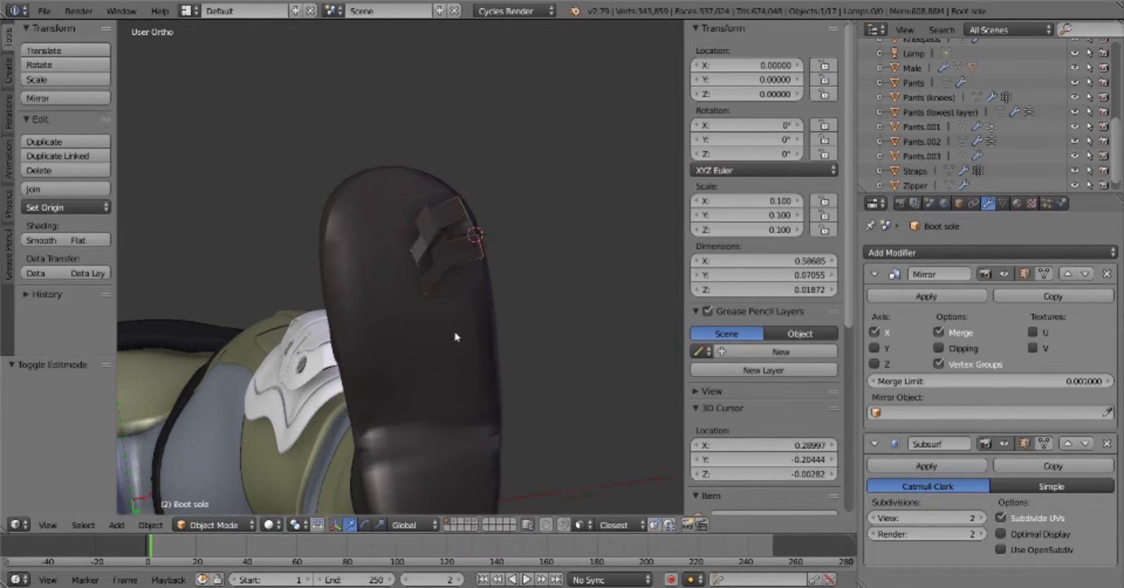
Shade the treads smooth and raise the subdivision level to 3
{"action": "key", "text": "Tab"}
{"action": "scroll", "coordinate": [457, 334], "scroll_direction": "up", "scroll_amount": 4}
{"action": "key", "text": "a"}
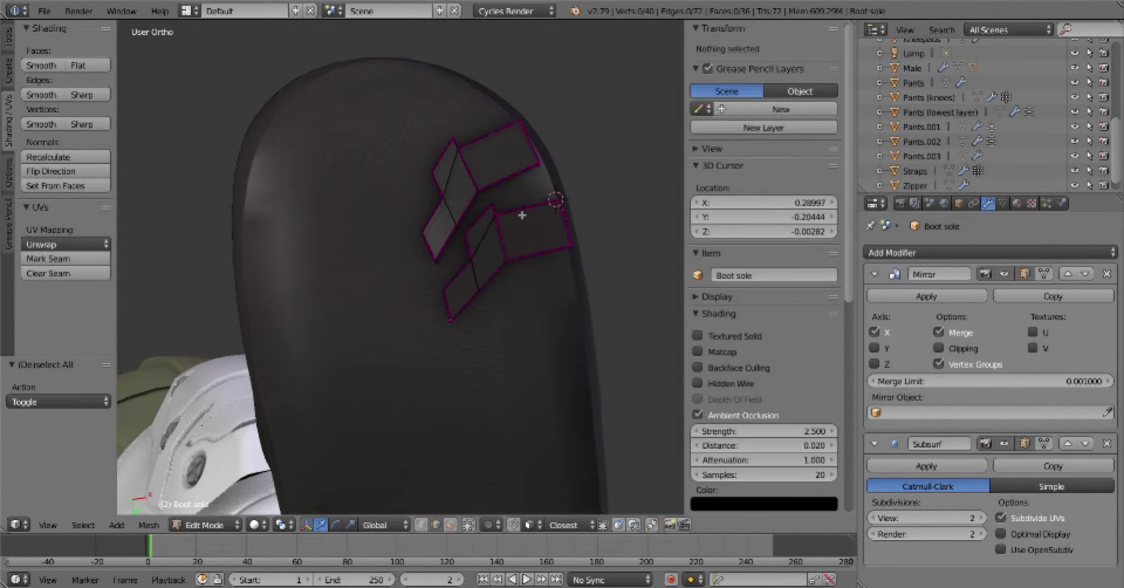
{"action": "key", "text": "a"}
{"action": "key", "text": "a"}
{"action": "key", "text": "Tab"}
{"action": "left_click", "coordinate": [41, 240]}
{"action": "mouse_move", "coordinate": [352, 264]}
{"action": "middle_mouse_down"}
{"action": "mouse_move", "coordinate": [515, 207]}
{"action": "mouse_move", "coordinate": [489, 294]}
{"action": "middle_mouse_up"}
{"action": "key", "text": "Tab"}
Crease the tread's outer edges and reposition a tread piece
{"action": "key", "text": "ctrl+3"}
{"action": "key", "text": "c"}
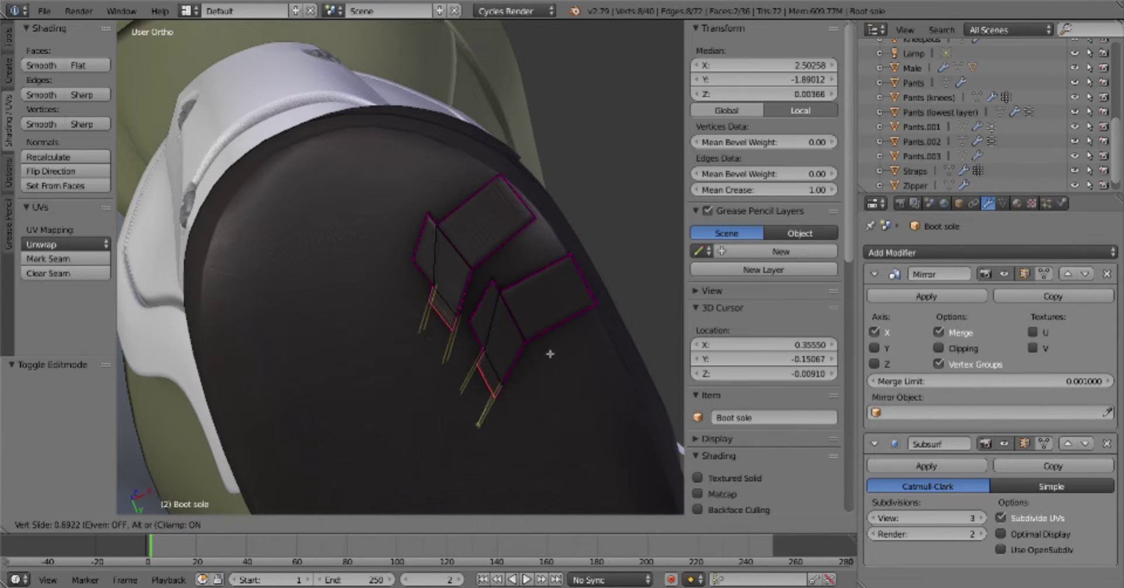
{"action": "left_click", "coordinate": [550, 353]}
{"action": "key", "text": "l"}
{"action": "key", "text": "KP_3"}
{"action": "key", "text": "g"}
{"action": "key", "text": "a"}
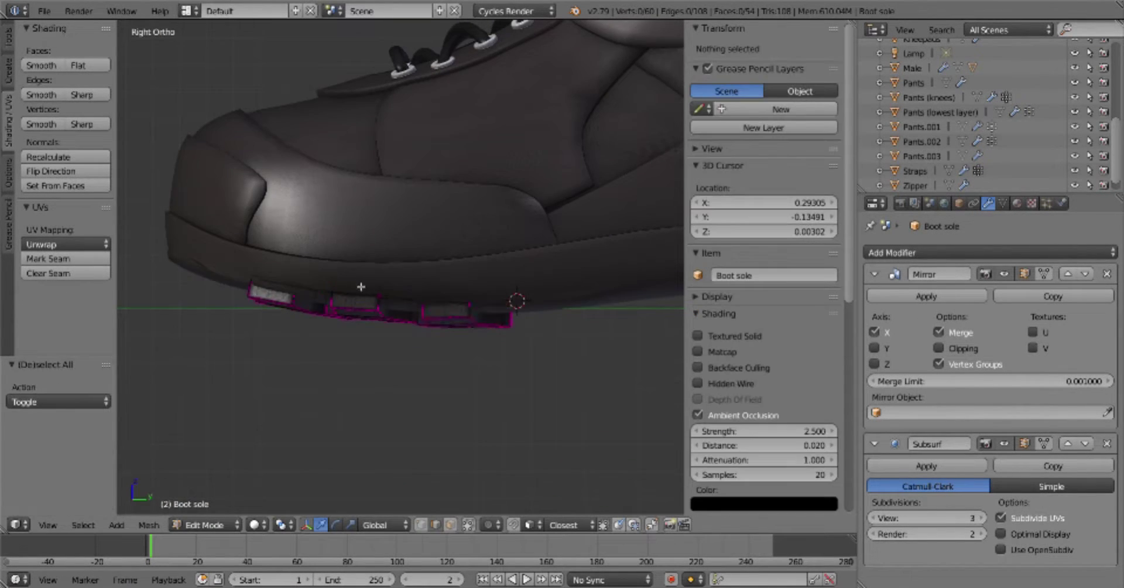
{"action": "middle_click_drag", "start_coordinate": [369, 283], "coordinate": [269, 261]}
Shrinkwrap the sole onto Boots overlay.002, set its thickness, and apply its scale
{"action": "left_click", "coordinate": [990, 253]}
{"action": "left_click", "coordinate": [925, 446]}
{"action": "left_click", "coordinate": [926, 517]}
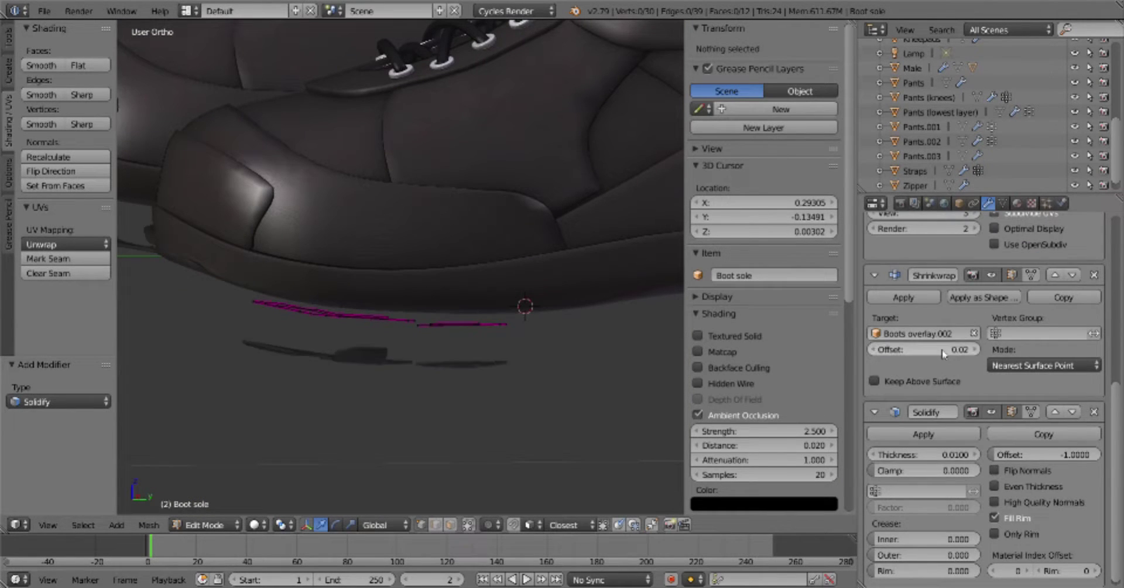
{"action": "type", "text": "2"}
{"action": "key", "text": "Return"}
{"action": "key", "text": "Tab"}
{"action": "key", "text": "ctrl+a"}
{"action": "left_click", "coordinate": [434, 353]}
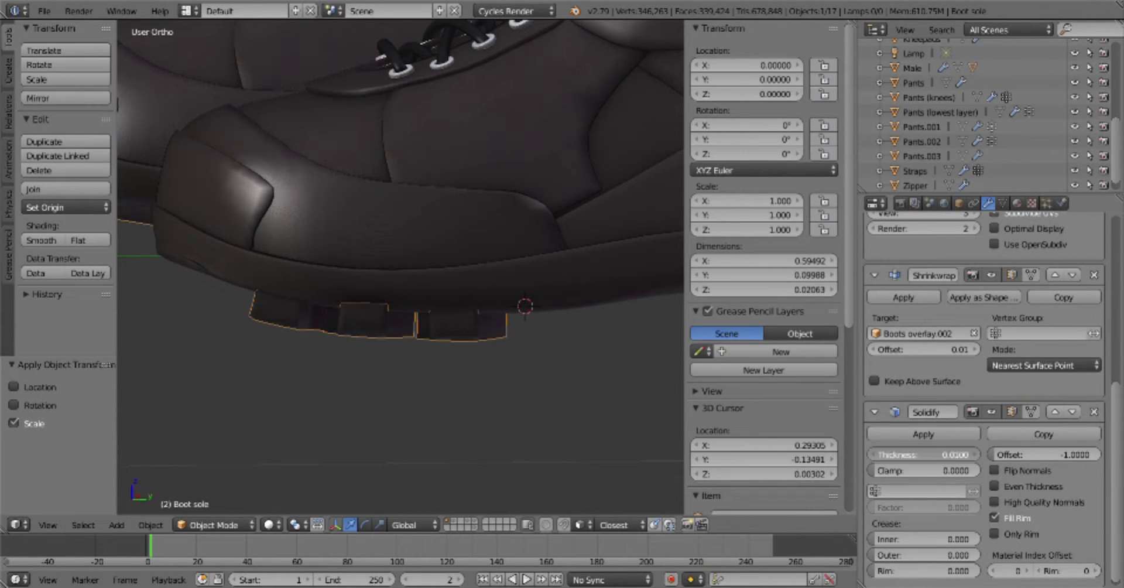
Orbit around the boot and sole to inspect how the treads fit
{"action": "middle_click_drag", "start_coordinate": [518, 374], "coordinate": [414, 259]}
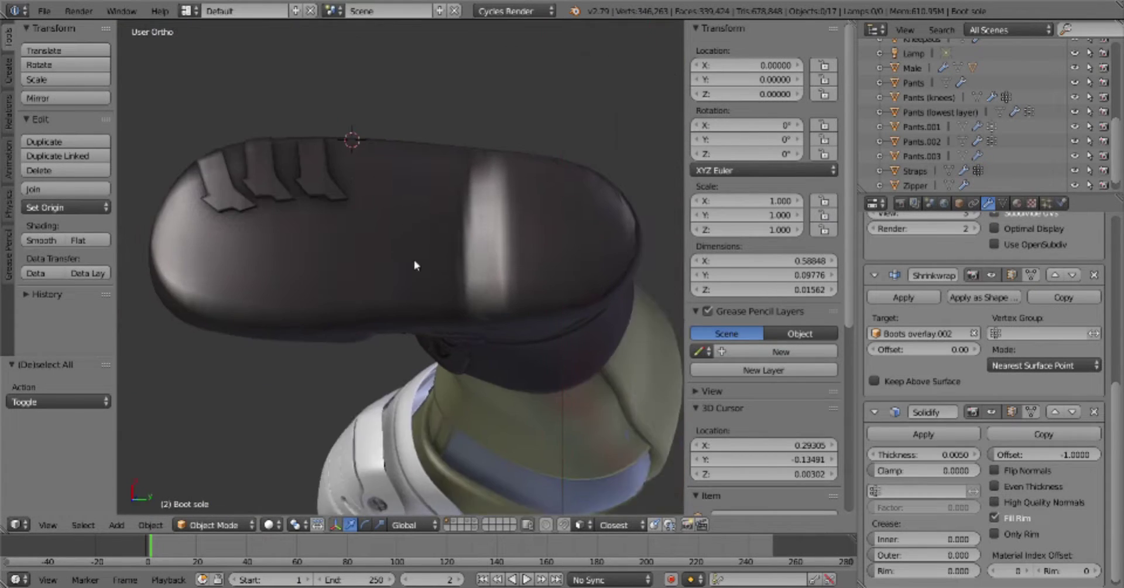
{"action": "key", "text": "Tab"}
{"action": "mouse_move", "coordinate": [527, 271]}
{"action": "middle_mouse_down"}
{"action": "mouse_move", "coordinate": [534, 239]}
{"action": "mouse_move", "coordinate": [492, 328]}
{"action": "middle_mouse_up"}
{"action": "key", "text": "Tab"}
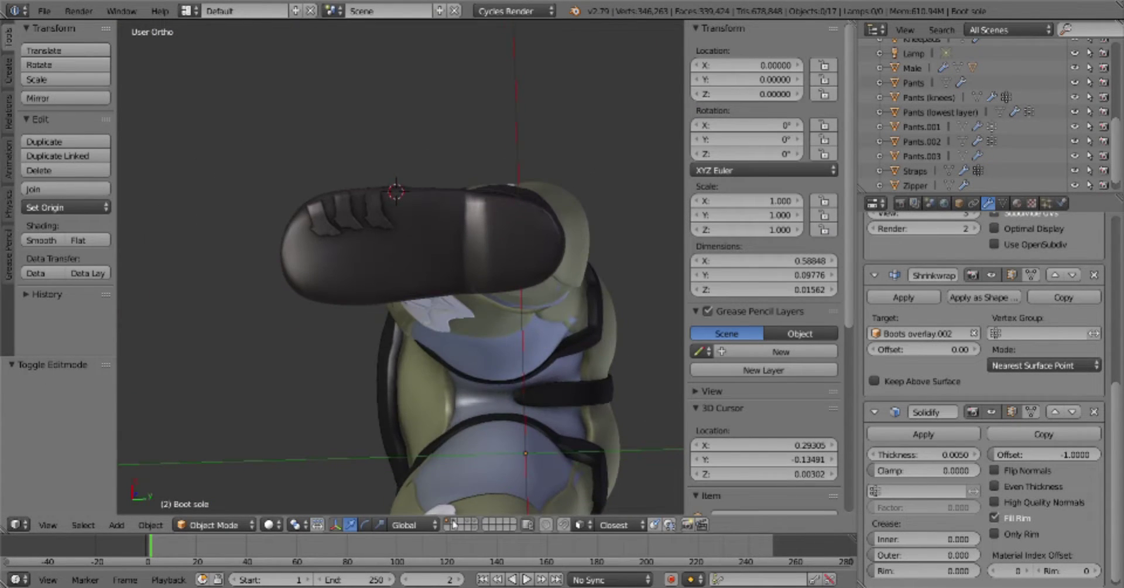
{"action": "key", "text": "Tab"}
{"action": "mouse_move", "coordinate": [414, 240]}
{"action": "middle_mouse_down"}
{"action": "mouse_move", "coordinate": [447, 315]}
{"action": "mouse_move", "coordinate": [476, 261]}
{"action": "mouse_move", "coordinate": [502, 334]}
{"action": "mouse_move", "coordinate": [407, 301]}
{"action": "mouse_move", "coordinate": [405, 215]}
{"action": "middle_mouse_up"}
Pick a pair of vertices on the Boots (shrink target) mesh and try a scale
{"action": "key", "text": "a"}
{"action": "scroll", "coordinate": [405, 215], "scroll_direction": "up", "scroll_amount": 2}
{"action": "right_click", "coordinate": [470, 199]}
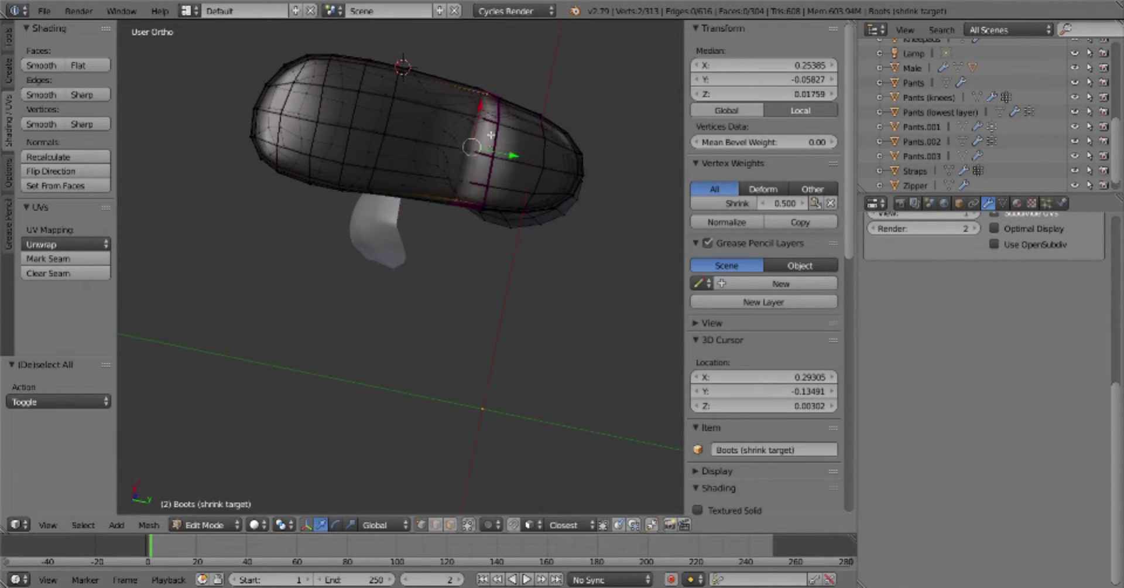
{"action": "right_click", "coordinate": [541, 121], "text": "shift"}
{"action": "key", "text": "s"}
{"action": "key", "text": "a"}
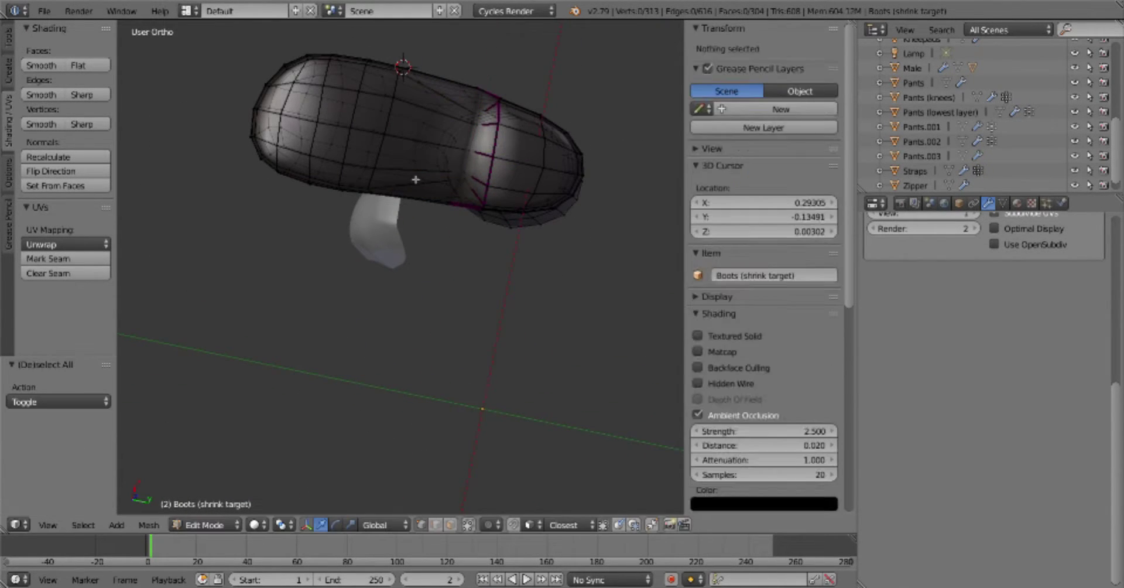
Select the toe vertices of the boot shrink target
{"action": "right_click", "coordinate": [417, 75]}
{"action": "mouse_move", "coordinate": [417, 75]}
{"action": "middle_mouse_down"}
{"action": "mouse_move", "coordinate": [525, 224]}
{"action": "mouse_move", "coordinate": [545, 374]}
{"action": "middle_mouse_up"}
{"action": "scroll", "coordinate": [525, 225], "scroll_direction": "up", "scroll_amount": 2}
{"action": "key", "text": "a"}
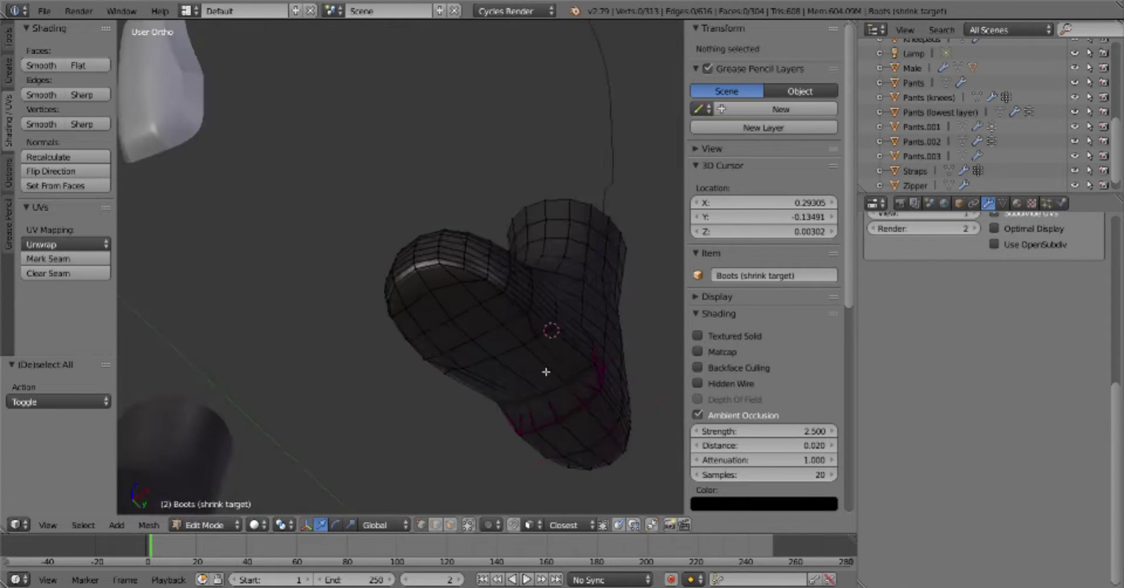
{"action": "scroll", "coordinate": [544, 374], "scroll_direction": "up", "scroll_amount": 2}
{"action": "right_click", "coordinate": [391, 364], "text": "alt"}
{"action": "mouse_move", "coordinate": [559, 293]}
{"action": "middle_mouse_down"}
{"action": "mouse_move", "coordinate": [511, 447]}
{"action": "mouse_move", "coordinate": [575, 454]}
{"action": "mouse_move", "coordinate": [569, 155]}
{"action": "middle_mouse_up"}
Narrow the boot toe by scaling the selected vertices along X
{"action": "key", "text": "Tab"}
{"action": "scroll", "coordinate": [510, 447], "scroll_direction": "down", "scroll_amount": 3}
{"action": "key", "text": "Tab"}
{"action": "middle_click_drag", "start_coordinate": [493, 250], "coordinate": [500, 396]}
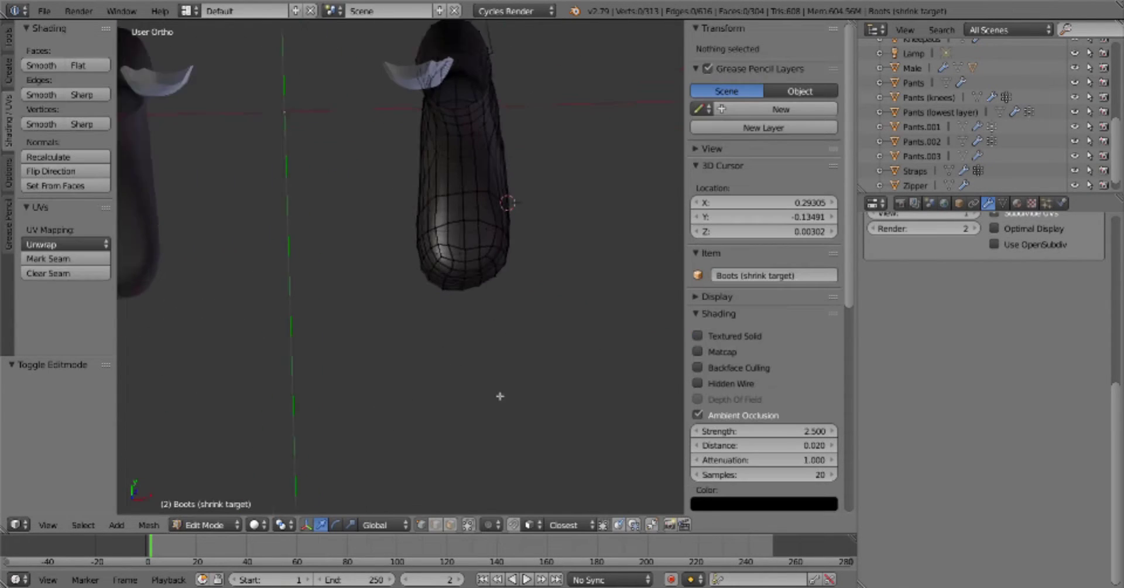
{"action": "key", "text": "s"}
{"action": "key", "text": "x"}
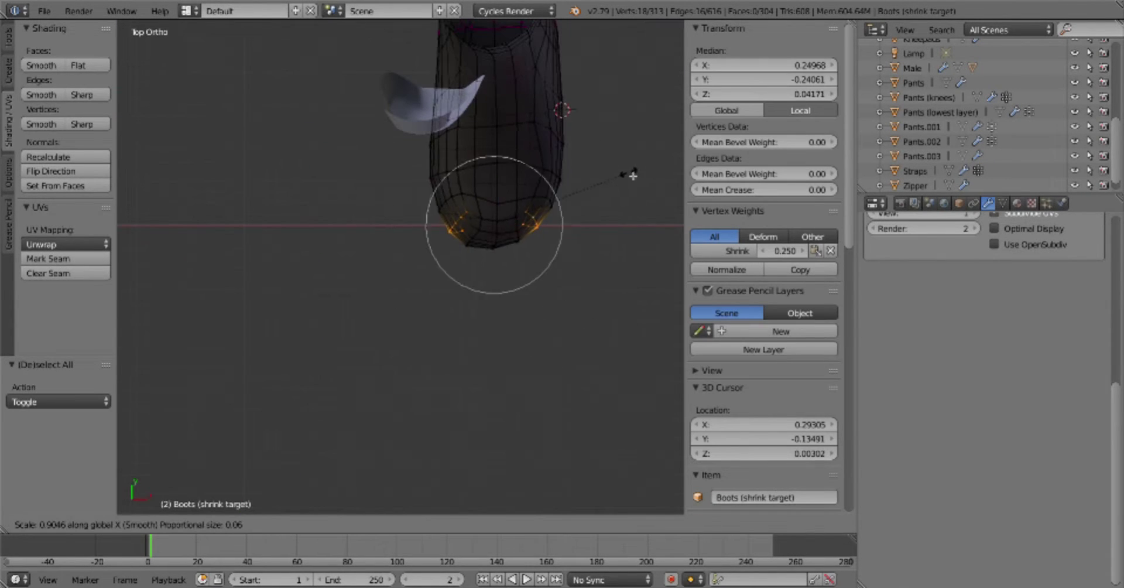
{"action": "type", "text": "-"}
{"action": "key", "text": "Tab"}
Select the Boots overlay.002 sole piece from underneath and enter its edit mode
{"action": "middle_click_drag", "start_coordinate": [624, 178], "coordinate": [477, 237]}
{"action": "scroll", "coordinate": [476, 237], "scroll_direction": "up", "scroll_amount": 3}
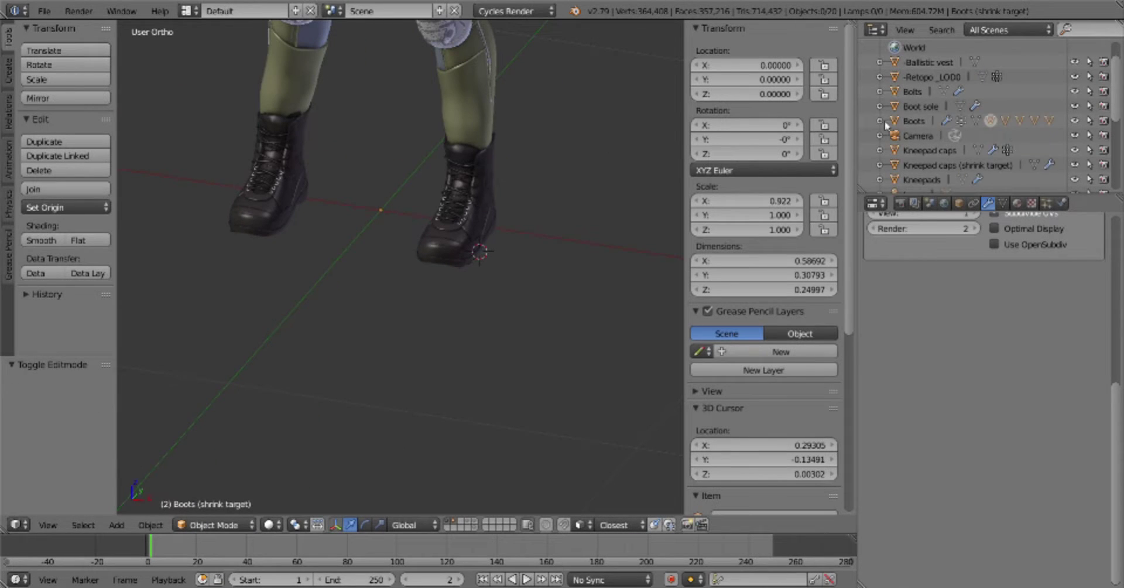
{"action": "mouse_move", "coordinate": [531, 276]}
{"action": "middle_mouse_down"}
{"action": "mouse_move", "coordinate": [557, 170]}
{"action": "mouse_move", "coordinate": [479, 138]}
{"action": "middle_mouse_up"}
{"action": "right_click", "coordinate": [472, 252]}
{"action": "key", "text": "Tab"}
{"action": "scroll", "coordinate": [471, 306], "scroll_direction": "up", "scroll_amount": 5}
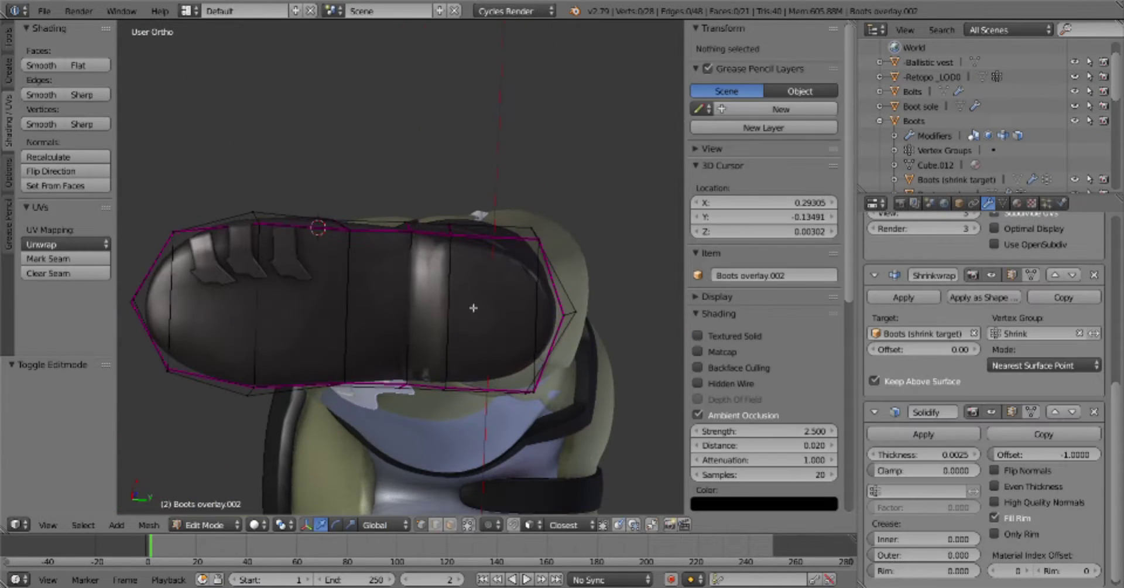
{"action": "key", "text": "Tab"}
Scale the Boots overlay.002 sole inward to hug the boot underside
{"action": "mouse_move", "coordinate": [413, 382]}
{"action": "middle_mouse_down"}
{"action": "mouse_move", "coordinate": [454, 294]}
{"action": "mouse_move", "coordinate": [580, 228]}
{"action": "middle_mouse_up"}
{"action": "scroll", "coordinate": [580, 228], "scroll_direction": "up", "scroll_amount": 3}
{"action": "key", "text": "Tab"}
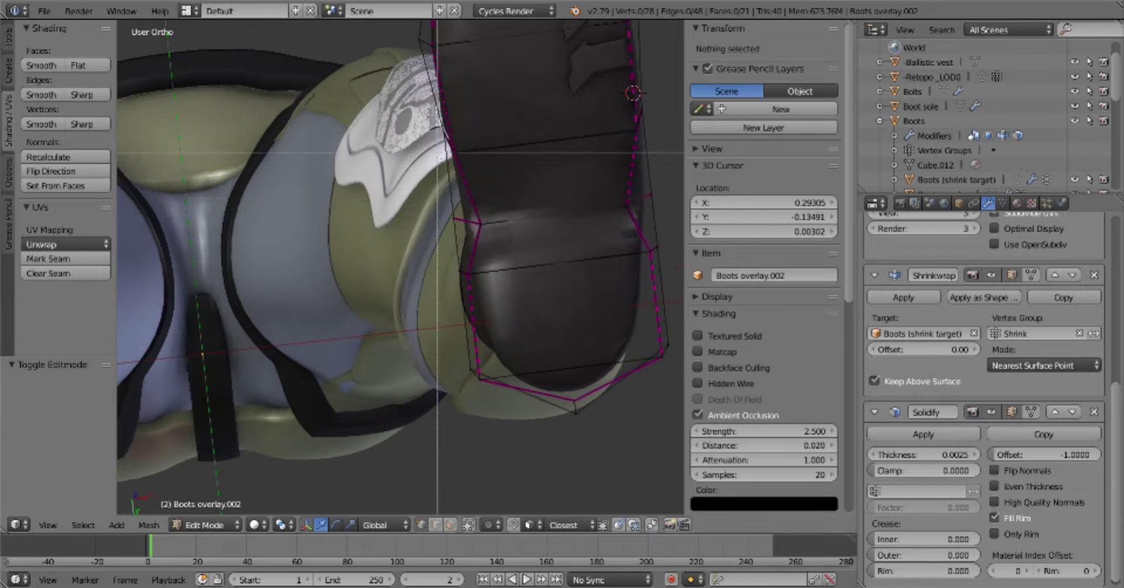
{"action": "key", "text": "s"}
{"action": "left_click", "coordinate": [625, 152]}
{"action": "key", "text": "Tab"}
Clear the shrink target's vertex selection and switch to the right side view
{"action": "right_click", "coordinate": [567, 200]}
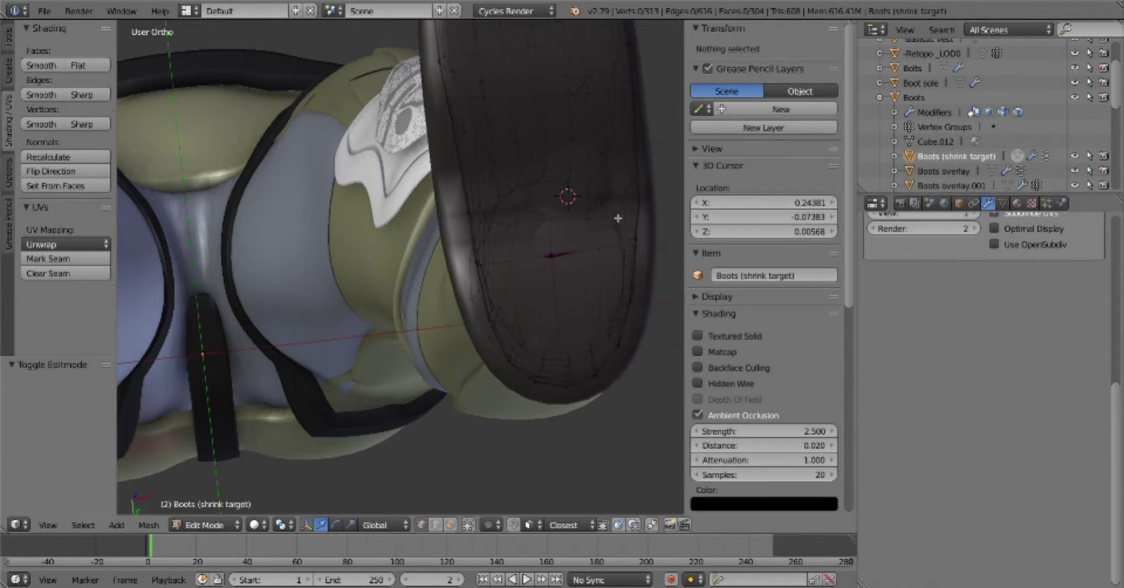
{"action": "key", "text": "Tab"}
{"action": "key", "text": "a"}
{"action": "key", "text": "KP_3"}
{"action": "key", "text": "Tab"}
{"action": "key", "text": "KP_3"}
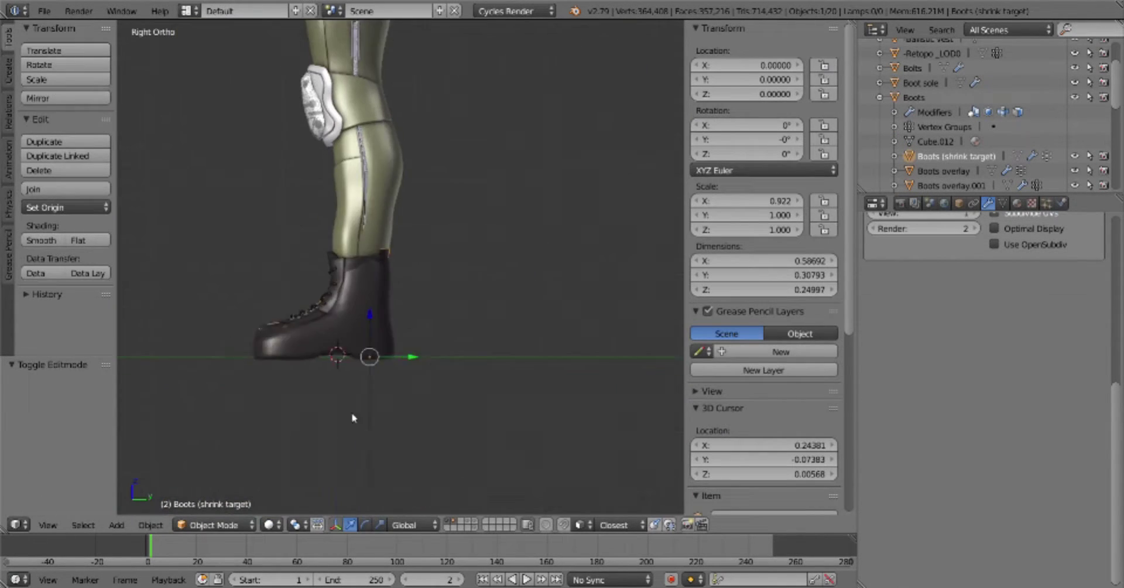
{"action": "left_click", "coordinate": [914, 98]}
{"action": "key", "text": "a"}
Place the 3D cursor at the boot heel and put Boots overlay.002 into edit mode
{"action": "left_click", "coordinate": [508, 419]}
{"action": "mouse_move", "coordinate": [508, 419]}
{"action": "middle_mouse_down"}
{"action": "mouse_move", "coordinate": [409, 280]}
{"action": "mouse_move", "coordinate": [510, 255]}
{"action": "middle_mouse_up"}
{"action": "scroll", "coordinate": [510, 262], "scroll_direction": "up", "scroll_amount": 5}
{"action": "right_click", "coordinate": [547, 293]}
{"action": "key", "text": "Tab"}
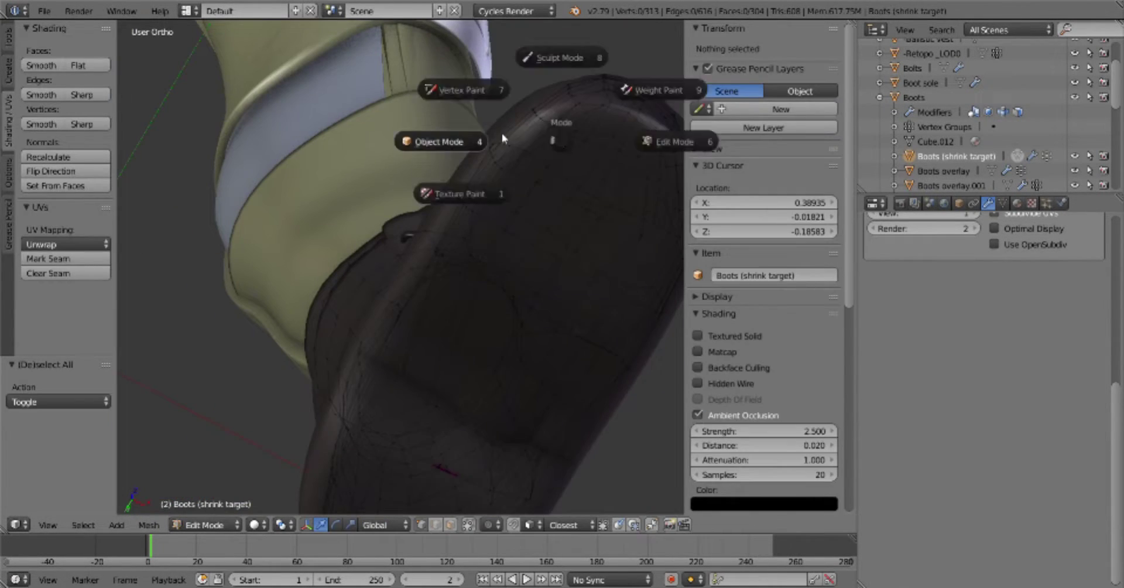
{"action": "left_click", "coordinate": [452, 141]}
Vertex-slide a sole vertex outward to tighten the overlay outline
{"action": "key", "text": "shift+h"}
{"action": "key", "text": "Tab"}
{"action": "key", "text": "shift+v"}
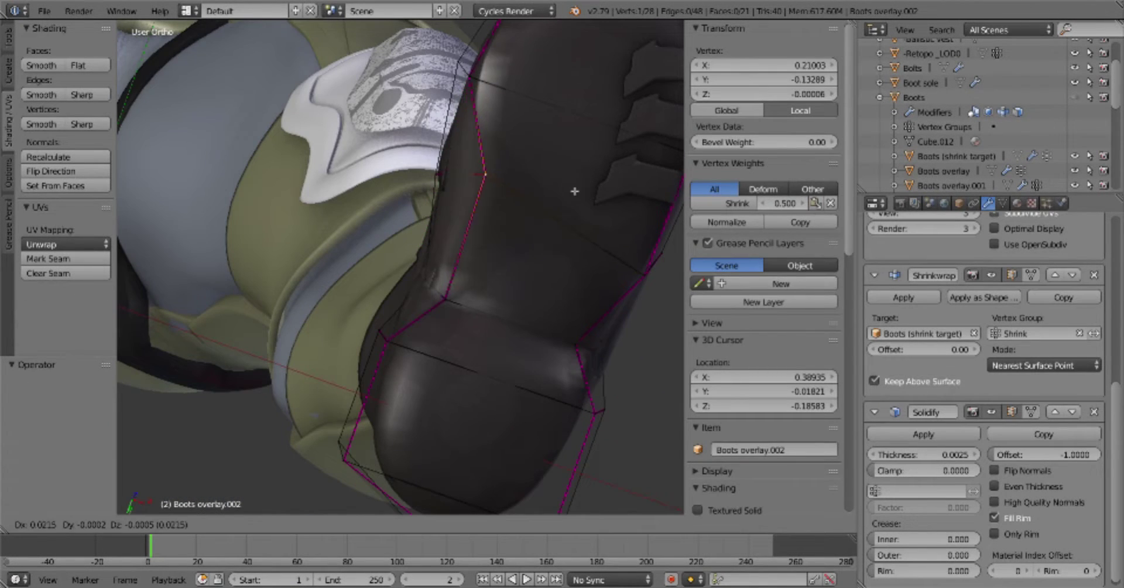
{"action": "left_click", "coordinate": [574, 191]}
{"action": "key", "text": "Tab"}
{"action": "scroll", "coordinate": [495, 272], "scroll_direction": "down", "scroll_amount": 3}
Reselect Boots overlay.002 and re-enter its edit mode
{"action": "key", "text": "Tab"}
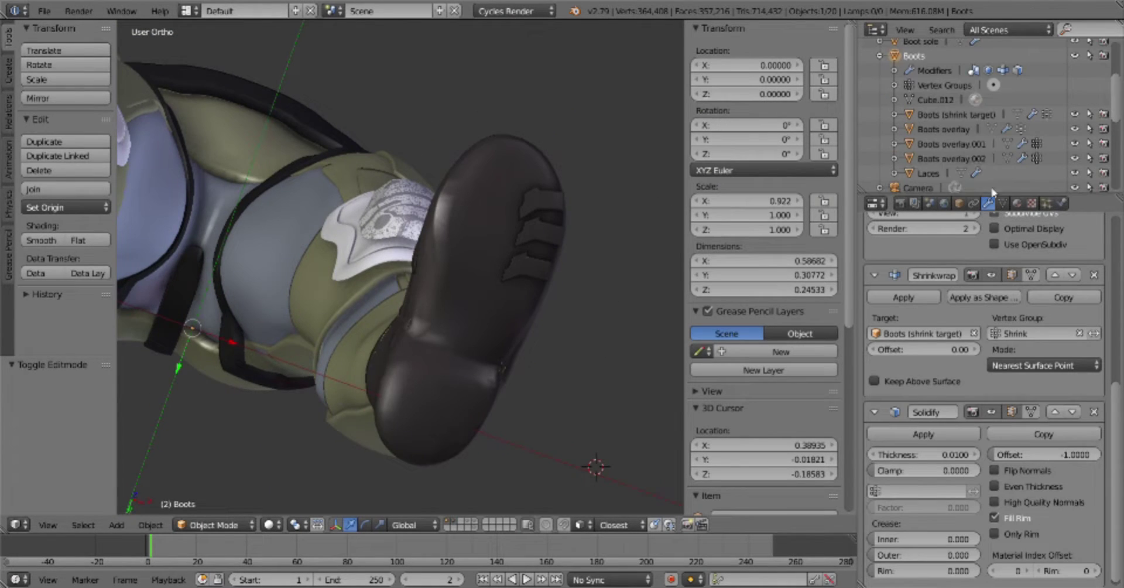
{"action": "right_click", "coordinate": [535, 262]}
{"action": "key", "text": "Tab"}
{"action": "key", "text": "Tab"}
Duplicate a tread lug on the Boot sole and rotate the copy
{"action": "key", "text": "a"}
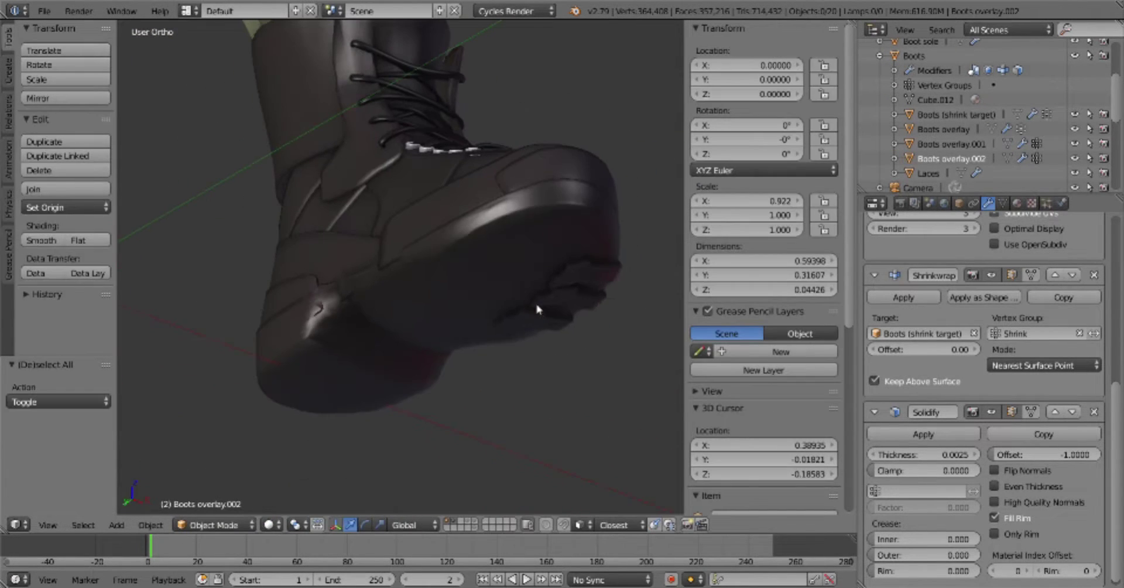
{"action": "key", "text": "Tab"}
{"action": "key", "text": "Tab"}
{"action": "middle_click_drag", "start_coordinate": [537, 310], "coordinate": [527, 196]}
{"action": "key", "text": "Tab"}
{"action": "key", "text": "shift+d"}
{"action": "key", "text": "r"}
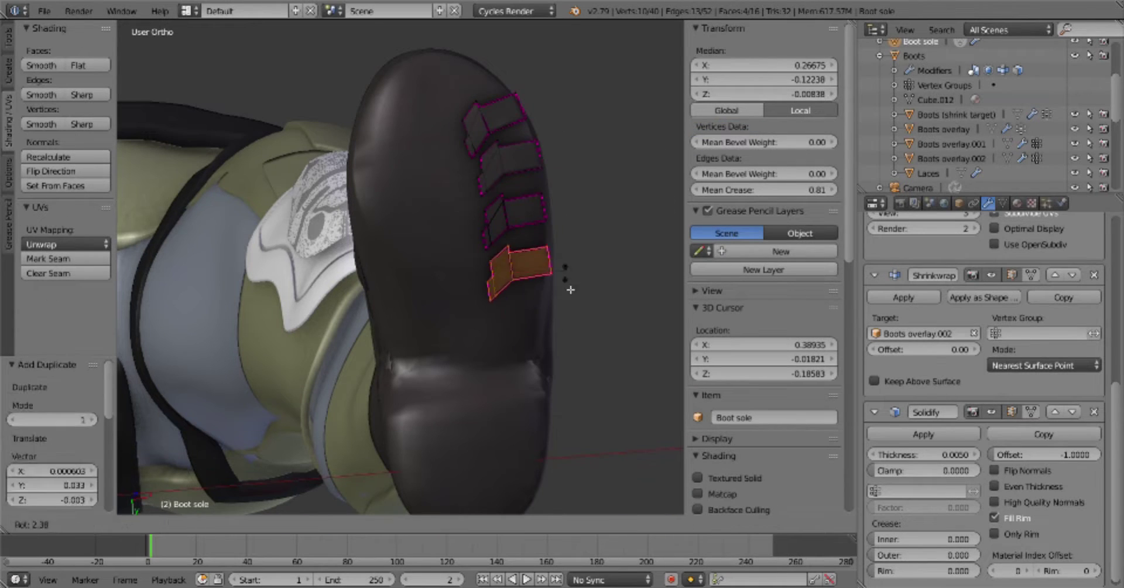
{"action": "key", "text": "Tab"}
Select the linked tread lugs and bend the row to follow the sole
{"action": "key", "text": "a"}
{"action": "middle_click_drag", "start_coordinate": [574, 325], "coordinate": [529, 269]}
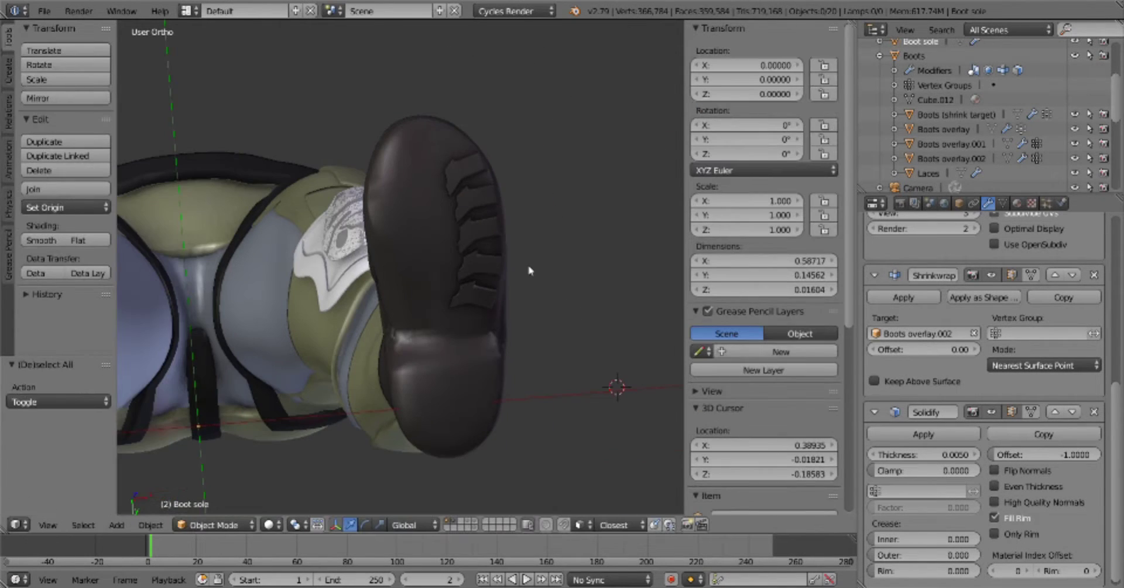
{"action": "key", "text": "6"}
{"action": "key", "text": "ctrl+l"}
{"action": "key", "text": "g"}
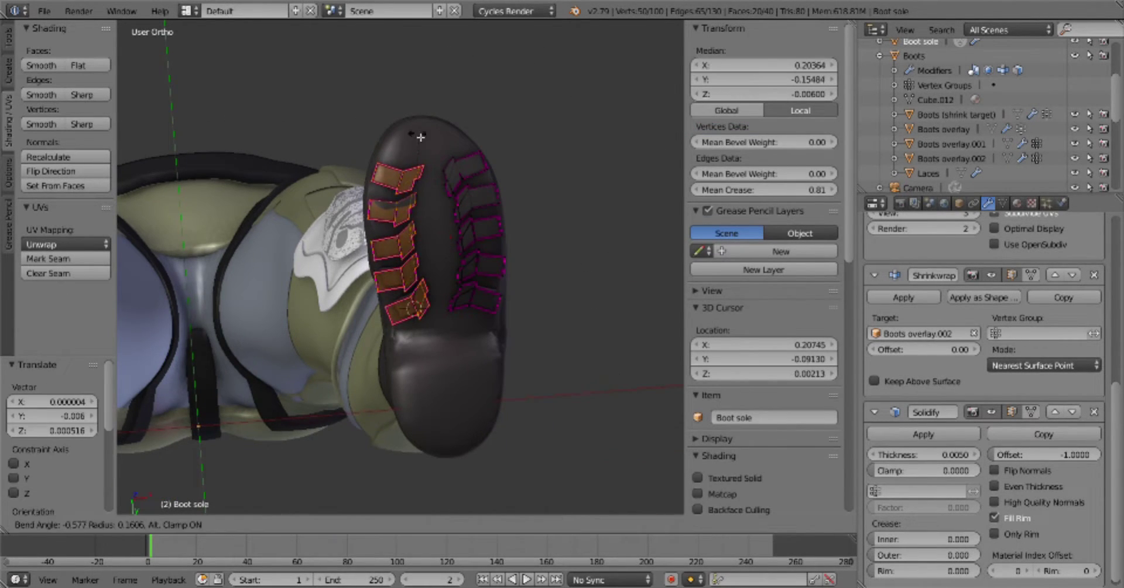
{"action": "left_click", "coordinate": [420, 137]}
{"action": "key", "text": "Tab"}
{"action": "scroll", "coordinate": [510, 200], "scroll_direction": "down", "scroll_amount": 5}
Clear the sole selection and pick a single linked tread piece
{"action": "mouse_move", "coordinate": [509, 200]}
{"action": "middle_mouse_down"}
{"action": "mouse_move", "coordinate": [472, 297]}
{"action": "mouse_move", "coordinate": [489, 323]}
{"action": "mouse_move", "coordinate": [402, 230]}
{"action": "middle_mouse_up"}
{"action": "scroll", "coordinate": [472, 297], "scroll_direction": "up", "scroll_amount": 6}
{"action": "key", "text": "Tab"}
{"action": "key", "text": "a"}
{"action": "key", "text": "l"}
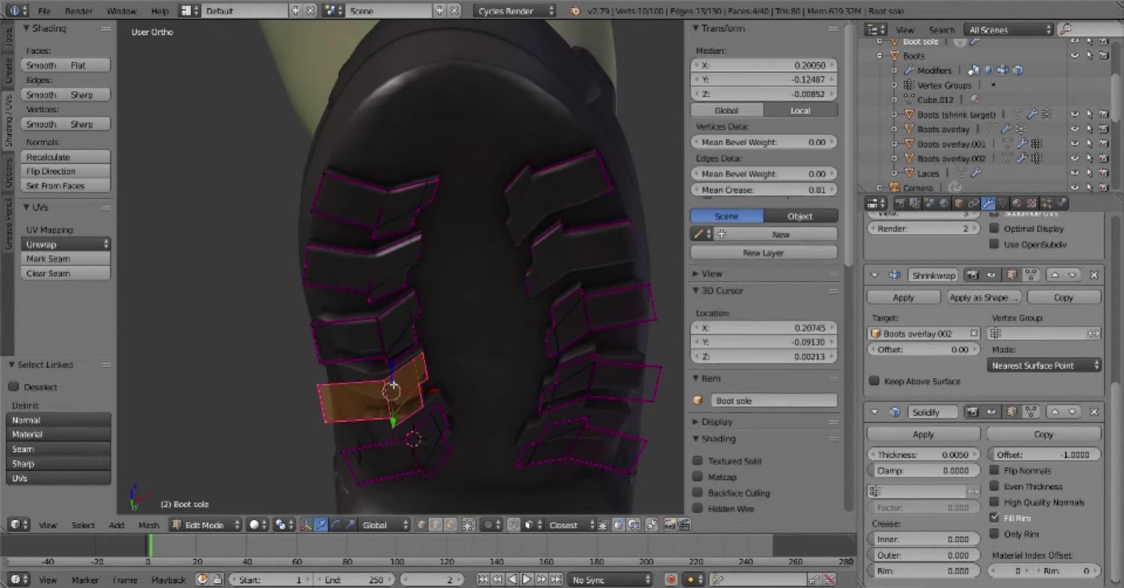
{"action": "key", "text": "Tab"}
Return to editing the sole from below and zoom in on the boot toe
{"action": "scroll", "coordinate": [427, 401], "scroll_direction": "down", "scroll_amount": 4}
{"action": "scroll", "coordinate": [427, 315], "scroll_direction": "up", "scroll_amount": 5}
{"action": "key", "text": "Tab"}
{"action": "middle_click_drag", "start_coordinate": [427, 315], "coordinate": [585, 316]}
{"action": "left_click", "coordinate": [610, 321]}
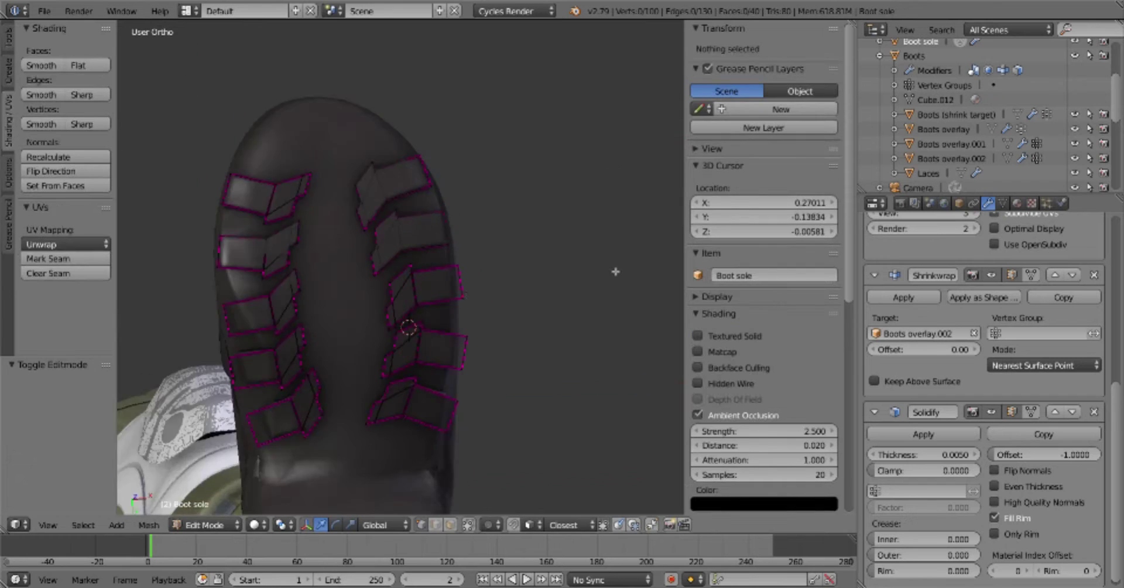
{"action": "scroll", "coordinate": [614, 271], "scroll_direction": "up", "scroll_amount": 4}
{"action": "middle_click_drag", "start_coordinate": [615, 272], "coordinate": [464, 302]}
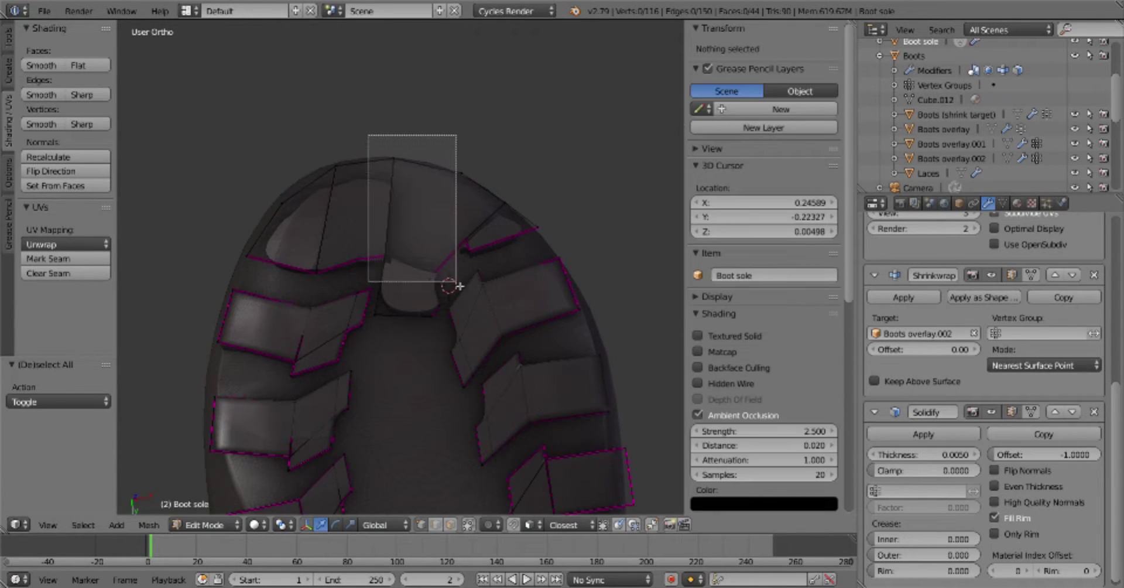
In edge select mode, knife-cut new edges across the sole and delete the stray toe edge
{"action": "left_click", "coordinate": [437, 525]}
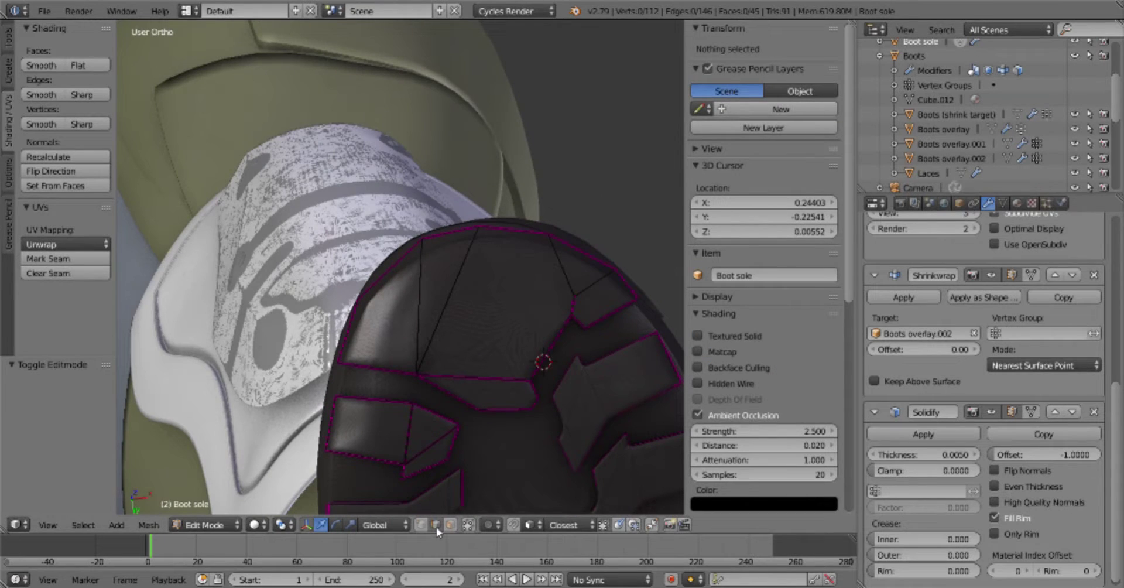
{"action": "key", "text": "k"}
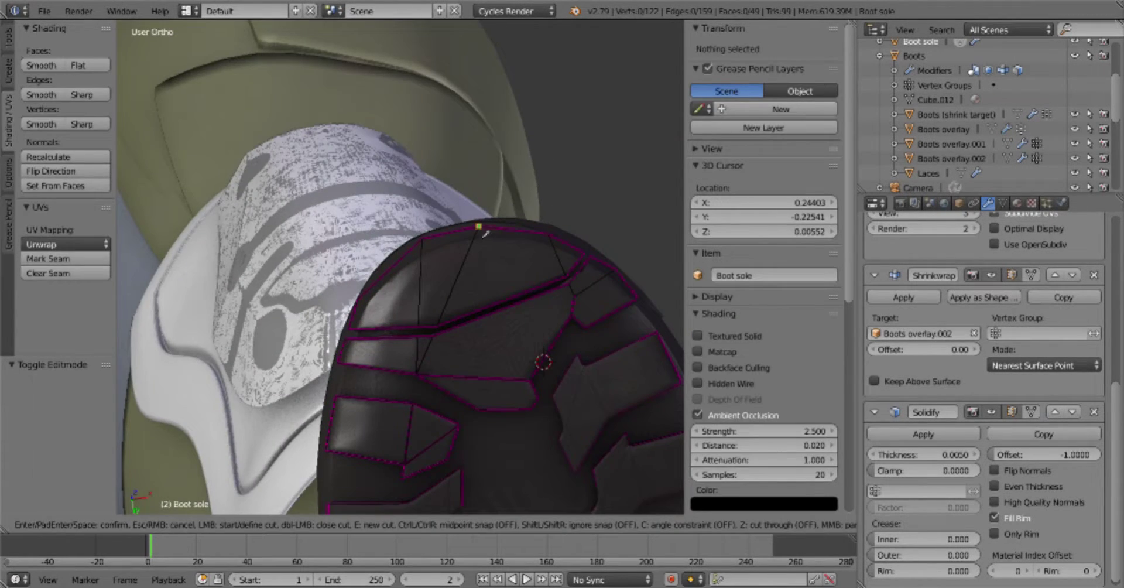
{"action": "right_click", "coordinate": [433, 341]}
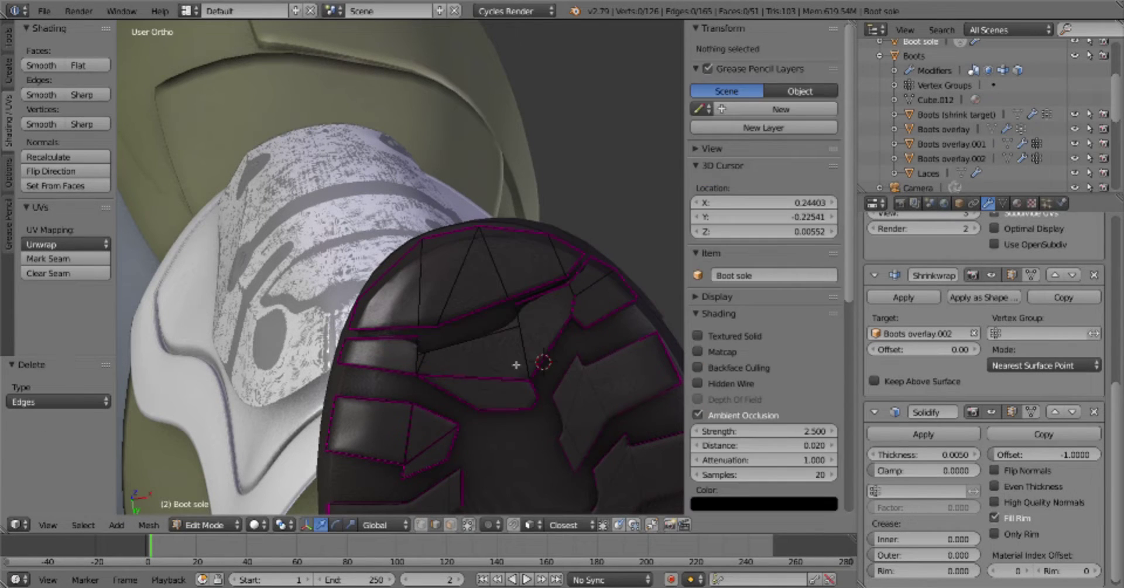
{"action": "key", "text": "x"}
{"action": "left_click", "coordinate": [512, 329]}
{"action": "key", "text": "a"}
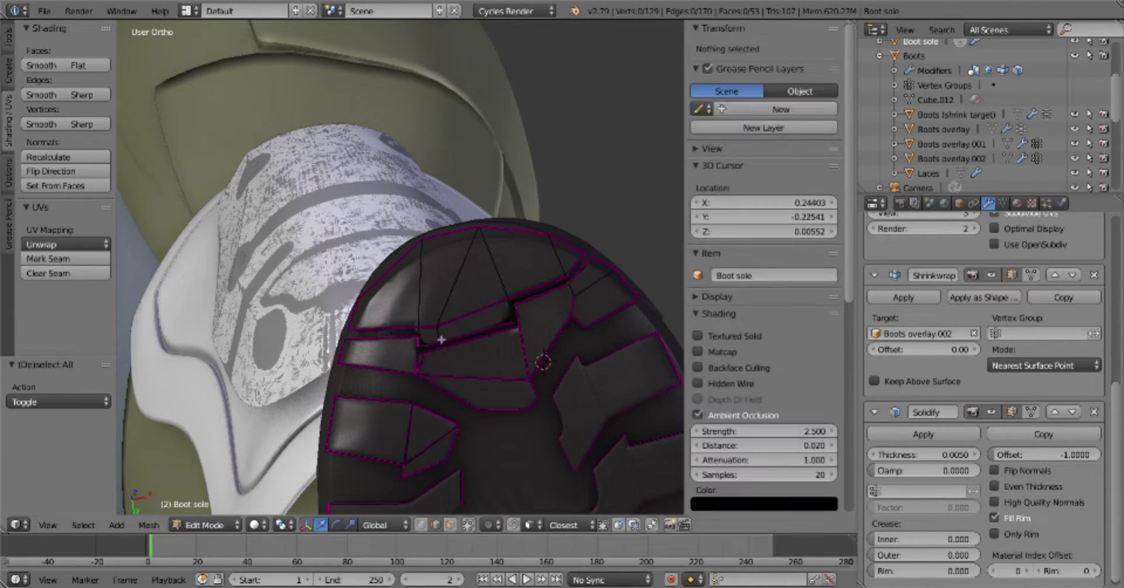
{"action": "key", "text": "x"}
{"action": "key", "text": "Escape"}
Adjust an edge on the toe cut and save the blend file
{"action": "right_click", "coordinate": [490, 321]}
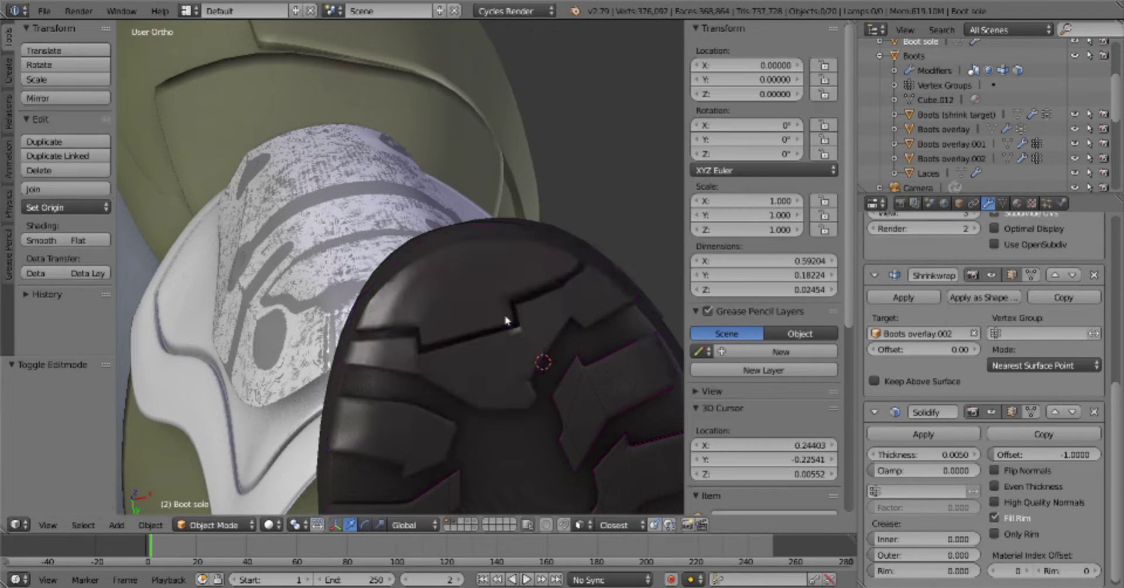
{"action": "scroll", "coordinate": [413, 396], "scroll_direction": "up", "scroll_amount": 2}
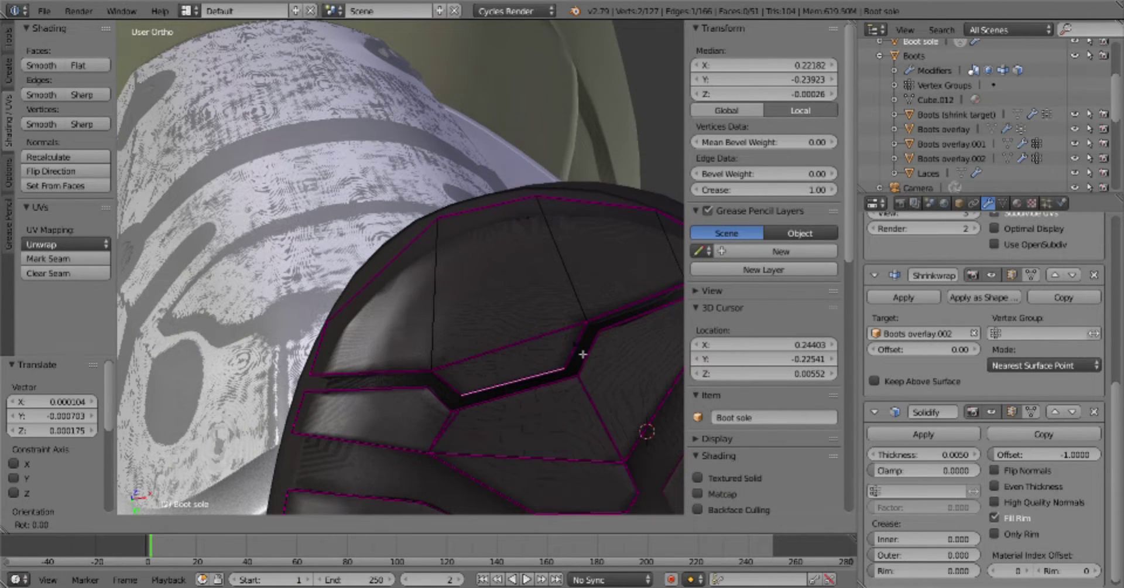
{"action": "key", "text": "Tab"}
{"action": "key", "text": "Tab"}
{"action": "key", "text": "g"}
Select the linked tread pieces, undo a stray move, and view both legs from below
{"action": "key", "text": "Tab"}
{"action": "key", "text": "ctrl+s"}
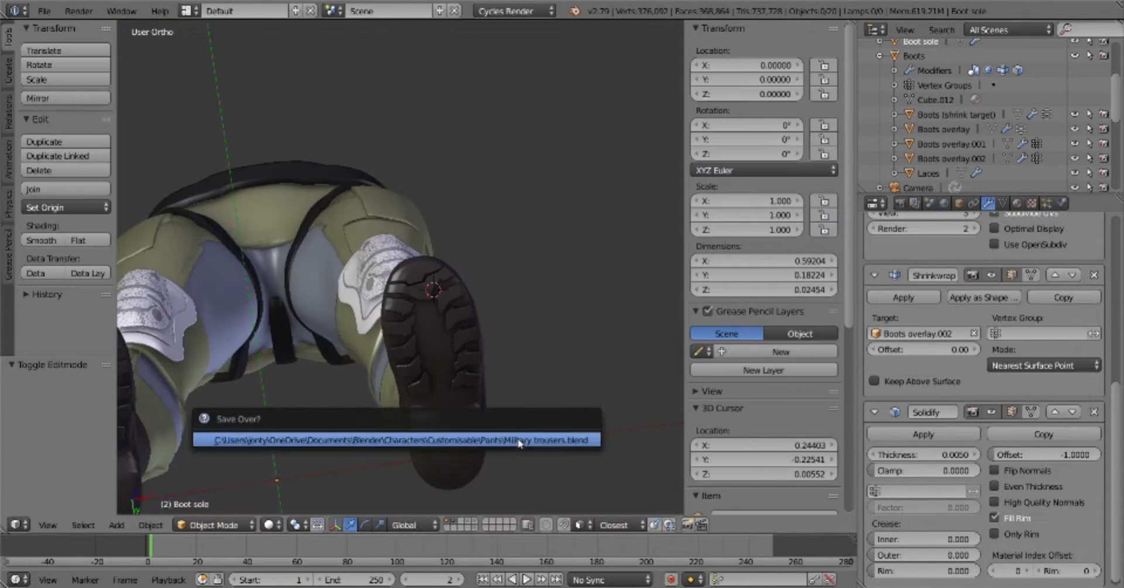
{"action": "key", "text": "Return"}
{"action": "scroll", "coordinate": [515, 351], "scroll_direction": "up", "scroll_amount": 3}
{"action": "key", "text": "Tab"}
{"action": "key", "text": "Tab"}
{"action": "scroll", "coordinate": [583, 372], "scroll_direction": "up", "scroll_amount": 3}
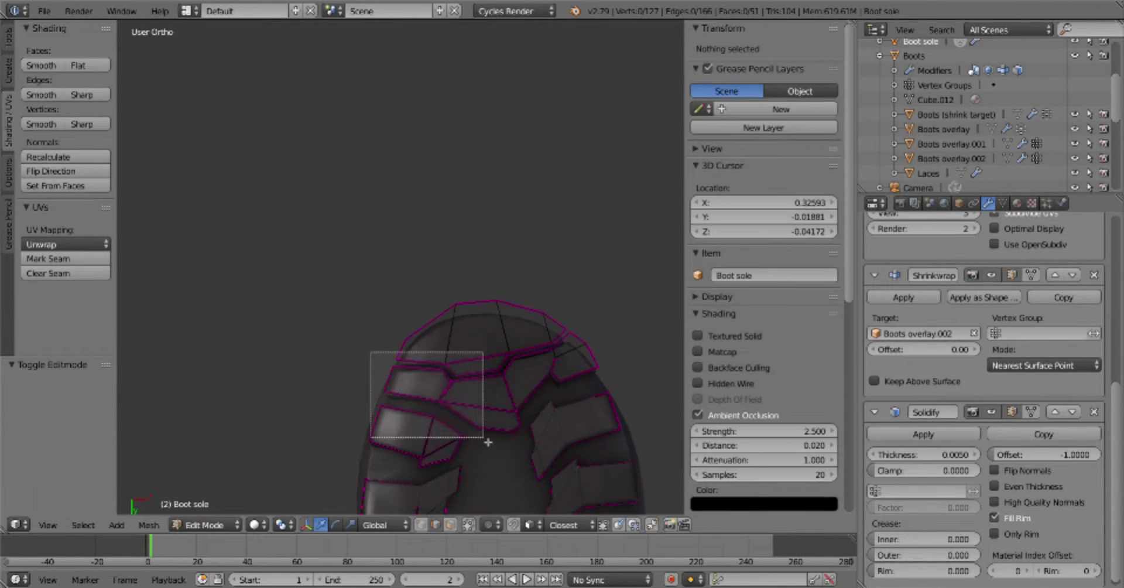
{"action": "key", "text": "shift+l"}
{"action": "right_click", "coordinate": [505, 397]}
{"action": "key", "text": "ctrl+z"}
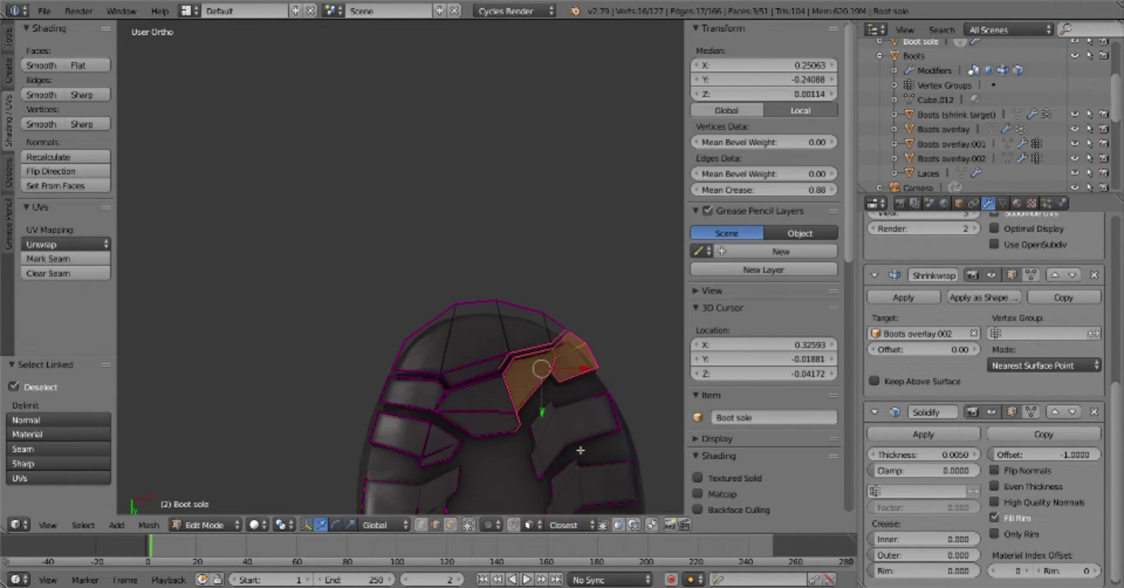
{"action": "key", "text": "Tab"}
{"action": "key", "text": "Tab"}
{"action": "key", "text": "Tab"}
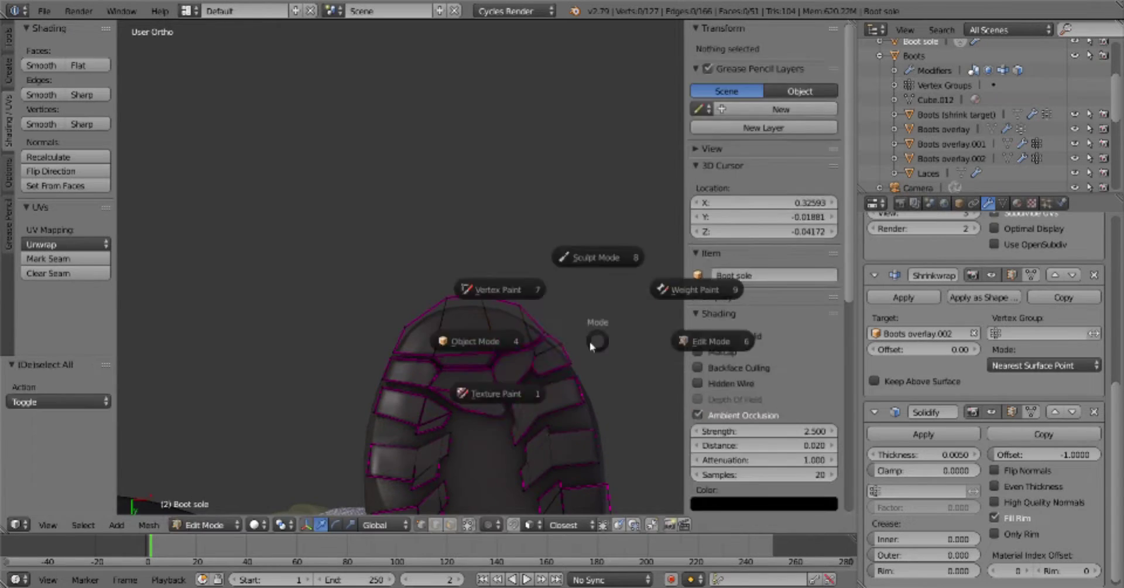
{"action": "scroll", "coordinate": [475, 335], "scroll_direction": "down", "scroll_amount": 5}
{"action": "mouse_move", "coordinate": [482, 269]}
{"action": "middle_mouse_down"}
{"action": "mouse_move", "coordinate": [445, 281]}
{"action": "mouse_move", "coordinate": [418, 225]}
{"action": "middle_mouse_up"}
Shrink the tread faces to 0.85 and duplicate them along X
{"action": "left_click", "coordinate": [436, 224]}
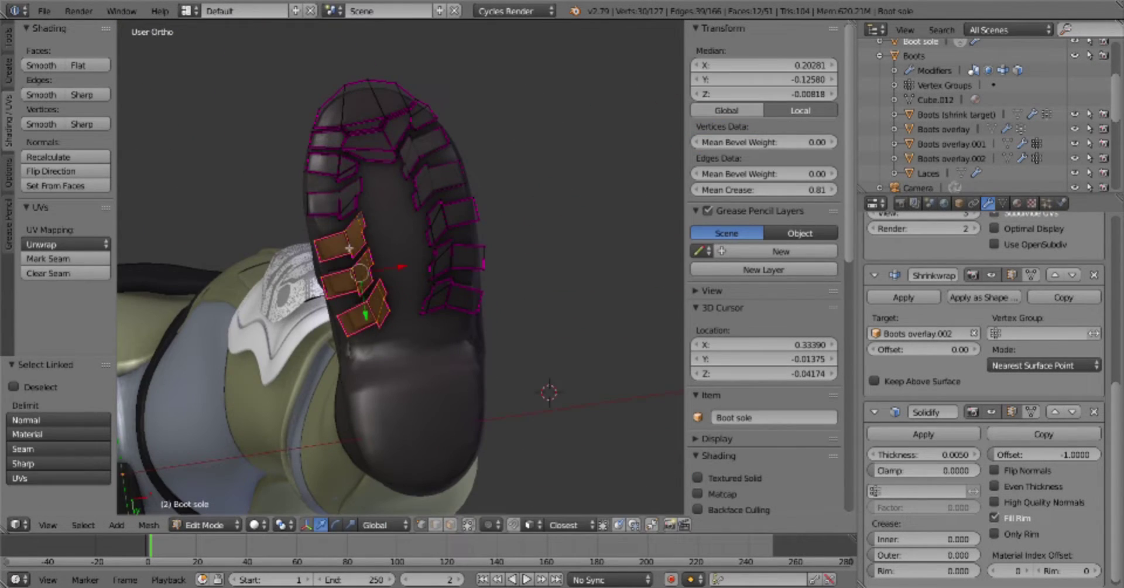
{"action": "type", "text": ".85"}
{"action": "key", "text": "Return"}
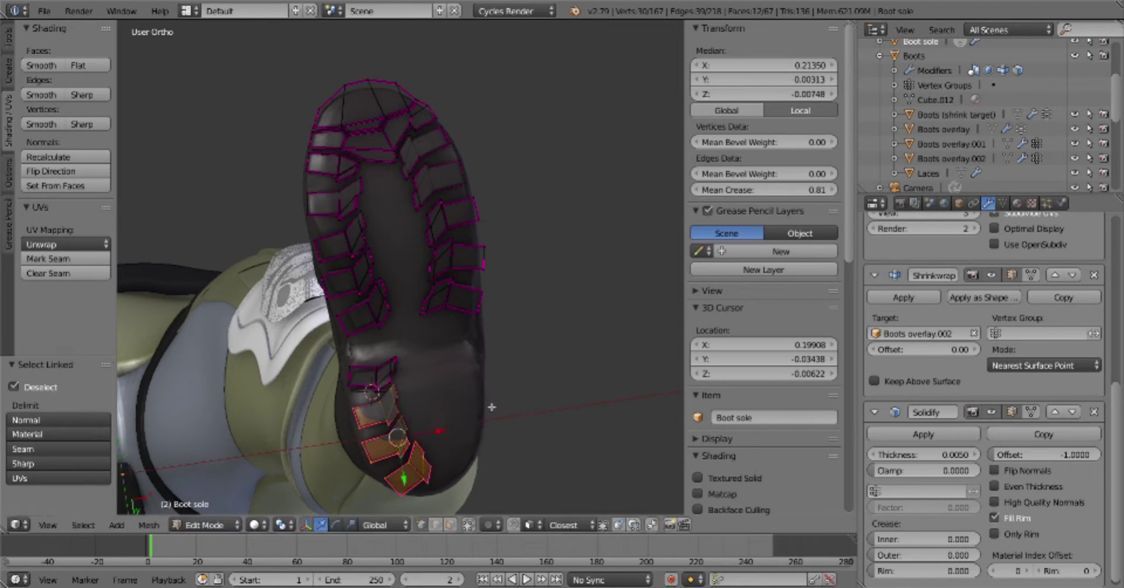
{"action": "key", "text": "Tab"}
{"action": "key", "text": "Tab"}
{"action": "key", "text": "shift+d"}
{"action": "key", "text": "x"}
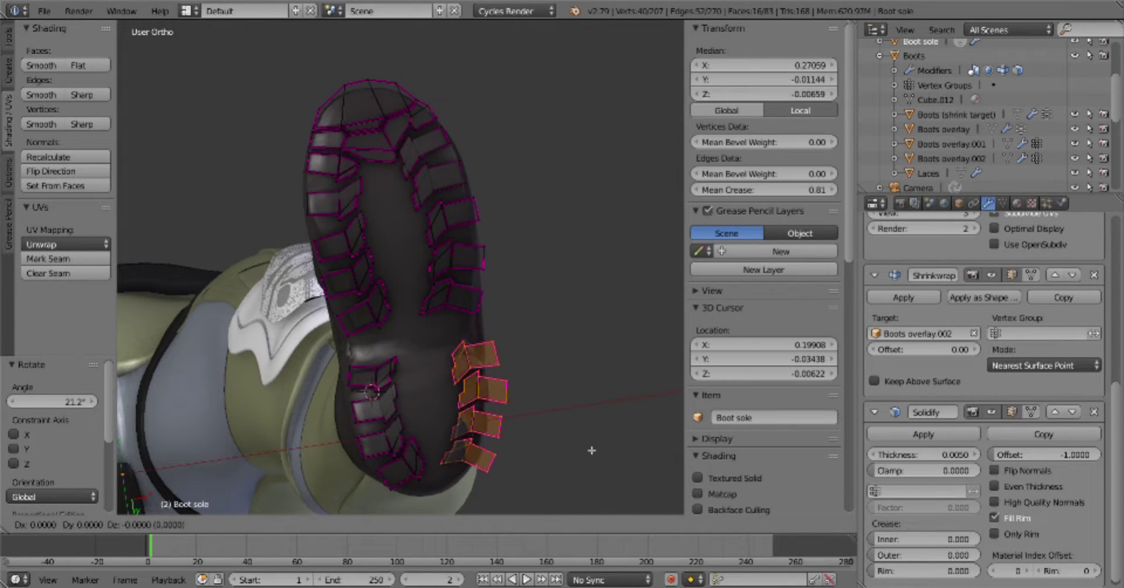
Select linked tread blocks on the sole, then clear the selection and leave Edit Mode
{"action": "right_click", "coordinate": [592, 450]}
{"action": "middle_click_drag", "start_coordinate": [591, 450], "coordinate": [536, 430]}
{"action": "right_click", "coordinate": [385, 426]}
{"action": "key", "text": "l"}
{"action": "mouse_move", "coordinate": [386, 378]}
{"action": "middle_mouse_down"}
{"action": "mouse_move", "coordinate": [494, 334]}
{"action": "mouse_move", "coordinate": [529, 454]}
{"action": "middle_mouse_up"}
{"action": "key", "text": "a"}
{"action": "right_click", "coordinate": [386, 373]}
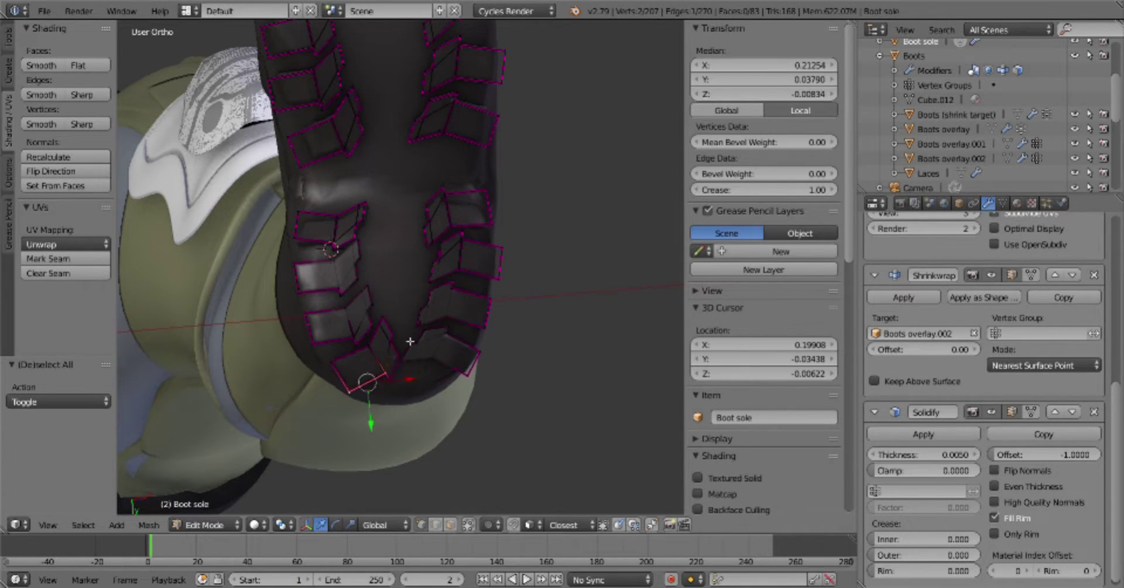
{"action": "key", "text": "a"}
{"action": "key", "text": "Tab"}
Reposition a vertex of a hexagon outline on the boot sole
{"action": "scroll", "coordinate": [485, 315], "scroll_direction": "down", "scroll_amount": 4}
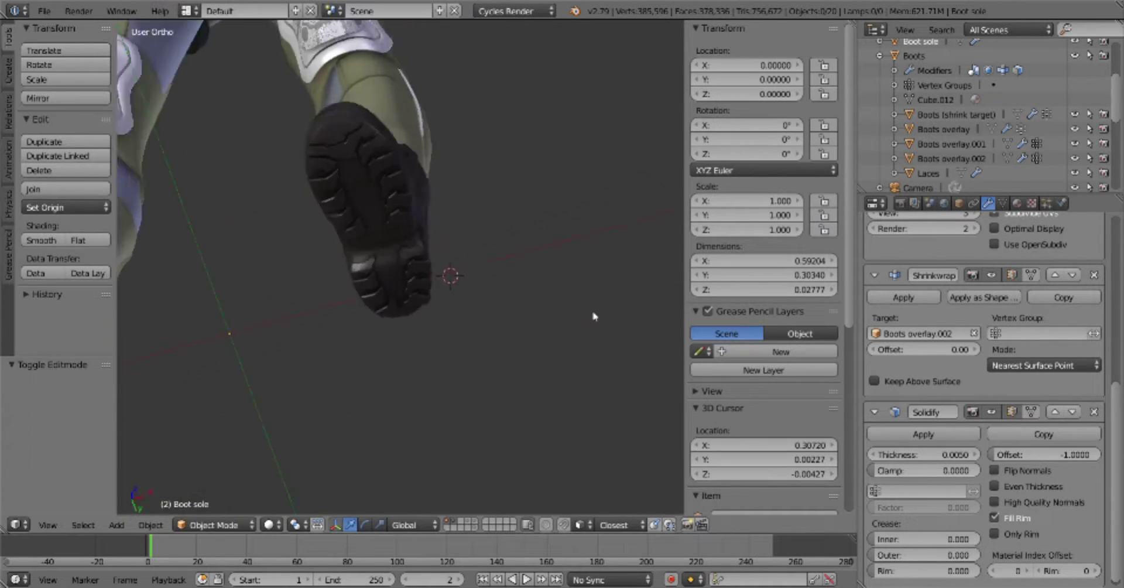
{"action": "middle_click_drag", "start_coordinate": [594, 316], "coordinate": [520, 273]}
{"action": "scroll", "coordinate": [520, 273], "scroll_direction": "up", "scroll_amount": 4}
{"action": "key", "text": "Tab"}
{"action": "scroll", "coordinate": [515, 251], "scroll_direction": "up", "scroll_amount": 3}
{"action": "right_click", "coordinate": [436, 315]}
{"action": "key", "text": "g"}
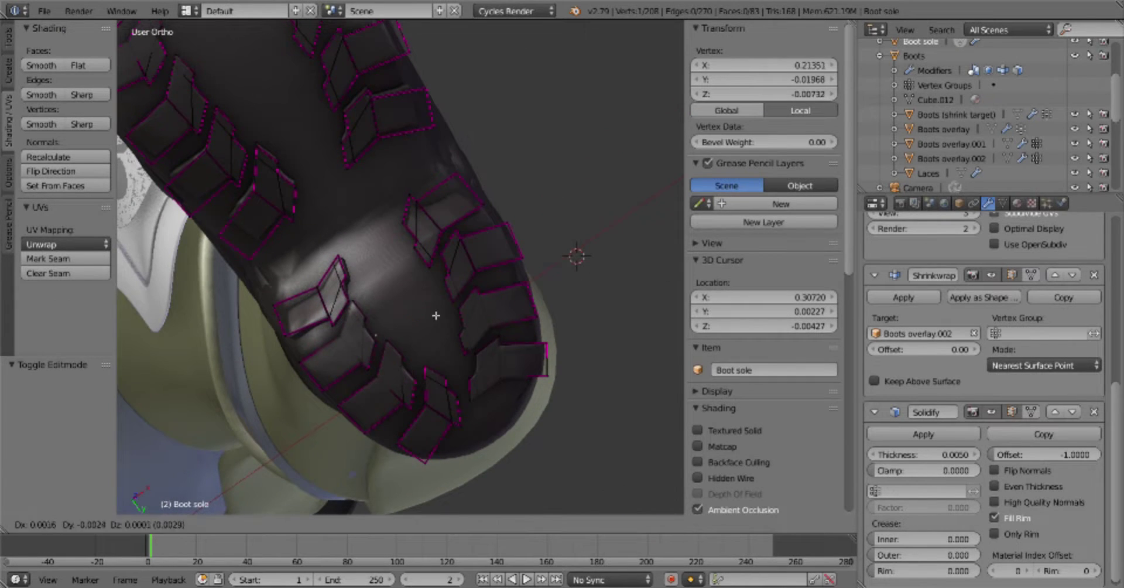
{"action": "left_click", "coordinate": [434, 261]}
Fill the hexagon with a face, crease its edges to 1, and duplicate the pad
{"action": "key", "text": "f"}
{"action": "key", "text": "shift+e"}
{"action": "key", "text": "1"}
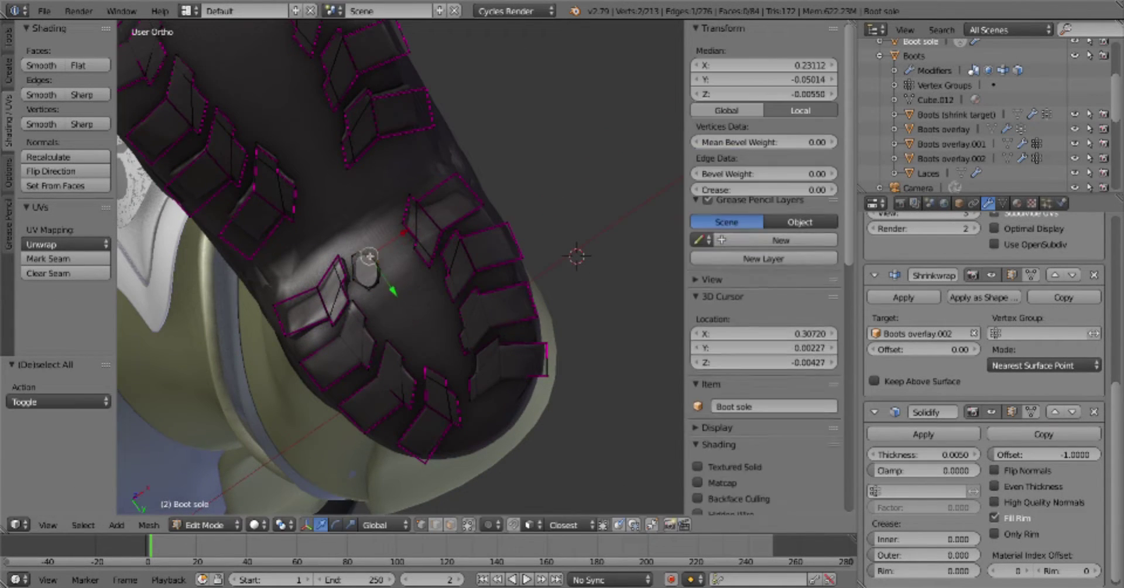
{"action": "key", "text": "Return"}
{"action": "key", "text": "shift+d"}
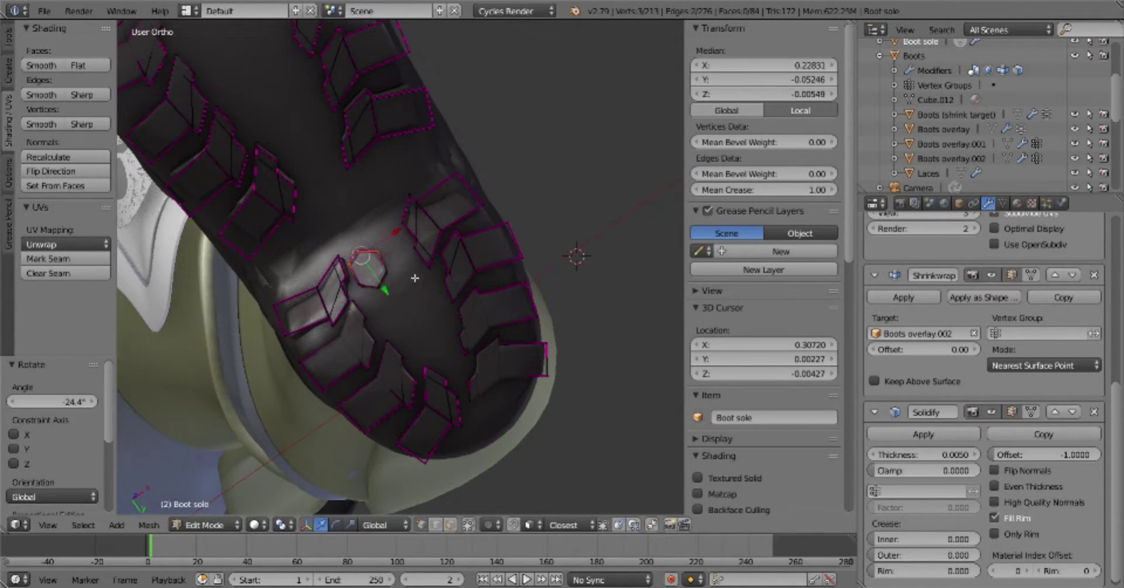
{"action": "key", "text": "a"}
{"action": "key", "text": "l"}
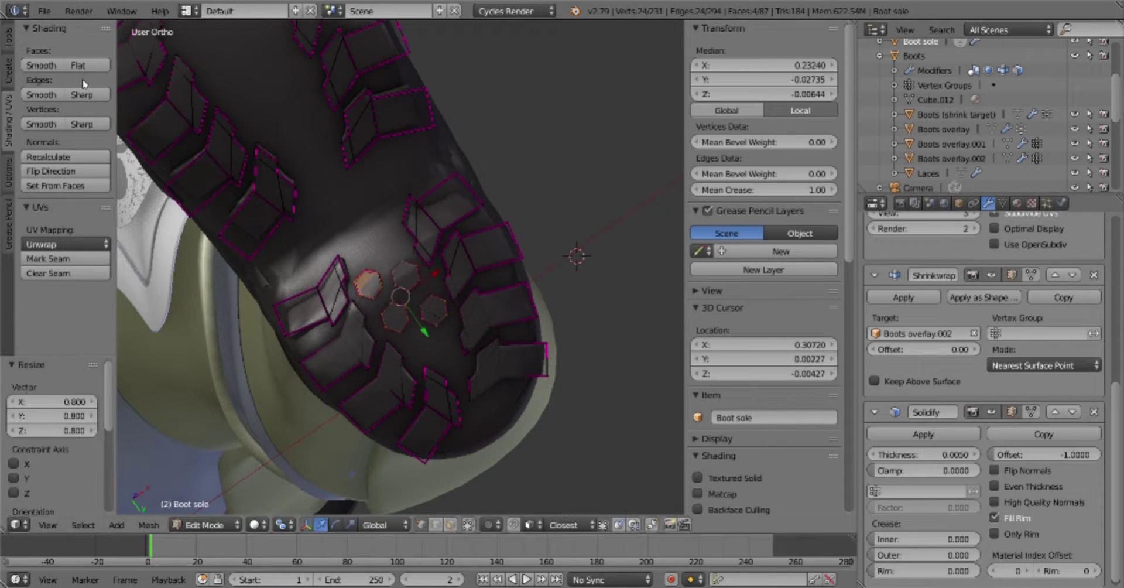
Select another connected hexagon pad on the sole
{"action": "key", "text": "a"}
{"action": "scroll", "coordinate": [402, 263], "scroll_direction": "up", "scroll_amount": 2}
{"action": "right_click", "coordinate": [401, 389]}
{"action": "key", "text": "a"}
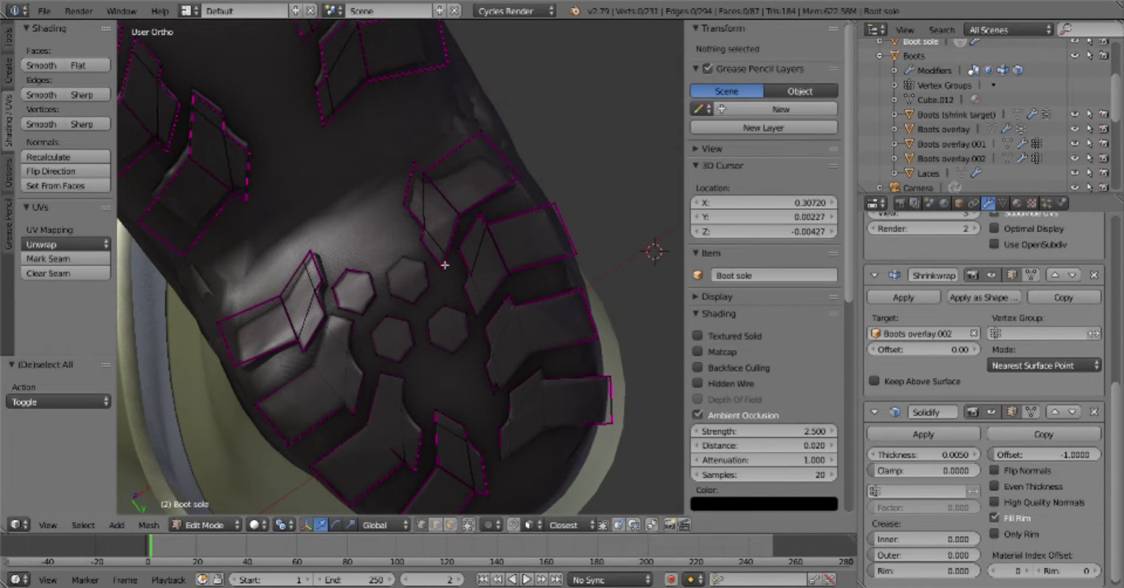
{"action": "key", "text": "l"}
Nudge a hexagon edge slightly and return to Object Mode viewing both boots
{"action": "right_click", "coordinate": [480, 310]}
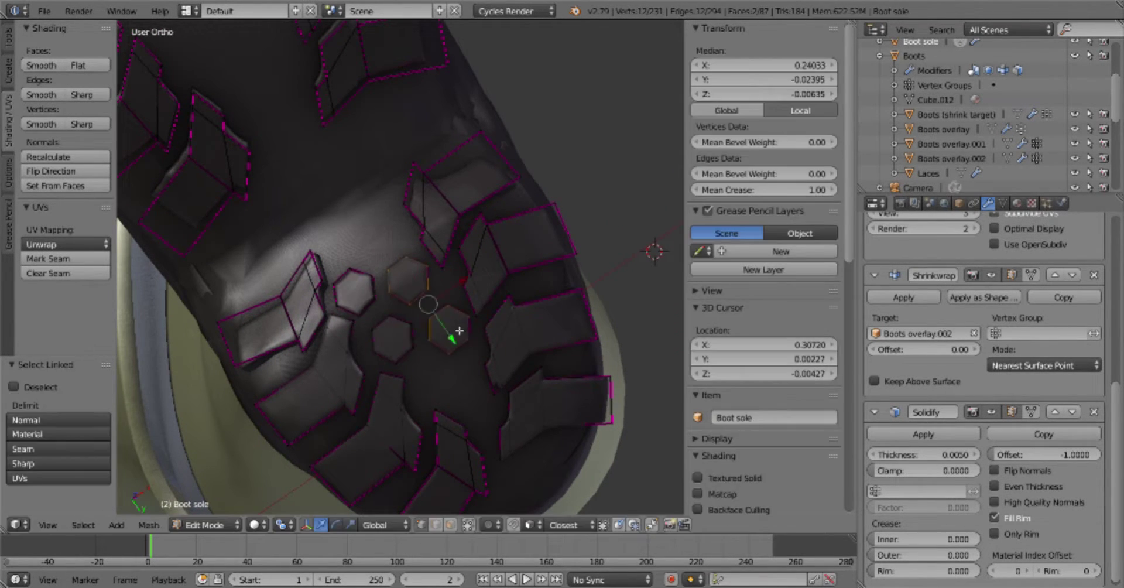
{"action": "key", "text": "g"}
{"action": "left_click", "coordinate": [444, 267]}
{"action": "key", "text": "Tab"}
{"action": "scroll", "coordinate": [447, 252], "scroll_direction": "down", "scroll_amount": 3}
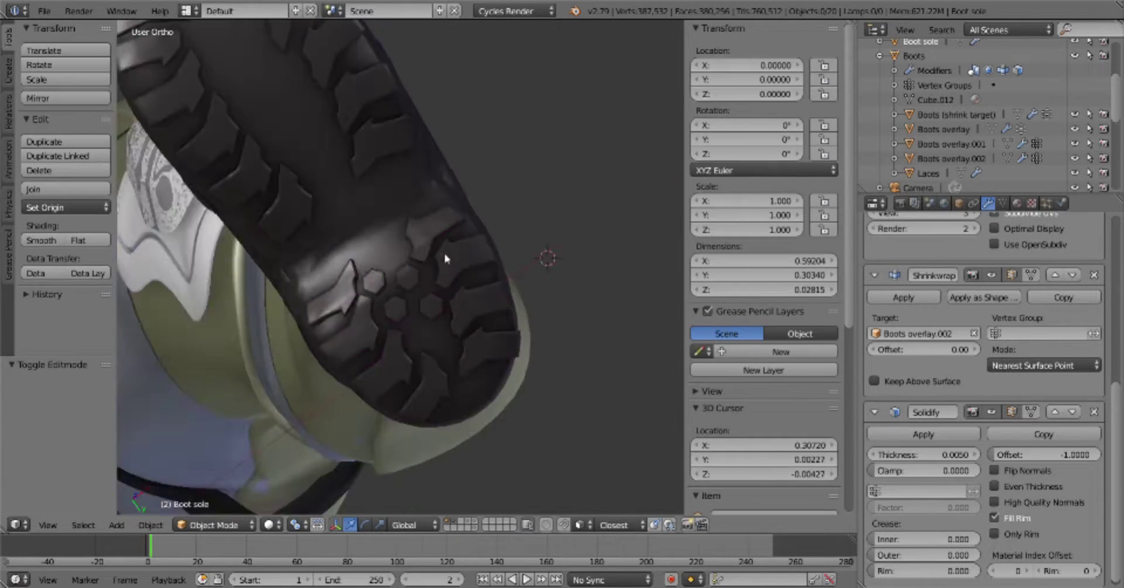
{"action": "mouse_move", "coordinate": [446, 251]}
{"action": "middle_mouse_down"}
{"action": "mouse_move", "coordinate": [455, 384]}
{"action": "mouse_move", "coordinate": [579, 339]}
{"action": "mouse_move", "coordinate": [544, 420]}
{"action": "mouse_move", "coordinate": [482, 354]}
{"action": "middle_mouse_up"}
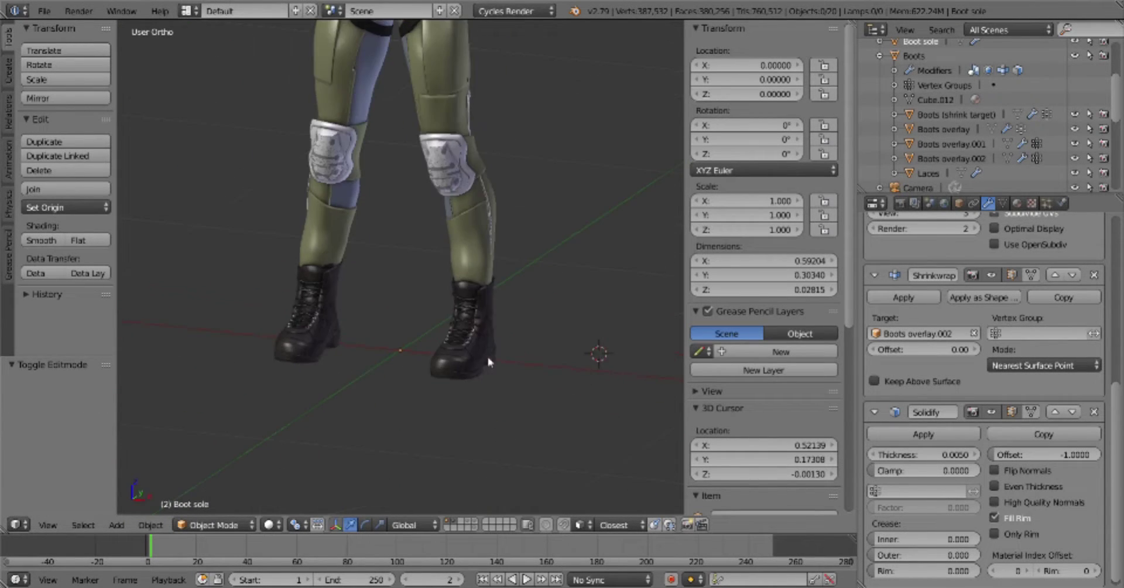
Select the Zipper curve on the lower leg and edit its control points
{"action": "scroll", "coordinate": [481, 354], "scroll_direction": "down", "scroll_amount": 2}
{"action": "left_click", "coordinate": [479, 356]}
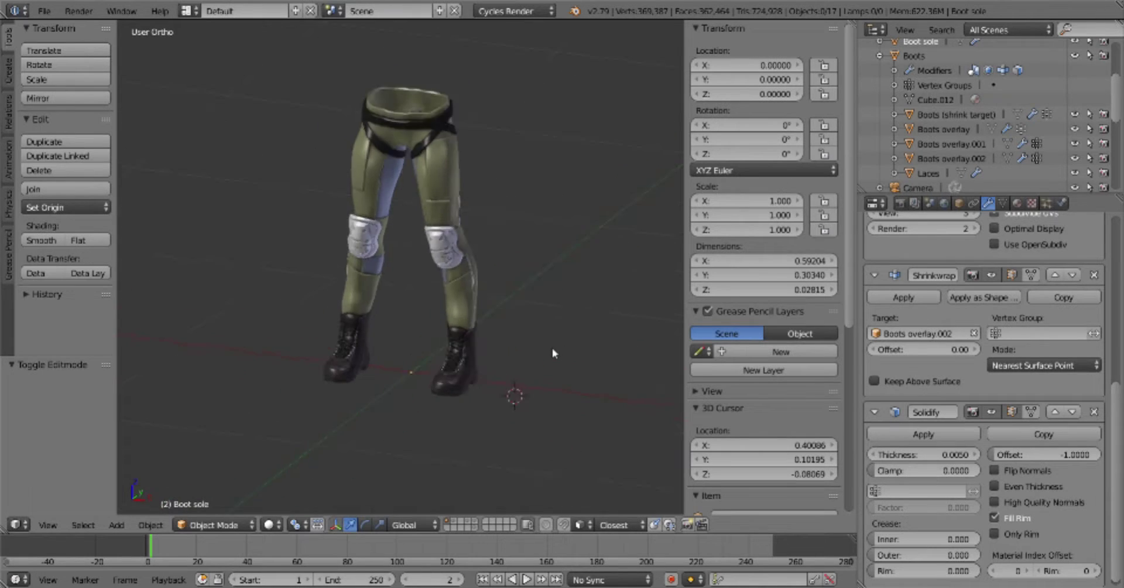
{"action": "middle_click_drag", "start_coordinate": [553, 346], "coordinate": [510, 346]}
{"action": "scroll", "coordinate": [509, 347], "scroll_direction": "up", "scroll_amount": 3}
{"action": "right_click", "coordinate": [423, 223]}
{"action": "key", "text": "Tab"}
{"action": "key", "text": "a"}
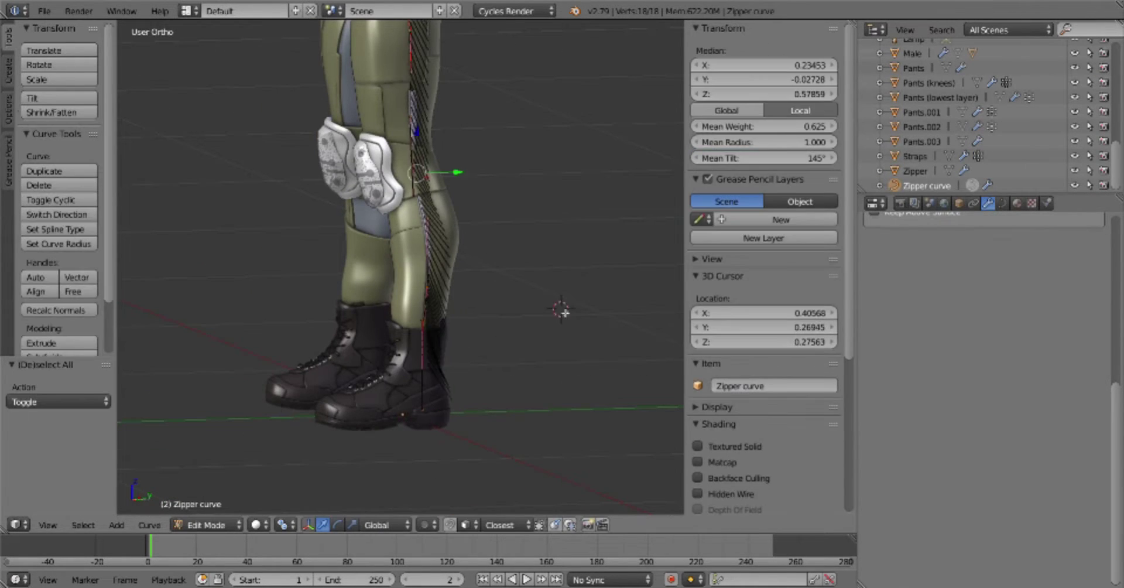
Rotate the zipper points around Y and shift one control point along X into the boot
{"action": "middle_click_drag", "start_coordinate": [468, 410], "coordinate": [544, 386]}
{"action": "key", "text": "r"}
{"action": "key", "text": "y"}
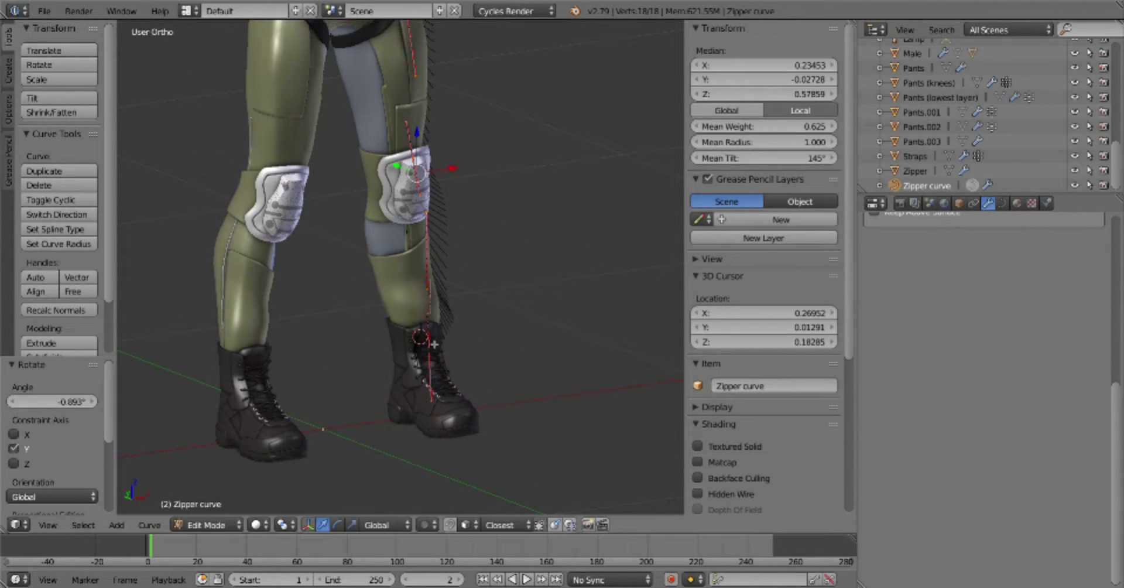
{"action": "right_click", "coordinate": [426, 317]}
{"action": "key", "text": "g"}
{"action": "key", "text": "x"}
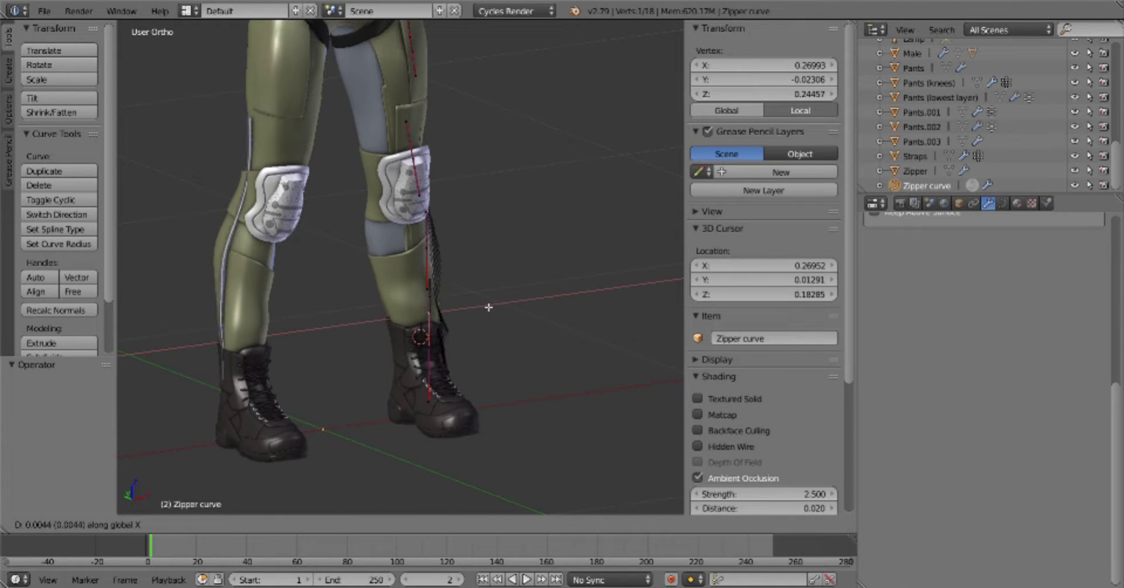
{"action": "left_click", "coordinate": [490, 307]}
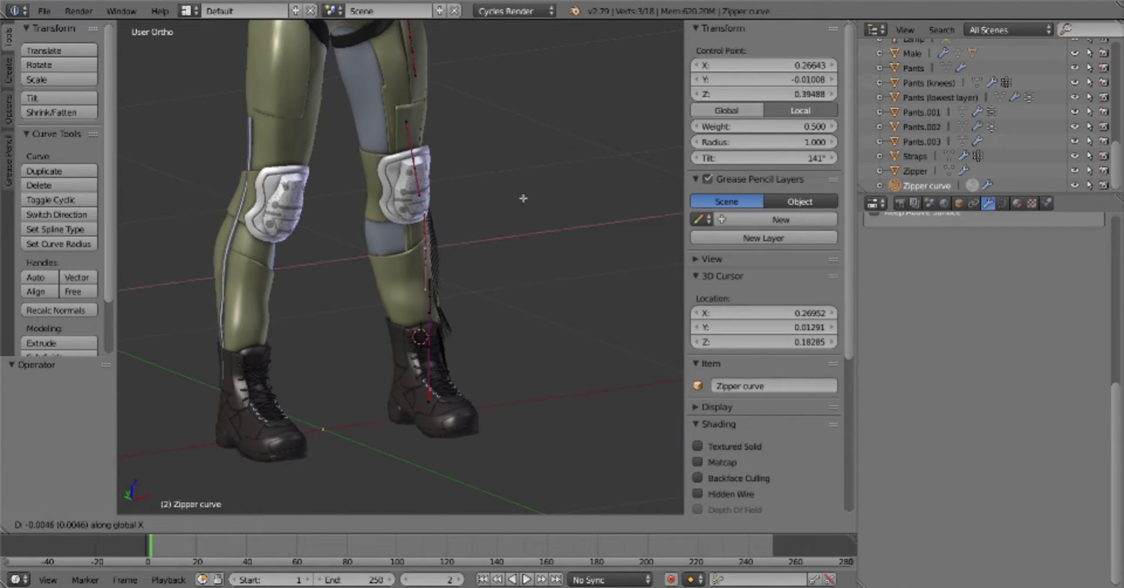
Rotate the knee-level zipper point around Y and lower Mean Tilt from 145° to about 124°
{"action": "key", "text": "a"}
{"action": "right_click", "coordinate": [430, 298]}
{"action": "key", "text": "r"}
{"action": "key", "text": "y"}
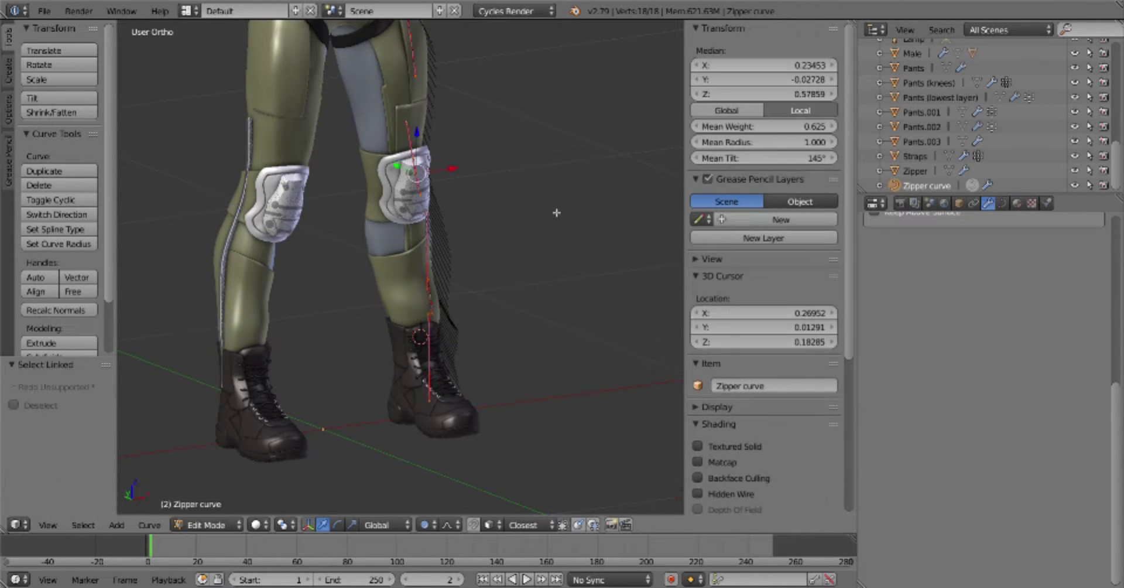
{"action": "left_click_drag", "start_coordinate": [764, 158], "coordinate": [743, 158]}
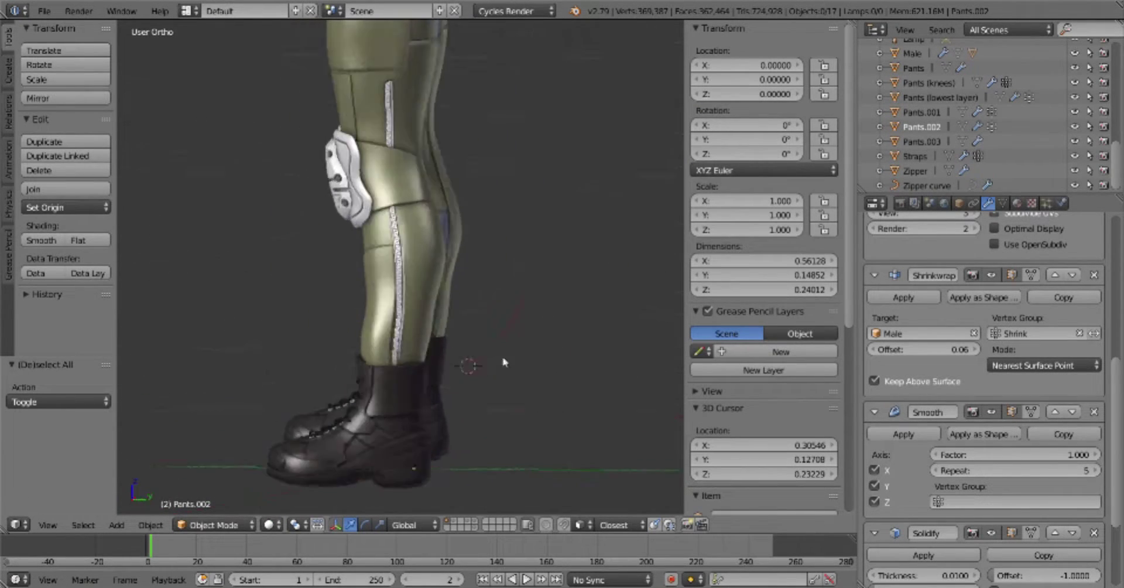
{"action": "scroll", "coordinate": [505, 363], "scroll_direction": "down", "scroll_amount": 4}
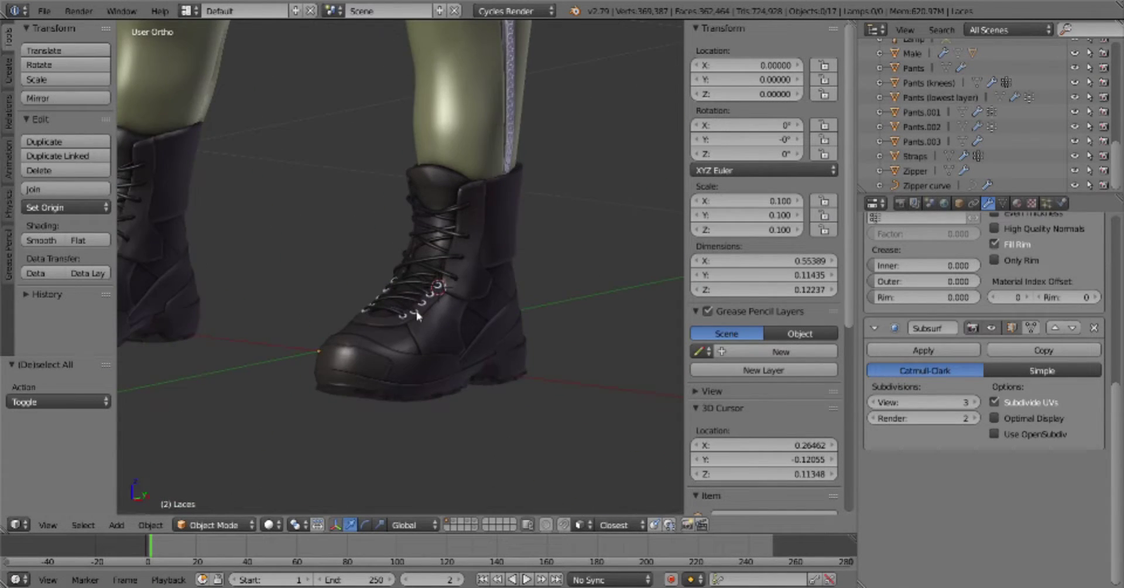
In Edit Mode on Laces, select the whole top eyelet as linked geometry
{"action": "key", "text": "Tab"}
{"action": "scroll", "coordinate": [417, 315], "scroll_direction": "up", "scroll_amount": 5}
{"action": "left_click", "coordinate": [465, 384]}
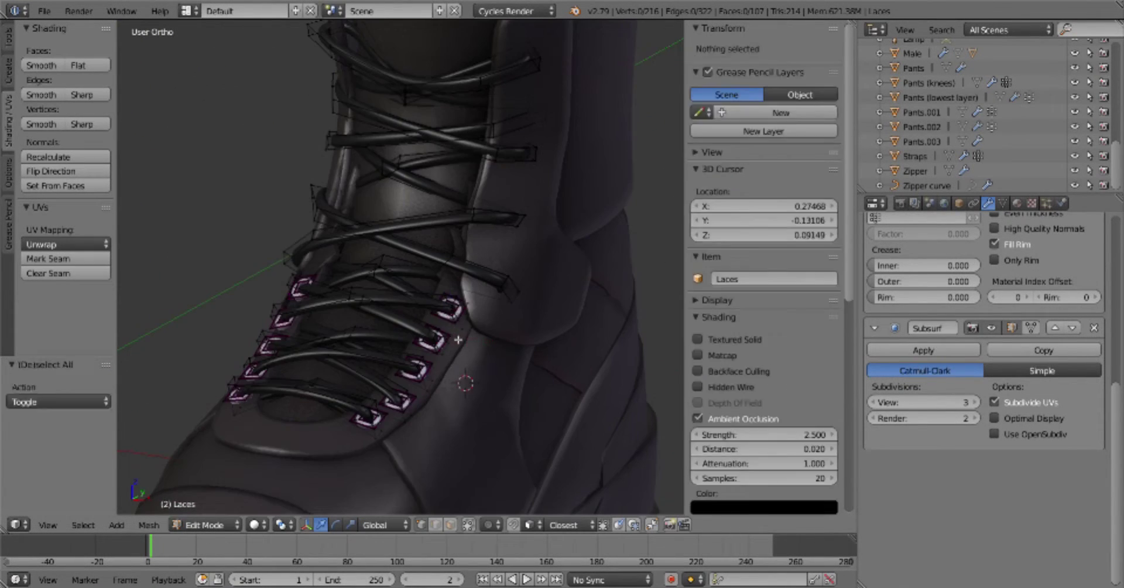
{"action": "key", "text": "l"}
{"action": "scroll", "coordinate": [565, 314], "scroll_direction": "up", "scroll_amount": 2}
{"action": "scroll", "coordinate": [568, 315], "scroll_direction": "up", "scroll_amount": 3}
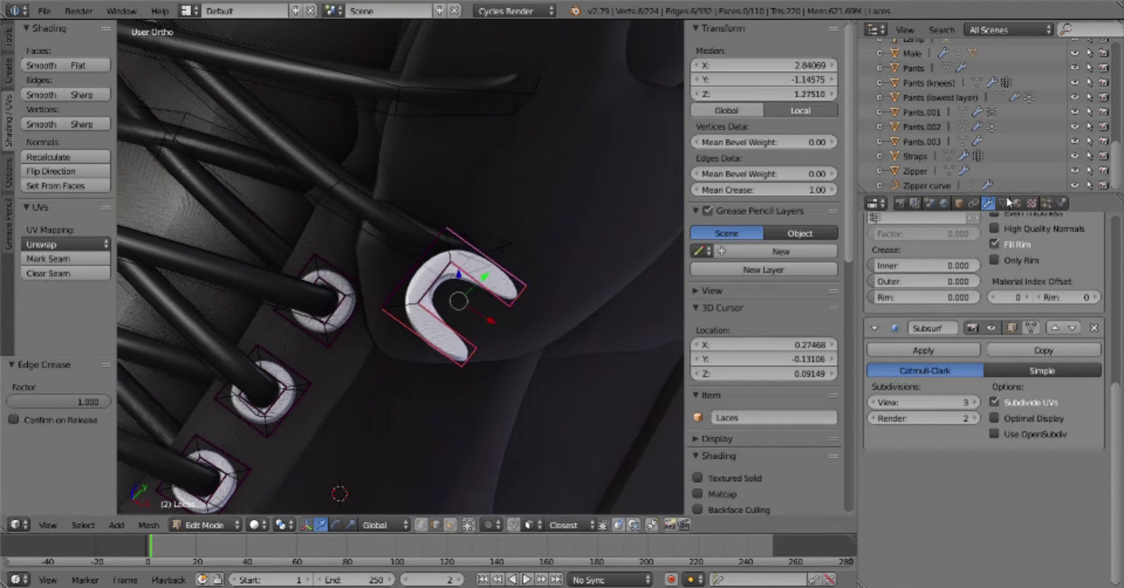
{"action": "scroll", "coordinate": [1008, 202], "scroll_direction": "up", "scroll_amount": 3}
{"action": "key", "text": "a"}
{"action": "right_click", "coordinate": [475, 370]}
{"action": "key", "text": "l"}
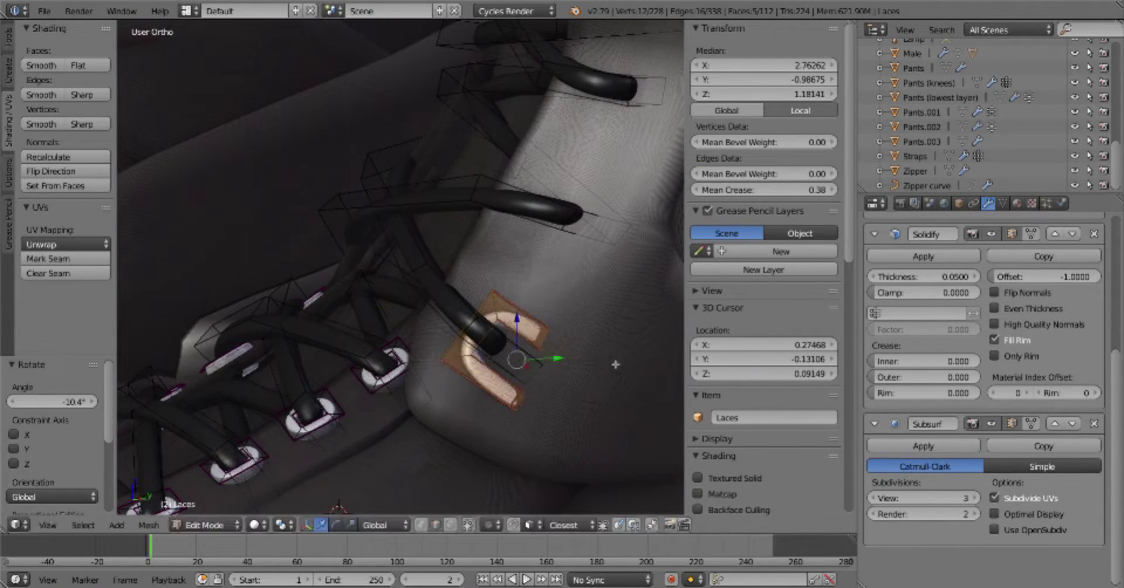
Rotate the top eyelet around Y, then duplicate it and place the copy
{"action": "key", "text": "r"}
{"action": "key", "text": "y"}
{"action": "left_click", "coordinate": [565, 399]}
{"action": "key", "text": "shift+d"}
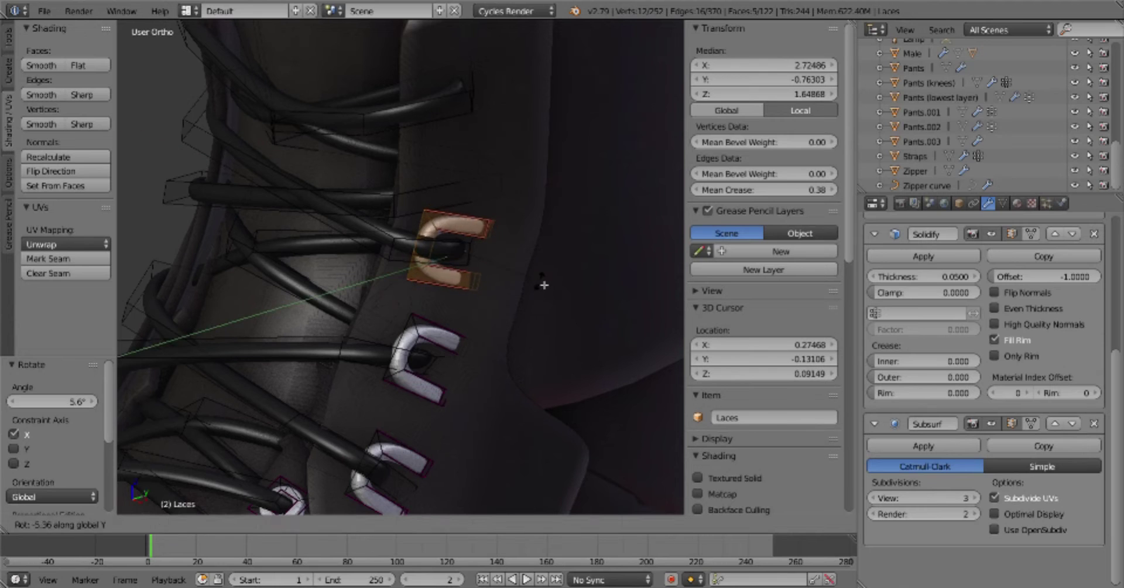
{"action": "key", "text": "shift+d"}
{"action": "left_click", "coordinate": [582, 156]}
{"action": "key", "text": "r"}
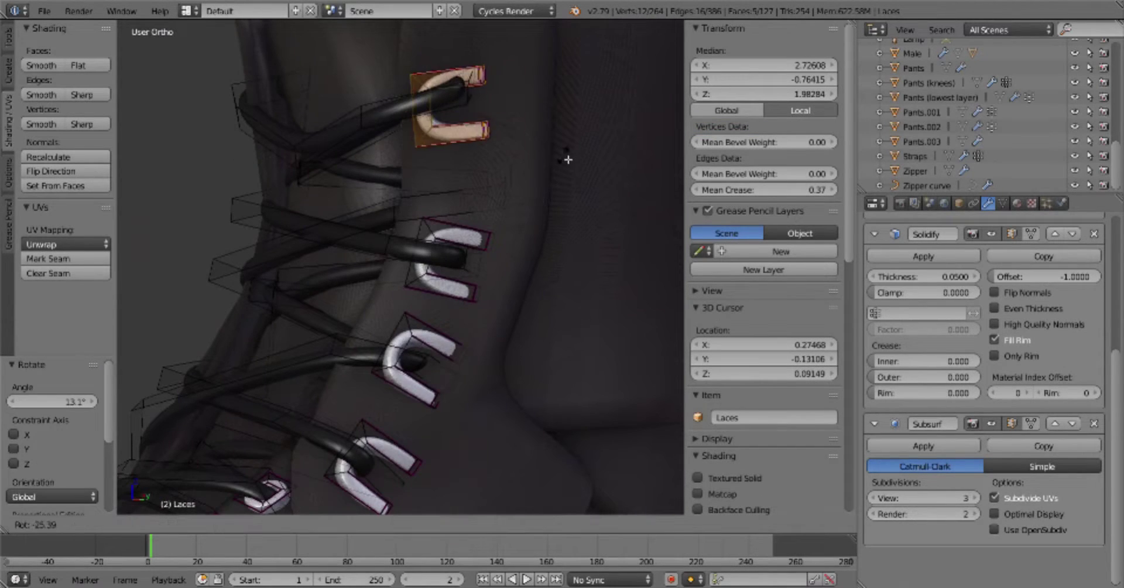
Move a whole eyelet vertically along Z into position, then deselect all
{"action": "middle_click_drag", "start_coordinate": [577, 293], "coordinate": [574, 291]}
{"action": "key", "text": "l"}
{"action": "key", "text": "g"}
{"action": "key", "text": "z"}
{"action": "left_click", "coordinate": [577, 287]}
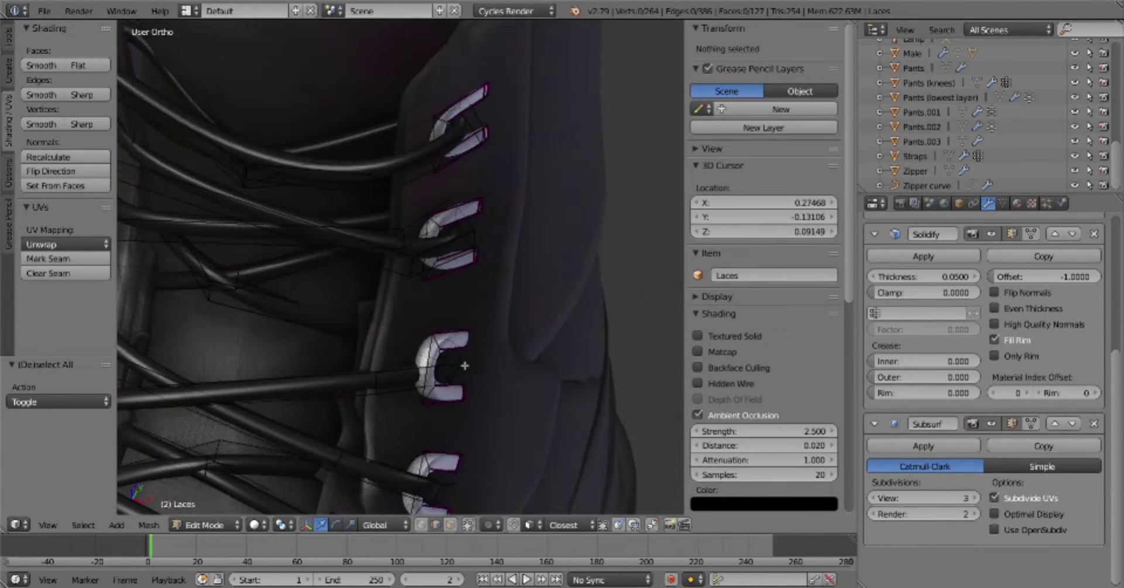
{"action": "key", "text": "a"}
Slide an edge loop along the eyelet to reshape it
{"action": "middle_click_drag", "start_coordinate": [592, 380], "coordinate": [503, 317]}
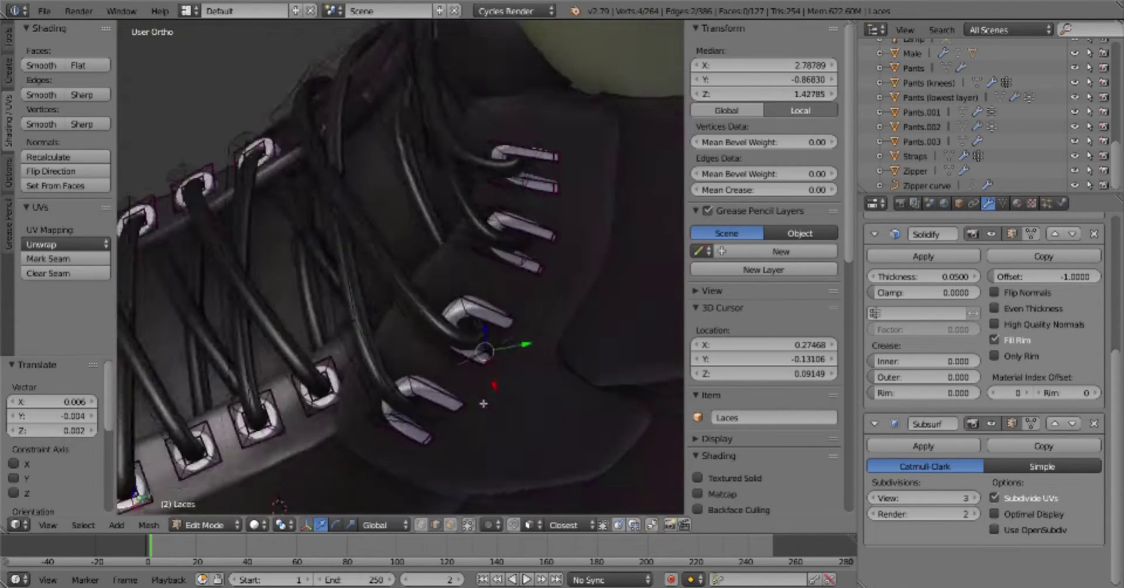
{"action": "key", "text": "ctrl+r"}
{"action": "left_click", "coordinate": [503, 313]}
{"action": "left_click", "coordinate": [484, 267]}
{"action": "scroll", "coordinate": [485, 267], "scroll_direction": "down", "scroll_amount": 4}
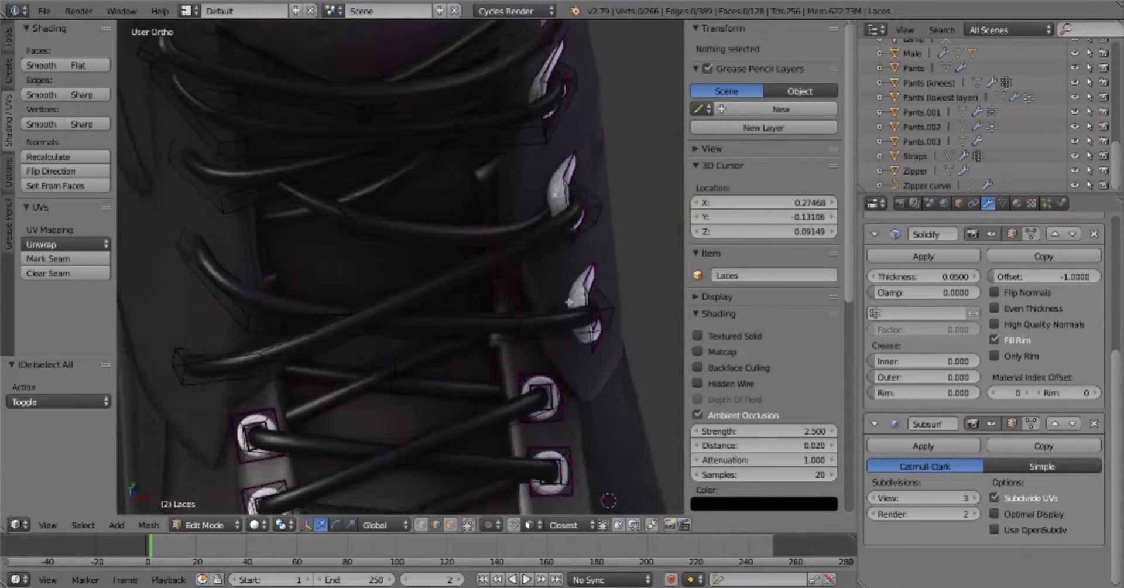
{"action": "middle_click_drag", "start_coordinate": [484, 267], "coordinate": [533, 255]}
Check the laces in Object Mode, then box-select one eyelet in Edit Mode
{"action": "key", "text": "Tab"}
{"action": "key", "text": "a"}
{"action": "scroll", "coordinate": [533, 255], "scroll_direction": "up", "scroll_amount": 4}
{"action": "key", "text": "Tab"}
{"action": "key", "text": "Tab"}
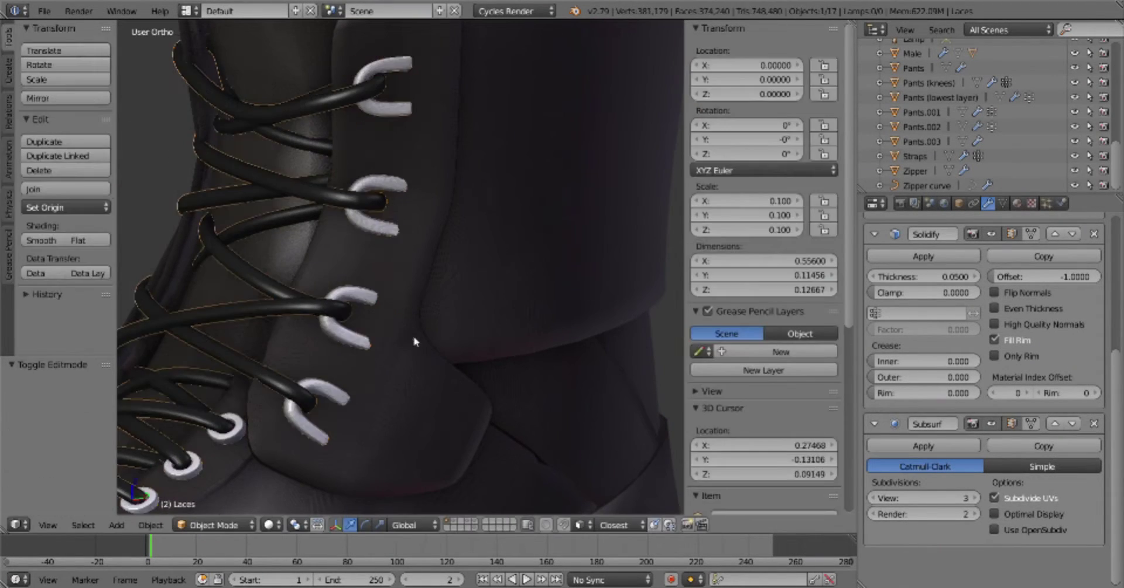
{"action": "key", "text": "Tab"}
{"action": "key", "text": "b"}
{"action": "left_click_drag", "start_coordinate": [291, 267], "coordinate": [394, 359]}
Select the whole eyelet and try a slight rotation, cancelling it
{"action": "key", "text": "Tab"}
{"action": "scroll", "coordinate": [462, 392], "scroll_direction": "down", "scroll_amount": 5}
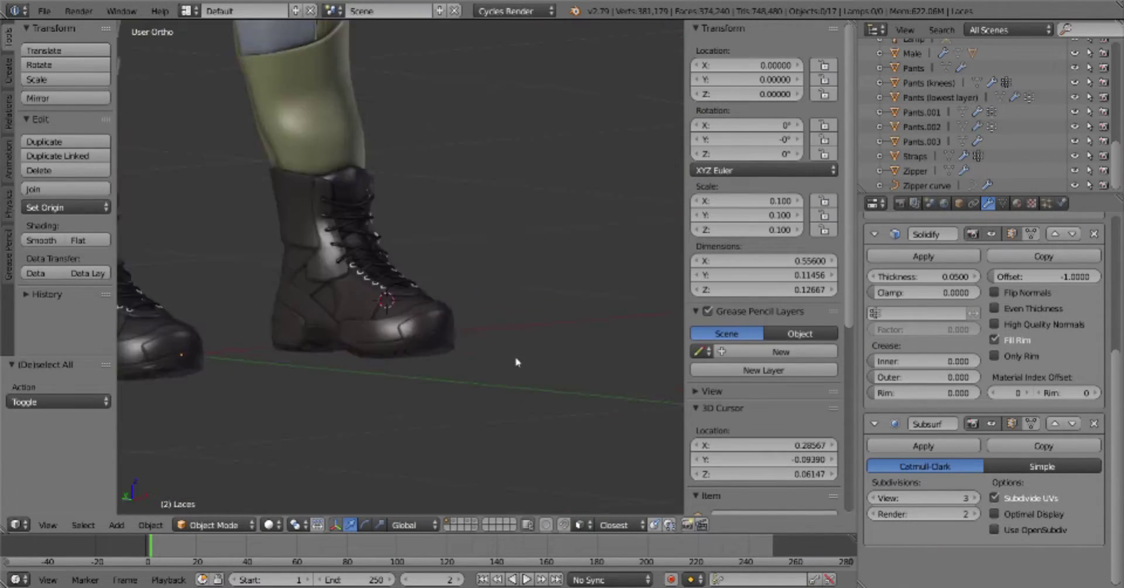
{"action": "middle_click_drag", "start_coordinate": [462, 392], "coordinate": [455, 374]}
{"action": "scroll", "coordinate": [472, 372], "scroll_direction": "up", "scroll_amount": 2}
{"action": "scroll", "coordinate": [473, 377], "scroll_direction": "up", "scroll_amount": 4}
{"action": "scroll", "coordinate": [364, 252], "scroll_direction": "up", "scroll_amount": 3}
{"action": "key", "text": "Tab"}
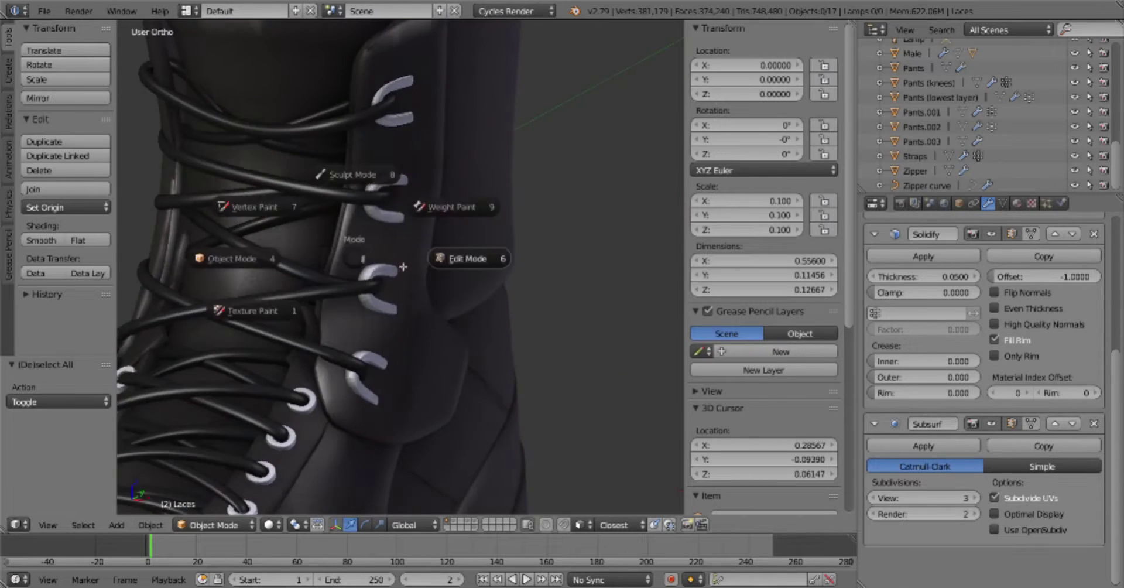
{"action": "scroll", "coordinate": [404, 264], "scroll_direction": "up", "scroll_amount": 4}
{"action": "key", "text": "l"}
{"action": "key", "text": "r"}
{"action": "key", "text": "Escape"}
{"action": "mouse_move", "coordinate": [535, 399]}
{"action": "middle_mouse_down"}
{"action": "mouse_move", "coordinate": [469, 269]}
{"action": "mouse_move", "coordinate": [573, 348]}
{"action": "middle_mouse_up"}
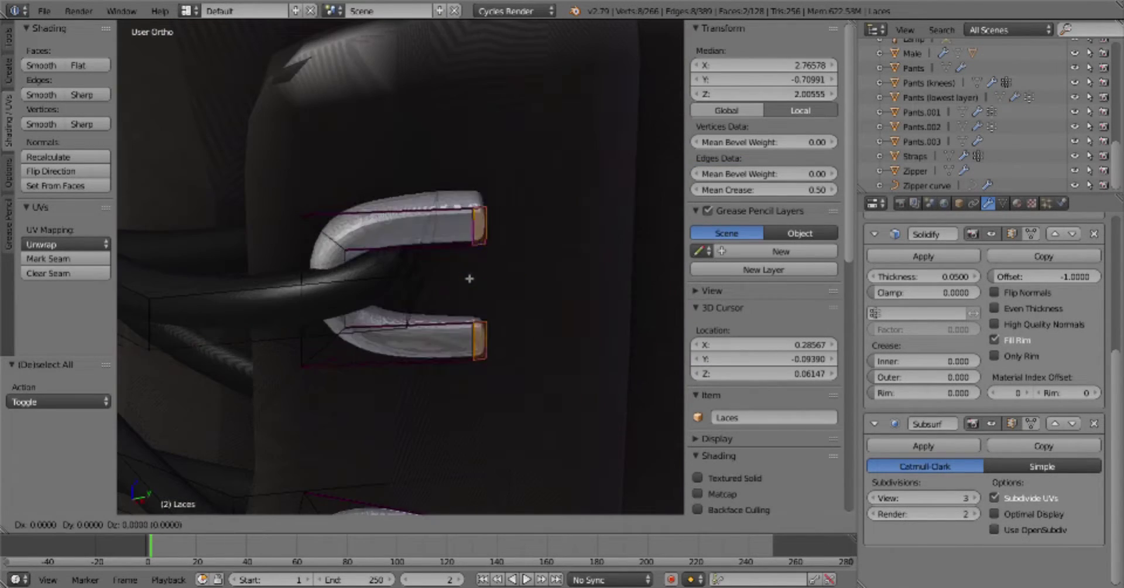
{"action": "scroll", "coordinate": [573, 348], "scroll_direction": "up", "scroll_amount": 2}
Inspect the eyelets around the boot, ending with the laces in Object Mode
{"action": "key", "text": "Tab"}
{"action": "scroll", "coordinate": [573, 335], "scroll_direction": "down", "scroll_amount": 3}
{"action": "scroll", "coordinate": [477, 364], "scroll_direction": "down", "scroll_amount": 2}
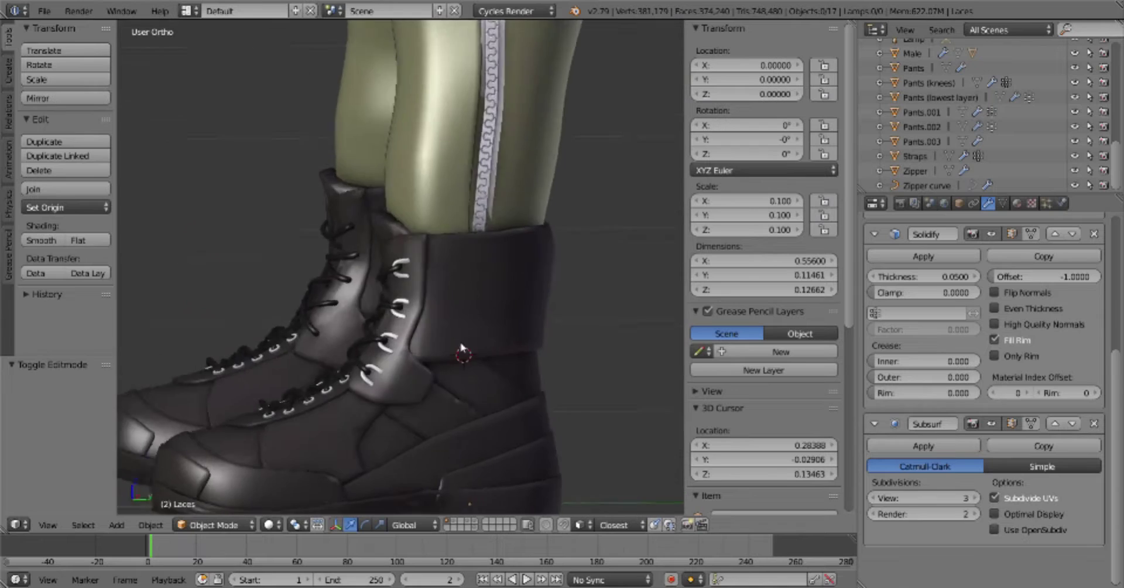
{"action": "middle_click_drag", "start_coordinate": [456, 351], "coordinate": [454, 380]}
{"action": "scroll", "coordinate": [451, 406], "scroll_direction": "up", "scroll_amount": 2}
{"action": "scroll", "coordinate": [452, 407], "scroll_direction": "up", "scroll_amount": 3}
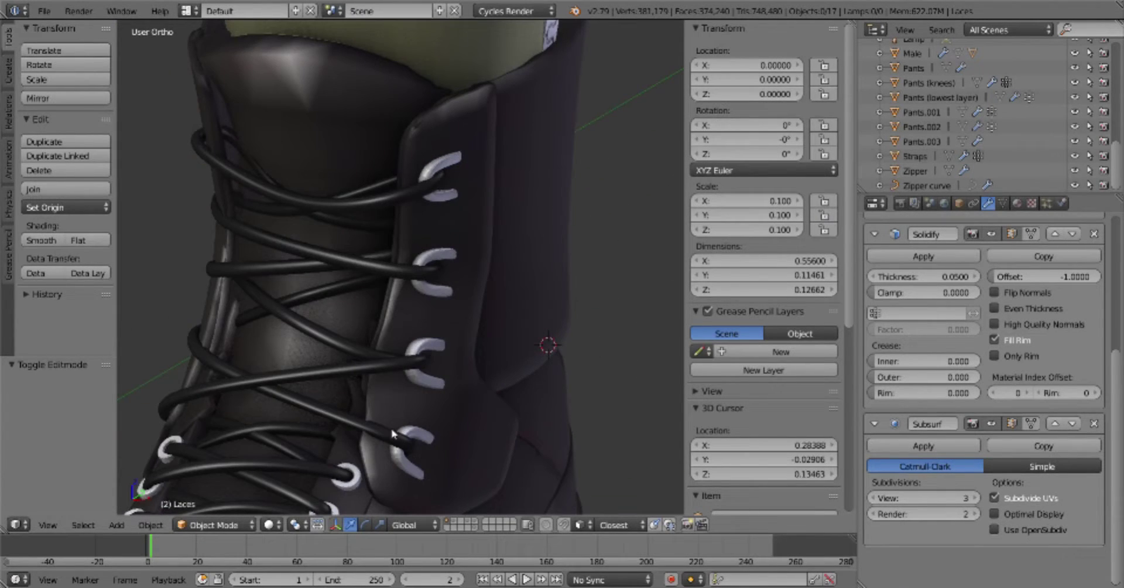
{"action": "key", "text": "Tab"}
{"action": "mouse_move", "coordinate": [392, 433]}
{"action": "middle_mouse_down"}
{"action": "mouse_move", "coordinate": [460, 419]}
{"action": "mouse_move", "coordinate": [472, 448]}
{"action": "middle_mouse_up"}
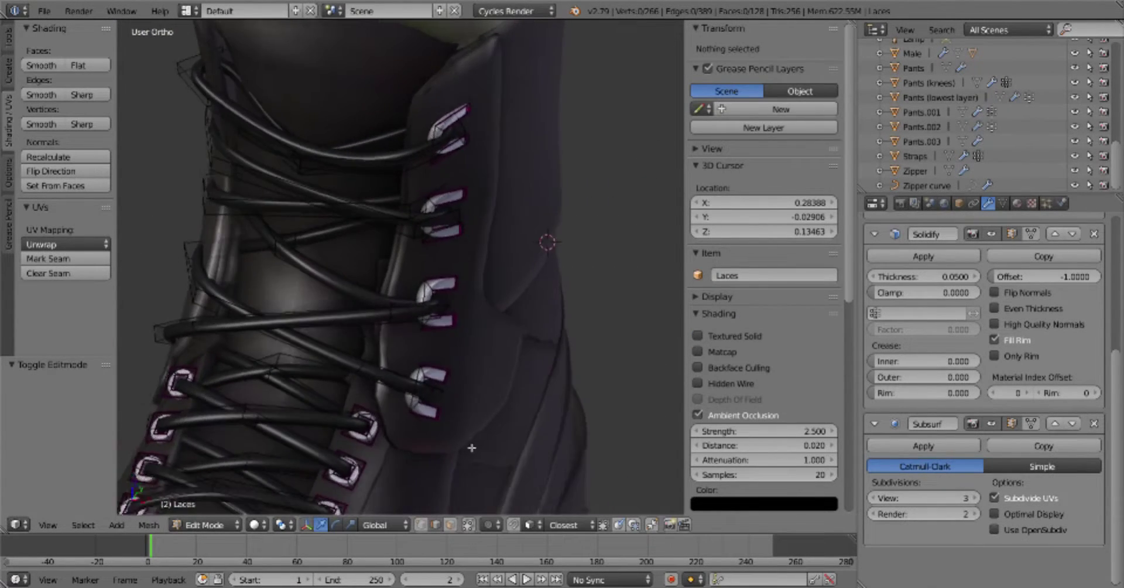
{"action": "scroll", "coordinate": [389, 351], "scroll_direction": "up", "scroll_amount": 2}
{"action": "key", "text": "Tab"}
{"action": "key", "text": "a"}
{"action": "scroll", "coordinate": [398, 370], "scroll_direction": "down", "scroll_amount": 3}
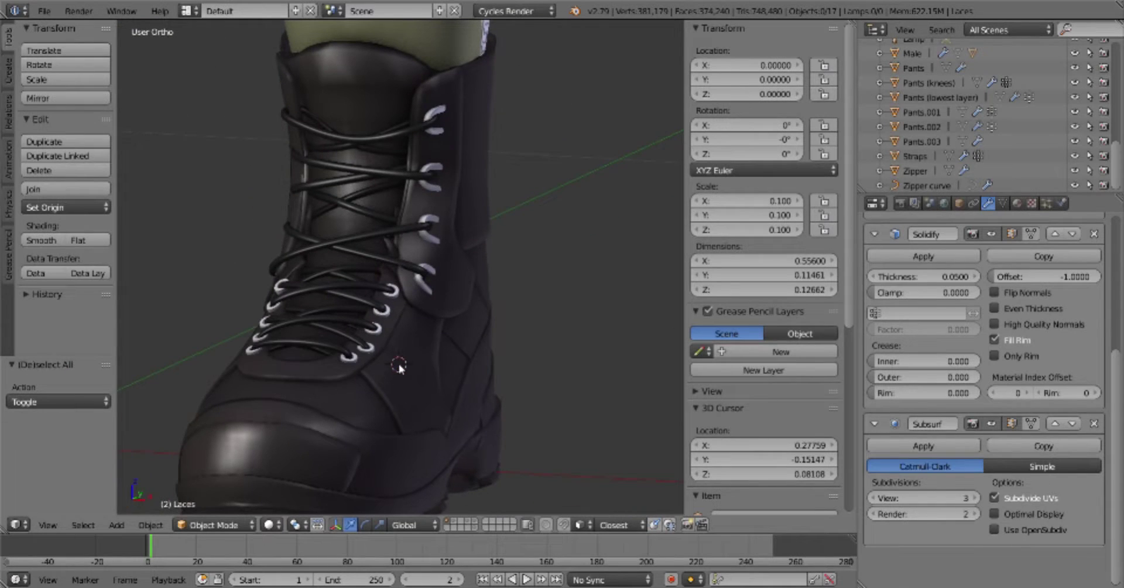
Save the file, then select the Laces eyelet geometry and view it in Front Ortho
{"action": "right_click", "coordinate": [451, 202]}
{"action": "key", "text": "ctrl+s"}
{"action": "key", "text": "Tab"}
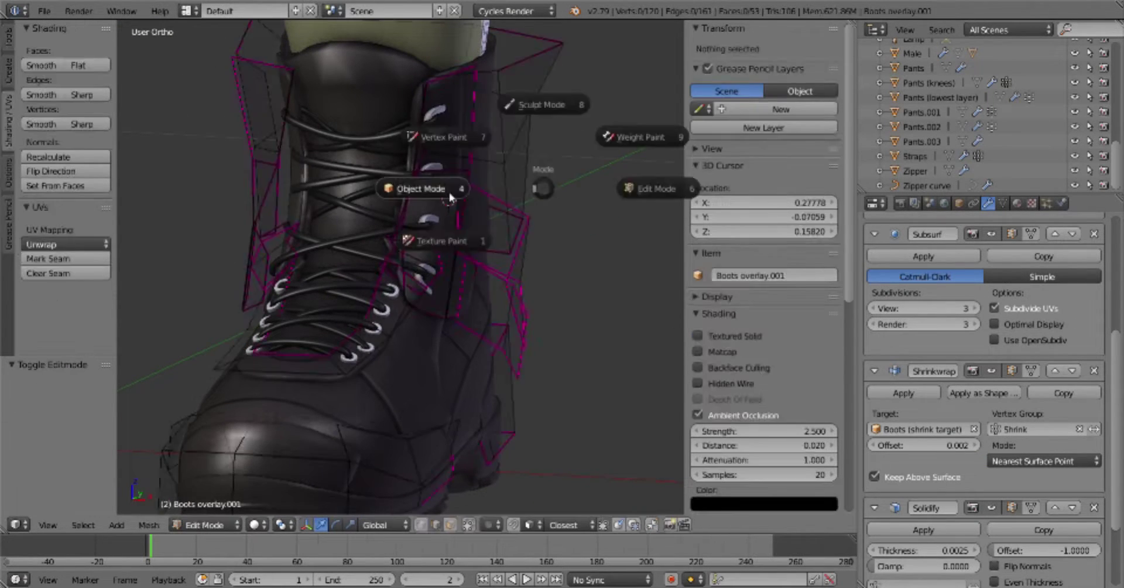
{"action": "right_click", "coordinate": [450, 200]}
{"action": "key", "text": "Tab"}
{"action": "key", "text": "l"}
{"action": "key", "text": "KP_1"}
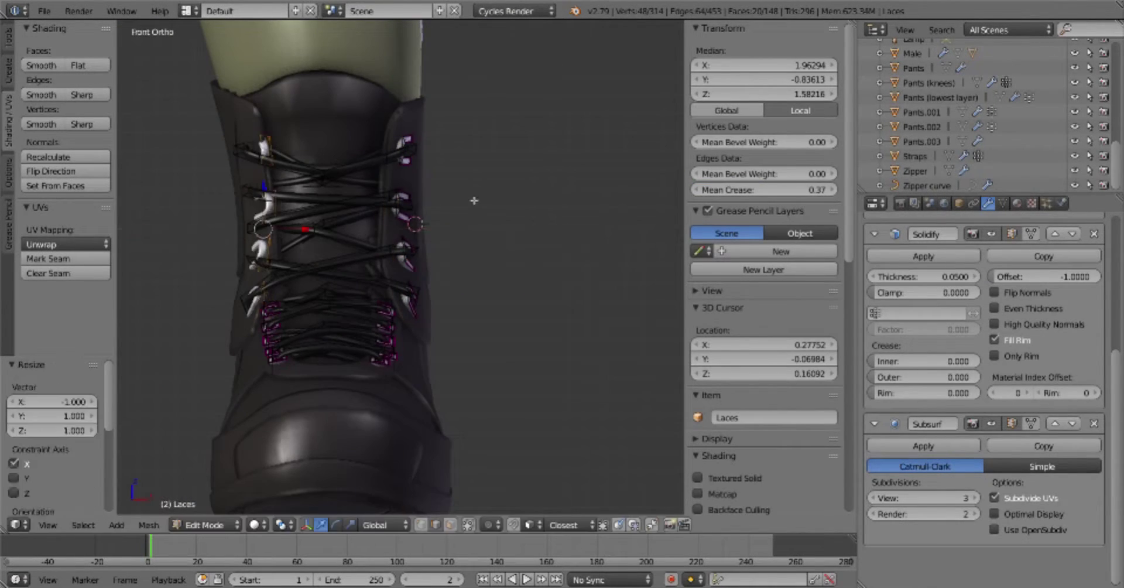
Nudge the selected lace hooks slightly along the X axis
{"action": "mouse_move", "coordinate": [474, 201]}
{"action": "middle_mouse_down"}
{"action": "mouse_move", "coordinate": [364, 326]}
{"action": "mouse_move", "coordinate": [371, 313]}
{"action": "mouse_move", "coordinate": [406, 340]}
{"action": "mouse_move", "coordinate": [373, 338]}
{"action": "middle_mouse_up"}
{"action": "key", "text": "g"}
{"action": "key", "text": "x"}
{"action": "key", "text": "Return"}
{"action": "scroll", "coordinate": [364, 326], "scroll_direction": "up", "scroll_amount": 3}
{"action": "scroll", "coordinate": [370, 312], "scroll_direction": "down", "scroll_amount": 3}
{"action": "scroll", "coordinate": [373, 326], "scroll_direction": "up", "scroll_amount": 2}
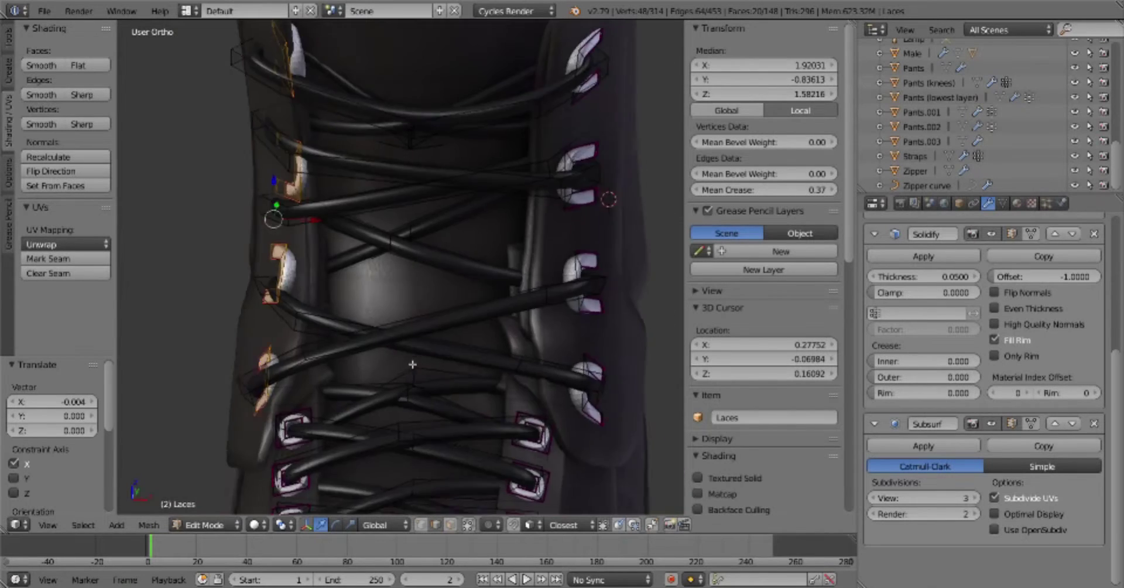
Select one left hook as linked geometry, reposition it, and deselect all
{"action": "right_click", "coordinate": [315, 200]}
{"action": "key", "text": "l"}
{"action": "key", "text": "g"}
{"action": "right_click", "coordinate": [397, 198]}
{"action": "middle_click_drag", "start_coordinate": [397, 198], "coordinate": [401, 322]}
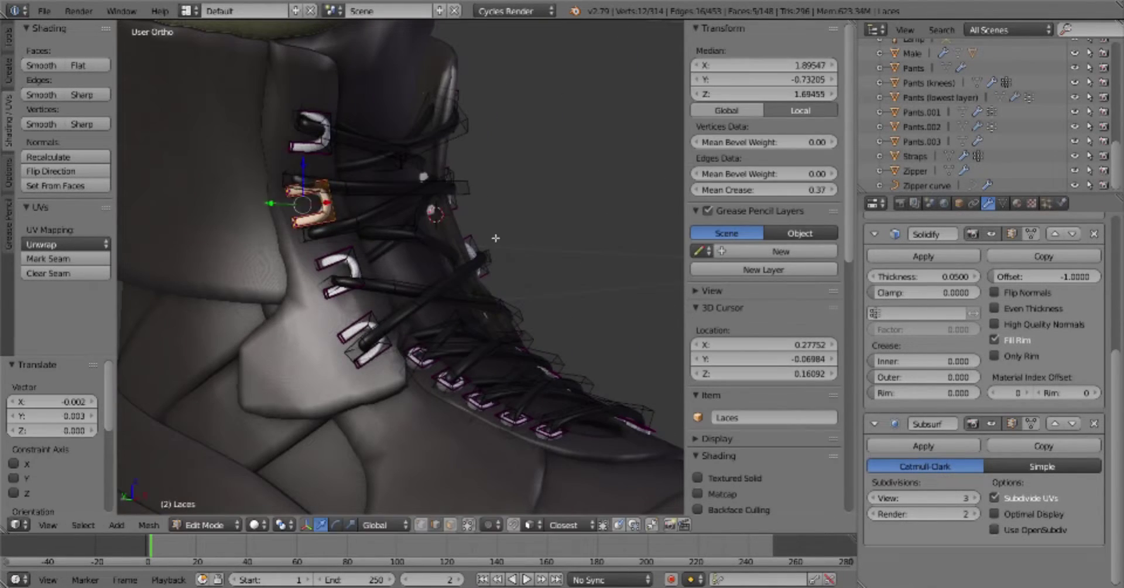
{"action": "key", "text": "a"}
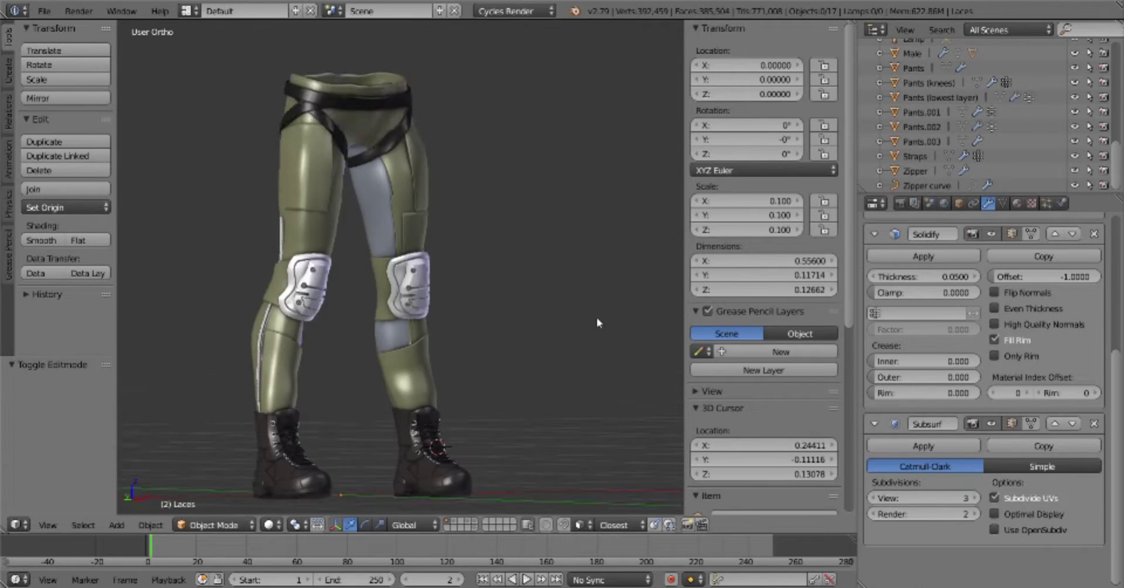
Place the 3D cursor beside the boots and frame the laces for editing
{"action": "left_click", "coordinate": [453, 320]}
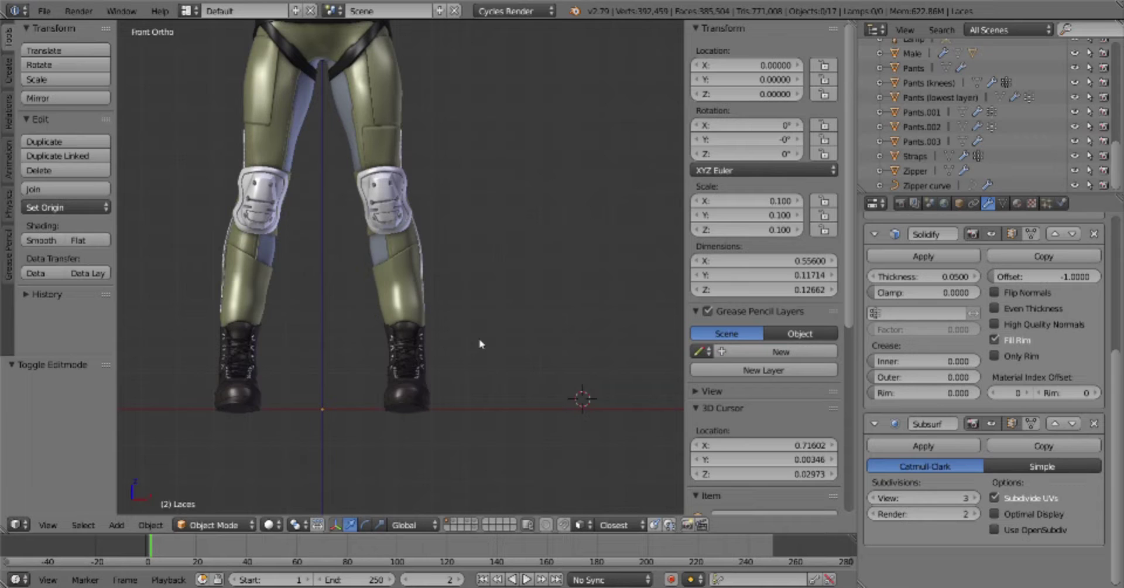
{"action": "middle_click_drag", "start_coordinate": [542, 261], "coordinate": [567, 280]}
{"action": "scroll", "coordinate": [568, 280], "scroll_direction": "up", "scroll_amount": 5}
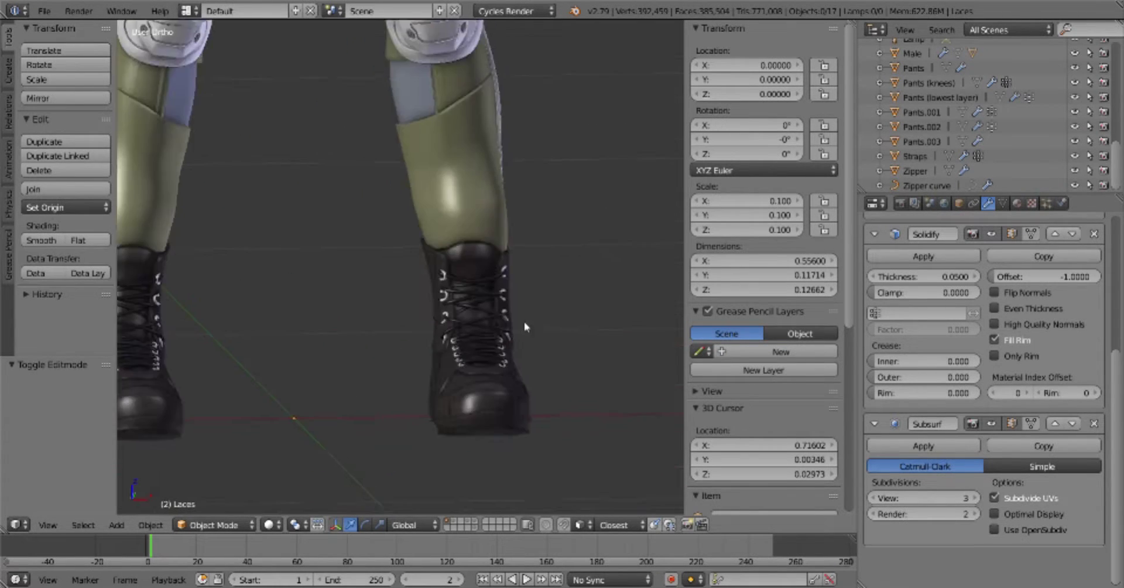
{"action": "key", "text": "KP_Decimal"}
{"action": "key", "text": "Tab"}
{"action": "key", "text": "a"}
{"action": "scroll", "coordinate": [400, 326], "scroll_direction": "up", "scroll_amount": 2}
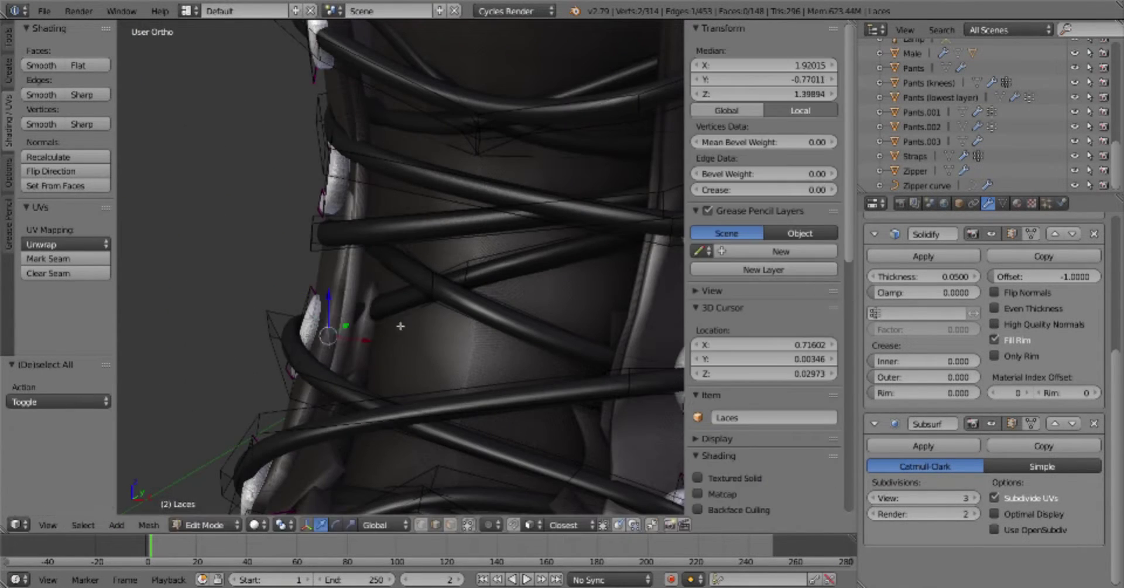
{"action": "scroll", "coordinate": [401, 327], "scroll_direction": "down", "scroll_amount": 3}
Move an inner-side hook closer against the boot, checking from the front
{"action": "middle_click_drag", "start_coordinate": [401, 326], "coordinate": [534, 310]}
{"action": "key", "text": "Tab"}
{"action": "scroll", "coordinate": [534, 311], "scroll_direction": "up", "scroll_amount": 2}
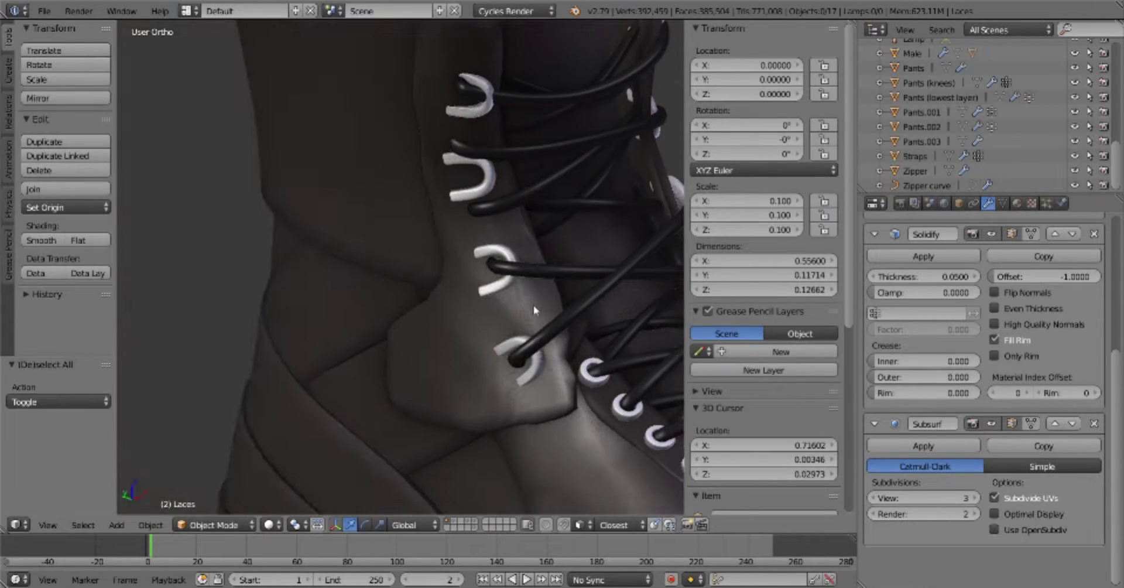
{"action": "key", "text": "Tab"}
{"action": "middle_click_drag", "start_coordinate": [377, 322], "coordinate": [264, 194]}
{"action": "right_click_drag", "start_coordinate": [260, 189], "coordinate": [264, 190]}
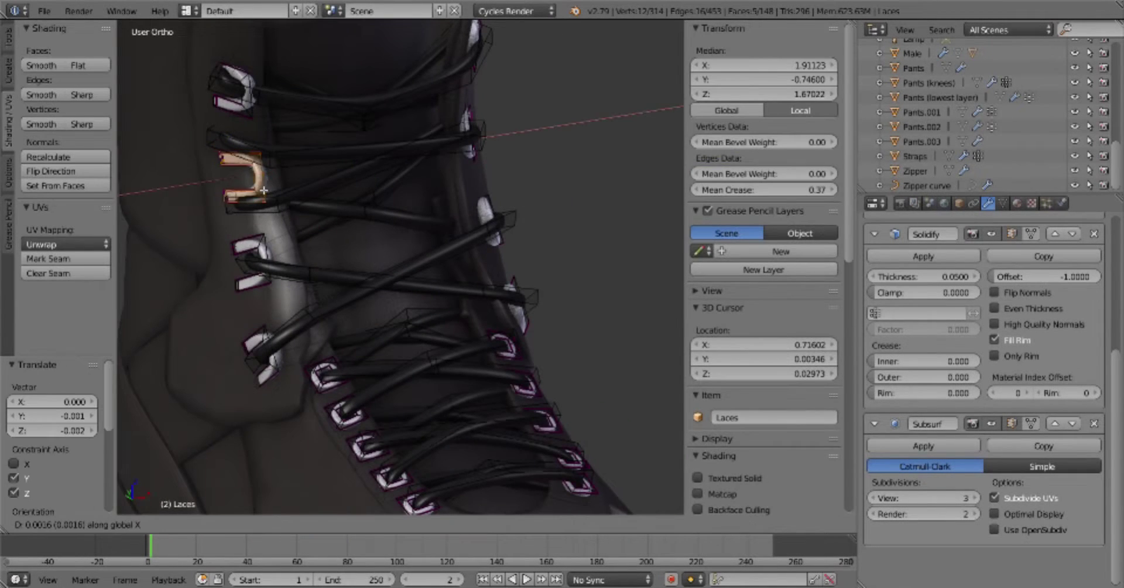
{"action": "key", "text": "KP_1"}
{"action": "scroll", "coordinate": [351, 252], "scroll_direction": "up", "scroll_amount": 2}
Tilt the upper hook around X to sit against the lacing edge, then exit Edit Mode
{"action": "key", "text": "shift+l"}
{"action": "key", "text": "r"}
{"action": "key", "text": "x"}
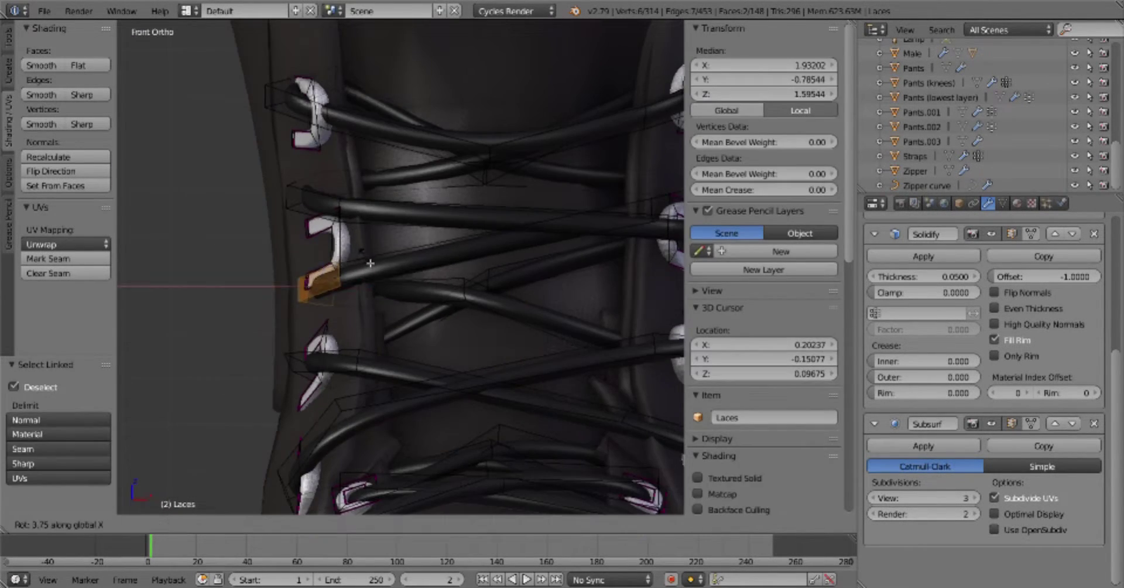
{"action": "key", "text": "a"}
{"action": "scroll", "coordinate": [562, 342], "scroll_direction": "down", "scroll_amount": 3}
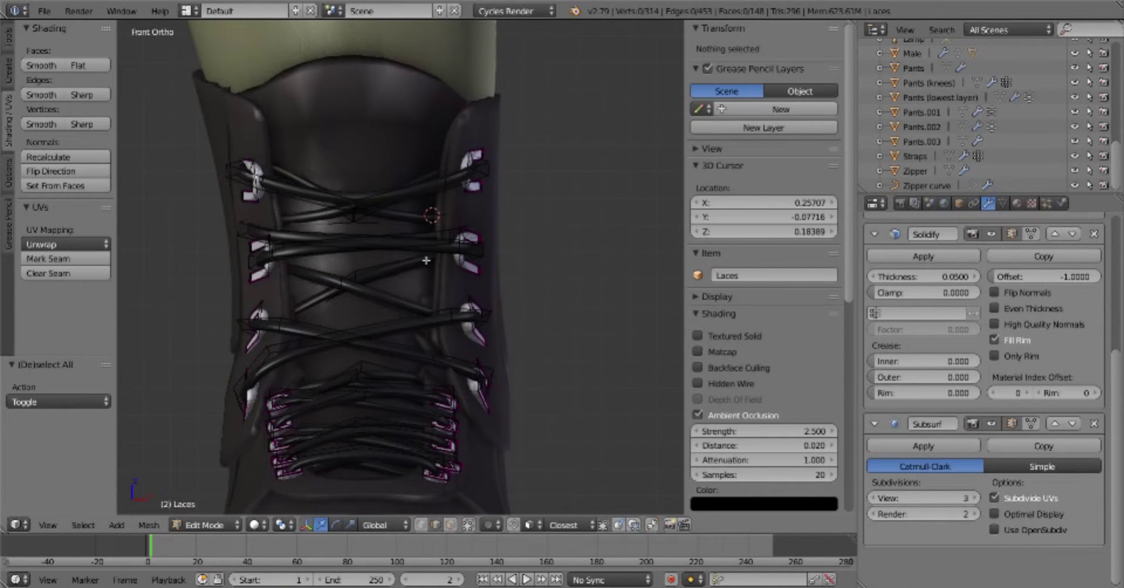
{"action": "key", "text": "Tab"}
{"action": "key", "text": "Tab"}
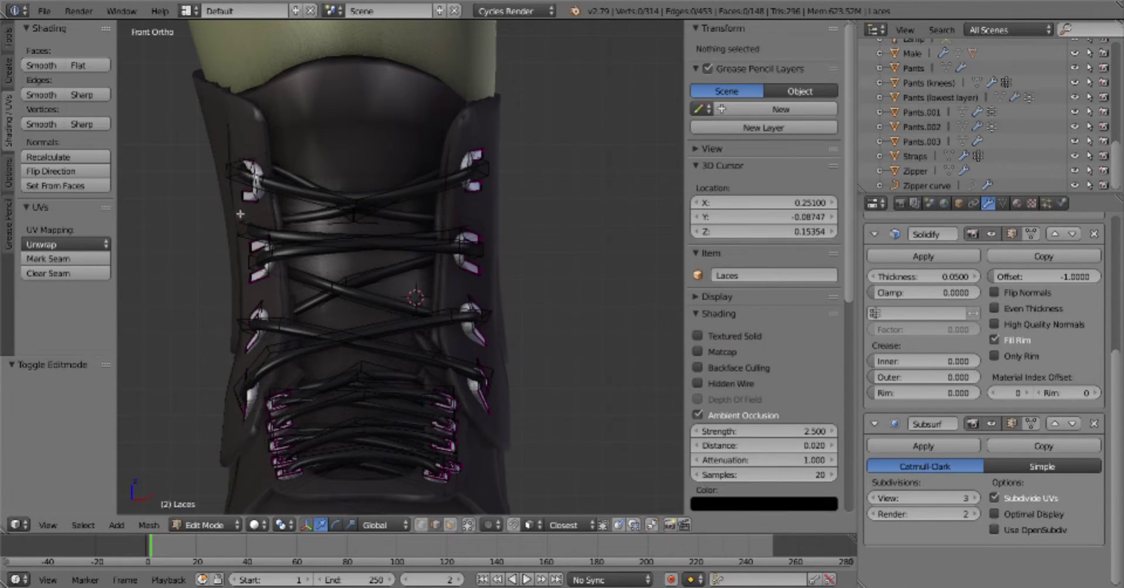
Reposition the top left lace hook and check it from a new angle
{"action": "key", "text": "shift+l"}
{"action": "key", "text": "g"}
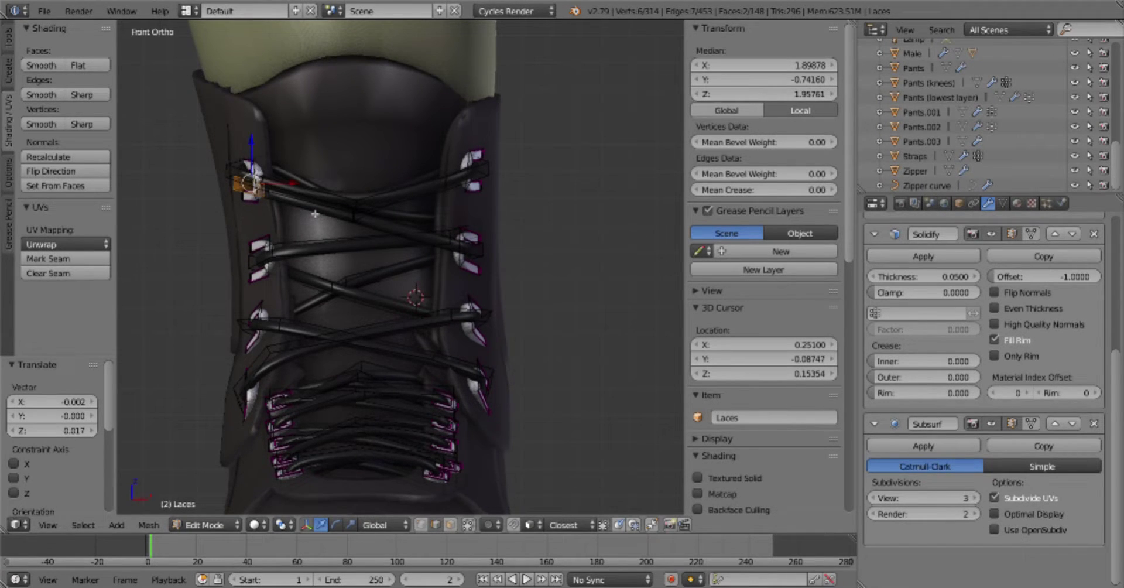
{"action": "left_click", "coordinate": [315, 214]}
{"action": "middle_click_drag", "start_coordinate": [315, 213], "coordinate": [374, 225]}
Delete the stray edge at the top lace end with X > Vertices
{"action": "key", "text": "a"}
{"action": "left_click", "coordinate": [228, 174]}
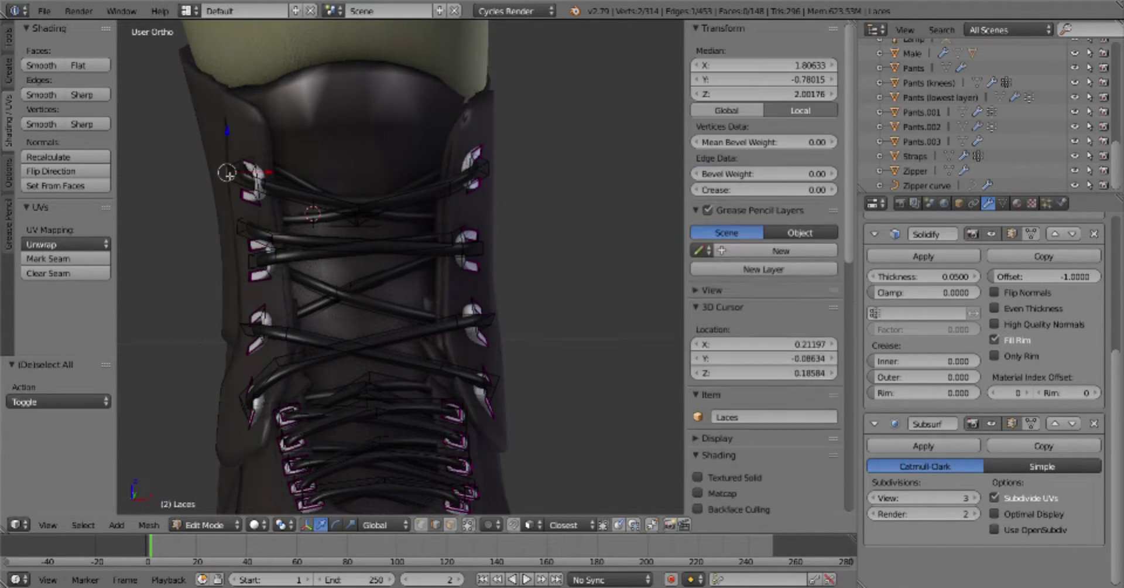
{"action": "left_click", "coordinate": [366, 135]}
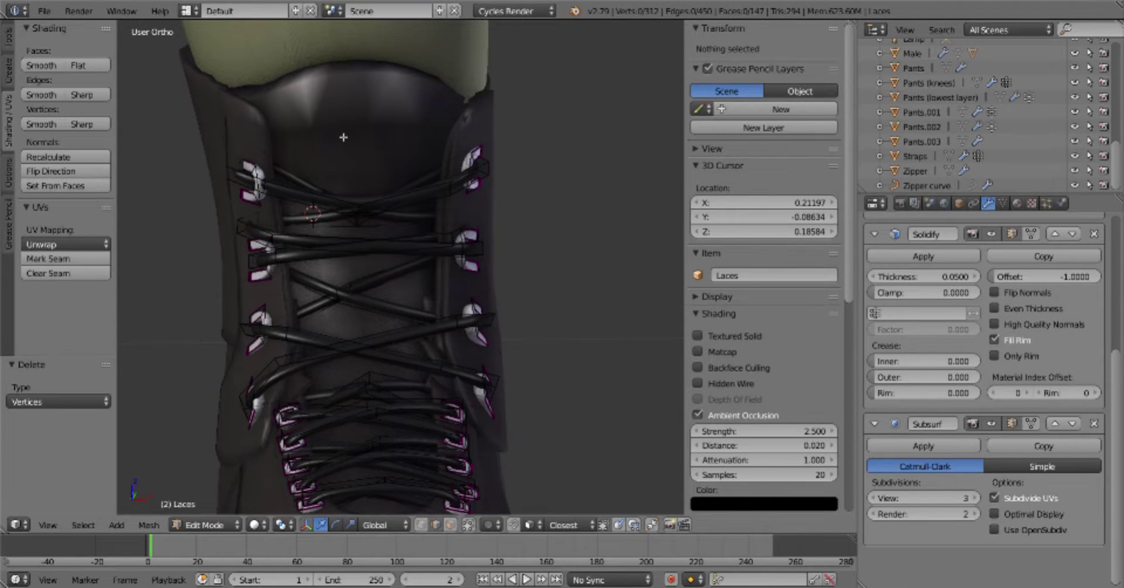
{"action": "middle_click_drag", "start_coordinate": [252, 176], "coordinate": [287, 181]}
From the front view, box-select the two vertices at the top lace end
{"action": "key", "text": "g"}
{"action": "key", "text": "Escape"}
{"action": "key", "text": "KP_1"}
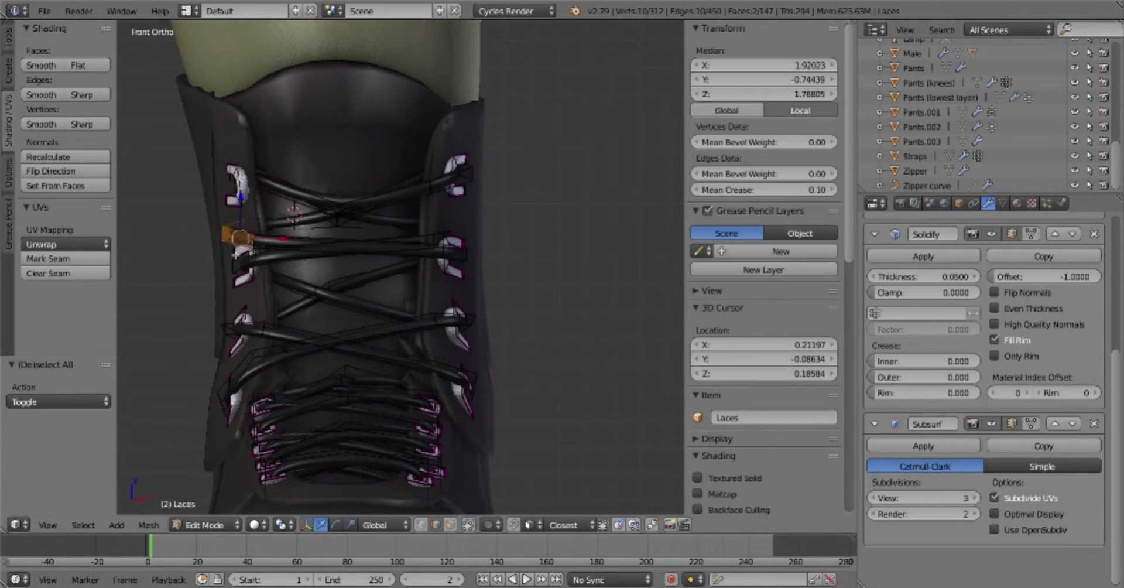
{"action": "scroll", "coordinate": [364, 184], "scroll_direction": "up", "scroll_amount": 2}
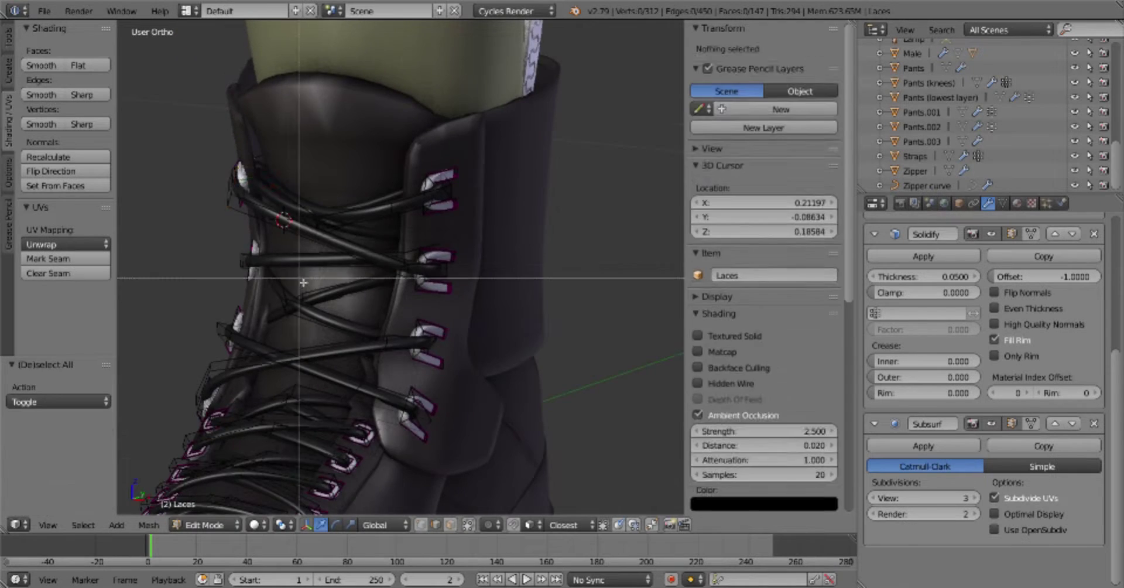
{"action": "scroll", "coordinate": [381, 199], "scroll_direction": "down", "scroll_amount": 2}
{"action": "key", "text": "a"}
{"action": "key", "text": "b"}
{"action": "left_click_drag", "start_coordinate": [396, 221], "coordinate": [413, 275]}
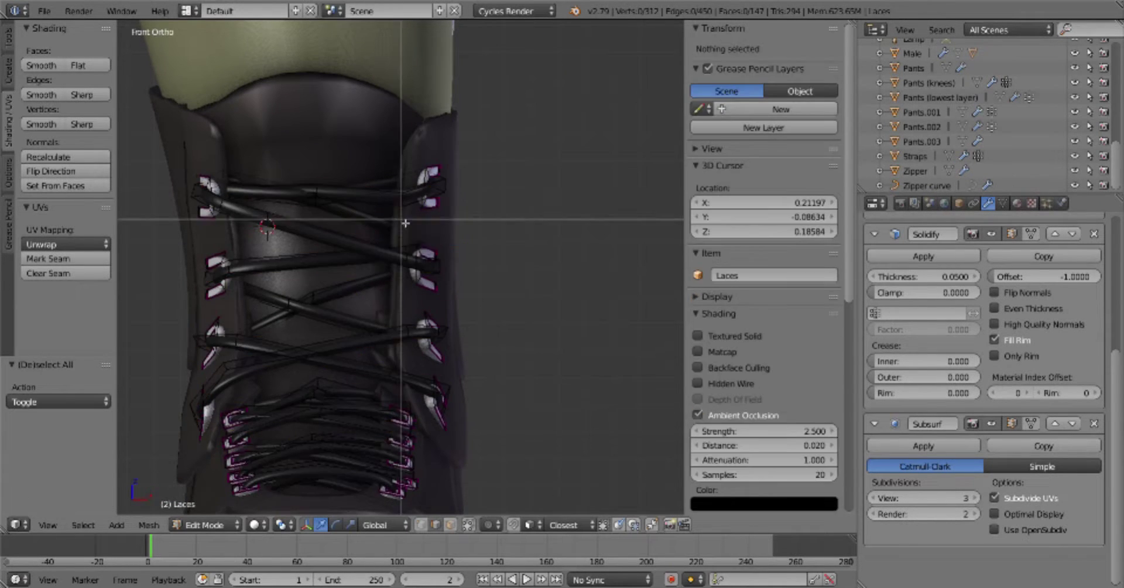
Lower a top lace vertex slightly along Z
{"action": "scroll", "coordinate": [493, 210], "scroll_direction": "up", "scroll_amount": 3}
{"action": "scroll", "coordinate": [495, 95], "scroll_direction": "down", "scroll_amount": 4}
{"action": "scroll", "coordinate": [431, 307], "scroll_direction": "up", "scroll_amount": 3}
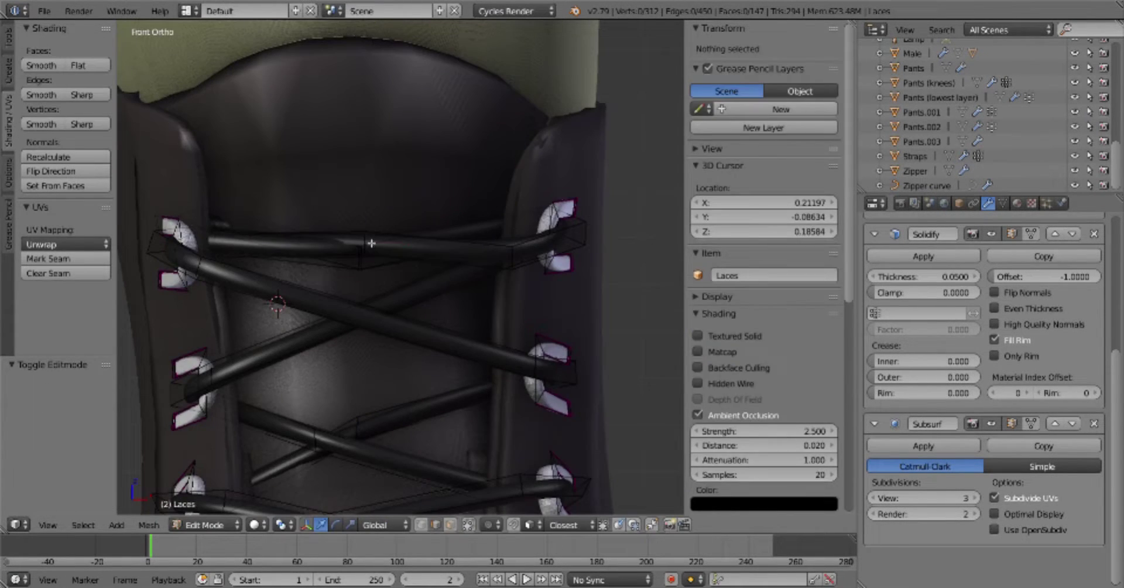
{"action": "right_click", "coordinate": [366, 283]}
{"action": "key", "text": "g"}
{"action": "key", "text": "z"}
{"action": "left_click", "coordinate": [367, 282]}
Preview the laces in Object Mode, then return to editing them
{"action": "key", "text": "Tab"}
{"action": "left_click", "coordinate": [414, 228]}
{"action": "scroll", "coordinate": [490, 368], "scroll_direction": "down", "scroll_amount": 4}
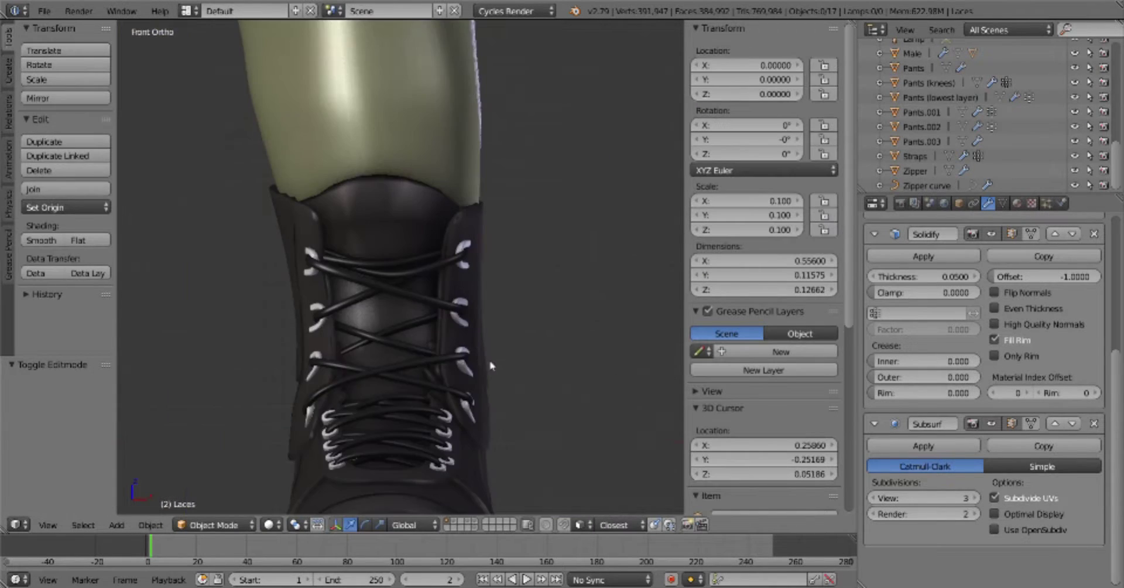
{"action": "scroll", "coordinate": [491, 366], "scroll_direction": "up", "scroll_amount": 4}
{"action": "key", "text": "Tab"}
{"action": "key", "text": "a"}
{"action": "scroll", "coordinate": [373, 312], "scroll_direction": "up", "scroll_amount": 3}
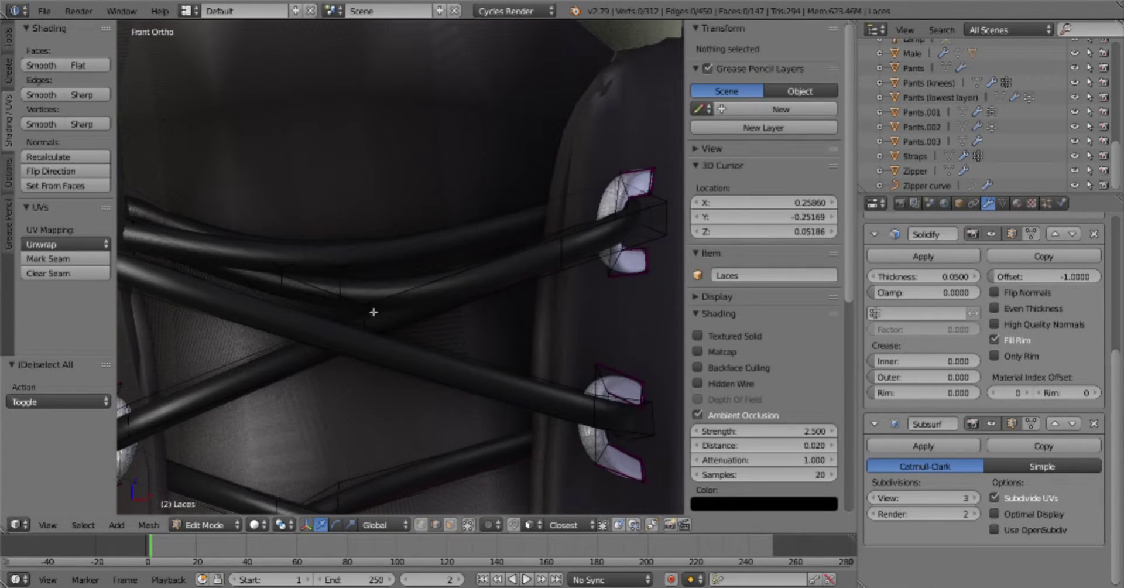
Move the right-side lace hook along Y beside the eyelets
{"action": "left_click", "coordinate": [595, 289]}
{"action": "scroll", "coordinate": [594, 288], "scroll_direction": "down", "scroll_amount": 3}
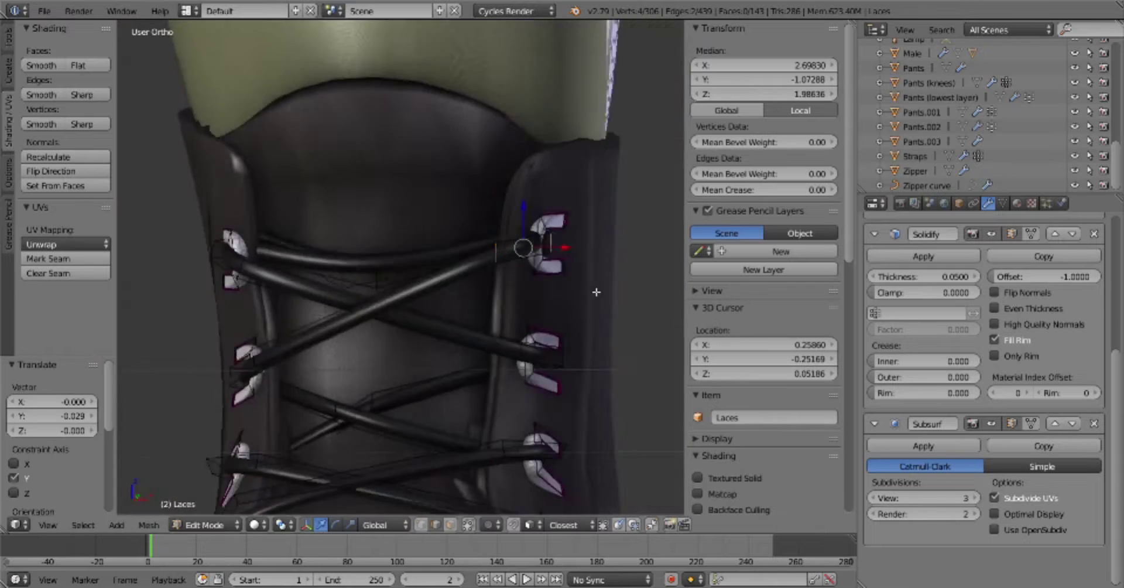
{"action": "middle_click_drag", "start_coordinate": [595, 288], "coordinate": [654, 189]}
{"action": "scroll", "coordinate": [654, 189], "scroll_direction": "up", "scroll_amount": 3}
{"action": "left_click", "coordinate": [616, 191]}
{"action": "key", "text": "KP_1"}
Move the selected lace vertices vertically along Z
{"action": "key", "text": "Tab"}
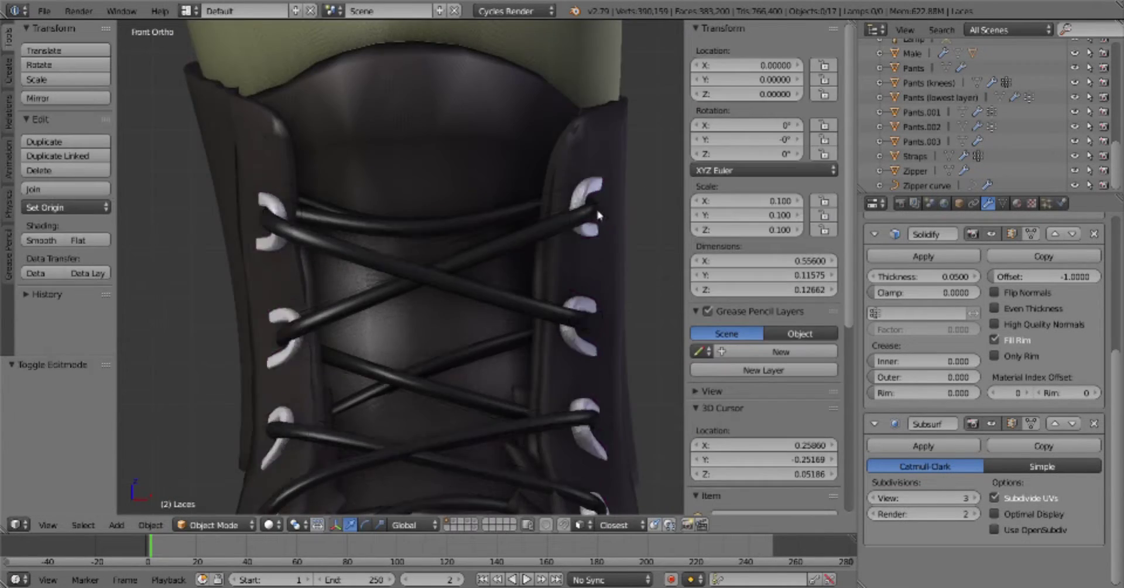
{"action": "key", "text": "Tab"}
{"action": "key", "text": "g"}
{"action": "key", "text": "z"}
{"action": "left_click", "coordinate": [485, 226]}
Add a Ctrl+R loop cut at the lace crossing
{"action": "key", "text": "ctrl+r"}
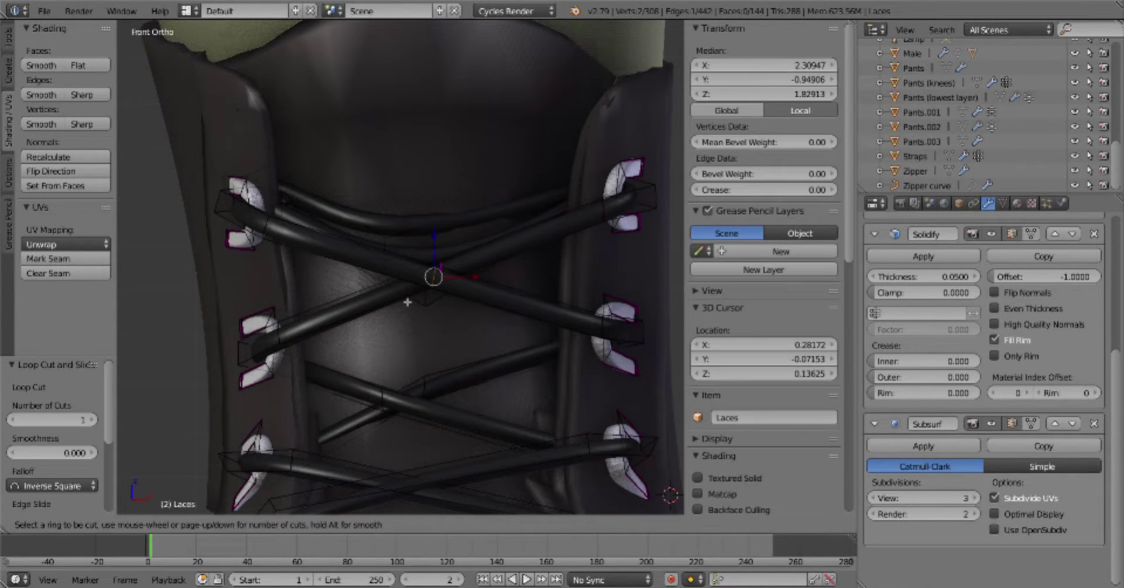
{"action": "scroll", "coordinate": [432, 271], "scroll_direction": "up", "scroll_amount": 1}
{"action": "left_click", "coordinate": [480, 307]}
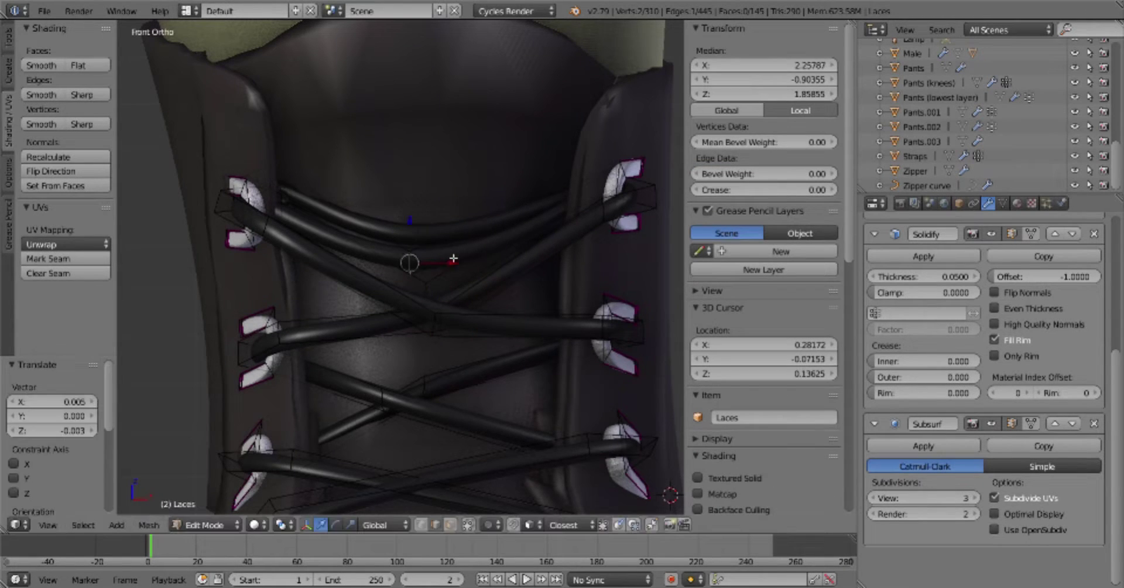
{"action": "key", "text": "a"}
{"action": "key", "text": "Tab"}
Slide the side lace vertices along the lace with Shift+V, then leave Edit Mode
{"action": "right_click", "coordinate": [285, 222]}
{"action": "scroll", "coordinate": [285, 222], "scroll_direction": "down", "scroll_amount": 2}
{"action": "middle_click_drag", "start_coordinate": [285, 222], "coordinate": [550, 399]}
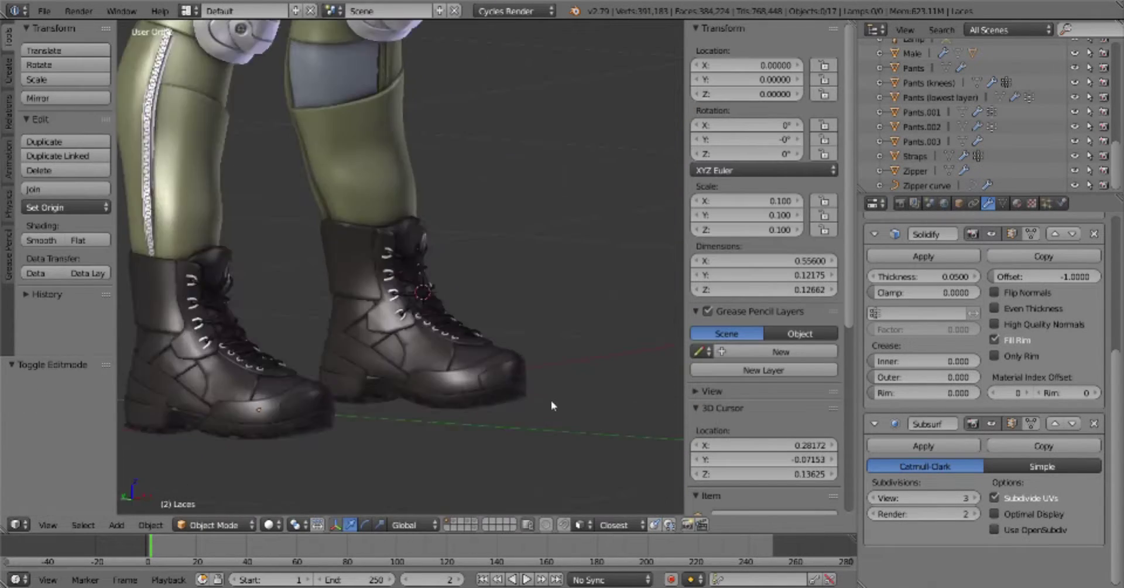
{"action": "scroll", "coordinate": [364, 283], "scroll_direction": "up", "scroll_amount": 5}
{"action": "key", "text": "shift+v"}
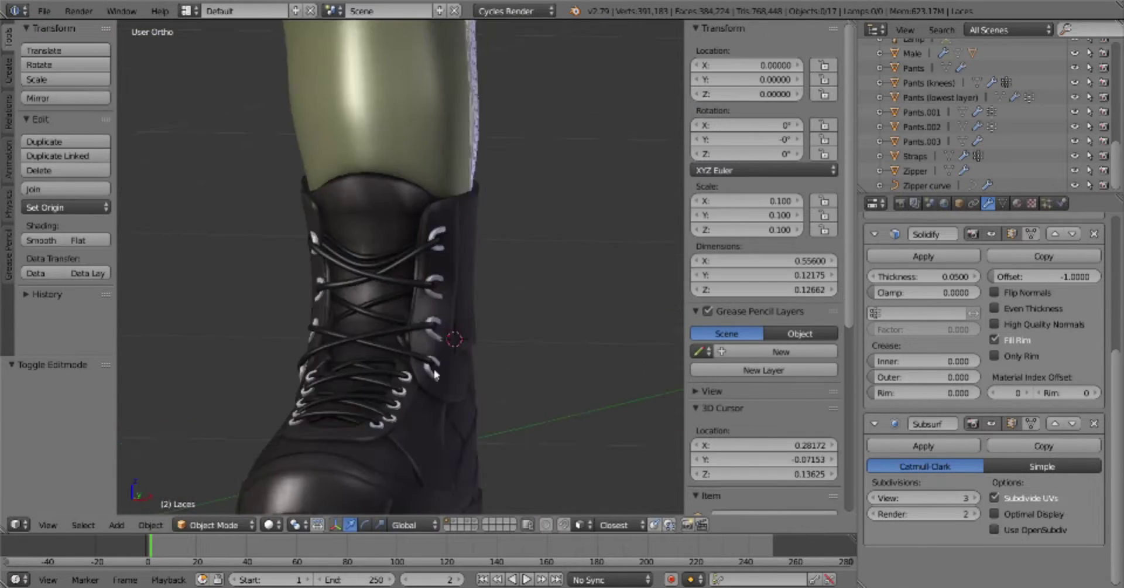
{"action": "key", "text": "Tab"}
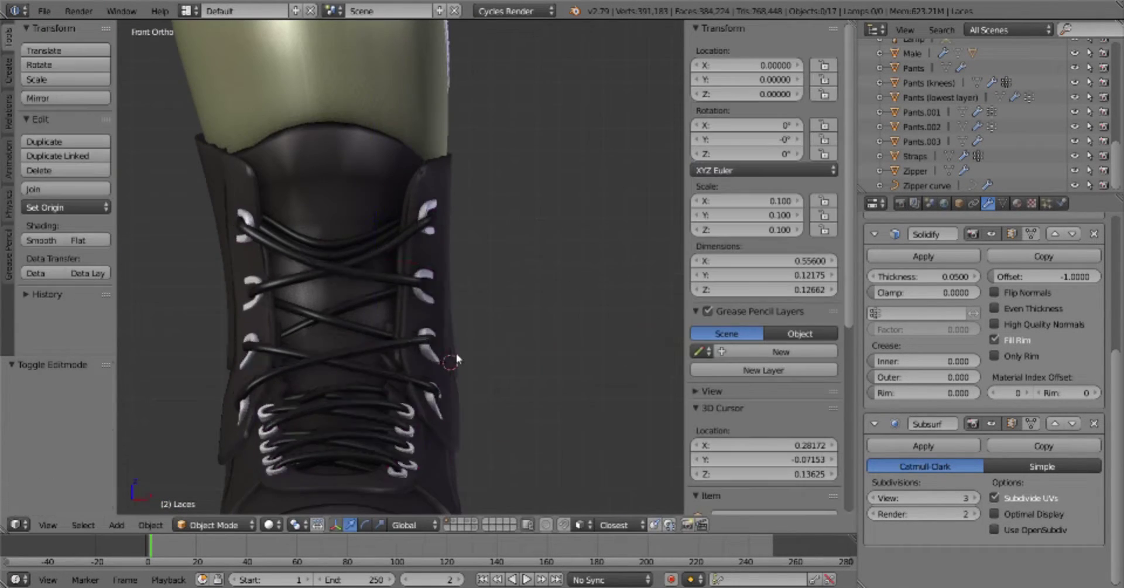
Orbit and zoom to look up at the legs and boots
{"action": "scroll", "coordinate": [333, 398], "scroll_direction": "down", "scroll_amount": 4}
{"action": "scroll", "coordinate": [333, 398], "scroll_direction": "up", "scroll_amount": 3}
{"action": "scroll", "coordinate": [520, 236], "scroll_direction": "down", "scroll_amount": 3}
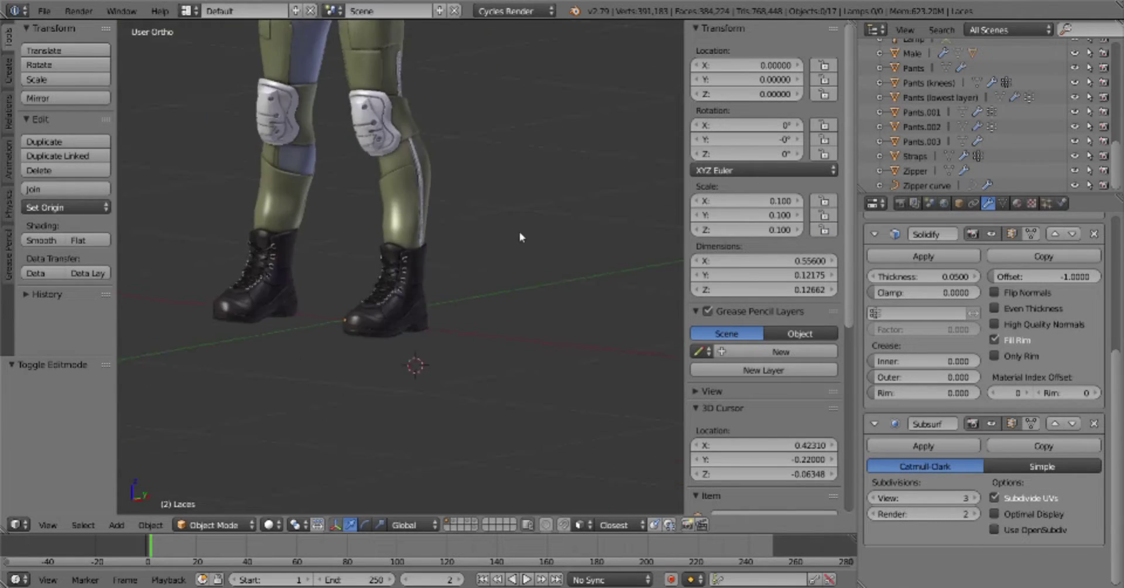
{"action": "middle_click_drag", "start_coordinate": [519, 236], "coordinate": [412, 386]}
{"action": "scroll", "coordinate": [412, 385], "scroll_direction": "up", "scroll_amount": 3}
Edit the Boot sole and place the duplicated hex faces from the side view
{"action": "right_click", "coordinate": [424, 317]}
{"action": "key", "text": "Tab"}
{"action": "scroll", "coordinate": [424, 318], "scroll_direction": "up", "scroll_amount": 2}
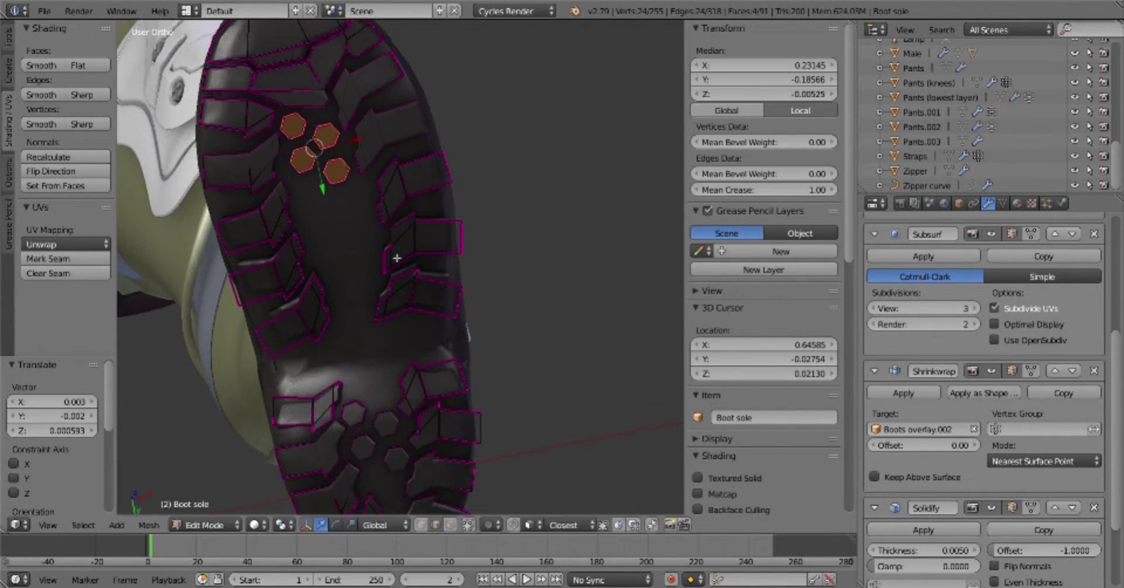
{"action": "left_click", "coordinate": [437, 363]}
{"action": "key", "text": "KP_3"}
Move the duplicated hex faces into the tread pattern
{"action": "key", "text": "g"}
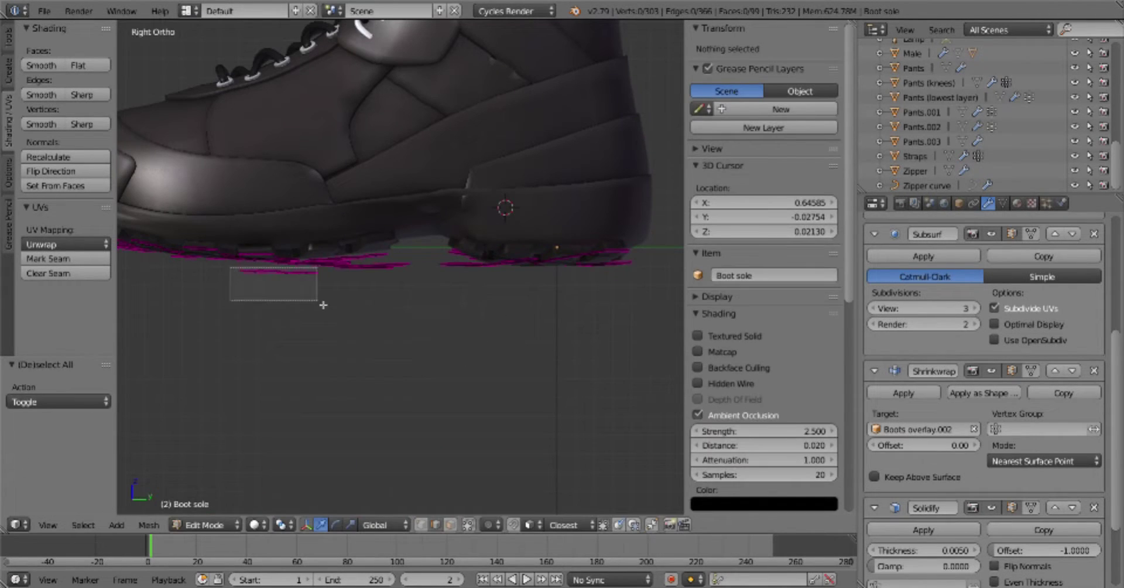
{"action": "left_click", "coordinate": [381, 296]}
{"action": "middle_click_drag", "start_coordinate": [381, 296], "coordinate": [414, 312]}
{"action": "key", "text": "g"}
{"action": "left_click", "coordinate": [415, 312]}
{"action": "scroll", "coordinate": [415, 313], "scroll_direction": "up", "scroll_amount": 2}
Set the pivot to Individual Origins so each hex face transforms around its own centre
{"action": "right_click", "coordinate": [369, 377]}
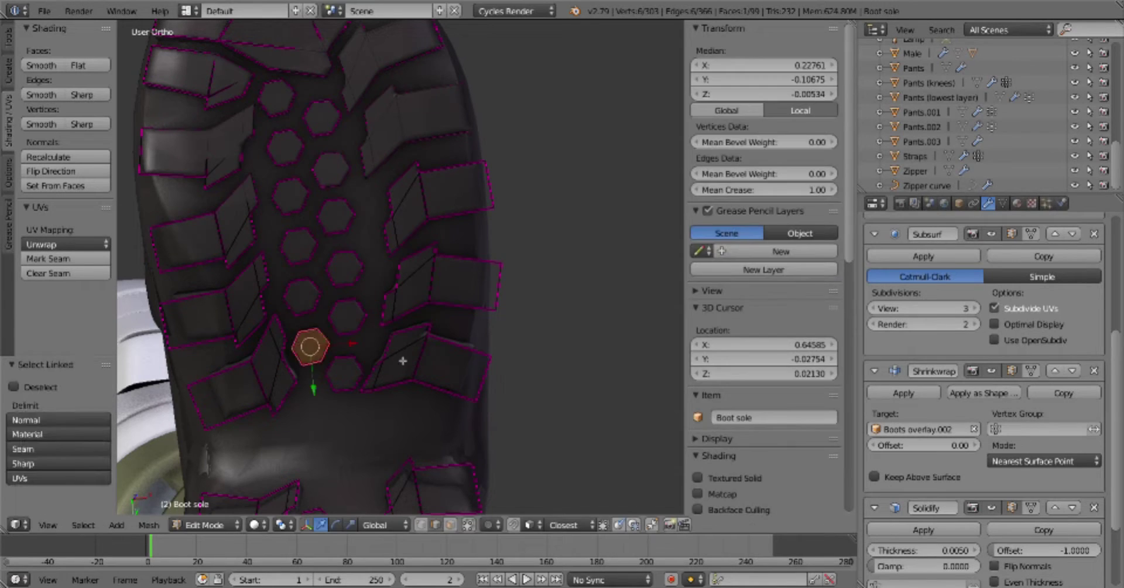
{"action": "key", "text": "ctrl+z"}
{"action": "key", "text": "ctrl+z"}
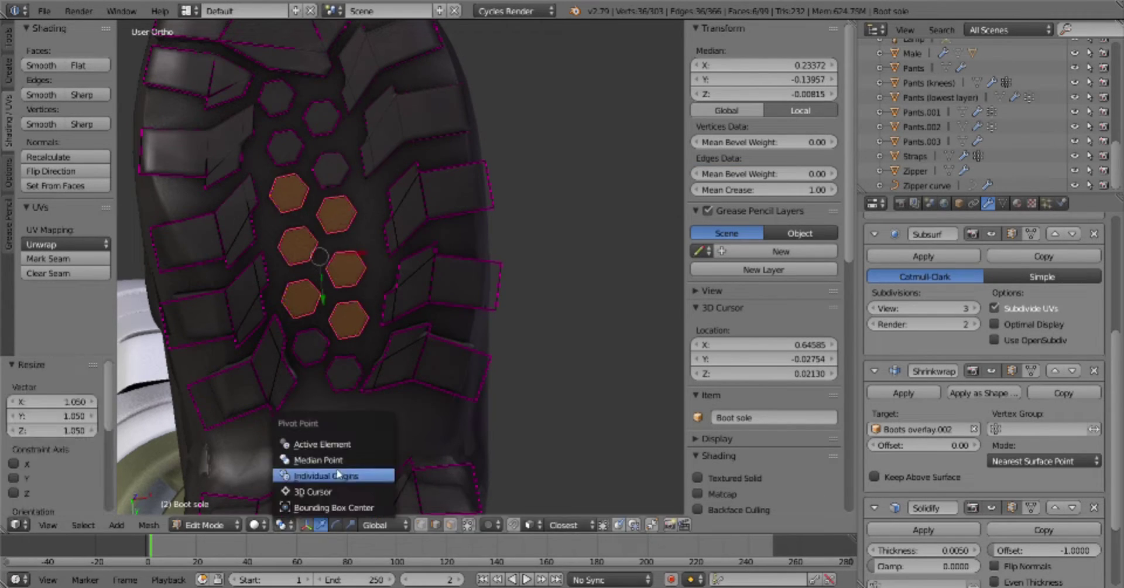
{"action": "left_click", "coordinate": [339, 474]}
{"action": "right_click_drag", "start_coordinate": [378, 322], "coordinate": [382, 322]}
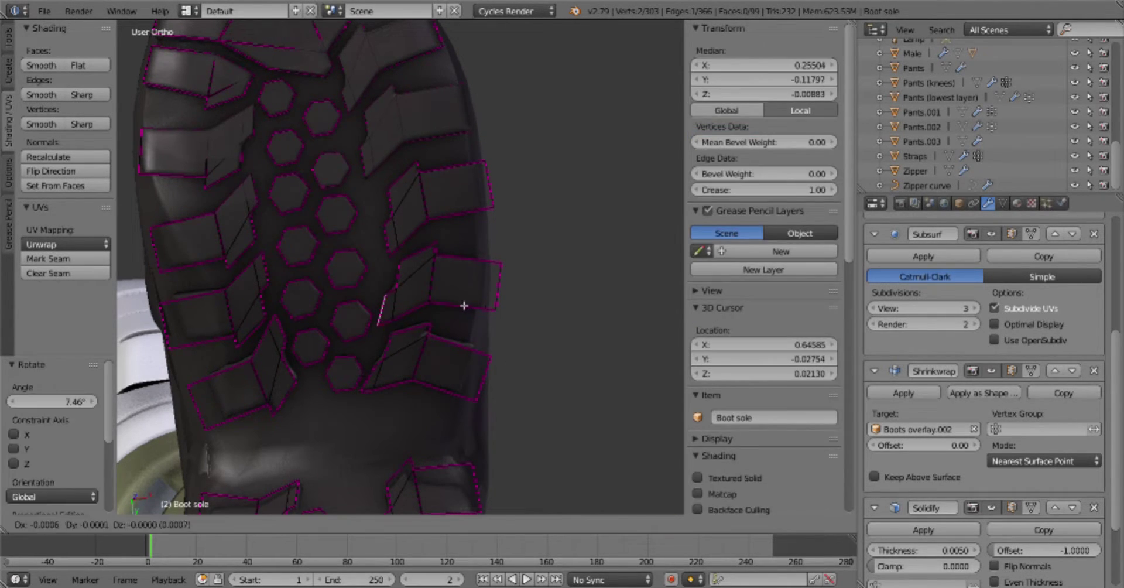
{"action": "key", "text": "Escape"}
{"action": "key", "text": "a"}
Rotate one hex tread face into line with the tread
{"action": "right_click", "coordinate": [264, 306]}
{"action": "key", "text": "r"}
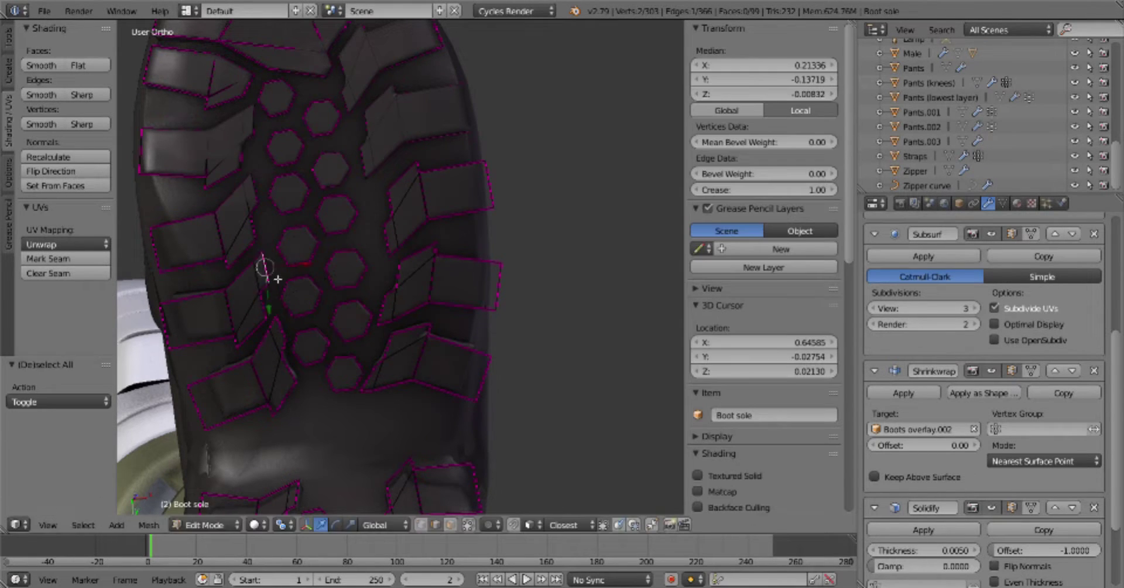
{"action": "key", "text": "a"}
{"action": "key", "text": "l"}
{"action": "key", "text": "g"}
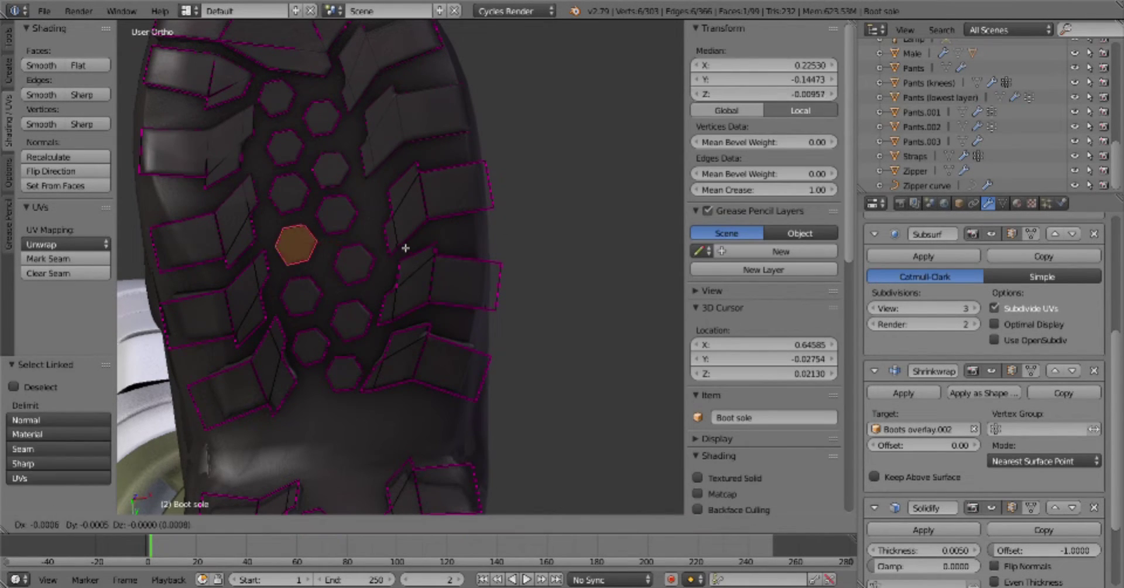
{"action": "key", "text": "Escape"}
{"action": "key", "text": "a"}
Rotate two more linked hex tread blocks to align them
{"action": "right_click", "coordinate": [266, 260]}
{"action": "key", "text": "r"}
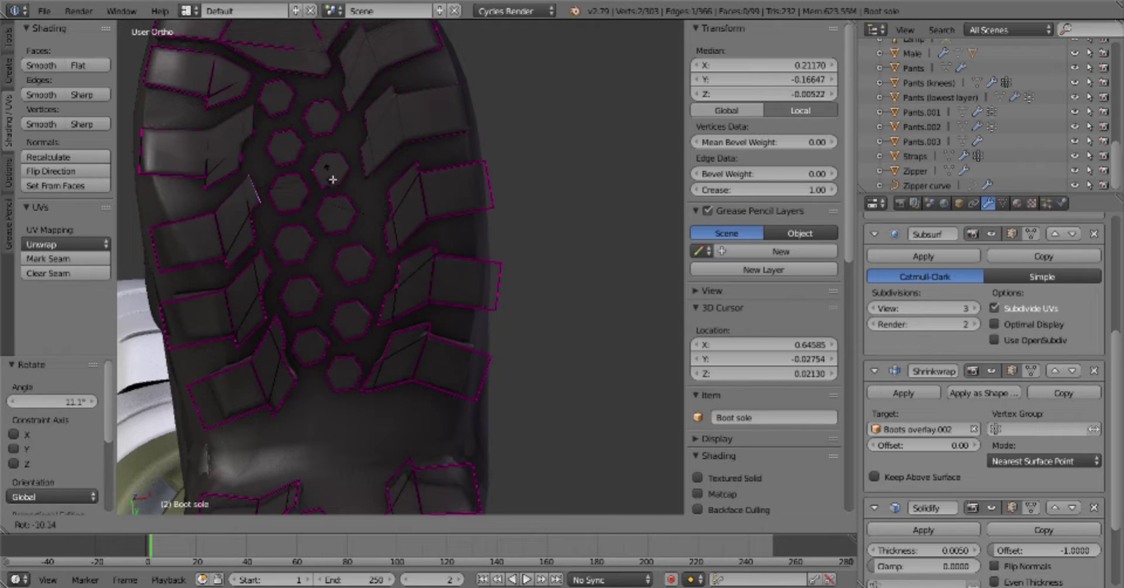
{"action": "key", "text": "Escape"}
{"action": "key", "text": "a"}
{"action": "right_click", "coordinate": [253, 111]}
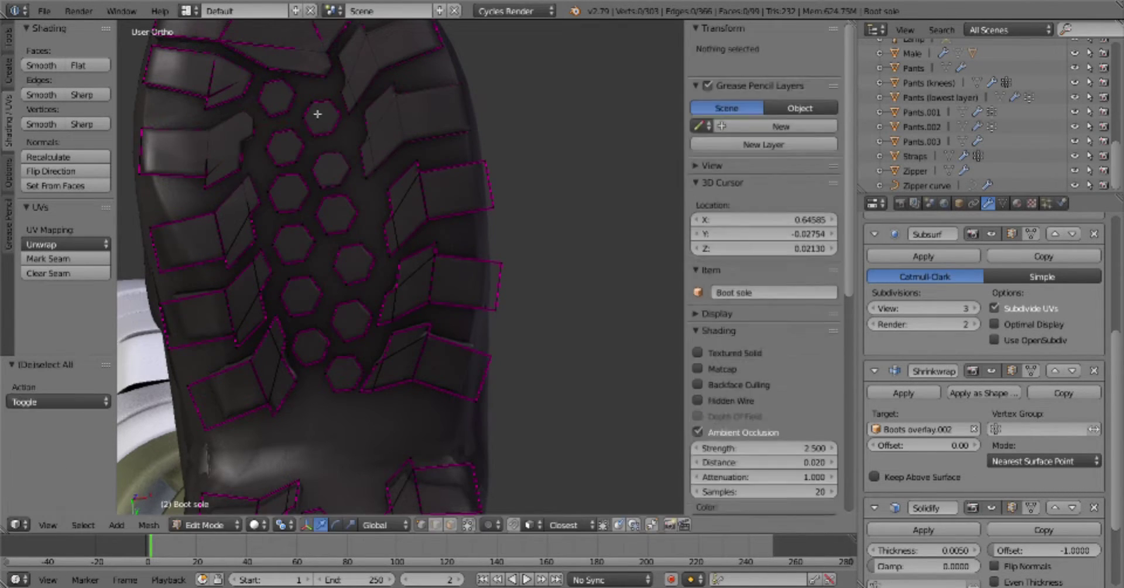
{"action": "scroll", "coordinate": [318, 114], "scroll_direction": "up", "scroll_amount": 2}
{"action": "key", "text": "l"}
{"action": "key", "text": "r"}
{"action": "key", "text": "Escape"}
{"action": "key", "text": "a"}
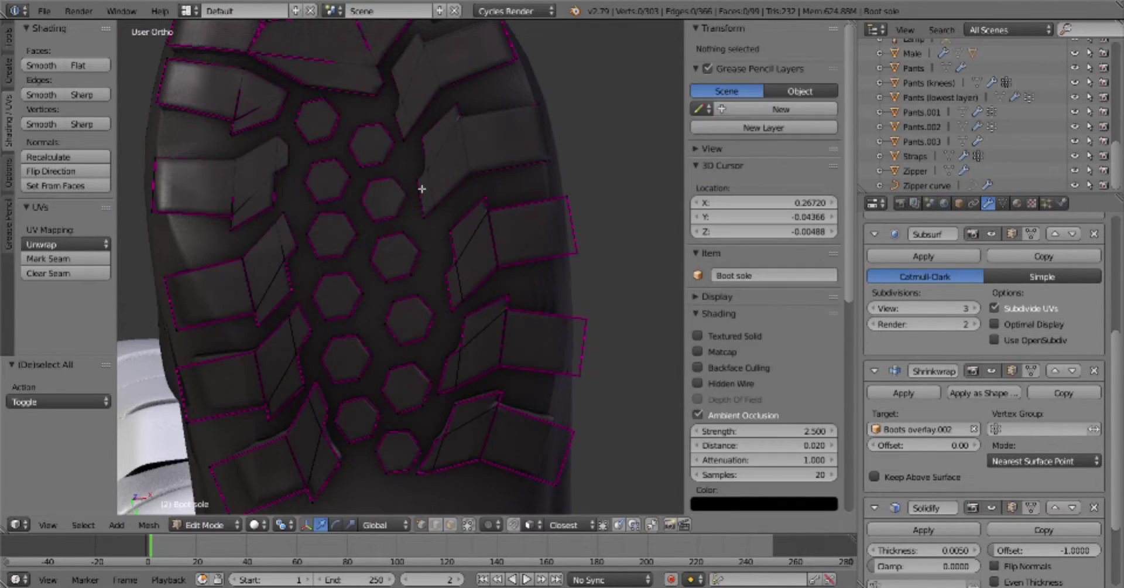
Review the whole model, then select and start moving a tread side face
{"action": "key", "text": "Tab"}
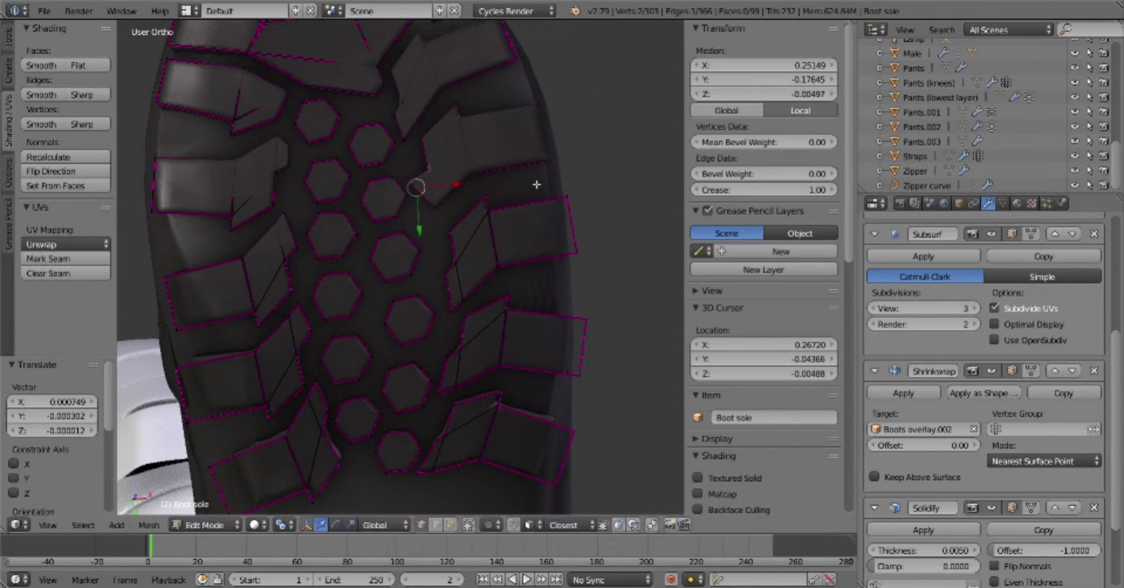
{"action": "key", "text": "Tab"}
{"action": "key", "text": "Tab"}
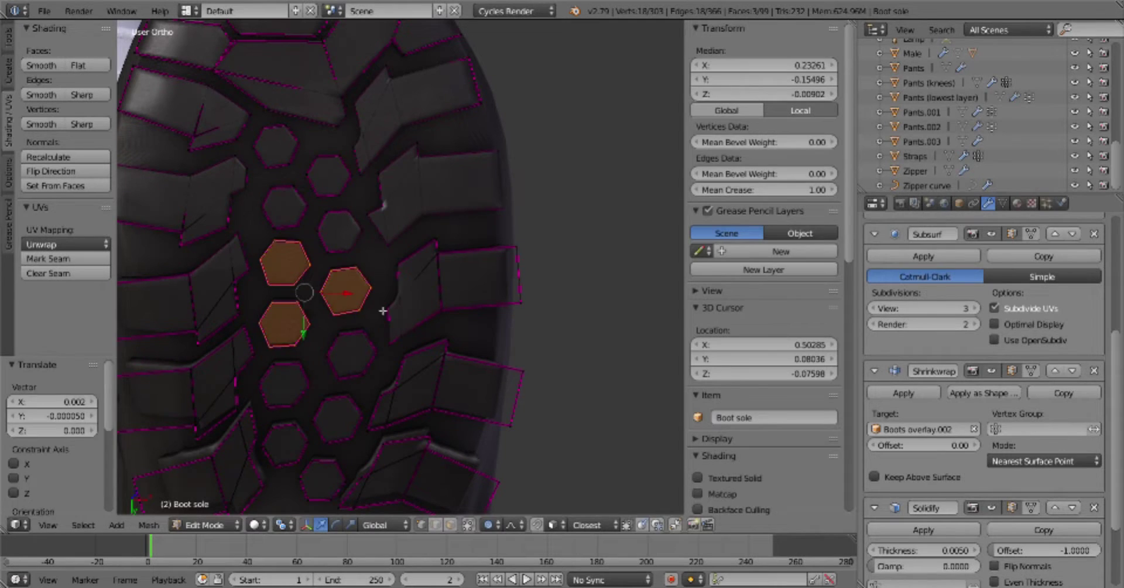
{"action": "key", "text": "a"}
{"action": "right_click", "coordinate": [401, 328]}
{"action": "key", "text": "g"}
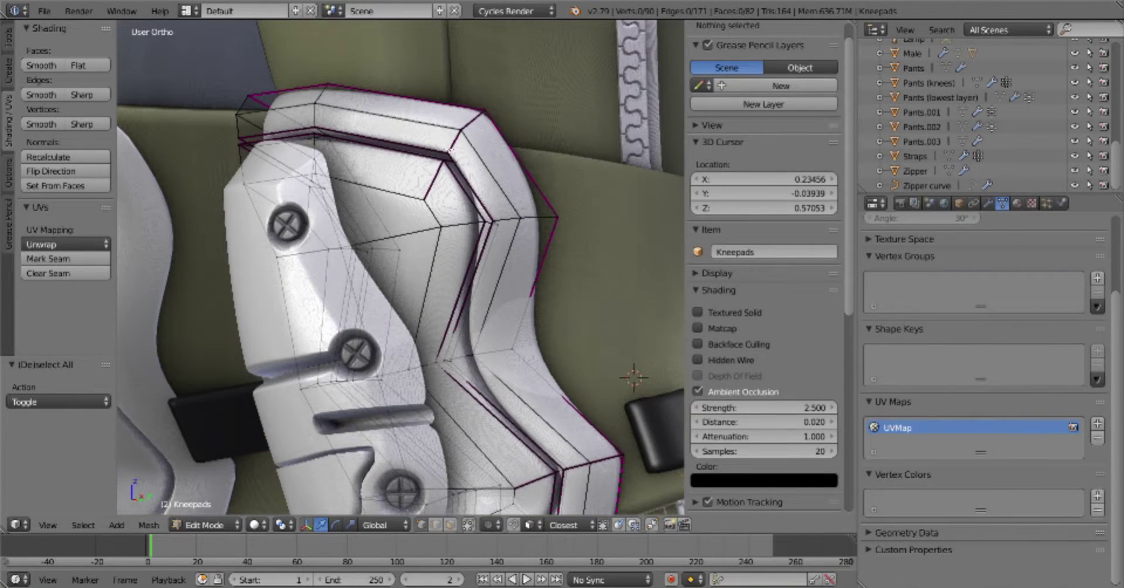
Mark the selected knee pad rim edge loop via the Ctrl+E edge menu
{"action": "key", "text": "ctrl+e"}
{"action": "left_click", "coordinate": [492, 210]}
{"action": "scroll", "coordinate": [365, 114], "scroll_direction": "down", "scroll_amount": 3}
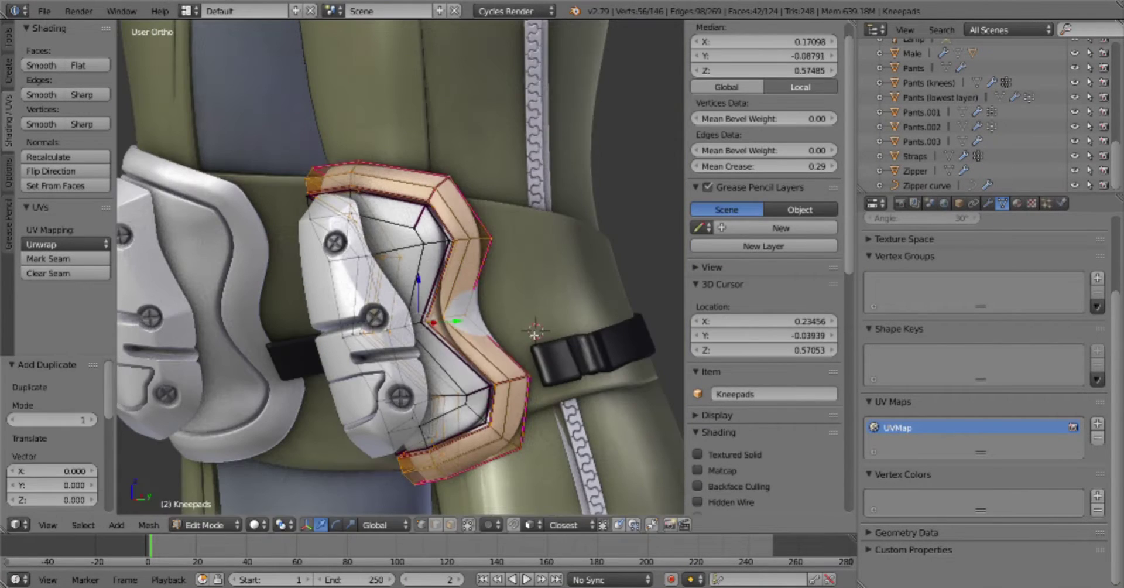
{"action": "key", "text": "a"}
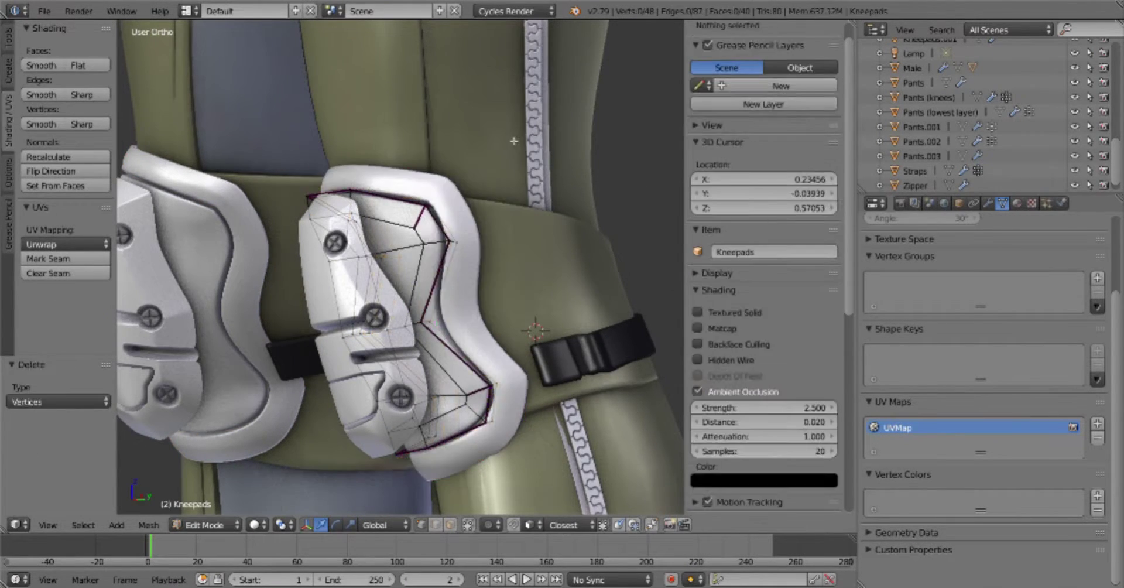
Edit the second knee pad and move its rim faces, checking from the front
{"action": "key", "text": "Tab"}
{"action": "key", "text": "Tab"}
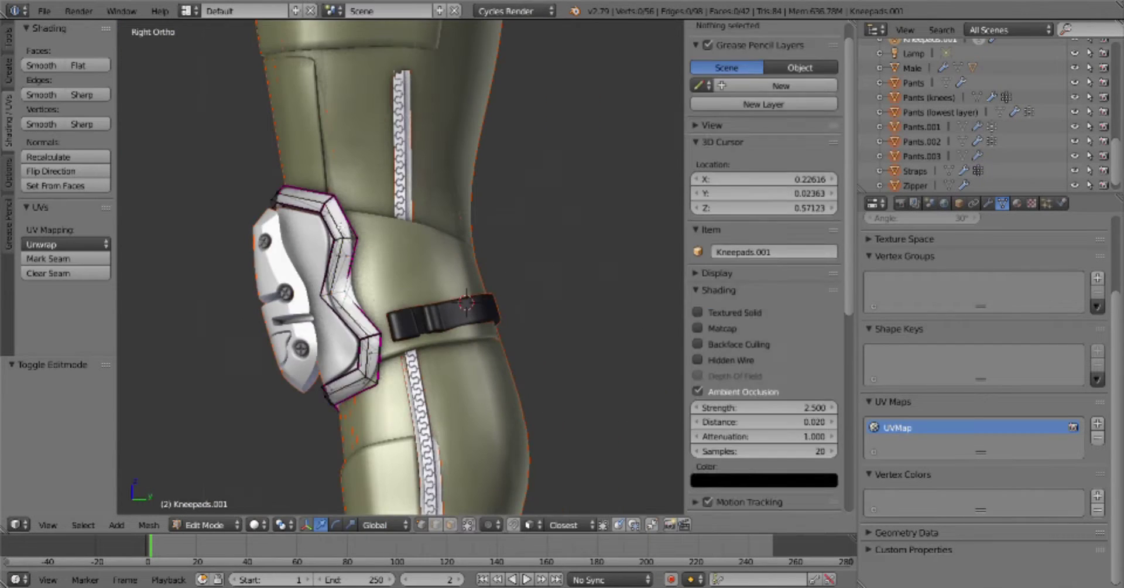
{"action": "scroll", "coordinate": [587, 328], "scroll_direction": "down", "scroll_amount": 2}
{"action": "scroll", "coordinate": [588, 327], "scroll_direction": "up", "scroll_amount": 3}
Place the 3D cursor beside the legs and nudge the knee pad rim vertices in side view
{"action": "key", "text": "Tab"}
{"action": "key", "text": "Tab"}
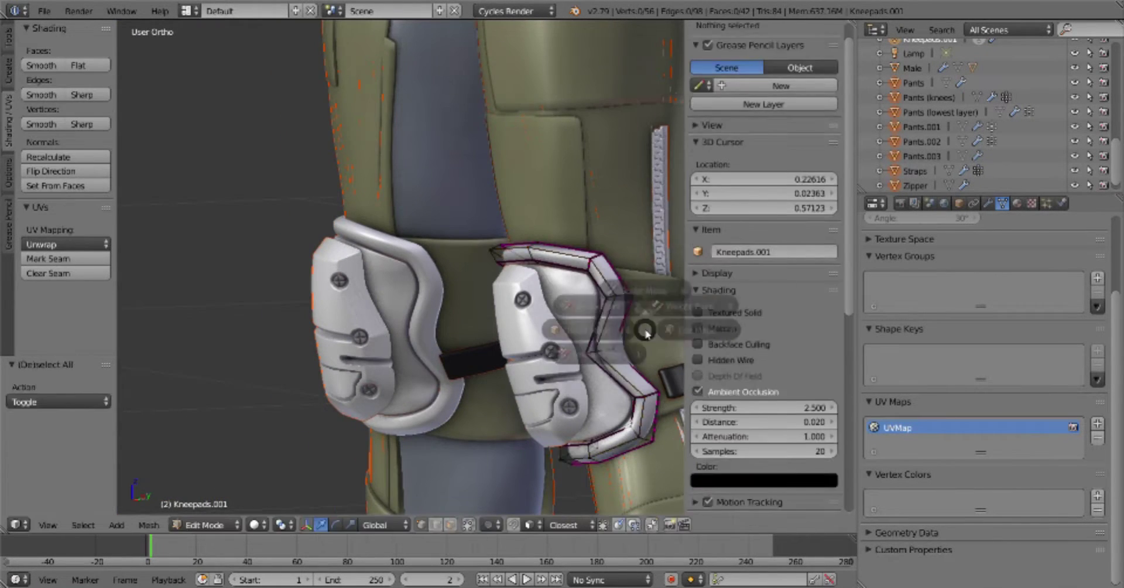
{"action": "scroll", "coordinate": [588, 328], "scroll_direction": "up", "scroll_amount": 2}
{"action": "right_click_drag", "start_coordinate": [559, 369], "coordinate": [561, 371]}
{"action": "mouse_move", "coordinate": [586, 351]}
{"action": "middle_mouse_down"}
{"action": "mouse_move", "coordinate": [561, 371]}
{"action": "mouse_move", "coordinate": [572, 333]}
{"action": "middle_mouse_up"}
{"action": "key", "text": "KP_1"}
{"action": "scroll", "coordinate": [561, 371], "scroll_direction": "up", "scroll_amount": 3}
{"action": "key", "text": "Tab"}
{"action": "scroll", "coordinate": [585, 373], "scroll_direction": "down", "scroll_amount": 6}
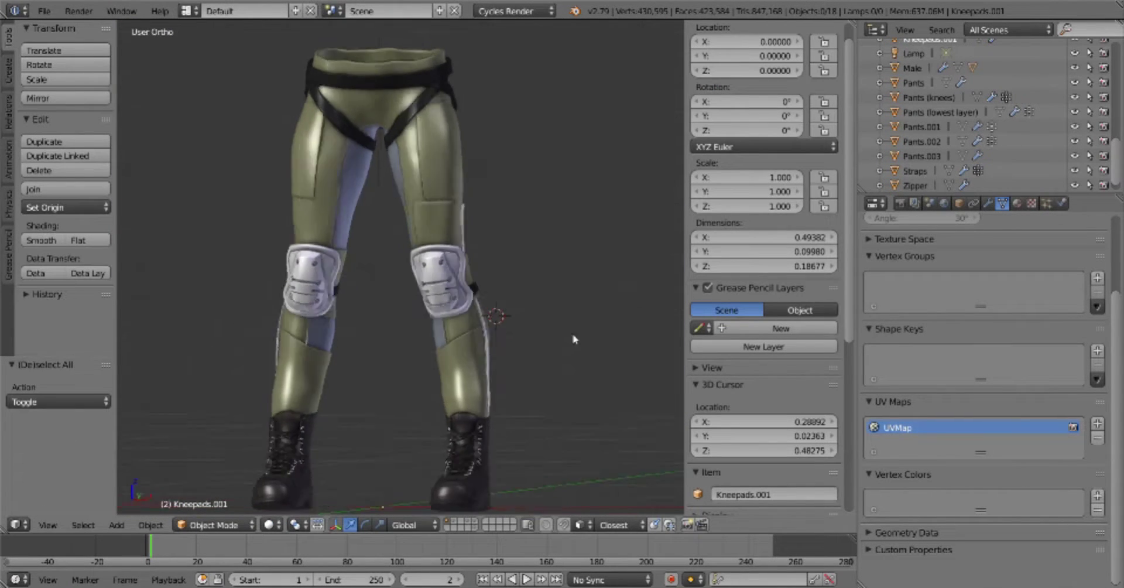
{"action": "left_click", "coordinate": [528, 371]}
{"action": "key", "text": "a"}
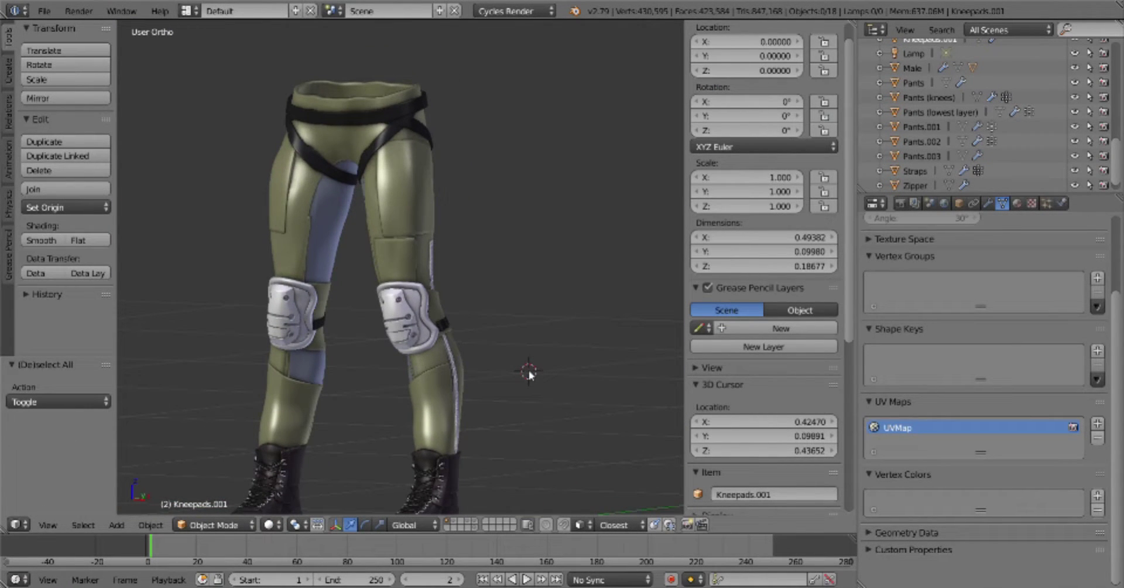
{"action": "key", "text": "Tab"}
{"action": "key", "text": "KP_3"}
{"action": "scroll", "coordinate": [469, 324], "scroll_direction": "up", "scroll_amount": 4}
{"action": "scroll", "coordinate": [469, 324], "scroll_direction": "up", "scroll_amount": 1}
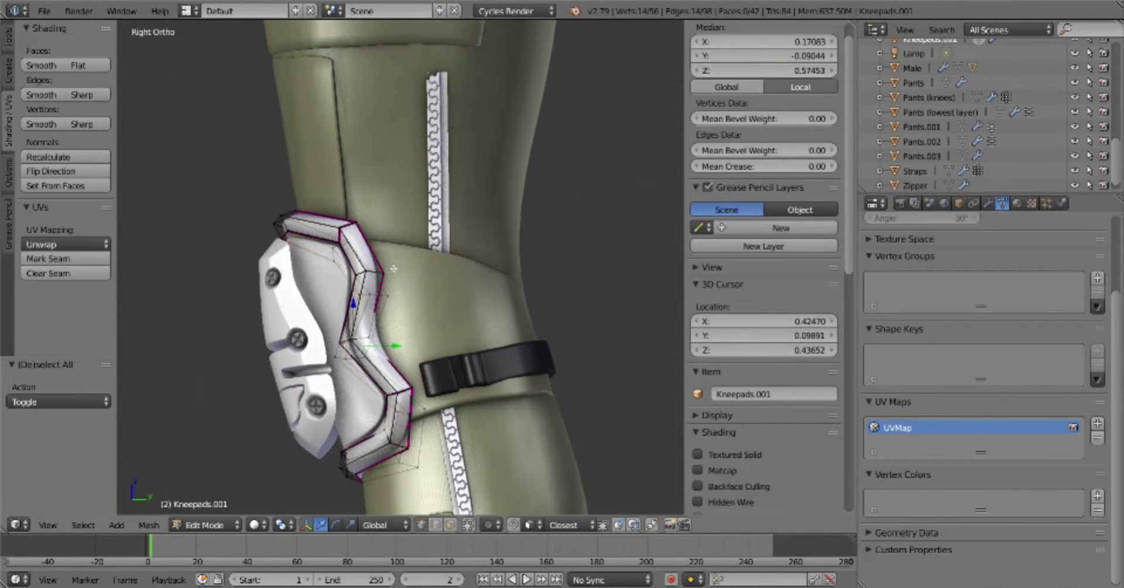
{"action": "key", "text": "g"}
Set the 3D cursor near the knee and rotate the knee pad rim edges
{"action": "key", "text": "Tab"}
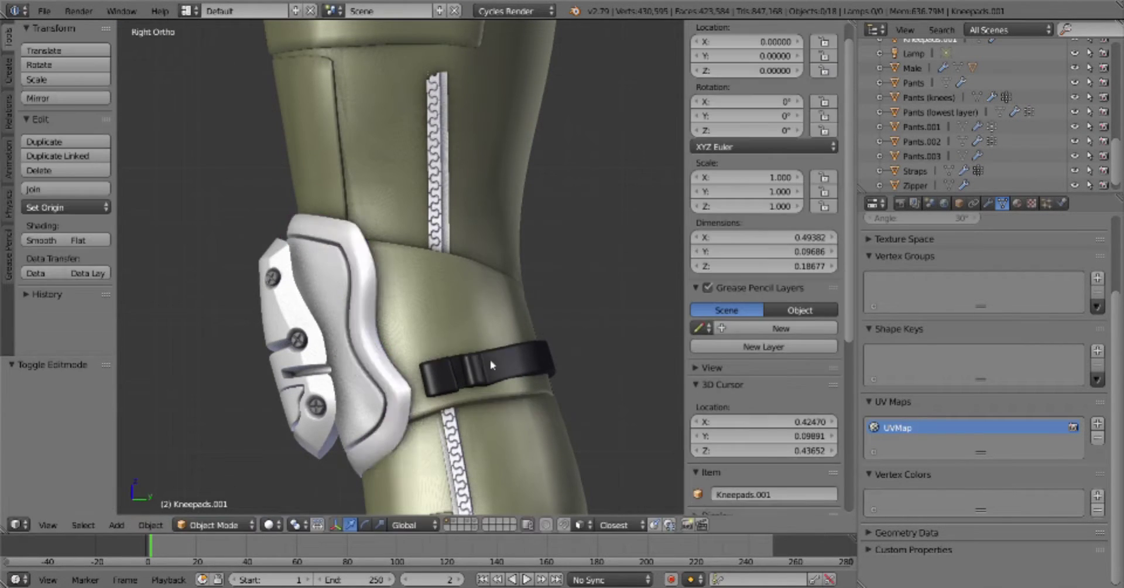
{"action": "key", "text": "Tab"}
{"action": "key", "text": "Tab"}
{"action": "key", "text": "KP_1"}
{"action": "left_click", "coordinate": [641, 361]}
{"action": "key", "text": "KP_3"}
{"action": "scroll", "coordinate": [483, 404], "scroll_direction": "down", "scroll_amount": 4}
{"action": "scroll", "coordinate": [482, 404], "scroll_direction": "up", "scroll_amount": 4}
Orbit to check both knee pads, then enter Edit Mode on the Straps mesh
{"action": "key", "text": "Tab"}
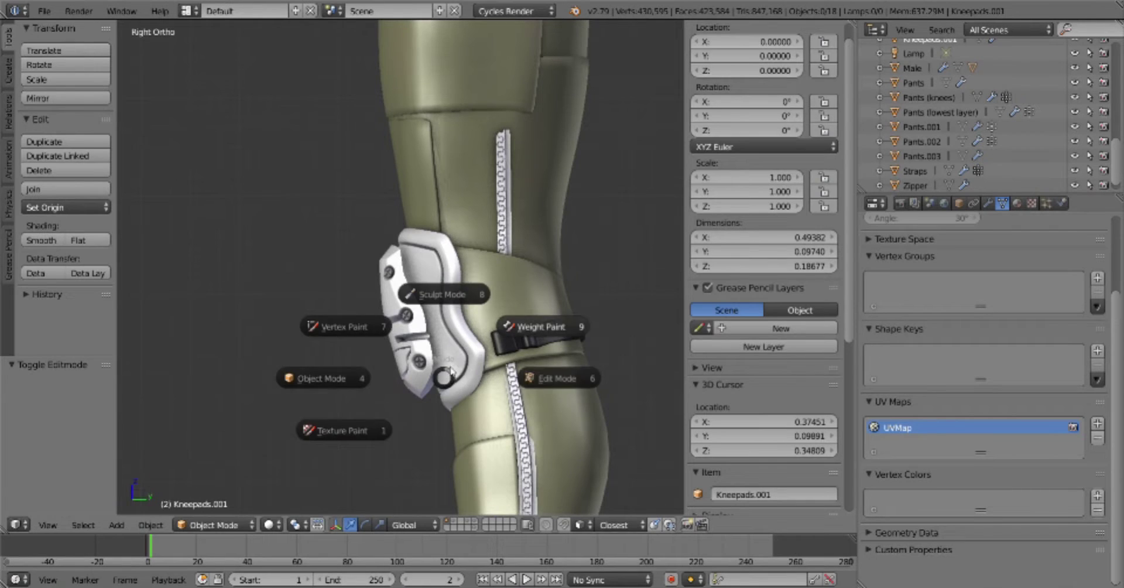
{"action": "left_click", "coordinate": [503, 382]}
{"action": "key", "text": "a"}
{"action": "key", "text": "r"}
{"action": "key", "text": "Tab"}
{"action": "scroll", "coordinate": [617, 356], "scroll_direction": "down", "scroll_amount": 4}
{"action": "key", "text": "KP_1"}
{"action": "key", "text": "a"}
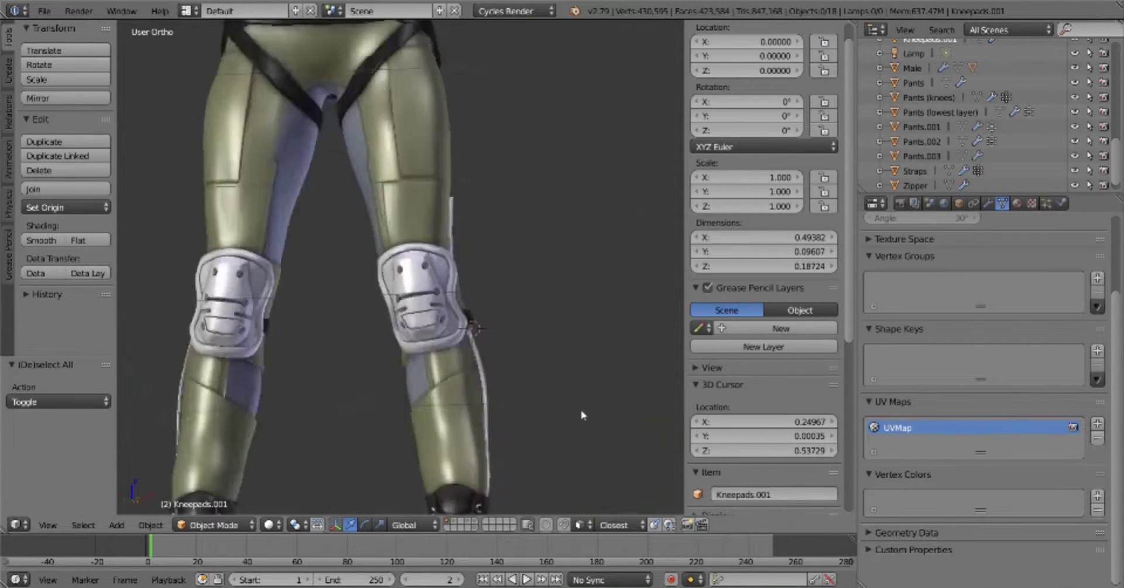
{"action": "middle_click_drag", "start_coordinate": [617, 355], "coordinate": [585, 328]}
{"action": "scroll", "coordinate": [584, 329], "scroll_direction": "up", "scroll_amount": 4}
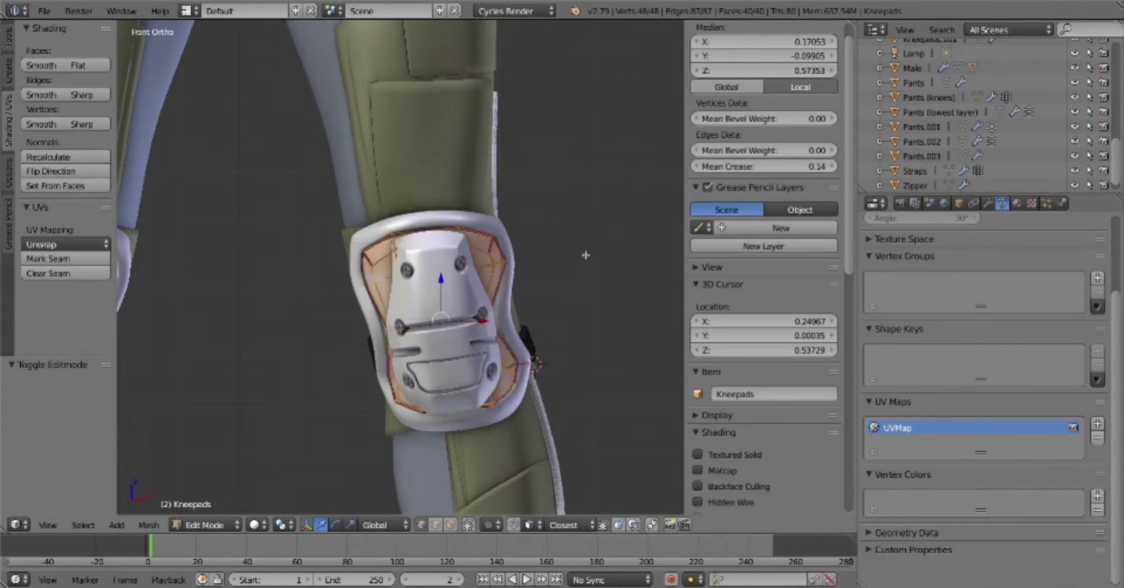
{"action": "key", "text": "KP_3"}
{"action": "key", "text": "Tab"}
{"action": "left_click", "coordinate": [587, 323]}
Select the whole strap and rotate it around the X axis in front view
{"action": "key", "text": "a"}
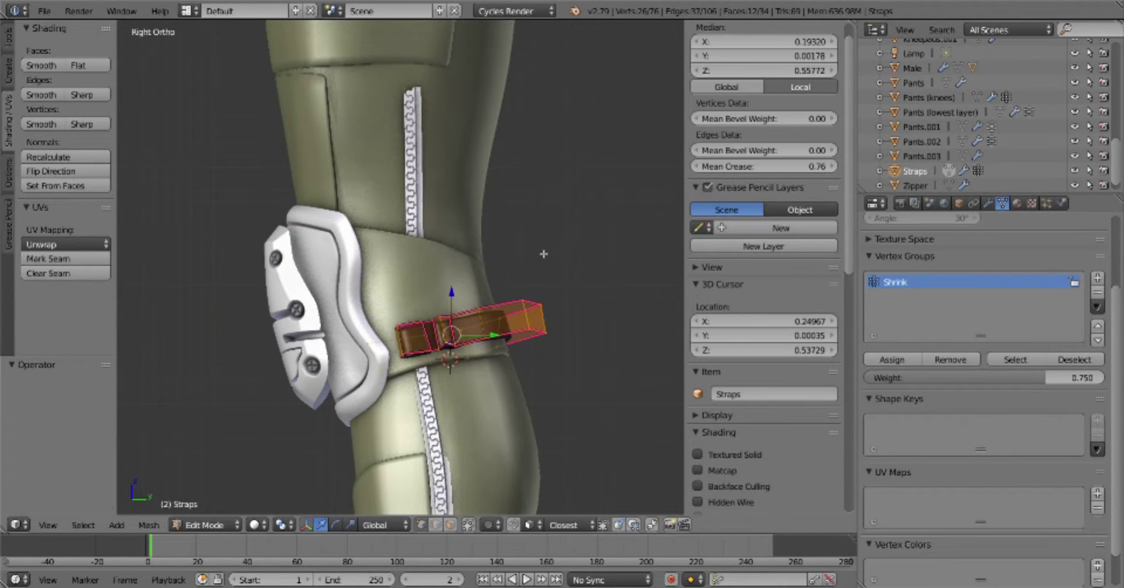
{"action": "key", "text": "KP_1"}
{"action": "key", "text": "r"}
{"action": "key", "text": "x"}
{"action": "left_click", "coordinate": [589, 380]}
Delete the two extra strap-end vertices, then select the linked strap part and move it
{"action": "scroll", "coordinate": [549, 430], "scroll_direction": "up", "scroll_amount": 4}
{"action": "middle_click_drag", "start_coordinate": [549, 429], "coordinate": [451, 305]}
{"action": "key", "text": "x"}
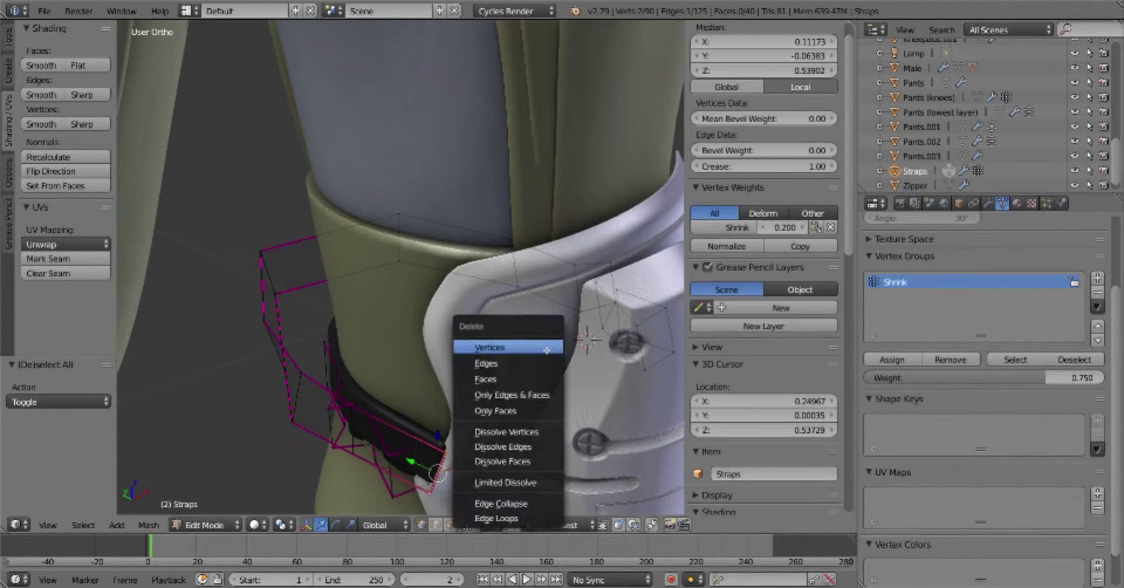
{"action": "left_click", "coordinate": [494, 274]}
{"action": "key", "text": "l"}
{"action": "key", "text": "g"}
Slide two vertices along the strap near the buckle and merge duplicate vertices
{"action": "middle_click_drag", "start_coordinate": [459, 350], "coordinate": [264, 316]}
{"action": "key", "text": "a"}
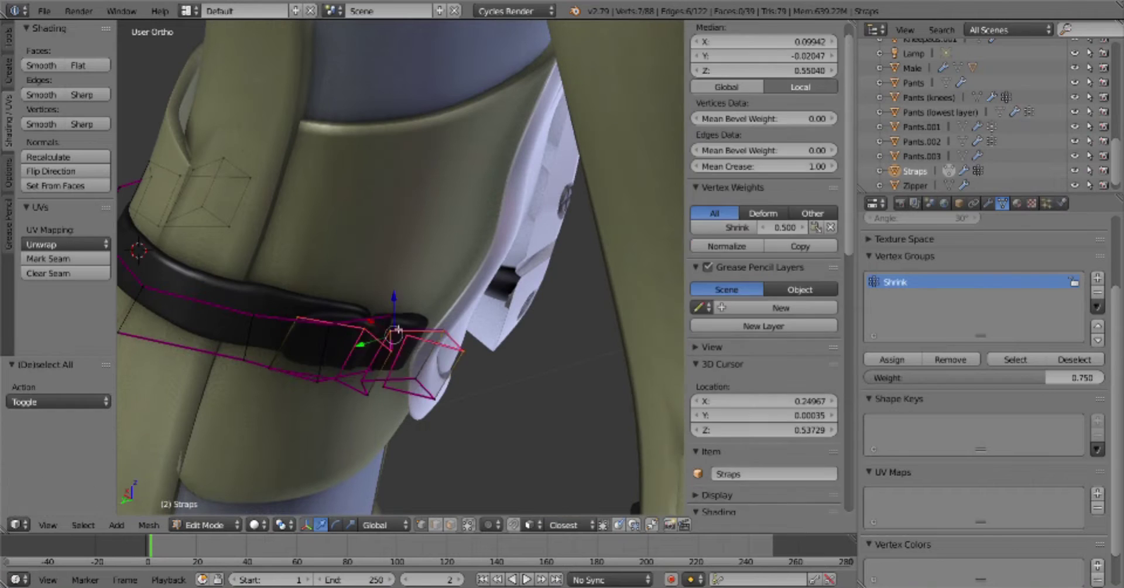
{"action": "left_click", "coordinate": [253, 315]}
{"action": "left_click", "coordinate": [262, 365], "text": "shift"}
{"action": "key", "text": "shift+v"}
{"action": "left_click", "coordinate": [337, 324]}
{"action": "key", "text": "w"}
{"action": "left_click", "coordinate": [515, 142]}
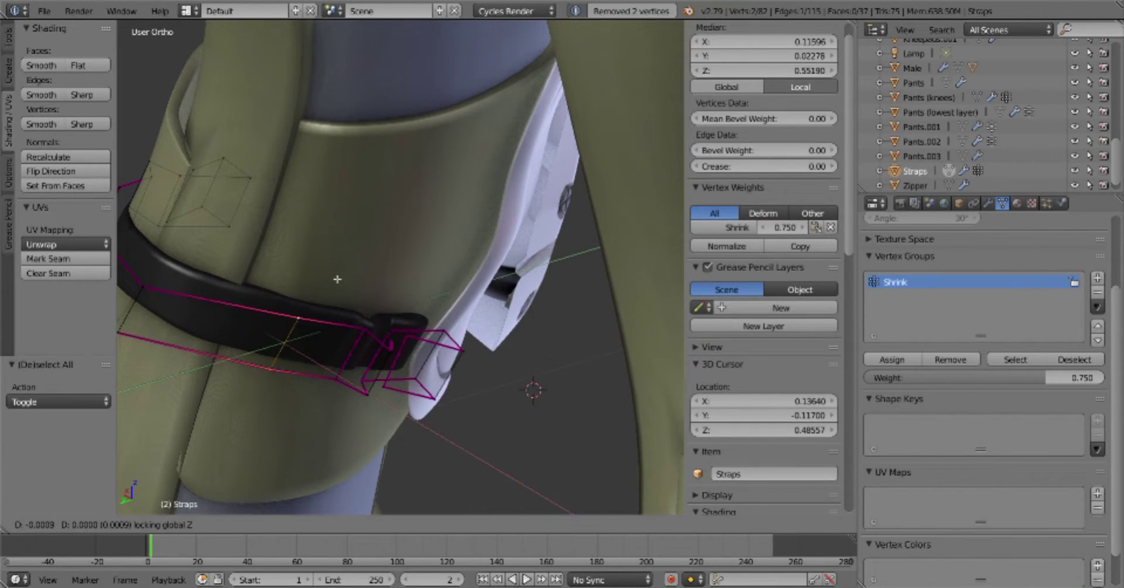
Slide a second pair of strap vertices along the strap and move them into place
{"action": "key", "text": "a"}
{"action": "mouse_move", "coordinate": [326, 205]}
{"action": "middle_mouse_down"}
{"action": "mouse_move", "coordinate": [297, 305]}
{"action": "mouse_move", "coordinate": [328, 352]}
{"action": "middle_mouse_up"}
{"action": "left_click", "coordinate": [327, 364]}
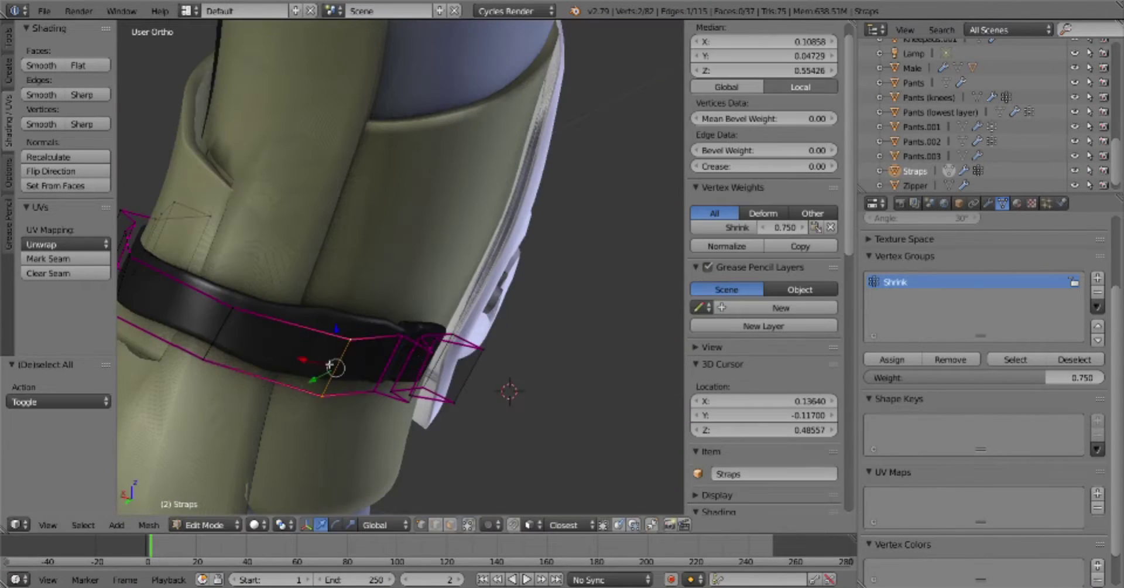
{"action": "key", "text": "shift+v"}
{"action": "left_click", "coordinate": [404, 355]}
{"action": "left_click", "coordinate": [372, 399]}
{"action": "middle_click_drag", "start_coordinate": [373, 398], "coordinate": [340, 328]}
Place the 3D cursor beside the knee and box-select the strap-end vertices in side view
{"action": "key", "text": "Tab"}
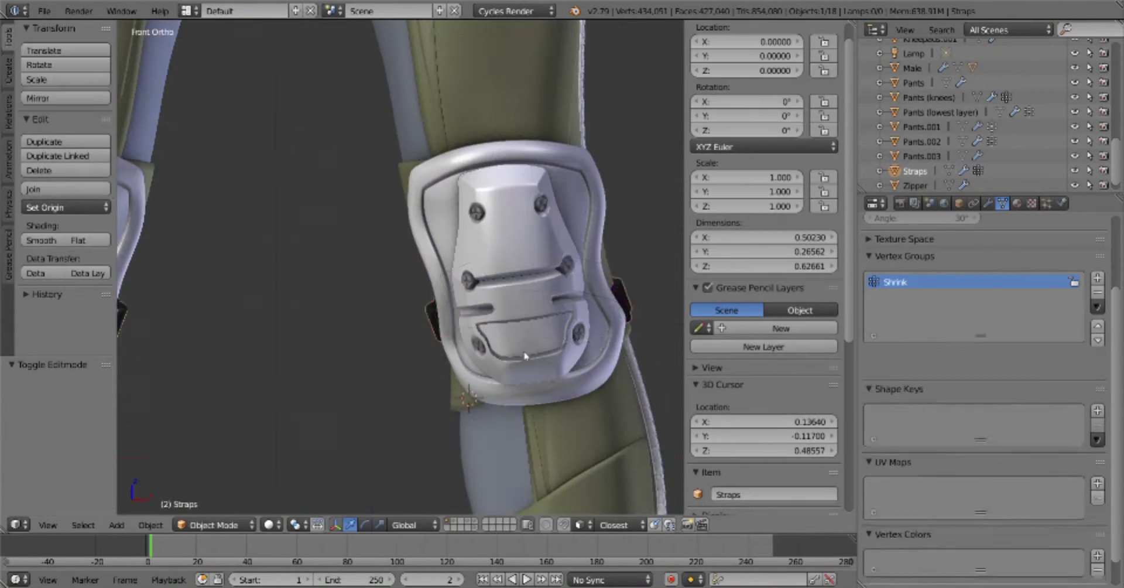
{"action": "scroll", "coordinate": [340, 328], "scroll_direction": "down", "scroll_amount": 5}
{"action": "key", "text": "KP_3"}
{"action": "key", "text": "Tab"}
{"action": "left_click", "coordinate": [436, 204]}
{"action": "left_click_drag", "start_coordinate": [392, 197], "coordinate": [489, 271]}
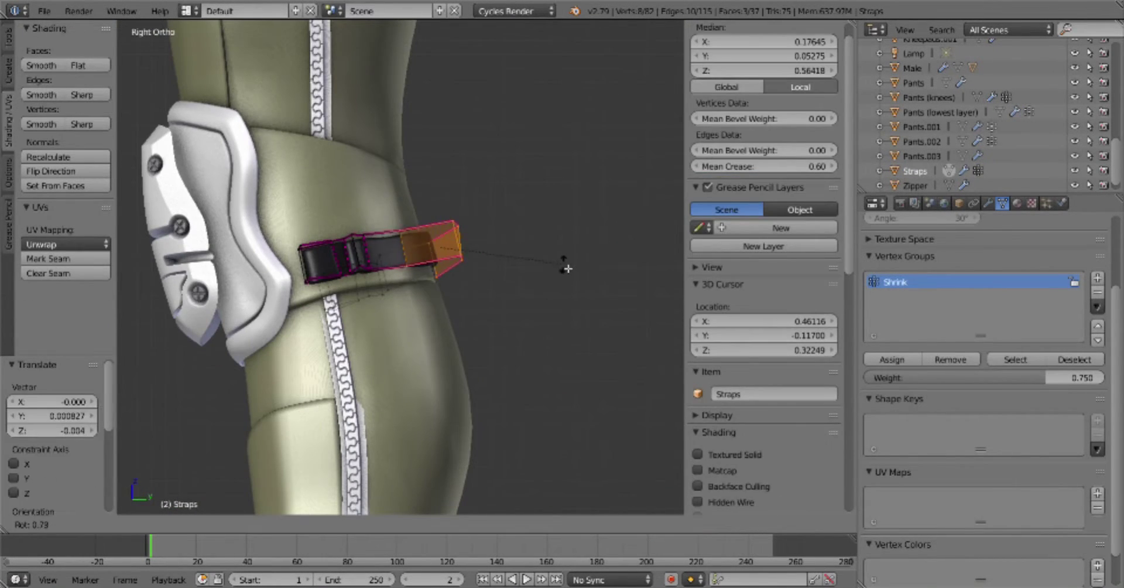
Return to Object Mode, deselect everything, and orbit to compare both knees
{"action": "key", "text": "Tab"}
{"action": "key", "text": "a"}
{"action": "scroll", "coordinate": [574, 277], "scroll_direction": "down", "scroll_amount": 5}
{"action": "middle_click_drag", "start_coordinate": [573, 276], "coordinate": [672, 364]}
{"action": "scroll", "coordinate": [560, 375], "scroll_direction": "up", "scroll_amount": 3}
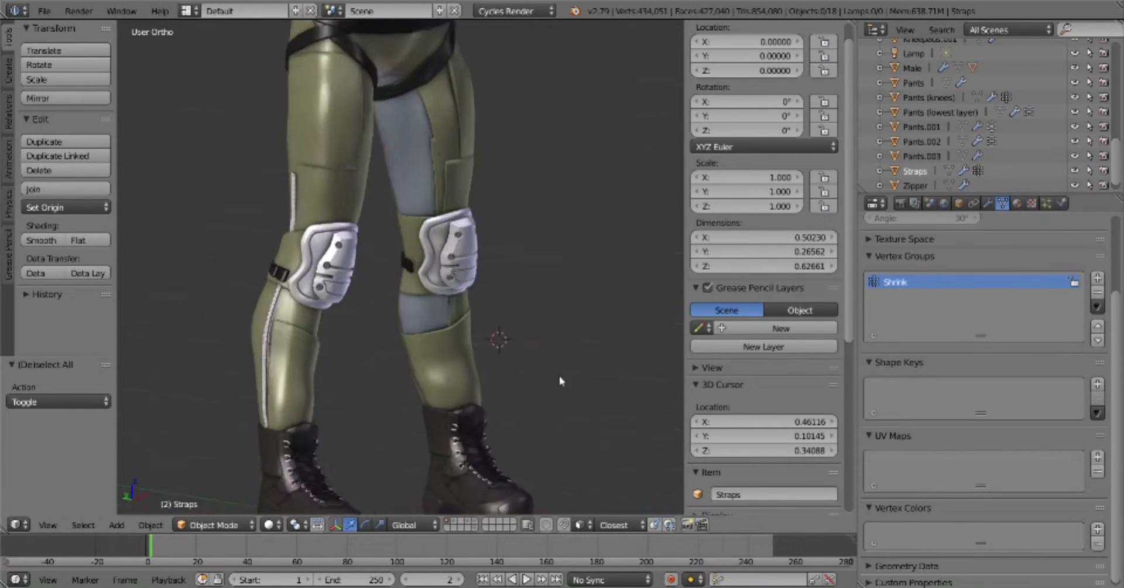
{"action": "scroll", "coordinate": [560, 375], "scroll_direction": "up", "scroll_amount": 3}
Re-enter Edit Mode on the strap in side view and check its modifier settings
{"action": "key", "text": "Tab"}
{"action": "key", "text": "KP_3"}
{"action": "scroll", "coordinate": [439, 378], "scroll_direction": "up", "scroll_amount": 3}
{"action": "scroll", "coordinate": [577, 327], "scroll_direction": "down", "scroll_amount": 3}
{"action": "left_click", "coordinate": [988, 204]}
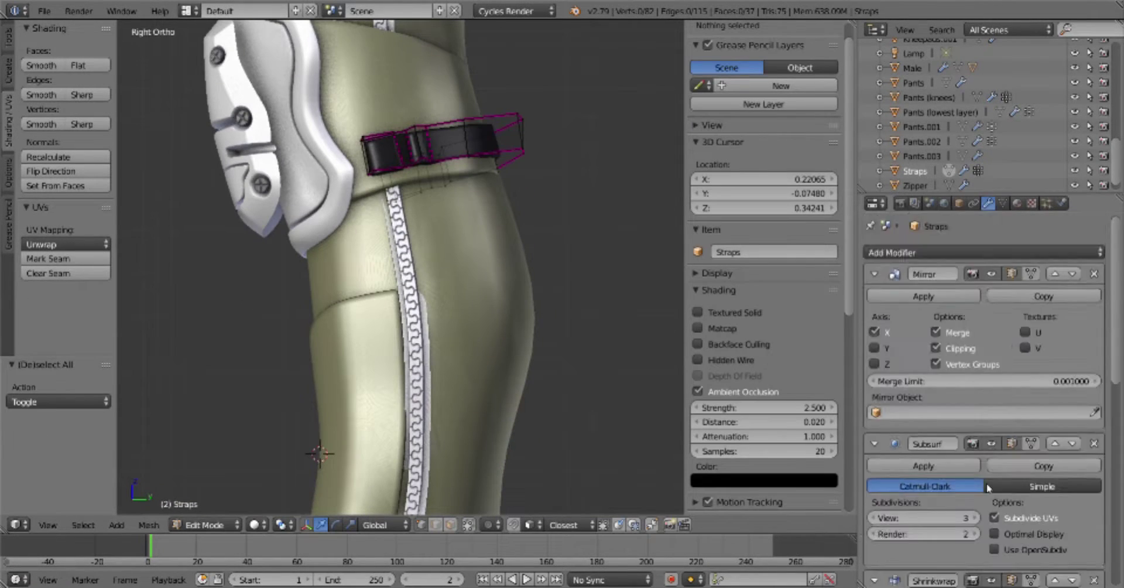
{"action": "scroll", "coordinate": [988, 487], "scroll_direction": "down", "scroll_amount": 5}
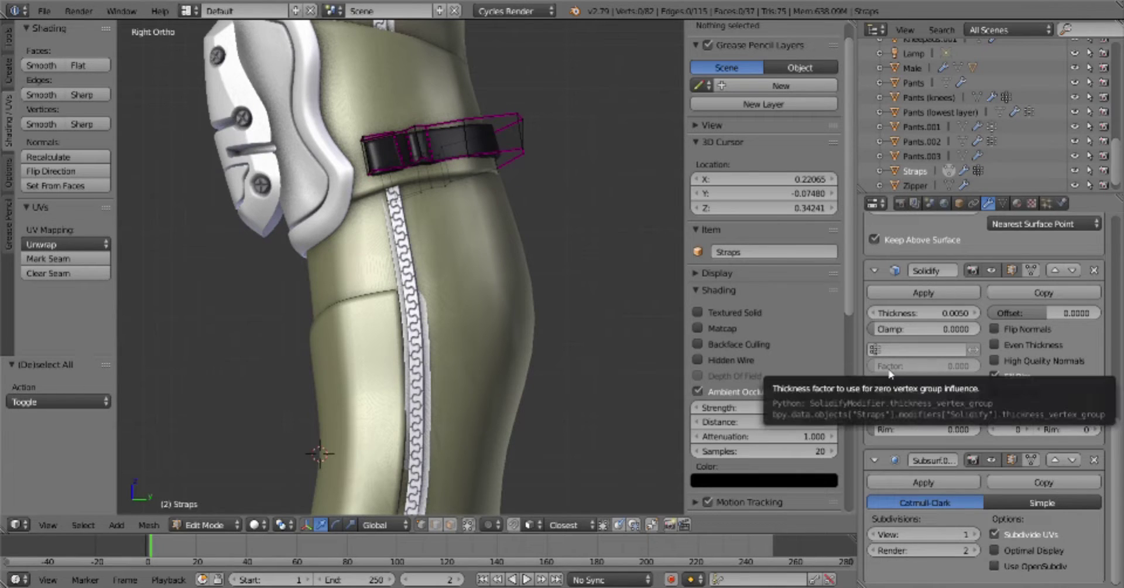
{"action": "middle_click_drag", "start_coordinate": [540, 164], "coordinate": [561, 332], "text": "shift"}
Select only the connected strap piece and rotate it slightly to hug the knee pad
{"action": "key", "text": "a"}
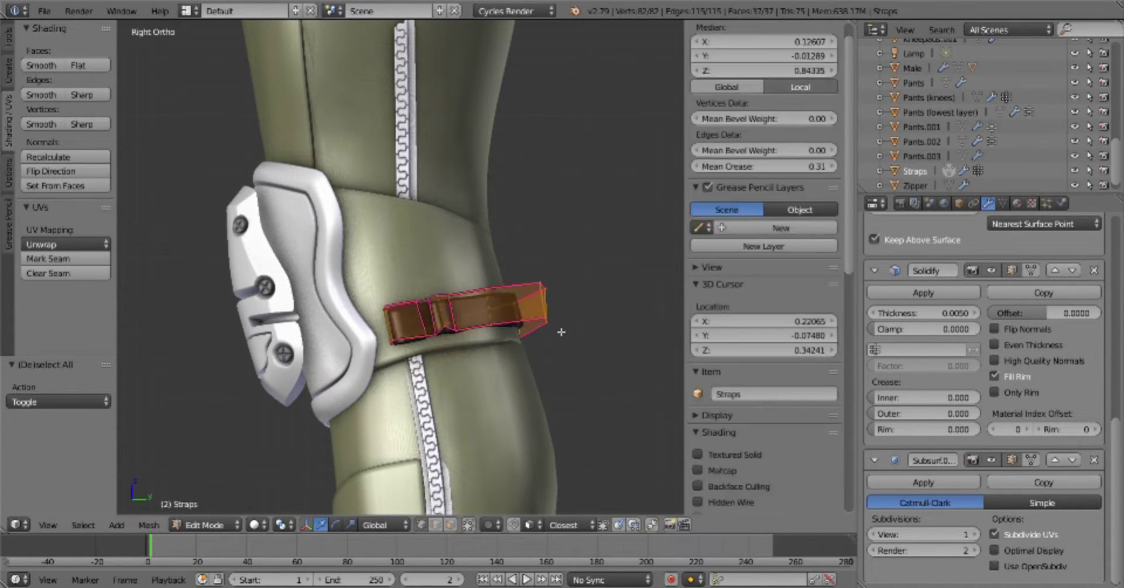
{"action": "middle_click_drag", "start_coordinate": [592, 291], "coordinate": [392, 272]}
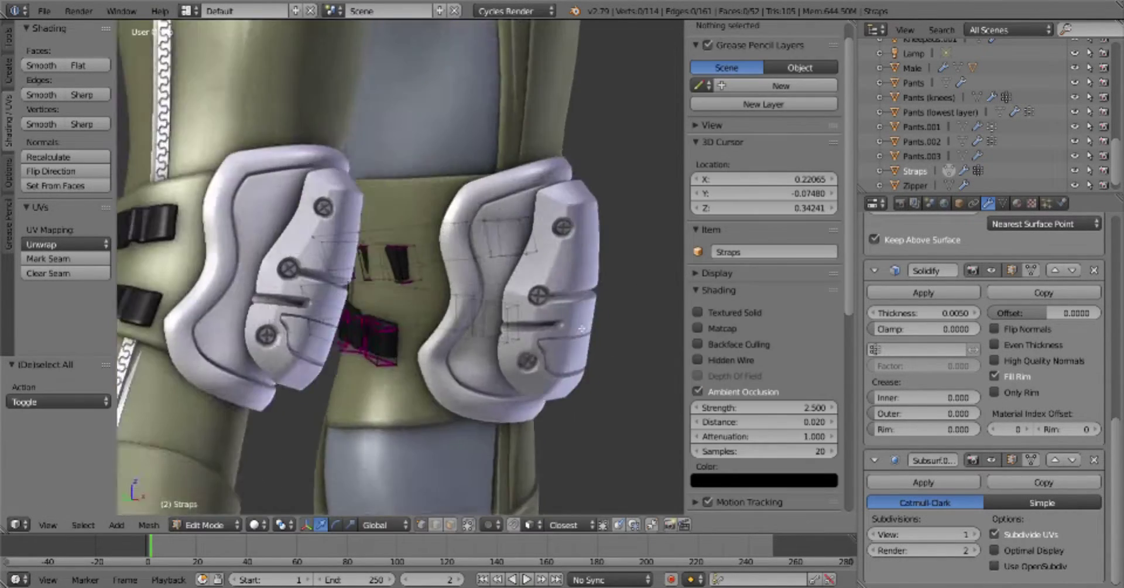
{"action": "key", "text": "shift+l"}
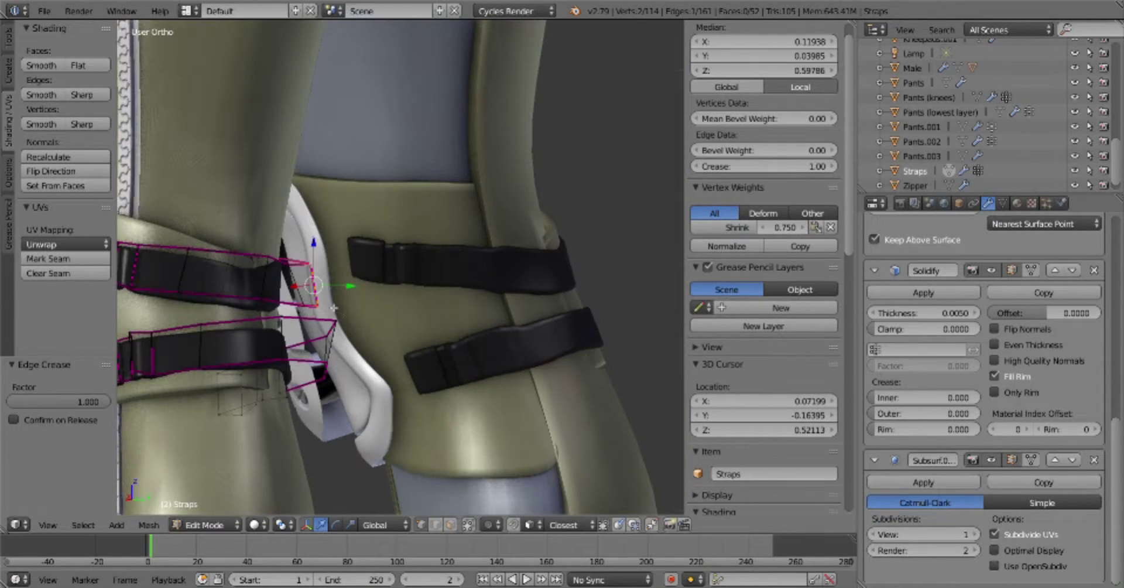
{"action": "key", "text": "r"}
{"action": "left_click", "coordinate": [432, 282]}
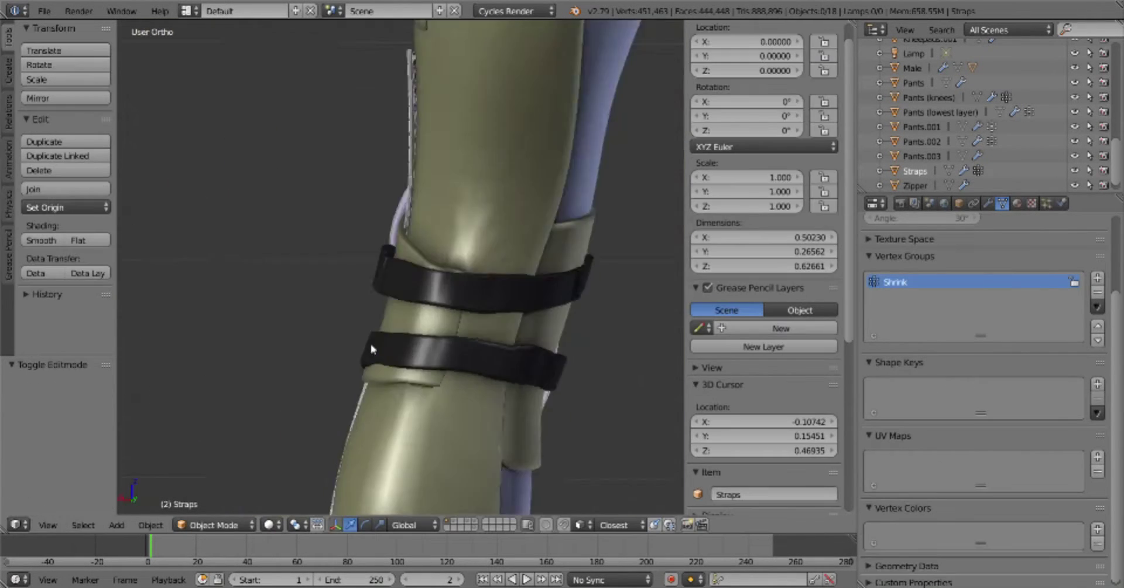
Deselect the strap vertices, leave Edit Mode, and view the legs from three-quarters
{"action": "middle_click_drag", "start_coordinate": [371, 350], "coordinate": [577, 324]}
{"action": "key", "text": "Tab"}
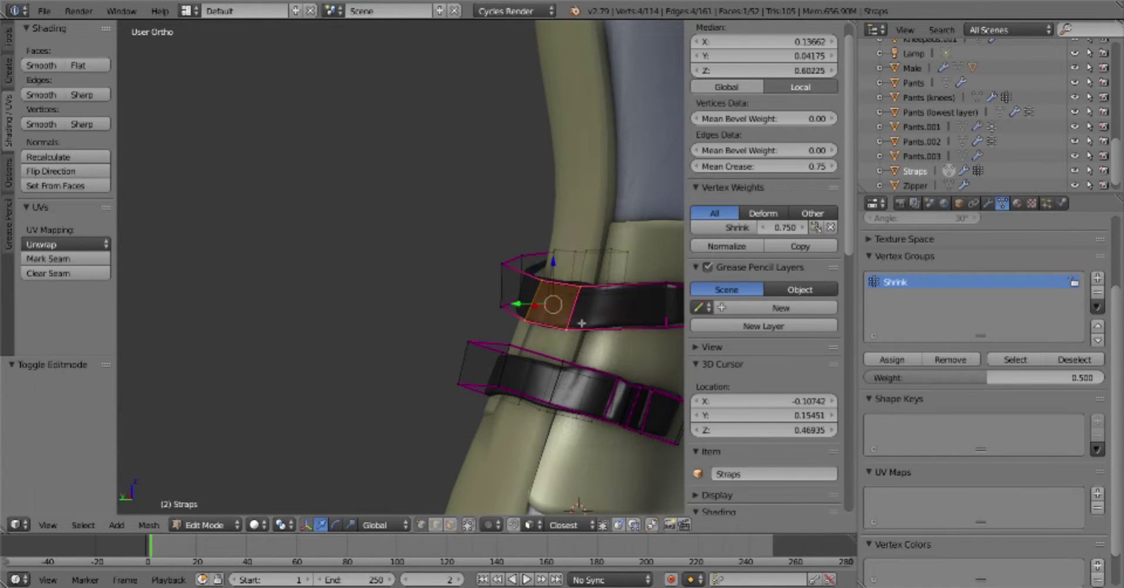
{"action": "key", "text": "a"}
{"action": "key", "text": "Tab"}
{"action": "scroll", "coordinate": [612, 316], "scroll_direction": "down", "scroll_amount": 5}
{"action": "middle_click_drag", "start_coordinate": [595, 304], "coordinate": [120, 287]}
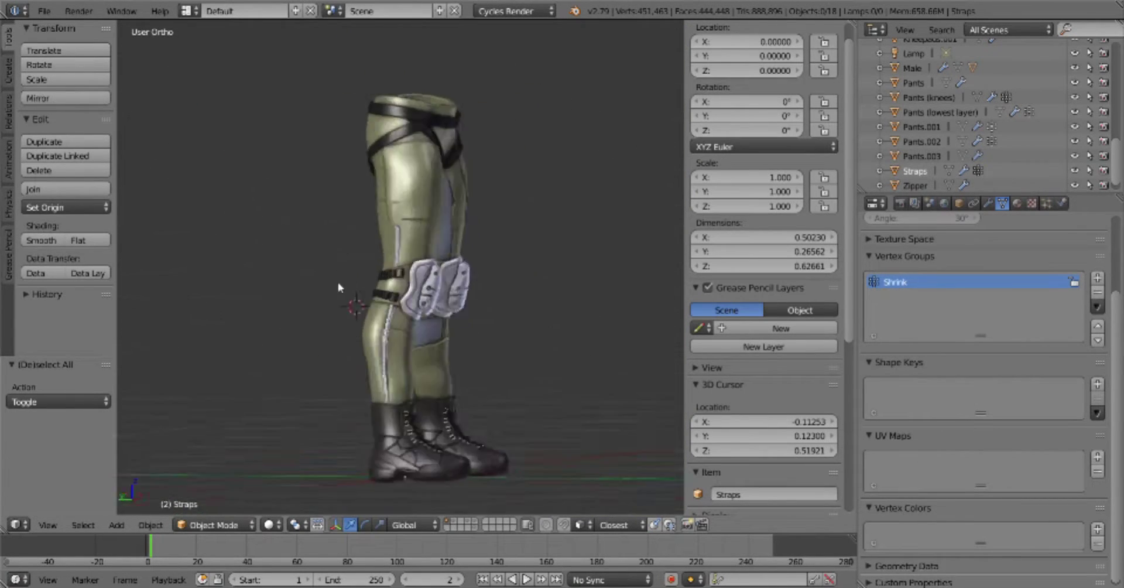
Select the knee pad, edit it in side view, and extrude a new vertex from its edge
{"action": "right_click", "coordinate": [398, 280]}
{"action": "scroll", "coordinate": [398, 279], "scroll_direction": "up", "scroll_amount": 3}
{"action": "key", "text": "Tab"}
{"action": "key", "text": "KP_3"}
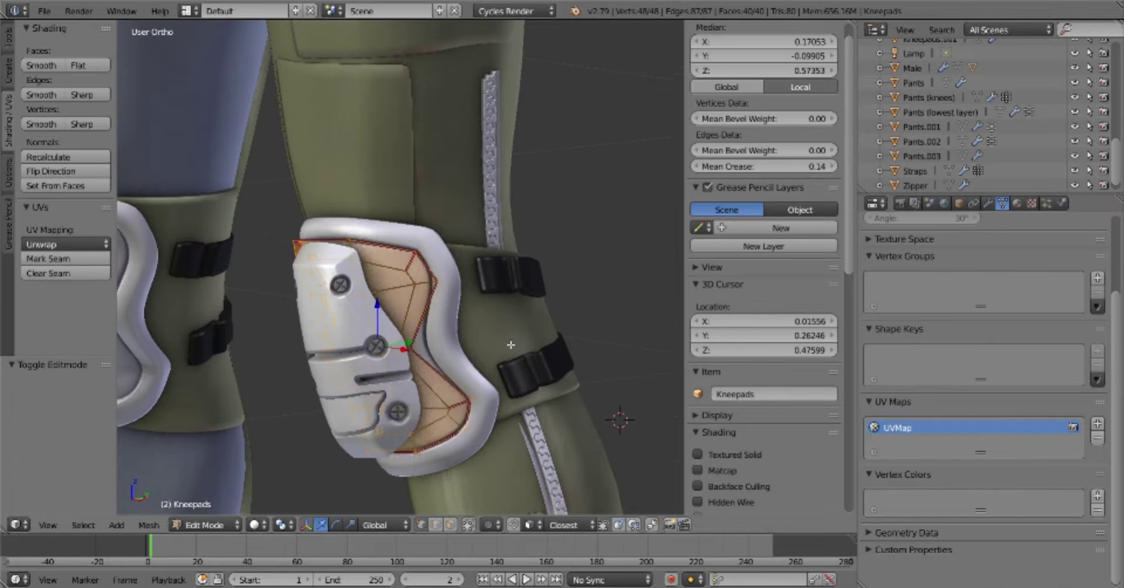
{"action": "scroll", "coordinate": [577, 318], "scroll_direction": "up", "scroll_amount": 3}
{"action": "key", "text": "e"}
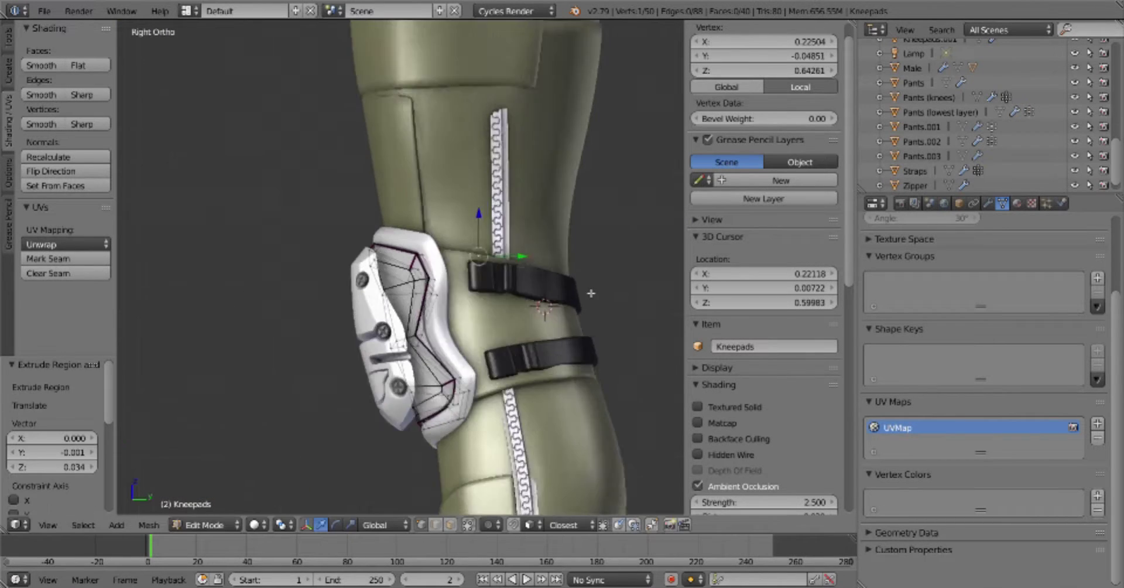
{"action": "left_click", "coordinate": [580, 294]}
Fill a face between two pad-edge vertices, inset it, and delete the centre to open a hole
{"action": "scroll", "coordinate": [600, 274], "scroll_direction": "up", "scroll_amount": 1}
{"action": "scroll", "coordinate": [541, 300], "scroll_direction": "up", "scroll_amount": 2}
{"action": "key", "text": "a"}
{"action": "right_click", "coordinate": [608, 294]}
{"action": "right_click", "coordinate": [628, 295], "text": "shift"}
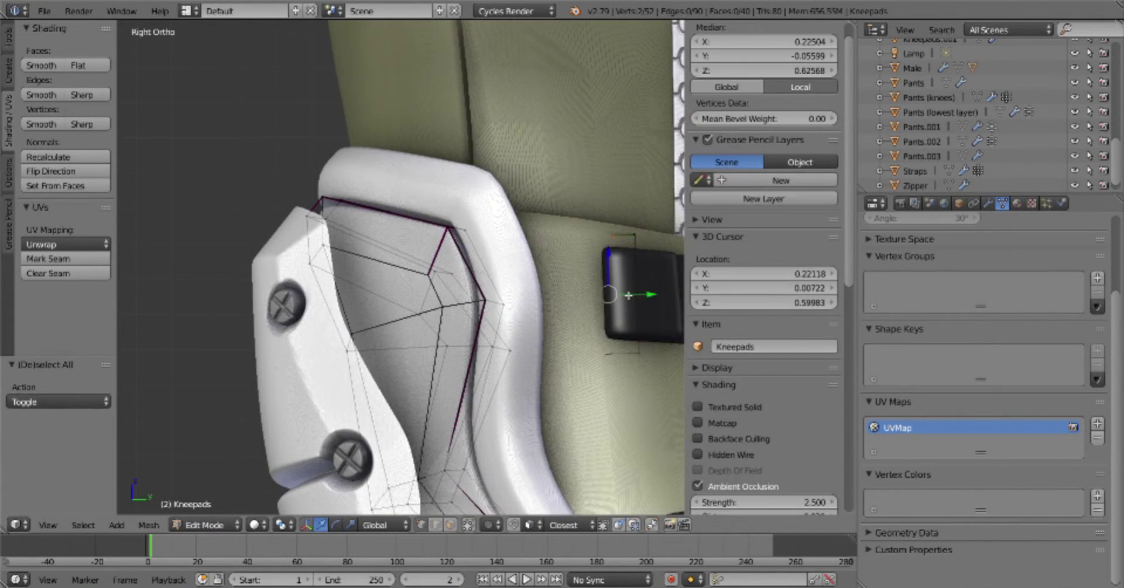
{"action": "key", "text": "f"}
{"action": "key", "text": "l"}
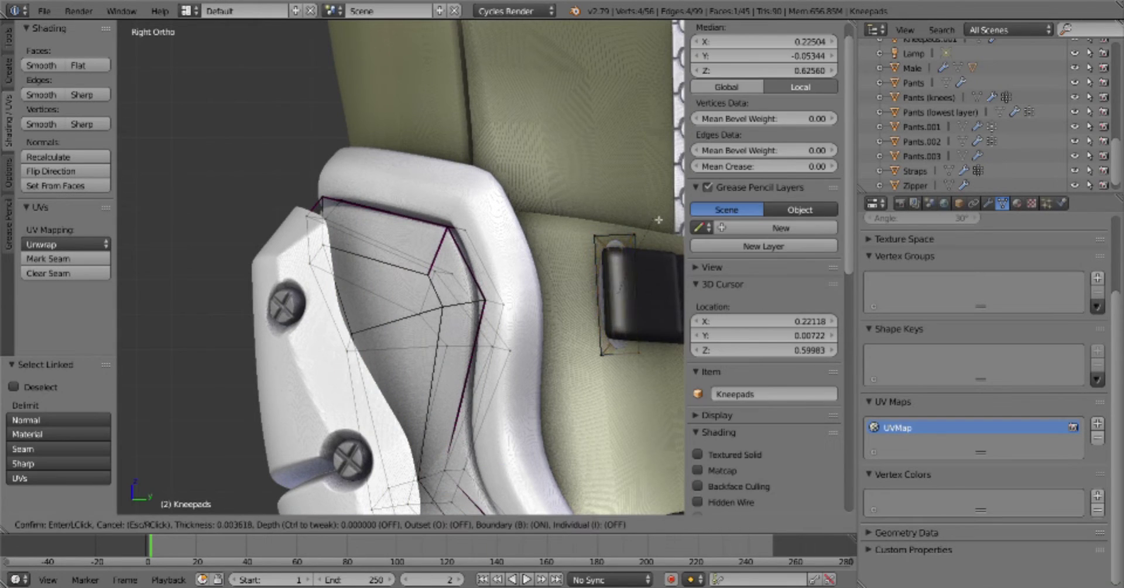
{"action": "left_click", "coordinate": [658, 220]}
{"action": "key", "text": "x"}
{"action": "left_click", "coordinate": [644, 310]}
Crease the hole's edges at 0.5 and rotate an edge around the buckle
{"action": "key", "text": "shift+e"}
{"action": "type", "text": ".5"}
{"action": "key", "text": "Return"}
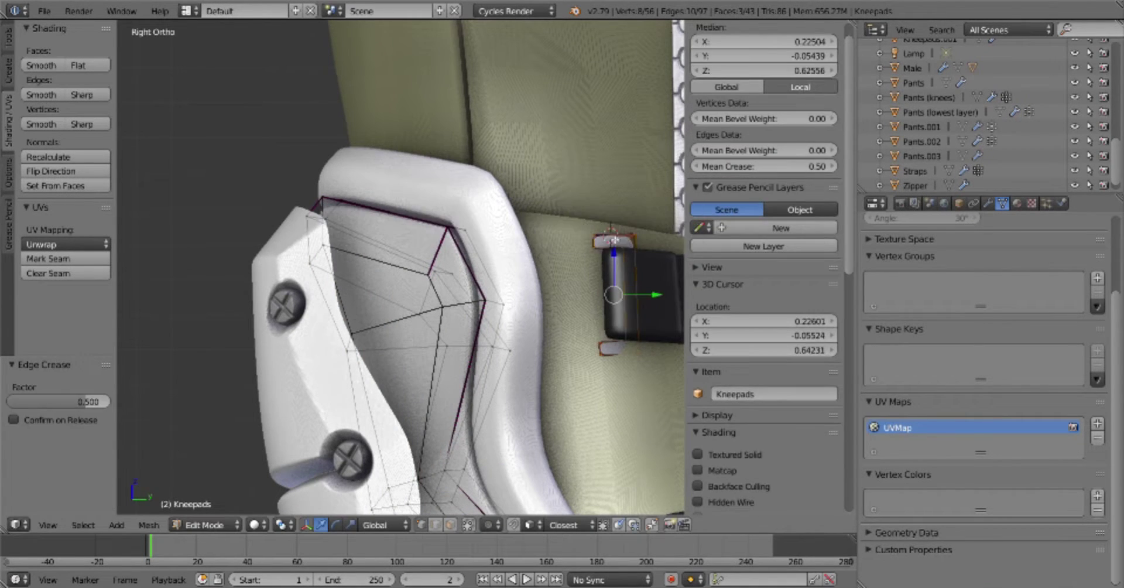
{"action": "key", "text": "a"}
{"action": "right_click", "coordinate": [633, 268]}
{"action": "key", "text": "a"}
{"action": "right_click", "coordinate": [580, 240]}
{"action": "key", "text": "r"}
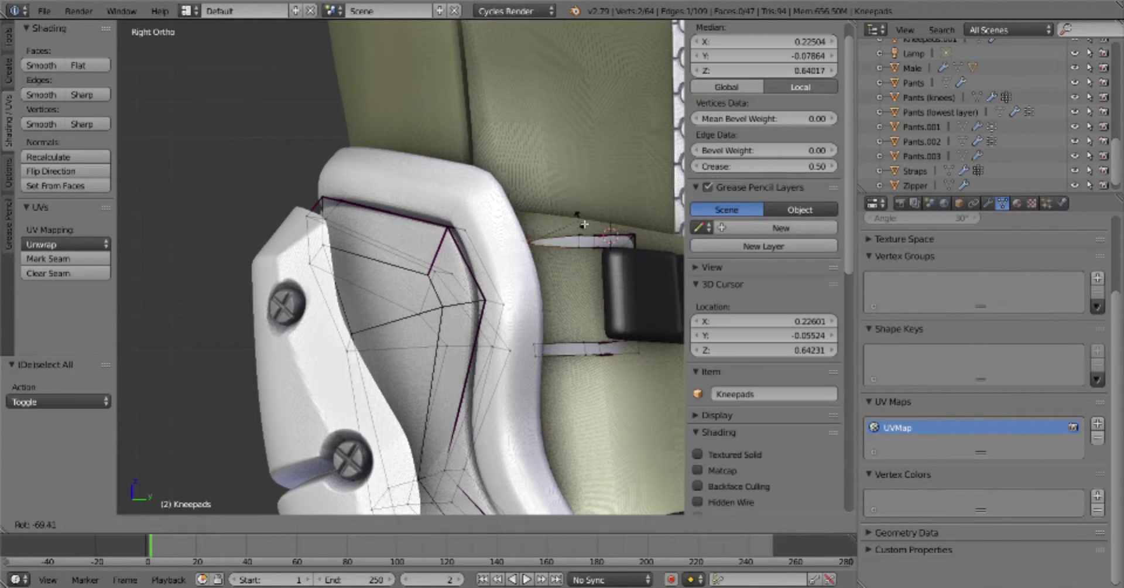
Box-select vertices around the loop opening, fill a face, and add a loop cut
{"action": "key", "text": "a"}
{"action": "key", "text": "b"}
{"action": "left_click_drag", "start_coordinate": [518, 254], "coordinate": [615, 304]}
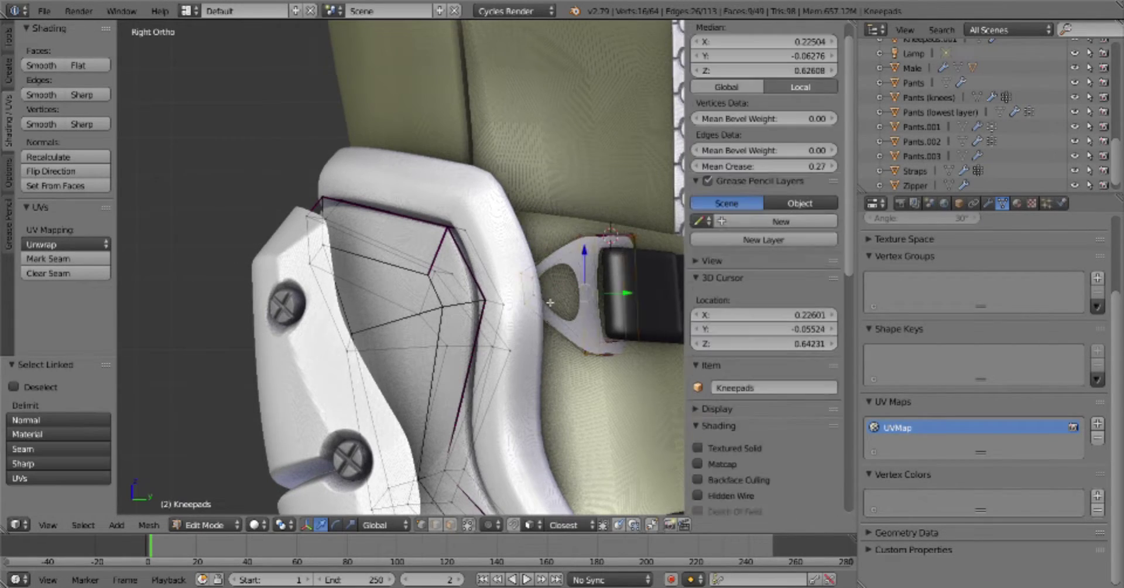
{"action": "key", "text": "f"}
{"action": "mouse_move", "coordinate": [615, 305]}
{"action": "middle_mouse_down"}
{"action": "mouse_move", "coordinate": [531, 293]}
{"action": "mouse_move", "coordinate": [622, 426]}
{"action": "middle_mouse_up"}
{"action": "key", "text": "a"}
{"action": "key", "text": "l"}
{"action": "mouse_move", "coordinate": [549, 450]}
{"action": "middle_mouse_down"}
{"action": "mouse_move", "coordinate": [586, 410]}
{"action": "mouse_move", "coordinate": [676, 421]}
{"action": "mouse_move", "coordinate": [589, 378]}
{"action": "middle_mouse_up"}
{"action": "key", "text": "ctrl+r"}
Flip the buckle normals outward, crease the loop at 0.50, and scale an edge loop in wireframe
{"action": "key", "text": "a"}
{"action": "key", "text": "alt+h"}
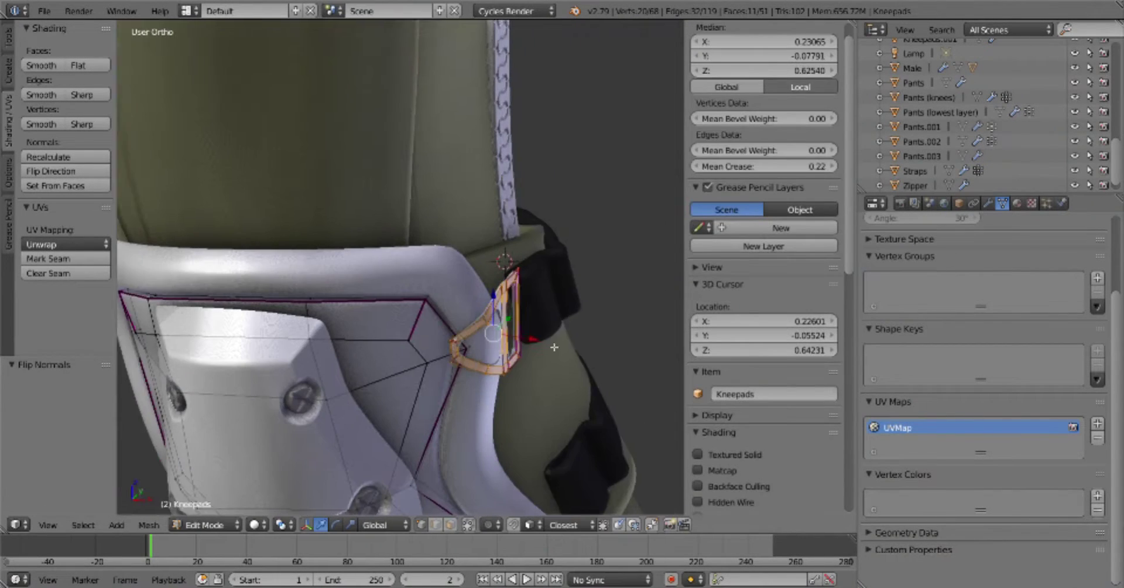
{"action": "middle_click_drag", "start_coordinate": [494, 371], "coordinate": [426, 405]}
{"action": "key", "text": "l"}
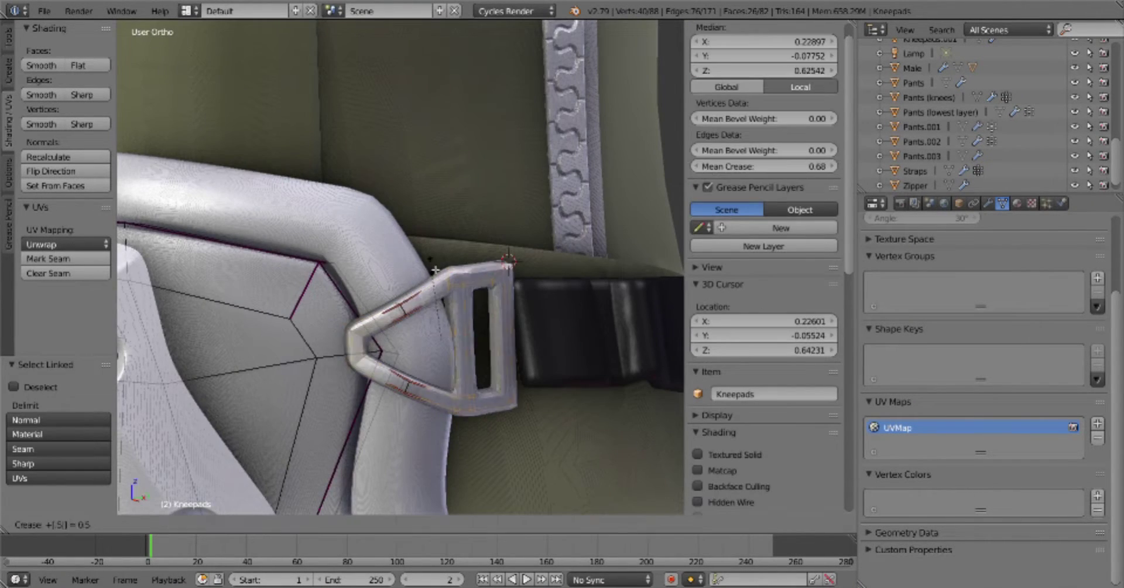
{"action": "key", "text": "Return"}
{"action": "key", "text": "z"}
{"action": "right_click", "coordinate": [439, 411], "text": "alt"}
{"action": "left_click", "coordinate": [507, 385]}
Move selected buckle vertices in solid shading and knife-cut across the buckle
{"action": "key", "text": "a"}
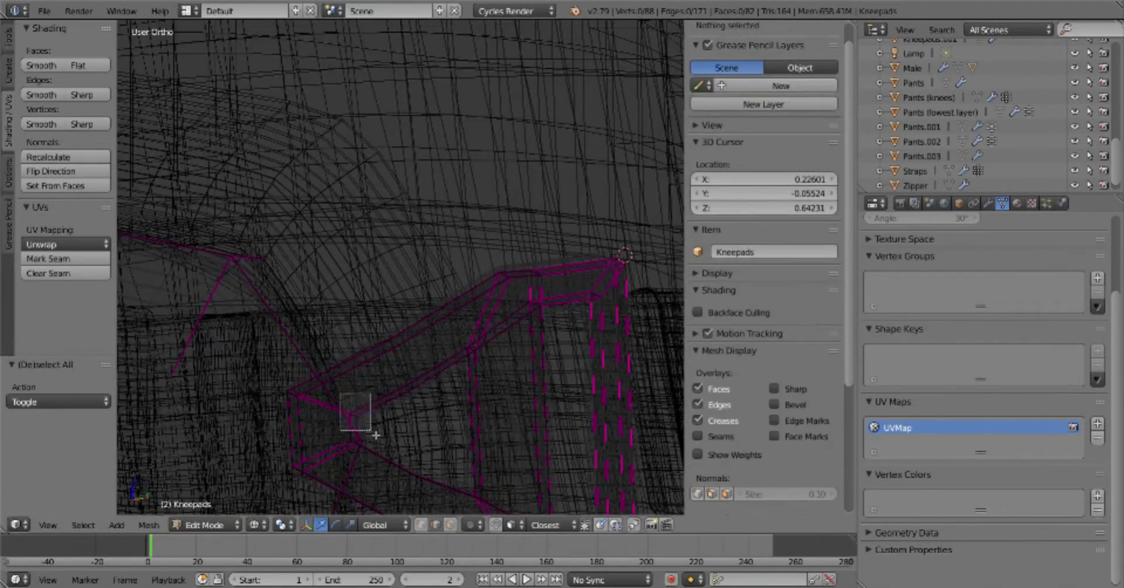
{"action": "scroll", "coordinate": [365, 414], "scroll_direction": "up", "scroll_amount": 3}
{"action": "right_click", "coordinate": [353, 427]}
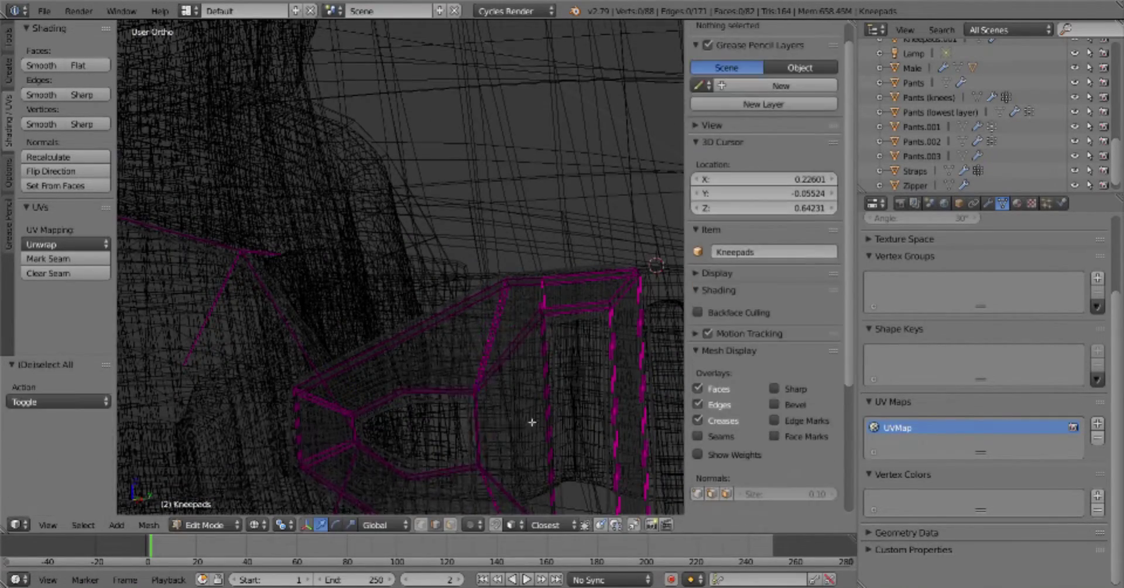
{"action": "middle_click_drag", "start_coordinate": [532, 422], "coordinate": [531, 318], "text": "shift"}
{"action": "left_click", "coordinate": [532, 366]}
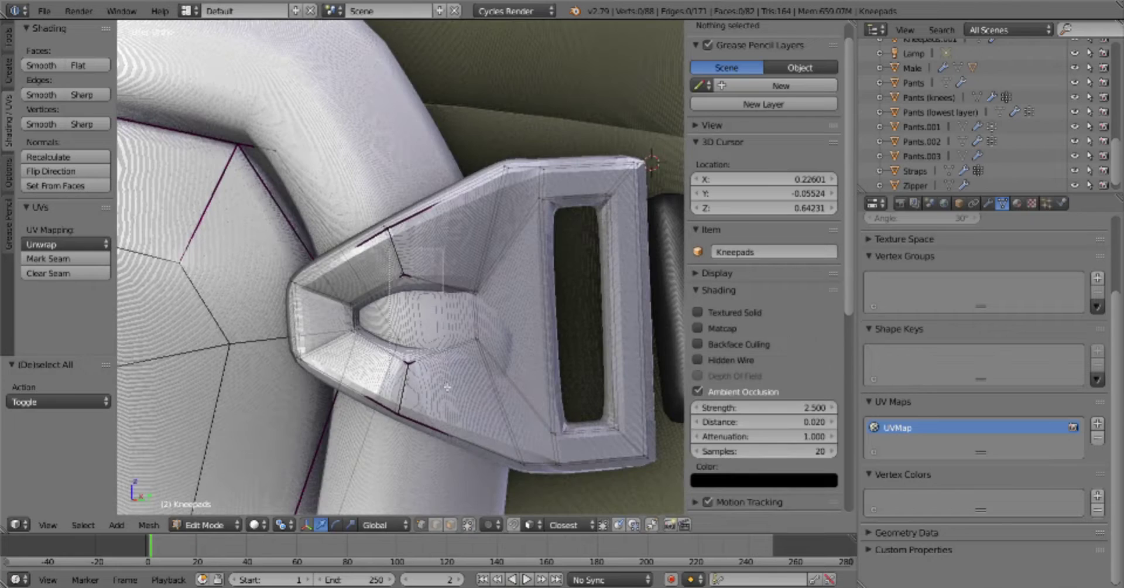
{"action": "right_click_drag", "start_coordinate": [493, 301], "coordinate": [496, 299]}
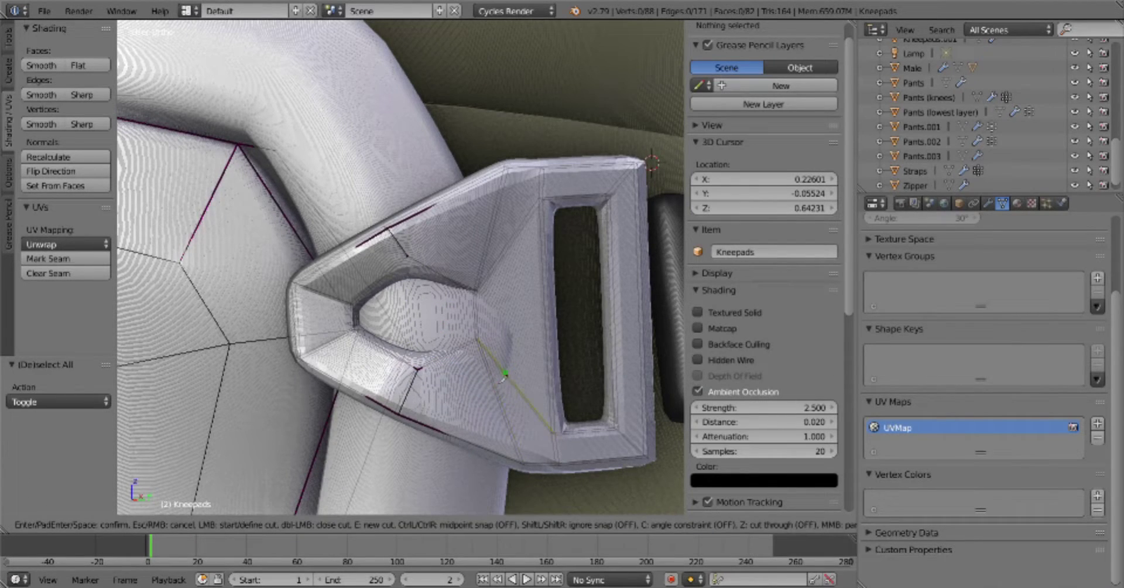
{"action": "key", "text": "Return"}
{"action": "middle_click_drag", "start_coordinate": [502, 378], "coordinate": [426, 528]}
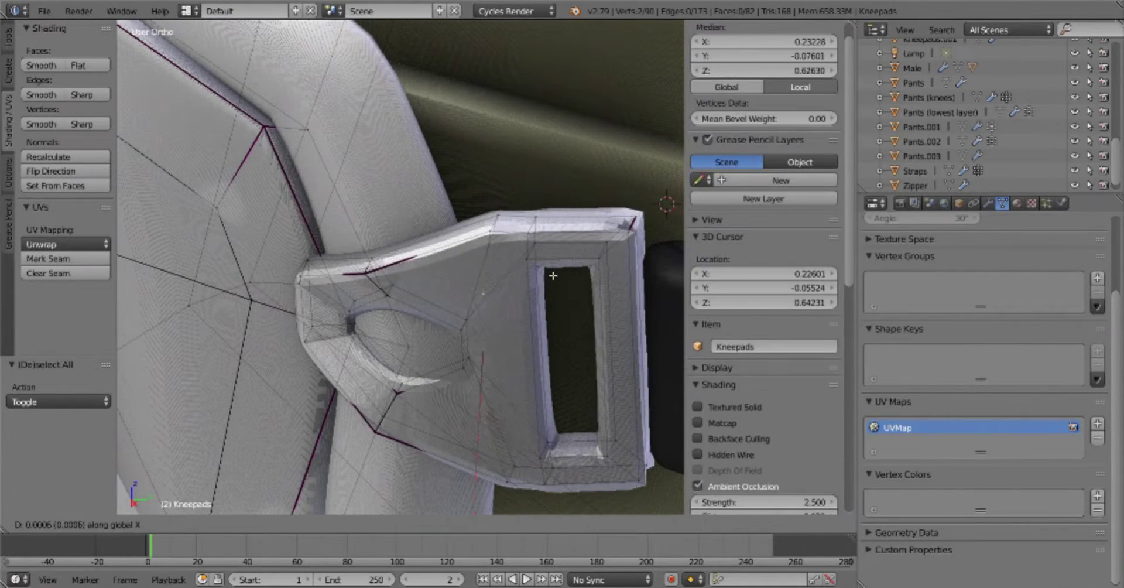
{"action": "middle_click_drag", "start_coordinate": [553, 275], "coordinate": [445, 328]}
Check the buckle in Object Mode, then resume editing the knee pad and deselect all
{"action": "key", "text": "2"}
{"action": "key", "text": "Tab"}
{"action": "left_click", "coordinate": [329, 393]}
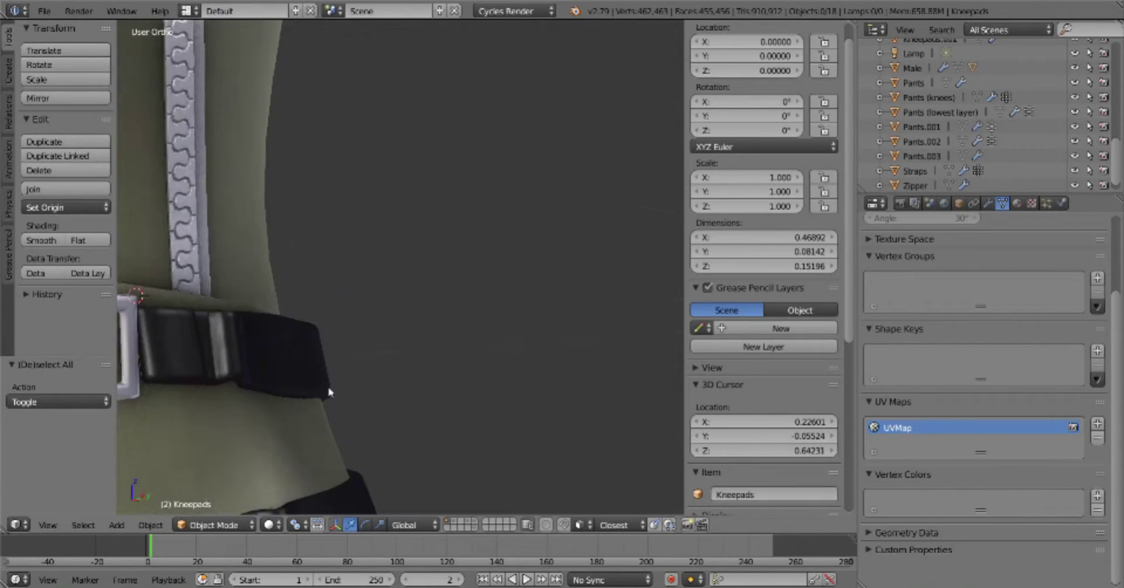
{"action": "key", "text": "Tab"}
{"action": "key", "text": "Tab"}
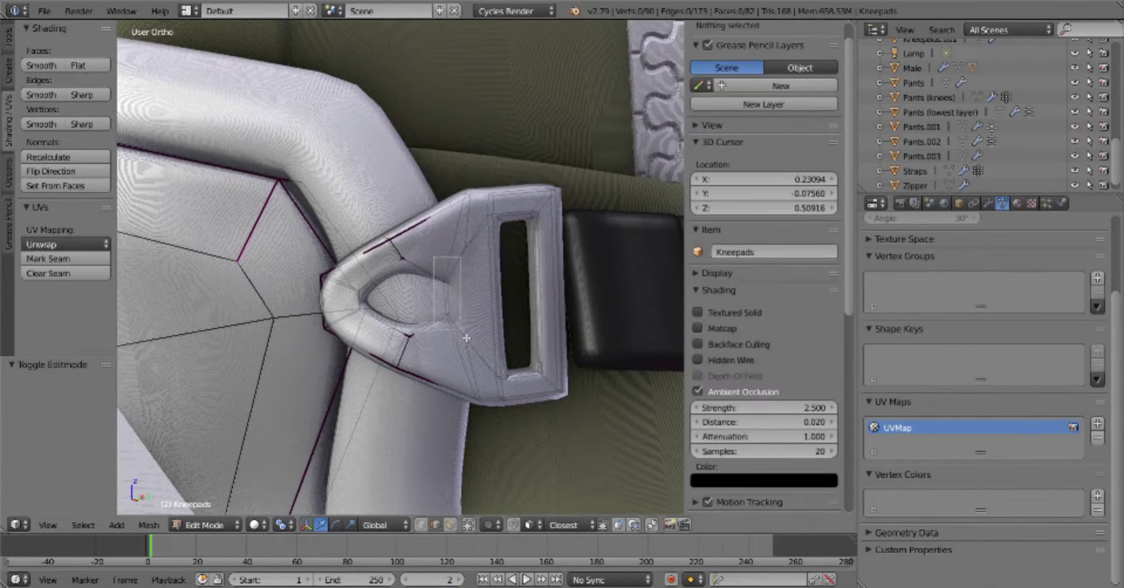
{"action": "key", "text": "Escape"}
{"action": "key", "text": "a"}
{"action": "middle_click_drag", "start_coordinate": [550, 298], "coordinate": [434, 338]}
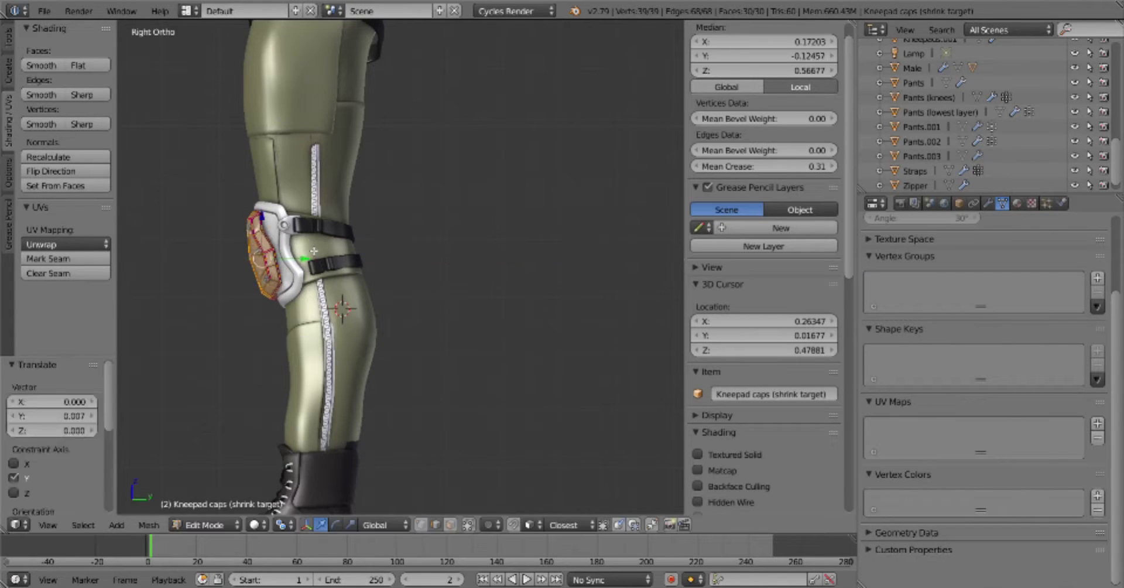
Push the Straps mesh's end along the X axis into the buckle loop
{"action": "key", "text": "Tab"}
{"action": "key", "text": "a"}
{"action": "scroll", "coordinate": [494, 283], "scroll_direction": "down", "scroll_amount": 4}
{"action": "middle_click_drag", "start_coordinate": [445, 275], "coordinate": [494, 283]}
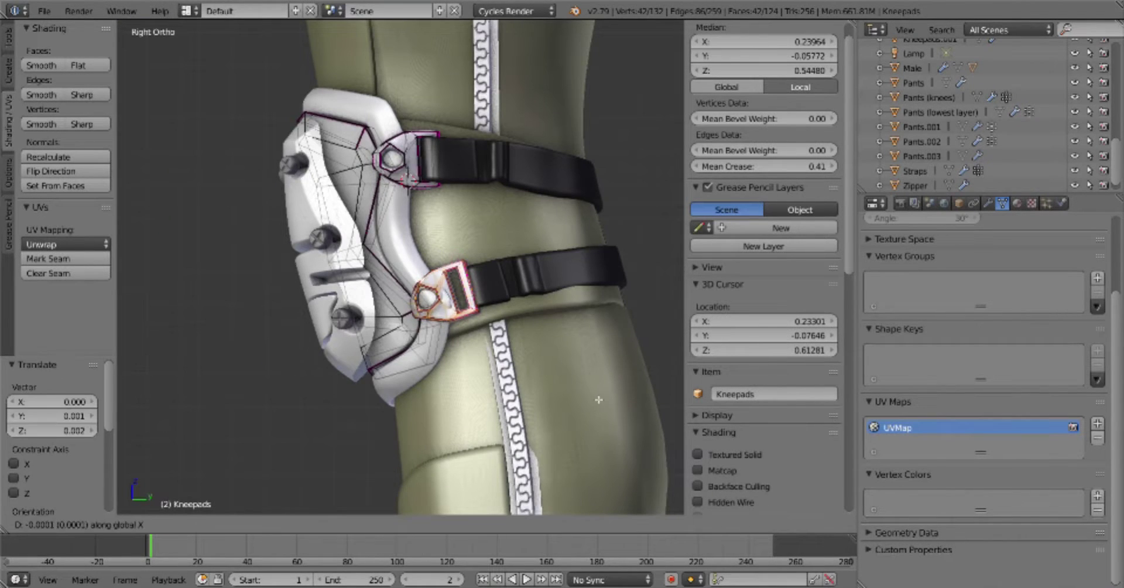
{"action": "key", "text": "Tab"}
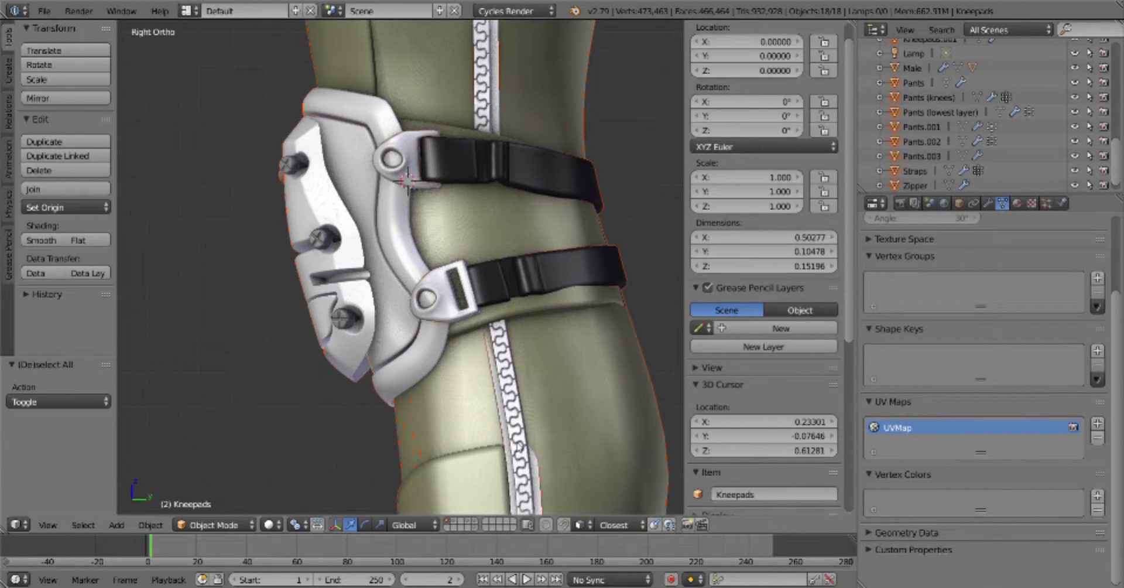
{"action": "right_click", "coordinate": [573, 293]}
{"action": "scroll", "coordinate": [573, 293], "scroll_direction": "up", "scroll_amount": 5}
{"action": "key", "text": "Tab"}
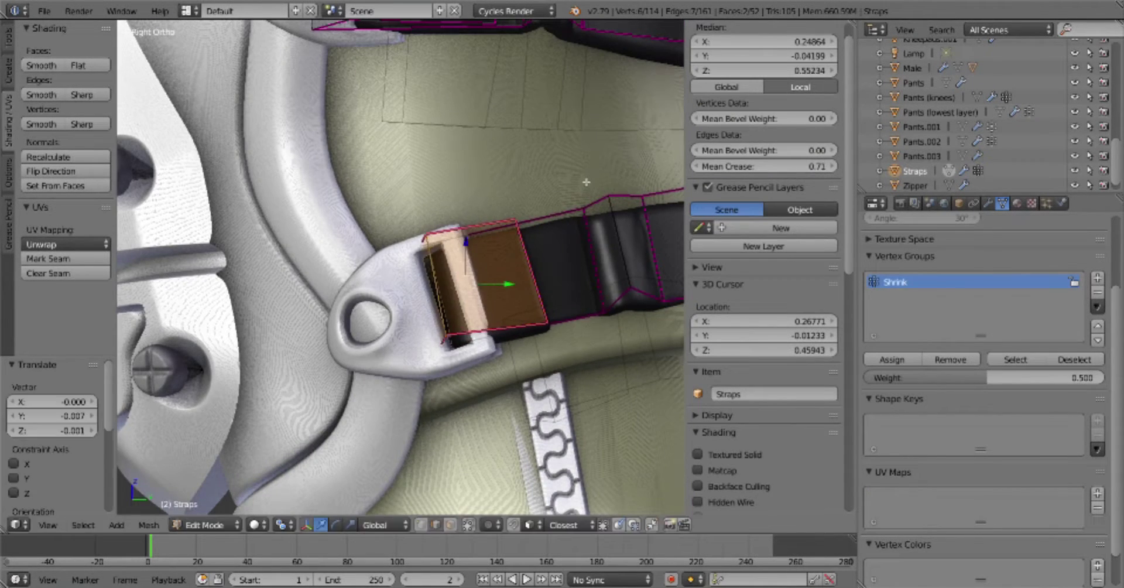
{"action": "middle_click_drag", "start_coordinate": [586, 182], "coordinate": [568, 328]}
{"action": "key", "text": "g"}
{"action": "key", "text": "x"}
{"action": "left_click", "coordinate": [576, 338]}
{"action": "key", "text": "a"}
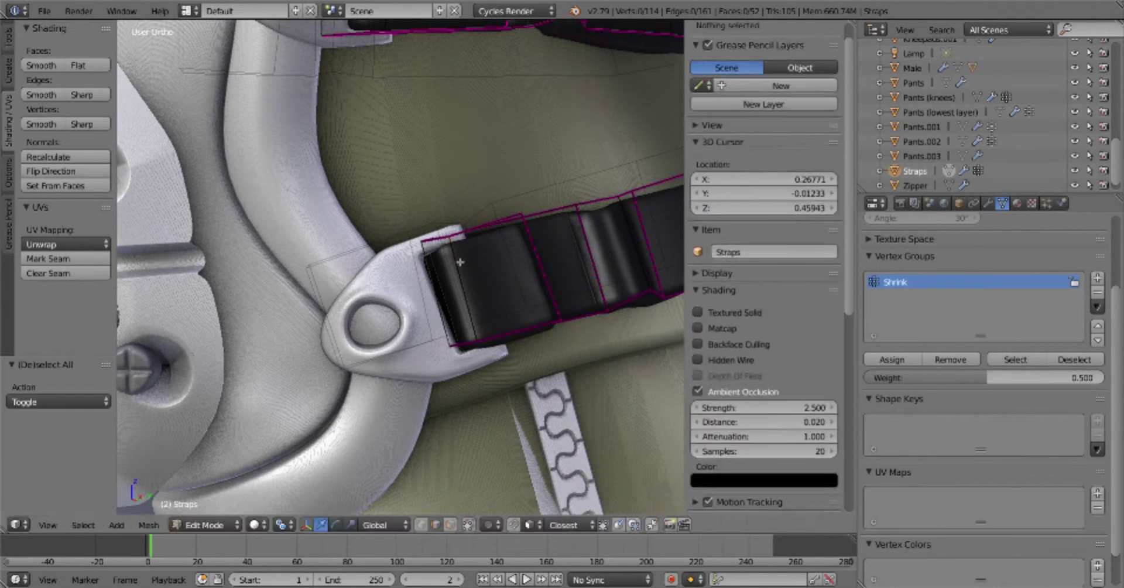
{"action": "key", "text": "Tab"}
From behind the knees, select a strap edge and nudge it slightly
{"action": "left_click", "coordinate": [452, 296]}
{"action": "scroll", "coordinate": [518, 346], "scroll_direction": "down", "scroll_amount": 5}
{"action": "key", "text": "a"}
{"action": "middle_click_drag", "start_coordinate": [479, 315], "coordinate": [389, 306]}
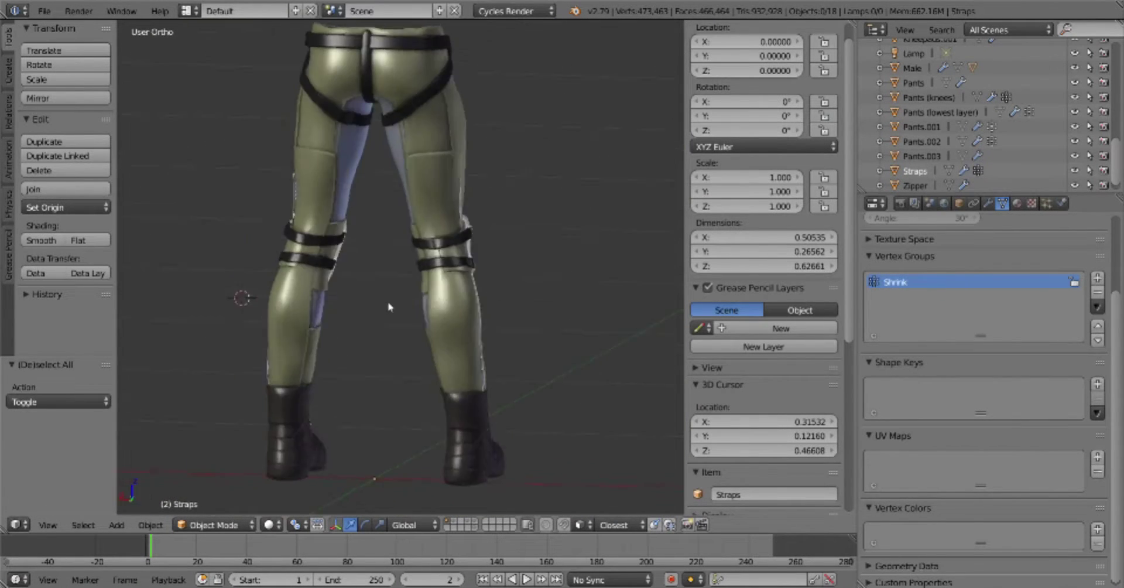
{"action": "scroll", "coordinate": [389, 306], "scroll_direction": "up", "scroll_amount": 4}
{"action": "scroll", "coordinate": [309, 246], "scroll_direction": "up", "scroll_amount": 3}
{"action": "right_click", "coordinate": [309, 246]}
{"action": "key", "text": "Tab"}
{"action": "key", "text": "g"}
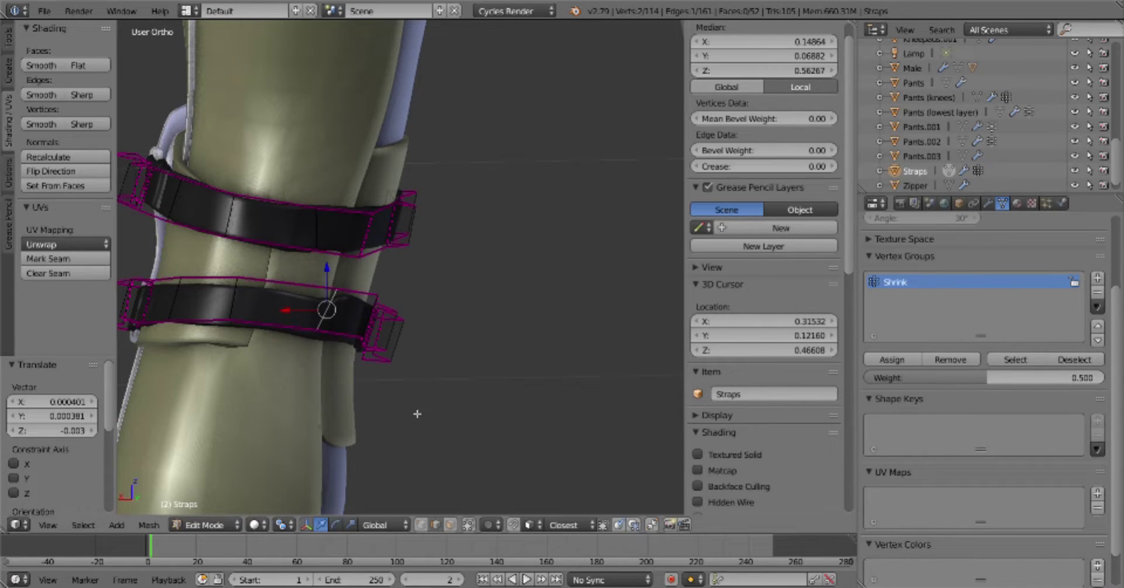
{"action": "key", "text": "Tab"}
{"action": "key", "text": "Escape"}
{"action": "scroll", "coordinate": [540, 351], "scroll_direction": "down", "scroll_amount": 3}
Set the Shrink weight to 0.650 and move the upper strap's edge into place
{"action": "type", "text": "a"}
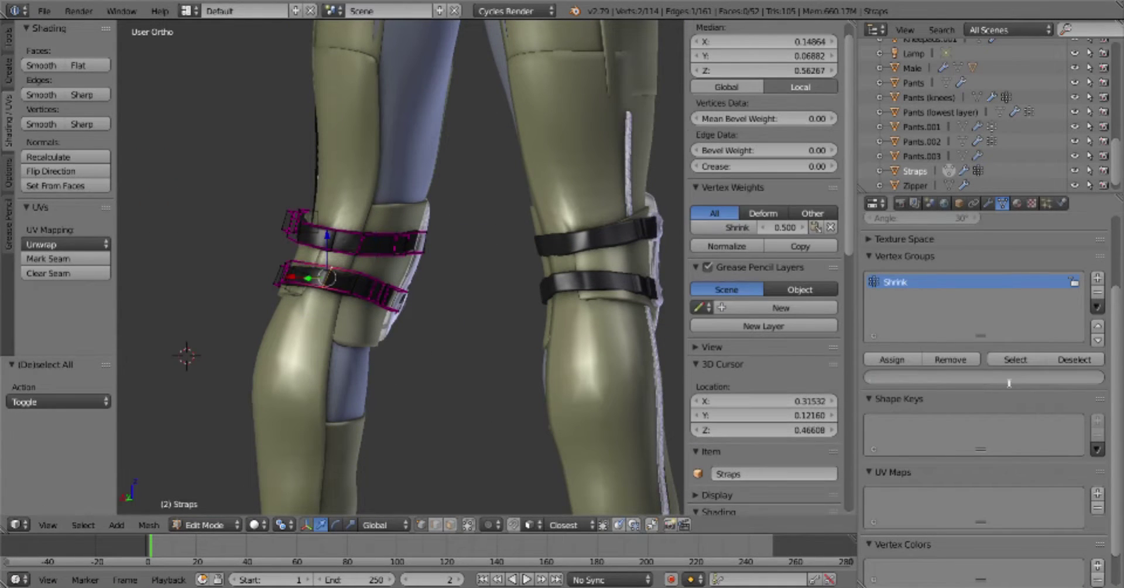
{"action": "type", "text": "0.75"}
{"action": "key", "text": "Return"}
{"action": "middle_click_drag", "start_coordinate": [352, 293], "coordinate": [332, 285]}
{"action": "key", "text": "Return"}
{"action": "key", "text": "Tab"}
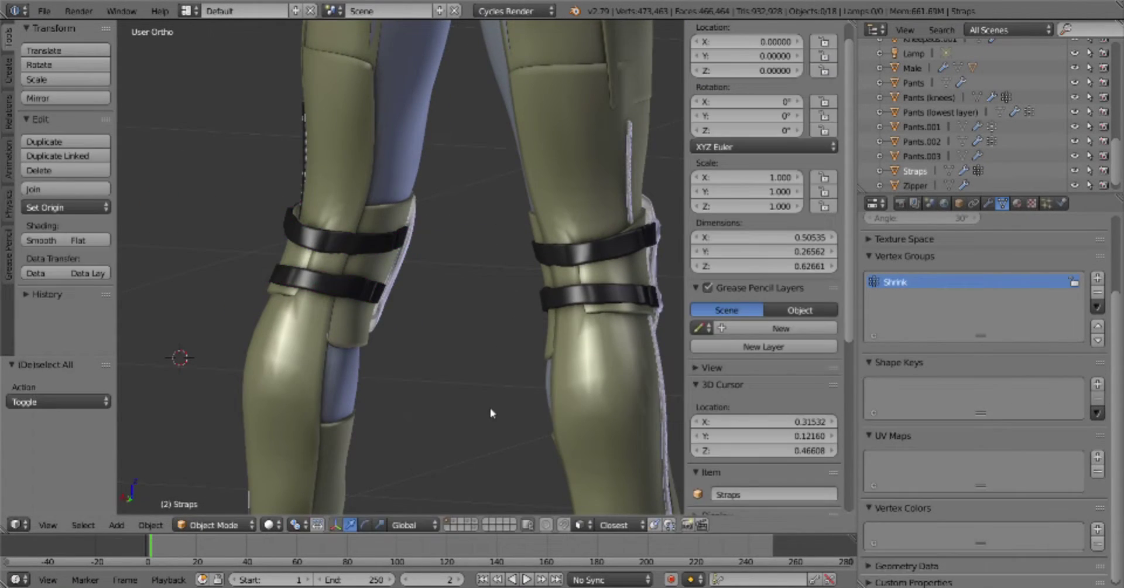
{"action": "key", "text": "Tab"}
{"action": "scroll", "coordinate": [375, 269], "scroll_direction": "up", "scroll_amount": 5}
{"action": "right_click", "coordinate": [410, 260]}
{"action": "key", "text": "g"}
{"action": "left_click", "coordinate": [480, 257]}
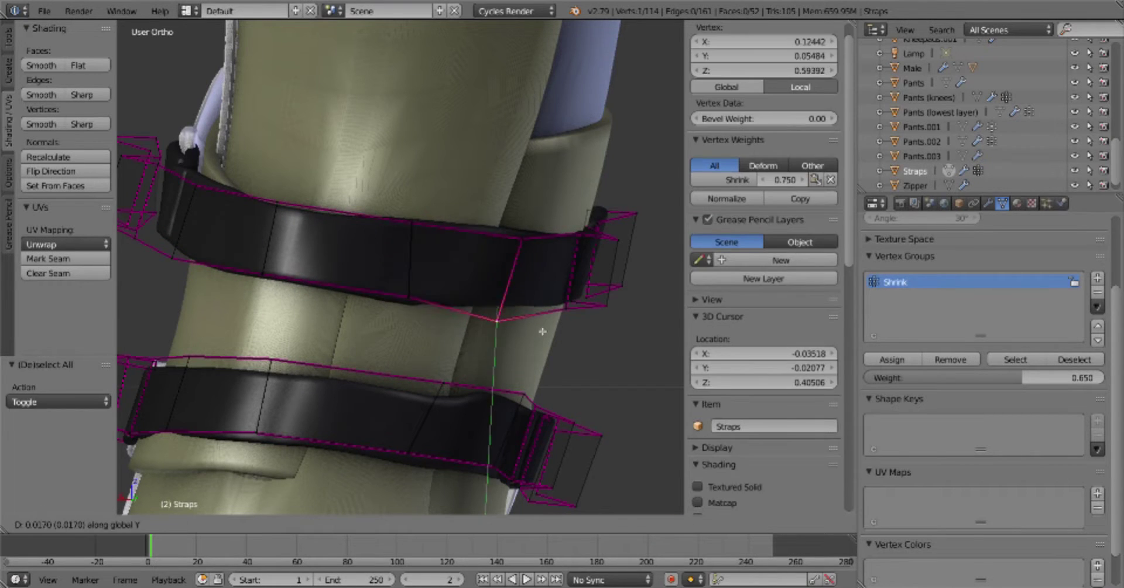
{"action": "key", "text": "Tab"}
{"action": "scroll", "coordinate": [527, 326], "scroll_direction": "down", "scroll_amount": 4}
From the side view, select Kneepads and slightly rescale the buckle loops around the straps
{"action": "key", "text": "KP_3"}
{"action": "middle_click_drag", "start_coordinate": [492, 377], "coordinate": [365, 394]}
{"action": "right_click", "coordinate": [305, 275]}
{"action": "scroll", "coordinate": [305, 275], "scroll_direction": "up", "scroll_amount": 3}
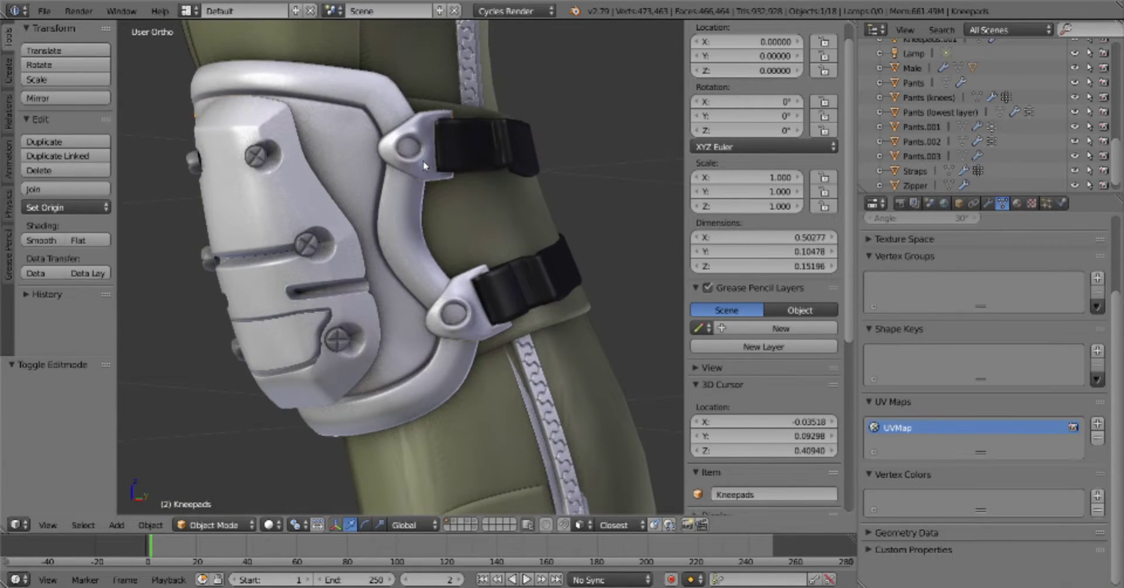
{"action": "key", "text": "Tab"}
{"action": "scroll", "coordinate": [462, 345], "scroll_direction": "up", "scroll_amount": 3}
{"action": "left_click", "coordinate": [566, 330]}
{"action": "key", "text": "a"}
{"action": "scroll", "coordinate": [565, 330], "scroll_direction": "down", "scroll_amount": 3}
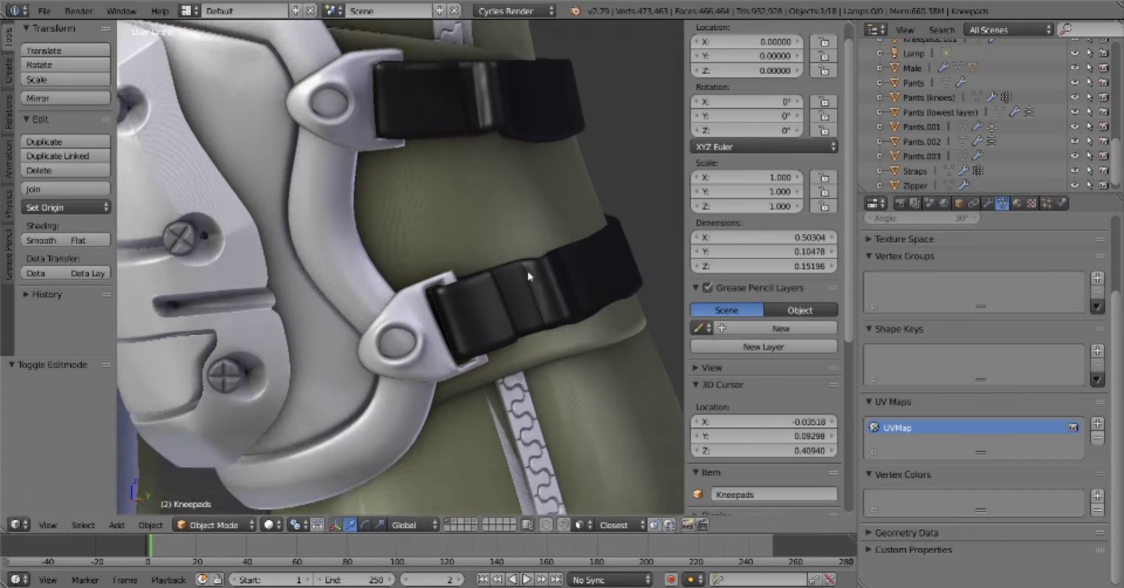
{"action": "scroll", "coordinate": [603, 346], "scroll_direction": "up", "scroll_amount": 2}
{"action": "key", "text": "Tab"}
Select the connected buckle loop geometry and inspect the leg from the side
{"action": "key", "text": "l"}
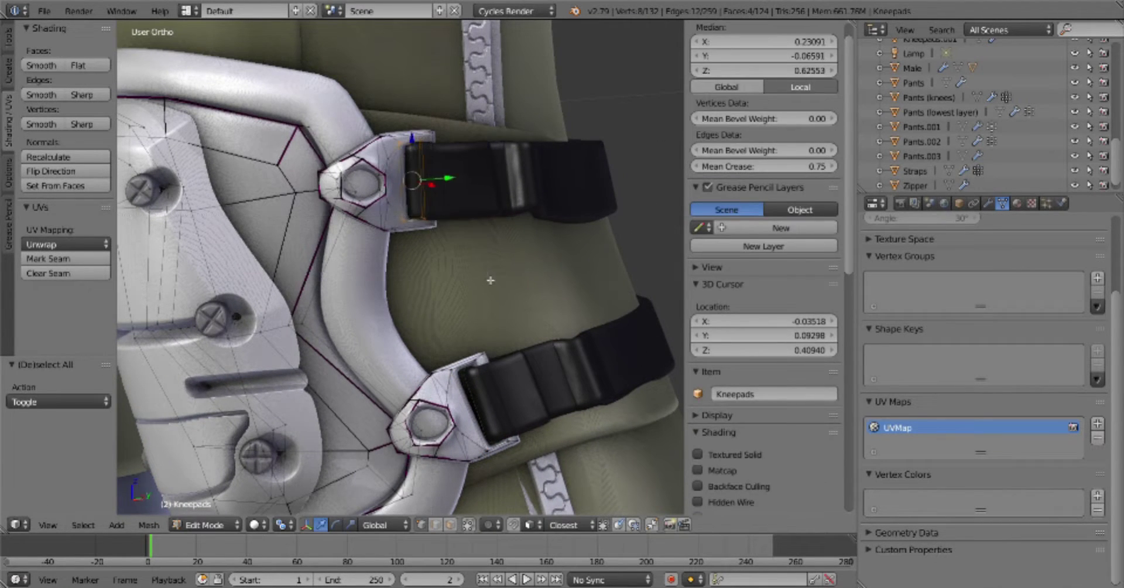
{"action": "key", "text": "Tab"}
{"action": "scroll", "coordinate": [475, 258], "scroll_direction": "down", "scroll_amount": 5}
{"action": "mouse_move", "coordinate": [480, 351]}
{"action": "middle_mouse_down"}
{"action": "mouse_move", "coordinate": [435, 410]}
{"action": "mouse_move", "coordinate": [519, 399]}
{"action": "mouse_move", "coordinate": [609, 350]}
{"action": "middle_mouse_up"}
{"action": "scroll", "coordinate": [518, 399], "scroll_direction": "down", "scroll_amount": 2}
{"action": "scroll", "coordinate": [609, 350], "scroll_direction": "down", "scroll_amount": 2}
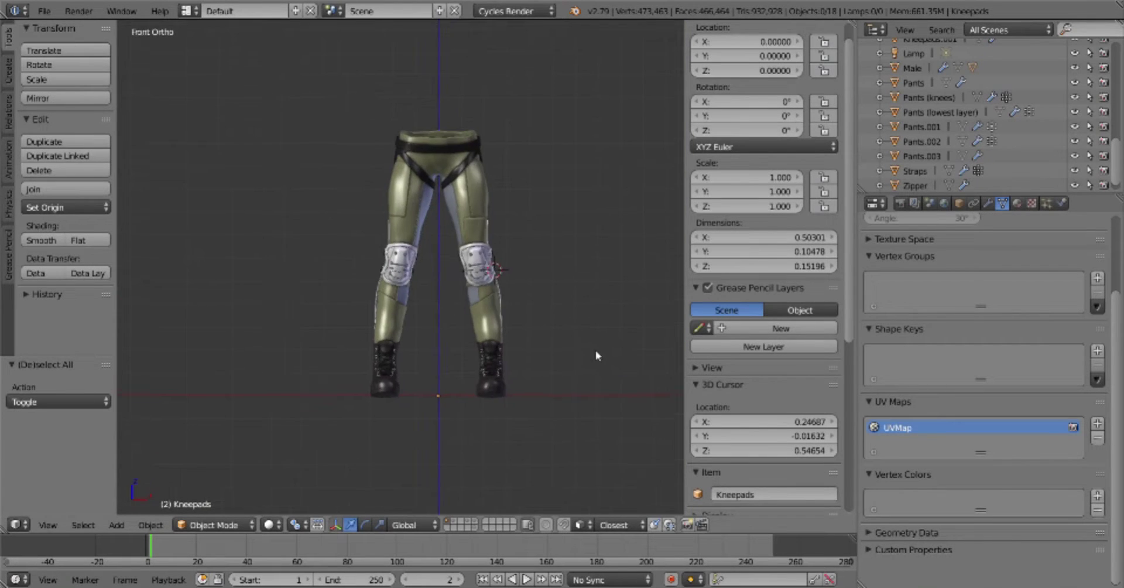
{"action": "scroll", "coordinate": [546, 350], "scroll_direction": "up", "scroll_amount": 3}
{"action": "scroll", "coordinate": [498, 357], "scroll_direction": "down", "scroll_amount": 4}
{"action": "scroll", "coordinate": [420, 372], "scroll_direction": "up", "scroll_amount": 4}
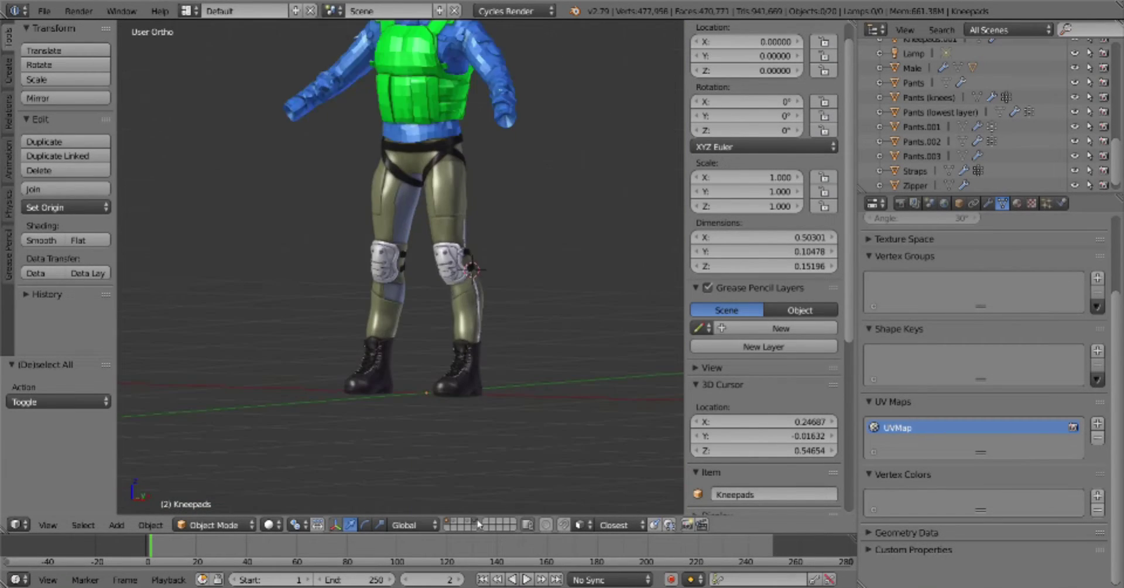
{"action": "scroll", "coordinate": [517, 364], "scroll_direction": "up", "scroll_amount": 3}
{"action": "middle_click_drag", "start_coordinate": [529, 293], "coordinate": [503, 305]}
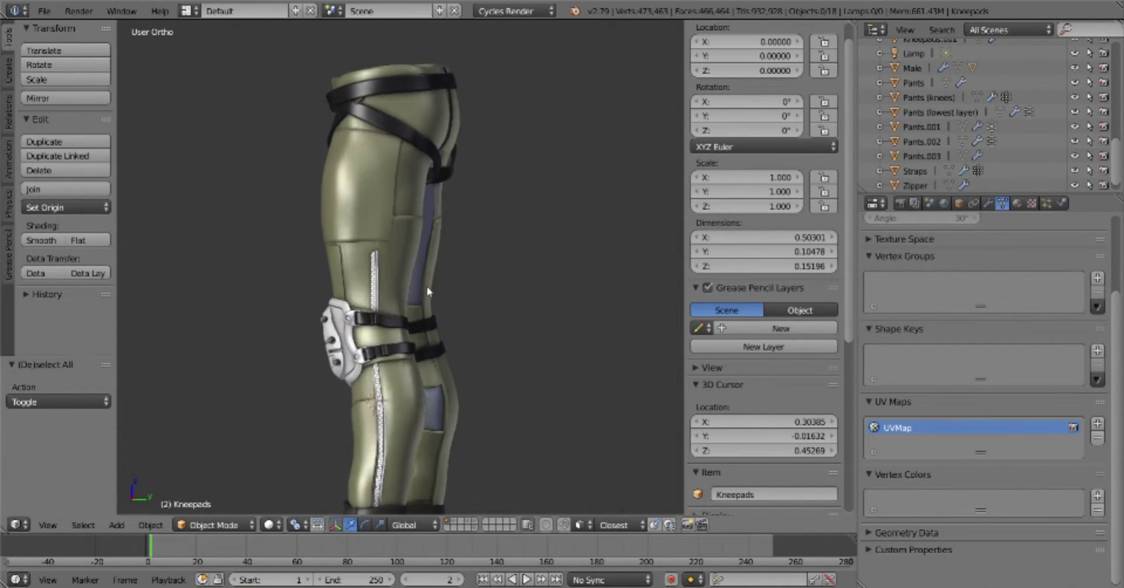
In front view, rotate the kneepad's buckle loop in Edit Mode
{"action": "key", "text": "KP_1"}
{"action": "key", "text": "Tab"}
{"action": "left_click", "coordinate": [577, 402]}
{"action": "scroll", "coordinate": [619, 339], "scroll_direction": "up", "scroll_amount": 4}
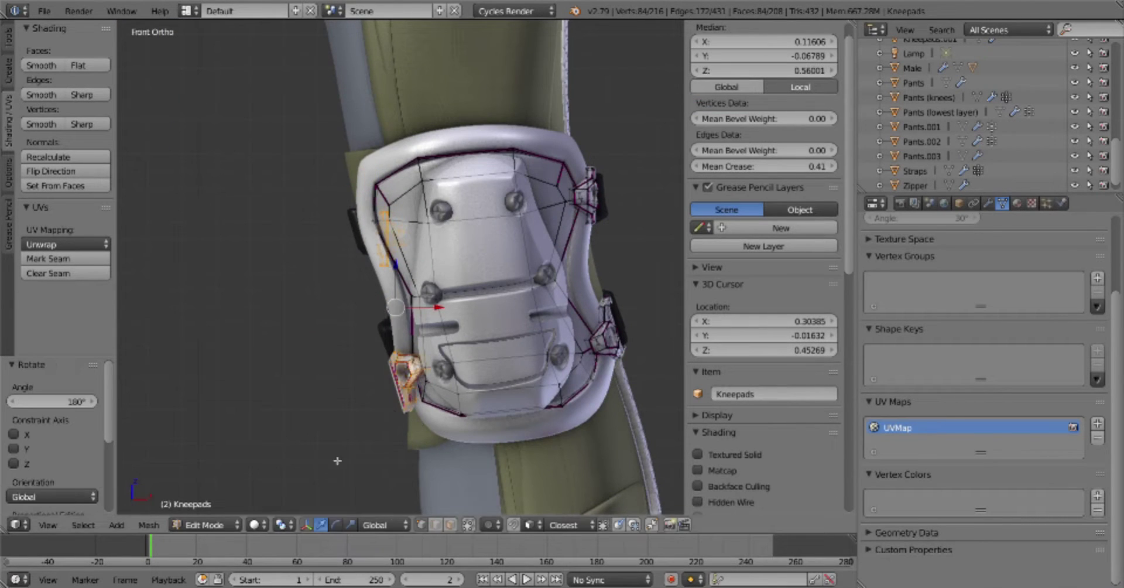
{"action": "left_click", "coordinate": [578, 384]}
{"action": "middle_click_drag", "start_coordinate": [577, 384], "coordinate": [542, 369]}
{"action": "scroll", "coordinate": [542, 369], "scroll_direction": "up", "scroll_amount": 3}
Move the buckle loop lower beside the pad and tilt it along the edge
{"action": "key", "text": "g"}
{"action": "key", "text": "KP_1"}
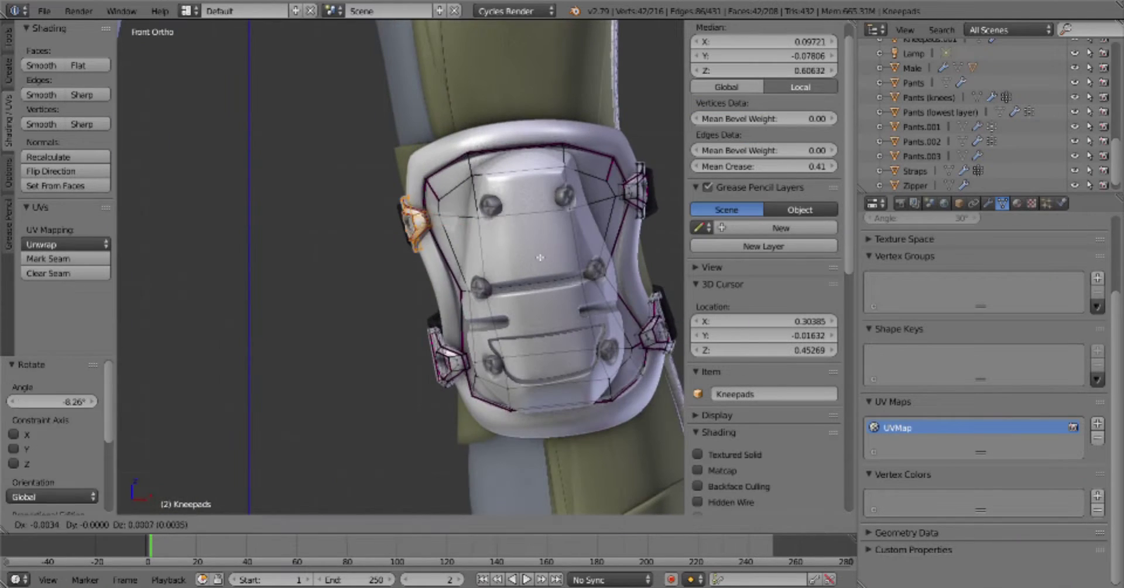
{"action": "left_click", "coordinate": [545, 405]}
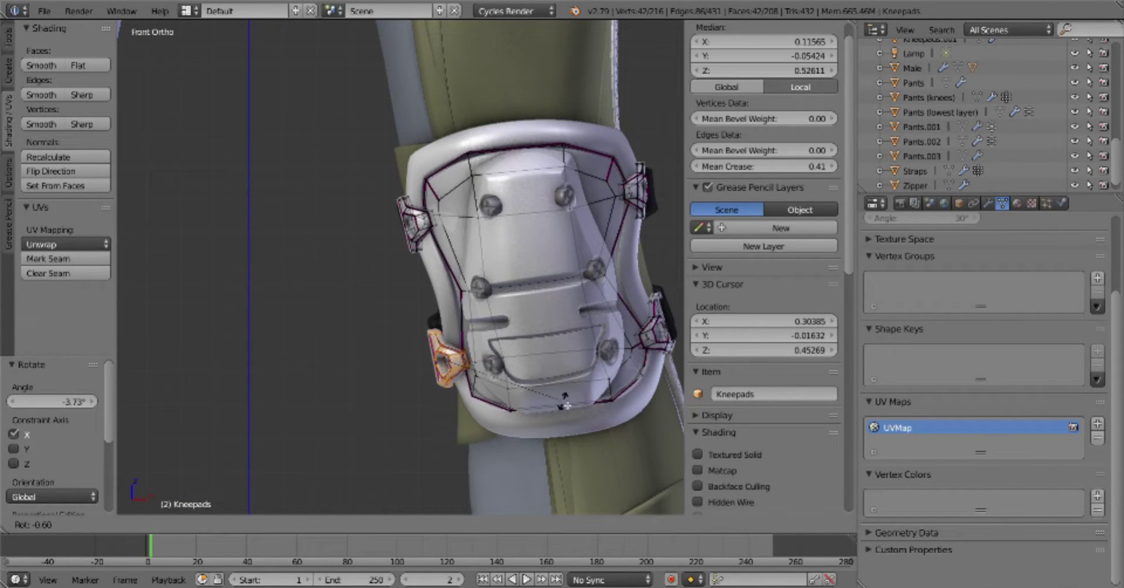
{"action": "scroll", "coordinate": [566, 404], "scroll_direction": "down", "scroll_amount": 4}
{"action": "middle_click_drag", "start_coordinate": [565, 404], "coordinate": [571, 423]}
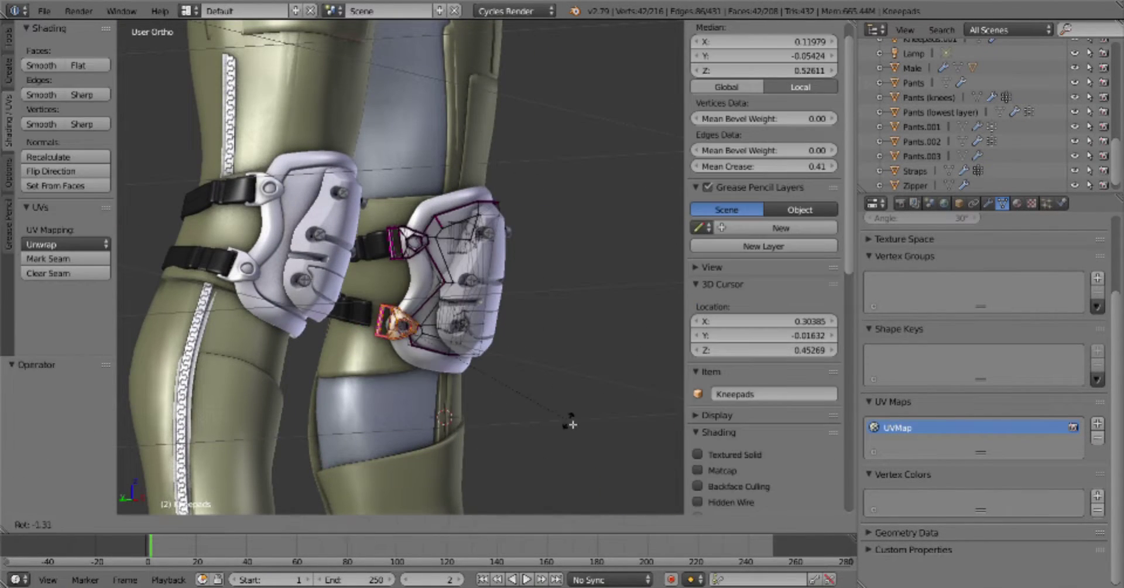
{"action": "left_click", "coordinate": [571, 422]}
{"action": "scroll", "coordinate": [570, 423], "scroll_direction": "up", "scroll_amount": 5}
{"action": "scroll", "coordinate": [427, 287], "scroll_direction": "down", "scroll_amount": 5}
{"action": "key", "text": "Tab"}
Select the Straps object and enter Edit Mode on it
{"action": "mouse_move", "coordinate": [427, 287]}
{"action": "middle_mouse_down"}
{"action": "mouse_move", "coordinate": [351, 287]}
{"action": "mouse_move", "coordinate": [427, 287]}
{"action": "mouse_move", "coordinate": [505, 327]}
{"action": "mouse_move", "coordinate": [564, 400]}
{"action": "middle_mouse_up"}
{"action": "right_click", "coordinate": [410, 287]}
{"action": "key", "text": "Tab"}
{"action": "scroll", "coordinate": [505, 327], "scroll_direction": "up", "scroll_amount": 5}
Shift the strap end along the X axis toward the buckle
{"action": "key", "text": "g"}
{"action": "key", "text": "x"}
{"action": "left_click", "coordinate": [504, 326]}
{"action": "left_click", "coordinate": [505, 327]}
{"action": "scroll", "coordinate": [505, 327], "scroll_direction": "down", "scroll_amount": 4}
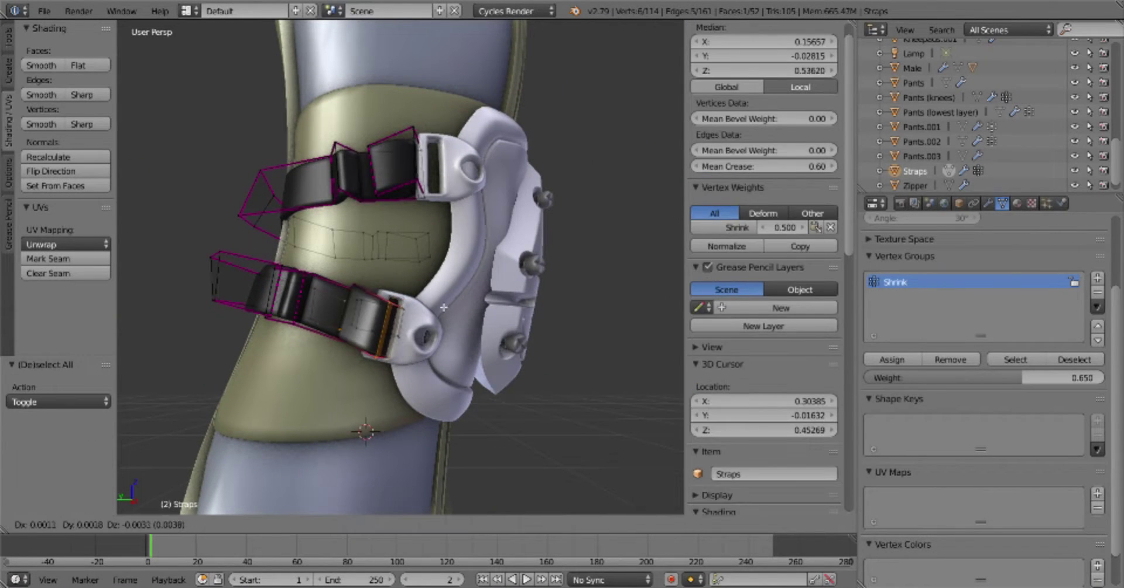
{"action": "key", "text": "Tab"}
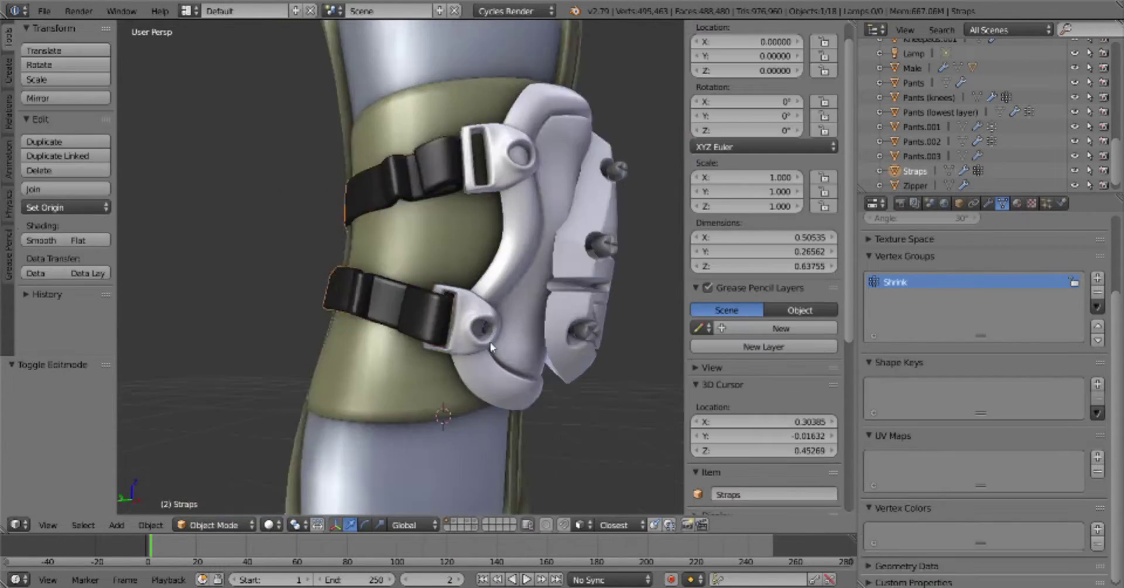
{"action": "key", "text": "Tab"}
Move the selected strap vertices and rotate the strap end by -9.61°
{"action": "key", "text": "Tab"}
{"action": "middle_click_drag", "start_coordinate": [539, 338], "coordinate": [294, 231]}
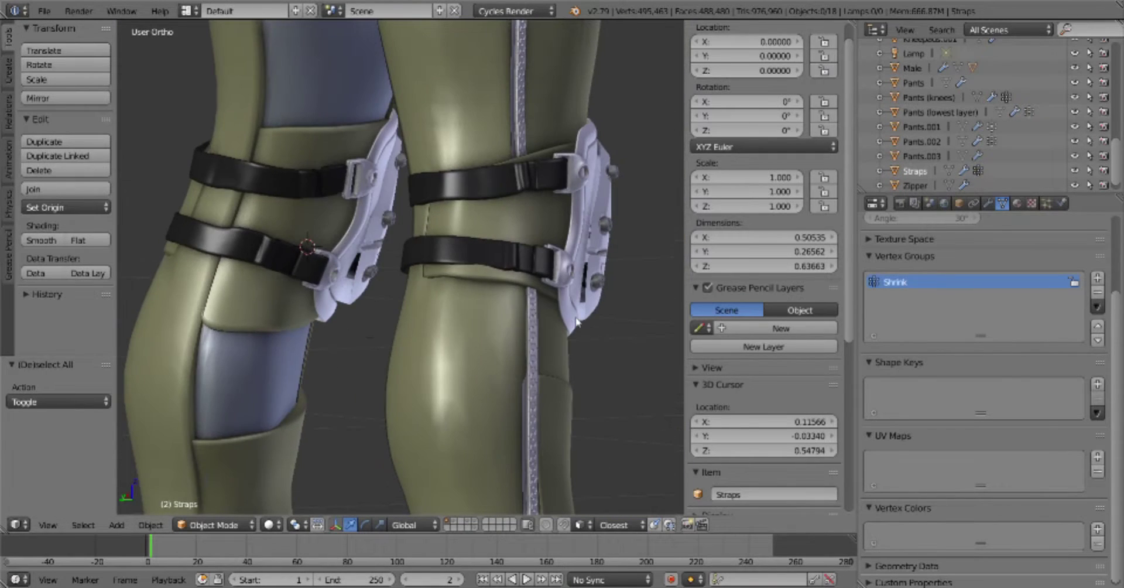
{"action": "key", "text": "Tab"}
{"action": "key", "text": "g"}
{"action": "scroll", "coordinate": [294, 231], "scroll_direction": "up", "scroll_amount": 5}
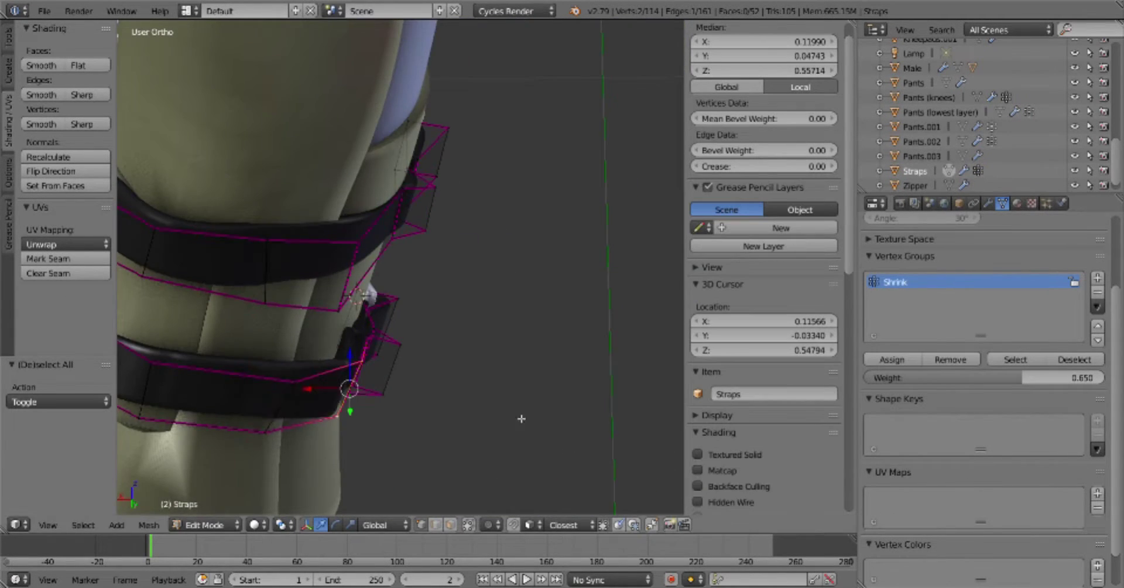
{"action": "left_click", "coordinate": [497, 385]}
{"action": "key", "text": "r"}
{"action": "left_click", "coordinate": [486, 381]}
{"action": "middle_click_drag", "start_coordinate": [486, 380], "coordinate": [399, 344]}
{"action": "key", "text": "g"}
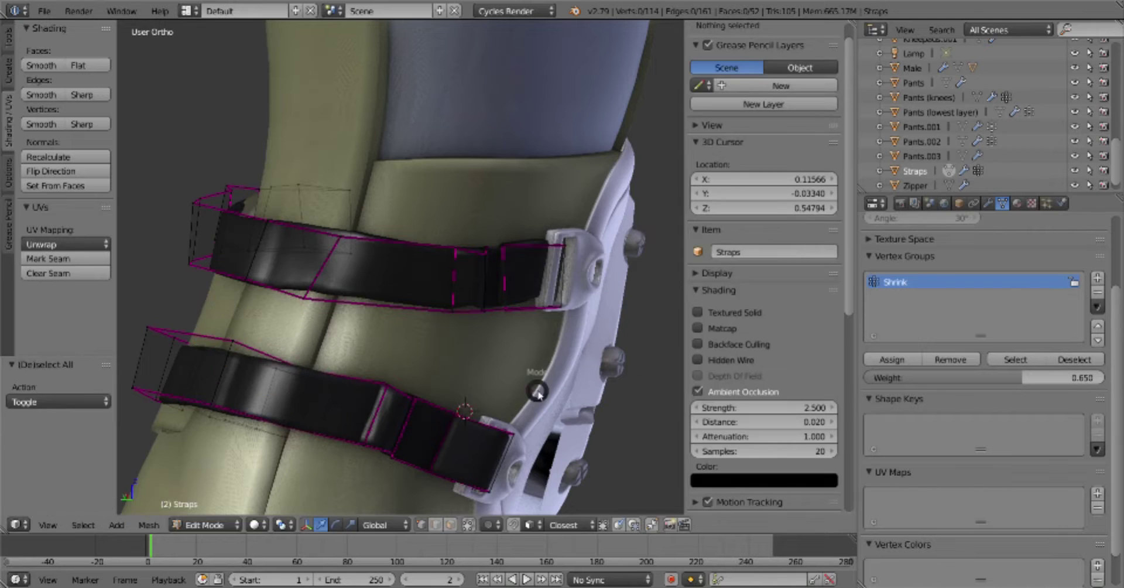
{"action": "key", "text": "Tab"}
Reposition the 3D cursor beside the knee while checking the straps in front view
{"action": "middle_click_drag", "start_coordinate": [534, 387], "coordinate": [509, 394]}
{"action": "left_click", "coordinate": [483, 445]}
{"action": "middle_click_drag", "start_coordinate": [482, 445], "coordinate": [515, 410]}
{"action": "scroll", "coordinate": [514, 409], "scroll_direction": "down", "scroll_amount": 5}
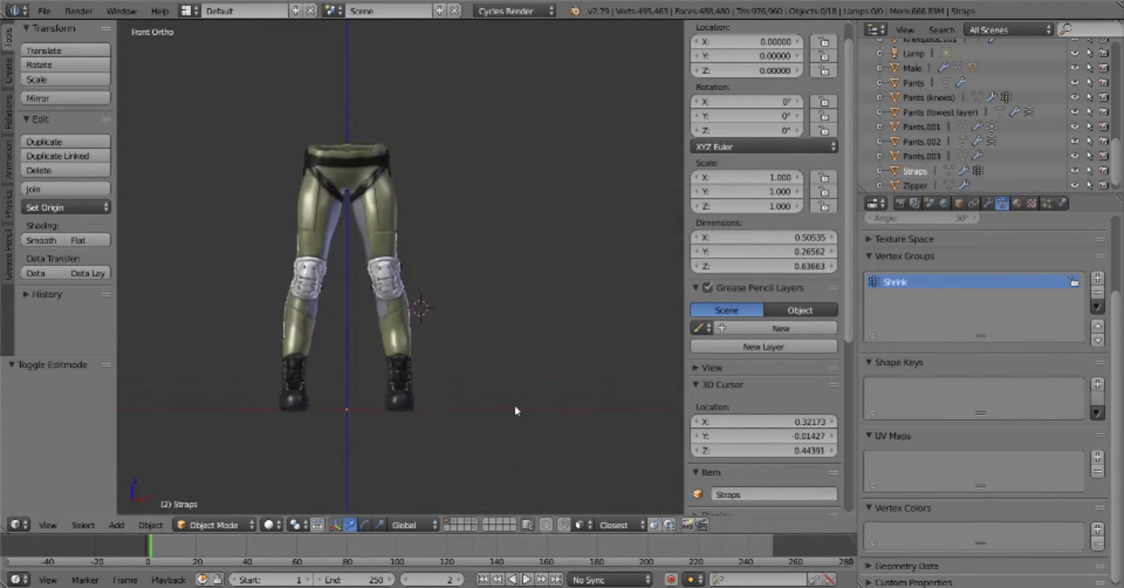
{"action": "scroll", "coordinate": [518, 368], "scroll_direction": "up", "scroll_amount": 3}
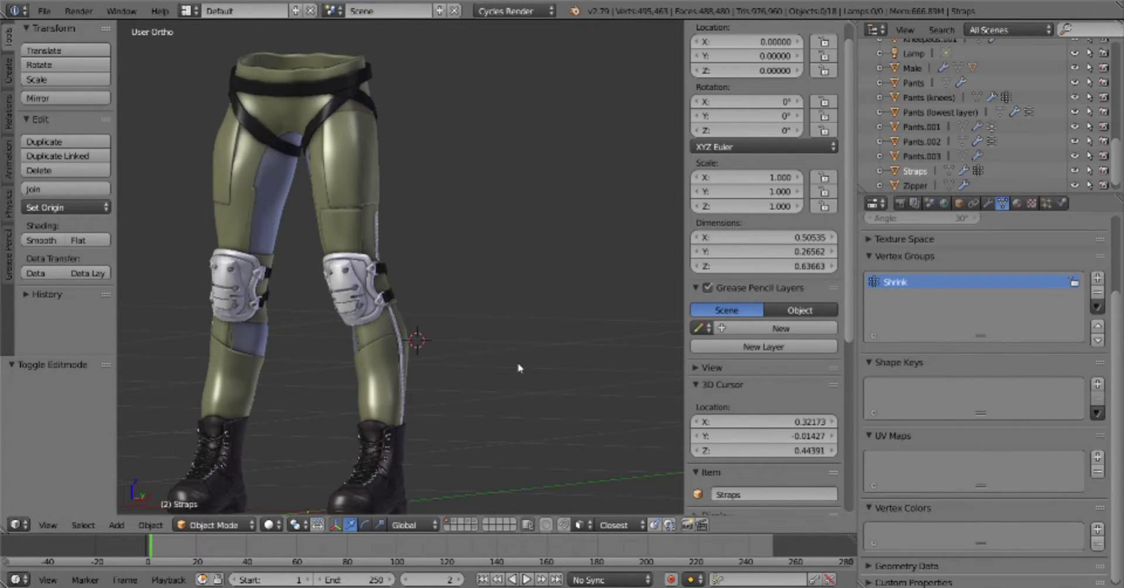
{"action": "middle_click_drag", "start_coordinate": [478, 384], "coordinate": [493, 379]}
{"action": "left_click", "coordinate": [495, 380]}
{"action": "key", "text": "KP_1"}
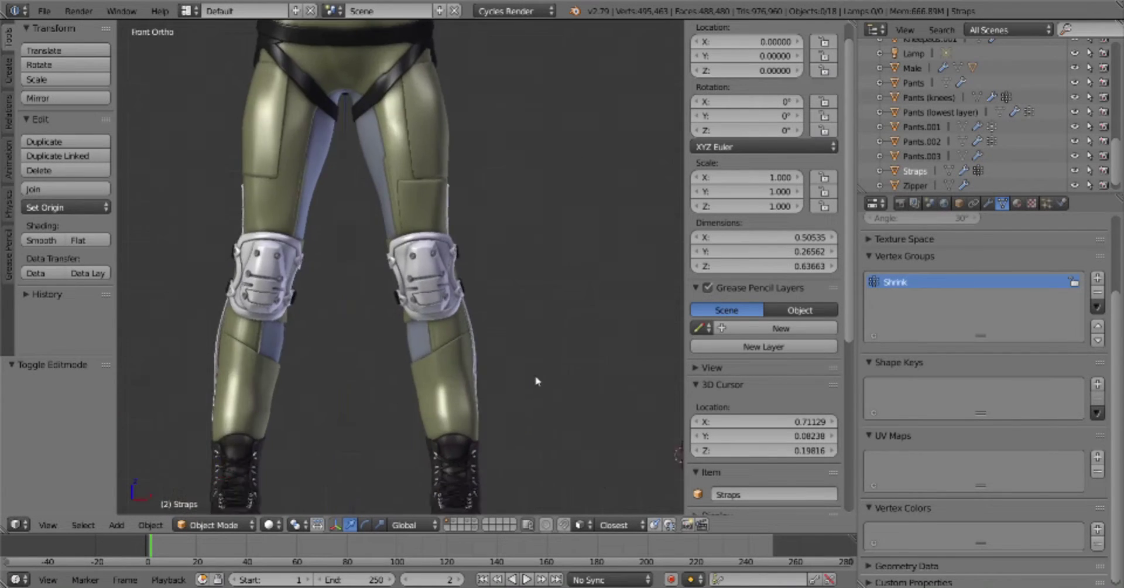
{"action": "left_click", "coordinate": [538, 382]}
{"action": "scroll", "coordinate": [537, 381], "scroll_direction": "down", "scroll_amount": 3}
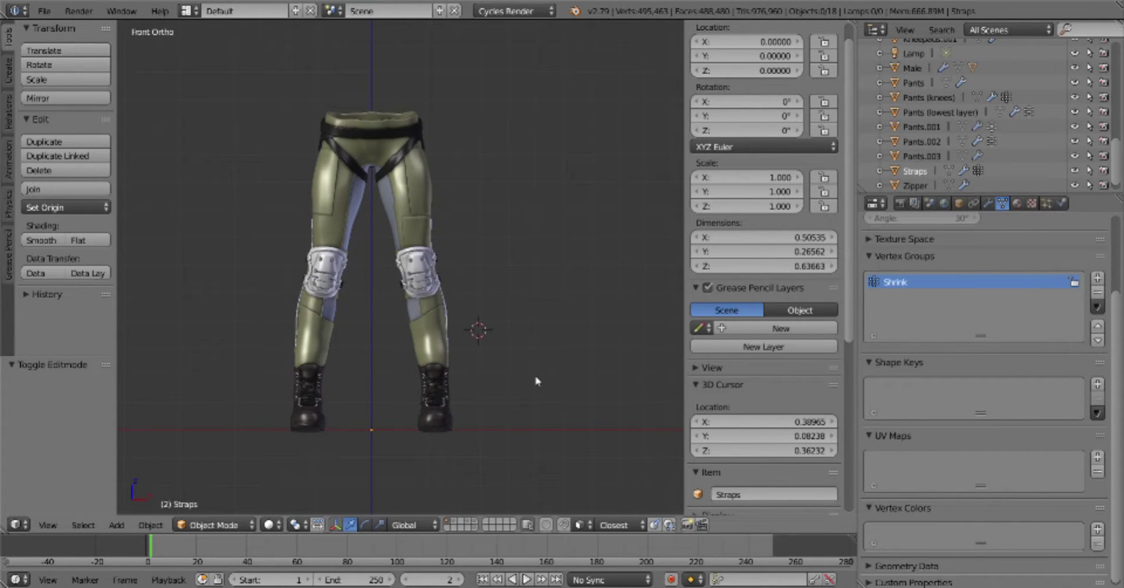
{"action": "left_click", "coordinate": [535, 377]}
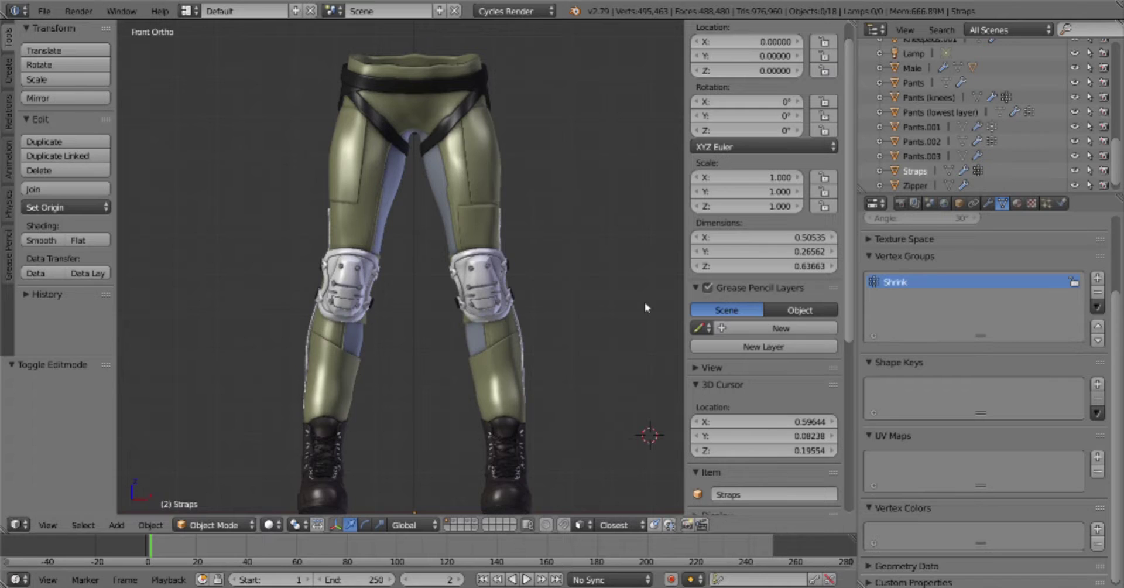
{"action": "middle_click_drag", "start_coordinate": [644, 301], "coordinate": [448, 311]}
{"action": "scroll", "coordinate": [448, 311], "scroll_direction": "up", "scroll_amount": 10}
Clear the strap selection and return the Straps mesh to Object Mode
{"action": "key", "text": "Tab"}
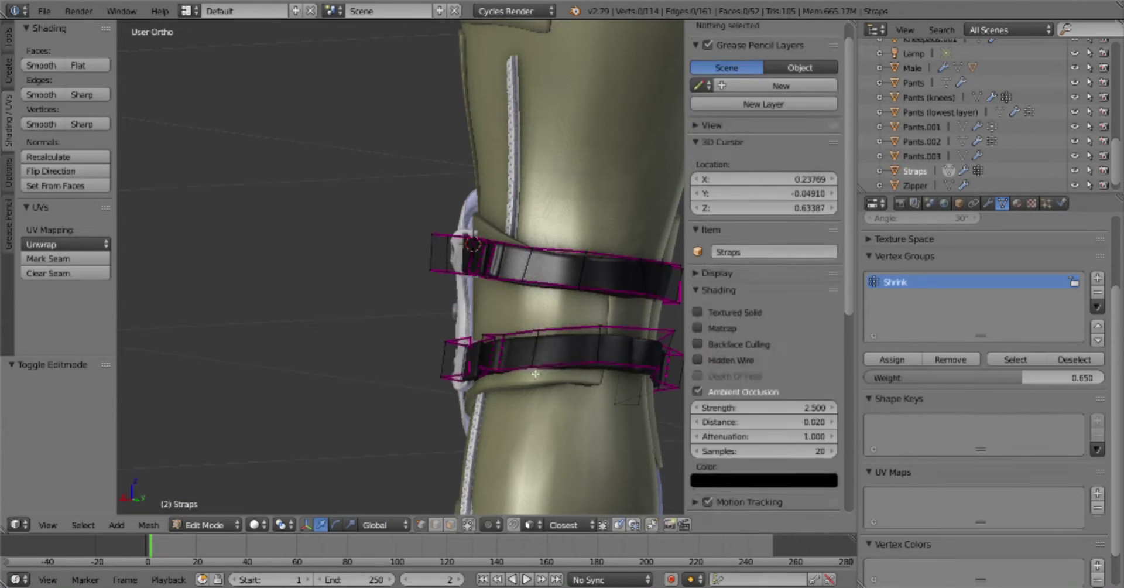
{"action": "key", "text": "Tab"}
{"action": "scroll", "coordinate": [475, 248], "scroll_direction": "down", "scroll_amount": 8}
{"action": "middle_click_drag", "start_coordinate": [475, 249], "coordinate": [418, 356]}
{"action": "key", "text": "Tab"}
{"action": "scroll", "coordinate": [418, 356], "scroll_direction": "up", "scroll_amount": 4}
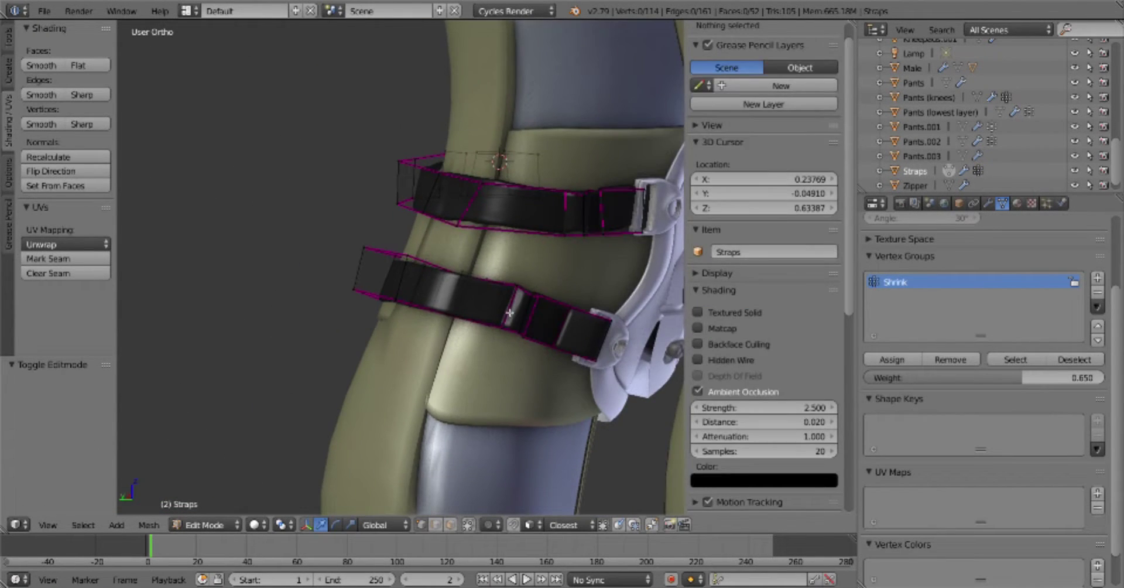
{"action": "key", "text": "a"}
{"action": "scroll", "coordinate": [579, 299], "scroll_direction": "up", "scroll_amount": 2}
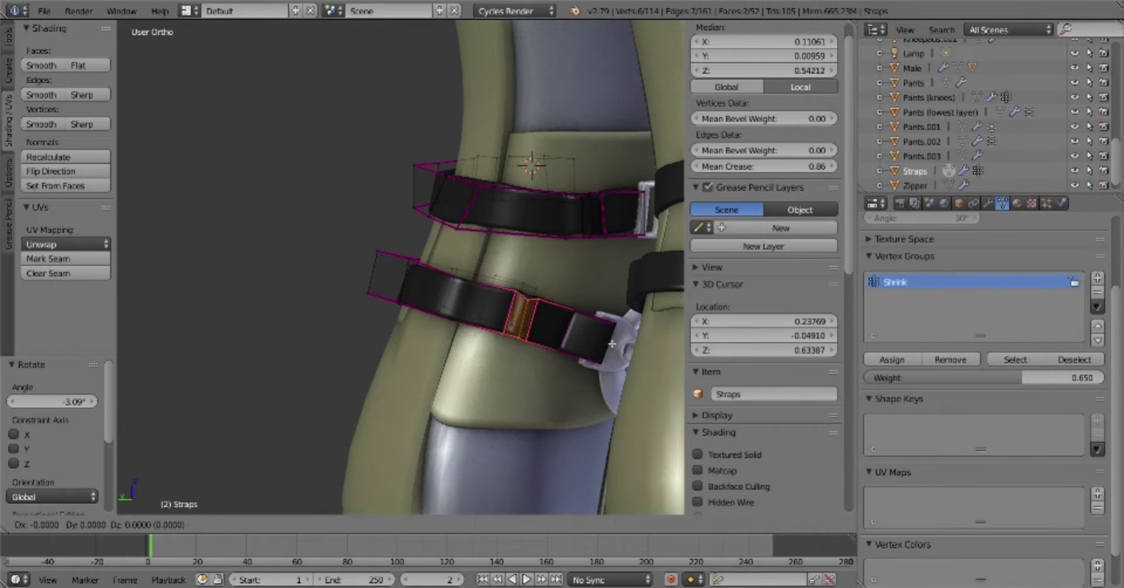
{"action": "key", "text": "Tab"}
{"action": "scroll", "coordinate": [543, 285], "scroll_direction": "down", "scroll_amount": 5}
Confirm saving over the existing Military trousers.blend file
{"action": "middle_click_drag", "start_coordinate": [527, 293], "coordinate": [474, 304]}
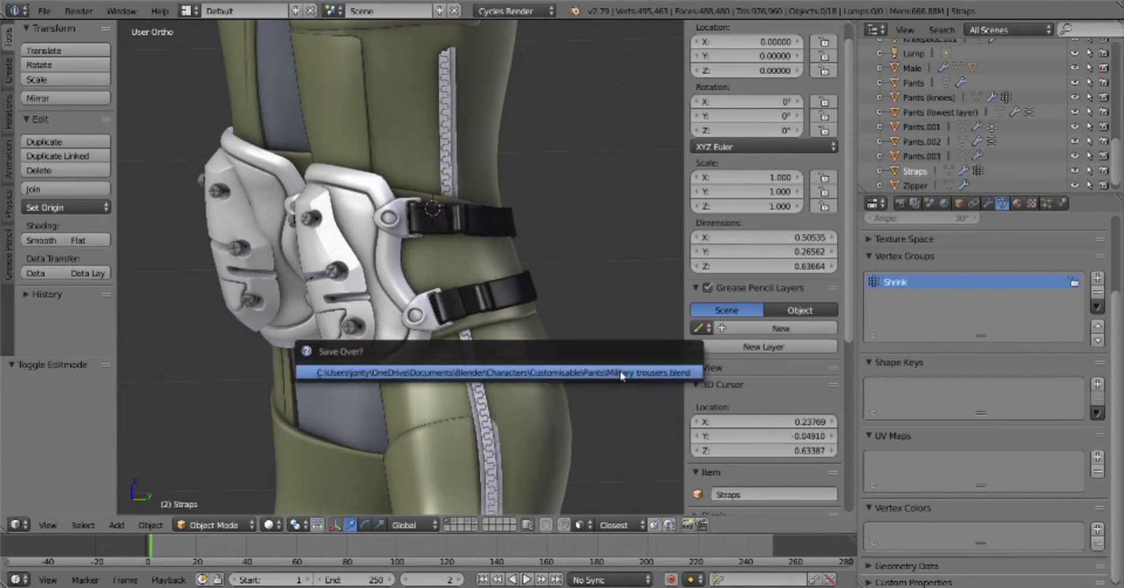
{"action": "left_click", "coordinate": [472, 293]}
{"action": "middle_click_drag", "start_coordinate": [647, 353], "coordinate": [606, 356]}
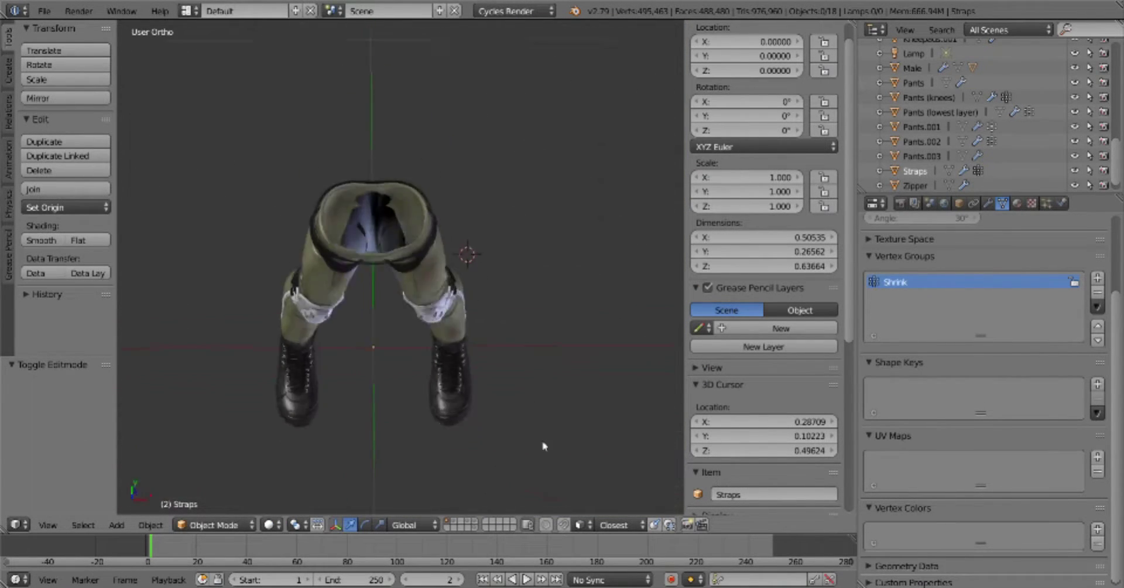
Orbit around the boots and legs to inspect them, ending in front view
{"action": "middle_click_drag", "start_coordinate": [543, 446], "coordinate": [492, 410]}
{"action": "scroll", "coordinate": [472, 402], "scroll_direction": "up", "scroll_amount": 3}
{"action": "scroll", "coordinate": [465, 357], "scroll_direction": "up", "scroll_amount": 3}
{"action": "middle_click_drag", "start_coordinate": [464, 356], "coordinate": [457, 403]}
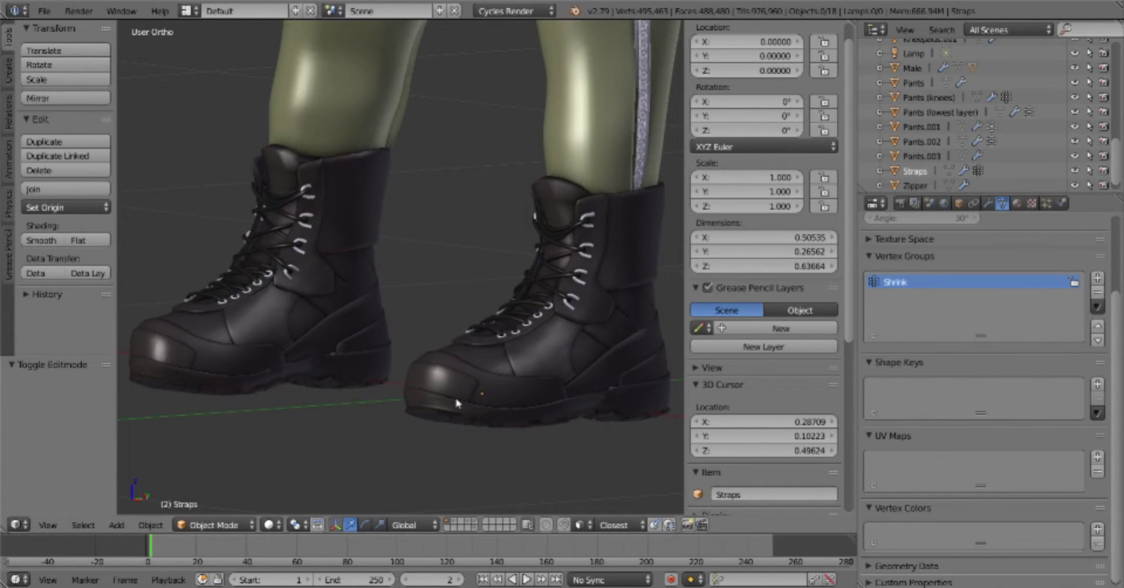
{"action": "scroll", "coordinate": [457, 403], "scroll_direction": "down", "scroll_amount": 5}
{"action": "mouse_move", "coordinate": [469, 351]}
{"action": "middle_mouse_down"}
{"action": "mouse_move", "coordinate": [503, 313]}
{"action": "mouse_move", "coordinate": [544, 370]}
{"action": "mouse_move", "coordinate": [589, 348]}
{"action": "mouse_move", "coordinate": [615, 355]}
{"action": "middle_mouse_up"}
{"action": "left_click", "coordinate": [555, 376]}
{"action": "key", "text": "KP_1"}
{"action": "scroll", "coordinate": [441, 275], "scroll_direction": "up", "scroll_amount": 4}
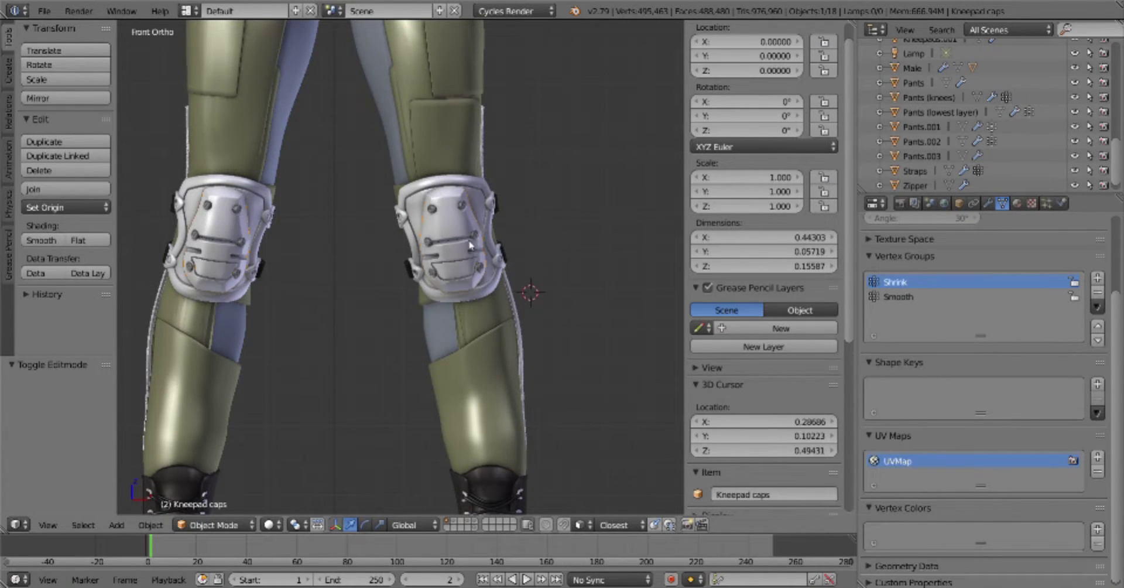
Move the Kneepad caps and the Bolts objects to another layer
{"action": "key", "text": "Tab"}
Select the Kneepads object and view it from the front
{"action": "key", "text": "Tab"}
{"action": "key", "text": "m"}
{"action": "left_click", "coordinate": [553, 275]}
{"action": "right_click", "coordinate": [462, 206]}
{"action": "key", "text": "m"}
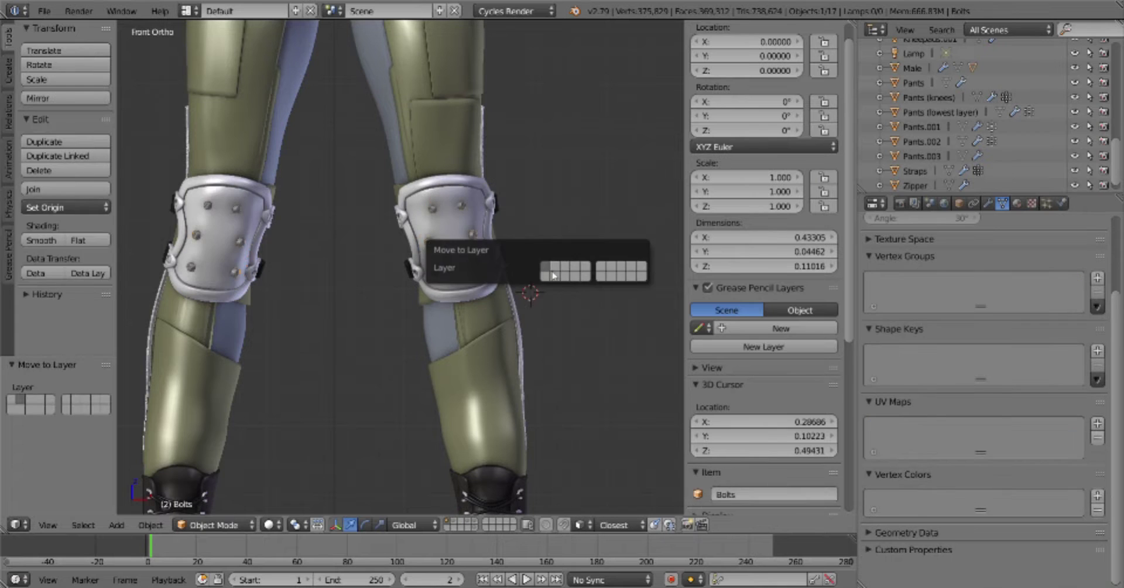
{"action": "left_click", "coordinate": [554, 275]}
{"action": "scroll", "coordinate": [554, 237], "scroll_direction": "down", "scroll_amount": 2}
{"action": "right_click", "coordinate": [468, 246]}
{"action": "key", "text": "Tab"}
{"action": "left_click", "coordinate": [562, 246]}
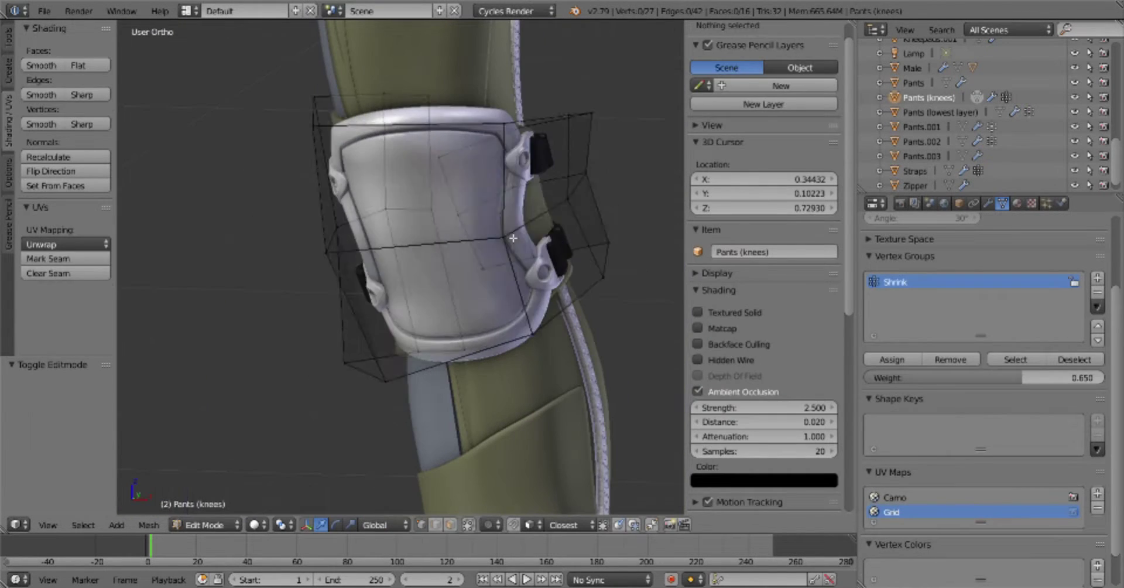
{"action": "key", "text": "Tab"}
{"action": "right_click", "coordinate": [512, 237]}
{"action": "key", "text": "Tab"}
{"action": "key", "text": "KP_1"}
In Edit Mode, select the kneepad's connected inner pad faces
{"action": "key", "text": "Tab"}
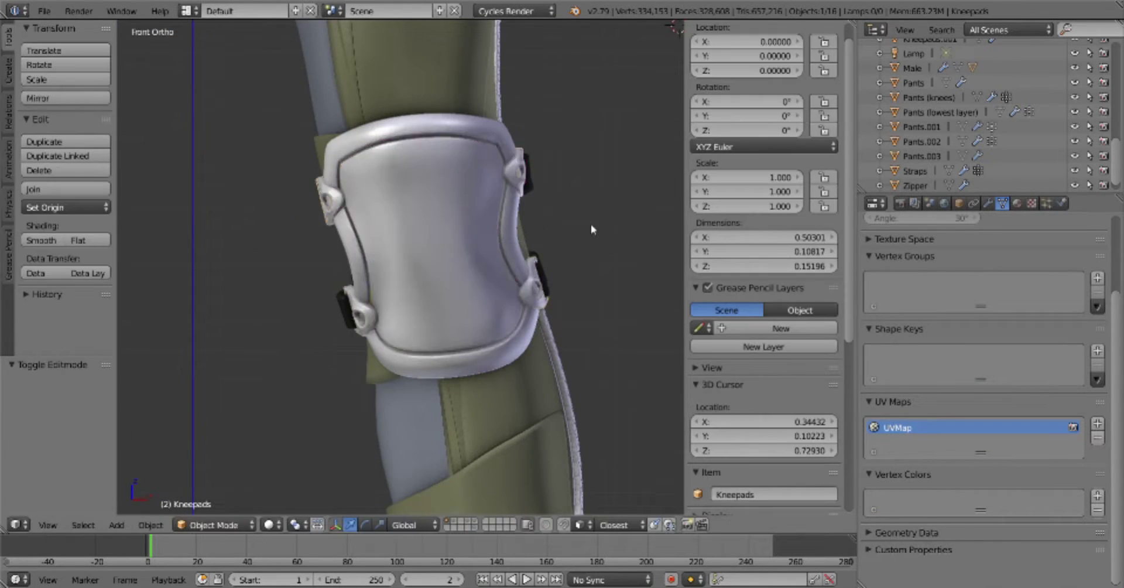
{"action": "key", "text": "Tab"}
{"action": "key", "text": "a"}
{"action": "key", "text": "KP_3"}
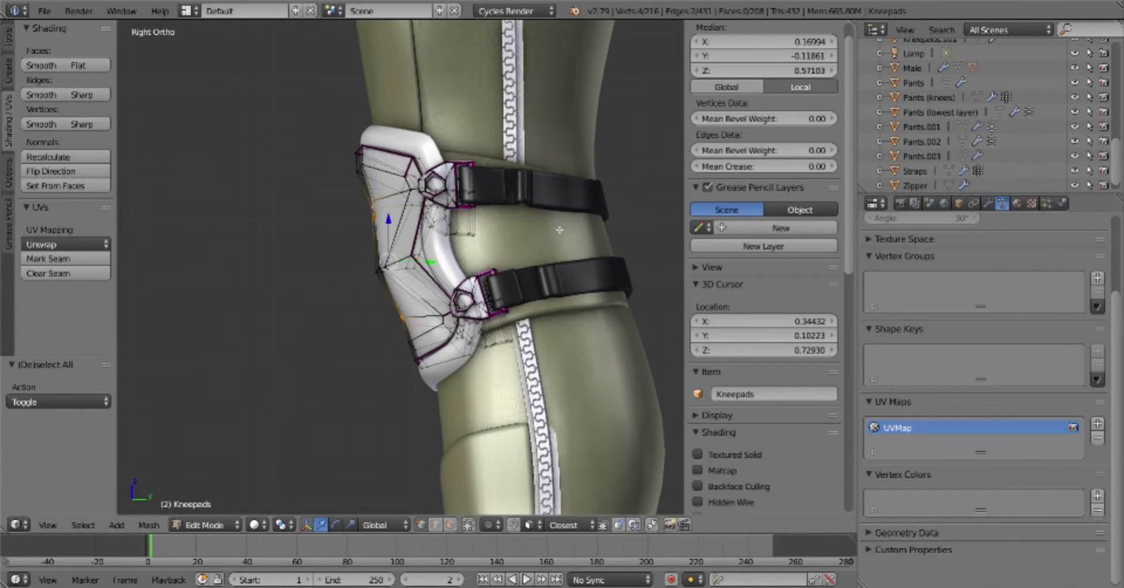
{"action": "key", "text": "ctrl+l"}
{"action": "key", "text": "KP_1"}
{"action": "scroll", "coordinate": [527, 264], "scroll_direction": "down", "scroll_amount": 3}
{"action": "left_click", "coordinate": [402, 311]}
{"action": "scroll", "coordinate": [410, 328], "scroll_direction": "up", "scroll_amount": 3}
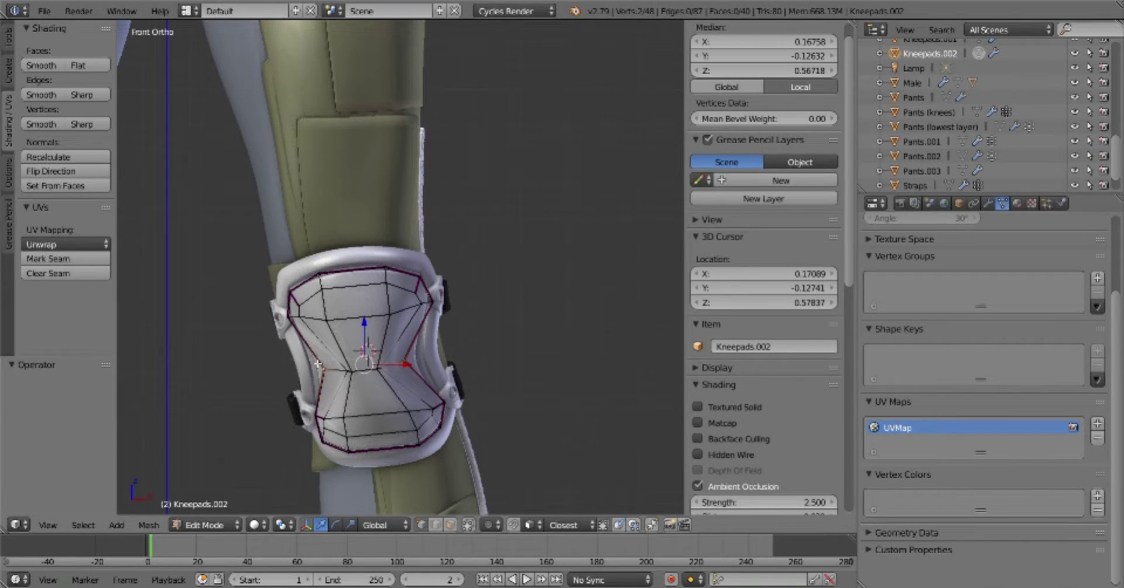
Scale the inner cap vertices of Kneepads.002 in Right Ortho view
{"action": "middle_click_drag", "start_coordinate": [479, 357], "coordinate": [490, 367]}
{"action": "key", "text": "Tab"}
{"action": "left_click", "coordinate": [414, 361]}
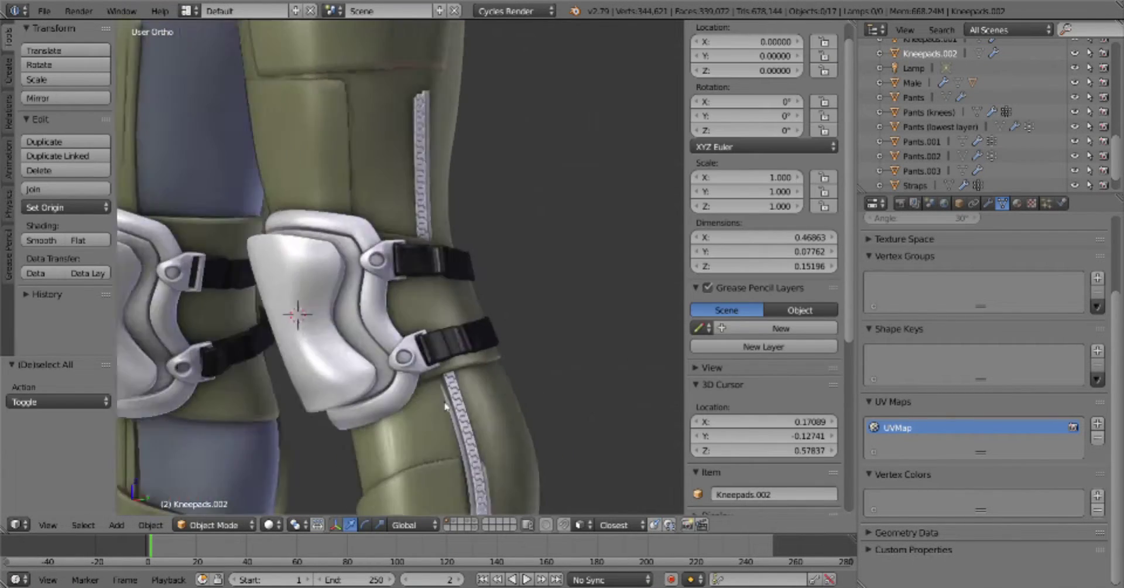
{"action": "key", "text": "Tab"}
{"action": "key", "text": "KP_3"}
{"action": "scroll", "coordinate": [462, 300], "scroll_direction": "up", "scroll_amount": 4}
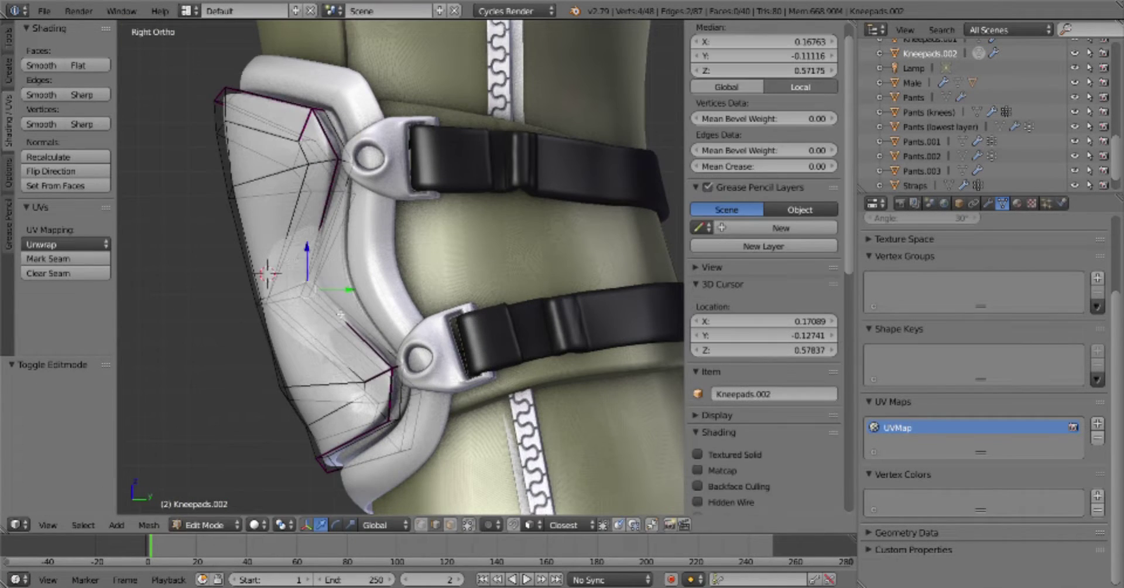
{"action": "left_click", "coordinate": [365, 412]}
{"action": "key", "text": "a"}
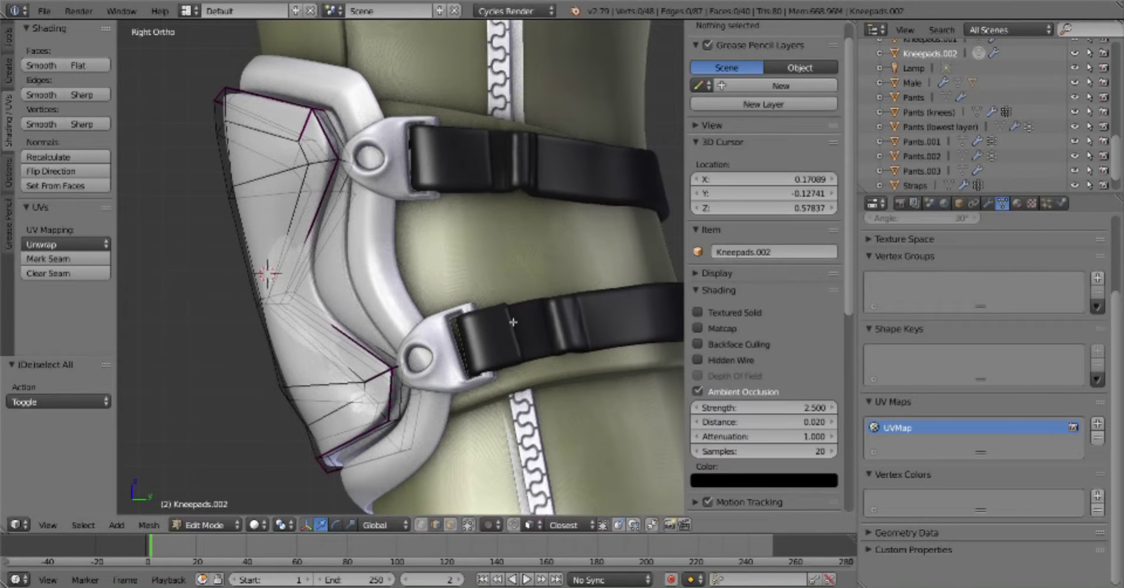
{"action": "key", "text": "KP_1"}
Select vertices along the cap's top edge and preview the shape
{"action": "middle_click_drag", "start_coordinate": [410, 263], "coordinate": [445, 275]}
{"action": "key", "text": "KP_1"}
{"action": "key", "text": "KP_3"}
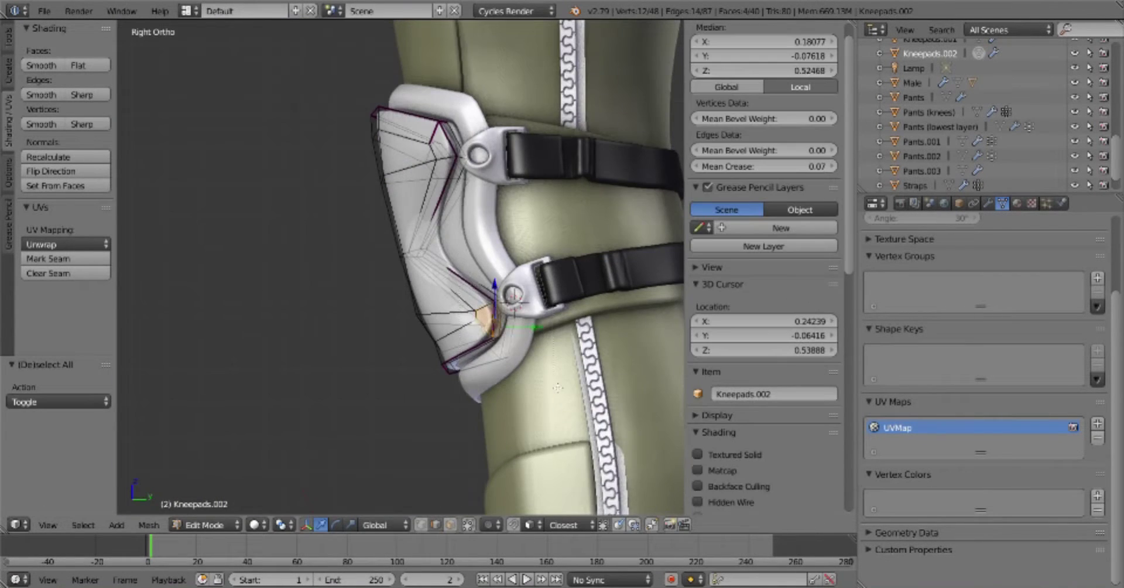
{"action": "middle_click_drag", "start_coordinate": [410, 176], "coordinate": [426, 145]}
{"action": "left_click", "coordinate": [427, 145]}
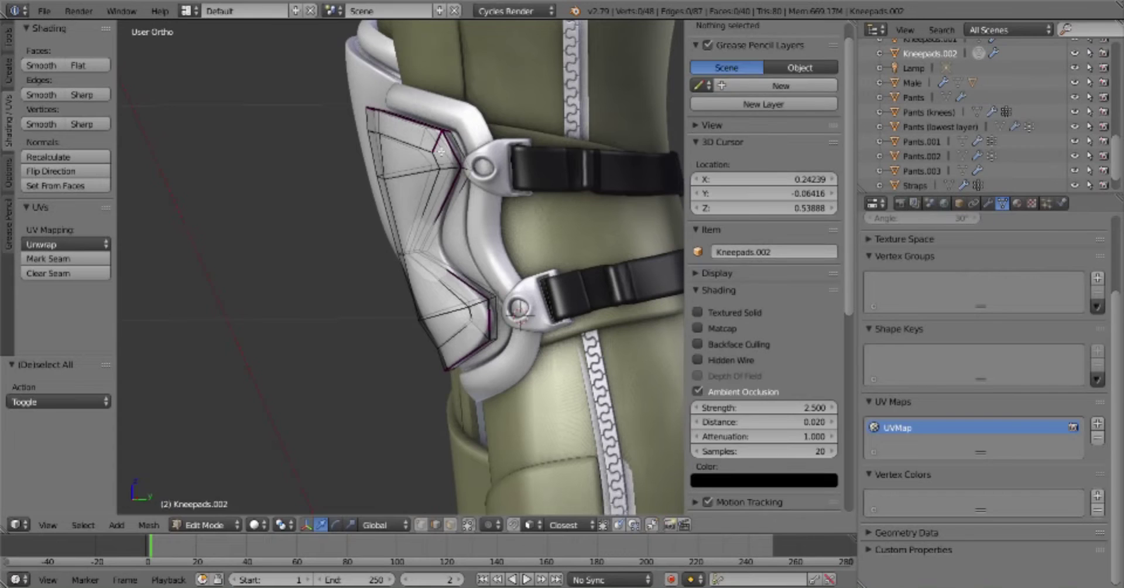
{"action": "key", "text": "Tab"}
{"action": "key", "text": "KP_3"}
{"action": "key", "text": "KP_1"}
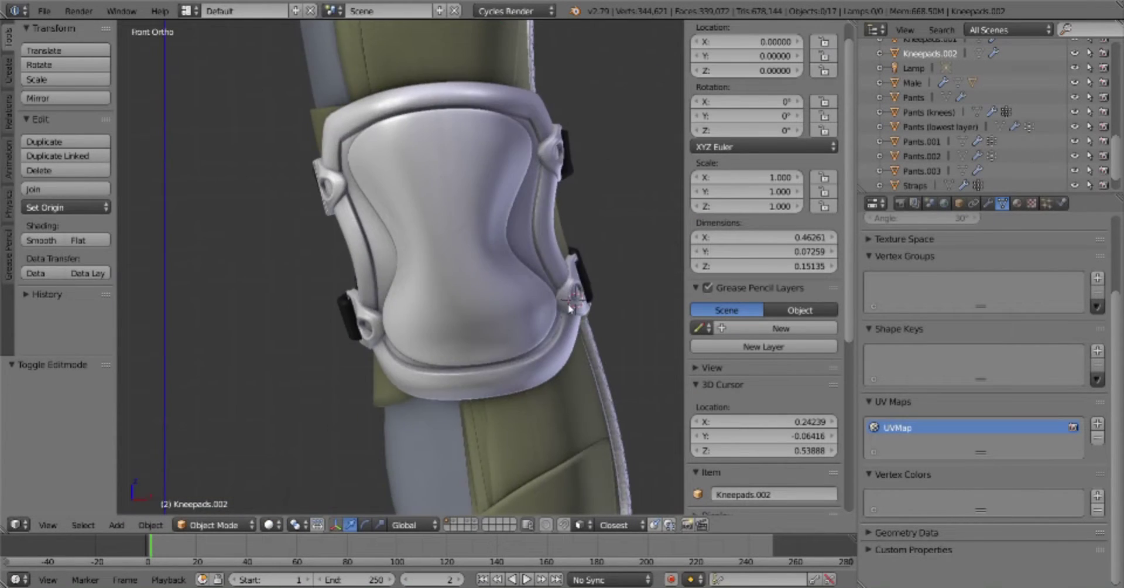
{"action": "scroll", "coordinate": [571, 307], "scroll_direction": "down", "scroll_amount": 3}
{"action": "key", "text": "KP_3"}
{"action": "key", "text": "Tab"}
{"action": "key", "text": "a"}
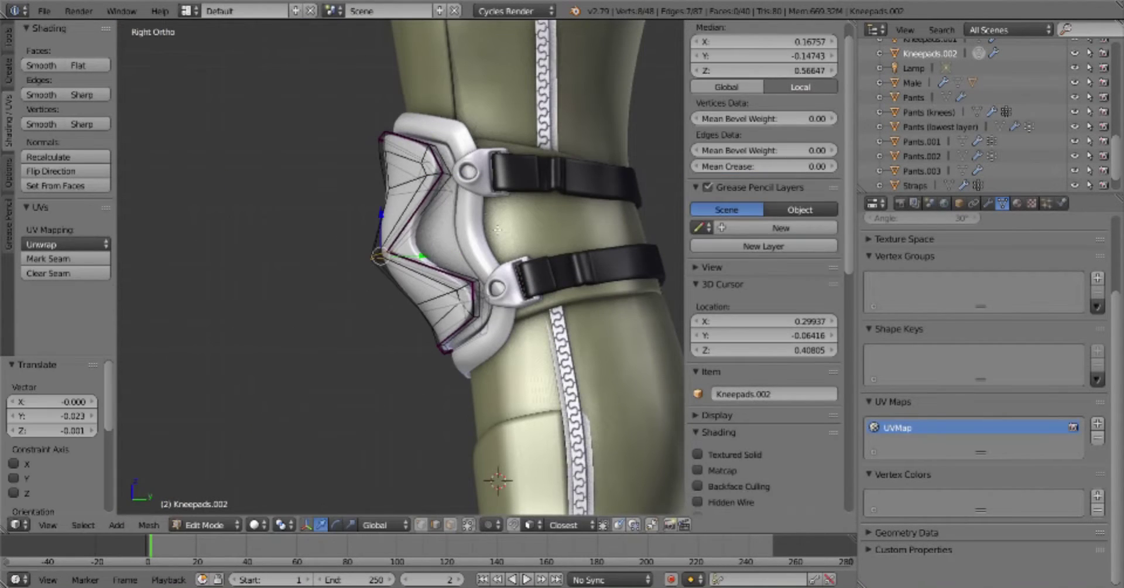
Rotate the inner cap edge vertices and scale them by 2 along Y
{"action": "key", "text": "r"}
{"action": "left_click", "coordinate": [587, 243]}
{"action": "key", "text": "s"}
{"action": "key", "text": "y"}
{"action": "key", "text": "2"}
{"action": "left_click", "coordinate": [585, 233]}
{"action": "key", "text": "a"}
{"action": "right_click", "coordinate": [386, 193]}
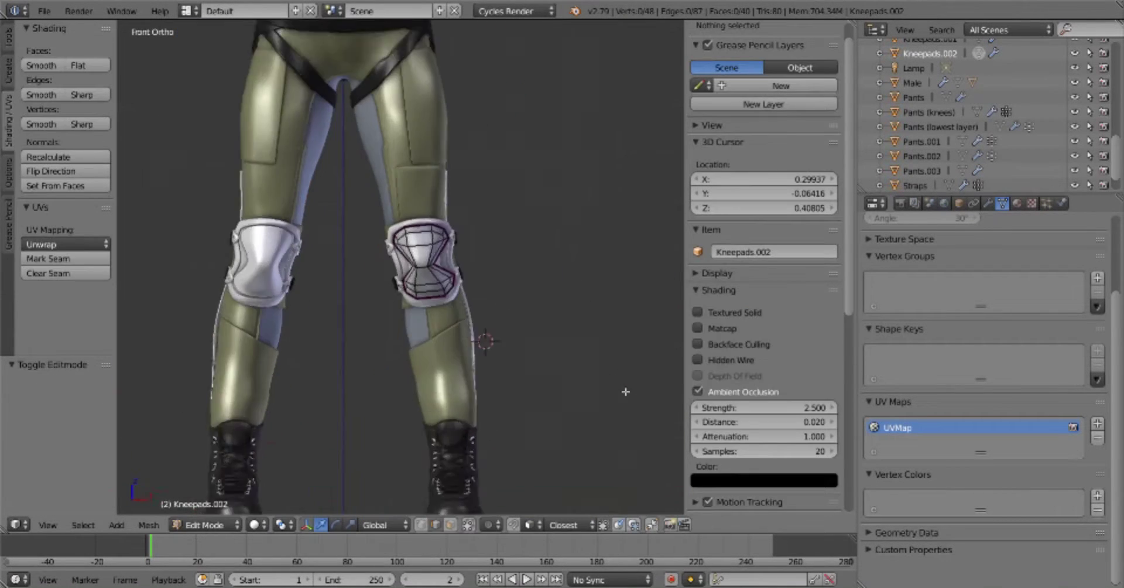
{"action": "key", "text": "a"}
Adjust a single cap vertex, then compare both kneepads in Object Mode
{"action": "middle_click_drag", "start_coordinate": [553, 301], "coordinate": [499, 284]}
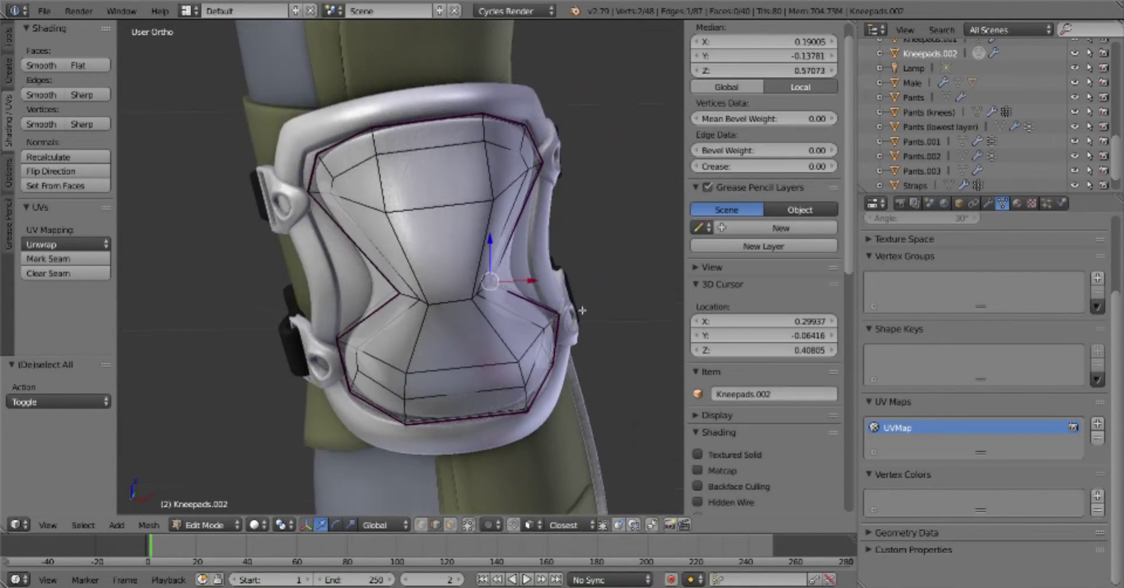
{"action": "right_click", "coordinate": [499, 284]}
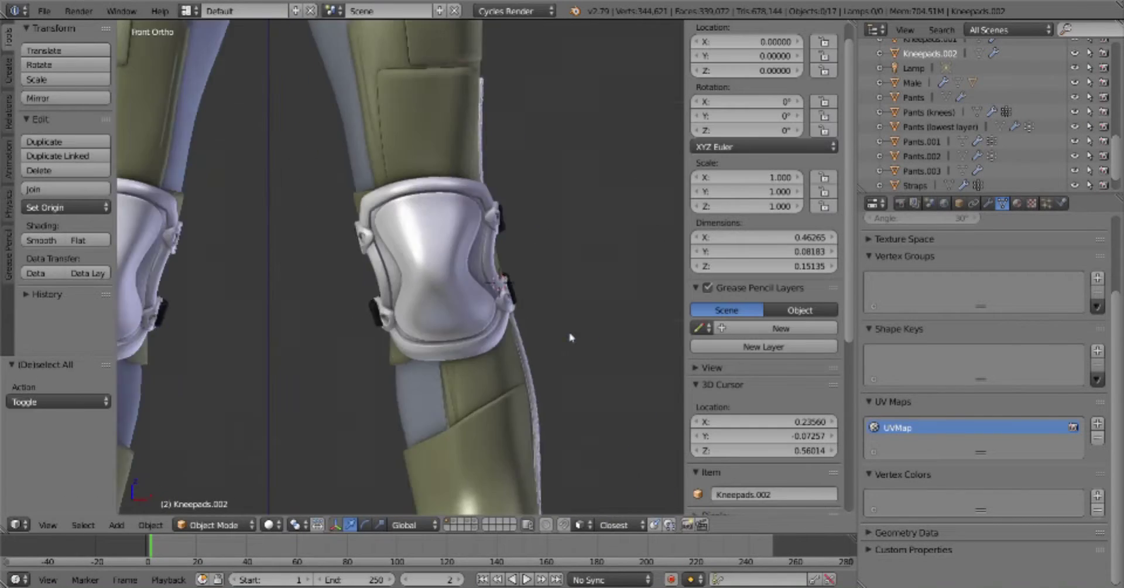
{"action": "key", "text": "a"}
{"action": "key", "text": "KP_3"}
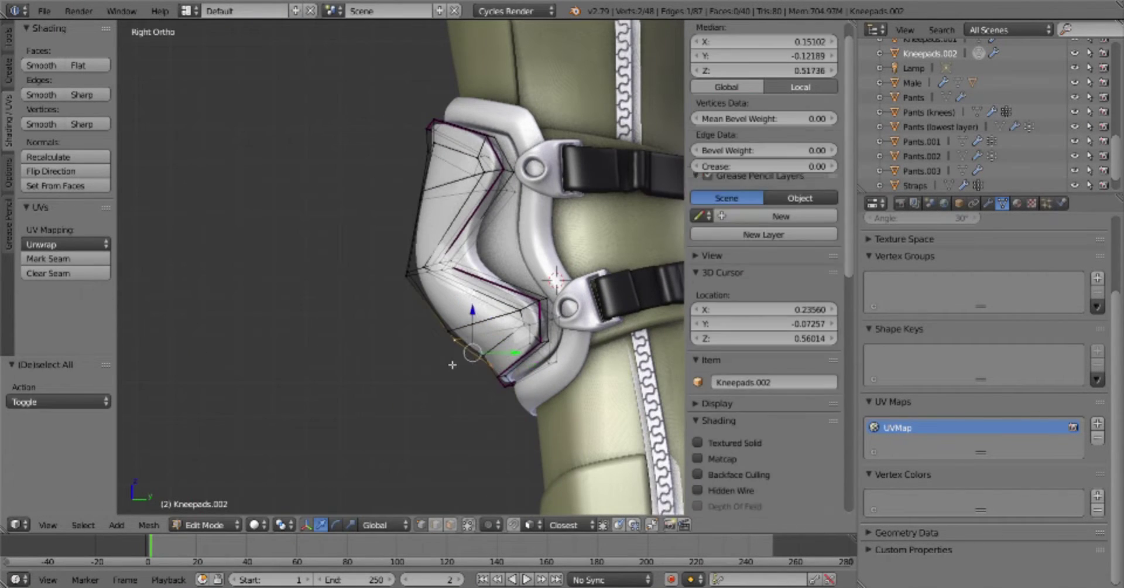
{"action": "key", "text": "Tab"}
{"action": "middle_click_drag", "start_coordinate": [452, 364], "coordinate": [627, 304]}
{"action": "scroll", "coordinate": [627, 304], "scroll_direction": "down", "scroll_amount": 5}
{"action": "scroll", "coordinate": [528, 306], "scroll_direction": "up", "scroll_amount": 3}
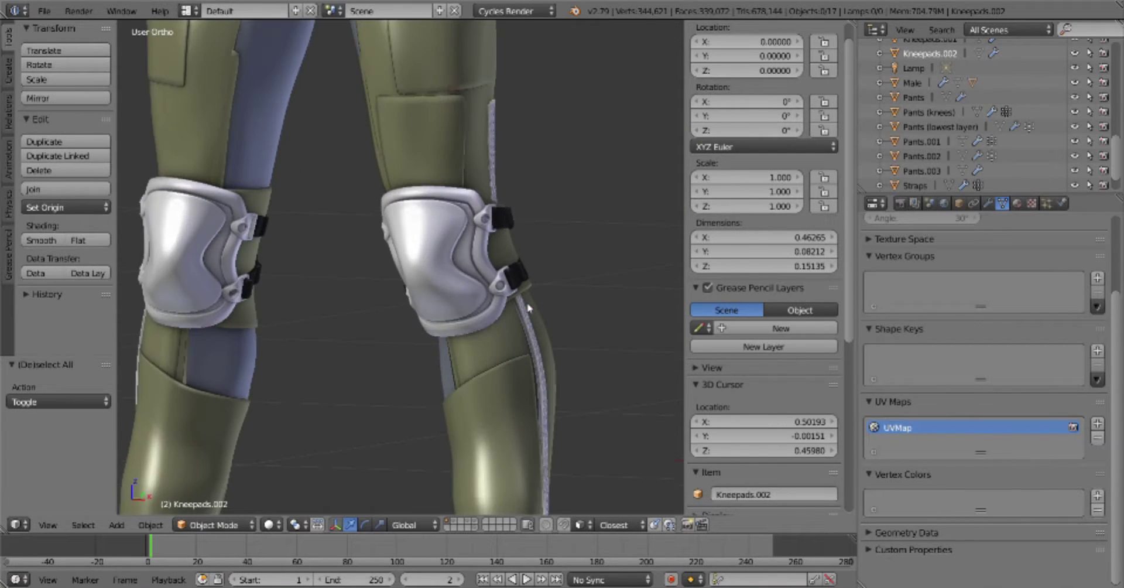
Review the kneepad on the whole legs, then return to front-view editing
{"action": "key", "text": "Tab"}
{"action": "key", "text": "KP_Decimal"}
{"action": "key", "text": "KP_3"}
{"action": "key", "text": "Tab"}
{"action": "key", "text": "a"}
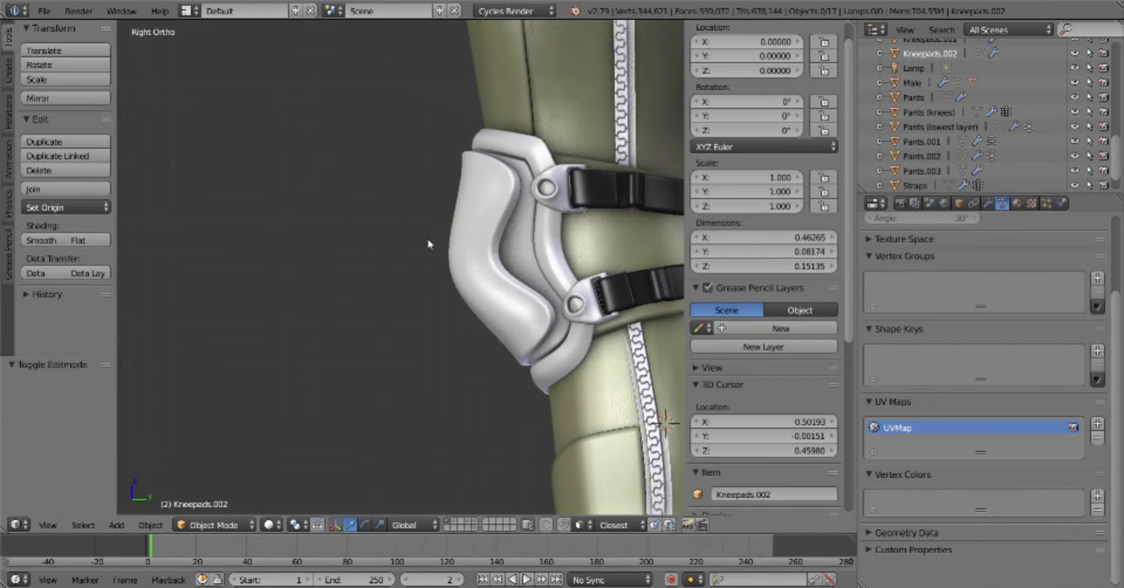
{"action": "mouse_move", "coordinate": [427, 244]}
{"action": "middle_mouse_down"}
{"action": "mouse_move", "coordinate": [640, 311]}
{"action": "mouse_move", "coordinate": [535, 309]}
{"action": "middle_mouse_up"}
{"action": "scroll", "coordinate": [627, 312], "scroll_direction": "down", "scroll_amount": 5}
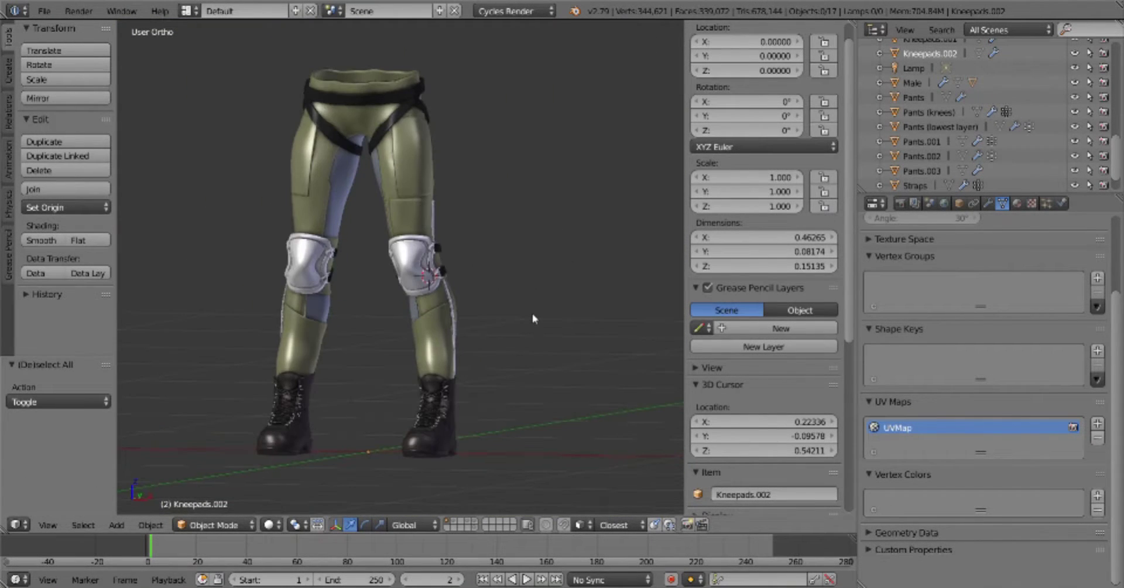
{"action": "key", "text": "Tab"}
{"action": "key", "text": "KP_1"}
{"action": "scroll", "coordinate": [534, 319], "scroll_direction": "up", "scroll_amount": 4}
{"action": "scroll", "coordinate": [412, 352], "scroll_direction": "up", "scroll_amount": 3}
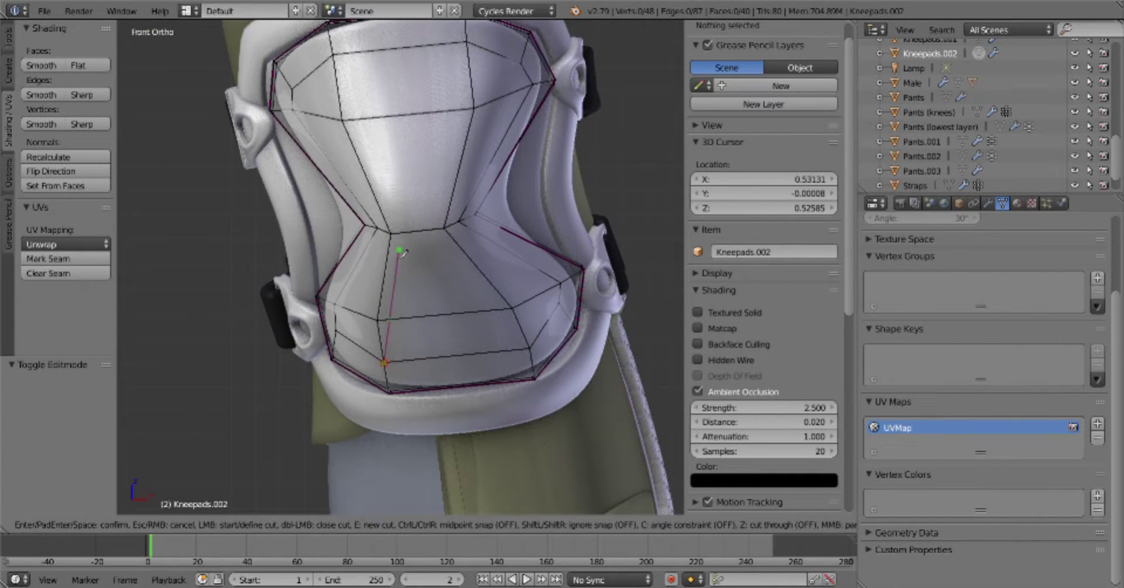
Cut new edges across the lower inner cap with Loop Cut and Knife
{"action": "key", "text": "ctrl+r"}
{"action": "left_click", "coordinate": [374, 234]}
{"action": "right_click", "coordinate": [374, 234]}
{"action": "key", "text": "a"}
{"action": "key", "text": "k"}
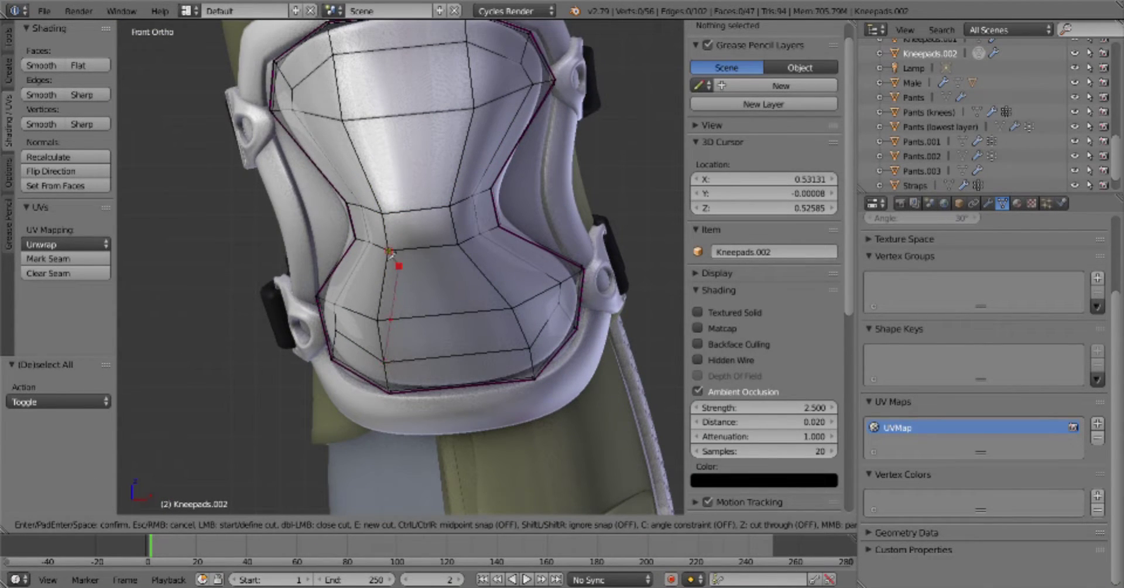
{"action": "key", "text": "Return"}
{"action": "middle_click_drag", "start_coordinate": [414, 322], "coordinate": [567, 279]}
Give the new edges a 0.5 crease and preview the recess
{"action": "key", "text": "Tab"}
{"action": "key", "text": "Tab"}
{"action": "left_click", "coordinate": [603, 293]}
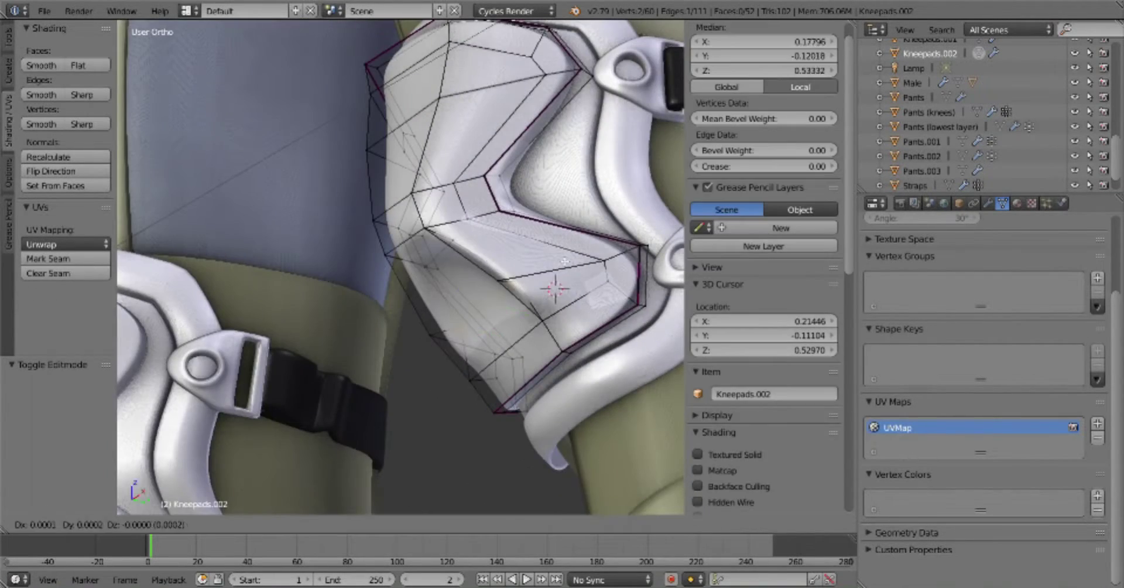
{"action": "key", "text": "Tab"}
{"action": "scroll", "coordinate": [503, 347], "scroll_direction": "down", "scroll_amount": 3}
{"action": "scroll", "coordinate": [503, 348], "scroll_direction": "up", "scroll_amount": 3}
{"action": "key", "text": "Tab"}
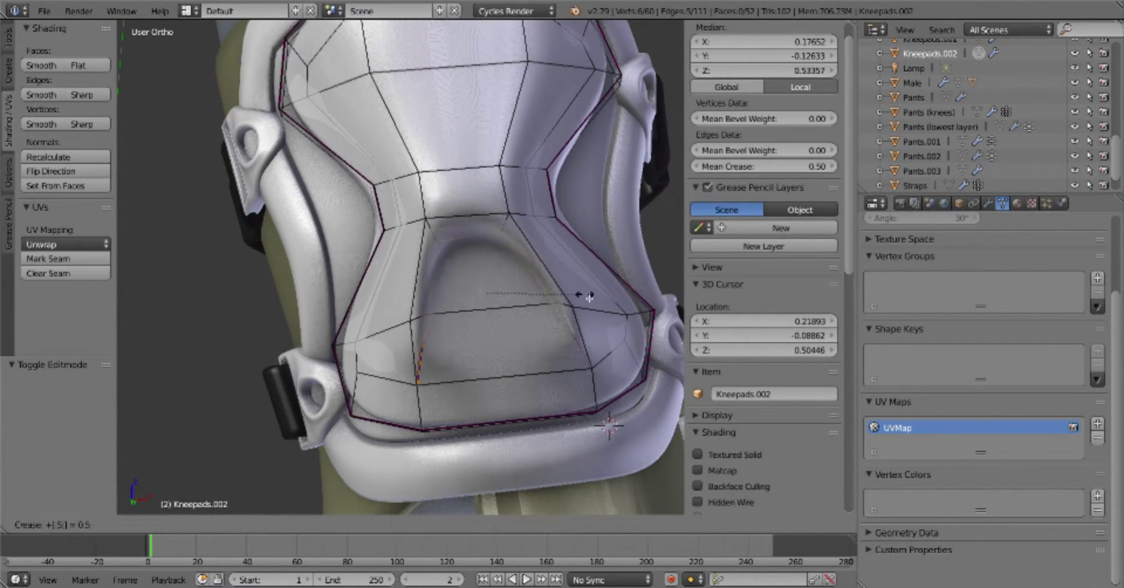
{"action": "left_click", "coordinate": [589, 297]}
{"action": "key", "text": "Tab"}
{"action": "key", "text": "Tab"}
{"action": "middle_click_drag", "start_coordinate": [476, 268], "coordinate": [479, 297]}
{"action": "key", "text": "Tab"}
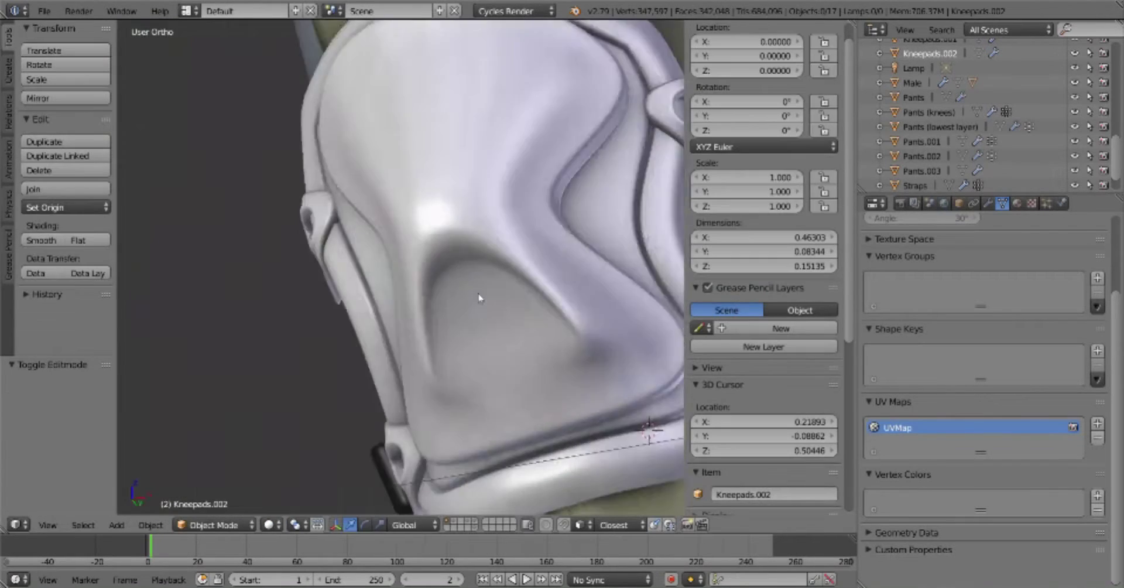
{"action": "key", "text": "Tab"}
Select the stray vertices on the lower cap in front view
{"action": "key", "text": "KP_1"}
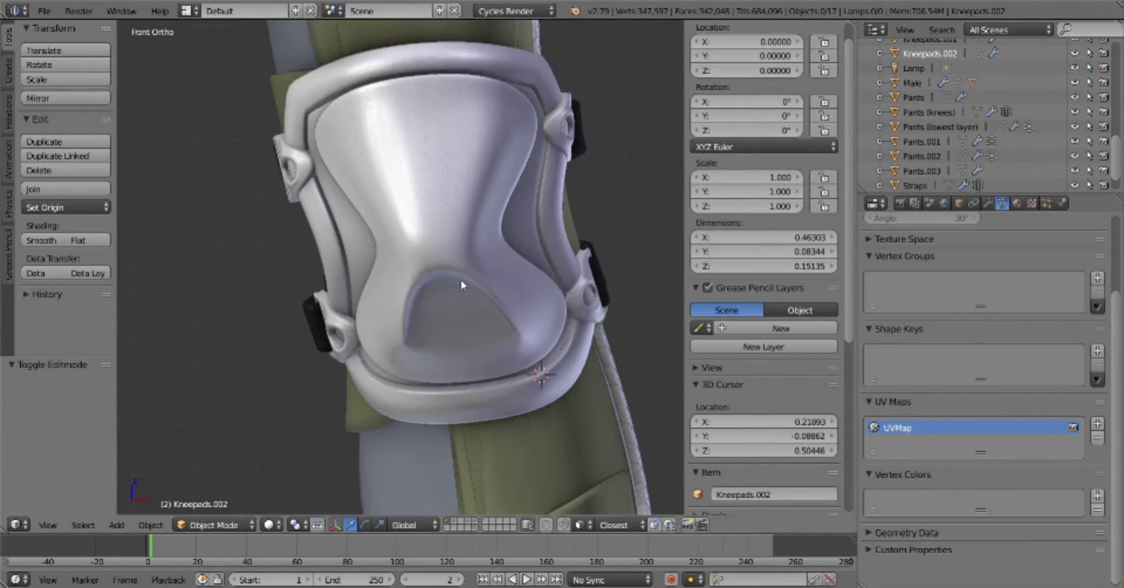
{"action": "key", "text": "a"}
{"action": "middle_click_drag", "start_coordinate": [458, 321], "coordinate": [518, 312]}
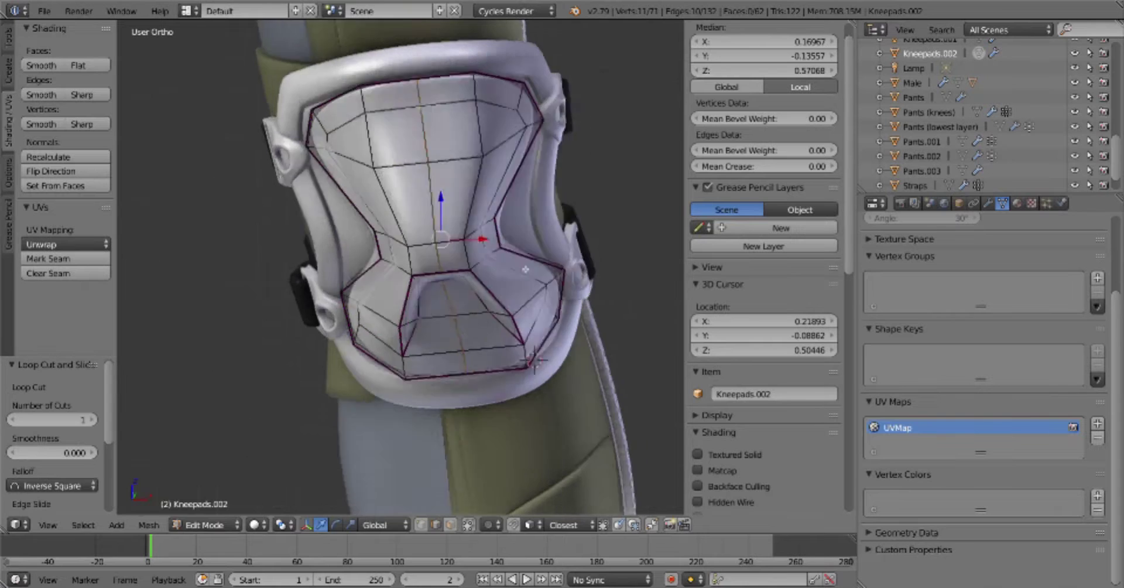
{"action": "key", "text": "KP_1"}
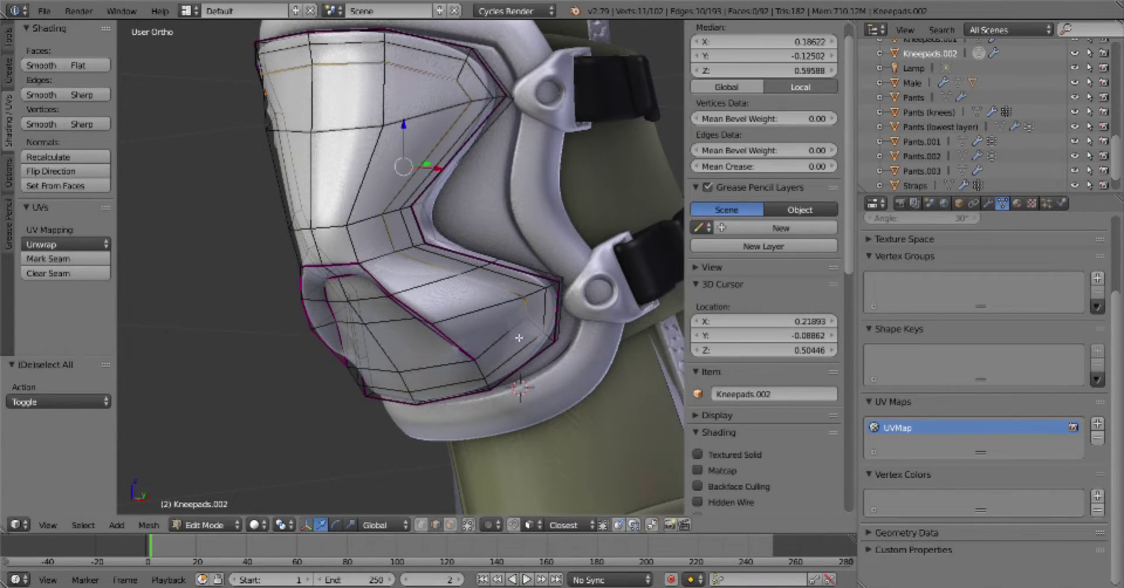
{"action": "middle_click_drag", "start_coordinate": [519, 337], "coordinate": [507, 316]}
{"action": "right_click", "coordinate": [507, 317], "text": "shift"}
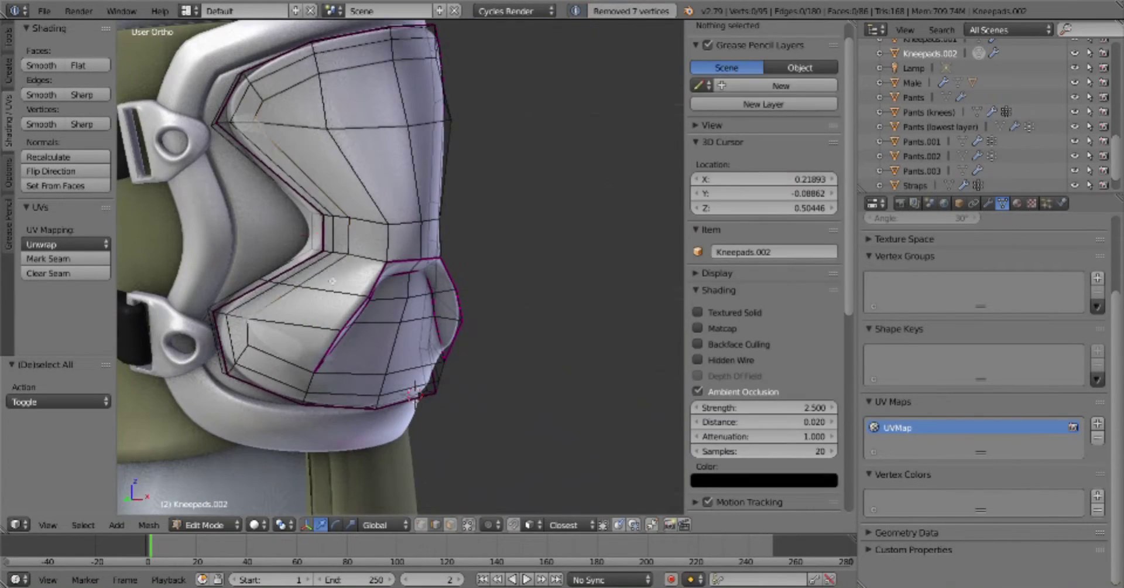
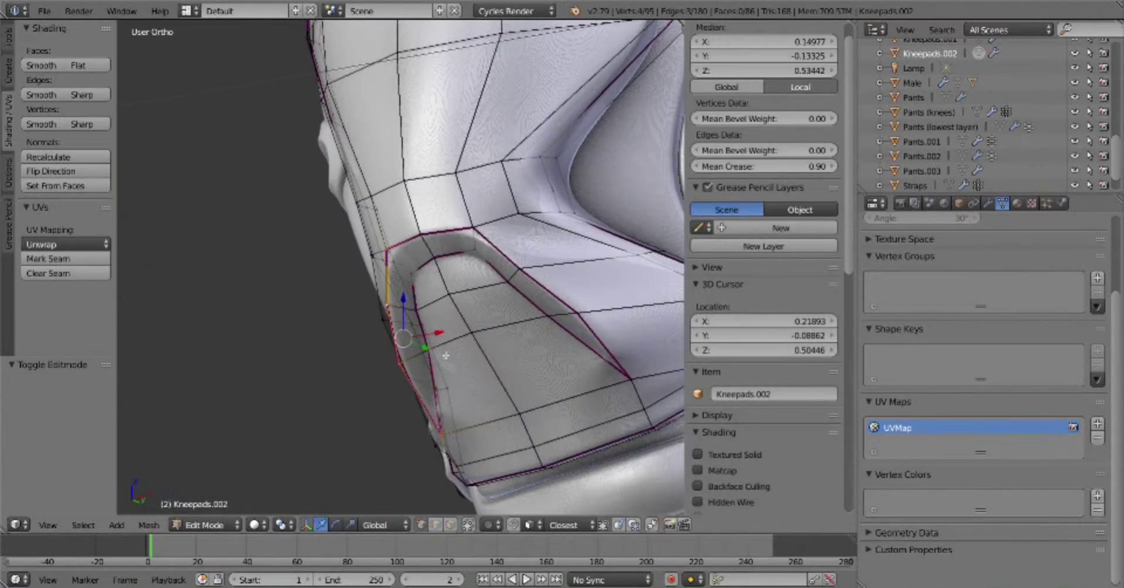
Select the knee pad pieces without the shin panel and scale them slightly smaller
{"action": "left_click", "coordinate": [501, 288]}
{"action": "key", "text": "a"}
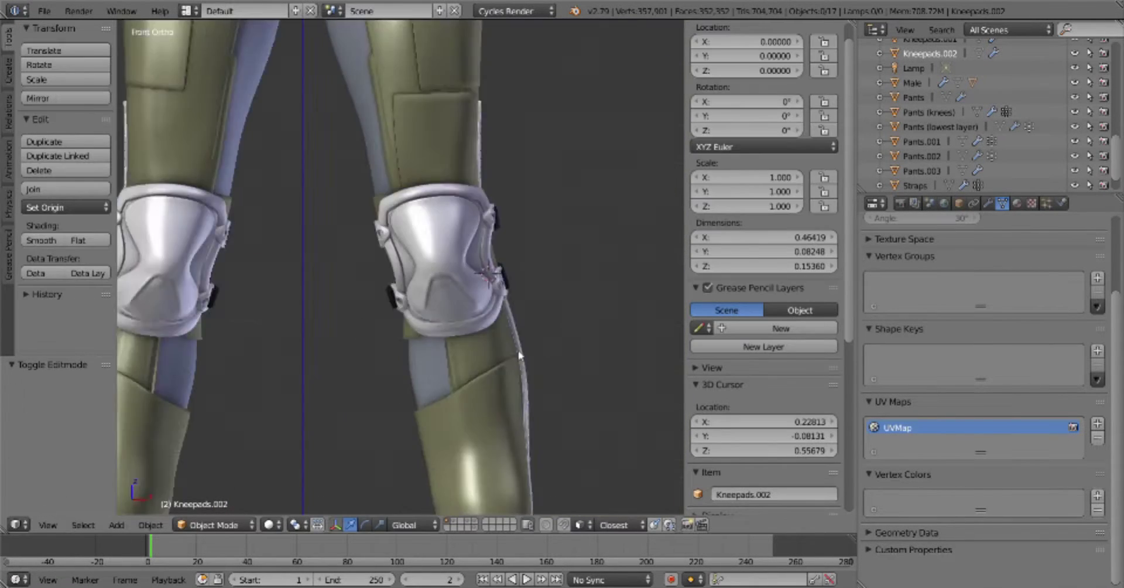
{"action": "scroll", "coordinate": [402, 183], "scroll_direction": "up", "scroll_amount": 2}
{"action": "key", "text": "z"}
{"action": "key", "text": "a"}
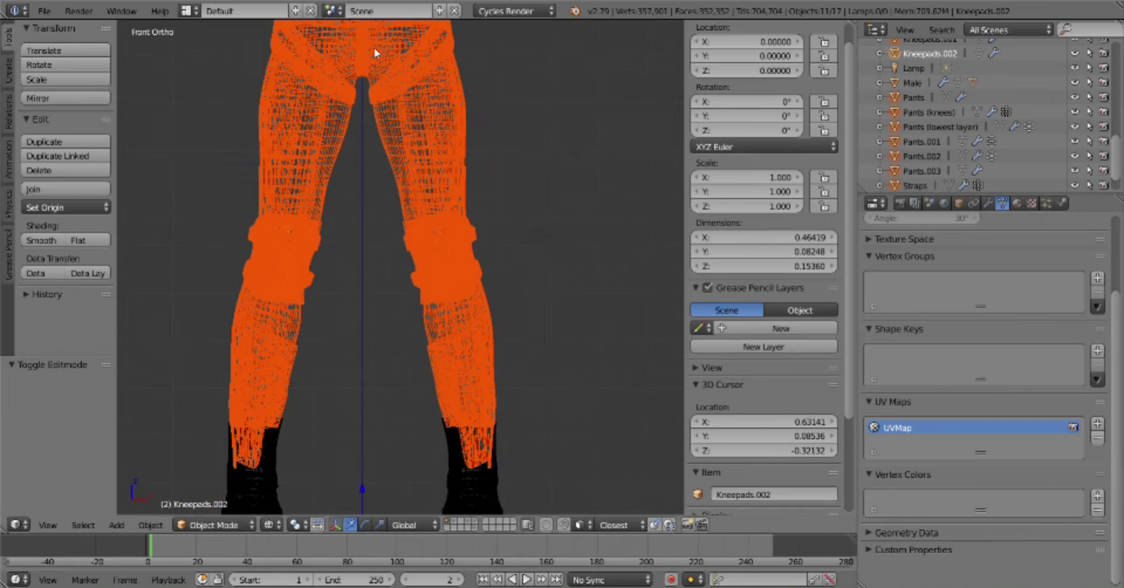
{"action": "left_click", "coordinate": [443, 260], "text": "shift"}
{"action": "key", "text": "z"}
{"action": "key", "text": "s"}
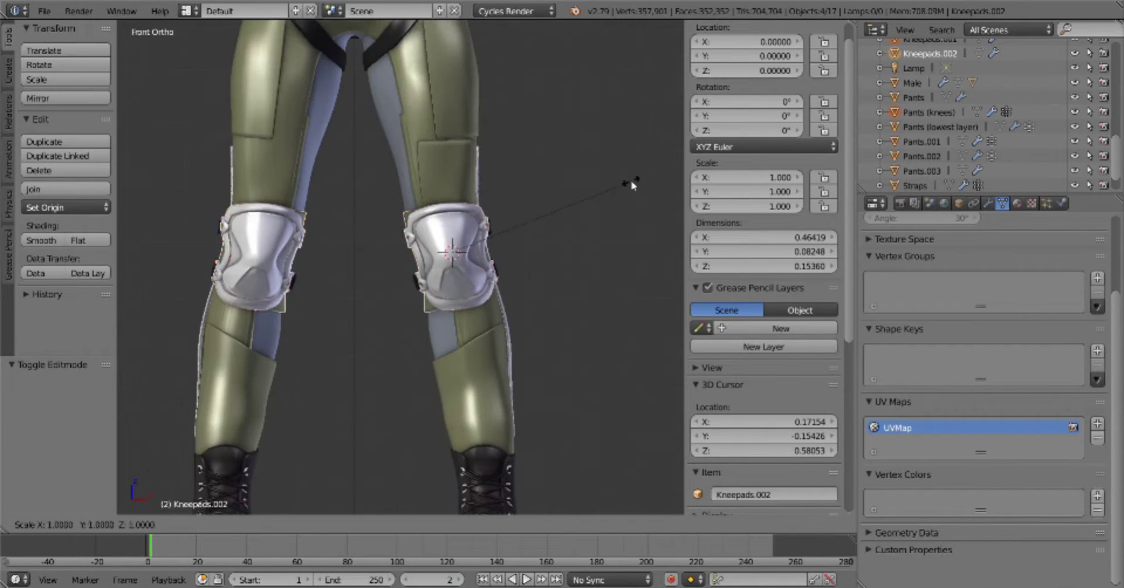
{"action": "left_click", "coordinate": [623, 273]}
Apply the knee pad's scale to its mesh and save the blend file
{"action": "key", "text": "a"}
{"action": "middle_click_drag", "start_coordinate": [623, 273], "coordinate": [473, 291]}
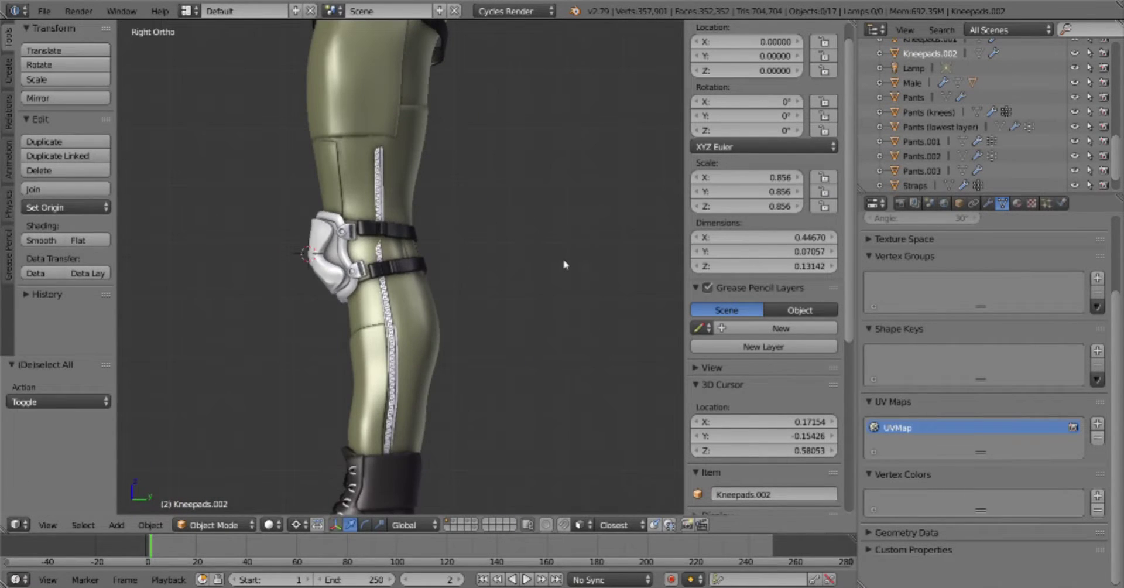
{"action": "left_click", "coordinate": [577, 279]}
{"action": "key", "text": "ctrl+a"}
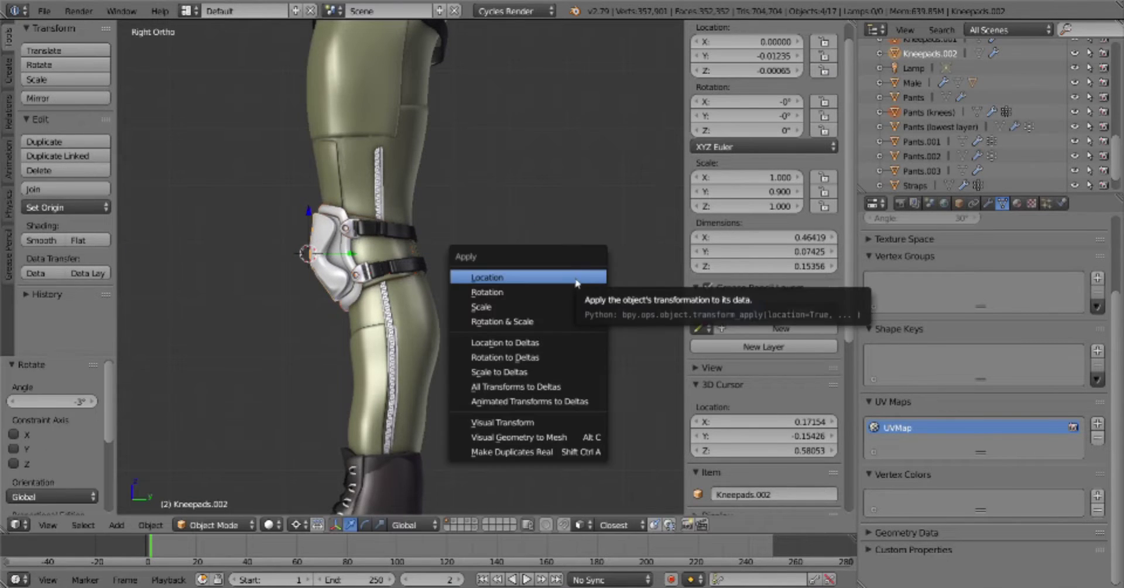
{"action": "left_click", "coordinate": [579, 275]}
{"action": "key", "text": "ctrl+s"}
{"action": "left_click", "coordinate": [570, 362]}
Add extra edge geometry to the right knee pad's rim
{"action": "key", "text": "a"}
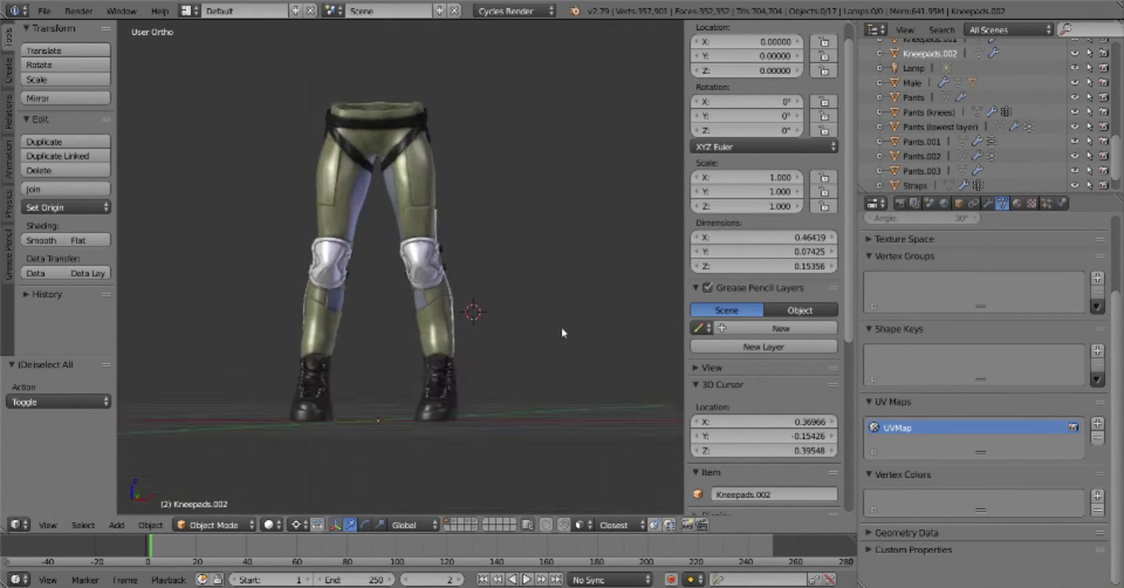
{"action": "scroll", "coordinate": [561, 332], "scroll_direction": "up", "scroll_amount": 4}
{"action": "mouse_move", "coordinate": [583, 271]}
{"action": "middle_mouse_down"}
{"action": "mouse_move", "coordinate": [578, 386]}
{"action": "mouse_move", "coordinate": [582, 276]}
{"action": "mouse_move", "coordinate": [530, 276]}
{"action": "middle_mouse_up"}
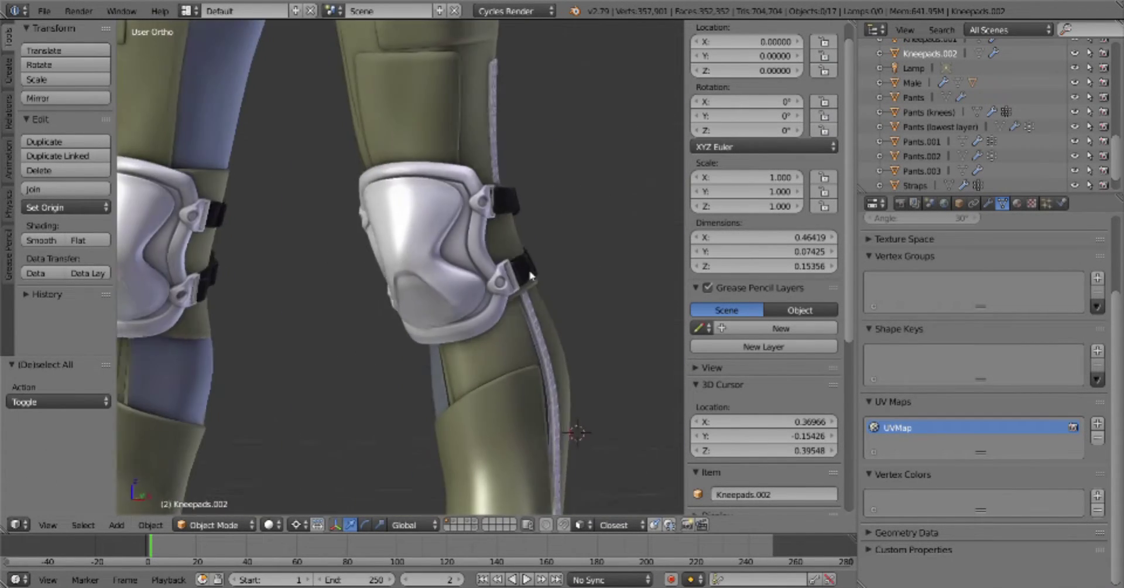
{"action": "right_click", "coordinate": [530, 275]}
{"action": "key", "text": "Tab"}
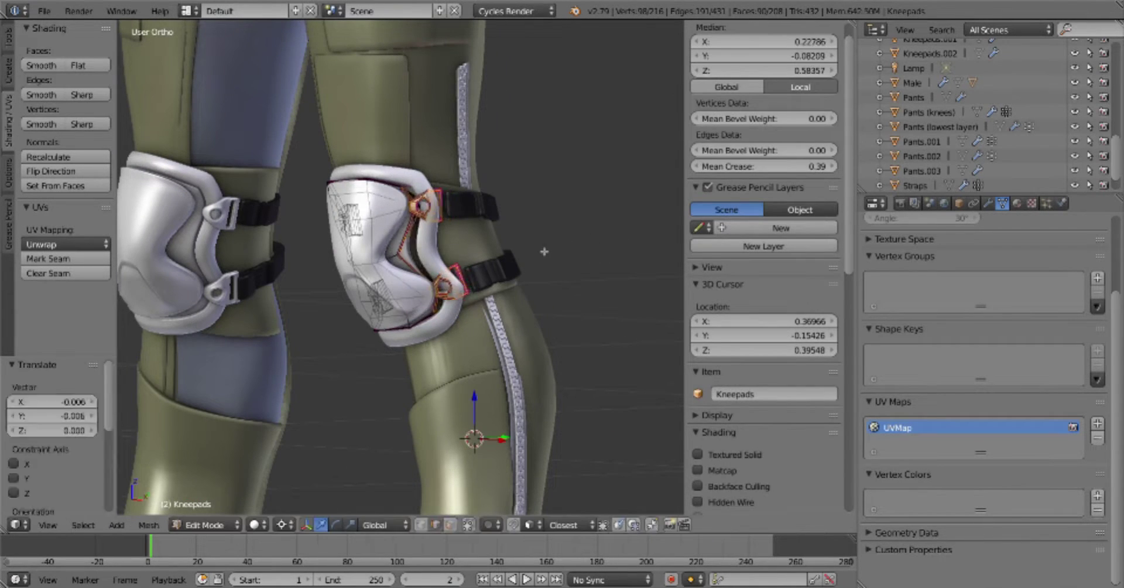
{"action": "key", "text": "ctrl+z"}
{"action": "key", "text": "Tab"}
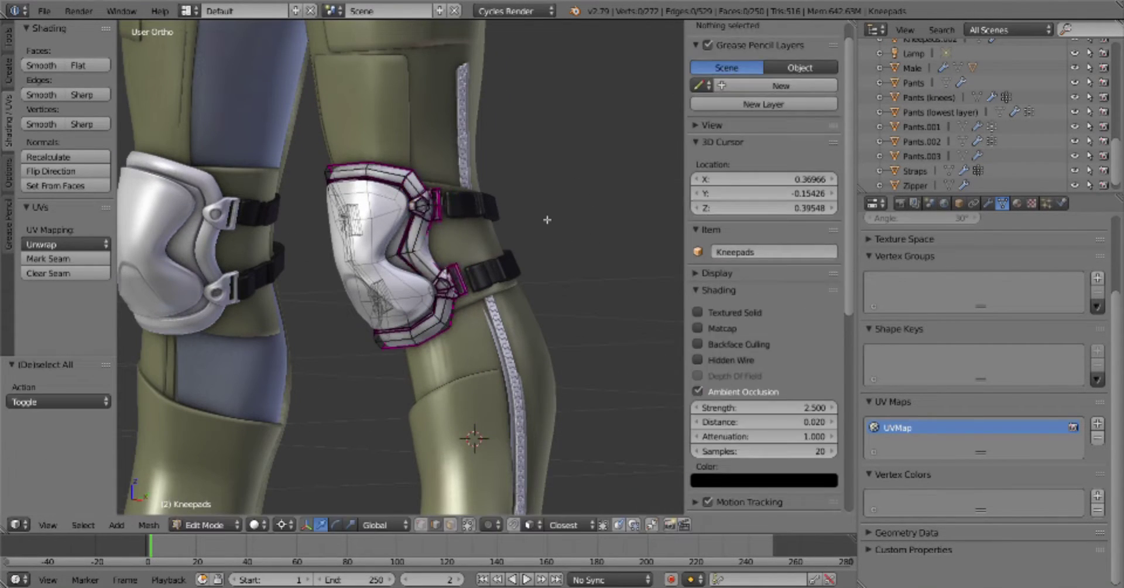
{"action": "key", "text": "Tab"}
{"action": "key", "text": "Tab"}
{"action": "mouse_move", "coordinate": [554, 219]}
{"action": "middle_mouse_down"}
{"action": "mouse_move", "coordinate": [439, 220]}
{"action": "mouse_move", "coordinate": [446, 241]}
{"action": "middle_mouse_up"}
{"action": "key", "text": "Tab"}
Check the Kneepads.002 mesh in edit mode, then view both legs in object mode
{"action": "right_click", "coordinate": [447, 241]}
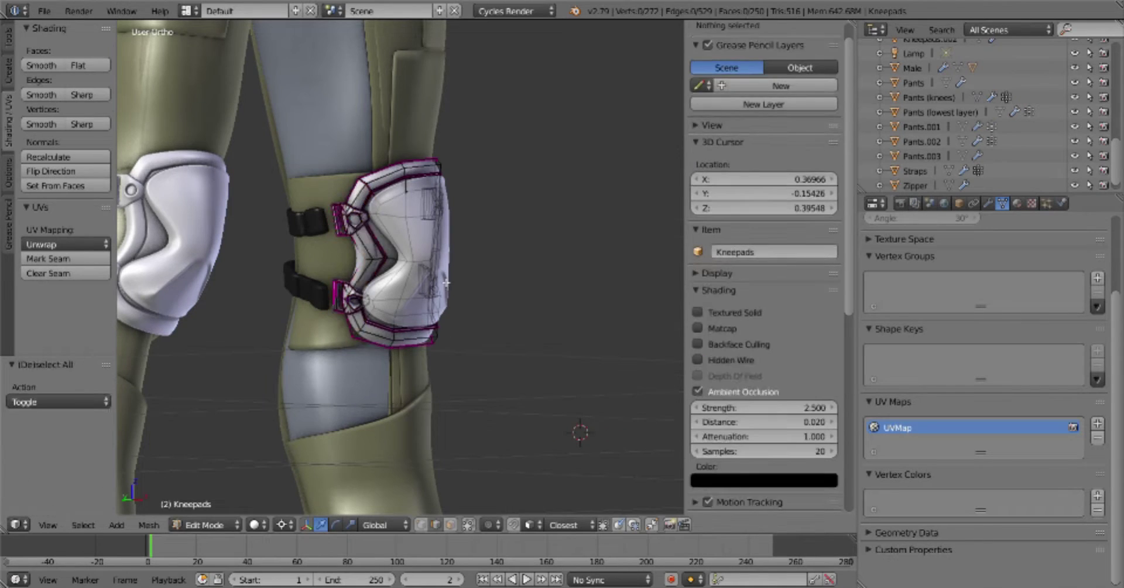
{"action": "scroll", "coordinate": [447, 241], "scroll_direction": "up", "scroll_amount": 5}
{"action": "key", "text": "a"}
{"action": "scroll", "coordinate": [526, 88], "scroll_direction": "up", "scroll_amount": 3}
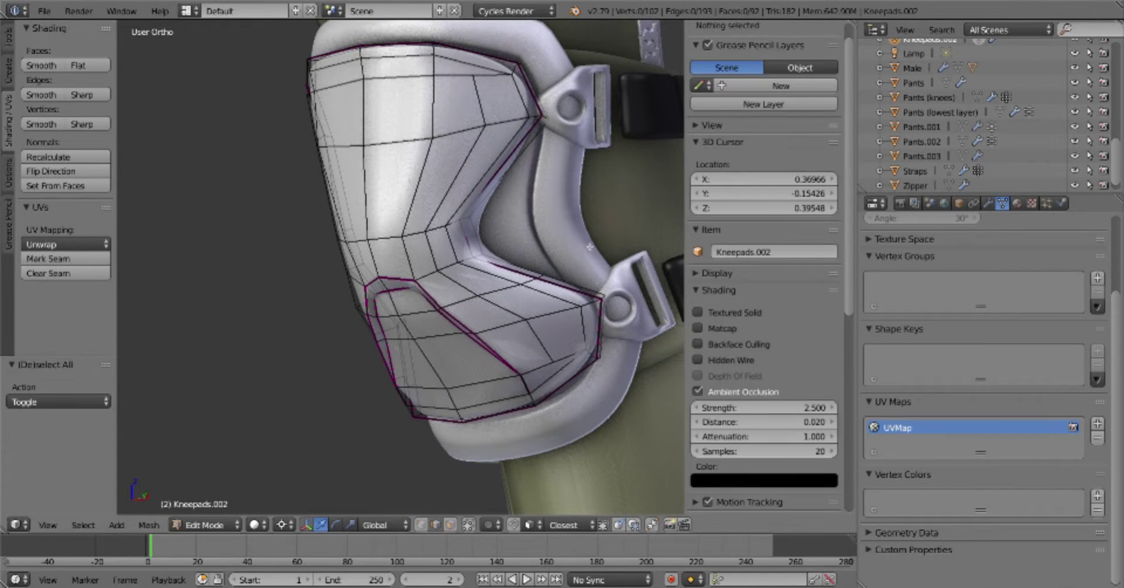
{"action": "key", "text": "Tab"}
{"action": "scroll", "coordinate": [595, 394], "scroll_direction": "down", "scroll_amount": 8}
{"action": "middle_click_drag", "start_coordinate": [595, 394], "coordinate": [426, 256]}
{"action": "scroll", "coordinate": [425, 255], "scroll_direction": "up", "scroll_amount": 3}
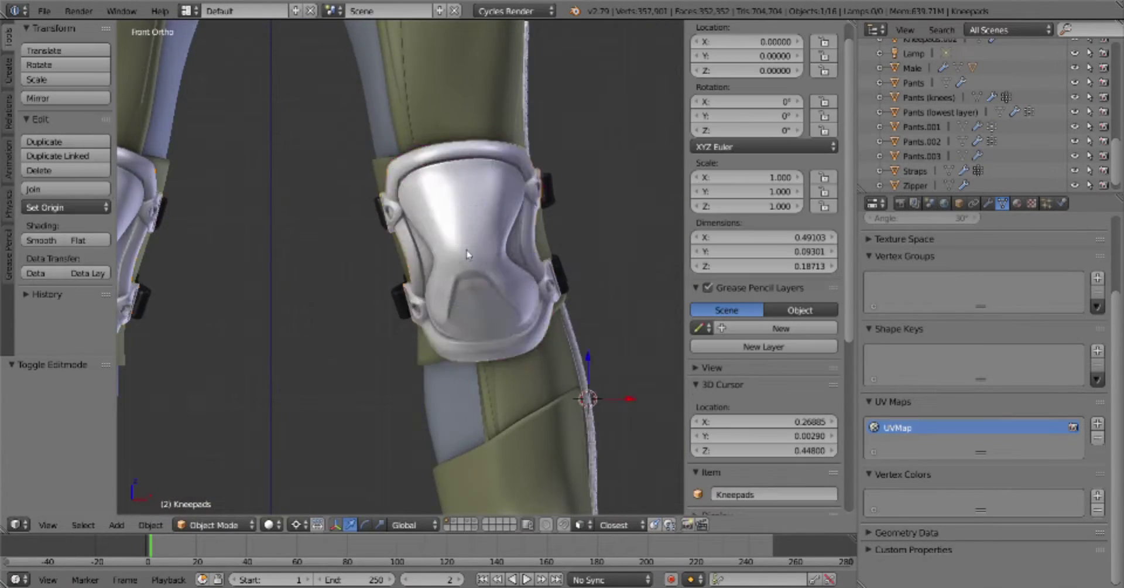
Select the Straps object and enter its mesh editing around the knee strap
{"action": "right_click", "coordinate": [404, 328]}
{"action": "key", "text": "Tab"}
{"action": "middle_click_drag", "start_coordinate": [404, 328], "coordinate": [515, 330]}
{"action": "scroll", "coordinate": [571, 365], "scroll_direction": "up", "scroll_amount": 2}
Move the strap vertices along Y toward the knee pads
{"action": "scroll", "coordinate": [570, 366], "scroll_direction": "down", "scroll_amount": 3}
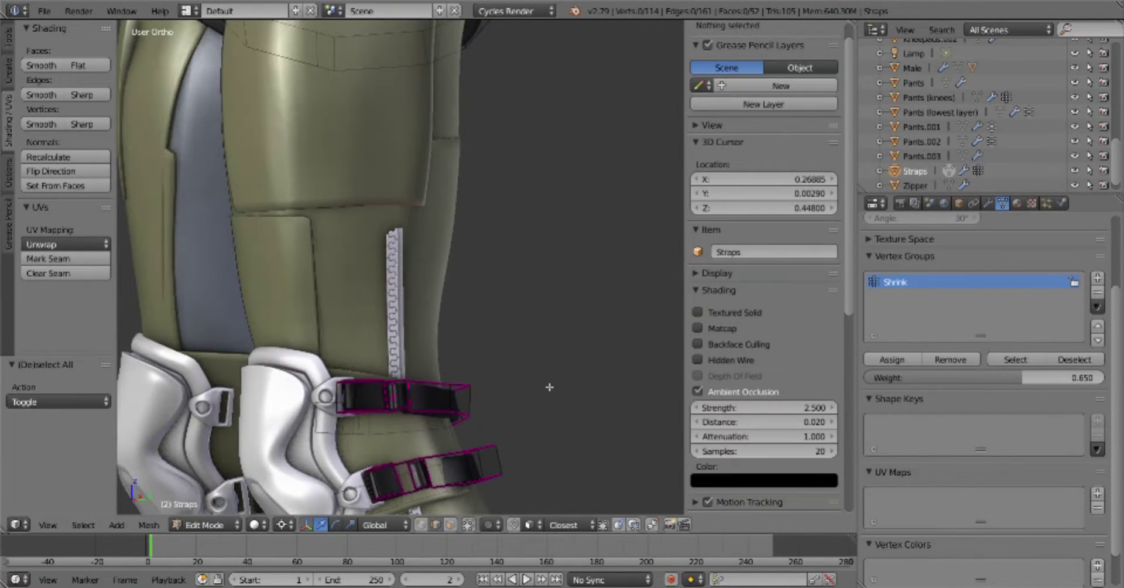
{"action": "mouse_move", "coordinate": [571, 366]}
{"action": "middle_mouse_down"}
{"action": "mouse_move", "coordinate": [217, 233]}
{"action": "mouse_move", "coordinate": [526, 194]}
{"action": "middle_mouse_up"}
{"action": "key", "text": "Tab"}
{"action": "key", "text": "a"}
{"action": "key", "text": "Tab"}
{"action": "scroll", "coordinate": [217, 232], "scroll_direction": "up", "scroll_amount": 3}
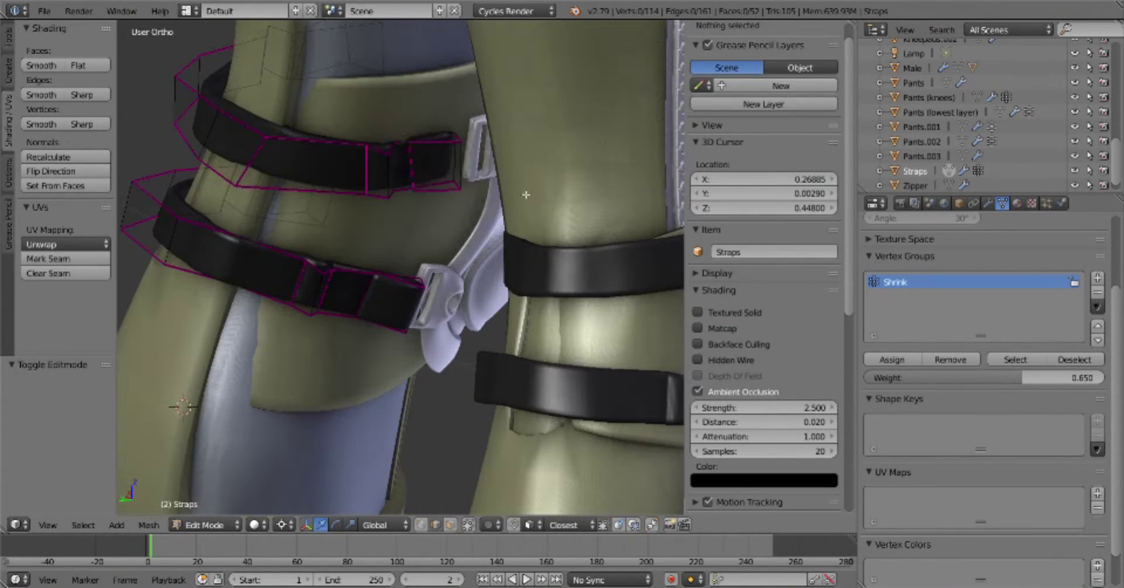
{"action": "left_click", "coordinate": [556, 185]}
Tilt the strap end slightly and move it into the knee pad buckle
{"action": "middle_click_drag", "start_coordinate": [376, 155], "coordinate": [473, 207]}
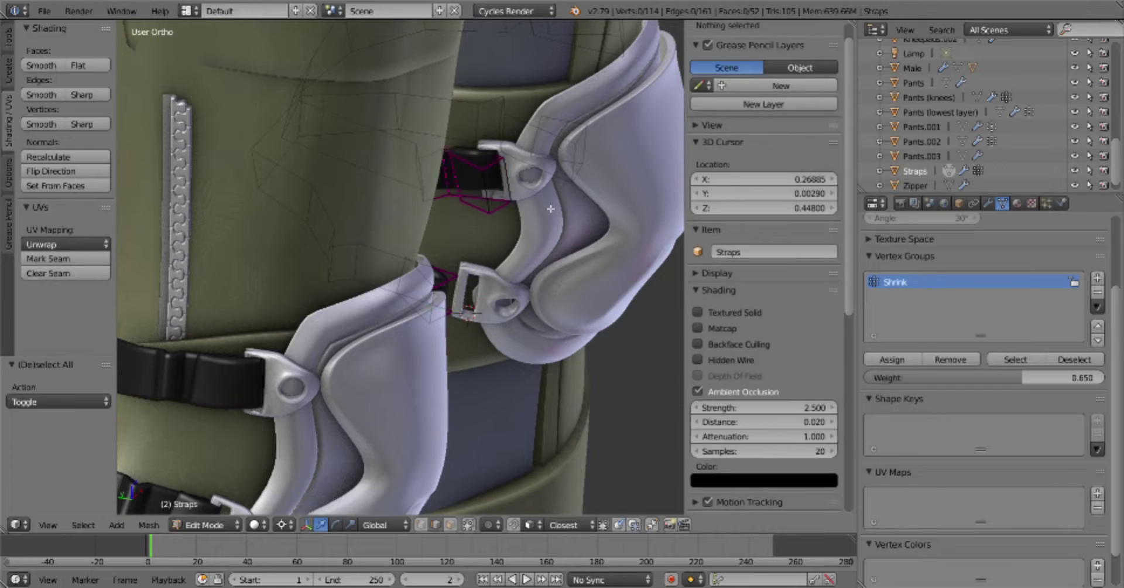
{"action": "middle_click_drag", "start_coordinate": [550, 208], "coordinate": [428, 184]}
{"action": "key", "text": "ctrl+z"}
{"action": "mouse_move", "coordinate": [509, 162]}
{"action": "middle_mouse_down"}
{"action": "mouse_move", "coordinate": [647, 303]}
{"action": "mouse_move", "coordinate": [569, 151]}
{"action": "mouse_move", "coordinate": [331, 216]}
{"action": "middle_mouse_up"}
{"action": "key", "text": "a"}
{"action": "key", "text": "a"}
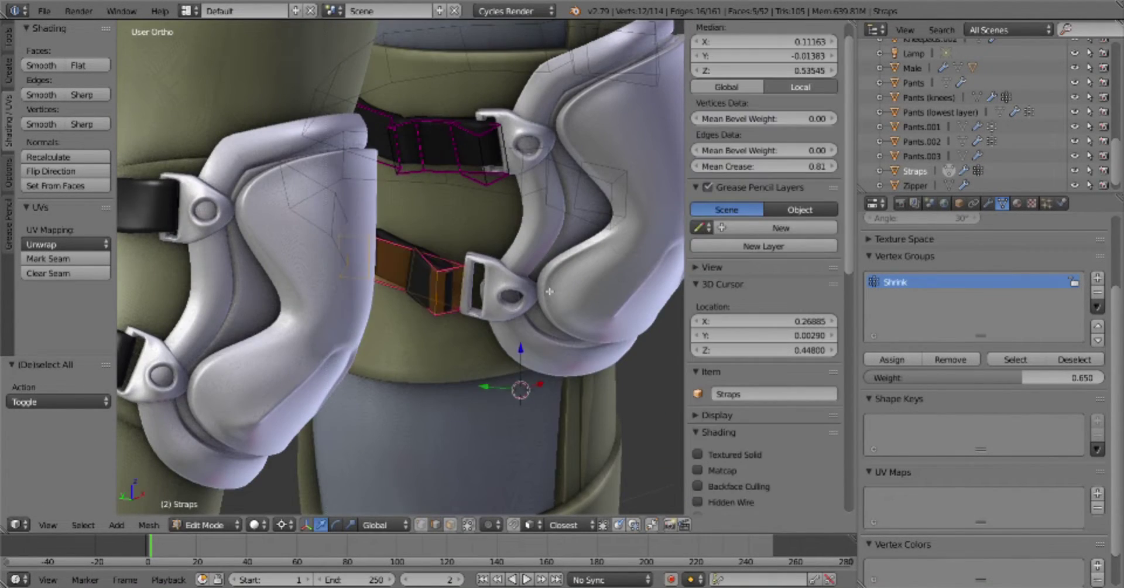
{"action": "middle_click_drag", "start_coordinate": [549, 291], "coordinate": [410, 352]}
{"action": "left_click", "coordinate": [284, 525]}
{"action": "left_click", "coordinate": [548, 370]}
{"action": "middle_click_drag", "start_coordinate": [548, 370], "coordinate": [597, 341]}
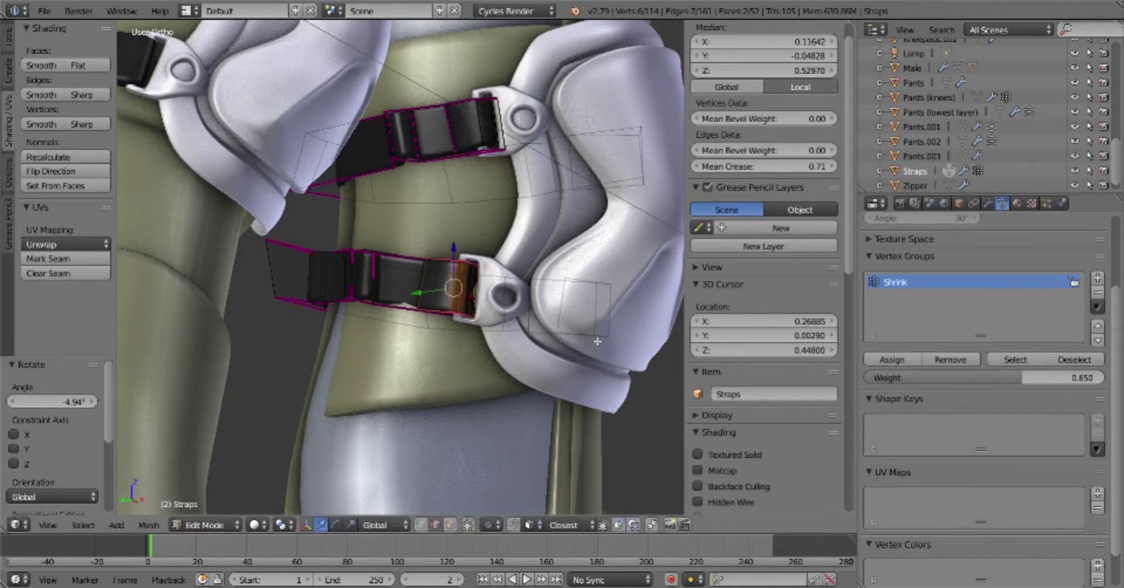
{"action": "left_click", "coordinate": [649, 332]}
Inspect the Pants (knees) lattice points from the front view
{"action": "scroll", "coordinate": [585, 292], "scroll_direction": "down", "scroll_amount": 3}
{"action": "key", "text": "Tab"}
{"action": "key", "text": "a"}
{"action": "mouse_move", "coordinate": [585, 293]}
{"action": "middle_mouse_down"}
{"action": "mouse_move", "coordinate": [477, 355]}
{"action": "mouse_move", "coordinate": [410, 328]}
{"action": "mouse_move", "coordinate": [468, 234]}
{"action": "middle_mouse_up"}
{"action": "scroll", "coordinate": [477, 355], "scroll_direction": "up", "scroll_amount": 2}
{"action": "right_click", "coordinate": [477, 355]}
{"action": "key", "text": "Tab"}
{"action": "key", "text": "Tab"}
{"action": "key", "text": "Tab"}
{"action": "scroll", "coordinate": [390, 319], "scroll_direction": "up", "scroll_amount": 3}
{"action": "key", "text": "q"}
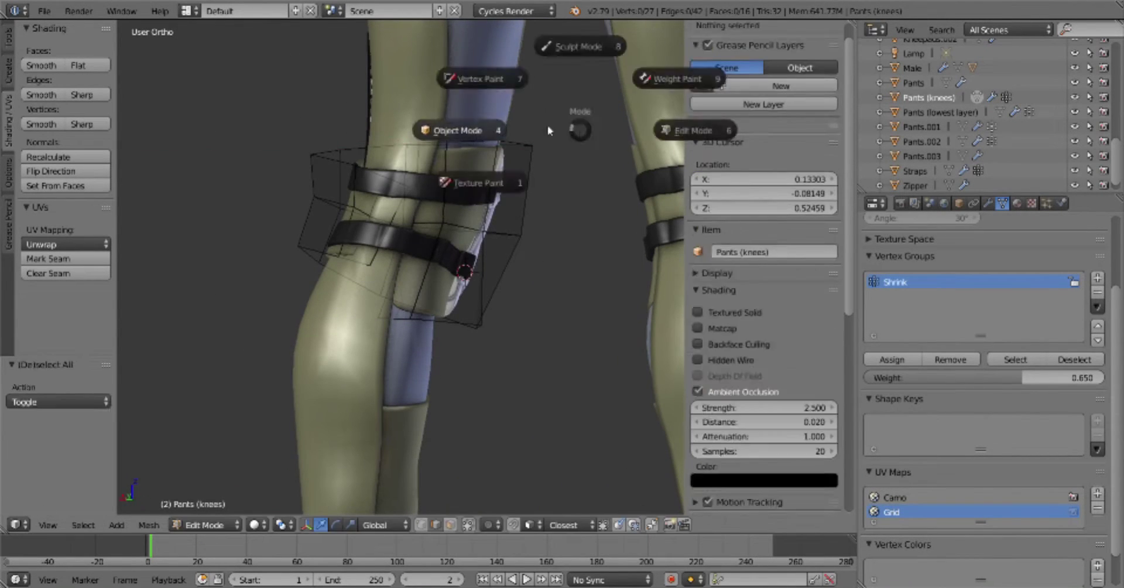
{"action": "left_click", "coordinate": [540, 303]}
{"action": "key", "text": "Tab"}
{"action": "key", "text": "a"}
{"action": "middle_click_drag", "start_coordinate": [557, 226], "coordinate": [477, 201]}
Rotate the whole Kneepads mesh by 1.5° so the pads sit on the legs
{"action": "right_click", "coordinate": [402, 326]}
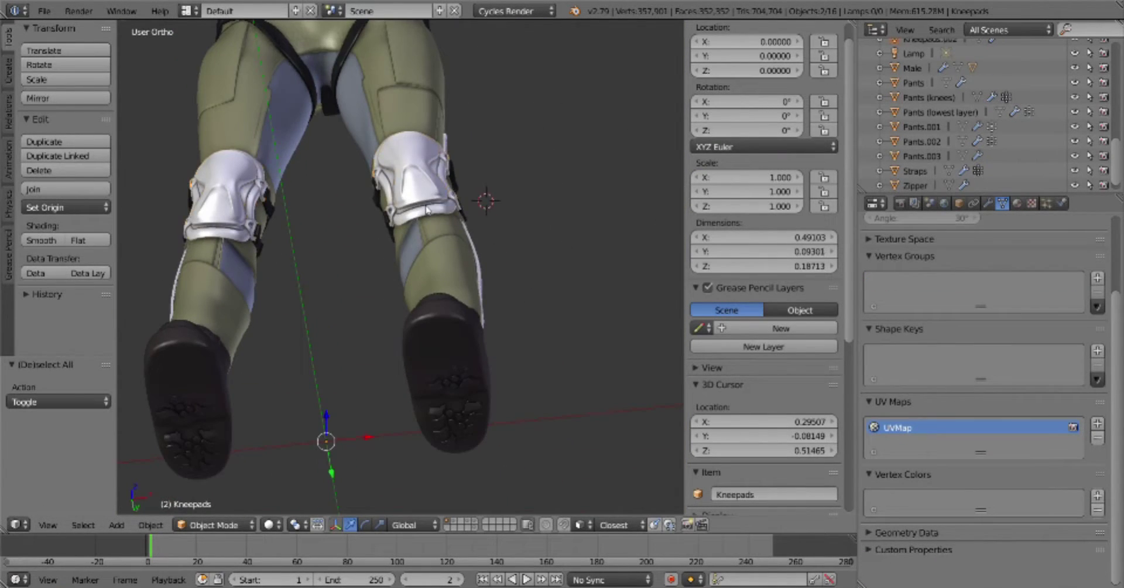
{"action": "key", "text": "Tab"}
{"action": "mouse_move", "coordinate": [401, 326]}
{"action": "middle_mouse_down"}
{"action": "mouse_move", "coordinate": [527, 263]}
{"action": "mouse_move", "coordinate": [579, 288]}
{"action": "mouse_move", "coordinate": [580, 176]}
{"action": "mouse_move", "coordinate": [609, 305]}
{"action": "middle_mouse_up"}
{"action": "key", "text": "KP_1"}
{"action": "key", "text": "Tab"}
{"action": "key", "text": "q"}
{"action": "left_click", "coordinate": [582, 167]}
{"action": "key", "text": "Tab"}
{"action": "key", "text": "a"}
{"action": "key", "text": "a"}
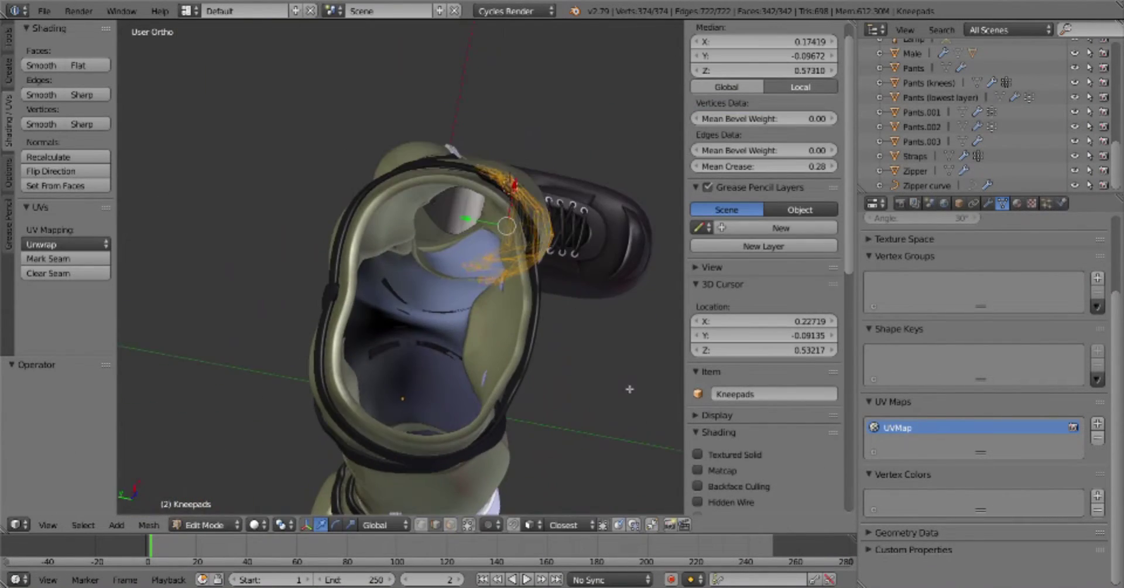
{"action": "key", "text": "r"}
{"action": "left_click", "coordinate": [611, 312]}
Place the 3D cursor on the knee pad, cancel a second rotation, and exit editing
{"action": "key", "text": "KP_1"}
{"action": "mouse_move", "coordinate": [539, 314]}
{"action": "middle_mouse_down"}
{"action": "mouse_move", "coordinate": [595, 452]}
{"action": "mouse_move", "coordinate": [647, 352]}
{"action": "middle_mouse_up"}
{"action": "key", "text": "KP_1"}
{"action": "key", "text": "KP_Decimal"}
{"action": "key", "text": "Tab"}
{"action": "key", "text": "shift+s"}
{"action": "left_click", "coordinate": [640, 434]}
{"action": "key", "text": "r"}
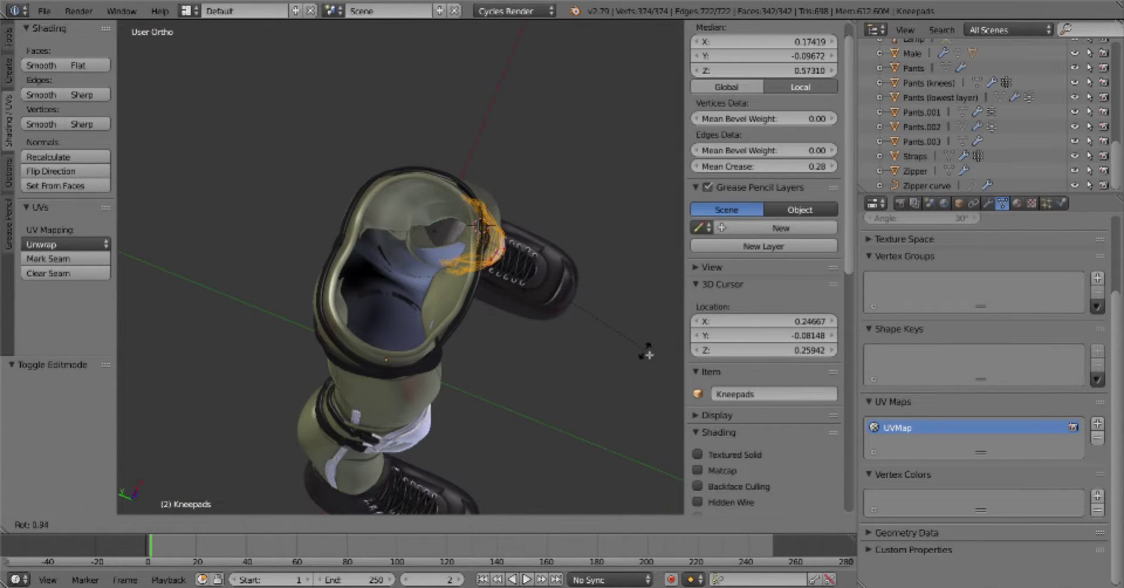
{"action": "key", "text": "Escape"}
{"action": "key", "text": "Tab"}
{"action": "key", "text": "KP_1"}
{"action": "scroll", "coordinate": [583, 334], "scroll_direction": "down", "scroll_amount": 3}
Show the boots' modifiers and place the 3D cursor to the right of the legs
{"action": "scroll", "coordinate": [583, 333], "scroll_direction": "up", "scroll_amount": 3}
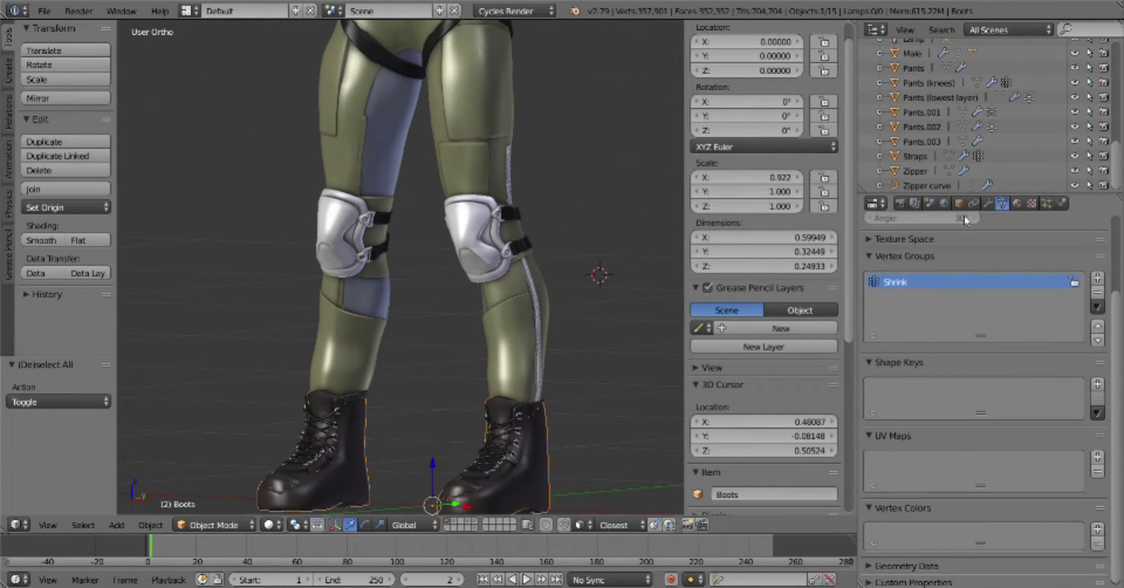
{"action": "left_click", "coordinate": [988, 203]}
{"action": "scroll", "coordinate": [527, 328], "scroll_direction": "down", "scroll_amount": 3}
{"action": "middle_click_drag", "start_coordinate": [527, 327], "coordinate": [545, 410]}
{"action": "left_click", "coordinate": [490, 334]}
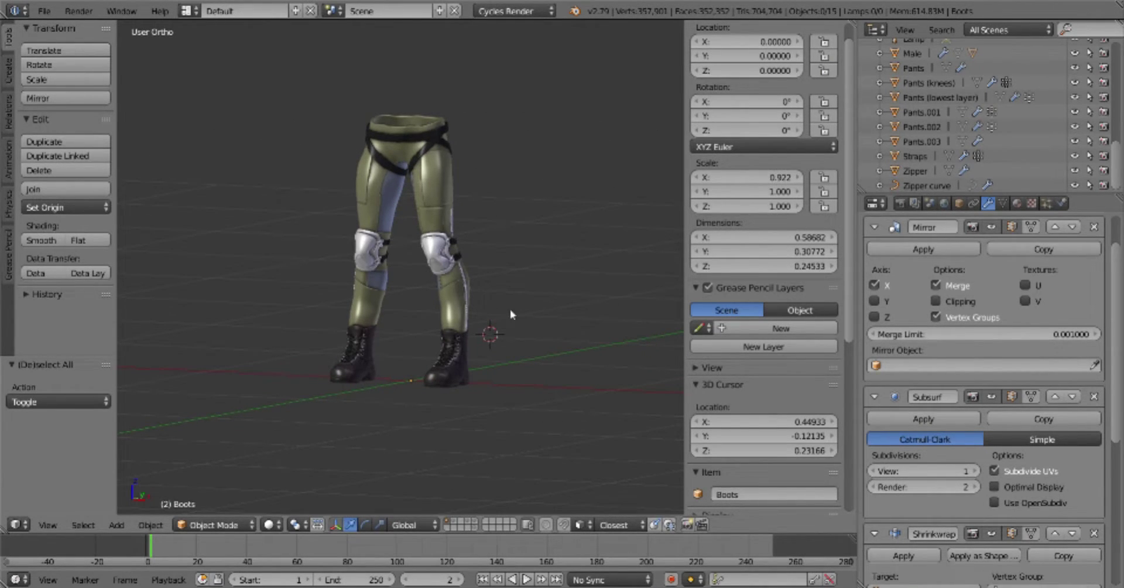
{"action": "left_click", "coordinate": [570, 237]}
{"action": "mouse_move", "coordinate": [571, 239]}
{"action": "middle_mouse_down"}
{"action": "mouse_move", "coordinate": [552, 244]}
{"action": "mouse_move", "coordinate": [574, 245]}
{"action": "mouse_move", "coordinate": [582, 342]}
{"action": "mouse_move", "coordinate": [592, 238]}
{"action": "middle_mouse_up"}
{"action": "scroll", "coordinate": [575, 244], "scroll_direction": "up", "scroll_amount": 3}
{"action": "scroll", "coordinate": [592, 238], "scroll_direction": "down", "scroll_amount": 3}
{"action": "scroll", "coordinate": [544, 377], "scroll_direction": "up", "scroll_amount": 3}
{"action": "scroll", "coordinate": [532, 283], "scroll_direction": "down", "scroll_amount": 3}
{"action": "scroll", "coordinate": [540, 264], "scroll_direction": "up", "scroll_amount": 3}
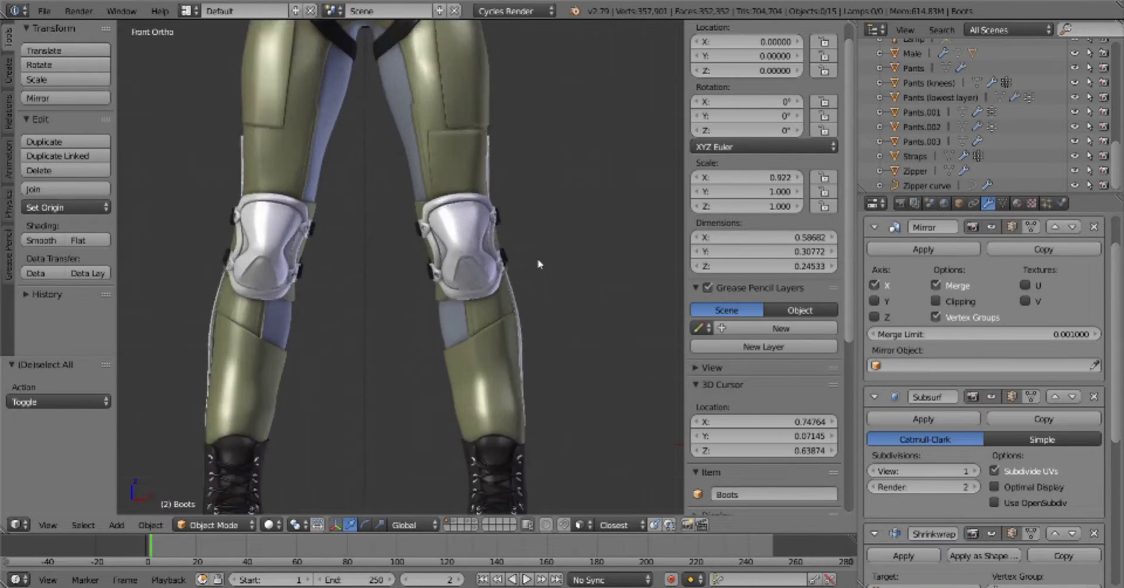
{"action": "scroll", "coordinate": [539, 264], "scroll_direction": "down", "scroll_amount": 3}
Scale the body's knee loops using side and front views, then save
{"action": "key", "text": "Tab"}
{"action": "key", "text": "KP_3"}
{"action": "scroll", "coordinate": [568, 198], "scroll_direction": "up", "scroll_amount": 3}
{"action": "scroll", "coordinate": [568, 198], "scroll_direction": "up", "scroll_amount": 2}
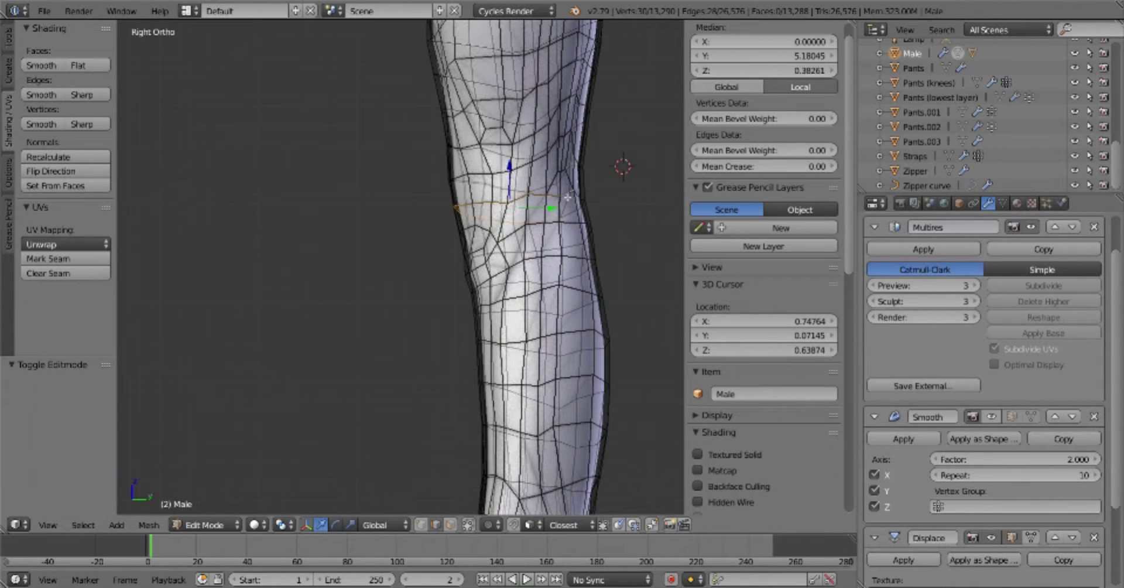
{"action": "key", "text": "KP_1"}
{"action": "scroll", "coordinate": [607, 245], "scroll_direction": "down", "scroll_amount": 2}
{"action": "scroll", "coordinate": [607, 245], "scroll_direction": "down", "scroll_amount": 1}
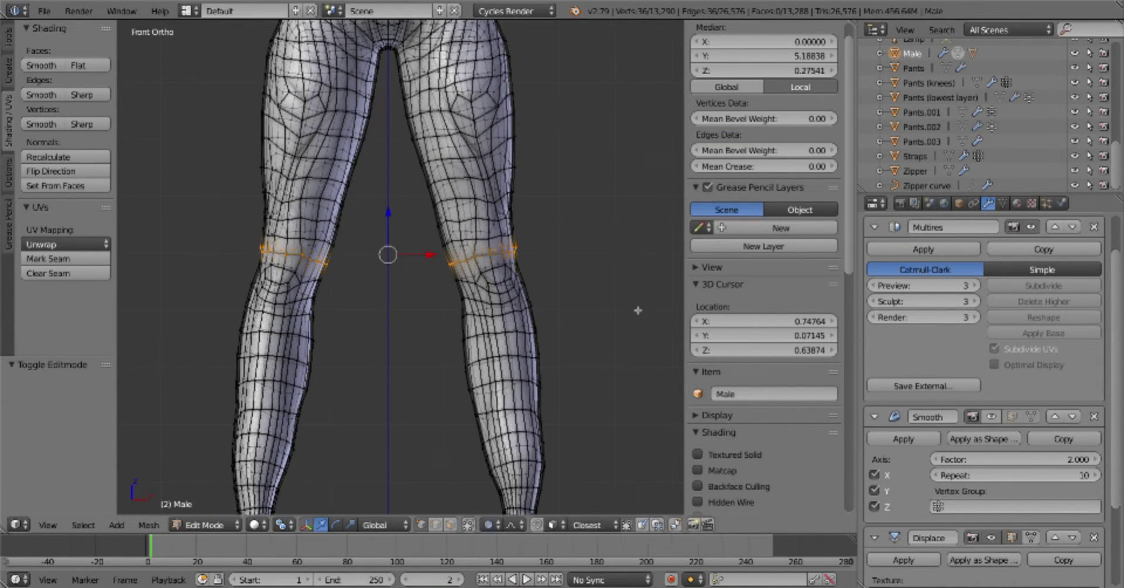
{"action": "left_click", "coordinate": [575, 321]}
{"action": "key", "text": "Tab"}
{"action": "left_click", "coordinate": [489, 323]}
{"action": "key", "text": "ctrl+s"}
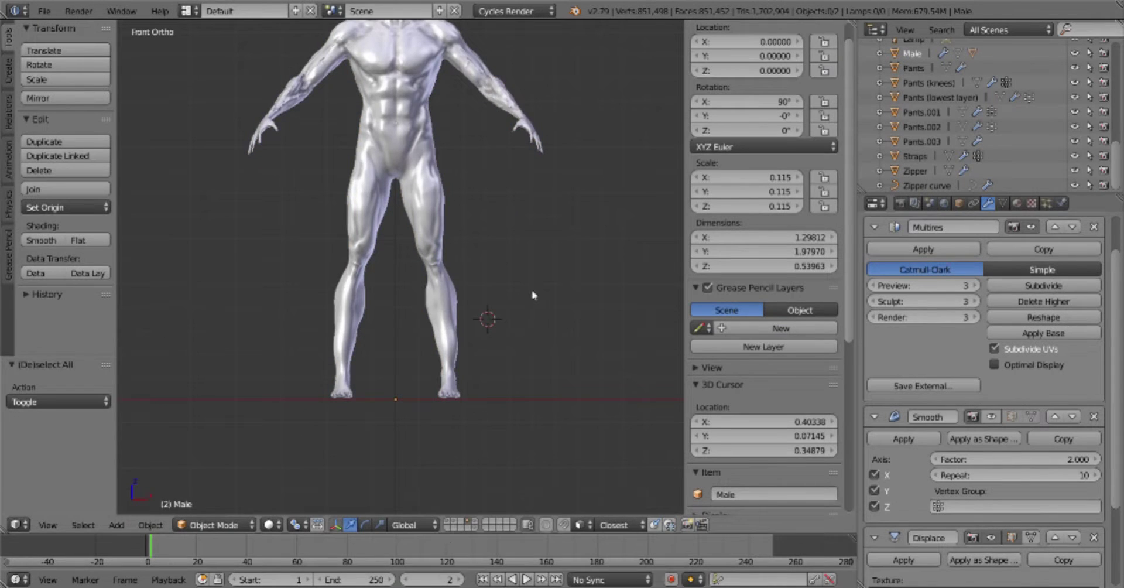
Check one kneepad up close in edit mode, then return to object mode
{"action": "scroll", "coordinate": [595, 205], "scroll_direction": "up", "scroll_amount": 6}
{"action": "scroll", "coordinate": [574, 253], "scroll_direction": "down", "scroll_amount": 2}
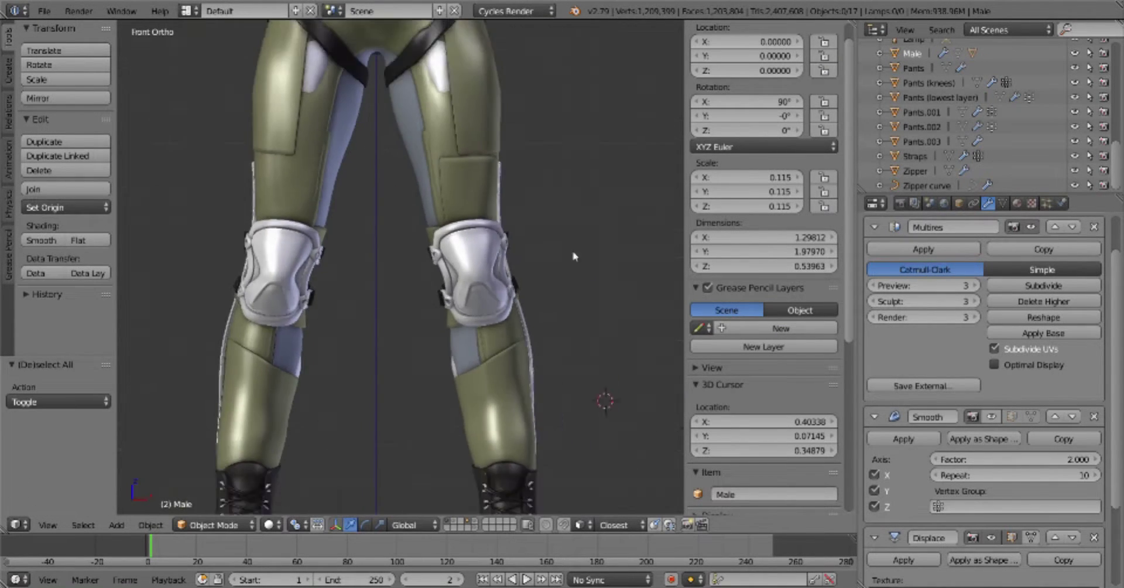
{"action": "scroll", "coordinate": [575, 254], "scroll_direction": "down", "scroll_amount": 2}
{"action": "right_click", "coordinate": [460, 332]}
{"action": "key", "text": "Tab"}
{"action": "key", "text": "KP_Decimal"}
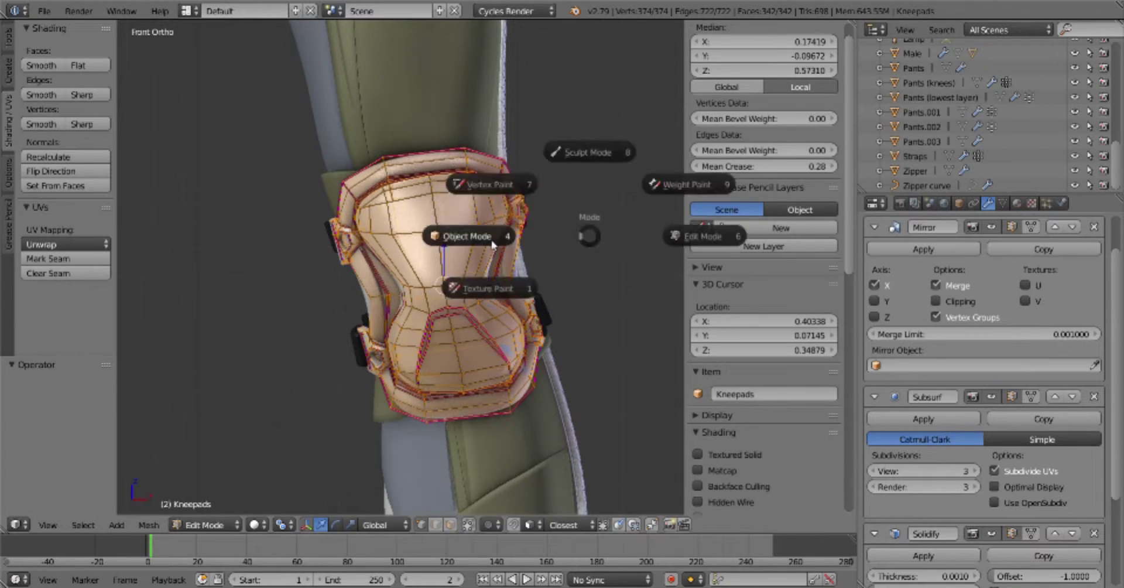
{"action": "left_click", "coordinate": [493, 244]}
Pick the Straps in wireframe view and apply their scale
{"action": "key", "text": "z"}
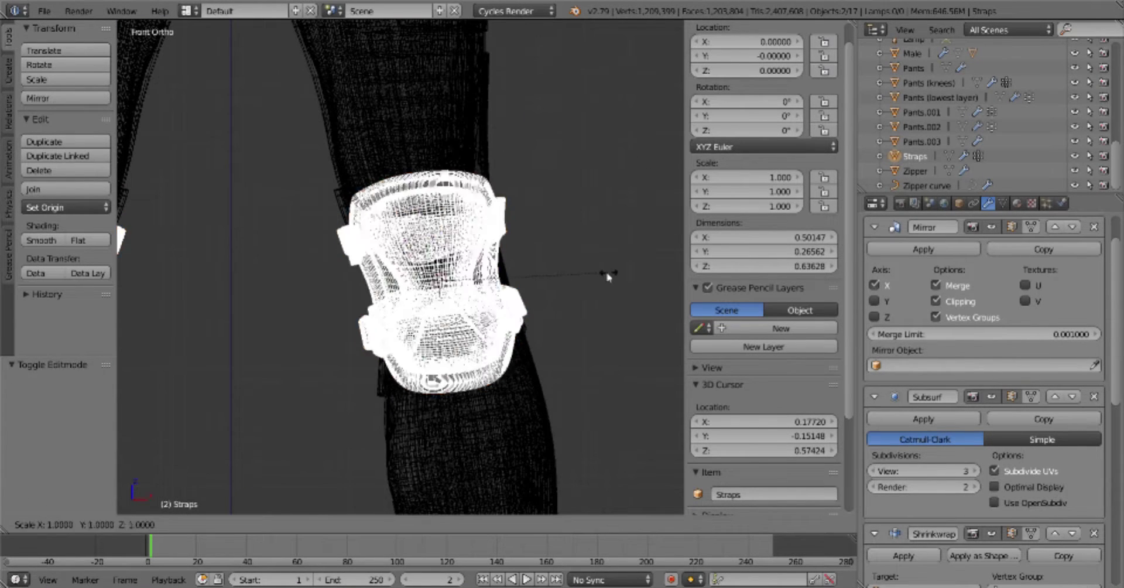
{"action": "left_click", "coordinate": [608, 276]}
{"action": "key", "text": "z"}
{"action": "key", "text": "ctrl+a"}
{"action": "left_click", "coordinate": [606, 276]}
Leave local view and deselect all to show the full trousers, kneepads and boots
{"action": "key", "text": "KP_Divide"}
{"action": "key", "text": "Tab"}
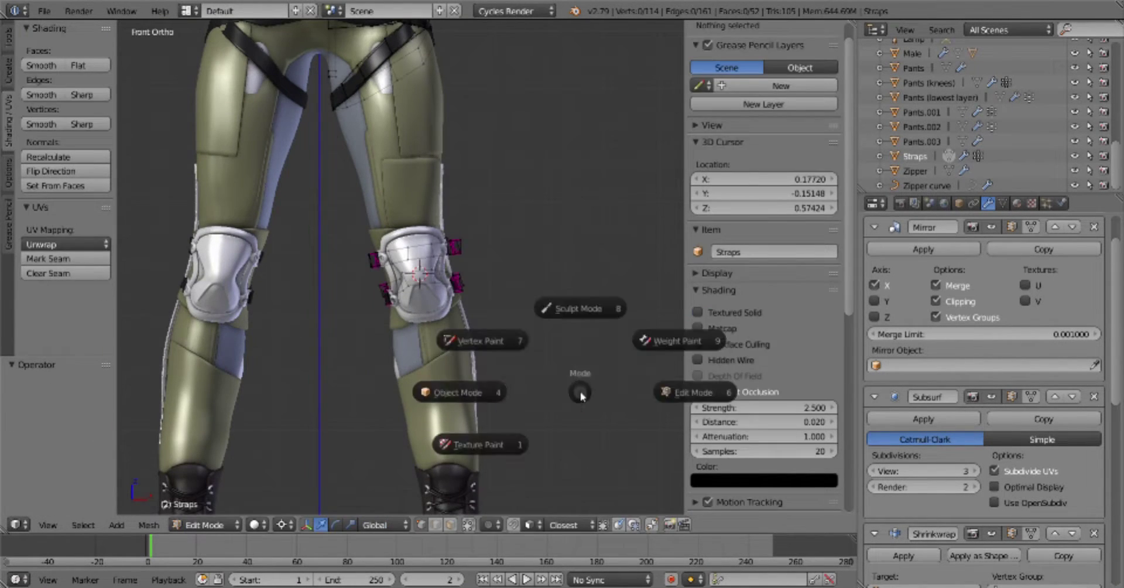
{"action": "left_click", "coordinate": [546, 391]}
{"action": "key", "text": "KP_Divide"}
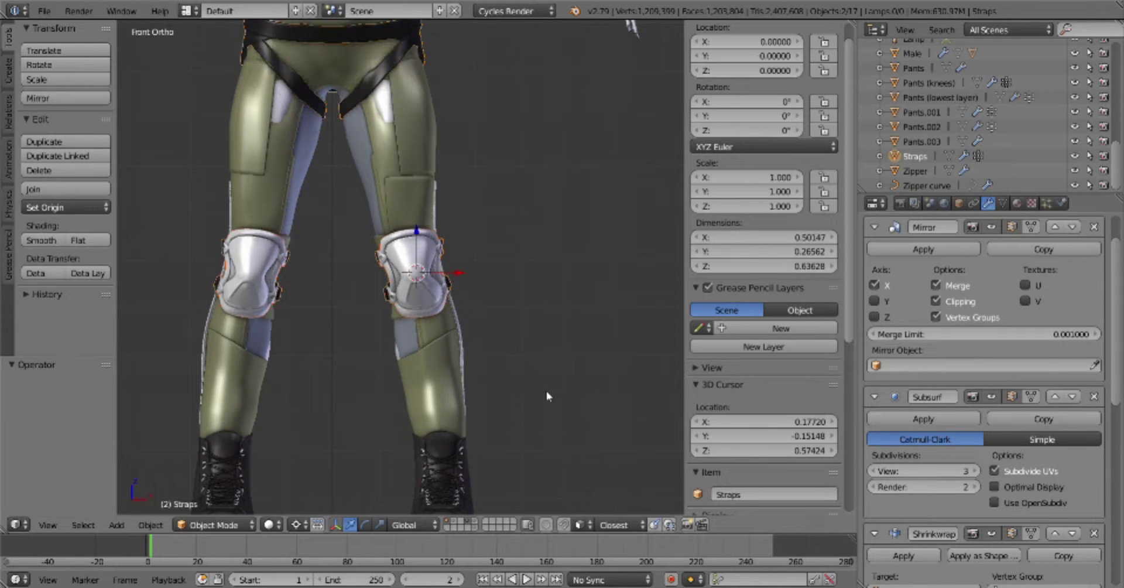
{"action": "key", "text": "a"}
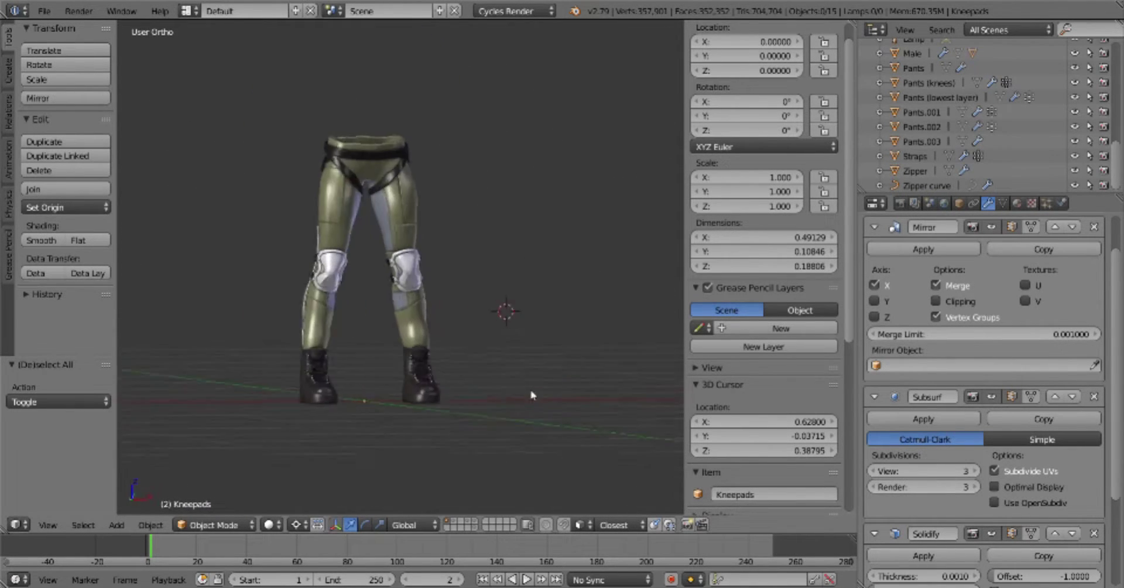
{"action": "scroll", "coordinate": [559, 395], "scroll_direction": "up", "scroll_amount": 5}
Nudge a strap face on the knee straps mesh
{"action": "middle_click_drag", "start_coordinate": [414, 346], "coordinate": [320, 175]}
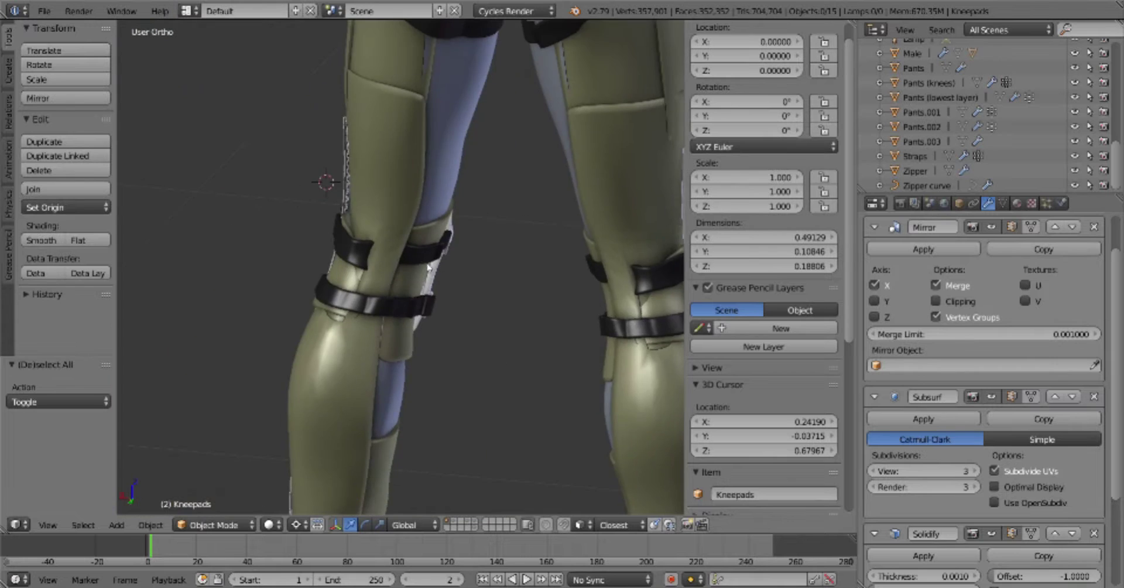
{"action": "key", "text": "Tab"}
{"action": "key", "text": "g"}
{"action": "key", "text": "Escape"}
{"action": "key", "text": "Tab"}
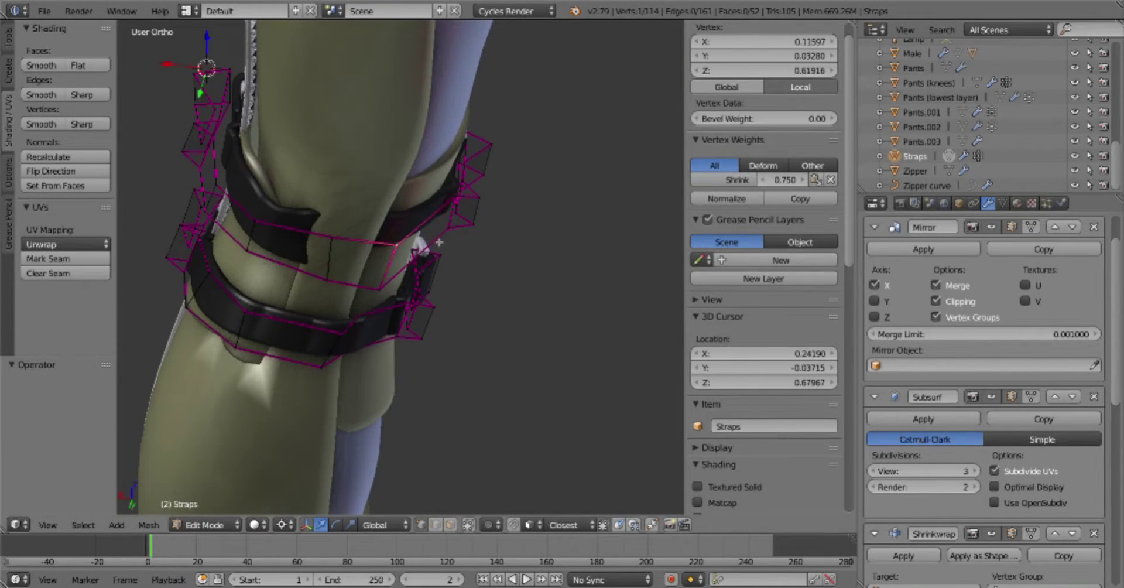
Select a vertex near the knee on the Pants.001 layer
{"action": "right_click", "coordinate": [478, 311]}
{"action": "key", "text": "Tab"}
{"action": "scroll", "coordinate": [390, 276], "scroll_direction": "up", "scroll_amount": 2}
{"action": "right_click", "coordinate": [389, 275]}
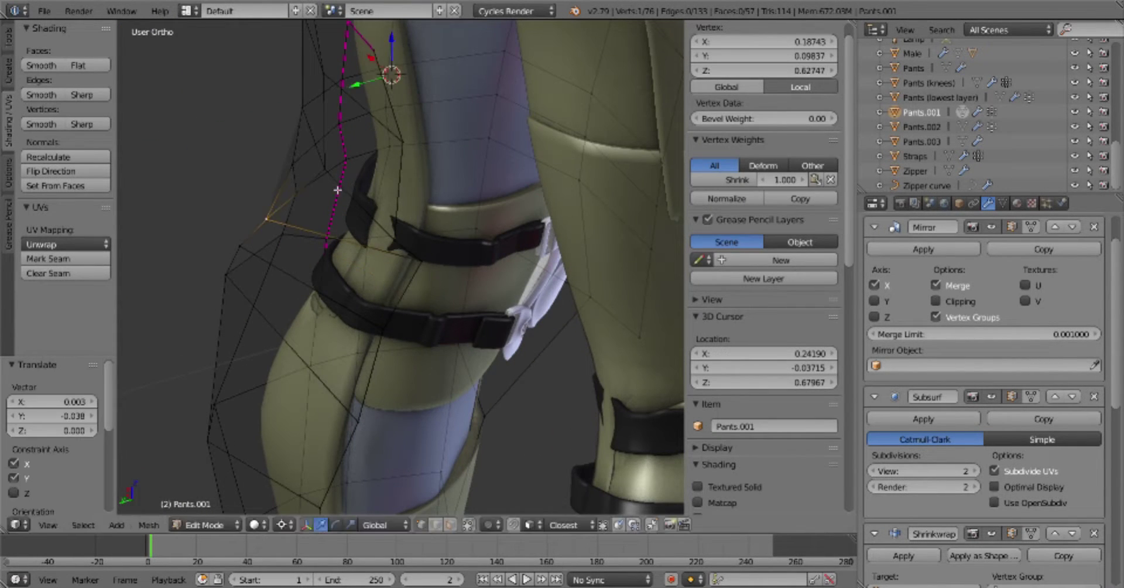
{"action": "key", "text": "Tab"}
Add an edge loop around the knee on the Pants mesh
{"action": "right_click", "coordinate": [375, 246]}
{"action": "key", "text": "Tab"}
{"action": "scroll", "coordinate": [375, 245], "scroll_direction": "up", "scroll_amount": 2}
{"action": "key", "text": "ctrl+r"}
{"action": "left_click", "coordinate": [380, 289]}
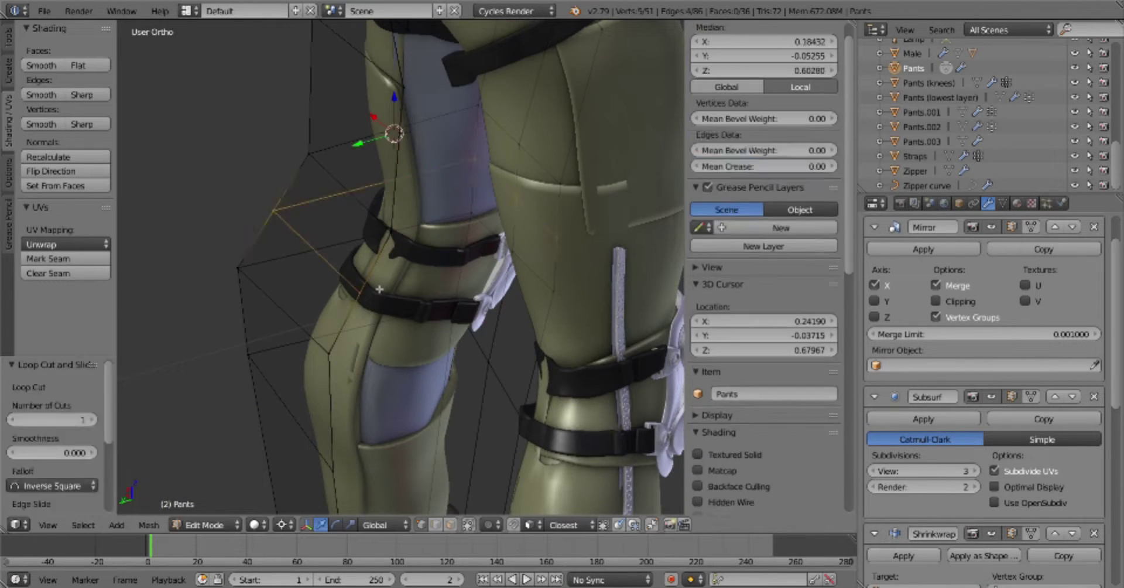
{"action": "left_click", "coordinate": [436, 228]}
{"action": "key", "text": "Tab"}
{"action": "right_click", "coordinate": [445, 234]}
{"action": "key", "text": "Tab"}
Select an edge beside the knee strap on Pants.001
{"action": "mouse_move", "coordinate": [457, 234]}
{"action": "middle_mouse_down"}
{"action": "mouse_move", "coordinate": [486, 242]}
{"action": "mouse_move", "coordinate": [445, 176]}
{"action": "middle_mouse_up"}
{"action": "scroll", "coordinate": [486, 242], "scroll_direction": "up", "scroll_amount": 2}
{"action": "right_click", "coordinate": [414, 113]}
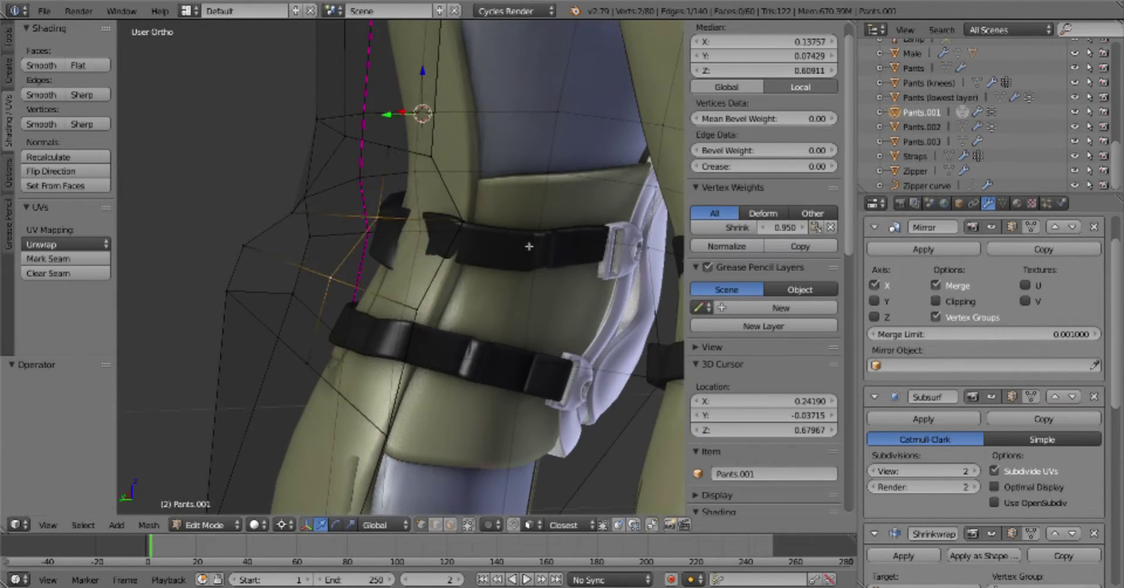
{"action": "key", "text": "Tab"}
{"action": "middle_click_drag", "start_coordinate": [479, 217], "coordinate": [389, 271]}
Select and move an edge of the upper knee strap
{"action": "right_click", "coordinate": [389, 271]}
{"action": "key", "text": "Tab"}
{"action": "key", "text": "a"}
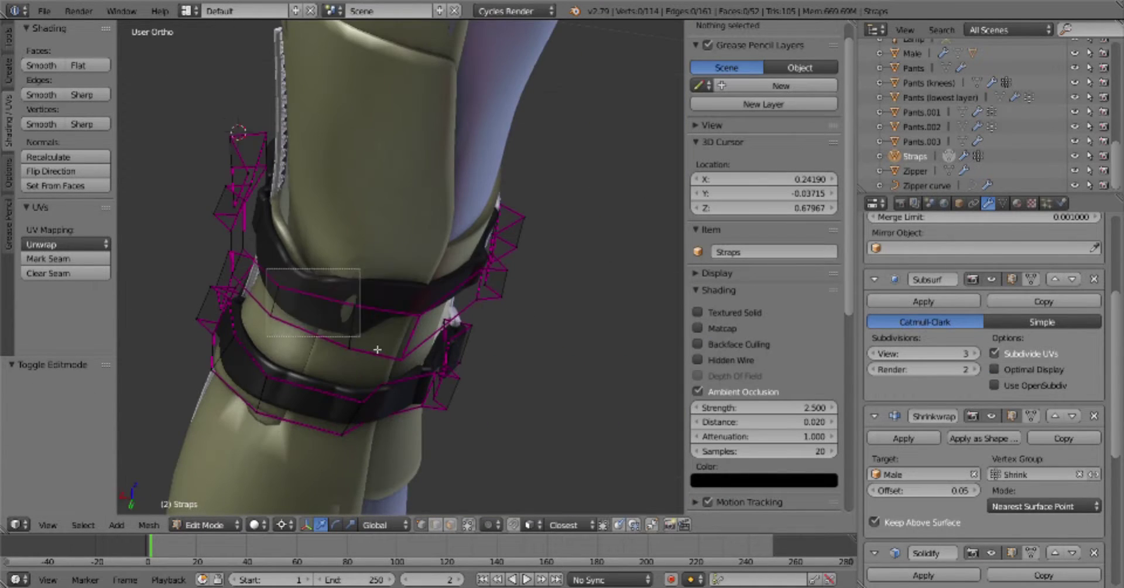
{"action": "right_click", "coordinate": [437, 218]}
{"action": "mouse_move", "coordinate": [446, 308]}
{"action": "middle_mouse_down"}
{"action": "mouse_move", "coordinate": [437, 218]}
{"action": "mouse_move", "coordinate": [445, 264]}
{"action": "mouse_move", "coordinate": [495, 345]}
{"action": "mouse_move", "coordinate": [476, 287]}
{"action": "middle_mouse_up"}
{"action": "left_click", "coordinate": [465, 213]}
Halve the strap faces along Y with a 0.5 scale
{"action": "left_click", "coordinate": [1002, 202]}
{"action": "type", "text": "a"}
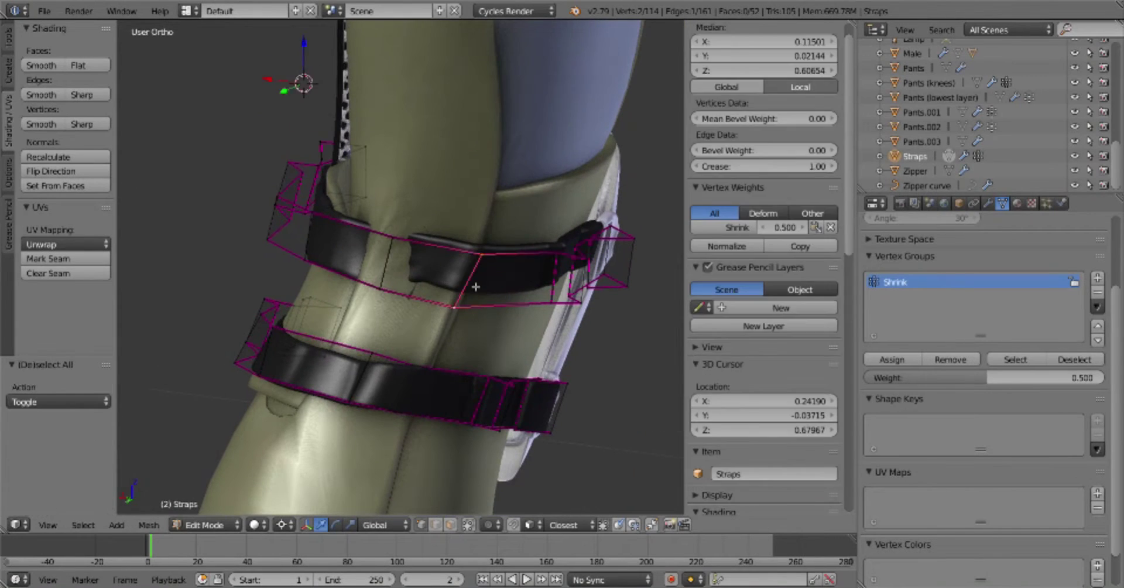
{"action": "type", "text": "sy.5"}
{"action": "key", "text": "Return"}
{"action": "mouse_move", "coordinate": [444, 345]}
{"action": "middle_mouse_down"}
{"action": "mouse_move", "coordinate": [347, 290]}
{"action": "mouse_move", "coordinate": [410, 240]}
{"action": "mouse_move", "coordinate": [342, 377]}
{"action": "middle_mouse_up"}
Rotate the strap part, return to object mode, and subdivide an edge
{"action": "key", "text": "a"}
{"action": "key", "text": "a"}
{"action": "key", "text": "r"}
{"action": "key", "text": "Escape"}
{"action": "key", "text": "Tab"}
{"action": "key", "text": "Tab"}
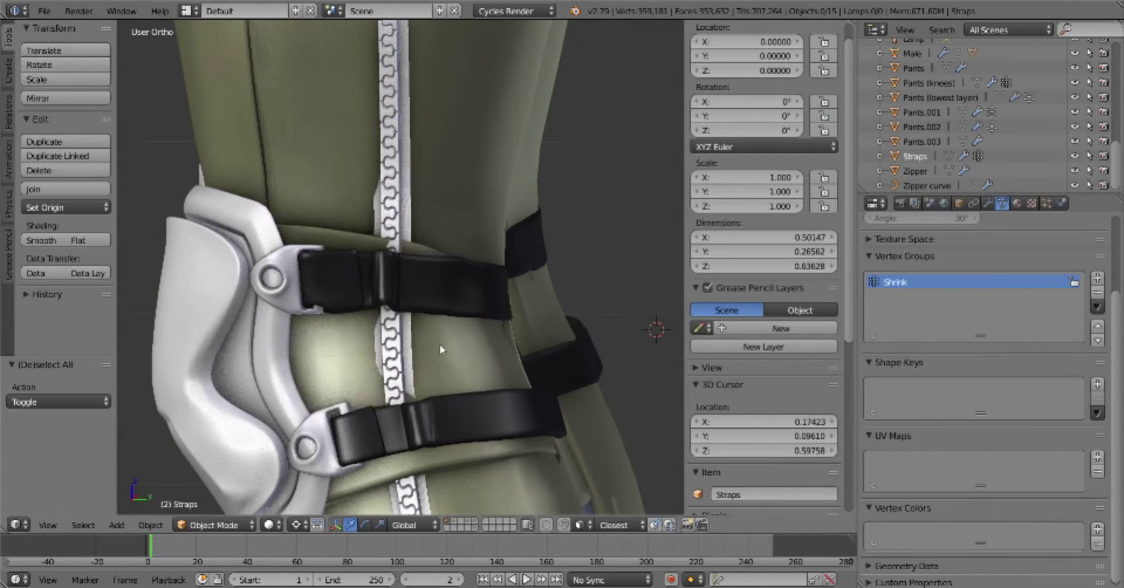
{"action": "key", "text": "Tab"}
{"action": "left_click", "coordinate": [465, 295]}
{"action": "scroll", "coordinate": [561, 283], "scroll_direction": "down", "scroll_amount": 3}
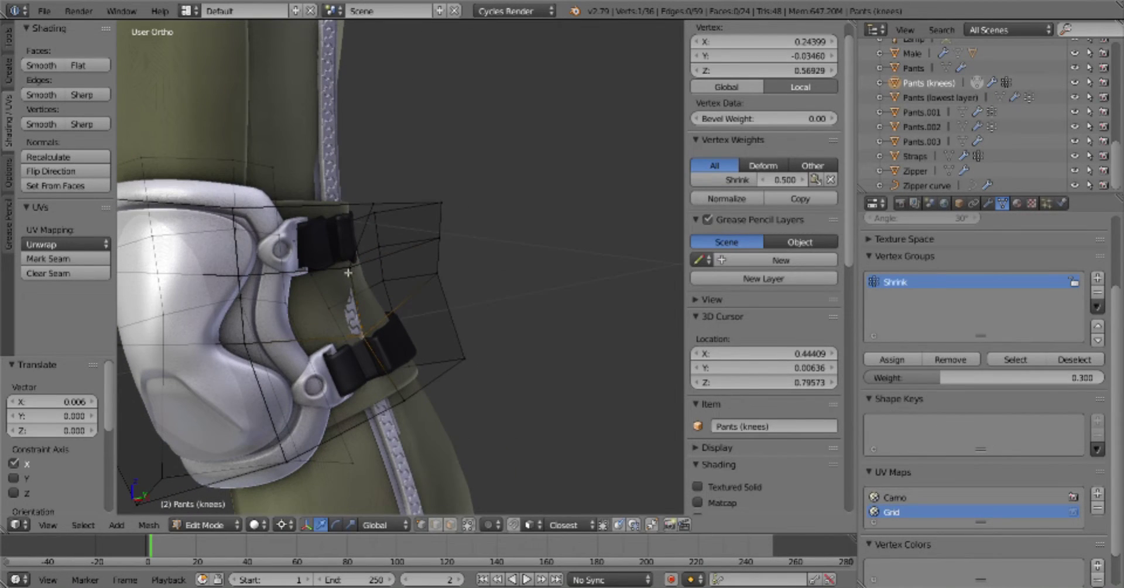
{"action": "key", "text": "w"}
{"action": "left_click", "coordinate": [359, 316]}
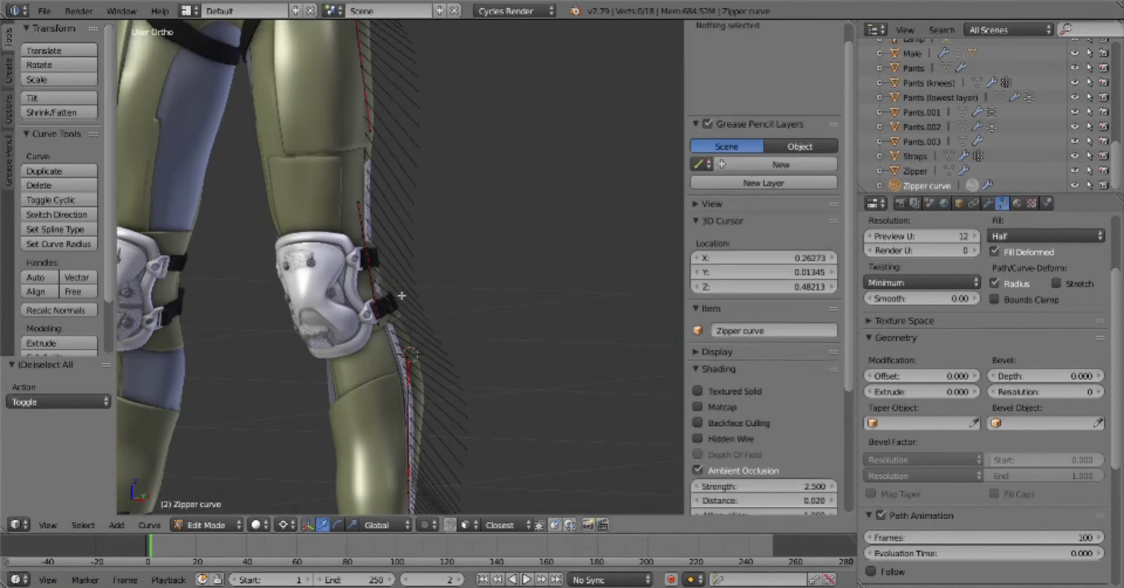
Rotate the zipper curve points clear of the knee pad and save Military trousers.blend
{"action": "key", "text": "r"}
{"action": "key", "text": "y"}
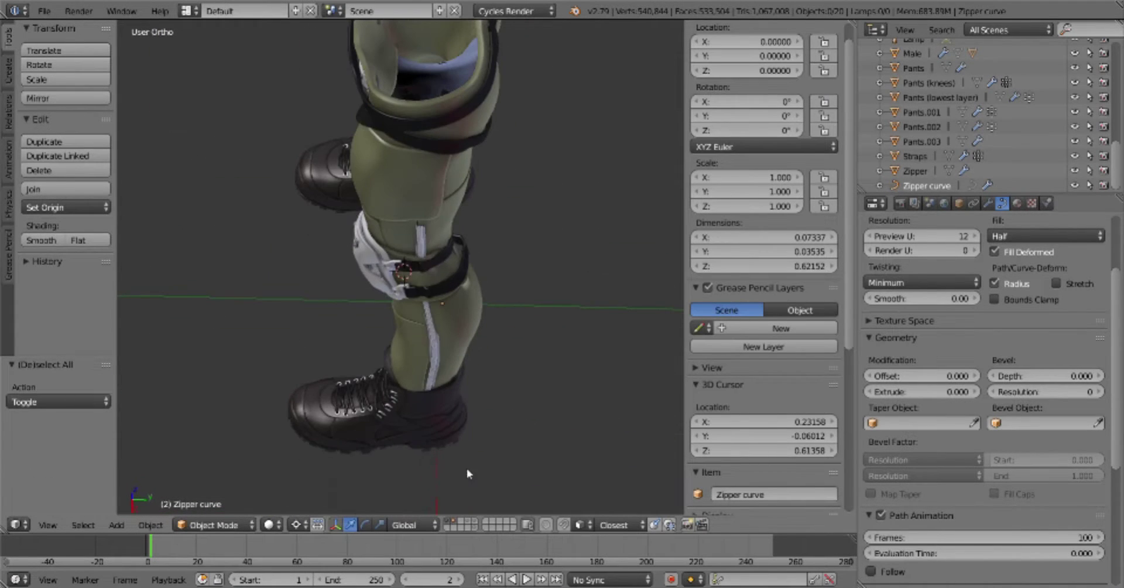
{"action": "key", "text": "a"}
{"action": "key", "text": "Tab"}
{"action": "key", "text": "ctrl+s"}
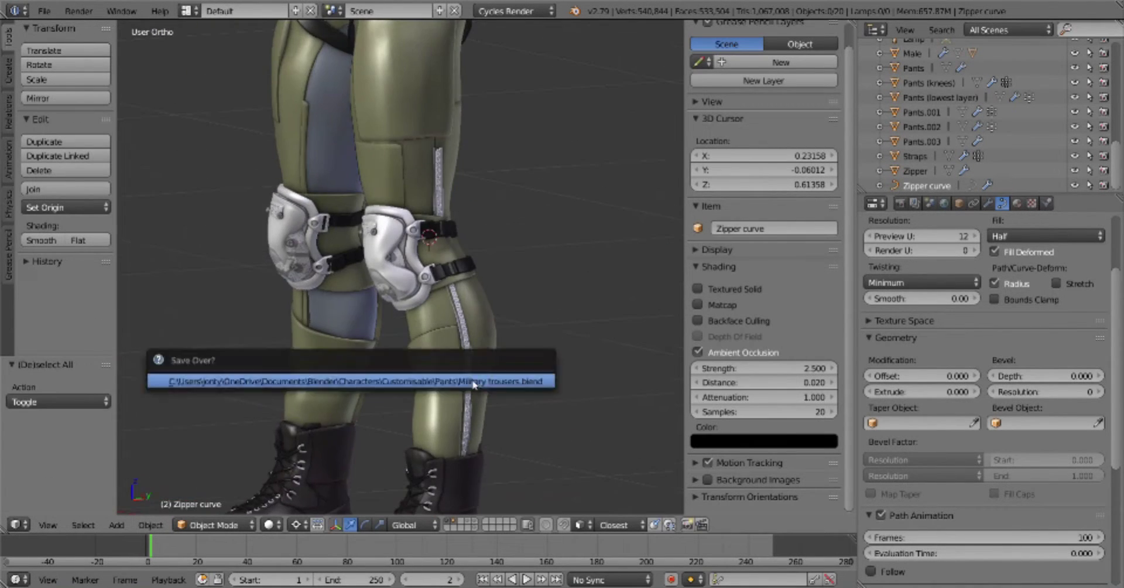
{"action": "key", "text": "Return"}
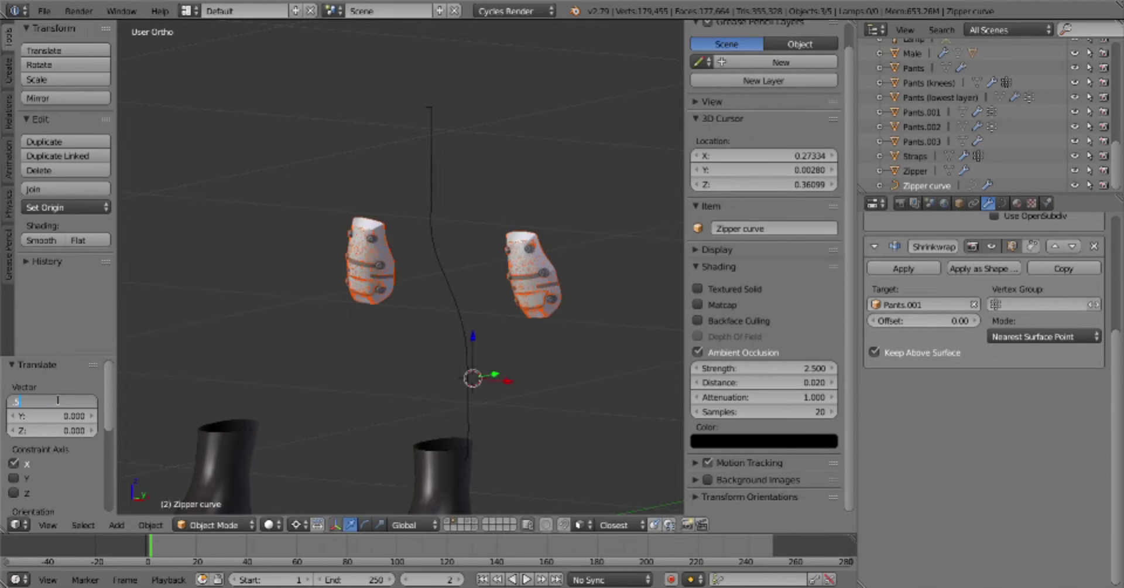
Undo to restore the kneepad caps and check the Bolts mesh in edit mode
{"action": "key", "text": "ctrl+z"}
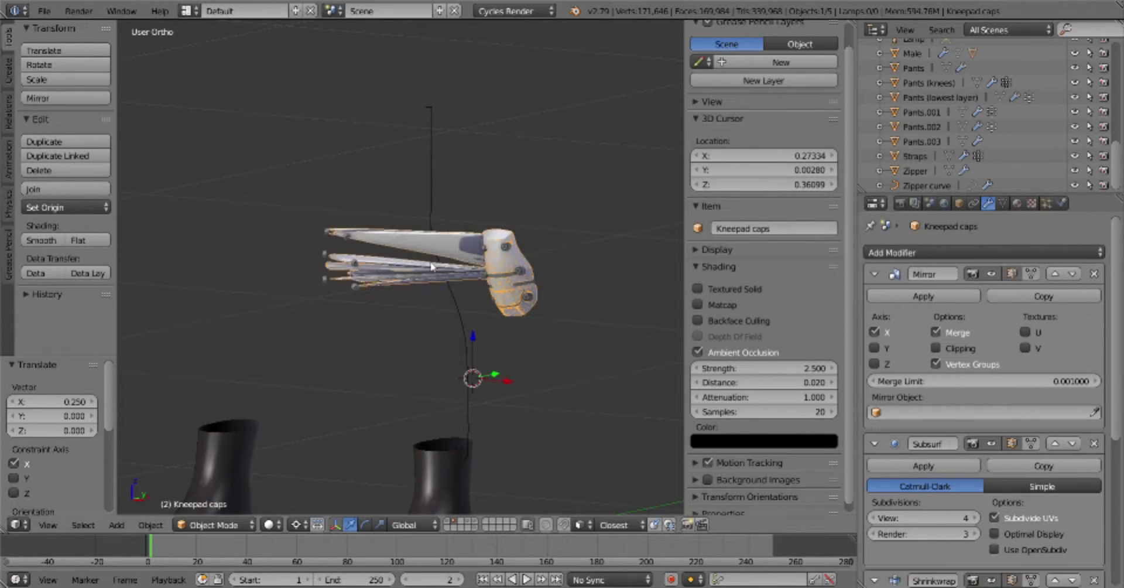
{"action": "key", "text": "Tab"}
{"action": "key", "text": "a"}
{"action": "key", "text": "Escape"}
{"action": "key", "text": "Tab"}
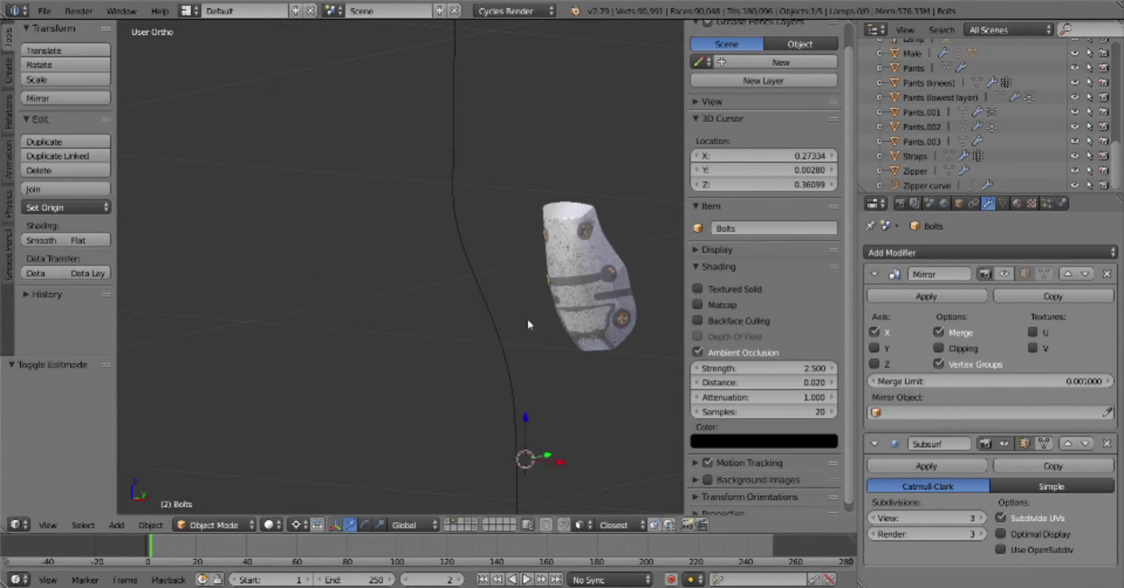
Exit local view, view from the front, and select Pants (lowest layer).001
{"action": "key", "text": "KP_Divide"}
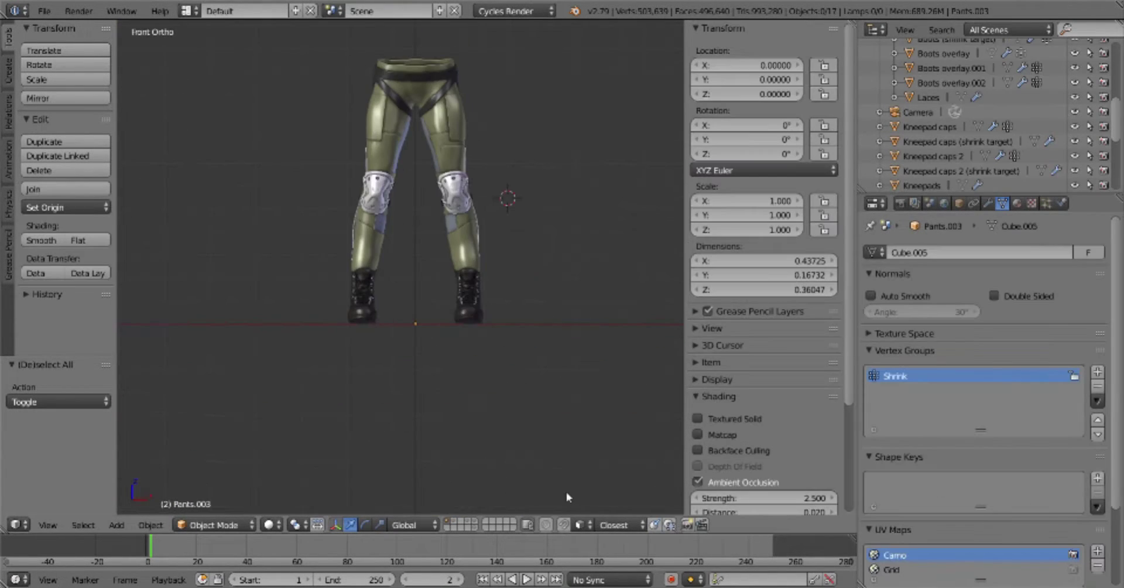
{"action": "key", "text": "KP_1"}
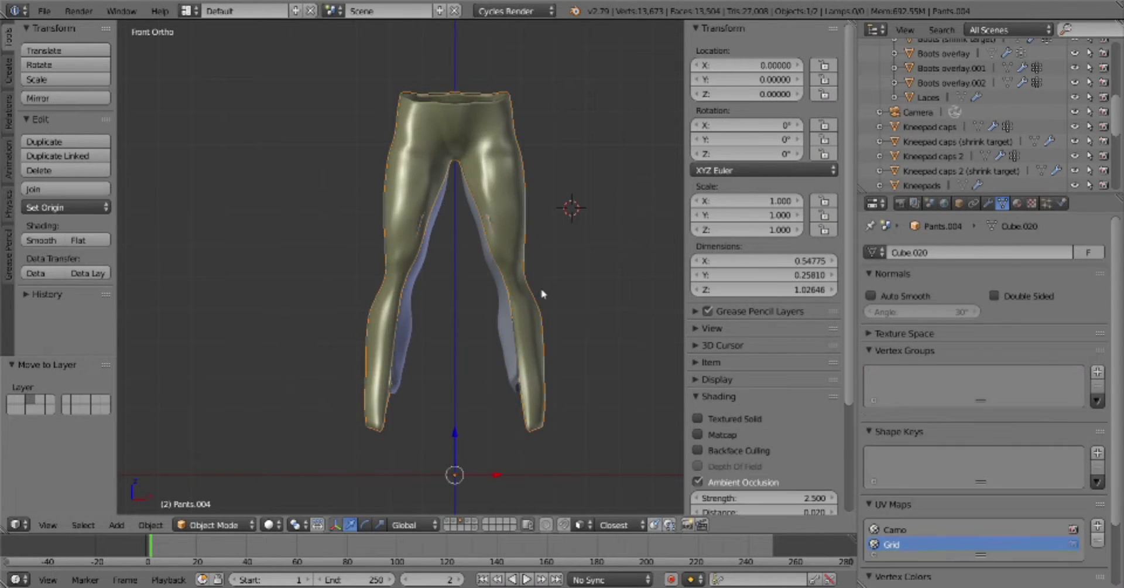
{"action": "right_click", "coordinate": [497, 344], "text": "shift"}
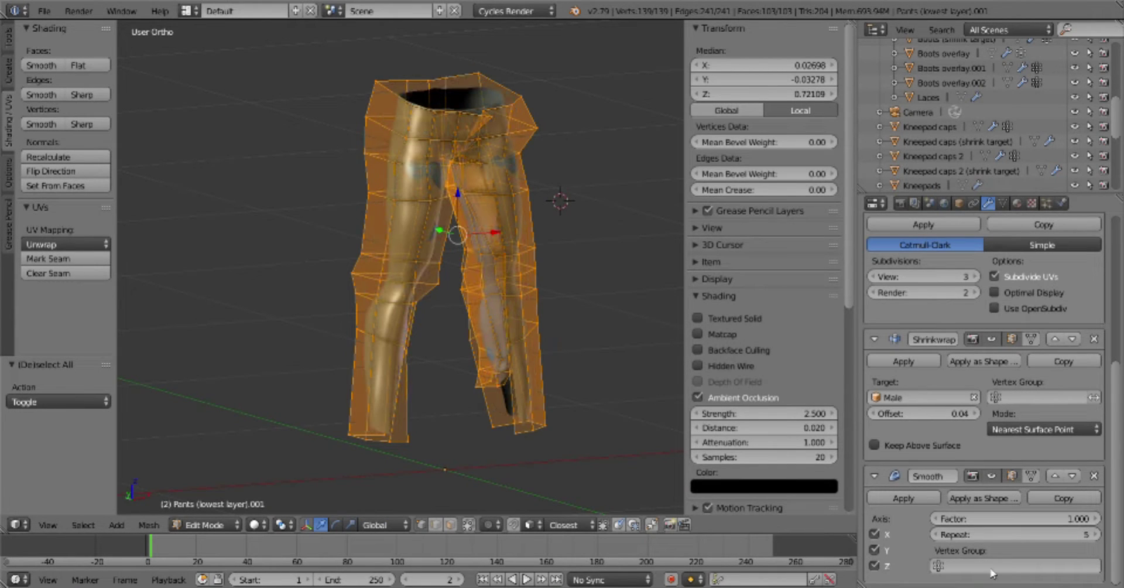
{"action": "key", "text": "KP_1"}
{"action": "key", "text": "Tab"}
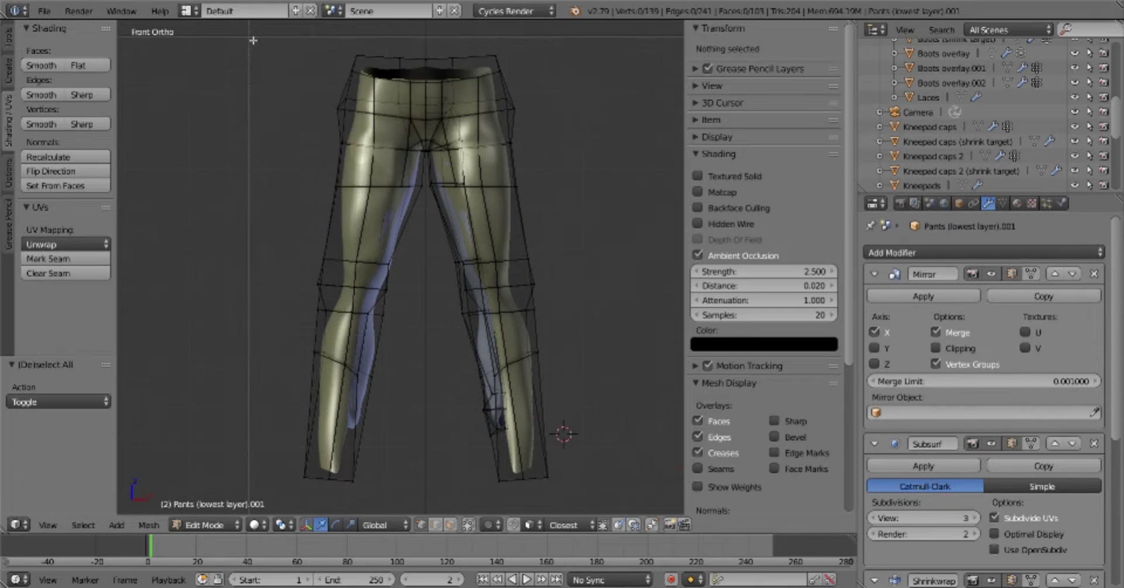
Separate one trouser leg into its own object and nudge its vertices along X
{"action": "key", "text": "l"}
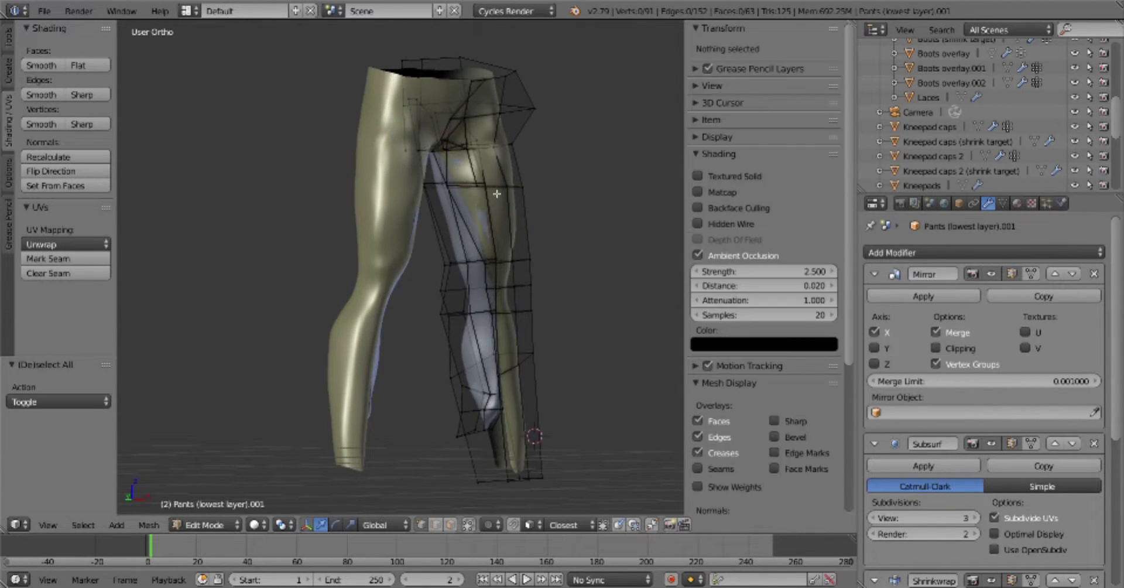
{"action": "key", "text": "p"}
{"action": "left_click", "coordinate": [538, 204]}
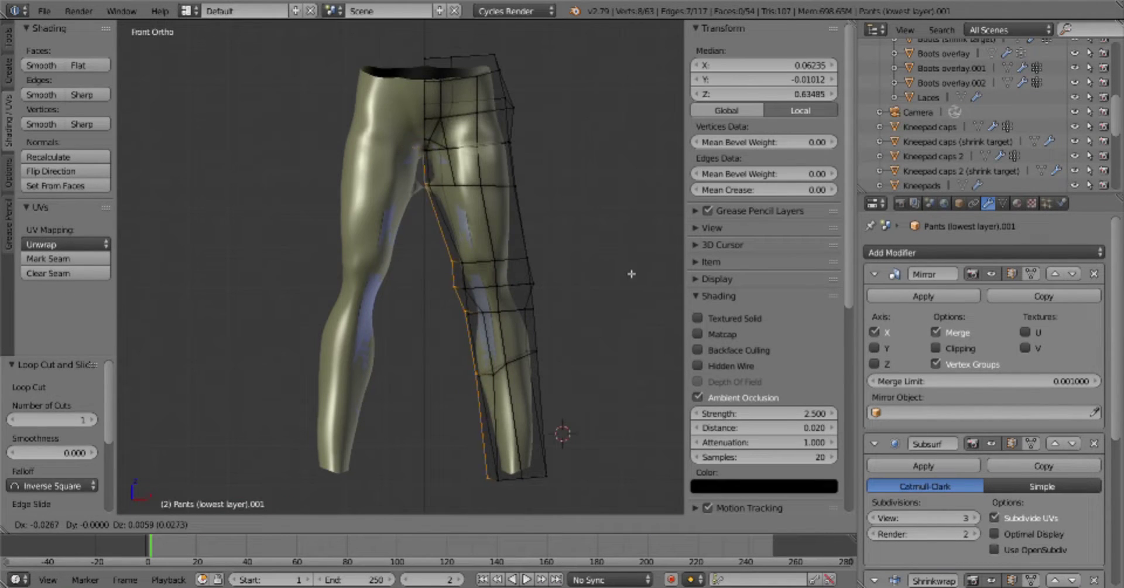
{"action": "key", "text": "g"}
{"action": "key", "text": "x"}
{"action": "left_click", "coordinate": [436, 164]}
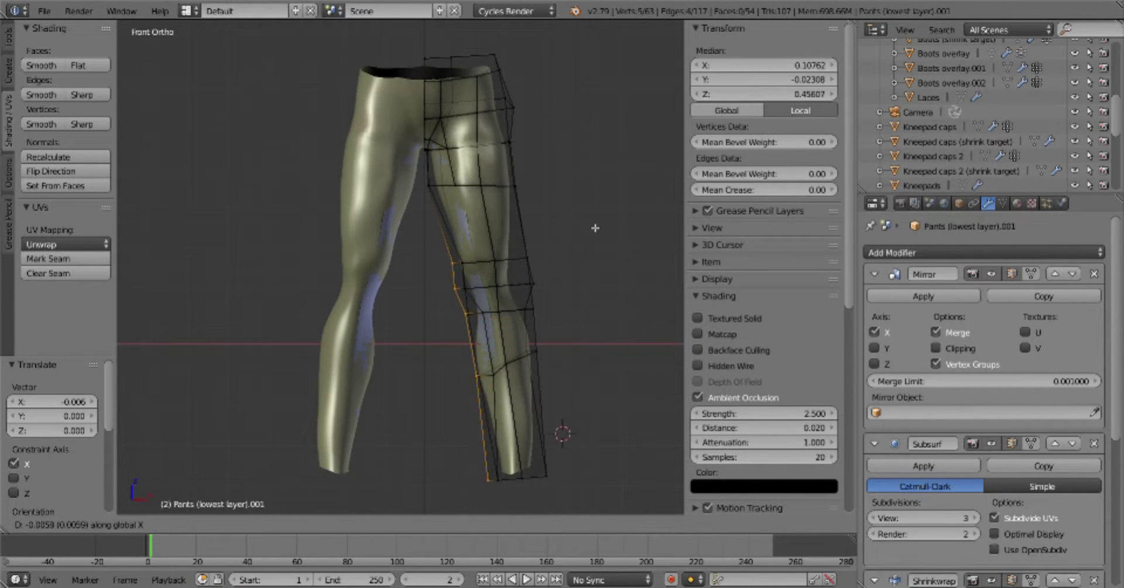
{"action": "key", "text": "Tab"}
{"action": "key", "text": "a"}
{"action": "left_click", "coordinate": [591, 356]}
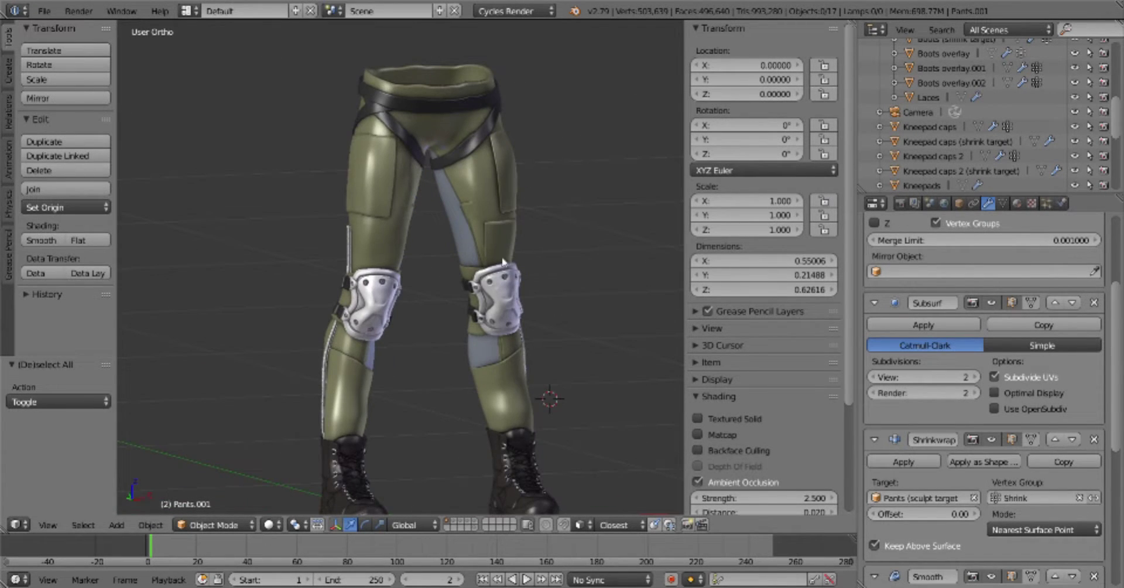
Set the Pants Shrinkwrap offset to 0.002 with Keep Above Surface
{"action": "left_click", "coordinate": [929, 344]}
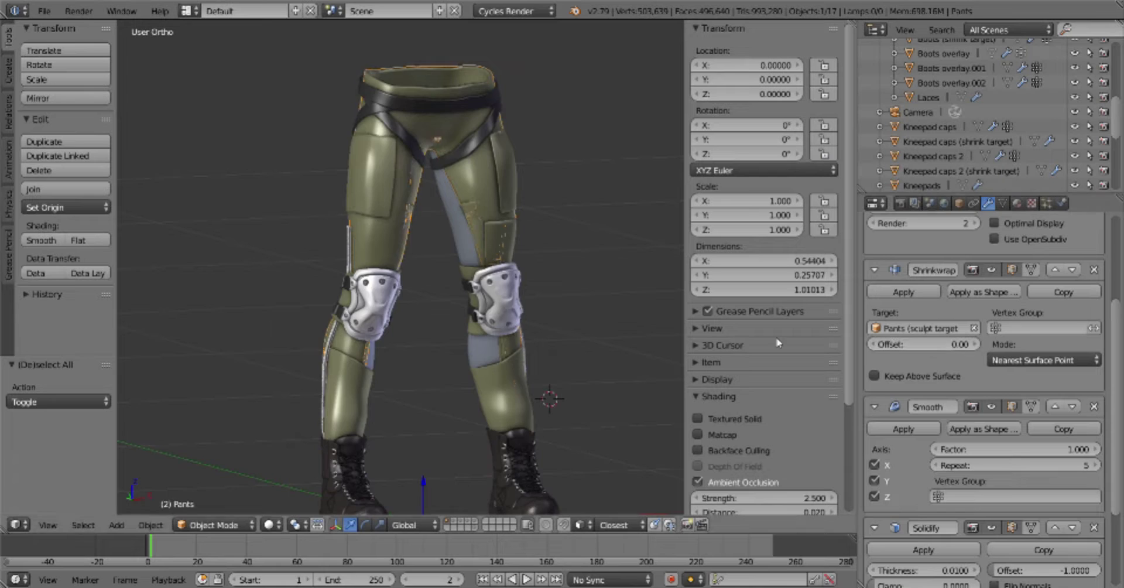
{"action": "left_click_drag", "start_coordinate": [926, 344], "coordinate": [928, 345]}
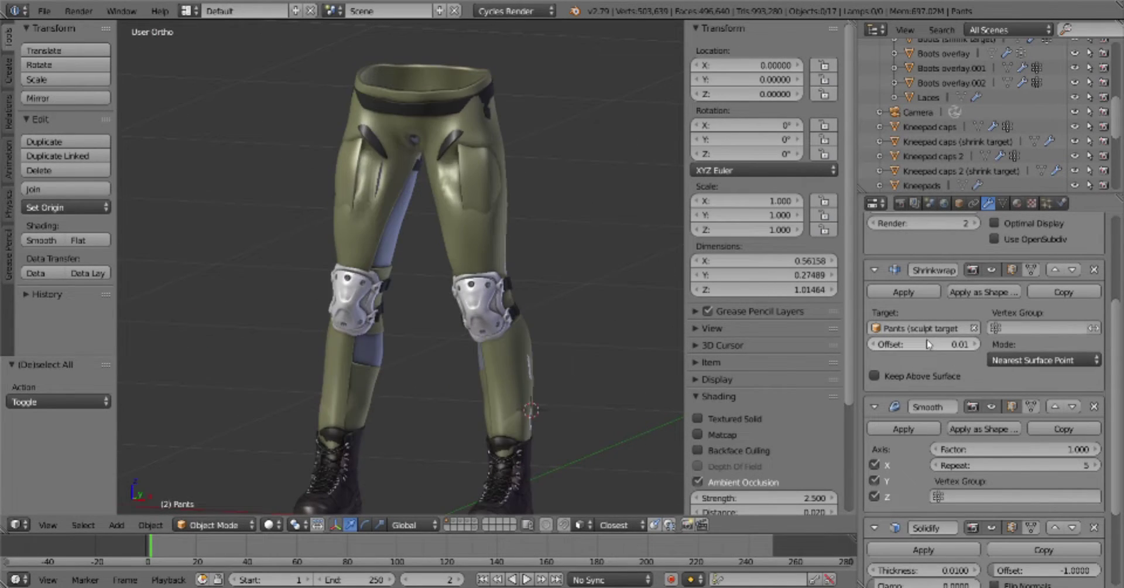
{"action": "key", "text": "Tab"}
{"action": "key", "text": "Tab"}
{"action": "key", "text": "ctrl+Tab"}
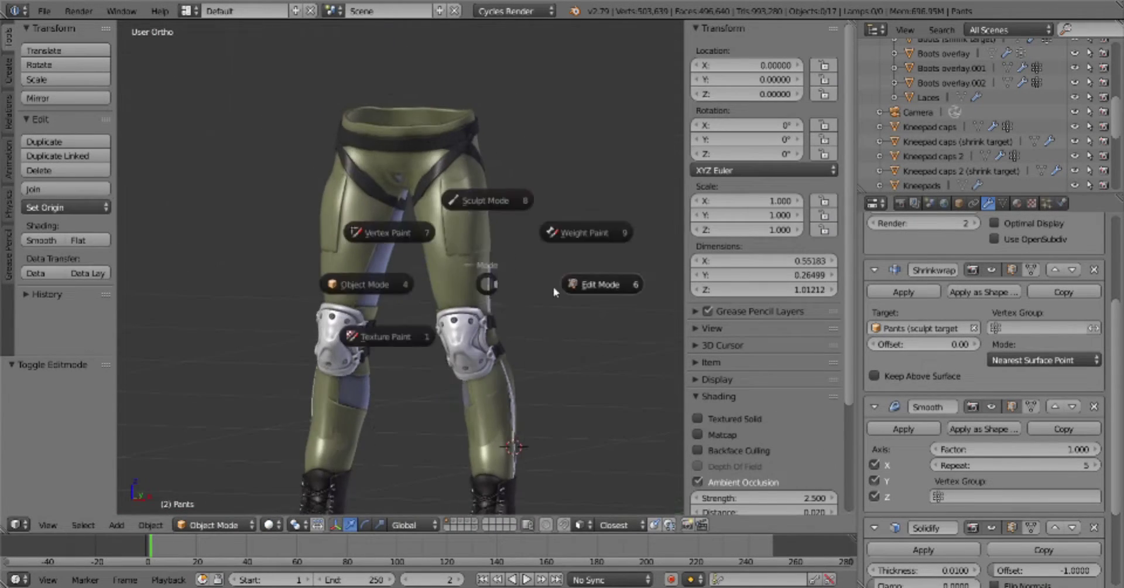
{"action": "left_click", "coordinate": [553, 286]}
{"action": "key", "text": "a"}
{"action": "key", "text": "Tab"}
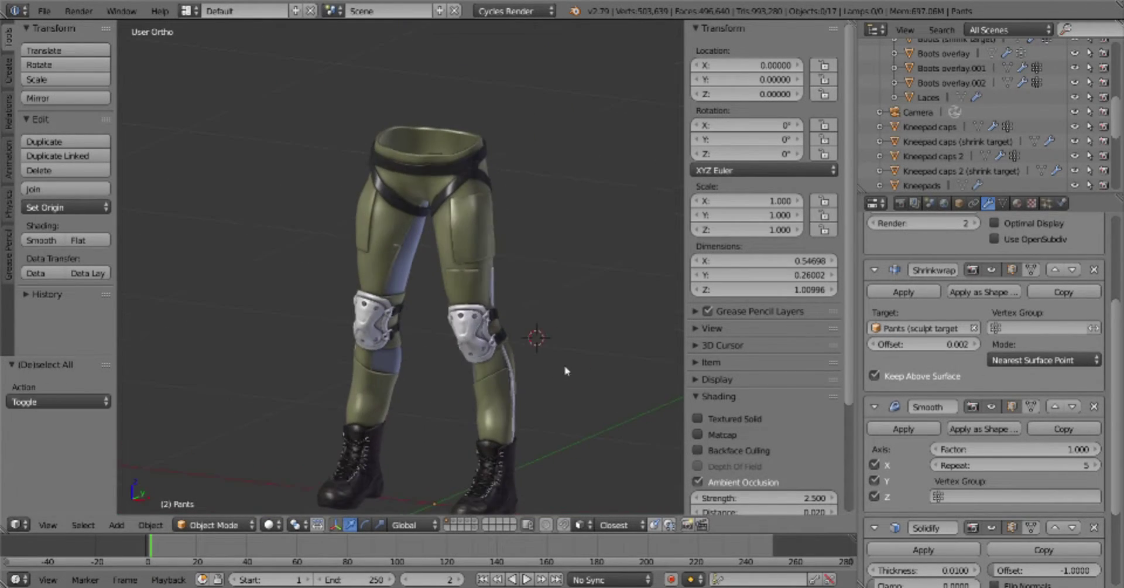
{"action": "key", "text": "Return"}
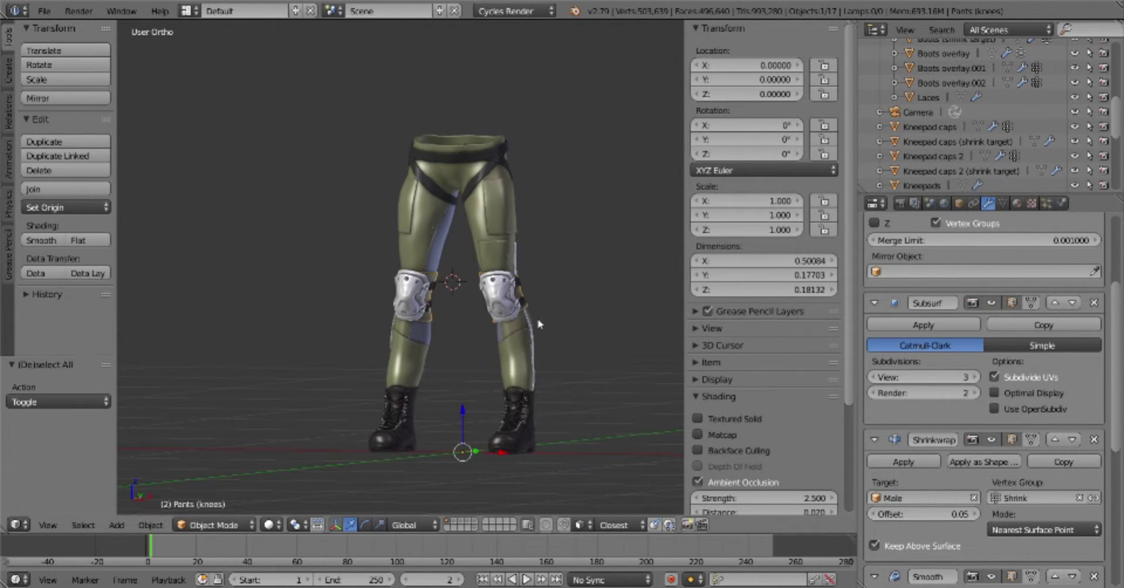
Move the grey sculpt target and Pants.002 onto other layers
{"action": "key", "text": "m"}
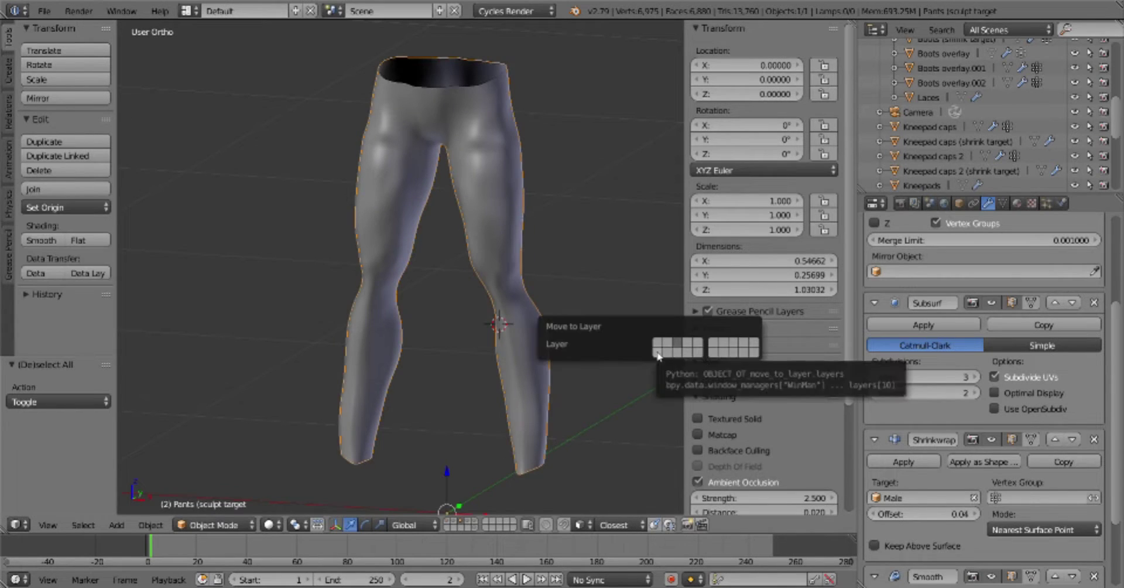
{"action": "left_click", "coordinate": [658, 355]}
{"action": "key", "text": "m"}
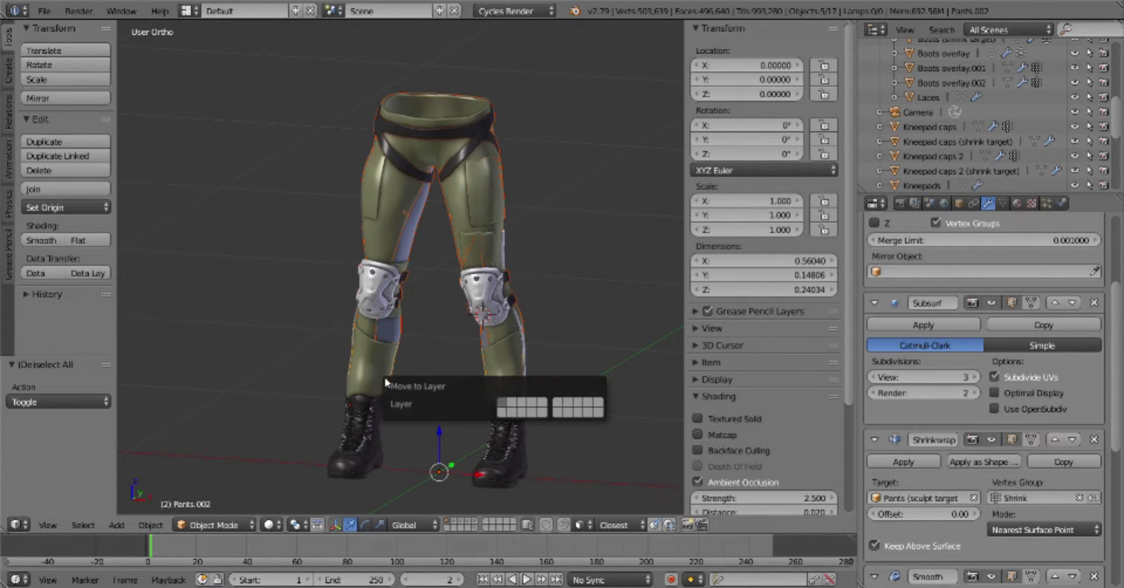
{"action": "left_click", "coordinate": [507, 403]}
{"action": "right_click", "coordinate": [526, 298]}
{"action": "key", "text": "m"}
Show layer 1 and move the Straps object to another layer
{"action": "key", "text": "1"}
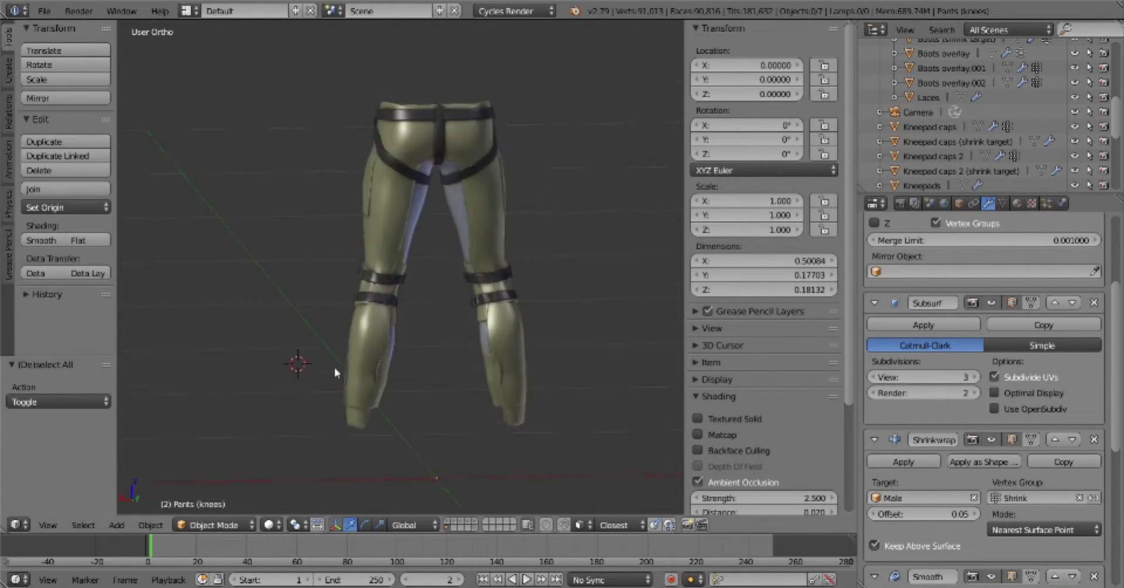
{"action": "middle_click_drag", "start_coordinate": [335, 368], "coordinate": [607, 158]}
{"action": "key", "text": "m"}
{"action": "right_click", "coordinate": [439, 304], "text": "alt"}
{"action": "left_click", "coordinate": [463, 381]}
{"action": "key", "text": "KP_1"}
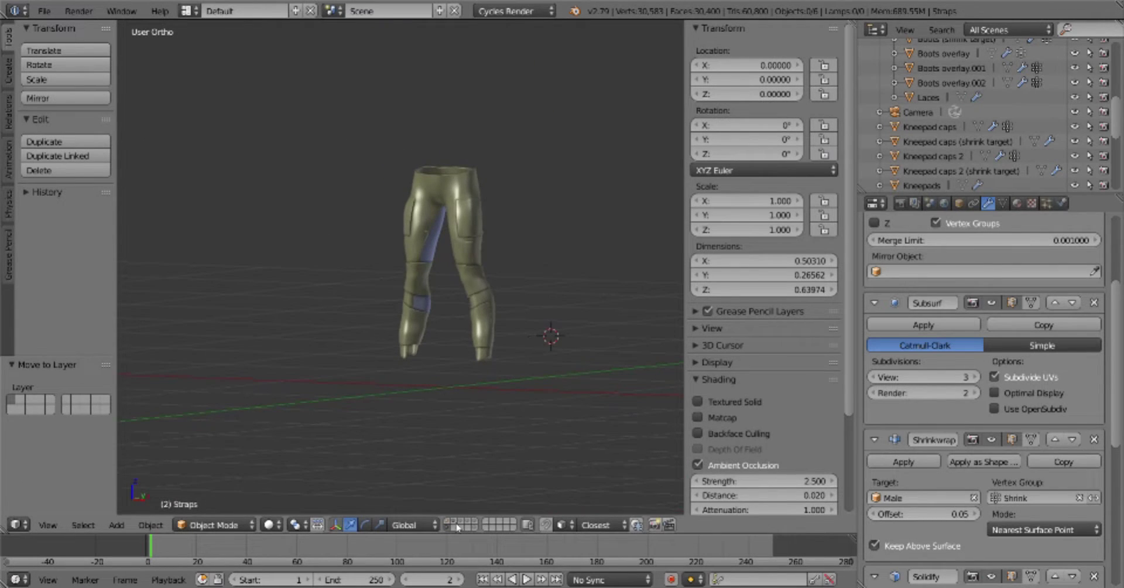
Toggle the straps layer view and frame the pants from the front
{"action": "left_click", "coordinate": [457, 527], "text": "shift"}
{"action": "left_click", "coordinate": [457, 527]}
{"action": "key", "text": "a"}
{"action": "middle_click_drag", "start_coordinate": [527, 363], "coordinate": [596, 377]}
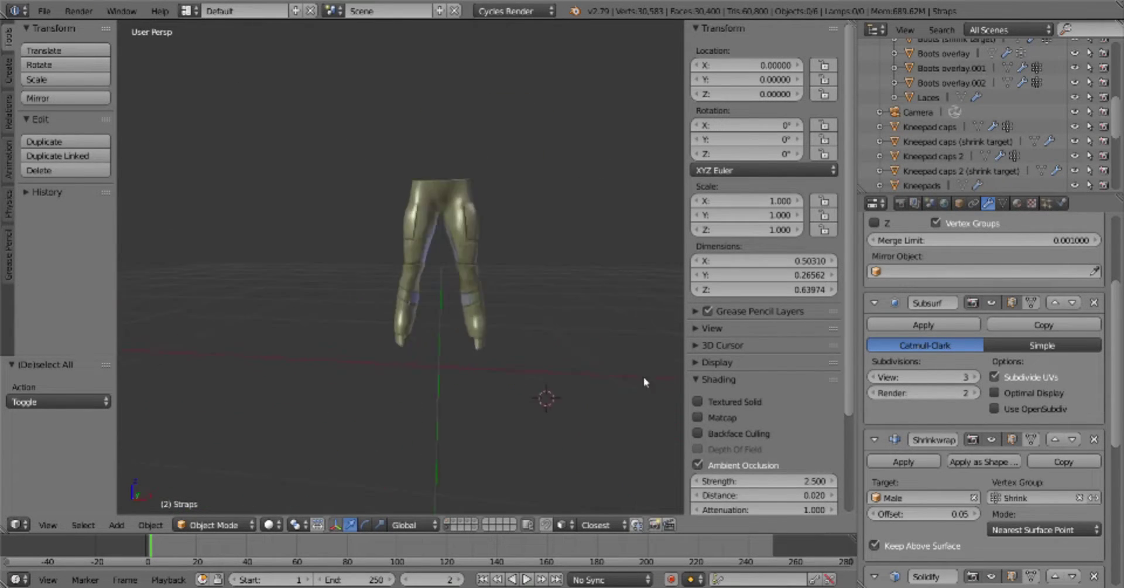
{"action": "key", "text": "KP_1"}
{"action": "scroll", "coordinate": [502, 261], "scroll_direction": "up", "scroll_amount": 3}
Set the Pants and Pants.001 shrinkwrap offsets to 0.002, after briefly trying -0.002
{"action": "right_click", "coordinate": [463, 231]}
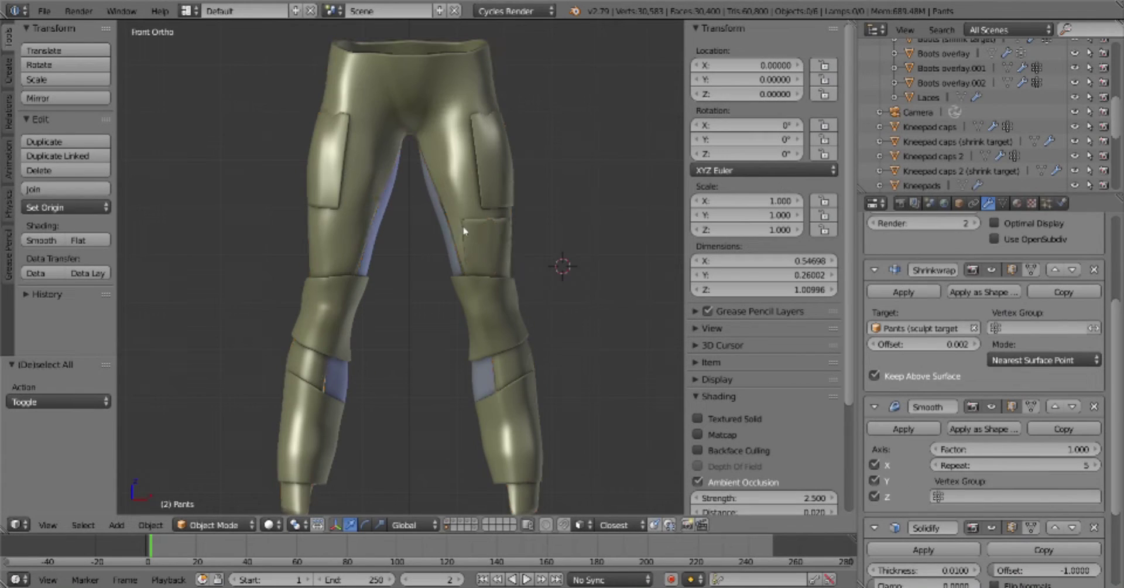
{"action": "key", "text": "Return"}
{"action": "scroll", "coordinate": [953, 410], "scroll_direction": "up", "scroll_amount": 5}
{"action": "middle_click_drag", "start_coordinate": [647, 283], "coordinate": [582, 276]}
{"action": "right_click", "coordinate": [521, 276]}
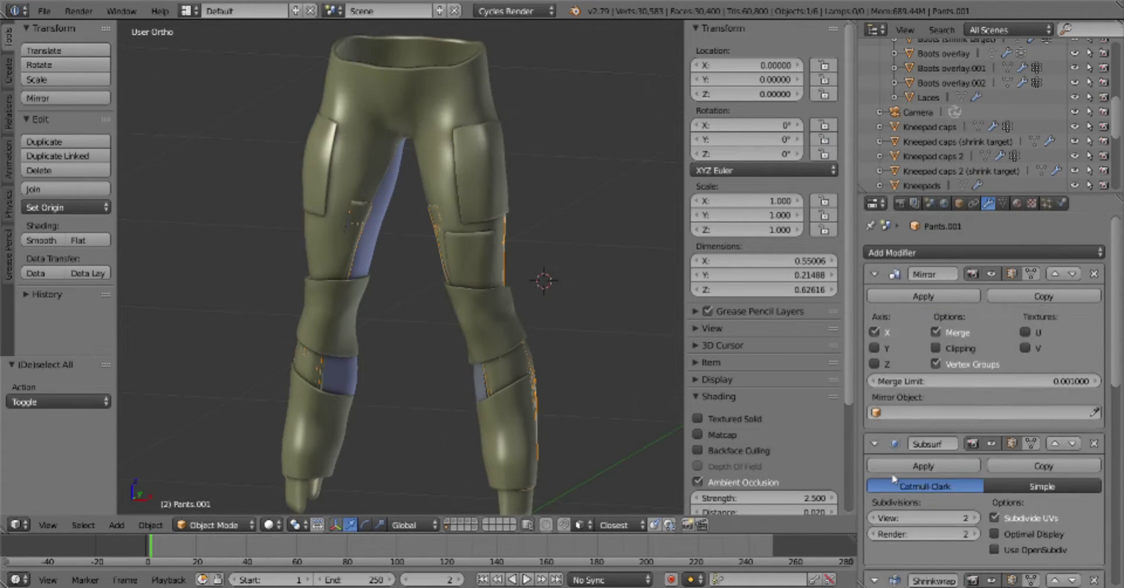
{"action": "double_click", "coordinate": [931, 561]}
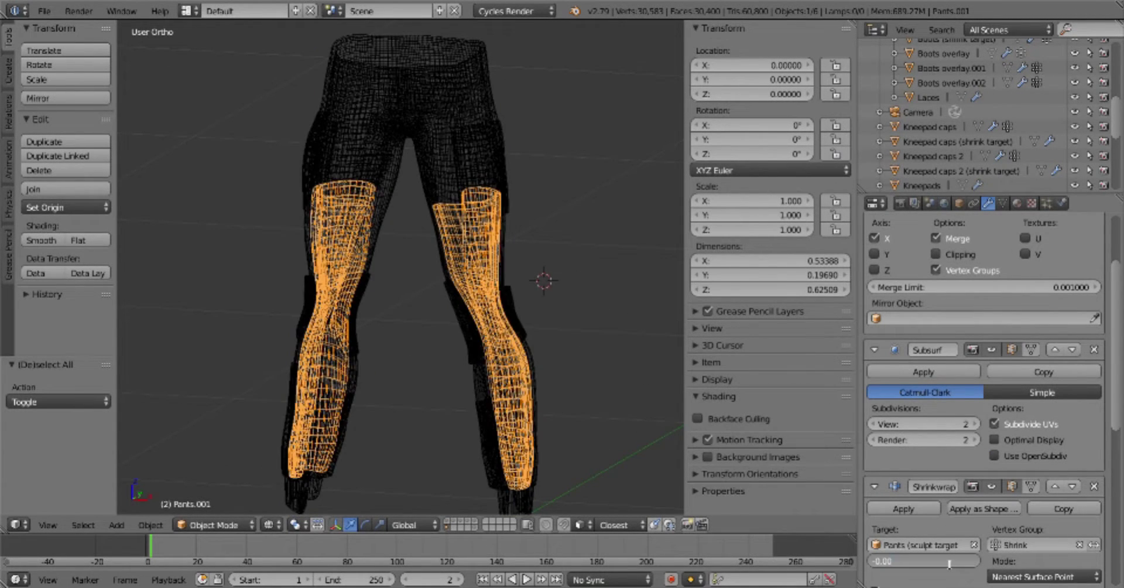
{"action": "type", "text": "-0.002"}
{"action": "key", "text": "Return"}
{"action": "left_click", "coordinate": [964, 561]}
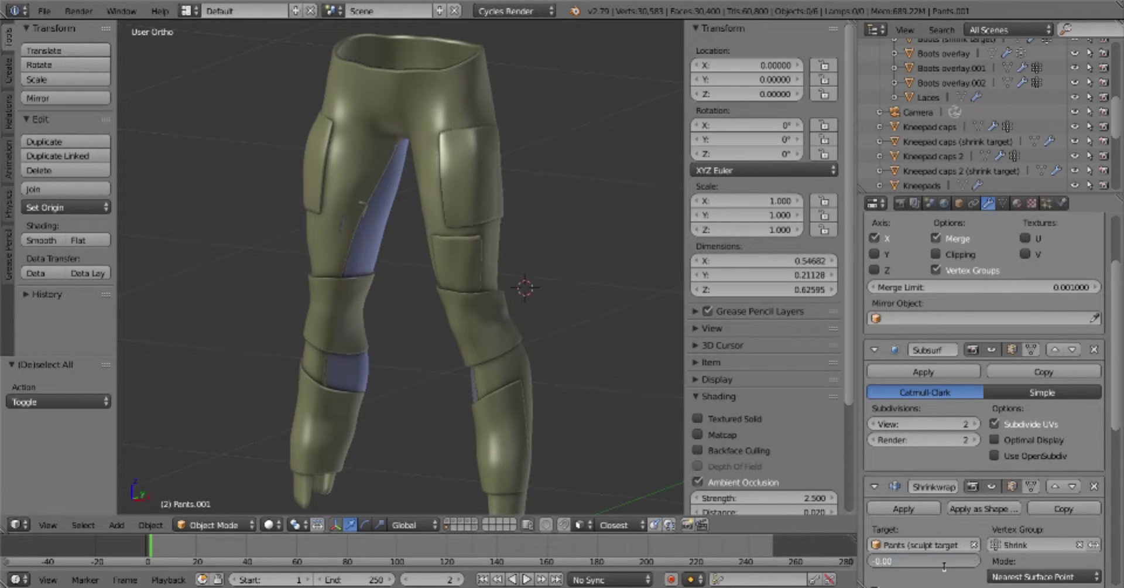
{"action": "type", "text": "0.002"}
{"action": "key", "text": "Return"}
Inspect the leg panels' mesh and view the lowest-layer pants' mesh data settings
{"action": "key", "text": "Tab"}
{"action": "key", "text": "Tab"}
{"action": "key", "text": "Tab"}
{"action": "key", "text": "Tab"}
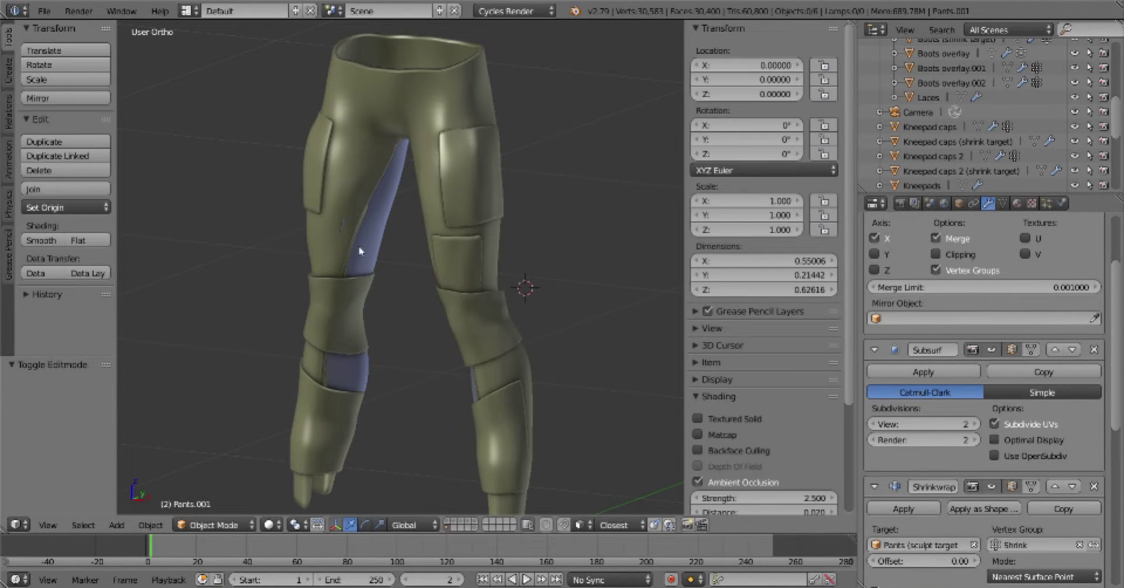
{"action": "right_click", "coordinate": [360, 250]}
{"action": "key", "text": "Tab"}
{"action": "left_click", "coordinate": [1002, 203]}
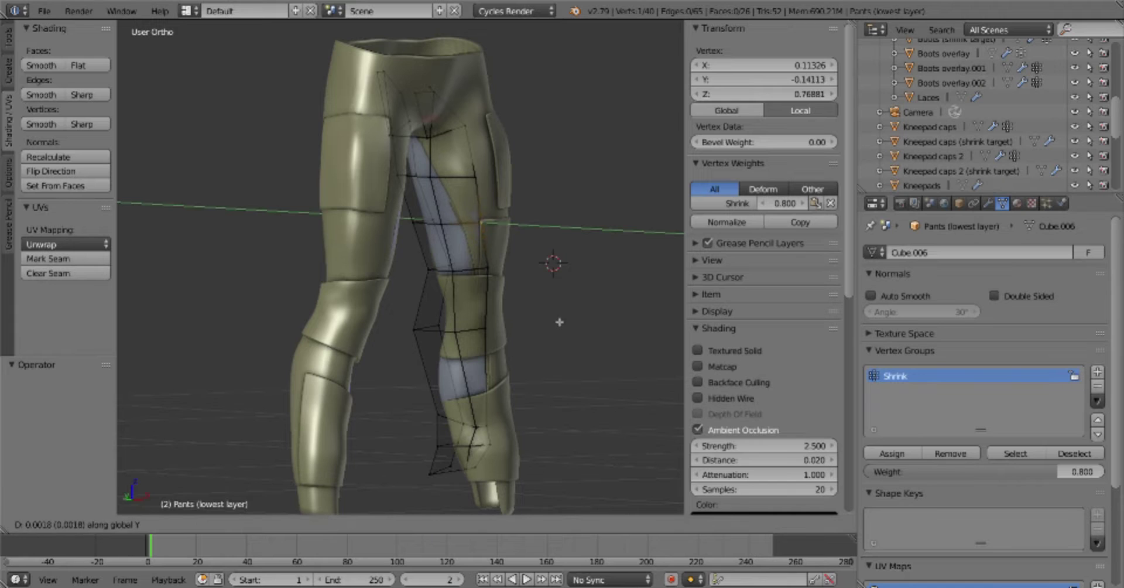
{"action": "key", "text": "Escape"}
{"action": "key", "text": "Tab"}
{"action": "middle_click_drag", "start_coordinate": [559, 322], "coordinate": [495, 319]}
{"action": "scroll", "coordinate": [494, 319], "scroll_direction": "up", "scroll_amount": 3}
{"action": "key", "text": "KP_1"}
Toggle Edit Mode on the cage and orbit around the pants back to front view
{"action": "key", "text": "Tab"}
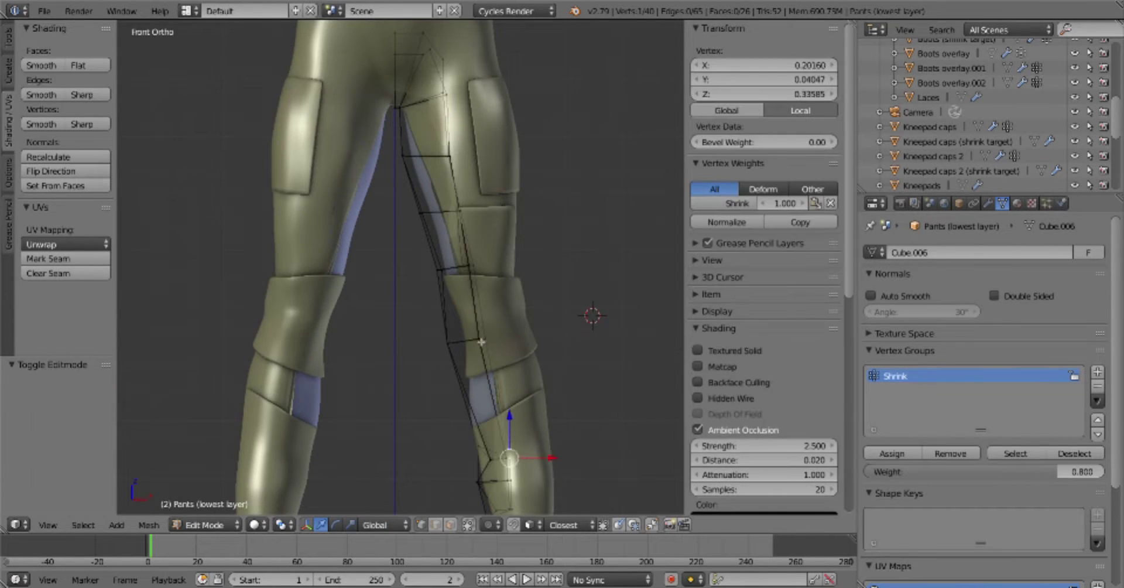
{"action": "key", "text": "a"}
{"action": "scroll", "coordinate": [552, 351], "scroll_direction": "down", "scroll_amount": 3}
{"action": "key", "text": "Tab"}
{"action": "key", "text": "a"}
{"action": "mouse_move", "coordinate": [552, 352]}
{"action": "middle_mouse_down"}
{"action": "mouse_move", "coordinate": [631, 294]}
{"action": "mouse_move", "coordinate": [603, 334]}
{"action": "mouse_move", "coordinate": [205, 336]}
{"action": "middle_mouse_up"}
{"action": "key", "text": "KP_1"}
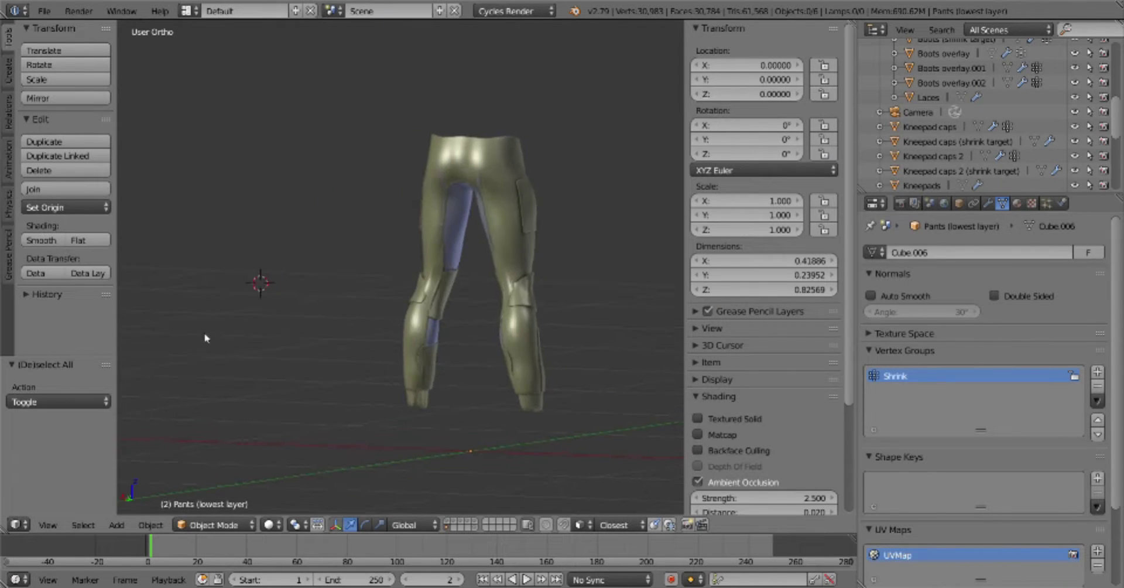
Move a crotch cage vertex of the lowest-layer pants along the Y axis
{"action": "key", "text": "Tab"}
{"action": "scroll", "coordinate": [445, 273], "scroll_direction": "up", "scroll_amount": 5}
{"action": "middle_click_drag", "start_coordinate": [445, 272], "coordinate": [504, 132]}
{"action": "right_click", "coordinate": [508, 129]}
{"action": "key", "text": "g"}
{"action": "key", "text": "y"}
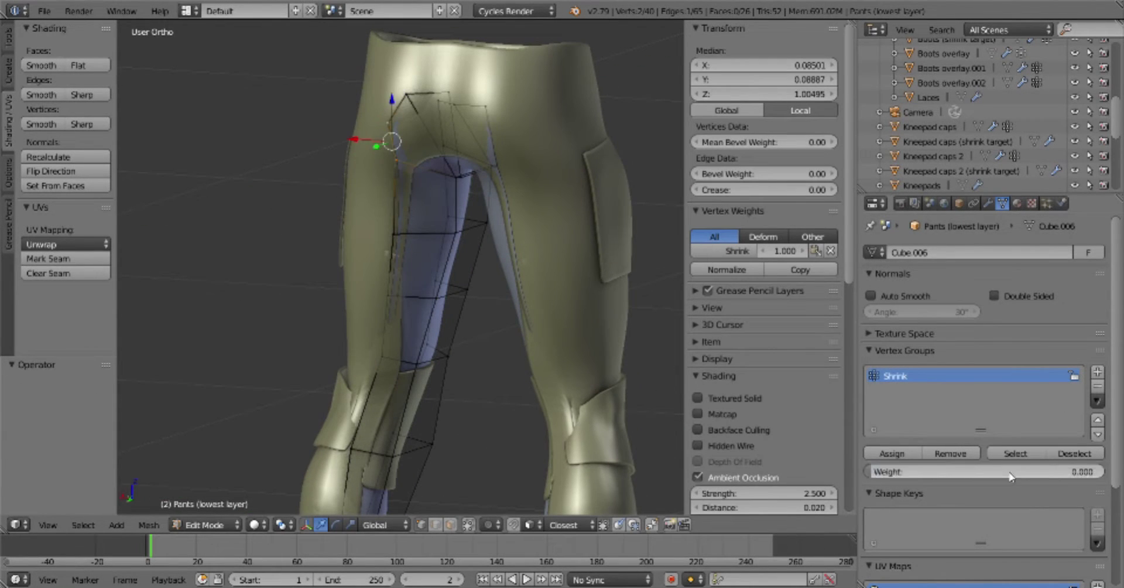
{"action": "key", "text": "Escape"}
{"action": "key", "text": "a"}
{"action": "key", "text": "a"}
{"action": "left_click", "coordinate": [499, 254]}
Check the shrinkwrap target in the modifier settings, leaving it unchanged
{"action": "mouse_move", "coordinate": [500, 255]}
{"action": "middle_mouse_down"}
{"action": "mouse_move", "coordinate": [514, 284]}
{"action": "mouse_move", "coordinate": [462, 401]}
{"action": "middle_mouse_up"}
{"action": "key", "text": "Tab"}
{"action": "left_click", "coordinate": [987, 203]}
{"action": "scroll", "coordinate": [966, 375], "scroll_direction": "down", "scroll_amount": 2}
{"action": "left_click", "coordinate": [913, 498]}
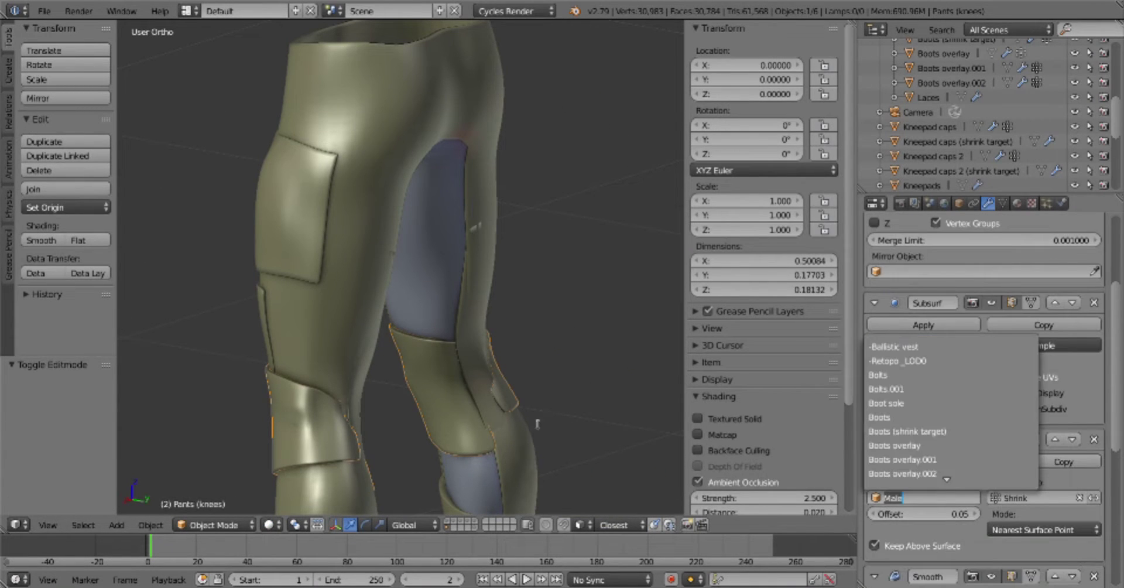
{"action": "key", "text": "BackSpace"}
{"action": "key", "text": "BackSpace"}
{"action": "key", "text": "BackSpace"}
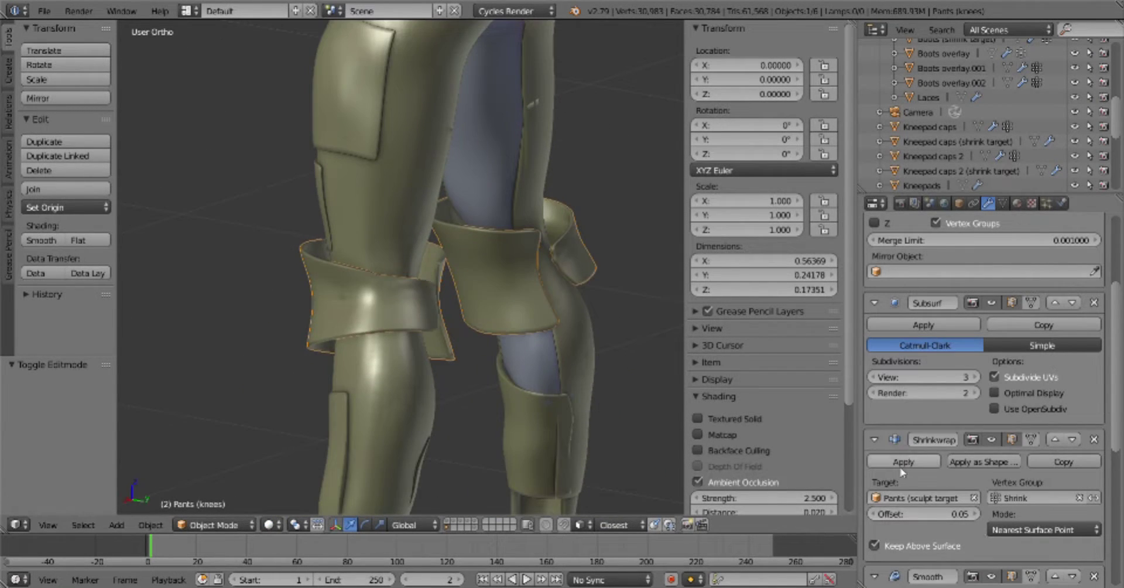
Hide and unhide the Pants object, then review its shrinkwrap offset
{"action": "mouse_move", "coordinate": [482, 344]}
{"action": "middle_mouse_down"}
{"action": "mouse_move", "coordinate": [593, 282]}
{"action": "mouse_move", "coordinate": [375, 314]}
{"action": "middle_mouse_up"}
{"action": "key", "text": "h"}
{"action": "key", "text": "Tab"}
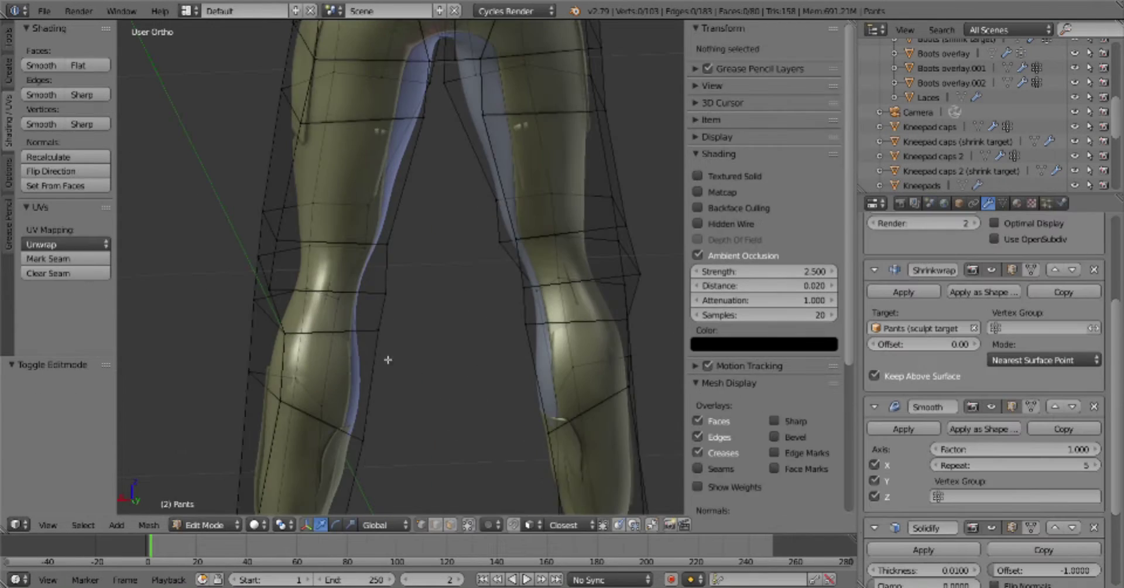
{"action": "key", "text": "Tab"}
{"action": "key", "text": "a"}
{"action": "key", "text": "alt+h"}
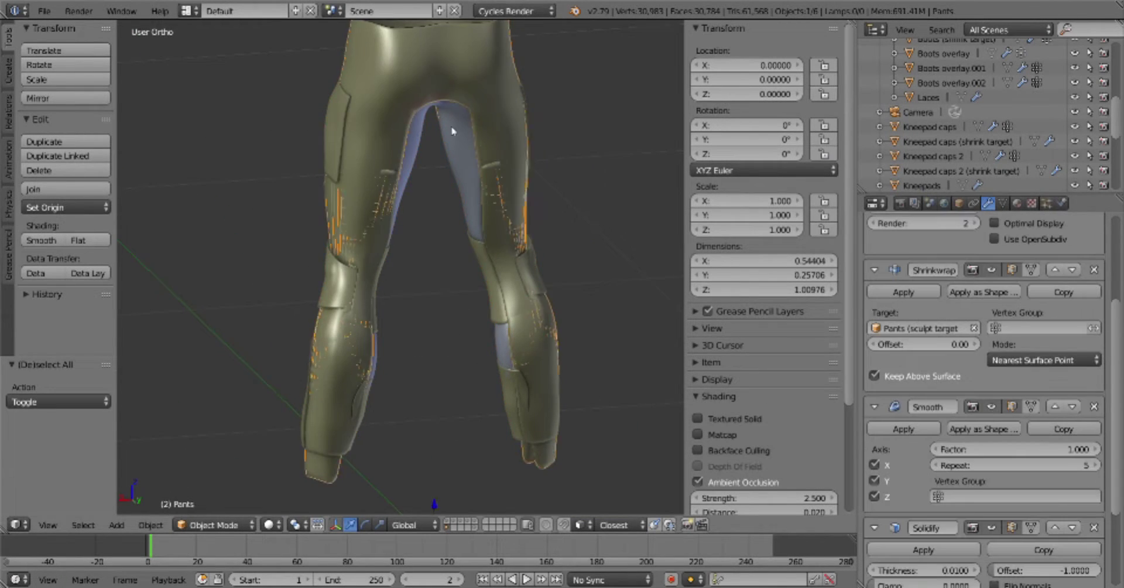
{"action": "left_click", "coordinate": [938, 344]}
Enter Edit Mode on the pants cage, then return to Object Mode via the pie menu
{"action": "key", "text": "Tab"}
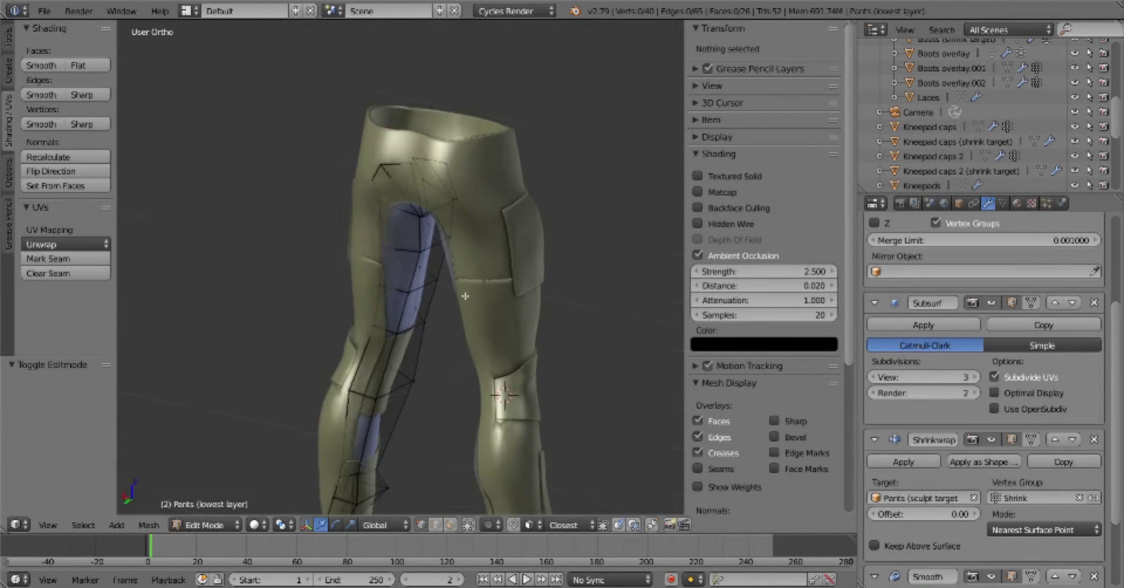
{"action": "left_click", "coordinate": [504, 287]}
{"action": "key", "text": "Tab"}
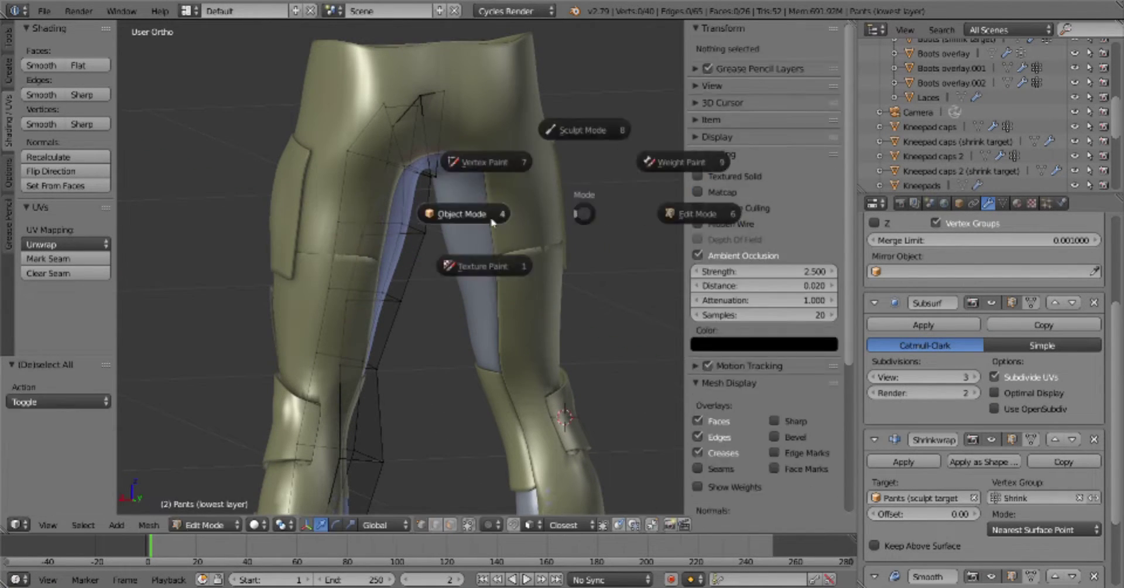
{"action": "left_click", "coordinate": [434, 281]}
{"action": "scroll", "coordinate": [353, 300], "scroll_direction": "up", "scroll_amount": 3}
{"action": "mouse_move", "coordinate": [353, 299]}
{"action": "middle_mouse_down"}
{"action": "mouse_move", "coordinate": [492, 309]}
{"action": "mouse_move", "coordinate": [370, 325]}
{"action": "middle_mouse_up"}
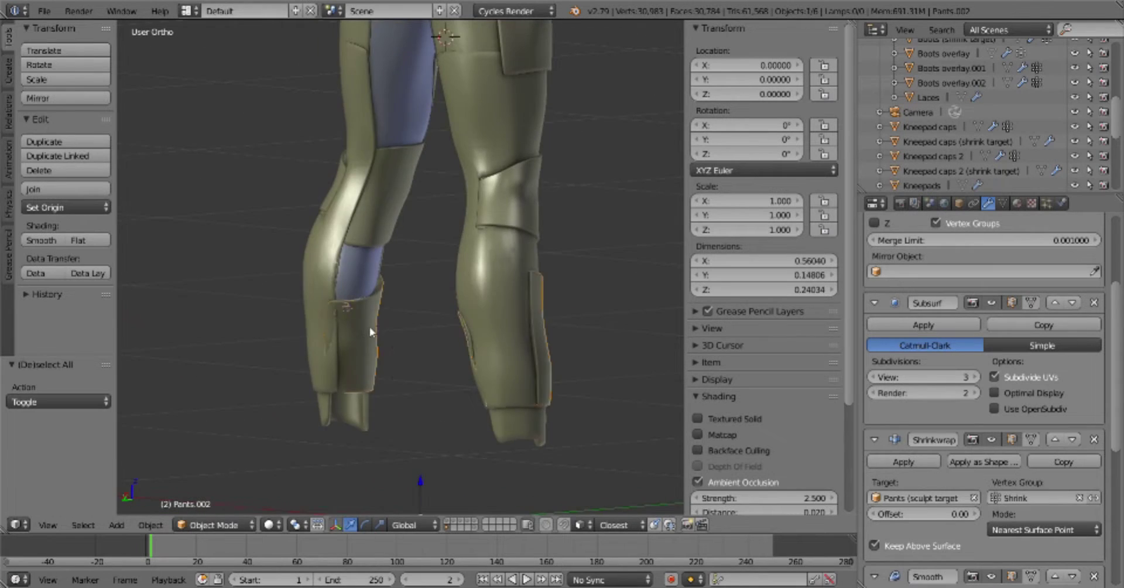
{"action": "left_click", "coordinate": [416, 324]}
{"action": "key", "text": "a"}
Switch Pants.001 into Edit Mode and review its mesh data settings
{"action": "right_click", "coordinate": [334, 289]}
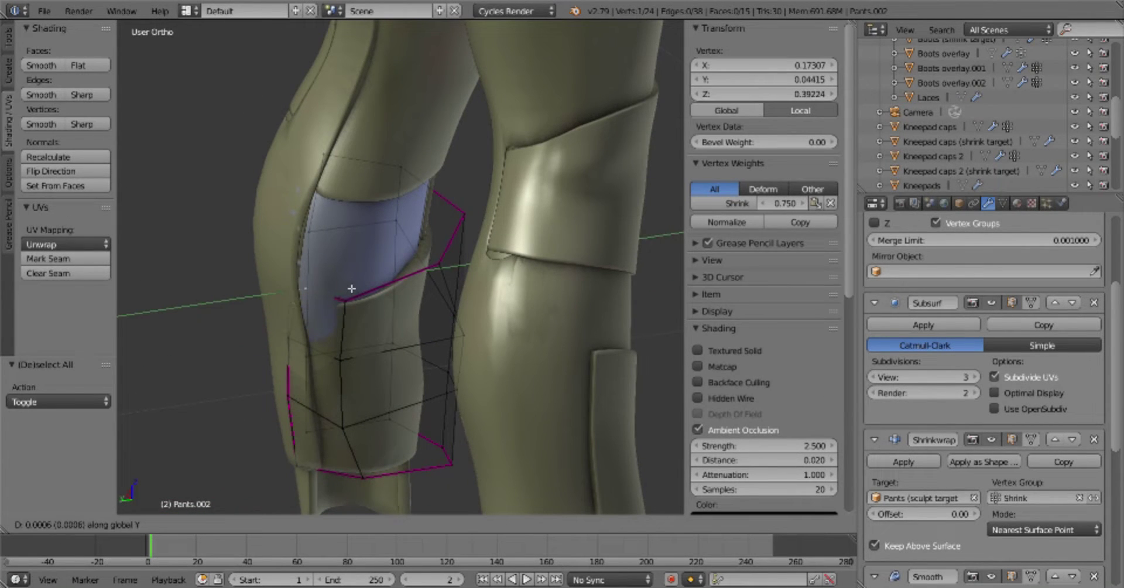
{"action": "key", "text": "Tab"}
{"action": "left_click", "coordinate": [515, 376]}
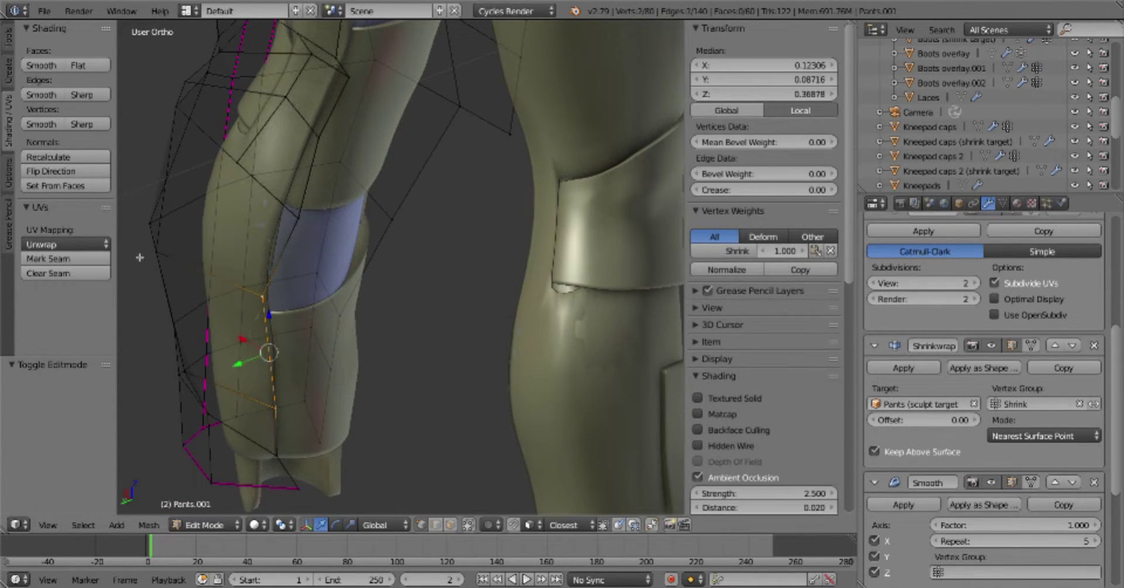
{"action": "left_click", "coordinate": [1003, 204]}
{"action": "key", "text": "Tab"}
{"action": "key", "text": "a"}
{"action": "mouse_move", "coordinate": [445, 381]}
{"action": "middle_mouse_down"}
{"action": "mouse_move", "coordinate": [511, 410]}
{"action": "mouse_move", "coordinate": [566, 356]}
{"action": "middle_mouse_up"}
{"action": "scroll", "coordinate": [565, 356], "scroll_direction": "up", "scroll_amount": 5}
Shift a crotch vertex of the lowest-layer pants cage along Y
{"action": "right_click", "coordinate": [459, 221]}
{"action": "key", "text": "Tab"}
{"action": "left_click", "coordinate": [564, 229]}
{"action": "right_click", "coordinate": [515, 244]}
{"action": "key", "text": "g"}
{"action": "key", "text": "y"}
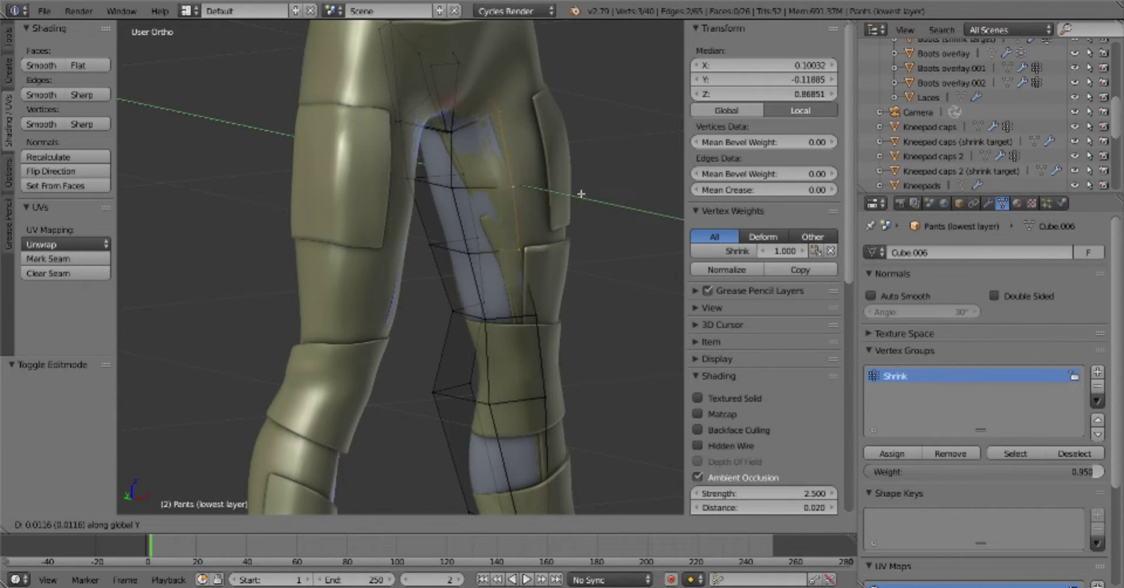
{"action": "left_click", "coordinate": [566, 280]}
Nudge waist and crotch cage vertices along Y, widening the panel to 0.22197 Y
{"action": "key", "text": "a"}
{"action": "right_click", "coordinate": [551, 88], "text": "alt"}
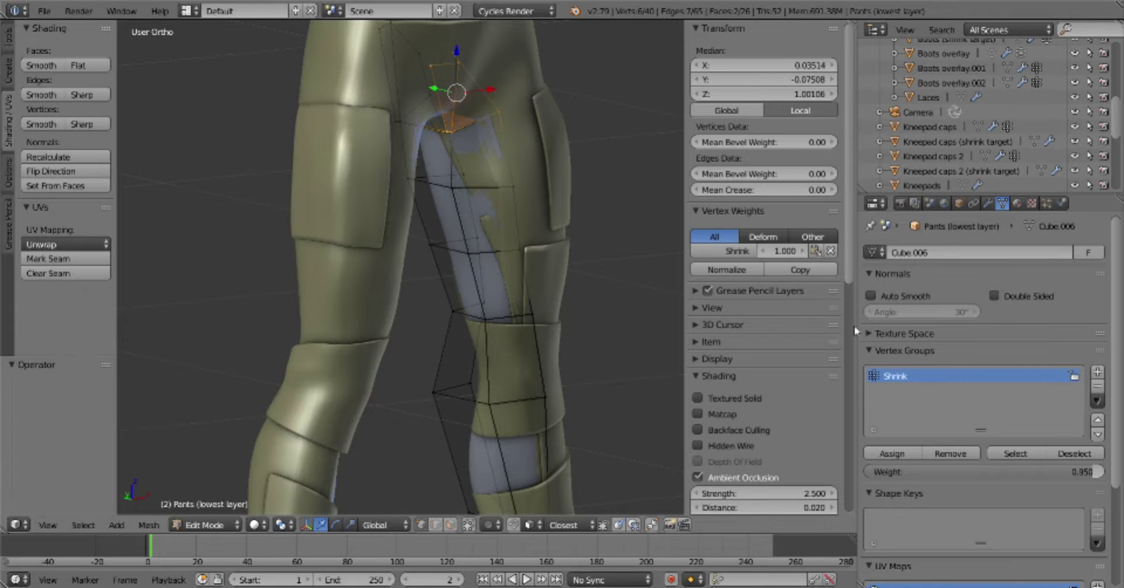
{"action": "left_click", "coordinate": [553, 198]}
{"action": "key", "text": "a"}
{"action": "right_click", "coordinate": [445, 135], "text": "alt"}
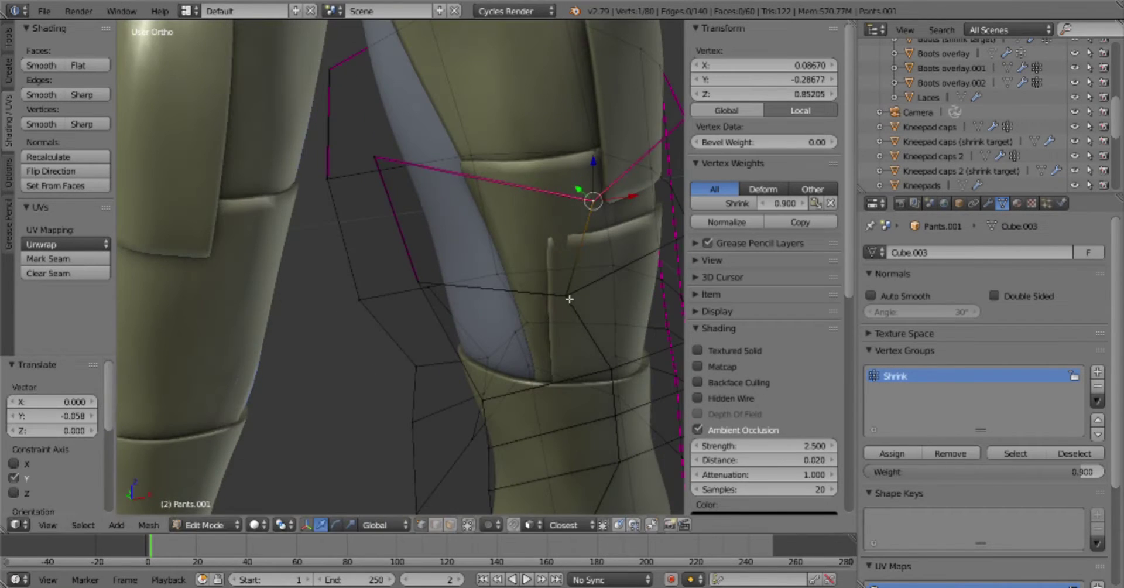
{"action": "key", "text": "Tab"}
Return the trousers to Object Mode and view them from the front with the sidebar hidden
{"action": "left_click", "coordinate": [462, 282]}
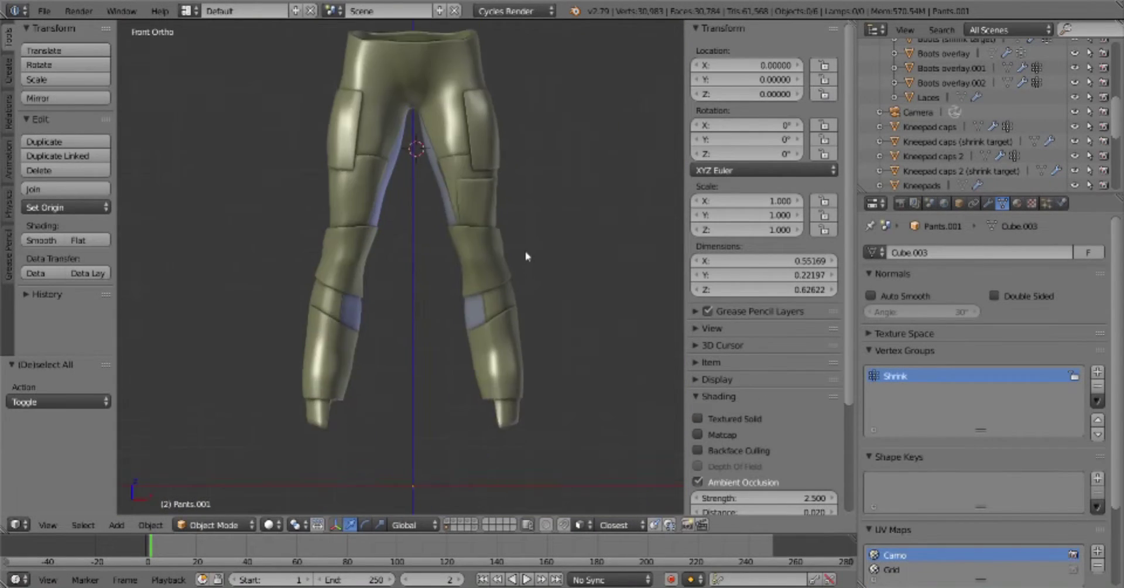
{"action": "mouse_move", "coordinate": [527, 250]}
{"action": "middle_mouse_down"}
{"action": "mouse_move", "coordinate": [467, 385]}
{"action": "mouse_move", "coordinate": [605, 339]}
{"action": "middle_mouse_up"}
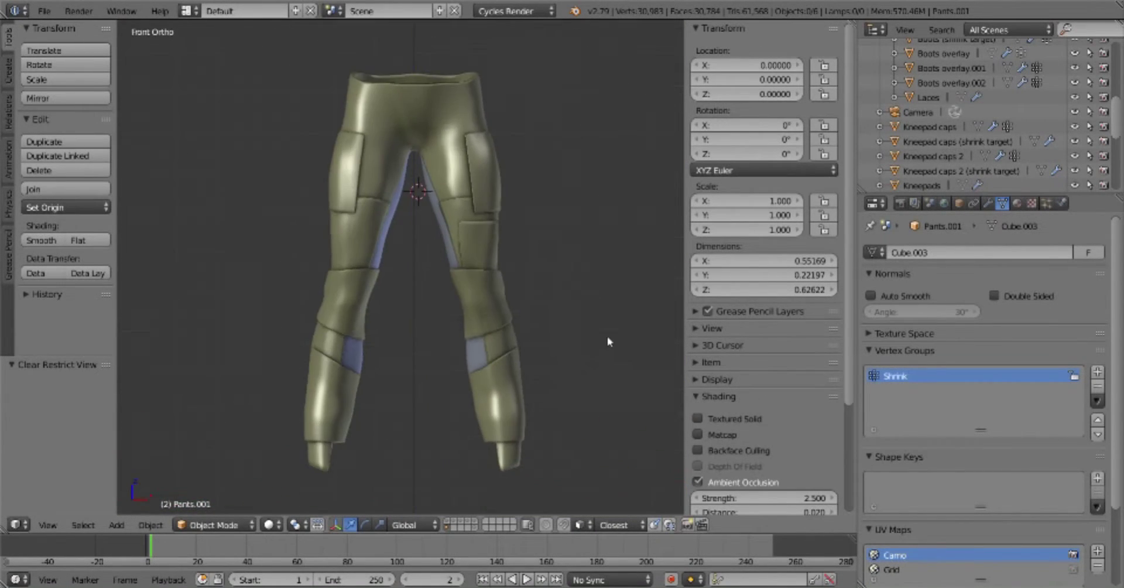
{"action": "key", "text": "n"}
{"action": "key", "text": "KP_1"}
{"action": "scroll", "coordinate": [966, 117], "scroll_direction": "down", "scroll_amount": 5}
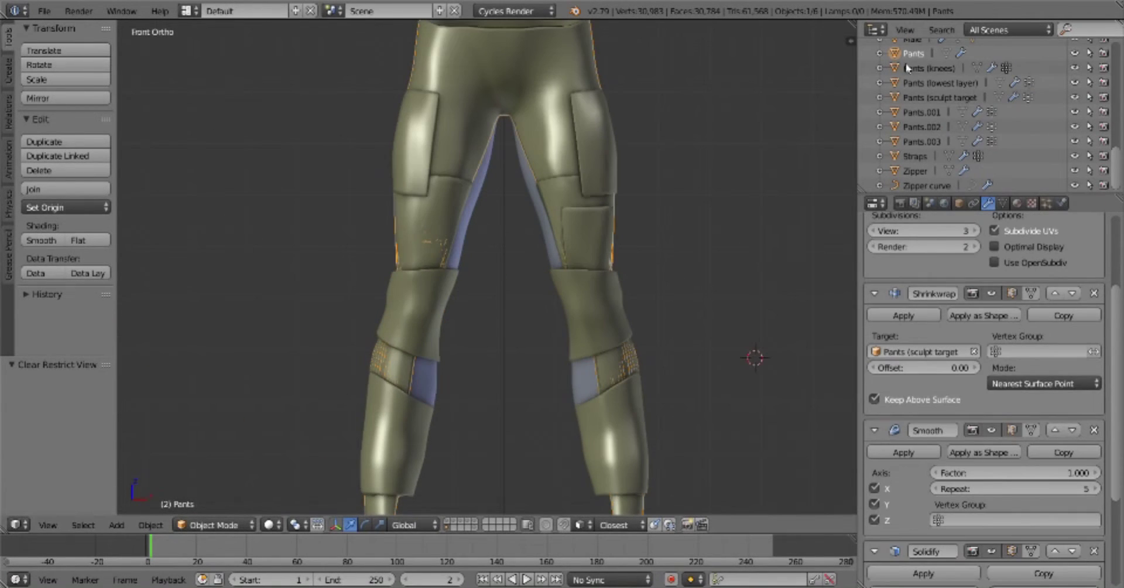
Rename the Pants objects in the Outliner and frame Pants.002
{"action": "double_click", "coordinate": [916, 53]}
{"action": "double_click", "coordinate": [937, 82]}
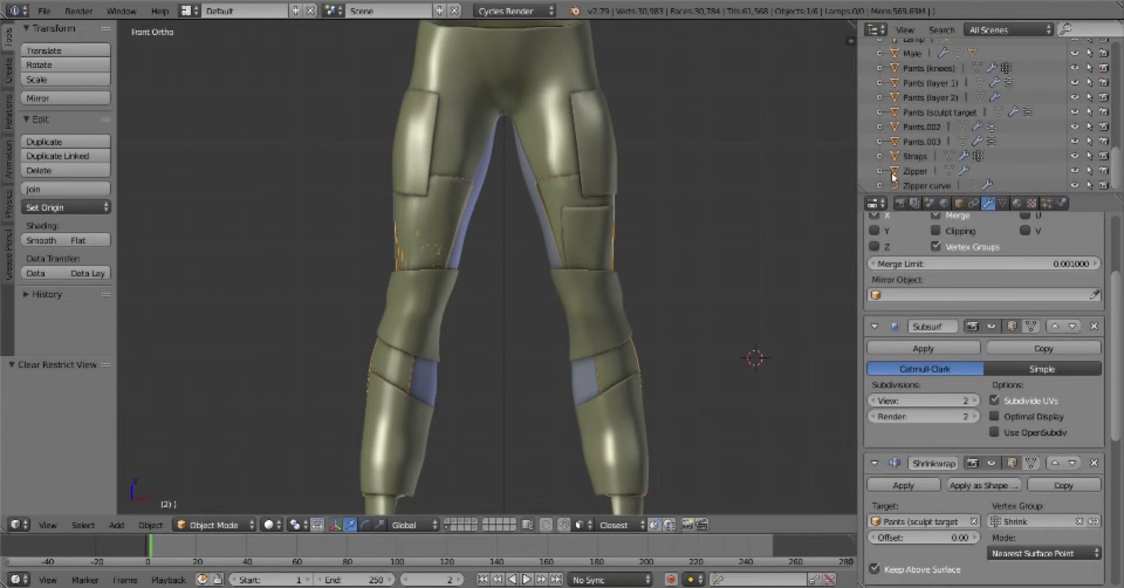
{"action": "type", "text": "Pants (layer 3)"}
{"action": "left_click", "coordinate": [936, 130]}
{"action": "scroll", "coordinate": [966, 117], "scroll_direction": "up", "scroll_amount": 1}
{"action": "key", "text": "KP_Decimal"}
Inspect Pants.002 from the front, briefly entering Edit Mode
{"action": "middle_click_drag", "start_coordinate": [665, 306], "coordinate": [620, 374]}
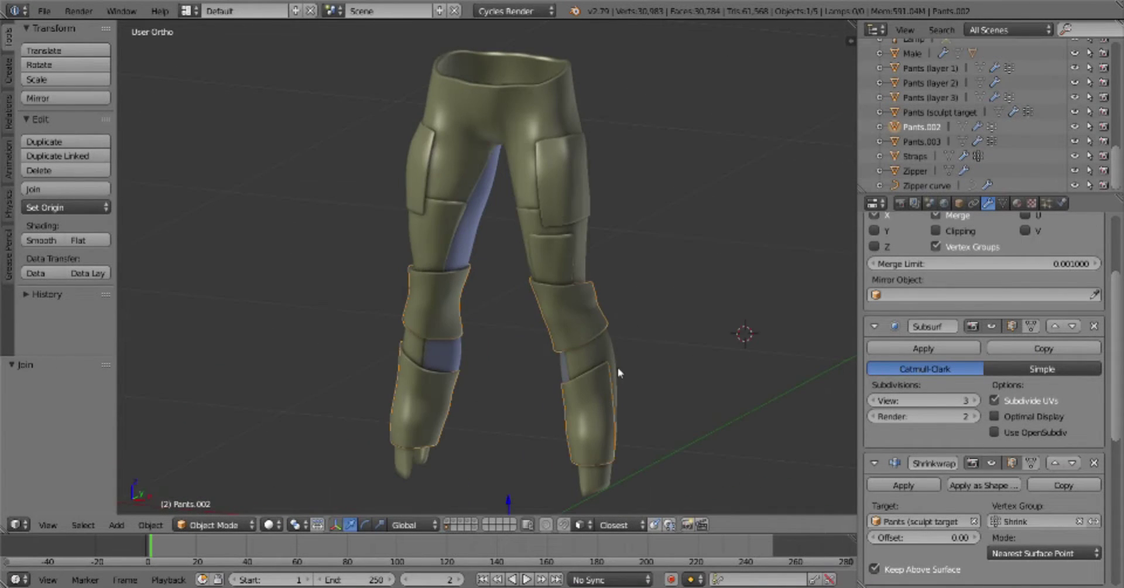
{"action": "key", "text": "KP_1"}
{"action": "key", "text": "Tab"}
{"action": "left_click", "coordinate": [671, 416]}
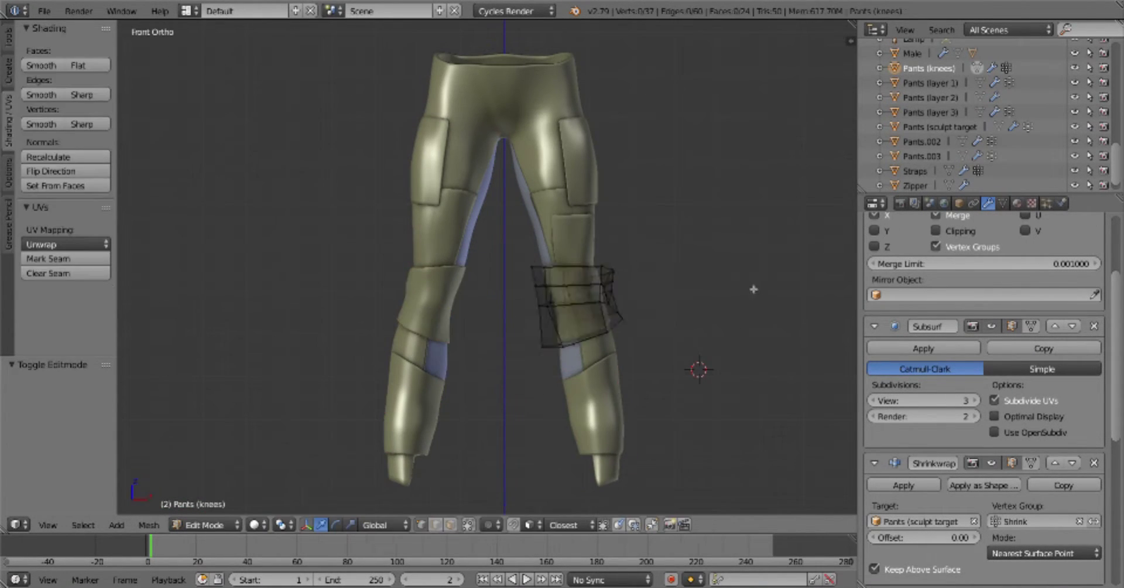
{"action": "key", "text": "Tab"}
Rename the last trouser layer to Pants (layer 4) and select Pants (sculpt target)
{"action": "type", "text": "4)"}
{"action": "key", "text": "Return"}
{"action": "left_click", "coordinate": [922, 156]}
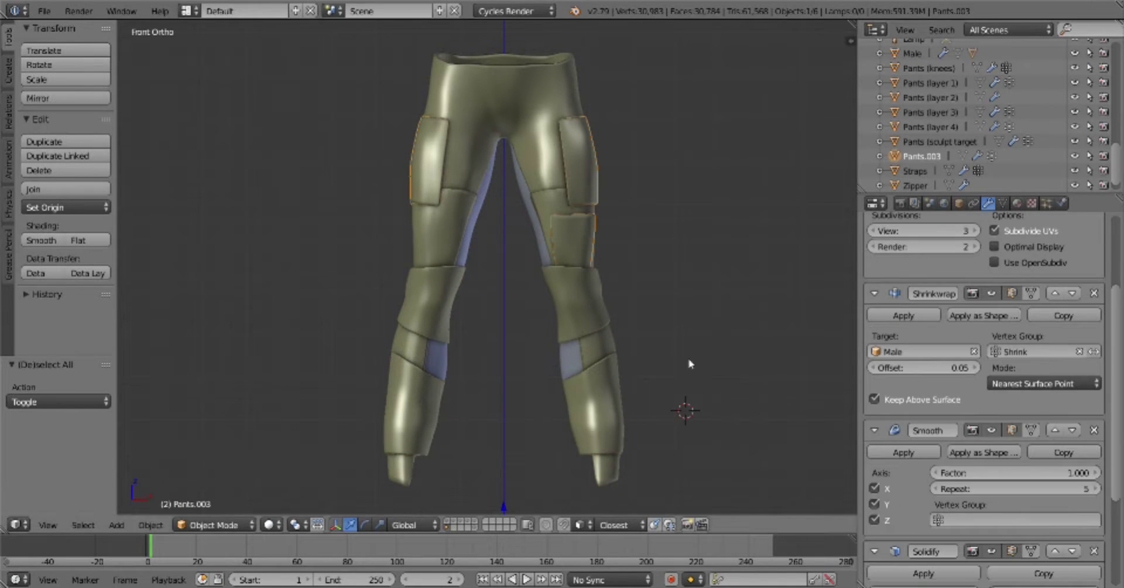
{"action": "type", "text": "(pockets)"}
{"action": "left_click", "coordinate": [937, 156]}
{"action": "middle_click_drag", "start_coordinate": [677, 278], "coordinate": [710, 284]}
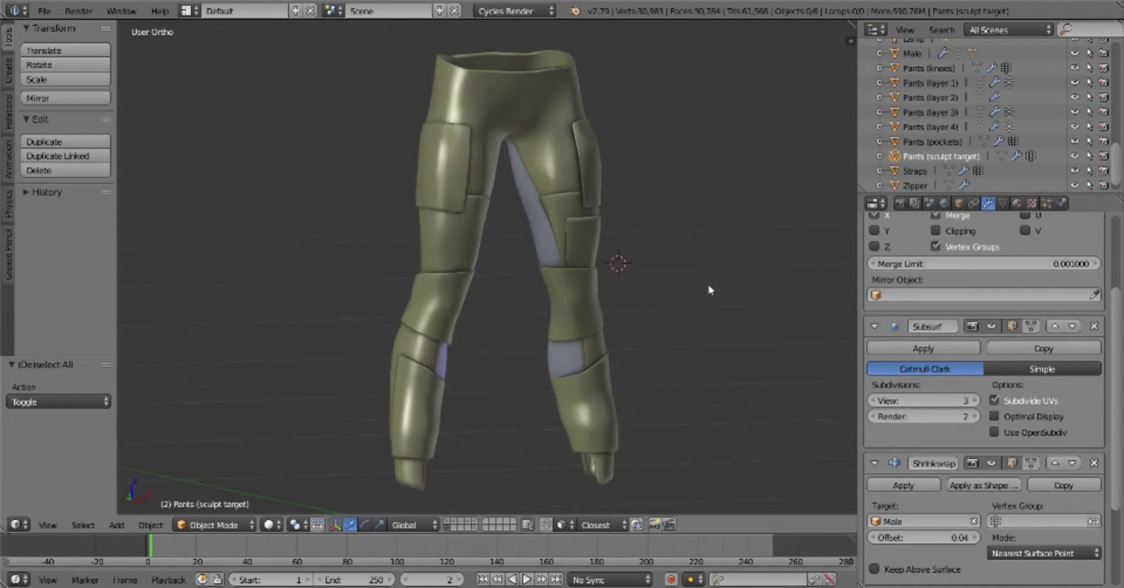
Show the straps, kneepads and boots layer with the sculpt target, orbiting around the waist straps
{"action": "key", "text": "2"}
{"action": "key", "text": "shift+1"}
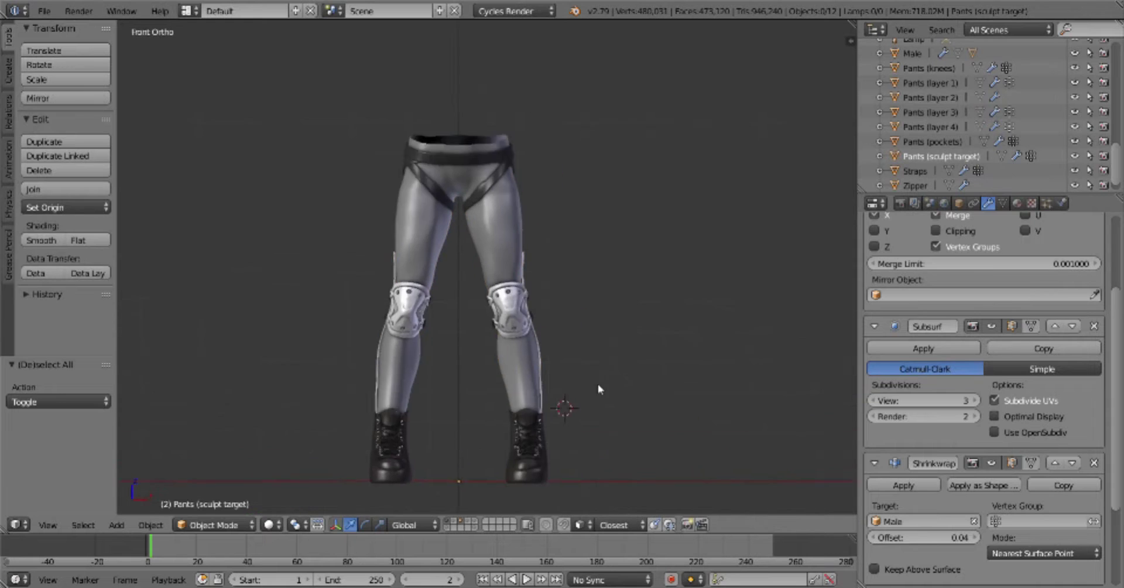
{"action": "middle_click_drag", "start_coordinate": [599, 384], "coordinate": [751, 384]}
{"action": "key", "text": "KP_1"}
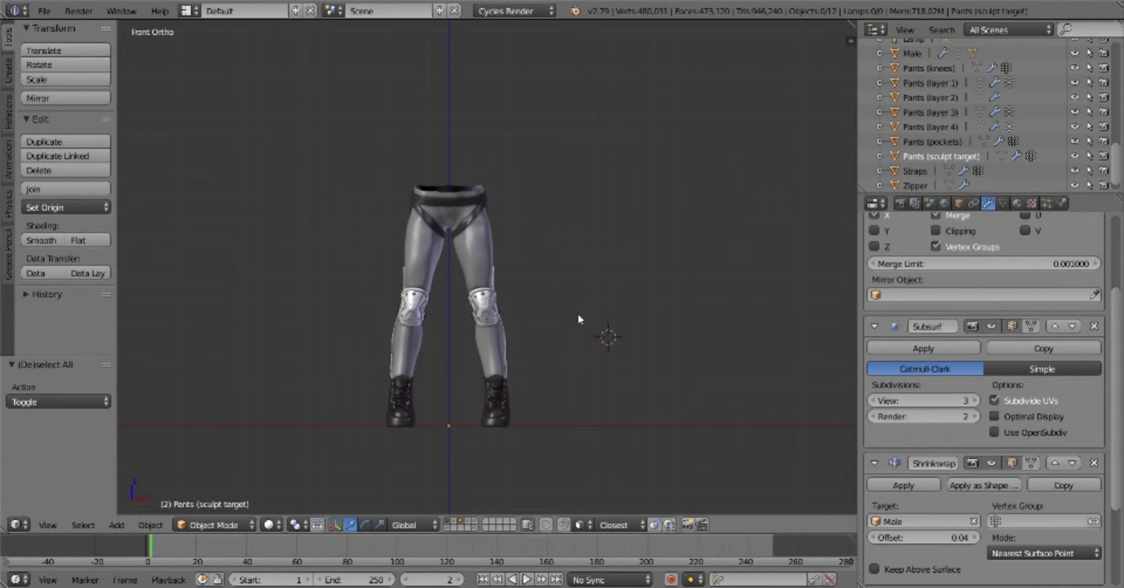
{"action": "scroll", "coordinate": [578, 319], "scroll_direction": "up", "scroll_amount": 4}
{"action": "middle_click_drag", "start_coordinate": [578, 319], "coordinate": [450, 530]}
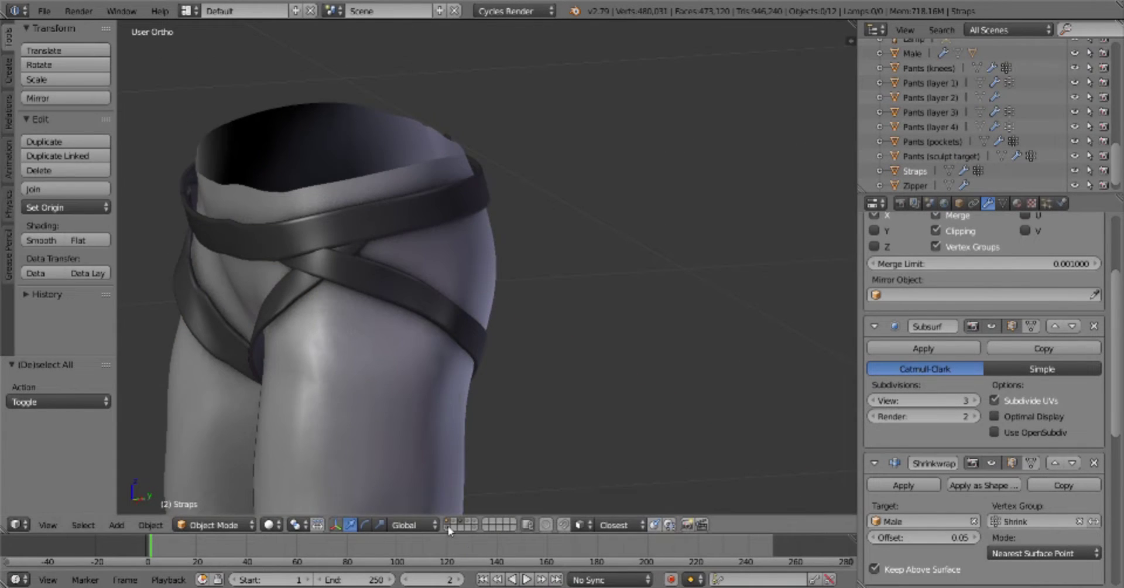
{"action": "key", "text": "grave"}
{"action": "scroll", "coordinate": [529, 416], "scroll_direction": "down", "scroll_amount": 5}
Select Pants (pockets) and the boots, then show only the sculpt target's layer from the front
{"action": "right_click", "coordinate": [474, 267]}
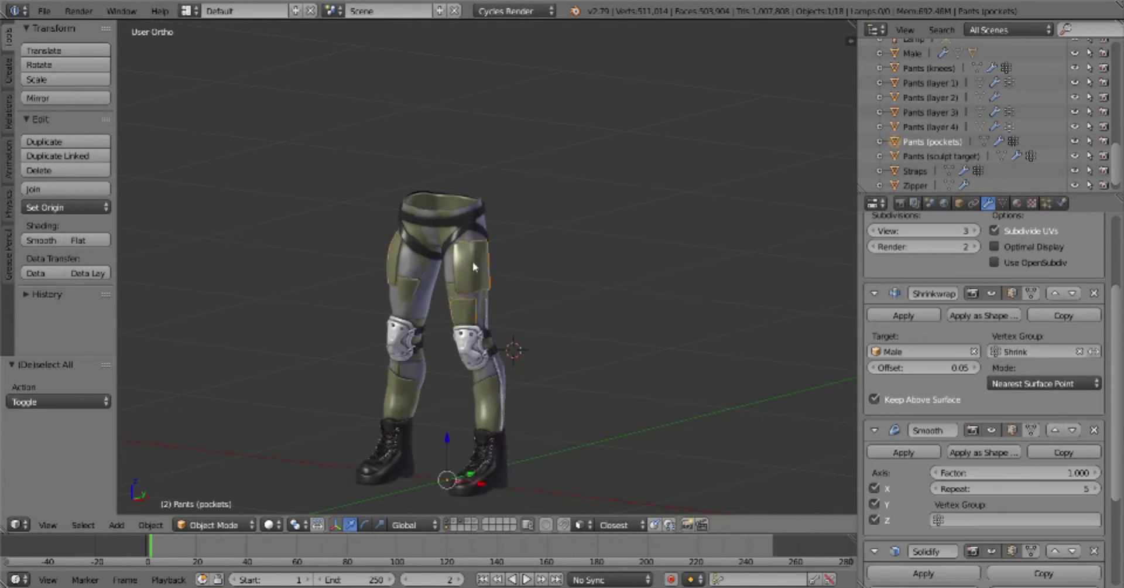
{"action": "right_click", "coordinate": [486, 457]}
{"action": "left_click", "coordinate": [450, 522]}
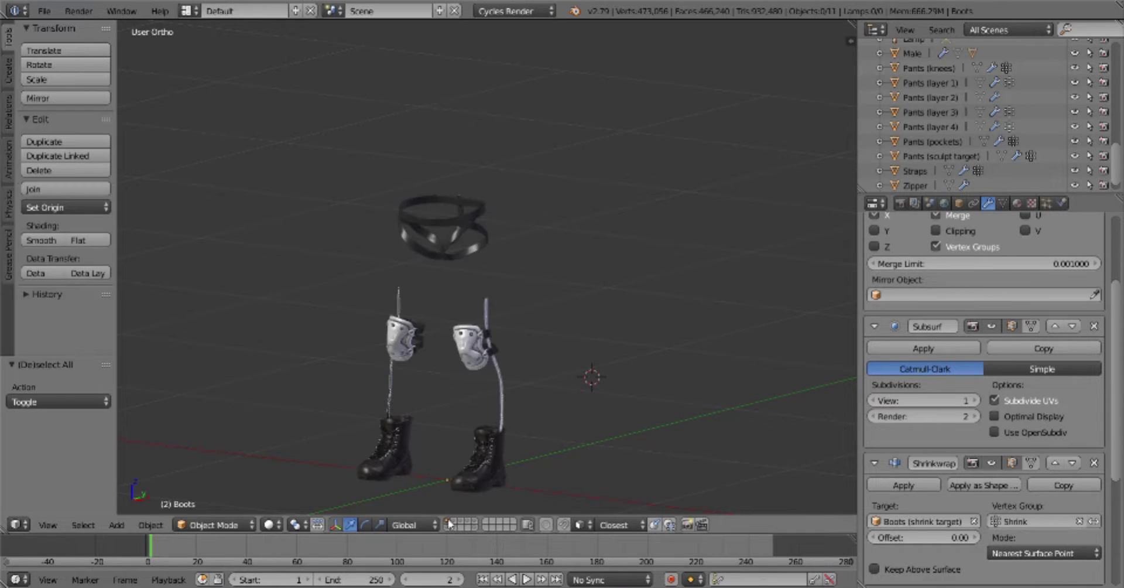
{"action": "key", "text": "shift+1"}
{"action": "key", "text": "KP_1"}
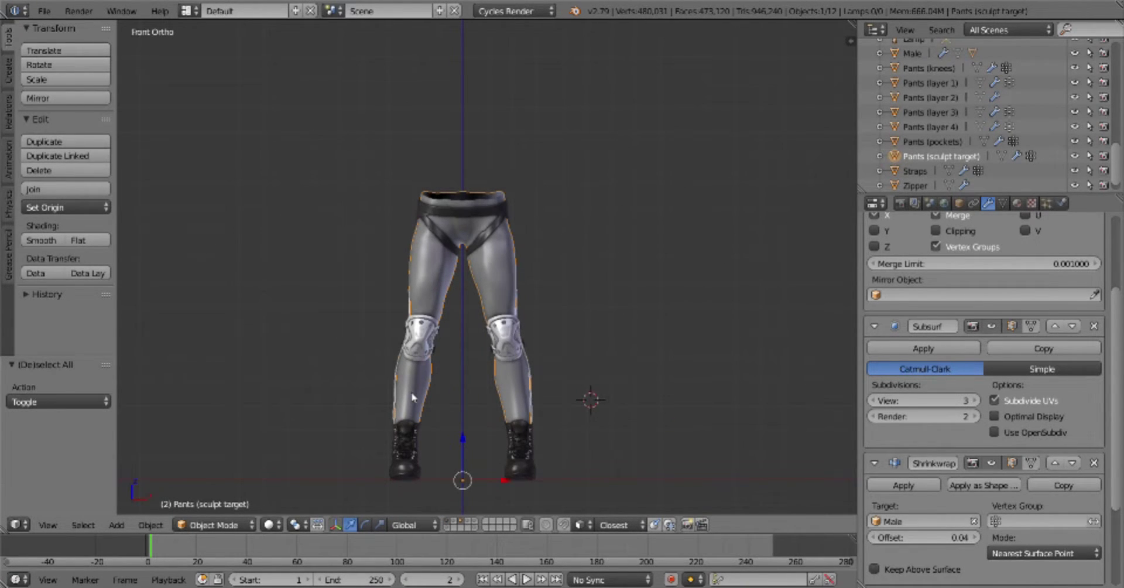
{"action": "scroll", "coordinate": [545, 316], "scroll_direction": "up", "scroll_amount": 4}
Add a Multiresolution modifier to Pants (sculpt target) and subdivide it for sculpting
{"action": "left_click", "coordinate": [989, 252]}
{"action": "left_click", "coordinate": [1048, 338]}
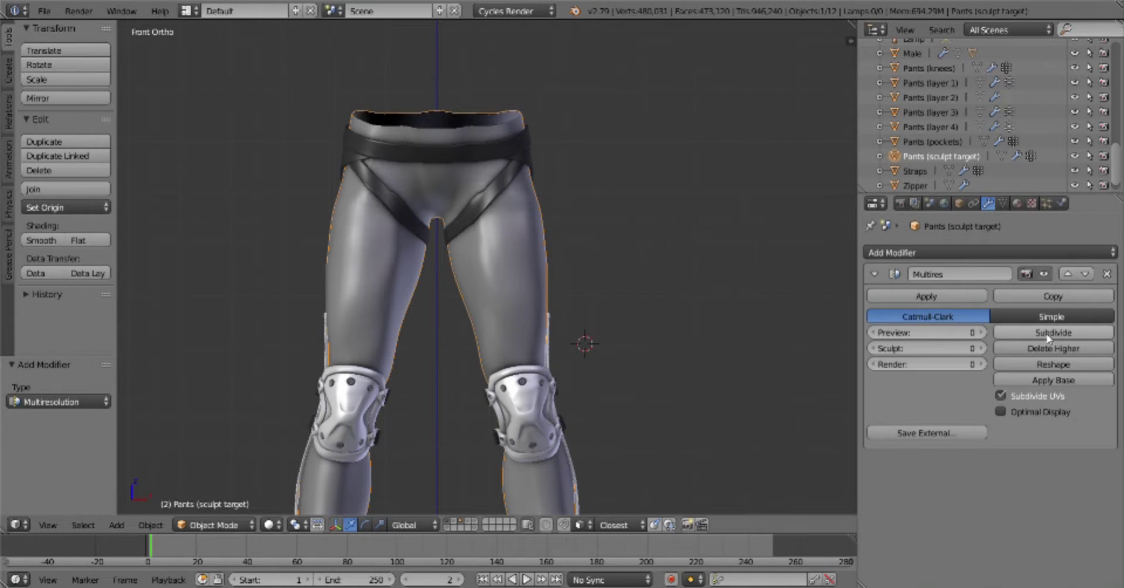
{"action": "scroll", "coordinate": [673, 445], "scroll_direction": "down", "scroll_amount": 2, "text": "shift"}
{"action": "key", "text": "Tab"}
{"action": "left_click", "coordinate": [615, 413]}
{"action": "scroll", "coordinate": [49, 231], "scroll_direction": "down", "scroll_amount": 3}
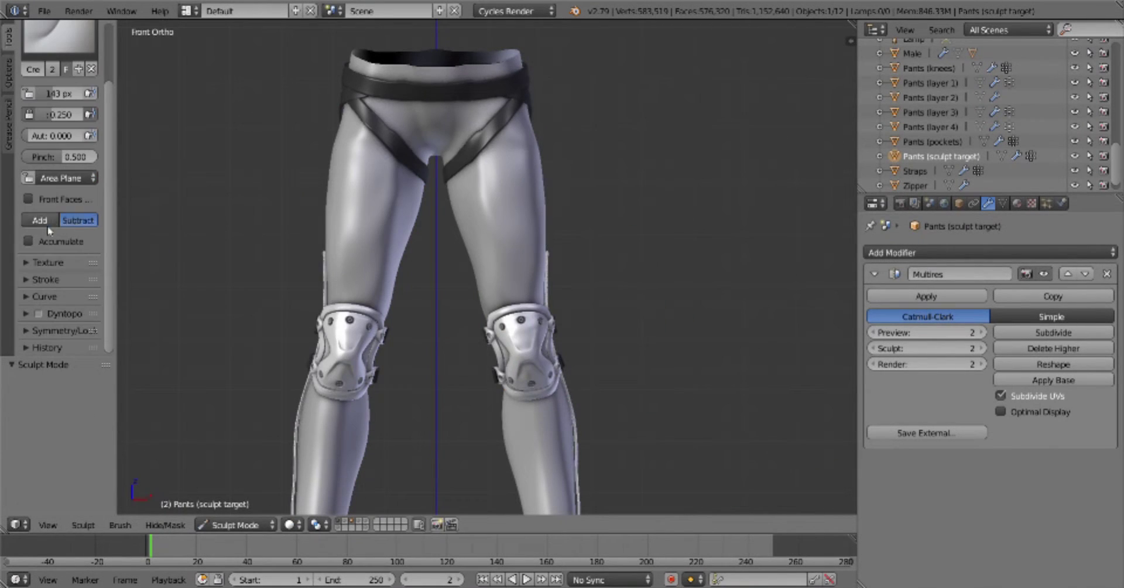
{"action": "scroll", "coordinate": [64, 333], "scroll_direction": "up", "scroll_amount": 3}
Resize the sculpt brush to 52 px, then shrink it to 12 px back in Sculpt Mode
{"action": "key", "text": "f"}
{"action": "left_click", "coordinate": [531, 243]}
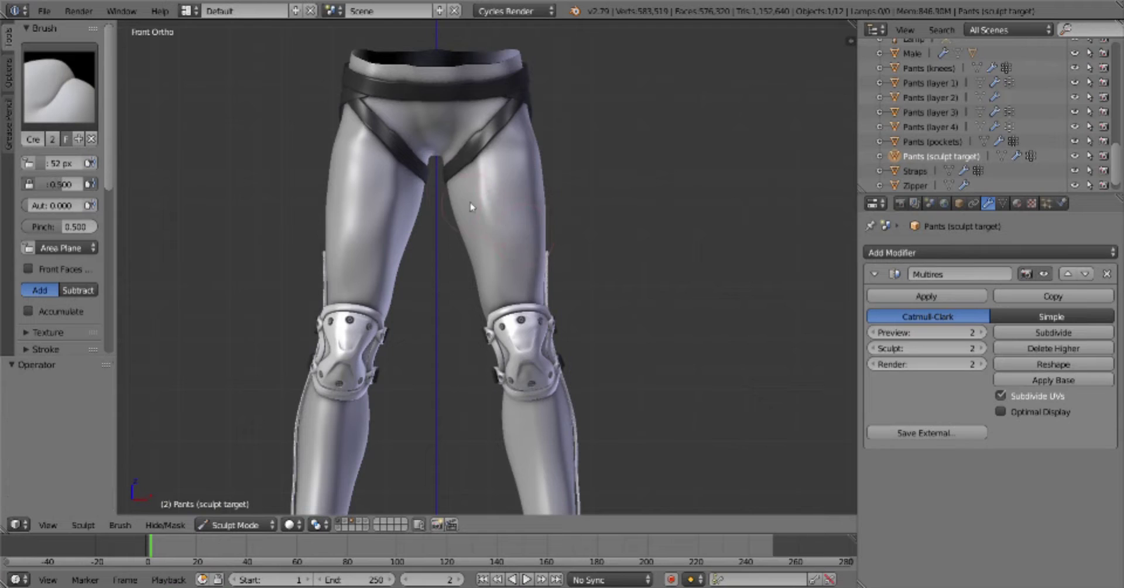
{"action": "scroll", "coordinate": [552, 298], "scroll_direction": "up", "scroll_amount": 1}
{"action": "scroll", "coordinate": [615, 372], "scroll_direction": "up", "scroll_amount": 3}
{"action": "scroll", "coordinate": [515, 376], "scroll_direction": "up", "scroll_amount": 1}
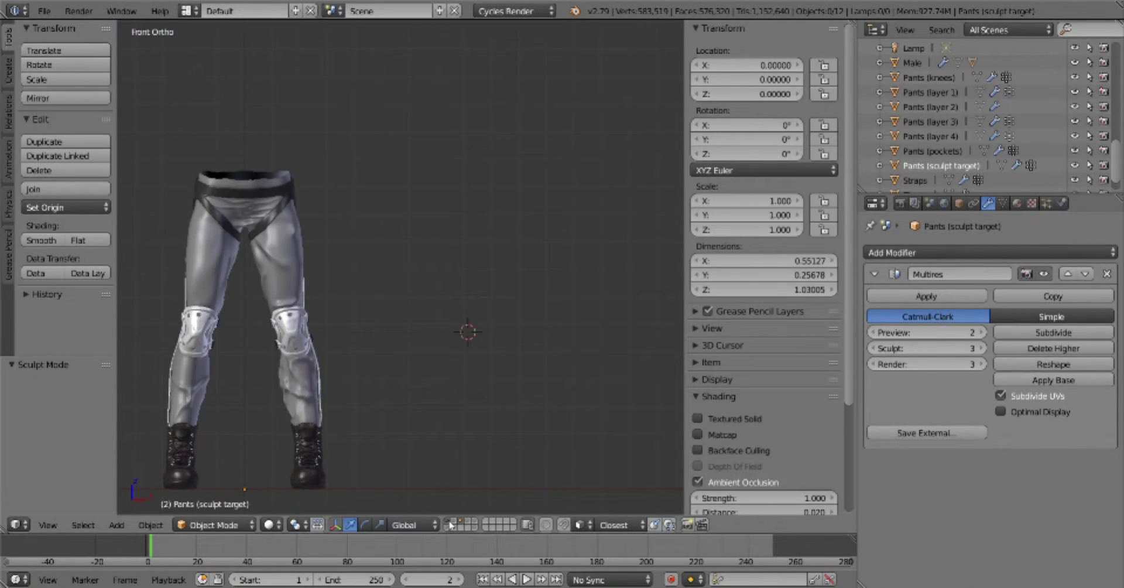
{"action": "key", "text": "Tab"}
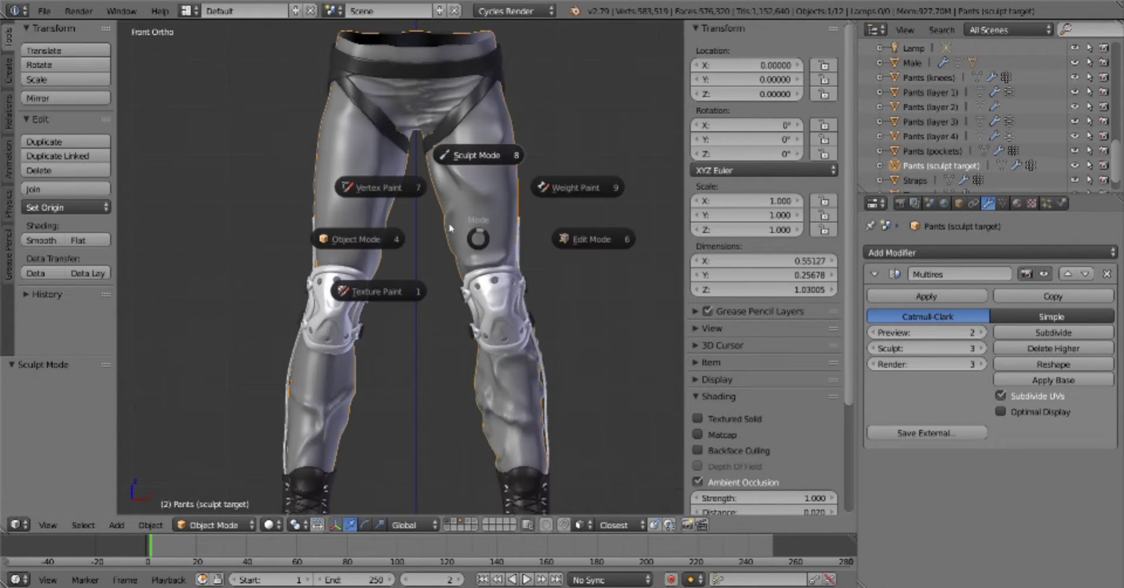
{"action": "left_click", "coordinate": [453, 150]}
{"action": "scroll", "coordinate": [410, 263], "scroll_direction": "down", "scroll_amount": 3}
{"action": "scroll", "coordinate": [493, 303], "scroll_direction": "up", "scroll_amount": 2}
{"action": "scroll", "coordinate": [493, 304], "scroll_direction": "up", "scroll_amount": 3}
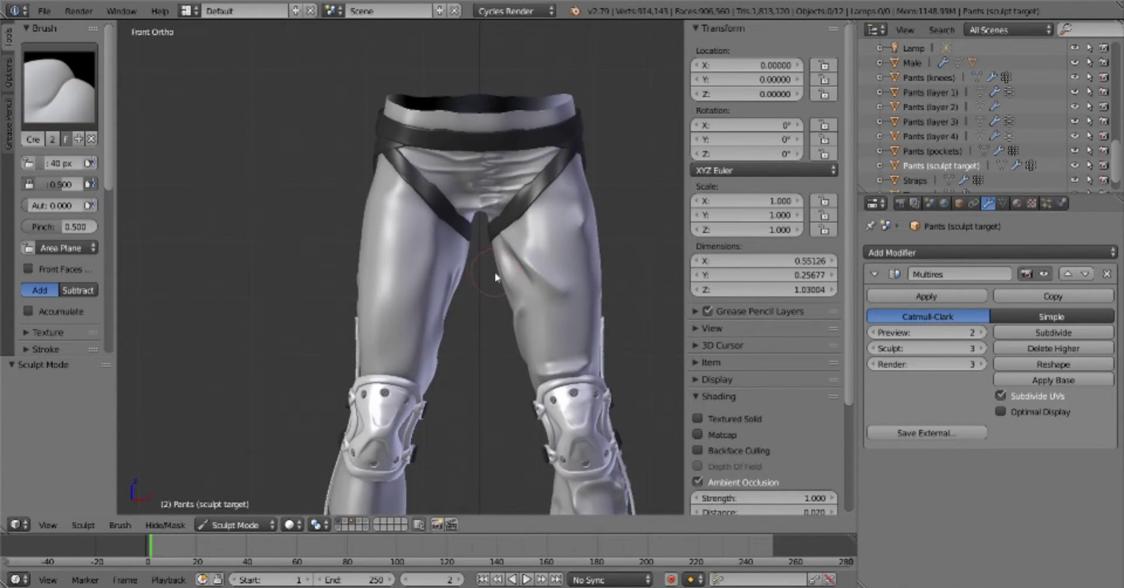
{"action": "key", "text": "f"}
{"action": "left_click", "coordinate": [430, 283]}
Set a 21 px brush and sculpt folds around the knees and legs
{"action": "mouse_move", "coordinate": [470, 255]}
{"action": "middle_mouse_down"}
{"action": "mouse_move", "coordinate": [441, 336]}
{"action": "mouse_move", "coordinate": [441, 316]}
{"action": "mouse_move", "coordinate": [436, 478]}
{"action": "middle_mouse_up"}
{"action": "key", "text": "f"}
{"action": "left_click", "coordinate": [441, 317]}
{"action": "scroll", "coordinate": [441, 316], "scroll_direction": "up", "scroll_amount": 3}
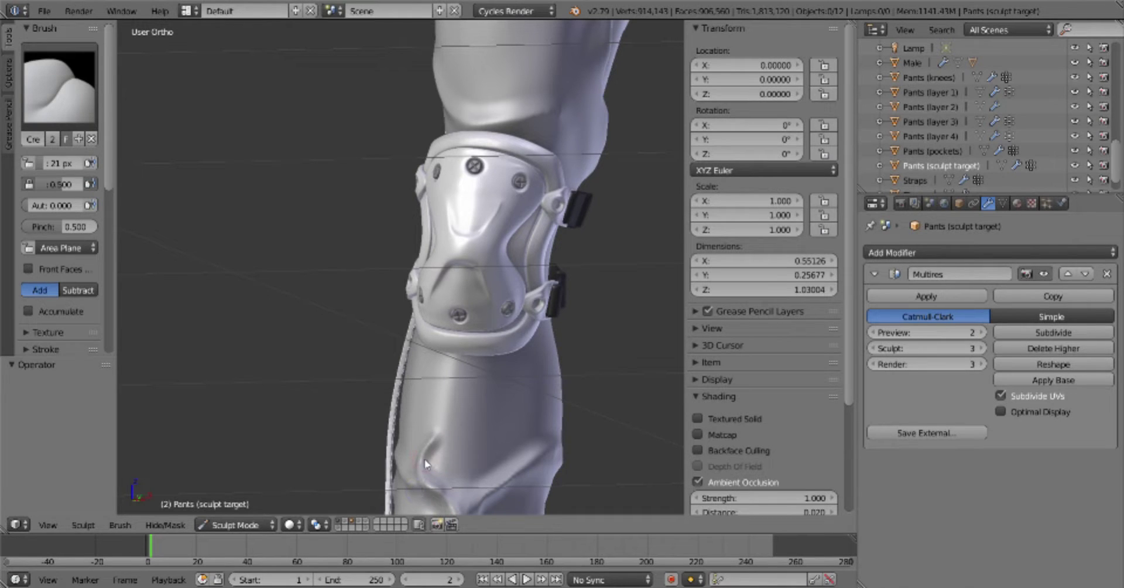
{"action": "middle_click_drag", "start_coordinate": [482, 401], "coordinate": [460, 444]}
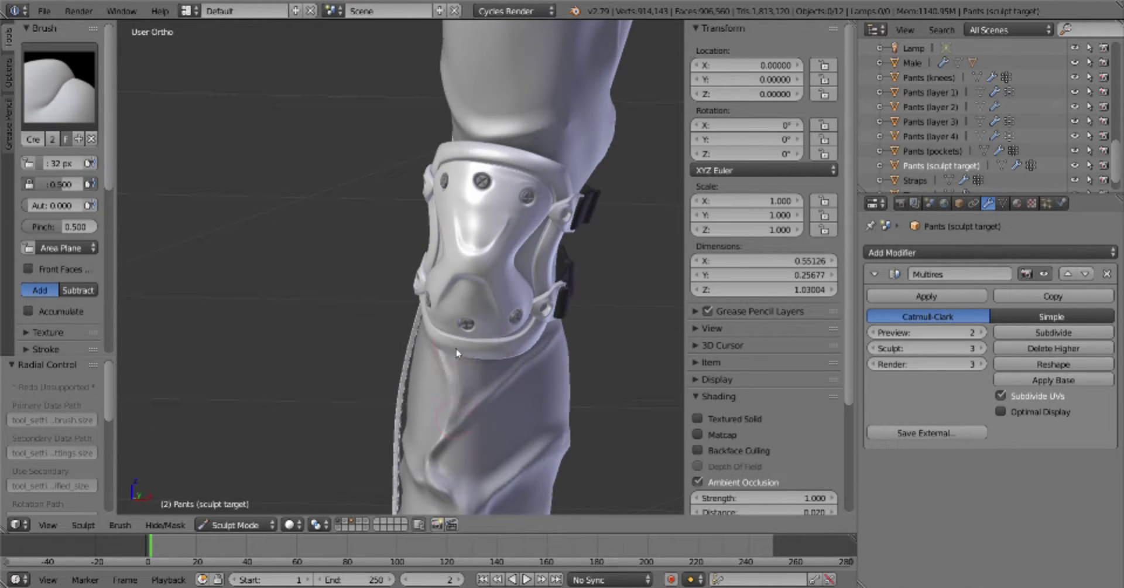
{"action": "middle_click_drag", "start_coordinate": [451, 339], "coordinate": [433, 448]}
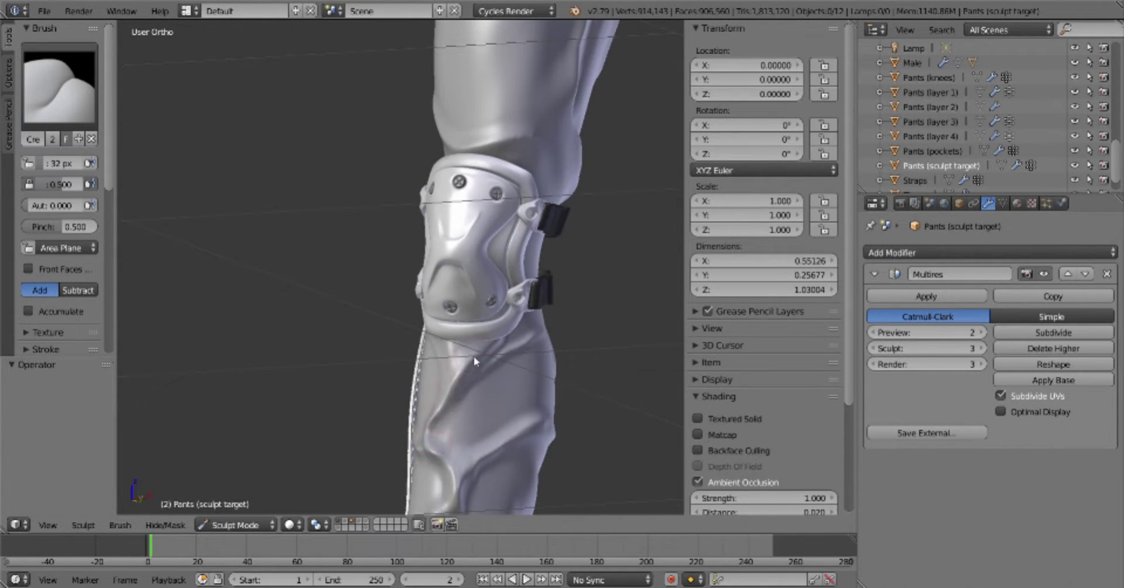
{"action": "mouse_move", "coordinate": [583, 409]}
{"action": "middle_mouse_down"}
{"action": "mouse_move", "coordinate": [495, 352]}
{"action": "mouse_move", "coordinate": [558, 369]}
{"action": "mouse_move", "coordinate": [615, 326]}
{"action": "middle_mouse_up"}
{"action": "scroll", "coordinate": [615, 326], "scroll_direction": "down", "scroll_amount": 3}
{"action": "scroll", "coordinate": [615, 326], "scroll_direction": "up", "scroll_amount": 2}
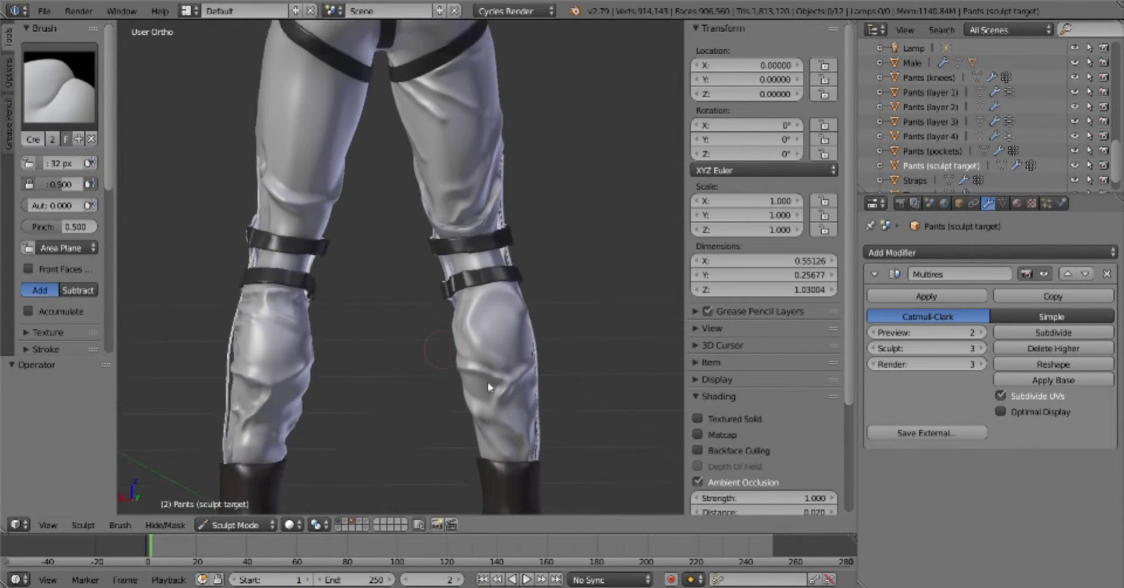
{"action": "mouse_move", "coordinate": [324, 345]}
{"action": "middle_mouse_down"}
{"action": "mouse_move", "coordinate": [373, 343]}
{"action": "mouse_move", "coordinate": [460, 449]}
{"action": "mouse_move", "coordinate": [404, 317]}
{"action": "mouse_move", "coordinate": [582, 337]}
{"action": "middle_mouse_up"}
{"action": "scroll", "coordinate": [460, 449], "scroll_direction": "up", "scroll_amount": 2}
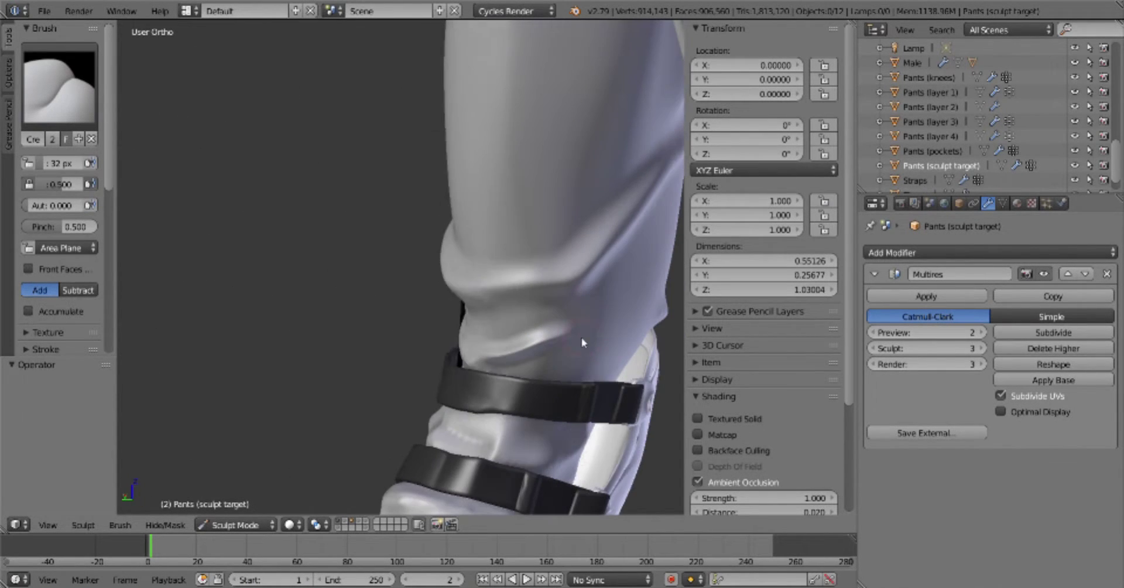
Sculpt creases over the hips and legs using the Clay and Crease brushes
{"action": "key", "text": "c"}
{"action": "key", "text": "shift+c"}
{"action": "scroll", "coordinate": [518, 376], "scroll_direction": "down", "scroll_amount": 4}
{"action": "middle_click_drag", "start_coordinate": [519, 376], "coordinate": [433, 339]}
{"action": "scroll", "coordinate": [432, 339], "scroll_direction": "up", "scroll_amount": 3}
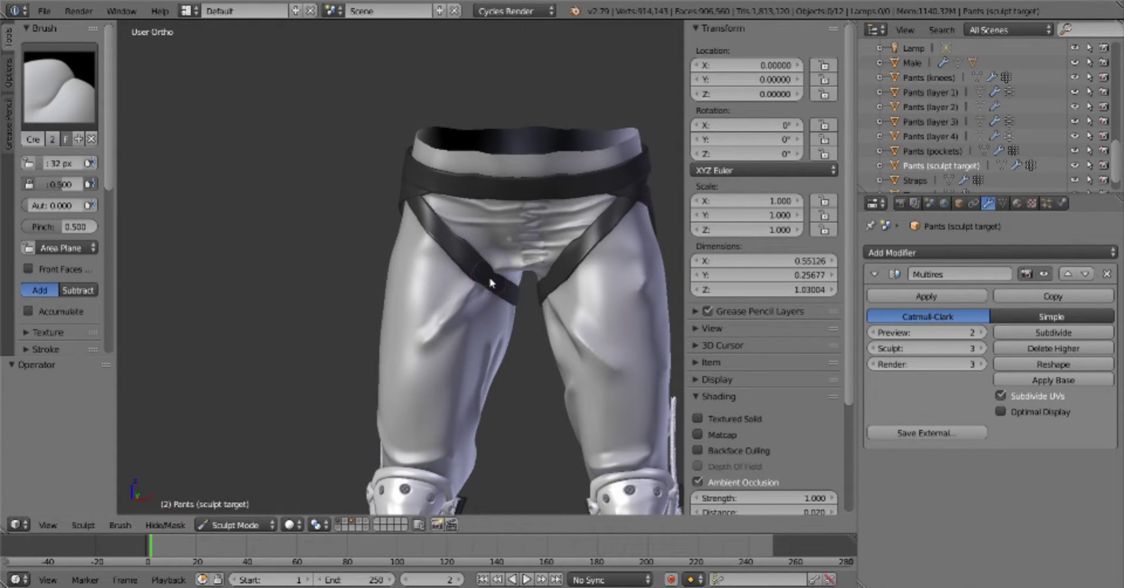
{"action": "scroll", "coordinate": [500, 276], "scroll_direction": "down", "scroll_amount": 3}
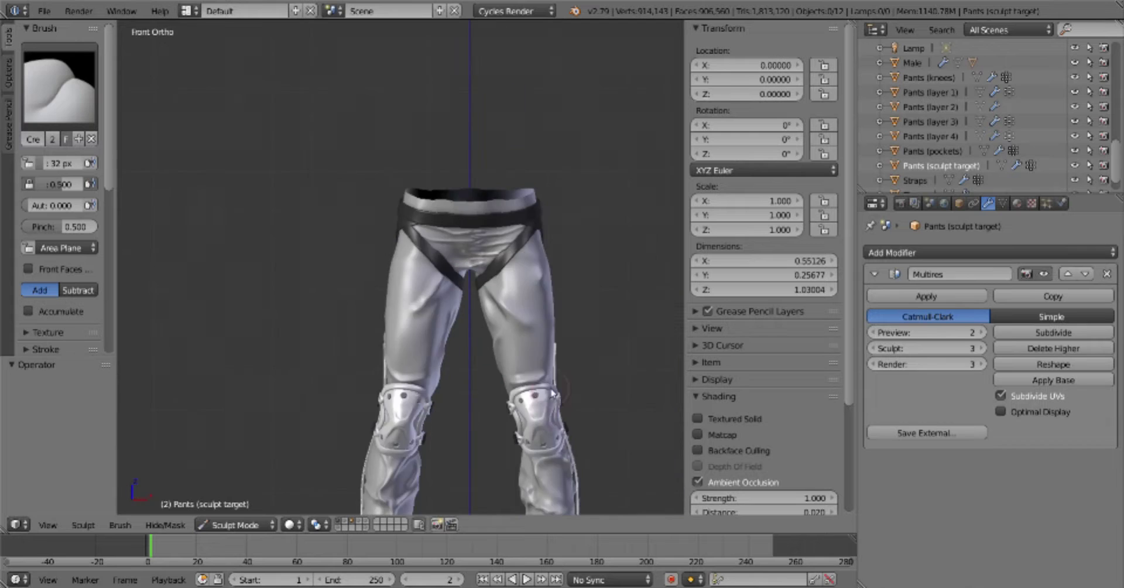
{"action": "middle_click_drag", "start_coordinate": [477, 414], "coordinate": [408, 418]}
Save the file and frame a close view of the large fold below the knee
{"action": "key", "text": "space"}
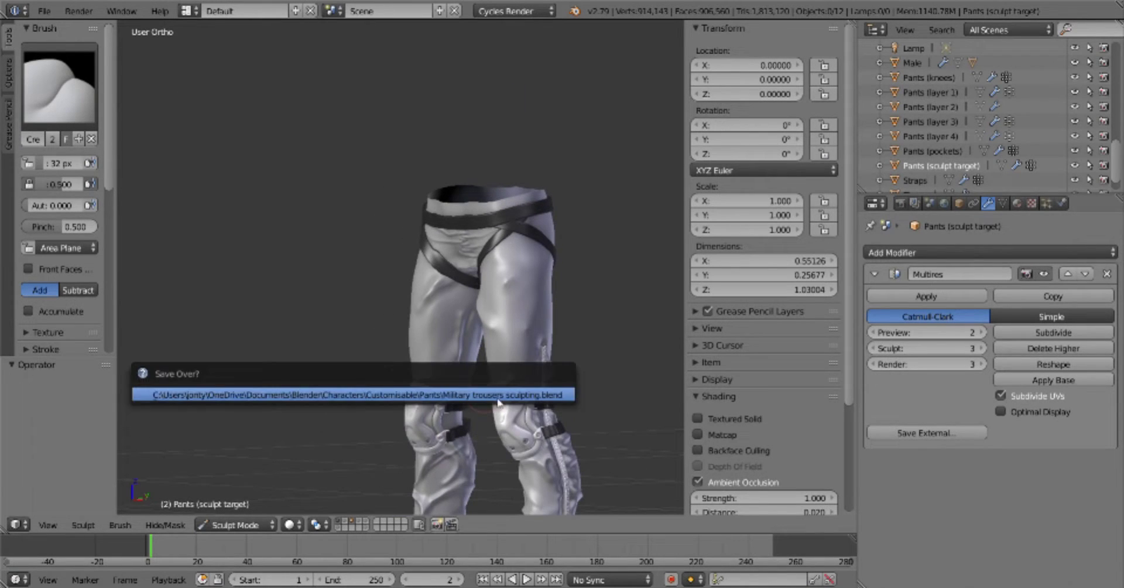
{"action": "mouse_move", "coordinate": [567, 326]}
{"action": "middle_mouse_down"}
{"action": "mouse_move", "coordinate": [520, 326]}
{"action": "mouse_move", "coordinate": [569, 352]}
{"action": "middle_mouse_up"}
{"action": "scroll", "coordinate": [440, 267], "scroll_direction": "up", "scroll_amount": 5}
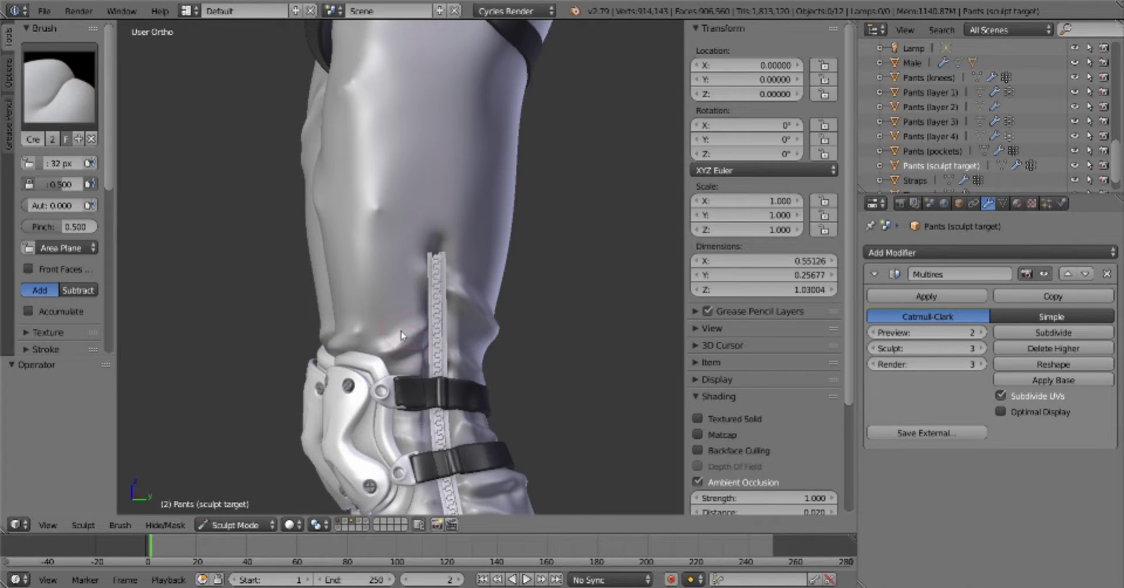
{"action": "scroll", "coordinate": [386, 325], "scroll_direction": "down", "scroll_amount": 5}
{"action": "middle_click_drag", "start_coordinate": [521, 319], "coordinate": [569, 324]}
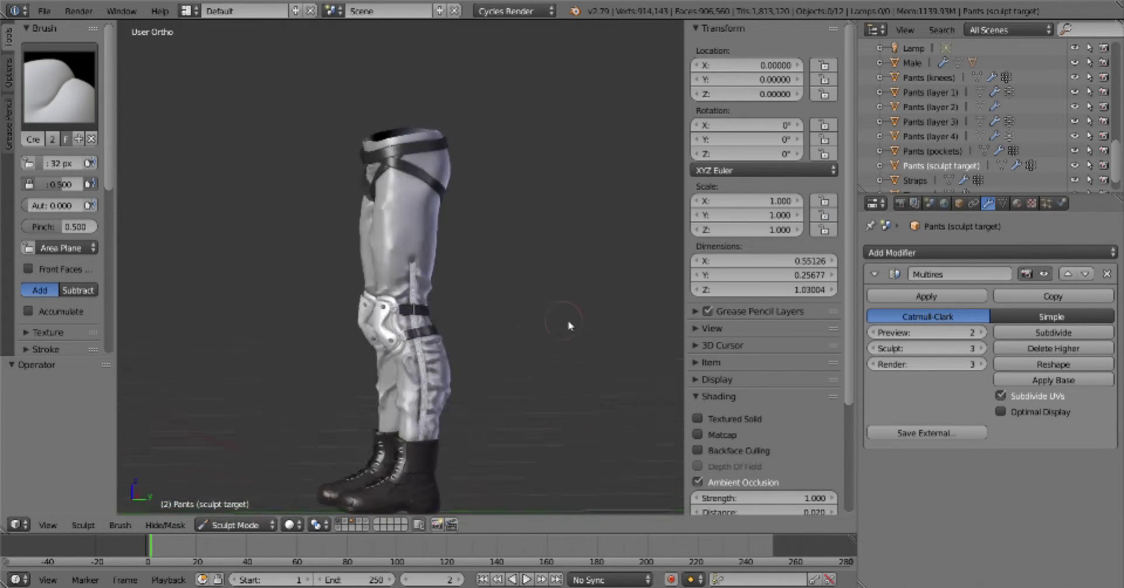
{"action": "scroll", "coordinate": [438, 204], "scroll_direction": "up", "scroll_amount": 6}
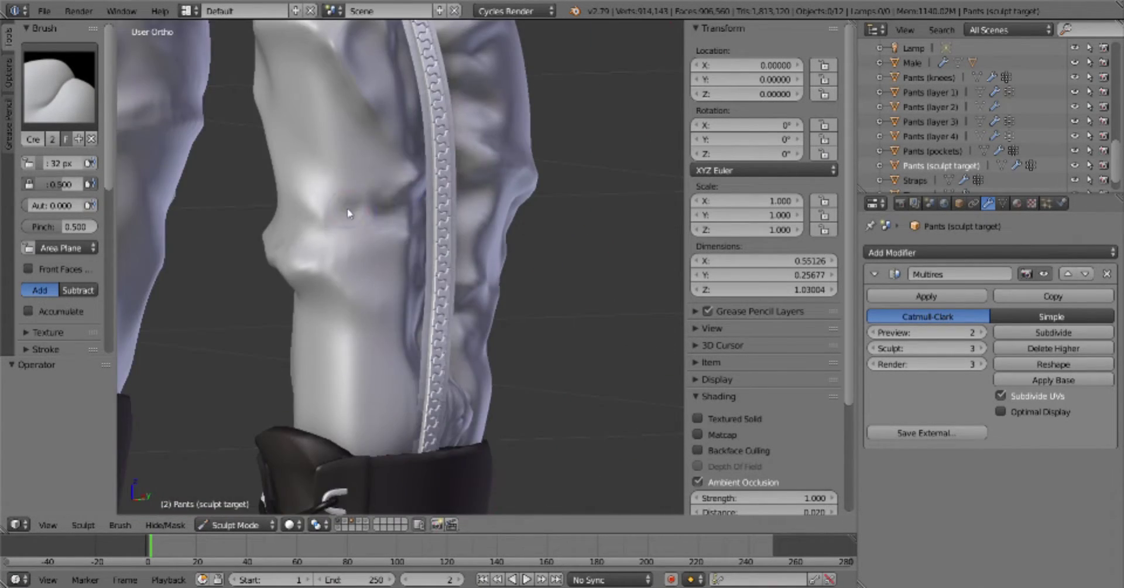
{"action": "scroll", "coordinate": [377, 208], "scroll_direction": "down", "scroll_amount": 5}
{"action": "middle_click_drag", "start_coordinate": [585, 308], "coordinate": [640, 309]}
{"action": "scroll", "coordinate": [545, 239], "scroll_direction": "up", "scroll_amount": 6}
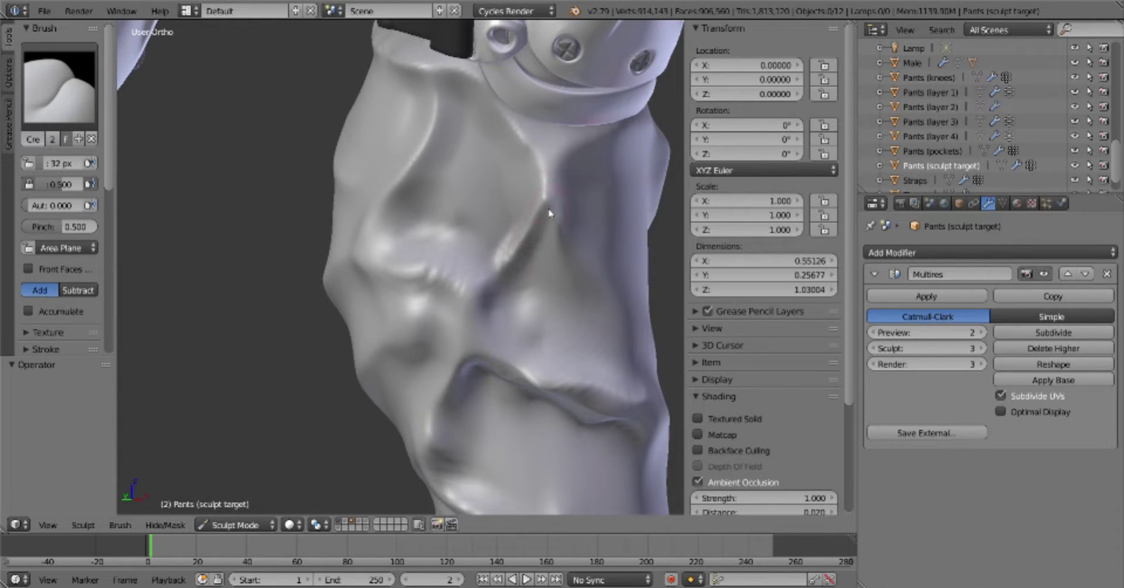
{"action": "middle_click_drag", "start_coordinate": [549, 213], "coordinate": [572, 245]}
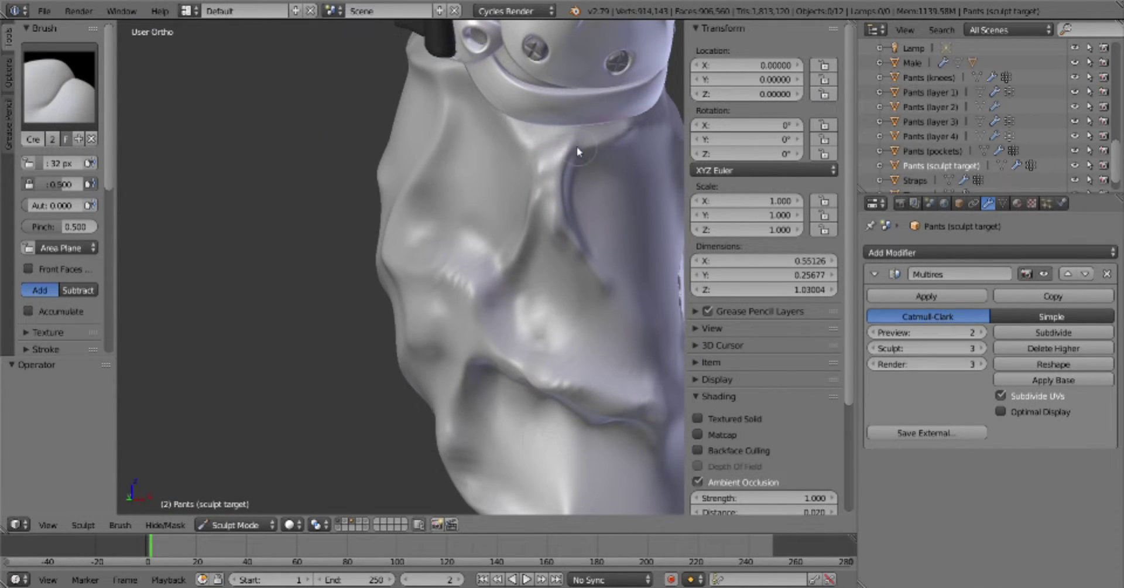
{"action": "scroll", "coordinate": [566, 240], "scroll_direction": "down", "scroll_amount": 5}
{"action": "scroll", "coordinate": [549, 305], "scroll_direction": "down", "scroll_amount": 3}
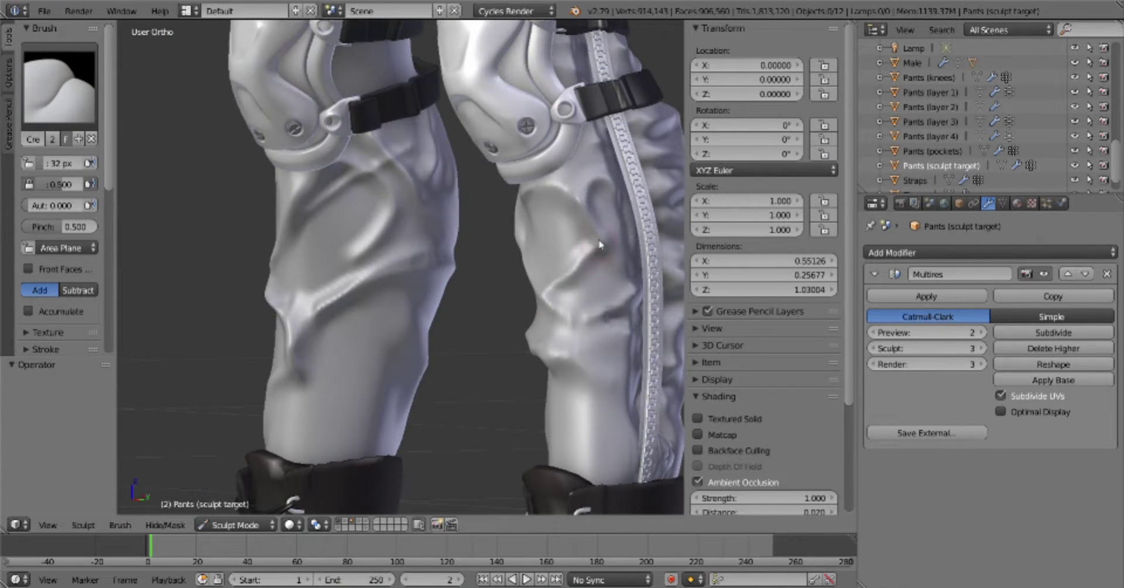
{"action": "scroll", "coordinate": [550, 281], "scroll_direction": "up", "scroll_amount": 4}
{"action": "scroll", "coordinate": [553, 257], "scroll_direction": "down", "scroll_amount": 2}
{"action": "scroll", "coordinate": [556, 237], "scroll_direction": "up", "scroll_amount": 3}
{"action": "mouse_move", "coordinate": [556, 237]}
{"action": "middle_mouse_down"}
{"action": "mouse_move", "coordinate": [510, 294]}
{"action": "mouse_move", "coordinate": [535, 320]}
{"action": "mouse_move", "coordinate": [580, 281]}
{"action": "mouse_move", "coordinate": [454, 214]}
{"action": "mouse_move", "coordinate": [354, 231]}
{"action": "mouse_move", "coordinate": [516, 233]}
{"action": "mouse_move", "coordinate": [543, 220]}
{"action": "middle_mouse_up"}
Mask the fold below the knee with a larger brush and reshape it using Grab
{"action": "key", "text": "m"}
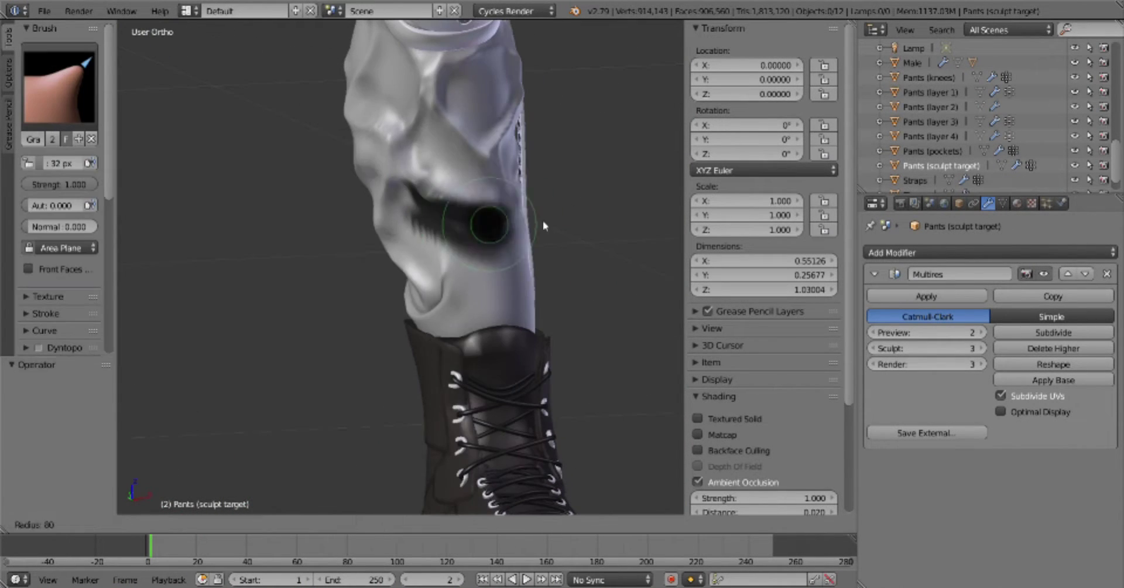
{"action": "key", "text": "f"}
{"action": "left_click", "coordinate": [461, 181]}
{"action": "middle_click_drag", "start_coordinate": [461, 181], "coordinate": [486, 225]}
{"action": "left_click", "coordinate": [59, 88]}
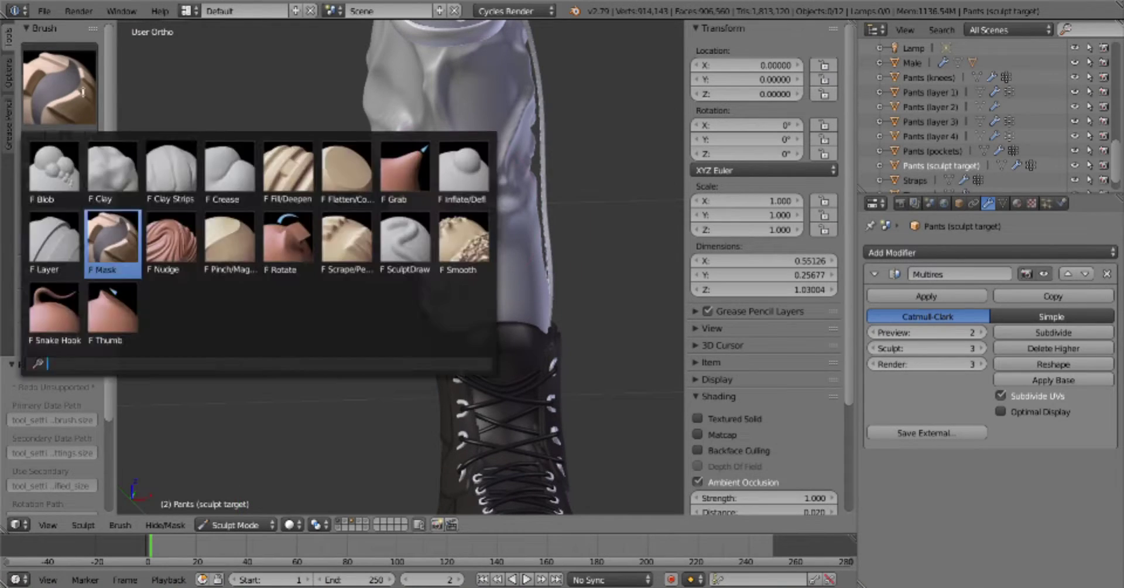
{"action": "left_click", "coordinate": [412, 211]}
{"action": "key", "text": "alt+m"}
{"action": "scroll", "coordinate": [395, 246], "scroll_direction": "up", "scroll_amount": 4}
{"action": "scroll", "coordinate": [396, 244], "scroll_direction": "down", "scroll_amount": 4}
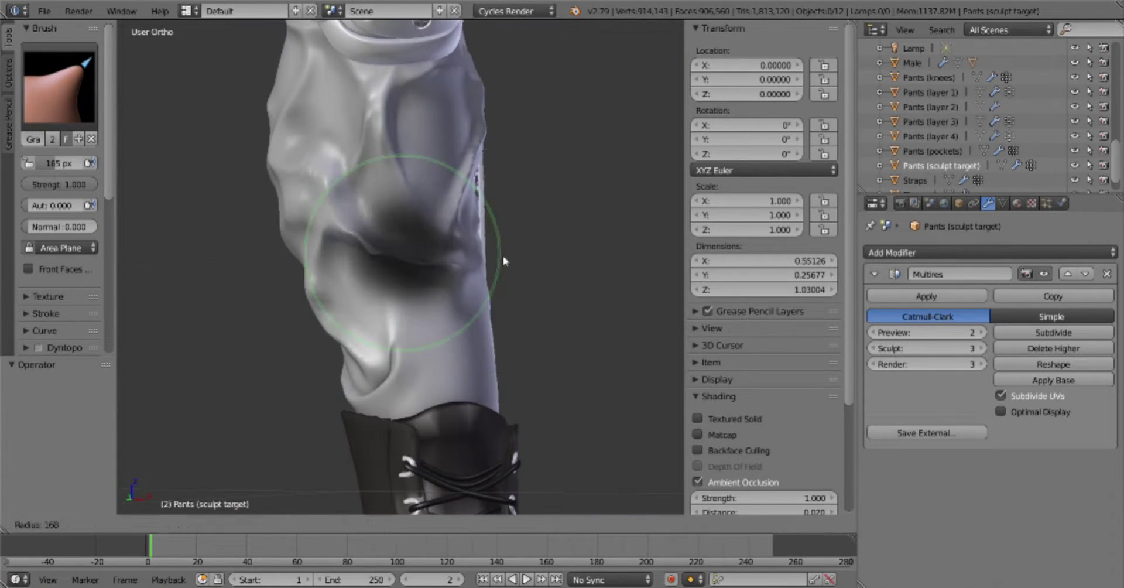
{"action": "middle_click_drag", "start_coordinate": [503, 255], "coordinate": [468, 235]}
Build up the lower-leg fold with the Clay brush
{"action": "left_click", "coordinate": [58, 87]}
{"action": "left_click", "coordinate": [125, 164]}
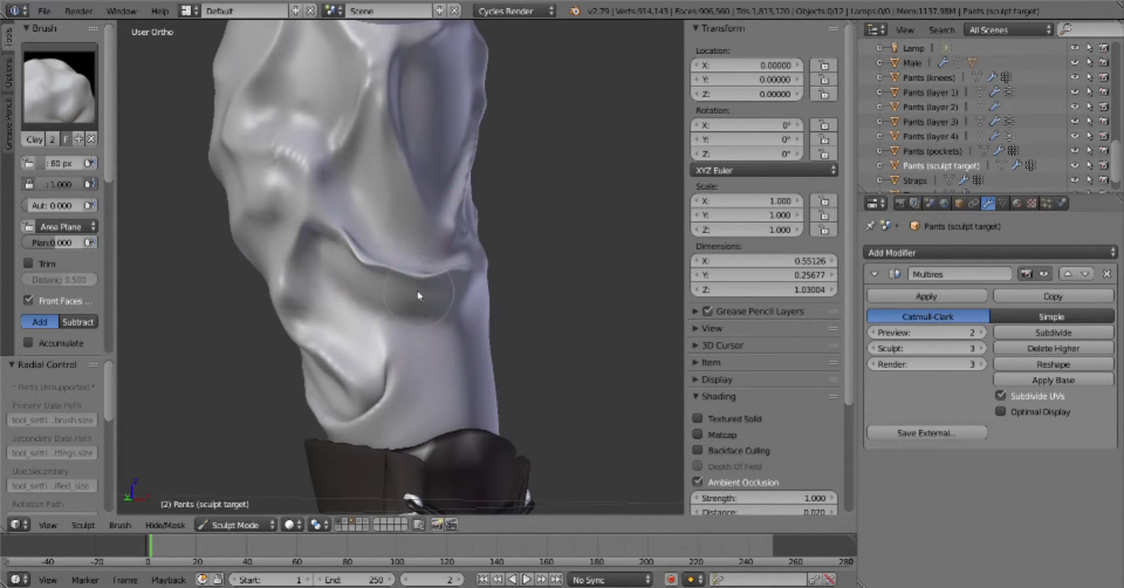
{"action": "scroll", "coordinate": [418, 296], "scroll_direction": "up", "scroll_amount": 4}
{"action": "scroll", "coordinate": [553, 399], "scroll_direction": "down", "scroll_amount": 5}
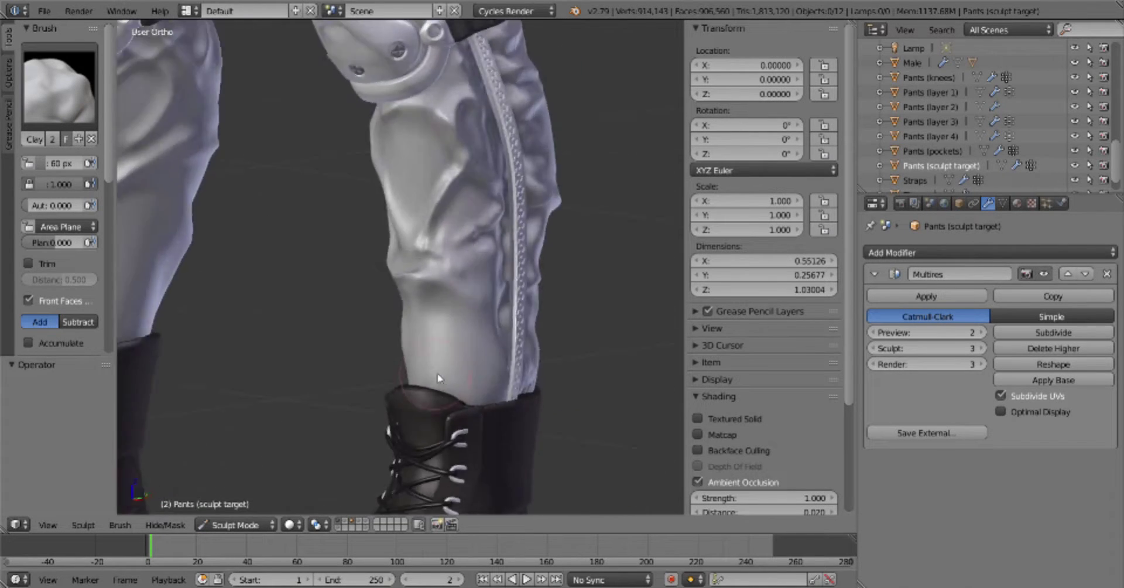
{"action": "scroll", "coordinate": [373, 301], "scroll_direction": "down", "scroll_amount": 1}
{"action": "scroll", "coordinate": [534, 354], "scroll_direction": "down", "scroll_amount": 4}
{"action": "scroll", "coordinate": [504, 296], "scroll_direction": "down", "scroll_amount": 2}
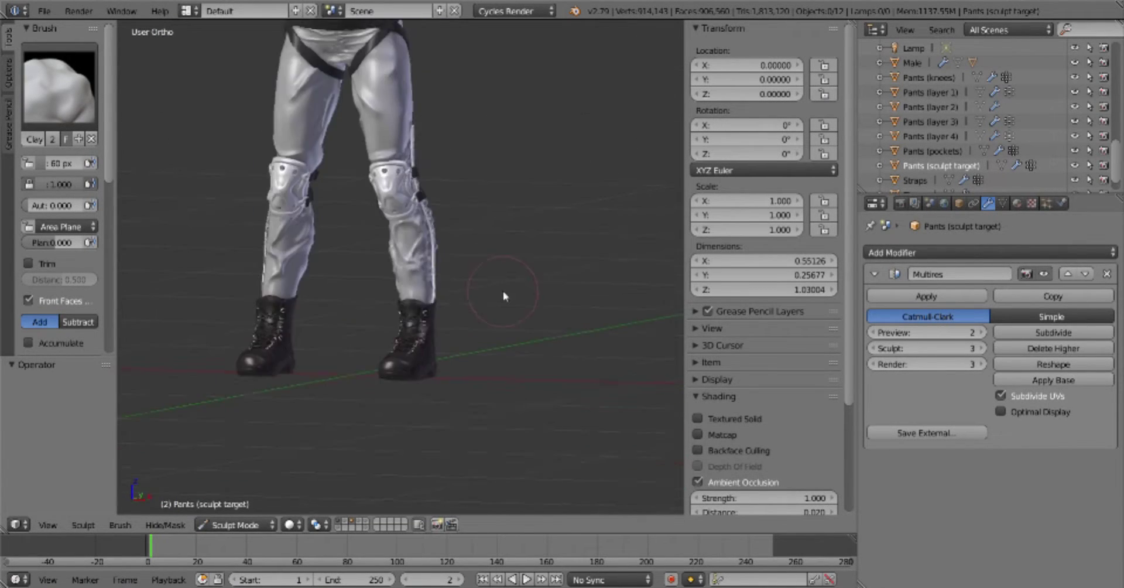
{"action": "mouse_move", "coordinate": [504, 297]}
{"action": "middle_mouse_down"}
{"action": "mouse_move", "coordinate": [562, 351]}
{"action": "mouse_move", "coordinate": [499, 351]}
{"action": "mouse_move", "coordinate": [252, 207]}
{"action": "middle_mouse_up"}
{"action": "scroll", "coordinate": [459, 304], "scroll_direction": "up", "scroll_amount": 5}
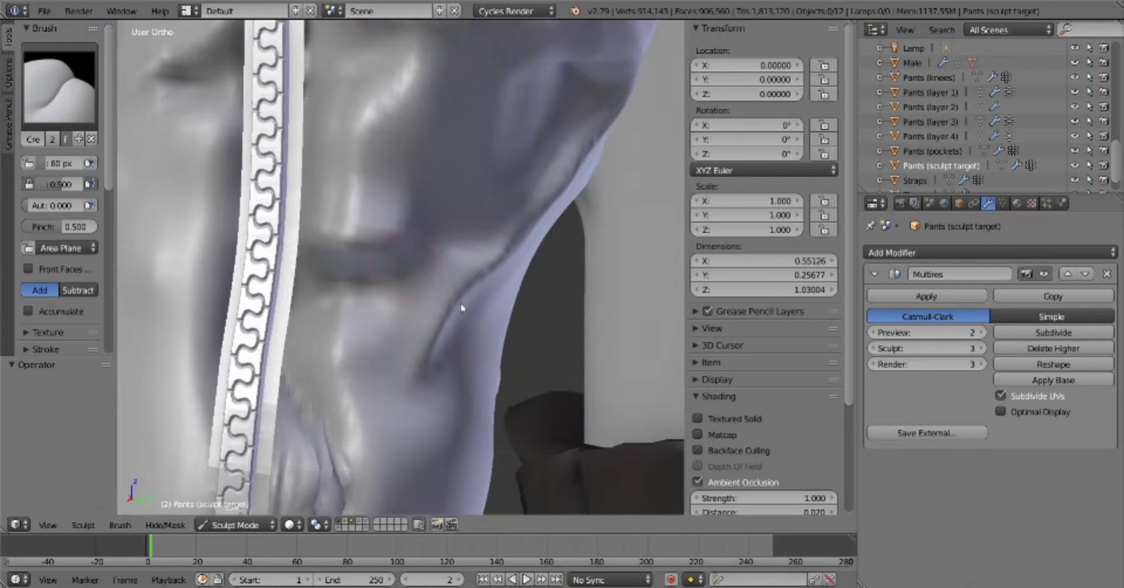
Return to Sculpt Mode and sharpen the knee-area fold with the Pinch brush
{"action": "key", "text": "Tab"}
{"action": "scroll", "coordinate": [527, 369], "scroll_direction": "down", "scroll_amount": 3}
{"action": "key", "text": "ctrl+Tab"}
{"action": "left_click", "coordinate": [550, 310]}
{"action": "scroll", "coordinate": [410, 263], "scroll_direction": "up", "scroll_amount": 5}
{"action": "left_click", "coordinate": [59, 73]}
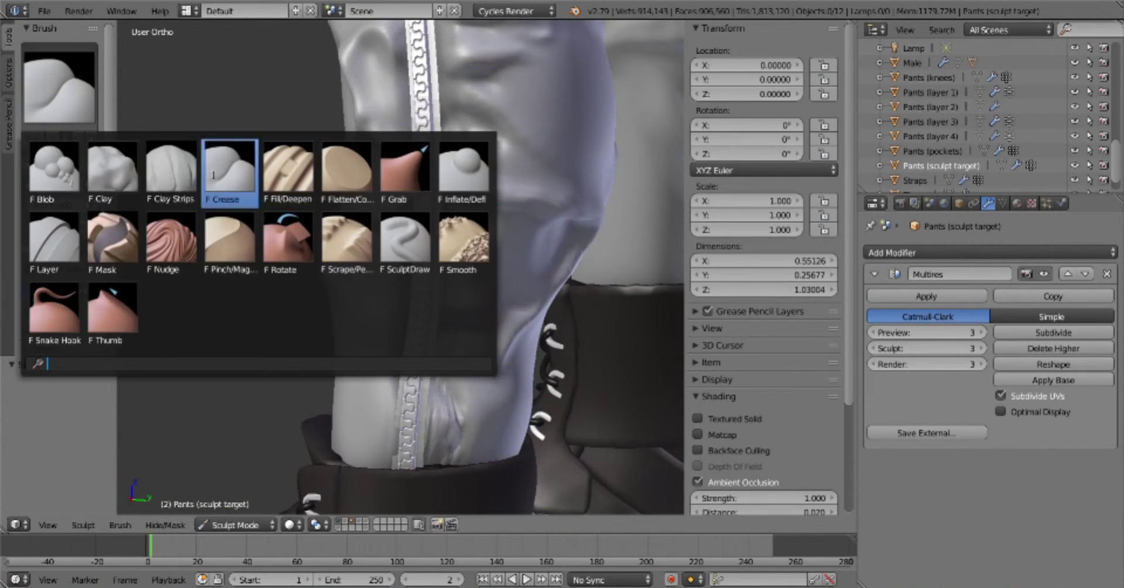
{"action": "left_click", "coordinate": [297, 235]}
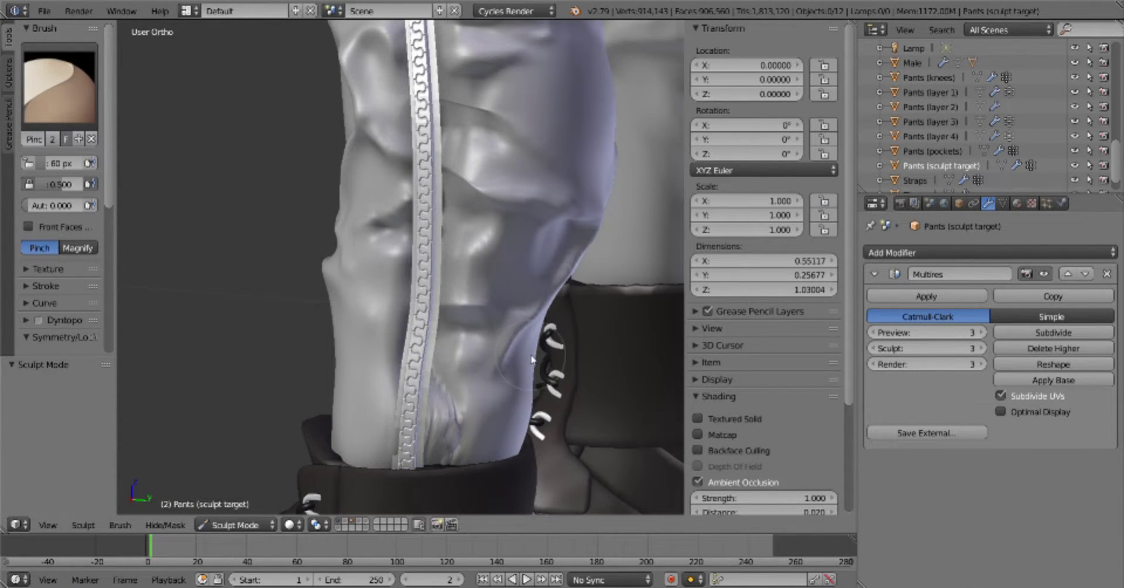
{"action": "middle_click_drag", "start_coordinate": [532, 358], "coordinate": [432, 159]}
{"action": "mouse_move", "coordinate": [492, 103]}
{"action": "middle_mouse_down"}
{"action": "mouse_move", "coordinate": [454, 232]}
{"action": "mouse_move", "coordinate": [496, 223]}
{"action": "middle_mouse_up"}
{"action": "scroll", "coordinate": [610, 298], "scroll_direction": "down", "scroll_amount": 5}
In Object Mode, show layer 2 with the green pants and hide the sculpt target
{"action": "key", "text": "ctrl+Tab"}
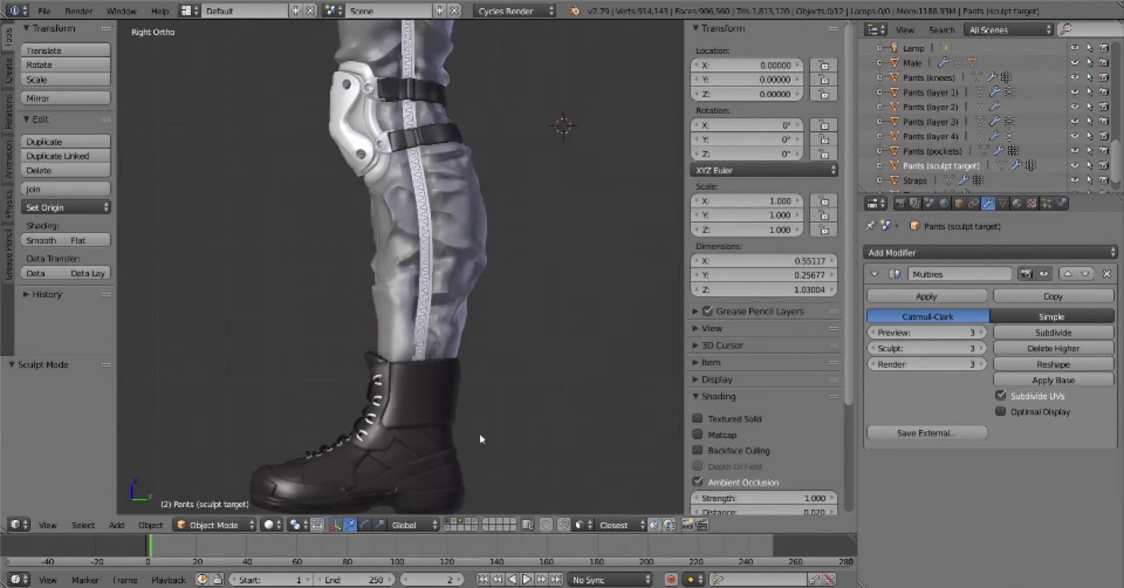
{"action": "key", "text": "a"}
{"action": "middle_click_drag", "start_coordinate": [610, 298], "coordinate": [568, 340]}
{"action": "scroll", "coordinate": [550, 311], "scroll_direction": "up", "scroll_amount": 4}
{"action": "key", "text": "2"}
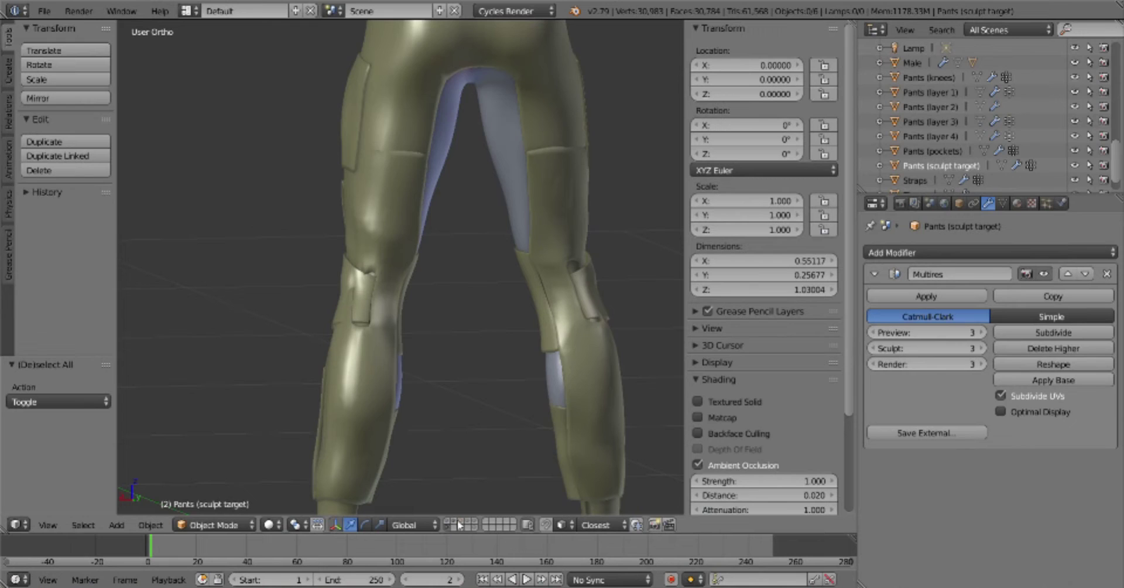
{"action": "right_click", "coordinate": [436, 170]}
{"action": "key", "text": "h"}
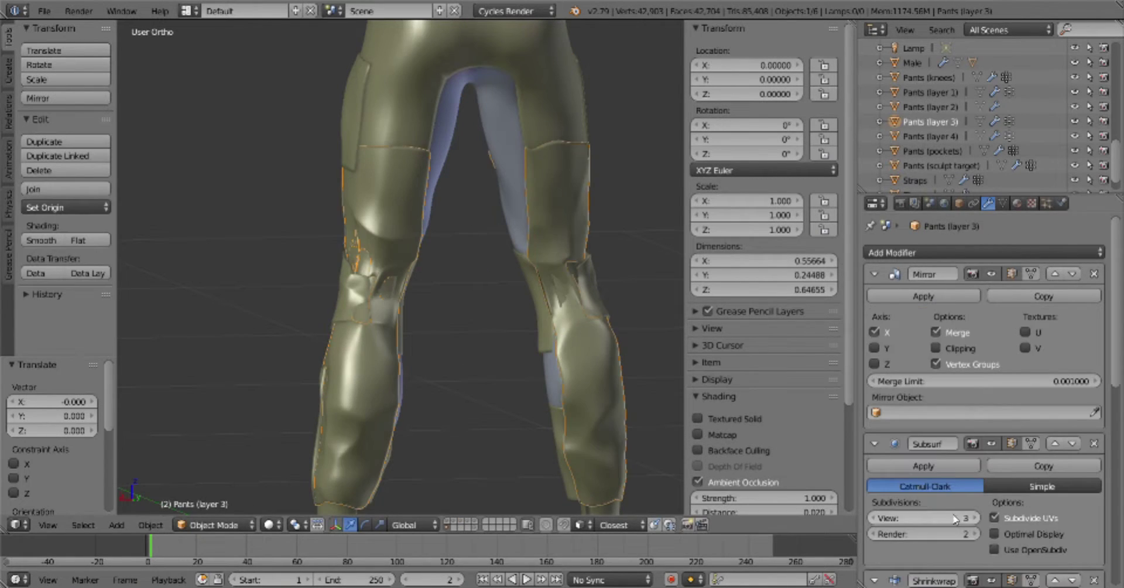
Adjust the viewport subdivision level, select Pants (layer 3) and switch to Solid shading
{"action": "left_click", "coordinate": [932, 150]}
{"action": "left_click", "coordinate": [954, 348]}
{"action": "right_click", "coordinate": [508, 308]}
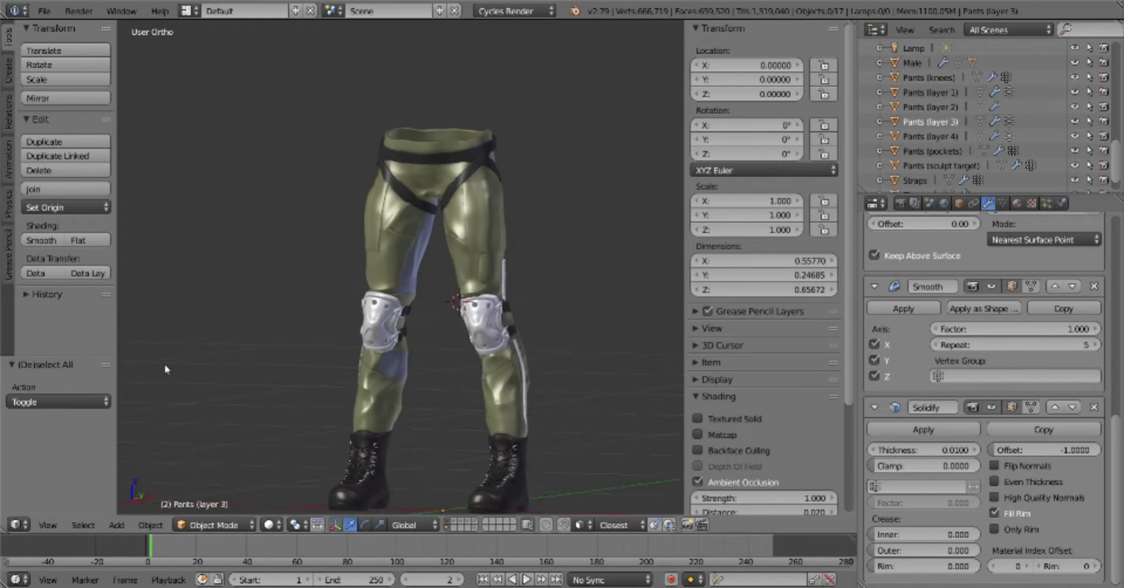
{"action": "key", "text": "z"}
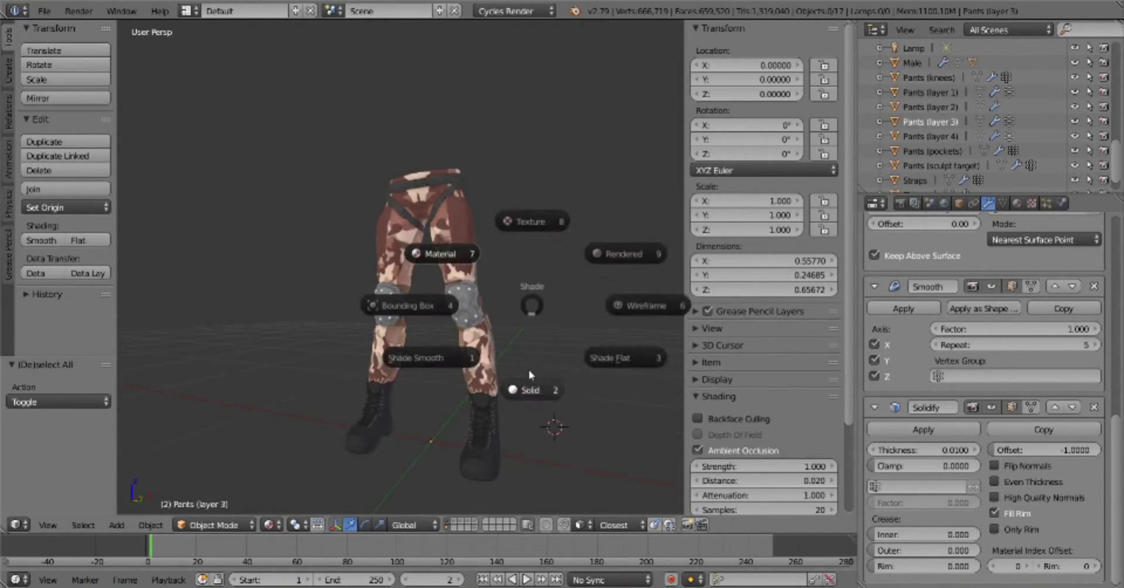
{"action": "left_click", "coordinate": [530, 371]}
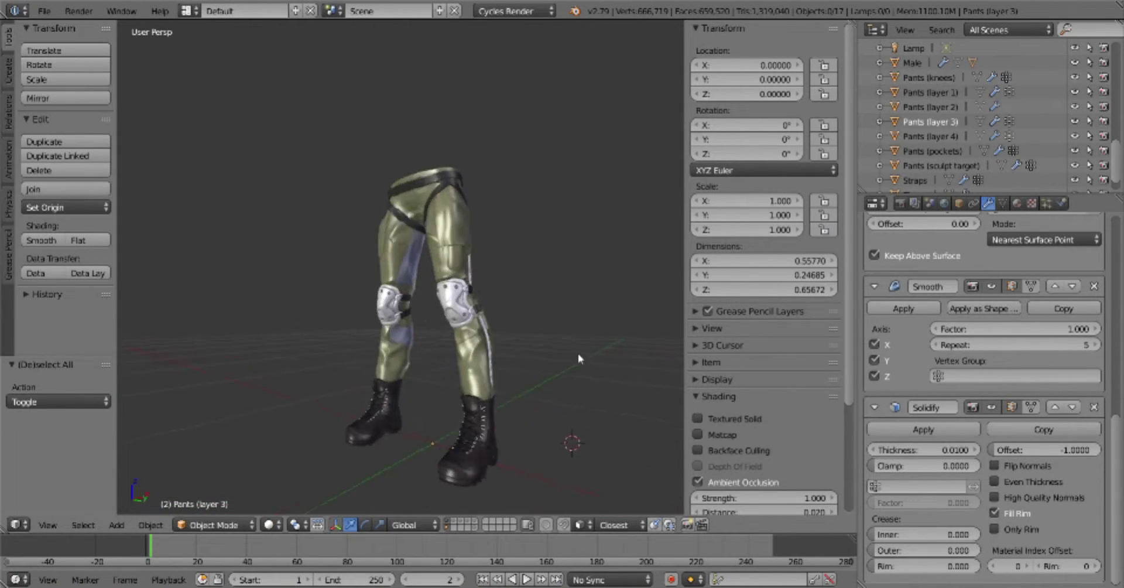
Orbit to an angled view and show only the layer holding Pants (sculpt target)
{"action": "middle_click_drag", "start_coordinate": [598, 319], "coordinate": [613, 328]}
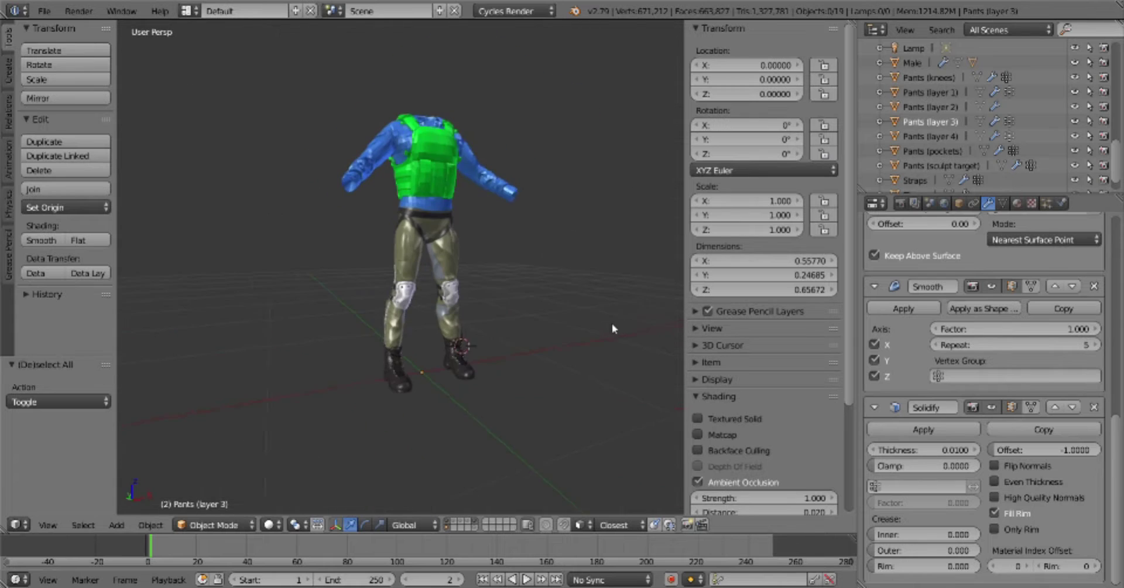
{"action": "left_click", "coordinate": [460, 524]}
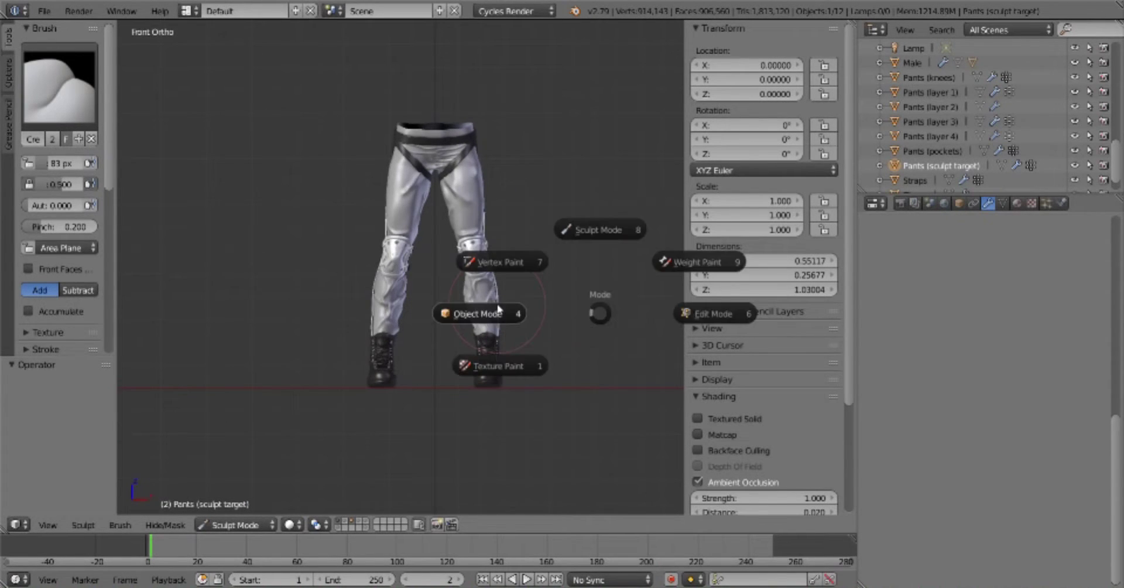
Enlarge the sculpt brush radius while viewing the legs from the side
{"action": "left_click", "coordinate": [498, 310]}
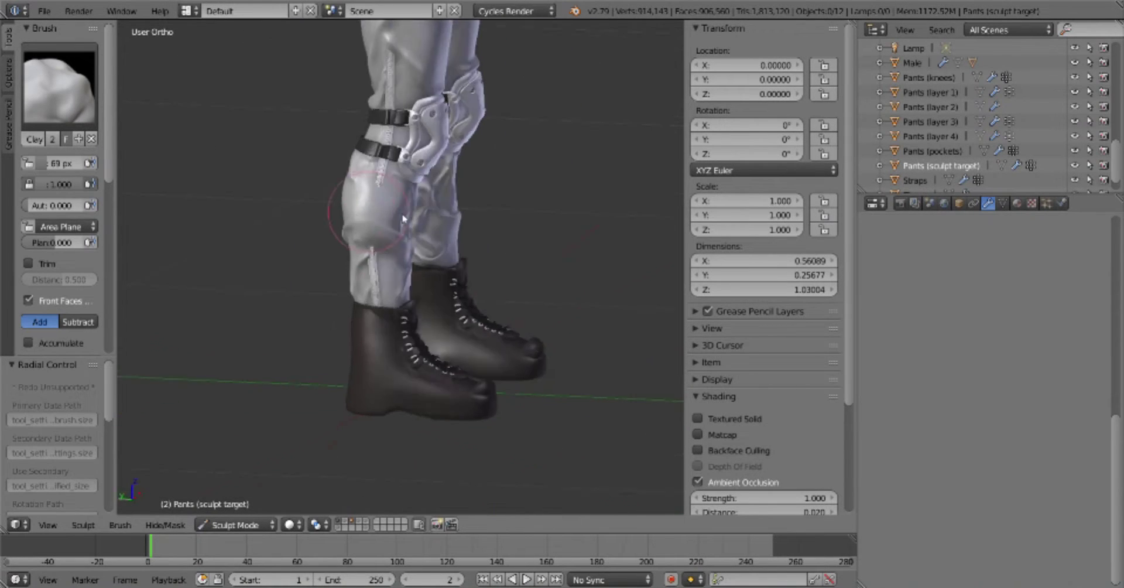
{"action": "middle_click_drag", "start_coordinate": [375, 234], "coordinate": [422, 240]}
{"action": "key", "text": "f"}
{"action": "left_click", "coordinate": [467, 242]}
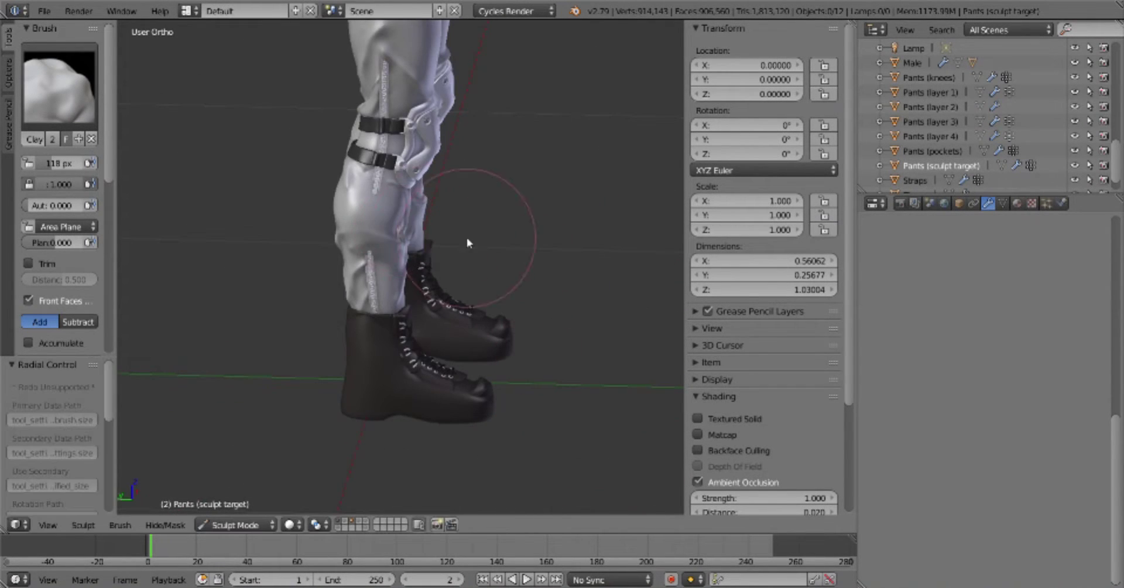
{"action": "middle_click_drag", "start_coordinate": [329, 268], "coordinate": [509, 271]}
Deselect everything in Object Mode, return to sculpting and snap to the front view
{"action": "key", "text": "ctrl+Tab"}
{"action": "key", "text": "a"}
{"action": "scroll", "coordinate": [575, 338], "scroll_direction": "down", "scroll_amount": 2}
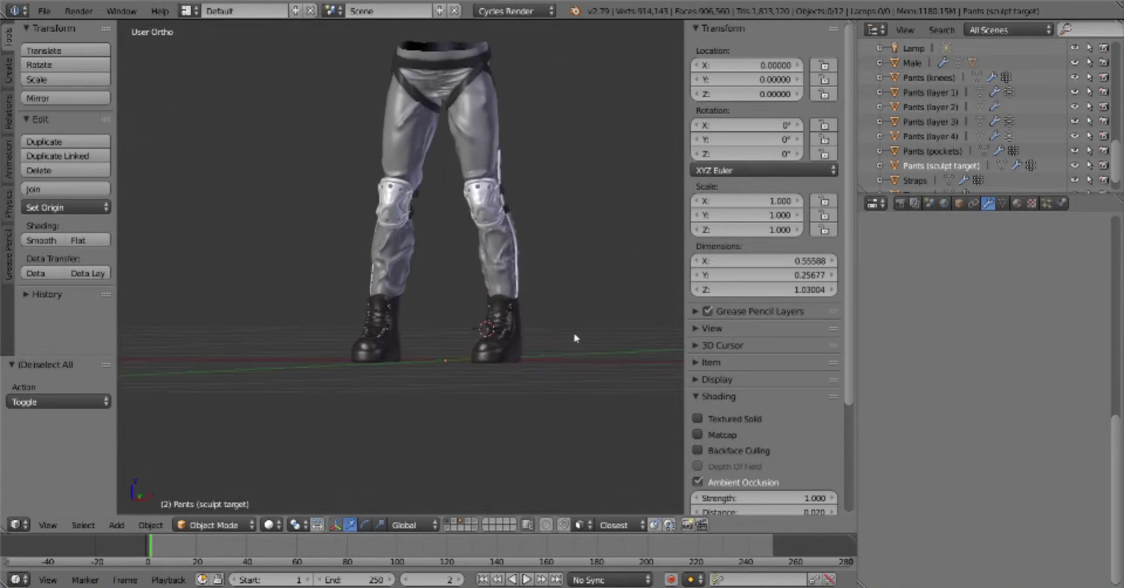
{"action": "left_click", "coordinate": [549, 315]}
{"action": "scroll", "coordinate": [410, 223], "scroll_direction": "up", "scroll_amount": 3}
{"action": "mouse_move", "coordinate": [410, 222]}
{"action": "middle_mouse_down"}
{"action": "mouse_move", "coordinate": [314, 191]}
{"action": "mouse_move", "coordinate": [389, 239]}
{"action": "middle_mouse_up"}
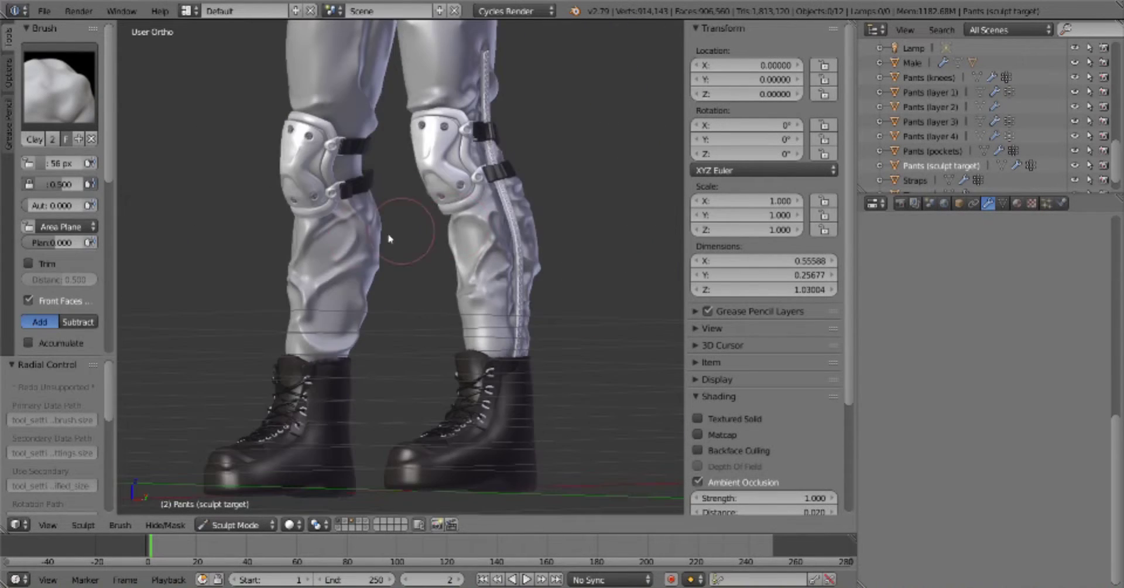
{"action": "key", "text": "KP_1"}
{"action": "mouse_move", "coordinate": [522, 314]}
{"action": "middle_mouse_down"}
{"action": "mouse_move", "coordinate": [296, 336]}
{"action": "mouse_move", "coordinate": [439, 326]}
{"action": "mouse_move", "coordinate": [530, 369]}
{"action": "mouse_move", "coordinate": [395, 359]}
{"action": "mouse_move", "coordinate": [395, 304]}
{"action": "middle_mouse_up"}
Switch to the Crease brush, set its pinch value and sharpen creases down the shins
{"action": "key", "text": "shift+c"}
{"action": "key", "text": "Return"}
{"action": "middle_click_drag", "start_coordinate": [462, 349], "coordinate": [538, 244]}
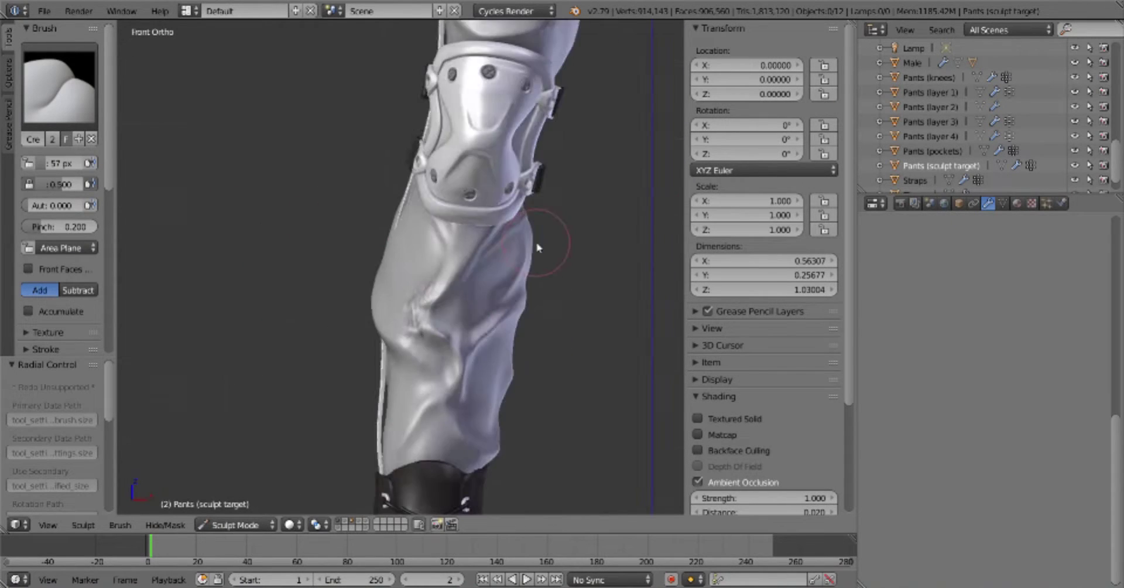
{"action": "scroll", "coordinate": [519, 422], "scroll_direction": "down", "scroll_amount": 3}
{"action": "scroll", "coordinate": [519, 421], "scroll_direction": "up", "scroll_amount": 3}
{"action": "middle_click_drag", "start_coordinate": [519, 422], "coordinate": [352, 293]}
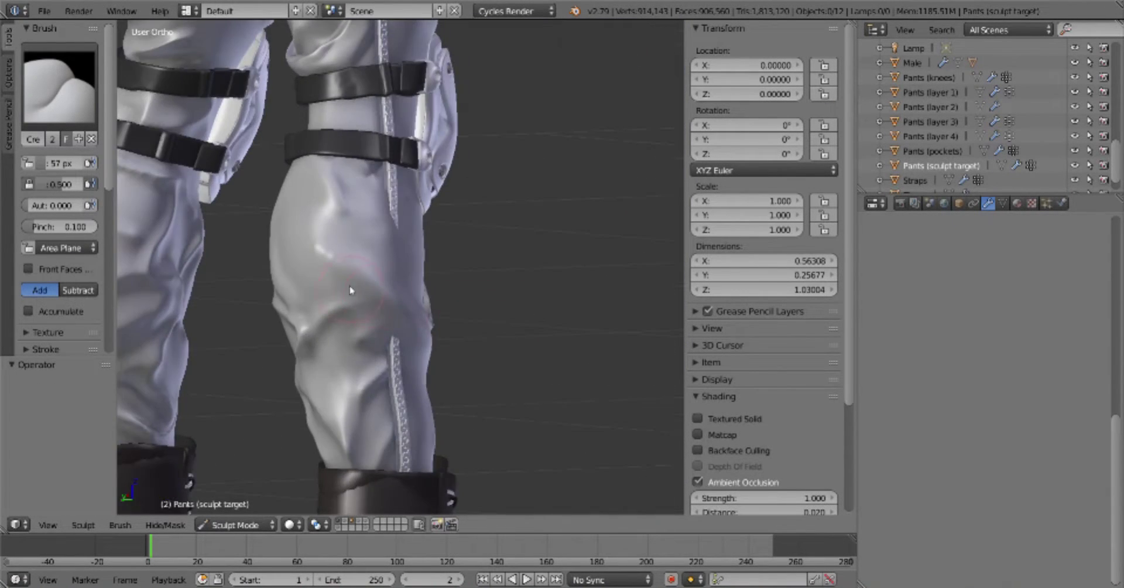
{"action": "scroll", "coordinate": [494, 454], "scroll_direction": "down", "scroll_amount": 3}
{"action": "scroll", "coordinate": [467, 384], "scroll_direction": "up", "scroll_amount": 3}
Switch to Front Ortho and orbit around to the back of the pants
{"action": "key", "text": "KP_1"}
{"action": "scroll", "coordinate": [503, 403], "scroll_direction": "up", "scroll_amount": 2}
{"action": "scroll", "coordinate": [503, 402], "scroll_direction": "down", "scroll_amount": 4}
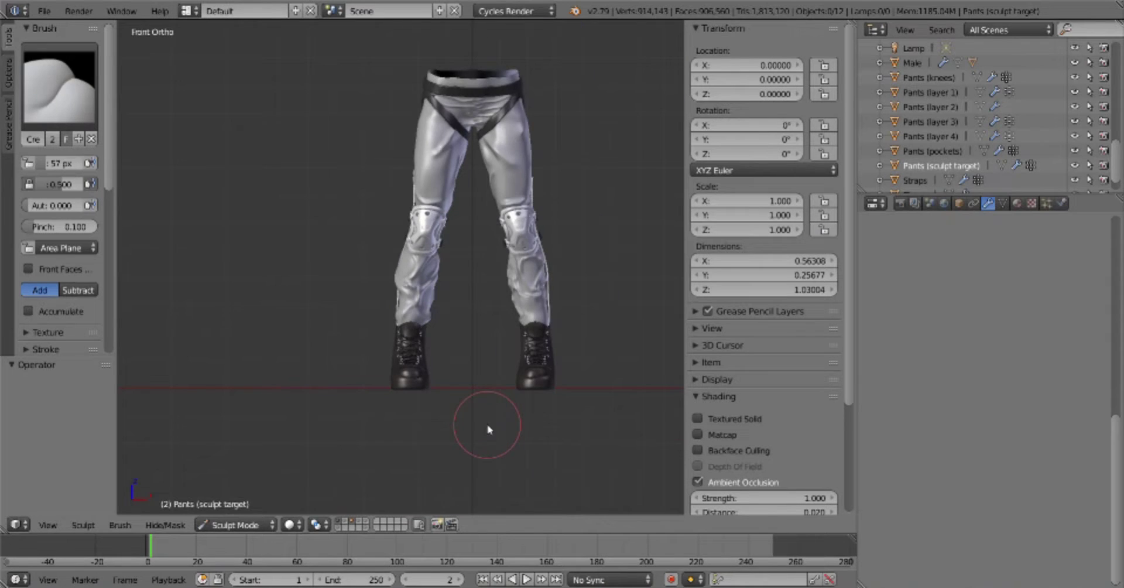
{"action": "mouse_move", "coordinate": [484, 427]}
{"action": "middle_mouse_down"}
{"action": "mouse_move", "coordinate": [369, 402]}
{"action": "mouse_move", "coordinate": [434, 389]}
{"action": "mouse_move", "coordinate": [456, 246]}
{"action": "middle_mouse_up"}
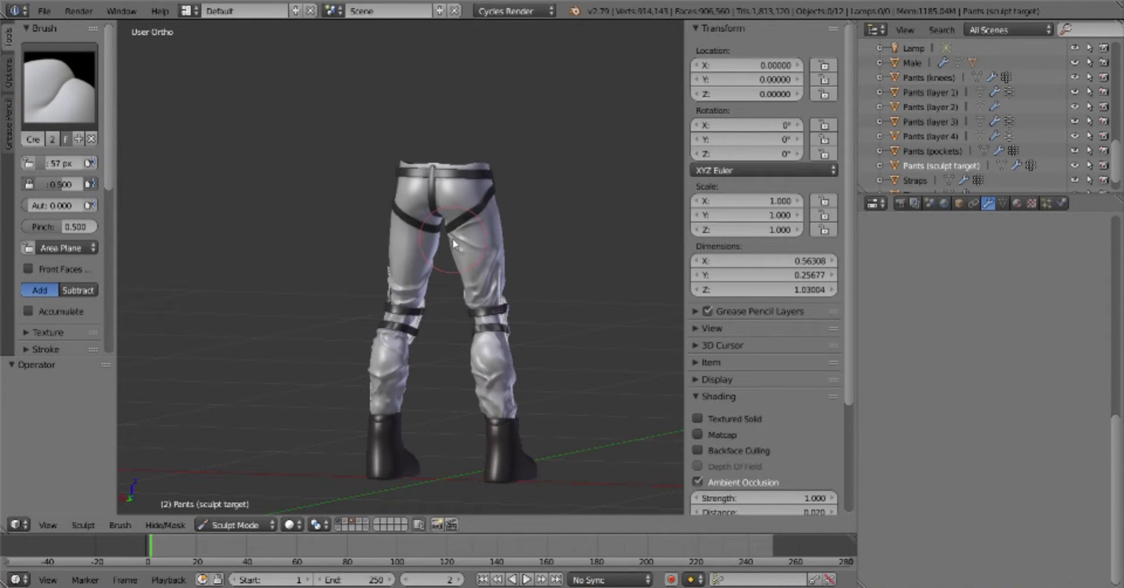
Carve a crease across the back of the hip and widen the brush to 41 px
{"action": "scroll", "coordinate": [454, 243], "scroll_direction": "up", "scroll_amount": 5}
{"action": "scroll", "coordinate": [489, 258], "scroll_direction": "up", "scroll_amount": 3}
{"action": "left_click_drag", "start_coordinate": [471, 220], "coordinate": [361, 295]}
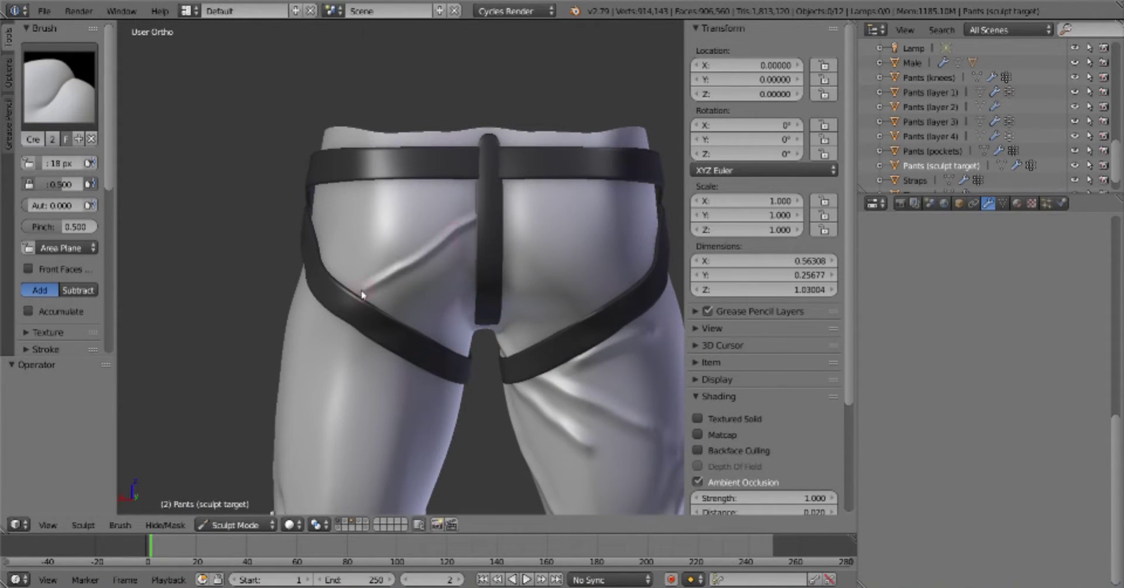
{"action": "middle_click_drag", "start_coordinate": [430, 337], "coordinate": [419, 352]}
{"action": "key", "text": "f"}
{"action": "left_click", "coordinate": [420, 353]}
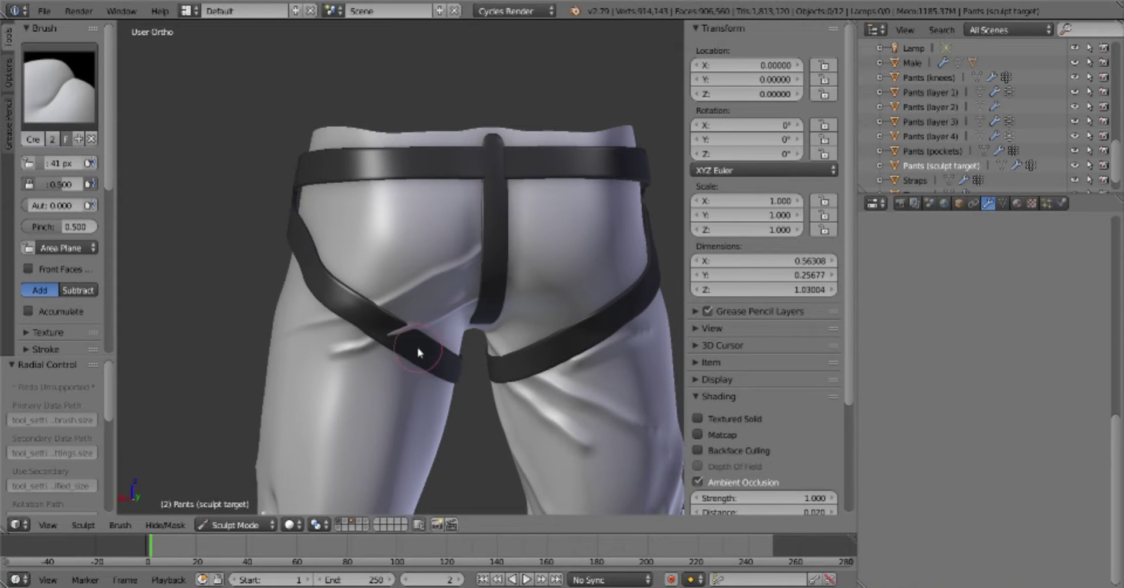
Zoom over the back thigh under the strap and reset the brush radius to 41 px
{"action": "scroll", "coordinate": [417, 356], "scroll_direction": "down", "scroll_amount": 5}
{"action": "scroll", "coordinate": [484, 266], "scroll_direction": "up", "scroll_amount": 3}
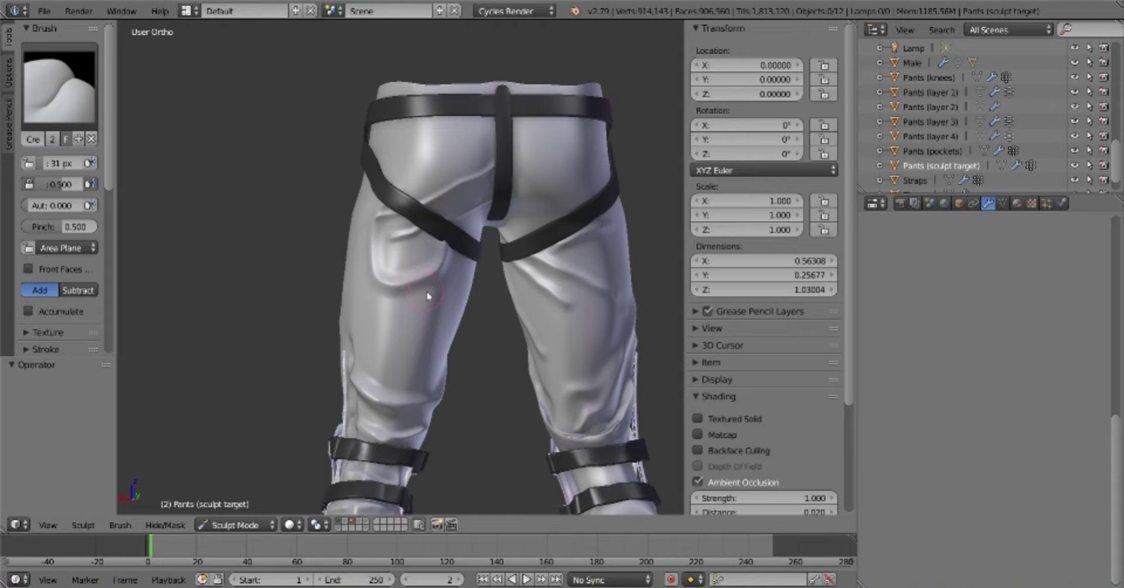
{"action": "scroll", "coordinate": [391, 265], "scroll_direction": "up", "scroll_amount": 3}
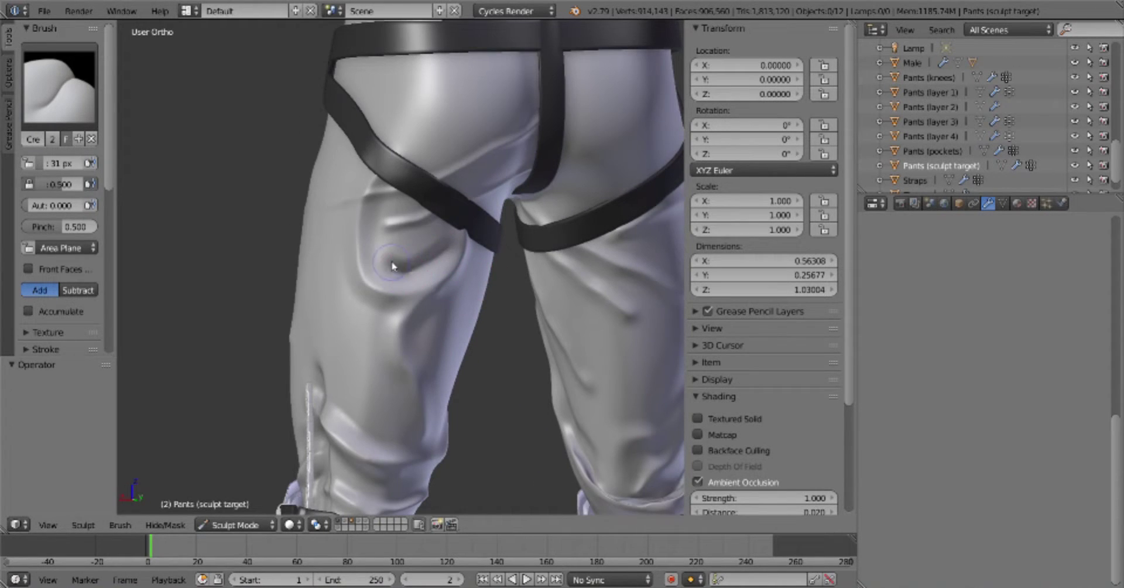
{"action": "scroll", "coordinate": [403, 249], "scroll_direction": "down", "scroll_amount": 4}
{"action": "scroll", "coordinate": [394, 369], "scroll_direction": "up", "scroll_amount": 3}
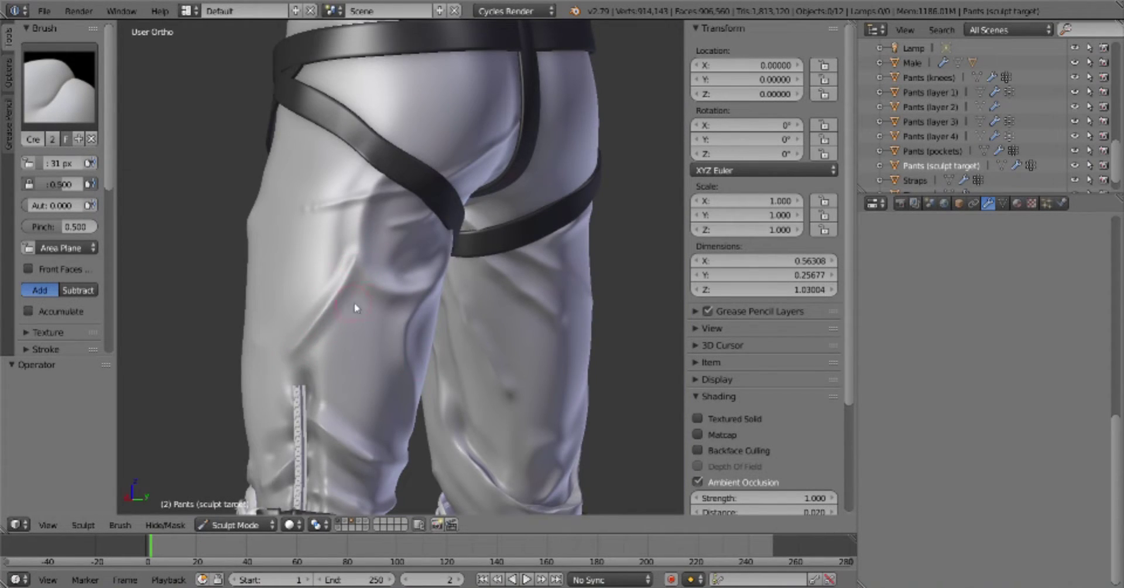
{"action": "scroll", "coordinate": [555, 362], "scroll_direction": "down", "scroll_amount": 5}
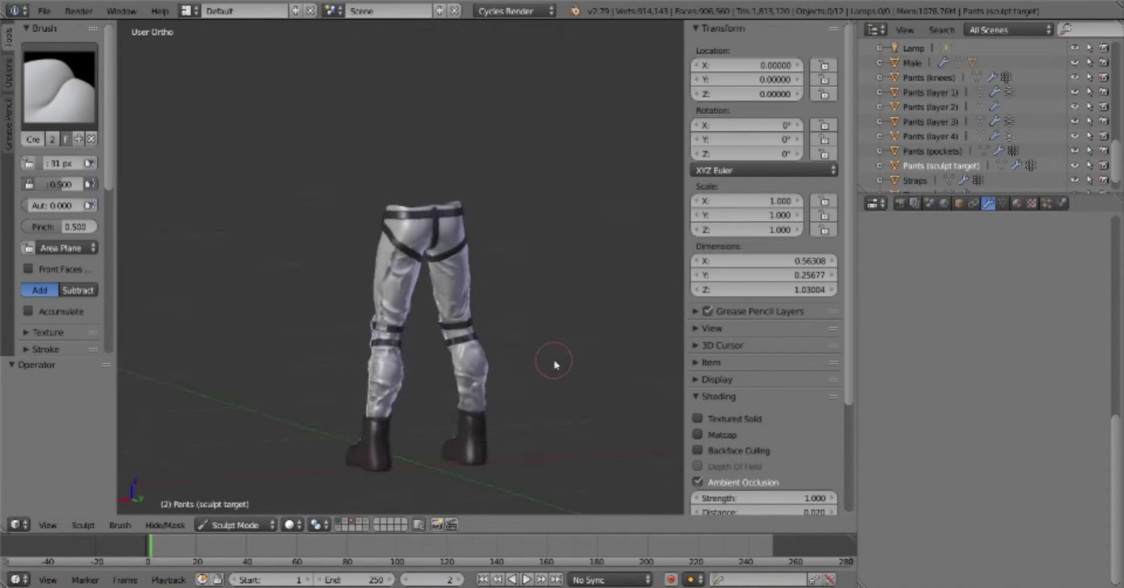
{"action": "scroll", "coordinate": [577, 354], "scroll_direction": "up", "scroll_amount": 5}
{"action": "scroll", "coordinate": [532, 377], "scroll_direction": "down", "scroll_amount": 3}
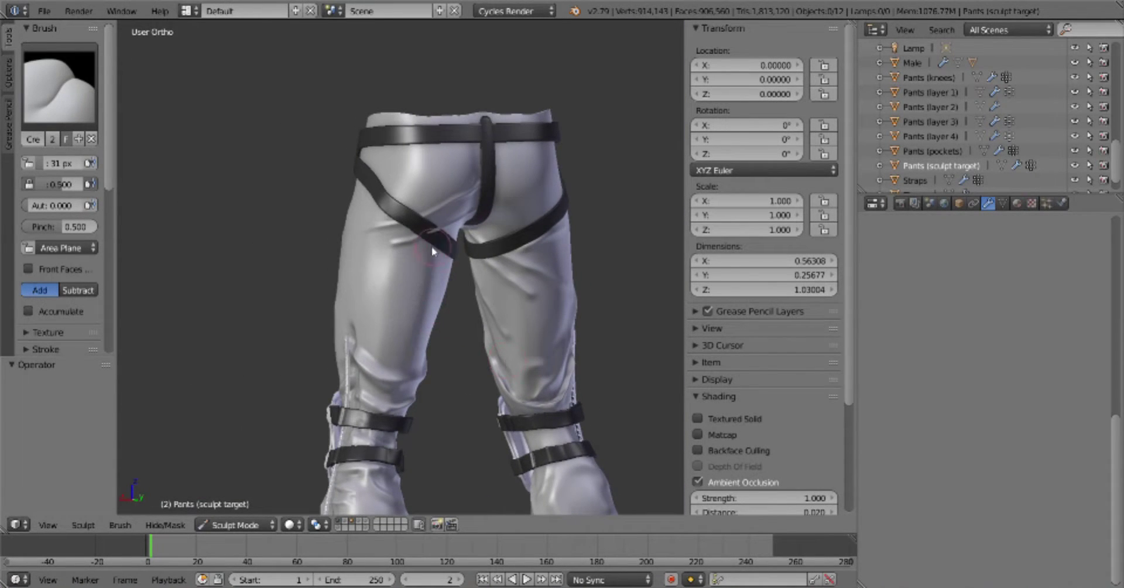
{"action": "scroll", "coordinate": [434, 276], "scroll_direction": "up", "scroll_amount": 2}
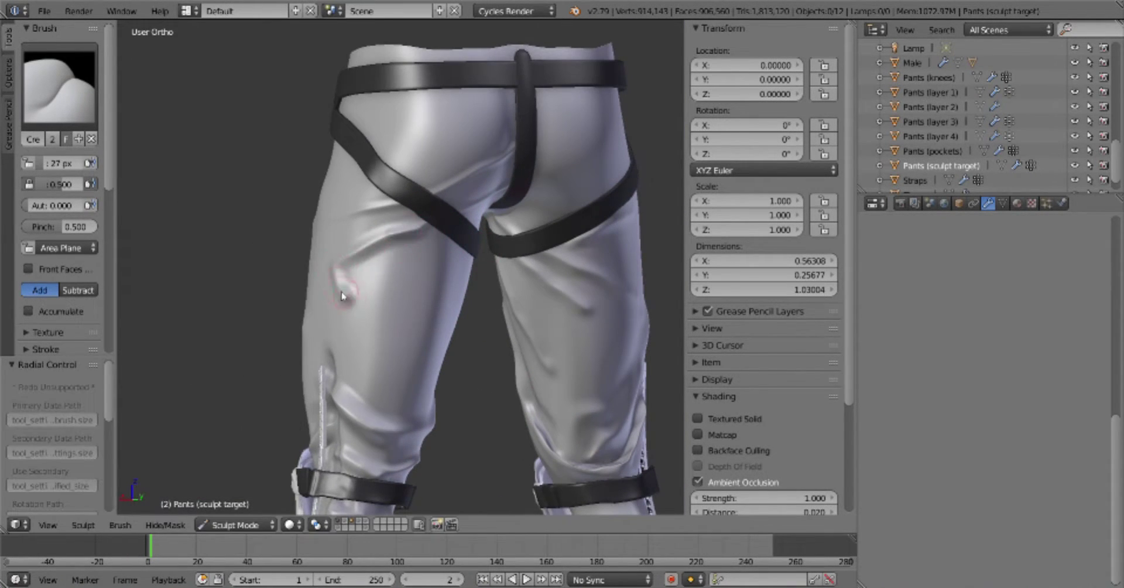
{"action": "scroll", "coordinate": [406, 287], "scroll_direction": "up", "scroll_amount": 3}
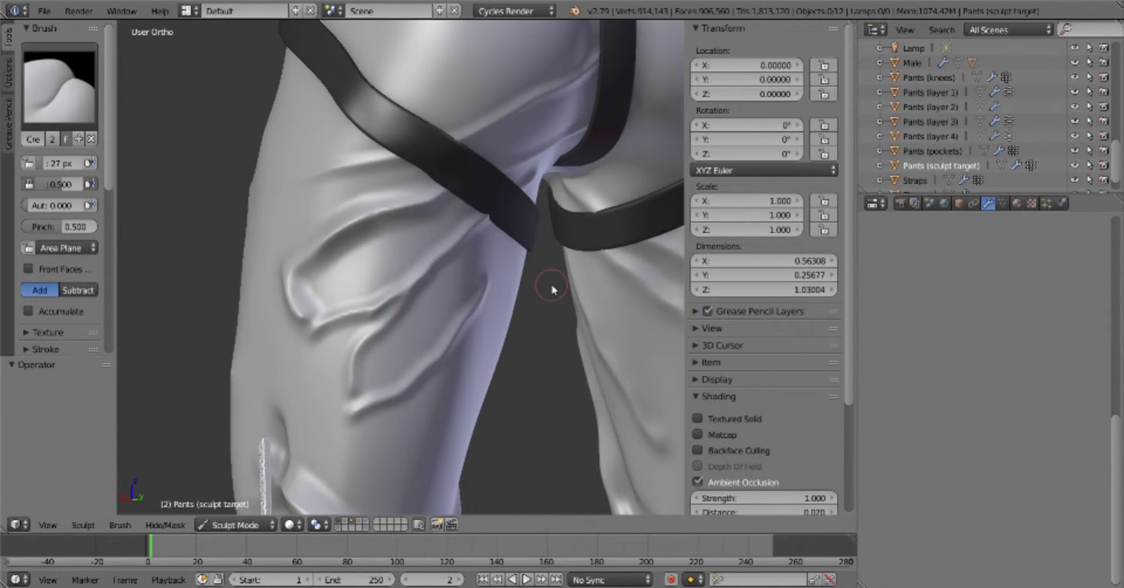
{"action": "scroll", "coordinate": [553, 289], "scroll_direction": "down", "scroll_amount": 4}
{"action": "scroll", "coordinate": [464, 419], "scroll_direction": "up", "scroll_amount": 3}
{"action": "key", "text": "f"}
{"action": "left_click", "coordinate": [204, 142]}
{"action": "scroll", "coordinate": [383, 346], "scroll_direction": "up", "scroll_amount": 2}
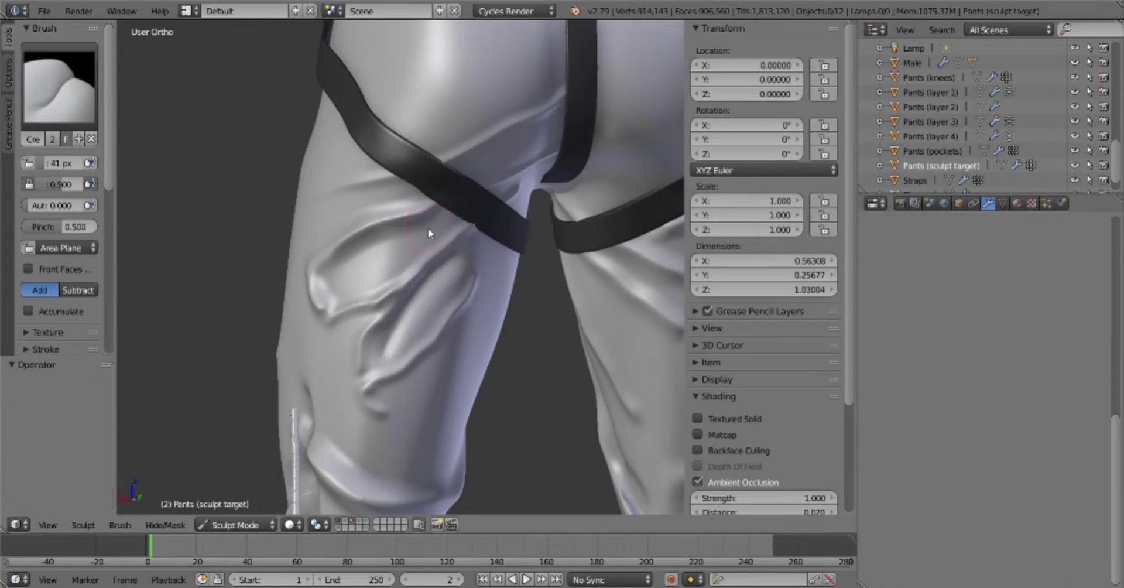
Orbit around the thigh and strap crossing to inspect the new folds
{"action": "middle_click_drag", "start_coordinate": [401, 328], "coordinate": [500, 289]}
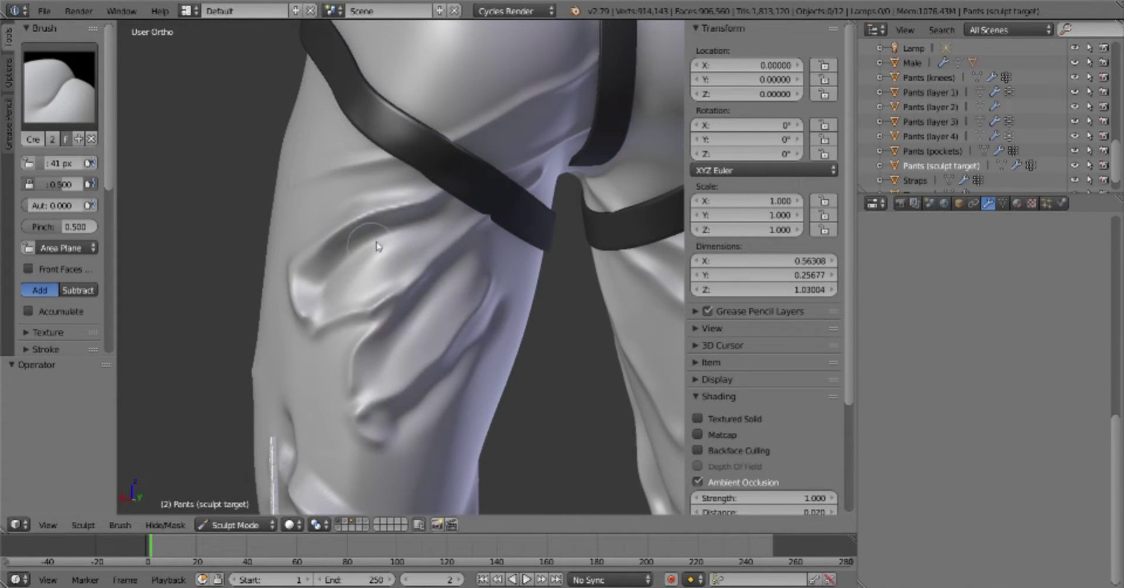
{"action": "scroll", "coordinate": [378, 246], "scroll_direction": "down", "scroll_amount": 3}
{"action": "scroll", "coordinate": [459, 326], "scroll_direction": "down", "scroll_amount": 2}
{"action": "middle_click_drag", "start_coordinate": [433, 351], "coordinate": [533, 341]}
{"action": "scroll", "coordinate": [550, 381], "scroll_direction": "up", "scroll_amount": 5}
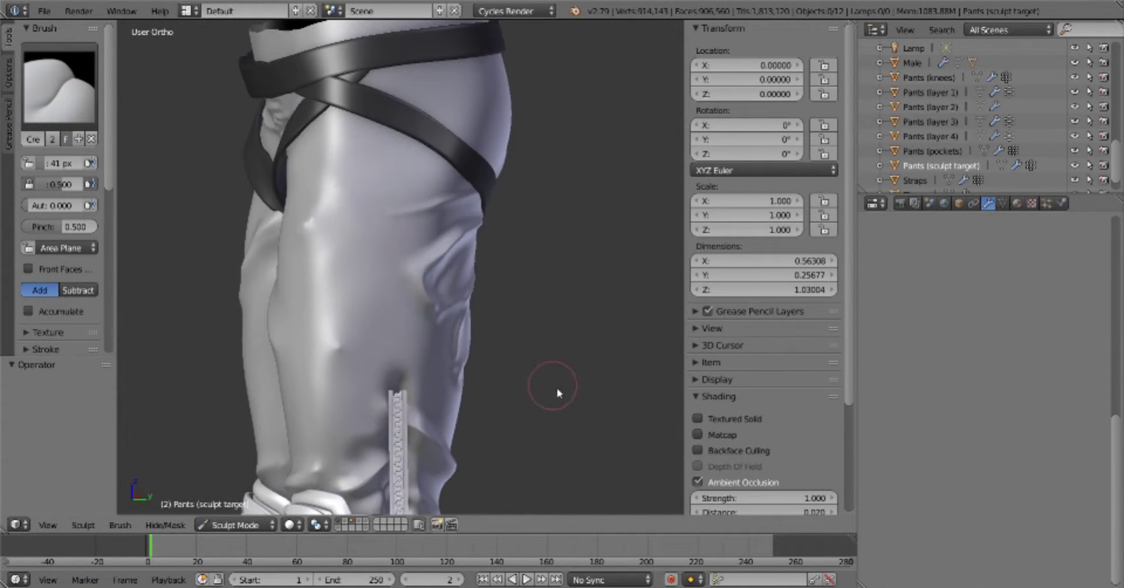
{"action": "mouse_move", "coordinate": [418, 268]}
{"action": "middle_mouse_down"}
{"action": "mouse_move", "coordinate": [425, 276]}
{"action": "mouse_move", "coordinate": [396, 316]}
{"action": "mouse_move", "coordinate": [258, 168]}
{"action": "middle_mouse_up"}
{"action": "scroll", "coordinate": [306, 316], "scroll_direction": "down", "scroll_amount": 3}
Resize the Grab brush, then select the Crease brush and frame the back of the knee
{"action": "key", "text": "g"}
{"action": "key", "text": "f"}
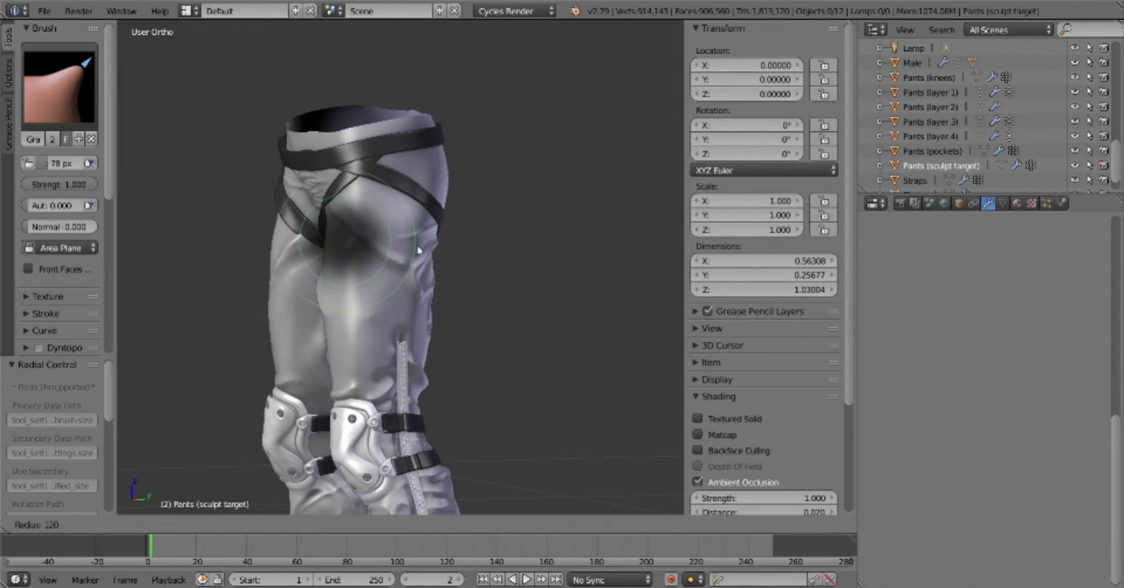
{"action": "left_click", "coordinate": [417, 251]}
{"action": "middle_click_drag", "start_coordinate": [418, 251], "coordinate": [477, 347]}
{"action": "scroll", "coordinate": [615, 339], "scroll_direction": "down", "scroll_amount": 2}
{"action": "left_click", "coordinate": [58, 85]}
{"action": "left_click", "coordinate": [231, 170]}
{"action": "scroll", "coordinate": [469, 219], "scroll_direction": "up", "scroll_amount": 4}
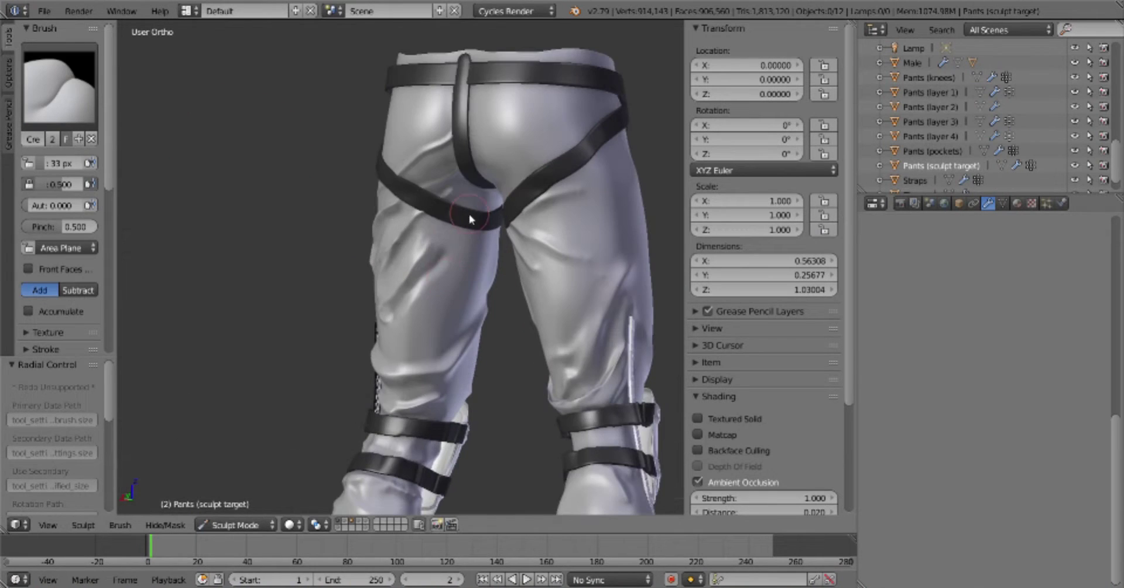
{"action": "middle_click_drag", "start_coordinate": [469, 219], "coordinate": [445, 352]}
{"action": "scroll", "coordinate": [472, 322], "scroll_direction": "up", "scroll_amount": 3}
Mask the back of the knee, Grab-reshape the fabric around the knee straps, and clear the mask
{"action": "left_click", "coordinate": [59, 85]}
{"action": "left_click", "coordinate": [100, 225]}
{"action": "left_click_drag", "start_coordinate": [331, 217], "coordinate": [398, 264]}
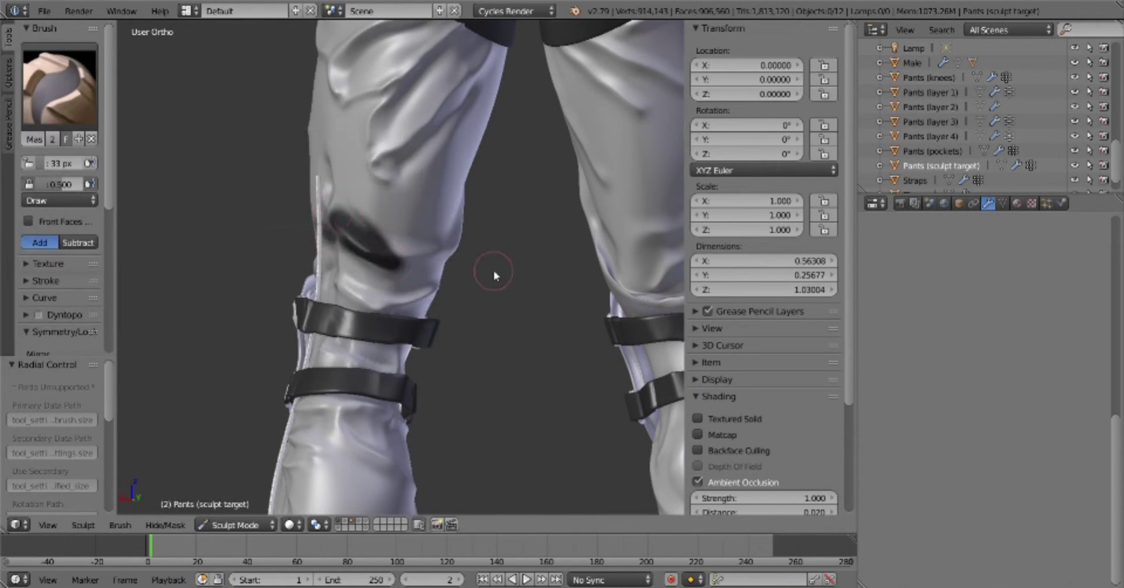
{"action": "middle_click_drag", "start_coordinate": [493, 269], "coordinate": [527, 275]}
{"action": "left_click", "coordinate": [59, 85]}
{"action": "left_click", "coordinate": [425, 176]}
{"action": "mouse_move", "coordinate": [426, 175]}
{"action": "middle_mouse_down"}
{"action": "mouse_move", "coordinate": [393, 206]}
{"action": "mouse_move", "coordinate": [397, 189]}
{"action": "mouse_move", "coordinate": [441, 197]}
{"action": "middle_mouse_up"}
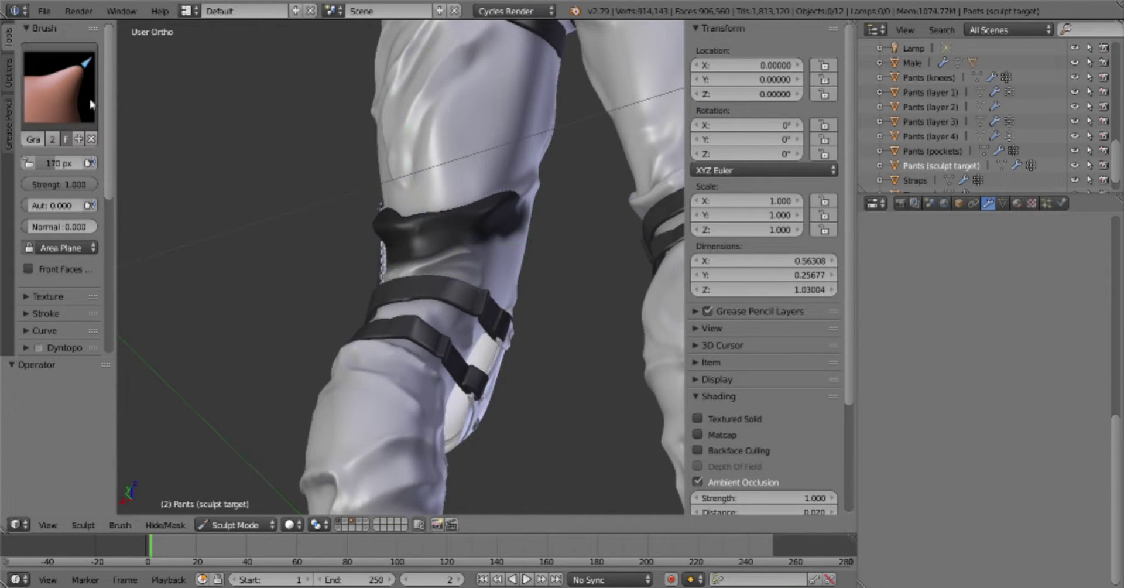
{"action": "key", "text": "c"}
{"action": "middle_click_drag", "start_coordinate": [388, 226], "coordinate": [476, 201]}
Switch to the Clay brush and orbit around the strapped lower leg
{"action": "left_click", "coordinate": [59, 84]}
{"action": "left_click", "coordinate": [156, 246]}
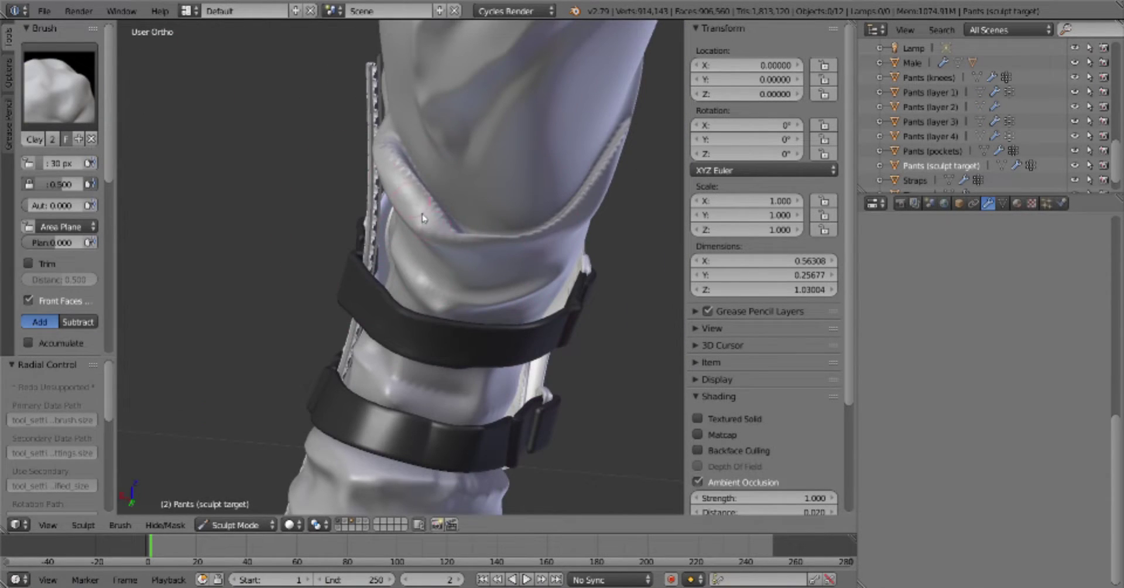
{"action": "mouse_move", "coordinate": [455, 238]}
{"action": "middle_mouse_down"}
{"action": "mouse_move", "coordinate": [426, 188]}
{"action": "mouse_move", "coordinate": [468, 222]}
{"action": "middle_mouse_up"}
{"action": "scroll", "coordinate": [468, 223], "scroll_direction": "down", "scroll_amount": 4}
{"action": "scroll", "coordinate": [531, 263], "scroll_direction": "up", "scroll_amount": 4}
{"action": "middle_click_drag", "start_coordinate": [531, 263], "coordinate": [245, 235]}
Try the Pinch brush, return to Clay, and check both legs in Front Ortho view
{"action": "key", "text": "p"}
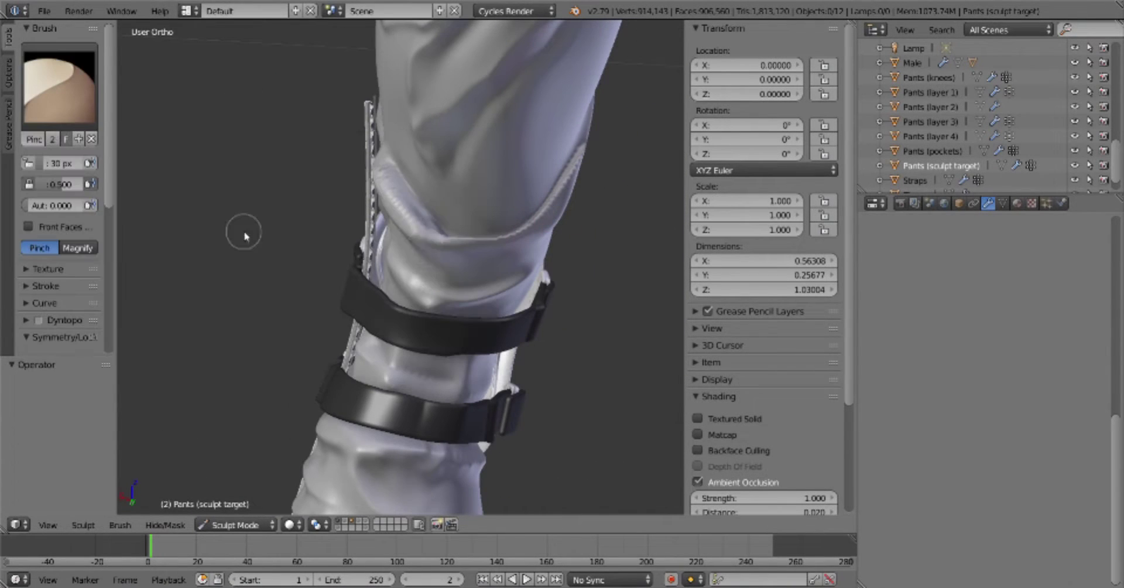
{"action": "mouse_move", "coordinate": [375, 169]}
{"action": "middle_mouse_down"}
{"action": "mouse_move", "coordinate": [557, 249]}
{"action": "mouse_move", "coordinate": [414, 174]}
{"action": "middle_mouse_up"}
{"action": "scroll", "coordinate": [508, 296], "scroll_direction": "down", "scroll_amount": 6}
{"action": "scroll", "coordinate": [577, 274], "scroll_direction": "up", "scroll_amount": 5}
{"action": "key", "text": "c"}
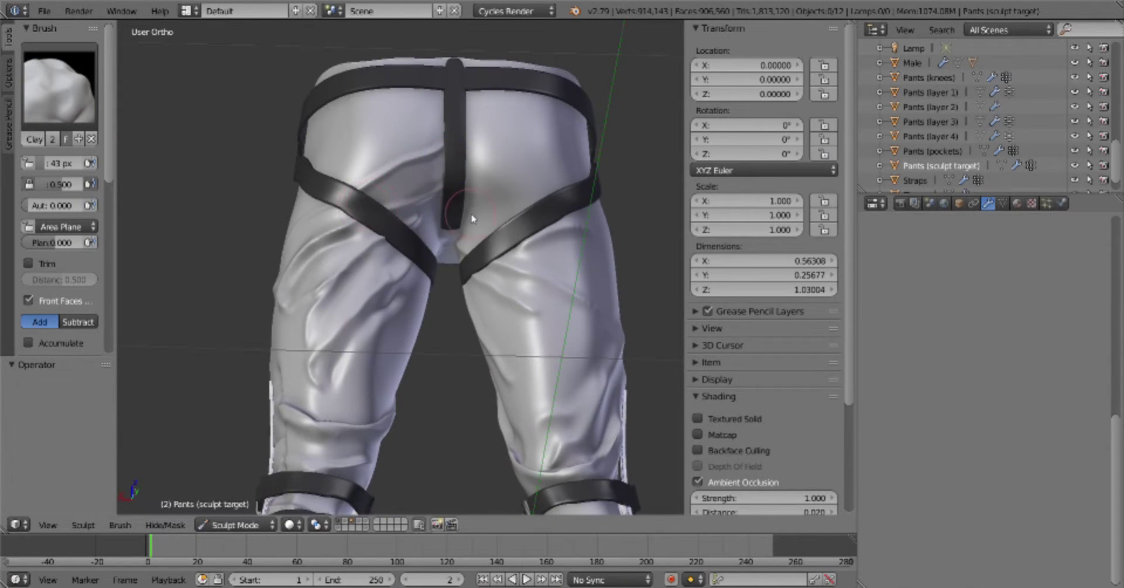
{"action": "key", "text": "KP_1"}
{"action": "scroll", "coordinate": [473, 219], "scroll_direction": "down", "scroll_amount": 6}
{"action": "scroll", "coordinate": [464, 296], "scroll_direction": "up", "scroll_amount": 7}
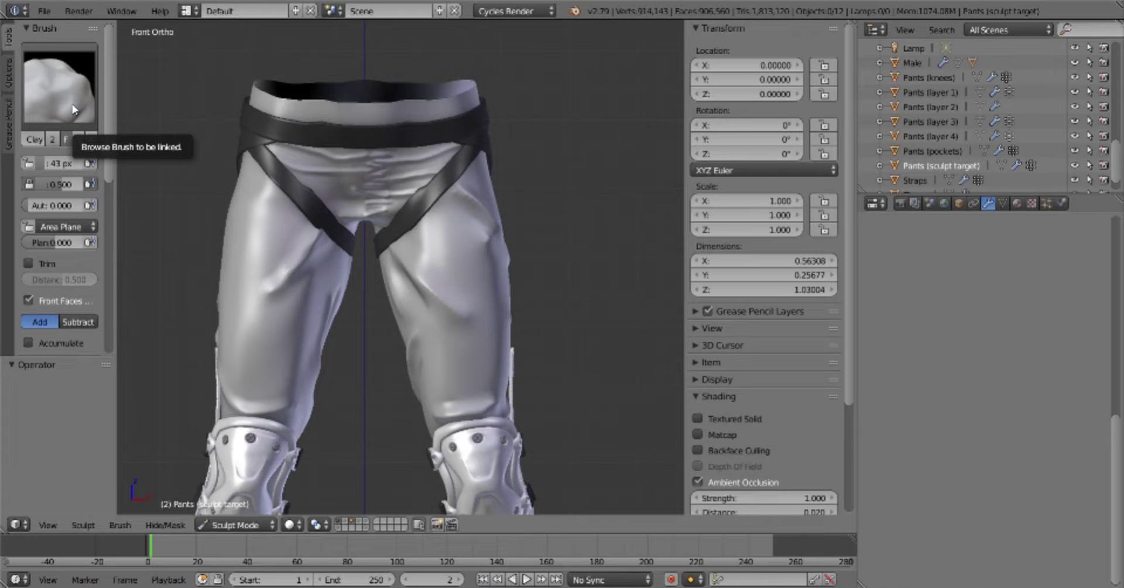
Resize the Clay brush to 61 px and review the legs from side and front views
{"action": "key", "text": "f"}
{"action": "left_click", "coordinate": [247, 315]}
{"action": "middle_click_drag", "start_coordinate": [248, 315], "coordinate": [208, 367]}
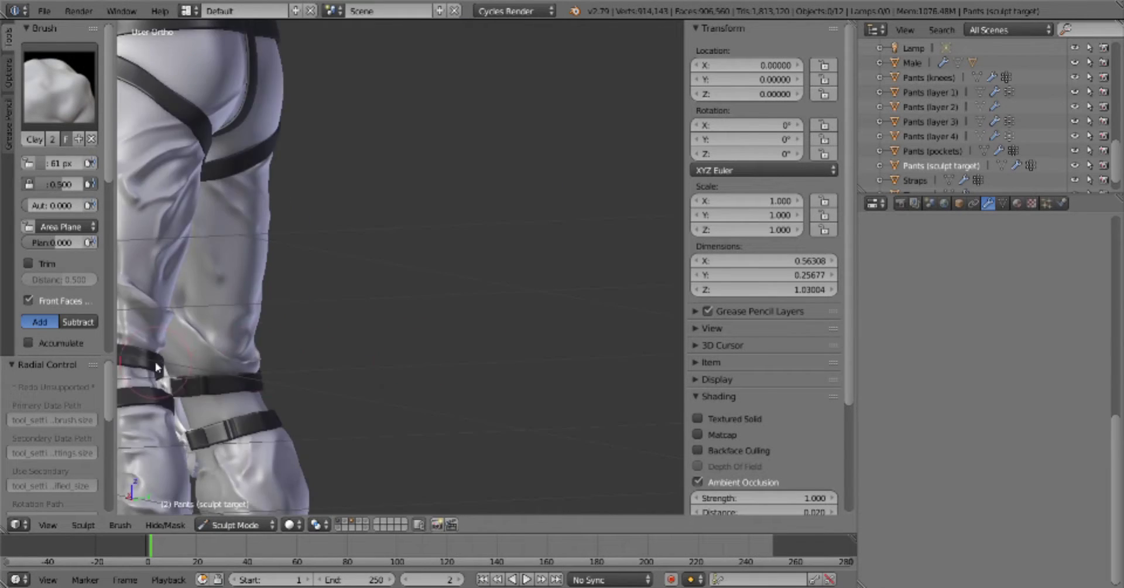
{"action": "scroll", "coordinate": [334, 370], "scroll_direction": "down", "scroll_amount": 4}
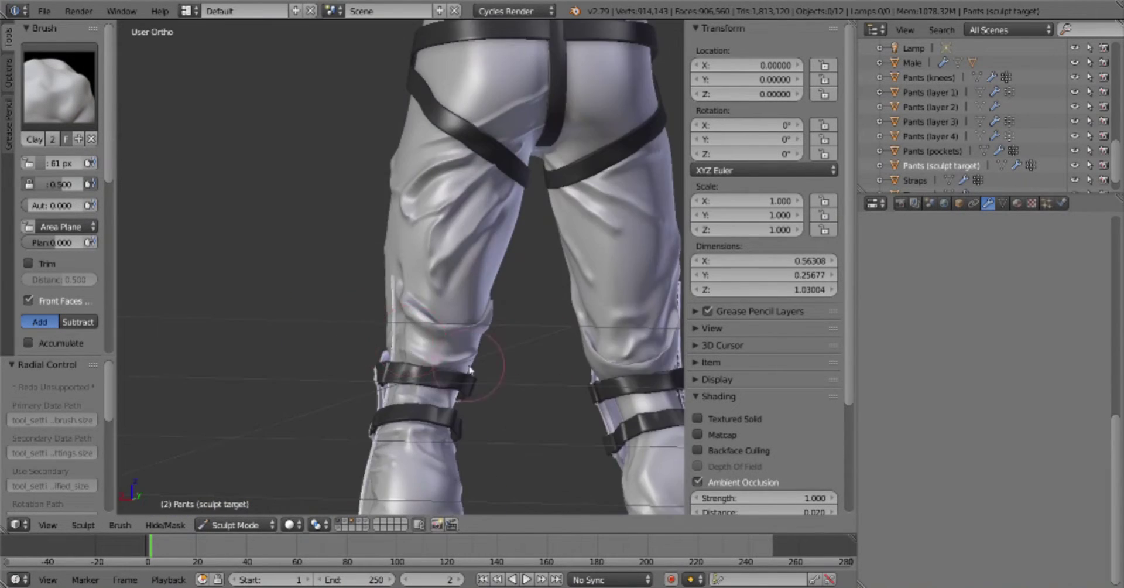
{"action": "mouse_move", "coordinate": [413, 332]}
{"action": "middle_mouse_down"}
{"action": "mouse_move", "coordinate": [565, 397]}
{"action": "mouse_move", "coordinate": [514, 354]}
{"action": "mouse_move", "coordinate": [238, 334]}
{"action": "middle_mouse_up"}
{"action": "key", "text": "KP_1"}
{"action": "scroll", "coordinate": [565, 396], "scroll_direction": "up", "scroll_amount": 3}
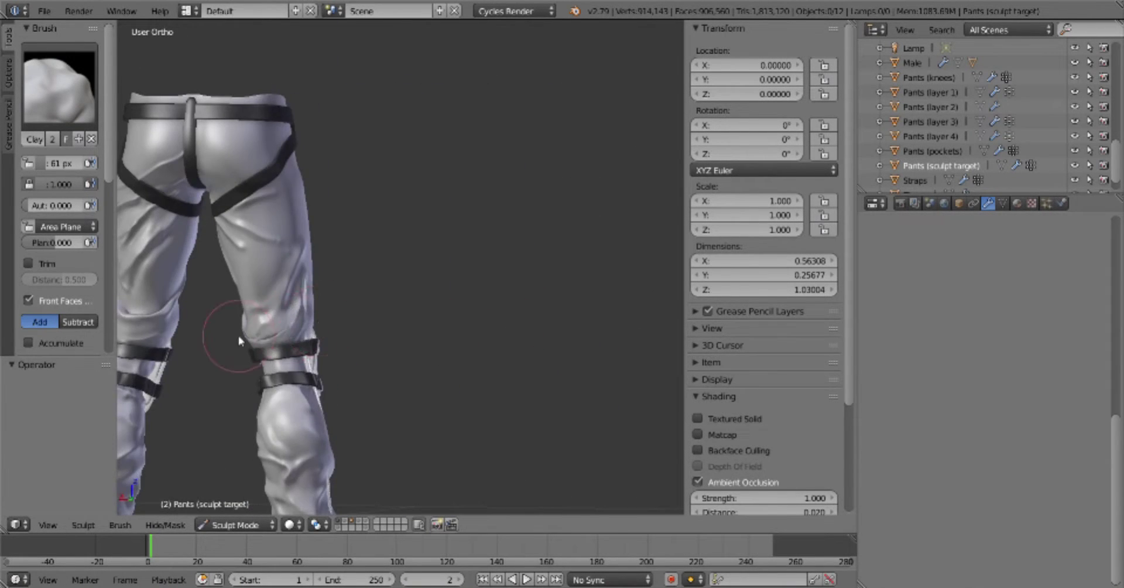
{"action": "scroll", "coordinate": [472, 427], "scroll_direction": "down", "scroll_amount": 3}
{"action": "key", "text": "KP_1"}
{"action": "scroll", "coordinate": [541, 270], "scroll_direction": "up", "scroll_amount": 5}
{"action": "scroll", "coordinate": [542, 270], "scroll_direction": "down", "scroll_amount": 3}
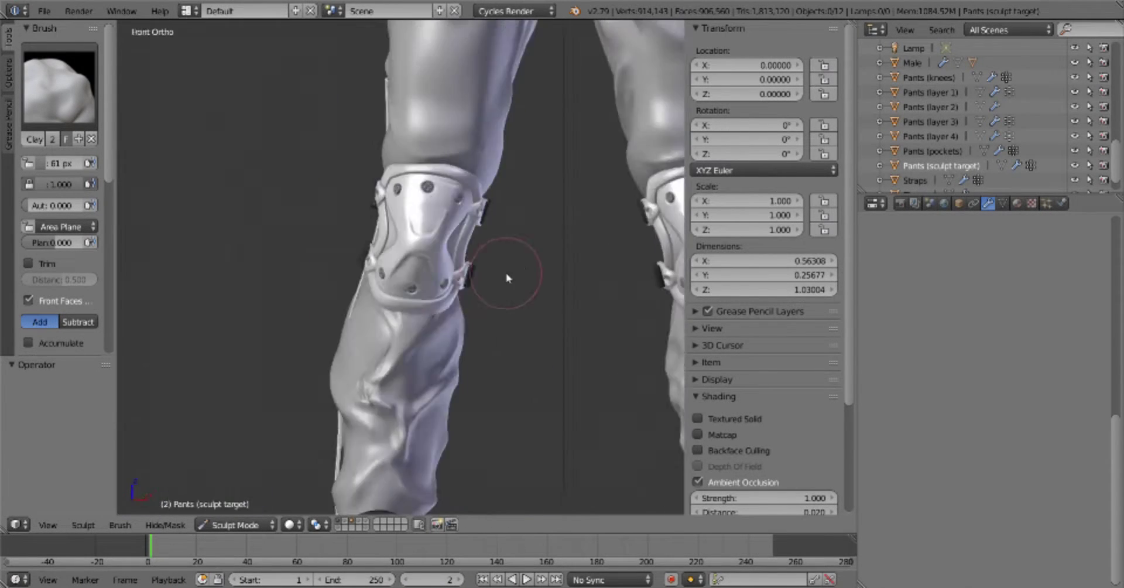
{"action": "scroll", "coordinate": [509, 271], "scroll_direction": "down", "scroll_amount": 2}
Check the pants from the side and front, then re-enter Sculpt Mode via the Ctrl+Tab pie
{"action": "middle_click_drag", "start_coordinate": [565, 283], "coordinate": [587, 319]}
{"action": "scroll", "coordinate": [587, 320], "scroll_direction": "up", "scroll_amount": 2}
{"action": "middle_click_drag", "start_coordinate": [567, 243], "coordinate": [12, 86]}
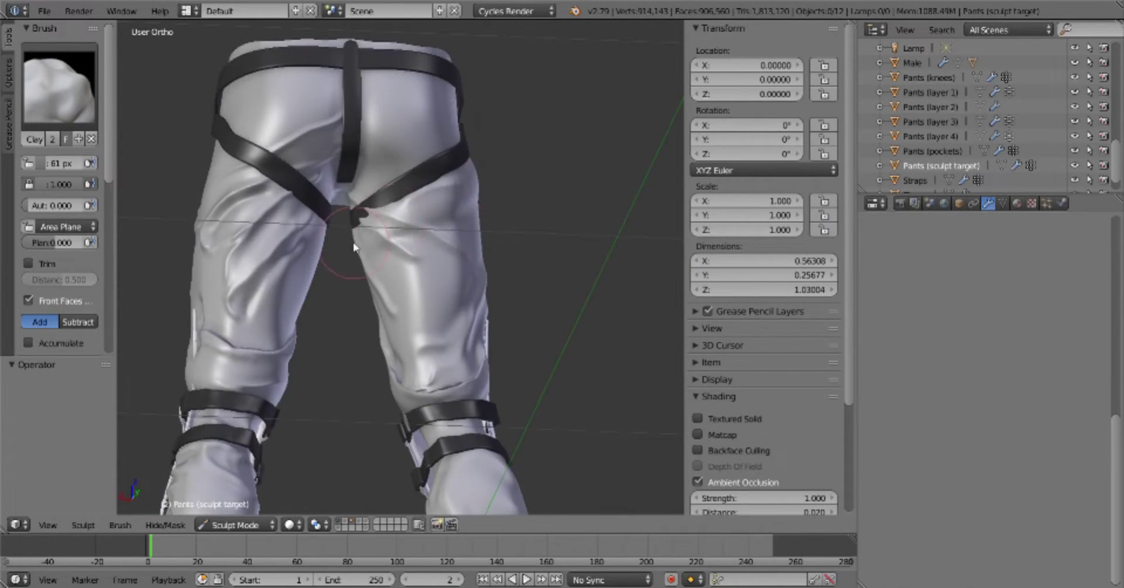
{"action": "key", "text": "KP_1"}
{"action": "scroll", "coordinate": [572, 289], "scroll_direction": "down", "scroll_amount": 3}
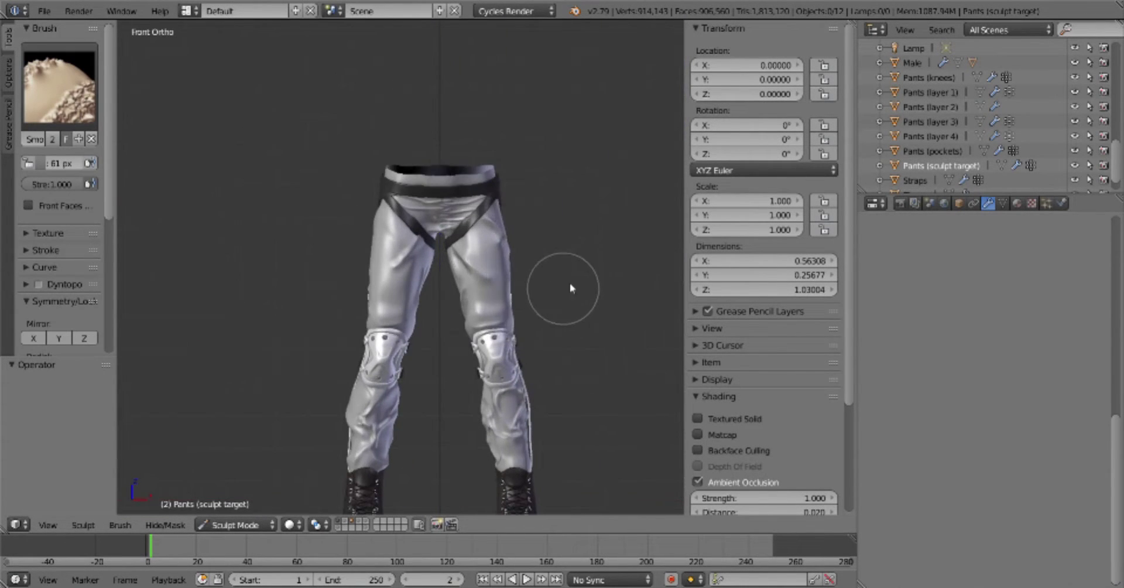
{"action": "key", "text": "ctrl+Tab"}
{"action": "left_click", "coordinate": [540, 150]}
{"action": "scroll", "coordinate": [454, 251], "scroll_direction": "up", "scroll_amount": 3}
Orbit around the sculpt target pants, then return to Object Mode
{"action": "middle_click_drag", "start_coordinate": [454, 251], "coordinate": [431, 192]}
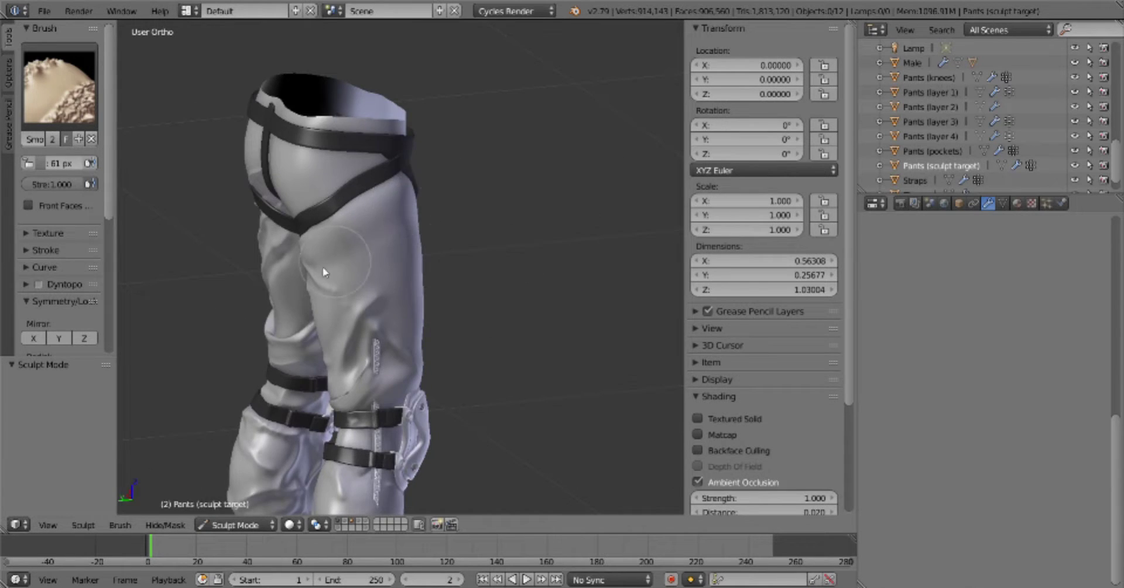
{"action": "scroll", "coordinate": [323, 271], "scroll_direction": "down", "scroll_amount": 3}
{"action": "middle_click_drag", "start_coordinate": [322, 271], "coordinate": [547, 306]}
{"action": "scroll", "coordinate": [573, 349], "scroll_direction": "down", "scroll_amount": 2}
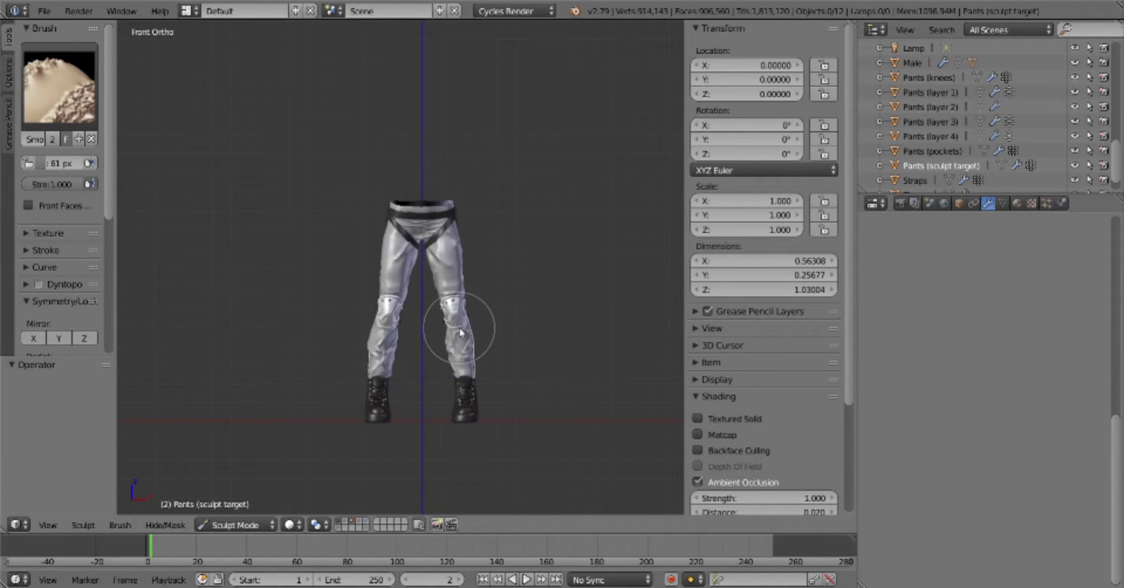
{"action": "scroll", "coordinate": [460, 333], "scroll_direction": "up", "scroll_amount": 3}
{"action": "mouse_move", "coordinate": [461, 333]}
{"action": "middle_mouse_down"}
{"action": "mouse_move", "coordinate": [505, 307]}
{"action": "mouse_move", "coordinate": [450, 529]}
{"action": "middle_mouse_up"}
{"action": "left_click", "coordinate": [576, 271]}
{"action": "scroll", "coordinate": [535, 296], "scroll_direction": "down", "scroll_amount": 2}
Hide the silver sculpt target and show only the green layered pants
{"action": "key", "text": "a"}
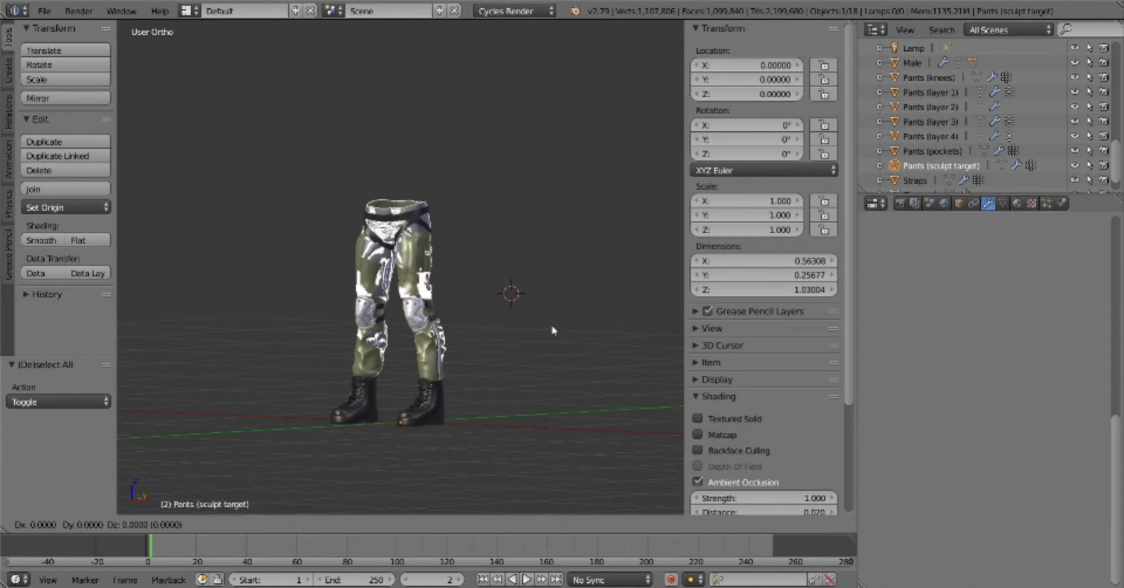
{"action": "left_click", "coordinate": [553, 329]}
{"action": "left_click", "coordinate": [461, 524]}
{"action": "scroll", "coordinate": [603, 344], "scroll_direction": "up", "scroll_amount": 6}
{"action": "mouse_move", "coordinate": [562, 404]}
{"action": "middle_mouse_down"}
{"action": "mouse_move", "coordinate": [409, 410]}
{"action": "mouse_move", "coordinate": [251, 348]}
{"action": "mouse_move", "coordinate": [472, 374]}
{"action": "mouse_move", "coordinate": [472, 239]}
{"action": "middle_mouse_up"}
{"action": "scroll", "coordinate": [252, 349], "scroll_direction": "up", "scroll_amount": 4}
Select Pants (layer 3) at the knee and open its Shrinkwrap vertex group list
{"action": "right_click", "coordinate": [472, 374]}
{"action": "scroll", "coordinate": [984, 410], "scroll_direction": "down", "scroll_amount": 3}
{"action": "left_click", "coordinate": [1037, 348]}
{"action": "scroll", "coordinate": [603, 314], "scroll_direction": "down", "scroll_amount": 2}
{"action": "scroll", "coordinate": [494, 349], "scroll_direction": "down", "scroll_amount": 2}
Nudge a Pants (layer 2) vertex beside the knee strap by -0.016 along X
{"action": "right_click", "coordinate": [472, 239]}
{"action": "scroll", "coordinate": [1075, 359], "scroll_direction": "up", "scroll_amount": 3}
{"action": "key", "text": "Tab"}
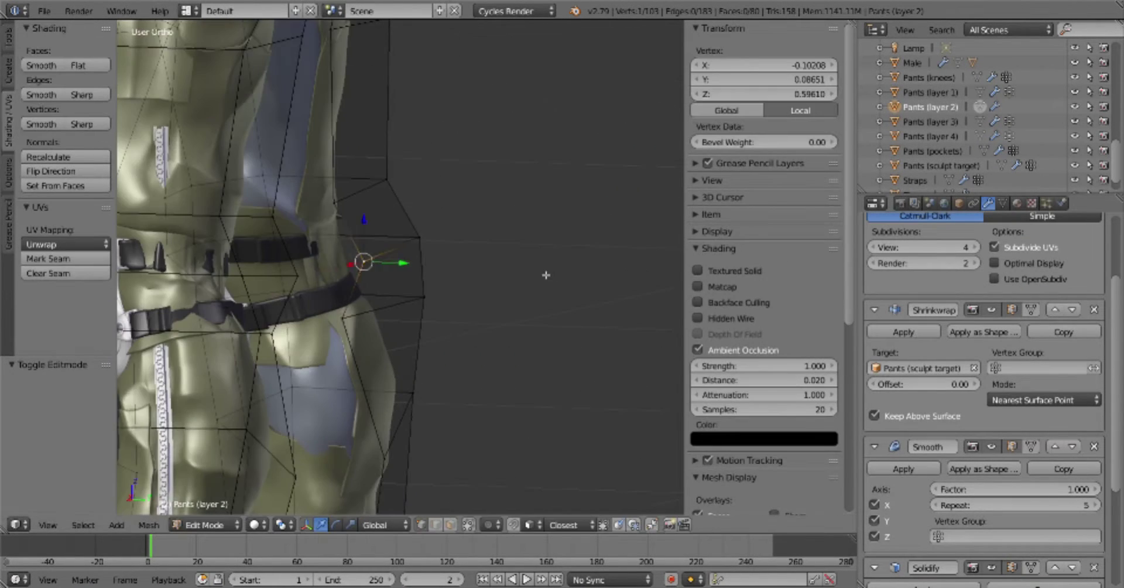
{"action": "middle_click_drag", "start_coordinate": [363, 263], "coordinate": [527, 252]}
{"action": "key", "text": "g"}
{"action": "left_click", "coordinate": [568, 240]}
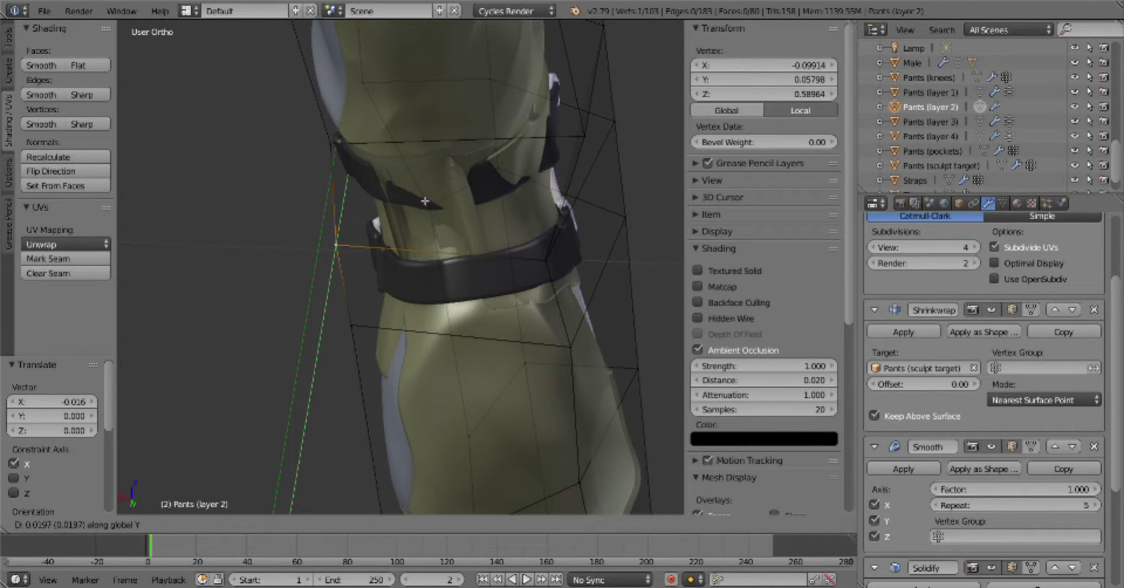
{"action": "left_click", "coordinate": [425, 201]}
{"action": "key", "text": "Tab"}
{"action": "middle_click_drag", "start_coordinate": [425, 201], "coordinate": [326, 206]}
Set Pants (layer 4)'s Shrinkwrap vertex group to Shrink and enter Edit Mode on it
{"action": "key", "text": "a"}
{"action": "scroll", "coordinate": [526, 277], "scroll_direction": "down", "scroll_amount": 3}
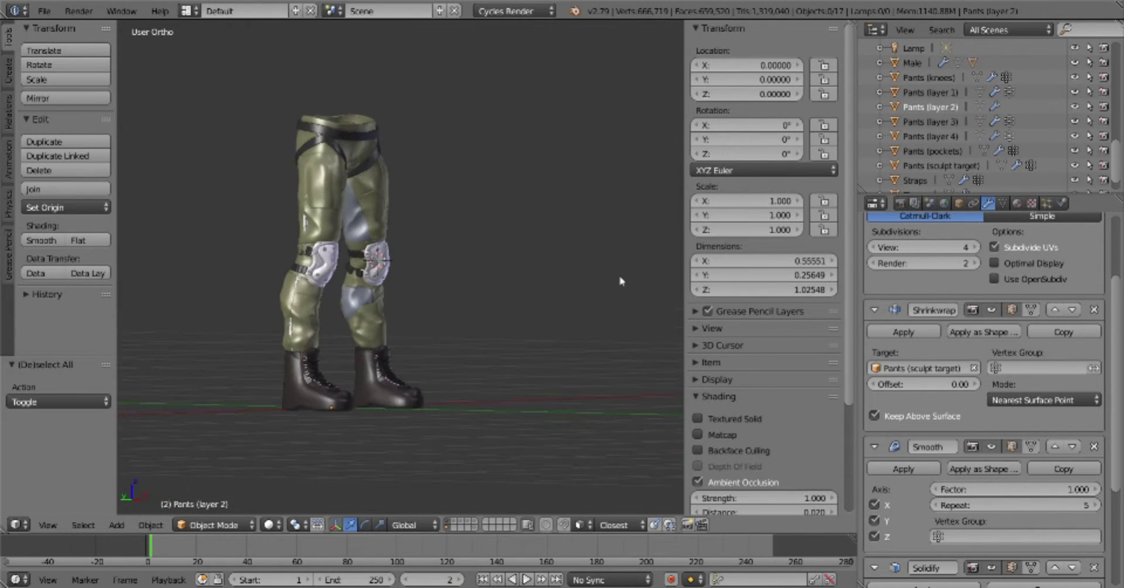
{"action": "right_click", "coordinate": [374, 258]}
{"action": "scroll", "coordinate": [414, 381], "scroll_direction": "up", "scroll_amount": 3}
{"action": "middle_click_drag", "start_coordinate": [414, 382], "coordinate": [526, 352]}
{"action": "left_click", "coordinate": [1042, 537]}
{"action": "key", "text": "Tab"}
{"action": "left_click", "coordinate": [526, 364]}
Move the selected knee vertices and assign them to the Shrink vertex group
{"action": "scroll", "coordinate": [409, 293], "scroll_direction": "up", "scroll_amount": 3}
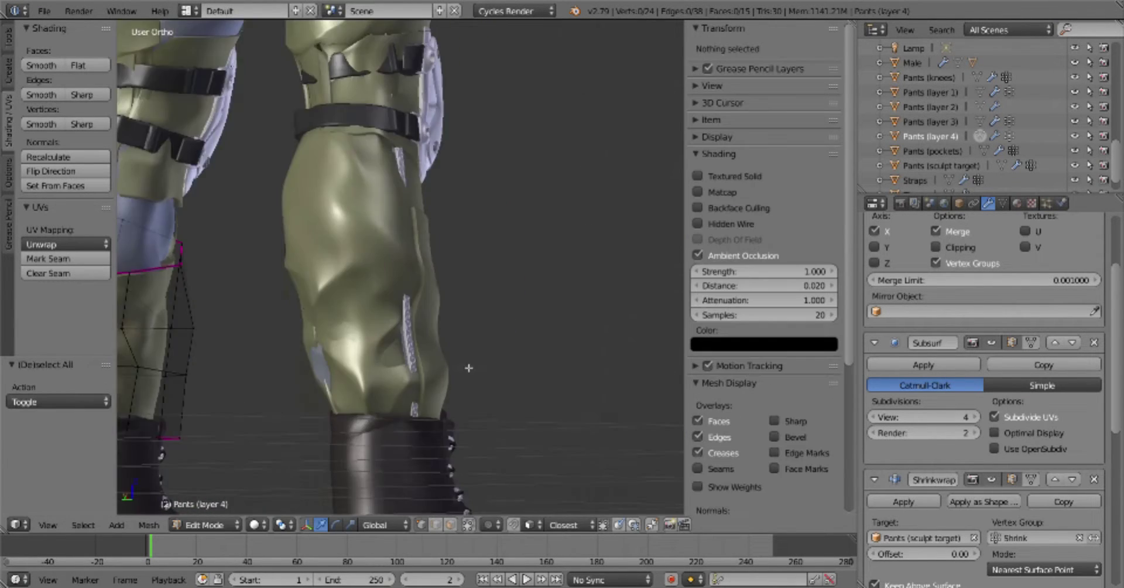
{"action": "middle_click_drag", "start_coordinate": [410, 293], "coordinate": [332, 101]}
{"action": "key", "text": "g"}
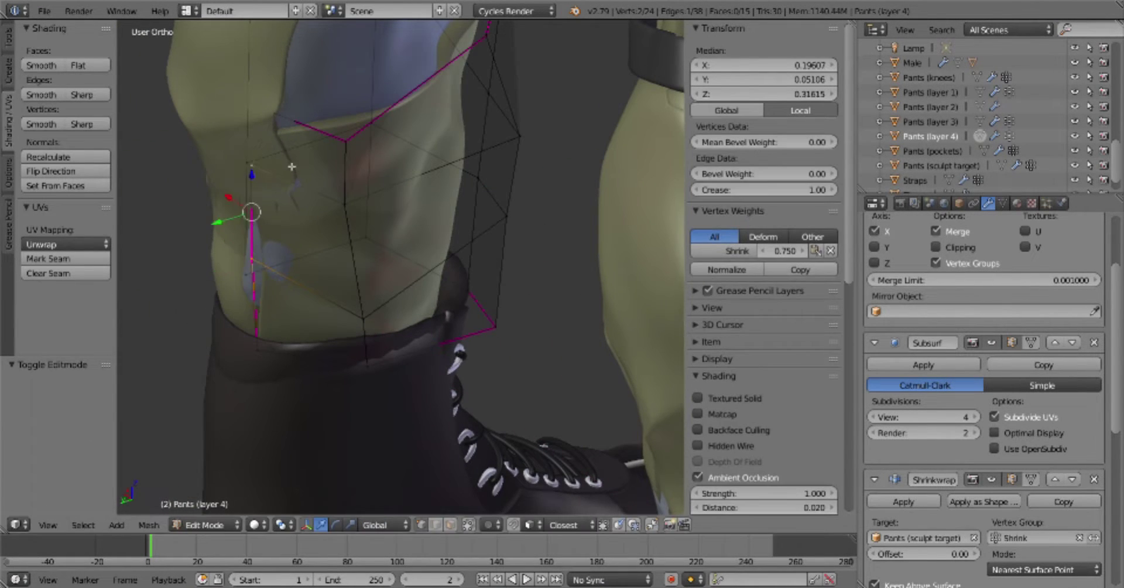
{"action": "key", "text": "Tab"}
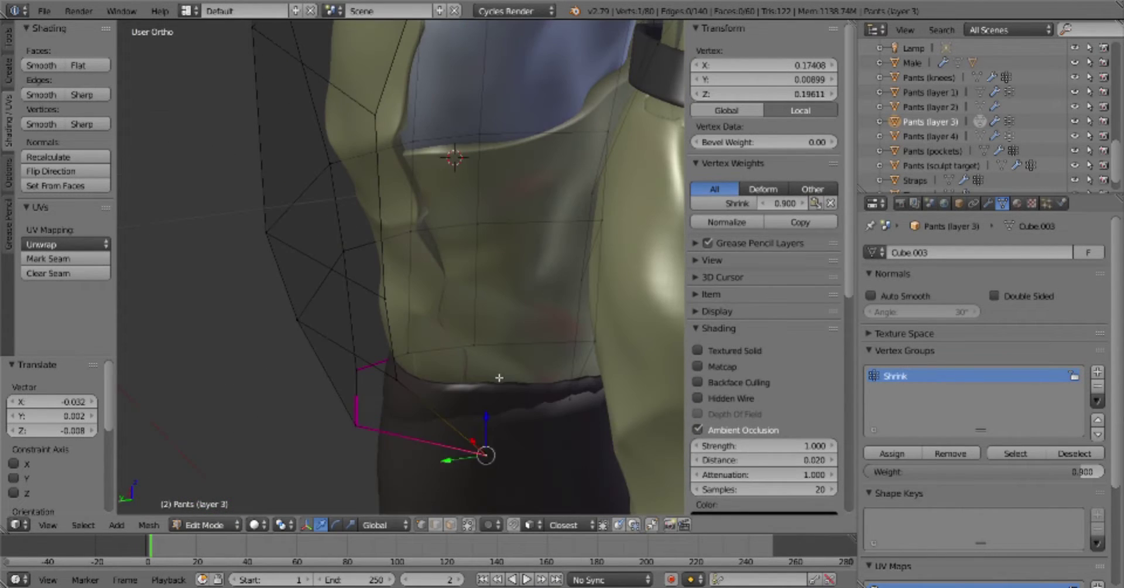
{"action": "left_click", "coordinate": [898, 458]}
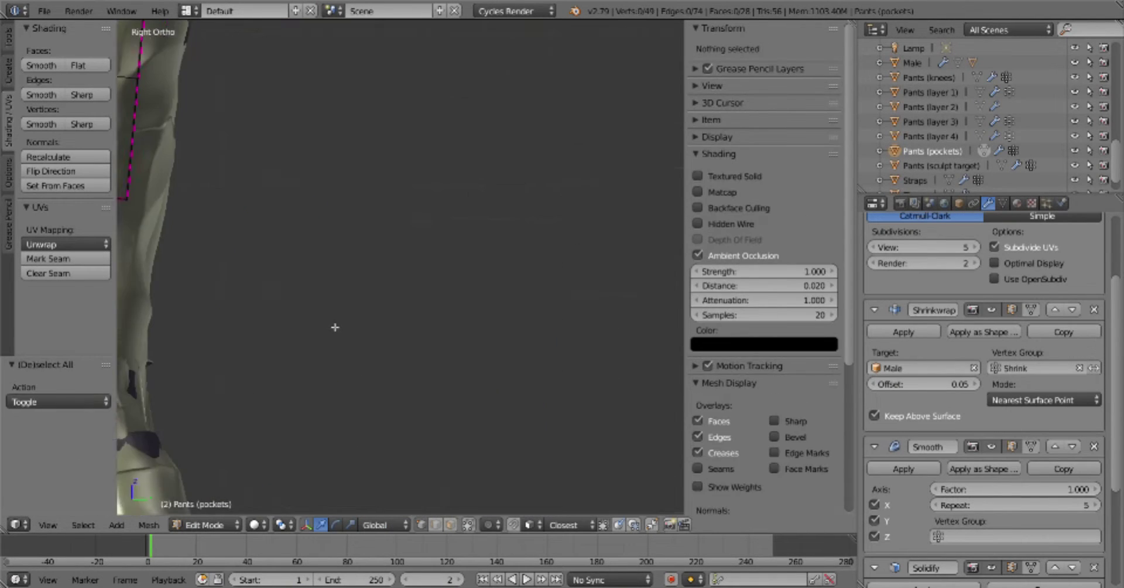
Finish editing the pockets via command search and return to Object Mode in perspective view
{"action": "key", "text": "space"}
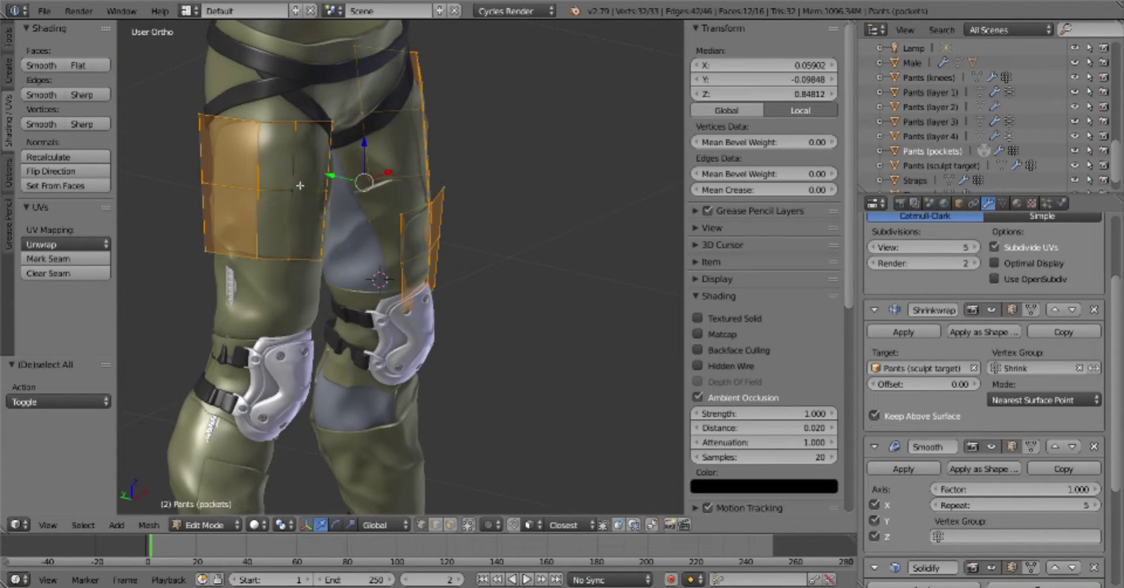
{"action": "key", "text": "Tab"}
{"action": "mouse_move", "coordinate": [484, 409]}
{"action": "middle_mouse_down"}
{"action": "mouse_move", "coordinate": [324, 414]}
{"action": "mouse_move", "coordinate": [536, 431]}
{"action": "middle_mouse_up"}
{"action": "key", "text": "KP_5"}
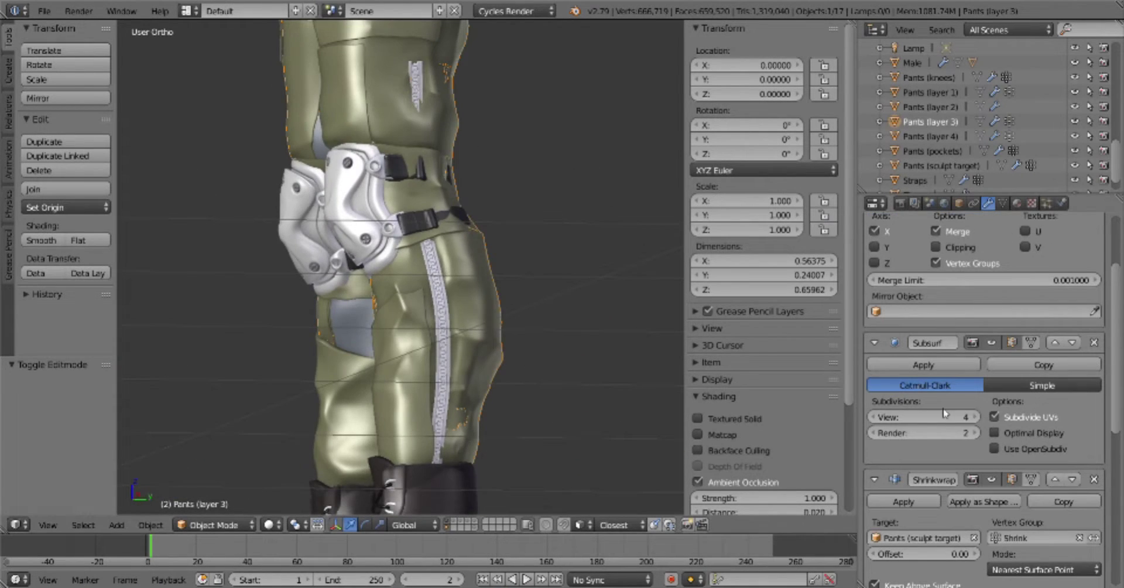
Hide the pants layers to check the boots and kneepads, then bring them back
{"action": "middle_click_drag", "start_coordinate": [452, 430], "coordinate": [419, 375]}
{"action": "right_click", "coordinate": [420, 374]}
{"action": "key", "text": "KP_5"}
{"action": "key", "text": "a"}
{"action": "middle_click_drag", "start_coordinate": [303, 345], "coordinate": [417, 401]}
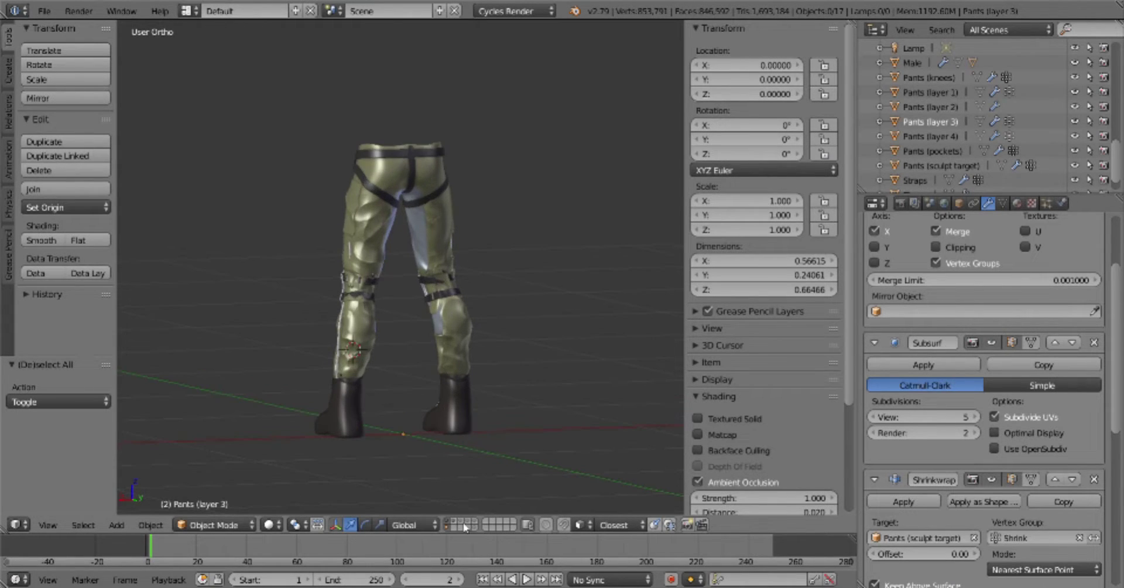
{"action": "key", "text": "2"}
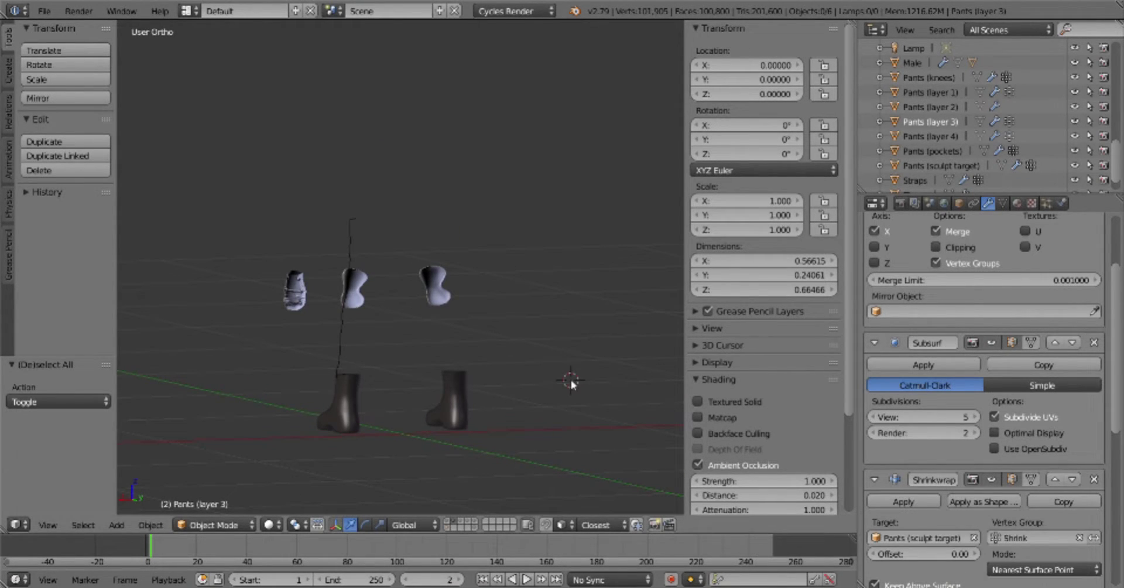
{"action": "key", "text": "1"}
Show Pants (sculpt target) again, enter Sculpt Mode on it, and frame the hips
{"action": "key", "text": "shift+2"}
{"action": "right_click", "coordinate": [410, 221]}
{"action": "key", "text": "Tab"}
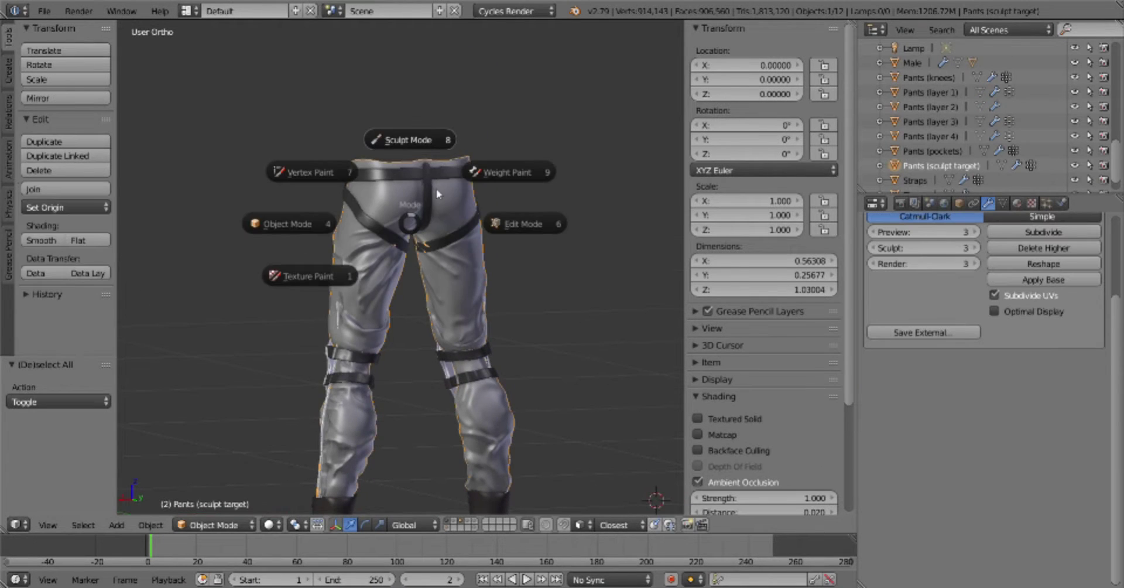
{"action": "left_click", "coordinate": [408, 139]}
{"action": "scroll", "coordinate": [527, 226], "scroll_direction": "up", "scroll_amount": 5}
{"action": "mouse_move", "coordinate": [526, 226]}
{"action": "middle_mouse_down"}
{"action": "mouse_move", "coordinate": [477, 266]}
{"action": "mouse_move", "coordinate": [457, 252]}
{"action": "middle_mouse_up"}
Sculpt a fold crease across the front of the pants, redoing the first stroke
{"action": "scroll", "coordinate": [379, 287], "scroll_direction": "up", "scroll_amount": 2}
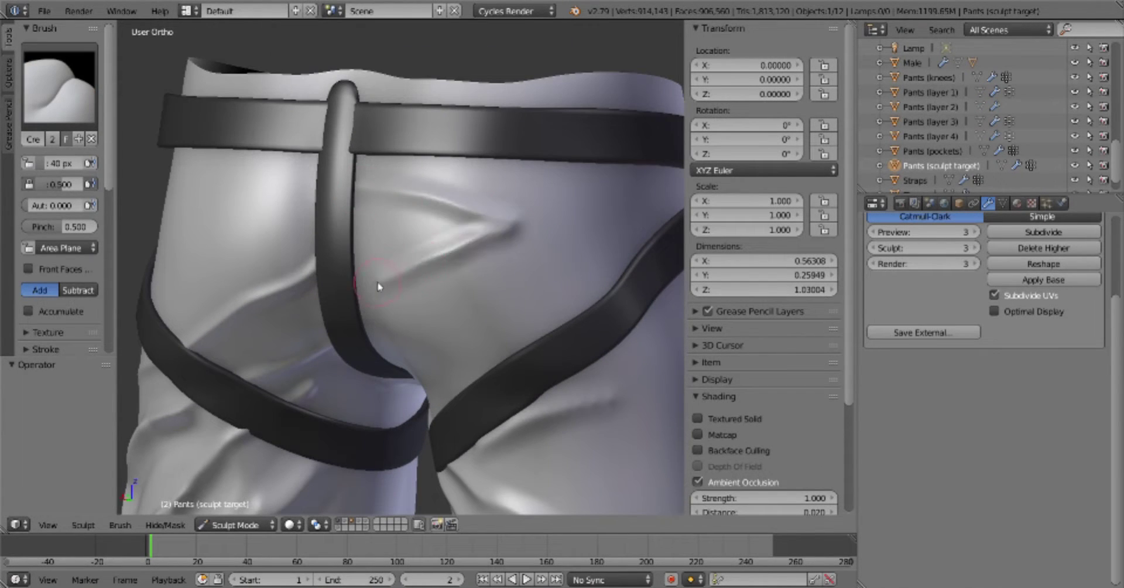
{"action": "left_click_drag", "start_coordinate": [541, 220], "coordinate": [517, 262]}
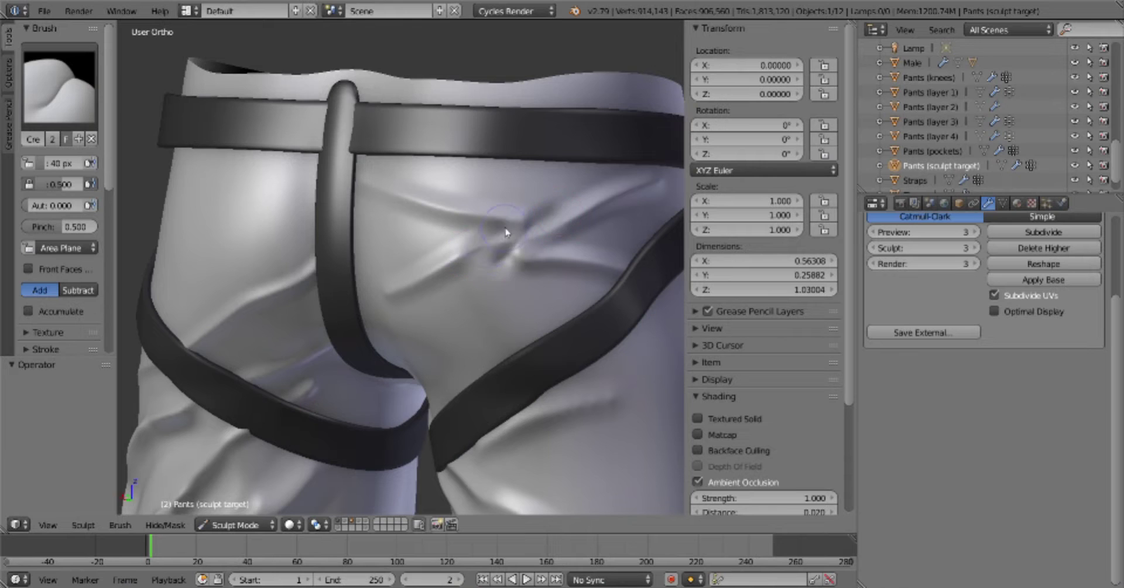
{"action": "scroll", "coordinate": [506, 232], "scroll_direction": "down", "scroll_amount": 6}
{"action": "scroll", "coordinate": [477, 343], "scroll_direction": "up", "scroll_amount": 5}
{"action": "scroll", "coordinate": [452, 338], "scroll_direction": "up", "scroll_amount": 1}
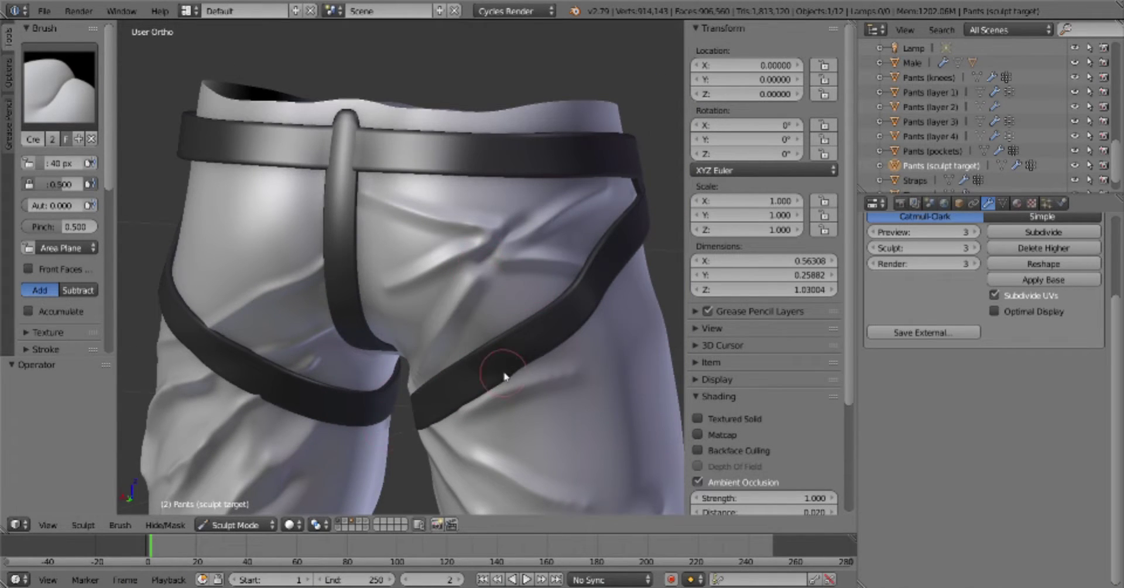
{"action": "middle_click_drag", "start_coordinate": [503, 375], "coordinate": [589, 243]}
{"action": "key", "text": "ctrl+z"}
{"action": "left_click_drag", "start_coordinate": [553, 218], "coordinate": [398, 304]}
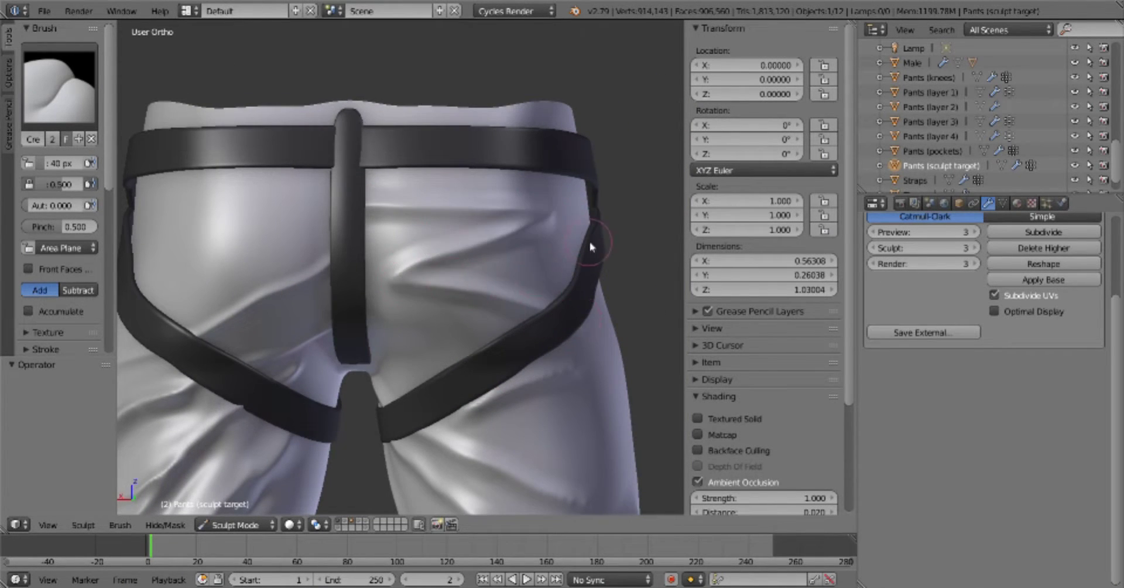
Orbit and zoom around the side, belt, straps and hip of the pants
{"action": "middle_click_drag", "start_coordinate": [595, 238], "coordinate": [658, 175]}
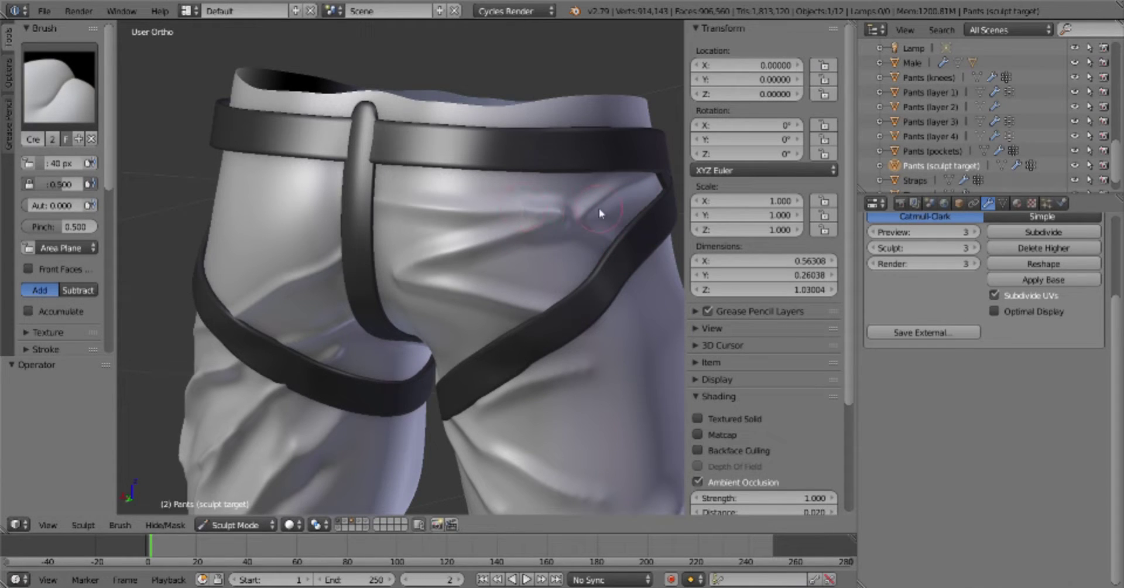
{"action": "mouse_move", "coordinate": [591, 256]}
{"action": "middle_mouse_down"}
{"action": "mouse_move", "coordinate": [346, 285]}
{"action": "mouse_move", "coordinate": [484, 278]}
{"action": "mouse_move", "coordinate": [395, 176]}
{"action": "middle_mouse_up"}
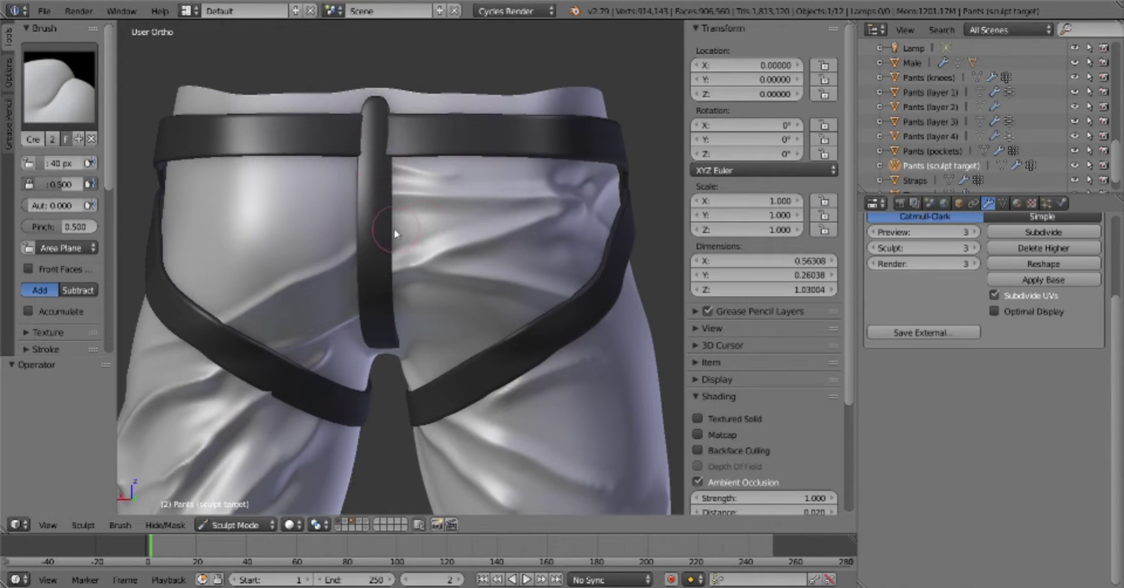
{"action": "scroll", "coordinate": [595, 258], "scroll_direction": "down", "scroll_amount": 4}
{"action": "scroll", "coordinate": [427, 377], "scroll_direction": "up", "scroll_amount": 4}
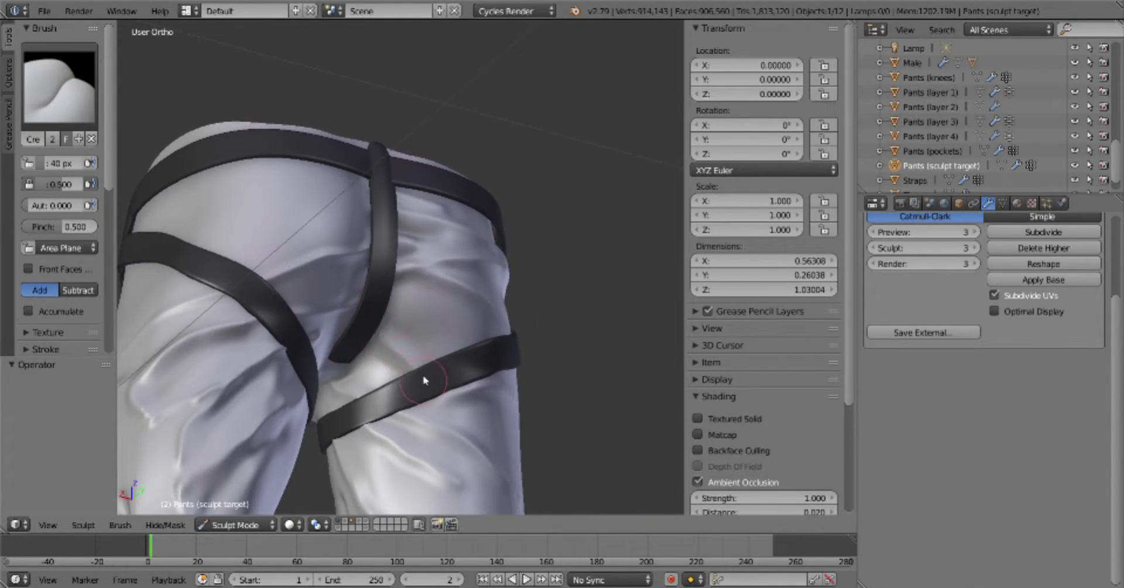
{"action": "middle_click_drag", "start_coordinate": [427, 377], "coordinate": [419, 378]}
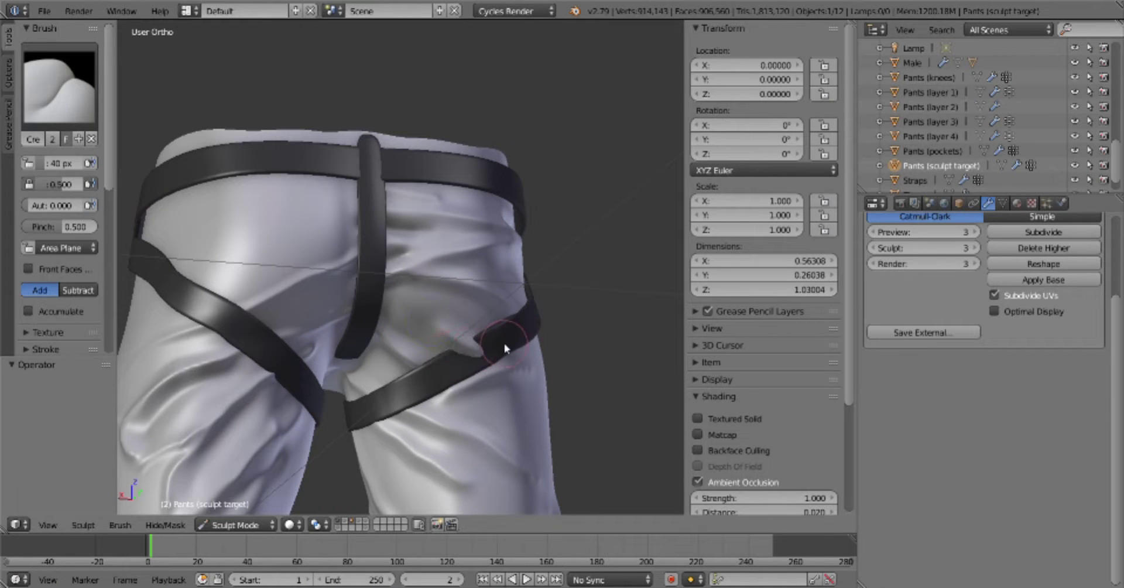
{"action": "scroll", "coordinate": [452, 327], "scroll_direction": "up", "scroll_amount": 1}
{"action": "scroll", "coordinate": [470, 337], "scroll_direction": "up", "scroll_amount": 2}
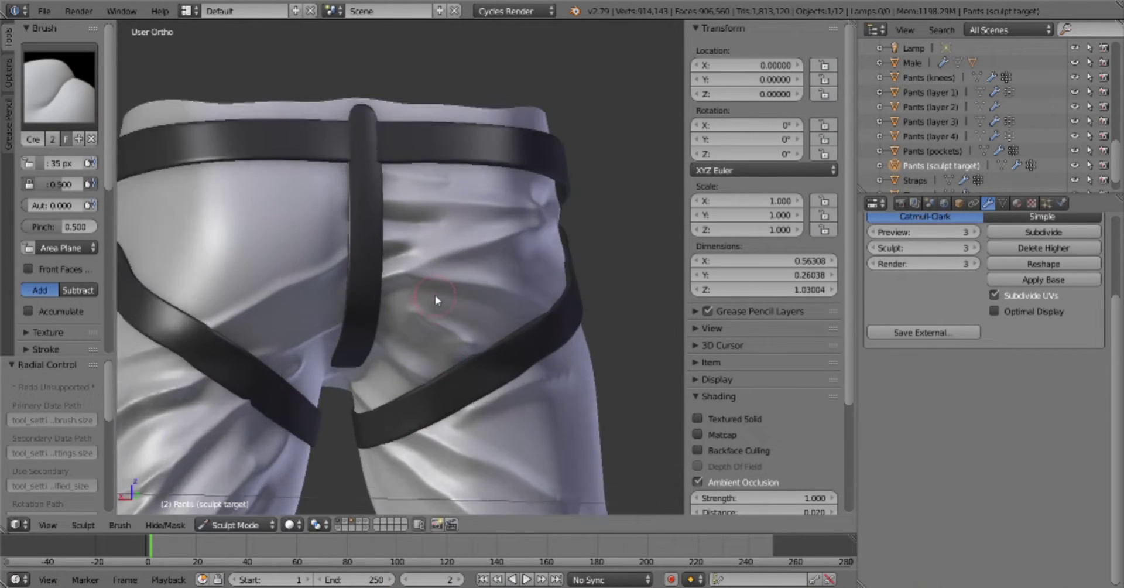
{"action": "scroll", "coordinate": [434, 294], "scroll_direction": "up", "scroll_amount": 2}
{"action": "scroll", "coordinate": [415, 320], "scroll_direction": "up", "scroll_amount": 2}
{"action": "scroll", "coordinate": [578, 340], "scroll_direction": "down", "scroll_amount": 3}
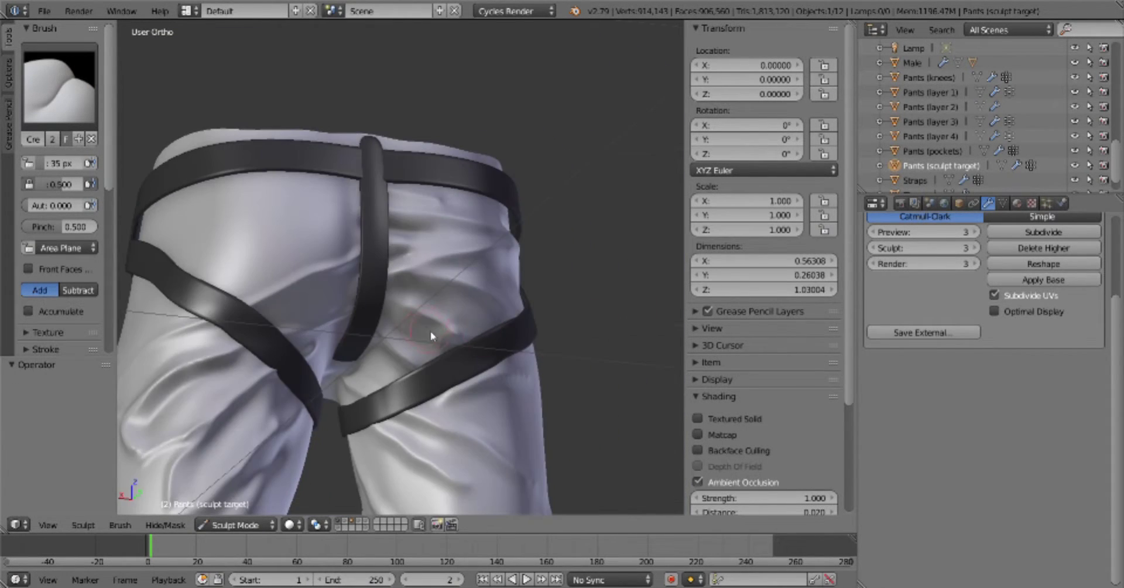
{"action": "scroll", "coordinate": [543, 333], "scroll_direction": "down", "scroll_amount": 4}
{"action": "scroll", "coordinate": [419, 175], "scroll_direction": "up", "scroll_amount": 3}
Try the grab brush, return to the crease brush, and sculpt a crease near the waist
{"action": "key", "text": "g"}
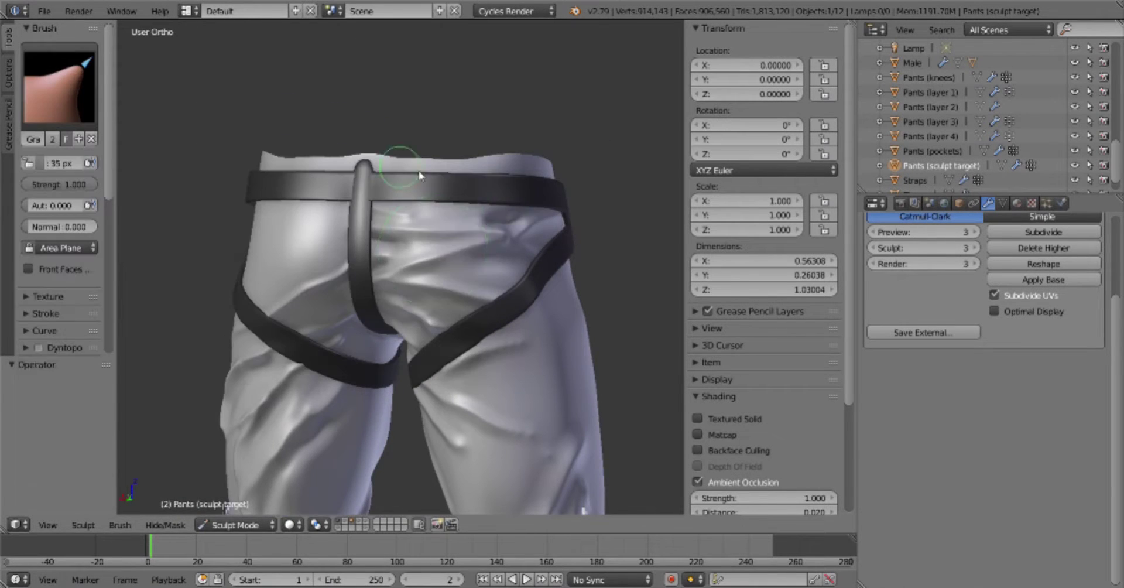
{"action": "scroll", "coordinate": [489, 359], "scroll_direction": "down", "scroll_amount": 4}
{"action": "scroll", "coordinate": [529, 371], "scroll_direction": "up", "scroll_amount": 2}
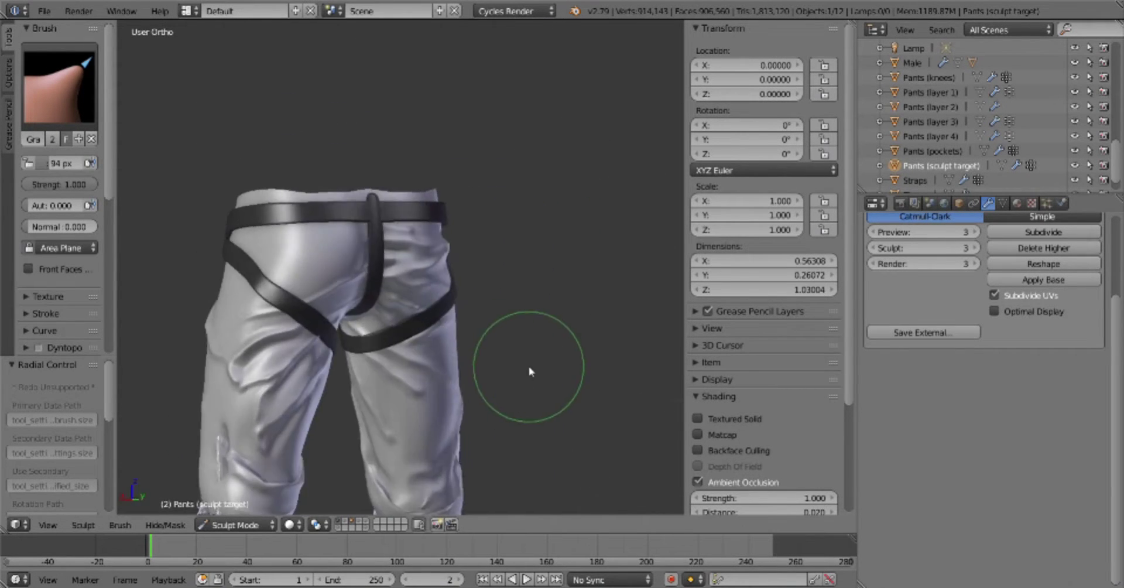
{"action": "scroll", "coordinate": [515, 322], "scroll_direction": "up", "scroll_amount": 2}
{"action": "key", "text": "shift+c"}
{"action": "scroll", "coordinate": [497, 222], "scroll_direction": "up", "scroll_amount": 3}
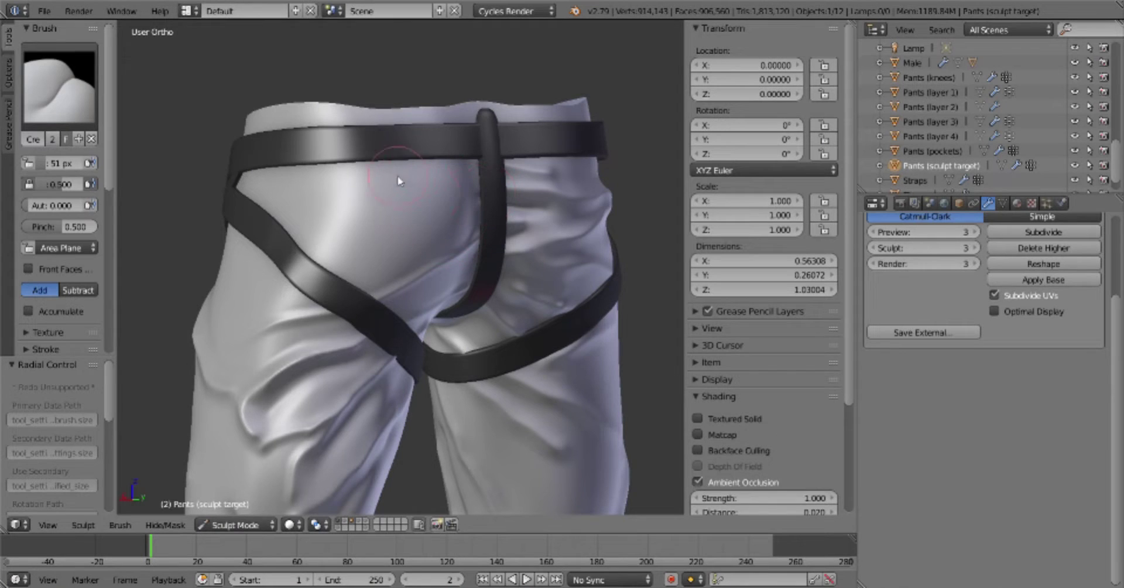
{"action": "left_click_drag", "start_coordinate": [327, 205], "coordinate": [293, 191]}
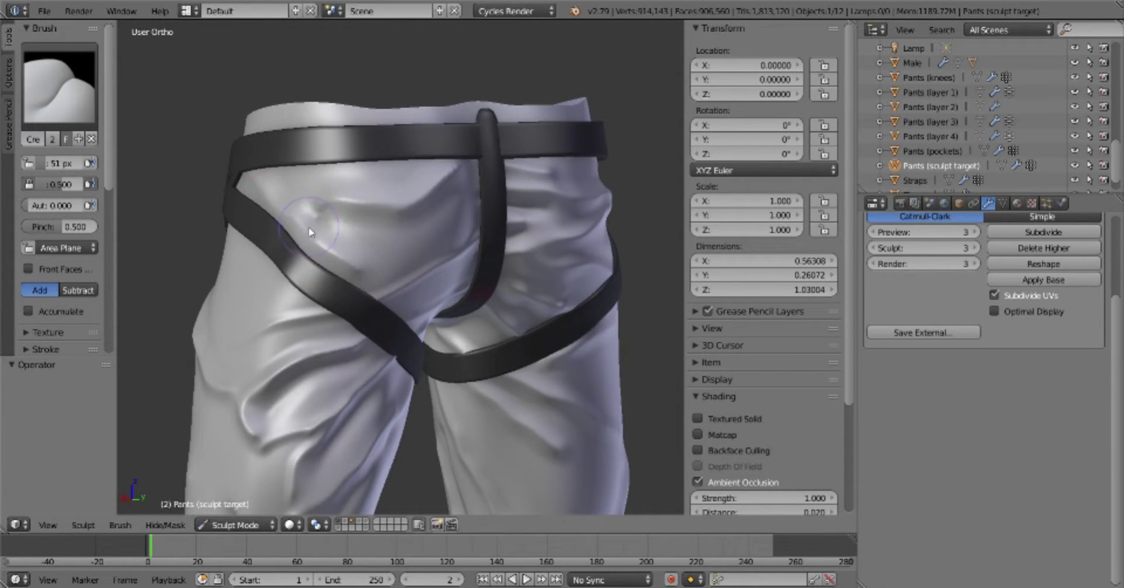
Reframe the view from side-on back to the waist and the front of the straps
{"action": "middle_click_drag", "start_coordinate": [290, 205], "coordinate": [299, 201]}
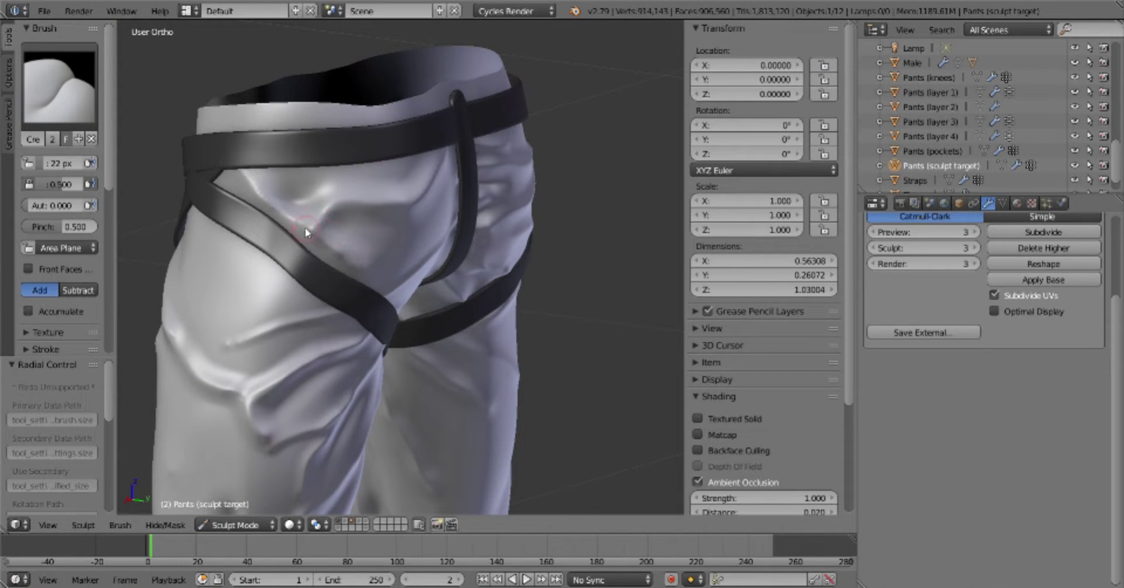
{"action": "scroll", "coordinate": [299, 218], "scroll_direction": "down", "scroll_amount": 4}
{"action": "middle_click_drag", "start_coordinate": [298, 218], "coordinate": [339, 252]}
{"action": "scroll", "coordinate": [364, 283], "scroll_direction": "up", "scroll_amount": 4}
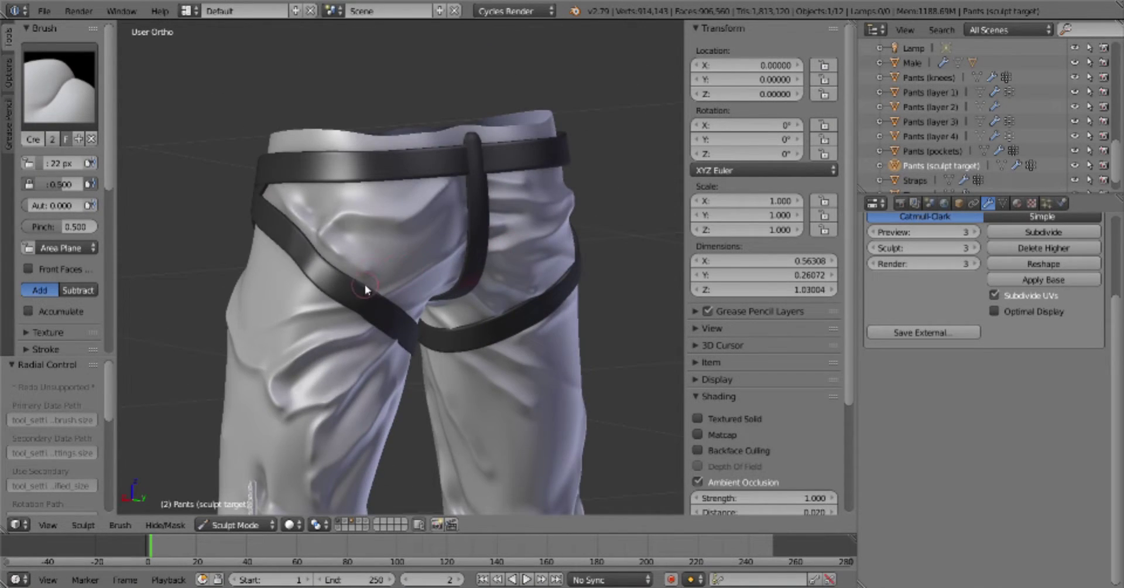
{"action": "middle_click_drag", "start_coordinate": [446, 262], "coordinate": [451, 248]}
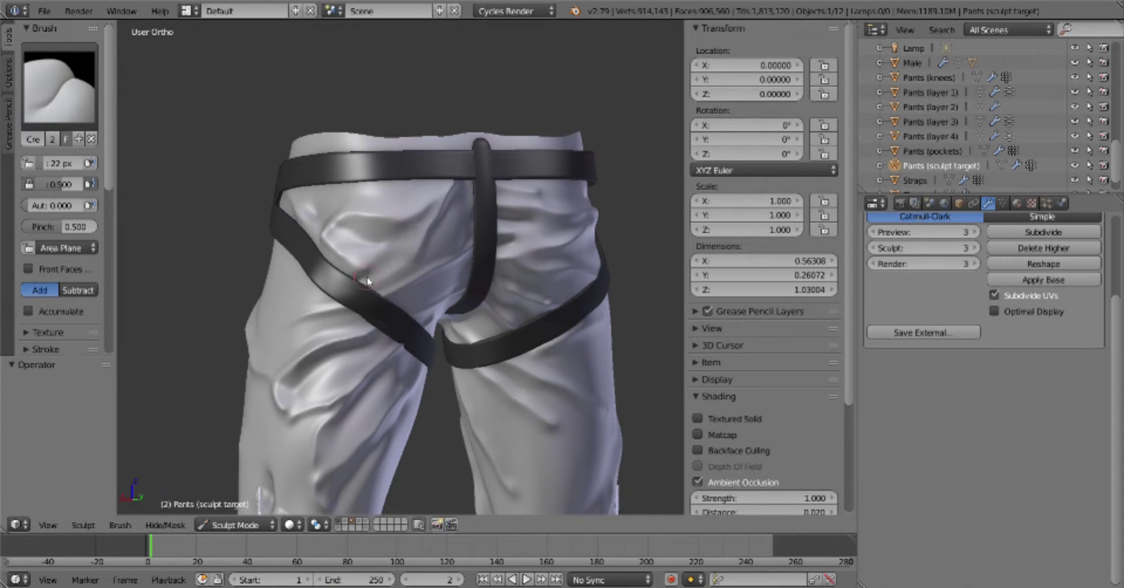
{"action": "scroll", "coordinate": [367, 281], "scroll_direction": "down", "scroll_amount": 10}
{"action": "scroll", "coordinate": [575, 319], "scroll_direction": "up", "scroll_amount": 7}
Zoom and orbit to a side view, leaving the brush at 30 px and 0.25 strength
{"action": "scroll", "coordinate": [511, 414], "scroll_direction": "down", "scroll_amount": 5}
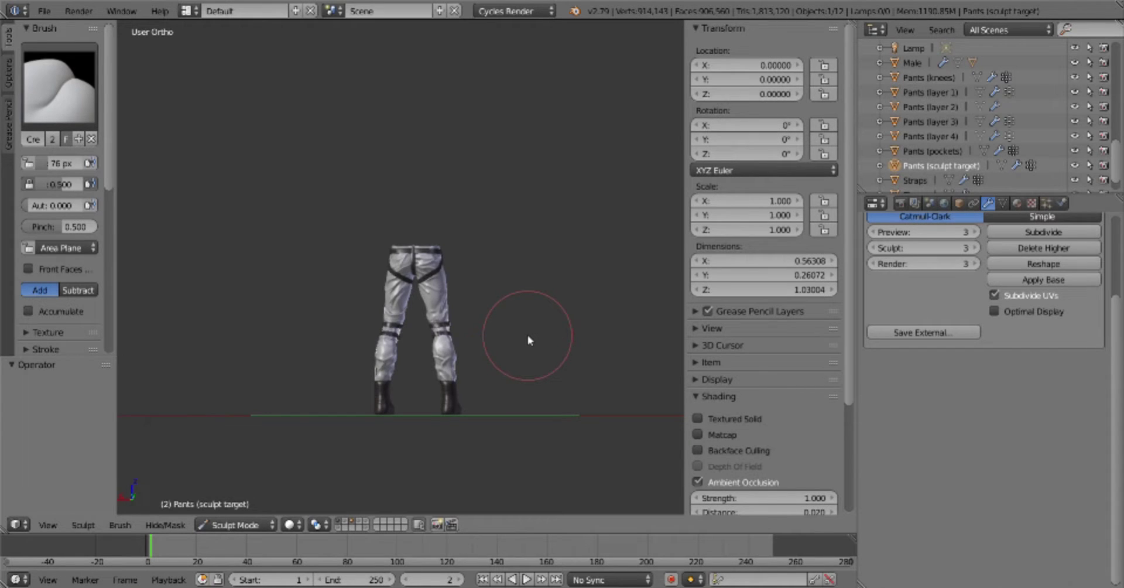
{"action": "scroll", "coordinate": [468, 325], "scroll_direction": "up", "scroll_amount": 4}
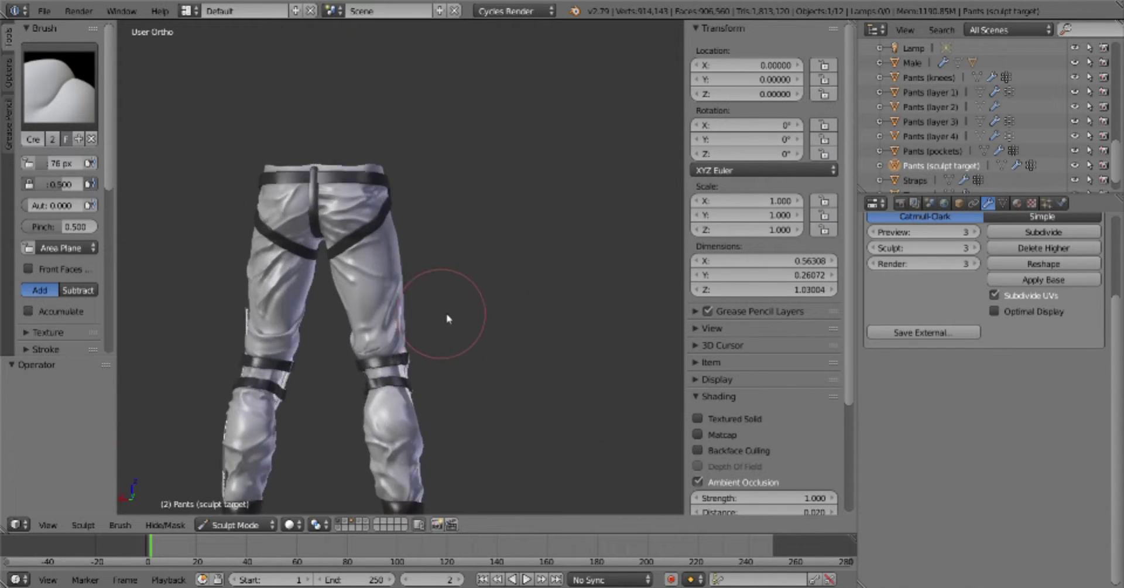
{"action": "scroll", "coordinate": [451, 317], "scroll_direction": "up", "scroll_amount": 4}
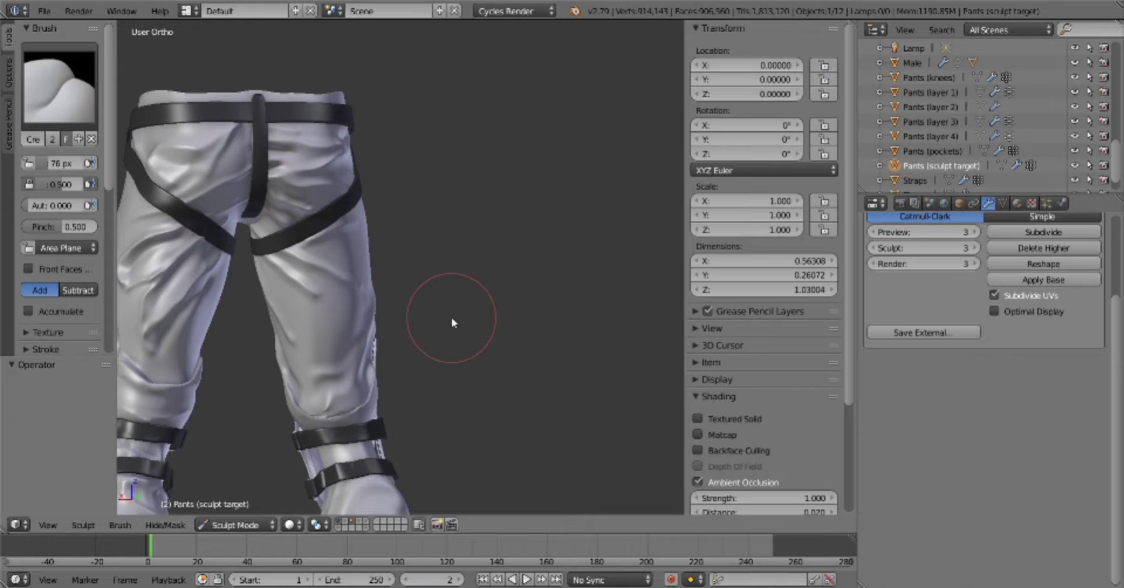
{"action": "scroll", "coordinate": [451, 318], "scroll_direction": "up", "scroll_amount": 3}
{"action": "scroll", "coordinate": [416, 360], "scroll_direction": "down", "scroll_amount": 5}
{"action": "scroll", "coordinate": [403, 301], "scroll_direction": "up", "scroll_amount": 3}
{"action": "mouse_move", "coordinate": [401, 313]}
{"action": "middle_mouse_down"}
{"action": "mouse_move", "coordinate": [403, 301]}
{"action": "mouse_move", "coordinate": [441, 366]}
{"action": "middle_mouse_up"}
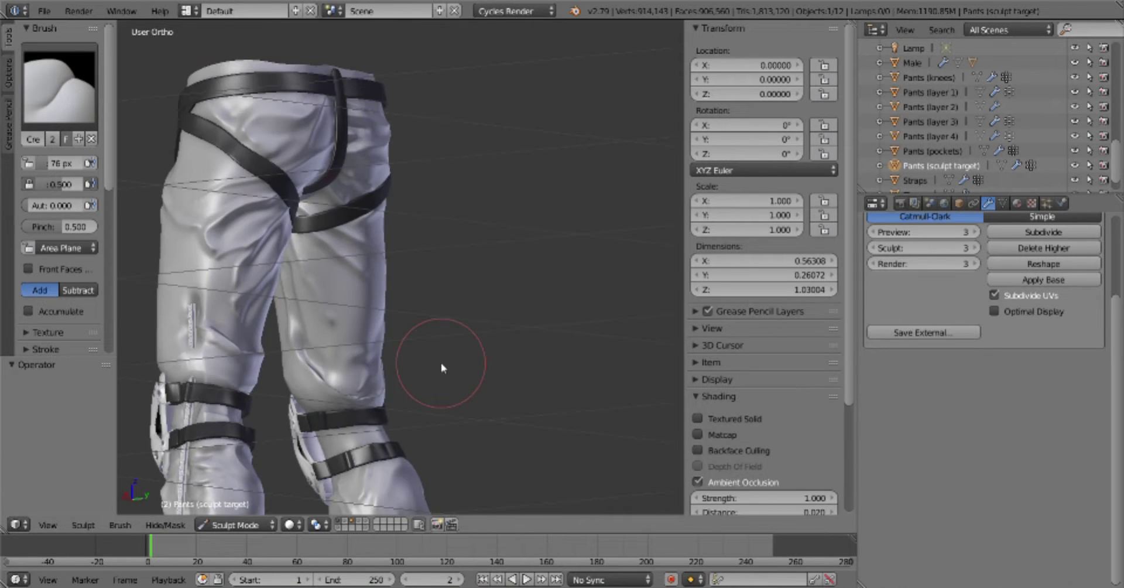
{"action": "scroll", "coordinate": [339, 370], "scroll_direction": "down", "scroll_amount": 2}
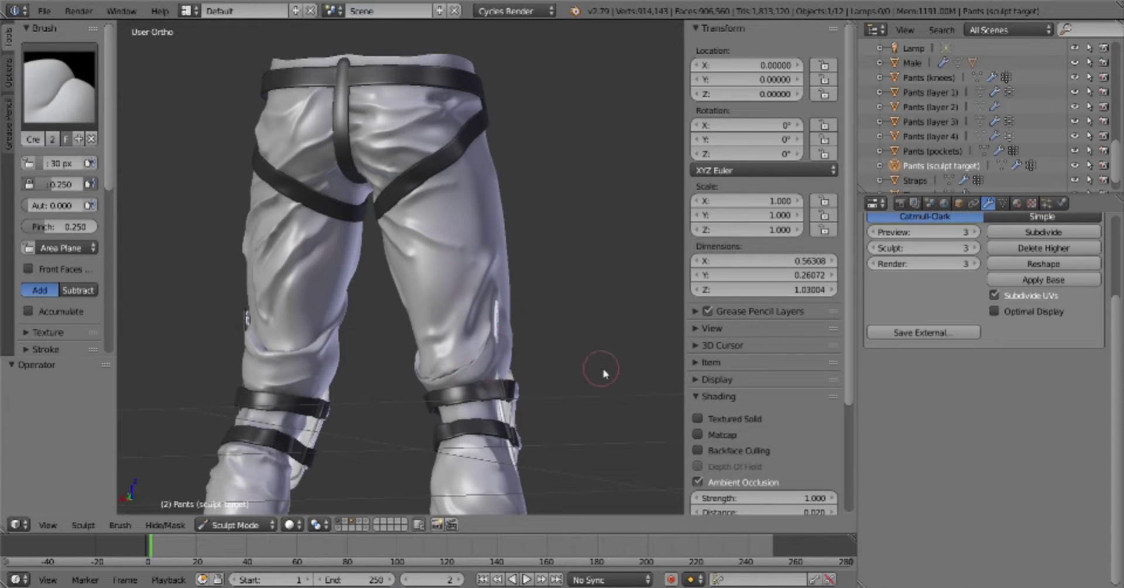
{"action": "mouse_move", "coordinate": [605, 374]}
{"action": "middle_mouse_down"}
{"action": "mouse_move", "coordinate": [571, 300]}
{"action": "mouse_move", "coordinate": [589, 293]}
{"action": "middle_mouse_up"}
{"action": "scroll", "coordinate": [579, 328], "scroll_direction": "down", "scroll_amount": 4}
Reveal the hidden green pants layers and inspect the leg pocket from the side
{"action": "key", "text": "shift+1"}
{"action": "scroll", "coordinate": [468, 239], "scroll_direction": "up", "scroll_amount": 5}
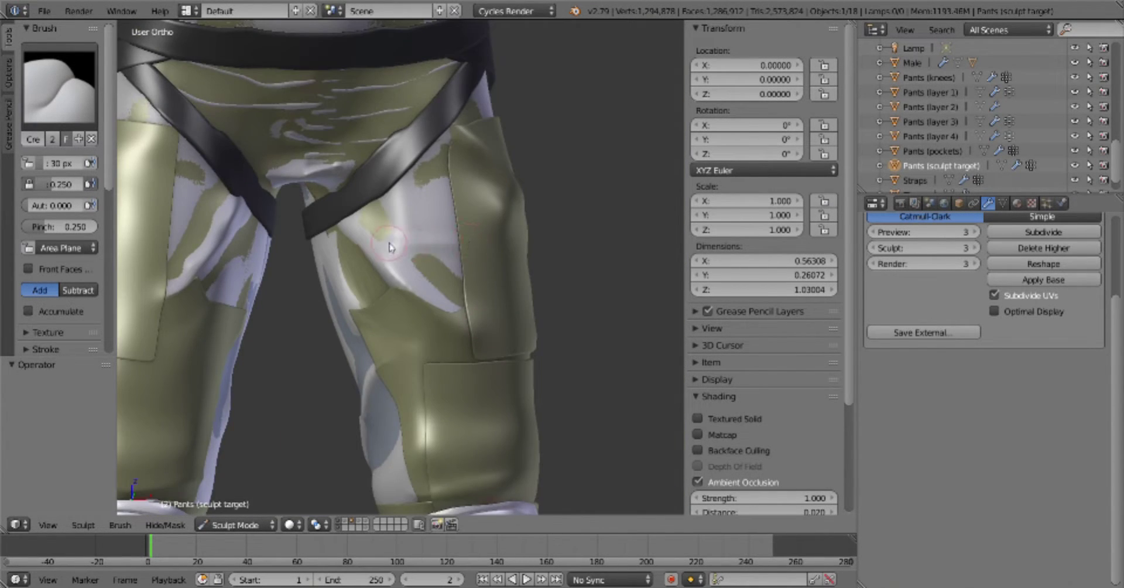
{"action": "middle_click_drag", "start_coordinate": [492, 316], "coordinate": [418, 145]}
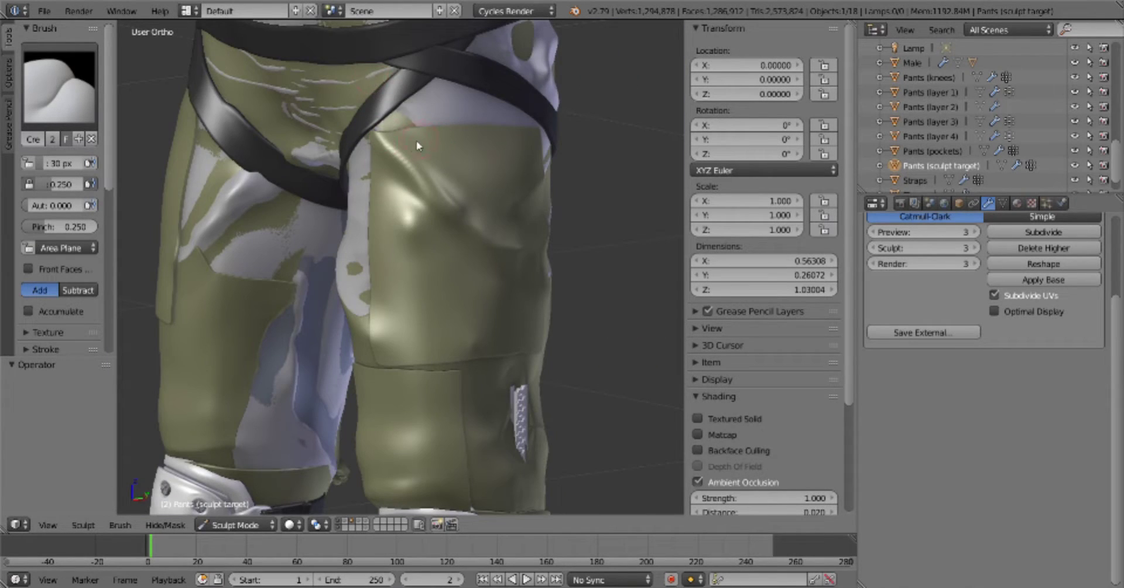
{"action": "middle_click_drag", "start_coordinate": [401, 393], "coordinate": [582, 312]}
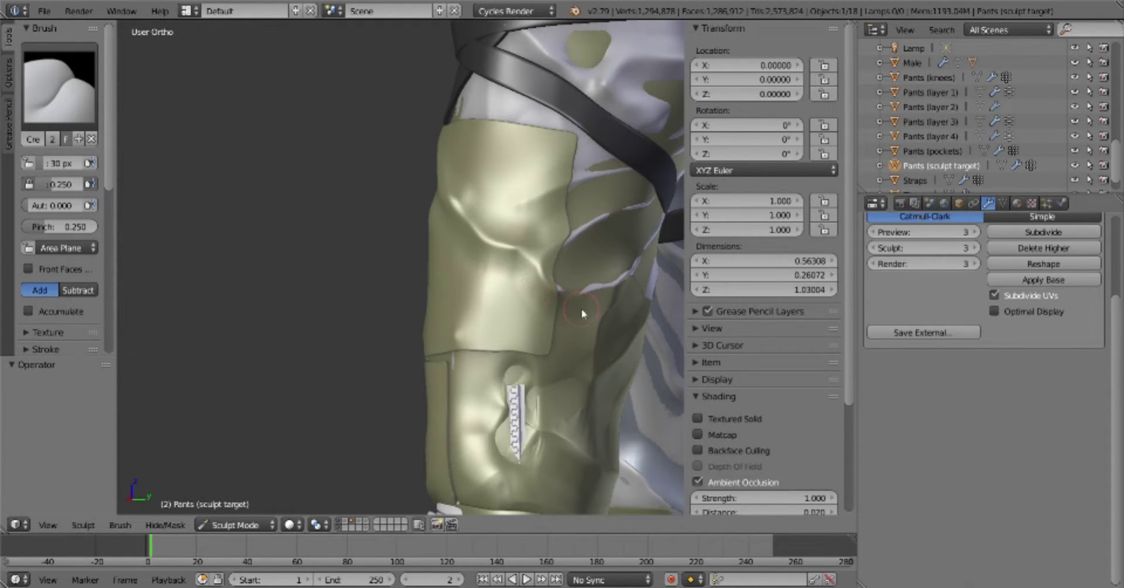
{"action": "key", "text": "a"}
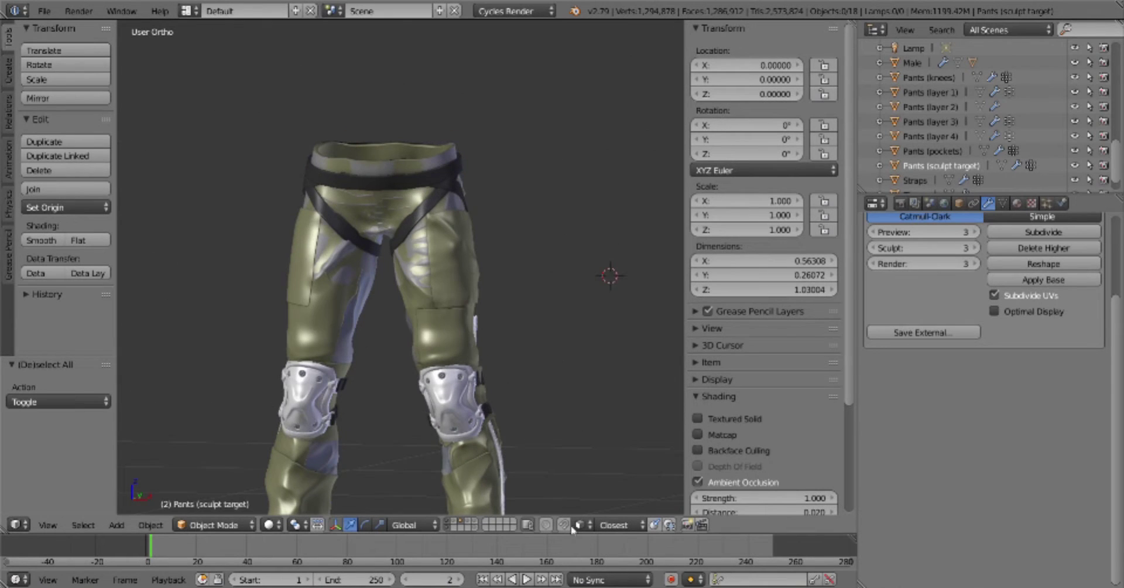
Select the pants target and inspect its thigh and straps in Sculpt Mode, returning to Object Mode
{"action": "right_click", "coordinate": [509, 404]}
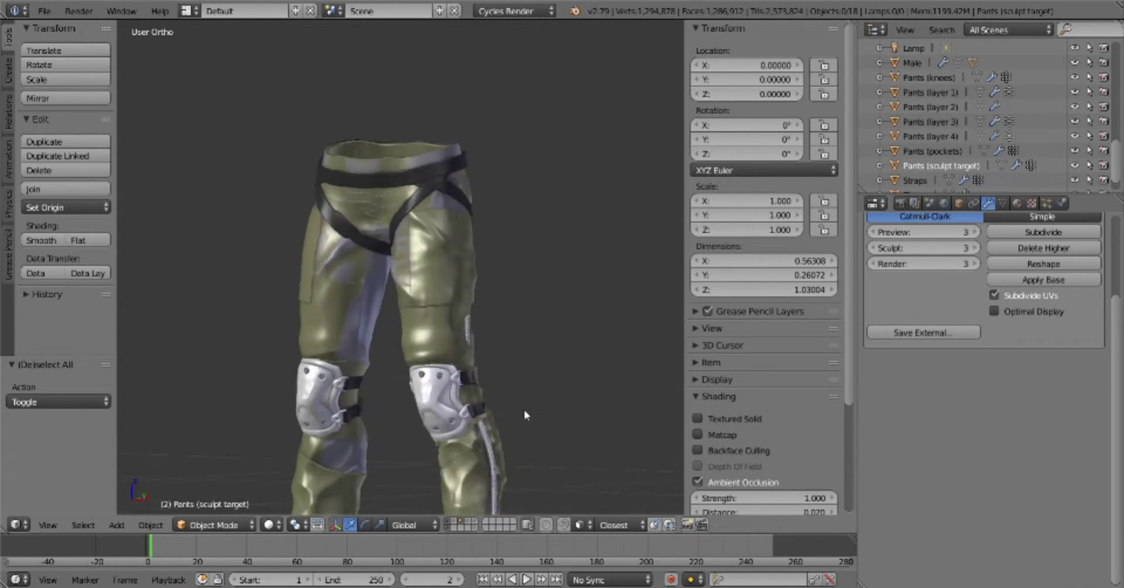
{"action": "key", "text": "KP_1"}
{"action": "key", "text": "Tab"}
{"action": "left_click", "coordinate": [541, 246]}
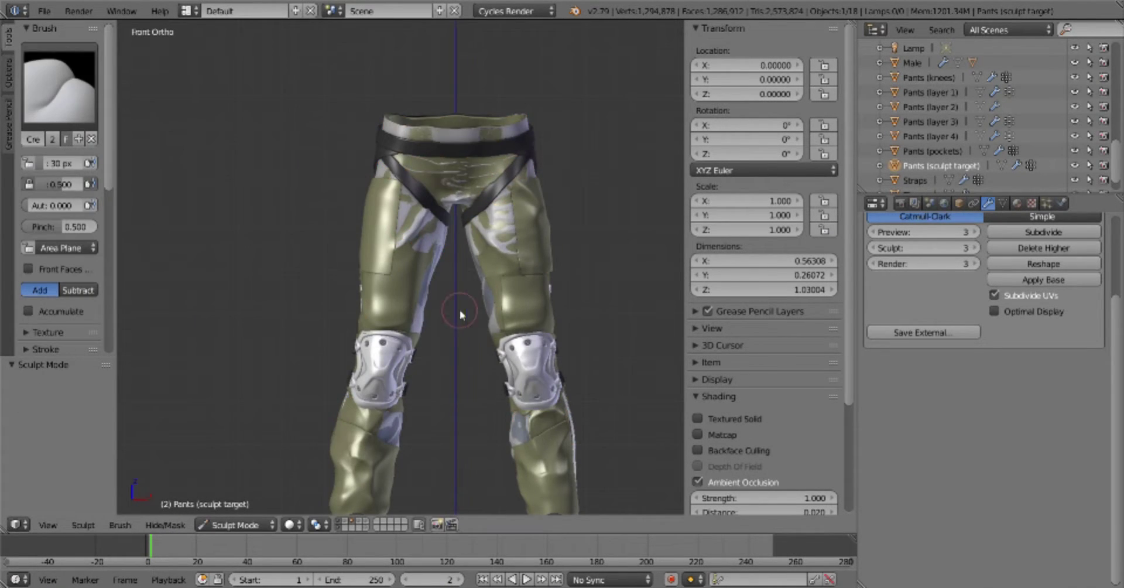
{"action": "scroll", "coordinate": [459, 315], "scroll_direction": "up", "scroll_amount": 5}
{"action": "middle_click_drag", "start_coordinate": [460, 314], "coordinate": [560, 353]}
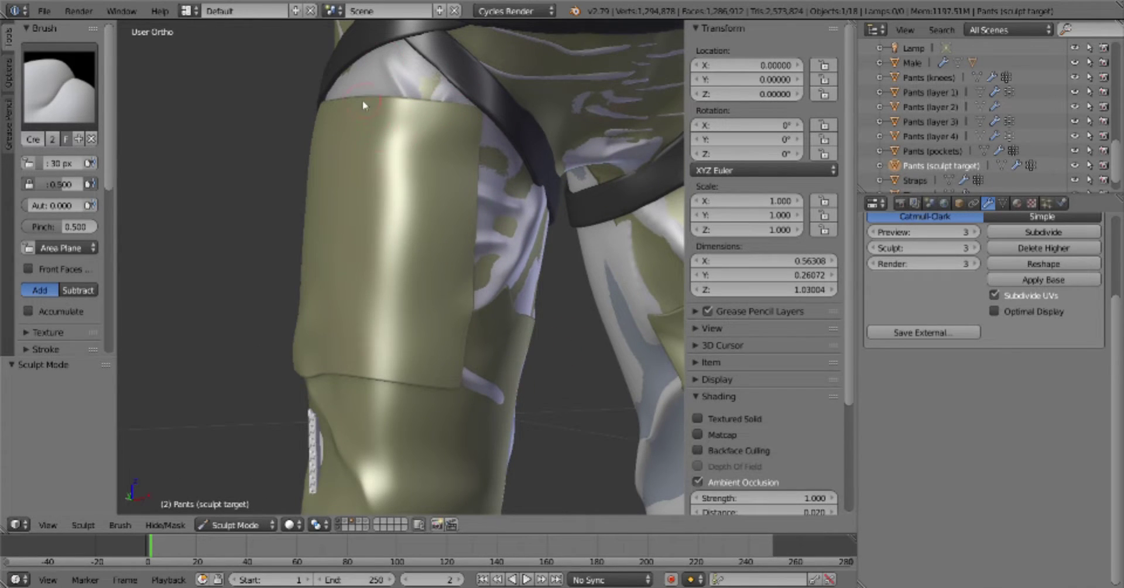
{"action": "mouse_move", "coordinate": [363, 105]}
{"action": "middle_mouse_down"}
{"action": "mouse_move", "coordinate": [296, 118]}
{"action": "mouse_move", "coordinate": [339, 185]}
{"action": "middle_mouse_up"}
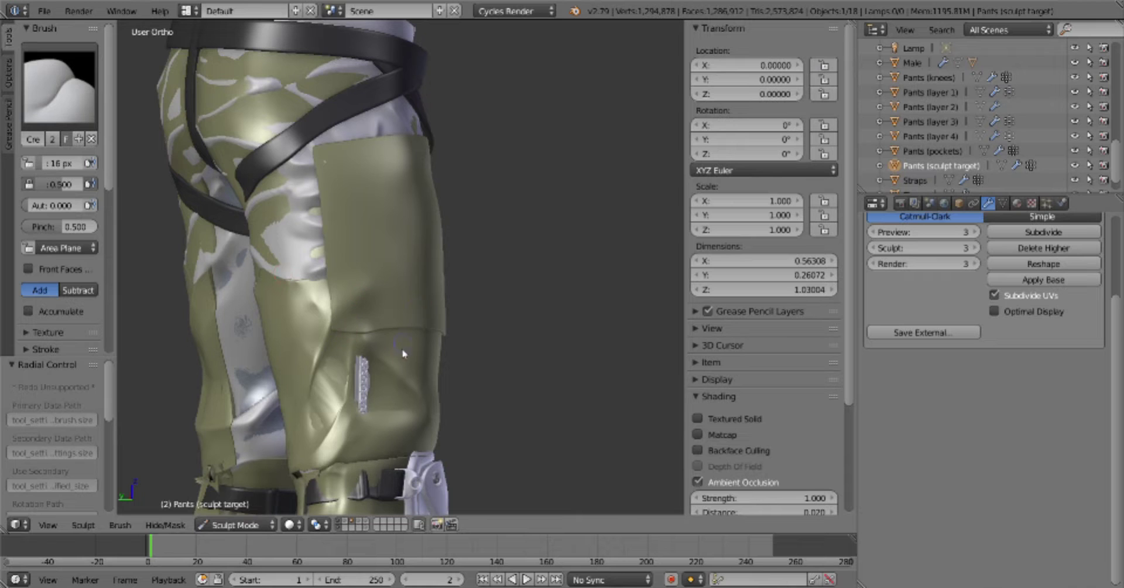
{"action": "mouse_move", "coordinate": [402, 353]}
{"action": "middle_mouse_down"}
{"action": "mouse_move", "coordinate": [445, 356]}
{"action": "mouse_move", "coordinate": [488, 323]}
{"action": "middle_mouse_up"}
{"action": "key", "text": "Tab"}
{"action": "left_click", "coordinate": [602, 220]}
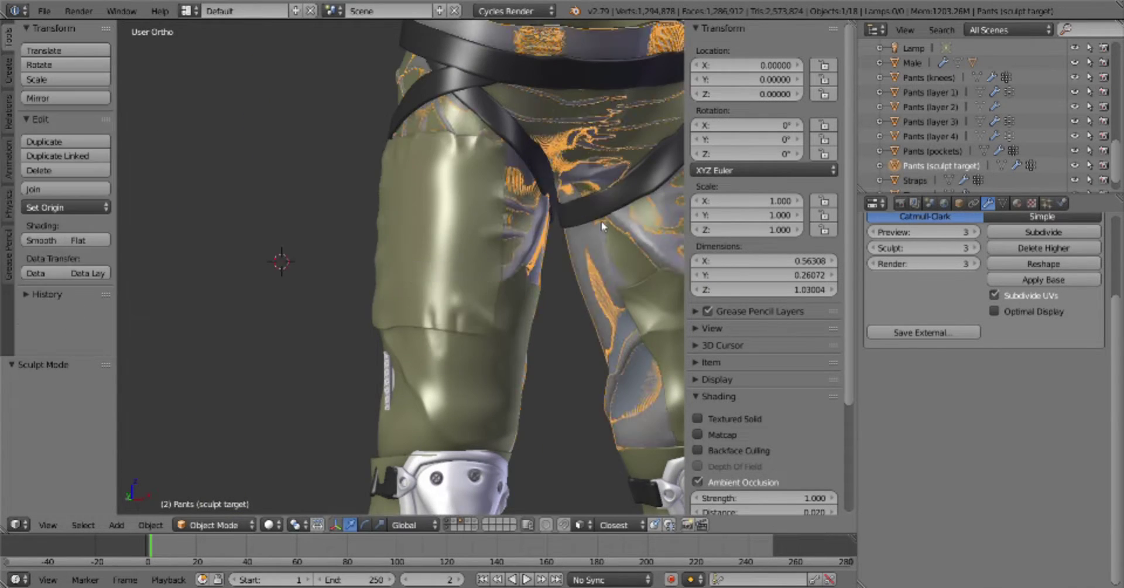
Deselect everything, save the blend file, and view the pants from the front
{"action": "key", "text": "a"}
{"action": "scroll", "coordinate": [602, 221], "scroll_direction": "down", "scroll_amount": 5}
{"action": "key", "text": "ctrl+s"}
{"action": "key", "text": "Return"}
{"action": "key", "text": "KP_1"}
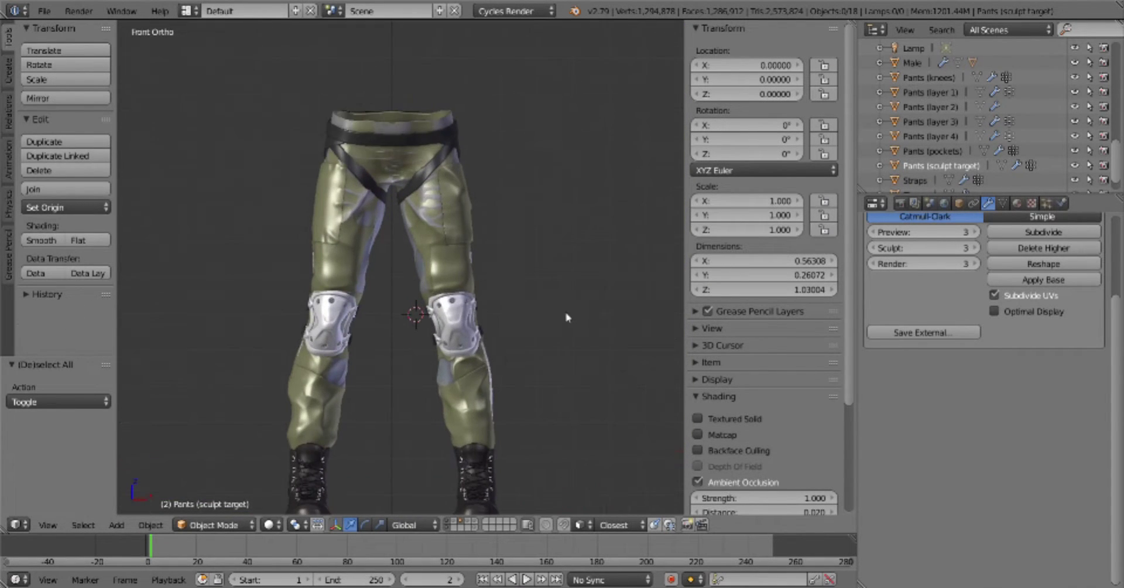
Touch up the thigh panel with a 31 px sculpt brush, then return to Object Mode
{"action": "scroll", "coordinate": [468, 317], "scroll_direction": "up", "scroll_amount": 3}
{"action": "scroll", "coordinate": [537, 288], "scroll_direction": "up", "scroll_amount": 3}
{"action": "key", "text": "Tab"}
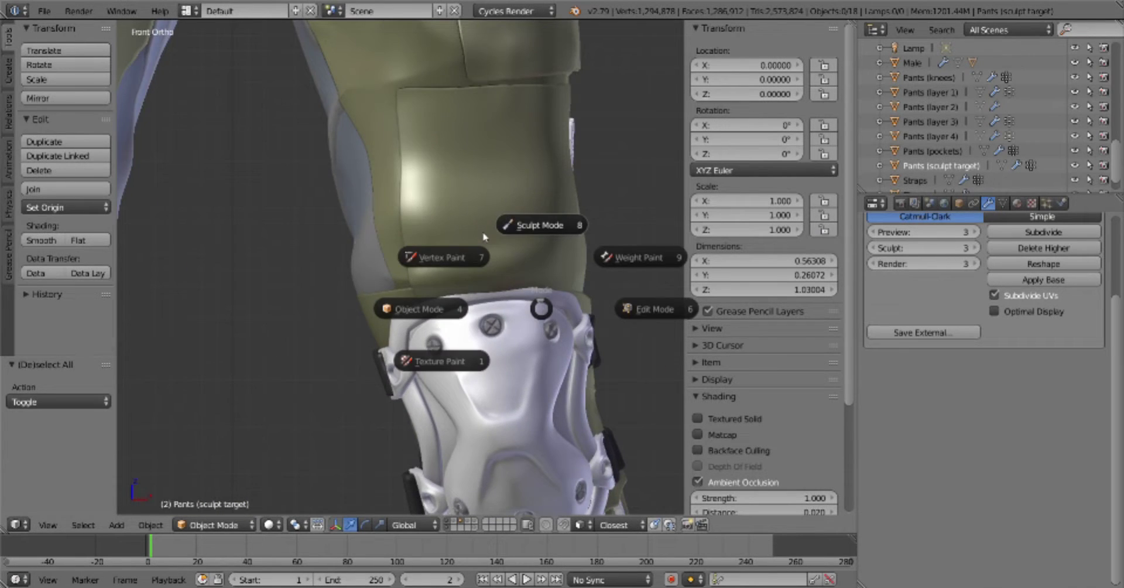
{"action": "left_click", "coordinate": [537, 221]}
{"action": "mouse_move", "coordinate": [537, 220]}
{"action": "middle_mouse_down"}
{"action": "mouse_move", "coordinate": [454, 197]}
{"action": "mouse_move", "coordinate": [472, 135]}
{"action": "middle_mouse_up"}
{"action": "left_click", "coordinate": [454, 197]}
{"action": "scroll", "coordinate": [466, 117], "scroll_direction": "up", "scroll_amount": 2}
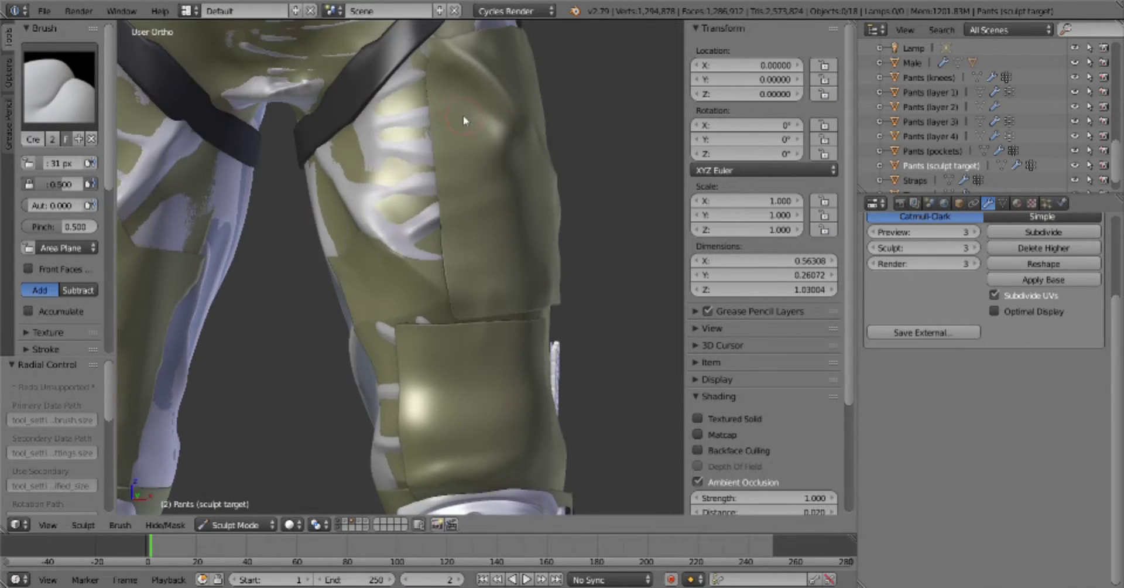
{"action": "scroll", "coordinate": [523, 114], "scroll_direction": "up", "scroll_amount": 2}
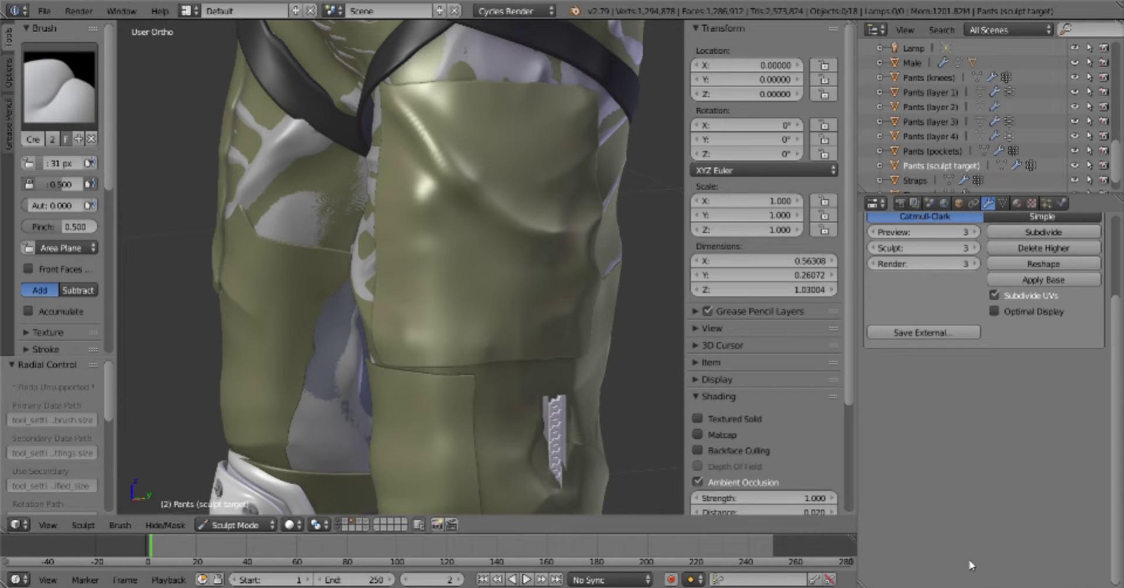
{"action": "scroll", "coordinate": [489, 388], "scroll_direction": "down", "scroll_amount": 3}
{"action": "middle_click_drag", "start_coordinate": [427, 371], "coordinate": [310, 323]}
{"action": "scroll", "coordinate": [311, 323], "scroll_direction": "up", "scroll_amount": 3}
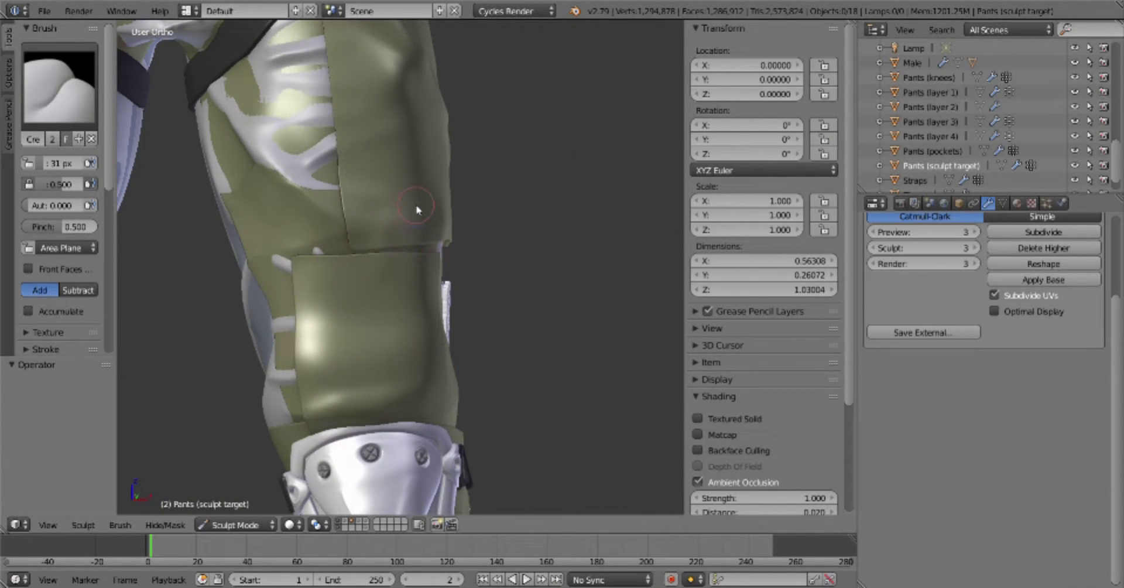
{"action": "key", "text": "Tab"}
{"action": "left_click", "coordinate": [404, 293]}
{"action": "scroll", "coordinate": [536, 283], "scroll_direction": "down", "scroll_amount": 5}
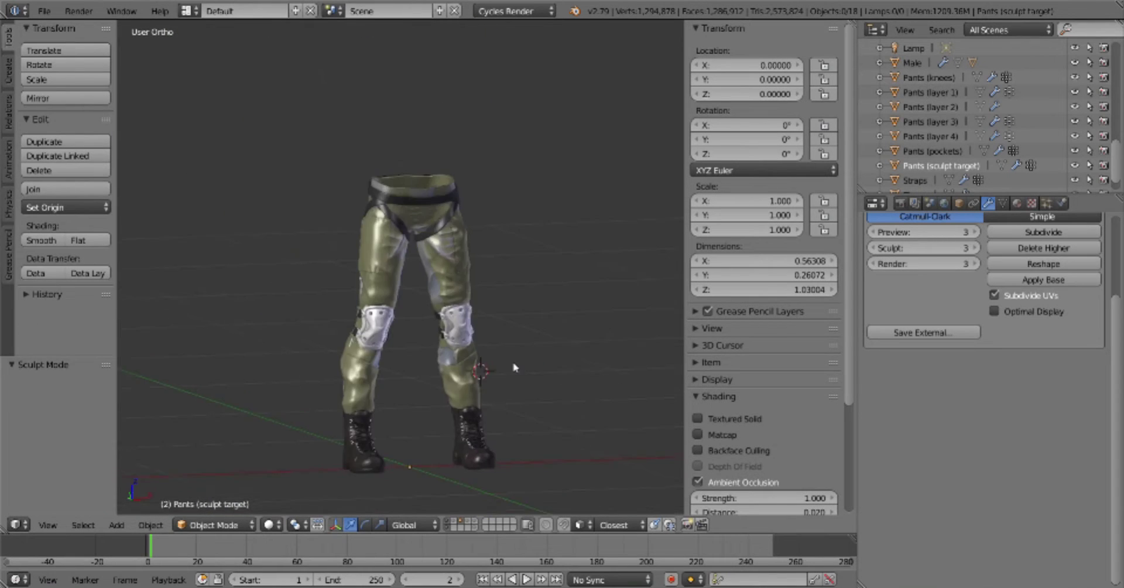
Deselect all and orbit around the legs, ending in a front view
{"action": "key", "text": "a"}
{"action": "scroll", "coordinate": [515, 367], "scroll_direction": "up", "scroll_amount": 3}
{"action": "scroll", "coordinate": [602, 348], "scroll_direction": "down", "scroll_amount": 2}
{"action": "middle_click_drag", "start_coordinate": [602, 347], "coordinate": [522, 358]}
{"action": "scroll", "coordinate": [521, 361], "scroll_direction": "up", "scroll_amount": 5}
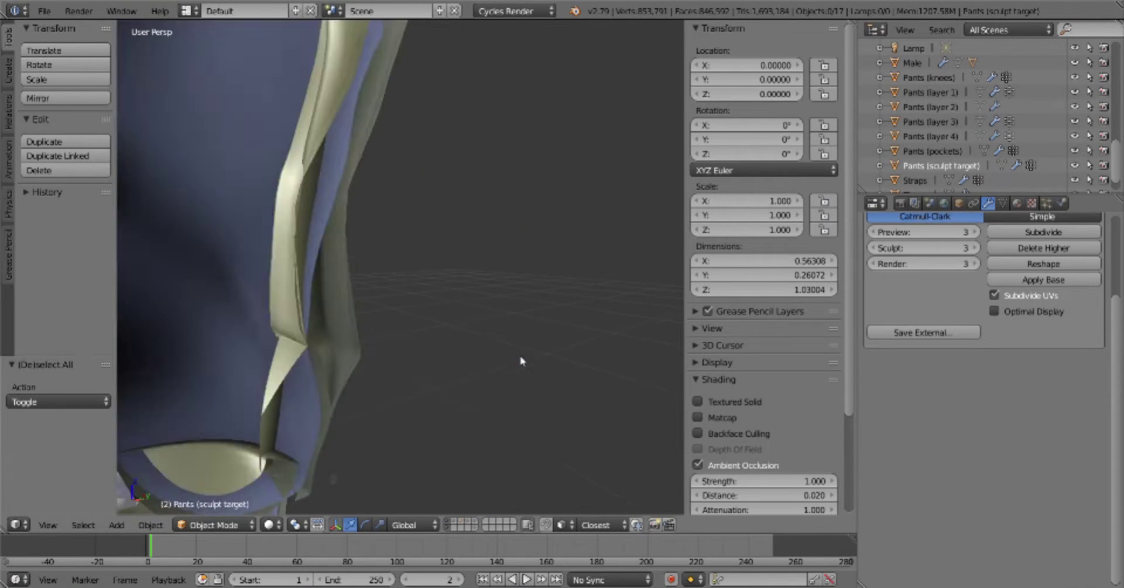
{"action": "scroll", "coordinate": [521, 361], "scroll_direction": "down", "scroll_amount": 3}
{"action": "scroll", "coordinate": [605, 368], "scroll_direction": "down", "scroll_amount": 3}
{"action": "middle_click_drag", "start_coordinate": [605, 368], "coordinate": [617, 394]}
{"action": "scroll", "coordinate": [461, 428], "scroll_direction": "up", "scroll_amount": 4}
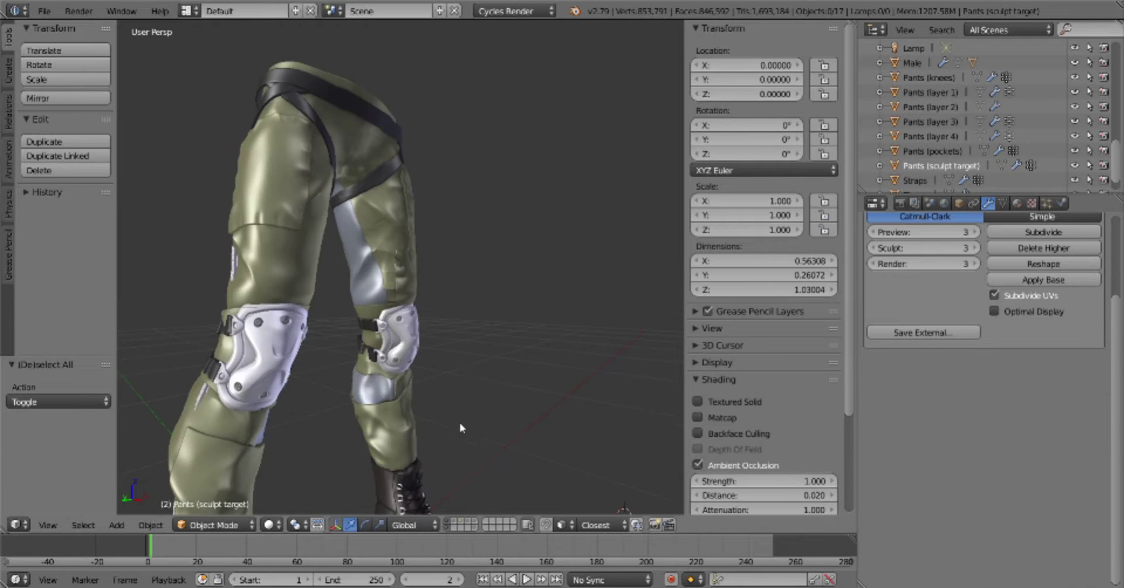
{"action": "scroll", "coordinate": [460, 428], "scroll_direction": "down", "scroll_amount": 4}
{"action": "key", "text": "KP_1"}
Isolate the pants target in local view and add lower-leg folds with a 69 px brush
{"action": "key", "text": "KP_Divide"}
{"action": "key", "text": "Tab"}
{"action": "left_click", "coordinate": [459, 489]}
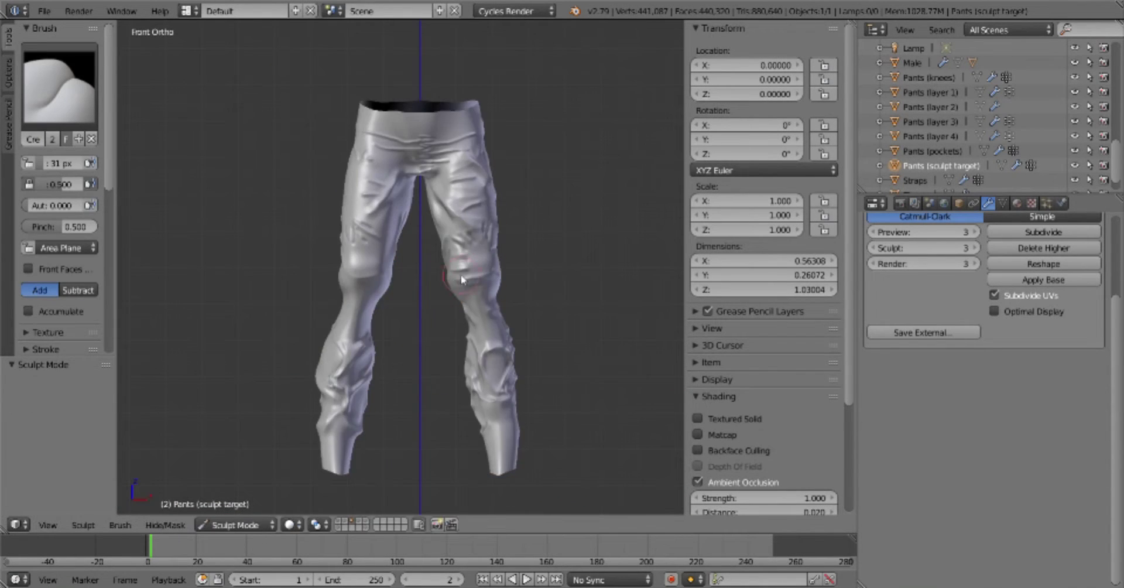
{"action": "key", "text": "f"}
{"action": "left_click", "coordinate": [464, 328]}
{"action": "scroll", "coordinate": [464, 363], "scroll_direction": "up", "scroll_amount": 3}
{"action": "mouse_move", "coordinate": [527, 296]}
{"action": "middle_mouse_down"}
{"action": "mouse_move", "coordinate": [451, 314]}
{"action": "mouse_move", "coordinate": [322, 280]}
{"action": "mouse_move", "coordinate": [344, 244]}
{"action": "mouse_move", "coordinate": [498, 309]}
{"action": "mouse_move", "coordinate": [377, 339]}
{"action": "mouse_move", "coordinate": [444, 322]}
{"action": "mouse_move", "coordinate": [414, 238]}
{"action": "mouse_move", "coordinate": [477, 284]}
{"action": "middle_mouse_up"}
{"action": "key", "text": "Tab"}
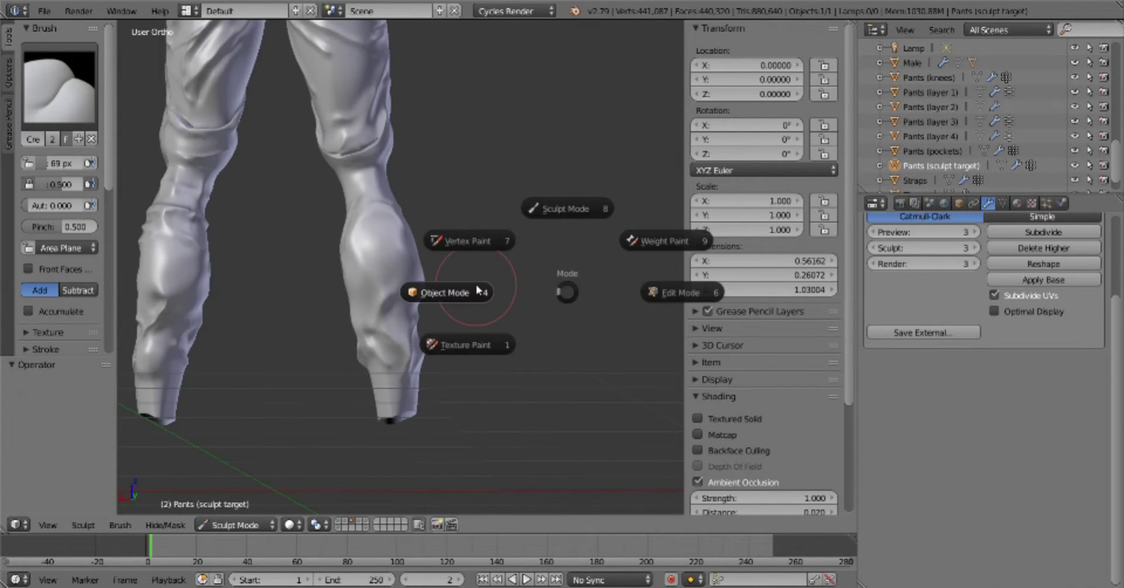
{"action": "left_click", "coordinate": [463, 287]}
Deselect all and view the whole green outfit from a near-front orthographic angle
{"action": "scroll", "coordinate": [551, 282], "scroll_direction": "down", "scroll_amount": 4}
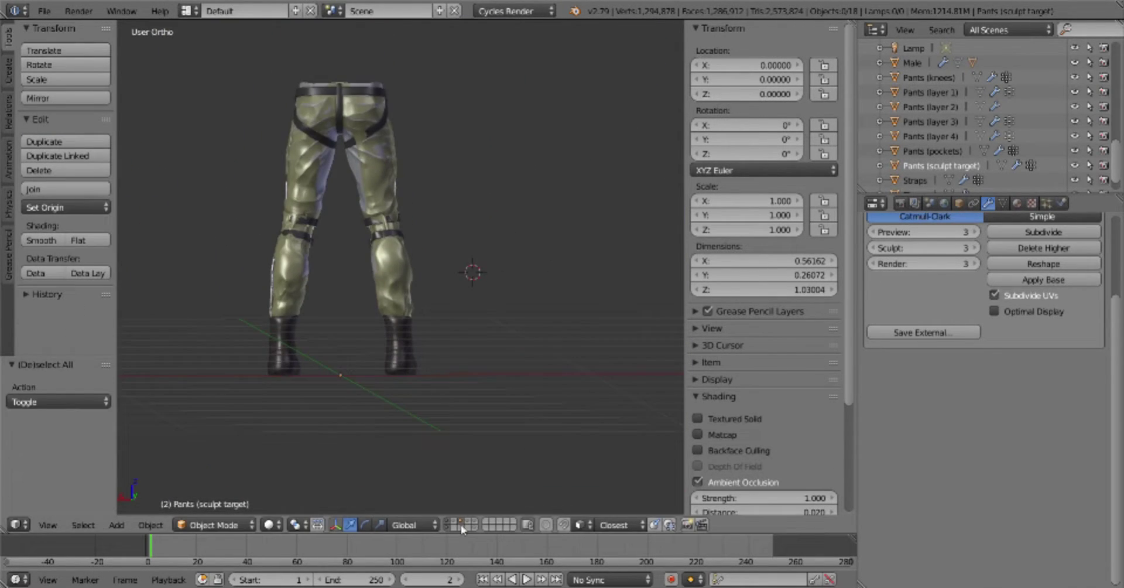
{"action": "key", "text": "a"}
{"action": "mouse_move", "coordinate": [551, 282]}
{"action": "middle_mouse_down"}
{"action": "mouse_move", "coordinate": [555, 347]}
{"action": "mouse_move", "coordinate": [572, 352]}
{"action": "mouse_move", "coordinate": [491, 368]}
{"action": "middle_mouse_up"}
{"action": "key", "text": "KP_5"}
{"action": "scroll", "coordinate": [491, 369], "scroll_direction": "up", "scroll_amount": 3}
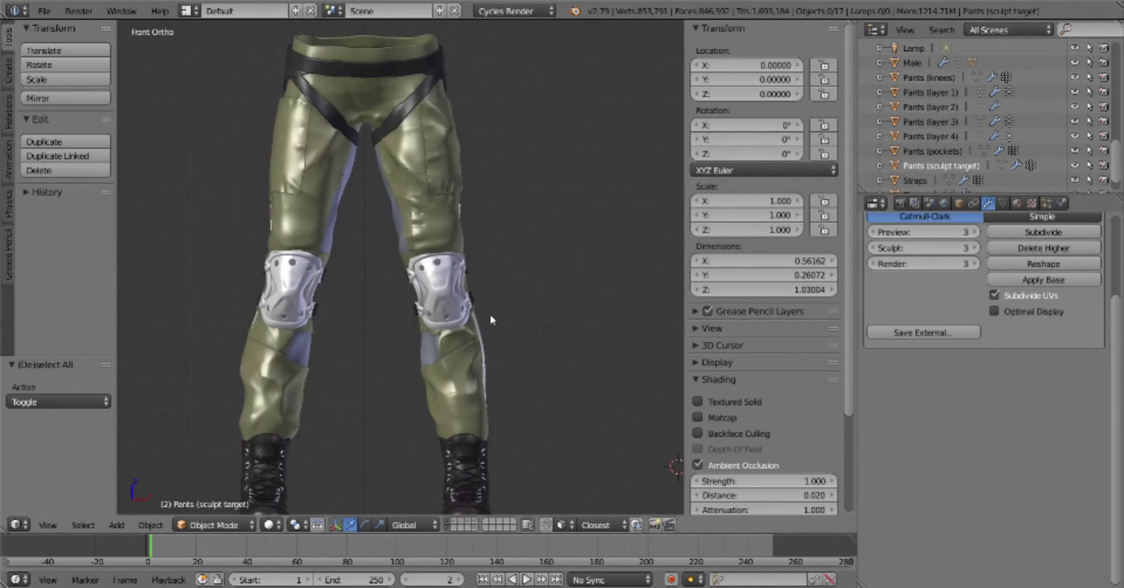
{"action": "middle_click_drag", "start_coordinate": [491, 319], "coordinate": [477, 291]}
{"action": "key", "text": "KP_5"}
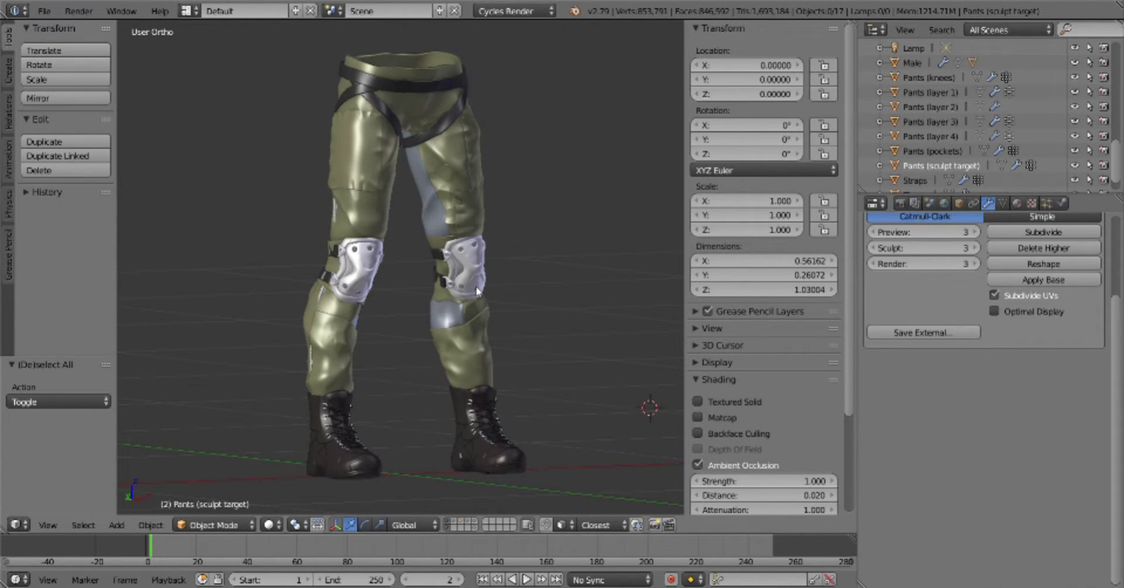
Return the sculpt-target pants to Object Mode and deselect everything
{"action": "scroll", "coordinate": [447, 243], "scroll_direction": "up", "scroll_amount": 5}
{"action": "right_click", "coordinate": [451, 243]}
{"action": "key", "text": "ctrl+Tab"}
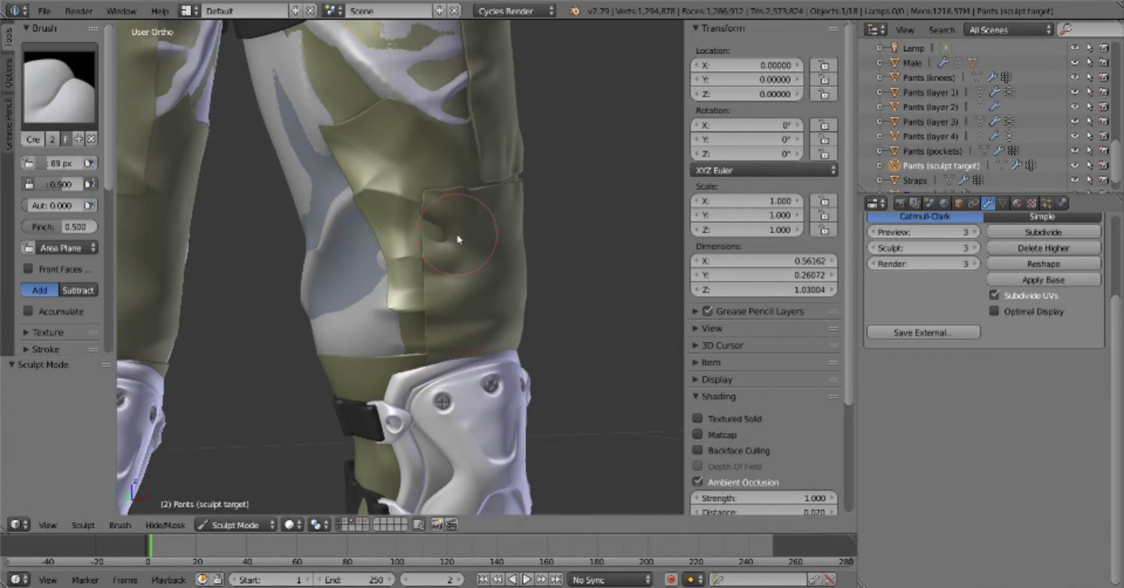
{"action": "key", "text": "ctrl+Tab"}
{"action": "left_click", "coordinate": [512, 239]}
{"action": "scroll", "coordinate": [512, 237], "scroll_direction": "down", "scroll_amount": 5}
{"action": "key", "text": "a"}
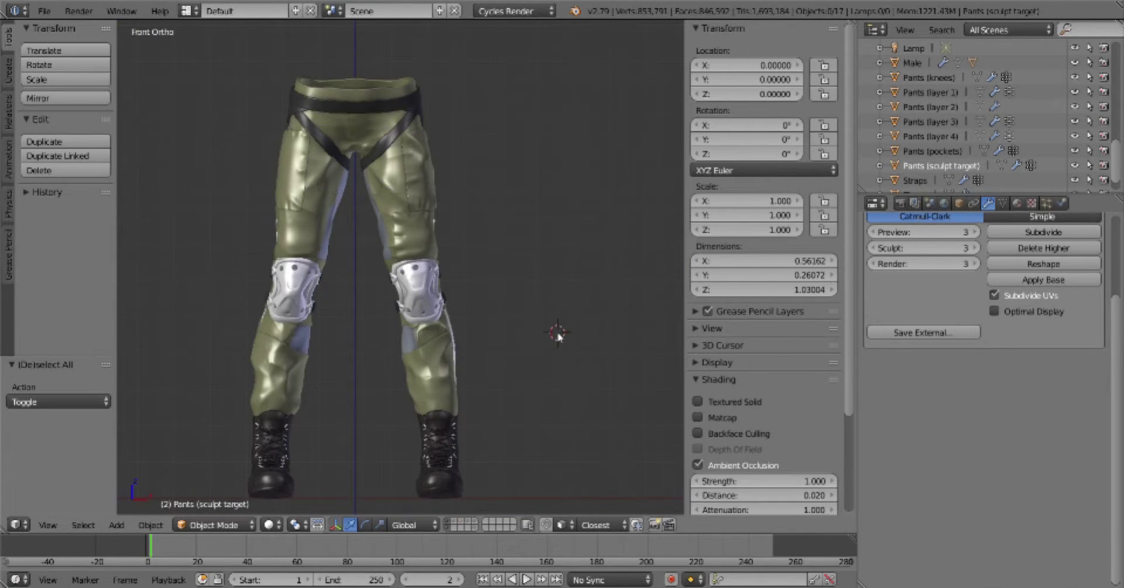
Preview the pants in rendered viewport shading
{"action": "mouse_move", "coordinate": [557, 334]}
{"action": "middle_mouse_down"}
{"action": "mouse_move", "coordinate": [669, 345]}
{"action": "mouse_move", "coordinate": [181, 316]}
{"action": "mouse_move", "coordinate": [556, 319]}
{"action": "middle_mouse_up"}
{"action": "scroll", "coordinate": [592, 409], "scroll_direction": "up", "scroll_amount": 2}
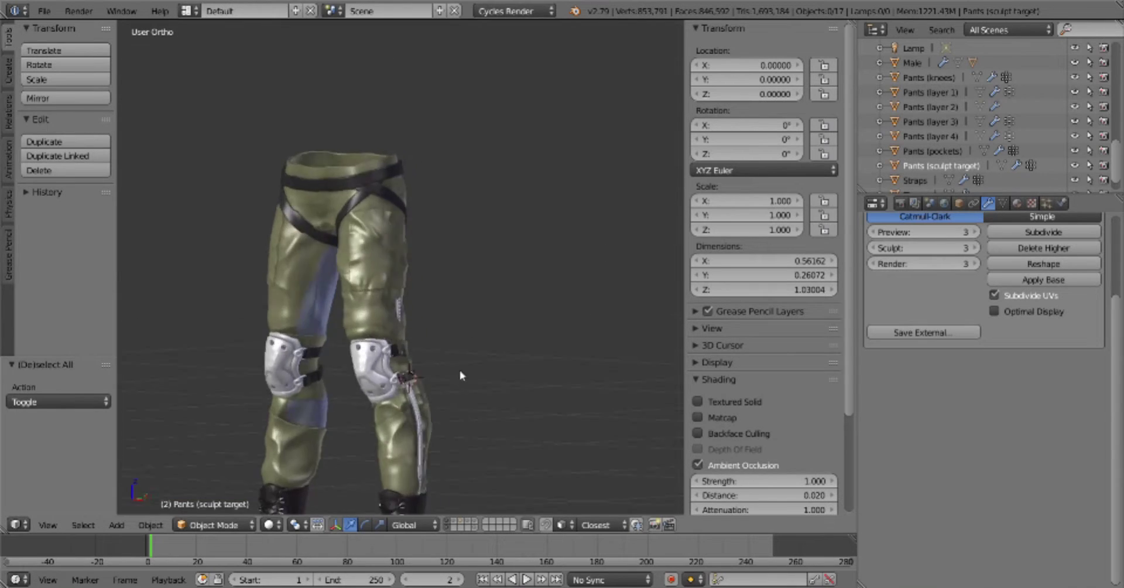
{"action": "key", "text": "z"}
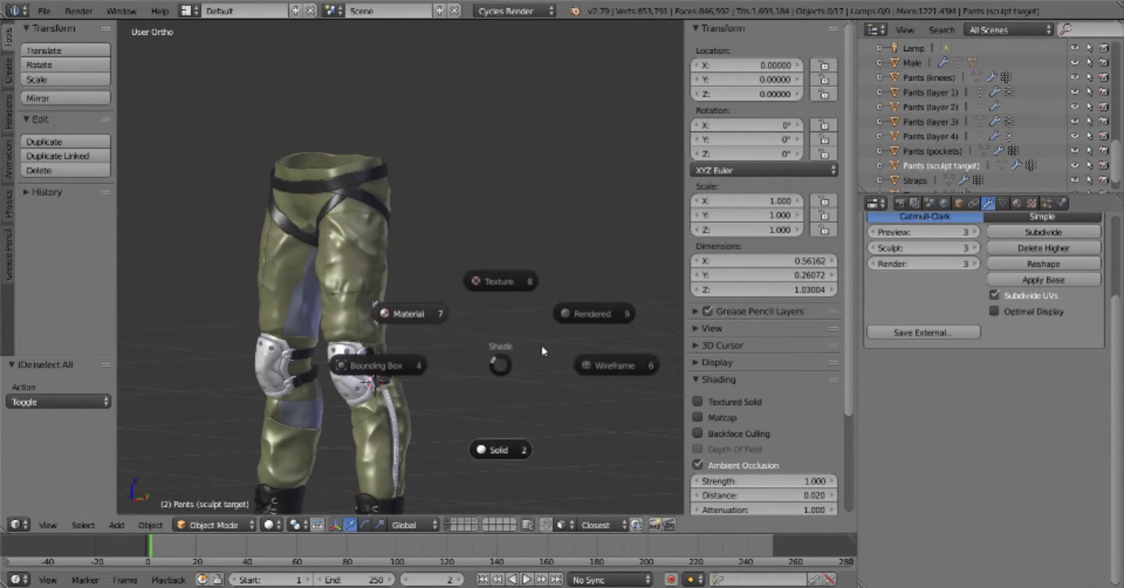
{"action": "left_click", "coordinate": [588, 314]}
{"action": "mouse_move", "coordinate": [587, 314]}
{"action": "middle_mouse_down"}
{"action": "mouse_move", "coordinate": [494, 363]}
{"action": "mouse_move", "coordinate": [554, 384]}
{"action": "middle_mouse_up"}
{"action": "scroll", "coordinate": [511, 382], "scroll_direction": "up", "scroll_amount": 2}
{"action": "scroll", "coordinate": [476, 378], "scroll_direction": "up", "scroll_amount": 3}
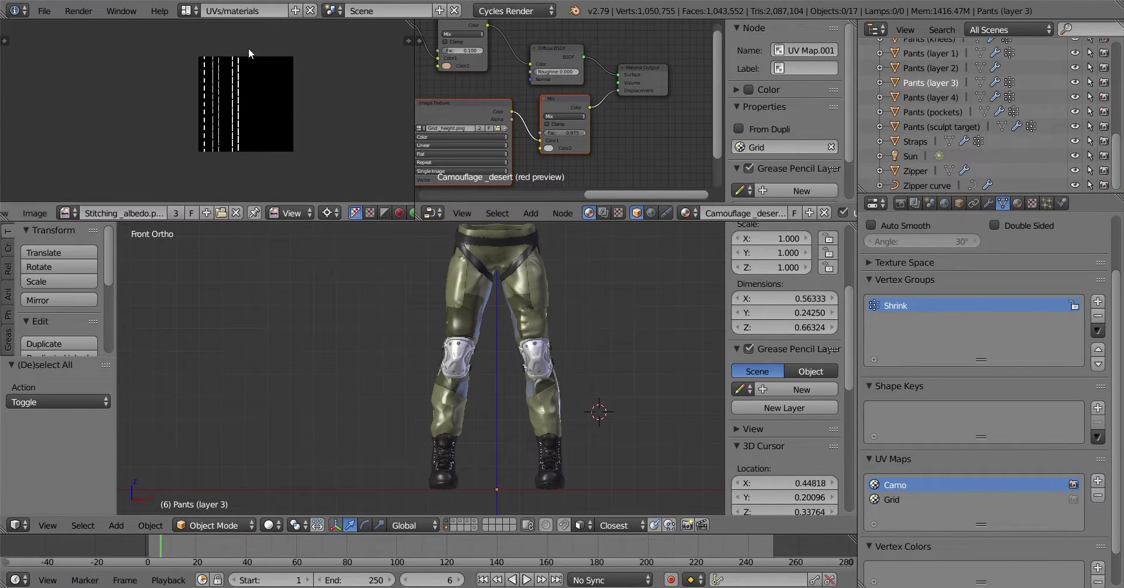
Switch to the Default screen layout, return to solid shading, and save the file
{"action": "left_click", "coordinate": [189, 10]}
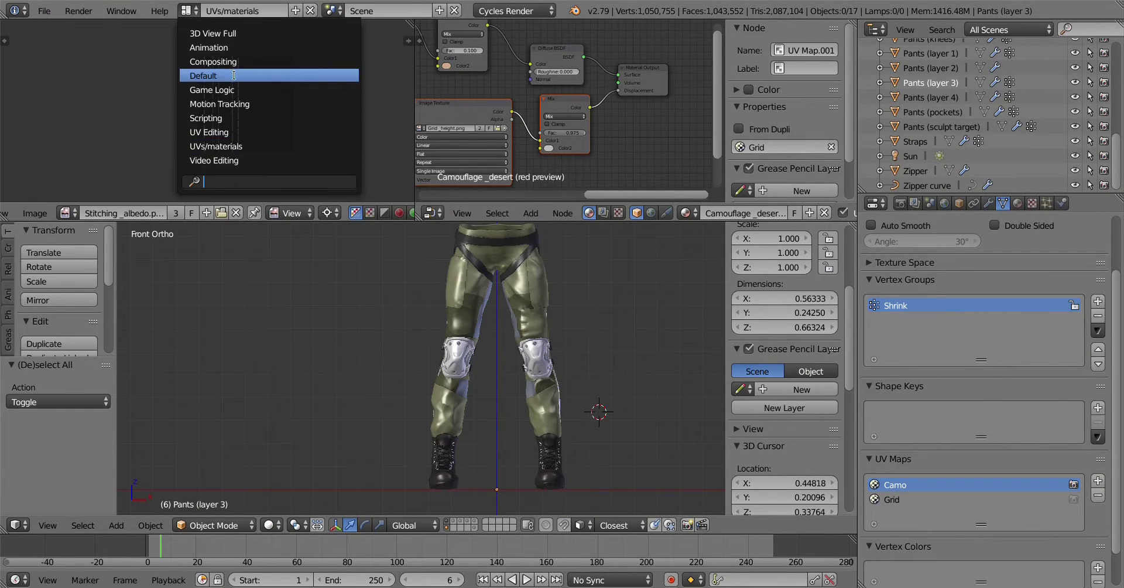
{"action": "left_click", "coordinate": [228, 75]}
{"action": "scroll", "coordinate": [555, 339], "scroll_direction": "up", "scroll_amount": 3}
{"action": "middle_click_drag", "start_coordinate": [462, 260], "coordinate": [377, 331]}
{"action": "key", "text": "z"}
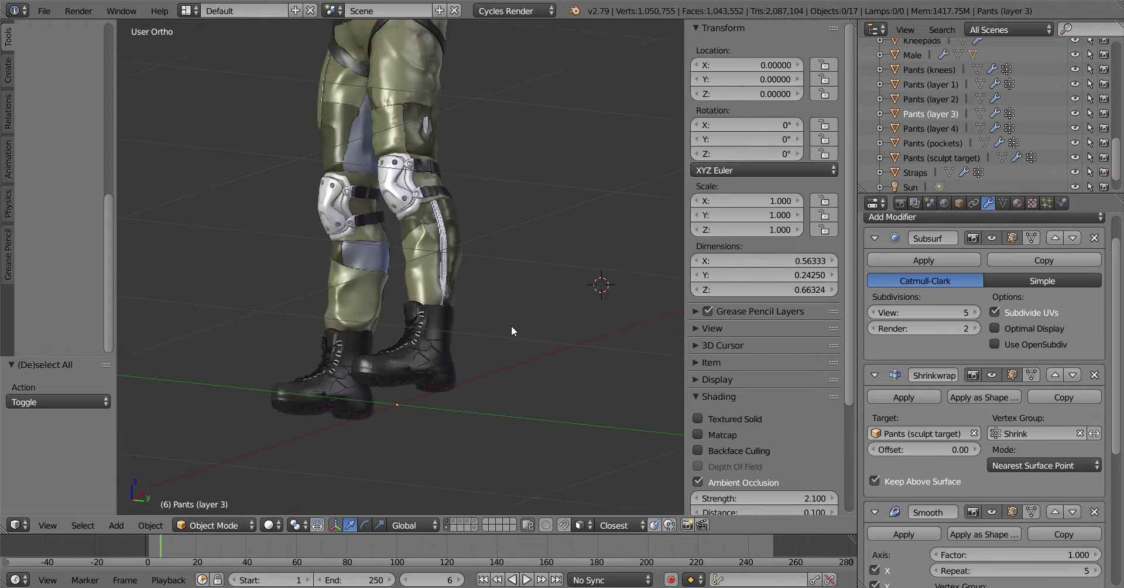
{"action": "mouse_move", "coordinate": [511, 325]}
{"action": "middle_mouse_down"}
{"action": "mouse_move", "coordinate": [508, 286]}
{"action": "mouse_move", "coordinate": [617, 277]}
{"action": "middle_mouse_up"}
{"action": "key", "text": "ctrl+s"}
{"action": "left_click", "coordinate": [521, 337]}
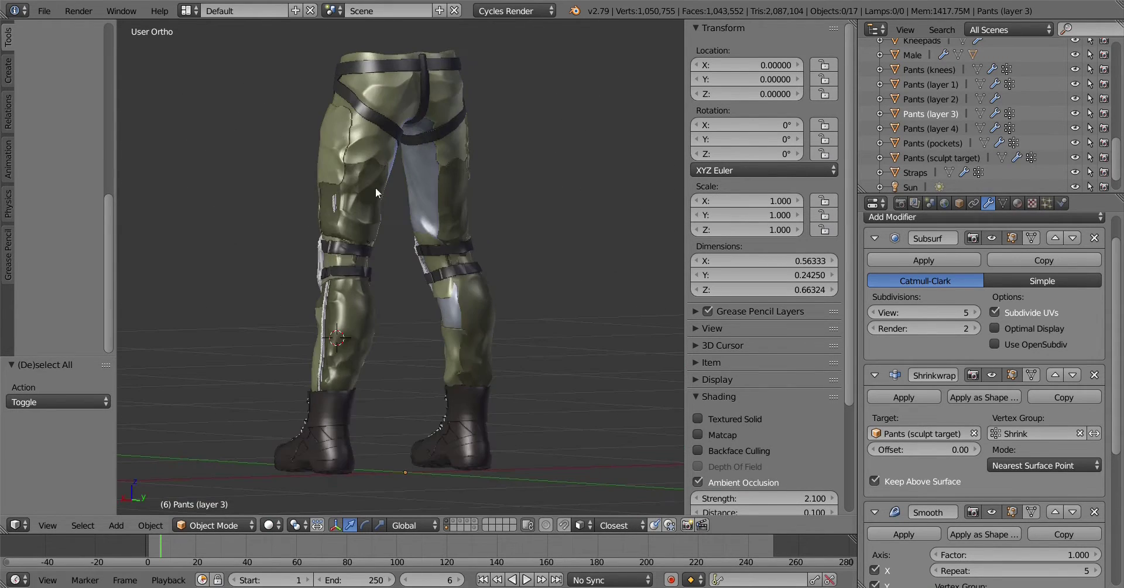
Unhide the other pants layers and delete the Pants (layer 2) object
{"action": "key", "text": "2"}
{"action": "right_click", "coordinate": [460, 324]}
{"action": "key", "text": "shift+1"}
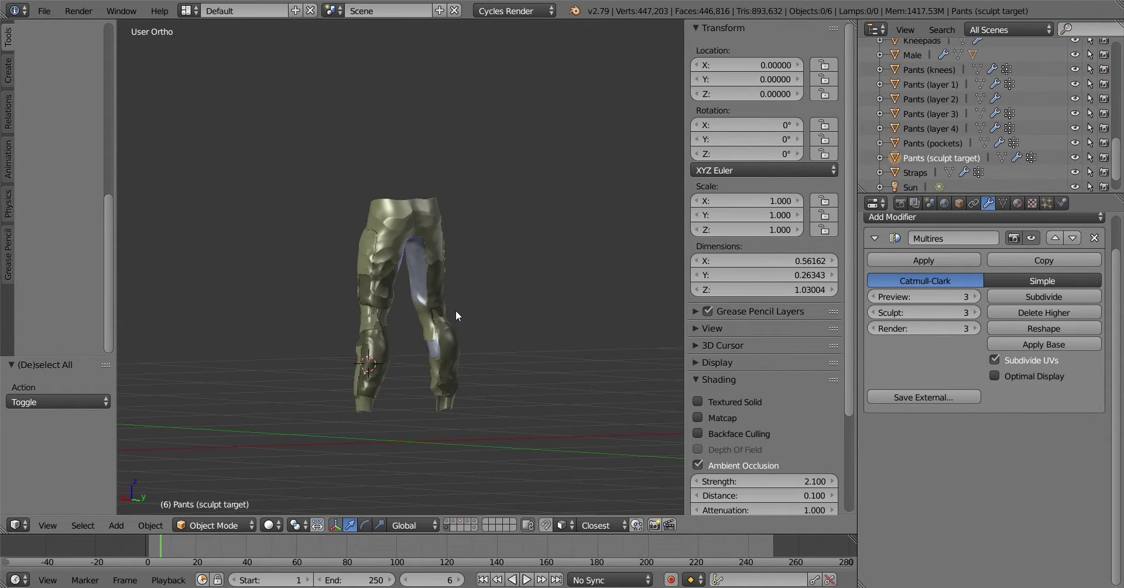
{"action": "left_click", "coordinate": [447, 526], "text": "shift"}
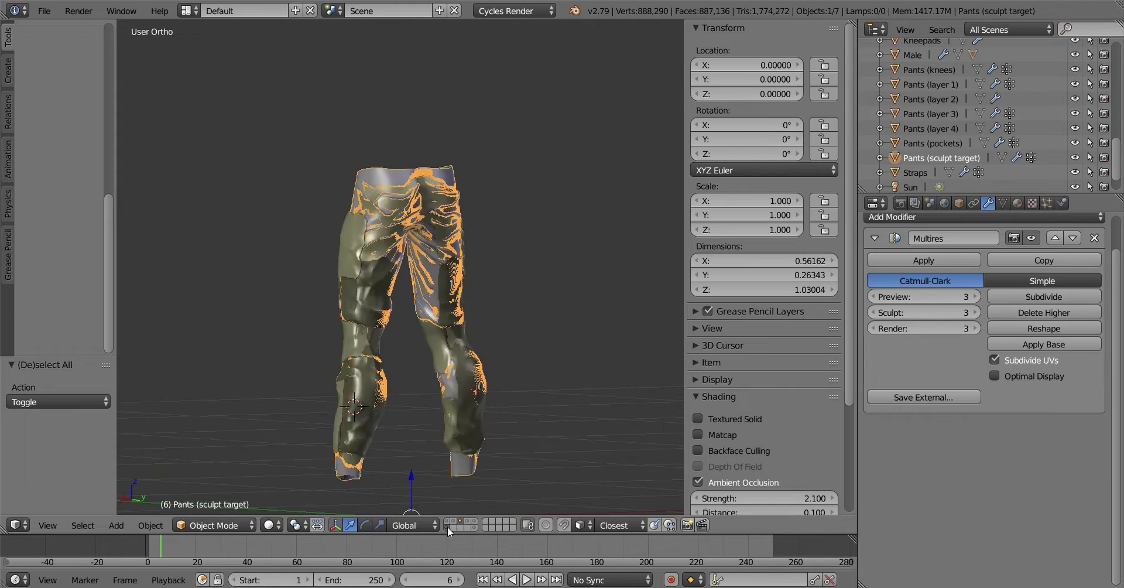
{"action": "right_click", "coordinate": [423, 167]}
{"action": "key", "text": "Delete"}
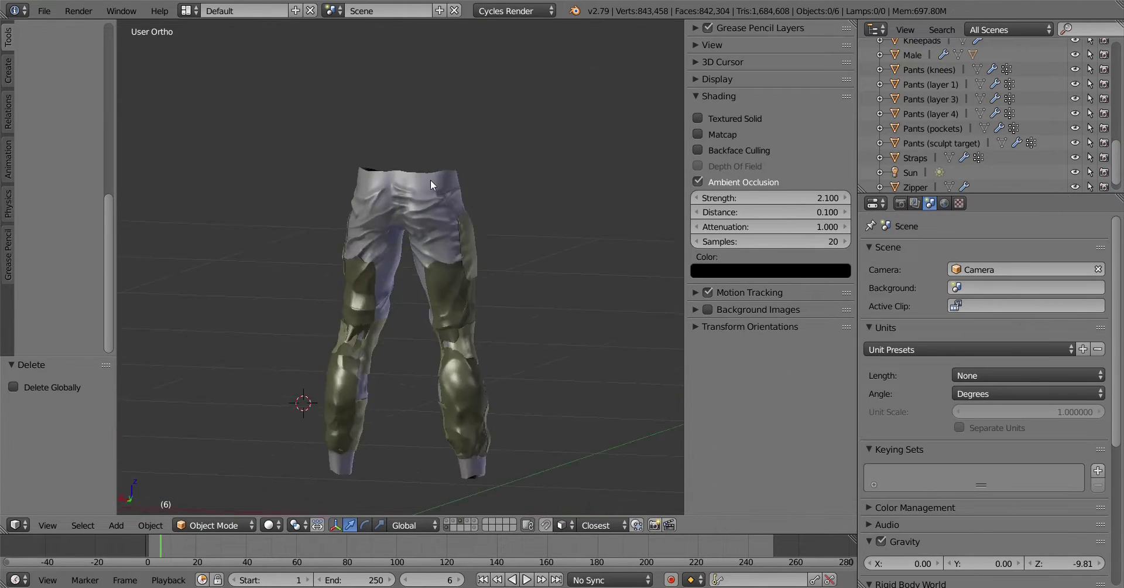
Isolate the sculpt-target pants in Edit Mode and select the right thigh panel
{"action": "mouse_move", "coordinate": [235, 181]}
{"action": "middle_mouse_down"}
{"action": "mouse_move", "coordinate": [320, 242]}
{"action": "mouse_move", "coordinate": [405, 198]}
{"action": "middle_mouse_up"}
{"action": "key", "text": "2"}
{"action": "right_click", "coordinate": [479, 314]}
{"action": "key", "text": "Tab"}
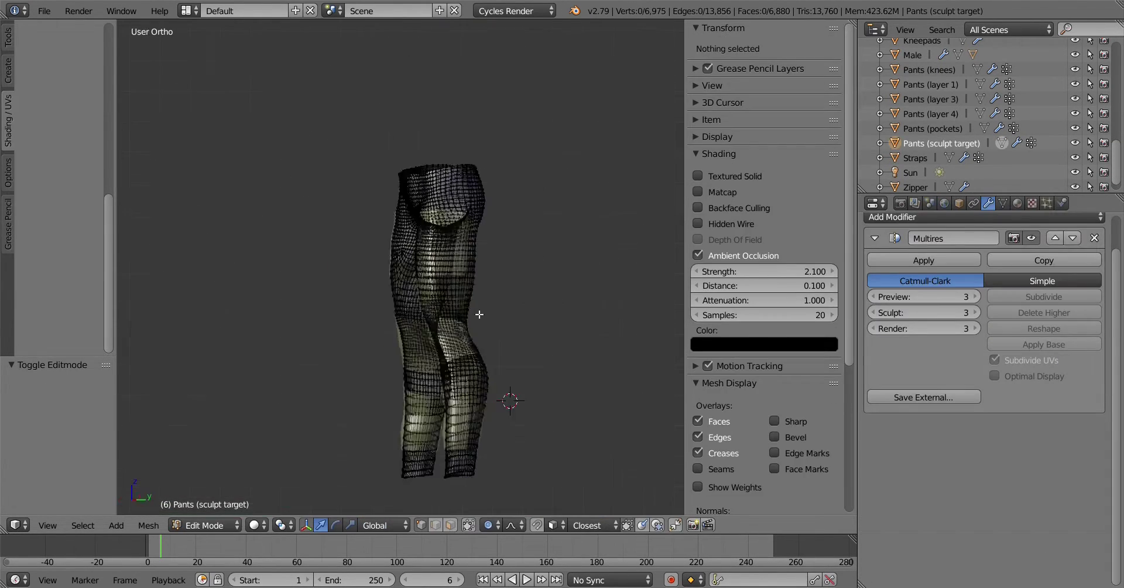
{"action": "key", "text": "KP_1"}
{"action": "scroll", "coordinate": [480, 314], "scroll_direction": "up", "scroll_amount": 4}
{"action": "key", "text": "l"}
{"action": "middle_click_drag", "start_coordinate": [615, 228], "coordinate": [496, 228], "text": "shift"}
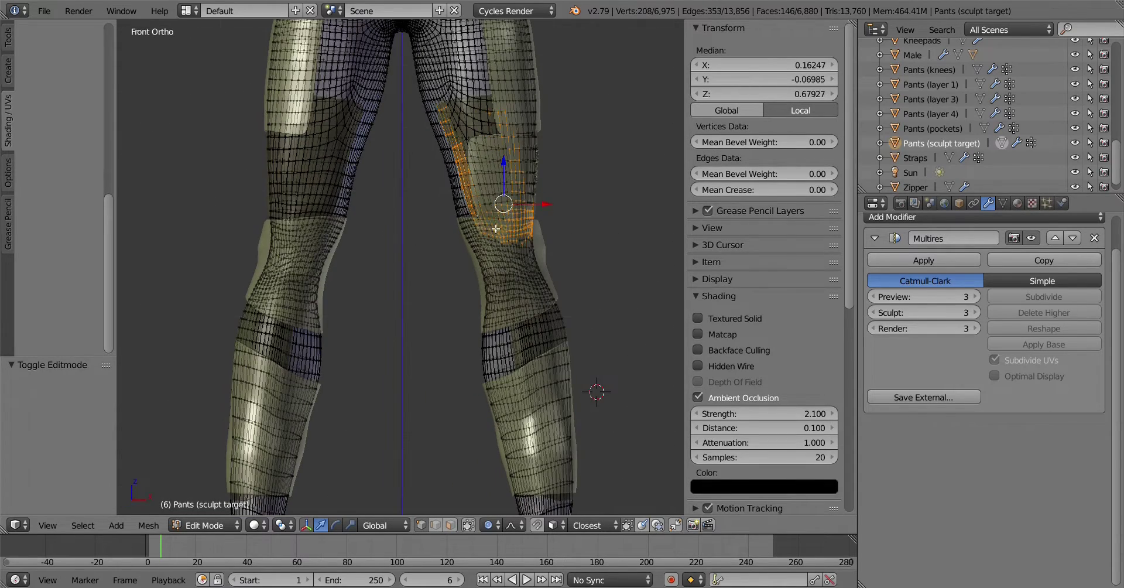
{"action": "middle_click_drag", "start_coordinate": [565, 505], "coordinate": [520, 435], "text": "shift"}
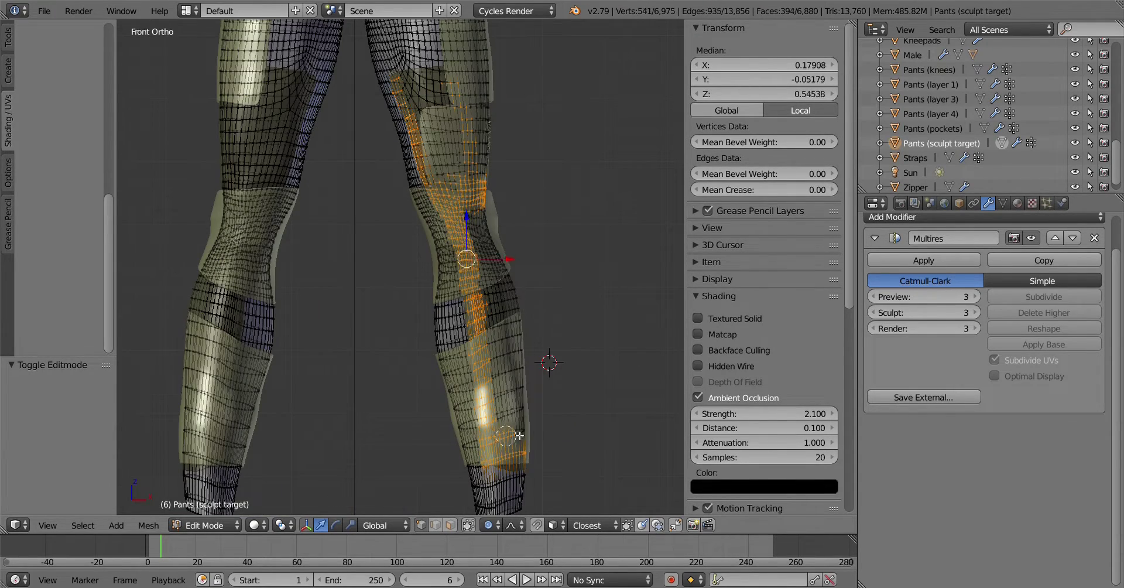
{"action": "left_click_drag", "start_coordinate": [519, 301], "coordinate": [455, 109]}
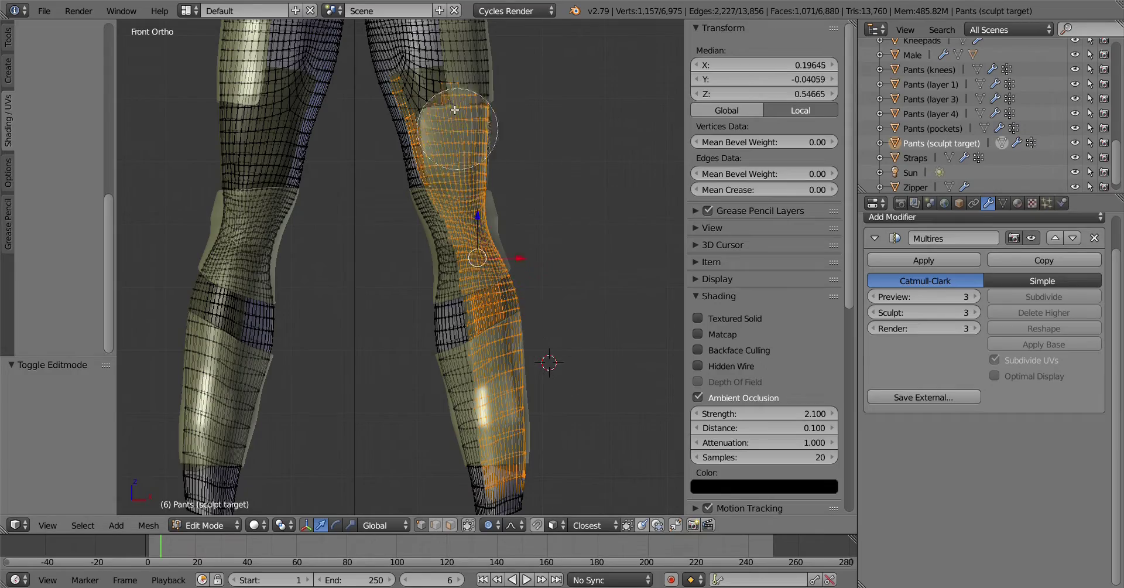
Knife-cut a new edge across the thigh panel
{"action": "key", "text": "a"}
{"action": "scroll", "coordinate": [402, 312], "scroll_direction": "up", "scroll_amount": 5}
{"action": "key", "text": "k"}
{"action": "left_click", "coordinate": [411, 313]}
{"action": "key", "text": "Return"}
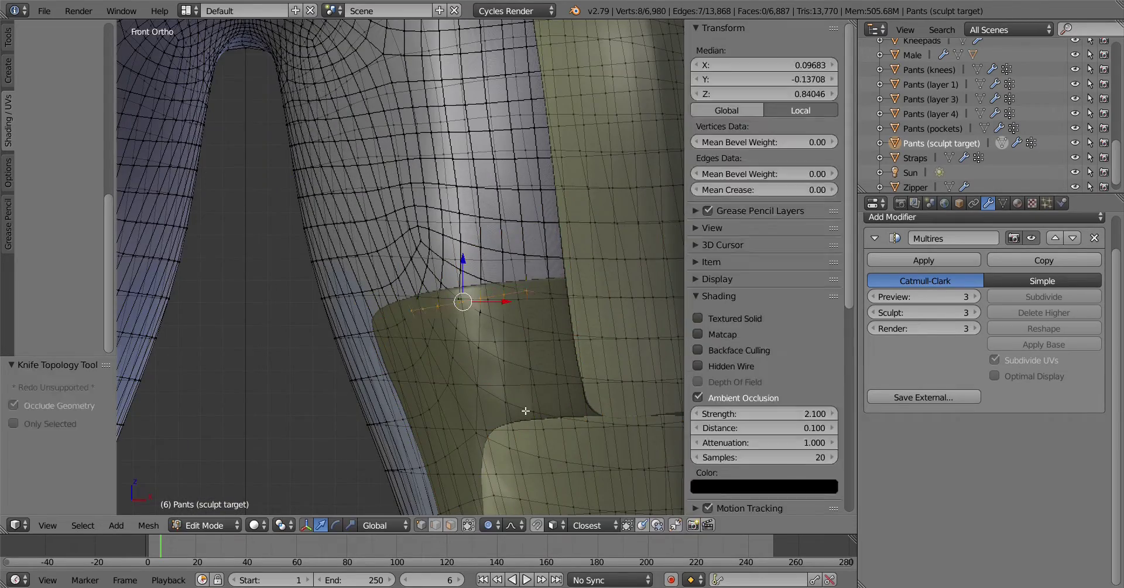
Select the leg panel vertices along the inner leg in front view
{"action": "scroll", "coordinate": [527, 409], "scroll_direction": "down", "scroll_amount": 5}
{"action": "middle_click_drag", "start_coordinate": [527, 409], "coordinate": [552, 339]}
{"action": "middle_click_drag", "start_coordinate": [620, 319], "coordinate": [434, 299]}
{"action": "scroll", "coordinate": [434, 299], "scroll_direction": "down", "scroll_amount": 3}
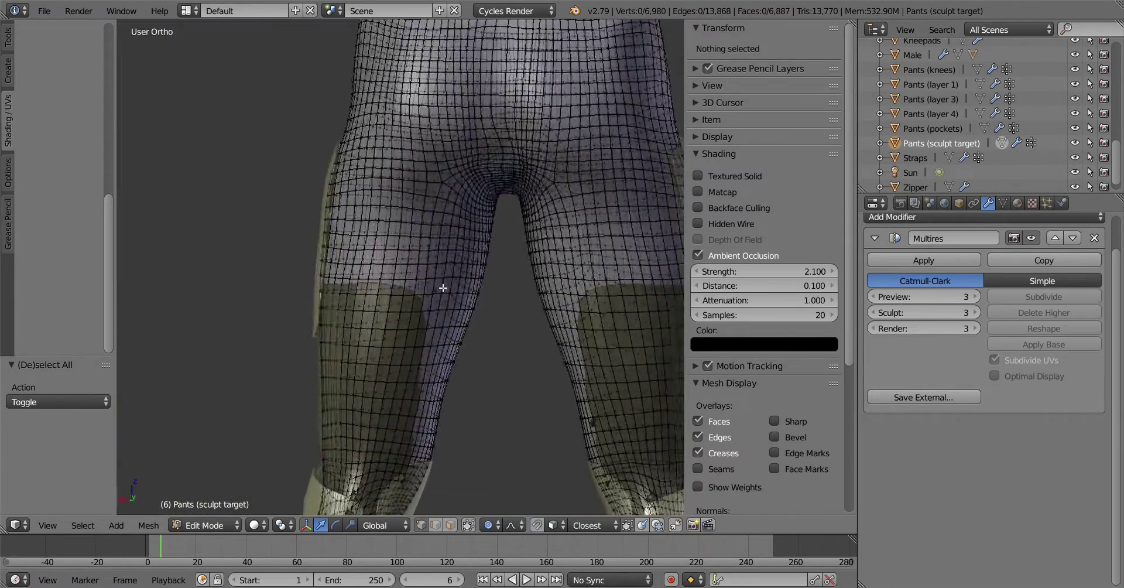
{"action": "key", "text": "KP_1"}
{"action": "key", "text": "c"}
{"action": "left_click_drag", "start_coordinate": [378, 304], "coordinate": [430, 475]}
{"action": "left_click_drag", "start_coordinate": [506, 486], "coordinate": [506, 504]}
{"action": "middle_click_drag", "start_coordinate": [506, 504], "coordinate": [573, 218], "text": "shift"}
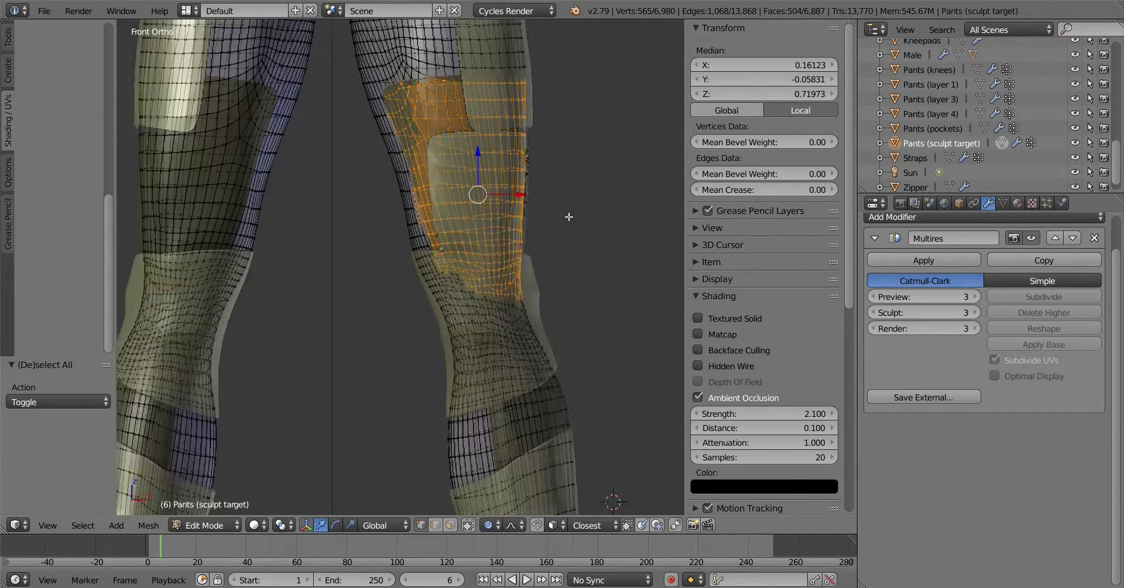
In wireframe view, add the back of the leg panel to the selection
{"action": "scroll", "coordinate": [490, 276], "scroll_direction": "down", "scroll_amount": 3}
{"action": "scroll", "coordinate": [544, 227], "scroll_direction": "up", "scroll_amount": 3}
{"action": "scroll", "coordinate": [496, 379], "scroll_direction": "up", "scroll_amount": 5}
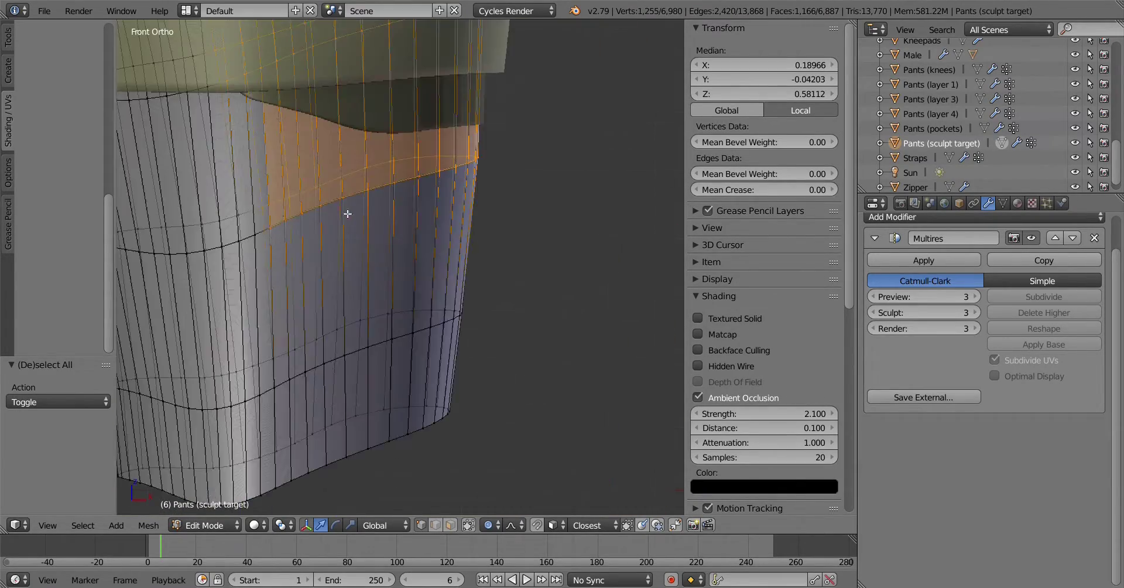
{"action": "scroll", "coordinate": [451, 232], "scroll_direction": "up", "scroll_amount": 3}
{"action": "key", "text": "z"}
{"action": "key", "text": "z"}
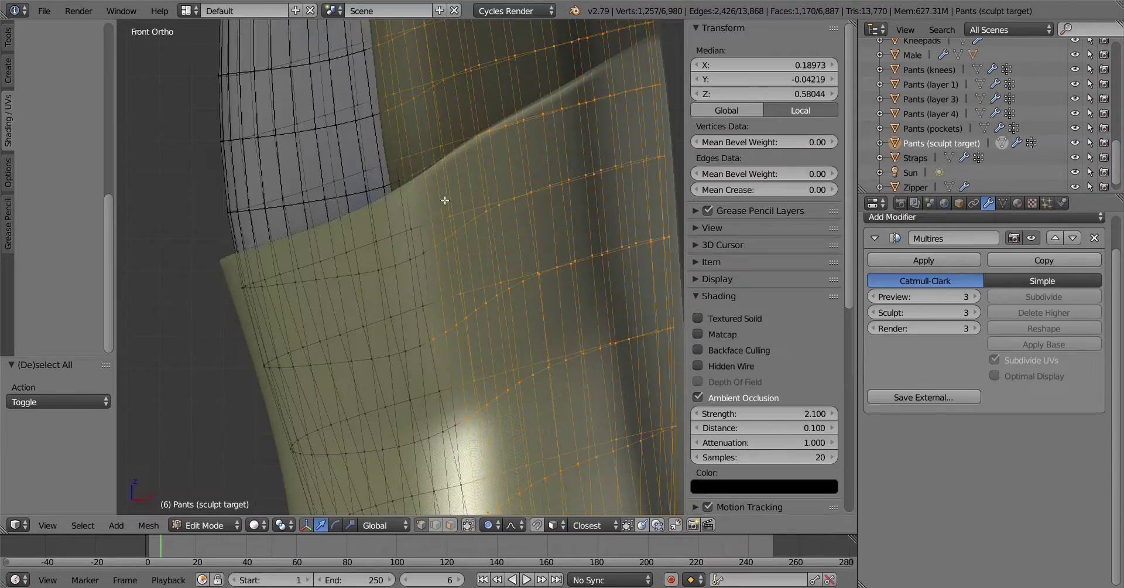
{"action": "middle_click_drag", "start_coordinate": [456, 256], "coordinate": [476, 272]}
{"action": "scroll", "coordinate": [476, 273], "scroll_direction": "down", "scroll_amount": 3}
Refine the panel selection, dropping stray vertices below the leg and near the crotch
{"action": "key", "text": "b"}
{"action": "middle_click_drag", "start_coordinate": [371, 319], "coordinate": [491, 409]}
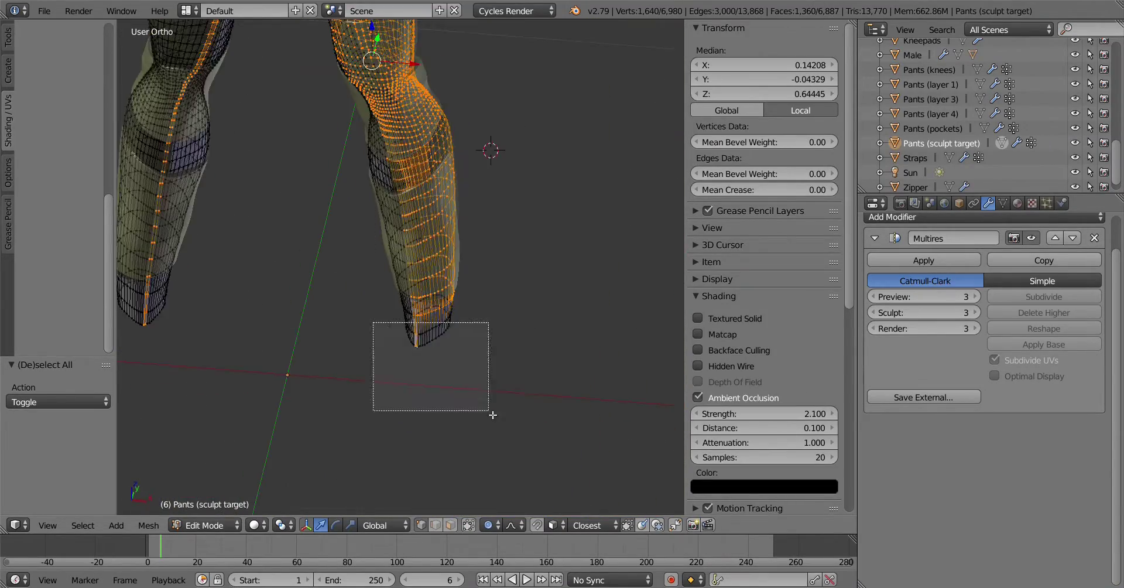
{"action": "scroll", "coordinate": [354, 258], "scroll_direction": "up", "scroll_amount": 4}
{"action": "mouse_move", "coordinate": [353, 258]}
{"action": "middle_mouse_down"}
{"action": "mouse_move", "coordinate": [420, 81]}
{"action": "mouse_move", "coordinate": [447, 205]}
{"action": "mouse_move", "coordinate": [274, 359]}
{"action": "middle_mouse_up"}
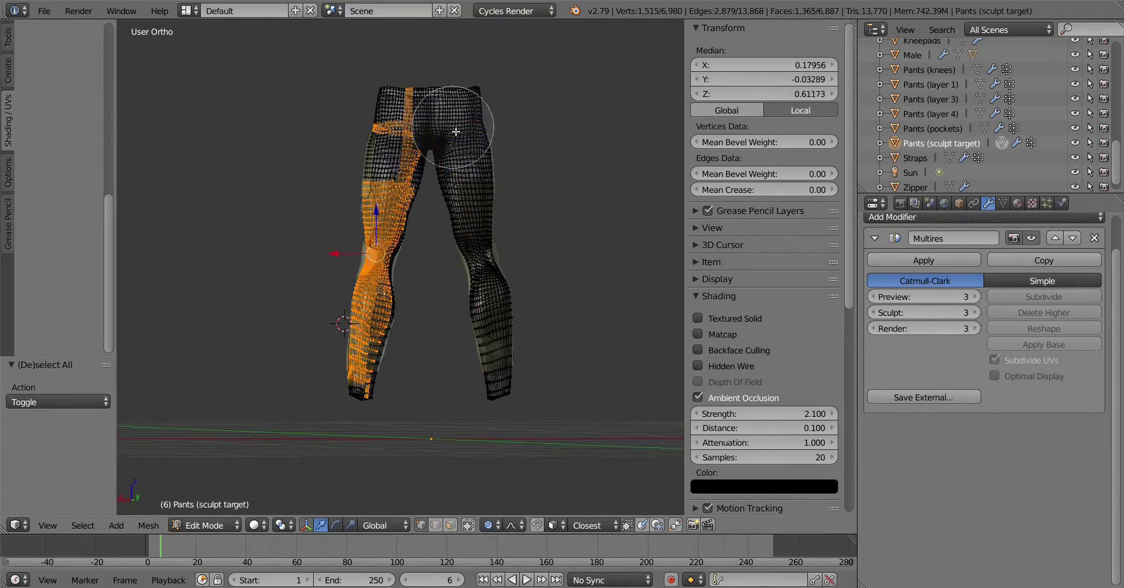
{"action": "middle_click_drag", "start_coordinate": [456, 131], "coordinate": [367, 355], "text": "ctrl"}
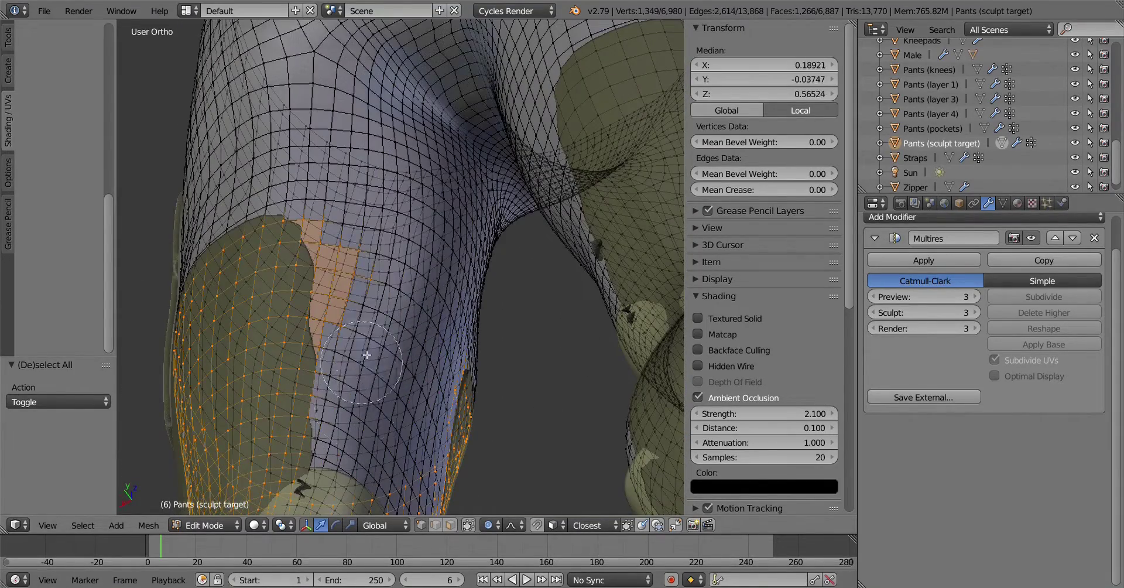
{"action": "right_click", "coordinate": [351, 220], "text": "shift"}
{"action": "mouse_move", "coordinate": [351, 220]}
{"action": "middle_mouse_down"}
{"action": "mouse_move", "coordinate": [349, 271]}
{"action": "mouse_move", "coordinate": [240, 323]}
{"action": "middle_mouse_up"}
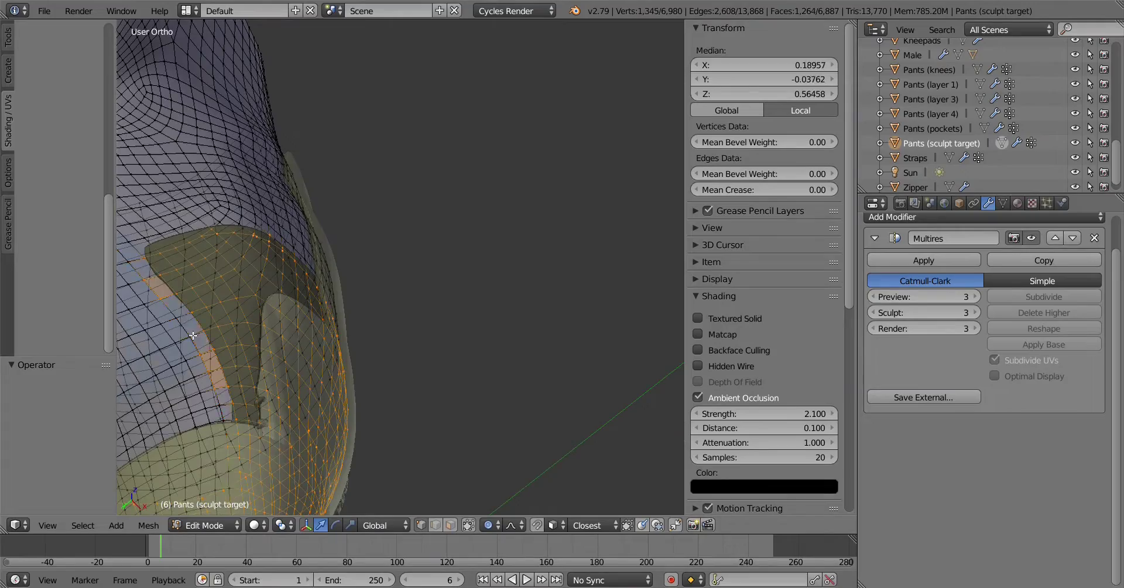
Duplicate the selected leg panel and separate it into its own object
{"action": "key", "text": "KP_1"}
{"action": "scroll", "coordinate": [391, 379], "scroll_direction": "up", "scroll_amount": 5}
{"action": "middle_click_drag", "start_coordinate": [391, 379], "coordinate": [634, 349]}
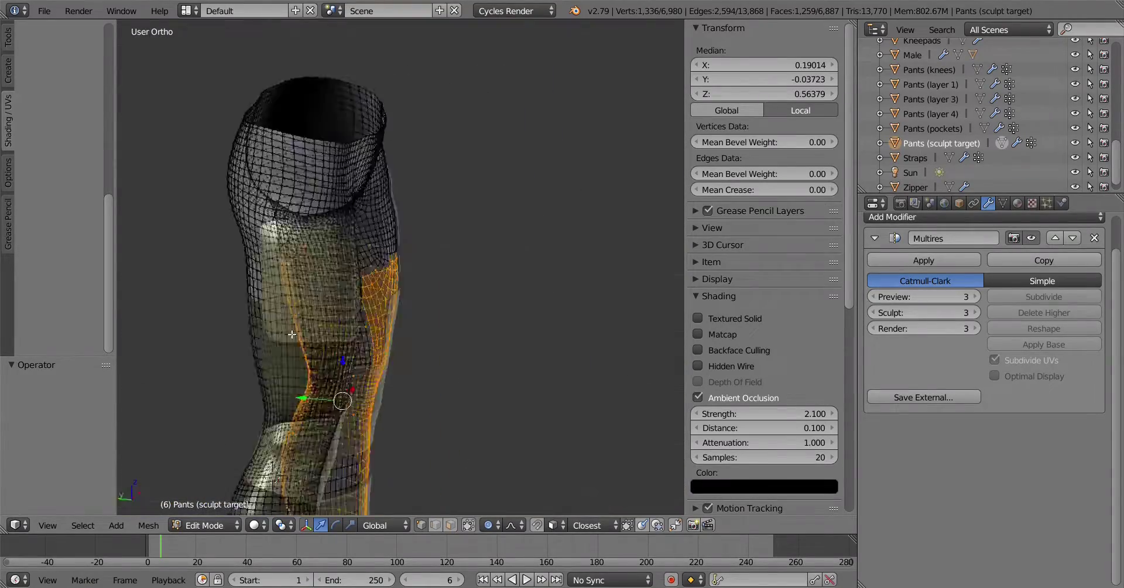
{"action": "key", "text": "KP_1"}
{"action": "scroll", "coordinate": [586, 343], "scroll_direction": "down", "scroll_amount": 3}
{"action": "key", "text": "p"}
{"action": "key", "text": "Tab"}
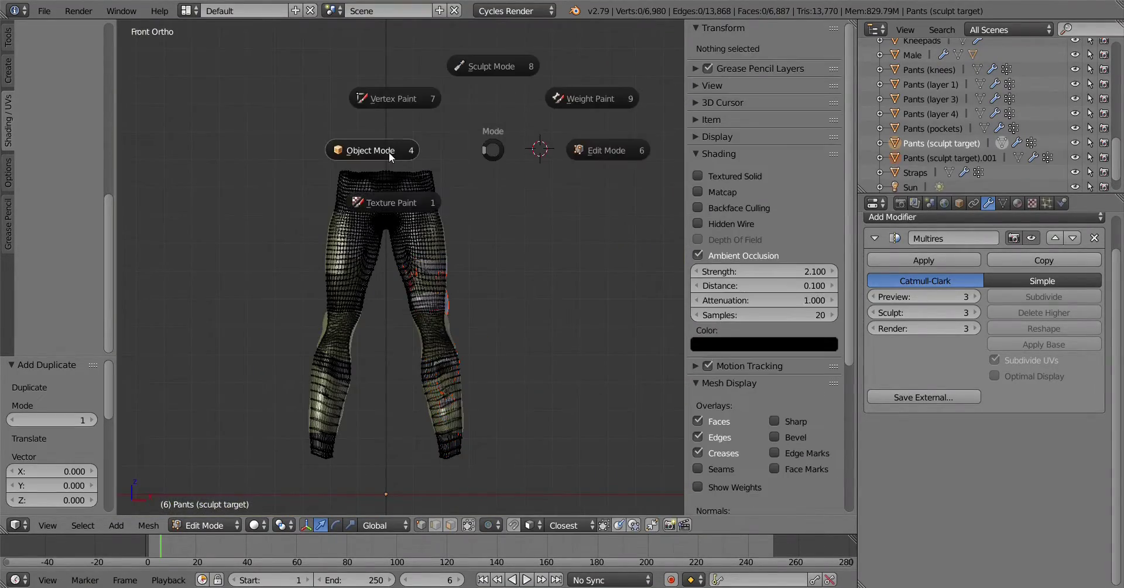
{"action": "left_click", "coordinate": [389, 152]}
Add a Displace modifier to the separated panel object
{"action": "right_click", "coordinate": [420, 272]}
{"action": "left_click", "coordinate": [983, 217]}
{"action": "left_click", "coordinate": [836, 322]}
Set the Displace modifier strength to 0.010
{"action": "left_click", "coordinate": [1053, 567]}
{"action": "type", "text": "0.01"}
{"action": "key", "text": "Return"}
{"action": "key", "text": "a"}
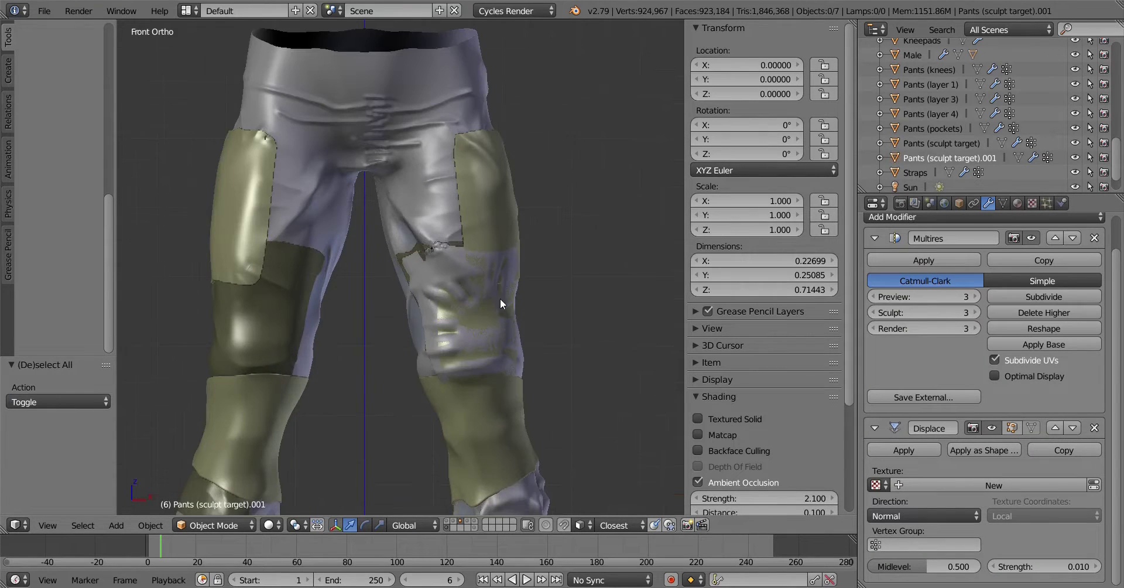
Select the Pants (layer 3) object and save the file
{"action": "right_click", "coordinate": [408, 252]}
{"action": "scroll", "coordinate": [409, 252], "scroll_direction": "down", "scroll_amount": 5}
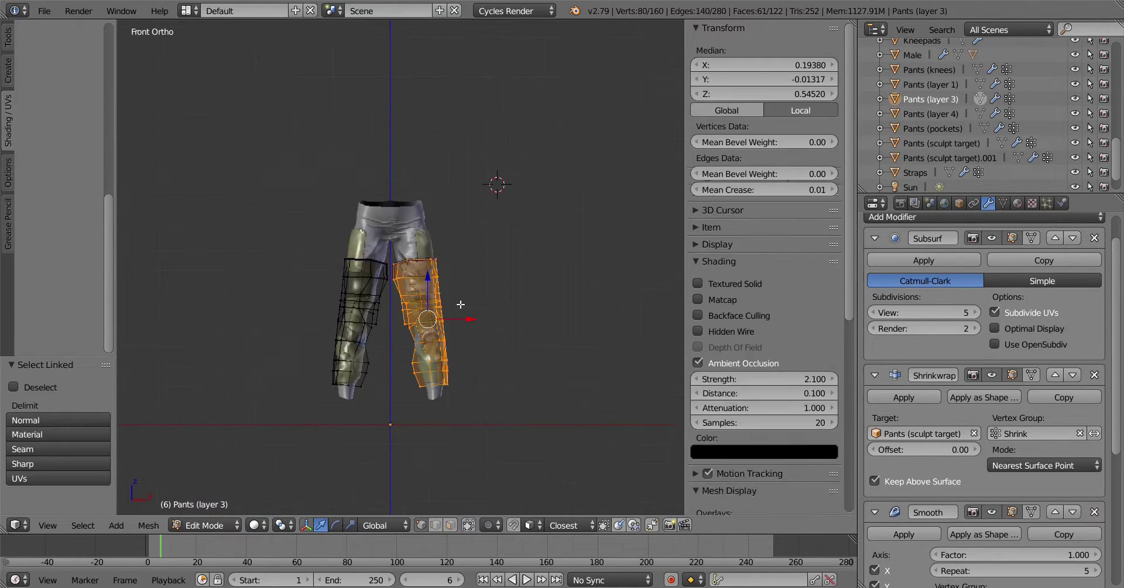
{"action": "scroll", "coordinate": [472, 268], "scroll_direction": "up", "scroll_amount": 3}
{"action": "key", "text": "a"}
{"action": "scroll", "coordinate": [472, 268], "scroll_direction": "up", "scroll_amount": 3}
{"action": "scroll", "coordinate": [429, 280], "scroll_direction": "down", "scroll_amount": 3}
{"action": "key", "text": "ctrl+s"}
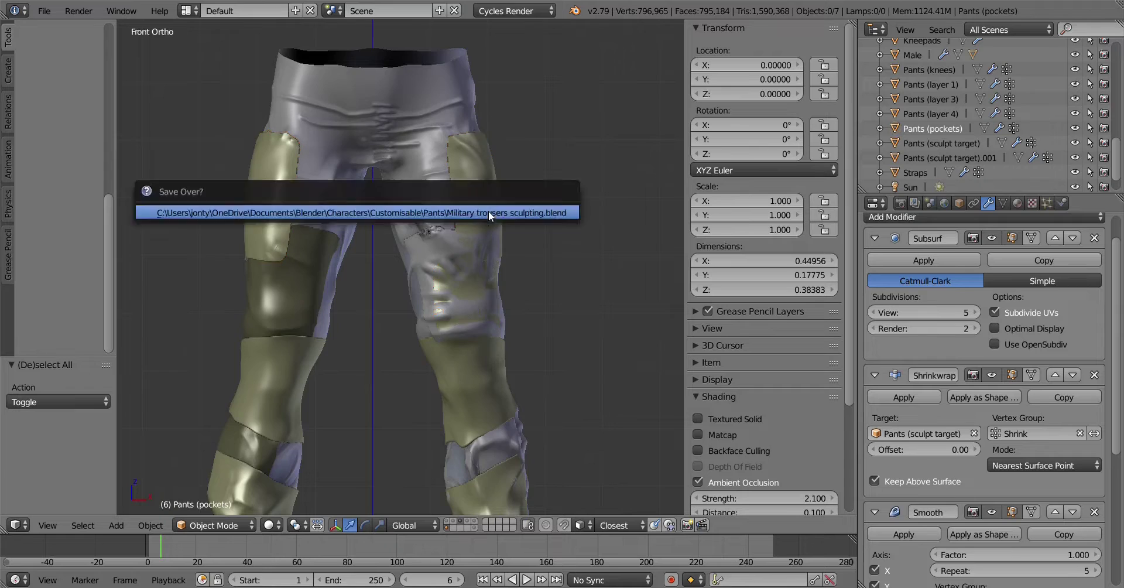
{"action": "left_click", "coordinate": [489, 211]}
Give the panel the Camouflage _desert (red preview) material, then put the pants into Edit Mode
{"action": "mouse_move", "coordinate": [488, 211]}
{"action": "middle_mouse_down"}
{"action": "mouse_move", "coordinate": [451, 245]}
{"action": "mouse_move", "coordinate": [650, 297]}
{"action": "middle_mouse_up"}
{"action": "right_click", "coordinate": [452, 245]}
{"action": "left_click", "coordinate": [1017, 203]}
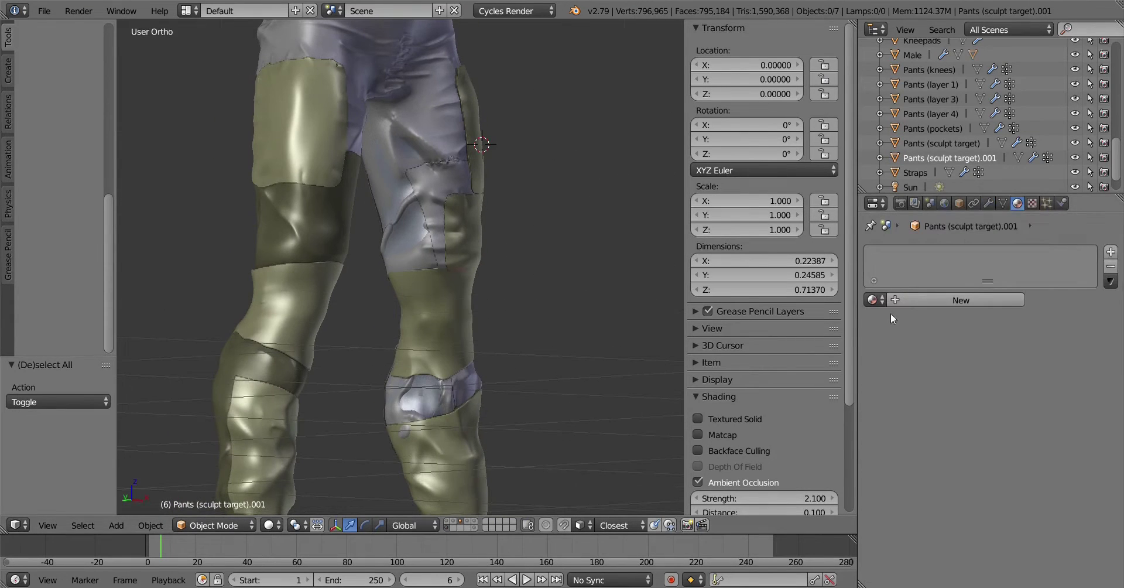
{"action": "left_click", "coordinate": [874, 300]}
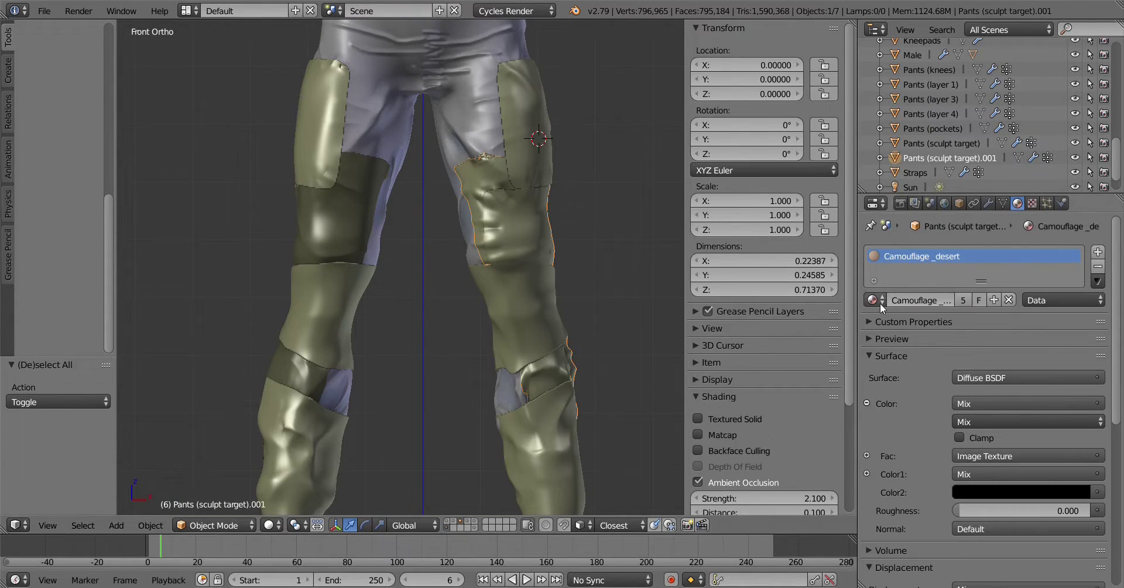
{"action": "left_click", "coordinate": [875, 300]}
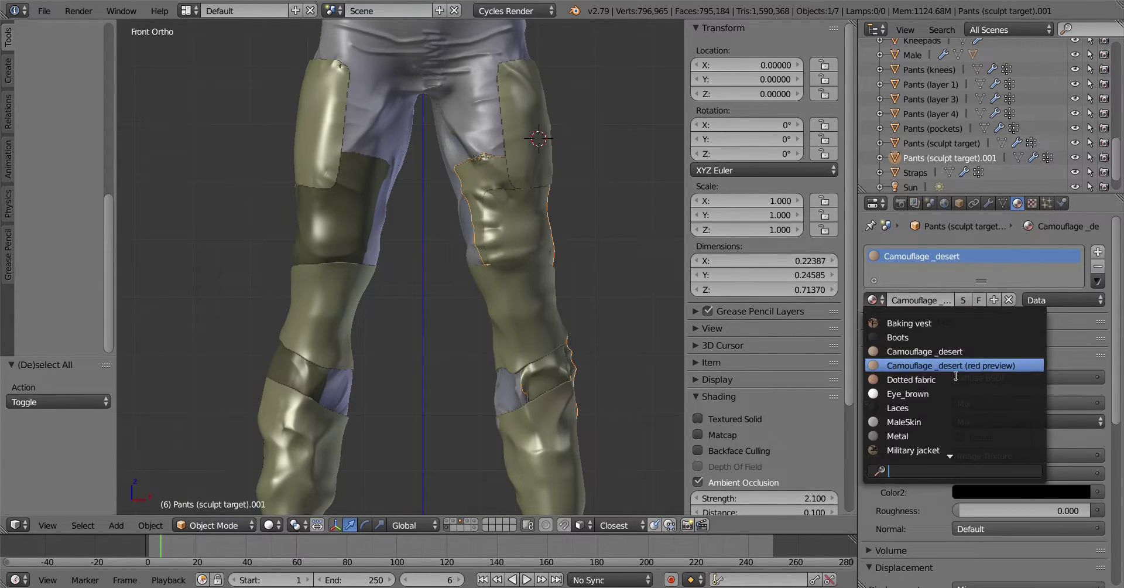
{"action": "left_click", "coordinate": [949, 366]}
{"action": "mouse_move", "coordinate": [691, 200]}
{"action": "middle_mouse_down"}
{"action": "mouse_move", "coordinate": [432, 288]}
{"action": "mouse_move", "coordinate": [447, 528]}
{"action": "middle_mouse_up"}
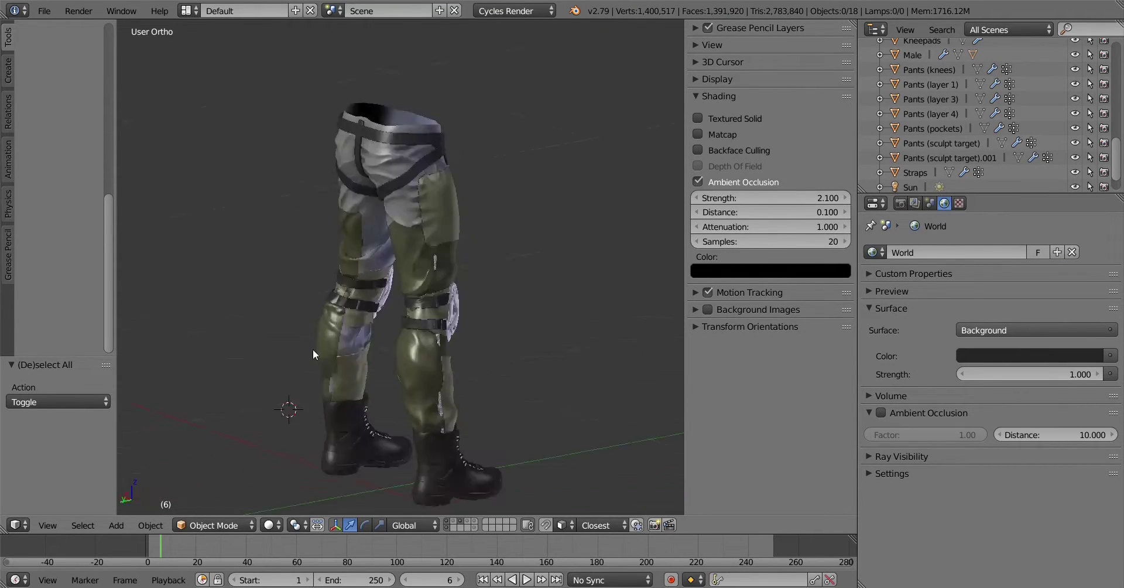
{"action": "key", "text": "Tab"}
{"action": "scroll", "coordinate": [526, 320], "scroll_direction": "up", "scroll_amount": 8}
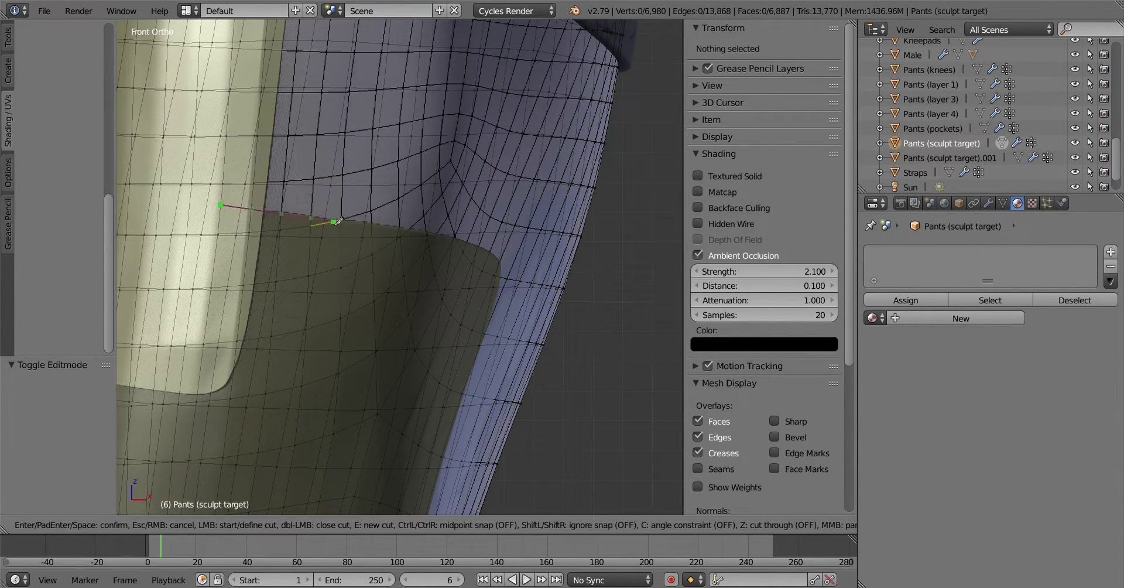
Confirm the knife cut across the thigh and inspect the new edge
{"action": "key", "text": "Return"}
{"action": "mouse_move", "coordinate": [466, 253]}
{"action": "middle_mouse_down"}
{"action": "mouse_move", "coordinate": [568, 319]}
{"action": "mouse_move", "coordinate": [467, 289]}
{"action": "mouse_move", "coordinate": [598, 281]}
{"action": "mouse_move", "coordinate": [476, 388]}
{"action": "middle_mouse_up"}
{"action": "scroll", "coordinate": [476, 388], "scroll_direction": "down", "scroll_amount": 5}
Circle-select the camouflage panel's vertices along the leg
{"action": "key", "text": "KP_1"}
{"action": "scroll", "coordinate": [246, 314], "scroll_direction": "up", "scroll_amount": 3}
{"action": "scroll", "coordinate": [479, 340], "scroll_direction": "down", "scroll_amount": 3}
{"action": "key", "text": "c"}
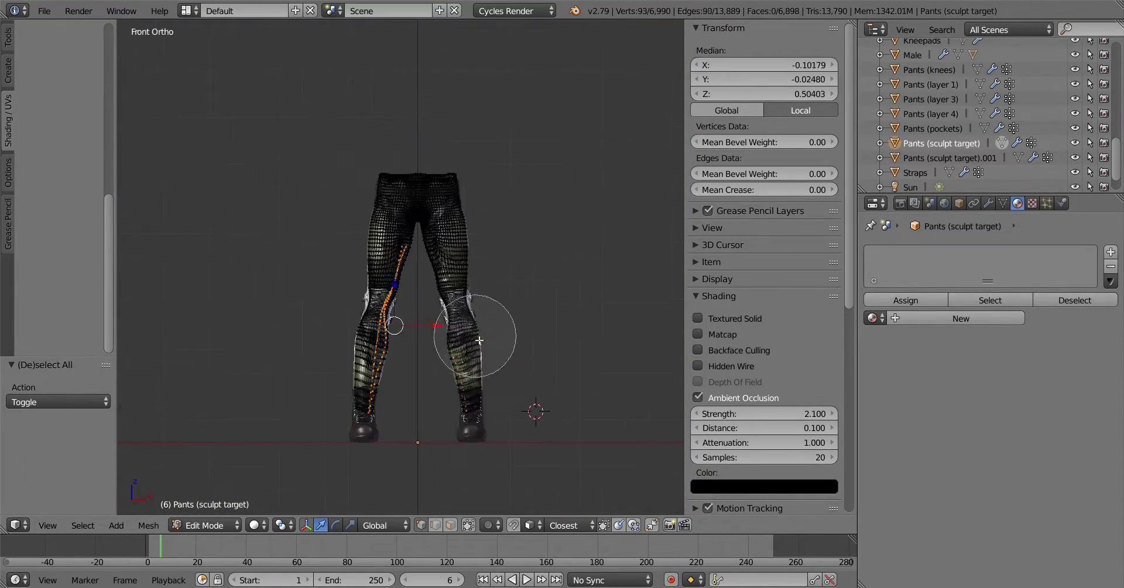
{"action": "scroll", "coordinate": [333, 368], "scroll_direction": "up", "scroll_amount": 5}
{"action": "scroll", "coordinate": [311, 472], "scroll_direction": "down", "scroll_amount": 5}
{"action": "left_click_drag", "start_coordinate": [328, 374], "coordinate": [311, 472]}
{"action": "key", "text": "Escape"}
{"action": "scroll", "coordinate": [504, 228], "scroll_direction": "up", "scroll_amount": 6}
{"action": "middle_click_drag", "start_coordinate": [410, 292], "coordinate": [503, 227]}
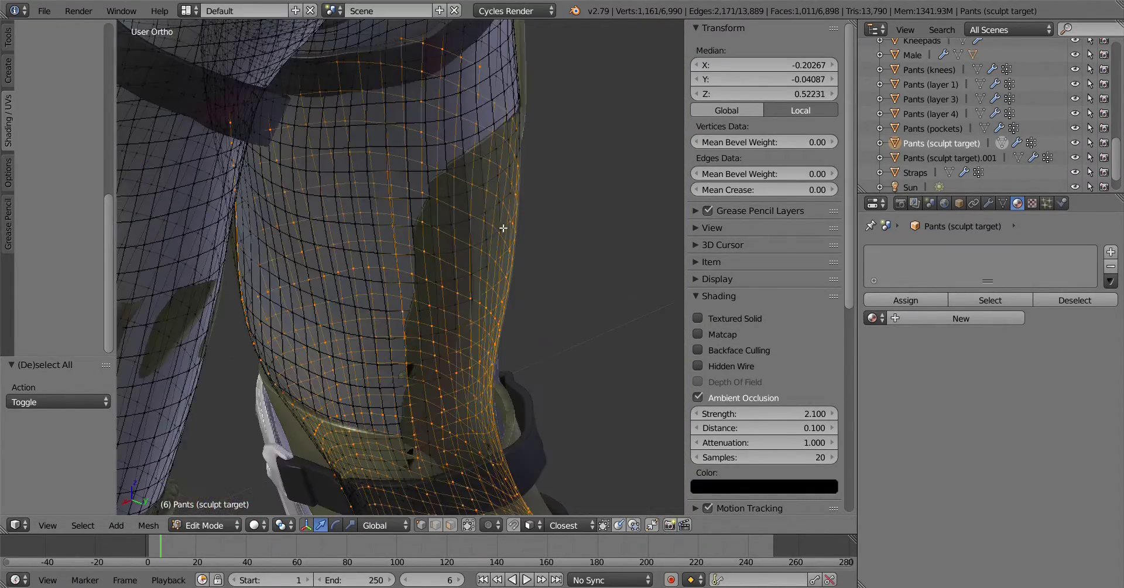
{"action": "scroll", "coordinate": [435, 218], "scroll_direction": "down", "scroll_amount": 5}
{"action": "key", "text": "c"}
{"action": "mouse_move", "coordinate": [476, 121]}
{"action": "middle_mouse_down"}
{"action": "mouse_move", "coordinate": [413, 63]}
{"action": "mouse_move", "coordinate": [151, 160]}
{"action": "middle_mouse_up"}
{"action": "key", "text": "Escape"}
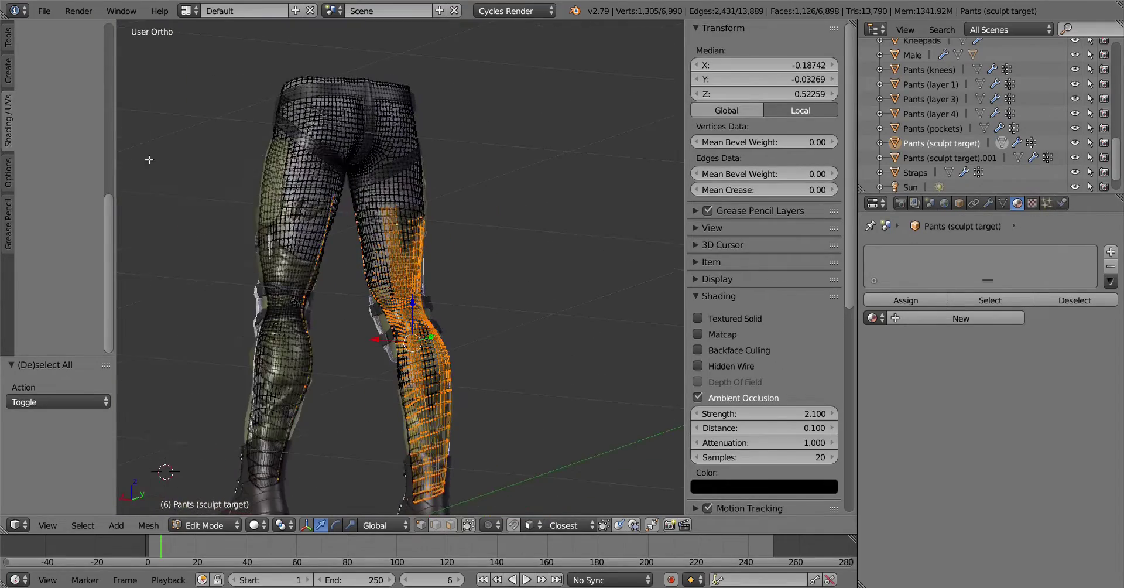
{"action": "middle_click_drag", "start_coordinate": [344, 312], "coordinate": [475, 339]}
{"action": "key", "text": "c"}
{"action": "left_click", "coordinate": [475, 339]}
{"action": "left_click", "coordinate": [465, 242]}
{"action": "key", "text": "Escape"}
Refine the panel selection in wireframe view, removing strays and adding the knee vertices
{"action": "scroll", "coordinate": [494, 229], "scroll_direction": "up", "scroll_amount": 5}
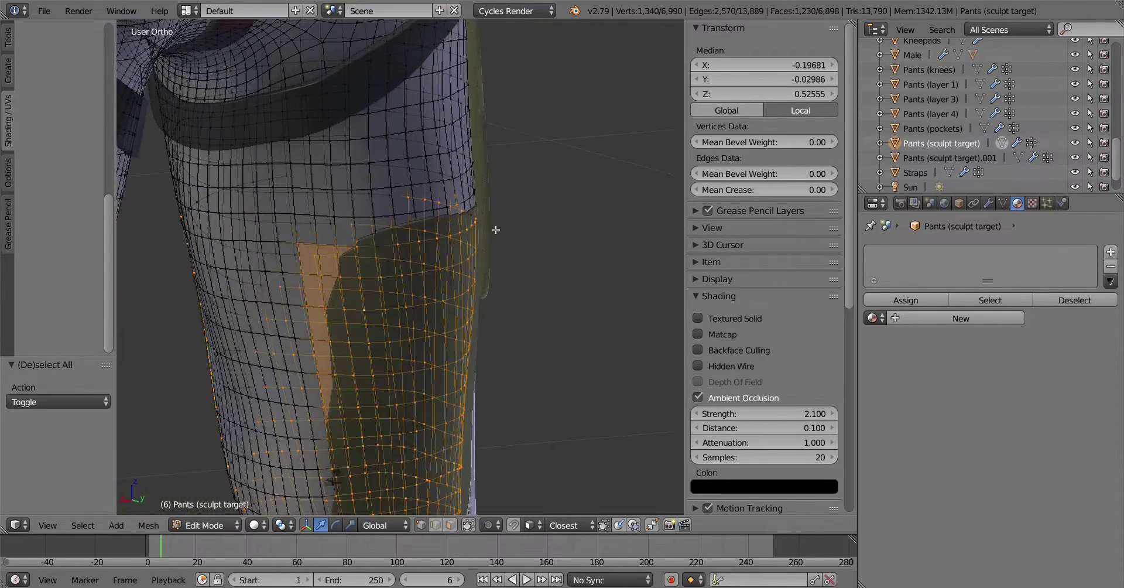
{"action": "middle_click_drag", "start_coordinate": [494, 228], "coordinate": [387, 198]}
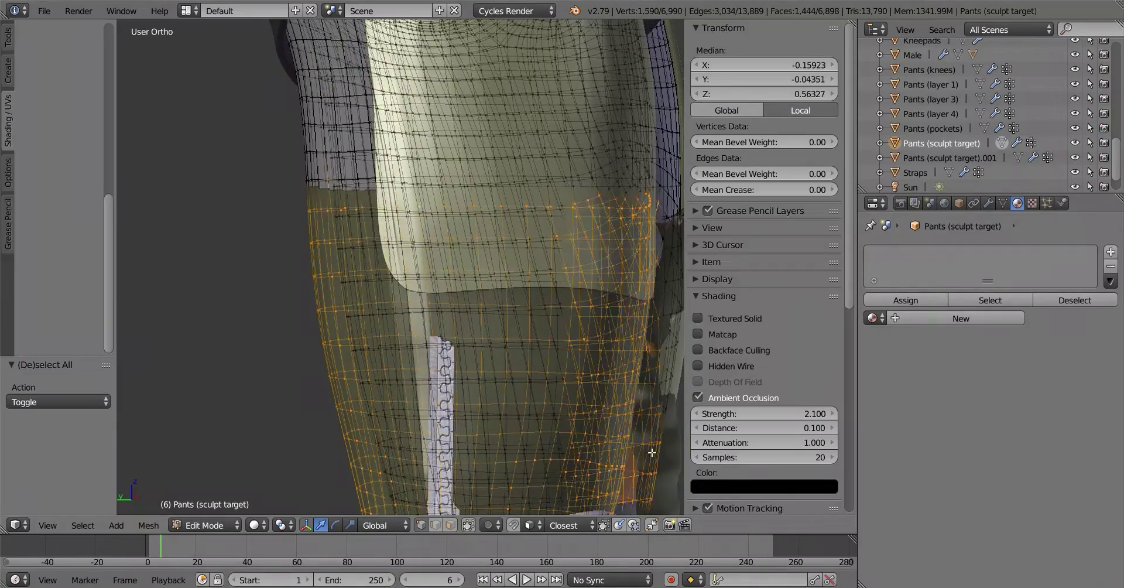
{"action": "scroll", "coordinate": [634, 357], "scroll_direction": "down", "scroll_amount": 5}
{"action": "scroll", "coordinate": [635, 357], "scroll_direction": "up", "scroll_amount": 5}
{"action": "middle_click_drag", "start_coordinate": [592, 376], "coordinate": [338, 365]}
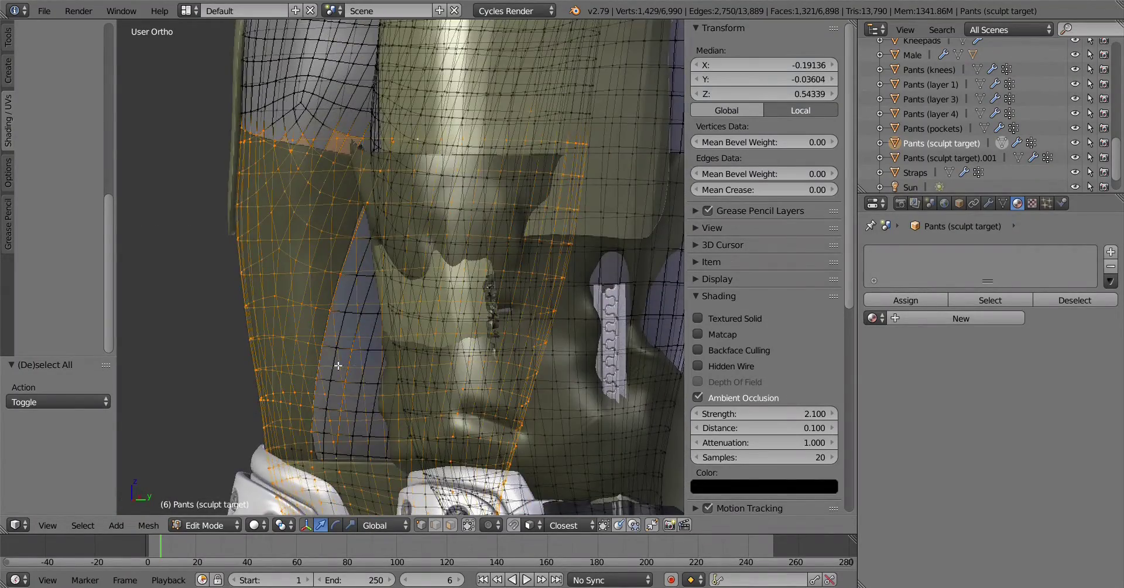
{"action": "scroll", "coordinate": [337, 365], "scroll_direction": "down", "scroll_amount": 5}
{"action": "scroll", "coordinate": [426, 137], "scroll_direction": "up", "scroll_amount": 5}
{"action": "key", "text": "c"}
{"action": "middle_click", "coordinate": [426, 136]}
{"action": "scroll", "coordinate": [425, 182], "scroll_direction": "up", "scroll_amount": 3}
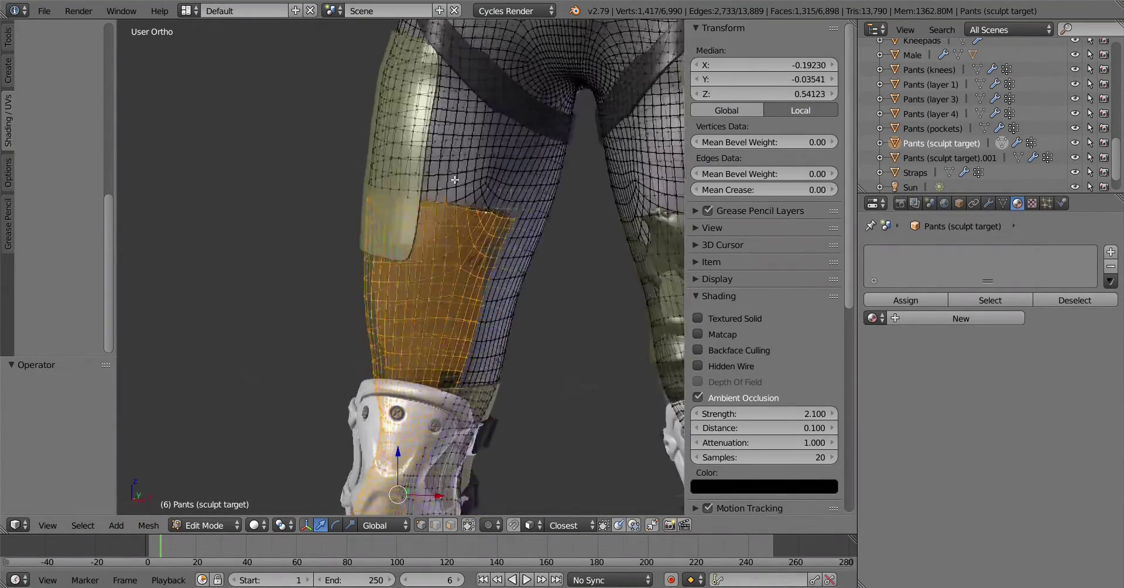
{"action": "key", "text": "z"}
{"action": "left_click_drag", "start_coordinate": [445, 252], "coordinate": [416, 276]}
{"action": "scroll", "coordinate": [415, 277], "scroll_direction": "down", "scroll_amount": 4}
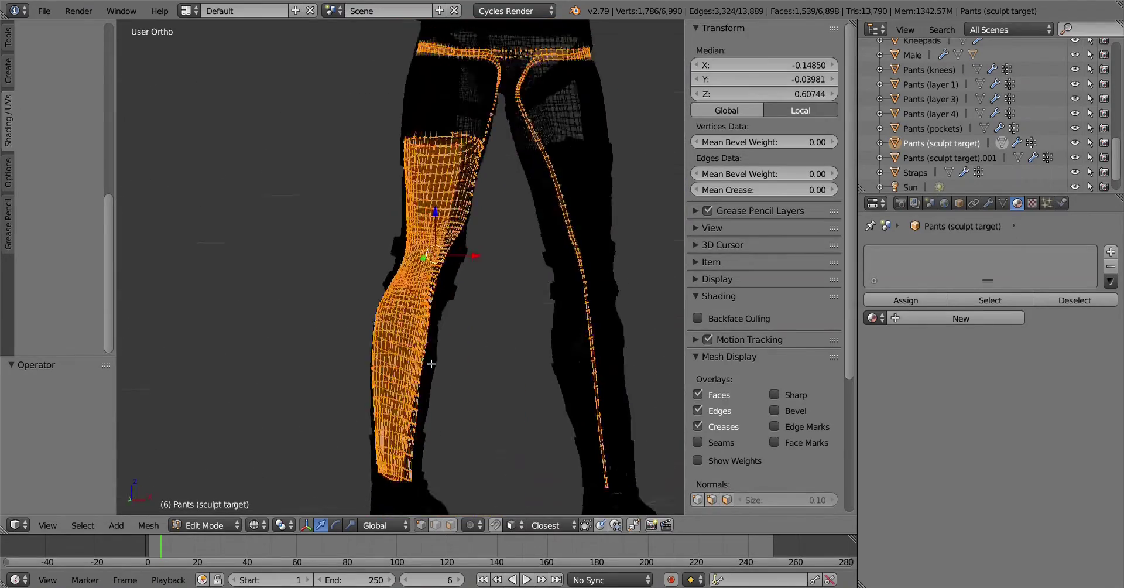
{"action": "scroll", "coordinate": [485, 94], "scroll_direction": "up", "scroll_amount": 2}
{"action": "left_click", "coordinate": [484, 95]}
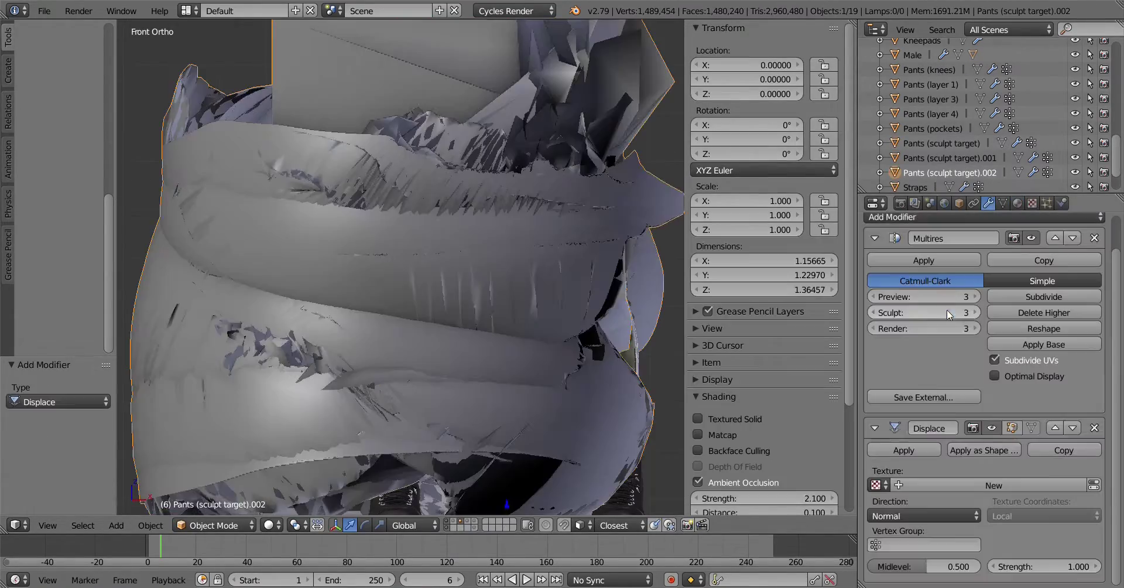
Set the Displace modifier strength to 0.01
{"action": "double_click", "coordinate": [1046, 566]}
{"action": "type", "text": "0.01"}
{"action": "key", "text": "Return"}
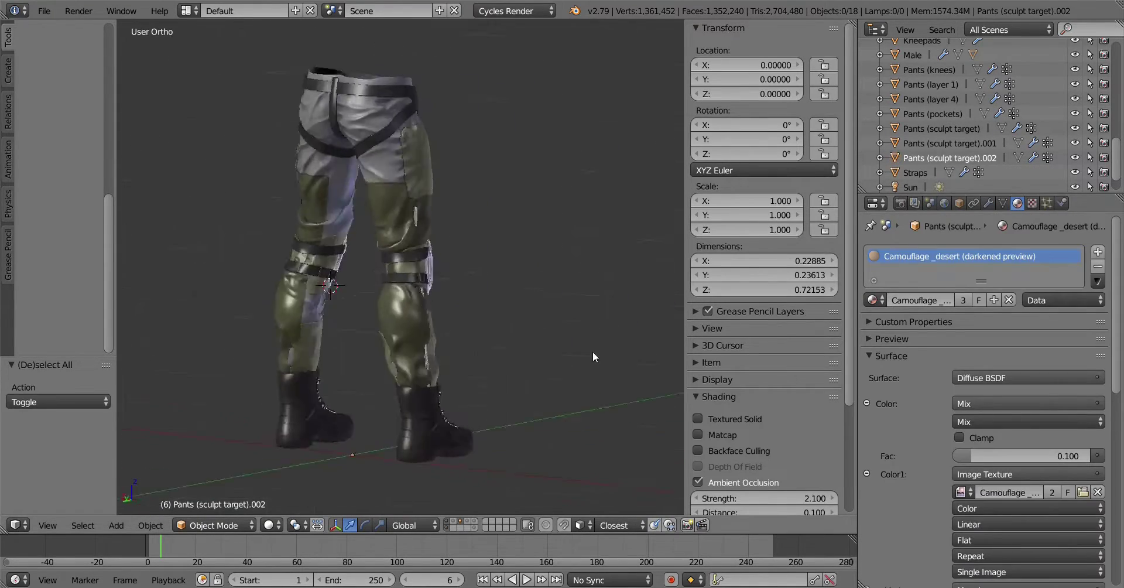
Put the main Pants (sculpt target) object into Sculpt Mode with a smaller brush radius
{"action": "mouse_move", "coordinate": [593, 351]}
{"action": "middle_mouse_down"}
{"action": "mouse_move", "coordinate": [349, 367]}
{"action": "mouse_move", "coordinate": [566, 336]}
{"action": "middle_mouse_up"}
{"action": "scroll", "coordinate": [319, 341], "scroll_direction": "up", "scroll_amount": 5}
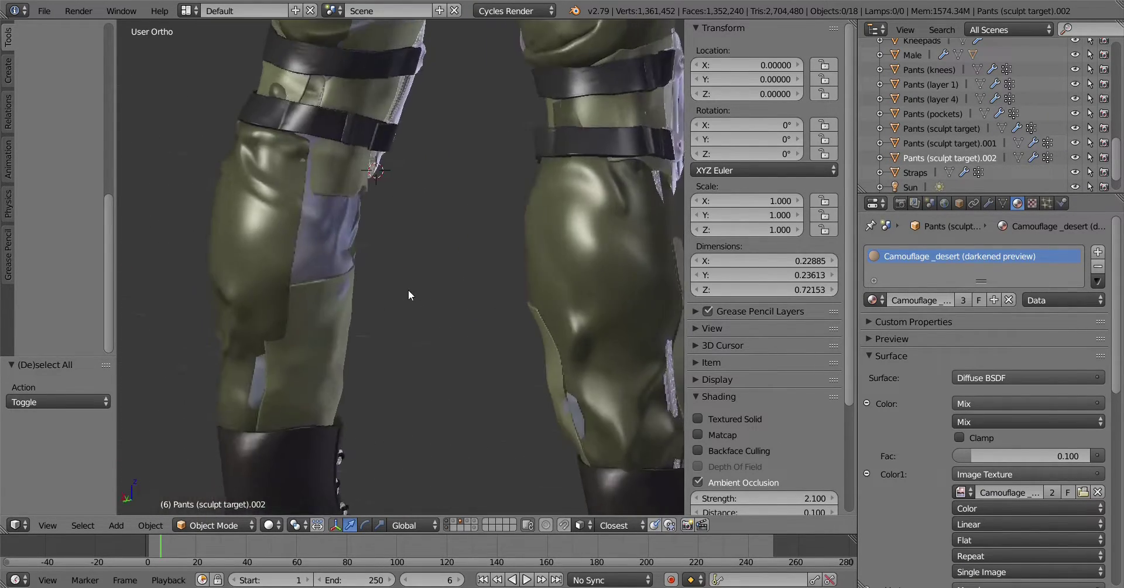
{"action": "mouse_move", "coordinate": [409, 289]}
{"action": "middle_mouse_down"}
{"action": "mouse_move", "coordinate": [506, 331]}
{"action": "mouse_move", "coordinate": [168, 316]}
{"action": "mouse_move", "coordinate": [378, 330]}
{"action": "mouse_move", "coordinate": [541, 254]}
{"action": "mouse_move", "coordinate": [268, 262]}
{"action": "mouse_move", "coordinate": [602, 248]}
{"action": "middle_mouse_up"}
{"action": "scroll", "coordinate": [378, 329], "scroll_direction": "down", "scroll_amount": 4}
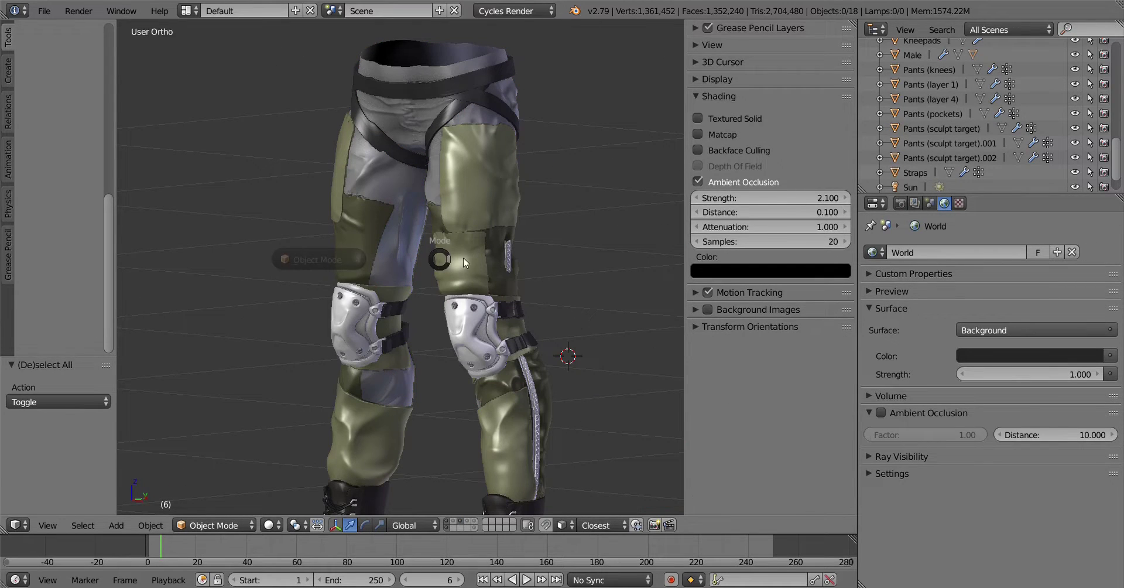
{"action": "right_click", "coordinate": [464, 263]}
{"action": "key", "text": "Tab"}
{"action": "left_click", "coordinate": [441, 190]}
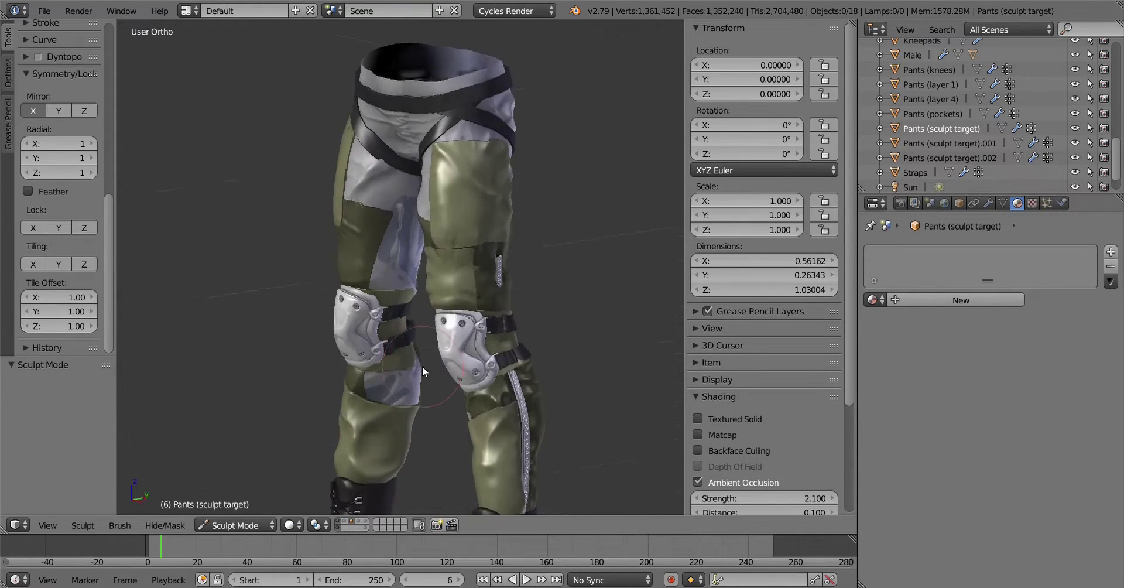
{"action": "key", "text": "f"}
{"action": "left_click", "coordinate": [398, 368]}
Return the pants to Object Mode with the main pants object selected
{"action": "mouse_move", "coordinate": [455, 377]}
{"action": "middle_mouse_down"}
{"action": "mouse_move", "coordinate": [469, 410]}
{"action": "mouse_move", "coordinate": [357, 381]}
{"action": "middle_mouse_up"}
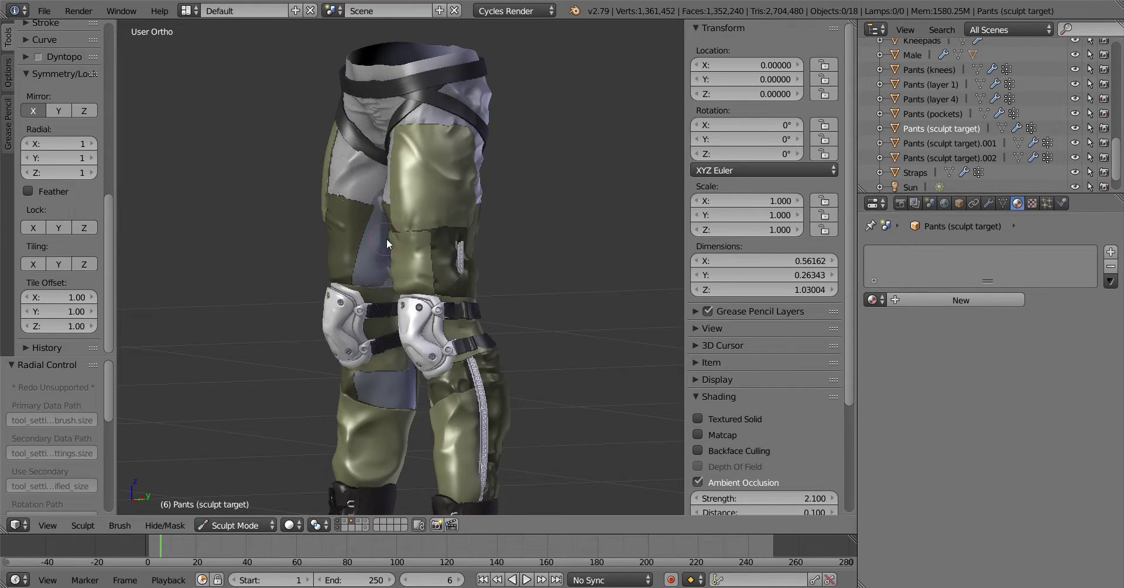
{"action": "middle_click_drag", "start_coordinate": [386, 237], "coordinate": [522, 230]}
{"action": "scroll", "coordinate": [423, 162], "scroll_direction": "up", "scroll_amount": 5}
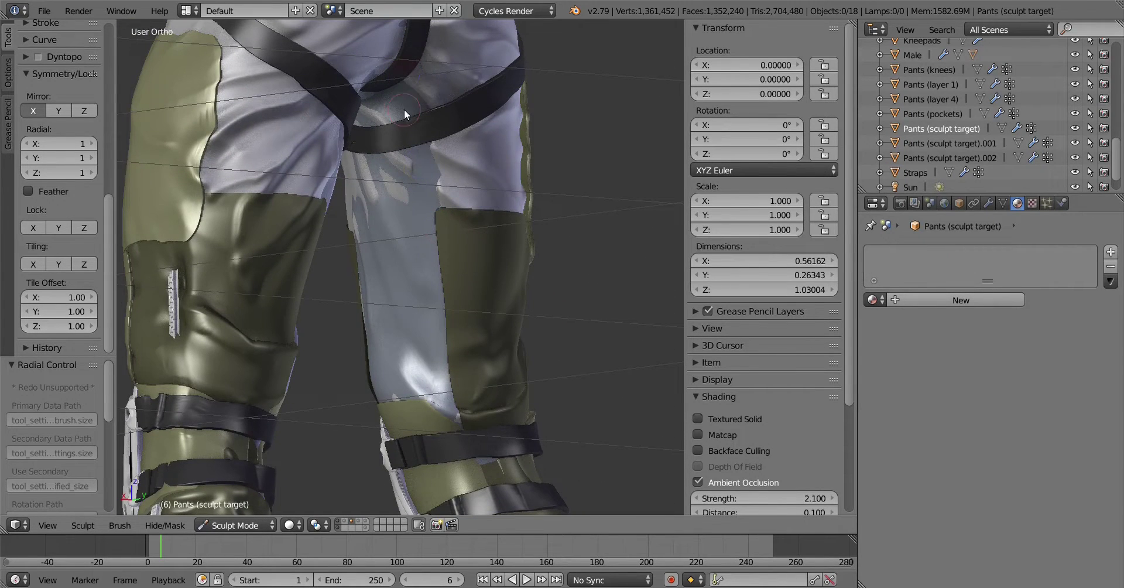
{"action": "scroll", "coordinate": [404, 109], "scroll_direction": "down", "scroll_amount": 5}
{"action": "key", "text": "Tab"}
{"action": "left_click", "coordinate": [514, 229]}
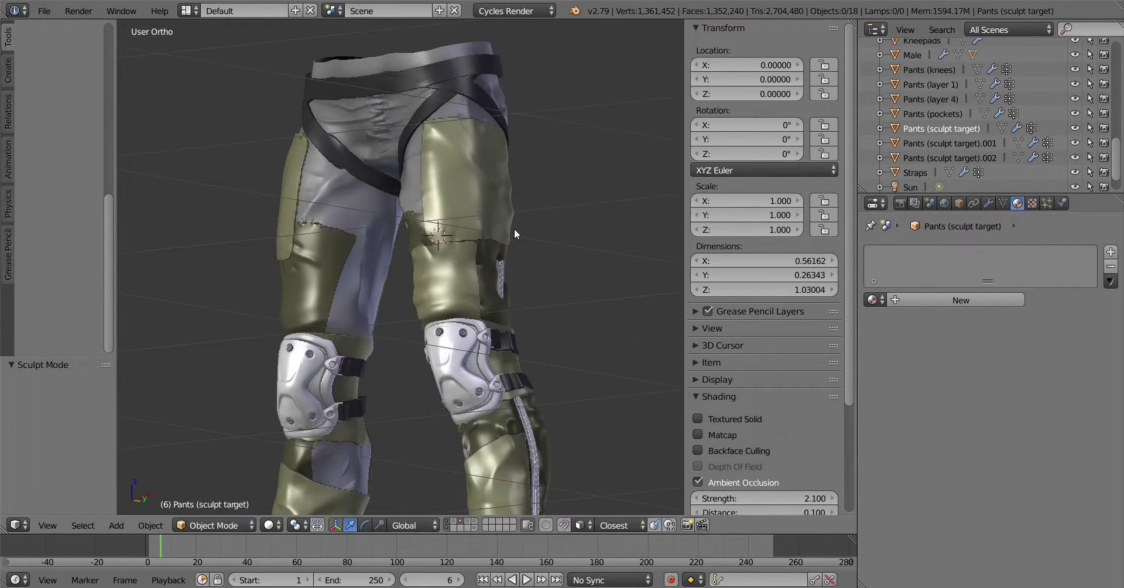
{"action": "right_click", "coordinate": [514, 234]}
Duplicate the pants in place and move copies .001–.003 to another layer
{"action": "key", "text": "shift+d"}
{"action": "key", "text": "Escape"}
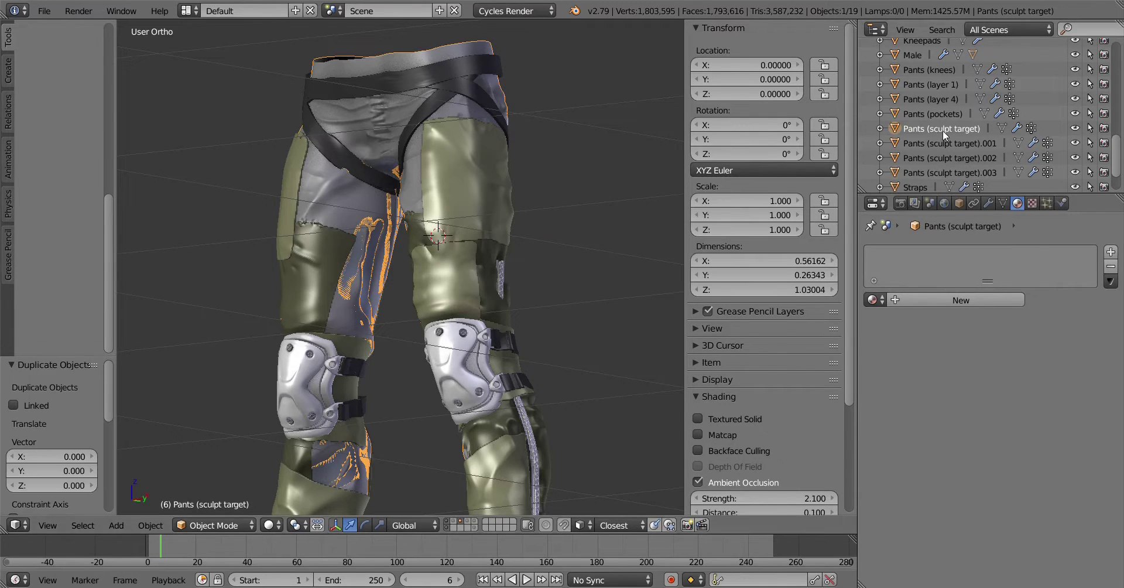
{"action": "left_click", "coordinate": [945, 143]}
{"action": "left_click", "coordinate": [945, 157], "text": "ctrl"}
{"action": "left_click", "coordinate": [945, 172], "text": "ctrl"}
{"action": "key", "text": "m"}
{"action": "left_click", "coordinate": [655, 352]}
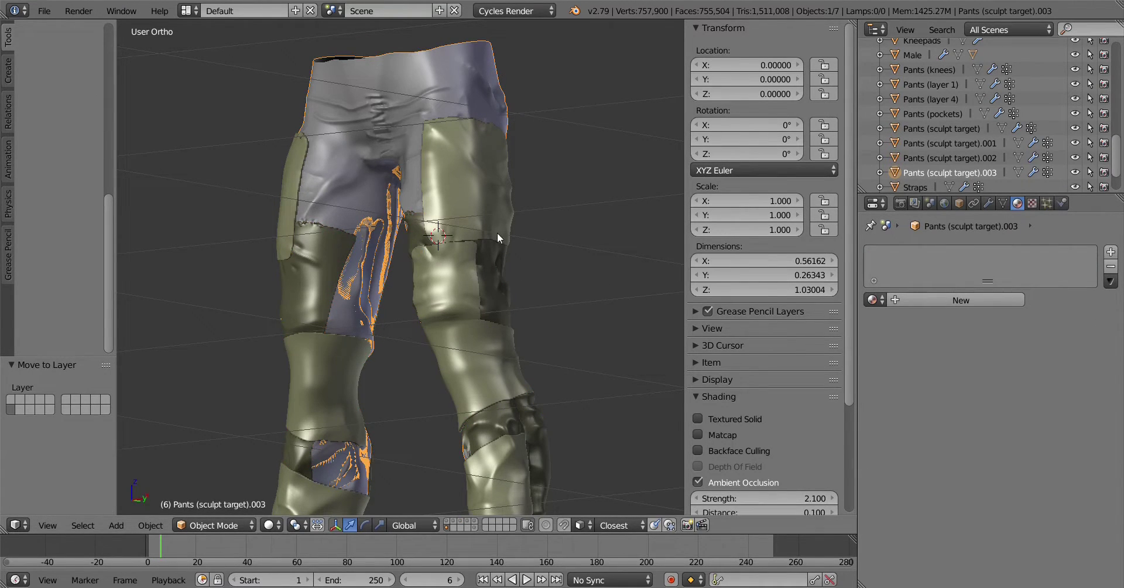
Rename the copies in the Outliner to Pants (layer 1) and Pants (sculpt layer 2)
{"action": "double_click", "coordinate": [954, 143]}
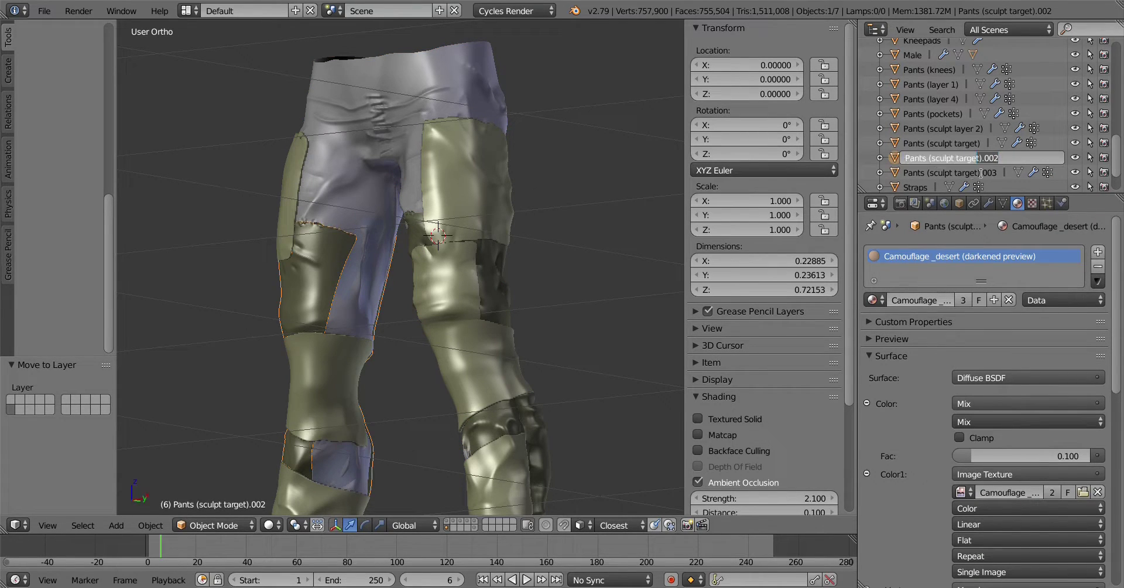
{"action": "type", "text": "layer 2 #2"}
{"action": "key", "text": "Return"}
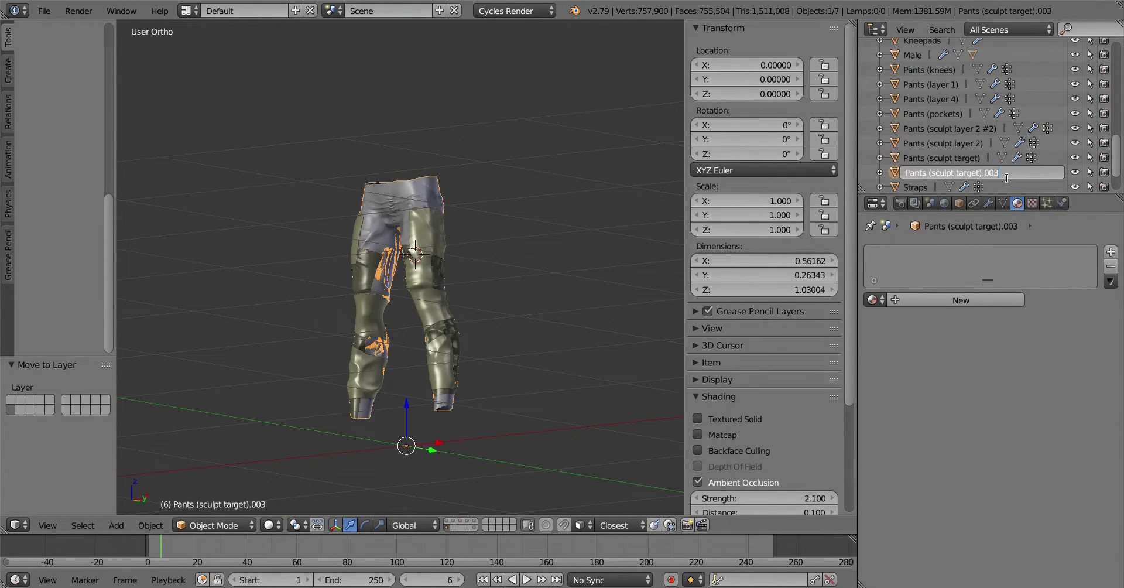
{"action": "type", "text": "layer 1"}
{"action": "key", "text": "Return"}
{"action": "left_click", "coordinate": [931, 84]}
{"action": "key", "text": "KP_Decimal"}
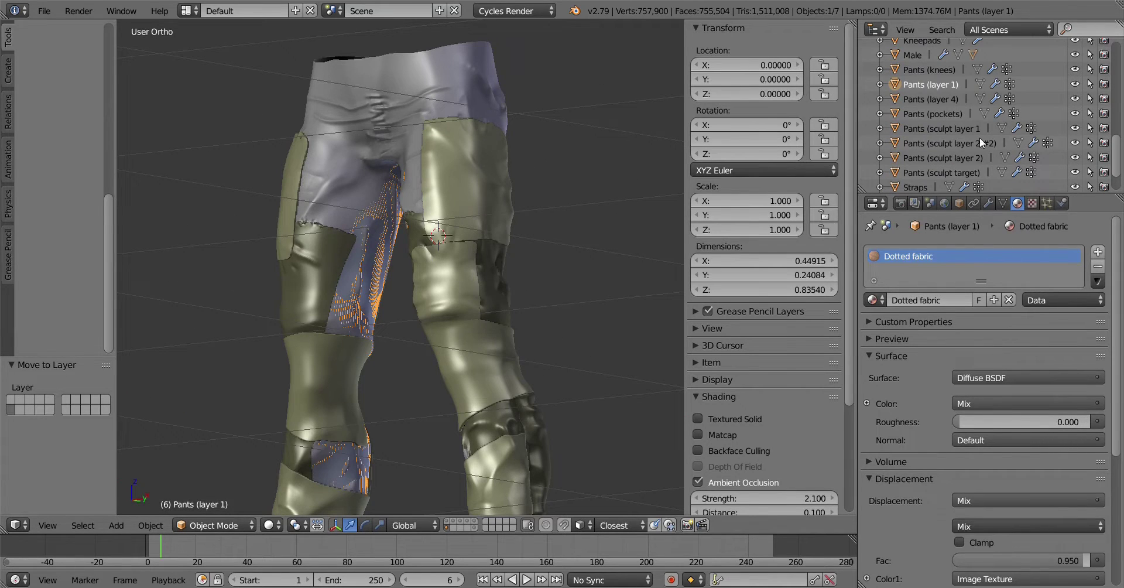
{"action": "double_click", "coordinate": [982, 143]}
{"action": "key", "text": "BackSpace"}
{"action": "type", "text": "2)"}
{"action": "key", "text": "Return"}
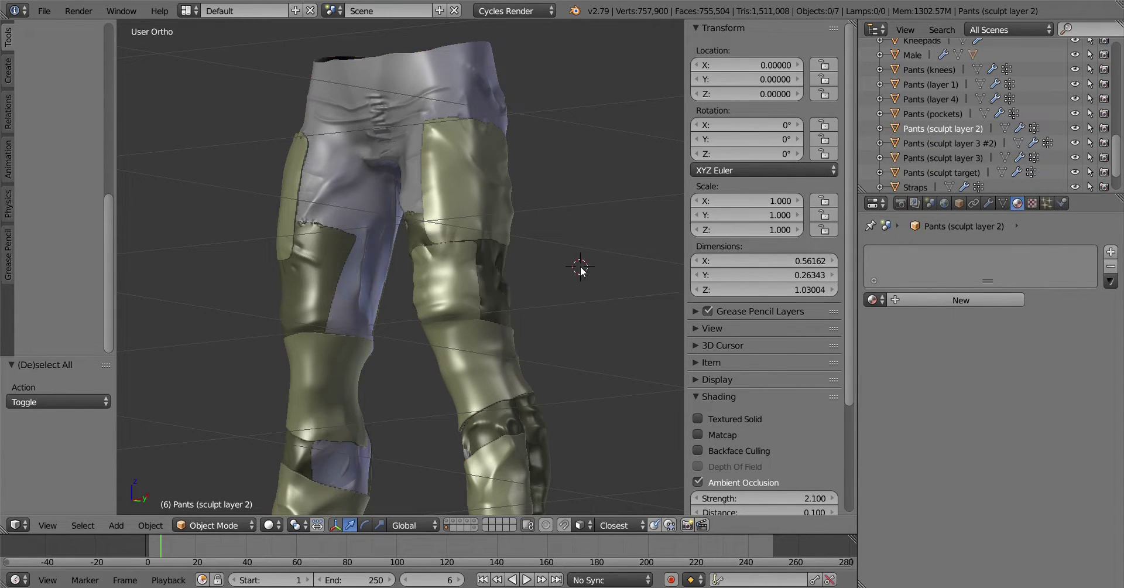
Put the Pants (sculpt layer 2) panel into Sculpt Mode and inspect the thighs and knees
{"action": "left_click", "coordinate": [348, 308]}
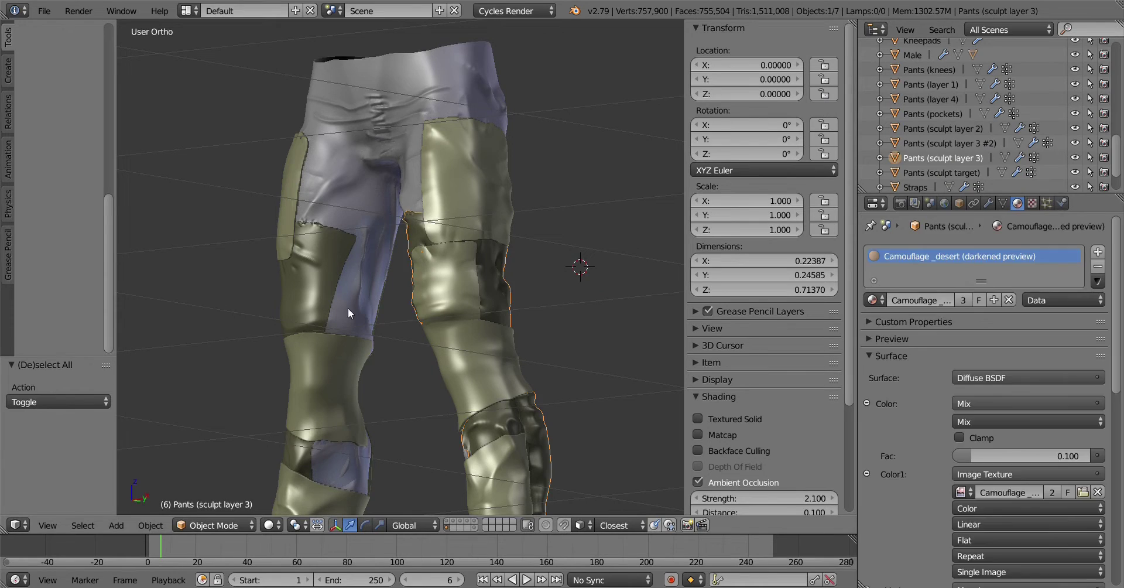
{"action": "left_click", "coordinate": [347, 308]}
{"action": "key", "text": "ctrl+Tab"}
{"action": "left_click", "coordinate": [547, 119]}
{"action": "mouse_move", "coordinate": [353, 374]}
{"action": "middle_mouse_down"}
{"action": "mouse_move", "coordinate": [419, 427]}
{"action": "mouse_move", "coordinate": [412, 456]}
{"action": "mouse_move", "coordinate": [437, 311]}
{"action": "middle_mouse_up"}
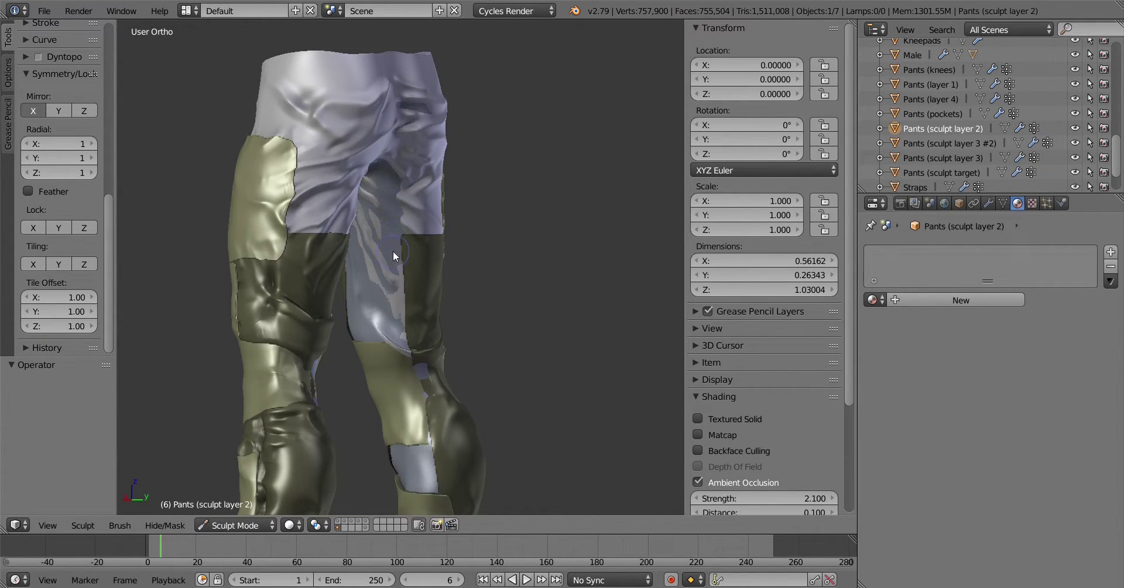
{"action": "scroll", "coordinate": [410, 355], "scroll_direction": "up", "scroll_amount": 3}
{"action": "middle_click_drag", "start_coordinate": [410, 355], "coordinate": [386, 265]}
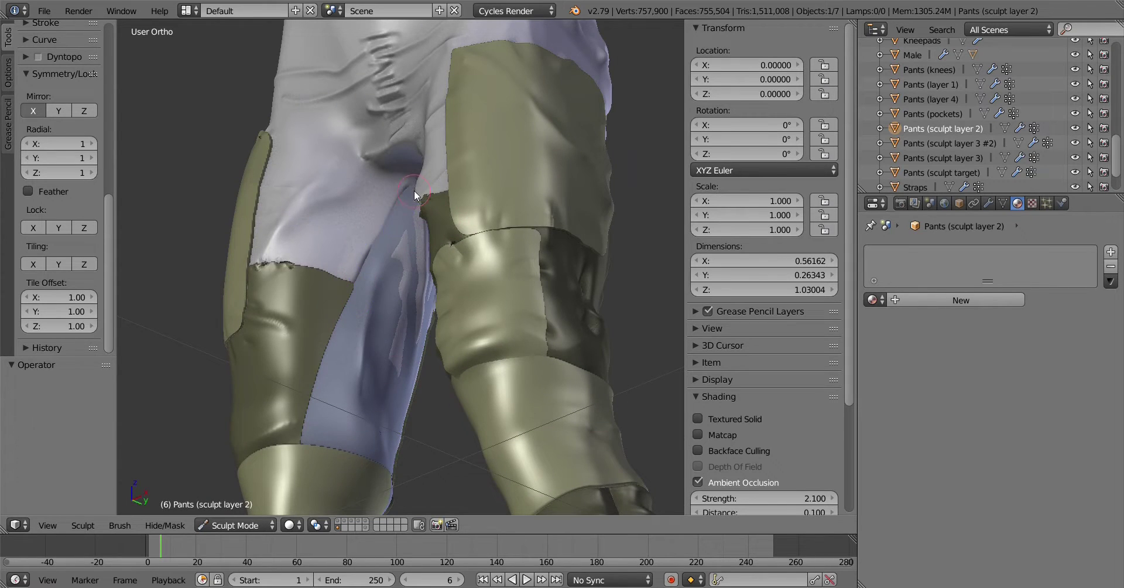
{"action": "middle_click_drag", "start_coordinate": [413, 191], "coordinate": [485, 223]}
{"action": "middle_click_drag", "start_coordinate": [469, 263], "coordinate": [428, 150]}
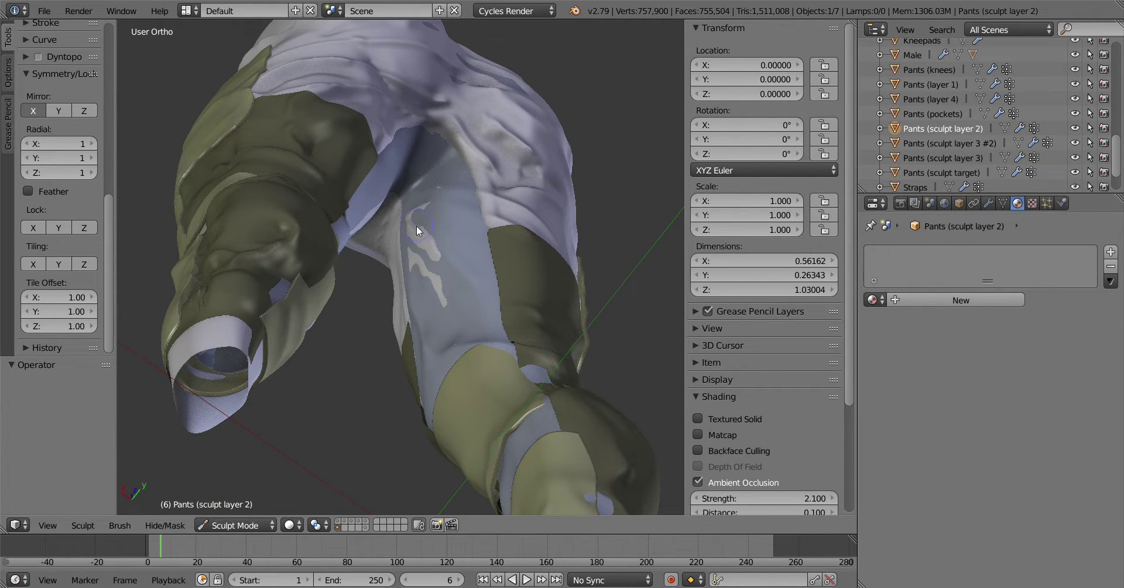
{"action": "mouse_move", "coordinate": [444, 307]}
{"action": "middle_mouse_down"}
{"action": "mouse_move", "coordinate": [455, 201]}
{"action": "mouse_move", "coordinate": [455, 258]}
{"action": "mouse_move", "coordinate": [488, 278]}
{"action": "mouse_move", "coordinate": [381, 239]}
{"action": "middle_mouse_up"}
{"action": "middle_click_drag", "start_coordinate": [466, 231], "coordinate": [636, 301]}
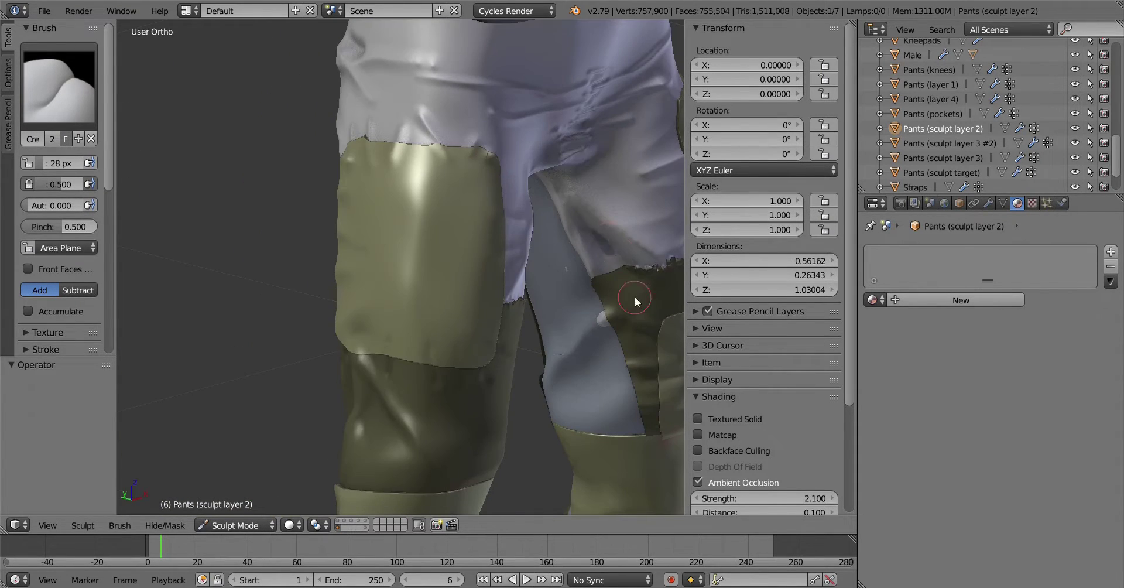
{"action": "scroll", "coordinate": [39, 109], "scroll_direction": "up", "scroll_amount": 5}
{"action": "scroll", "coordinate": [427, 272], "scroll_direction": "down", "scroll_amount": 5}
{"action": "middle_click_drag", "start_coordinate": [428, 272], "coordinate": [183, 279]}
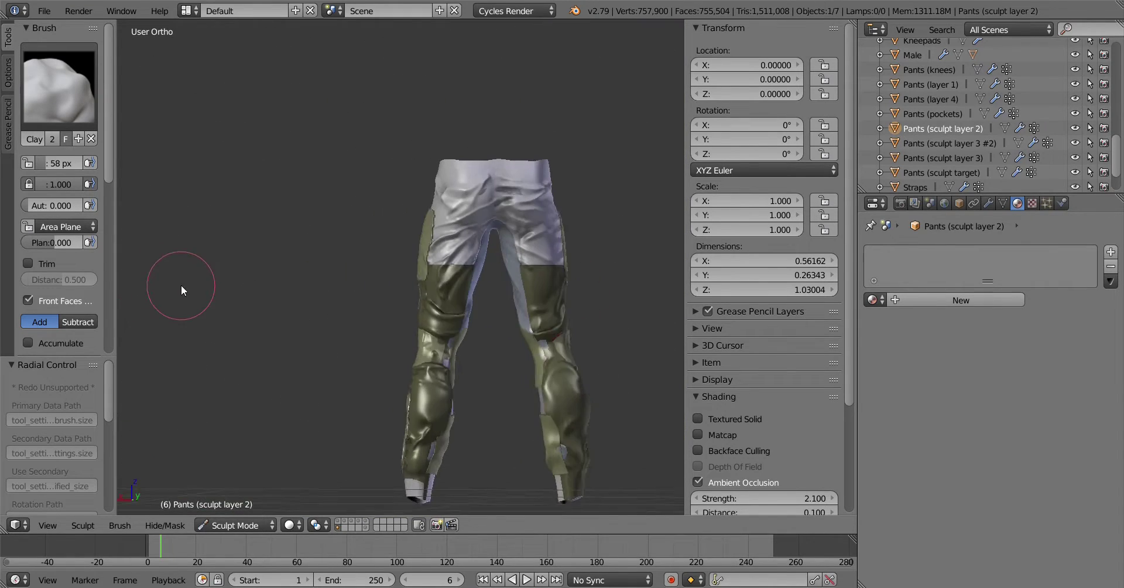
{"action": "scroll", "coordinate": [298, 262], "scroll_direction": "up", "scroll_amount": 5}
{"action": "middle_click_drag", "start_coordinate": [298, 258], "coordinate": [403, 276]}
Vertex-slide a seam vertex on Pants (layer 1) in Edit Mode
{"action": "key", "text": "ctrl+Tab"}
{"action": "left_click", "coordinate": [370, 239]}
{"action": "middle_click_drag", "start_coordinate": [370, 239], "coordinate": [528, 231]}
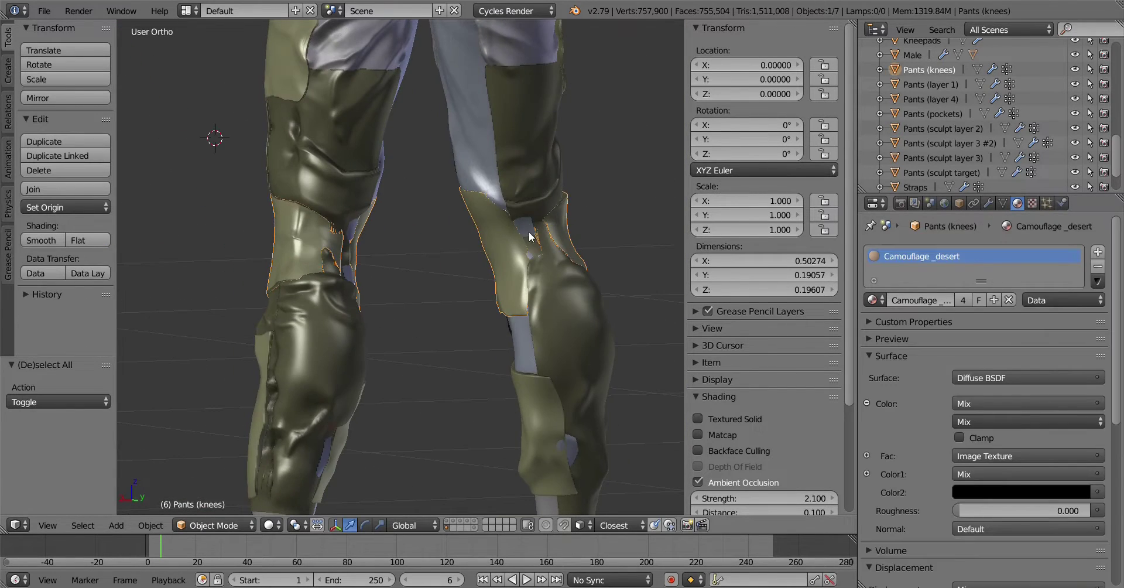
{"action": "right_click", "coordinate": [571, 206]}
{"action": "key", "text": "ctrl+Tab"}
{"action": "left_click", "coordinate": [668, 206]}
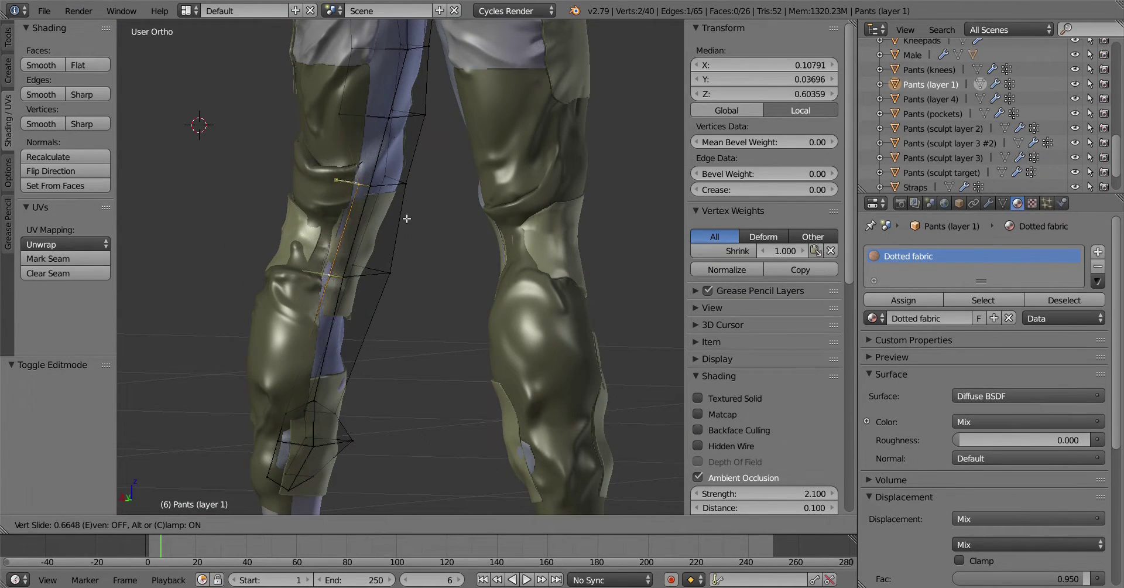
{"action": "key", "text": "Tab"}
{"action": "middle_click_drag", "start_coordinate": [458, 316], "coordinate": [605, 269]}
{"action": "right_click", "coordinate": [606, 269]}
{"action": "scroll", "coordinate": [498, 272], "scroll_direction": "down", "scroll_amount": 3}
{"action": "scroll", "coordinate": [398, 276], "scroll_direction": "down", "scroll_amount": 2}
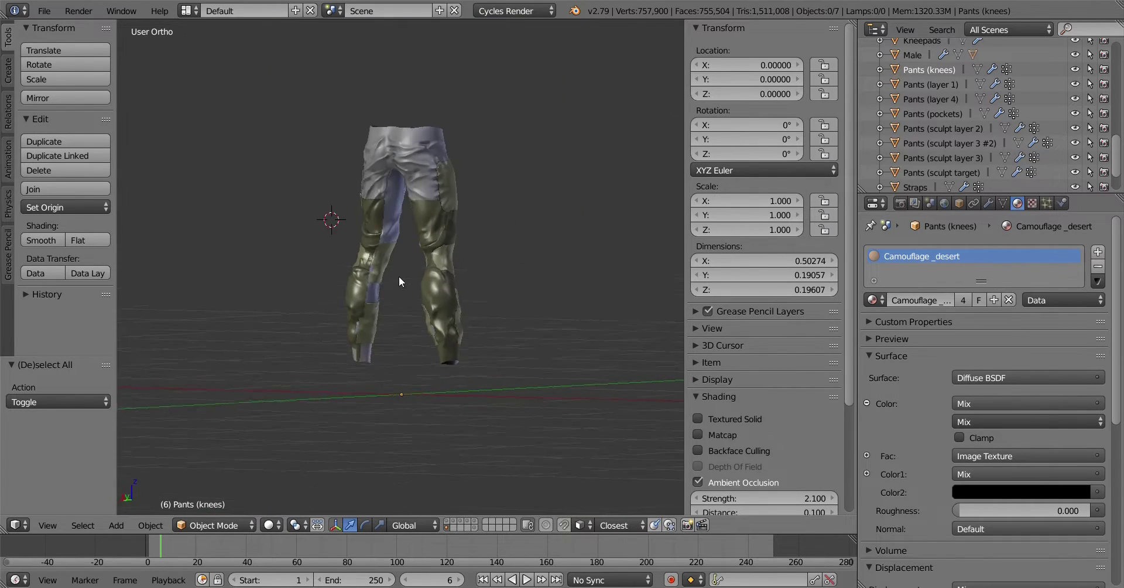
Save Military trousers sculpting.blend over the existing file
{"action": "left_click", "coordinate": [874, 300]}
{"action": "left_click", "coordinate": [914, 351]}
{"action": "key", "text": "ctrl+s"}
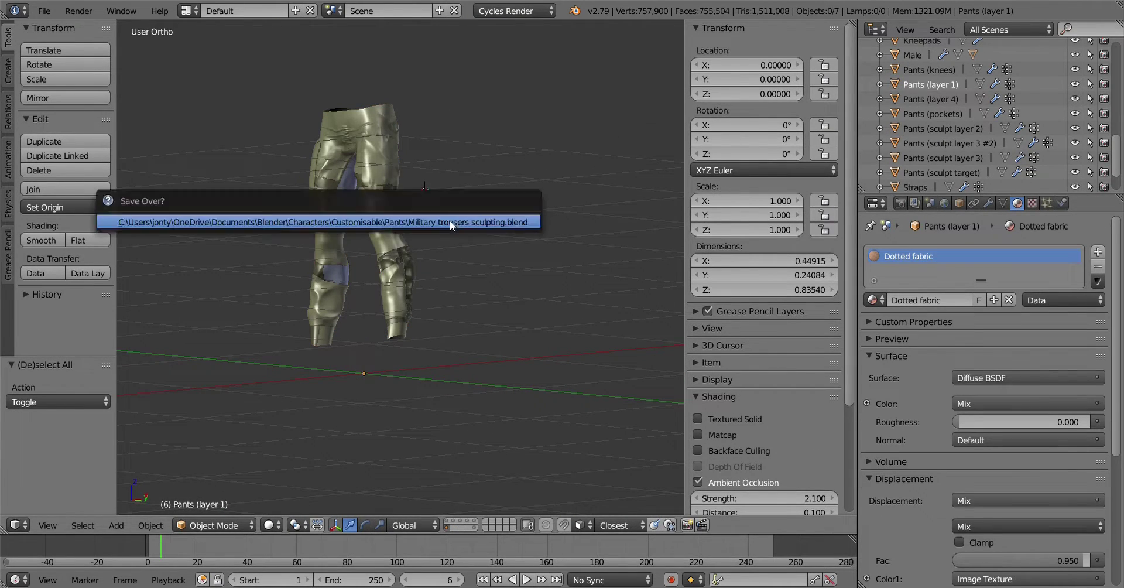
{"action": "left_click", "coordinate": [452, 223]}
Open Pants (sculpt layer 2) in Edit Mode from a front view
{"action": "scroll", "coordinate": [381, 269], "scroll_direction": "up", "scroll_amount": 4}
{"action": "key", "text": "KP_3"}
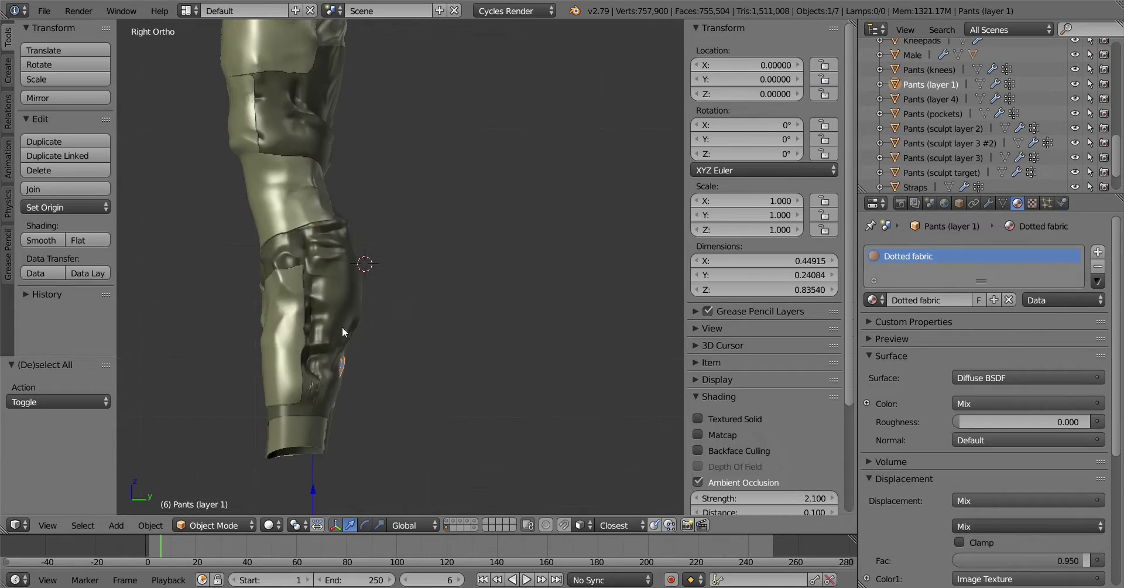
{"action": "right_click", "coordinate": [343, 332]}
{"action": "key", "text": "Tab"}
{"action": "key", "text": "Tab"}
{"action": "key", "text": "KP_1"}
{"action": "key", "text": "Tab"}
Select the lower-leg edge loops on both legs and separate them into a new object
{"action": "scroll", "coordinate": [502, 256], "scroll_direction": "up", "scroll_amount": 3}
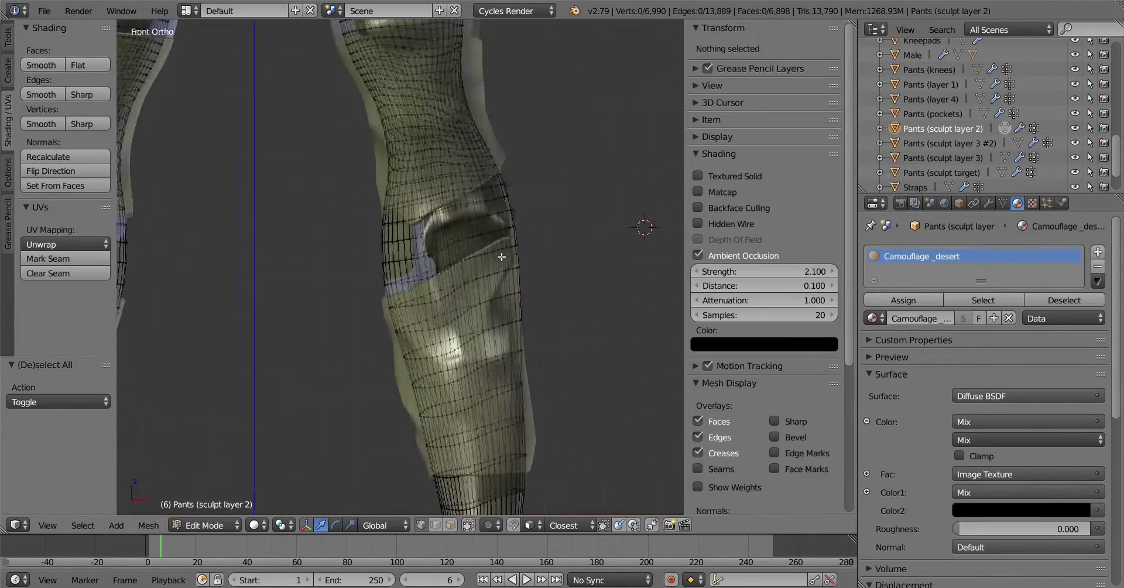
{"action": "right_click", "coordinate": [410, 280], "text": "alt"}
{"action": "scroll", "coordinate": [405, 282], "scroll_direction": "down", "scroll_amount": 4}
{"action": "key", "text": "b"}
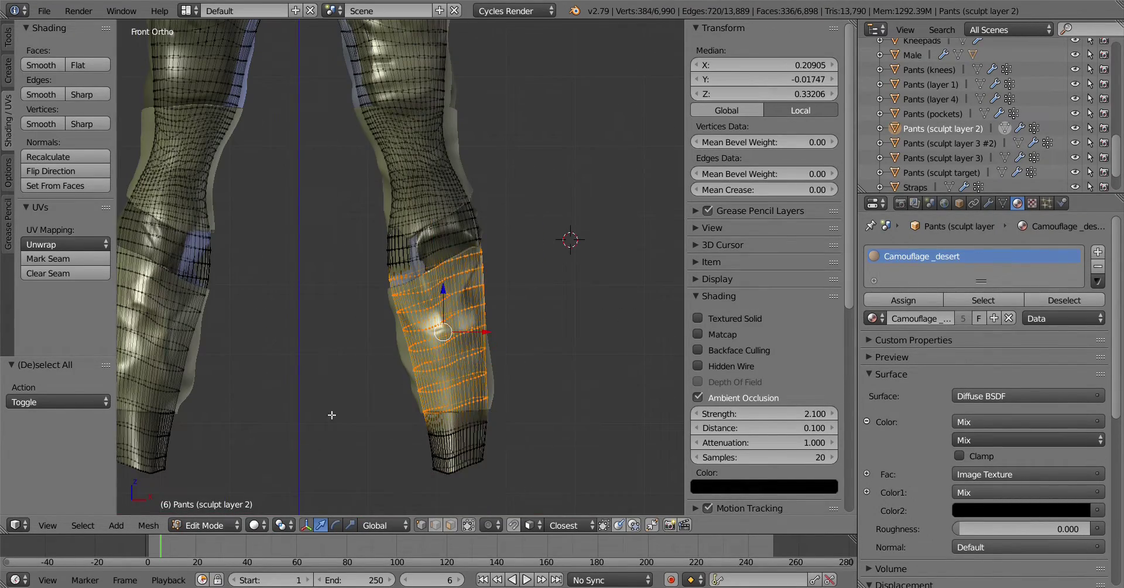
{"action": "key", "text": "KP_3"}
{"action": "right_click", "coordinate": [552, 269], "text": "alt+shift"}
{"action": "key", "text": "KP_1"}
{"action": "key", "text": "p"}
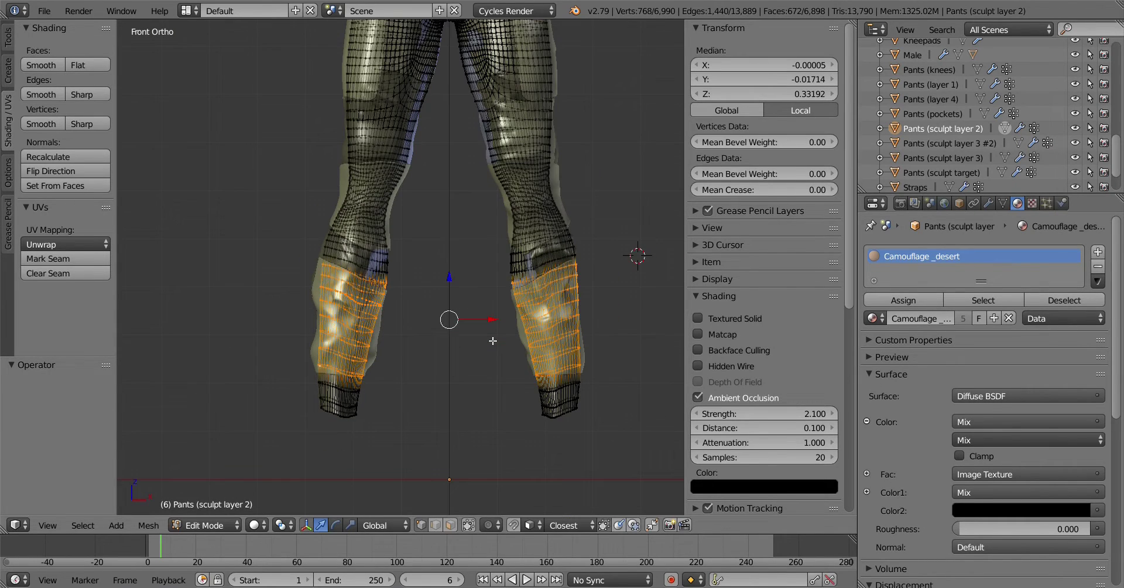
{"action": "key", "text": "Tab"}
{"action": "left_click", "coordinate": [364, 331]}
{"action": "key", "text": "Delete"}
Give the separated bands a Displace modifier at 0.01 strength above Multires, plus a Solidify modifier
{"action": "right_click", "coordinate": [382, 338]}
{"action": "left_click", "coordinate": [984, 216]}
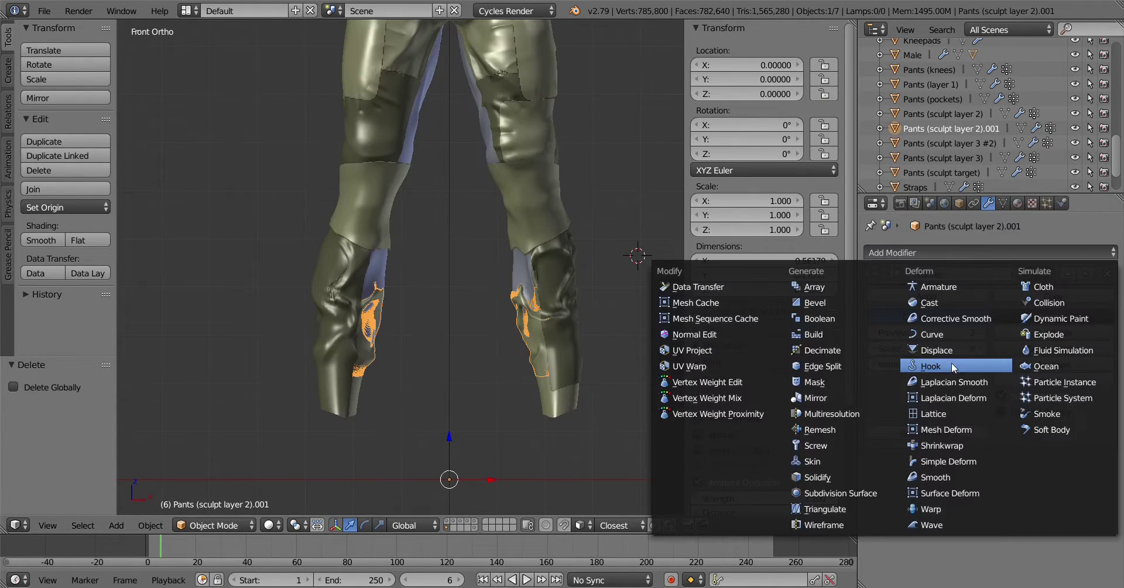
{"action": "left_click", "coordinate": [951, 363]}
{"action": "double_click", "coordinate": [1045, 566]}
{"action": "type", "text": "0.01"}
{"action": "middle_click_drag", "start_coordinate": [615, 340], "coordinate": [575, 335]}
{"action": "scroll", "coordinate": [577, 334], "scroll_direction": "up", "scroll_amount": 5}
{"action": "left_click", "coordinate": [1055, 428]}
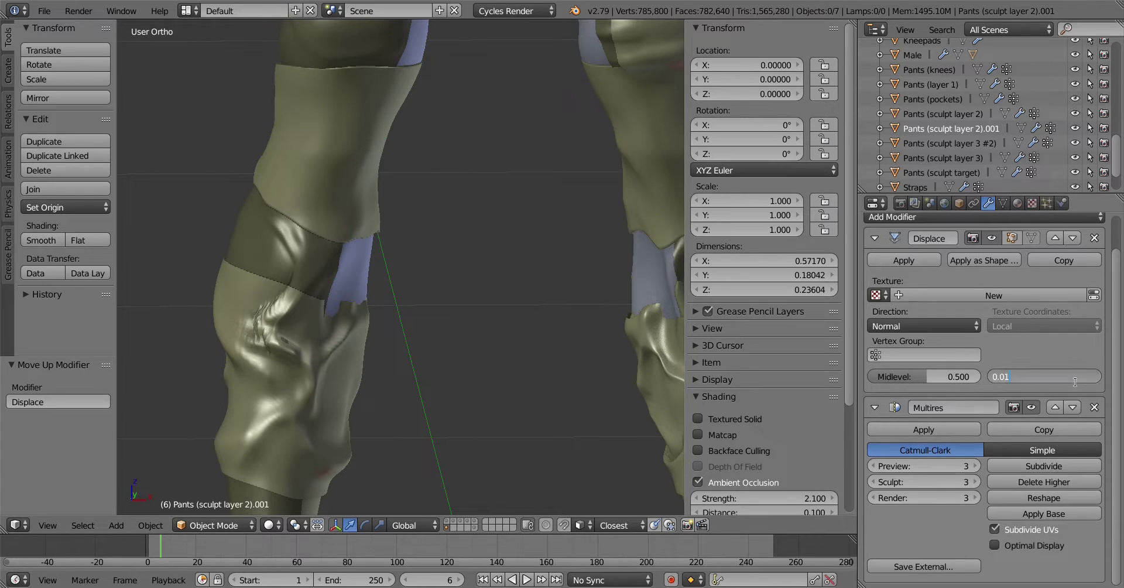
{"action": "scroll", "coordinate": [1072, 378], "scroll_direction": "up", "scroll_amount": 2}
{"action": "left_click", "coordinate": [984, 252]}
{"action": "left_click", "coordinate": [805, 476]}
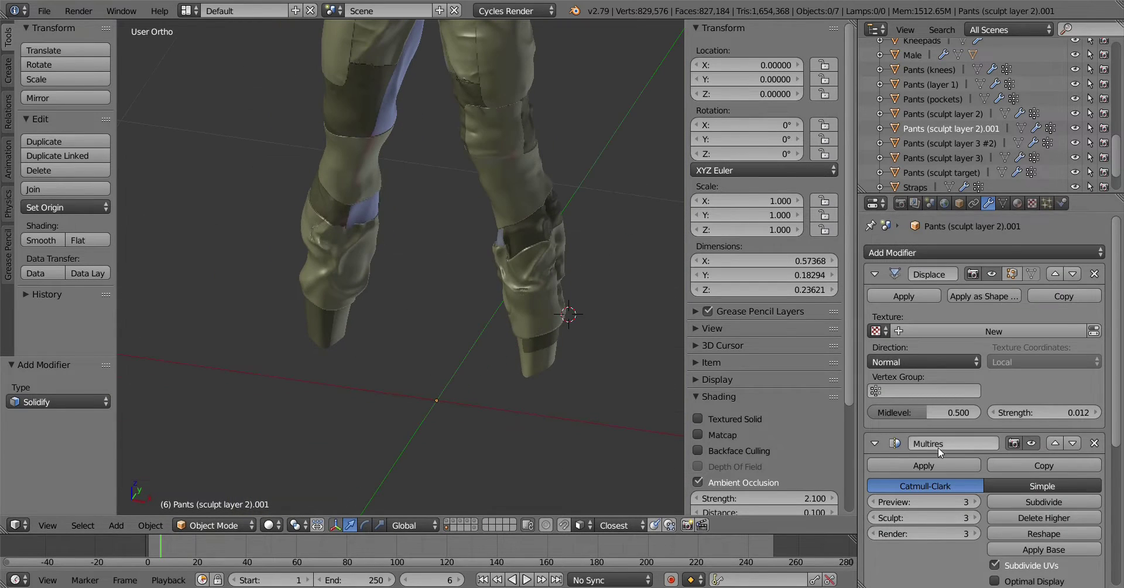
Add a Solidify modifier to Pants (sculpt layer 3 #2) and edit its thickness value
{"action": "middle_click_drag", "start_coordinate": [503, 258], "coordinate": [315, 268]}
{"action": "right_click", "coordinate": [315, 269]}
{"action": "scroll", "coordinate": [984, 351], "scroll_direction": "up", "scroll_amount": 2}
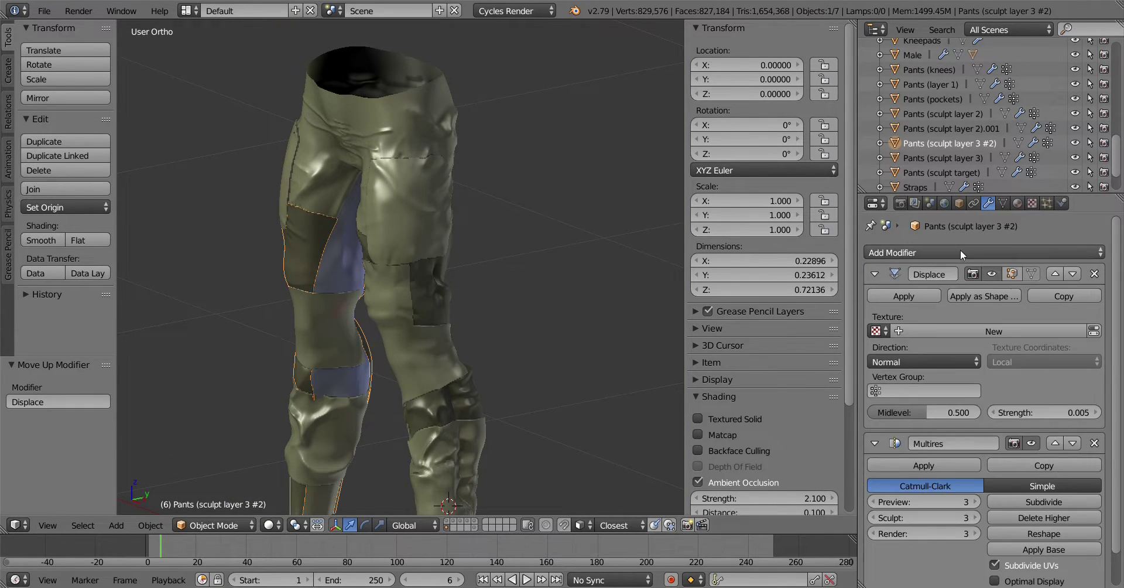
{"action": "left_click", "coordinate": [960, 250]}
{"action": "left_click", "coordinate": [805, 476]}
{"action": "double_click", "coordinate": [906, 452]}
{"action": "type", "text": "0.0010"}
{"action": "mouse_move", "coordinate": [413, 348]}
{"action": "middle_mouse_down"}
{"action": "mouse_move", "coordinate": [229, 326]}
{"action": "mouse_move", "coordinate": [392, 328]}
{"action": "middle_mouse_up"}
{"action": "key", "text": "ctrl+Tab"}
{"action": "scroll", "coordinate": [614, 356], "scroll_direction": "up", "scroll_amount": 5}
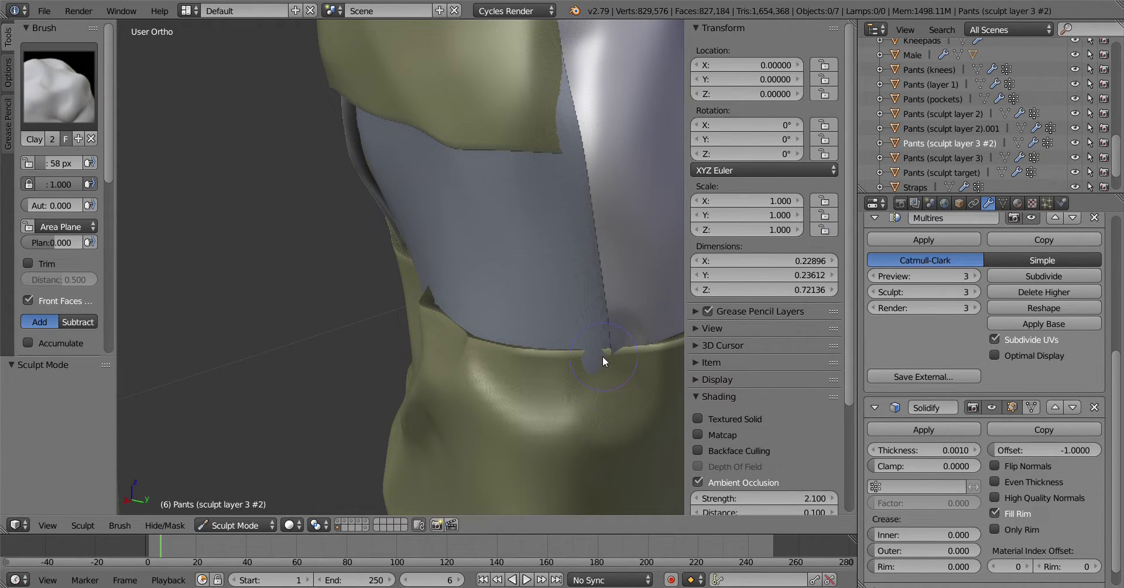
Reveal all hidden objects and select the lower-leg band object
{"action": "scroll", "coordinate": [615, 346], "scroll_direction": "down", "scroll_amount": 4}
{"action": "key", "text": "ctrl+Tab"}
{"action": "right_click", "coordinate": [479, 278]}
{"action": "key", "text": "shift+h"}
{"action": "key", "text": "ctrl+Tab"}
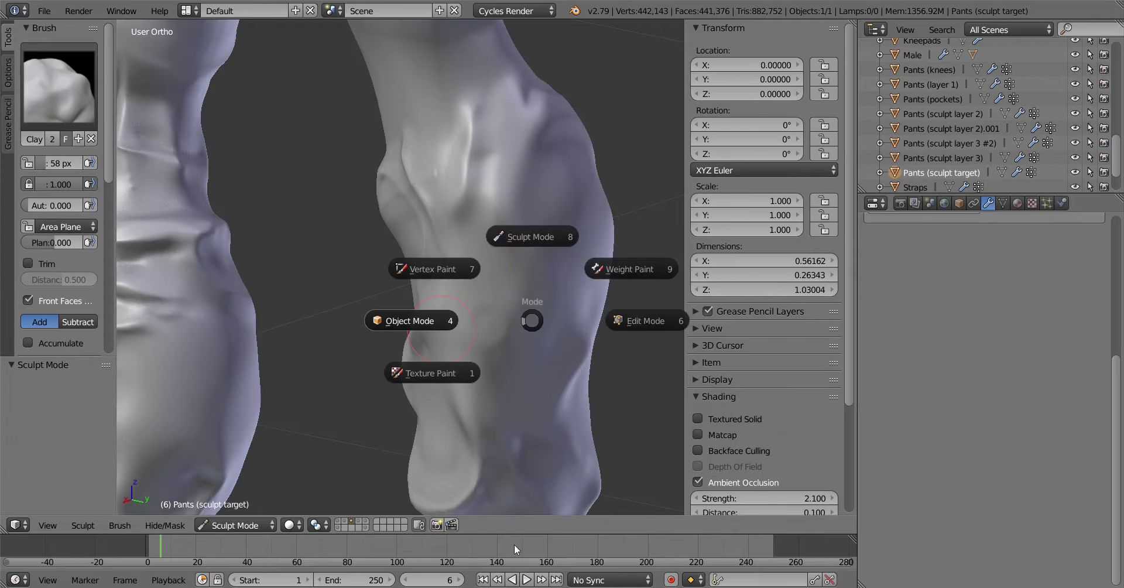
{"action": "key", "text": "4"}
{"action": "key", "text": "alt+h"}
{"action": "key", "text": "a"}
{"action": "left_click", "coordinate": [556, 353]}
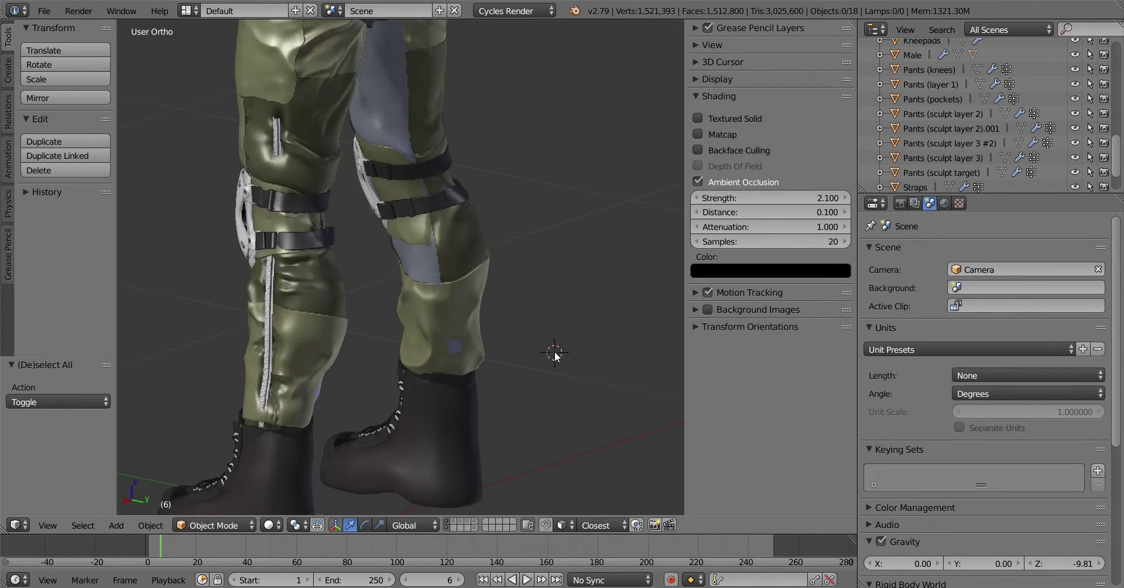
{"action": "right_click", "coordinate": [478, 328]}
Grab the band's top edge into shape, then smooth it at 0.35 strength
{"action": "mouse_move", "coordinate": [487, 330]}
{"action": "middle_mouse_down"}
{"action": "mouse_move", "coordinate": [575, 402]}
{"action": "mouse_move", "coordinate": [326, 415]}
{"action": "middle_mouse_up"}
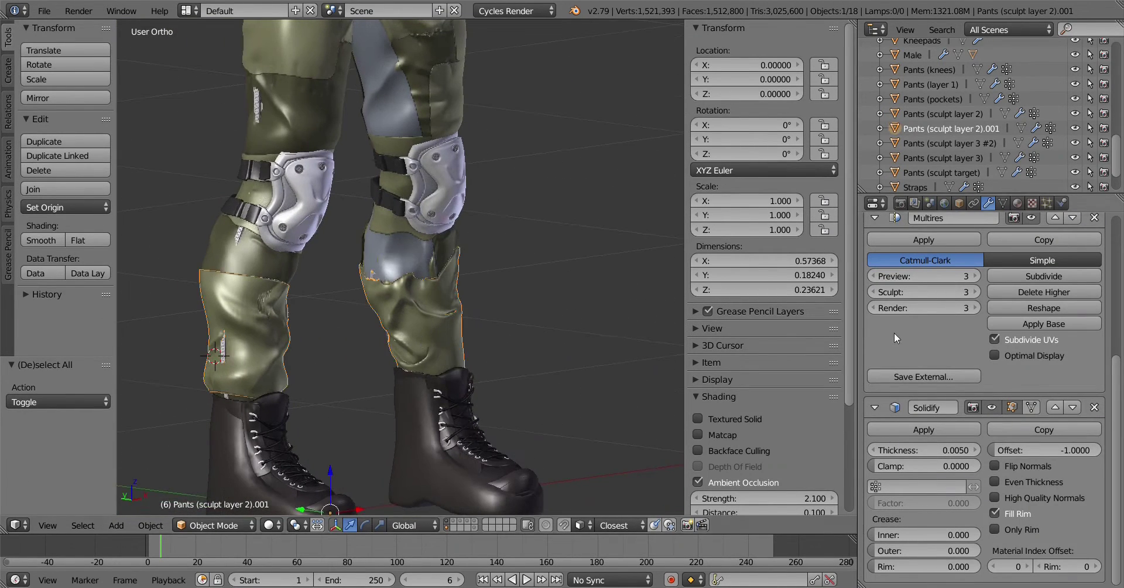
{"action": "scroll", "coordinate": [896, 337], "scroll_direction": "up", "scroll_amount": 5}
{"action": "key", "text": "ctrl+Tab"}
{"action": "key", "text": "KP_Decimal"}
{"action": "scroll", "coordinate": [469, 311], "scroll_direction": "down", "scroll_amount": 3}
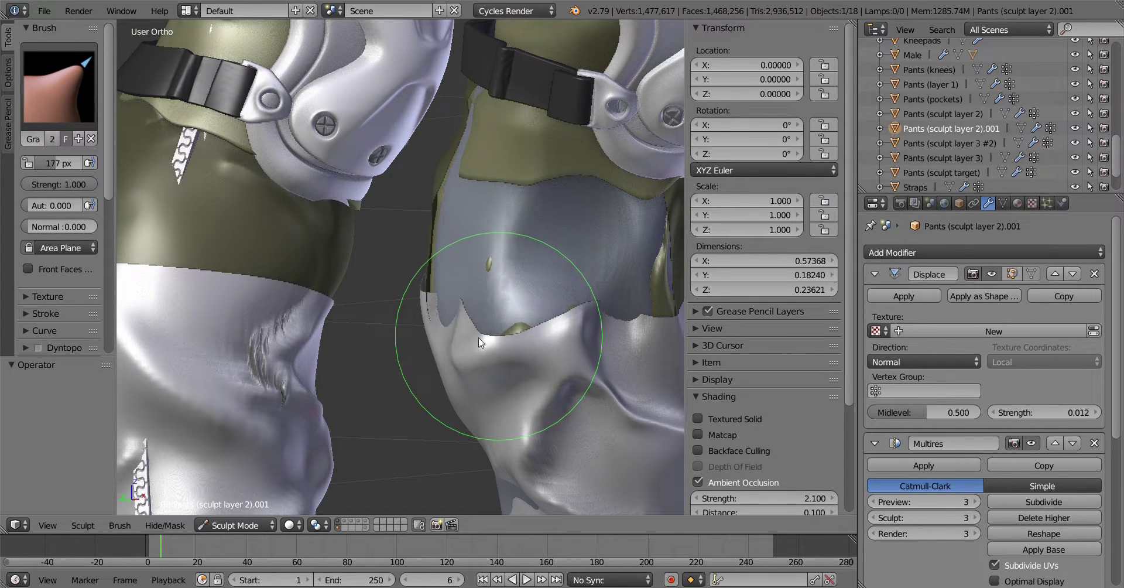
{"action": "middle_click_drag", "start_coordinate": [567, 303], "coordinate": [507, 316]}
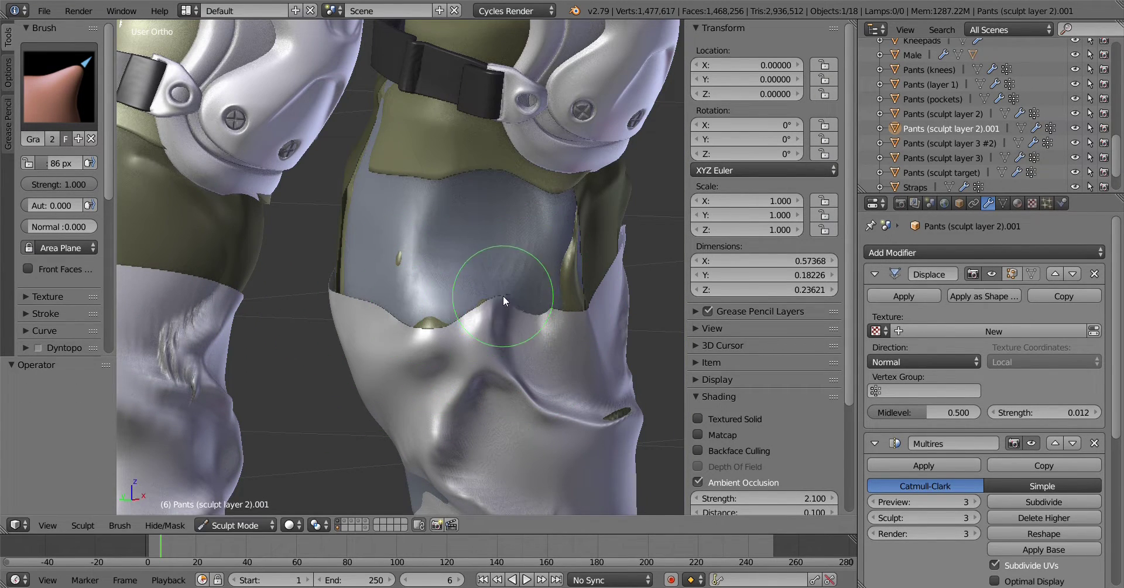
{"action": "left_click", "coordinate": [58, 87]}
{"action": "left_click", "coordinate": [82, 185]}
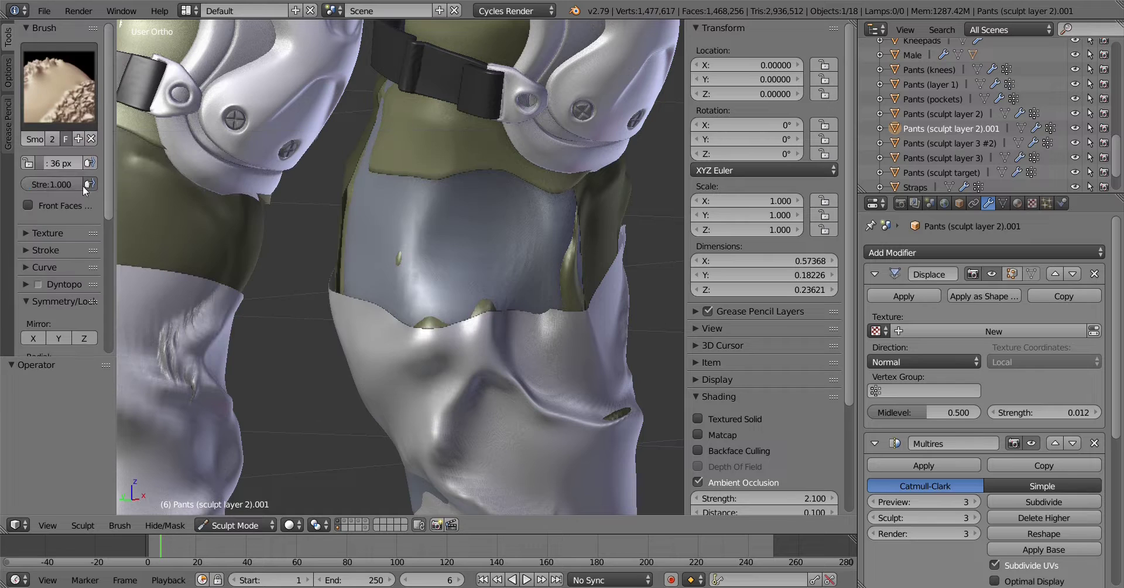
Switch to the Clay brush with an 86 px radius and save the trousers file
{"action": "mouse_move", "coordinate": [547, 315]}
{"action": "middle_mouse_down"}
{"action": "mouse_move", "coordinate": [466, 267]}
{"action": "mouse_move", "coordinate": [423, 304]}
{"action": "middle_mouse_up"}
{"action": "key", "text": "KP_1"}
{"action": "scroll", "coordinate": [392, 318], "scroll_direction": "down", "scroll_amount": 3}
{"action": "scroll", "coordinate": [392, 313], "scroll_direction": "up", "scroll_amount": 3}
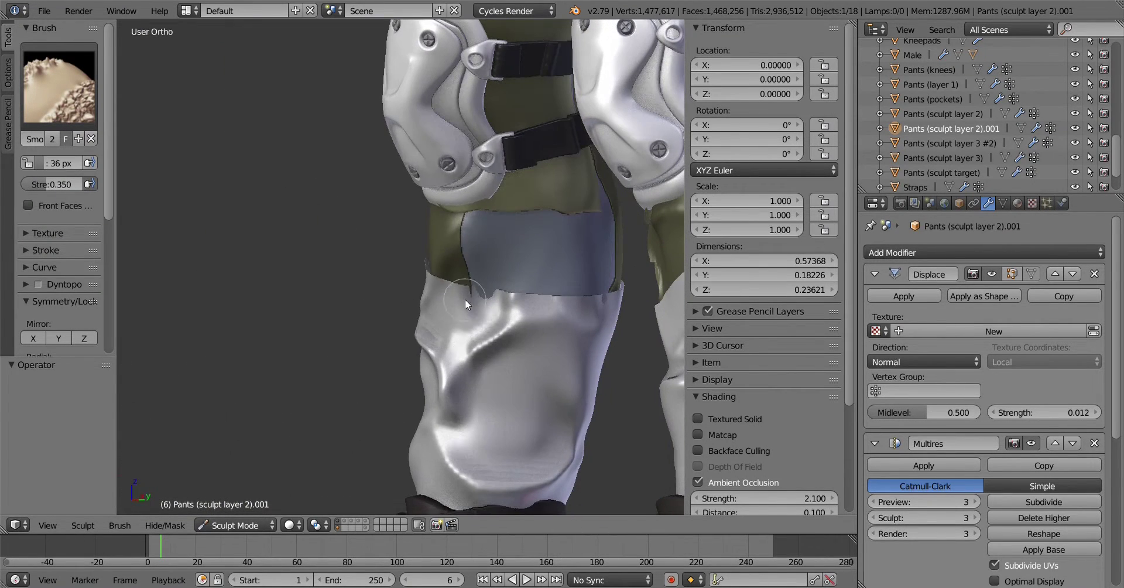
{"action": "key", "text": "c"}
{"action": "key", "text": "f"}
{"action": "left_click", "coordinate": [362, 349]}
{"action": "middle_click_drag", "start_coordinate": [362, 349], "coordinate": [567, 427]}
{"action": "scroll", "coordinate": [566, 427], "scroll_direction": "down", "scroll_amount": 5}
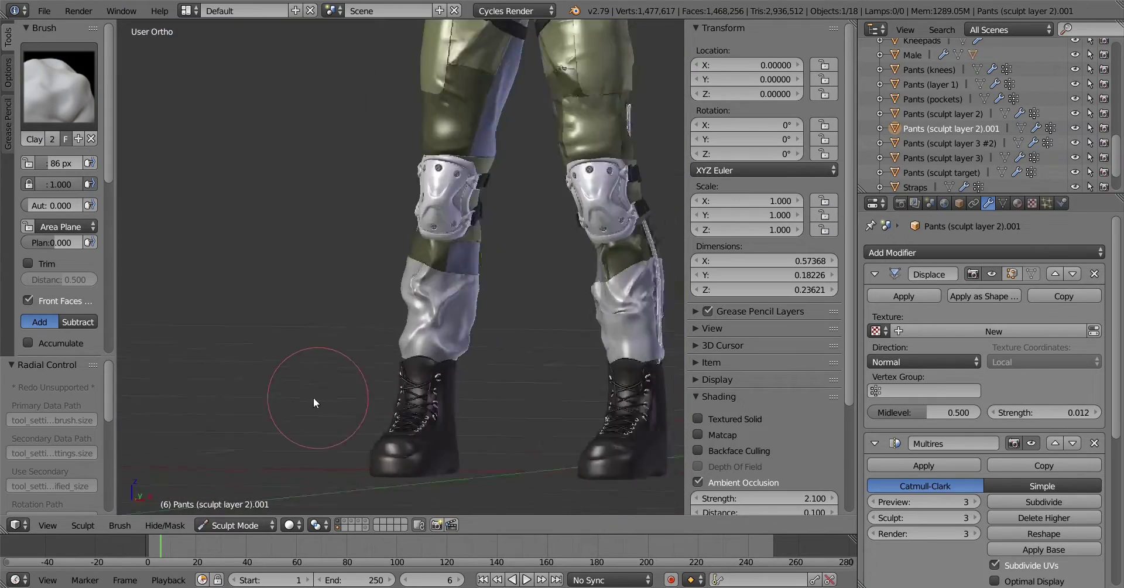
{"action": "middle_click_drag", "start_coordinate": [314, 397], "coordinate": [601, 370]}
{"action": "key", "text": "ctrl+s"}
Return to Object Mode and deselect everything
{"action": "scroll", "coordinate": [531, 340], "scroll_direction": "up", "scroll_amount": 5}
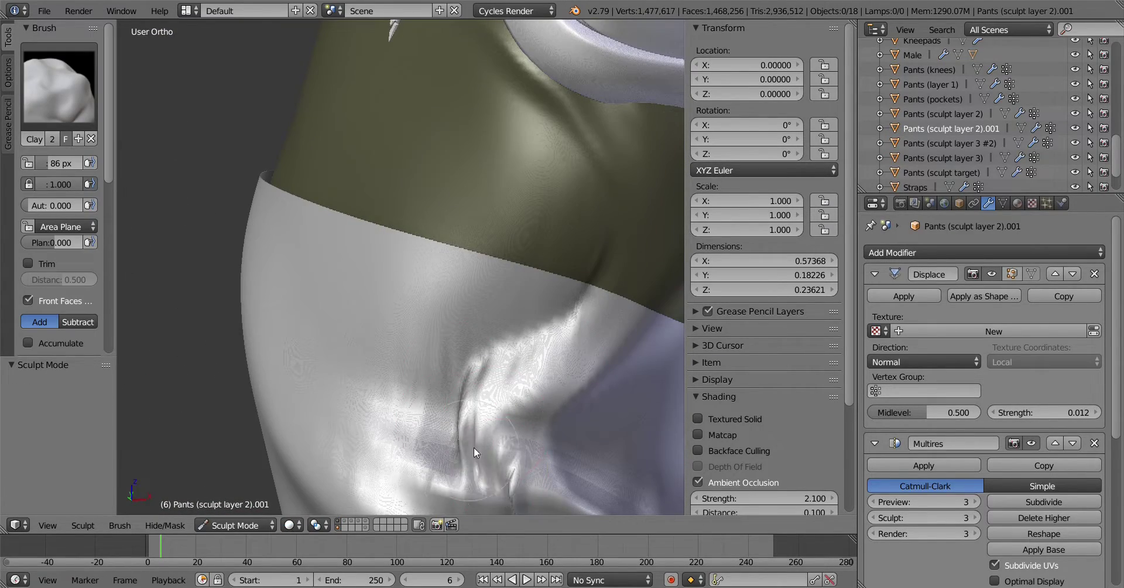
{"action": "scroll", "coordinate": [473, 447], "scroll_direction": "down", "scroll_amount": 4}
{"action": "key", "text": "Tab"}
{"action": "left_click", "coordinate": [527, 341]}
{"action": "scroll", "coordinate": [536, 237], "scroll_direction": "down", "scroll_amount": 3}
{"action": "key", "text": "a"}
{"action": "scroll", "coordinate": [367, 269], "scroll_direction": "up", "scroll_amount": 3}
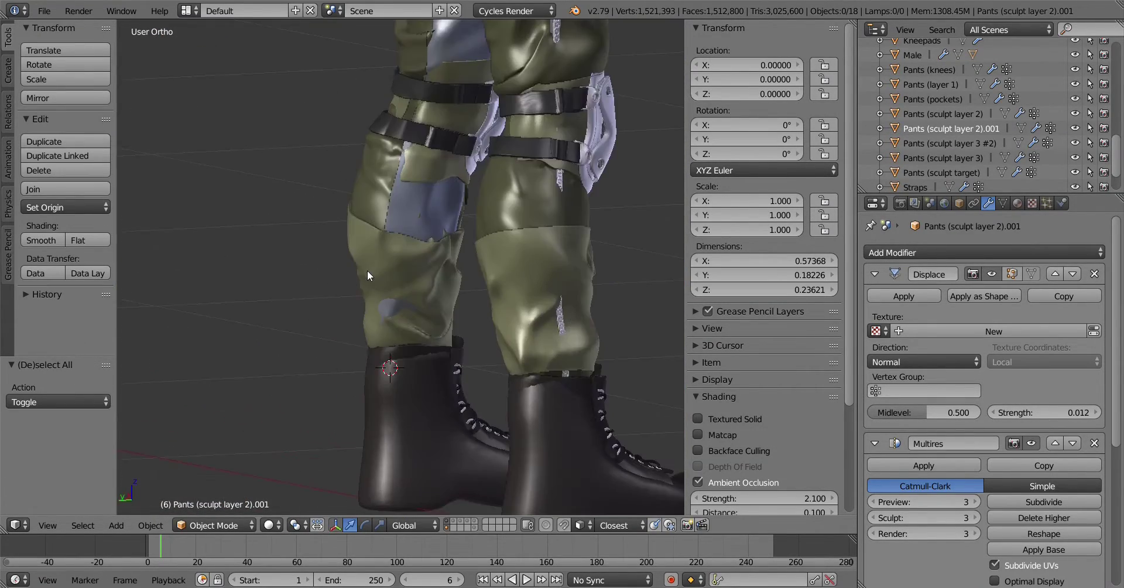
{"action": "key", "text": "Tab"}
{"action": "scroll", "coordinate": [387, 304], "scroll_direction": "up", "scroll_amount": 4}
{"action": "scroll", "coordinate": [410, 387], "scroll_direction": "down", "scroll_amount": 2}
{"action": "key", "text": "Tab"}
Select Pants (sculpt layer 3), then Pants (pockets) from a front view of both legs
{"action": "right_click", "coordinate": [350, 213]}
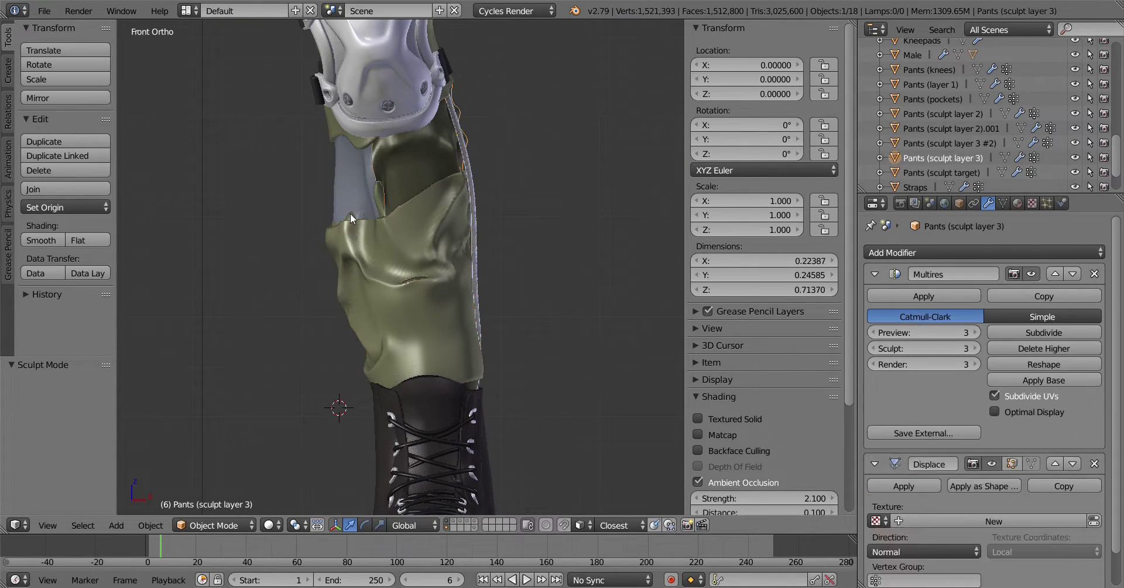
{"action": "key", "text": "Tab"}
{"action": "mouse_move", "coordinate": [382, 199]}
{"action": "middle_mouse_down"}
{"action": "mouse_move", "coordinate": [289, 165]}
{"action": "mouse_move", "coordinate": [487, 419]}
{"action": "mouse_move", "coordinate": [212, 415]}
{"action": "middle_mouse_up"}
{"action": "scroll", "coordinate": [473, 252], "scroll_direction": "down", "scroll_amount": 3}
{"action": "key", "text": "Tab"}
{"action": "key", "text": "KP_1"}
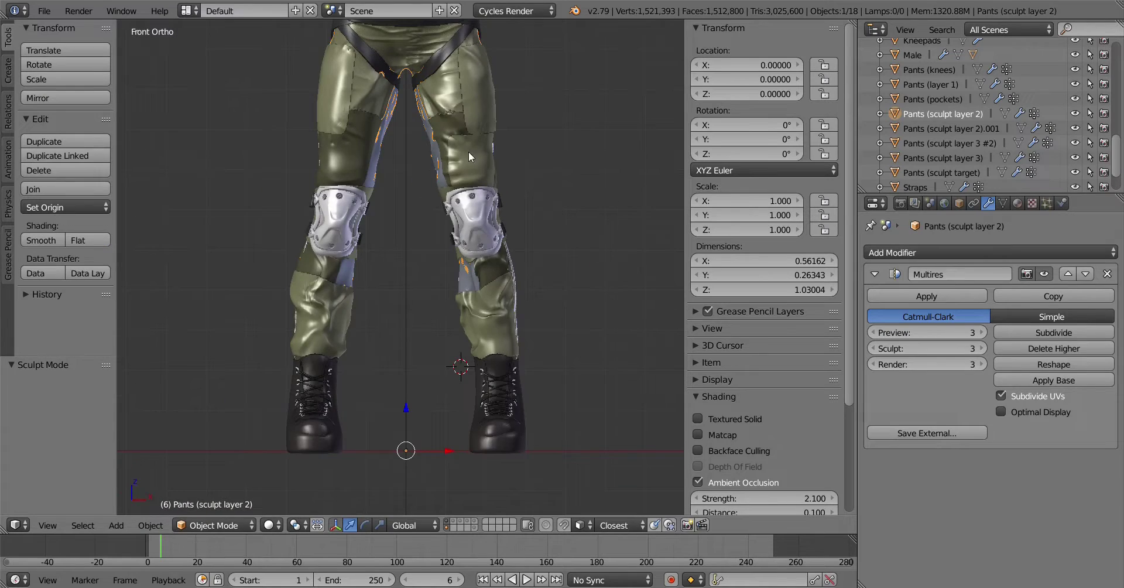
{"action": "right_click", "coordinate": [469, 152]}
{"action": "scroll", "coordinate": [943, 489], "scroll_direction": "up", "scroll_amount": 5}
{"action": "scroll", "coordinate": [518, 254], "scroll_direction": "up", "scroll_amount": 5}
{"action": "scroll", "coordinate": [519, 254], "scroll_direction": "down", "scroll_amount": 5}
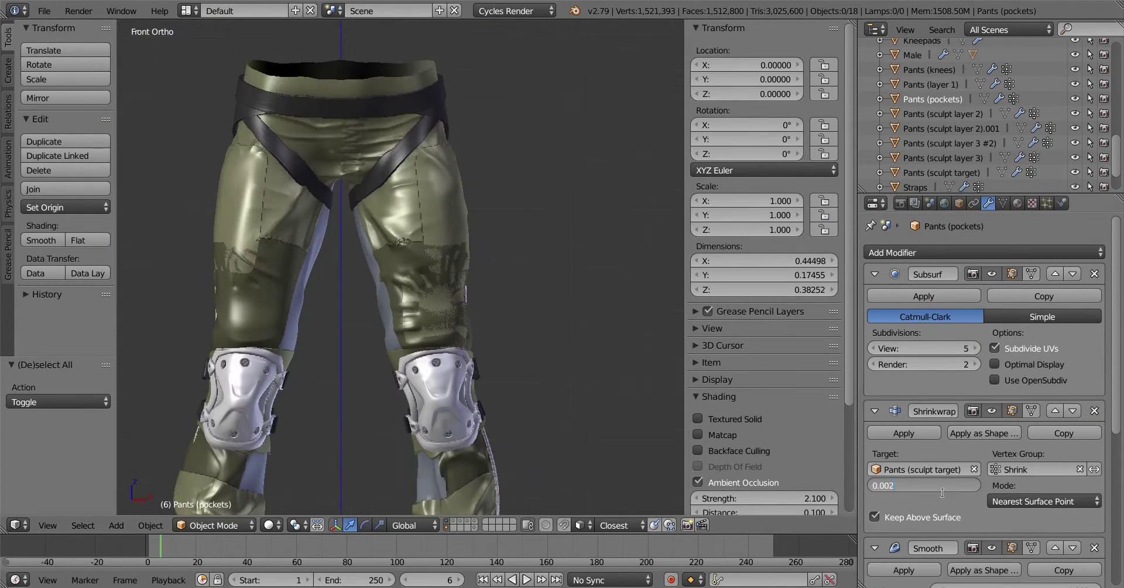
{"action": "scroll", "coordinate": [514, 259], "scroll_direction": "down", "scroll_amount": 2}
{"action": "scroll", "coordinate": [522, 315], "scroll_direction": "up", "scroll_amount": 4}
Preview the trousers in textured material shading, then return to solid shading
{"action": "key", "text": "z"}
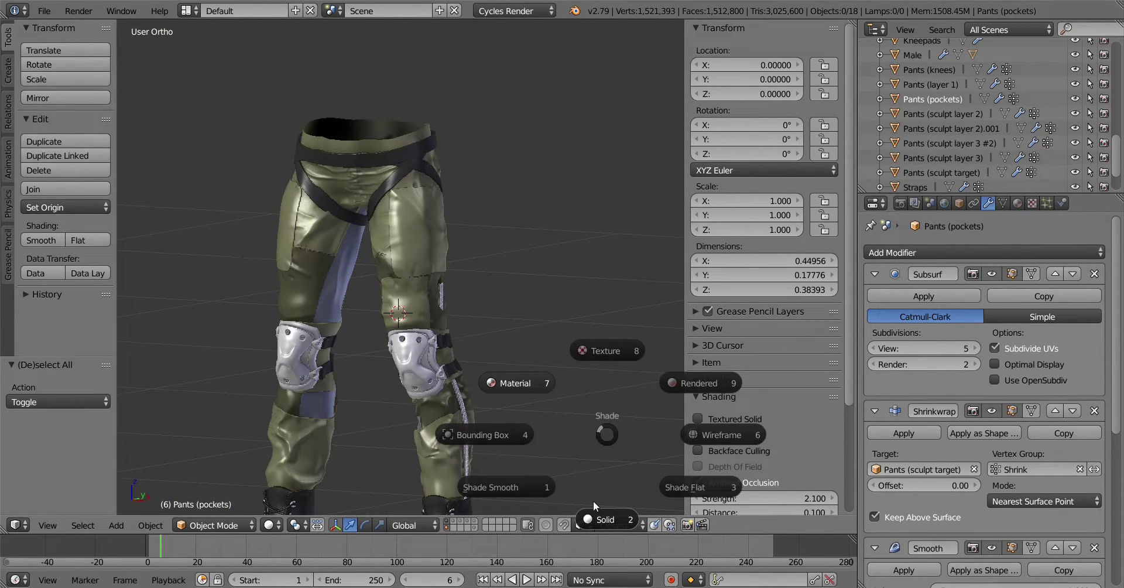
{"action": "left_click", "coordinate": [593, 500]}
{"action": "mouse_move", "coordinate": [552, 432]}
{"action": "middle_mouse_down"}
{"action": "mouse_move", "coordinate": [407, 363]}
{"action": "mouse_move", "coordinate": [469, 353]}
{"action": "mouse_move", "coordinate": [439, 349]}
{"action": "middle_mouse_up"}
{"action": "scroll", "coordinate": [538, 247], "scroll_direction": "up", "scroll_amount": 5}
{"action": "key", "text": "z"}
{"action": "middle_click_drag", "start_coordinate": [539, 252], "coordinate": [539, 273], "text": "ctrl"}
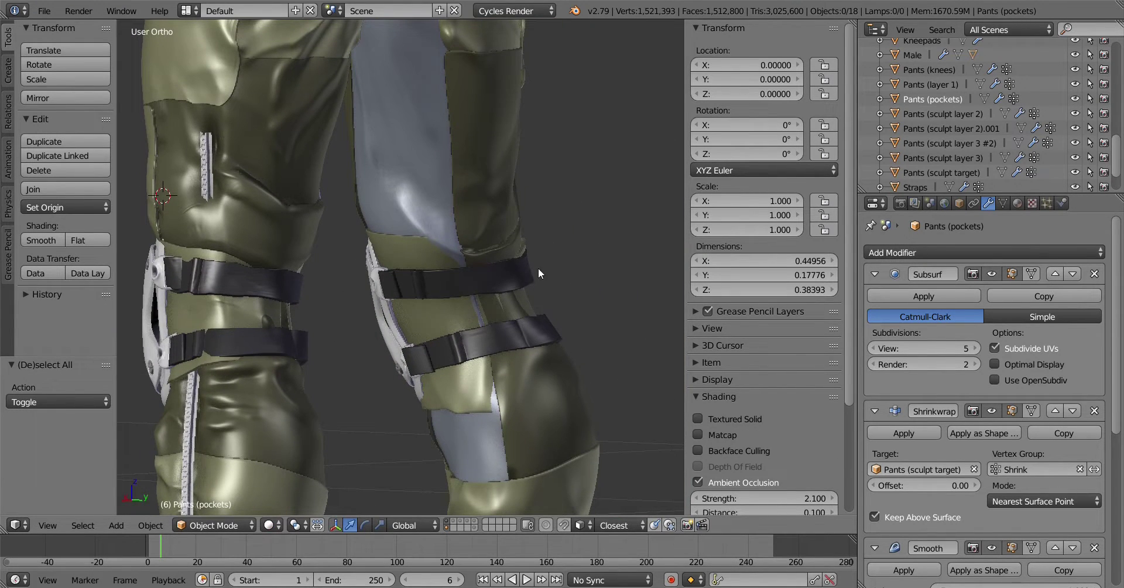
In Pants (knees) Edit Mode, nudge strap cage vertices along the X axis
{"action": "right_click", "coordinate": [390, 251]}
{"action": "key", "text": "Tab"}
{"action": "mouse_move", "coordinate": [395, 205]}
{"action": "middle_mouse_down"}
{"action": "mouse_move", "coordinate": [424, 344]}
{"action": "mouse_move", "coordinate": [404, 410]}
{"action": "middle_mouse_up"}
{"action": "scroll", "coordinate": [404, 410], "scroll_direction": "up", "scroll_amount": 3}
{"action": "right_click", "coordinate": [410, 417]}
{"action": "key", "text": "g"}
{"action": "key", "text": "x"}
{"action": "key", "text": "a"}
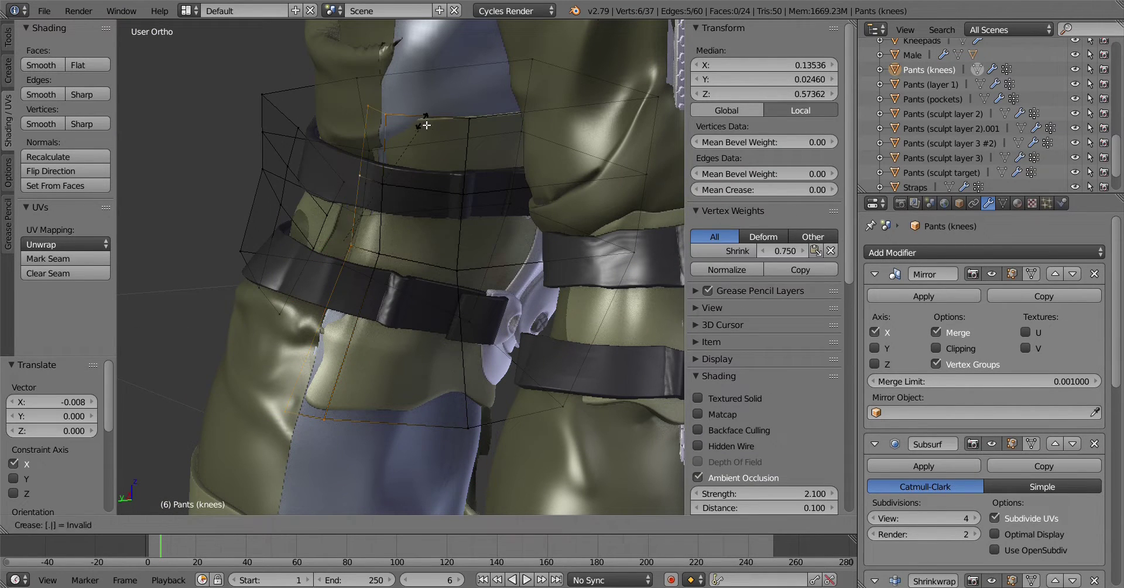
{"action": "right_click", "coordinate": [322, 329]}
{"action": "key", "text": "g"}
{"action": "key", "text": "x"}
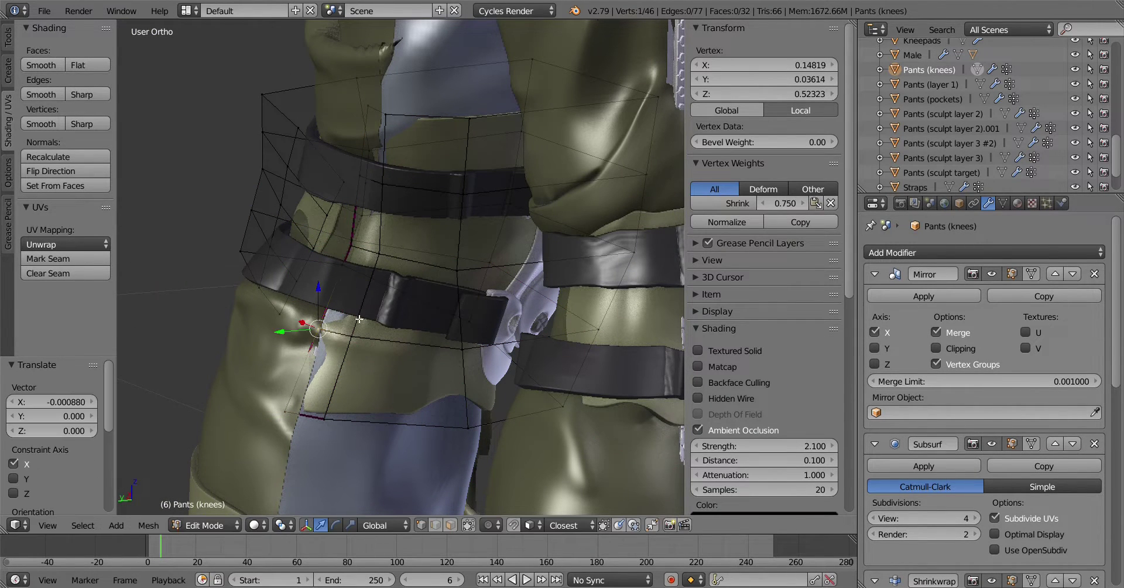
{"action": "right_click", "coordinate": [359, 319], "text": "ctrl"}
With the vertex groups shown, shift two vertices near the strap along X, then exit Edit Mode
{"action": "left_click", "coordinate": [1003, 202]}
{"action": "key", "text": "a"}
{"action": "right_click", "coordinate": [322, 329]}
{"action": "key", "text": "g"}
{"action": "key", "text": "x"}
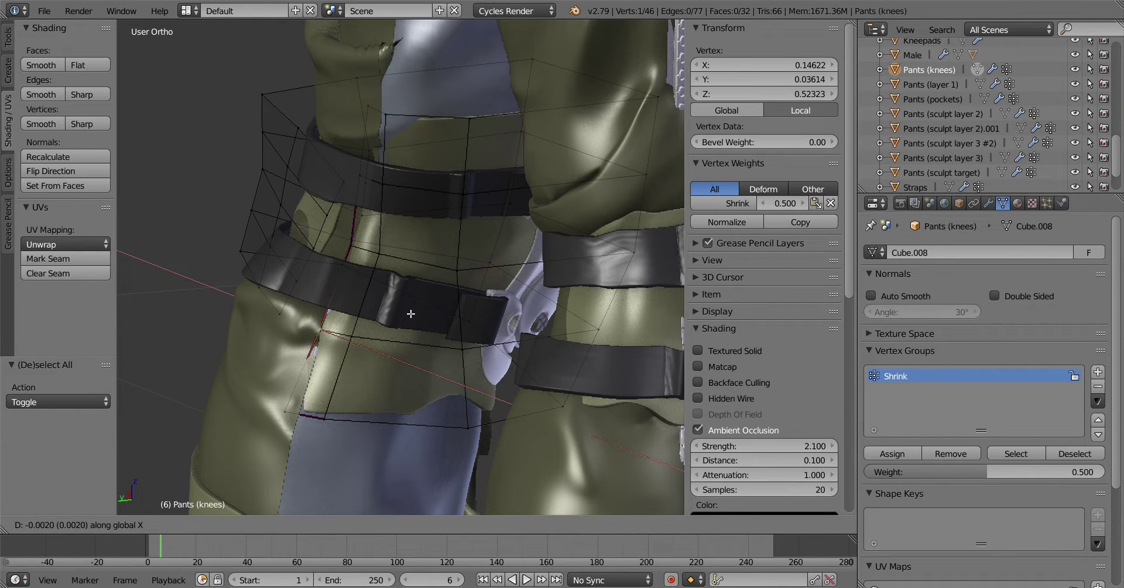
{"action": "right_click", "coordinate": [306, 352], "text": "shift"}
{"action": "middle_click_drag", "start_coordinate": [306, 352], "coordinate": [360, 352]}
{"action": "key", "text": "g"}
{"action": "key", "text": "x"}
{"action": "left_click", "coordinate": [361, 356]}
{"action": "key", "text": "Tab"}
Sculpt Pants (sculpt layer 3) at the knee straps with the Grab brush
{"action": "right_click", "coordinate": [272, 353]}
{"action": "key", "text": "ctrl+Tab"}
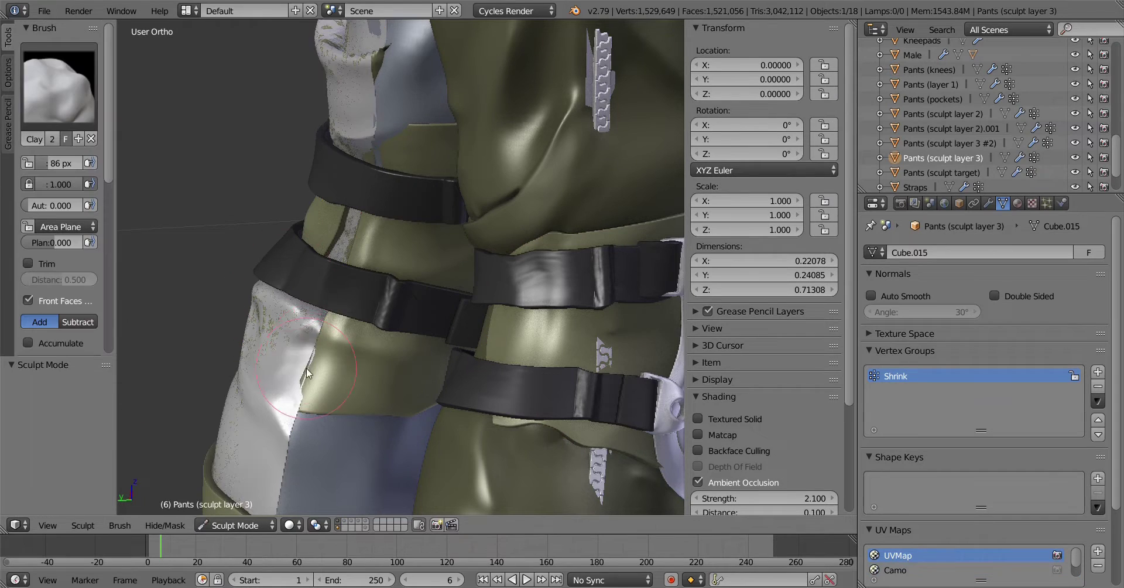
{"action": "middle_click_drag", "start_coordinate": [329, 300], "coordinate": [403, 331]}
{"action": "left_click", "coordinate": [59, 86]}
{"action": "left_click", "coordinate": [413, 173]}
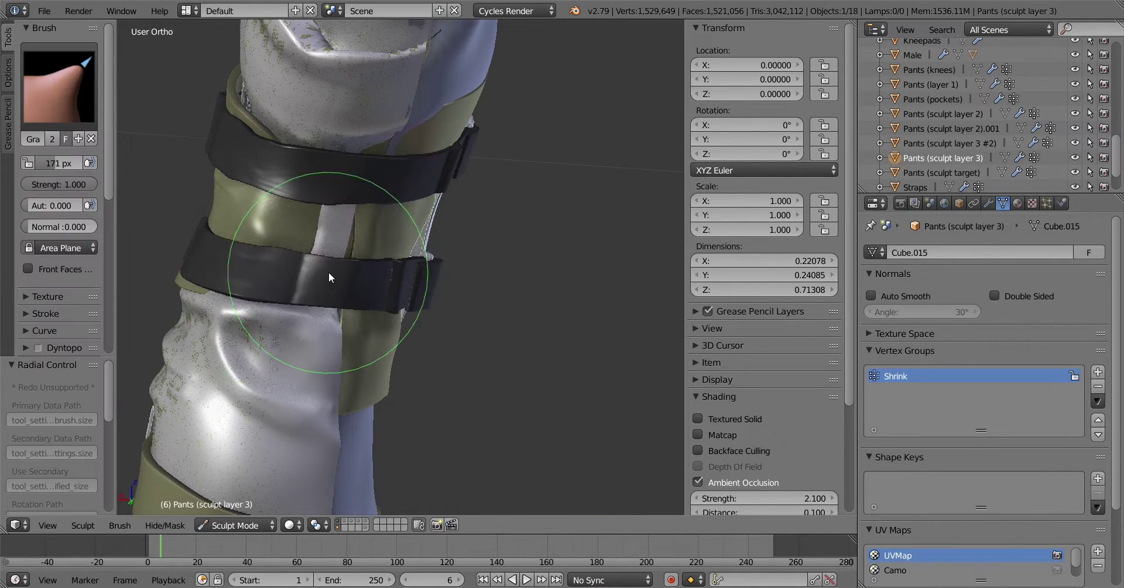
Check layer 3's modifier stack and return it to Sculpt Mode
{"action": "key", "text": "ctrl+Tab"}
{"action": "left_click", "coordinate": [988, 203]}
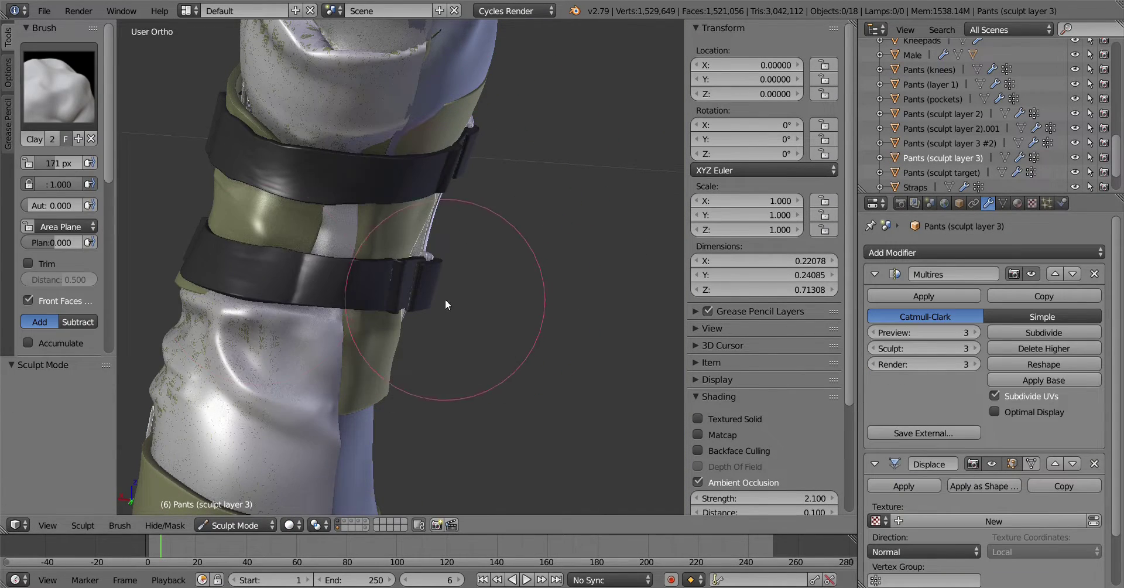
{"action": "key", "text": "ctrl+Tab"}
{"action": "left_click", "coordinate": [347, 375]}
{"action": "key", "text": "ctrl+Tab"}
{"action": "left_click", "coordinate": [345, 322]}
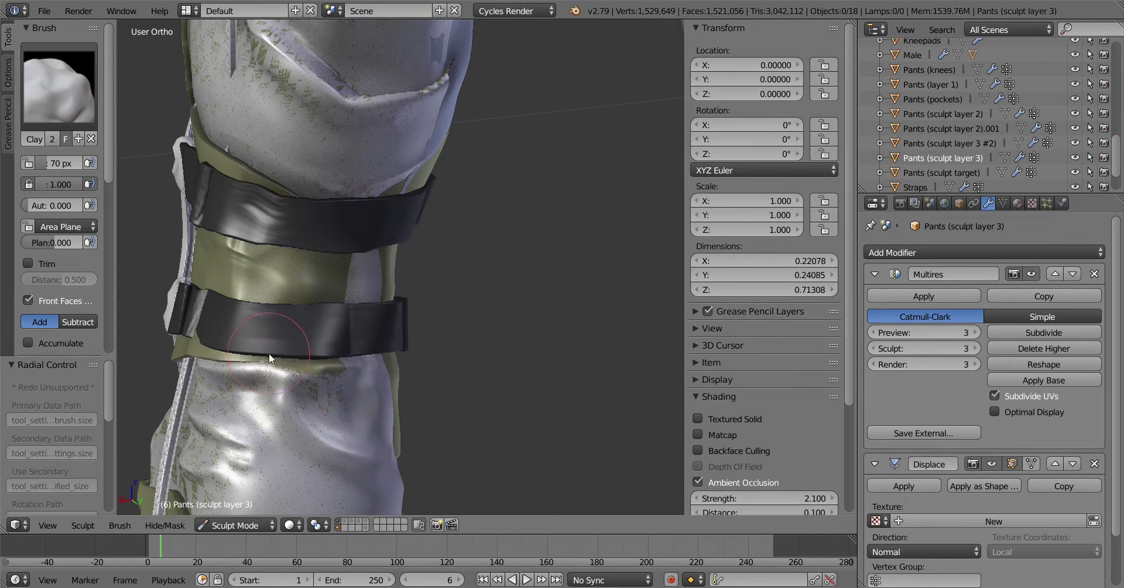
Shrink the sculpt brush to about 70 pixels while toggling between sculpting and Object Mode
{"action": "key", "text": "ctrl+Tab"}
{"action": "scroll", "coordinate": [226, 399], "scroll_direction": "up", "scroll_amount": 3}
{"action": "scroll", "coordinate": [226, 398], "scroll_direction": "down", "scroll_amount": 3}
{"action": "key", "text": "ctrl+Tab"}
{"action": "scroll", "coordinate": [389, 386], "scroll_direction": "up", "scroll_amount": 2}
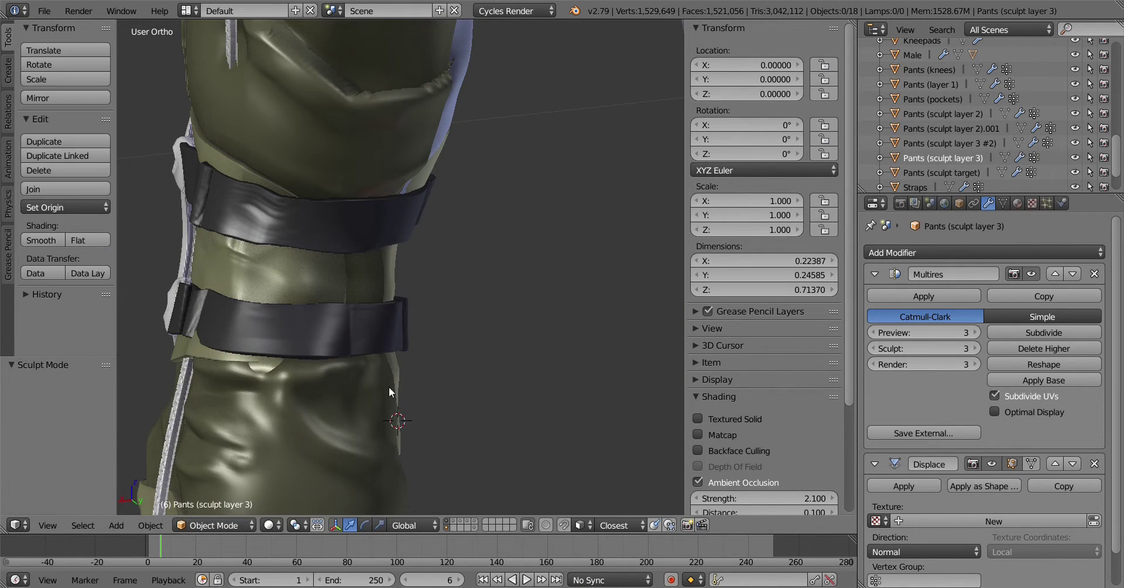
{"action": "key", "text": "ctrl+Tab"}
Select sculpt layer 2, then frame the legs in front view with nothing selected
{"action": "key", "text": "ctrl+Tab"}
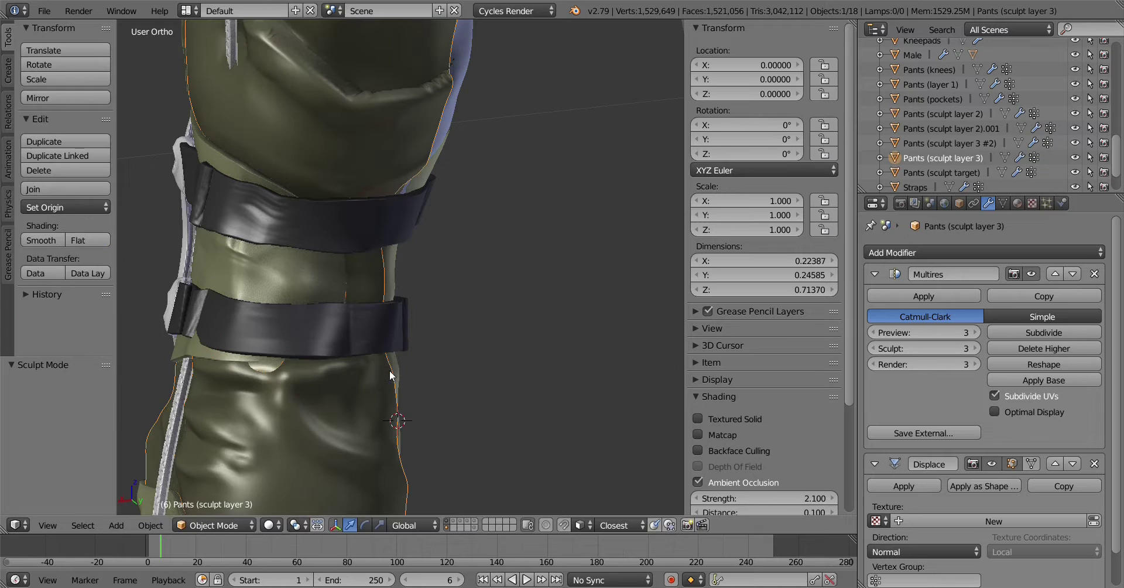
{"action": "right_click", "coordinate": [265, 366]}
{"action": "key", "text": "ctrl+Tab"}
{"action": "key", "text": "ctrl+Tab"}
{"action": "key", "text": "KP_1"}
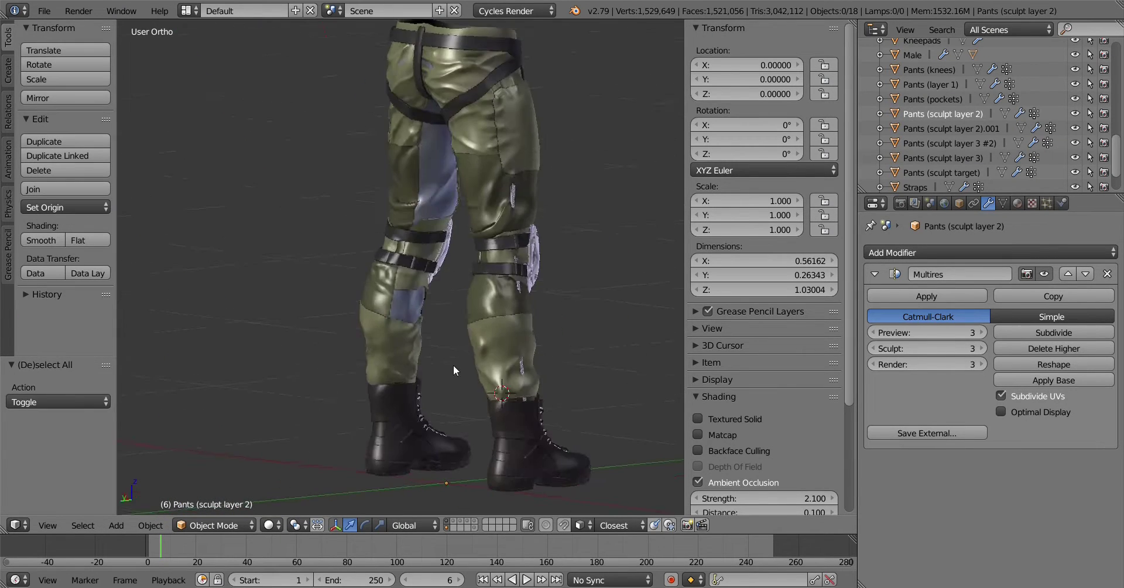
{"action": "key", "text": "a"}
{"action": "mouse_move", "coordinate": [572, 330]}
{"action": "middle_mouse_down", "text": "shift"}
{"action": "mouse_move", "coordinate": [577, 371]}
{"action": "mouse_move", "coordinate": [494, 357]}
{"action": "mouse_move", "coordinate": [397, 367]}
{"action": "middle_mouse_up", "text": "shift"}
{"action": "scroll", "coordinate": [504, 367], "scroll_direction": "up", "scroll_amount": 10}
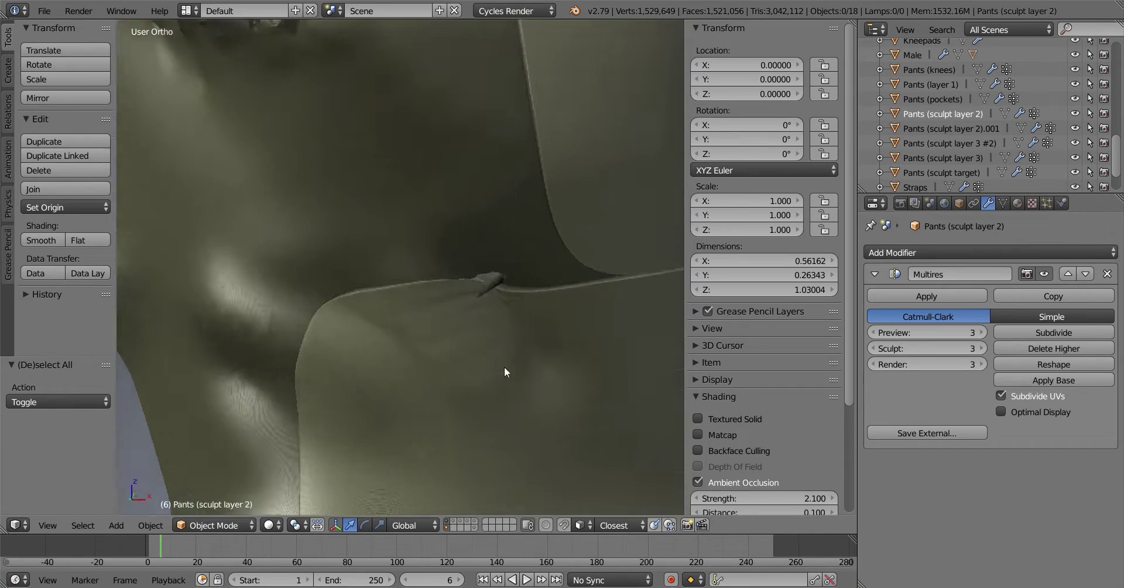
{"action": "scroll", "coordinate": [504, 367], "scroll_direction": "down", "scroll_amount": 5}
Alternate sculpting on layers 3 and 2 along the knee seam, ending in Object Mode
{"action": "right_click", "coordinate": [452, 292]}
{"action": "key", "text": "ctrl+Tab"}
{"action": "scroll", "coordinate": [440, 202], "scroll_direction": "up", "scroll_amount": 5}
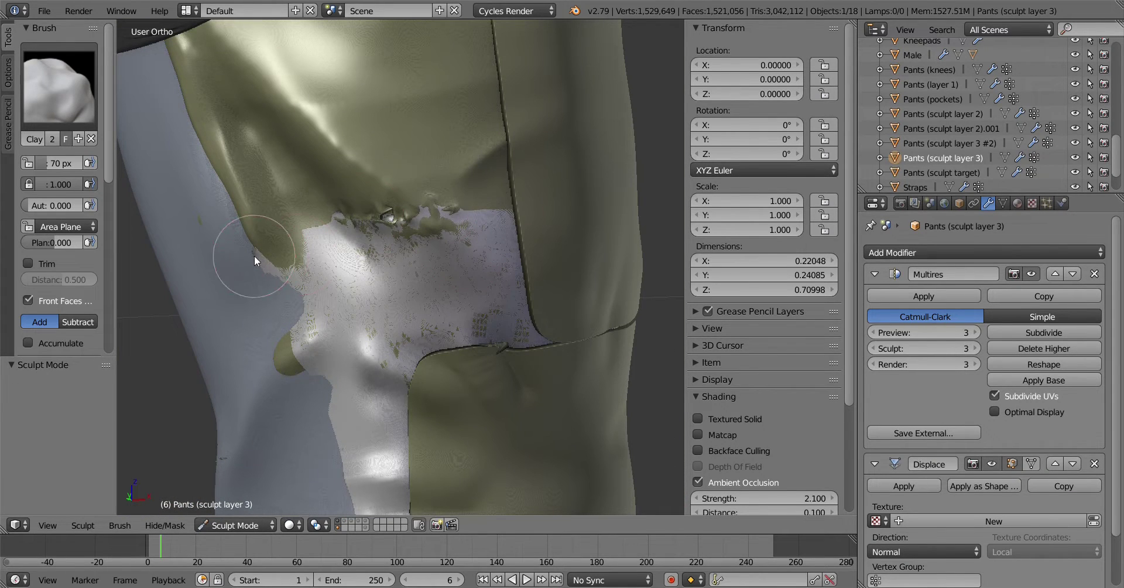
{"action": "key", "text": "ctrl+Tab"}
{"action": "key", "text": "ctrl+Tab"}
{"action": "key", "text": "ctrl+Tab"}
{"action": "right_click", "coordinate": [463, 246]}
{"action": "key", "text": "ctrl+Tab"}
{"action": "left_click", "coordinate": [420, 157]}
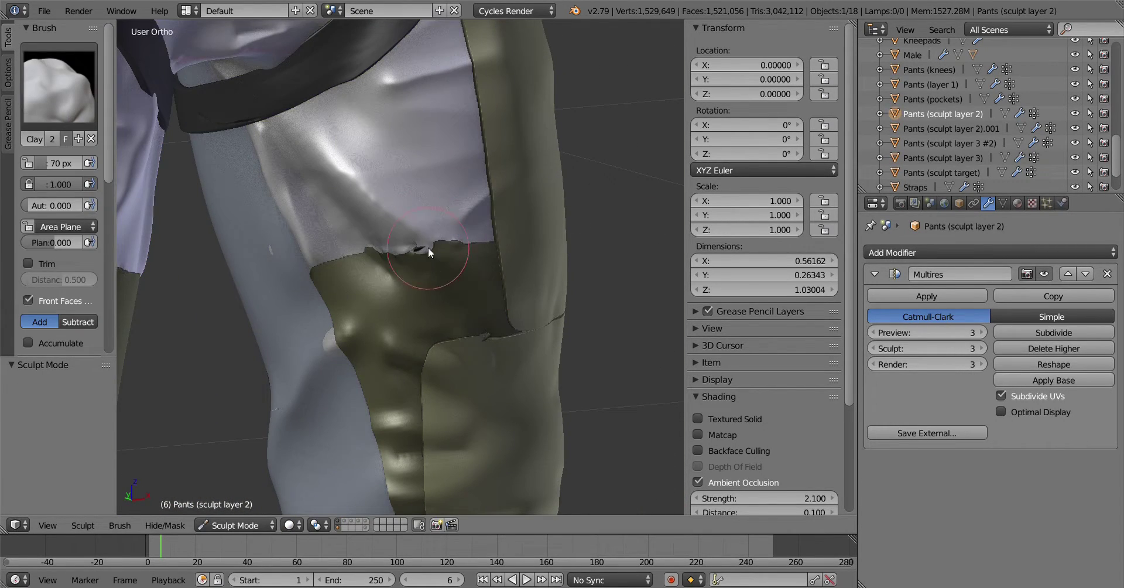
{"action": "left_click", "coordinate": [425, 322]}
{"action": "right_click", "coordinate": [425, 322]}
{"action": "key", "text": "ctrl+Tab"}
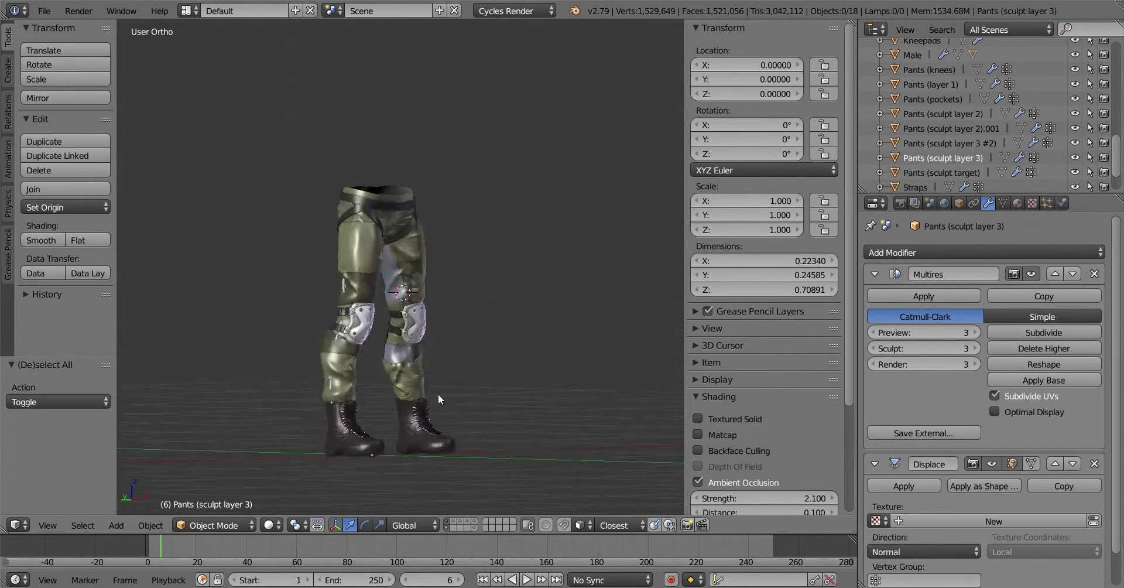
Put Pants (sculpt layer 2).001 into Edit Mode from a front view
{"action": "mouse_move", "coordinate": [438, 393]}
{"action": "middle_mouse_down"}
{"action": "mouse_move", "coordinate": [474, 381]}
{"action": "mouse_move", "coordinate": [407, 384]}
{"action": "mouse_move", "coordinate": [534, 399]}
{"action": "middle_mouse_up"}
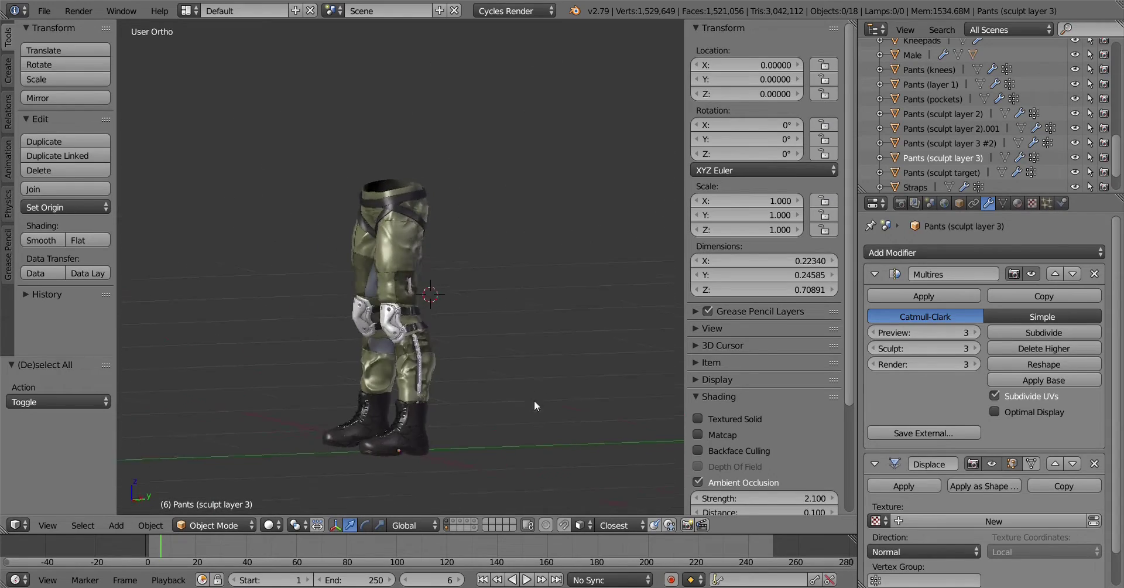
{"action": "scroll", "coordinate": [380, 414], "scroll_direction": "up", "scroll_amount": 5}
{"action": "scroll", "coordinate": [456, 394], "scroll_direction": "up", "scroll_amount": 2}
{"action": "right_click", "coordinate": [553, 395]}
{"action": "key", "text": "Tab"}
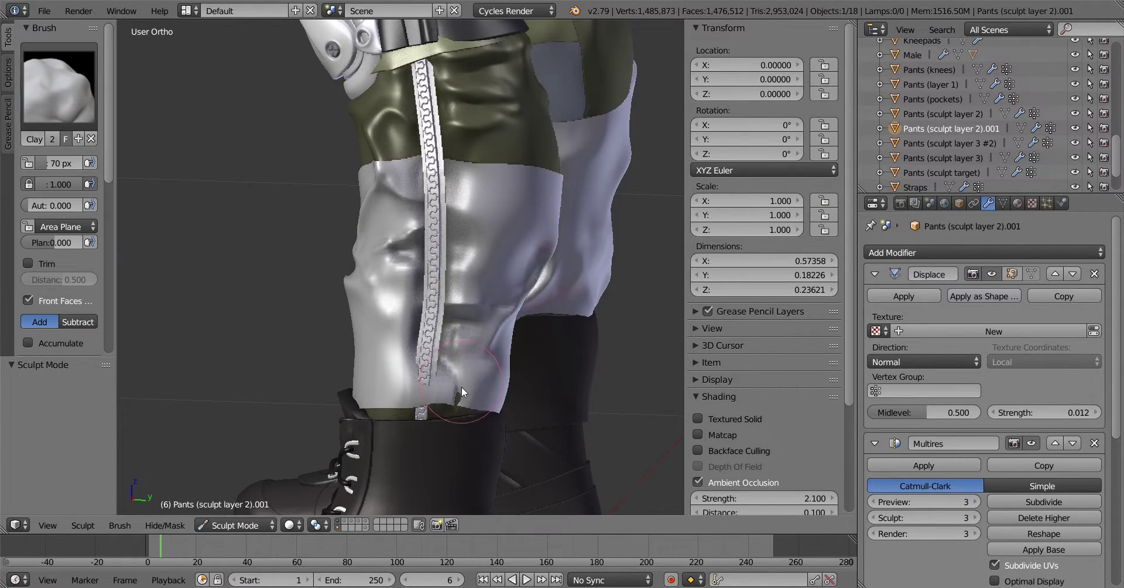
{"action": "key", "text": "Tab"}
Flatten the ankle loop along Z, leave Edit Mode and save over the file
{"action": "key", "text": "Tab"}
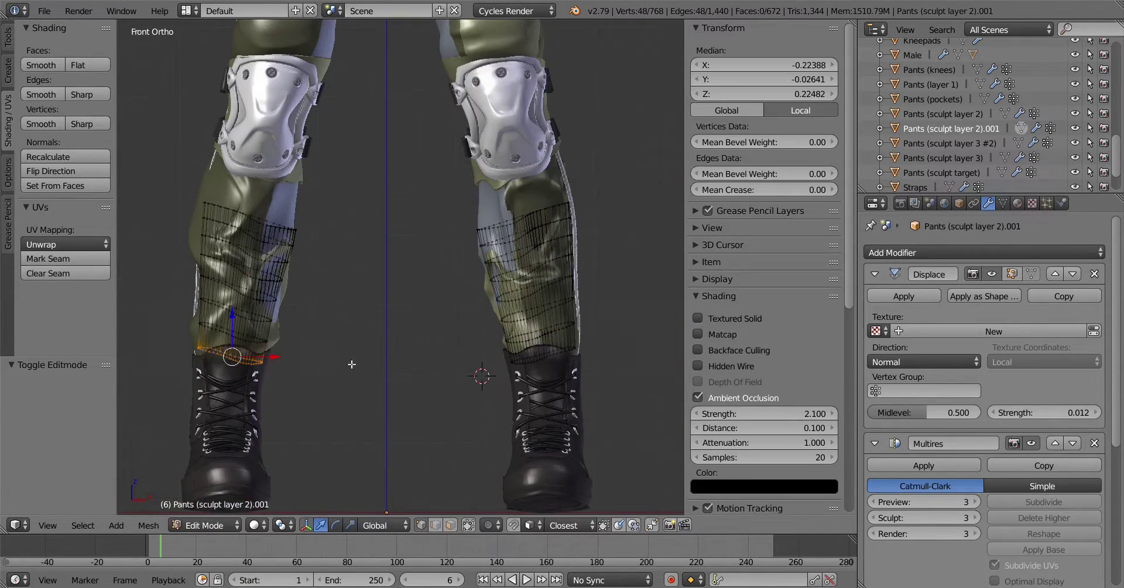
{"action": "key", "text": "Return"}
{"action": "key", "text": "a"}
{"action": "key", "text": "Tab"}
{"action": "key", "text": "ctrl+s"}
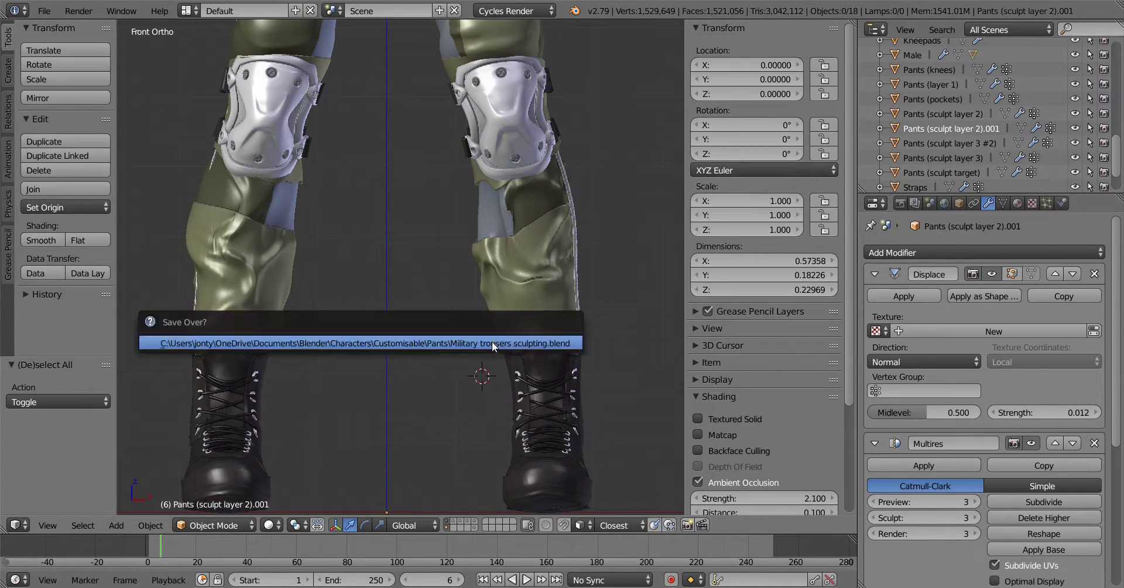
{"action": "key", "text": "Return"}
Briefly sculpt the lower leg layer from a side view, then return to Object Mode
{"action": "key", "text": "ctrl+Tab"}
{"action": "mouse_move", "coordinate": [496, 419]}
{"action": "middle_mouse_down"}
{"action": "mouse_move", "coordinate": [448, 366]}
{"action": "mouse_move", "coordinate": [260, 434]}
{"action": "middle_mouse_up"}
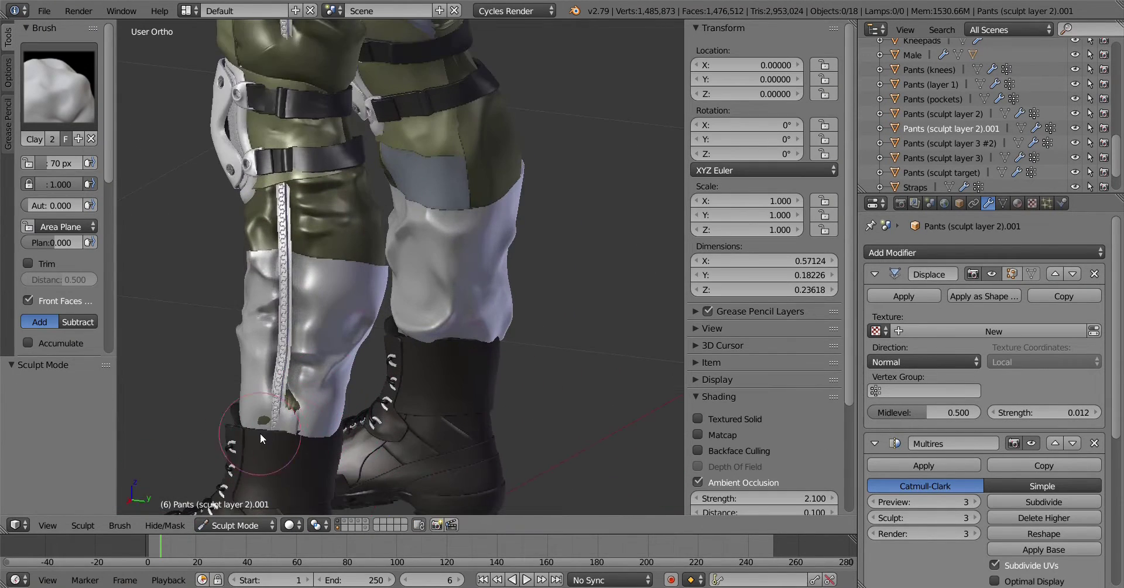
{"action": "scroll", "coordinate": [260, 434], "scroll_direction": "up", "scroll_amount": 2}
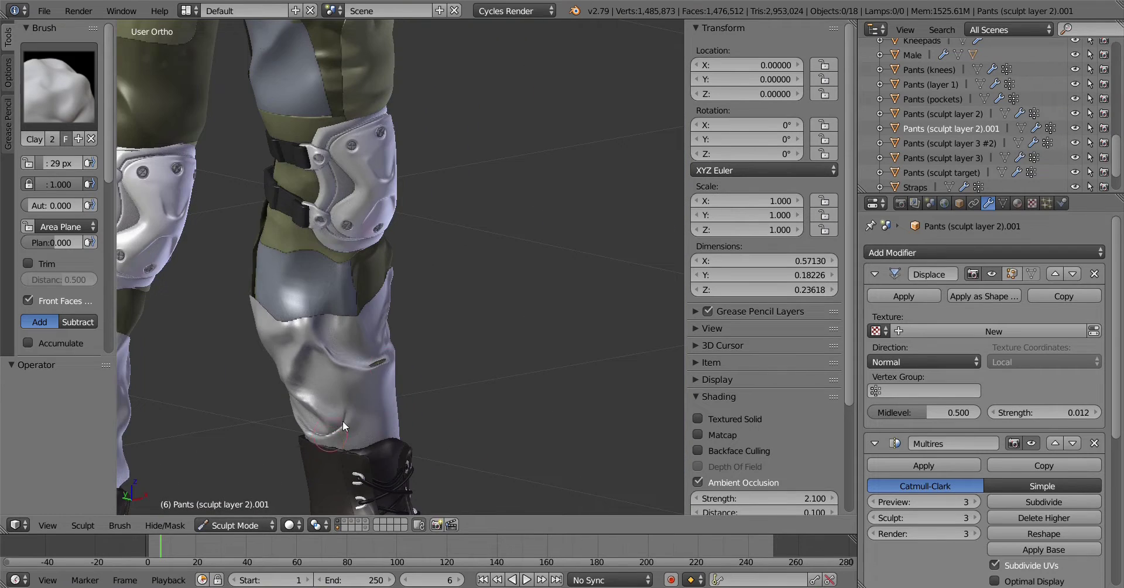
{"action": "key", "text": "ctrl+Tab"}
{"action": "key", "text": "ctrl+Tab"}
{"action": "key", "text": "ctrl+Tab"}
{"action": "key", "text": "a"}
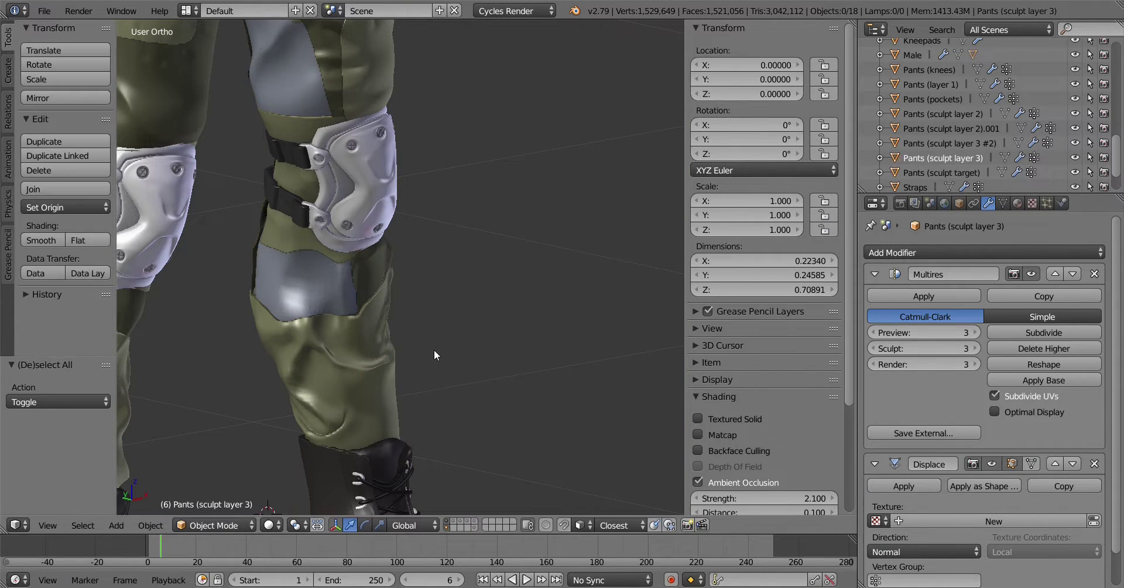
{"action": "scroll", "coordinate": [434, 350], "scroll_direction": "down", "scroll_amount": 3}
Give Pants (sculpt layer 3) a Solidify modifier with 0.002 thickness
{"action": "left_click", "coordinate": [984, 216]}
{"action": "left_click", "coordinate": [805, 441]}
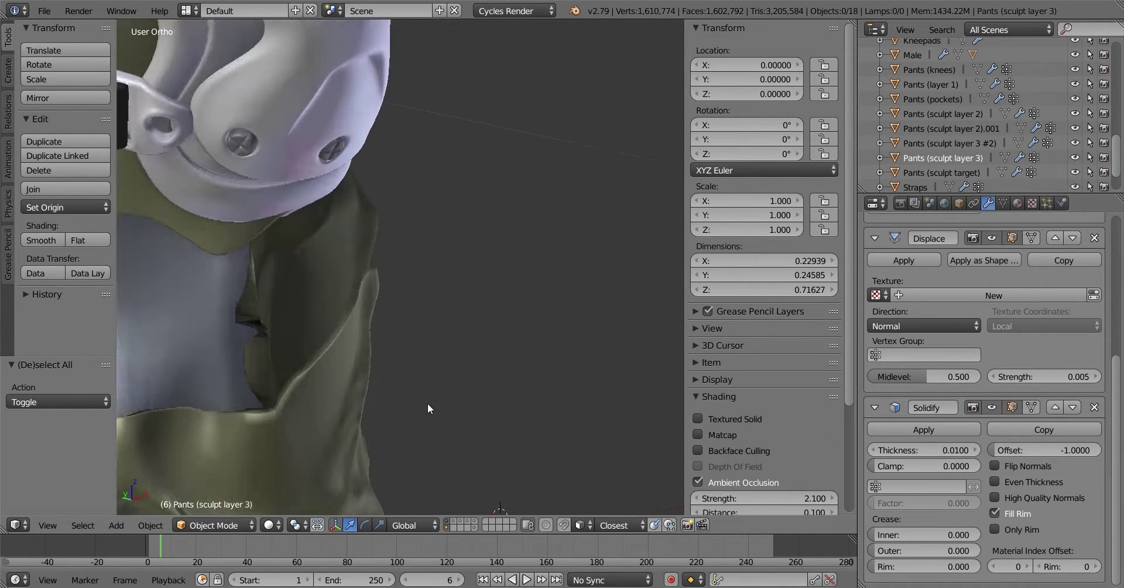
{"action": "scroll", "coordinate": [427, 406], "scroll_direction": "up", "scroll_amount": 5}
{"action": "scroll", "coordinate": [457, 407], "scroll_direction": "down", "scroll_amount": 2}
{"action": "scroll", "coordinate": [494, 345], "scroll_direction": "down", "scroll_amount": 5}
Sculpt on one knee with the brush enlarged to about 127 pixels
{"action": "middle_click_drag", "start_coordinate": [483, 311], "coordinate": [507, 390]}
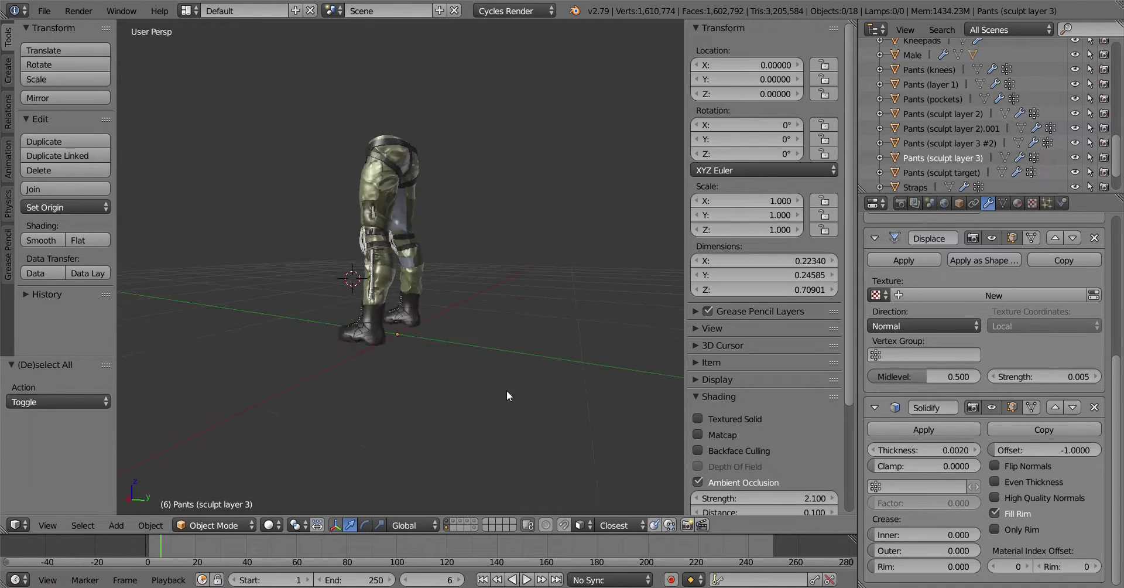
{"action": "scroll", "coordinate": [342, 201], "scroll_direction": "up", "scroll_amount": 3}
{"action": "mouse_move", "coordinate": [321, 290]}
{"action": "middle_mouse_down"}
{"action": "mouse_move", "coordinate": [514, 359]}
{"action": "mouse_move", "coordinate": [627, 369]}
{"action": "middle_mouse_up"}
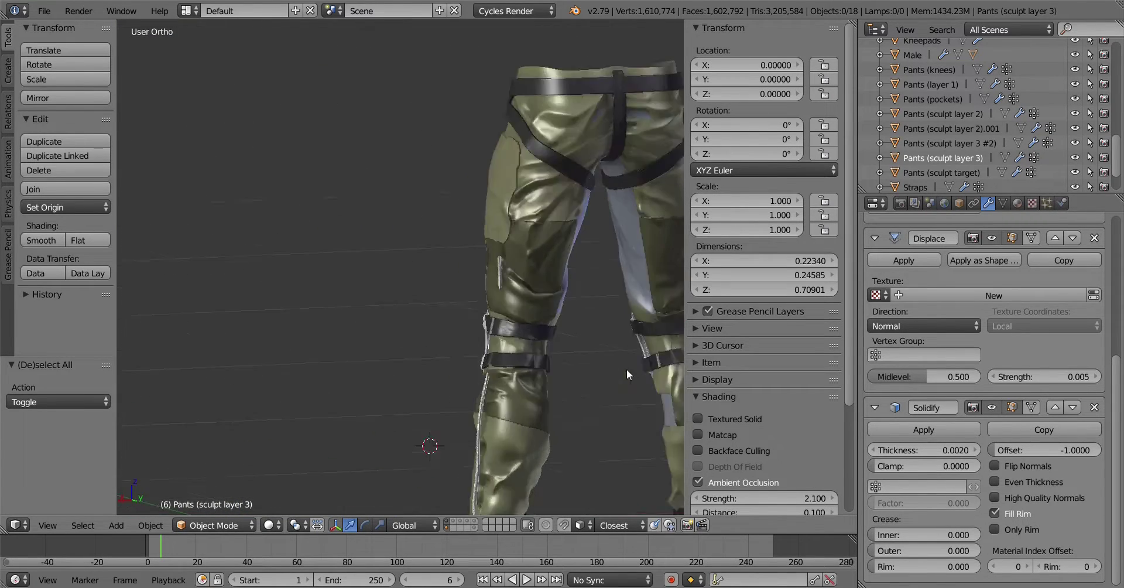
{"action": "scroll", "coordinate": [452, 272], "scroll_direction": "up", "scroll_amount": 3}
{"action": "middle_click_drag", "start_coordinate": [452, 272], "coordinate": [502, 262]}
{"action": "key", "text": "ctrl+Tab"}
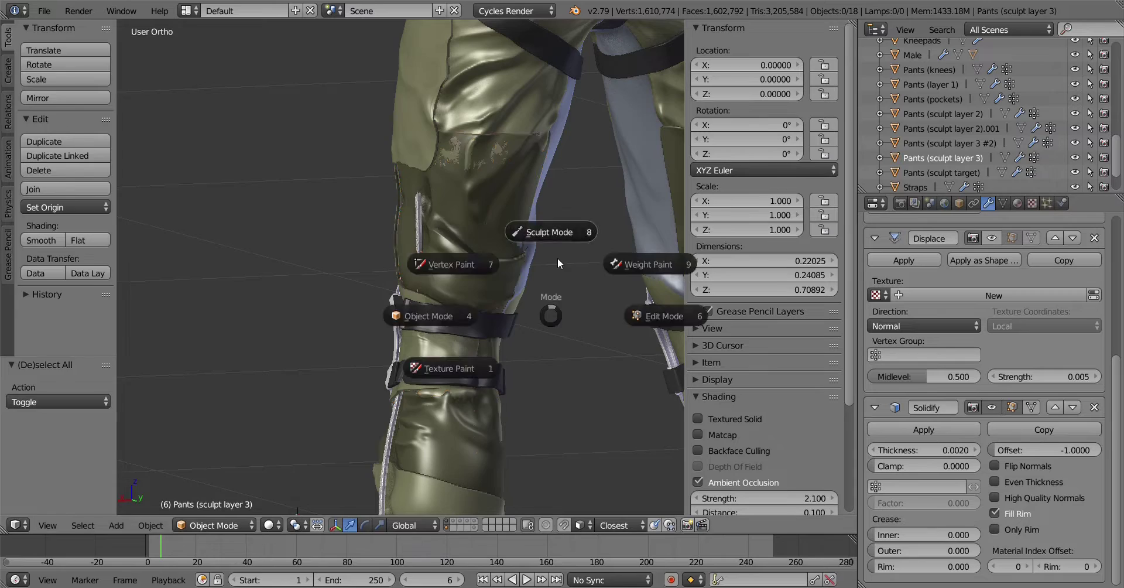
{"action": "left_click", "coordinate": [547, 133]}
{"action": "key", "text": "f"}
{"action": "middle_click_drag", "start_coordinate": [518, 176], "coordinate": [453, 283]}
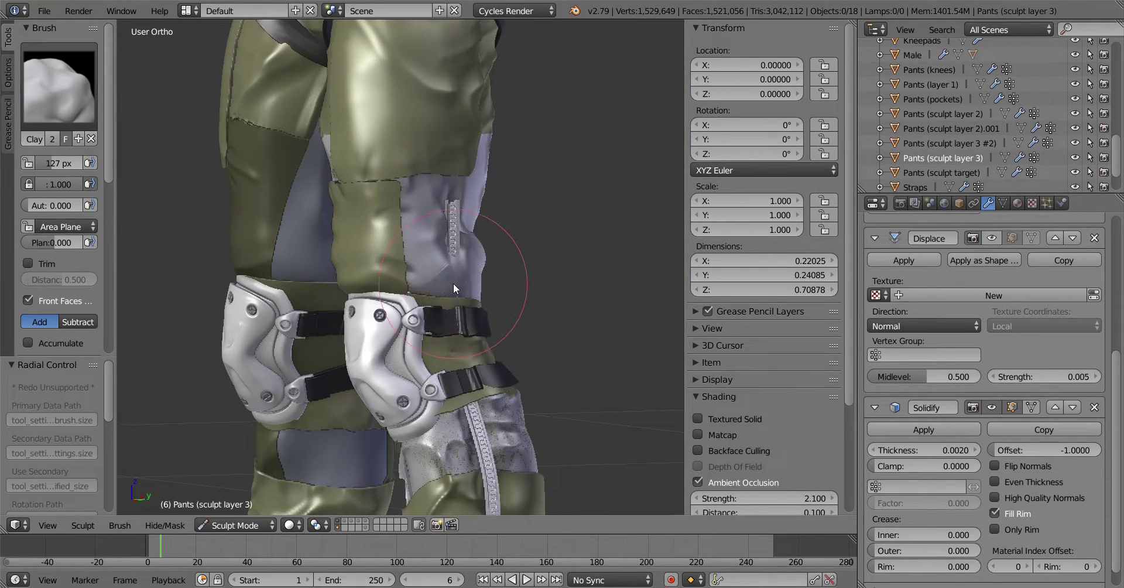
{"action": "left_click", "coordinate": [443, 375]}
Rework the knee sculpting, undoing a stroke, and return to Object Mode
{"action": "scroll", "coordinate": [554, 398], "scroll_direction": "up", "scroll_amount": 3}
{"action": "scroll", "coordinate": [554, 398], "scroll_direction": "down", "scroll_amount": 3}
{"action": "mouse_move", "coordinate": [495, 201]}
{"action": "middle_mouse_down"}
{"action": "mouse_move", "coordinate": [287, 170]}
{"action": "mouse_move", "coordinate": [382, 235]}
{"action": "middle_mouse_up"}
{"action": "key", "text": "ctrl+Tab"}
{"action": "key", "text": "ctrl+z"}
{"action": "key", "text": "ctrl+Tab"}
{"action": "middle_click_drag", "start_coordinate": [597, 308], "coordinate": [509, 293]}
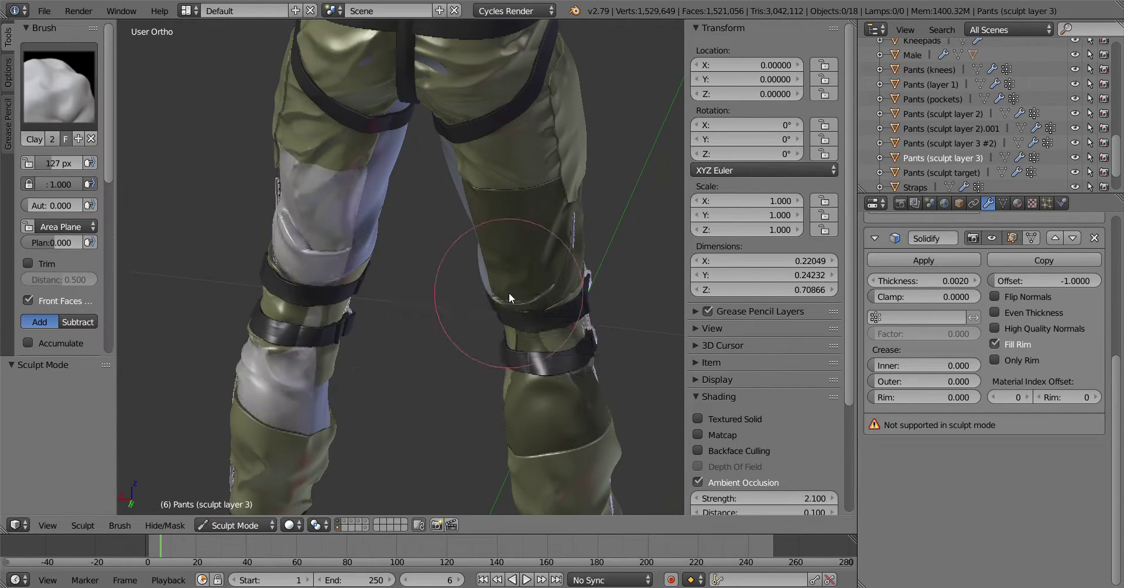
{"action": "scroll", "coordinate": [350, 297], "scroll_direction": "up", "scroll_amount": 3}
{"action": "key", "text": "ctrl+Tab"}
Isolate sculpt layer 2, smooth its knee fold with the Smooth brush, then unhide the other layers
{"action": "key", "text": "ctrl+z"}
{"action": "key", "text": "ctrl+Tab"}
{"action": "left_click", "coordinate": [388, 293]}
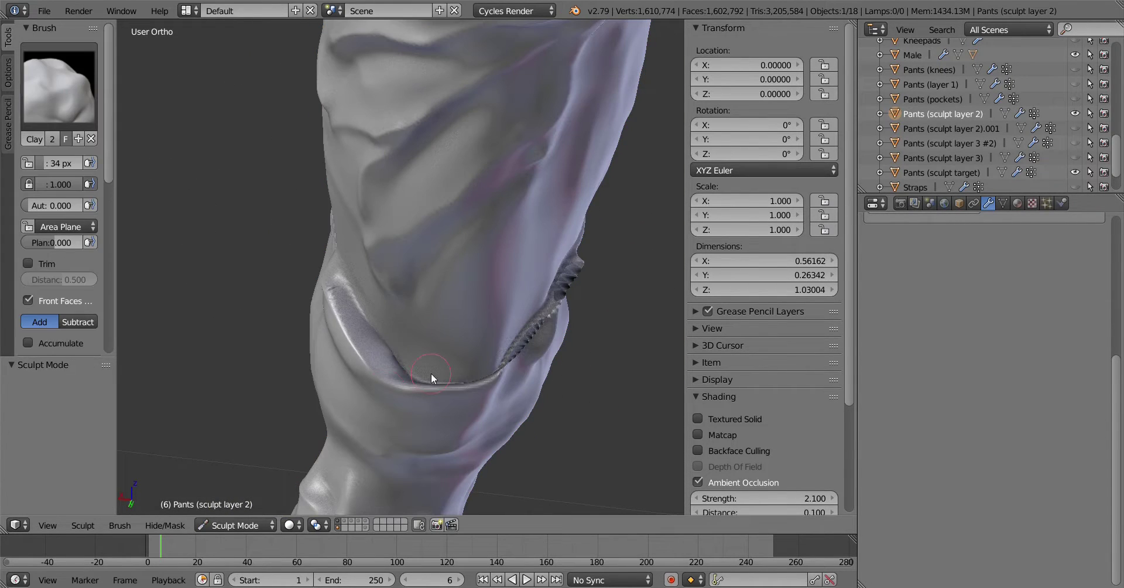
{"action": "middle_click_drag", "start_coordinate": [413, 411], "coordinate": [549, 310]}
{"action": "left_click", "coordinate": [58, 87]}
{"action": "left_click", "coordinate": [469, 226]}
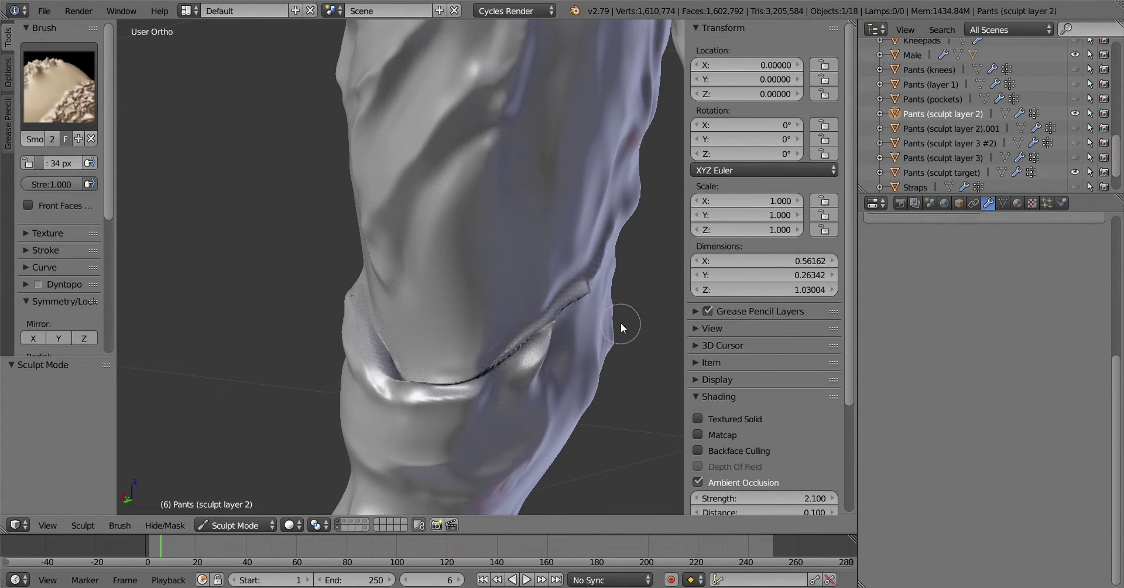
{"action": "scroll", "coordinate": [581, 354], "scroll_direction": "down", "scroll_amount": 2}
{"action": "key", "text": "ctrl+z"}
Orbit around the trousers and briefly try Sculpt Mode on the active pants layer, then undo
{"action": "scroll", "coordinate": [534, 357], "scroll_direction": "down", "scroll_amount": 3}
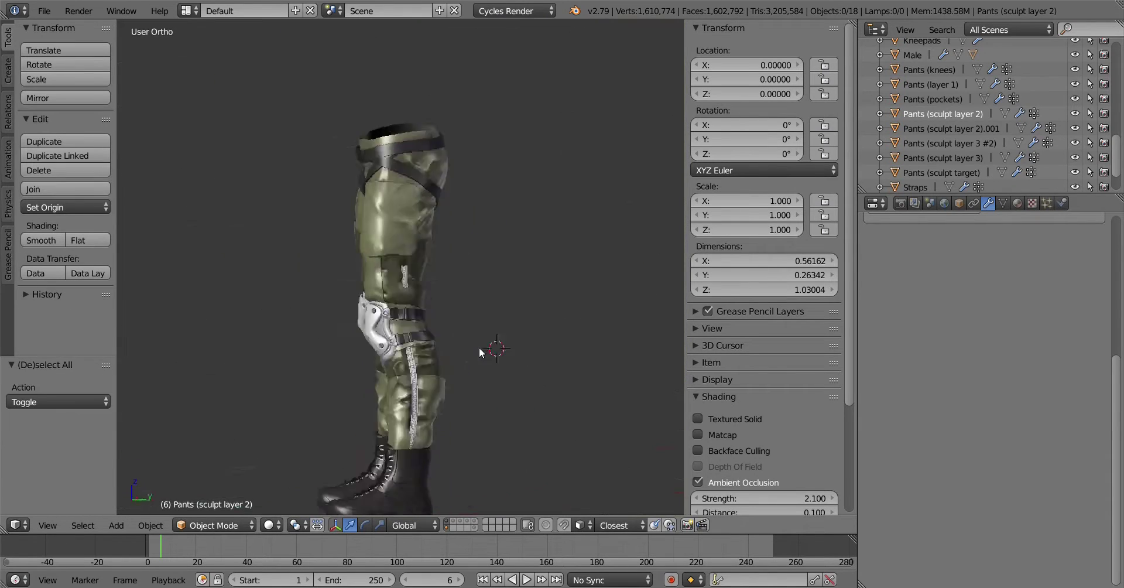
{"action": "scroll", "coordinate": [489, 349], "scroll_direction": "down", "scroll_amount": 2}
{"action": "scroll", "coordinate": [476, 370], "scroll_direction": "up", "scroll_amount": 4}
{"action": "middle_click_drag", "start_coordinate": [489, 328], "coordinate": [364, 326]}
{"action": "key", "text": "ctrl+Tab"}
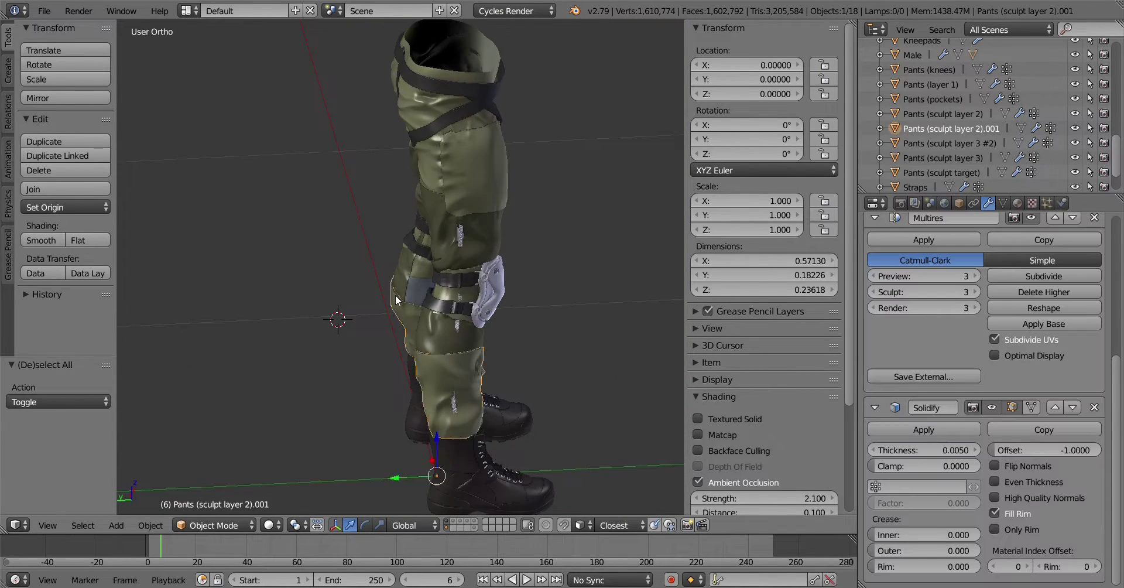
{"action": "left_click", "coordinate": [58, 86]}
{"action": "left_click", "coordinate": [405, 170]}
{"action": "key", "text": "ctrl+z"}
Return the active pants layer to Object Mode while orbiting around the legs
{"action": "scroll", "coordinate": [431, 366], "scroll_direction": "down", "scroll_amount": 4}
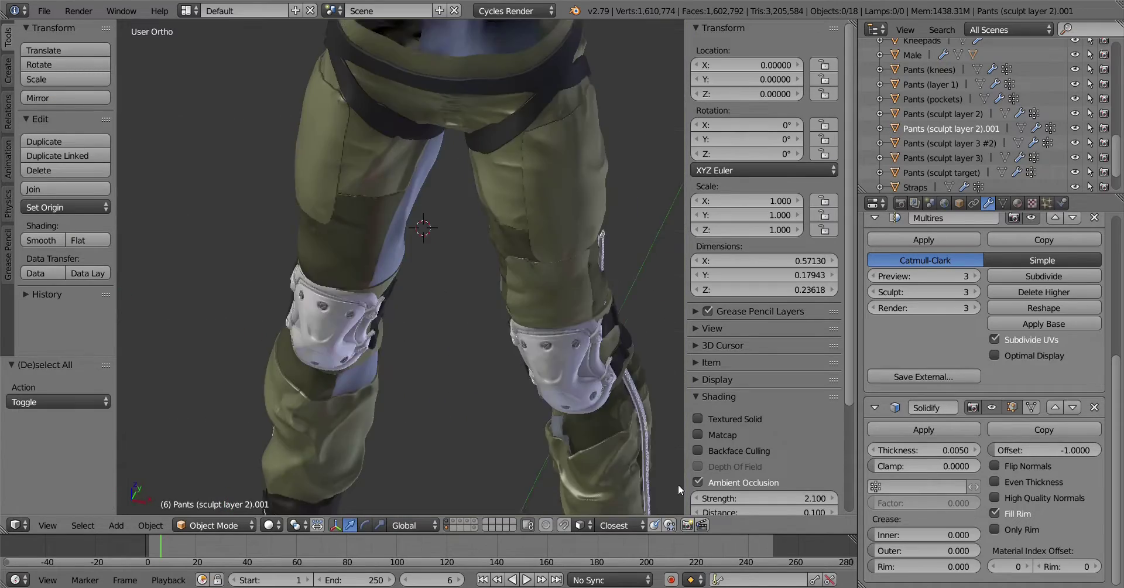
{"action": "key", "text": "ctrl+Tab"}
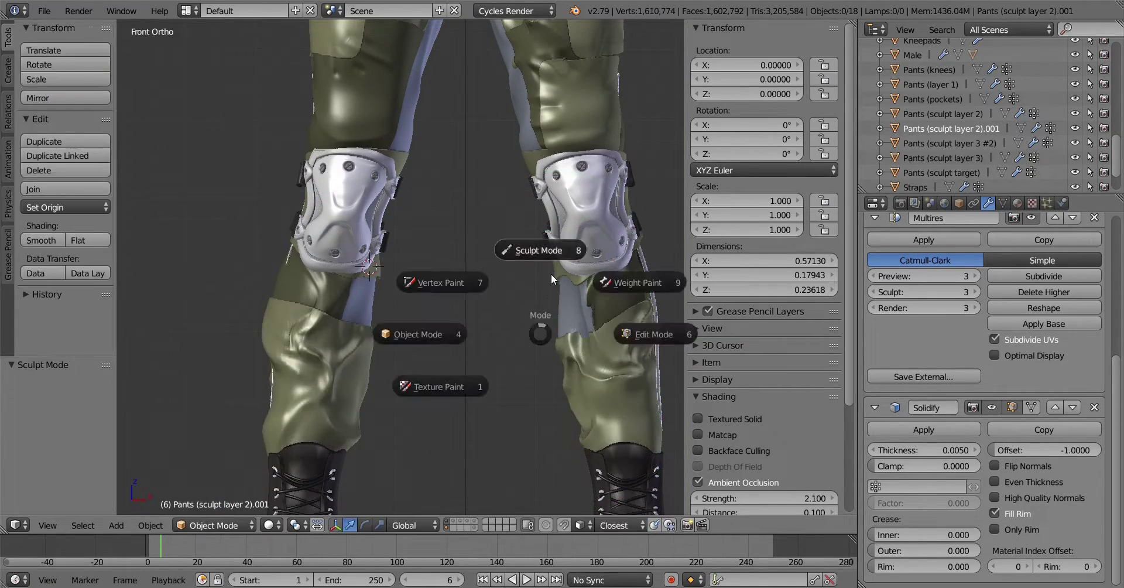
{"action": "scroll", "coordinate": [550, 273], "scroll_direction": "up", "scroll_amount": 4}
{"action": "middle_click_drag", "start_coordinate": [550, 273], "coordinate": [410, 269]}
{"action": "left_click", "coordinate": [59, 86]}
{"action": "left_click", "coordinate": [101, 169]}
{"action": "key", "text": "ctrl+Tab"}
{"action": "left_click", "coordinate": [551, 321]}
Deselect everything and move from the front view to an angled view of the legs and boots
{"action": "key", "text": "a"}
{"action": "key", "text": "KP_1"}
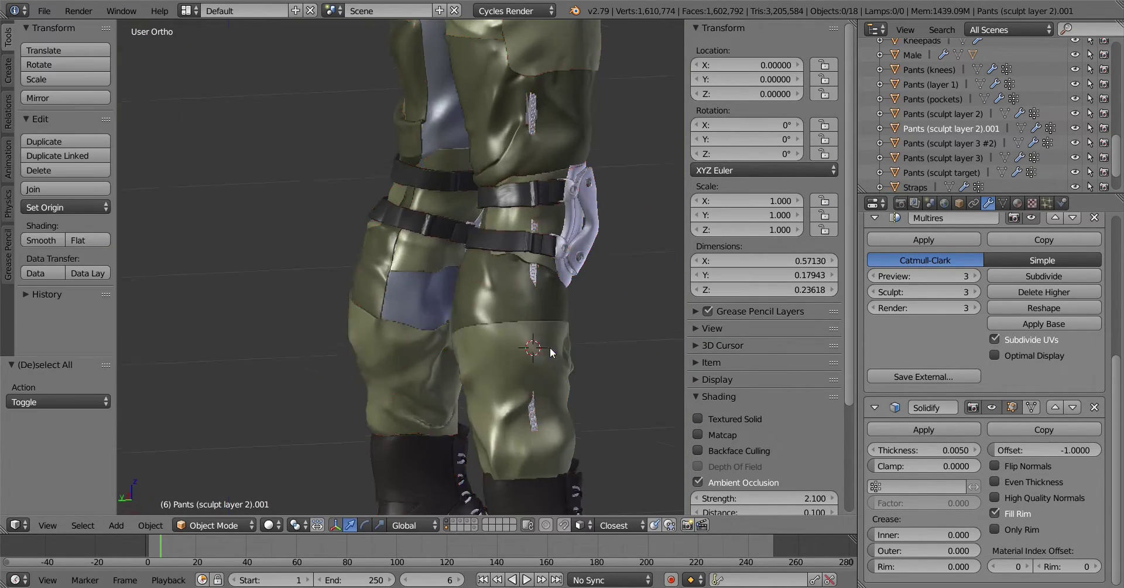
{"action": "scroll", "coordinate": [466, 358], "scroll_direction": "down", "scroll_amount": 3}
{"action": "middle_click_drag", "start_coordinate": [466, 361], "coordinate": [494, 346]}
{"action": "scroll", "coordinate": [494, 346], "scroll_direction": "up", "scroll_amount": 3}
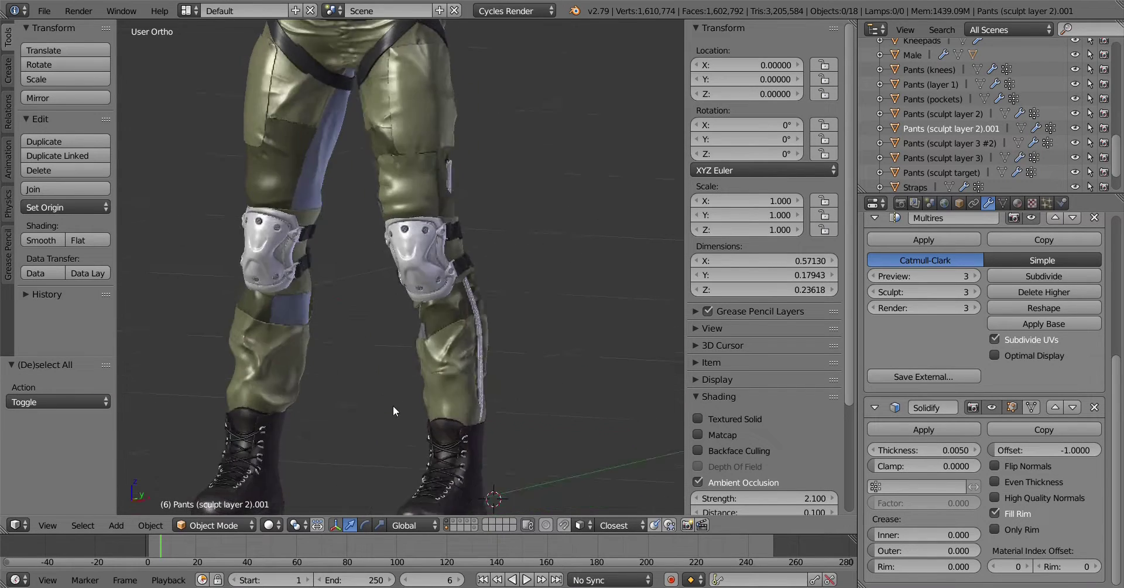
{"action": "middle_click_drag", "start_coordinate": [392, 405], "coordinate": [329, 387]}
{"action": "scroll", "coordinate": [336, 390], "scroll_direction": "up", "scroll_amount": 3}
{"action": "scroll", "coordinate": [296, 395], "scroll_direction": "up", "scroll_amount": 2}
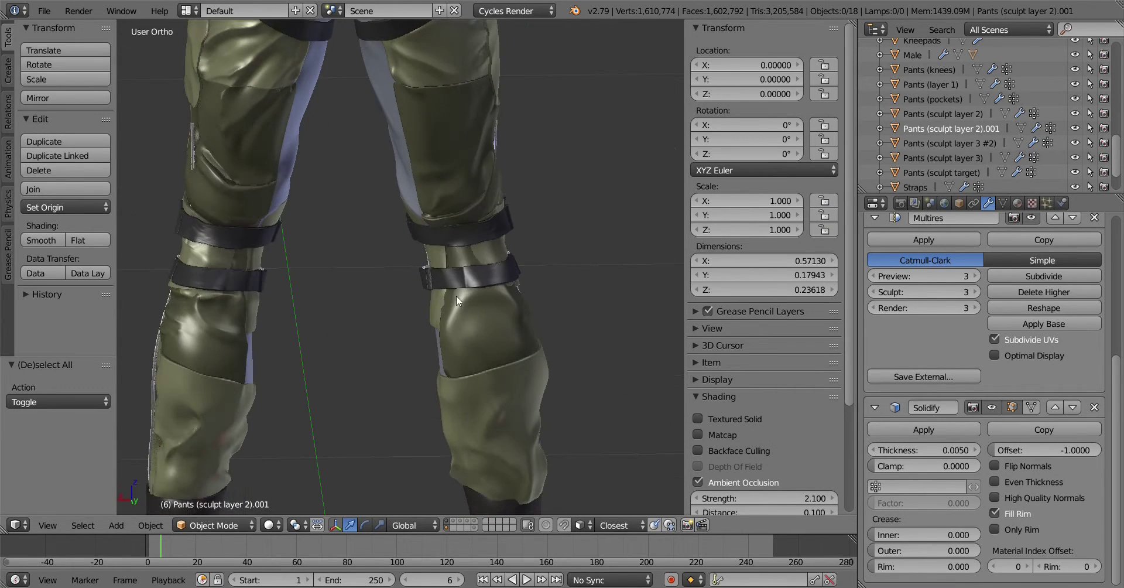
{"action": "scroll", "coordinate": [455, 296], "scroll_direction": "up", "scroll_amount": 1}
{"action": "scroll", "coordinate": [350, 319], "scroll_direction": "up", "scroll_amount": 1}
Isolate Pants (sculpt layer 2) to examine it, then reveal all objects and deselect
{"action": "right_click", "coordinate": [247, 328]}
{"action": "key", "text": "shift+h"}
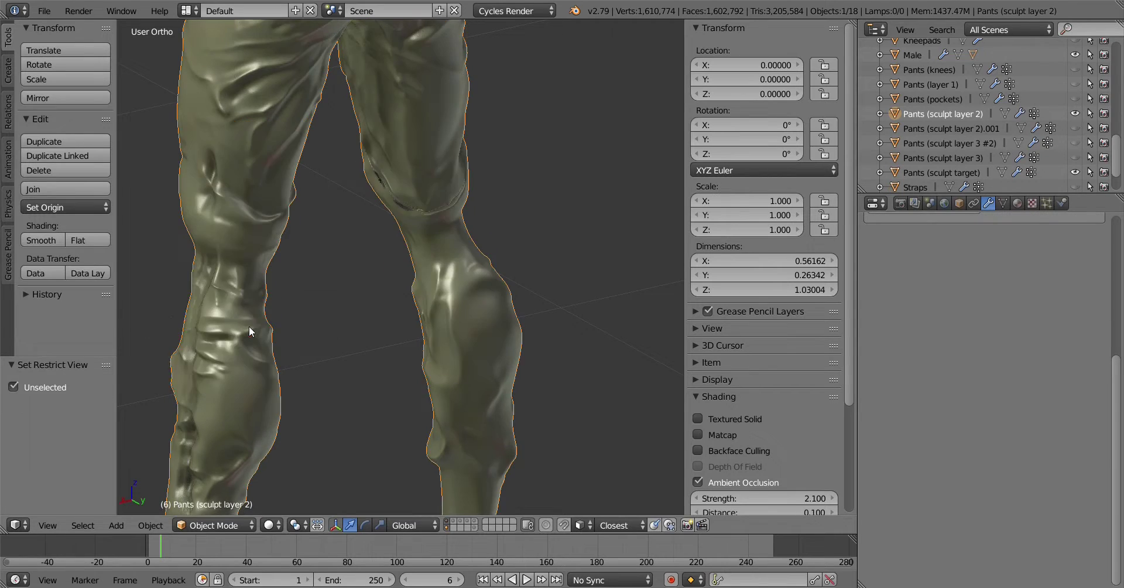
{"action": "key", "text": "ctrl+Tab"}
{"action": "left_click", "coordinate": [299, 328]}
{"action": "key", "text": "alt+h"}
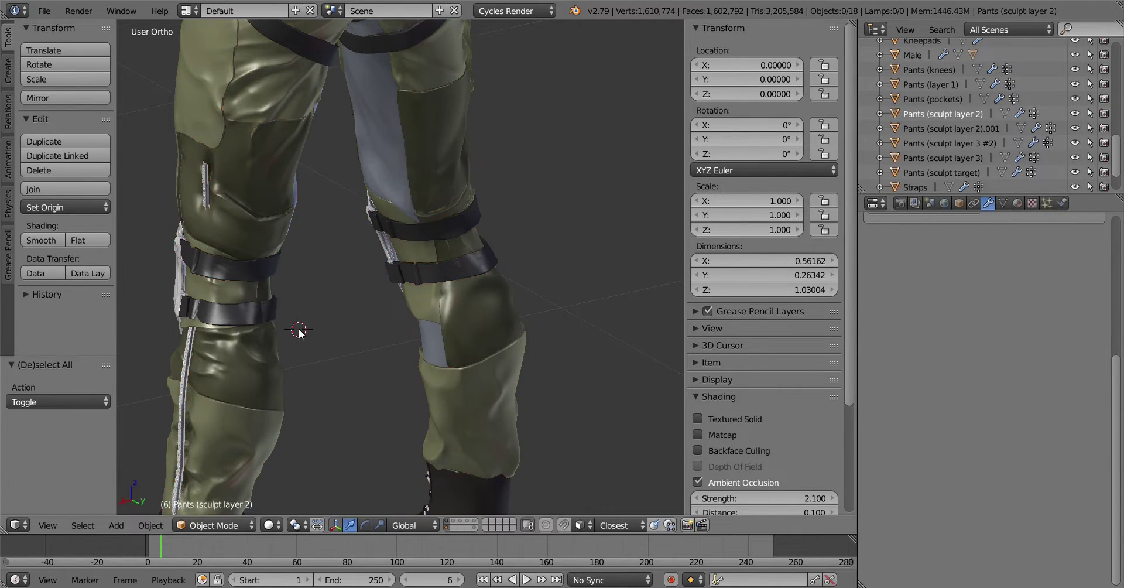
{"action": "key", "text": "a"}
Select the knee layer Pants (sculpt layer 3 #2) and switch it into Sculpt Mode
{"action": "left_click", "coordinate": [539, 328]}
{"action": "key", "text": "ctrl+Tab"}
{"action": "left_click", "coordinate": [536, 287]}
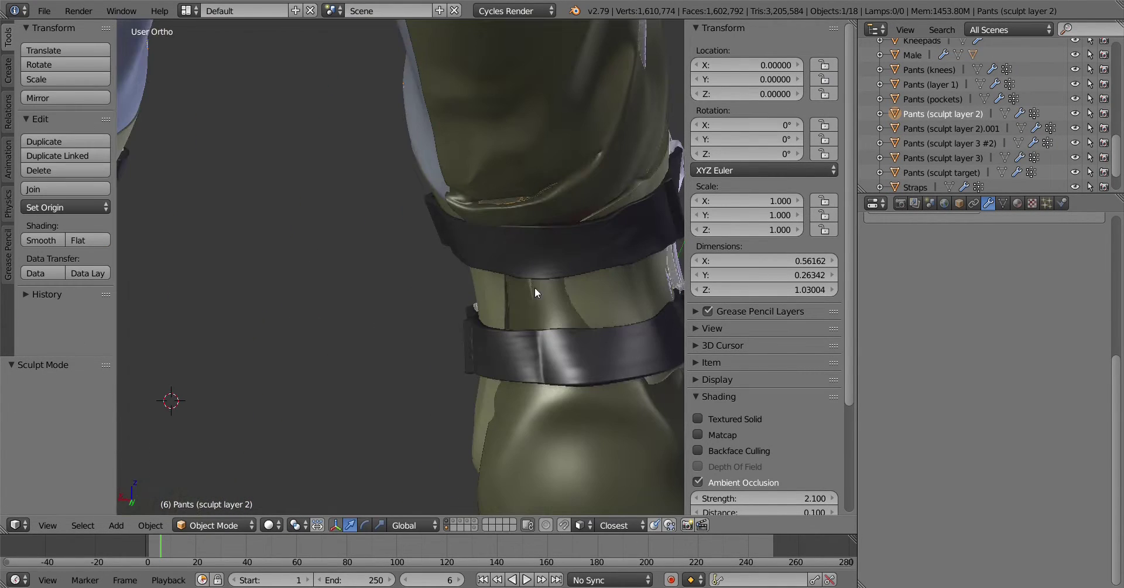
{"action": "right_click", "coordinate": [487, 285]}
{"action": "scroll", "coordinate": [543, 376], "scroll_direction": "down", "scroll_amount": 2}
{"action": "key", "text": "ctrl+Tab"}
{"action": "left_click", "coordinate": [503, 282]}
Switch the knee layer back to Object Mode and deselect everything
{"action": "scroll", "coordinate": [502, 282], "scroll_direction": "up", "scroll_amount": 3}
{"action": "key", "text": "ctrl+Tab"}
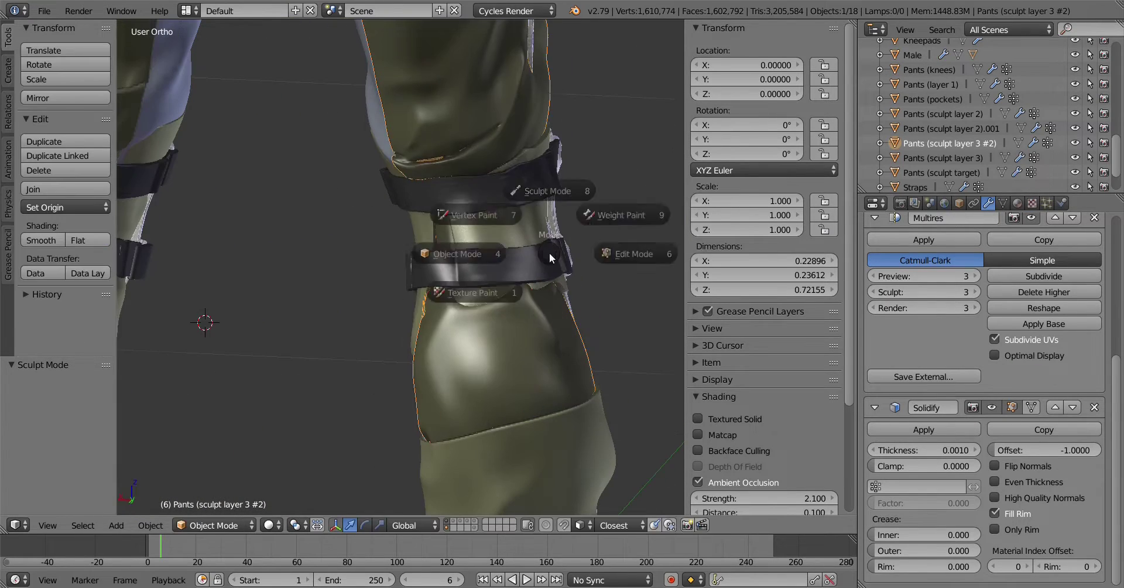
{"action": "left_click", "coordinate": [549, 252]}
{"action": "scroll", "coordinate": [562, 286], "scroll_direction": "up", "scroll_amount": 2}
{"action": "left_click", "coordinate": [520, 286]}
{"action": "scroll", "coordinate": [444, 332], "scroll_direction": "down", "scroll_amount": 4}
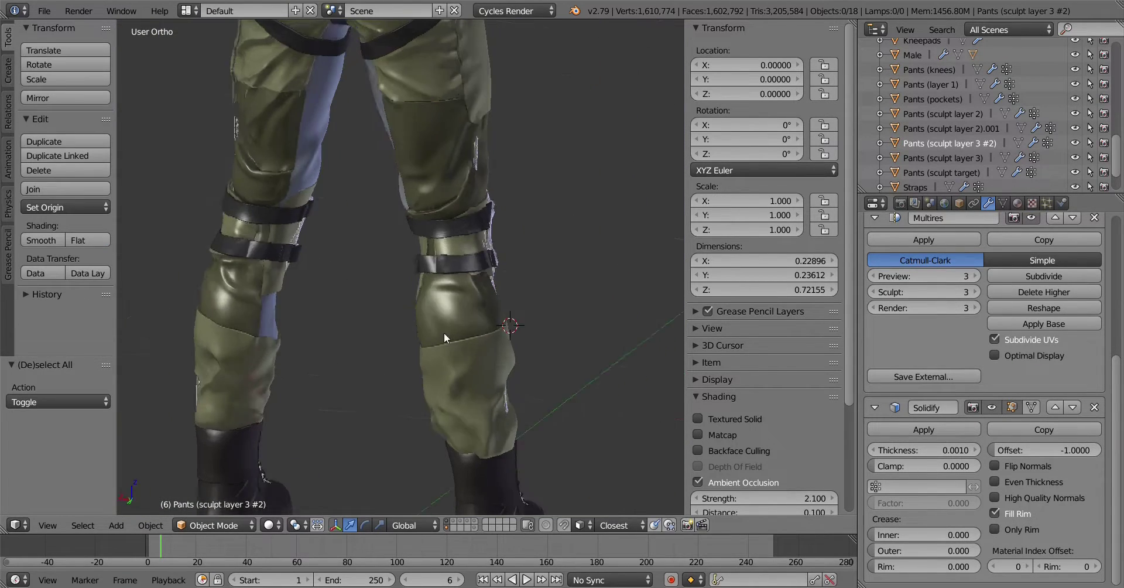
{"action": "key", "text": "a"}
{"action": "scroll", "coordinate": [419, 330], "scroll_direction": "down", "scroll_amount": 2}
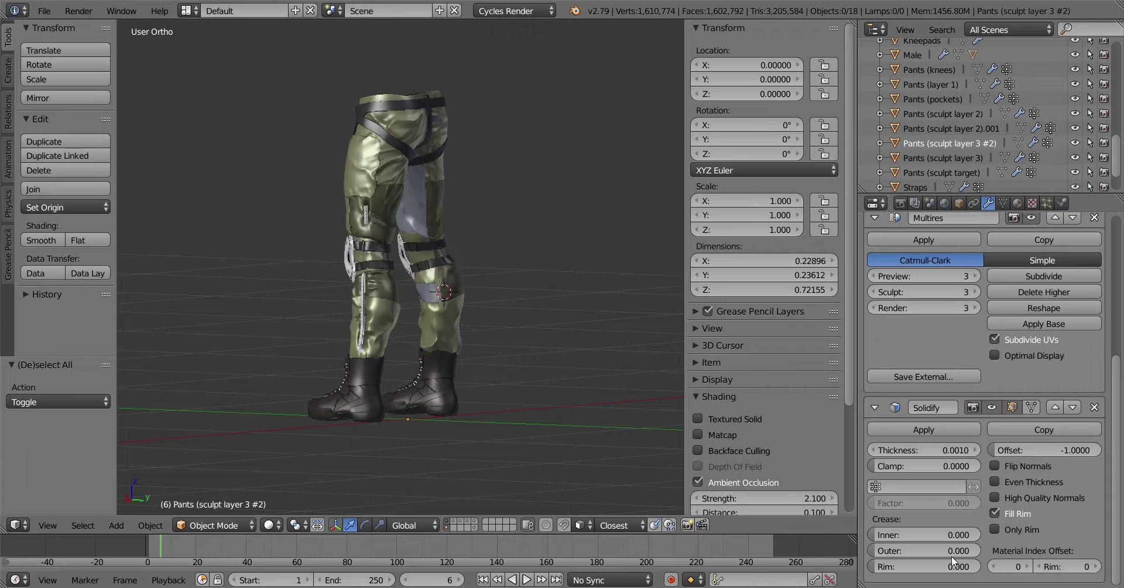
Toggle the waist layer Pants (sculpt layer 2) in and out of Sculpt Mode, then save
{"action": "mouse_move", "coordinate": [445, 363]}
{"action": "middle_mouse_down"}
{"action": "mouse_move", "coordinate": [574, 353]}
{"action": "mouse_move", "coordinate": [346, 363]}
{"action": "mouse_move", "coordinate": [433, 280]}
{"action": "middle_mouse_up"}
{"action": "left_click", "coordinate": [433, 280]}
{"action": "scroll", "coordinate": [422, 263], "scroll_direction": "up", "scroll_amount": 4}
{"action": "key", "text": "ctrl+Tab"}
{"action": "left_click", "coordinate": [487, 243]}
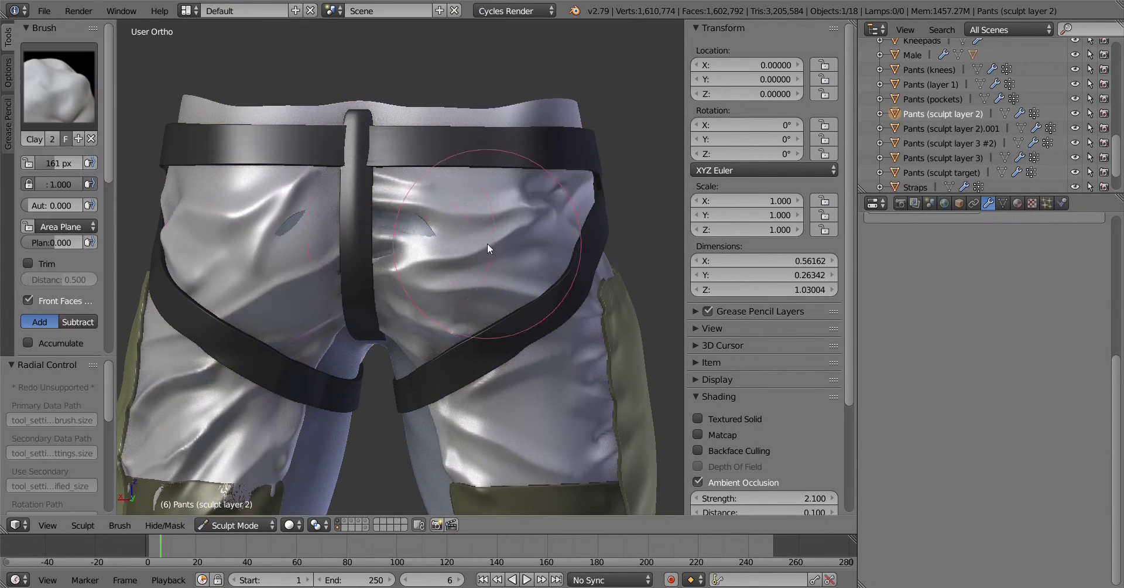
{"action": "key", "text": "ctrl+Tab"}
{"action": "key", "text": "a"}
{"action": "key", "text": "ctrl+s"}
{"action": "left_click", "coordinate": [541, 371]}
From the front view, select the lower-leg panel Pants (sculpt layer 2).001 and enter Sculpt Mode
{"action": "key", "text": "KP_1"}
{"action": "scroll", "coordinate": [524, 373], "scroll_direction": "up", "scroll_amount": 4}
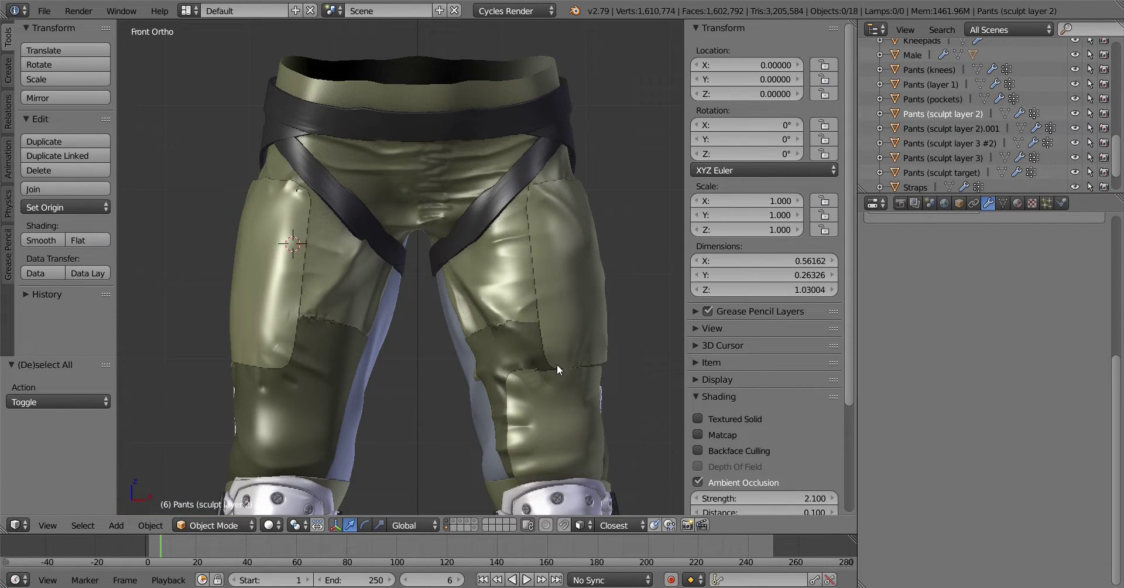
{"action": "scroll", "coordinate": [462, 298], "scroll_direction": "down", "scroll_amount": 5}
{"action": "mouse_move", "coordinate": [462, 299]}
{"action": "middle_mouse_down"}
{"action": "mouse_move", "coordinate": [488, 283]}
{"action": "mouse_move", "coordinate": [539, 285]}
{"action": "middle_mouse_up"}
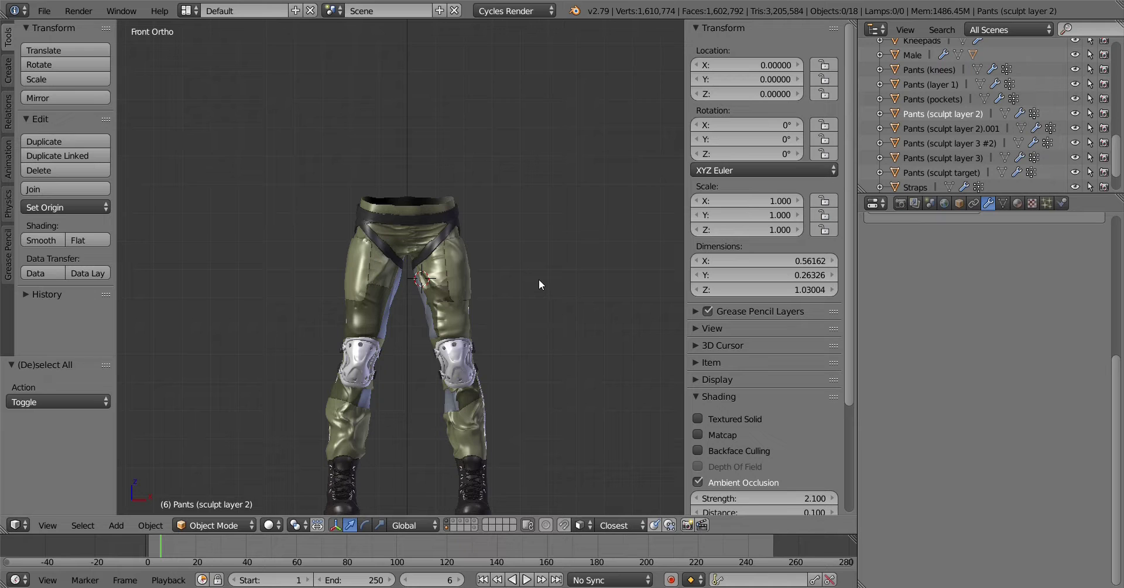
{"action": "left_click", "coordinate": [476, 443]}
{"action": "key", "text": "ctrl+Tab"}
Switch to the Crease brush and move in close to the leg zipper
{"action": "middle_click_drag", "start_coordinate": [560, 280], "coordinate": [469, 146], "text": "shift"}
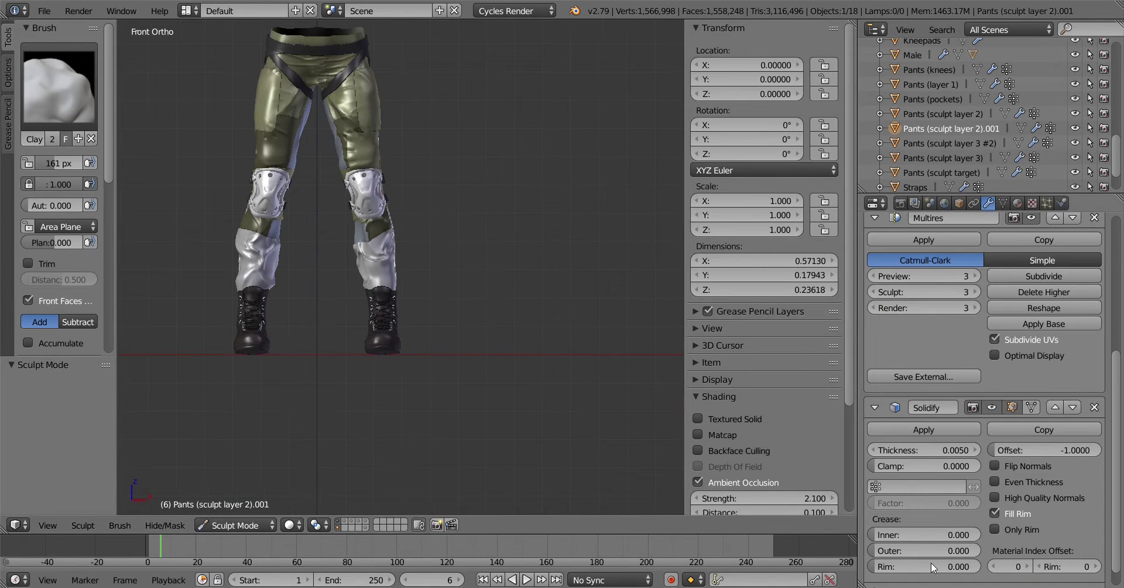
{"action": "left_click", "coordinate": [49, 84]}
{"action": "left_click", "coordinate": [229, 170]}
{"action": "scroll", "coordinate": [427, 300], "scroll_direction": "up", "scroll_amount": 5}
{"action": "mouse_move", "coordinate": [426, 301]}
{"action": "middle_mouse_down"}
{"action": "mouse_move", "coordinate": [627, 282]}
{"action": "mouse_move", "coordinate": [276, 328]}
{"action": "middle_mouse_up"}
Resize the Crease brush while turning the view toward the boots
{"action": "key", "text": "f"}
{"action": "left_click", "coordinate": [275, 328]}
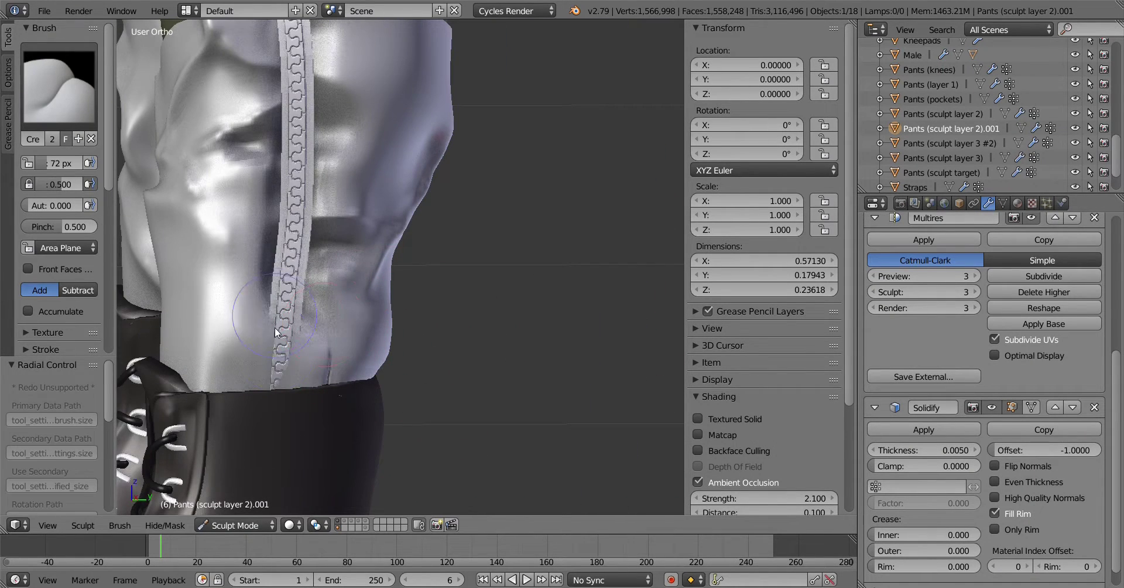
{"action": "scroll", "coordinate": [526, 346], "scroll_direction": "down", "scroll_amount": 5}
{"action": "middle_click_drag", "start_coordinate": [525, 346], "coordinate": [412, 355]}
{"action": "scroll", "coordinate": [412, 355], "scroll_direction": "up", "scroll_amount": 3}
{"action": "key", "text": "f"}
{"action": "left_click", "coordinate": [338, 308]}
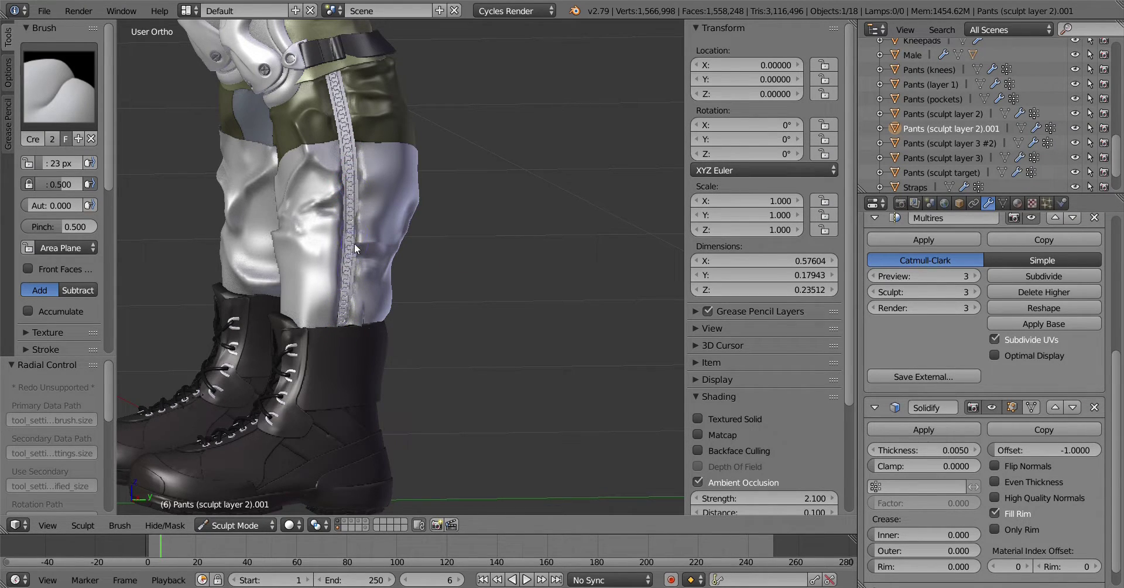
Orbit around the left pant leg and boot from front and angled views
{"action": "middle_click_drag", "start_coordinate": [357, 329], "coordinate": [358, 296]}
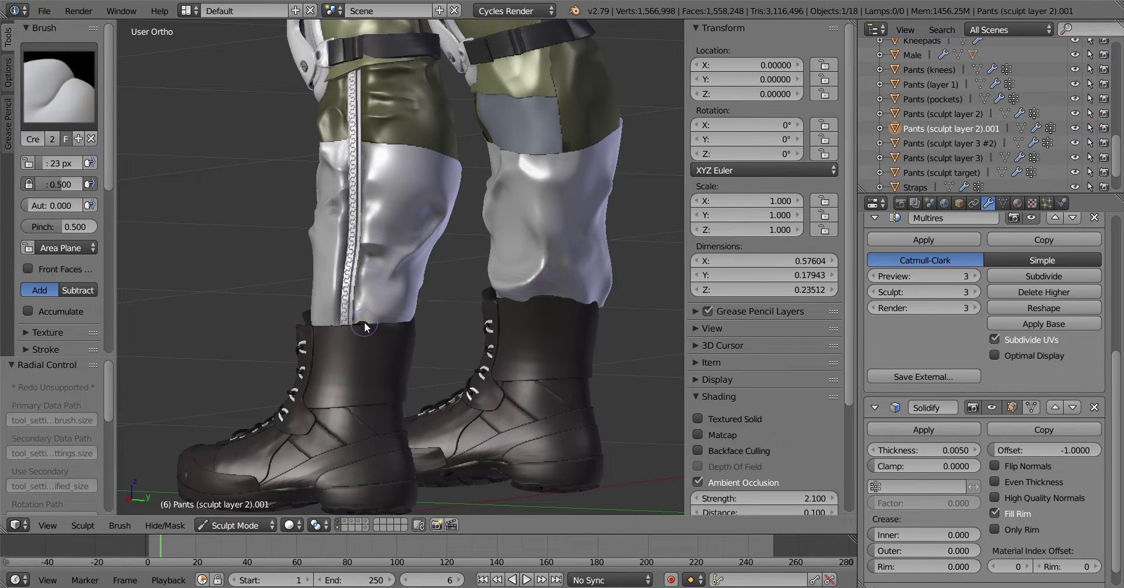
{"action": "mouse_move", "coordinate": [427, 301]}
{"action": "middle_mouse_down"}
{"action": "mouse_move", "coordinate": [381, 281]}
{"action": "mouse_move", "coordinate": [384, 237]}
{"action": "middle_mouse_up"}
{"action": "scroll", "coordinate": [346, 241], "scroll_direction": "up", "scroll_amount": 2}
{"action": "scroll", "coordinate": [322, 281], "scroll_direction": "up", "scroll_amount": 2}
{"action": "scroll", "coordinate": [257, 332], "scroll_direction": "up", "scroll_amount": 2}
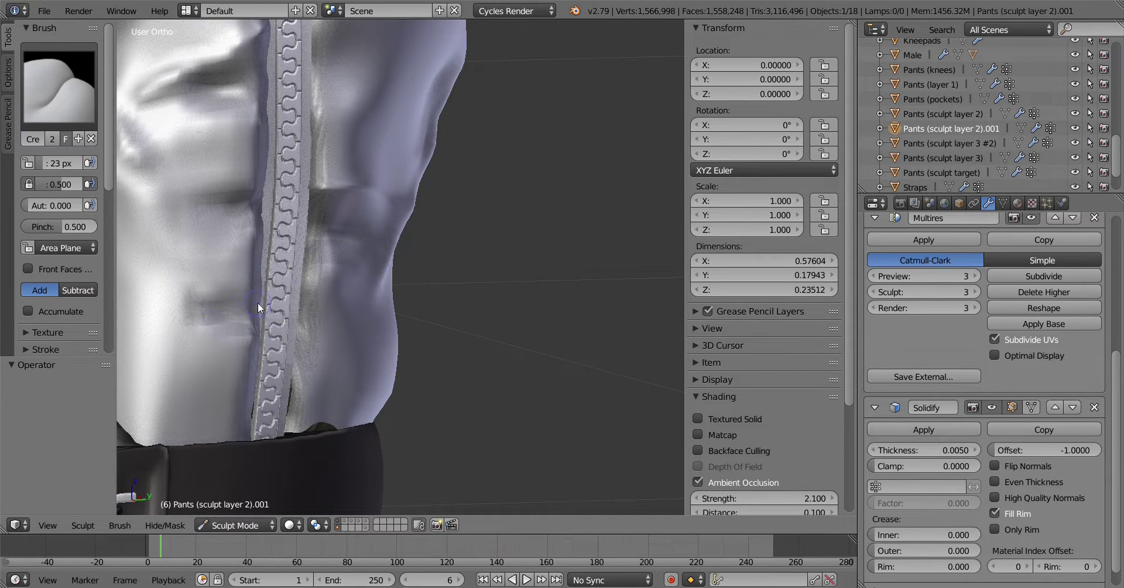
{"action": "scroll", "coordinate": [436, 296], "scroll_direction": "down", "scroll_amount": 3}
{"action": "scroll", "coordinate": [263, 281], "scroll_direction": "up", "scroll_amount": 3}
{"action": "scroll", "coordinate": [477, 326], "scroll_direction": "down", "scroll_amount": 3}
{"action": "key", "text": "KP_1"}
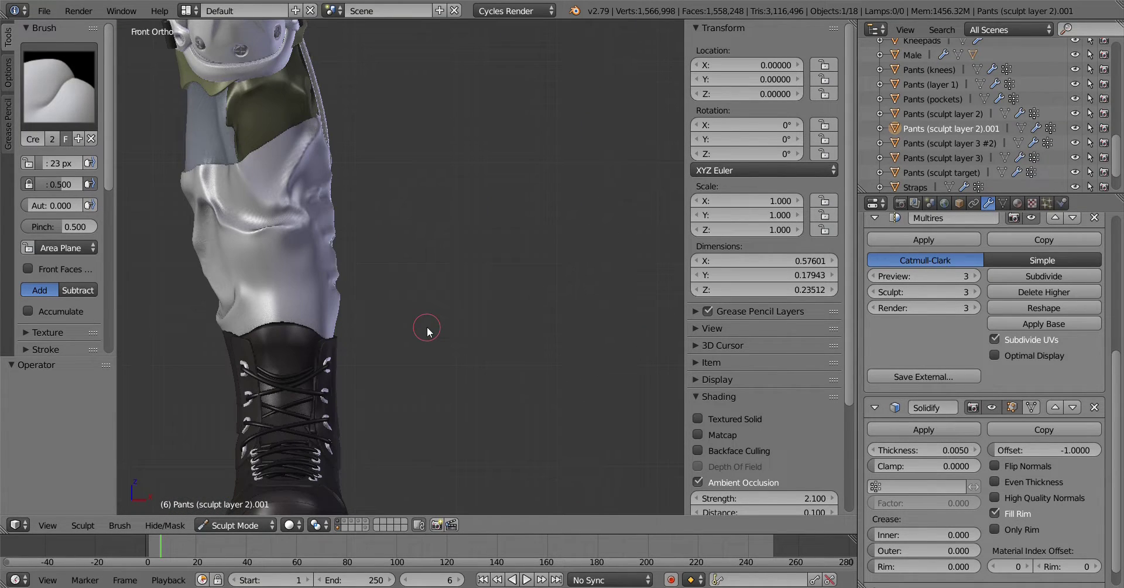
{"action": "middle_click_drag", "start_coordinate": [287, 298], "coordinate": [355, 317]}
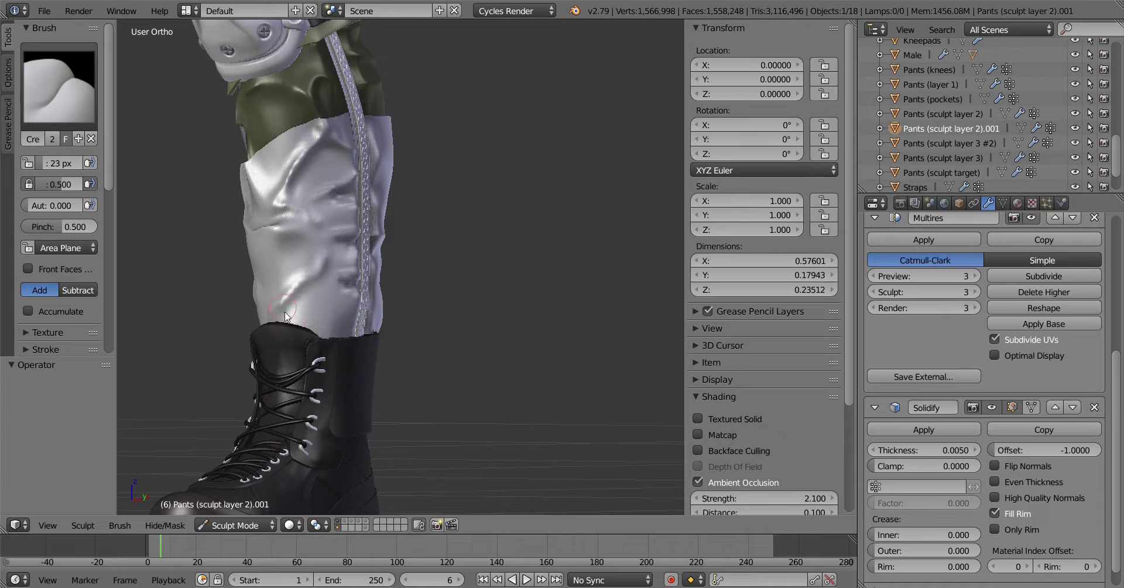
{"action": "mouse_move", "coordinate": [286, 325]}
{"action": "middle_mouse_down"}
{"action": "mouse_move", "coordinate": [291, 298]}
{"action": "mouse_move", "coordinate": [279, 287]}
{"action": "mouse_move", "coordinate": [359, 255]}
{"action": "middle_mouse_up"}
{"action": "mouse_move", "coordinate": [290, 290]}
{"action": "middle_mouse_down"}
{"action": "mouse_move", "coordinate": [303, 264]}
{"action": "mouse_move", "coordinate": [292, 265]}
{"action": "mouse_move", "coordinate": [354, 351]}
{"action": "mouse_move", "coordinate": [262, 213]}
{"action": "middle_mouse_up"}
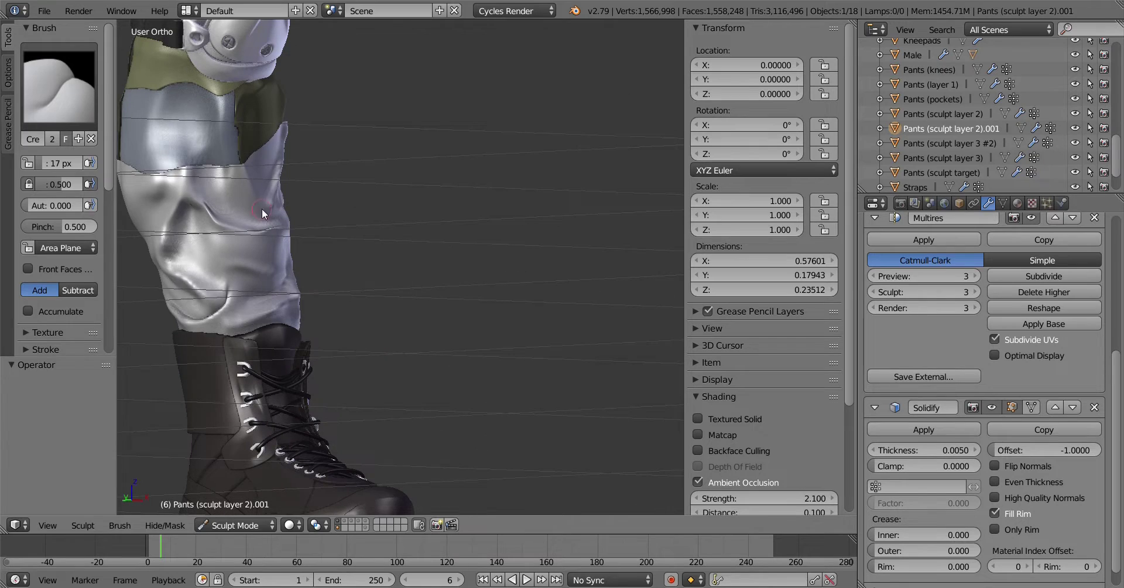
Try the Grab brush close on the pant leg, then go back to the Crease brush
{"action": "key", "text": "KP_1"}
{"action": "scroll", "coordinate": [414, 271], "scroll_direction": "down", "scroll_amount": 2}
{"action": "left_click", "coordinate": [59, 85]}
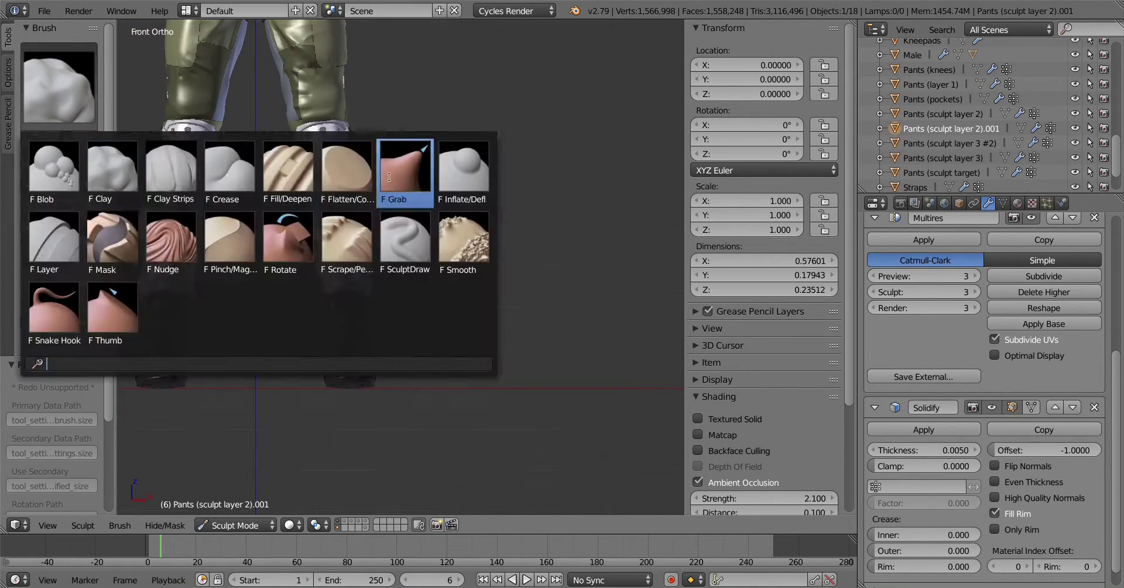
{"action": "left_click", "coordinate": [404, 166]}
{"action": "scroll", "coordinate": [329, 226], "scroll_direction": "up", "scroll_amount": 1}
{"action": "middle_click_drag", "start_coordinate": [420, 261], "coordinate": [229, 267]}
{"action": "scroll", "coordinate": [381, 257], "scroll_direction": "up", "scroll_amount": 4}
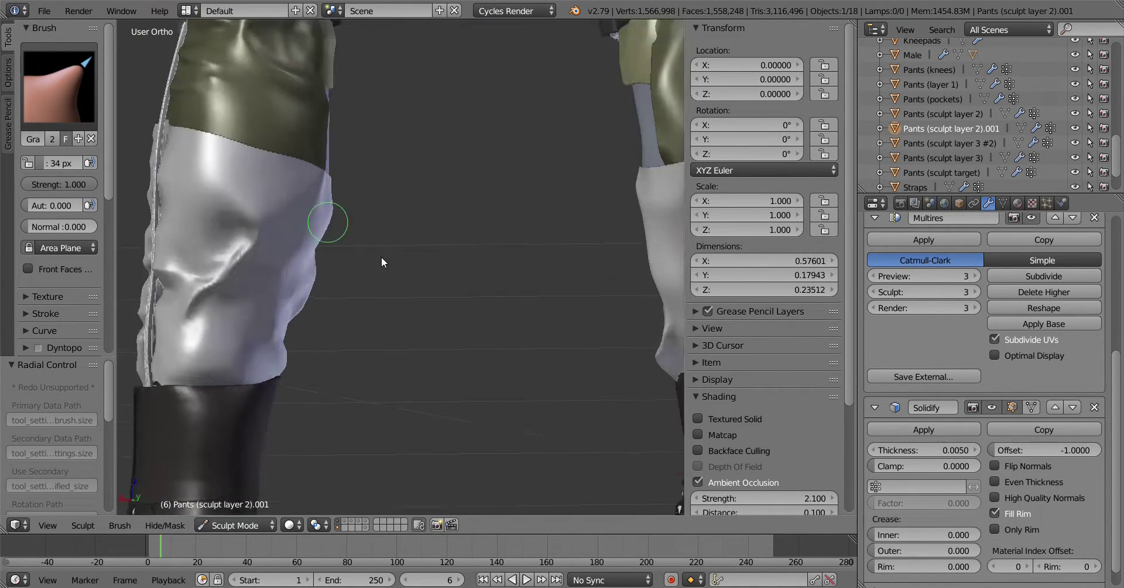
{"action": "scroll", "coordinate": [476, 261], "scroll_direction": "down", "scroll_amount": 3}
{"action": "scroll", "coordinate": [477, 261], "scroll_direction": "up", "scroll_amount": 4}
{"action": "key", "text": "shift+c"}
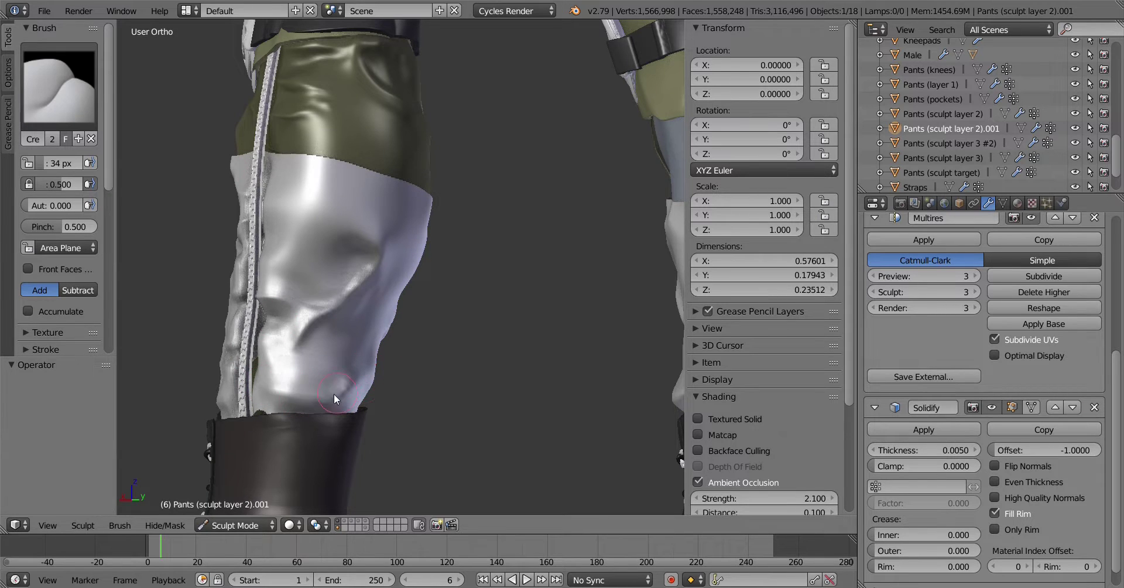
Sculpt the lower pant leg with the Clay brush at 20 px, enlarging it to 32 px
{"action": "middle_click_drag", "start_coordinate": [328, 366], "coordinate": [378, 353]}
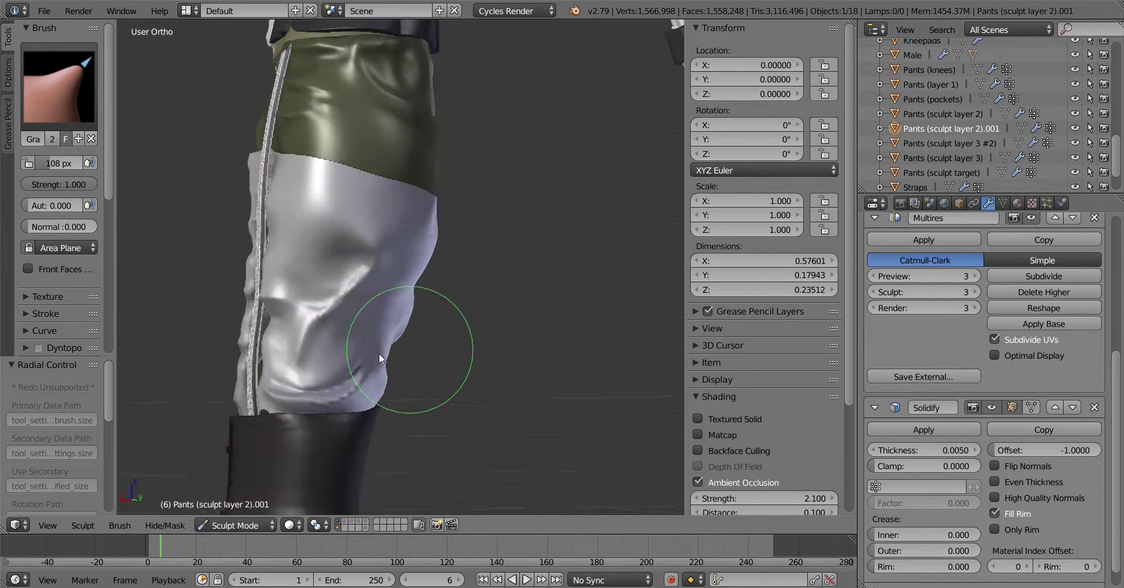
{"action": "scroll", "coordinate": [354, 437], "scroll_direction": "down", "scroll_amount": 2}
{"action": "scroll", "coordinate": [354, 437], "scroll_direction": "up", "scroll_amount": 2}
{"action": "key", "text": "c"}
{"action": "key", "text": "f"}
{"action": "left_click", "coordinate": [325, 398]}
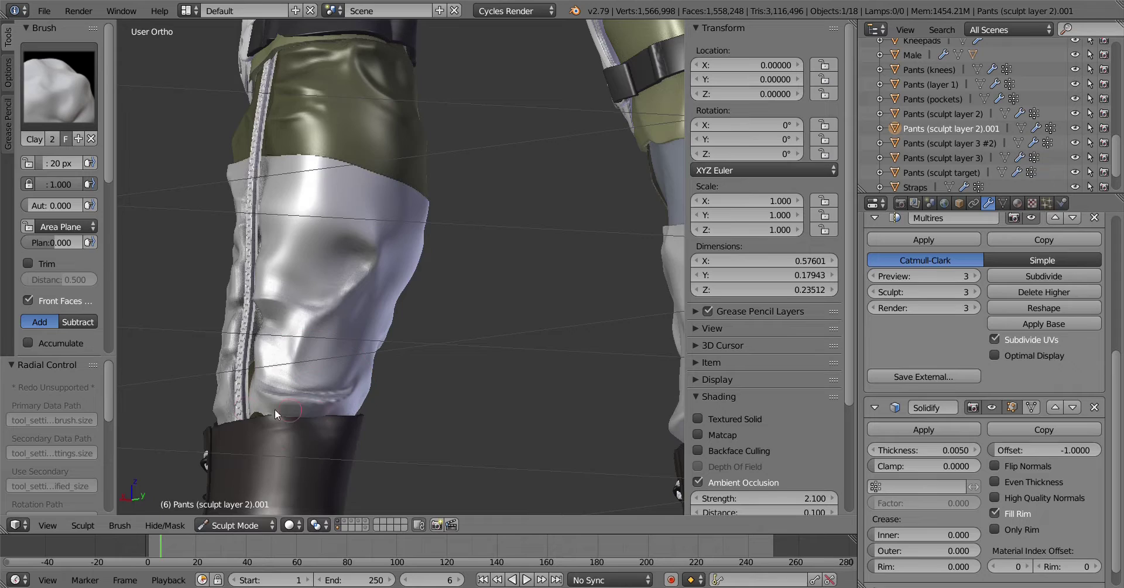
{"action": "middle_click_drag", "start_coordinate": [276, 408], "coordinate": [367, 406]}
{"action": "scroll", "coordinate": [322, 451], "scroll_direction": "up", "scroll_amount": 3}
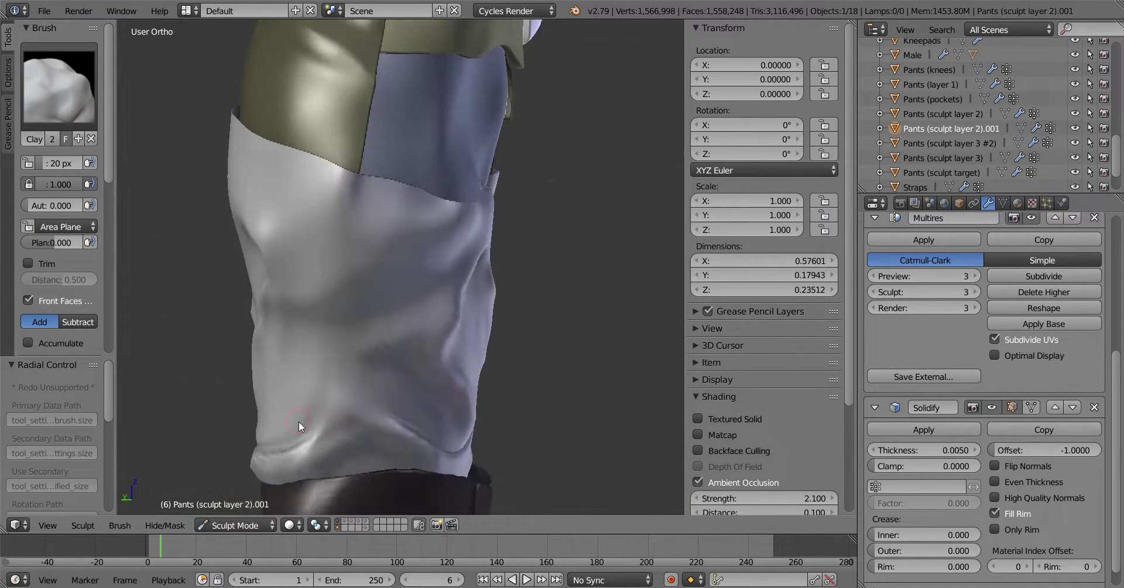
{"action": "middle_click_drag", "start_coordinate": [323, 455], "coordinate": [250, 436]}
{"action": "key", "text": "bracketright"}
{"action": "key", "text": "bracketright"}
{"action": "key", "text": "bracketright"}
Sculpt crease folds on the lower pant leg with the Crease brush at radius 50
{"action": "scroll", "coordinate": [479, 381], "scroll_direction": "down", "scroll_amount": 5}
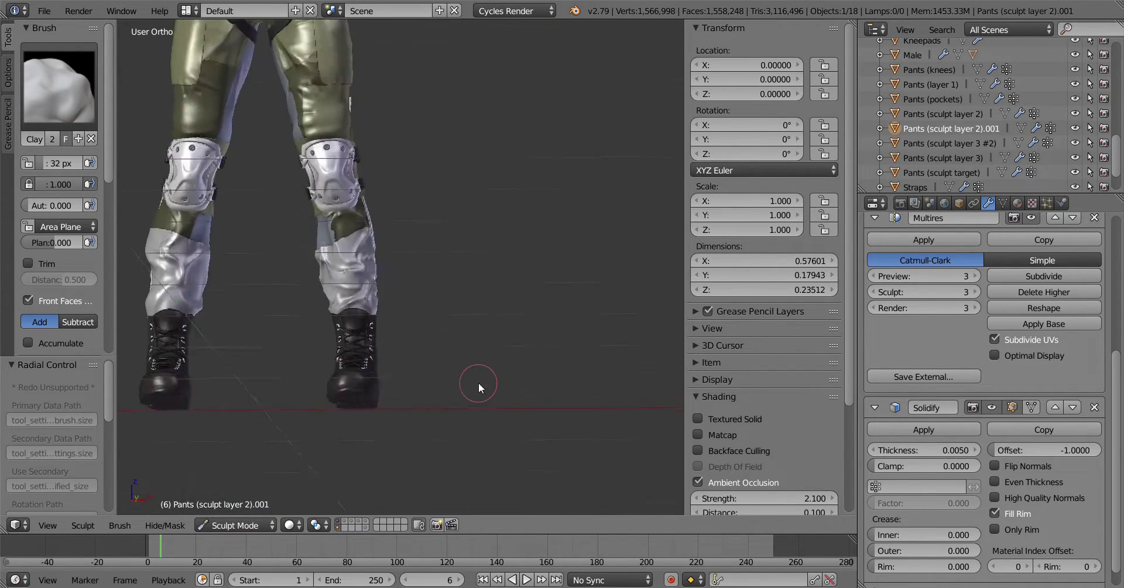
{"action": "mouse_move", "coordinate": [479, 381]}
{"action": "middle_mouse_down"}
{"action": "mouse_move", "coordinate": [580, 361]}
{"action": "mouse_move", "coordinate": [544, 364]}
{"action": "middle_mouse_up"}
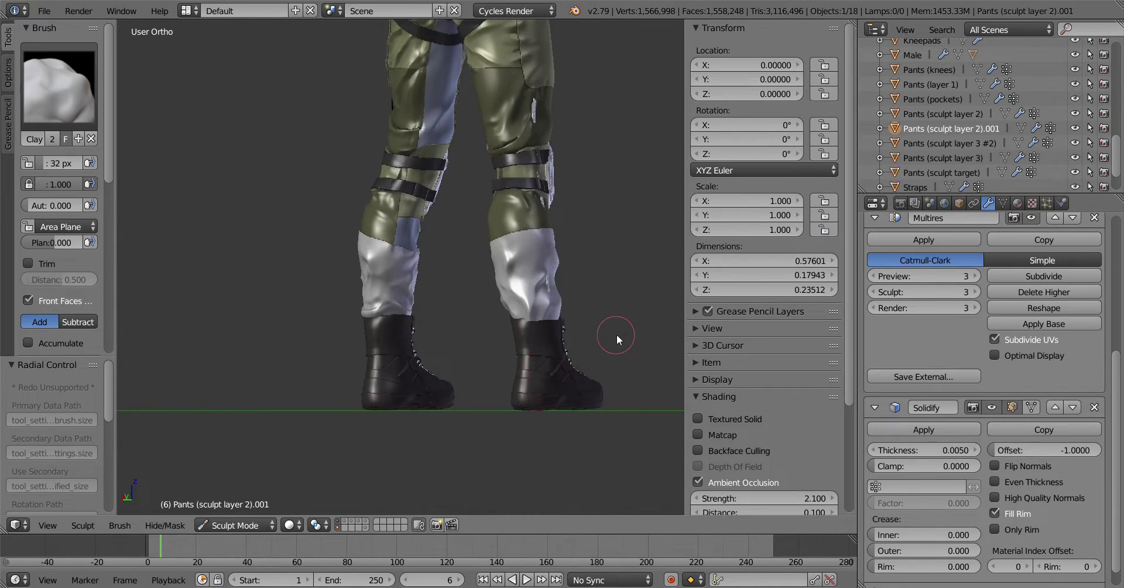
{"action": "scroll", "coordinate": [617, 335], "scroll_direction": "up", "scroll_amount": 5}
{"action": "middle_click_drag", "start_coordinate": [616, 335], "coordinate": [417, 298]}
{"action": "key", "text": "shift+c"}
{"action": "key", "text": "f"}
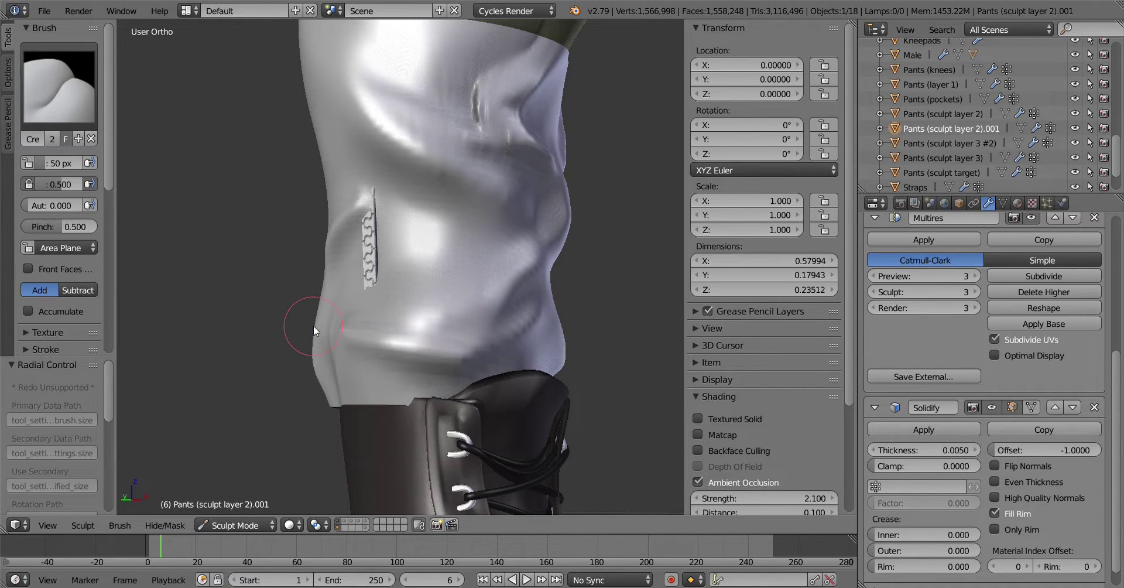
{"action": "middle_click_drag", "start_coordinate": [314, 325], "coordinate": [469, 318]}
{"action": "scroll", "coordinate": [456, 342], "scroll_direction": "down", "scroll_amount": 5}
Return to Object Mode showing both legs and boots, and select Pants (sculpt layer 3 #2)
{"action": "key", "text": "ctrl+Tab"}
{"action": "mouse_move", "coordinate": [623, 362]}
{"action": "middle_mouse_down"}
{"action": "mouse_move", "coordinate": [382, 150]}
{"action": "mouse_move", "coordinate": [462, 104]}
{"action": "middle_mouse_up"}
{"action": "right_click", "coordinate": [382, 150]}
{"action": "key", "text": "ctrl+Tab"}
Inspect Pants (sculpt layer 2).001 and sculpt layer 3 #2 by toggling between Sculpt and Object Mode
{"action": "scroll", "coordinate": [410, 134], "scroll_direction": "up", "scroll_amount": 3}
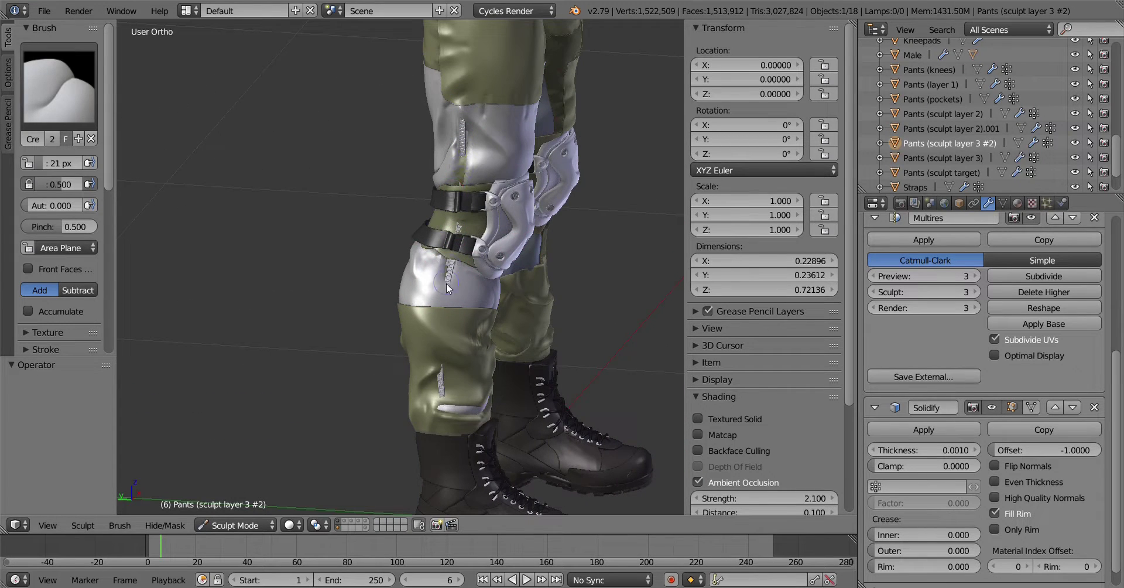
{"action": "key", "text": "4"}
{"action": "right_click", "coordinate": [445, 308]}
{"action": "key", "text": "ctrl+Tab"}
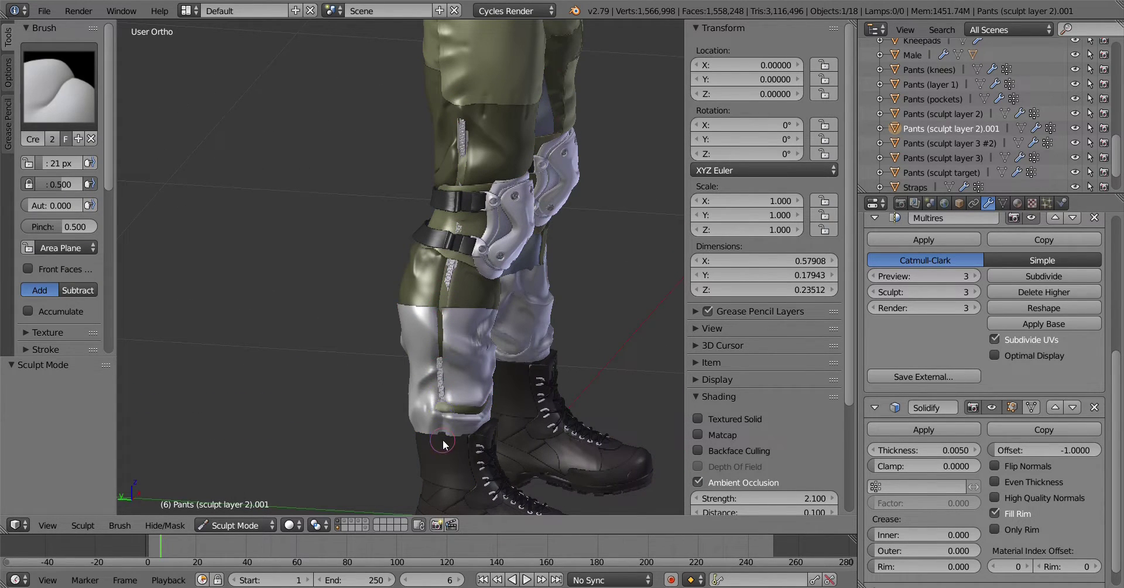
{"action": "key", "text": "ctrl+Tab"}
{"action": "right_click", "coordinate": [463, 142]}
{"action": "key", "text": "ctrl+Tab"}
Recheck Pants (sculpt layer 2) and layer 3 #2, ending in Object Mode on sculpt layer 2
{"action": "key", "text": "4"}
{"action": "right_click", "coordinate": [459, 201]}
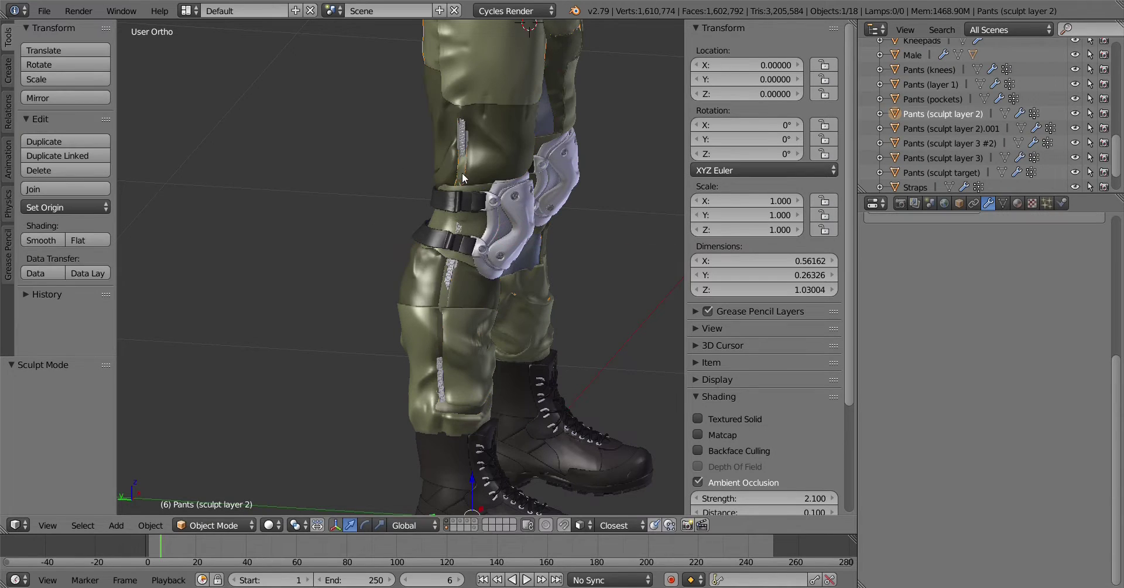
{"action": "key", "text": "ctrl+Tab"}
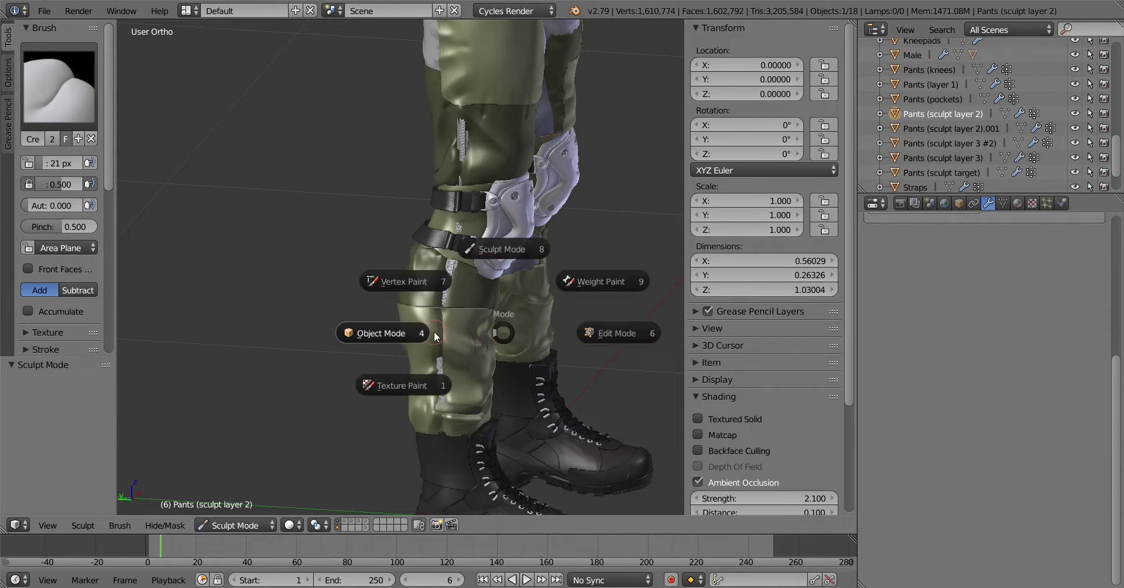
{"action": "key", "text": "4"}
{"action": "right_click", "coordinate": [445, 328]}
{"action": "key", "text": "ctrl+Tab"}
{"action": "key", "text": "ctrl+Tab"}
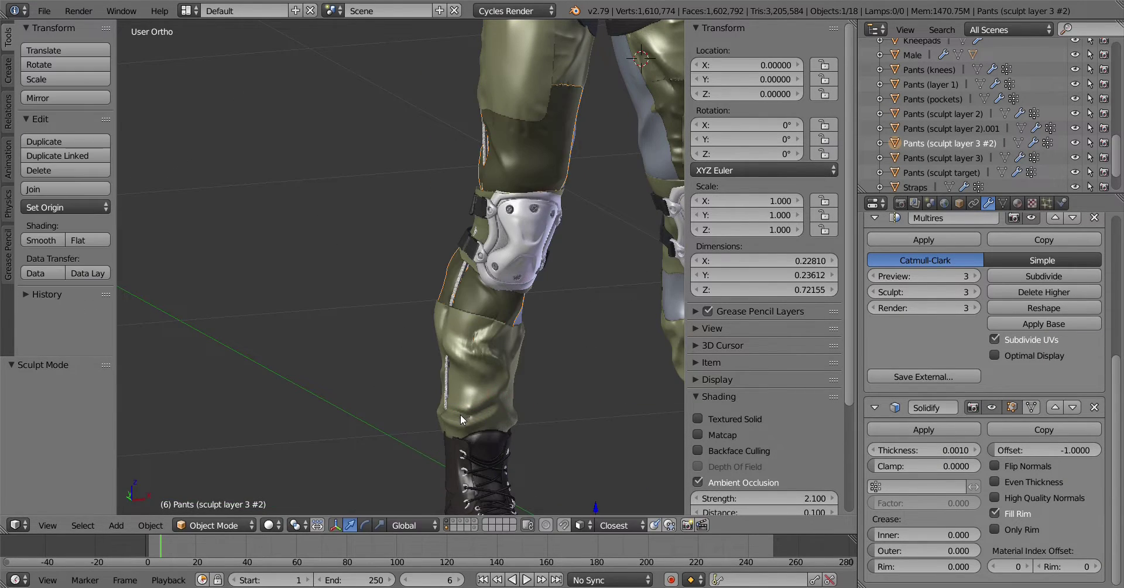
{"action": "right_click", "coordinate": [463, 419]}
{"action": "key", "text": "ctrl+Tab"}
{"action": "key", "text": "ctrl+Tab"}
{"action": "key", "text": "4"}
{"action": "key", "text": "Home"}
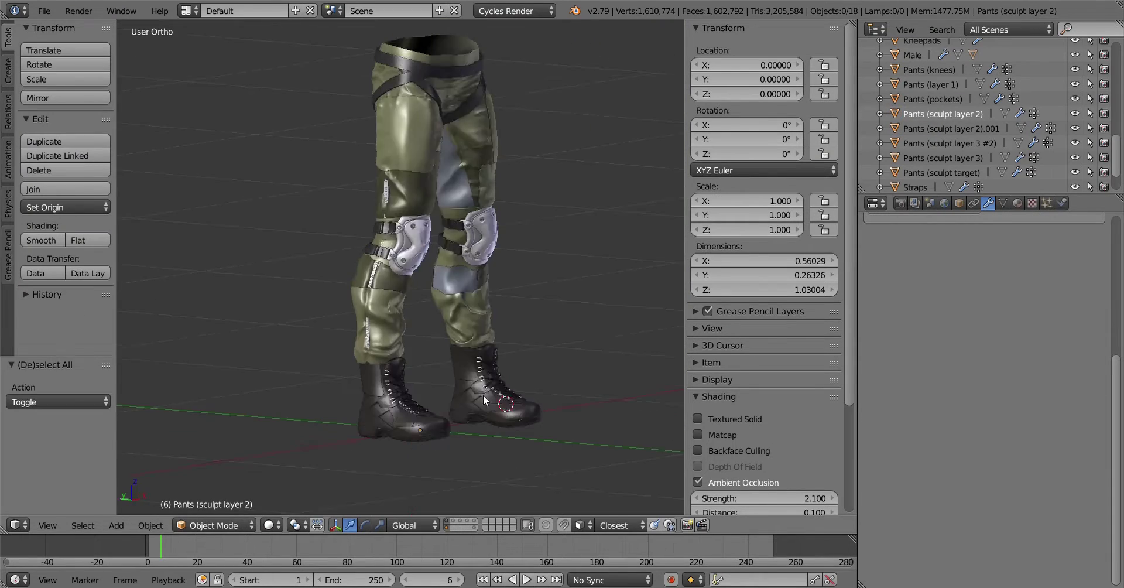
Deselect all, switch to front view, and frame the selected Zipper curve
{"action": "key", "text": "a"}
{"action": "mouse_move", "coordinate": [379, 396]}
{"action": "middle_mouse_down"}
{"action": "mouse_move", "coordinate": [483, 394]}
{"action": "mouse_move", "coordinate": [371, 366]}
{"action": "mouse_move", "coordinate": [403, 364]}
{"action": "middle_mouse_up"}
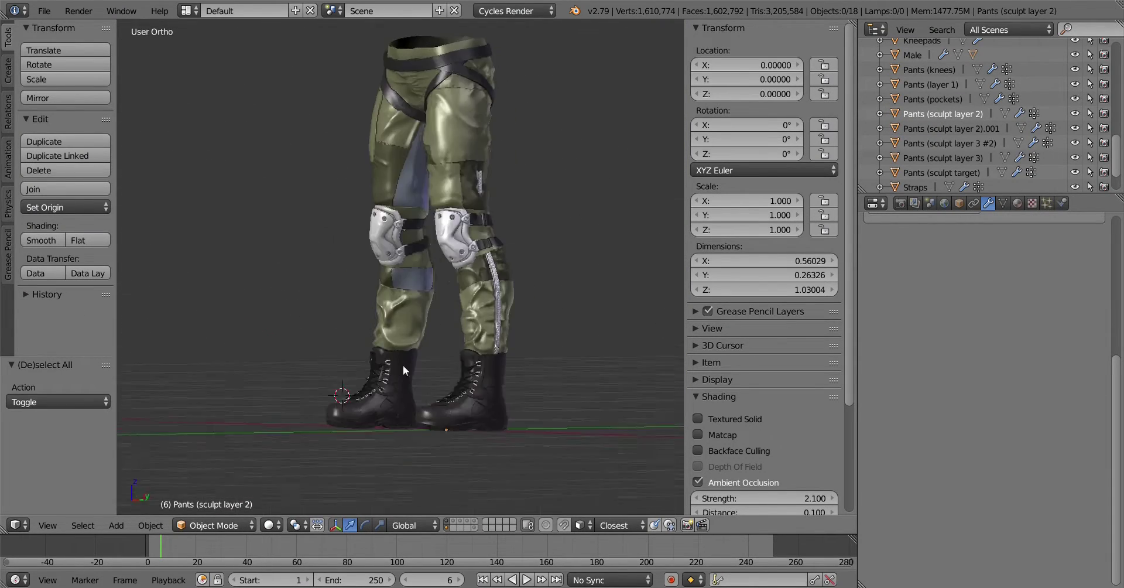
{"action": "scroll", "coordinate": [402, 382], "scroll_direction": "up", "scroll_amount": 5}
{"action": "key", "text": "KP_1"}
{"action": "right_click", "coordinate": [438, 310]}
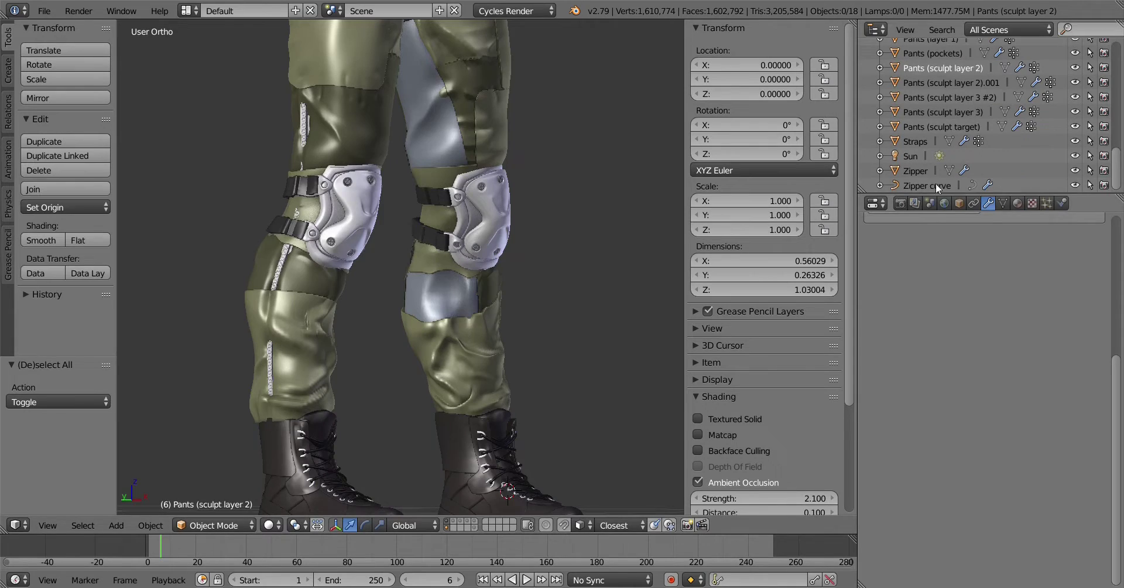
{"action": "key", "text": "KP_Decimal"}
In the Zipper curve's Edit Mode, move its control point down toward the boot
{"action": "key", "text": "Tab"}
{"action": "scroll", "coordinate": [438, 307], "scroll_direction": "up", "scroll_amount": 5}
{"action": "scroll", "coordinate": [438, 308], "scroll_direction": "down", "scroll_amount": 4}
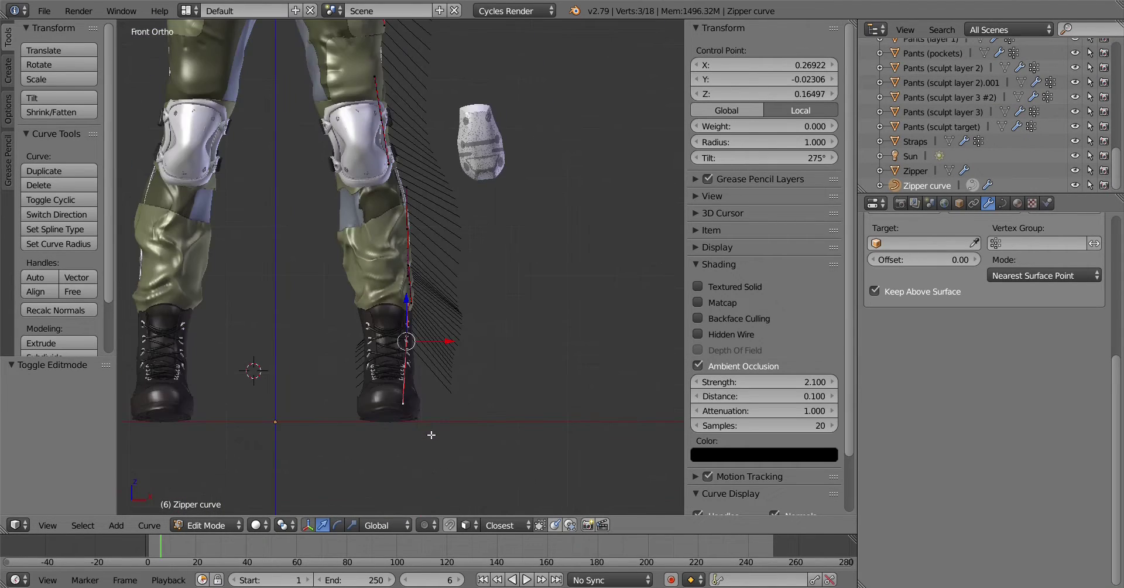
{"action": "scroll", "coordinate": [439, 307], "scroll_direction": "up", "scroll_amount": 4}
{"action": "key", "text": "g"}
{"action": "left_click", "coordinate": [440, 399]}
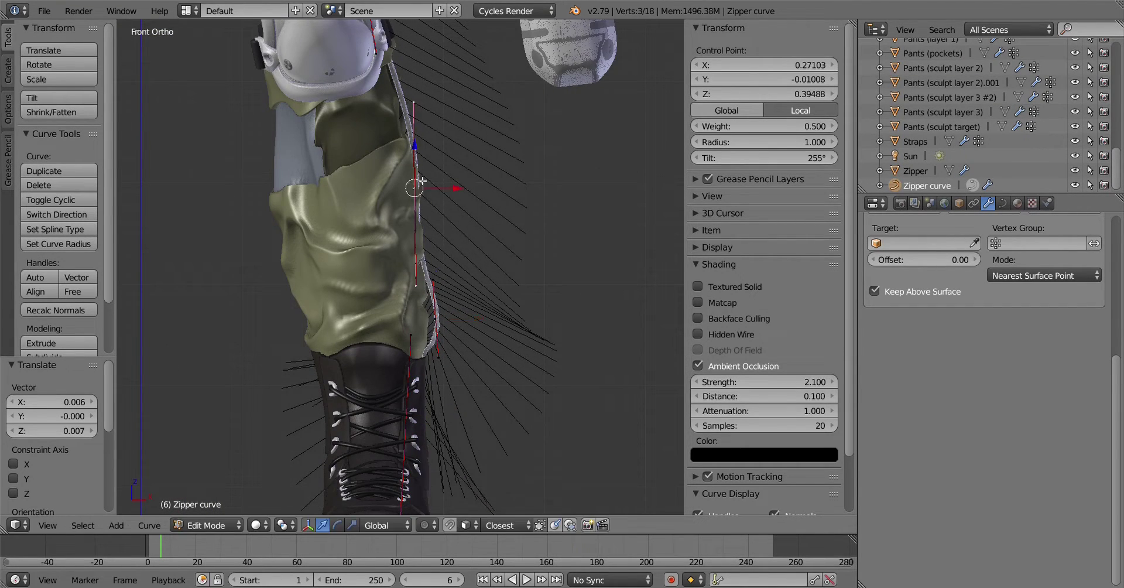
Subdivide the curve segment and place the new point, checking it from the right side
{"action": "scroll", "coordinate": [475, 234], "scroll_direction": "down", "scroll_amount": 1}
{"action": "left_click", "coordinate": [500, 117]}
{"action": "key", "text": "g"}
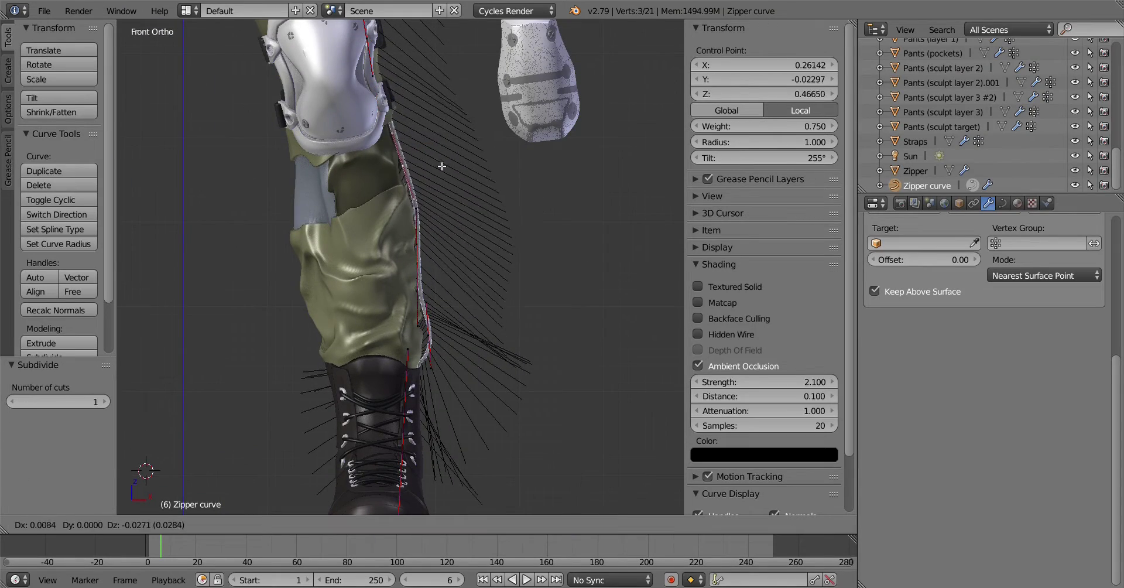
{"action": "left_click", "coordinate": [452, 199]}
{"action": "key", "text": "KP_3"}
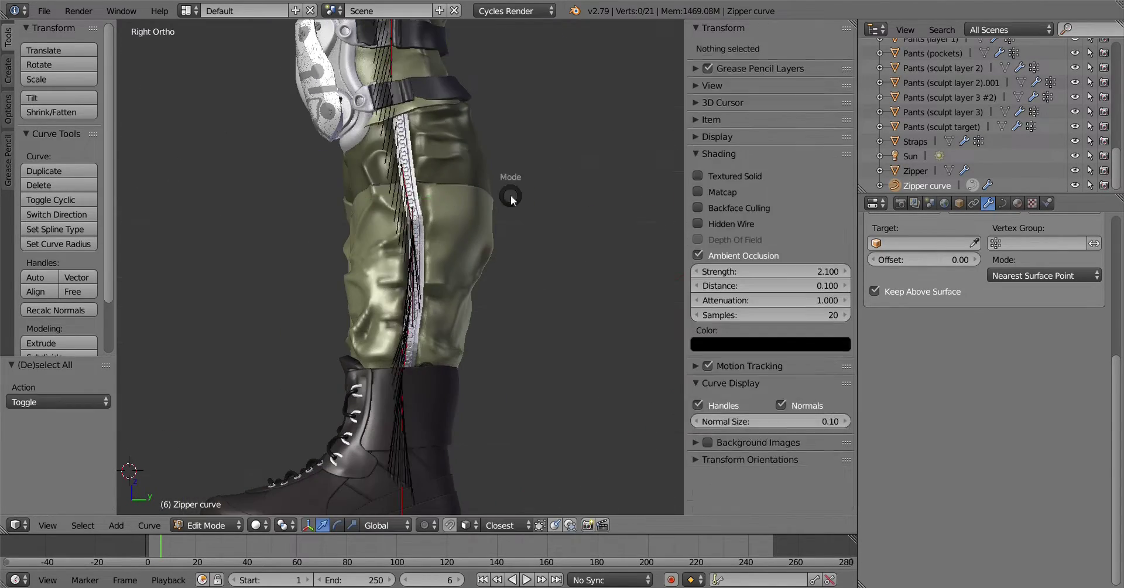
{"action": "key", "text": "Tab"}
{"action": "key", "text": "a"}
{"action": "scroll", "coordinate": [469, 343], "scroll_direction": "up", "scroll_amount": 1}
Re-edit the Zipper curve points, orbiting to check the zipper from side and front views
{"action": "key", "text": "Tab"}
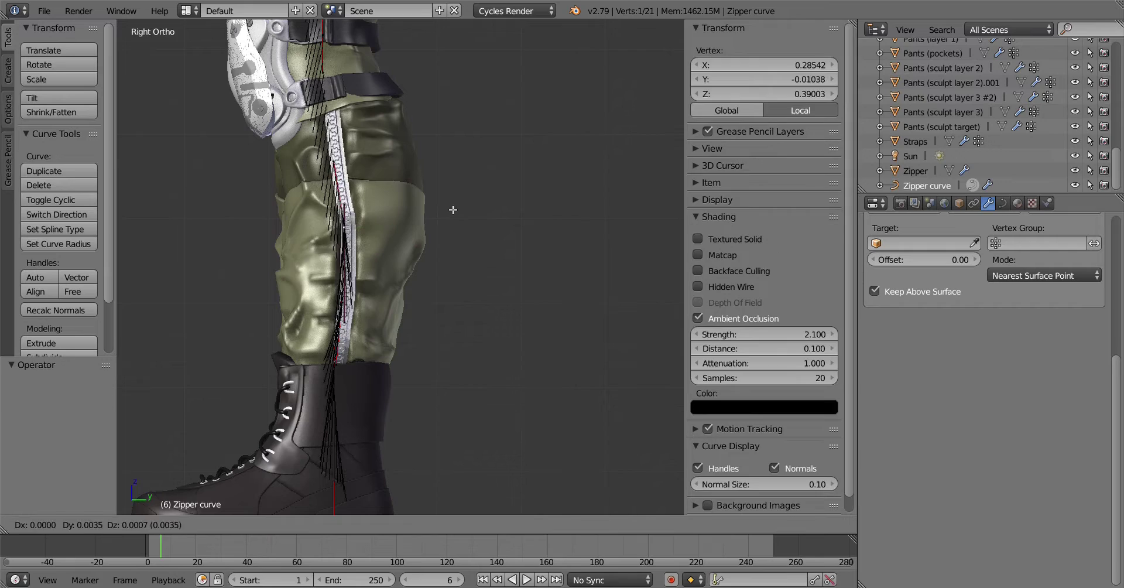
{"action": "left_click", "coordinate": [403, 145]}
{"action": "middle_click_drag", "start_coordinate": [403, 145], "coordinate": [445, 176]}
{"action": "key", "text": "KP_3"}
{"action": "key", "text": "Tab"}
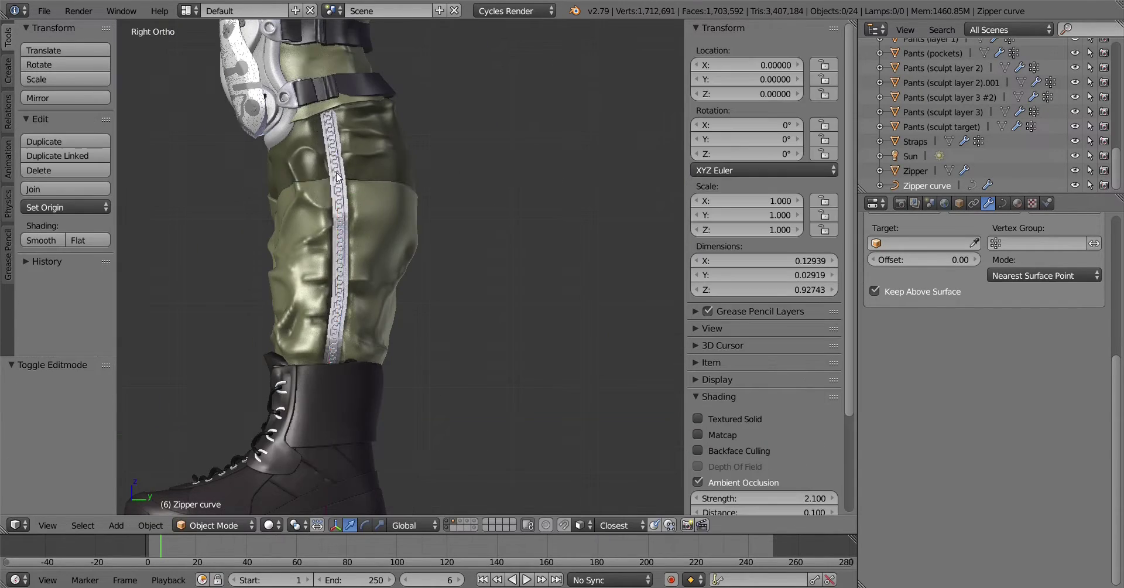
{"action": "middle_click_drag", "start_coordinate": [445, 235], "coordinate": [552, 380]}
{"action": "key", "text": "KP_1"}
{"action": "key", "text": "Tab"}
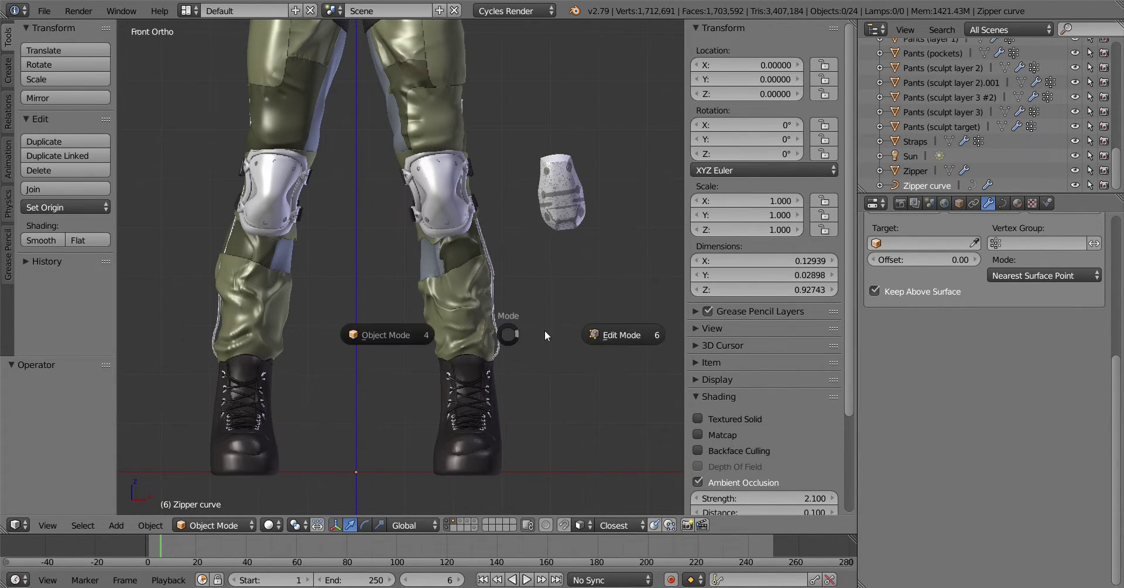
{"action": "left_click", "coordinate": [615, 329]}
Shift the control point beside the knee sideways and delete unneeded curve points
{"action": "key", "text": "x"}
{"action": "right_click_drag", "start_coordinate": [582, 248], "coordinate": [537, 257]}
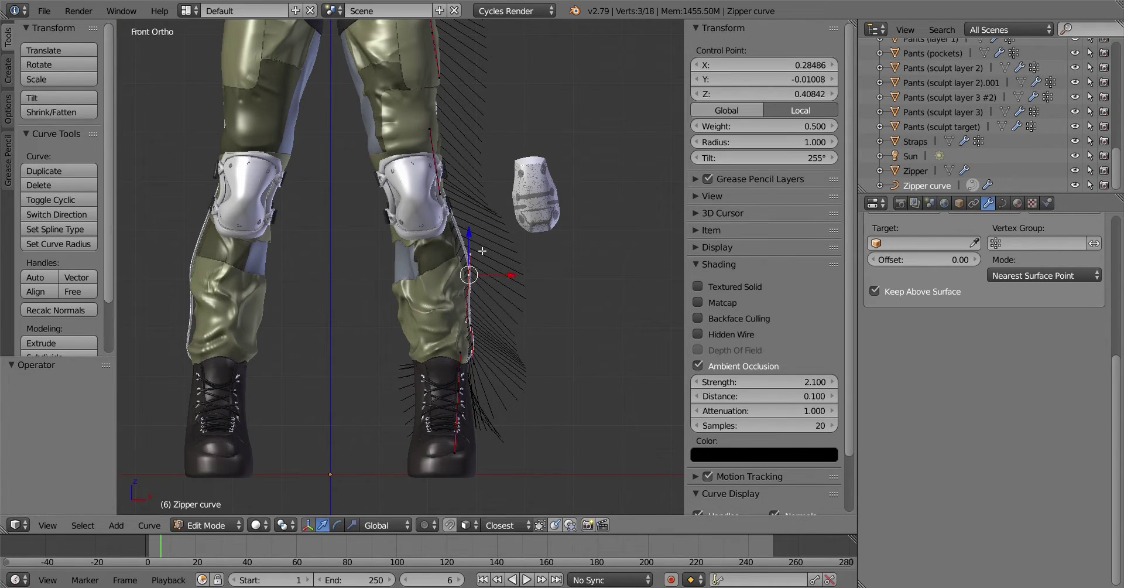
{"action": "key", "text": "g"}
{"action": "left_click", "coordinate": [566, 251]}
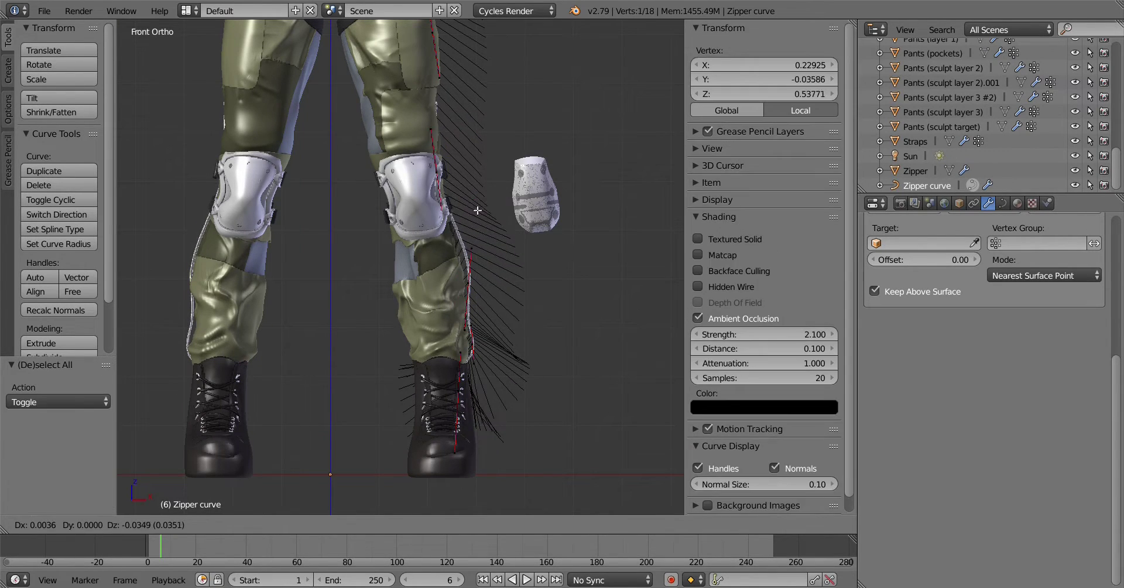
{"action": "key", "text": "a"}
{"action": "middle_click_drag", "start_coordinate": [477, 208], "coordinate": [441, 216]}
{"action": "key", "text": "x"}
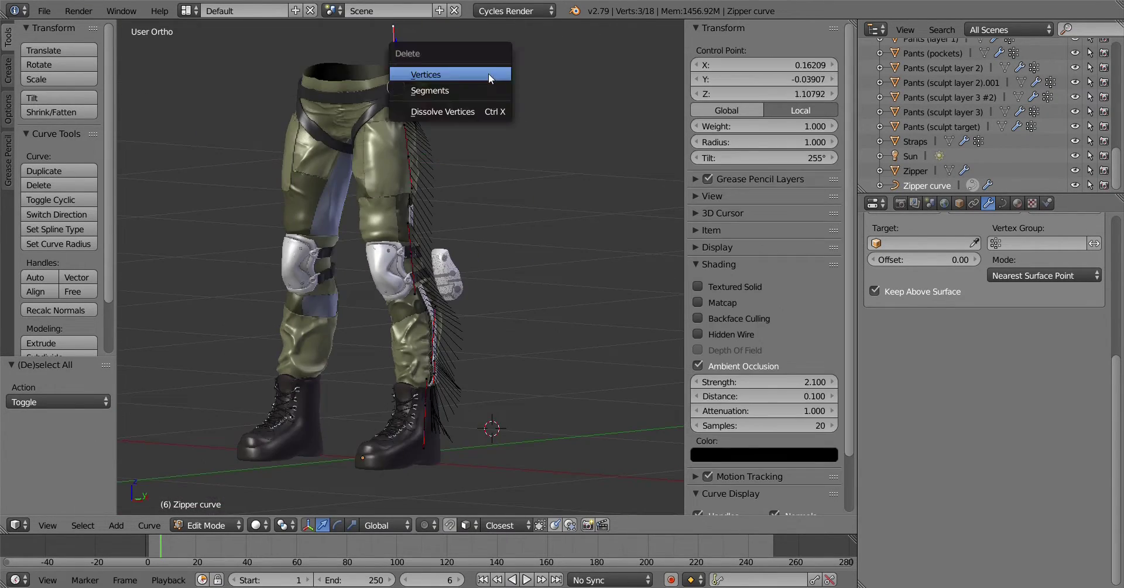
{"action": "left_click", "coordinate": [494, 75]}
Rotate the upper curve points to follow the leg and scale them to 0.9 on X
{"action": "key", "text": "w"}
{"action": "key", "text": "r"}
{"action": "key", "text": "s"}
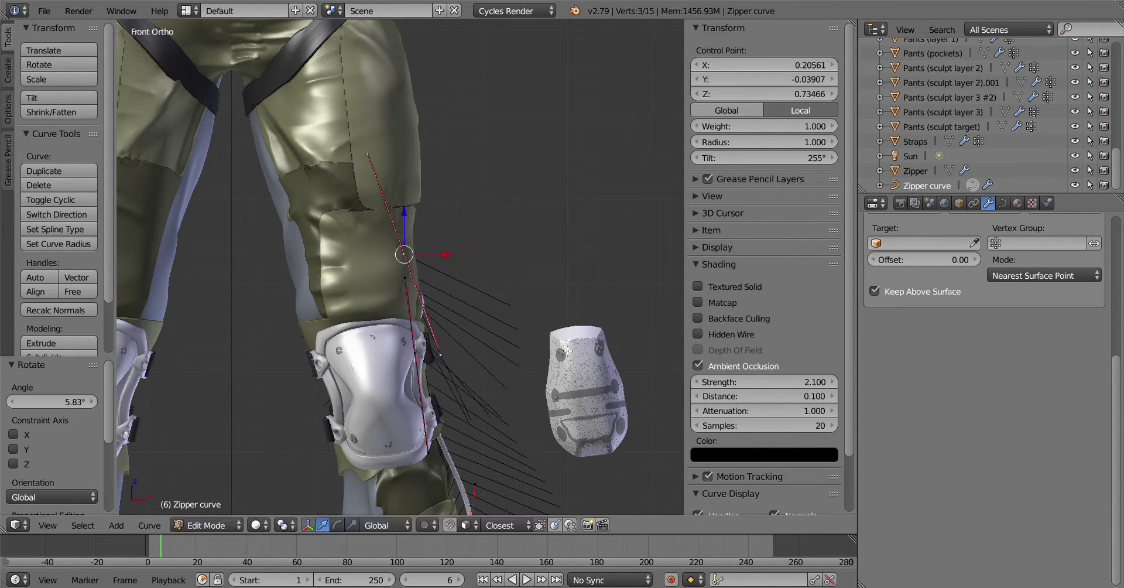
{"action": "scroll", "coordinate": [593, 355], "scroll_direction": "down", "scroll_amount": 4}
{"action": "middle_click_drag", "start_coordinate": [540, 319], "coordinate": [422, 351]}
{"action": "scroll", "coordinate": [534, 337], "scroll_direction": "up", "scroll_amount": 4}
{"action": "type", "text": "sx.9"}
{"action": "left_click", "coordinate": [536, 334]}
{"action": "scroll", "coordinate": [527, 339], "scroll_direction": "down", "scroll_amount": 1}
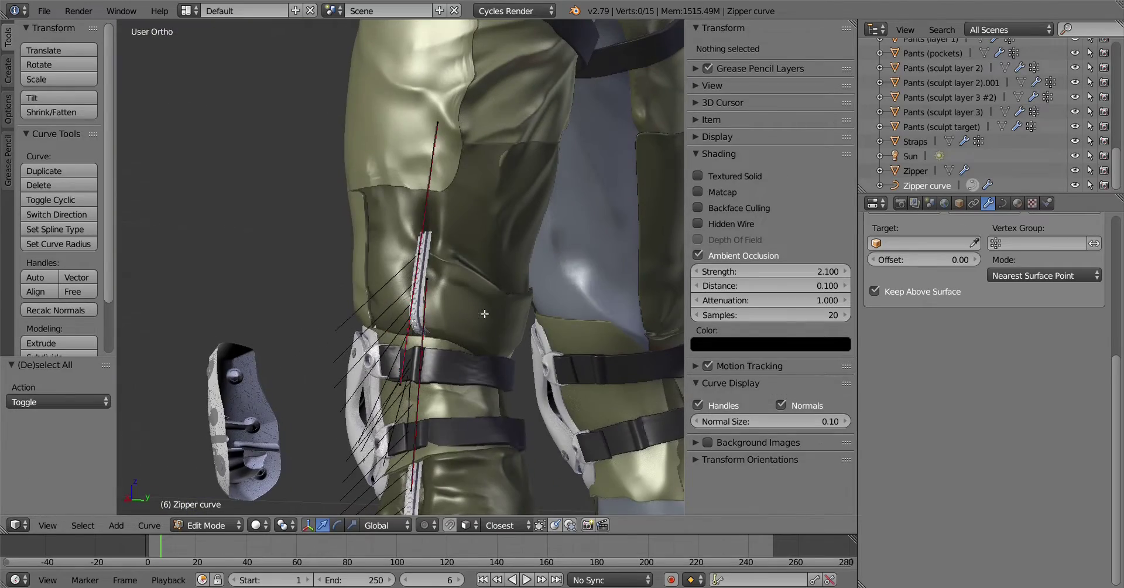
Return to Object Mode in front view and zoom in on the lower legs
{"action": "key", "text": "Tab"}
{"action": "scroll", "coordinate": [411, 353], "scroll_direction": "down", "scroll_amount": 3}
{"action": "right_click", "coordinate": [498, 452]}
{"action": "key", "text": "KP_1"}
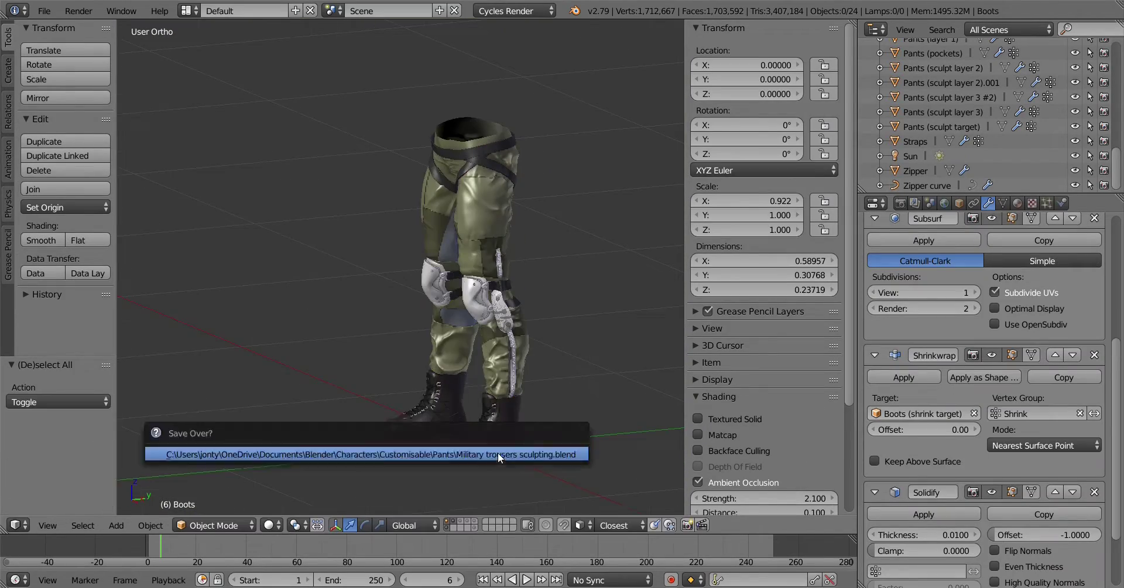
{"action": "key", "text": "a"}
{"action": "scroll", "coordinate": [329, 412], "scroll_direction": "up", "scroll_amount": 2}
{"action": "scroll", "coordinate": [389, 409], "scroll_direction": "up", "scroll_amount": 1}
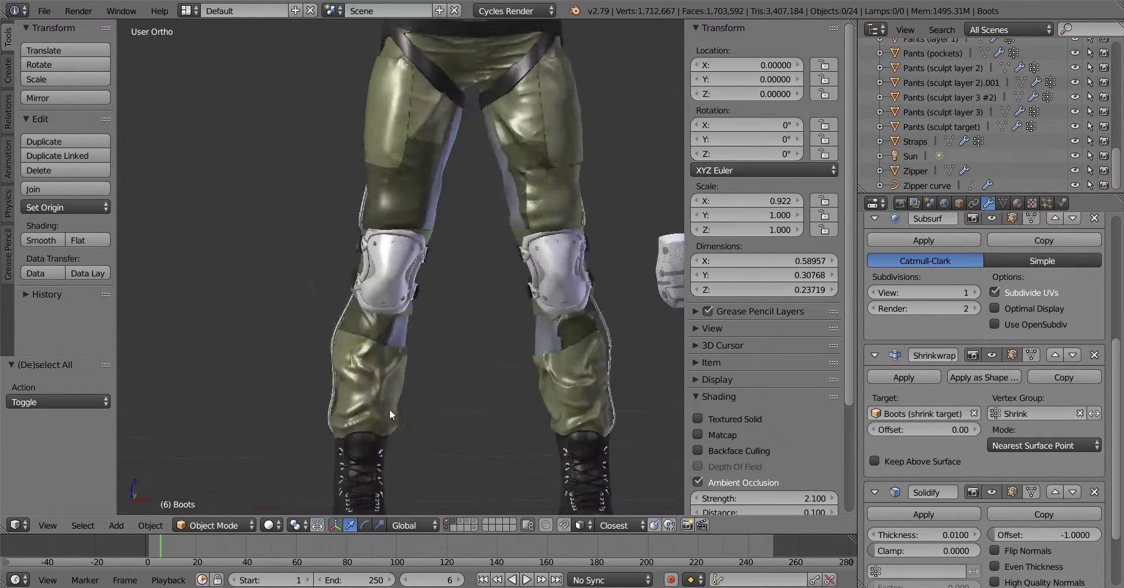
{"action": "scroll", "coordinate": [448, 403], "scroll_direction": "up", "scroll_amount": 1}
{"action": "scroll", "coordinate": [407, 325], "scroll_direction": "up", "scroll_amount": 2}
Duplicate the Zipper curve, mirror it with X scale -1, and apply the Shrinkwrap modifier
{"action": "right_click", "coordinate": [410, 327]}
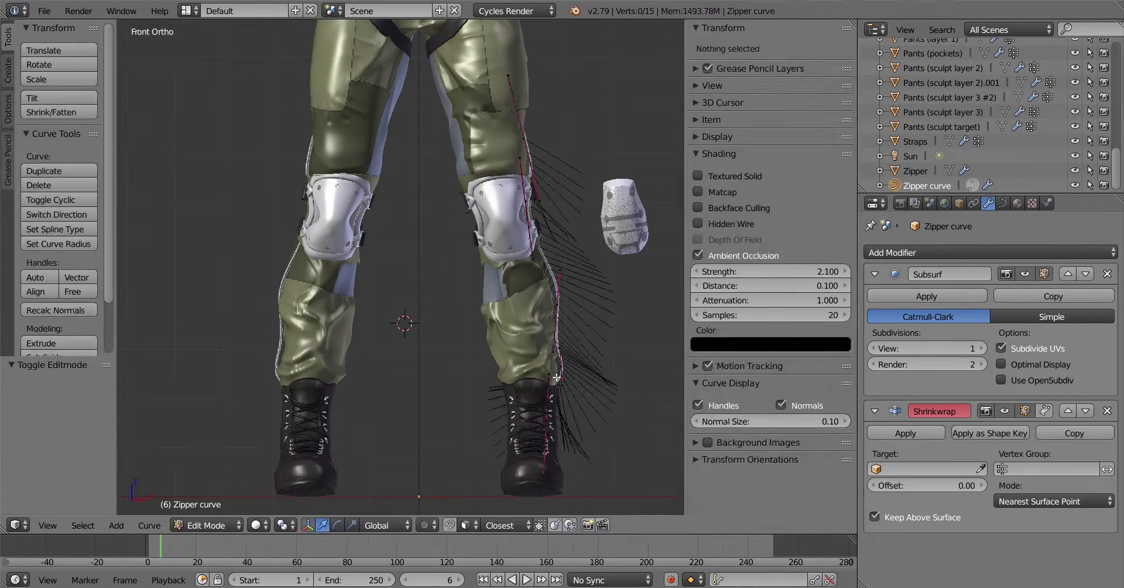
{"action": "key", "text": "shift+d"}
{"action": "key", "text": "Escape"}
{"action": "type", "text": "sx-1"}
{"action": "key", "text": "Return"}
{"action": "left_click", "coordinate": [905, 433]}
Remove the zipper's Mirror modifier and point its Curve modifier at Zipper curve.001
{"action": "right_click", "coordinate": [511, 353]}
{"action": "scroll", "coordinate": [410, 292], "scroll_direction": "down", "scroll_amount": 3}
{"action": "key", "text": "Tab"}
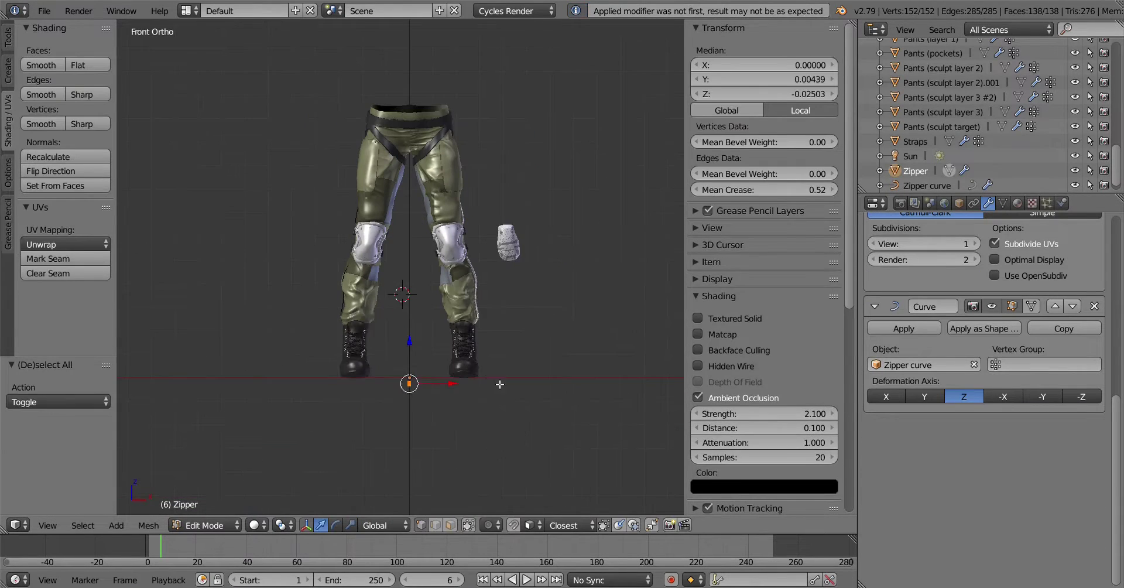
{"action": "key", "text": "Tab"}
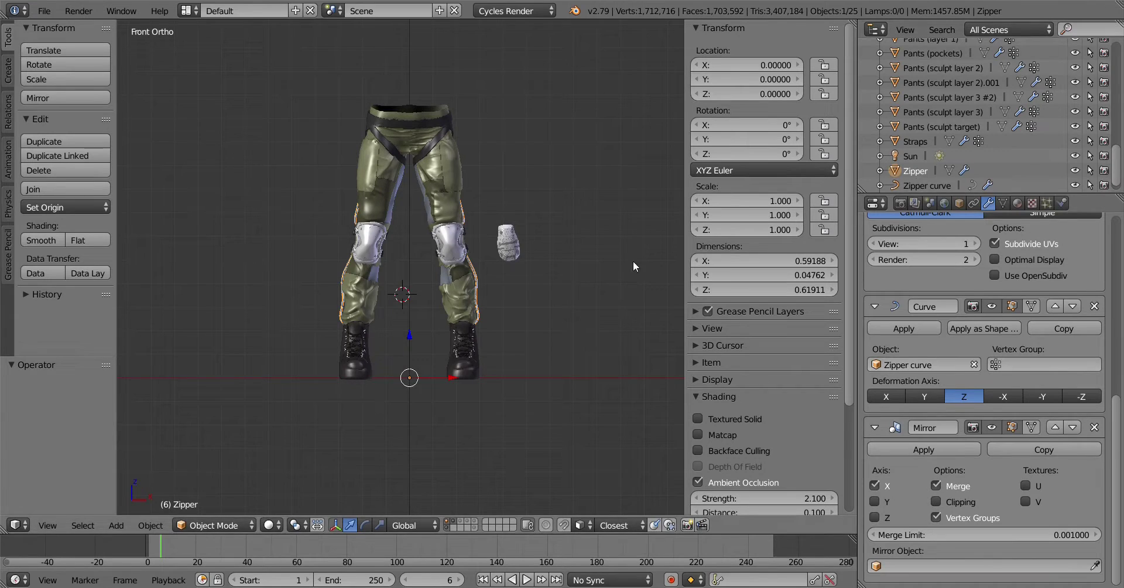
{"action": "left_click", "coordinate": [923, 497]}
{"action": "left_click", "coordinate": [937, 530]}
{"action": "scroll", "coordinate": [427, 314], "scroll_direction": "up", "scroll_amount": 3}
Reposition Zipper curve.001's control points along the left shin
{"action": "key", "text": "Tab"}
{"action": "left_click", "coordinate": [464, 307]}
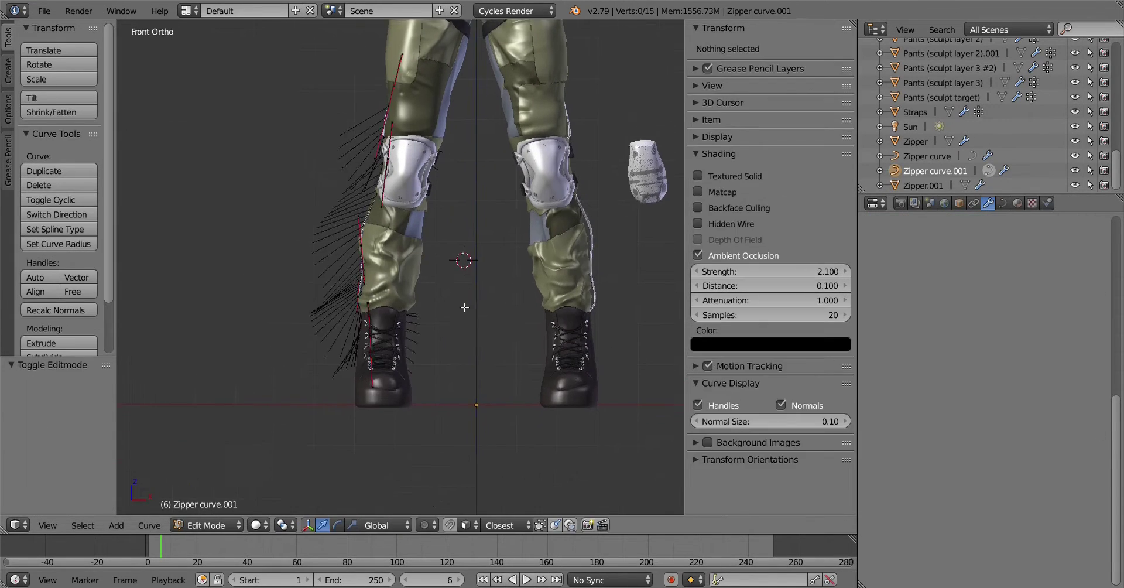
{"action": "scroll", "coordinate": [401, 267], "scroll_direction": "up", "scroll_amount": 6}
{"action": "right_click", "coordinate": [293, 317]}
{"action": "key", "text": "g"}
{"action": "key", "text": "a"}
{"action": "right_click", "coordinate": [296, 129]}
{"action": "key", "text": "g"}
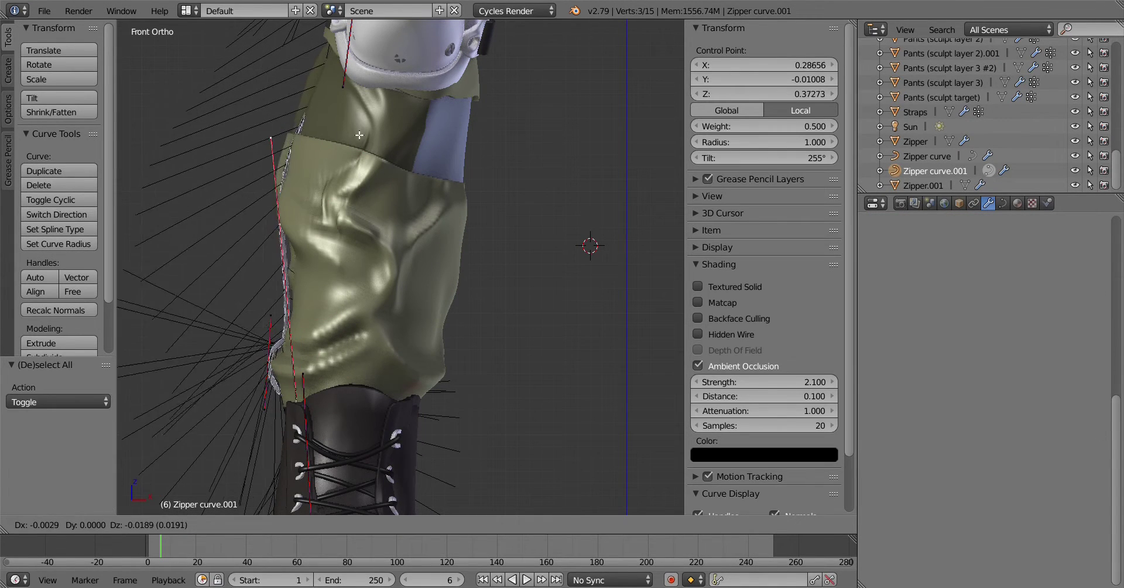
{"action": "left_click", "coordinate": [350, 132]}
Move the upper Zipper curve.001 point to hug the pant leg, then exit Edit Mode
{"action": "right_click", "coordinate": [343, 86]}
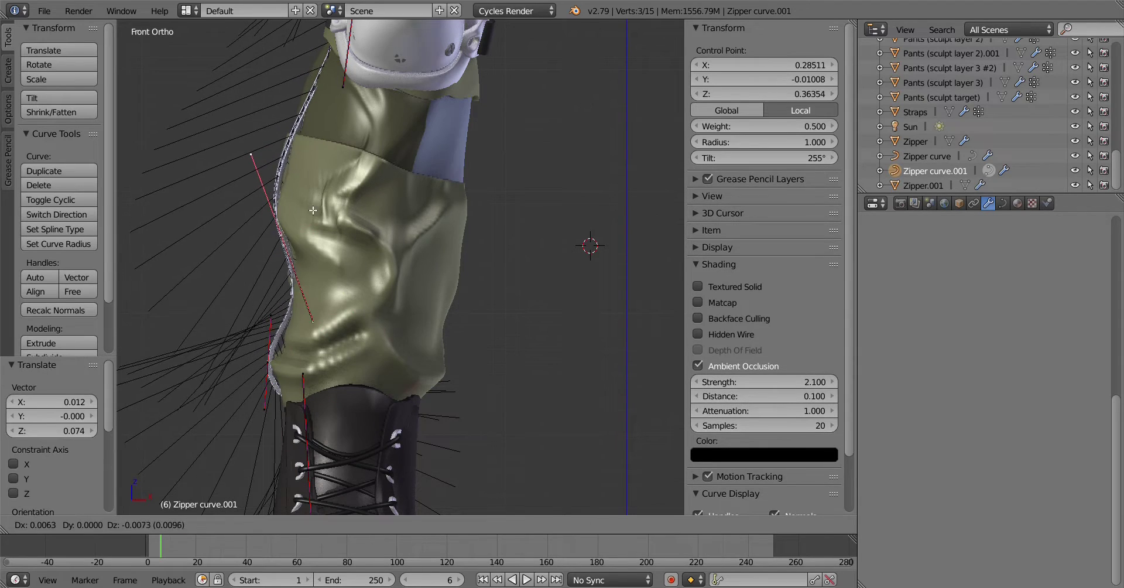
{"action": "scroll", "coordinate": [379, 178], "scroll_direction": "down", "scroll_amount": 4}
{"action": "key", "text": "g"}
{"action": "left_click", "coordinate": [379, 179]}
{"action": "middle_click_drag", "start_coordinate": [674, 232], "coordinate": [625, 248], "text": "shift"}
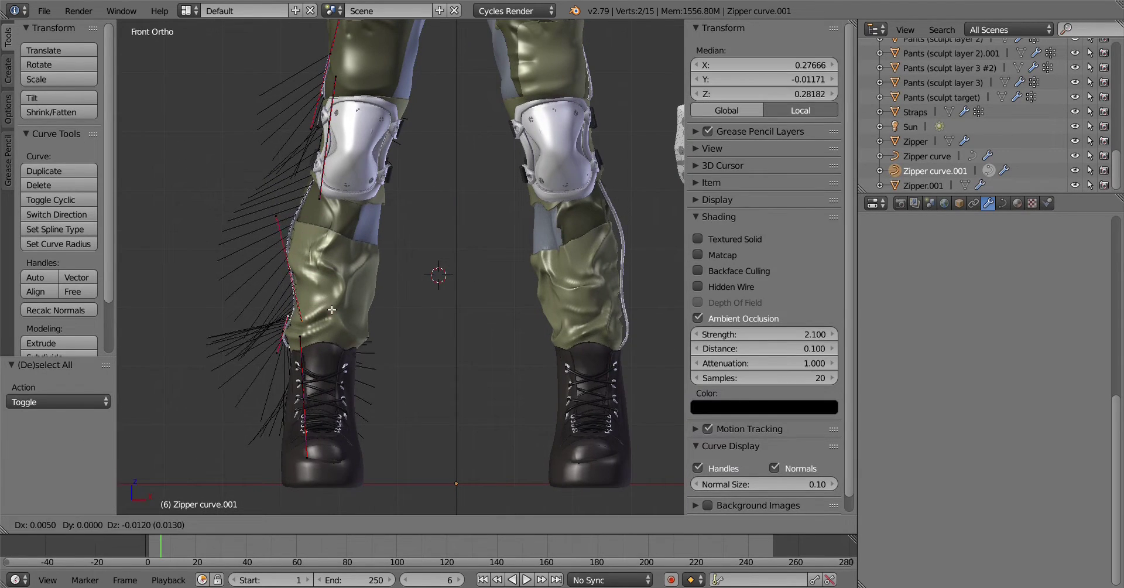
{"action": "key", "text": "Tab"}
Select the other zipper curve and toggle its Edit Mode to finish curve editing
{"action": "right_click", "coordinate": [624, 254]}
{"action": "key", "text": "Tab"}
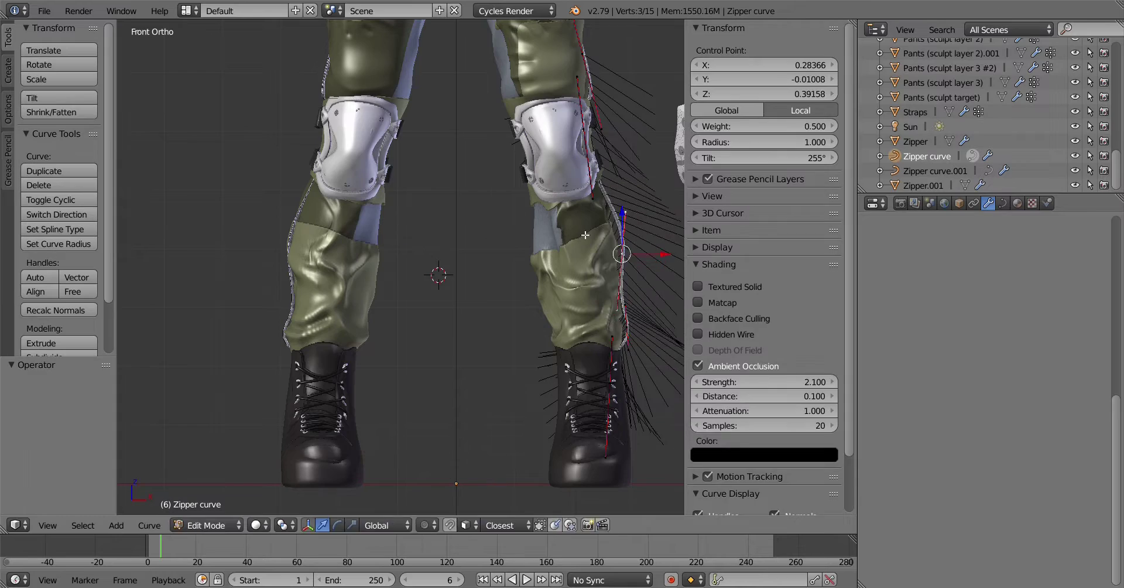
{"action": "key", "text": "Tab"}
{"action": "key", "text": "Tab"}
{"action": "key", "text": "Tab"}
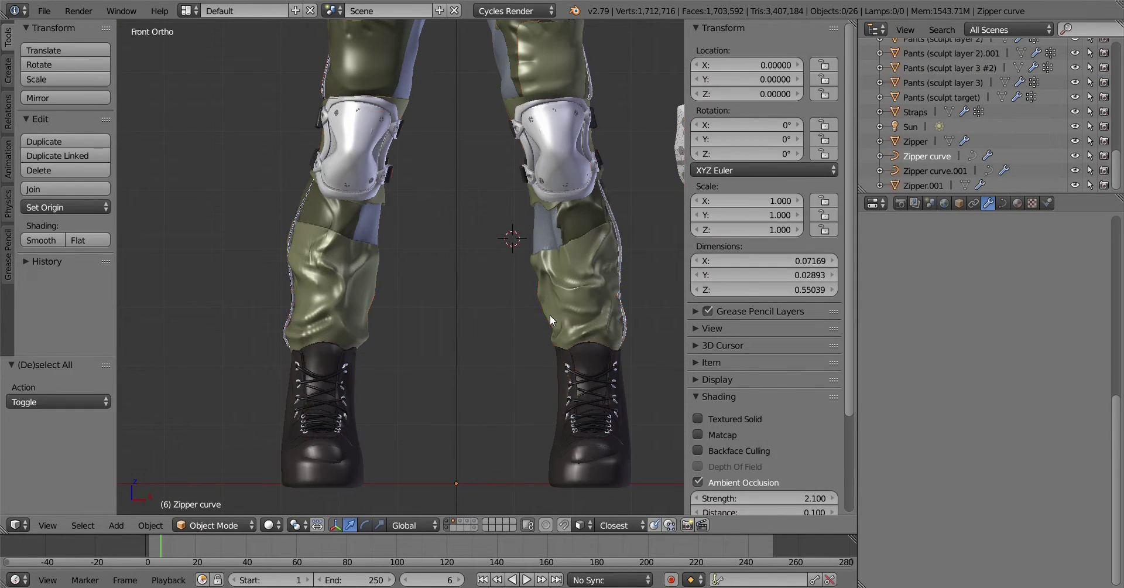
{"action": "left_click", "coordinate": [550, 315]}
{"action": "key", "text": "Tab"}
Select the lower-leg trouser panel, enter Sculpt Mode and set the brush to 31 px
{"action": "key", "text": "g"}
{"action": "left_click", "coordinate": [616, 314]}
{"action": "key", "text": "Tab"}
{"action": "key", "text": "Tab"}
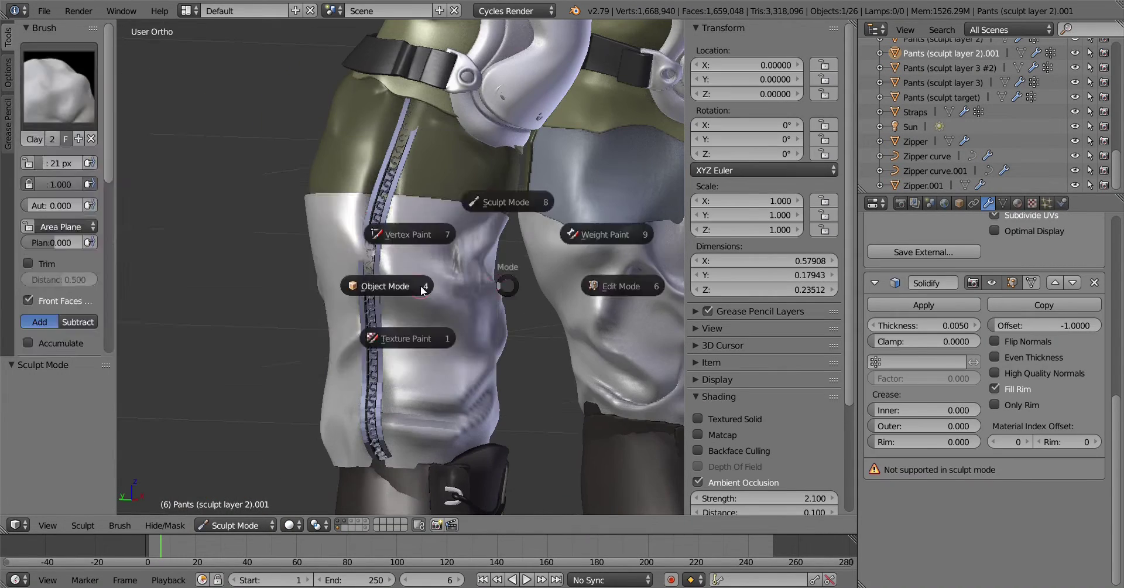
{"action": "scroll", "coordinate": [505, 336], "scroll_direction": "down", "scroll_amount": 3}
{"action": "right_click", "coordinate": [386, 252]}
{"action": "left_click", "coordinate": [385, 230]}
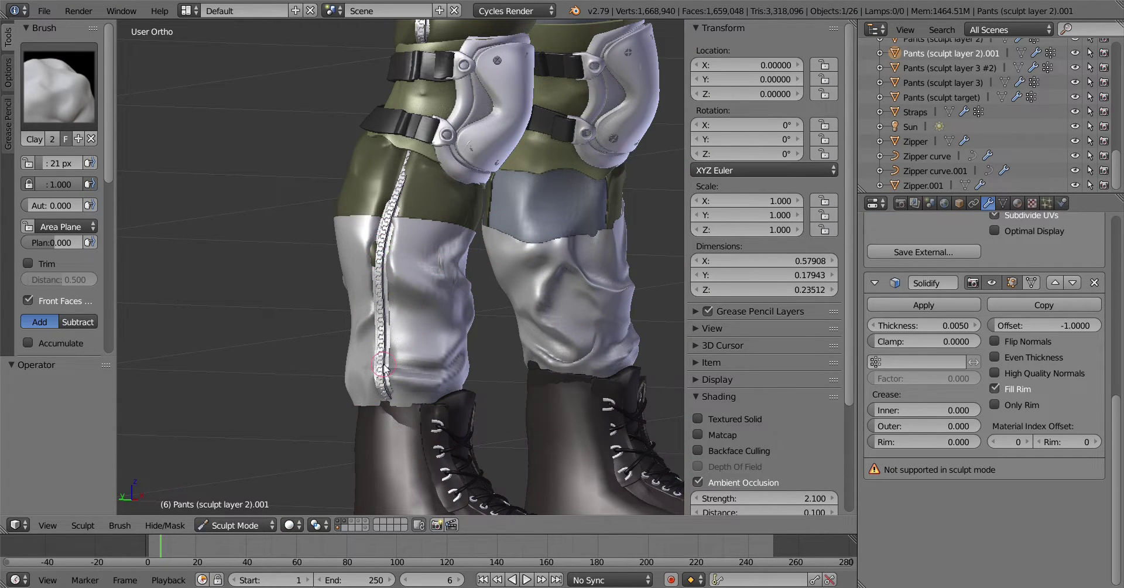
{"action": "mouse_move", "coordinate": [384, 368]}
{"action": "middle_mouse_down"}
{"action": "mouse_move", "coordinate": [509, 394]}
{"action": "mouse_move", "coordinate": [449, 459]}
{"action": "middle_mouse_up"}
{"action": "key", "text": "Tab"}
{"action": "key", "text": "Tab"}
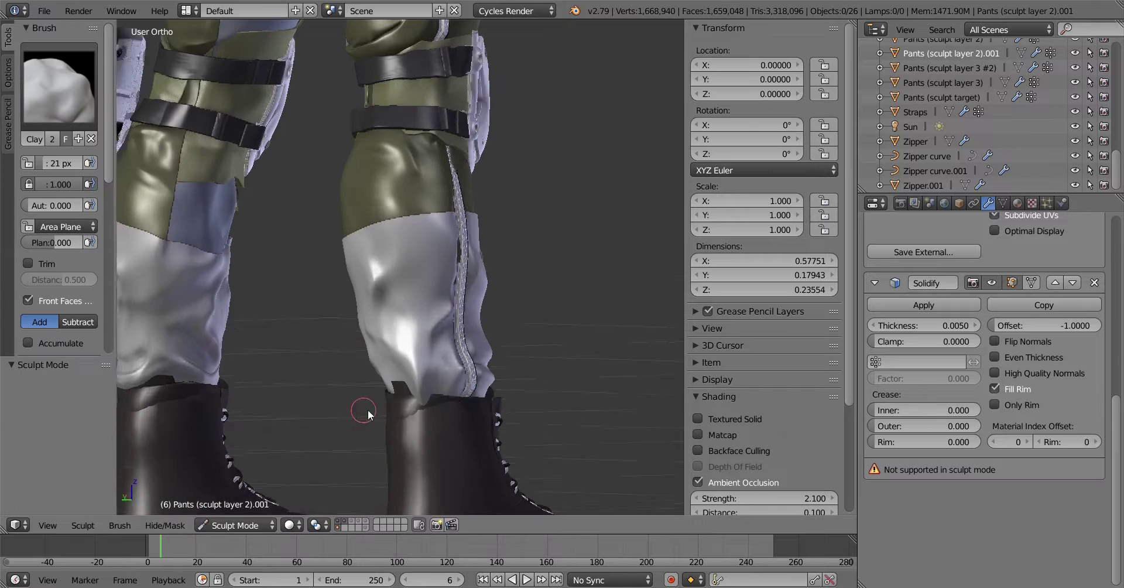
{"action": "key", "text": "f"}
{"action": "left_click", "coordinate": [448, 399]}
Switch sculpting to the upper trouser panel layer beside the zipper
{"action": "middle_click_drag", "start_coordinate": [448, 399], "coordinate": [574, 433]}
{"action": "middle_click_drag", "start_coordinate": [408, 388], "coordinate": [437, 259]}
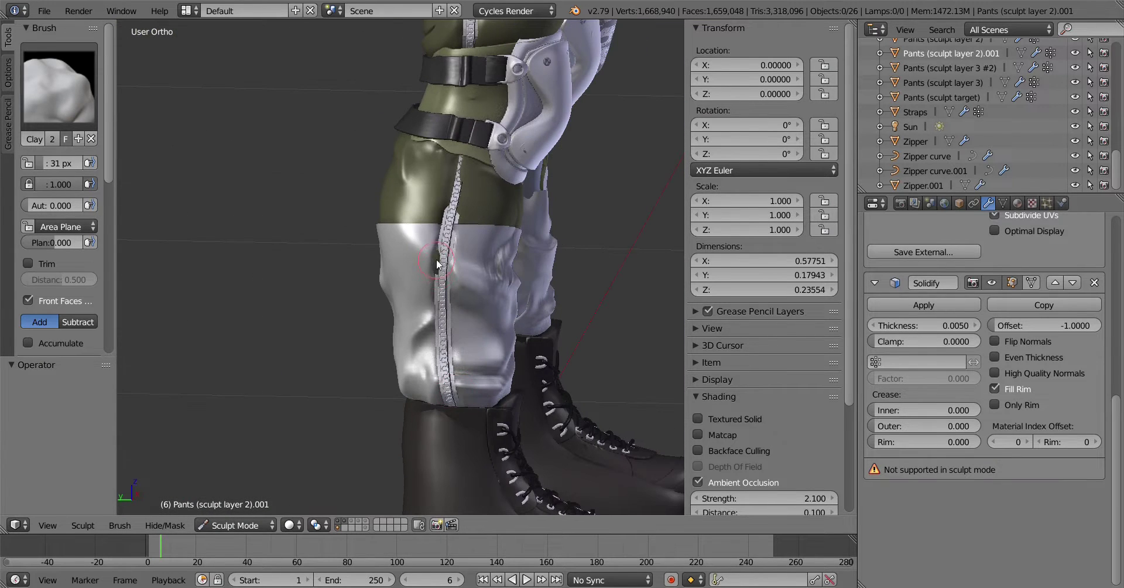
{"action": "key", "text": "ctrl+Tab"}
{"action": "right_click", "coordinate": [459, 179]}
{"action": "key", "text": "ctrl+Tab"}
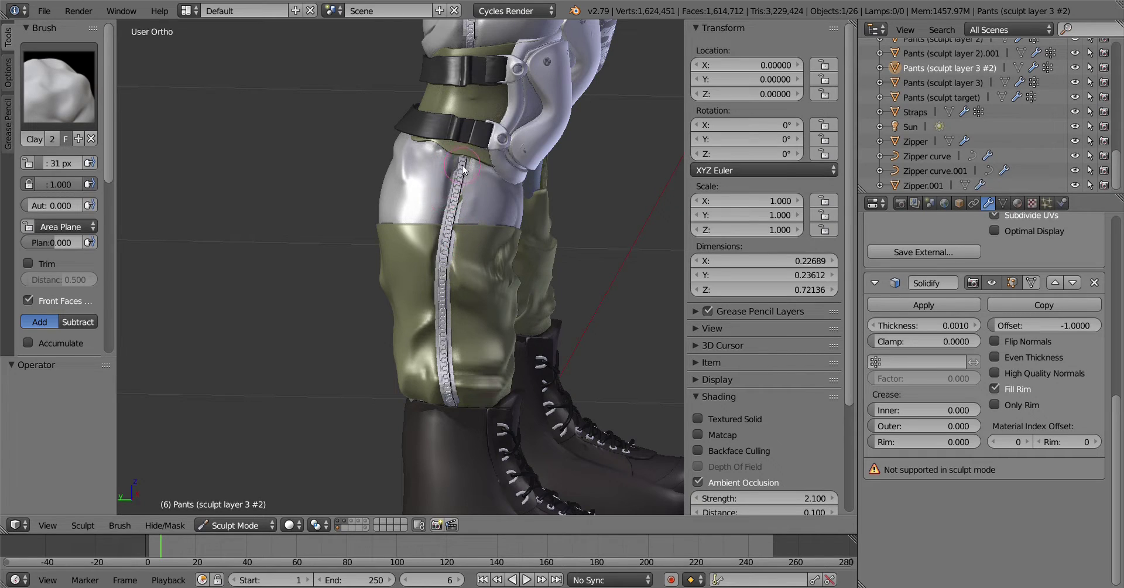
{"action": "scroll", "coordinate": [463, 203], "scroll_direction": "up", "scroll_amount": 3}
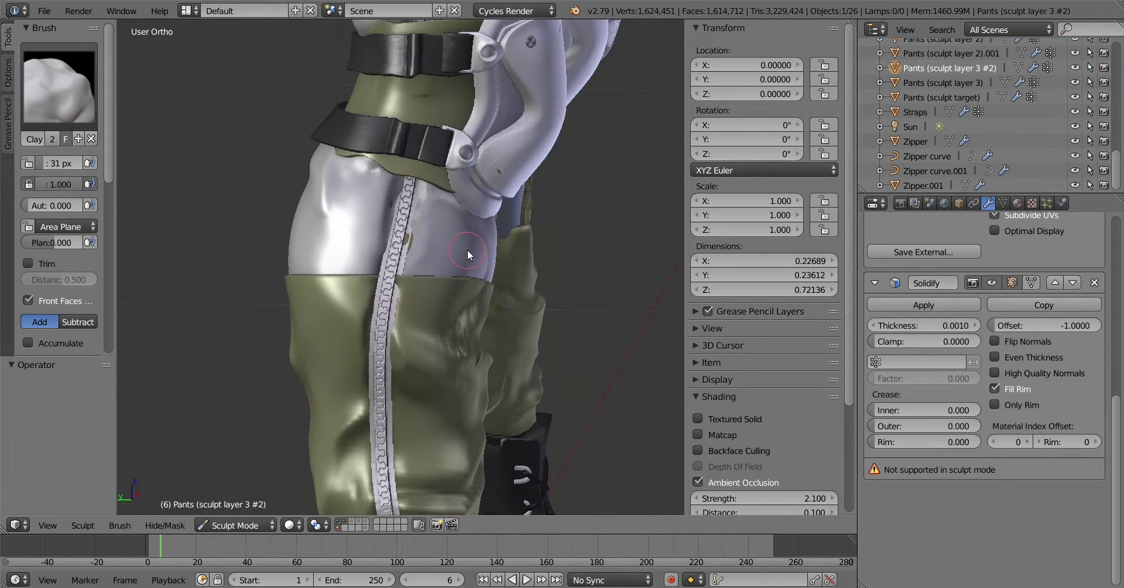
{"action": "scroll", "coordinate": [467, 250], "scroll_direction": "up", "scroll_amount": 2}
{"action": "scroll", "coordinate": [441, 174], "scroll_direction": "down", "scroll_amount": 2}
Reselect the lower-leg trouser panel for sculpting and enlarge the brush to 68 px
{"action": "key", "text": "ctrl+Tab"}
{"action": "right_click", "coordinate": [441, 174]}
{"action": "key", "text": "ctrl+Tab"}
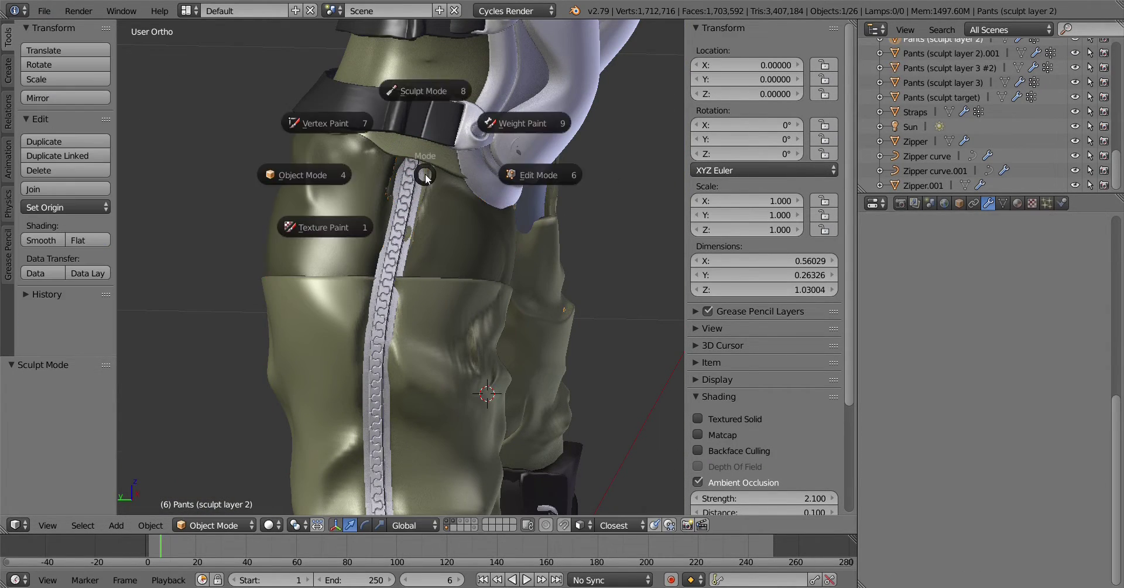
{"action": "left_click", "coordinate": [508, 107]}
{"action": "left_click", "coordinate": [410, 374]}
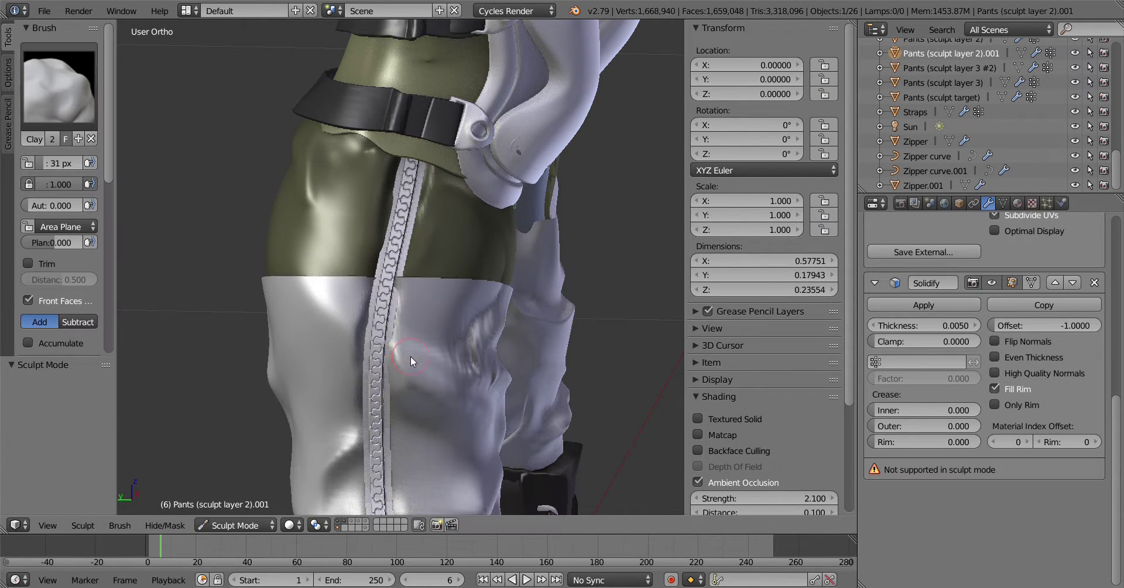
{"action": "right_click", "coordinate": [409, 356]}
{"action": "key", "text": "ctrl+Tab"}
{"action": "scroll", "coordinate": [431, 309], "scroll_direction": "down", "scroll_amount": 5, "text": "shift"}
{"action": "key", "text": "f"}
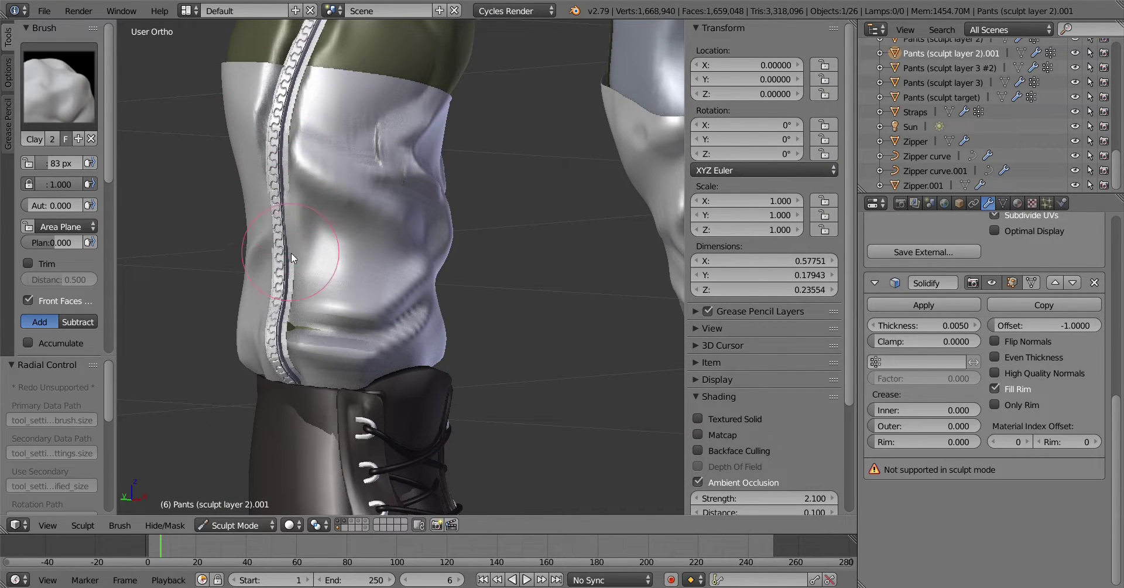
{"action": "scroll", "coordinate": [254, 332], "scroll_direction": "up", "scroll_amount": 1}
{"action": "scroll", "coordinate": [290, 364], "scroll_direction": "up", "scroll_amount": 1}
{"action": "scroll", "coordinate": [199, 337], "scroll_direction": "up", "scroll_amount": 2}
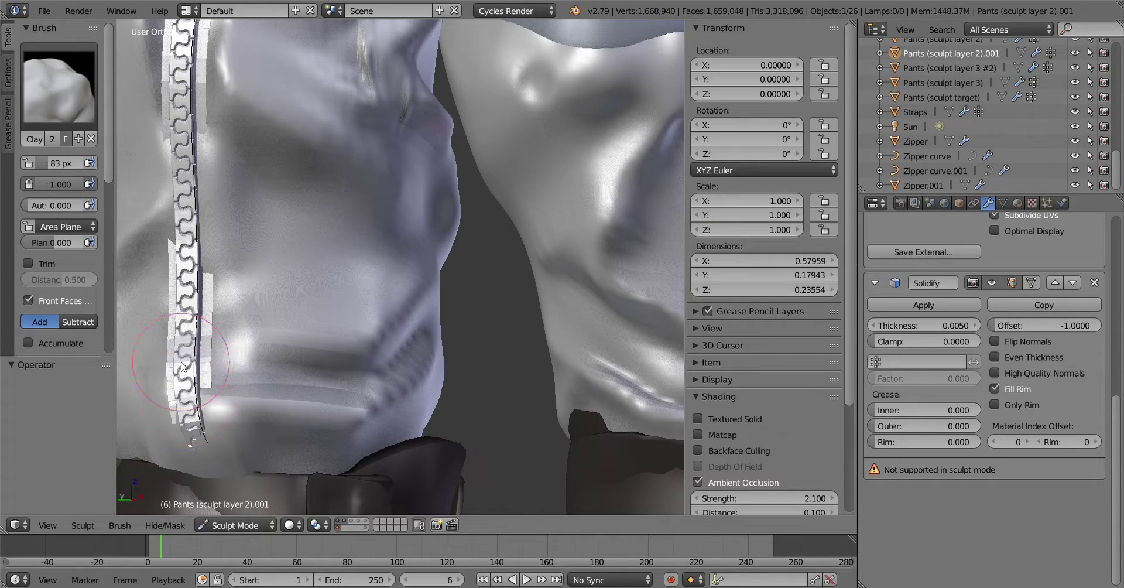
{"action": "left_click", "coordinate": [199, 448]}
Sculpt clay folds around the lower-leg zipper, then switch to the Crease brush
{"action": "scroll", "coordinate": [325, 373], "scroll_direction": "down", "scroll_amount": 3}
{"action": "scroll", "coordinate": [626, 405], "scroll_direction": "down", "scroll_amount": 2}
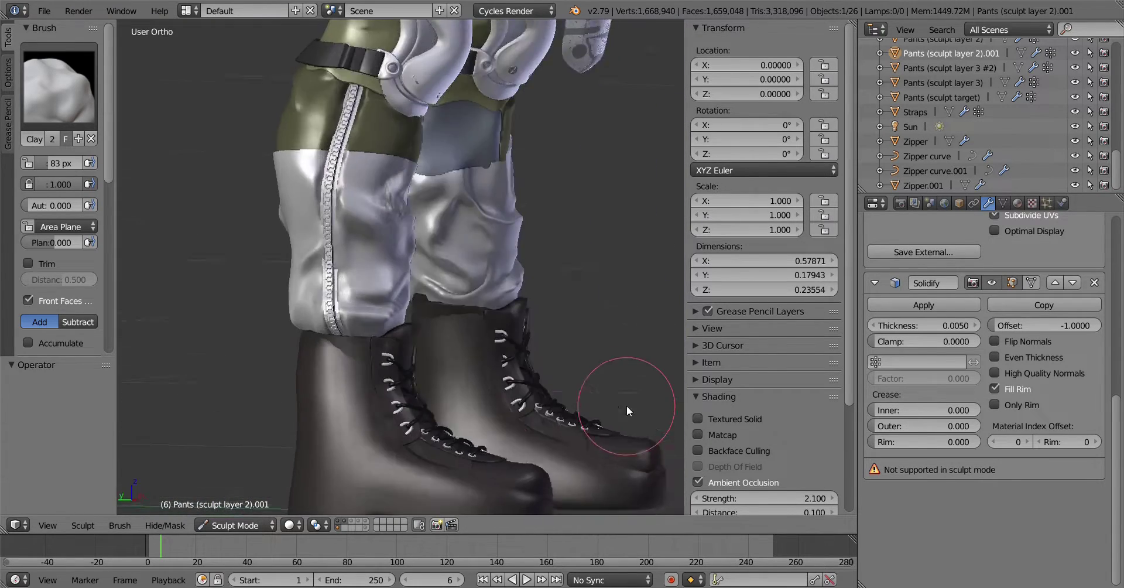
{"action": "scroll", "coordinate": [362, 163], "scroll_direction": "up", "scroll_amount": 6}
{"action": "scroll", "coordinate": [345, 284], "scroll_direction": "down", "scroll_amount": 3}
{"action": "scroll", "coordinate": [451, 338], "scroll_direction": "up", "scroll_amount": 3}
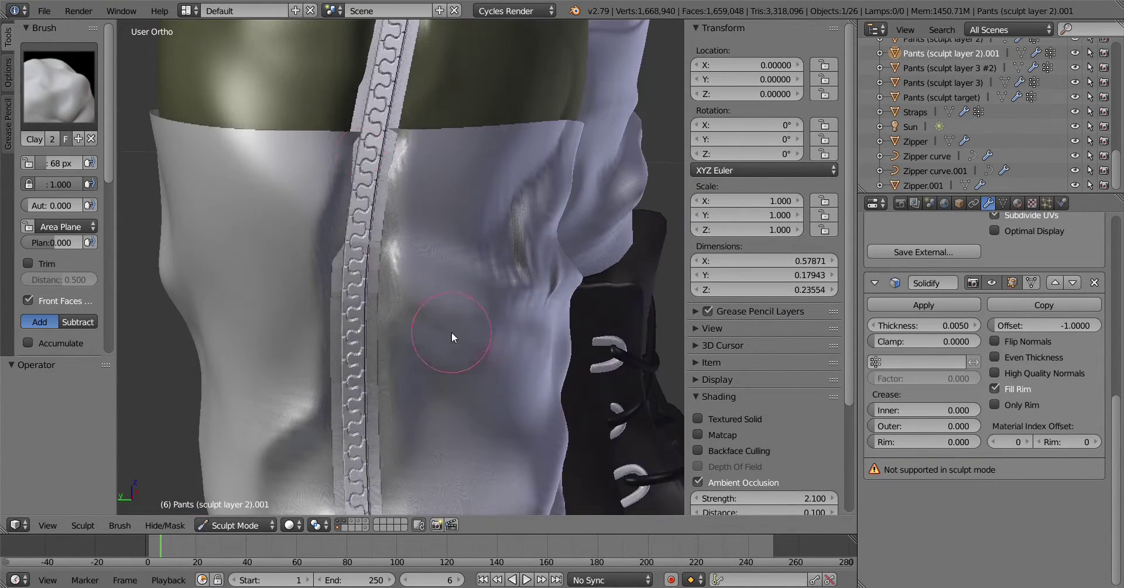
{"action": "scroll", "coordinate": [514, 259], "scroll_direction": "down", "scroll_amount": 3}
{"action": "scroll", "coordinate": [410, 363], "scroll_direction": "down", "scroll_amount": 2}
{"action": "scroll", "coordinate": [493, 364], "scroll_direction": "up", "scroll_amount": 2}
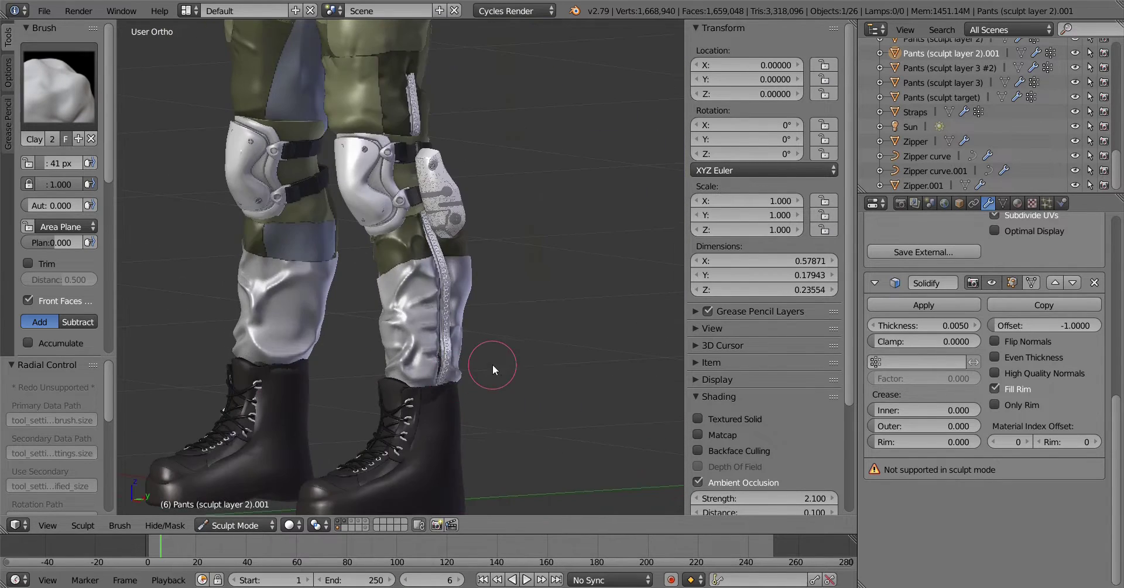
{"action": "scroll", "coordinate": [367, 303], "scroll_direction": "up", "scroll_amount": 4}
{"action": "scroll", "coordinate": [367, 303], "scroll_direction": "up", "scroll_amount": 3}
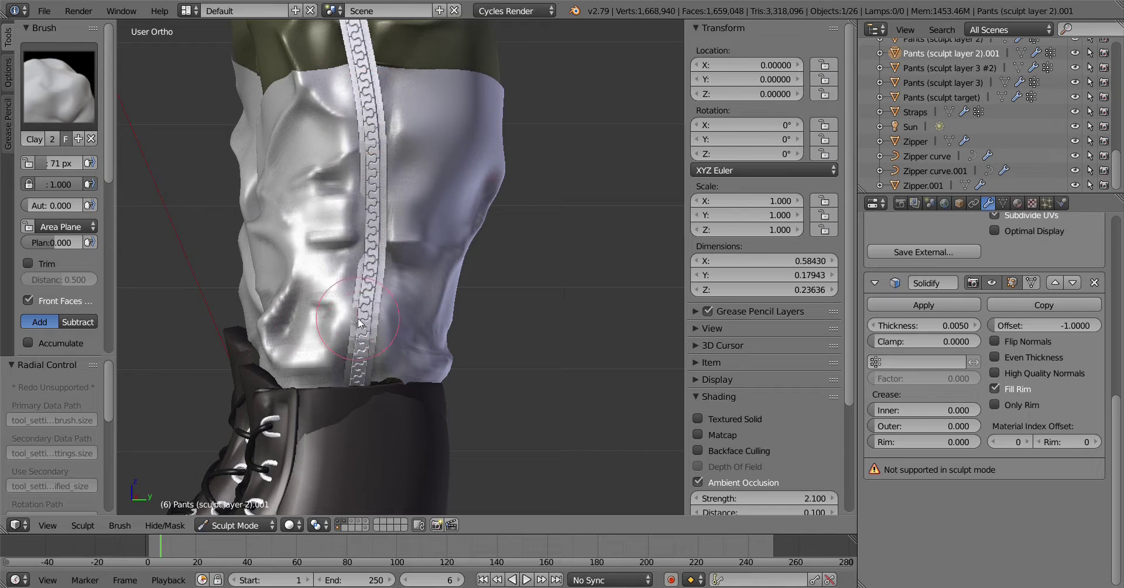
{"action": "key", "text": "shift+c"}
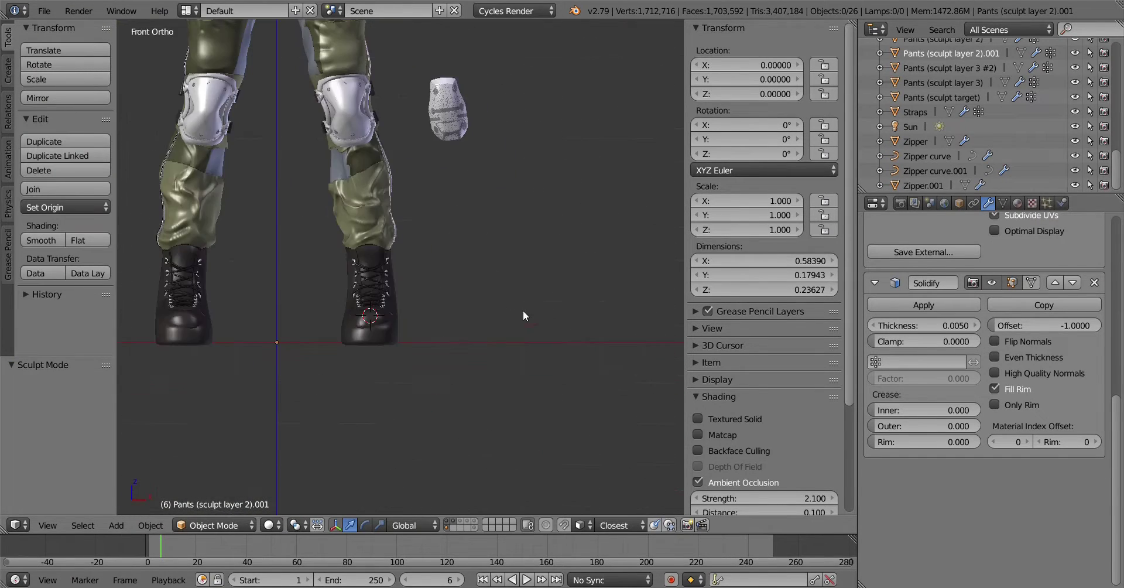
Reshape the panel above the knee pad with Mask and Grab brushes, then return to Object Mode
{"action": "left_click", "coordinate": [388, 326]}
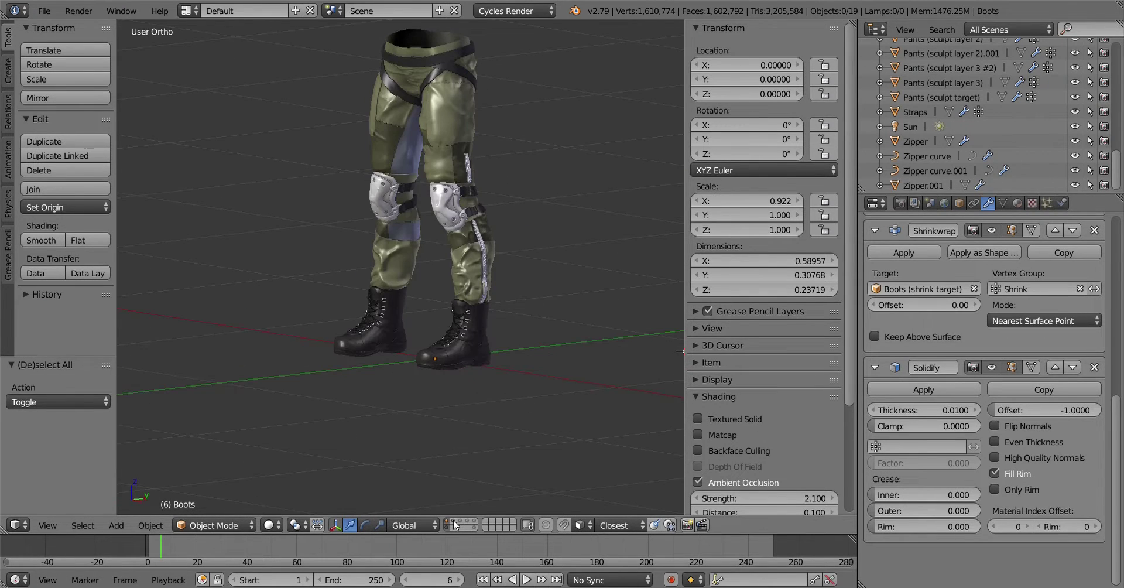
{"action": "key", "text": "KP_1"}
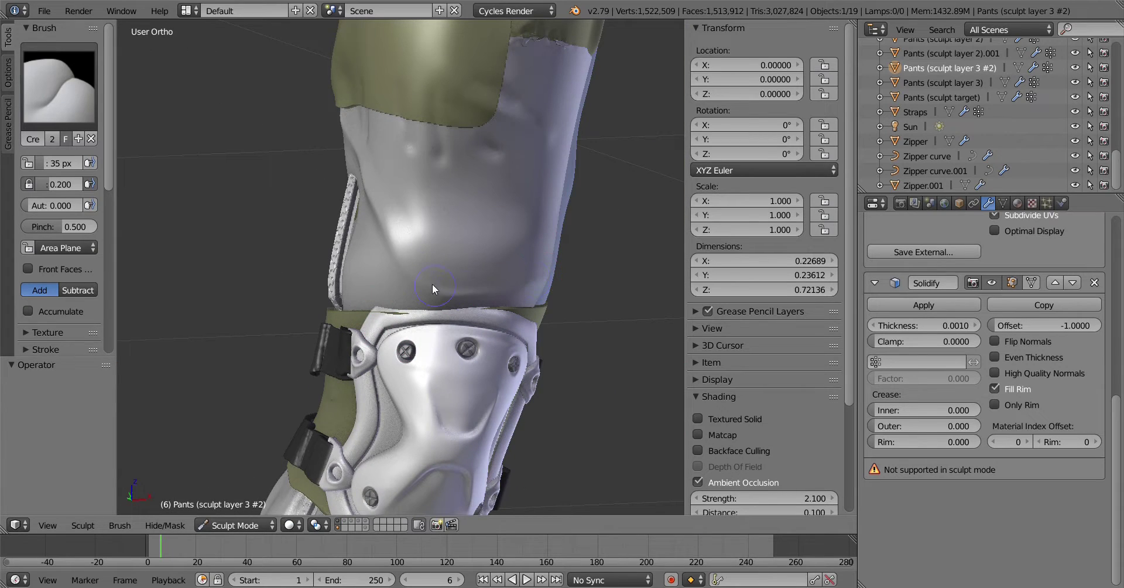
{"action": "left_click", "coordinate": [58, 87]}
{"action": "left_click", "coordinate": [143, 243]}
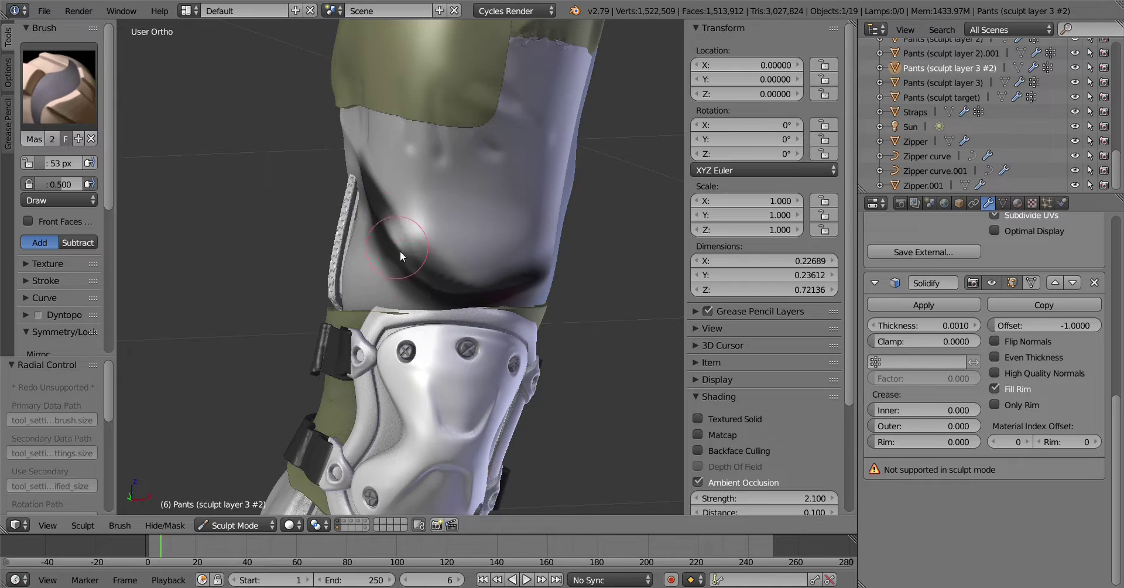
{"action": "key", "text": "g"}
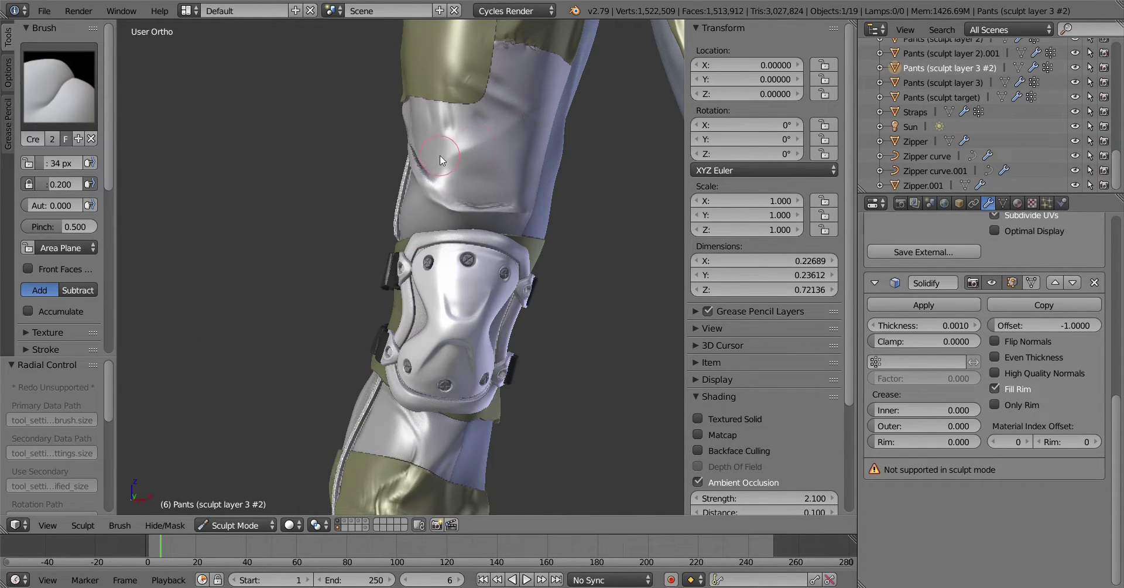
{"action": "middle_click_drag", "start_coordinate": [440, 156], "coordinate": [542, 124]}
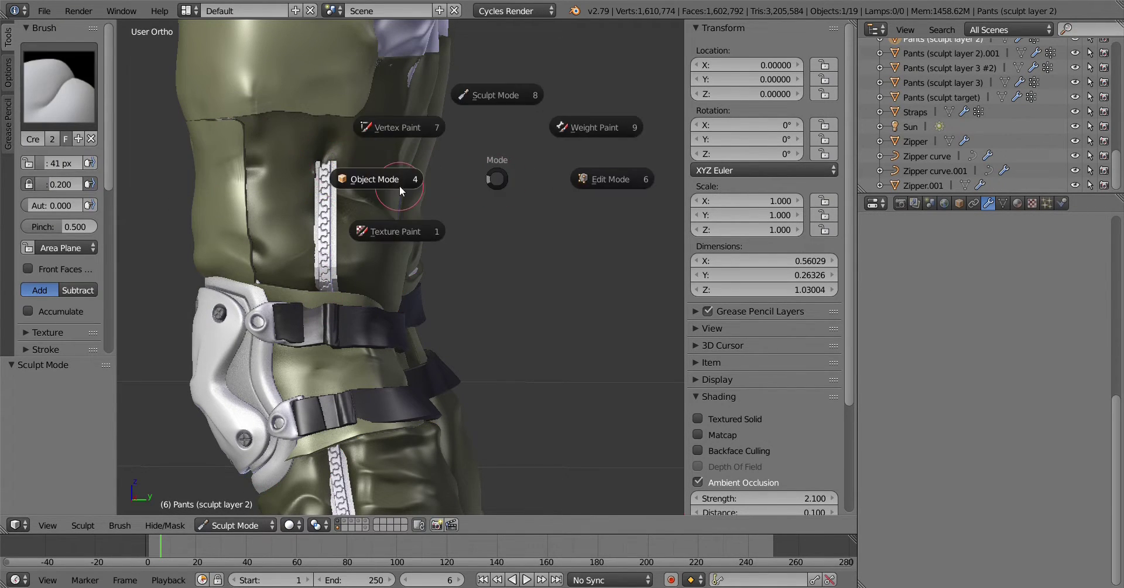
{"action": "left_click", "coordinate": [399, 185]}
Return to Object Mode and view the whole trousers from farther out
{"action": "key", "text": "Tab"}
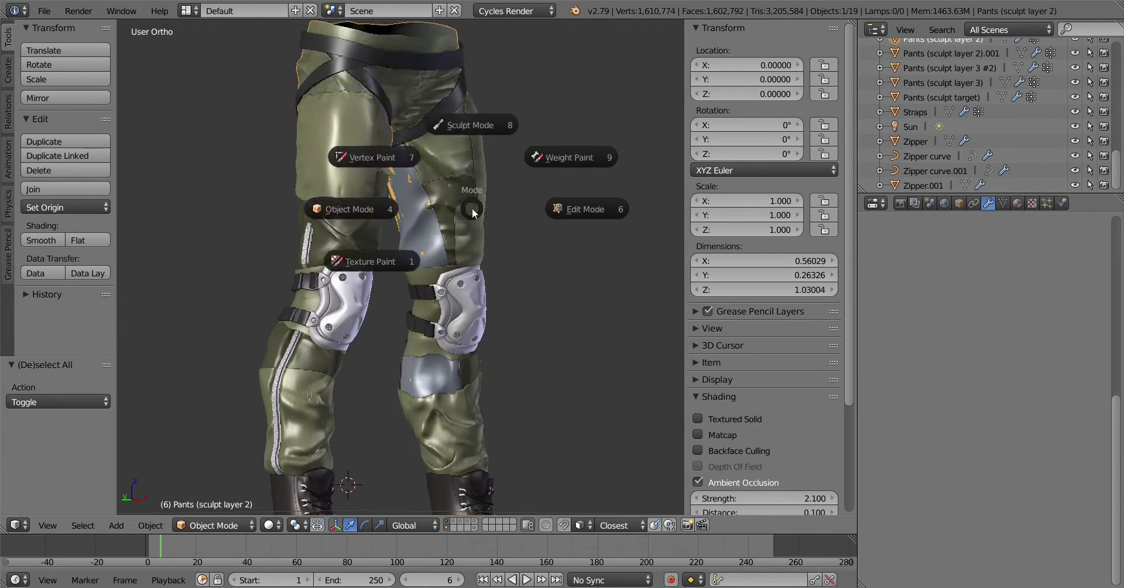
{"action": "key", "text": "8"}
{"action": "key", "text": "ctrl+Tab"}
{"action": "middle_click_drag", "start_coordinate": [463, 230], "coordinate": [244, 310]}
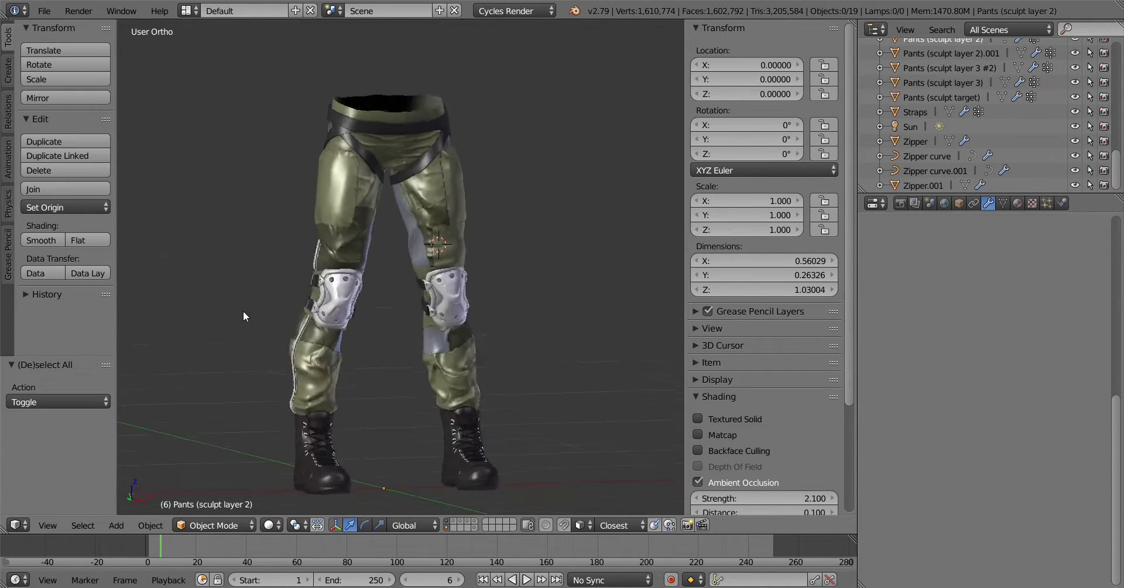
{"action": "scroll", "coordinate": [540, 405], "scroll_direction": "down", "scroll_amount": 3}
{"action": "middle_click_drag", "start_coordinate": [539, 406], "coordinate": [475, 360]}
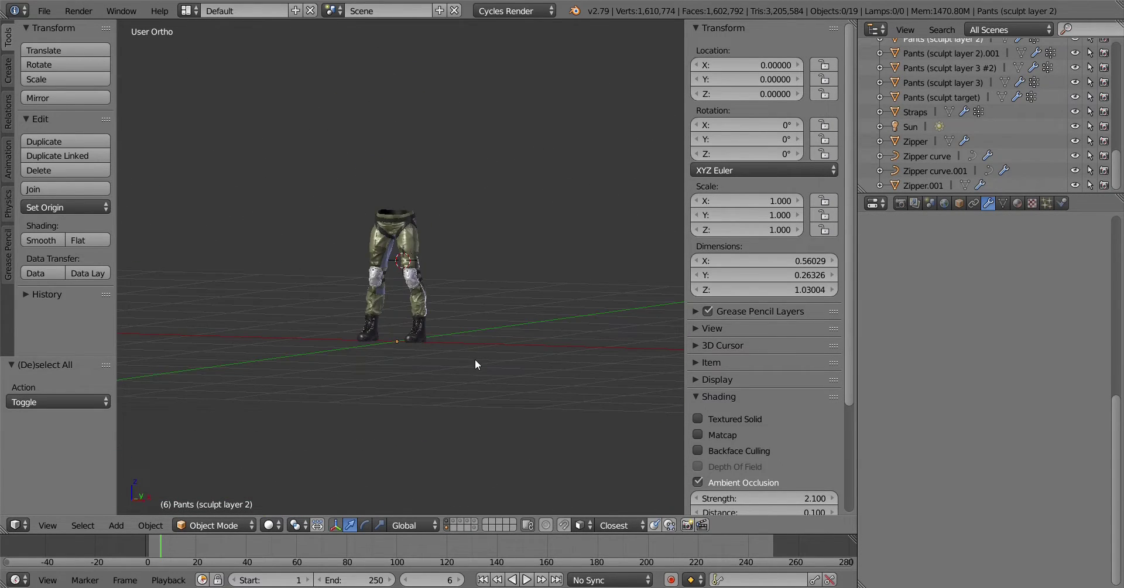
{"action": "scroll", "coordinate": [365, 356], "scroll_direction": "up", "scroll_amount": 10}
Select the lower-leg panel Pants (sculpt layer 2).001 and sculpt extra crease folds near the knee
{"action": "right_click", "coordinate": [392, 299]}
{"action": "key", "text": "Tab"}
{"action": "key", "text": "8"}
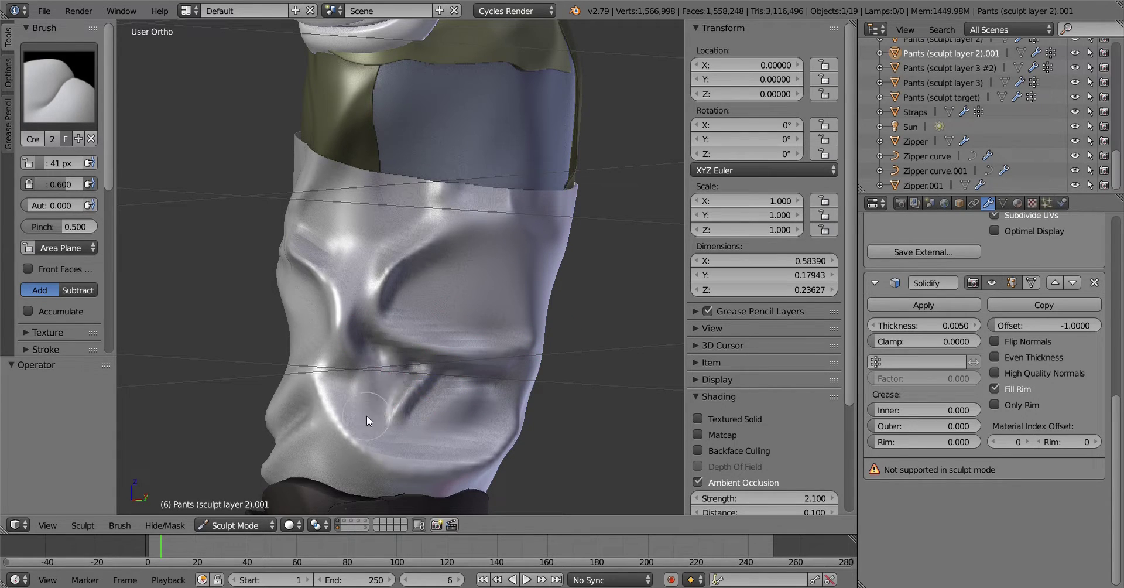
{"action": "scroll", "coordinate": [370, 417], "scroll_direction": "down", "scroll_amount": 5}
{"action": "middle_click_drag", "start_coordinate": [451, 400], "coordinate": [403, 358]}
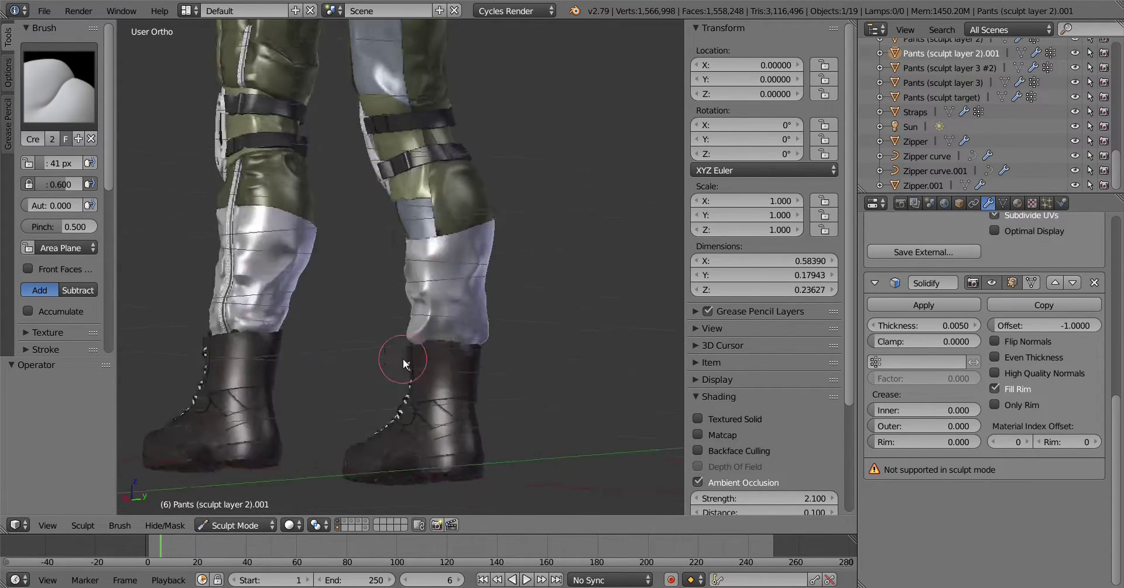
{"action": "scroll", "coordinate": [403, 358], "scroll_direction": "up", "scroll_amount": 5}
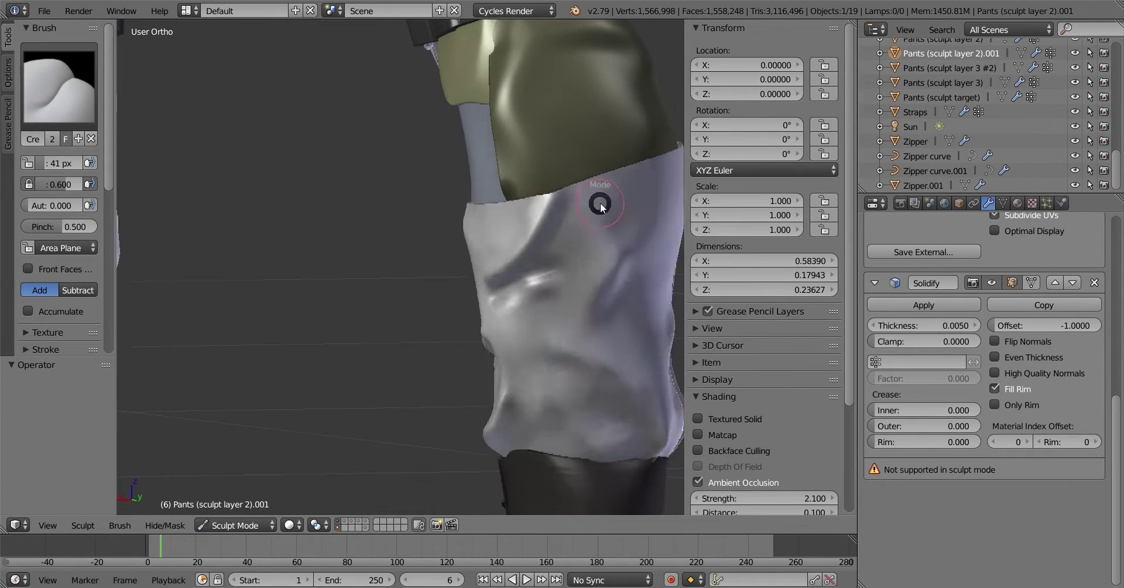
{"action": "middle_click_drag", "start_coordinate": [579, 152], "coordinate": [595, 164]}
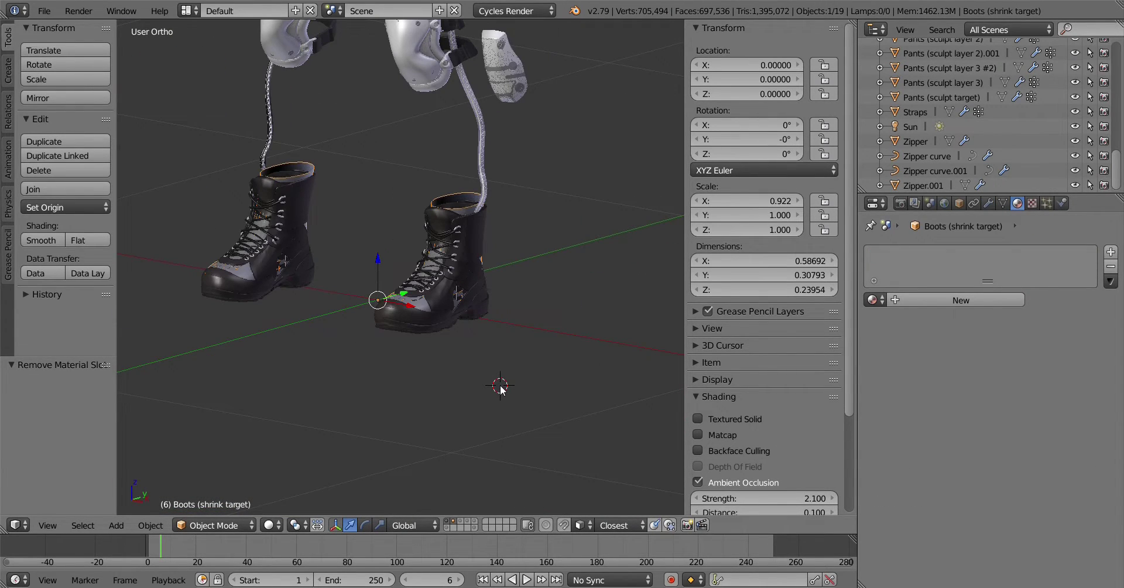
Set the boot target's Array Constant Offset X to -0.75 and apply its scale
{"action": "left_click", "coordinate": [564, 386]}
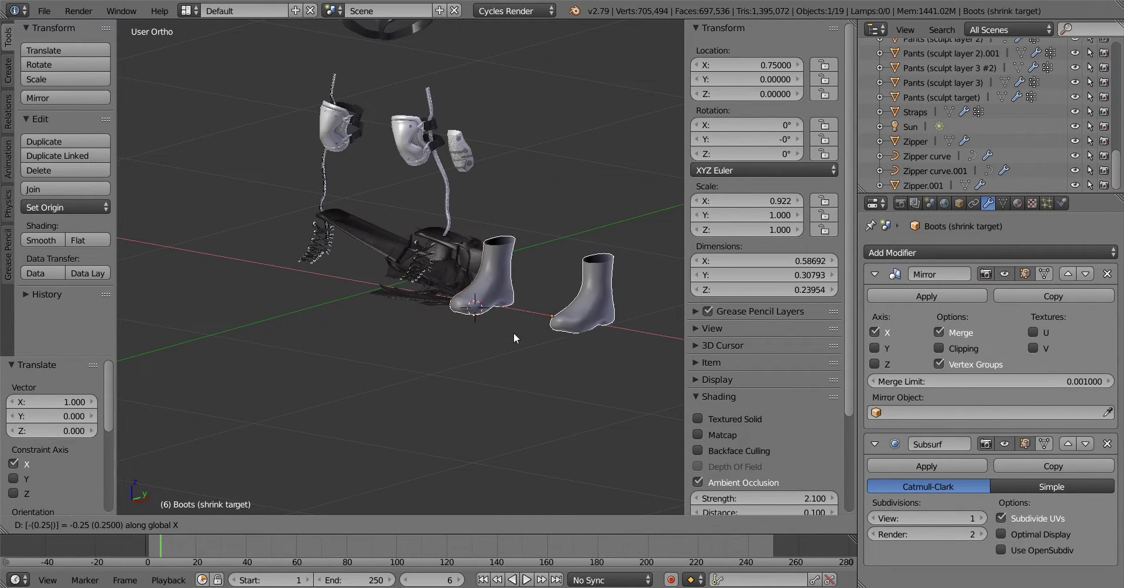
{"action": "type", "text": "-0.75"}
{"action": "key", "text": "Return"}
{"action": "key", "text": "KP_1"}
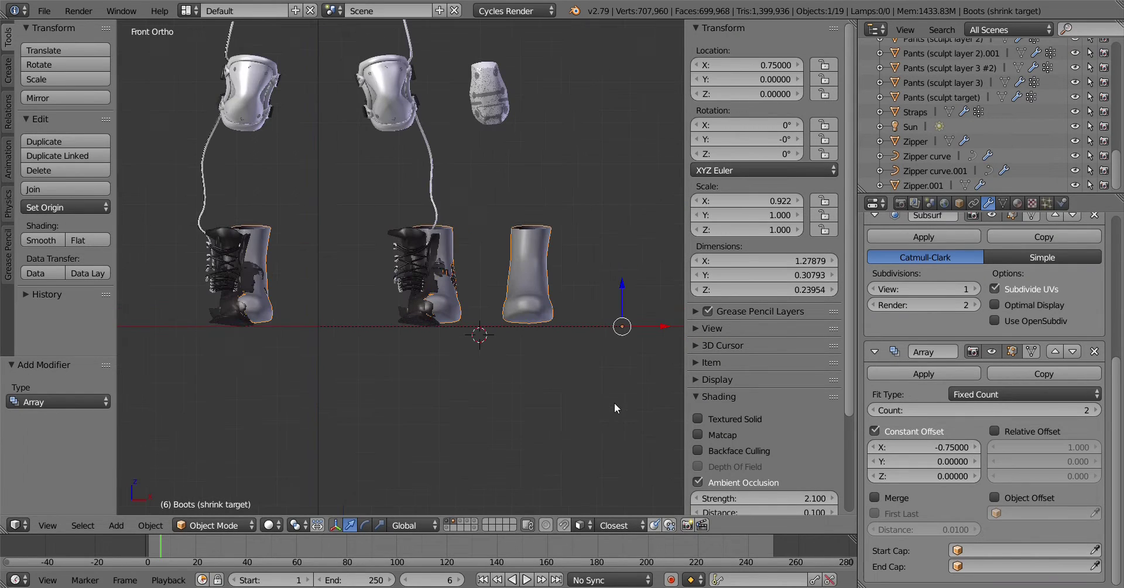
{"action": "key", "text": "Return"}
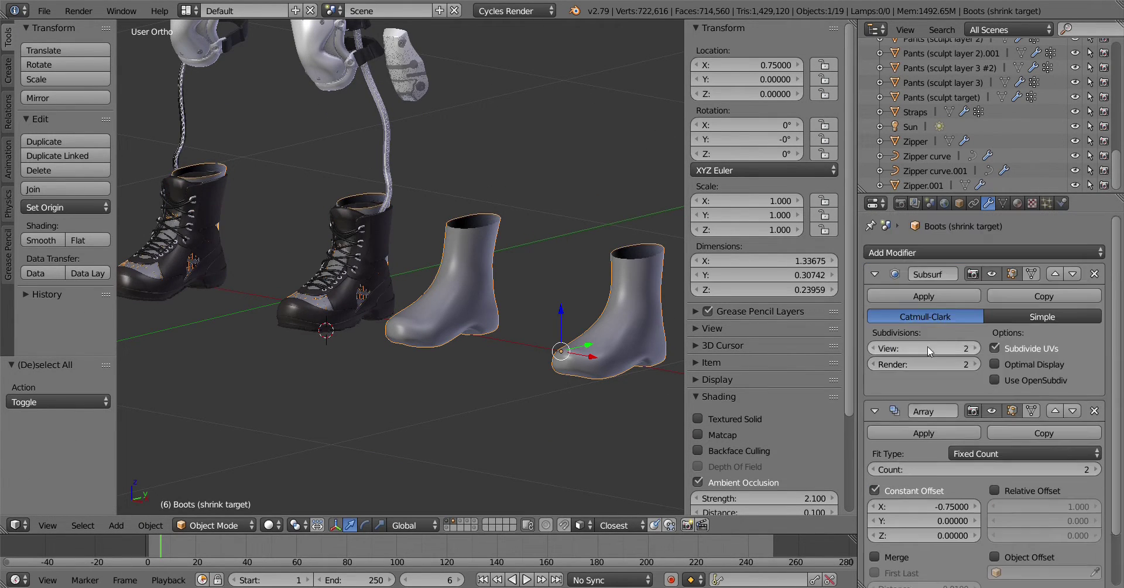
Add a Multires modifier, parent the boots to the boot target, and enter Sculpt Mode
{"action": "left_click", "coordinate": [862, 413]}
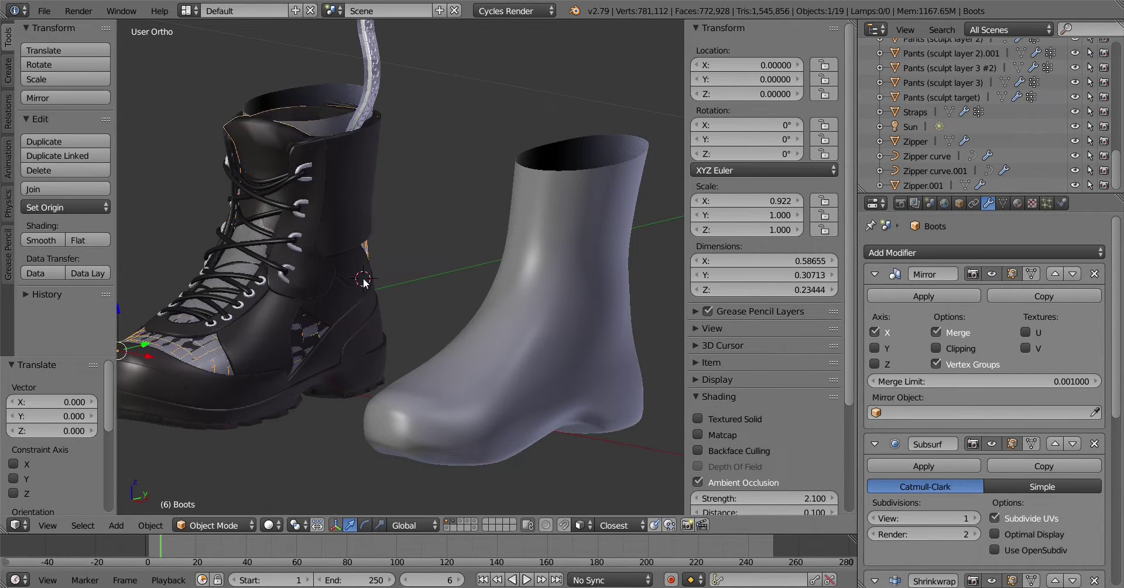
{"action": "scroll", "coordinate": [160, 209], "scroll_direction": "down", "scroll_amount": 3}
{"action": "key", "text": "a"}
{"action": "key", "text": "b"}
{"action": "key", "text": "ctrl+z"}
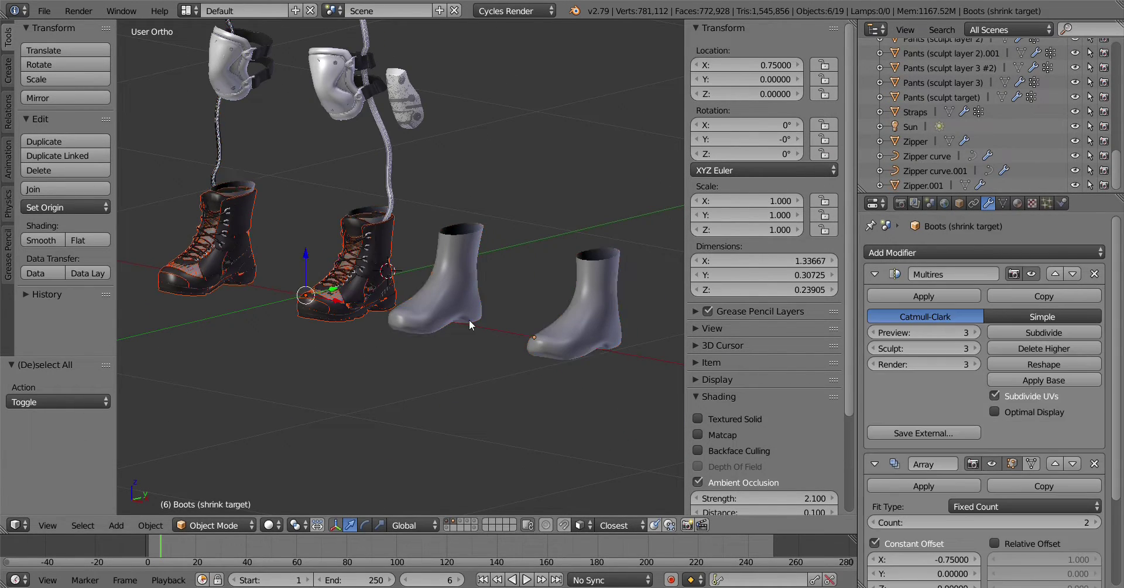
{"action": "key", "text": "ctrl+p"}
{"action": "left_click", "coordinate": [490, 292]}
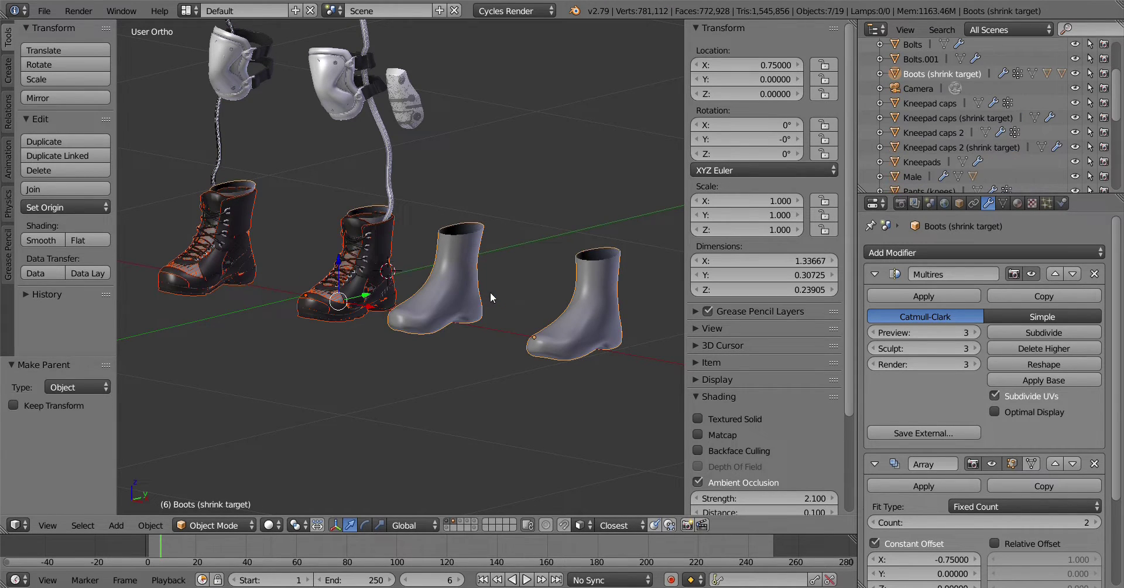
{"action": "left_click", "coordinate": [486, 286]}
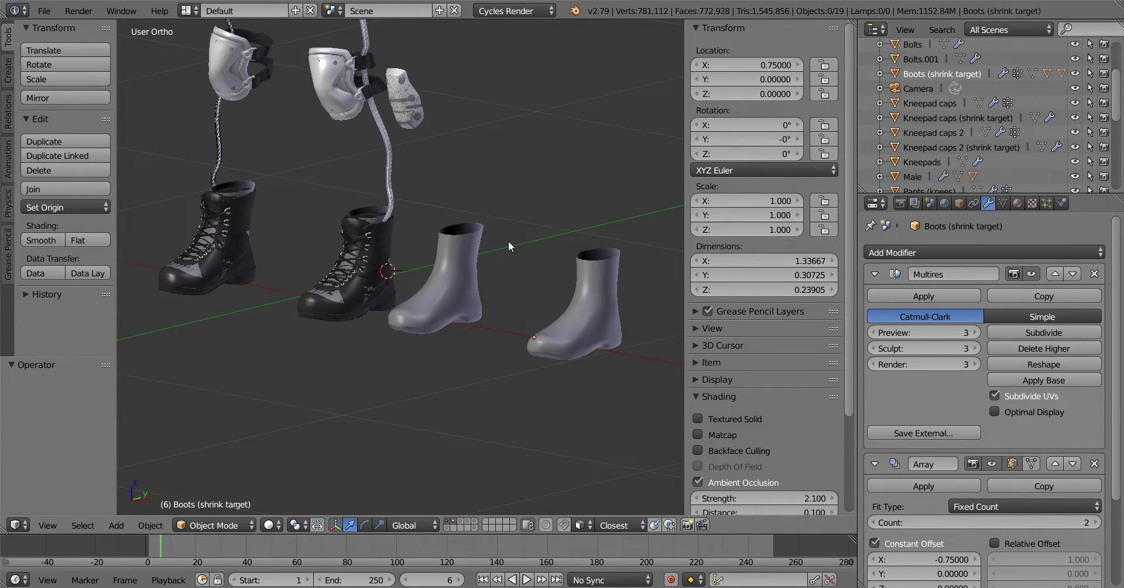
{"action": "key", "text": "ctrl+z"}
{"action": "key", "text": "ctrl+z"}
Leave sculpting on the boot and select the right boot overlay
{"action": "scroll", "coordinate": [523, 241], "scroll_direction": "up", "scroll_amount": 3}
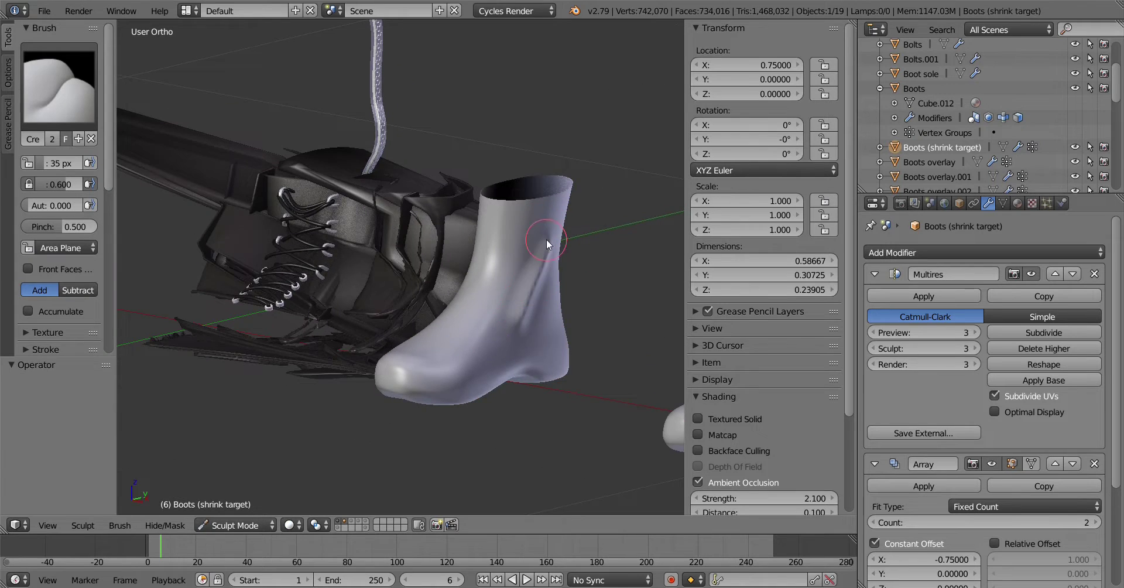
{"action": "scroll", "coordinate": [412, 352], "scroll_direction": "down", "scroll_amount": 1}
{"action": "mouse_move", "coordinate": [412, 353]}
{"action": "middle_mouse_down"}
{"action": "mouse_move", "coordinate": [363, 361]}
{"action": "mouse_move", "coordinate": [590, 373]}
{"action": "mouse_move", "coordinate": [457, 415]}
{"action": "mouse_move", "coordinate": [294, 285]}
{"action": "mouse_move", "coordinate": [445, 327]}
{"action": "mouse_move", "coordinate": [491, 457]}
{"action": "mouse_move", "coordinate": [517, 464]}
{"action": "mouse_move", "coordinate": [431, 381]}
{"action": "mouse_move", "coordinate": [516, 444]}
{"action": "mouse_move", "coordinate": [595, 283]}
{"action": "mouse_move", "coordinate": [442, 376]}
{"action": "mouse_move", "coordinate": [471, 414]}
{"action": "mouse_move", "coordinate": [560, 468]}
{"action": "middle_mouse_up"}
{"action": "key", "text": "Tab"}
{"action": "middle_click_drag", "start_coordinate": [533, 306], "coordinate": [514, 265]}
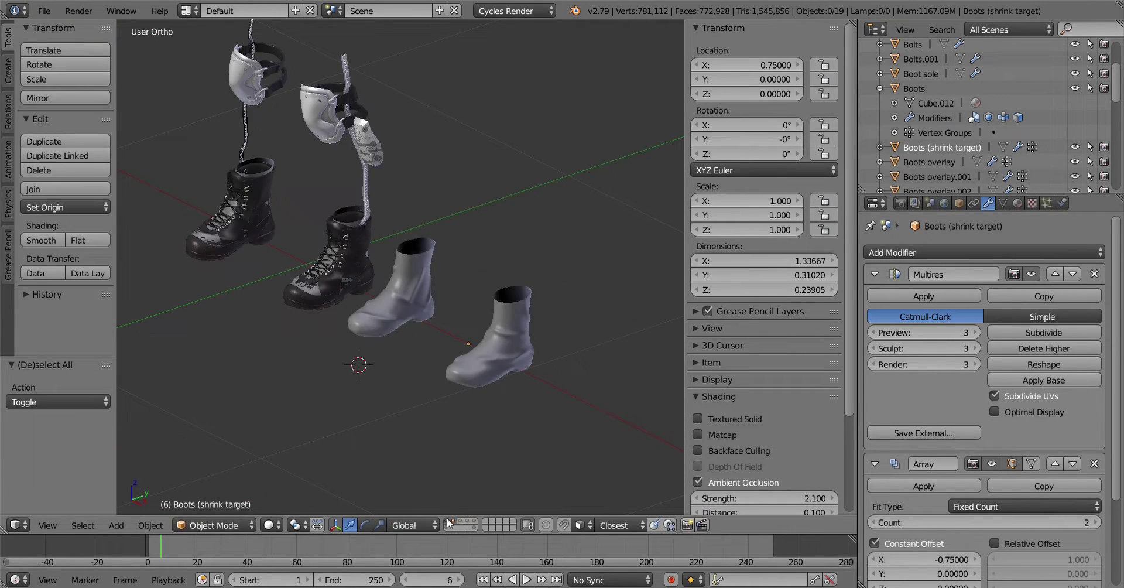
{"action": "key", "text": "a"}
{"action": "key", "text": "g"}
{"action": "right_click", "coordinate": [518, 303]}
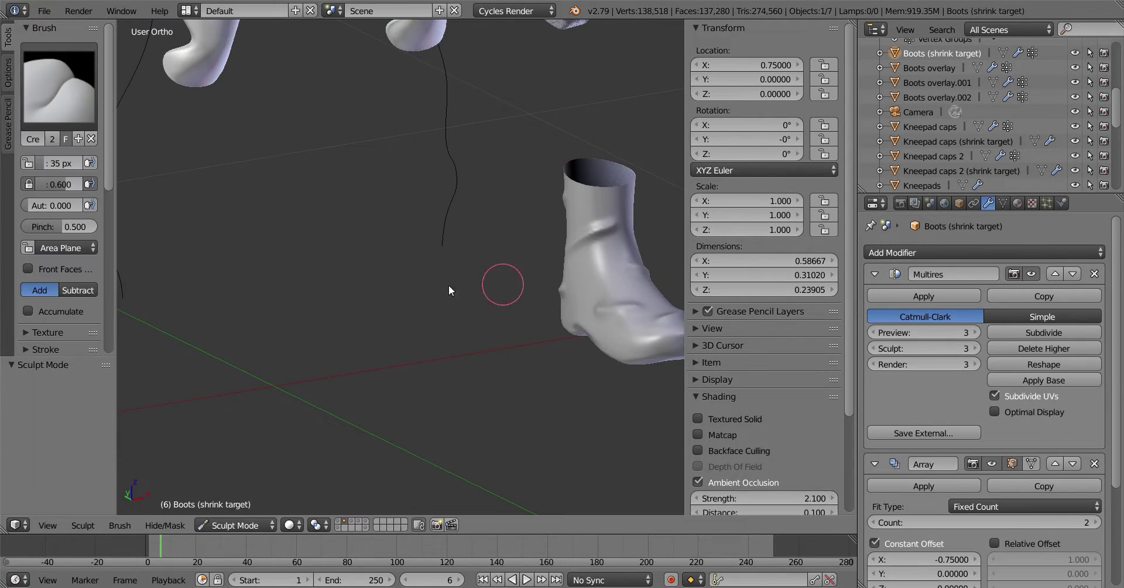
Frame the grey boot and orbit around it to inspect the sculpted folds
{"action": "key", "text": "KP_Decimal"}
{"action": "middle_click_drag", "start_coordinate": [455, 296], "coordinate": [357, 194]}
{"action": "scroll", "coordinate": [375, 211], "scroll_direction": "up", "scroll_amount": 3}
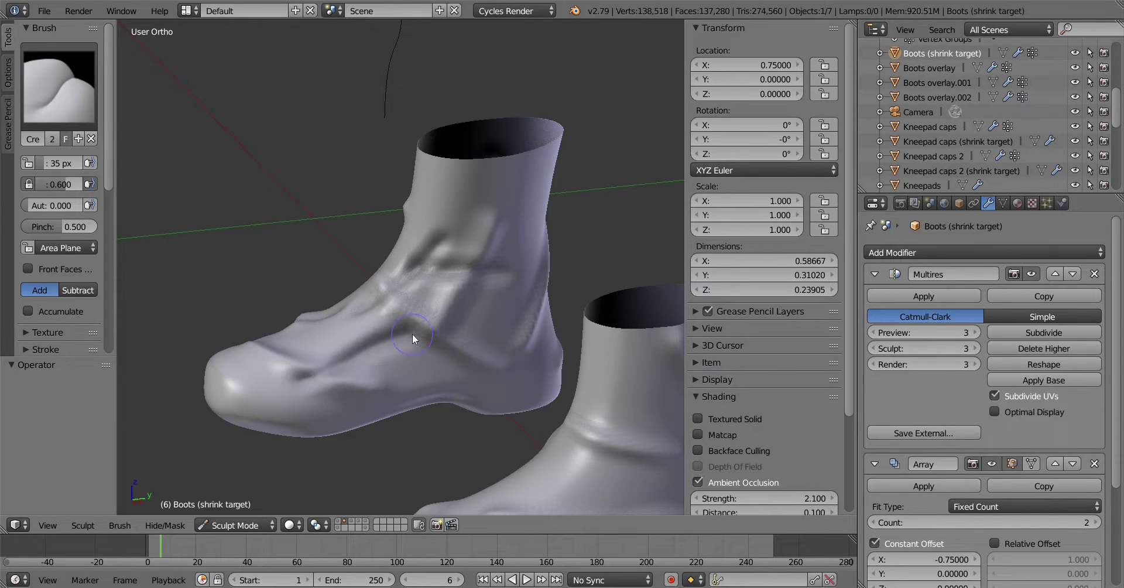
{"action": "scroll", "coordinate": [413, 334], "scroll_direction": "down", "scroll_amount": 3}
{"action": "middle_click_drag", "start_coordinate": [462, 345], "coordinate": [597, 316]}
{"action": "scroll", "coordinate": [384, 301], "scroll_direction": "up", "scroll_amount": 4}
{"action": "mouse_move", "coordinate": [384, 300]}
{"action": "middle_mouse_down"}
{"action": "mouse_move", "coordinate": [326, 252]}
{"action": "mouse_move", "coordinate": [213, 321]}
{"action": "mouse_move", "coordinate": [248, 228]}
{"action": "middle_mouse_up"}
{"action": "scroll", "coordinate": [248, 228], "scroll_direction": "down", "scroll_amount": 3}
{"action": "scroll", "coordinate": [486, 347], "scroll_direction": "down", "scroll_amount": 3}
{"action": "scroll", "coordinate": [464, 220], "scroll_direction": "up", "scroll_amount": 5}
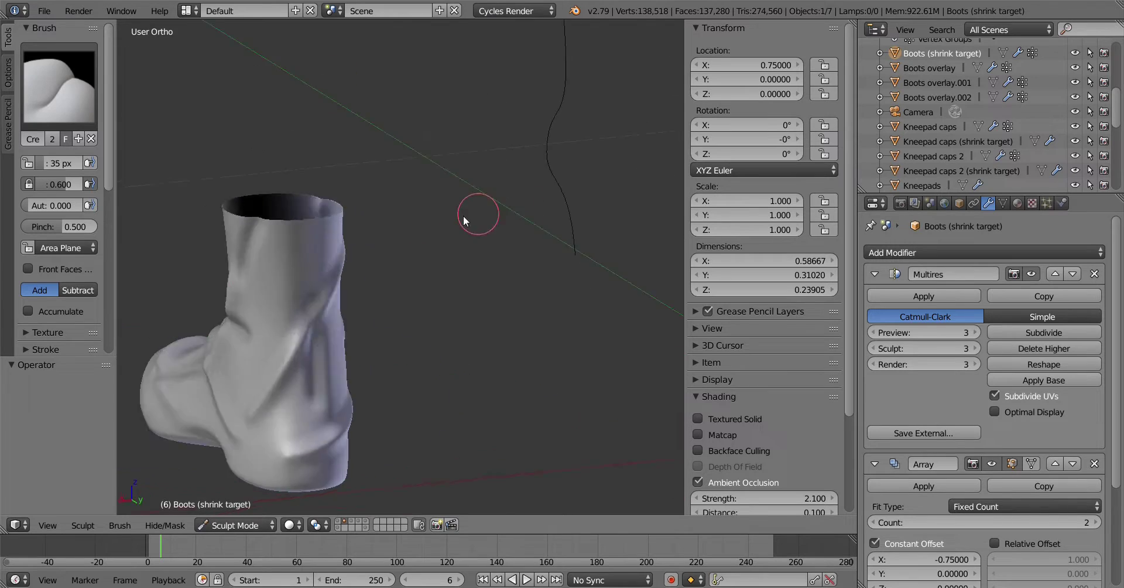
{"action": "middle_click_drag", "start_coordinate": [464, 221], "coordinate": [398, 280]}
{"action": "scroll", "coordinate": [409, 264], "scroll_direction": "up", "scroll_amount": 2}
{"action": "scroll", "coordinate": [486, 468], "scroll_direction": "down", "scroll_amount": 4}
Compare against the textured boot, then resume sculpting folds on the grey boot target
{"action": "key", "text": "a"}
{"action": "scroll", "coordinate": [516, 288], "scroll_direction": "up", "scroll_amount": 4}
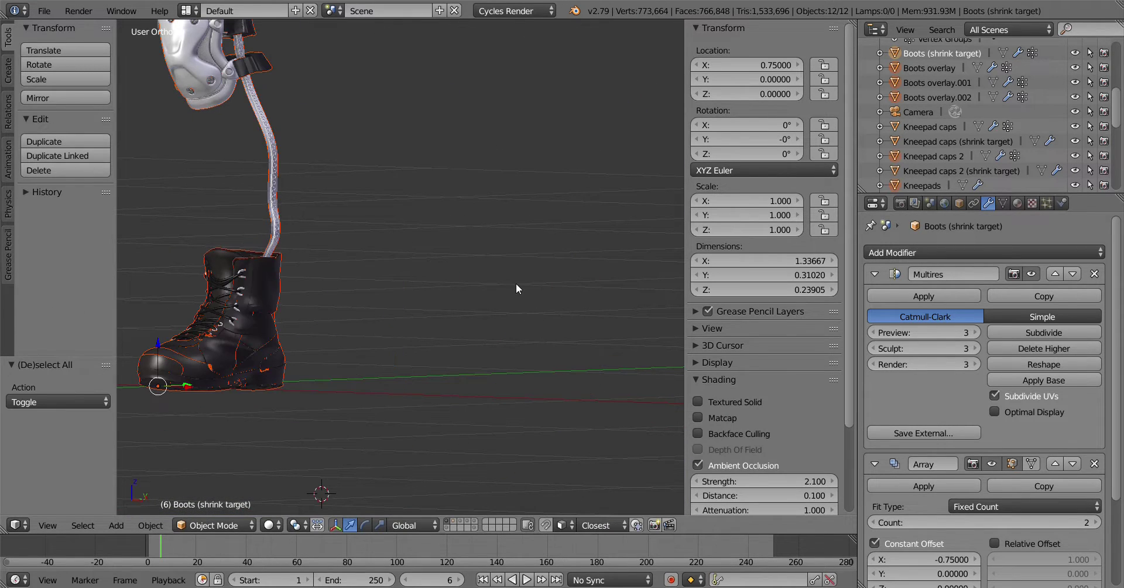
{"action": "scroll", "coordinate": [516, 288], "scroll_direction": "down", "scroll_amount": 2}
{"action": "middle_click_drag", "start_coordinate": [517, 288], "coordinate": [575, 317]}
{"action": "scroll", "coordinate": [560, 282], "scroll_direction": "up", "scroll_amount": 5}
{"action": "key", "text": "2"}
{"action": "scroll", "coordinate": [529, 404], "scroll_direction": "up", "scroll_amount": 2}
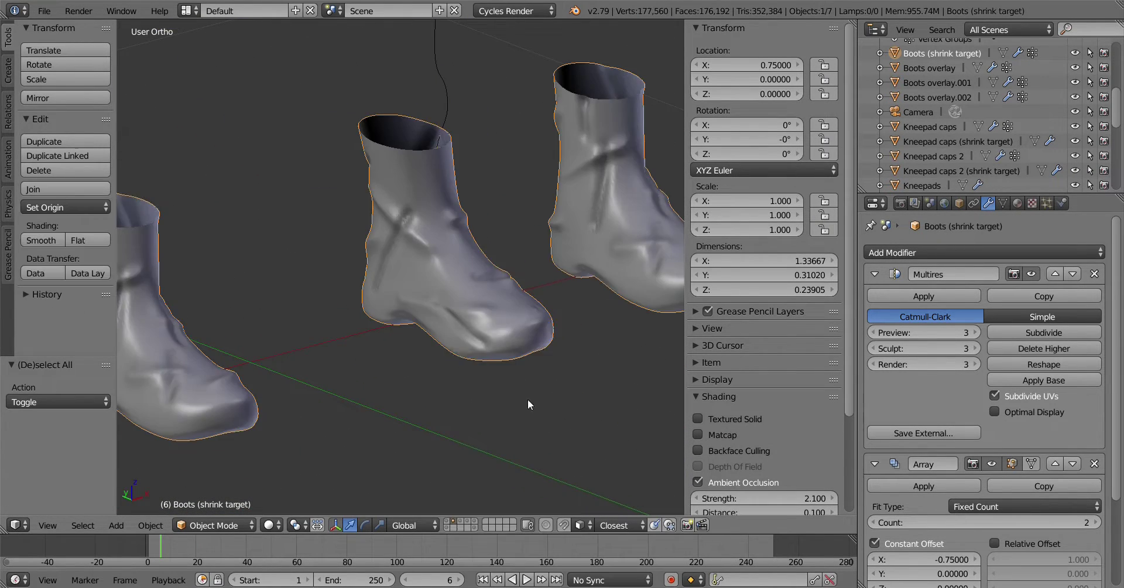
{"action": "key", "text": "ctrl+Tab"}
{"action": "mouse_move", "coordinate": [528, 404]}
{"action": "middle_mouse_down"}
{"action": "mouse_move", "coordinate": [433, 316]}
{"action": "mouse_move", "coordinate": [554, 356]}
{"action": "middle_mouse_up"}
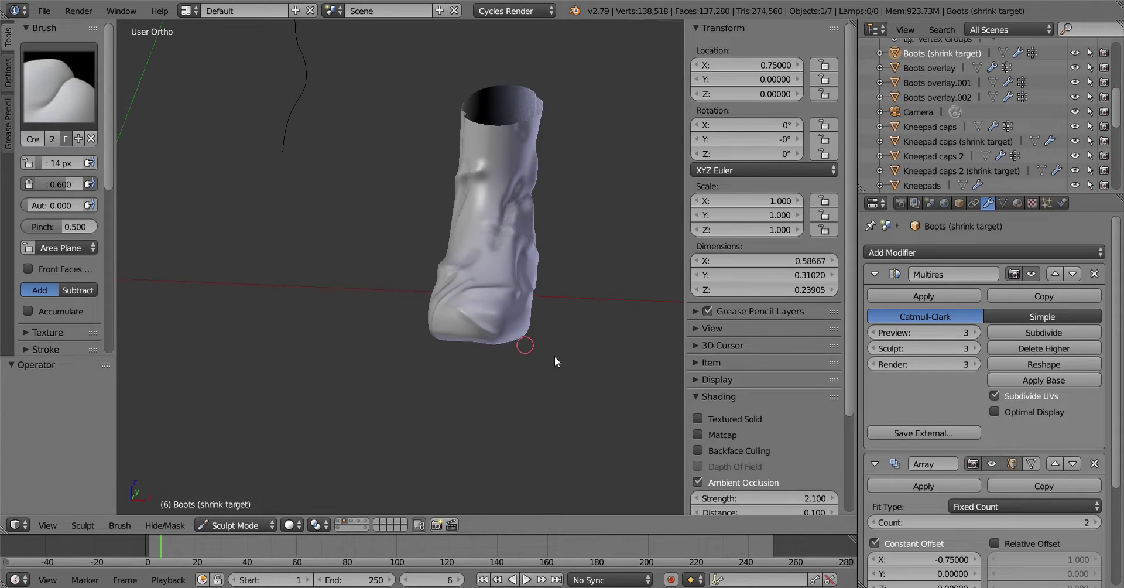
{"action": "key", "text": "ctrl+Tab"}
Toggle between textured layer 1 and grey layer 2 and sculpt more creases on the boot
{"action": "key", "text": "1"}
{"action": "key", "text": "a"}
{"action": "scroll", "coordinate": [461, 380], "scroll_direction": "down", "scroll_amount": 2}
{"action": "left_click", "coordinate": [459, 432]}
{"action": "key", "text": "2"}
{"action": "key", "text": "Tab"}
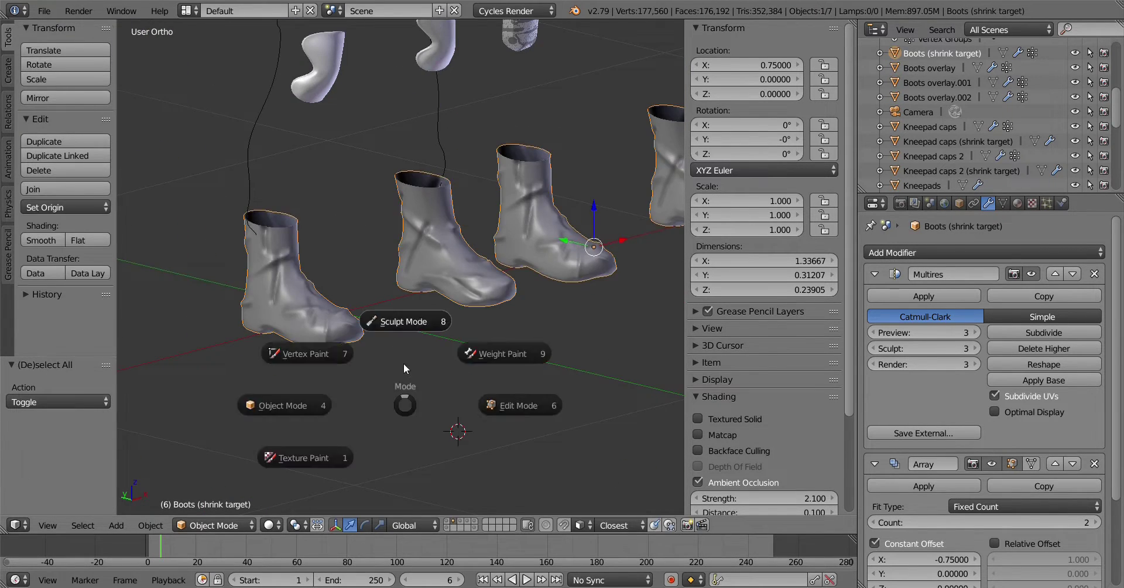
{"action": "left_click", "coordinate": [414, 319]}
{"action": "scroll", "coordinate": [504, 344], "scroll_direction": "up", "scroll_amount": 5}
{"action": "left_click", "coordinate": [509, 352]}
{"action": "scroll", "coordinate": [432, 409], "scroll_direction": "down", "scroll_amount": 5}
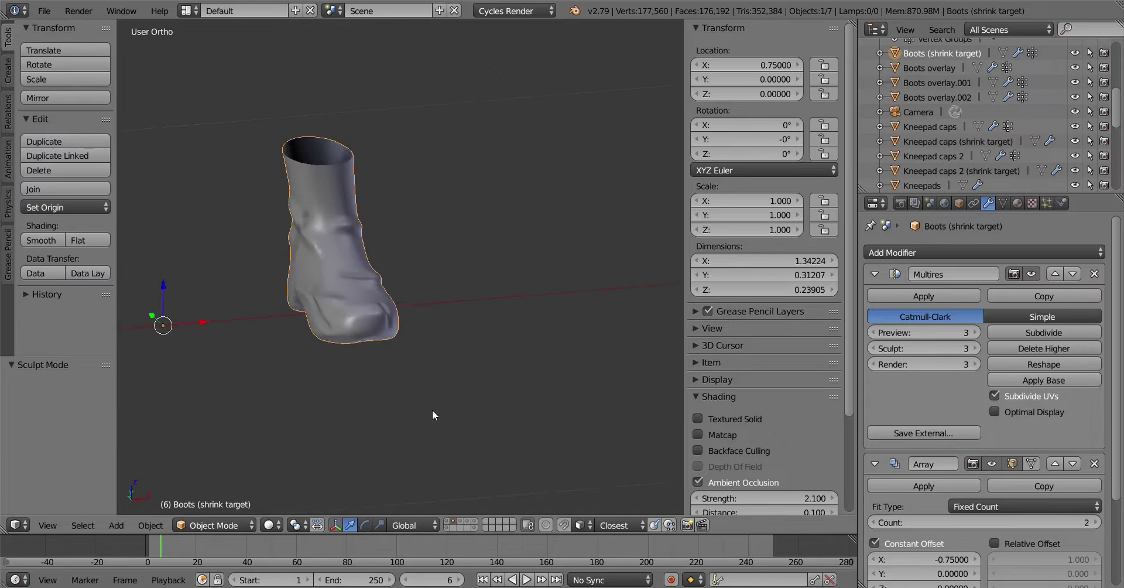
{"action": "key", "text": "ctrl+Tab"}
{"action": "scroll", "coordinate": [261, 463], "scroll_direction": "up", "scroll_amount": 5}
{"action": "middle_click_drag", "start_coordinate": [262, 464], "coordinate": [355, 323]}
{"action": "key", "text": "ctrl+Tab"}
Show all layers with the textured boots and briefly toggle sculpting on the boot target
{"action": "key", "text": "shift+1"}
{"action": "scroll", "coordinate": [550, 265], "scroll_direction": "down", "scroll_amount": 5}
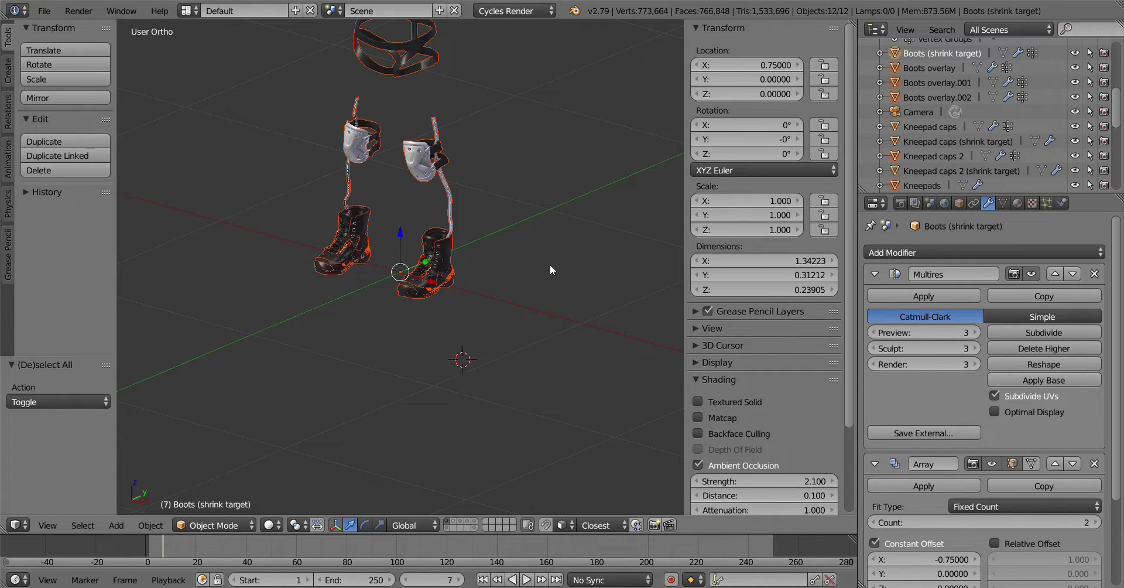
{"action": "key", "text": "a"}
{"action": "scroll", "coordinate": [535, 357], "scroll_direction": "up", "scroll_amount": 5}
{"action": "scroll", "coordinate": [606, 436], "scroll_direction": "up", "scroll_amount": 2}
{"action": "key", "text": "ctrl+Tab"}
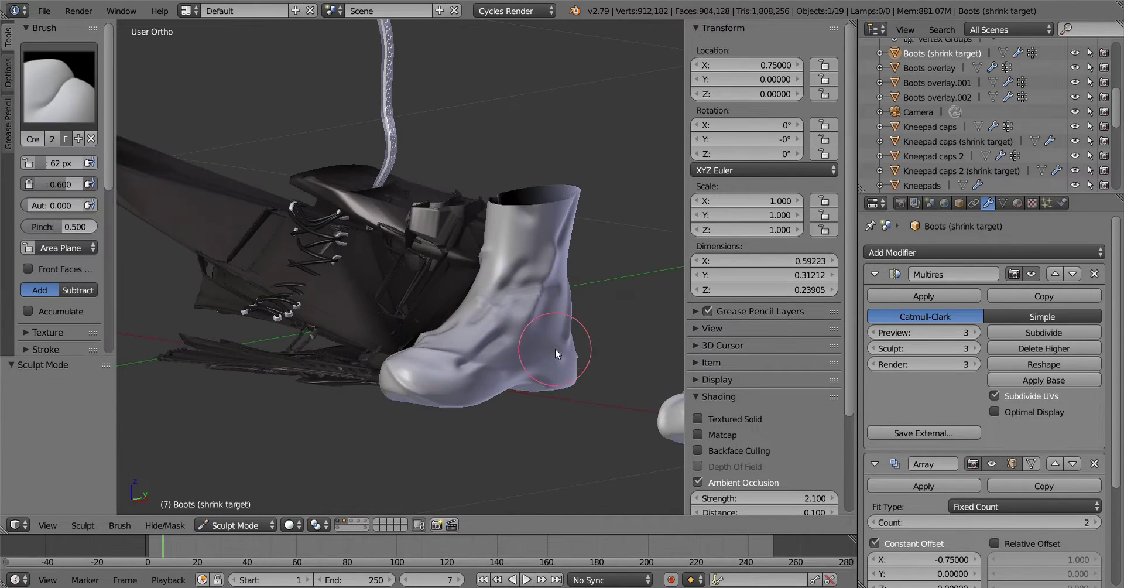
{"action": "key", "text": "ctrl+Tab"}
{"action": "scroll", "coordinate": [453, 233], "scroll_direction": "down", "scroll_amount": 2}
Add a Smooth modifier (factor 1.000, repeat 5) to the boot target and hide it
{"action": "left_click", "coordinate": [937, 252]}
{"action": "left_click", "coordinate": [1012, 477]}
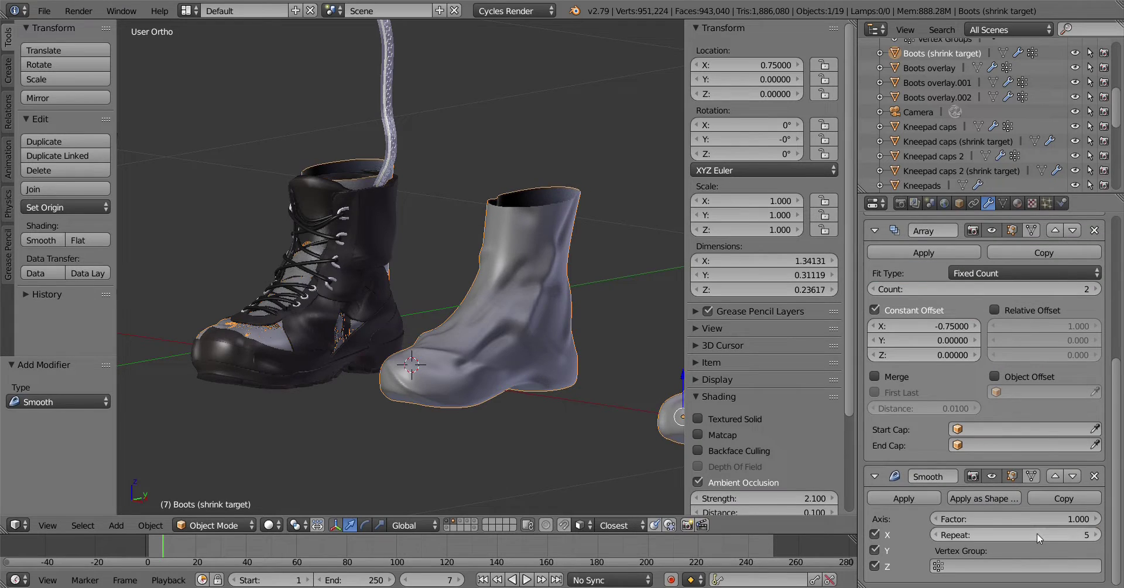
{"action": "key", "text": "1"}
{"action": "key", "text": "a"}
{"action": "scroll", "coordinate": [495, 374], "scroll_direction": "down", "scroll_amount": 2}
Duplicate the thigh-strap buckle in Edit Mode and slide the copy along Y
{"action": "key", "text": "shift+2"}
{"action": "scroll", "coordinate": [515, 398], "scroll_direction": "down", "scroll_amount": 1}
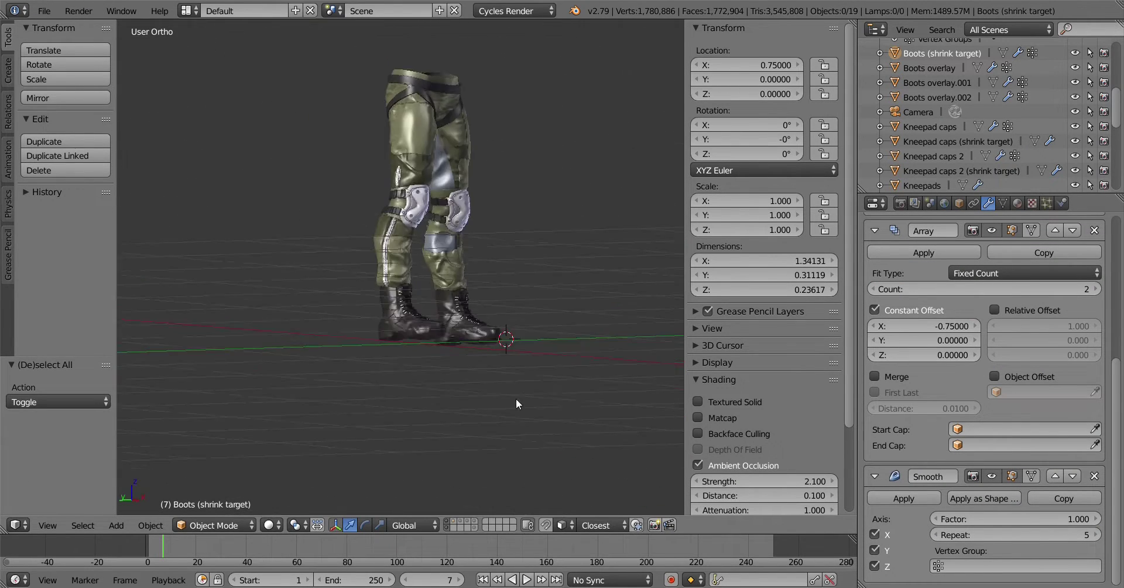
{"action": "mouse_move", "coordinate": [516, 398]}
{"action": "middle_mouse_down"}
{"action": "mouse_move", "coordinate": [499, 410]}
{"action": "mouse_move", "coordinate": [646, 412]}
{"action": "mouse_move", "coordinate": [410, 405]}
{"action": "mouse_move", "coordinate": [553, 334]}
{"action": "middle_mouse_up"}
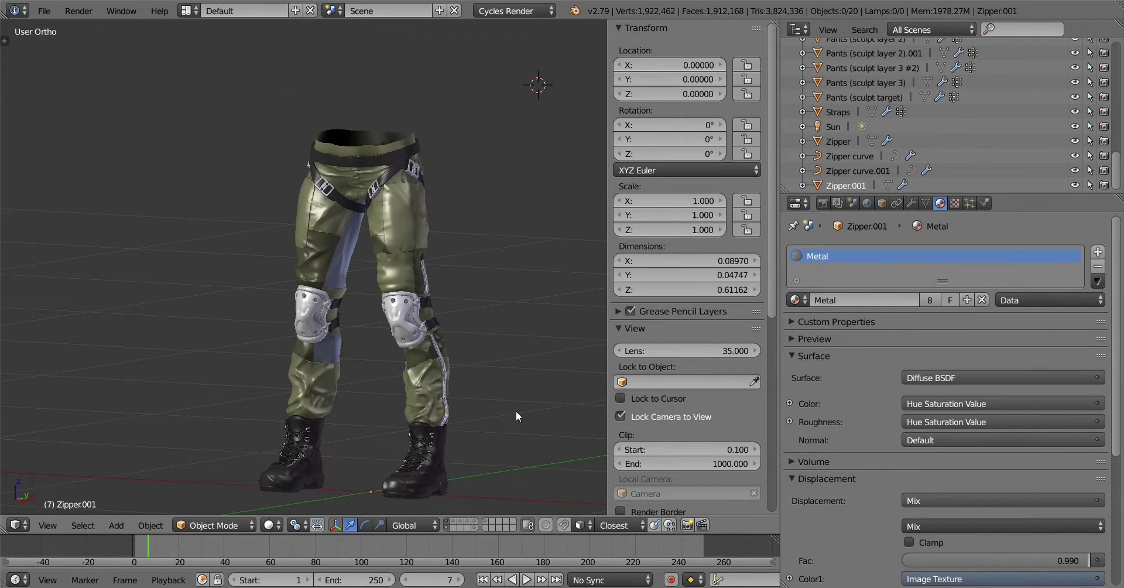
{"action": "scroll", "coordinate": [515, 409], "scroll_direction": "up", "scroll_amount": 3}
{"action": "mouse_move", "coordinate": [515, 410]}
{"action": "middle_mouse_down"}
{"action": "mouse_move", "coordinate": [412, 418]}
{"action": "mouse_move", "coordinate": [388, 114]}
{"action": "middle_mouse_up"}
{"action": "right_click", "coordinate": [491, 215]}
{"action": "key", "text": "n"}
{"action": "key", "text": "Tab"}
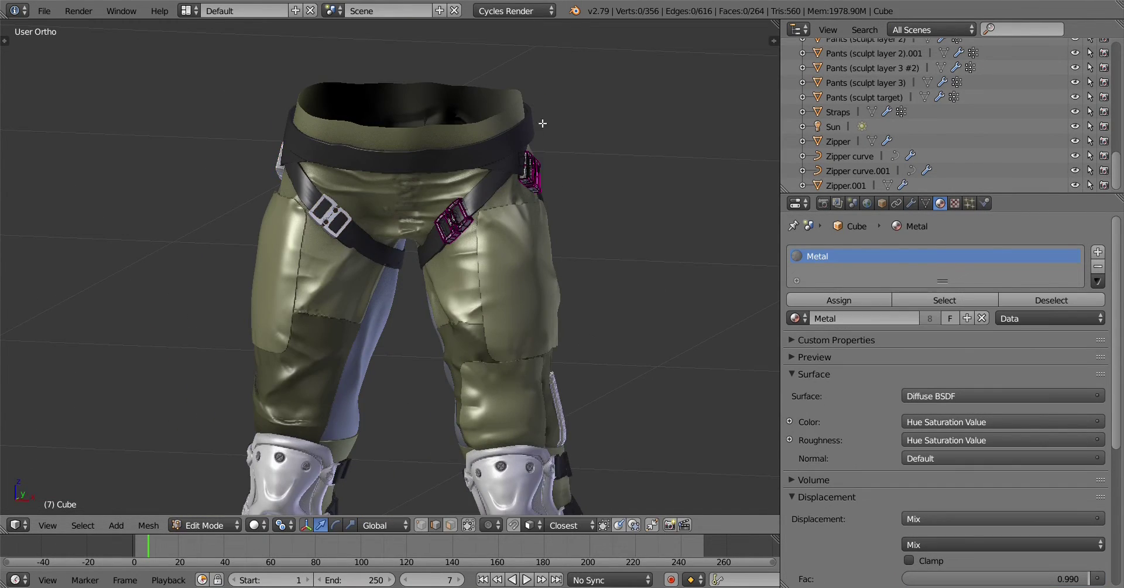
{"action": "key", "text": "l"}
{"action": "key", "text": "KP_3"}
{"action": "key", "text": "shift+d"}
{"action": "key", "text": "y"}
Set the pivot to Individual Origins so each buckle rotates around its own centre
{"action": "left_click", "coordinate": [347, 475]}
{"action": "key", "text": "w"}
{"action": "left_click", "coordinate": [644, 391]}
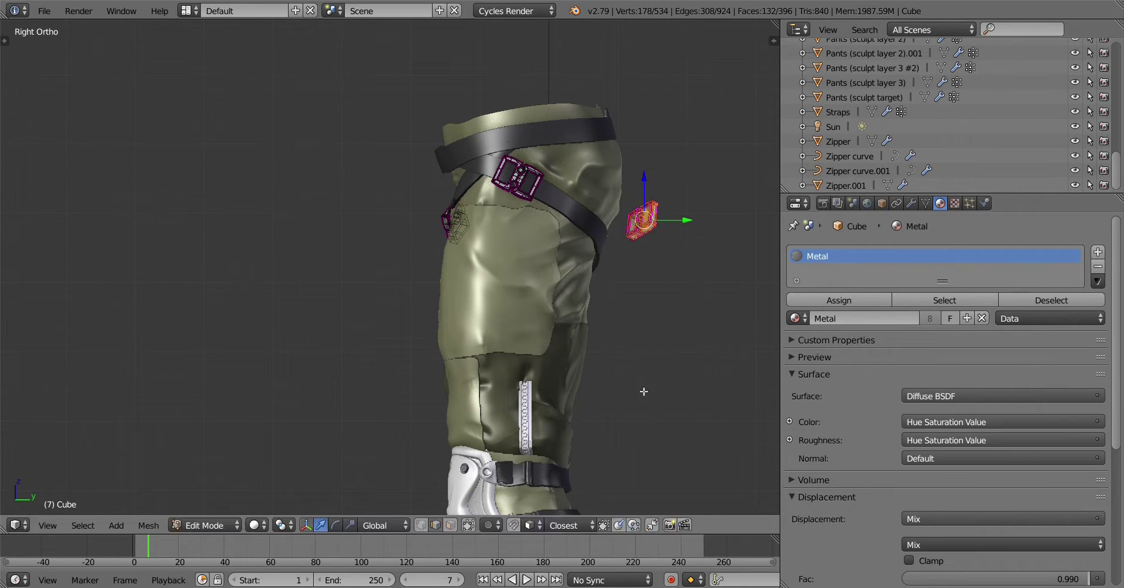
{"action": "right_click", "coordinate": [669, 400]}
{"action": "middle_click_drag", "start_coordinate": [669, 401], "coordinate": [598, 258]}
{"action": "scroll", "coordinate": [585, 281], "scroll_direction": "up", "scroll_amount": 3}
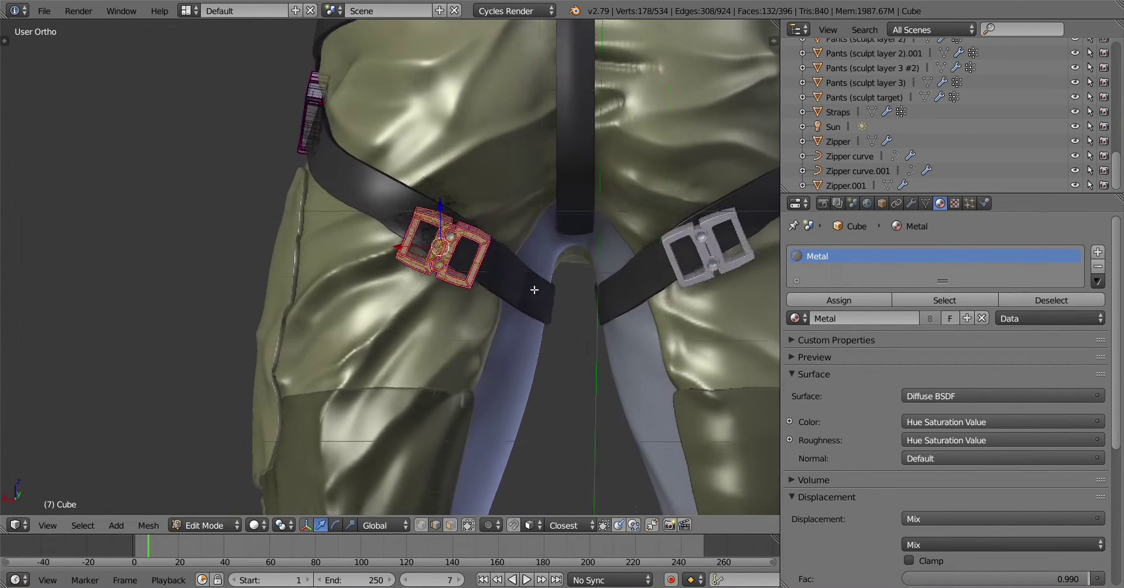
{"action": "mouse_move", "coordinate": [572, 301]}
{"action": "middle_mouse_down"}
{"action": "mouse_move", "coordinate": [580, 264]}
{"action": "mouse_move", "coordinate": [493, 306]}
{"action": "middle_mouse_up"}
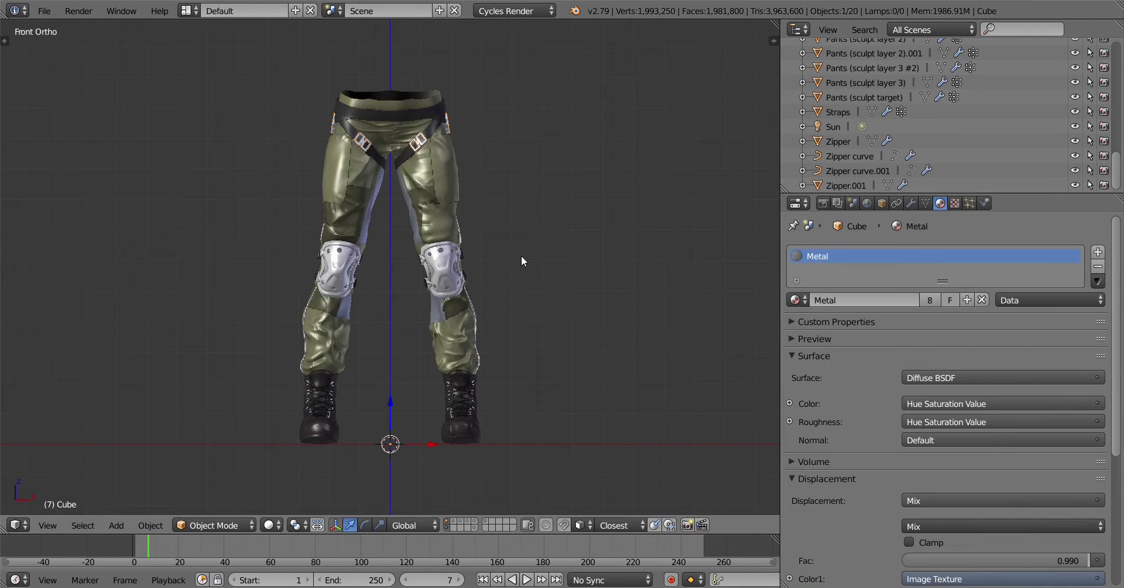
{"action": "mouse_move", "coordinate": [522, 259]}
{"action": "middle_mouse_down"}
{"action": "mouse_move", "coordinate": [461, 284]}
{"action": "mouse_move", "coordinate": [589, 303]}
{"action": "mouse_move", "coordinate": [532, 320]}
{"action": "mouse_move", "coordinate": [484, 261]}
{"action": "middle_mouse_up"}
Move and rotate the buckle to lie along the thigh strap, then leave Edit Mode
{"action": "key", "text": "KP_Decimal"}
{"action": "key", "text": "g"}
{"action": "left_click", "coordinate": [529, 300]}
{"action": "key", "text": "Tab"}
{"action": "scroll", "coordinate": [483, 268], "scroll_direction": "up", "scroll_amount": 2}
{"action": "scroll", "coordinate": [363, 382], "scroll_direction": "down", "scroll_amount": 5}
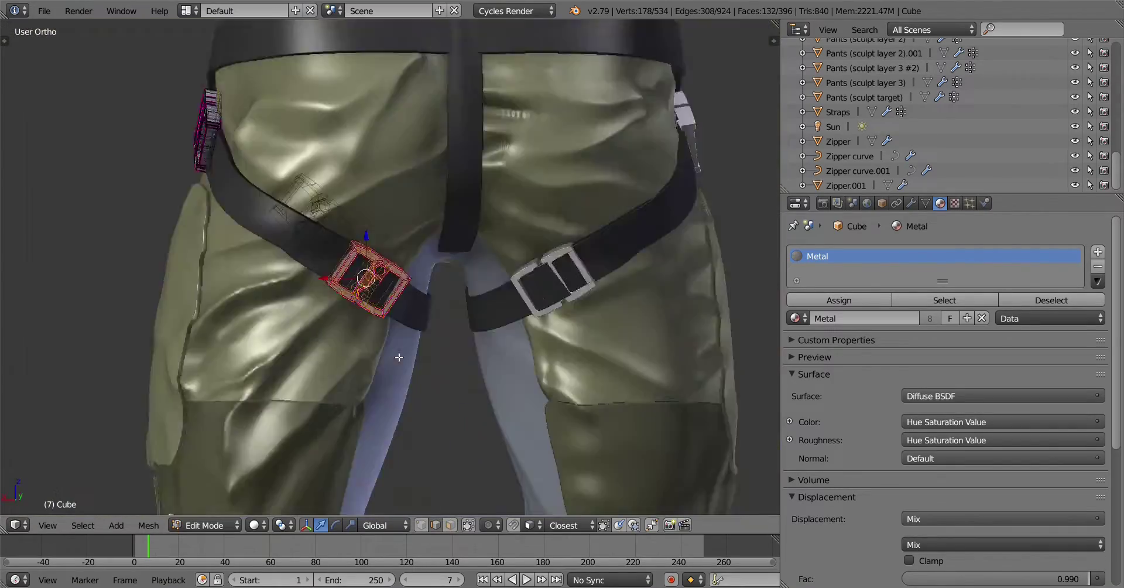
{"action": "middle_click_drag", "start_coordinate": [363, 381], "coordinate": [426, 402]}
{"action": "key", "text": "Tab"}
{"action": "scroll", "coordinate": [426, 402], "scroll_direction": "up", "scroll_amount": 5}
Select the Straps object, enter Edit Mode, and change its subdivision modifier level
{"action": "right_click", "coordinate": [456, 358]}
{"action": "key", "text": "Tab"}
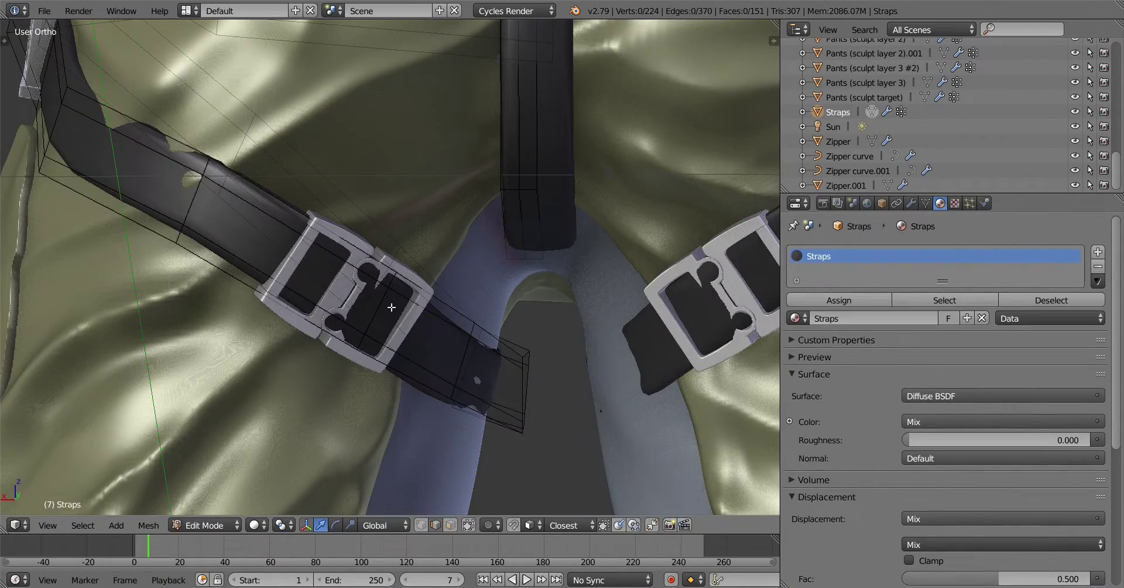
{"action": "middle_click_drag", "start_coordinate": [455, 358], "coordinate": [493, 308]}
{"action": "key", "text": "Tab"}
{"action": "key", "text": "Escape"}
{"action": "left_click", "coordinate": [911, 203]}
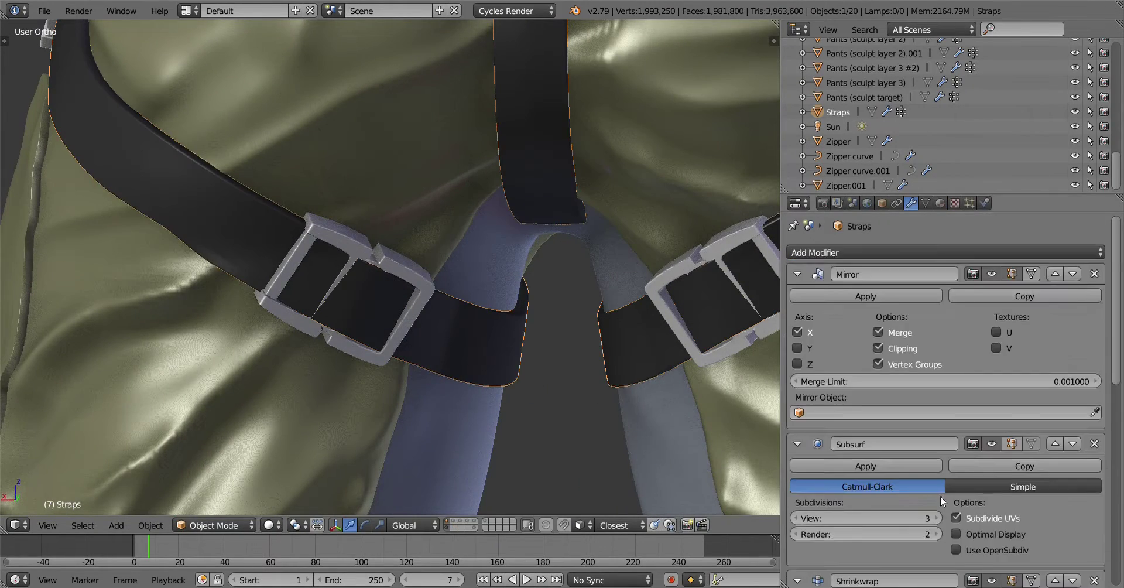
{"action": "scroll", "coordinate": [941, 496], "scroll_direction": "down", "scroll_amount": 5}
{"action": "left_click", "coordinate": [903, 330]}
{"action": "type", "text": "2"}
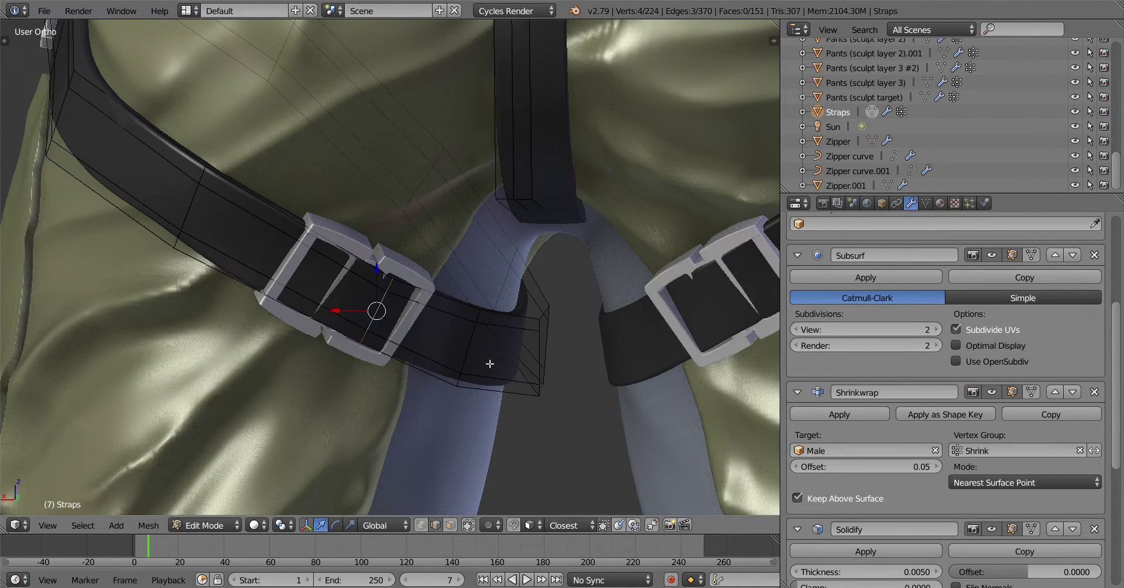
Reshape the strap edges around the thigh buckle, undoing trial edits, and return to Object Mode
{"action": "right_click", "coordinate": [378, 342]}
{"action": "middle_click_drag", "start_coordinate": [379, 342], "coordinate": [501, 314]}
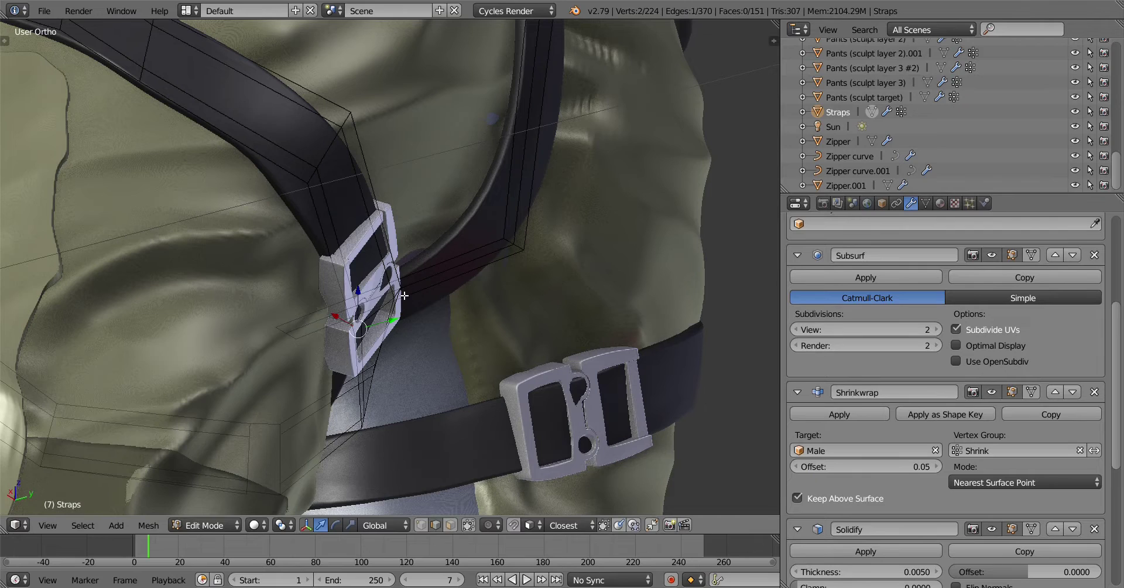
{"action": "middle_click_drag", "start_coordinate": [440, 271], "coordinate": [338, 476]}
{"action": "key", "text": "ctrl+z"}
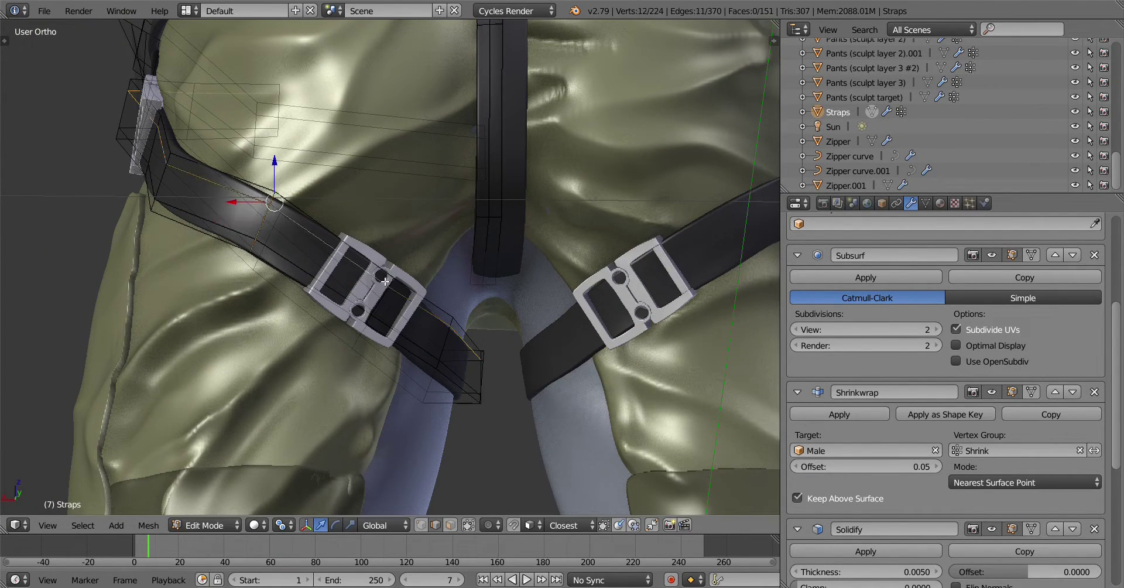
{"action": "middle_click_drag", "start_coordinate": [429, 286], "coordinate": [410, 351]}
{"action": "scroll", "coordinate": [409, 351], "scroll_direction": "up", "scroll_amount": 3}
{"action": "key", "text": "ctrl+z"}
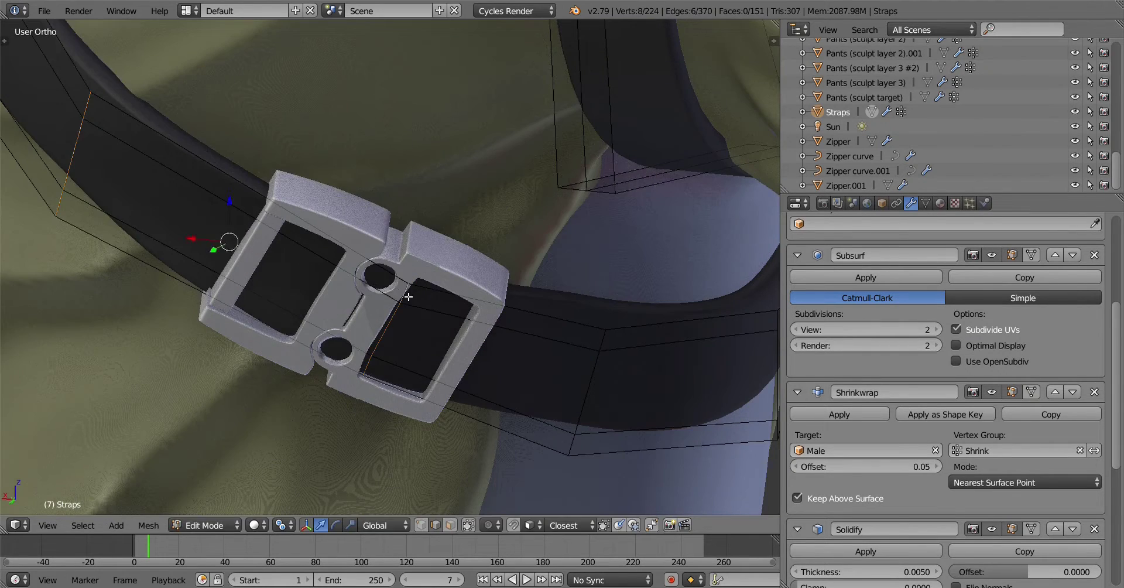
{"action": "scroll", "coordinate": [404, 417], "scroll_direction": "down", "scroll_amount": 5}
{"action": "scroll", "coordinate": [388, 394], "scroll_direction": "down", "scroll_amount": 4}
{"action": "scroll", "coordinate": [389, 394], "scroll_direction": "up", "scroll_amount": 8}
{"action": "key", "text": "ctrl+z"}
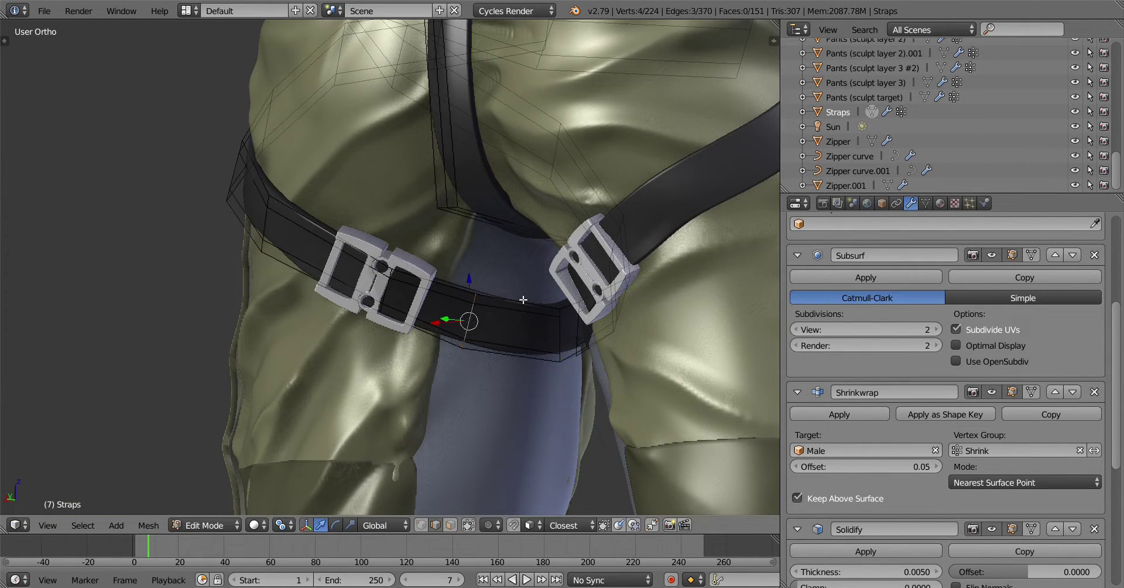
{"action": "key", "text": "Tab"}
Switch to a side orthographic view of the leg and enter Edit Mode on the buckle Cube
{"action": "scroll", "coordinate": [509, 318], "scroll_direction": "down", "scroll_amount": 8}
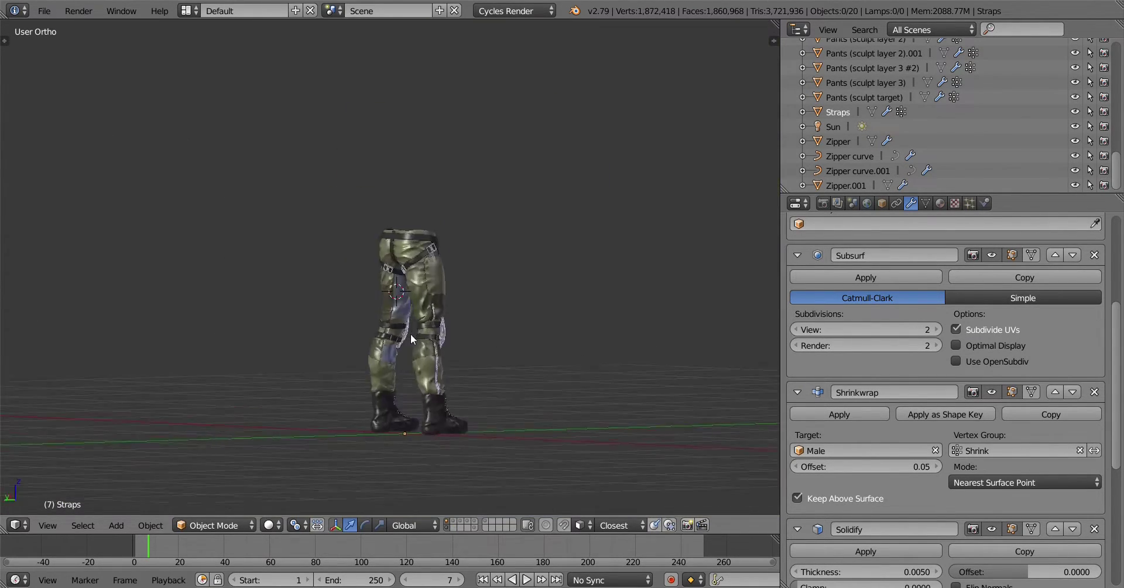
{"action": "mouse_move", "coordinate": [343, 376]}
{"action": "middle_mouse_down"}
{"action": "mouse_move", "coordinate": [283, 381]}
{"action": "mouse_move", "coordinate": [580, 353]}
{"action": "mouse_move", "coordinate": [296, 380]}
{"action": "mouse_move", "coordinate": [703, 364]}
{"action": "mouse_move", "coordinate": [496, 401]}
{"action": "middle_mouse_up"}
{"action": "scroll", "coordinate": [439, 371], "scroll_direction": "up", "scroll_amount": 5}
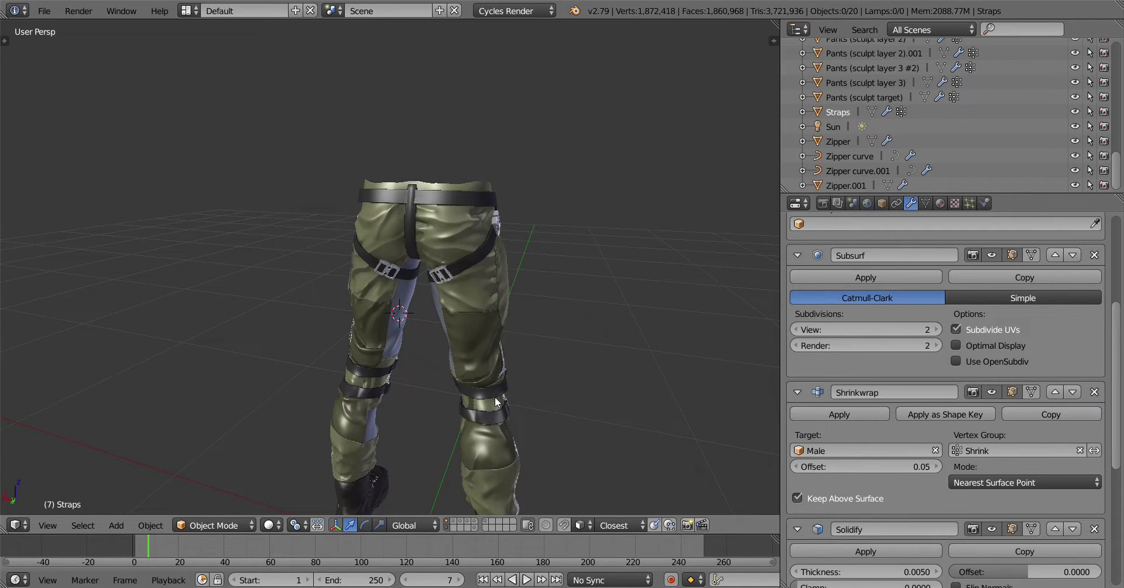
{"action": "mouse_move", "coordinate": [486, 291]}
{"action": "middle_mouse_down"}
{"action": "mouse_move", "coordinate": [344, 244]}
{"action": "mouse_move", "coordinate": [472, 355]}
{"action": "middle_mouse_up"}
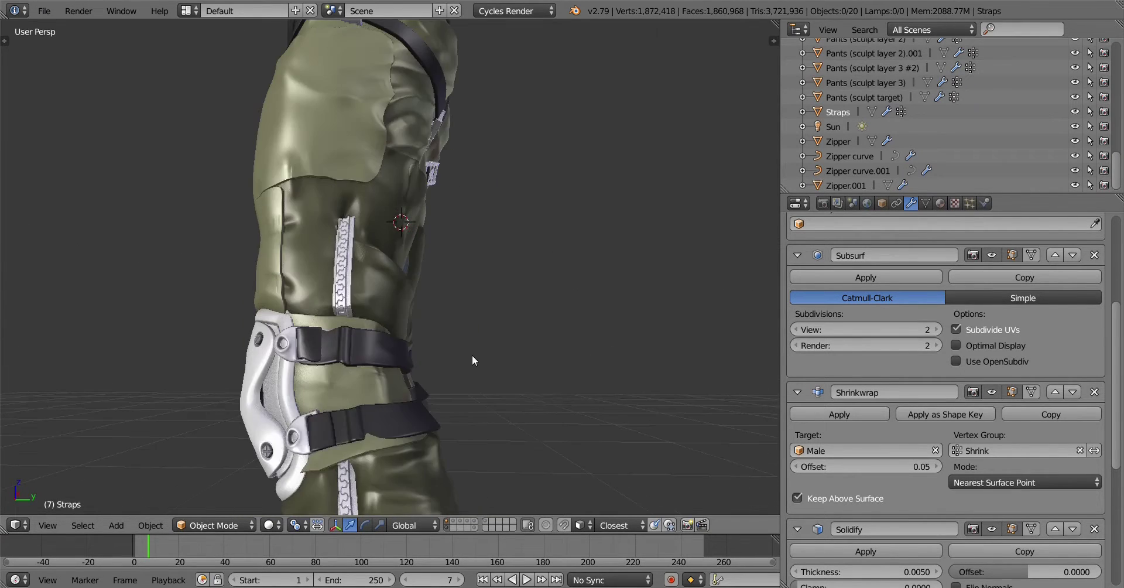
{"action": "key", "text": "KP_3"}
{"action": "key", "text": "Tab"}
{"action": "left_click", "coordinate": [366, 124]}
Duplicate the hip-strap buckle and move and tilt the copy onto the upper knee strap
{"action": "right_click", "coordinate": [363, 69]}
{"action": "key", "text": "Tab"}
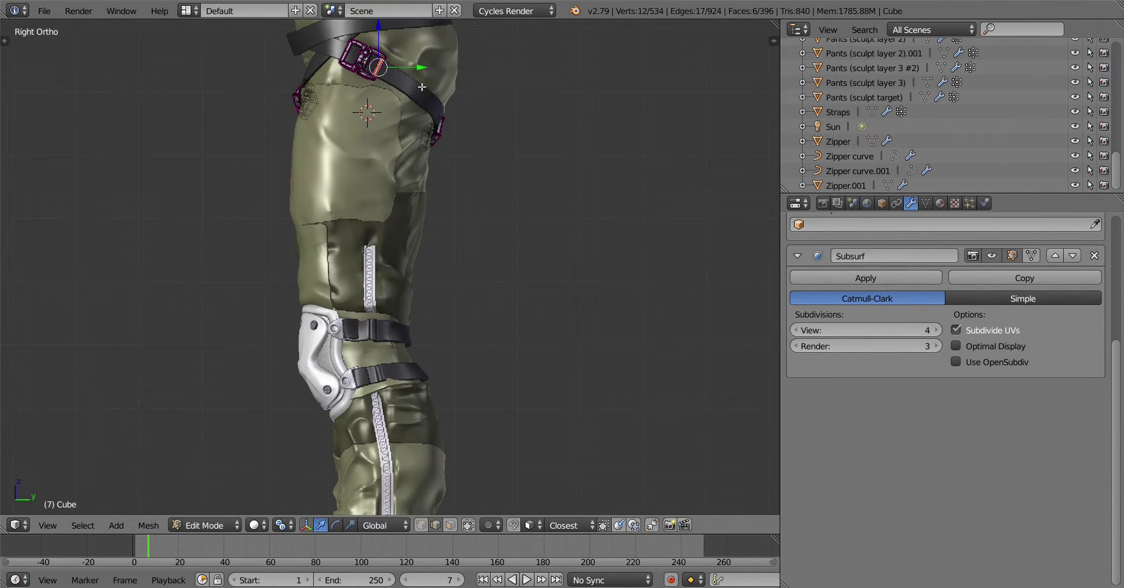
{"action": "key", "text": "shift+d"}
{"action": "key", "text": "g"}
{"action": "key", "text": "KP_1"}
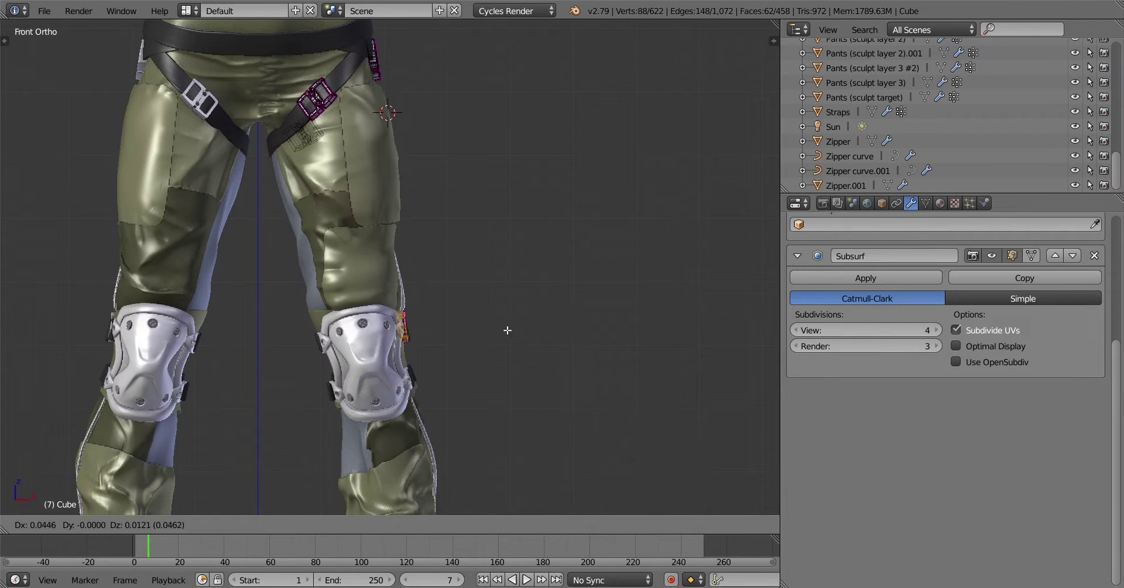
{"action": "key", "text": "g"}
{"action": "scroll", "coordinate": [563, 333], "scroll_direction": "up", "scroll_amount": 2}
{"action": "scroll", "coordinate": [544, 322], "scroll_direction": "up", "scroll_amount": 2}
{"action": "scroll", "coordinate": [562, 322], "scroll_direction": "up", "scroll_amount": 3}
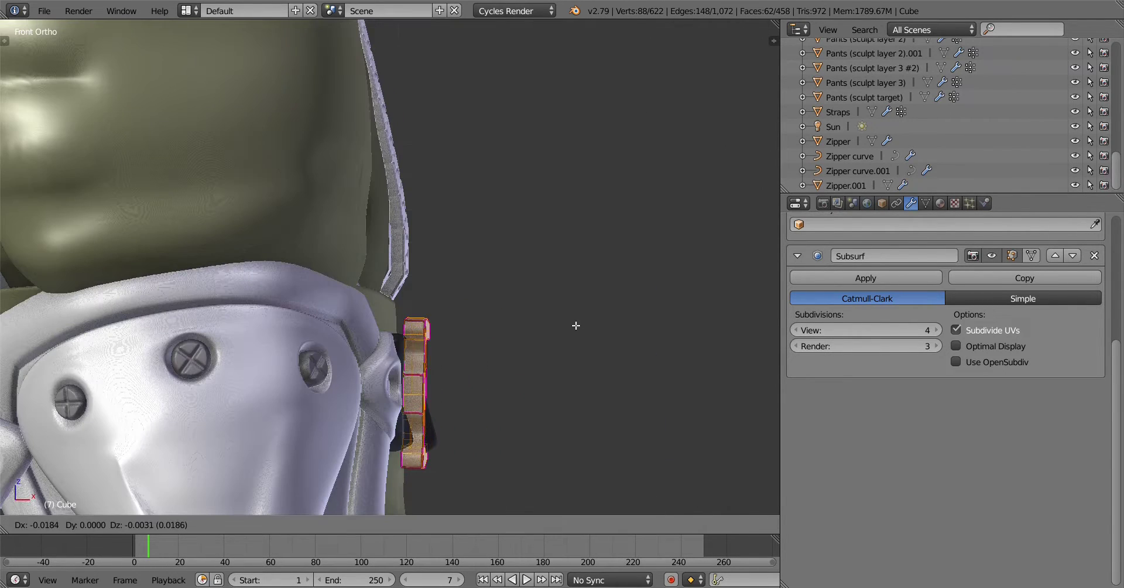
{"action": "key", "text": "Tab"}
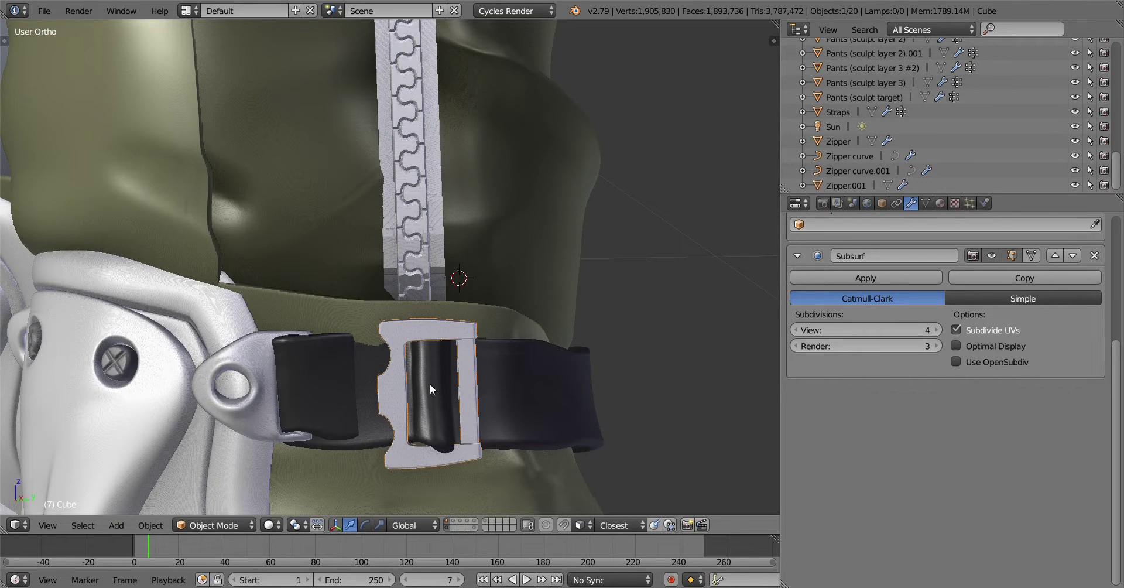
Move Straps vertices so the strap threads through the upper knee buckle
{"action": "right_click", "coordinate": [507, 384]}
{"action": "key", "text": "Tab"}
{"action": "middle_click_drag", "start_coordinate": [448, 363], "coordinate": [417, 374]}
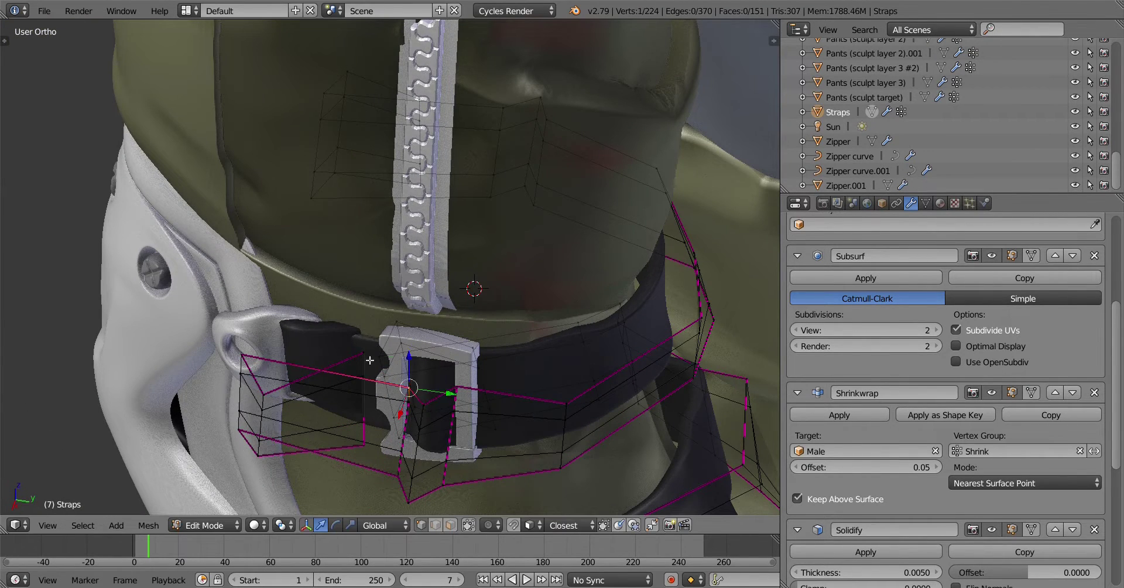
{"action": "left_click", "coordinate": [420, 339]}
{"action": "key", "text": "KP_3"}
{"action": "left_click", "coordinate": [418, 68]}
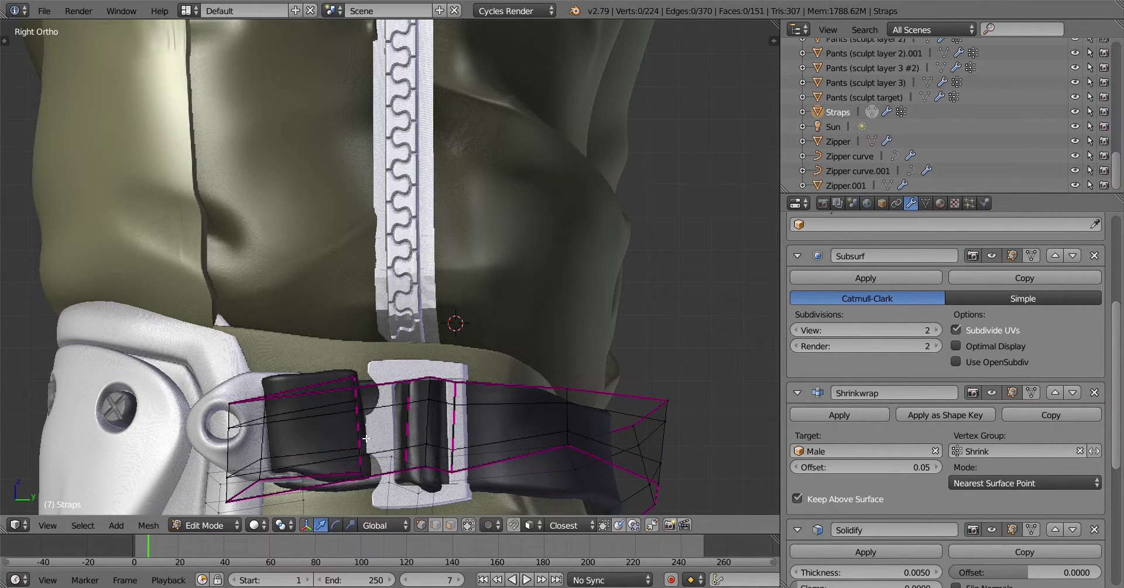
{"action": "key", "text": "Tab"}
{"action": "right_click", "coordinate": [453, 471]}
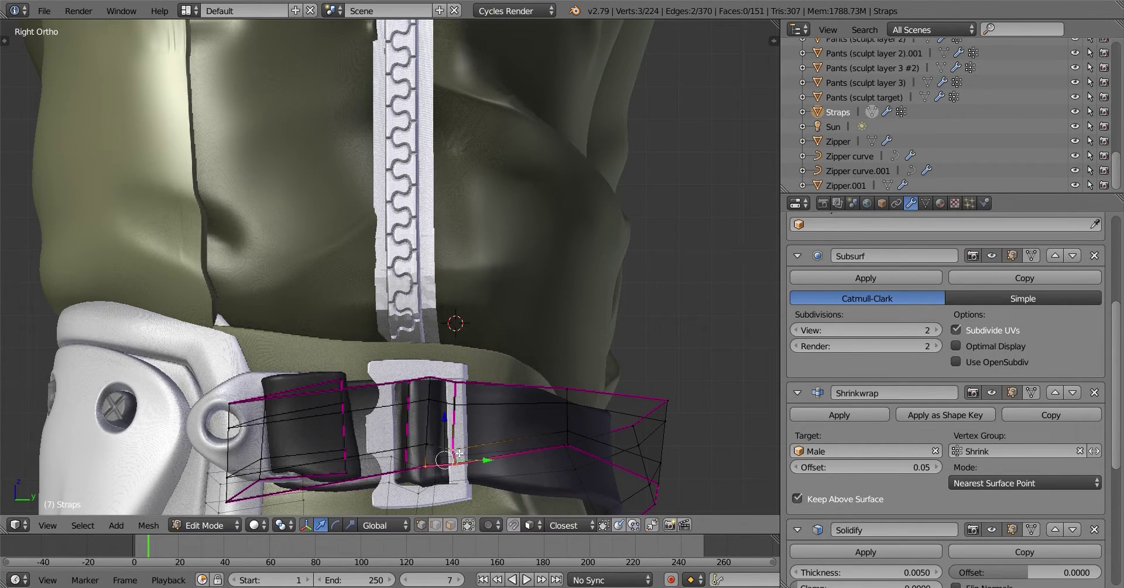
{"action": "left_click", "coordinate": [488, 408]}
{"action": "key", "text": "Tab"}
Select the whole knee buckle in Edit Mode and save the trousers file
{"action": "middle_click_drag", "start_coordinate": [490, 350], "coordinate": [441, 307]}
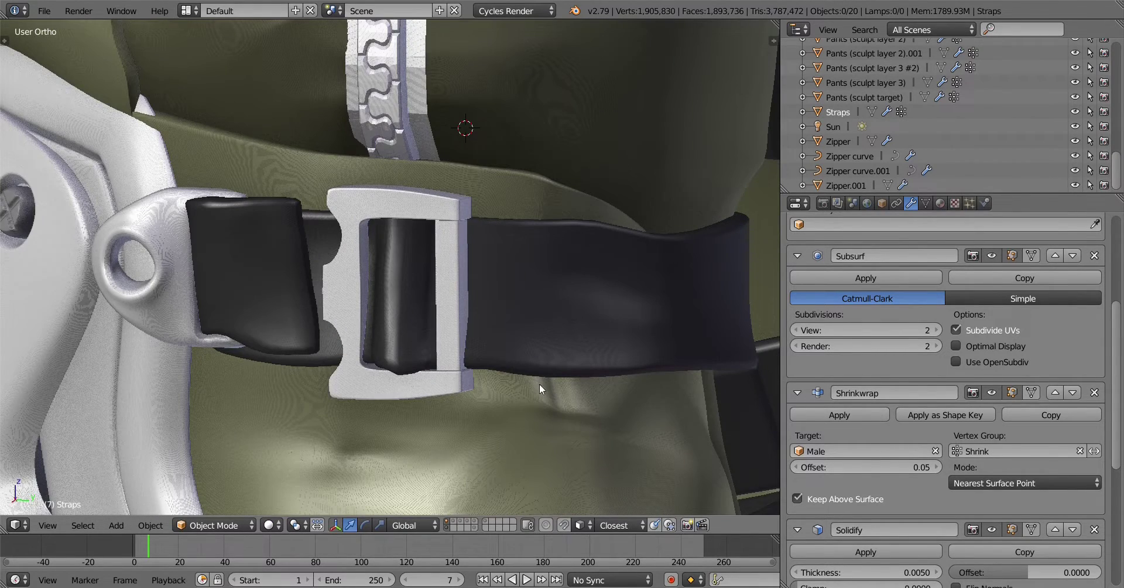
{"action": "right_click", "coordinate": [466, 383]}
{"action": "key", "text": "Tab"}
{"action": "key", "text": "KP_3"}
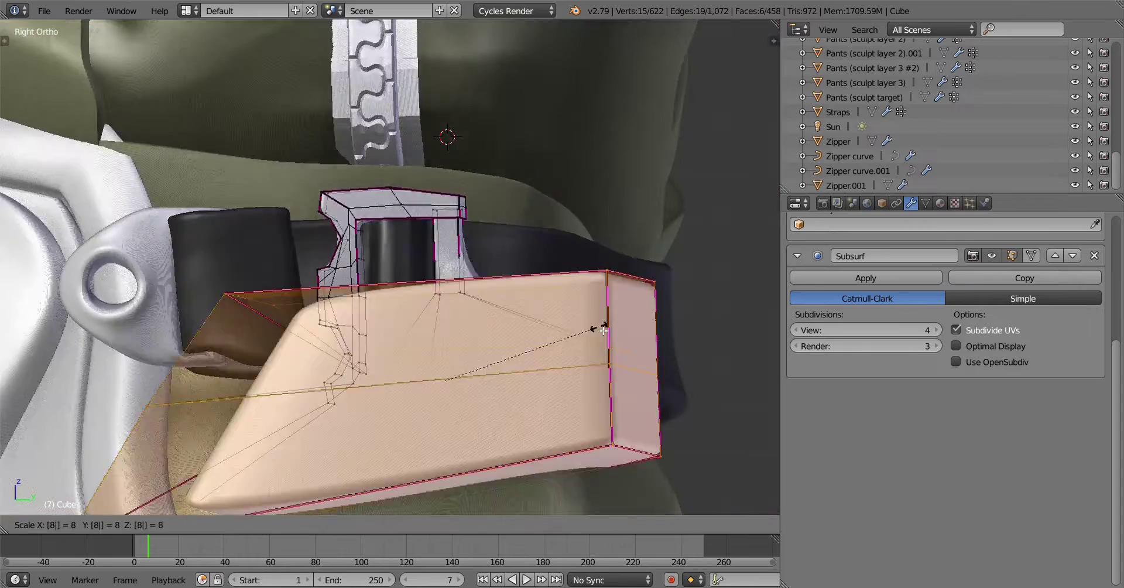
{"action": "right_click", "coordinate": [604, 330]}
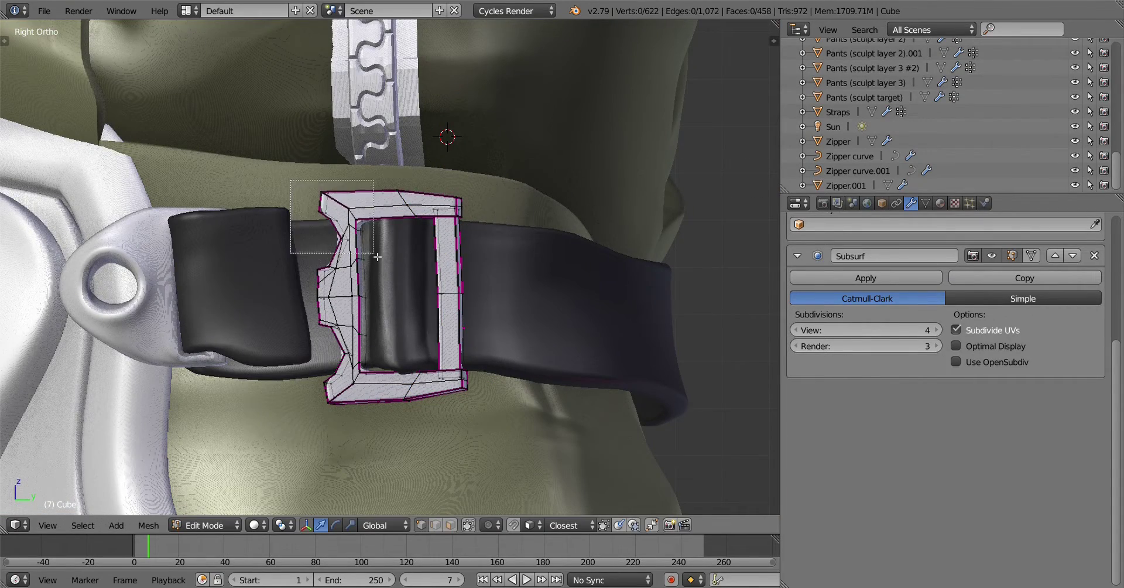
{"action": "left_click", "coordinate": [331, 445]}
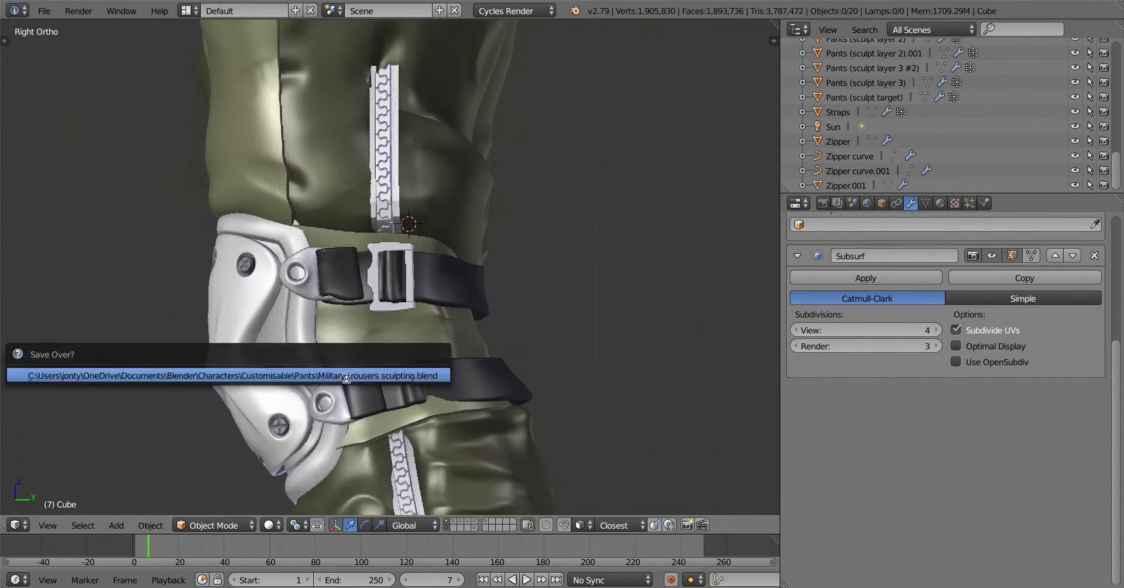
{"action": "key", "text": "ctrl+l"}
Duplicate the knee buckle onto the lower knee strap, pivoting around the Active Element
{"action": "middle_click_drag", "start_coordinate": [351, 352], "coordinate": [309, 395]}
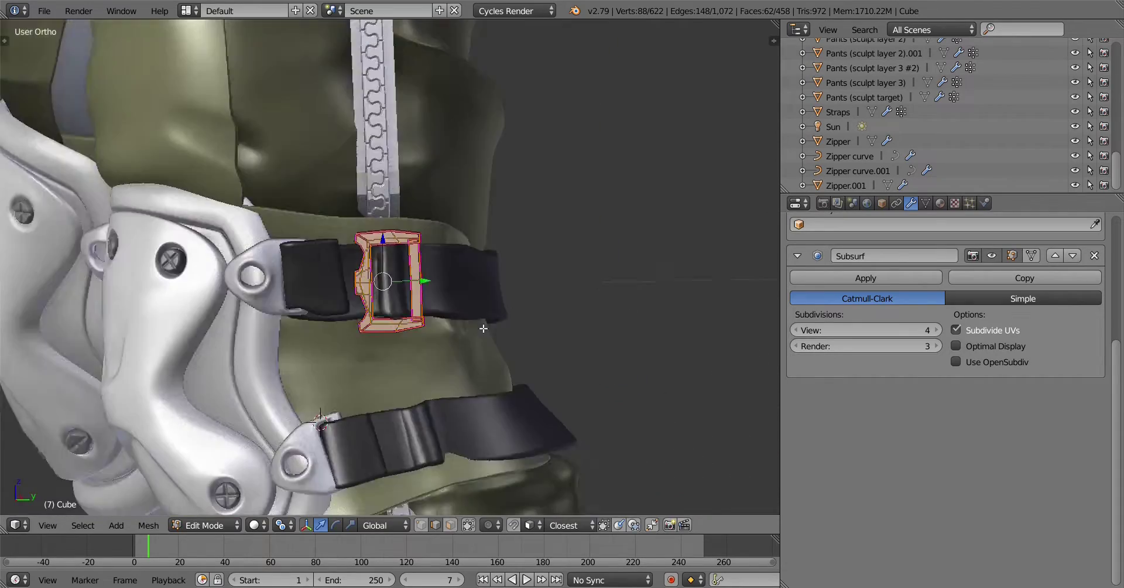
{"action": "key", "text": "shift+d"}
{"action": "left_click", "coordinate": [530, 398]}
{"action": "middle_click_drag", "start_coordinate": [530, 398], "coordinate": [455, 418]}
{"action": "left_click", "coordinate": [254, 525]}
{"action": "left_click", "coordinate": [313, 459]}
{"action": "scroll", "coordinate": [545, 313], "scroll_direction": "up", "scroll_amount": 3}
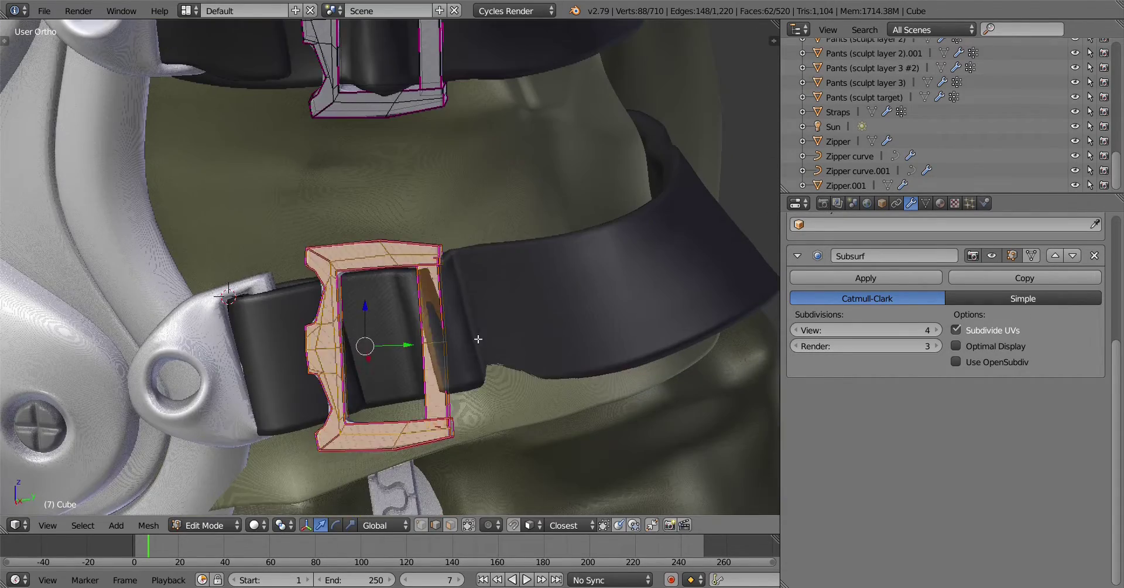
{"action": "middle_click_drag", "start_coordinate": [544, 313], "coordinate": [572, 289]}
{"action": "key", "text": "KP_1"}
{"action": "key", "text": "g"}
Refit the lower strap by moving its corner vertex at the buckle along X
{"action": "key", "text": "Tab"}
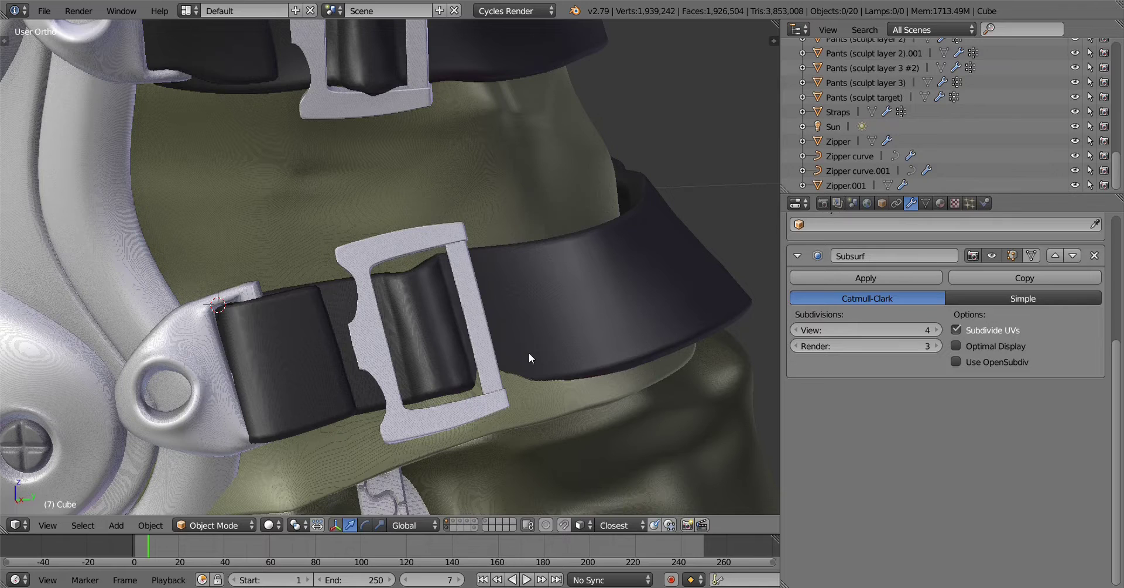
{"action": "right_click", "coordinate": [514, 395]}
{"action": "key", "text": "g"}
{"action": "key", "text": "x"}
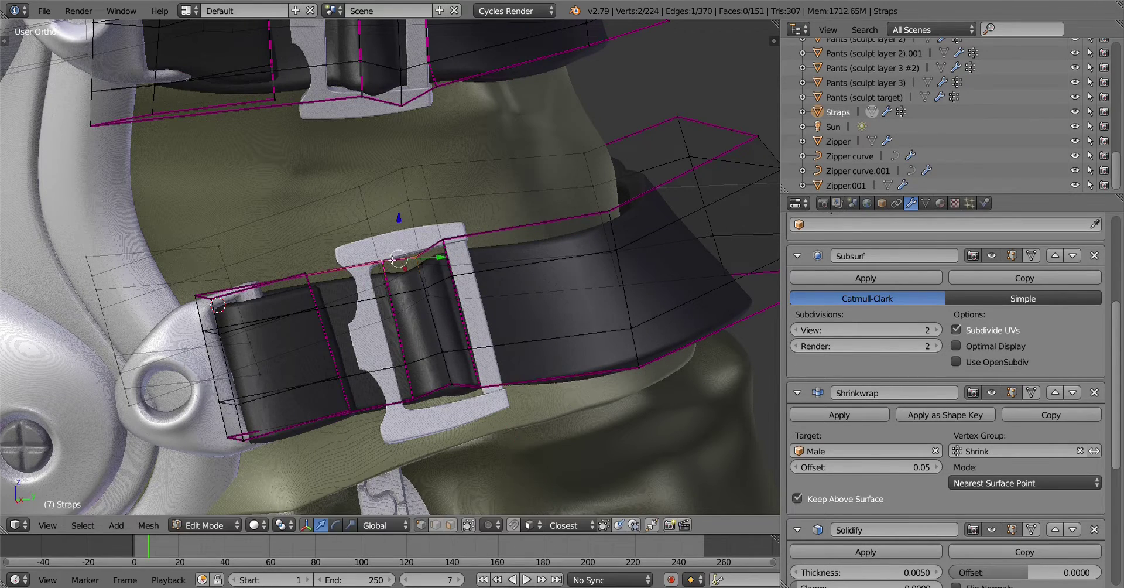
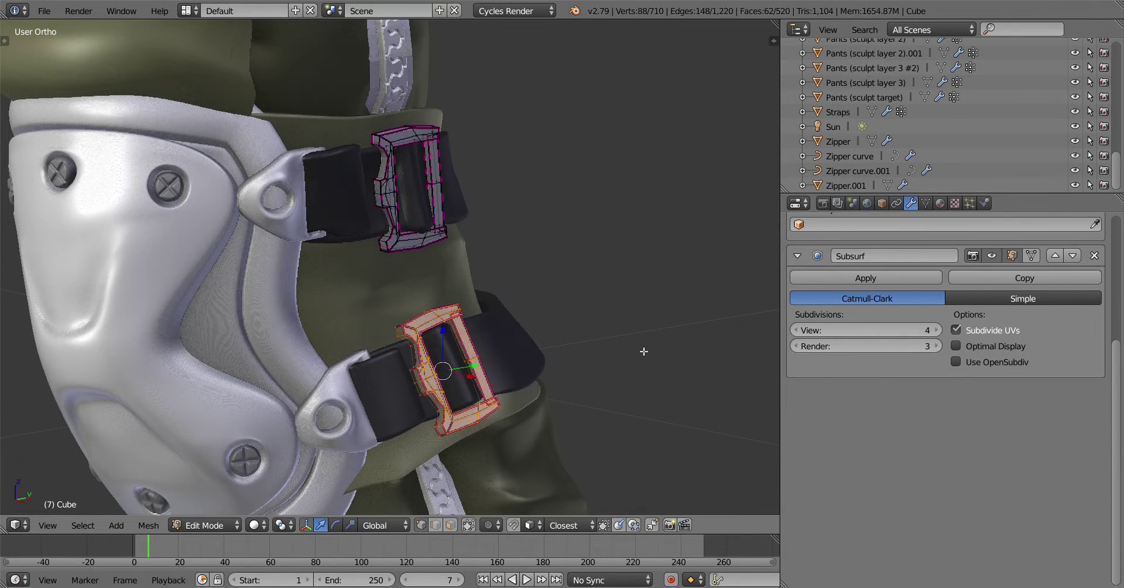
Circle-select the buckle's vertices and scale the buckle to fit the knee strap
{"action": "scroll", "coordinate": [363, 352], "scroll_direction": "up", "scroll_amount": 4}
{"action": "key", "text": "c"}
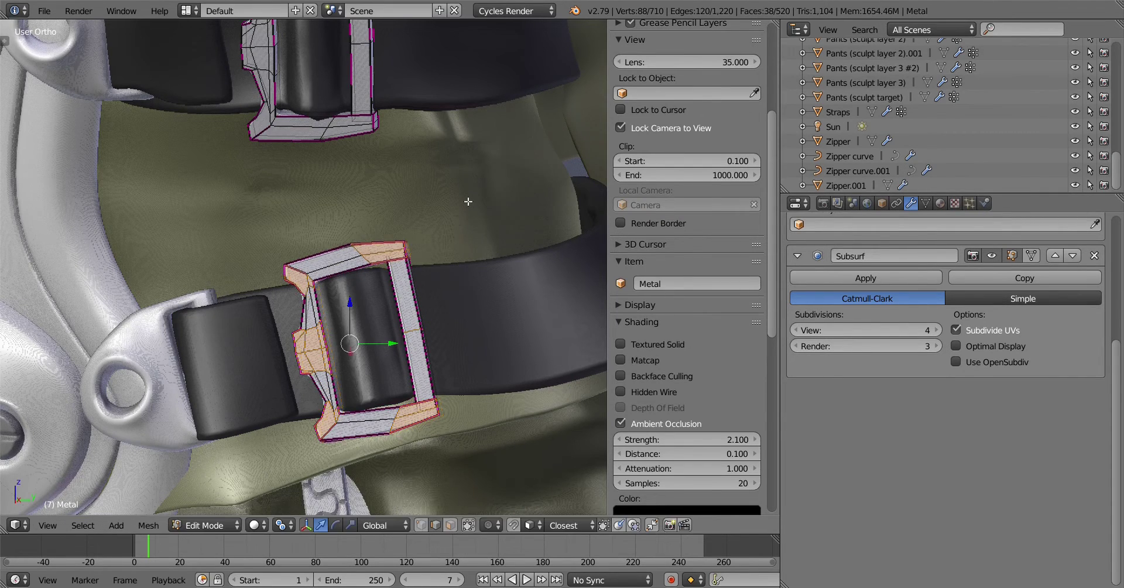
{"action": "scroll", "coordinate": [468, 201], "scroll_direction": "down", "scroll_amount": 6}
{"action": "key", "text": "Tab"}
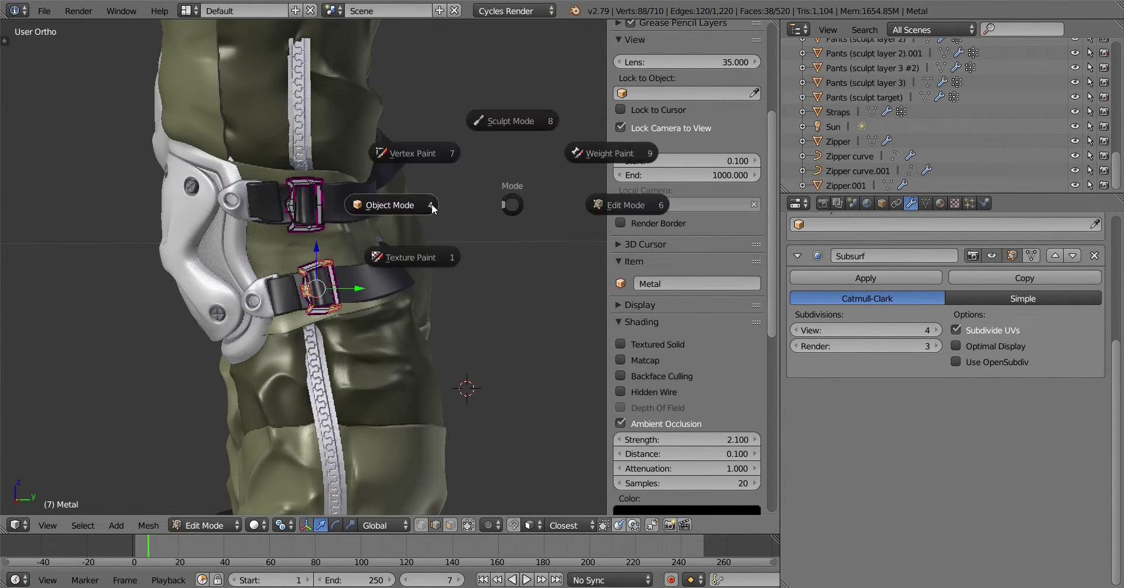
{"action": "key", "text": "Escape"}
{"action": "scroll", "coordinate": [303, 267], "scroll_direction": "up", "scroll_amount": 5}
{"action": "left_click", "coordinate": [463, 423]}
{"action": "scroll", "coordinate": [381, 419], "scroll_direction": "down", "scroll_amount": 3}
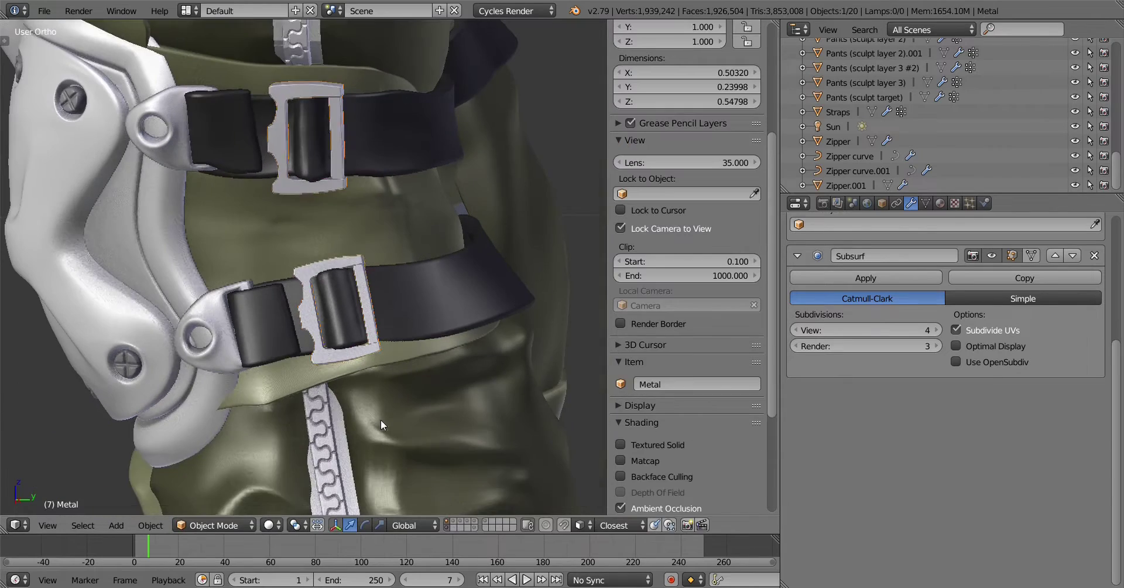
{"action": "scroll", "coordinate": [351, 176], "scroll_direction": "up", "scroll_amount": 3}
{"action": "scroll", "coordinate": [346, 64], "scroll_direction": "up", "scroll_amount": 2}
Select the upper buckle, change its pivot point and rescale it
{"action": "right_click", "coordinate": [344, 61]}
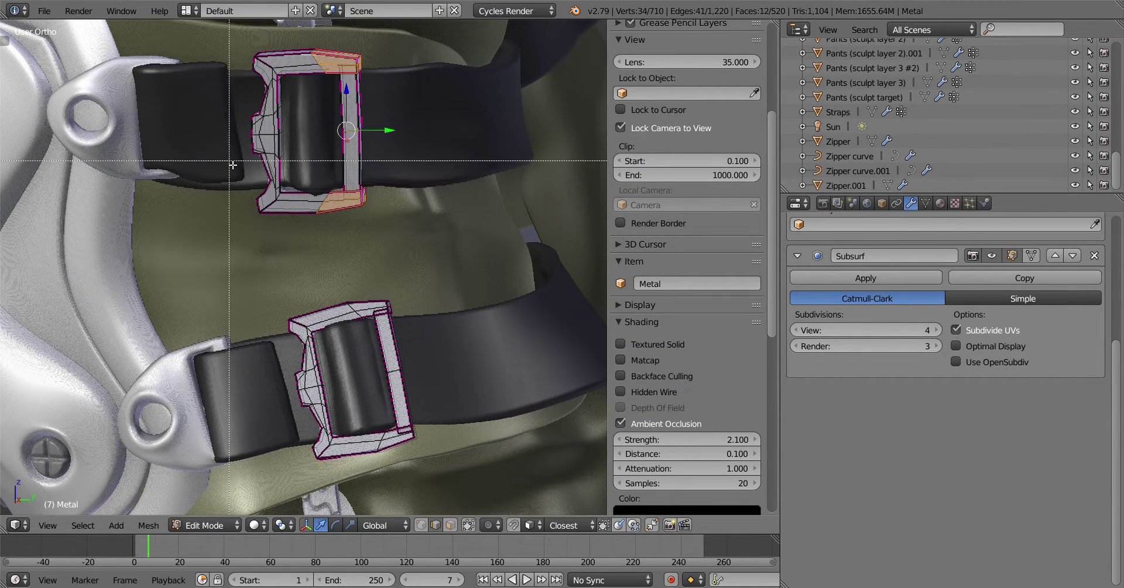
{"action": "key", "text": "period"}
{"action": "left_click", "coordinate": [345, 458]}
{"action": "key", "text": "Tab"}
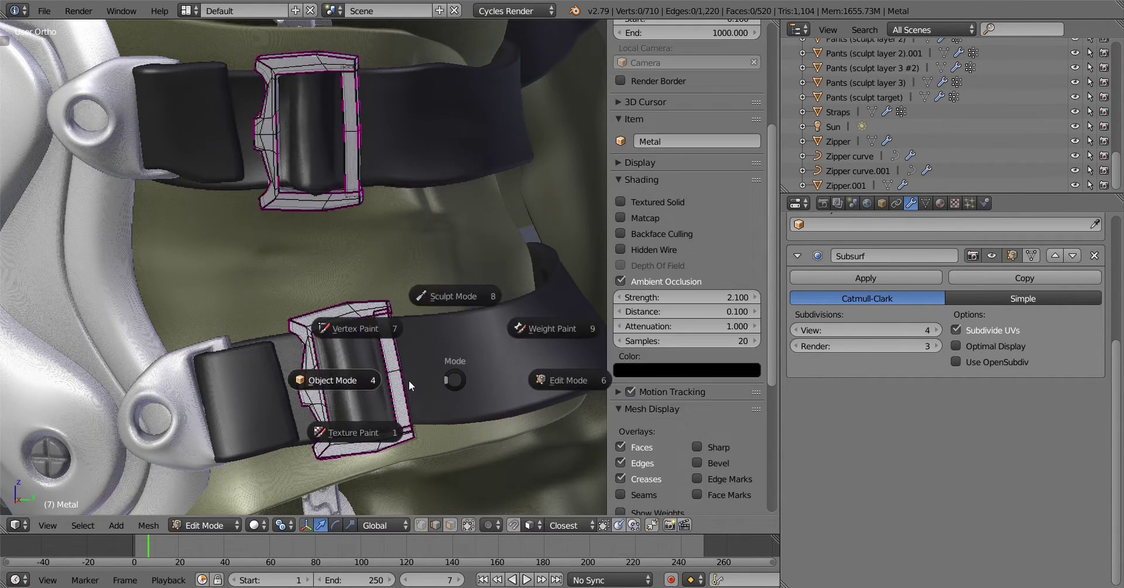
{"action": "scroll", "coordinate": [403, 371], "scroll_direction": "down", "scroll_amount": 5}
{"action": "left_click", "coordinate": [493, 381]}
{"action": "key", "text": "s"}
{"action": "key", "text": "9"}
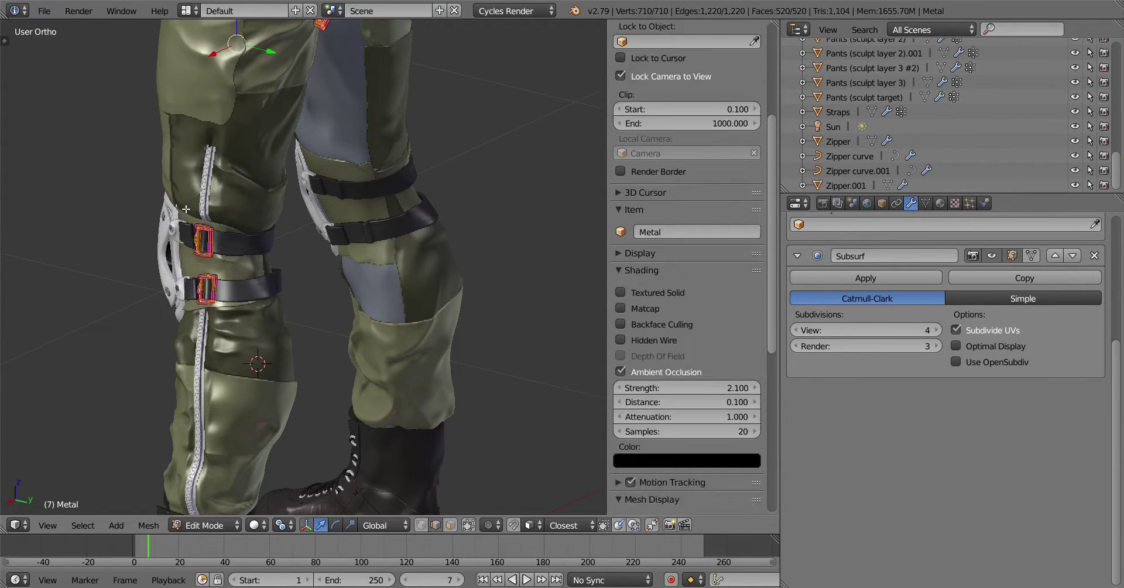
Duplicate the buckle, flip the copy's normals and rotate it around Y onto the strap end
{"action": "key", "text": "w"}
{"action": "left_click", "coordinate": [507, 241]}
{"action": "key", "text": "KP_Decimal"}
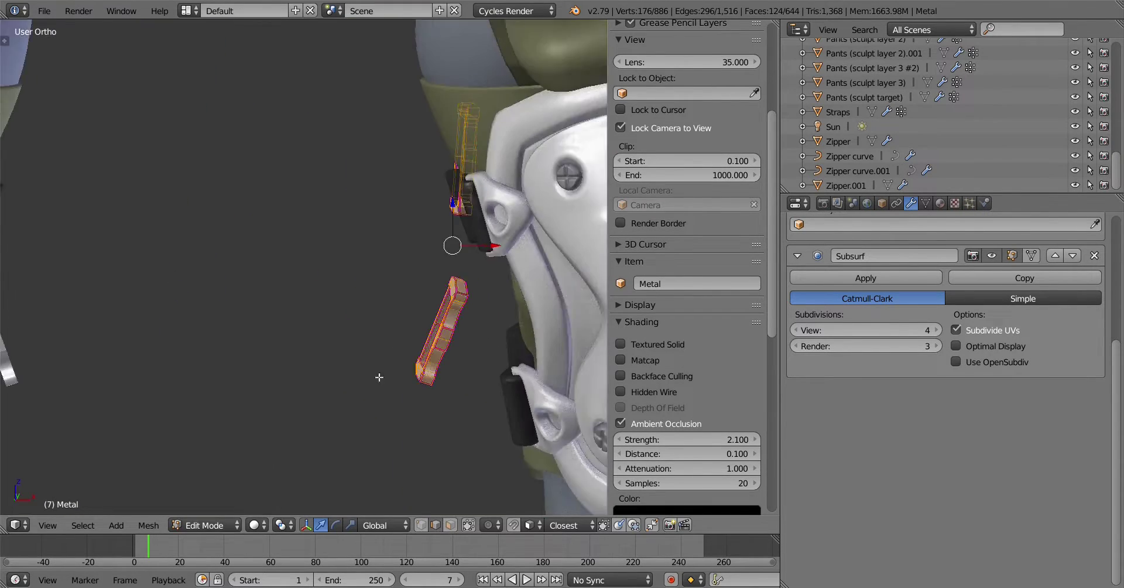
{"action": "key", "text": "r"}
{"action": "key", "text": "y"}
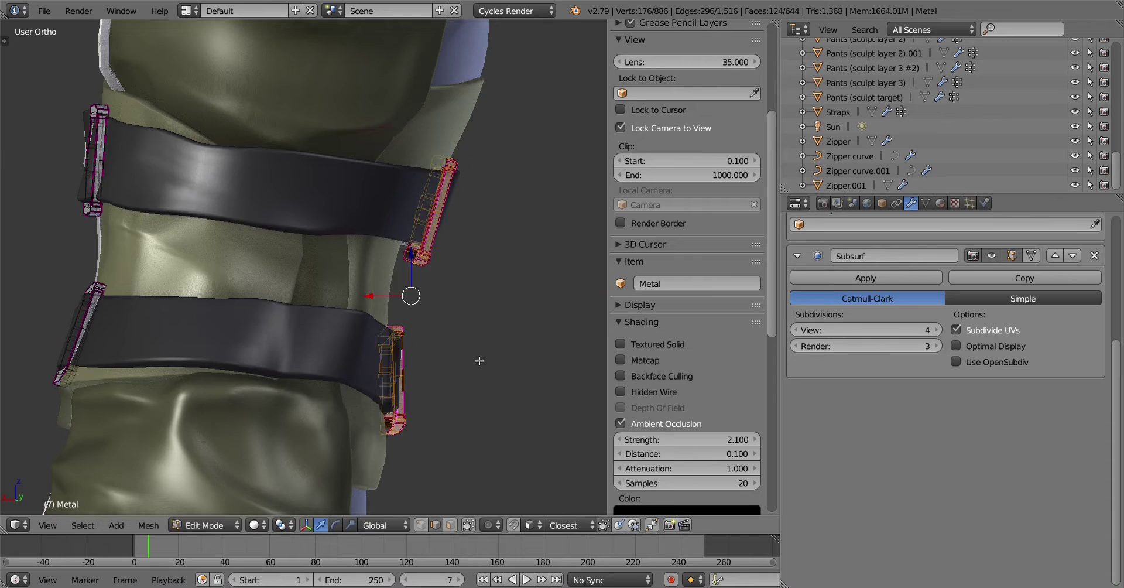
{"action": "mouse_move", "coordinate": [479, 360]}
{"action": "middle_mouse_down"}
{"action": "mouse_move", "coordinate": [502, 281]}
{"action": "mouse_move", "coordinate": [492, 312]}
{"action": "middle_mouse_up"}
{"action": "key", "text": "r"}
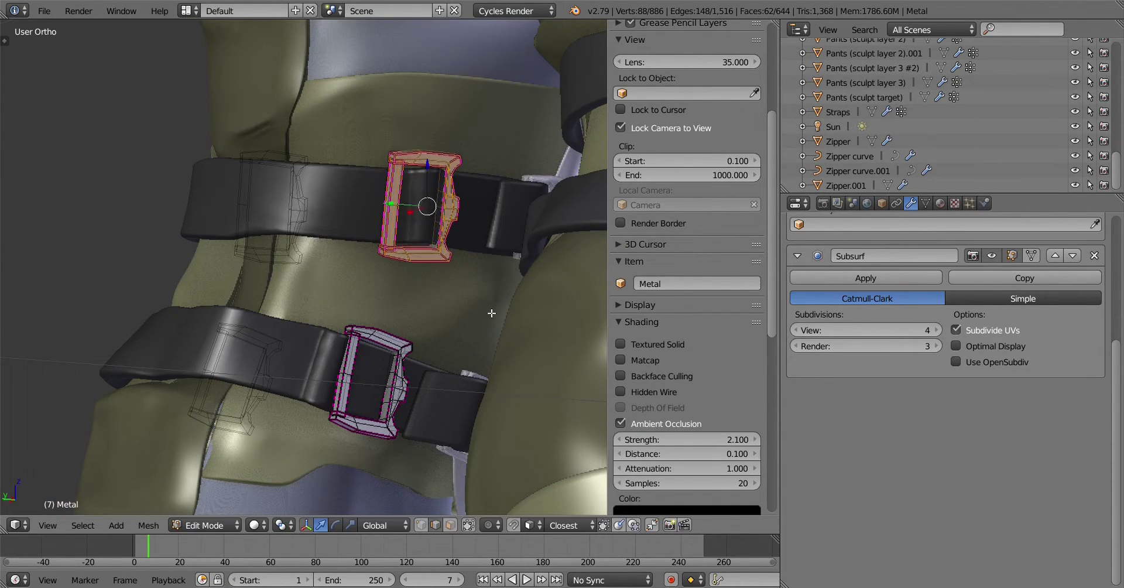
Check the lower buckle's placement and return to Object Mode with the buckle object selected
{"action": "key", "text": "ctrl+z"}
{"action": "middle_click_drag", "start_coordinate": [374, 470], "coordinate": [513, 455]}
{"action": "key", "text": "g"}
{"action": "key", "text": "Escape"}
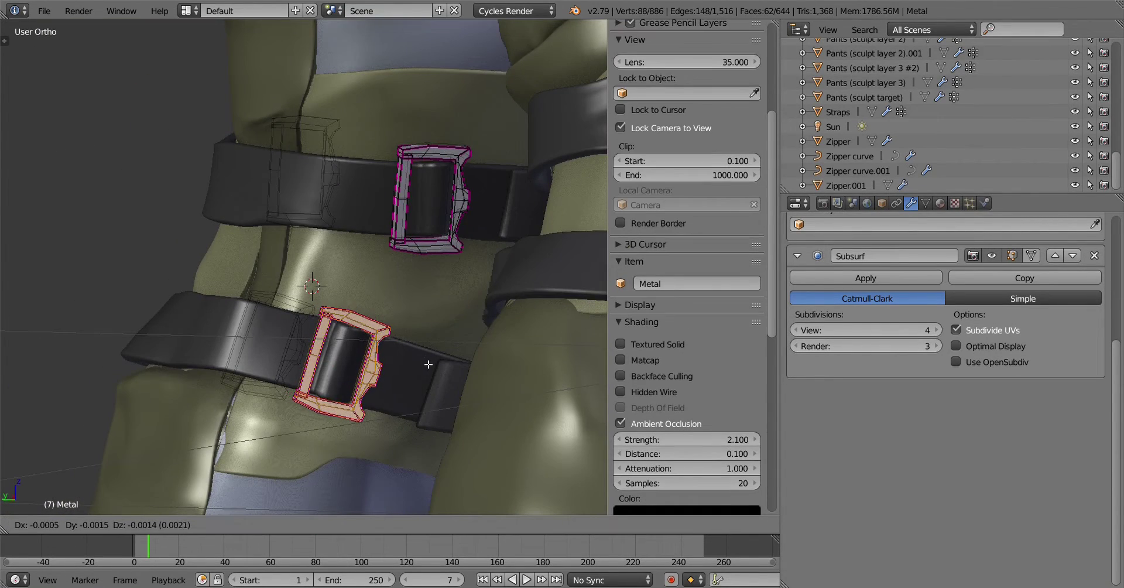
{"action": "key", "text": "Tab"}
{"action": "right_click", "coordinate": [342, 361]}
{"action": "key", "text": "Tab"}
Briefly inspect the Straps object, then view the trousers from the front
{"action": "right_click", "coordinate": [405, 396]}
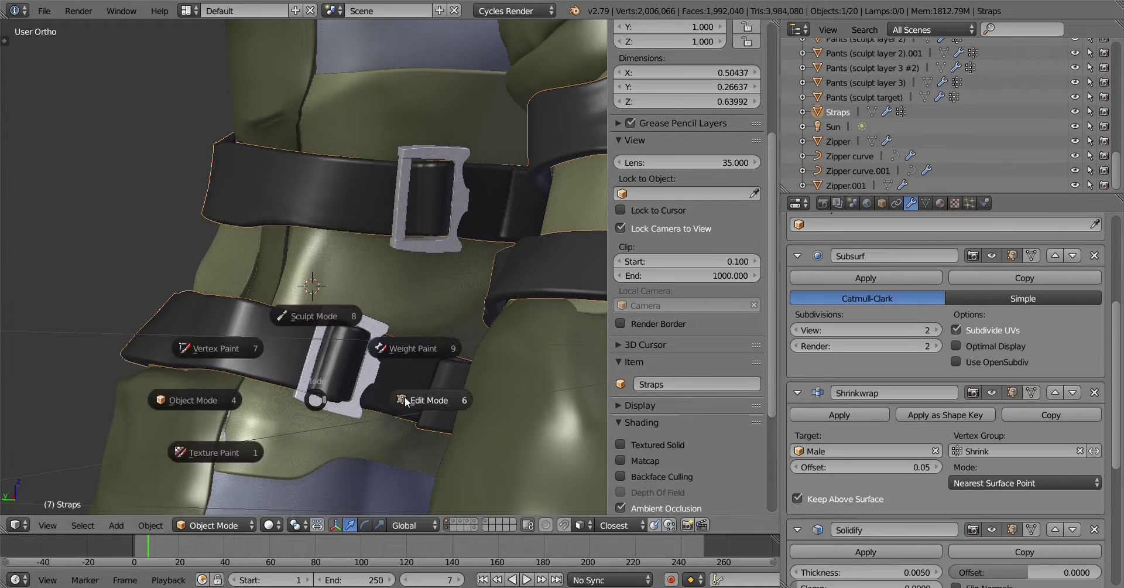
{"action": "key", "text": "Tab"}
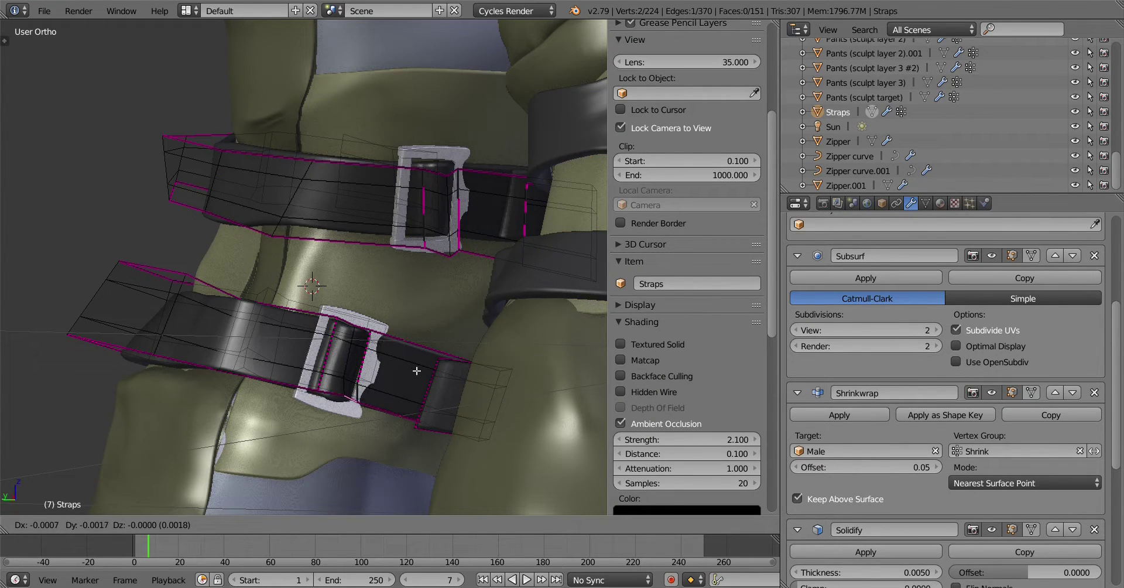
{"action": "key", "text": "Escape"}
{"action": "key", "text": "Tab"}
{"action": "scroll", "coordinate": [326, 352], "scroll_direction": "down", "scroll_amount": 5}
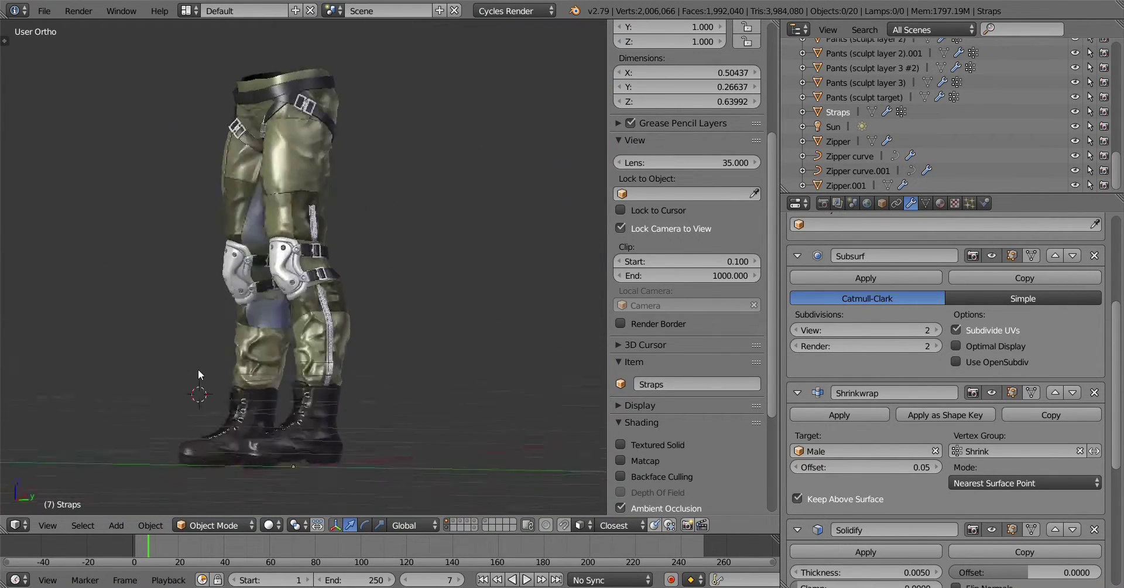
{"action": "mouse_move", "coordinate": [198, 369]}
{"action": "middle_mouse_down"}
{"action": "mouse_move", "coordinate": [353, 367]}
{"action": "mouse_move", "coordinate": [76, 387]}
{"action": "middle_mouse_up"}
{"action": "key", "text": "KP_1"}
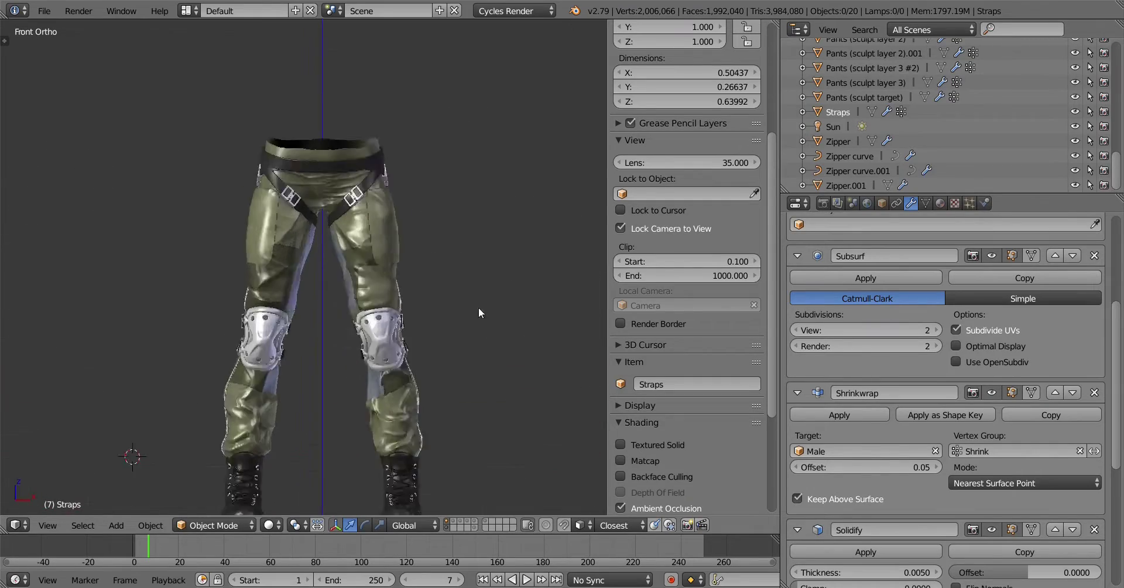
{"action": "scroll", "coordinate": [441, 184], "scroll_direction": "up", "scroll_amount": 5}
Delete the surplus buckle's vertices from the Metal mesh and select the remaining buckle geometry
{"action": "key", "text": "Tab"}
{"action": "scroll", "coordinate": [841, 167], "scroll_direction": "up", "scroll_amount": 3}
{"action": "left_click", "coordinate": [837, 167]}
{"action": "key", "text": "x"}
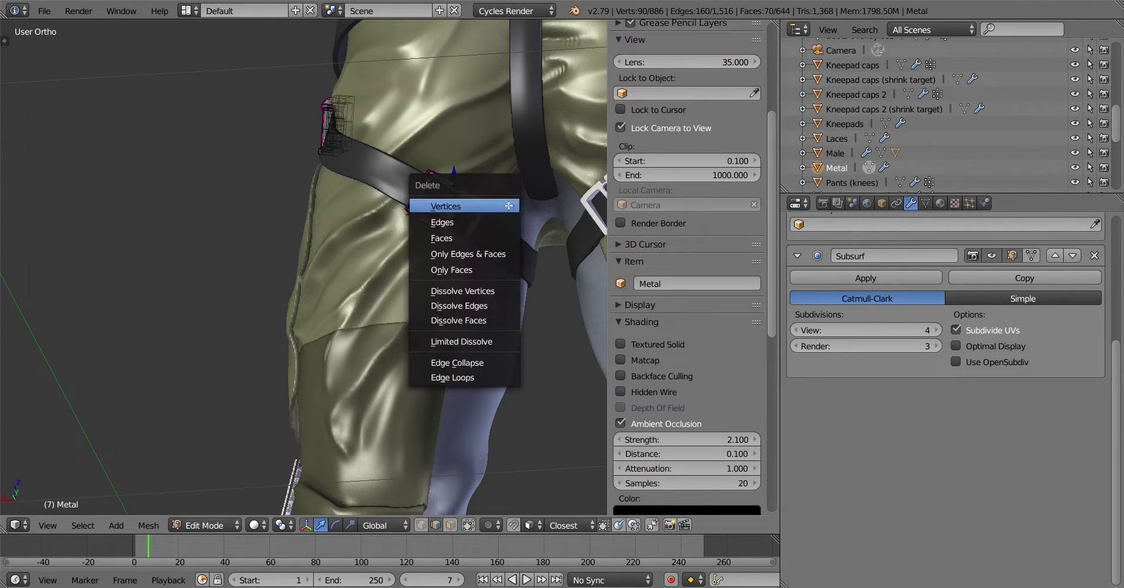
{"action": "left_click", "coordinate": [509, 205]}
{"action": "scroll", "coordinate": [455, 341], "scroll_direction": "down", "scroll_amount": 4}
{"action": "middle_click_drag", "start_coordinate": [454, 341], "coordinate": [408, 346]}
{"action": "scroll", "coordinate": [688, 264], "scroll_direction": "down", "scroll_amount": 5}
{"action": "scroll", "coordinate": [363, 307], "scroll_direction": "up", "scroll_amount": 8}
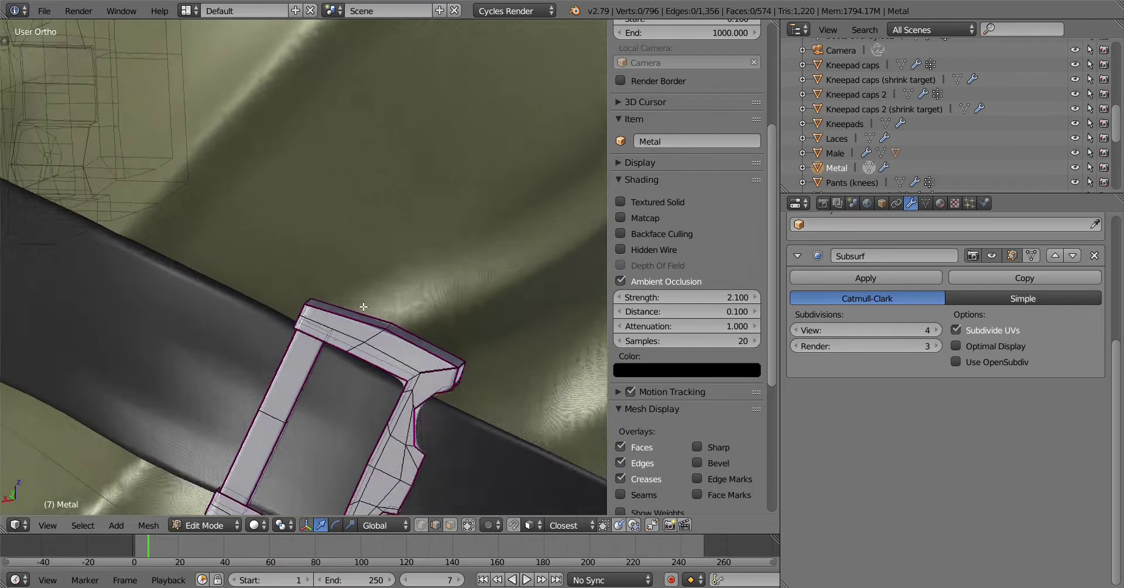
{"action": "key", "text": "l"}
{"action": "scroll", "coordinate": [363, 307], "scroll_direction": "down", "scroll_amount": 3}
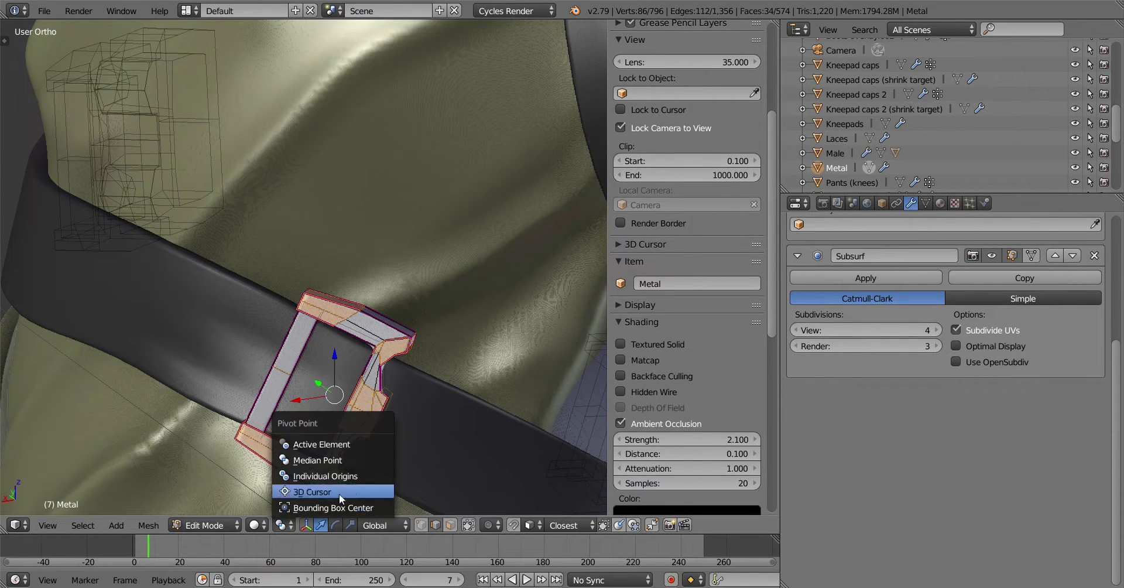
Set the pivot point to 3D Cursor and return Metal to Object Mode in front view
{"action": "left_click", "coordinate": [339, 494]}
{"action": "key", "text": "Tab"}
{"action": "left_click", "coordinate": [361, 363]}
{"action": "scroll", "coordinate": [335, 342], "scroll_direction": "down", "scroll_amount": 5}
{"action": "scroll", "coordinate": [496, 361], "scroll_direction": "down", "scroll_amount": 2}
{"action": "scroll", "coordinate": [444, 321], "scroll_direction": "down", "scroll_amount": 1}
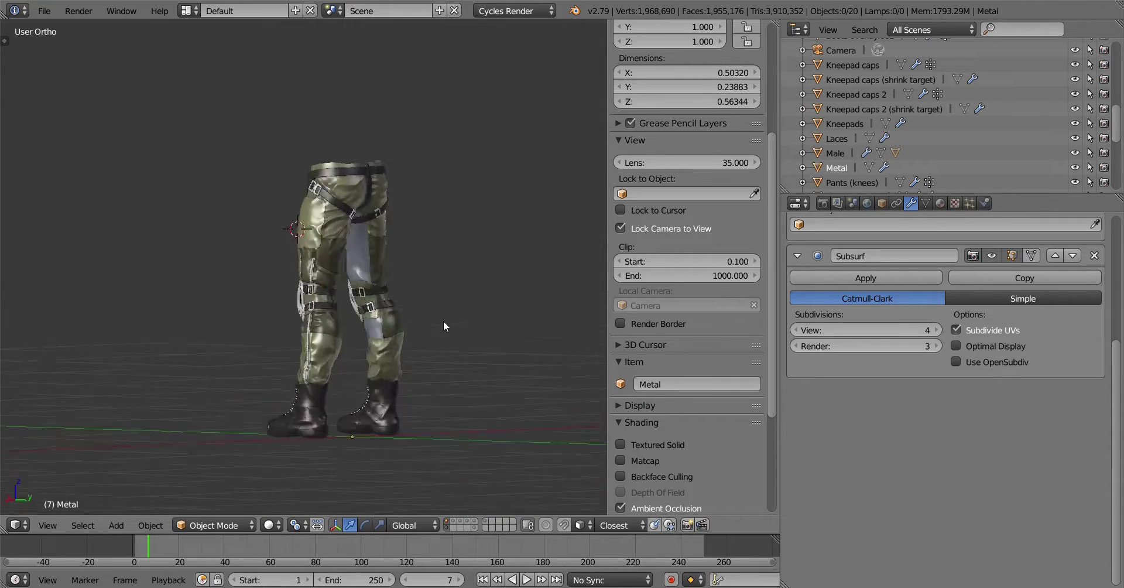
{"action": "key", "text": "KP_1"}
{"action": "scroll", "coordinate": [415, 367], "scroll_direction": "up", "scroll_amount": 5}
Add a stray cube at the 3D cursor and delete it again
{"action": "key", "text": "shift+a"}
{"action": "left_click", "coordinate": [473, 246]}
{"action": "key", "text": "x"}
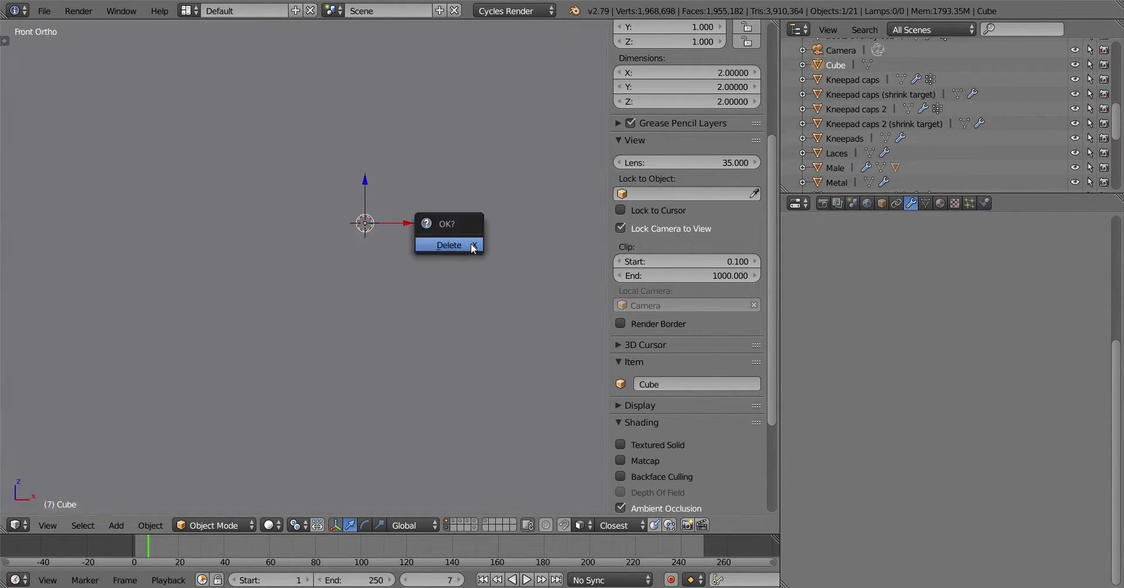
{"action": "left_click", "coordinate": [473, 244]}
Rename the second pockets object to 'Pants (pockets 2)'
{"action": "scroll", "coordinate": [923, 156], "scroll_direction": "down", "scroll_amount": 5}
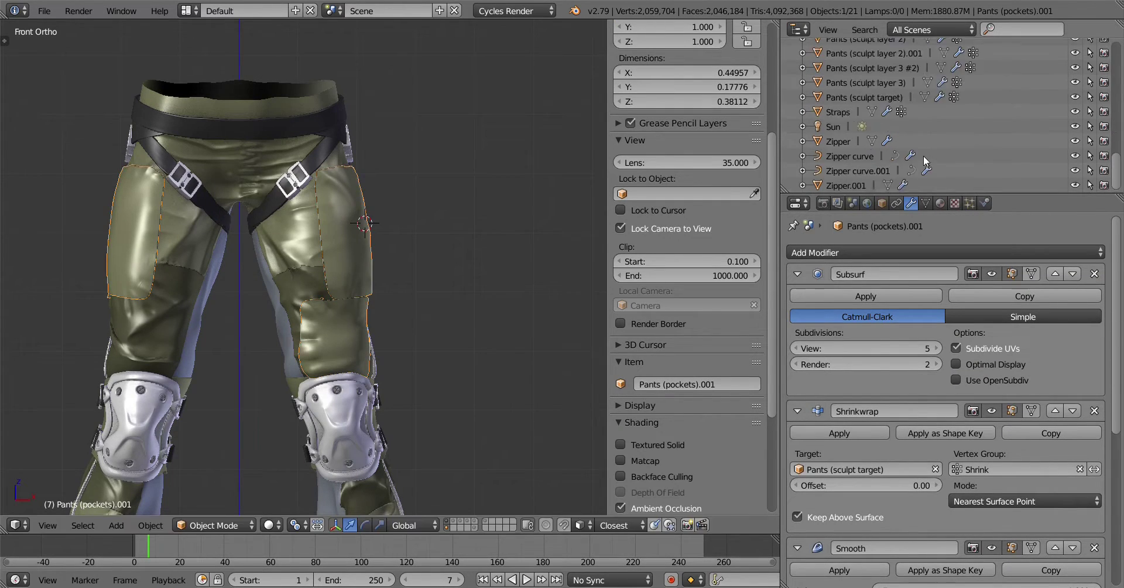
{"action": "scroll", "coordinate": [923, 156], "scroll_direction": "up", "scroll_amount": 5}
{"action": "double_click", "coordinate": [891, 165]}
{"action": "type", "text": "Pants (pockets"}
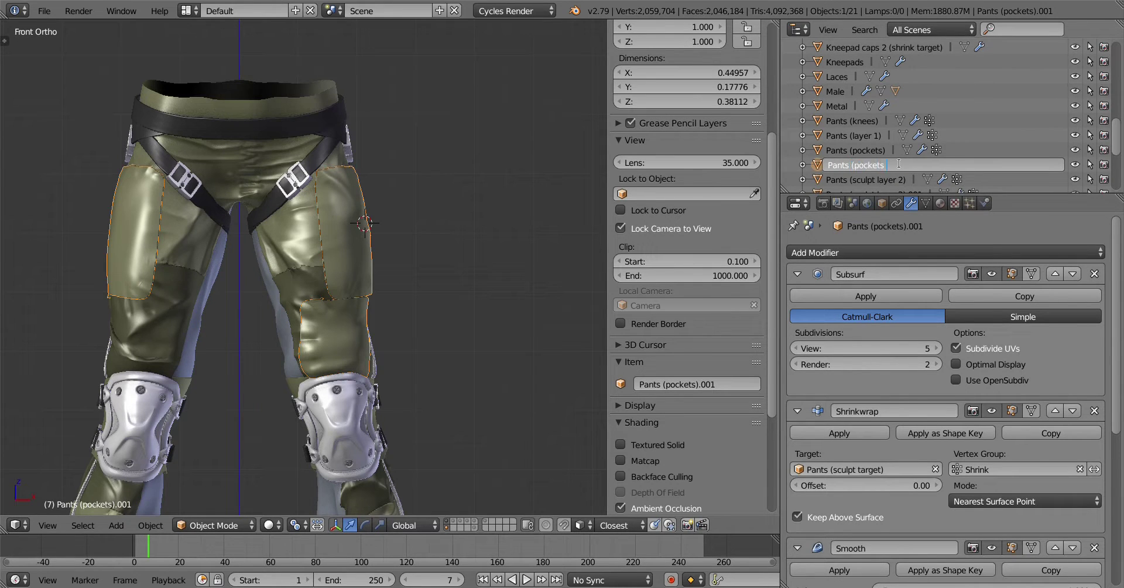
{"action": "type", "text": "2)"}
{"action": "key", "text": "Return"}
Select the pocket box vertices and show the mesh's vertex groups
{"action": "key", "text": "Tab"}
{"action": "mouse_move", "coordinate": [351, 246]}
{"action": "middle_mouse_down"}
{"action": "mouse_move", "coordinate": [392, 233]}
{"action": "mouse_move", "coordinate": [419, 264]}
{"action": "middle_mouse_up"}
{"action": "right_click", "coordinate": [356, 264]}
{"action": "key", "text": "shift+v"}
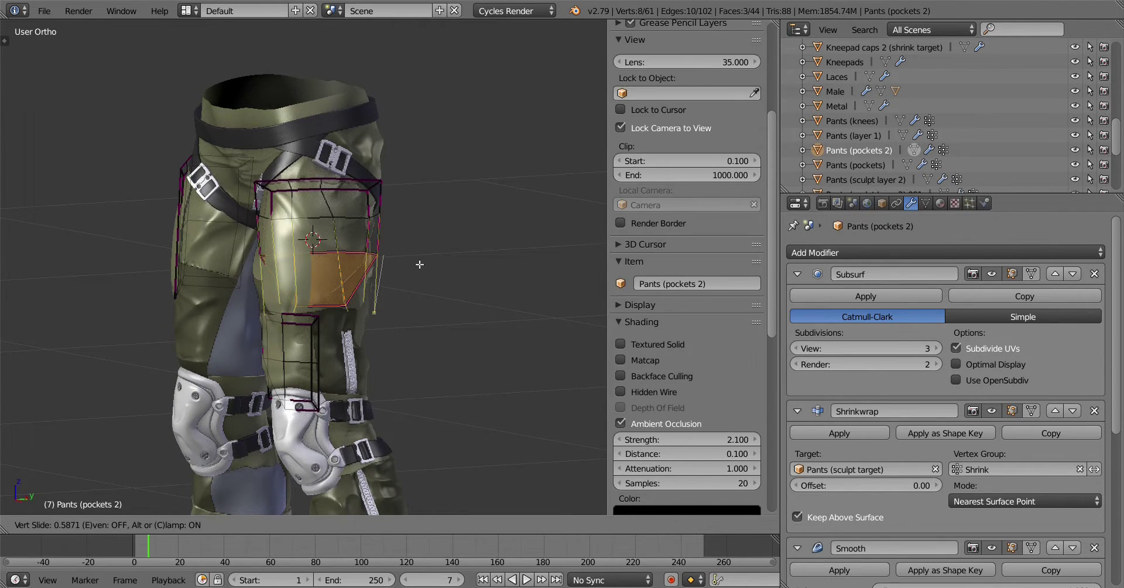
{"action": "key", "text": "g"}
{"action": "left_click", "coordinate": [415, 207]}
{"action": "key", "text": "ctrl+l"}
{"action": "key", "text": "KP_1"}
{"action": "left_click", "coordinate": [925, 203]}
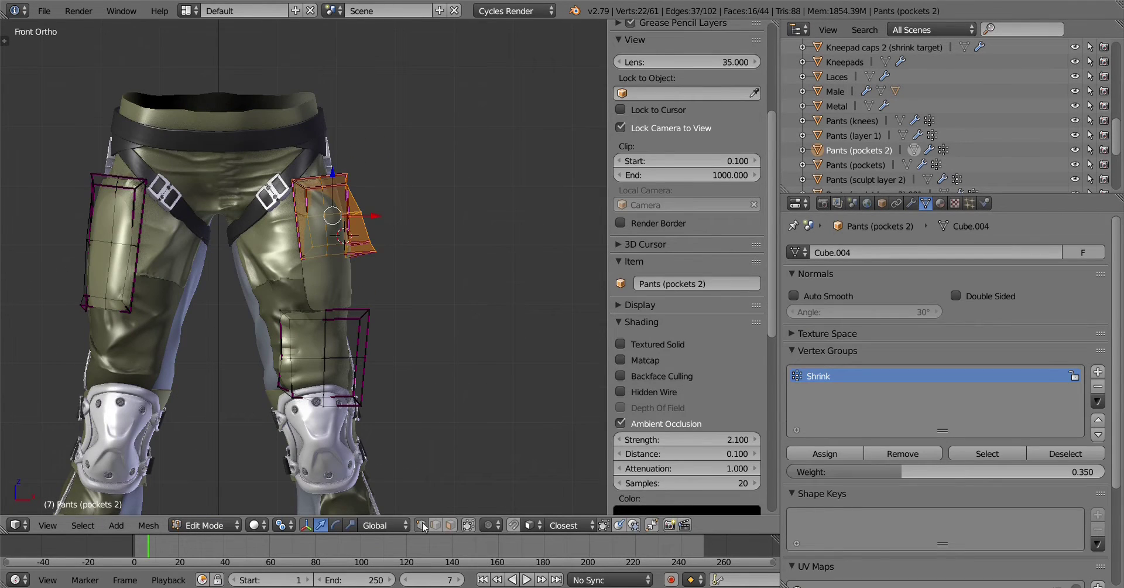
{"action": "middle_click_drag", "start_coordinate": [258, 153], "coordinate": [297, 156]}
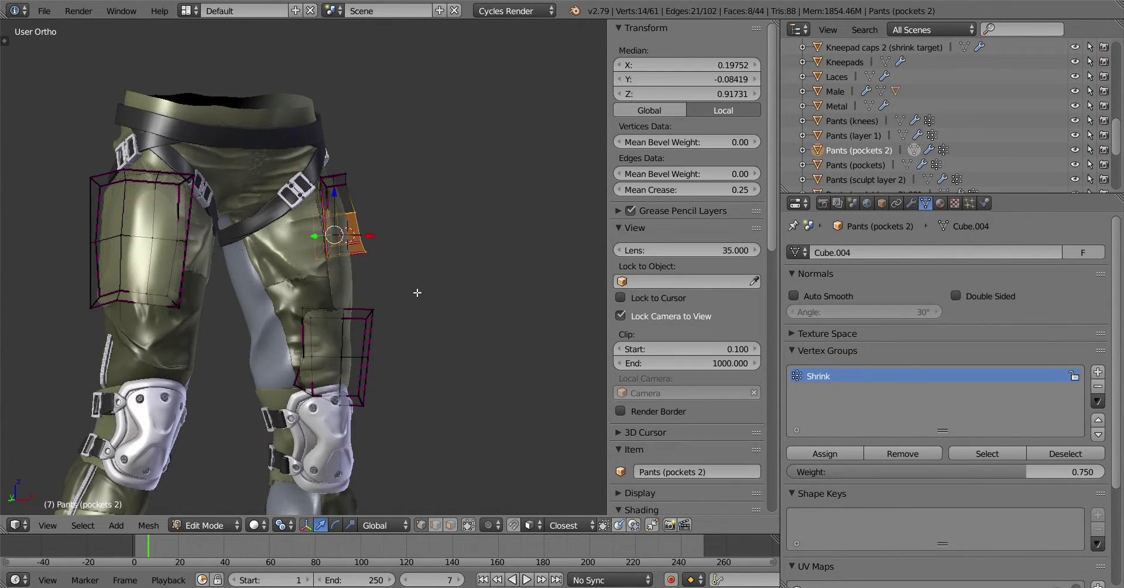
{"action": "key", "text": "Tab"}
{"action": "scroll", "coordinate": [409, 292], "scroll_direction": "up", "scroll_amount": 3}
Slide the hip pocket's vertices and select a bottom face of the pocket cage
{"action": "key", "text": "shift+v"}
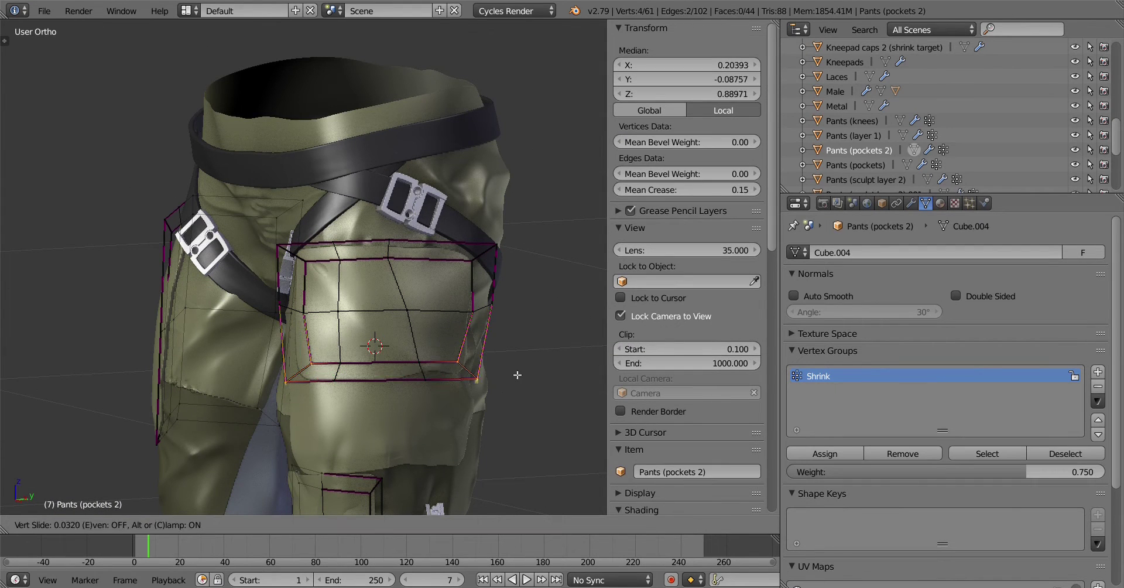
{"action": "key", "text": "a"}
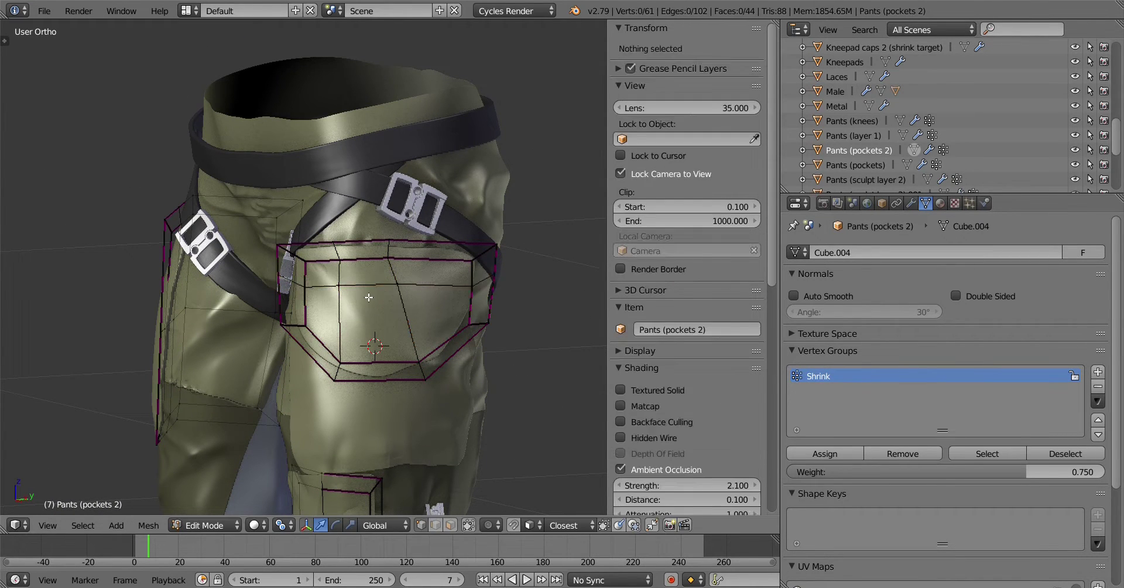
{"action": "key", "text": "a"}
Move the pocket's two side edges and bottom edge to reshape the cage, saving along the way
{"action": "key", "text": "a"}
{"action": "middle_click_drag", "start_coordinate": [546, 297], "coordinate": [326, 326]}
{"action": "right_click", "coordinate": [398, 363]}
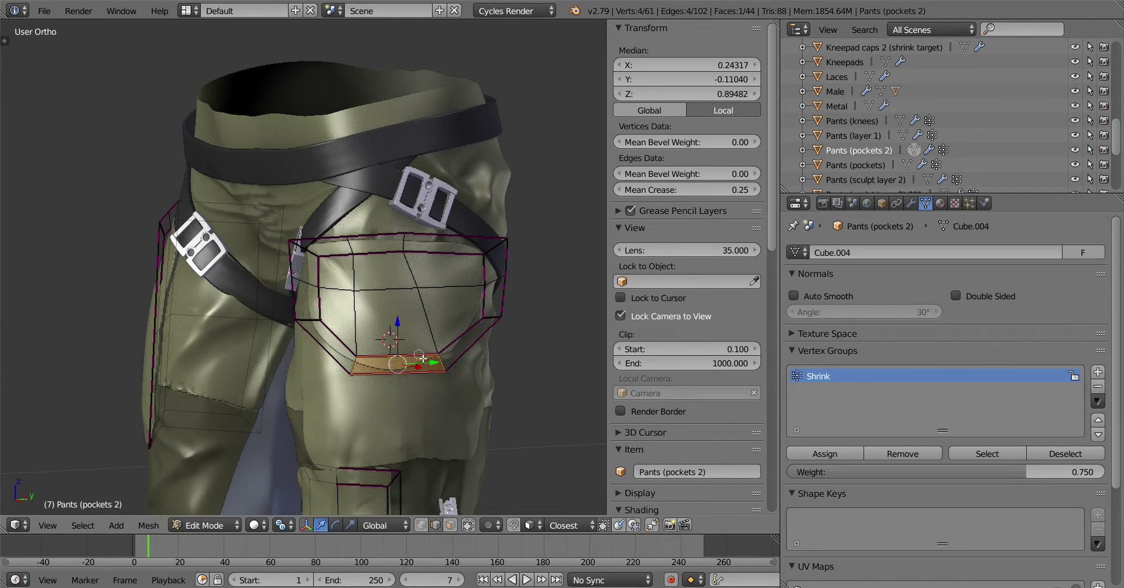
{"action": "key", "text": "Tab"}
{"action": "scroll", "coordinate": [423, 357], "scroll_direction": "down", "scroll_amount": 3}
{"action": "scroll", "coordinate": [422, 322], "scroll_direction": "up", "scroll_amount": 4}
{"action": "key", "text": "Tab"}
{"action": "mouse_move", "coordinate": [426, 322]}
{"action": "middle_mouse_down"}
{"action": "mouse_move", "coordinate": [452, 286]}
{"action": "mouse_move", "coordinate": [546, 245]}
{"action": "mouse_move", "coordinate": [505, 242]}
{"action": "middle_mouse_up"}
{"action": "scroll", "coordinate": [453, 286], "scroll_direction": "up", "scroll_amount": 3}
{"action": "key", "text": "a"}
{"action": "right_click", "coordinate": [545, 246], "text": "ctrl+alt"}
{"action": "key", "text": "g"}
{"action": "key", "text": "g"}
{"action": "left_click", "coordinate": [505, 267]}
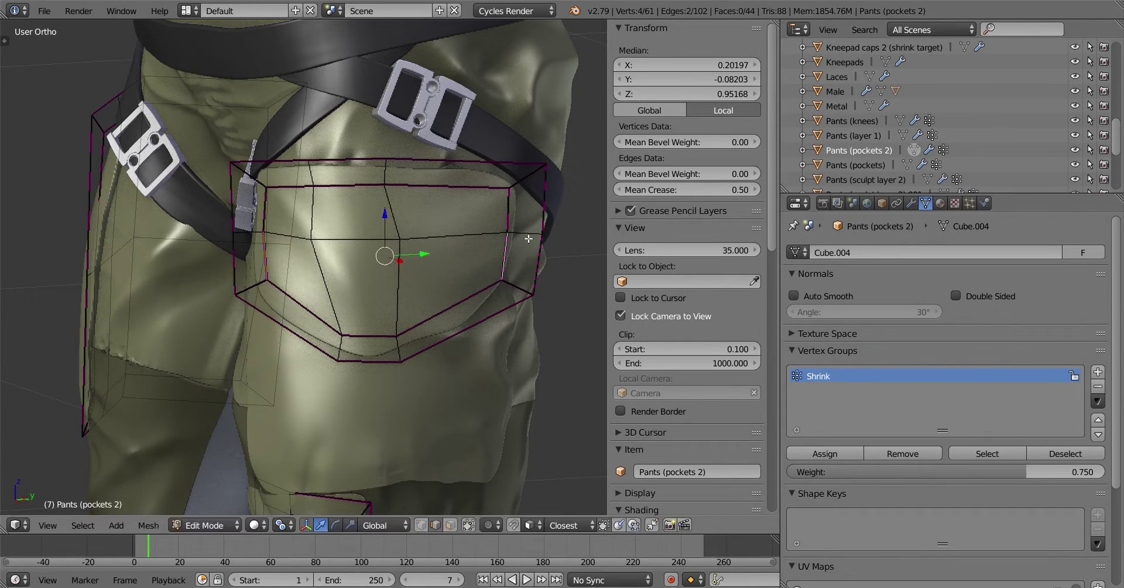
{"action": "key", "text": "g"}
{"action": "key", "text": "g"}
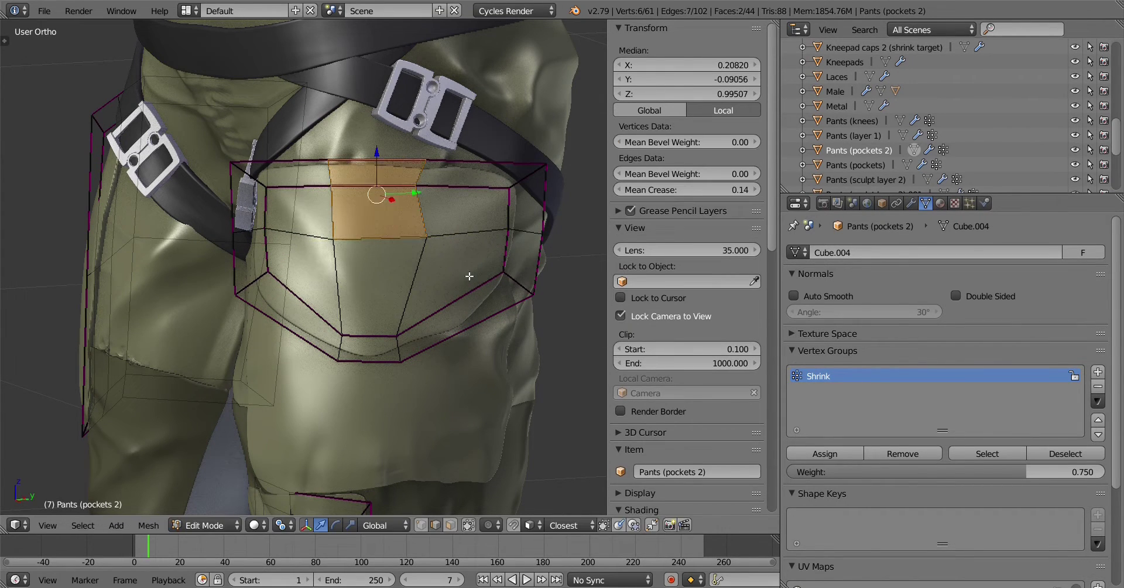
{"action": "left_click", "coordinate": [472, 331]}
{"action": "right_click", "coordinate": [380, 338]}
{"action": "key", "text": "ctrl+s"}
{"action": "key", "text": "Return"}
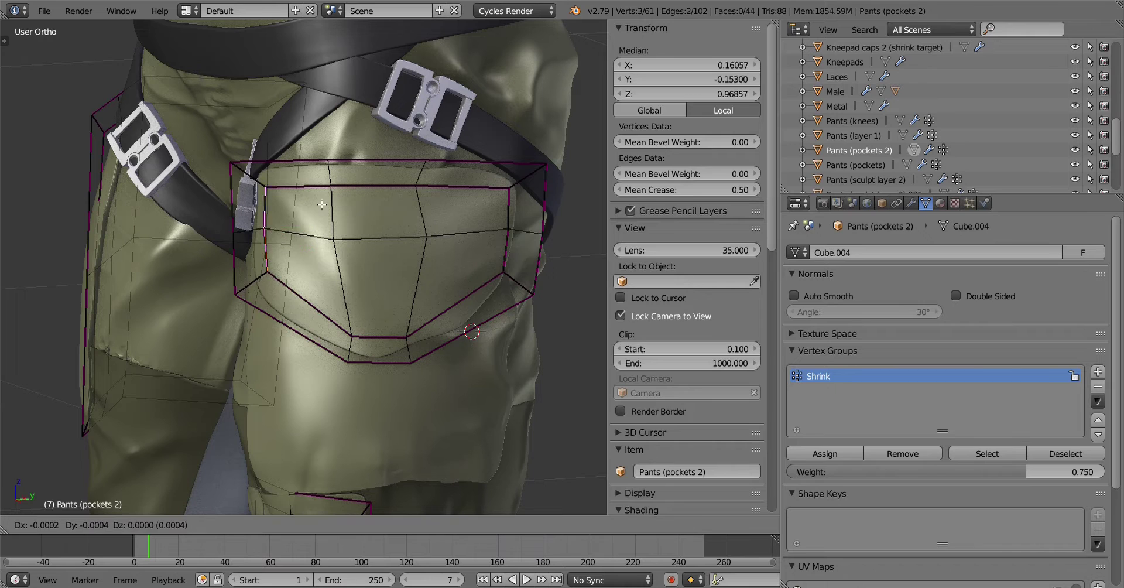
{"action": "key", "text": "Escape"}
{"action": "key", "text": "ctrl+z"}
{"action": "key", "text": "ctrl+z"}
Preview the trousers with material shading and save the blend file, overwriting the existing one
{"action": "key", "text": "z"}
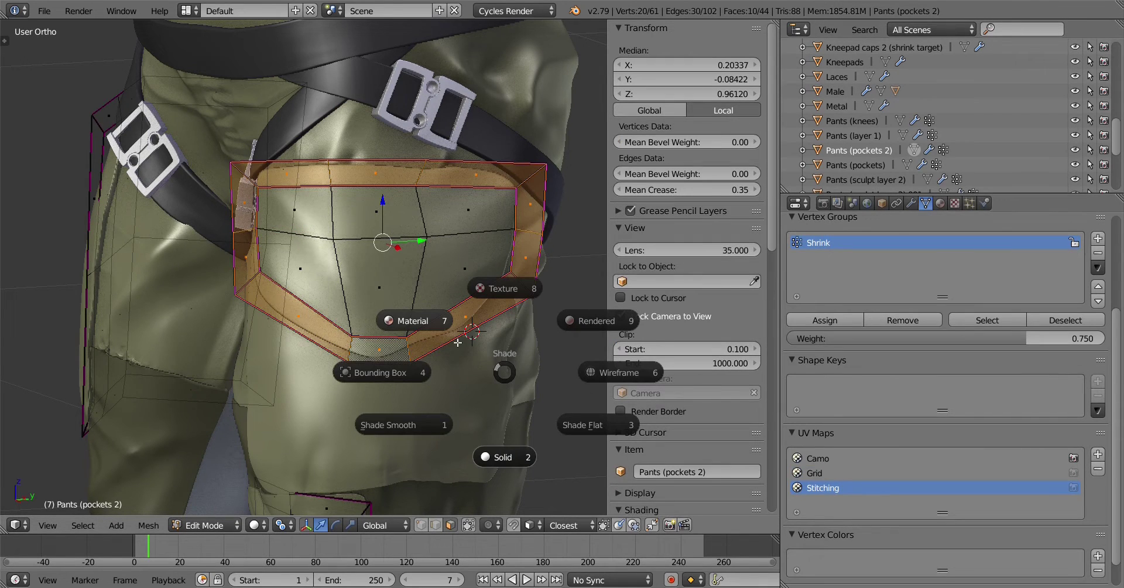
{"action": "left_click", "coordinate": [458, 342]}
{"action": "key", "text": "Tab"}
{"action": "left_click", "coordinate": [372, 340]}
{"action": "key", "text": "ctrl+s"}
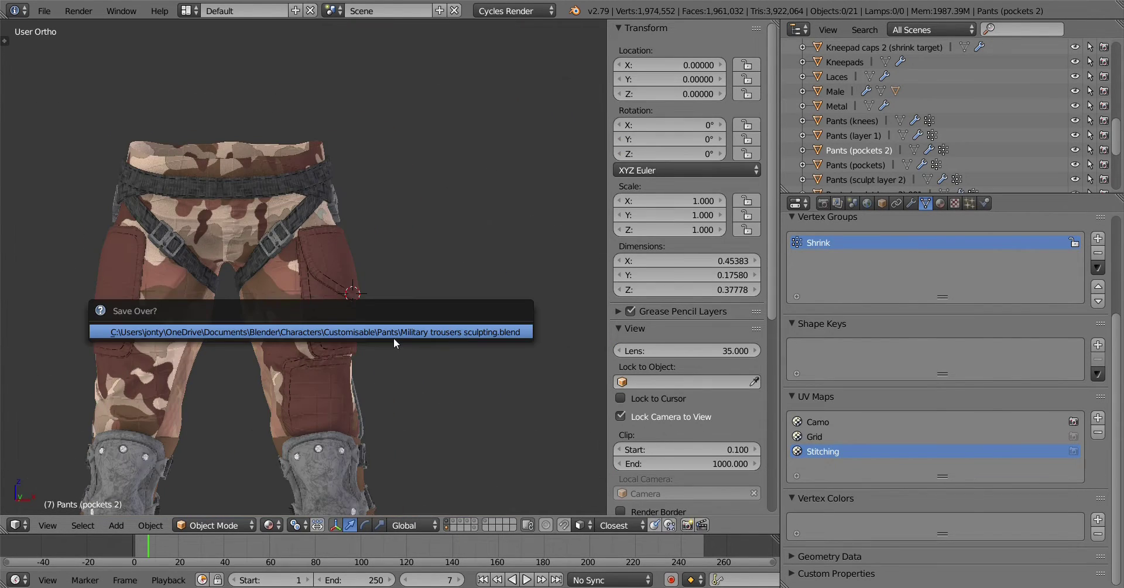
{"action": "left_click", "coordinate": [394, 338]}
{"action": "middle_click_drag", "start_coordinate": [393, 339], "coordinate": [358, 358]}
{"action": "key", "text": "z"}
{"action": "key", "text": "KP_1"}
{"action": "key", "text": "Tab"}
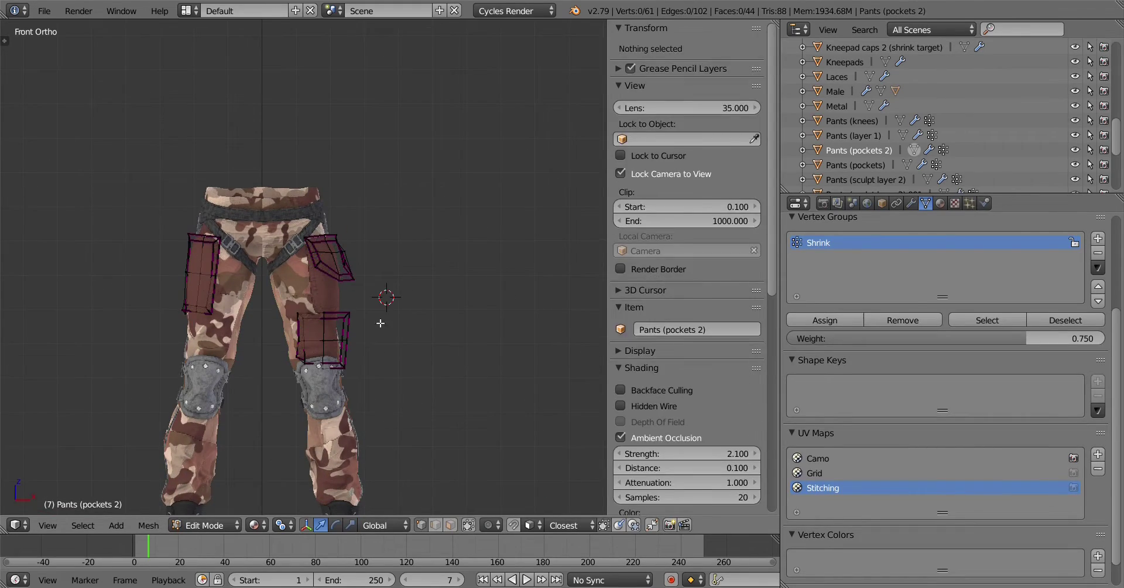
Return to solid shading and set the pocket vertices' Shrink weight to 0.900
{"action": "scroll", "coordinate": [357, 282], "scroll_direction": "up", "scroll_amount": 3}
{"action": "key", "text": "l"}
{"action": "key", "text": "z"}
{"action": "left_click", "coordinate": [484, 401]}
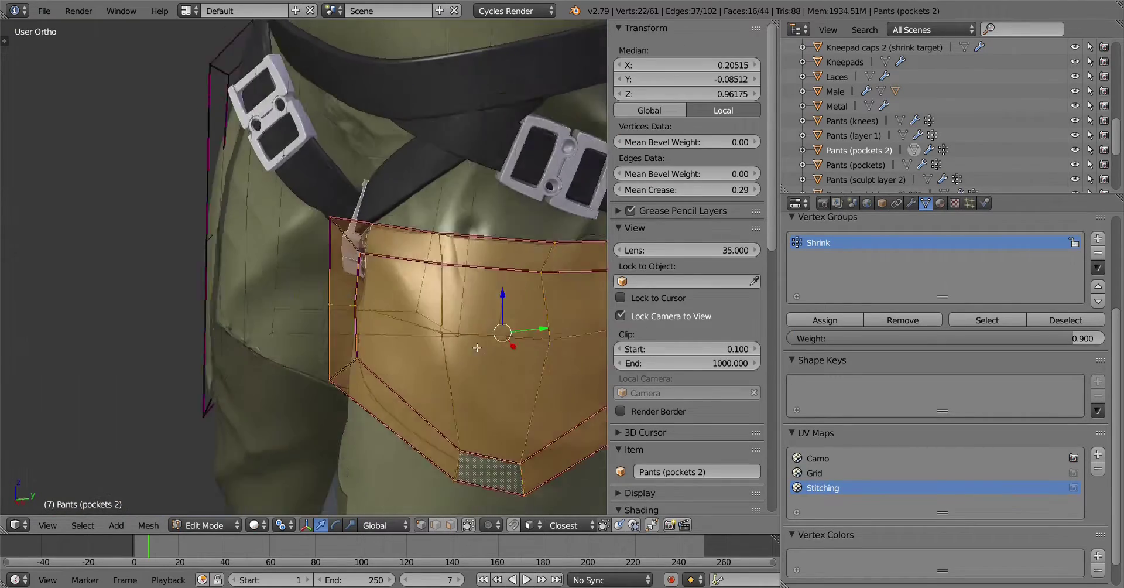
{"action": "mouse_move", "coordinate": [484, 314]}
{"action": "middle_mouse_down"}
{"action": "mouse_move", "coordinate": [483, 224]}
{"action": "mouse_move", "coordinate": [537, 307]}
{"action": "mouse_move", "coordinate": [545, 287]}
{"action": "middle_mouse_up"}
{"action": "key", "text": "a"}
{"action": "key", "text": "KP_1"}
{"action": "key", "text": "l"}
{"action": "key", "text": "a"}
{"action": "key", "text": "l"}
{"action": "double_click", "coordinate": [701, 66]}
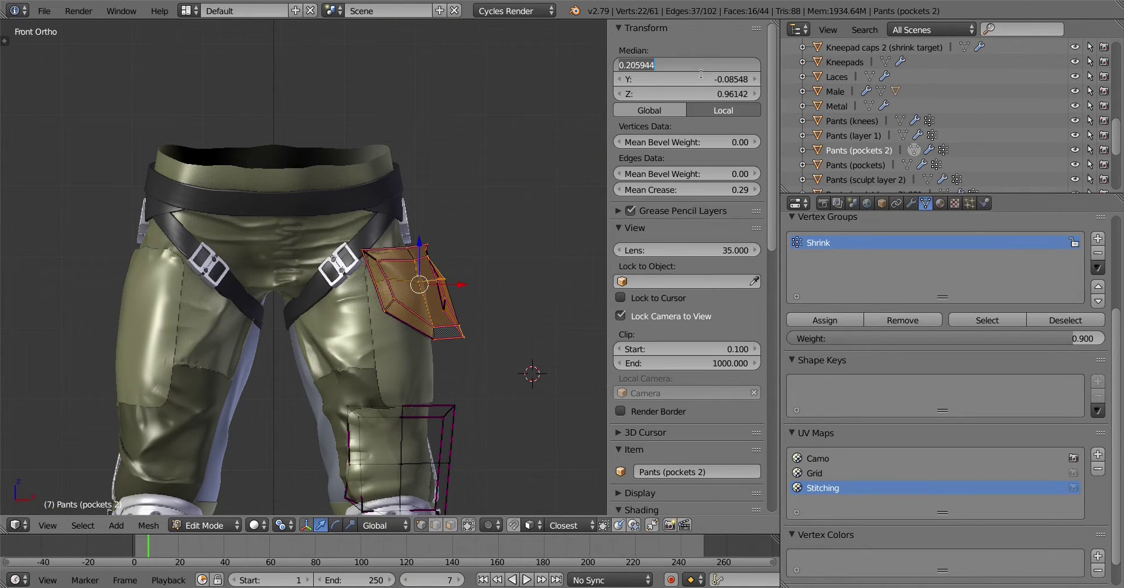
Select a single pocket vertex and start moving part of the cage from a side view
{"action": "key", "text": "Tab"}
{"action": "middle_click_drag", "start_coordinate": [508, 245], "coordinate": [445, 345]}
{"action": "key", "text": "KP_Decimal"}
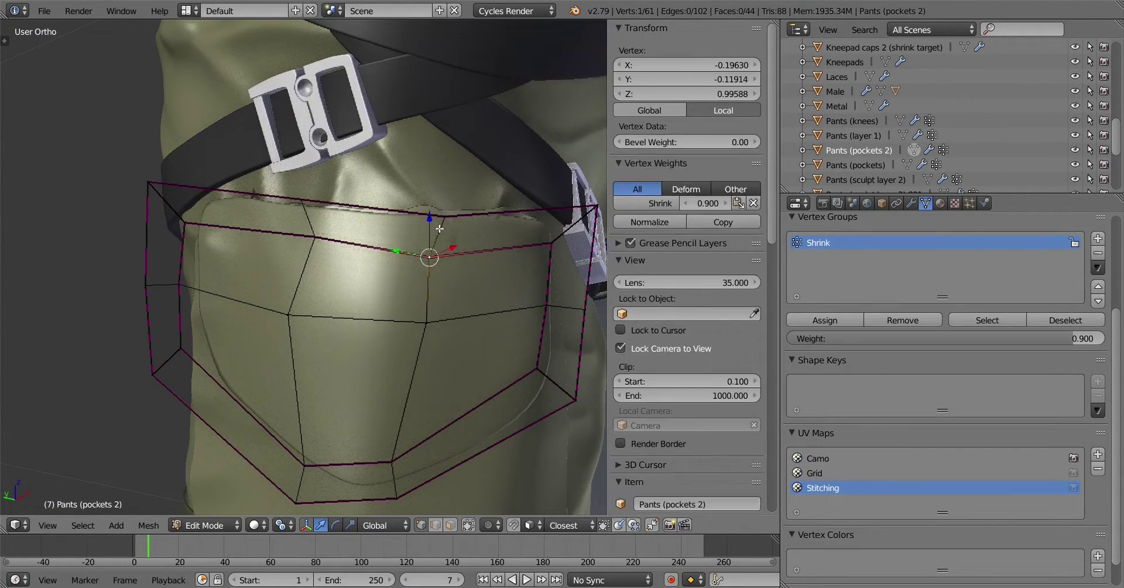
{"action": "left_click", "coordinate": [478, 203]}
{"action": "key", "text": "Tab"}
{"action": "key", "text": "Tab"}
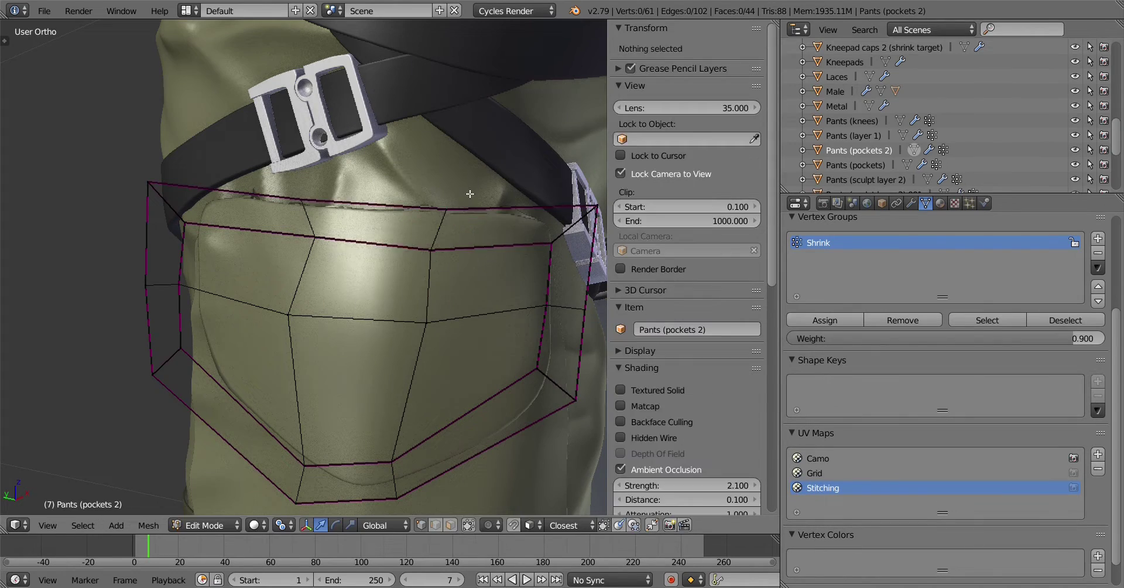
{"action": "key", "text": "Tab"}
{"action": "scroll", "coordinate": [222, 265], "scroll_direction": "down", "scroll_amount": 3}
{"action": "key", "text": "Tab"}
{"action": "middle_click_drag", "start_coordinate": [223, 265], "coordinate": [543, 357]}
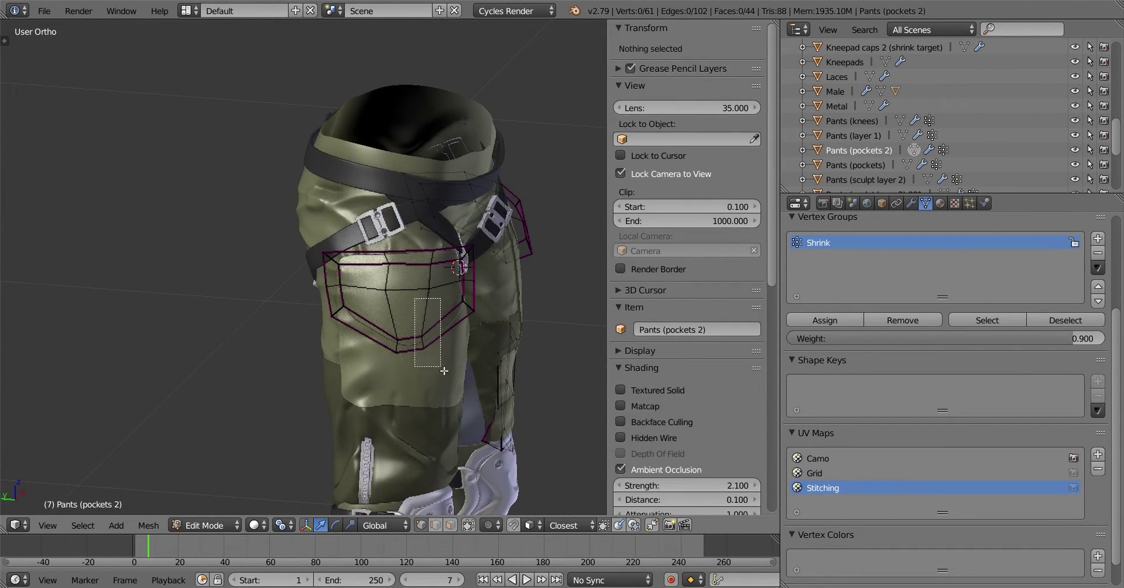
{"action": "key", "text": "g"}
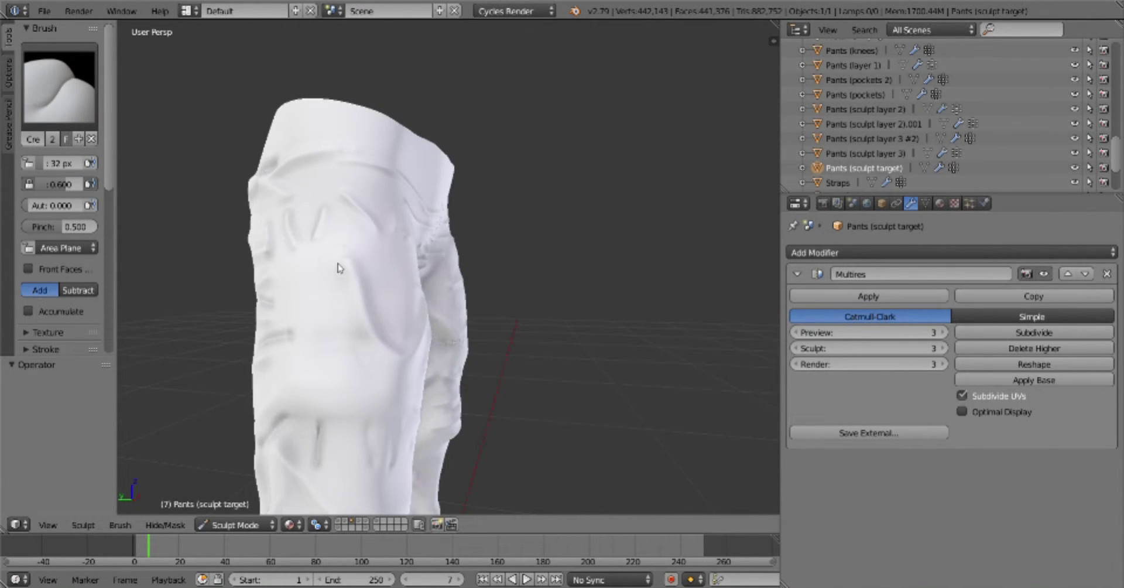
Set the pocket's Subsurf preview subdivisions to 4
{"action": "key", "text": "Tab"}
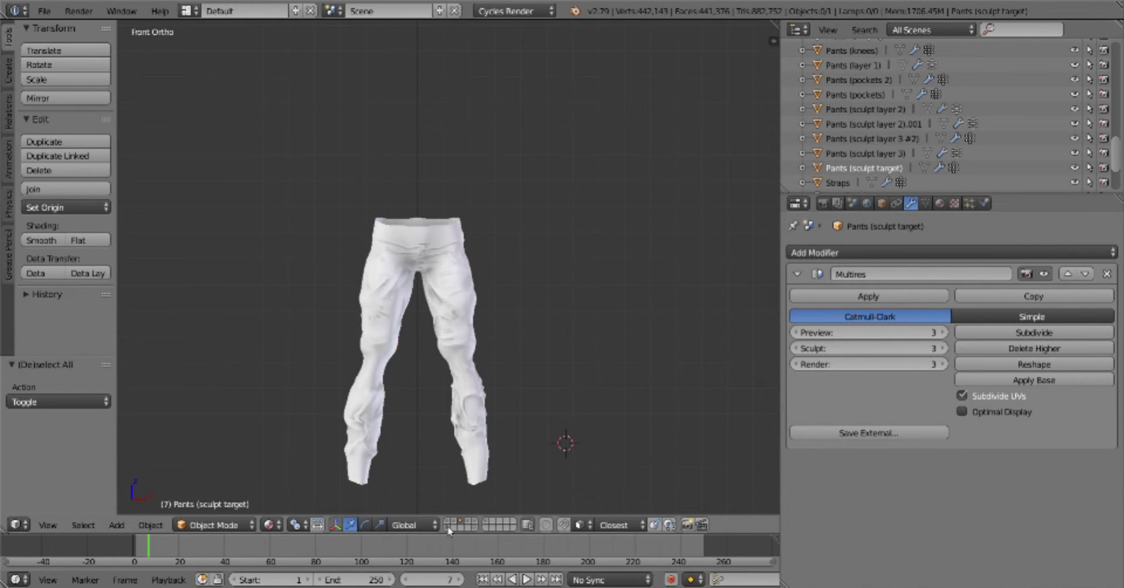
{"action": "key", "text": "shift+z"}
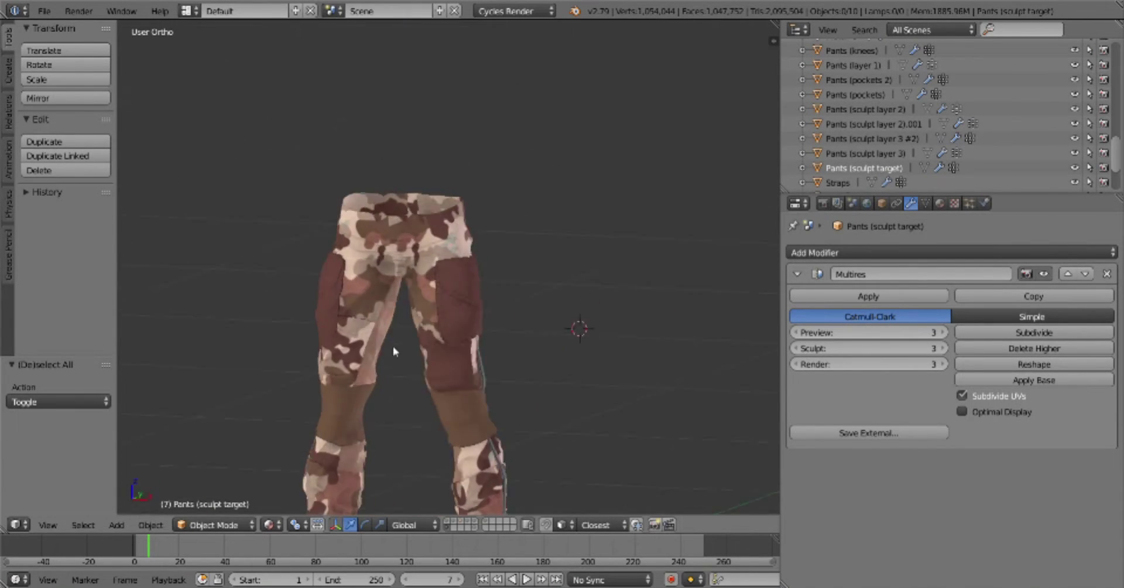
{"action": "middle_click_drag", "start_coordinate": [393, 351], "coordinate": [525, 352]}
{"action": "key", "text": "shift+z"}
{"action": "scroll", "coordinate": [620, 359], "scroll_direction": "up", "scroll_amount": 4}
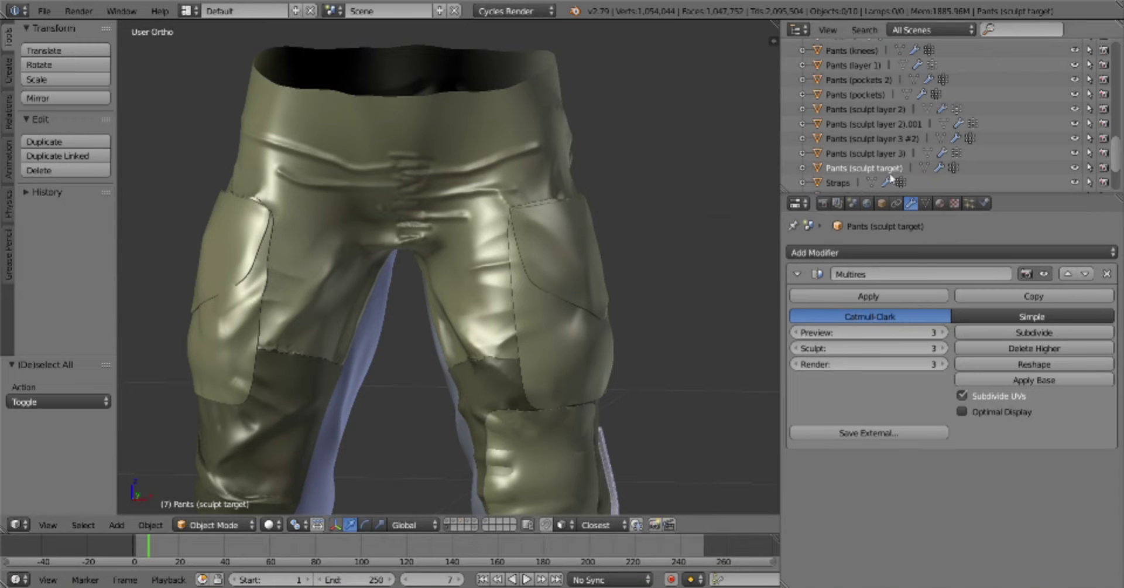
{"action": "right_click", "coordinate": [613, 292]}
{"action": "left_click", "coordinate": [899, 349]}
{"action": "key", "text": "Return"}
{"action": "key", "text": "a"}
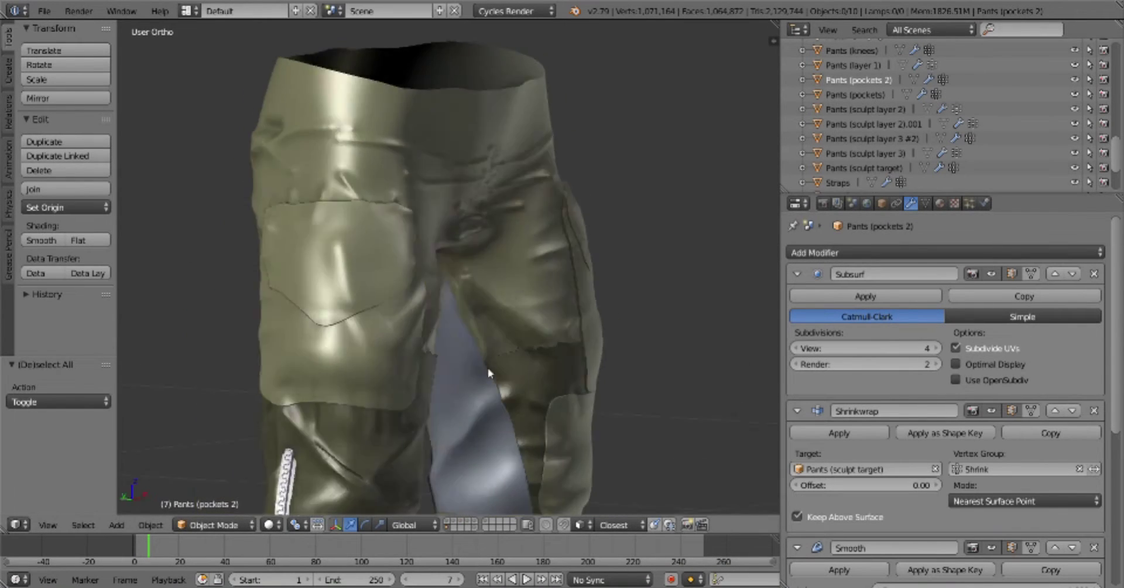
Isolate the sculpt-target trousers, shrink the sculpt brush radius, then unhide the other parts
{"action": "mouse_move", "coordinate": [422, 363]}
{"action": "middle_mouse_down"}
{"action": "mouse_move", "coordinate": [519, 369]}
{"action": "mouse_move", "coordinate": [590, 357]}
{"action": "middle_mouse_up"}
{"action": "right_click", "coordinate": [489, 339]}
{"action": "key", "text": "shift+h"}
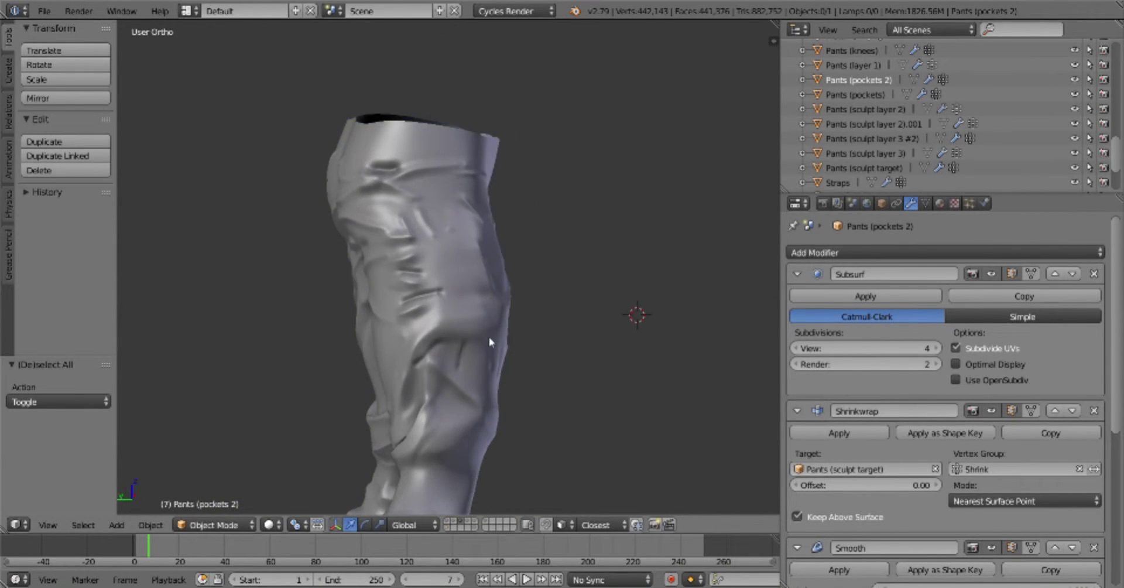
{"action": "key", "text": "ctrl+Tab"}
{"action": "key", "text": "f"}
{"action": "left_click", "coordinate": [464, 258]}
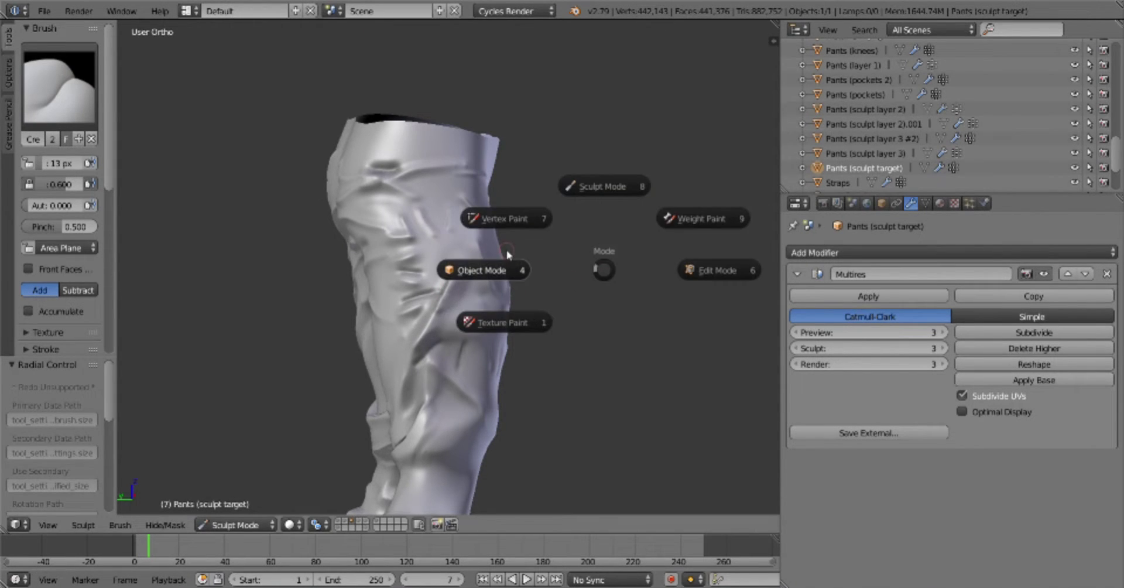
{"action": "left_click", "coordinate": [508, 254]}
{"action": "key", "text": "alt+h"}
Zero the move's Y and Z offsets and save the blend file
{"action": "key", "text": "g"}
{"action": "left_click", "coordinate": [341, 345]}
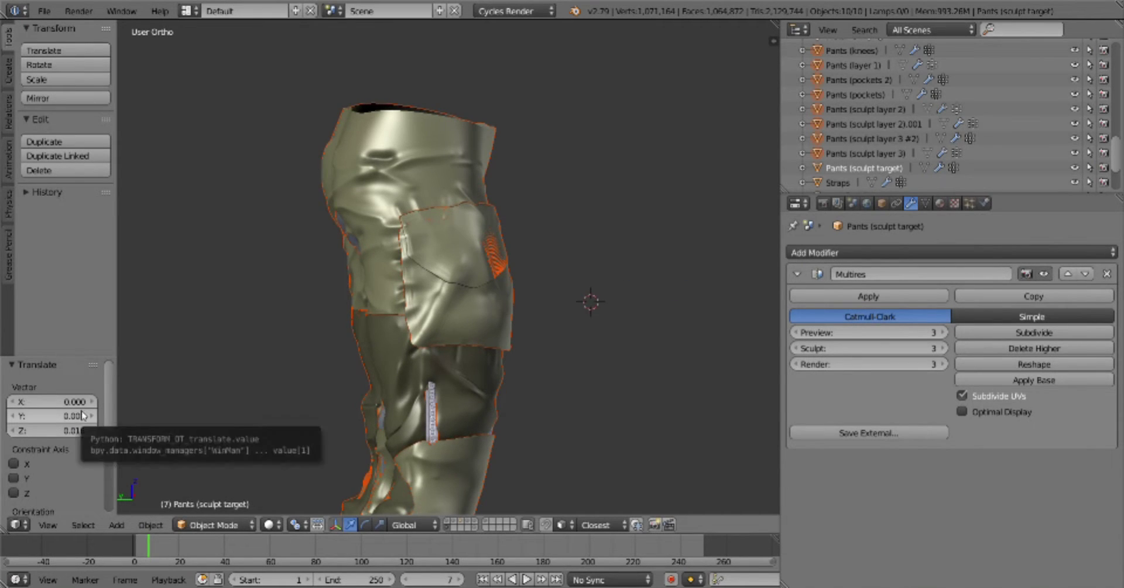
{"action": "key", "text": "Tab"}
{"action": "type", "text": "0"}
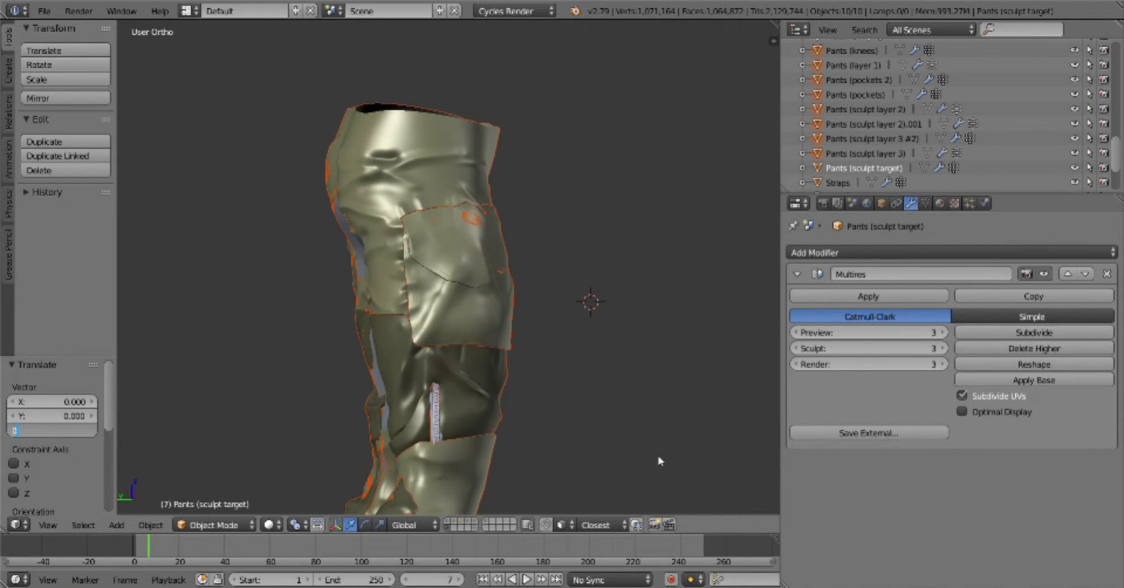
{"action": "key", "text": "Return"}
{"action": "key", "text": "a"}
{"action": "key", "text": "ctrl+s"}
Switch viewport shading to Material and orbit onto the side thigh pocket
{"action": "scroll", "coordinate": [590, 378], "scroll_direction": "down", "scroll_amount": 3}
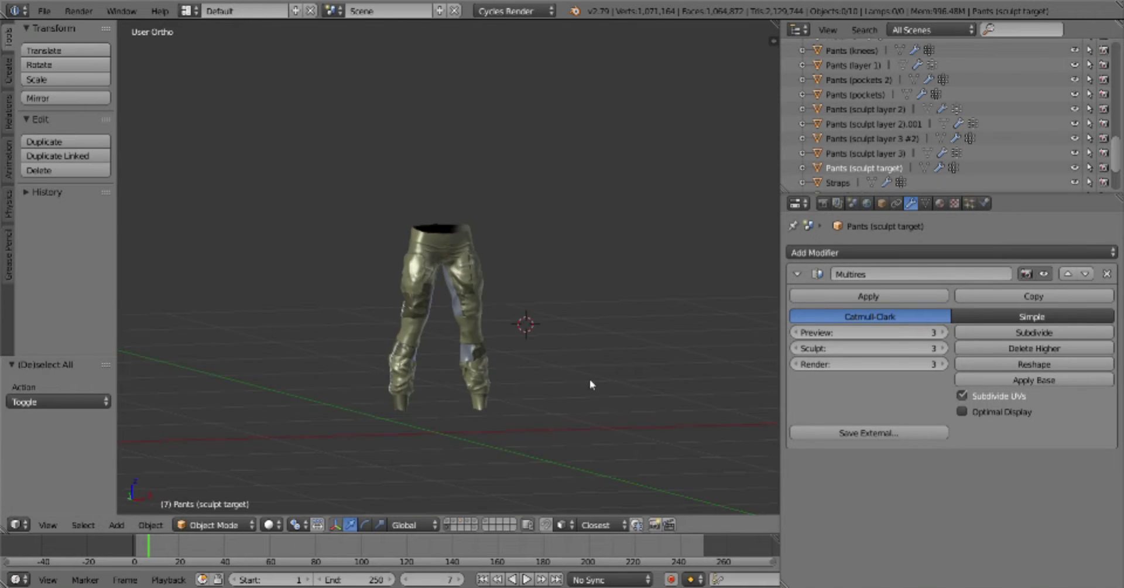
{"action": "scroll", "coordinate": [553, 405], "scroll_direction": "up", "scroll_amount": 3}
{"action": "middle_click_drag", "start_coordinate": [552, 405], "coordinate": [508, 413]}
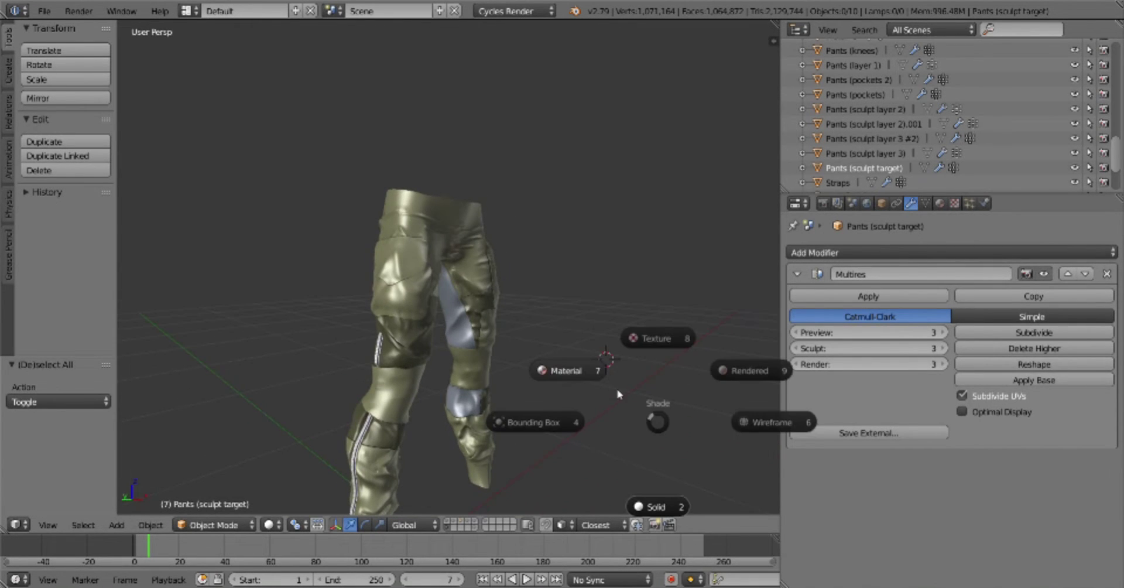
{"action": "left_click", "coordinate": [626, 398]}
{"action": "scroll", "coordinate": [609, 359], "scroll_direction": "up", "scroll_amount": 5}
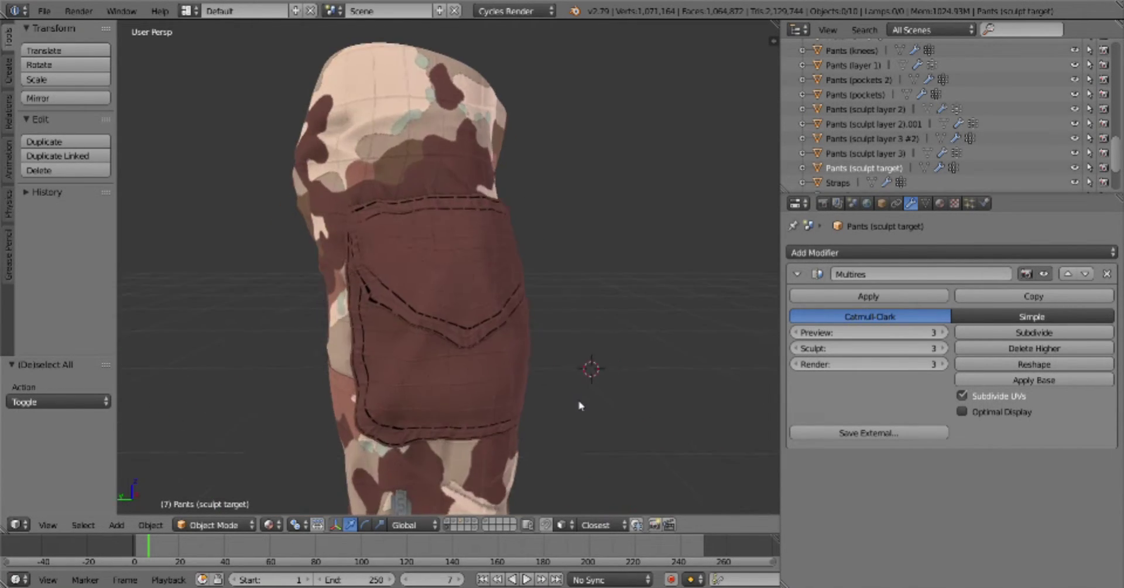
{"action": "middle_click_drag", "start_coordinate": [582, 406], "coordinate": [346, 409]}
In Pants (pockets 2) Edit Mode, flatten the selected pocket vertices to zero X width
{"action": "left_click", "coordinate": [888, 82]}
{"action": "key", "text": "Tab"}
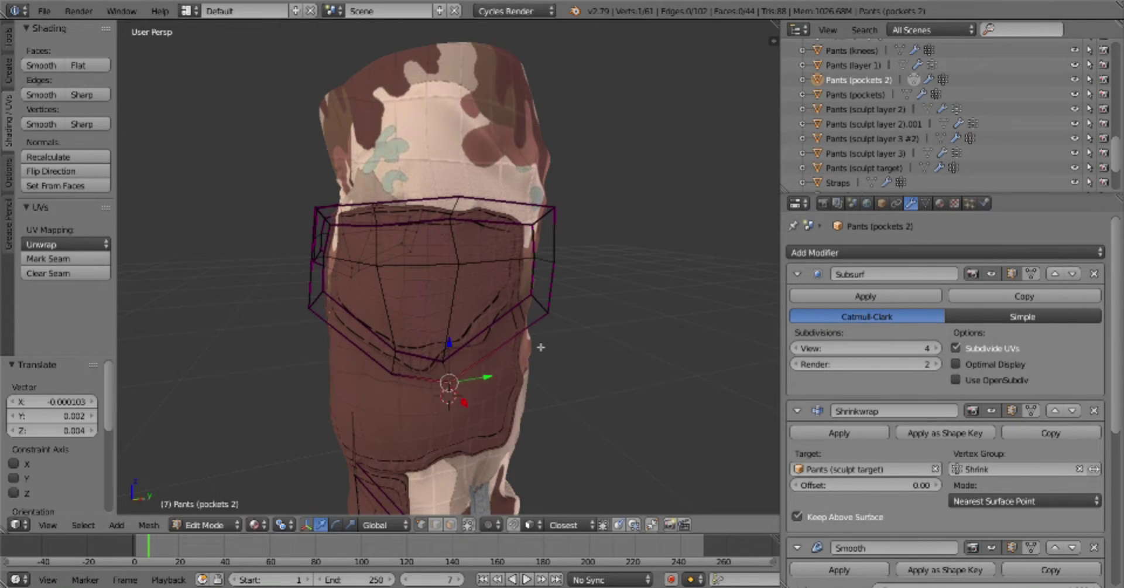
{"action": "right_click", "coordinate": [404, 357], "text": "shift"}
{"action": "middle_click_drag", "start_coordinate": [450, 396], "coordinate": [447, 384]}
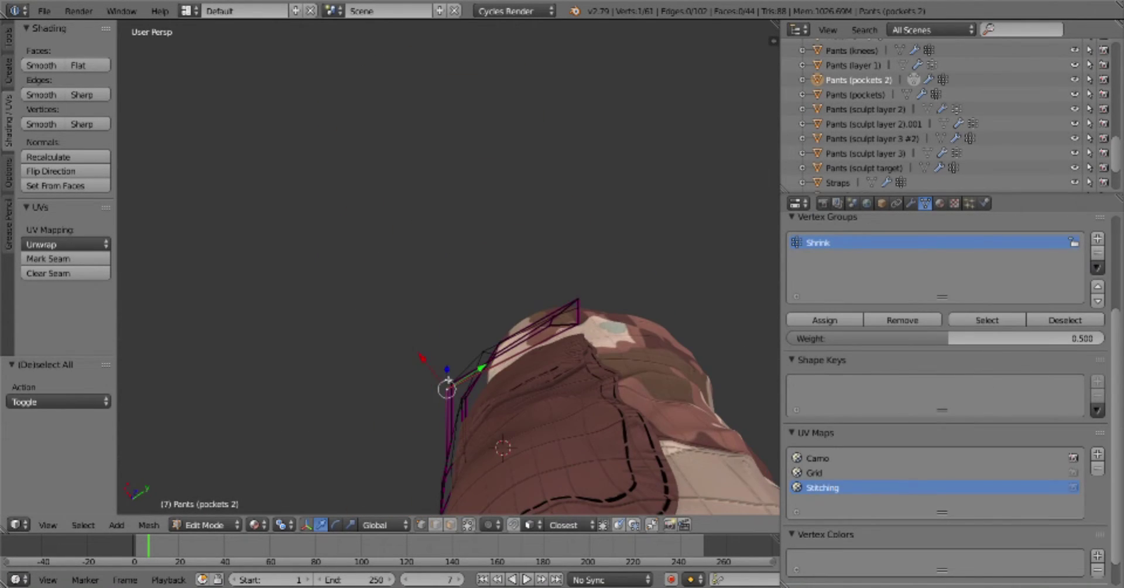
{"action": "key", "text": "s"}
{"action": "key", "text": "x"}
{"action": "key", "text": "0"}
{"action": "key", "text": "Return"}
Move the side pocket's bottom edge into a better position
{"action": "middle_click_drag", "start_coordinate": [625, 314], "coordinate": [571, 470]}
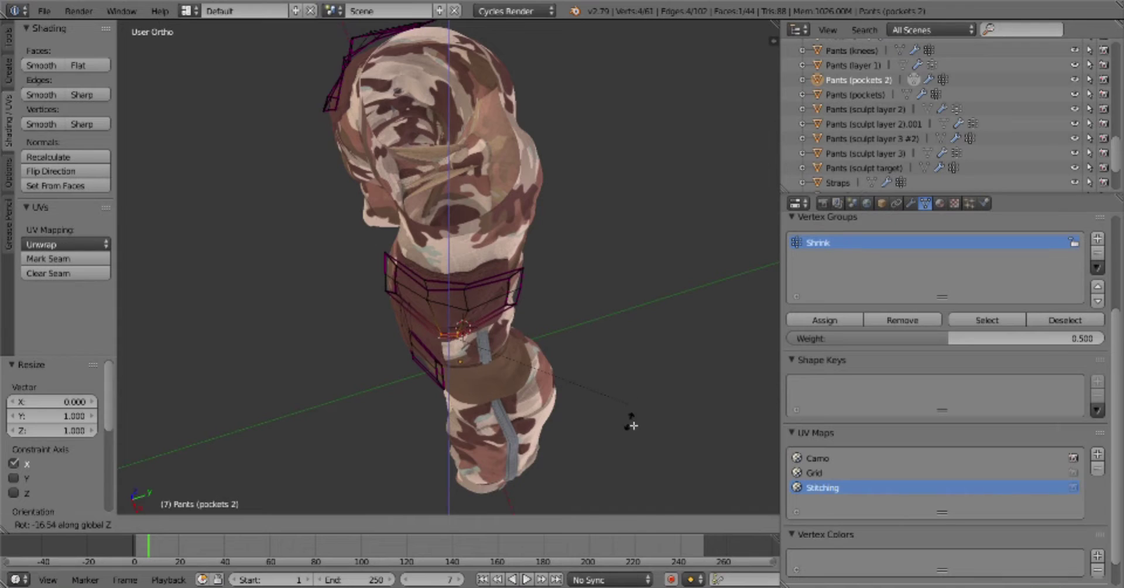
{"action": "scroll", "coordinate": [630, 423], "scroll_direction": "up", "scroll_amount": 5}
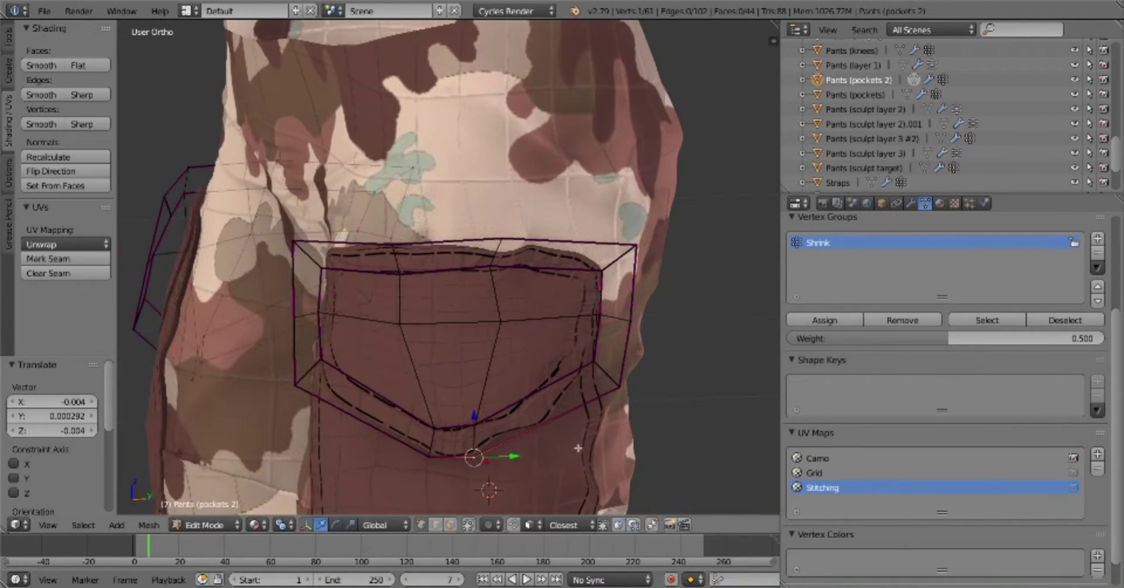
{"action": "right_click", "coordinate": [473, 440]}
{"action": "key", "text": "g"}
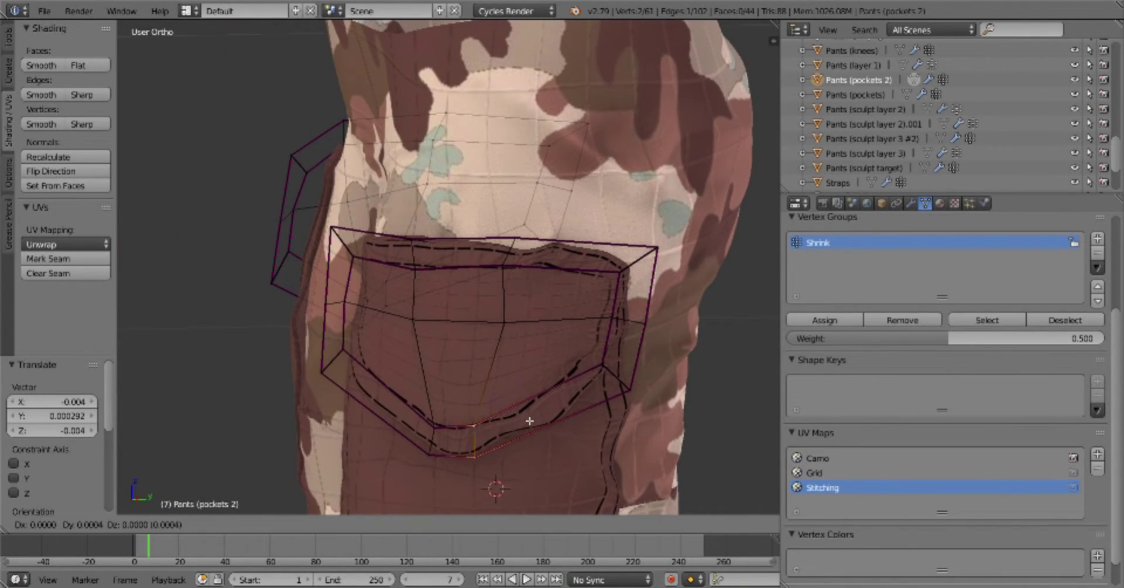
{"action": "right_click", "coordinate": [529, 420]}
{"action": "scroll", "coordinate": [364, 419], "scroll_direction": "down", "scroll_amount": 4}
{"action": "scroll", "coordinate": [556, 334], "scroll_direction": "up", "scroll_amount": 4}
{"action": "scroll", "coordinate": [577, 319], "scroll_direction": "up", "scroll_amount": 2}
{"action": "key", "text": "a"}
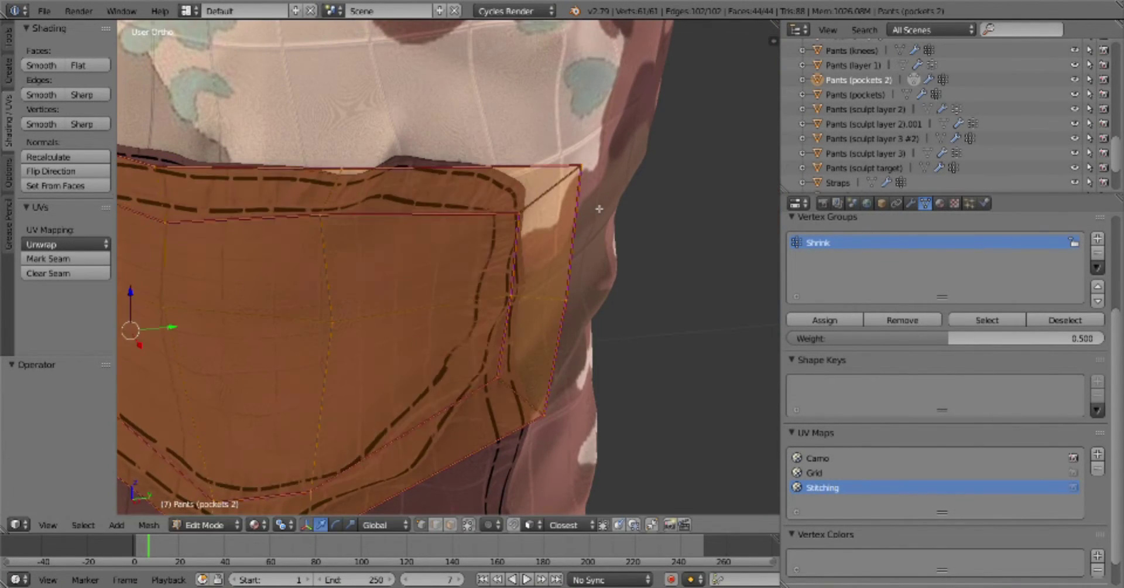
{"action": "key", "text": "a"}
{"action": "middle_click_drag", "start_coordinate": [599, 208], "coordinate": [538, 324]}
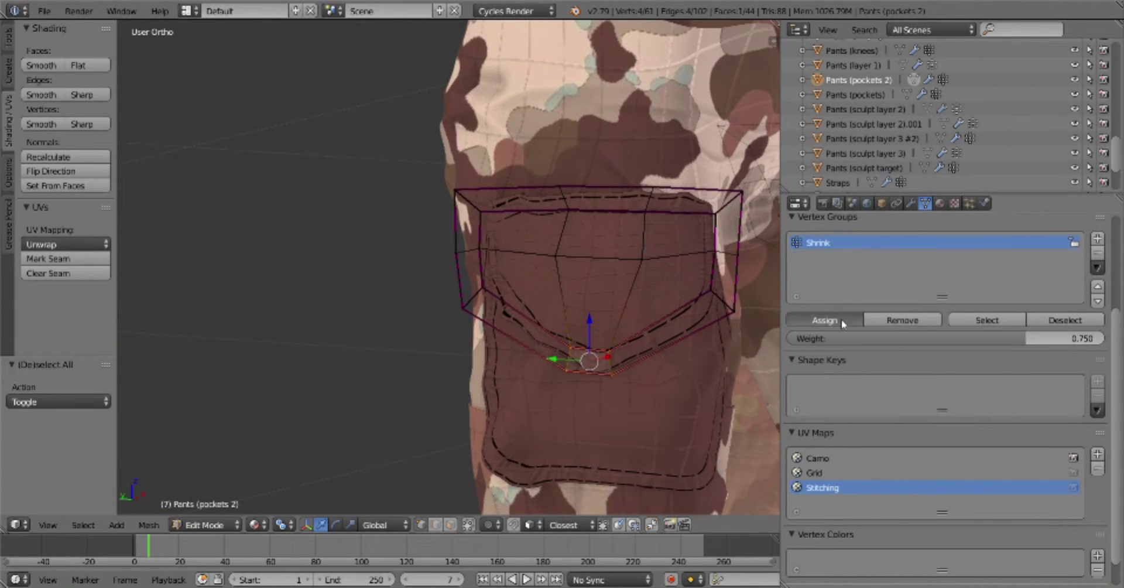
Return to Object Mode, zoom out over the pants, and place the 3D cursor on the right knee
{"action": "key", "text": "Tab"}
{"action": "left_click", "coordinate": [540, 465]}
{"action": "scroll", "coordinate": [586, 410], "scroll_direction": "down", "scroll_amount": 3}
{"action": "scroll", "coordinate": [483, 327], "scroll_direction": "down", "scroll_amount": 3}
{"action": "scroll", "coordinate": [598, 384], "scroll_direction": "down", "scroll_amount": 2}
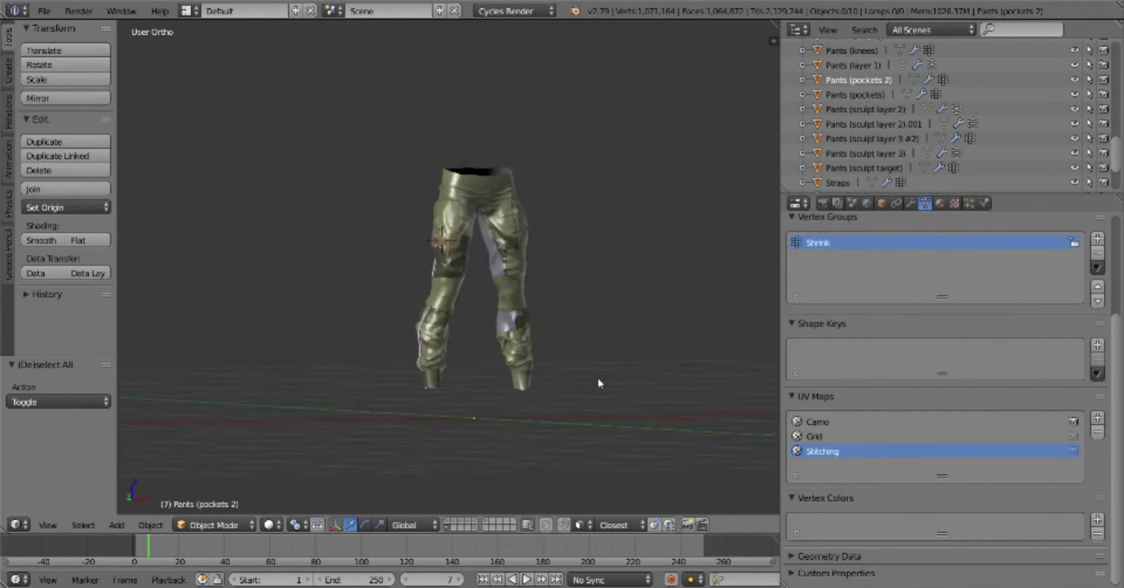
{"action": "scroll", "coordinate": [620, 379], "scroll_direction": "up", "scroll_amount": 6}
{"action": "left_click", "coordinate": [615, 402]}
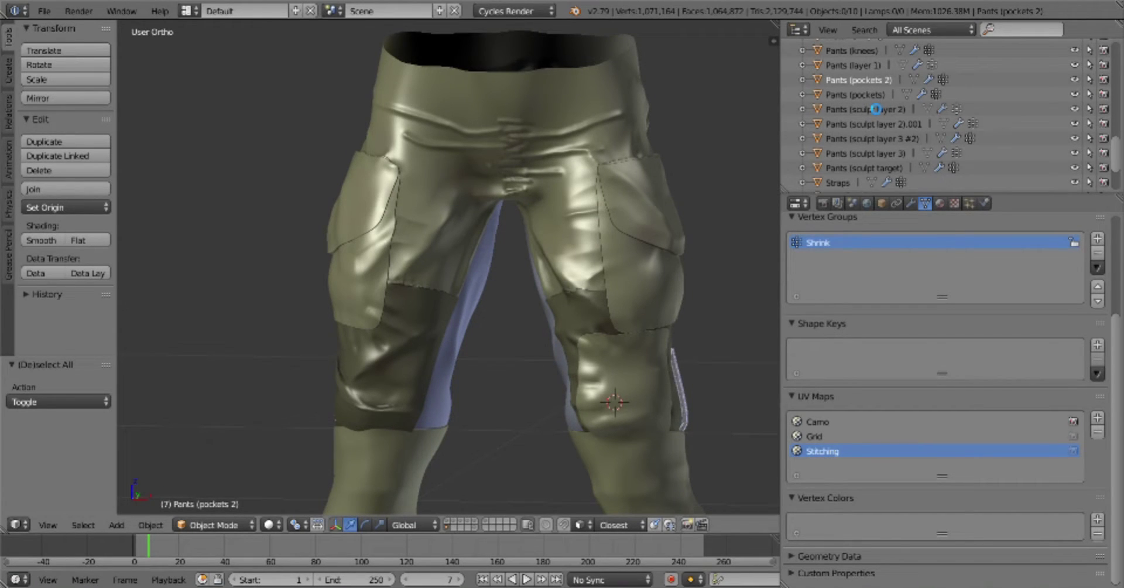
Duplicate a pocket piece in the pockets mesh and rotate it 180° around Z
{"action": "key", "text": "Tab"}
{"action": "key", "text": "ctrl+KP_3"}
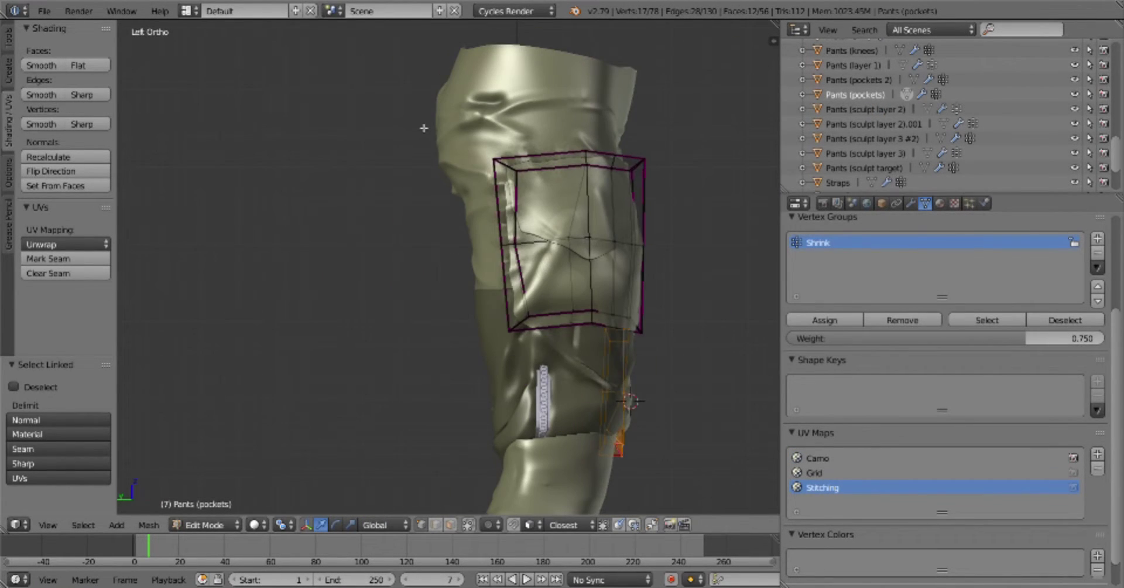
{"action": "key", "text": "shift+d"}
{"action": "left_click", "coordinate": [424, 128]}
{"action": "left_click", "coordinate": [910, 203]}
{"action": "middle_click_drag", "start_coordinate": [424, 128], "coordinate": [485, 255]}
{"action": "key", "text": "r"}
{"action": "key", "text": "z"}
{"action": "key", "text": "1"}
{"action": "key", "text": "8"}
{"action": "key", "text": "0"}
{"action": "key", "text": "Return"}
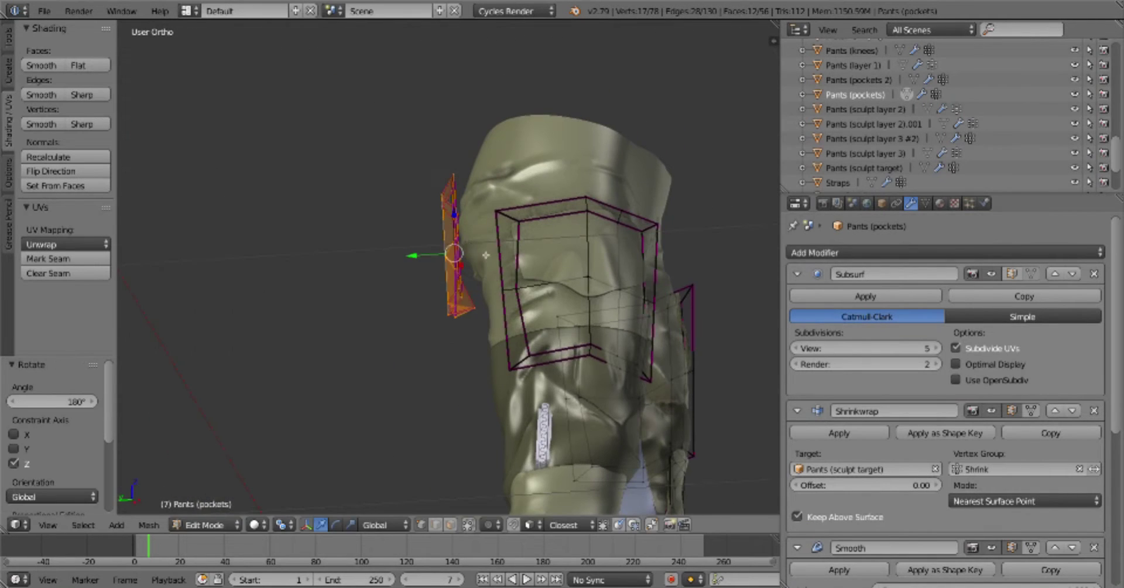
Place the rotated pocket on the back of the pants and check its edges
{"action": "middle_click_drag", "start_coordinate": [585, 271], "coordinate": [562, 337]}
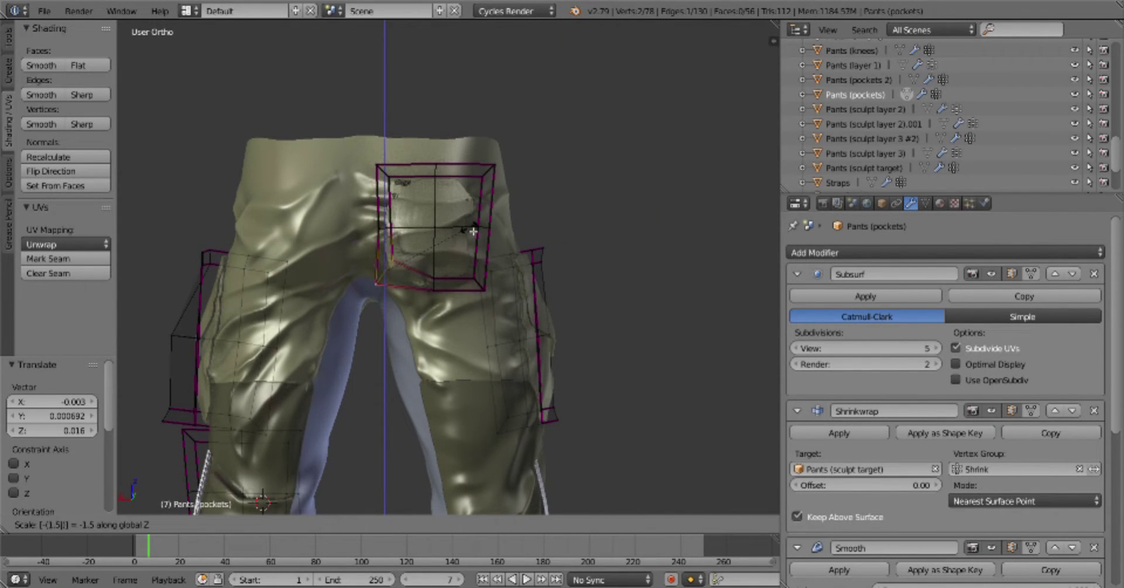
{"action": "key", "text": "Escape"}
{"action": "key", "text": "a"}
{"action": "mouse_move", "coordinate": [587, 224]}
{"action": "middle_mouse_down"}
{"action": "mouse_move", "coordinate": [529, 284]}
{"action": "mouse_move", "coordinate": [455, 279]}
{"action": "middle_mouse_up"}
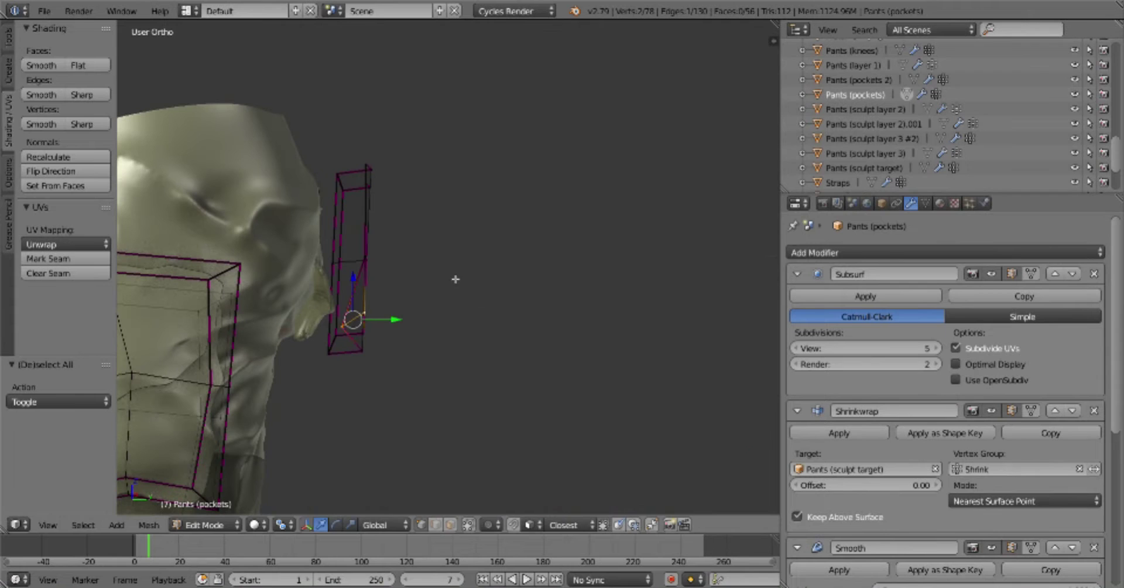
{"action": "right_click", "coordinate": [366, 322]}
{"action": "middle_click_drag", "start_coordinate": [366, 323], "coordinate": [401, 339]}
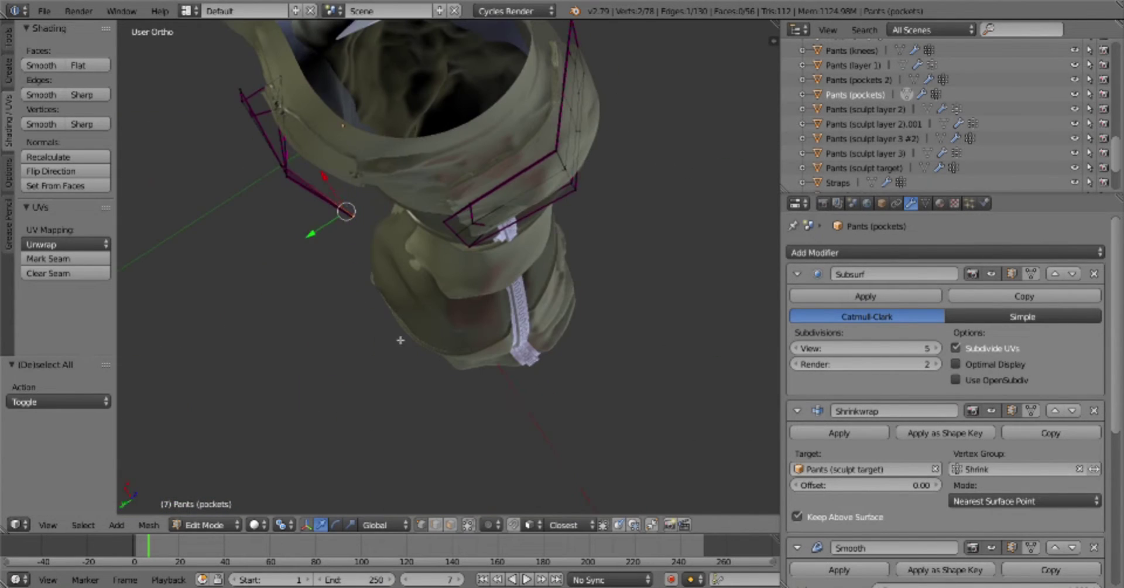
{"action": "key", "text": "a"}
{"action": "middle_click_drag", "start_coordinate": [419, 208], "coordinate": [416, 141]}
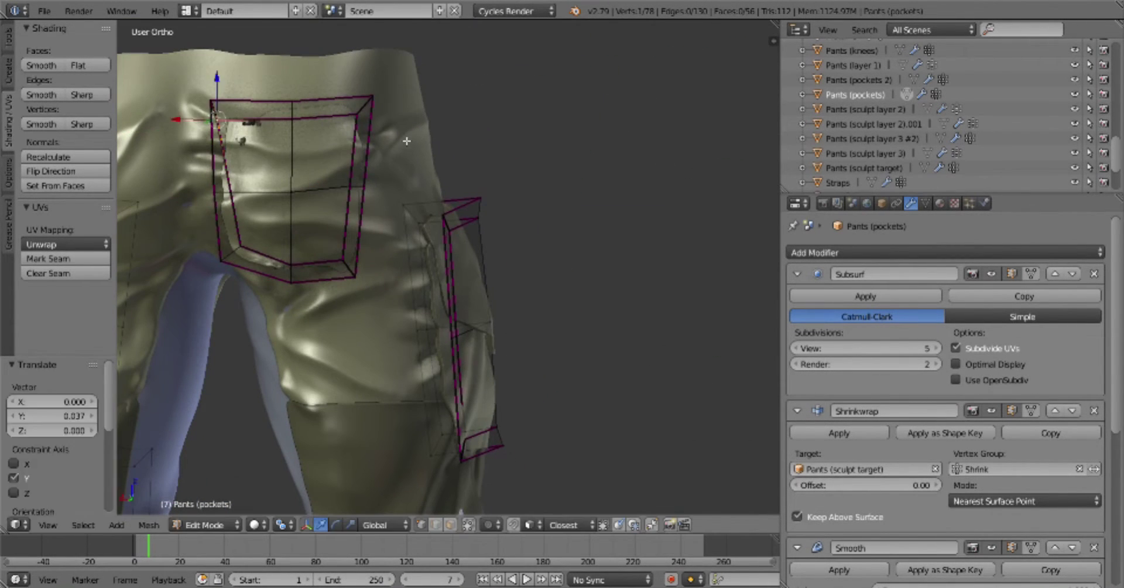
Tweak the back pocket's bottom edge and leave Edit Mode in front view
{"action": "key", "text": "a"}
{"action": "right_click", "coordinate": [328, 264]}
{"action": "middle_click_drag", "start_coordinate": [328, 264], "coordinate": [383, 298]}
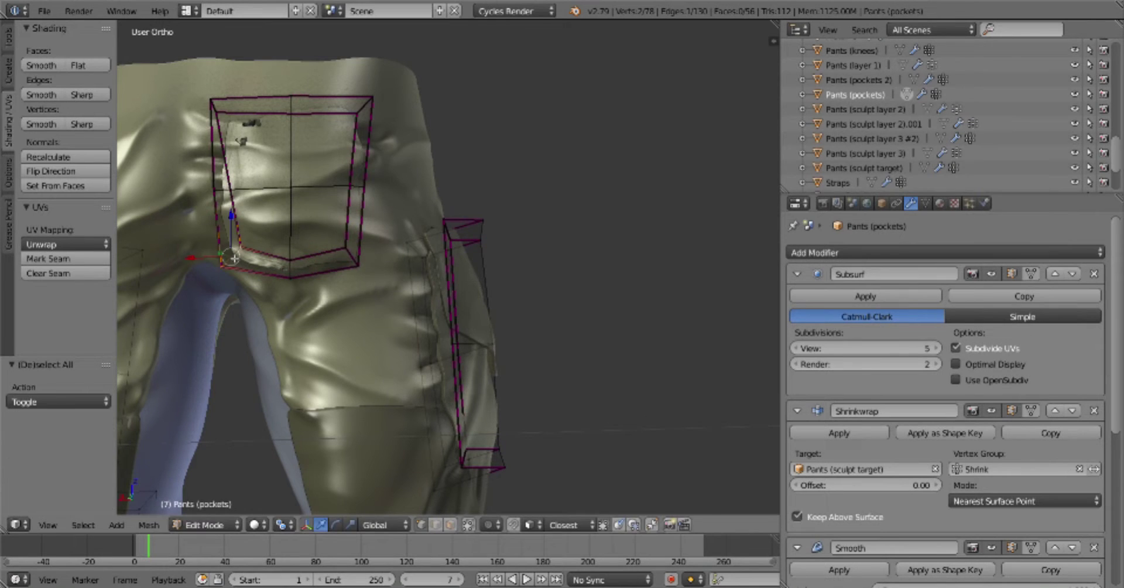
{"action": "key", "text": "Tab"}
{"action": "key", "text": "KP_1"}
{"action": "right_click", "coordinate": [532, 329]}
Select the whole knee pocket piece in Pants (pockets 2) and nudge it slightly
{"action": "key", "text": "Tab"}
{"action": "key", "text": "l"}
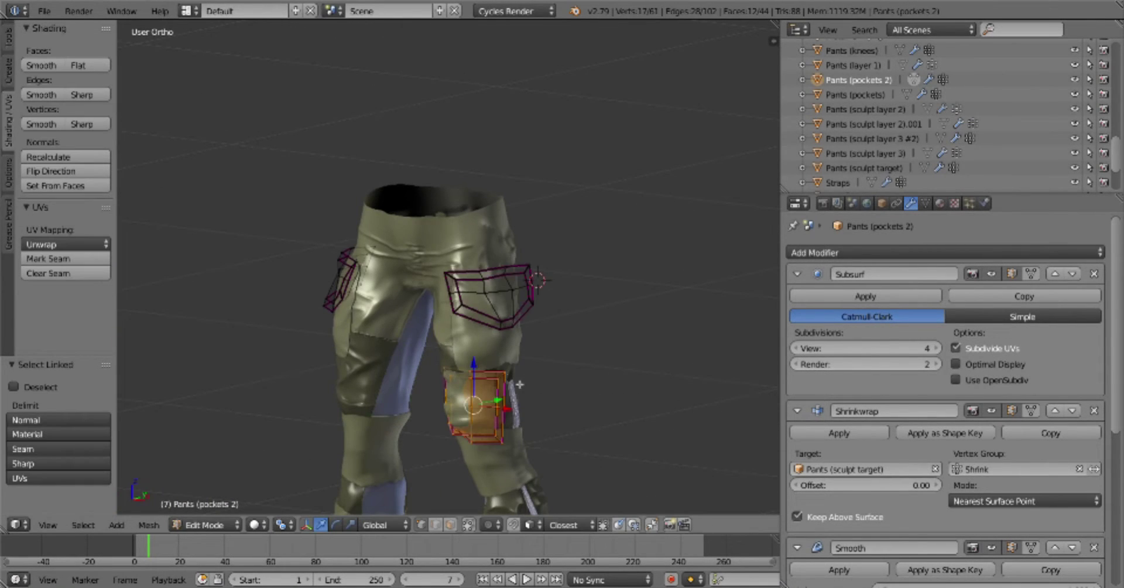
{"action": "key", "text": "g"}
{"action": "left_click", "coordinate": [586, 330]}
{"action": "middle_click_drag", "start_coordinate": [585, 331], "coordinate": [579, 330]}
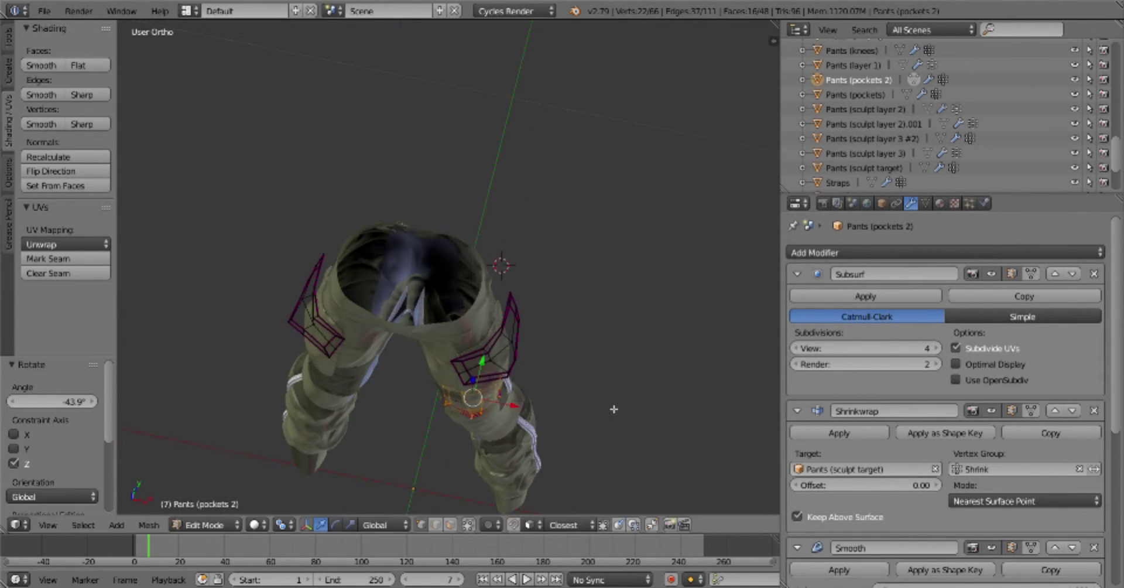
{"action": "middle_click_drag", "start_coordinate": [614, 409], "coordinate": [527, 352]}
{"action": "key", "text": "a"}
{"action": "scroll", "coordinate": [424, 315], "scroll_direction": "up", "scroll_amount": 5}
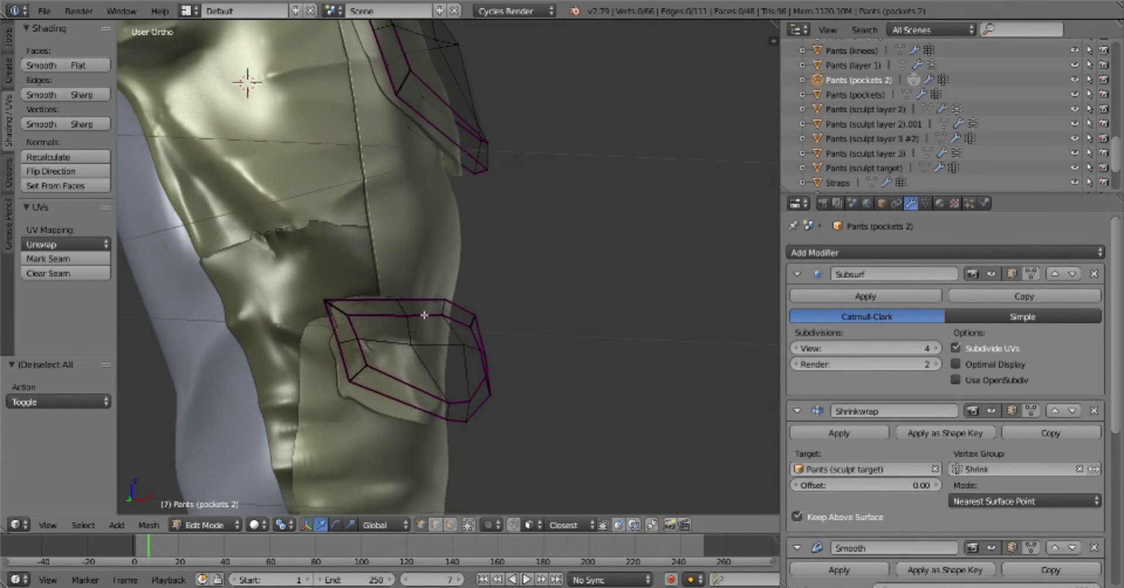
{"action": "left_click", "coordinate": [493, 338]}
Reposition the knee pocket's side faces
{"action": "right_click", "coordinate": [334, 338]}
{"action": "middle_click_drag", "start_coordinate": [508, 321], "coordinate": [609, 433]}
{"action": "right_click", "coordinate": [516, 369]}
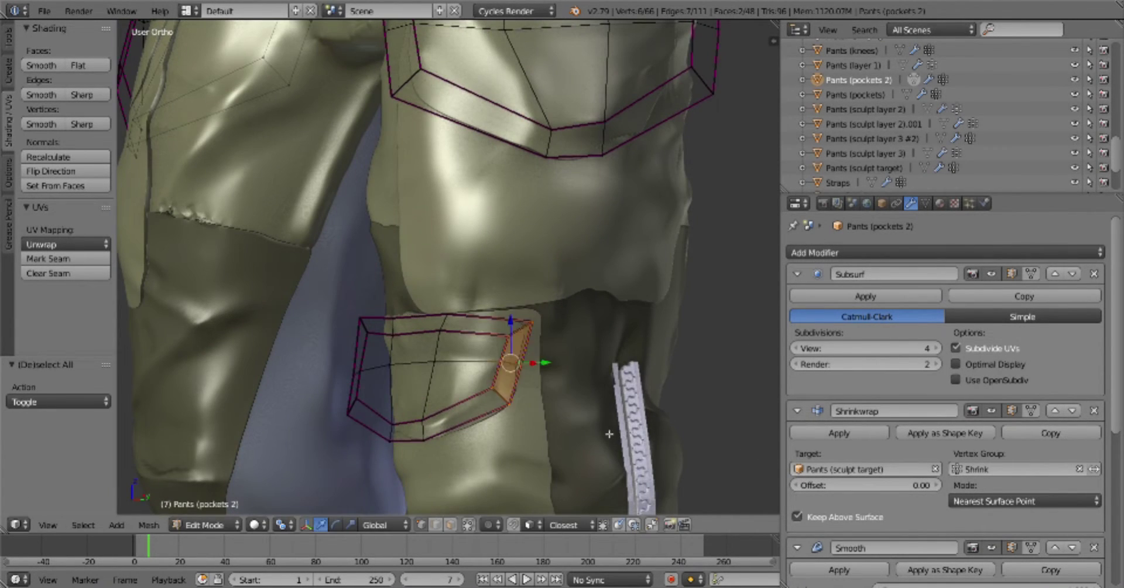
{"action": "key", "text": "Return"}
{"action": "key", "text": "a"}
{"action": "mouse_move", "coordinate": [545, 352]}
{"action": "middle_mouse_down"}
{"action": "mouse_move", "coordinate": [635, 424]}
{"action": "mouse_move", "coordinate": [509, 407]}
{"action": "mouse_move", "coordinate": [475, 421]}
{"action": "mouse_move", "coordinate": [562, 271]}
{"action": "mouse_move", "coordinate": [252, 451]}
{"action": "mouse_move", "coordinate": [475, 278]}
{"action": "mouse_move", "coordinate": [405, 314]}
{"action": "middle_mouse_up"}
Duplicate a pocket piece onto the back of the pants and preview it in Object Mode
{"action": "key", "text": "l"}
{"action": "key", "text": "shift+d"}
{"action": "left_click", "coordinate": [475, 279]}
{"action": "scroll", "coordinate": [405, 314], "scroll_direction": "up", "scroll_amount": 3}
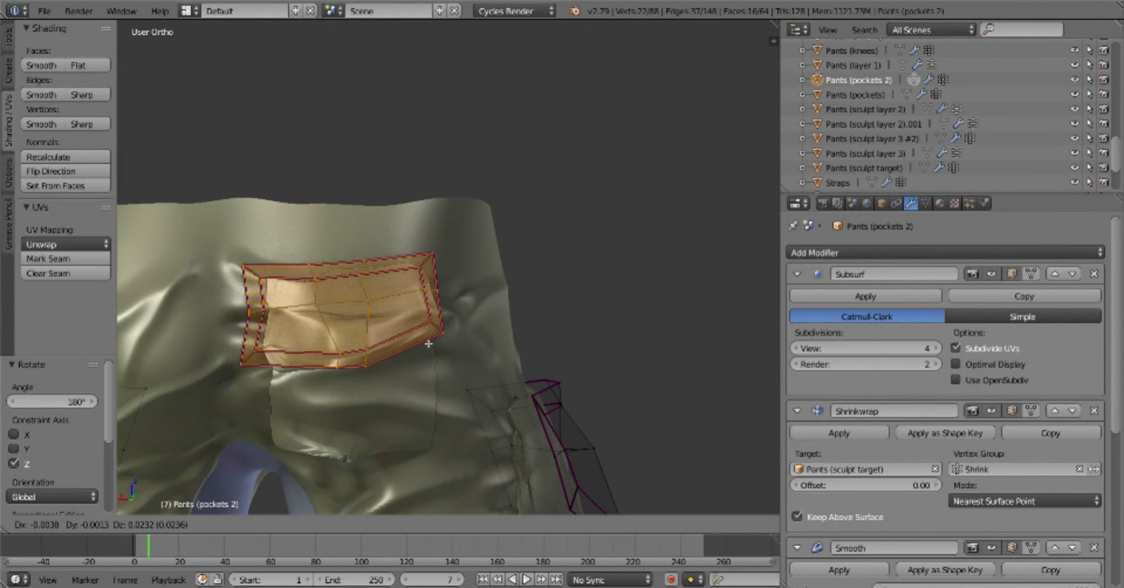
{"action": "key", "text": "a"}
{"action": "key", "text": "Tab"}
{"action": "left_click", "coordinate": [378, 322]}
{"action": "scroll", "coordinate": [378, 322], "scroll_direction": "down", "scroll_amount": 4}
Check the shrink-wrapped back pocket by toggling between Edit and Object Mode
{"action": "key", "text": "Tab"}
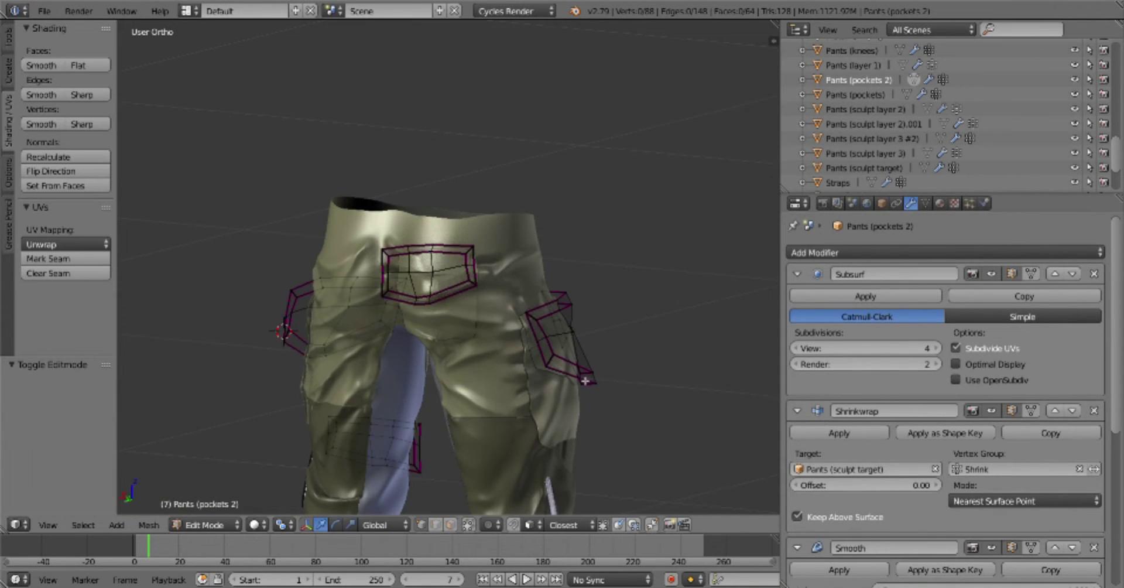
{"action": "left_click", "coordinate": [925, 203]}
{"action": "middle_click_drag", "start_coordinate": [568, 341], "coordinate": [445, 375]}
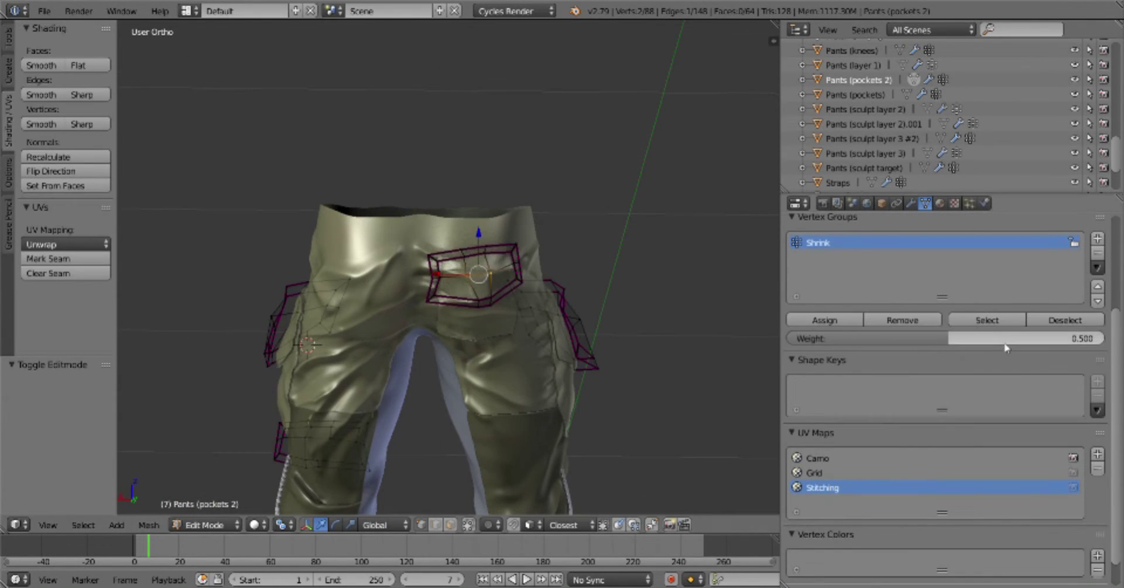
{"action": "key", "text": "Tab"}
{"action": "scroll", "coordinate": [619, 366], "scroll_direction": "down", "scroll_amount": 3}
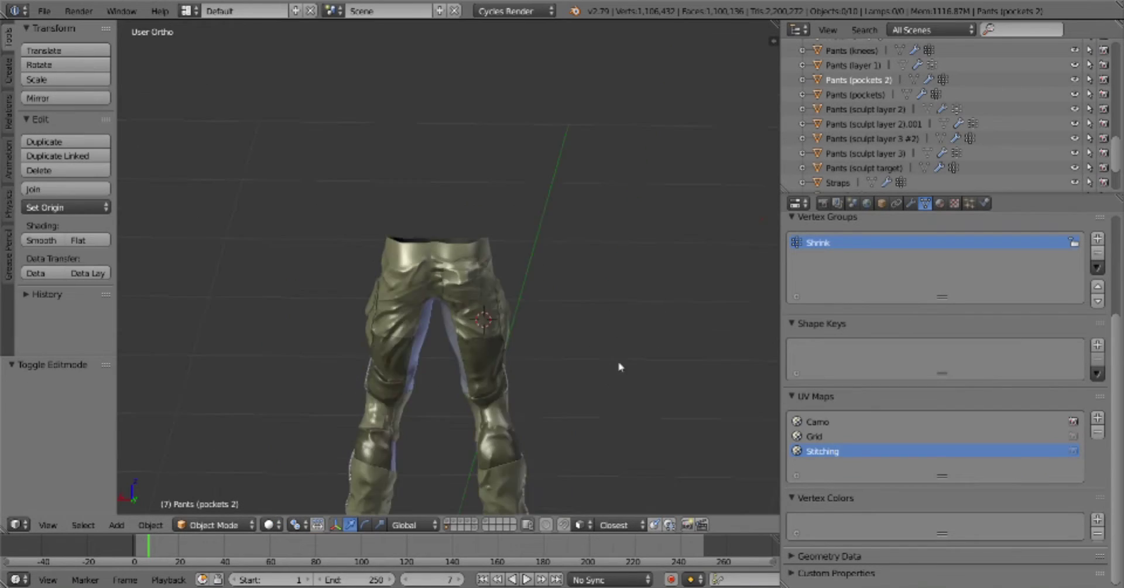
{"action": "key", "text": "Tab"}
{"action": "scroll", "coordinate": [560, 410], "scroll_direction": "up", "scroll_amount": 4}
{"action": "key", "text": "a"}
{"action": "key", "text": "b"}
Box-select the back pocket's side vertices and inspect the result
{"action": "key", "text": "Tab"}
{"action": "scroll", "coordinate": [410, 351], "scroll_direction": "down", "scroll_amount": 3}
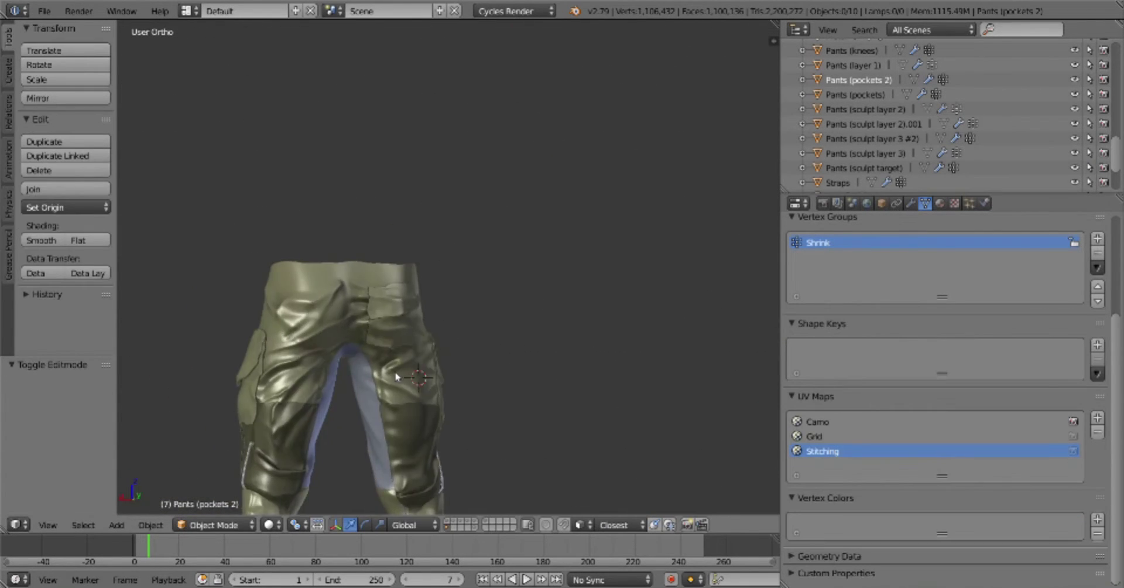
{"action": "key", "text": "Tab"}
{"action": "scroll", "coordinate": [410, 431], "scroll_direction": "up", "scroll_amount": 5}
{"action": "key", "text": "b"}
{"action": "left_click_drag", "start_coordinate": [422, 408], "coordinate": [351, 328]}
{"action": "middle_click_drag", "start_coordinate": [352, 328], "coordinate": [386, 304]}
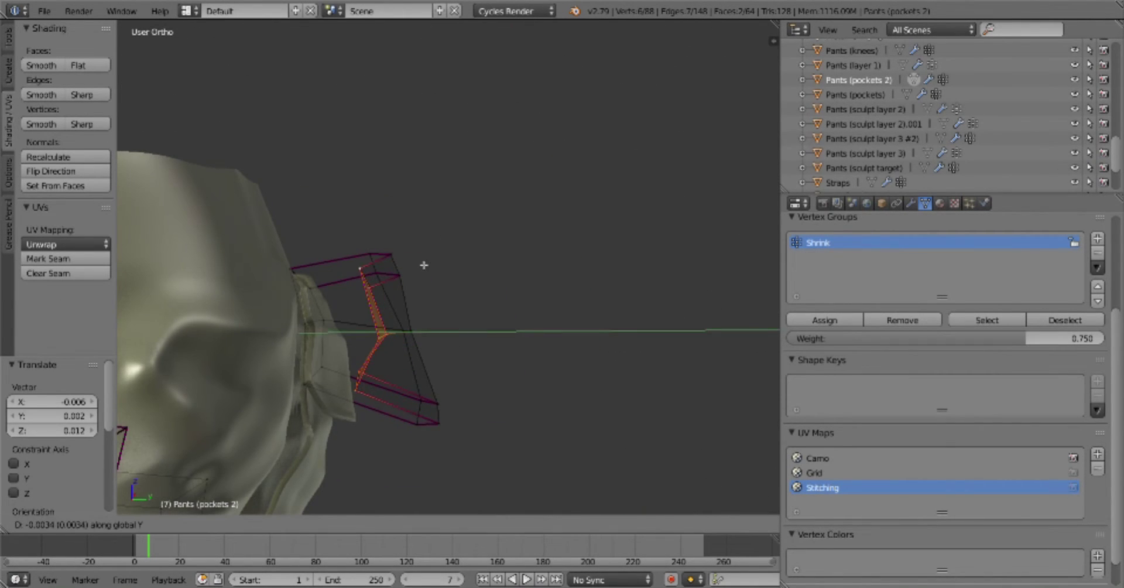
{"action": "mouse_move", "coordinate": [424, 264]}
{"action": "middle_mouse_down"}
{"action": "mouse_move", "coordinate": [467, 292]}
{"action": "mouse_move", "coordinate": [680, 326]}
{"action": "middle_mouse_up"}
{"action": "key", "text": "a"}
{"action": "key", "text": "a"}
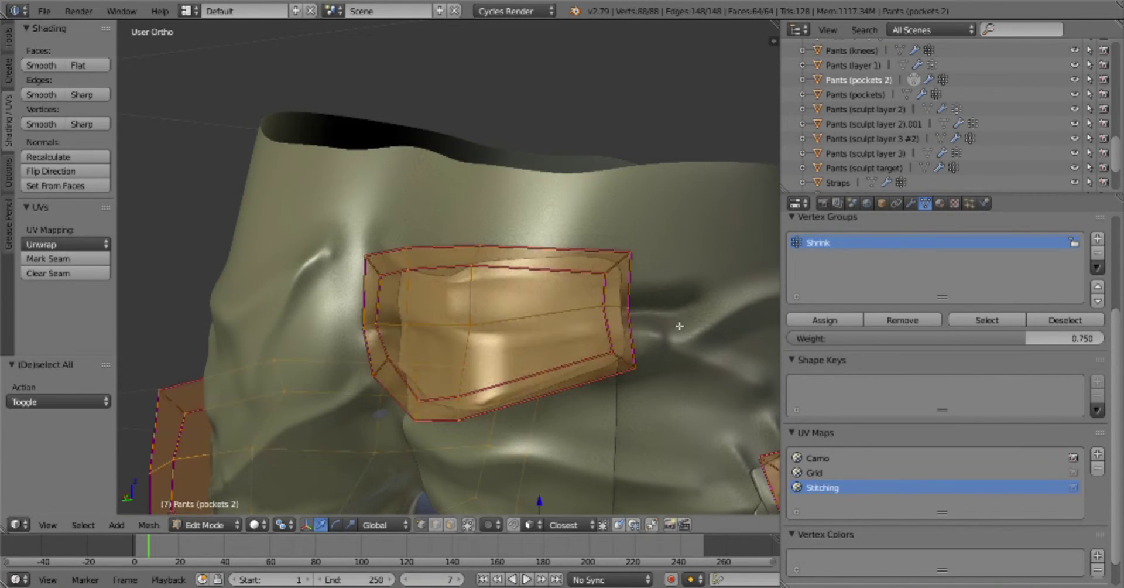
{"action": "key", "text": "a"}
Move the pocket's corner edge, then return to Object Mode
{"action": "key", "text": "Tab"}
{"action": "scroll", "coordinate": [582, 318], "scroll_direction": "down", "scroll_amount": 5}
{"action": "scroll", "coordinate": [592, 370], "scroll_direction": "down", "scroll_amount": 3}
{"action": "key", "text": "Tab"}
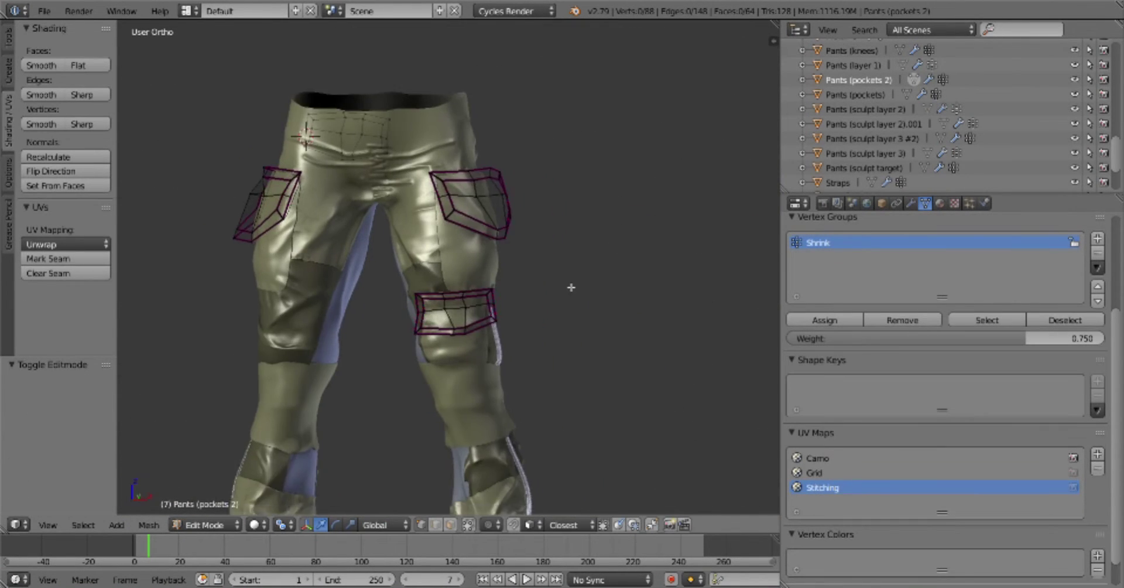
{"action": "scroll", "coordinate": [570, 288], "scroll_direction": "up", "scroll_amount": 3}
{"action": "right_click", "coordinate": [473, 402]}
{"action": "key", "text": "g"}
{"action": "key", "text": "Tab"}
{"action": "left_click", "coordinate": [451, 326]}
Unhide all objects and display the trousers with their camo texture
{"action": "middle_click_drag", "start_coordinate": [451, 326], "coordinate": [477, 318]}
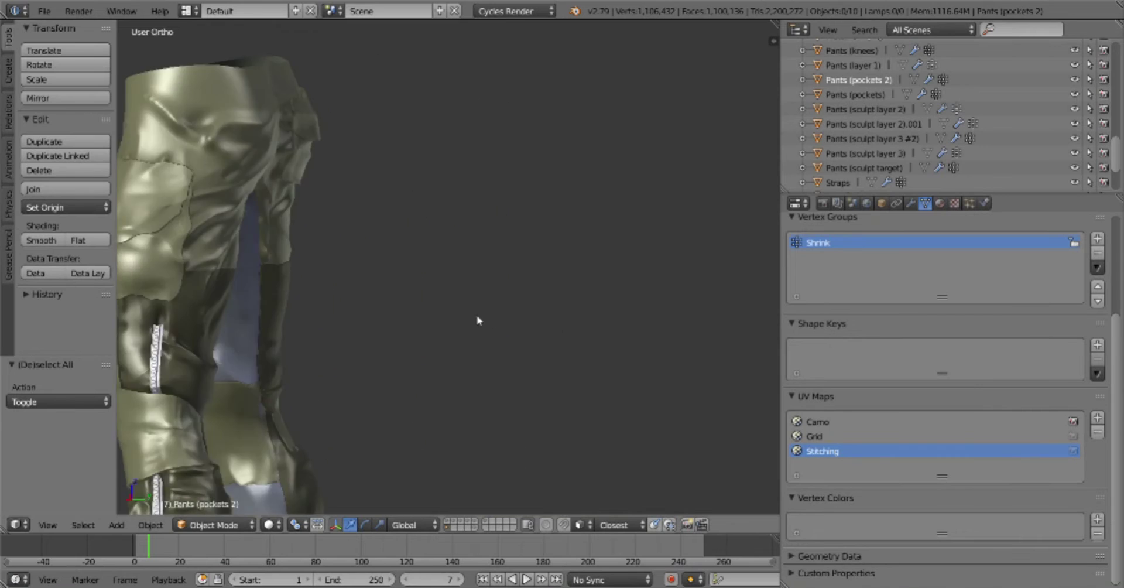
{"action": "scroll", "coordinate": [477, 318], "scroll_direction": "down", "scroll_amount": 5}
{"action": "mouse_move", "coordinate": [309, 289]}
{"action": "middle_mouse_down"}
{"action": "mouse_move", "coordinate": [426, 290]}
{"action": "mouse_move", "coordinate": [635, 334]}
{"action": "mouse_move", "coordinate": [531, 344]}
{"action": "mouse_move", "coordinate": [553, 345]}
{"action": "middle_mouse_up"}
{"action": "scroll", "coordinate": [544, 363], "scroll_direction": "up", "scroll_amount": 4}
{"action": "scroll", "coordinate": [545, 363], "scroll_direction": "down", "scroll_amount": 5}
{"action": "key", "text": "alt+h"}
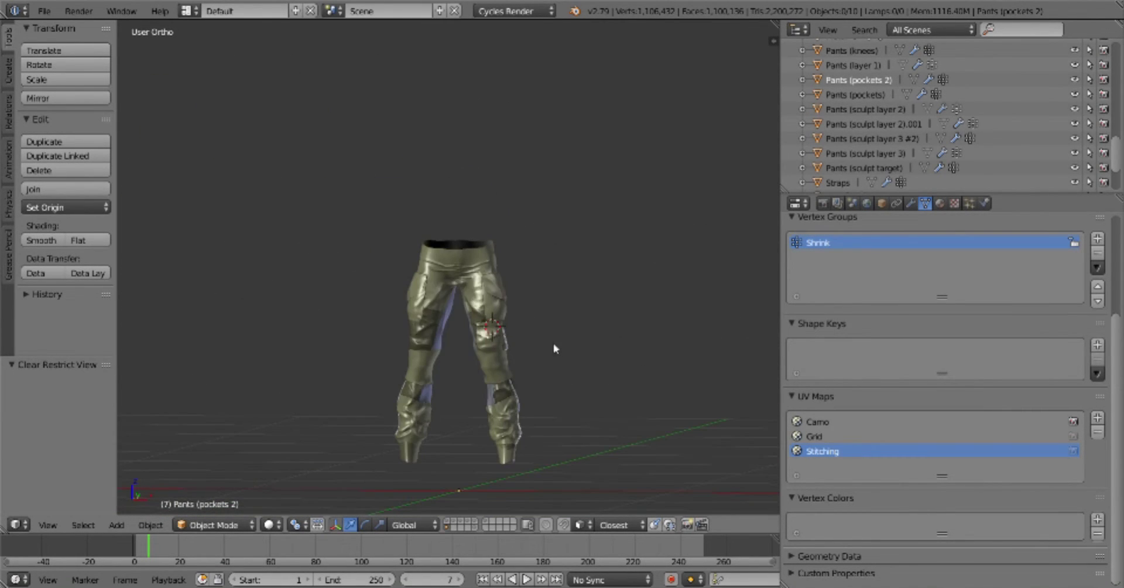
{"action": "key", "text": "alt+z"}
Resize the whole Pants (pockets) pocket mesh in Edit Mode, then return to Object Mode
{"action": "mouse_move", "coordinate": [485, 292]}
{"action": "middle_mouse_down"}
{"action": "mouse_move", "coordinate": [620, 339]}
{"action": "mouse_move", "coordinate": [674, 398]}
{"action": "mouse_move", "coordinate": [583, 410]}
{"action": "mouse_move", "coordinate": [610, 408]}
{"action": "middle_mouse_up"}
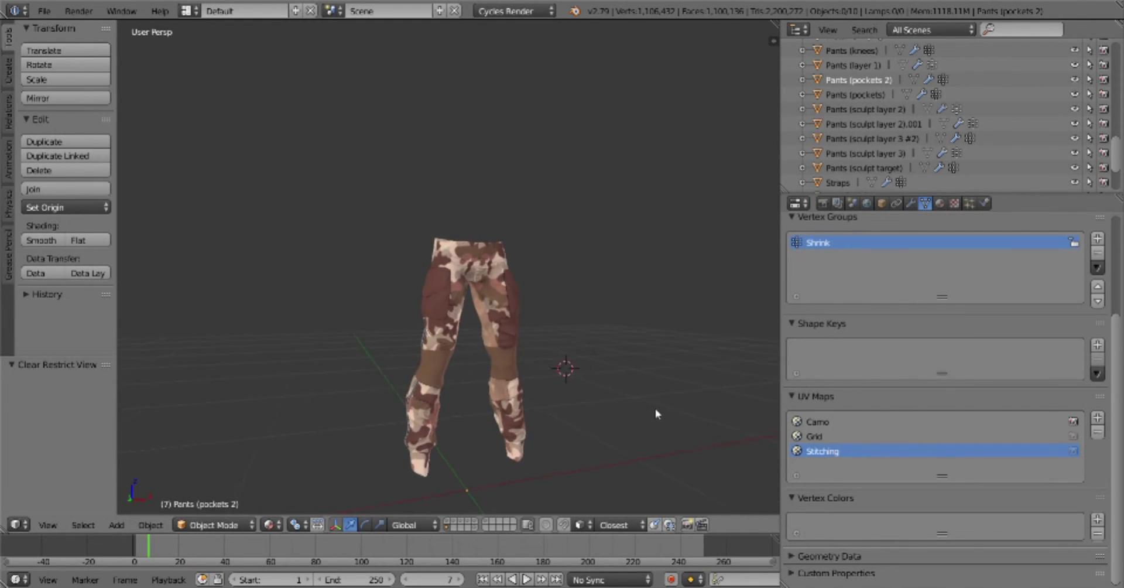
{"action": "mouse_move", "coordinate": [719, 356]}
{"action": "middle_mouse_down"}
{"action": "mouse_move", "coordinate": [166, 343]}
{"action": "mouse_move", "coordinate": [410, 346]}
{"action": "middle_mouse_up"}
{"action": "key", "text": "Tab"}
{"action": "key", "text": "a"}
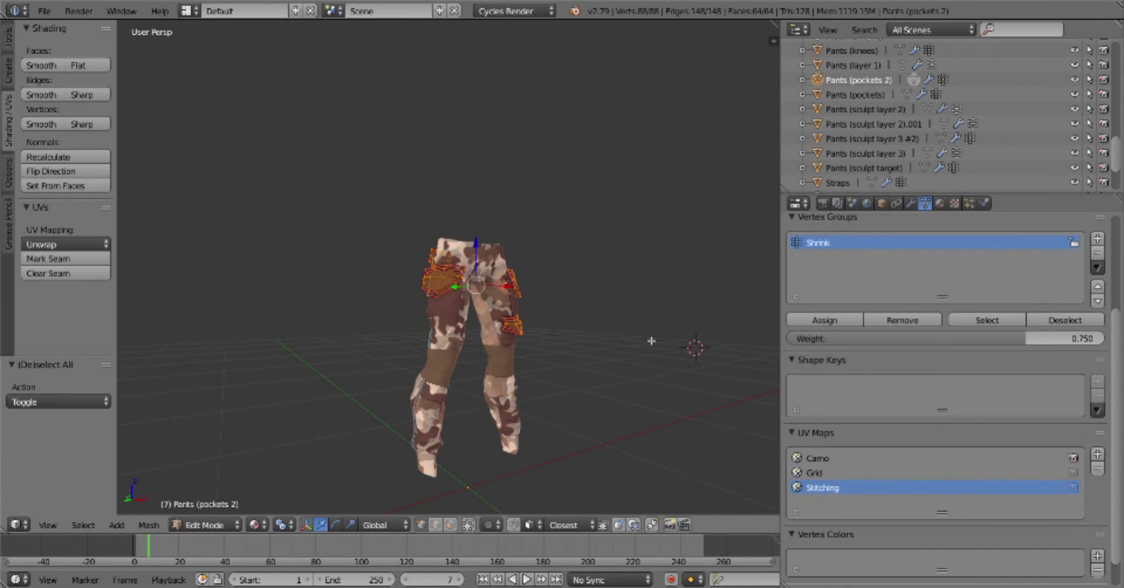
{"action": "key", "text": "Tab"}
{"action": "right_click", "coordinate": [511, 331]}
{"action": "key", "text": "Tab"}
{"action": "key", "text": "a"}
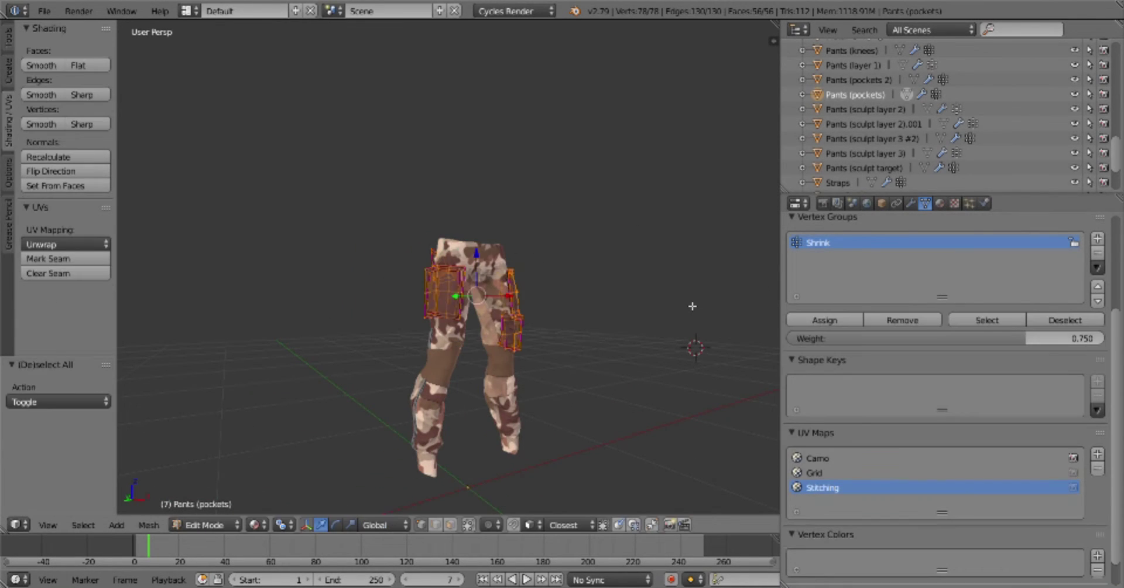
{"action": "left_click", "coordinate": [693, 305]}
{"action": "key", "text": "Tab"}
Show the sidebar, switch to solid shading and a front orthographic view with nothing selected
{"action": "scroll", "coordinate": [692, 305], "scroll_direction": "up", "scroll_amount": 3}
{"action": "key", "text": "n"}
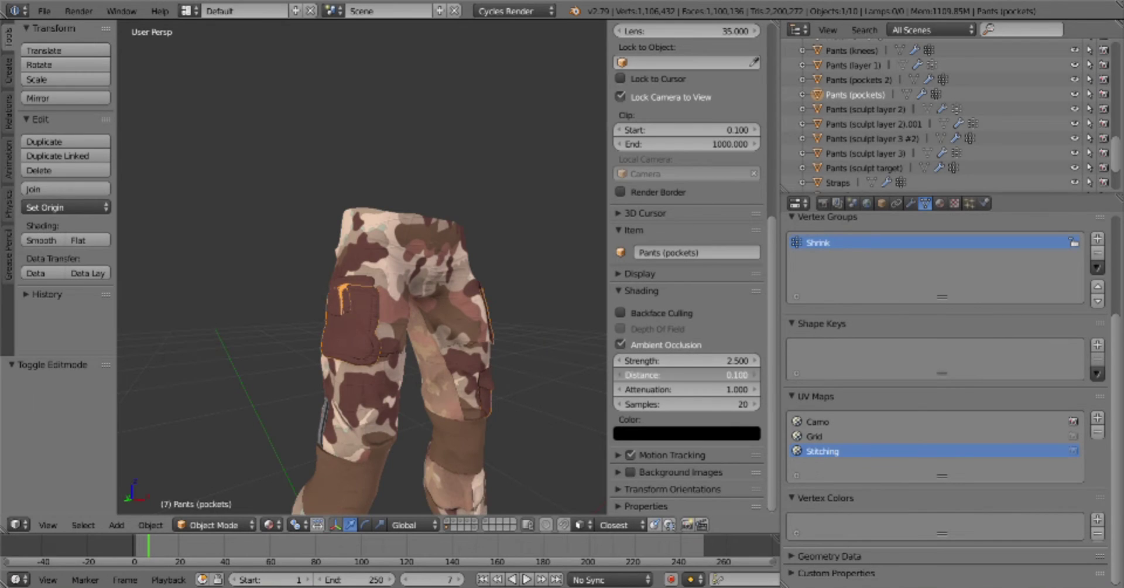
{"action": "key", "text": "alt+z"}
{"action": "middle_click_drag", "start_coordinate": [586, 380], "coordinate": [526, 403]}
{"action": "scroll", "coordinate": [396, 371], "scroll_direction": "down", "scroll_amount": 5}
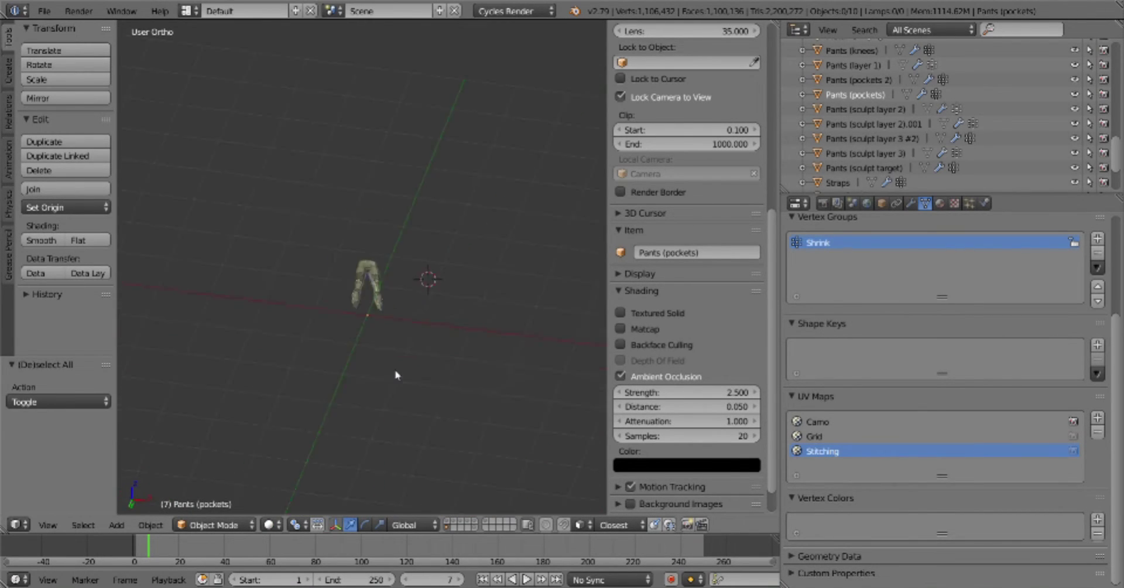
{"action": "key", "text": "KP_1"}
{"action": "key", "text": "KP_5"}
{"action": "key", "text": "a"}
Move the connected pocket piece to a new position, checking it from the right side
{"action": "key", "text": "Tab"}
{"action": "left_click", "coordinate": [562, 333]}
{"action": "key", "text": "ctrl+l"}
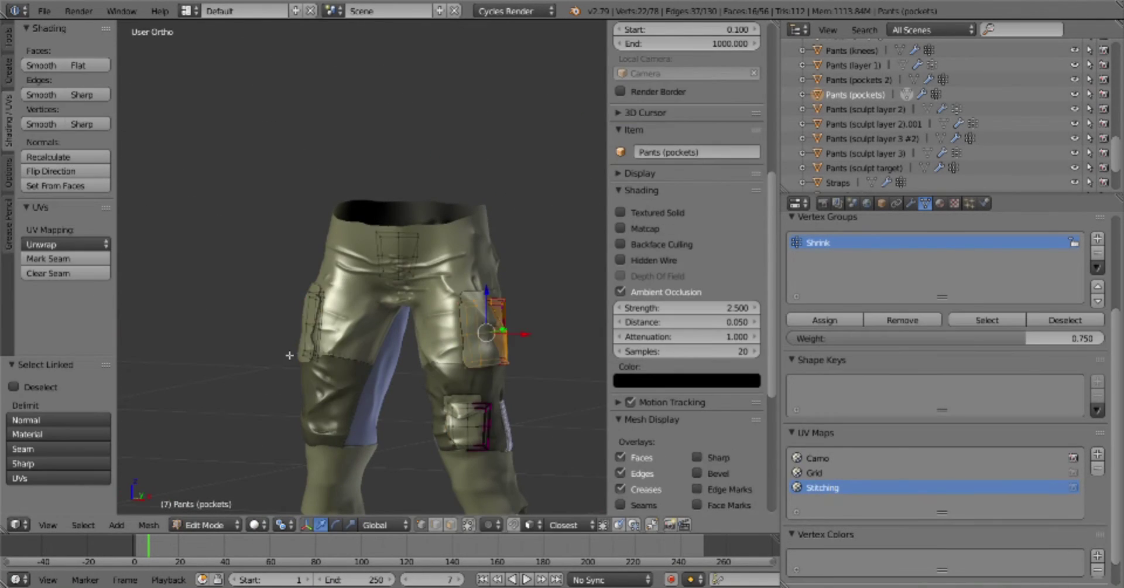
{"action": "key", "text": "KP_3"}
{"action": "key", "text": "g"}
{"action": "left_click", "coordinate": [535, 298]}
{"action": "key", "text": "Escape"}
{"action": "key", "text": "Tab"}
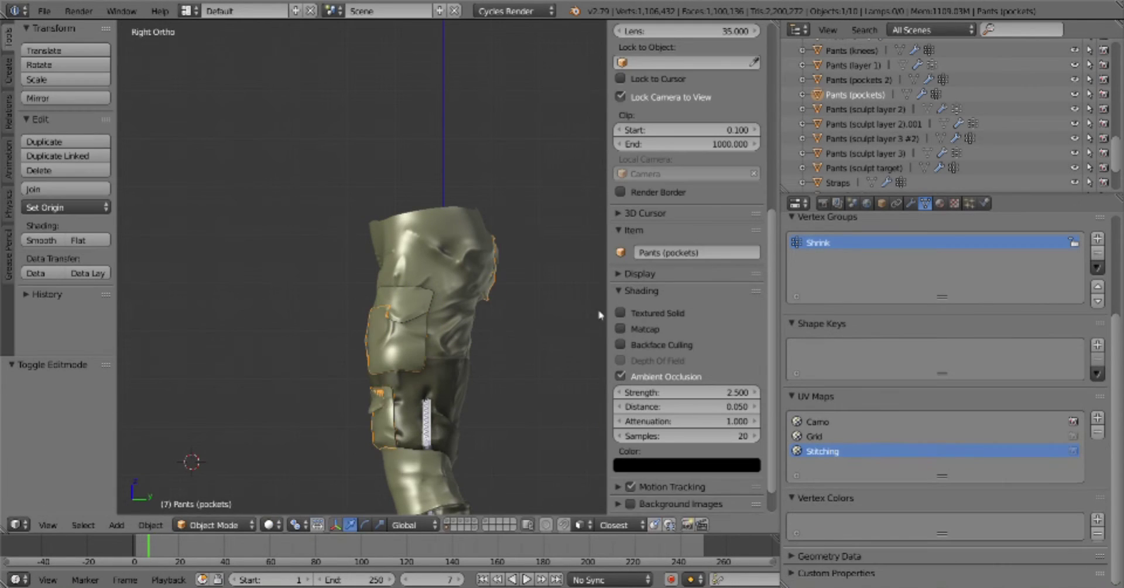
{"action": "middle_click_drag", "start_coordinate": [501, 404], "coordinate": [509, 328]}
Edit the Pants (pockets 2) thigh pockets, inspecting them from right and front views
{"action": "right_click", "coordinate": [451, 260]}
{"action": "key", "text": "Tab"}
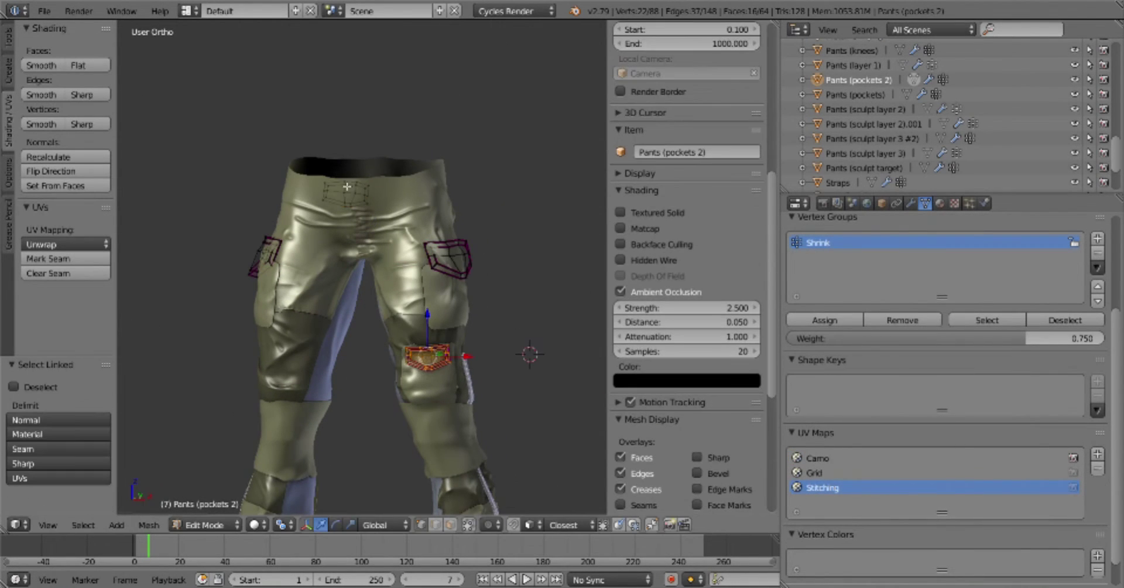
{"action": "key", "text": "KP_3"}
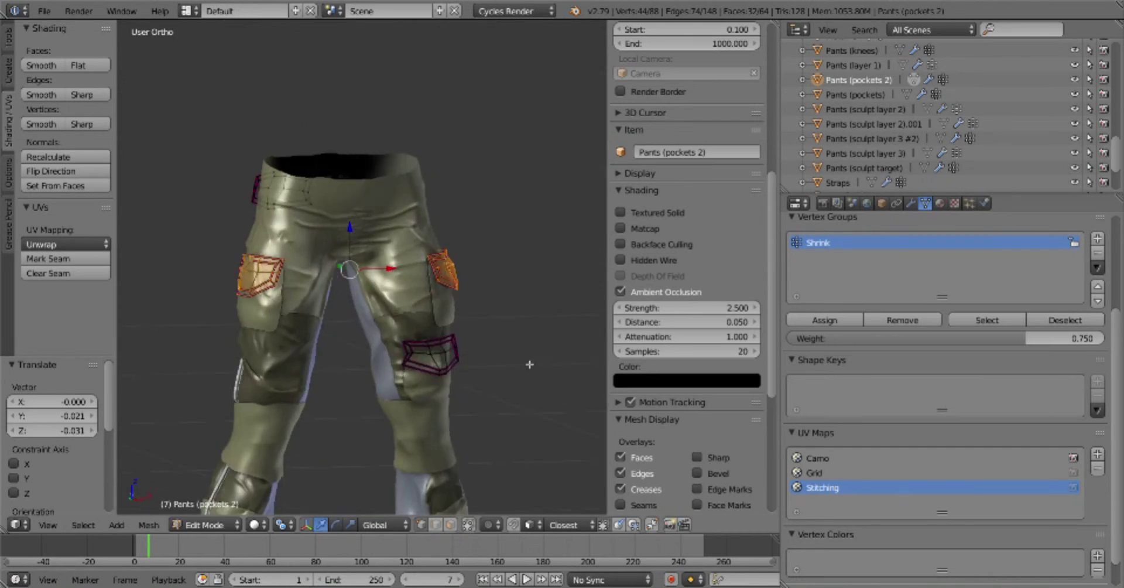
{"action": "mouse_move", "coordinate": [492, 299]}
{"action": "middle_mouse_down"}
{"action": "mouse_move", "coordinate": [409, 375]}
{"action": "mouse_move", "coordinate": [354, 366]}
{"action": "mouse_move", "coordinate": [480, 319]}
{"action": "middle_mouse_up"}
{"action": "key", "text": "Tab"}
{"action": "key", "text": "KP_1"}
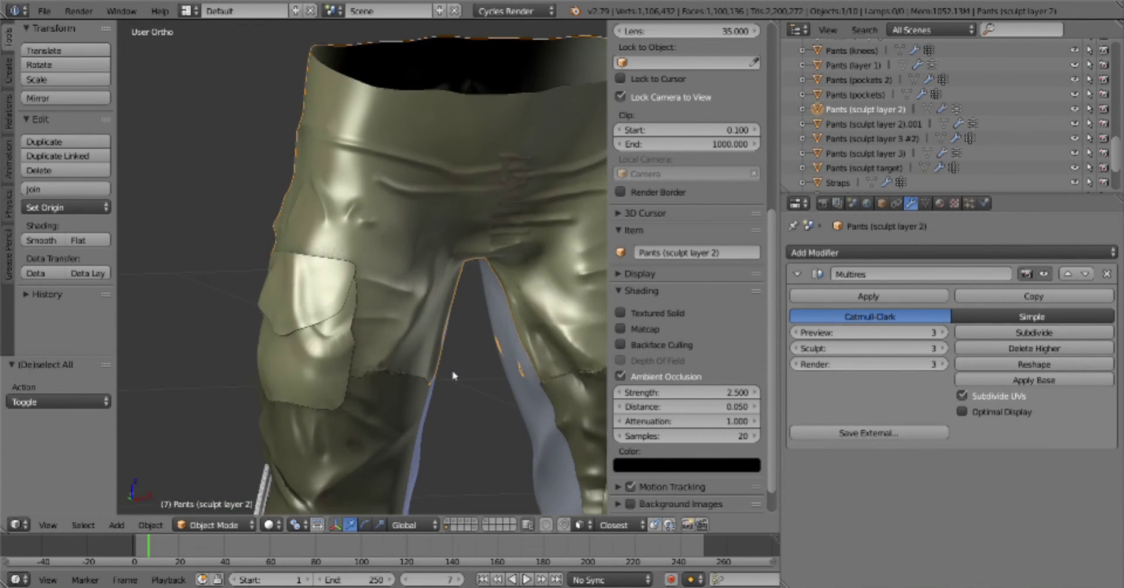
Enter Sculpt Mode on the pants and orbit around the left-side pocket
{"action": "key", "text": "Tab"}
{"action": "key", "text": "Escape"}
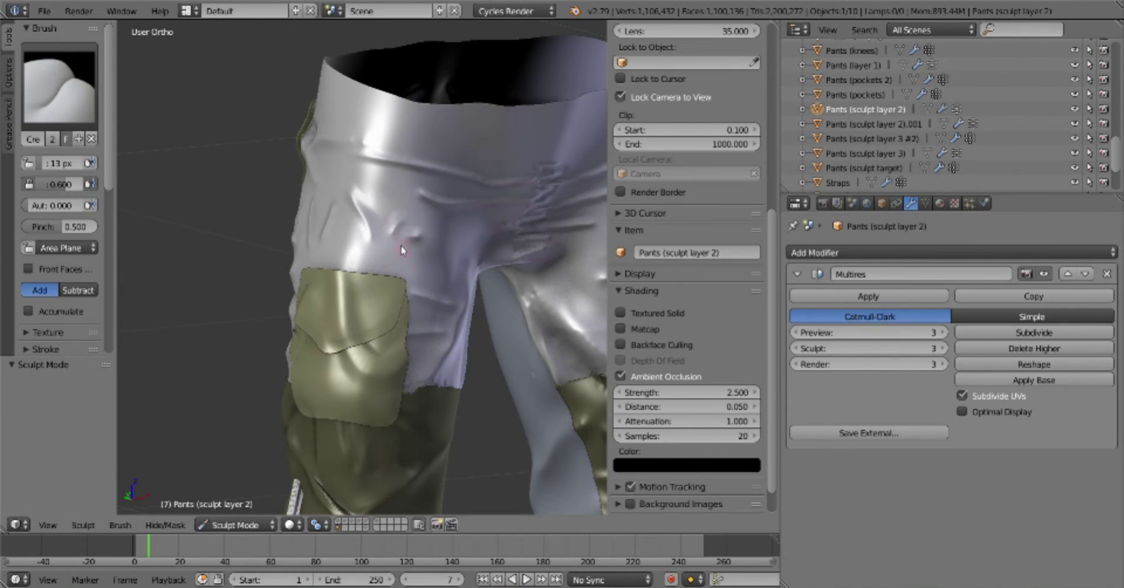
{"action": "middle_click_drag", "start_coordinate": [448, 305], "coordinate": [338, 388]}
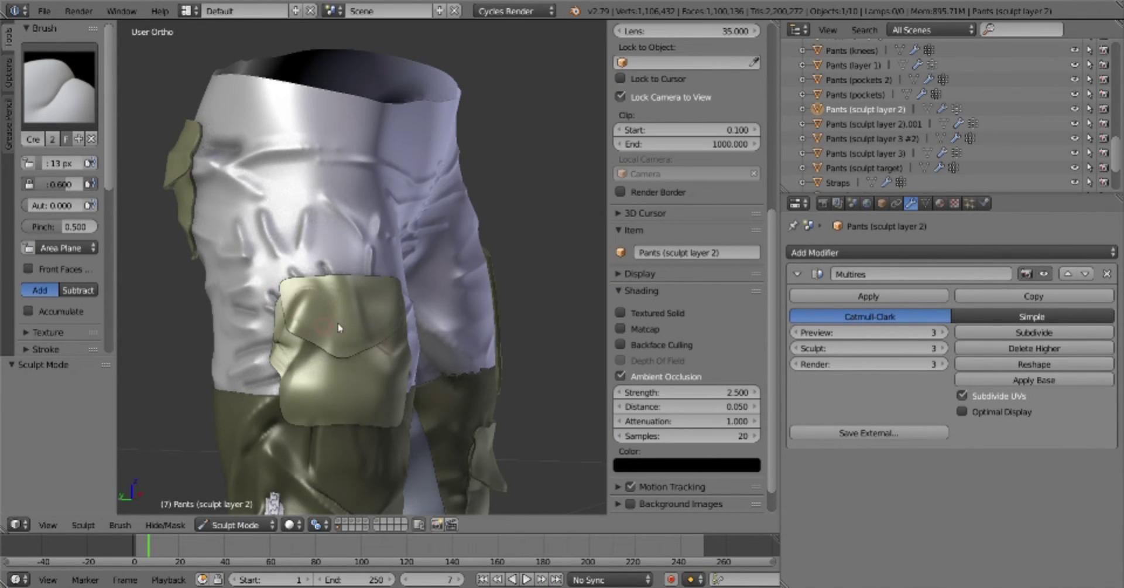
{"action": "mouse_move", "coordinate": [338, 327]}
{"action": "middle_mouse_down"}
{"action": "mouse_move", "coordinate": [349, 252]}
{"action": "mouse_move", "coordinate": [288, 296]}
{"action": "middle_mouse_up"}
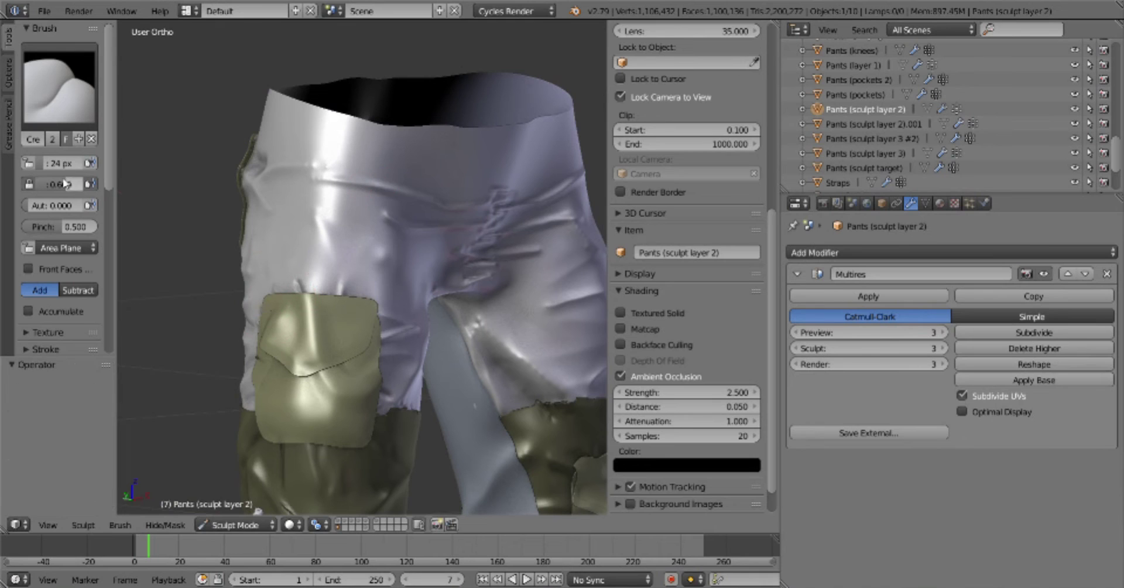
{"action": "middle_click_drag", "start_coordinate": [286, 240], "coordinate": [355, 310]}
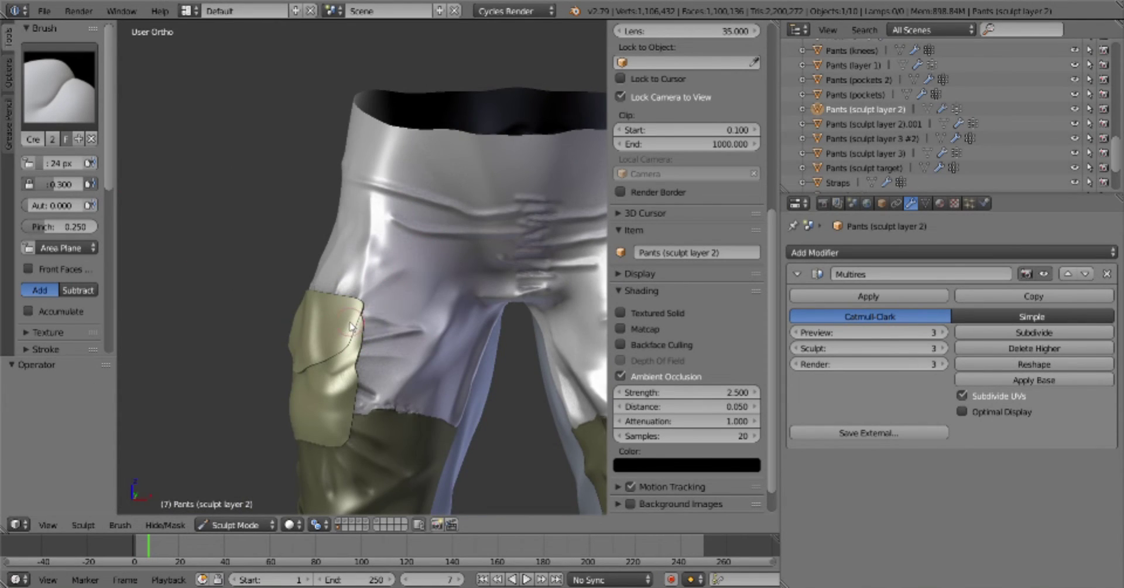
Return the pants to Object Mode, deselect, and zoom out to the whole pants and floor
{"action": "key", "text": "ctrl+Tab"}
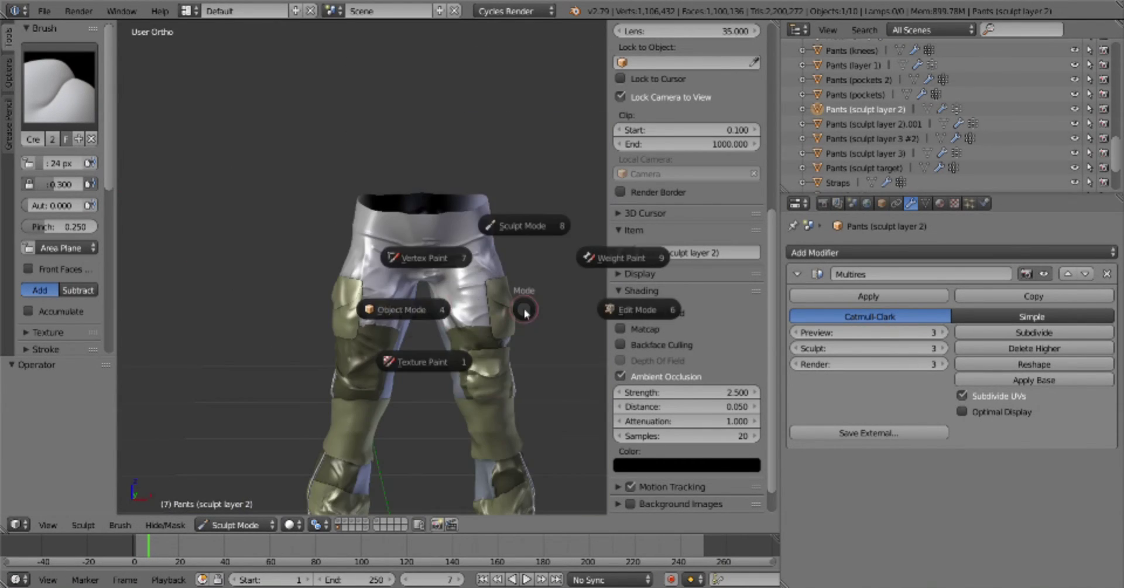
{"action": "left_click", "coordinate": [568, 335]}
{"action": "key", "text": "a"}
{"action": "middle_click_drag", "start_coordinate": [571, 335], "coordinate": [381, 401]}
{"action": "scroll", "coordinate": [380, 401], "scroll_direction": "down", "scroll_amount": 2}
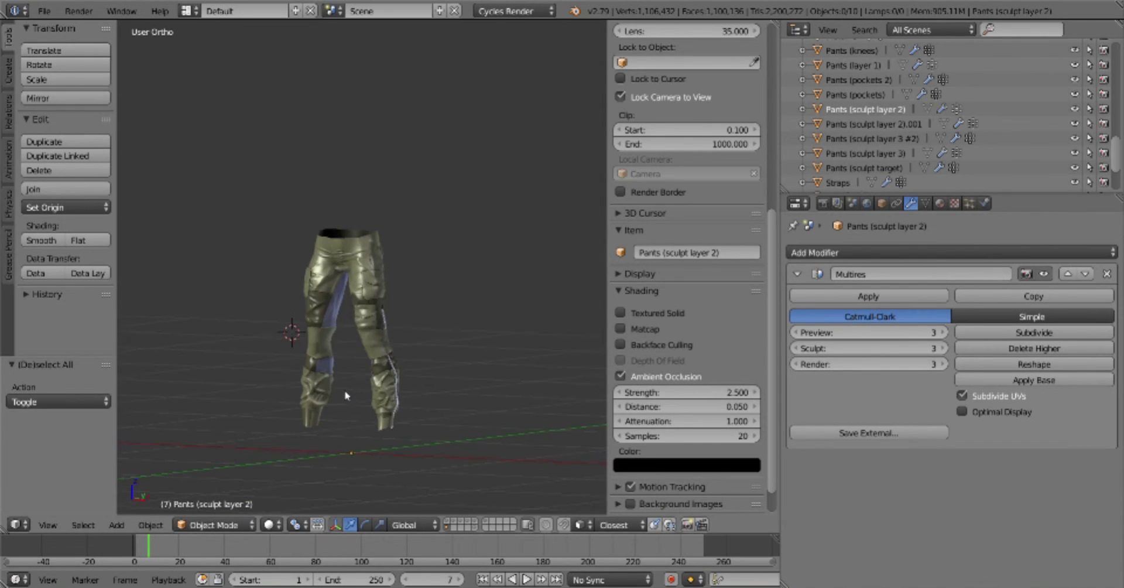
{"action": "scroll", "coordinate": [345, 396], "scroll_direction": "up", "scroll_amount": 3}
Show the camo texture on the pants, save the file, and orbit to inspect it
{"action": "mouse_move", "coordinate": [392, 356]}
{"action": "middle_mouse_down"}
{"action": "mouse_move", "coordinate": [574, 354]}
{"action": "mouse_move", "coordinate": [367, 357]}
{"action": "mouse_move", "coordinate": [420, 370]}
{"action": "middle_mouse_up"}
{"action": "key", "text": "z"}
{"action": "key", "text": "8"}
{"action": "key", "text": "ctrl+s"}
{"action": "key", "text": "KP_5"}
{"action": "scroll", "coordinate": [420, 371], "scroll_direction": "down", "scroll_amount": 3}
{"action": "scroll", "coordinate": [560, 335], "scroll_direction": "up", "scroll_amount": 4}
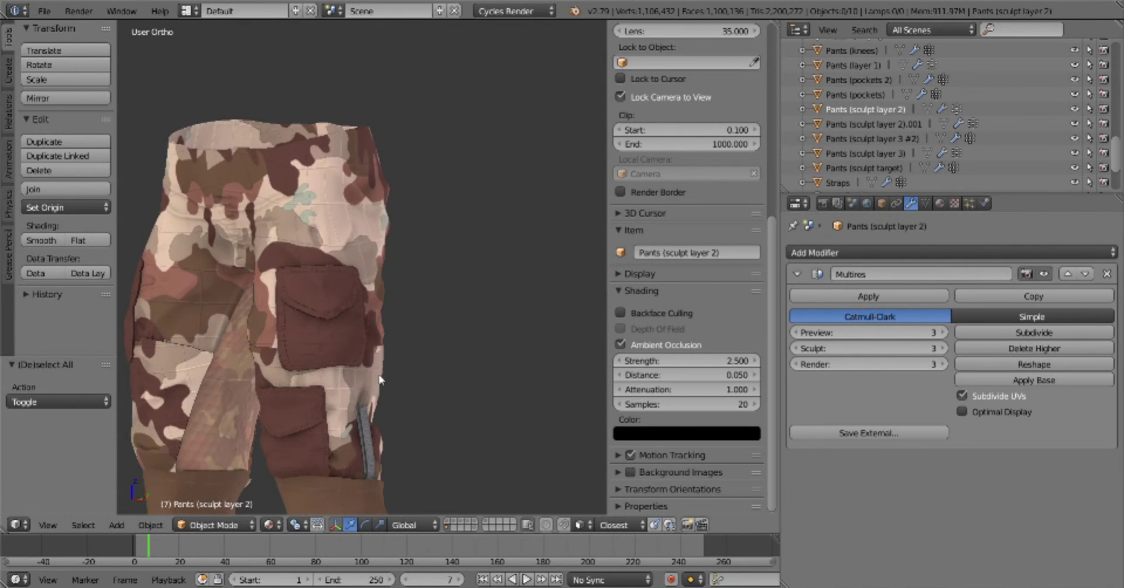
{"action": "middle_click_drag", "start_coordinate": [560, 335], "coordinate": [507, 445]}
Return to solid shading and preview the jacket and vest, base body and pants layers
{"action": "key", "text": "alt+z"}
{"action": "scroll", "coordinate": [507, 445], "scroll_direction": "down", "scroll_amount": 3}
{"action": "key", "text": "shift+2"}
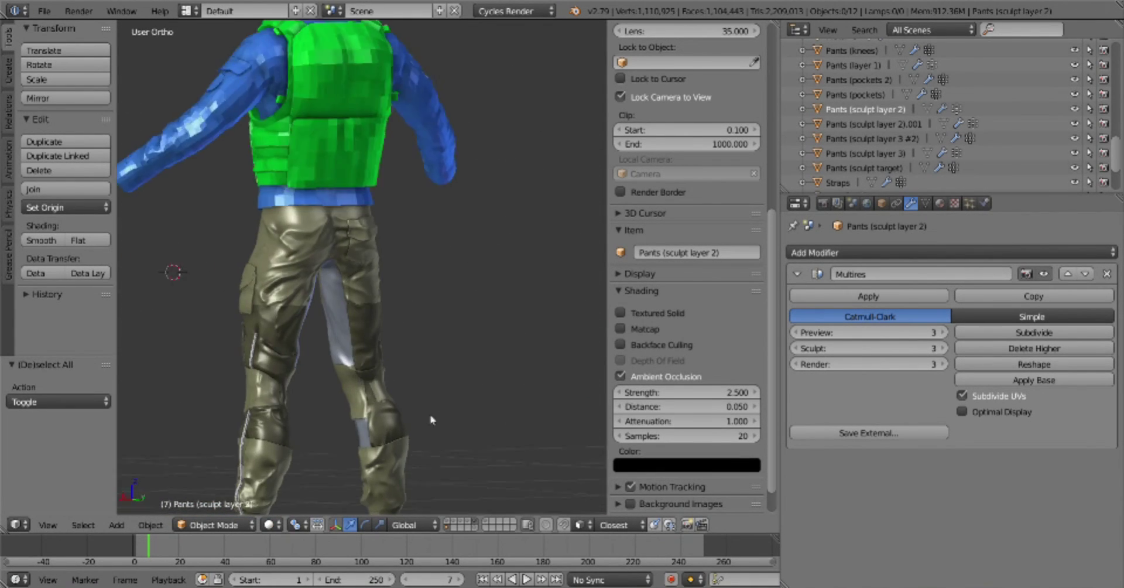
{"action": "mouse_move", "coordinate": [427, 414]}
{"action": "middle_mouse_down"}
{"action": "mouse_move", "coordinate": [228, 404]}
{"action": "mouse_move", "coordinate": [486, 364]}
{"action": "mouse_move", "coordinate": [514, 378]}
{"action": "middle_mouse_up"}
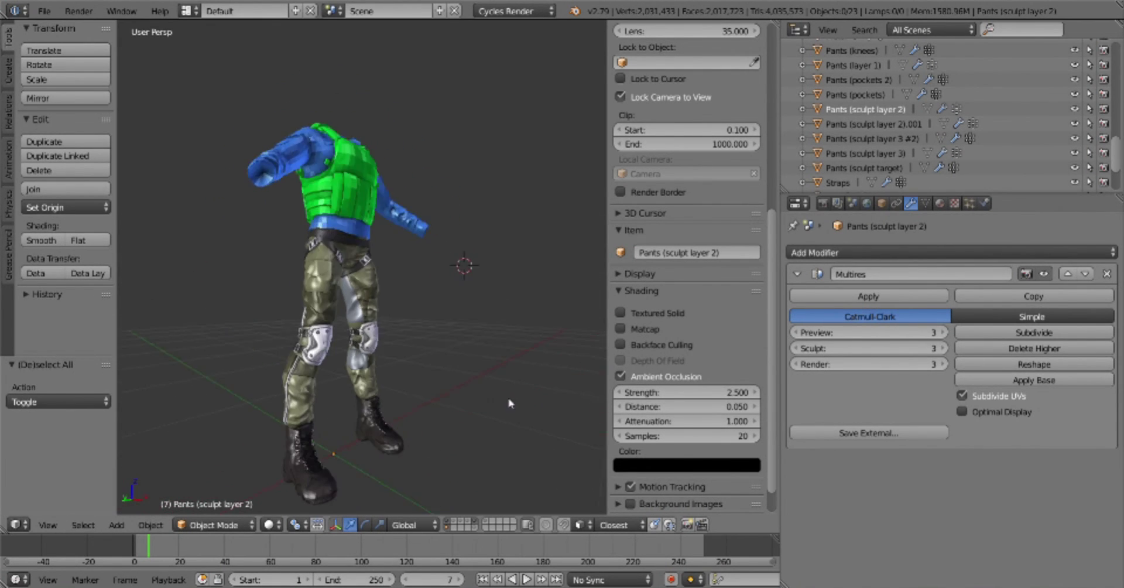
{"action": "key", "text": "1"}
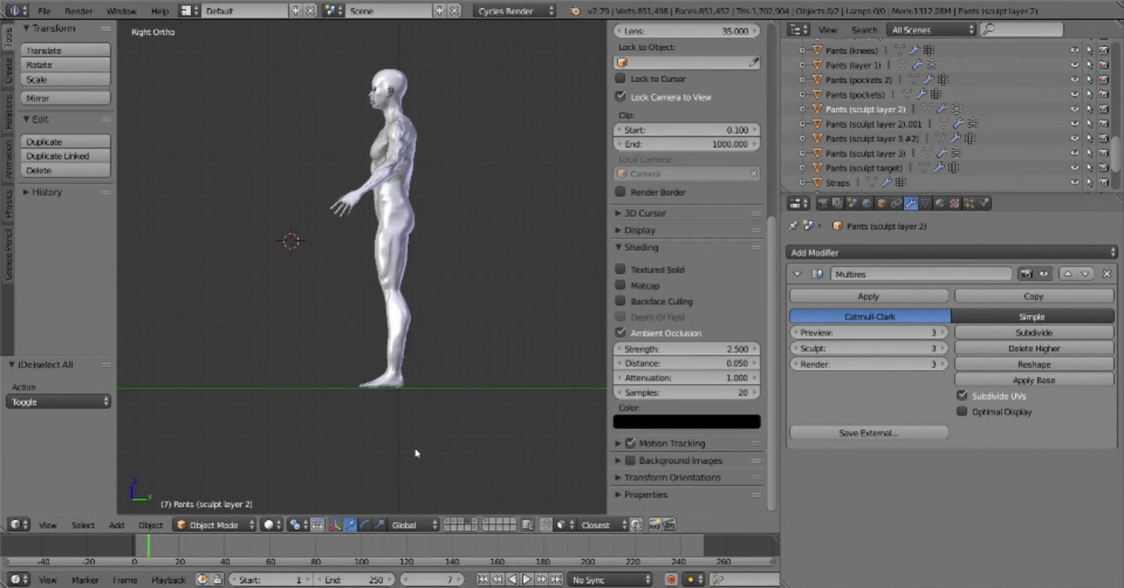
{"action": "mouse_move", "coordinate": [417, 454]}
{"action": "middle_mouse_down"}
{"action": "mouse_move", "coordinate": [176, 520]}
{"action": "mouse_move", "coordinate": [455, 378]}
{"action": "middle_mouse_up"}
{"action": "key", "text": "3"}
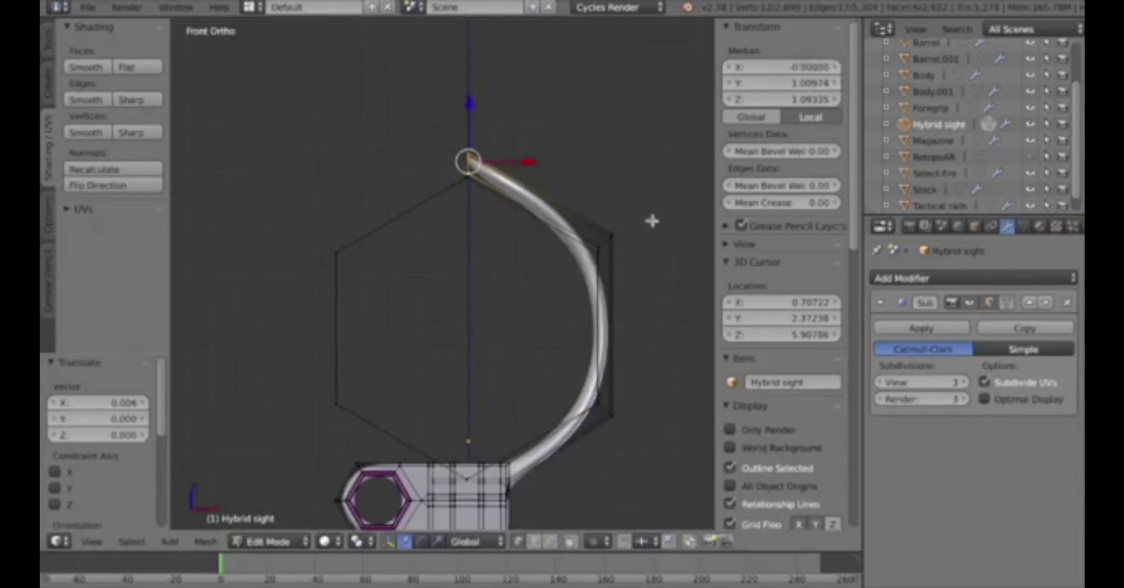
Remove duplicate vertices and bridge the selected edge loops of the Hybrid sight
{"action": "key", "text": "w"}
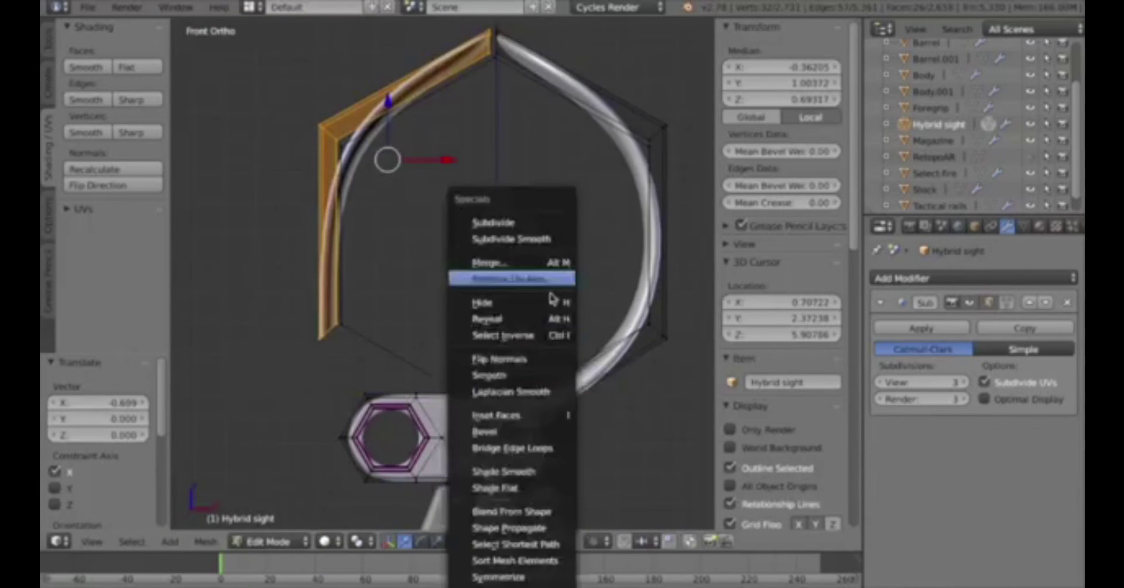
{"action": "left_click", "coordinate": [510, 275]}
{"action": "key", "text": "w"}
{"action": "left_click", "coordinate": [509, 266]}
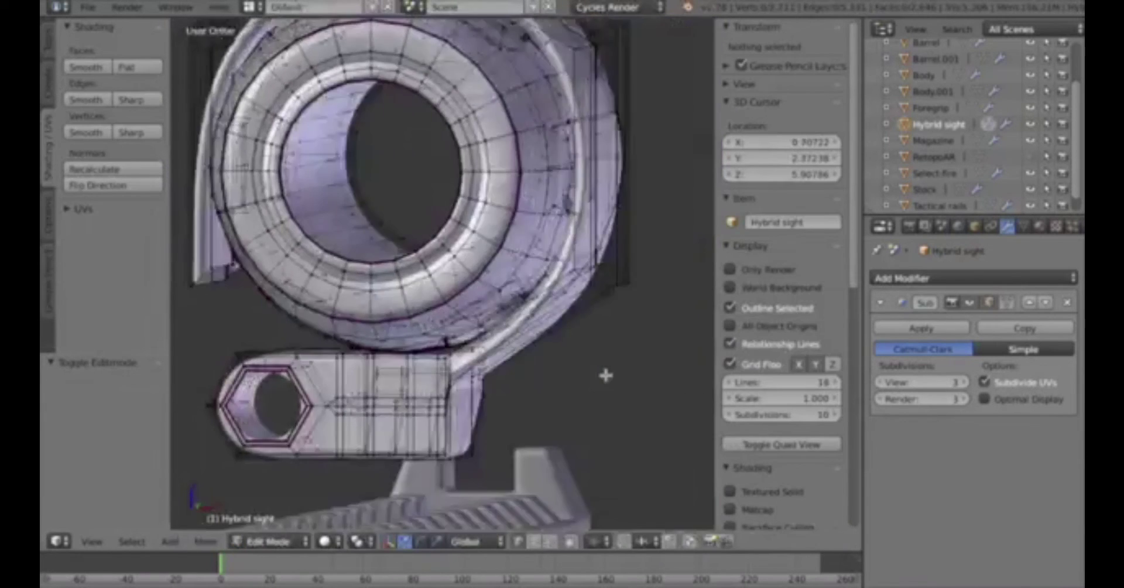
In Front view with nothing selected, start a loop cut near the ring base
{"action": "key", "text": "KP_1"}
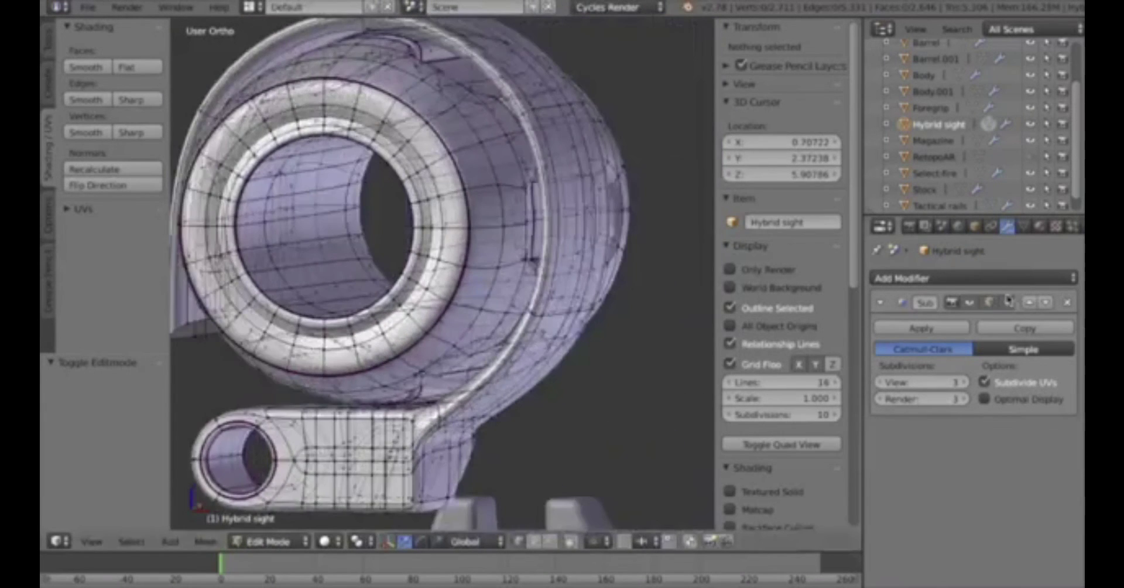
{"action": "scroll", "coordinate": [519, 318], "scroll_direction": "up", "scroll_amount": 3}
{"action": "key", "text": "a"}
{"action": "key", "text": "a"}
{"action": "key", "text": "ctrl+r"}
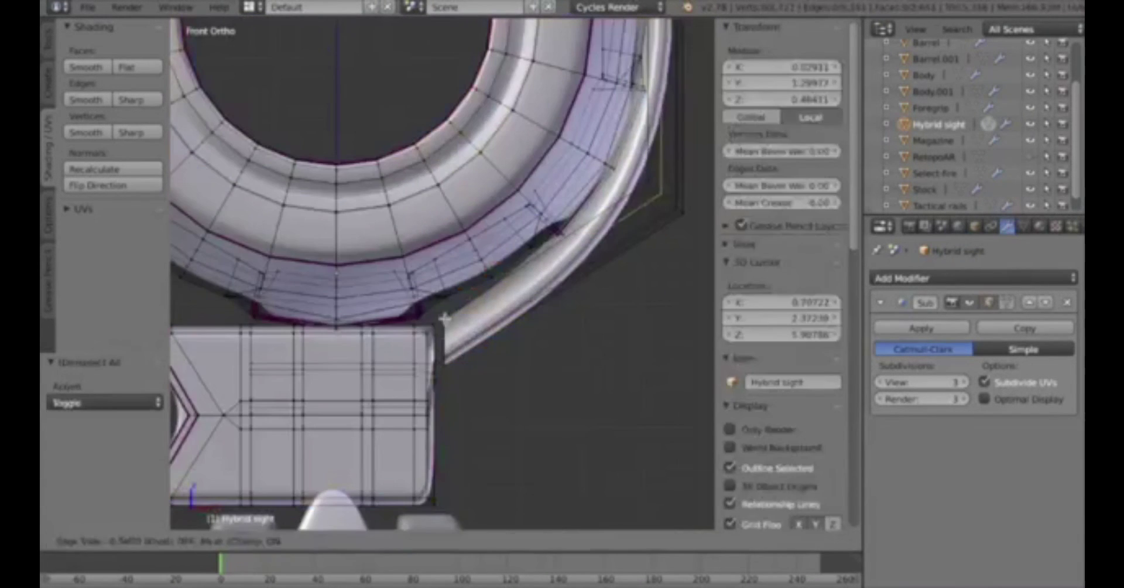